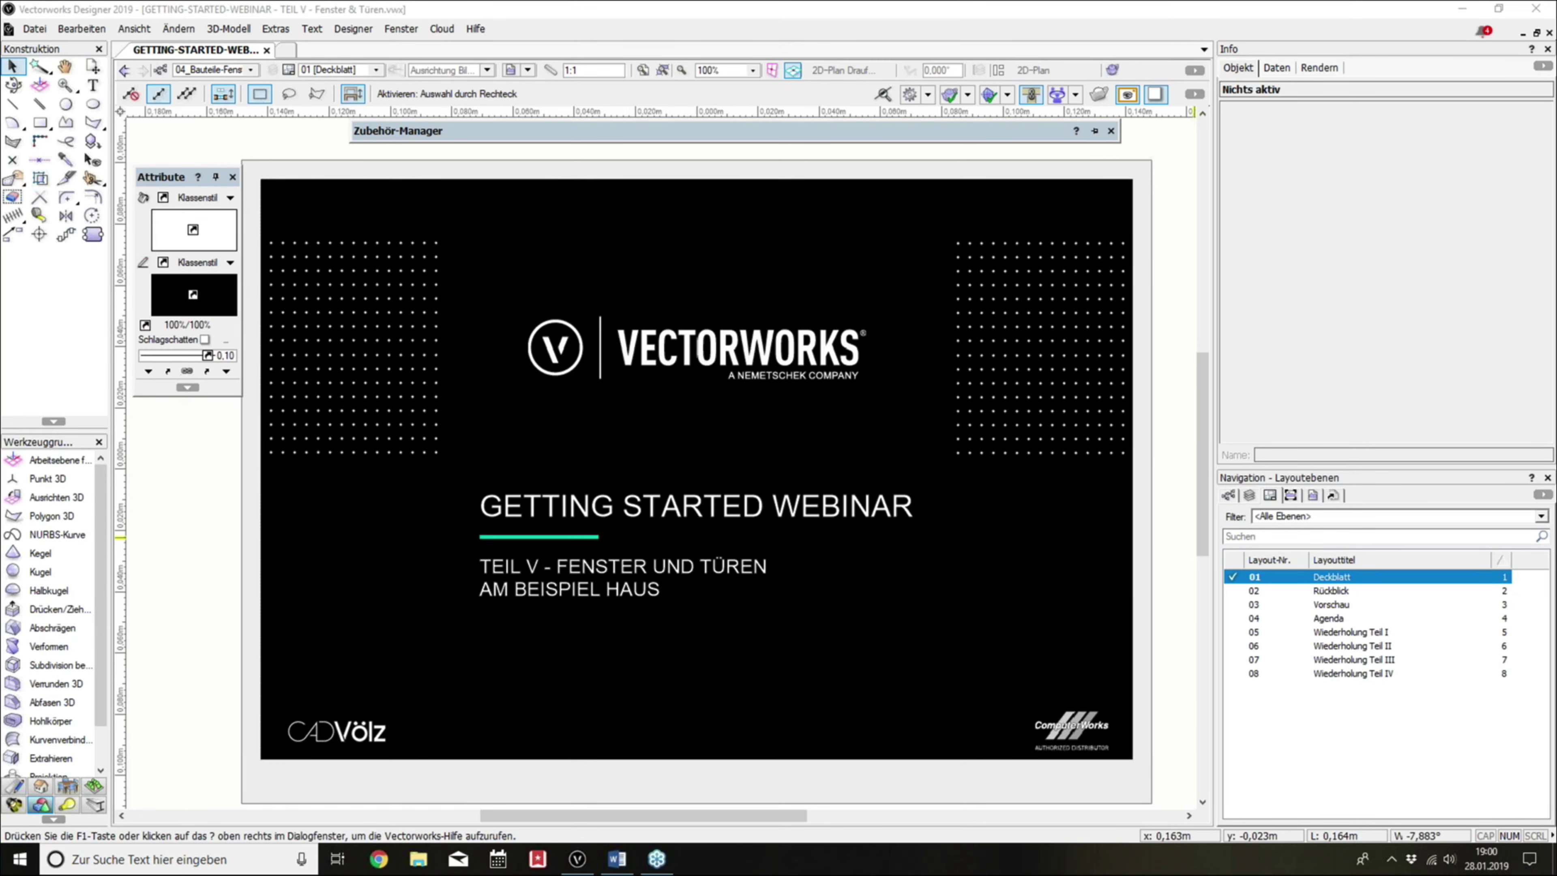
Step: Page to the Rückblick sheet, accept the document backup, then go to layout 03 Vorschau
key(ctrl+Page_Down)
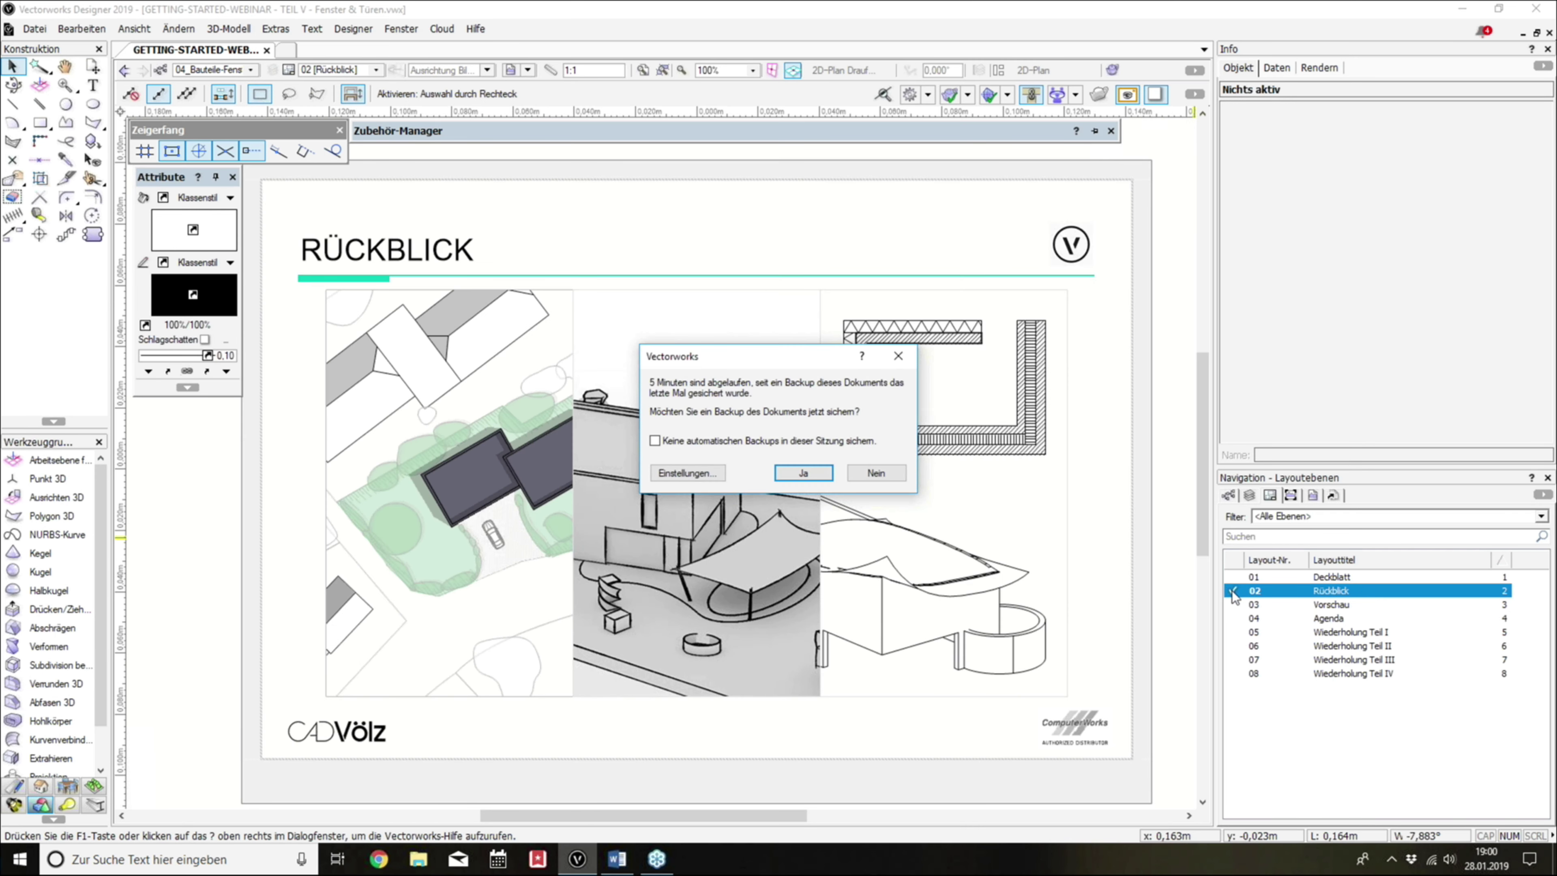
click(802, 473)
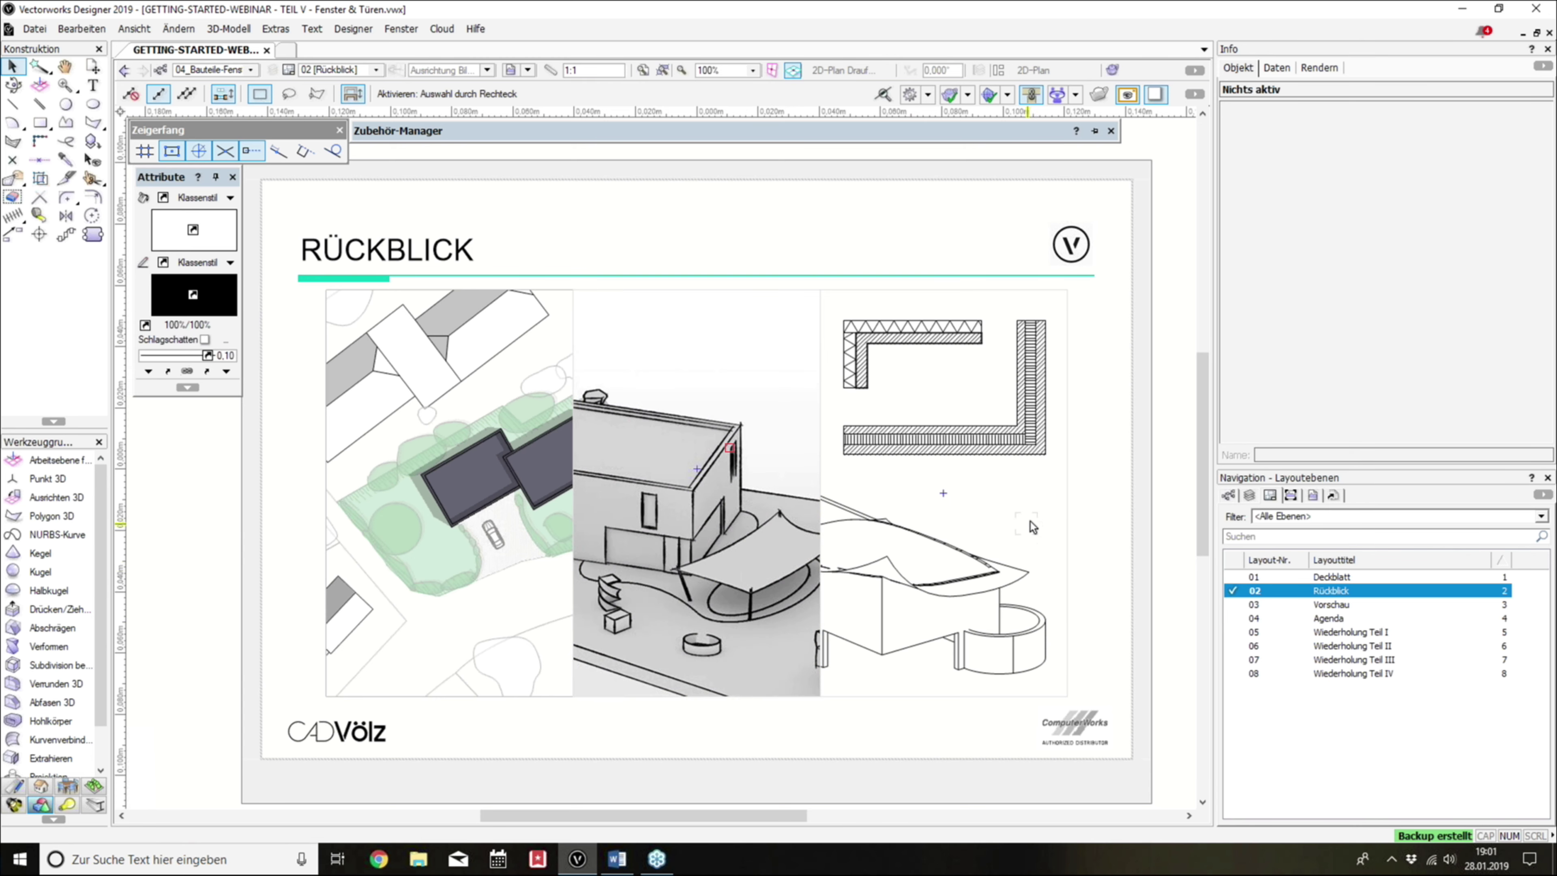
click(1235, 604)
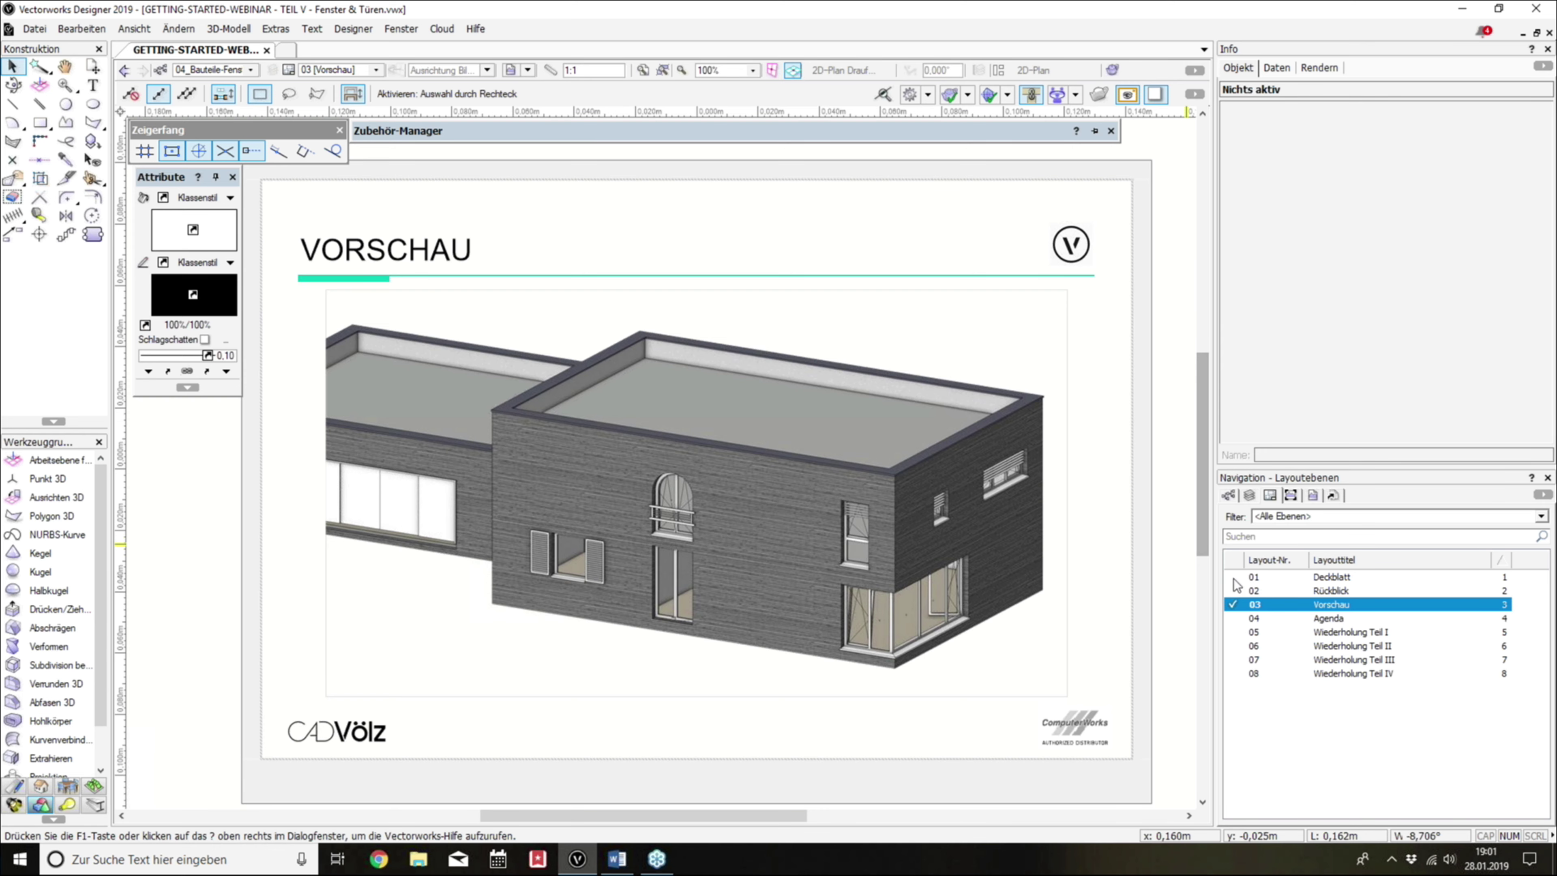
Step: On the 04 Agenda sheet, change 'Wand' to 'Tür' in the first item, then go to sheet 05
click(1234, 617)
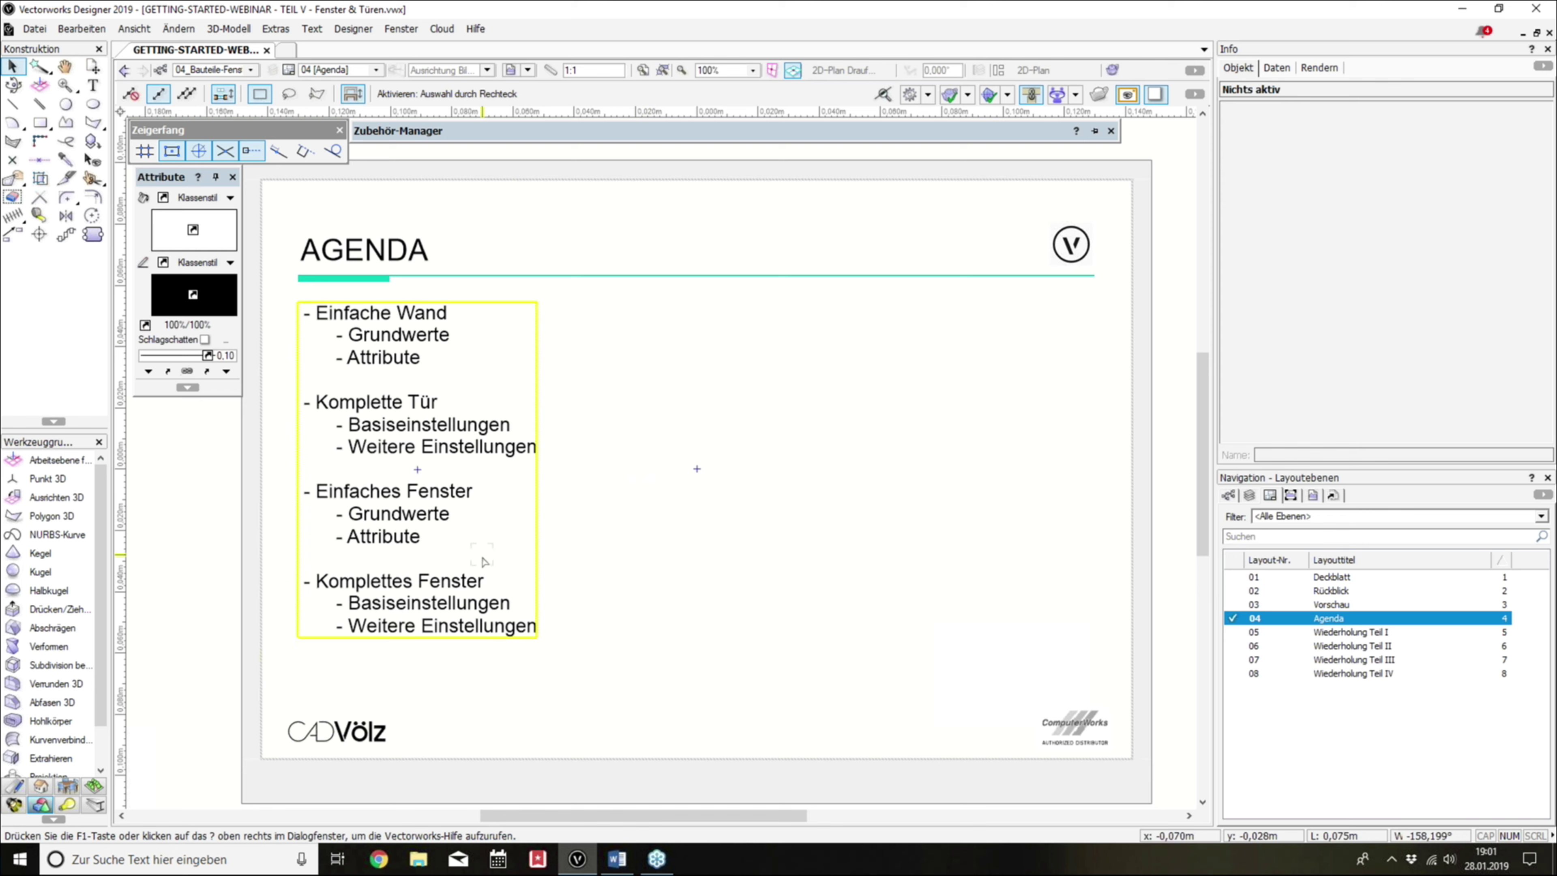
click(443, 320)
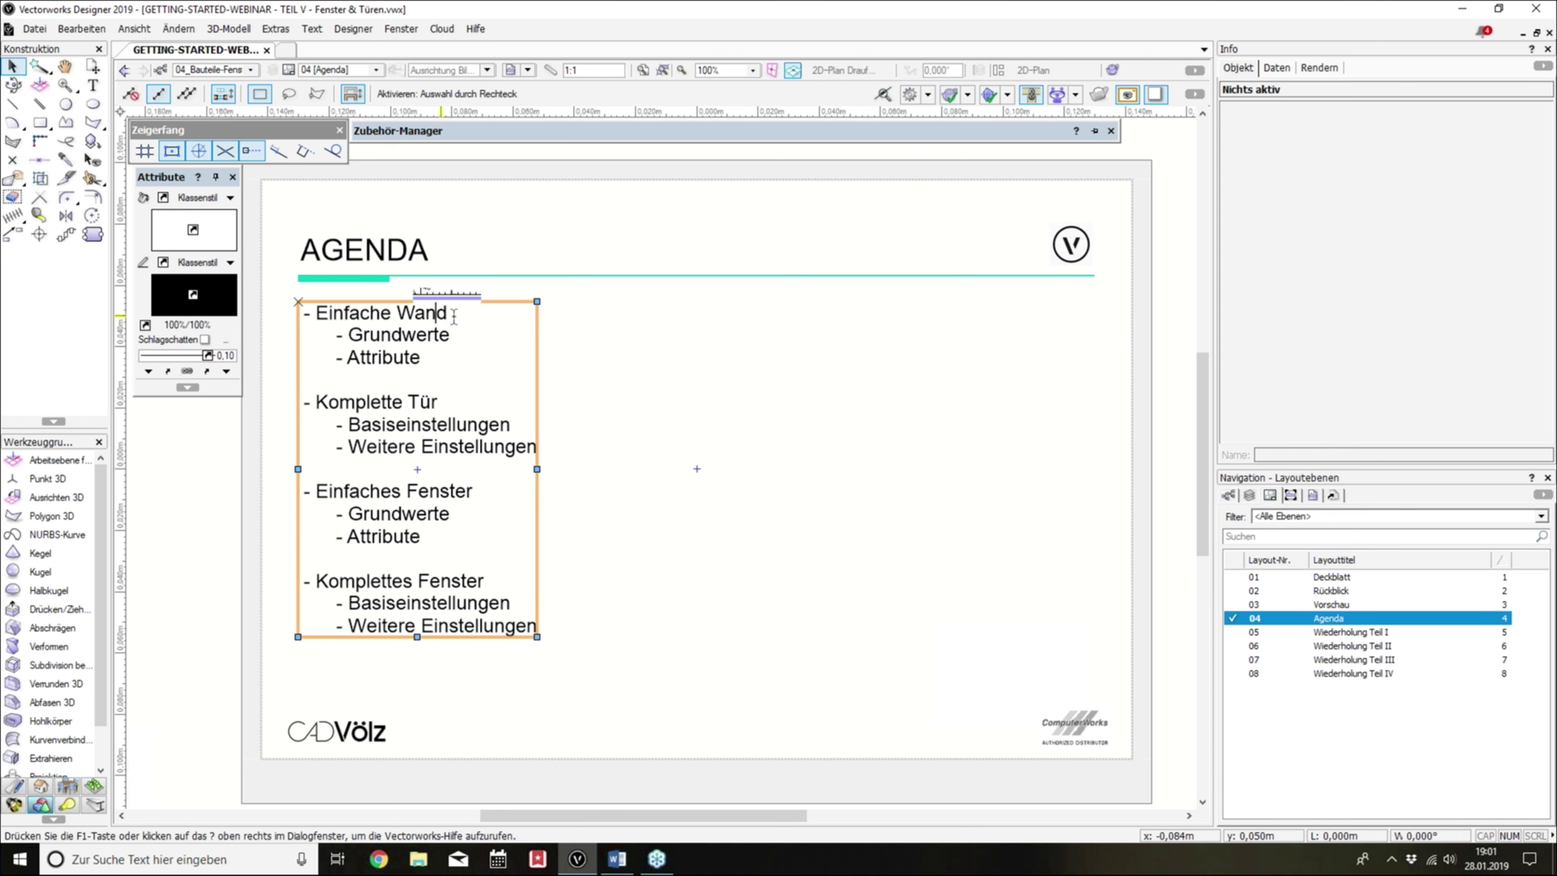
double_click(432, 314)
text(Tür)
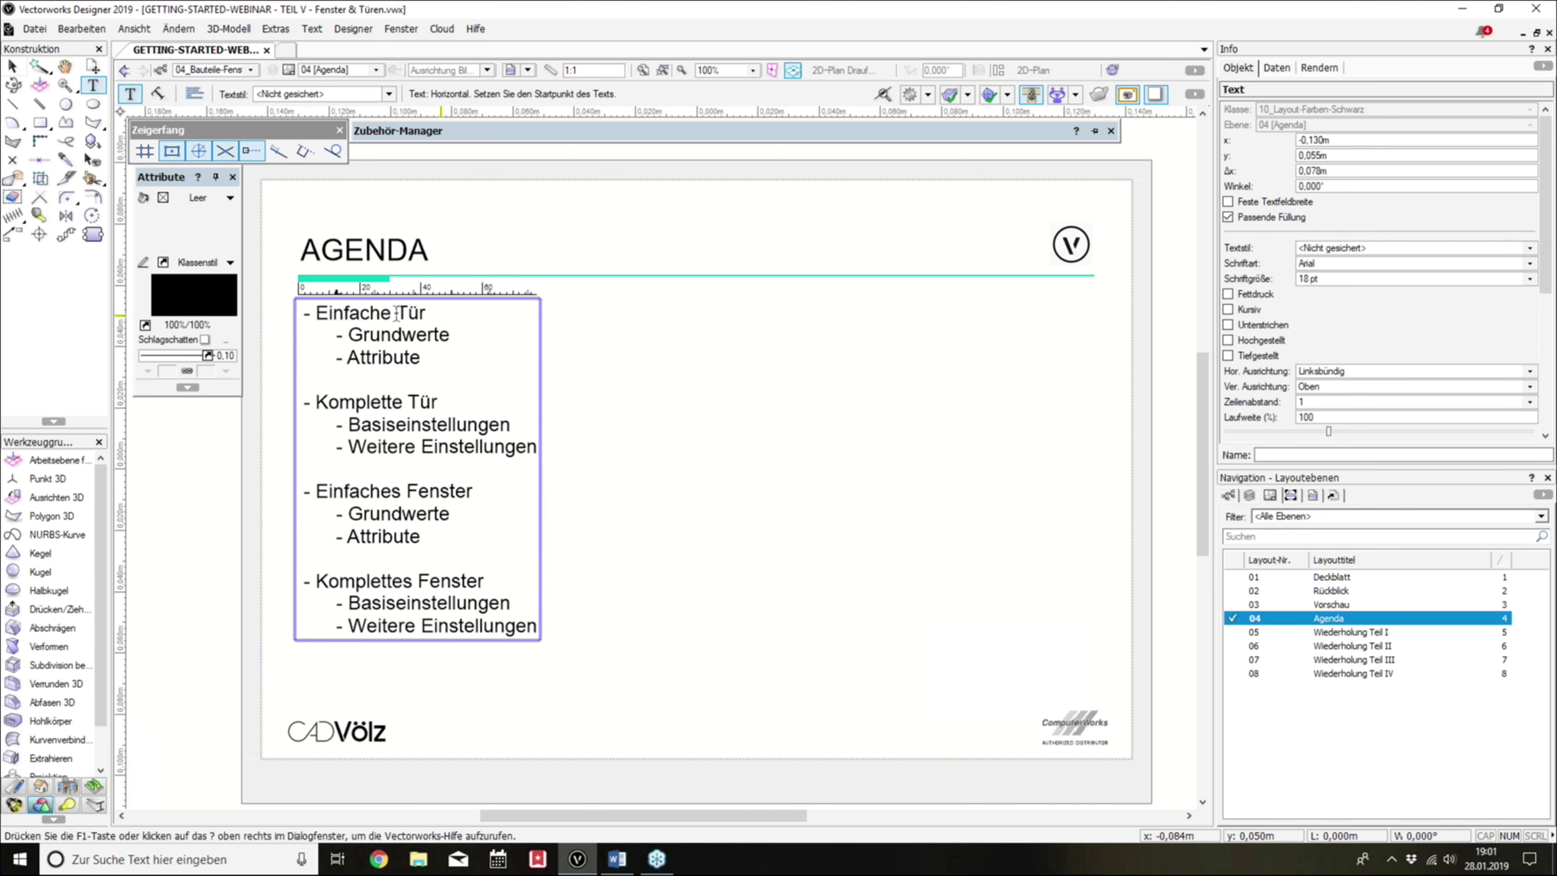
click(9, 73)
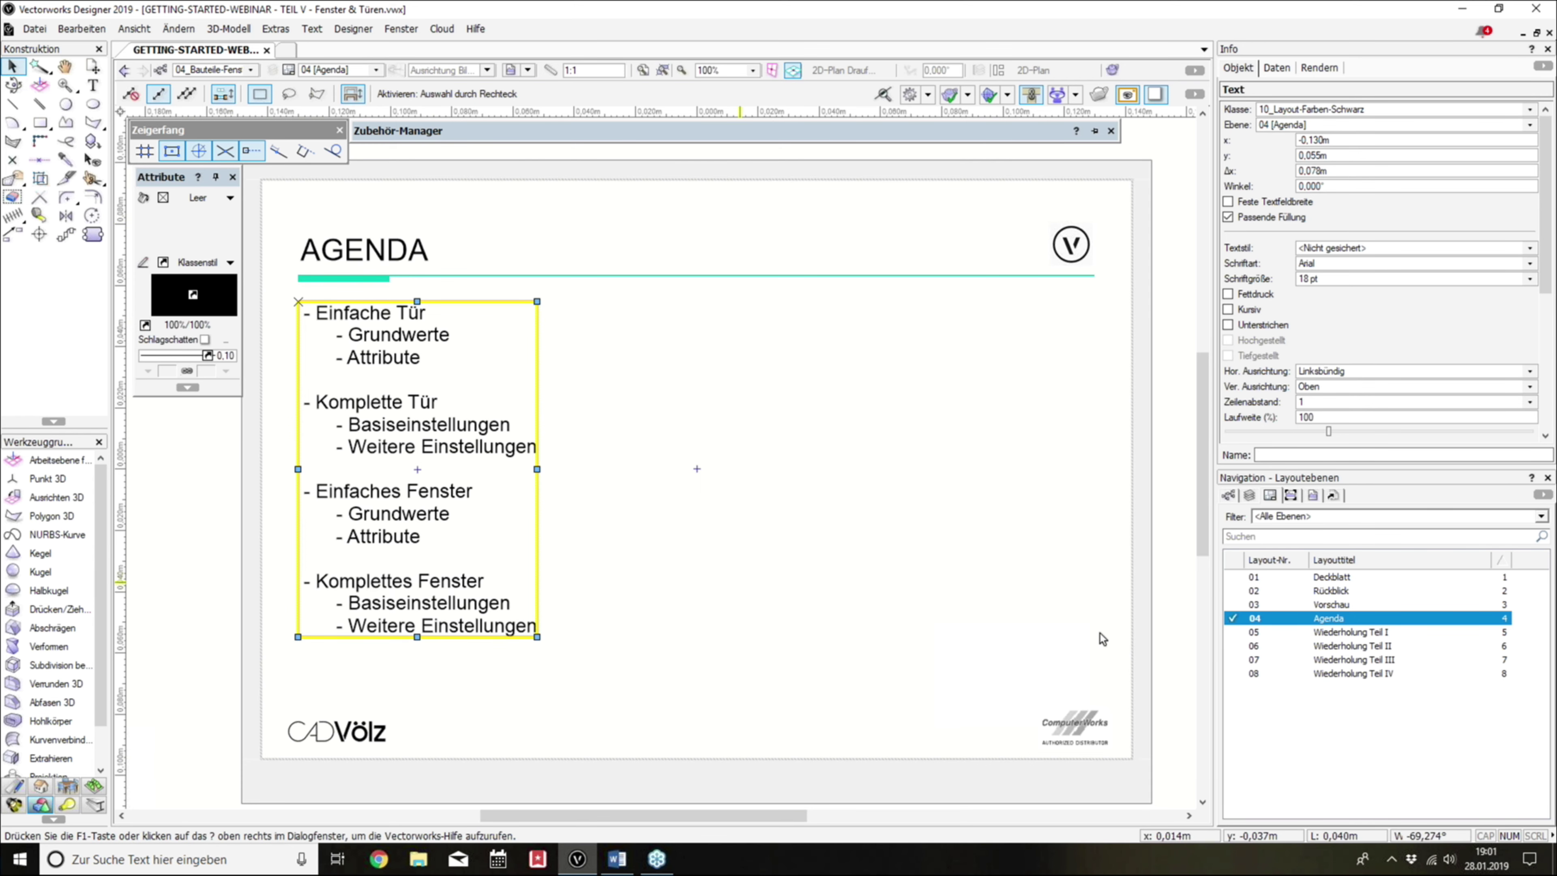
click(1235, 632)
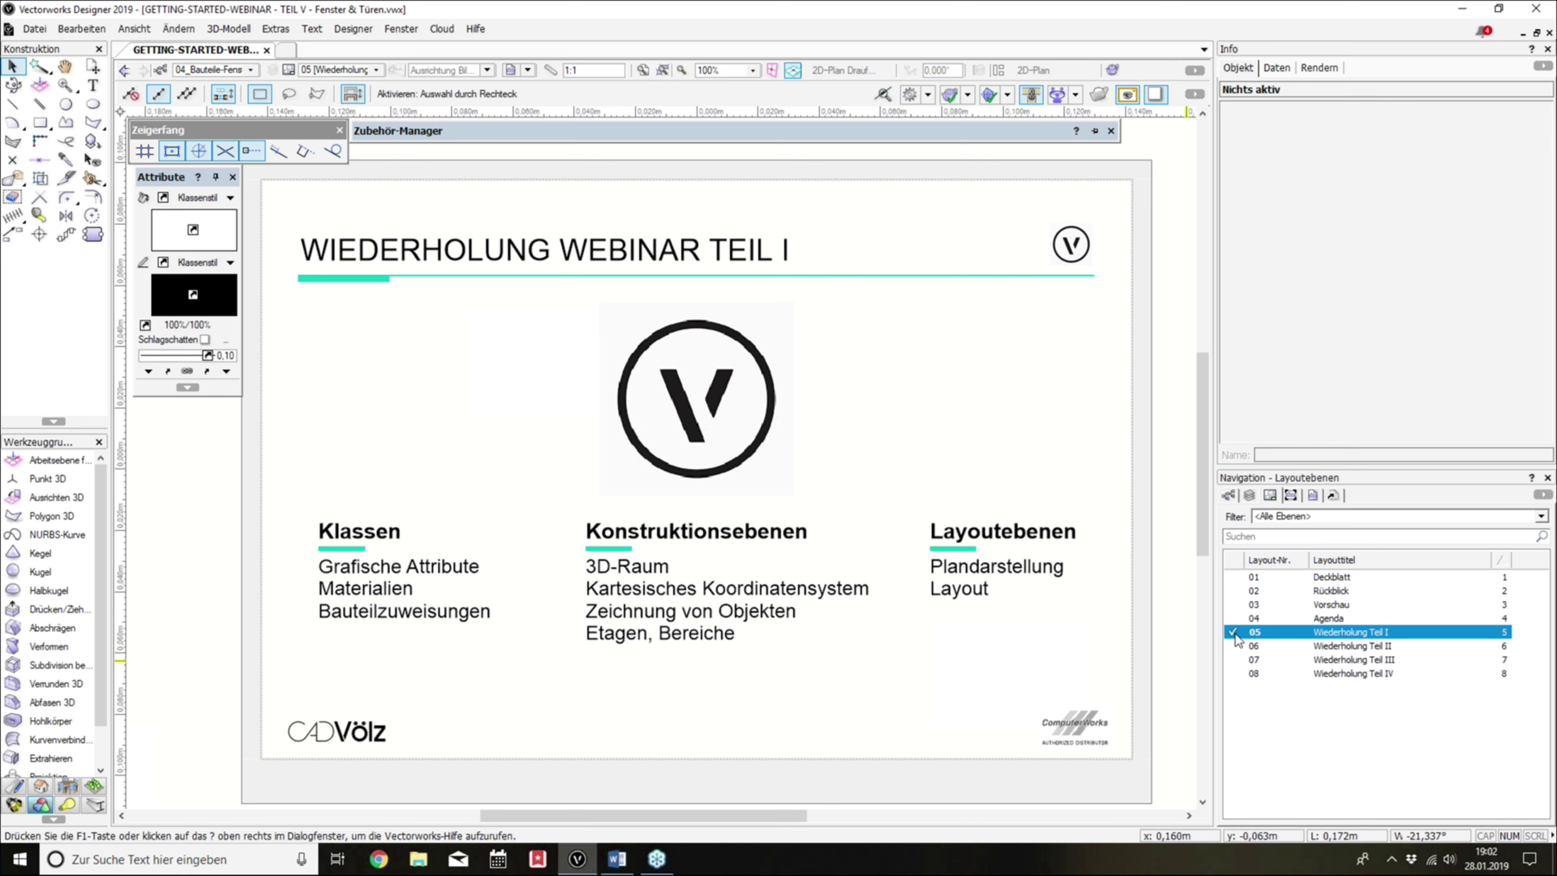
Step: Page through review sheets 06, 07 and 08 to 'Wiederholung Webinar Teil IV'
click(1233, 646)
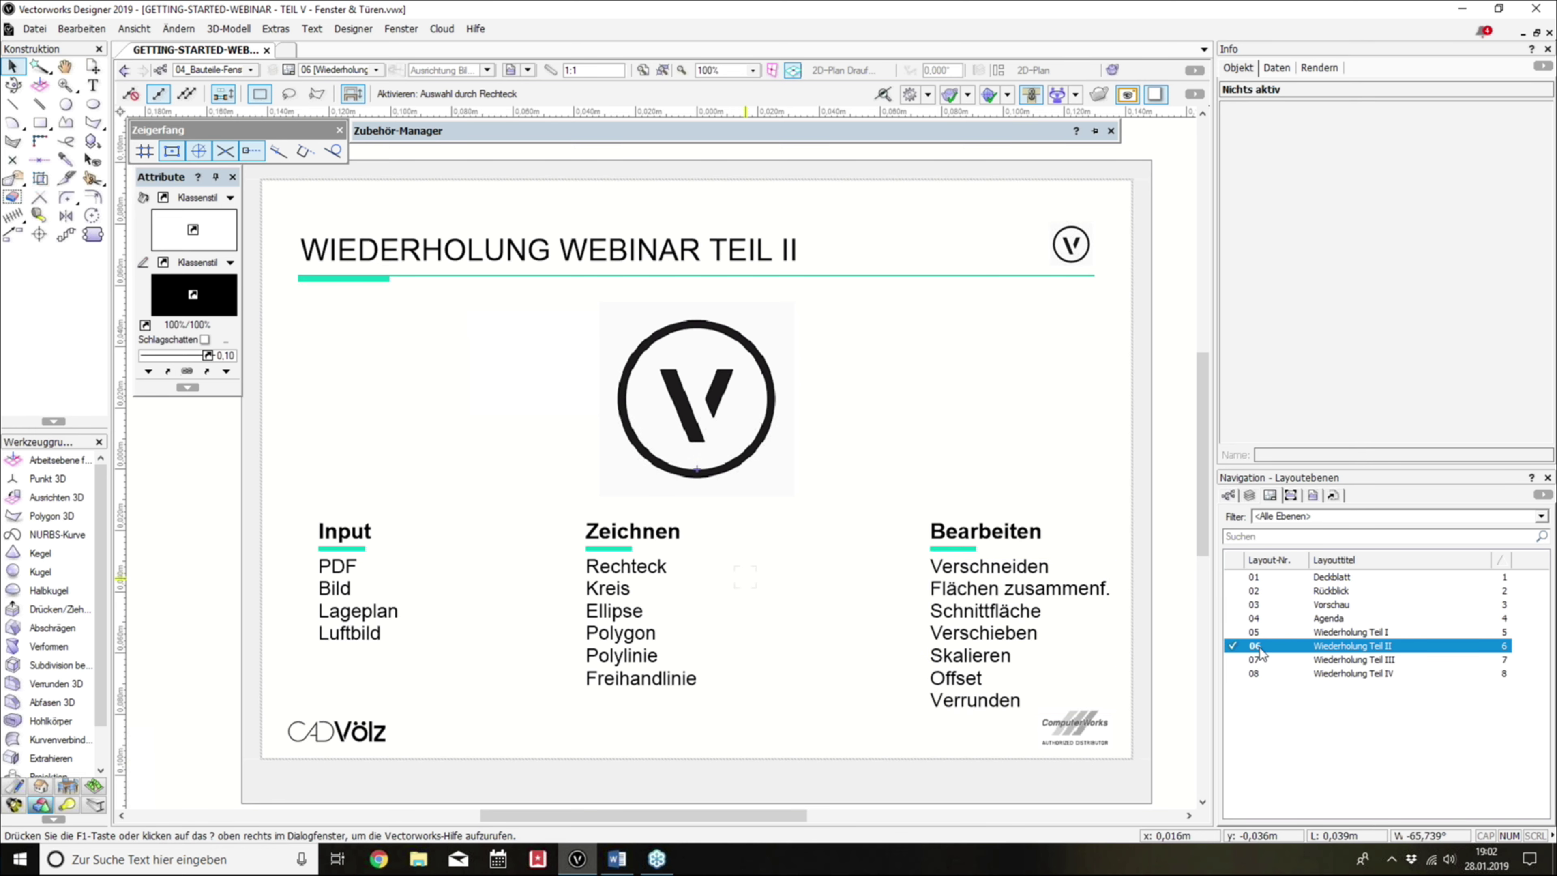
click(1238, 659)
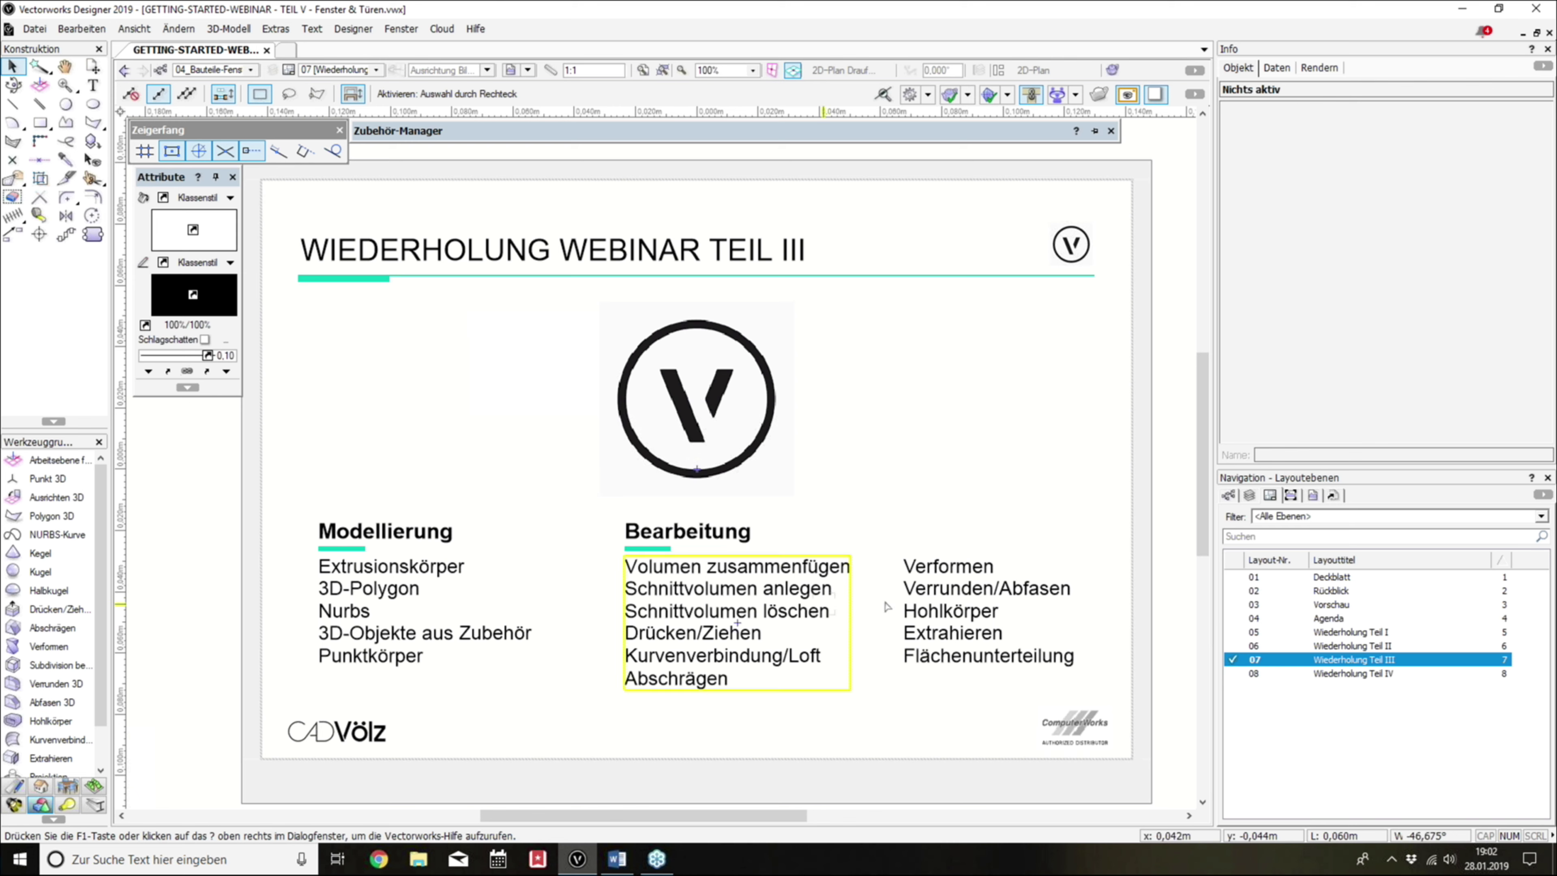
click(1234, 673)
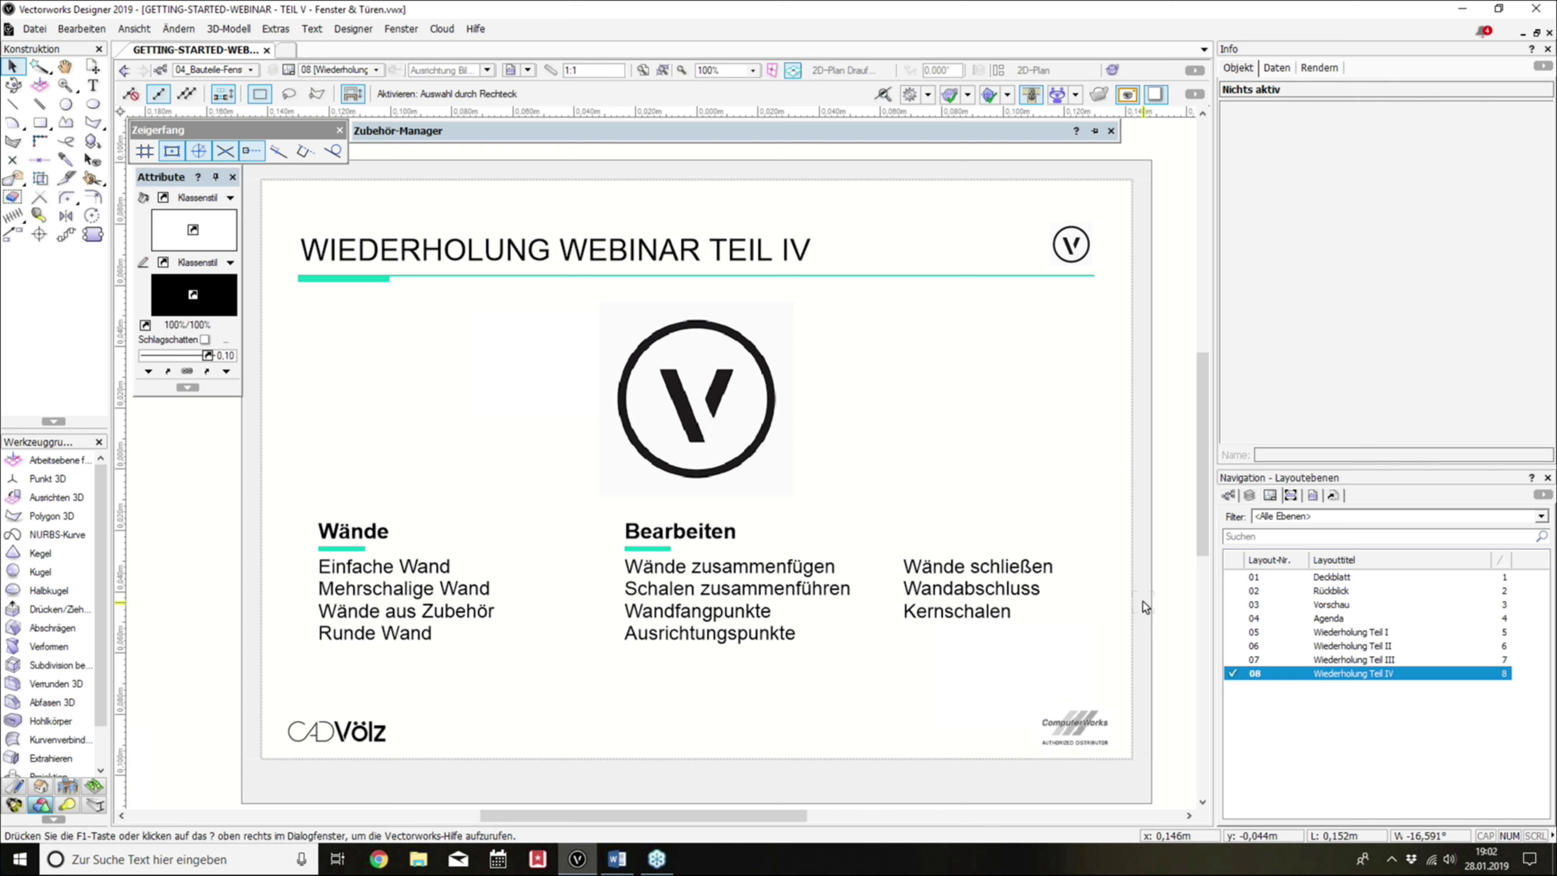
Step: Show the design layer list and activate the Erdgeschoss-Webinar layer
click(1249, 496)
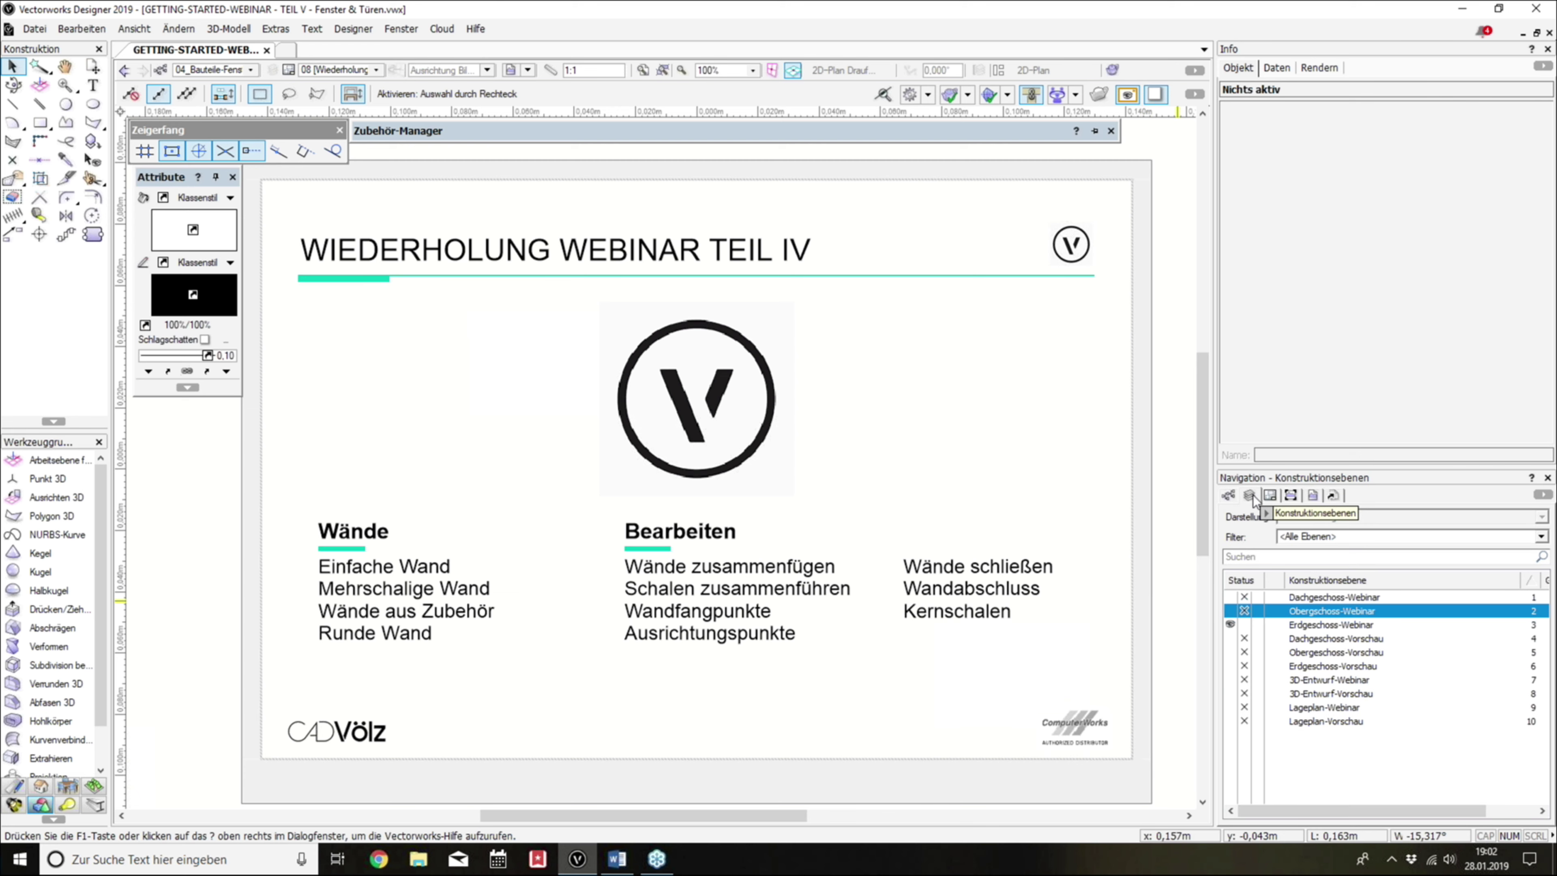
click(1273, 625)
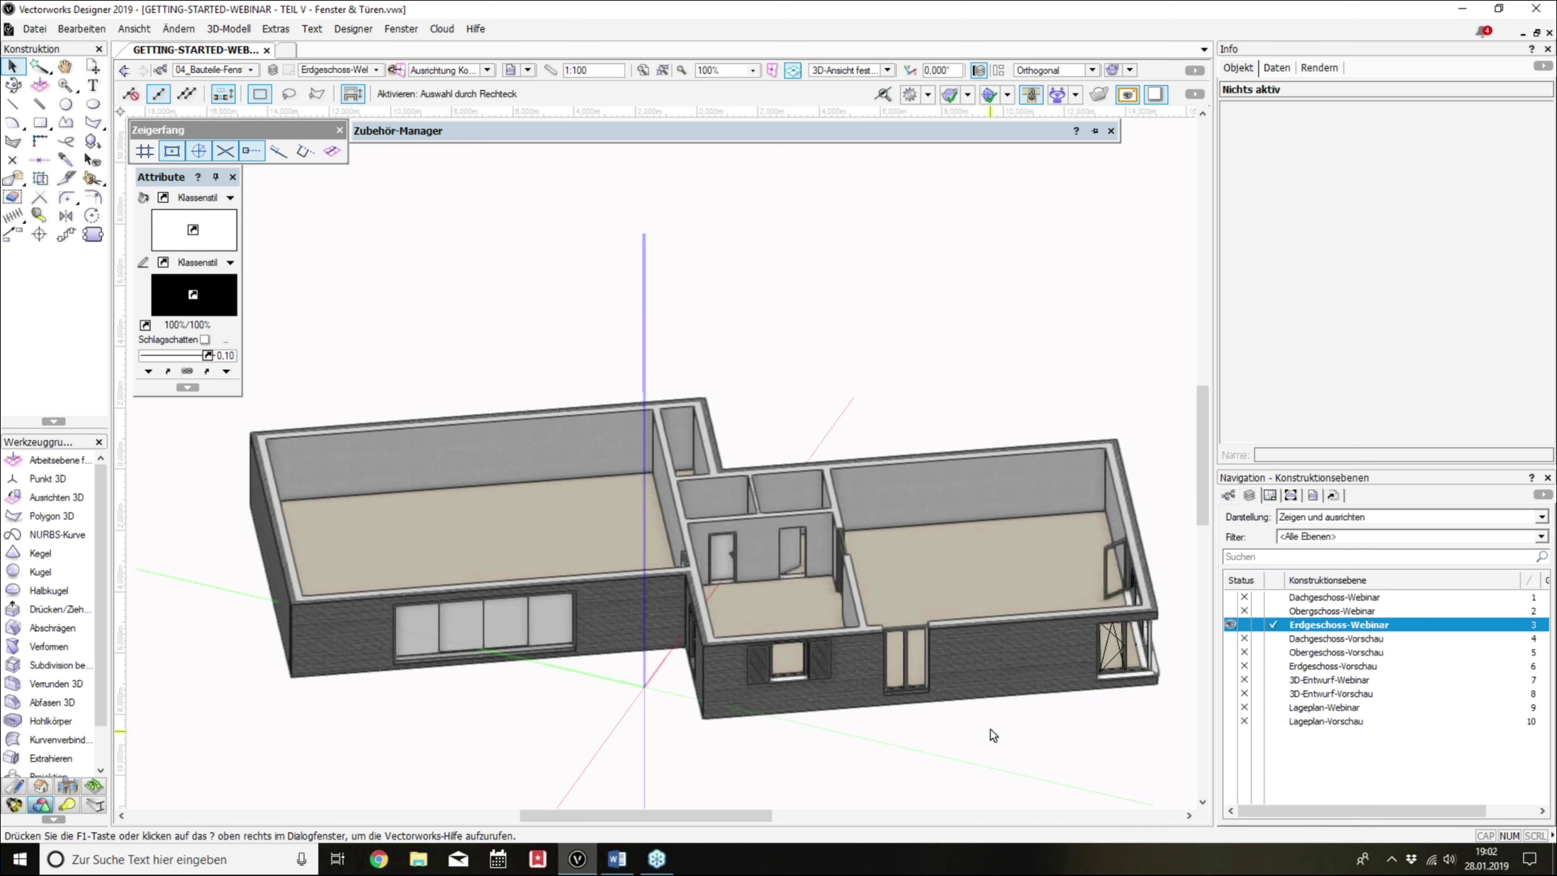
scroll(994, 646, up, 2)
scroll(896, 543, down, 2)
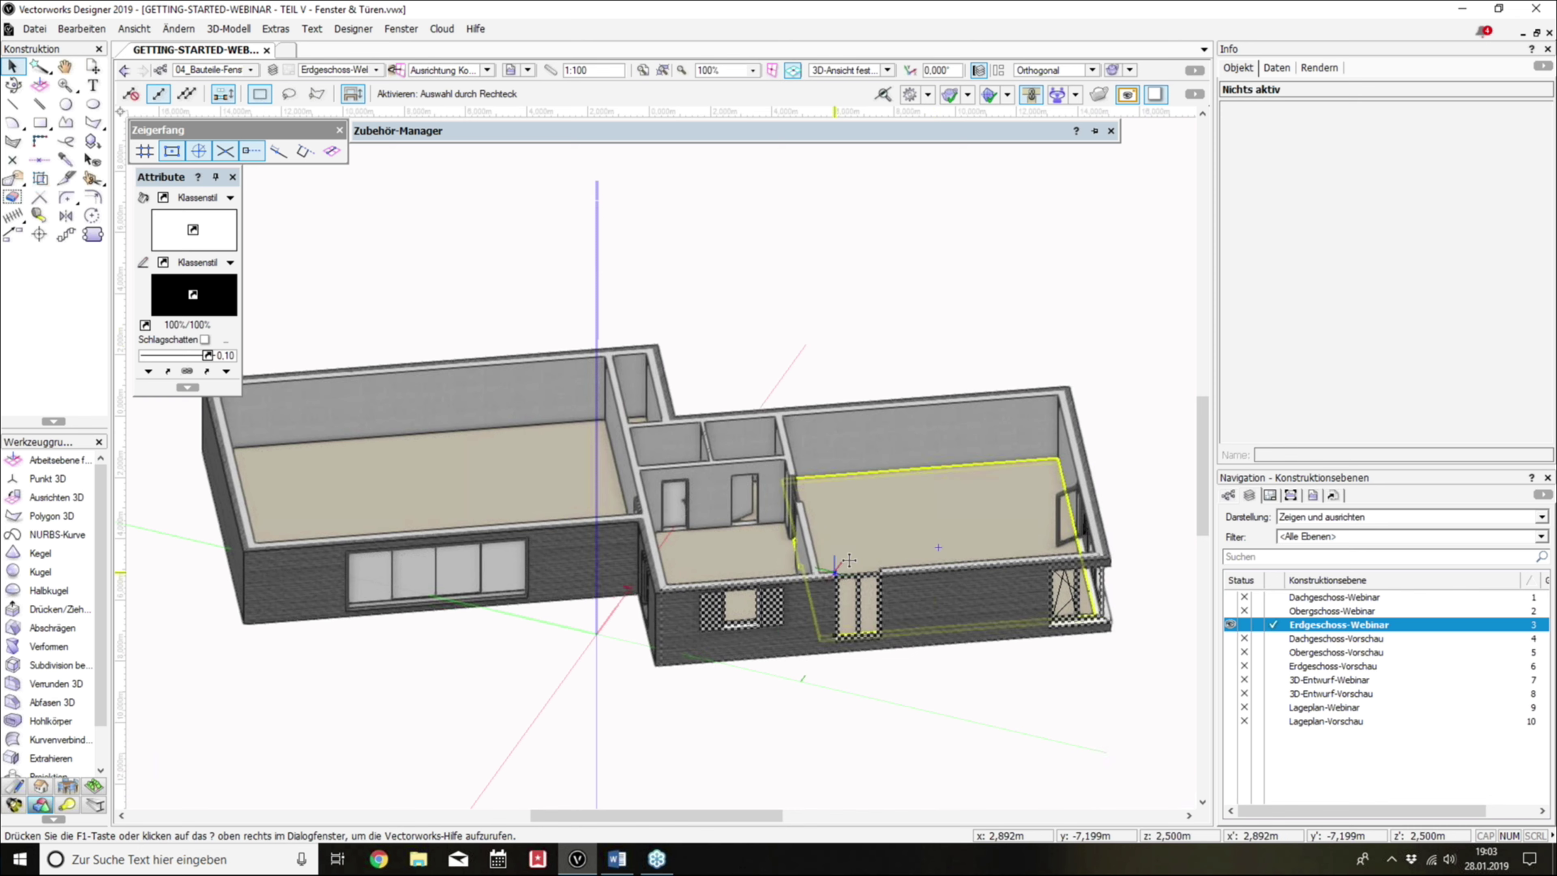
scroll(863, 536, up, 2)
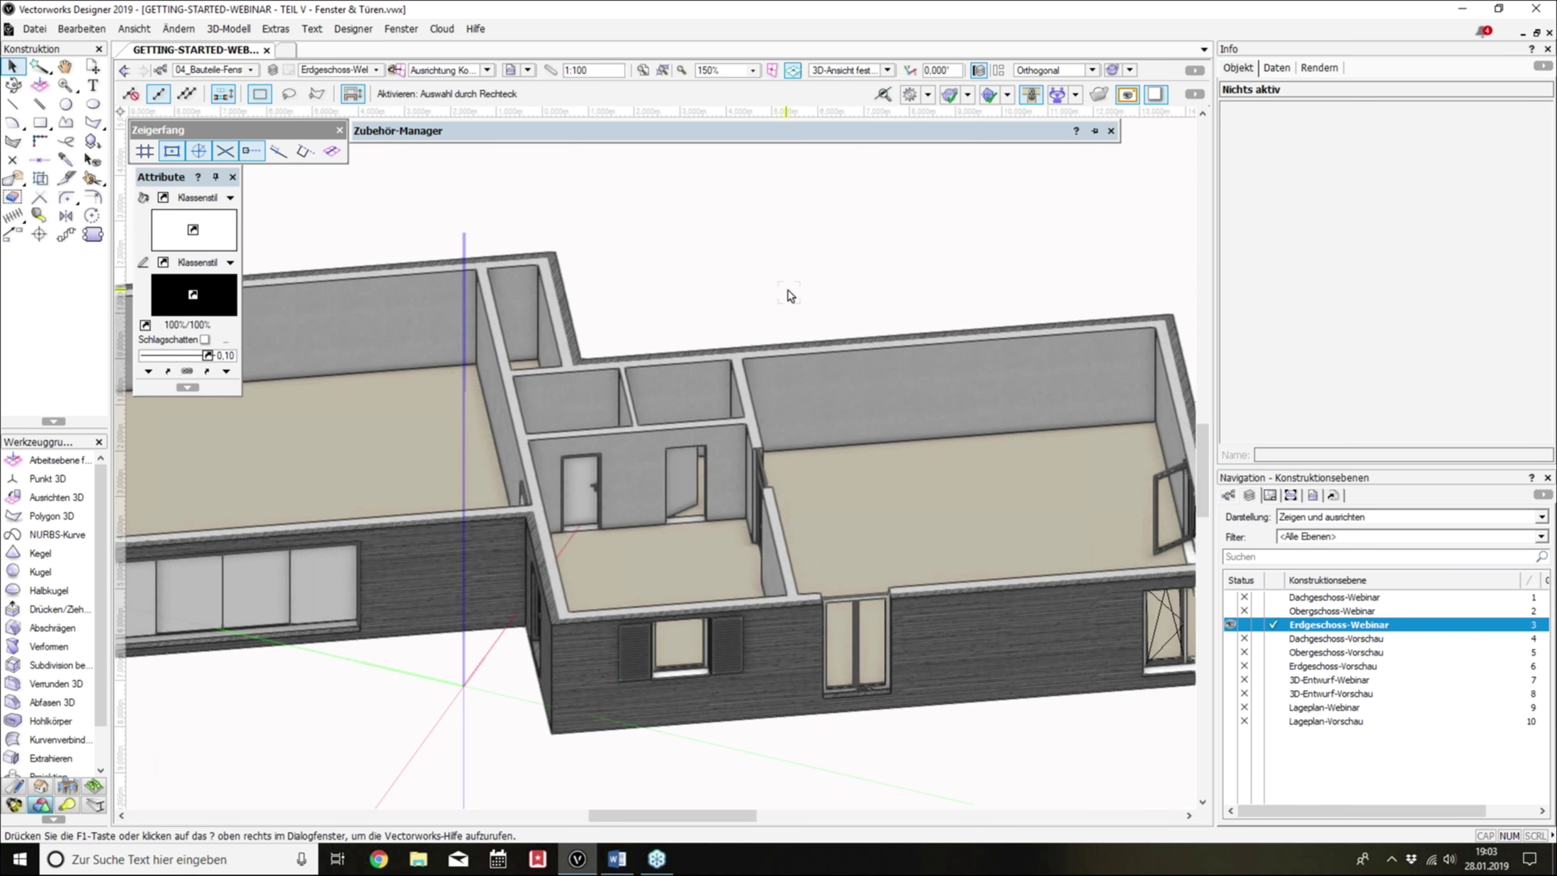
Step: Orbit the ground-floor model, check it in Top/Plan, then return to the isometric view
shift+middle_drag(656, 349, 971, 413)
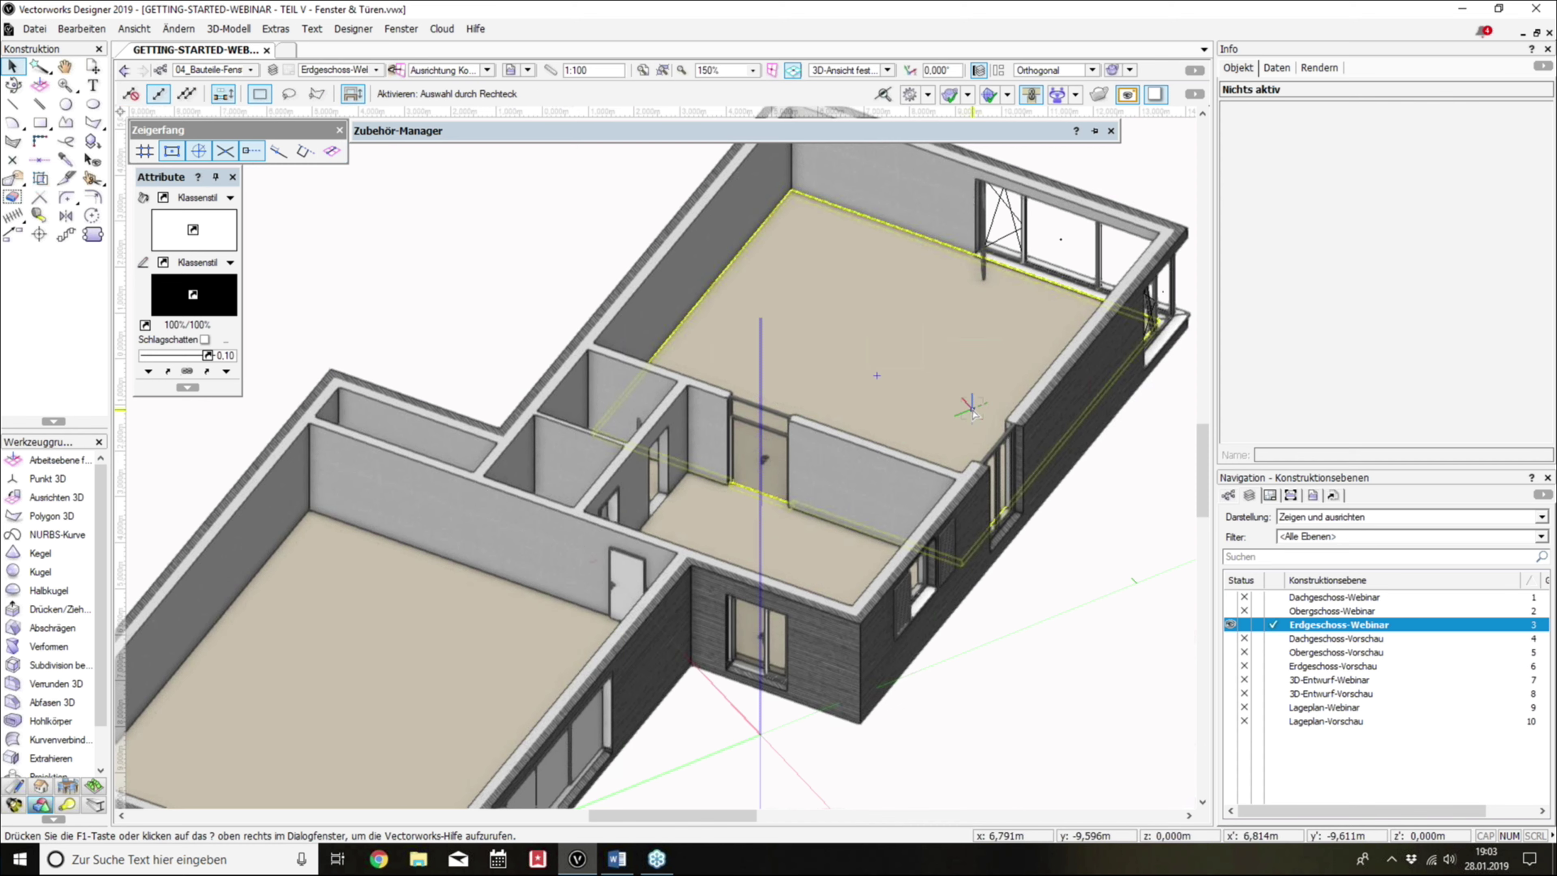
key(ctrl+5)
scroll(952, 496, down, 2)
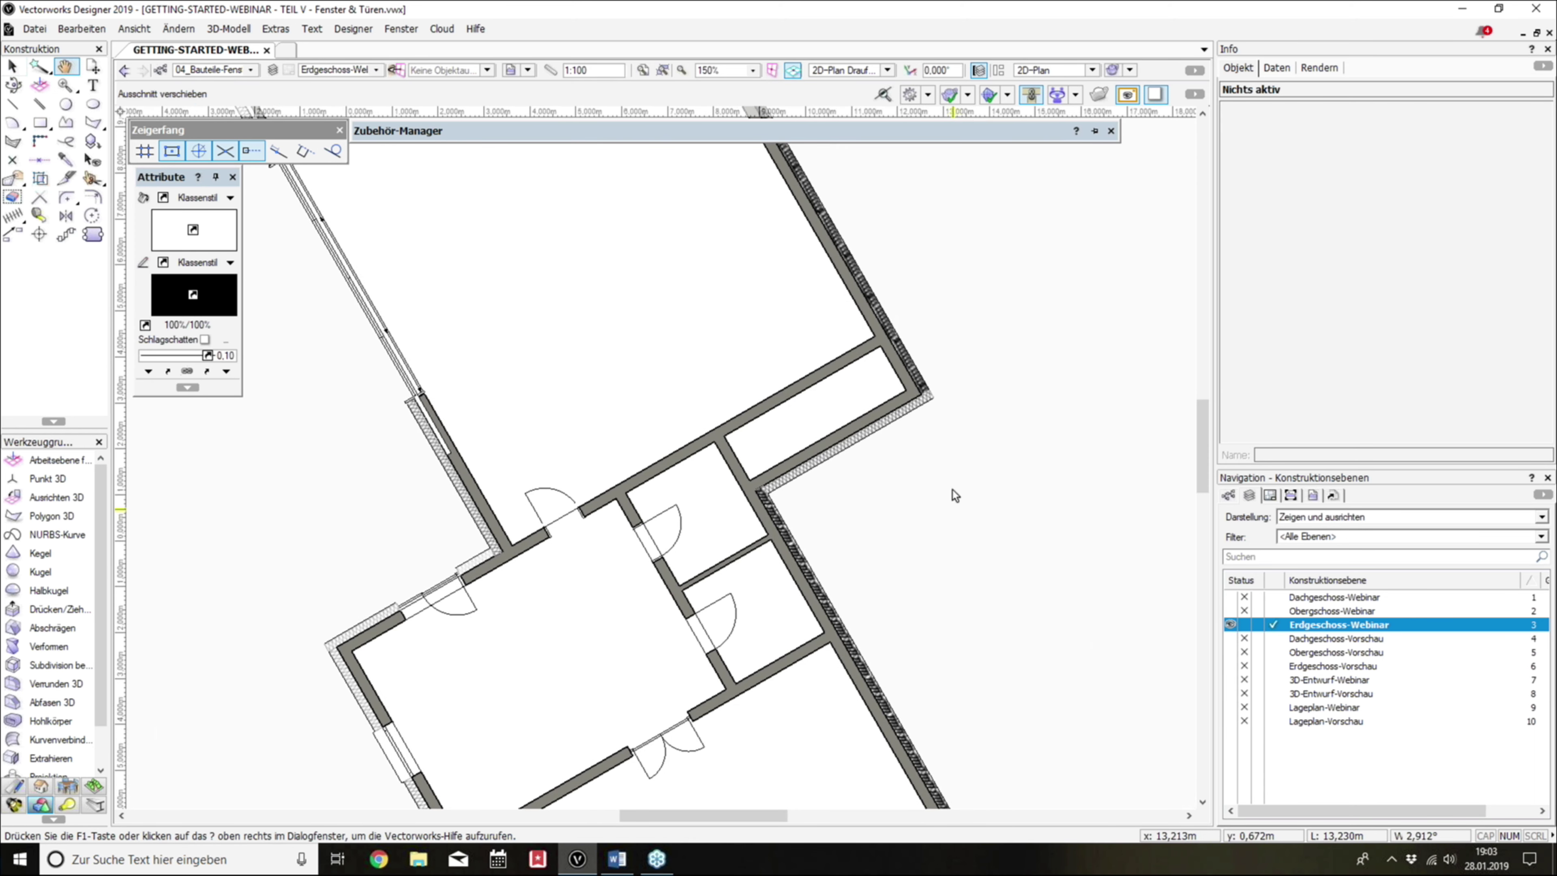
scroll(952, 490, down, 1)
scroll(935, 411, down, 1)
scroll(919, 380, down, 2)
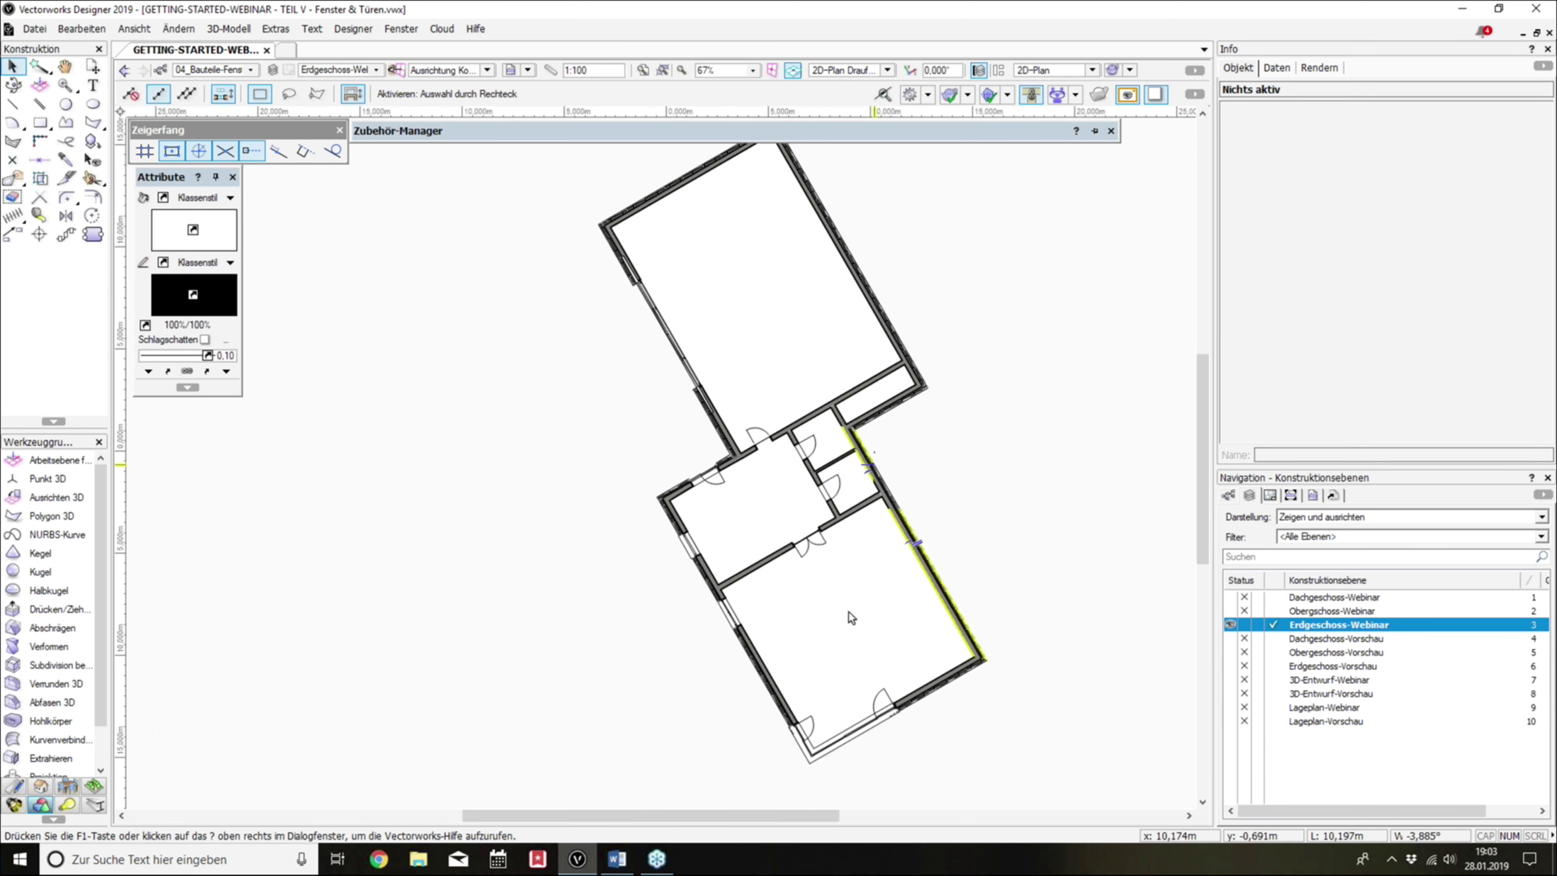
key(KP_3)
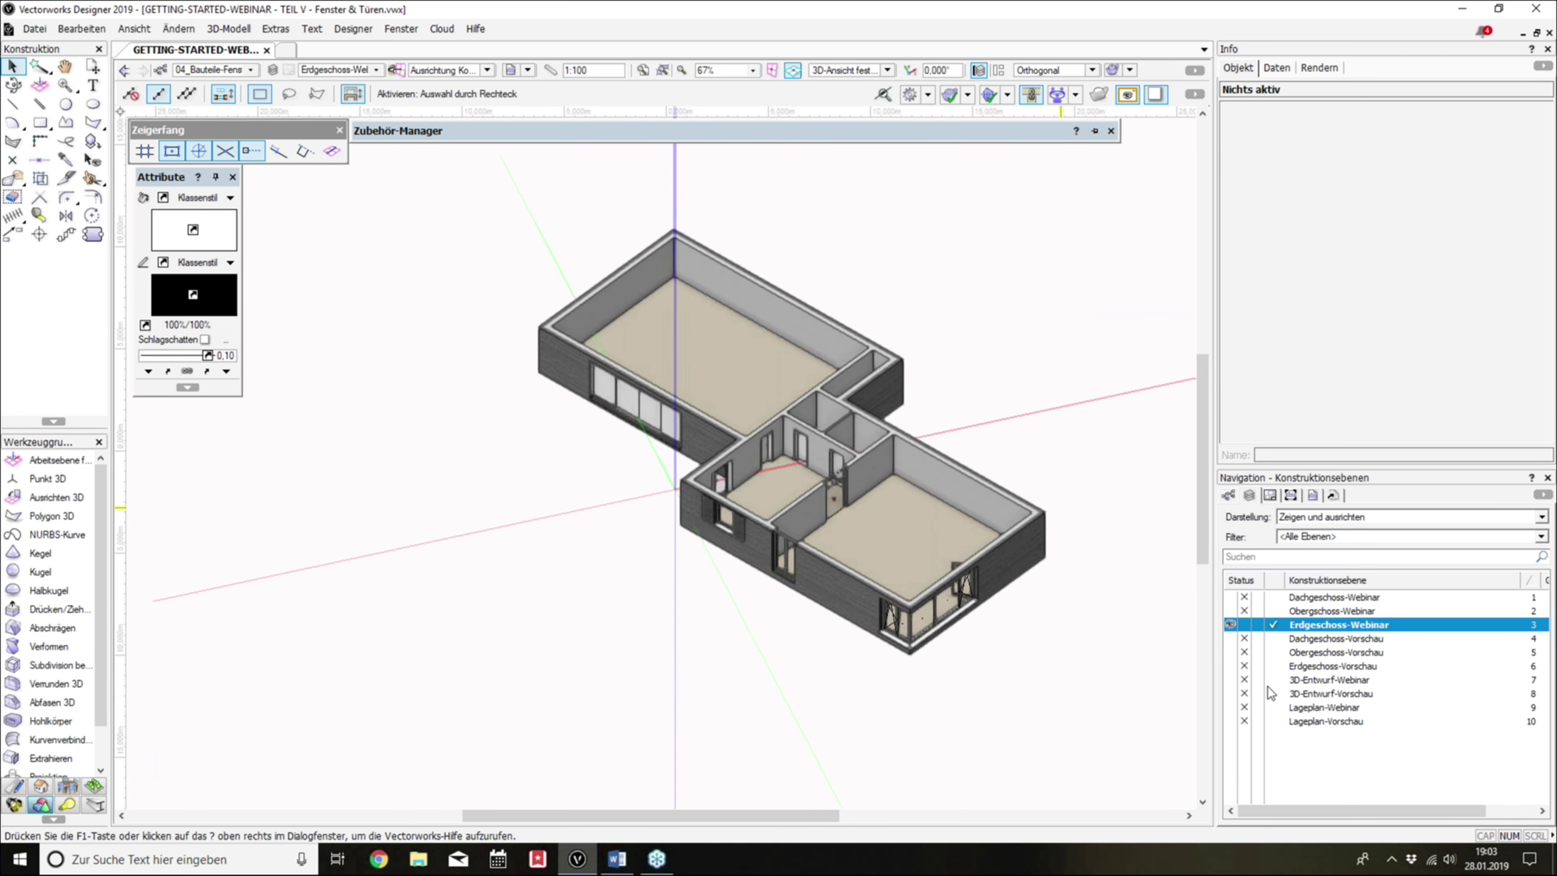
click(1272, 693)
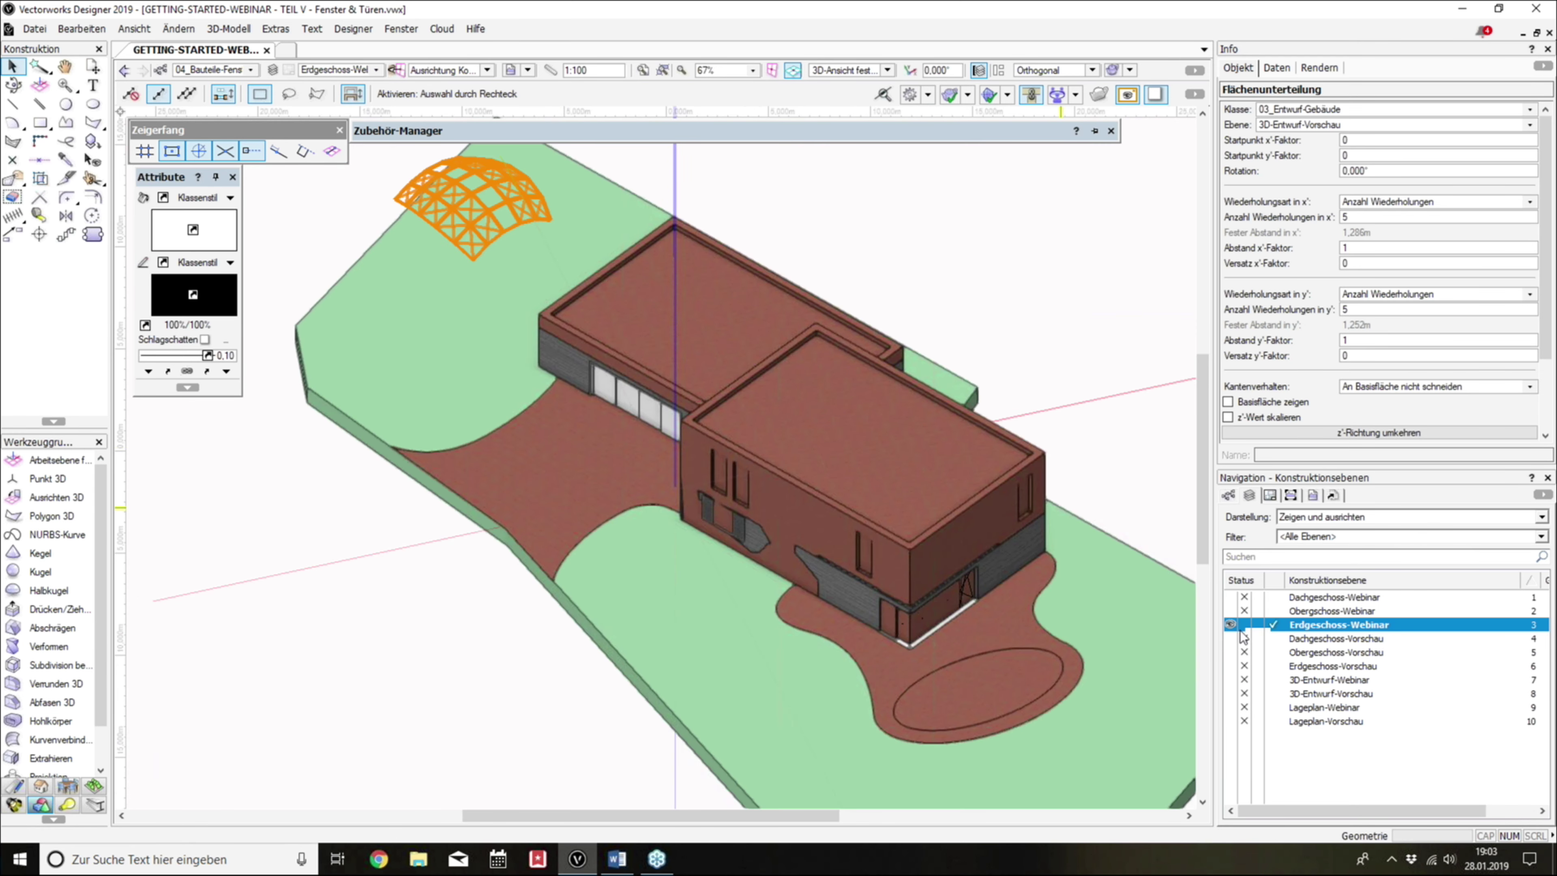
click(1241, 626)
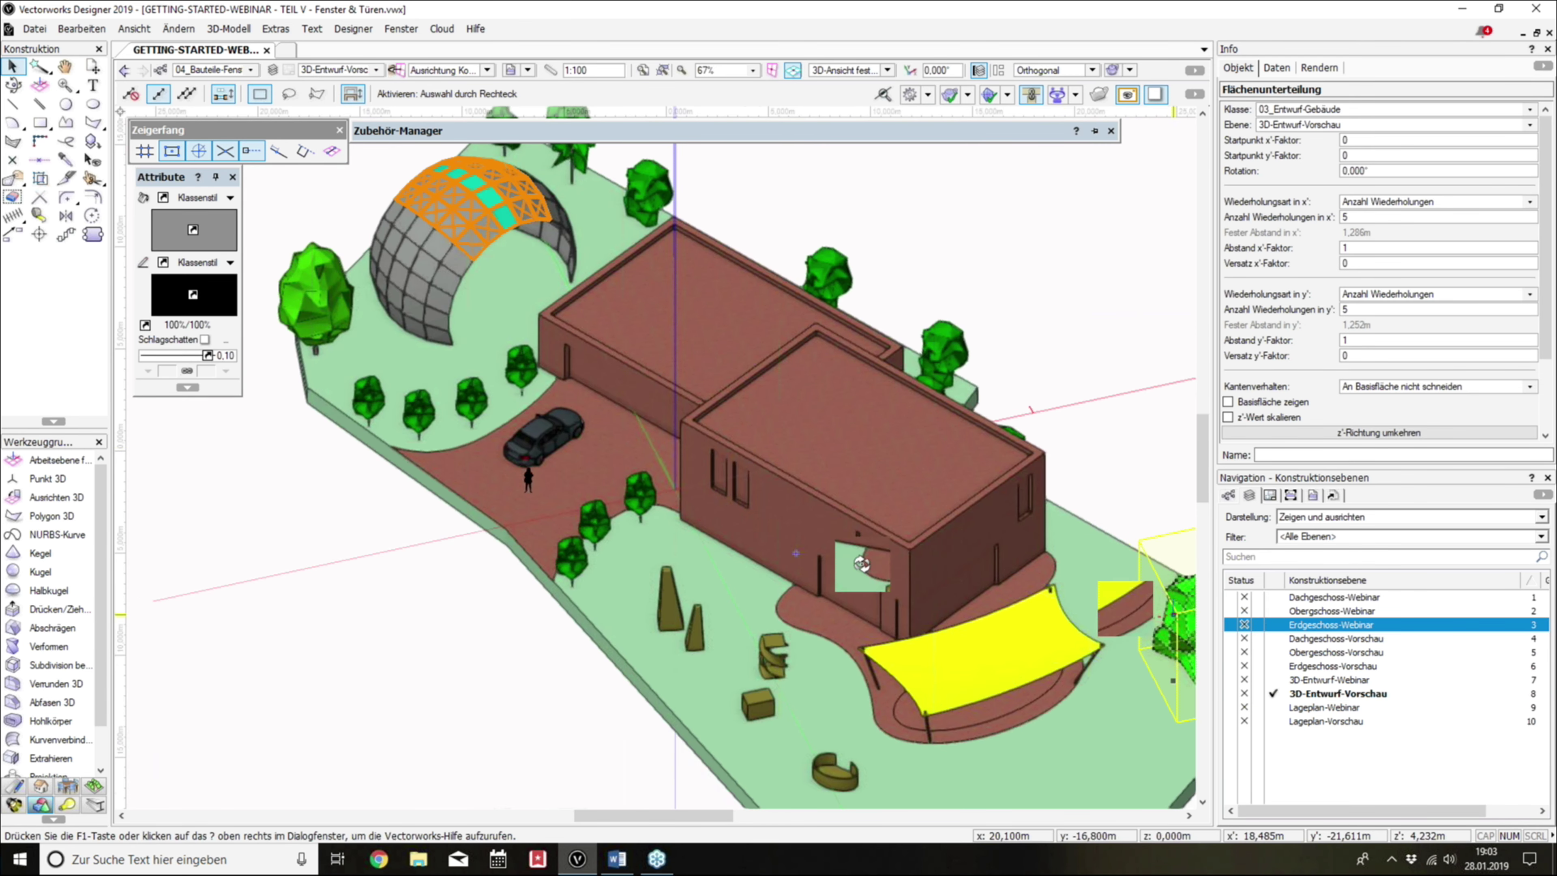
mouse_move(920, 522)
ctrl+middle_down()
mouse_move(1042, 465)
mouse_move(1161, 633)
ctrl+middle_up()
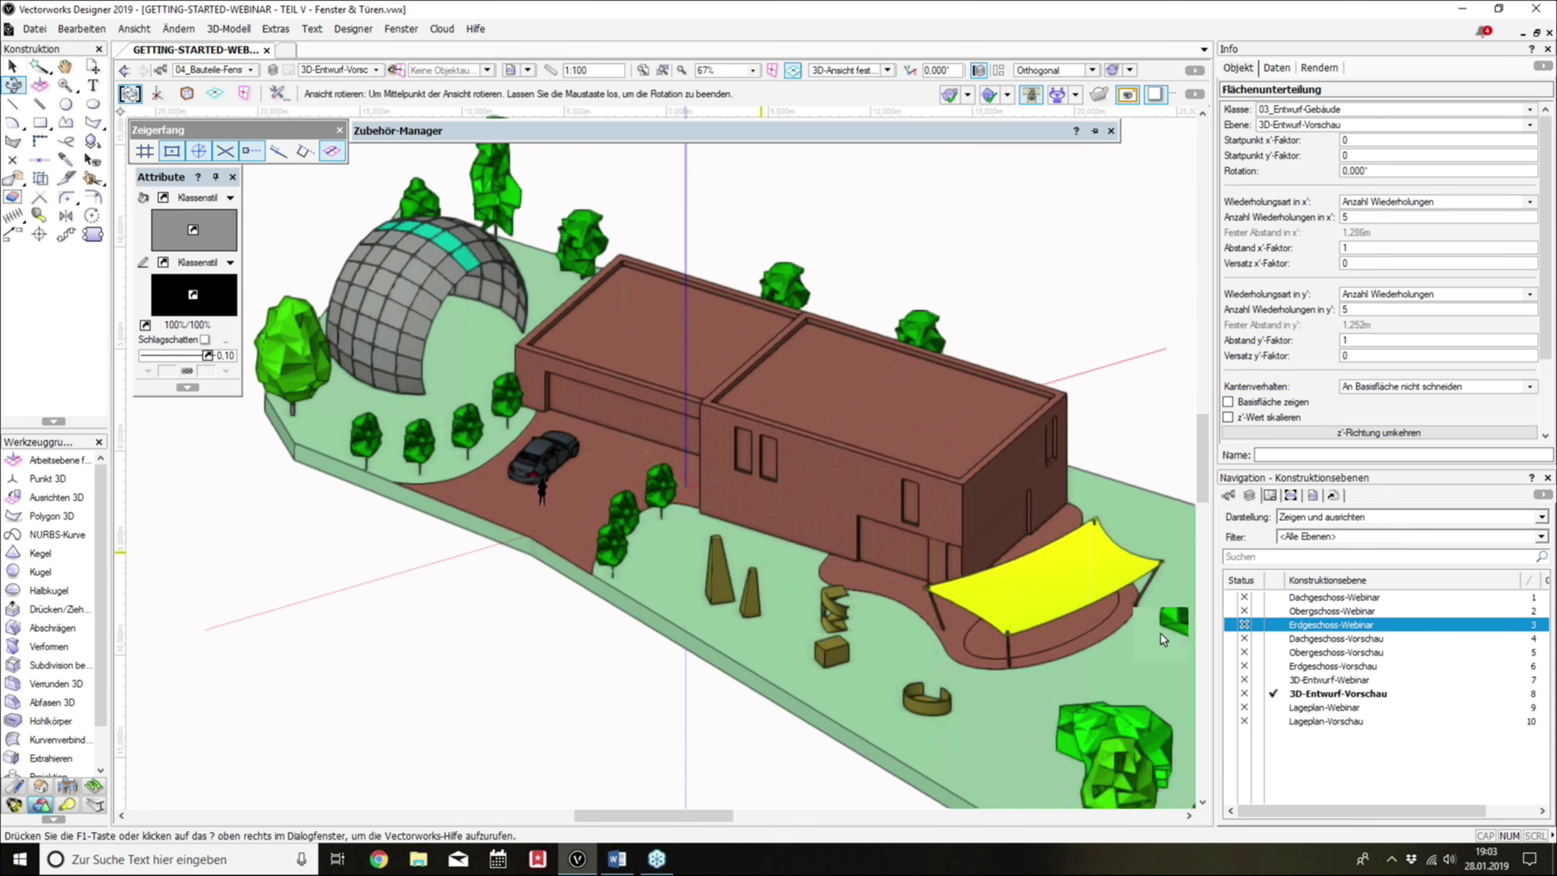
click(1273, 624)
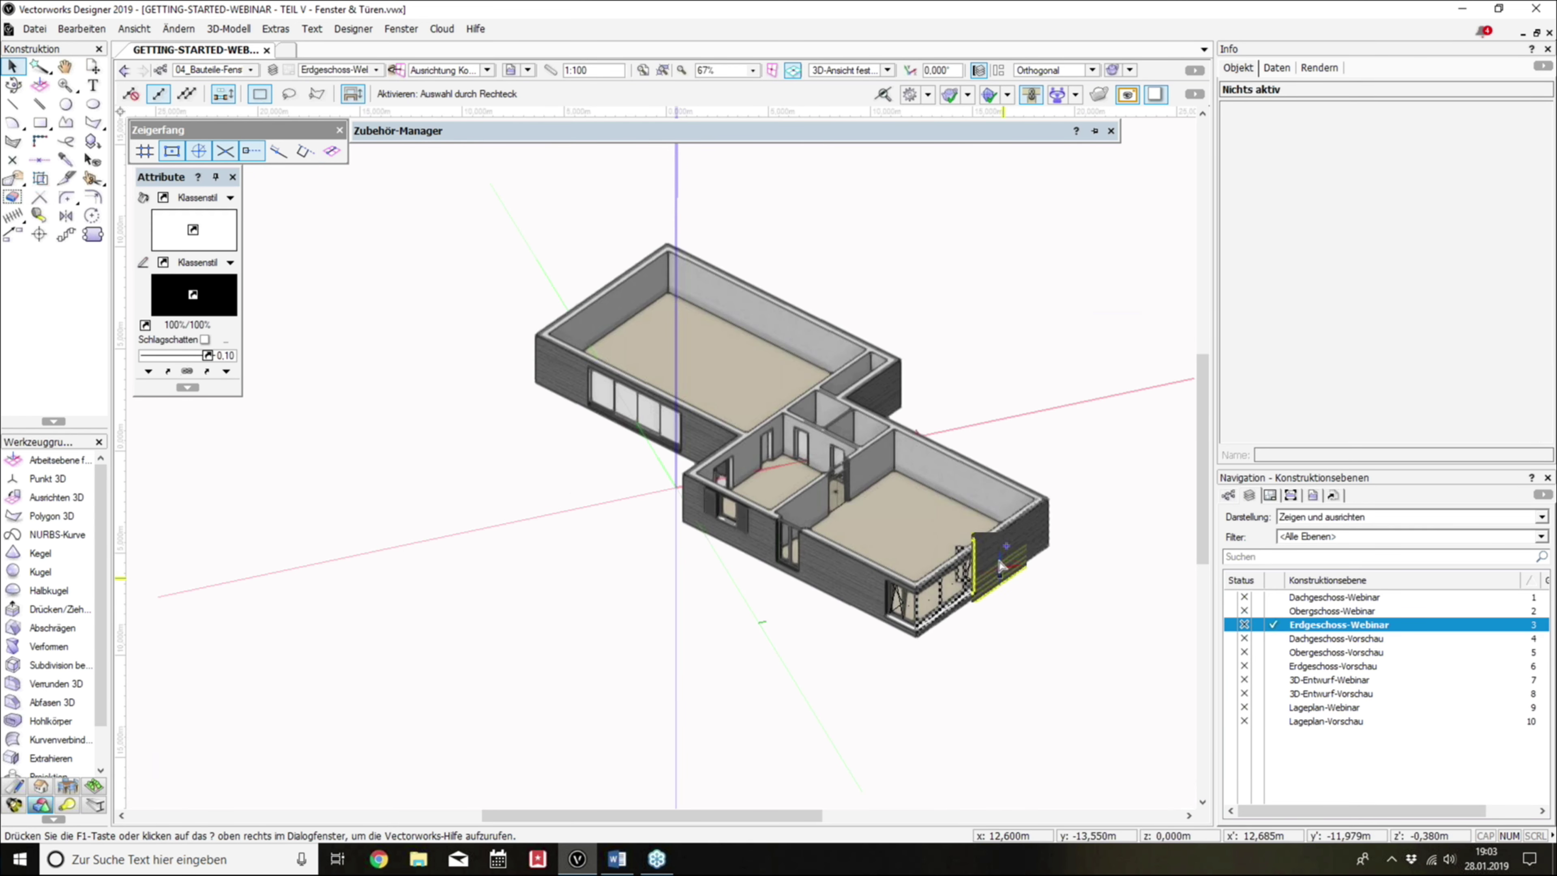
scroll(1000, 566, up, 1)
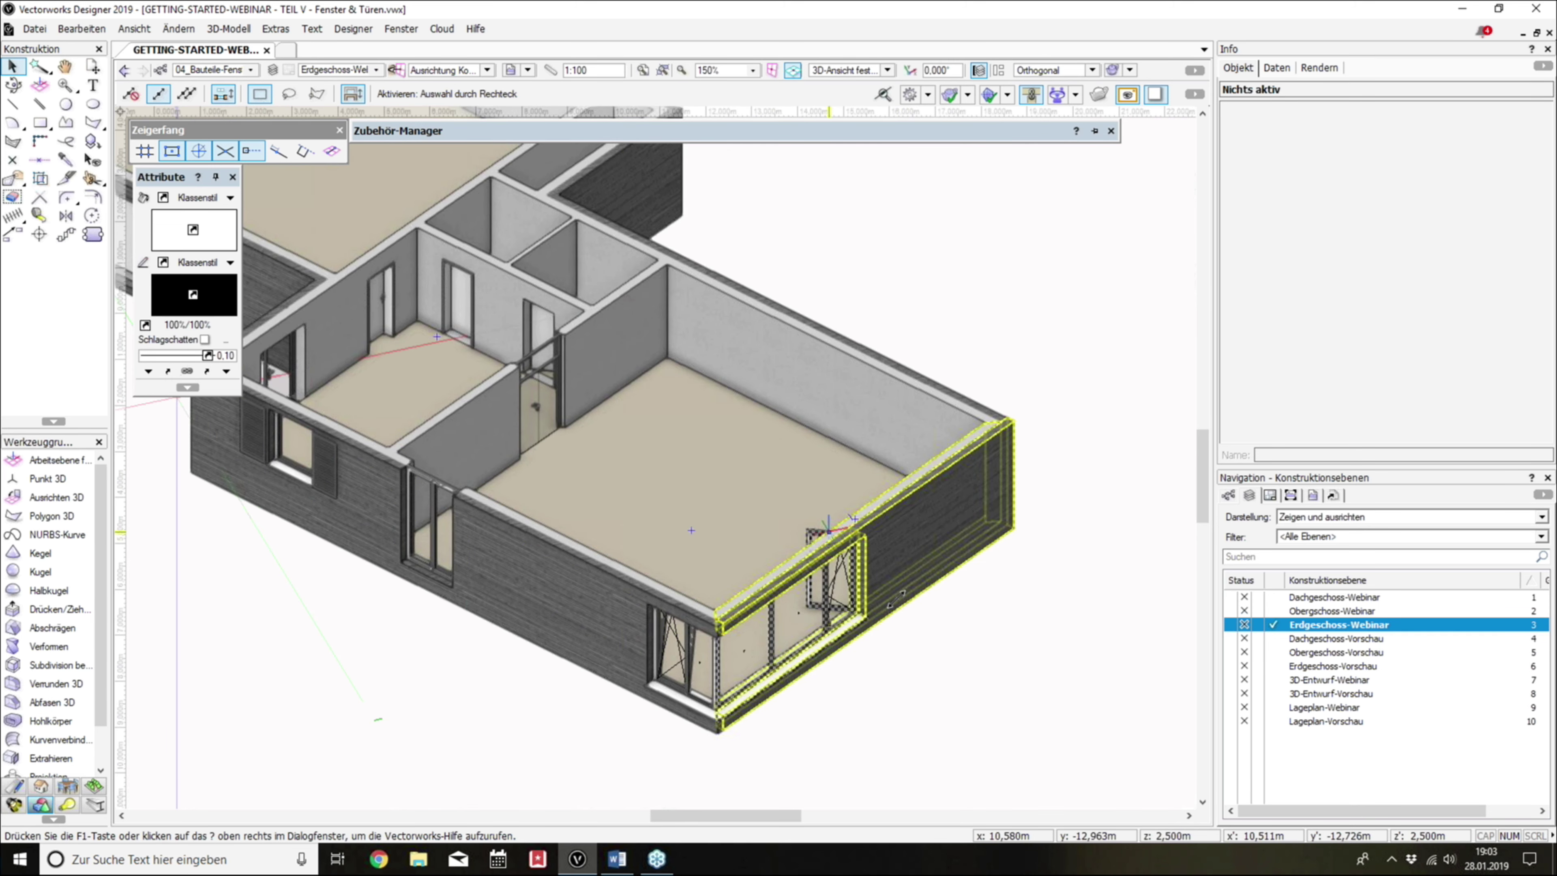
middle_drag(736, 485, 743, 529)
shift+middle_drag(495, 468, 1021, 483)
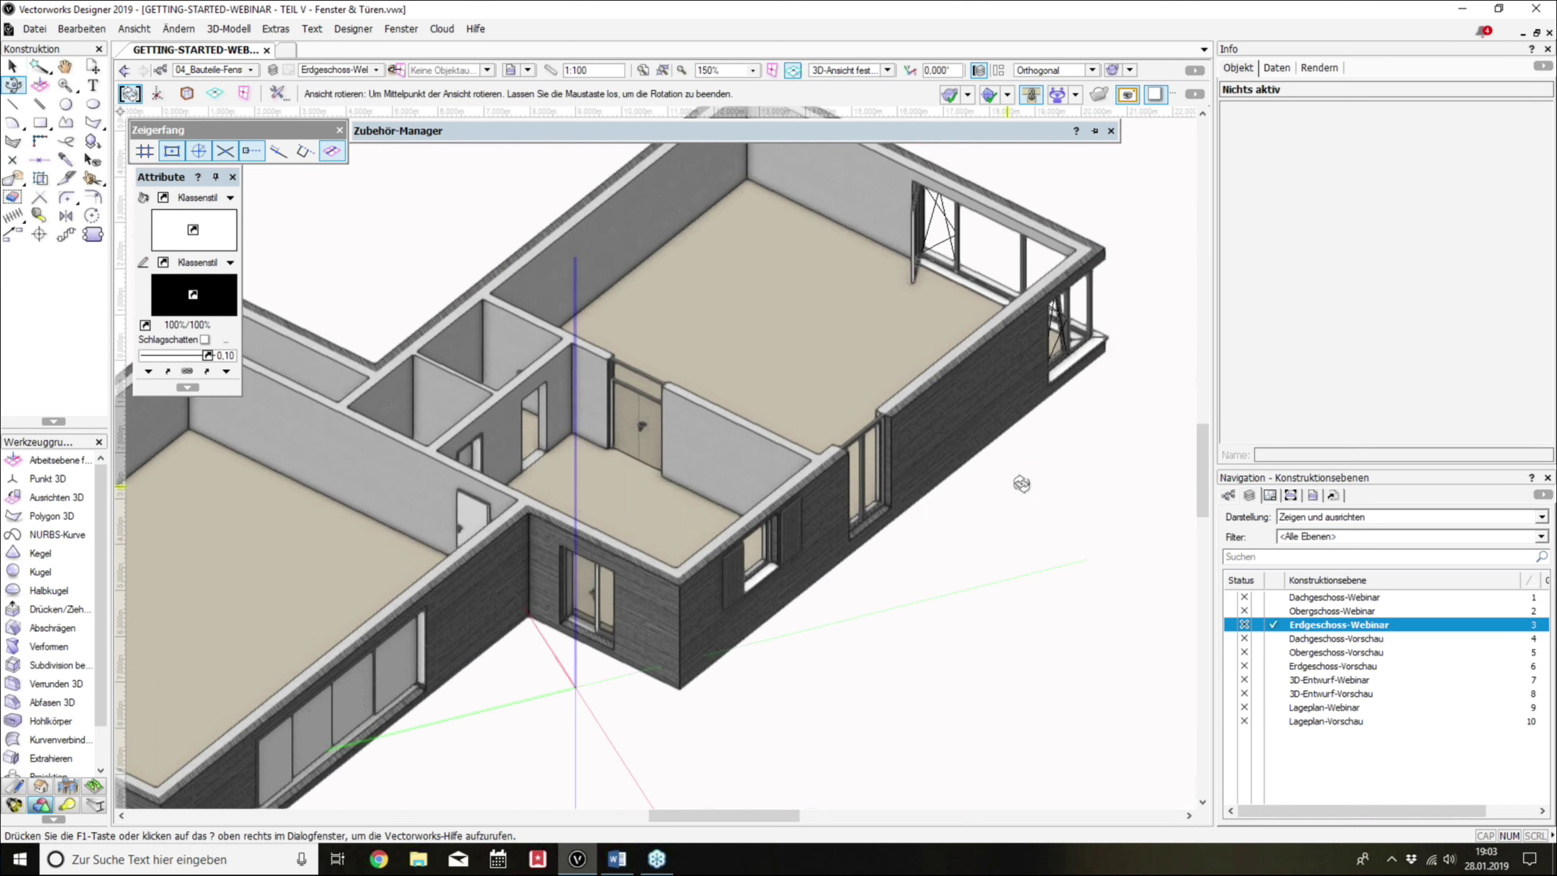
mouse_move(1022, 484)
mouse_down()
mouse_move(595, 529)
mouse_move(551, 491)
mouse_up()
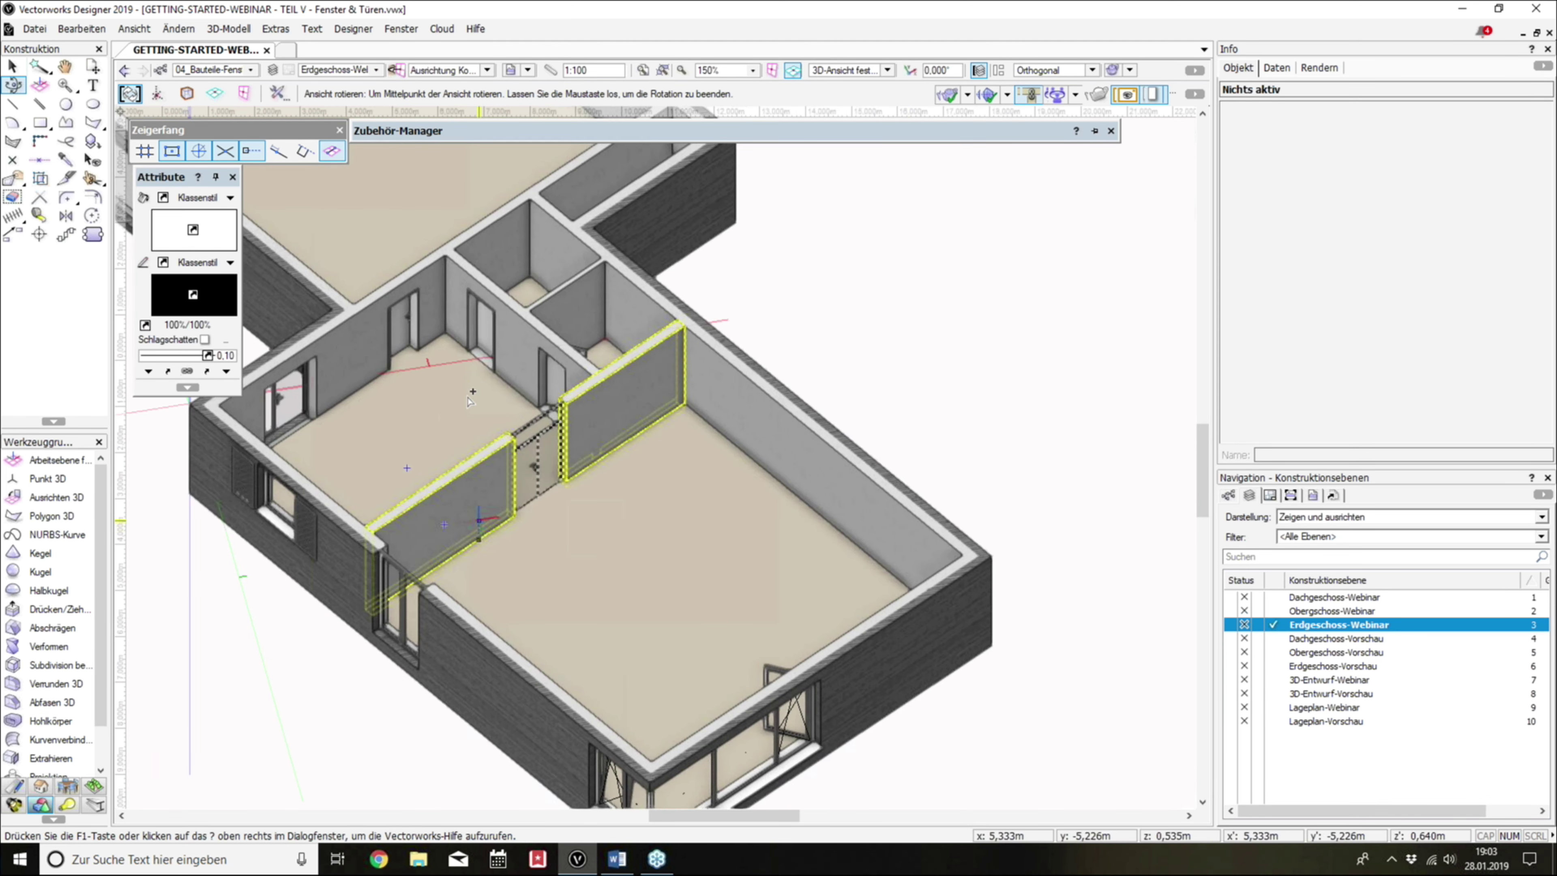
middle_drag(245, 307, 440, 418)
key(x)
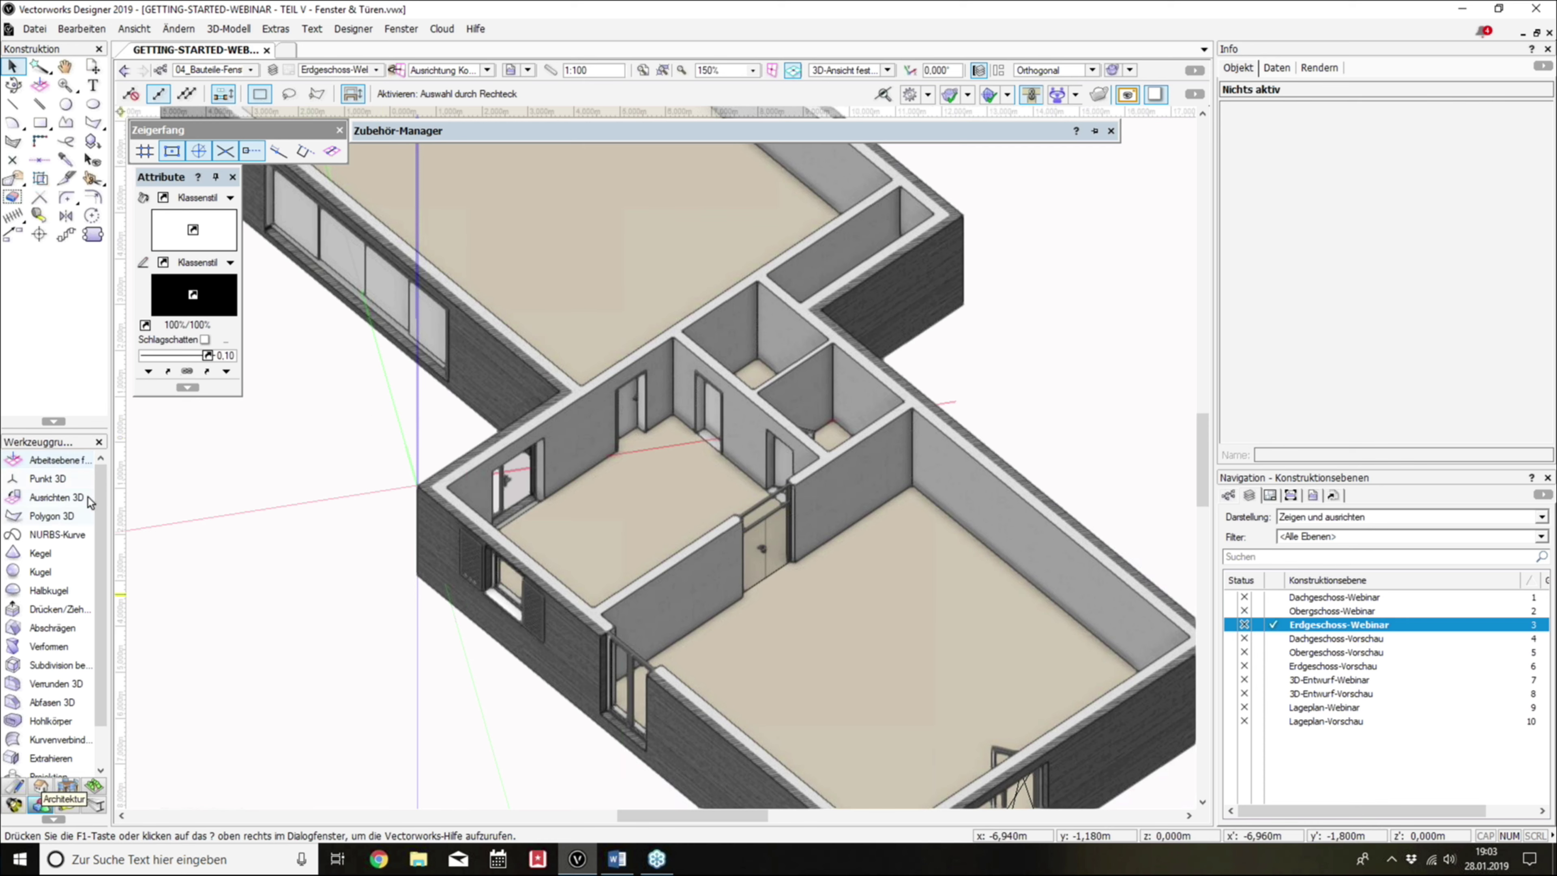
click(39, 785)
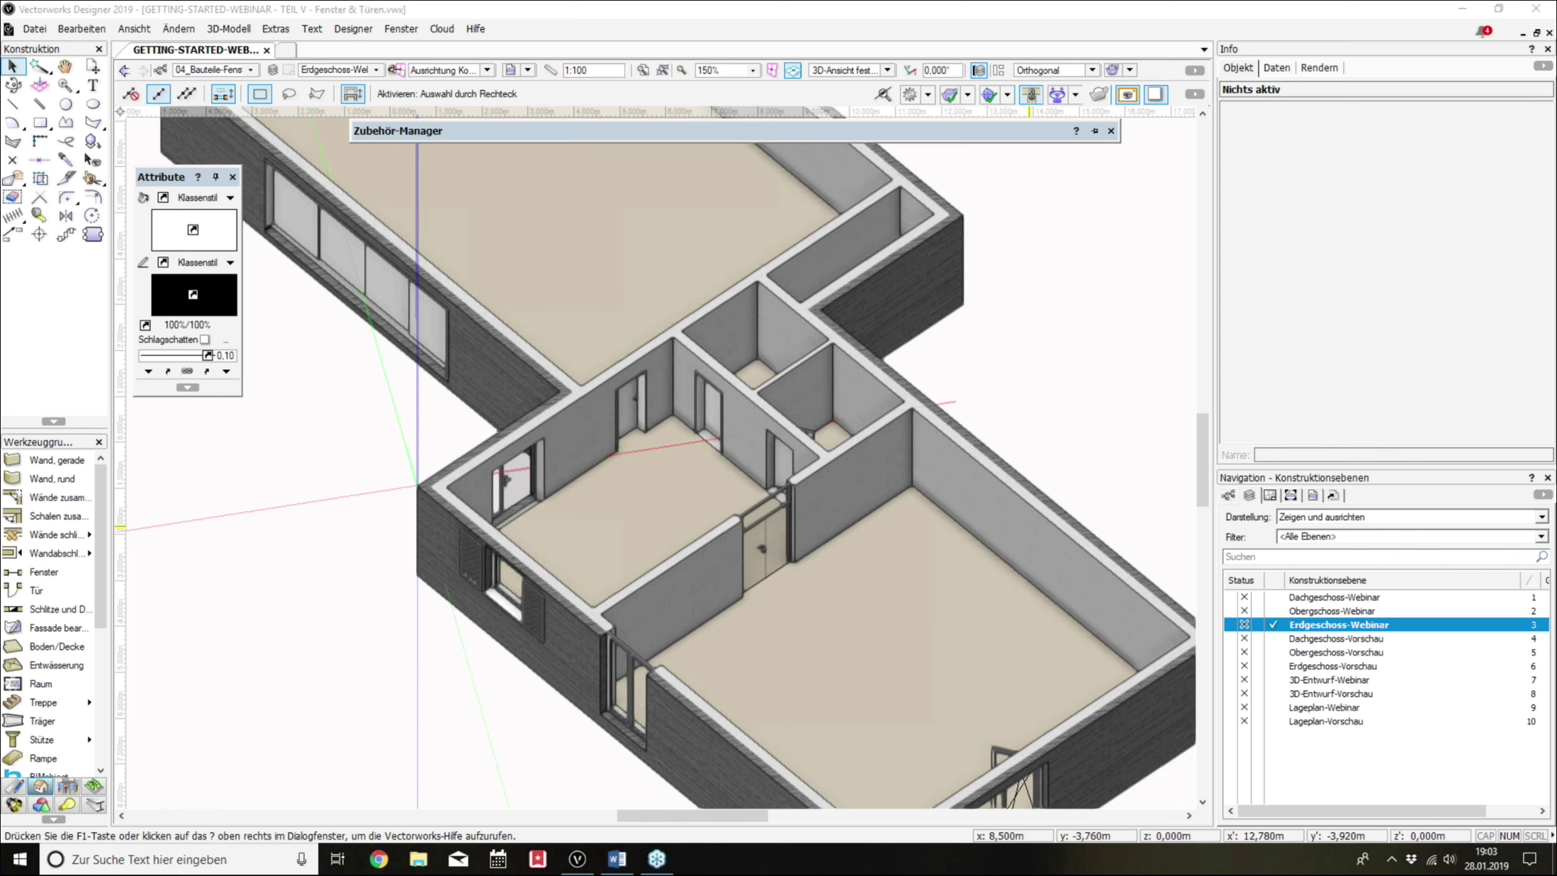
click(27, 592)
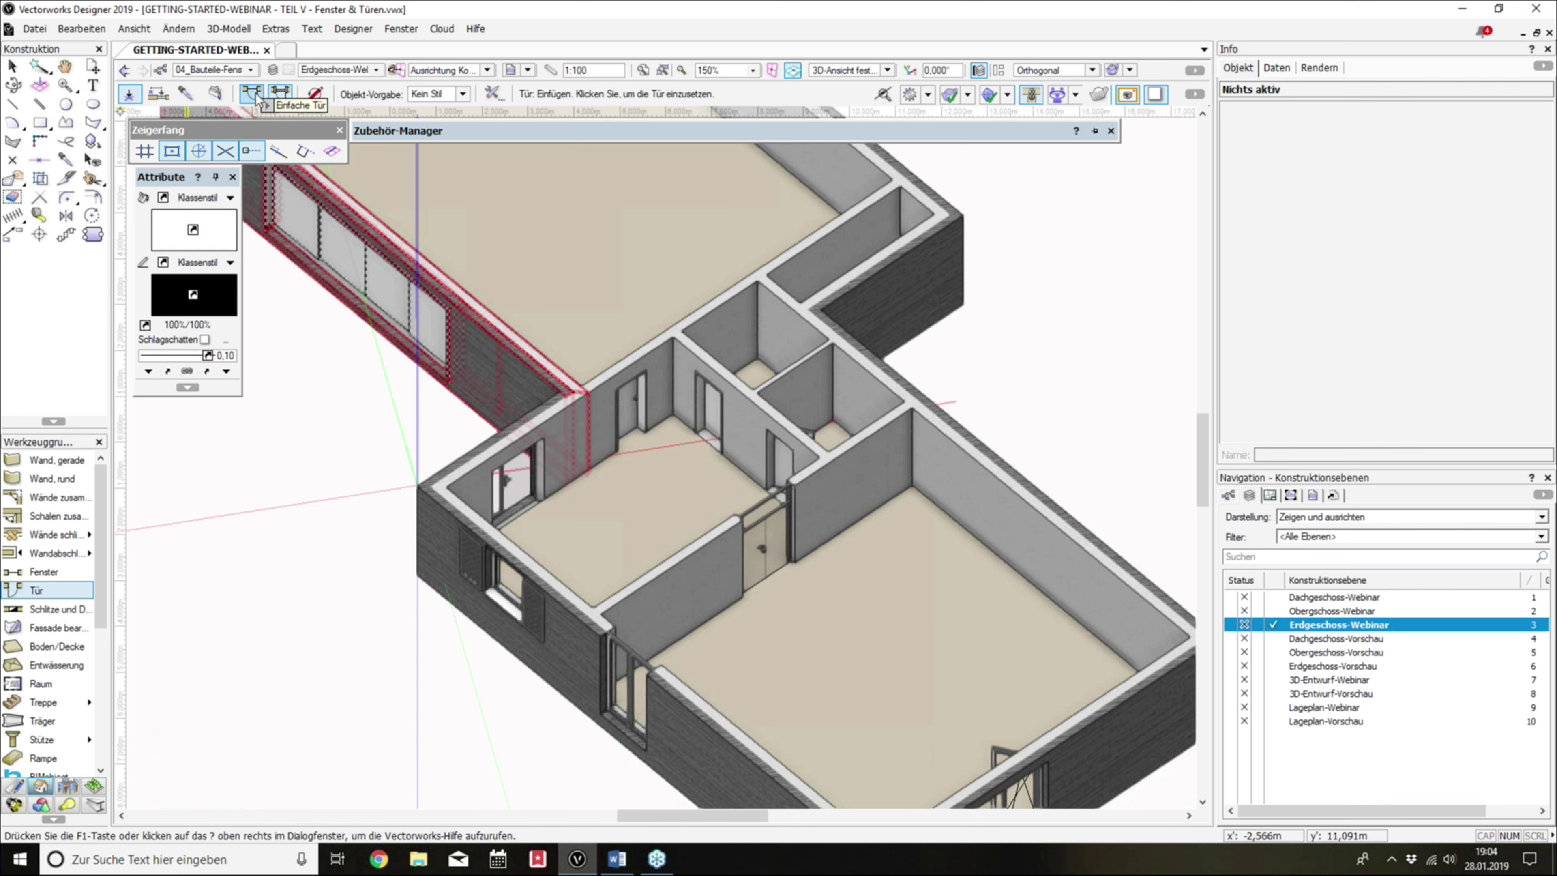
click(280, 95)
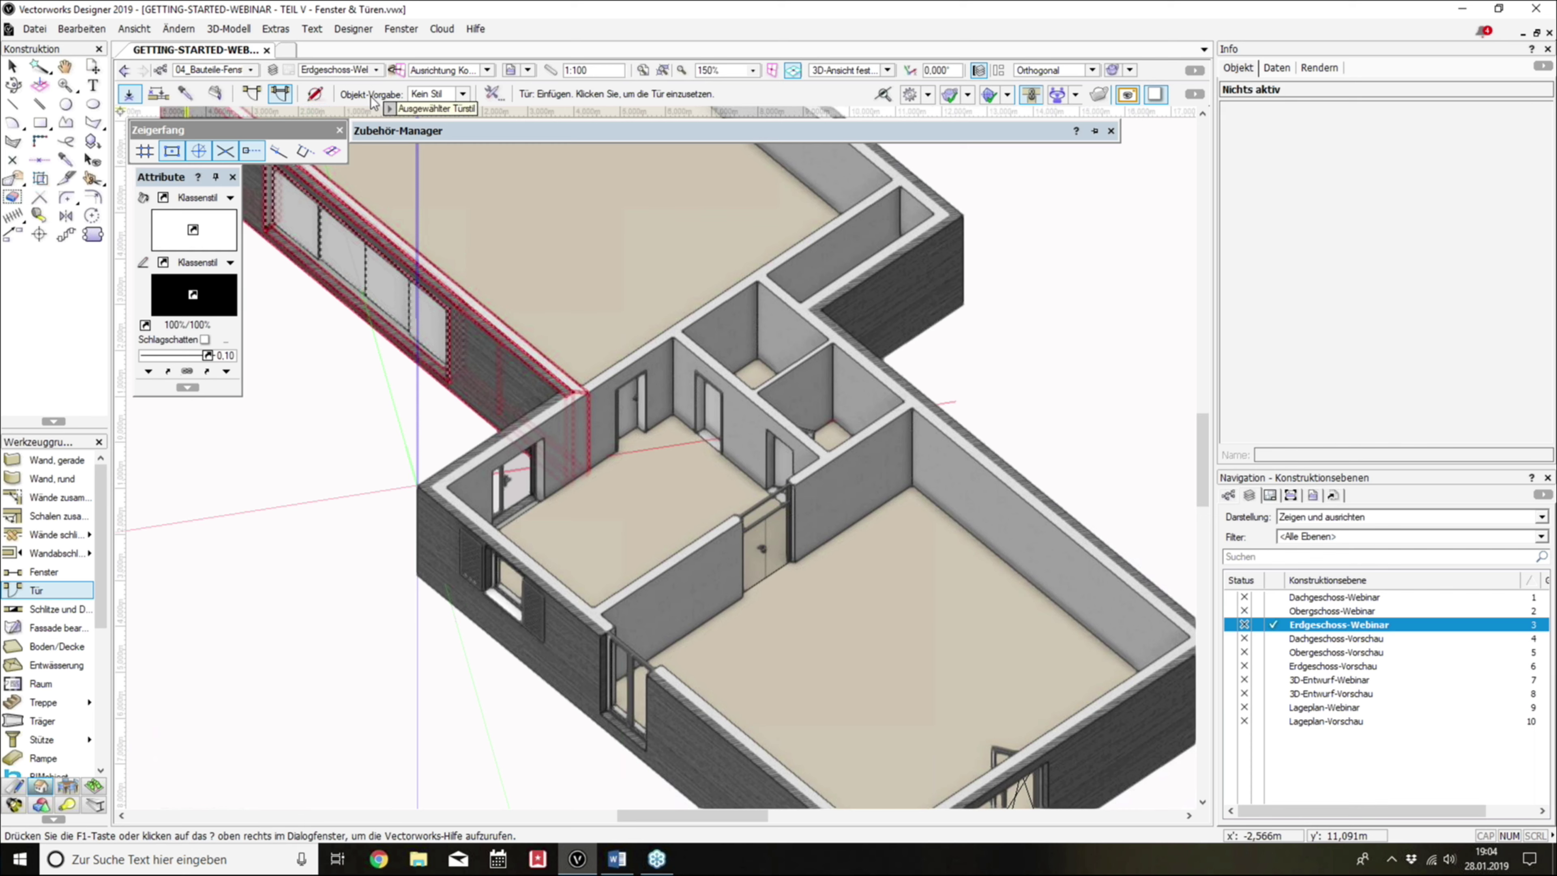
click(463, 94)
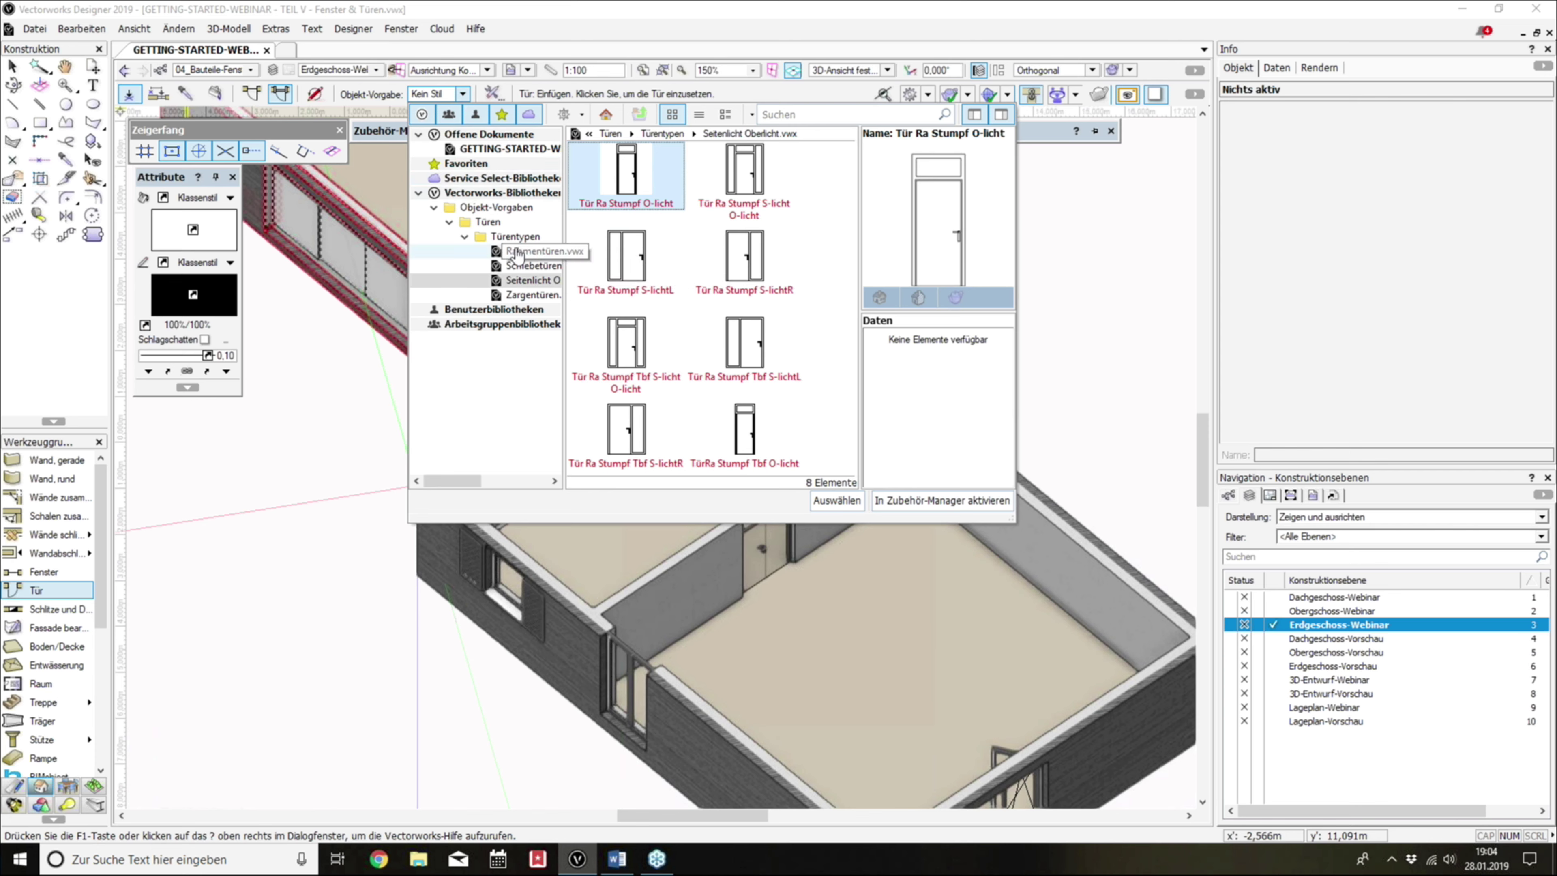
click(530, 251)
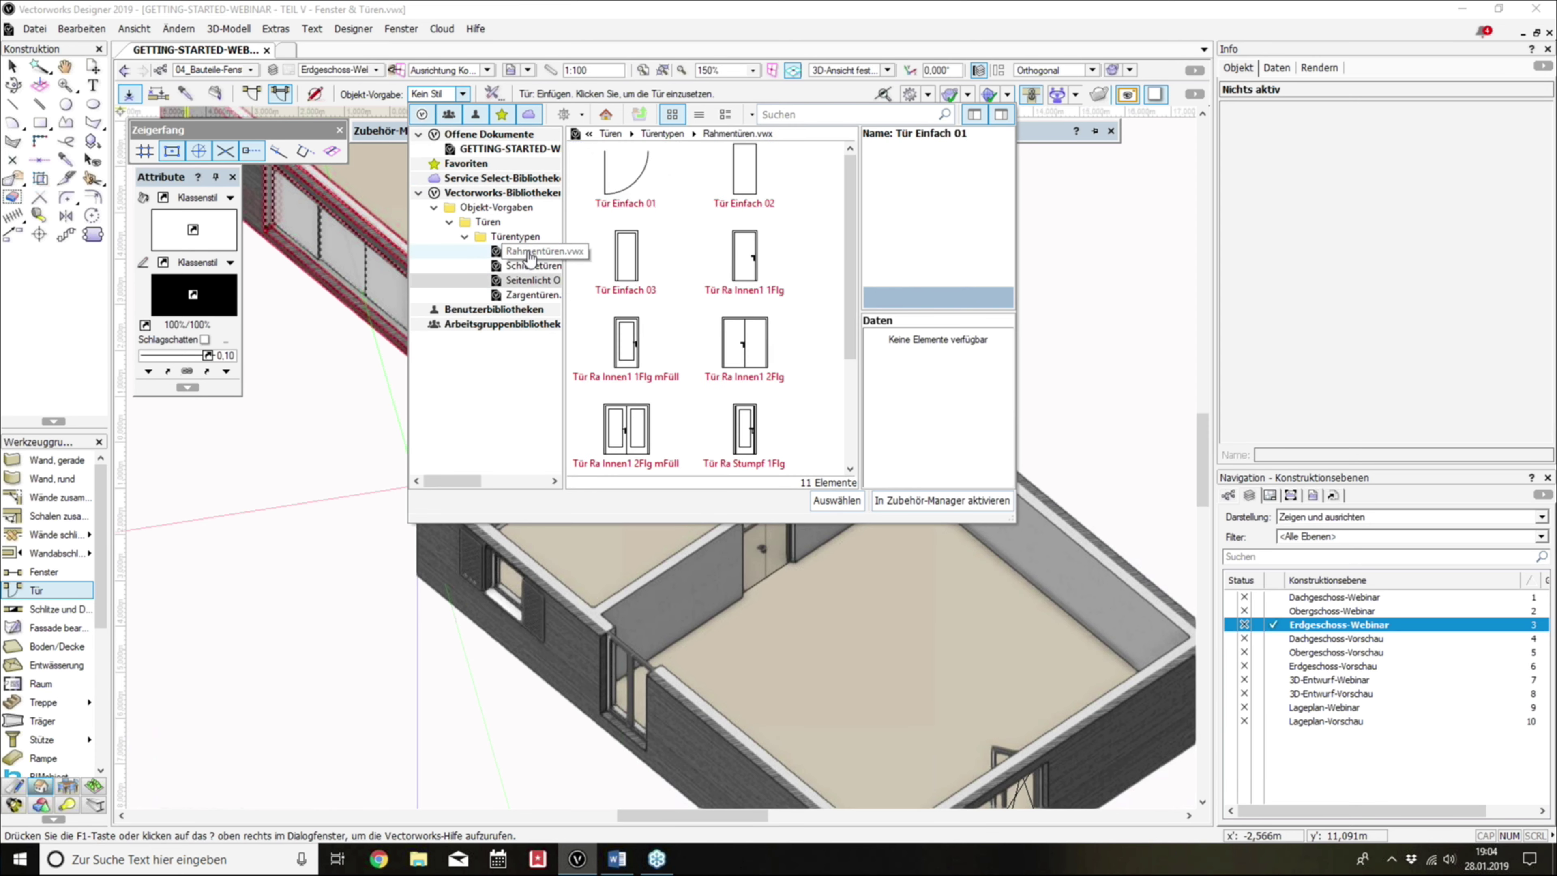
click(530, 281)
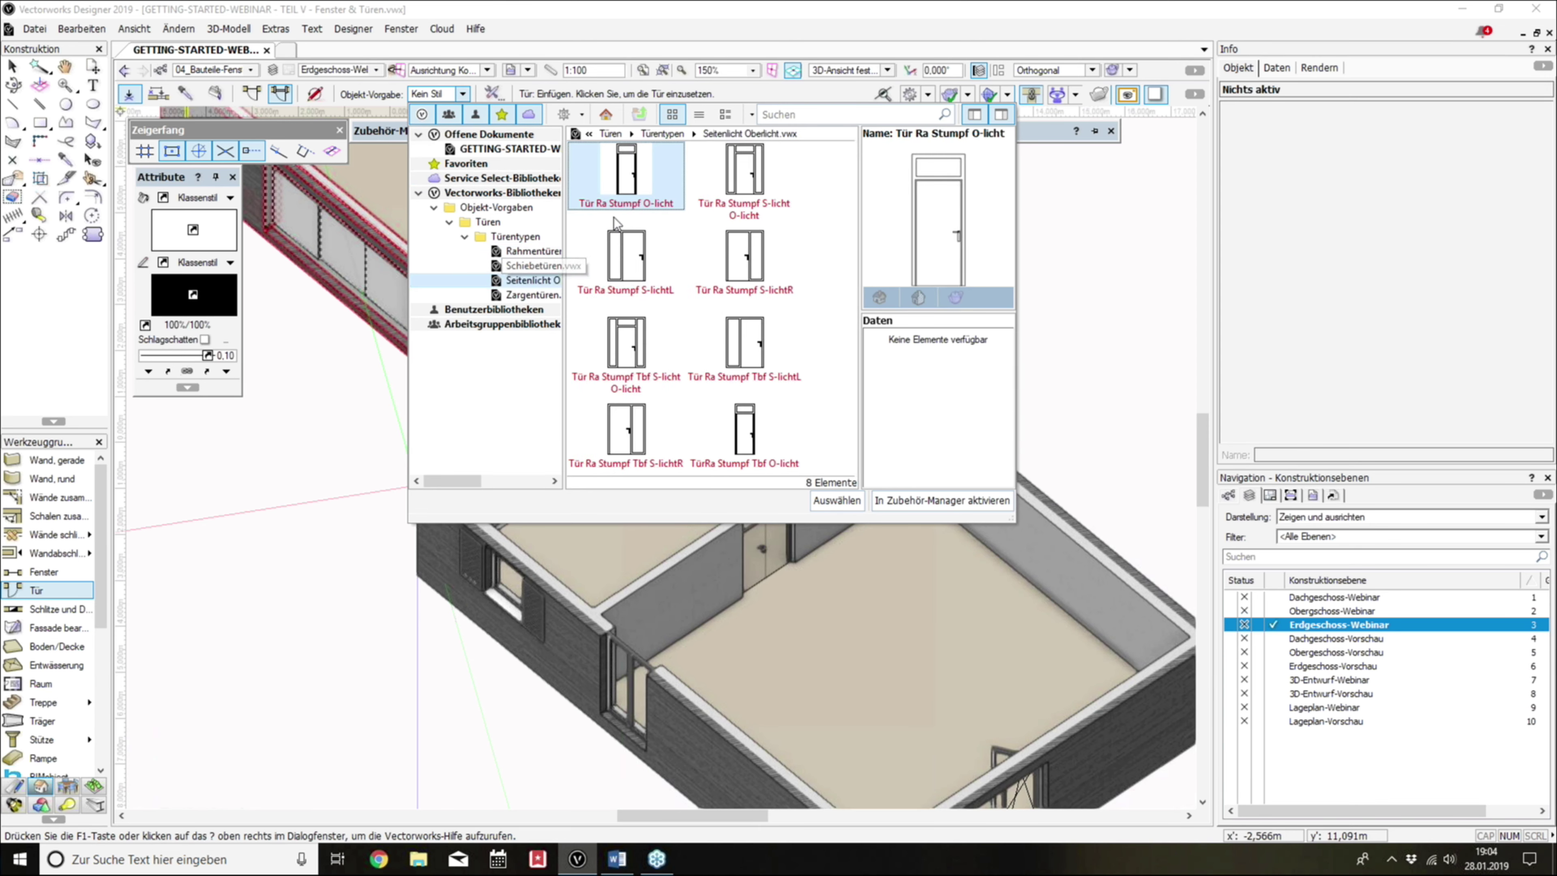
click(531, 295)
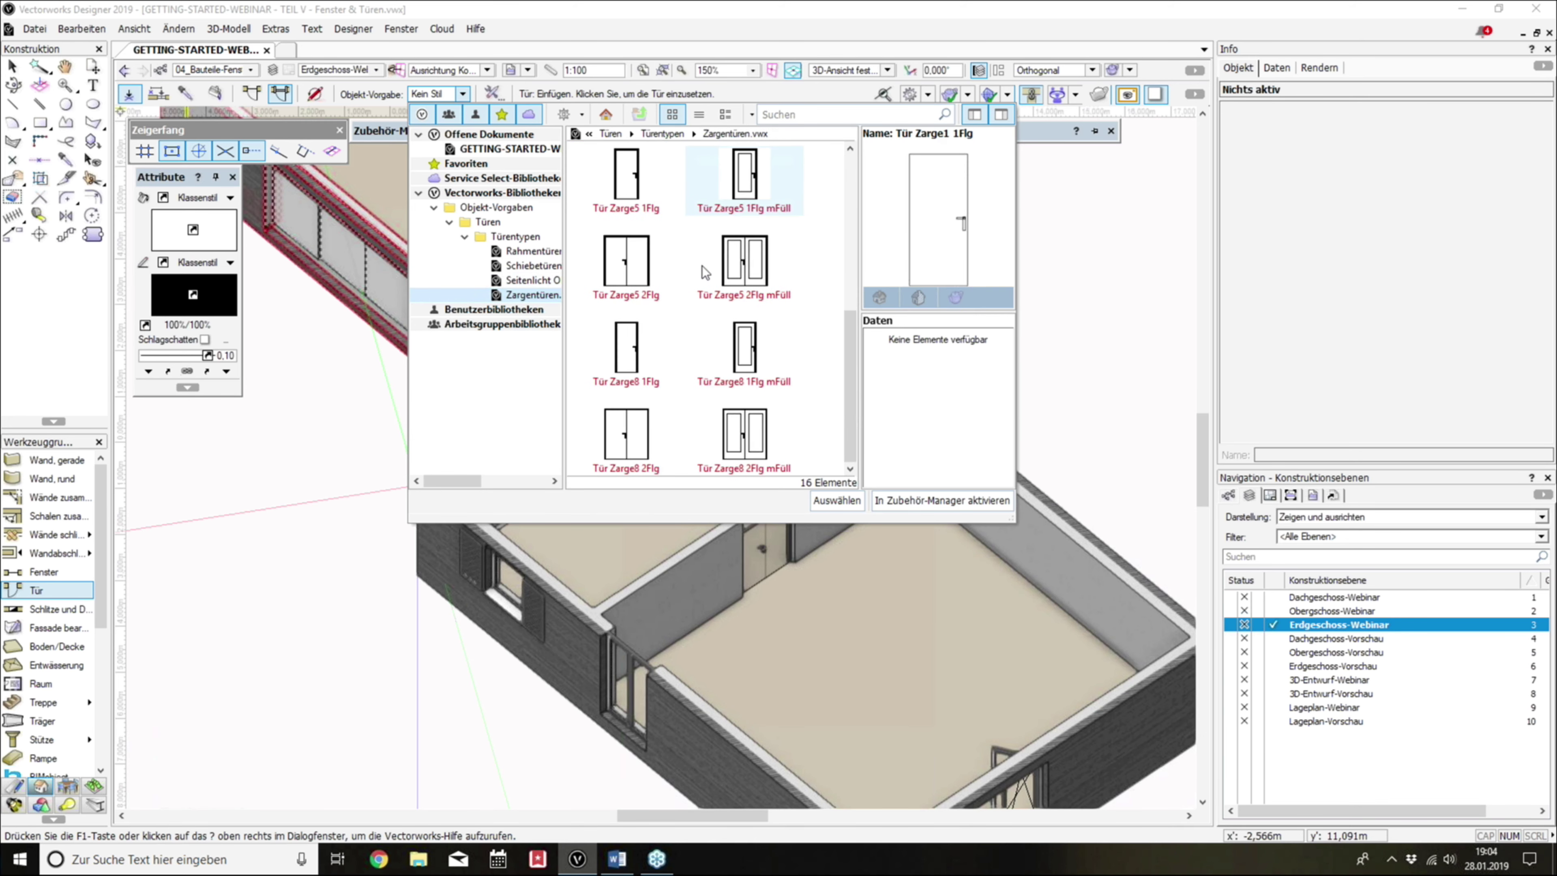
scroll(704, 270, down, 3)
scroll(702, 266, up, 1)
click(532, 250)
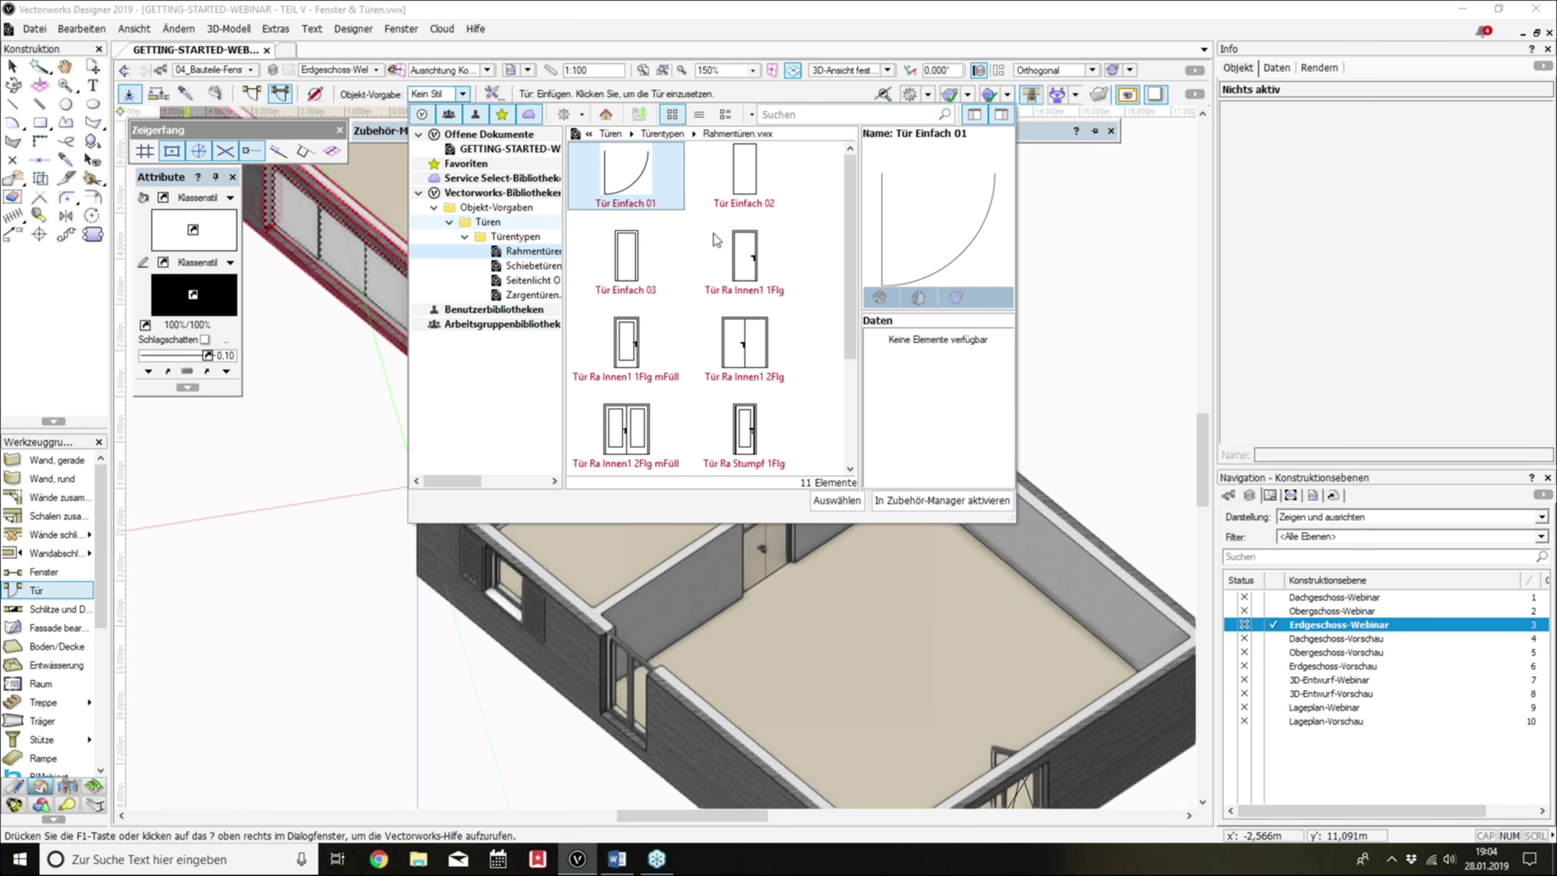
Step: Insert an unstyled Einfache Tür (0.885 m × 2.010 m) into the right exterior wall and select it
click(12, 66)
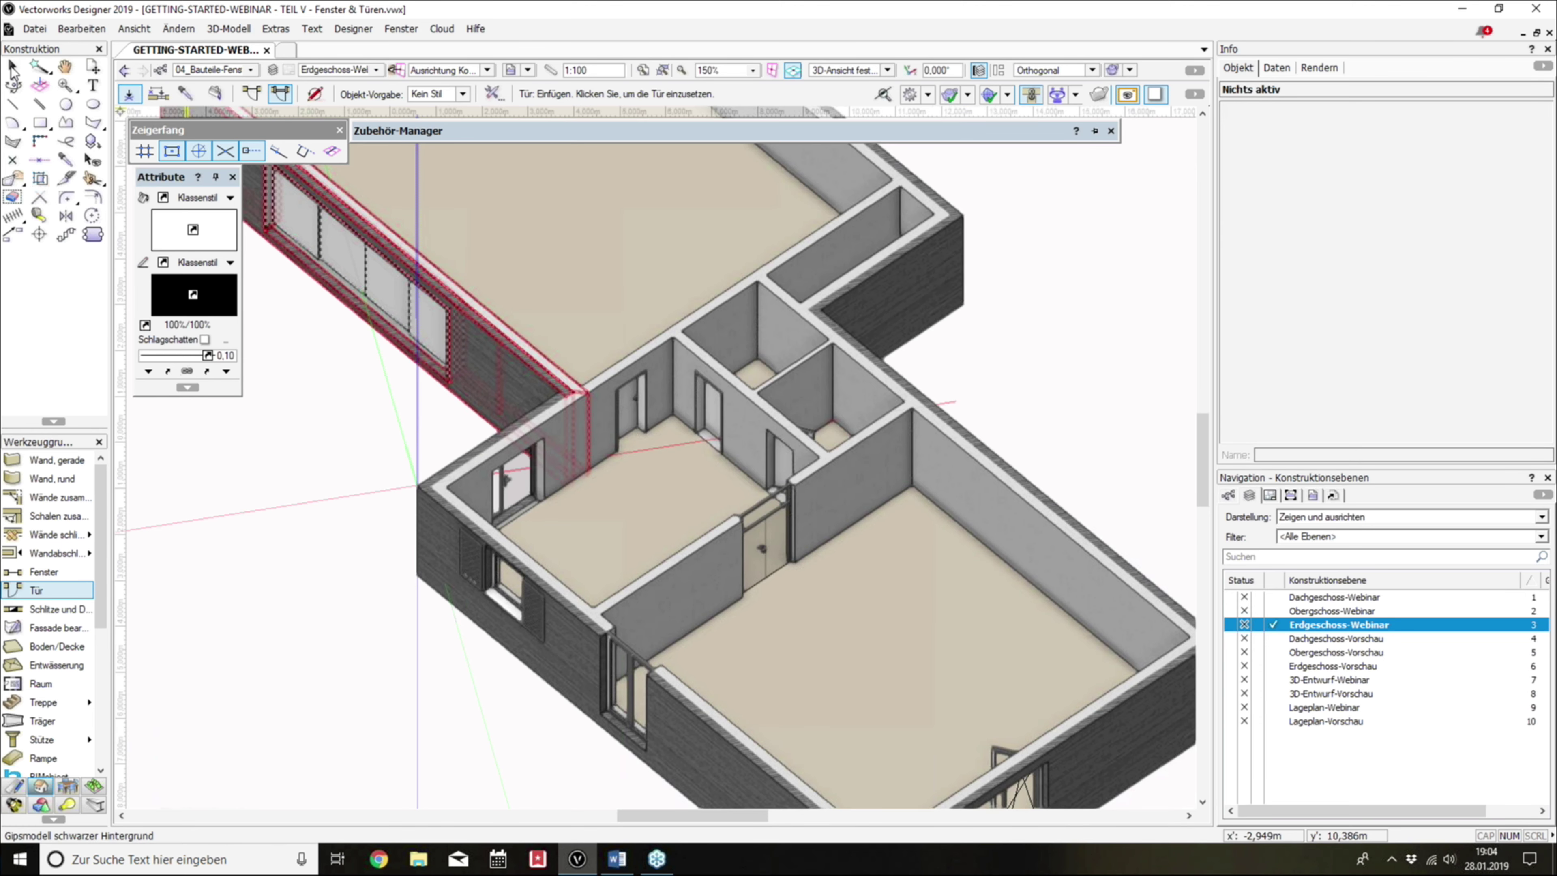
click(40, 590)
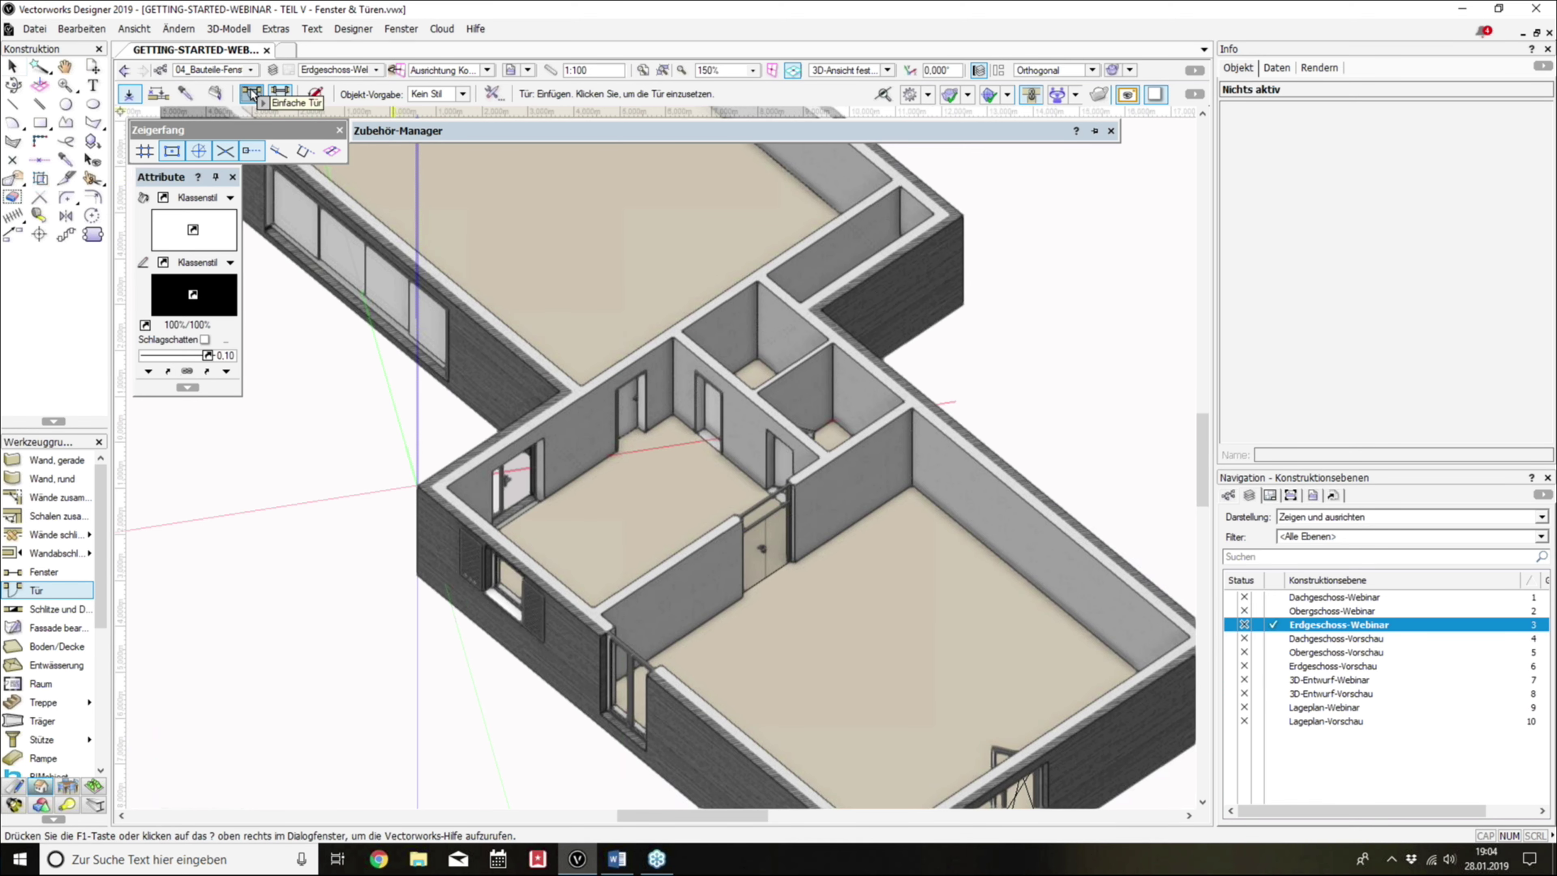
click(251, 94)
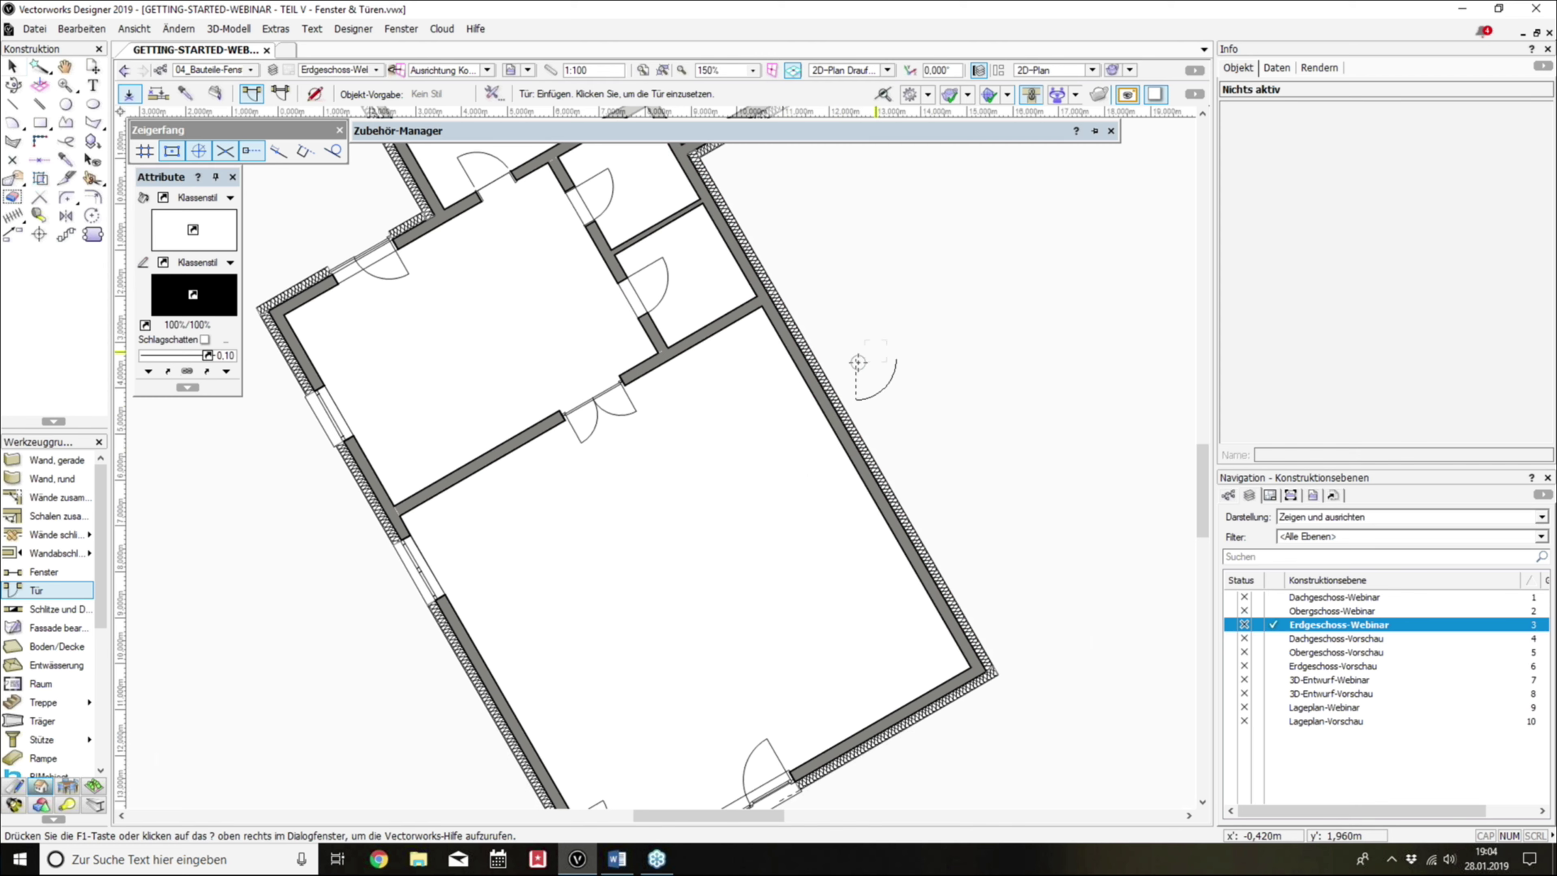
click(824, 408)
click(834, 396)
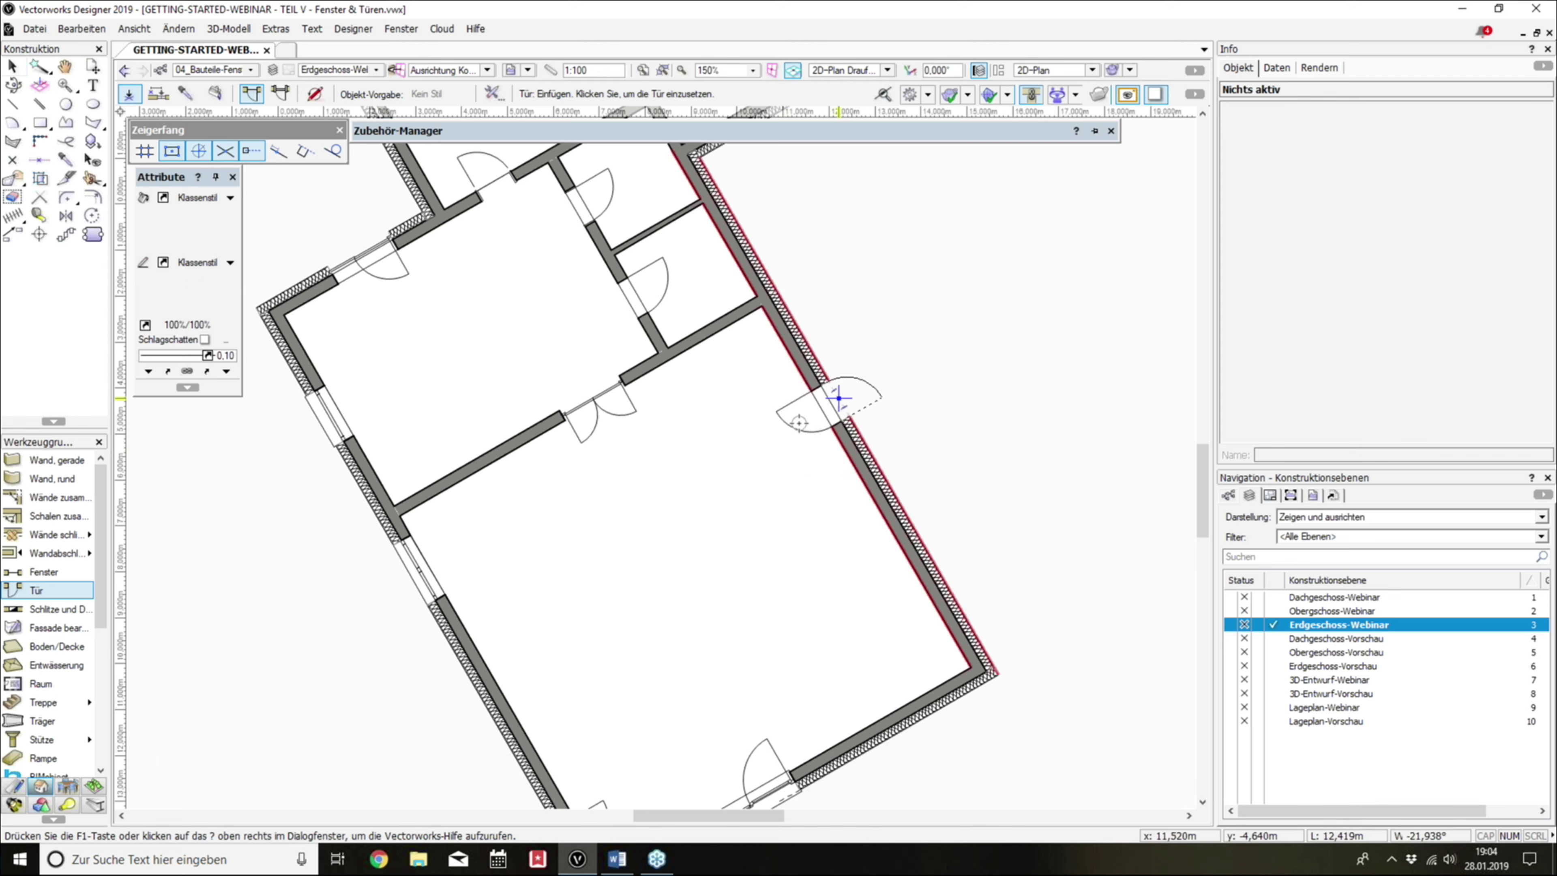
key(x)
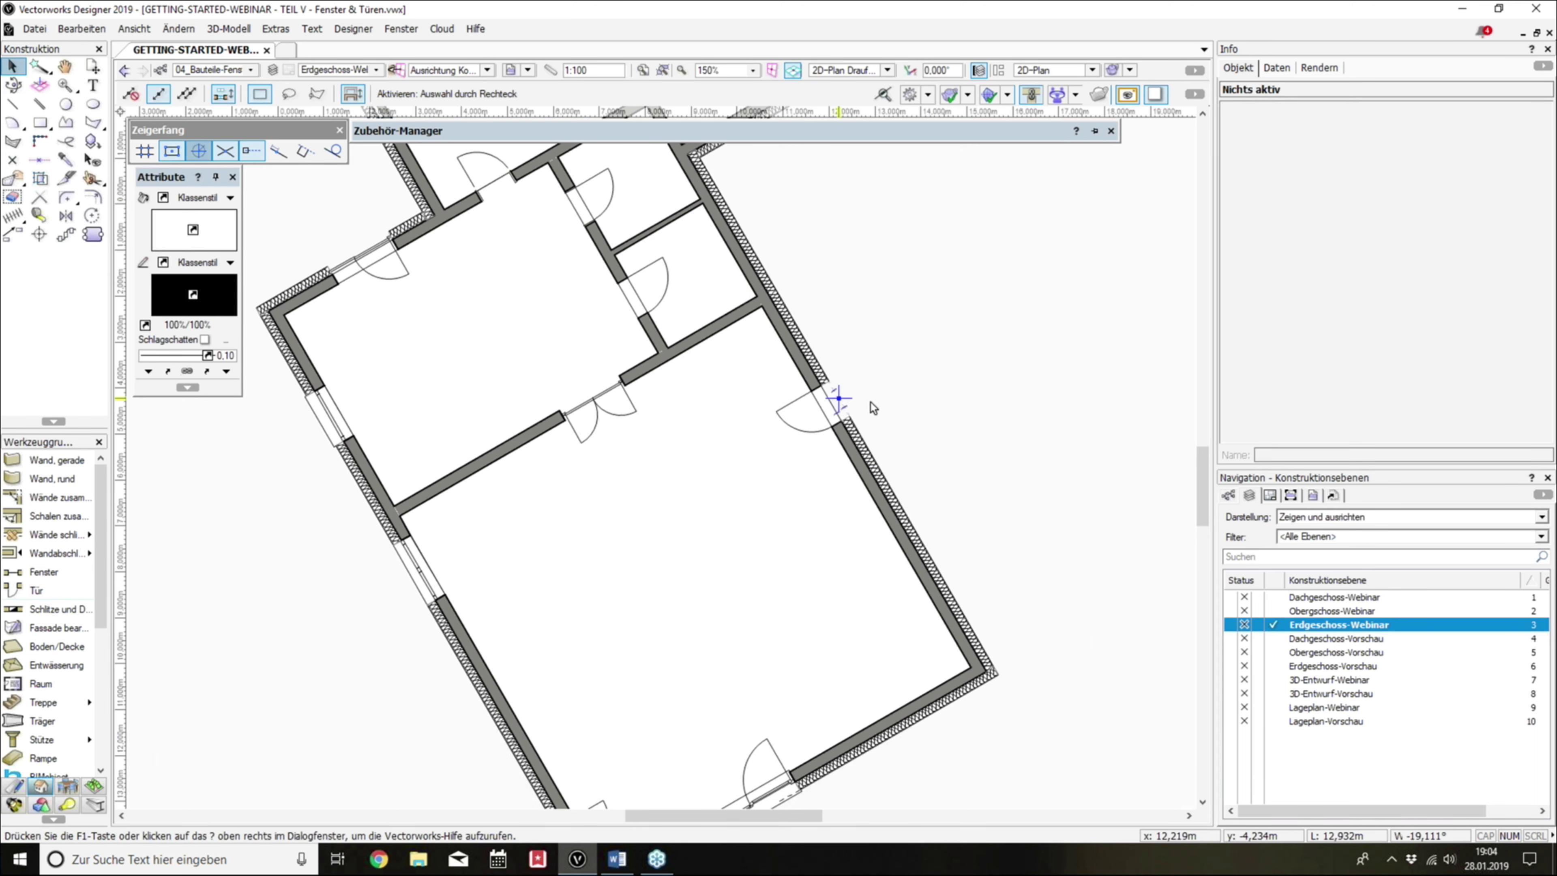
scroll(871, 403, up, 3)
click(703, 514)
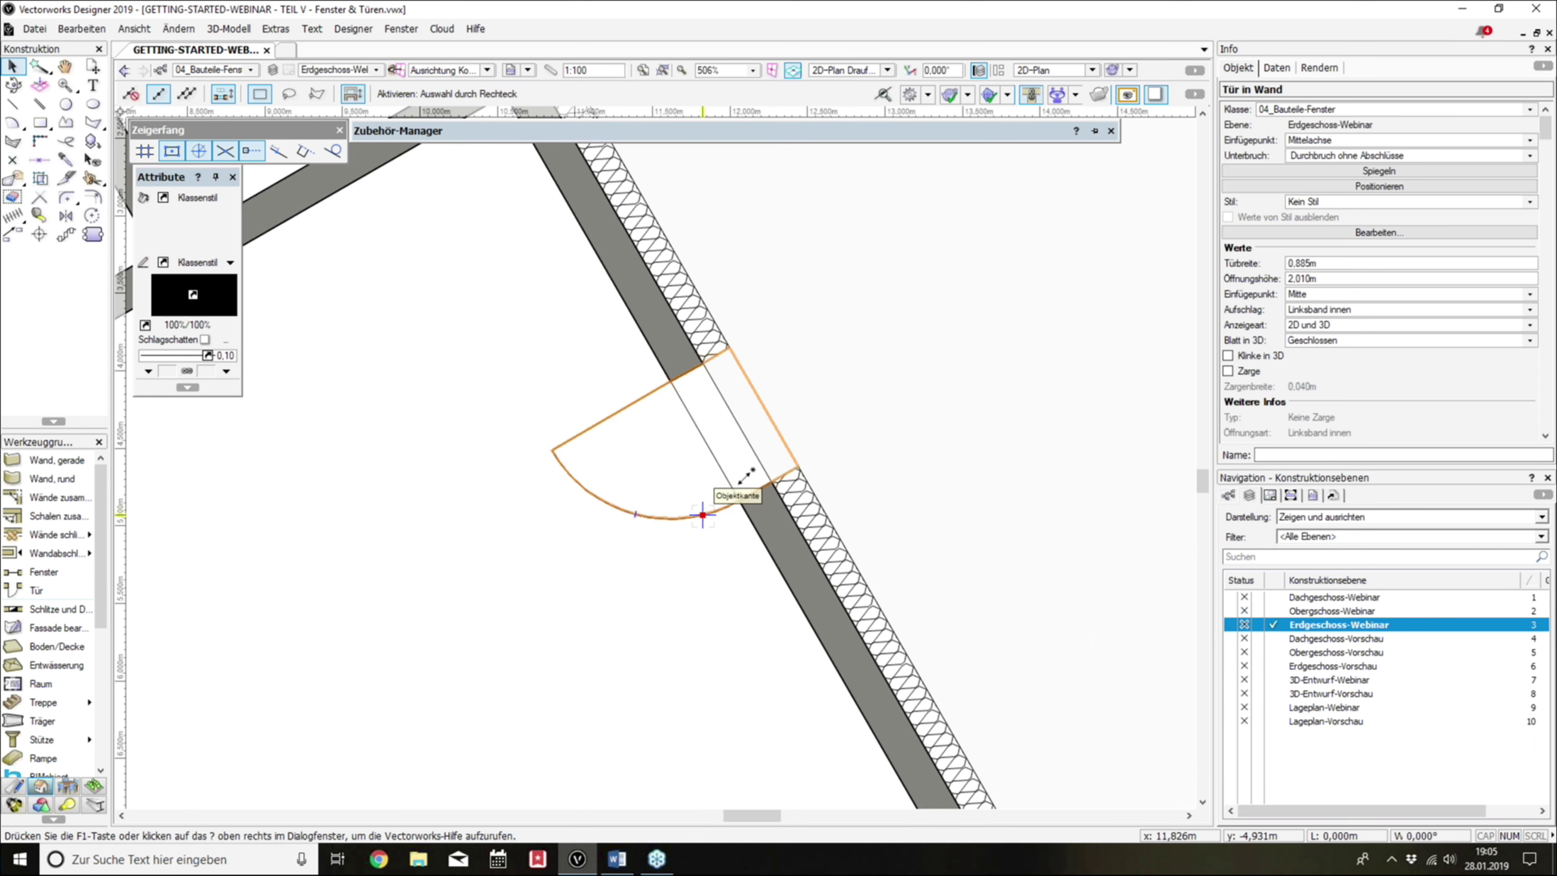
middle_drag(962, 323, 1021, 322)
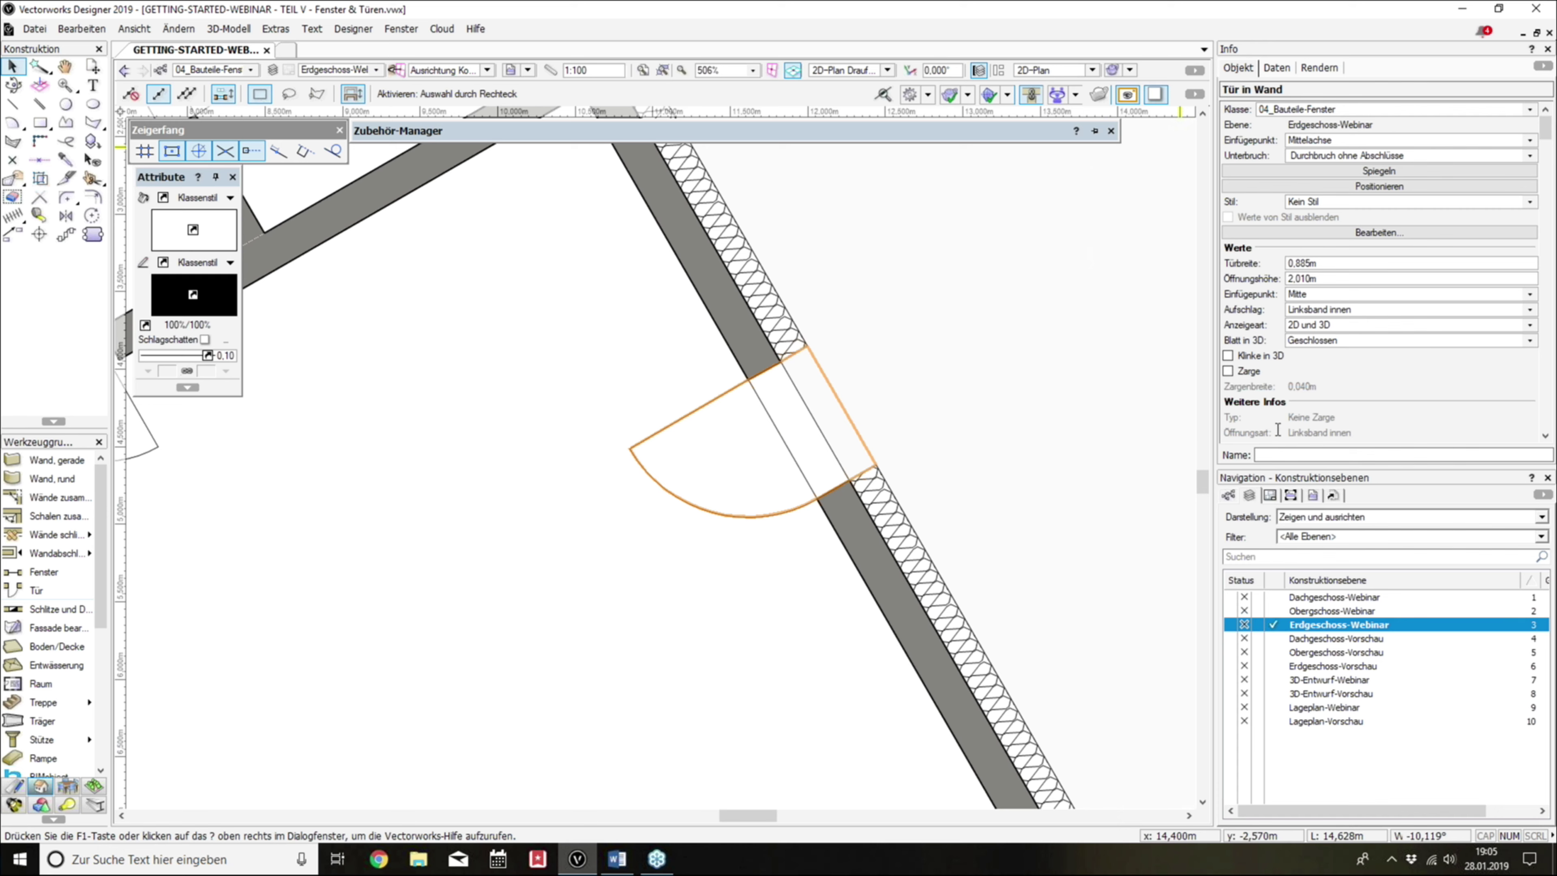
Step: Assign the new door to the 04_Bauteile-Tür class in the Info palette
click(1230, 495)
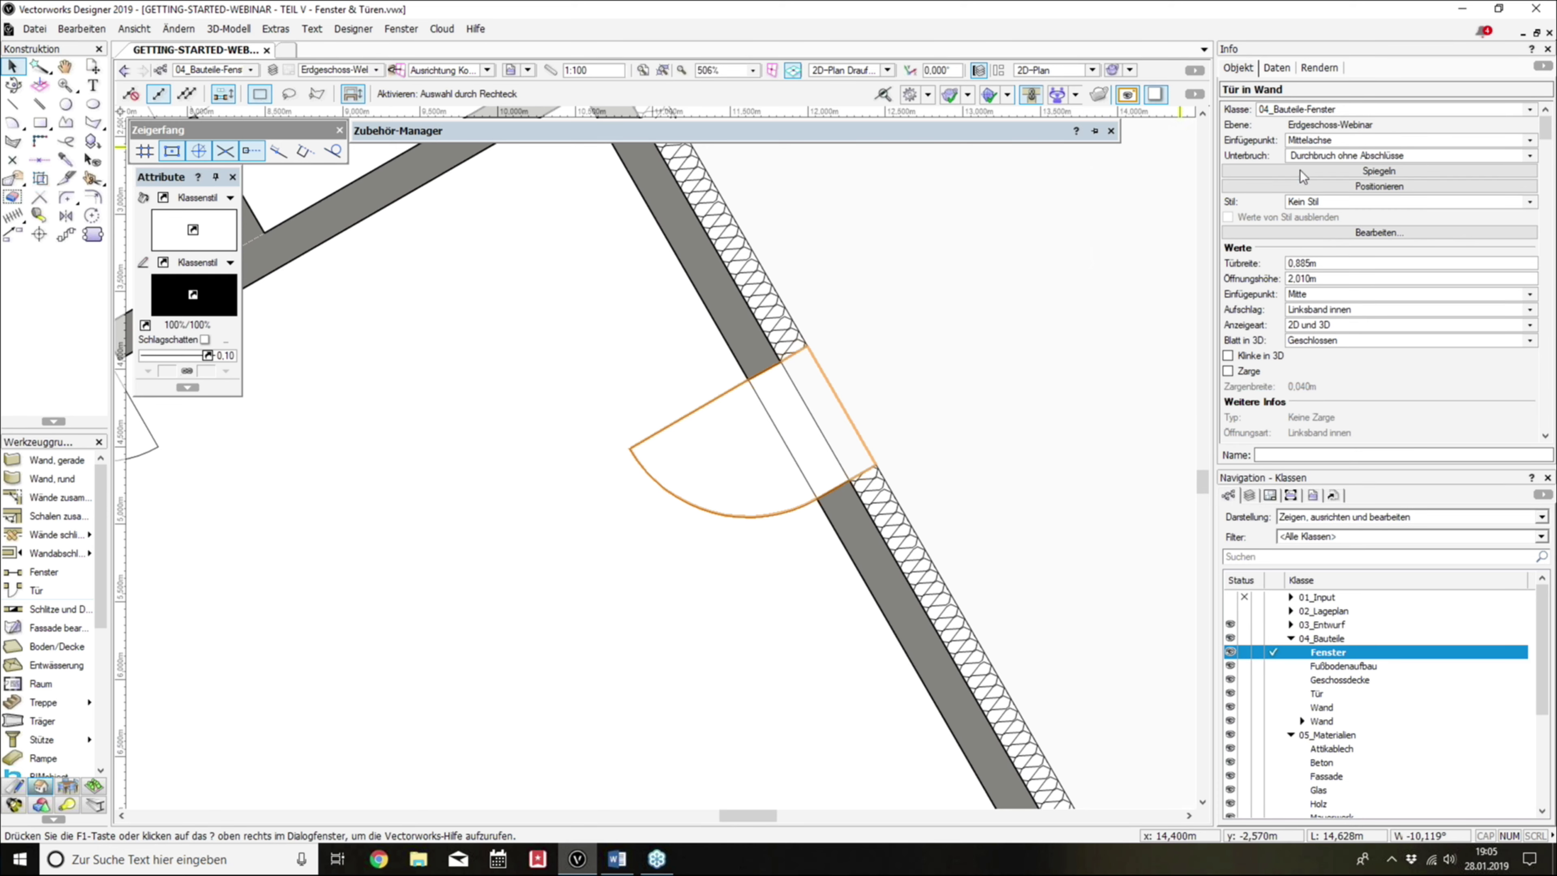
click(1315, 107)
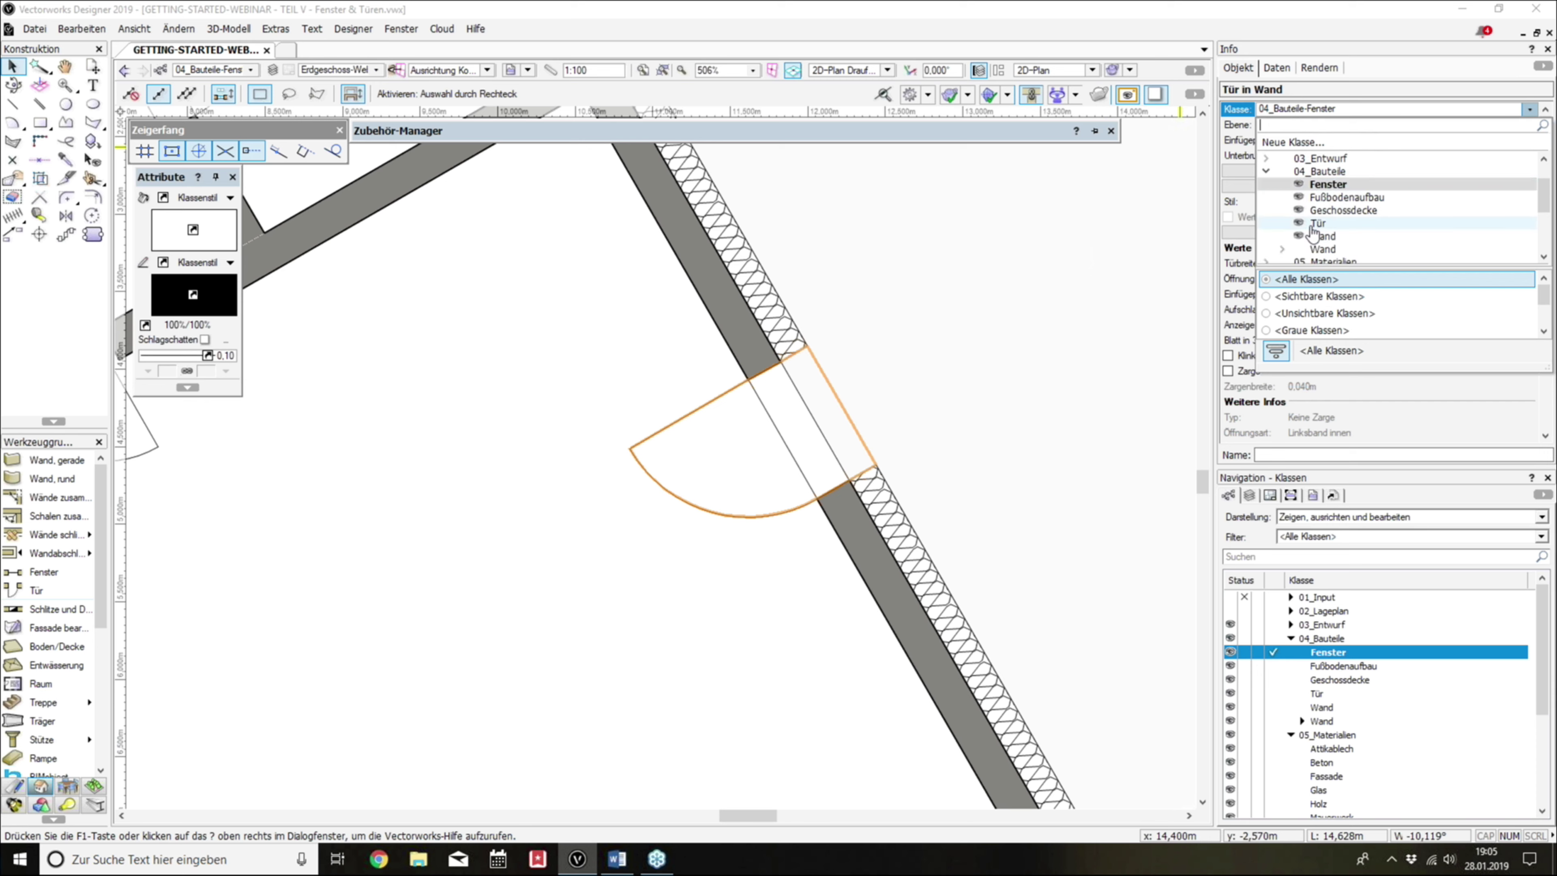
click(1311, 224)
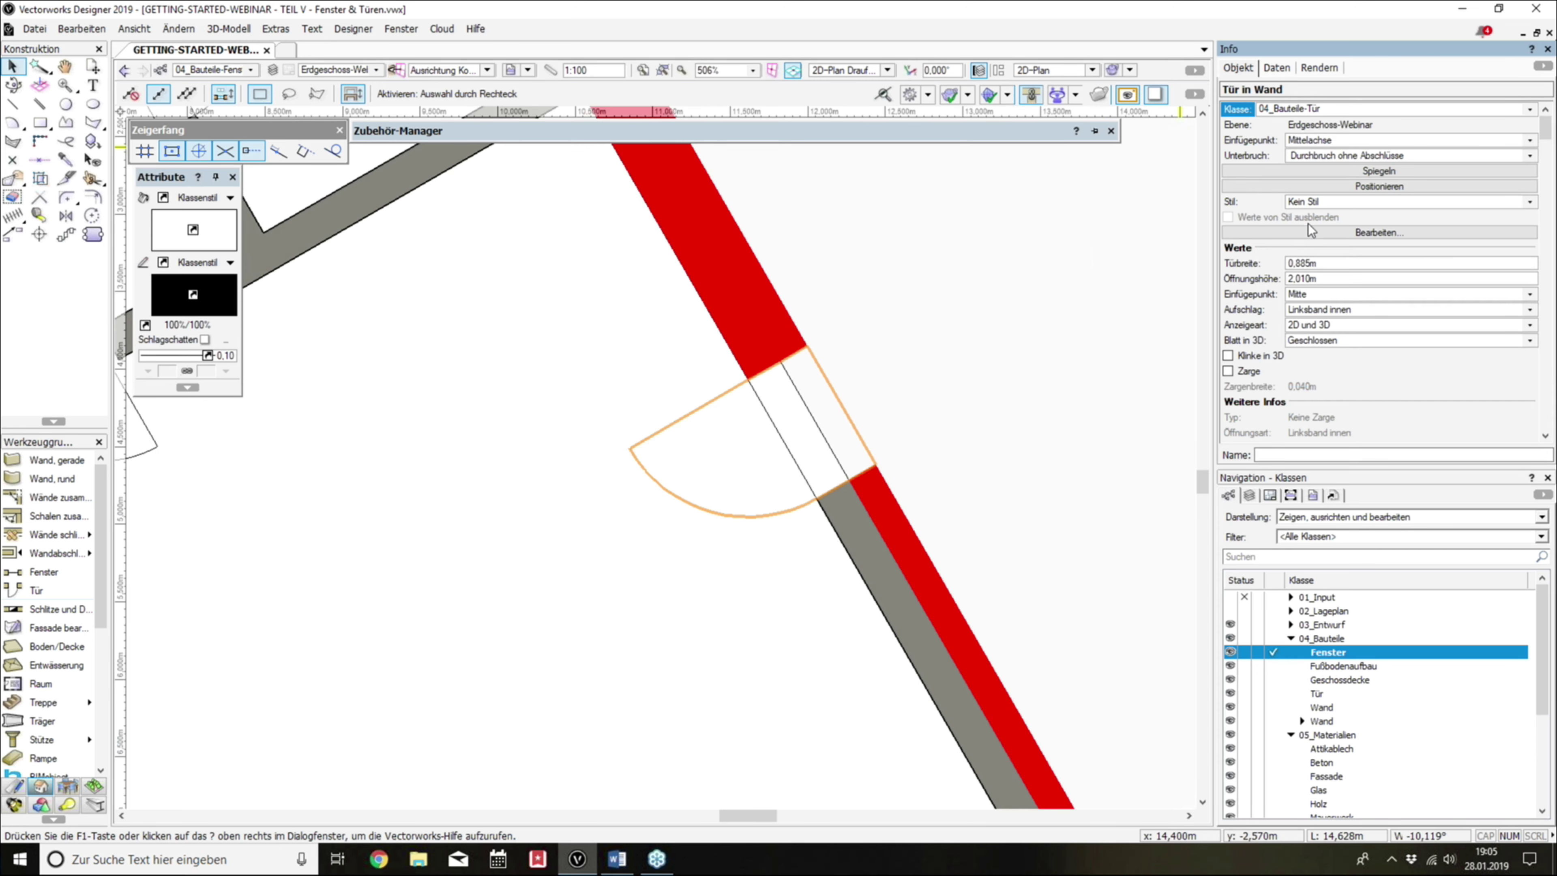
Step: Review the Tür class settings via Bearbeiten and confirm them with OK
click(1297, 696)
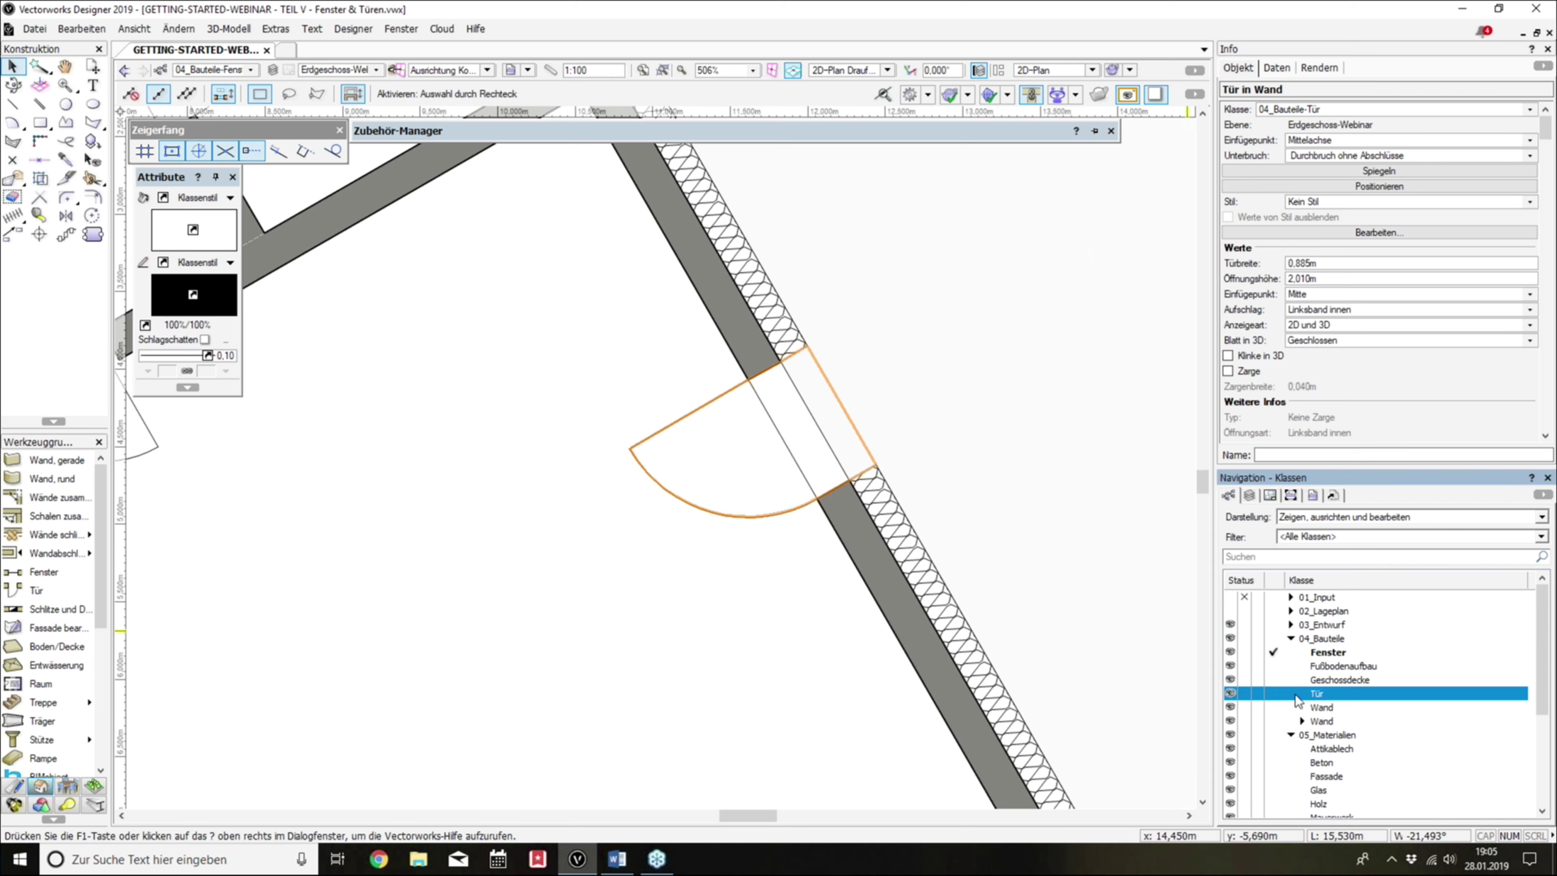
right_click(1316, 698)
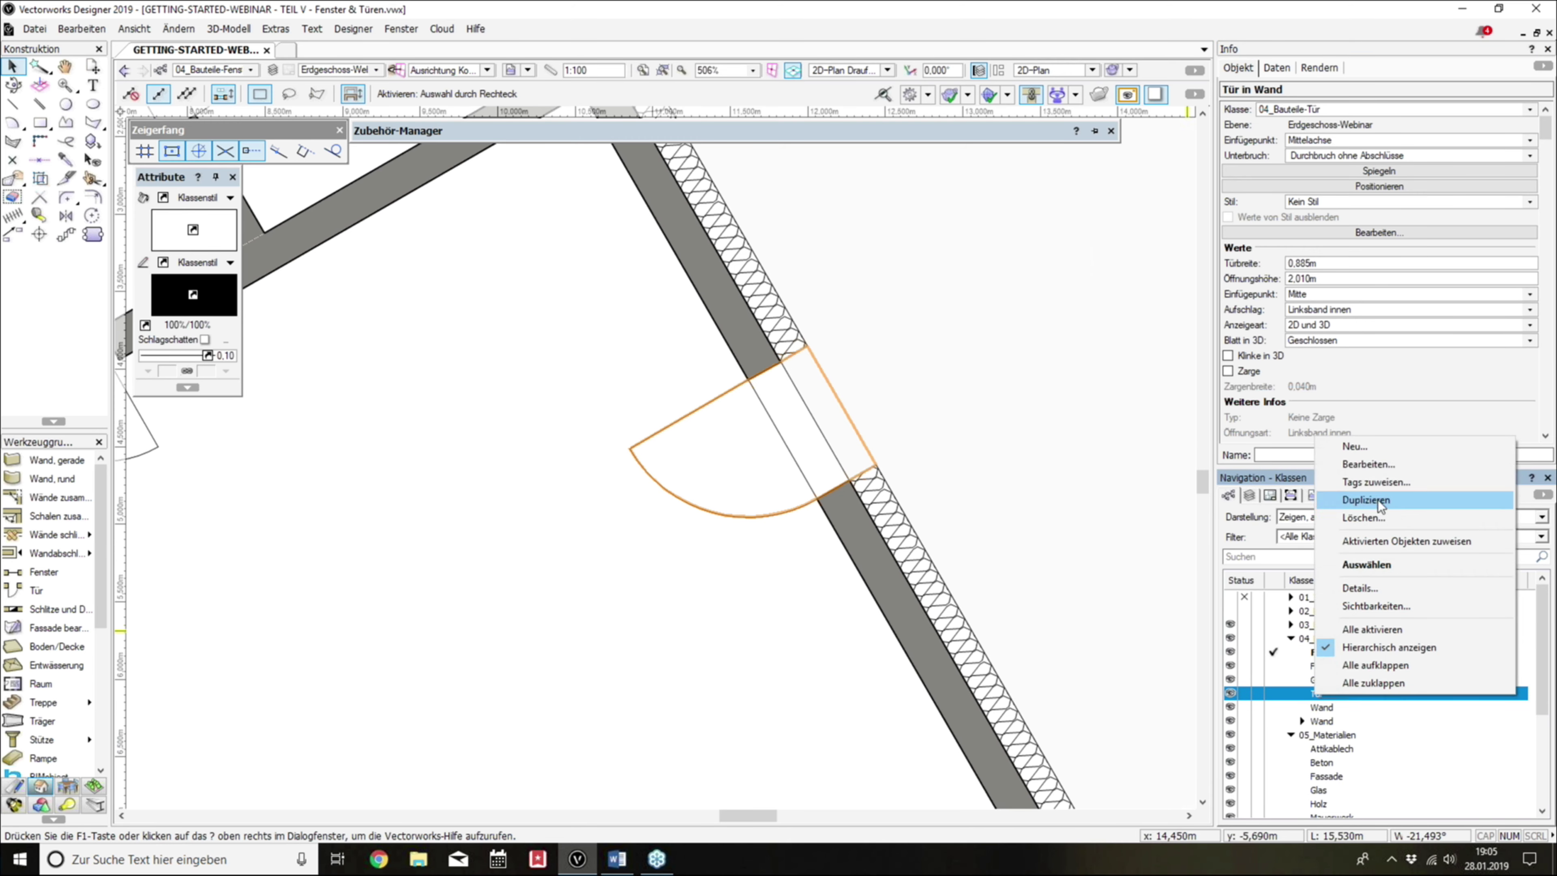
click(1378, 466)
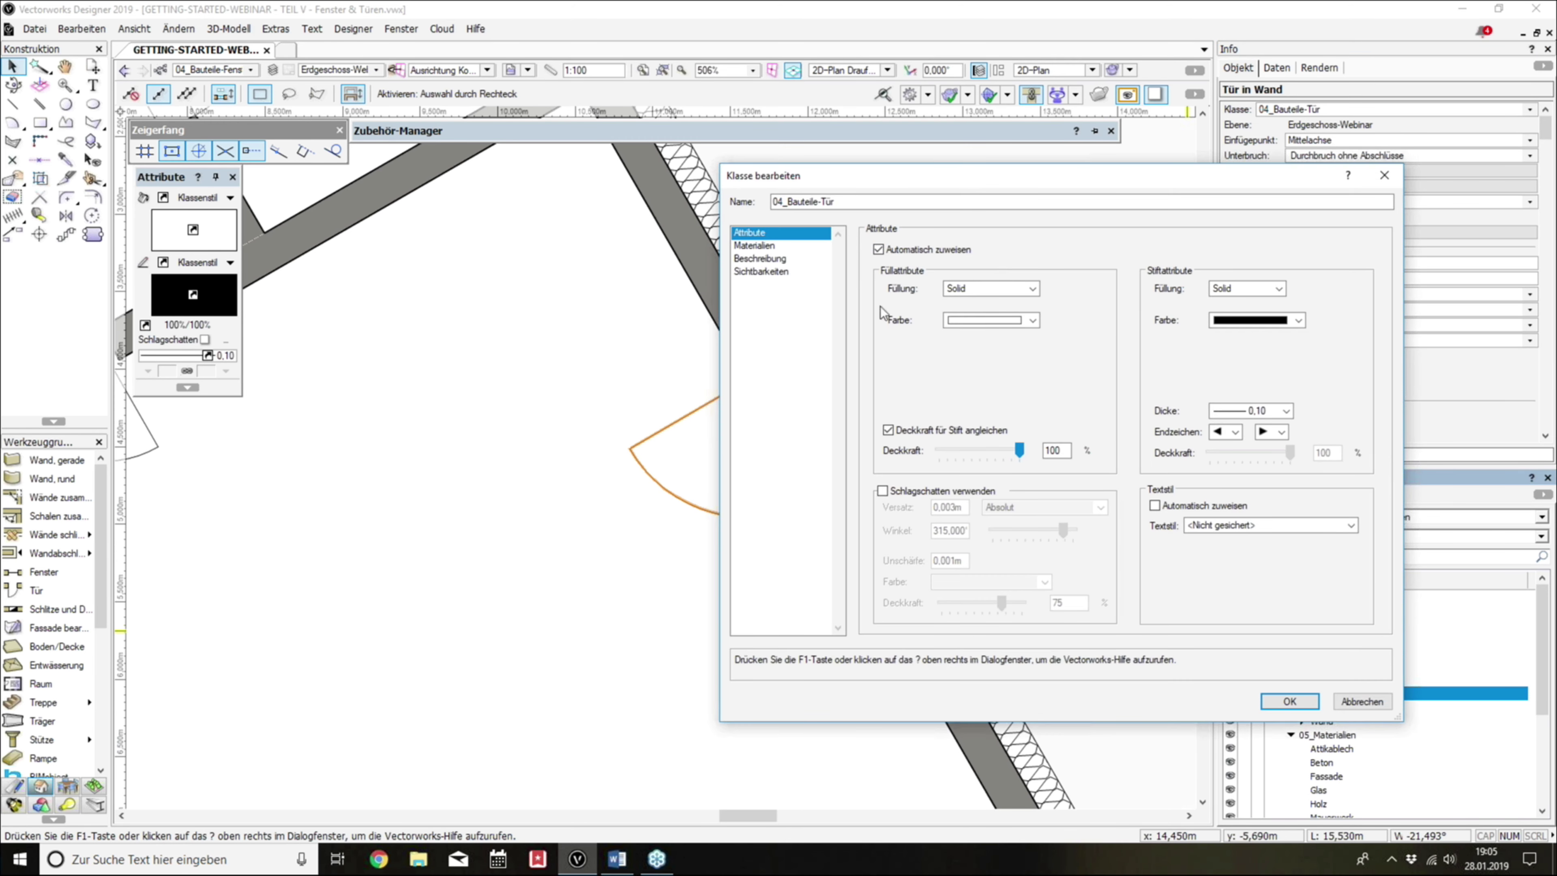
click(1302, 707)
scroll(1024, 393, down, 3)
click(1024, 393)
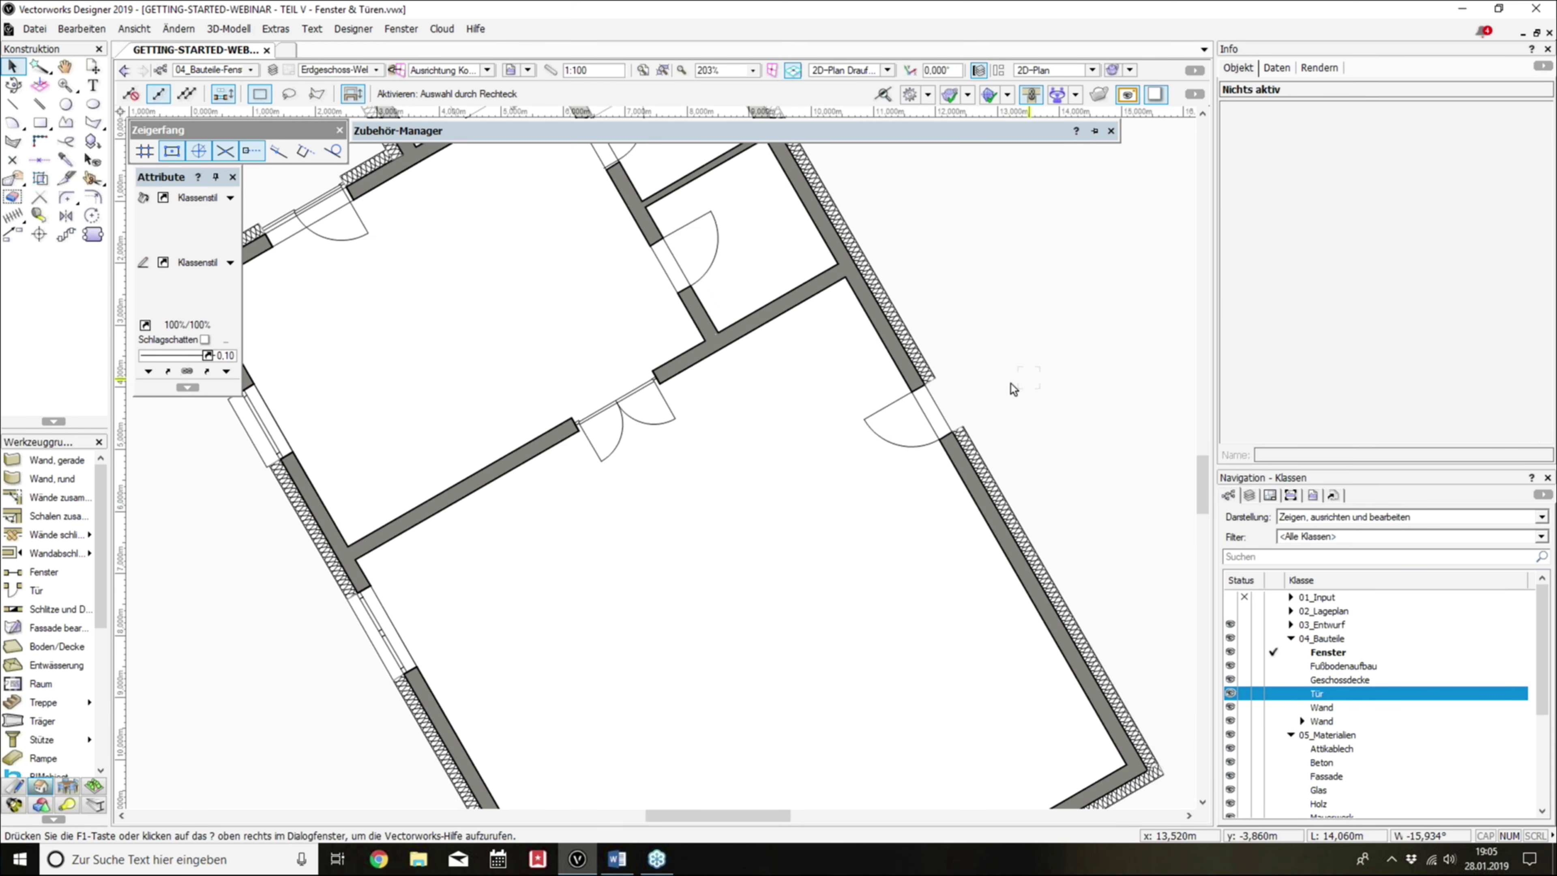
click(889, 434)
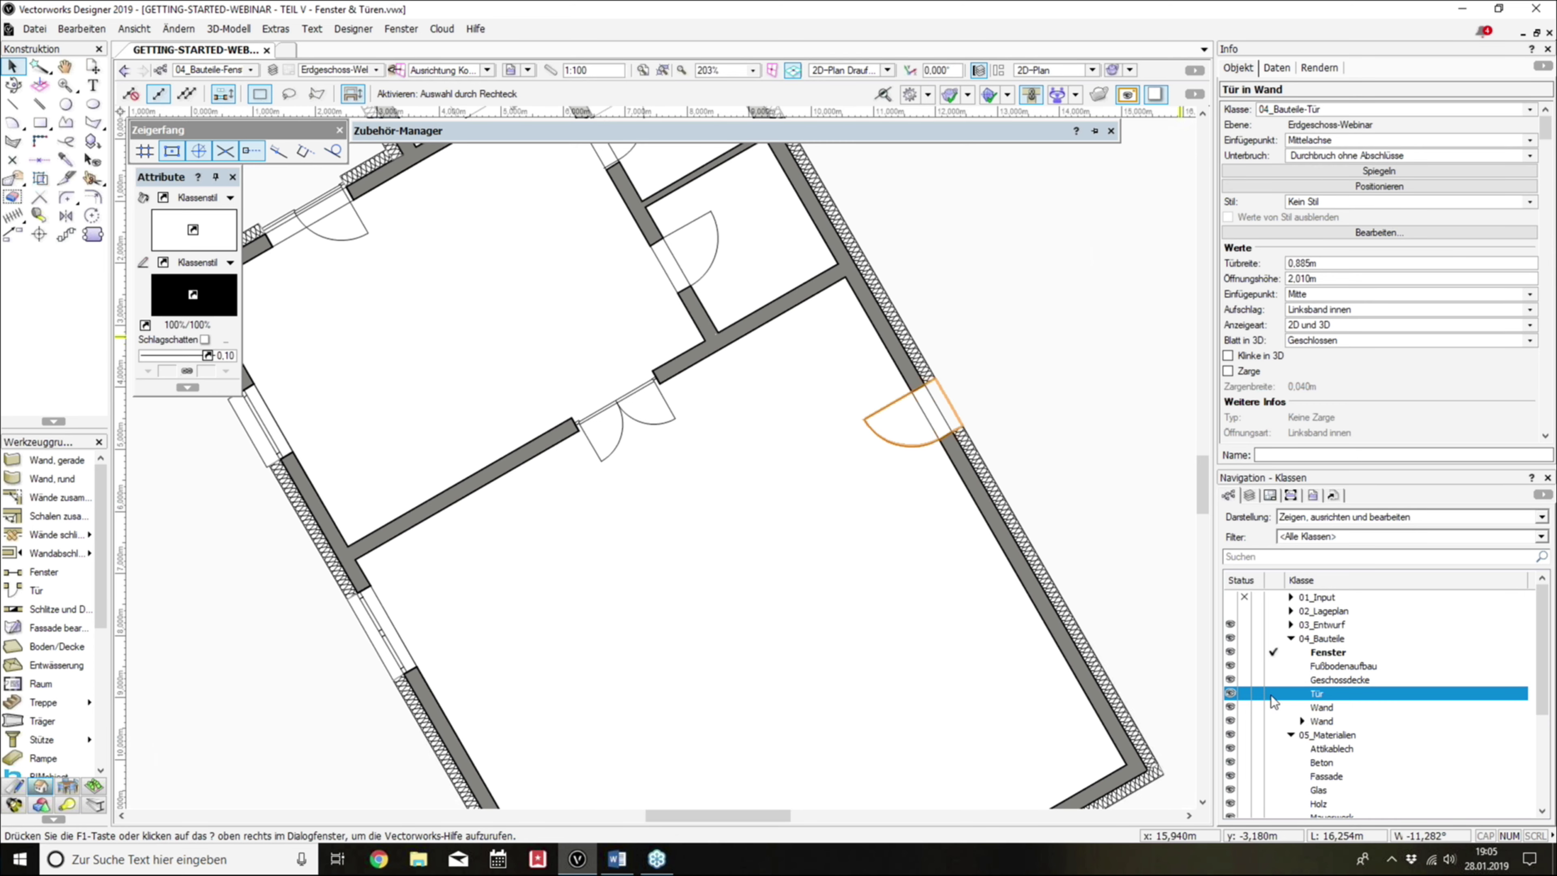
click(1243, 693)
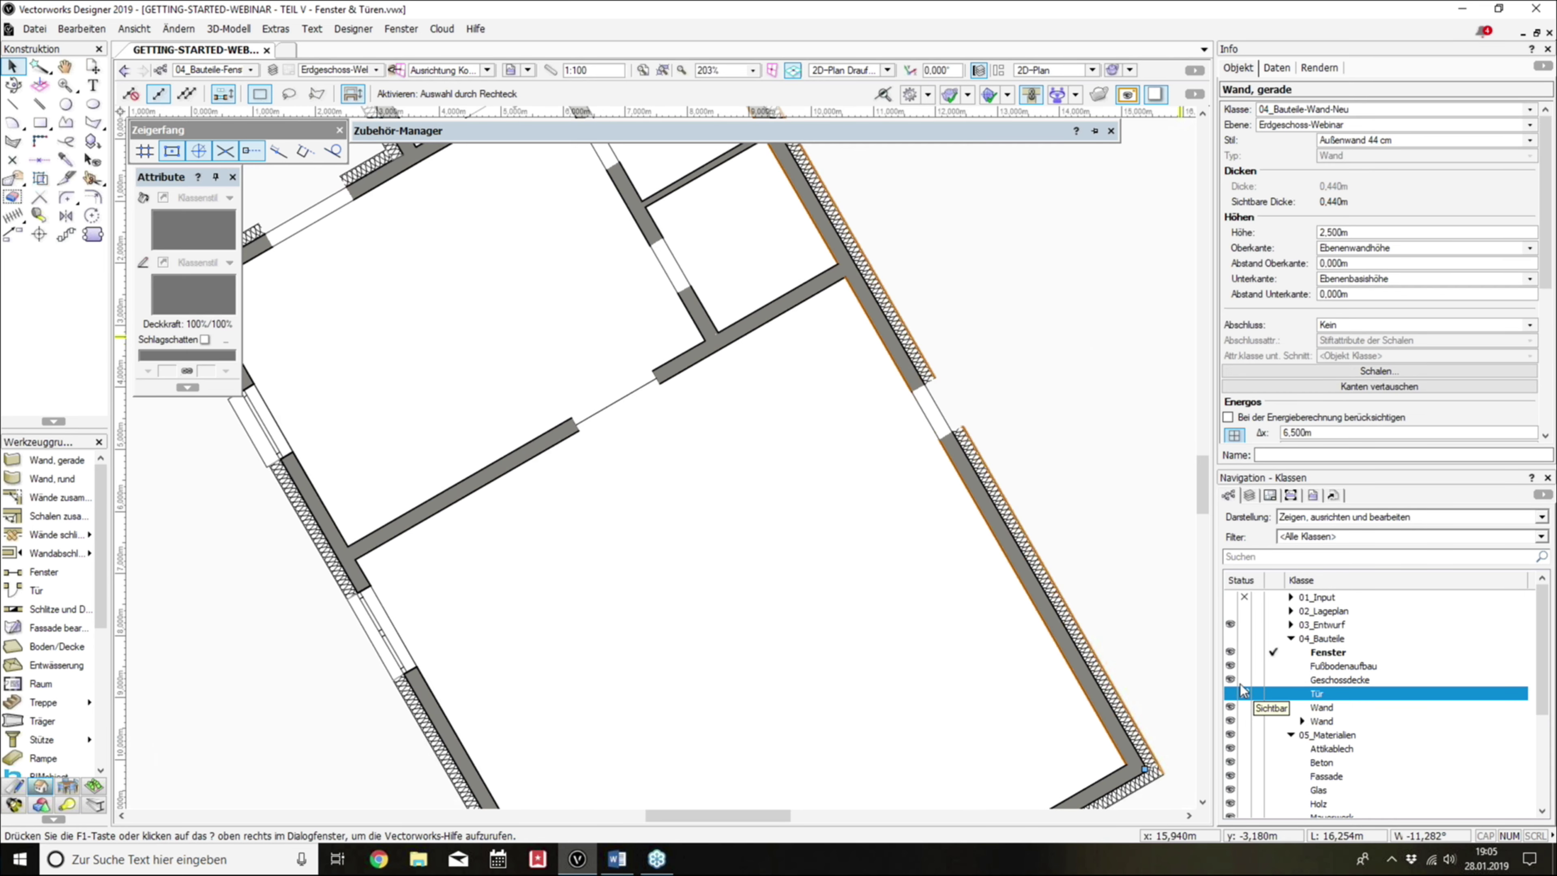
scroll(913, 550, down, 2)
click(1111, 634)
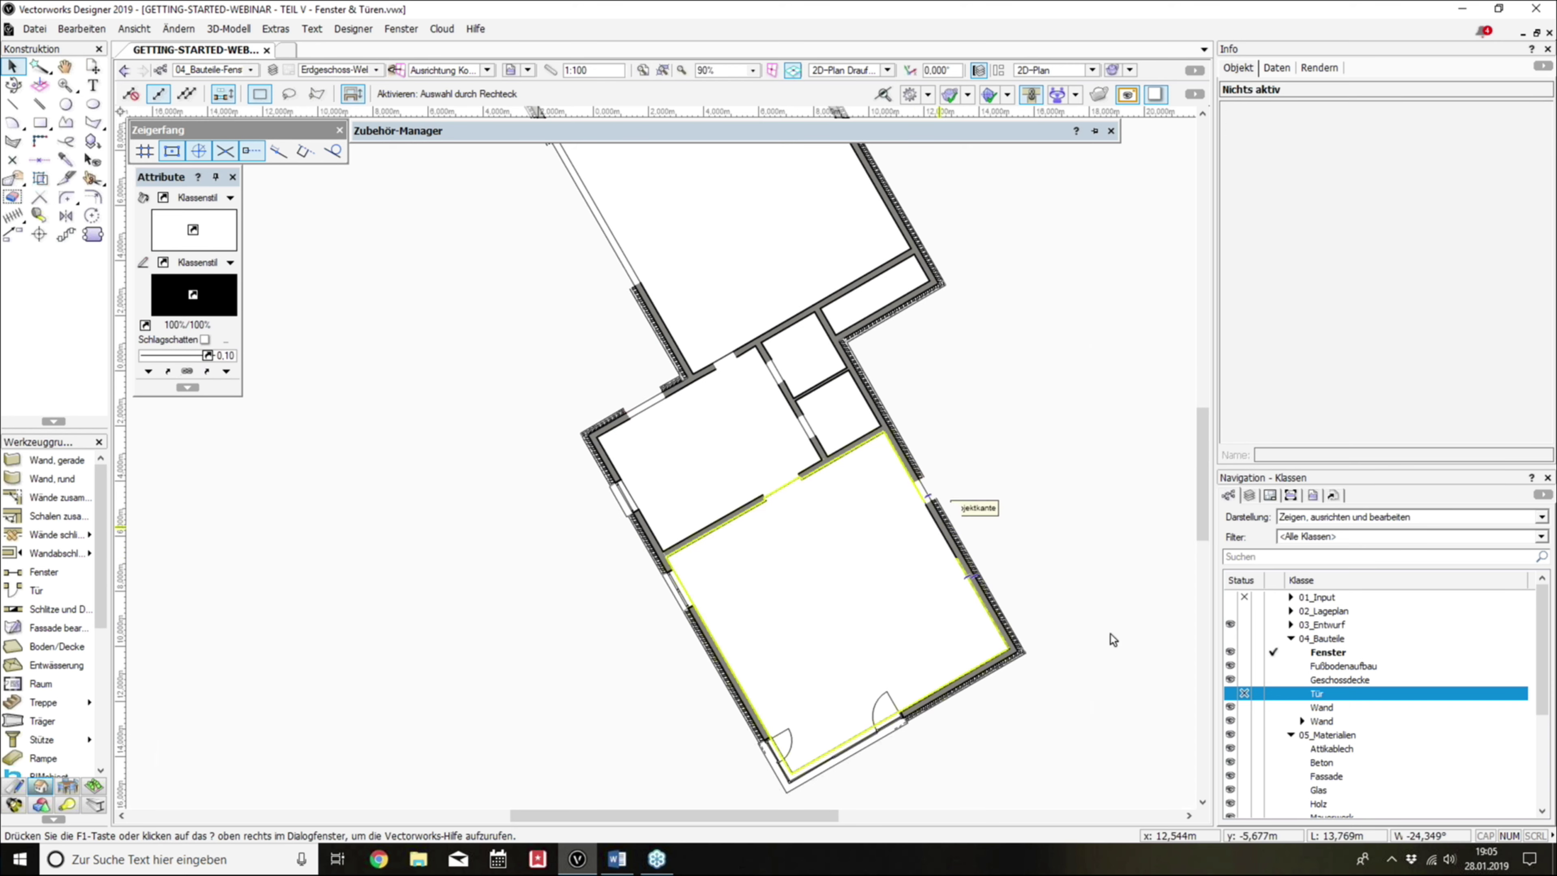
click(1243, 693)
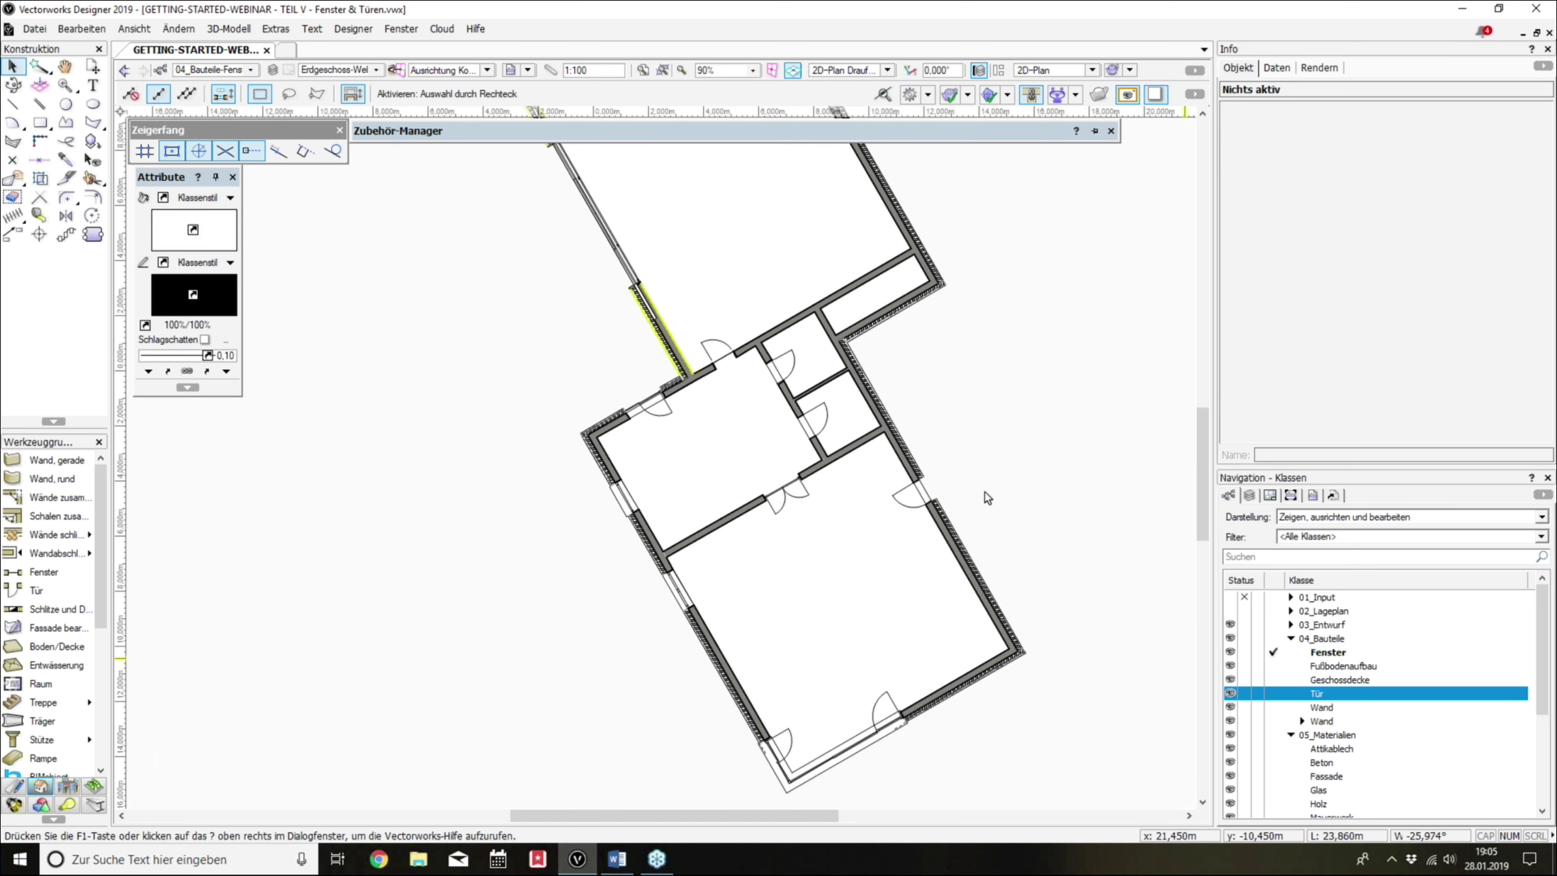
scroll(842, 501, up, 3)
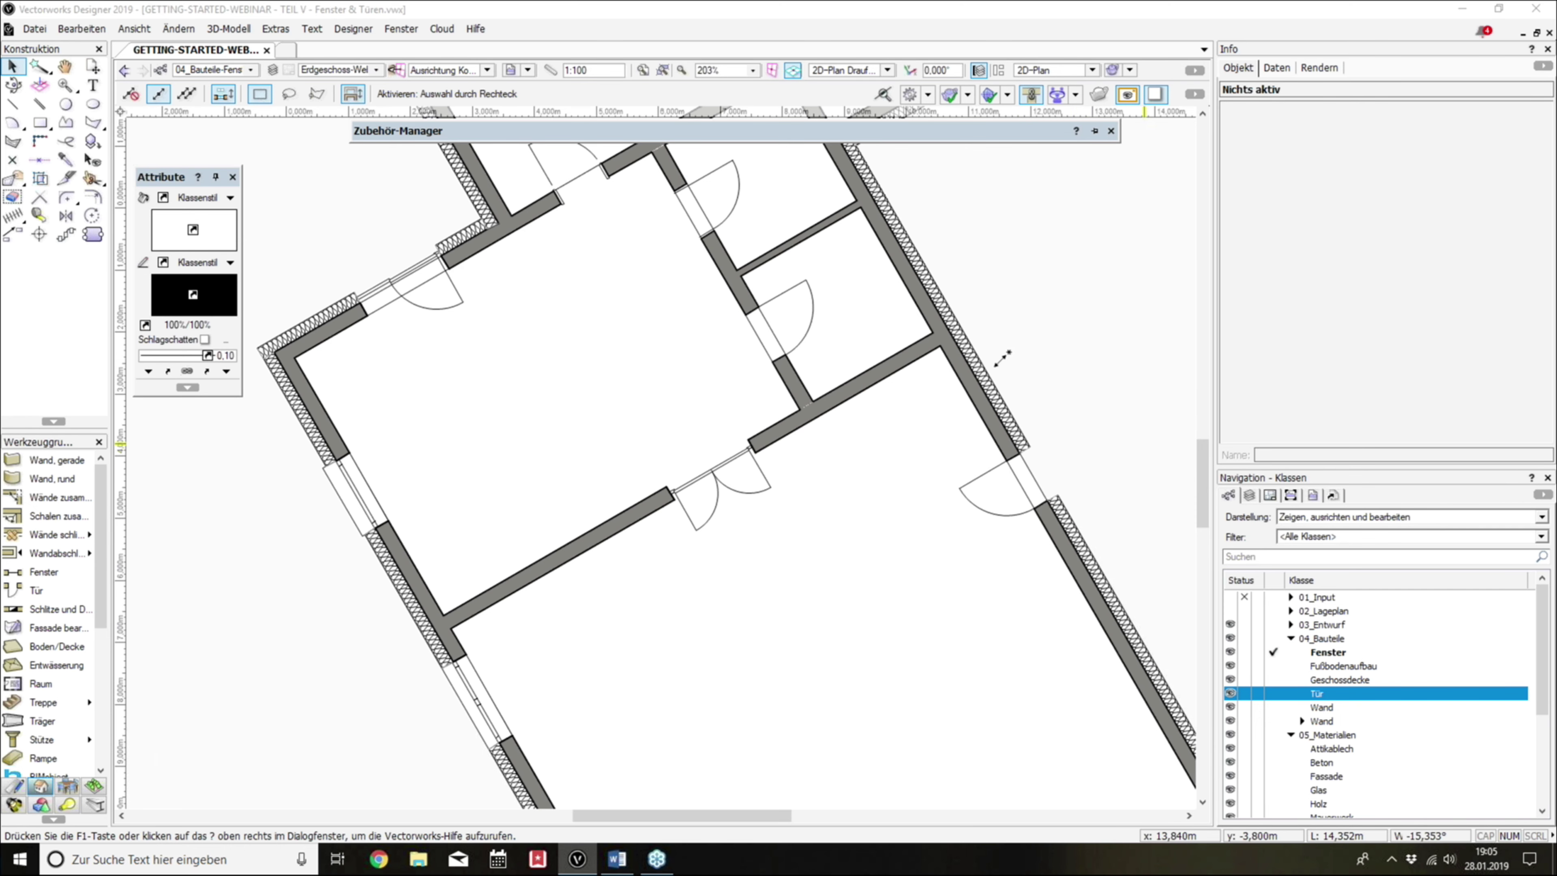
scroll(1049, 346, down, 1)
click(1064, 342)
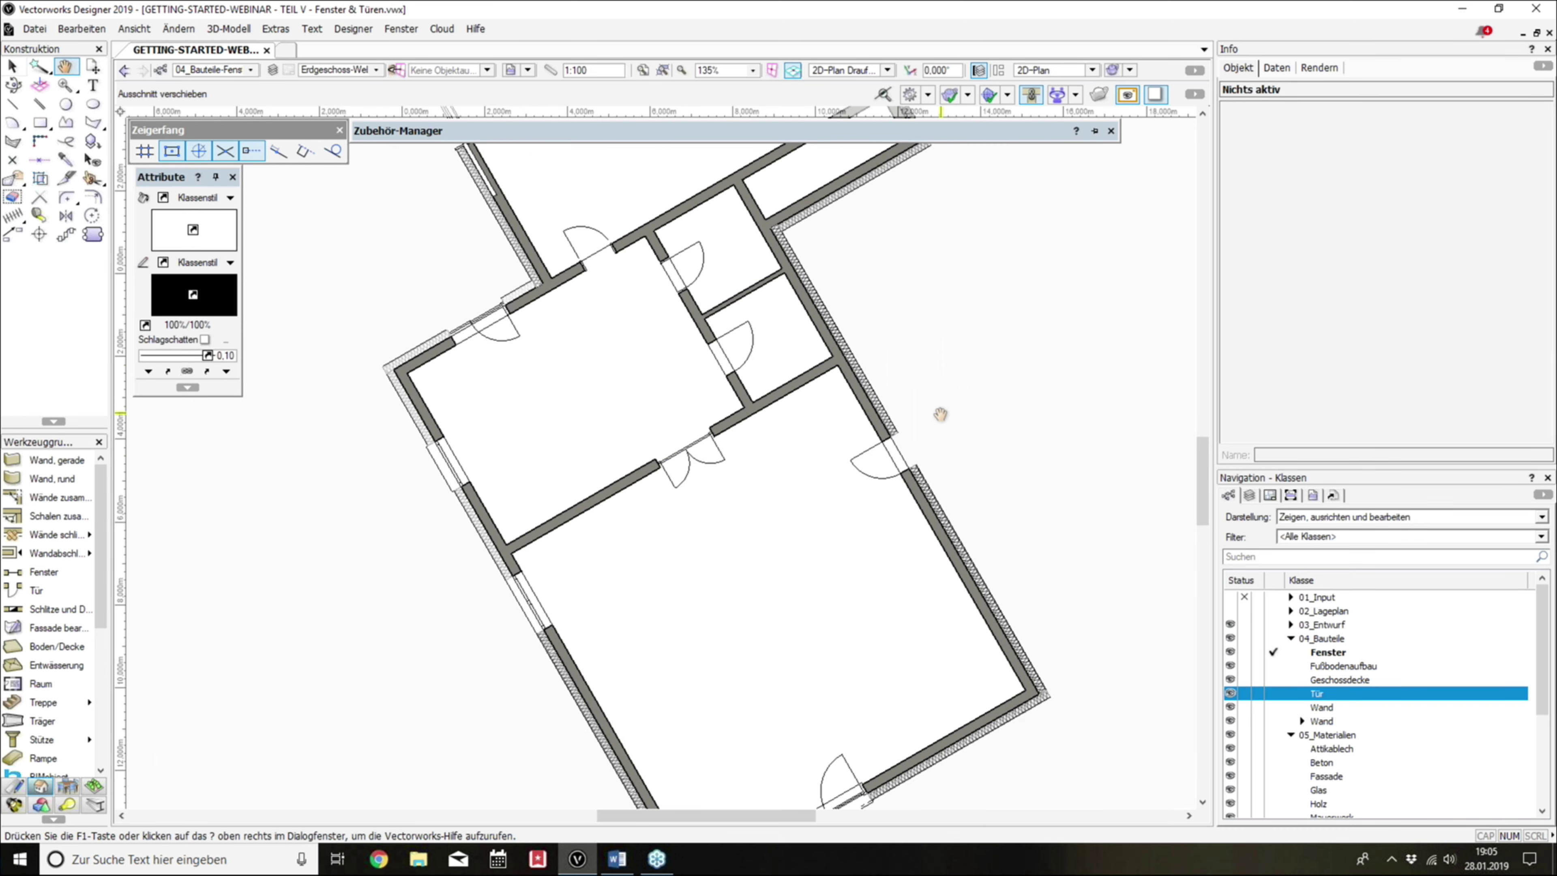
scroll(910, 466, up, 1)
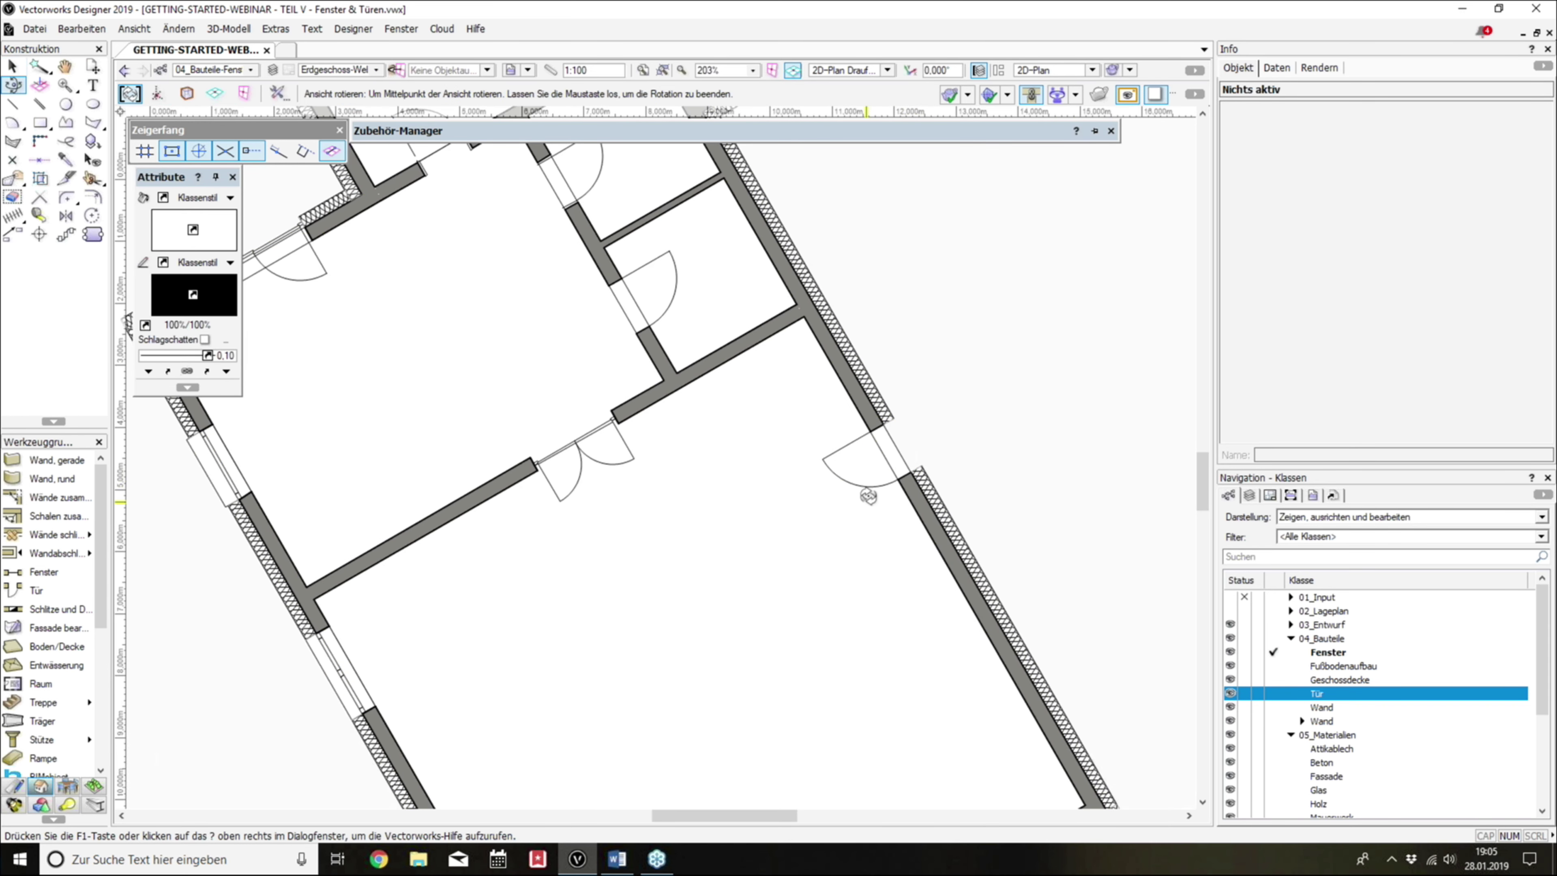
Step: Orbit around the exterior wall in 3D and select the new door in its opening
shift+middle_drag(909, 466, 1032, 225)
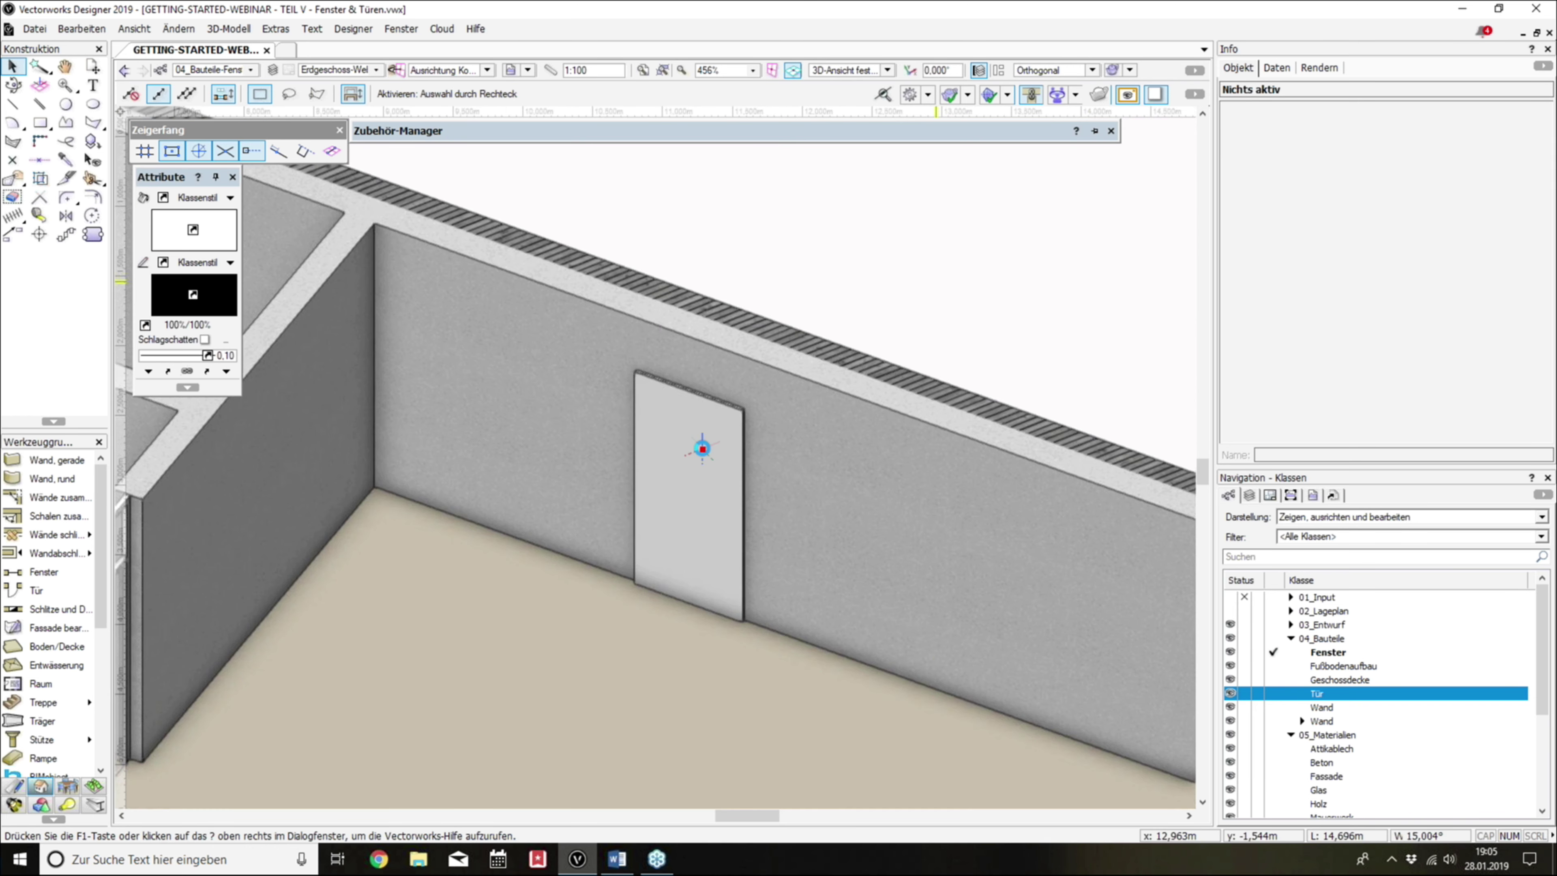
click(702, 446)
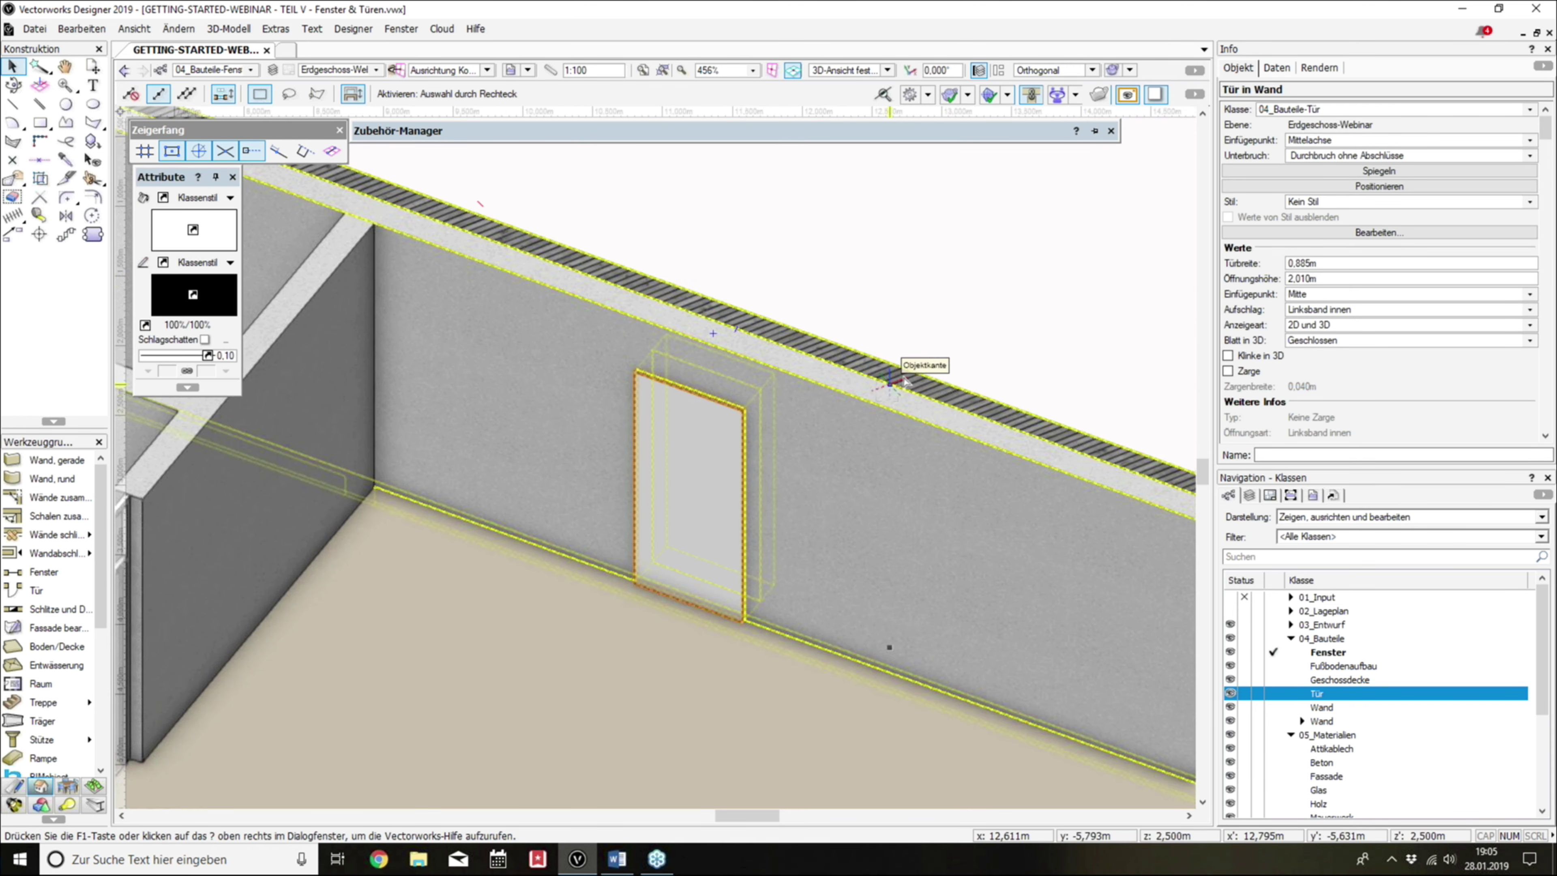
shift+middle_drag(932, 380, 542, 376)
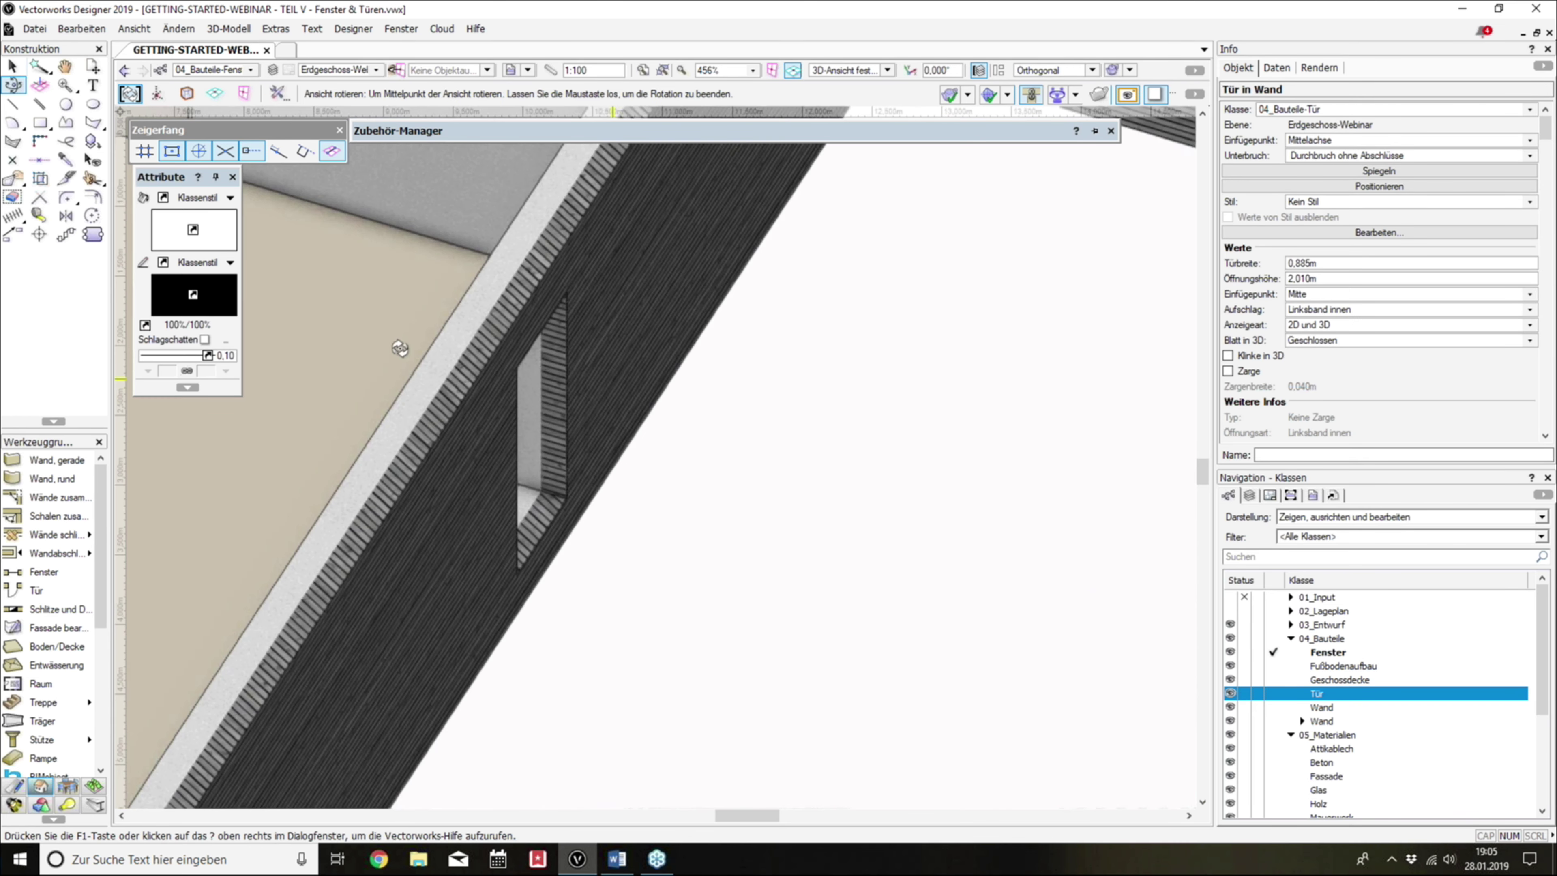
shift+middle_drag(400, 348, 374, 310)
drag(373, 310, 1025, 423)
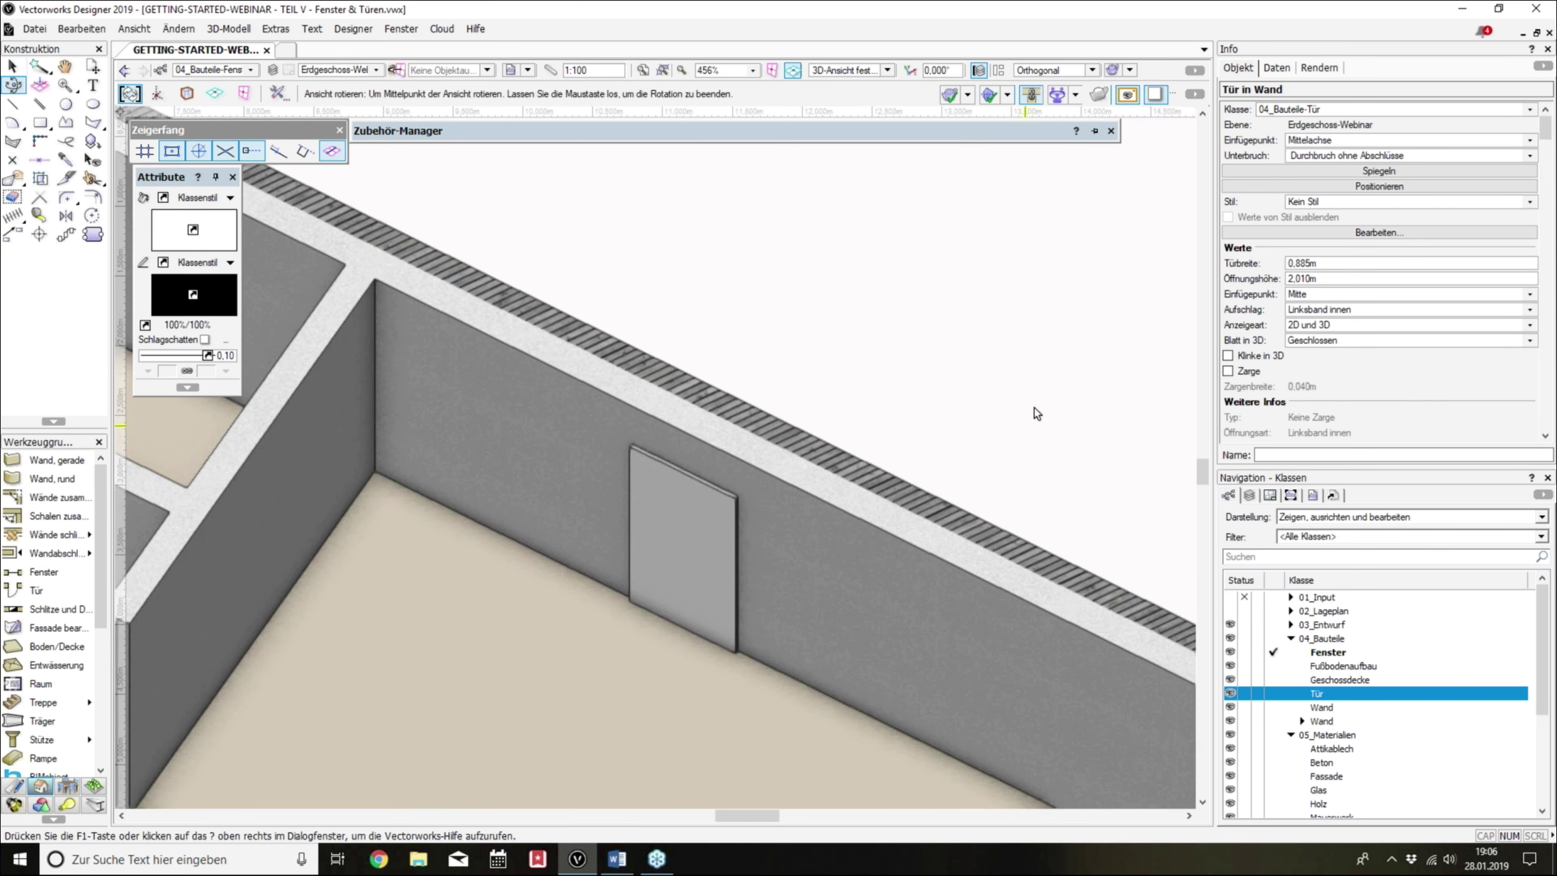
key(x)
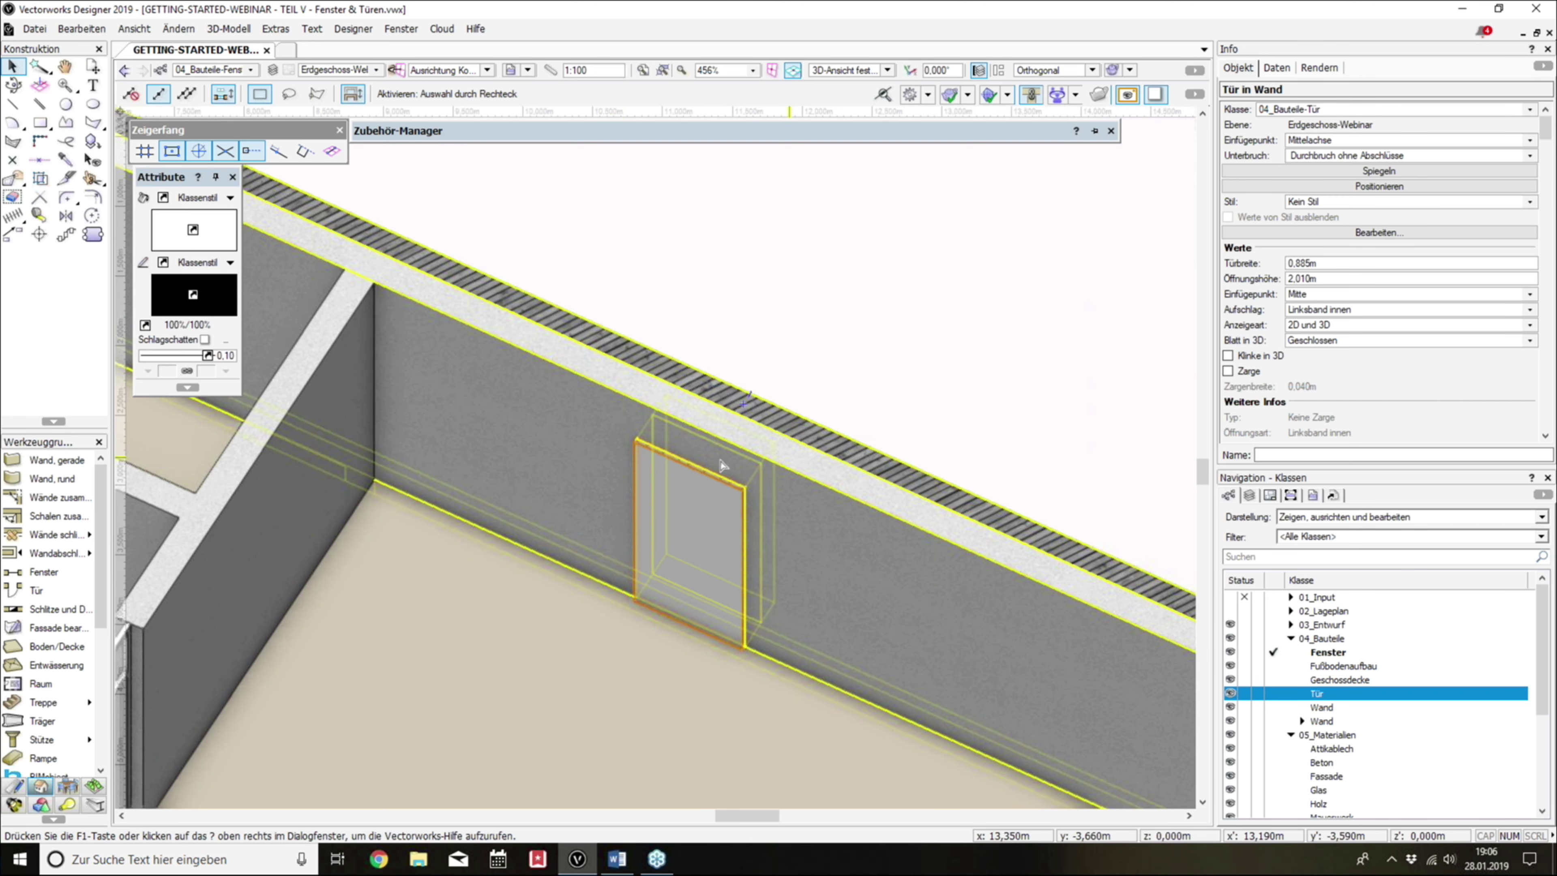
click(735, 429)
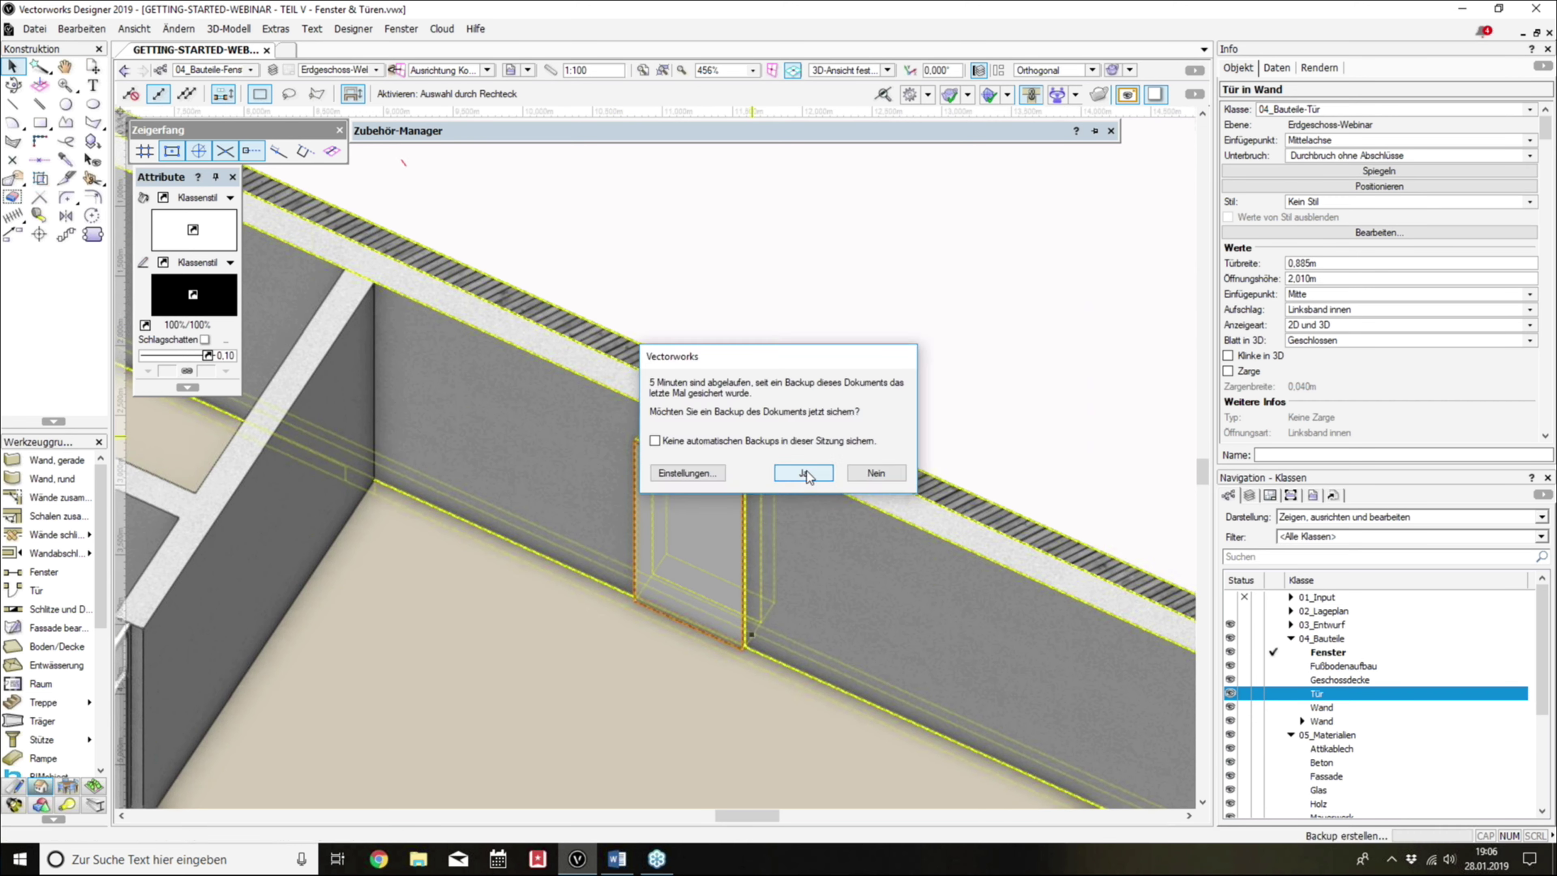
Step: Accept the document backup and mirror the door twice with Spiegeln
click(807, 471)
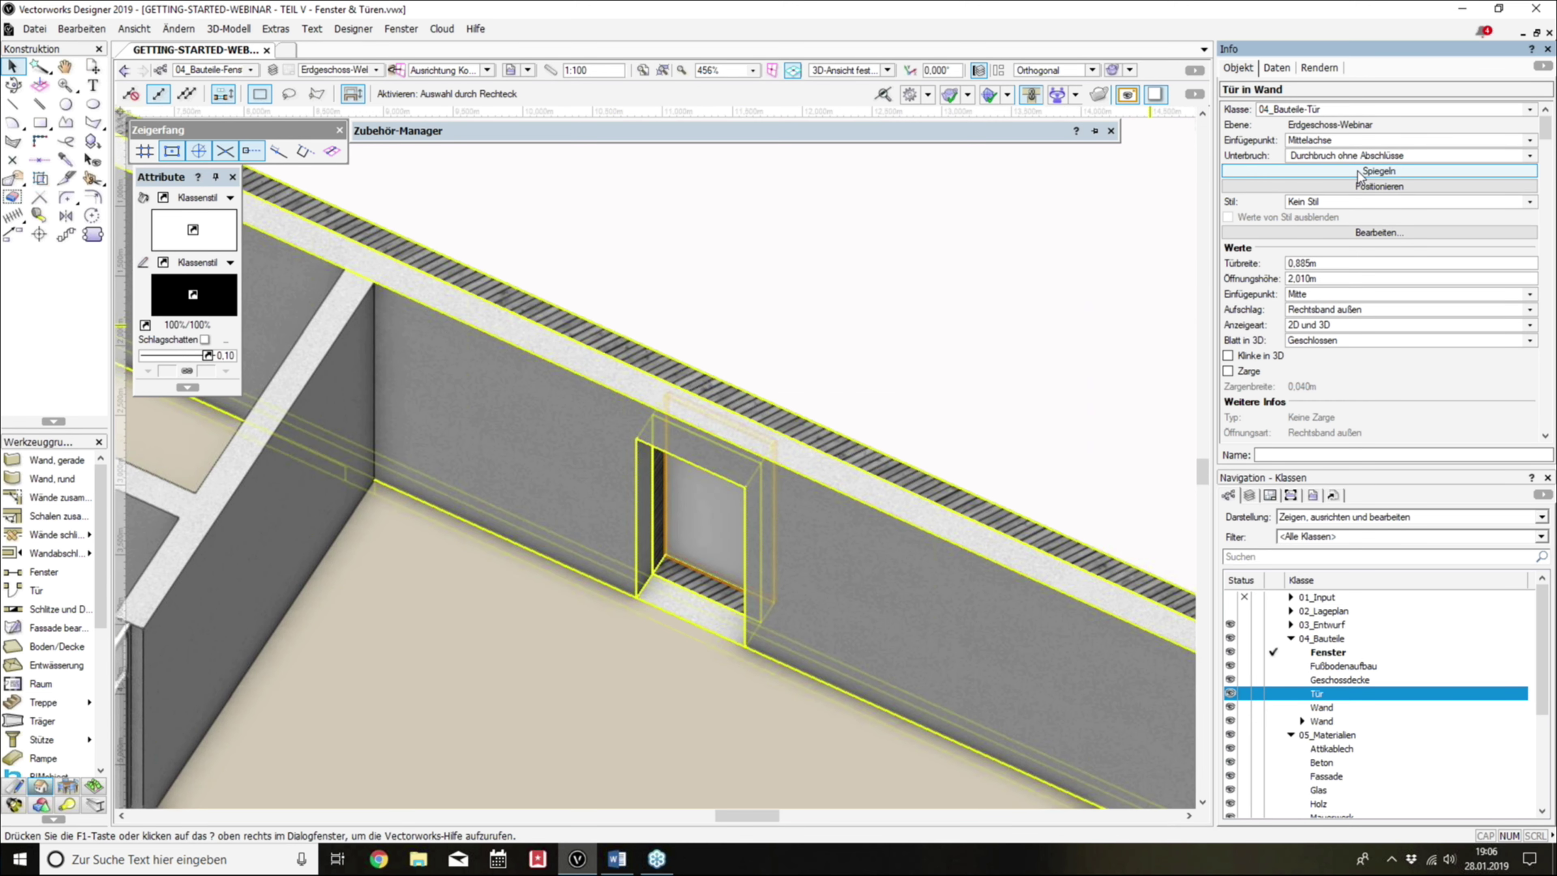
click(1358, 174)
click(1358, 174)
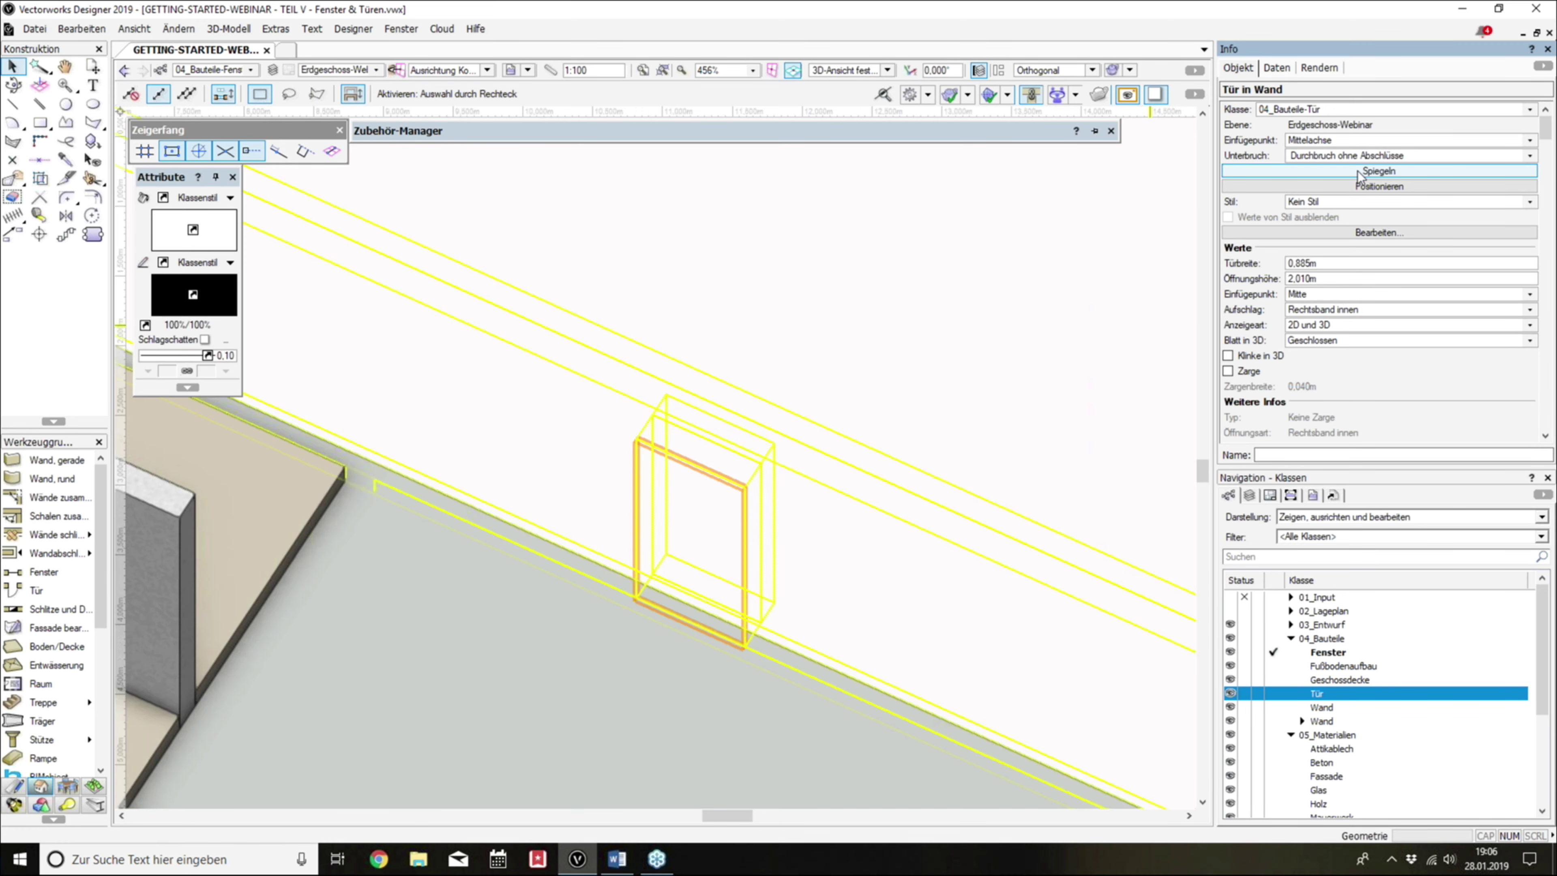
click(1014, 268)
Step: In plan view, re-mirror the door until its swing faces the room, then orbit back to 3D
key(ctrl+5)
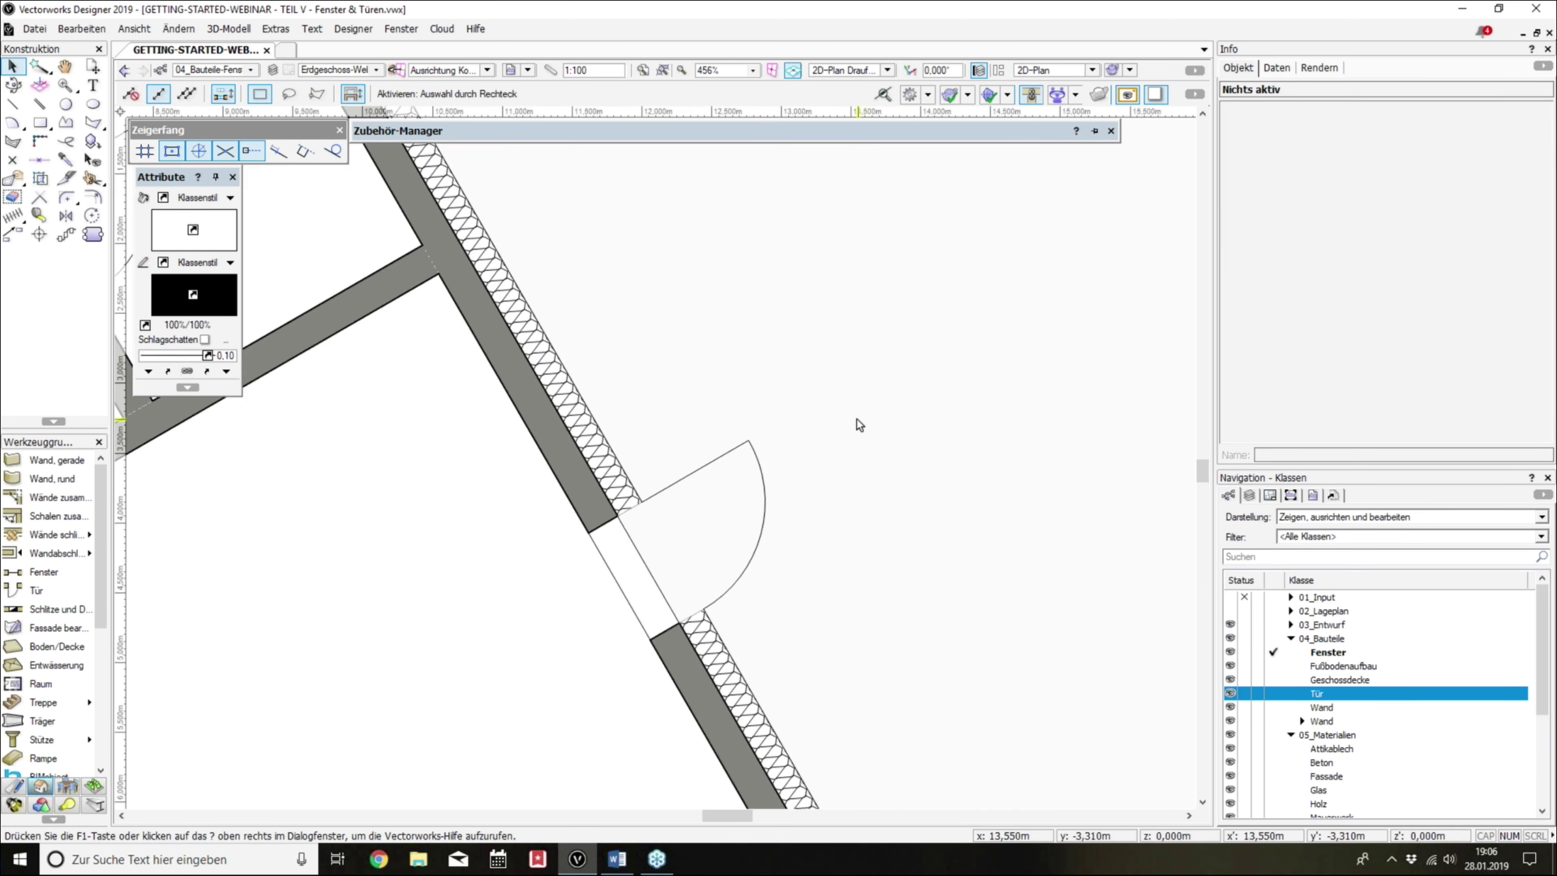
scroll(832, 404, down, 2)
click(786, 457)
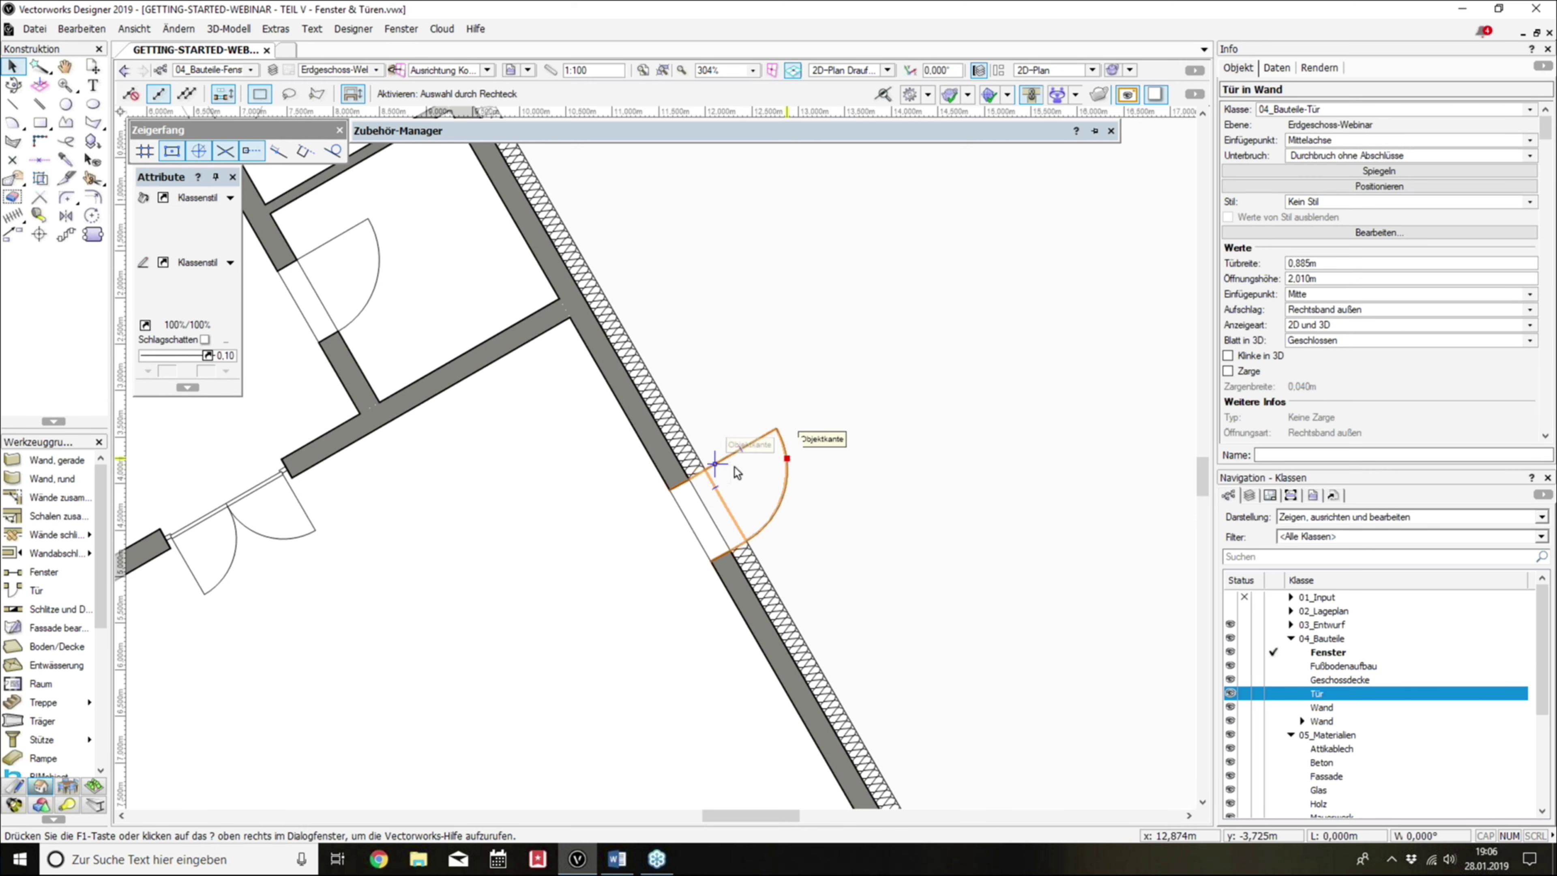
click(1329, 176)
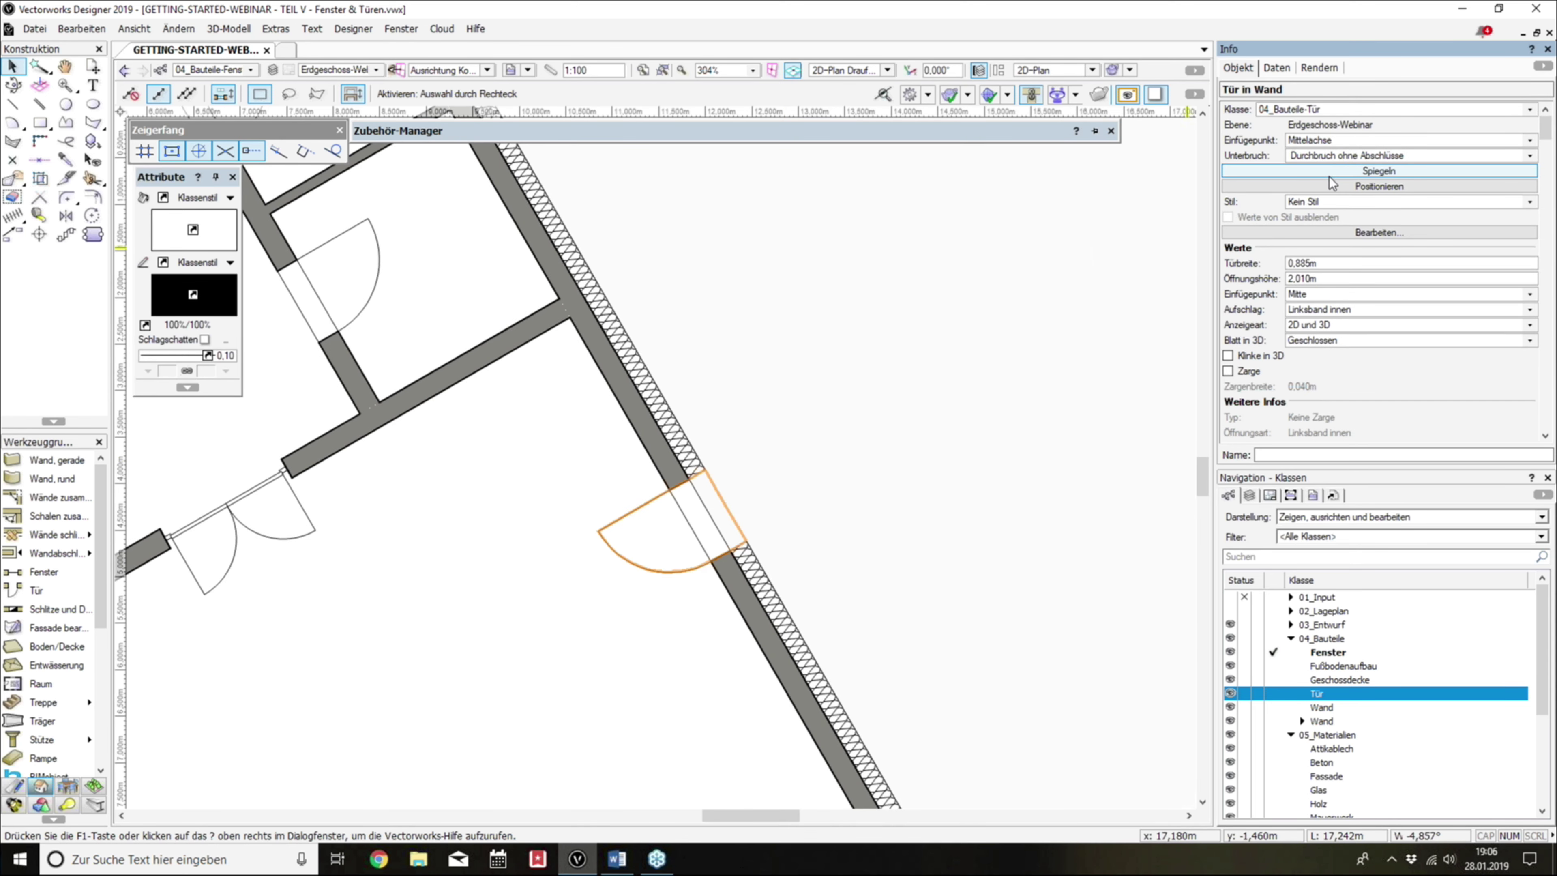
click(1328, 175)
click(1328, 176)
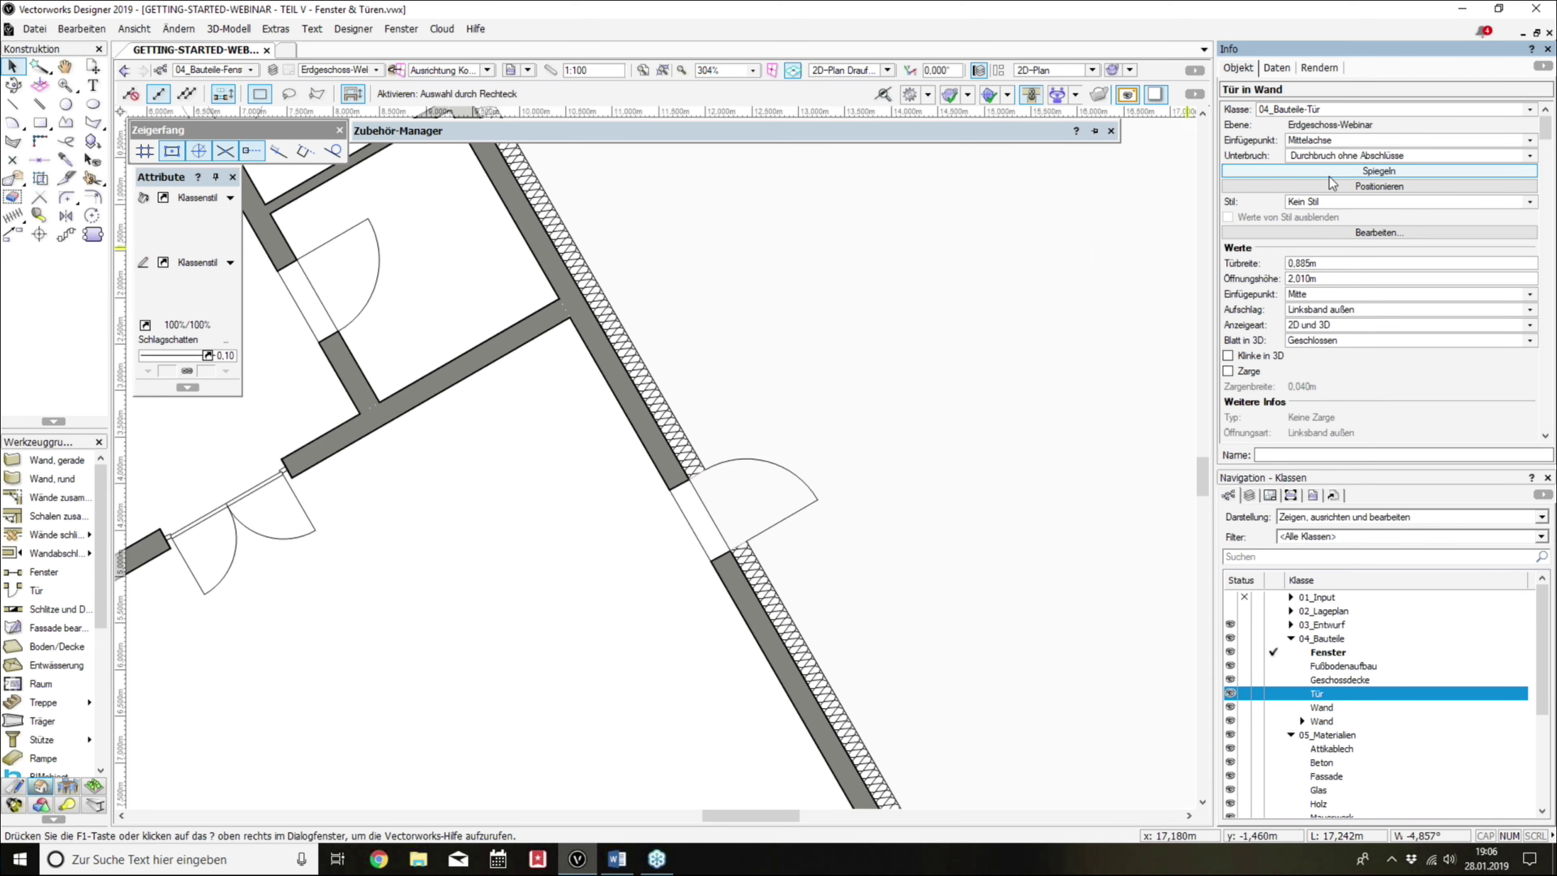
click(774, 576)
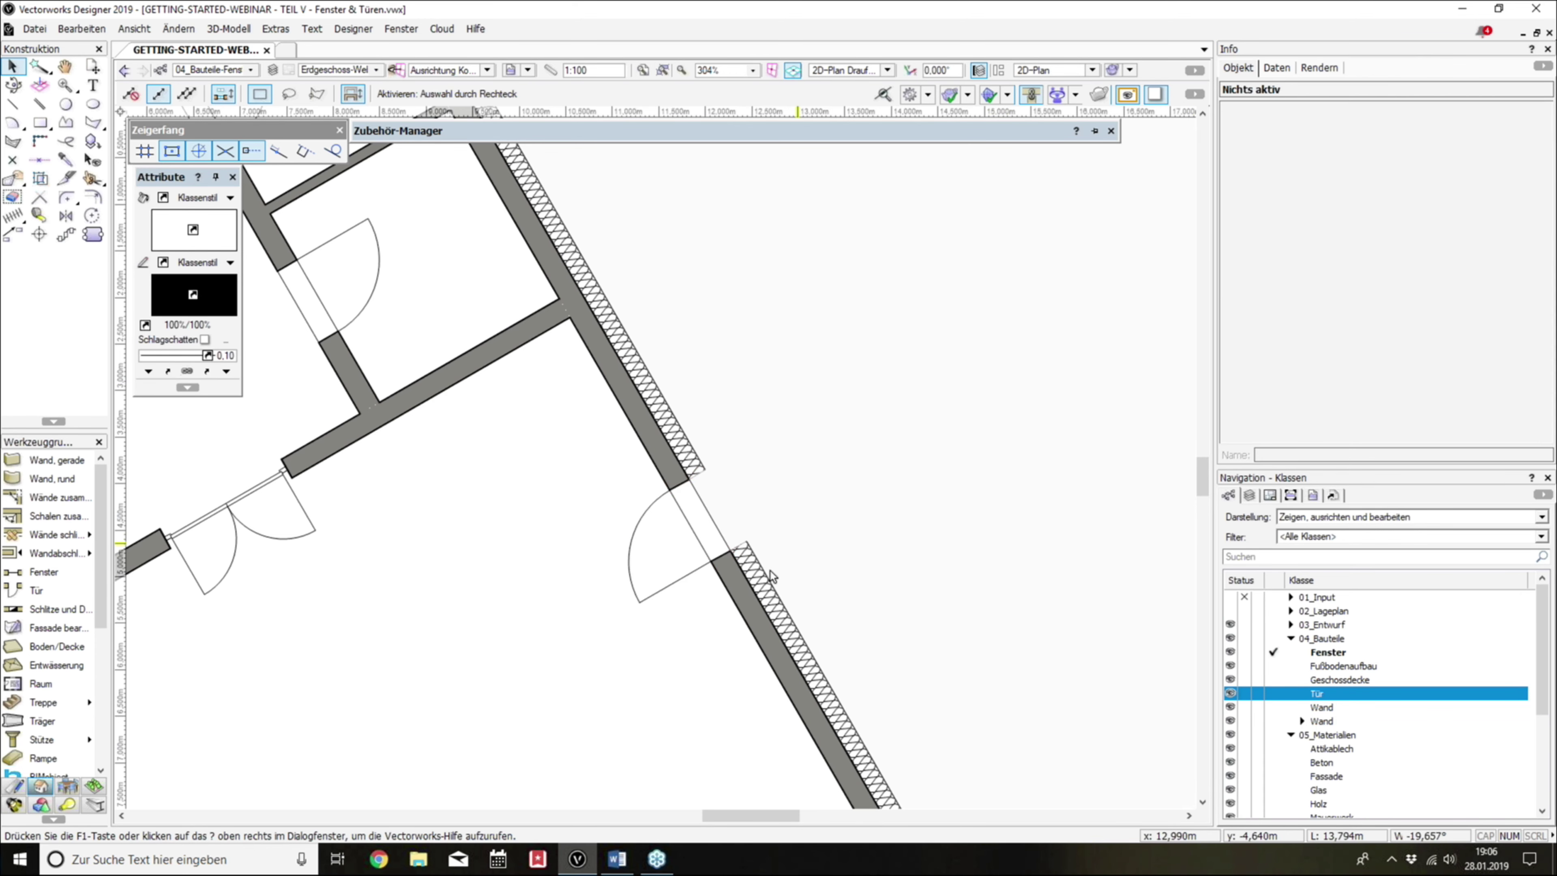
middle_drag(773, 576, 700, 401)
Step: Set the door's Türbreite to 2.100 m and check the larger swing in plan view
scroll(700, 402, up, 5)
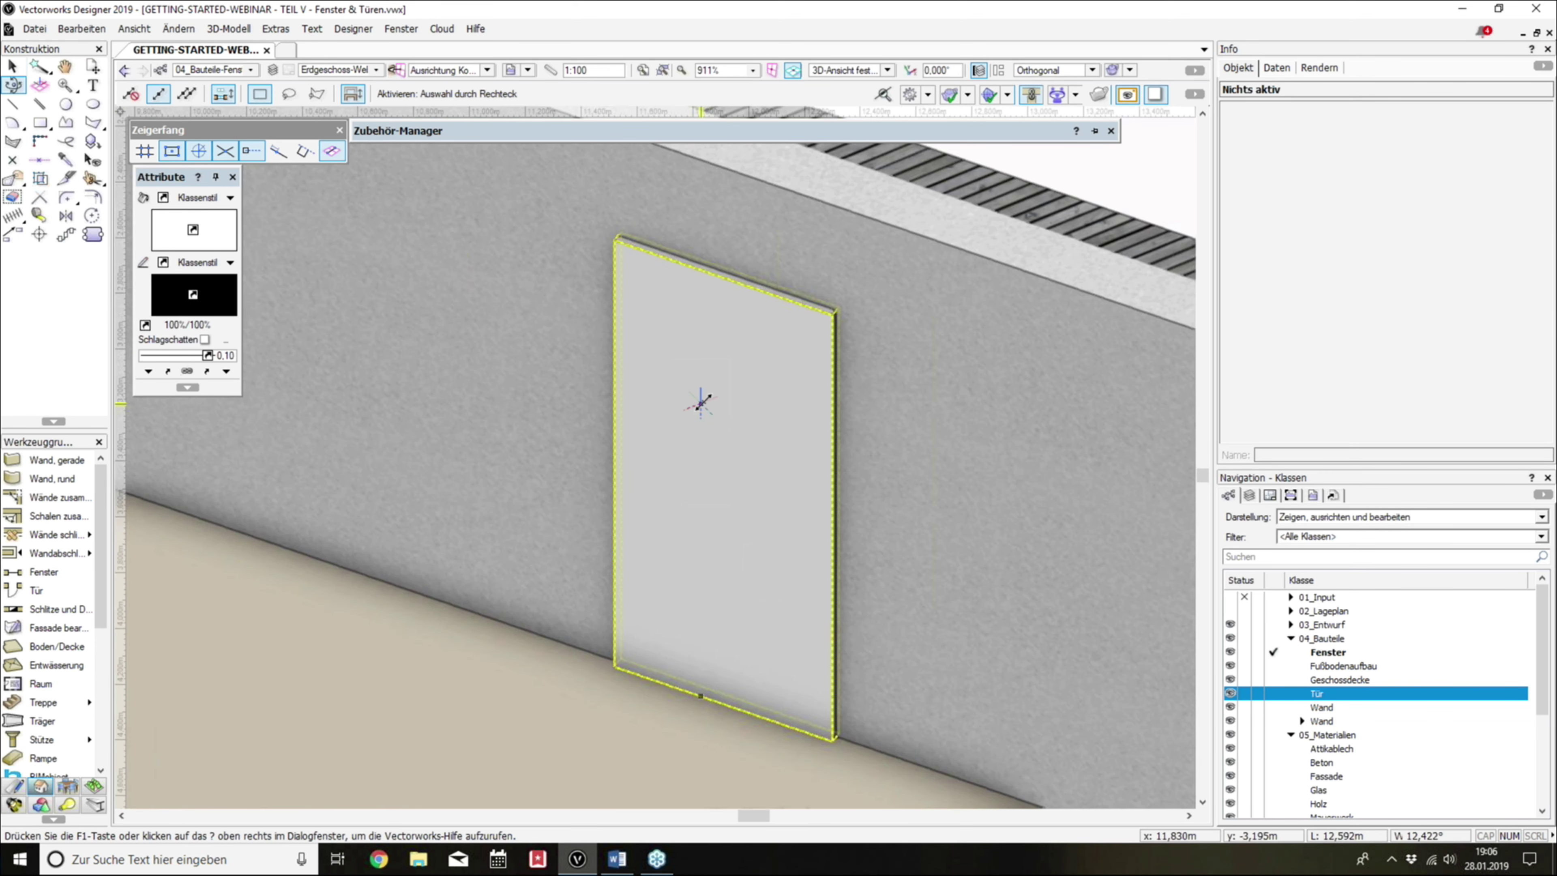
click(701, 399)
click(1320, 269)
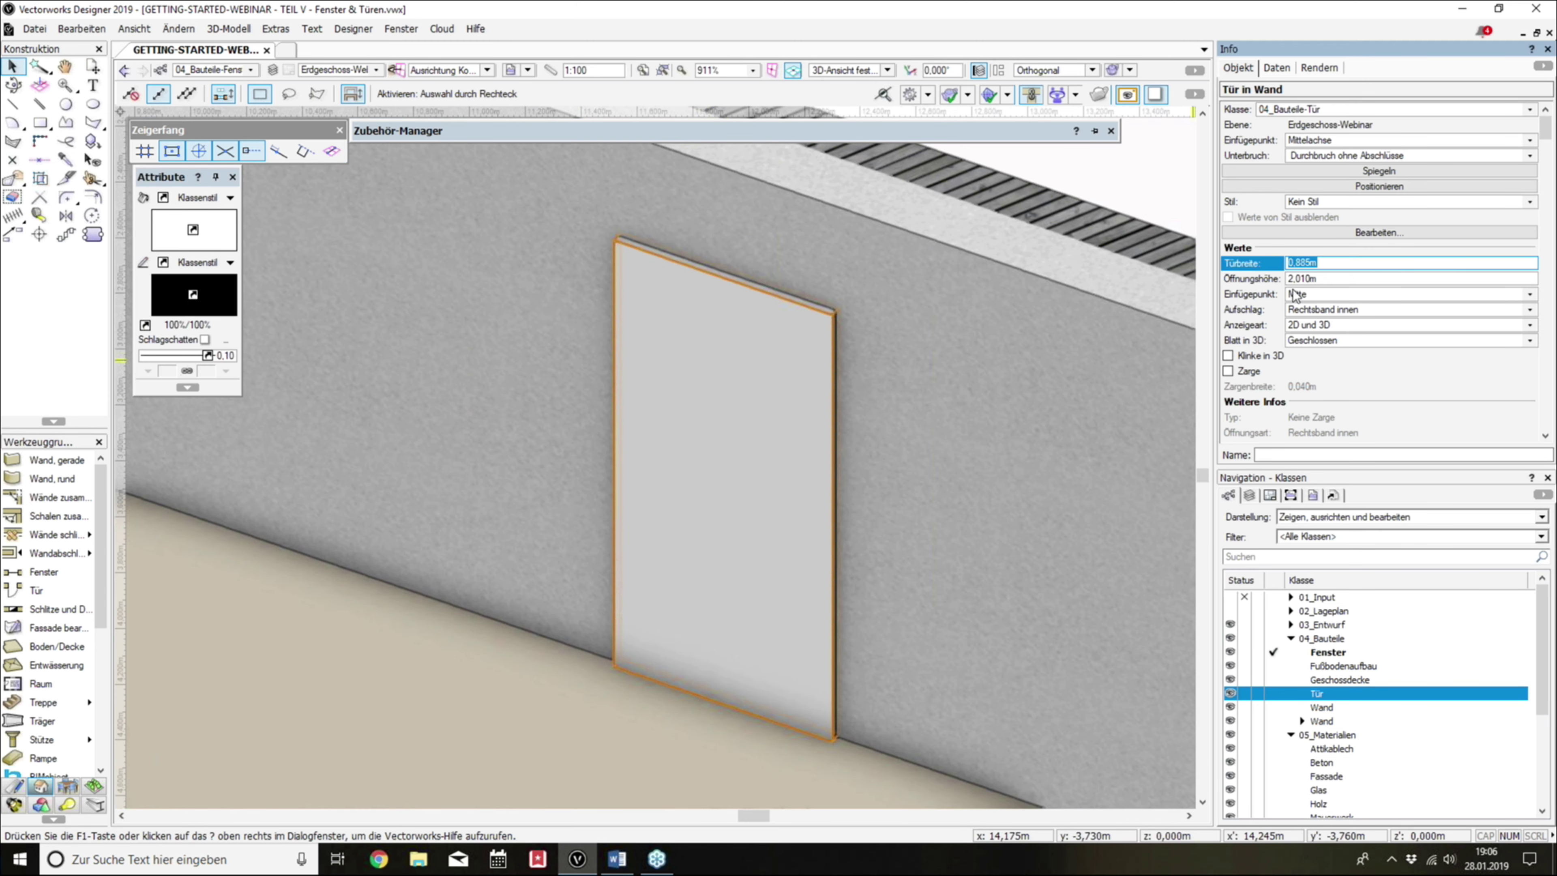
text(2.)
key(Return)
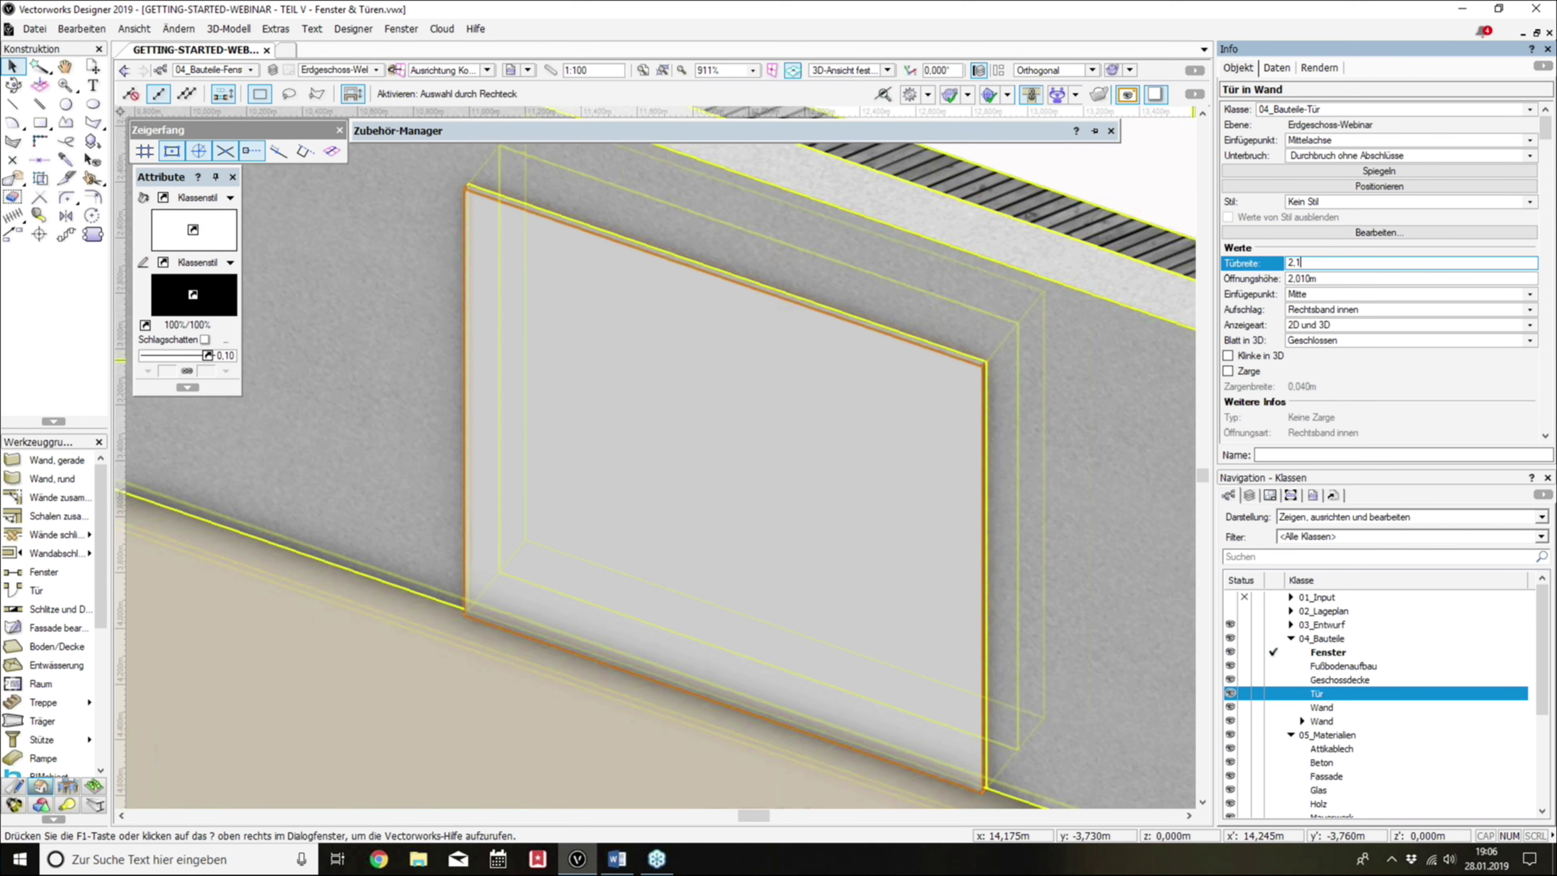
click(1311, 279)
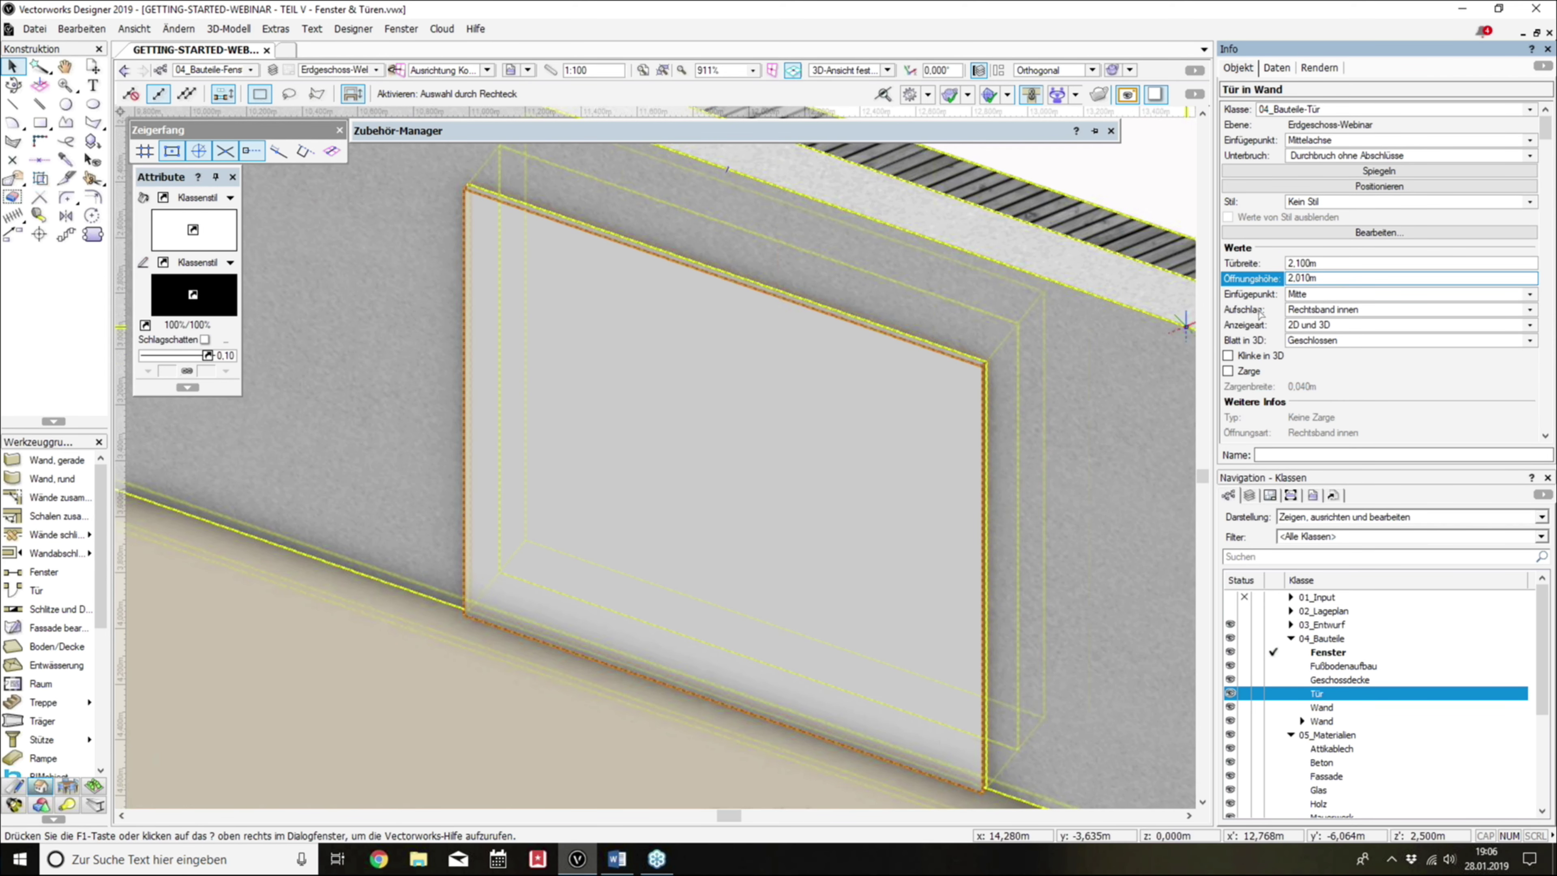
scroll(816, 497, down, 2)
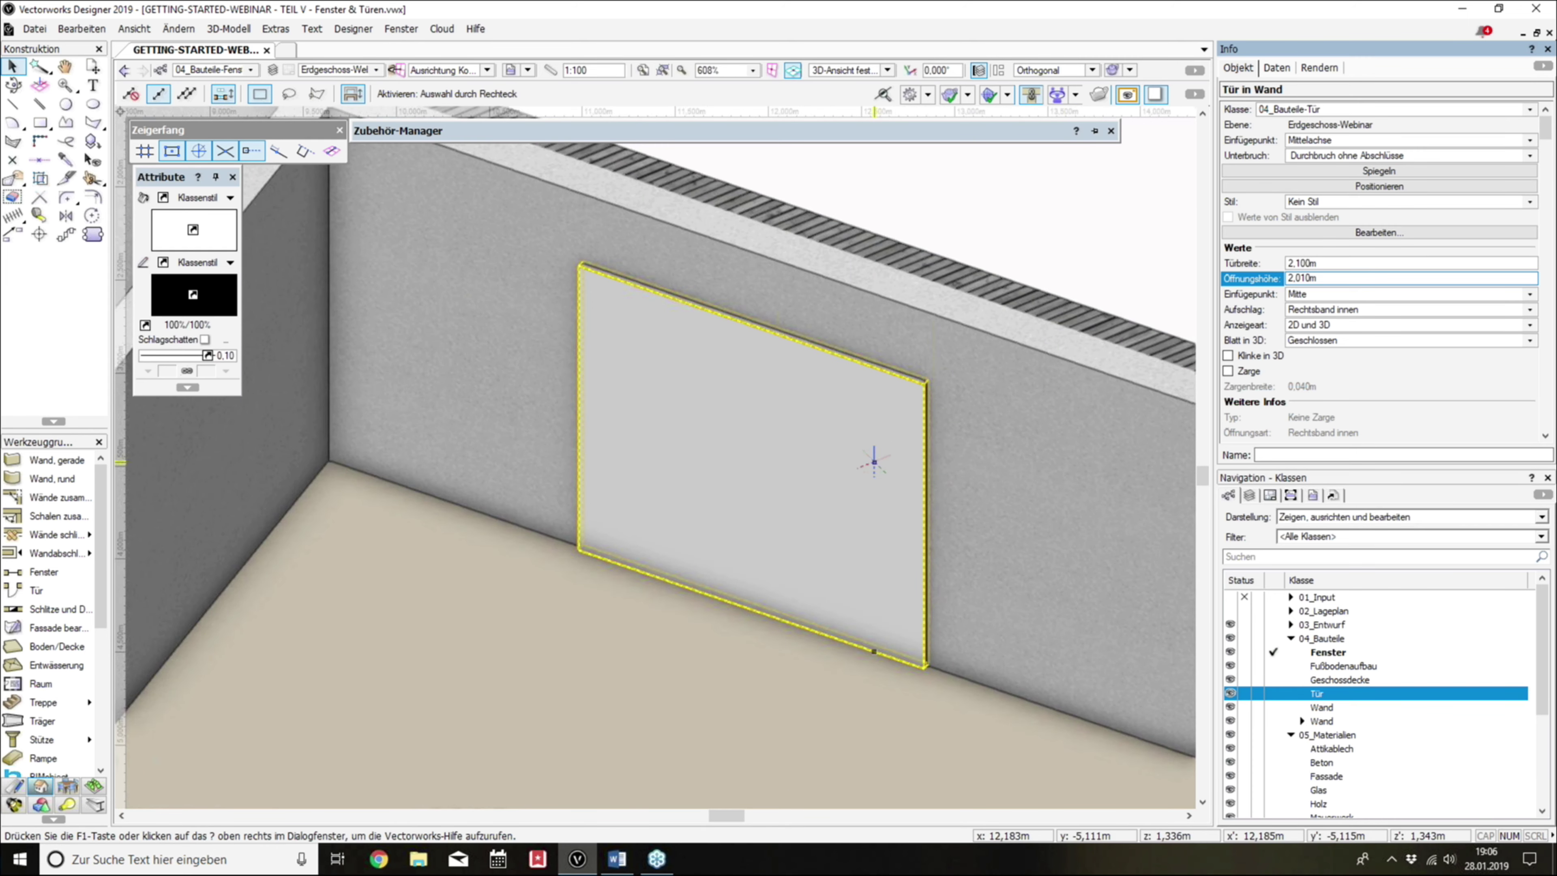
mouse_move(959, 430)
ctrl+middle_down()
mouse_move(512, 377)
mouse_move(619, 446)
ctrl+middle_up()
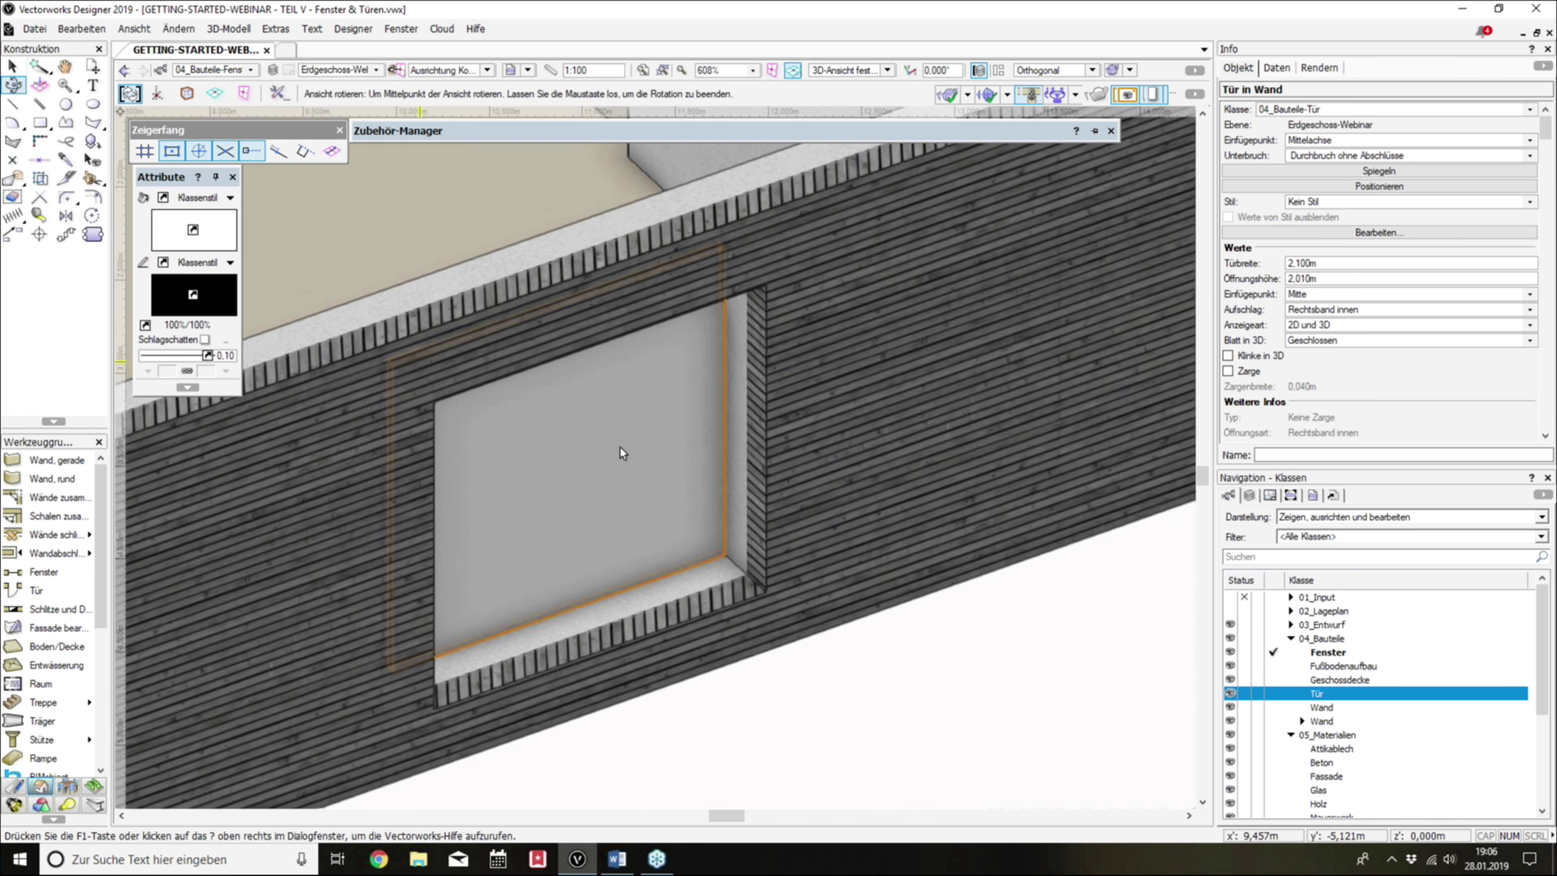
key(F5)
scroll(770, 452, down, 3)
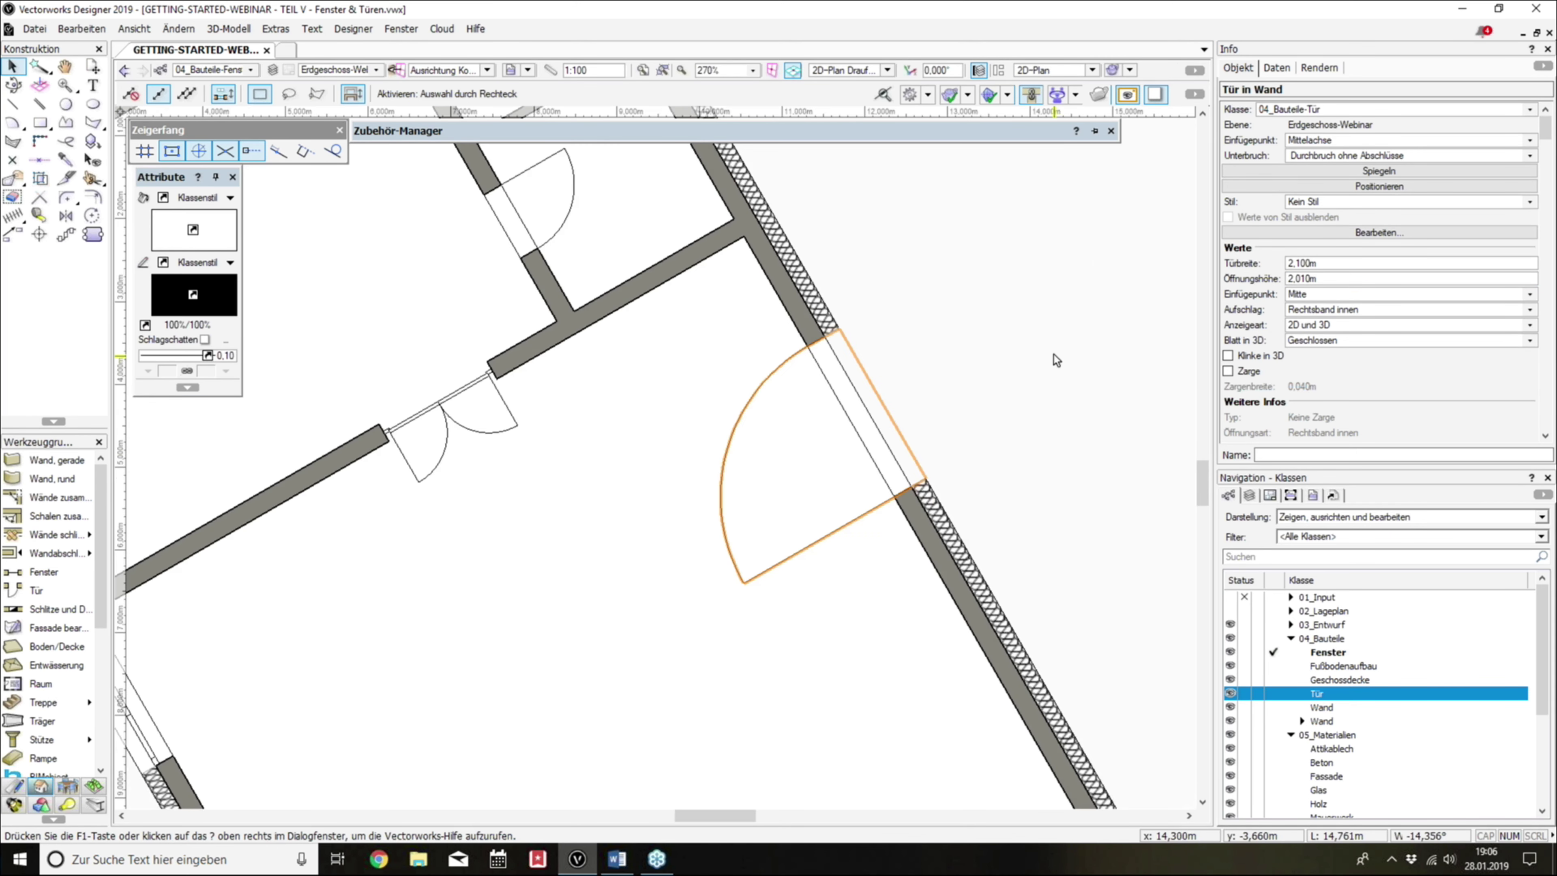
Step: Set the door to 1.010 m width and 2.300 m opening height
click(1034, 368)
scroll(1011, 375, down, 1)
scroll(992, 383, up, 1)
click(898, 502)
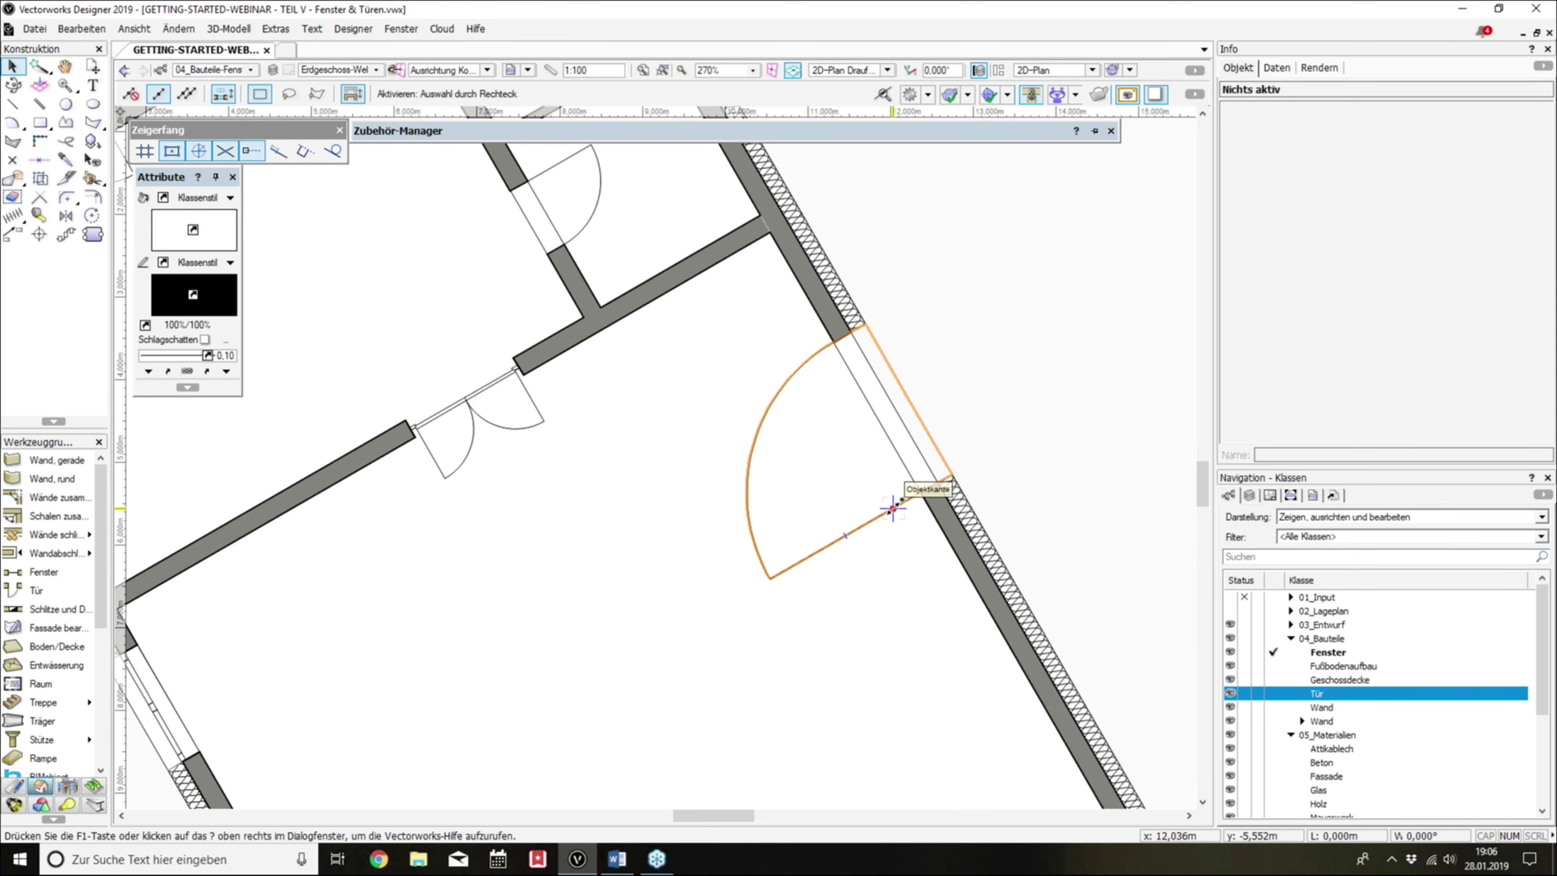
mouse_move(1080, 486)
ctrl+middle_down()
mouse_move(593, 234)
mouse_move(582, 656)
ctrl+middle_up()
text(1.01)
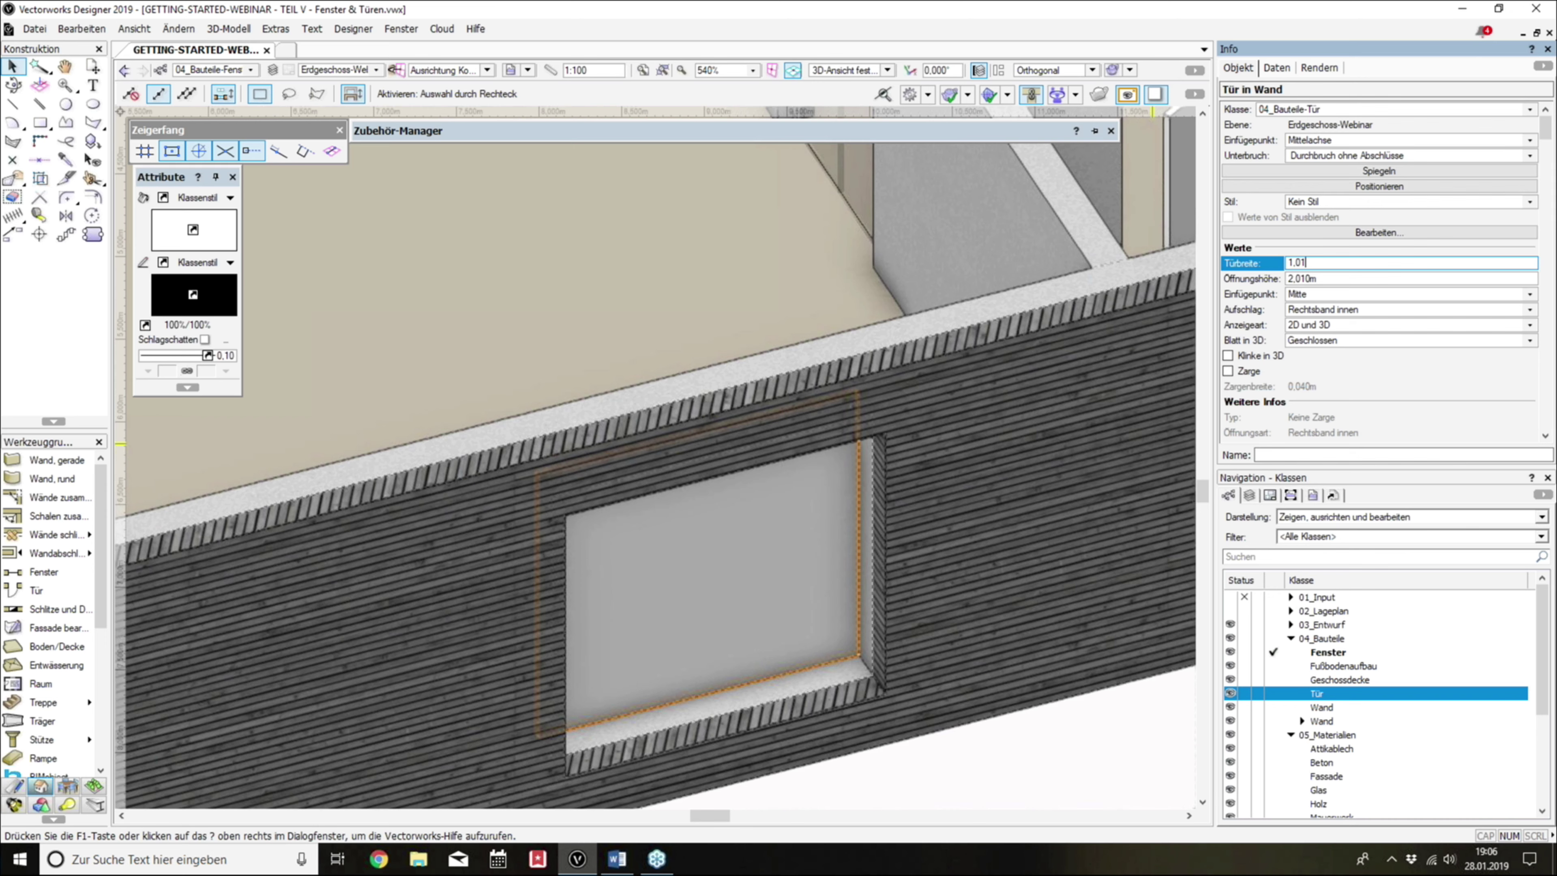
key(Tab)
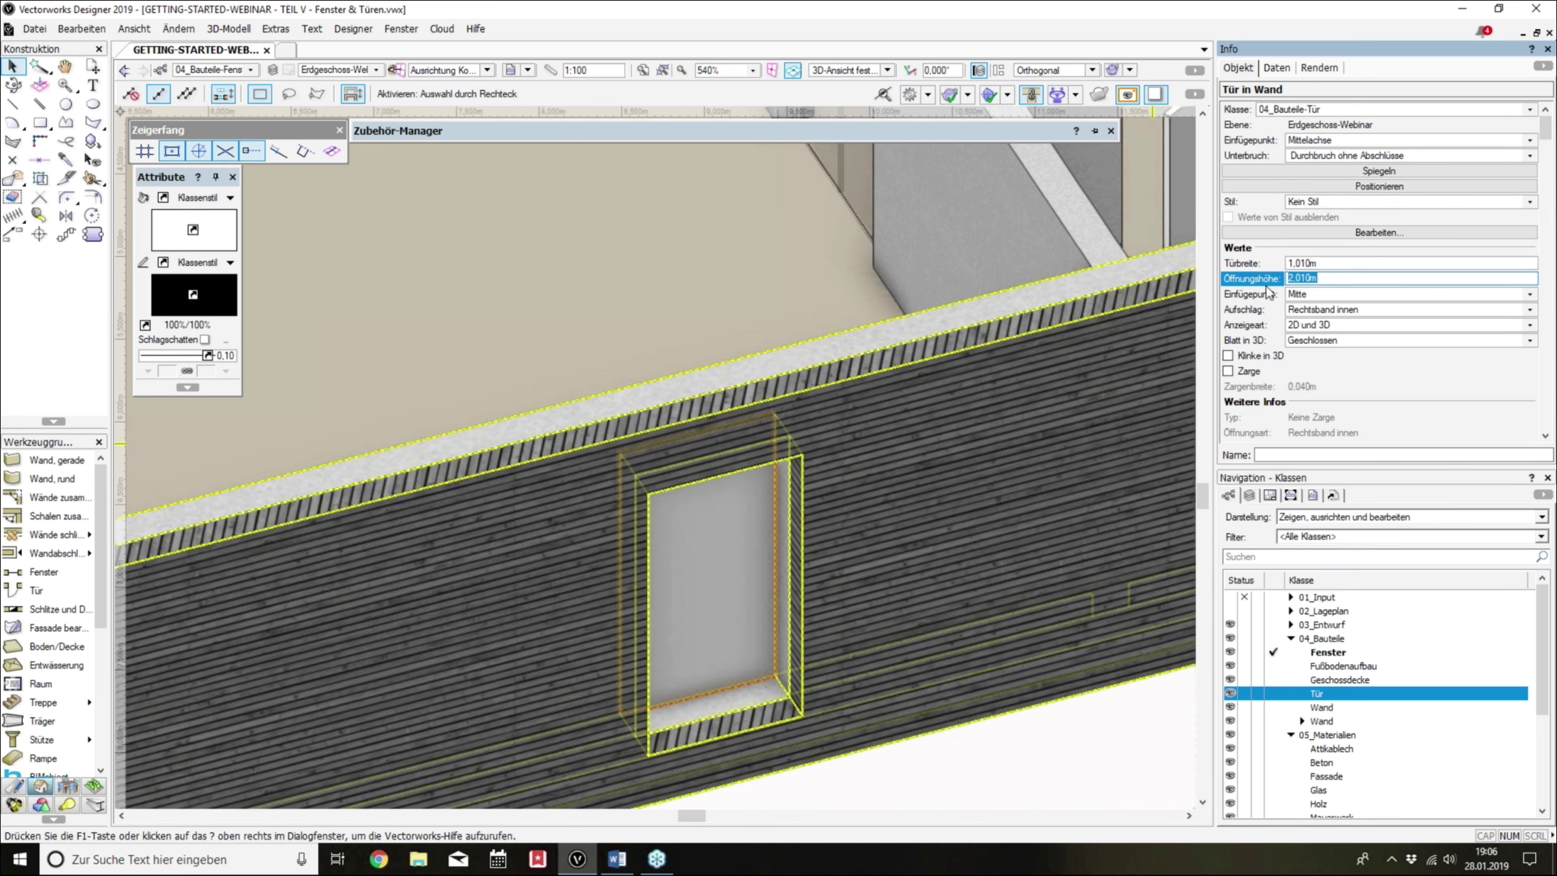
text(2,3)
key(Return)
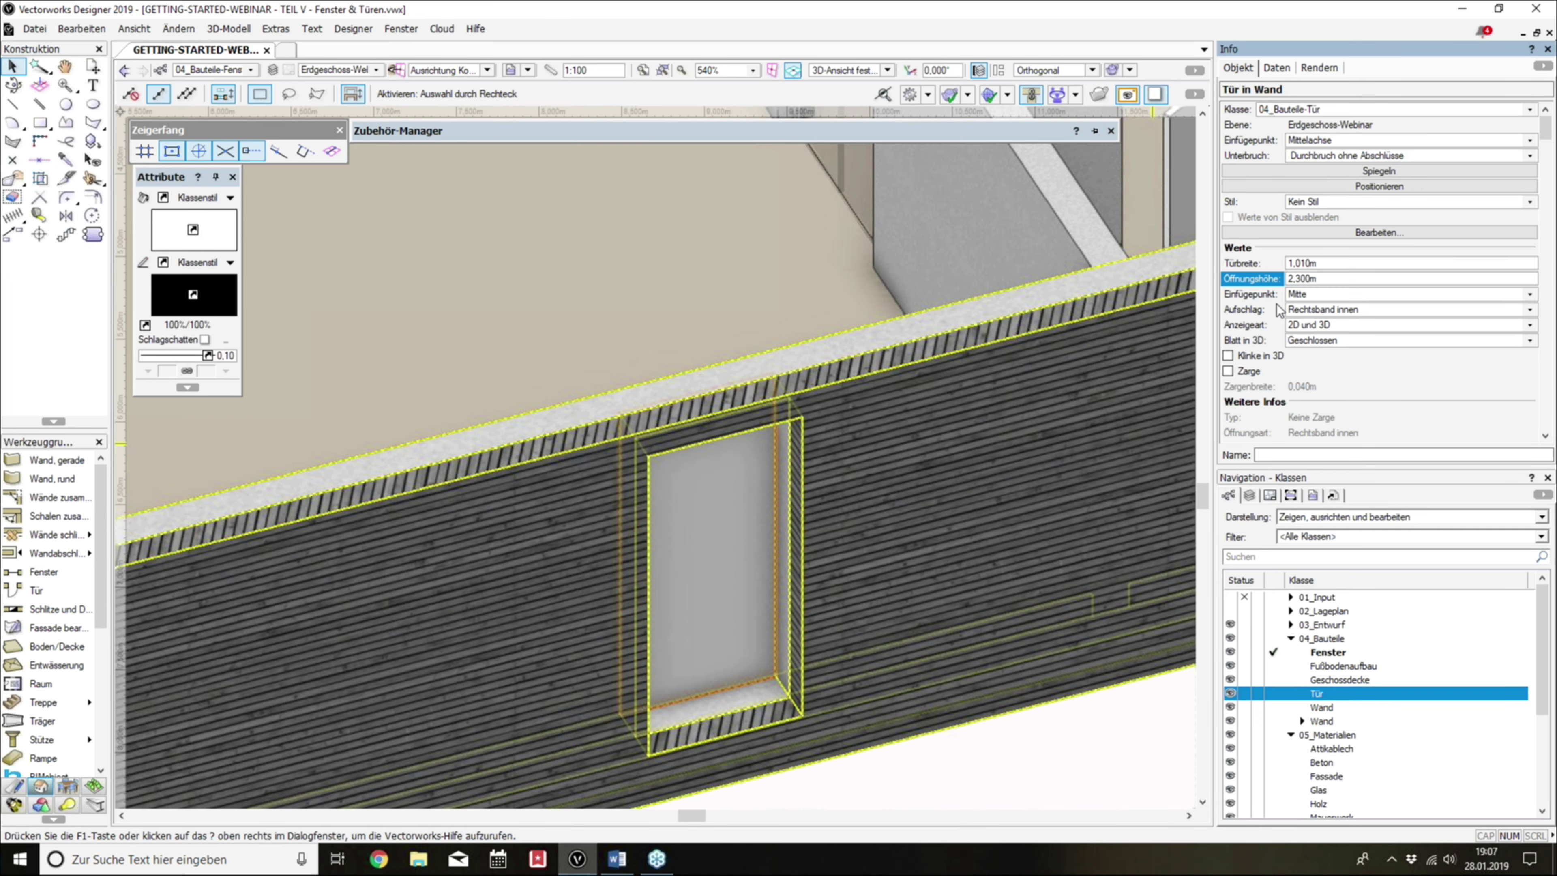
Step: Set the door's Aufschlag to Linksband innen in 2D plan view
middle_drag(861, 472, 827, 456)
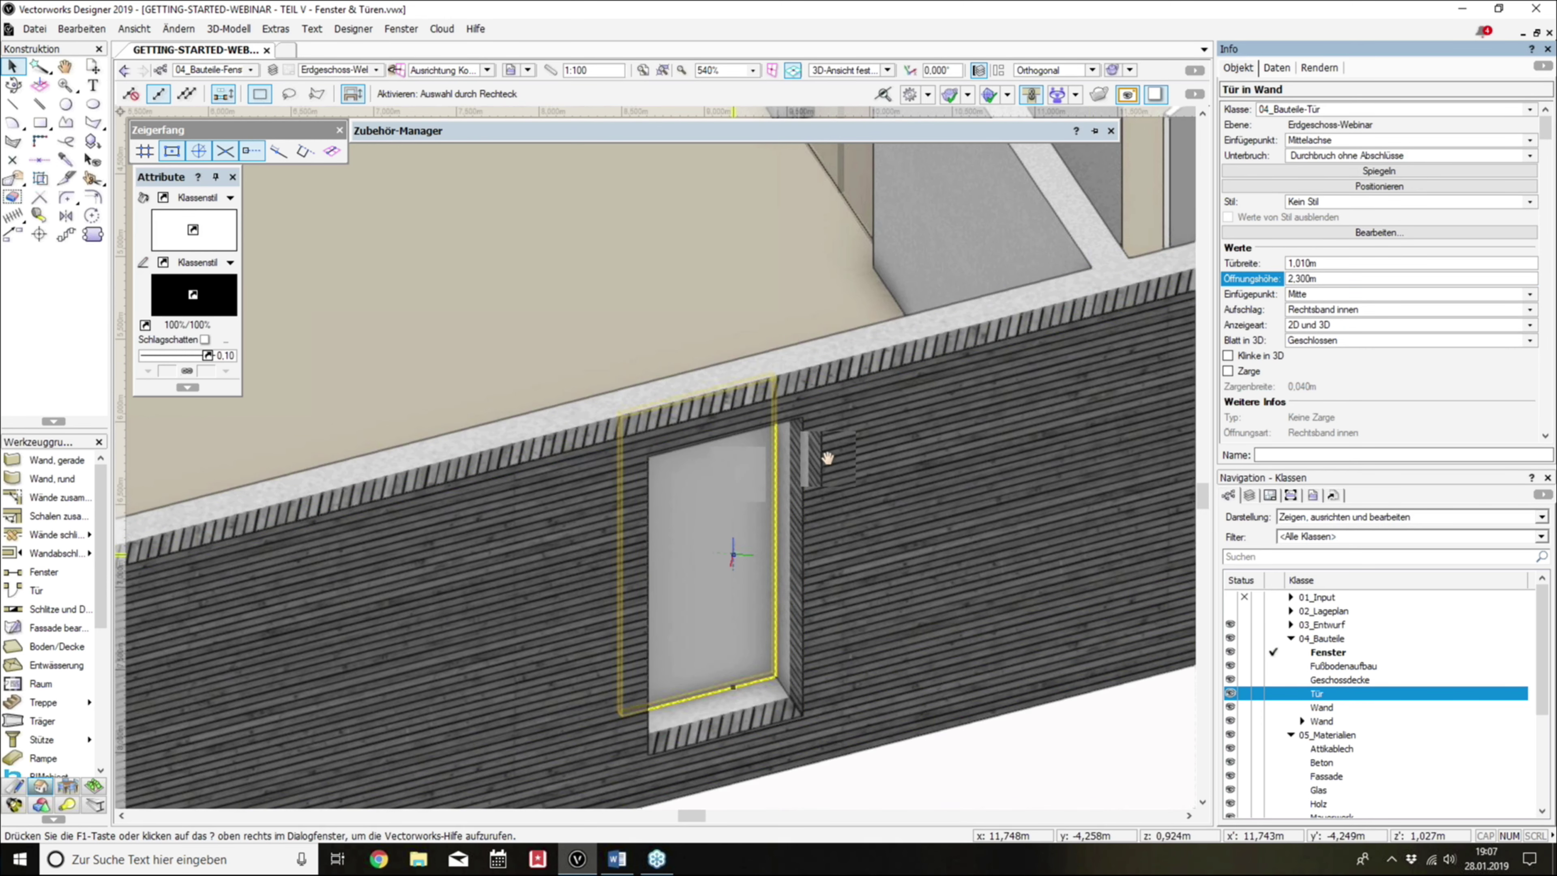
scroll(795, 524, up, 2)
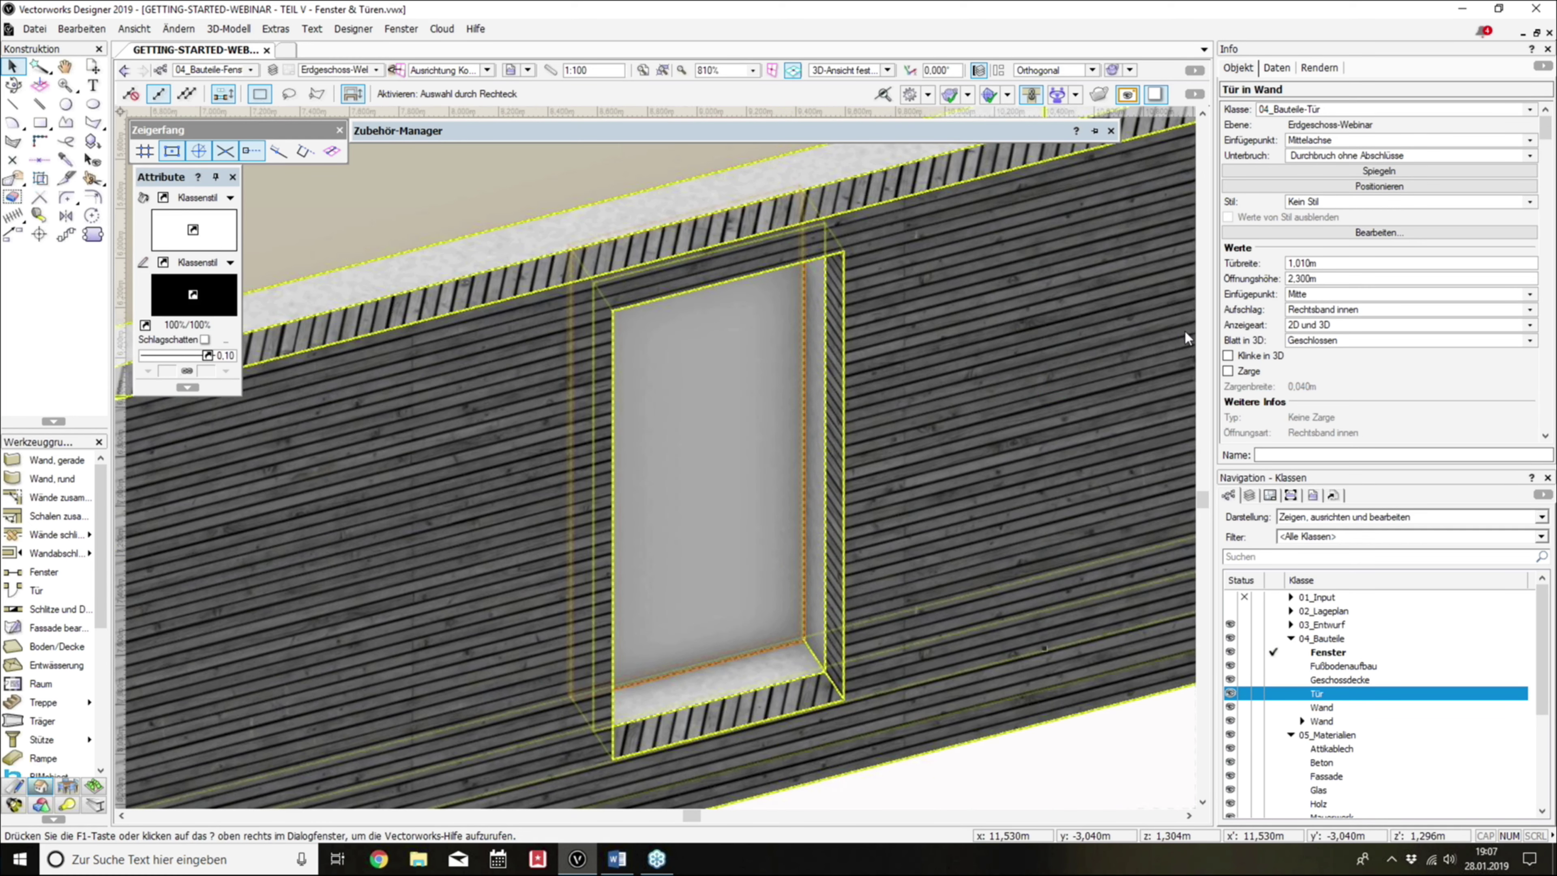
key(F5)
click(1336, 310)
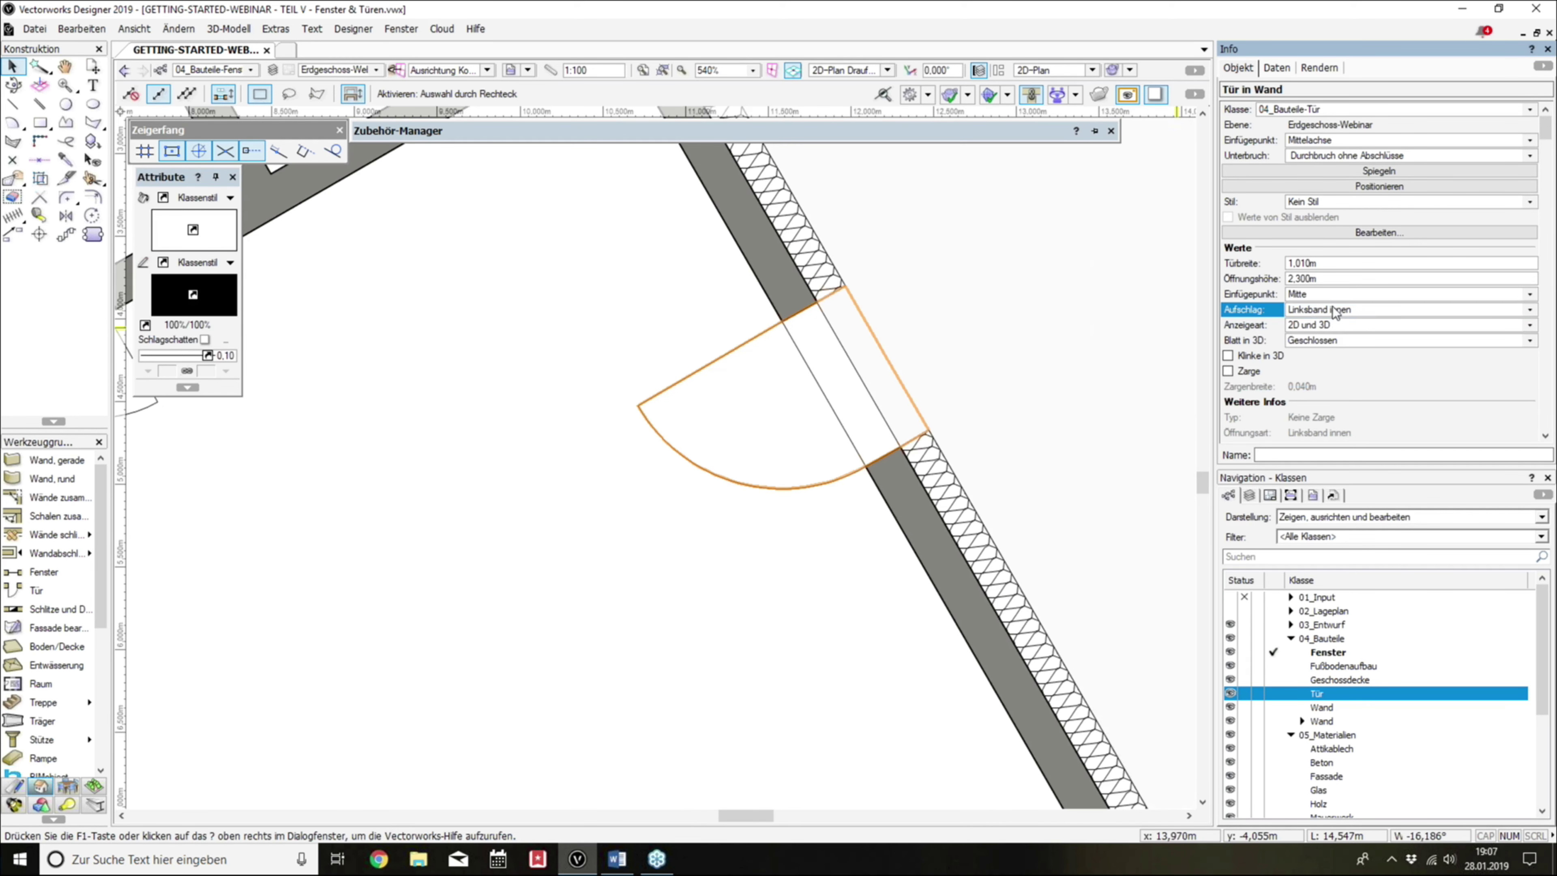
click(1327, 310)
click(1327, 348)
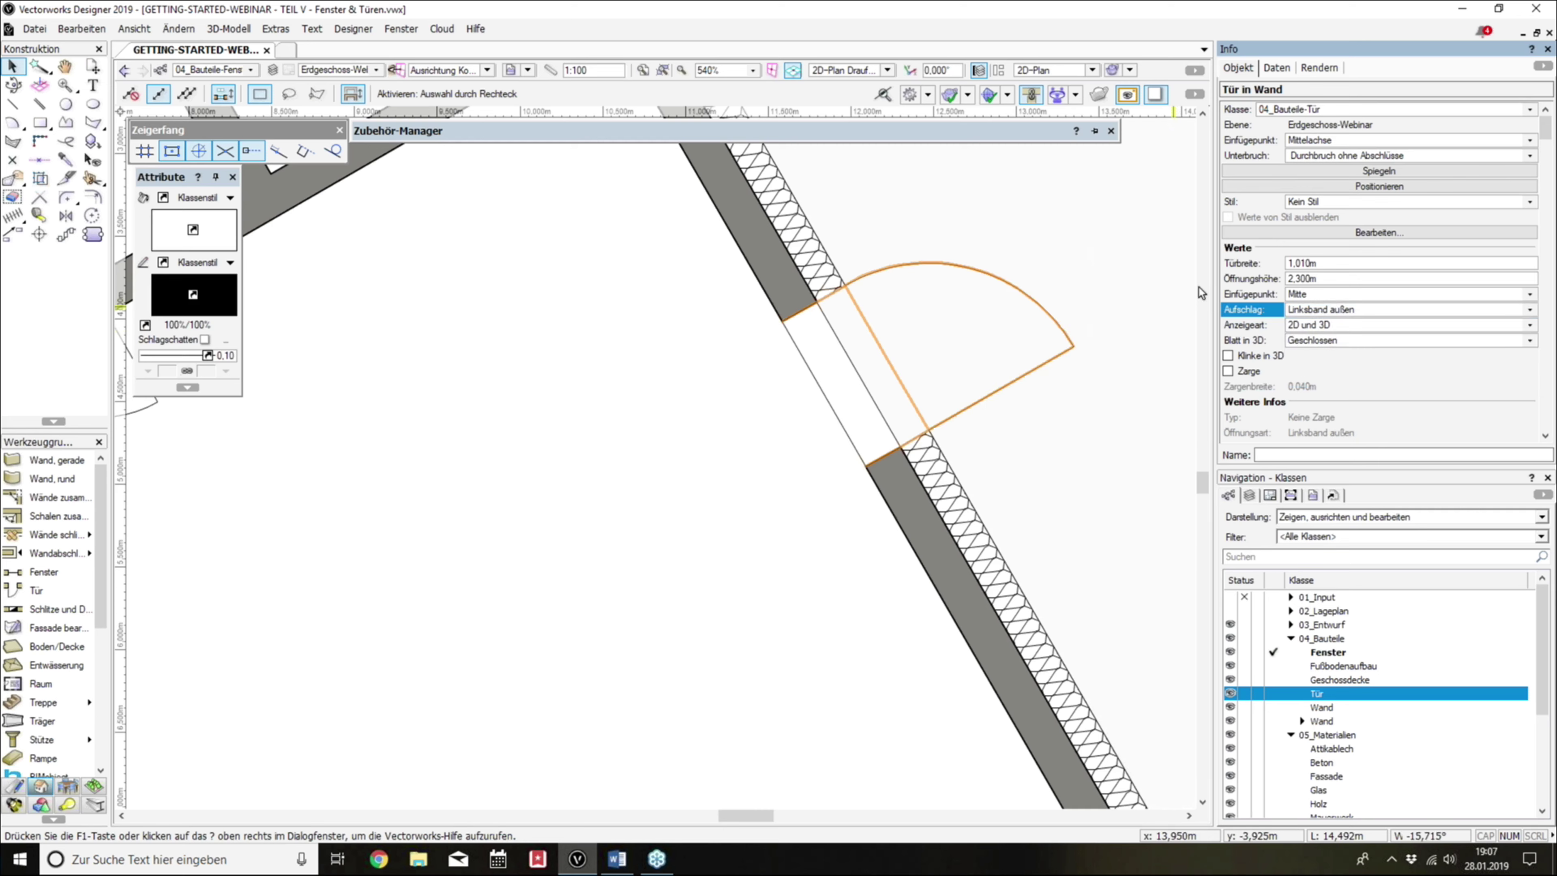
click(1320, 173)
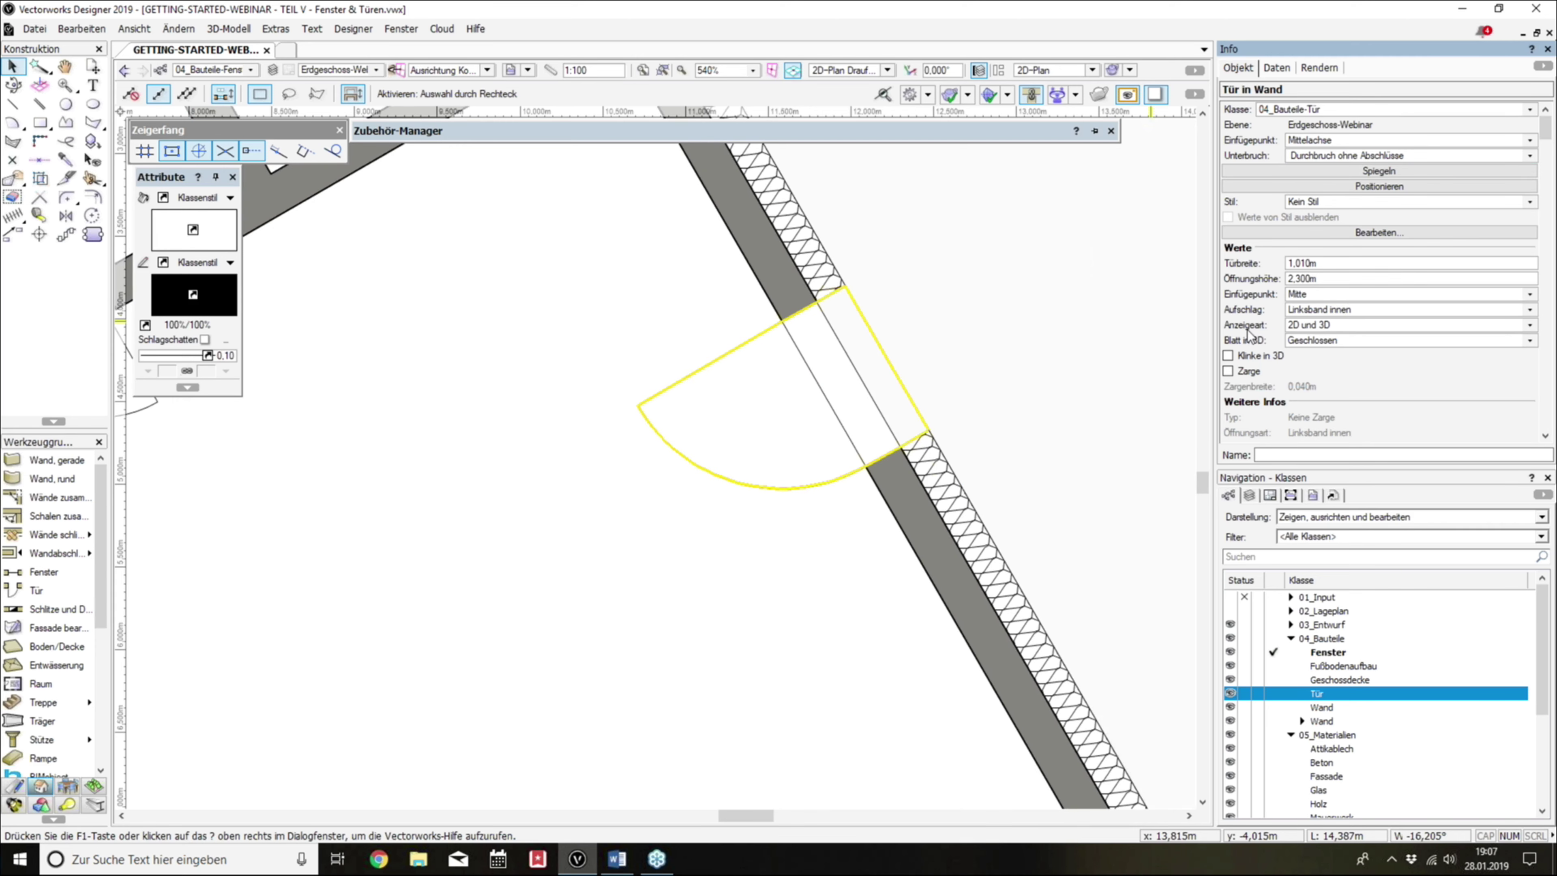
click(1015, 334)
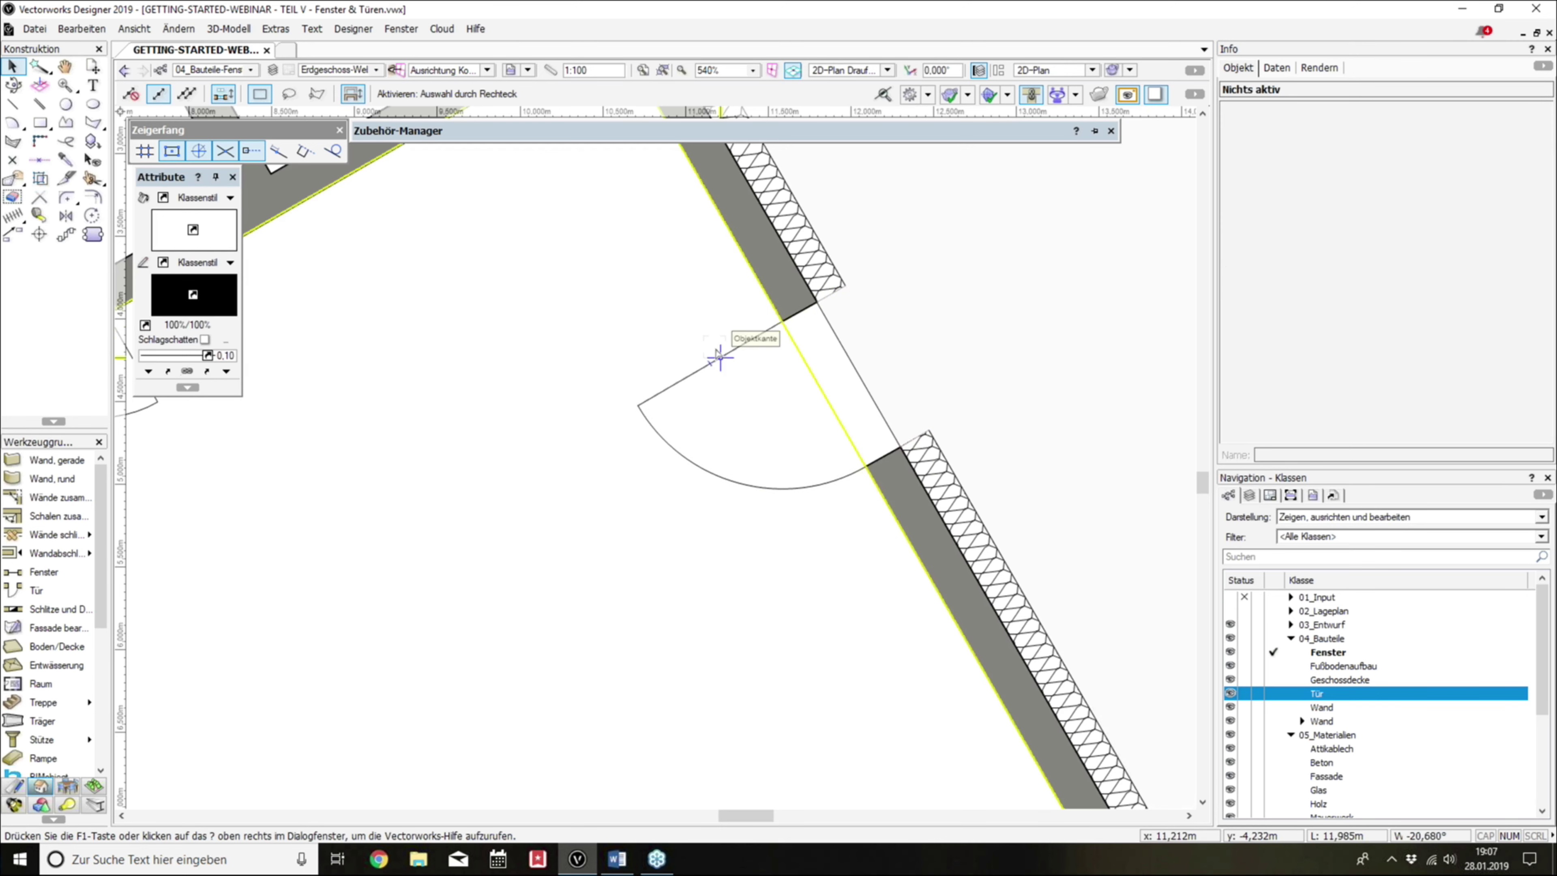
click(1331, 322)
click(1327, 339)
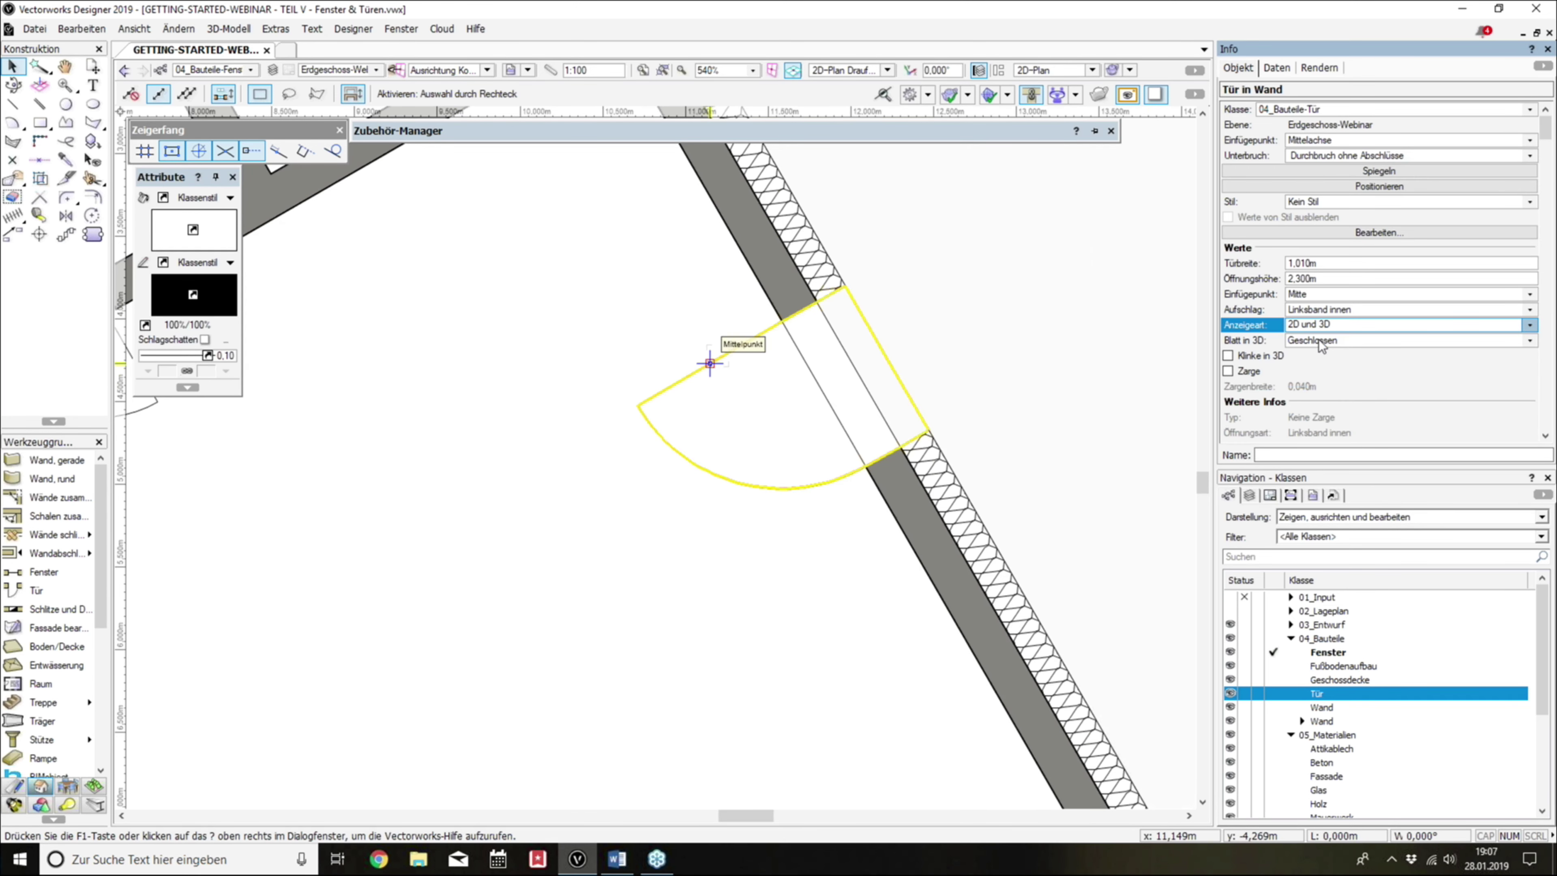
Step: Orbit into 3D and set the door's Anzeigeart to '2D und 3D'
mouse_move(1098, 396)
shift+middle_down()
mouse_move(1170, 243)
mouse_move(834, 498)
shift+middle_up()
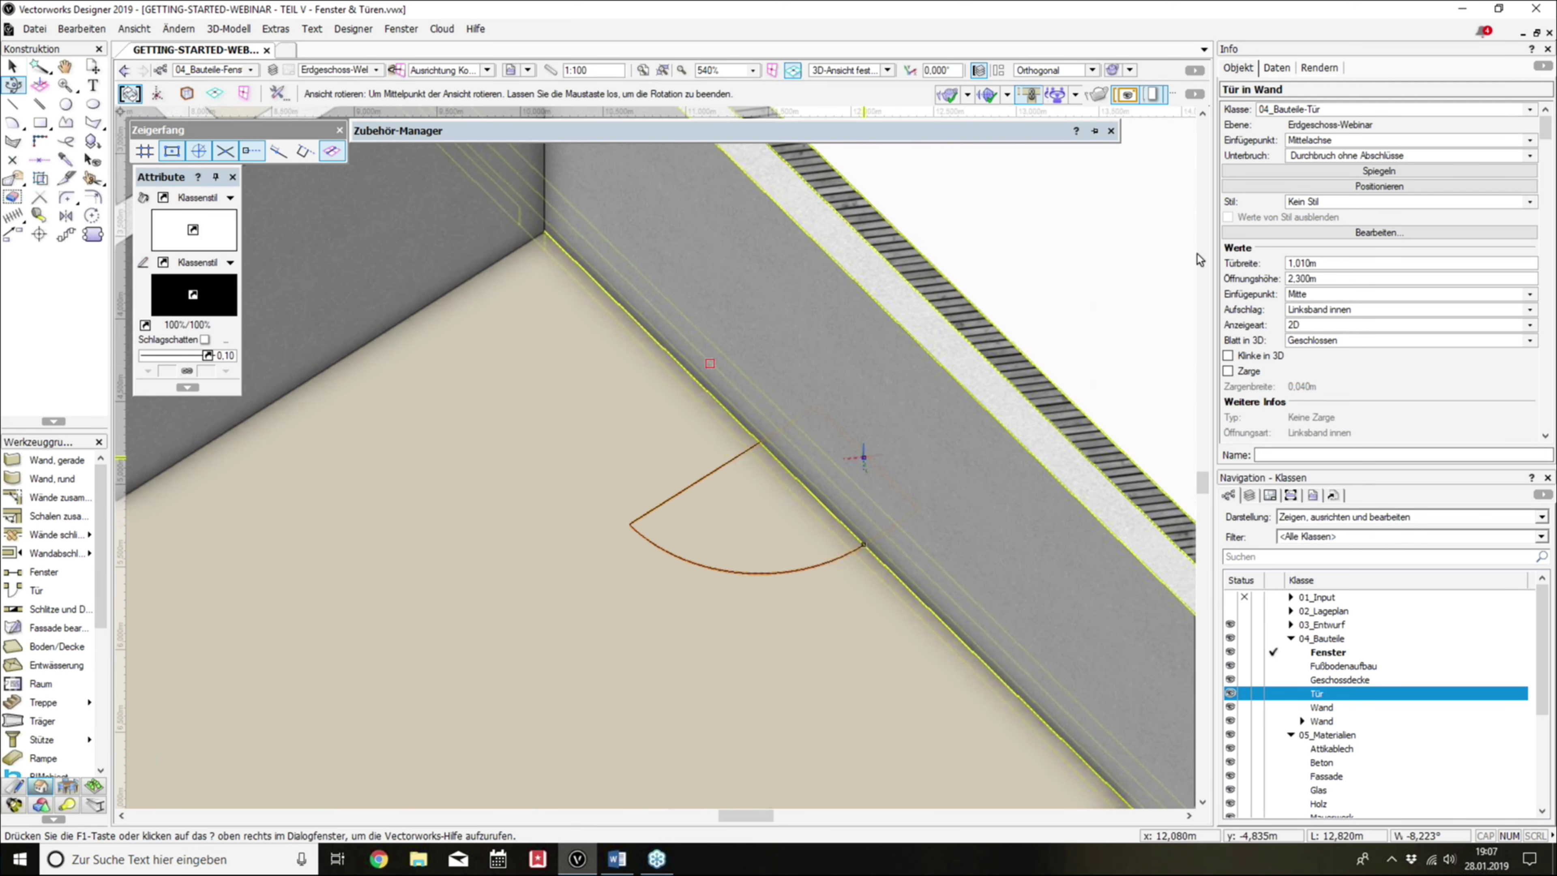
shift+middle_drag(1197, 254, 1201, 257)
click(1317, 325)
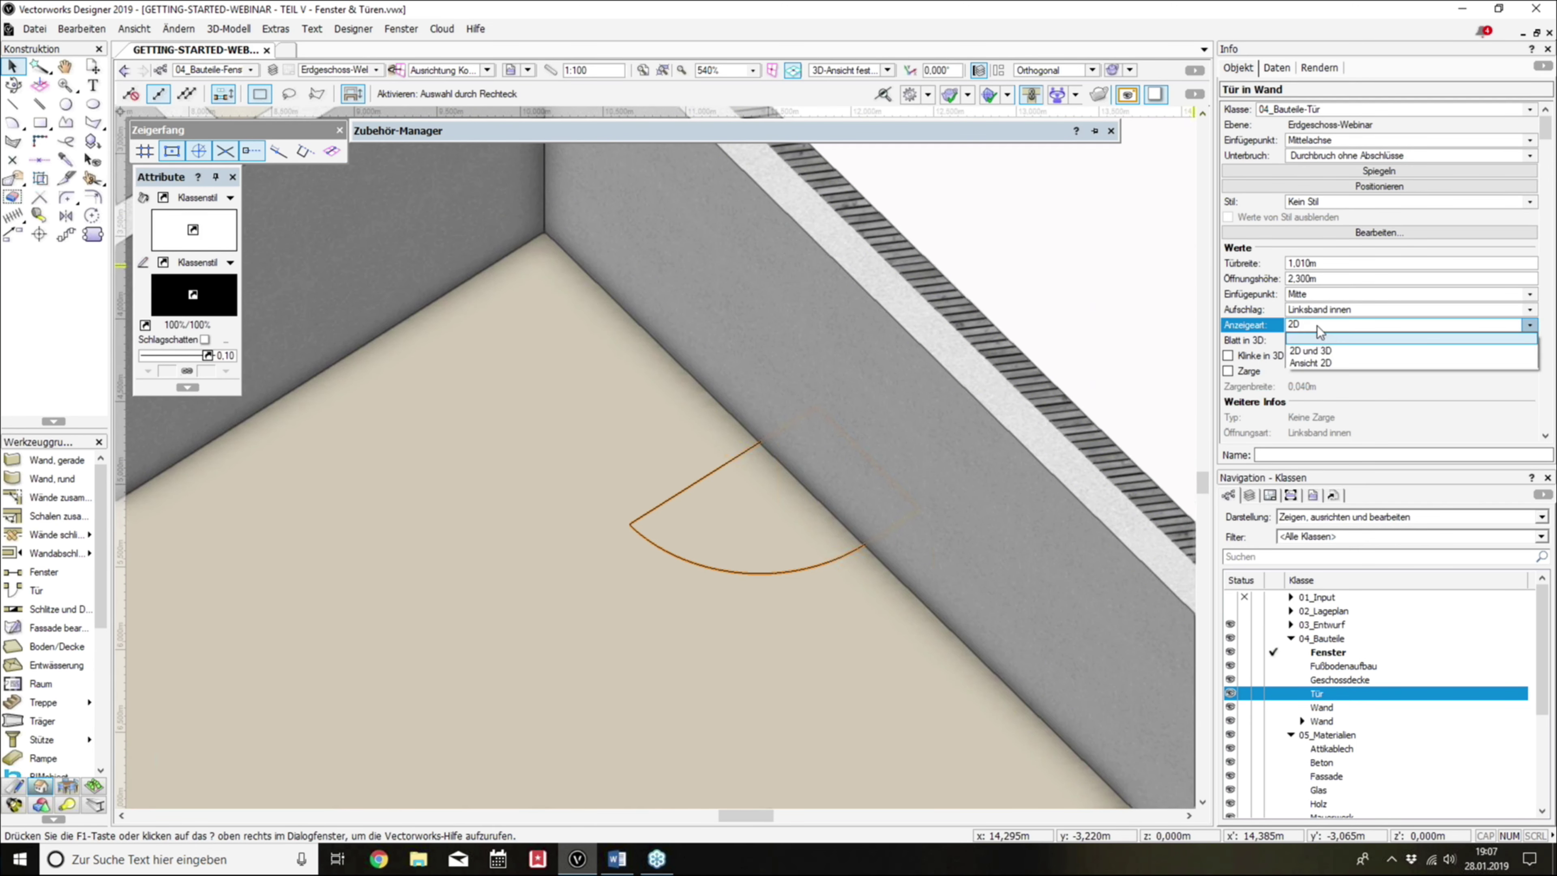
click(1318, 351)
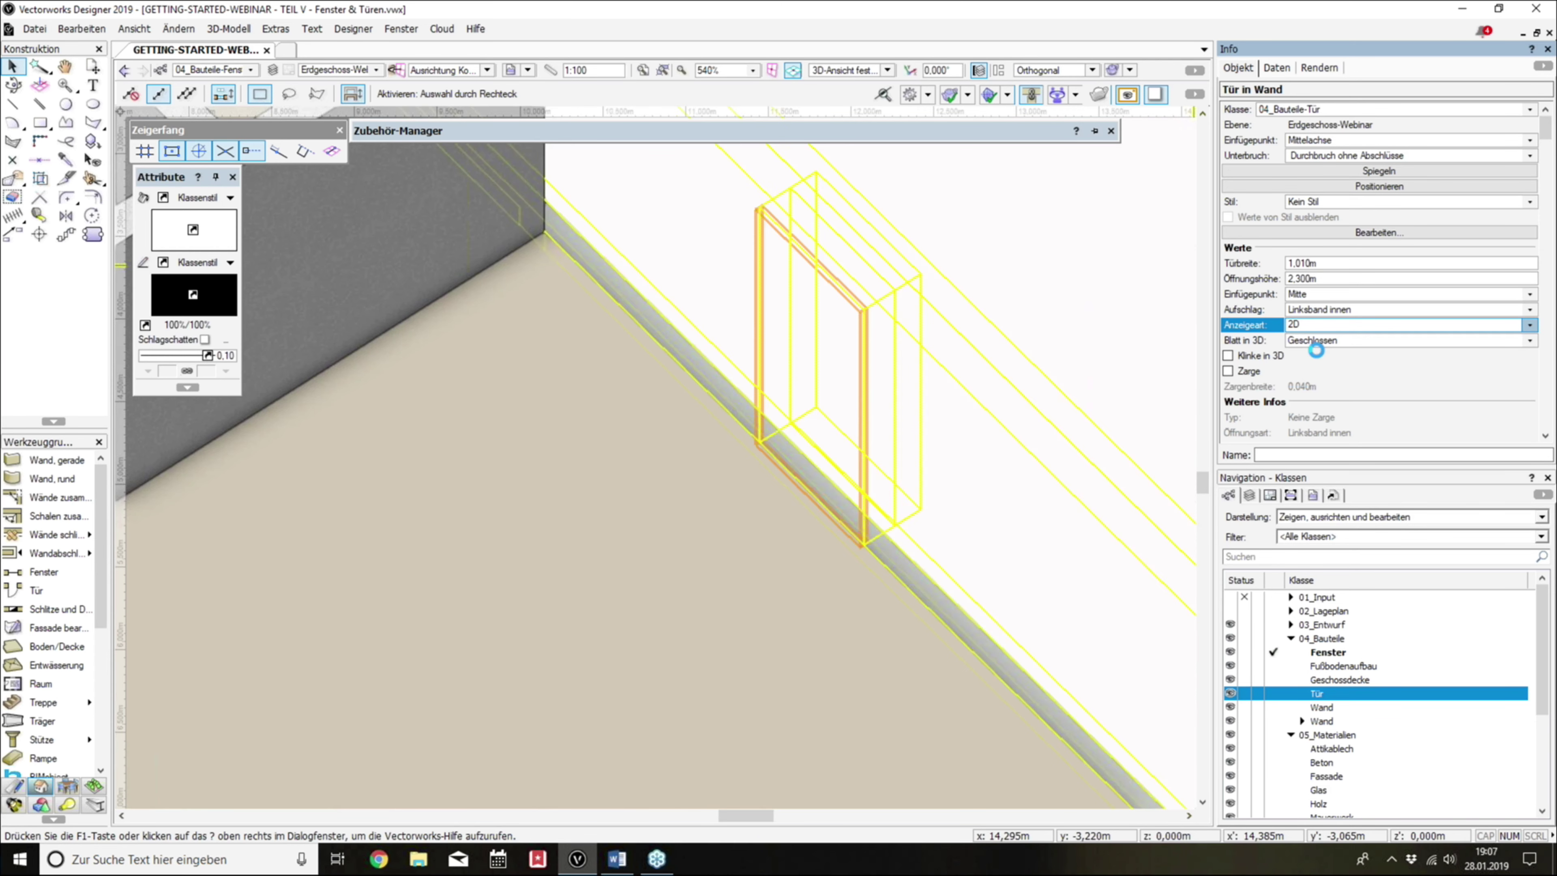
Step: Reselect the exterior-wall door and return to the 2D plan view with Ctrl+5
scroll(1077, 303, down, 5)
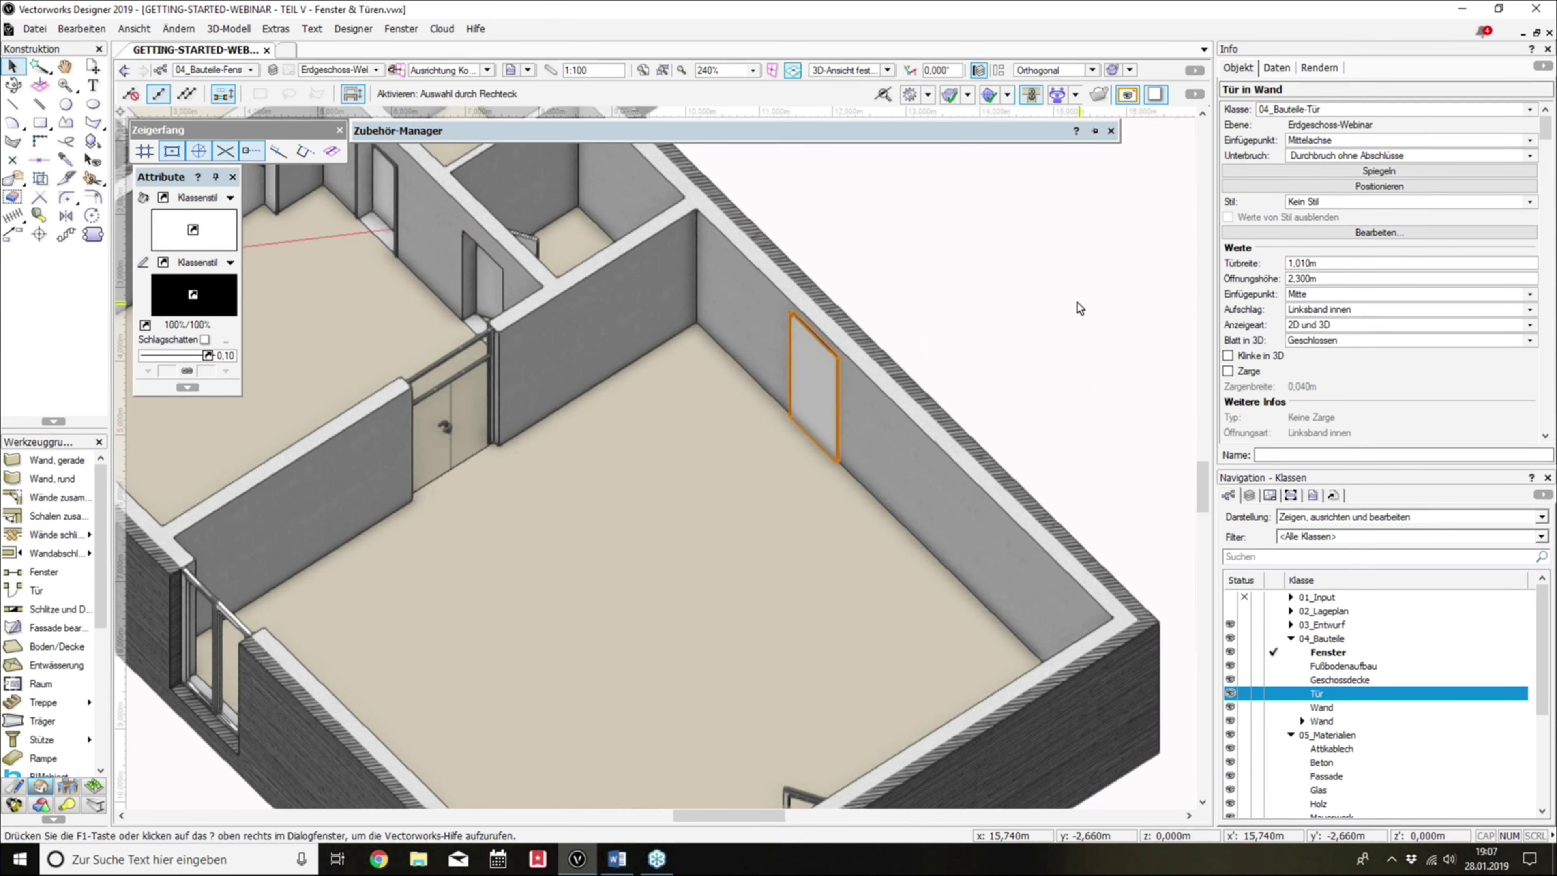
shift+middle_drag(1077, 303, 742, 555)
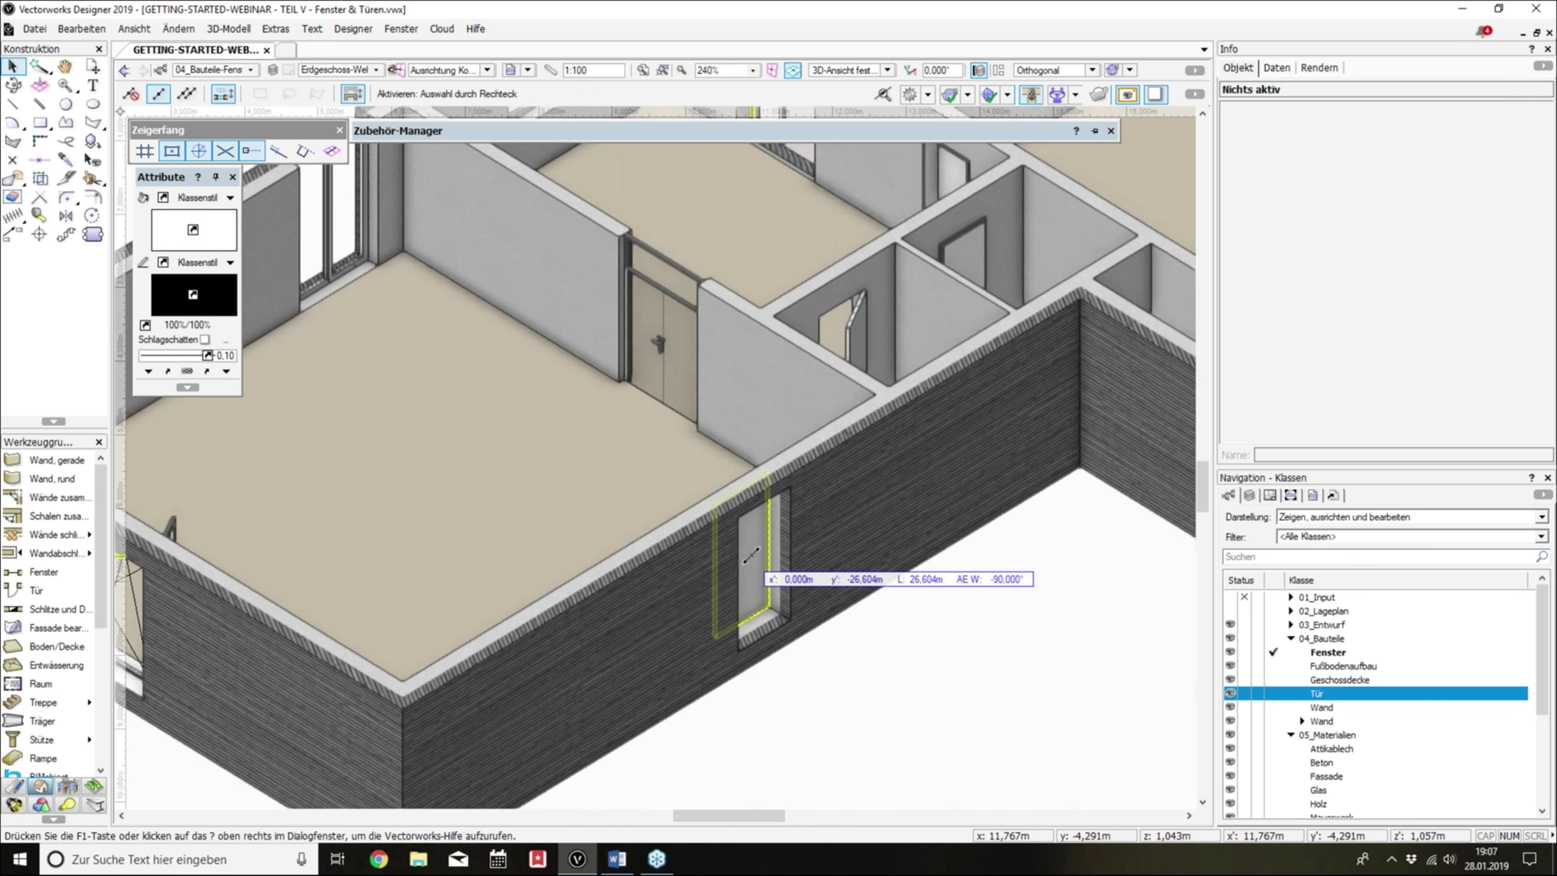
click(745, 555)
key(ctrl+5)
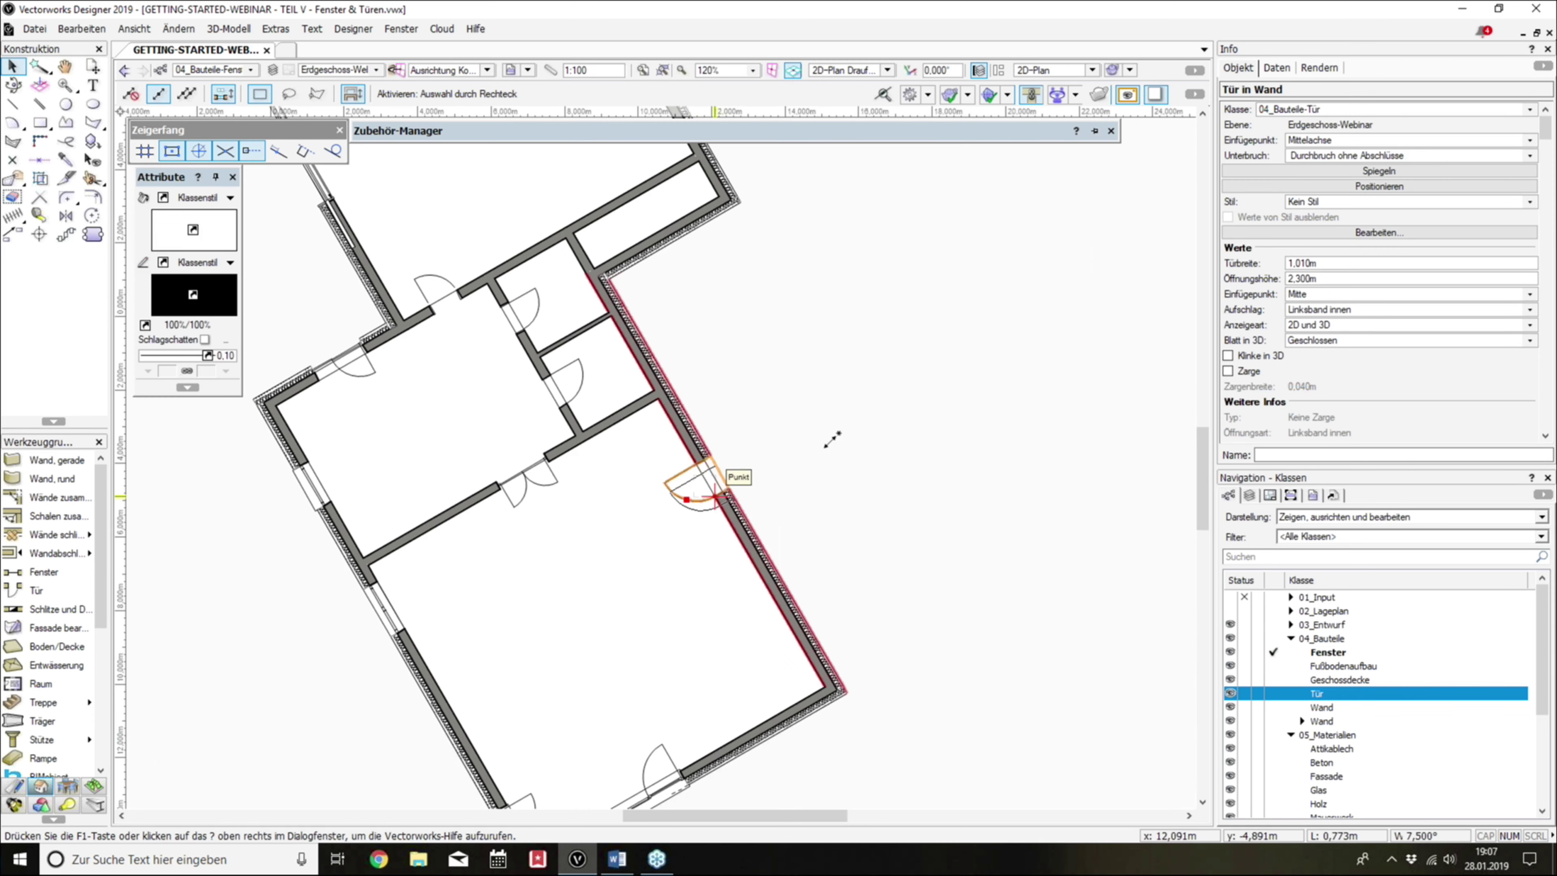
Step: Set the free-standing door's Anzeigeart to 'Ansicht 2D'
click(1341, 328)
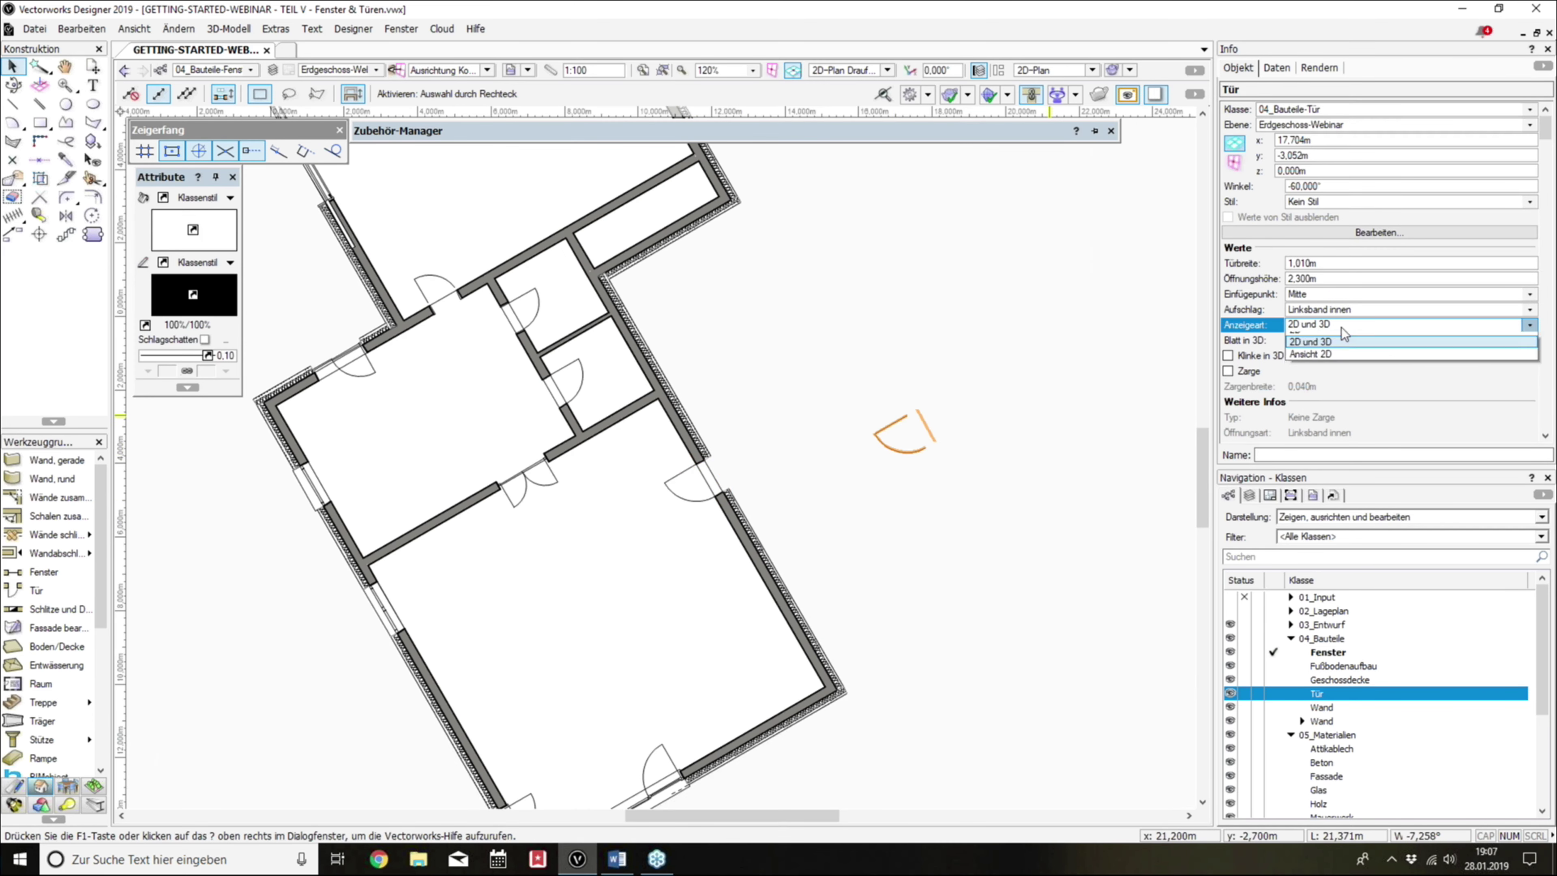
click(1332, 360)
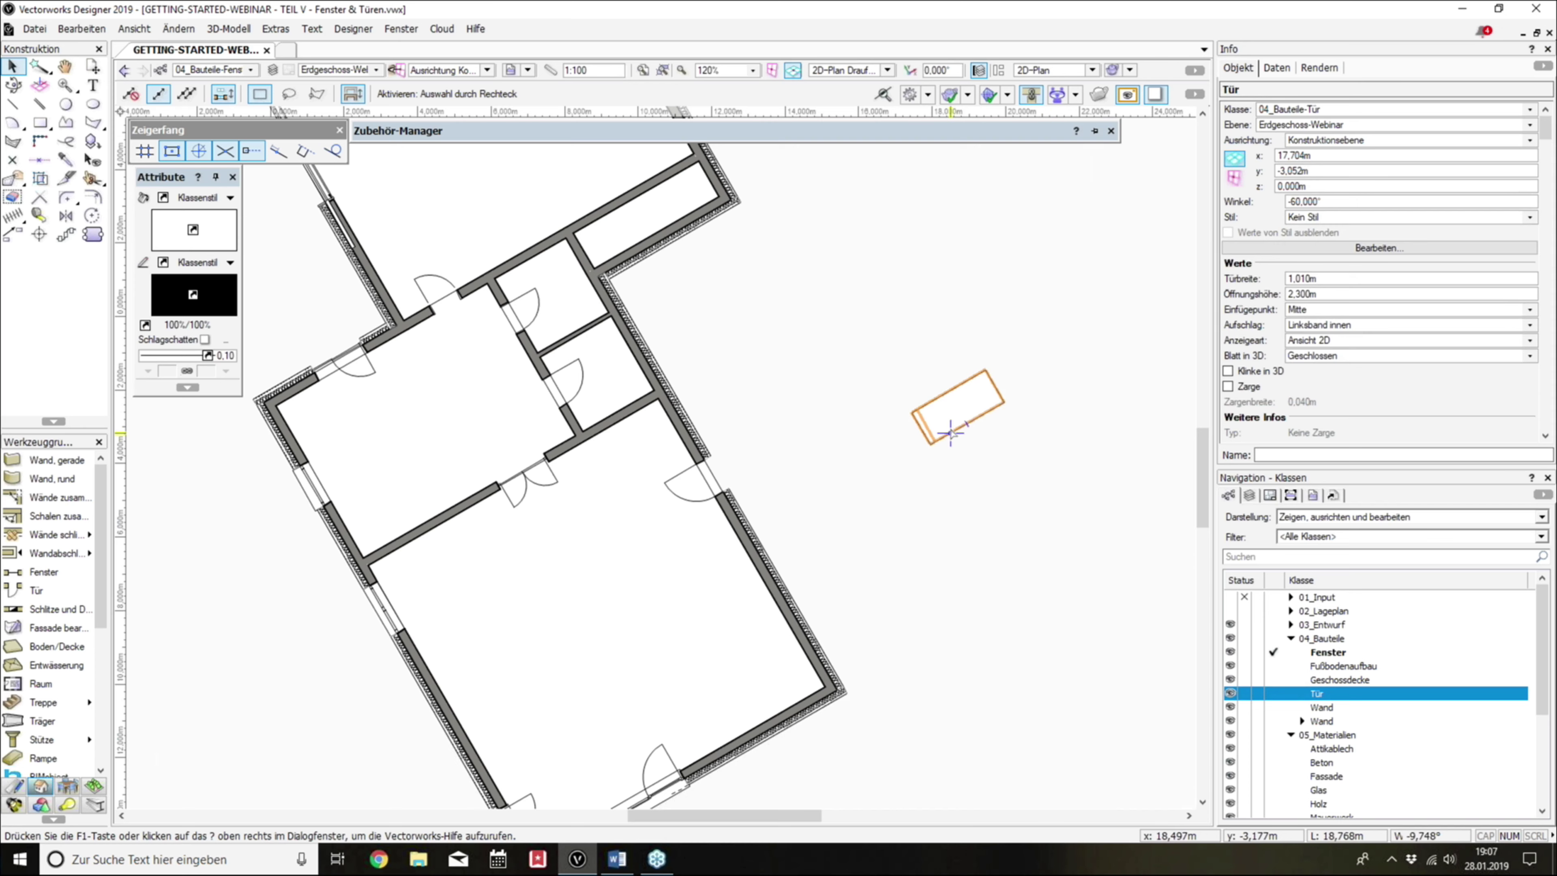
scroll(954, 424, up, 2)
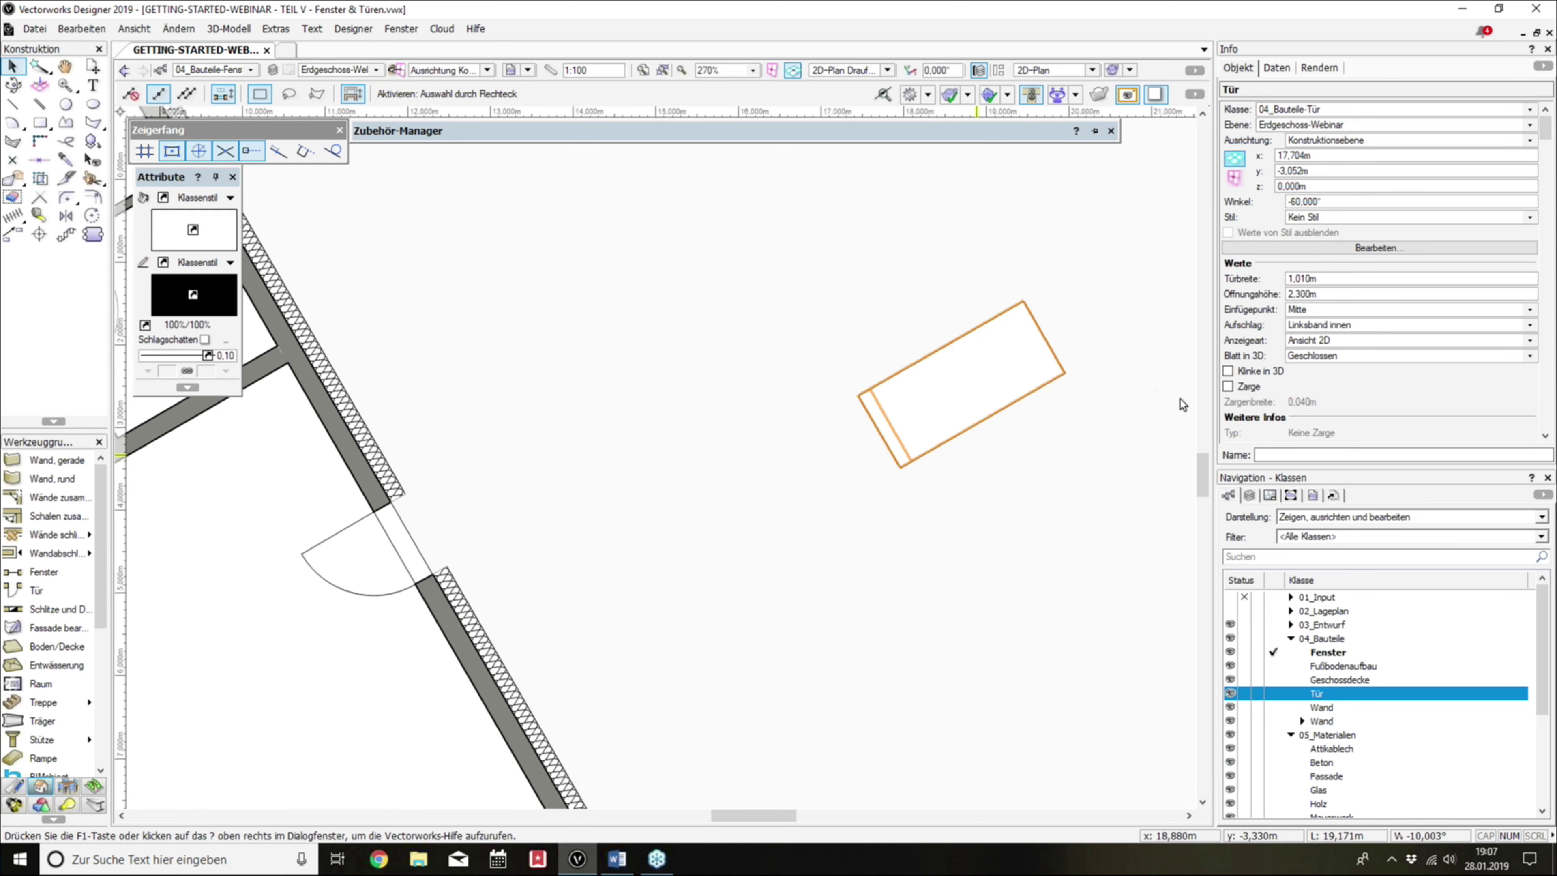
Step: Orbit around the building in 3D and reselect the exterior-wall door
shift+middle_drag(916, 256, 916, 255)
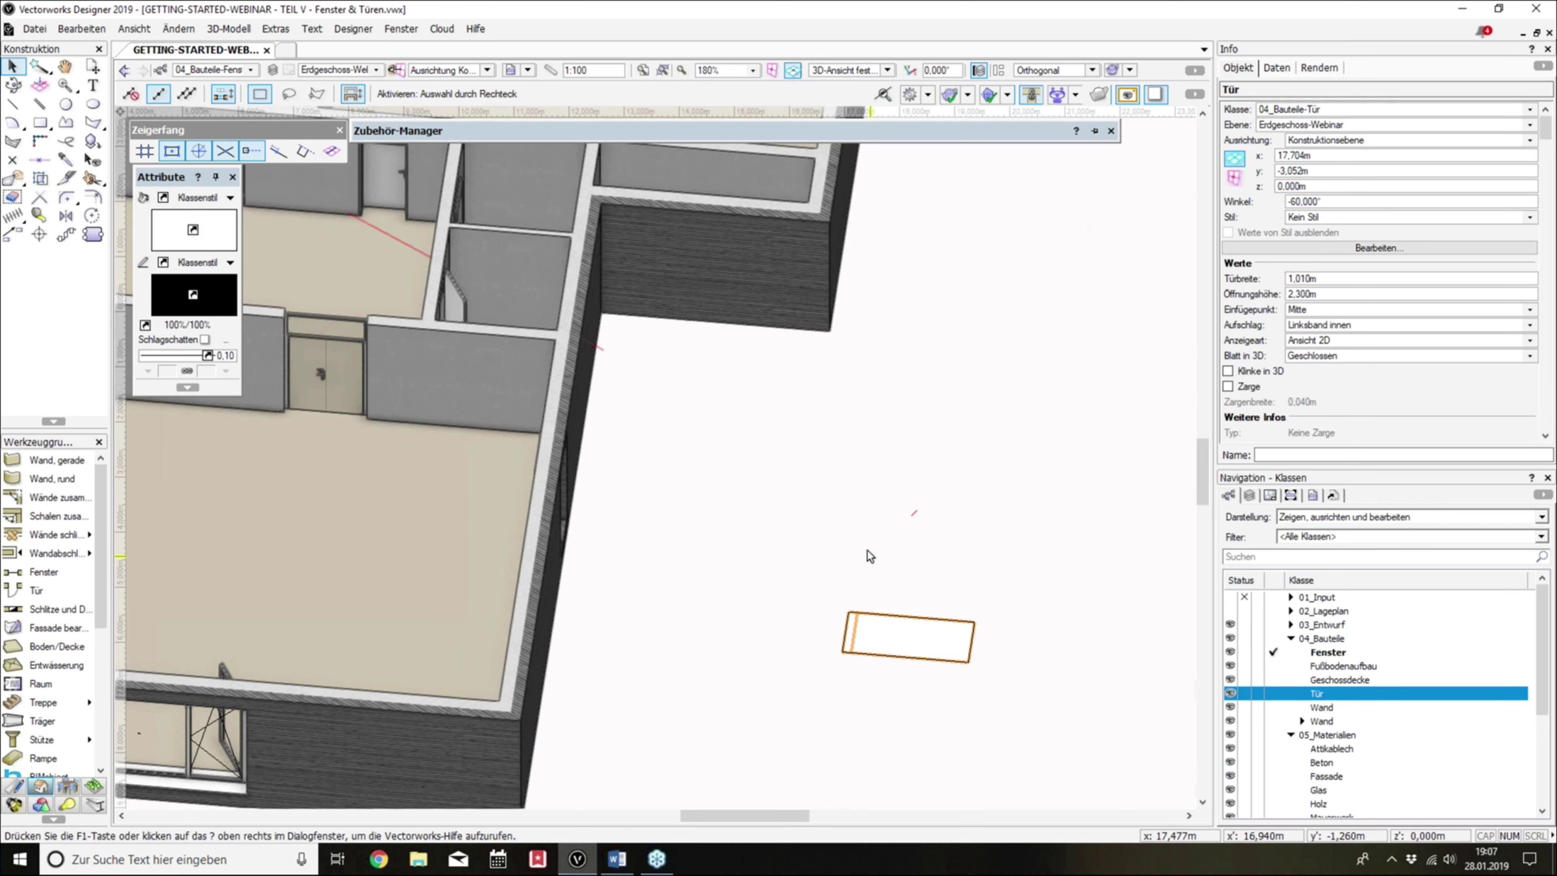
click(694, 483)
scroll(694, 483, up, 3)
shift+middle_drag(712, 494, 570, 443)
click(570, 446)
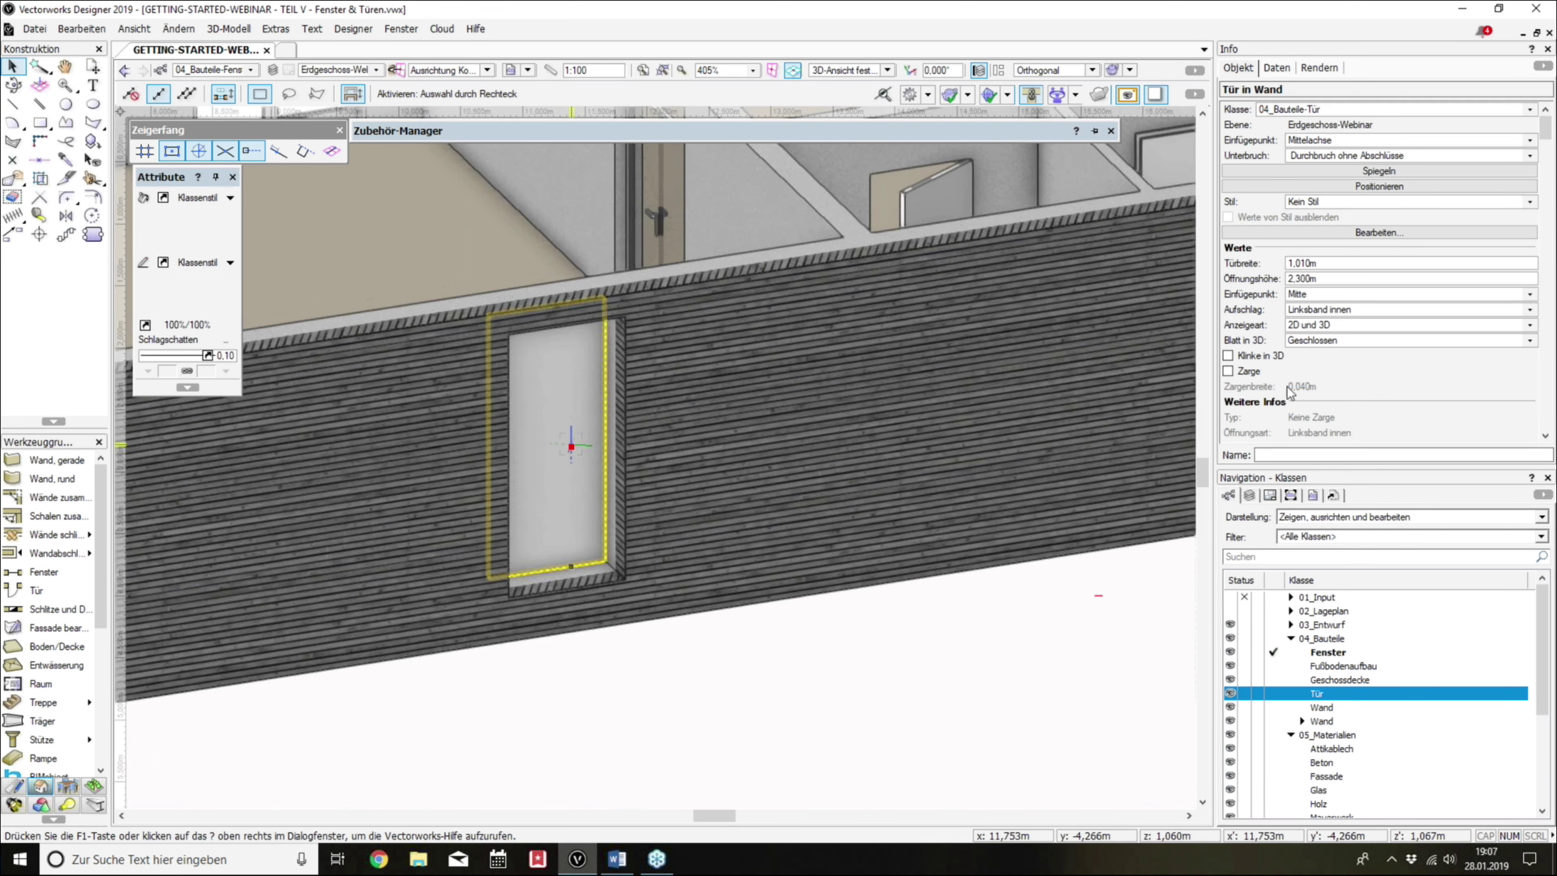
Step: Tick Zarge on the exterior-wall door and orbit into 3D to check the frame
scroll(539, 374, up, 1)
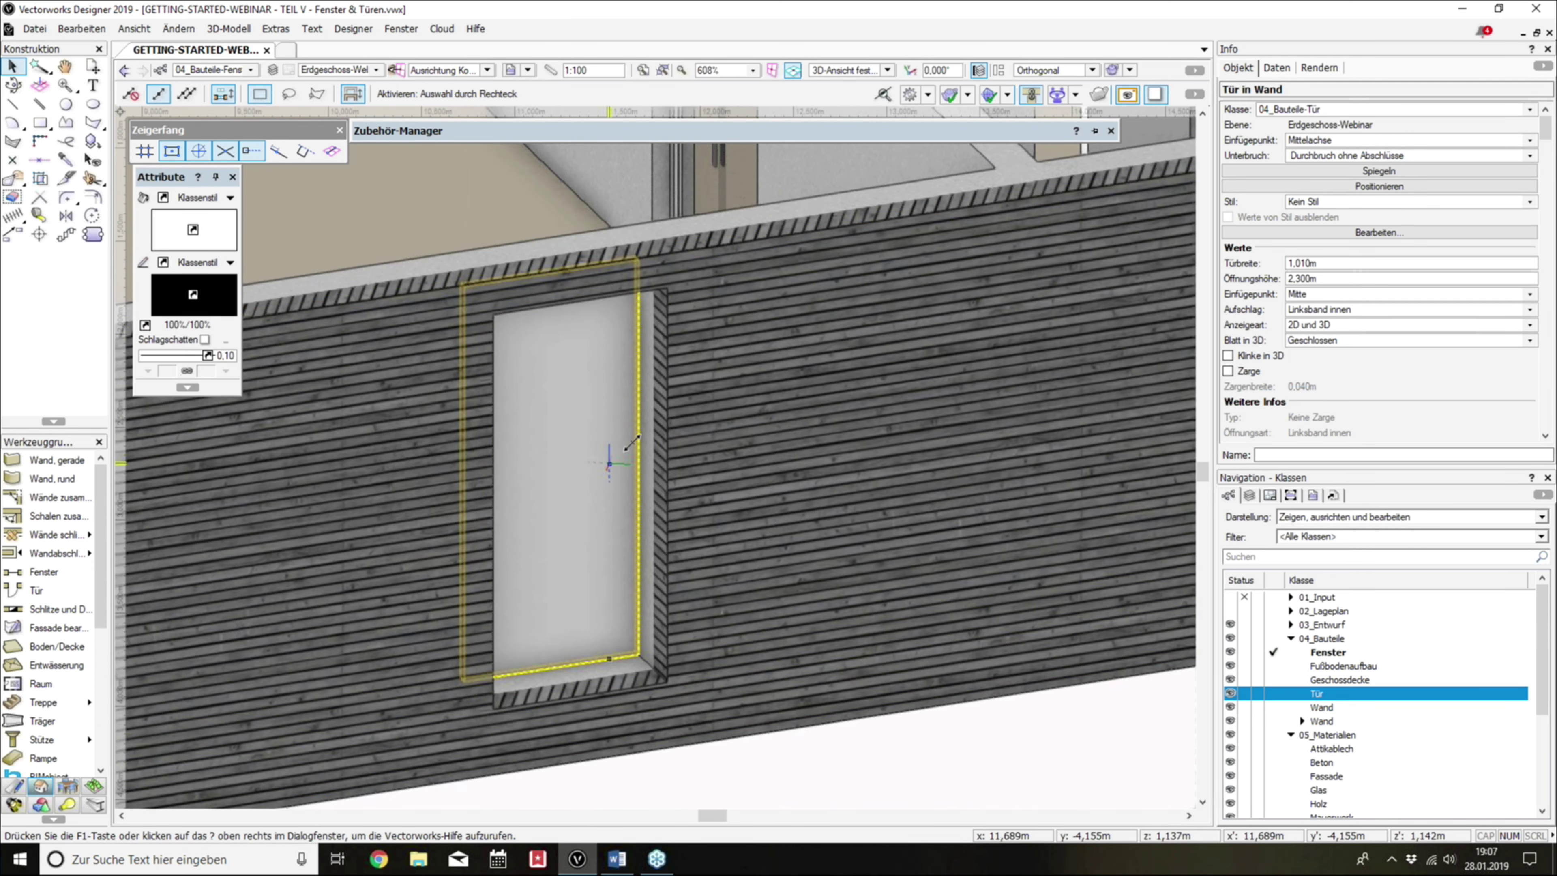
scroll(629, 445, down, 1)
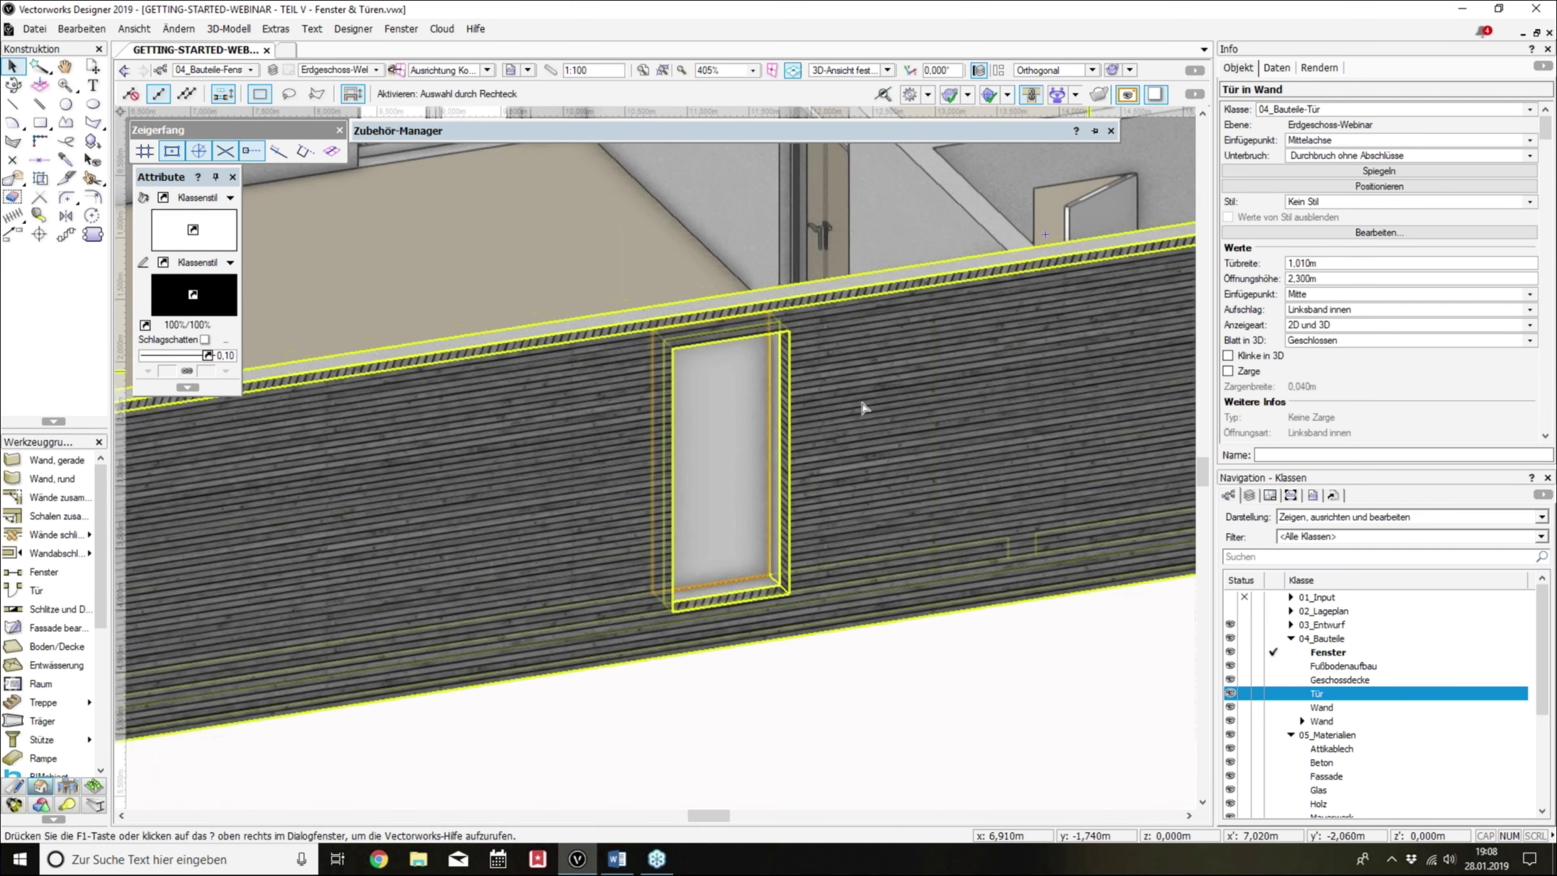
scroll(860, 398, up, 1)
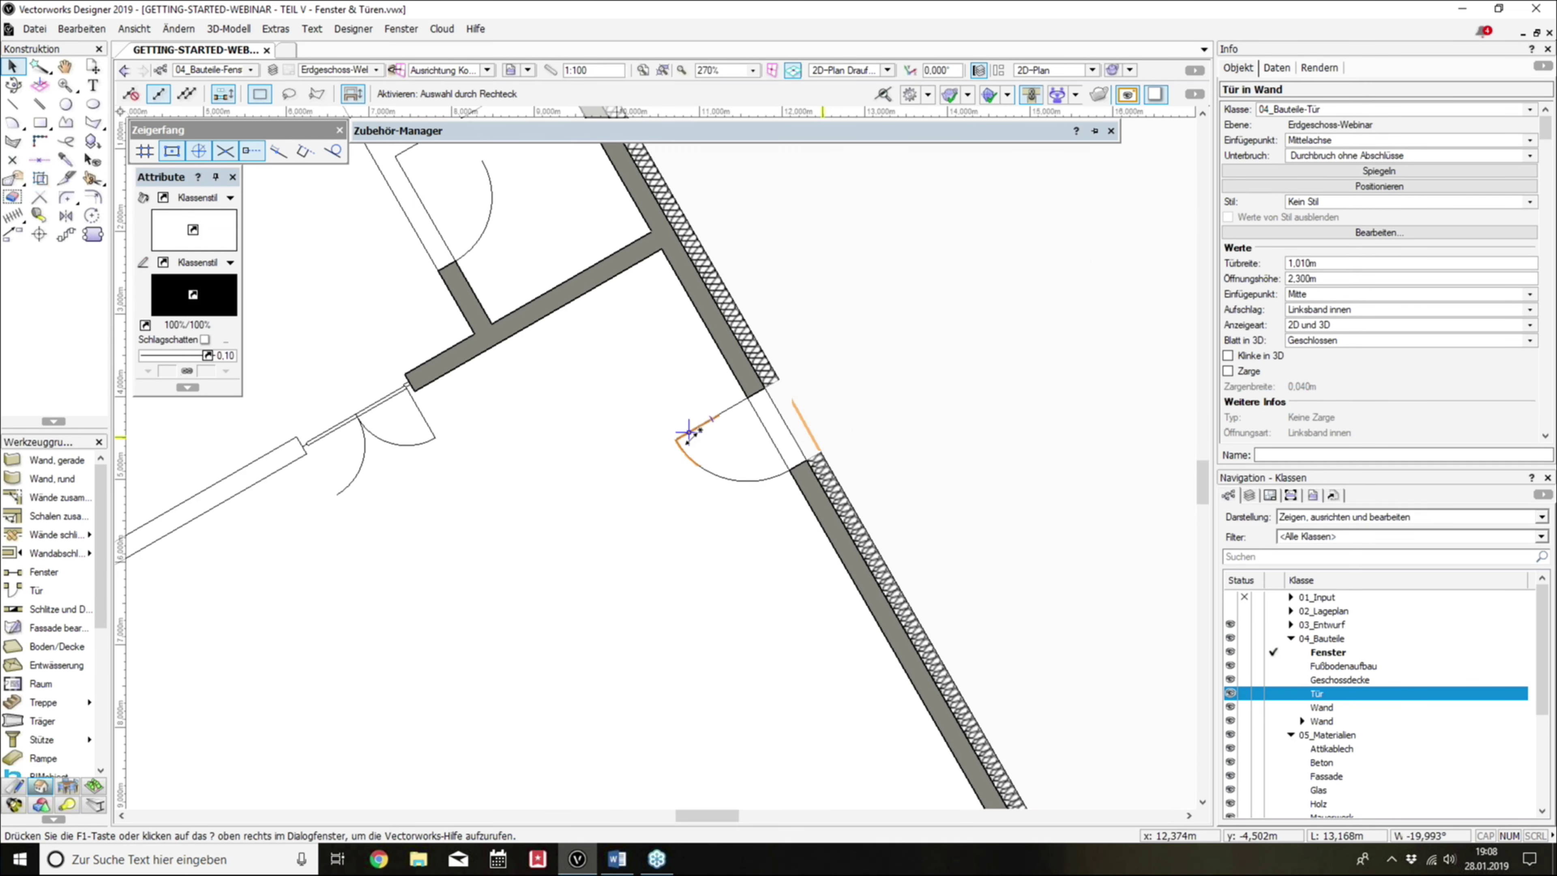
scroll(765, 405, up, 1)
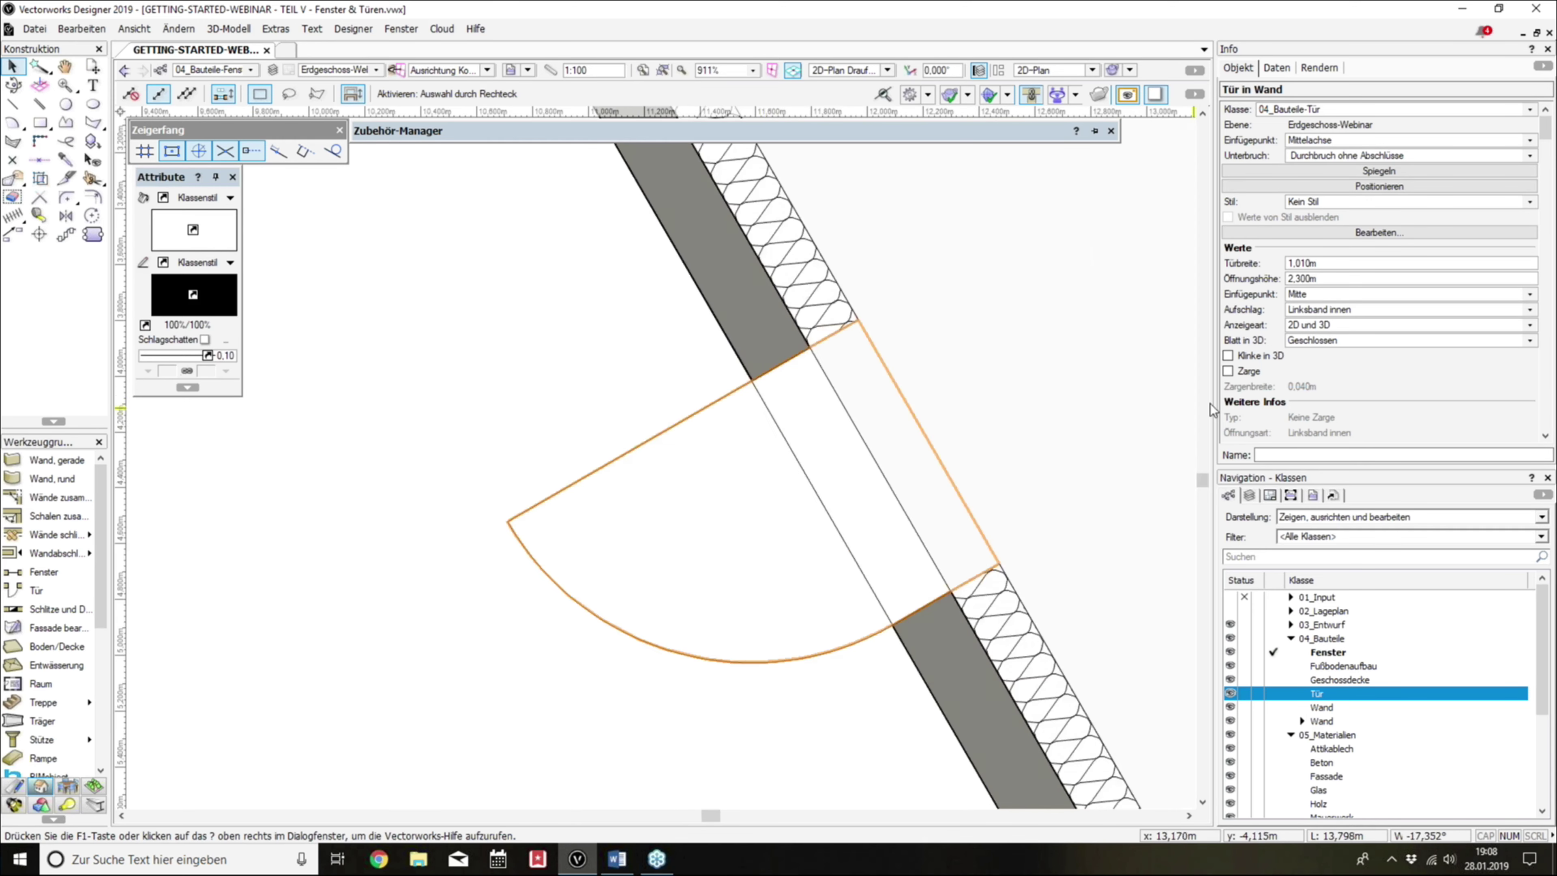
click(1227, 372)
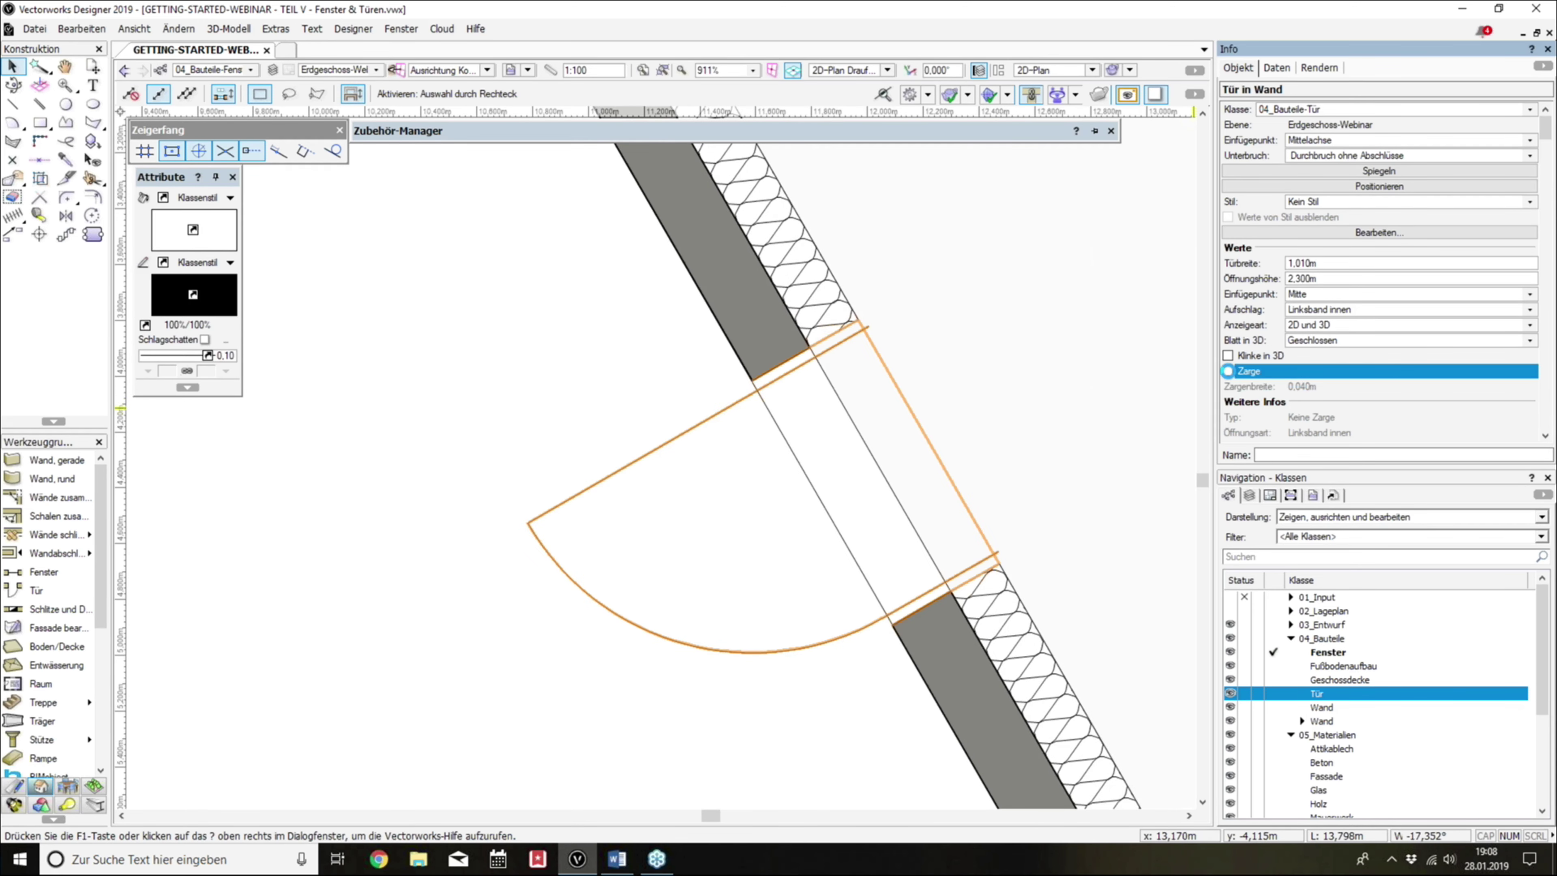
click(1099, 401)
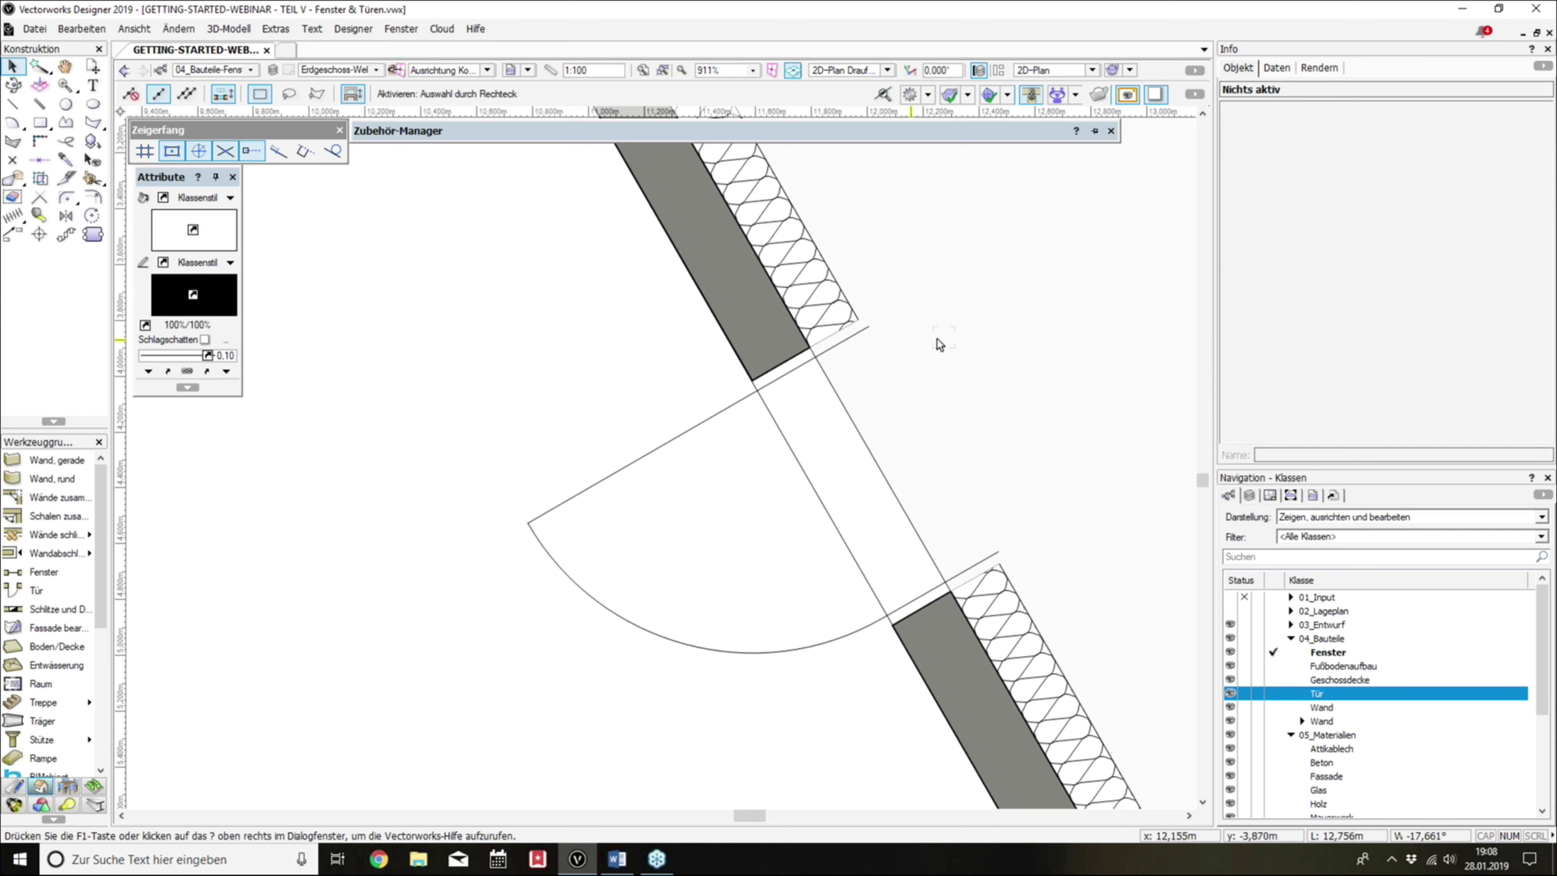
click(873, 327)
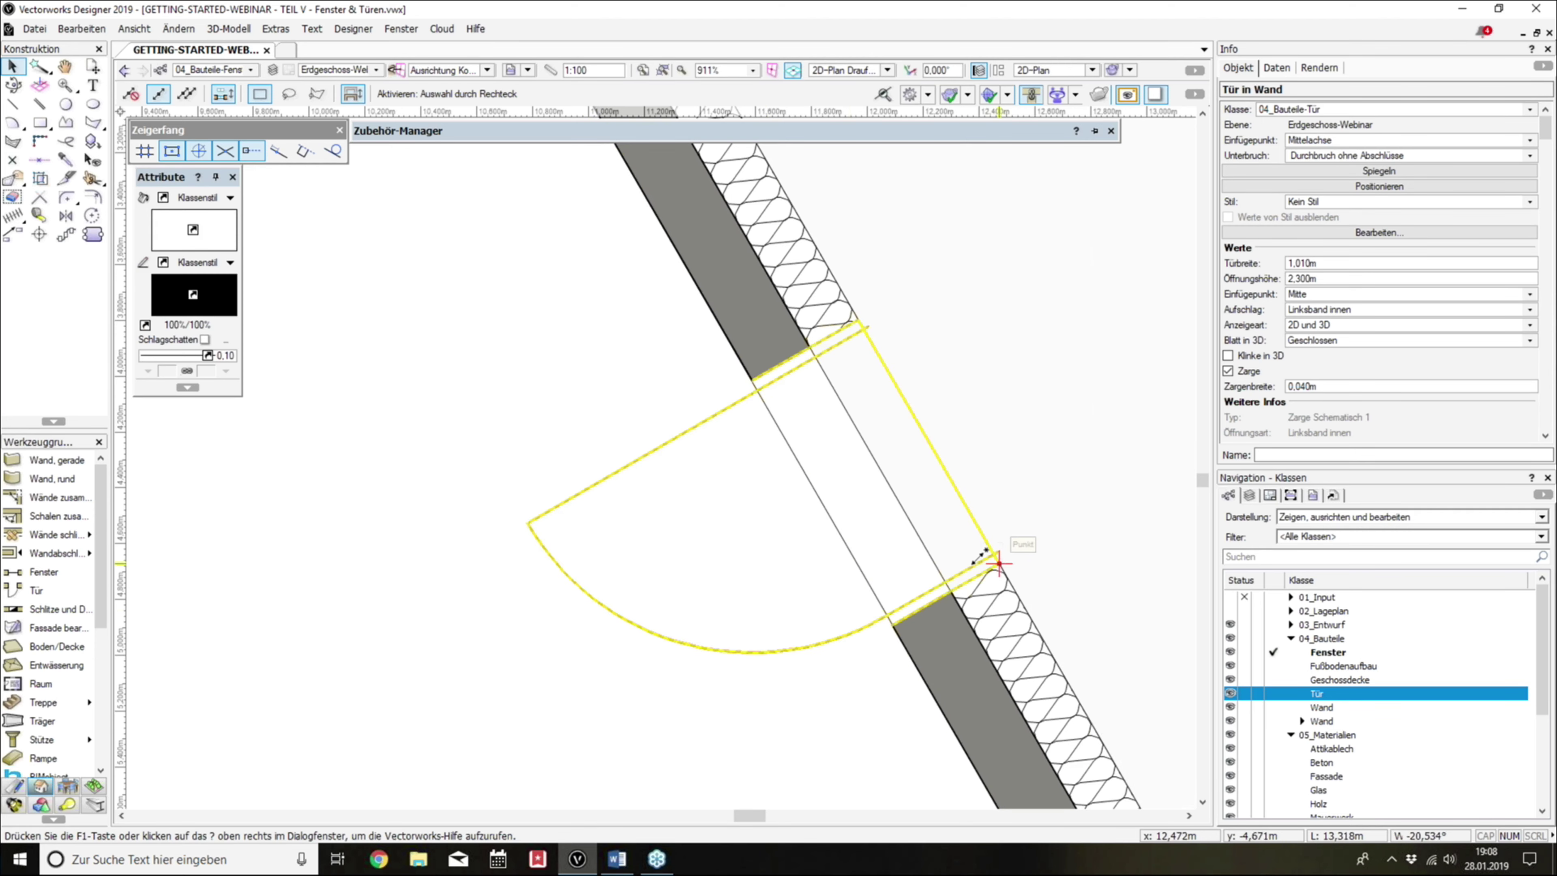
key(shift+c)
mouse_move(741, 633)
mouse_down()
mouse_move(834, 365)
mouse_move(427, 302)
mouse_move(793, 444)
mouse_move(771, 368)
mouse_up()
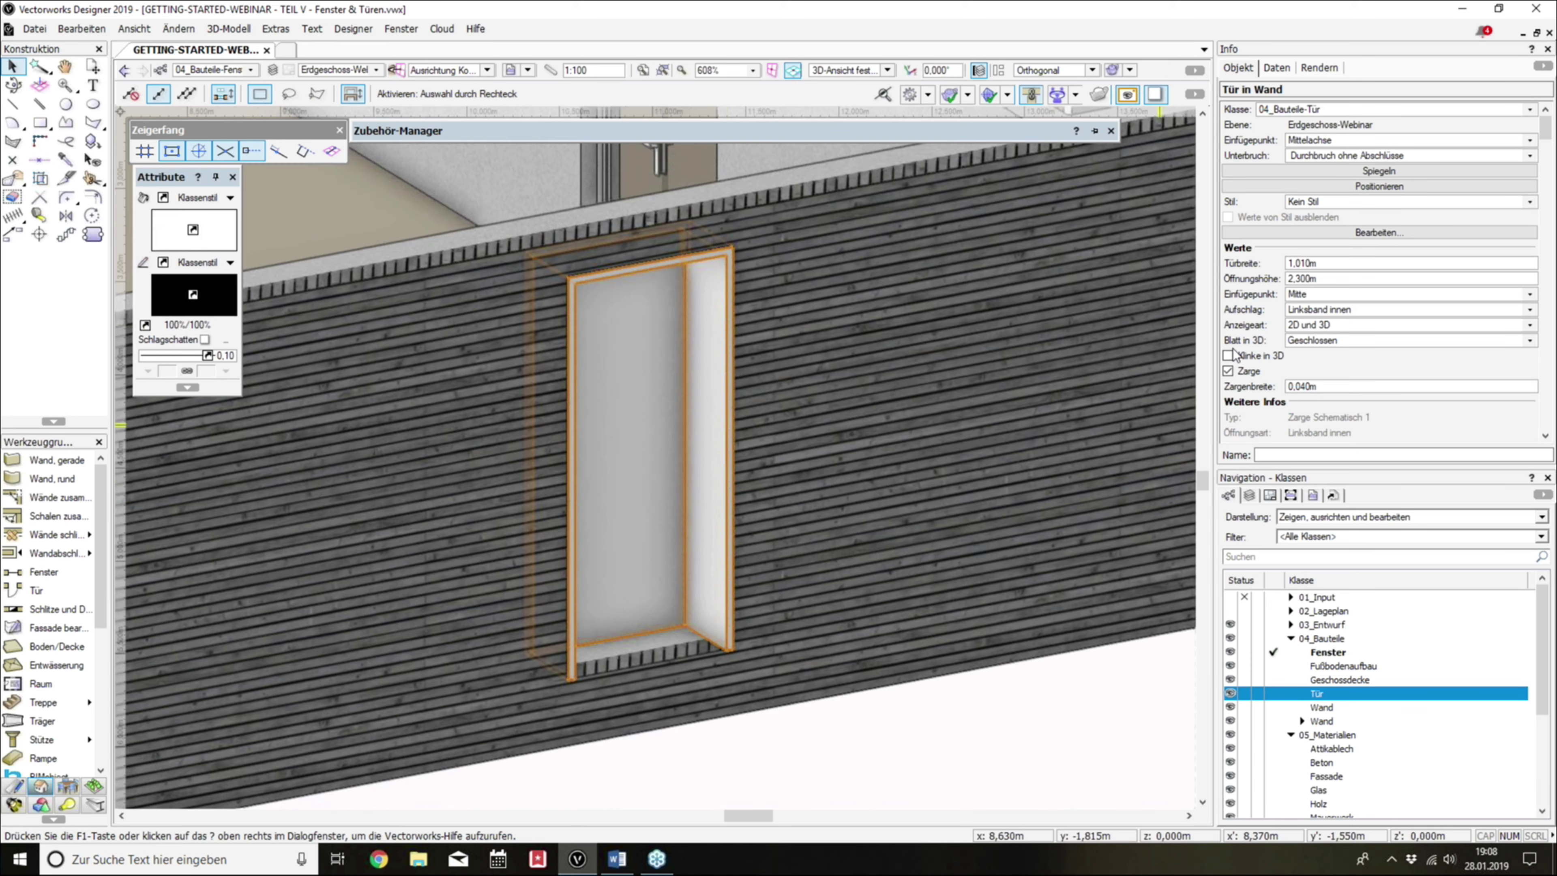
Step: Keep the door frame on and show the door handle in 3D
click(1228, 371)
click(1228, 371)
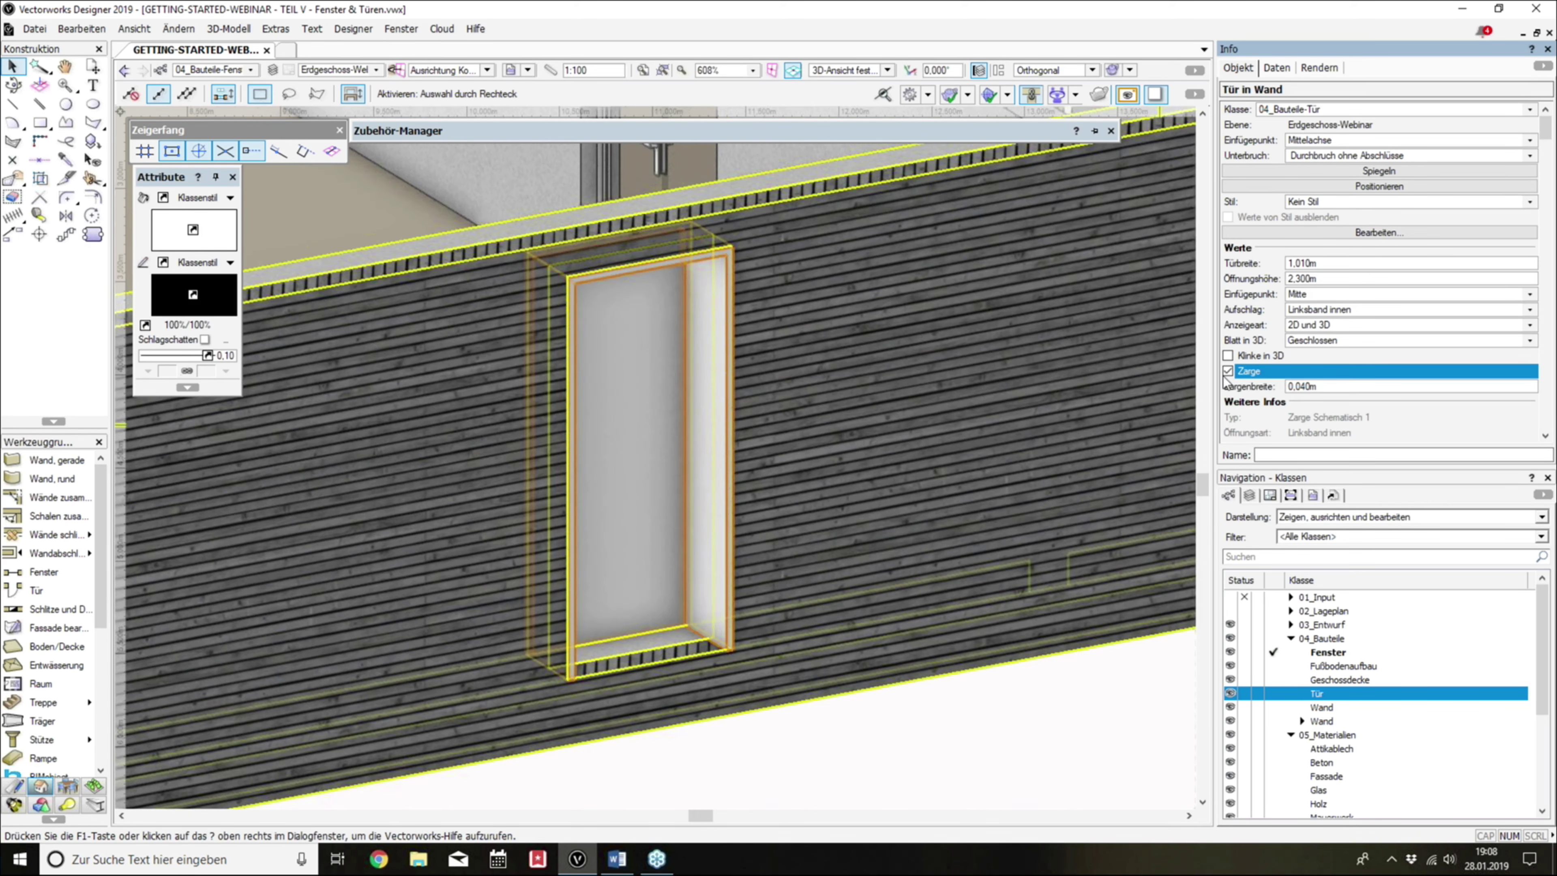
scroll(823, 488, down, 4)
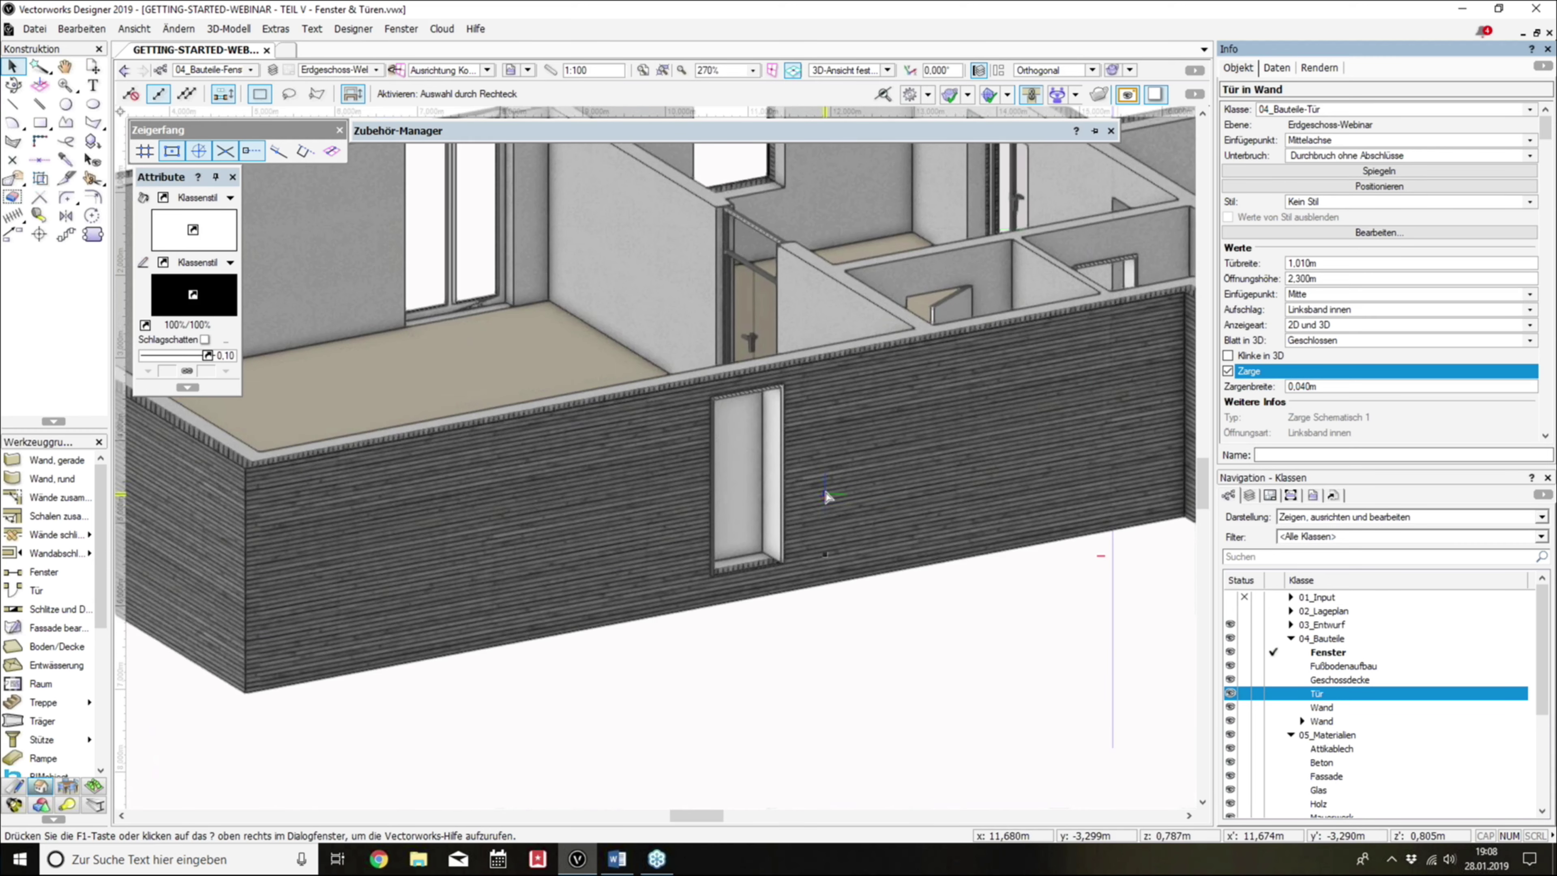
ctrl+middle_drag(823, 488, 1067, 564)
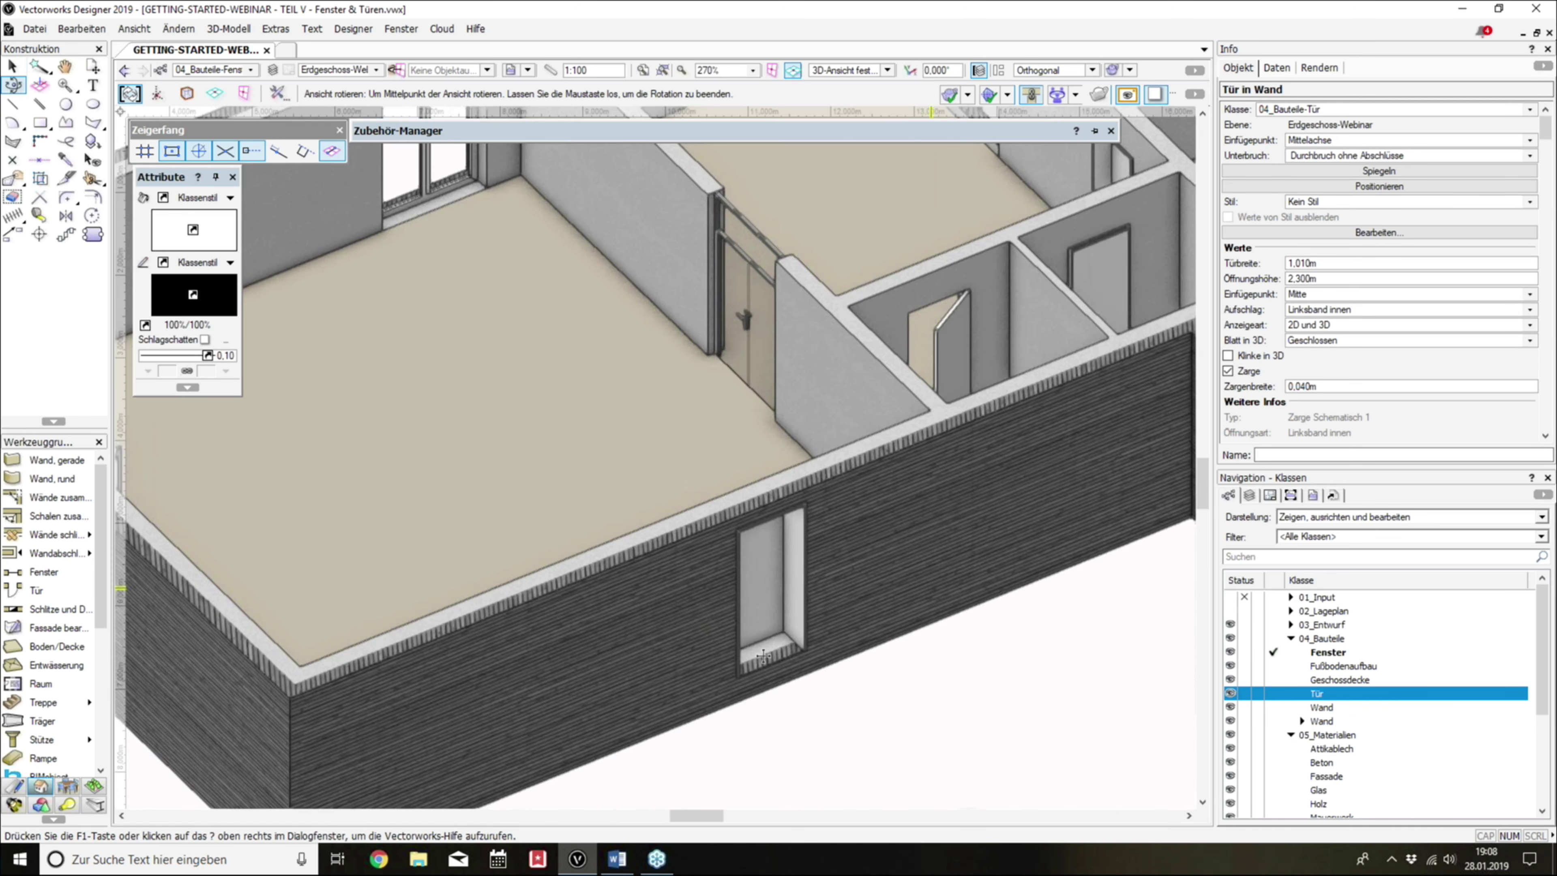
key(ctrl+z)
click(1227, 355)
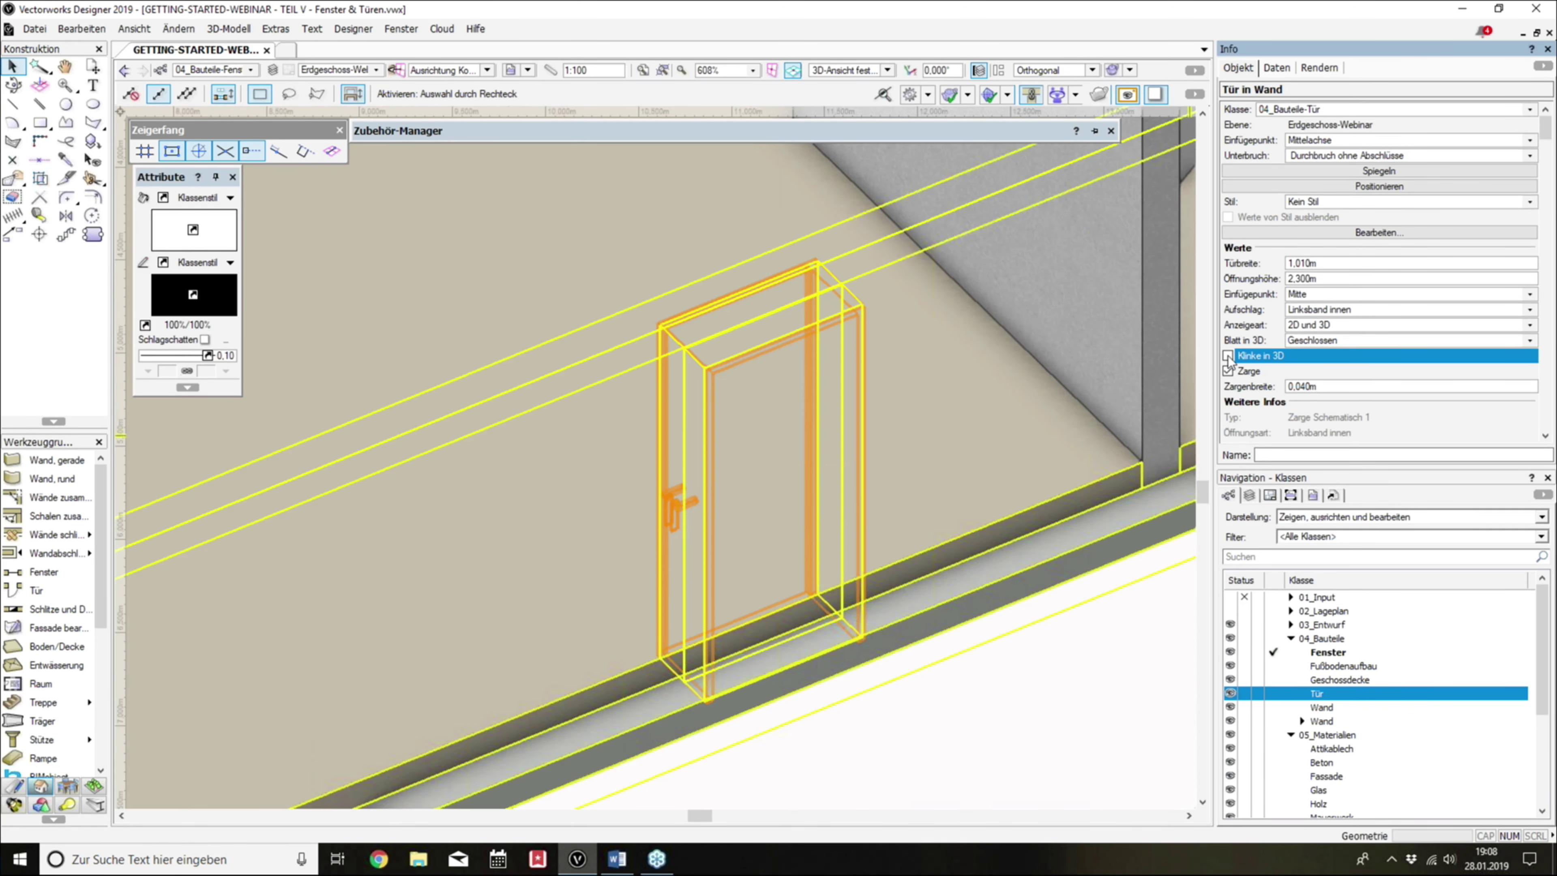
Step: Orbit to face the door and apply the 0.040 m frame width
ctrl+middle_drag(856, 581, 579, 564)
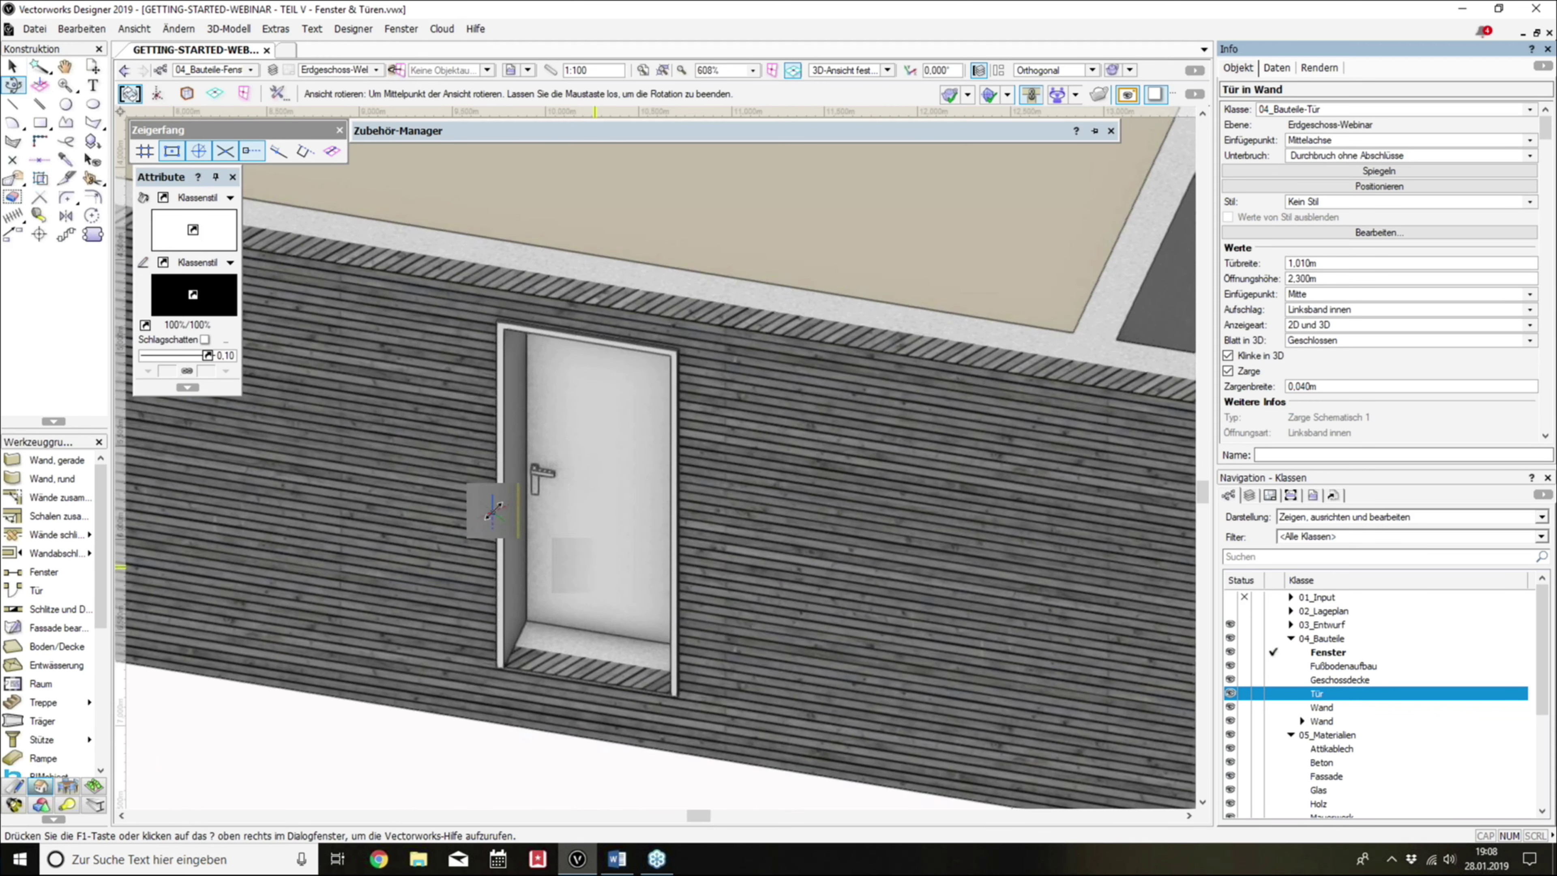
scroll(578, 565, up, 3)
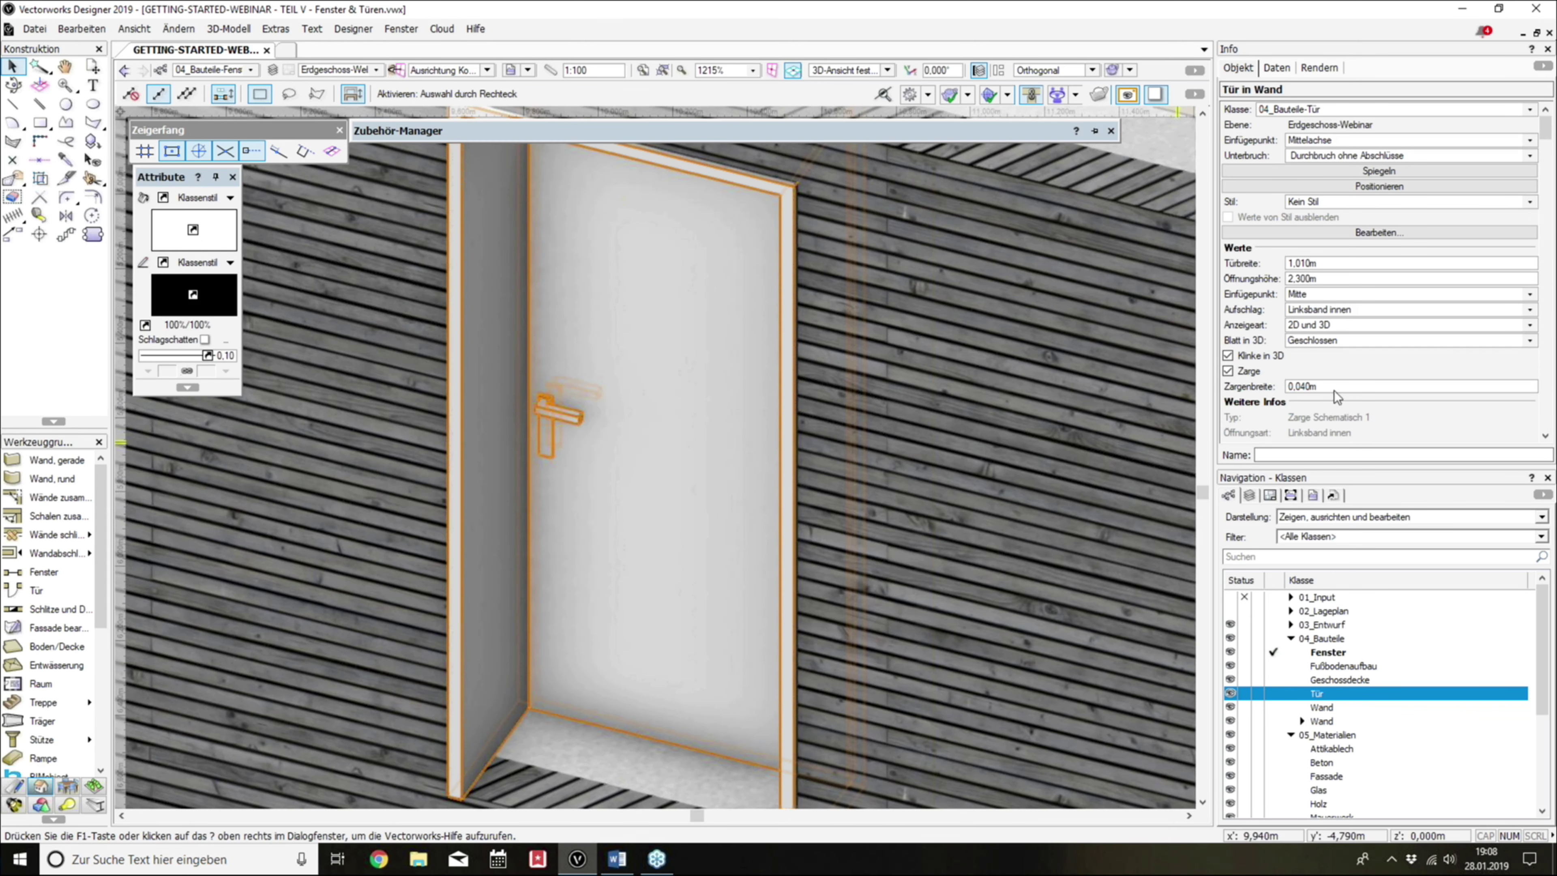
click(1283, 388)
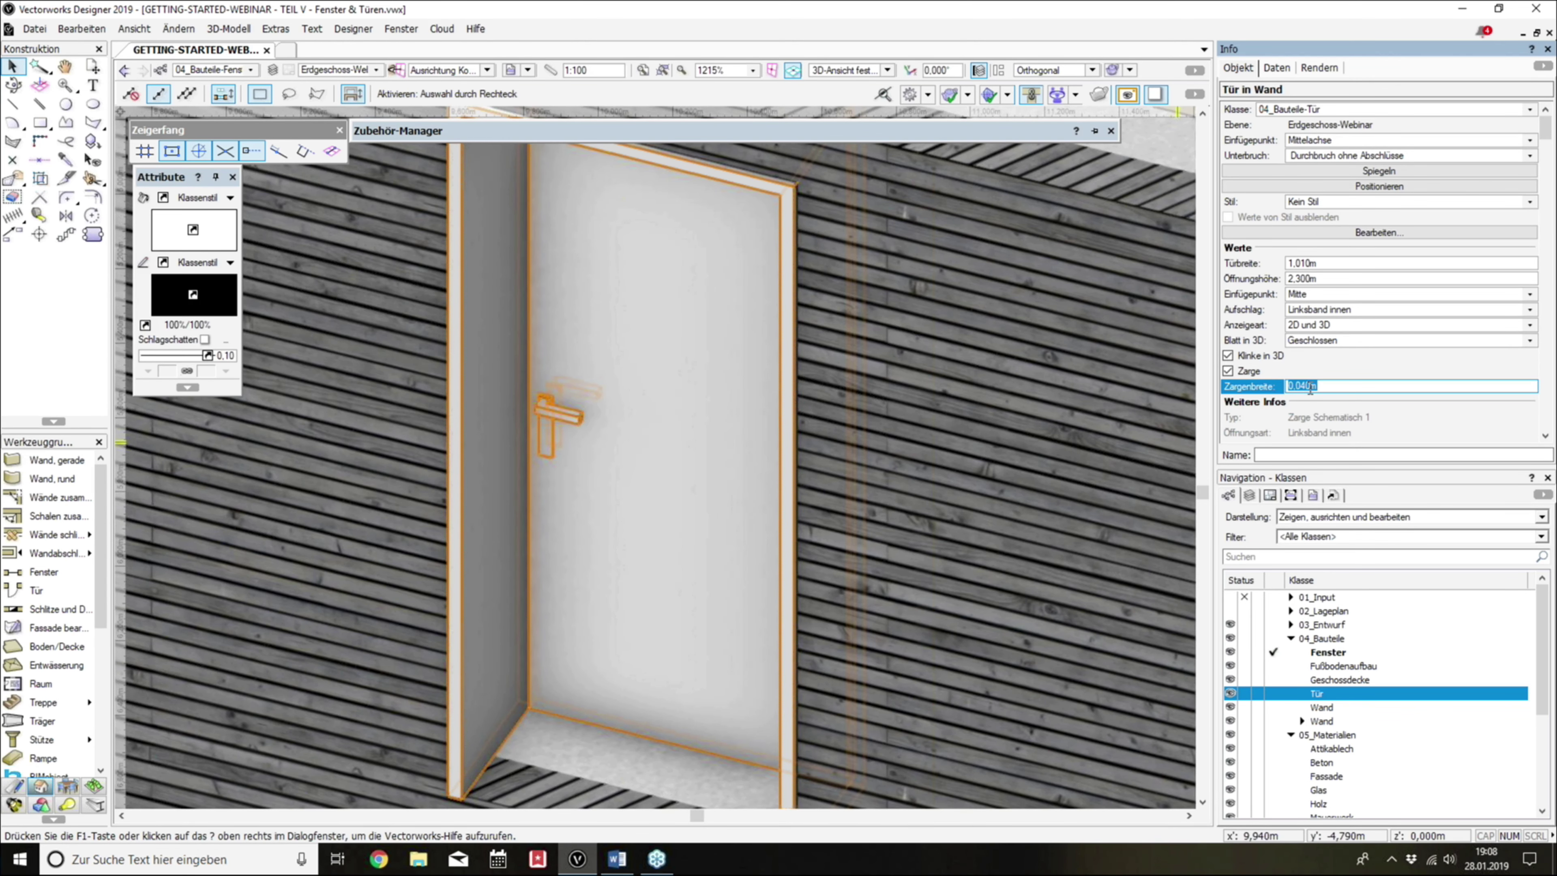
text(0)
key(BackSpace)
key(BackSpace)
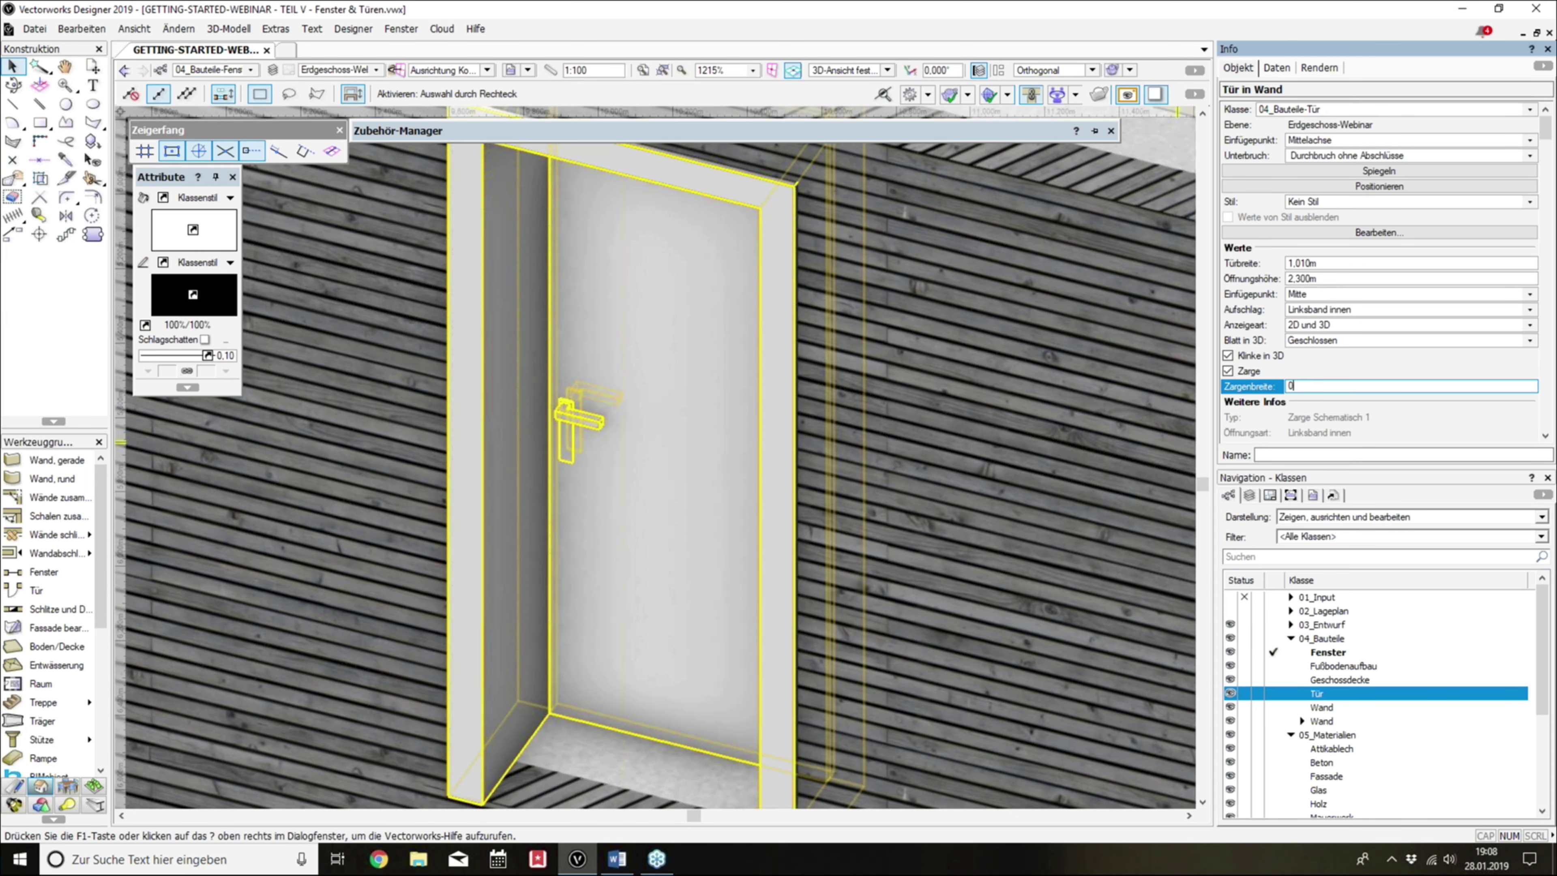
key(Return)
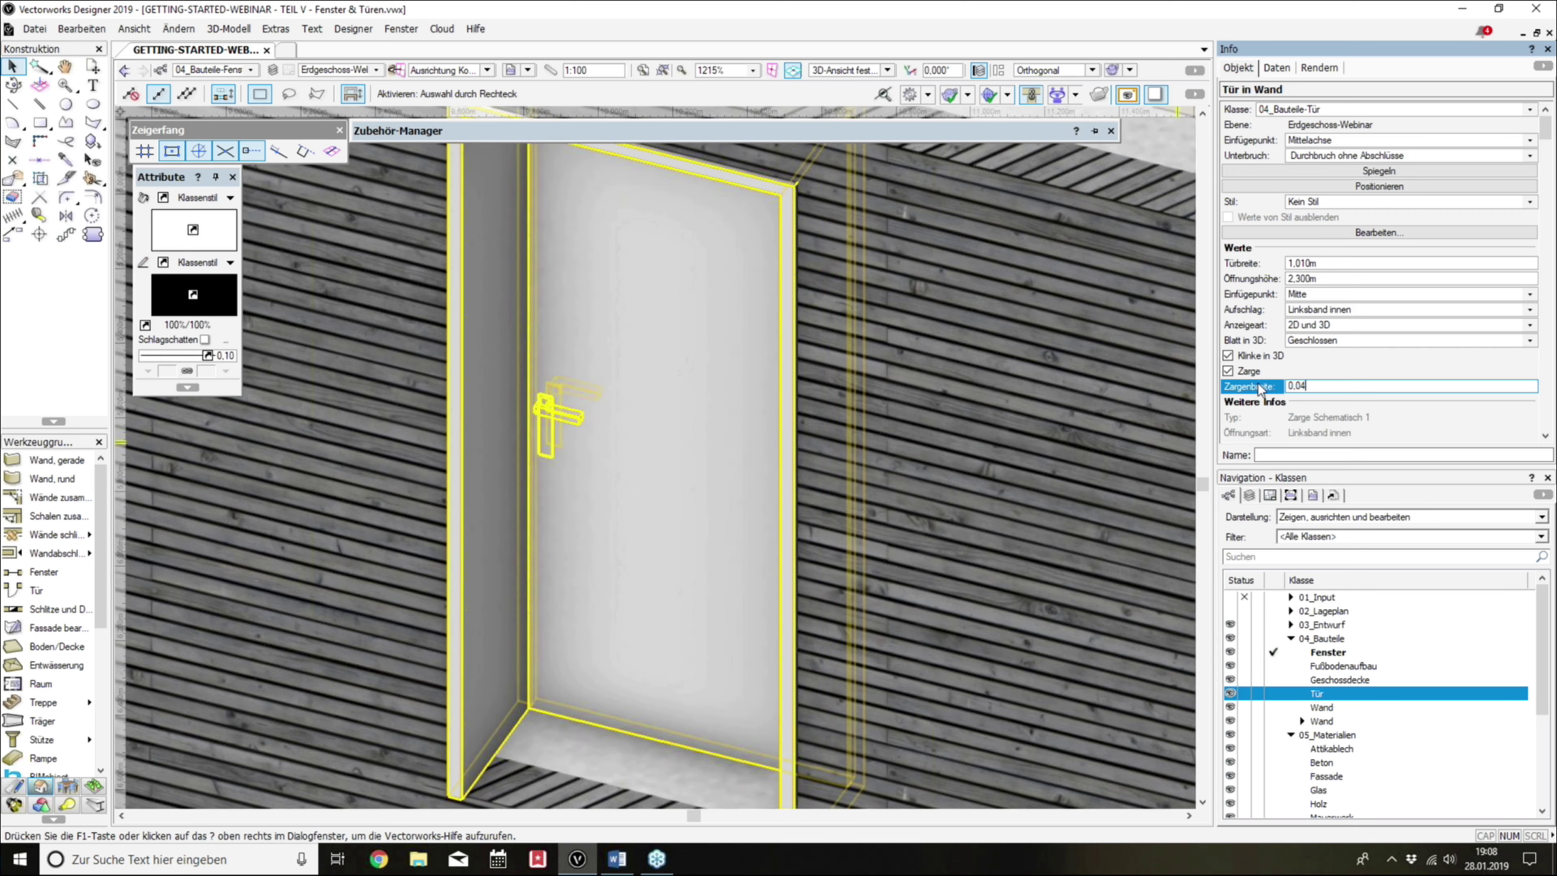
Step: Reselect the wall door and orbit until it faces the view head-on
scroll(529, 770, down, 3)
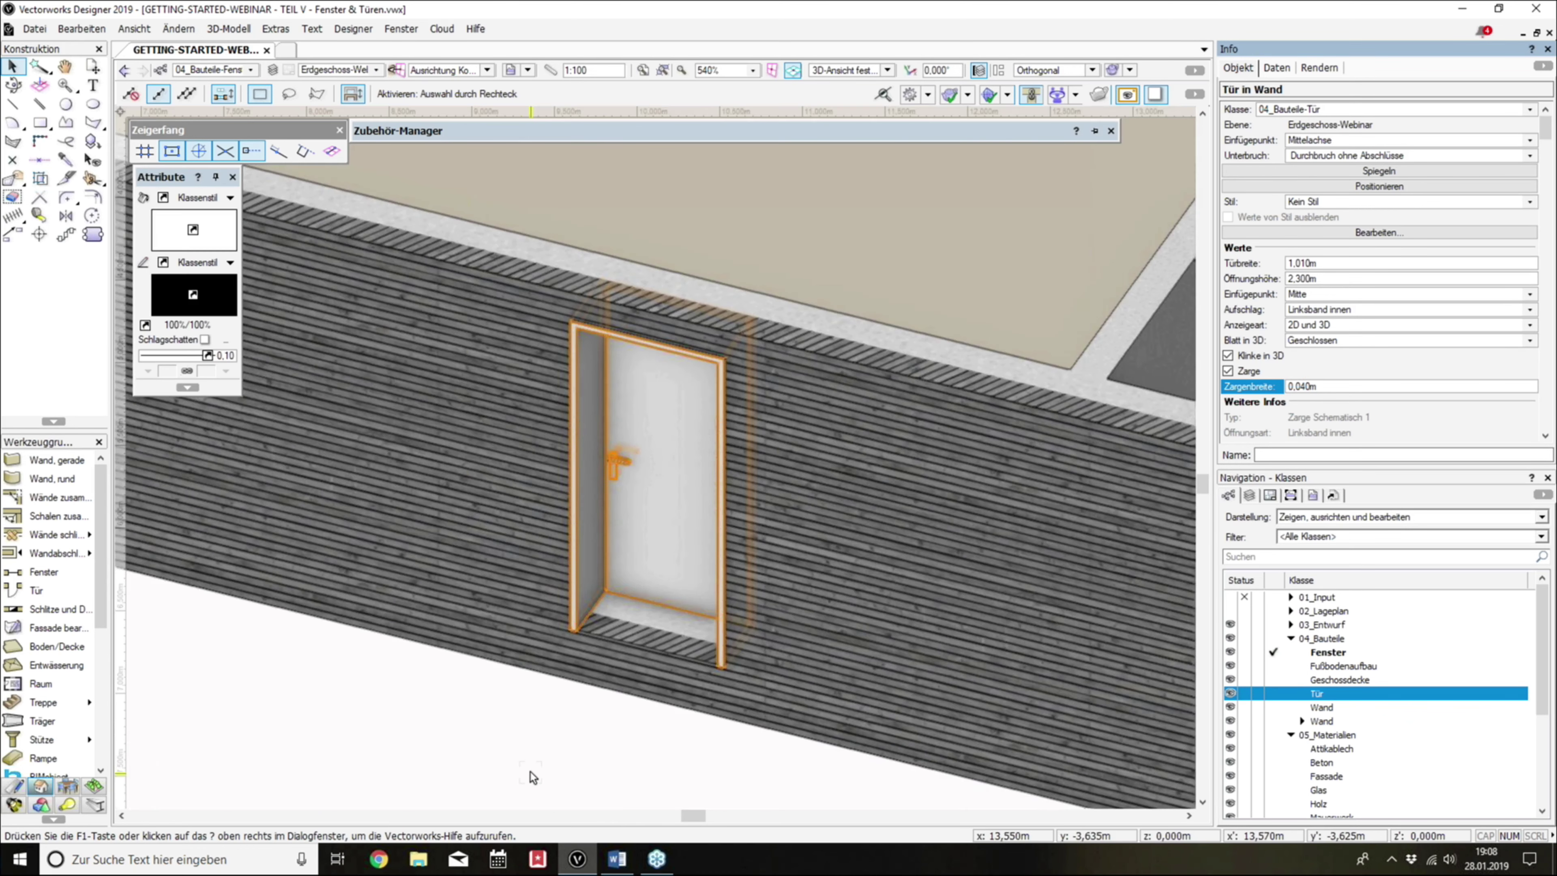
click(518, 659)
mouse_move(516, 660)
ctrl+middle_down()
mouse_move(662, 635)
mouse_move(641, 508)
ctrl+middle_up()
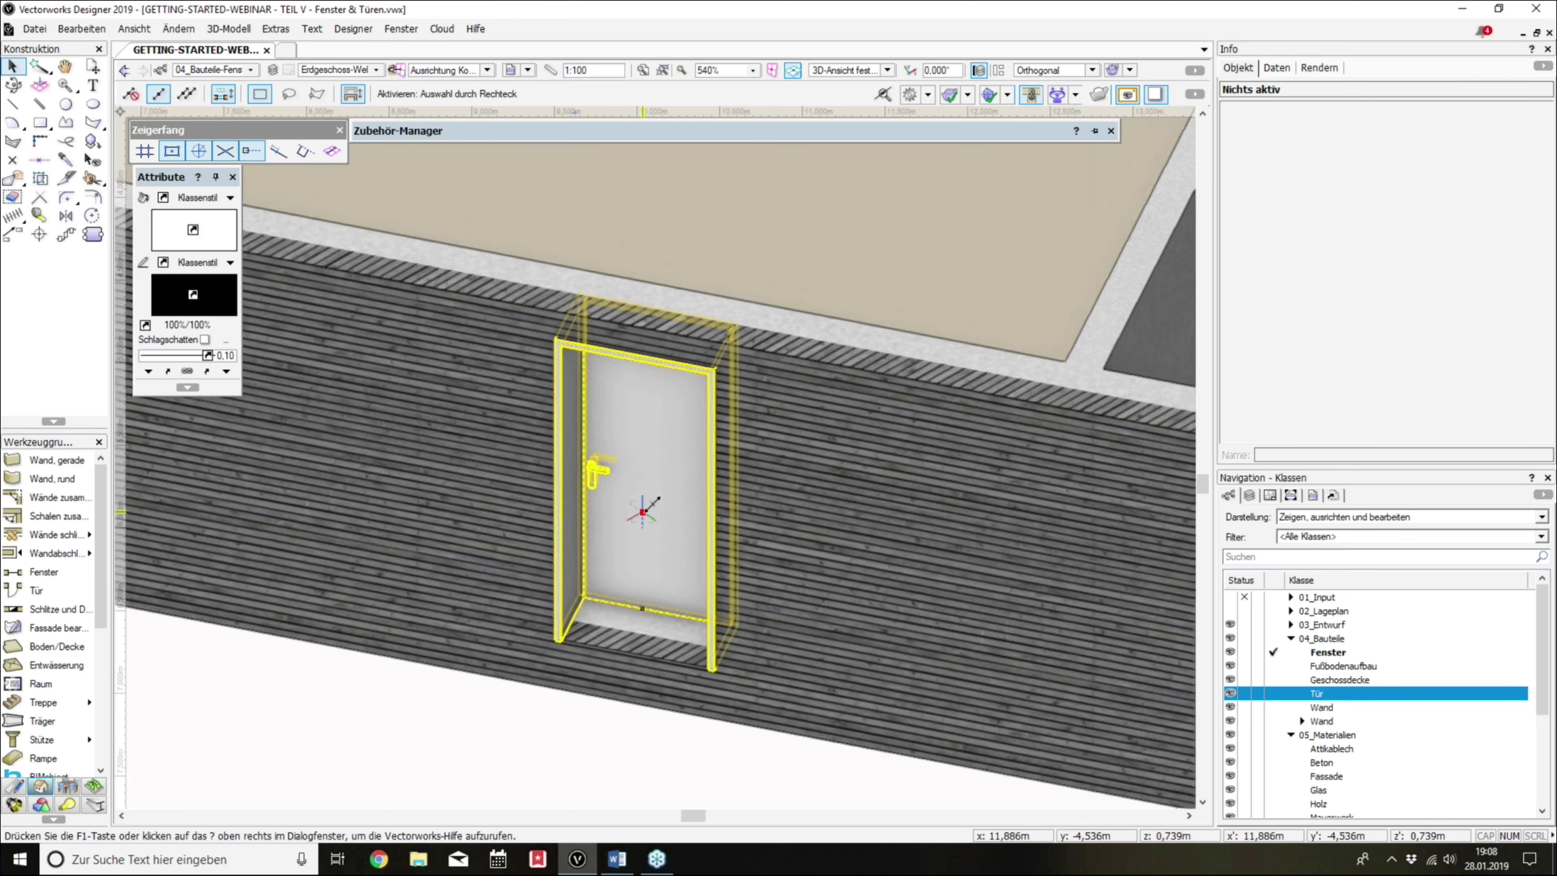
click(655, 493)
scroll(655, 493, down, 2)
scroll(625, 479, up, 3)
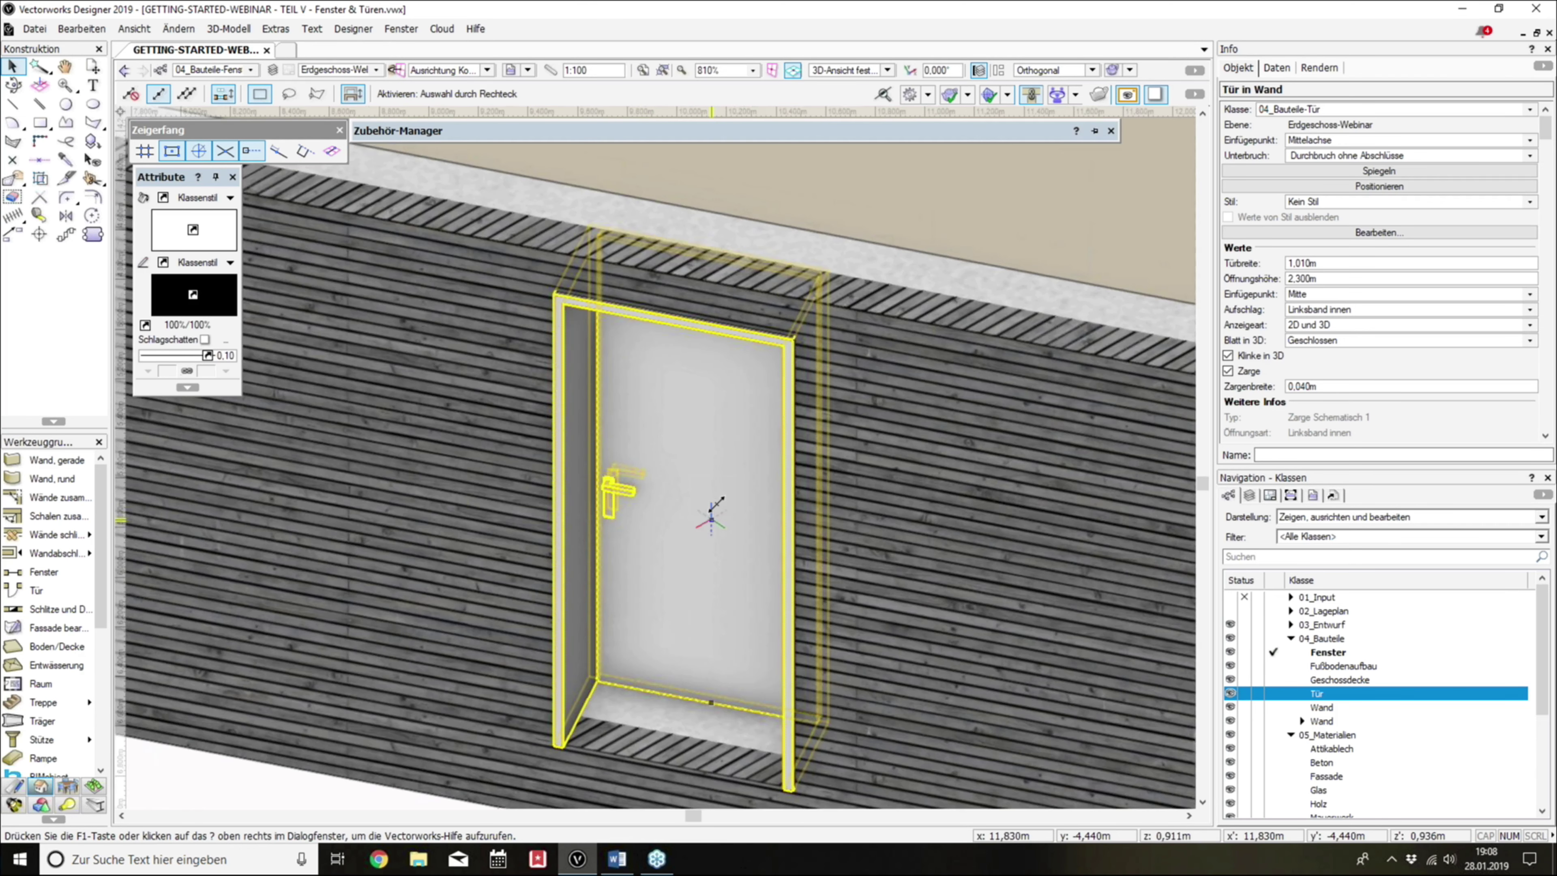
ctrl+middle_drag(715, 506, 733, 472)
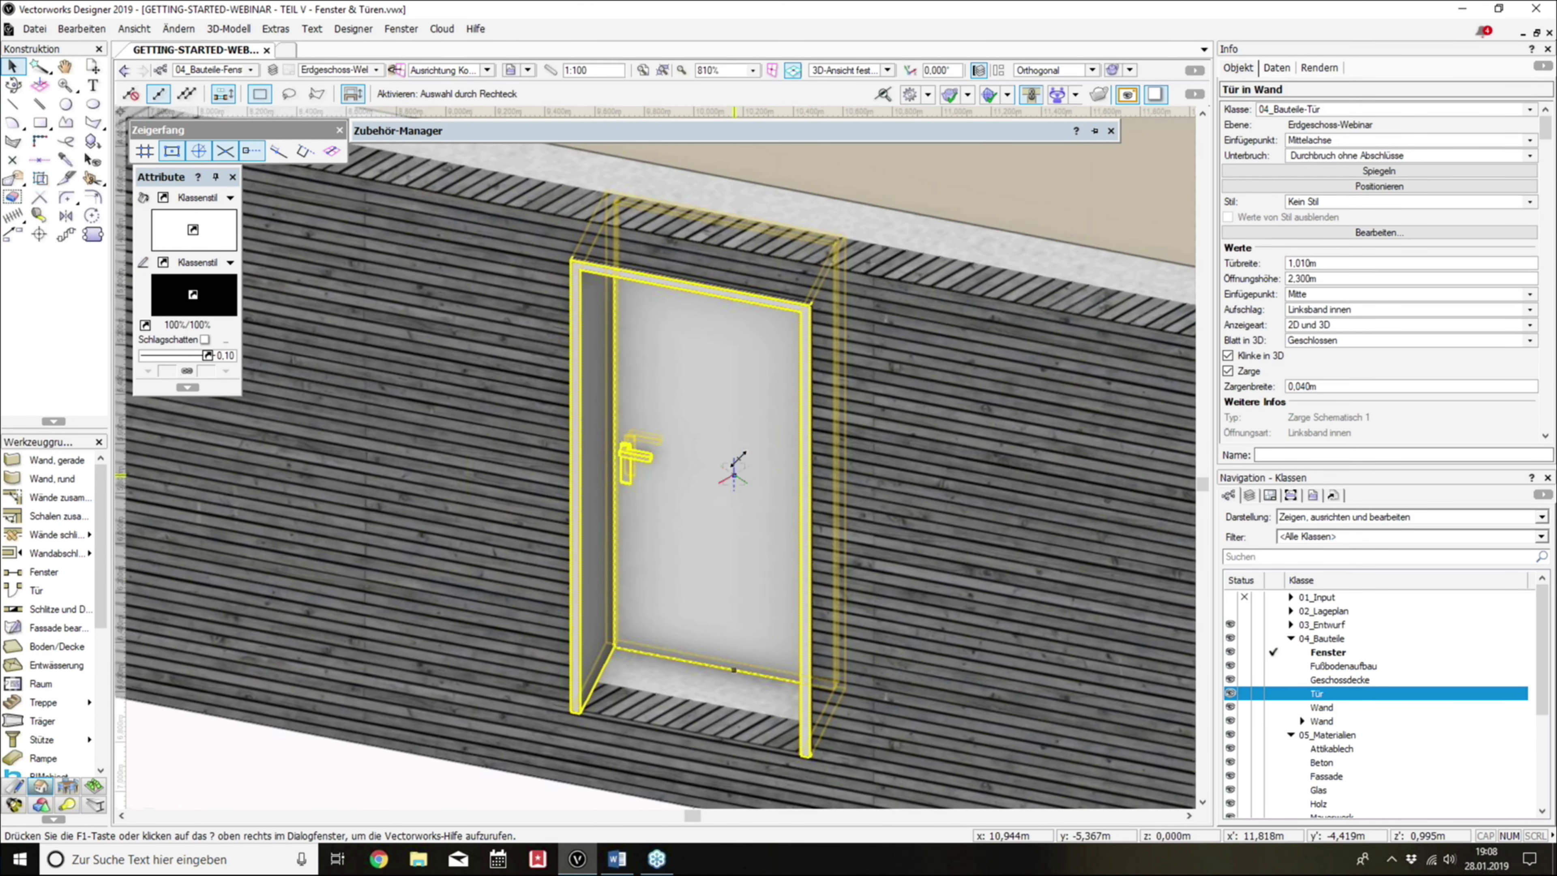
scroll(734, 469, down, 2)
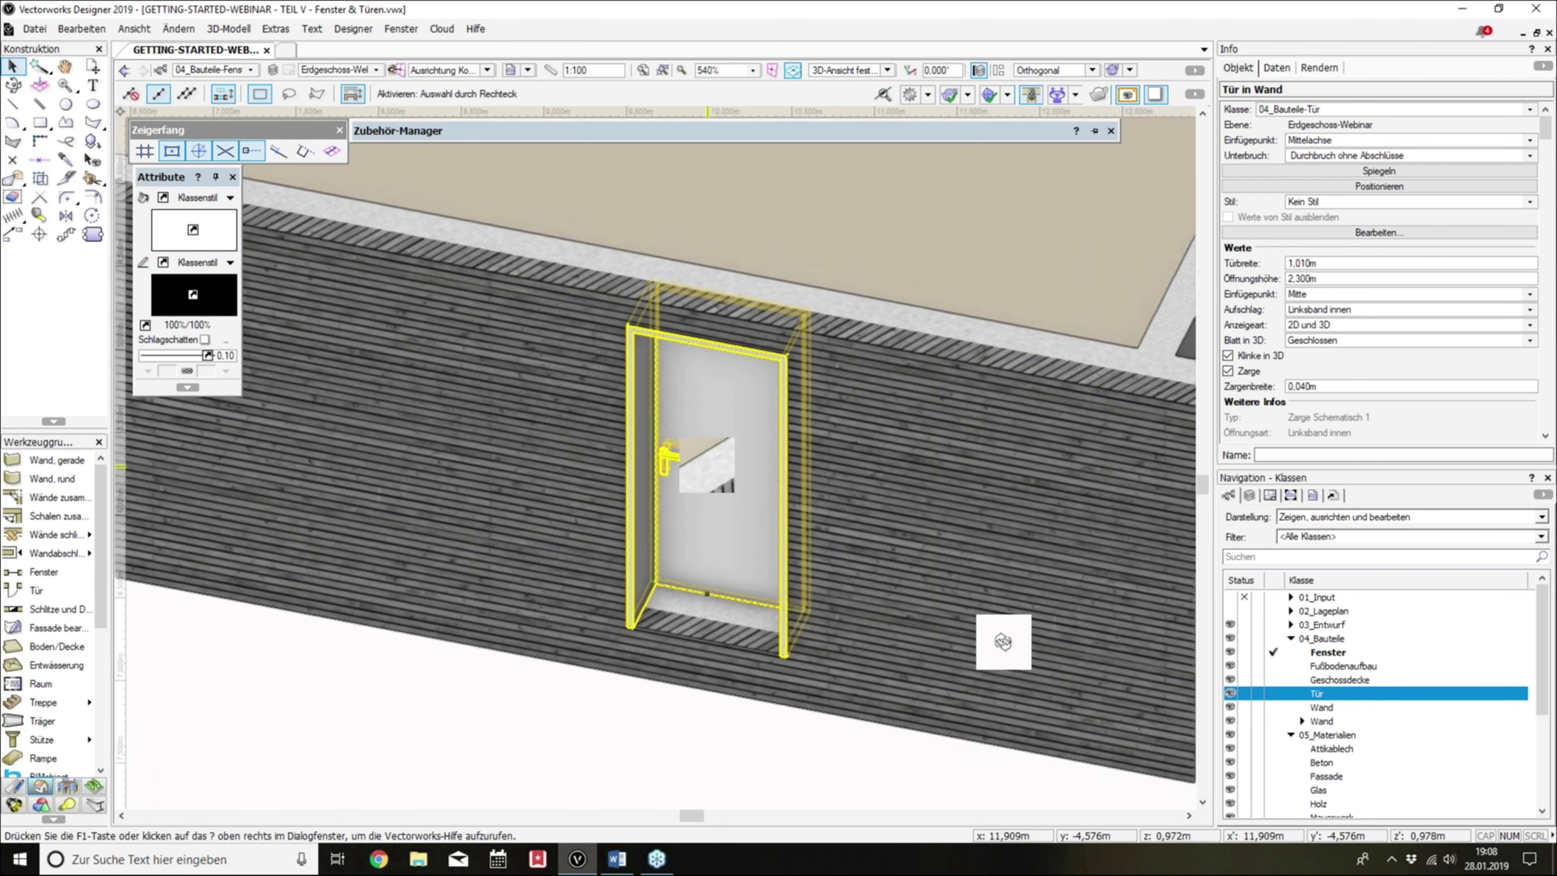
ctrl+middle_drag(1002, 641, 1043, 382)
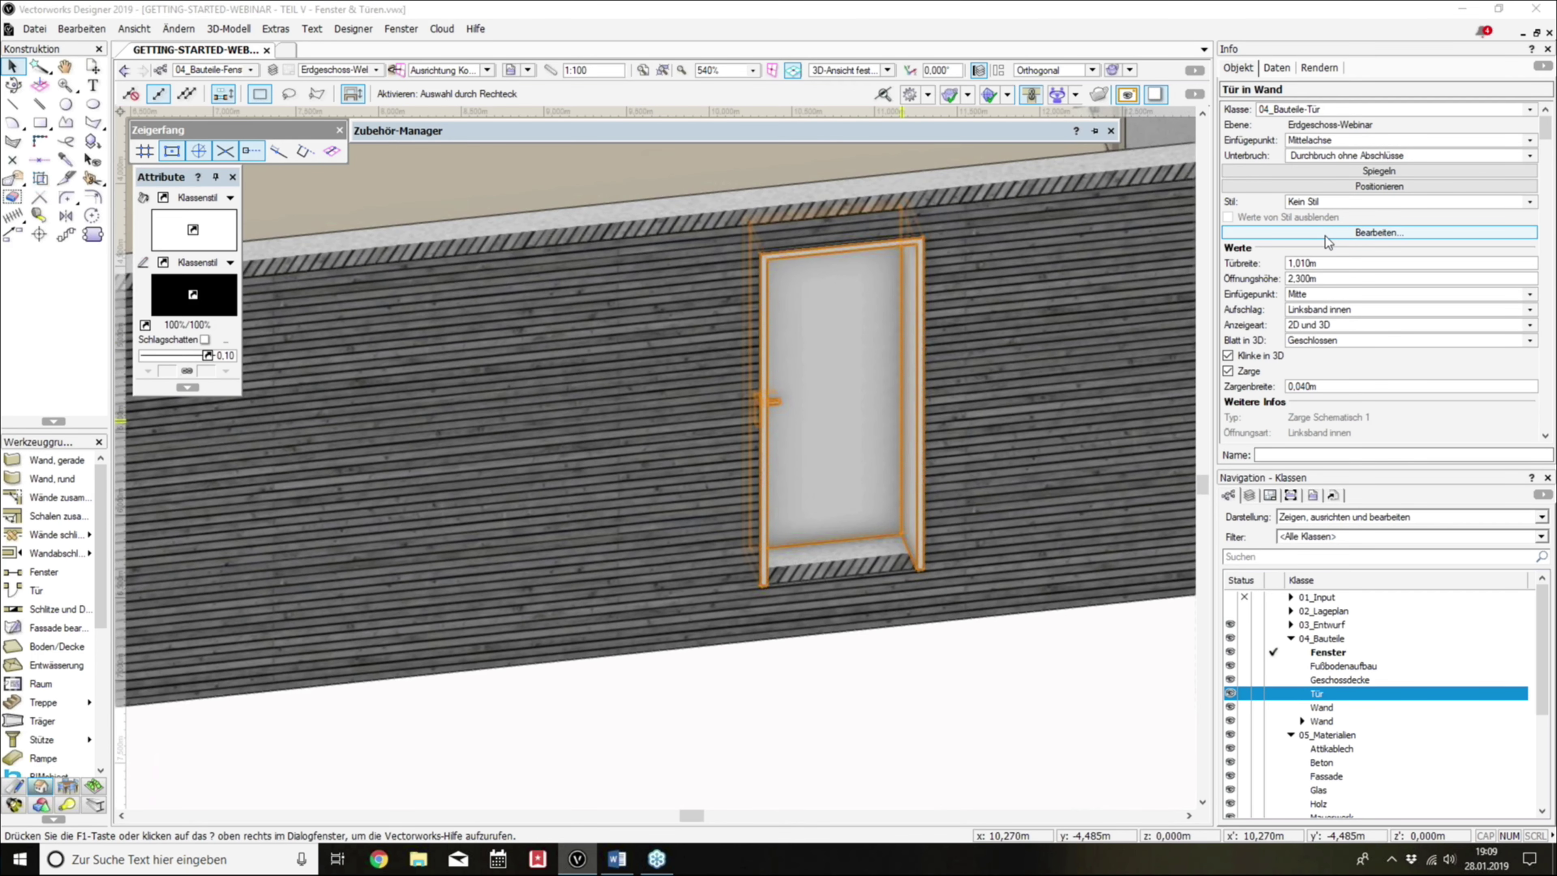
Step: Open Einstellungen Tür for the door, leaving Detaillierter Aufschlag off
click(1324, 235)
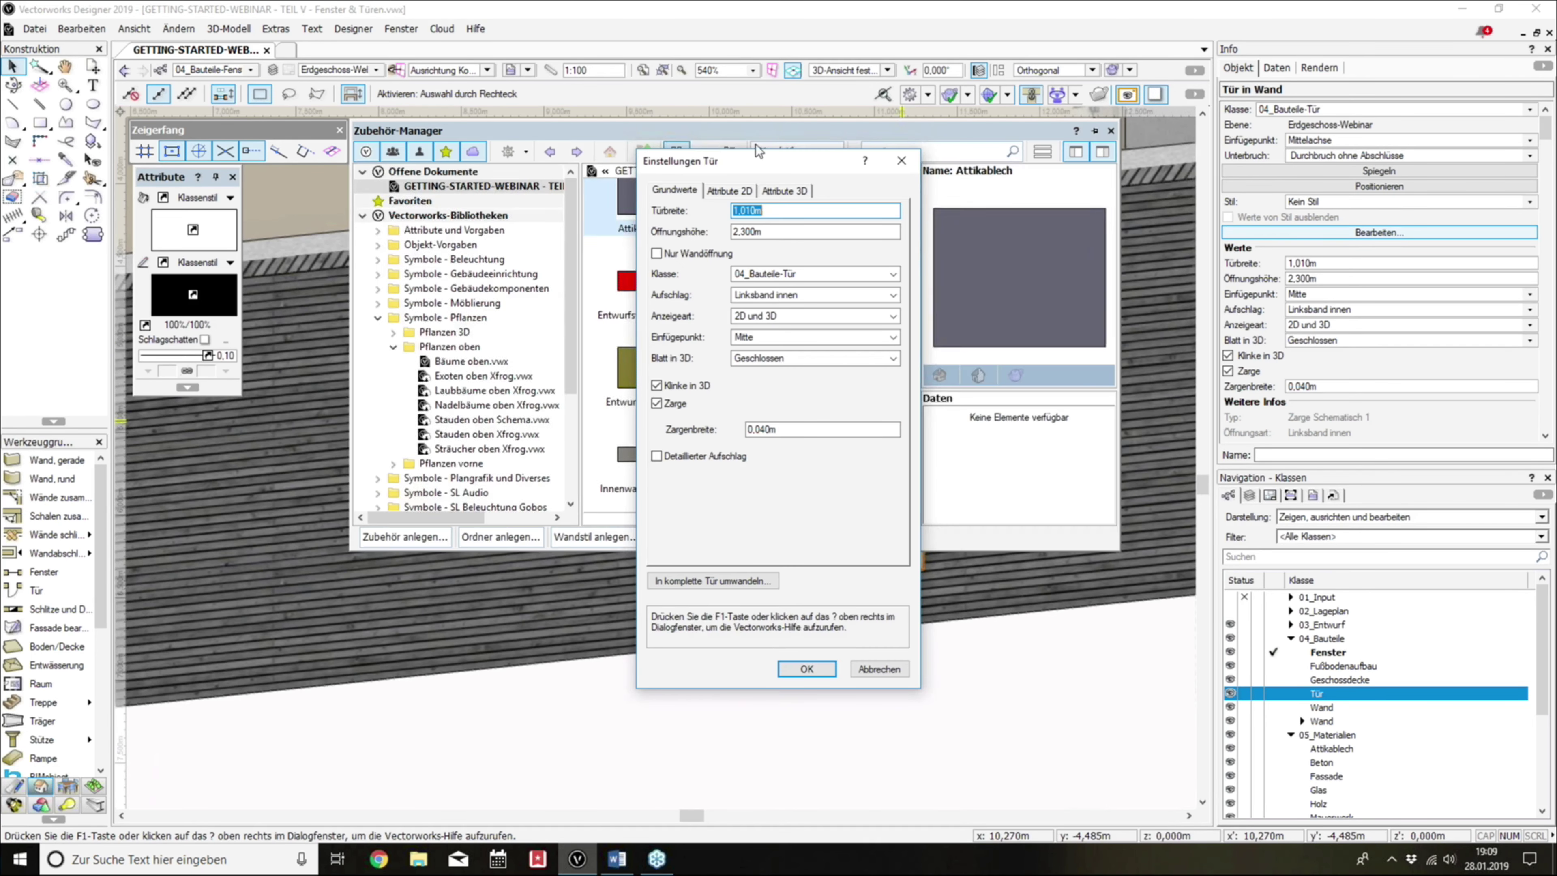
drag(739, 165, 685, 211)
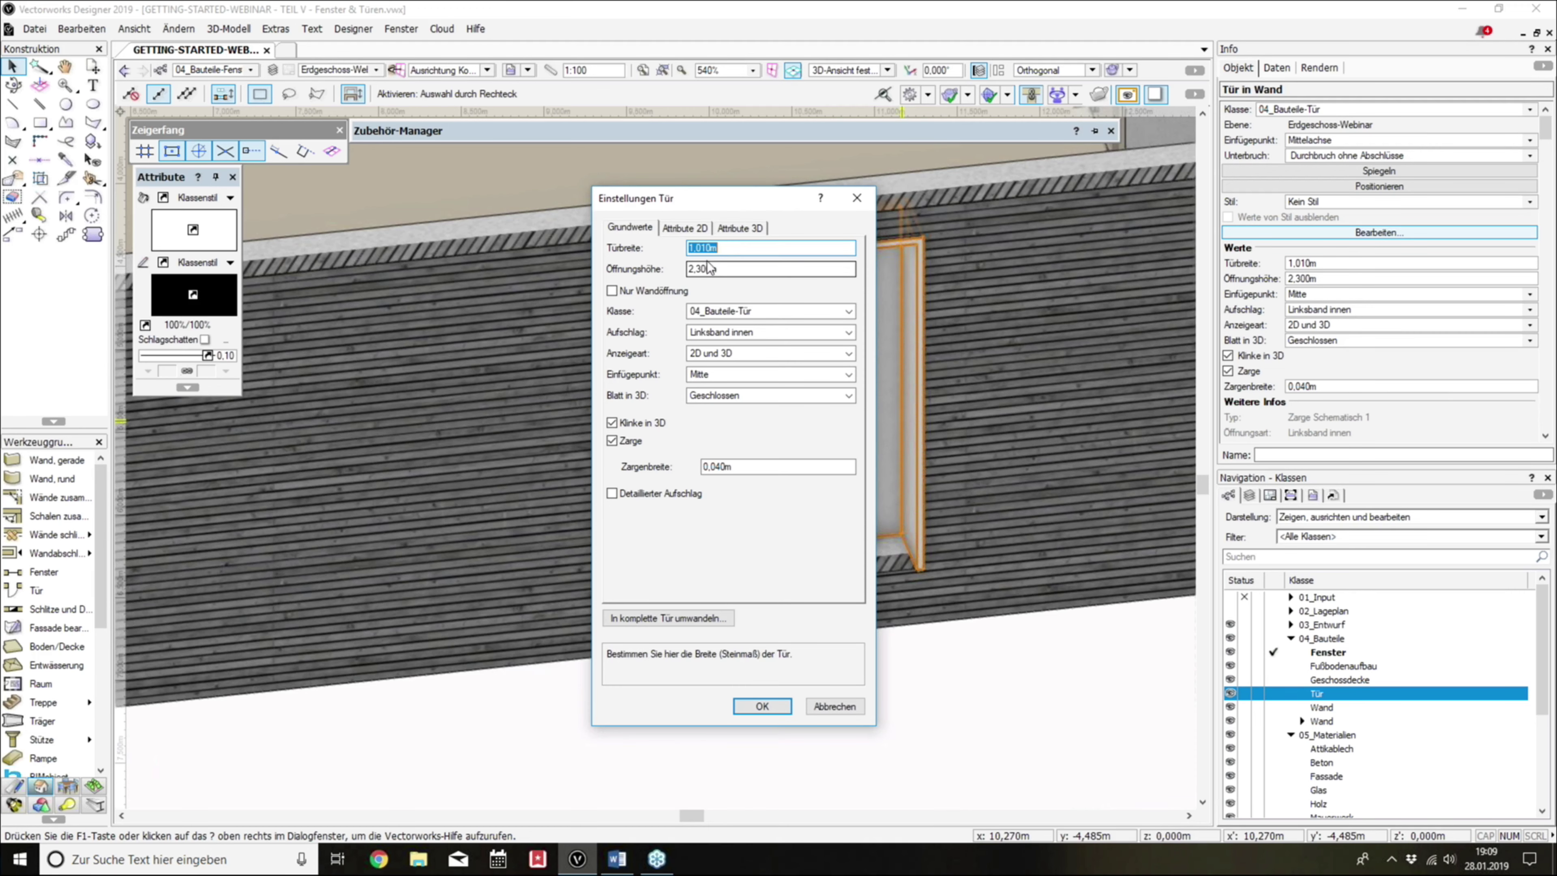
click(650, 494)
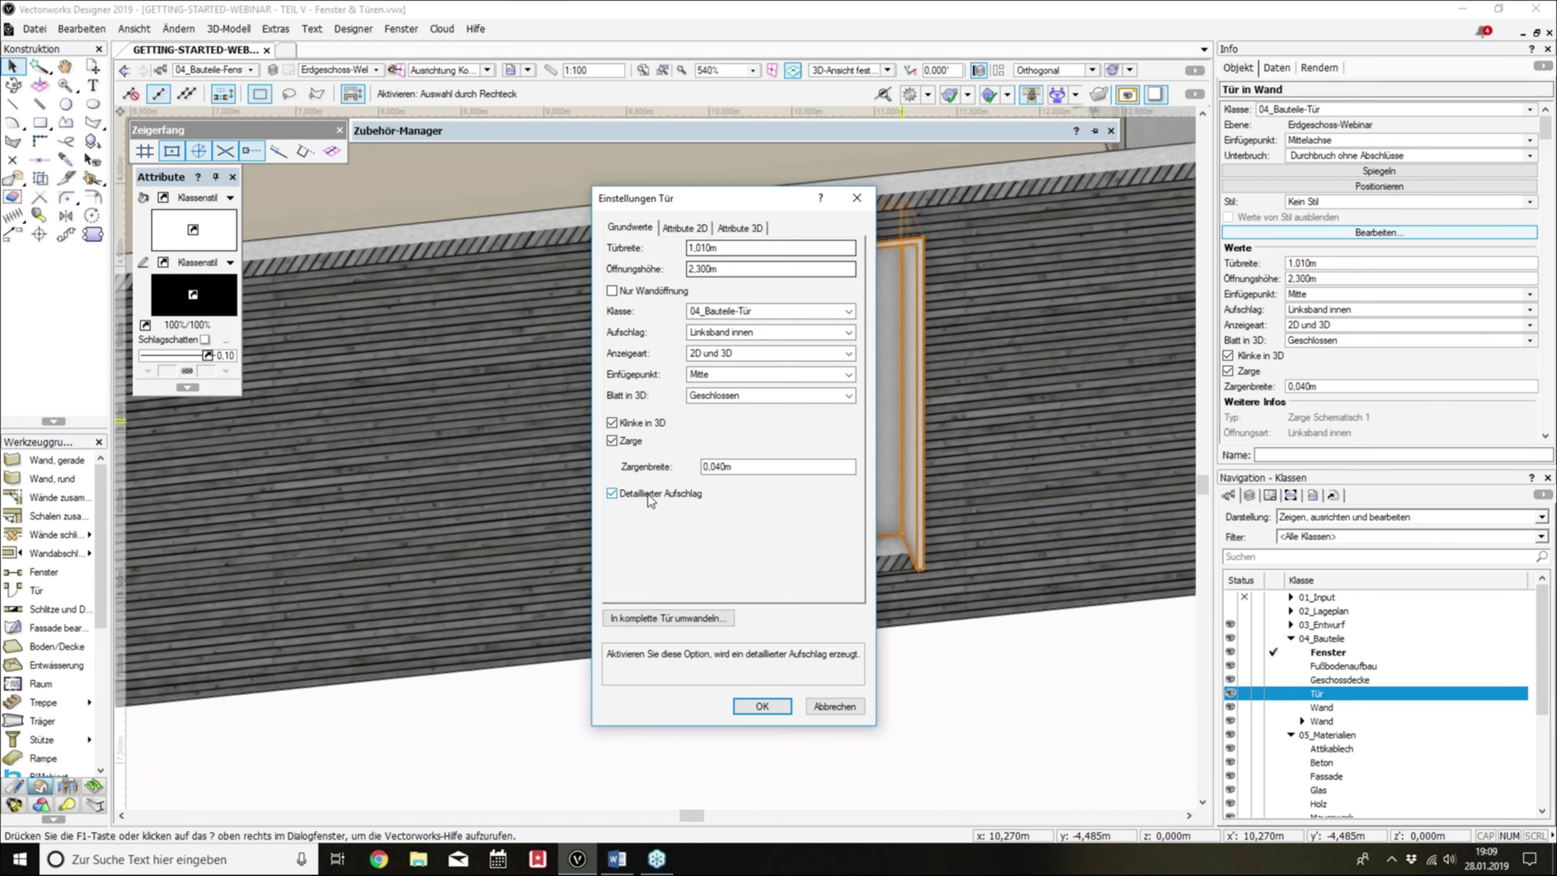
click(650, 494)
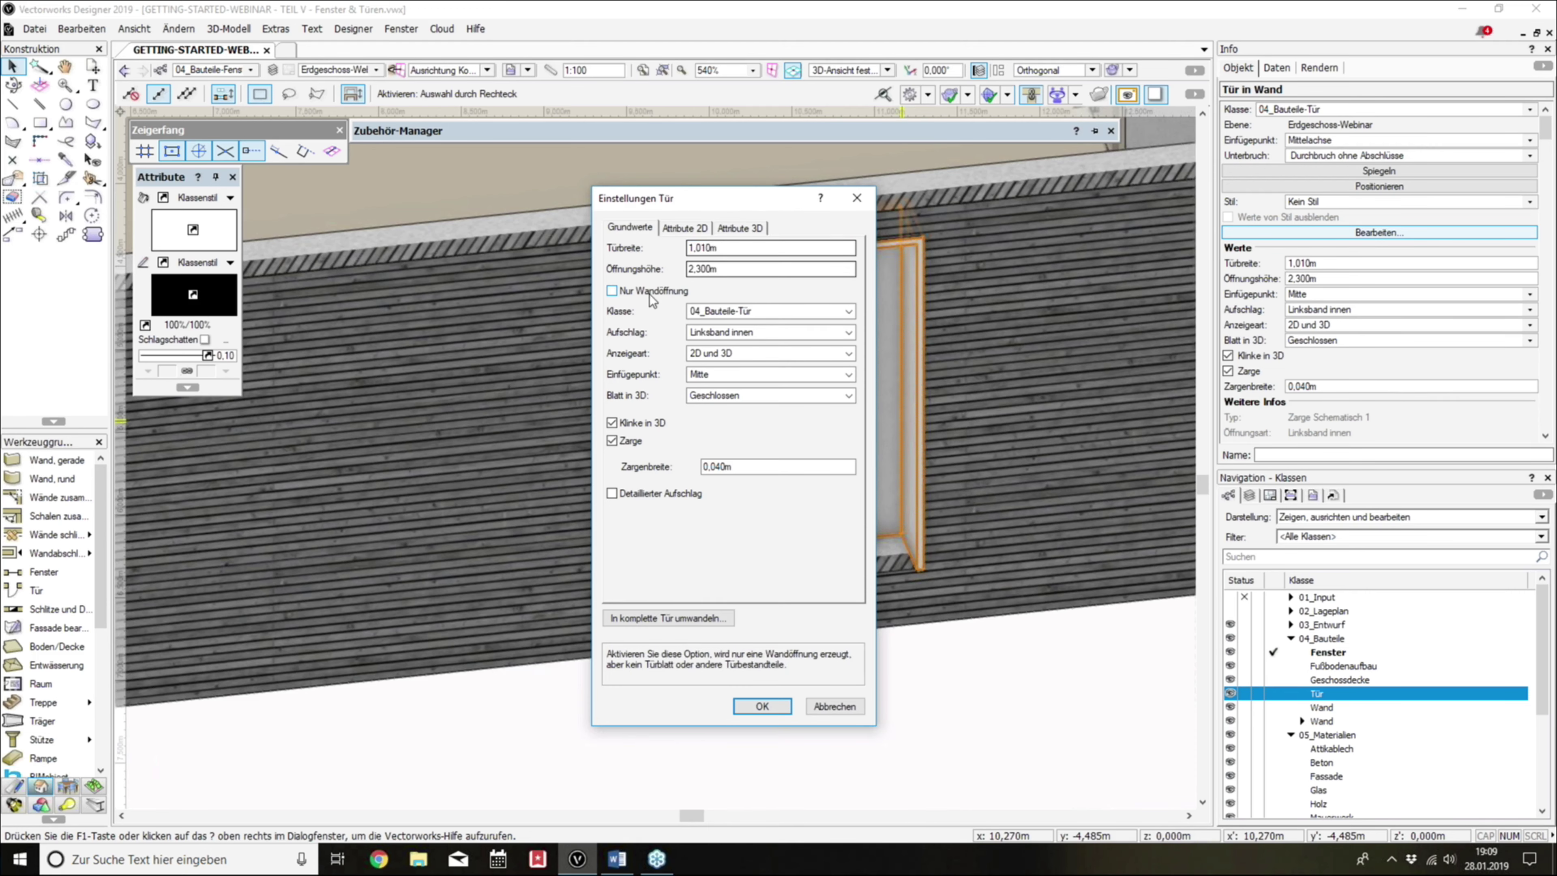
Step: Set the door to Nur Wandöffnung and check the bare opening in 3D
click(637, 293)
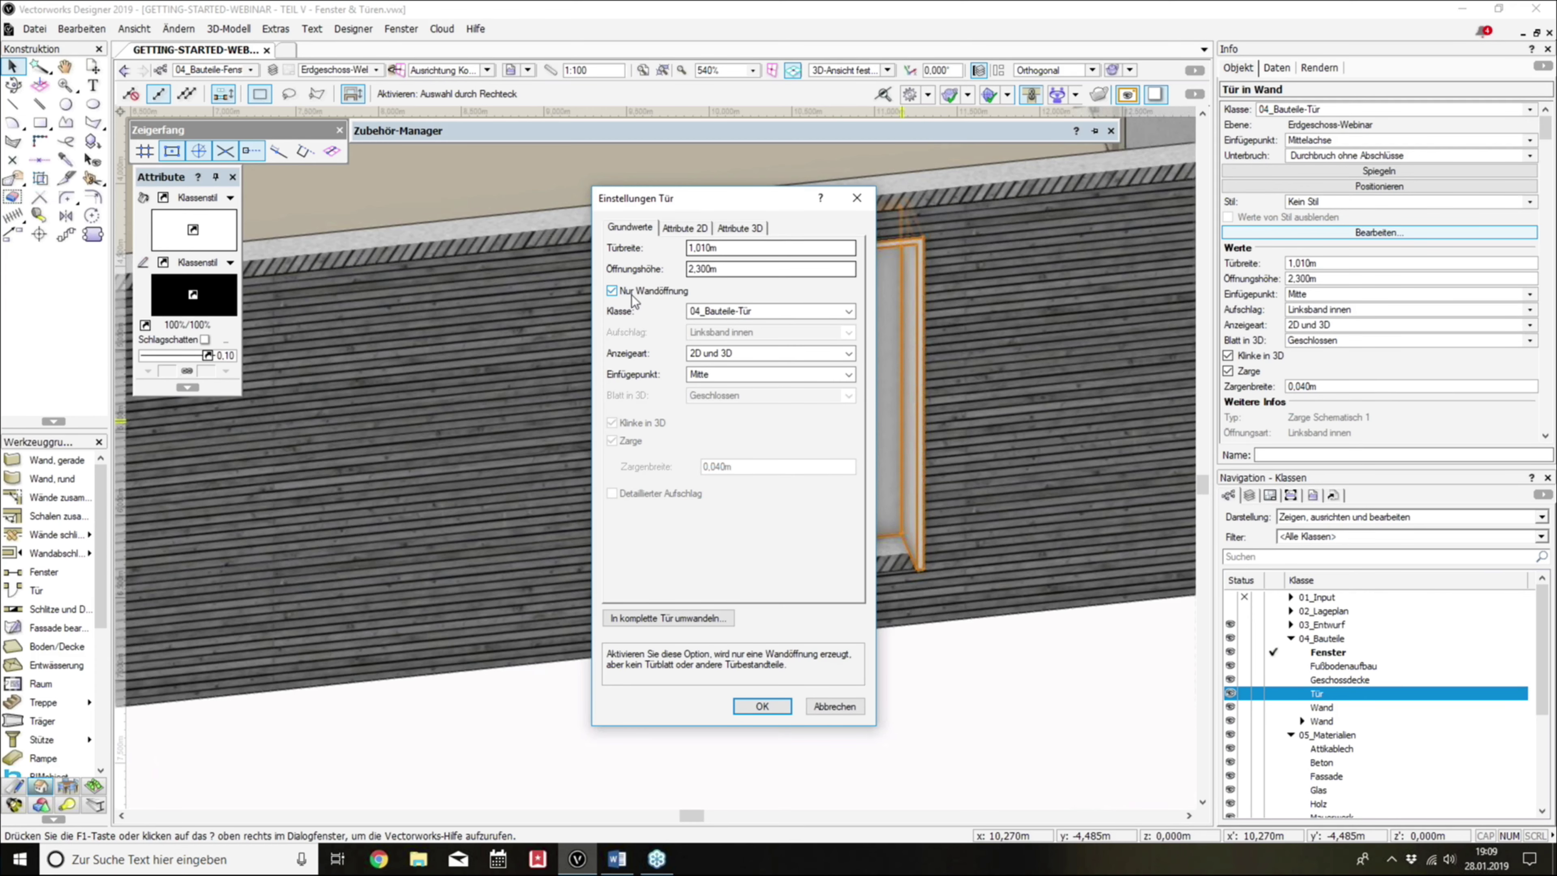
click(775, 707)
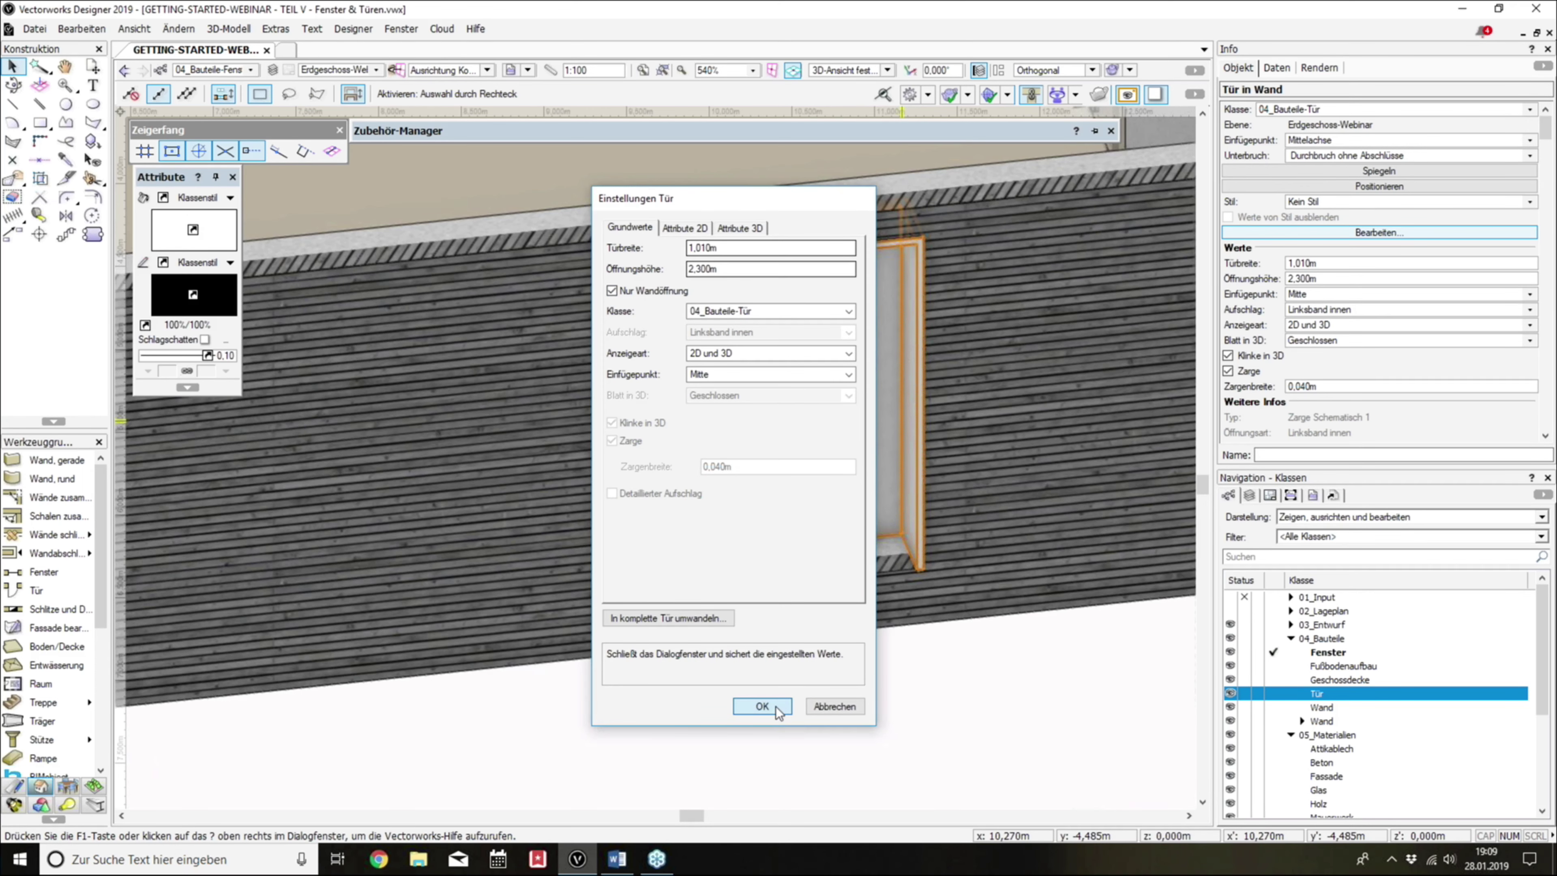
mouse_move(779, 703)
shift+middle_down()
mouse_move(789, 555)
mouse_move(753, 546)
shift+middle_up()
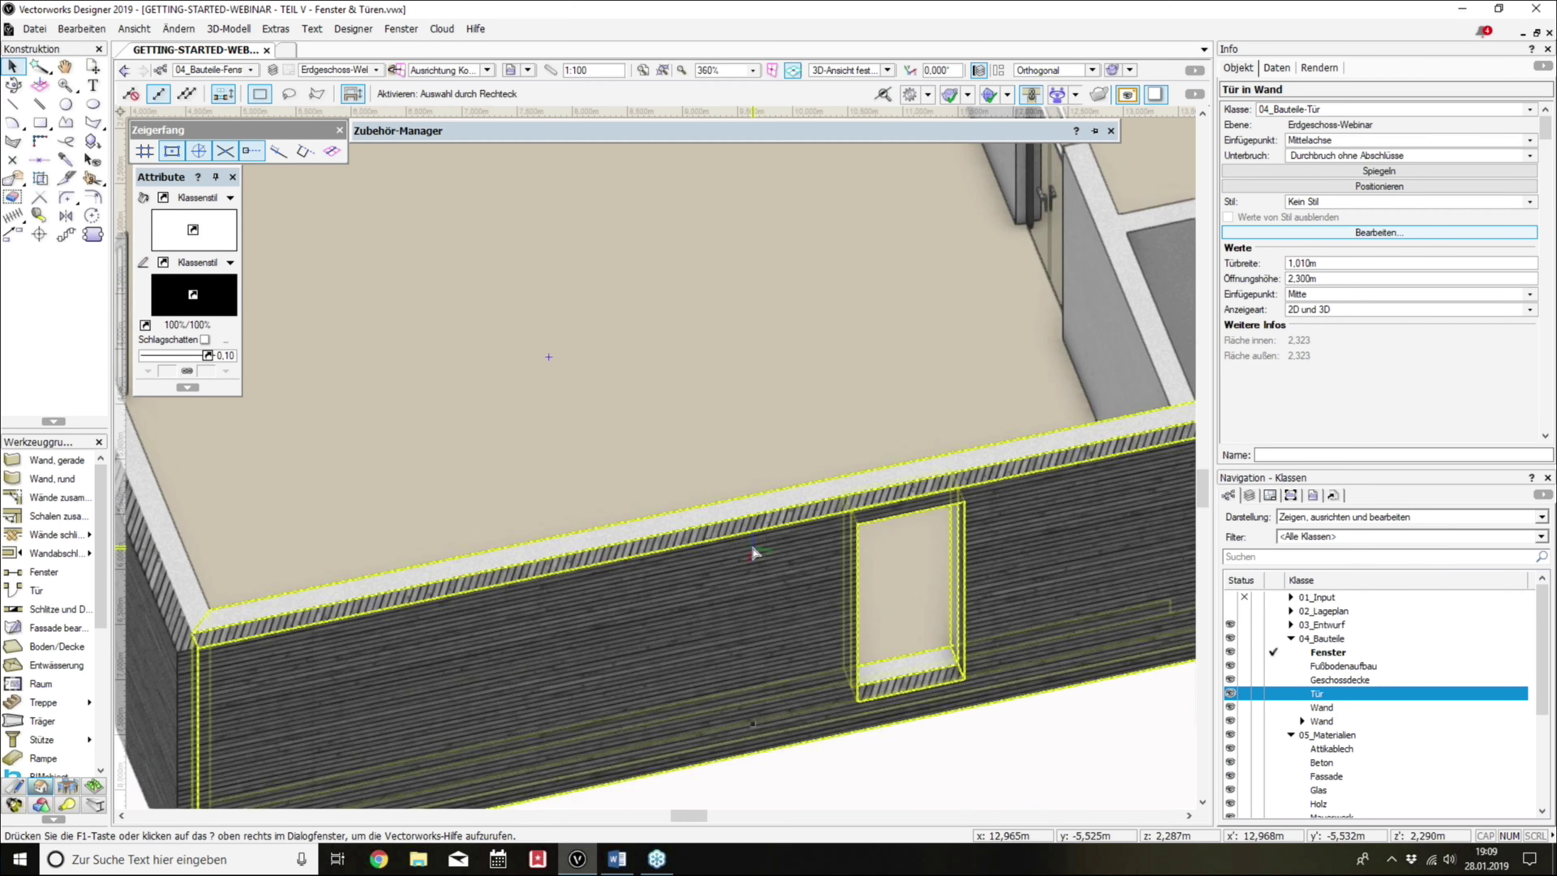
key(F5)
Step: Enable Detaillierter Aufschlag in the door settings and apply them
click(1405, 232)
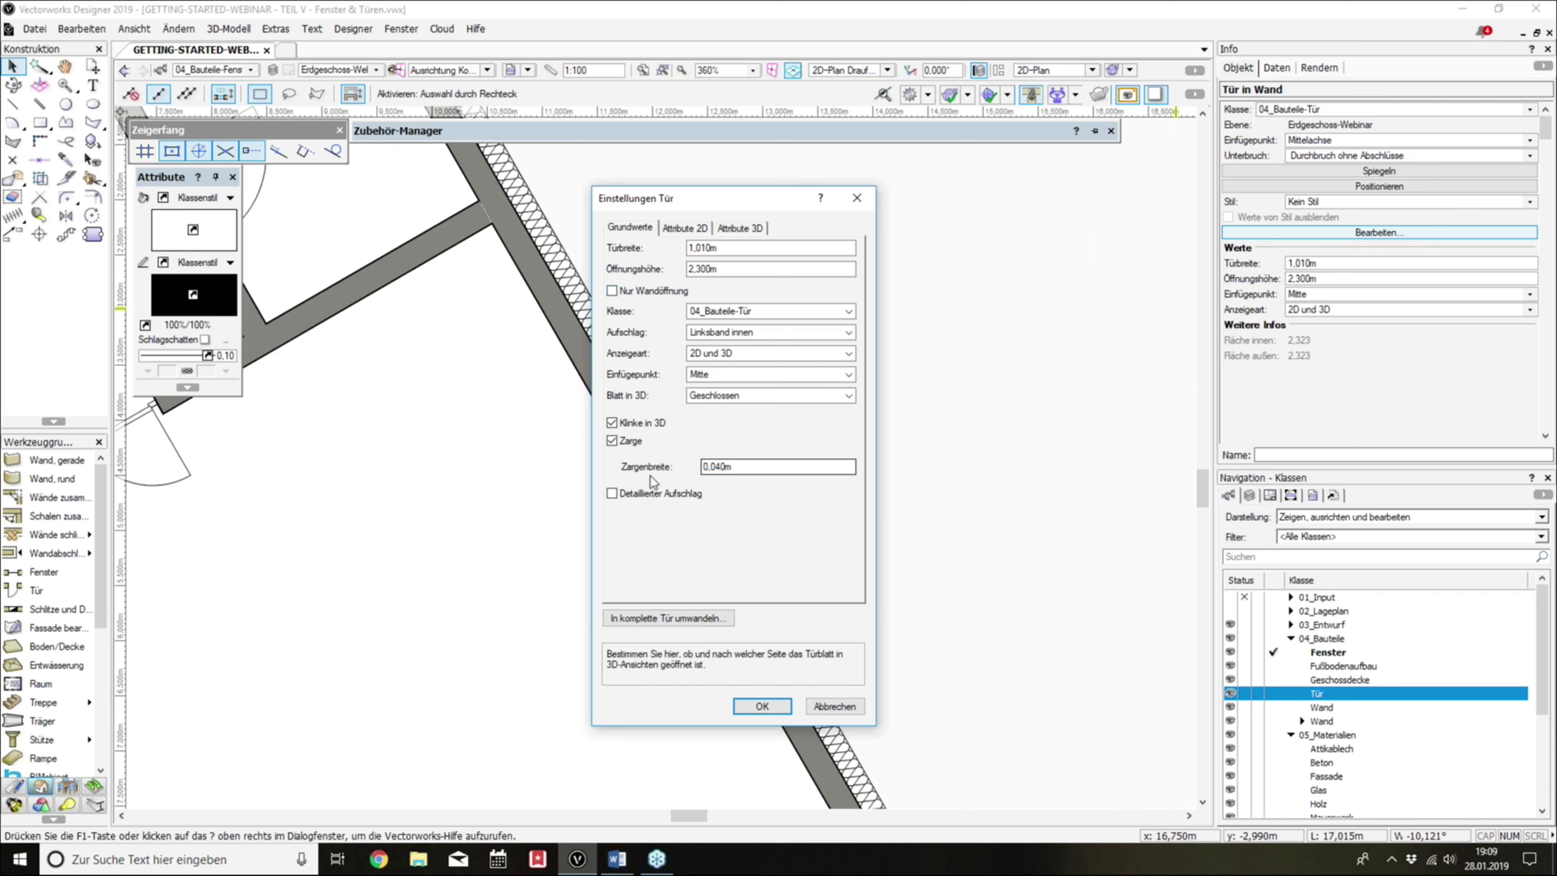
click(675, 492)
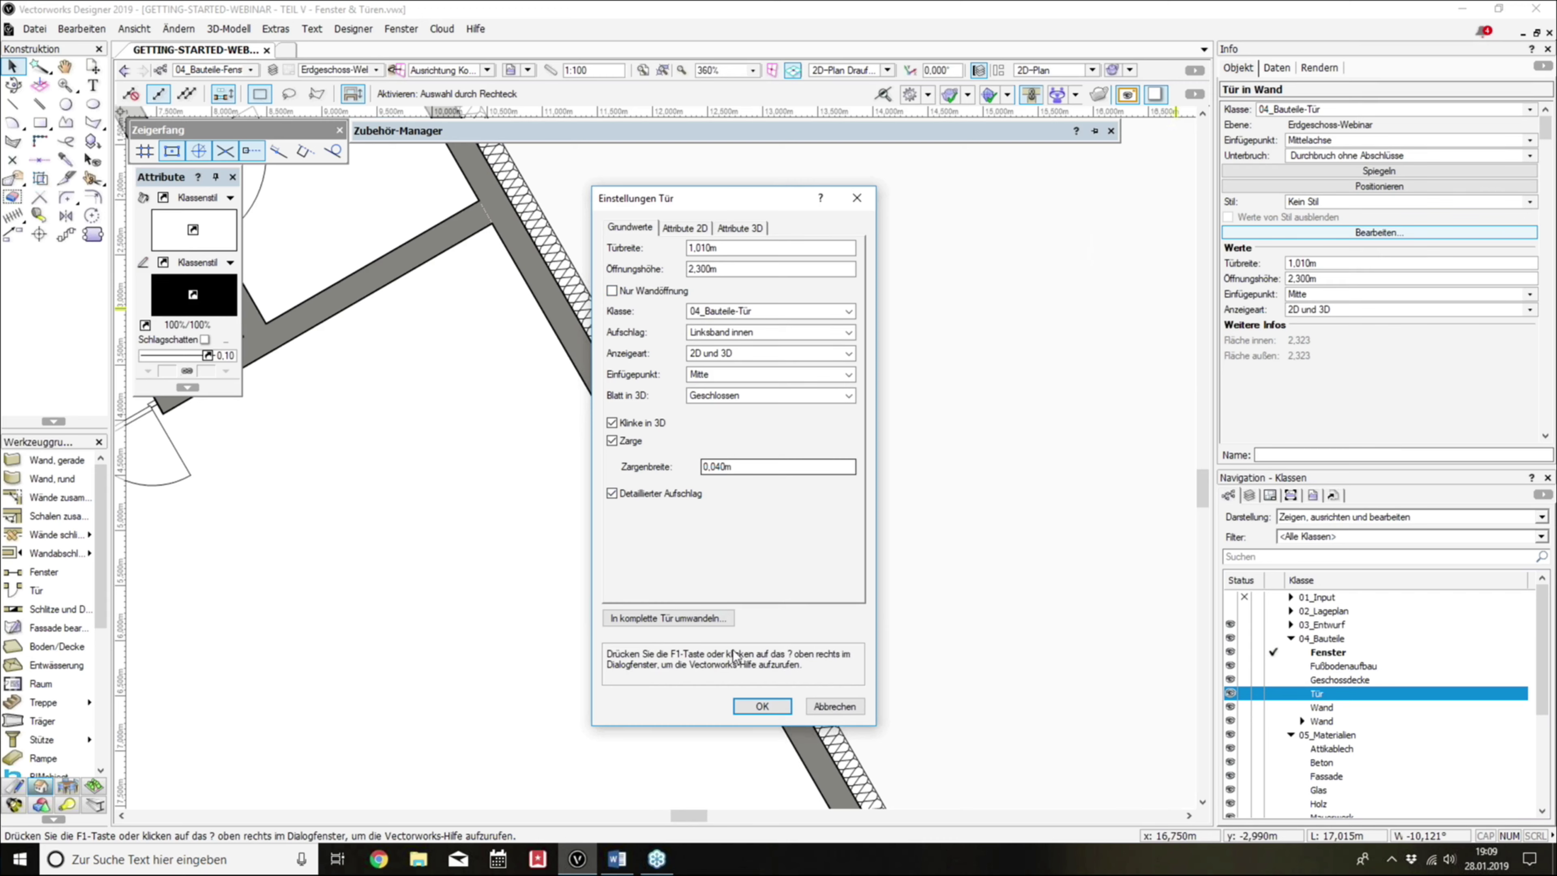
click(762, 705)
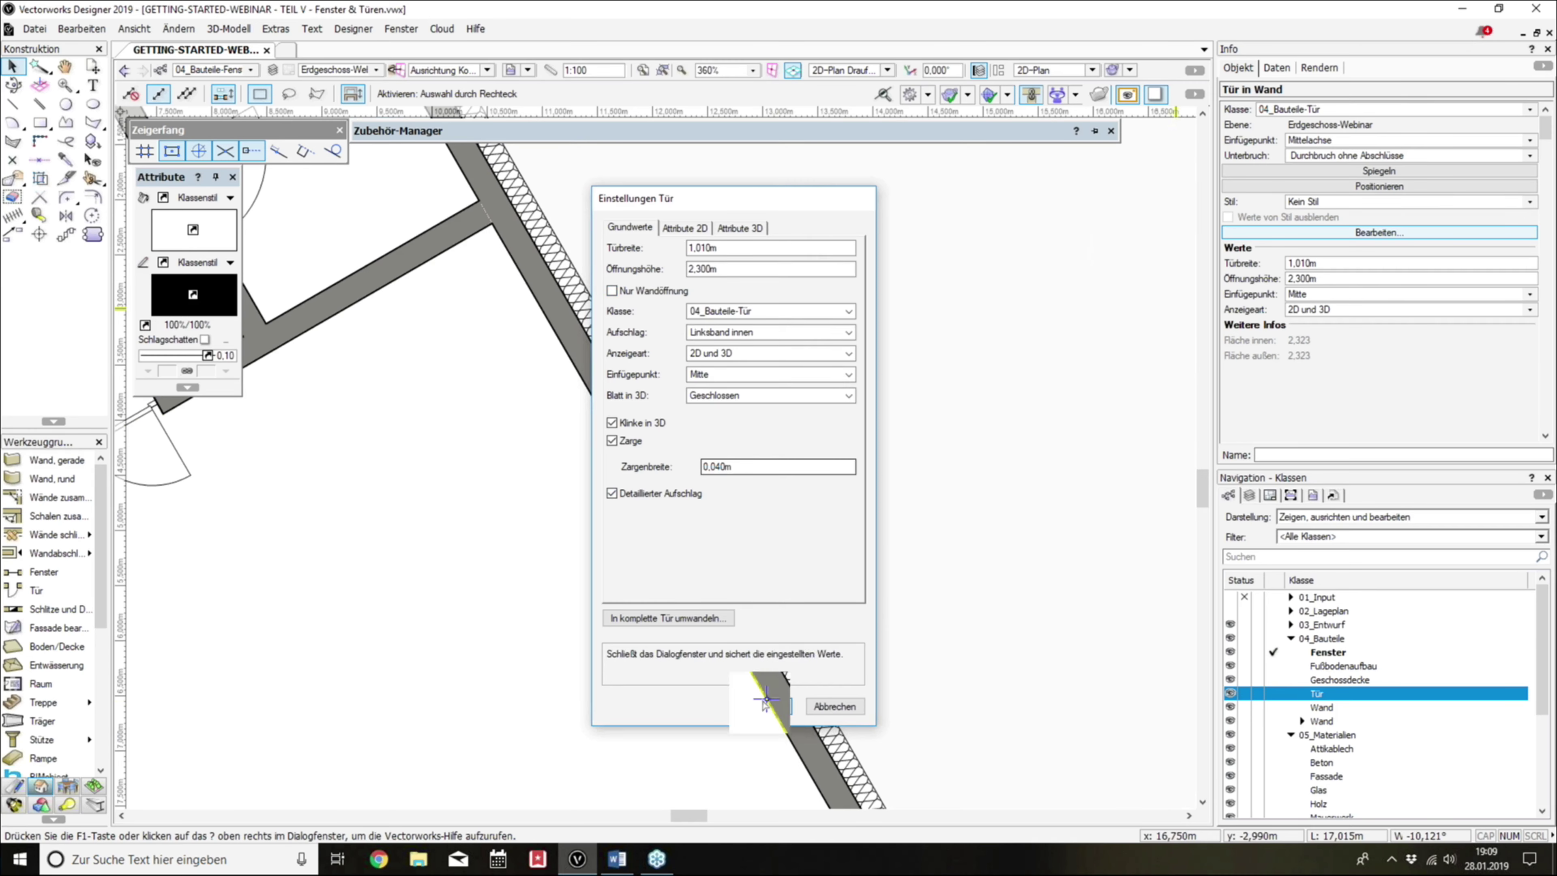
Step: Orbit from the plan into 3D to view the door from outside
click(762, 431)
scroll(555, 452, up, 2)
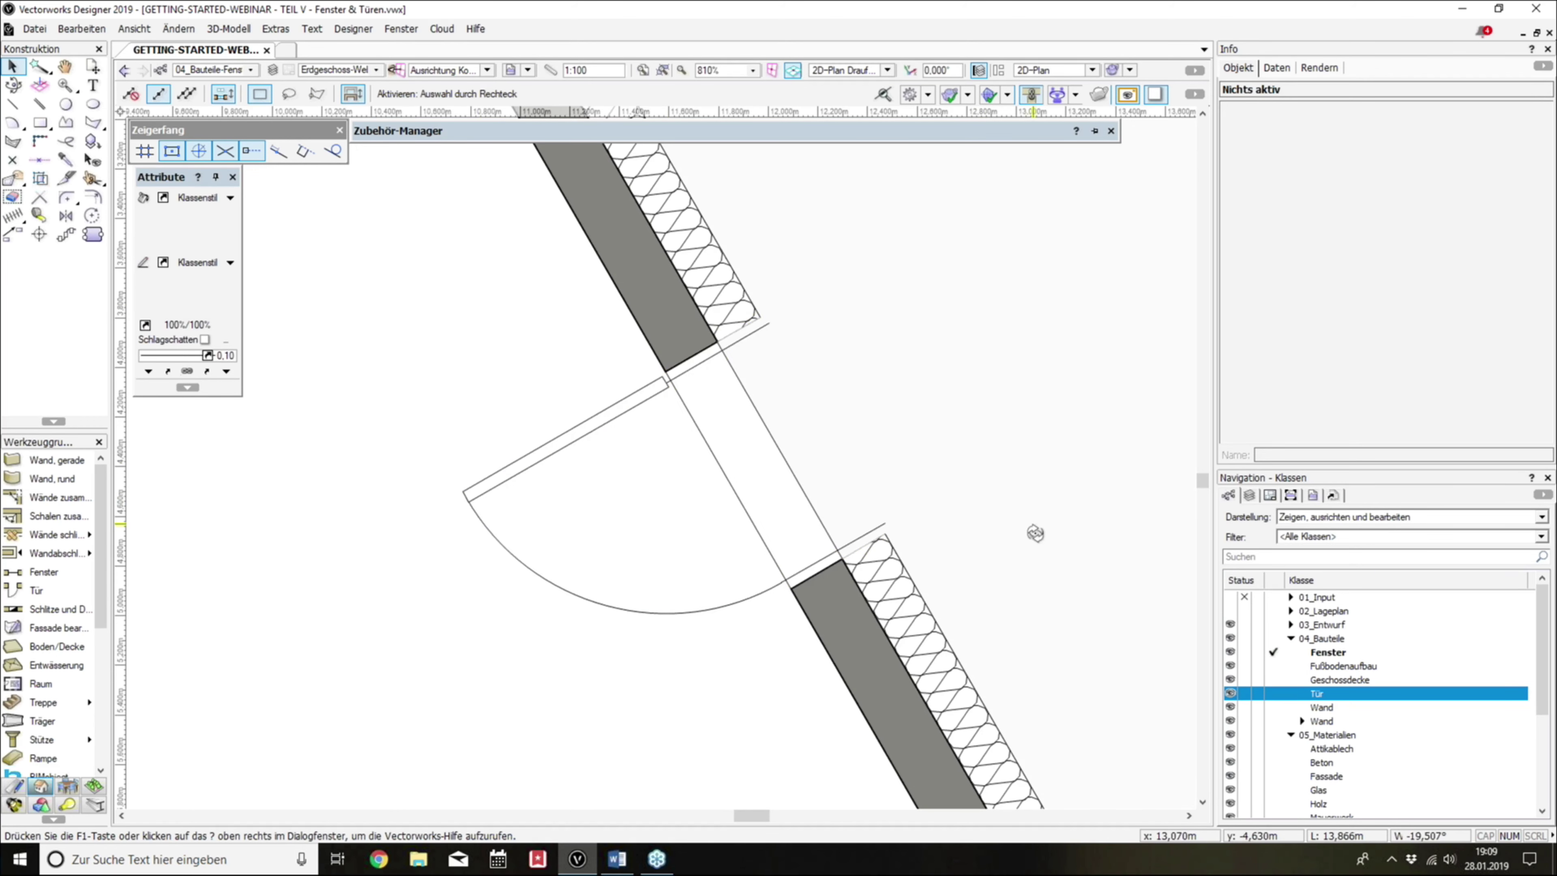
middle_drag(1048, 545, 620, 279)
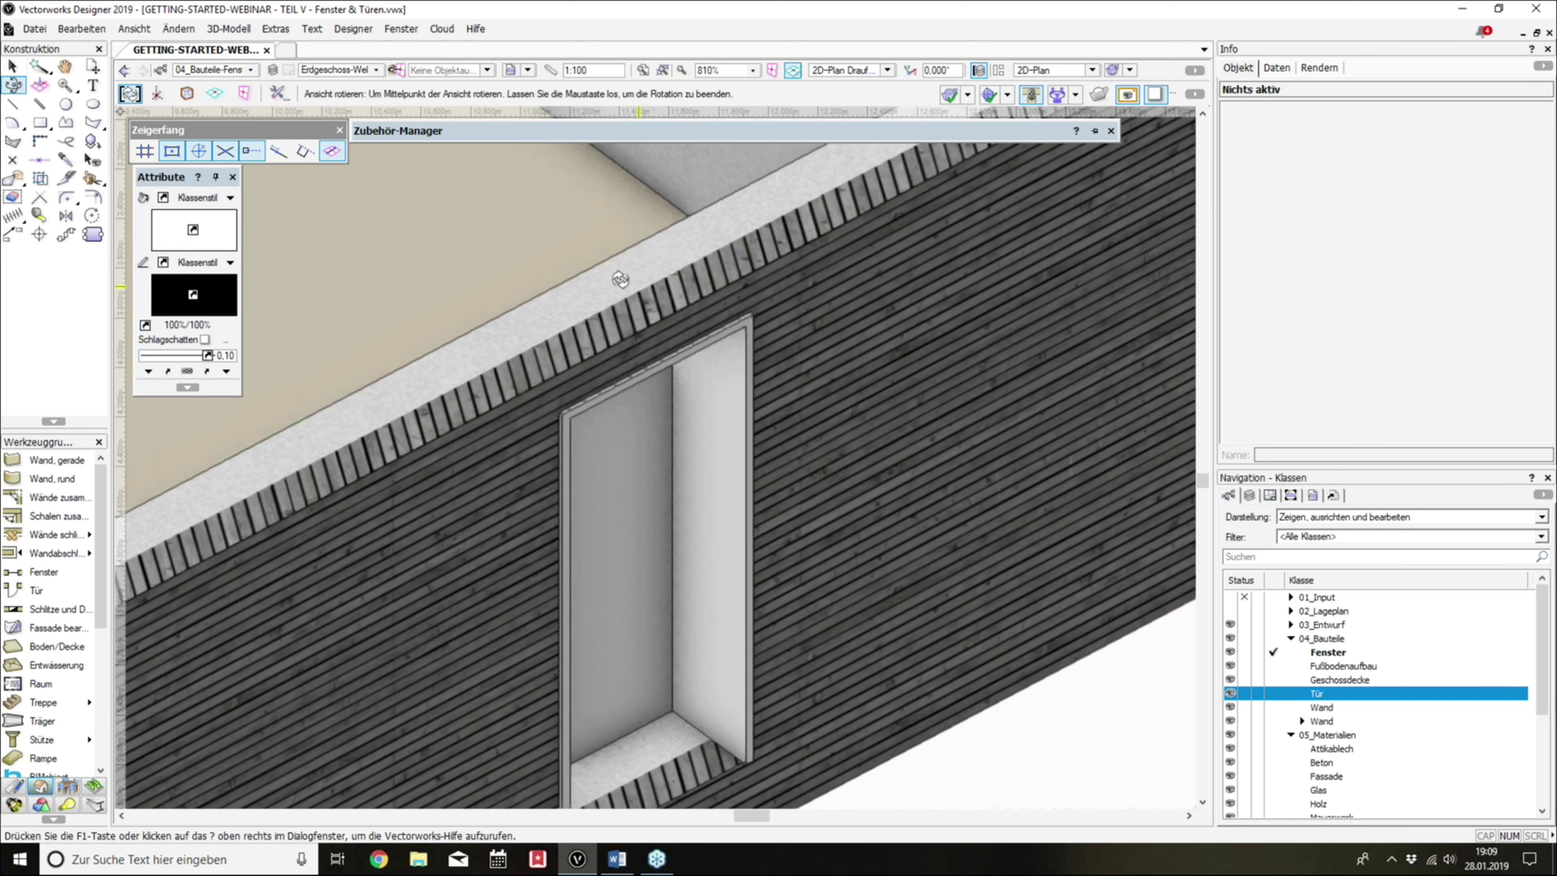
drag(620, 279, 529, 306)
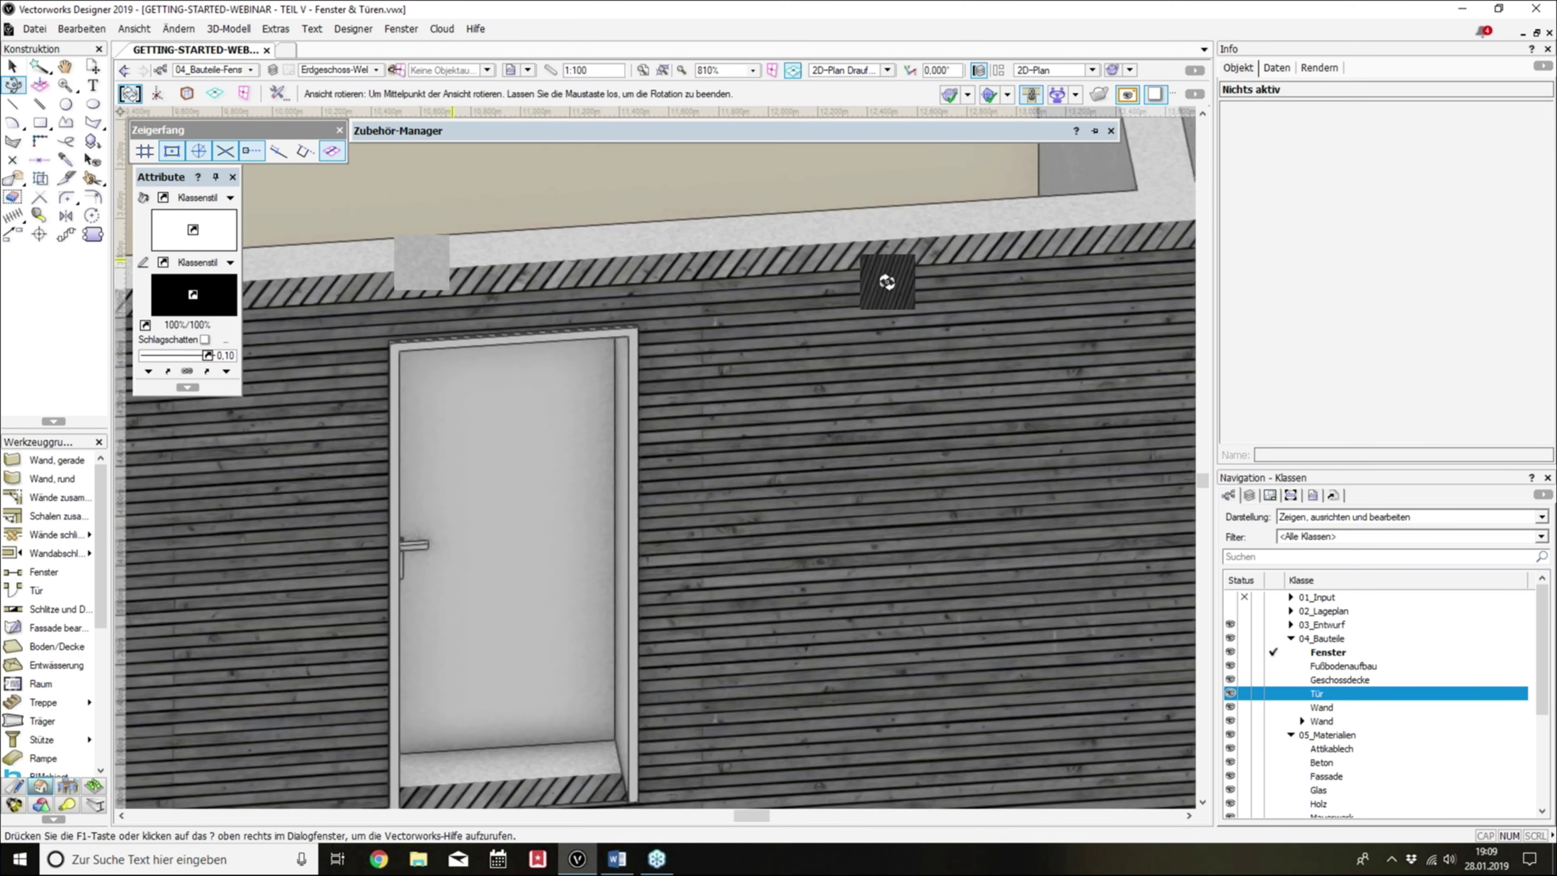
Step: Set the wall door's Blatt in 3D to Offen innen after trying Offen außen
key(x)
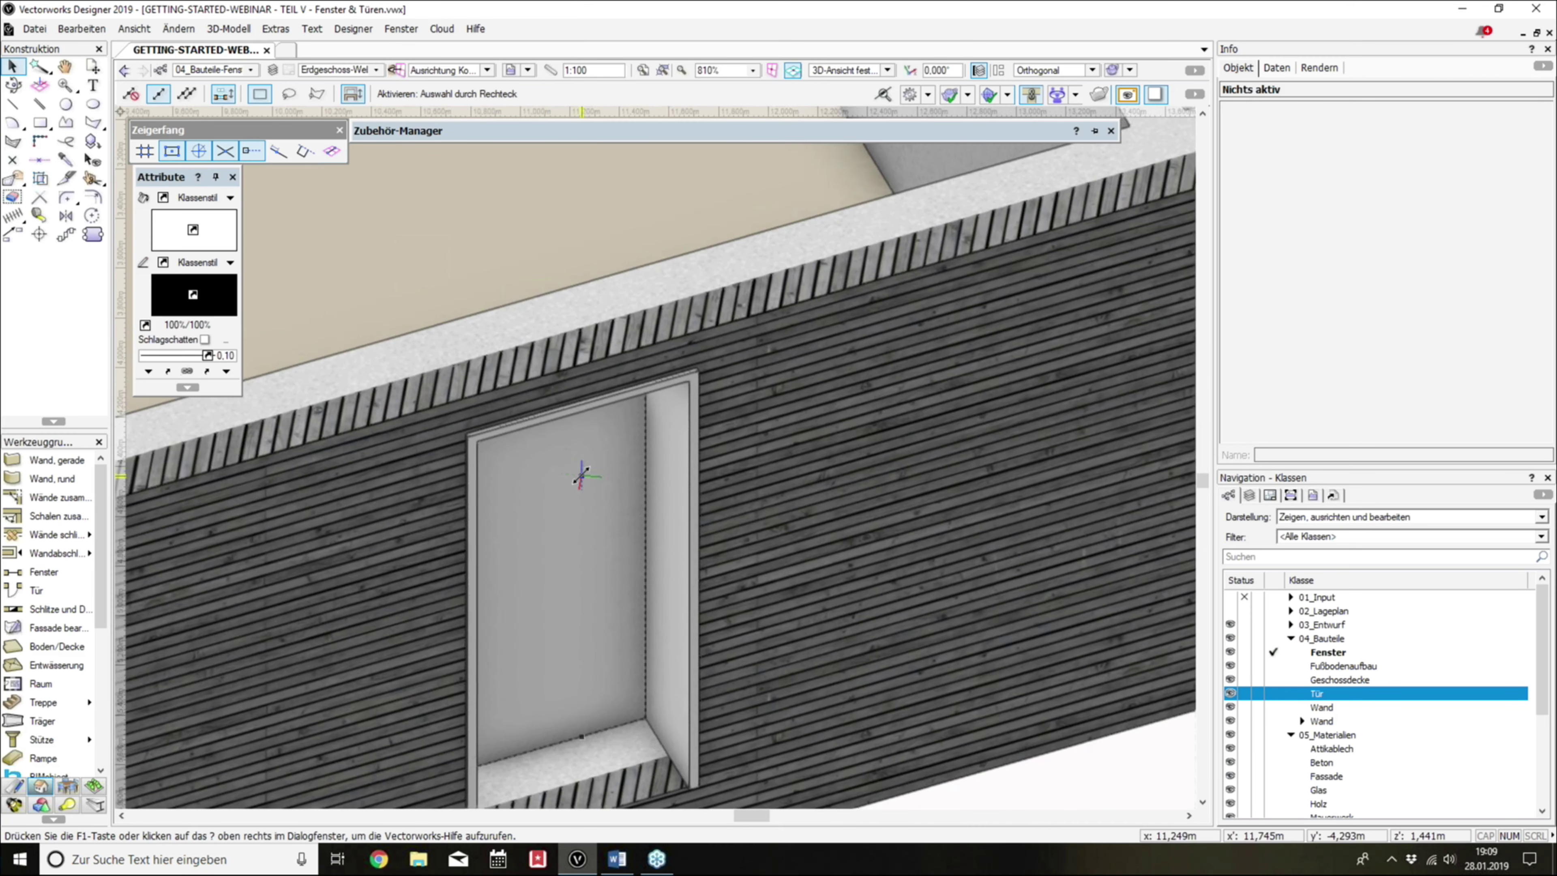
double_click(580, 475)
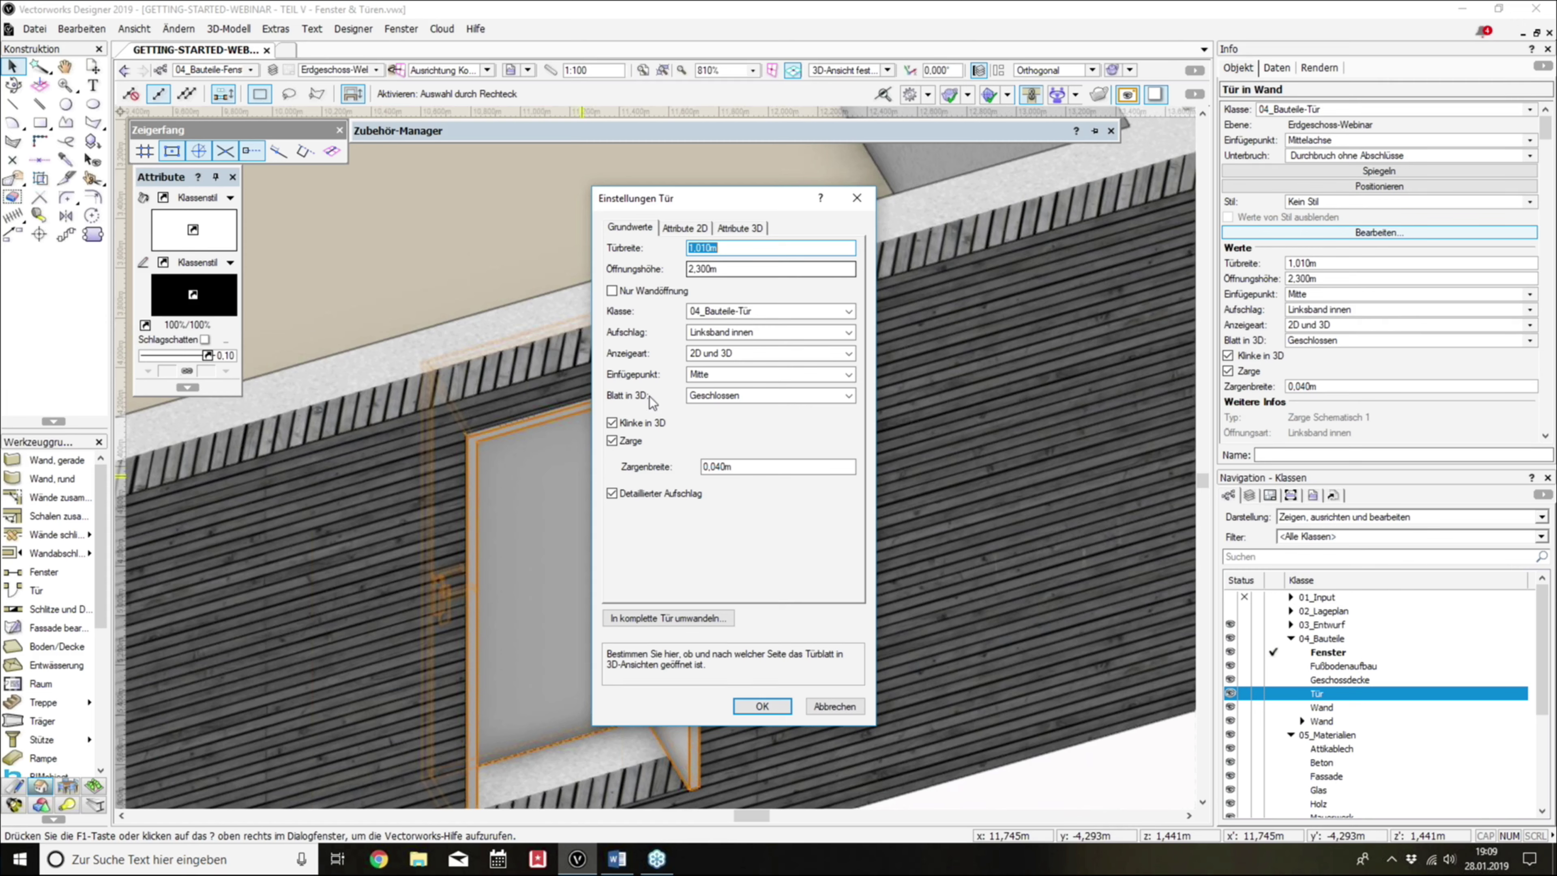
click(738, 398)
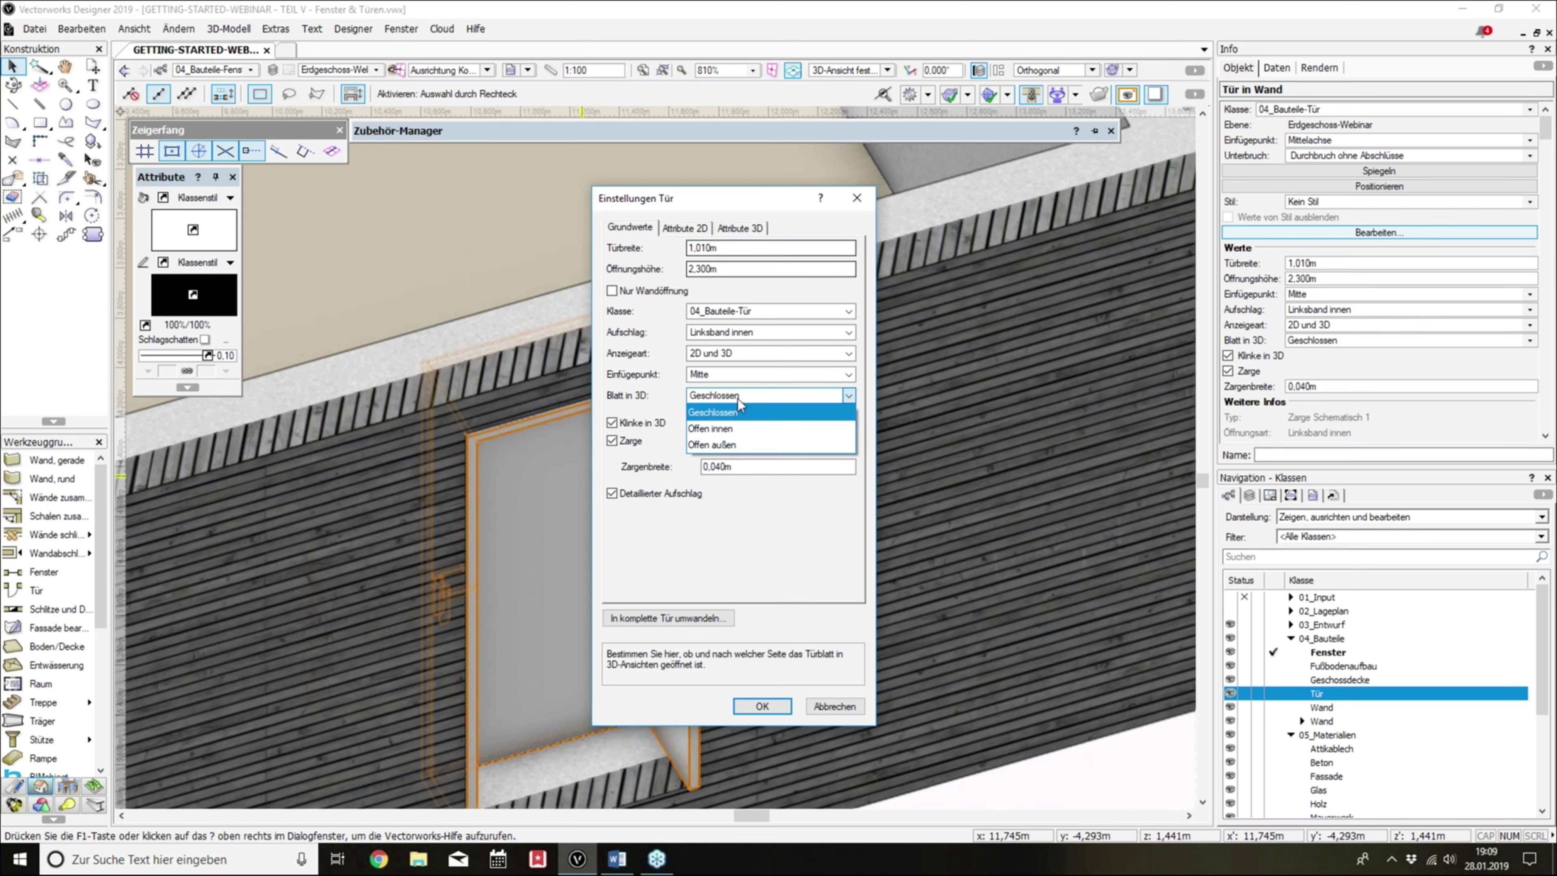
click(730, 445)
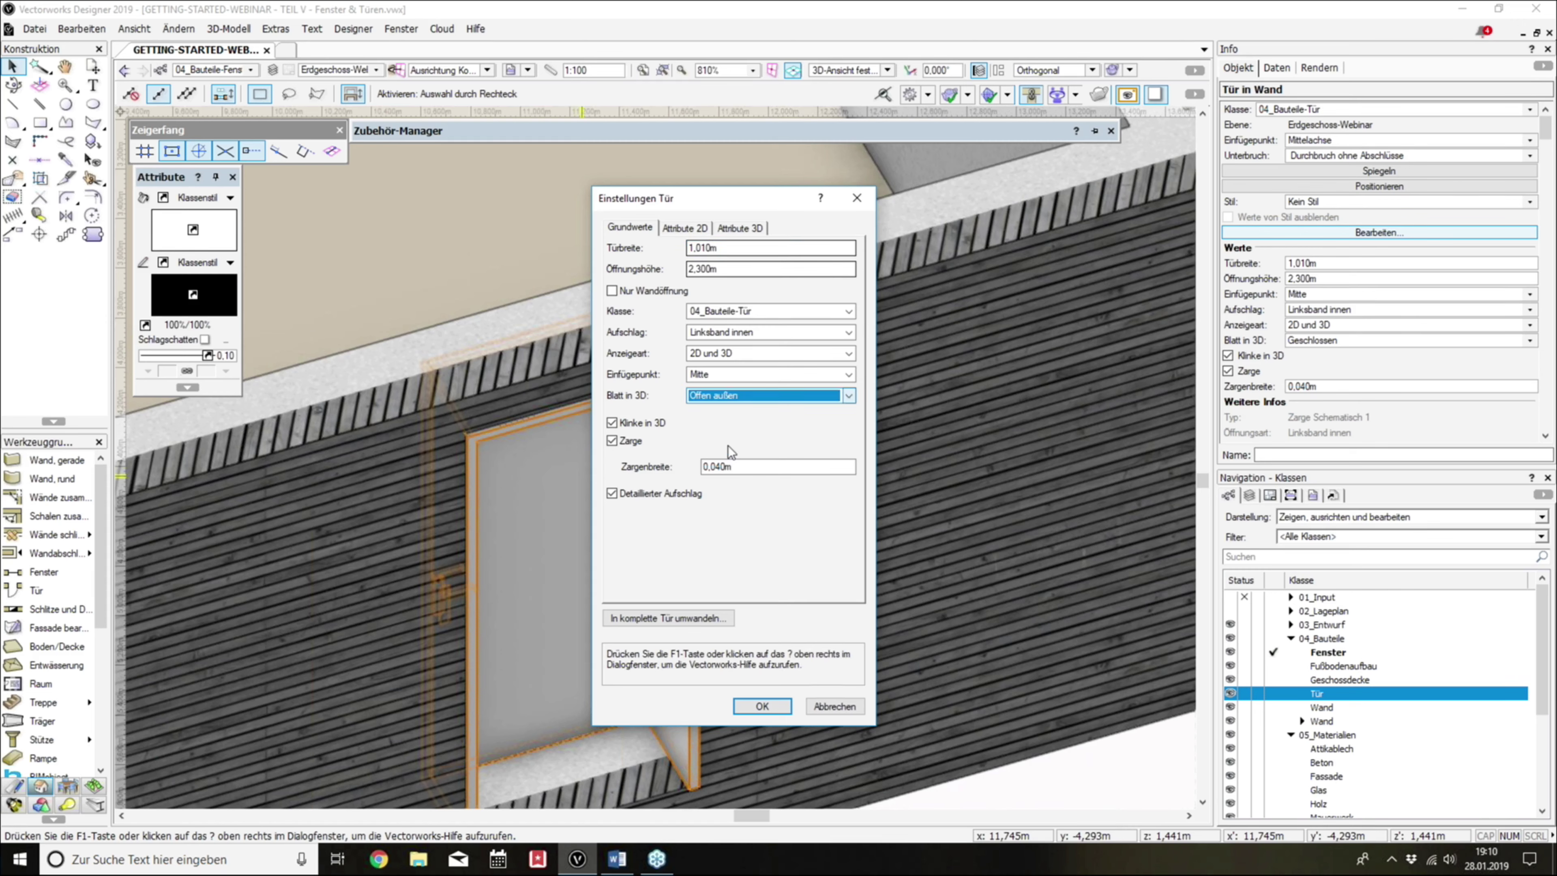
click(766, 708)
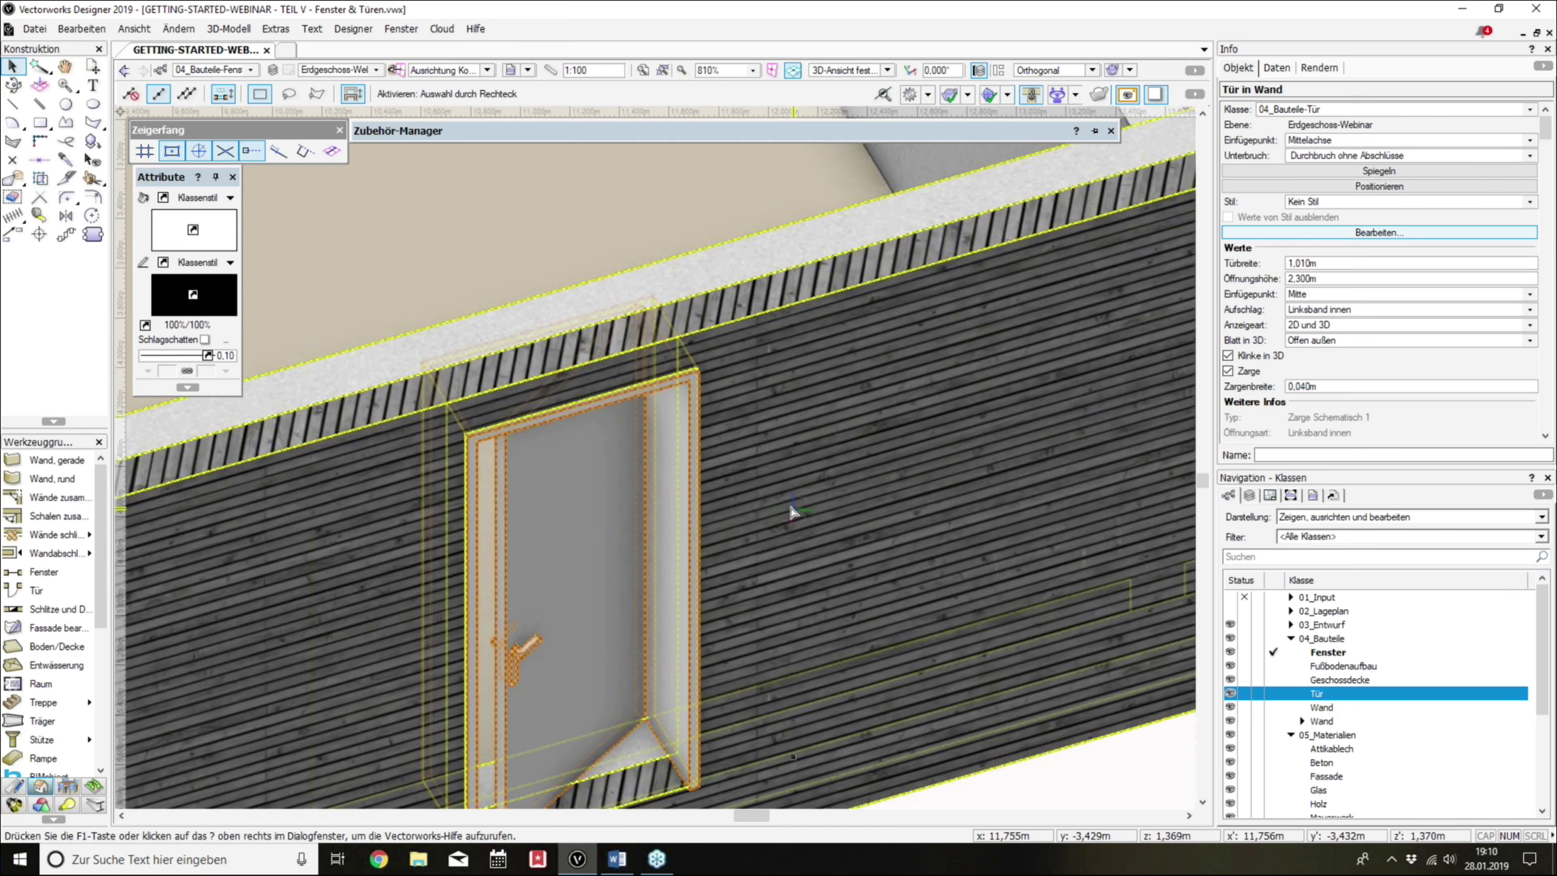
click(758, 705)
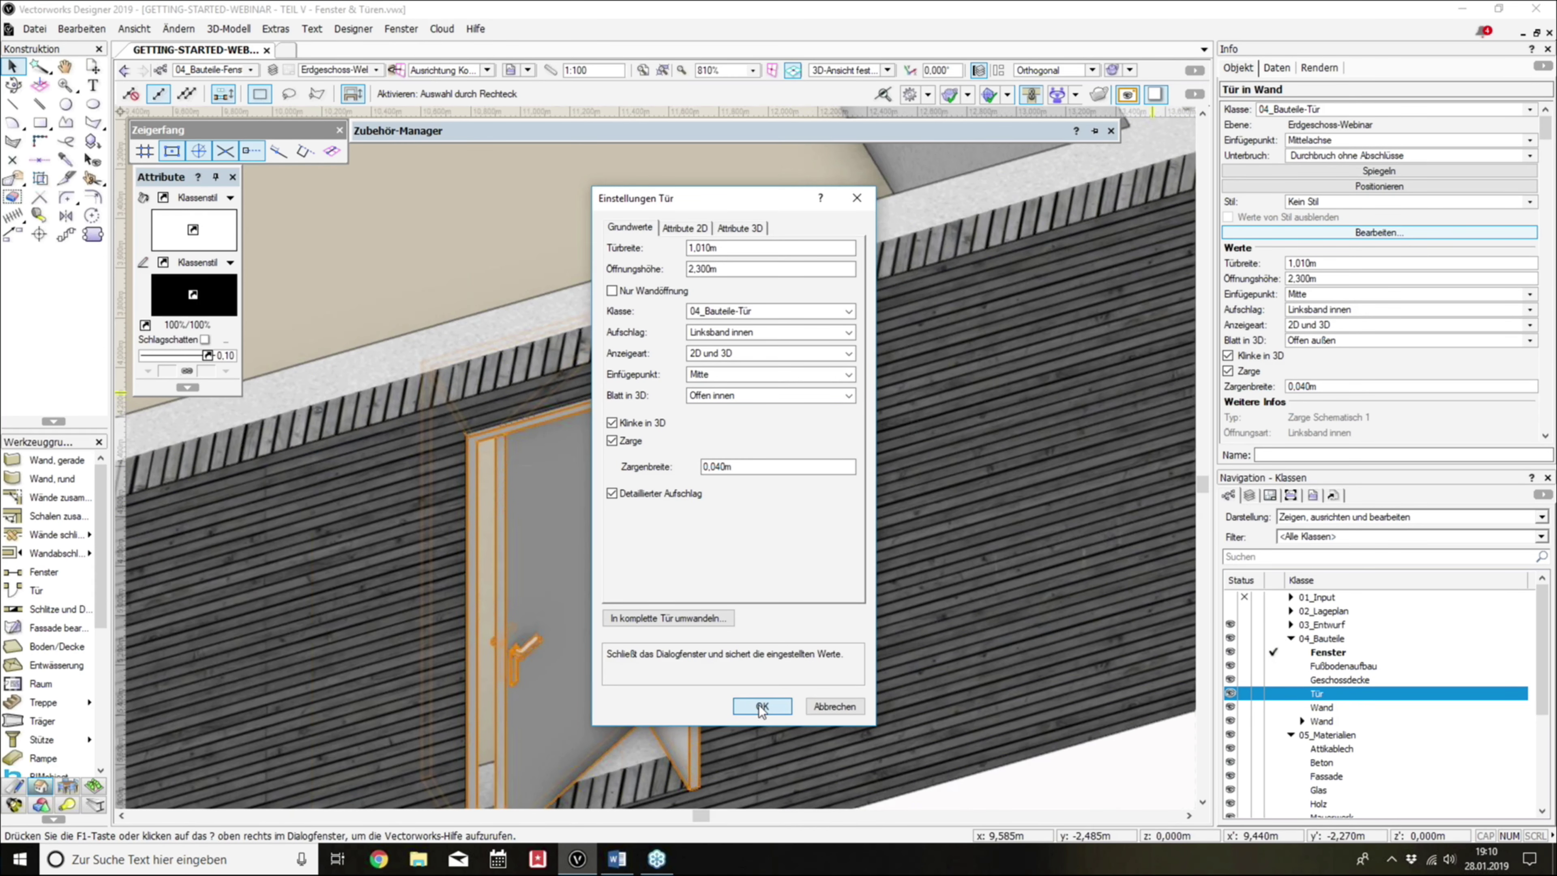
click(760, 706)
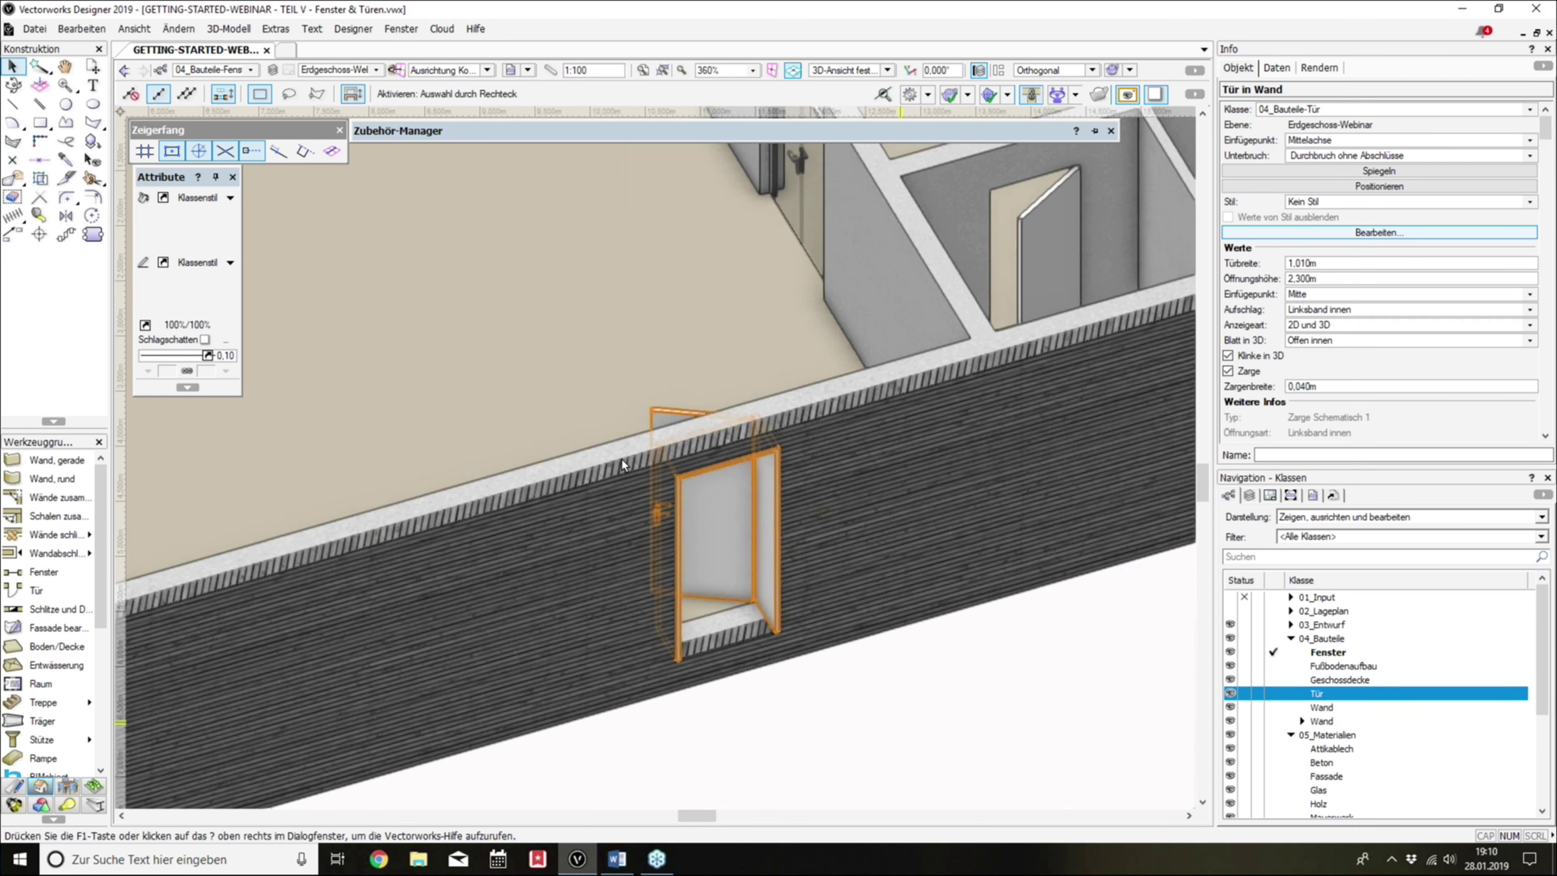
Step: Orbit inside the room to view the inward-open leaf and reopen the door settings
ctrl+middle_drag(622, 464, 1088, 258)
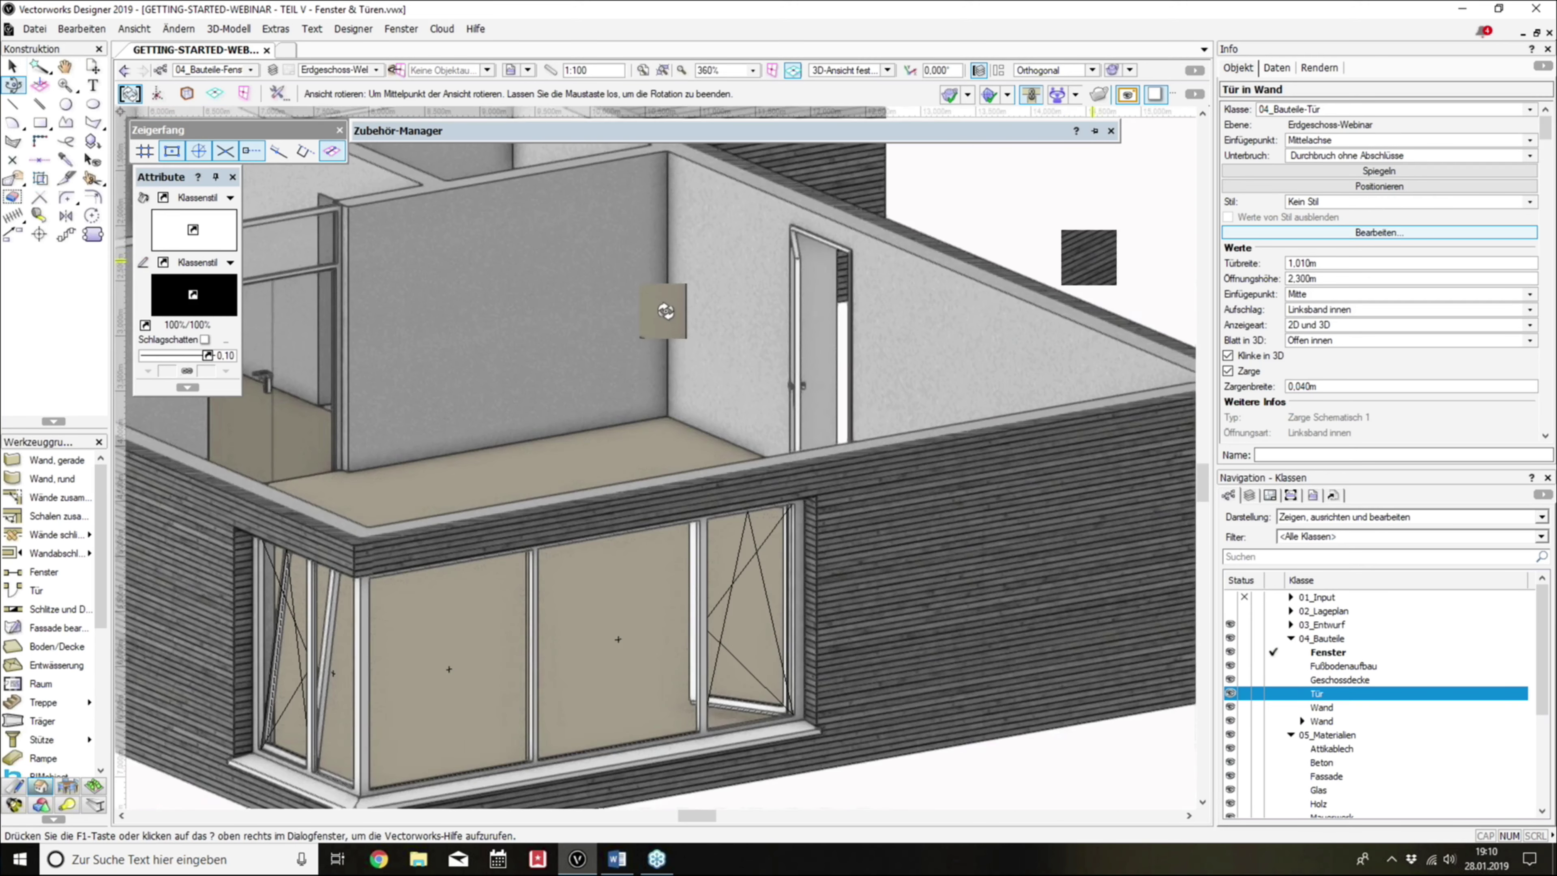
mouse_move(660, 302)
ctrl+middle_down()
mouse_move(385, 328)
mouse_move(619, 361)
mouse_move(1131, 377)
mouse_move(983, 351)
mouse_move(566, 337)
mouse_move(515, 399)
ctrl+middle_up()
key(x)
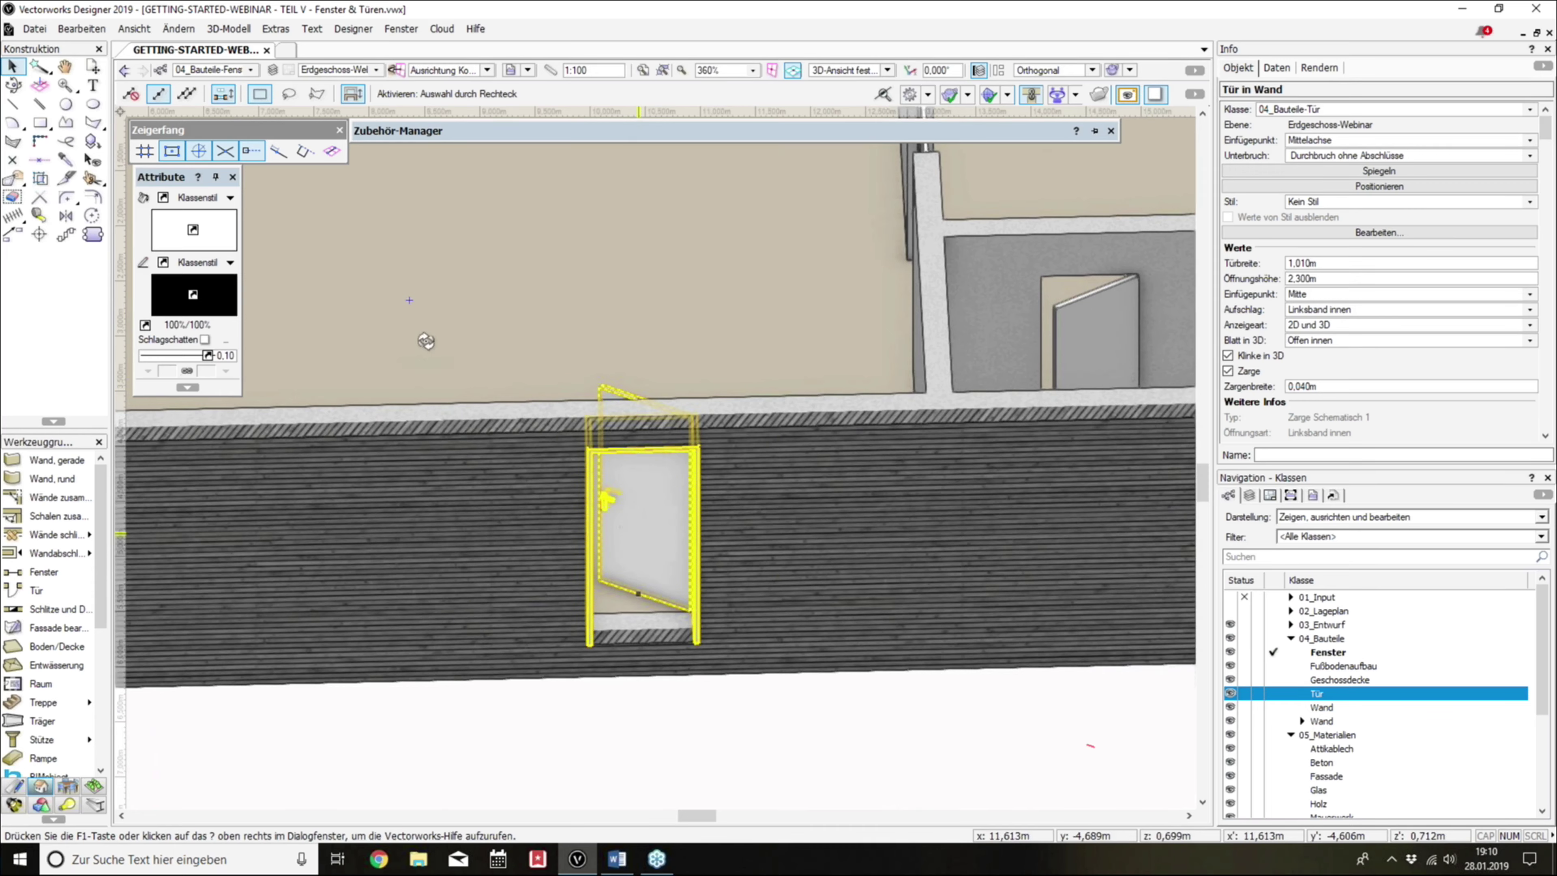
mouse_move(423, 340)
ctrl+middle_down()
mouse_move(993, 325)
mouse_move(702, 530)
ctrl+middle_up()
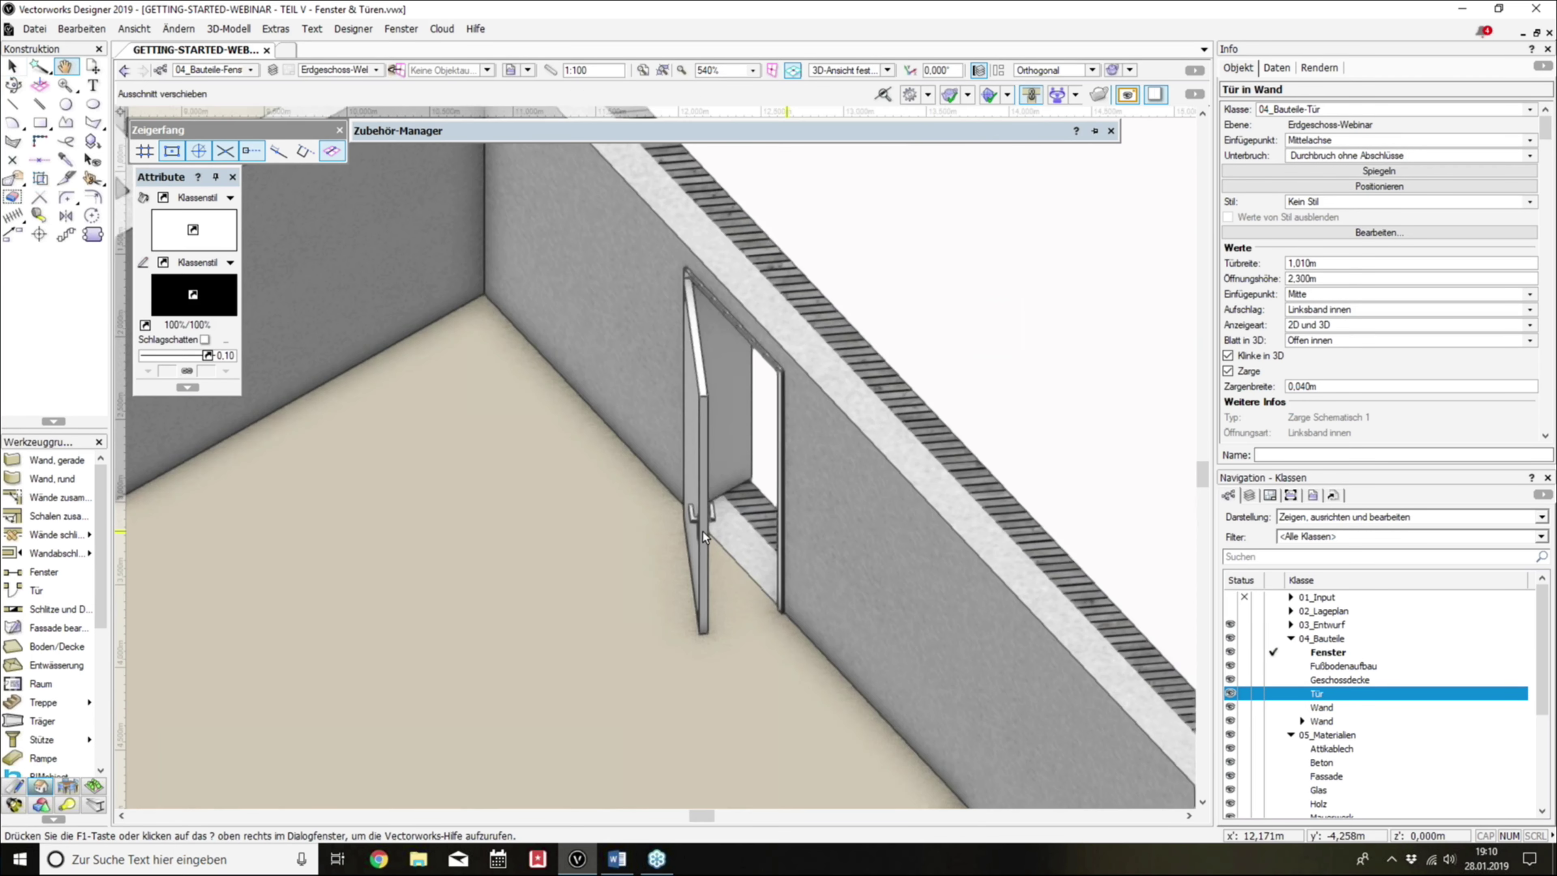
scroll(787, 341, up, 1)
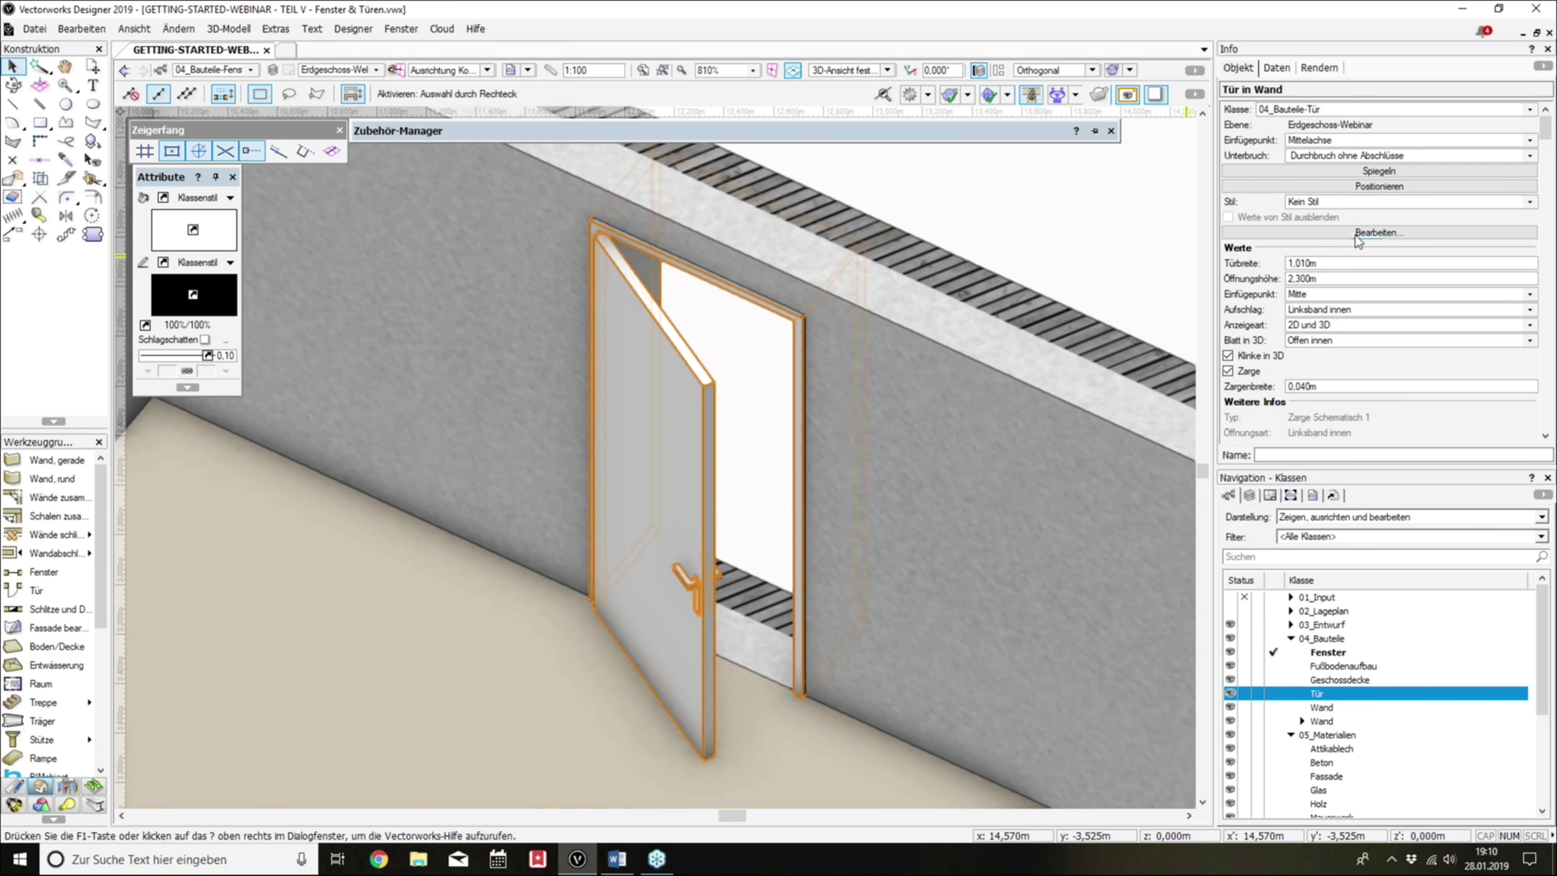
click(1444, 232)
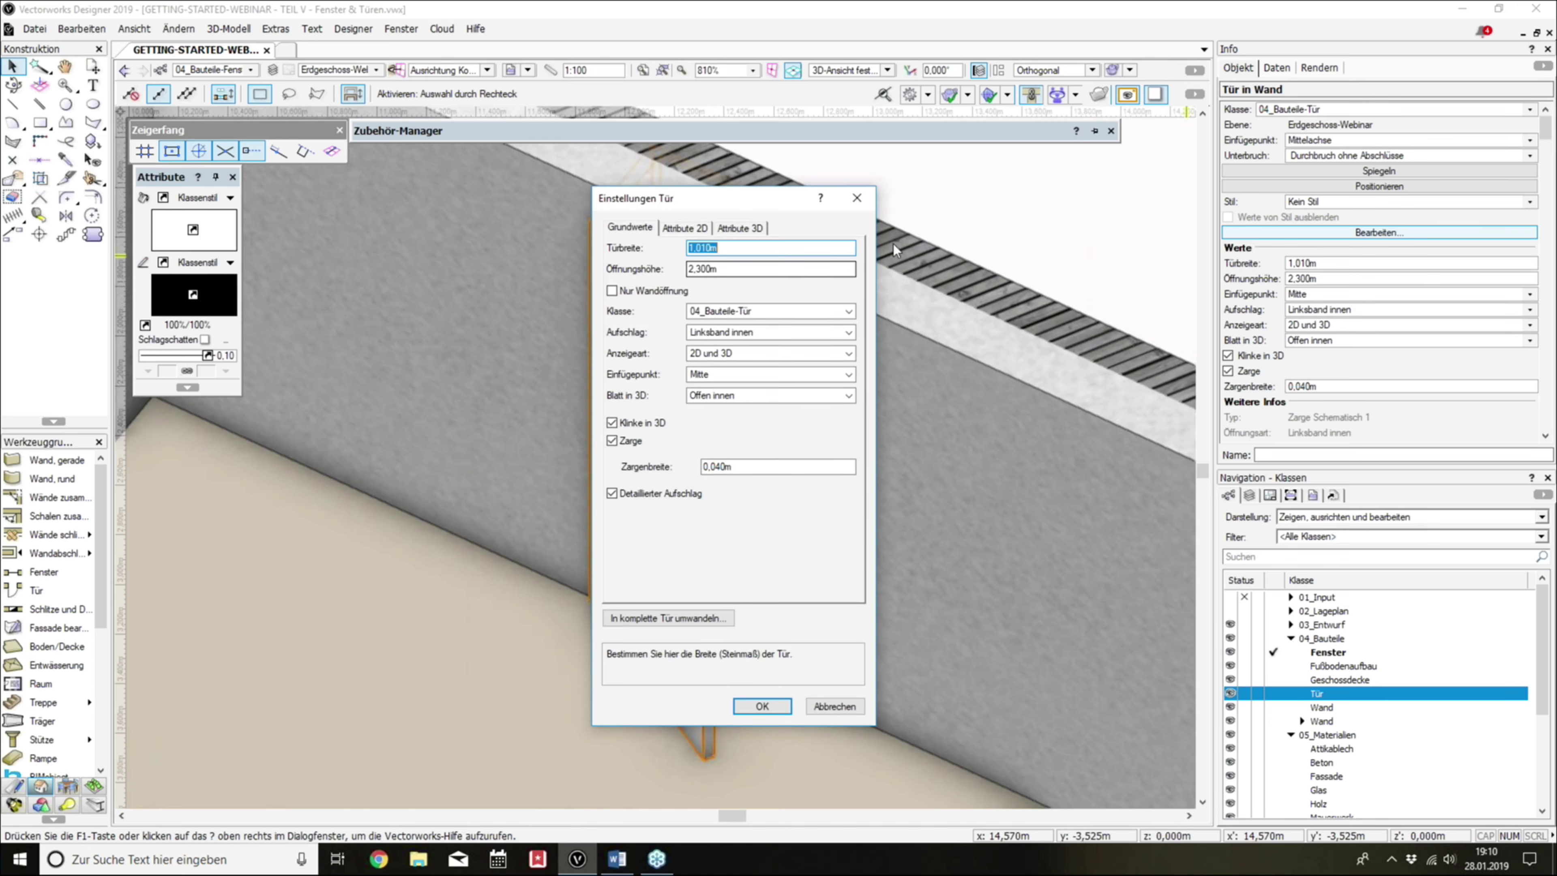
Step: Switch to the Attribute 3D tab and set 'Attribute für' to Blatt
click(741, 228)
click(673, 229)
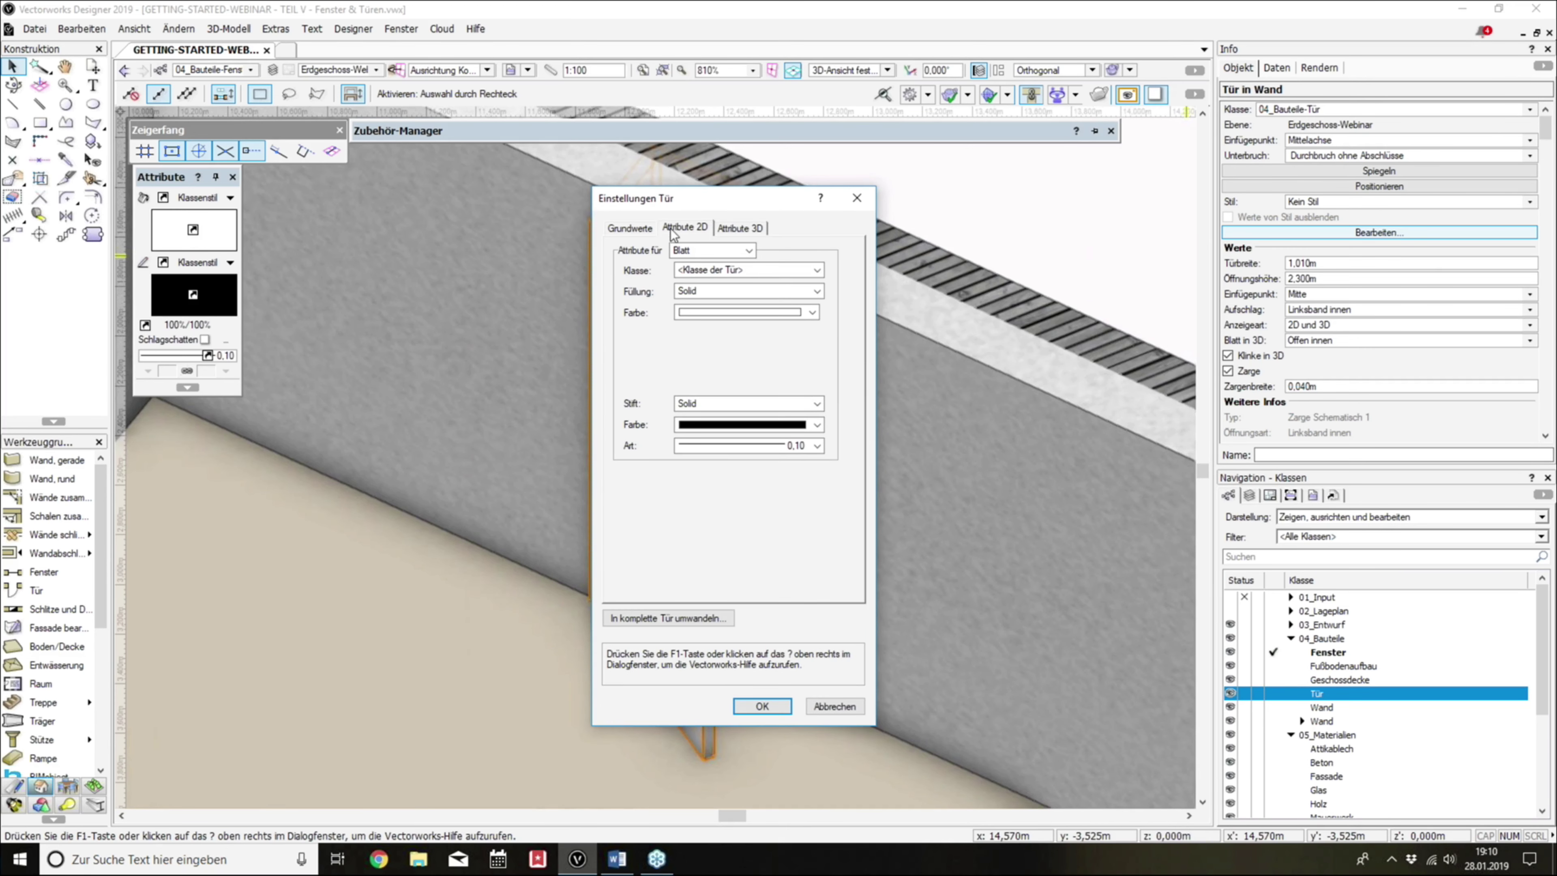
click(740, 228)
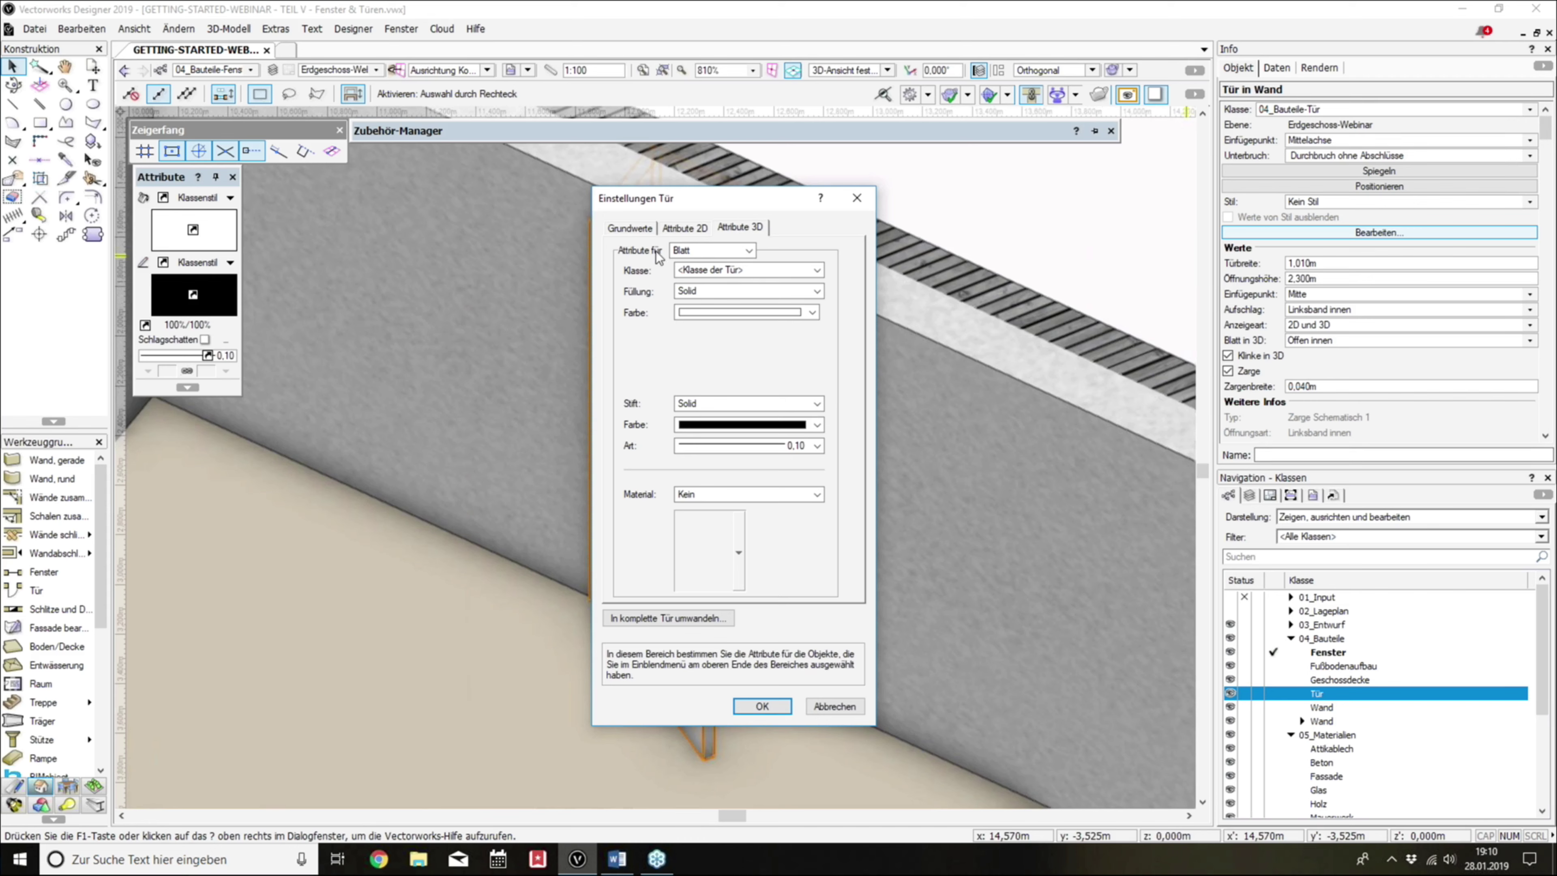
click(700, 251)
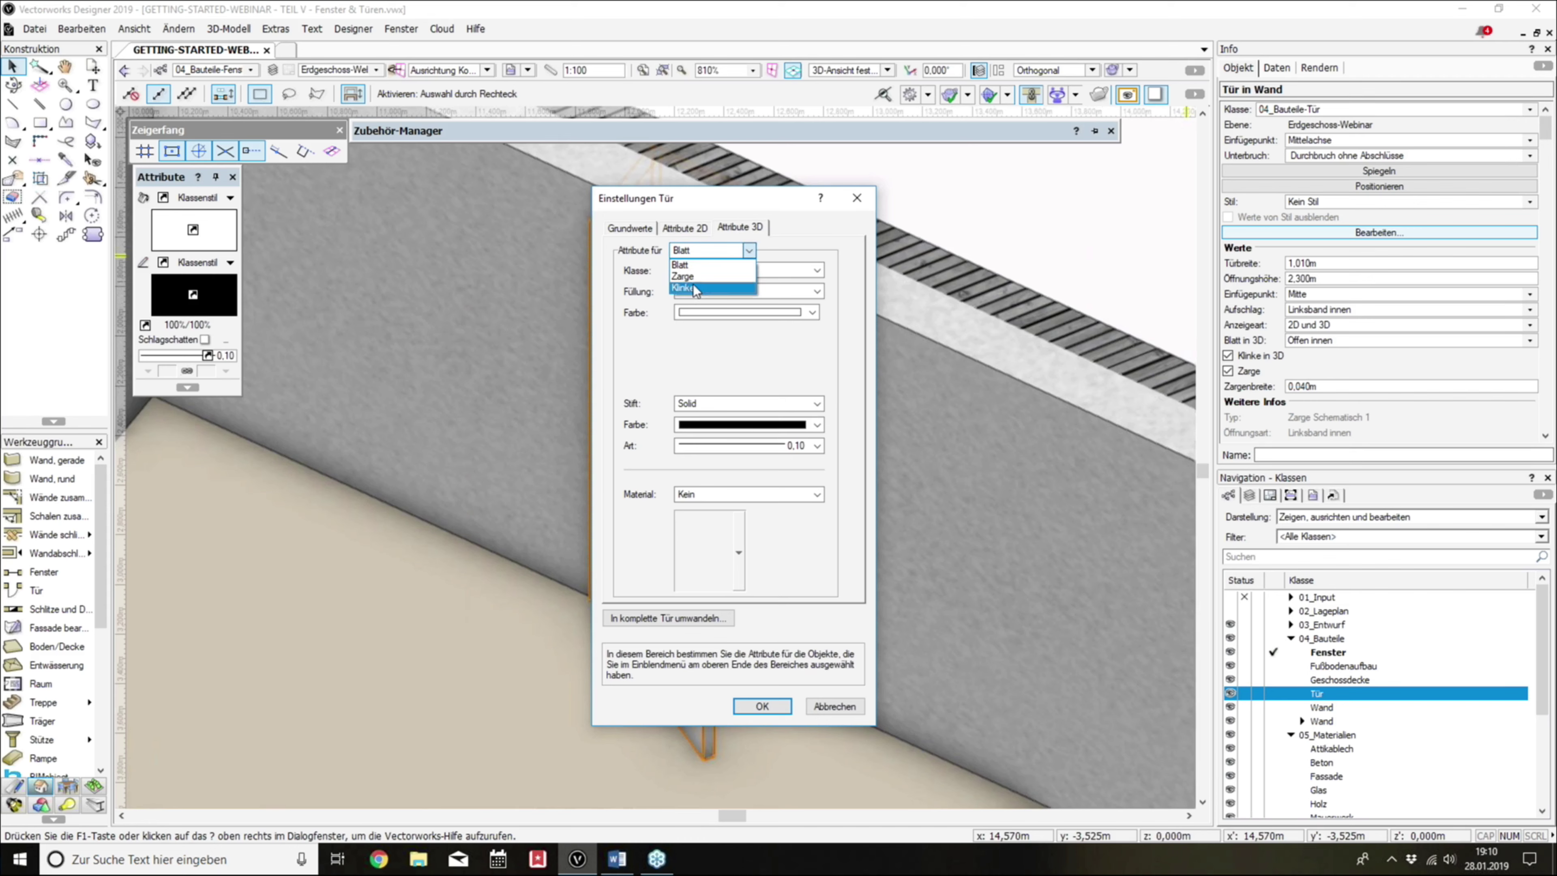
click(686, 265)
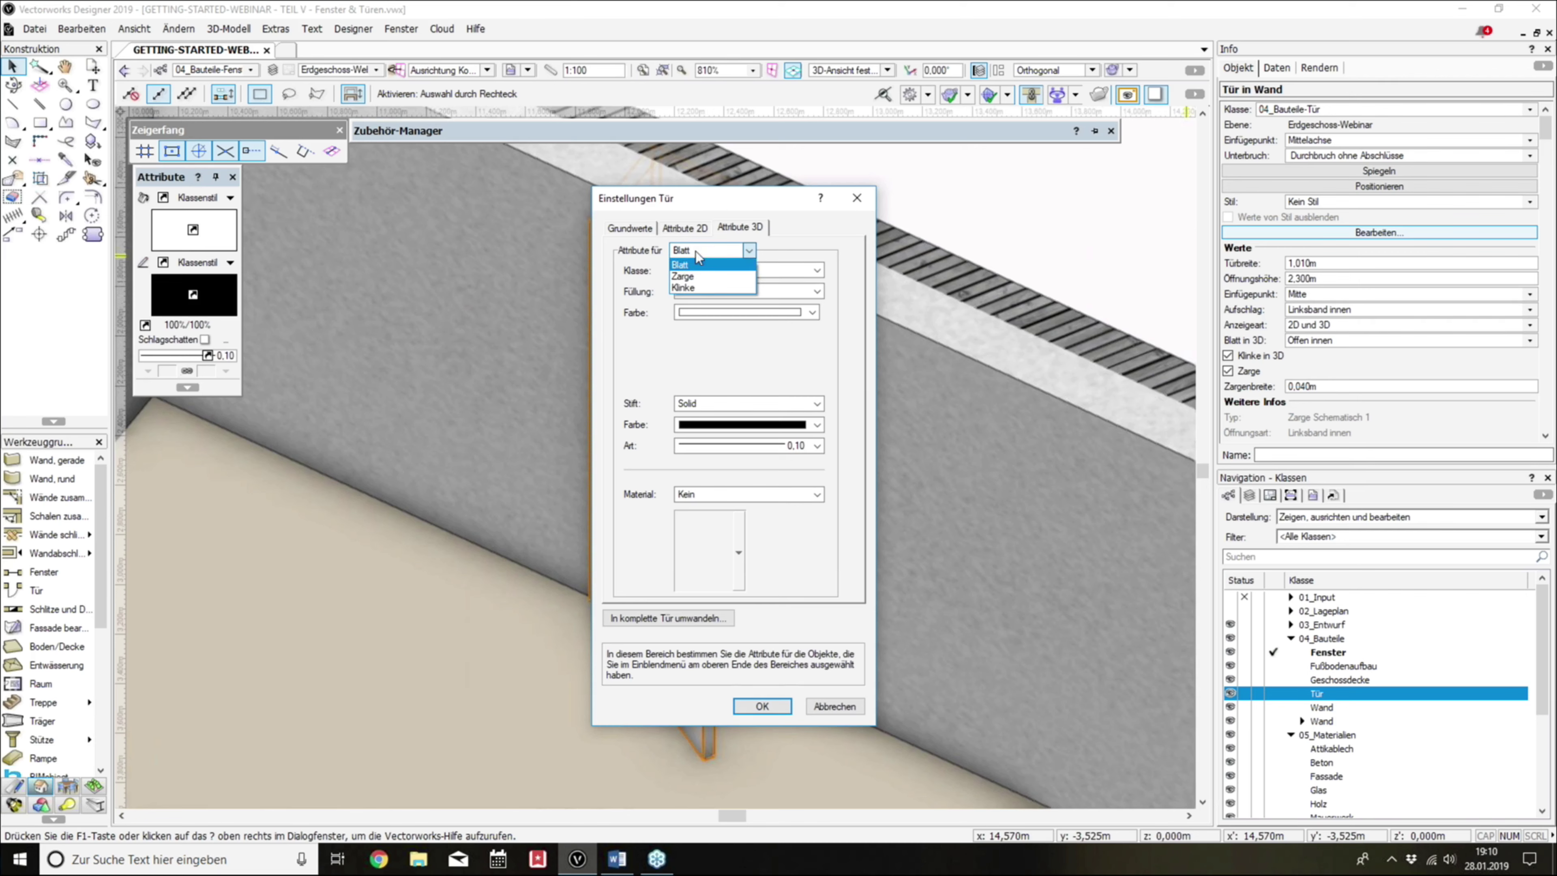
click(697, 264)
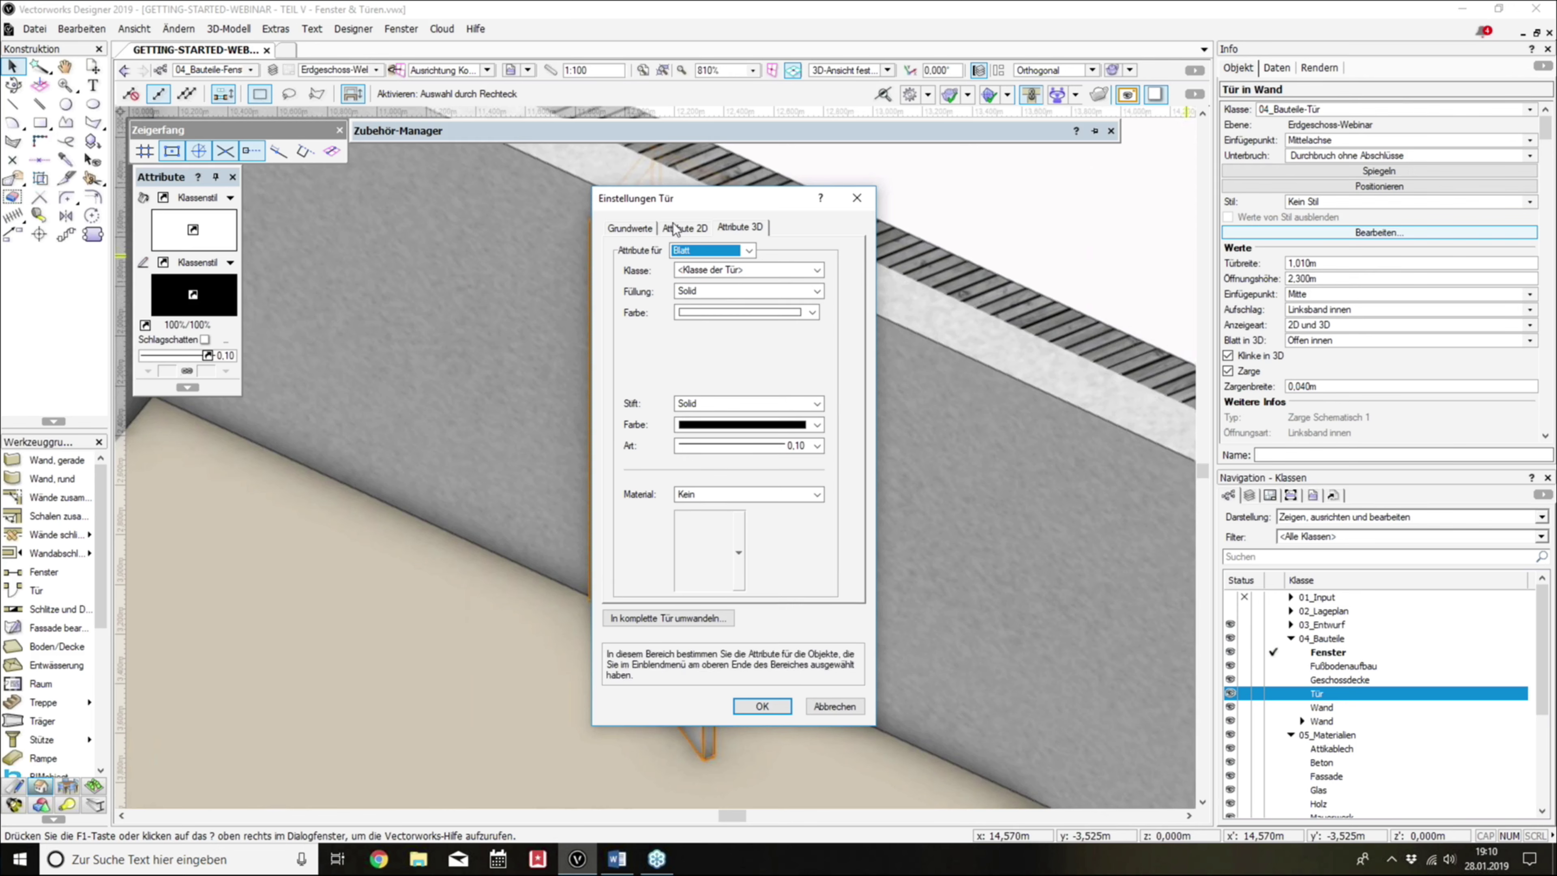
Step: Compare the 2D and 3D attribute tabs, reselect Blatt, and list its classes
click(682, 230)
click(739, 229)
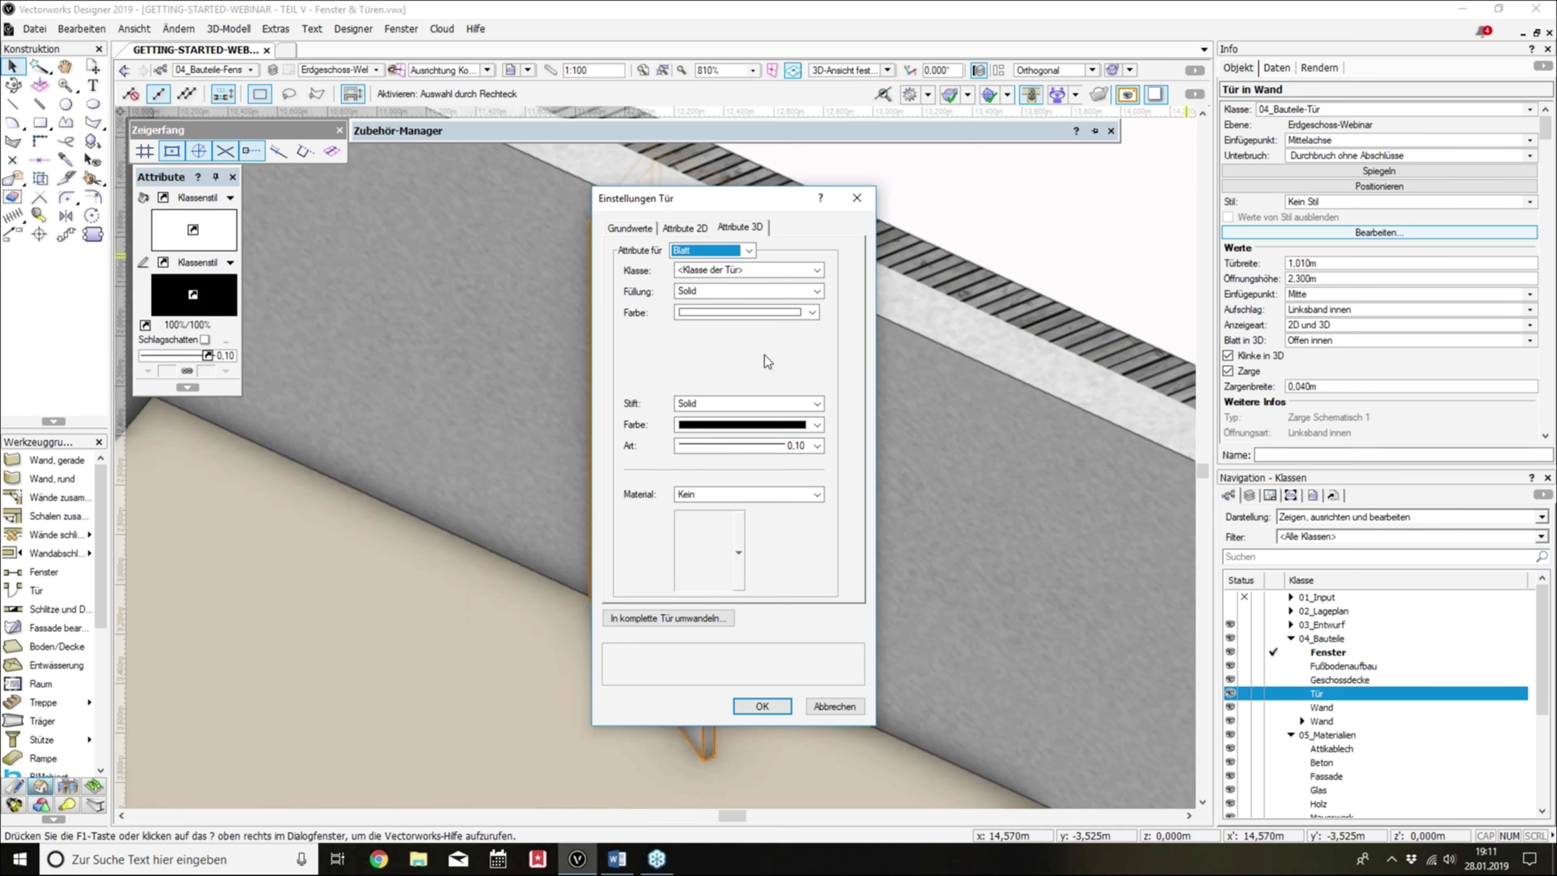
click(692, 228)
click(740, 228)
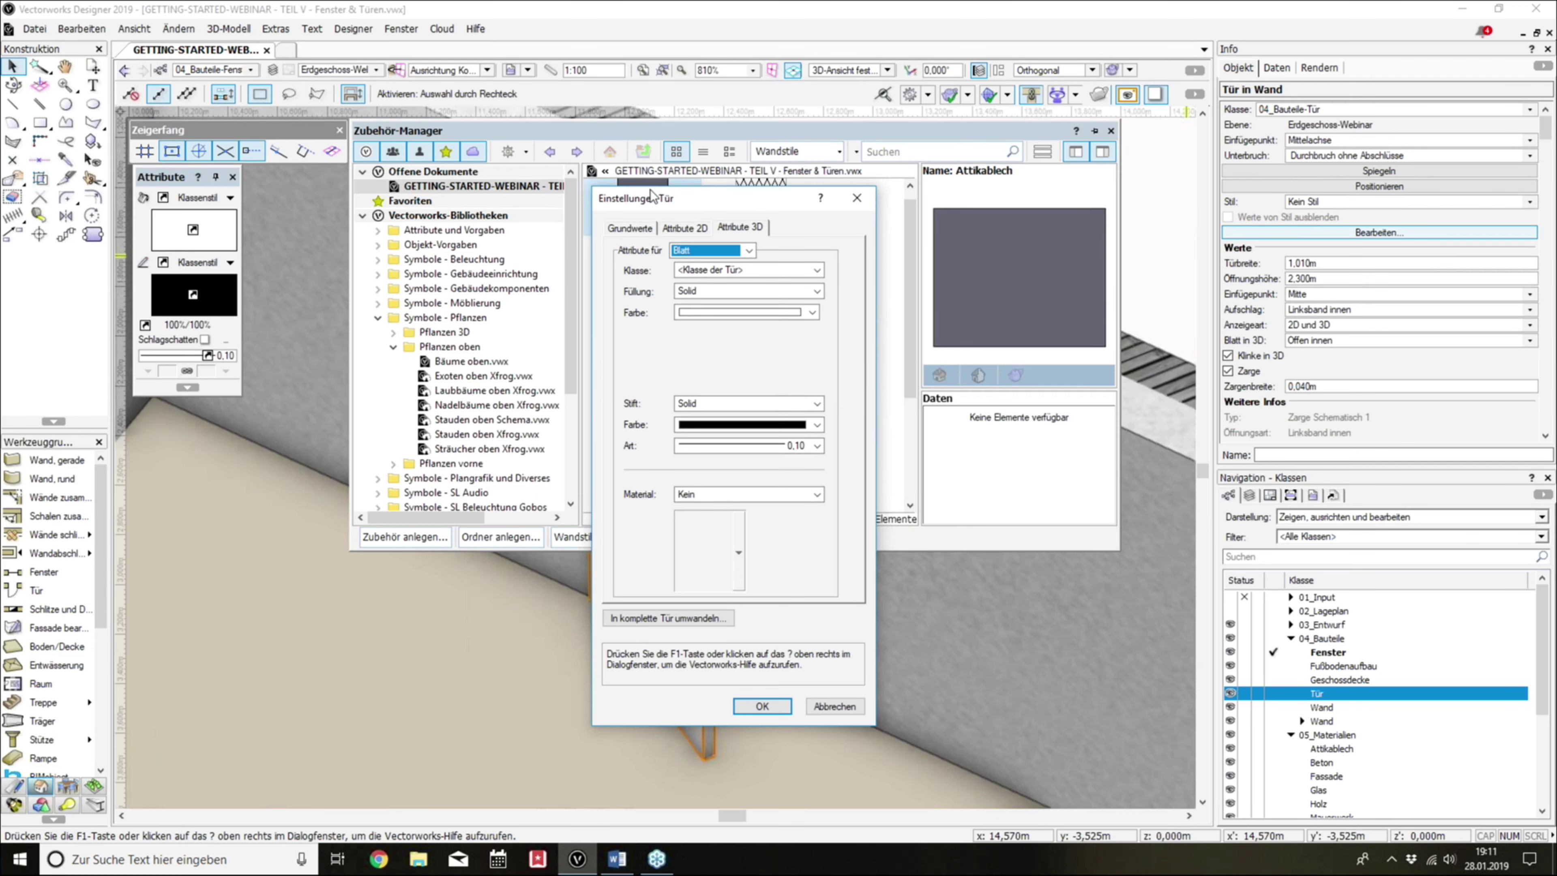
click(702, 250)
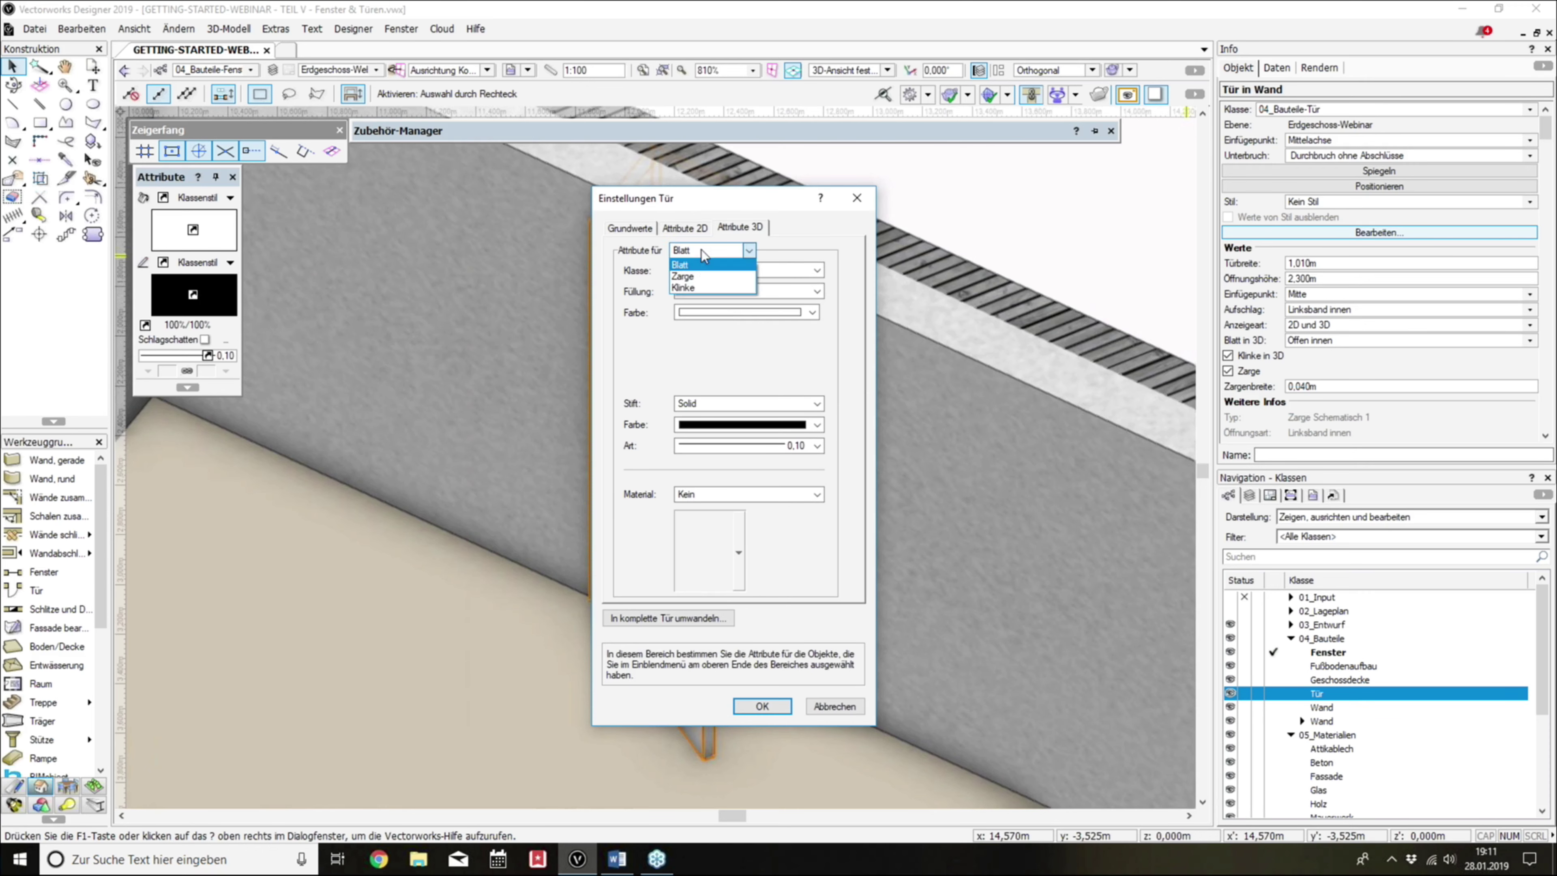
click(698, 265)
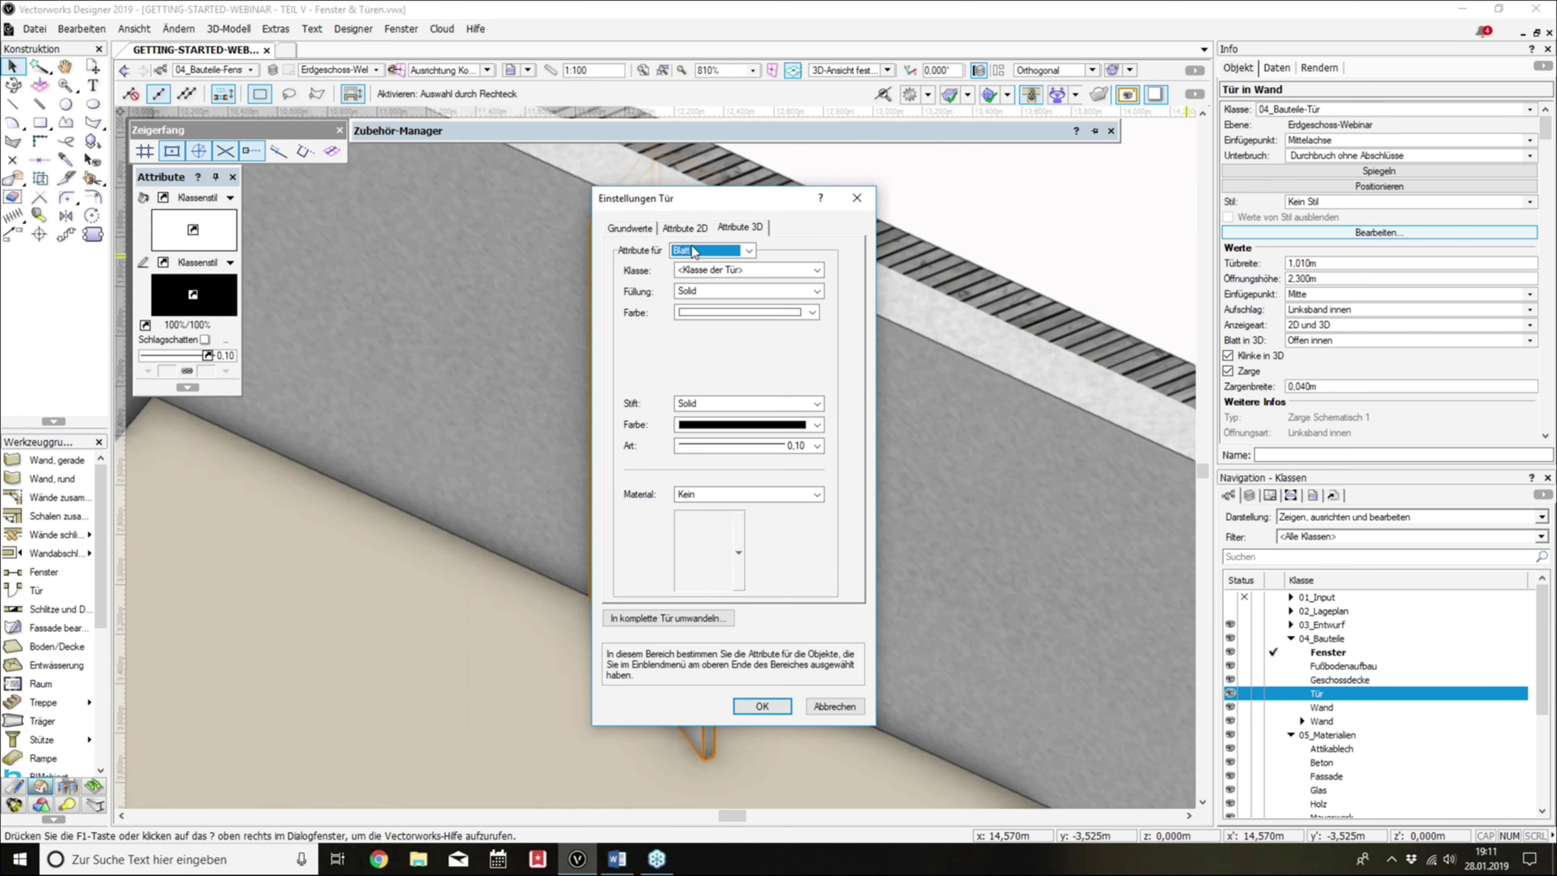
click(720, 273)
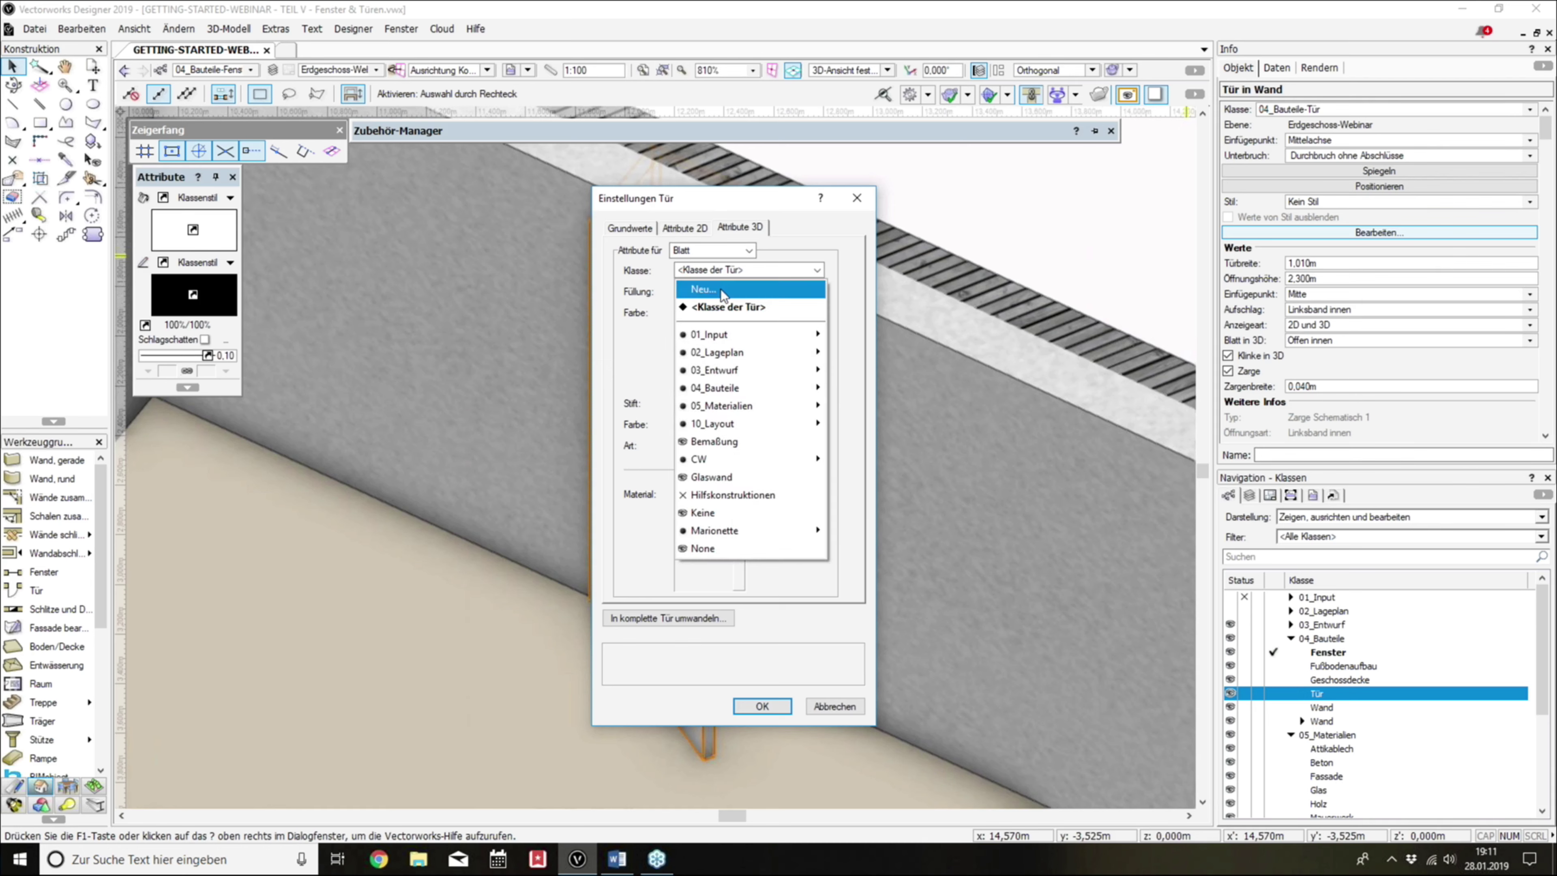
mouse_move(730, 405)
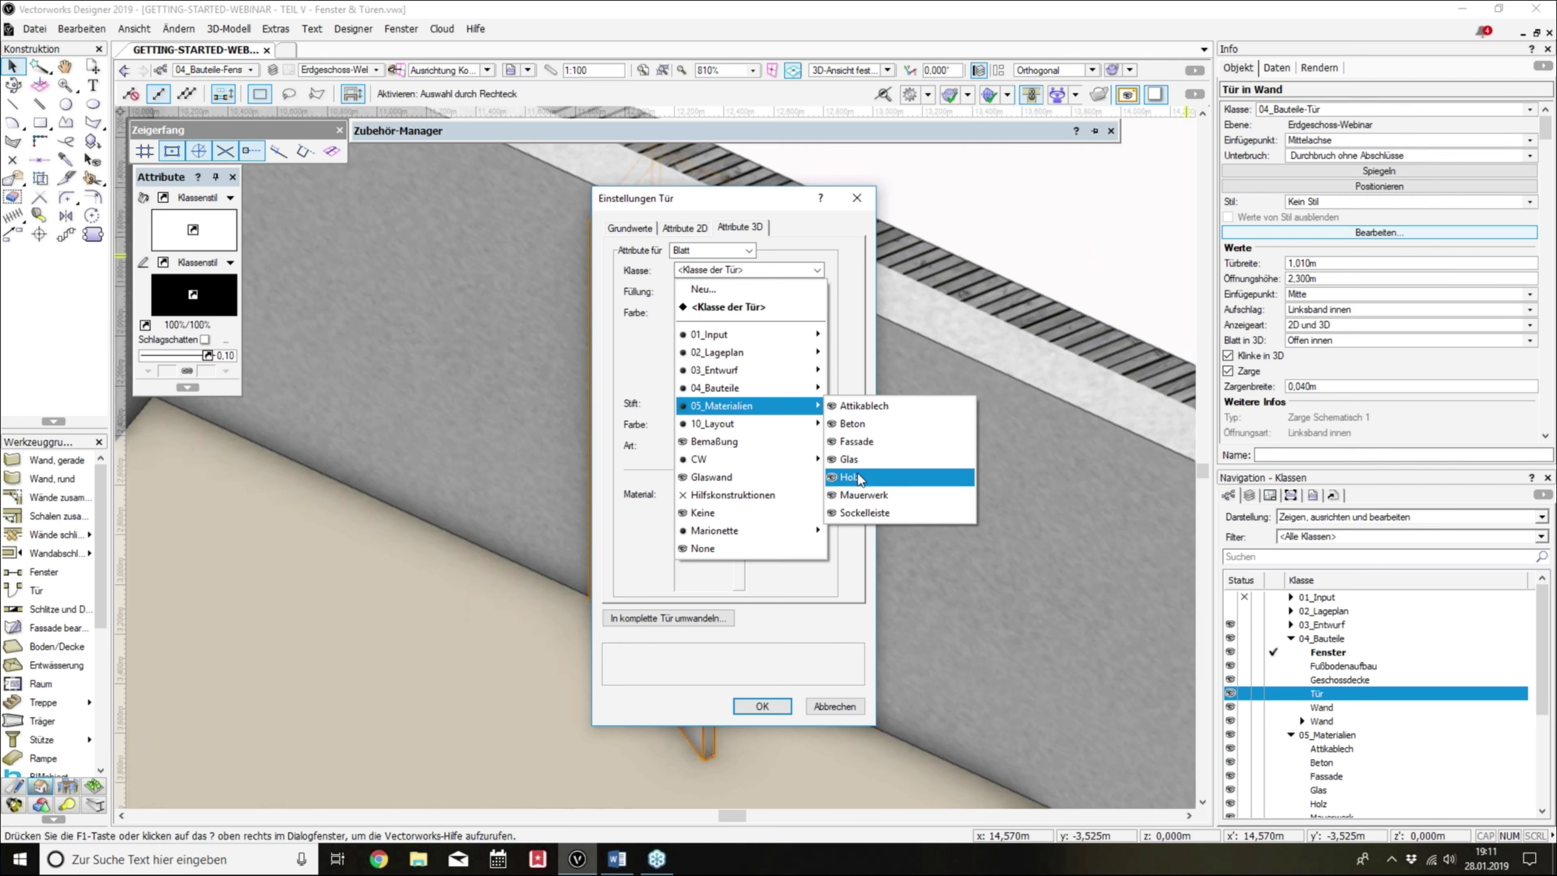
Step: Create a new class named 05_Materialien-Türholz
click(735, 293)
text(05_Materialien-Türholz)
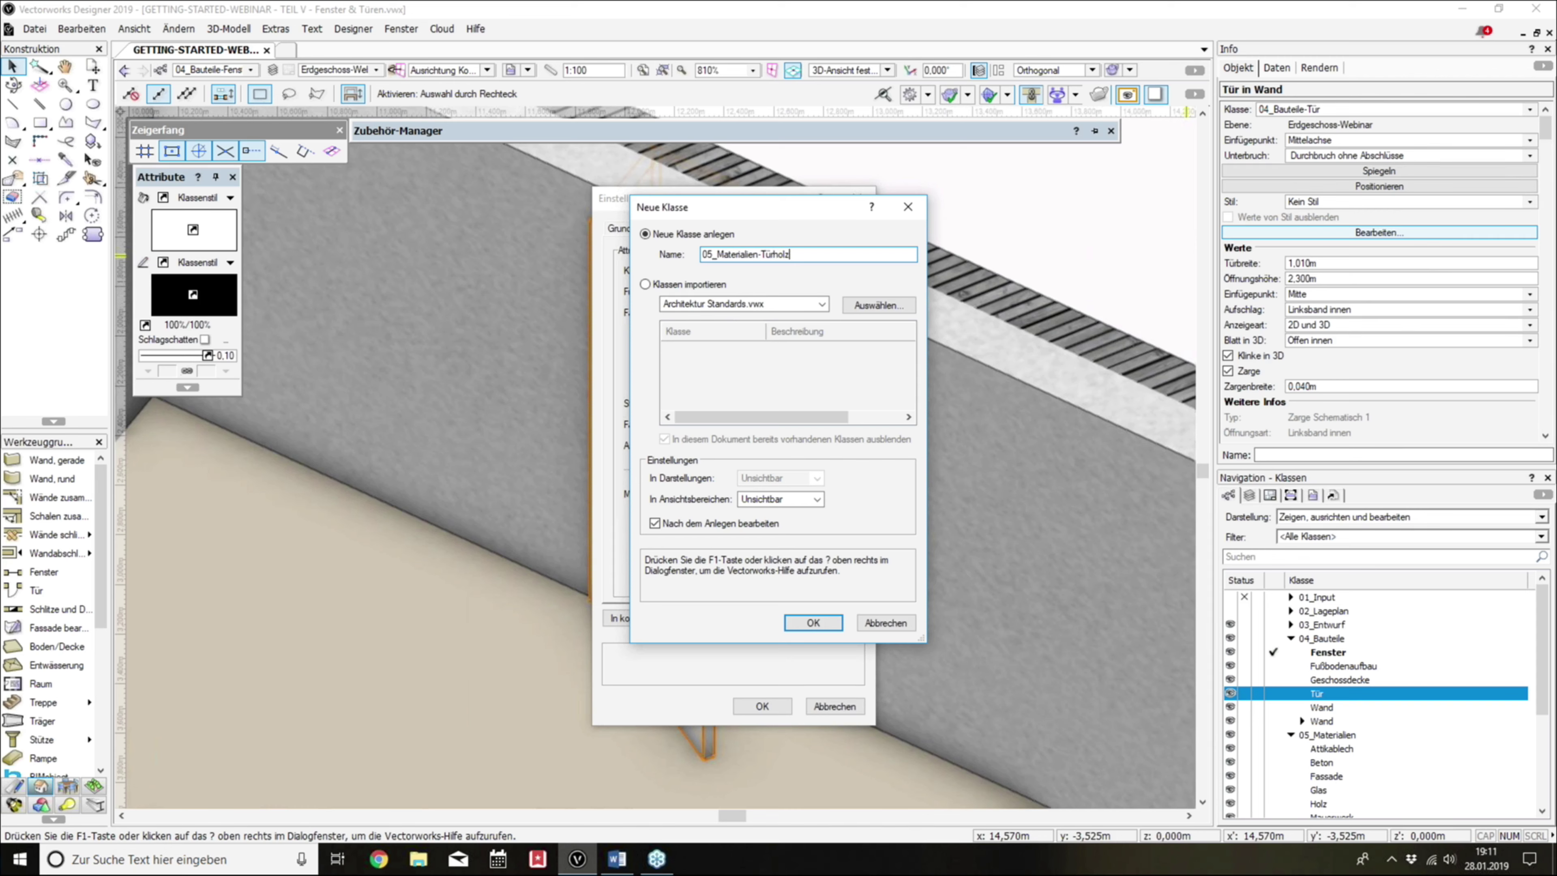
key(Return)
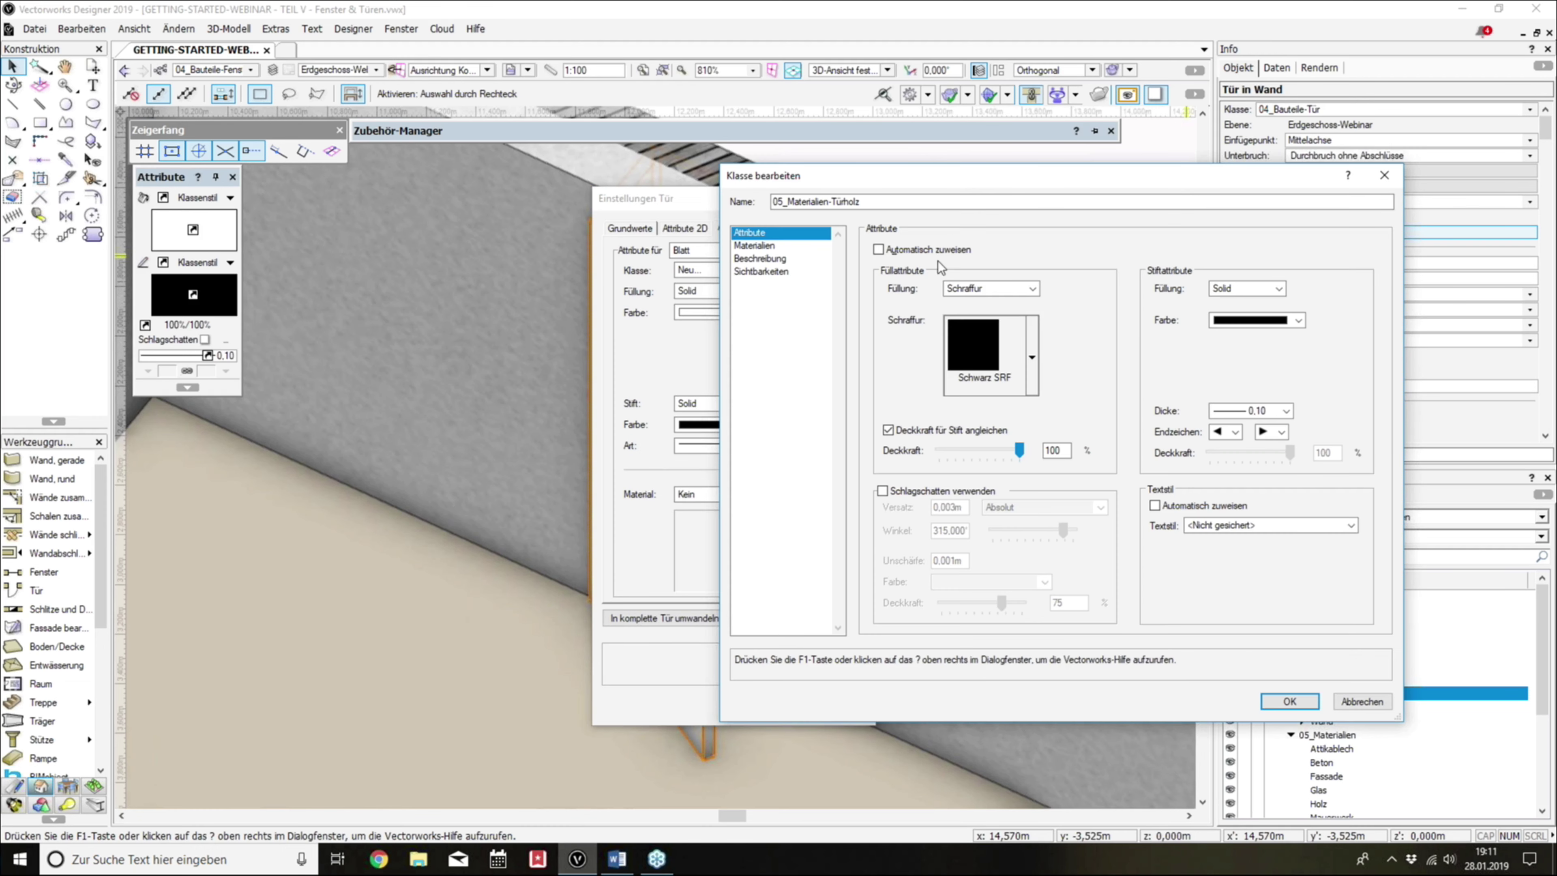
Step: Give the new class a solid brown fill and confirm it
click(968, 289)
click(986, 318)
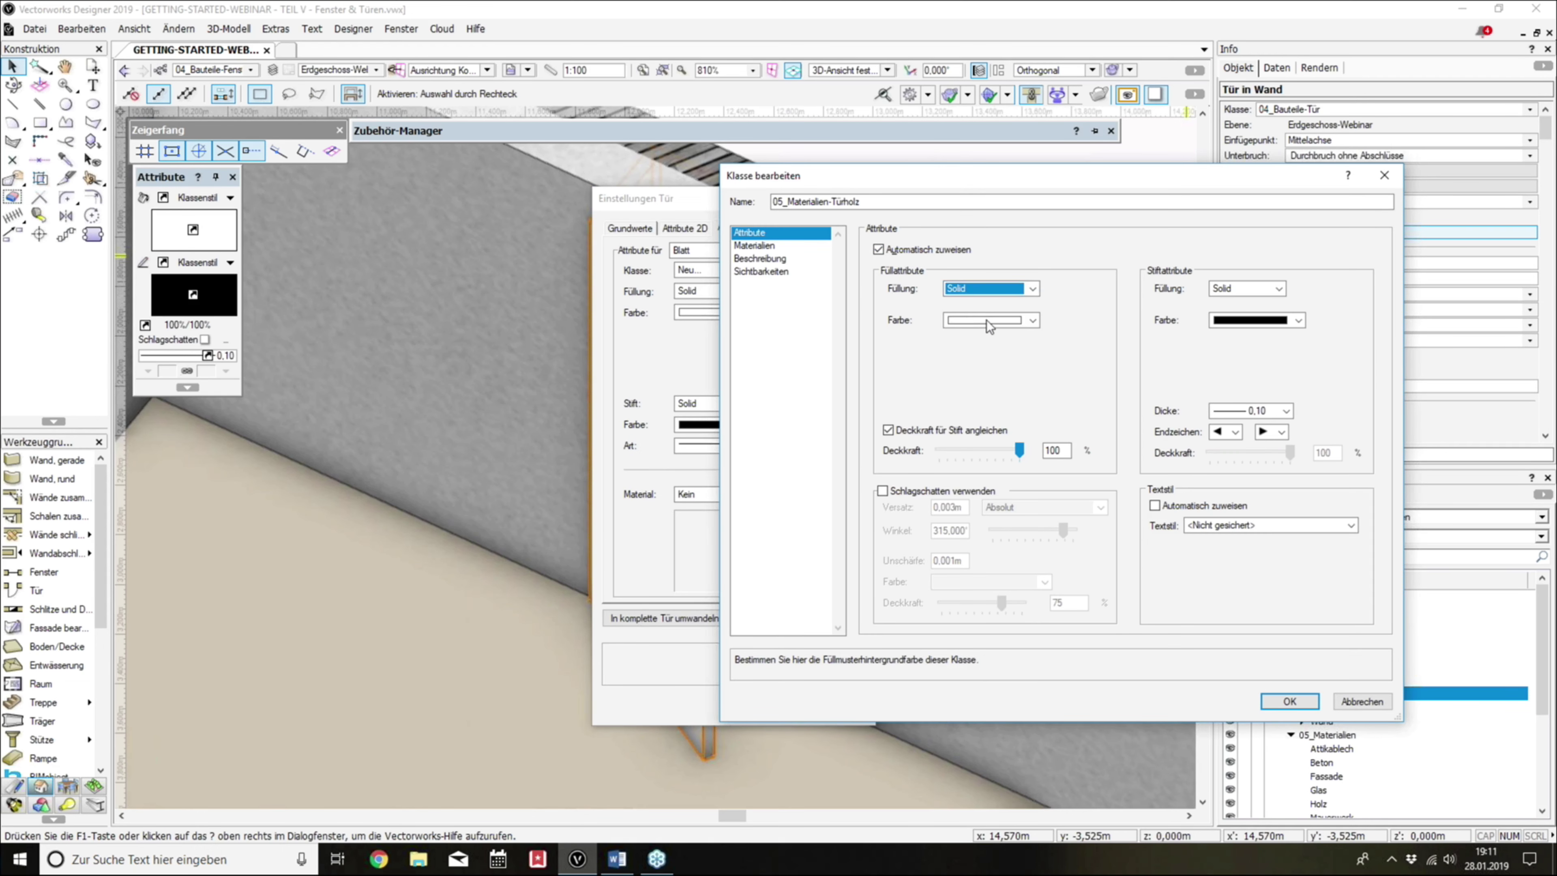
click(986, 320)
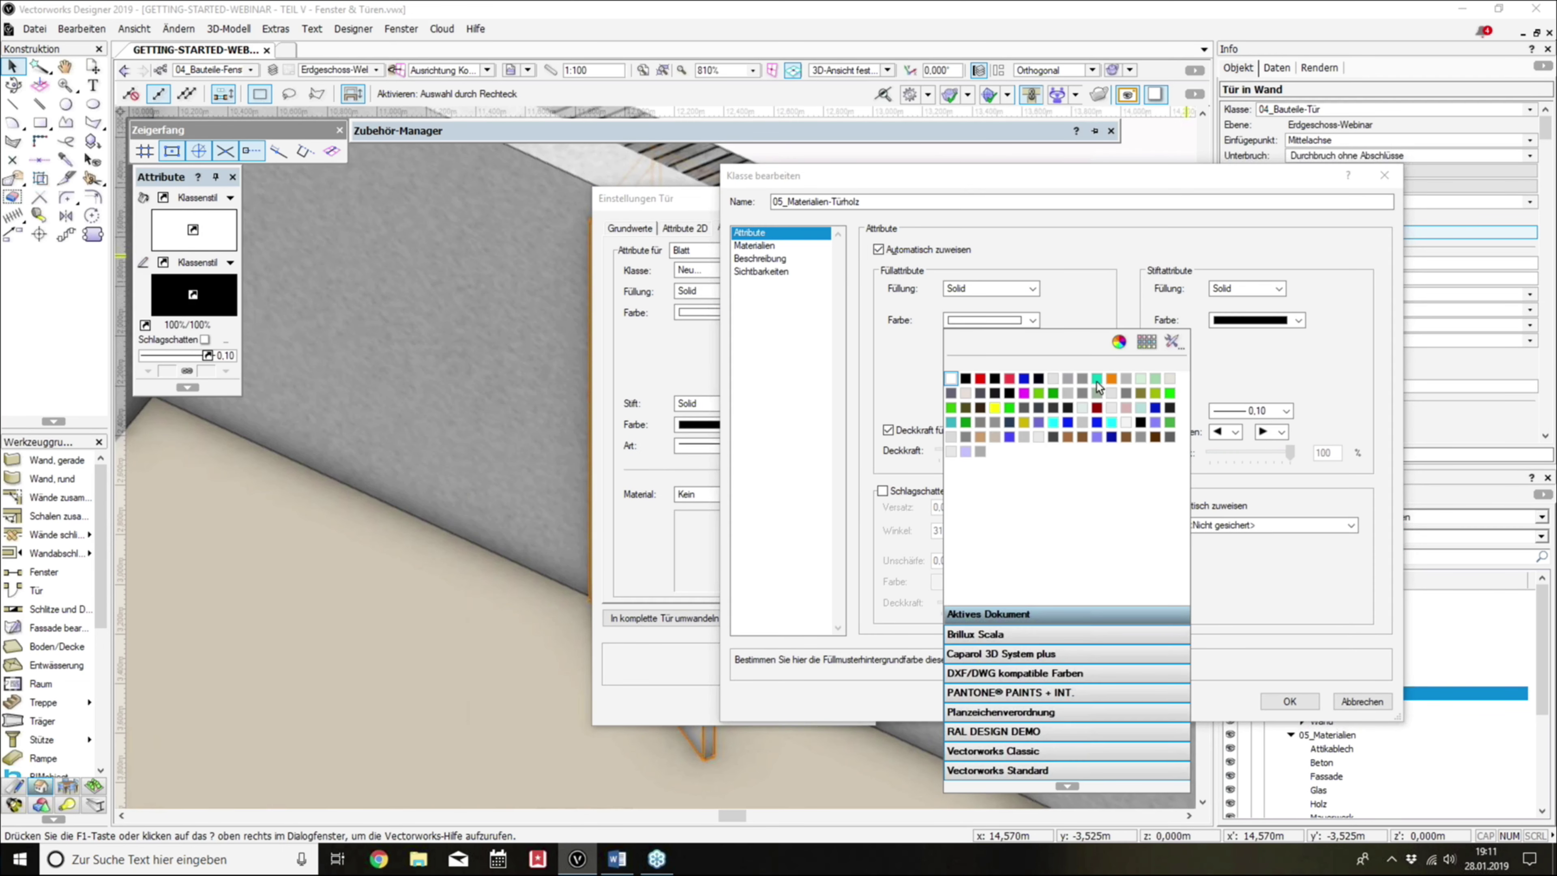
click(1066, 439)
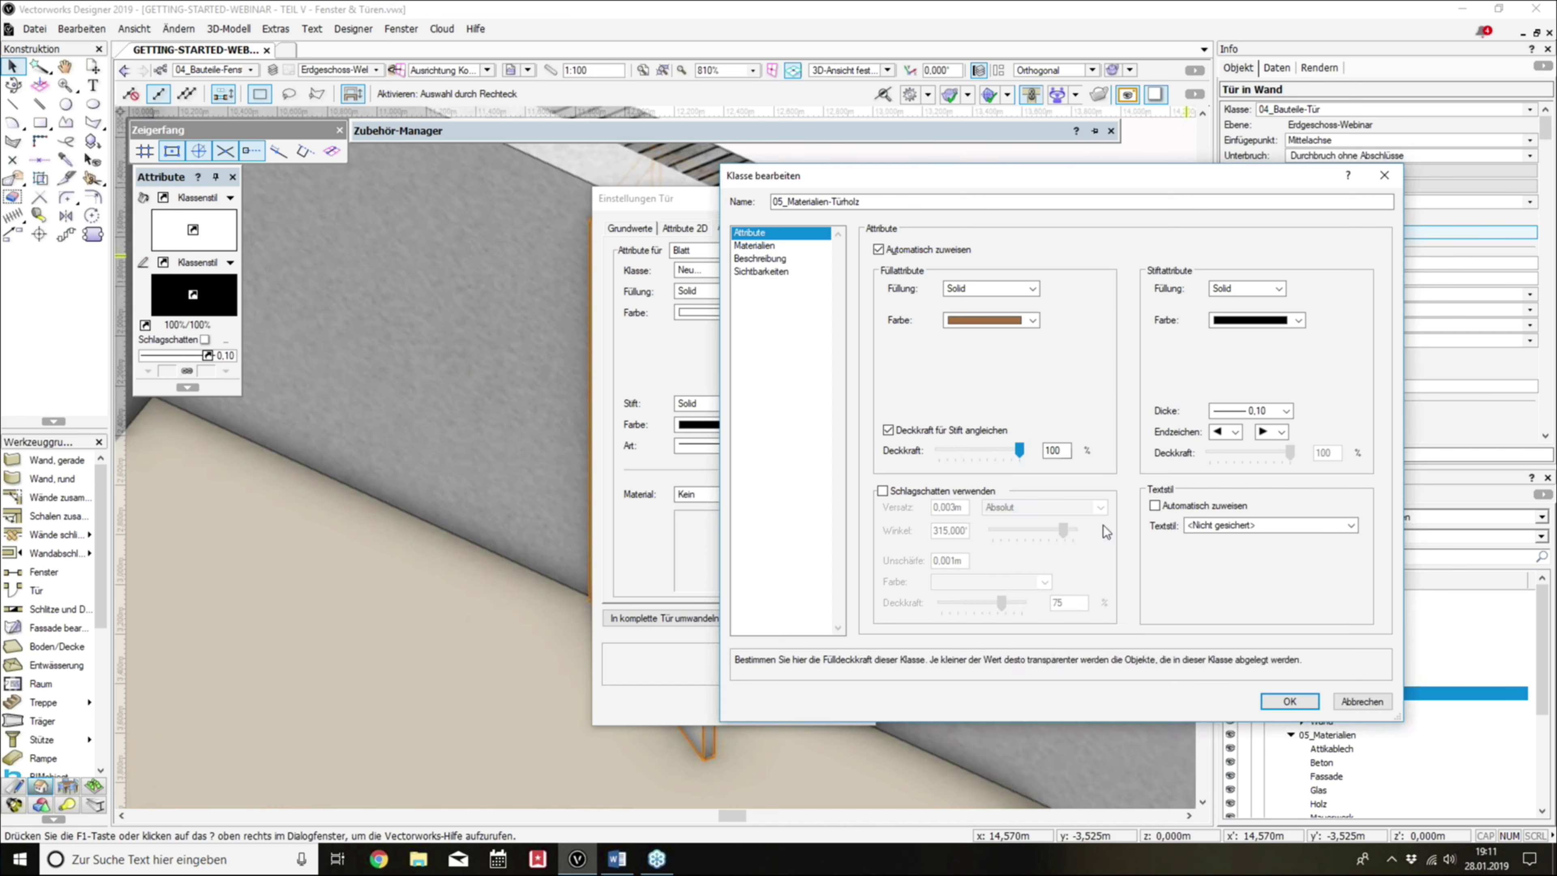
click(1293, 702)
Step: Set the door leaf's fill, fill colour, pen, pen colour, line type and material to Klassenstil
click(724, 291)
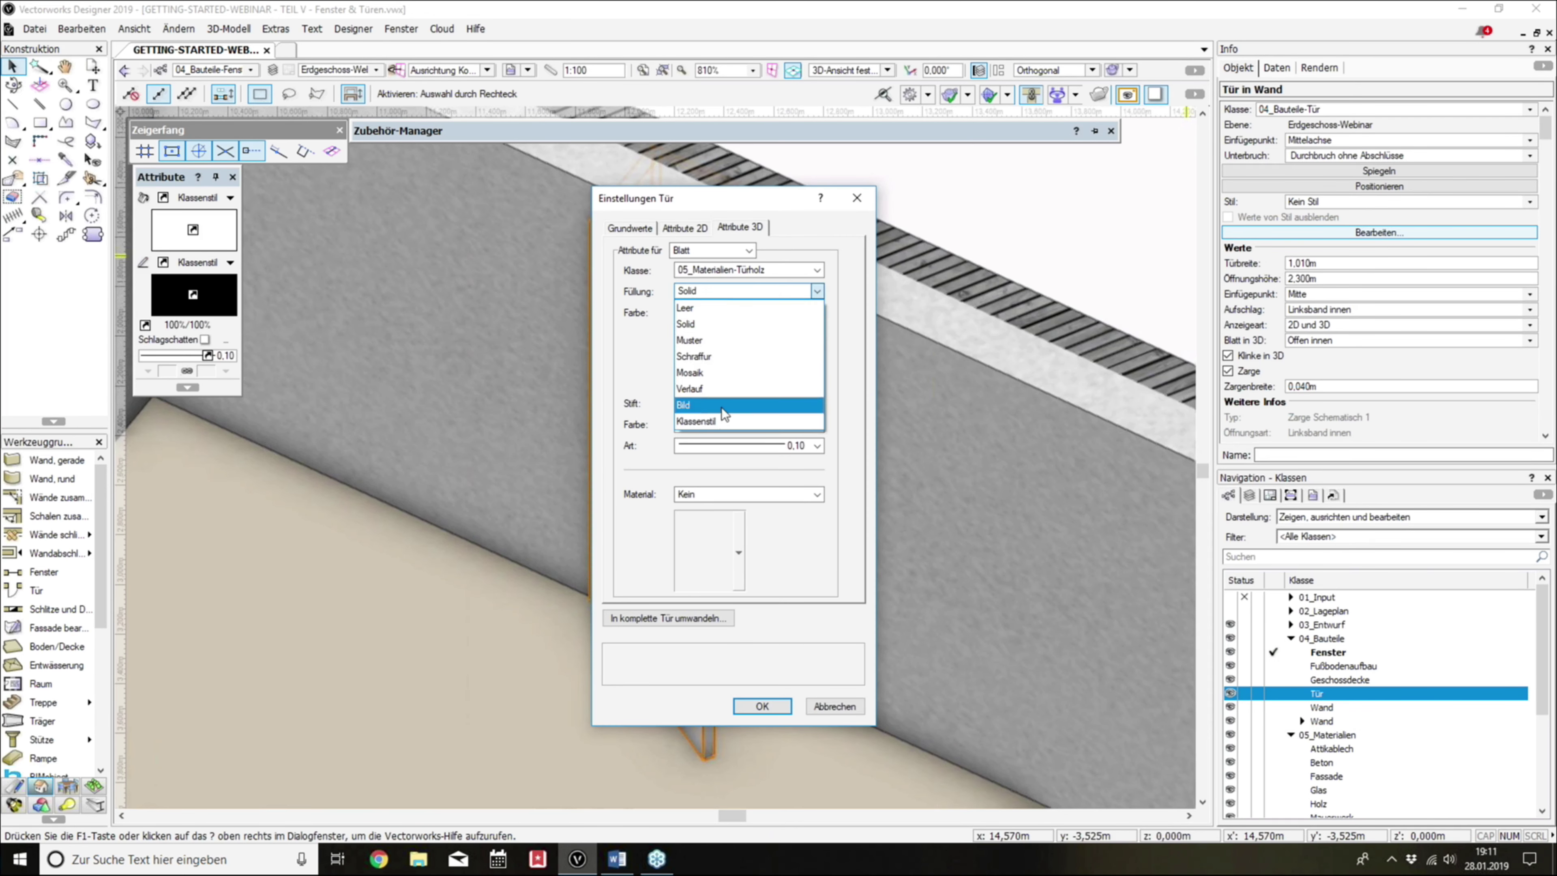
click(721, 421)
click(721, 314)
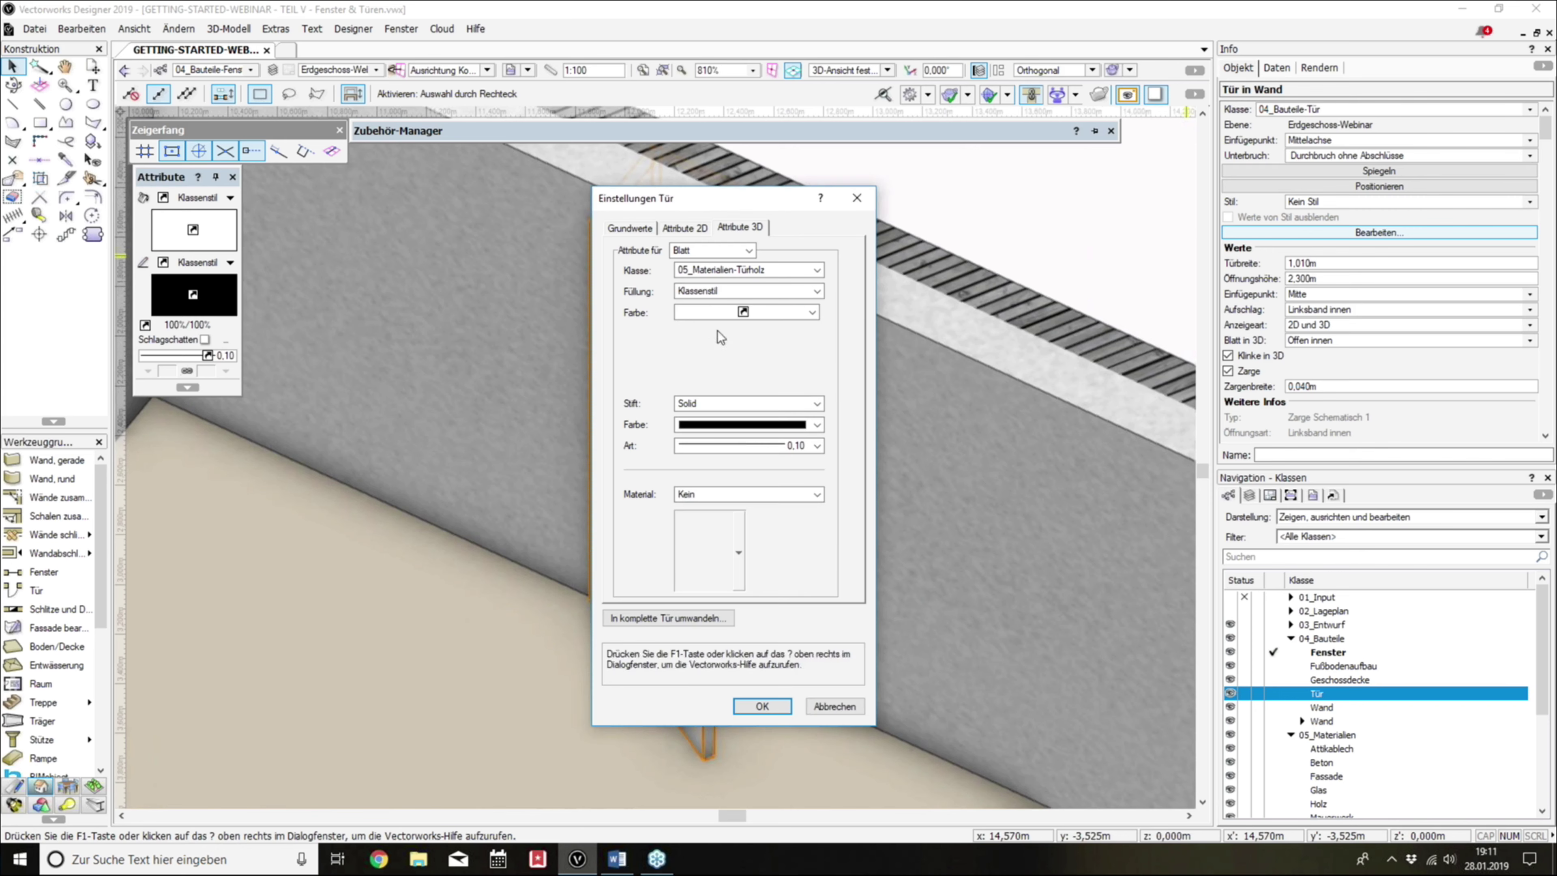
click(686, 403)
click(736, 471)
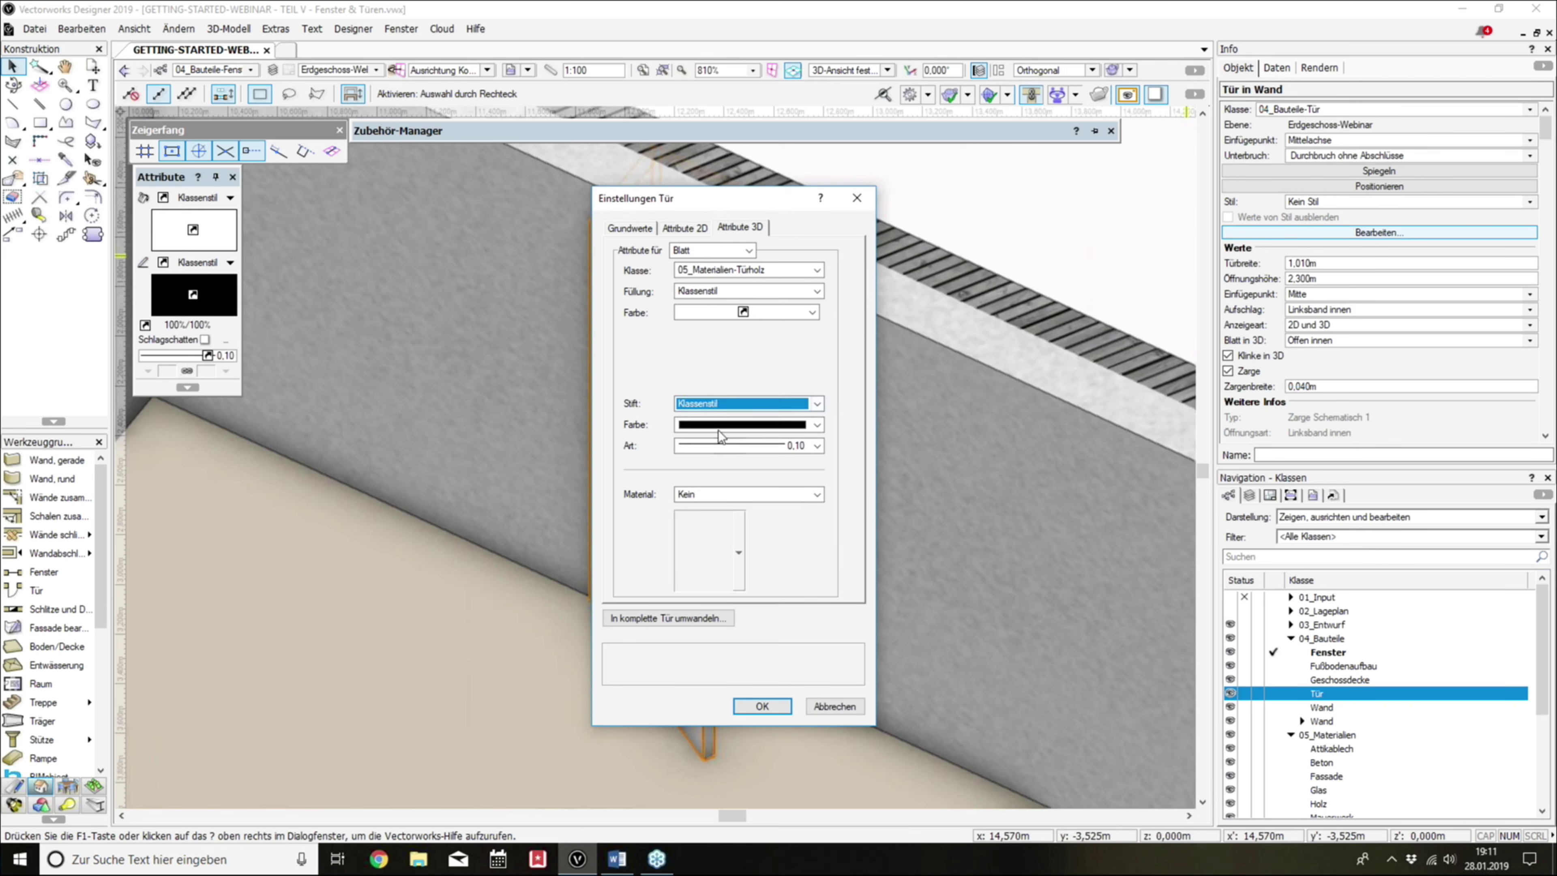
click(724, 425)
click(762, 21)
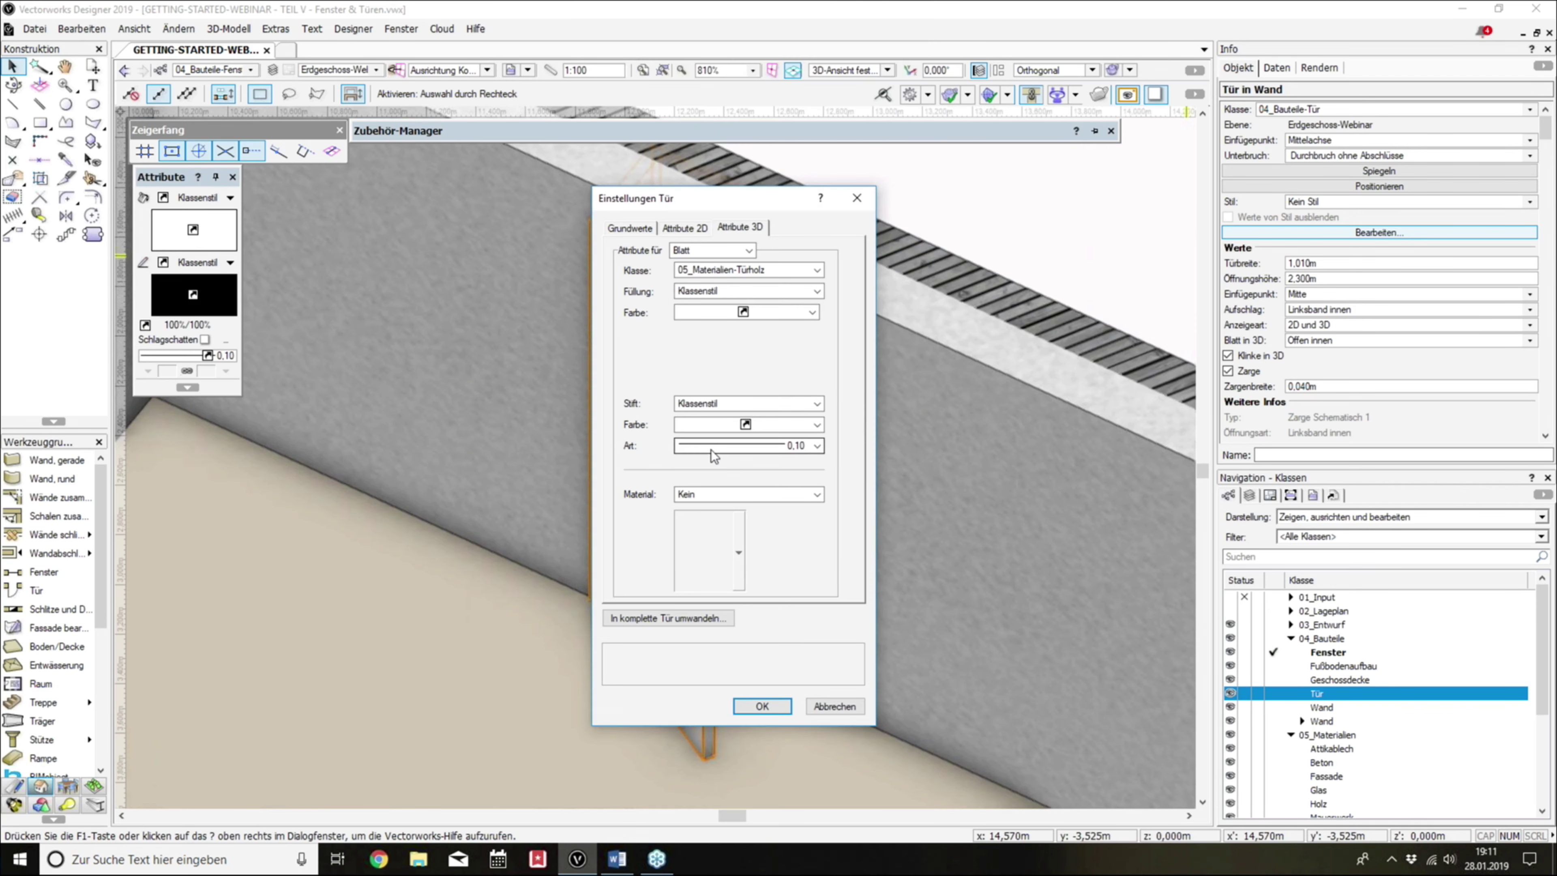
click(711, 449)
click(711, 474)
click(722, 499)
click(715, 527)
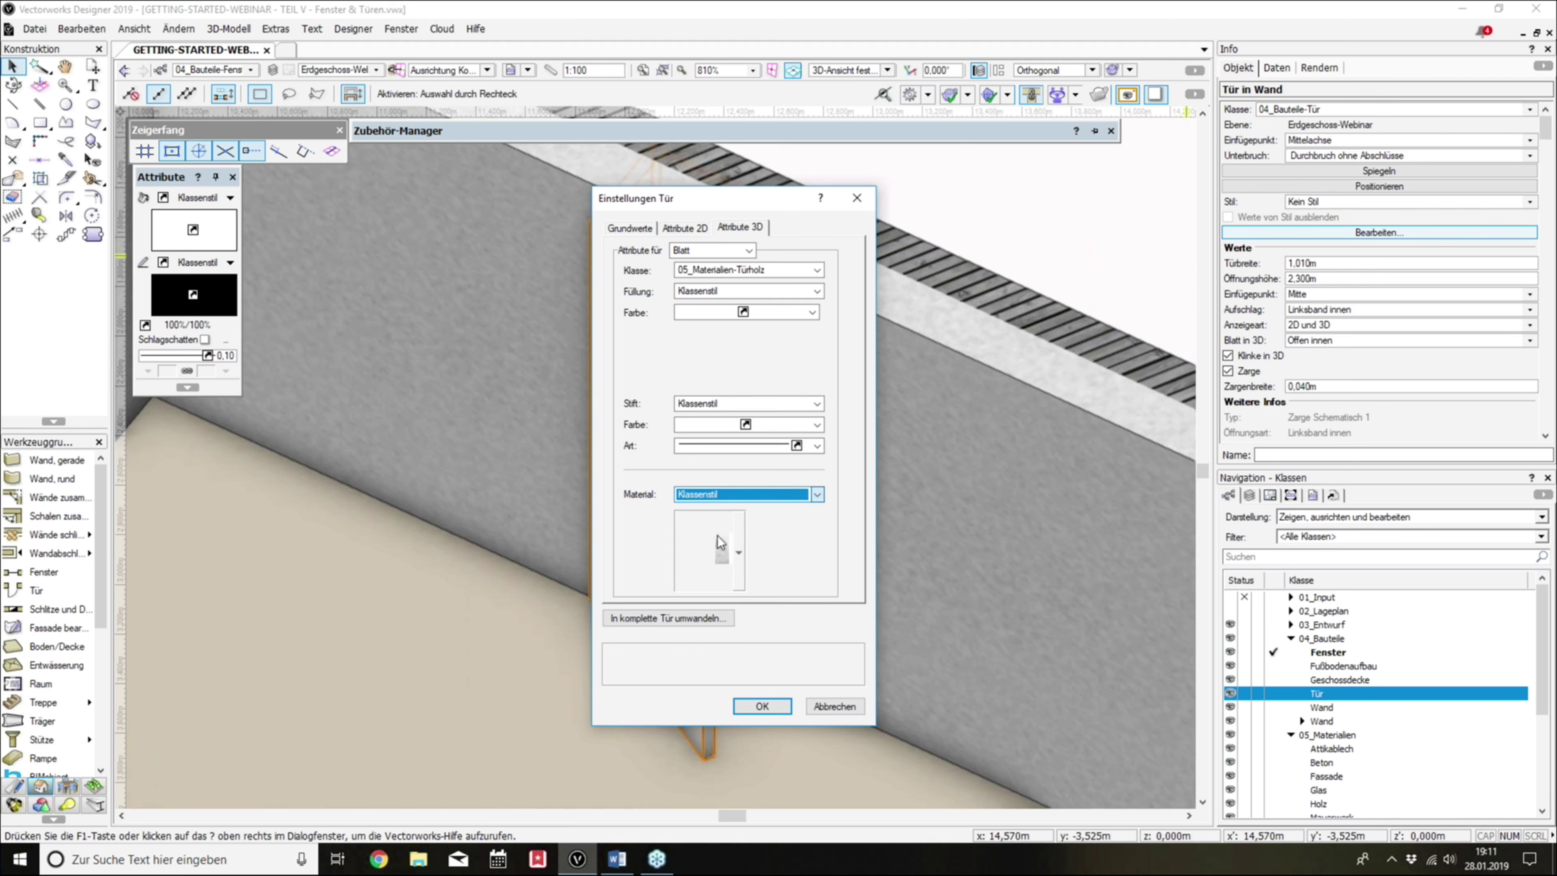
Step: Assign the door frame (Zarge) to class 05_Materialien-Türholz with fill and fill colour by Klassenstil
click(695, 250)
click(712, 271)
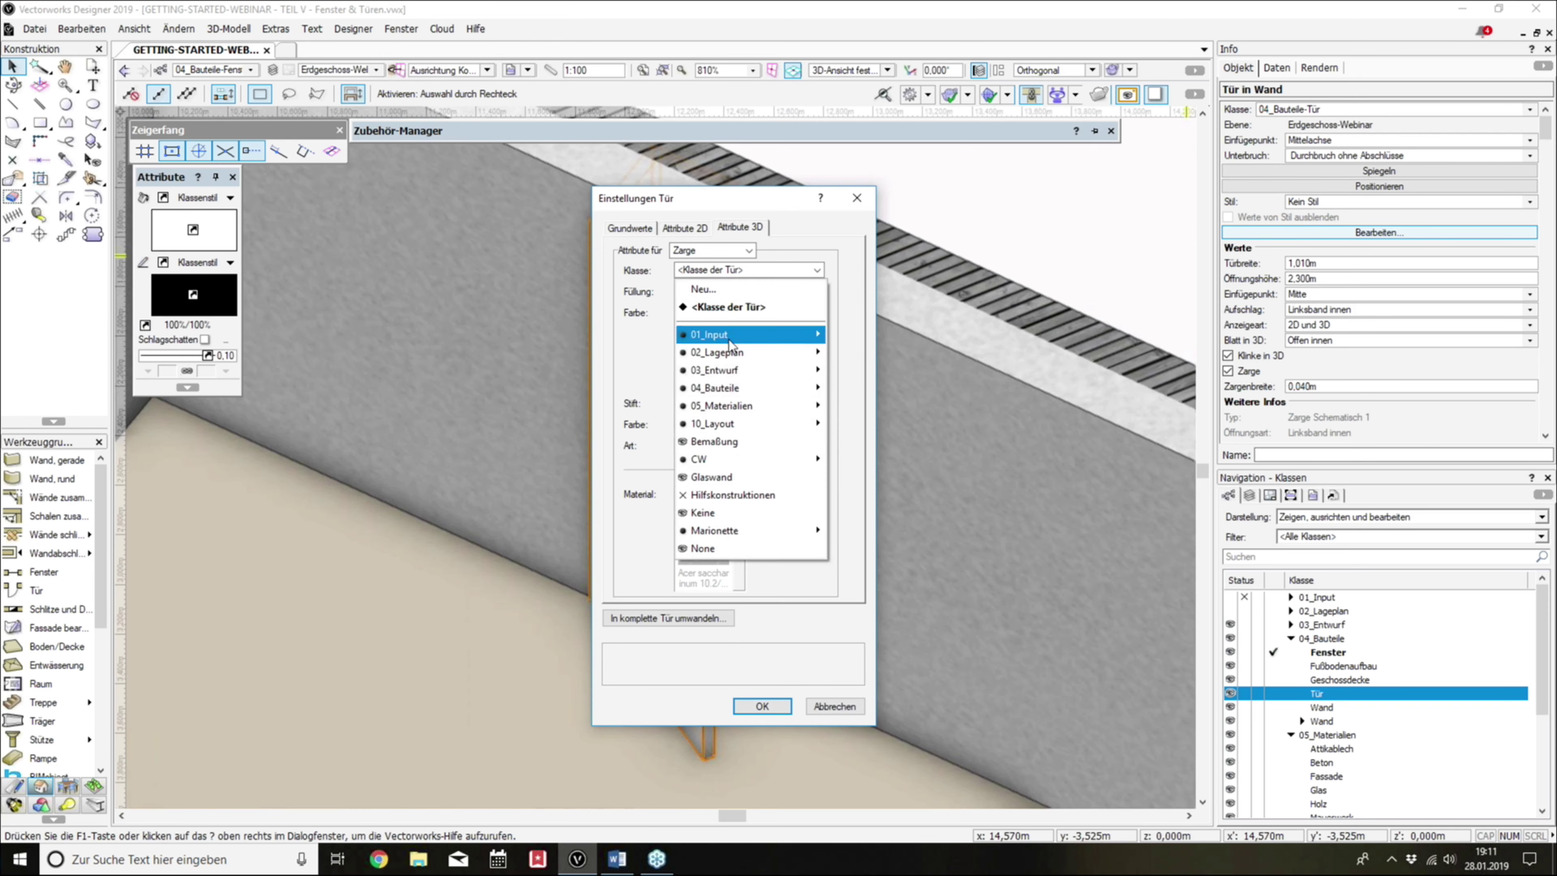
mouse_move(724, 405)
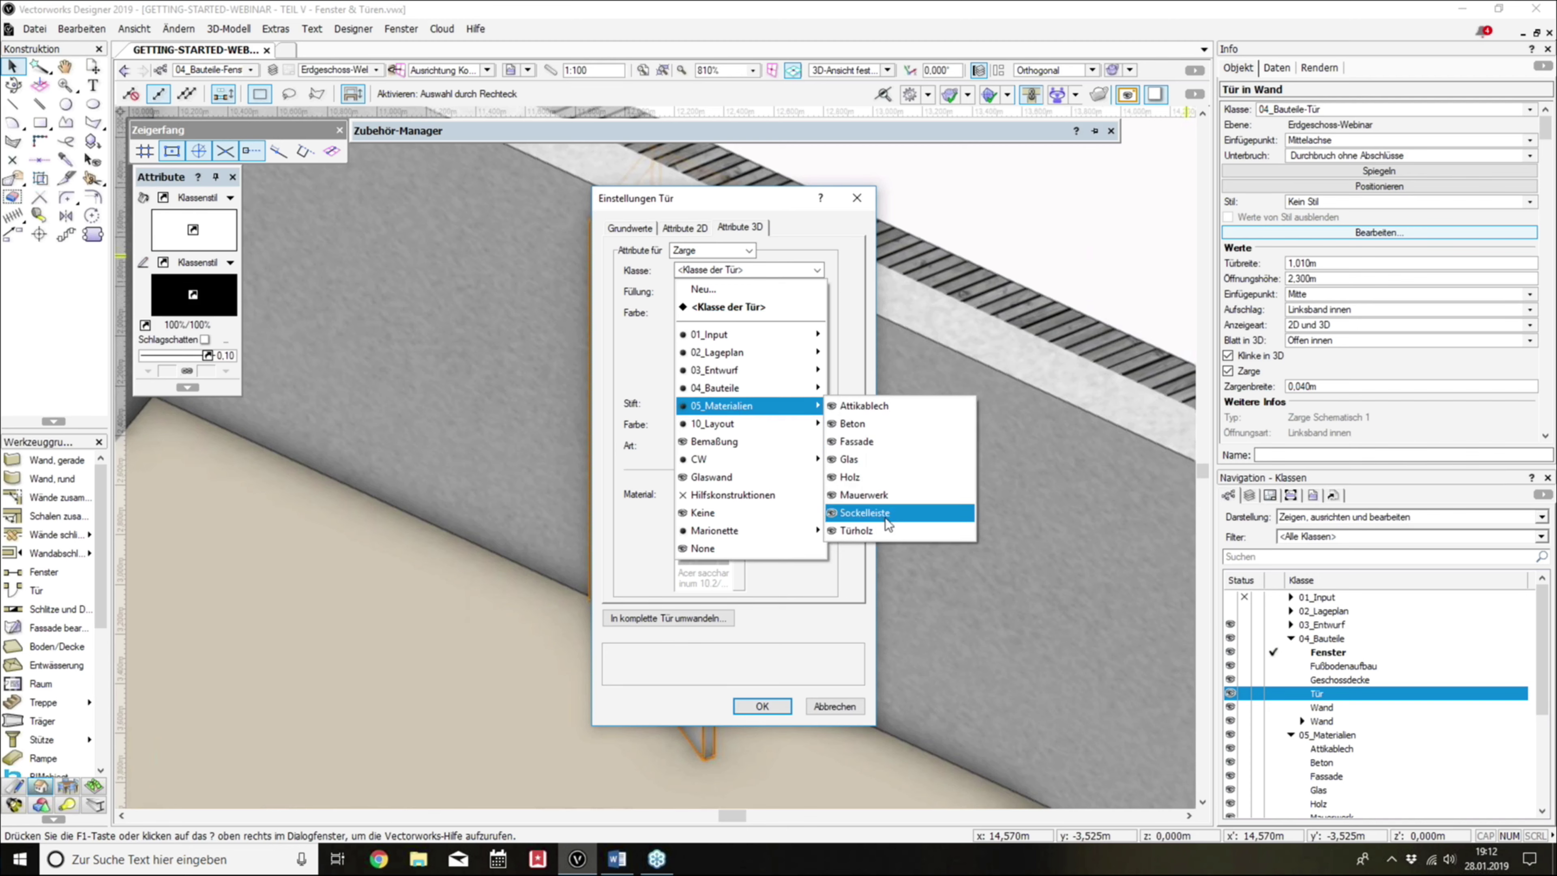
click(874, 531)
click(741, 289)
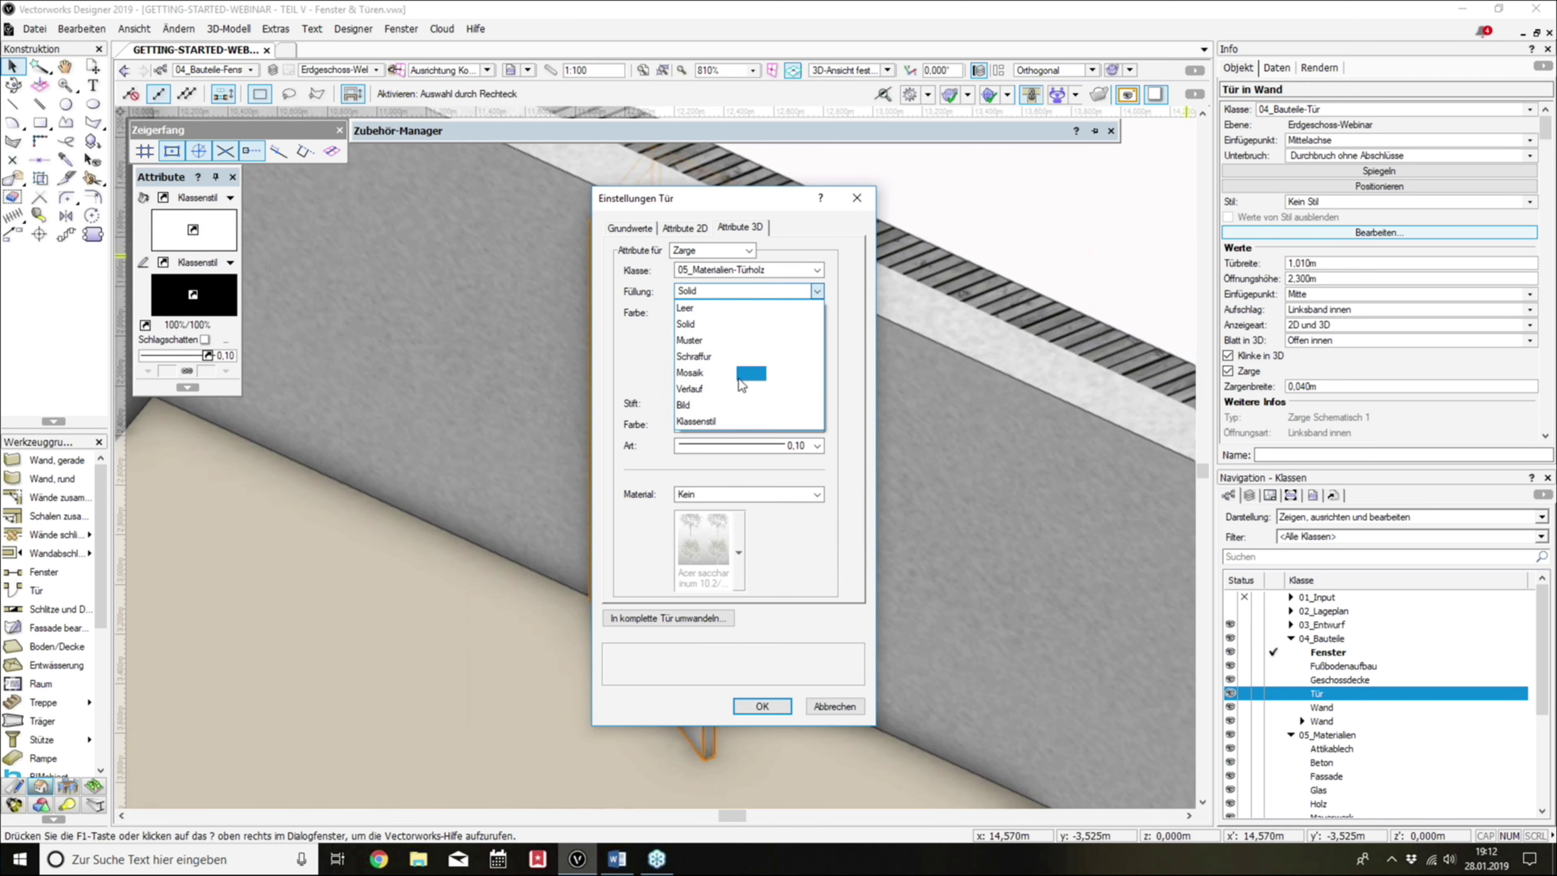
click(732, 420)
click(724, 310)
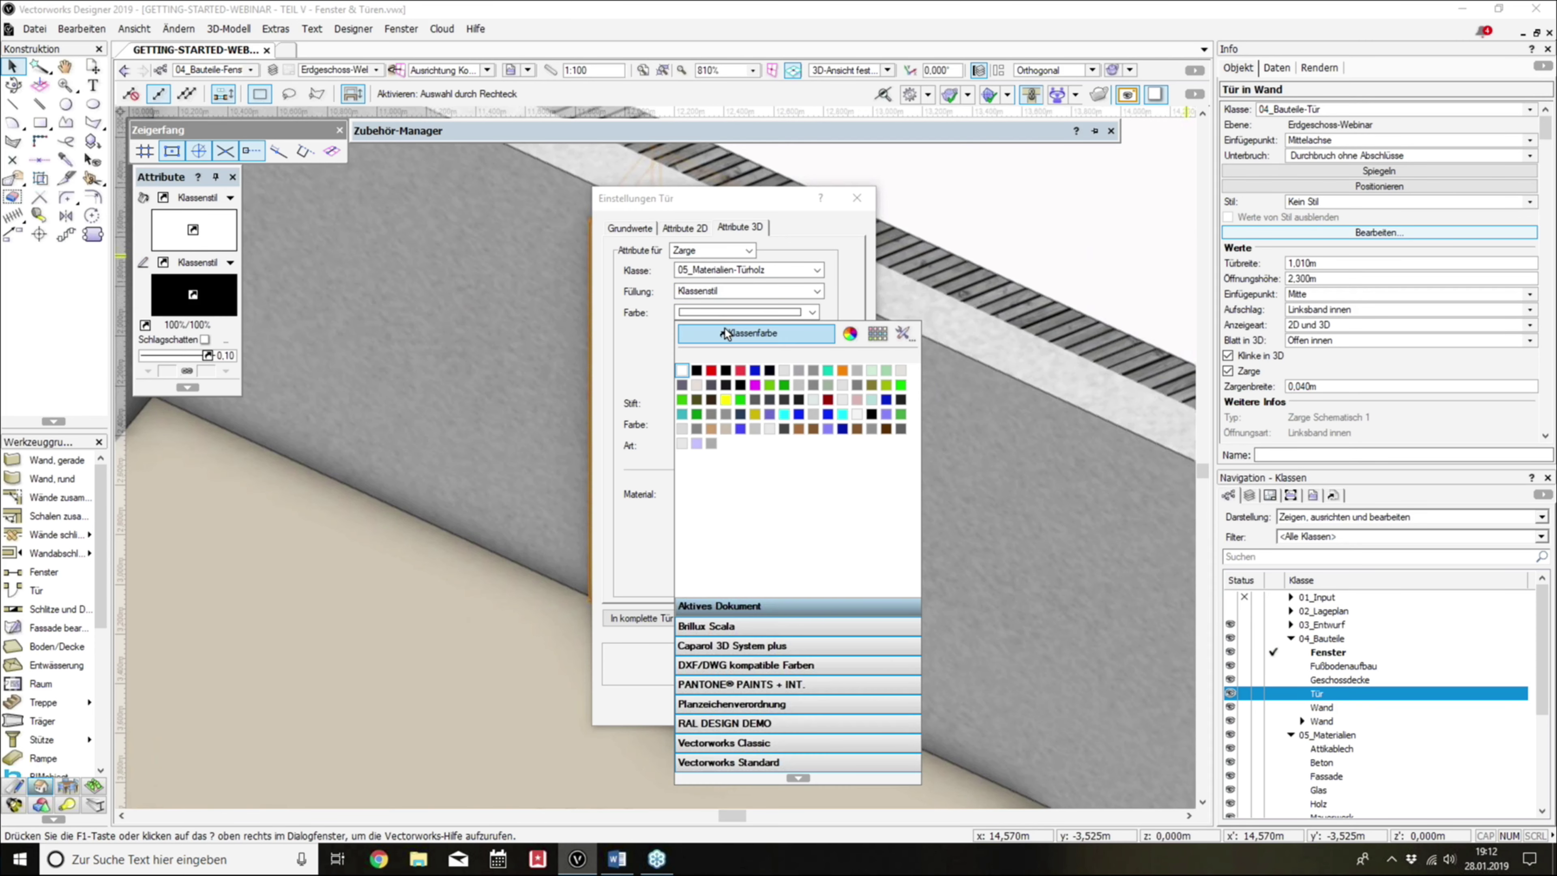
click(724, 331)
Step: Set the frame's pen, pen colour, line type and material to Klassenstil
click(735, 403)
click(726, 465)
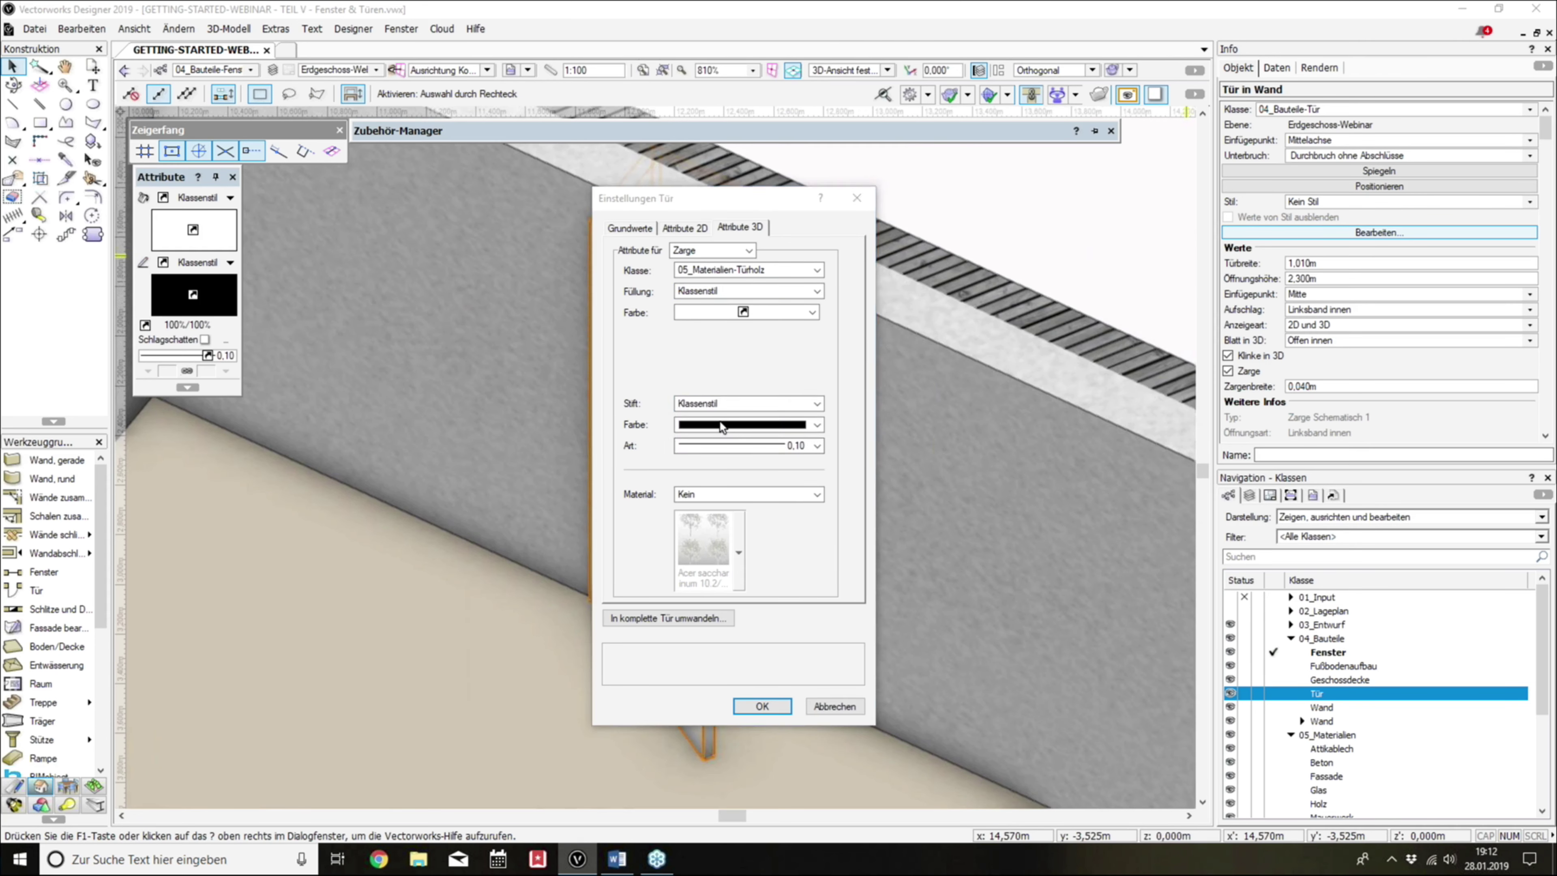
click(722, 427)
click(745, 14)
click(738, 447)
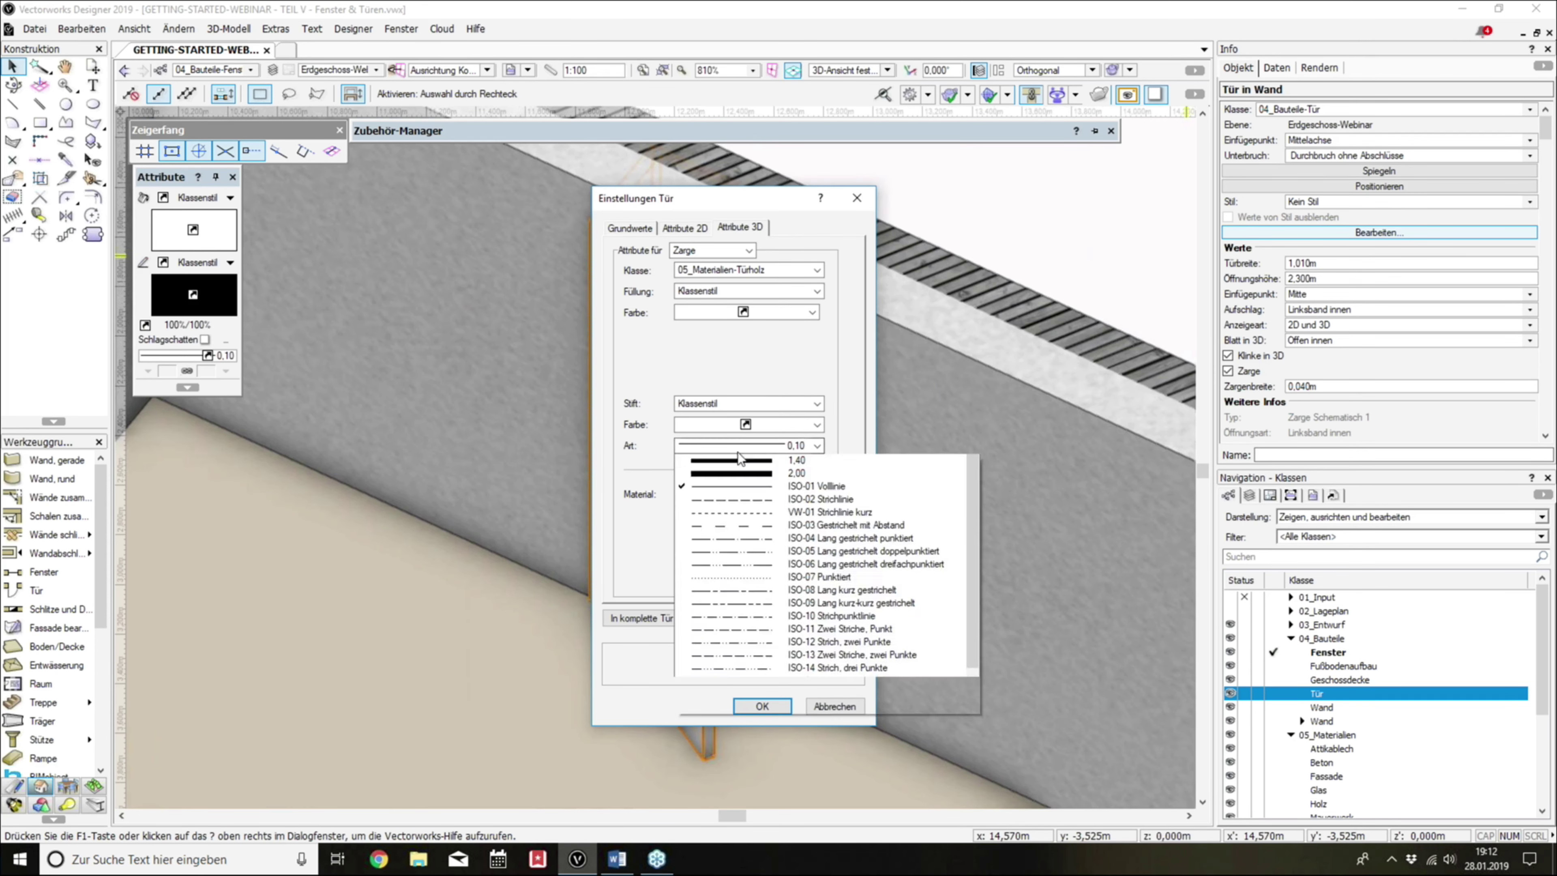
scroll(737, 461, up, 5)
click(738, 456)
click(724, 496)
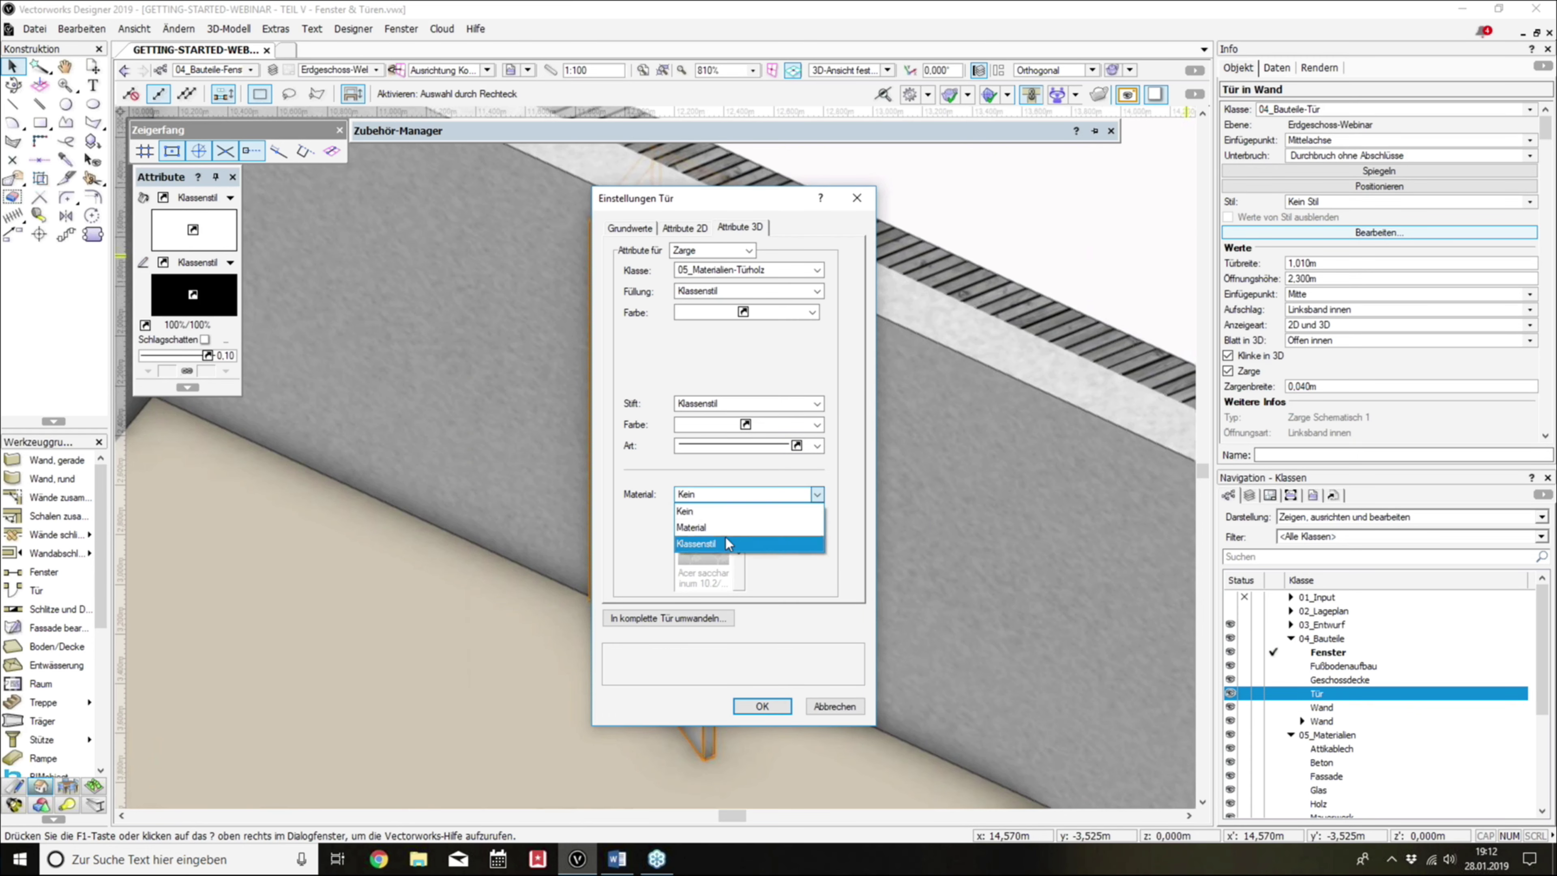
click(726, 539)
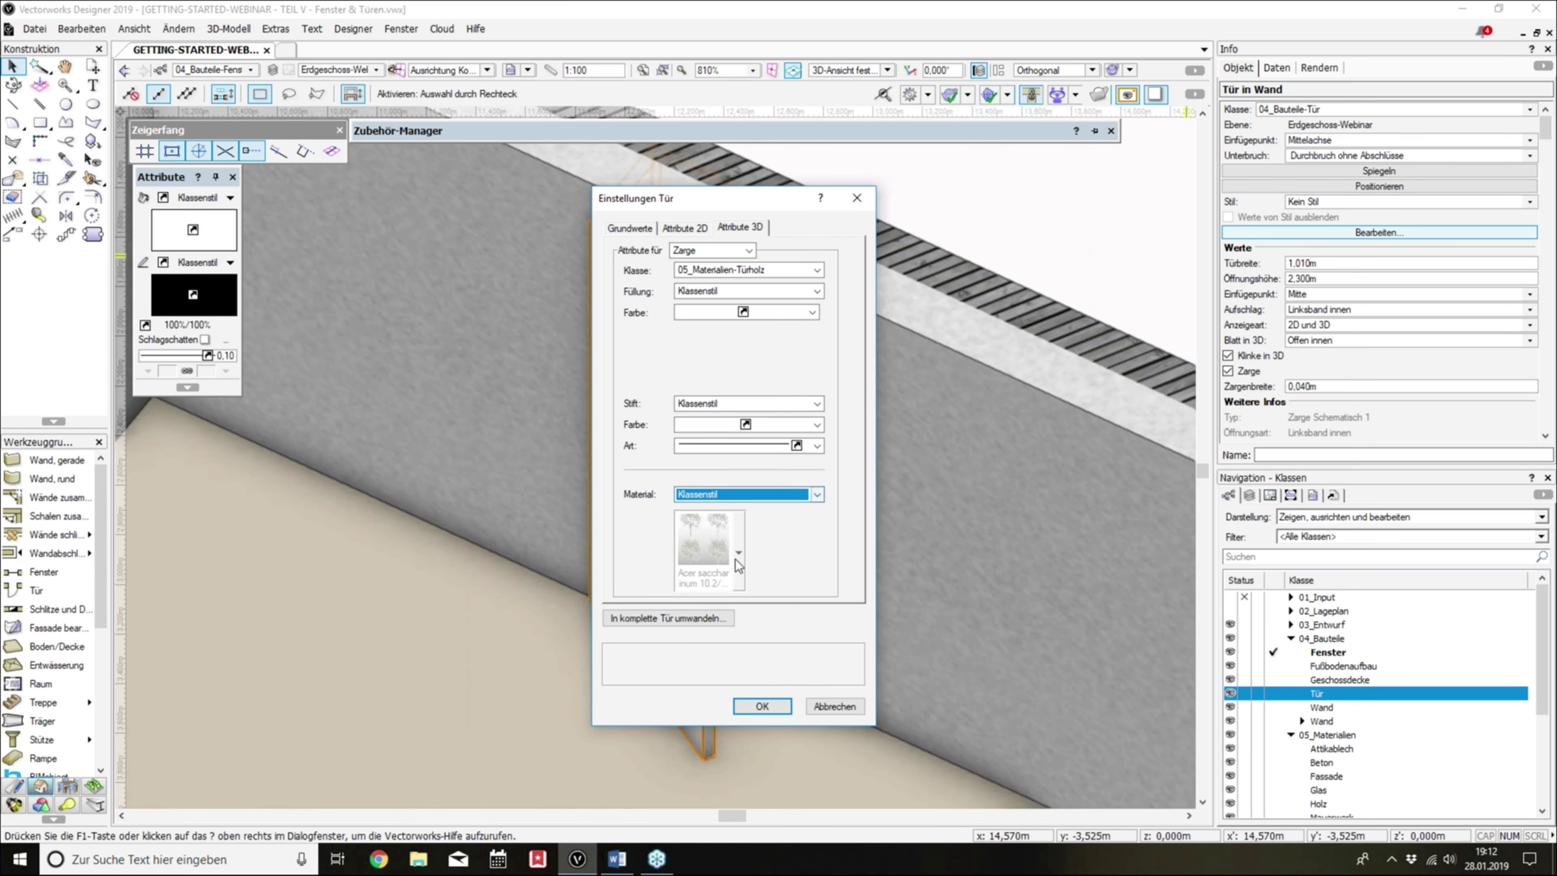
Step: Apply the door settings and orbit the 3D view around the room
click(774, 711)
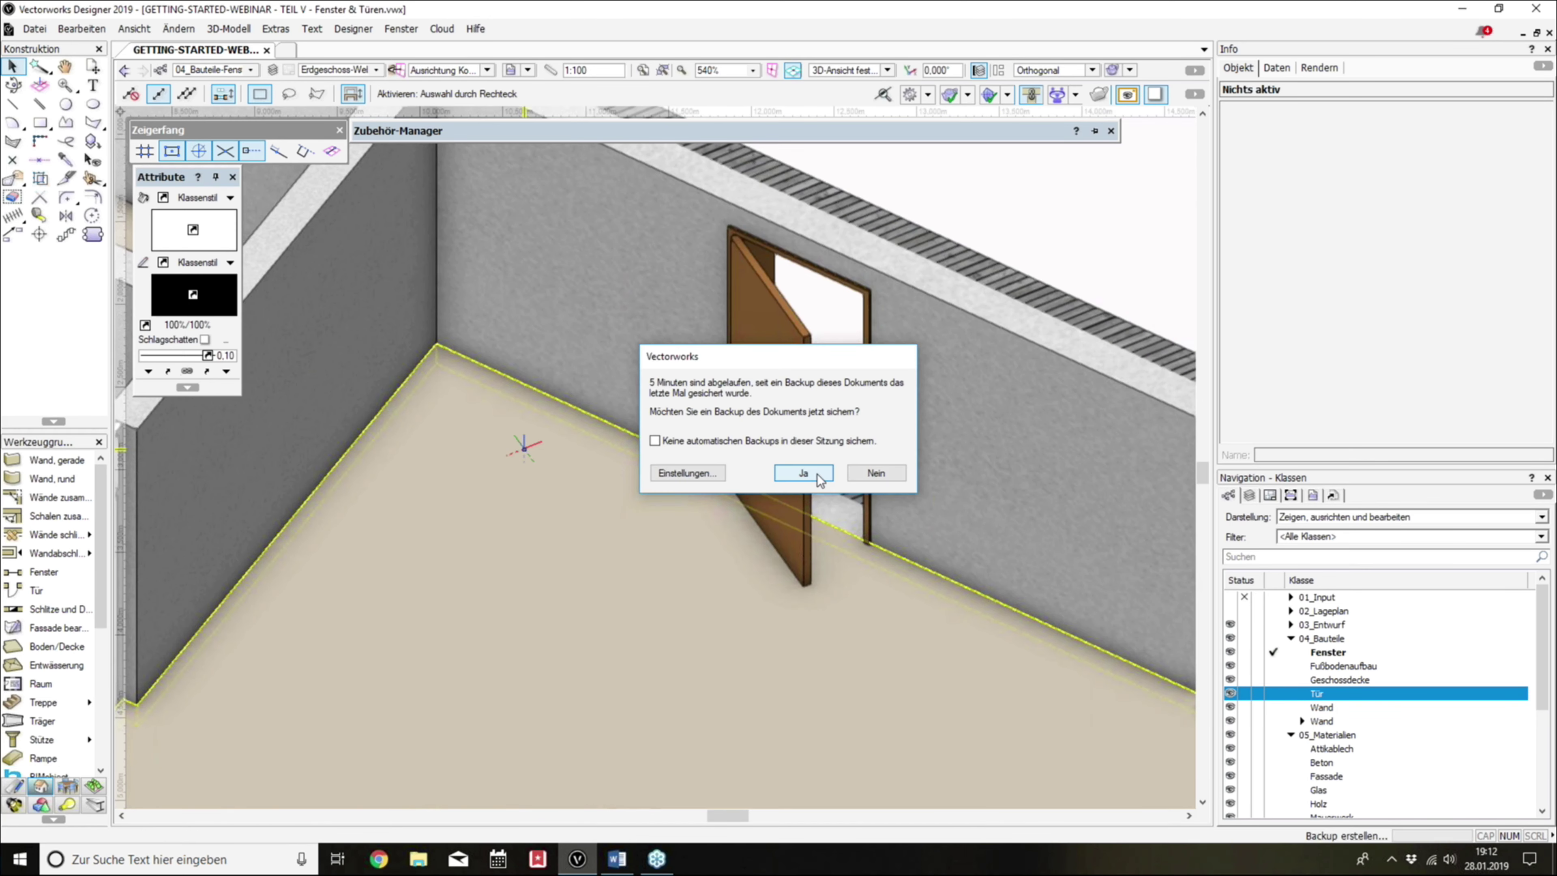
click(818, 473)
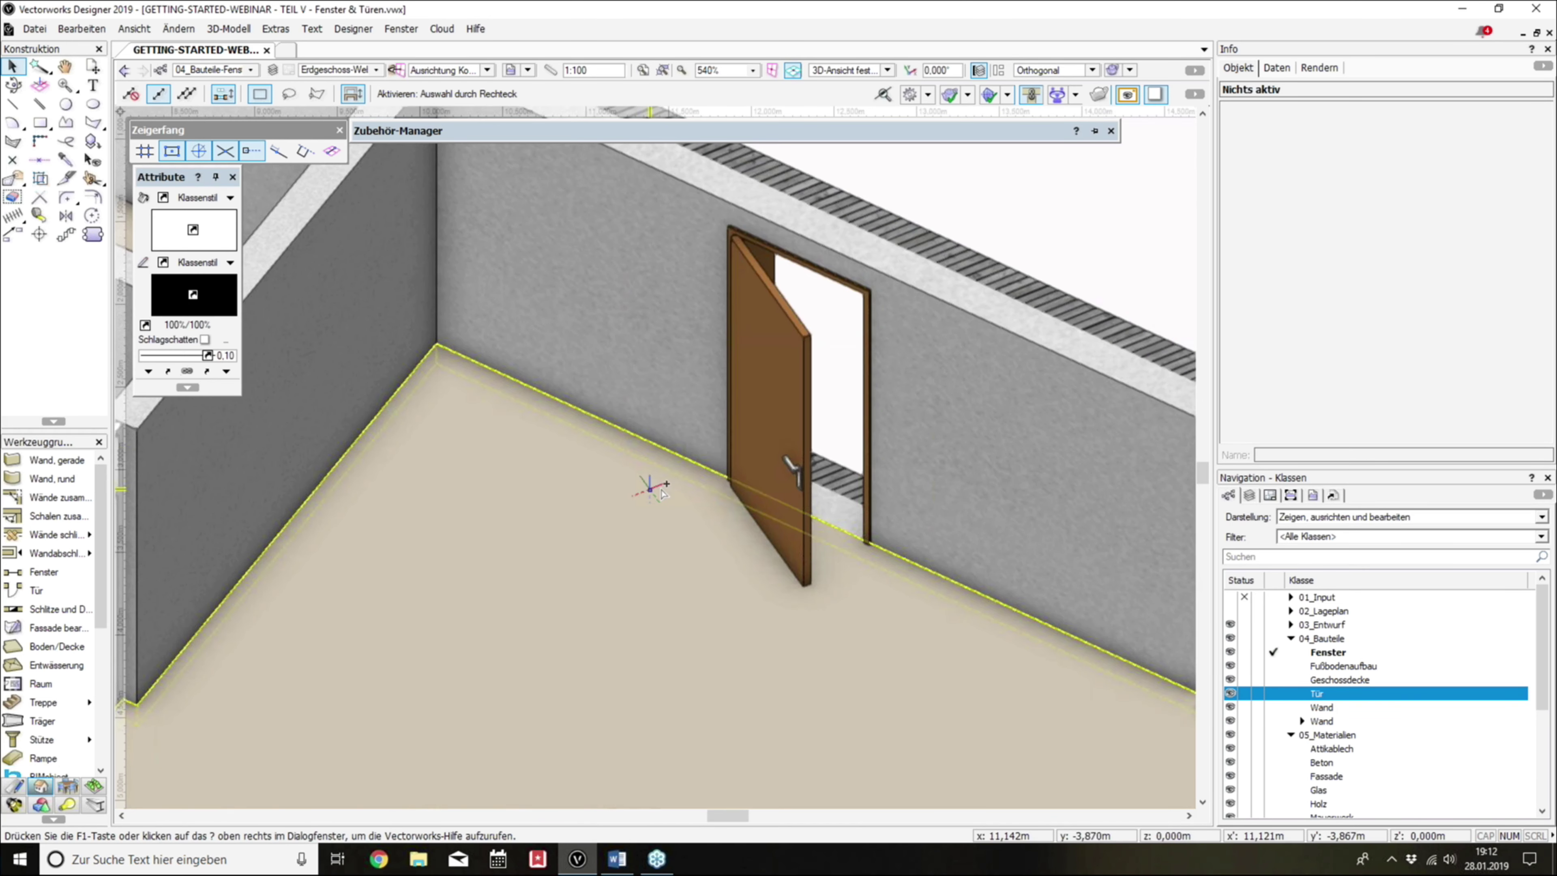
mouse_move(662, 491)
shift+middle_down()
mouse_move(646, 383)
mouse_move(530, 434)
shift+middle_up()
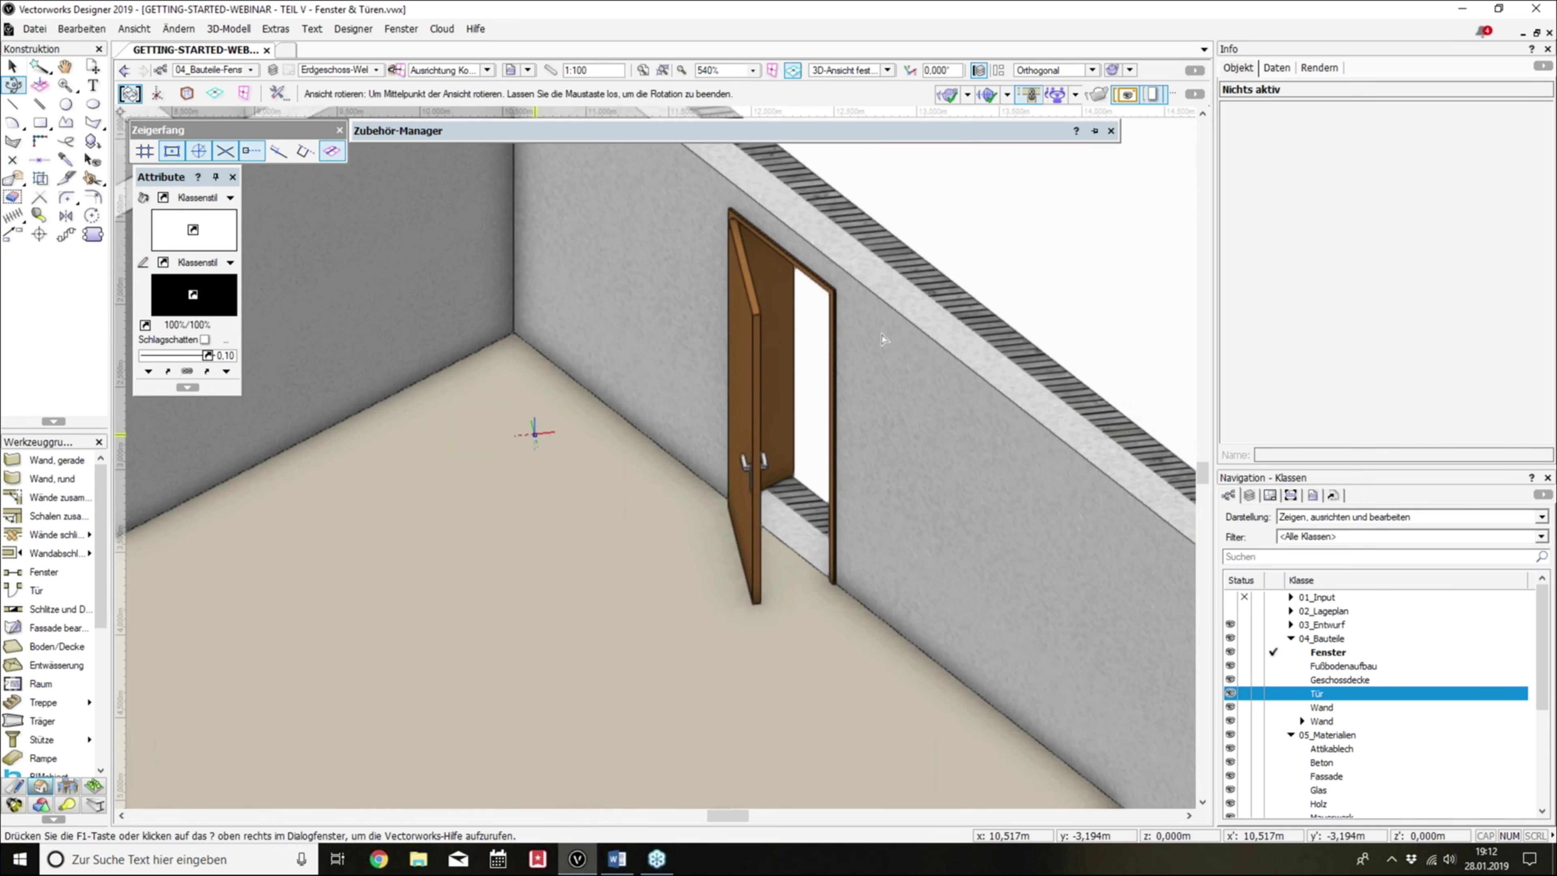
scroll(840, 283, up, 2)
scroll(1324, 705, down, 2)
scroll(1325, 736, down, 1)
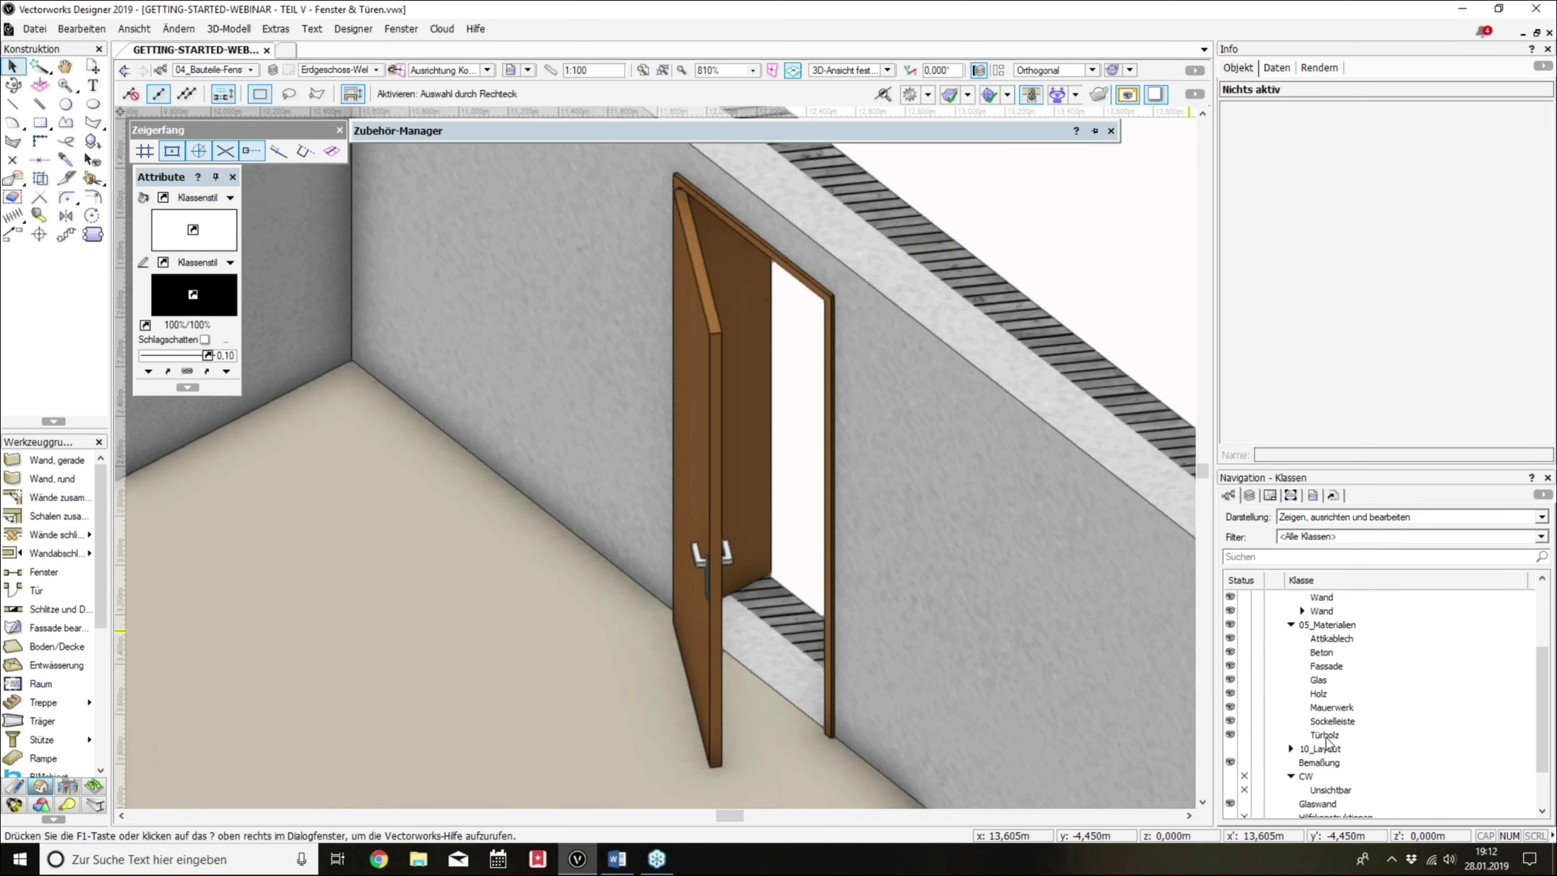
Step: Lighten the 05_Materialien-Türholz class fill to beige (RGB 221/186/155) and confirm
right_click(1326, 735)
click(1391, 507)
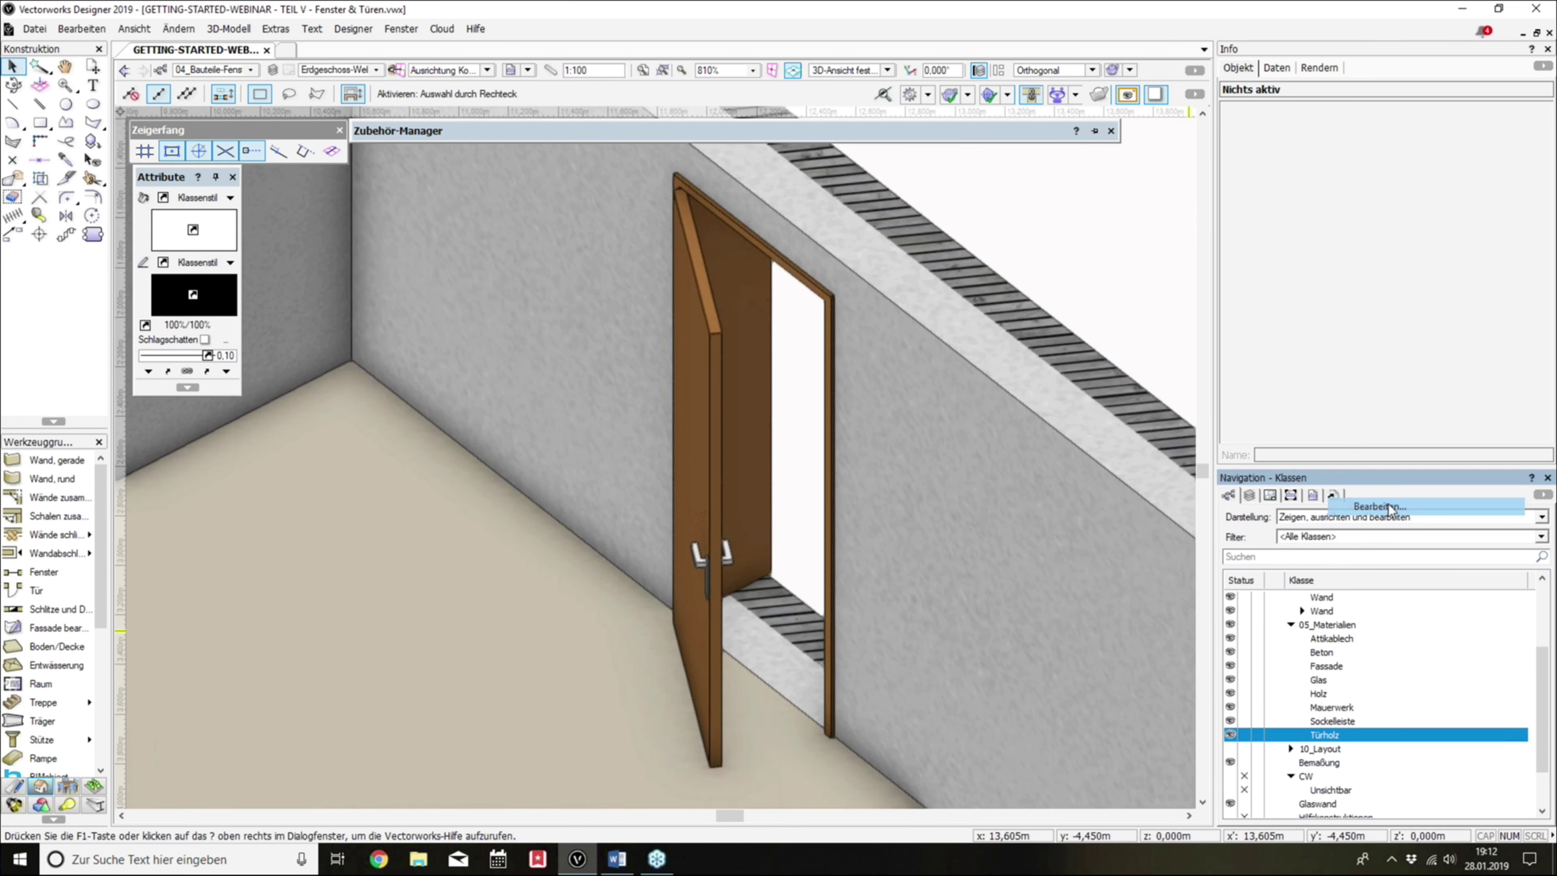
click(969, 319)
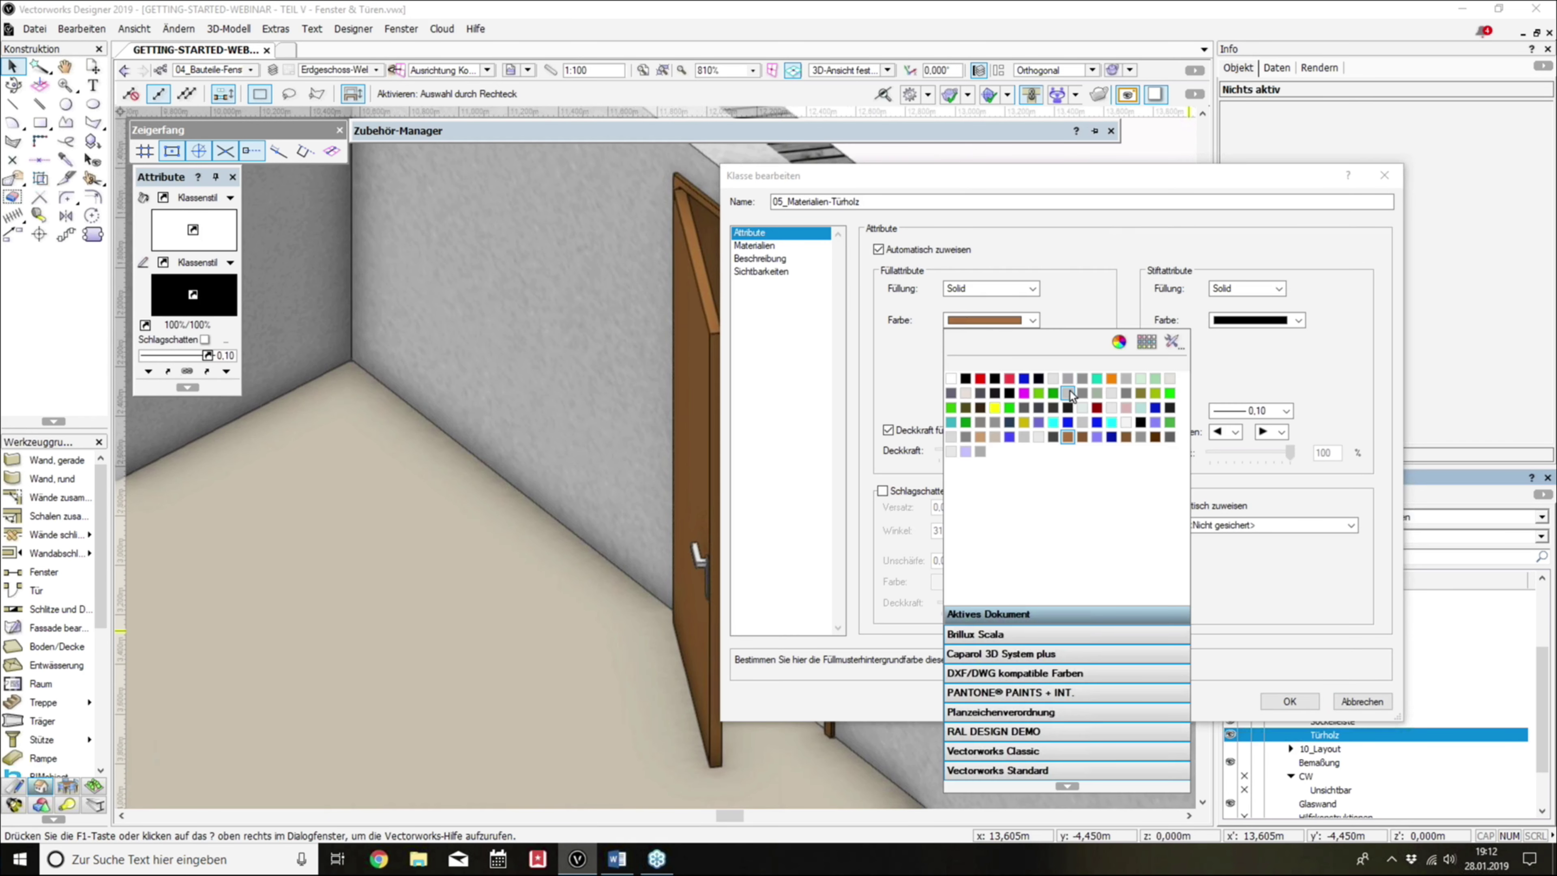
click(1113, 347)
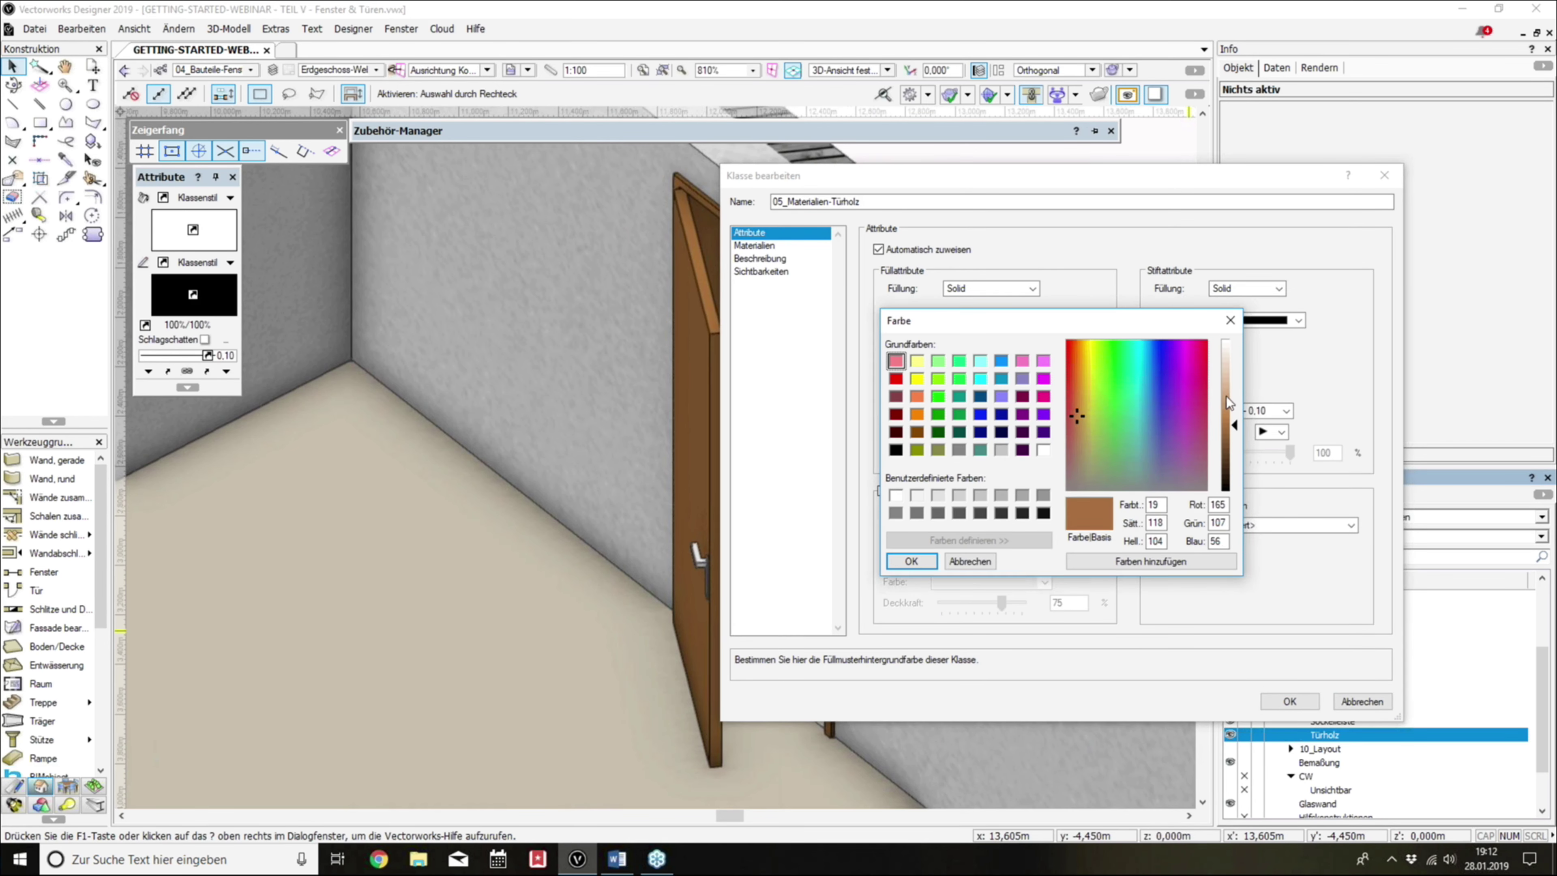
drag(1226, 396, 1230, 379)
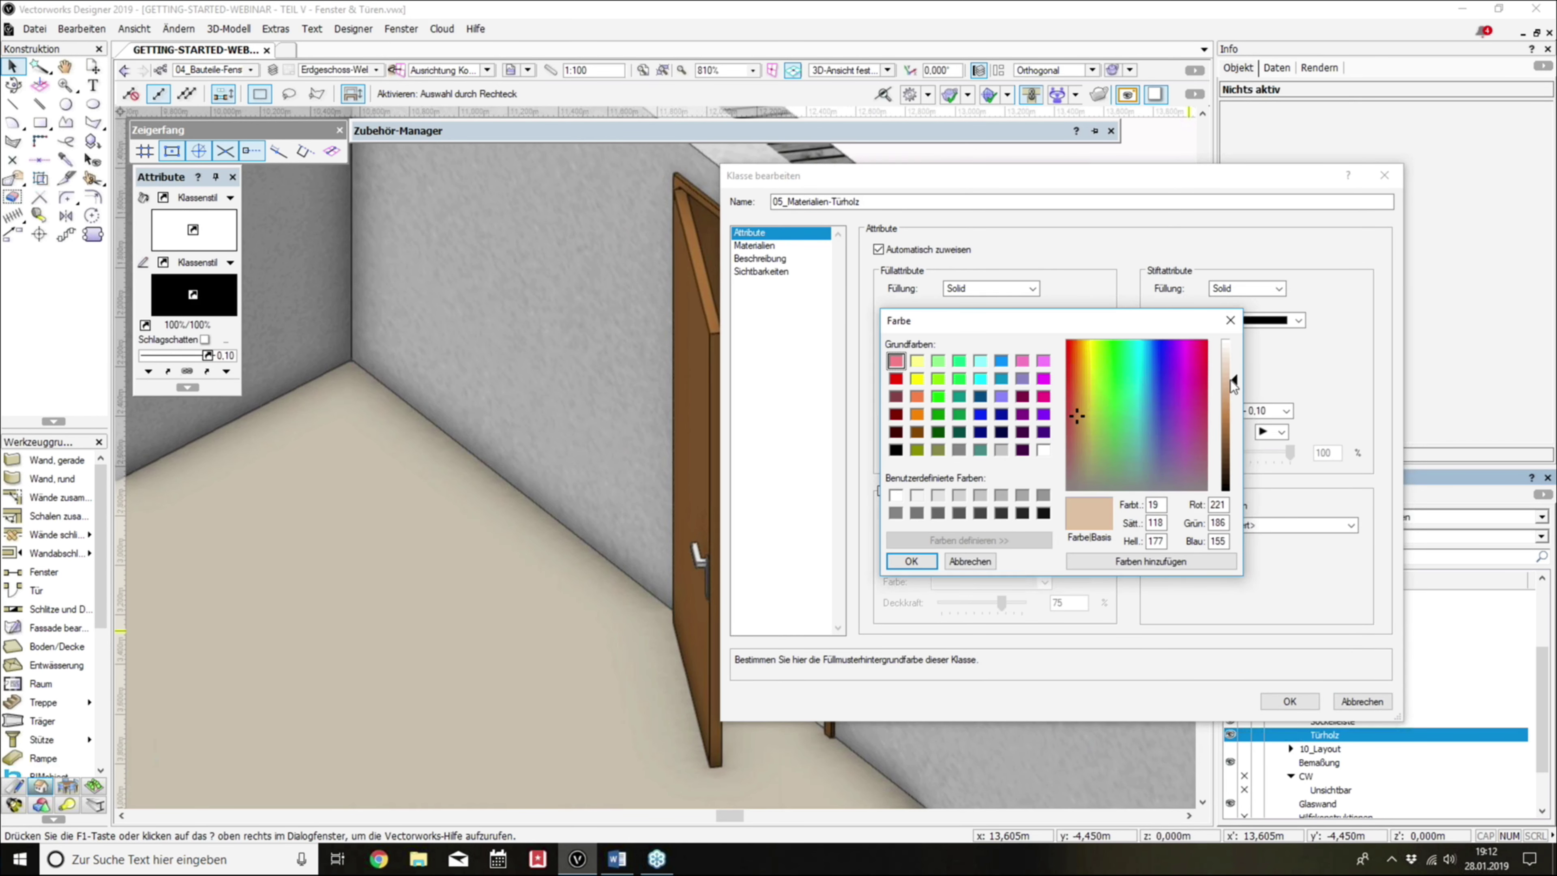
click(912, 561)
click(1288, 701)
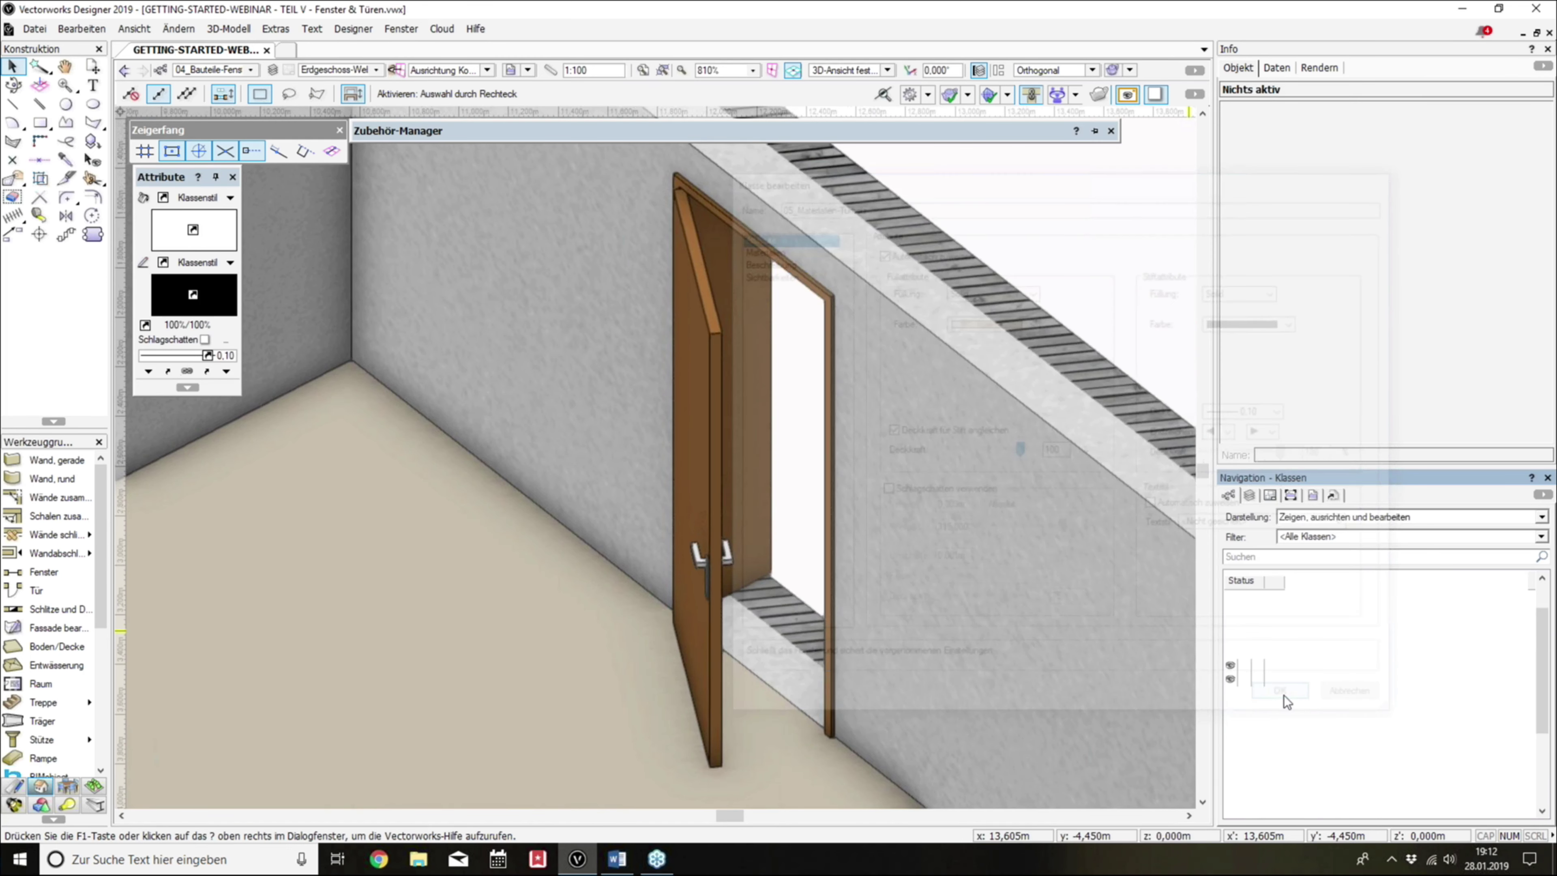
Step: Open the door's settings and choose the handle (Klinke) as the part to style
scroll(552, 454, down, 2)
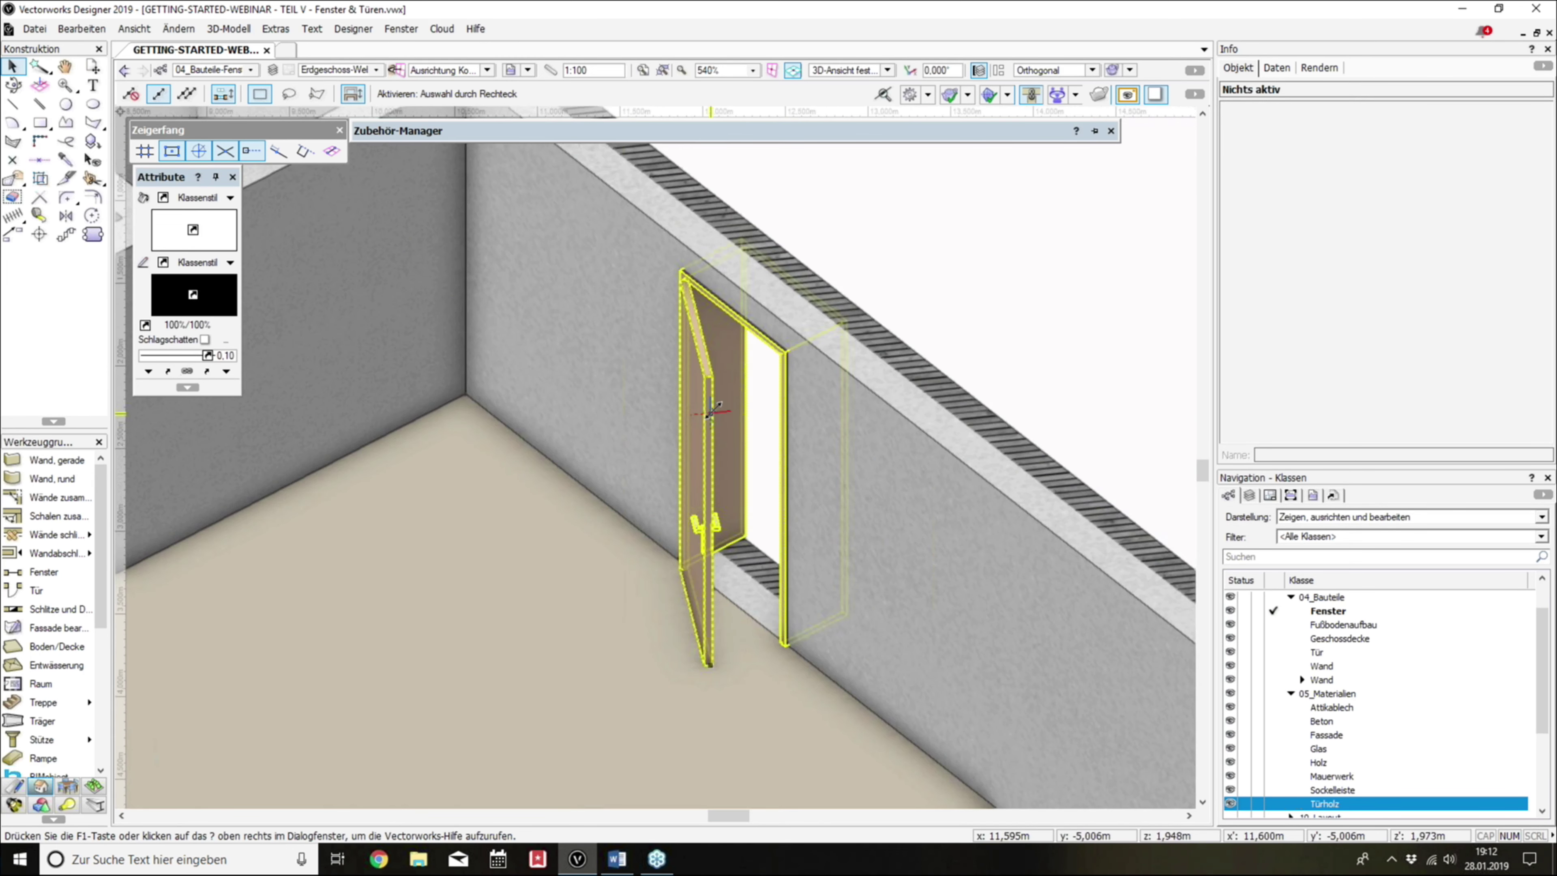
mouse_move(554, 455)
ctrl+middle_down()
mouse_move(965, 424)
mouse_move(632, 452)
ctrl+middle_up()
click(703, 466)
double_click(703, 466)
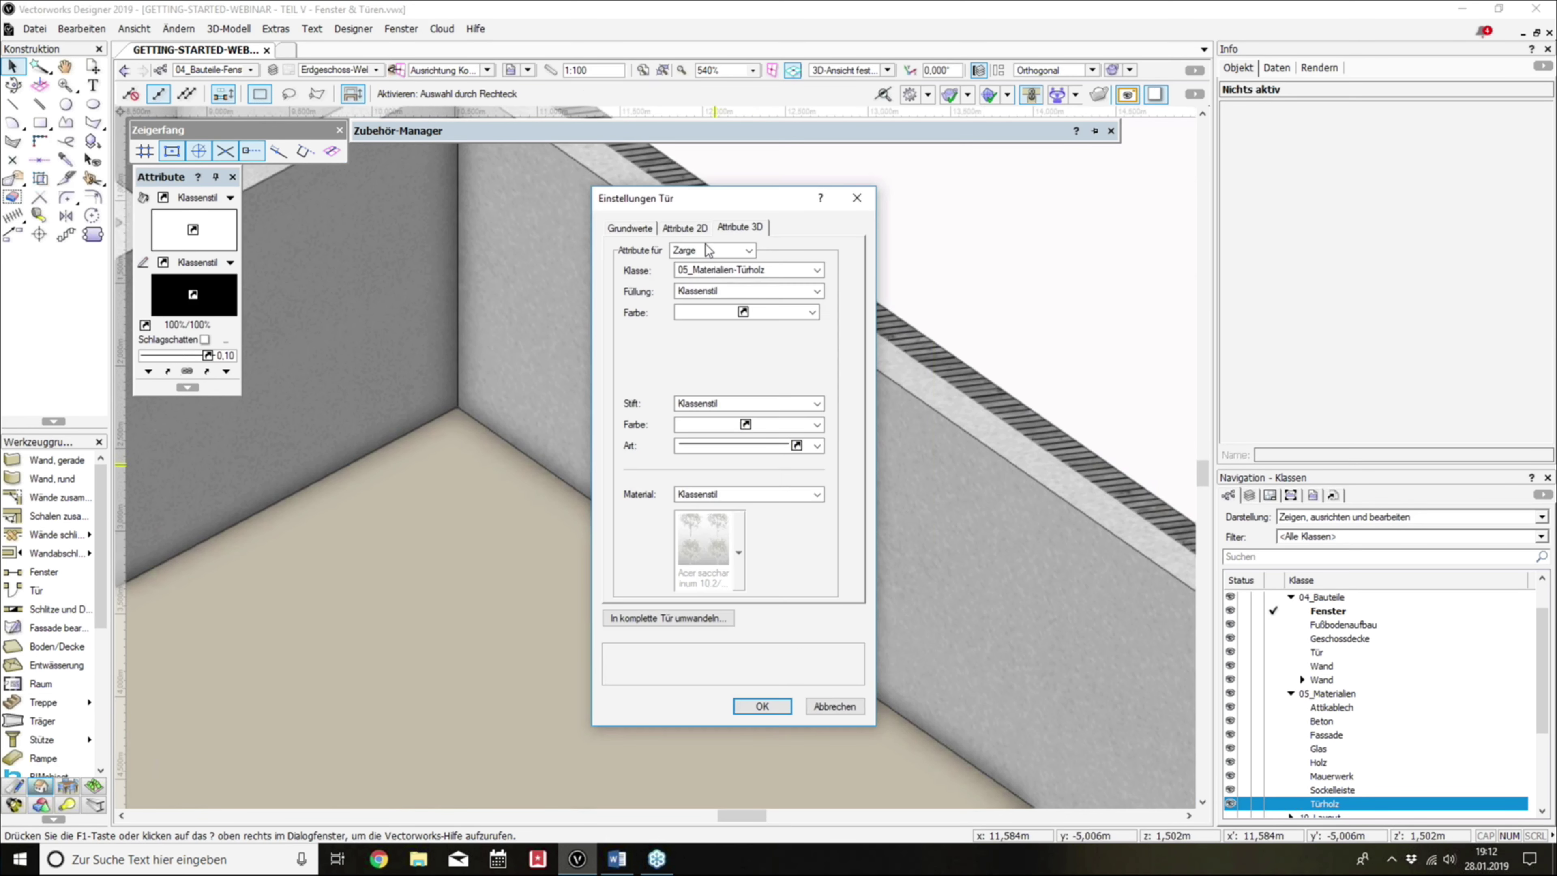
click(711, 251)
click(708, 289)
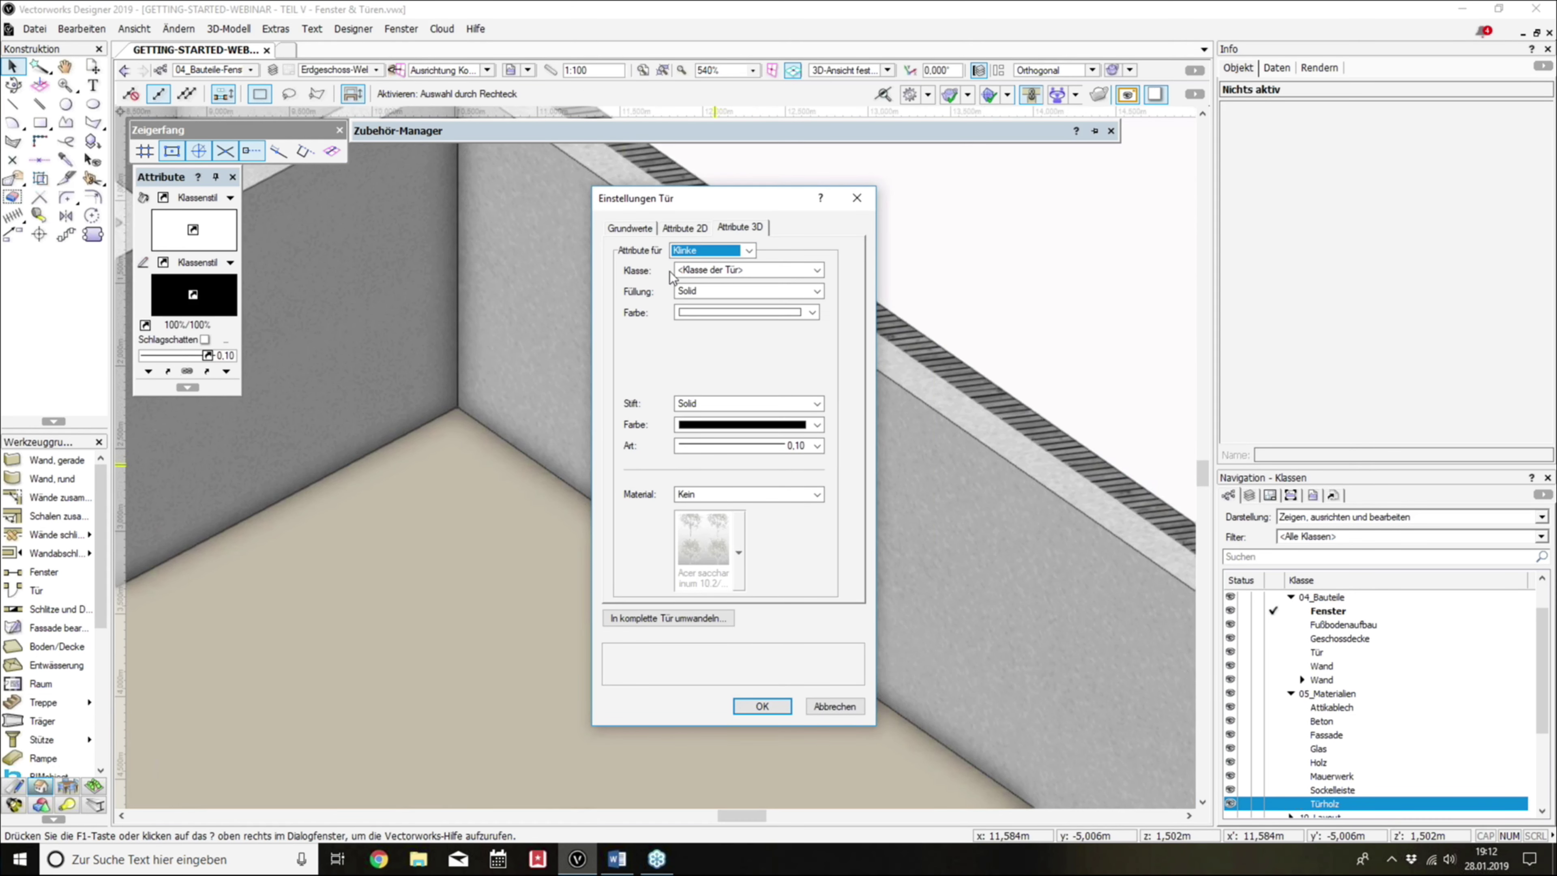
Step: Create class 05_Materialien-Alu with a solid light grey fill for the handle
click(731, 270)
click(732, 289)
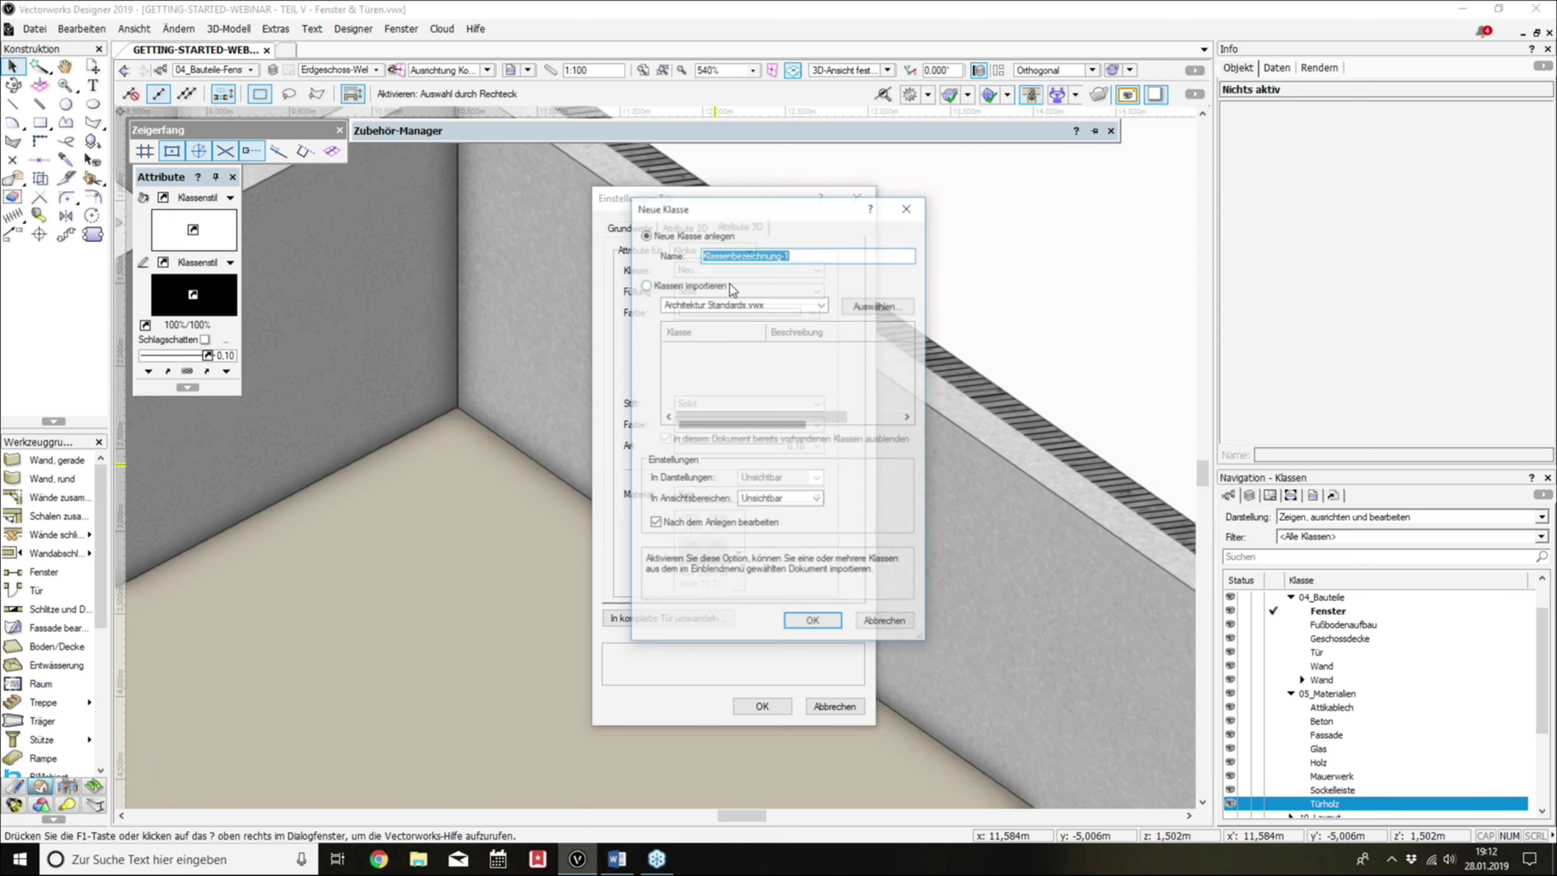
text(05_Materialien-Alu)
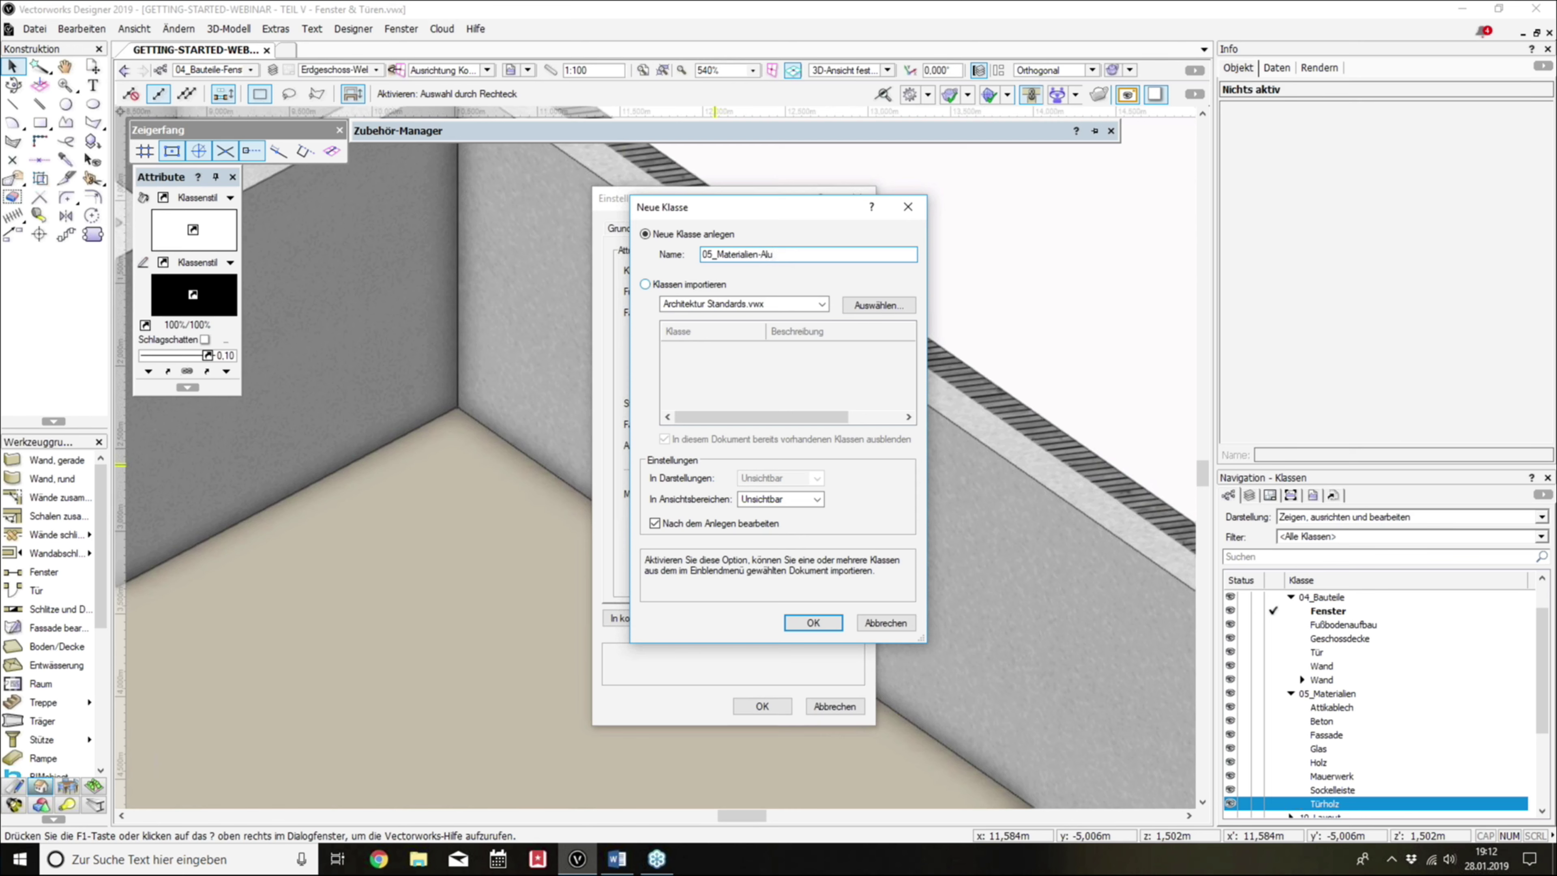
key(Return)
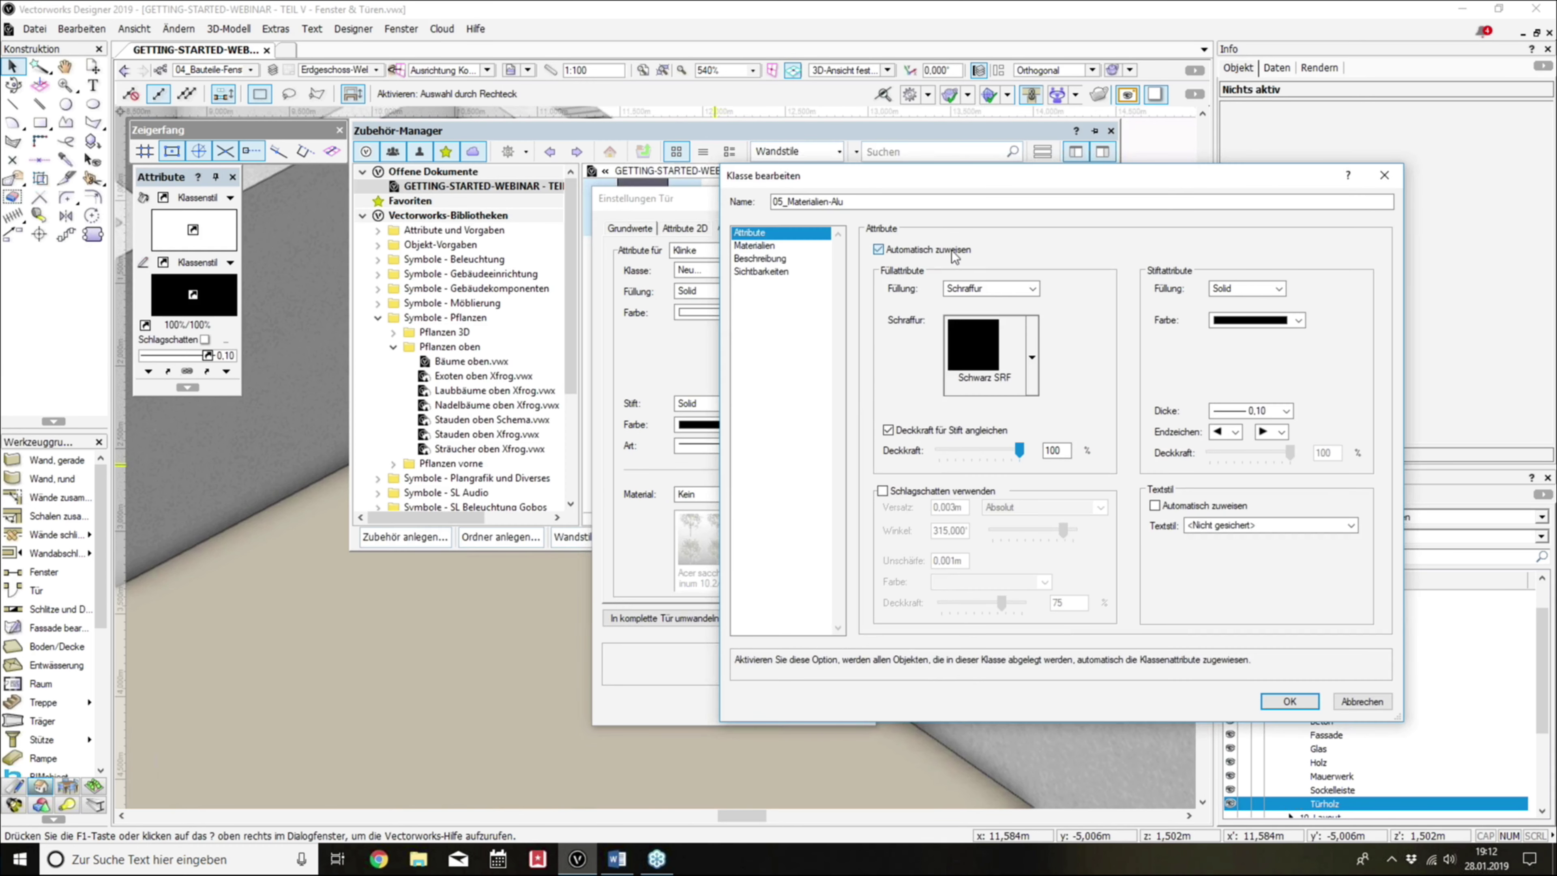
click(987, 288)
click(972, 322)
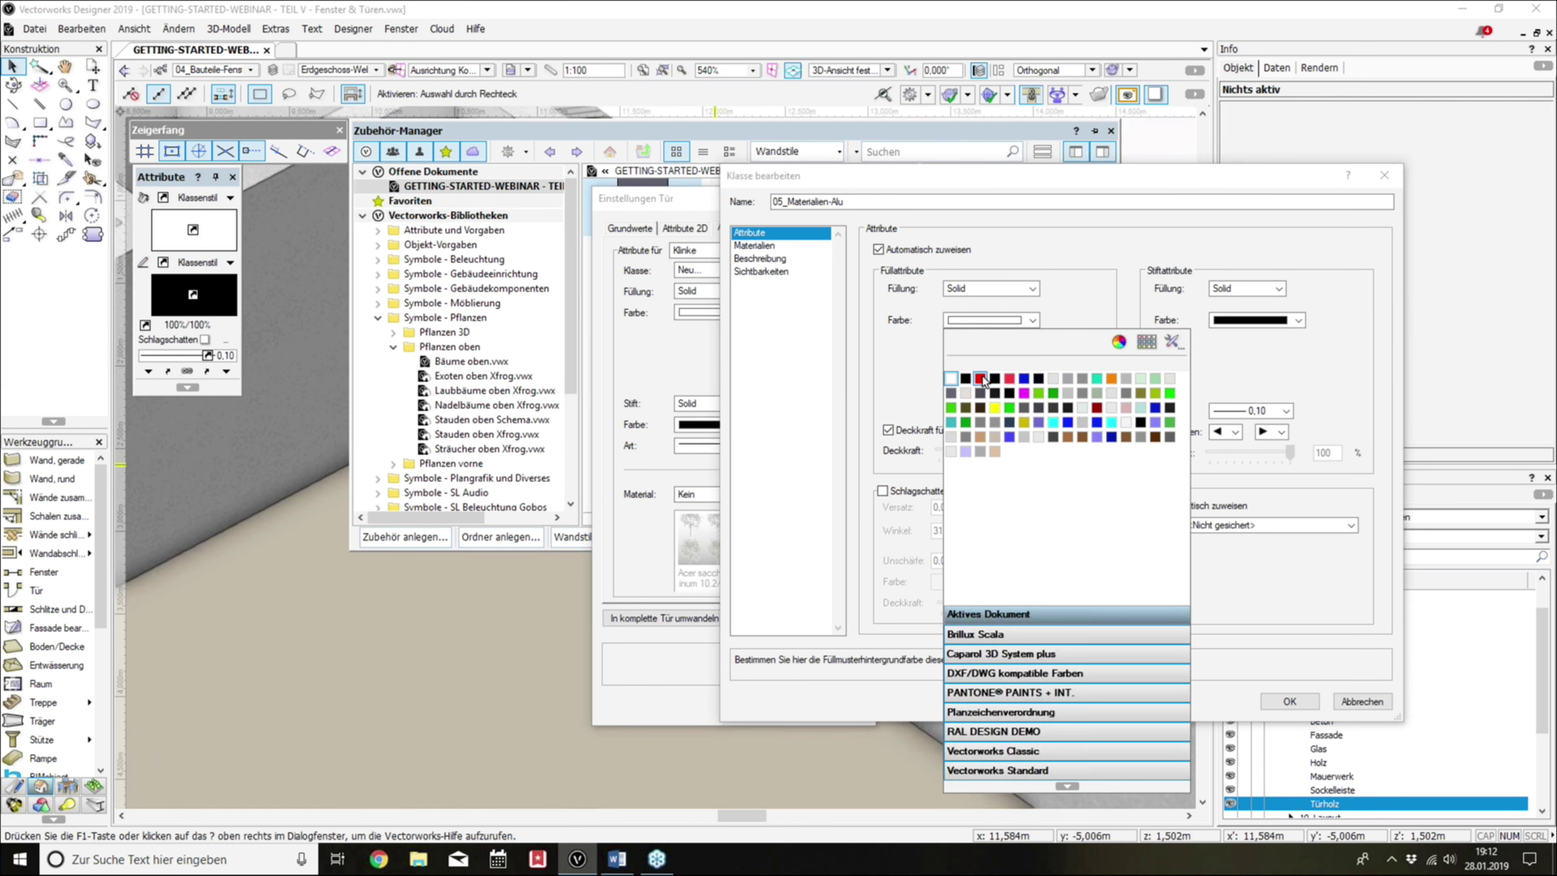
click(1053, 380)
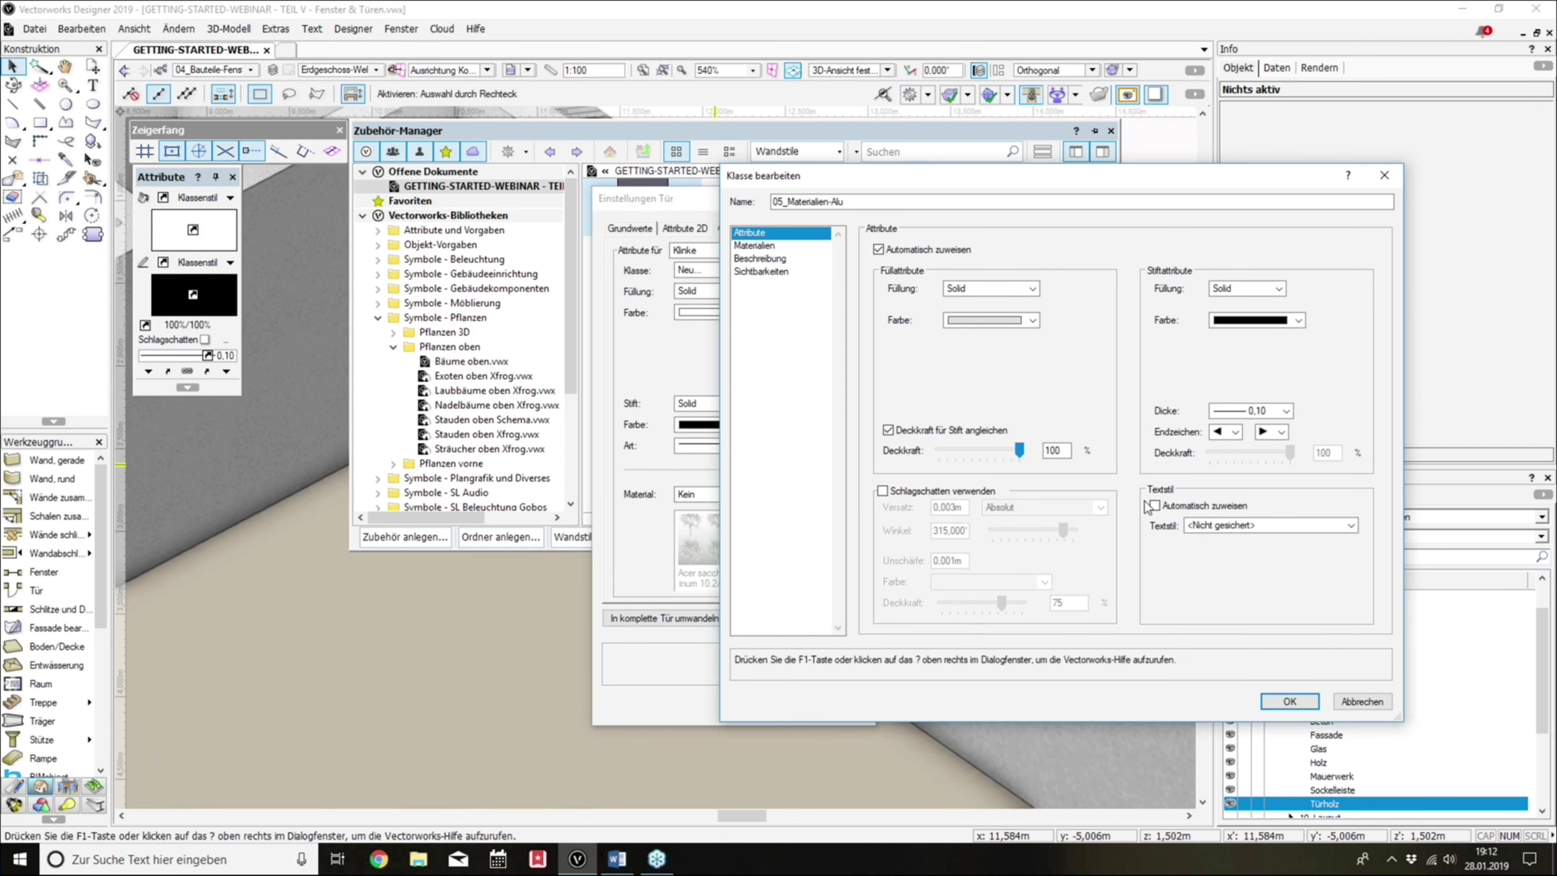
click(1285, 705)
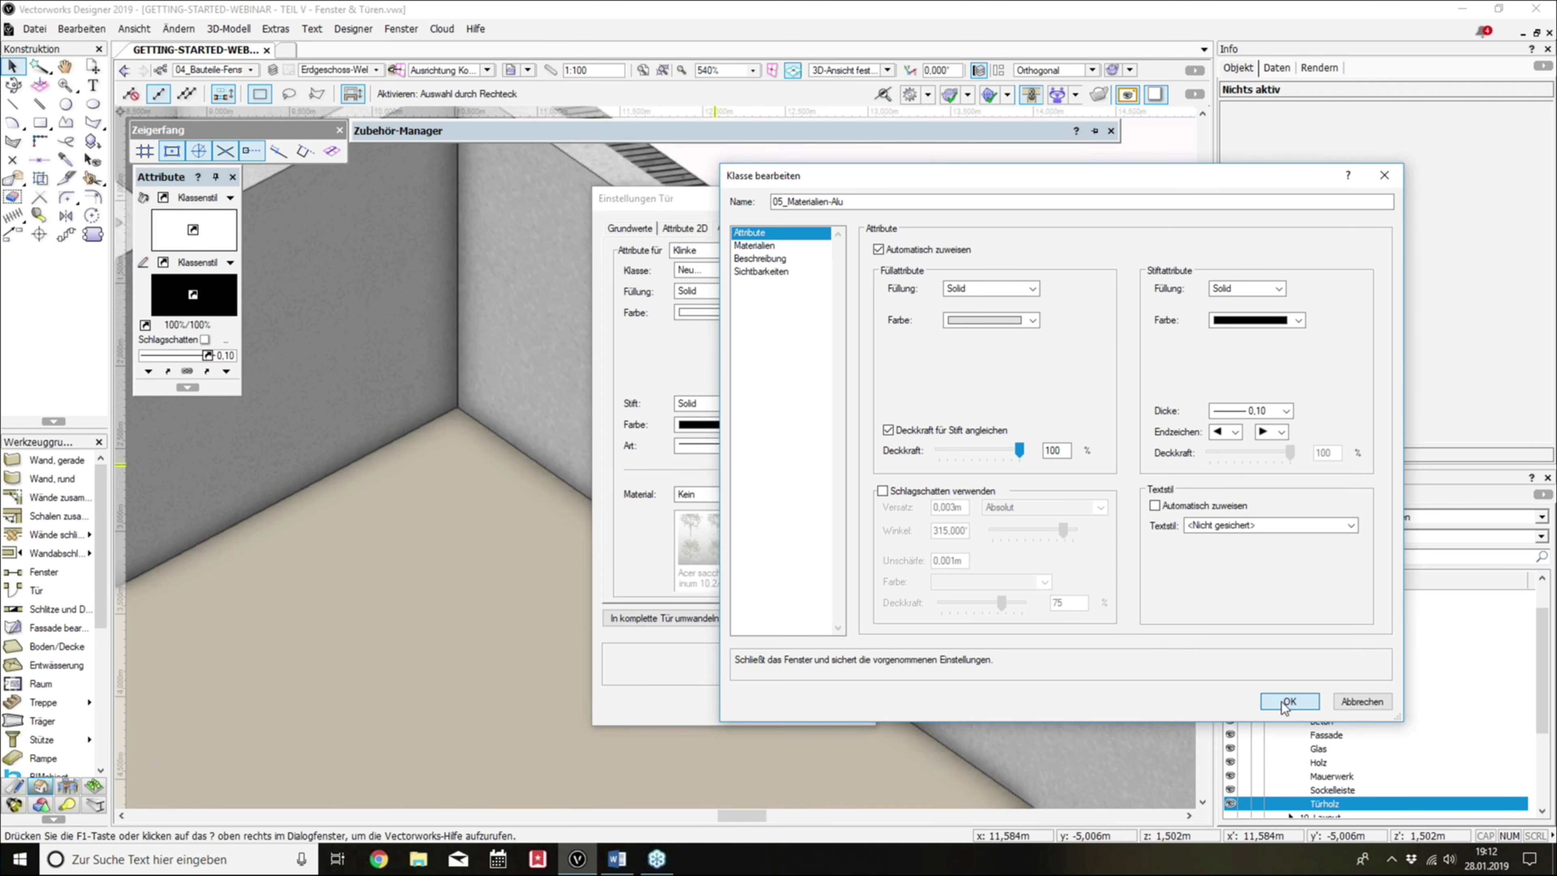
click(759, 291)
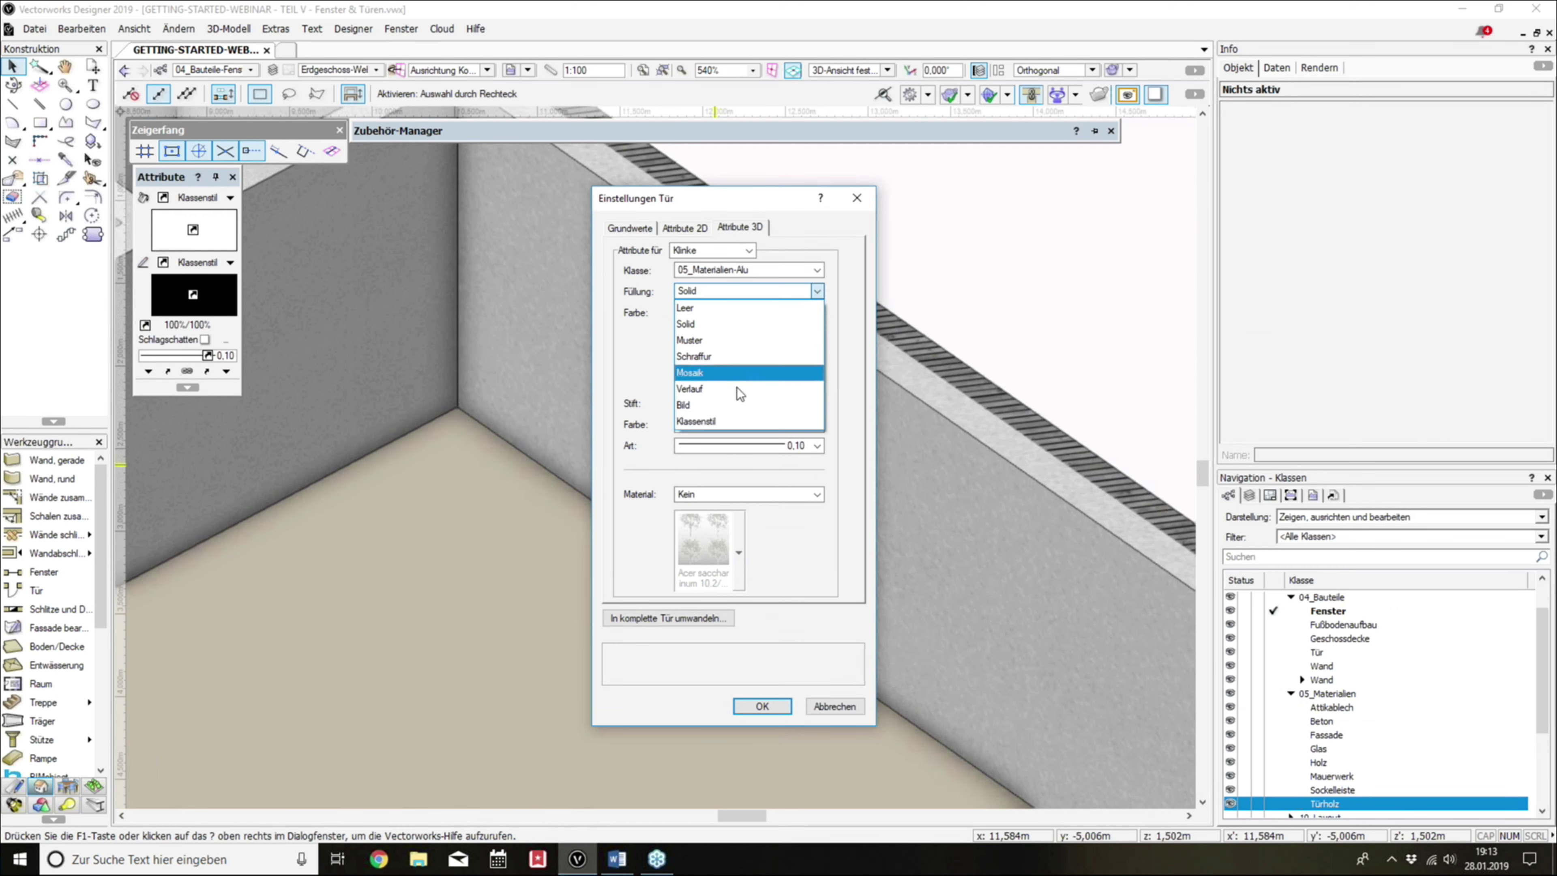
Step: Set the handle's fill, fill colour, pen, pen colour, line type and material to Klassenstil and confirm
click(727, 421)
click(736, 313)
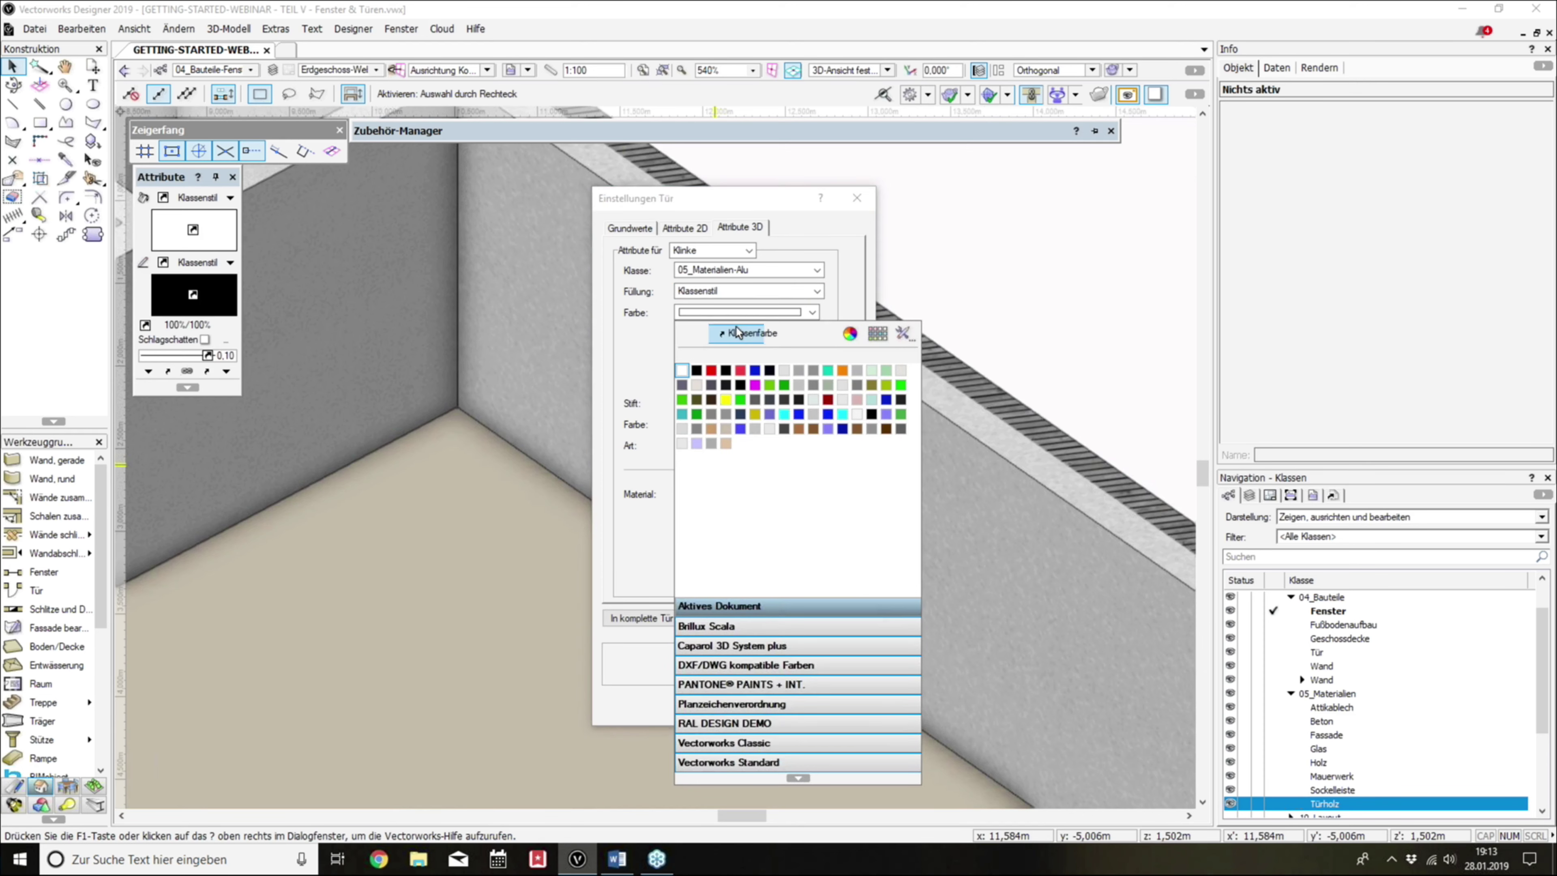
click(733, 403)
click(734, 469)
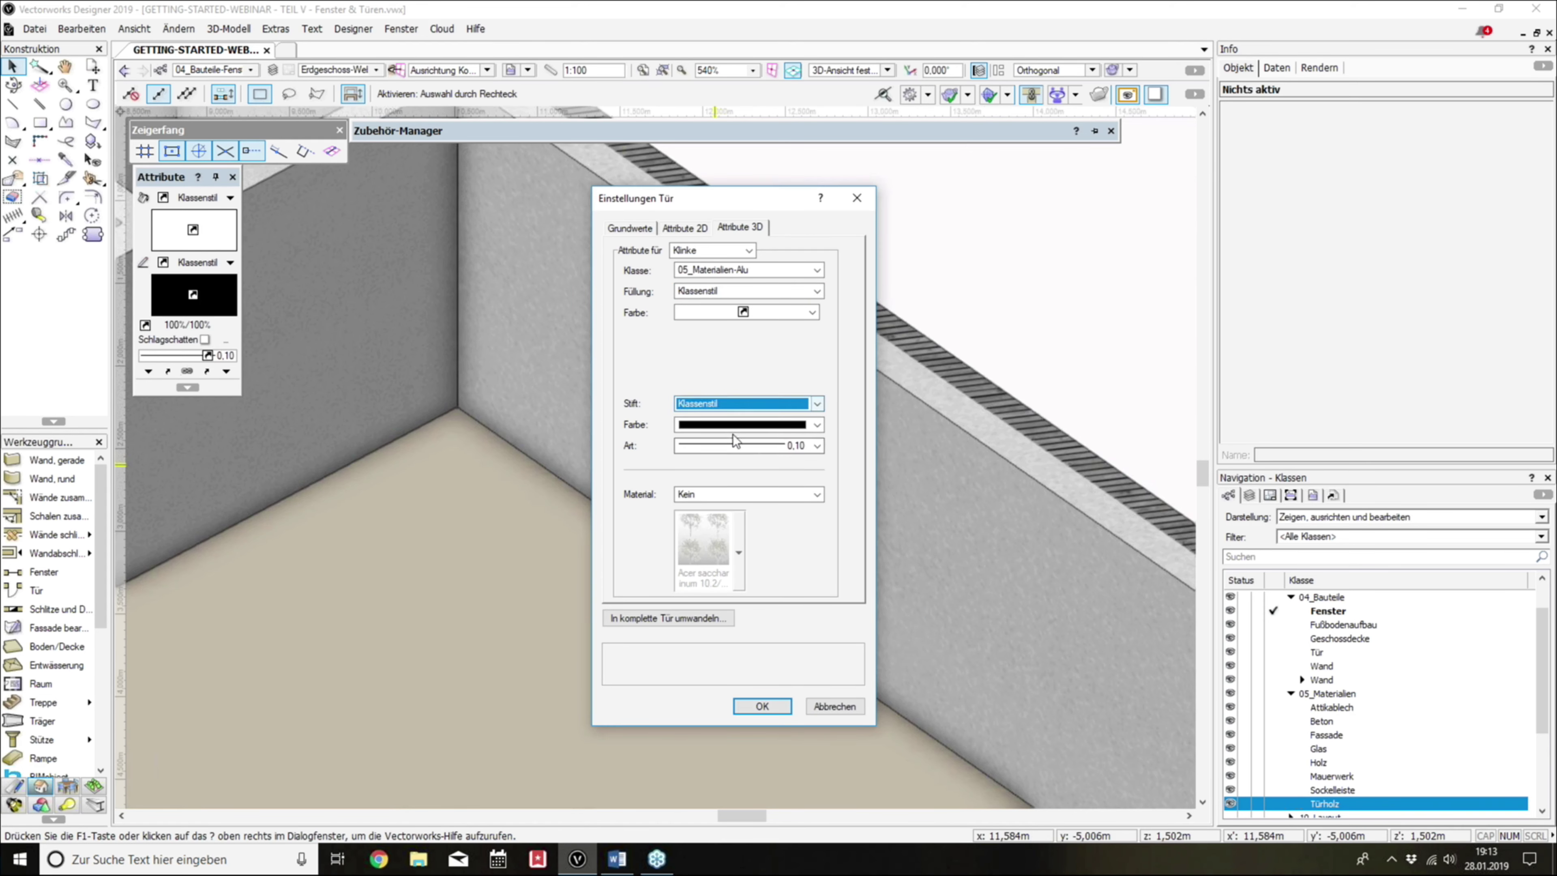
click(732, 434)
click(726, 13)
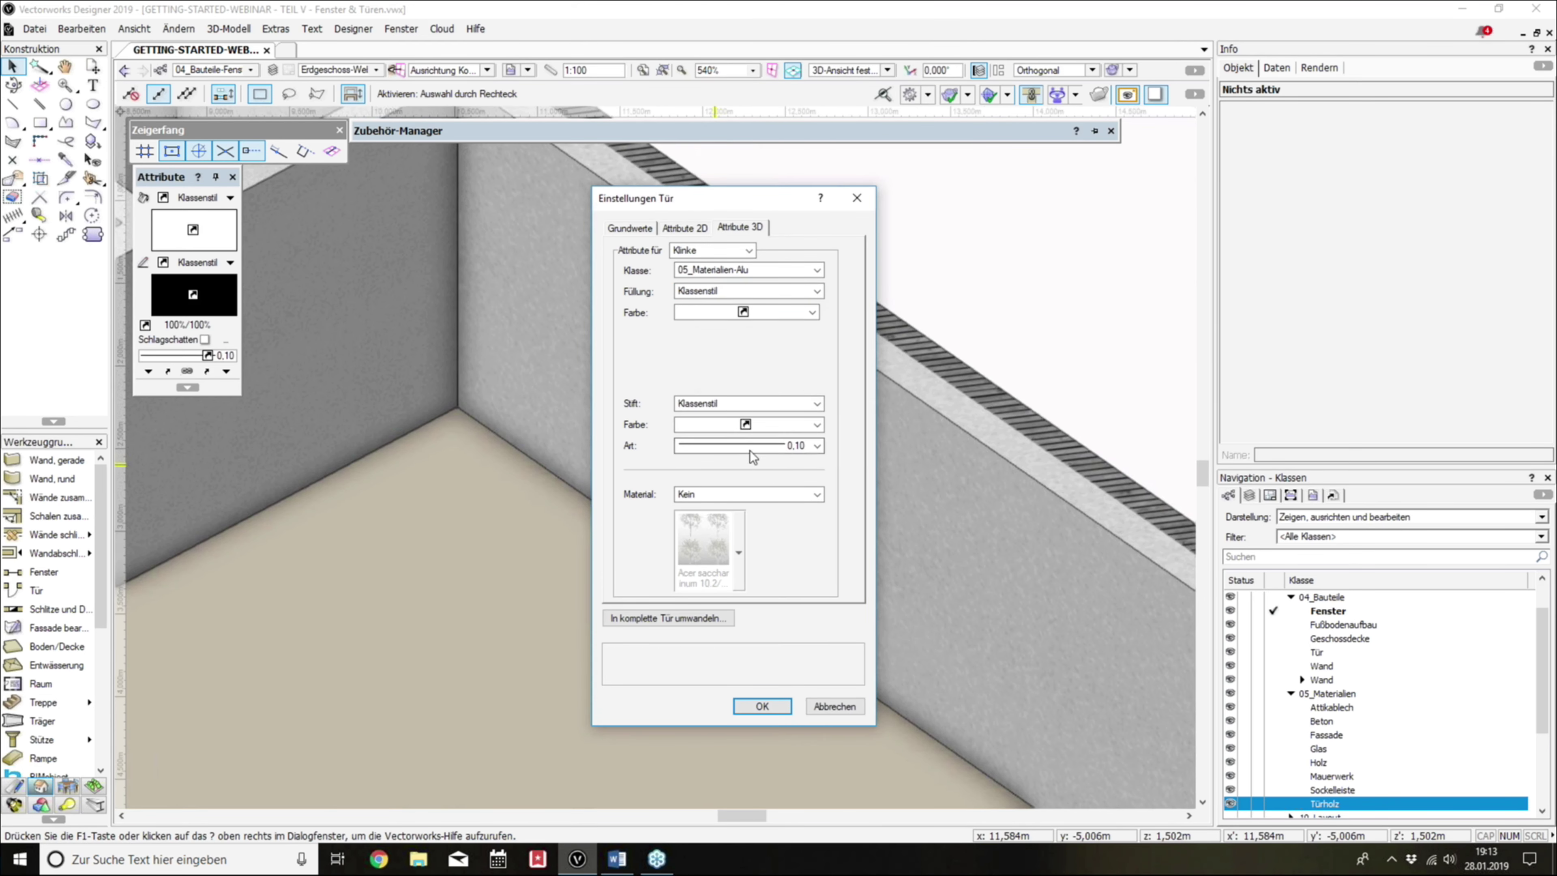
click(749, 450)
click(748, 477)
click(754, 489)
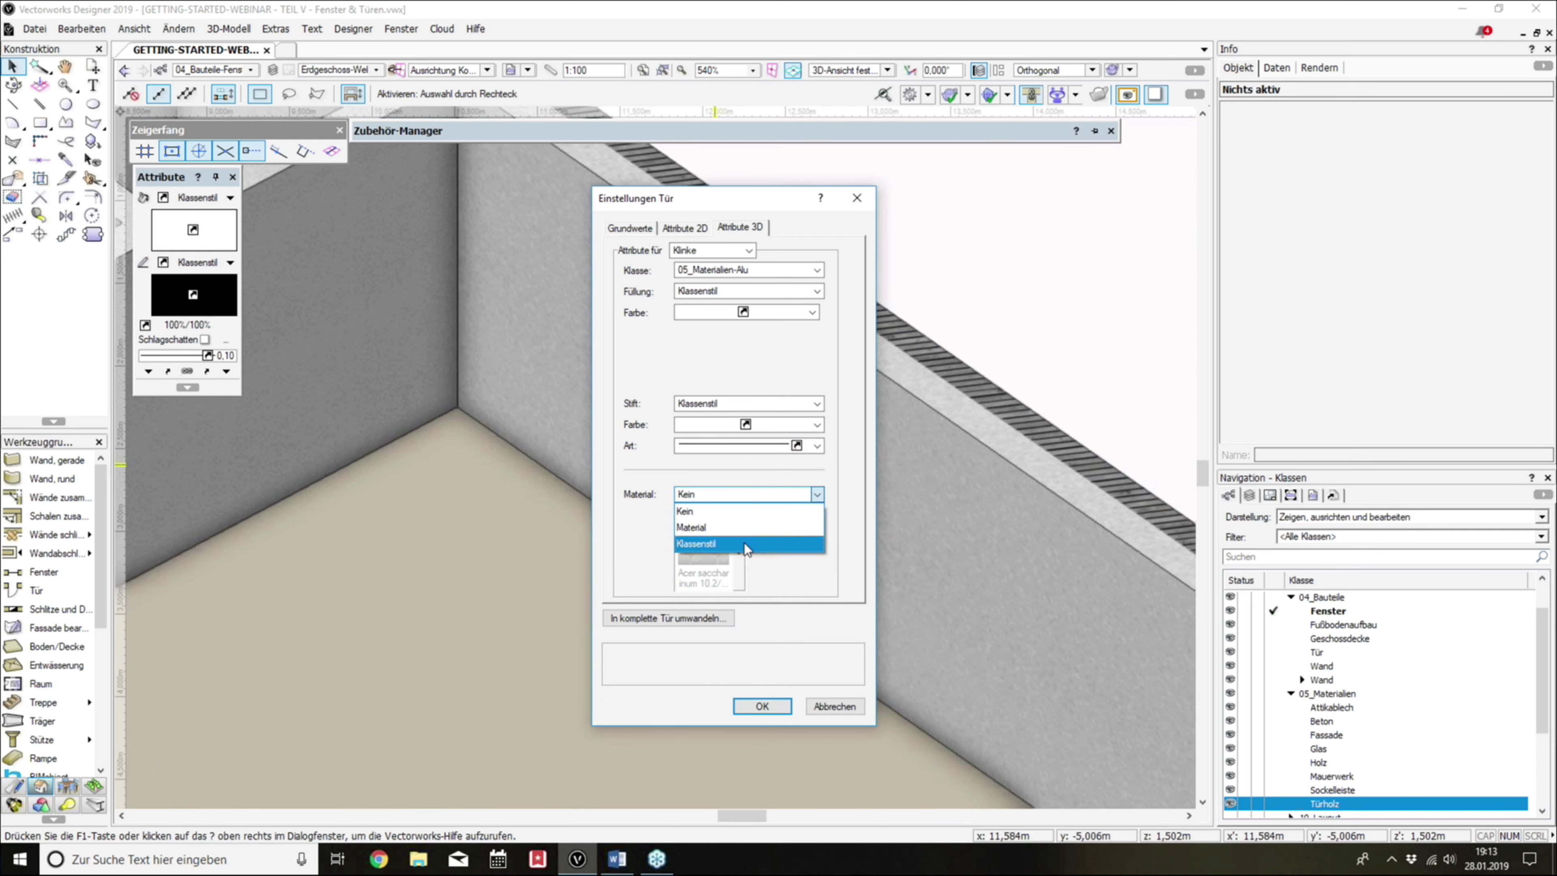
click(744, 543)
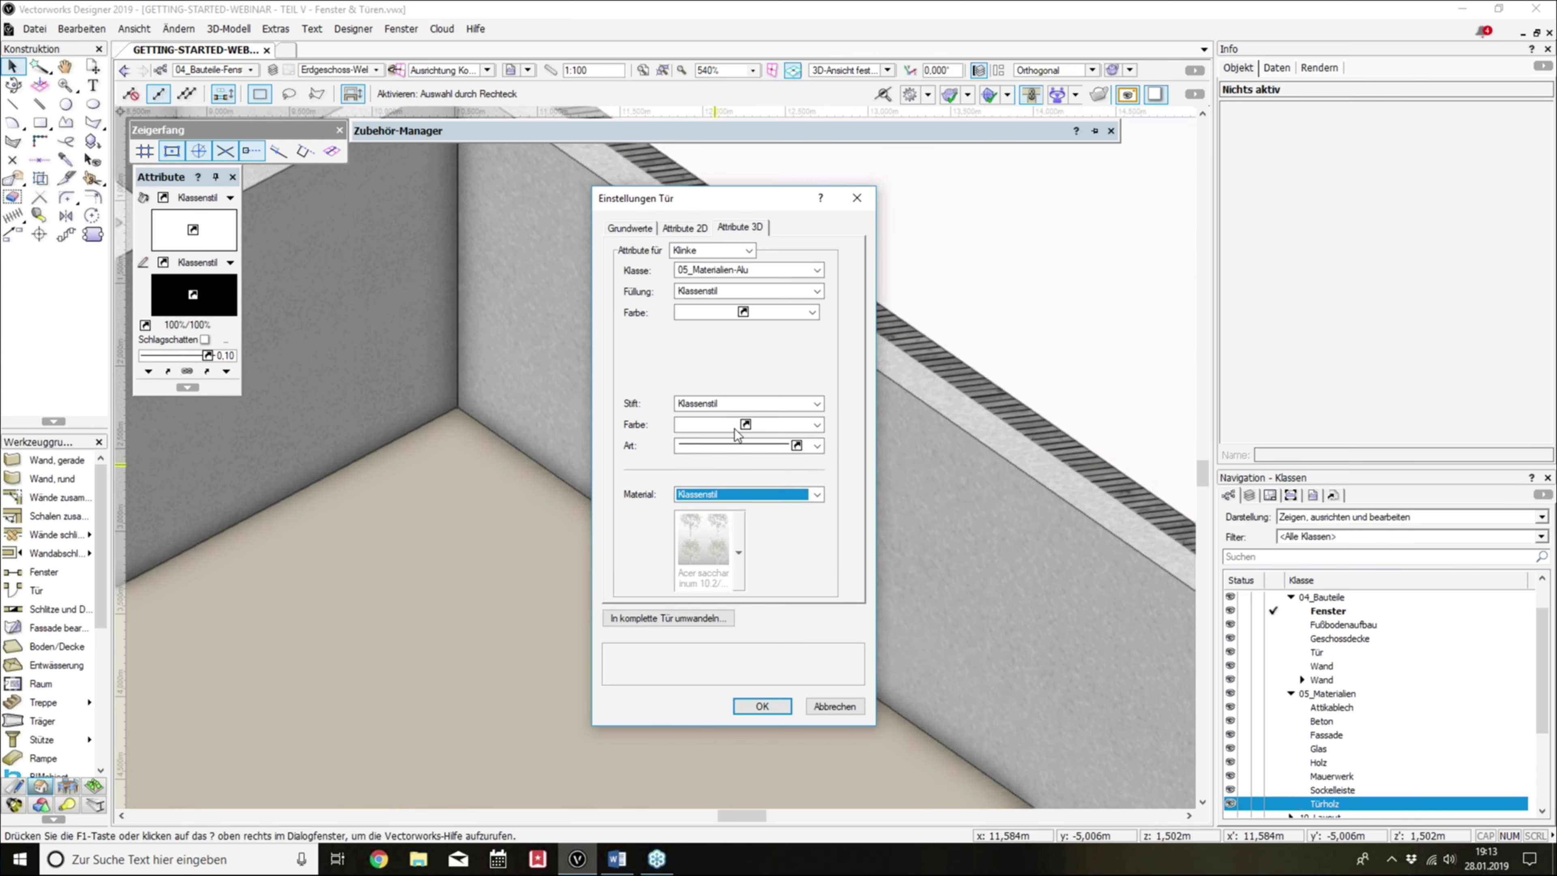
click(783, 705)
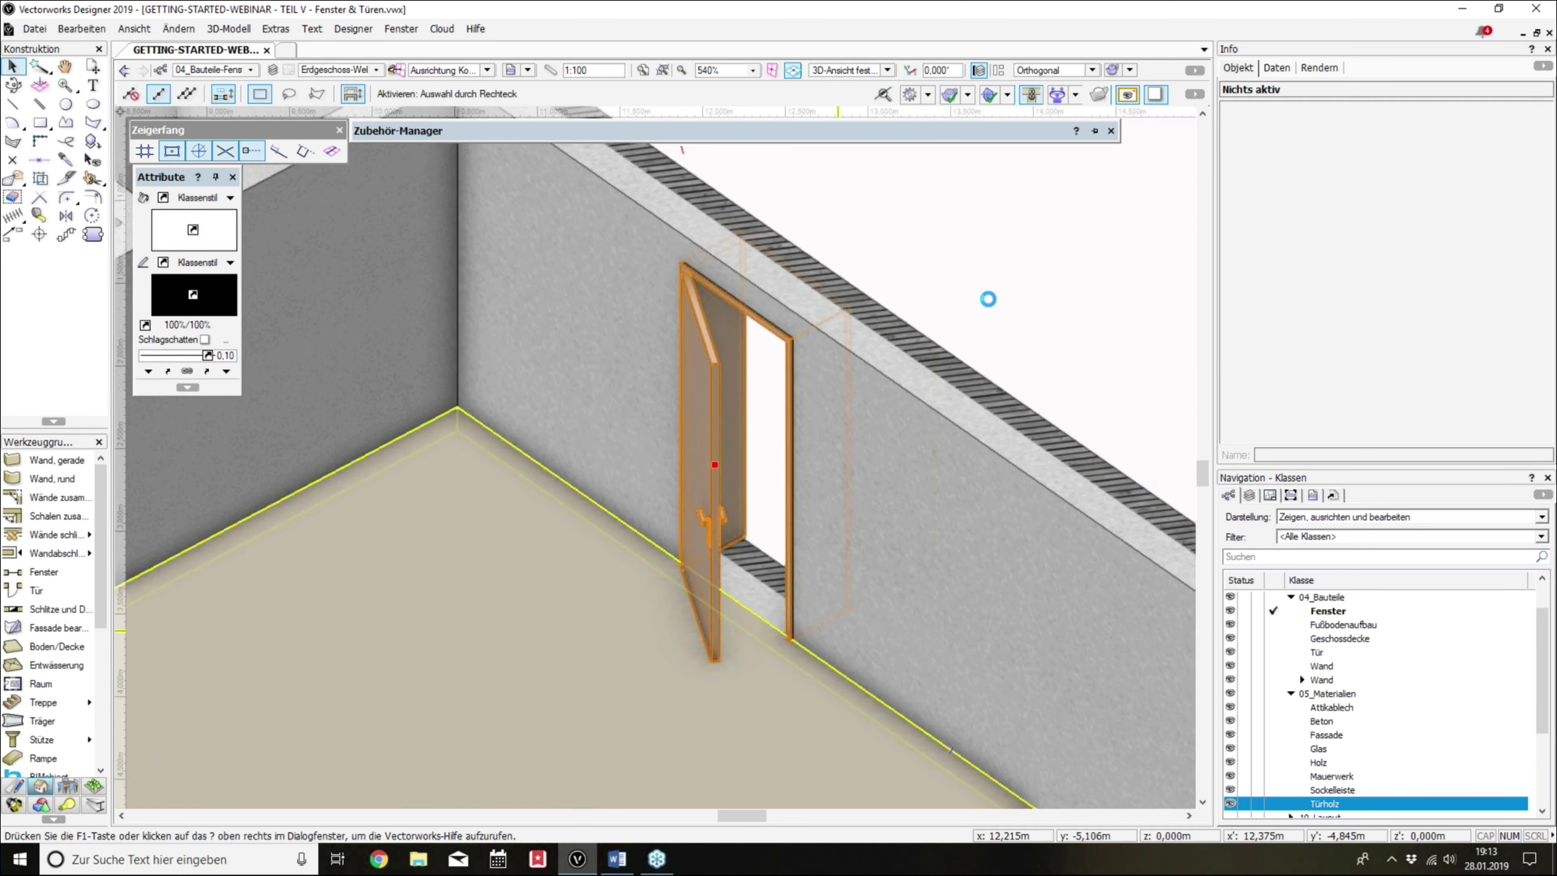
Step: Return to the 2D top plan view with F5, briefly inspecting the door in 3D
scroll(961, 302, down, 1)
key(F5)
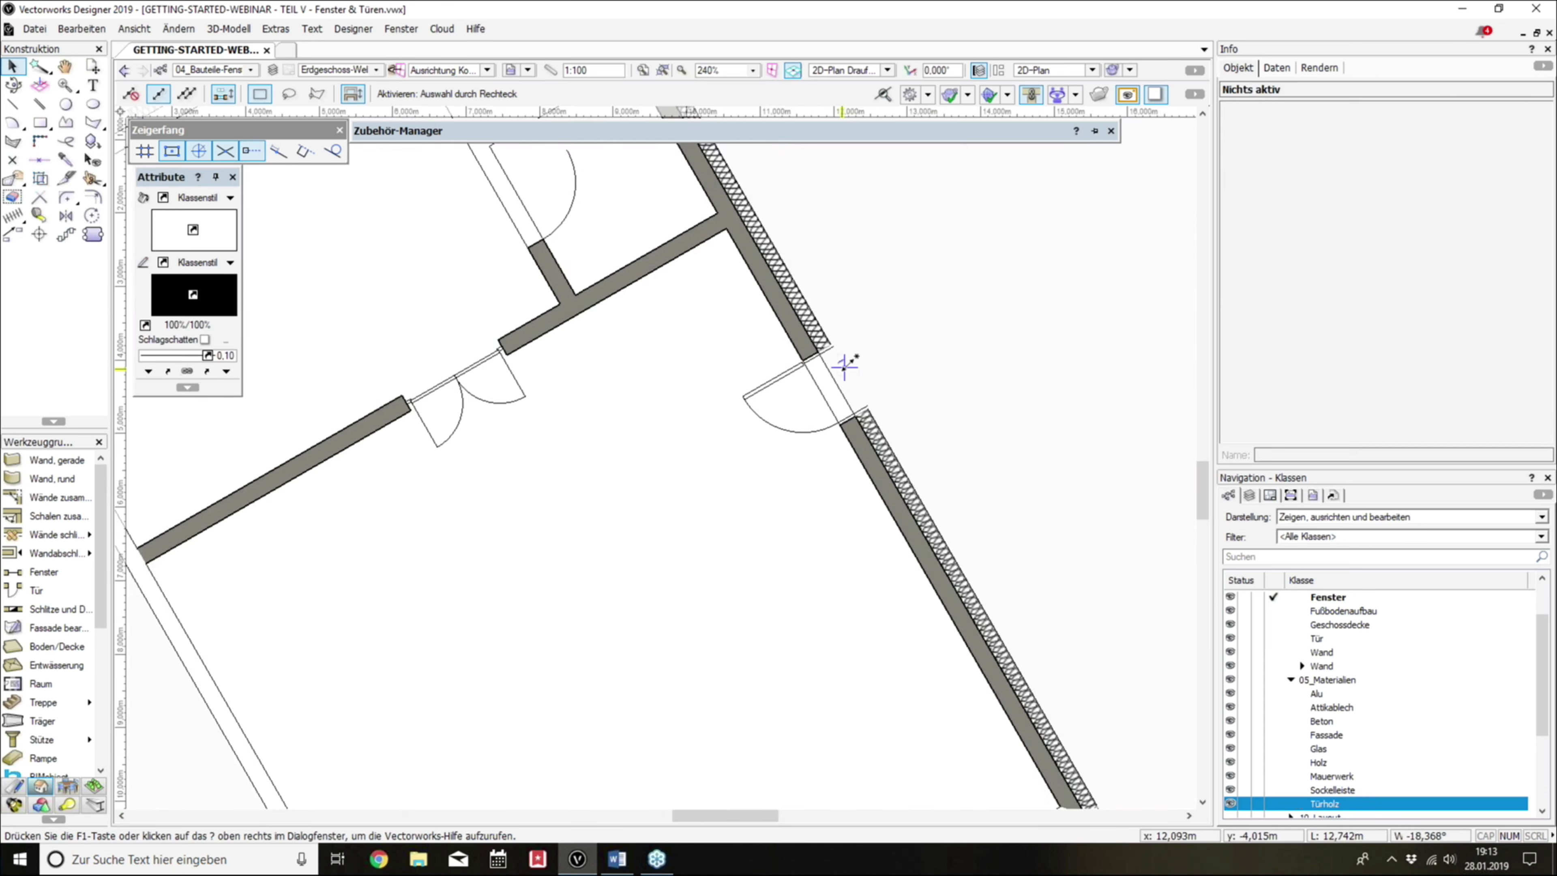
scroll(946, 346, down, 2)
scroll(935, 338, down, 2)
scroll(884, 335, up, 2)
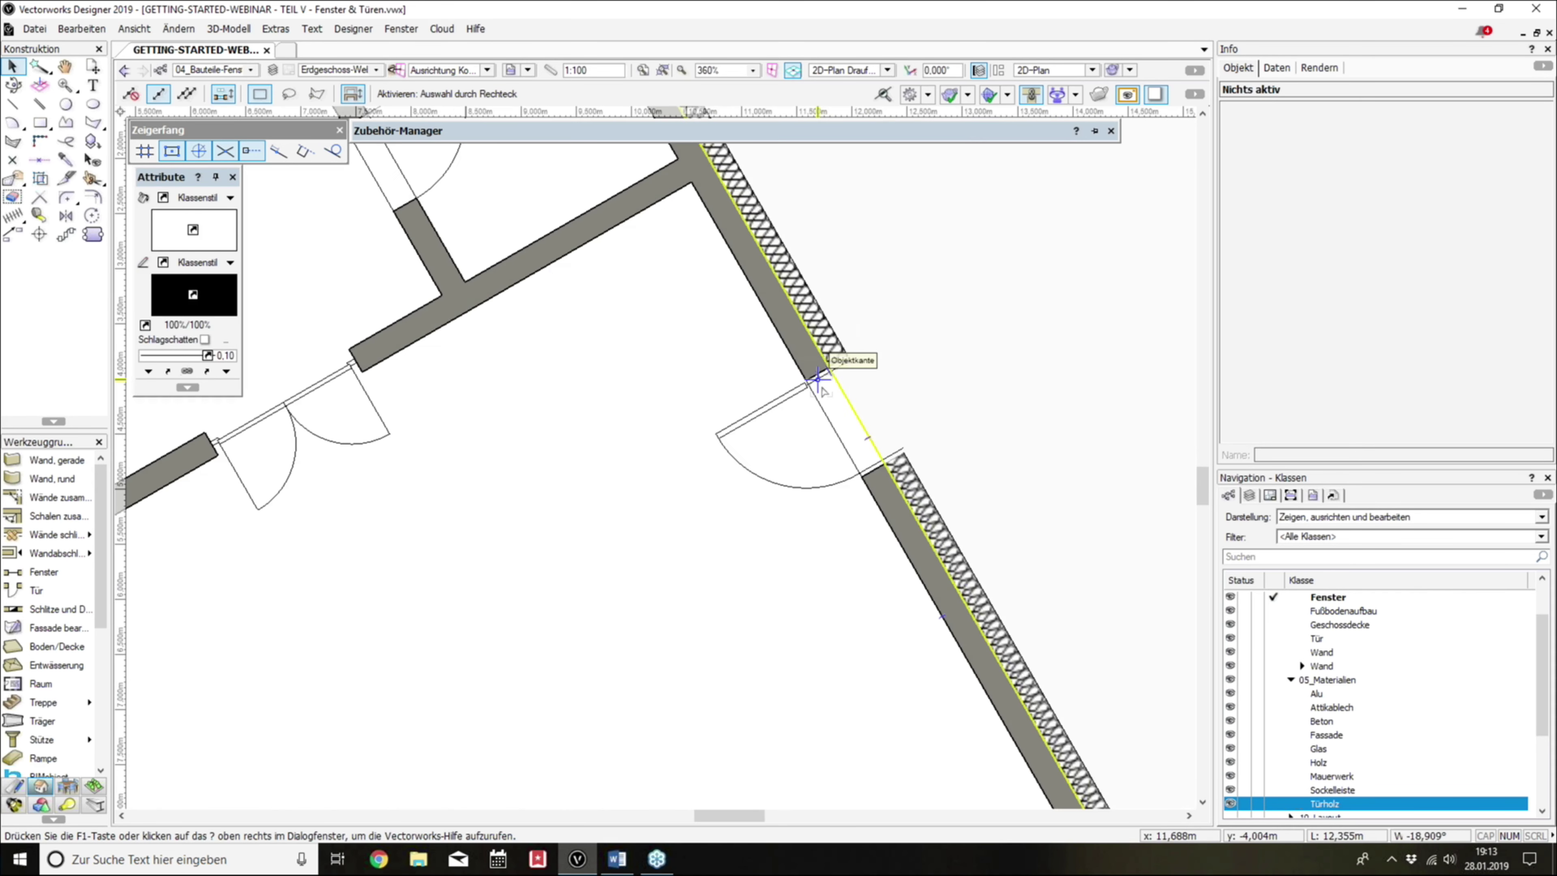
click(861, 386)
scroll(866, 381, up, 1)
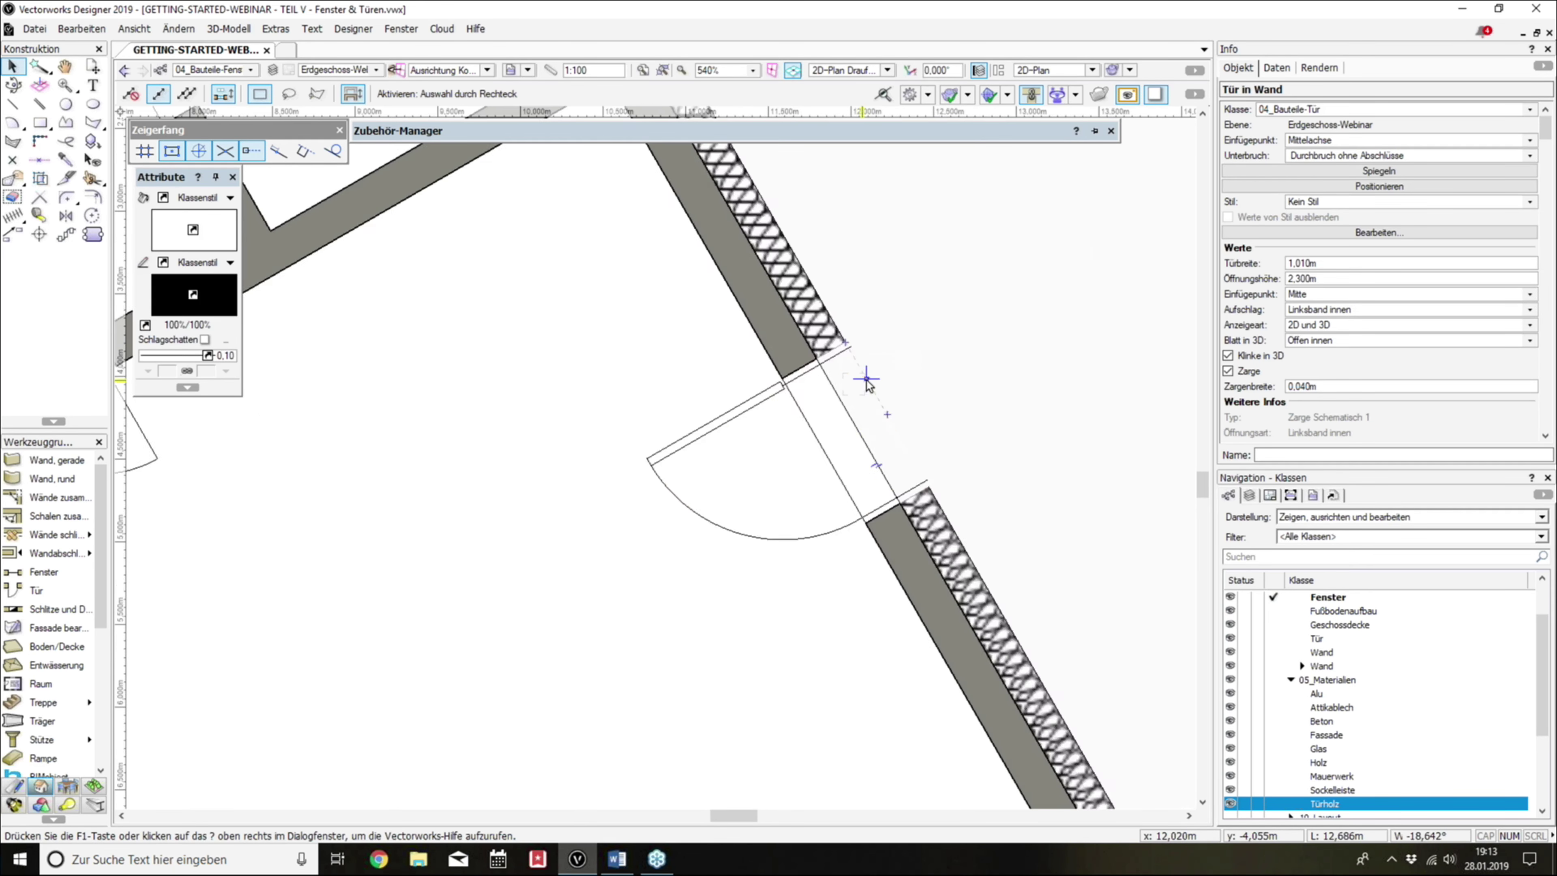
click(944, 368)
mouse_move(1050, 477)
shift+middle_down()
mouse_move(618, 222)
mouse_move(570, 218)
shift+middle_up()
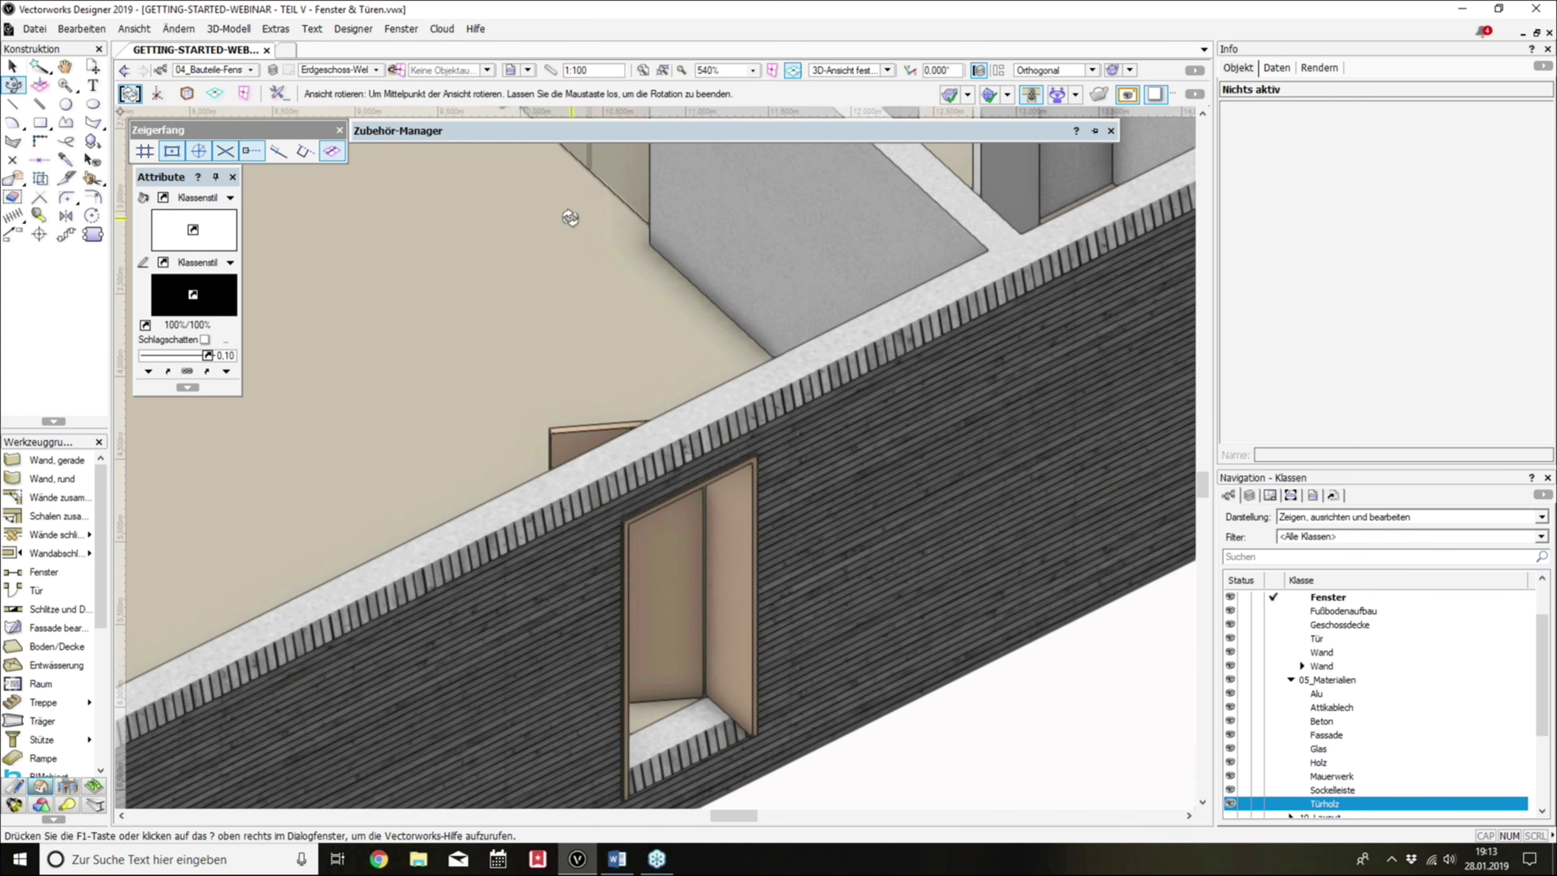
click(662, 548)
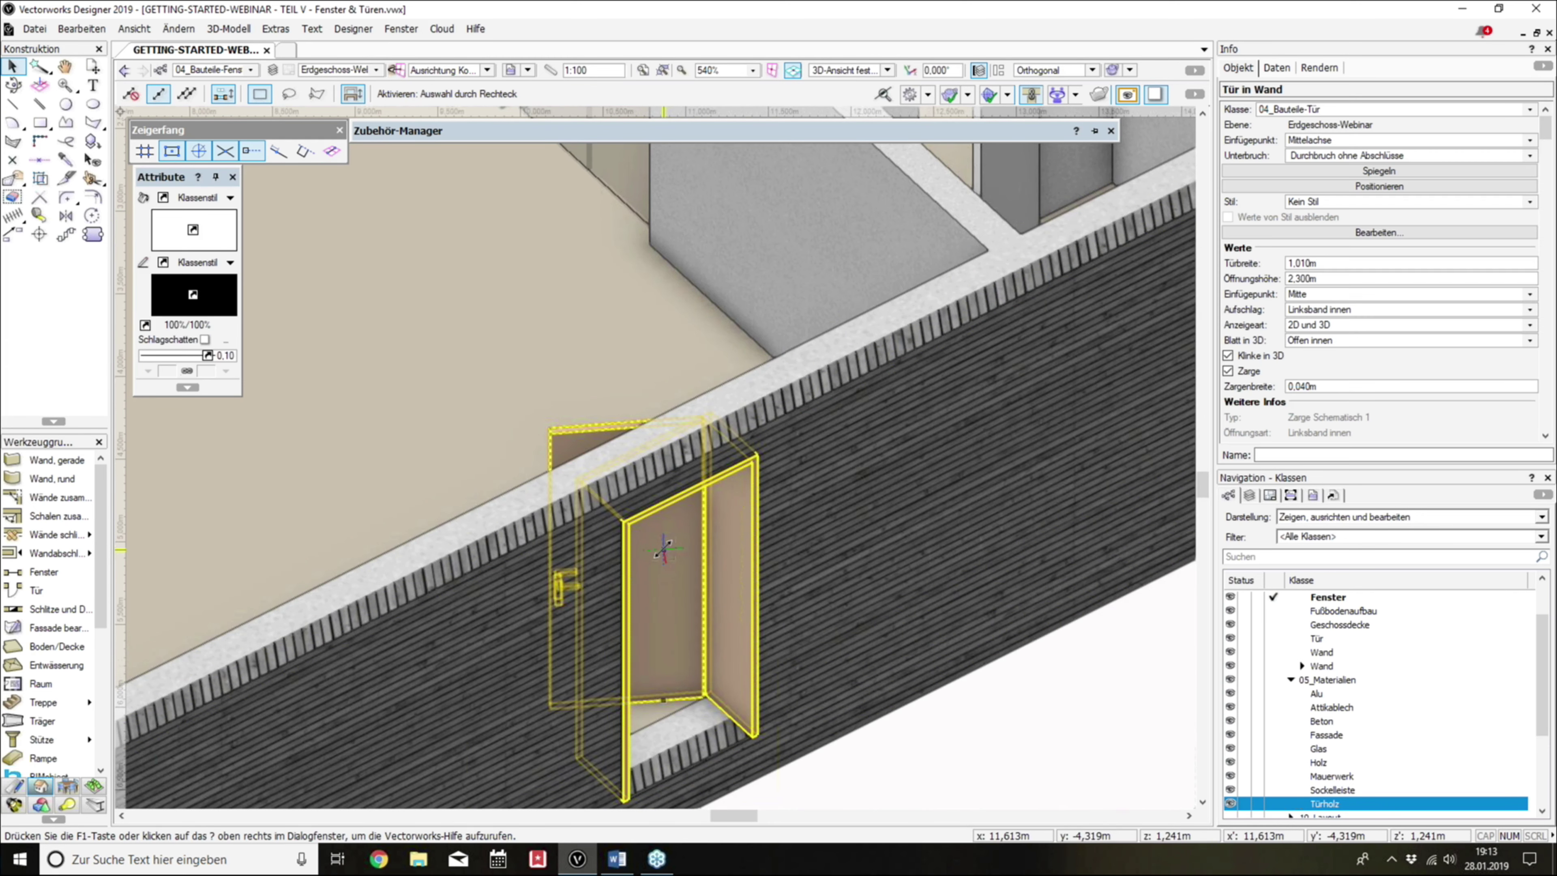
key(F5)
Step: Reselect the door and open its Attribute 2D settings for the Aufschlag (swing) part
drag(910, 362, 956, 378)
key(x)
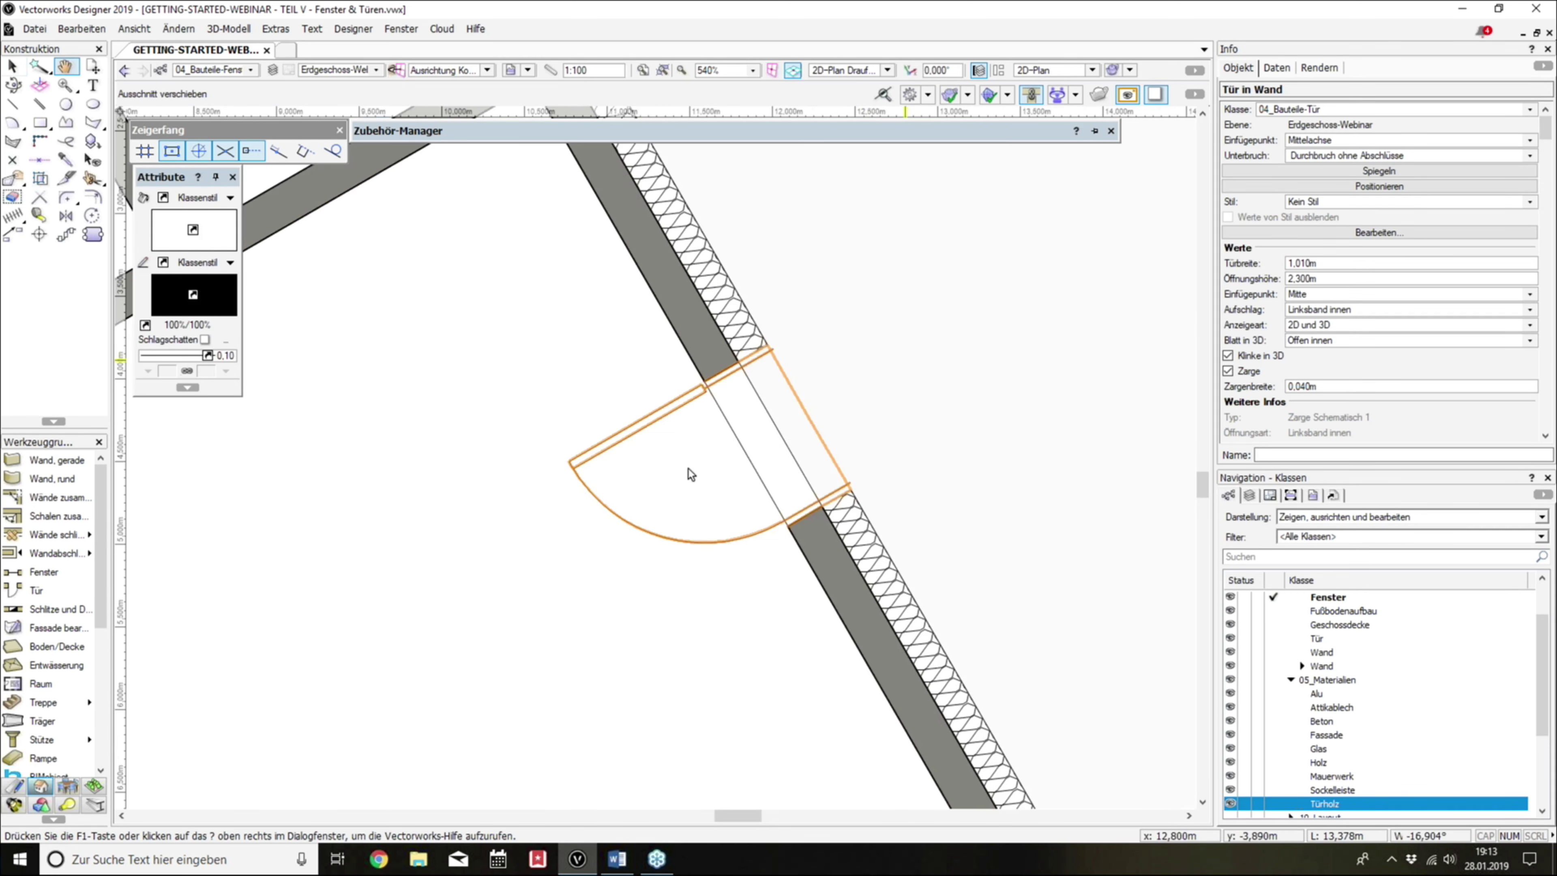
key(x)
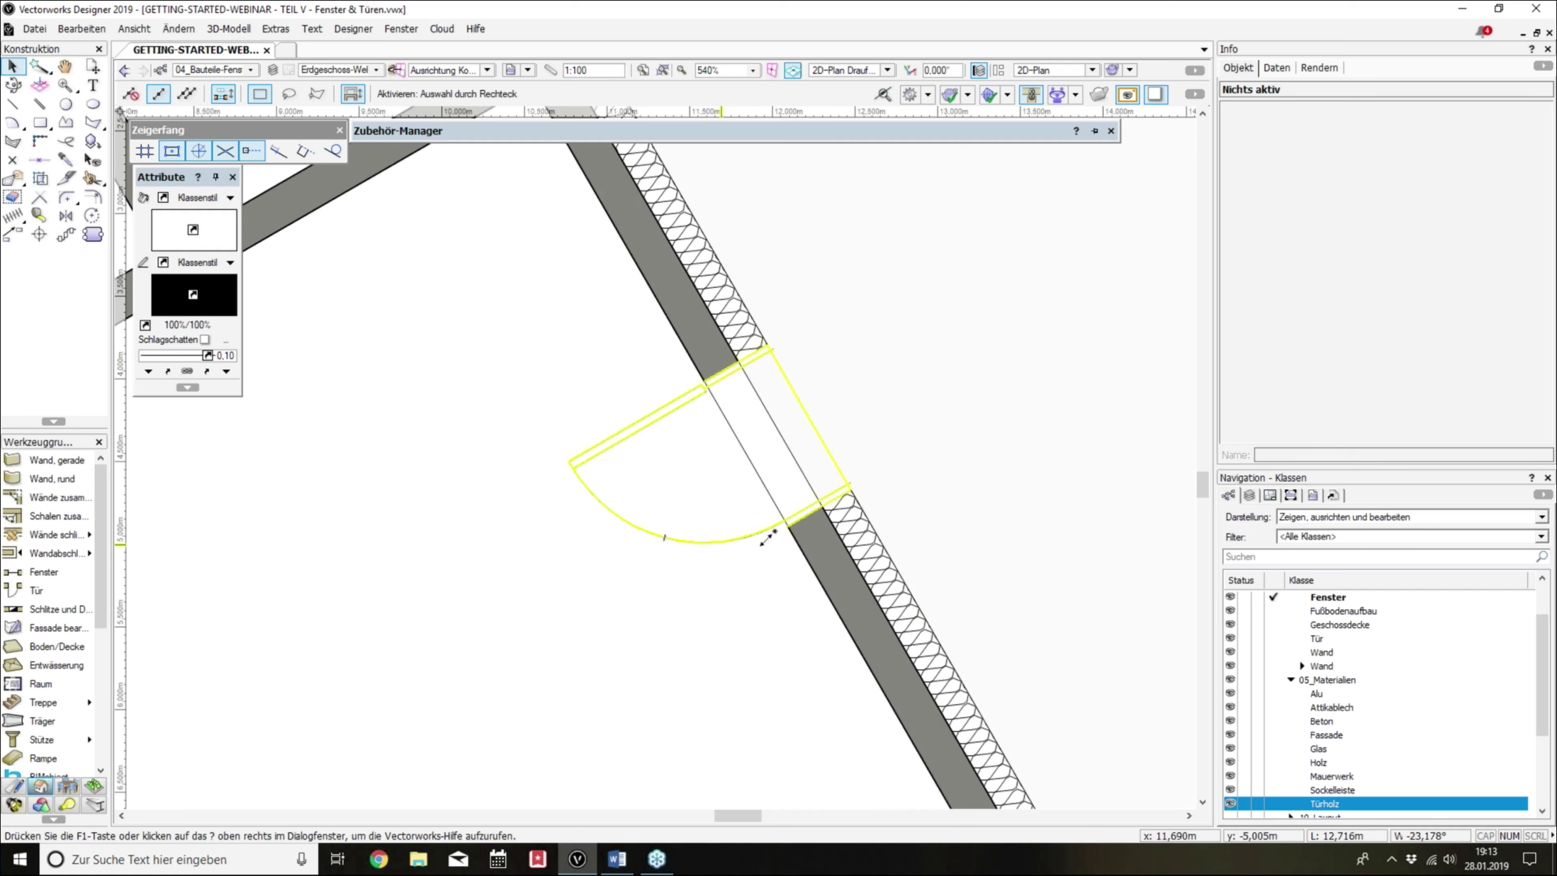
click(684, 394)
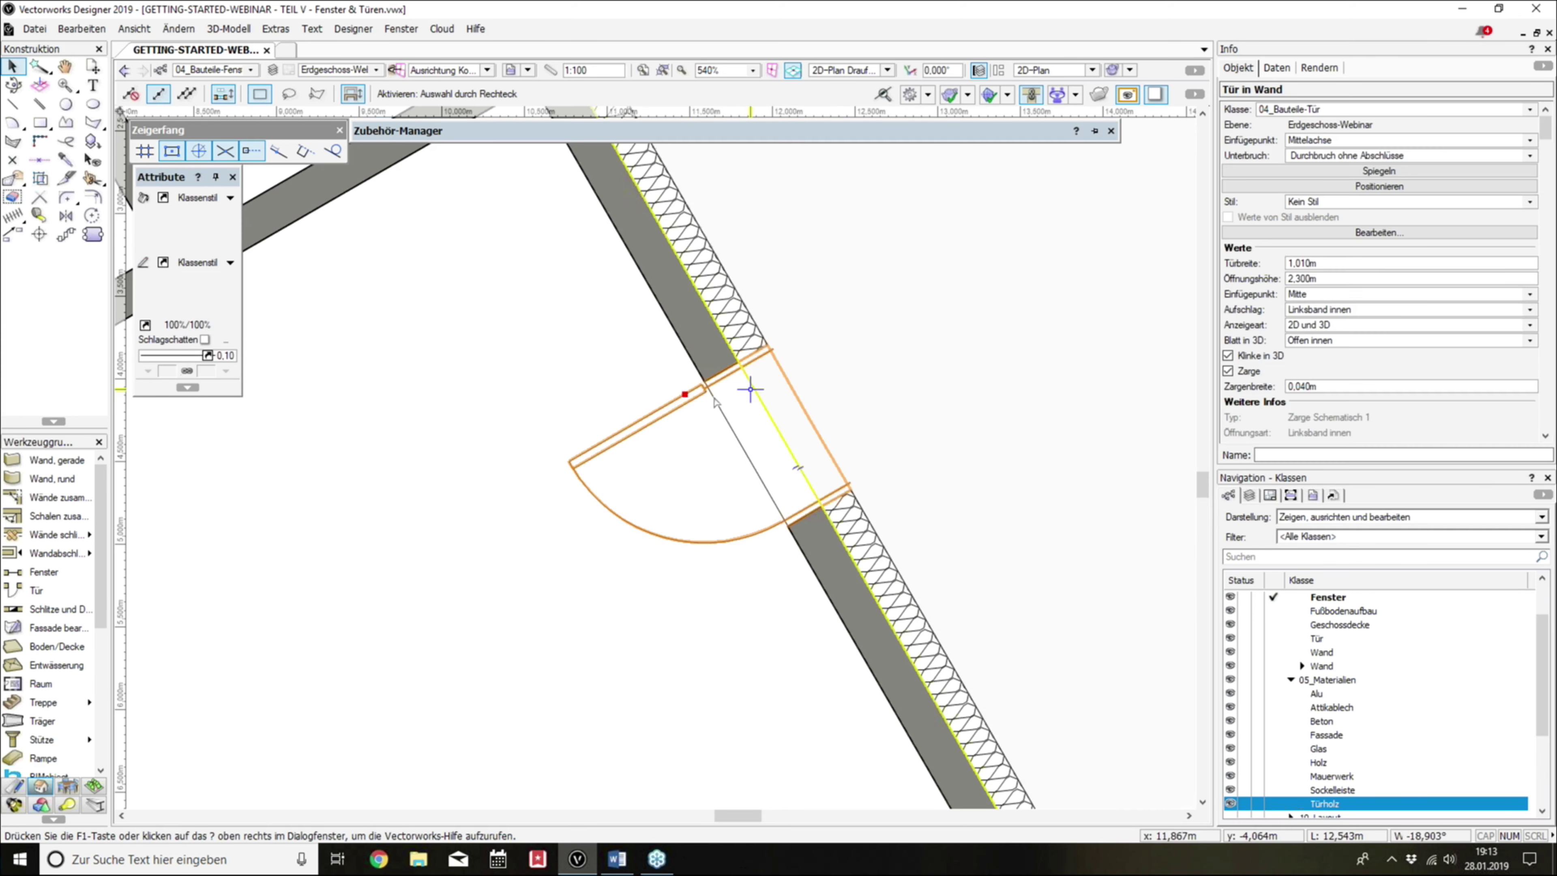
click(985, 417)
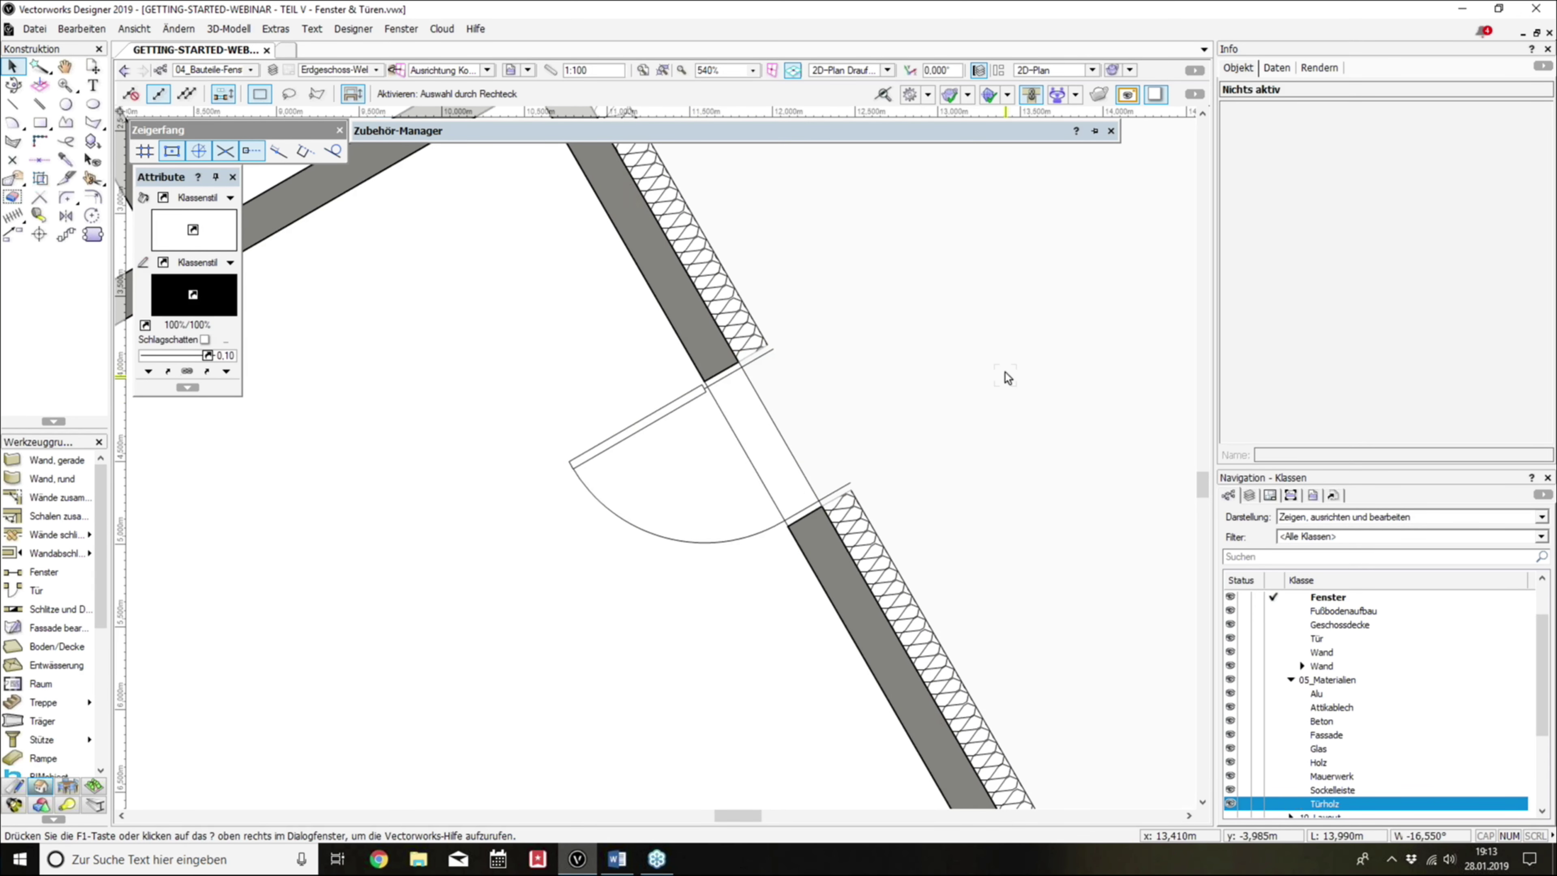
key(ctrl+z)
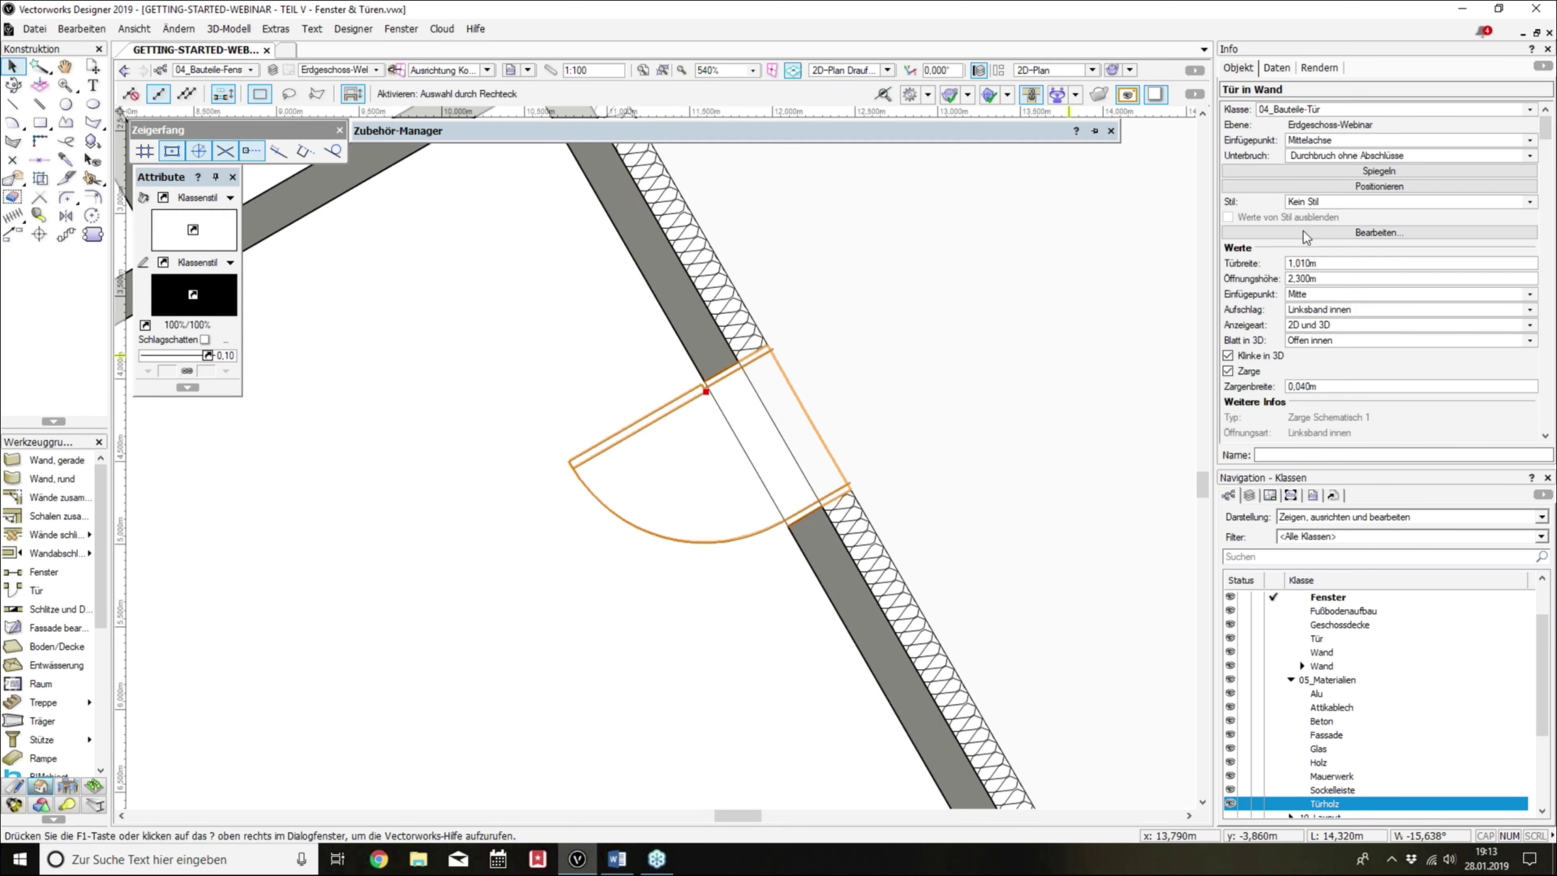
click(1313, 231)
click(693, 229)
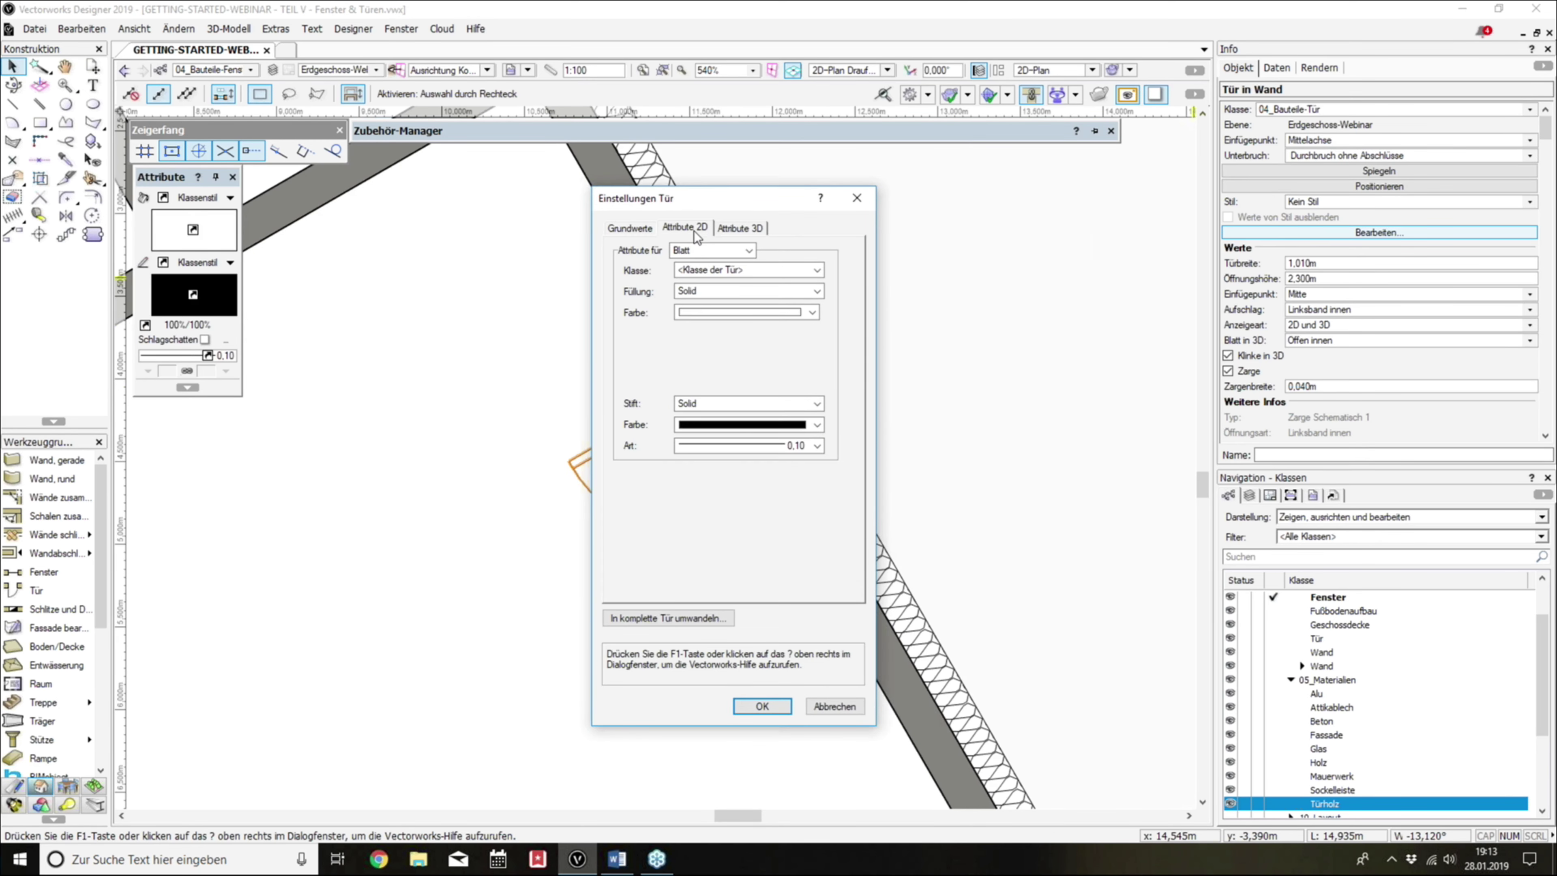
click(697, 245)
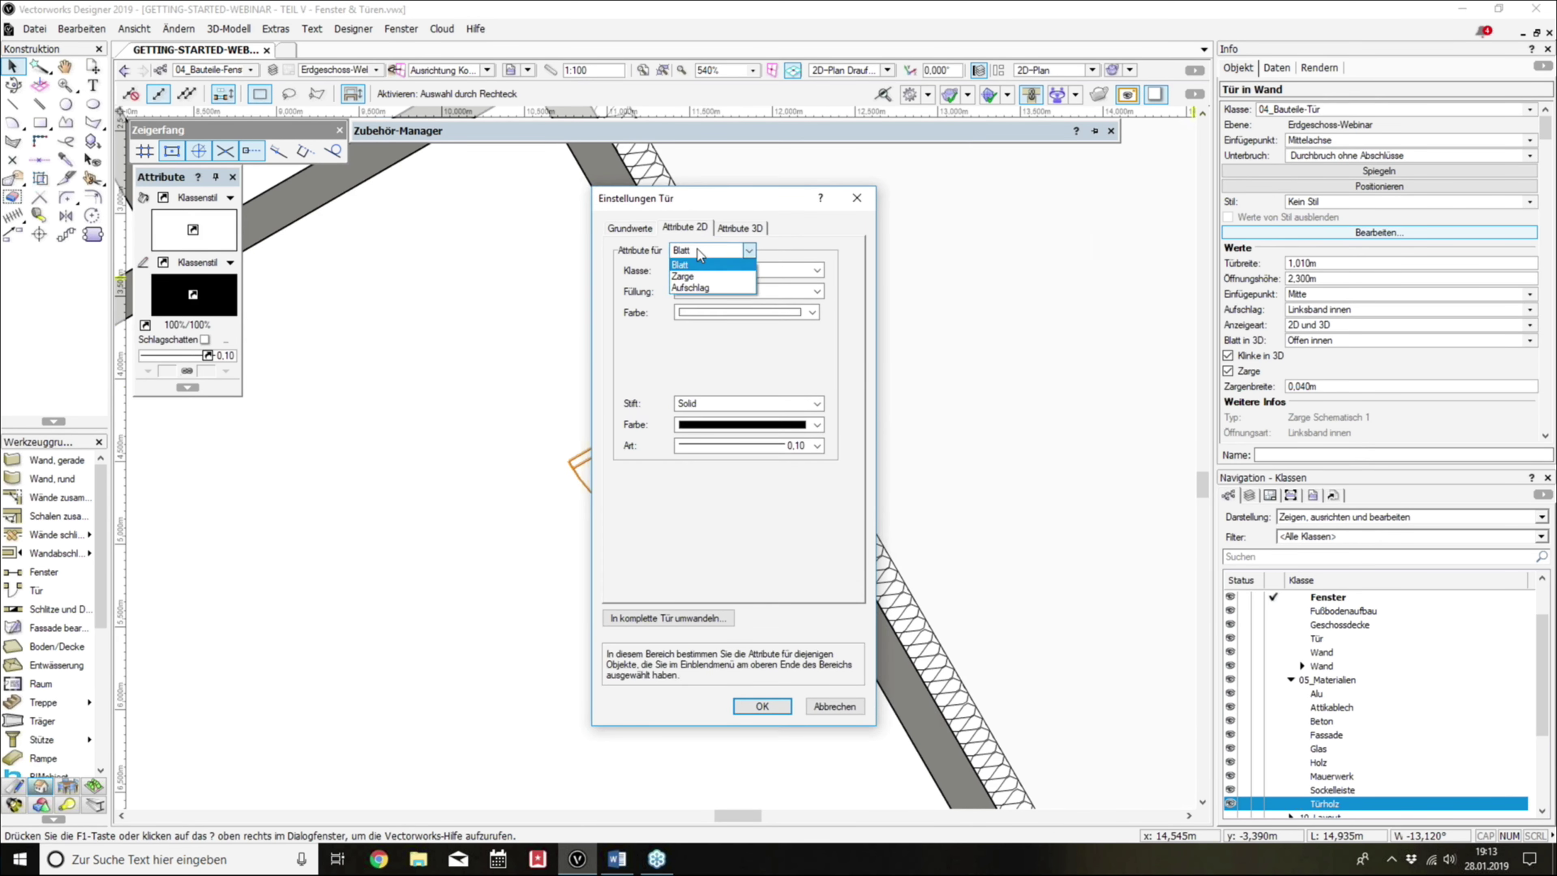
click(688, 288)
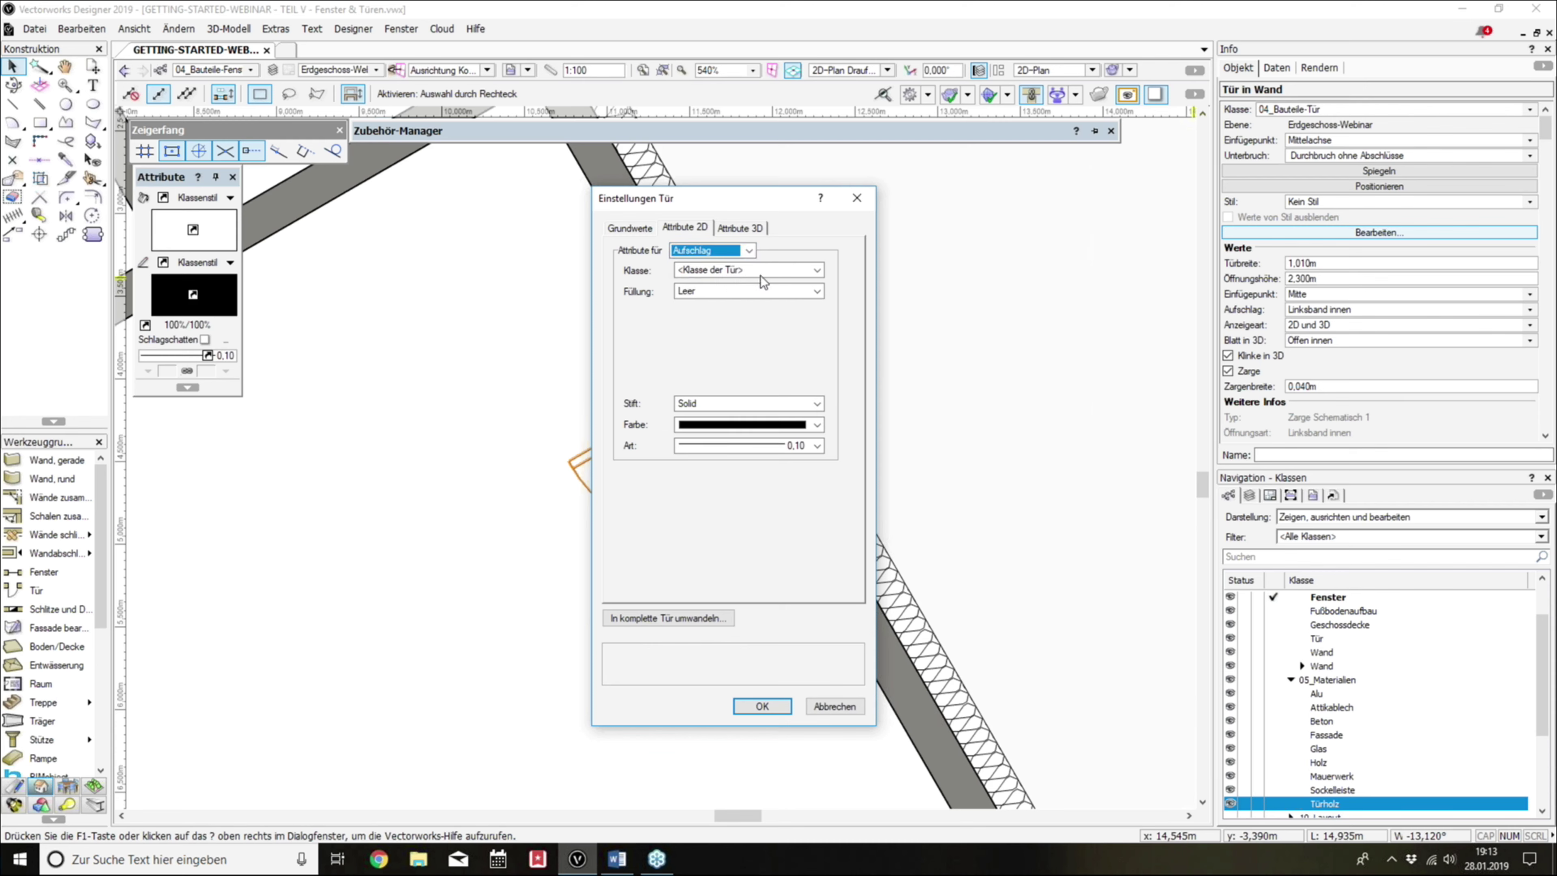
Step: Cancel the door settings and expand 10_Layout in the class list to show its Farben sub-classes
click(851, 708)
click(835, 705)
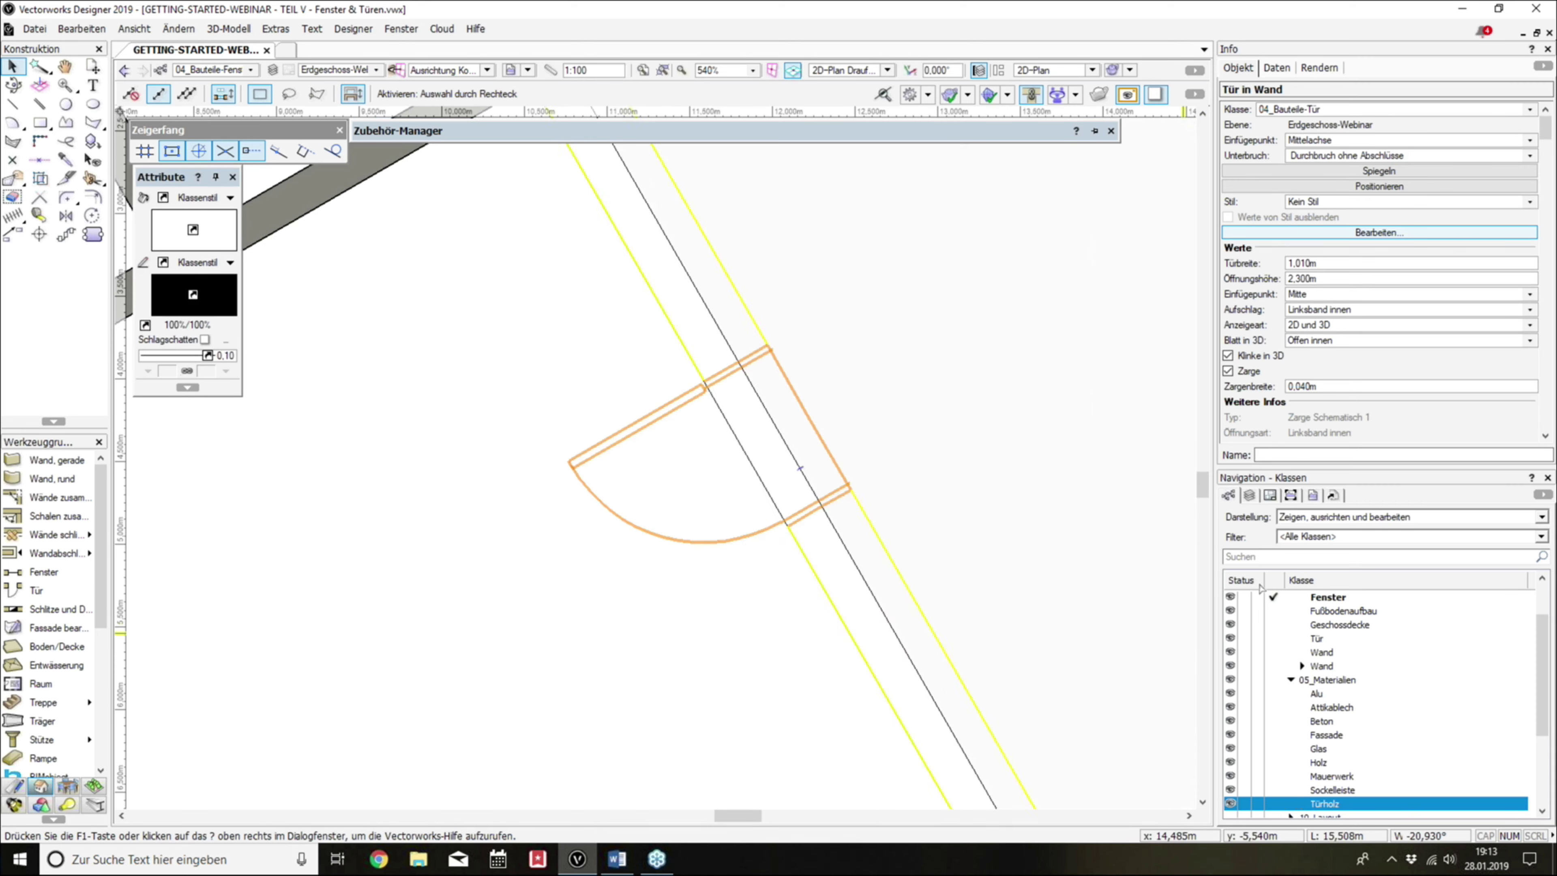
scroll(1303, 661, down, 2)
scroll(1303, 662, down, 2)
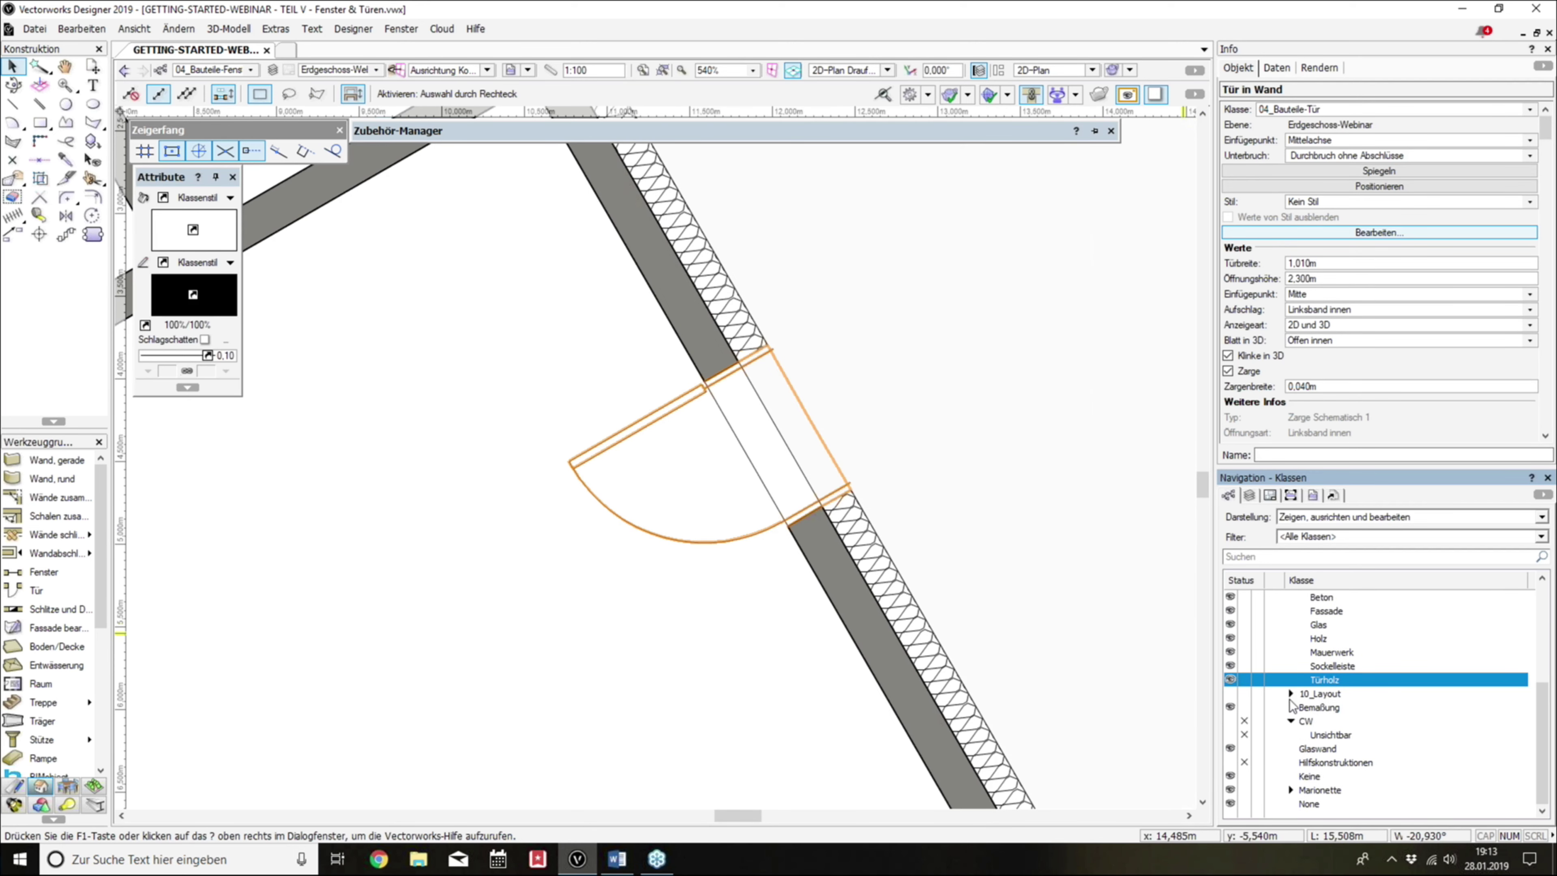
click(1292, 693)
scroll(1287, 717, down, 2)
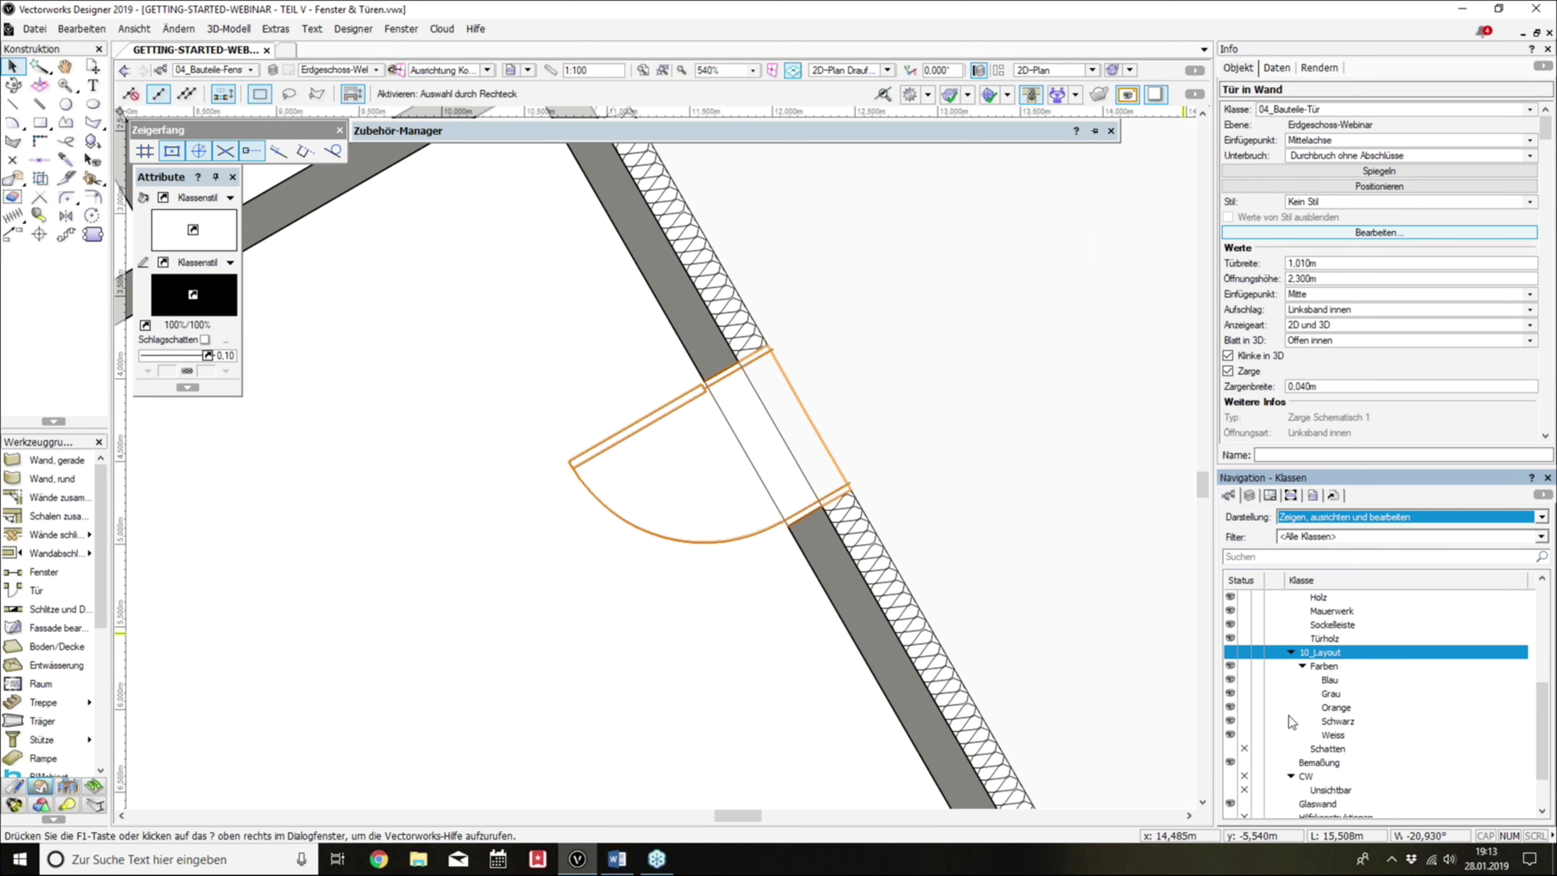
scroll(1291, 722, down, 2)
scroll(1306, 675, up, 1)
scroll(1305, 690, up, 1)
Step: Create a new class named 10_Layout-Linien-H1 from the class list
right_click(1336, 692)
click(1393, 450)
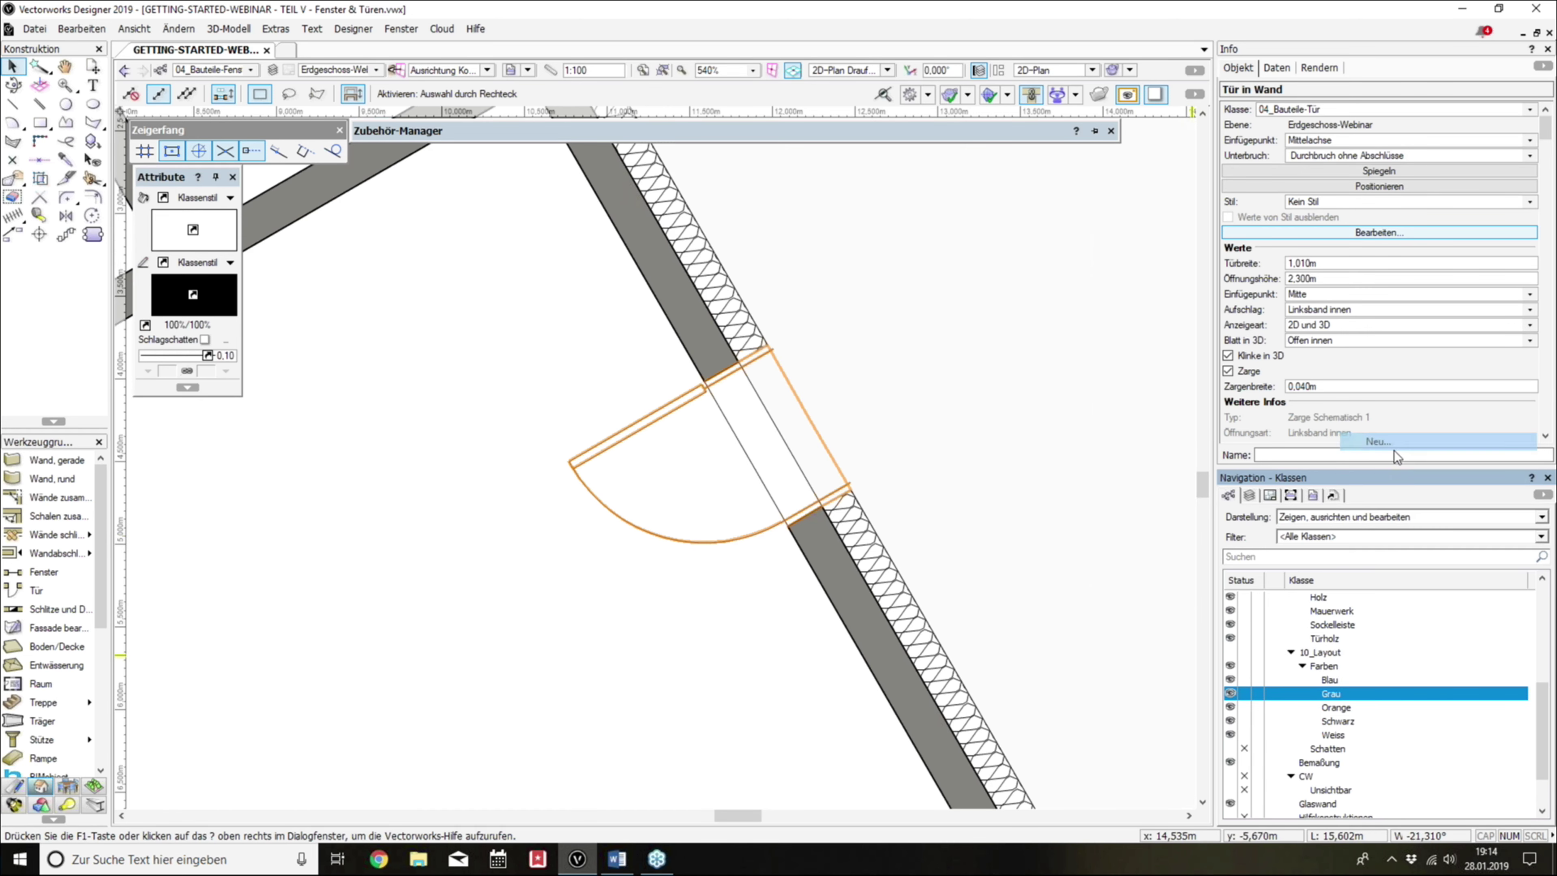
text(10_Layout-Linien-H)
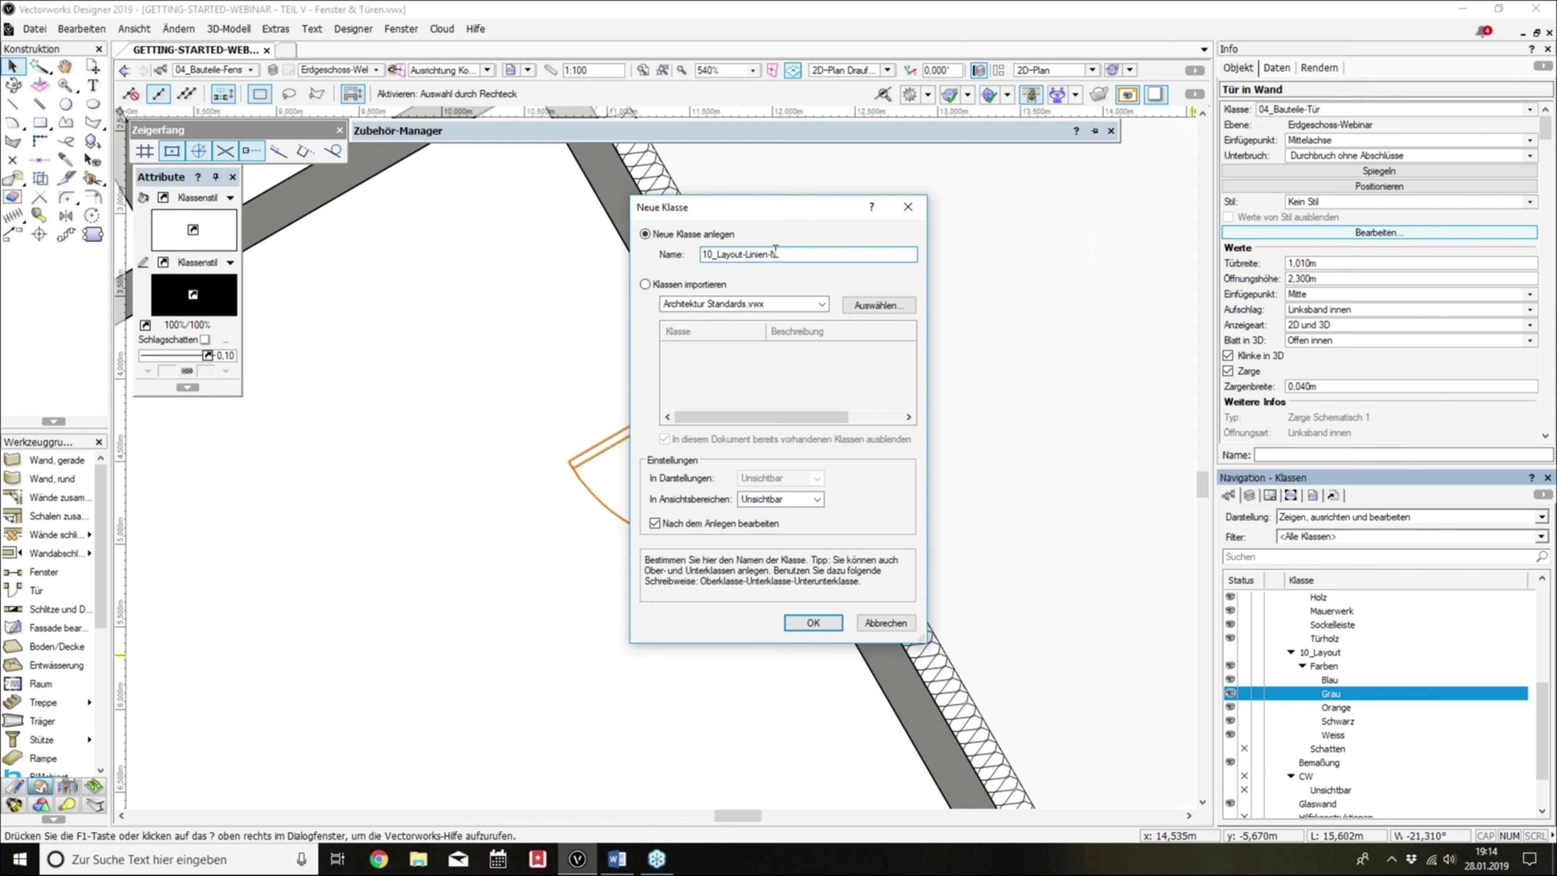
text(1)
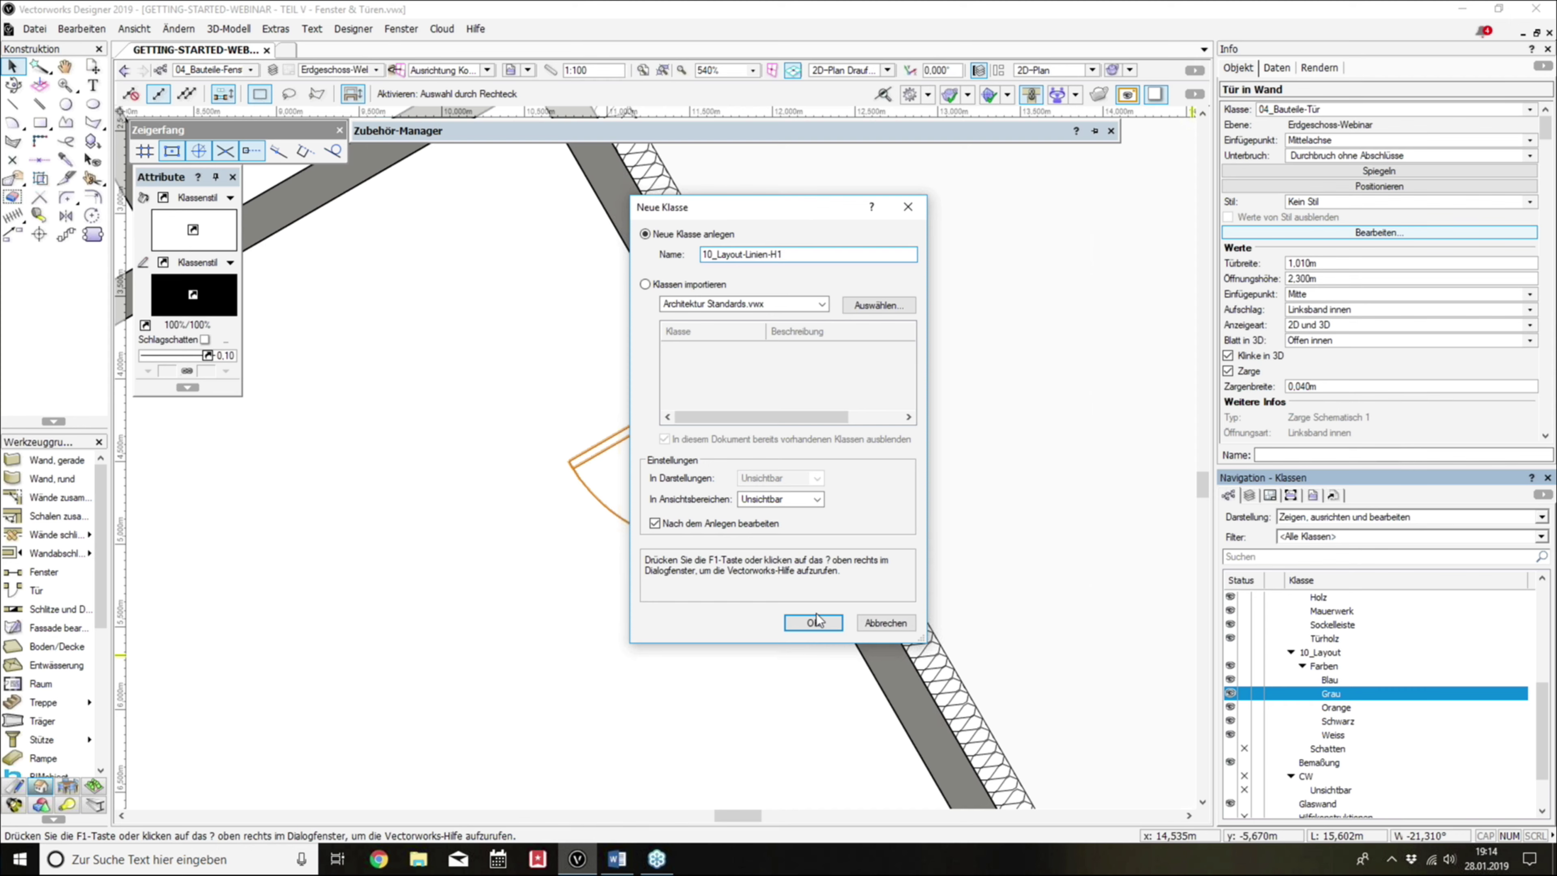
click(812, 622)
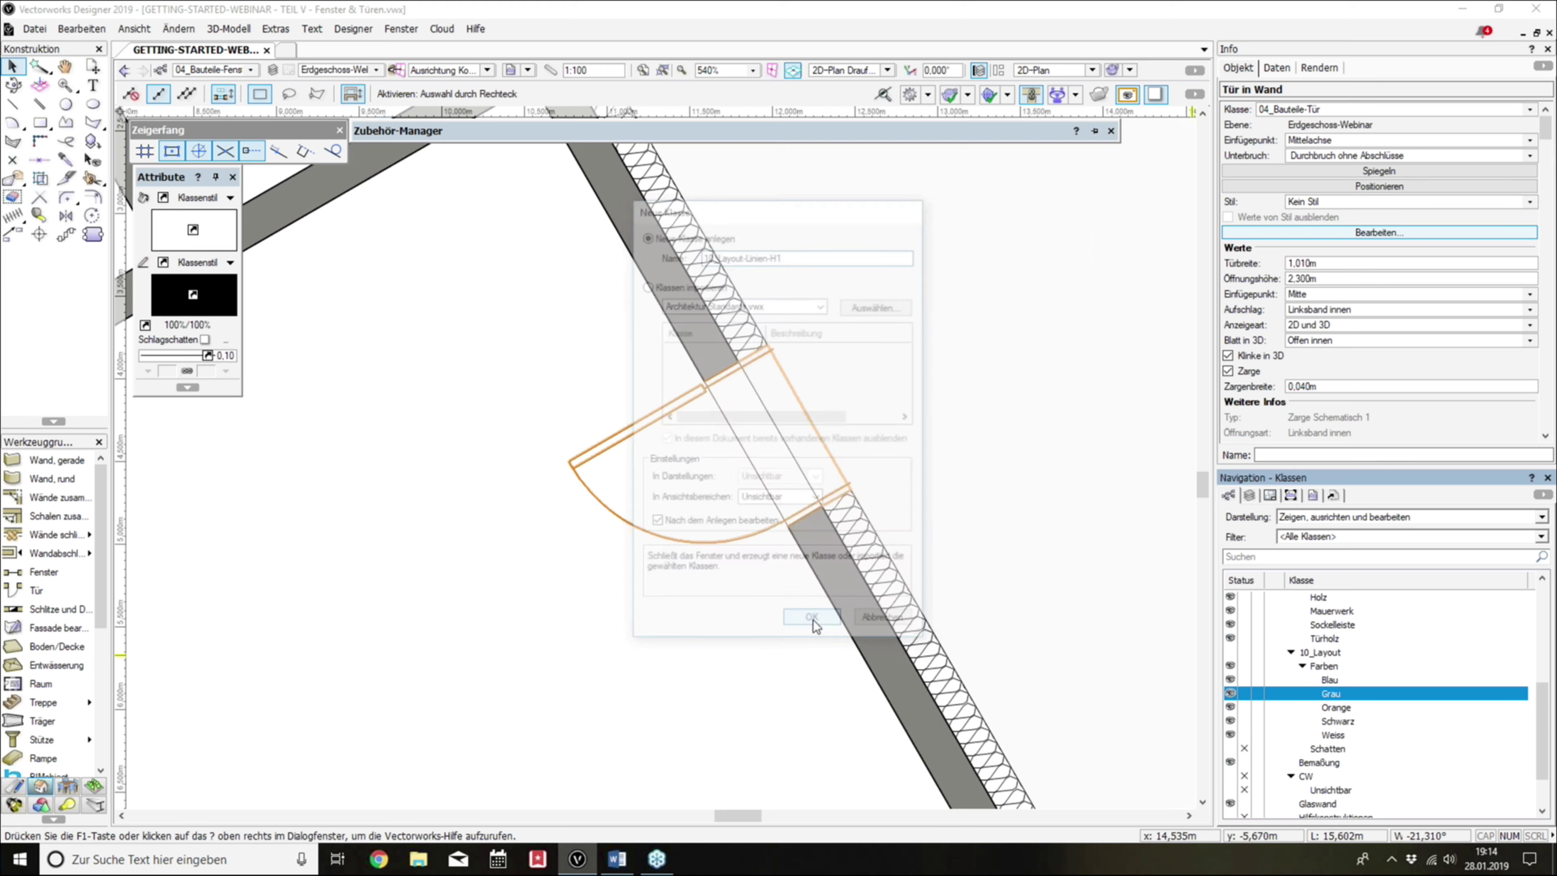
Step: Give the H1 class fill Leer and line thickness 0,35
click(983, 290)
click(967, 299)
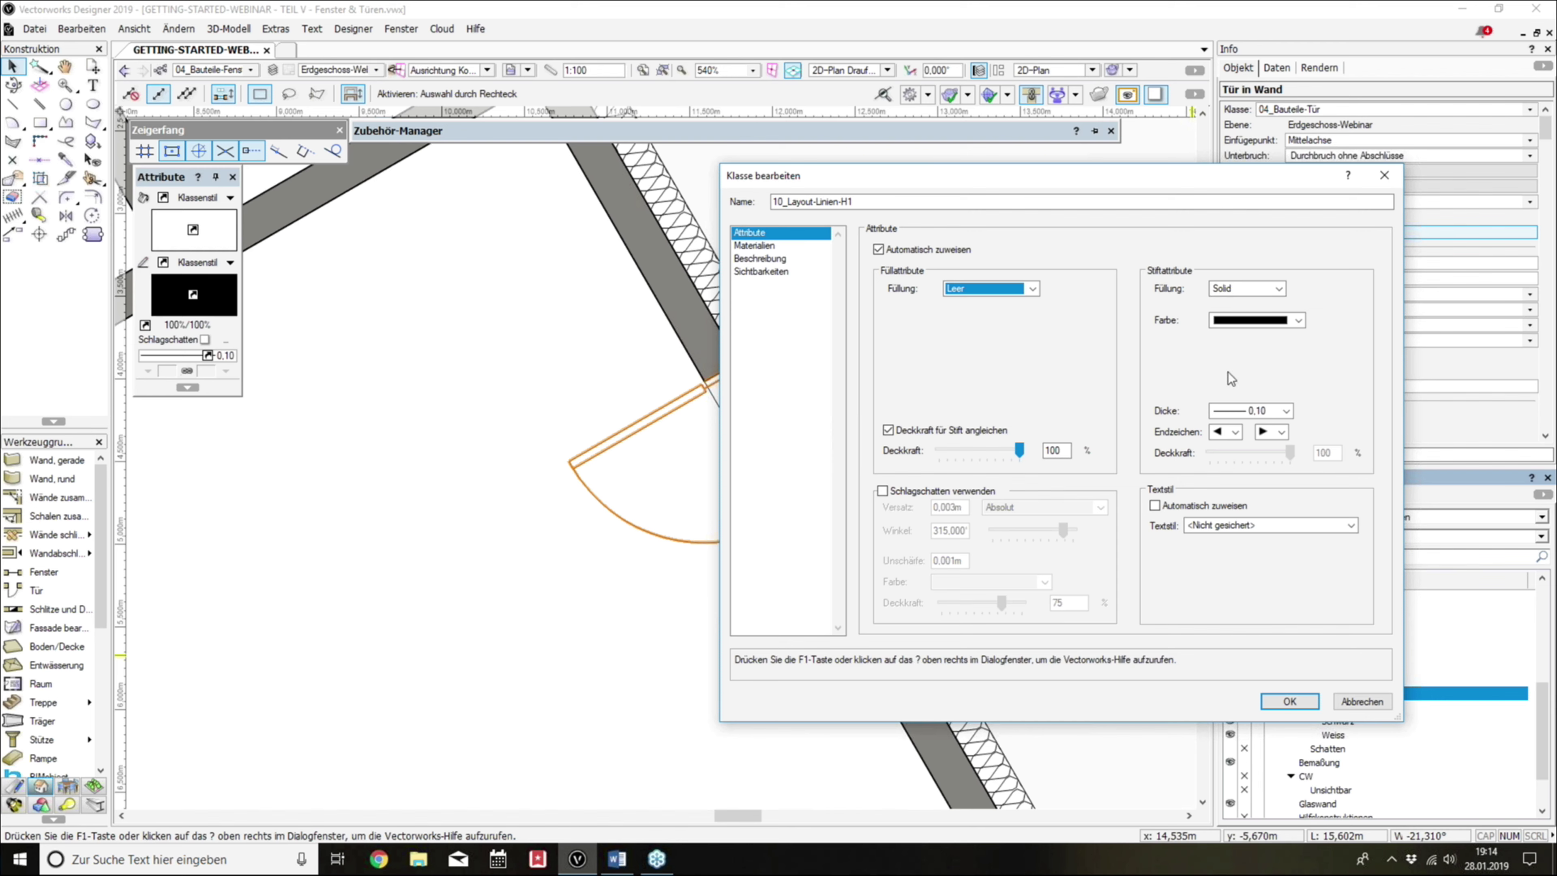
click(1253, 411)
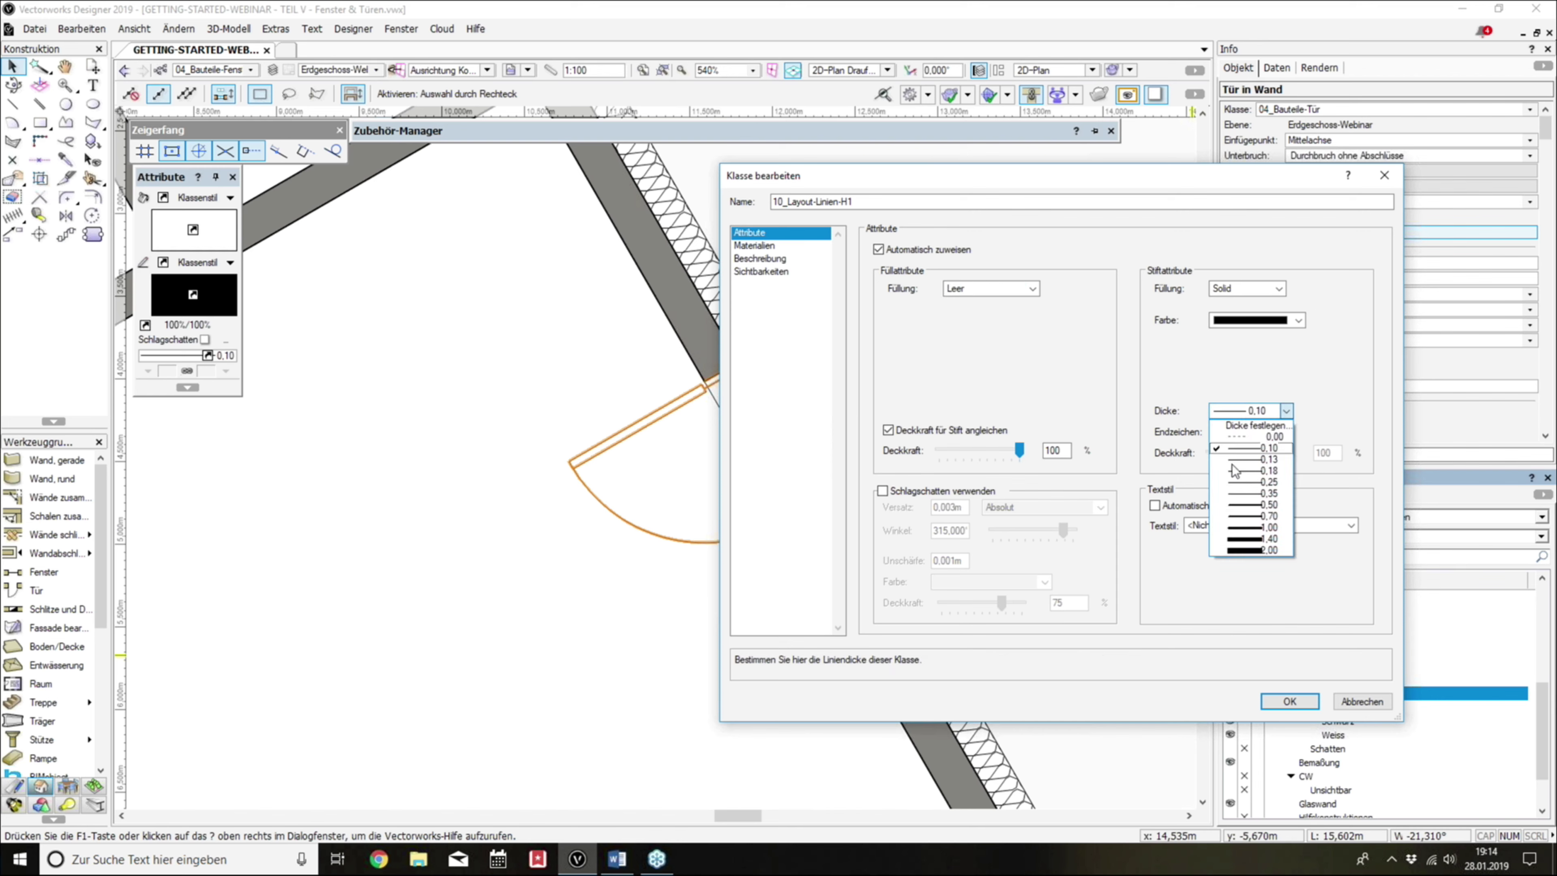
click(1238, 494)
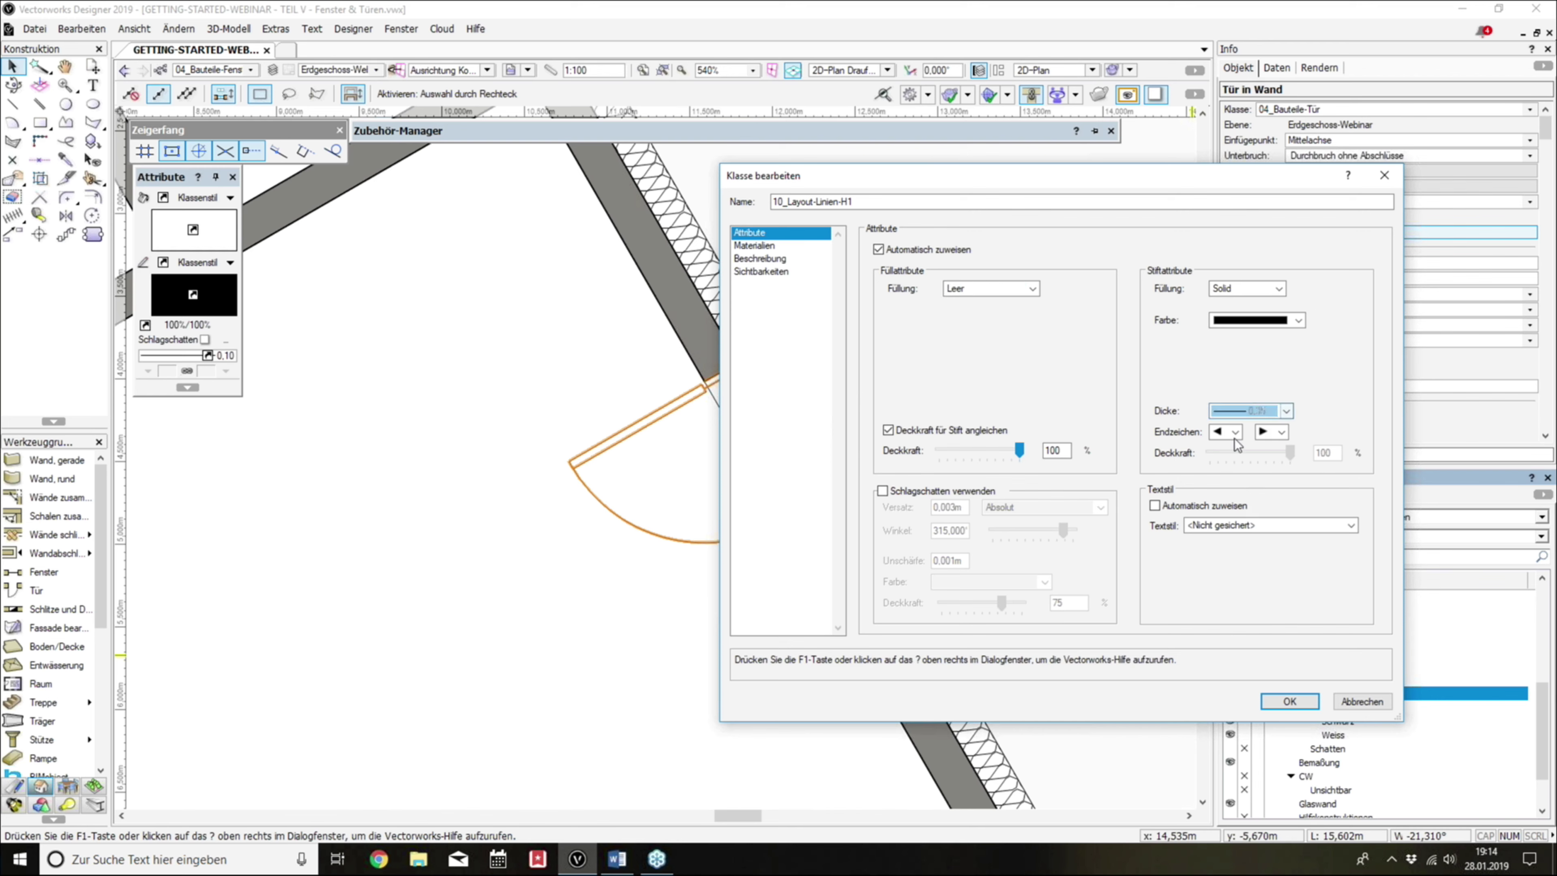
click(1289, 700)
scroll(1316, 673, down, 2)
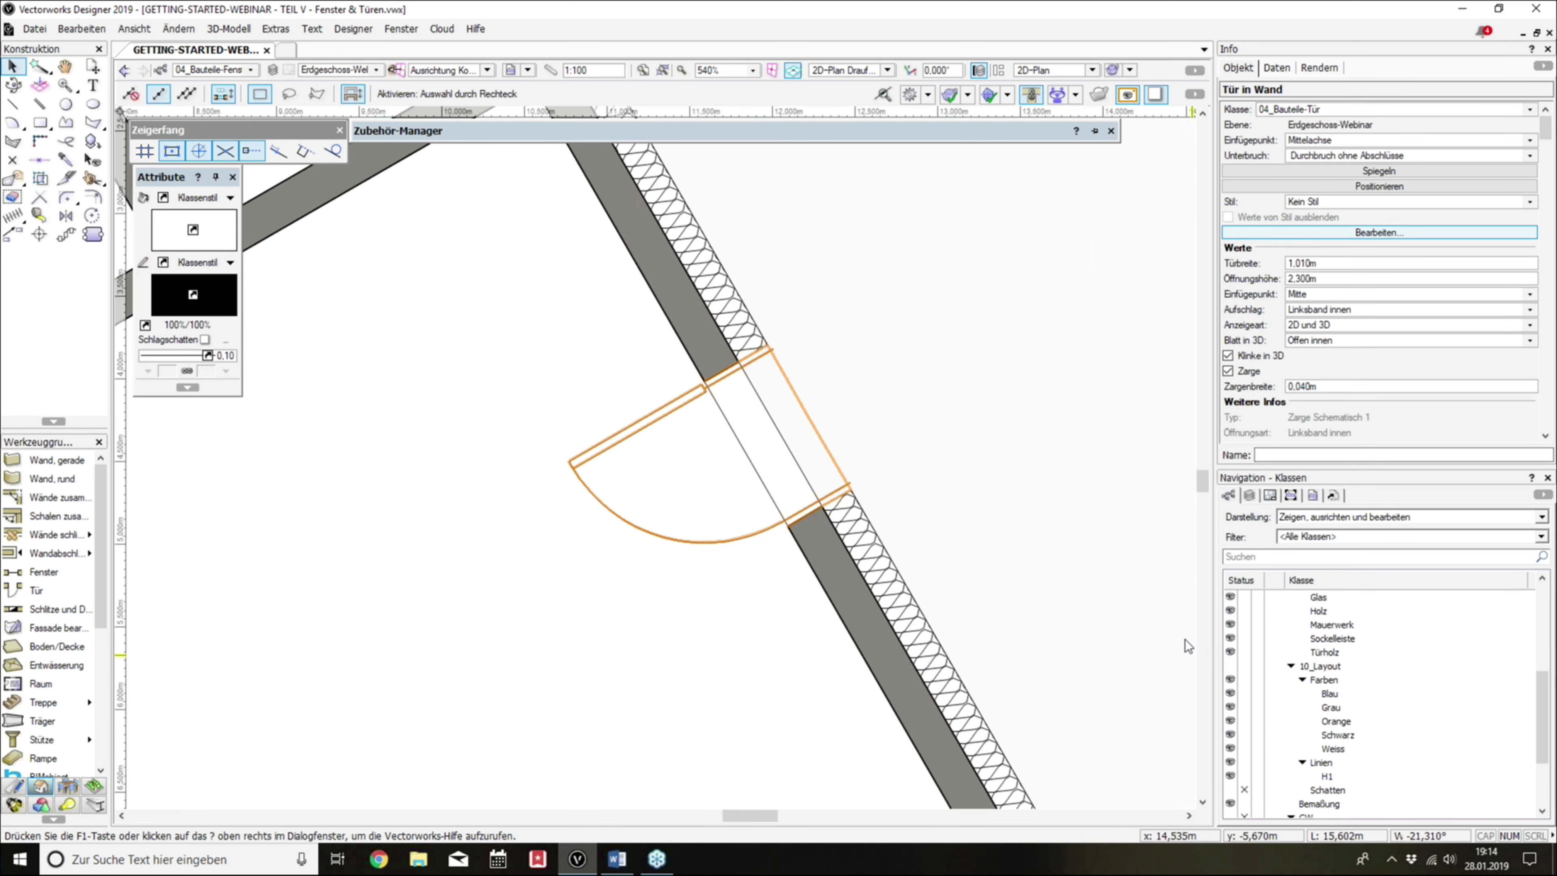
click(14, 104)
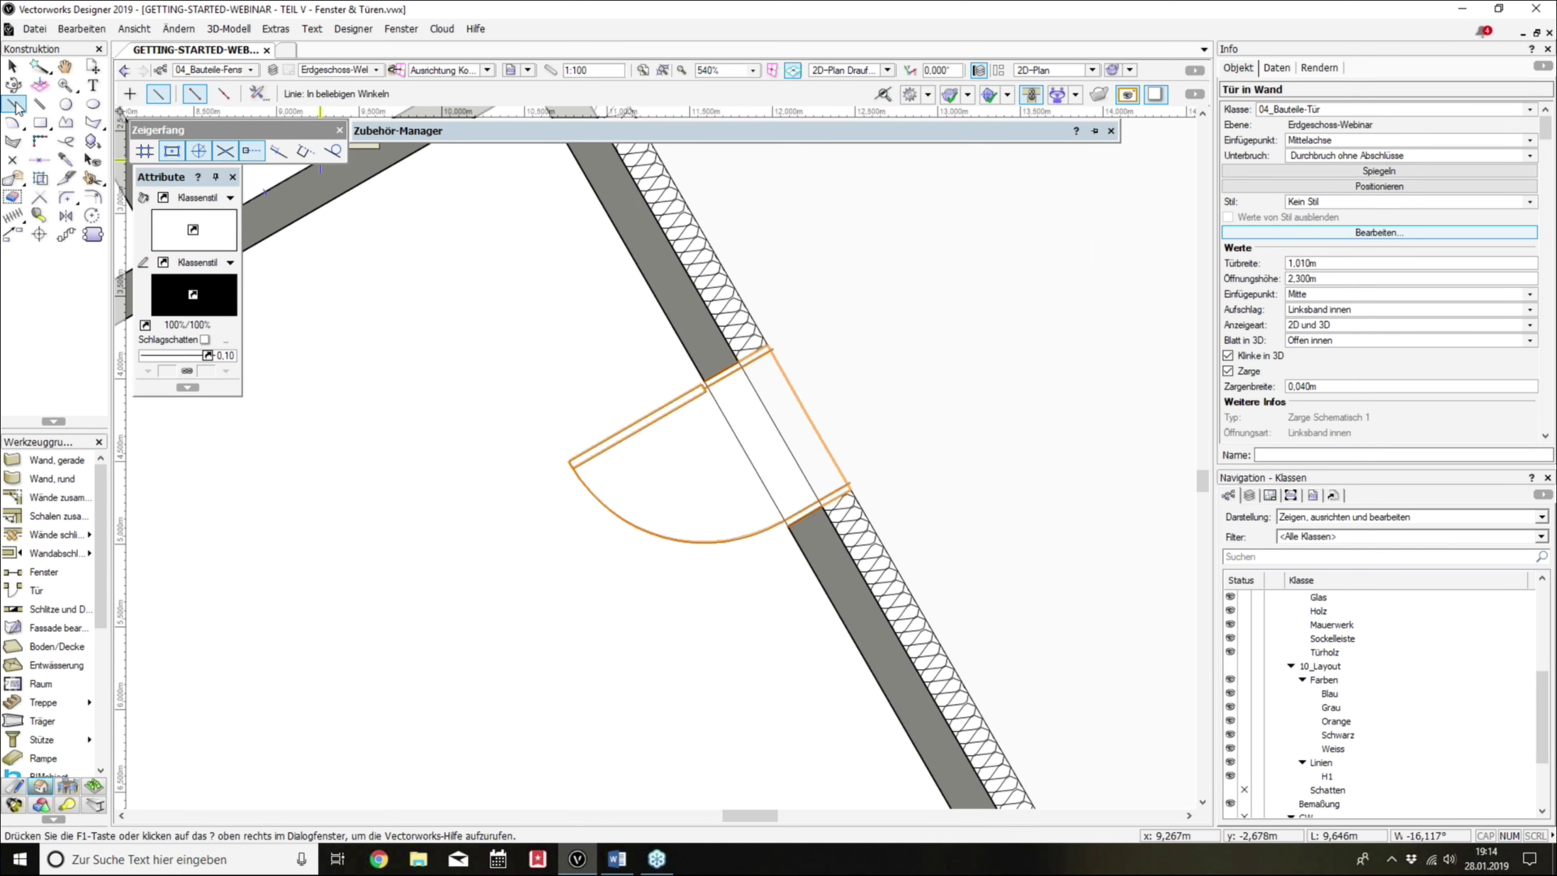
Step: Draw a horizontal line in class H1 right of the door and show real line thicknesses
click(811, 284)
click(1275, 720)
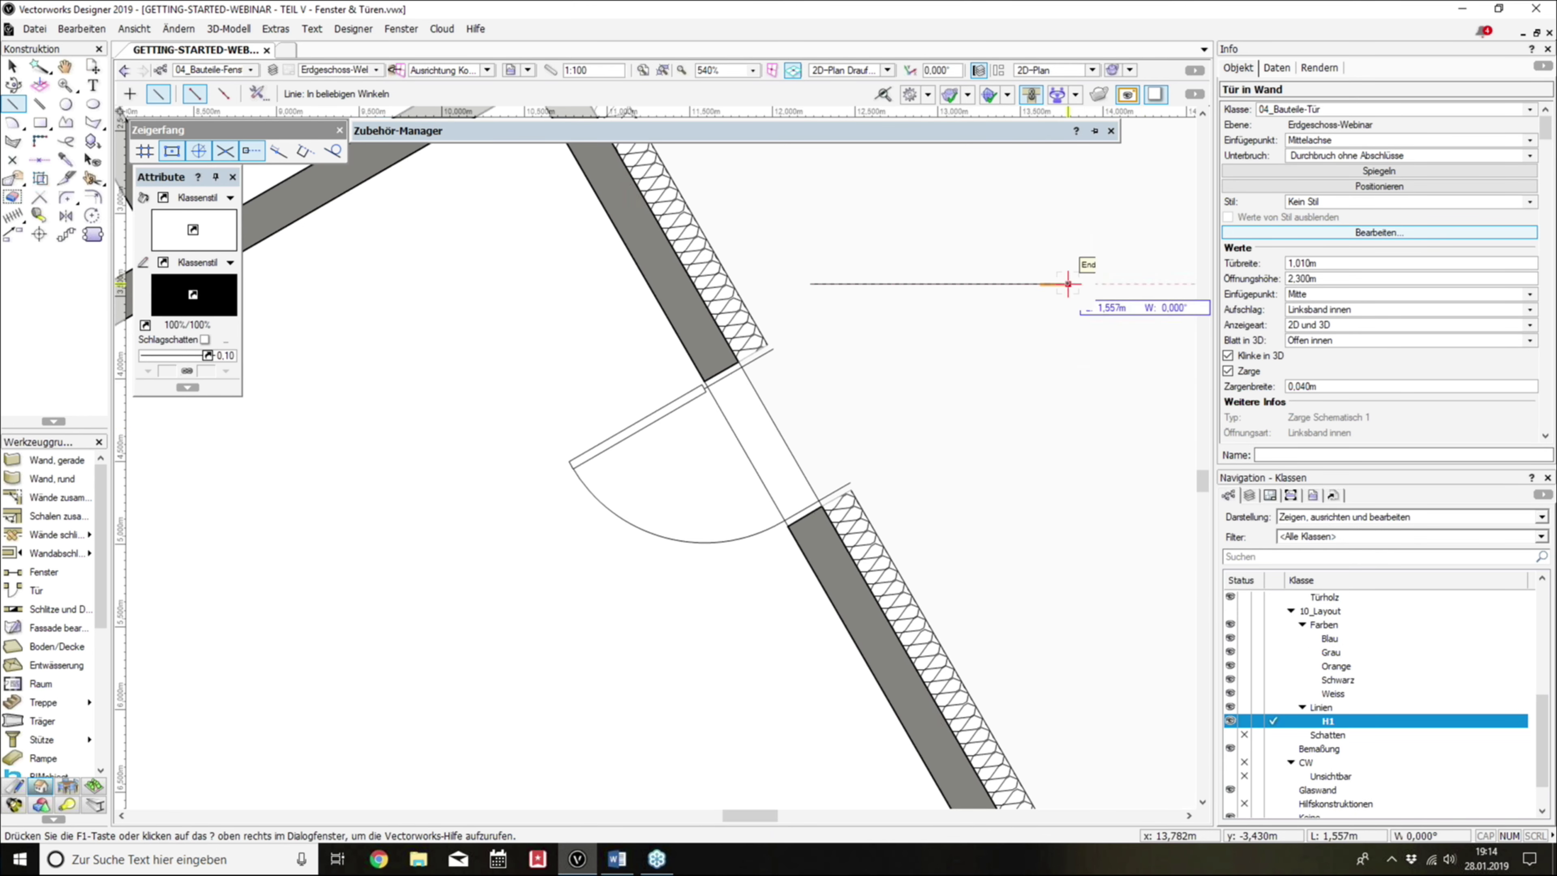
click(1070, 285)
scroll(1009, 247, up, 2)
scroll(1010, 246, up, 4)
scroll(852, 258, down, 2)
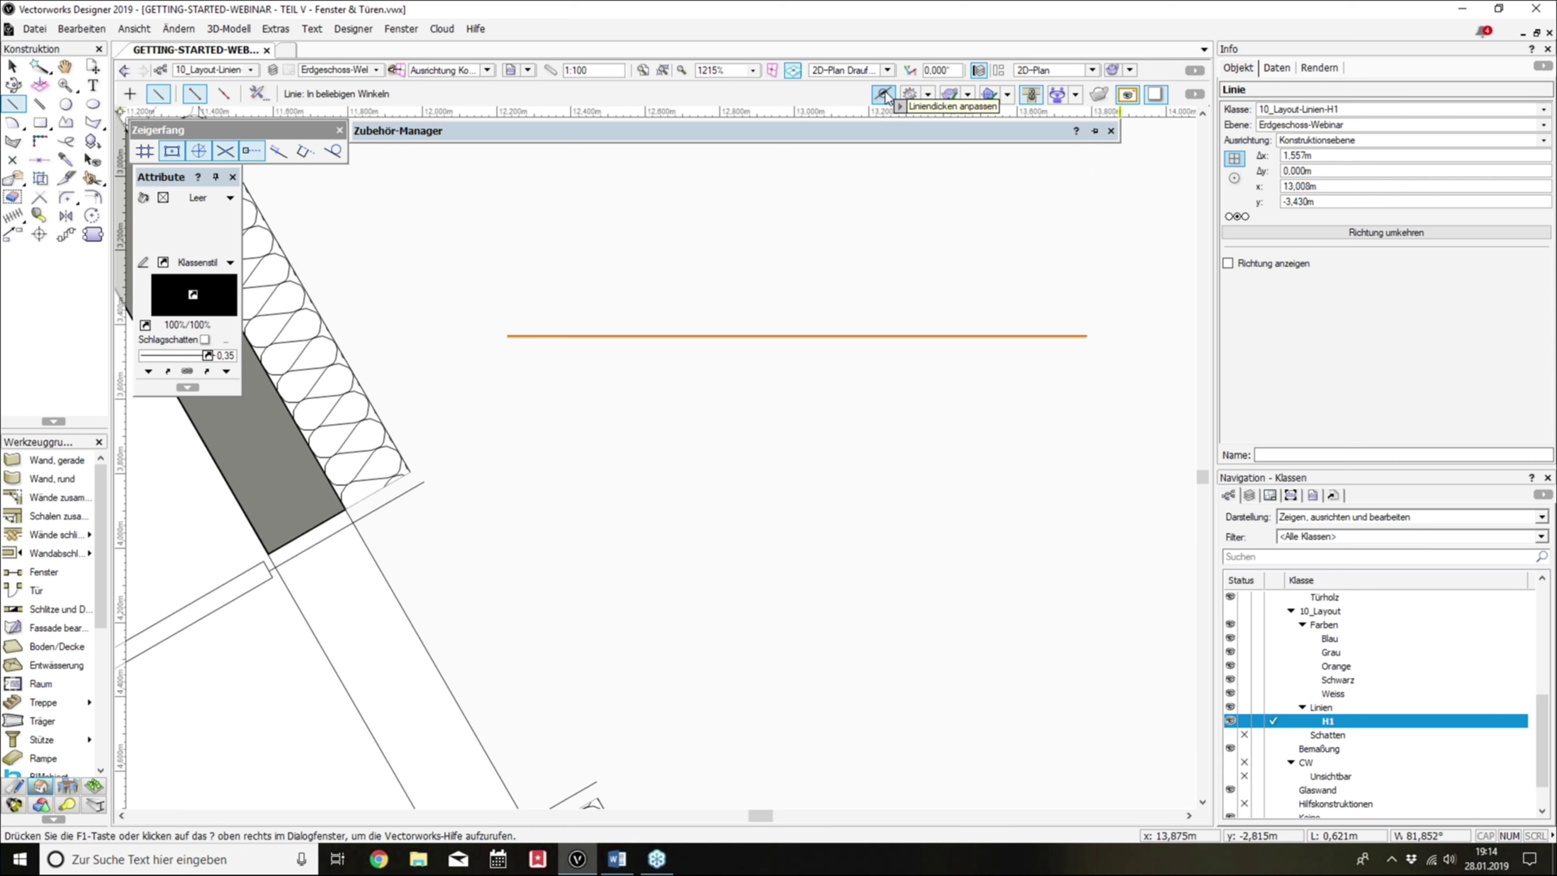
click(883, 95)
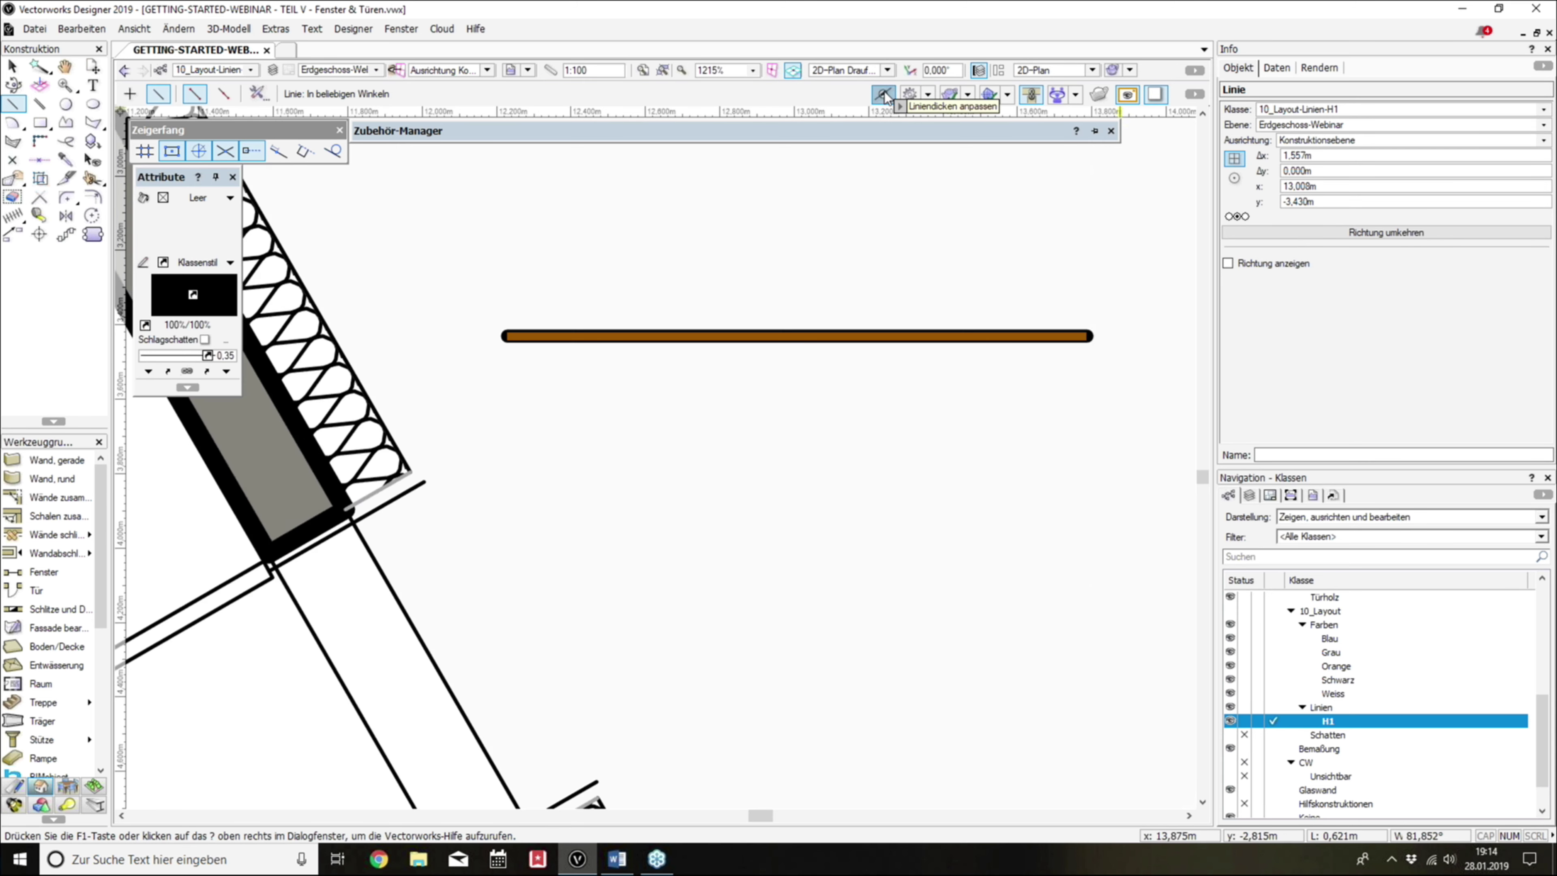
scroll(809, 420, down, 2)
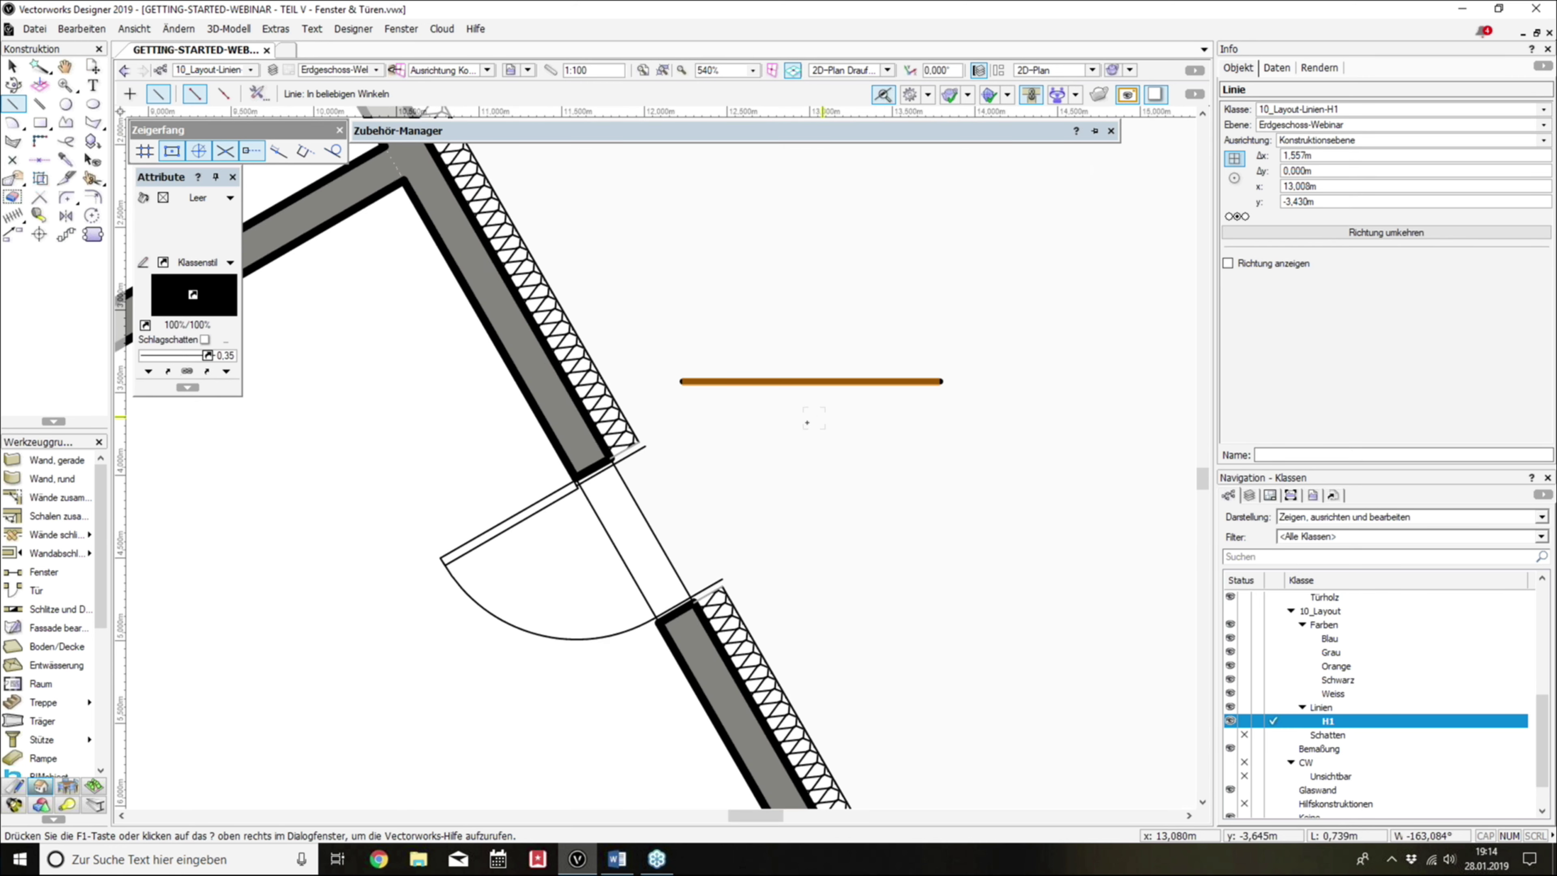
scroll(804, 416, up, 1)
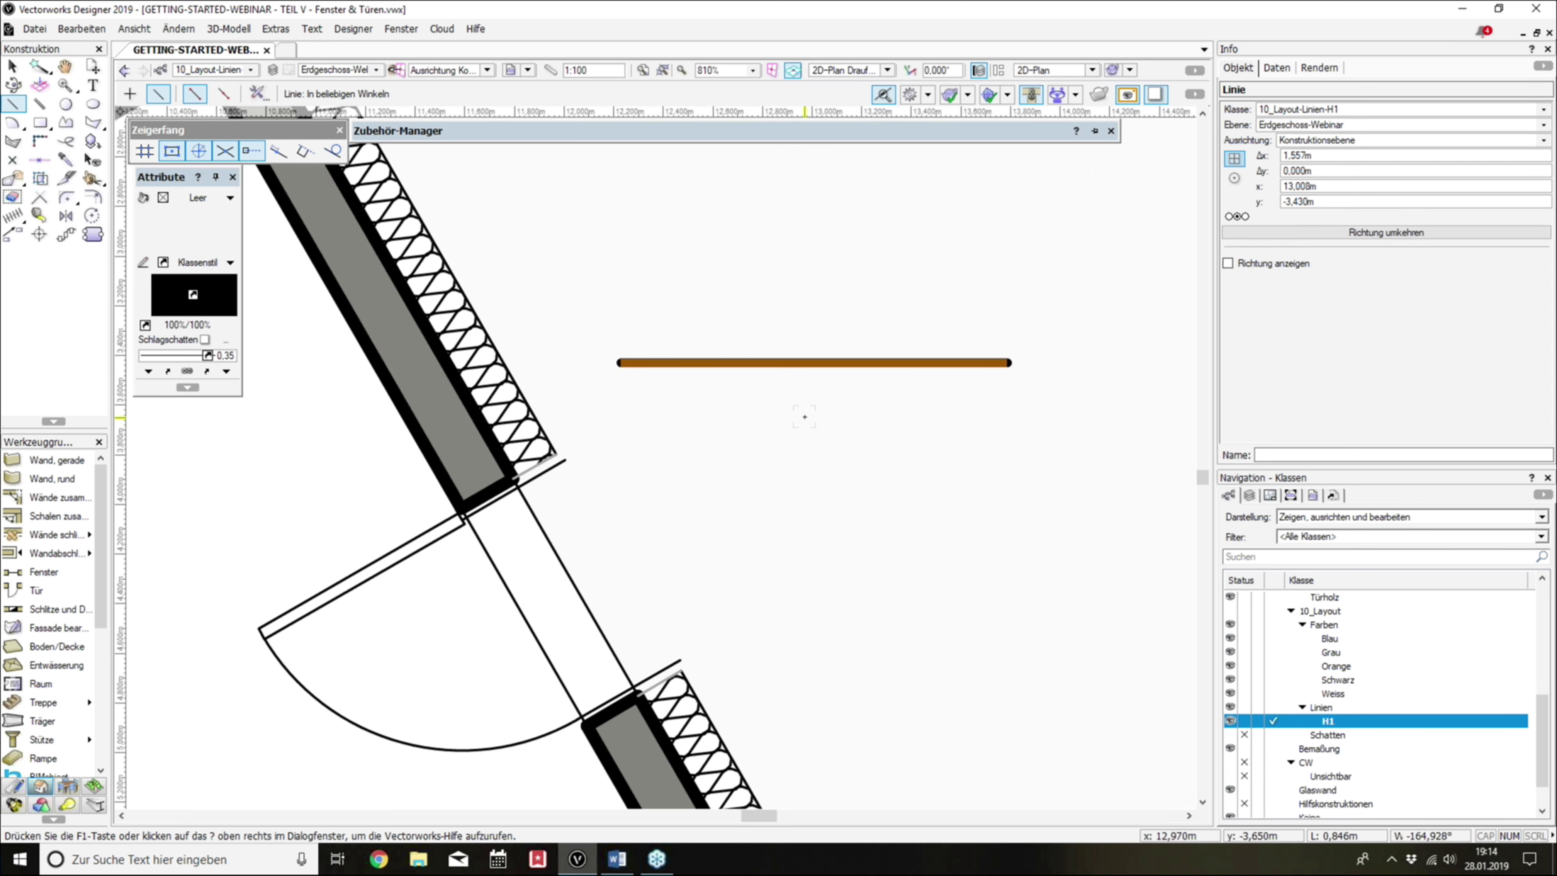
Step: Nudge the line slightly to the right, keeping real line thickness display on
click(12, 65)
click(849, 391)
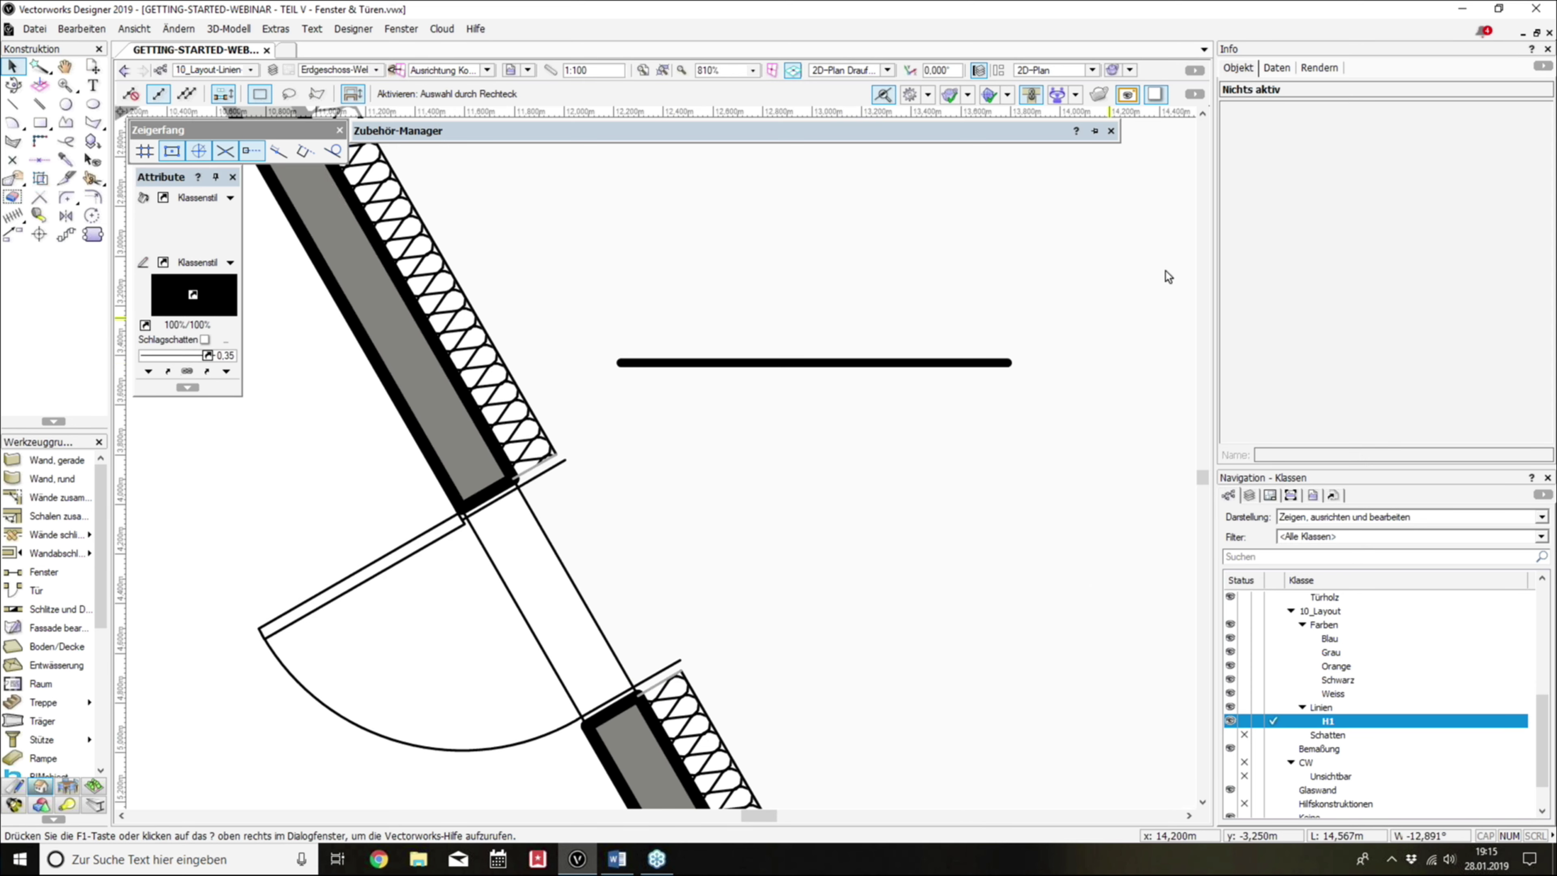
click(882, 95)
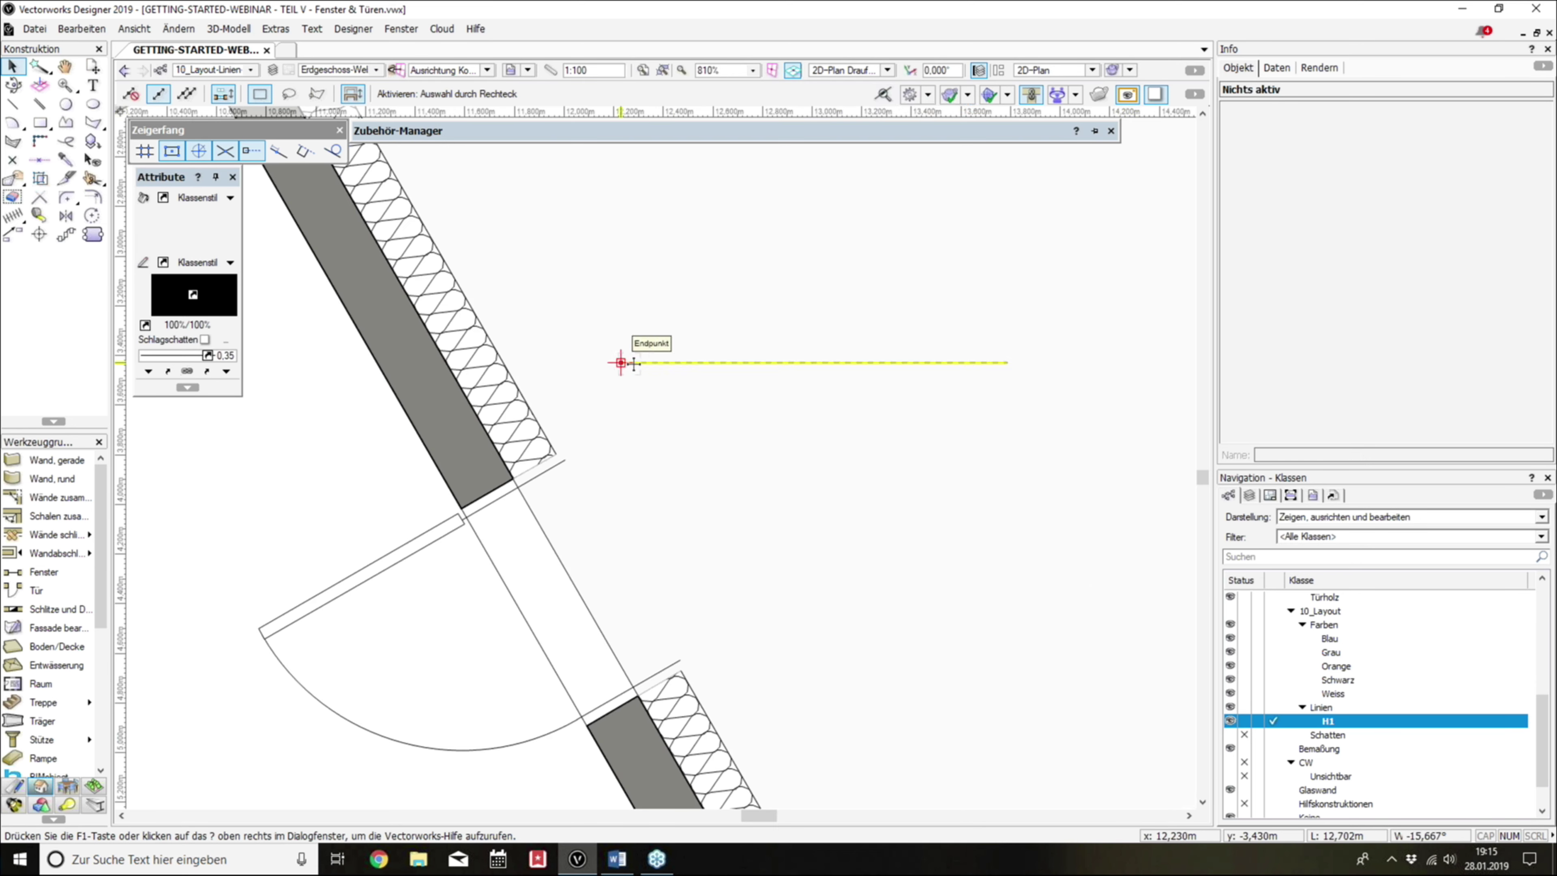
drag(626, 361, 687, 361)
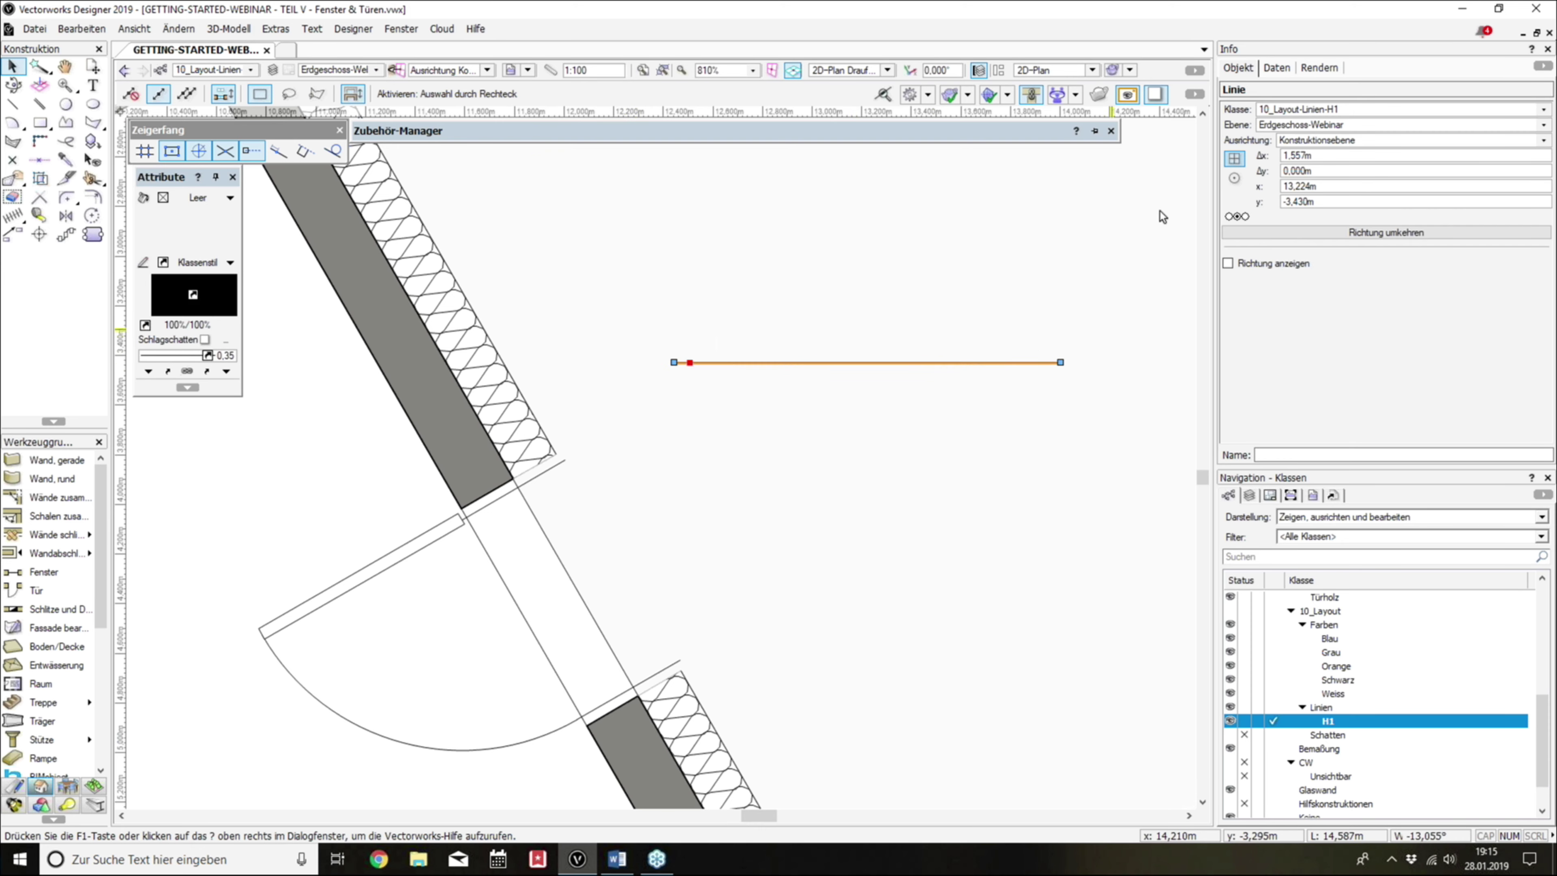
click(882, 95)
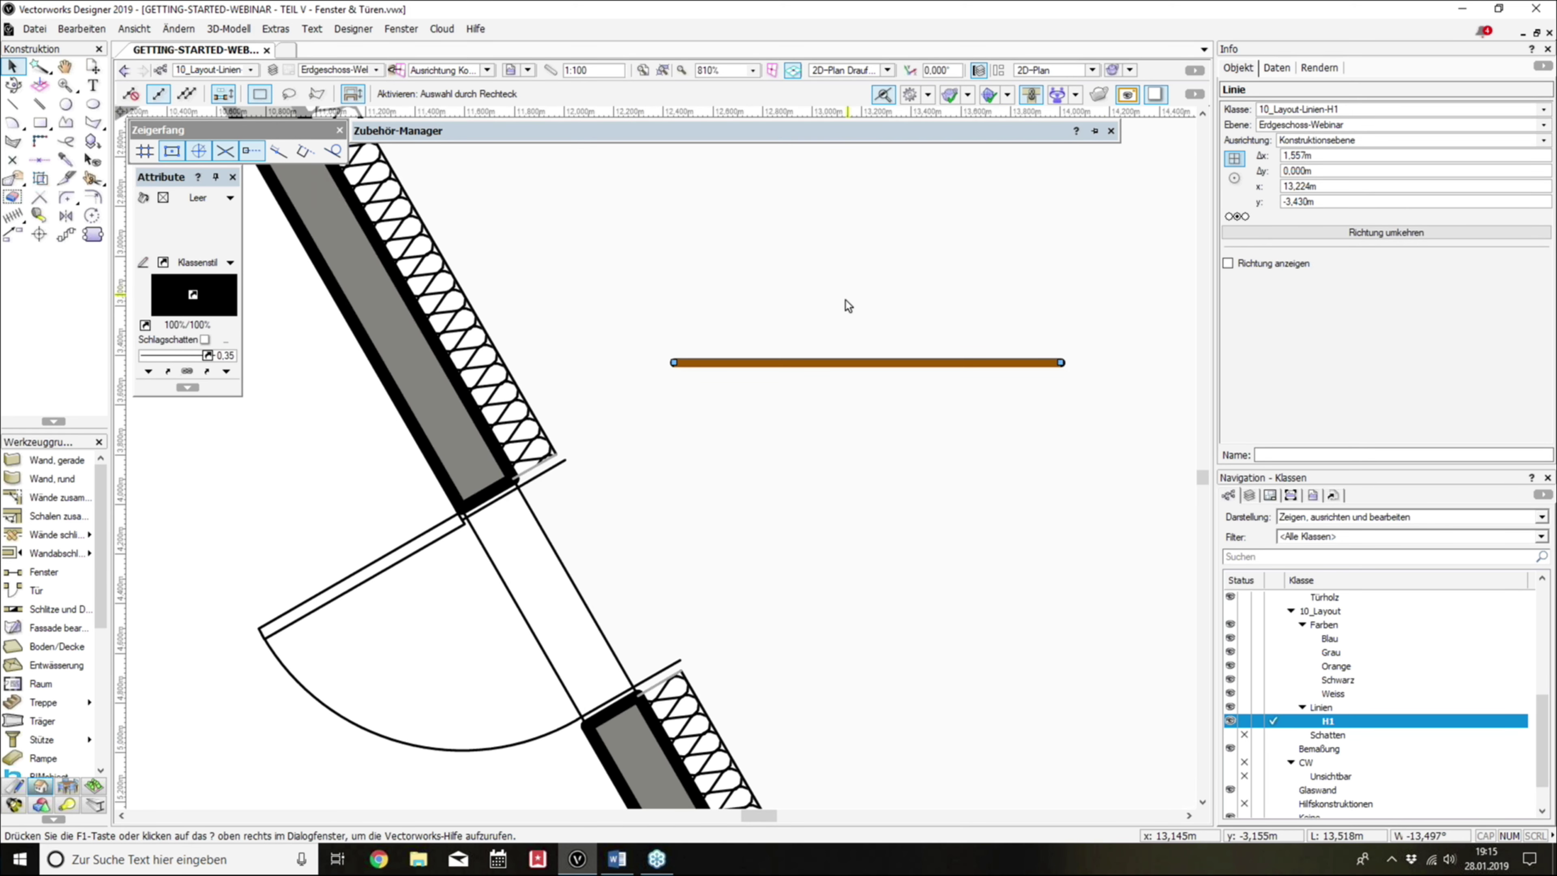
click(800, 286)
Step: Duplicate class H1 as 10_Layout-Linien-H2 and set its line thickness to 0,10
right_click(1329, 716)
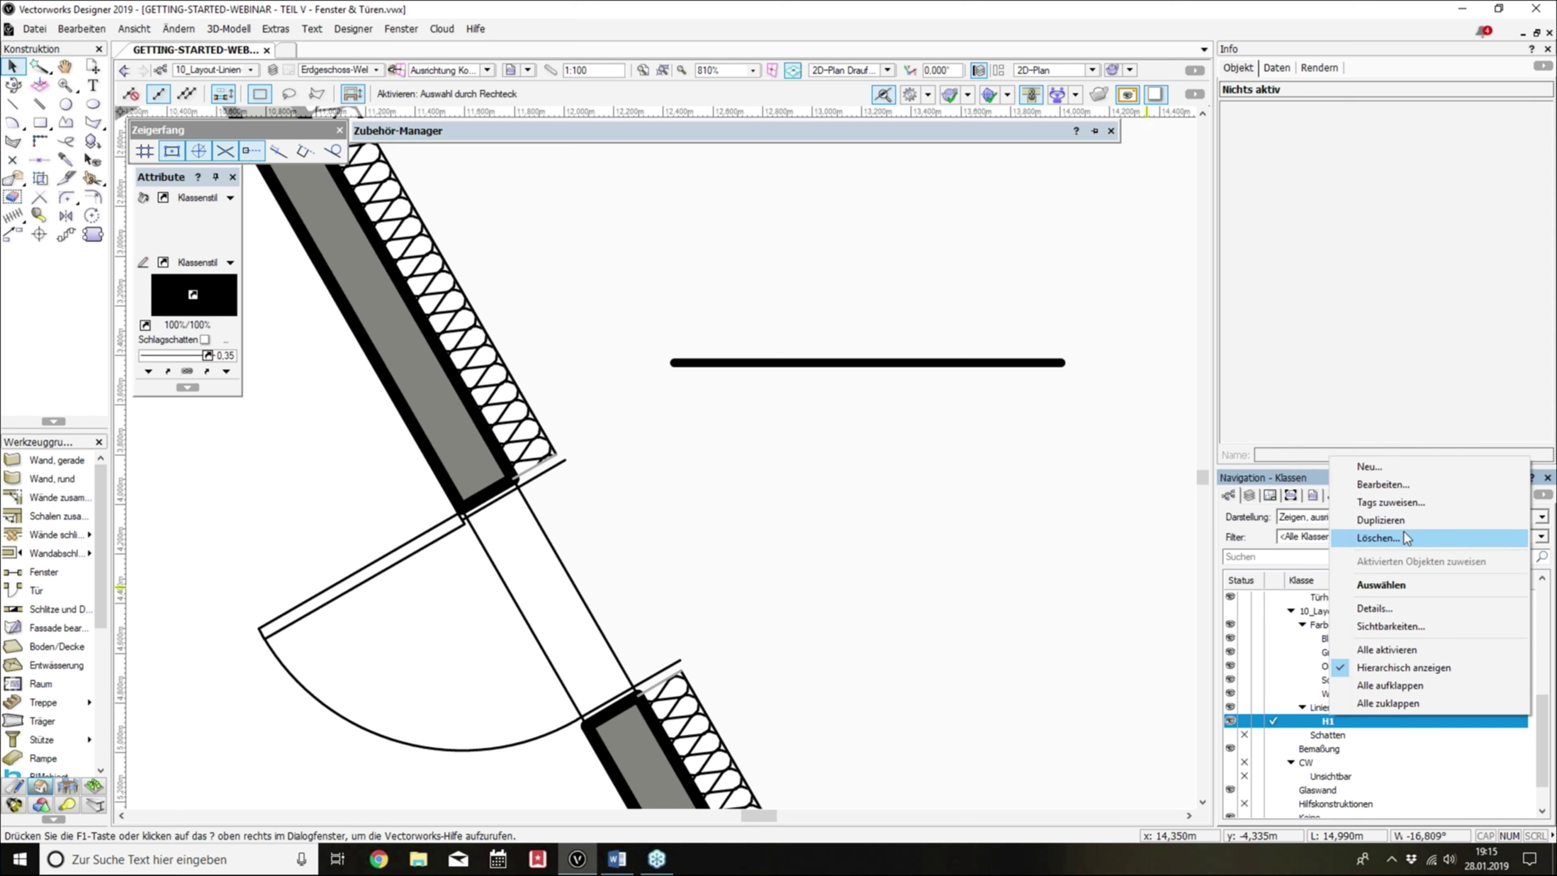
click(1403, 521)
scroll(1333, 720, down, 3)
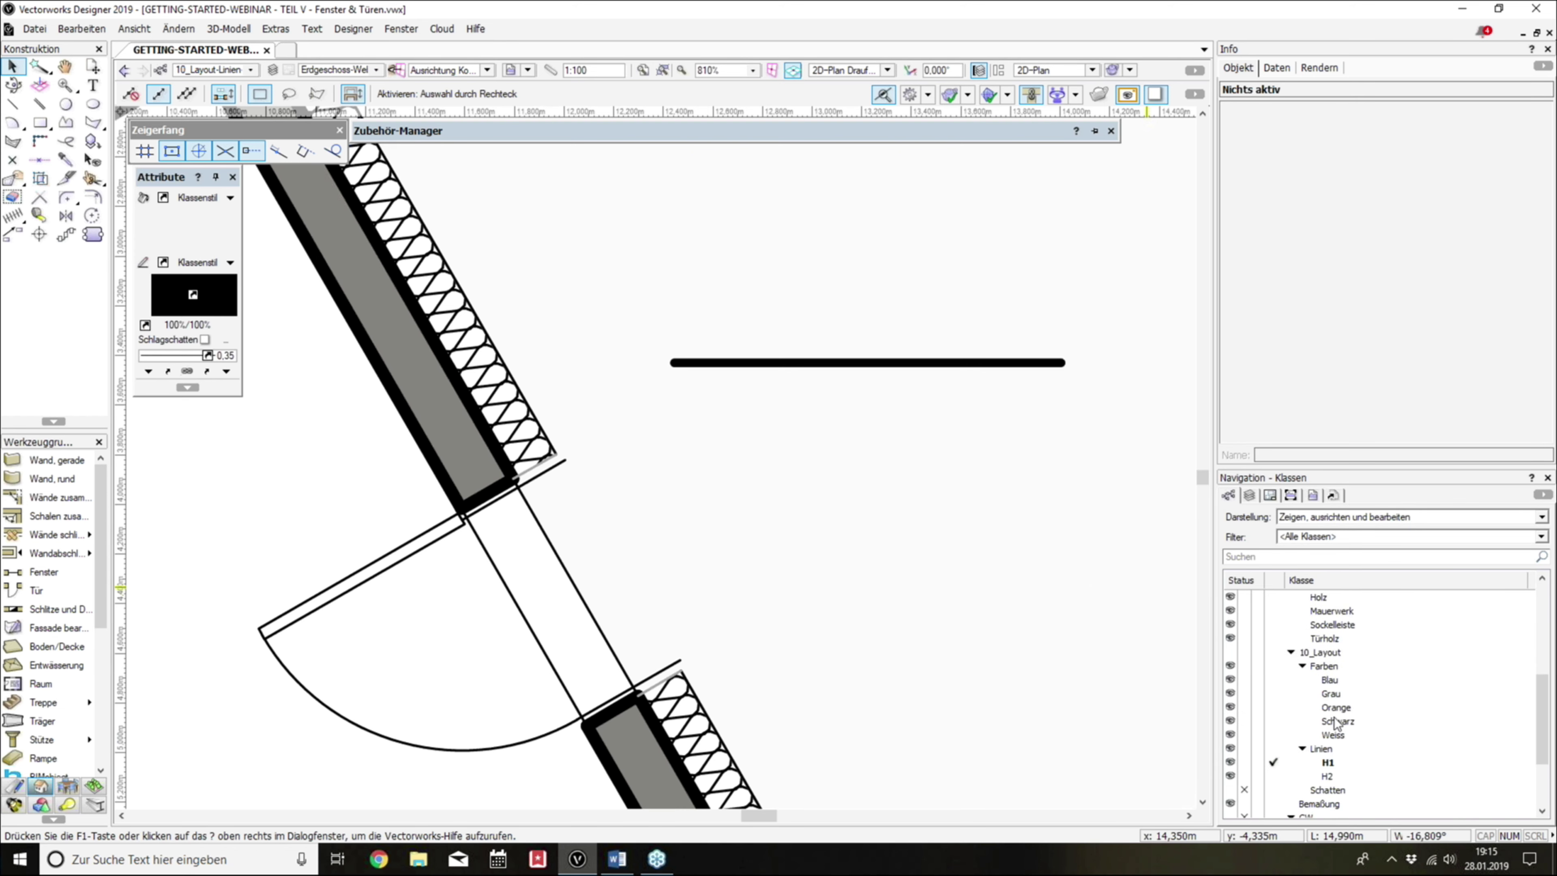
scroll(1333, 719, down, 2)
right_click(1330, 694)
click(1384, 469)
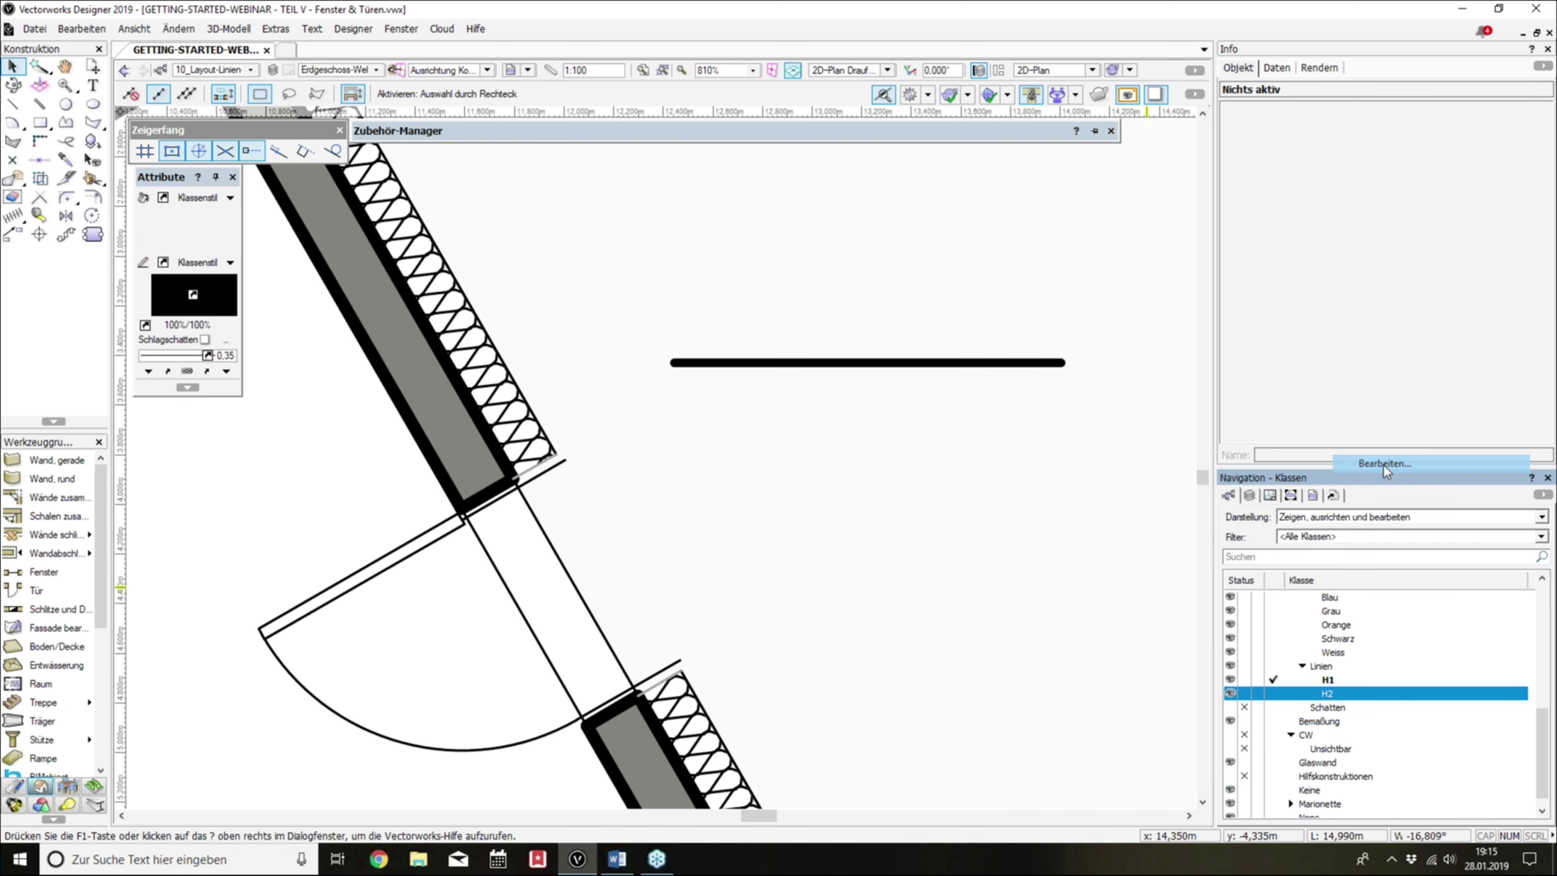
click(1238, 411)
scroll(1245, 441, up, 2)
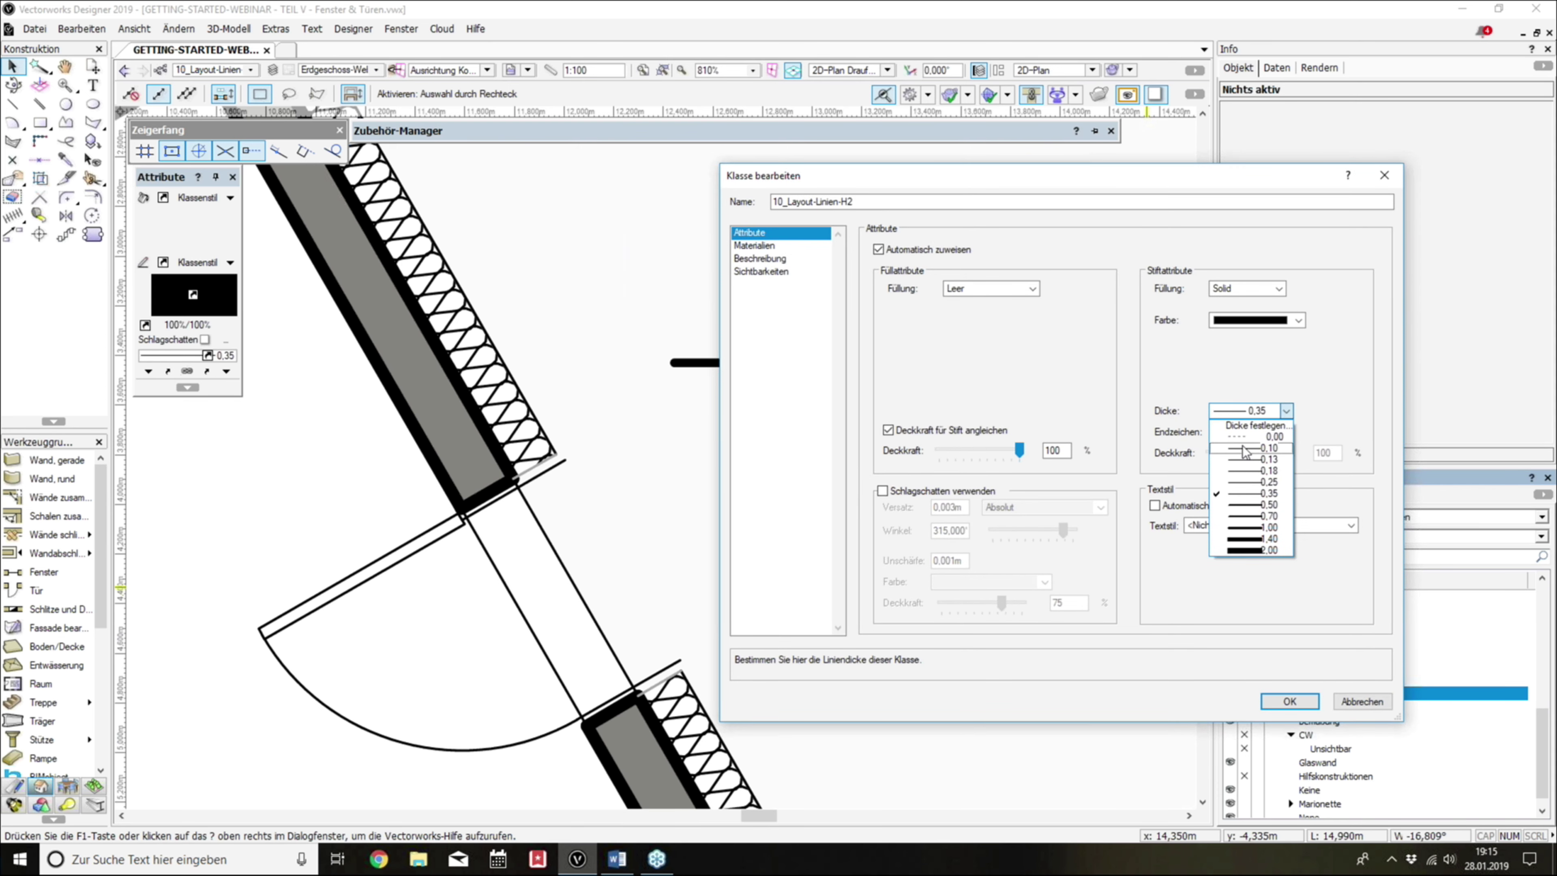
click(1250, 425)
click(1287, 701)
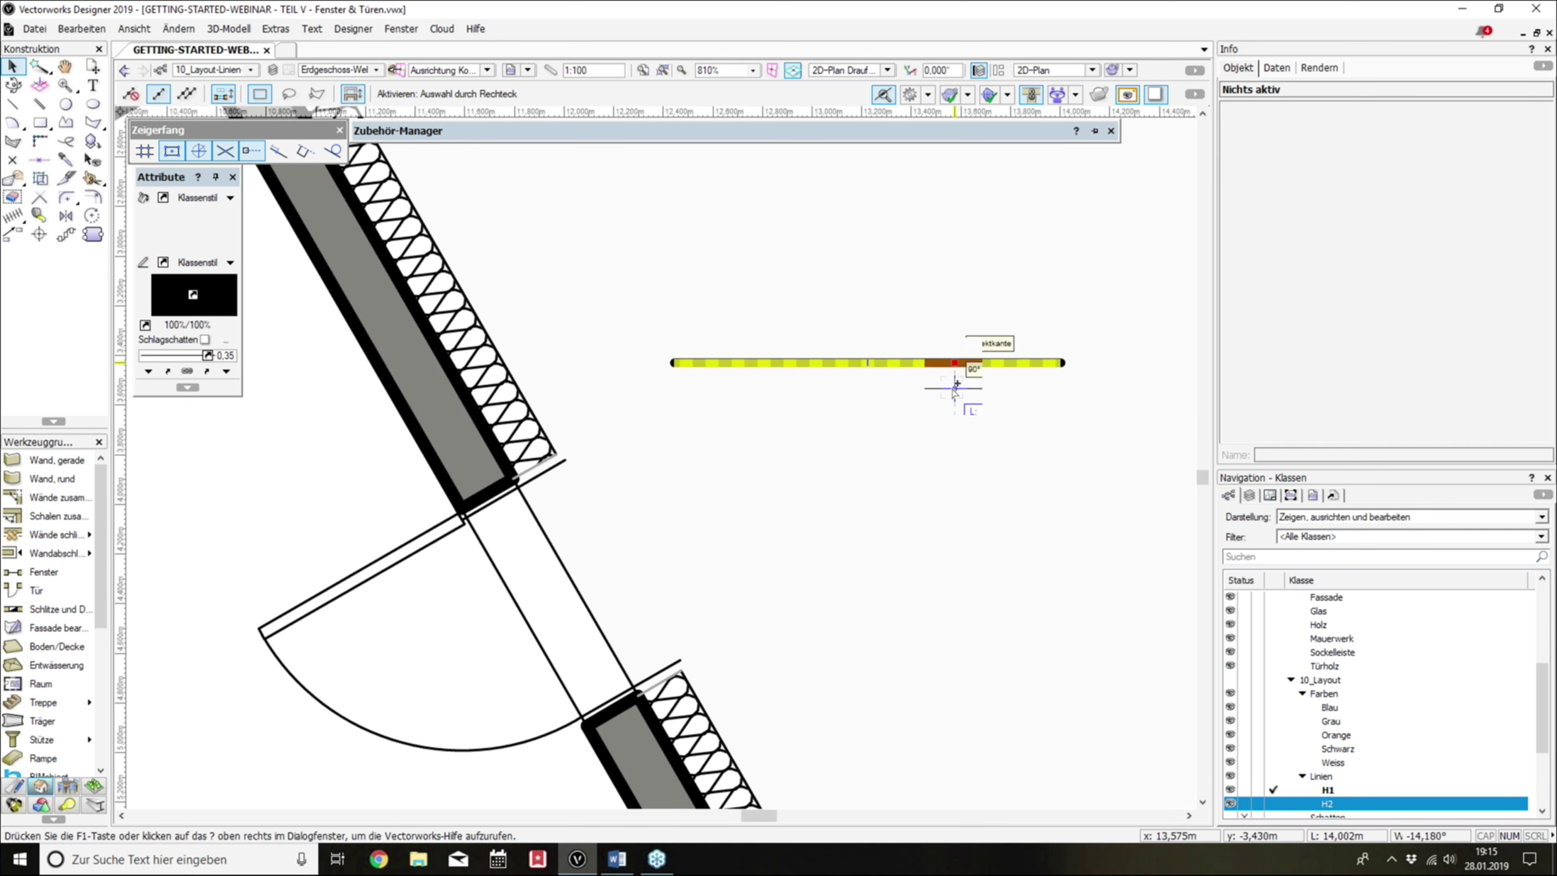
Step: Copy the line just below the first and assign the copy to class H2
ctrl+drag(956, 363, 956, 393)
click(1319, 113)
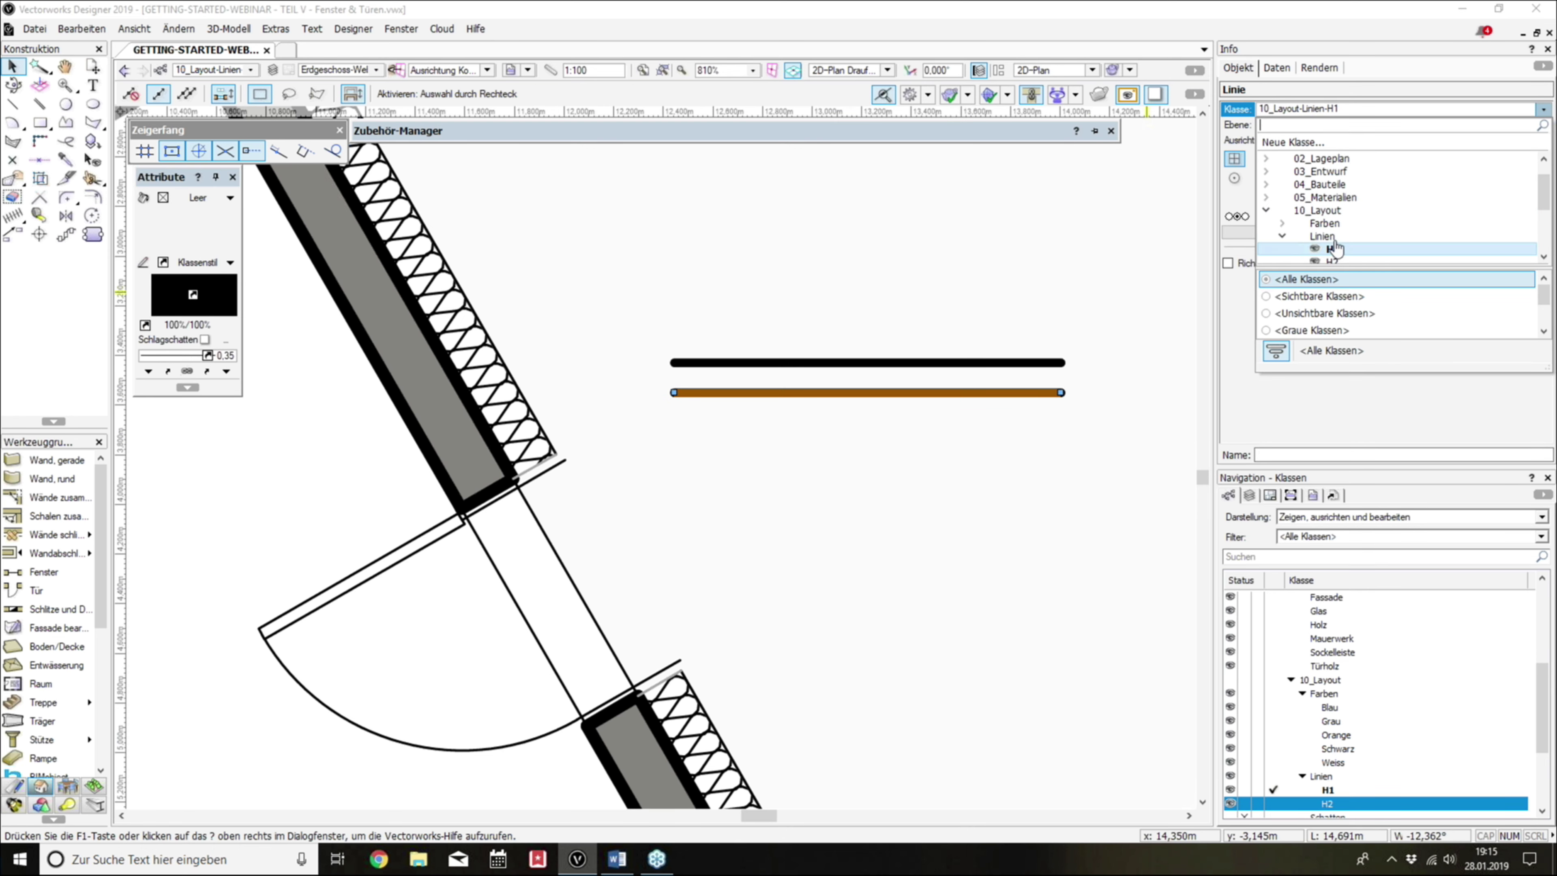
click(1337, 229)
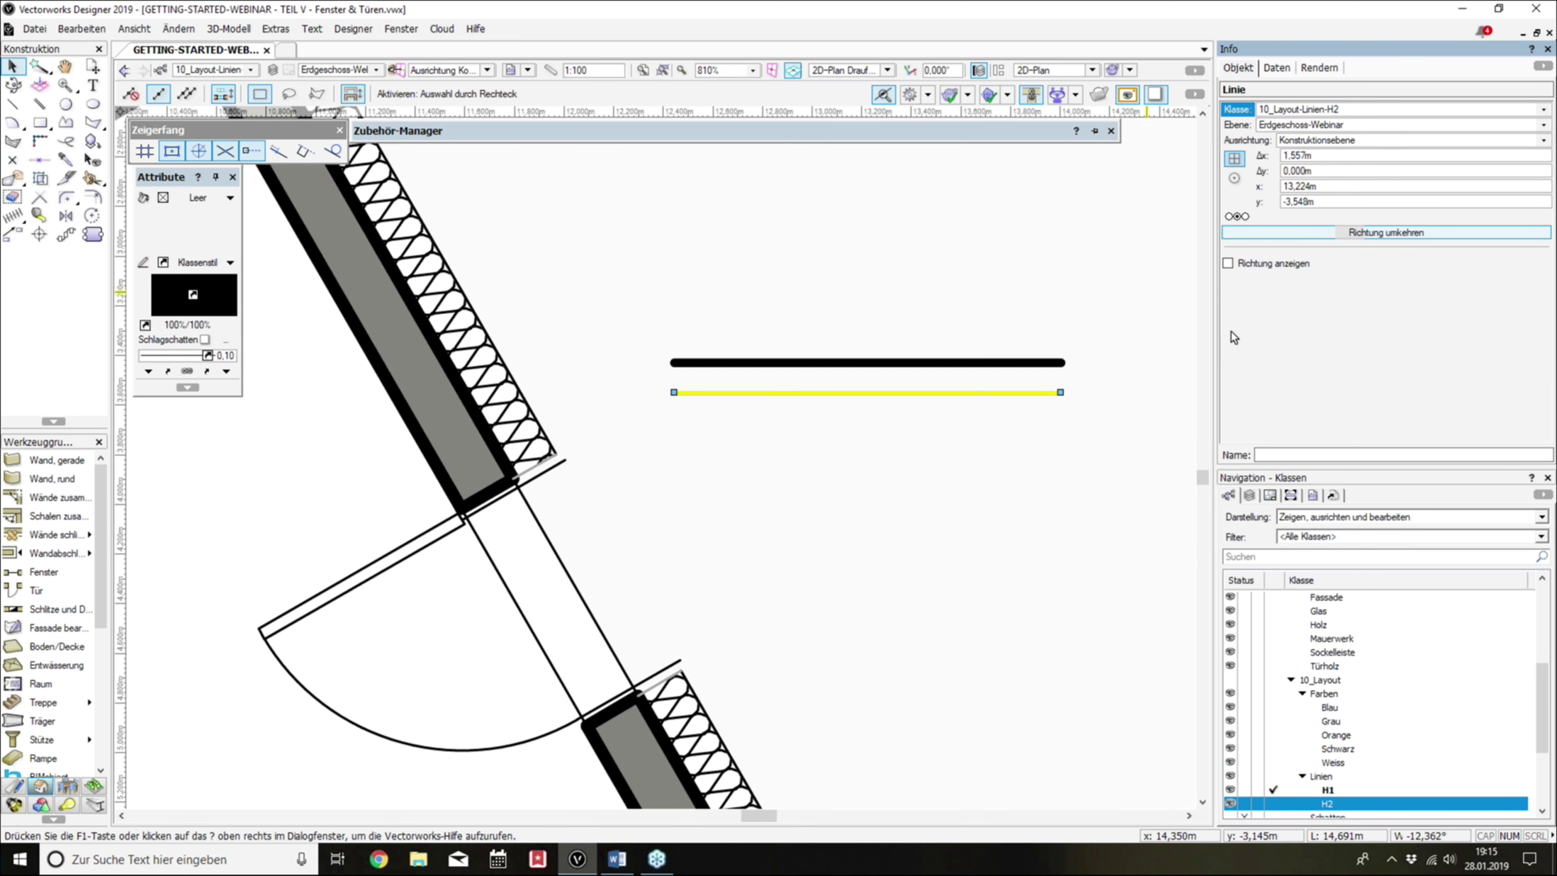
click(1160, 497)
right_click(1330, 734)
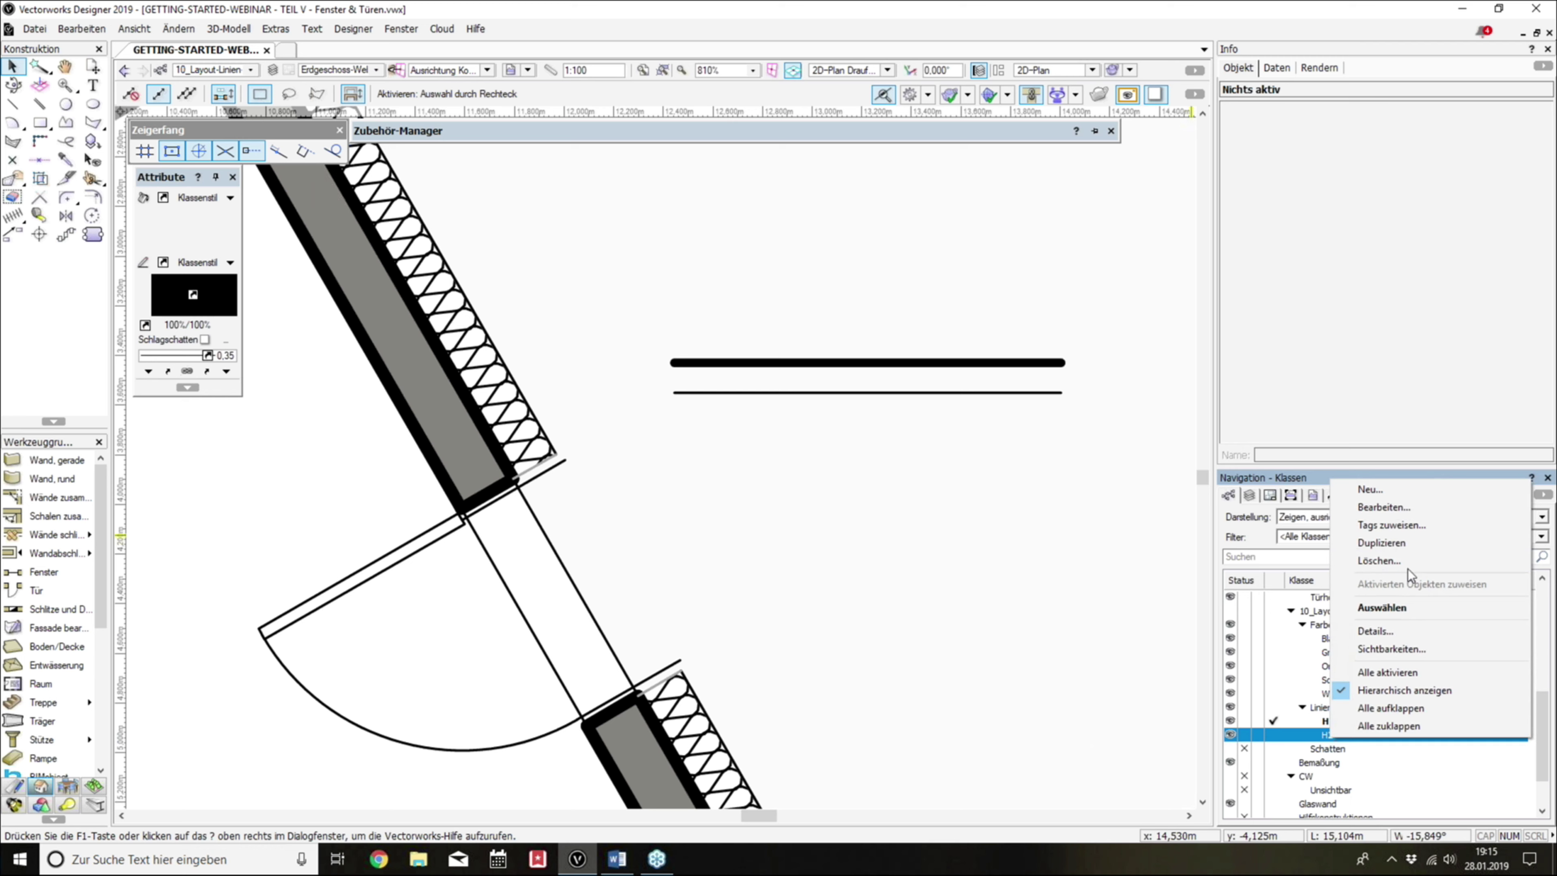
Step: Create class H3 from H2 and give its pen the ISO-02 Strichlinie dashed line type
click(1407, 543)
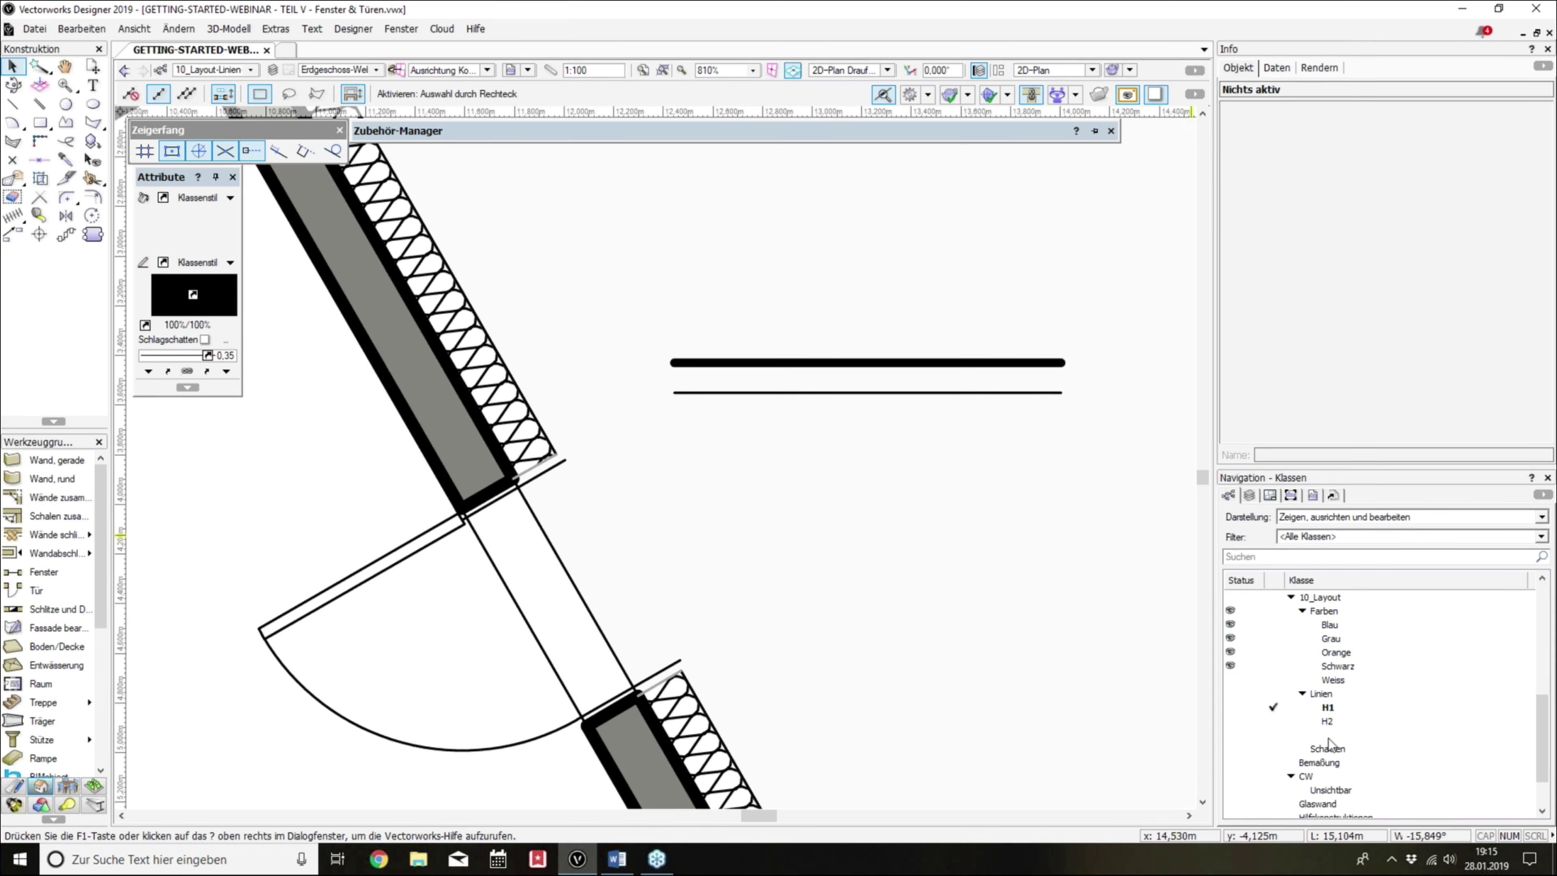
right_click(1329, 735)
click(1398, 504)
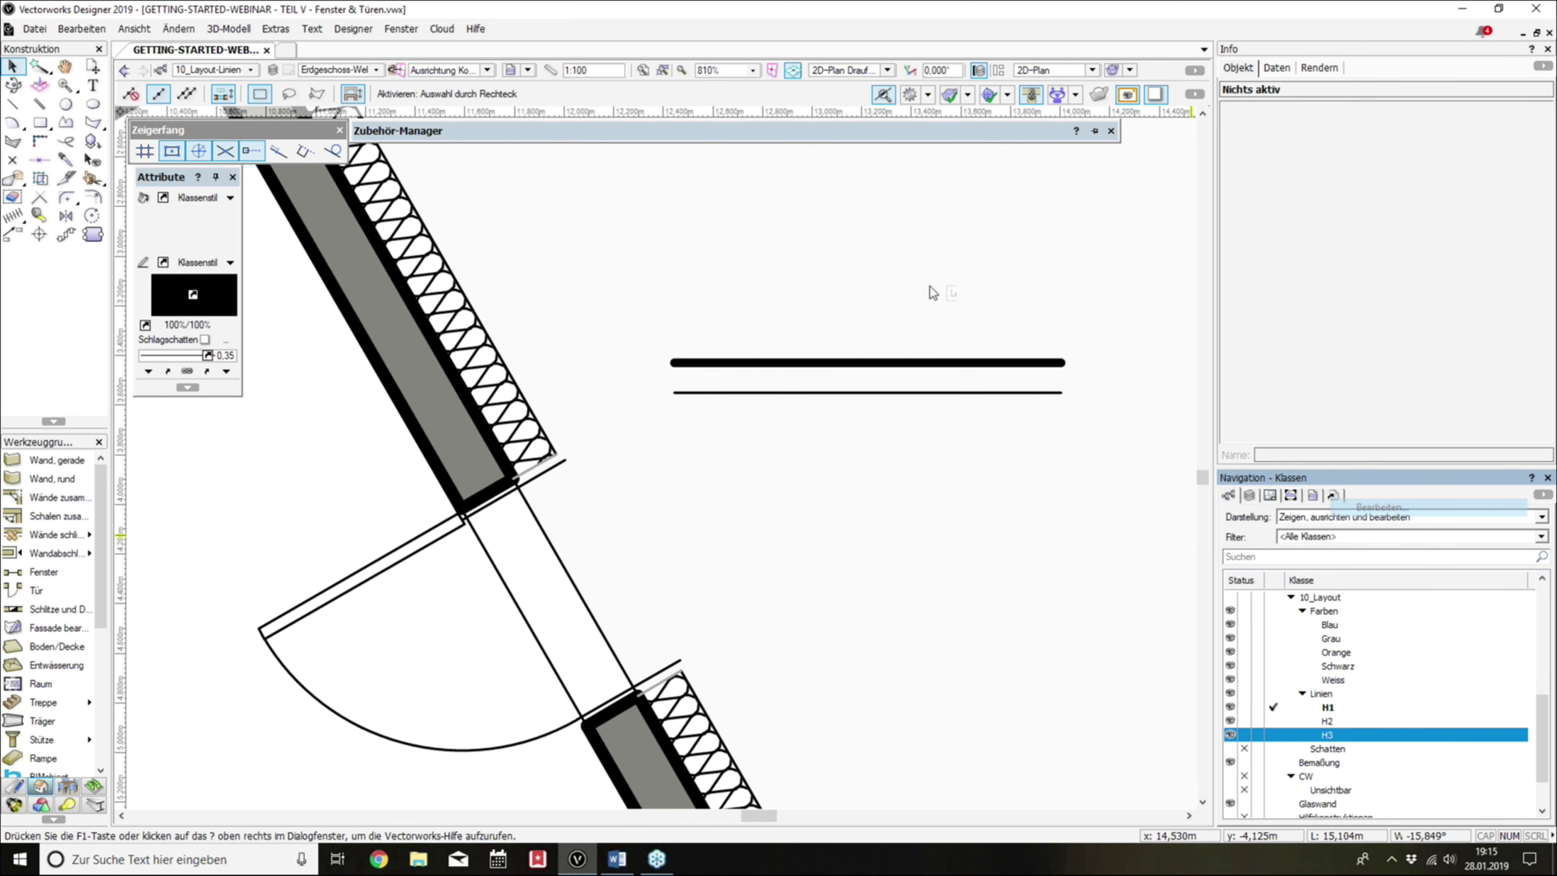
click(1239, 293)
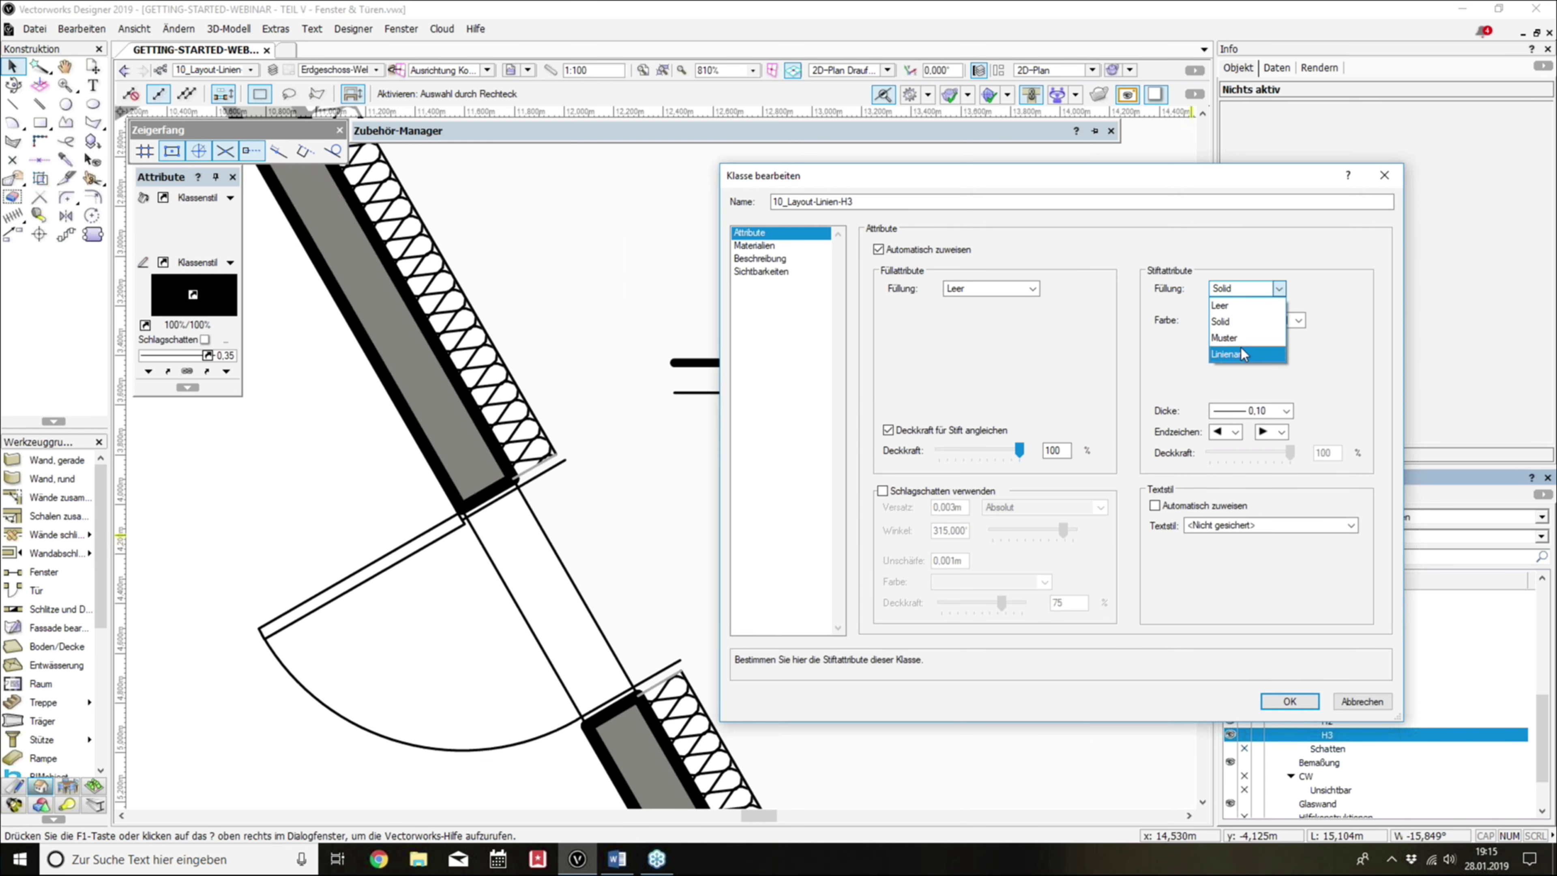
click(1228, 354)
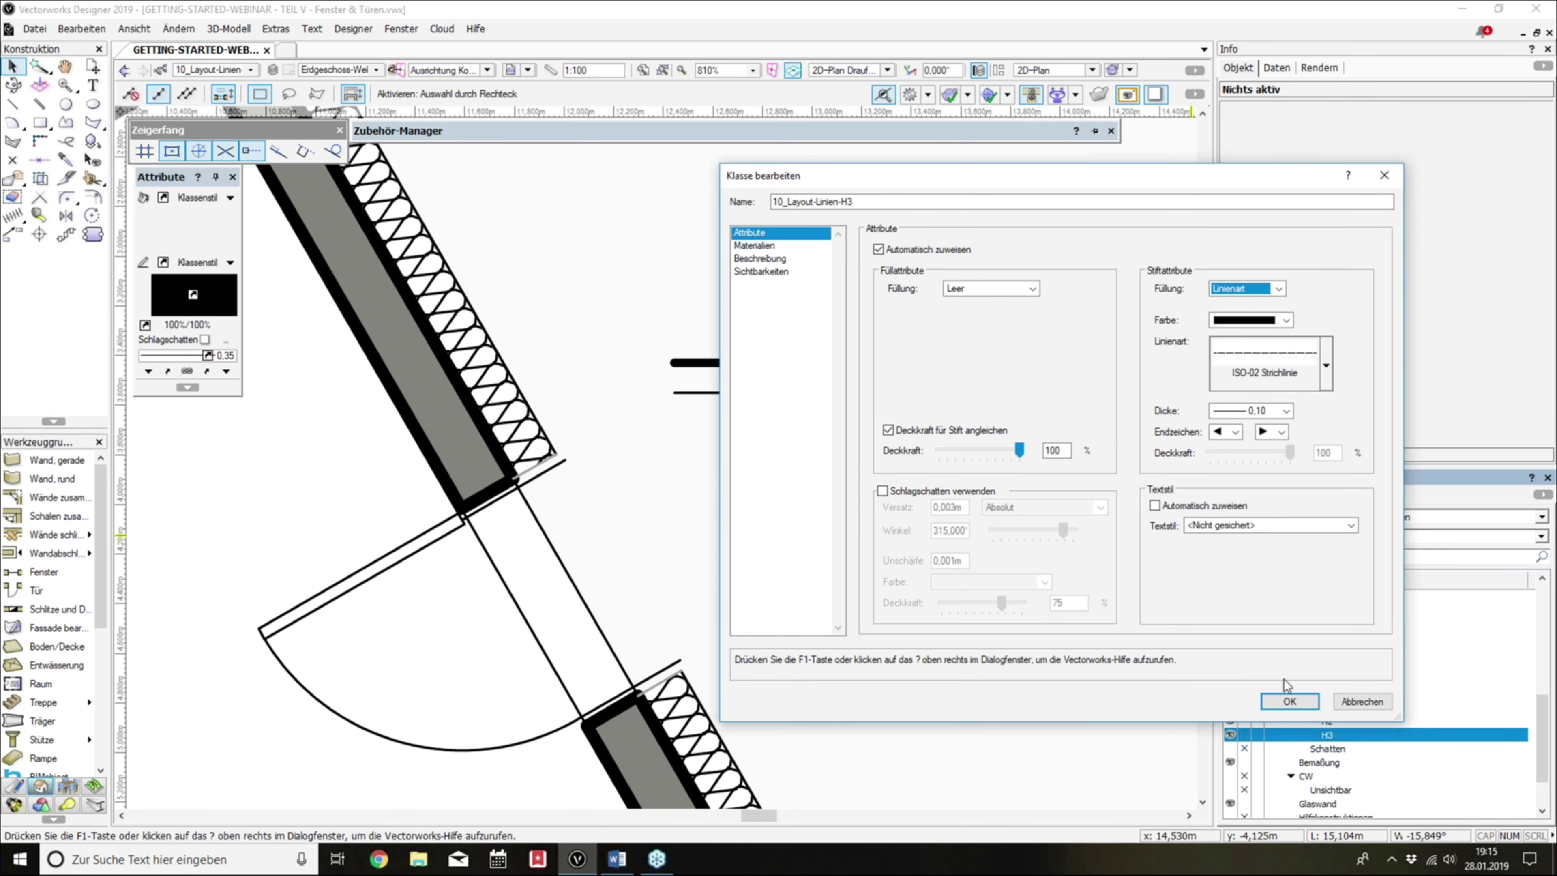
click(1290, 701)
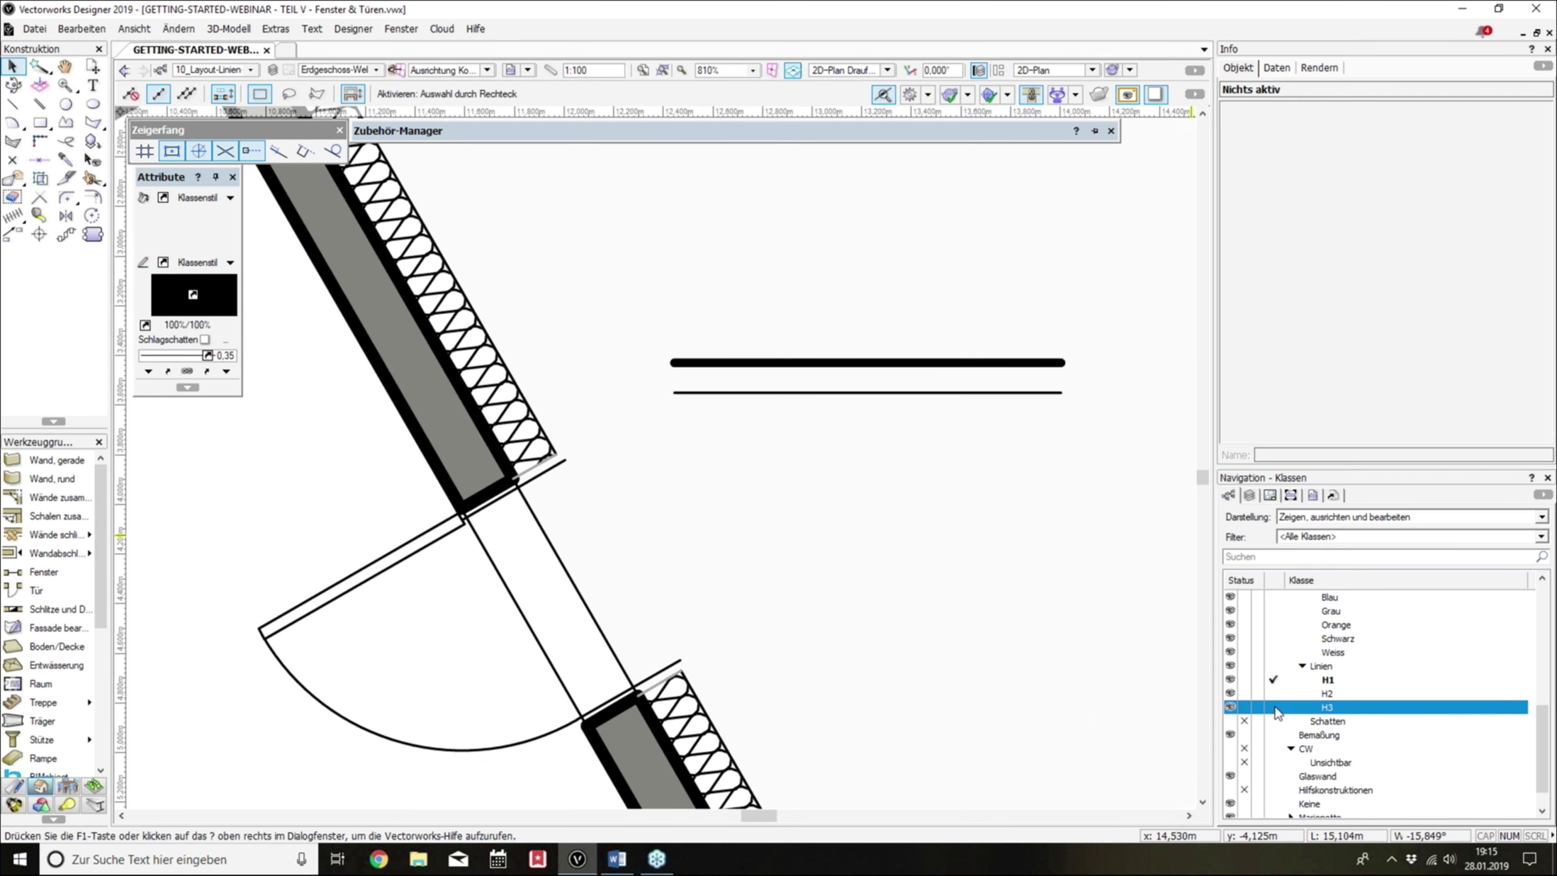
Step: Activate H3 and copy the thin line below the others, assigning it to class H3
click(1275, 706)
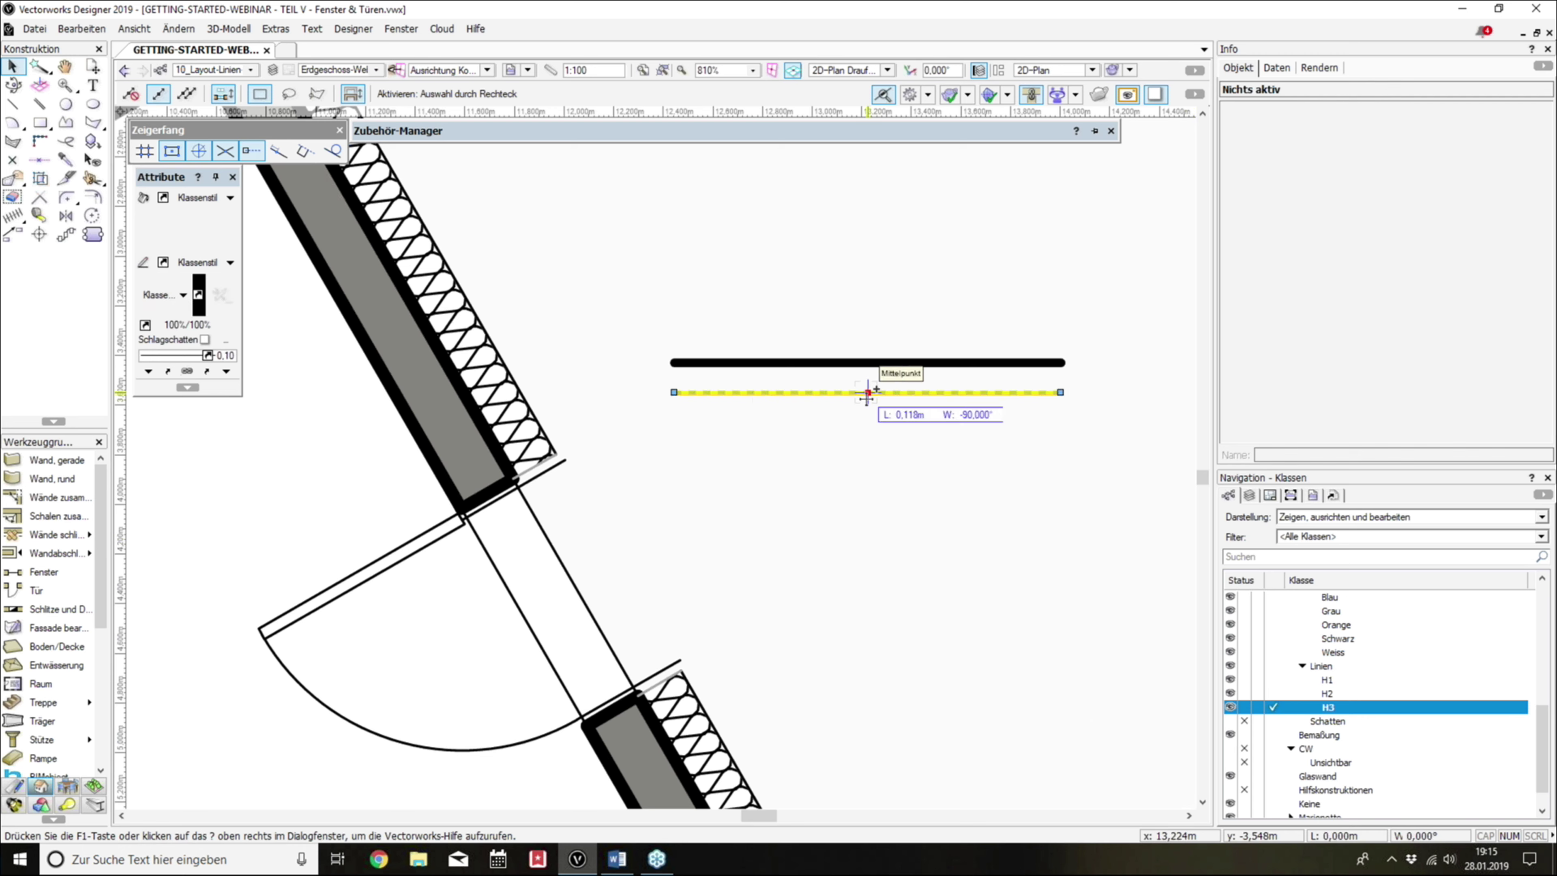
ctrl+drag(928, 393, 889, 429)
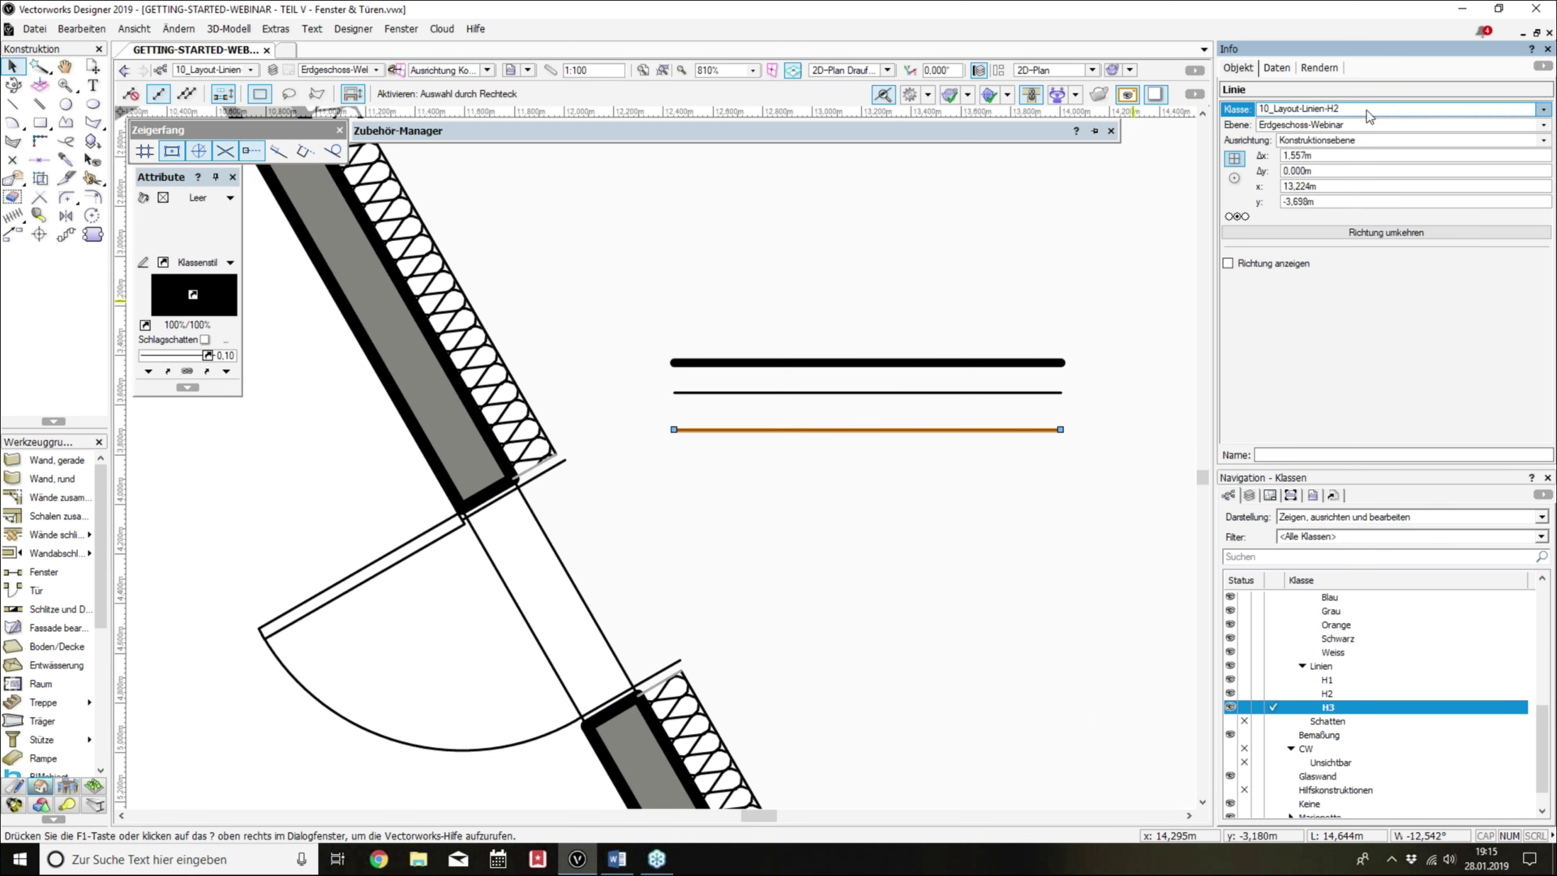
click(1365, 110)
click(1338, 265)
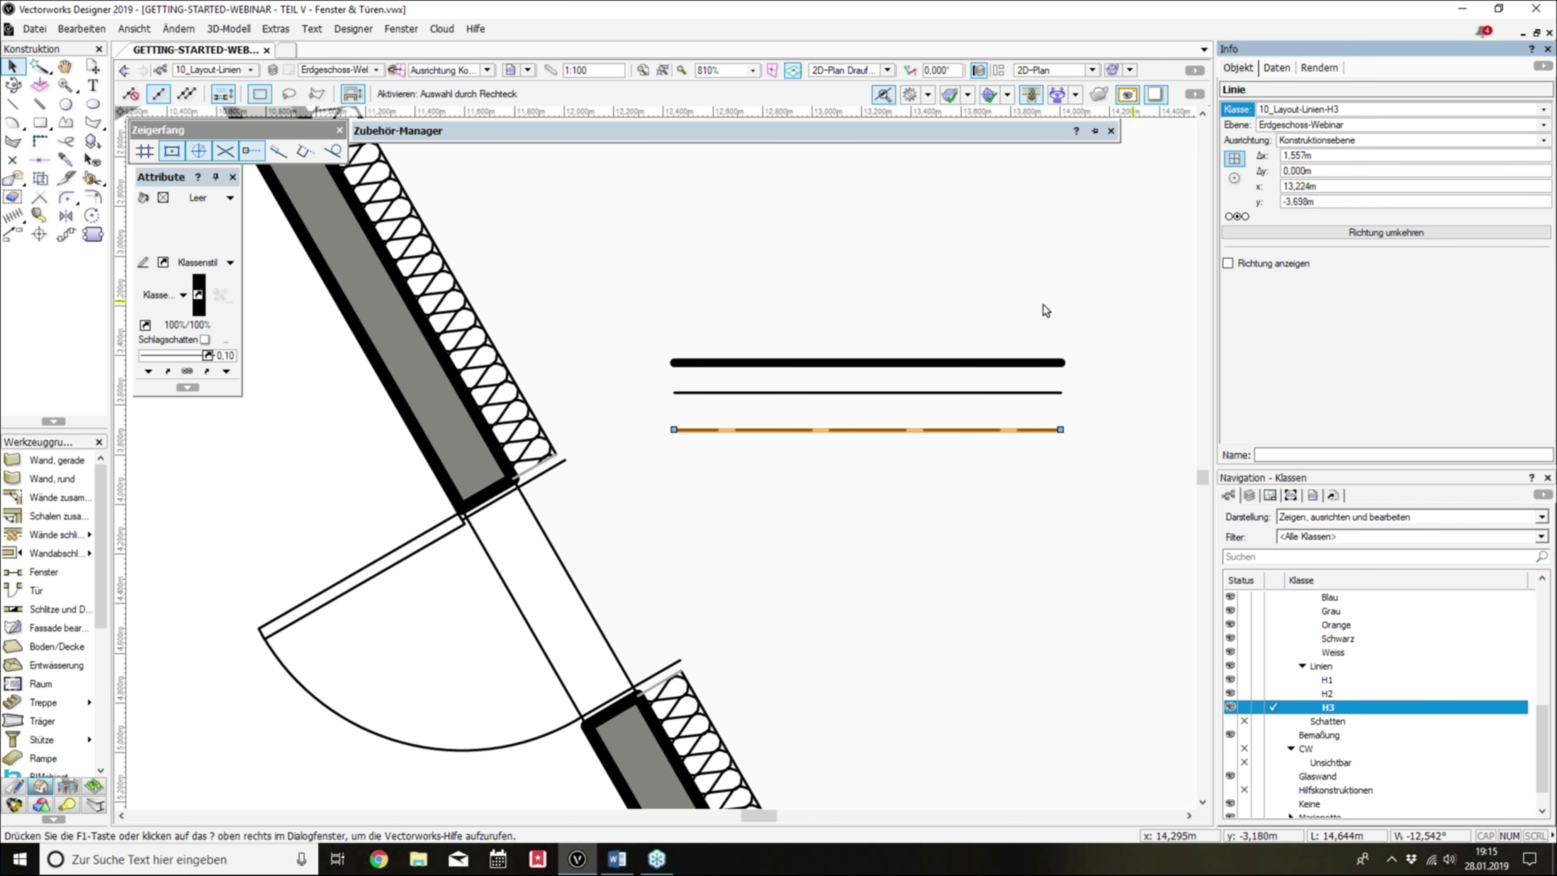
click(1005, 296)
scroll(1015, 295, down, 2)
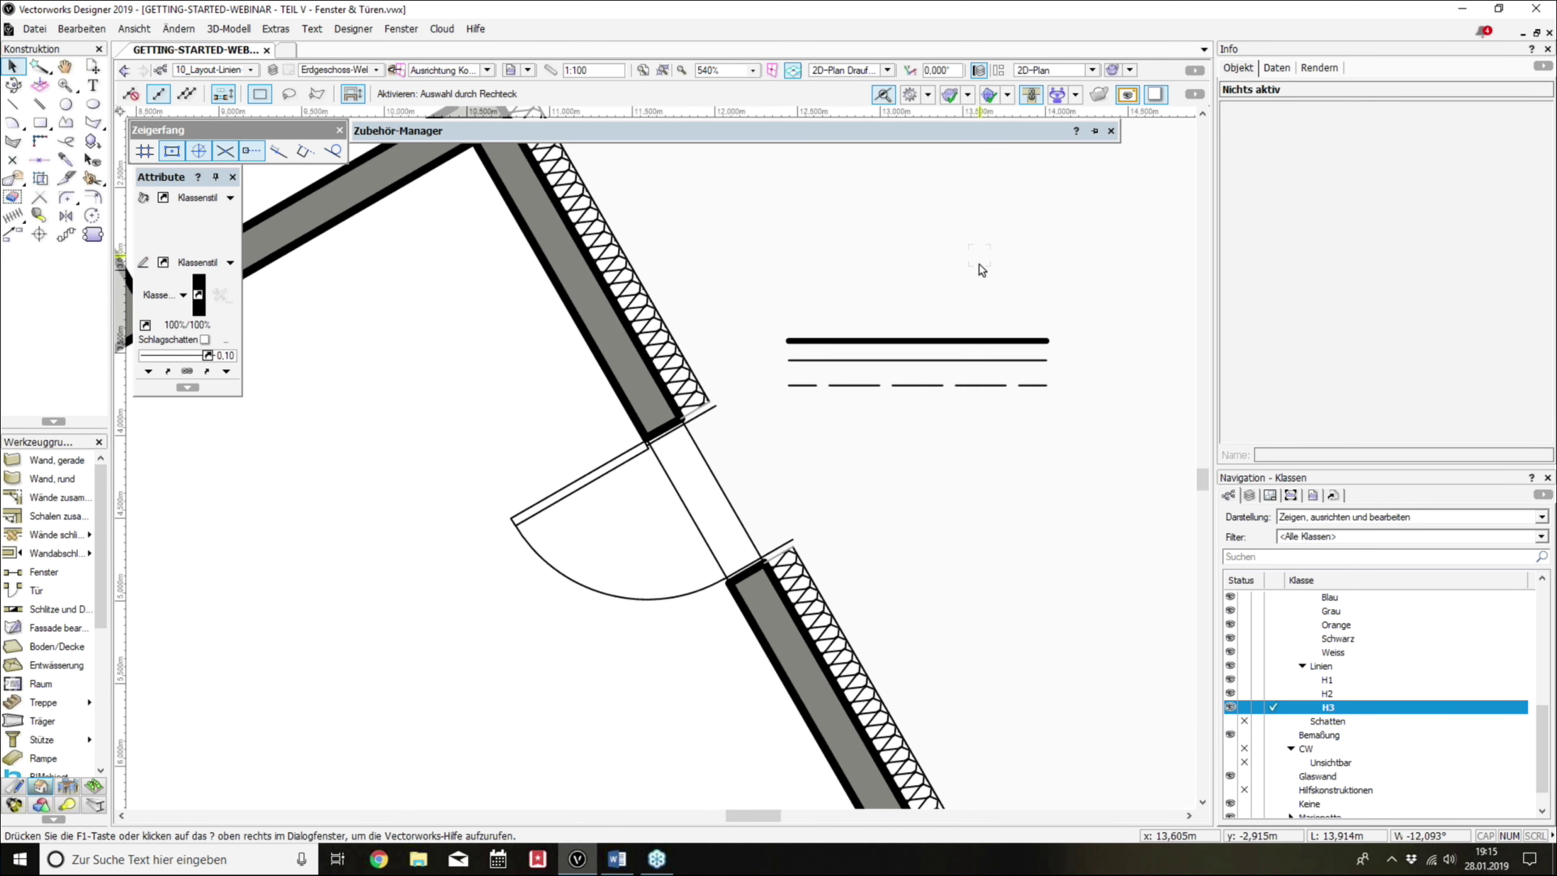
drag(913, 382, 912, 377)
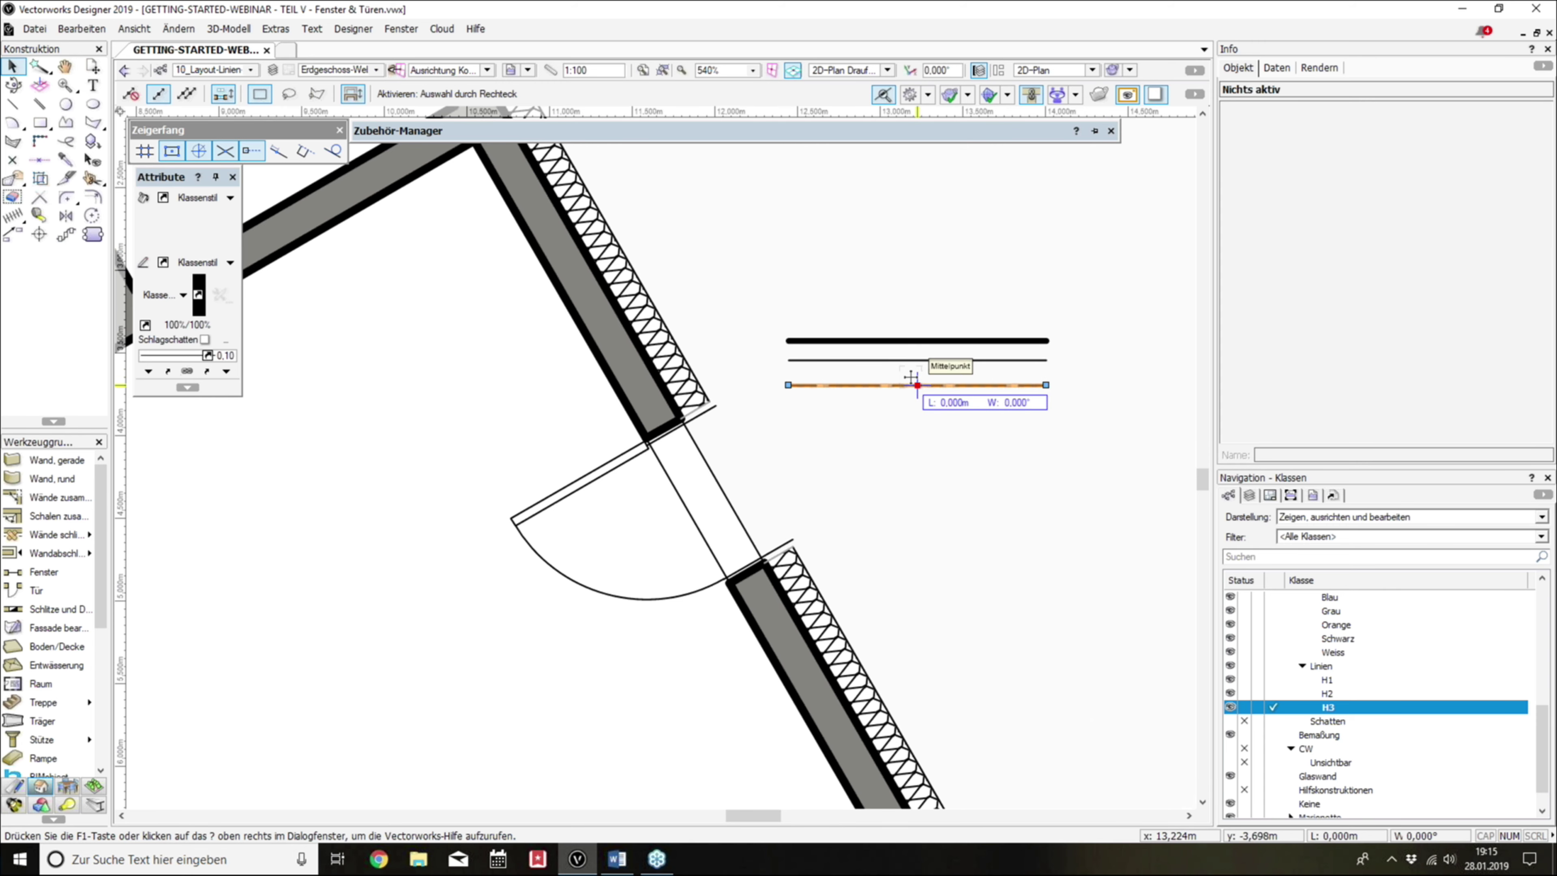
scroll(911, 377, up, 1)
scroll(916, 383, up, 1)
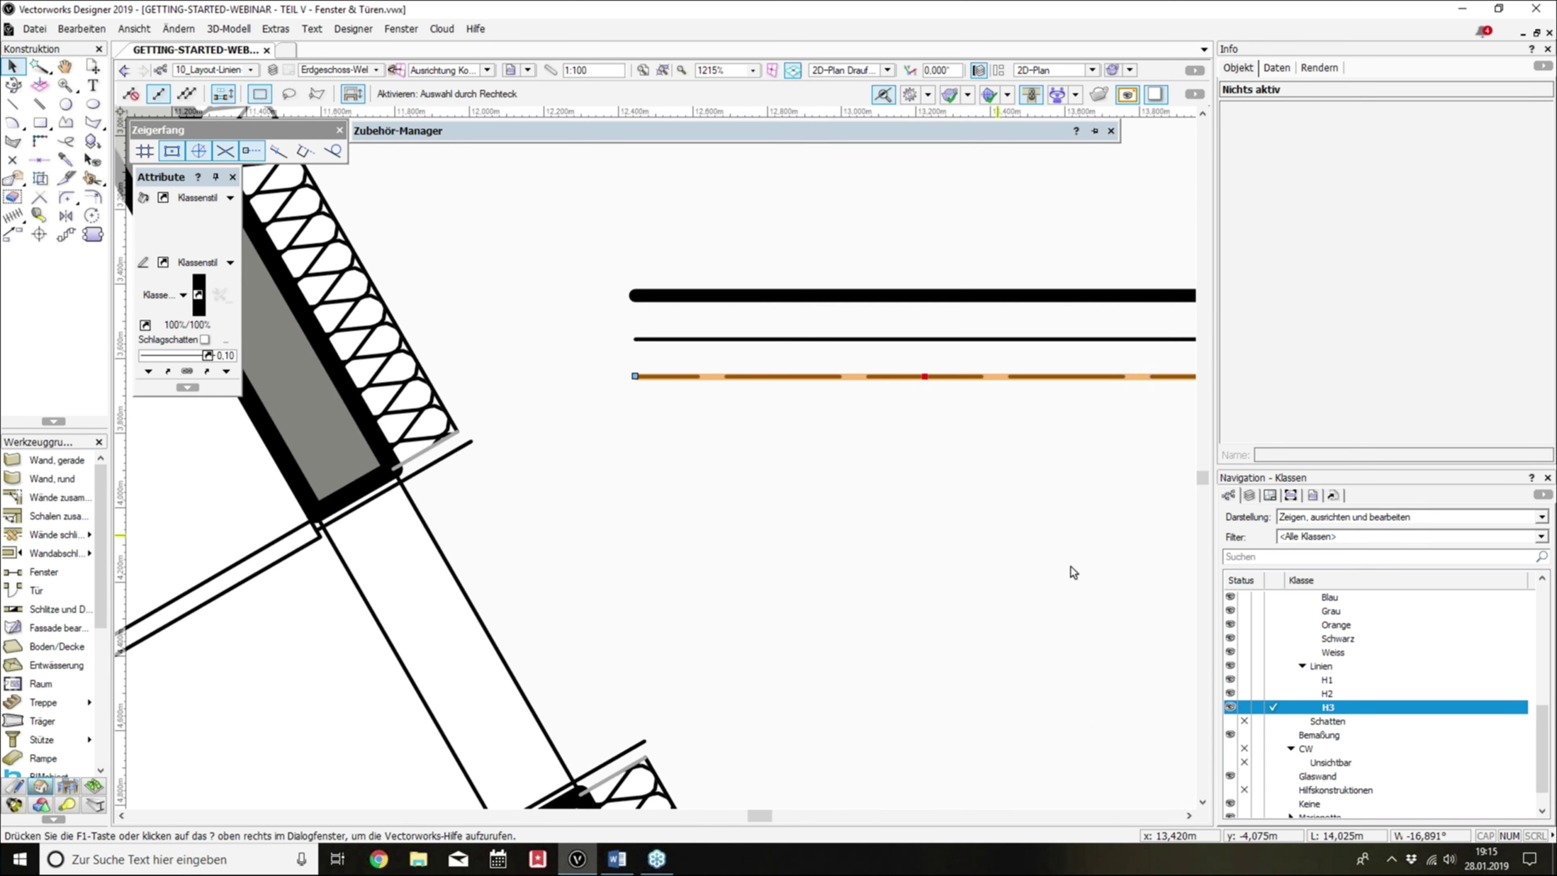
Step: Duplicate classes H1, H2 and H3 to create H4–H6
shift+click(1326, 679)
right_click(1329, 682)
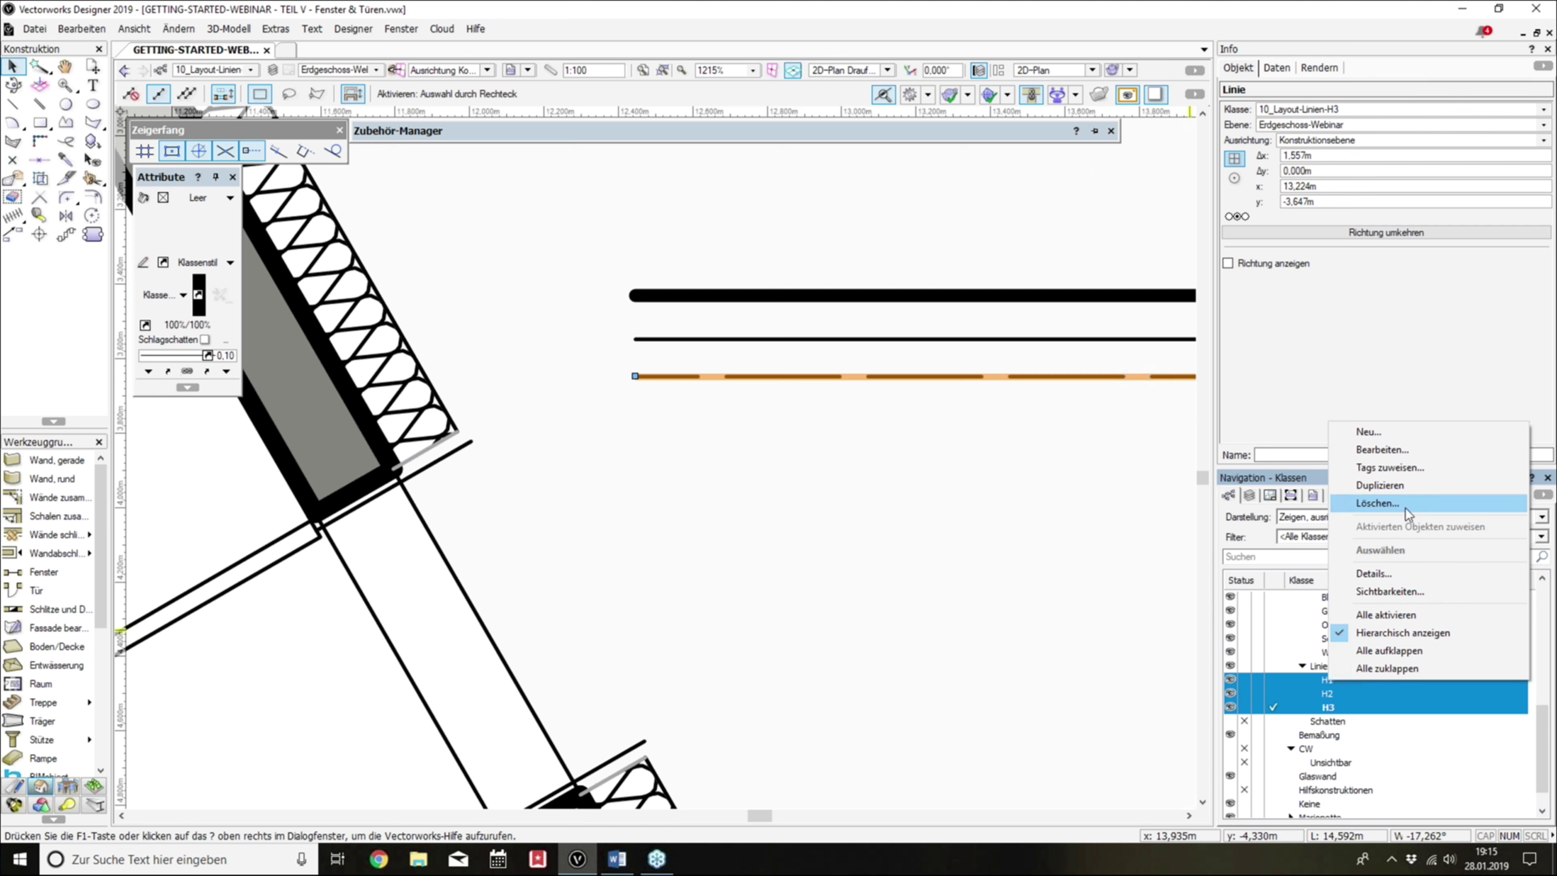
click(1381, 485)
Step: Rename class H4 to 10_Layout-Linien-N1 and give it a grey pen colour
scroll(1351, 674, down, 5)
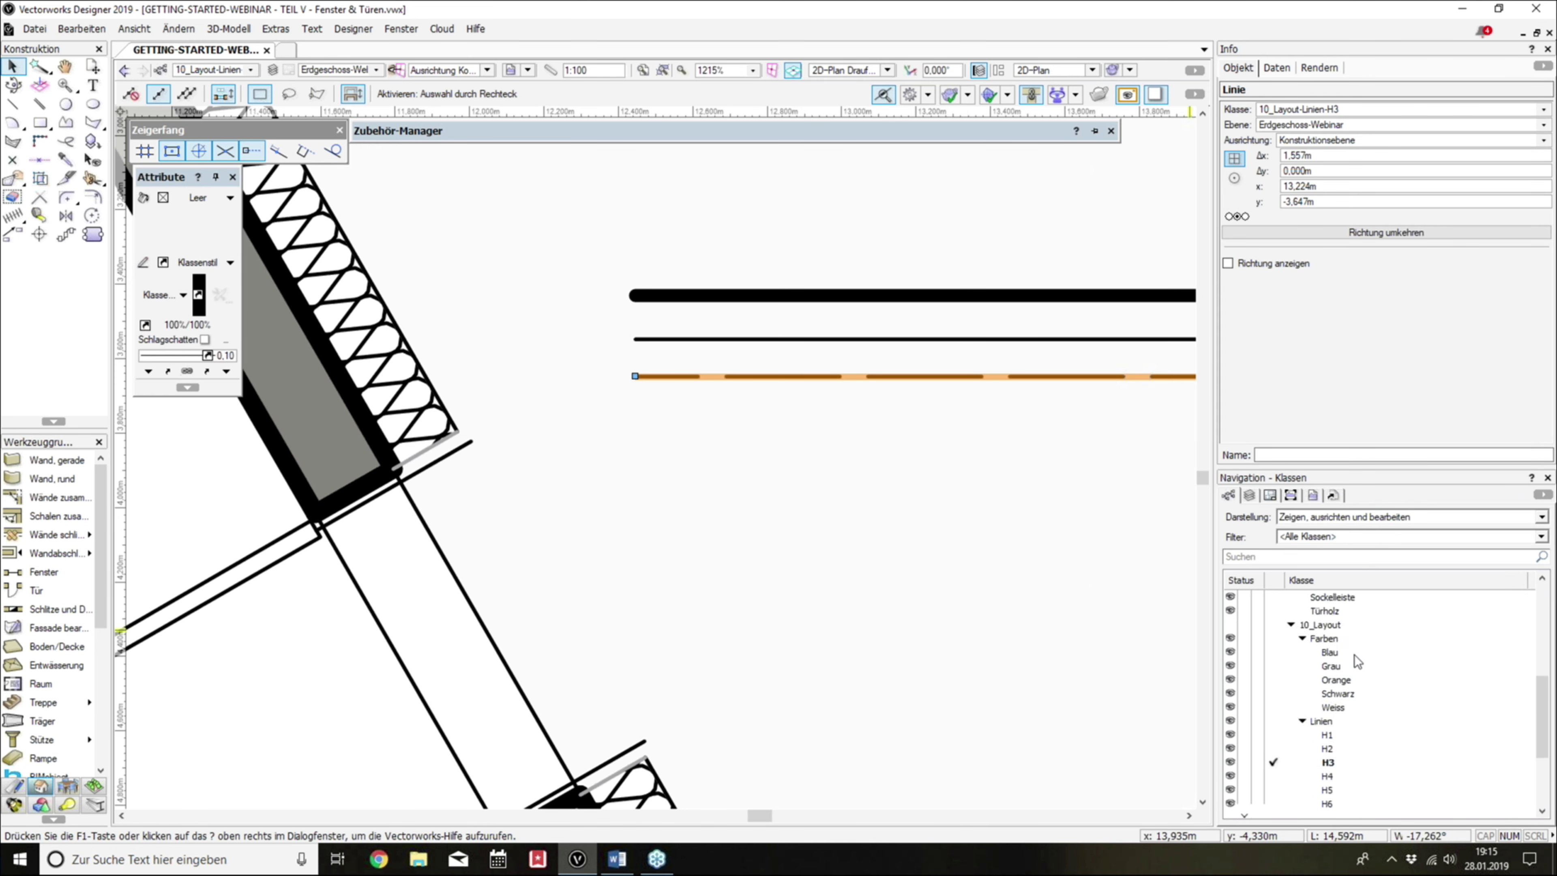
scroll(1356, 706, down, 3)
click(1327, 708)
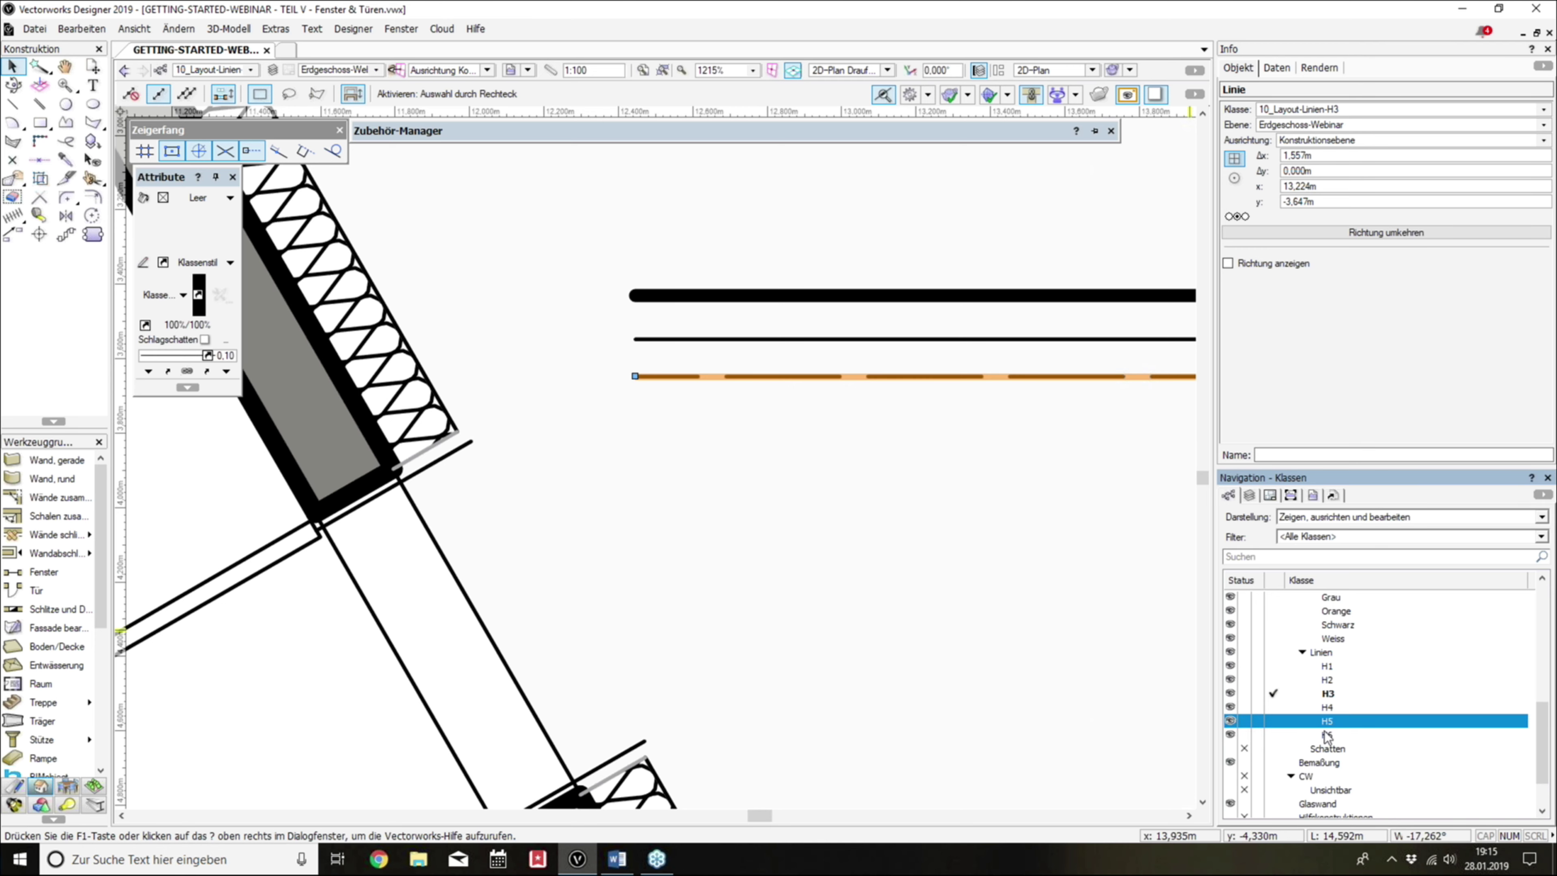
right_click(1327, 709)
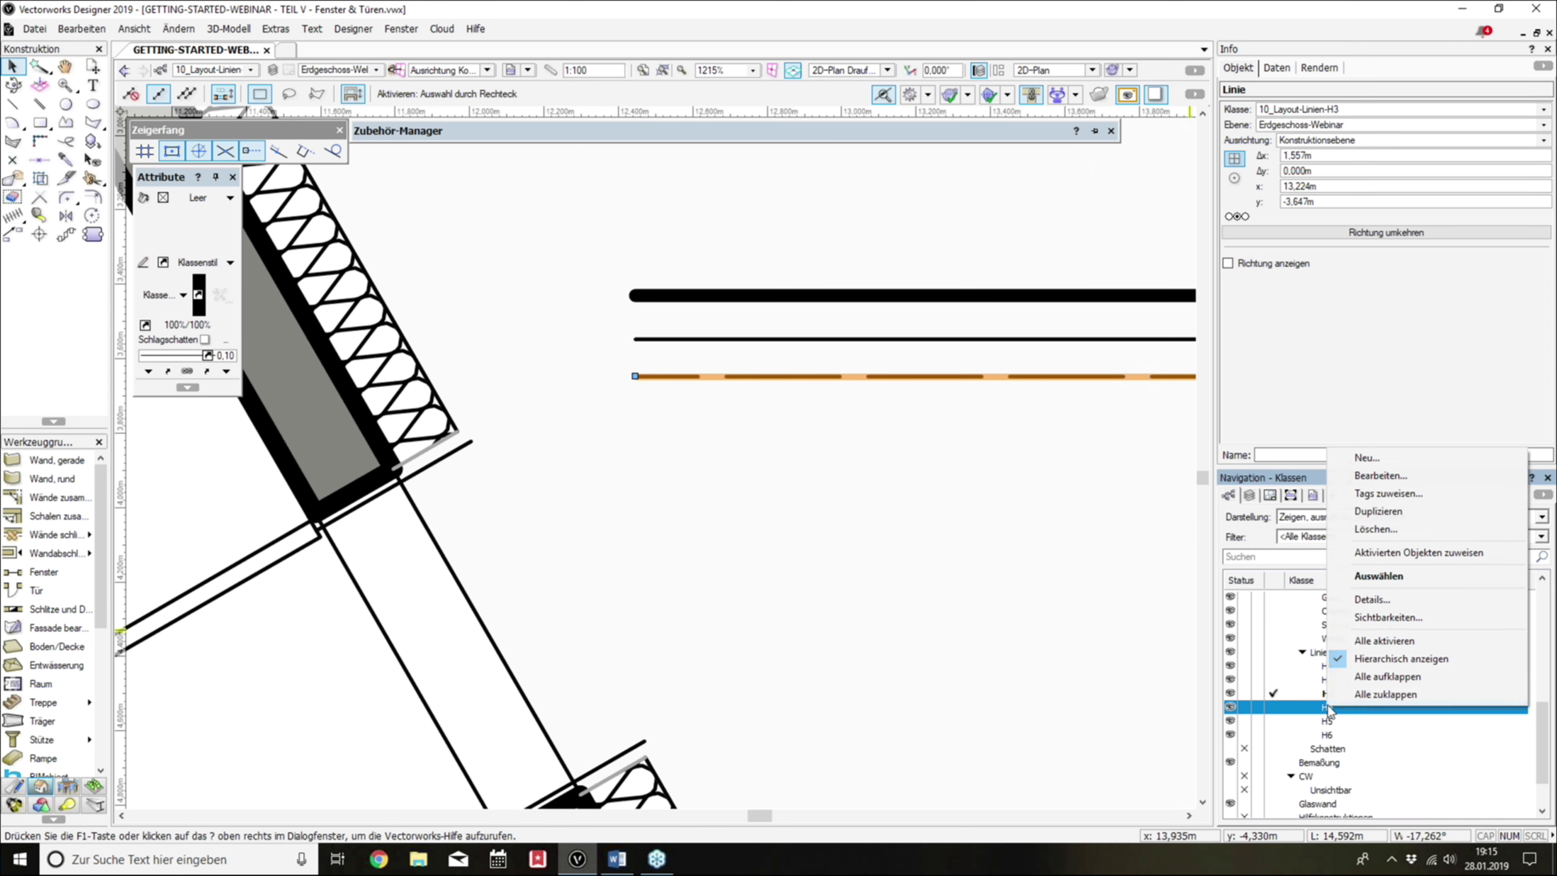
click(1391, 477)
double_click(846, 201)
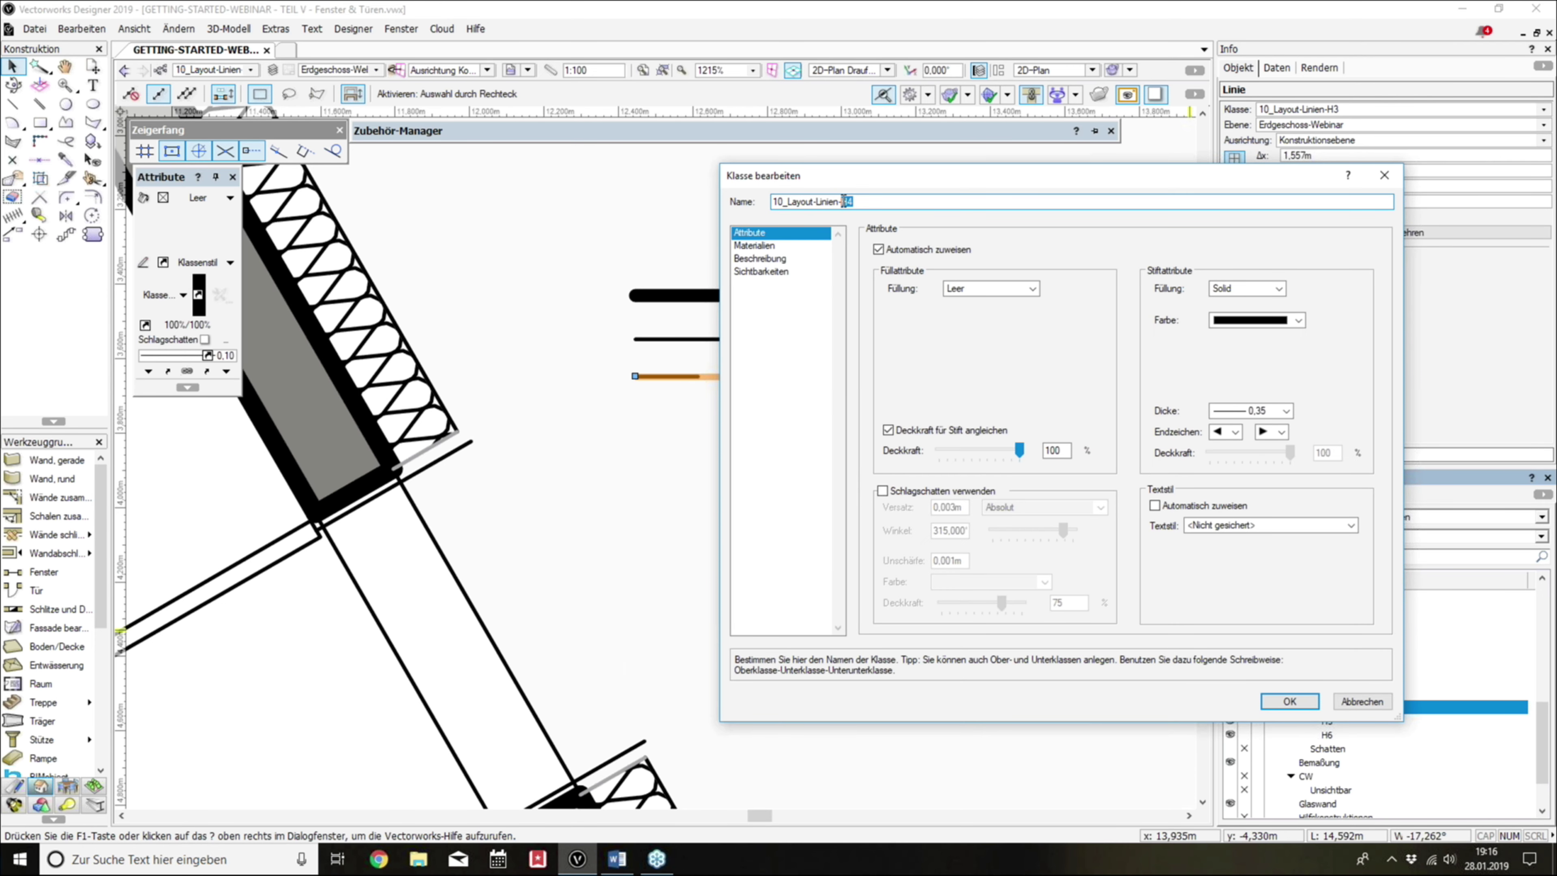
text(1)
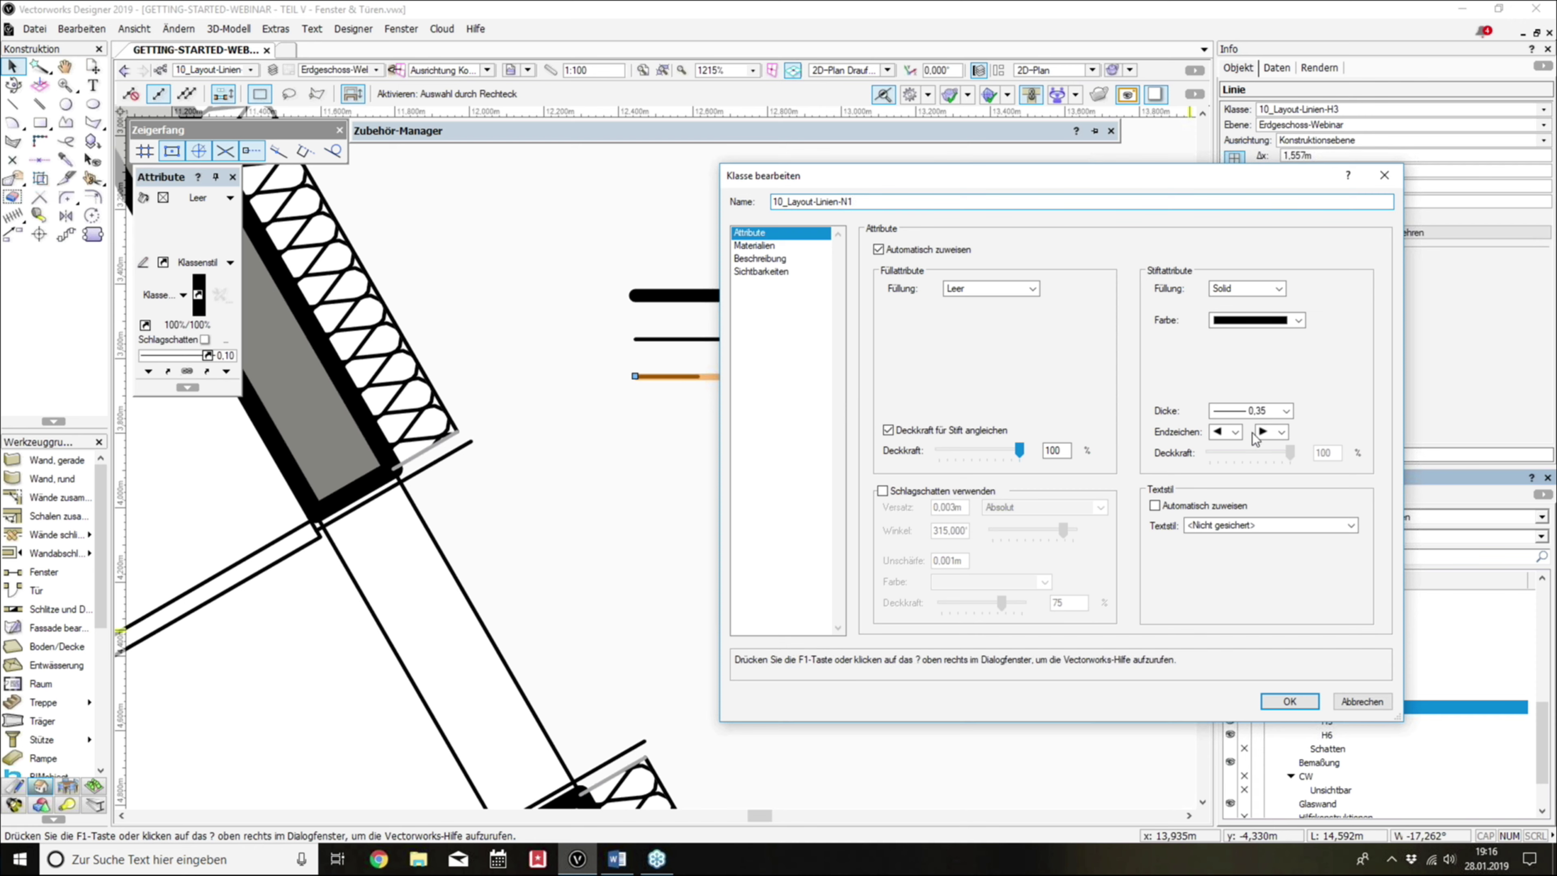
click(1234, 325)
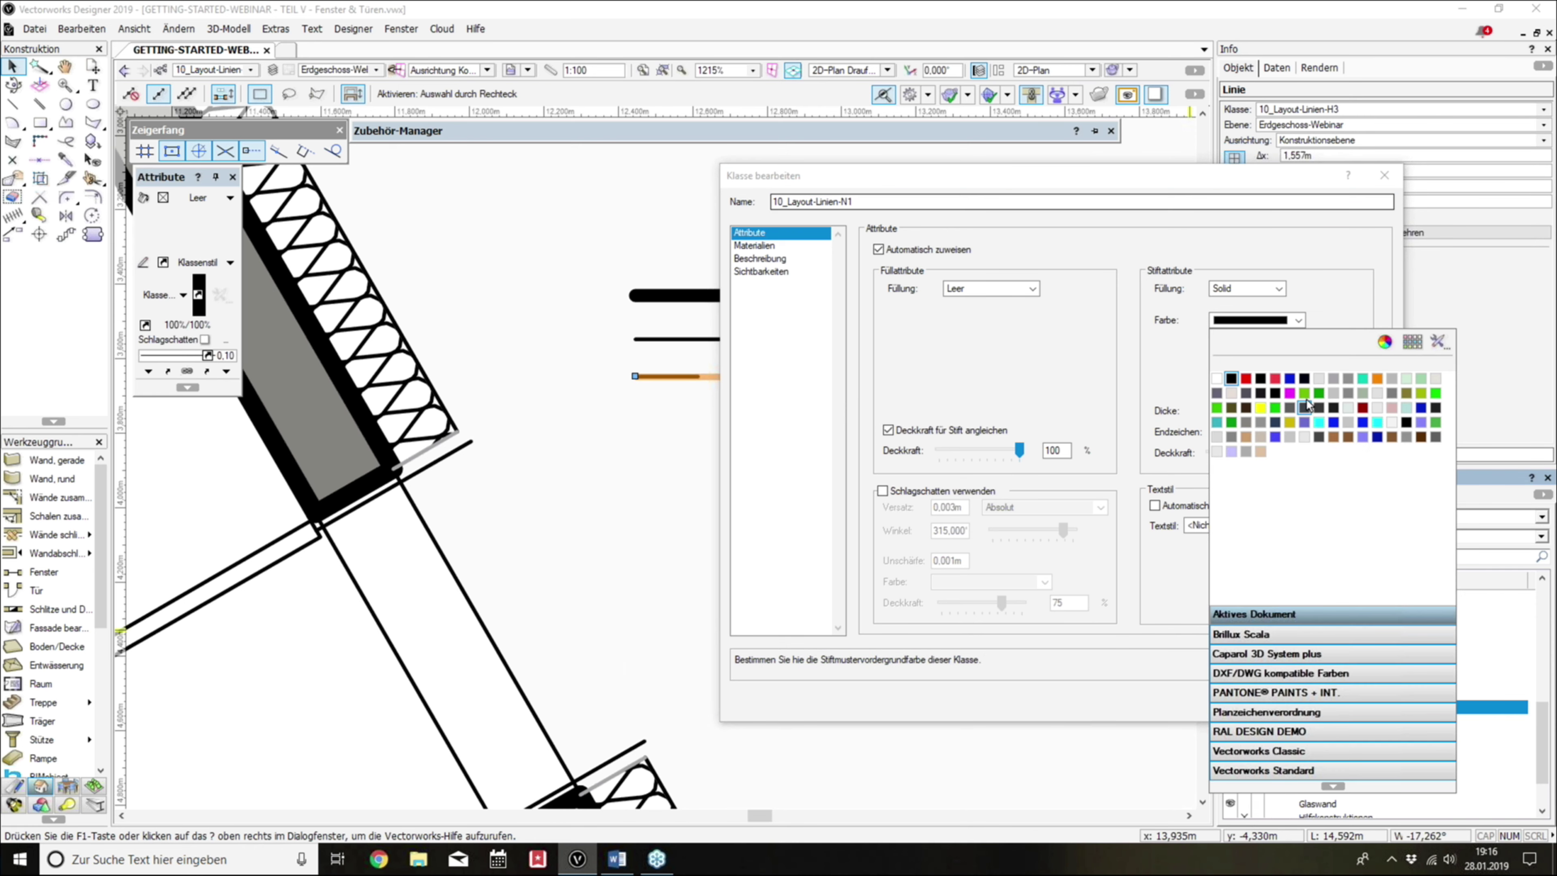
click(1348, 380)
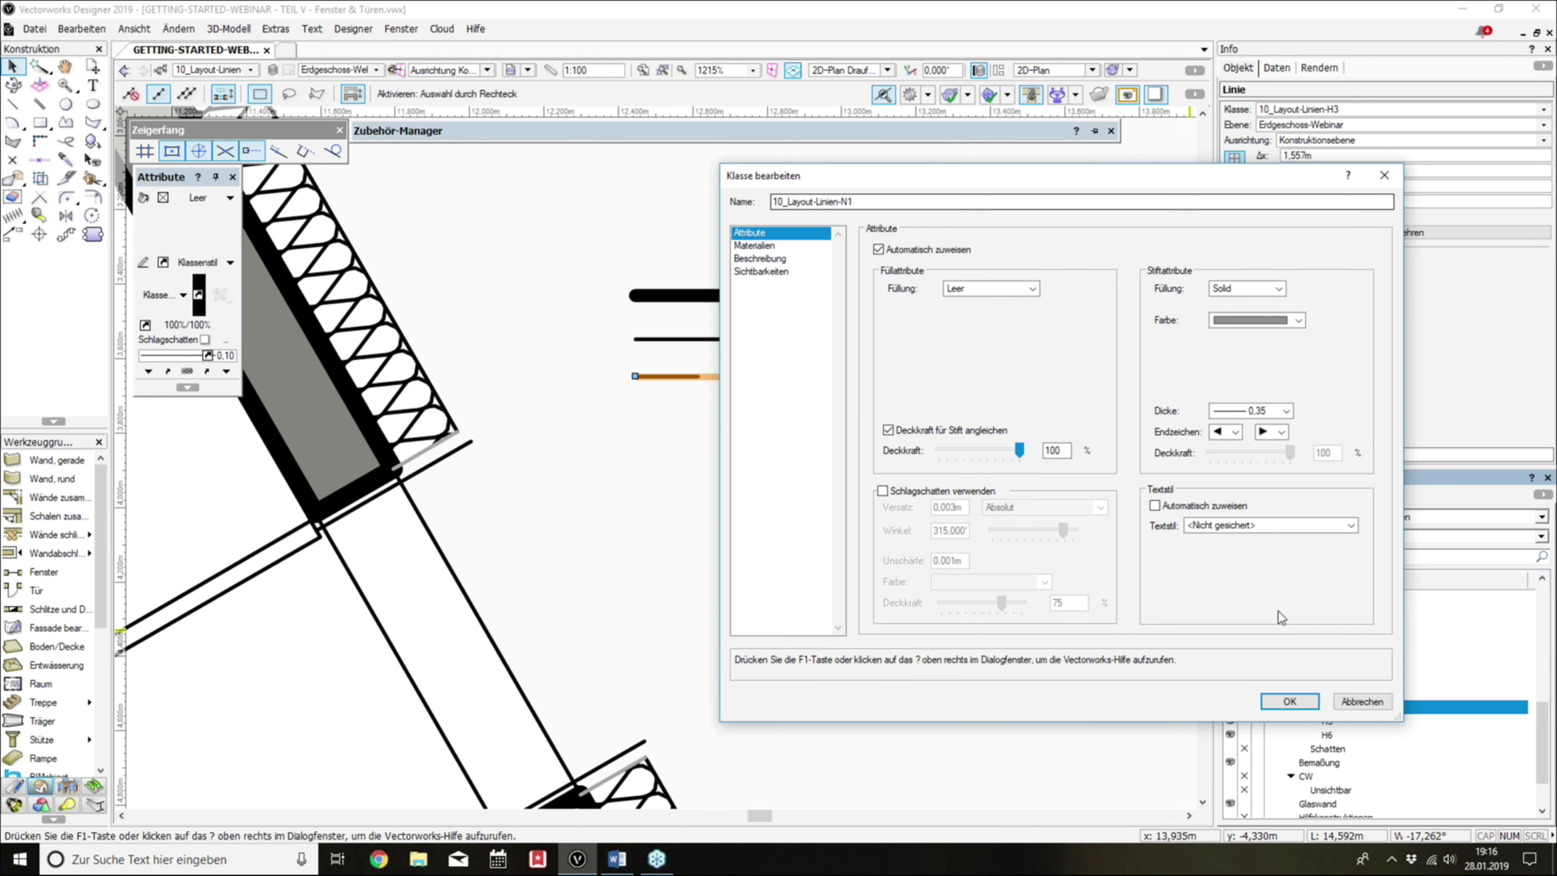
click(1281, 699)
Step: Rename class H5 to 10_Layout-Linien-N2 with a grey pen colour
scroll(1317, 729, down, 5)
scroll(1330, 730, down, 3)
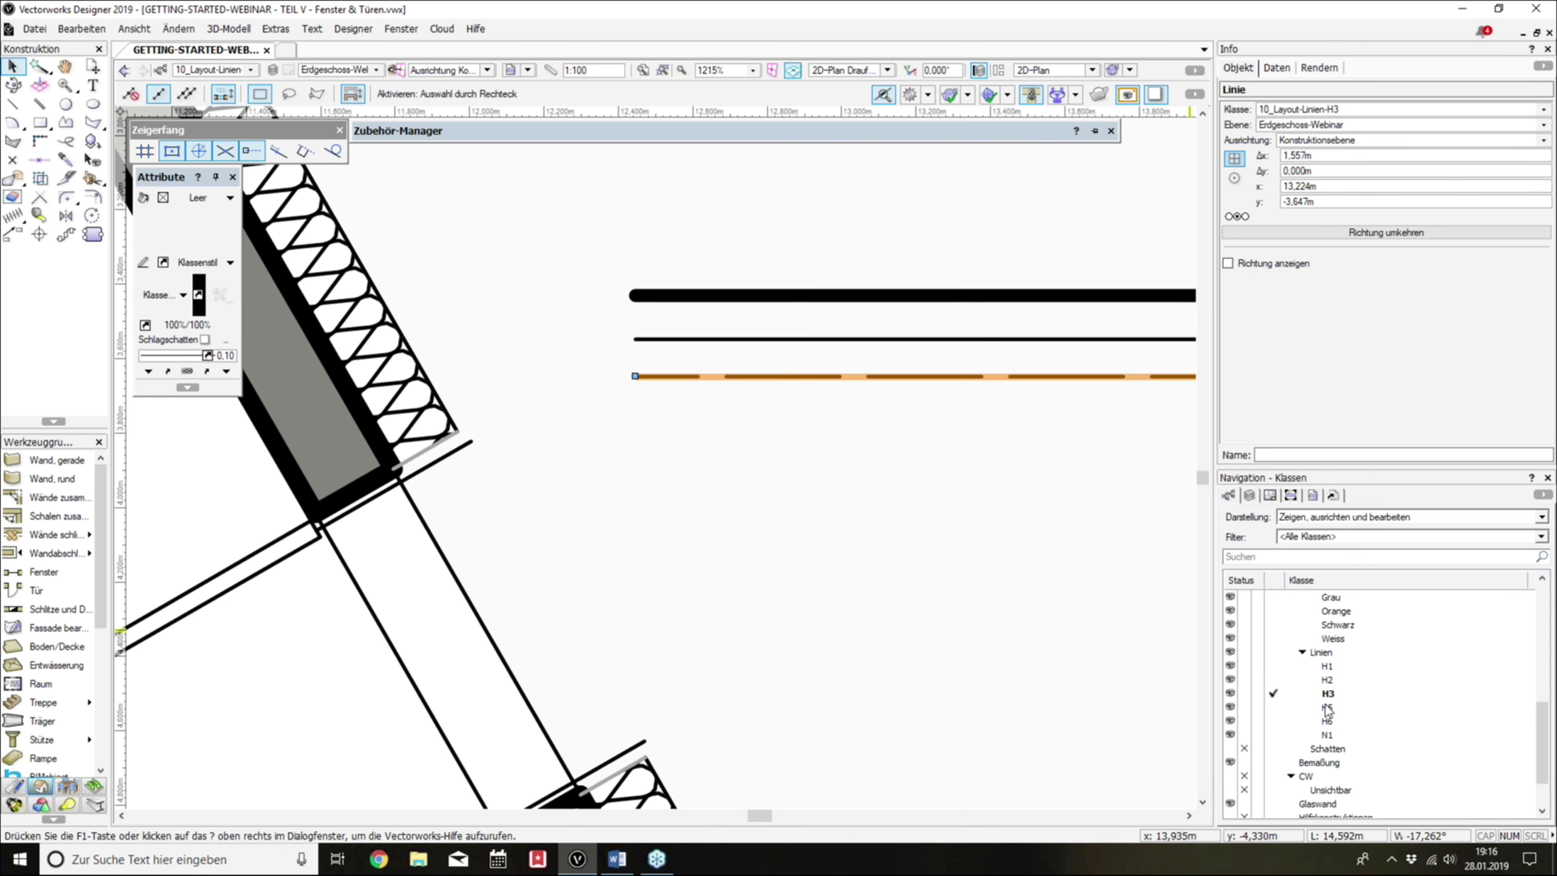
right_click(1329, 707)
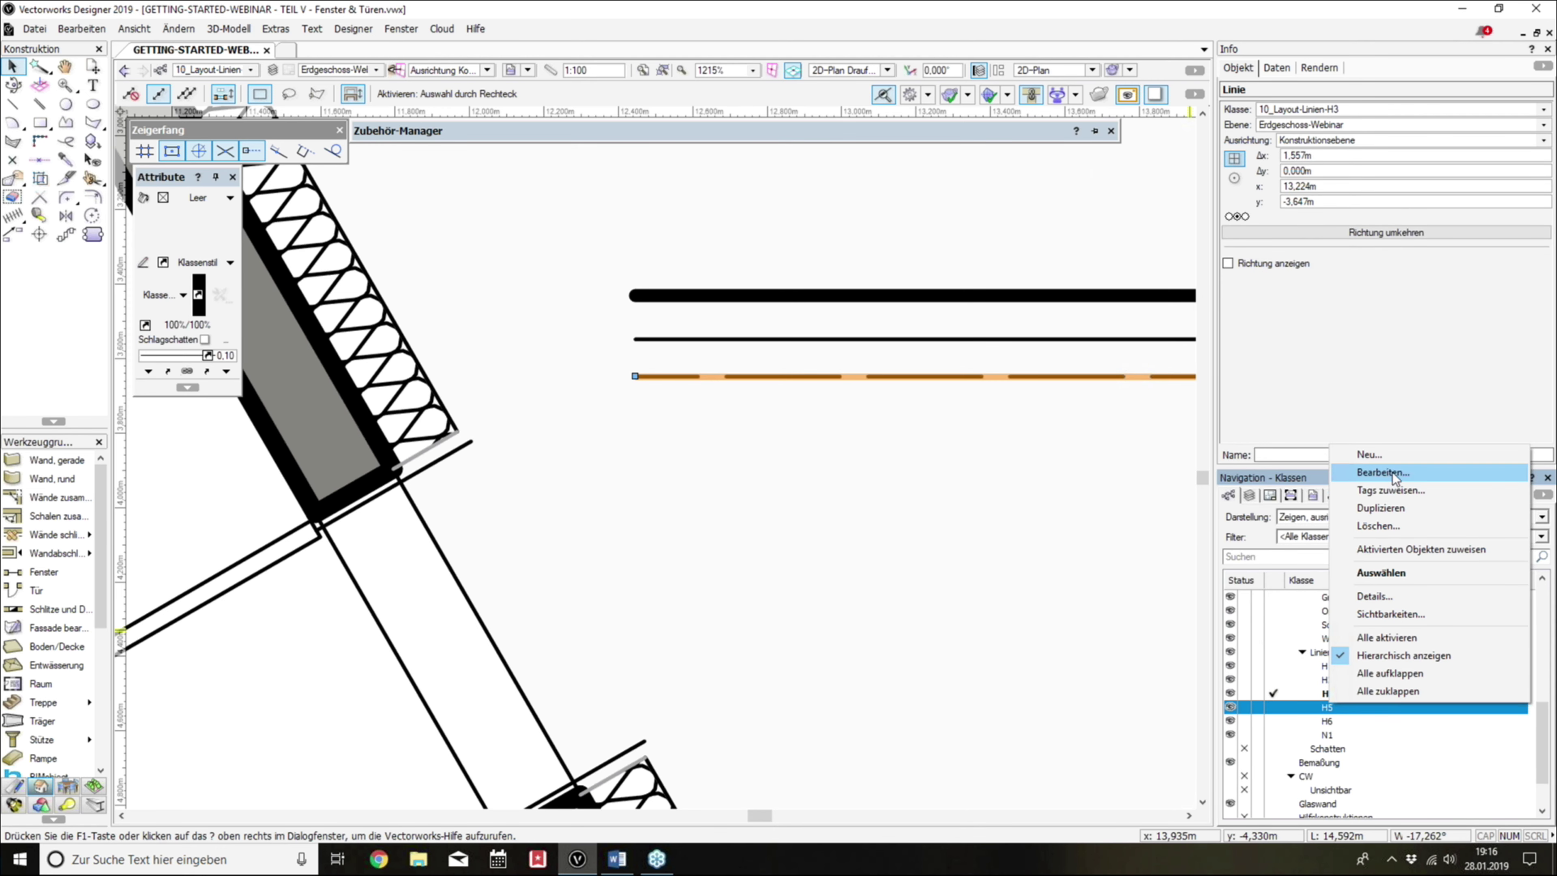
click(1370, 473)
double_click(845, 202)
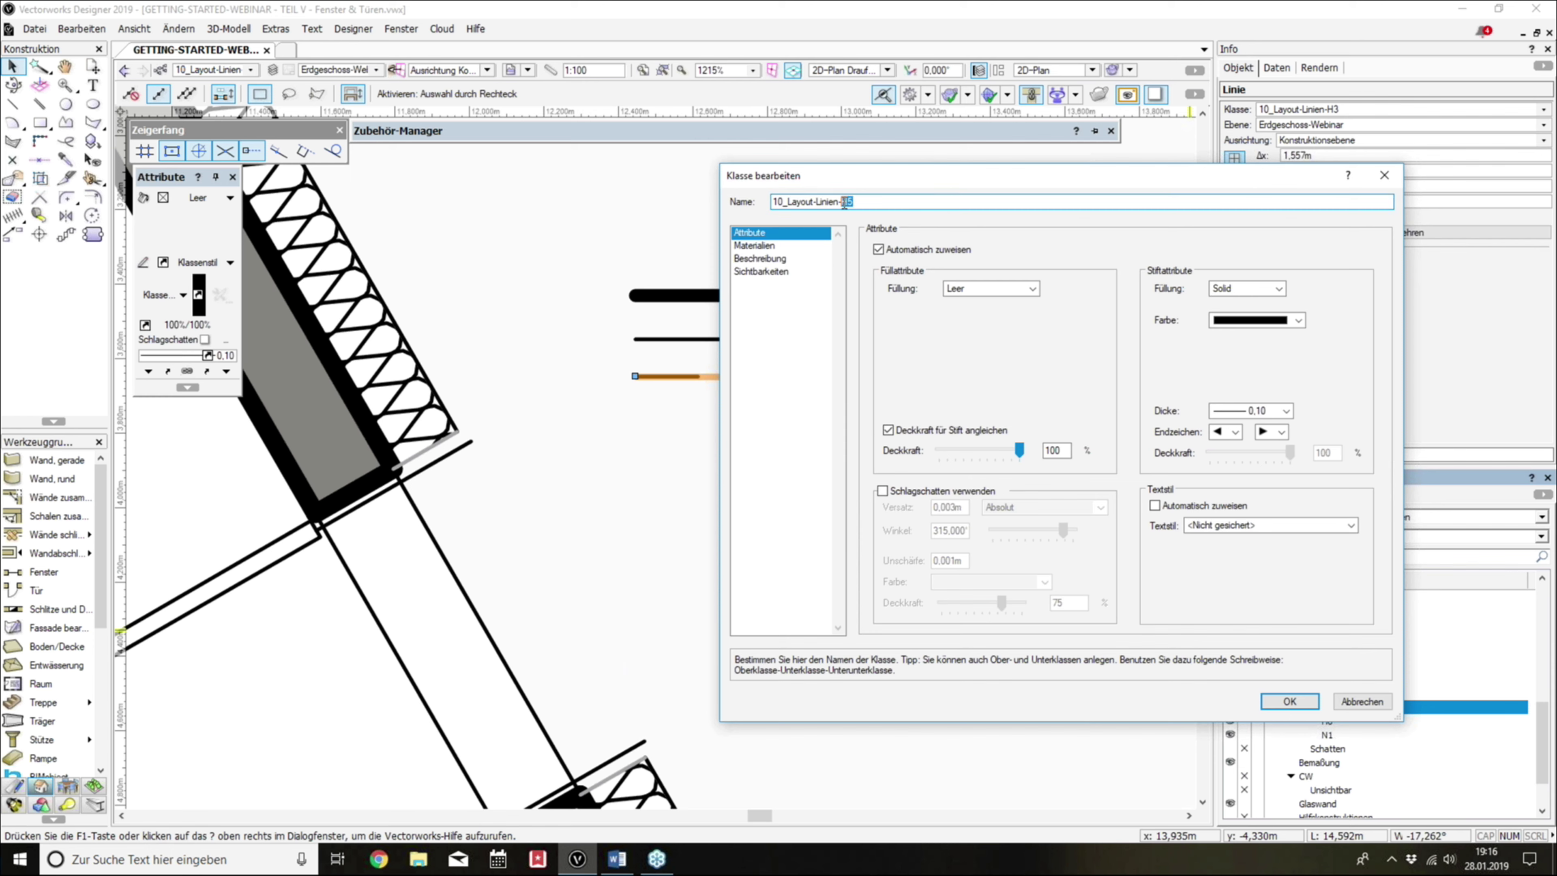
text(N2)
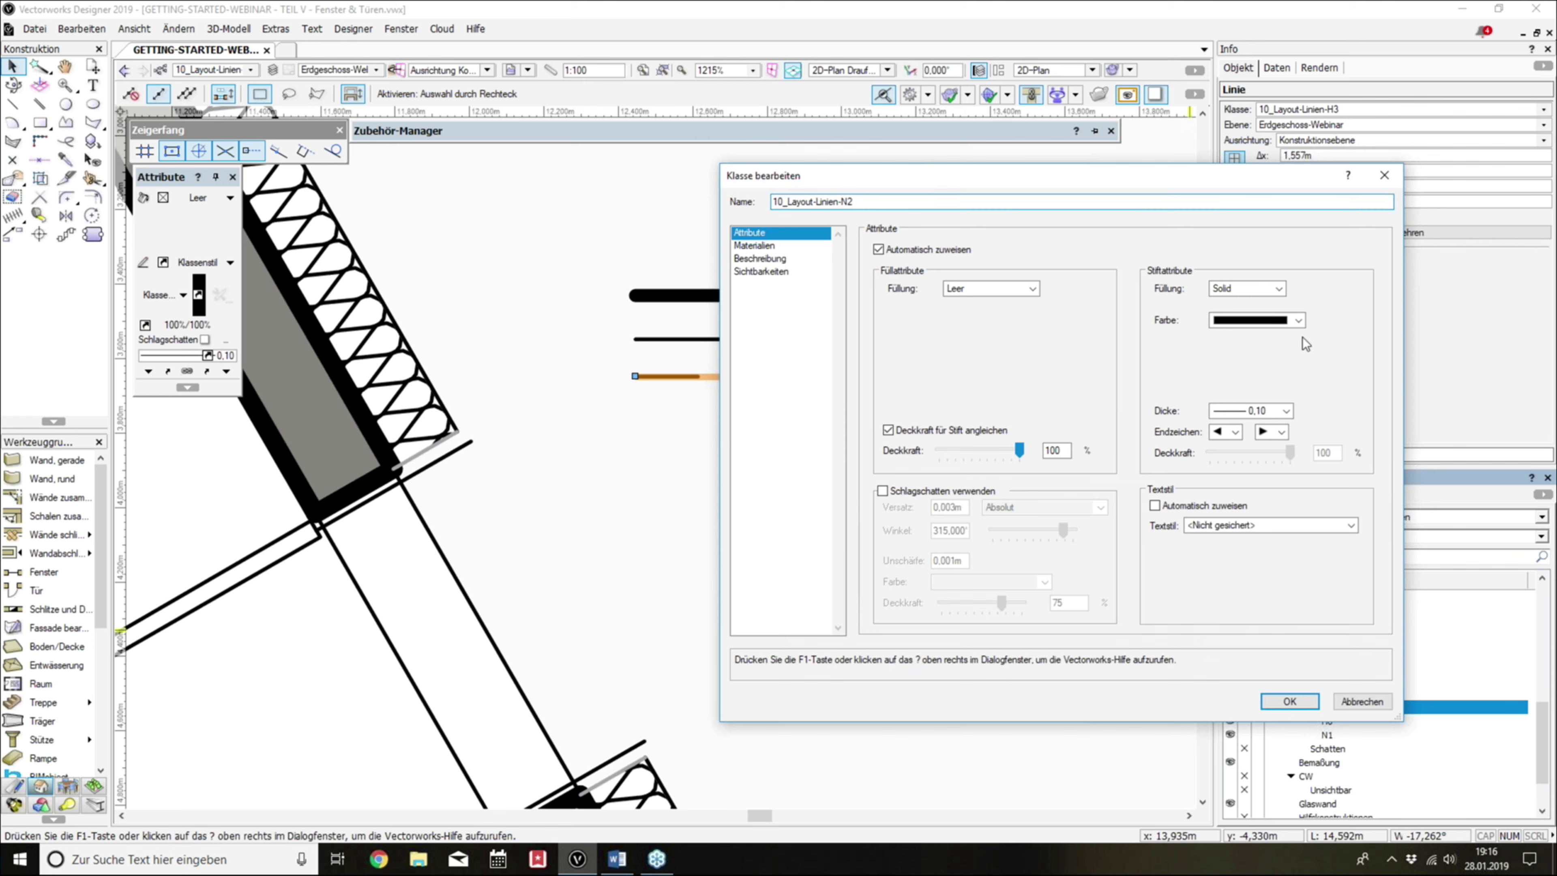
click(1283, 324)
click(1348, 378)
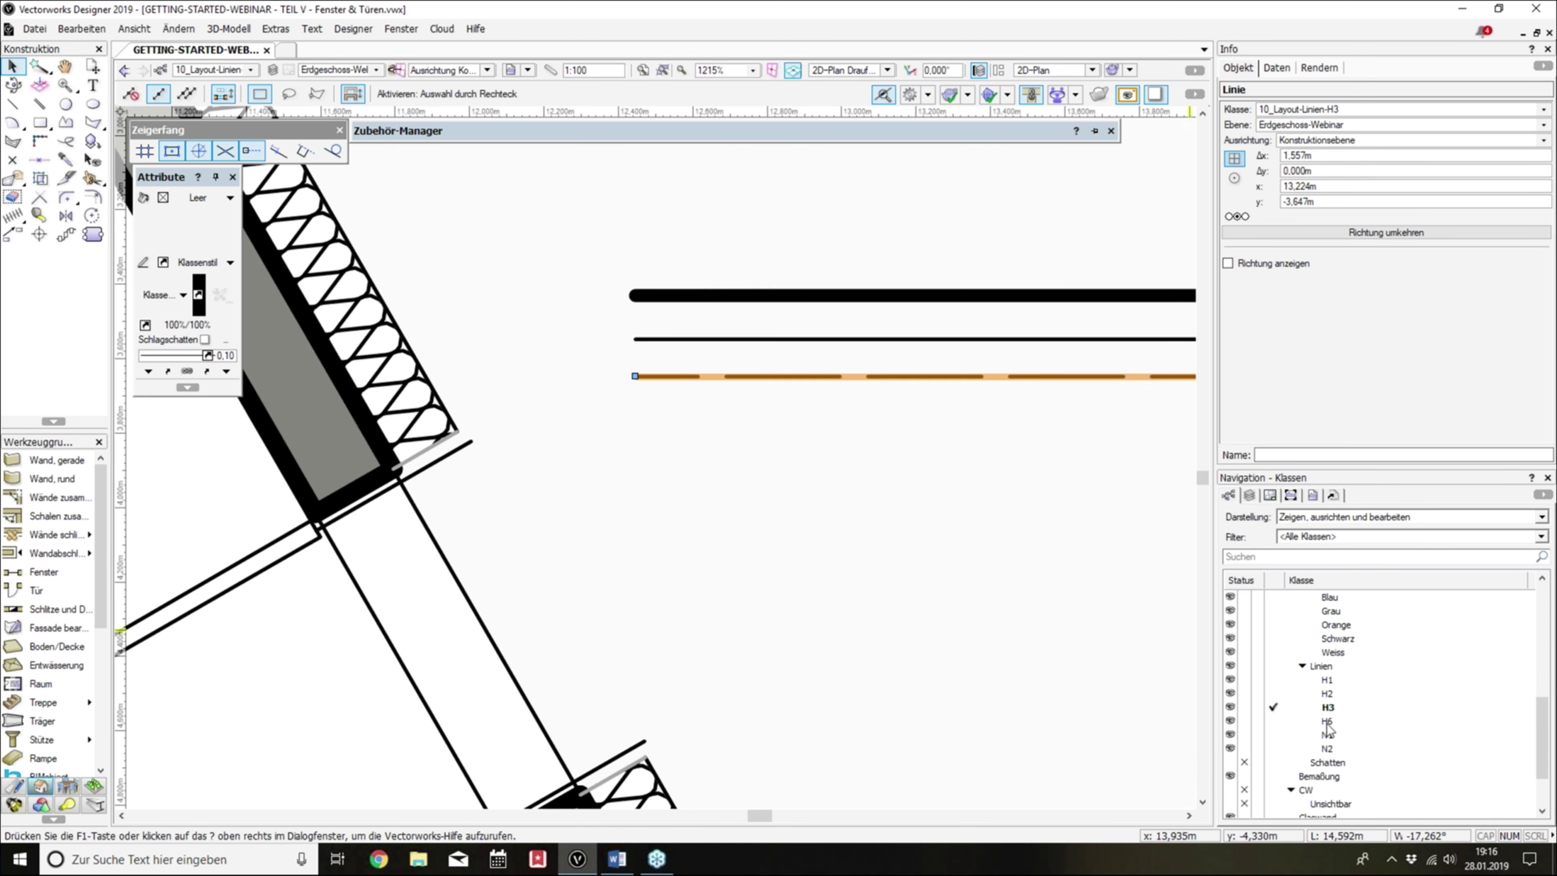
Step: Give class N3 (former H6) a grey pen colour, keeping its dashed ISO-02 line
right_click(1327, 727)
click(1379, 490)
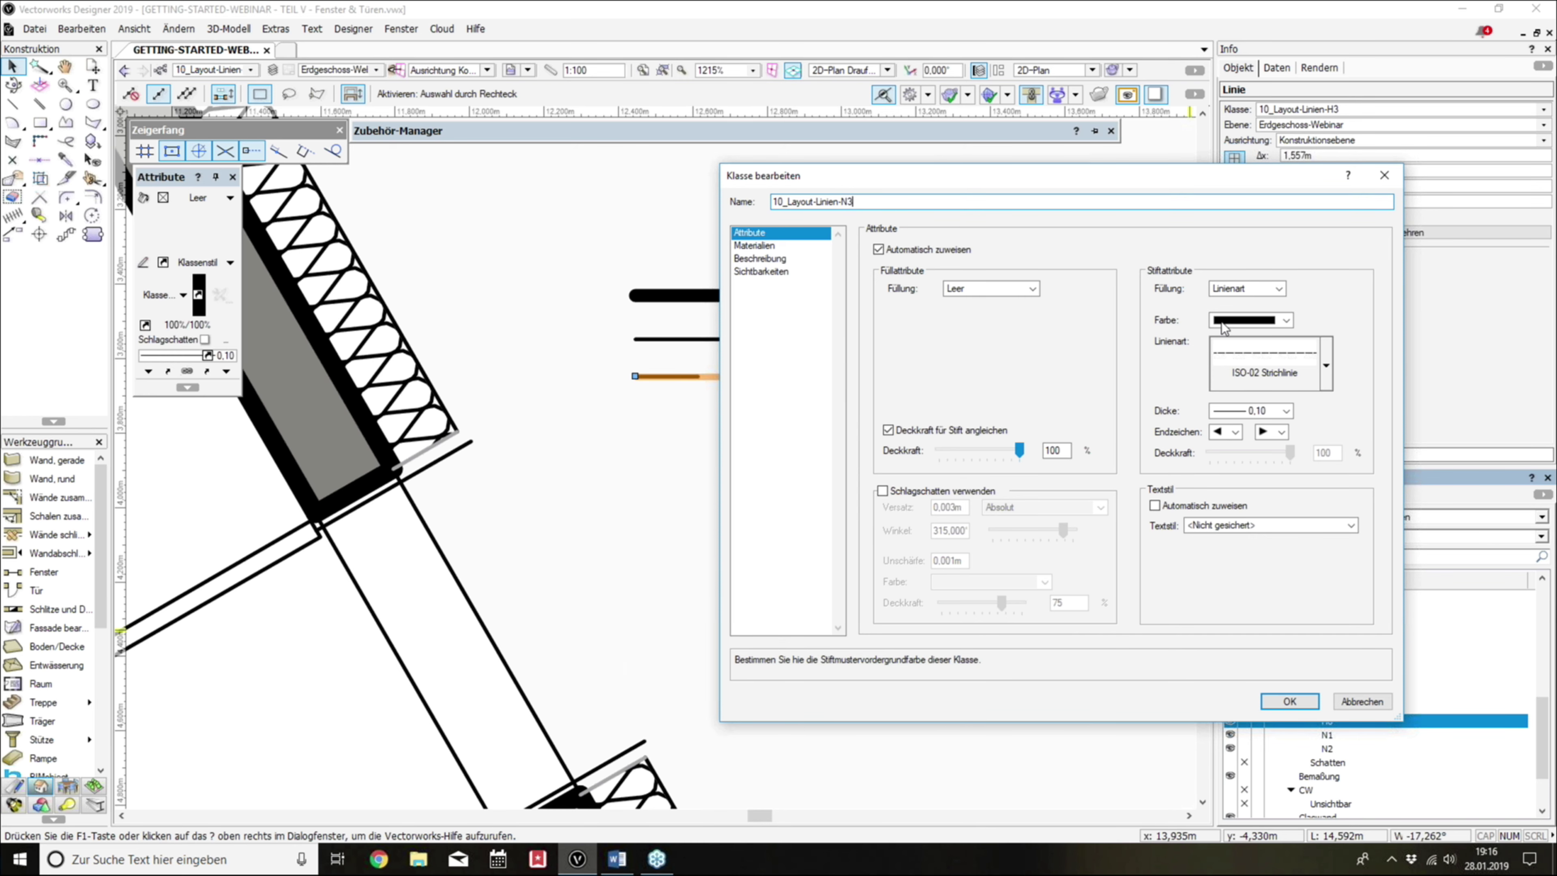
click(1285, 320)
click(1351, 388)
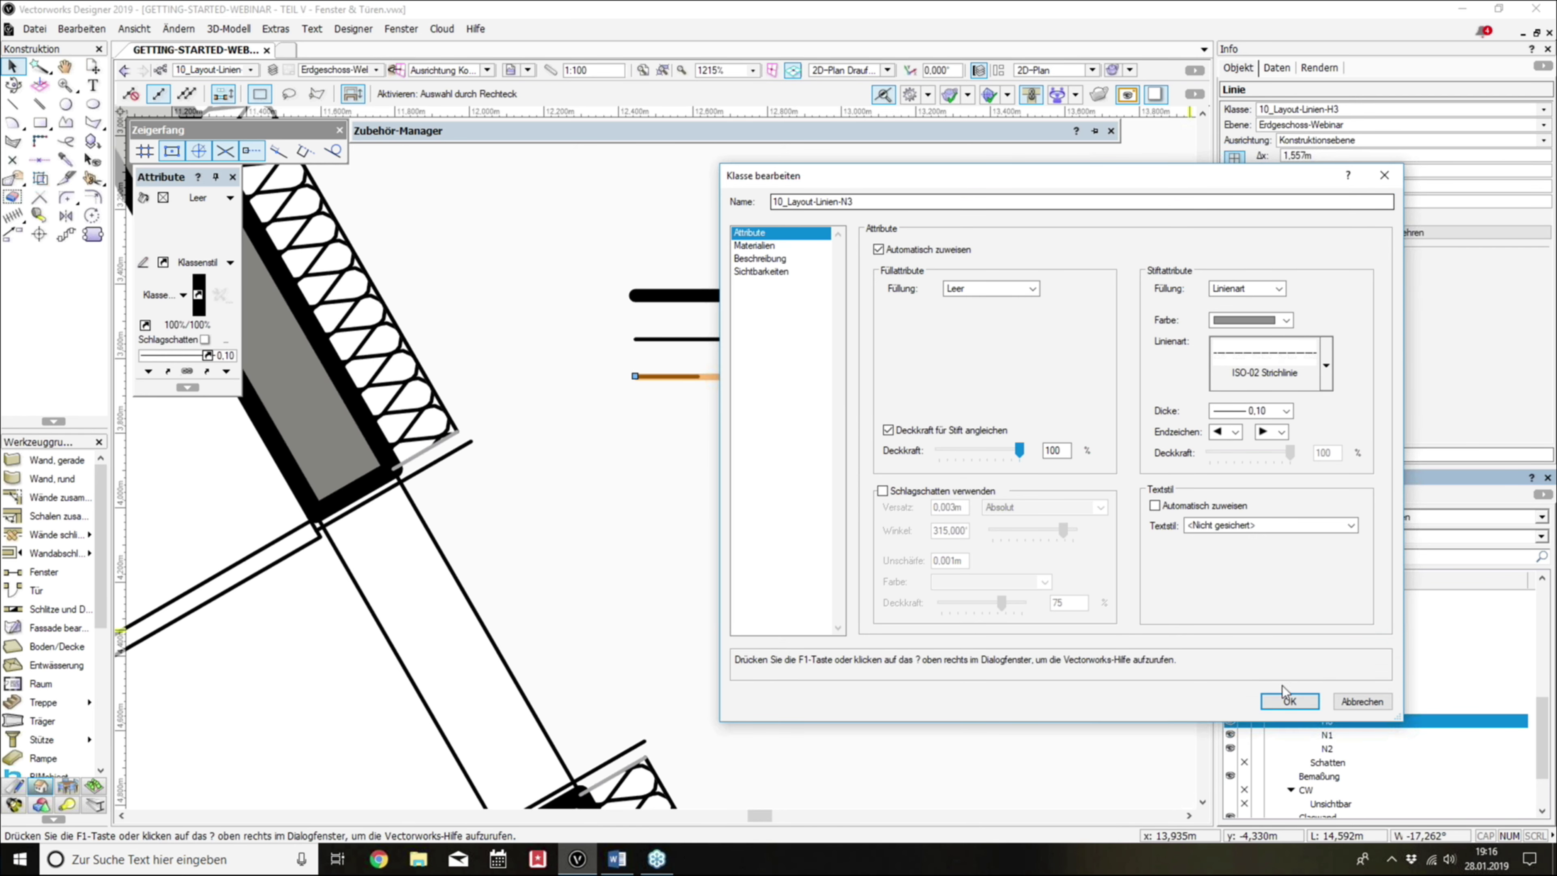
click(1289, 702)
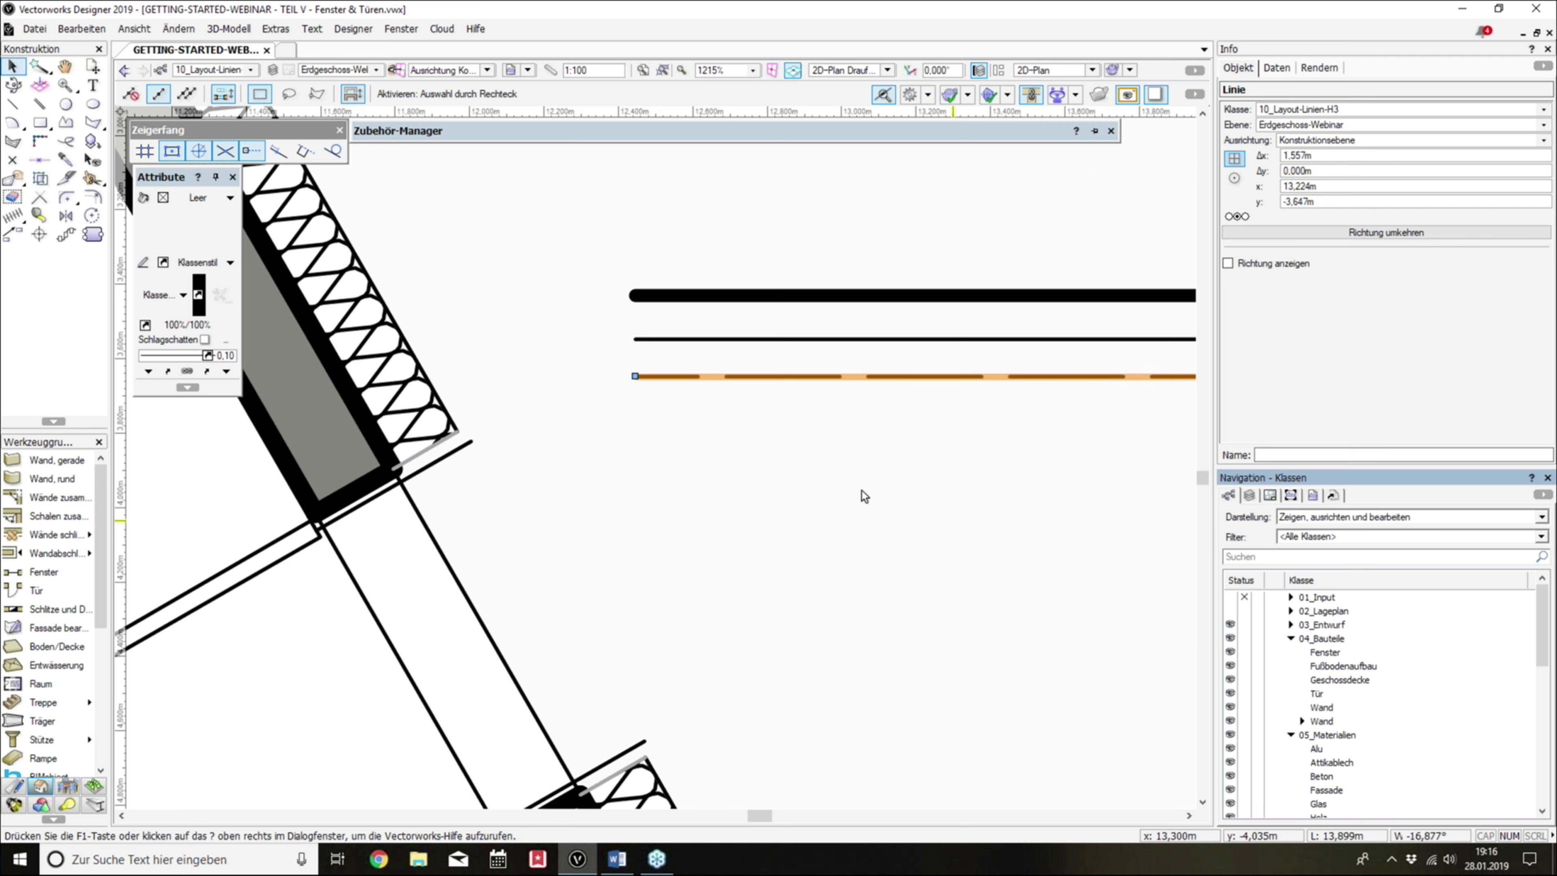
Step: Copy the three sample lines to the right of the originals
scroll(578, 327, down, 3)
drag(560, 290, 805, 353)
scroll(649, 307, up, 1)
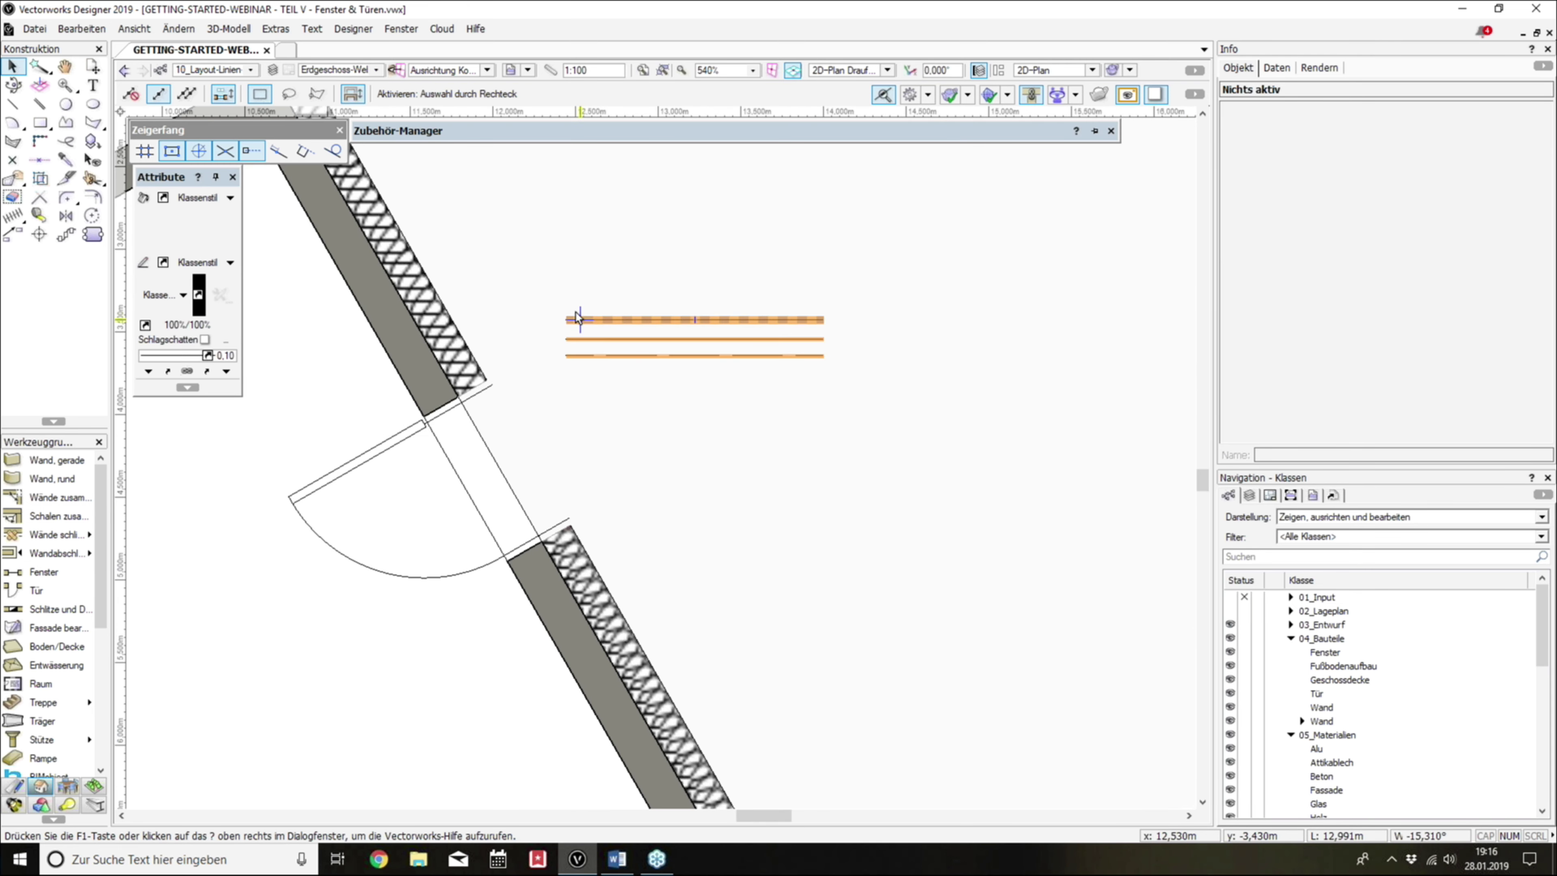
drag(1124, 356, 865, 318)
Step: Assign the right-hand lines to classes 10_Layout-Linien-N1, N2 and N3, top to bottom
click(946, 286)
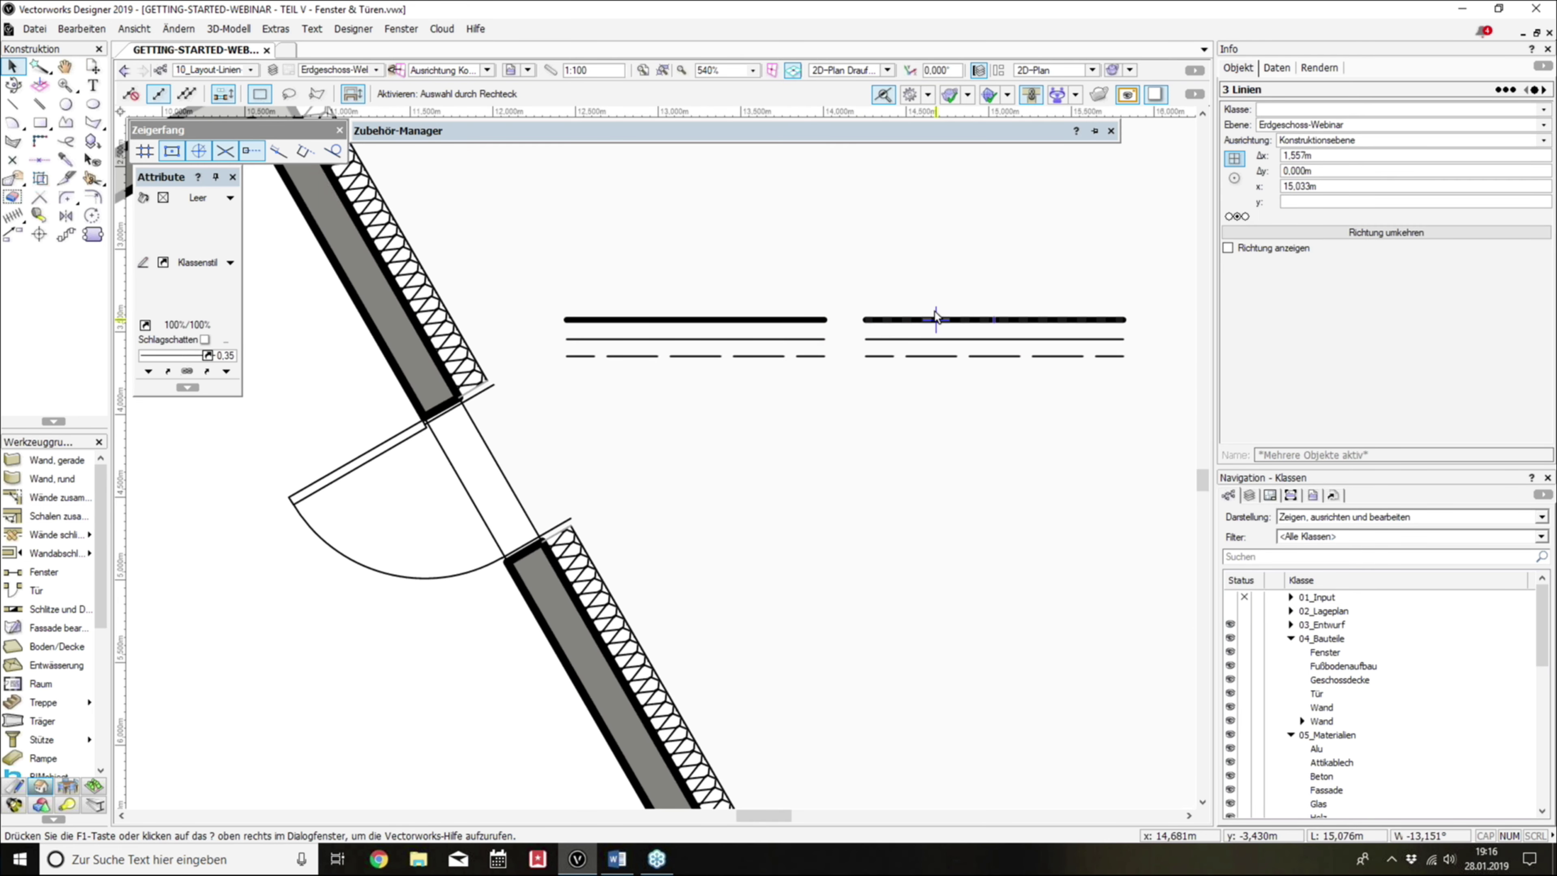
click(944, 319)
click(1400, 109)
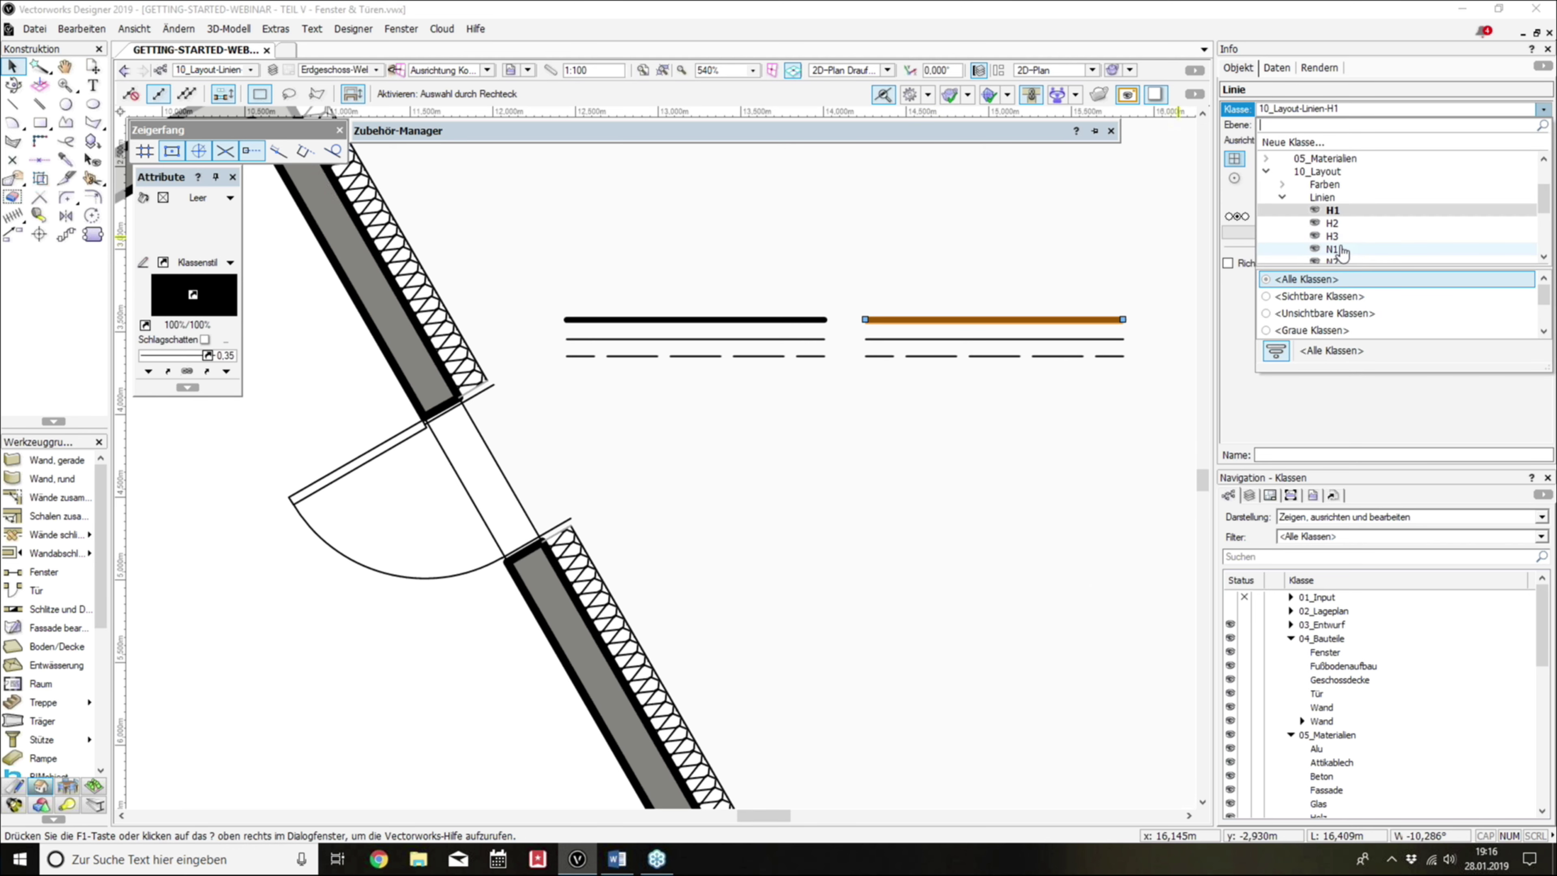
click(1333, 249)
click(1041, 338)
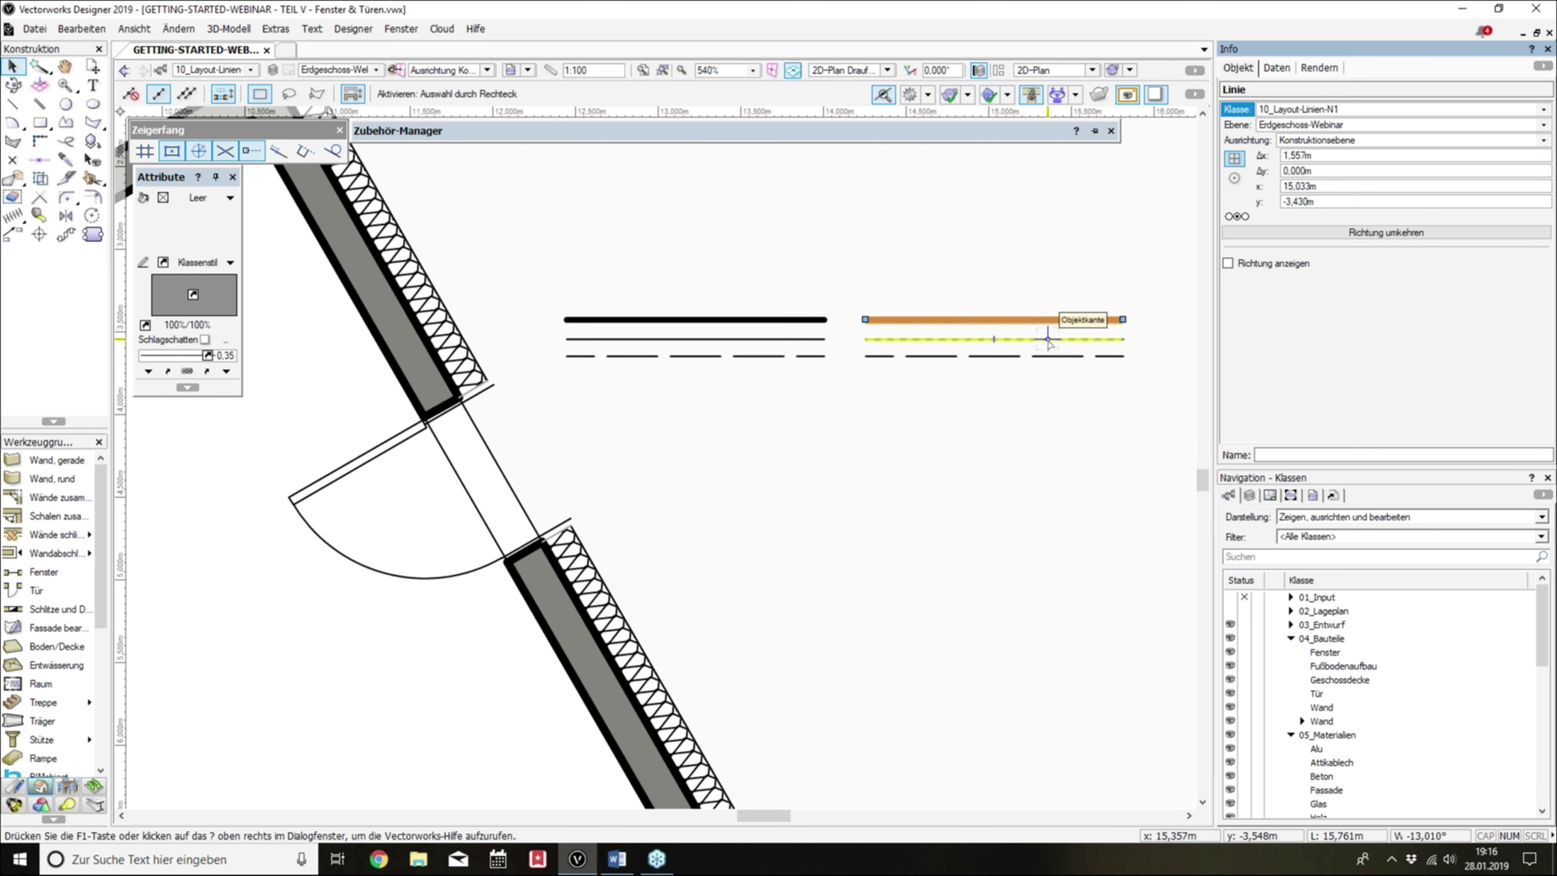
click(1327, 115)
click(1341, 215)
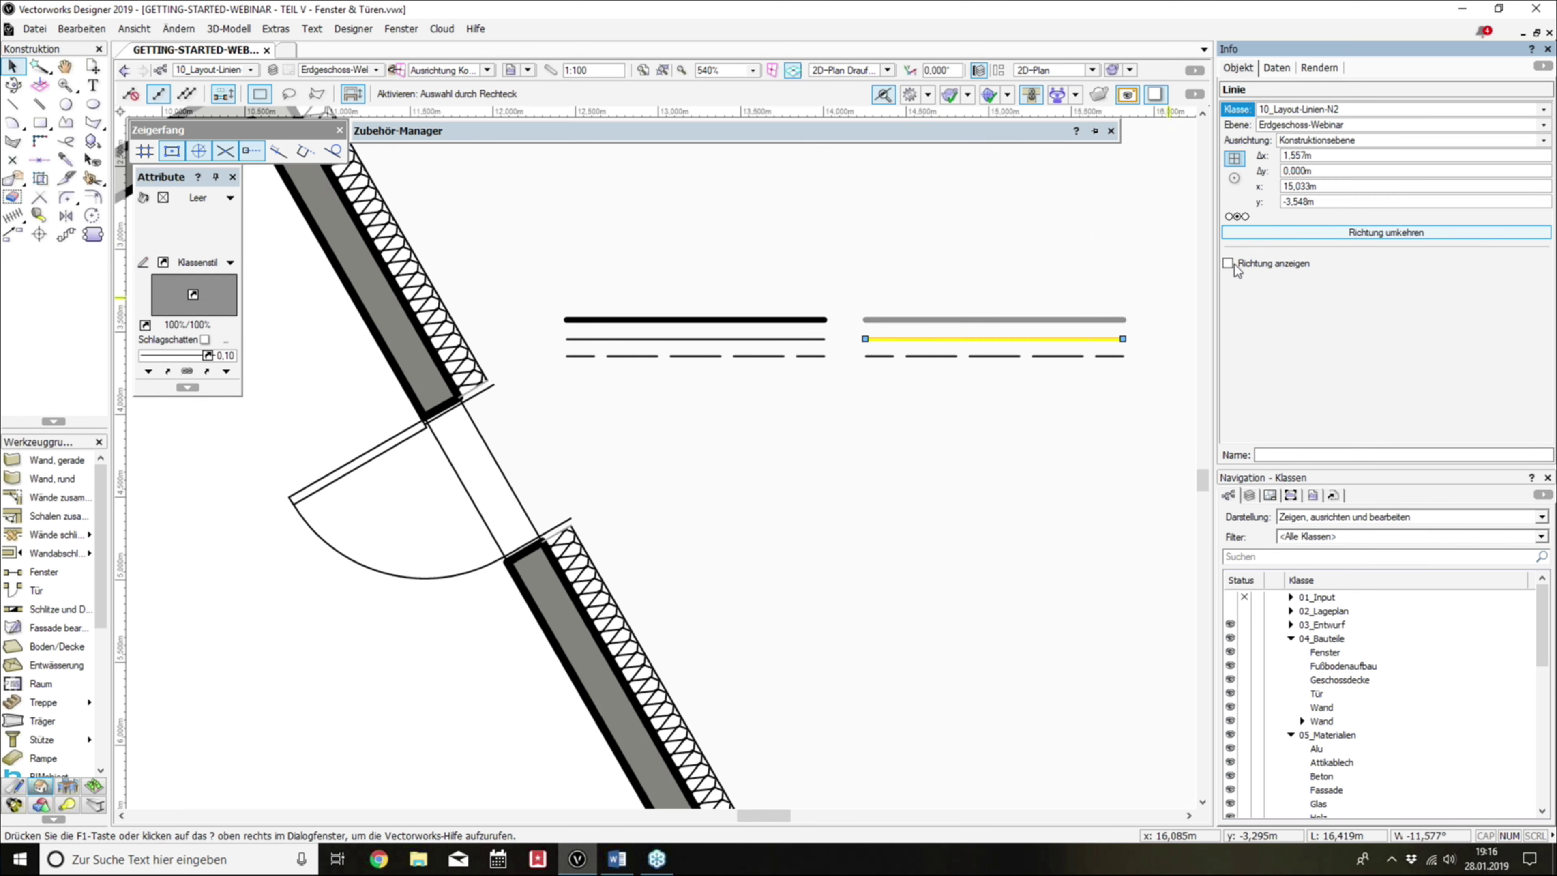
click(1097, 356)
click(1347, 110)
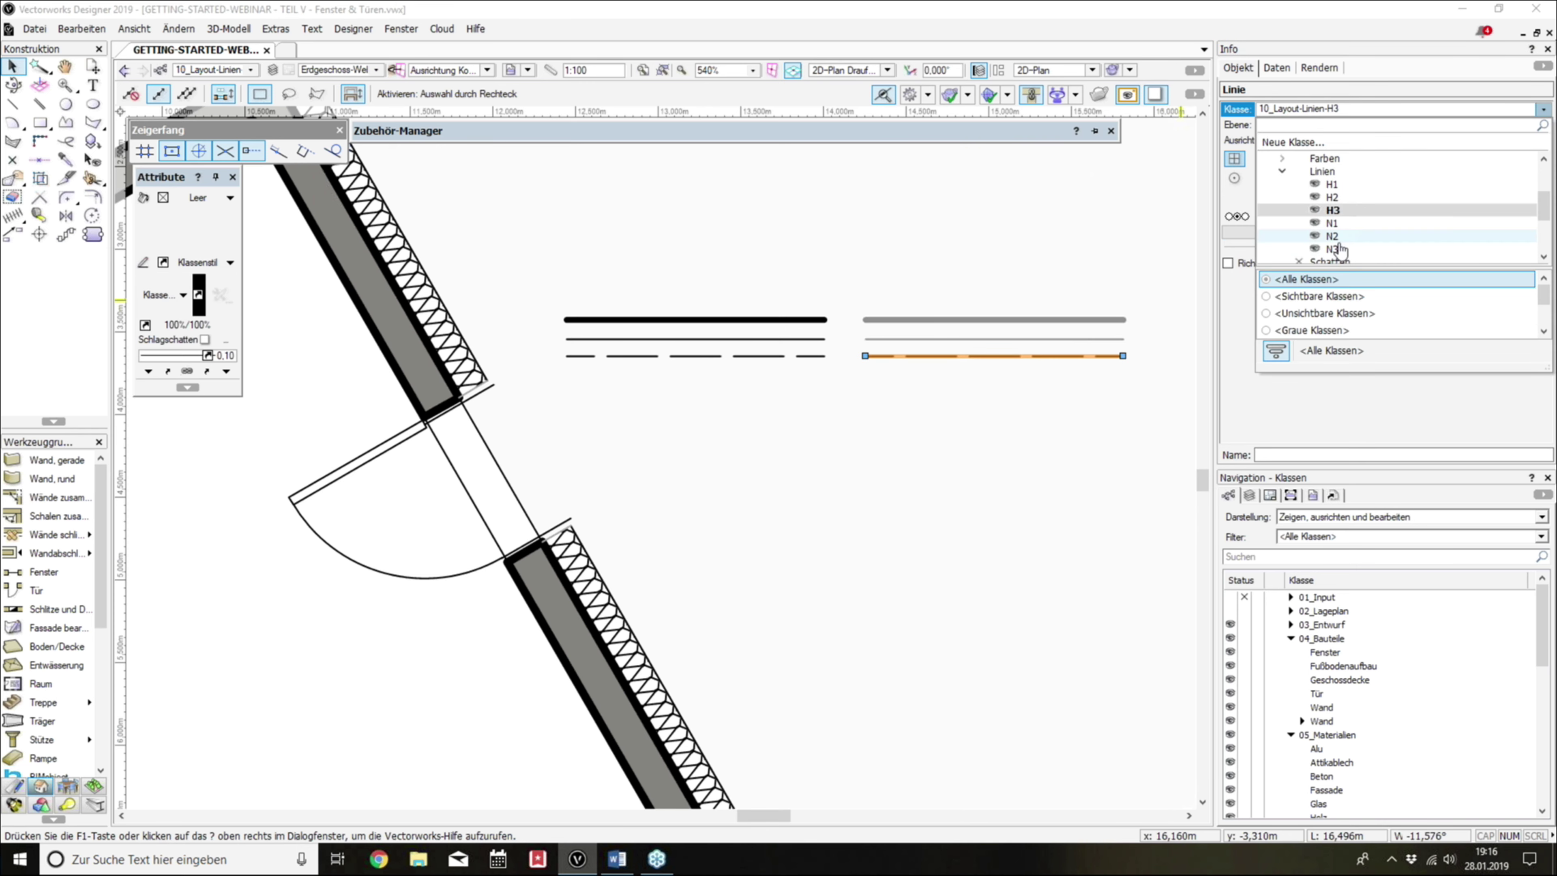
click(1336, 249)
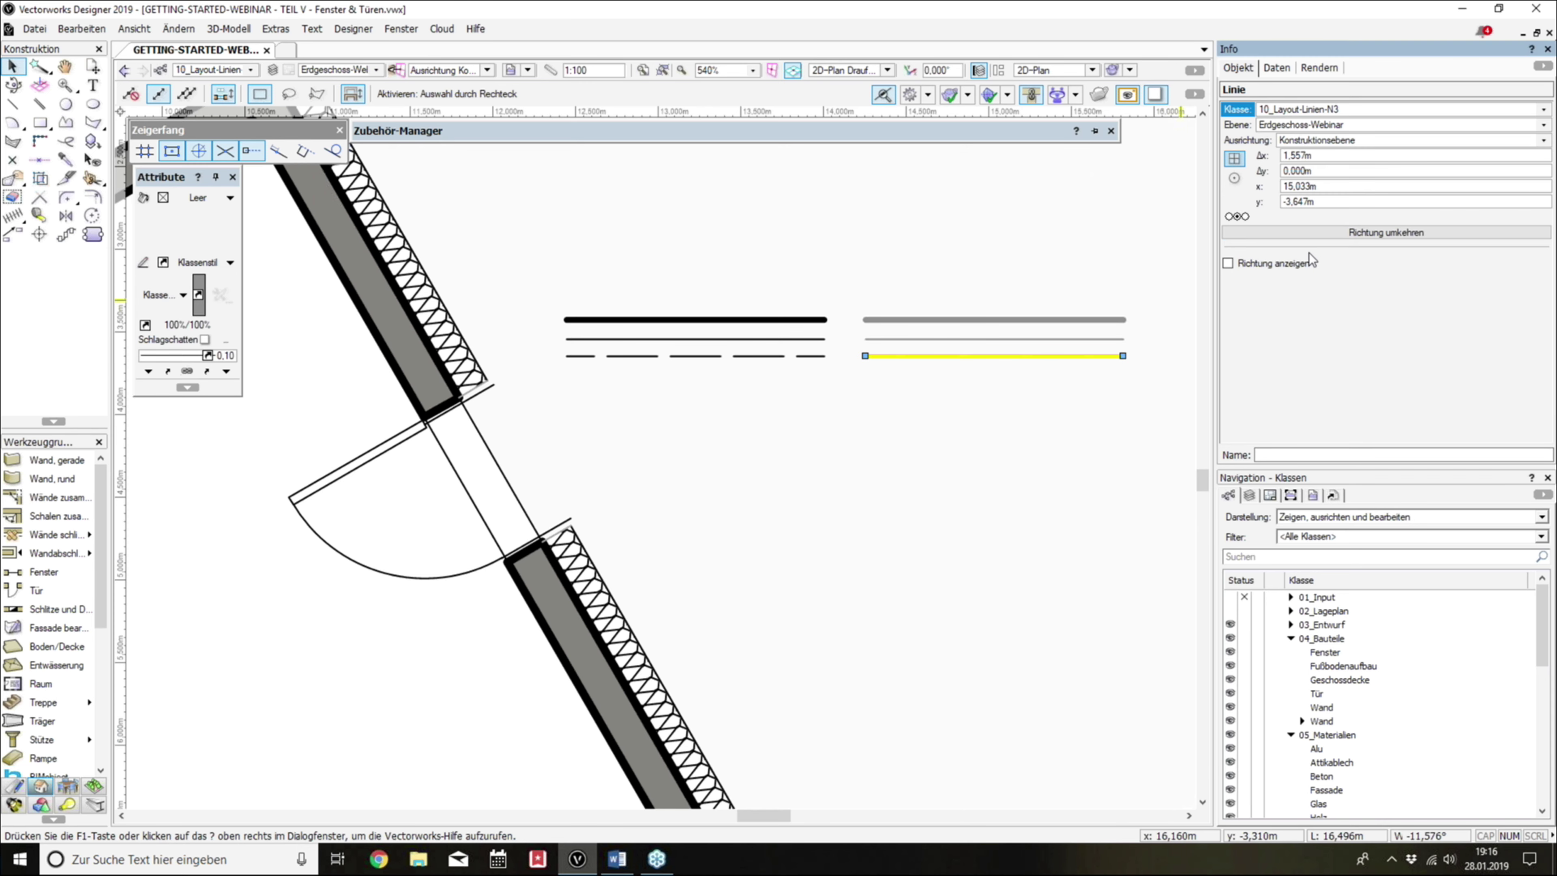
Step: Pan the plan to bring the door into view
click(1064, 264)
middle_drag(979, 267, 885, 278)
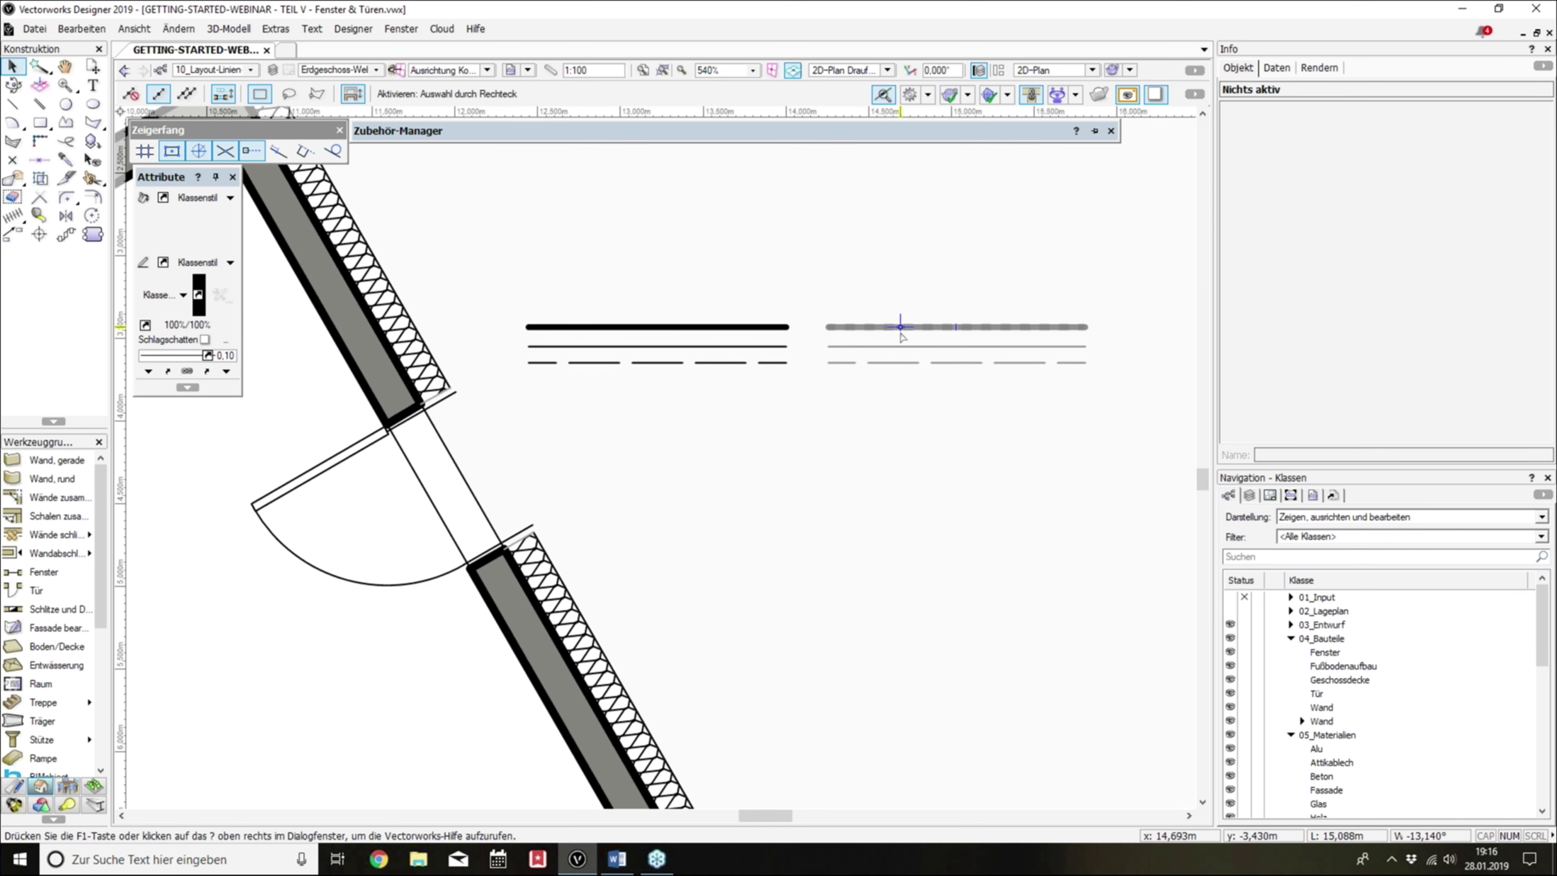
mouse_move(528, 244)
middle_down()
mouse_move(808, 284)
mouse_move(826, 270)
middle_up()
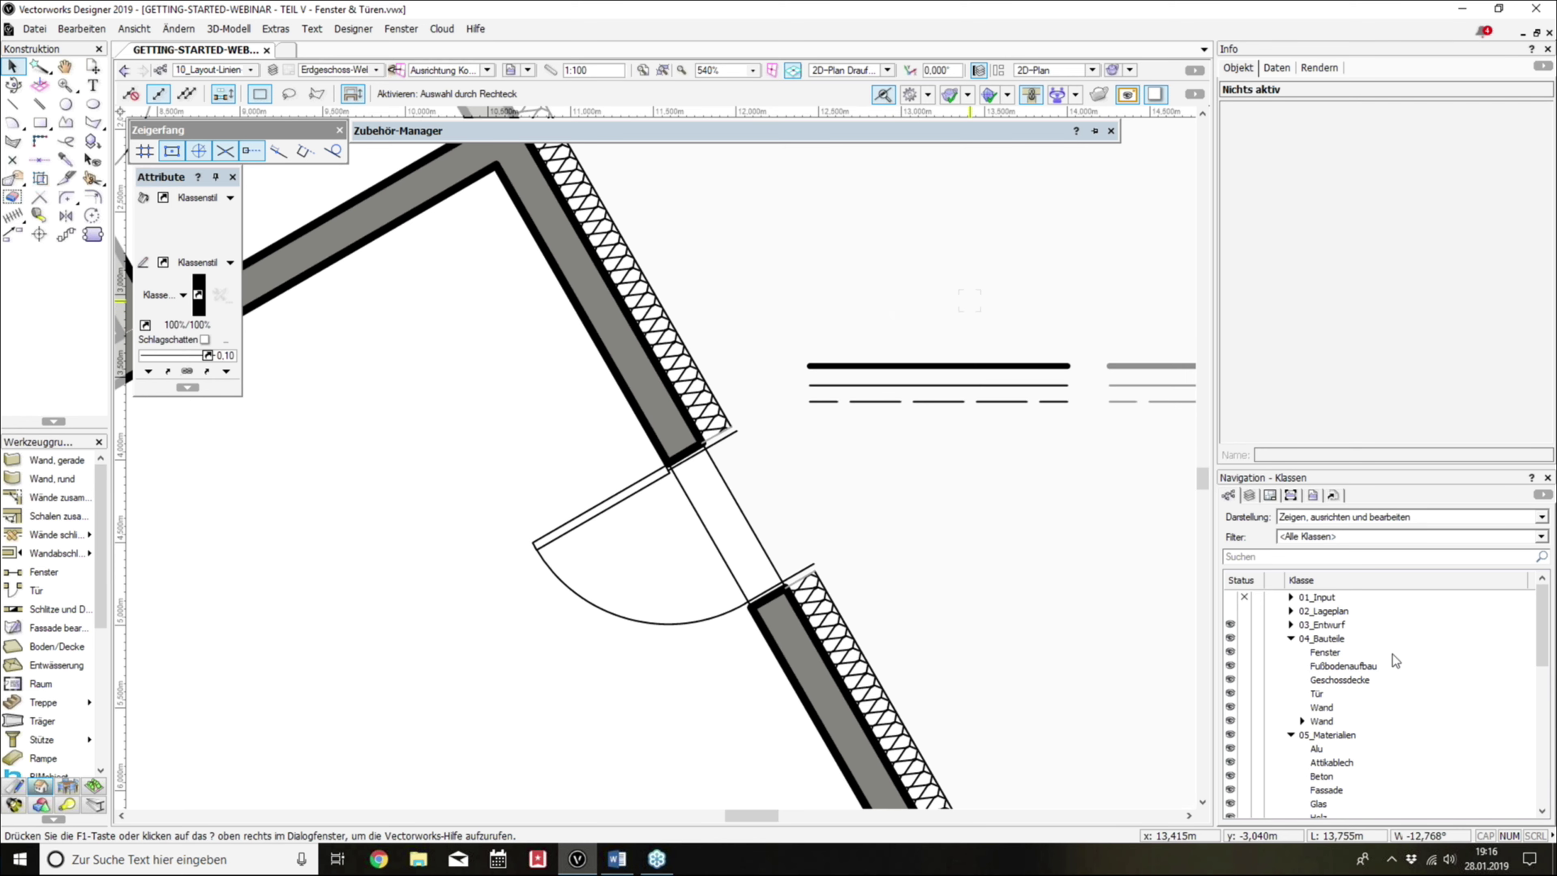
Step: Put the door's swing (Aufschlag) 2D attributes into class 10_Layout-Linien-N3
scroll(1298, 670, down, 4)
scroll(1031, 577, down, 3)
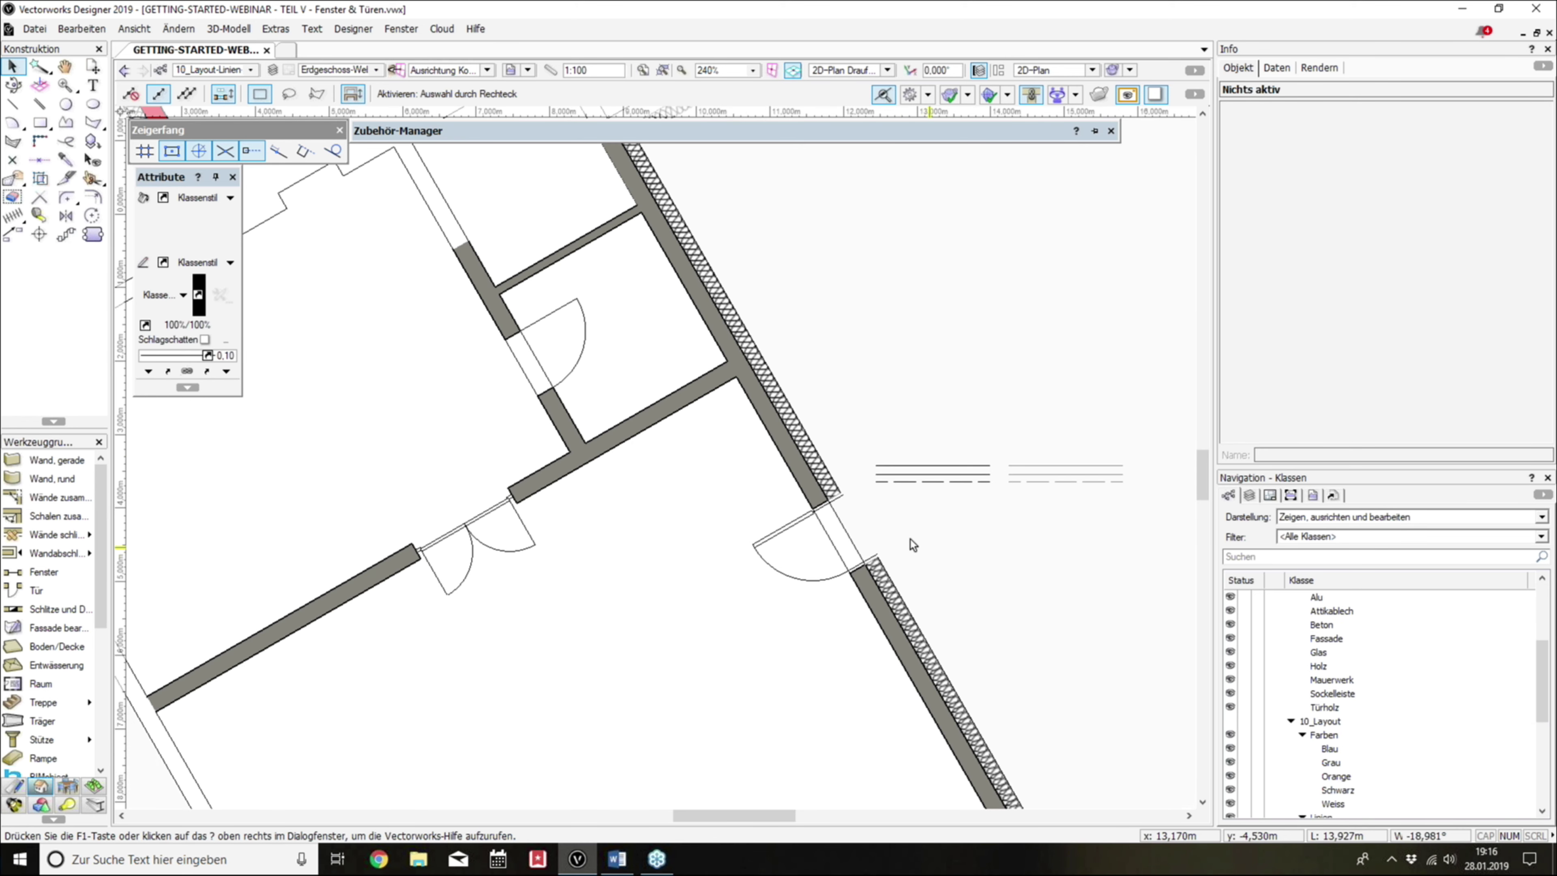
scroll(910, 540, down, 2)
scroll(923, 549, up, 5)
scroll(765, 473, down, 2)
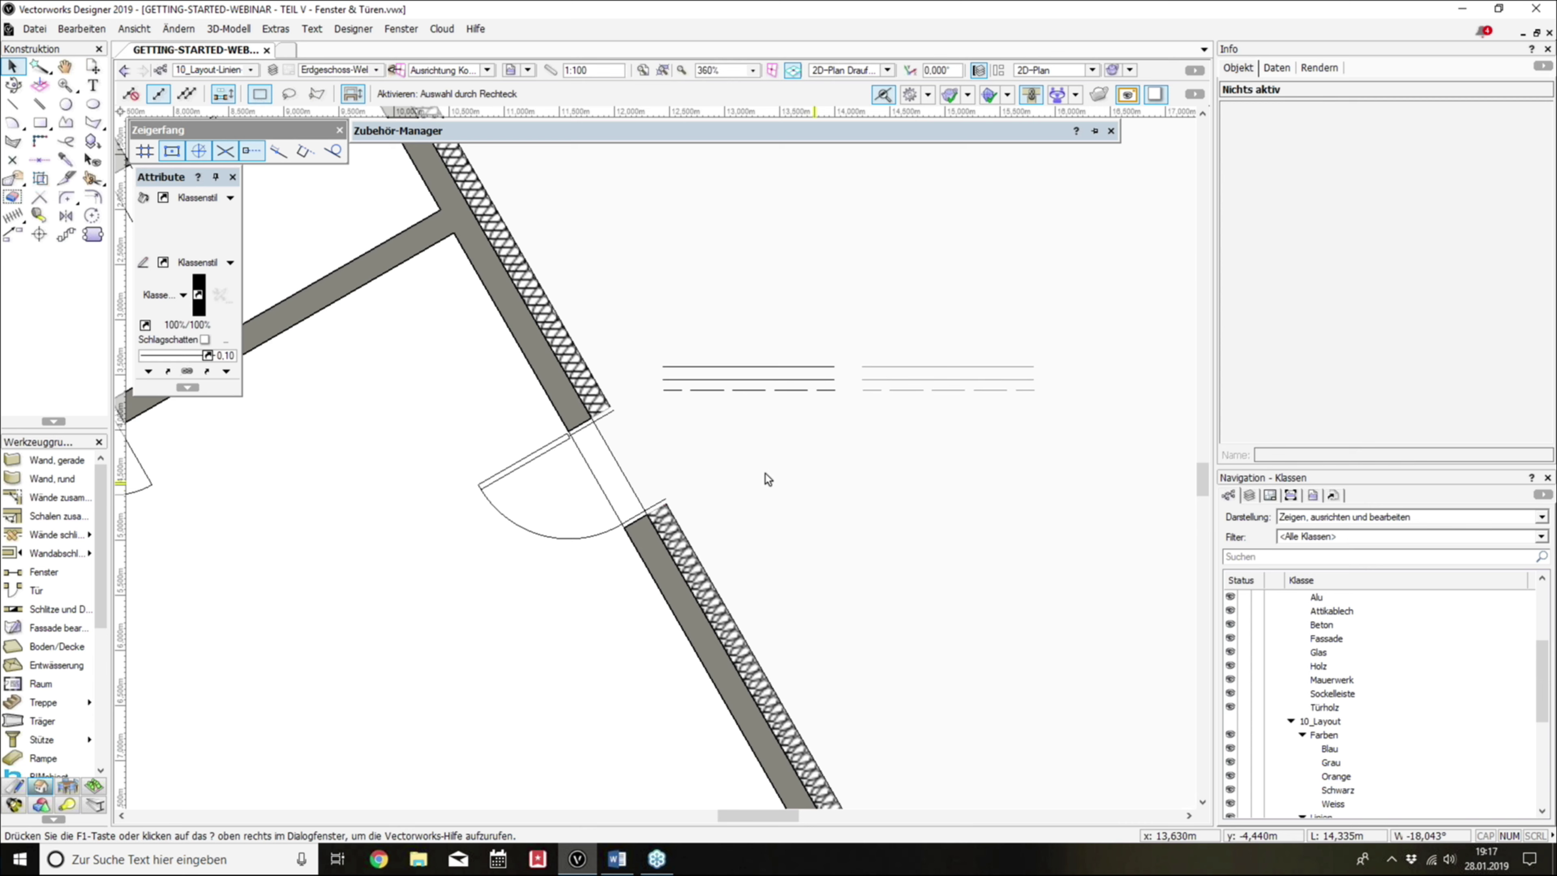
click(526, 456)
click(1360, 236)
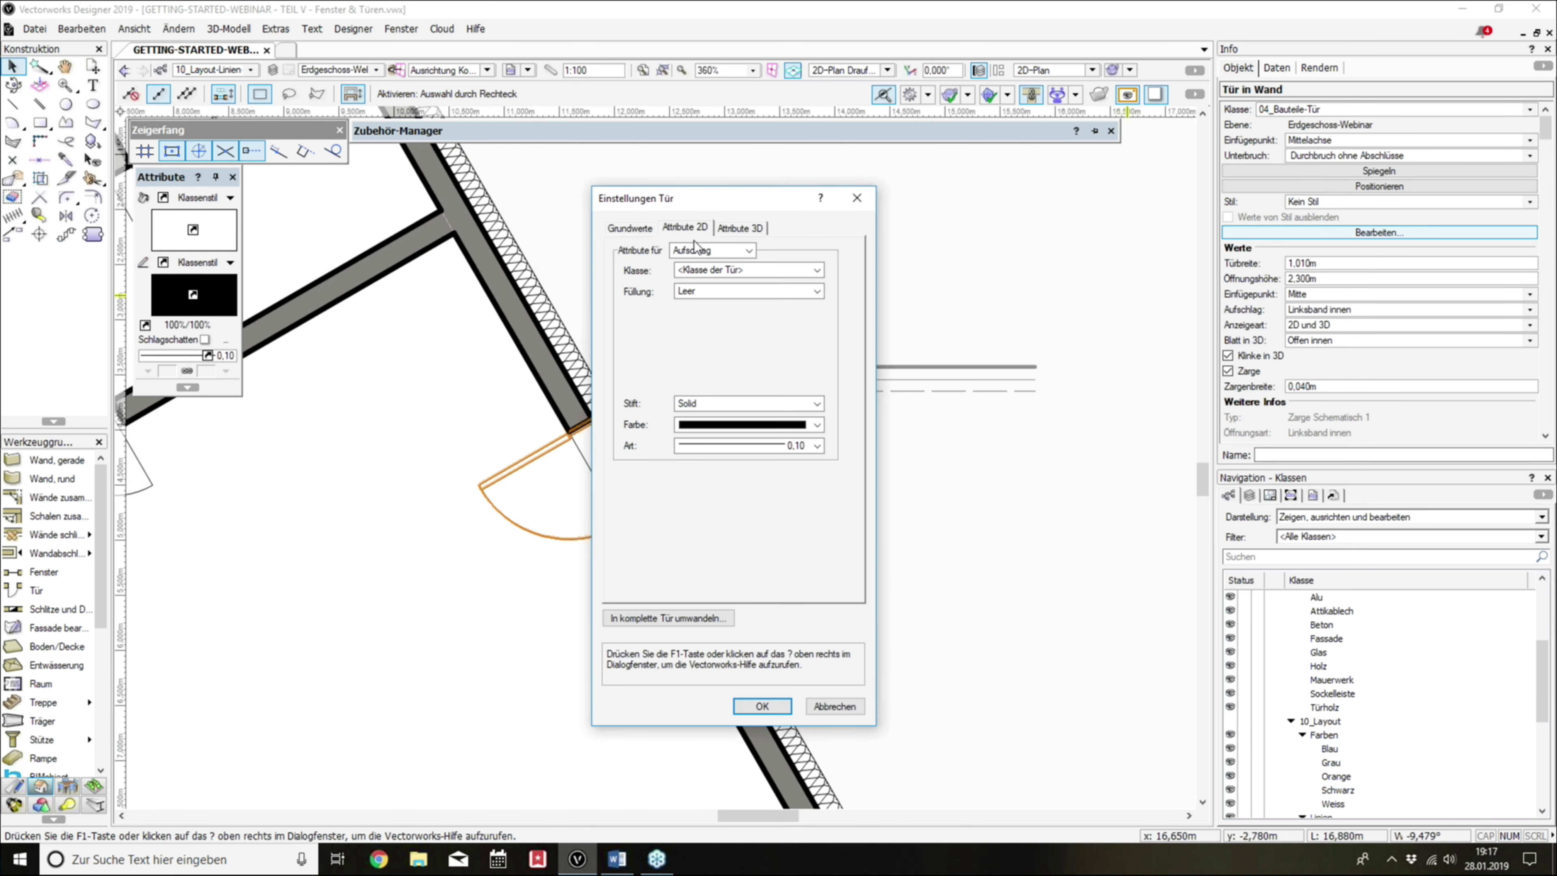
click(693, 242)
click(701, 247)
click(742, 270)
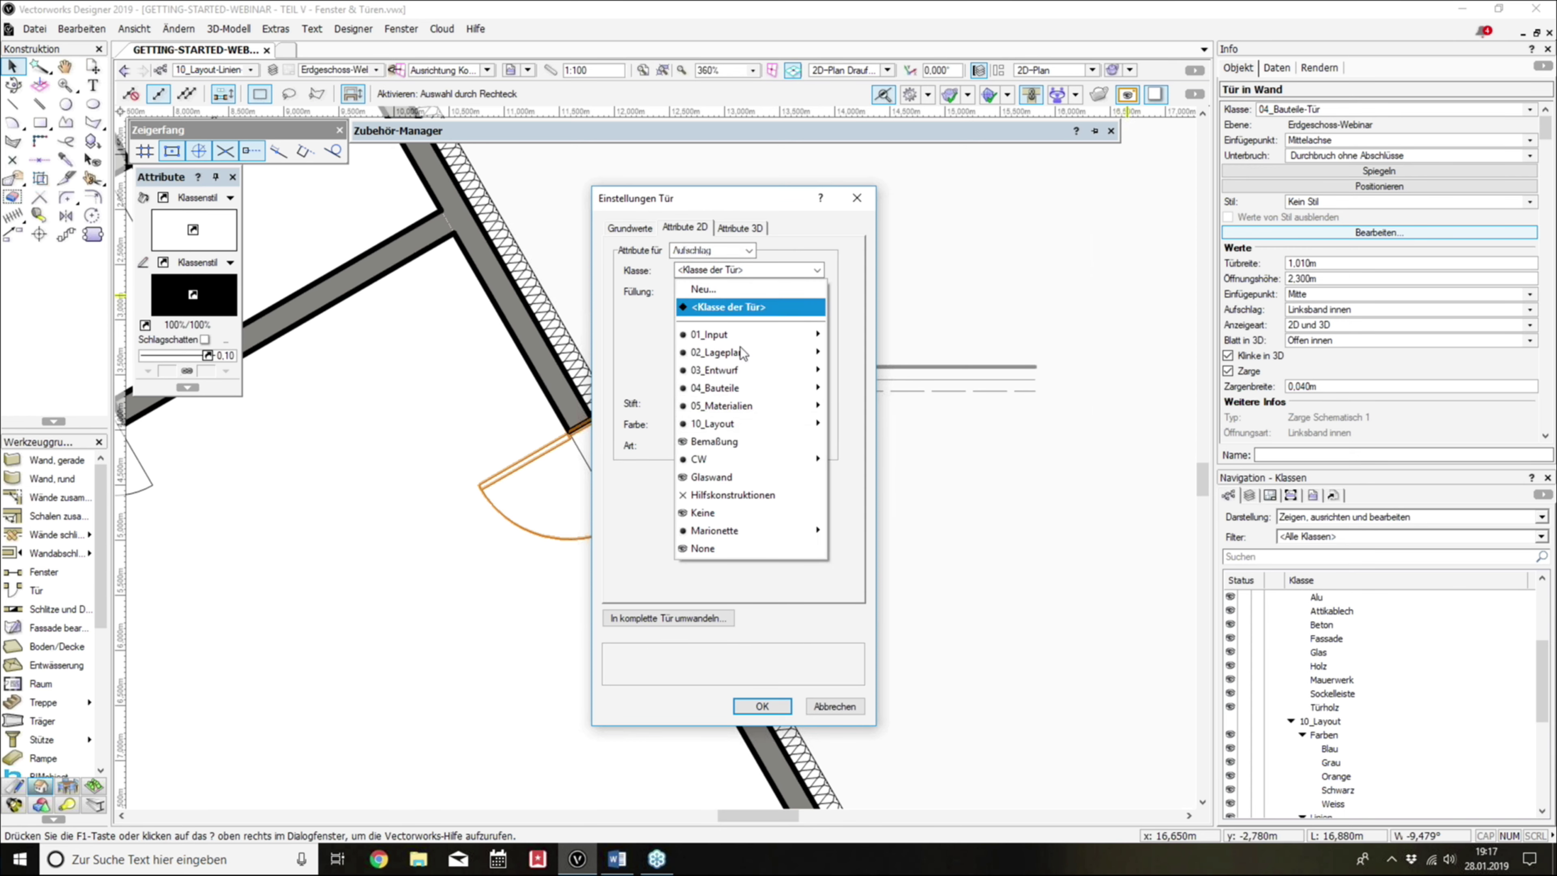
mouse_move(730, 423)
mouse_move(894, 441)
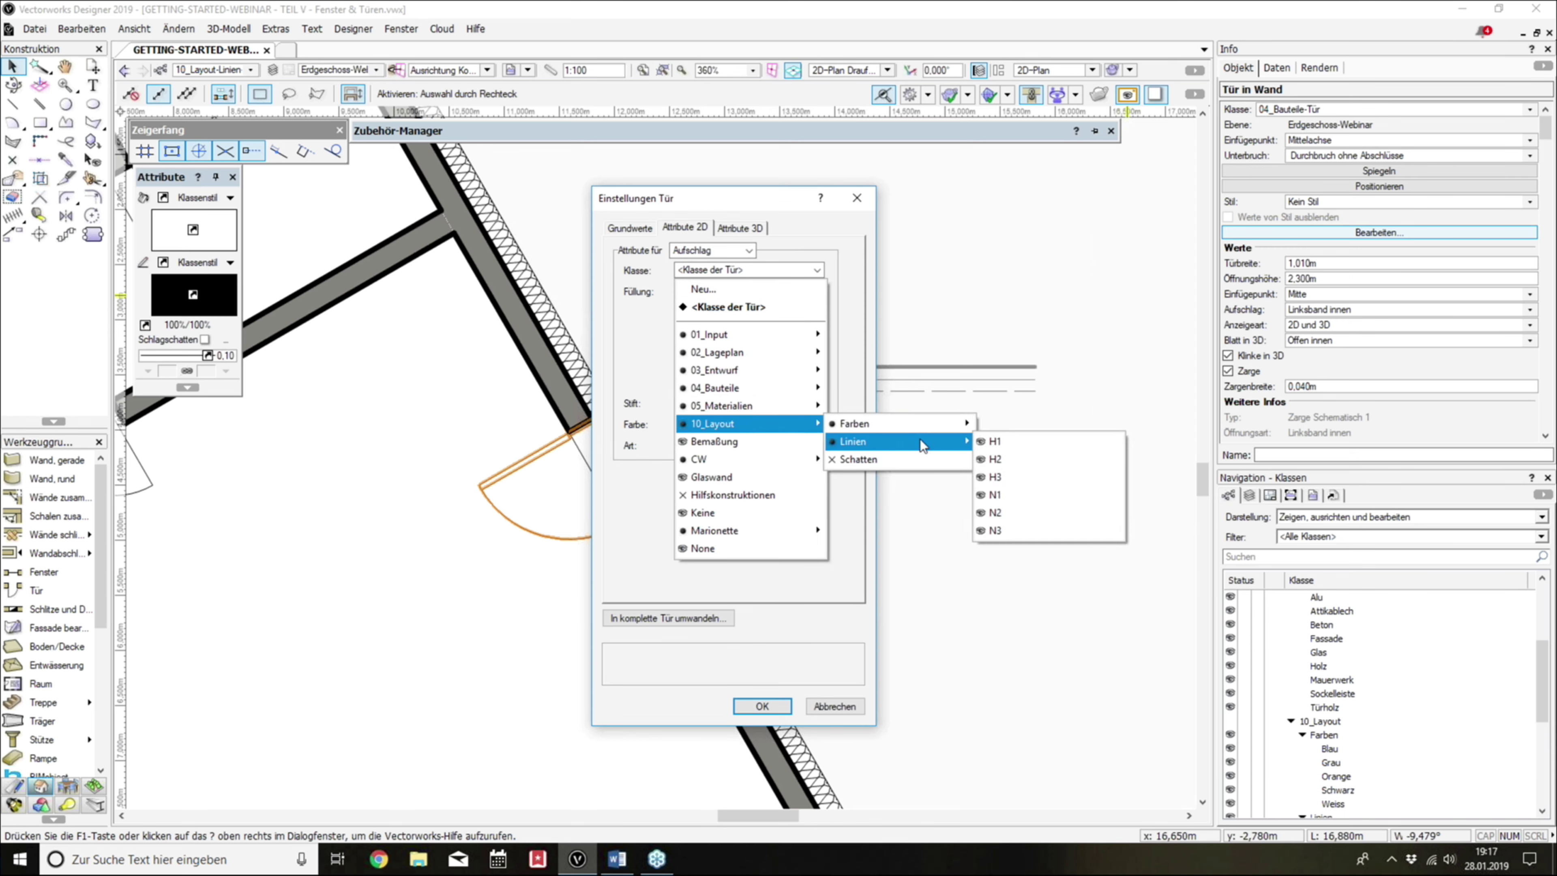
click(1009, 530)
Step: Set the swing's fill, pen, colour and line type to Klassenstil and confirm
click(754, 291)
click(743, 423)
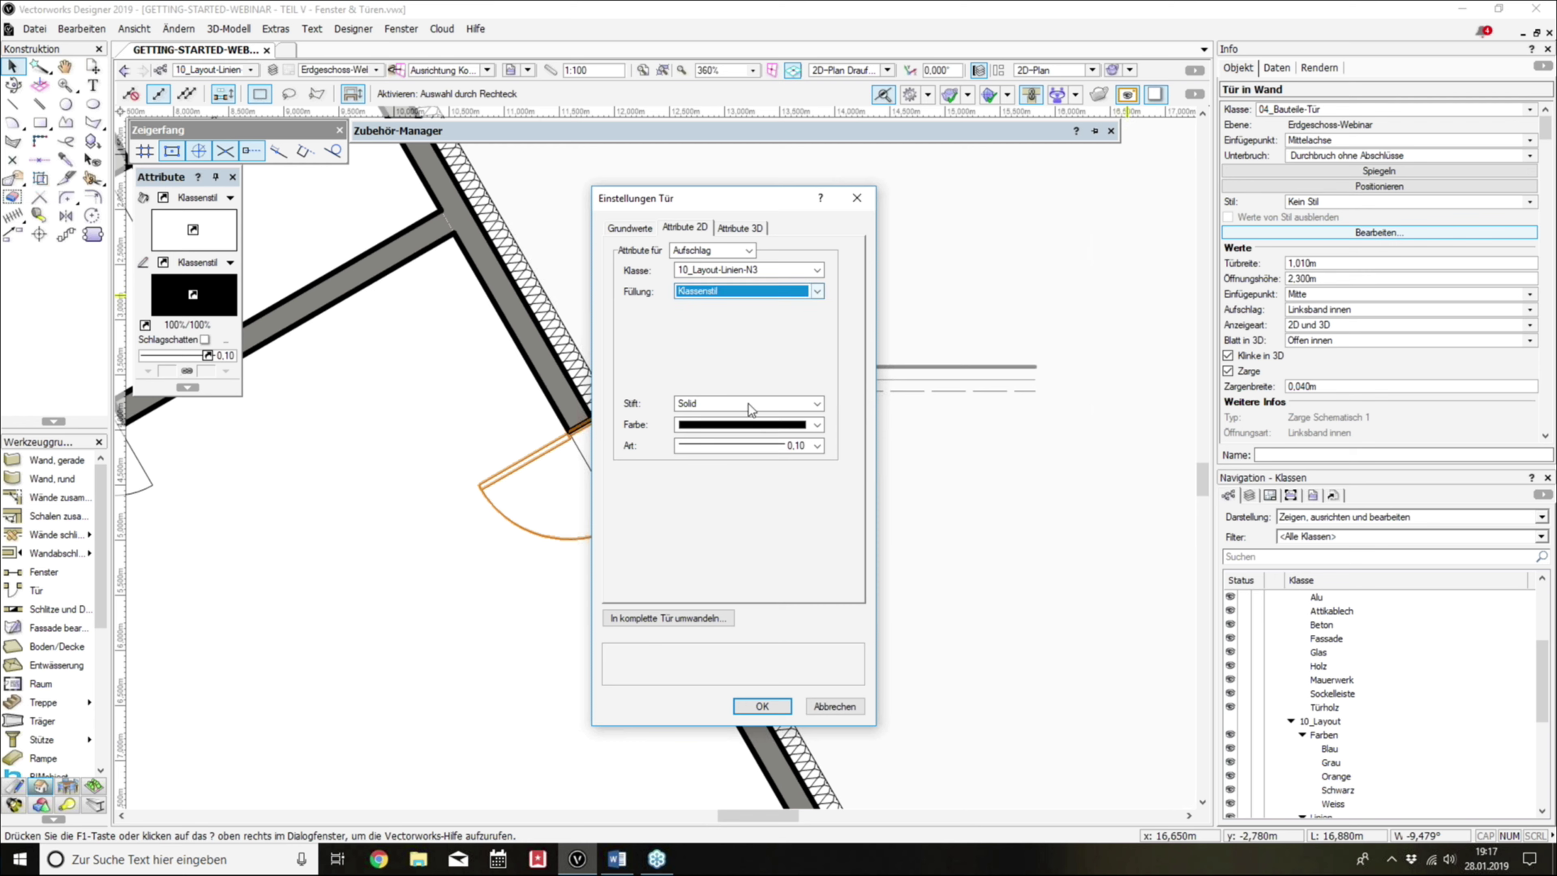
click(747, 403)
click(731, 465)
click(739, 424)
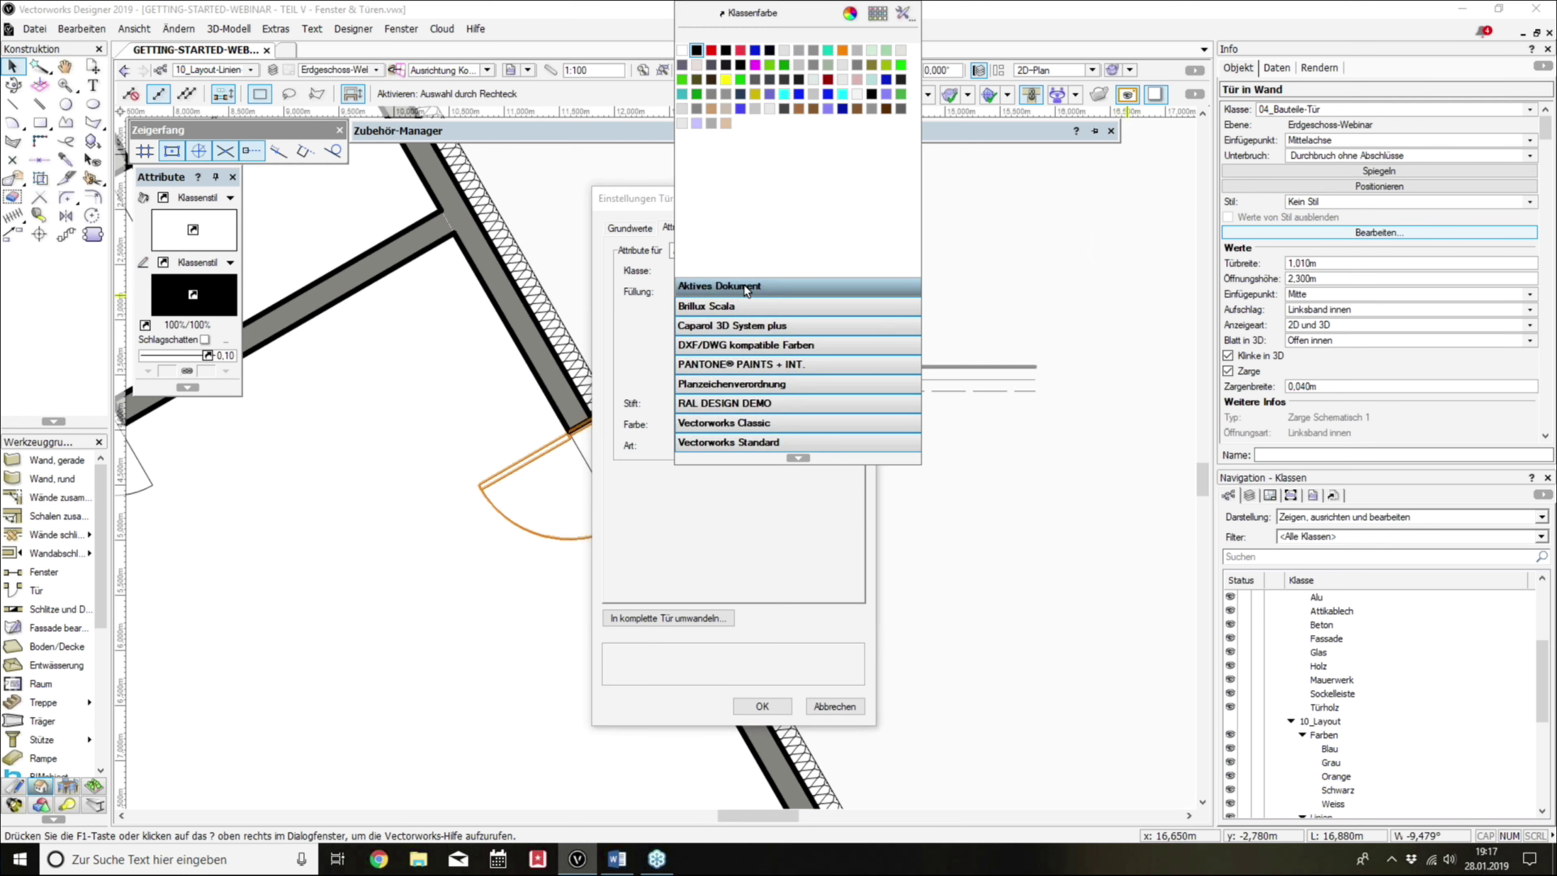
click(765, 17)
click(742, 443)
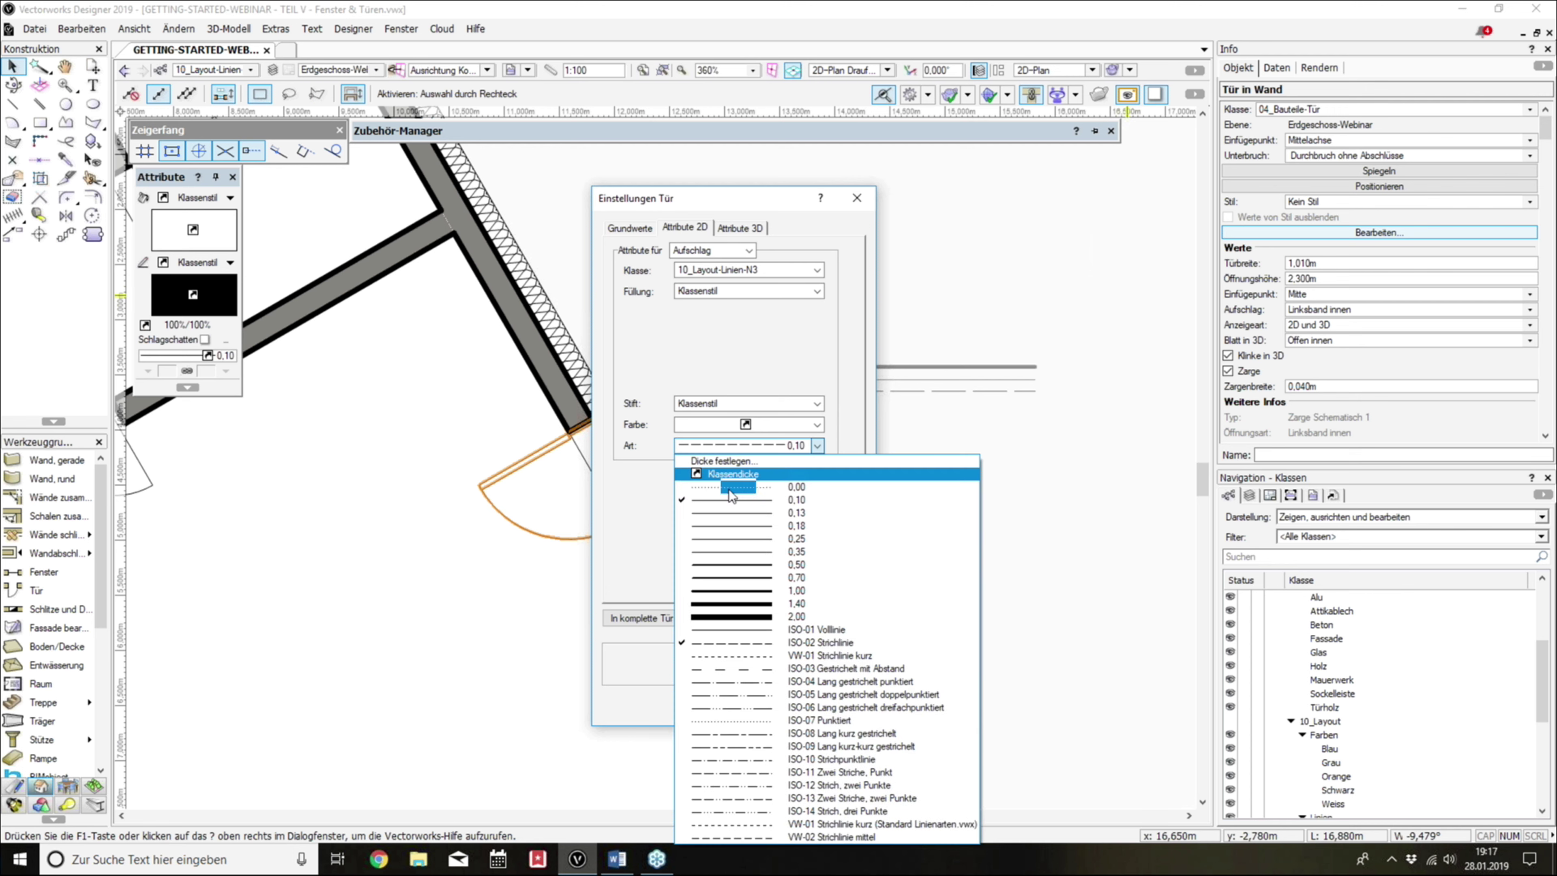
click(731, 478)
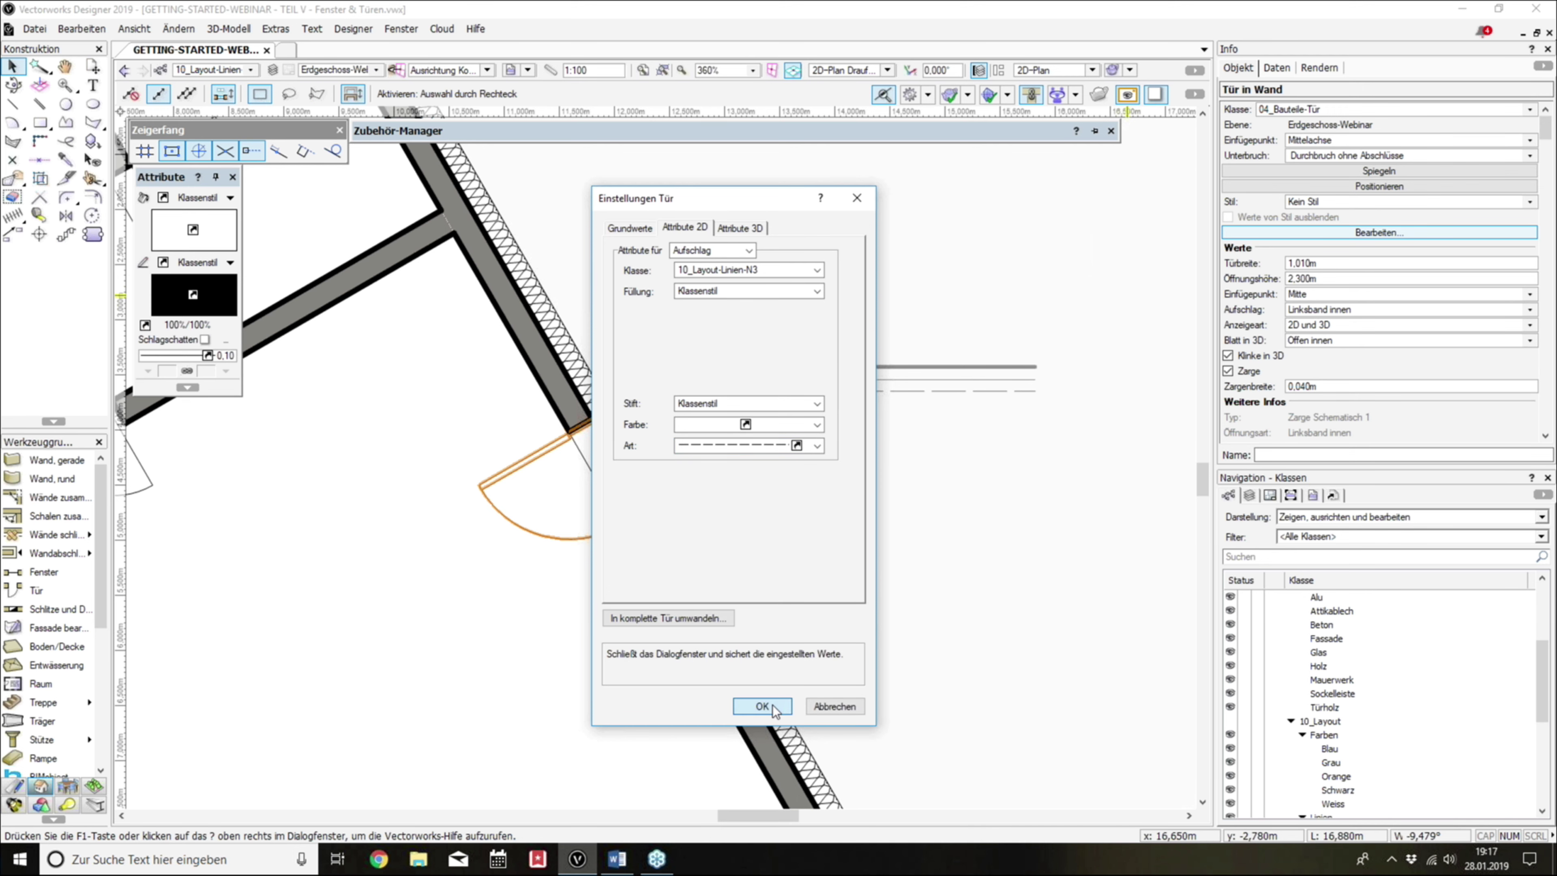
click(772, 705)
click(897, 518)
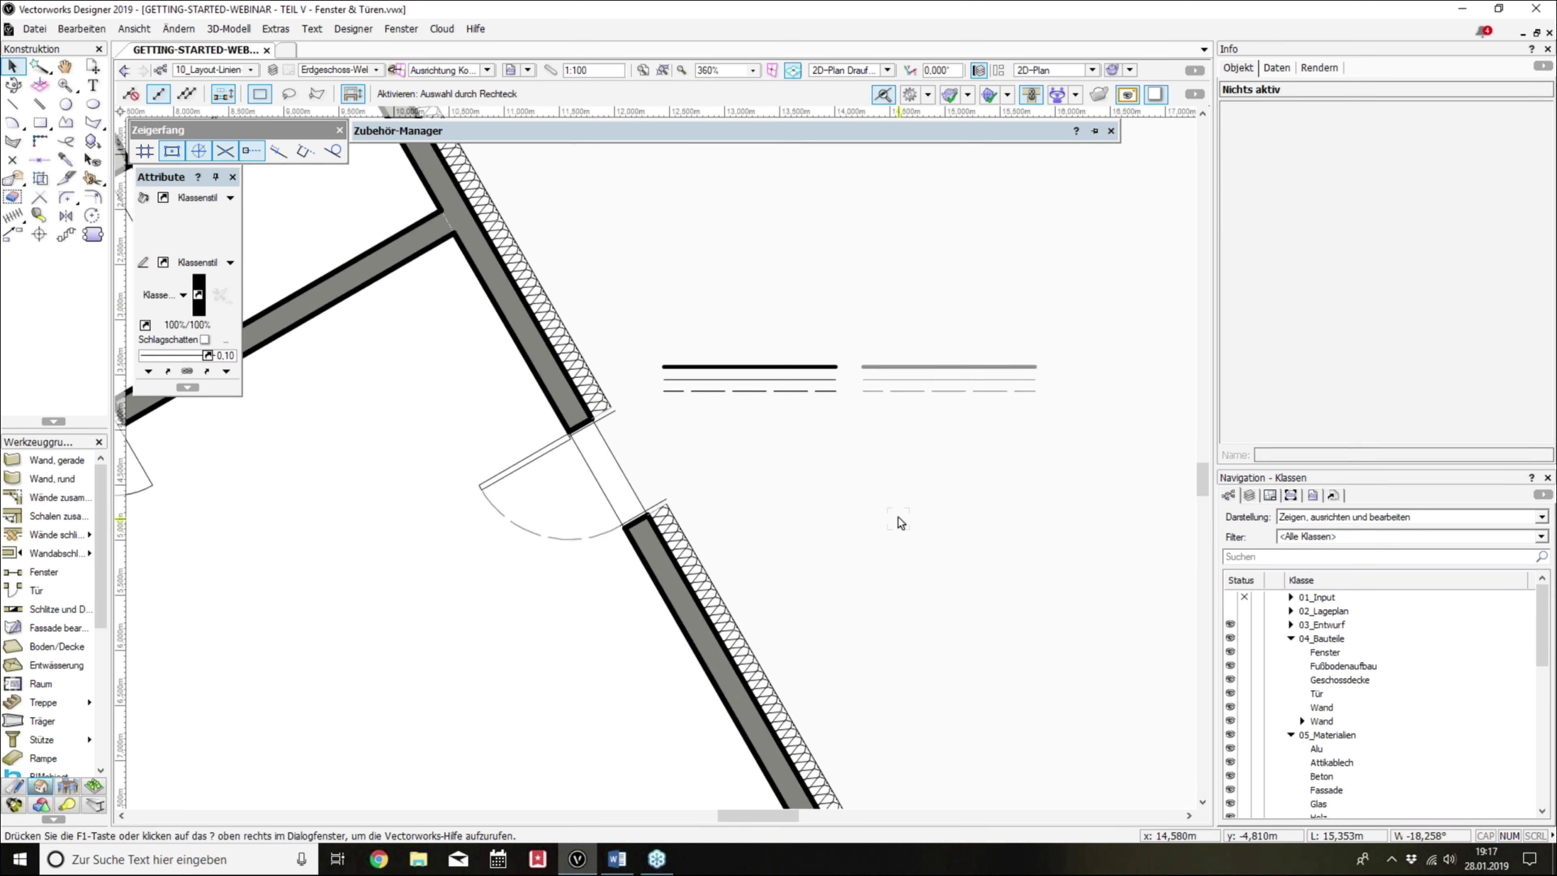
scroll(500, 533, up, 2)
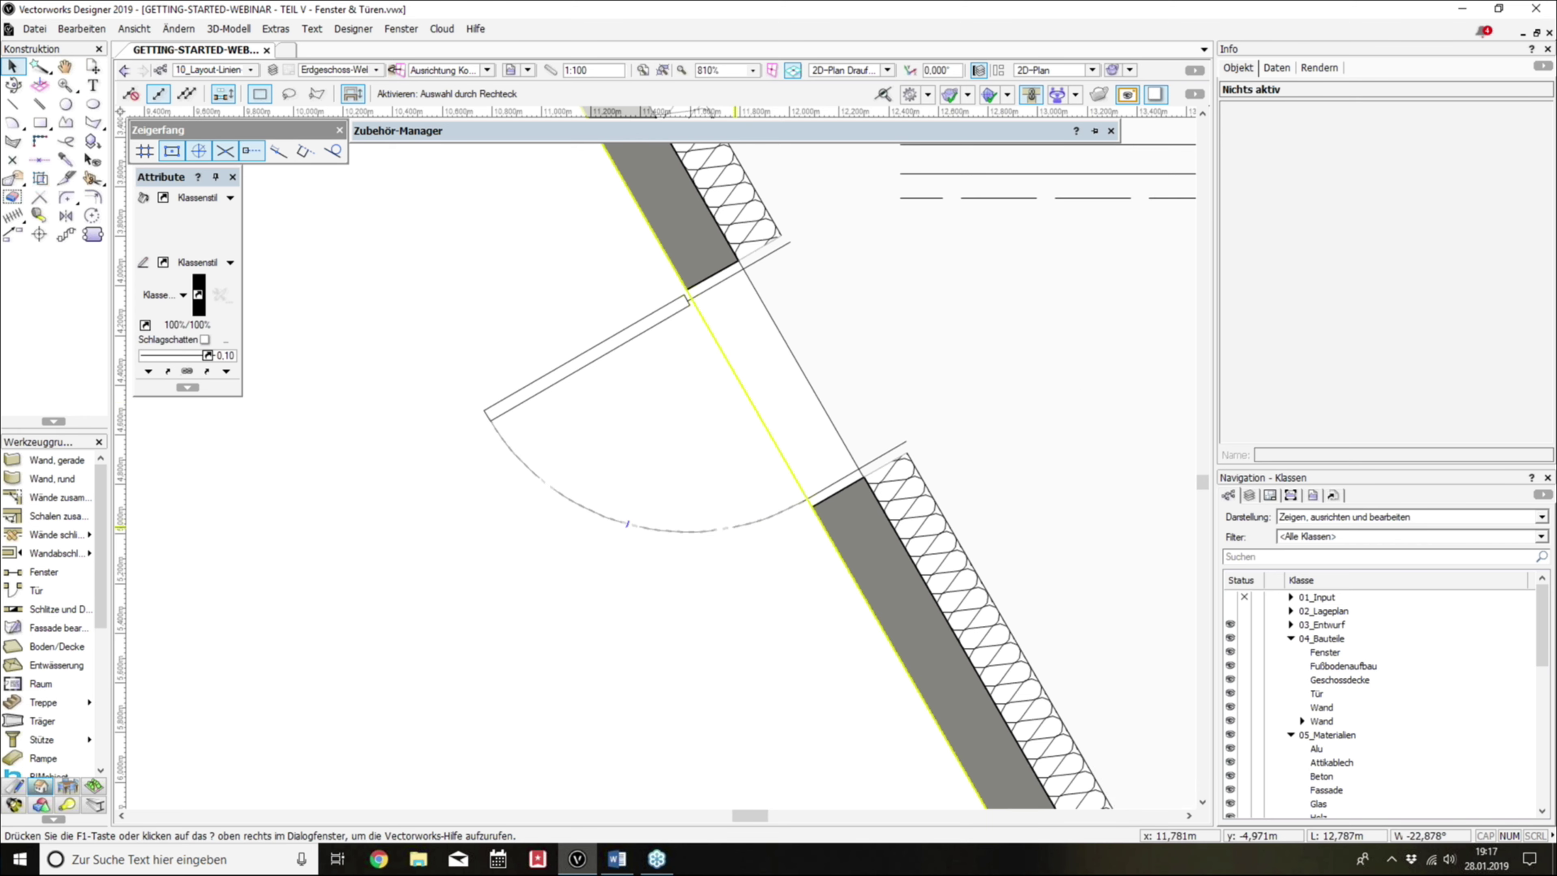
scroll(685, 486, down, 2)
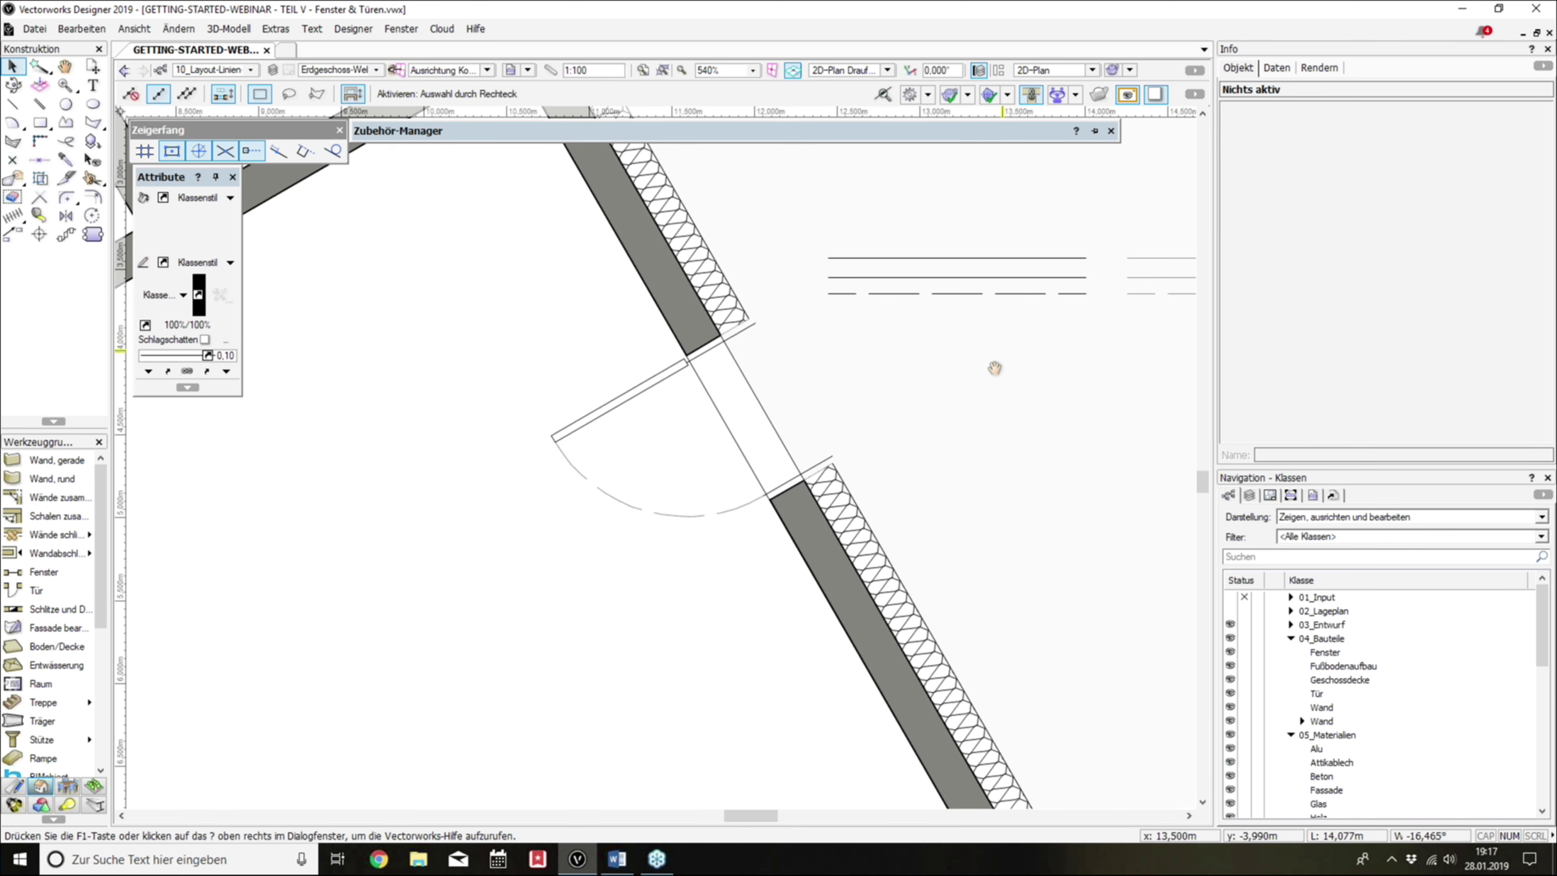
mouse_move(994, 368)
middle_down()
mouse_move(994, 351)
mouse_move(972, 362)
middle_up()
scroll(1017, 379, down, 1)
scroll(1018, 374, down, 1)
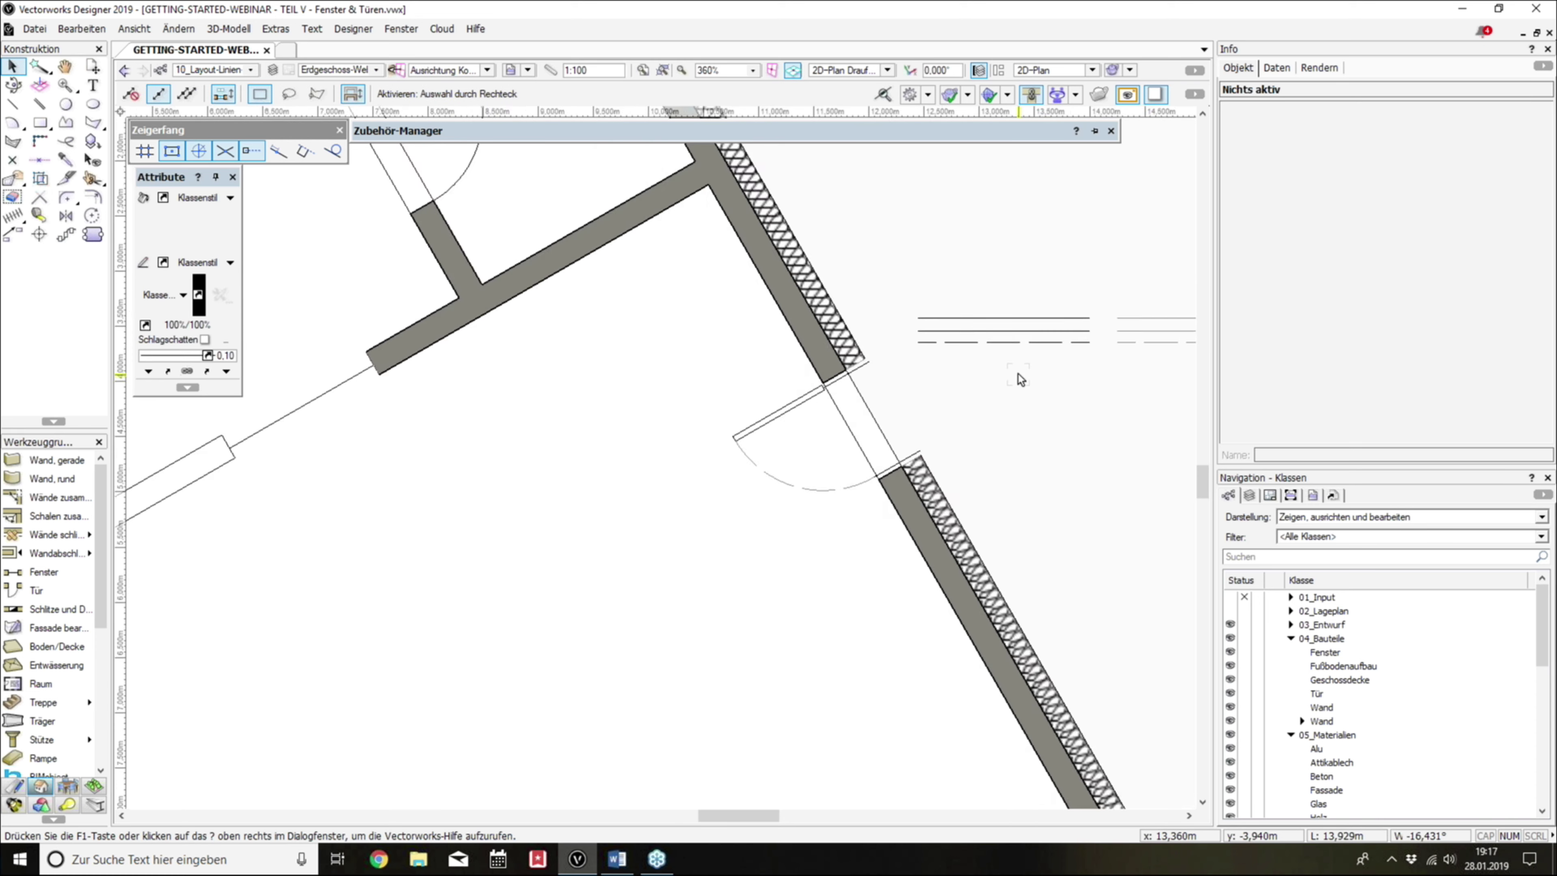
scroll(1018, 373, down, 1)
click(810, 471)
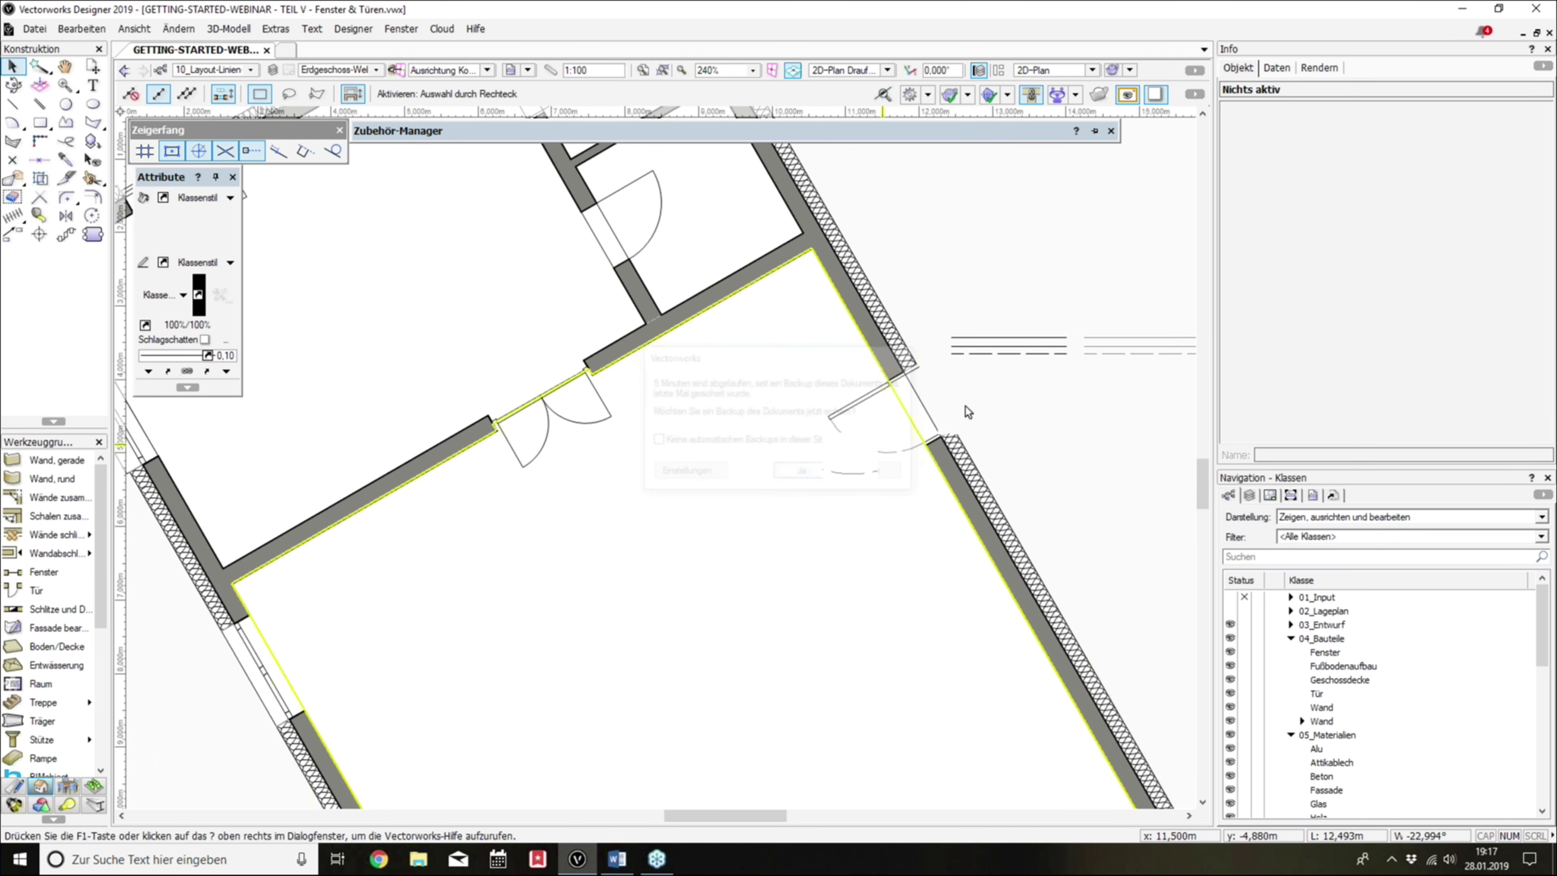
scroll(966, 407, up, 1)
scroll(1367, 683, down, 5)
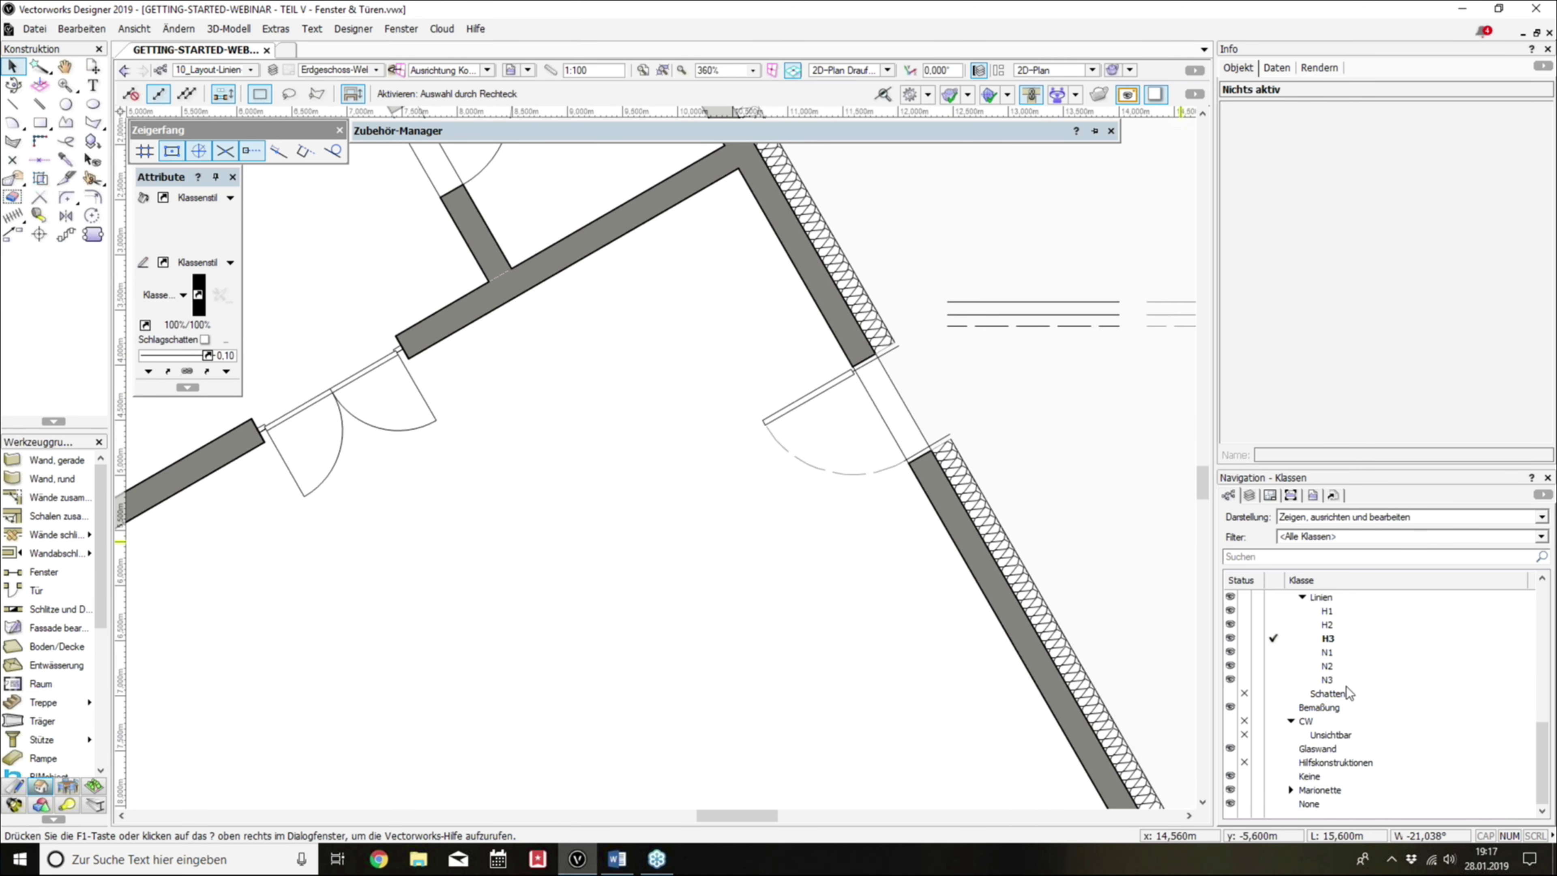
scroll(1329, 678, up, 1)
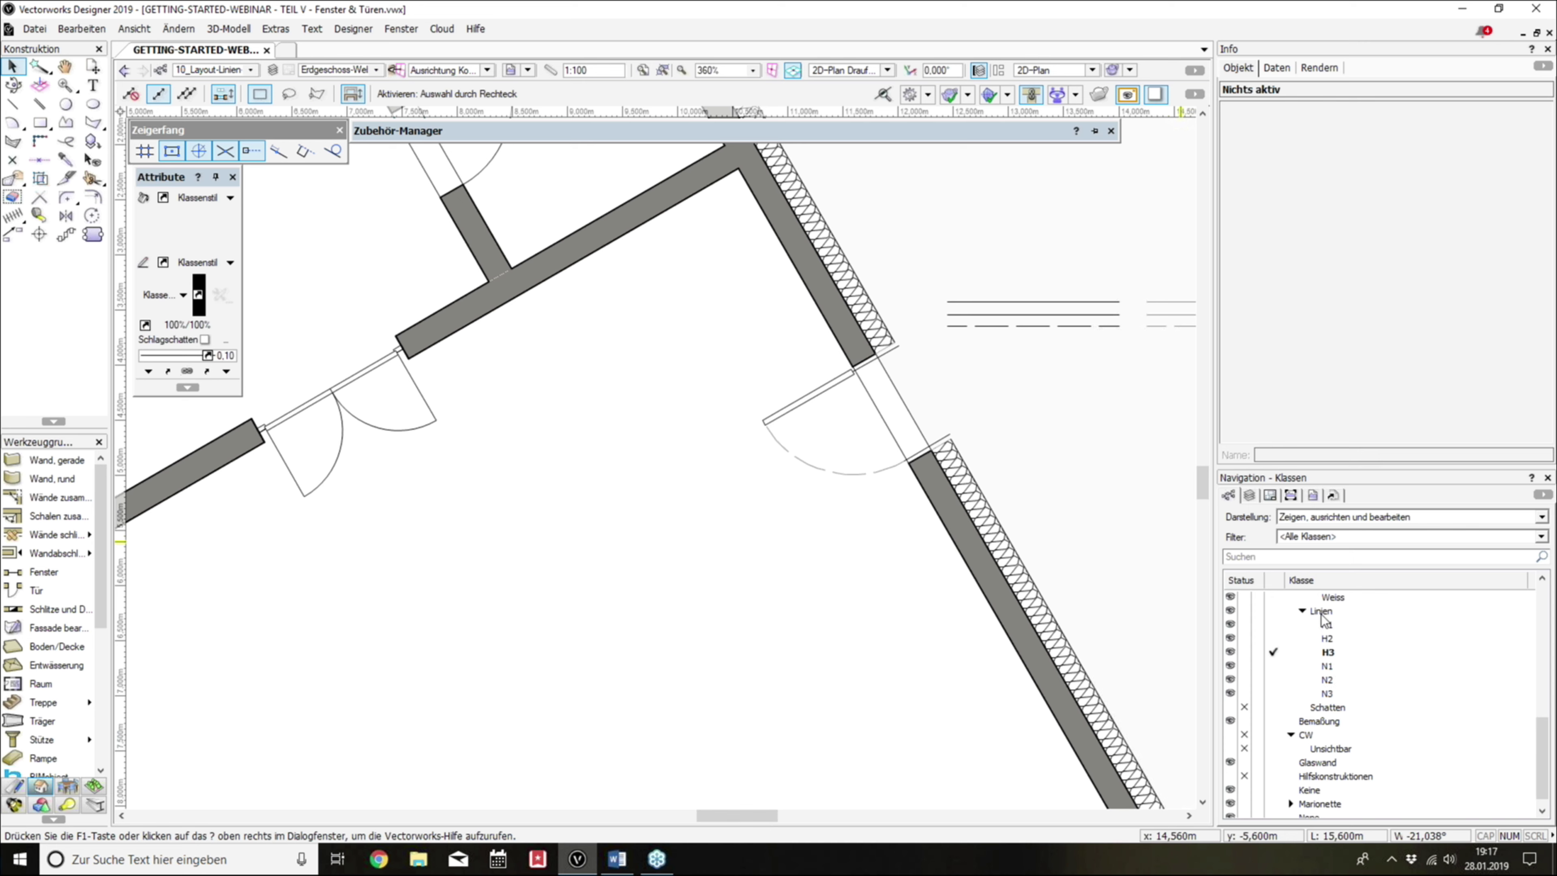
Step: Start a new class under the Linien group, beginning its name with '0'
right_click(1321, 615)
click(1395, 367)
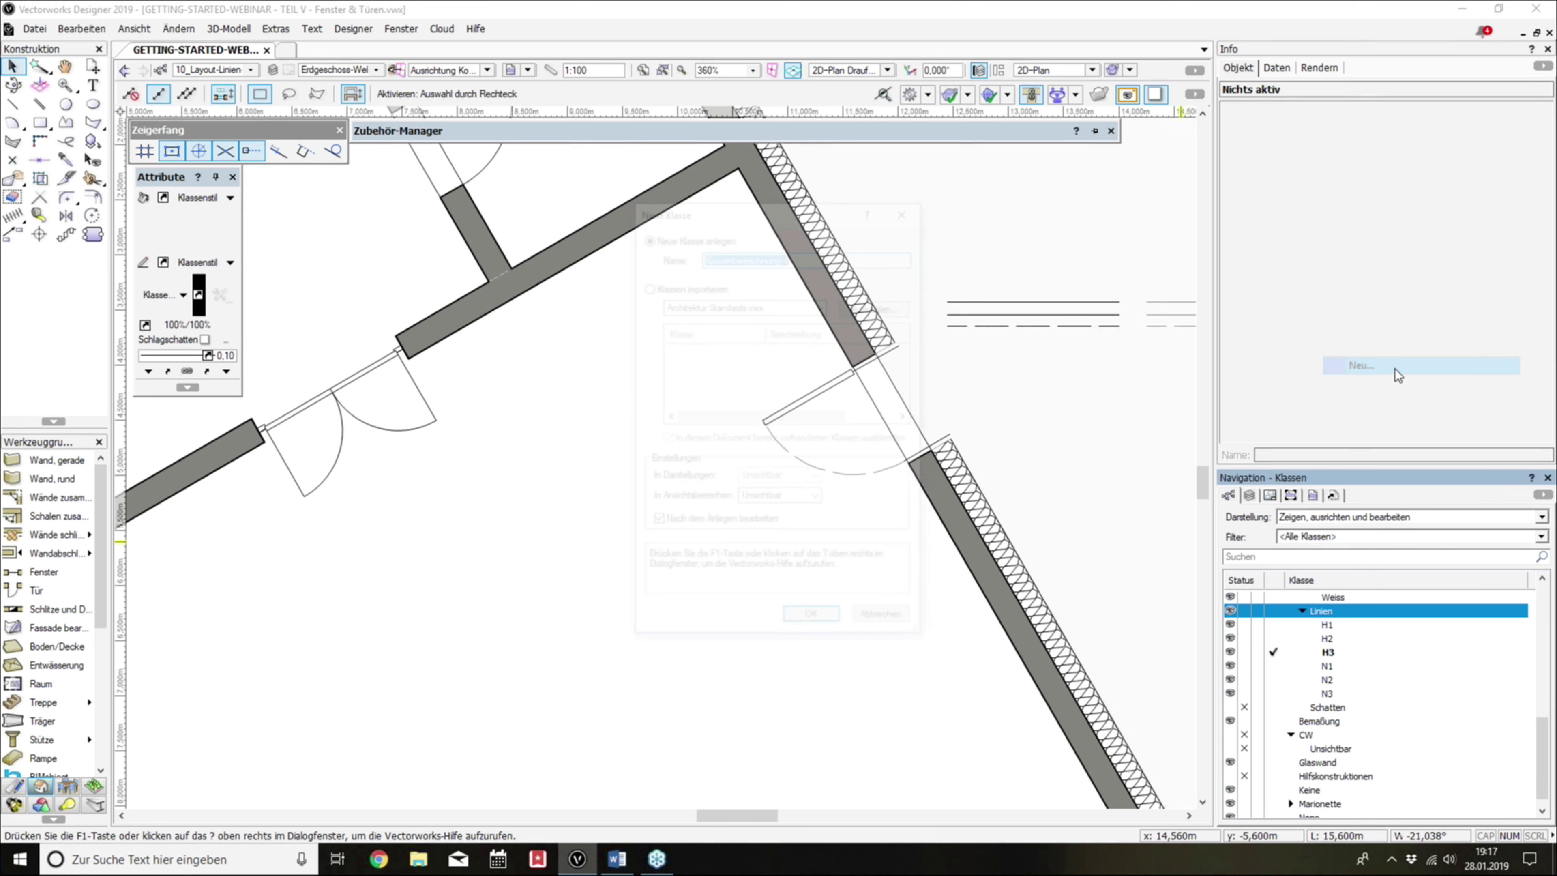
text(0_Layout-Linien-Öffnungslinien)
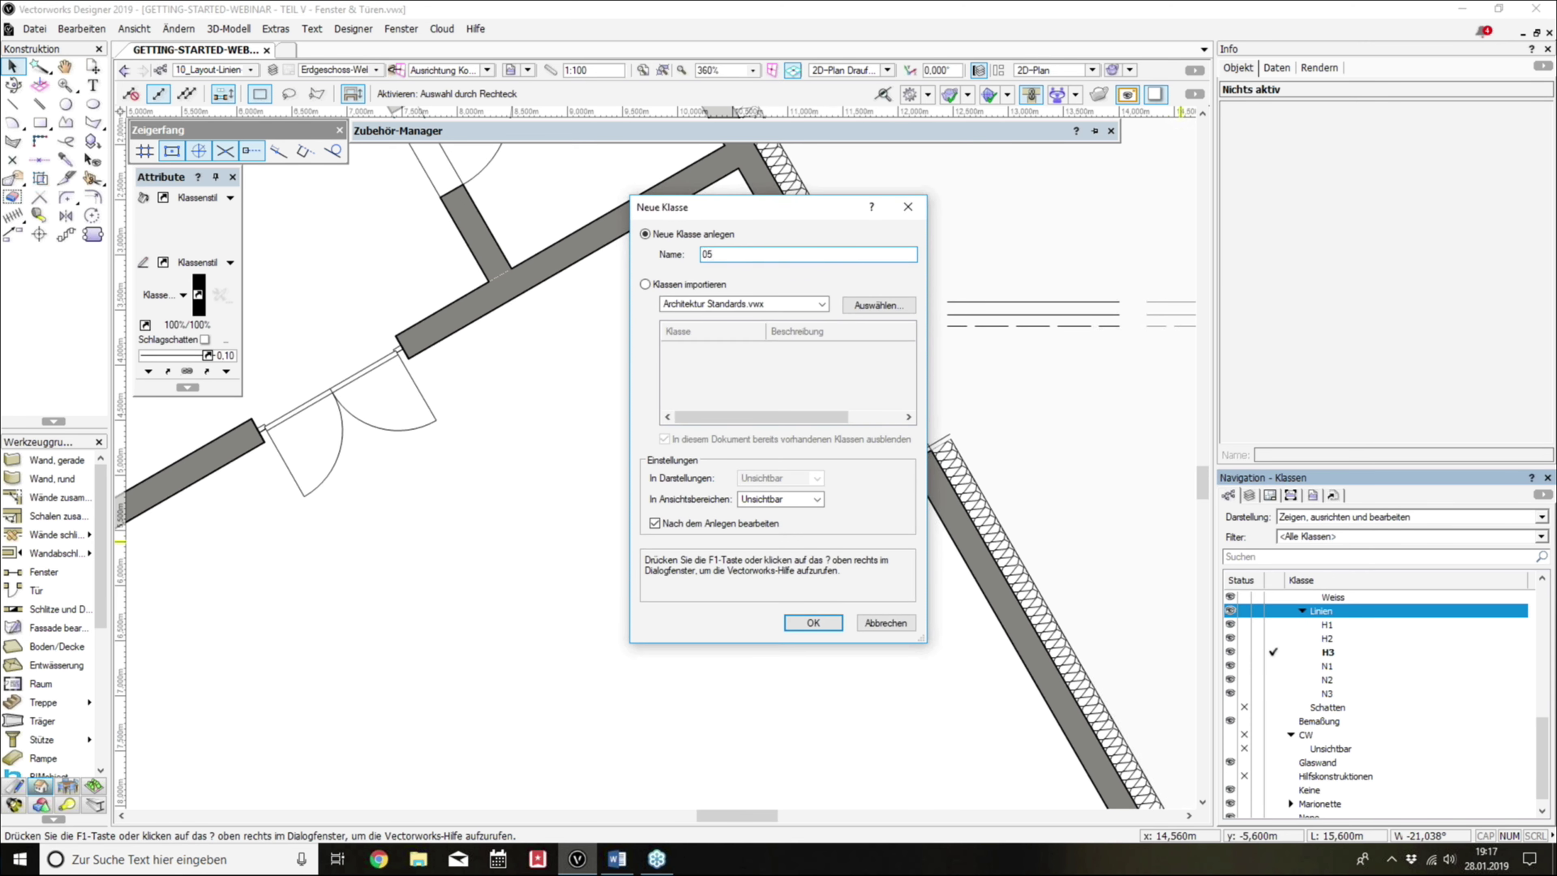
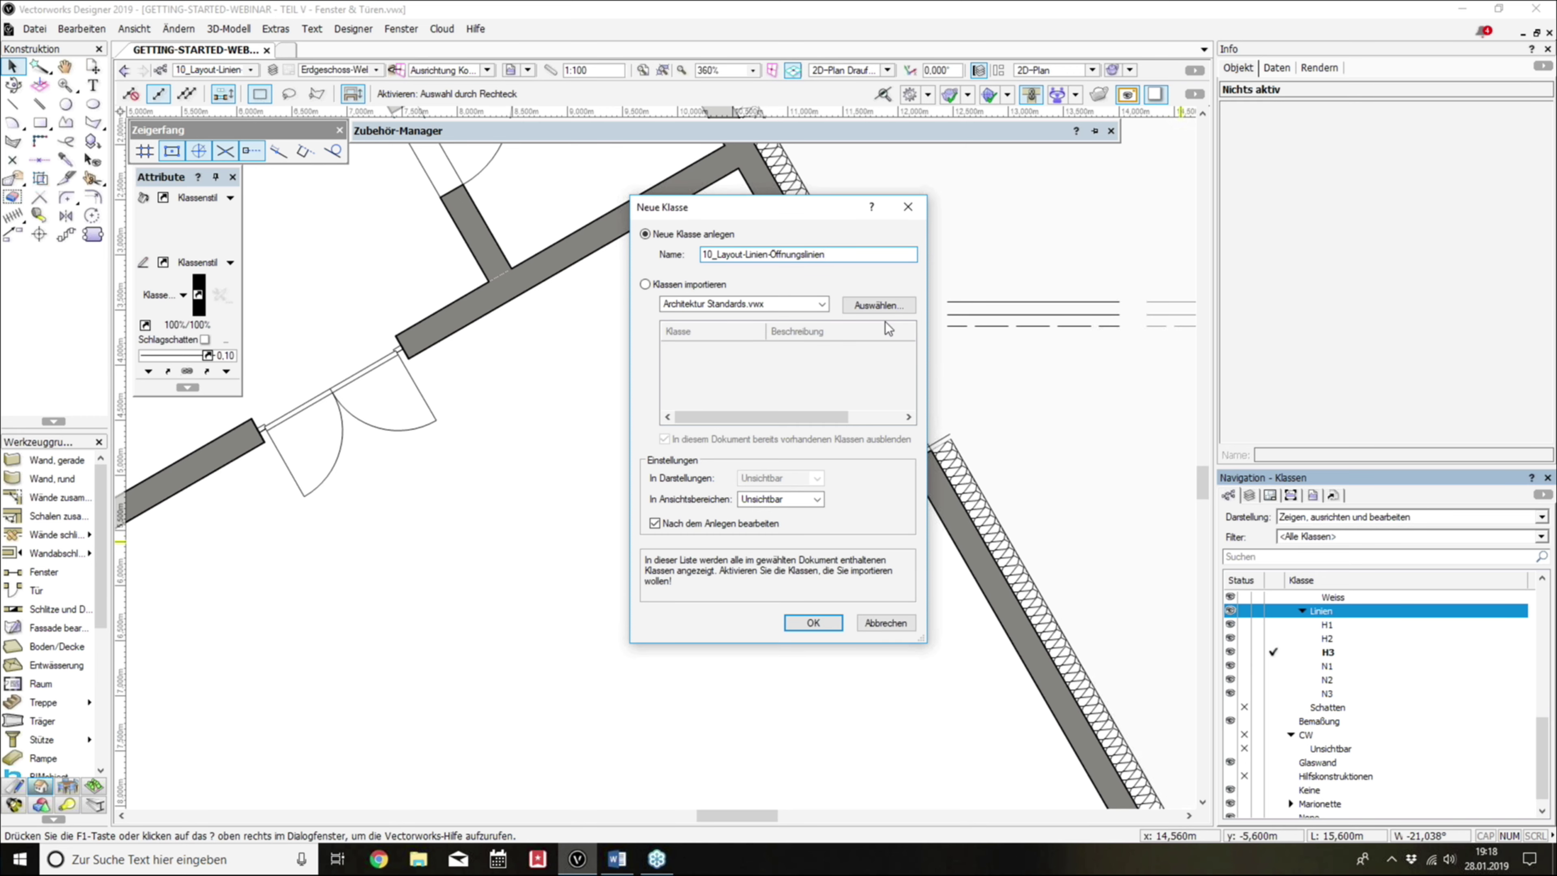
Step: Confirm the new Öffnungslinien class and give it Leer fill with a grey ISO-02 dashed pen
key(Return)
click(988, 288)
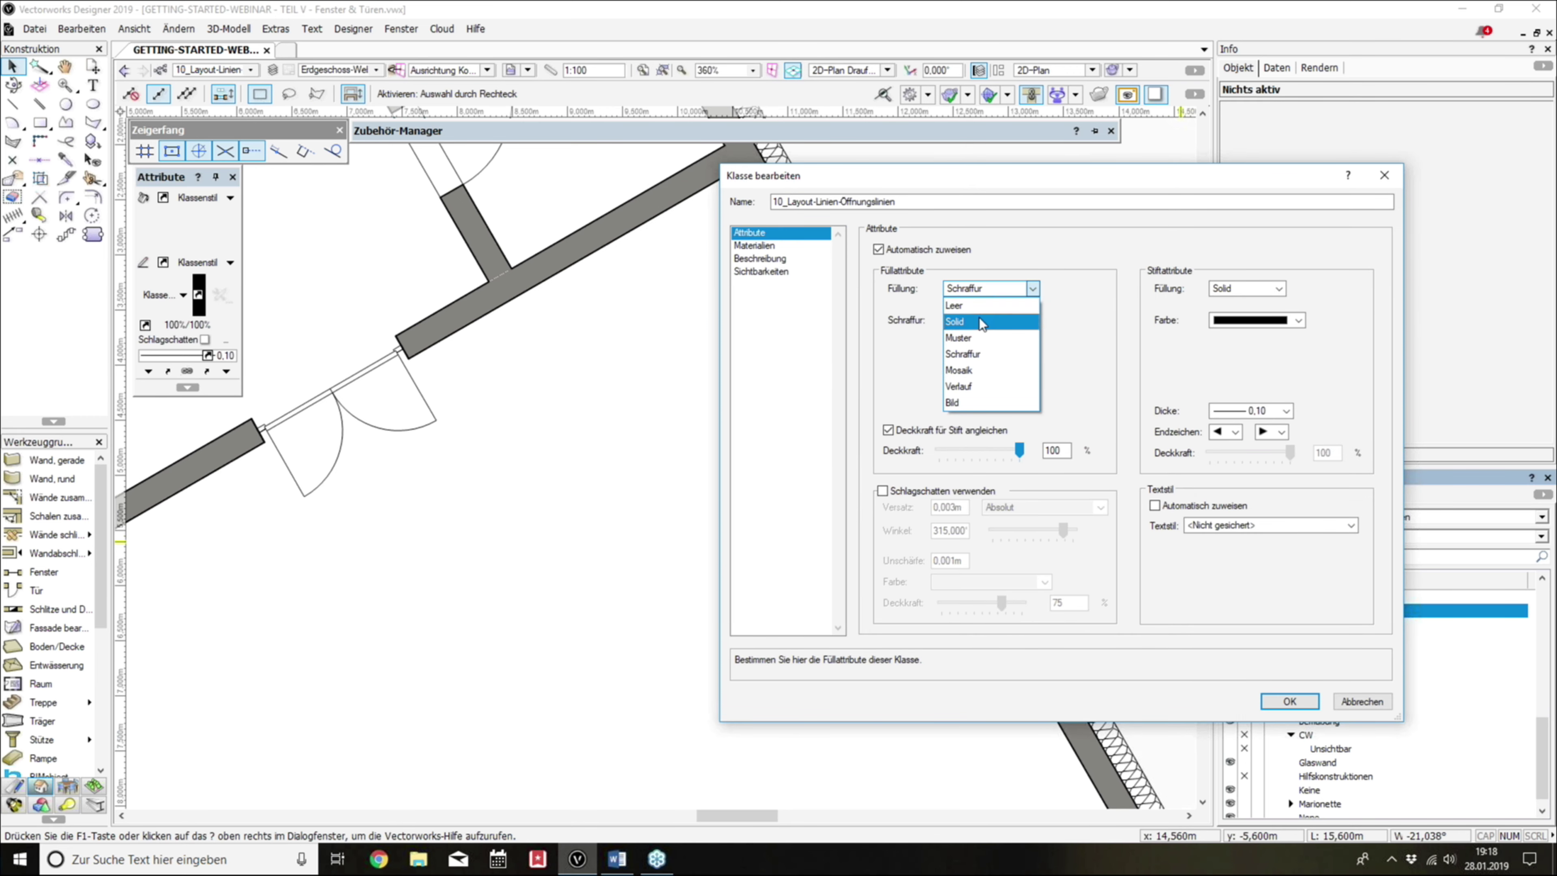
click(981, 324)
click(1033, 288)
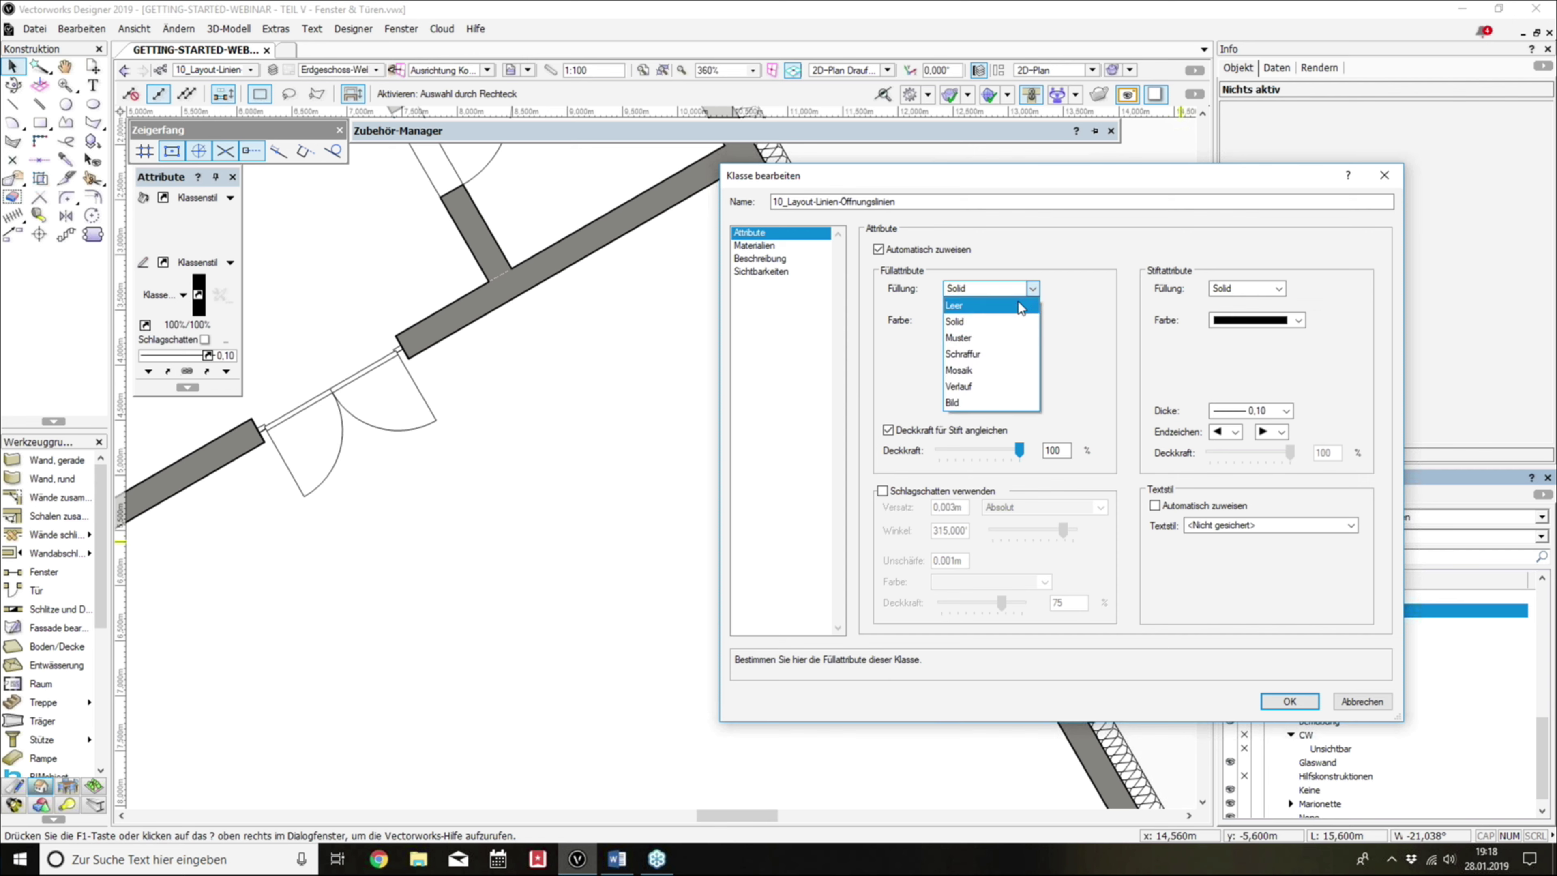
click(966, 304)
click(1239, 290)
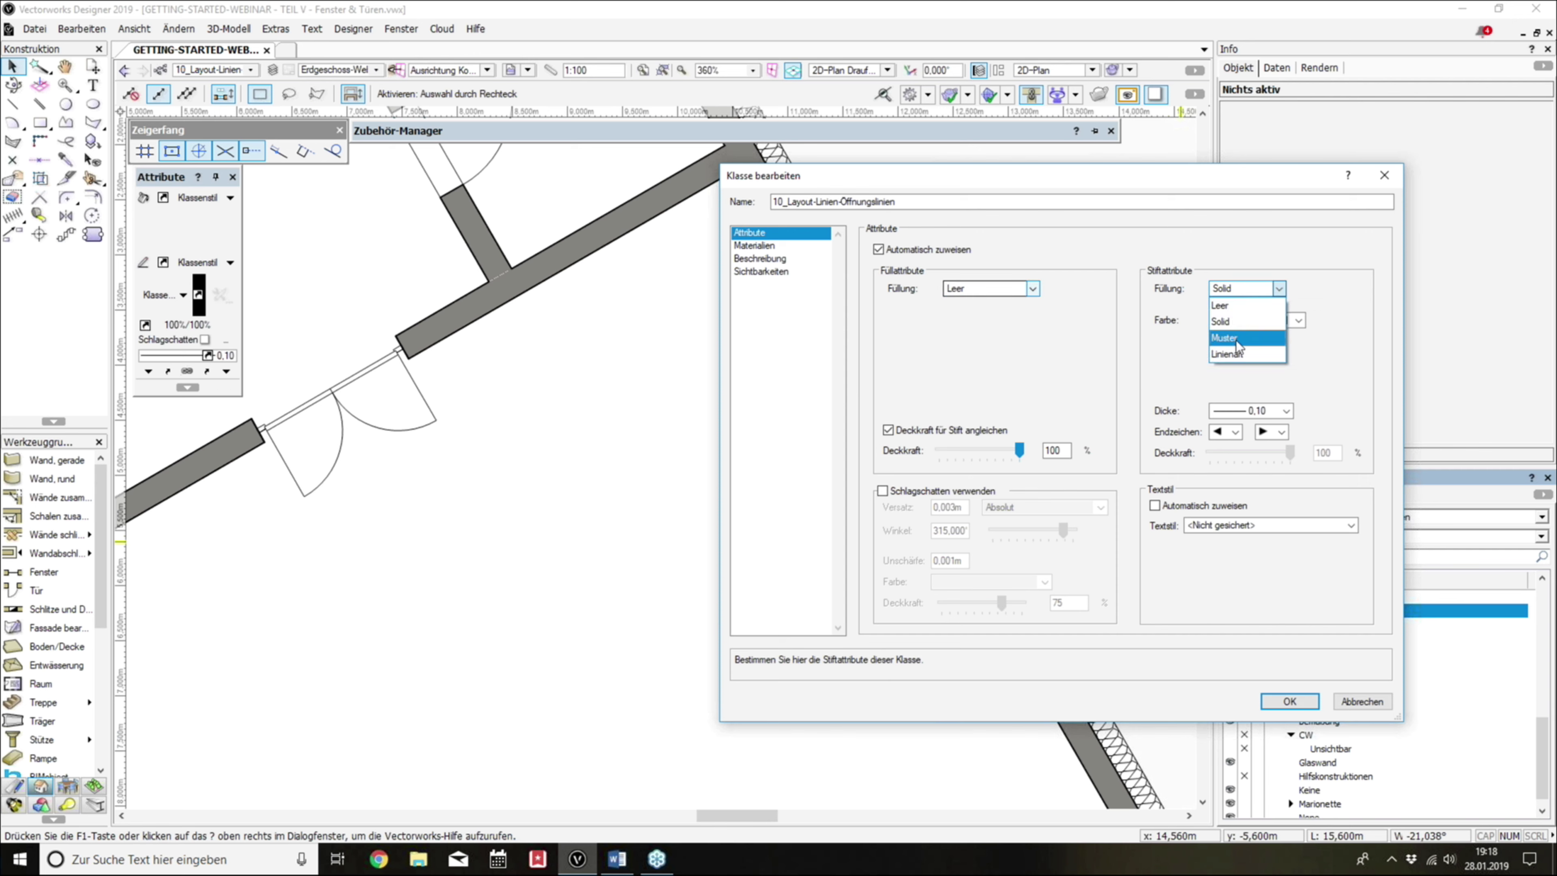
click(1237, 360)
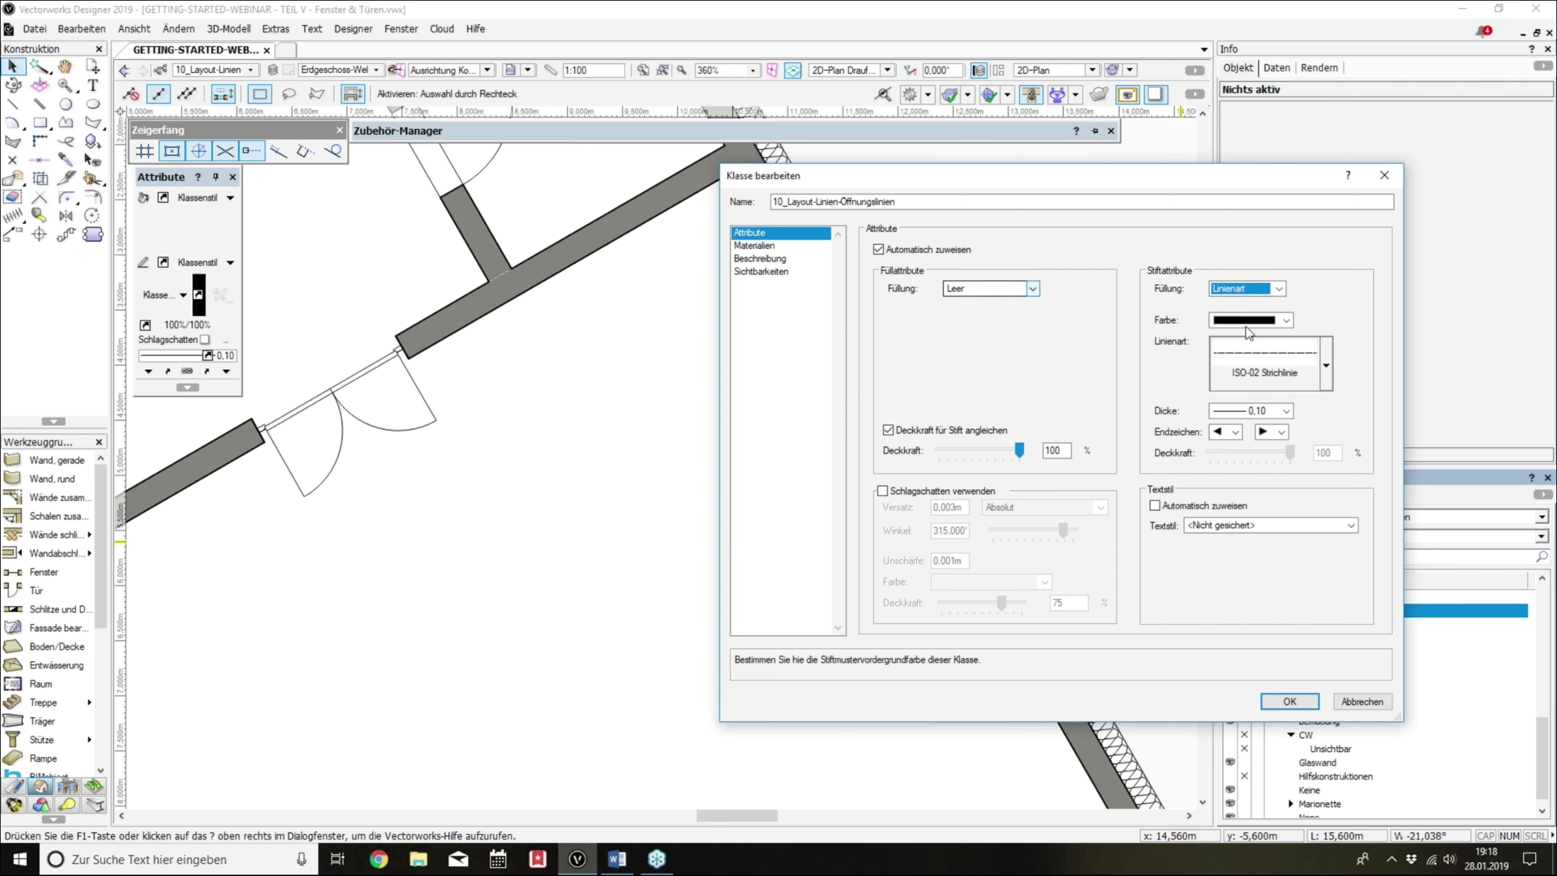
click(1285, 320)
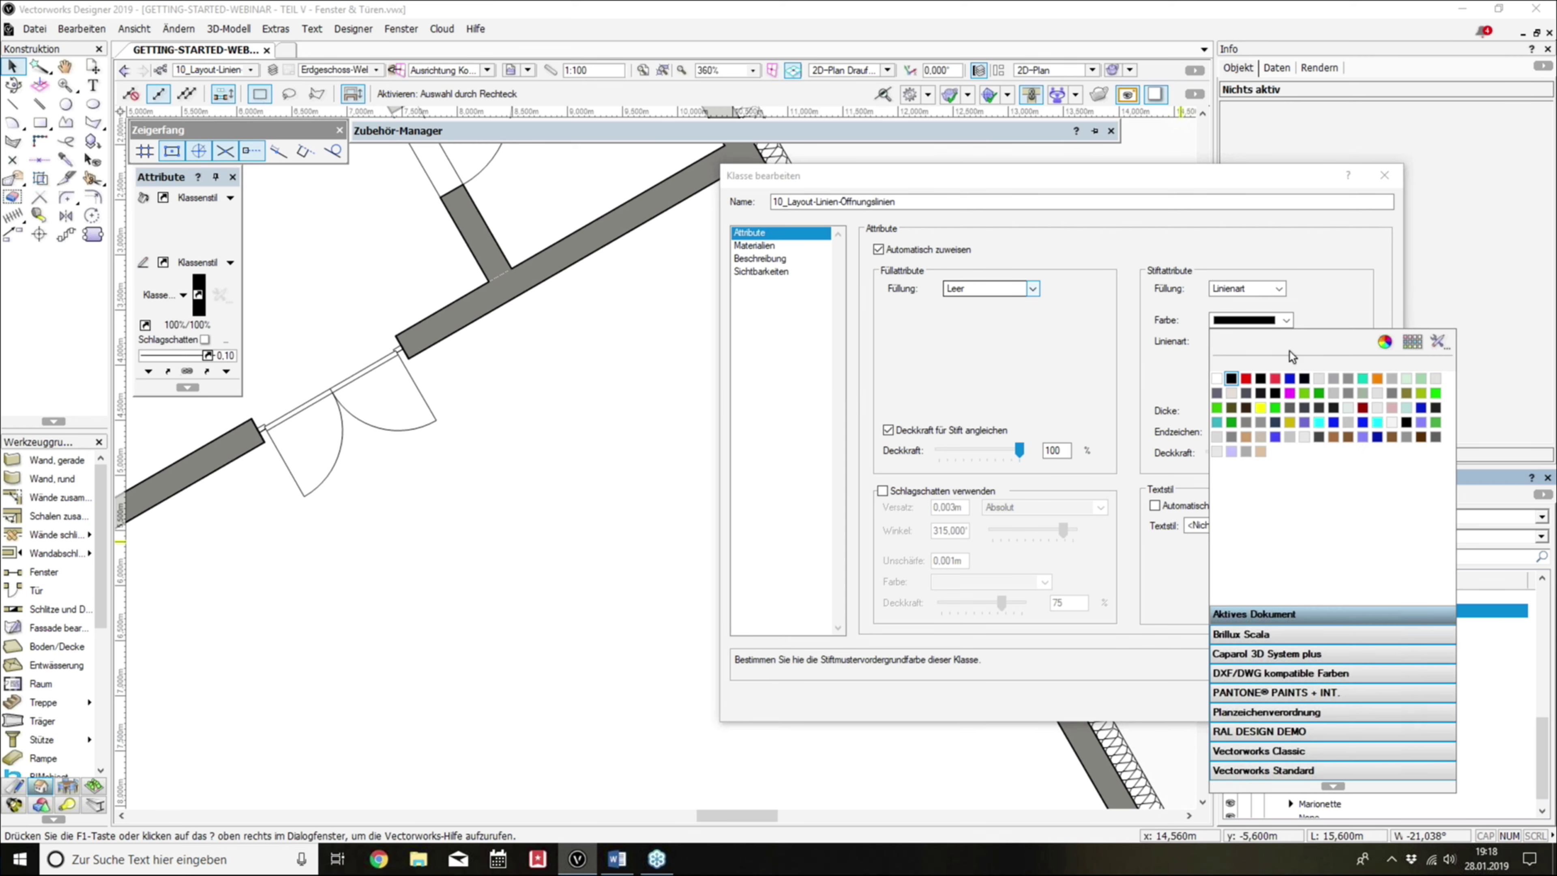
click(1334, 380)
click(1285, 698)
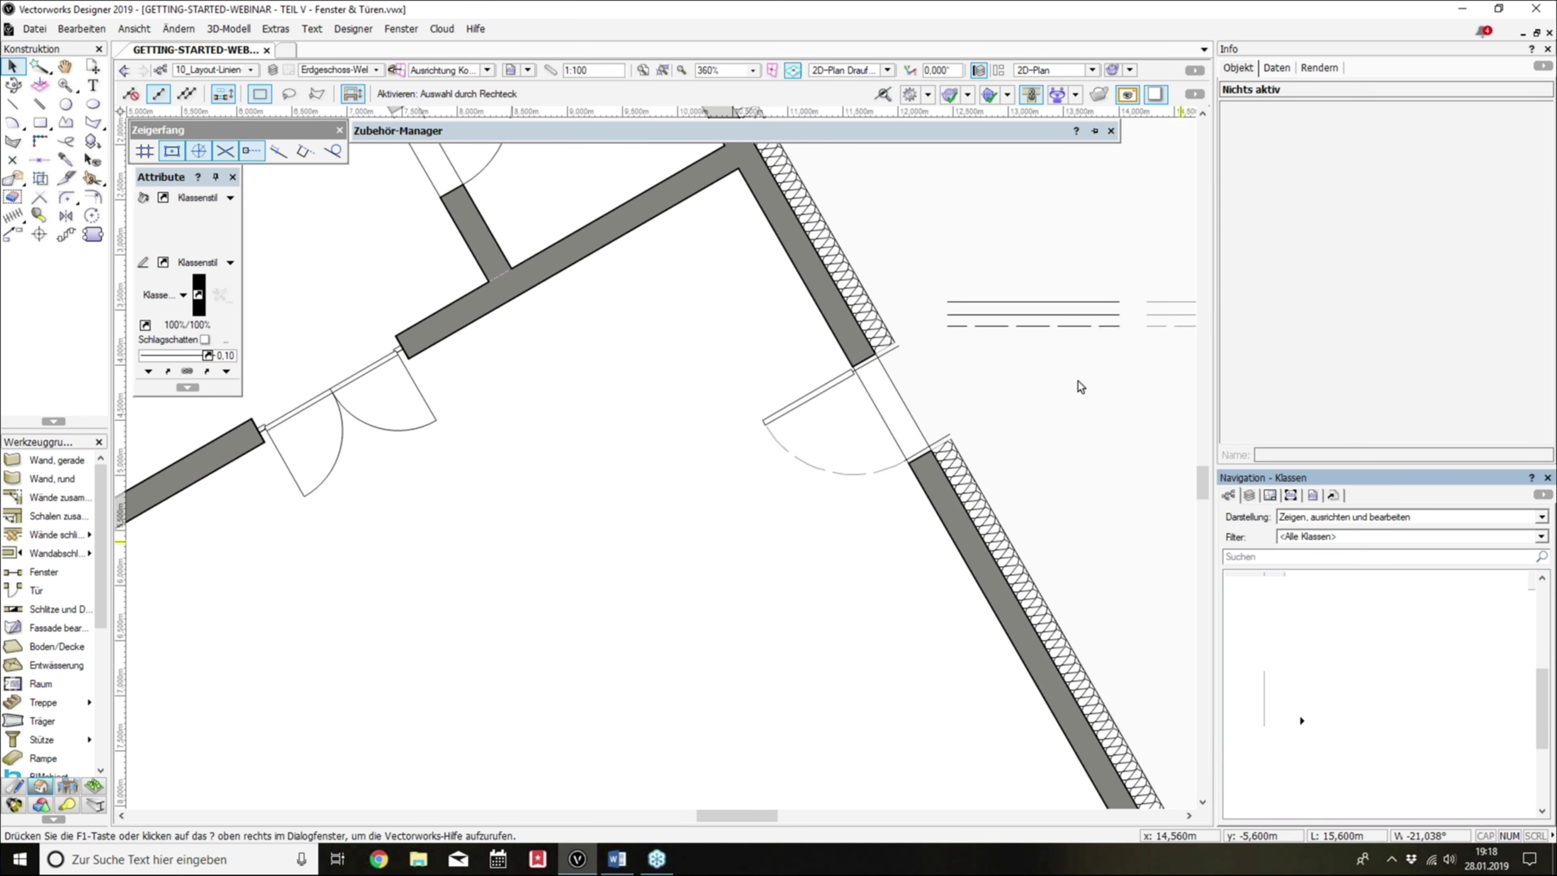
Step: Put the right-hand door's swing (Aufschlag) in class 10_Layout-Linien-Öffnungslinien
double_click(873, 402)
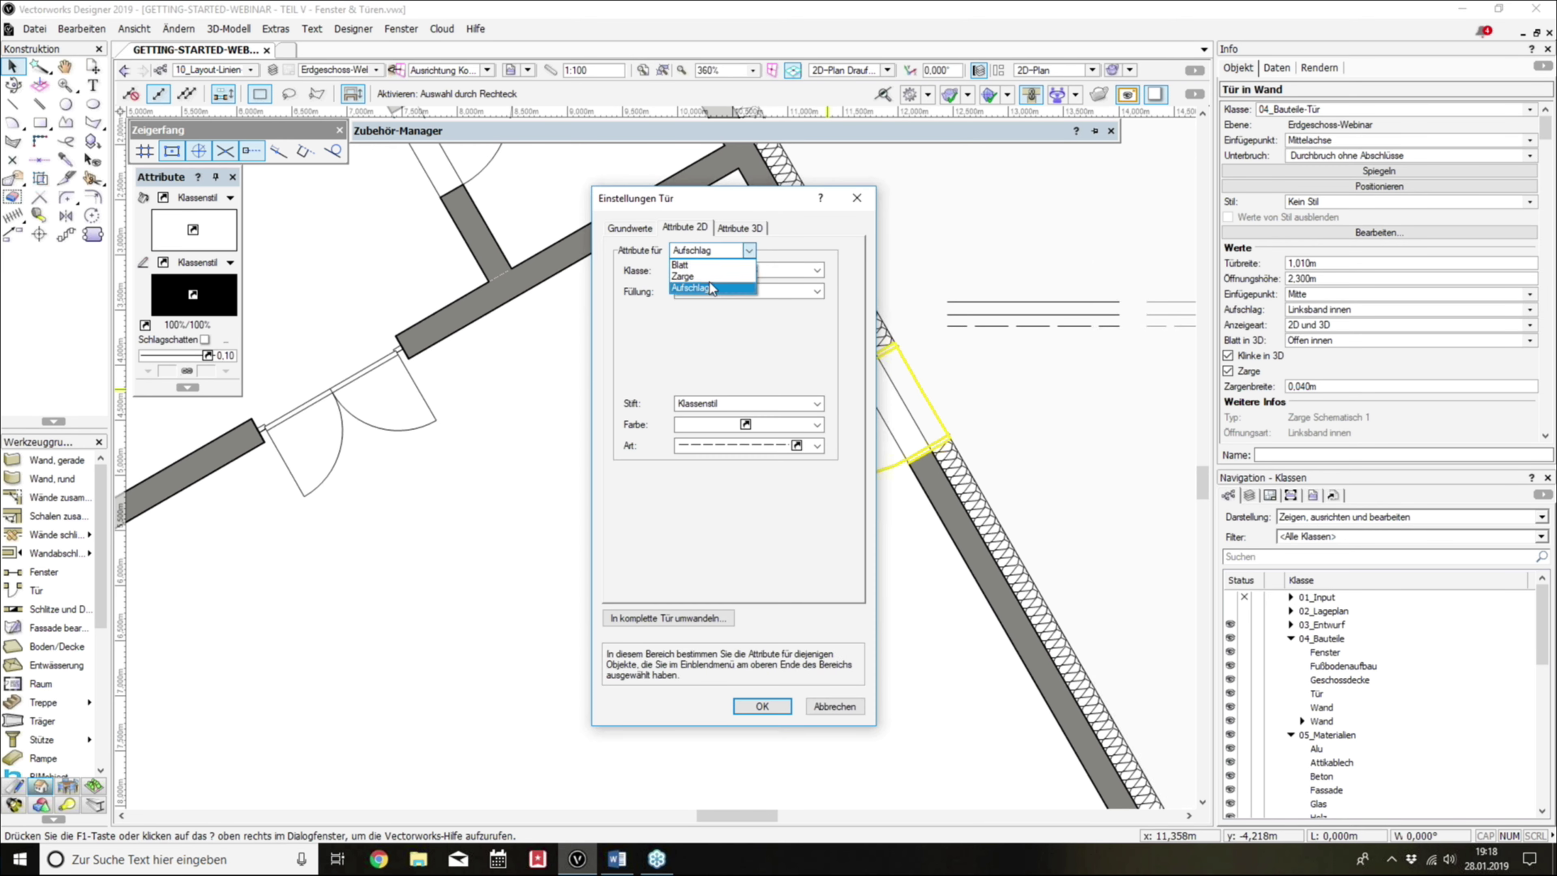
click(707, 288)
click(744, 271)
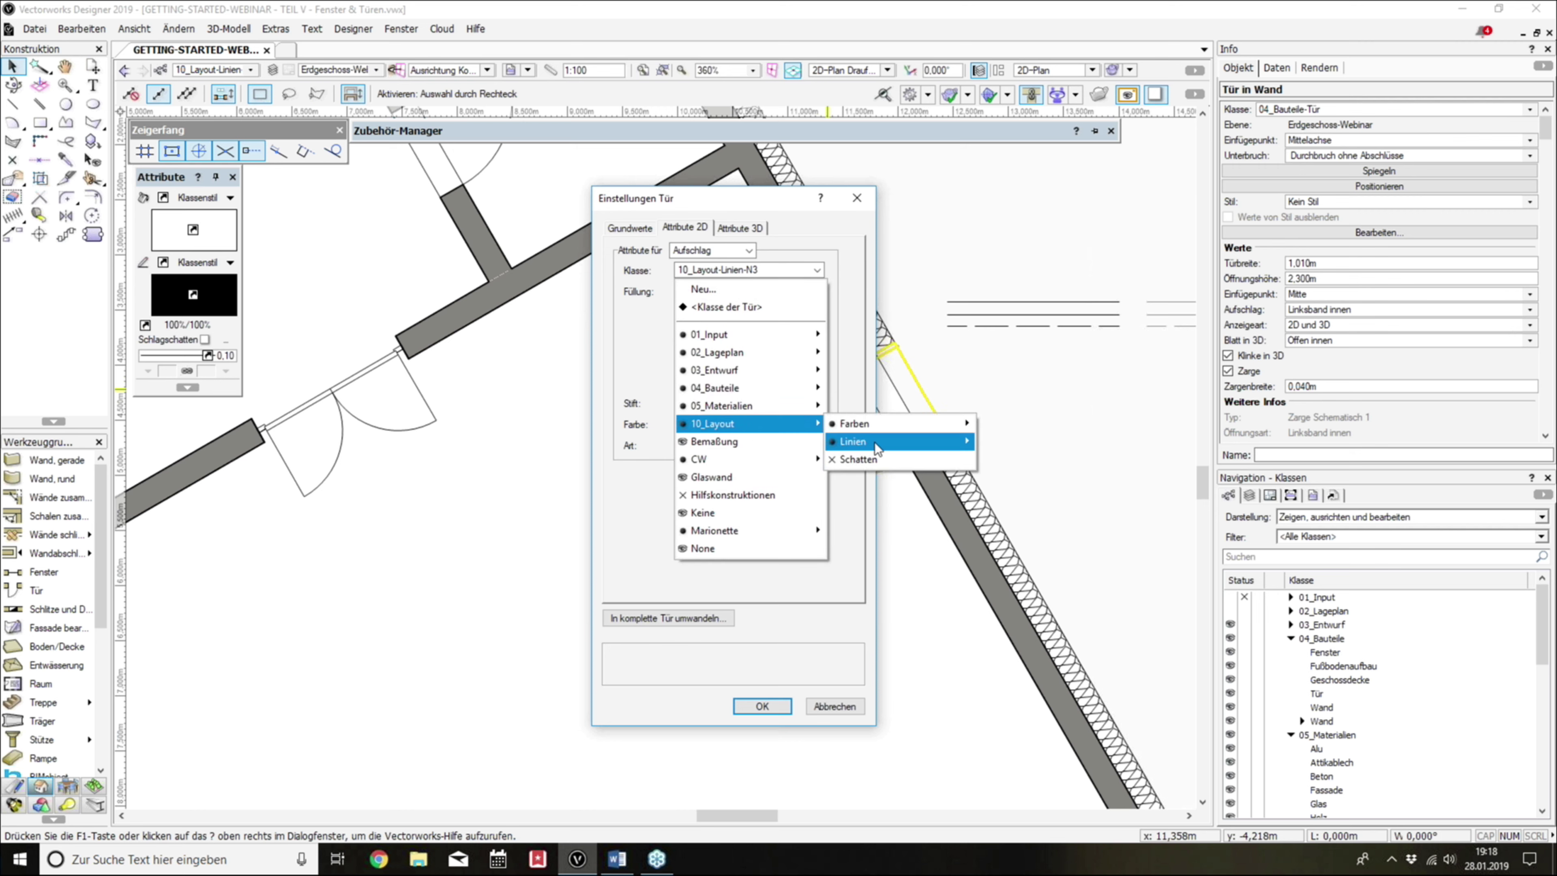
mouse_move(855, 441)
click(1040, 546)
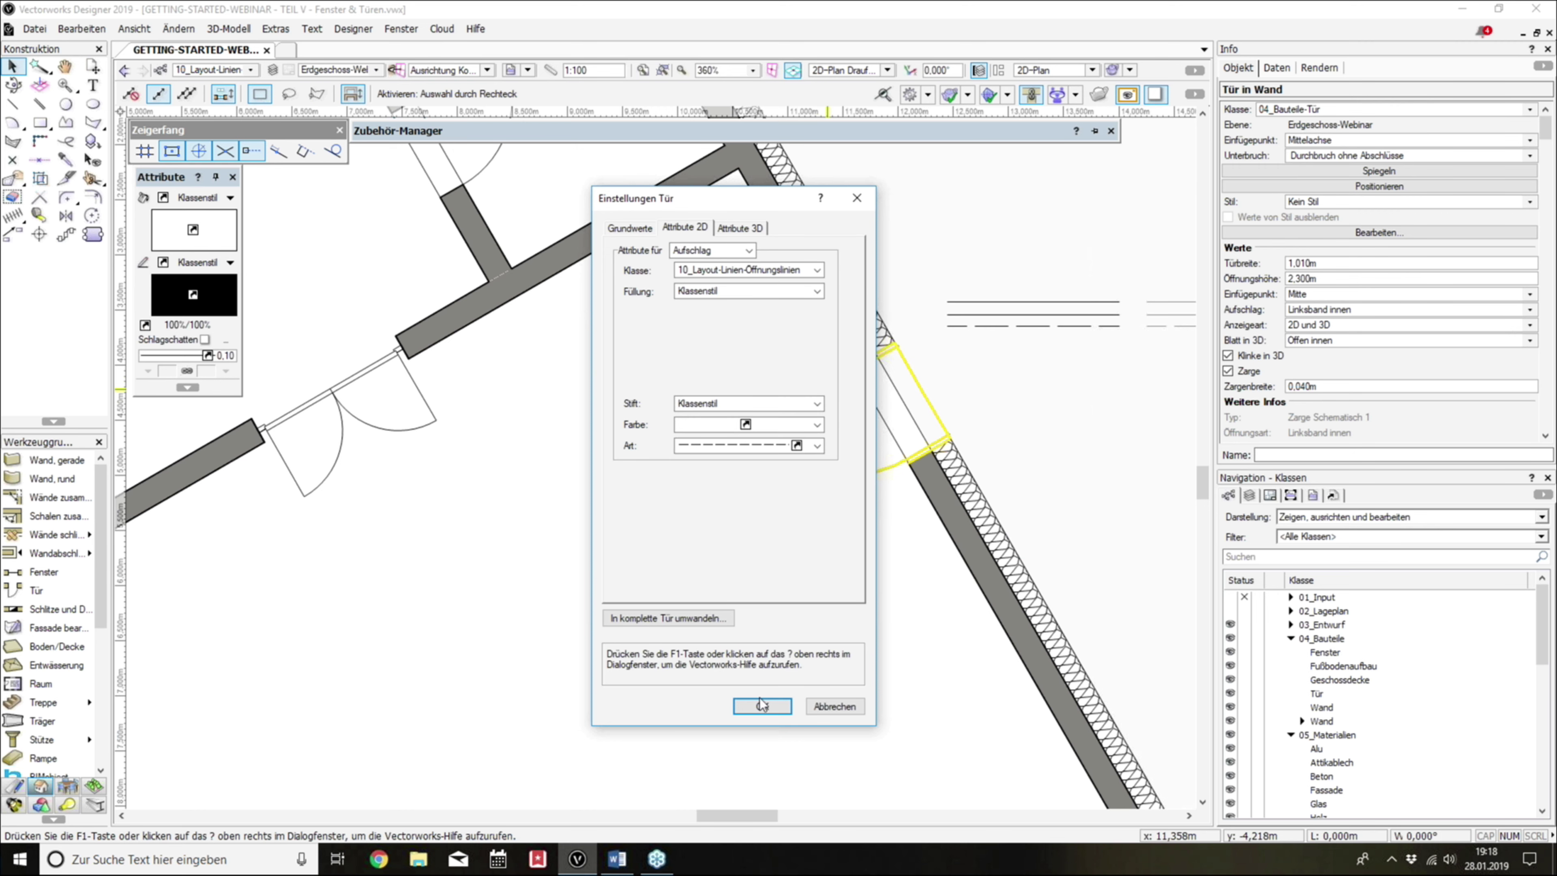
click(722, 273)
Step: Assign the door leaf (Blatt) to class 10_Layout-Linien-H2
click(723, 252)
click(717, 269)
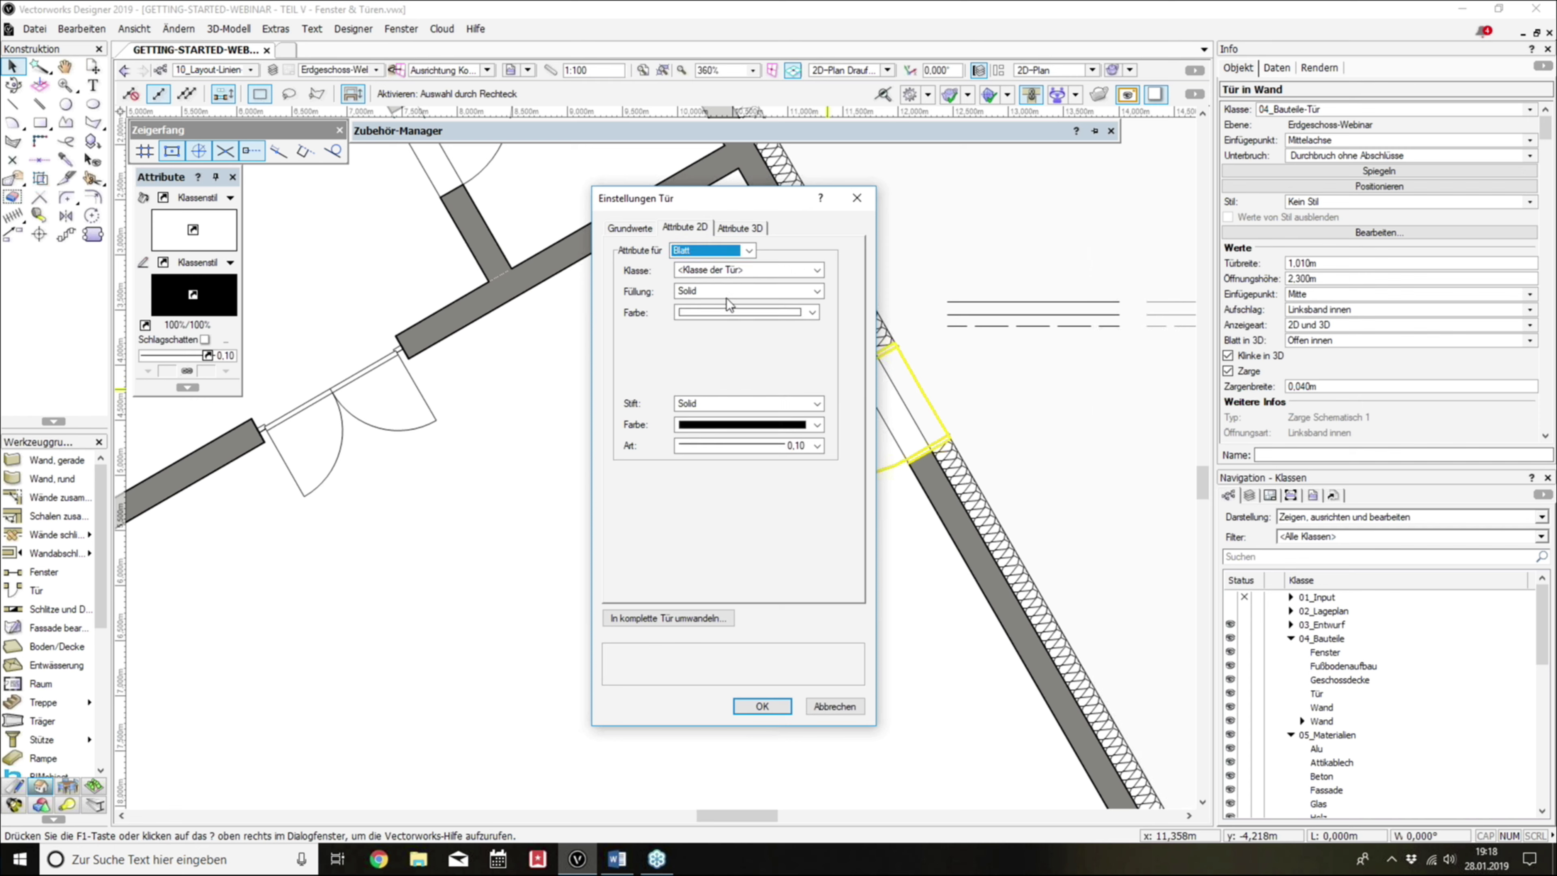
click(741, 277)
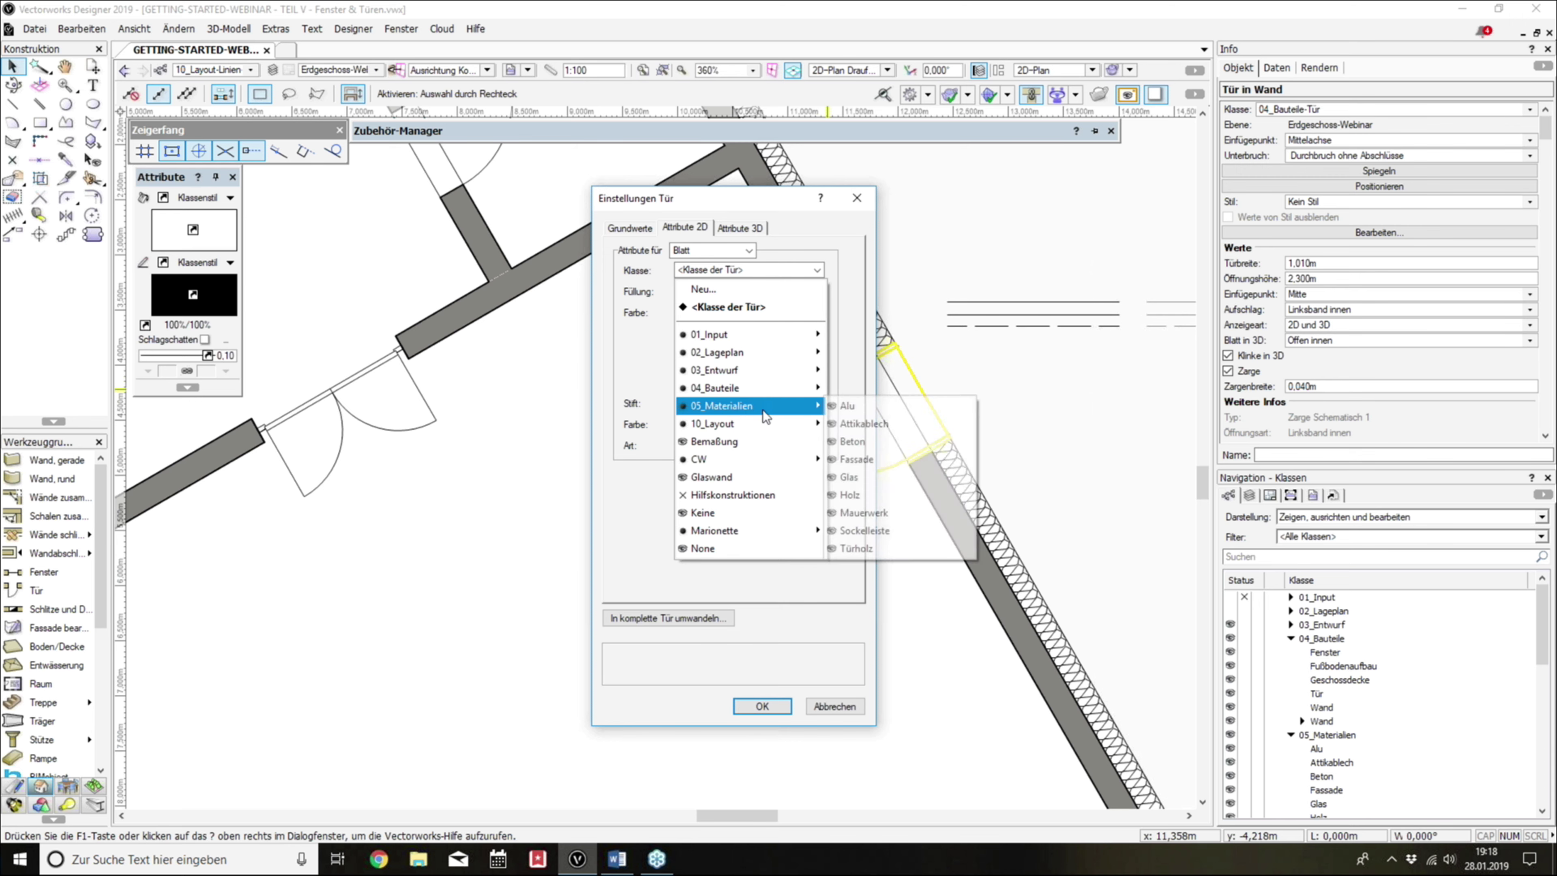
mouse_move(747, 423)
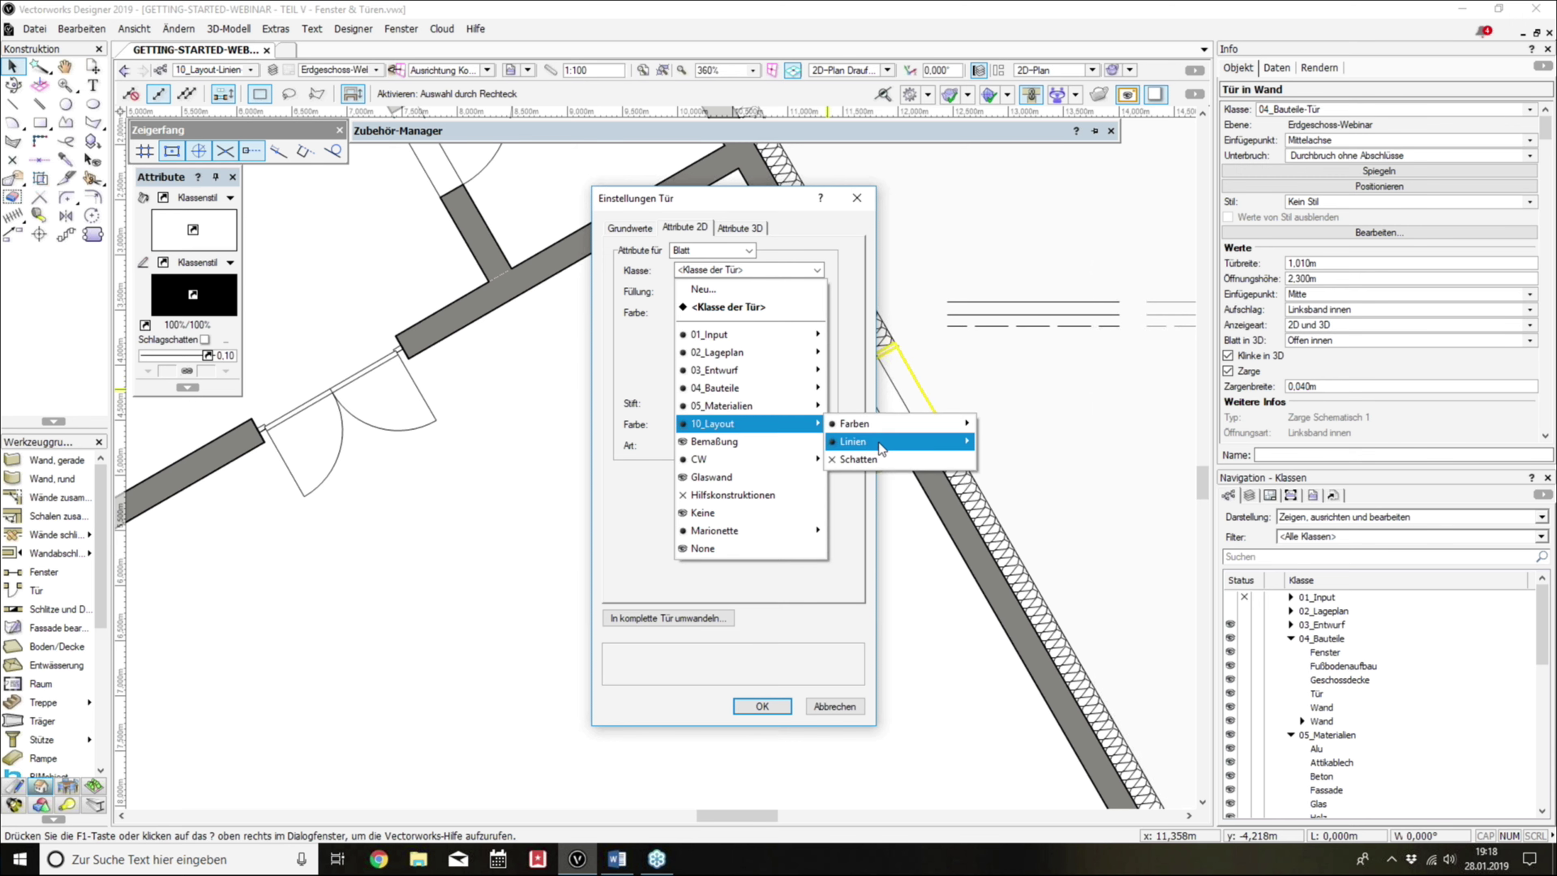
mouse_move(897, 440)
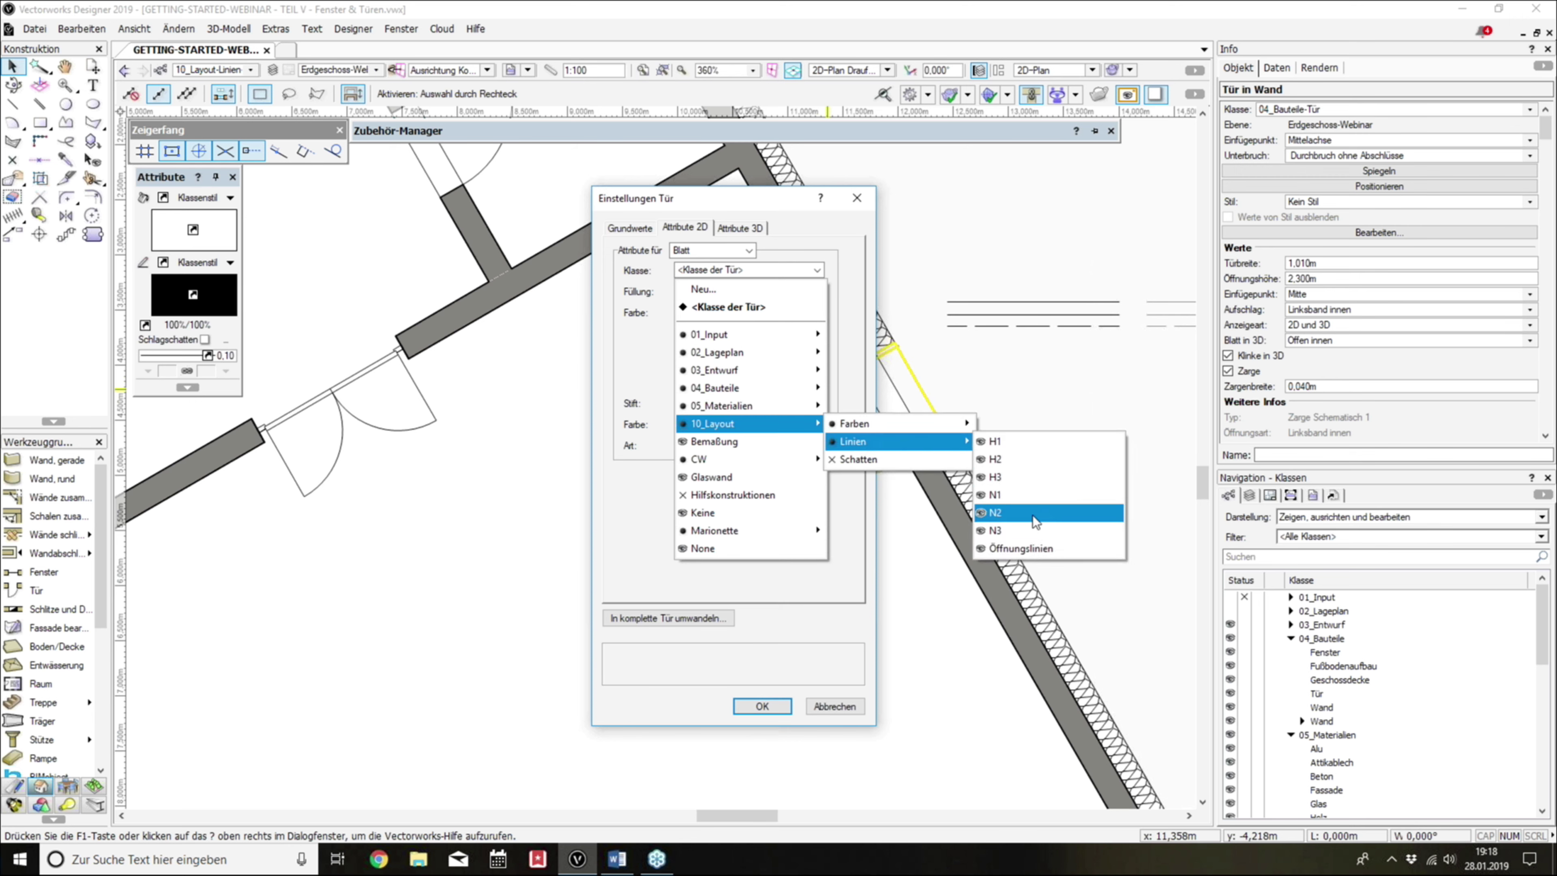
click(1028, 461)
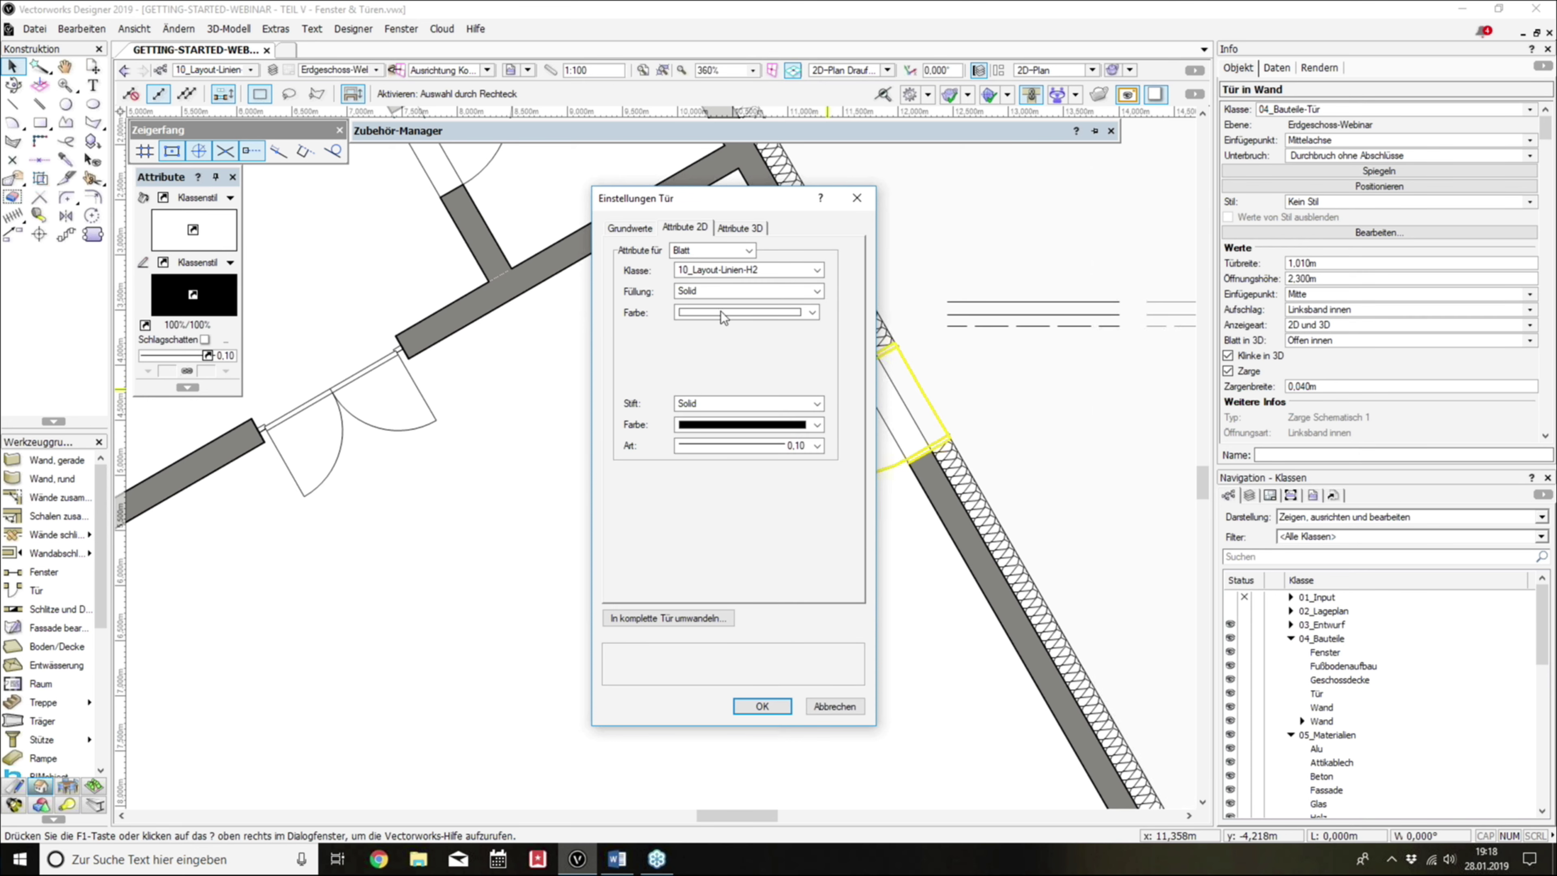
Step: Set the leaf's pen, colour, line style and fill to Klassenstil, then confirm the door settings
click(714, 403)
click(713, 461)
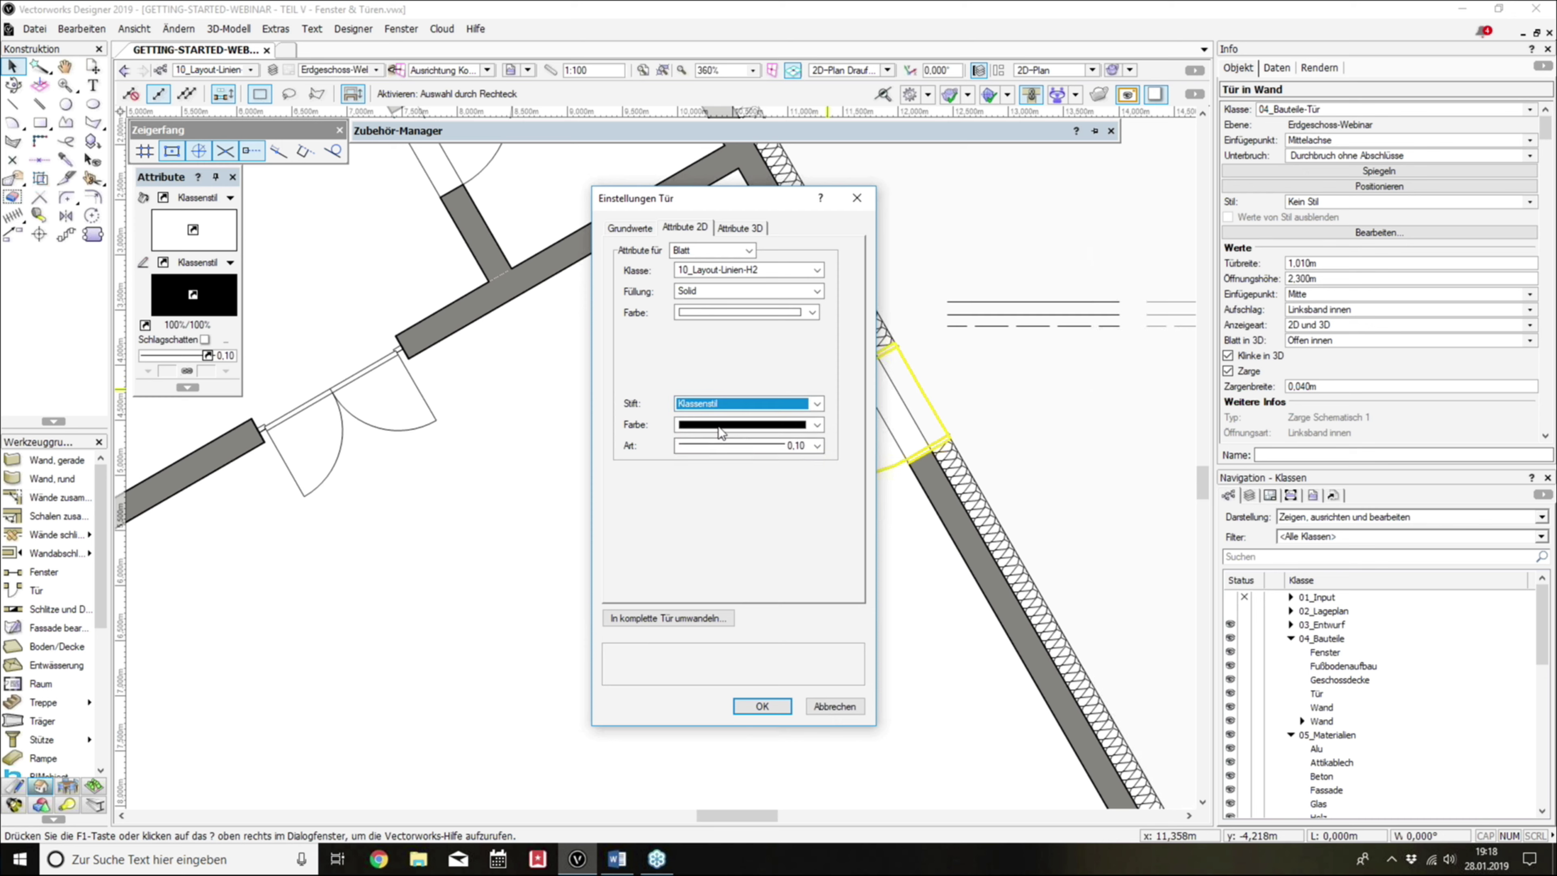
click(721, 432)
click(767, 13)
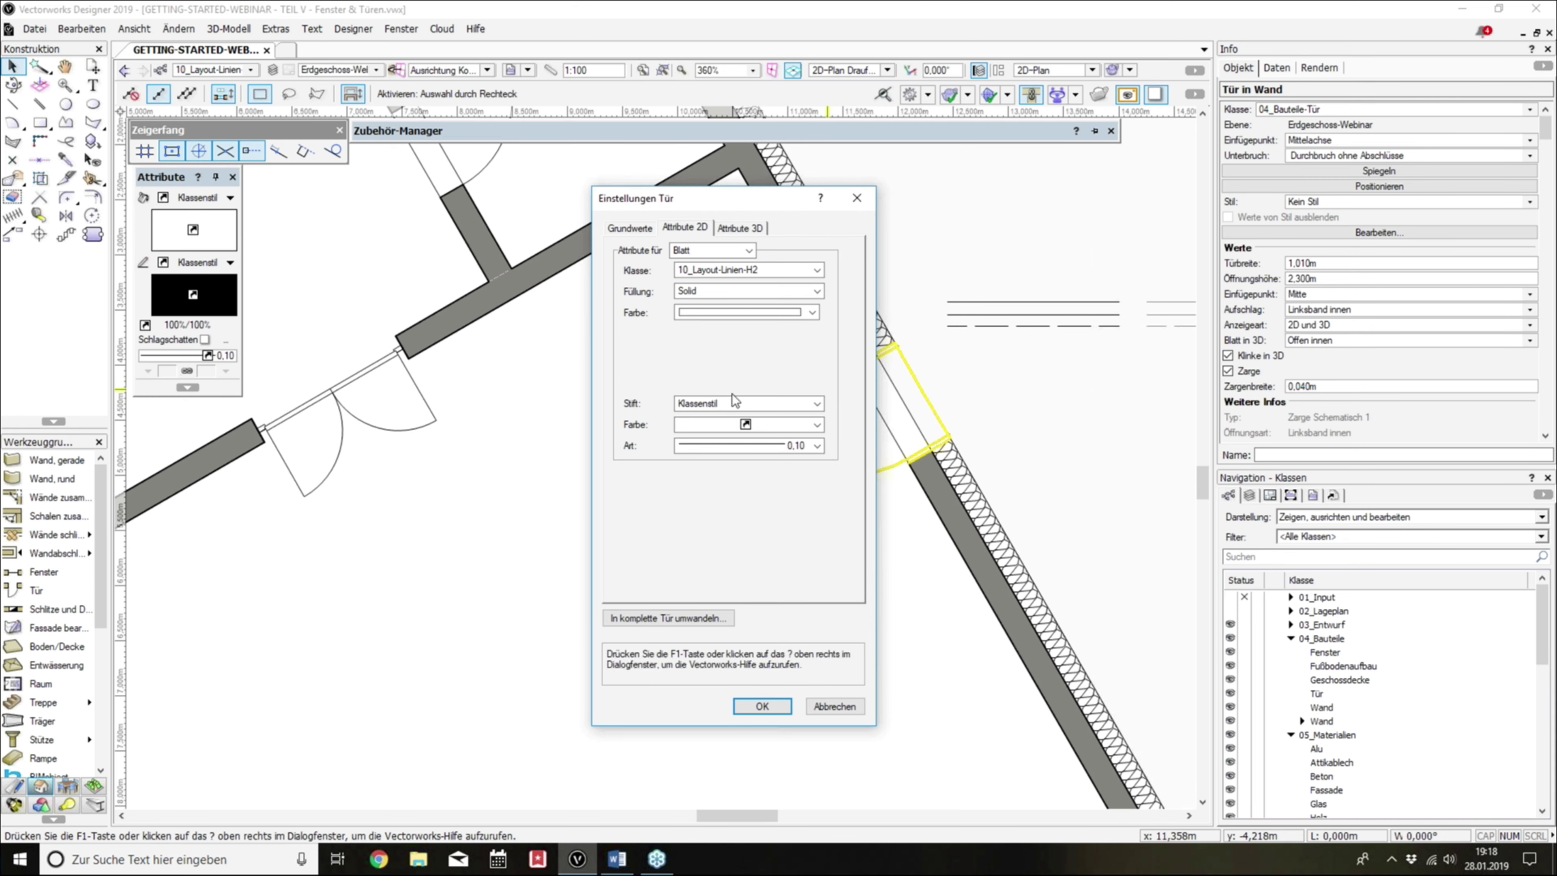
click(731, 443)
click(739, 474)
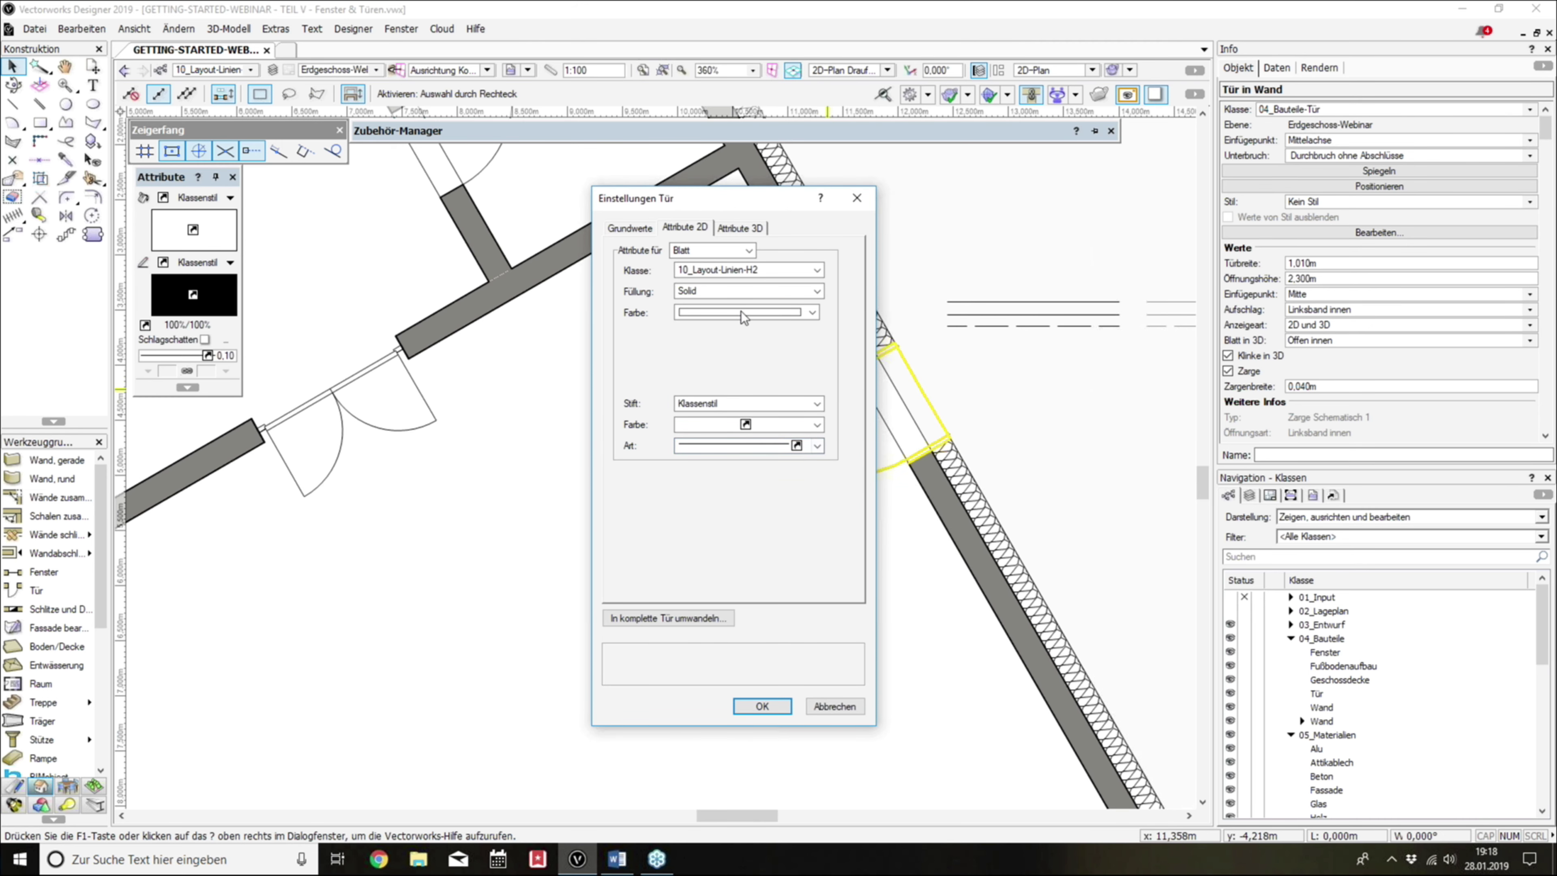
click(741, 310)
click(732, 292)
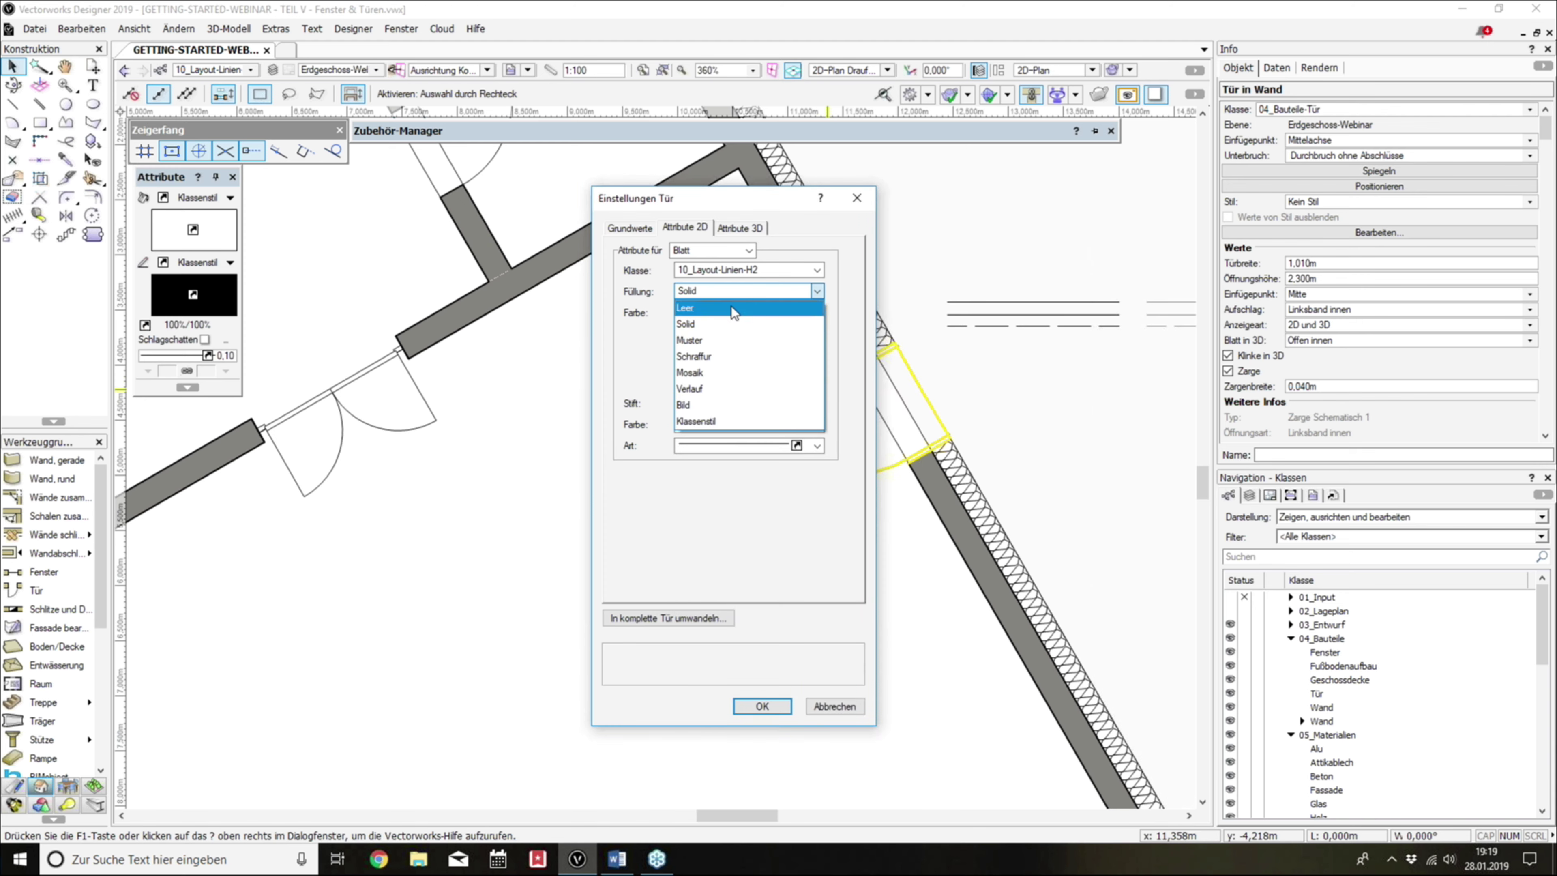
click(730, 421)
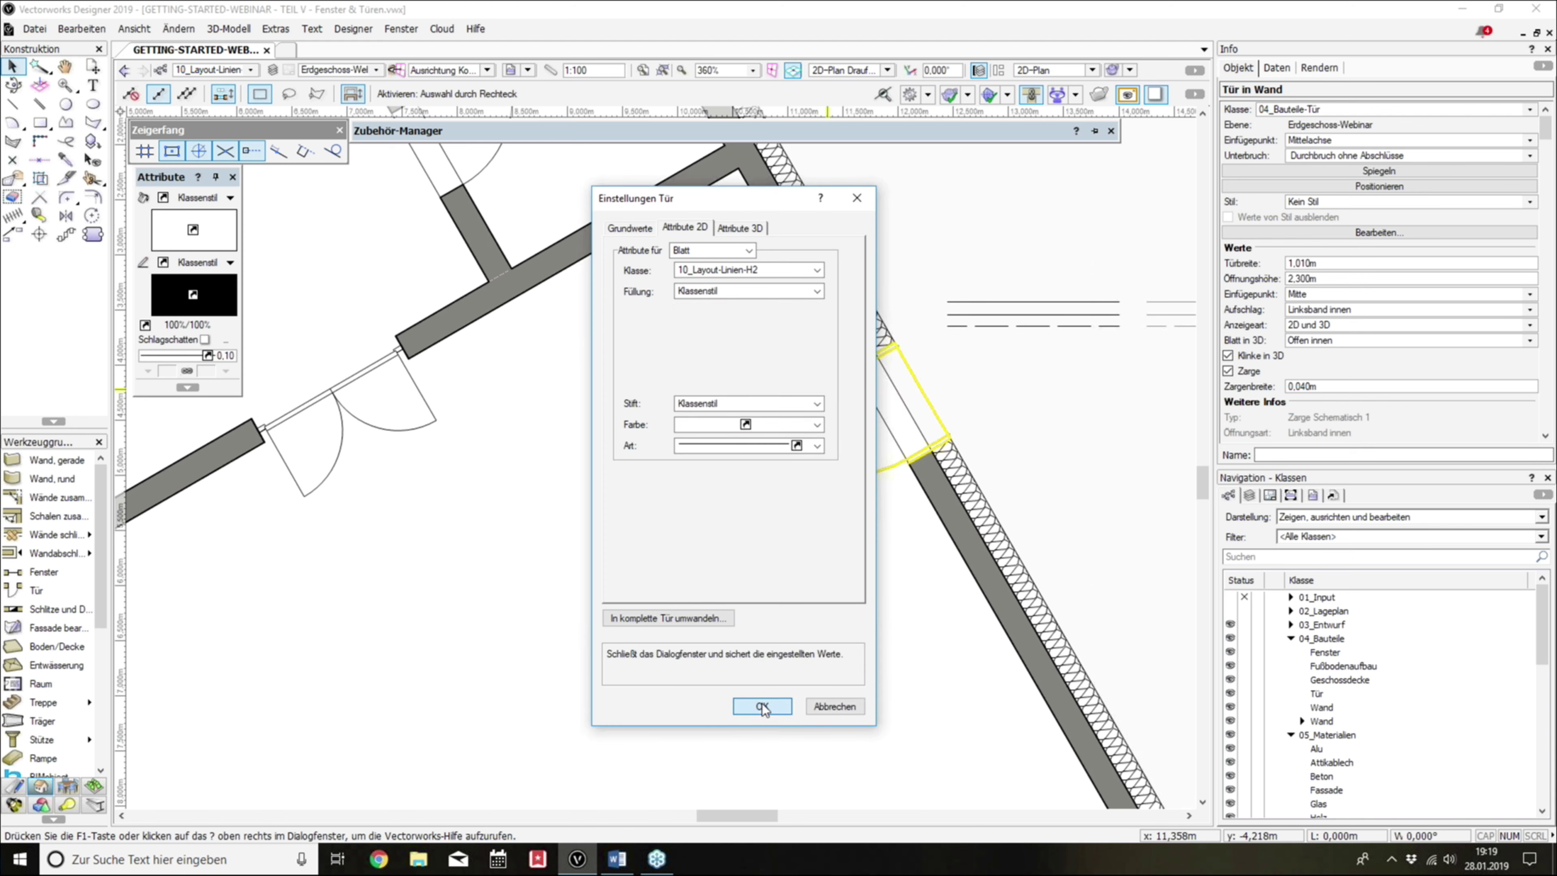
click(761, 705)
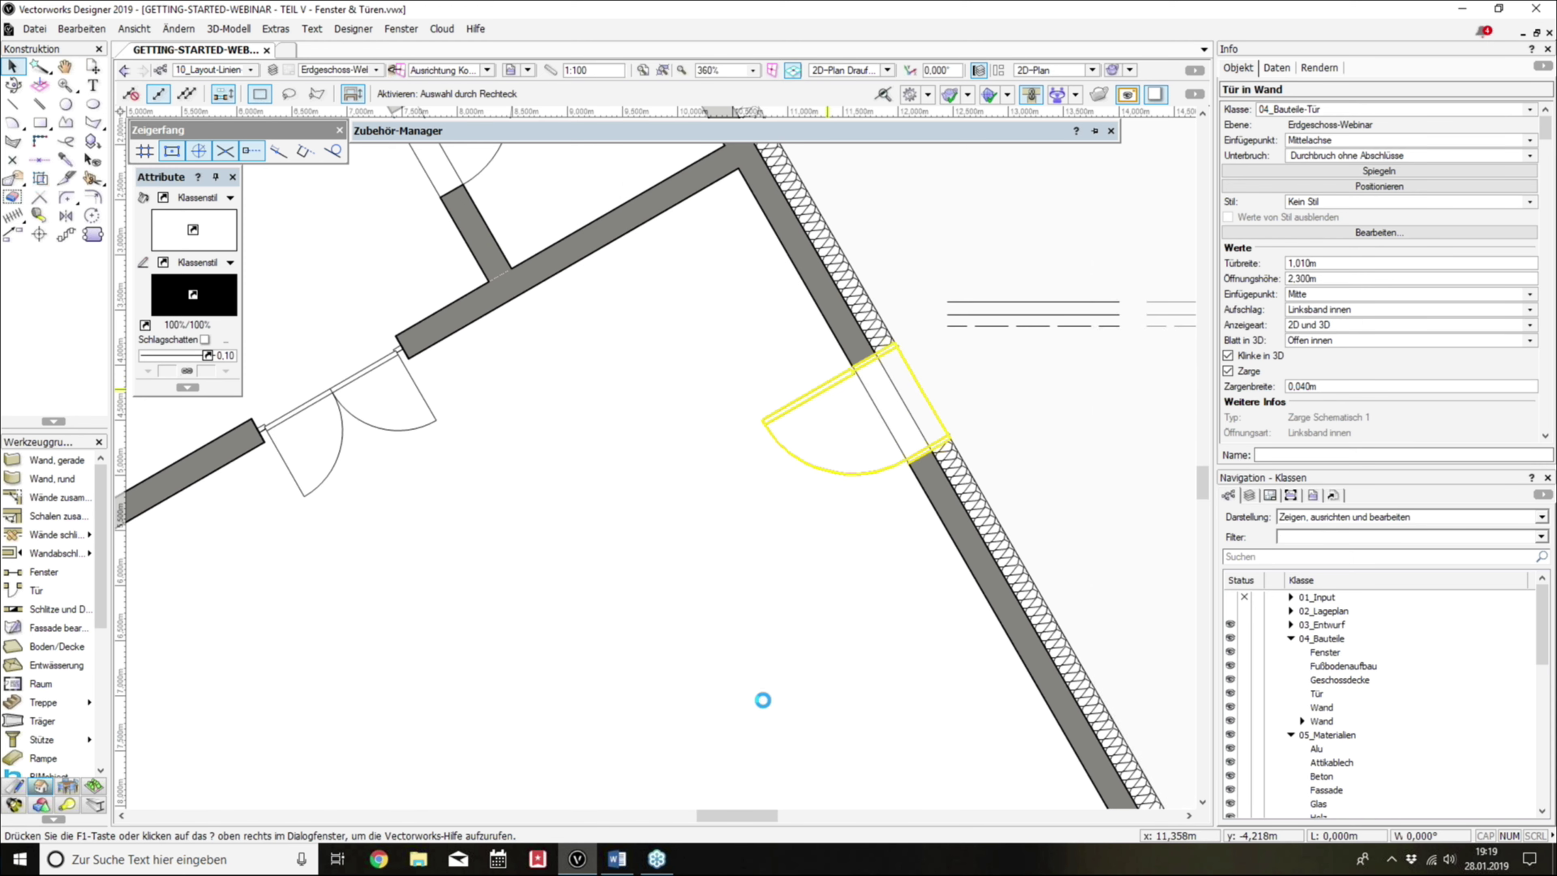
click(1083, 378)
Step: Zoom in, turn on the line-thickness display, and reopen the door's settings
scroll(1012, 362, up, 2)
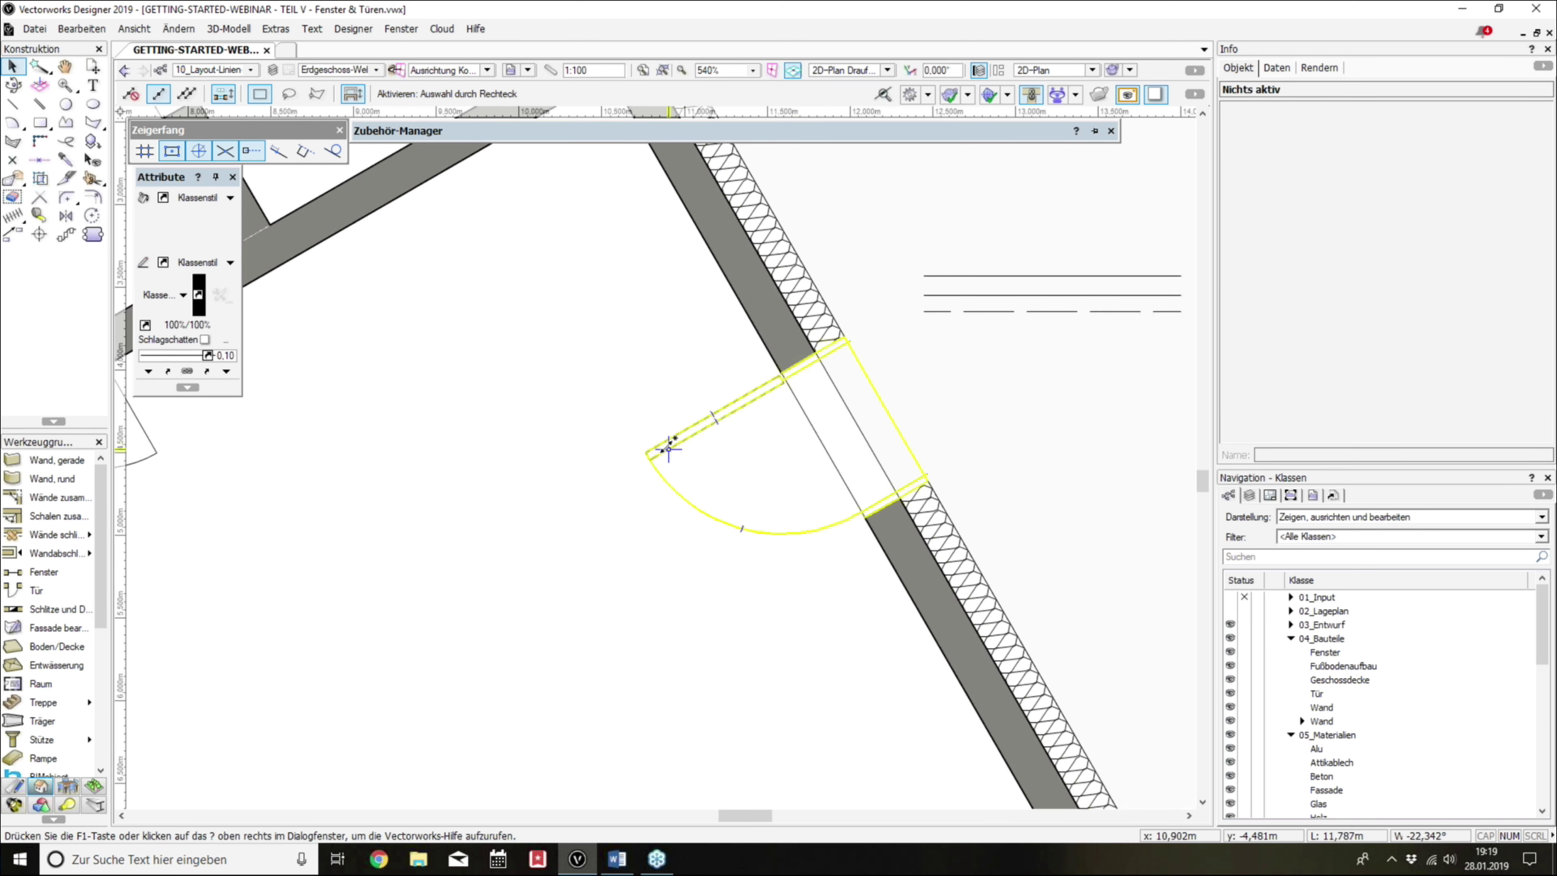
click(880, 93)
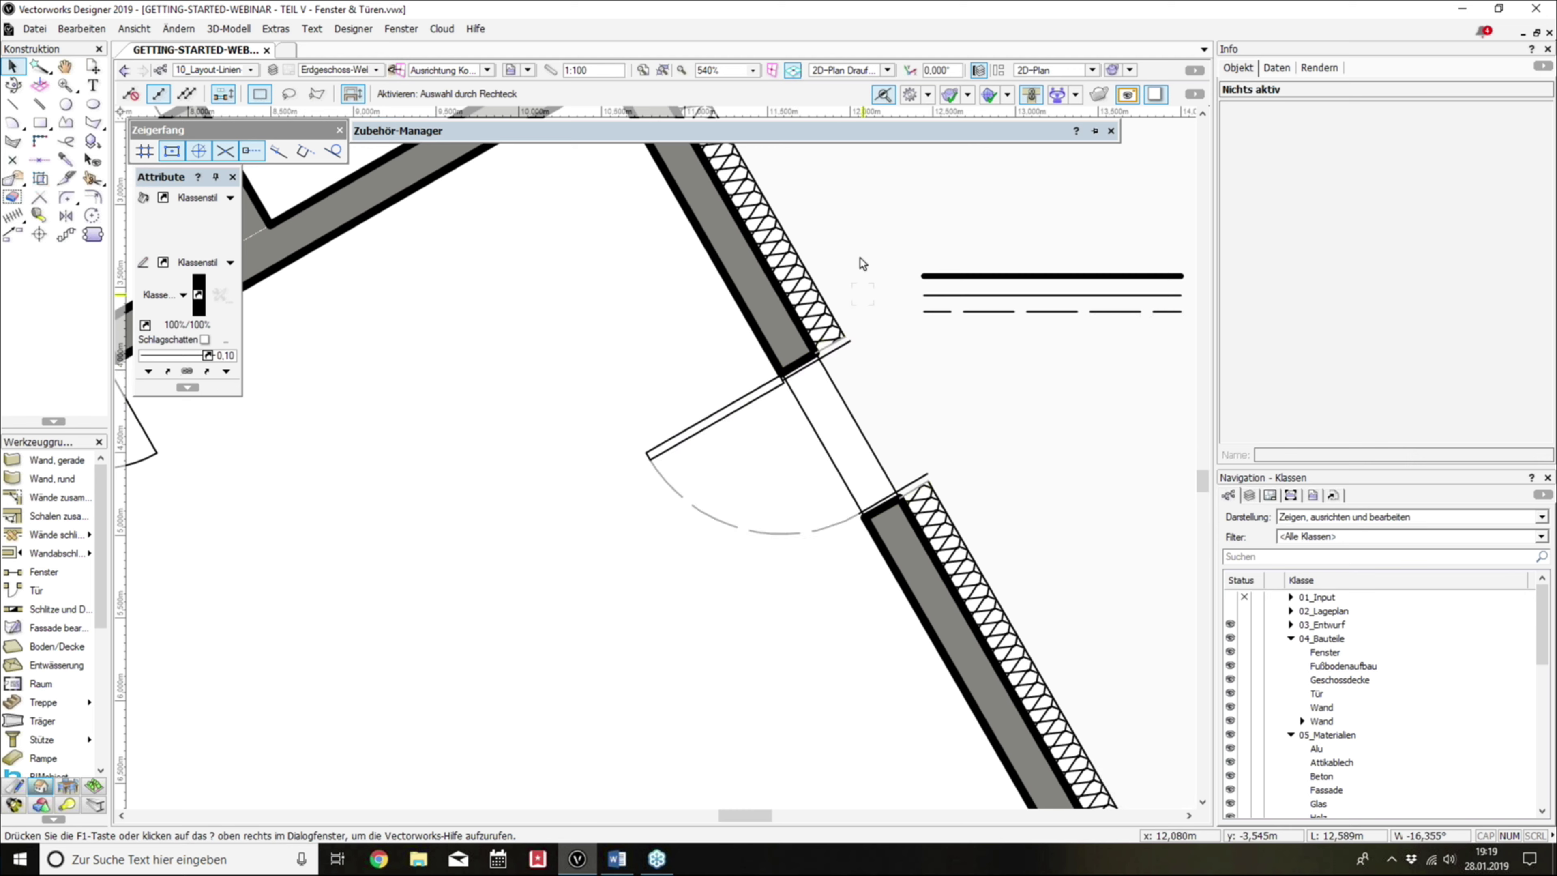
double_click(728, 403)
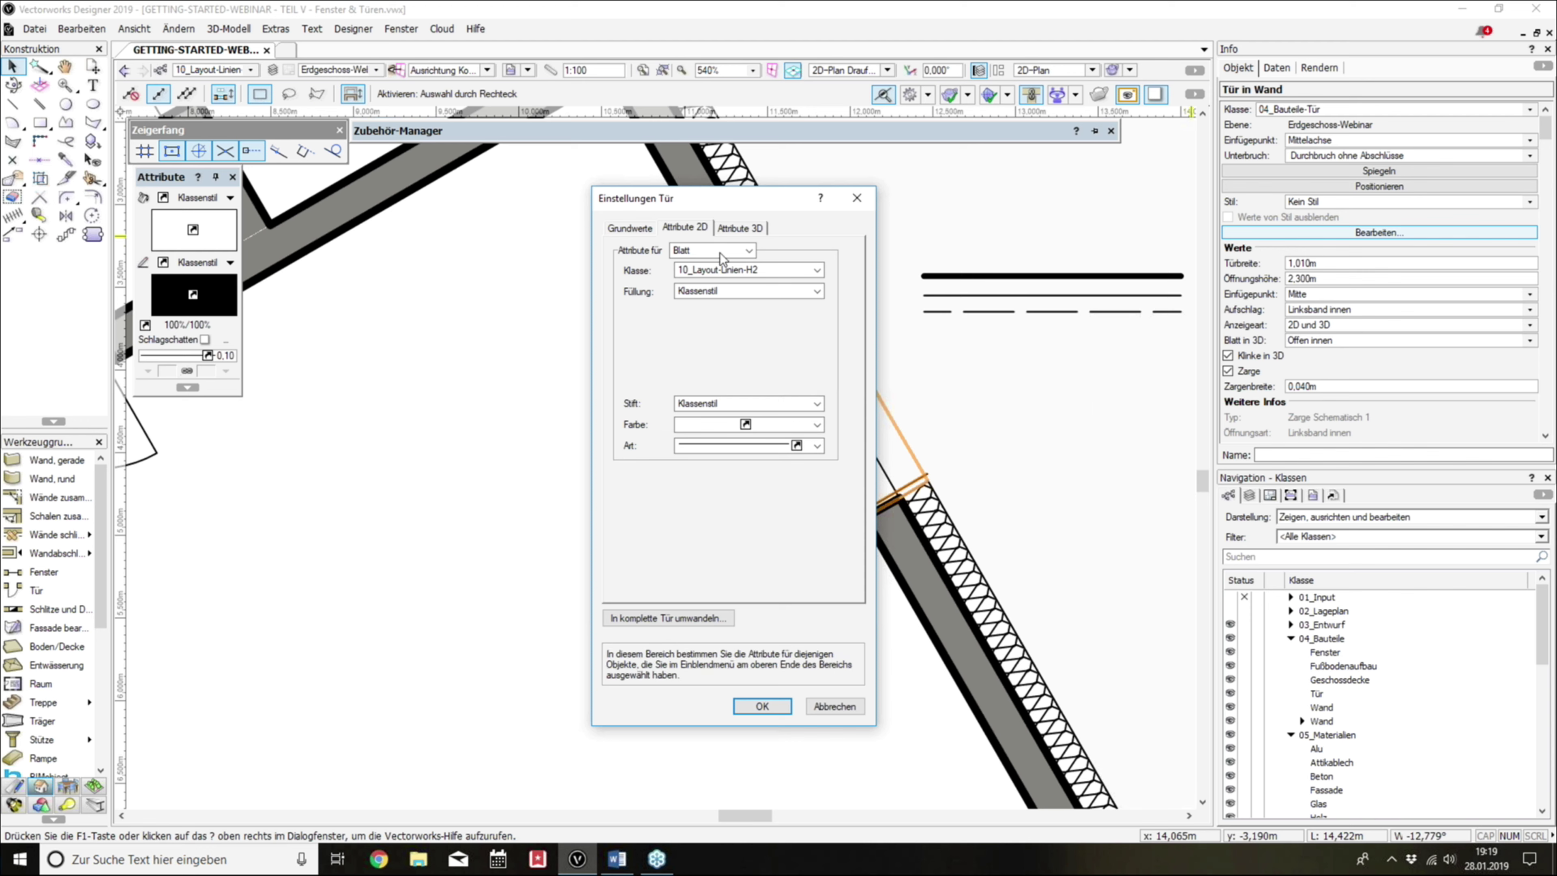
Step: Assign the door frame (Zarge) to class 10_Layout-Linien-H2
click(726, 271)
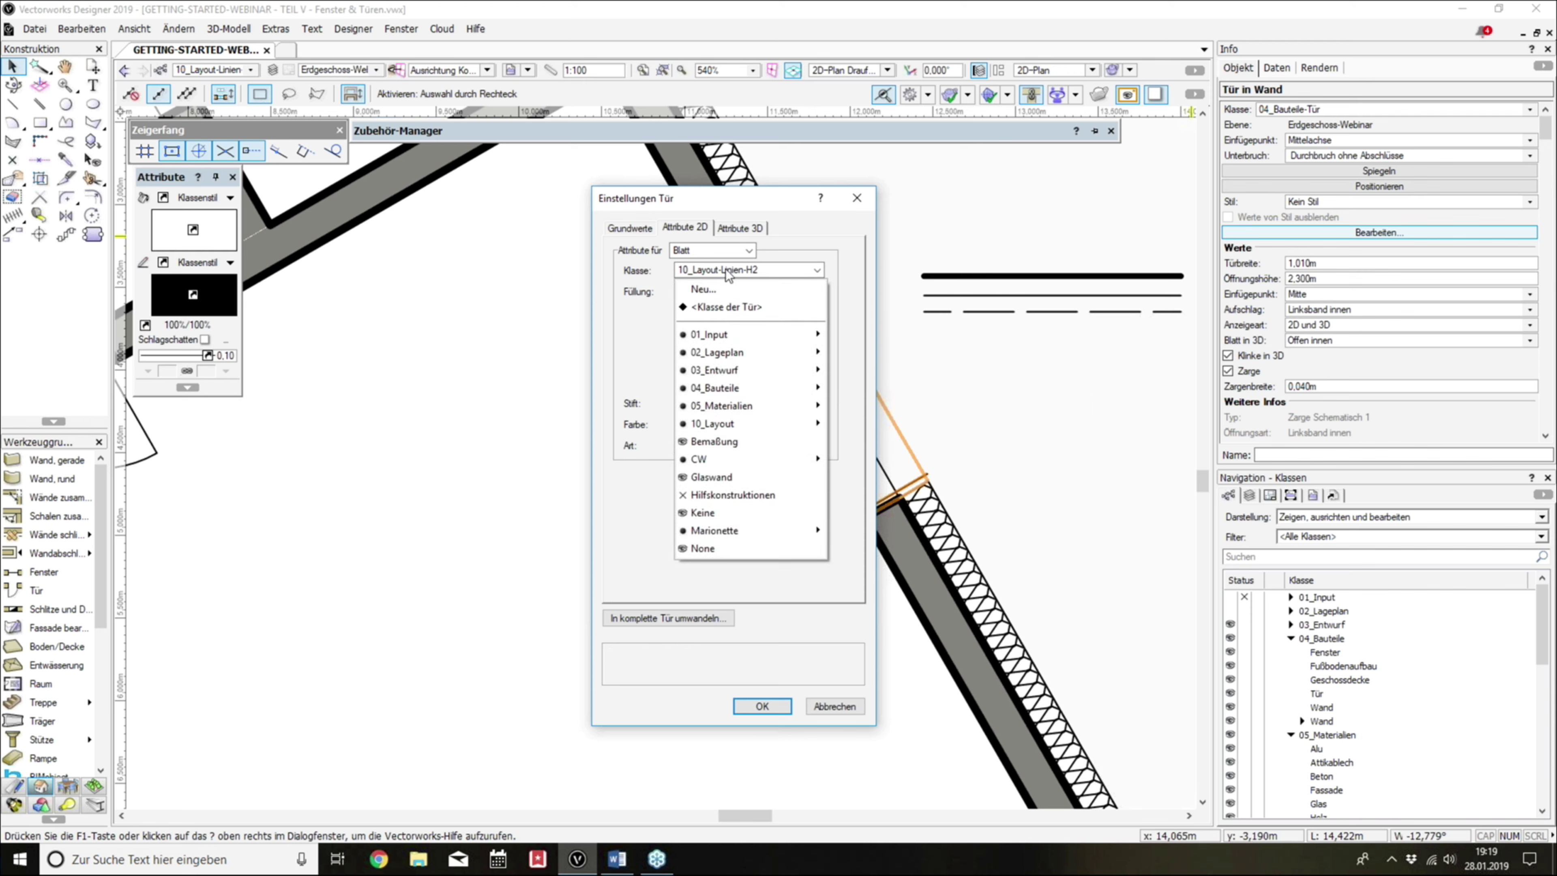
click(724, 250)
click(711, 282)
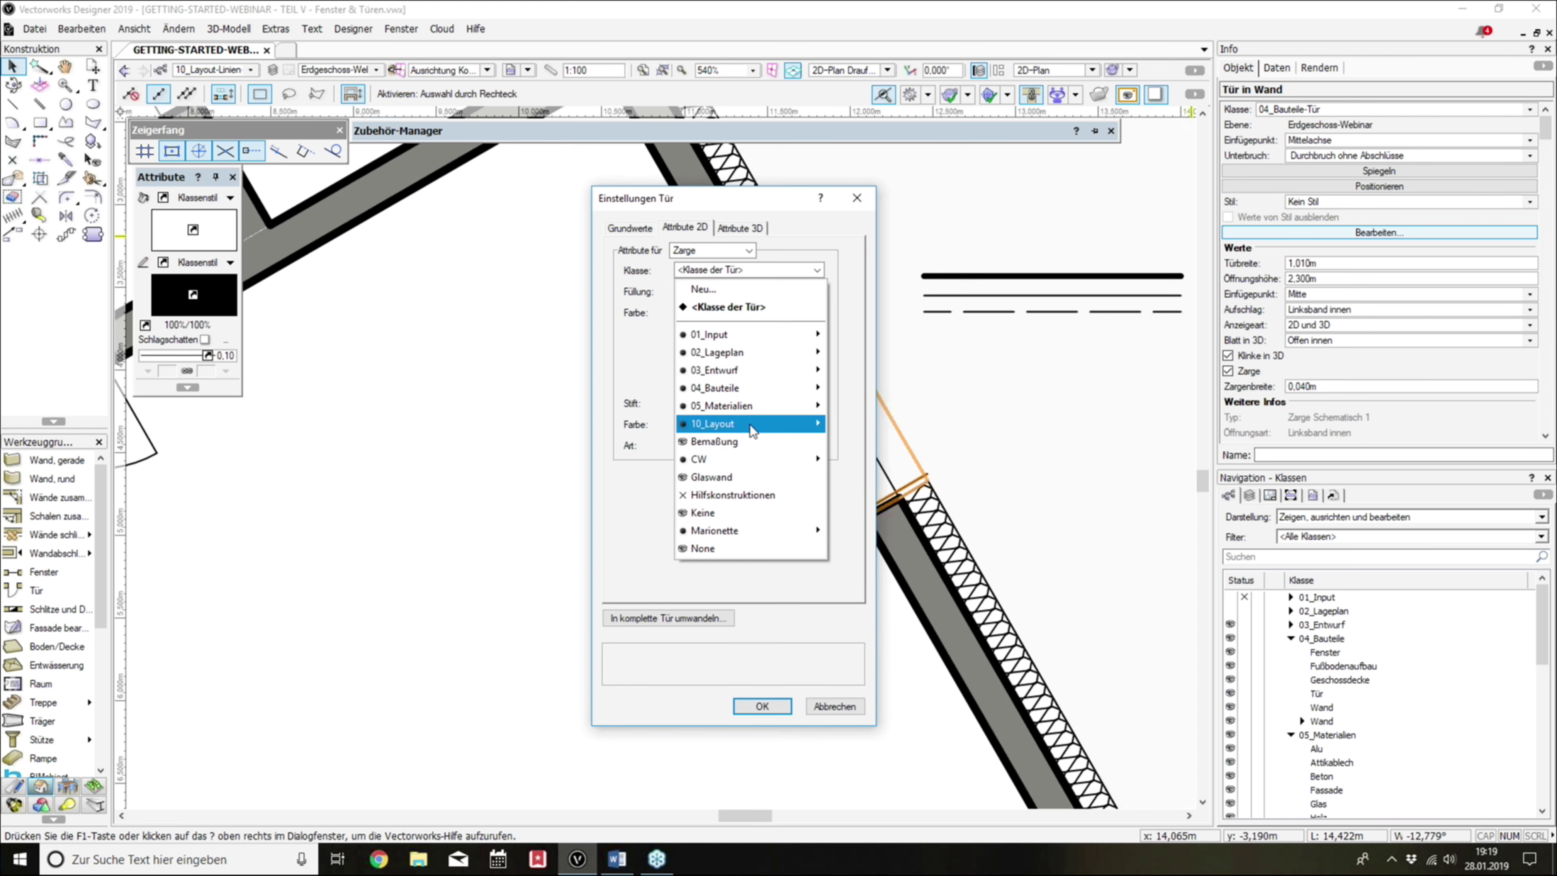
mouse_move(900, 442)
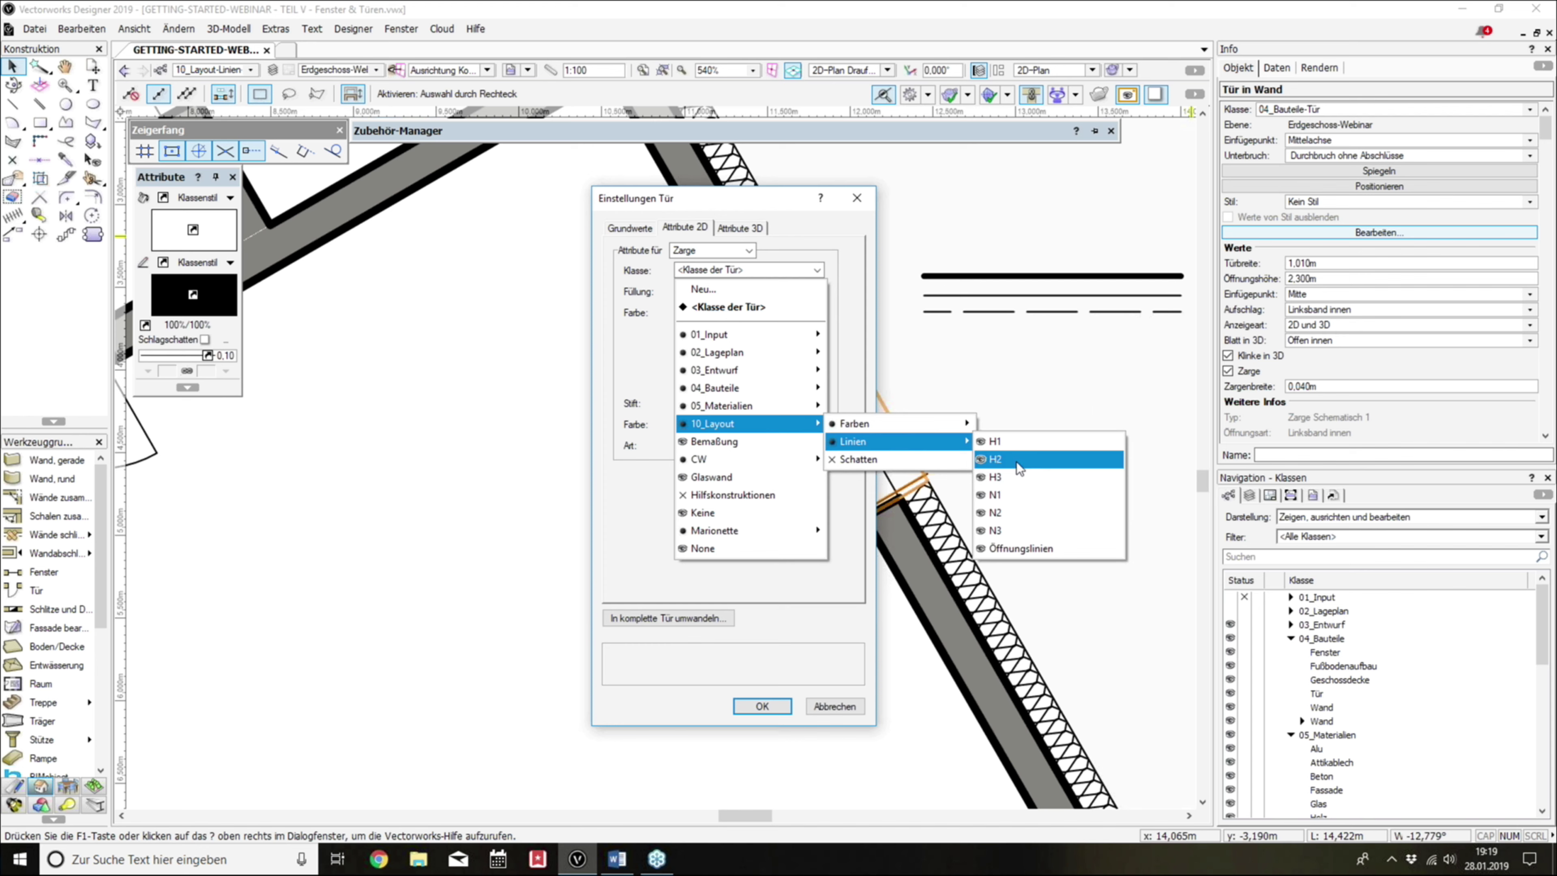
click(1016, 461)
Step: Set the frame's fill, pen, colour and line style to Klassenstil, then confirm the settings
click(748, 292)
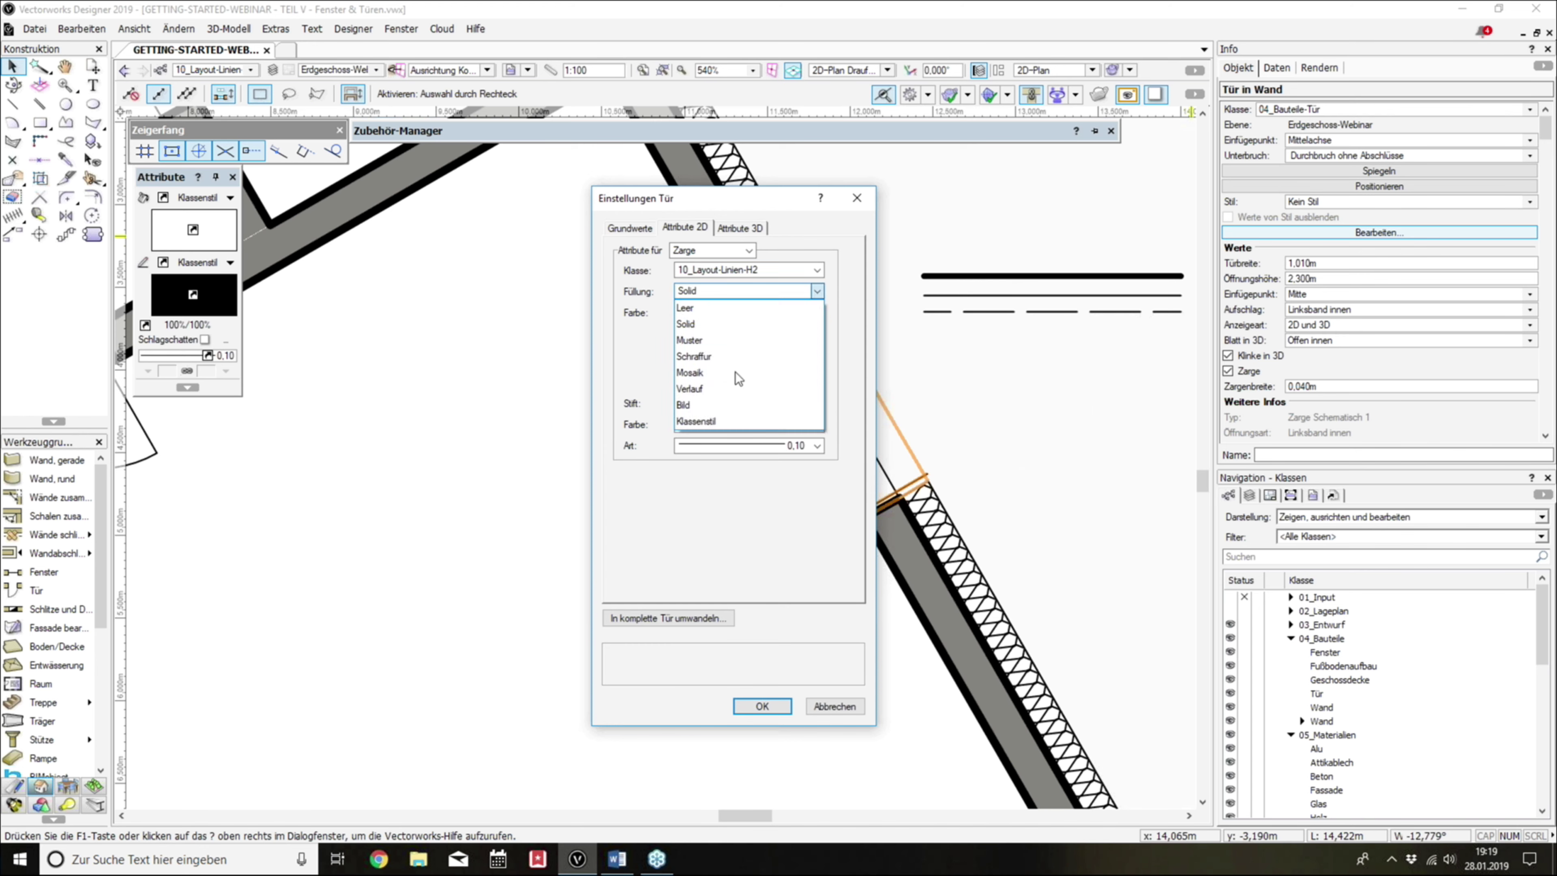
click(732, 421)
click(709, 473)
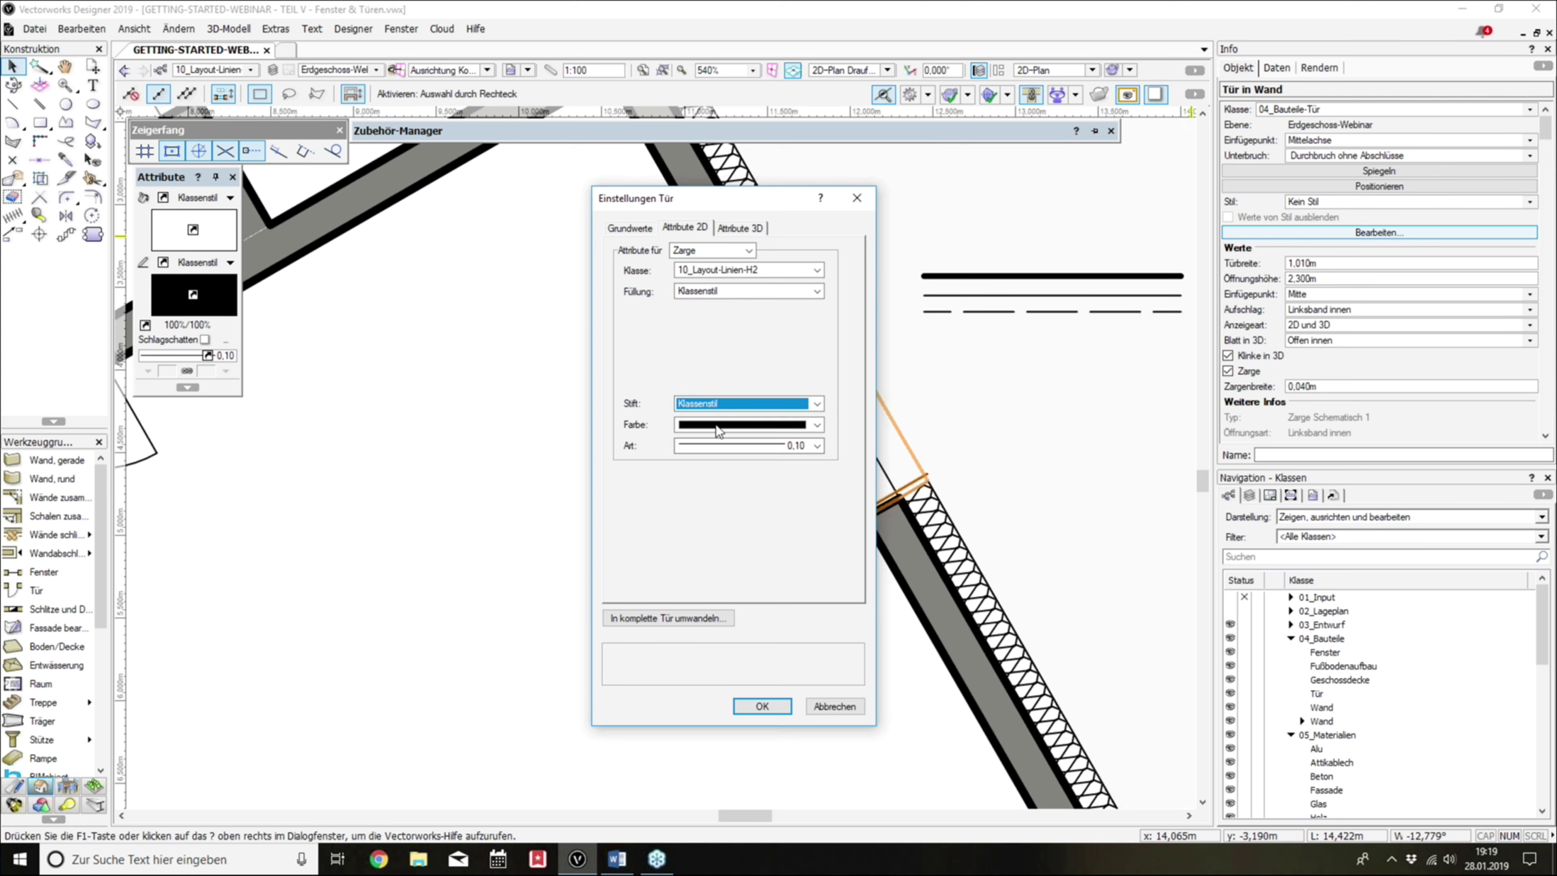
click(719, 431)
click(770, 28)
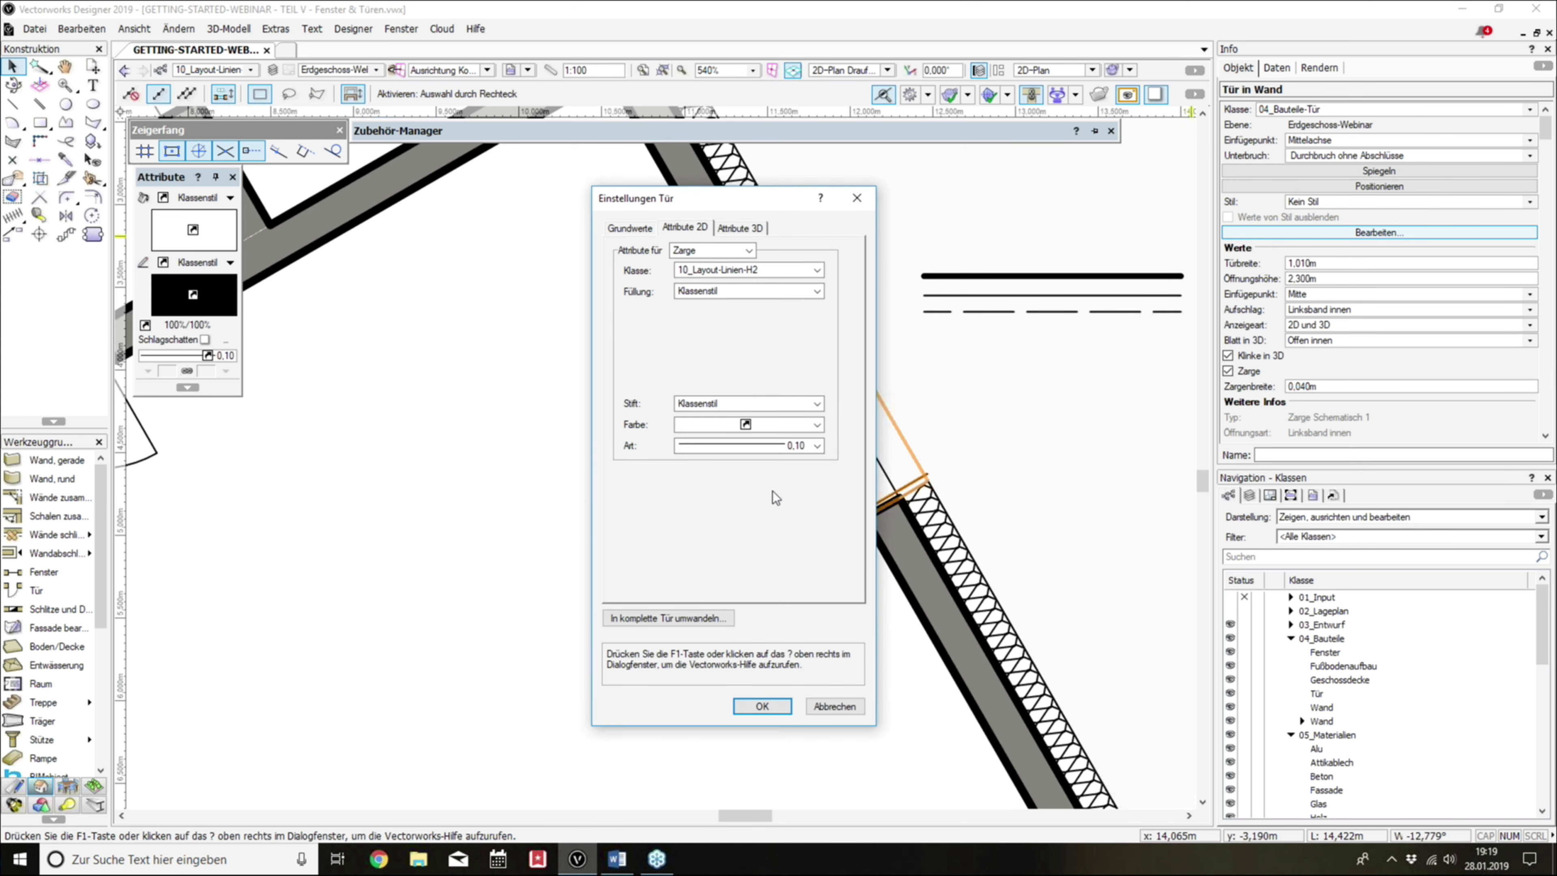
click(816, 445)
click(736, 461)
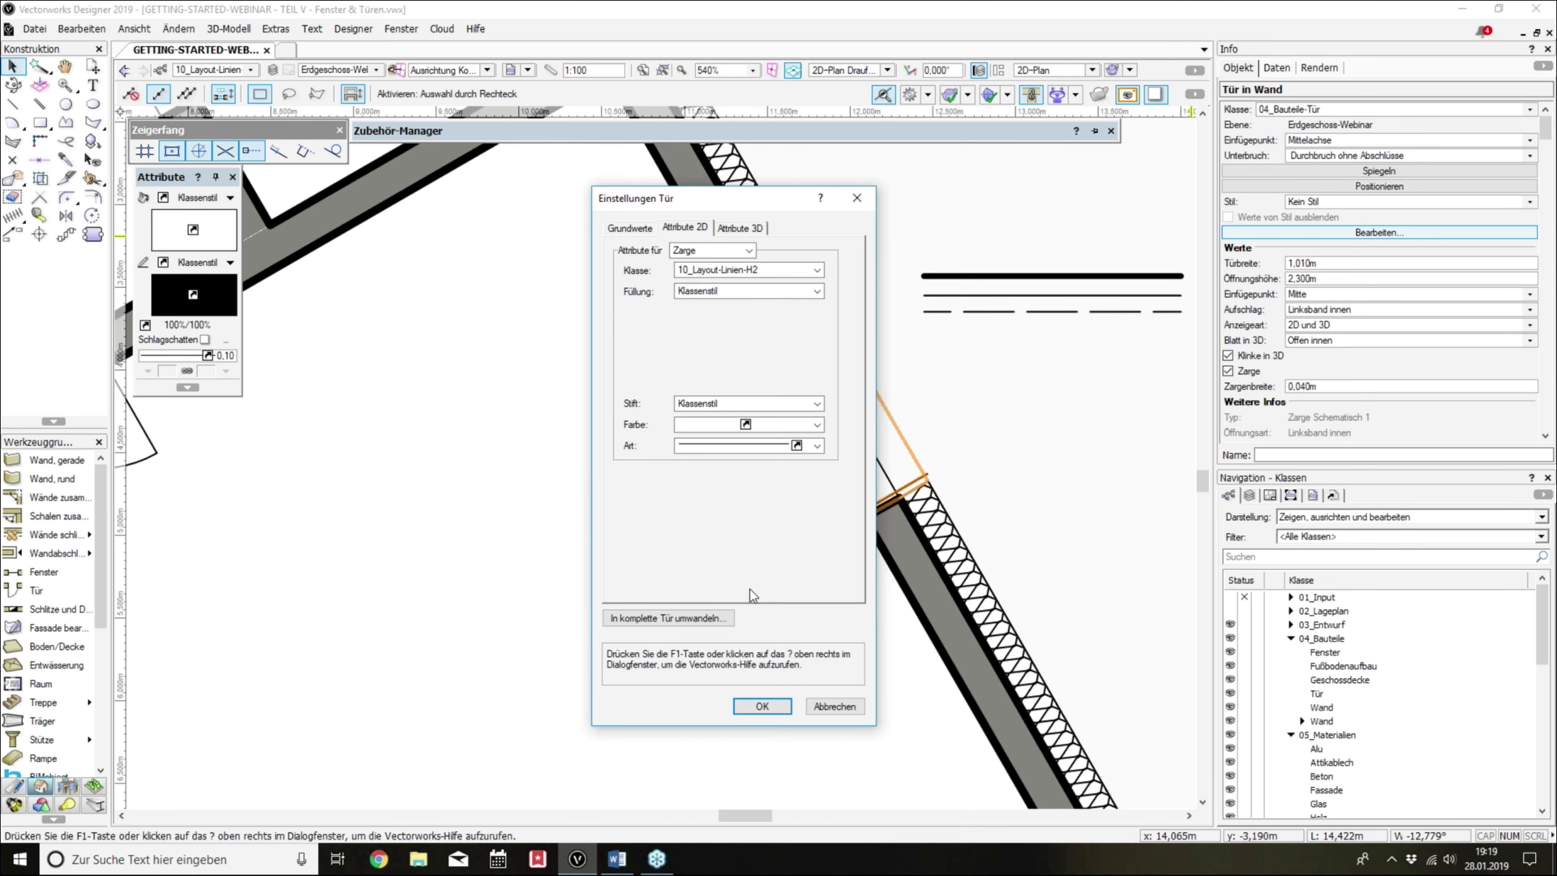
click(767, 703)
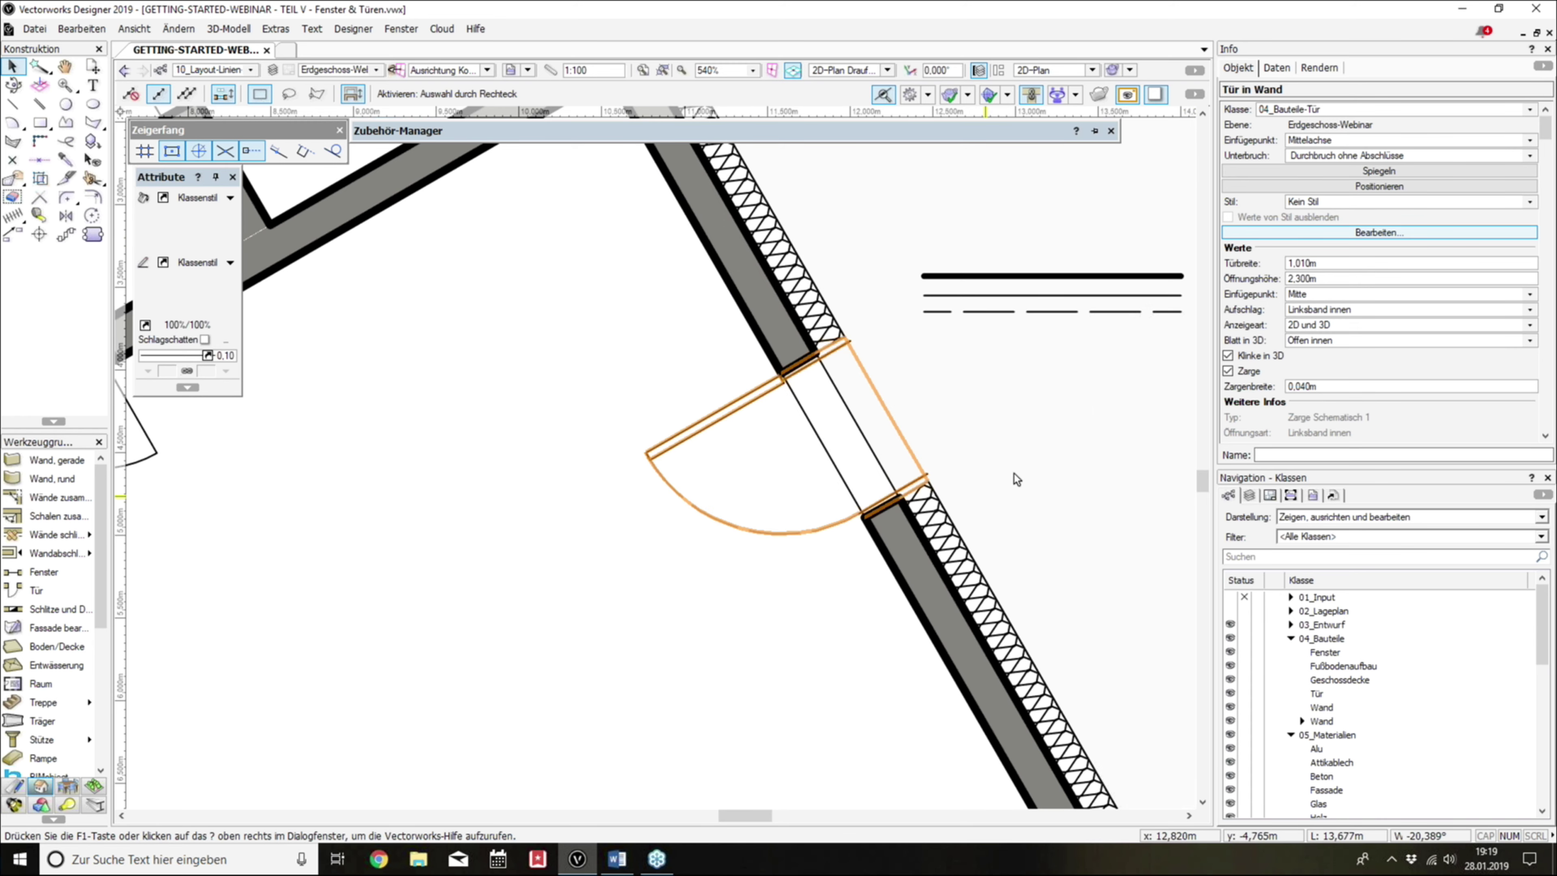
click(1053, 512)
scroll(1053, 513, down, 1)
Step: Orbit the model around the door, then return to the 2D Top/Plan view
shift+middle_drag(1025, 504, 556, 278)
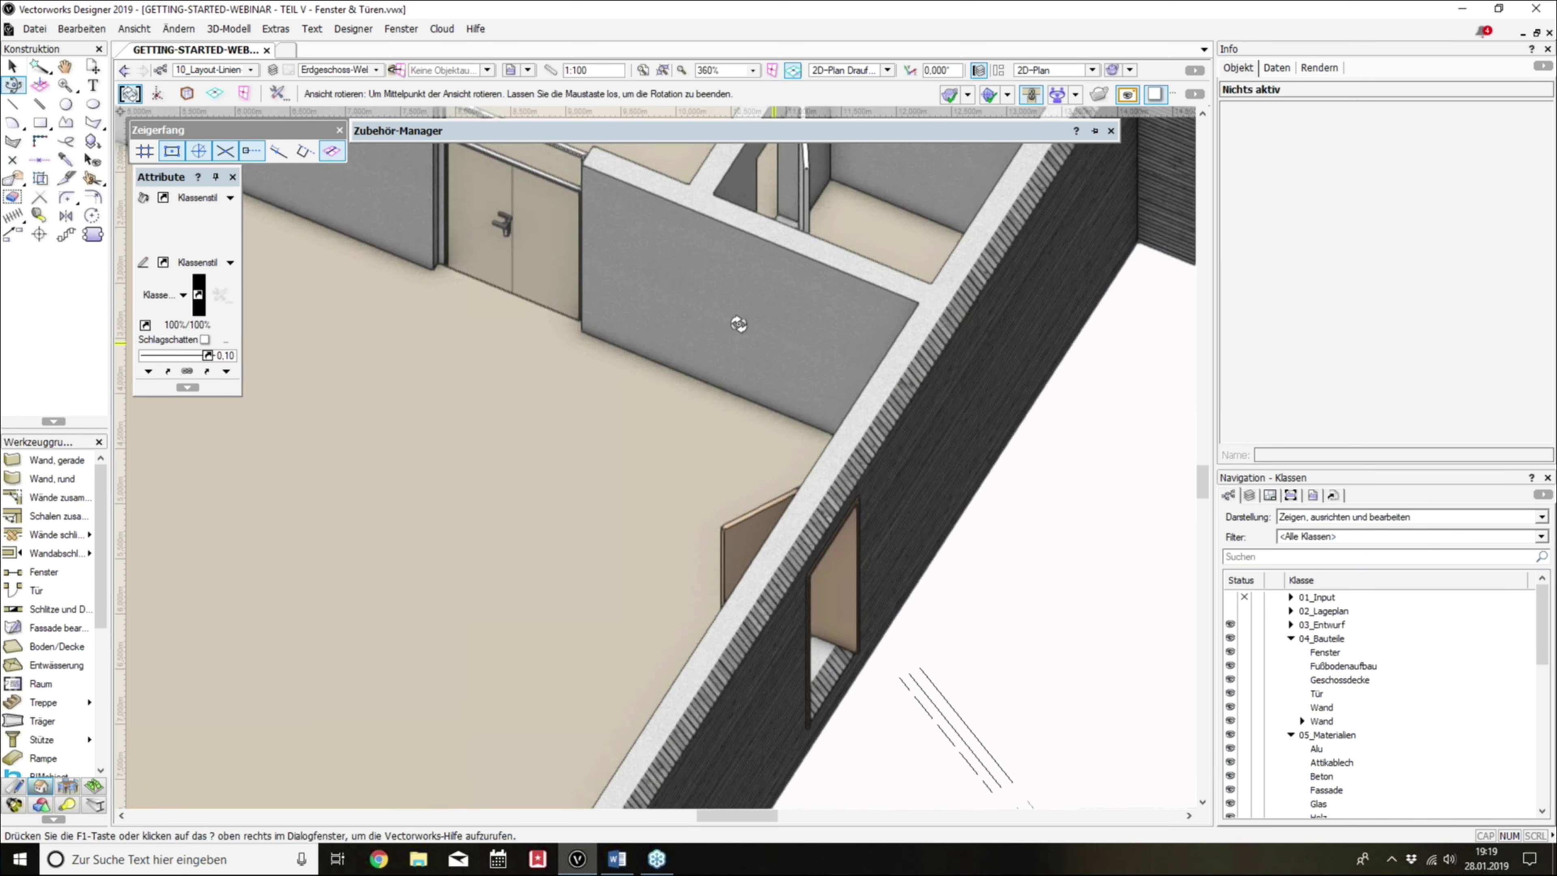
drag(556, 277, 962, 385)
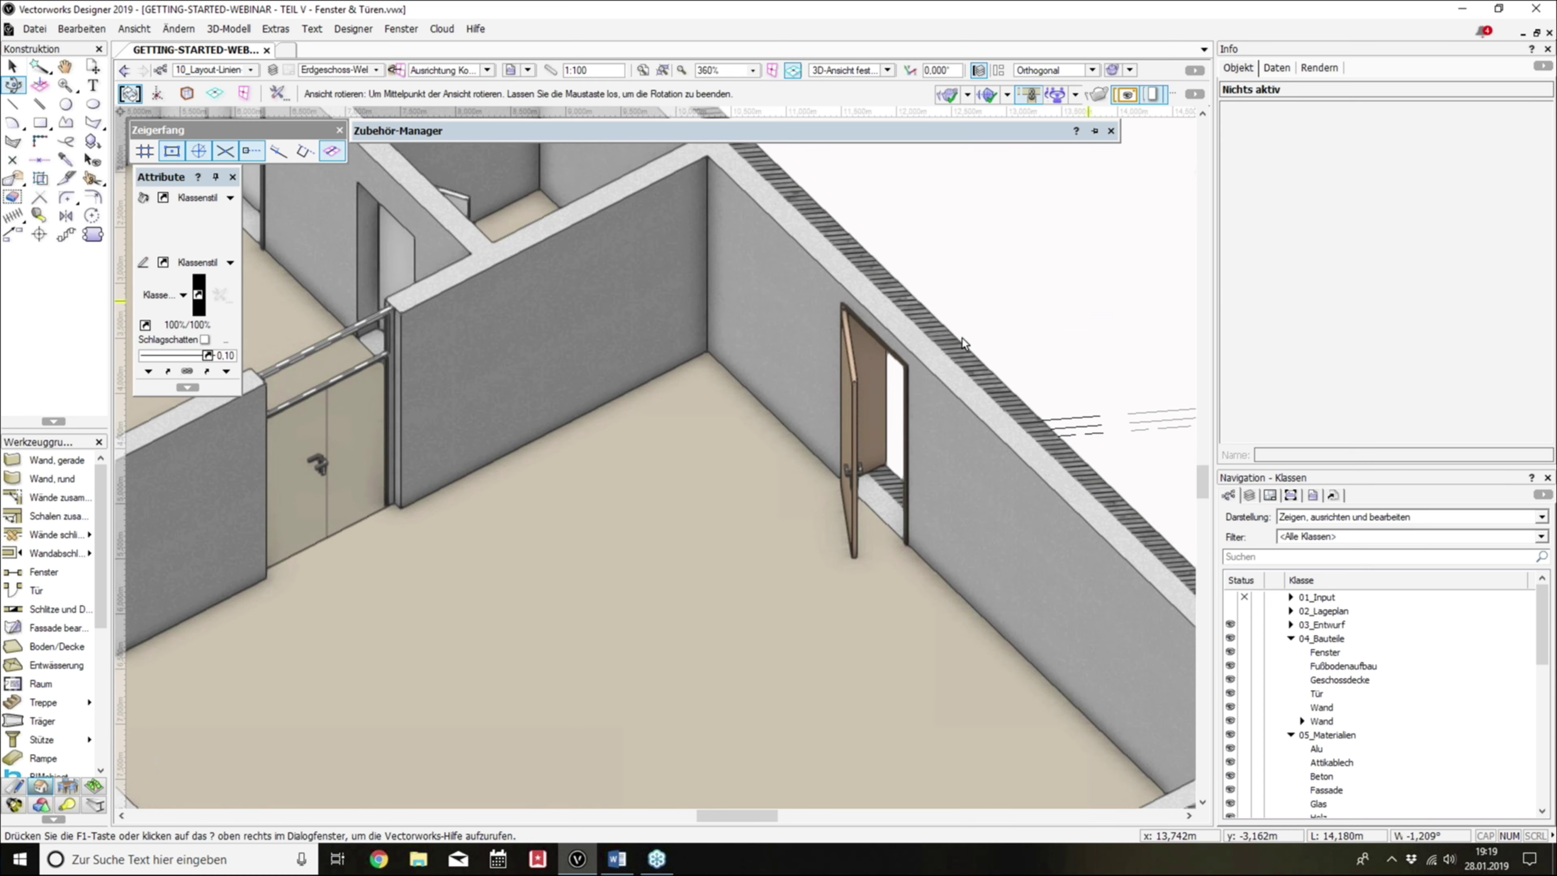
key(F5)
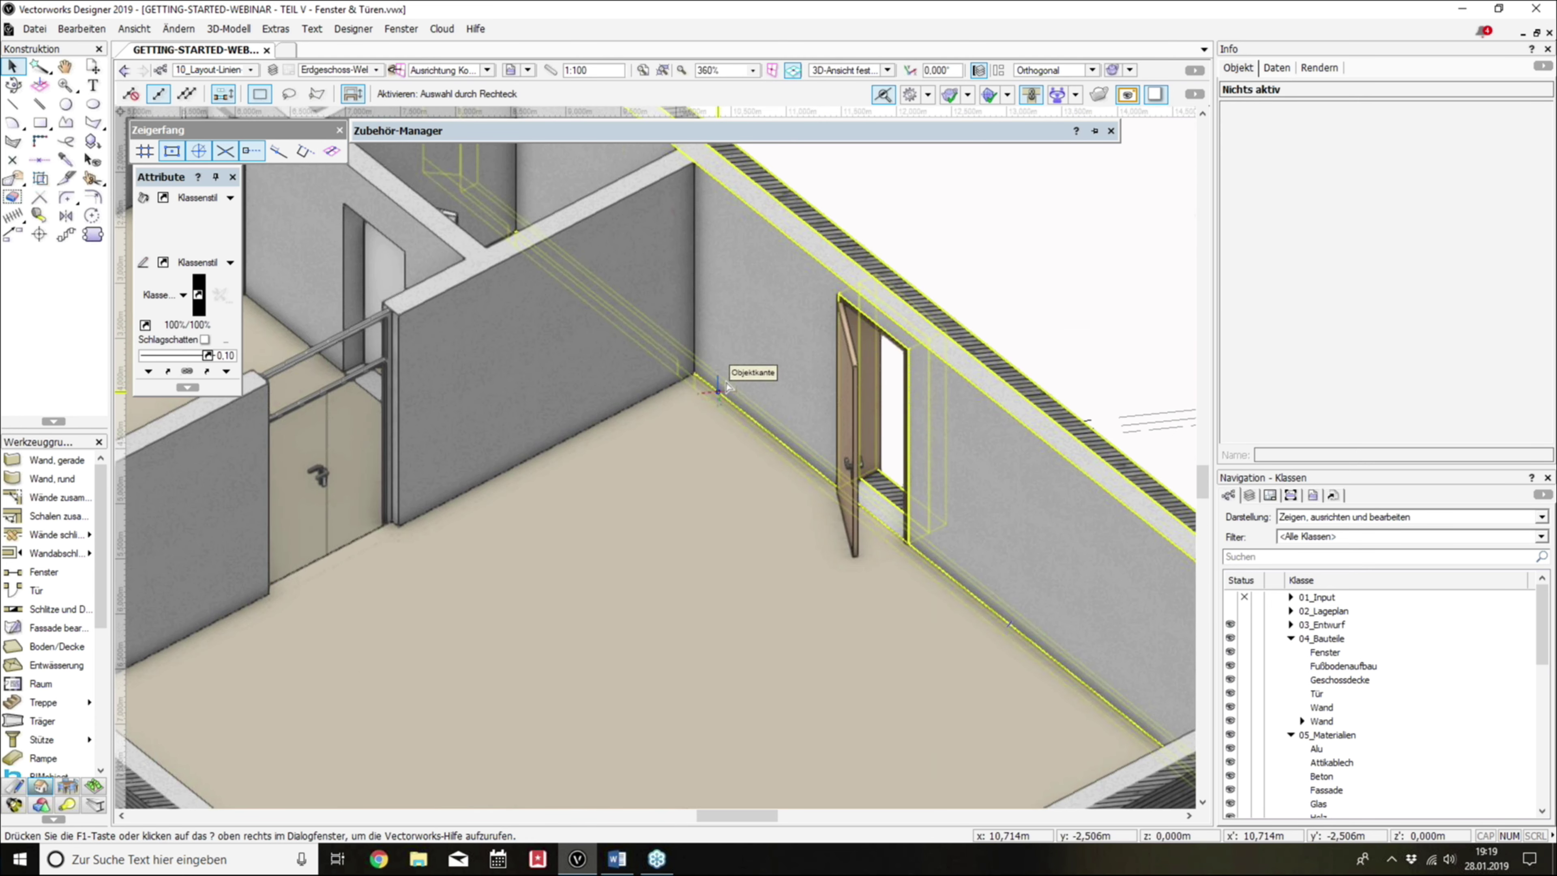
scroll(810, 323, down, 3)
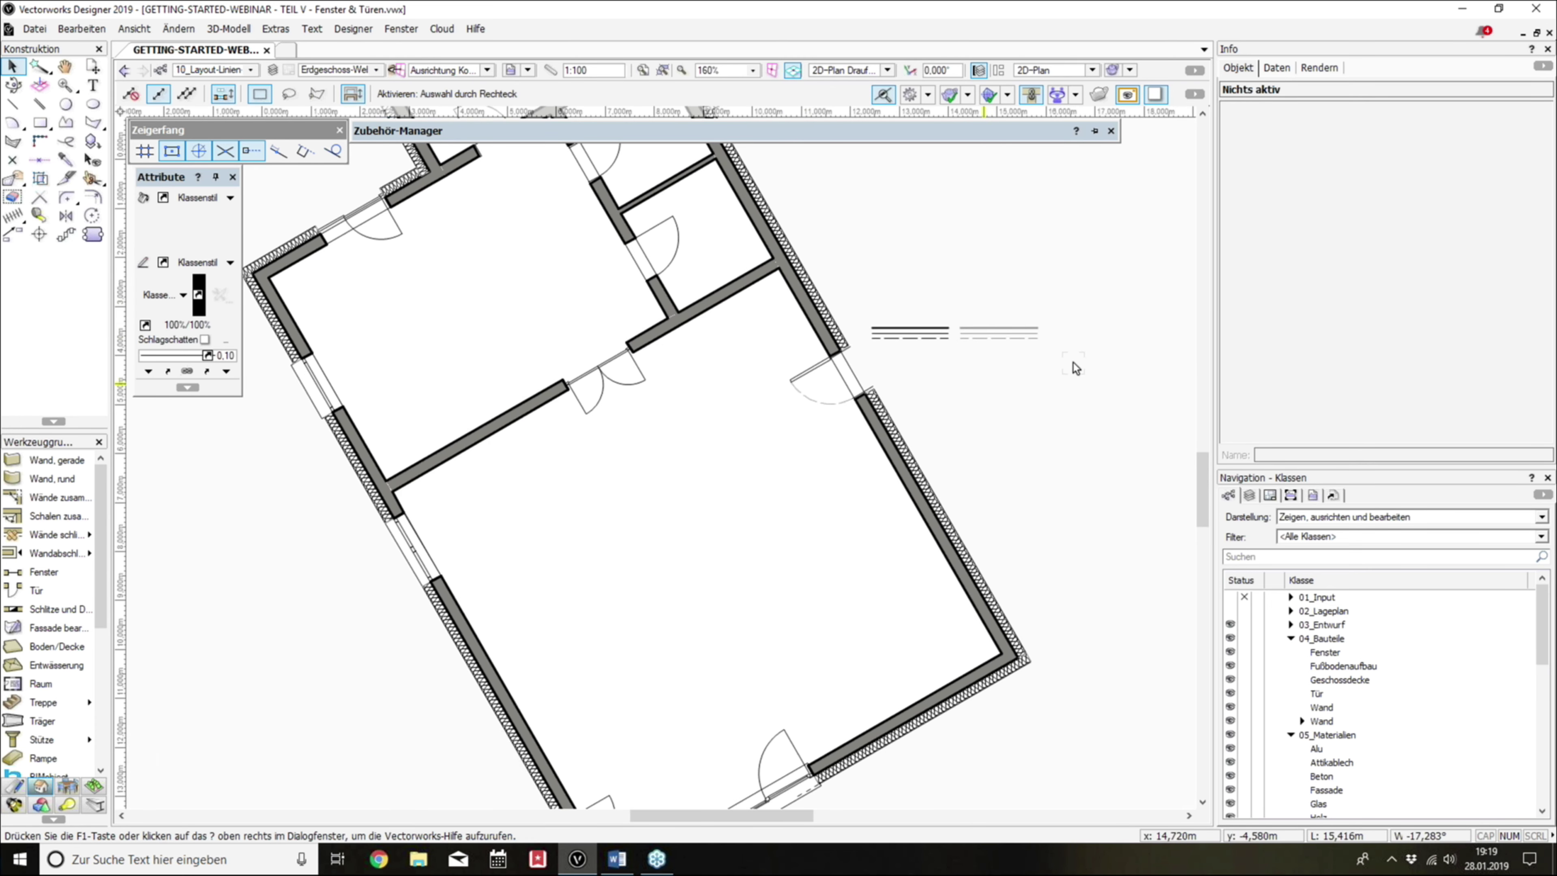
Step: Marquee-select and delete the two stray line groups, then orbit back into 3D
drag(1050, 353, 868, 298)
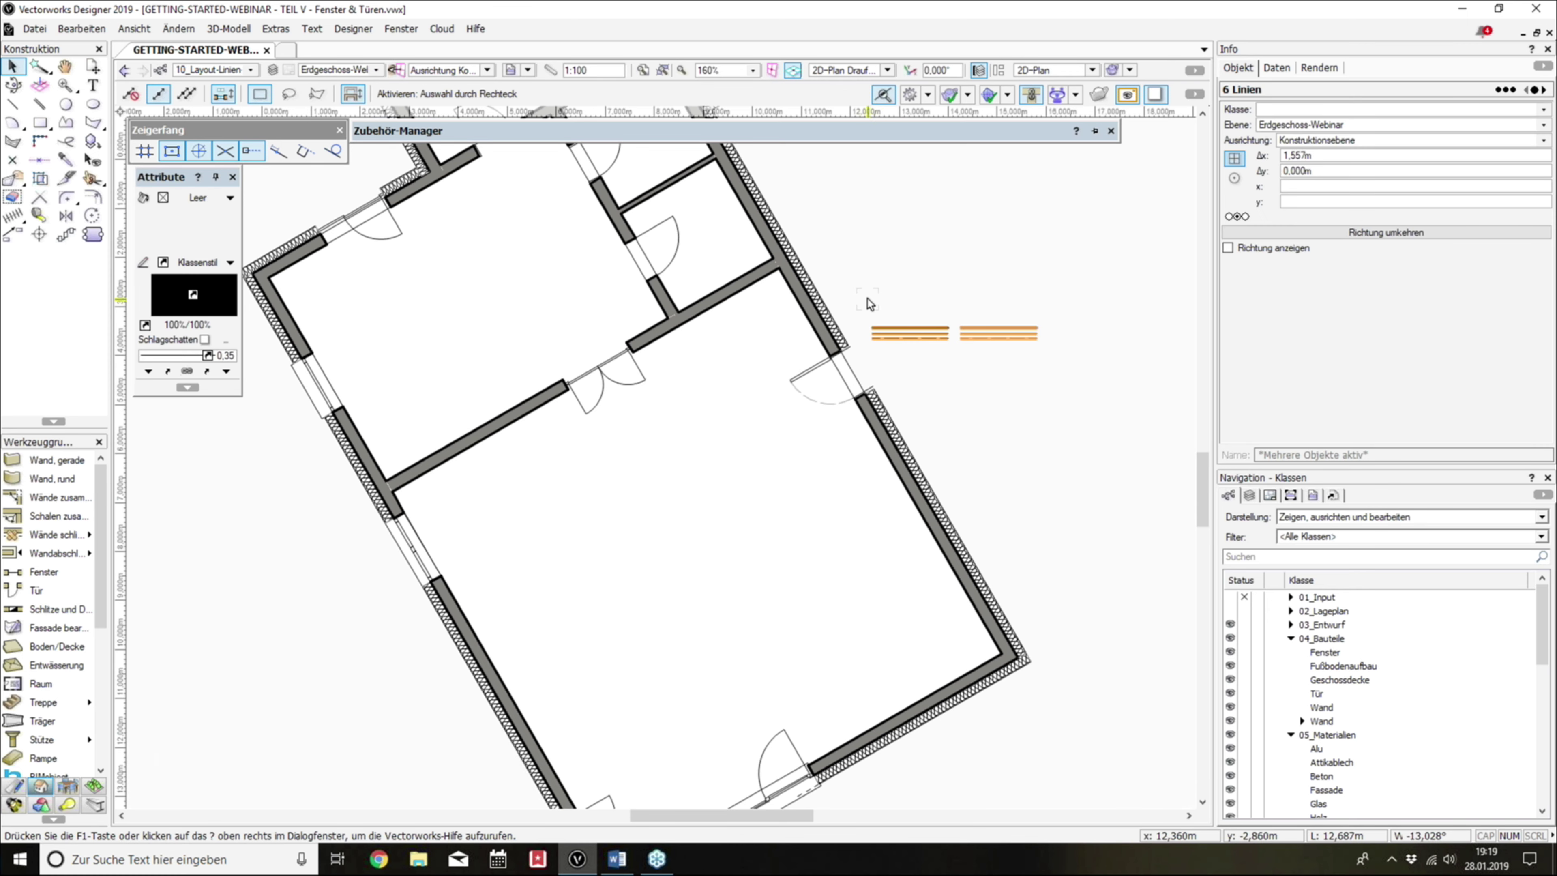
key(Delete)
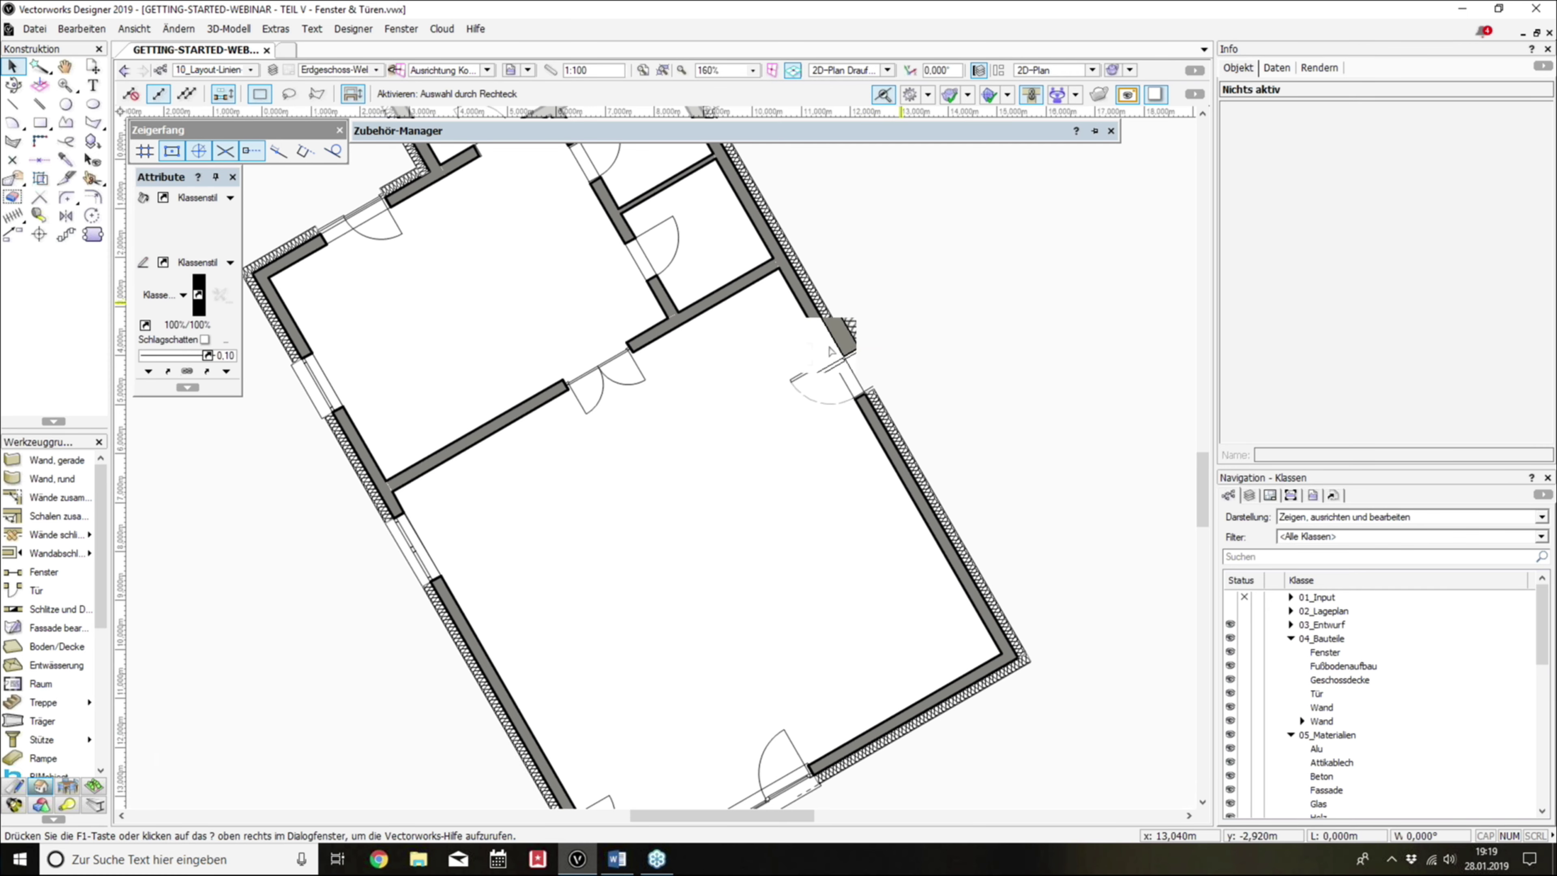
scroll(809, 343, up, 3)
shift+middle_drag(846, 570, 932, 355)
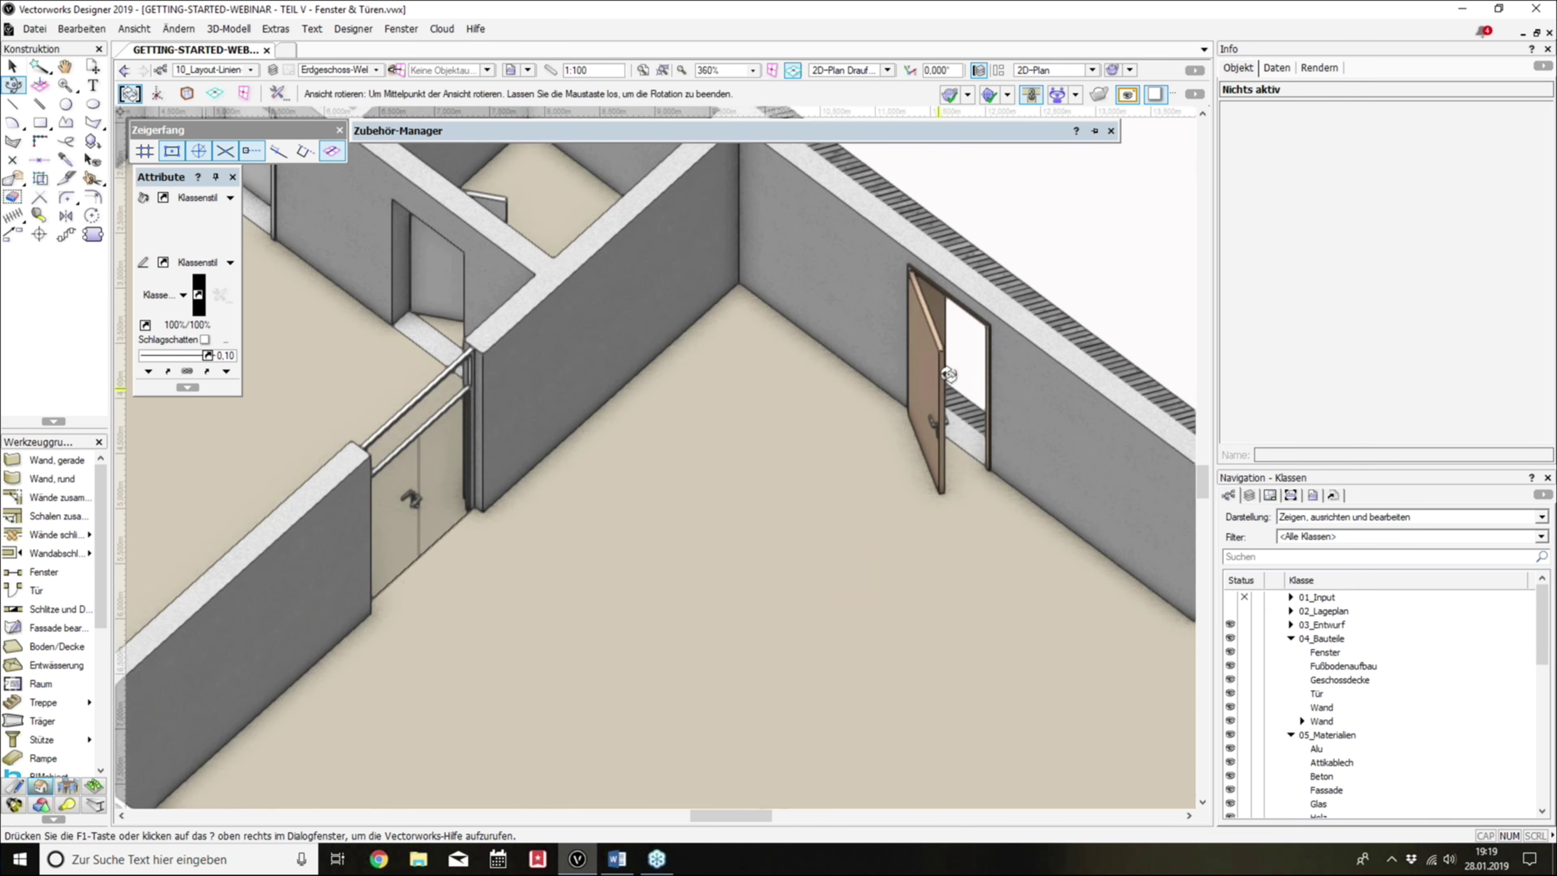
Step: Select the door in the wall to review its properties in the Object Info palette
click(930, 358)
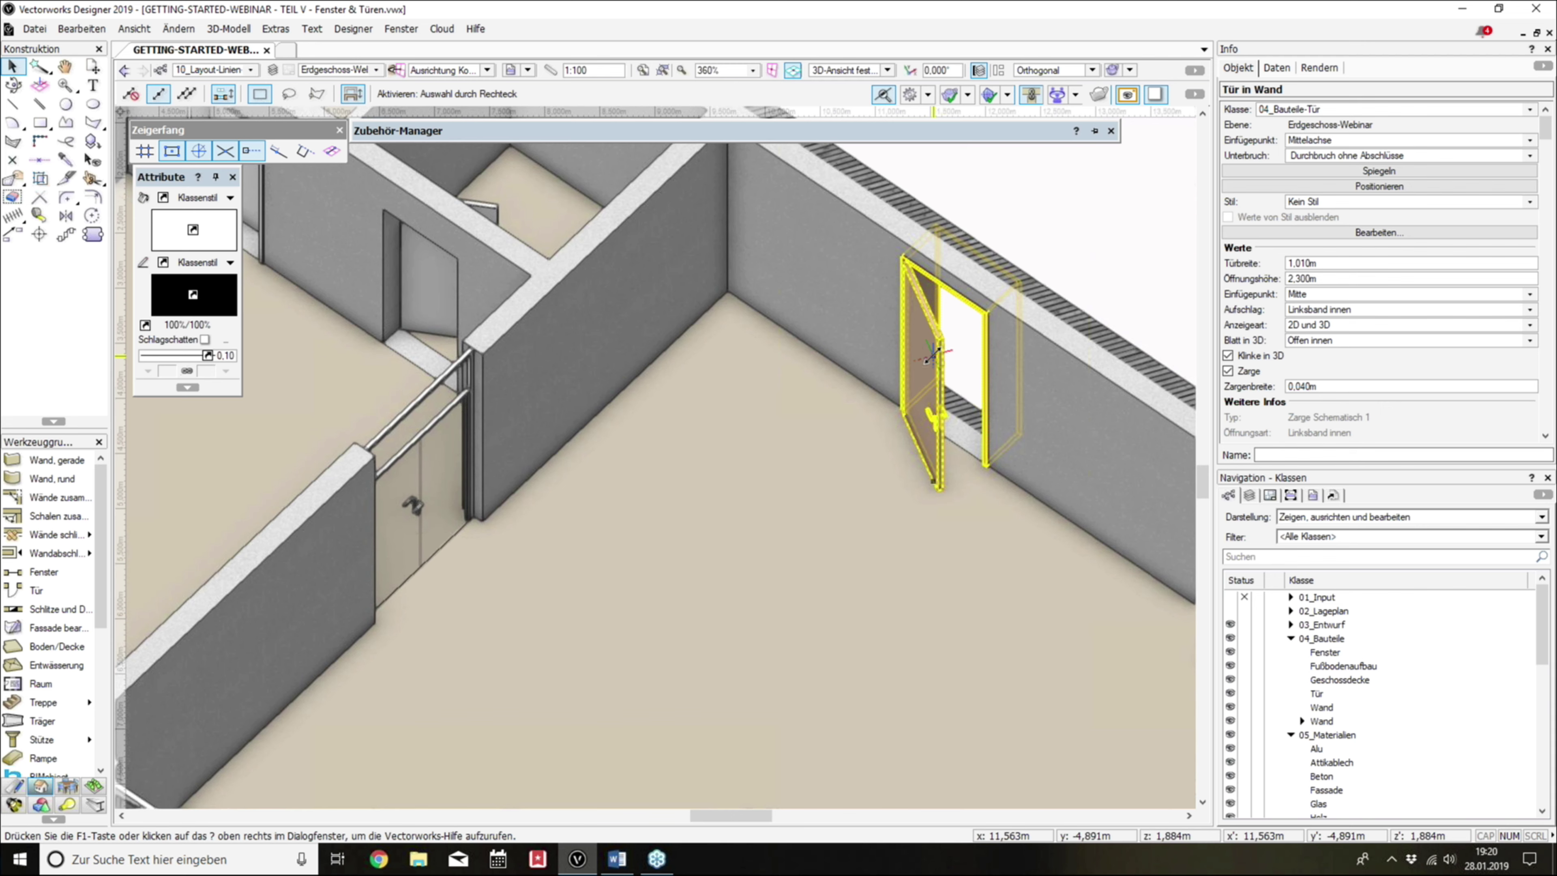
click(1077, 209)
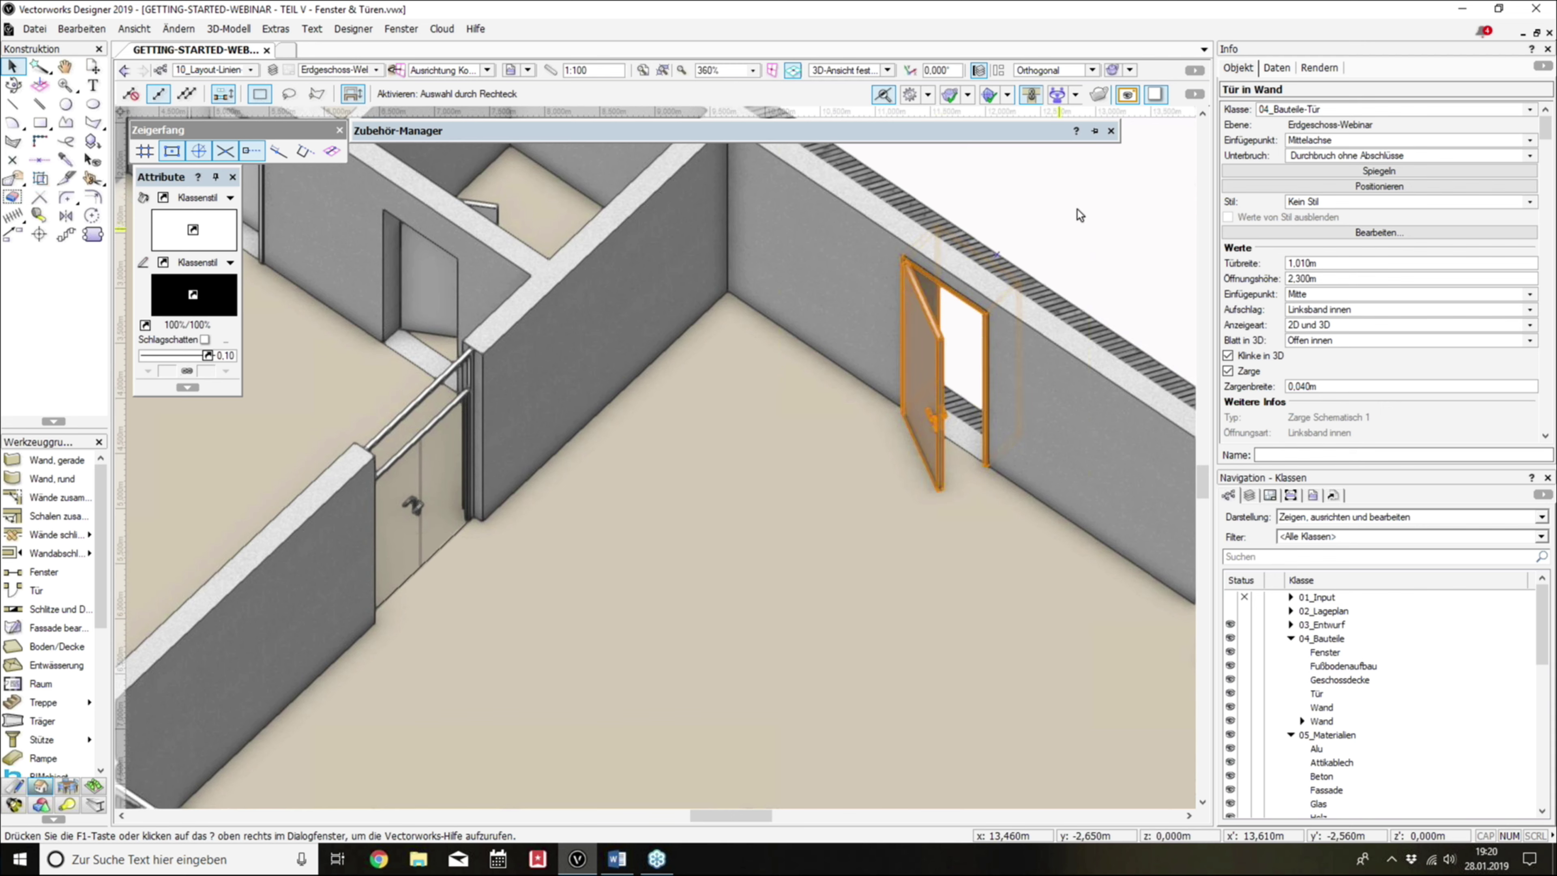
click(941, 361)
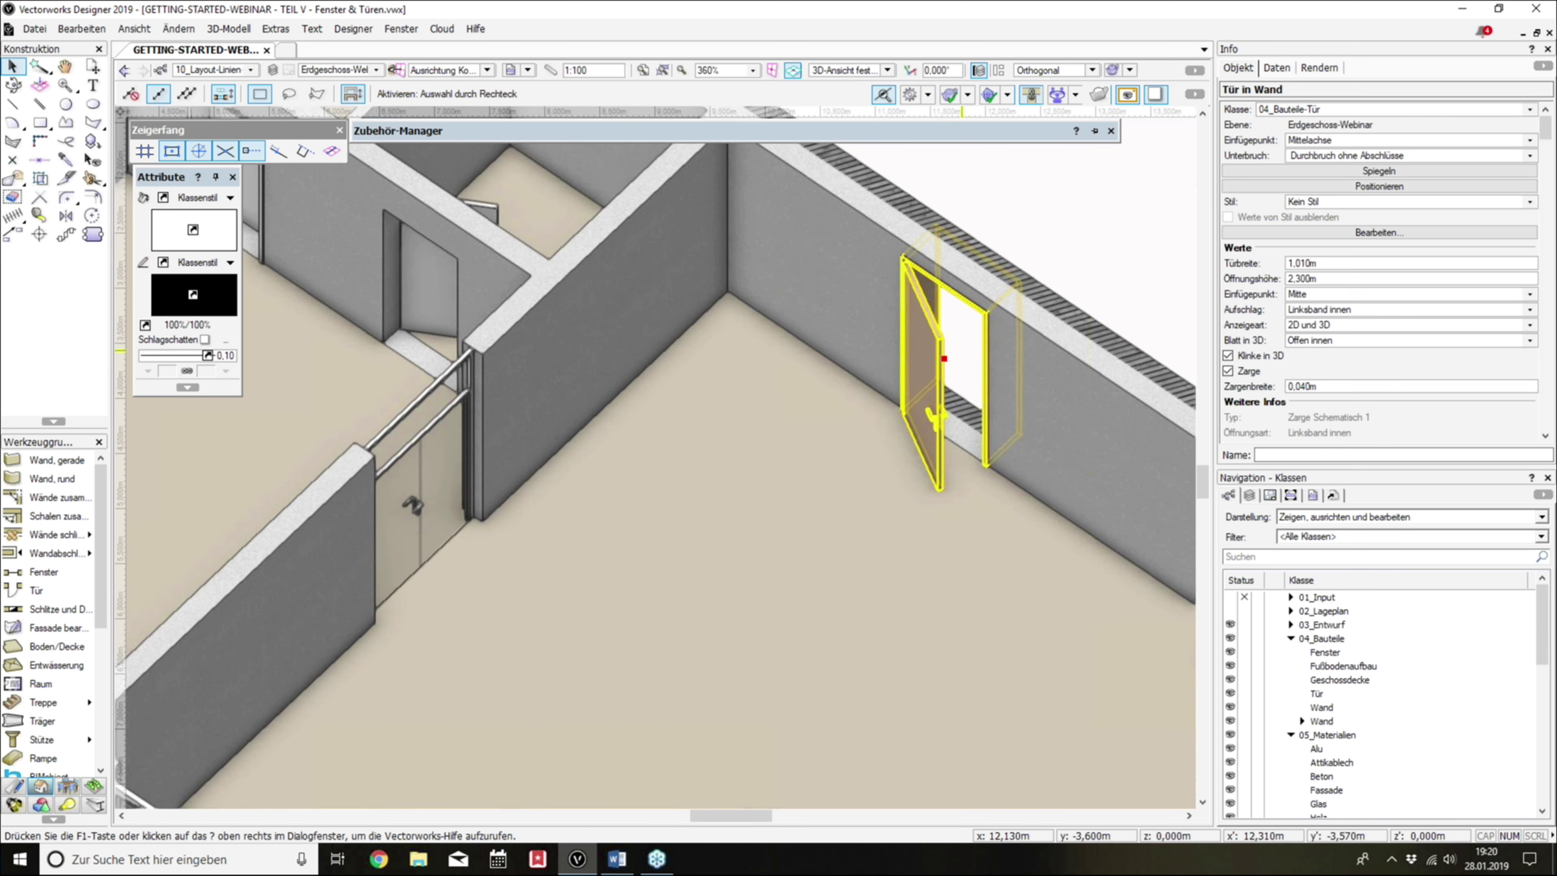
click(1110, 218)
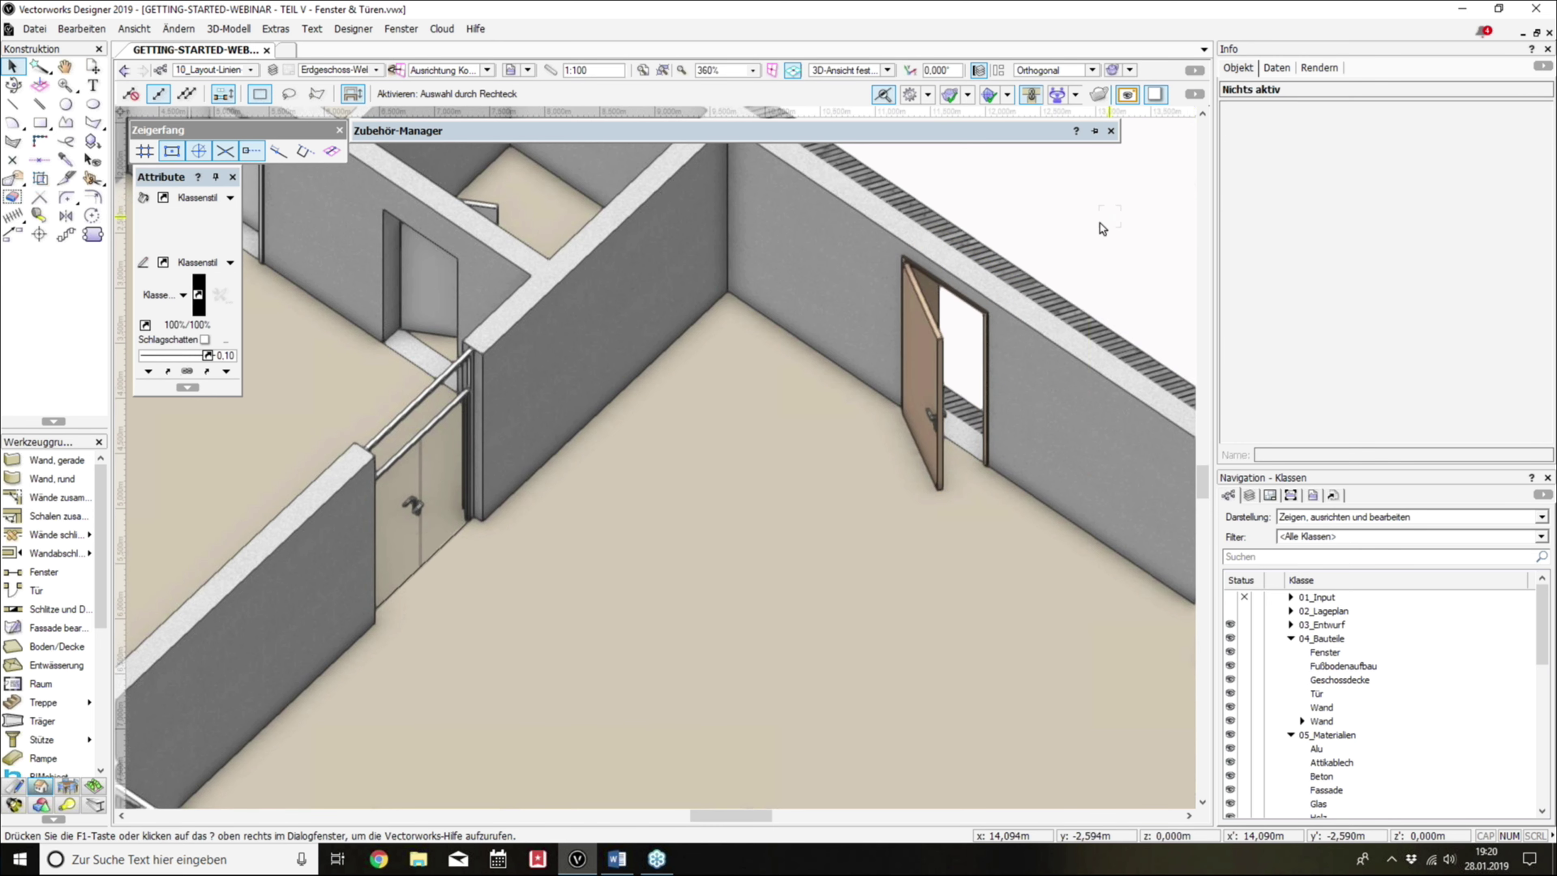
click(941, 362)
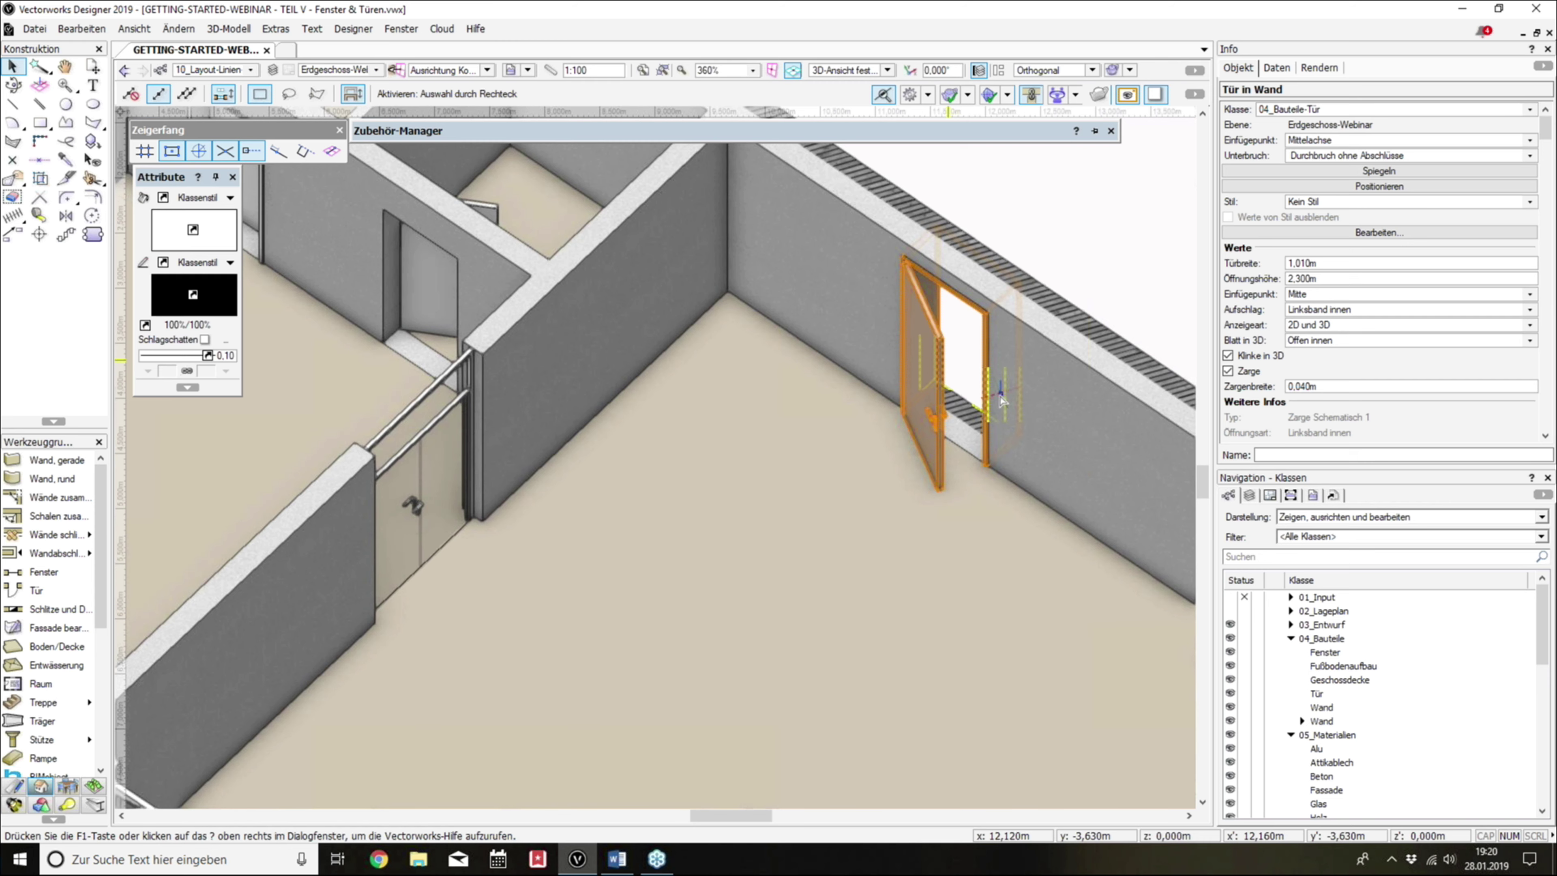
click(1044, 226)
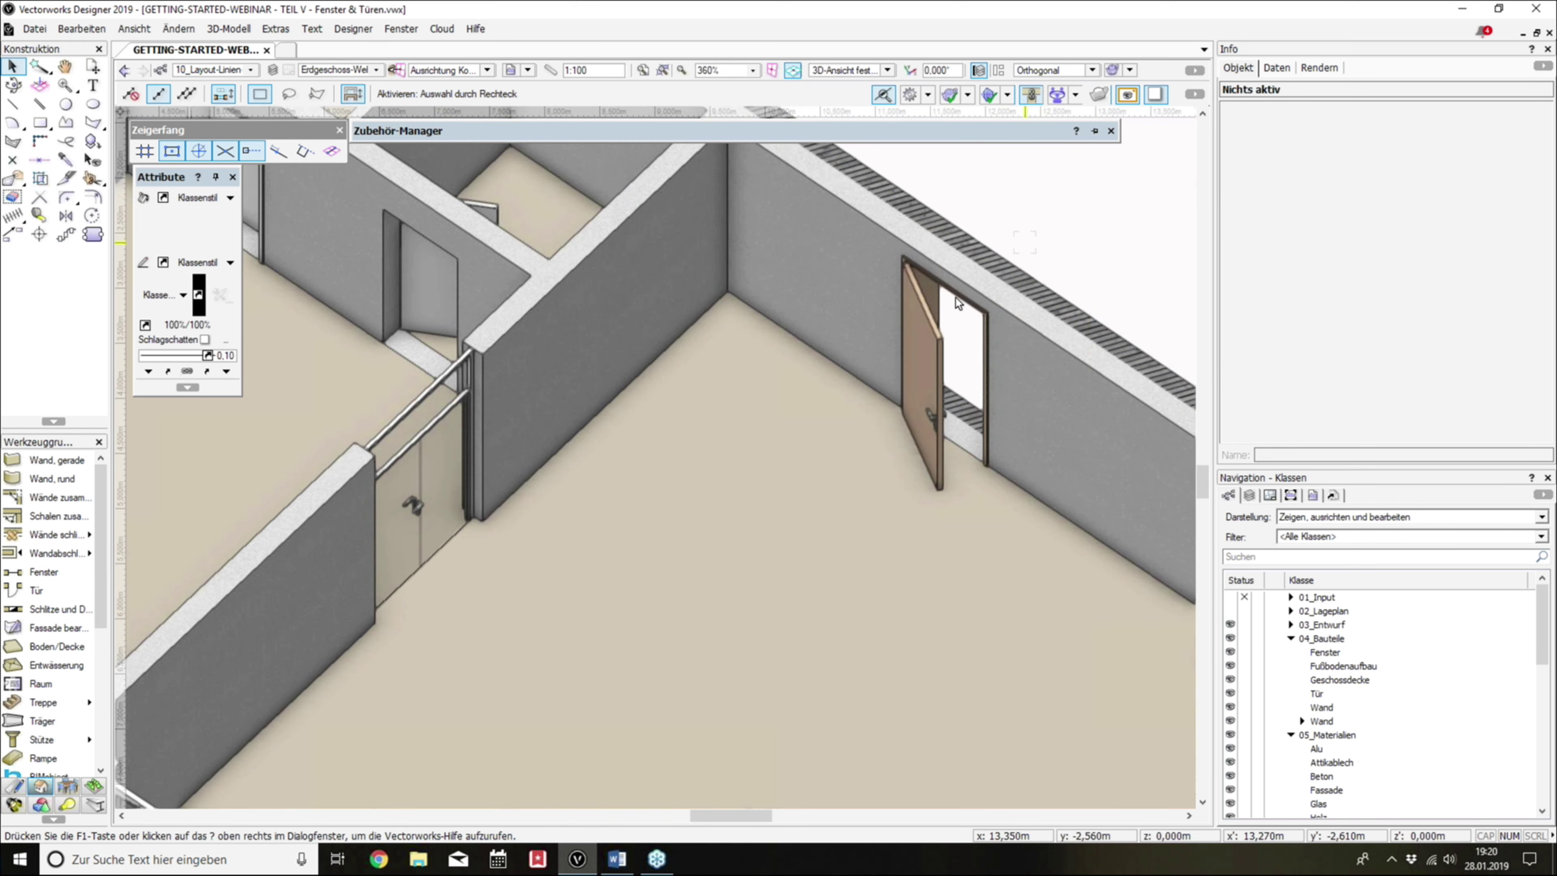
click(907, 390)
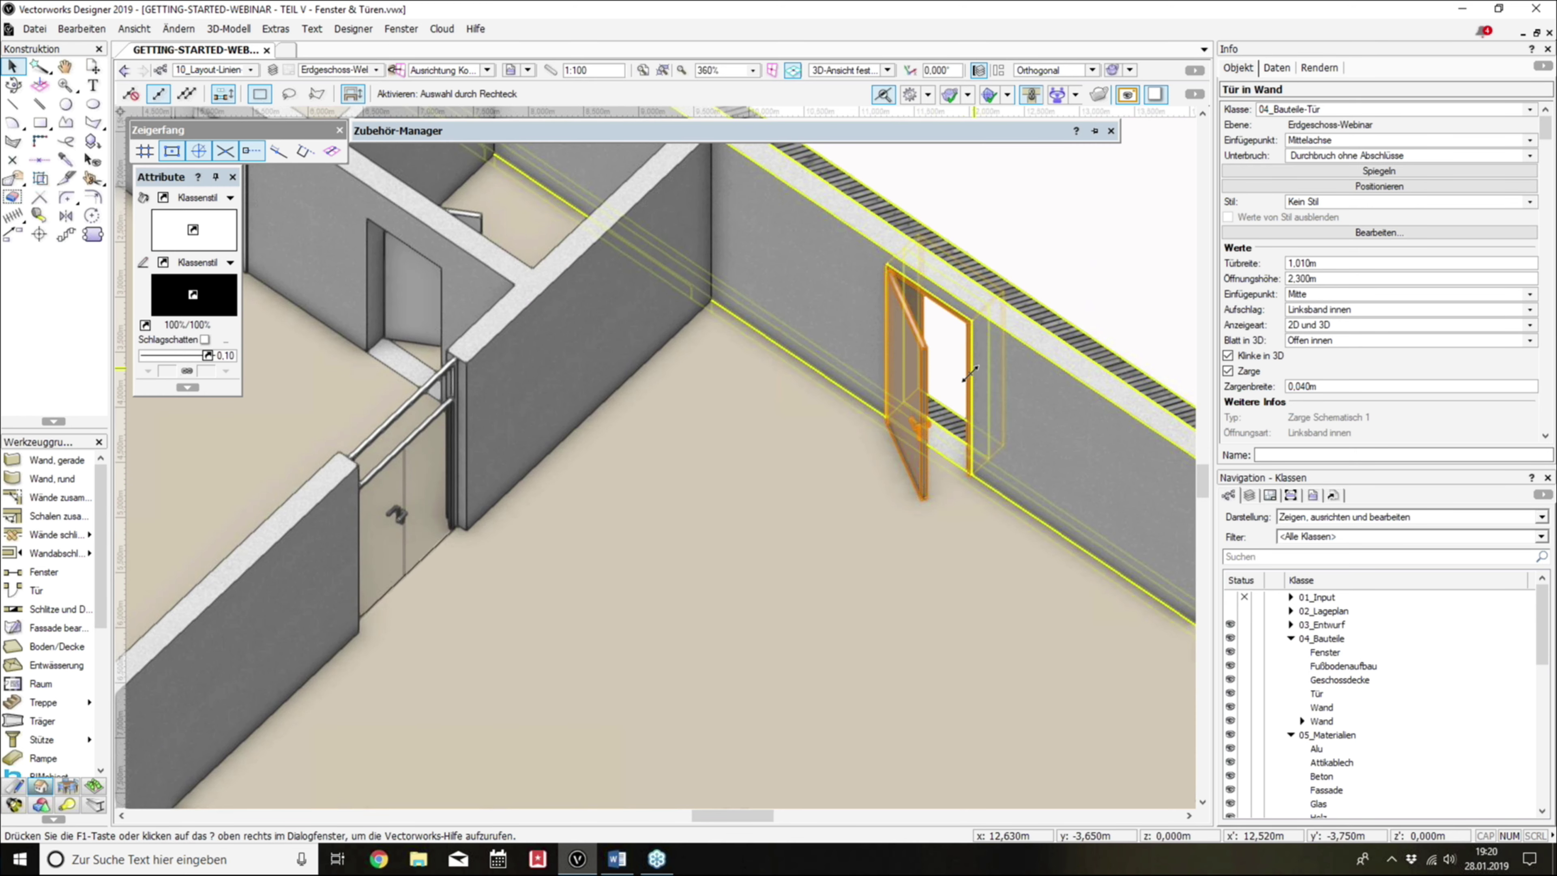
Step: Pan and orbit to an overview of the rooms, then return to Top/Plan view
scroll(1010, 413, down, 2)
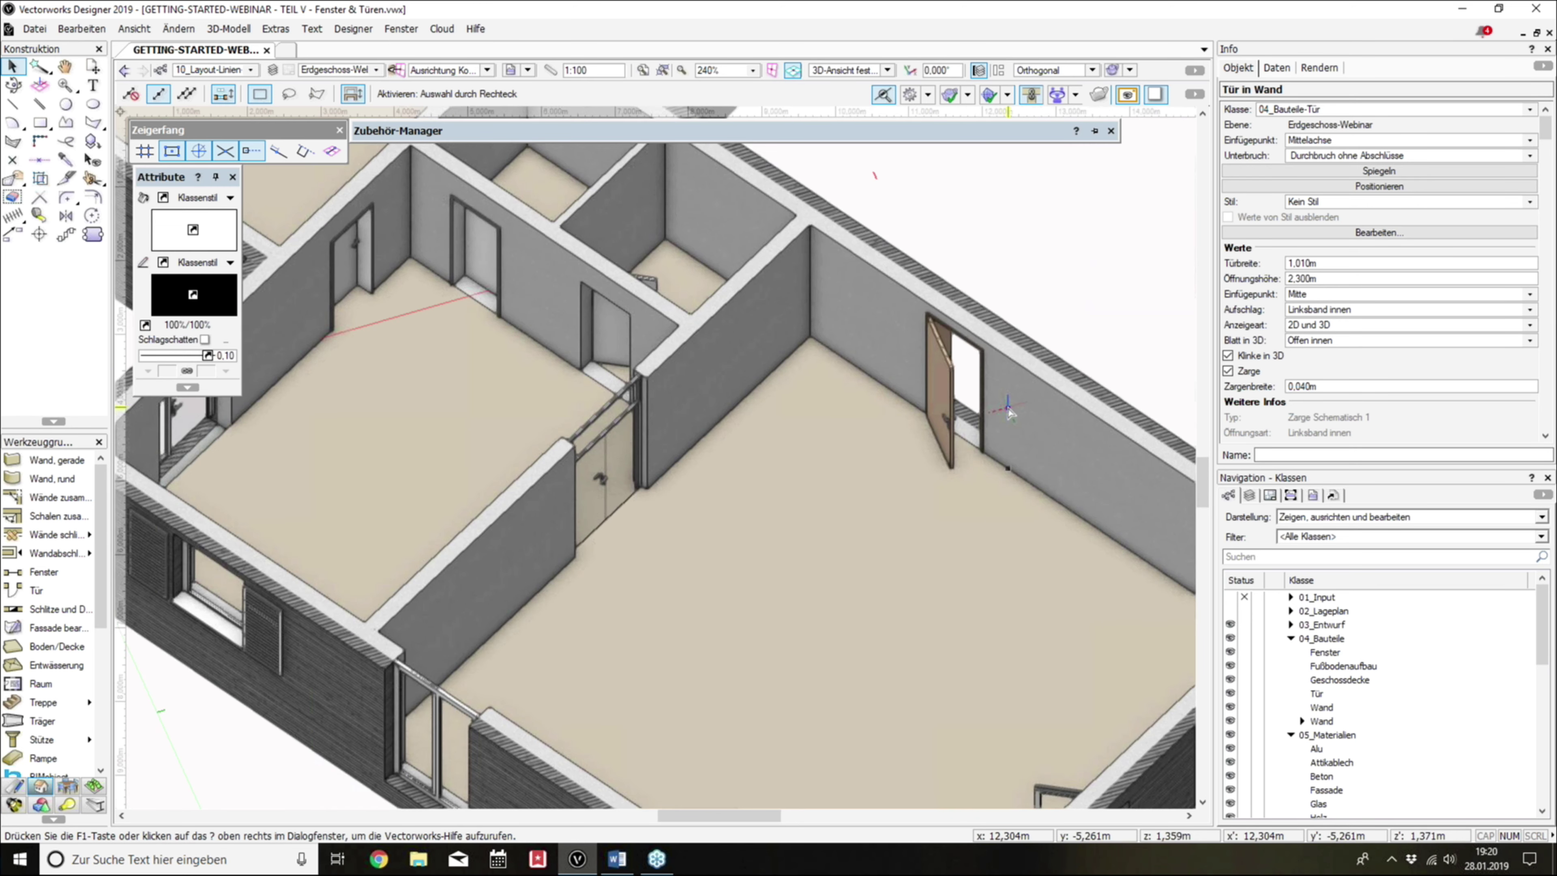
drag(834, 377, 871, 398)
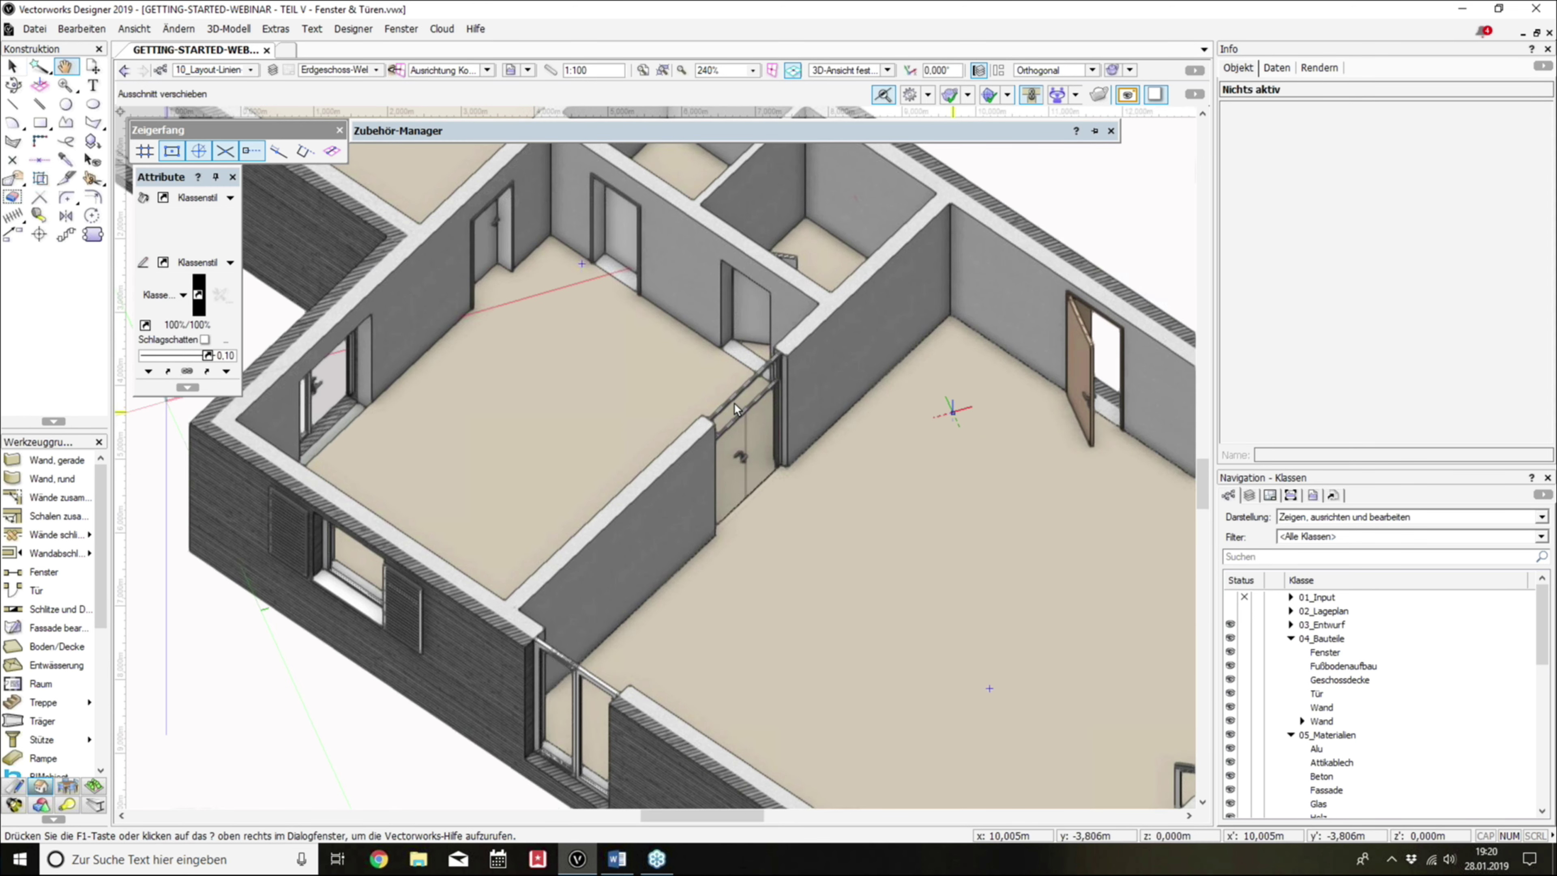
scroll(734, 403, up, 2)
mouse_move(733, 403)
ctrl+middle_down()
mouse_move(587, 354)
mouse_move(775, 472)
mouse_move(897, 469)
ctrl+middle_up()
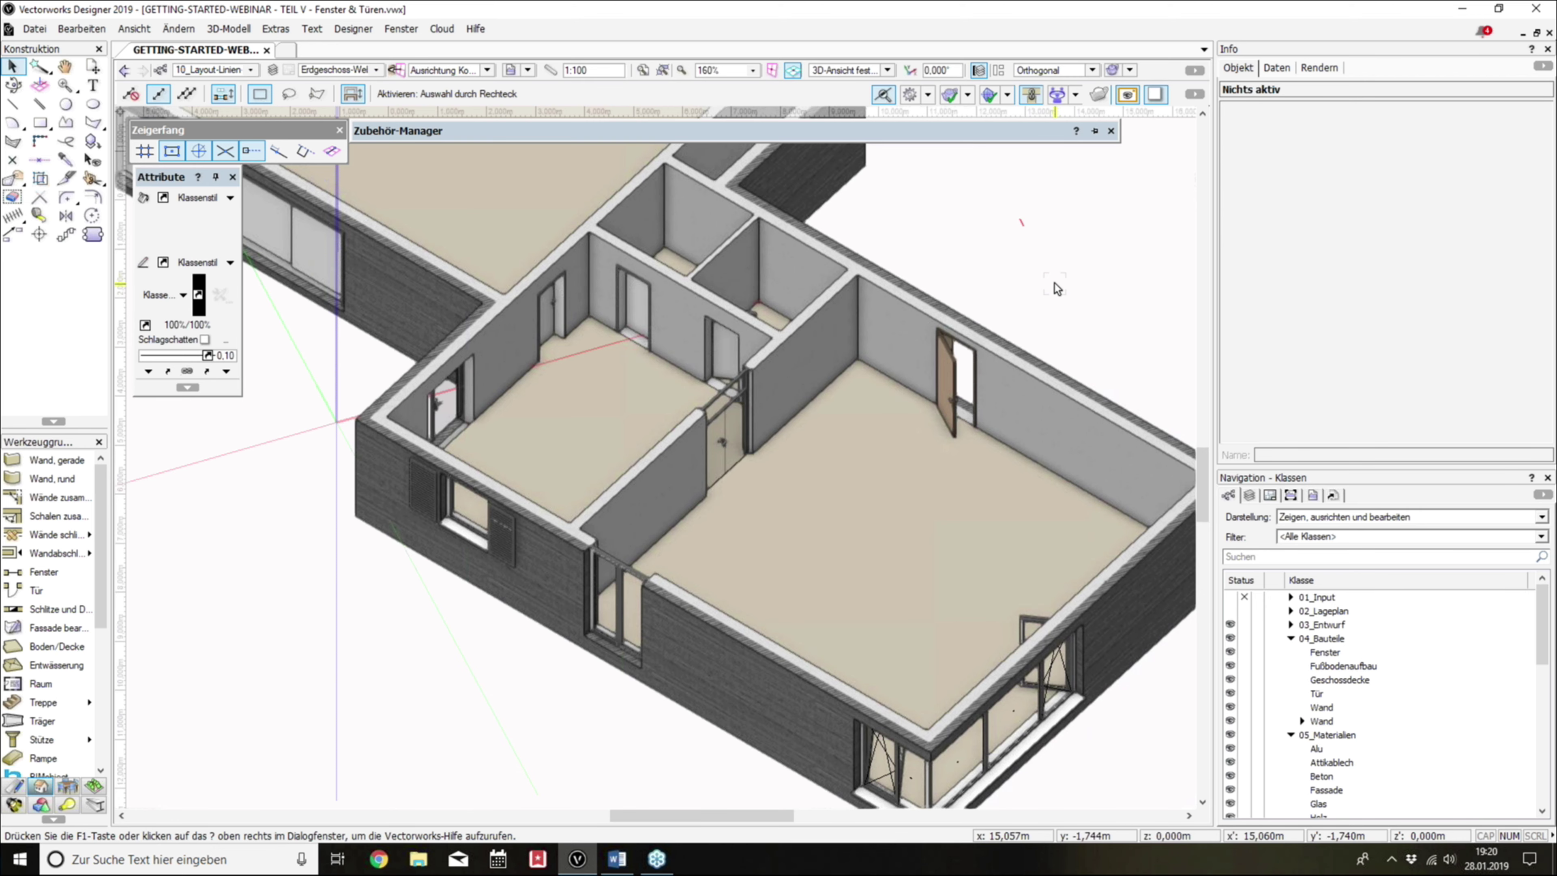
key(KP_0)
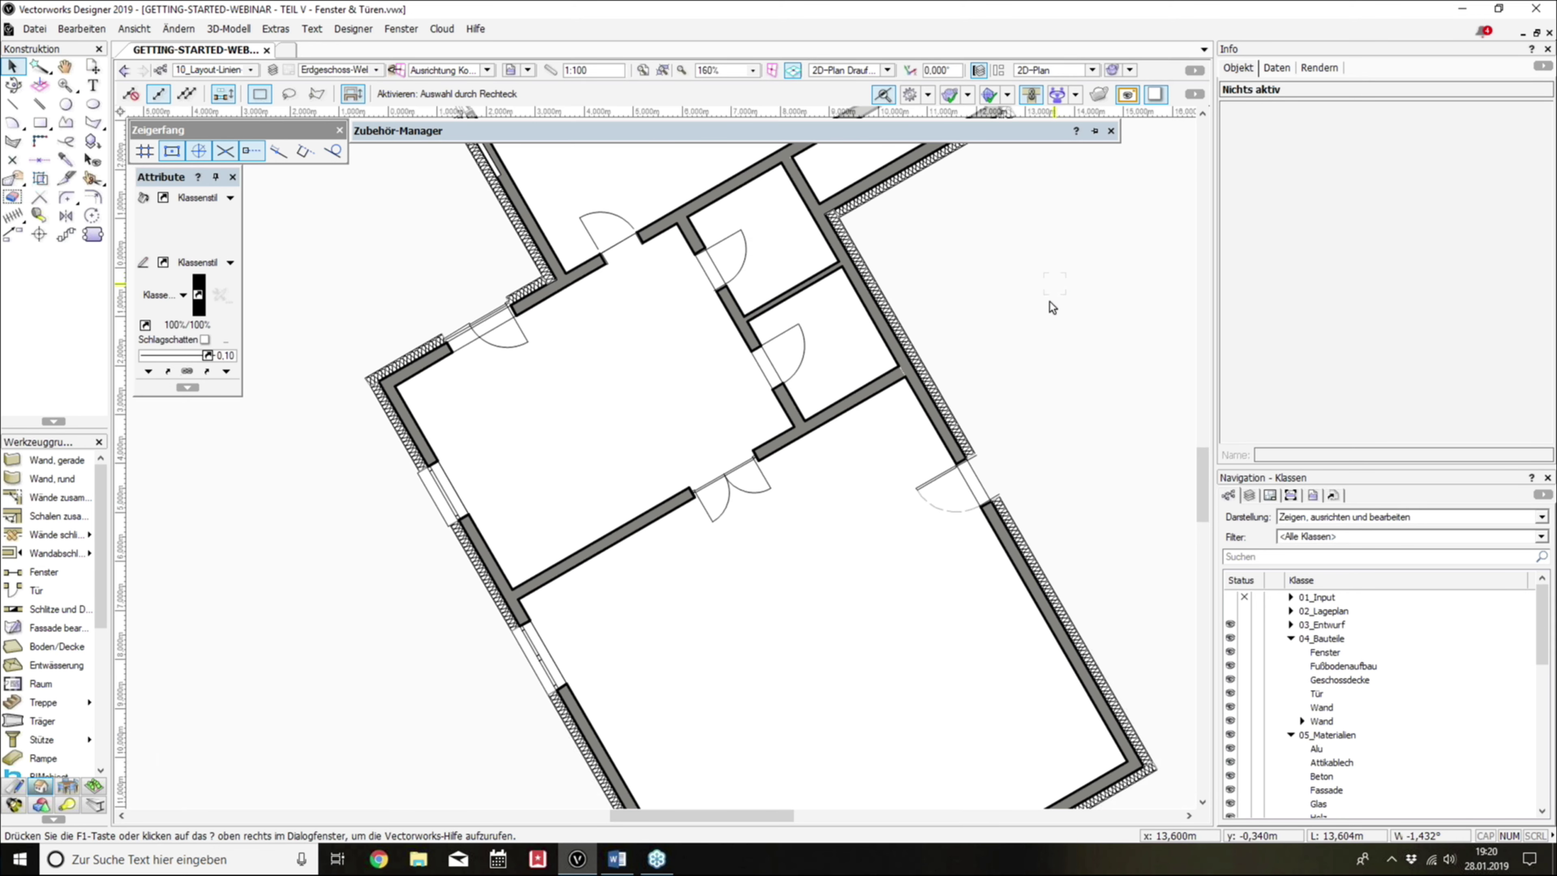
Step: Inspect the right-wall door's settings, close them without changes, and clear the selection
click(935, 476)
scroll(1545, 153, down, 5)
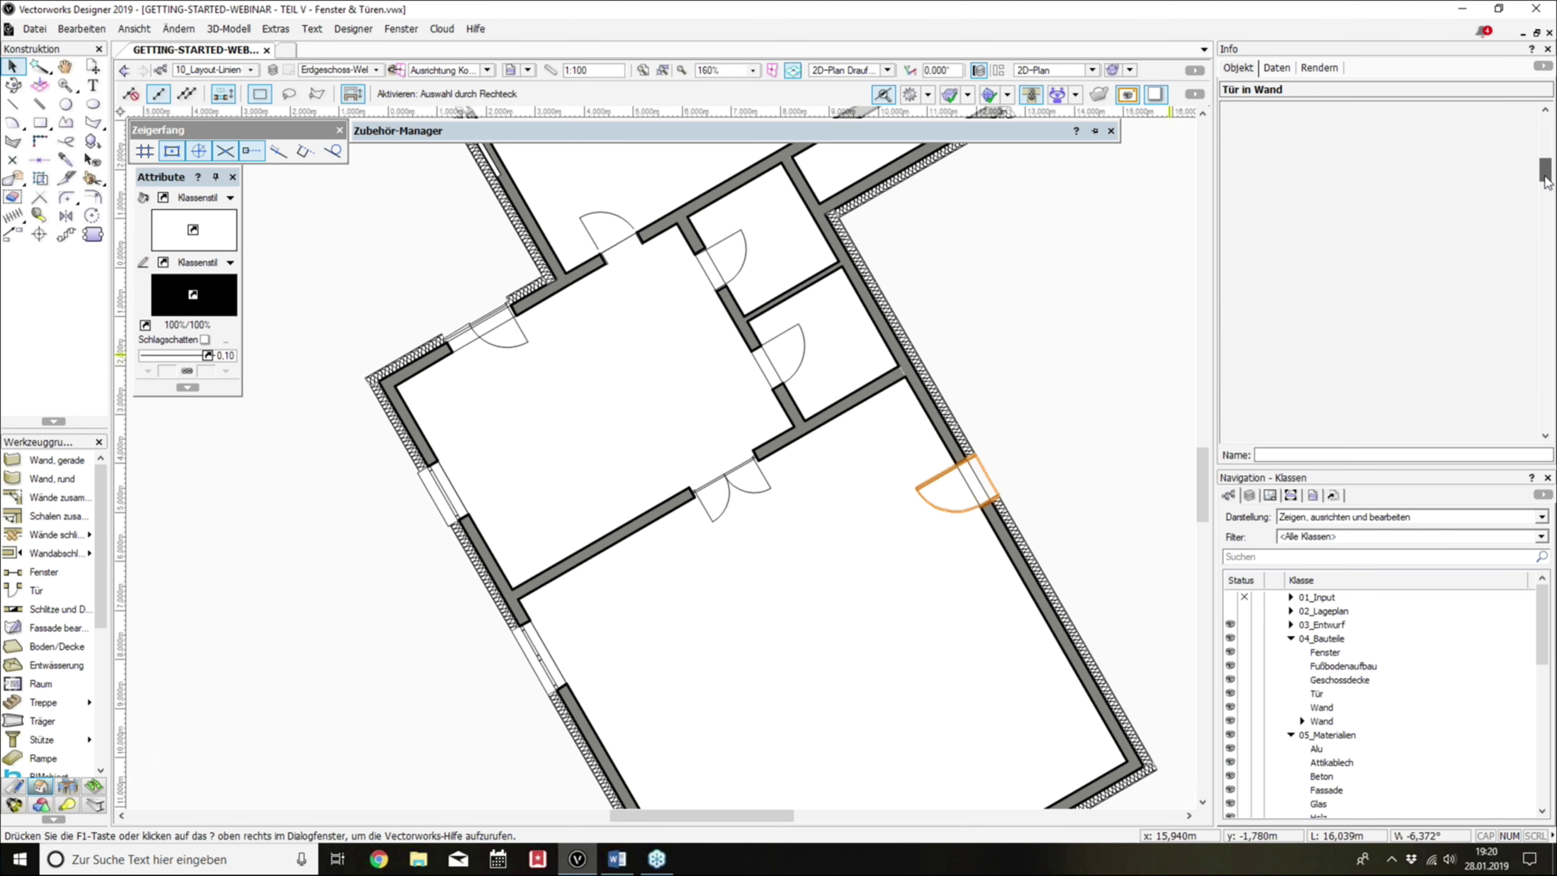
scroll(1546, 153, up, 5)
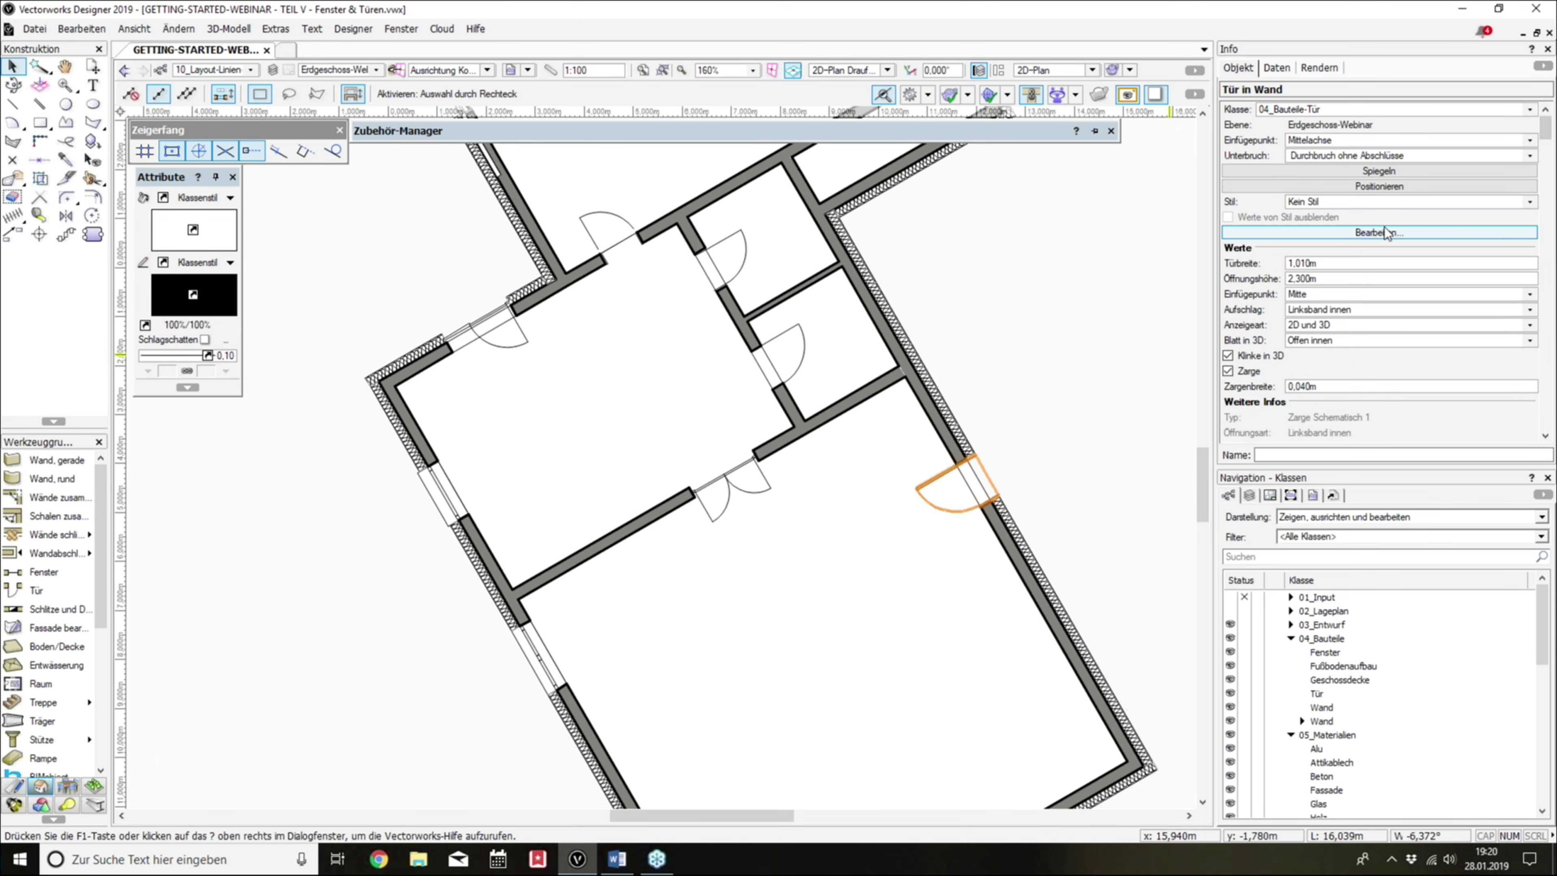
click(1384, 226)
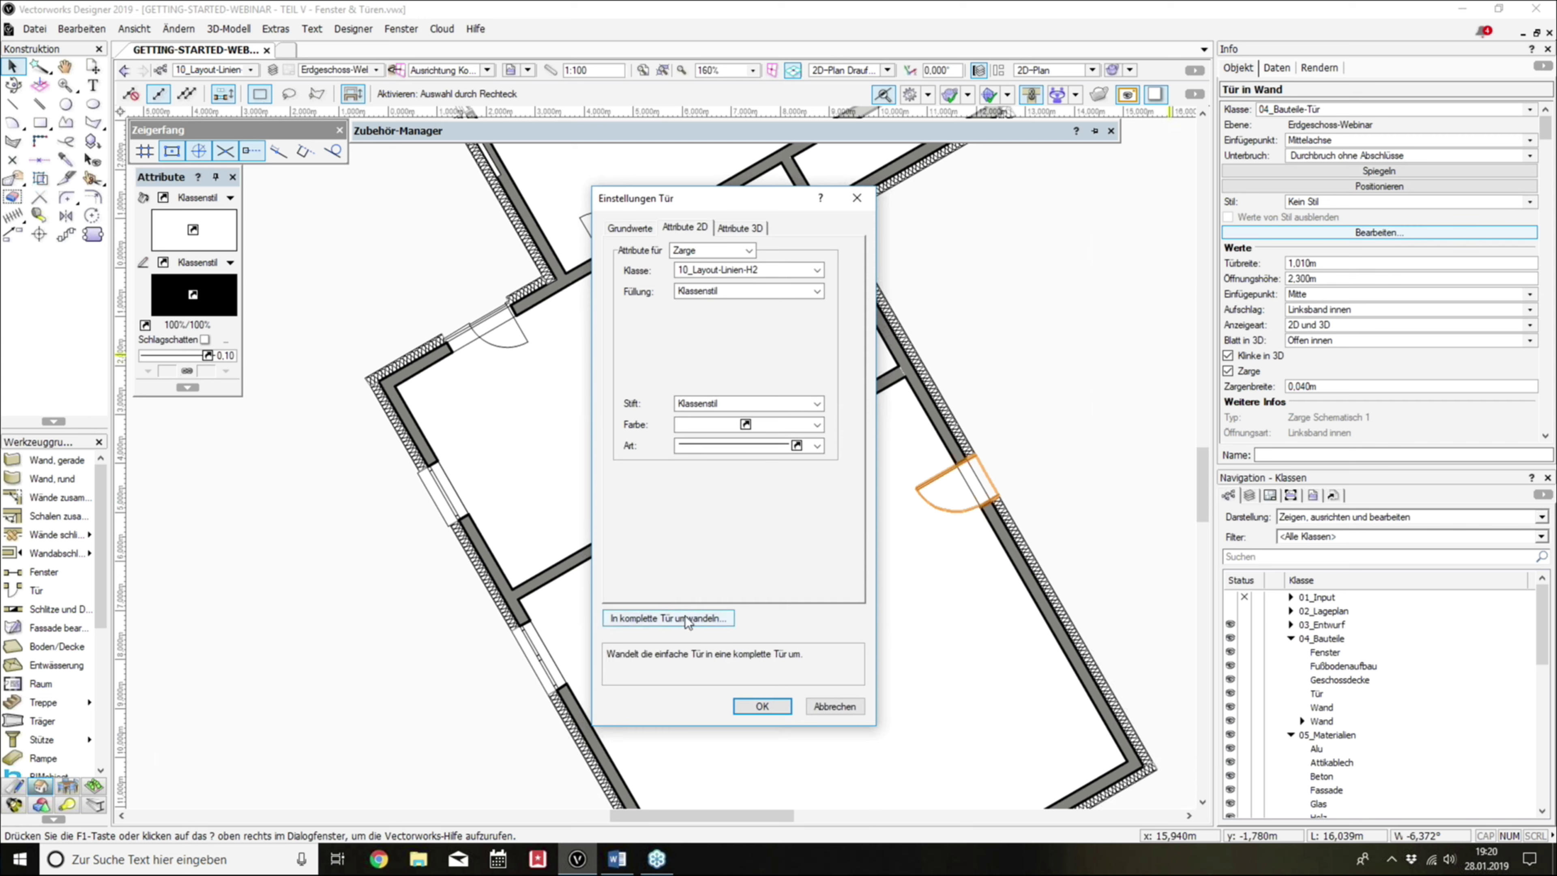
click(827, 707)
click(240, 490)
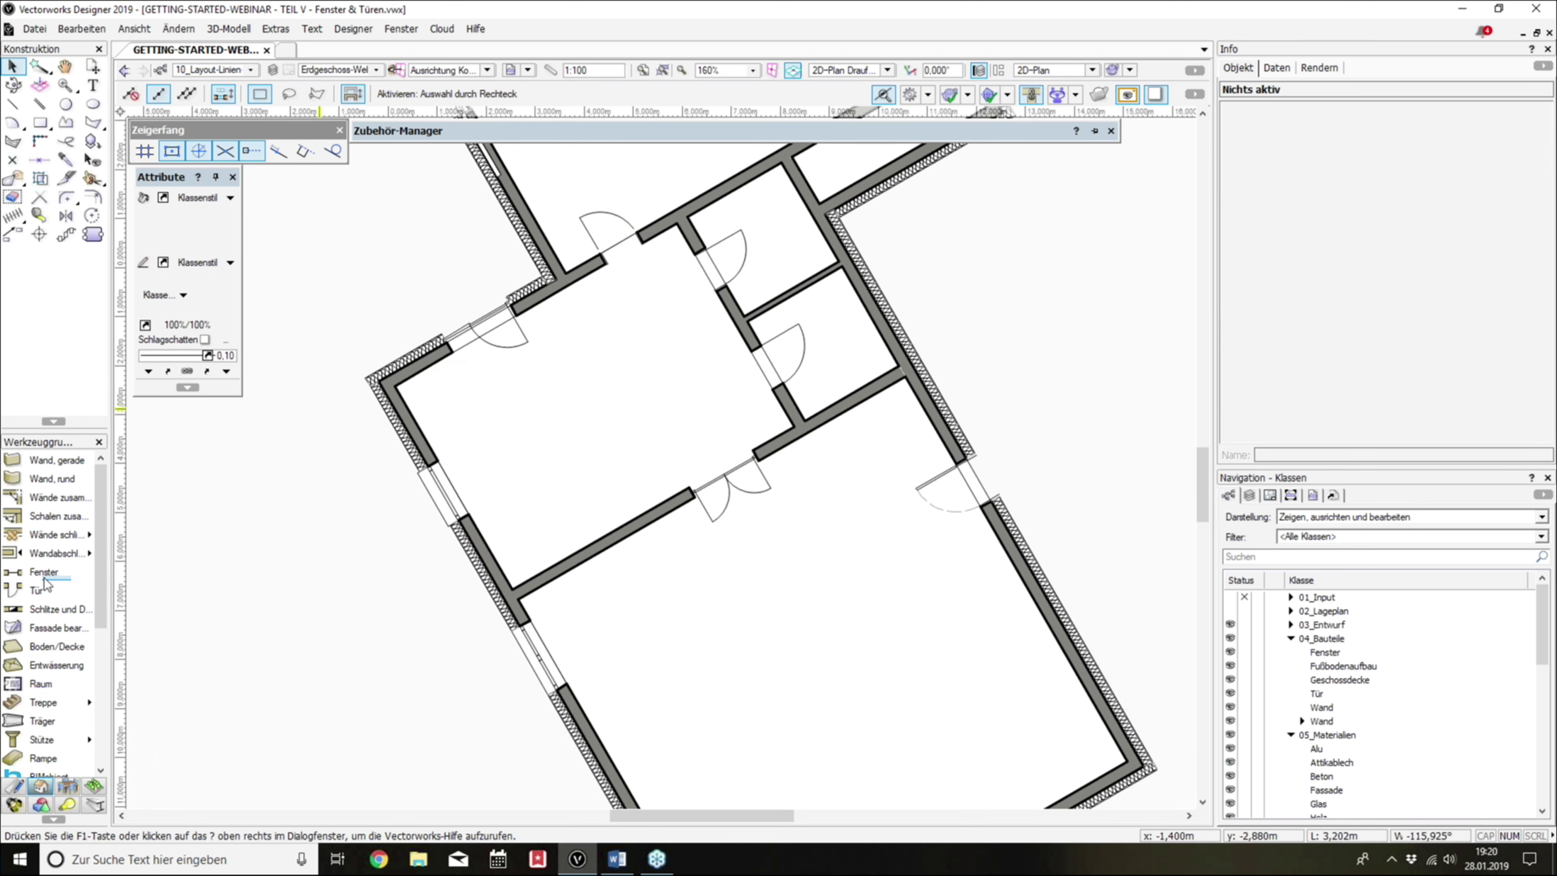
Step: Choose the Door tool with an extra snap mode and make class Tür active
click(43, 587)
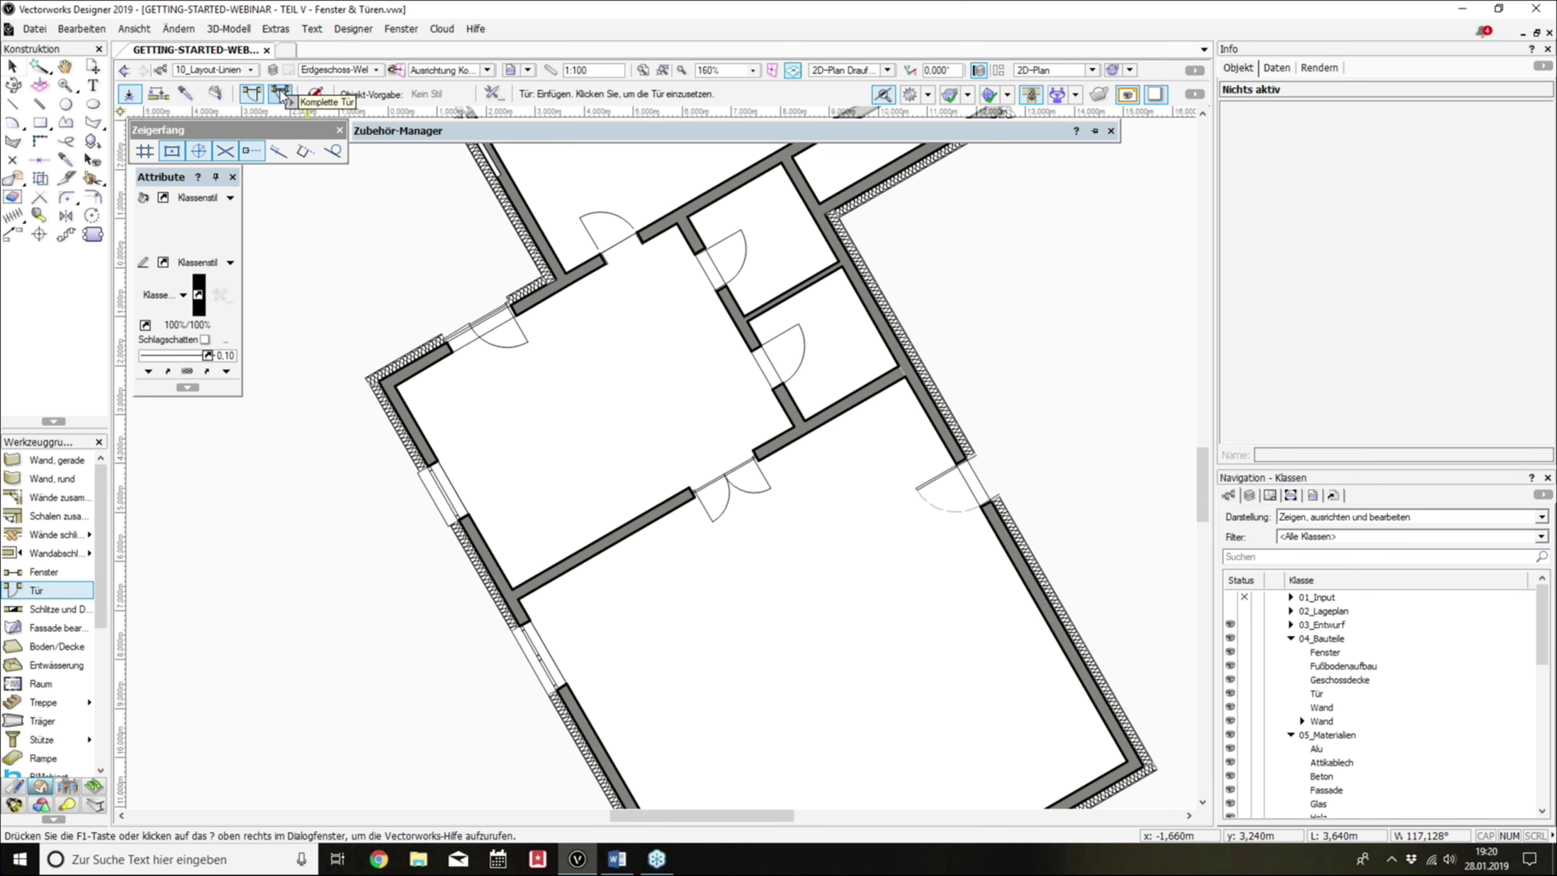
click(332, 150)
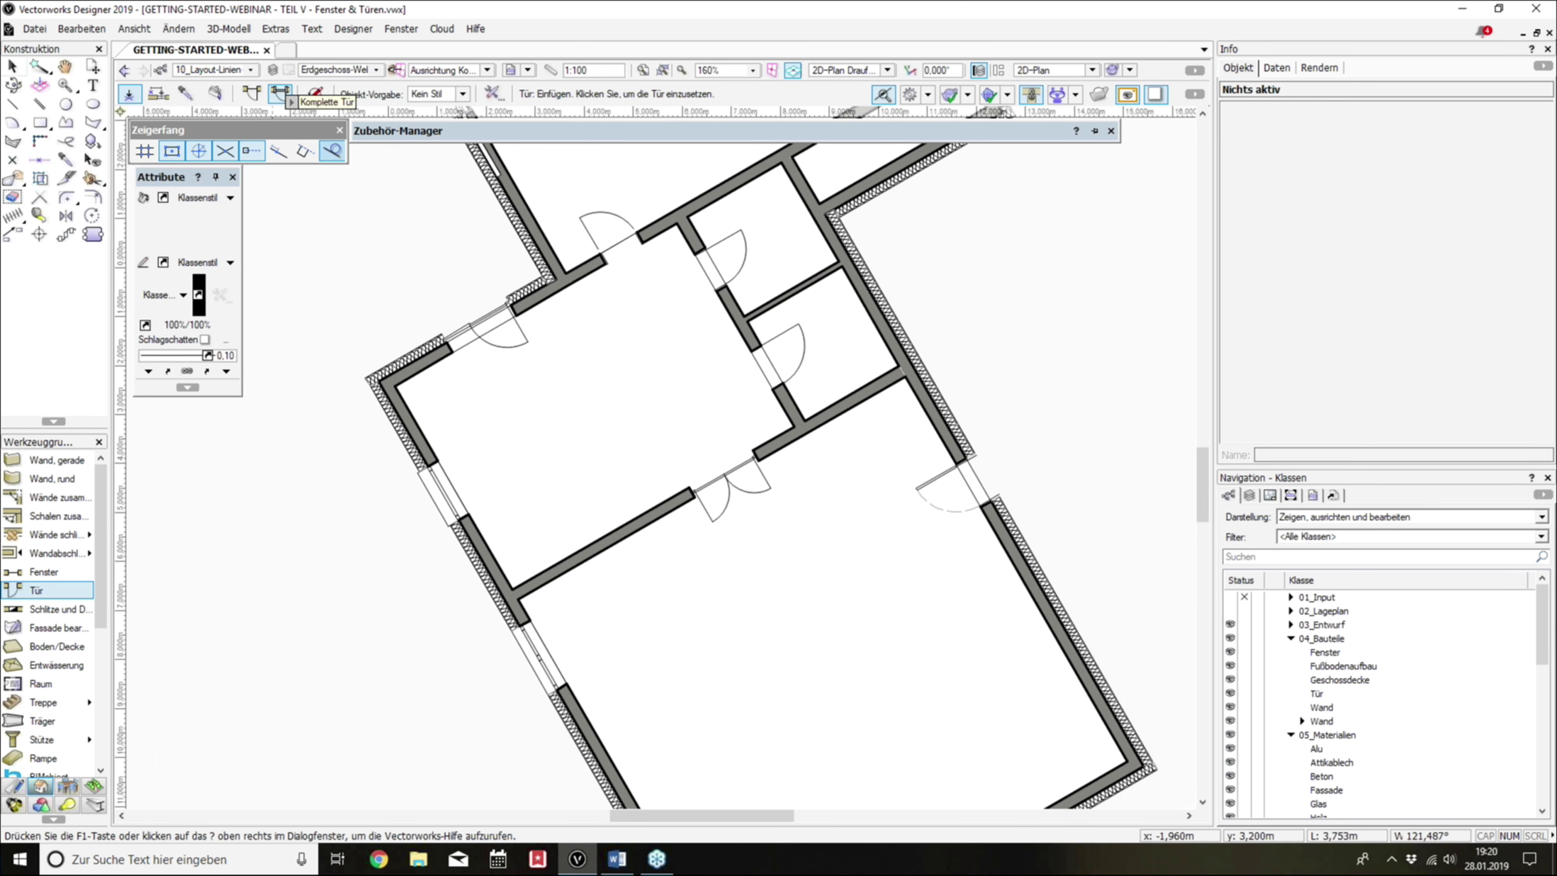
scroll(719, 361, down, 5)
scroll(719, 362, right, 3)
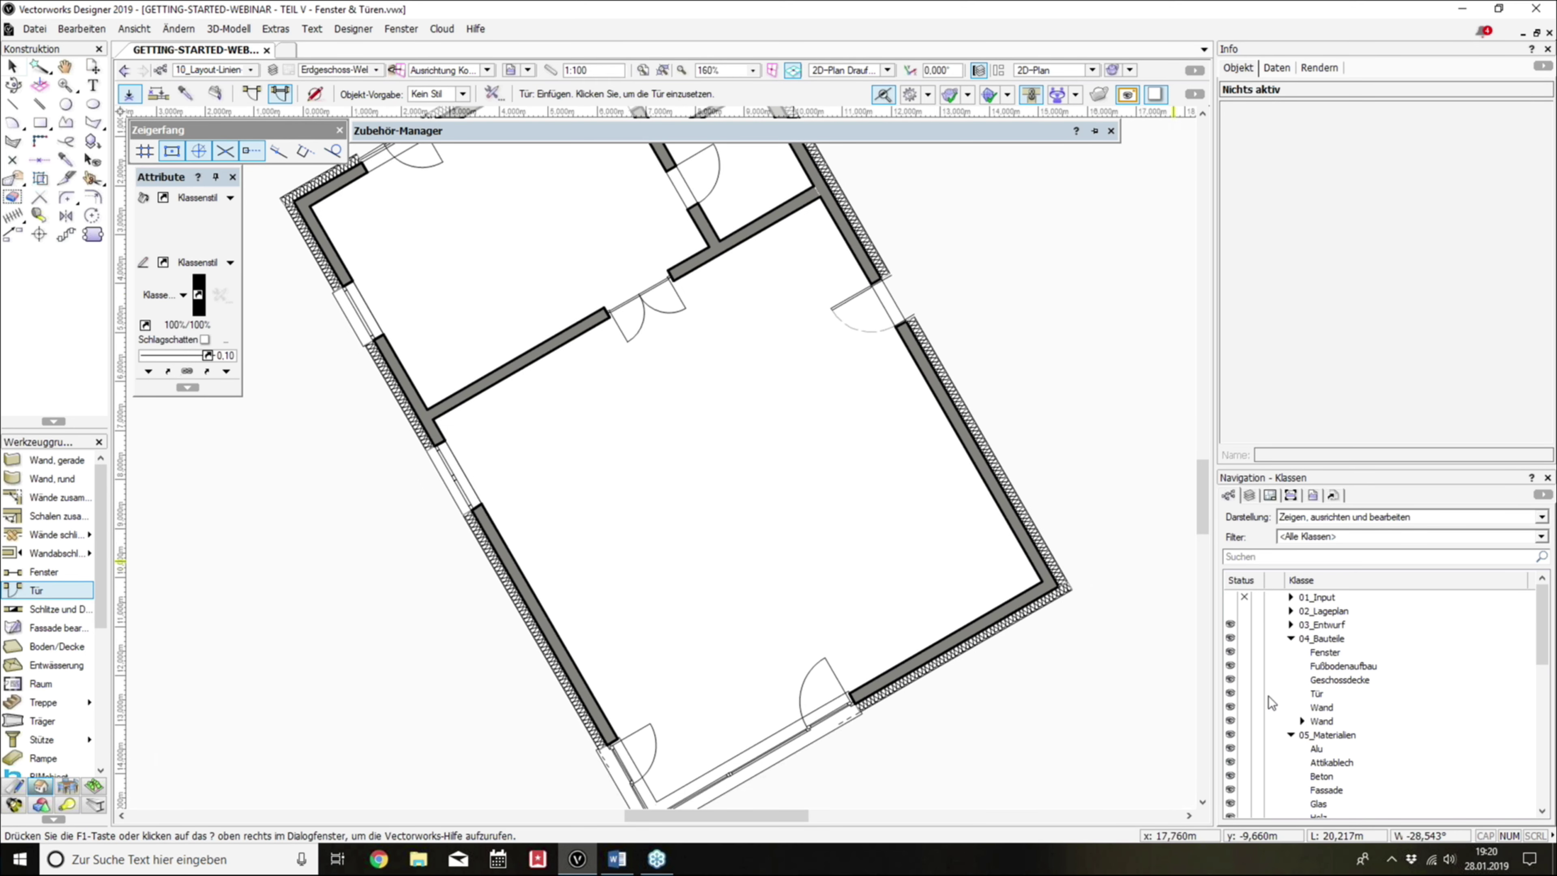
click(1269, 696)
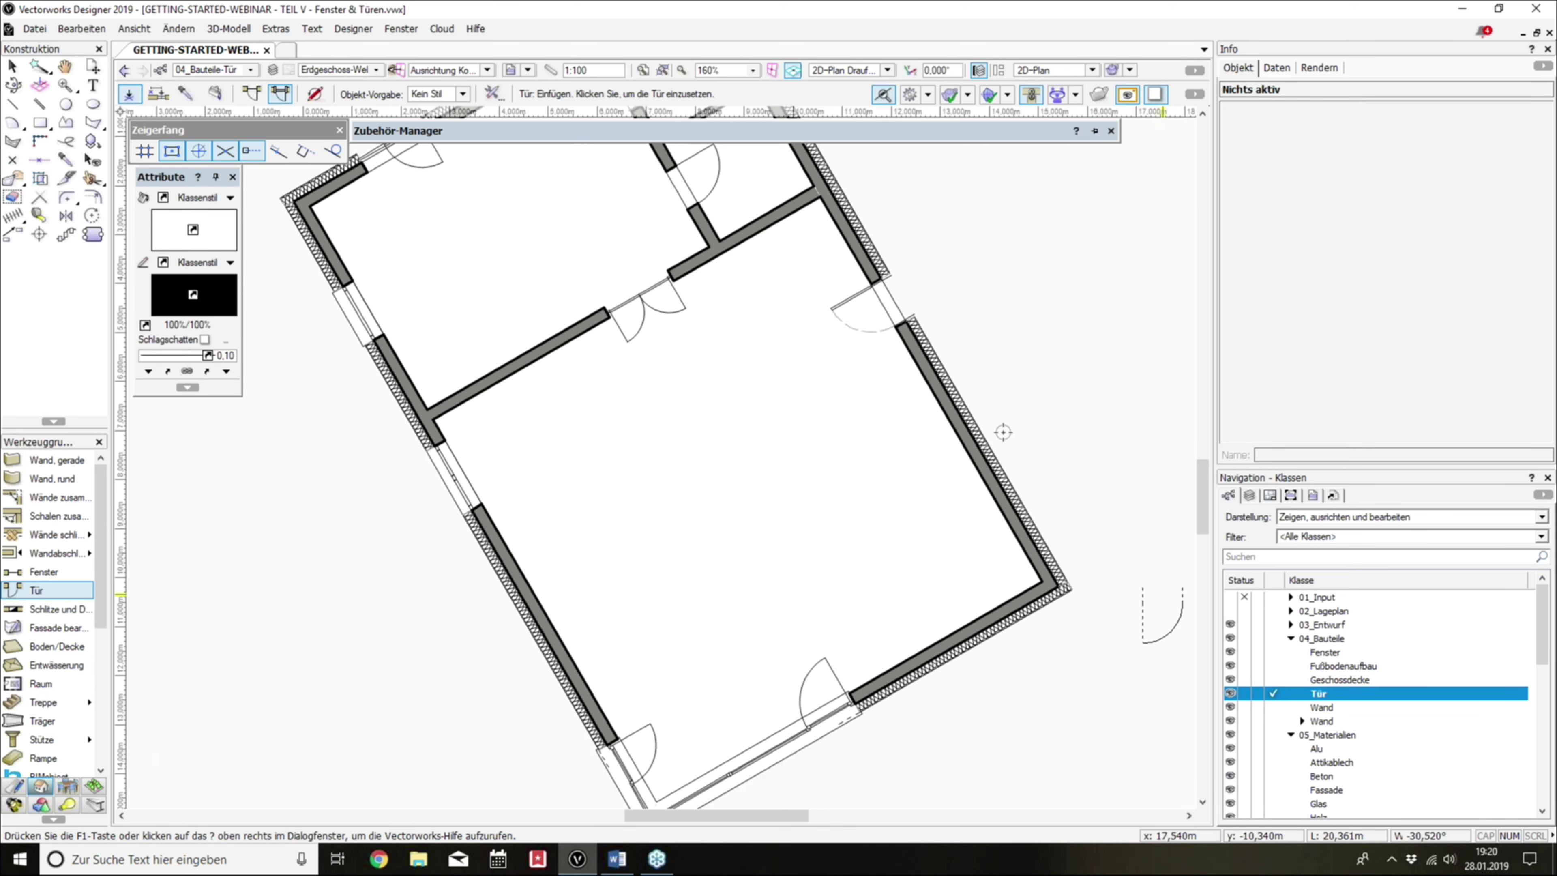
Step: Place a new door in the right exterior wall and set its swing direction
middle_drag(577, 293, 685, 417)
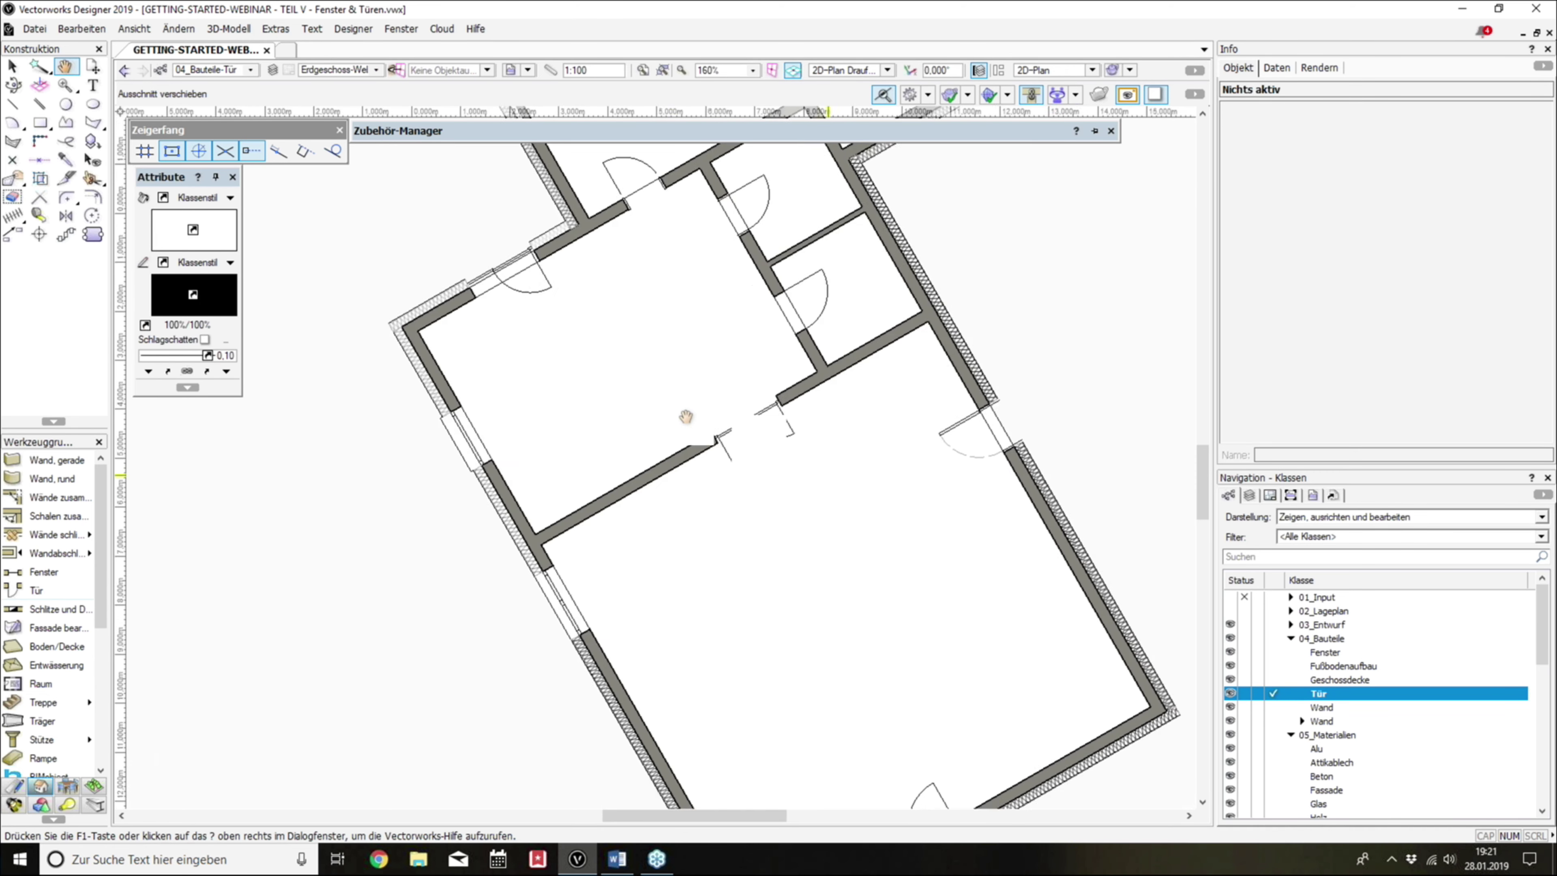
scroll(963, 509, up, 2)
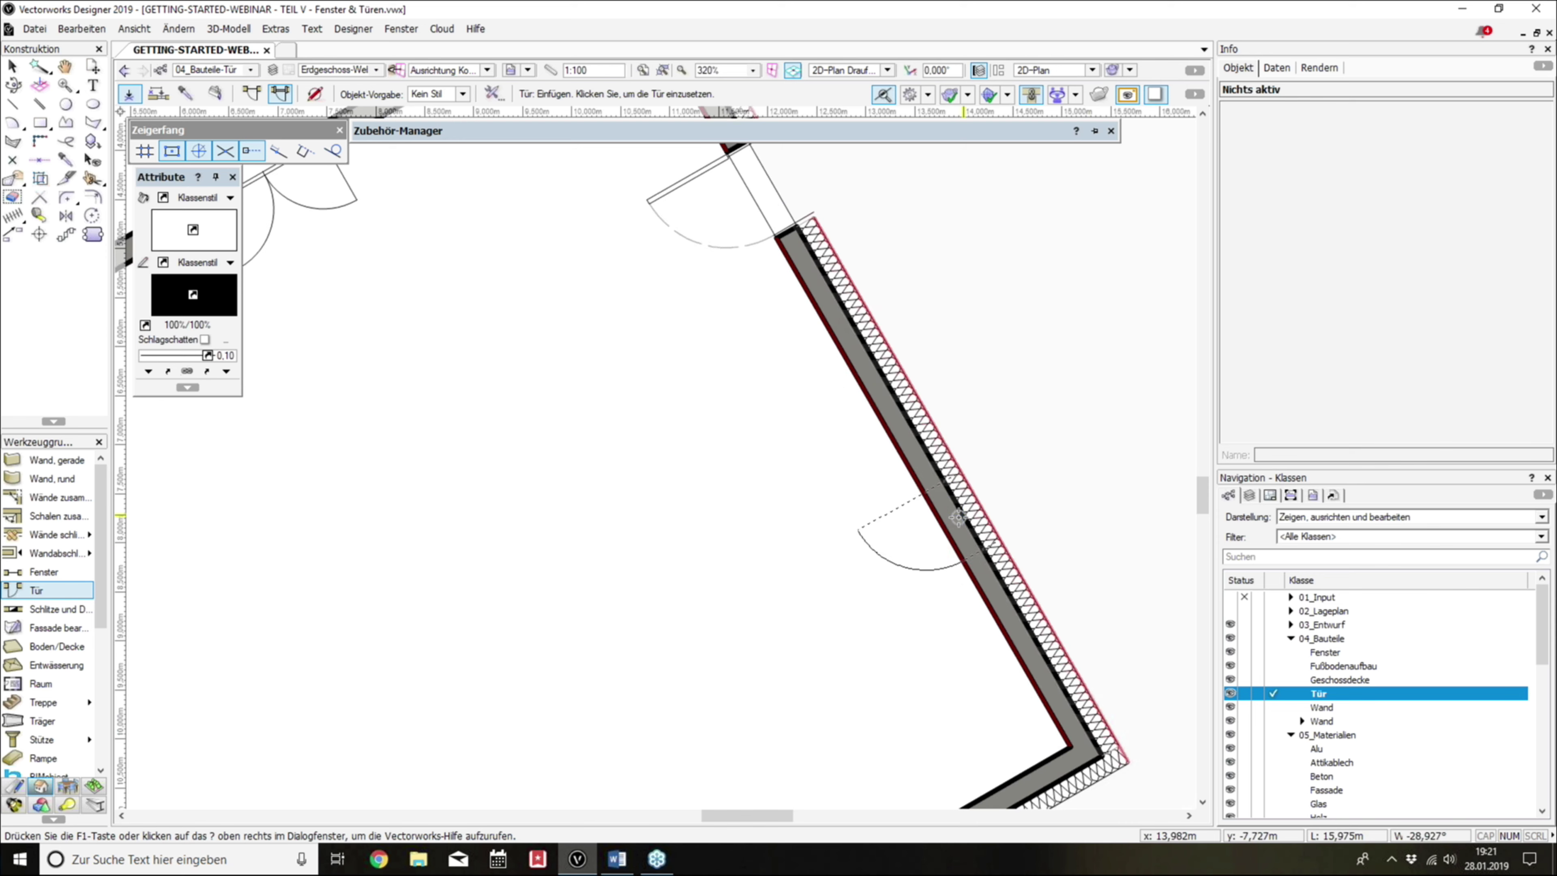
click(957, 517)
click(12, 66)
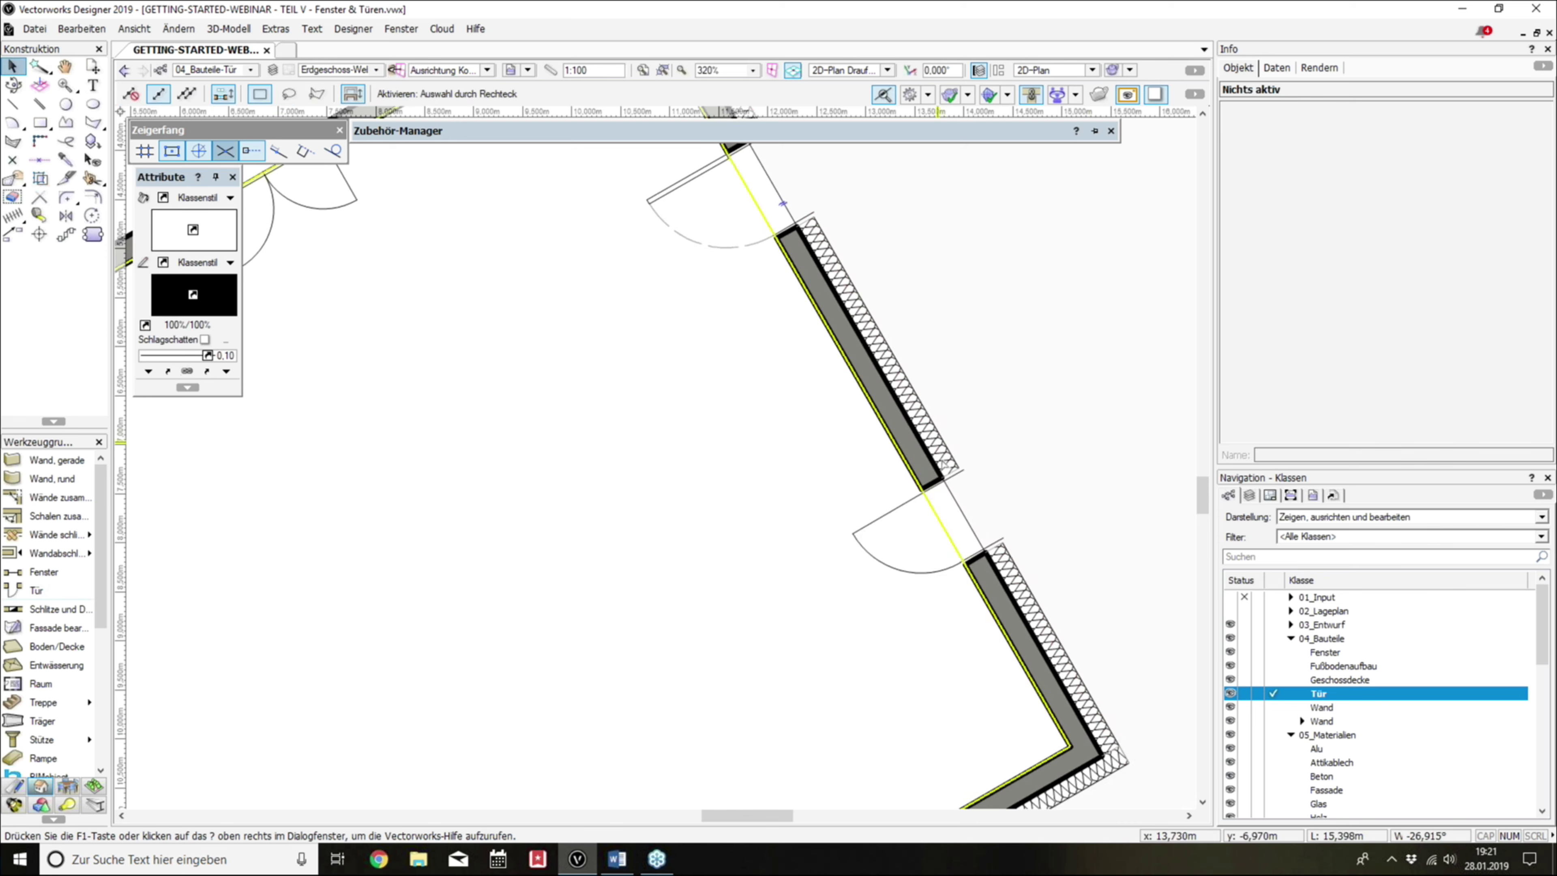
scroll(913, 552, up, 2)
click(956, 570)
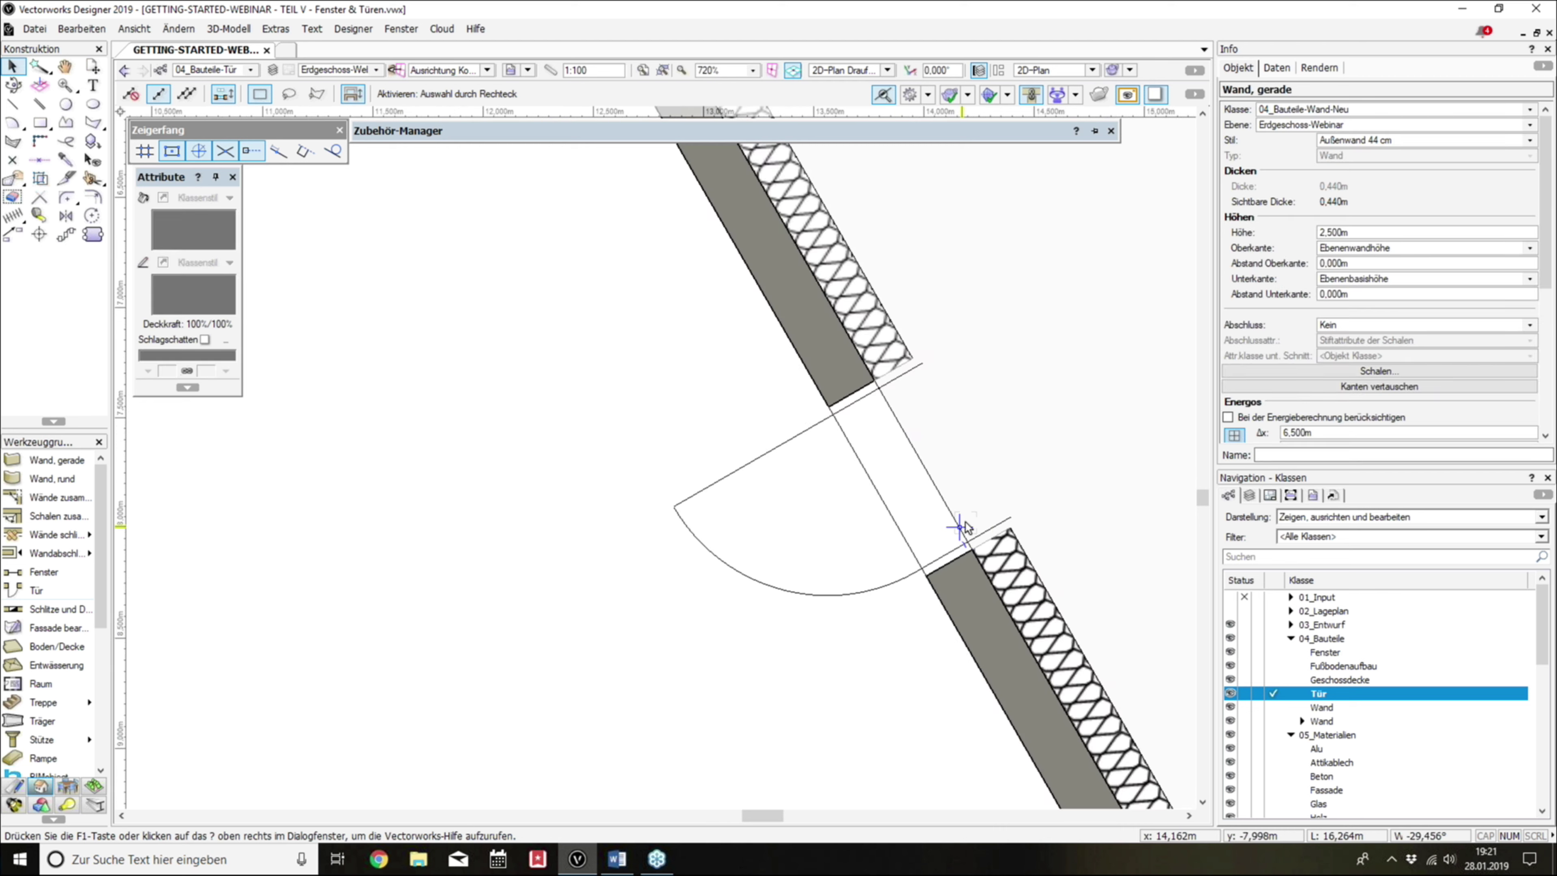
Step: Keep the new door's Türart as Zarge and Form as Eckig, then view it in 3D
click(832, 593)
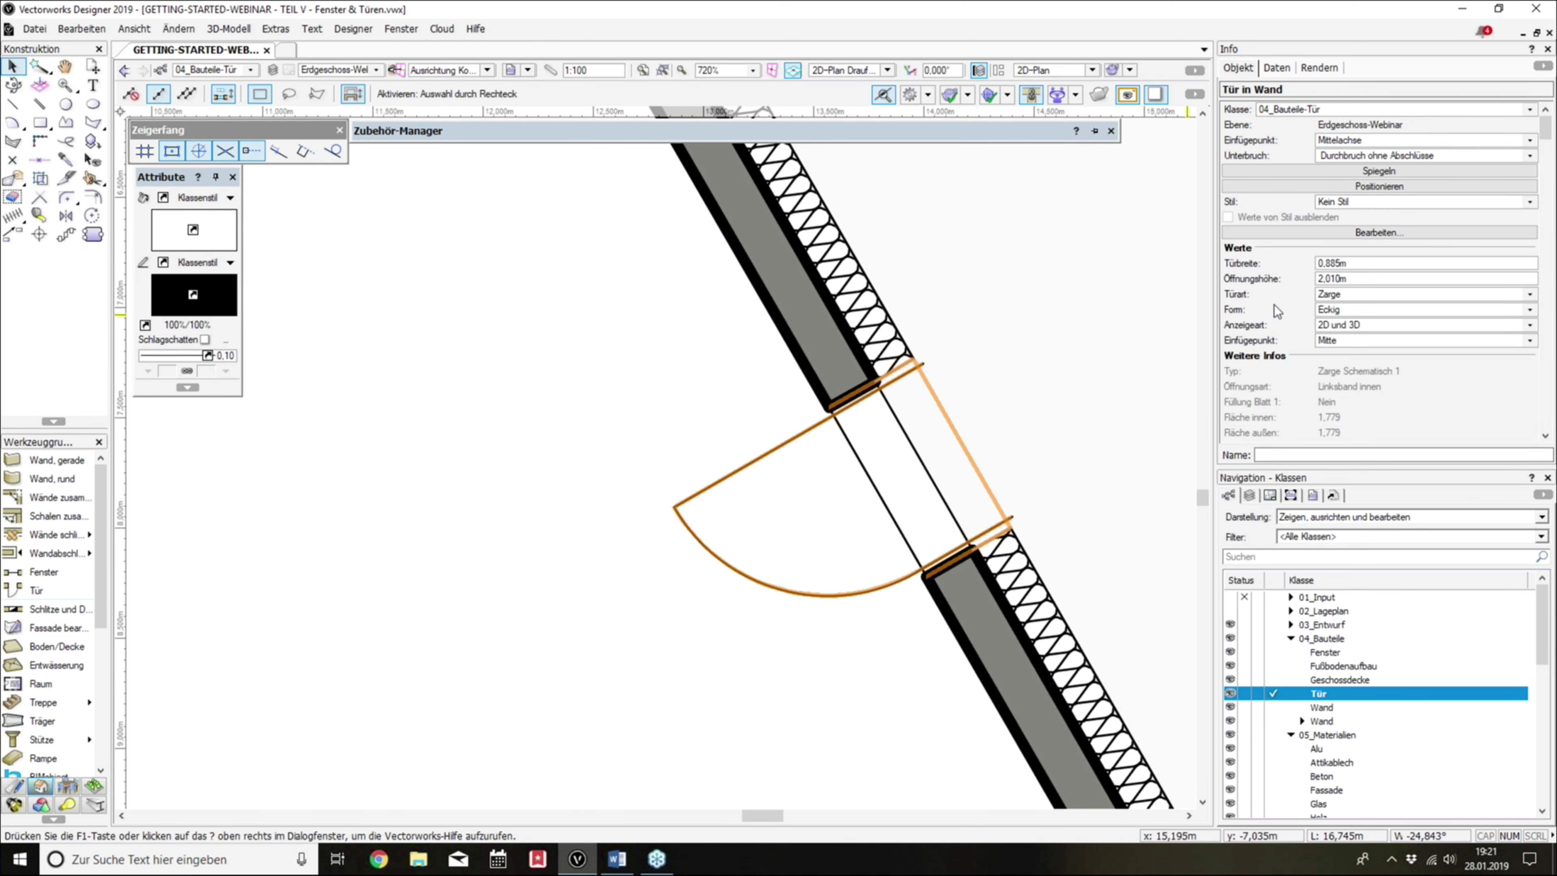
click(1352, 295)
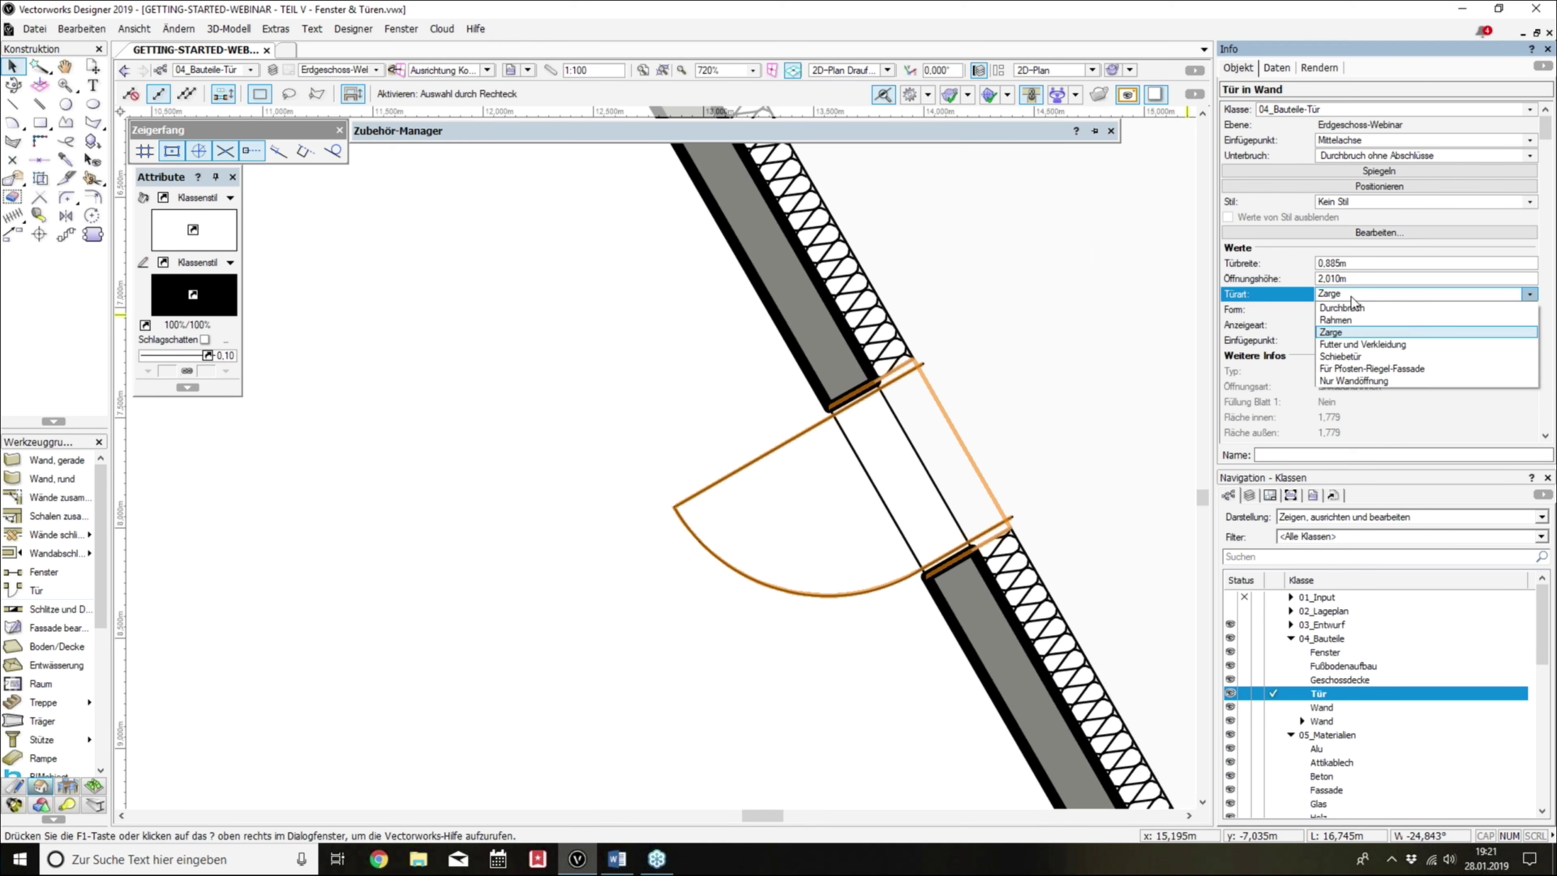
click(1351, 297)
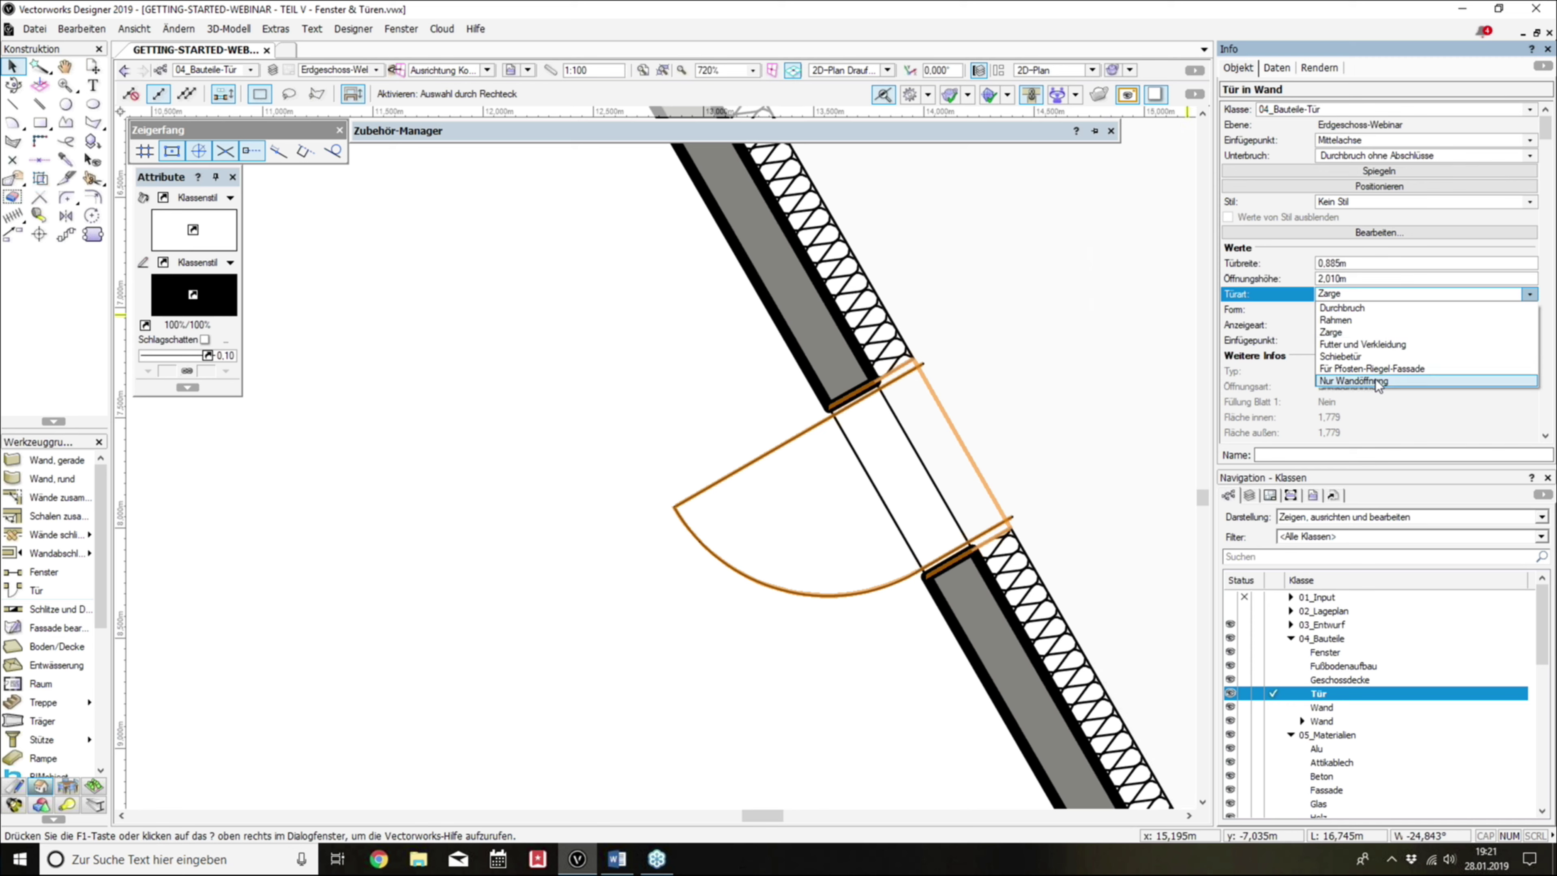
click(1281, 326)
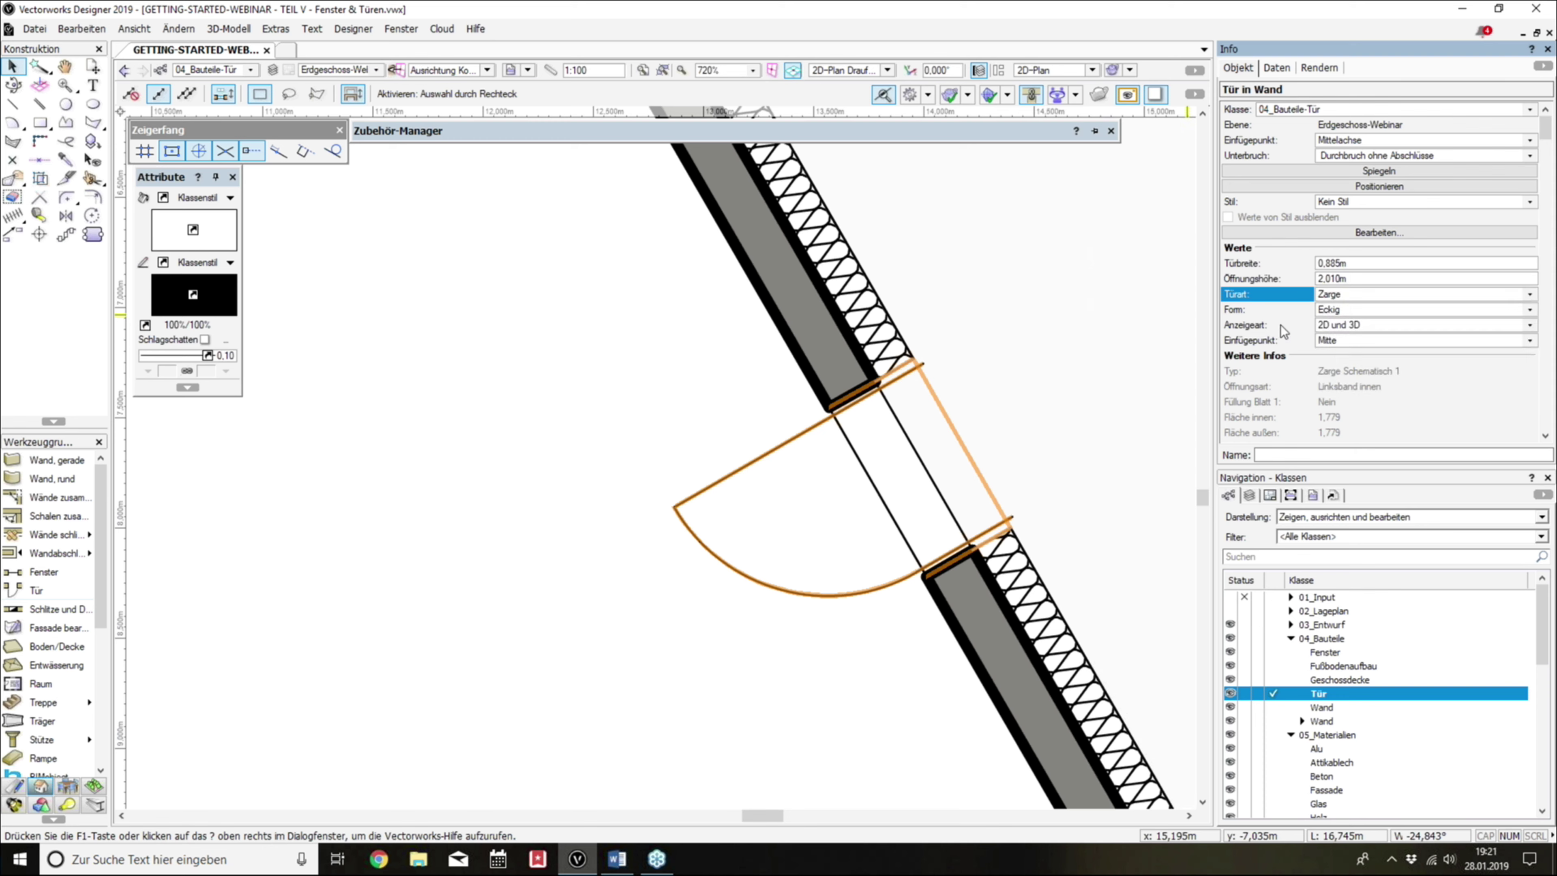
click(1345, 310)
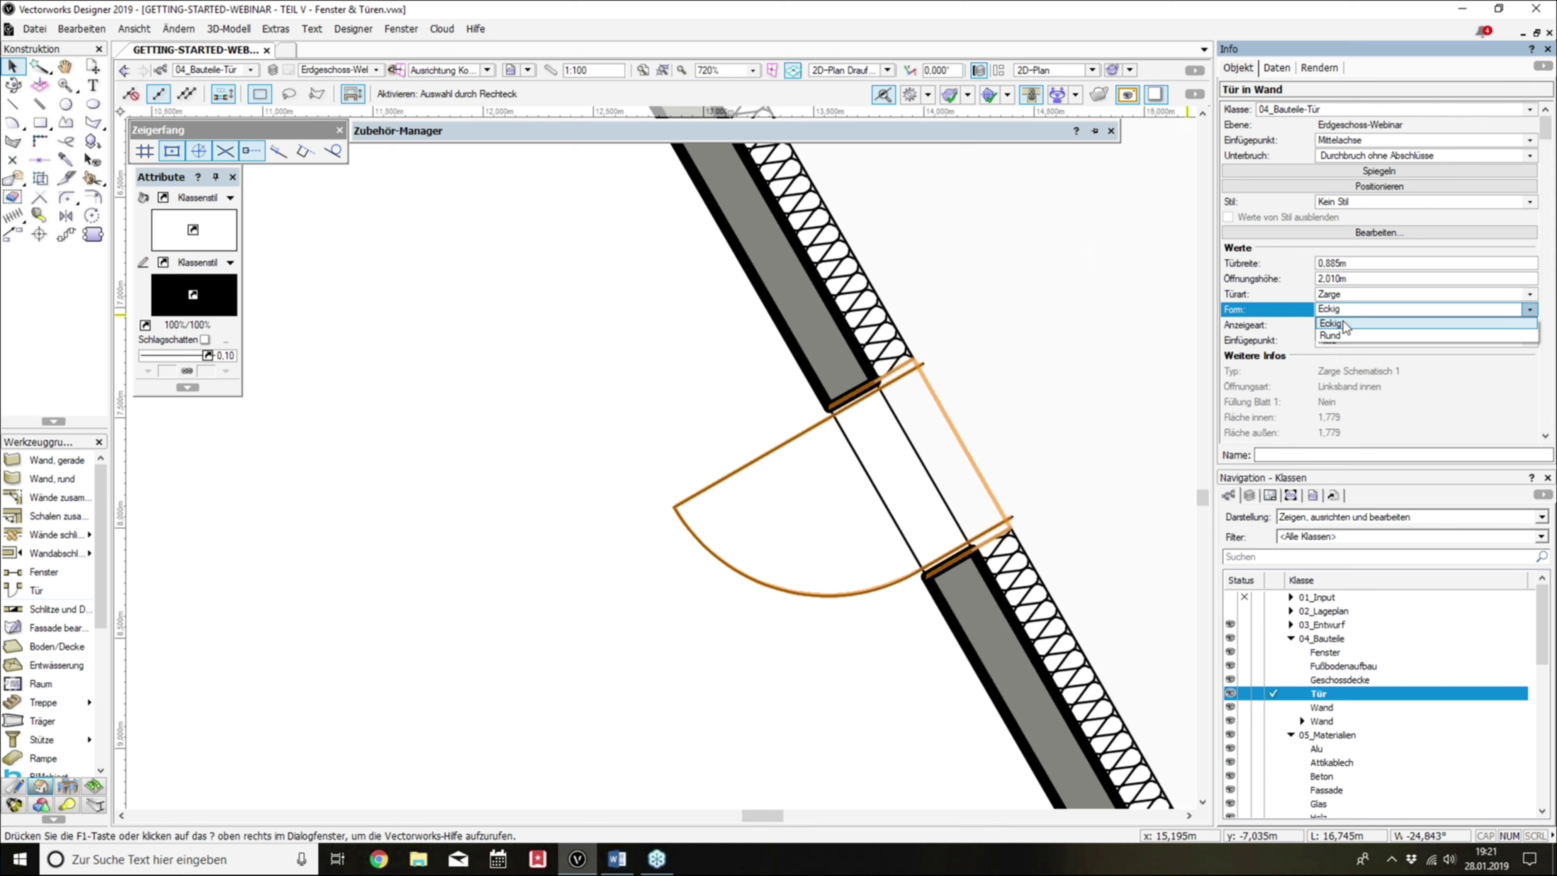
click(1098, 333)
mouse_move(1114, 453)
shift+middle_down()
mouse_move(1157, 224)
mouse_move(736, 376)
mouse_move(848, 398)
shift+middle_up()
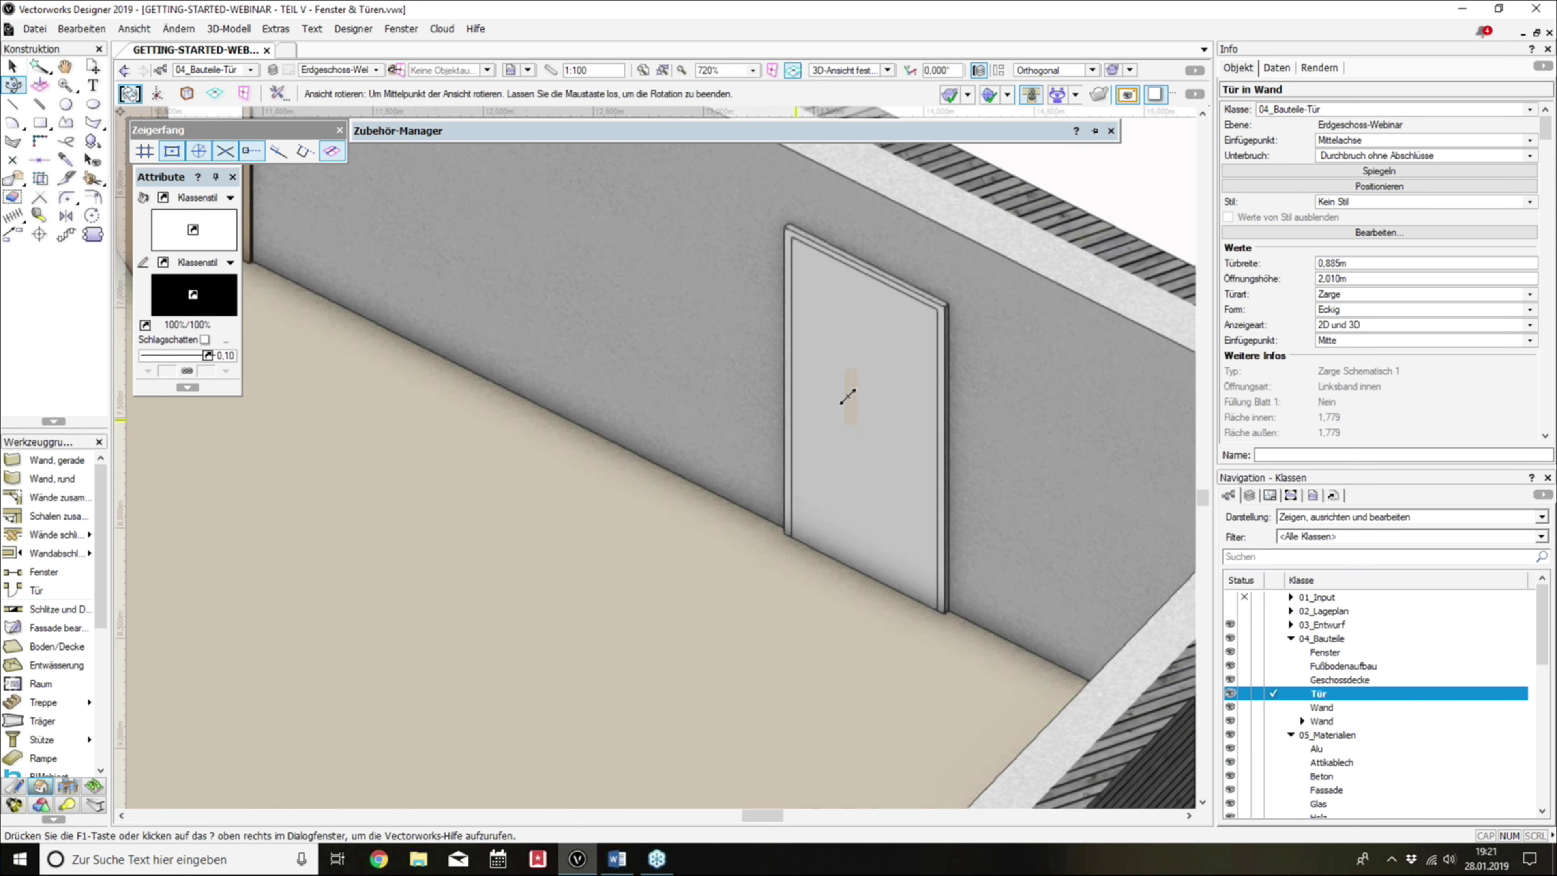
Step: Try the door type as Durchbruch and Rahmen, then switch back to Zarge
click(1352, 294)
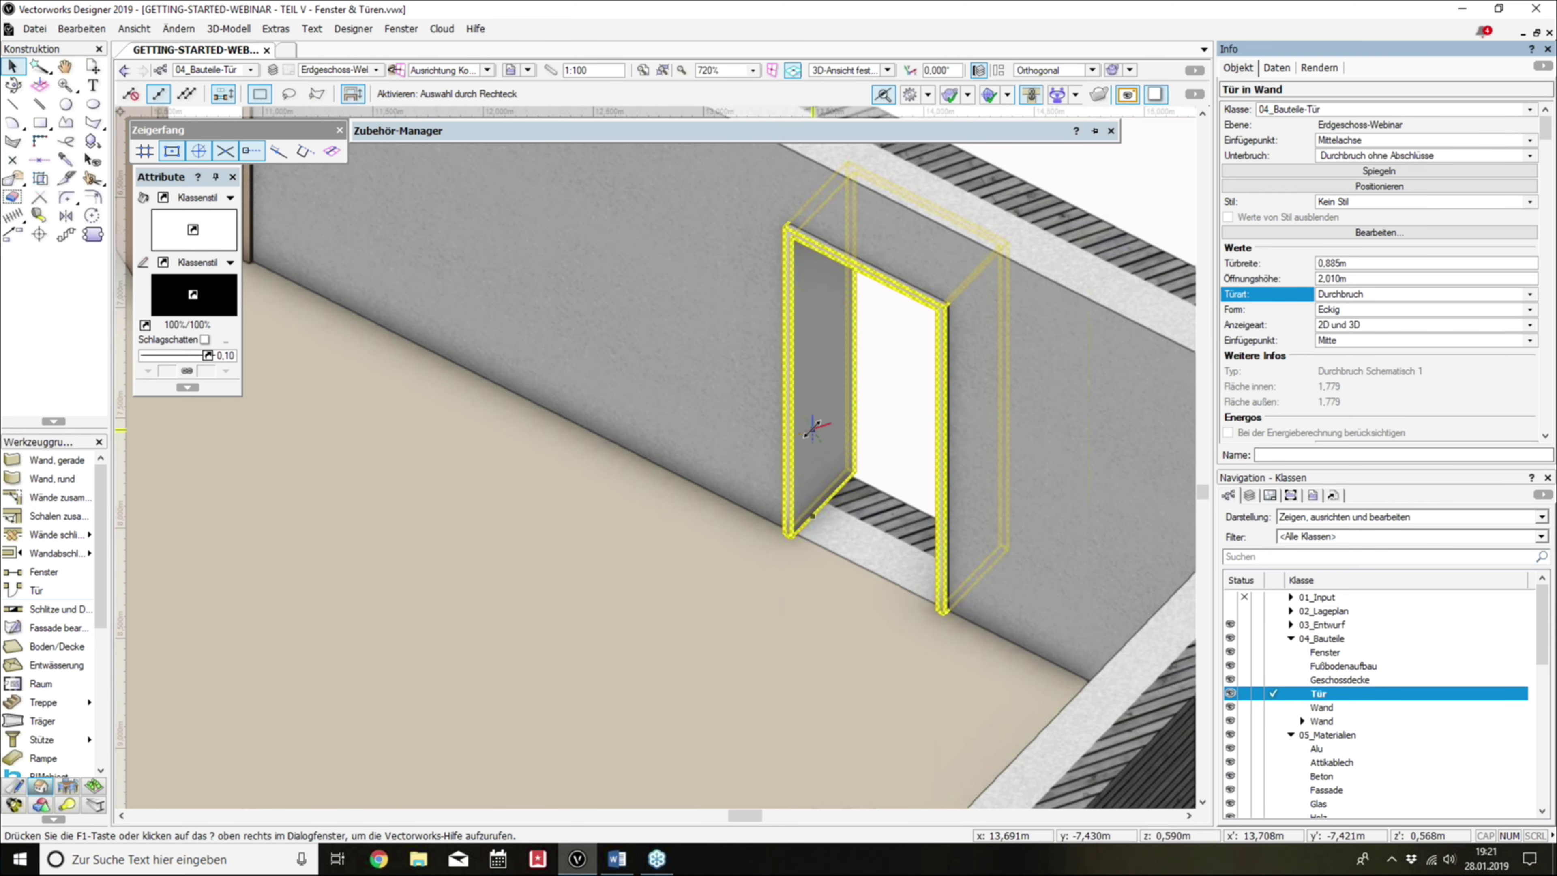
click(1359, 294)
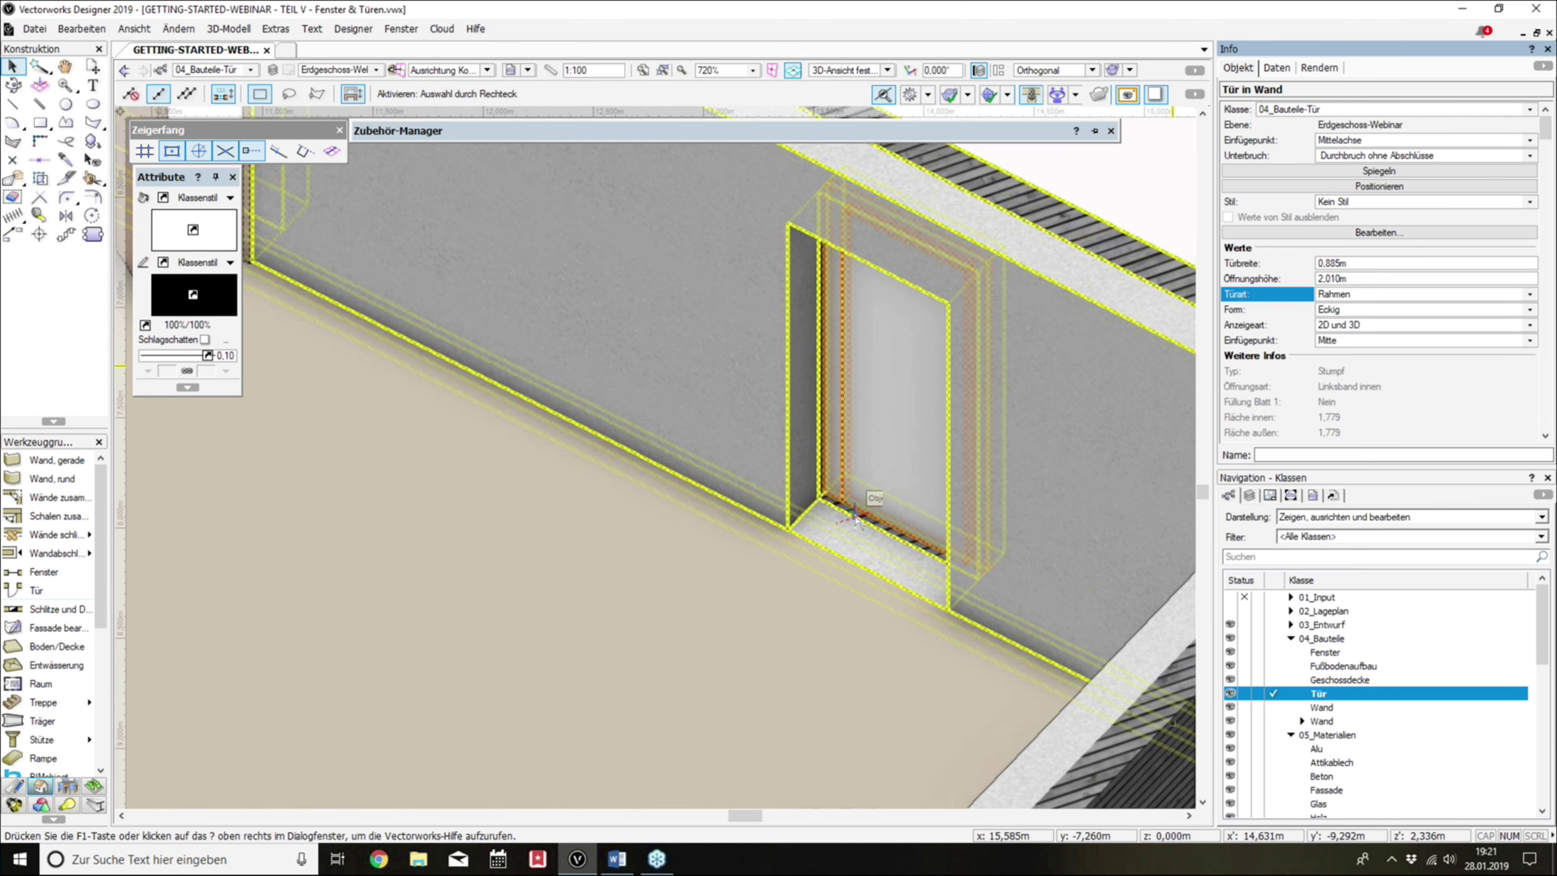
scroll(856, 515, up, 2)
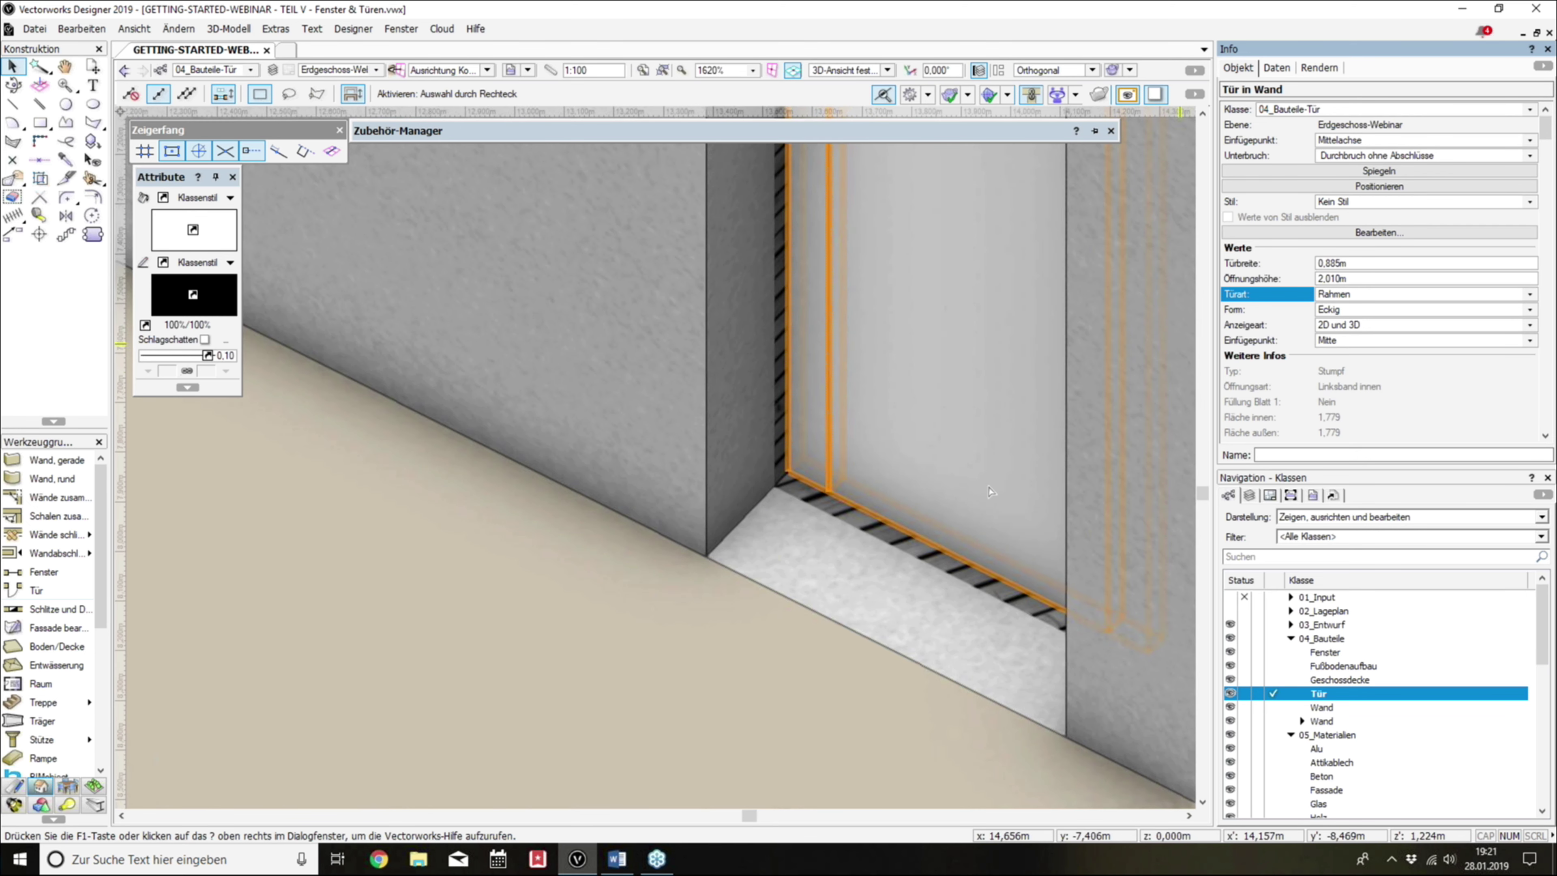
scroll(839, 509, down, 1)
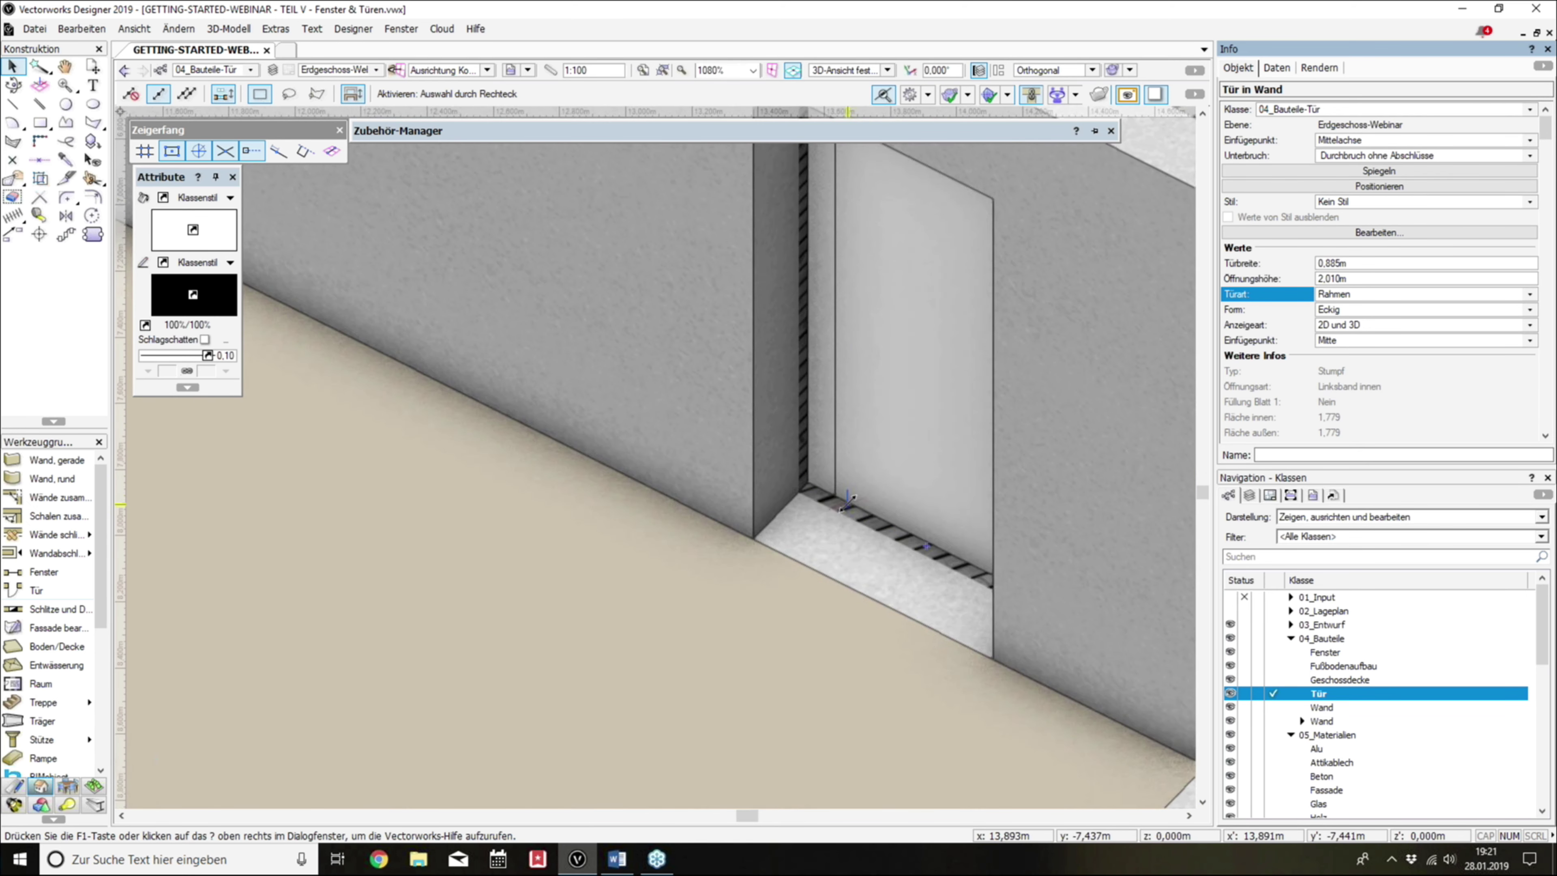
scroll(849, 500, down, 1)
click(1354, 294)
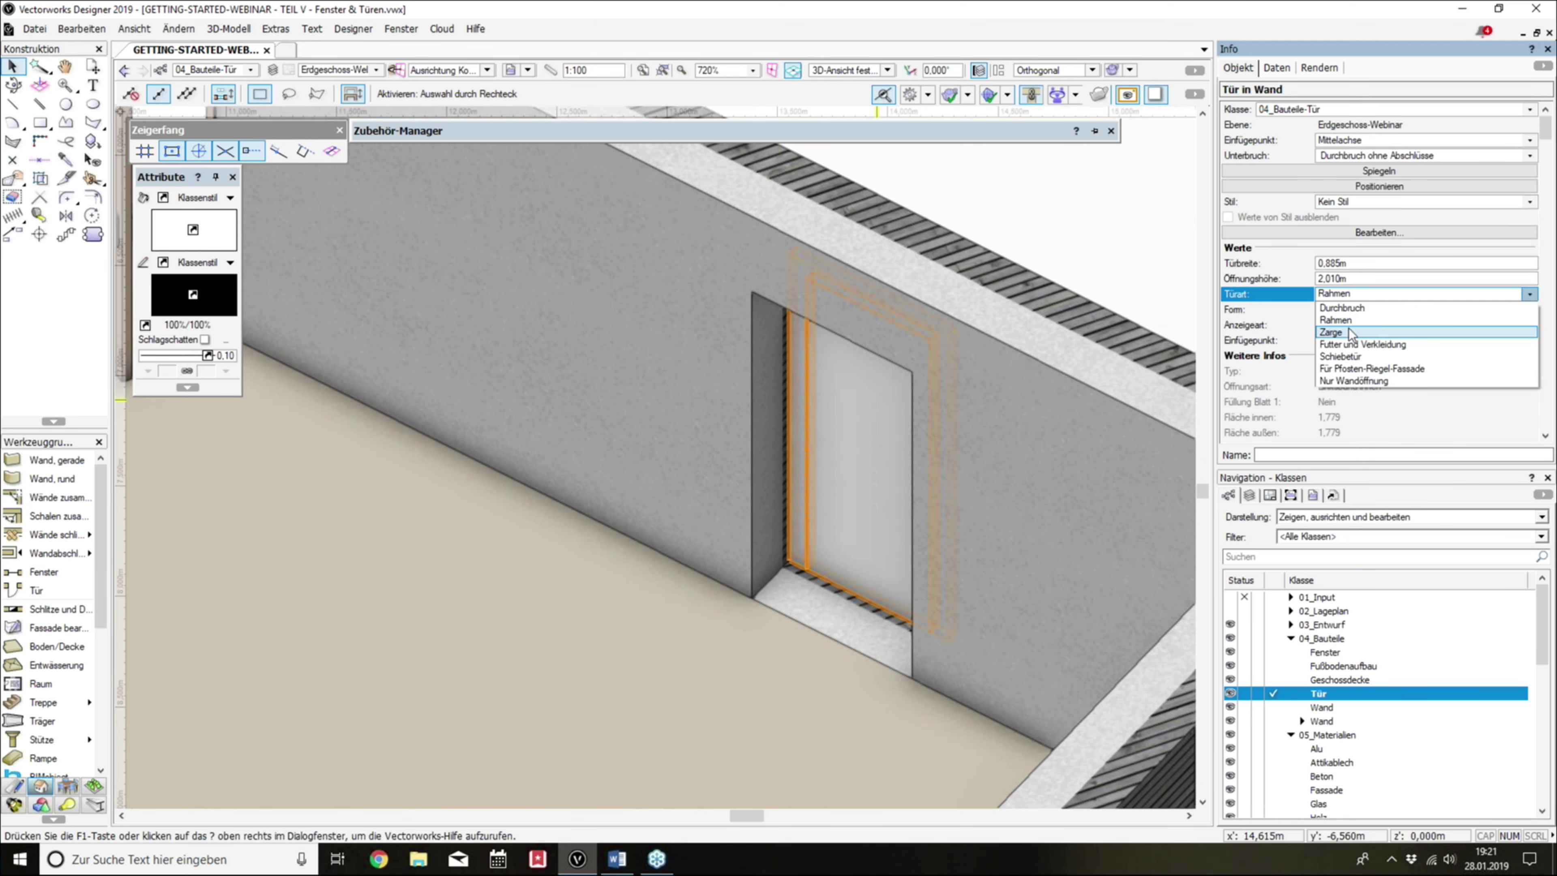
click(1351, 332)
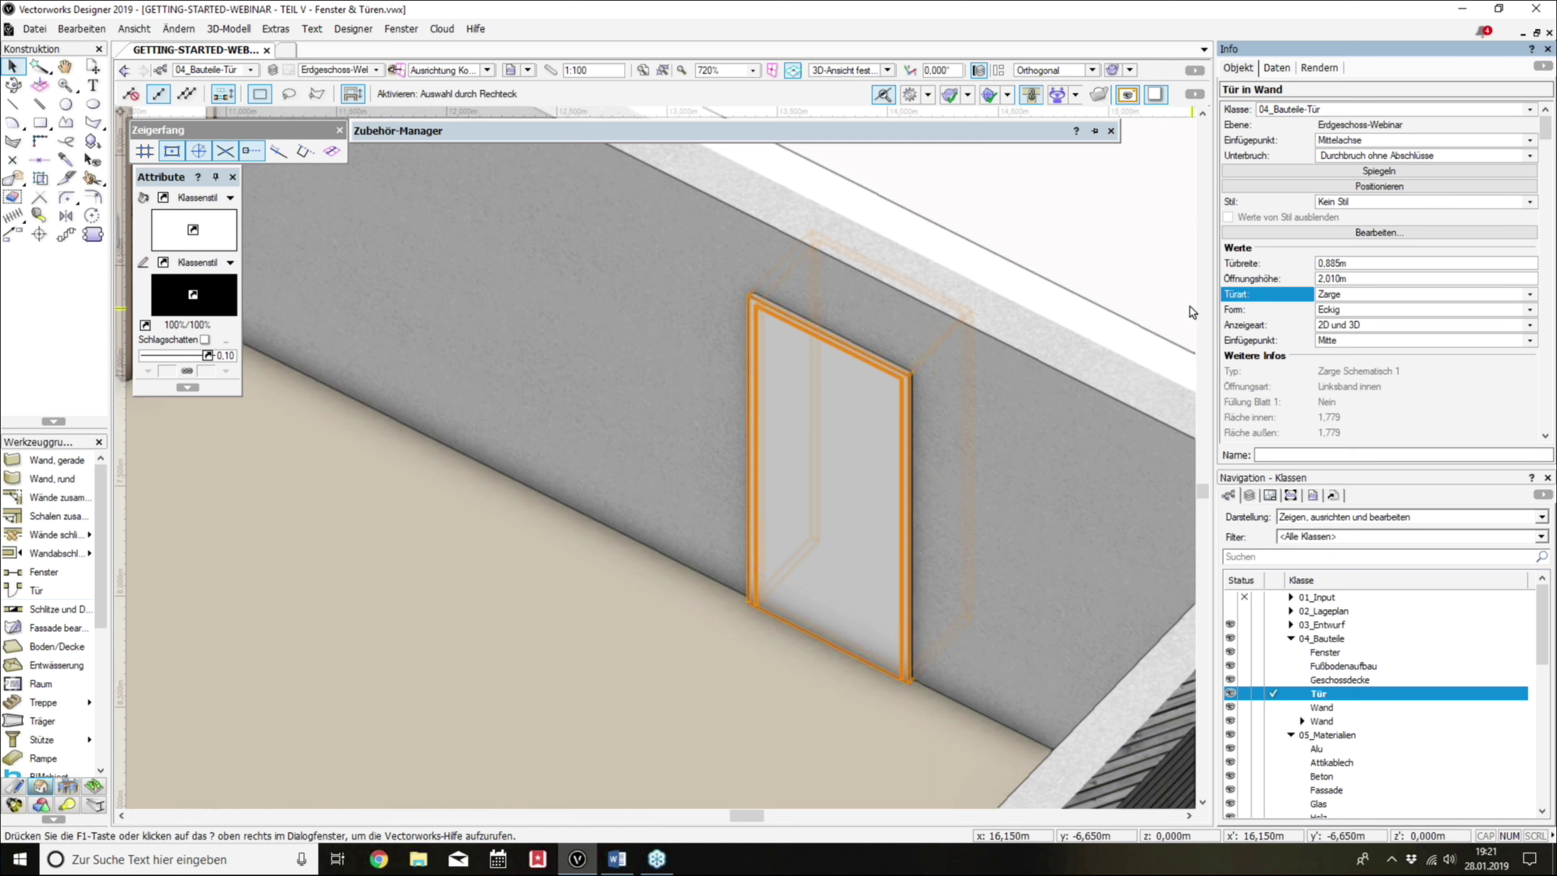
Step: Orbit around the door in 3D and set its type to Futter und Verkleidung
mouse_move(1190, 306)
ctrl+middle_down()
mouse_move(896, 338)
mouse_move(602, 587)
ctrl+middle_up()
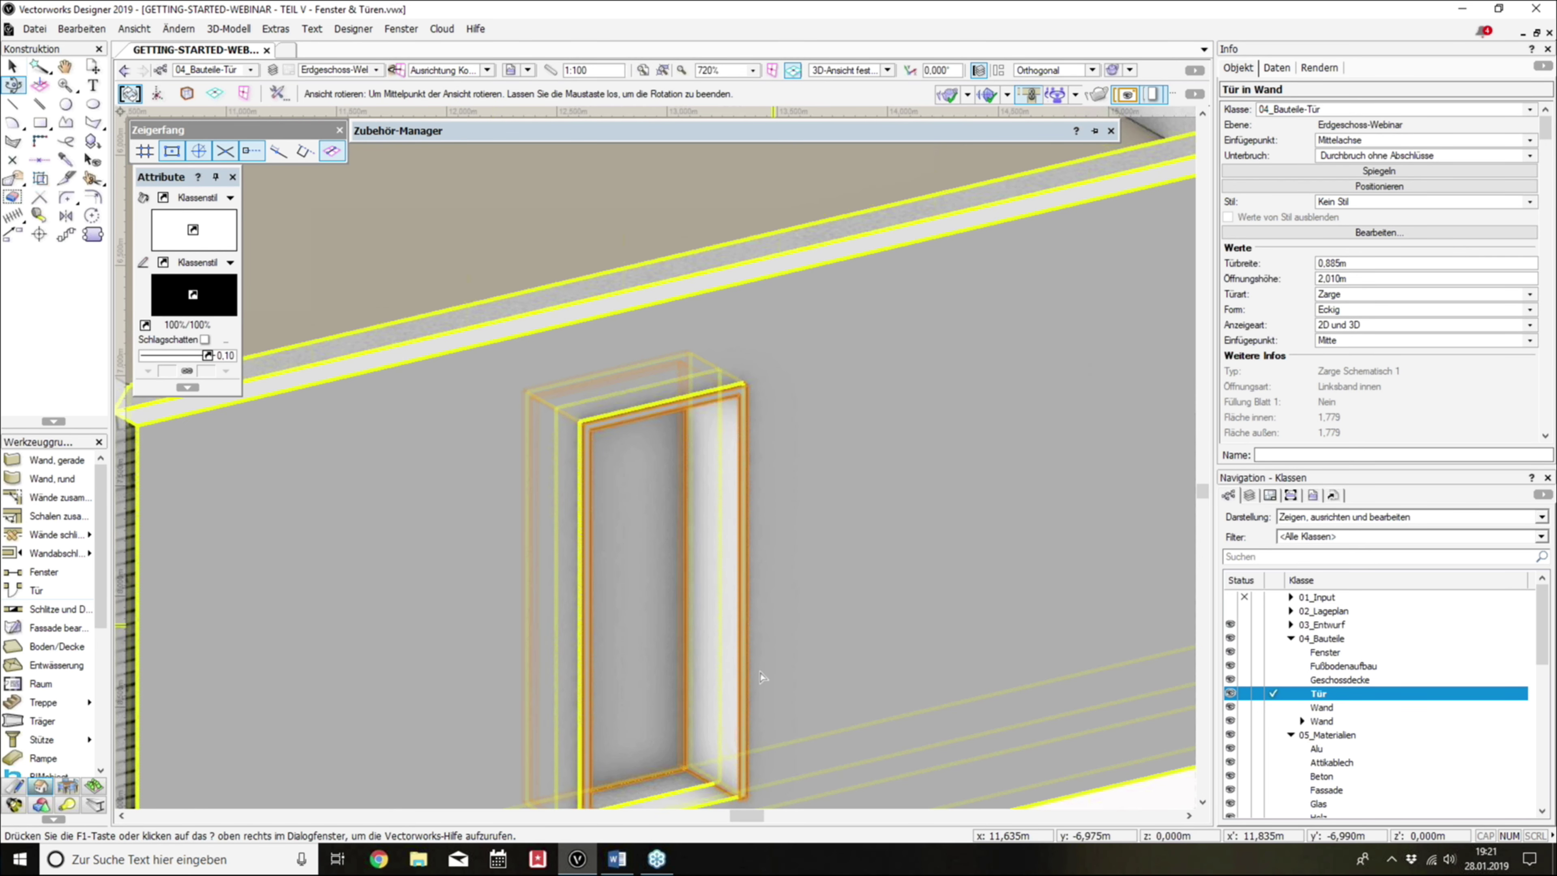
ctrl+middle_drag(625, 393, 639, 378)
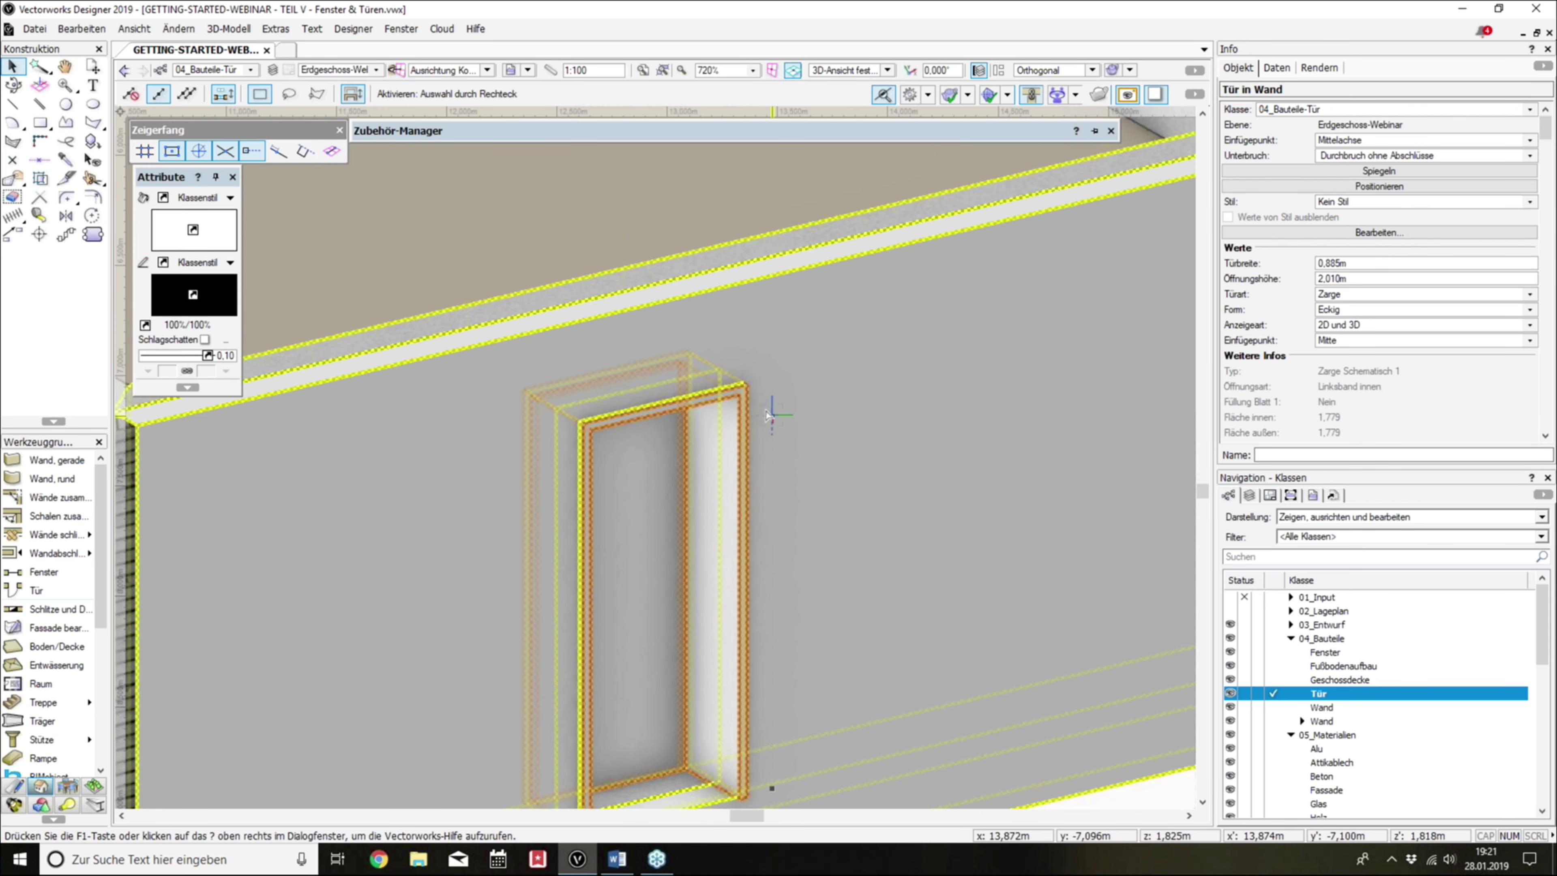
scroll(705, 429, down, 5)
scroll(716, 455, up, 3)
scroll(716, 454, up, 2)
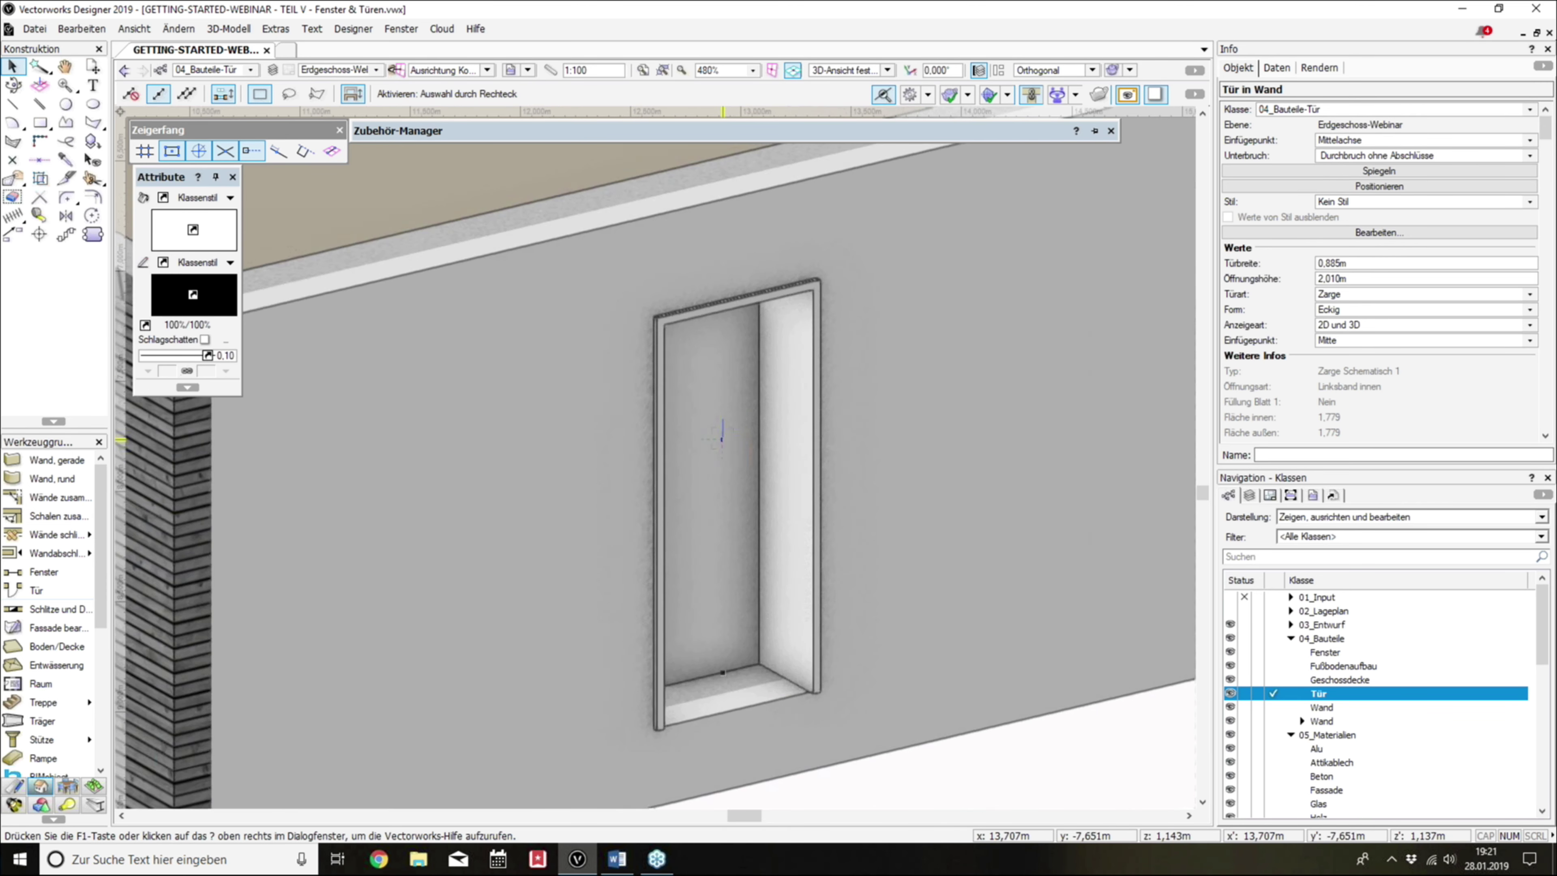
click(1410, 294)
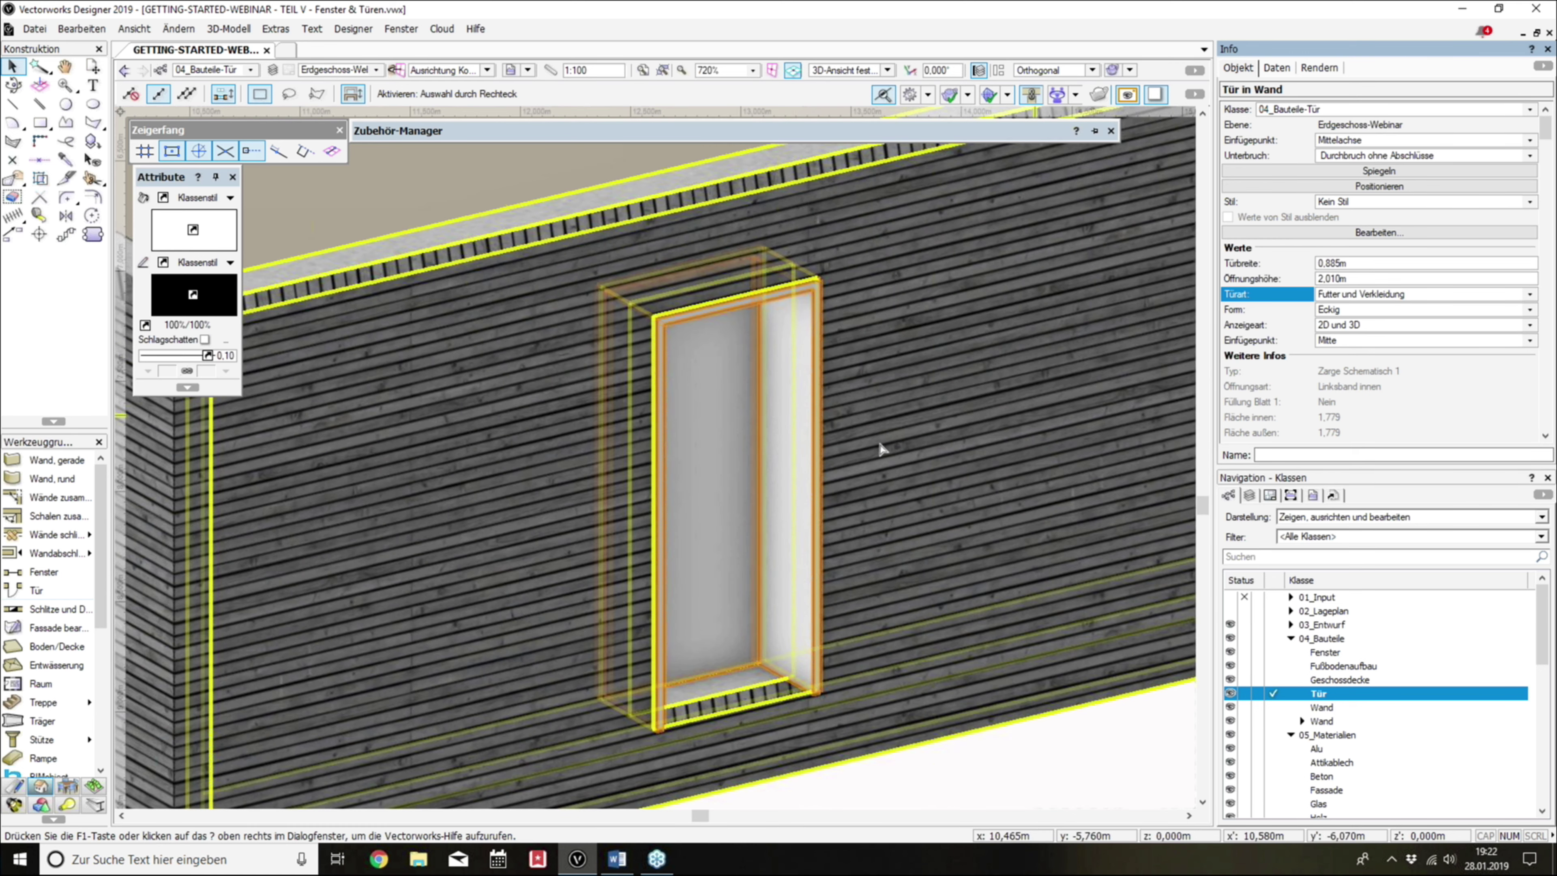
Step: Pan to the door's room, keep Futter und Verkleidung as door type, and orbit around it
middle_drag(878, 439, 954, 325)
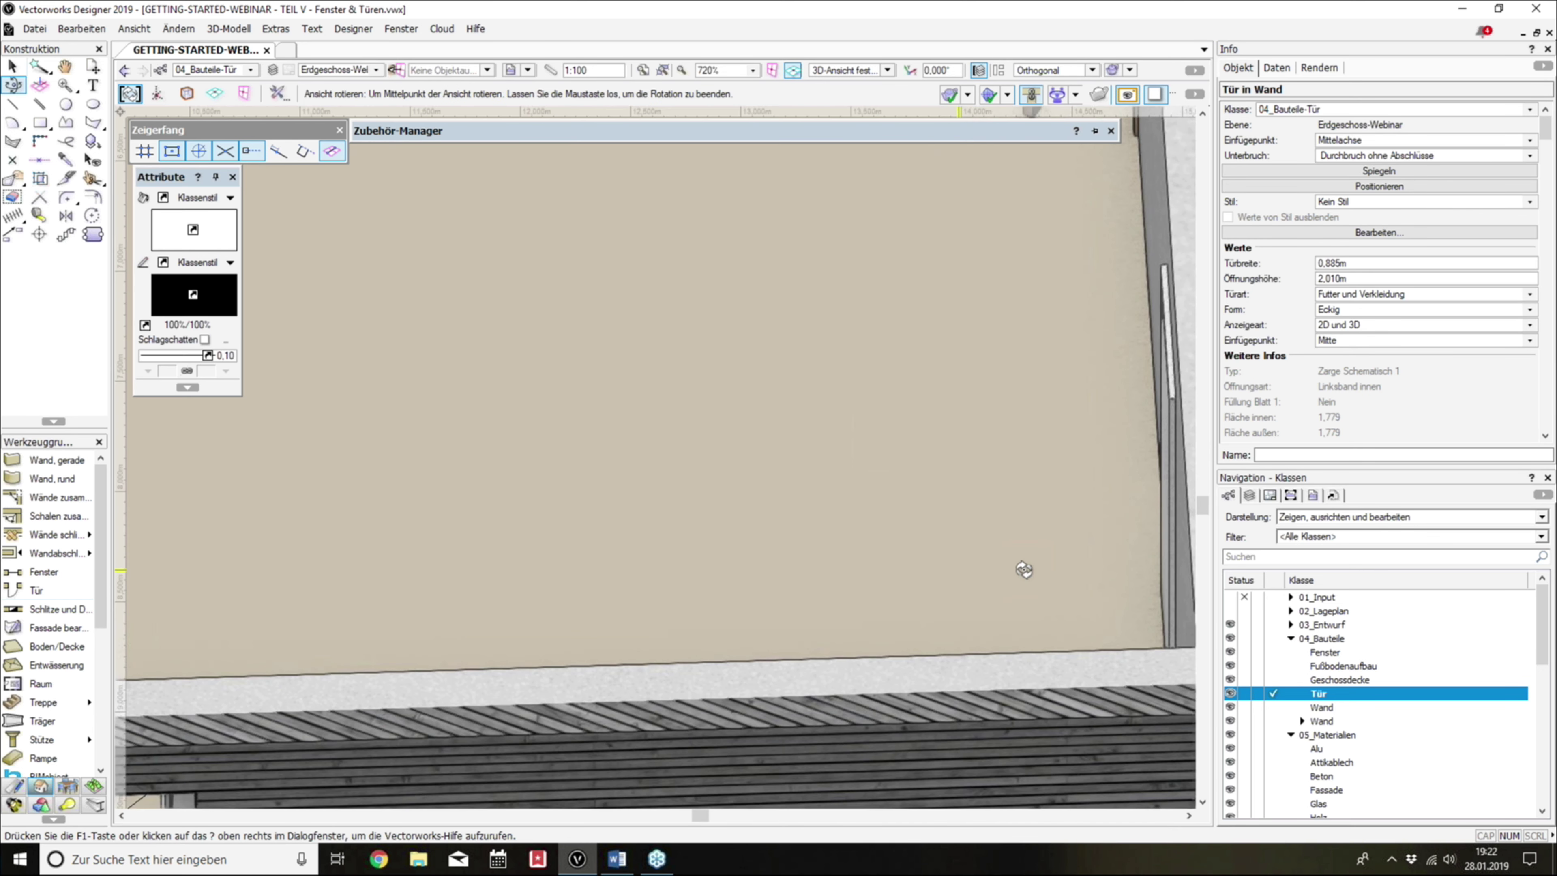
scroll(955, 325, up, 2)
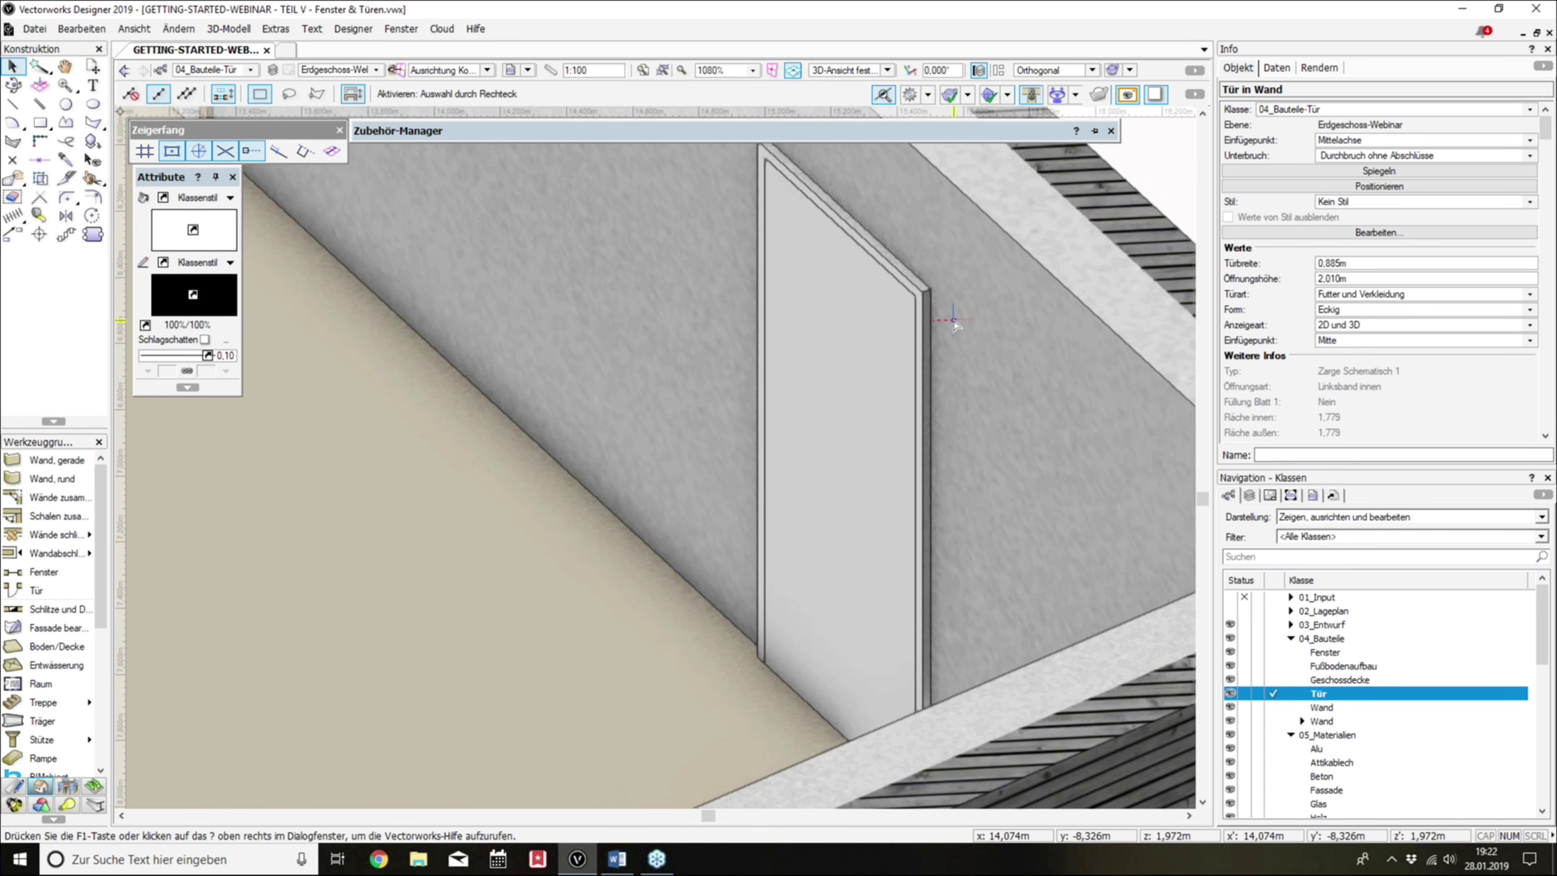
click(1409, 295)
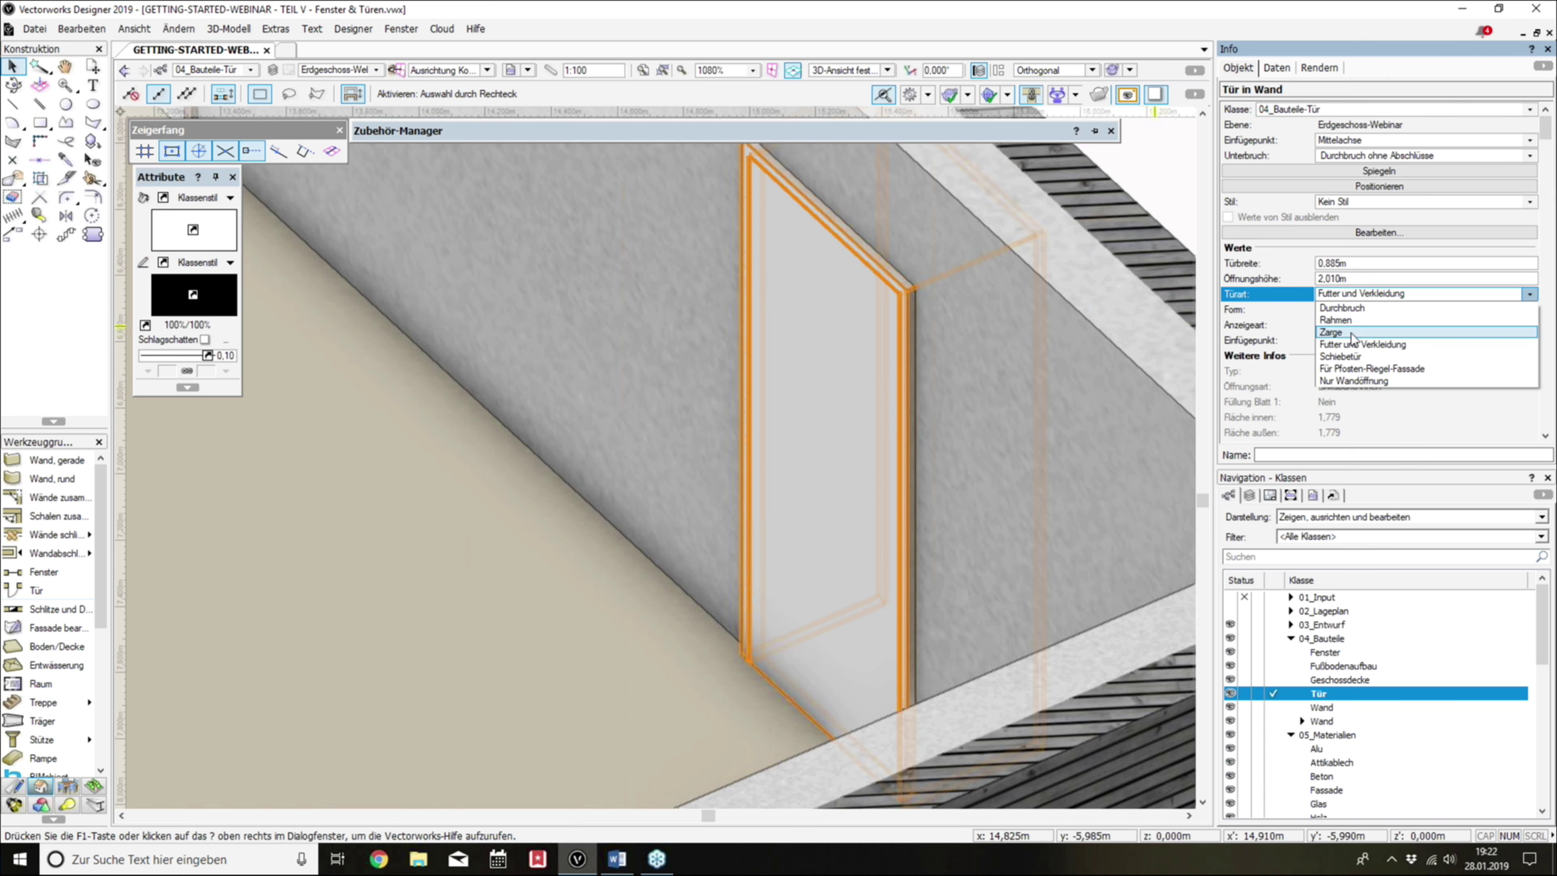
click(1361, 344)
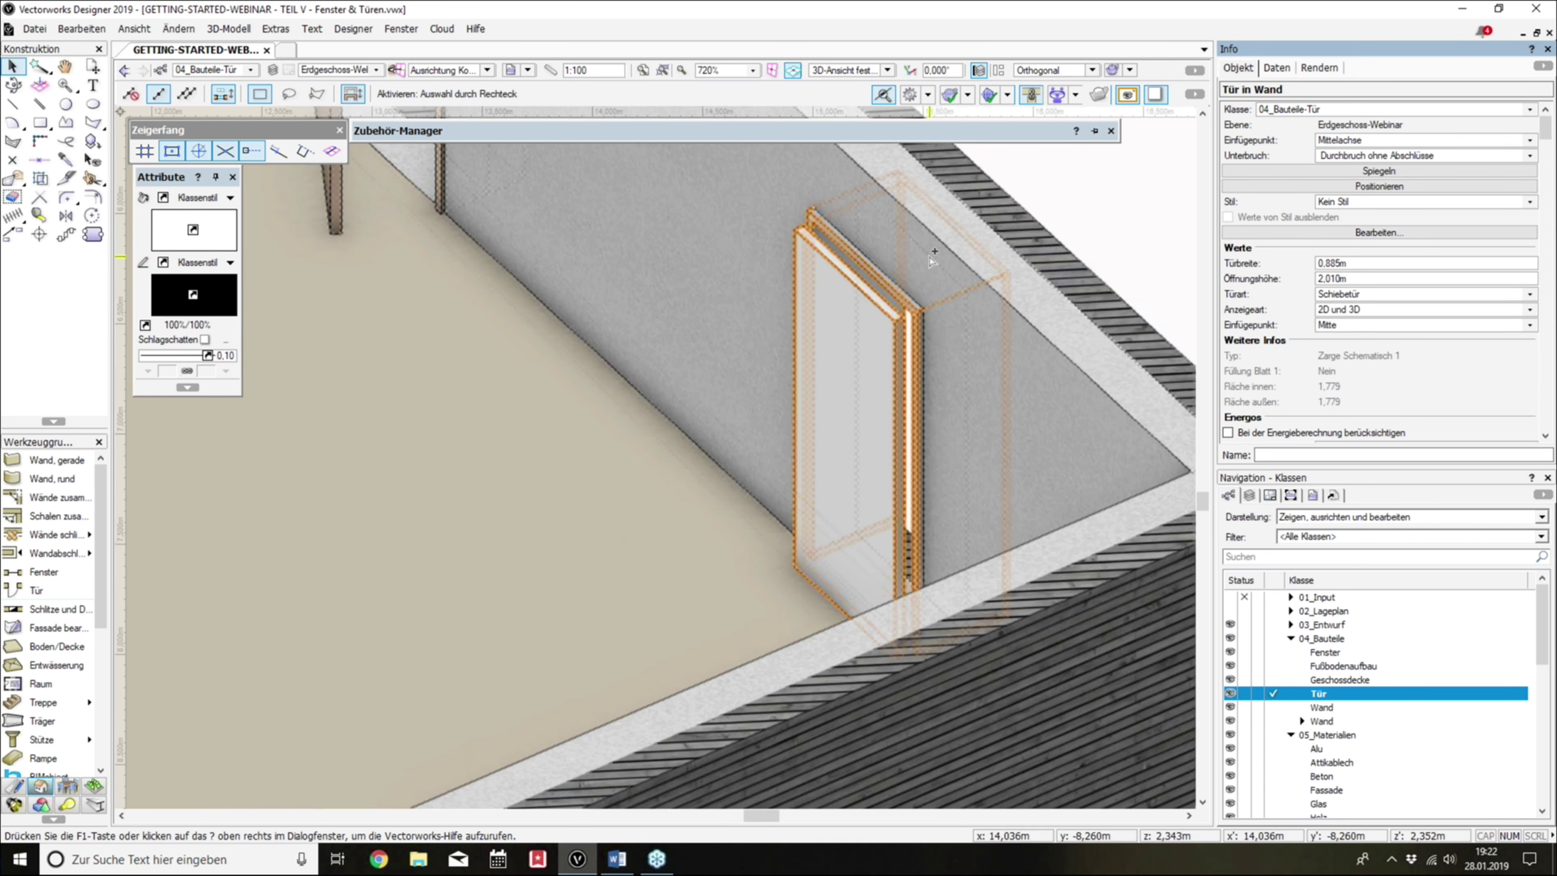
scroll(941, 362, down, 2)
shift+middle_drag(942, 372, 958, 427)
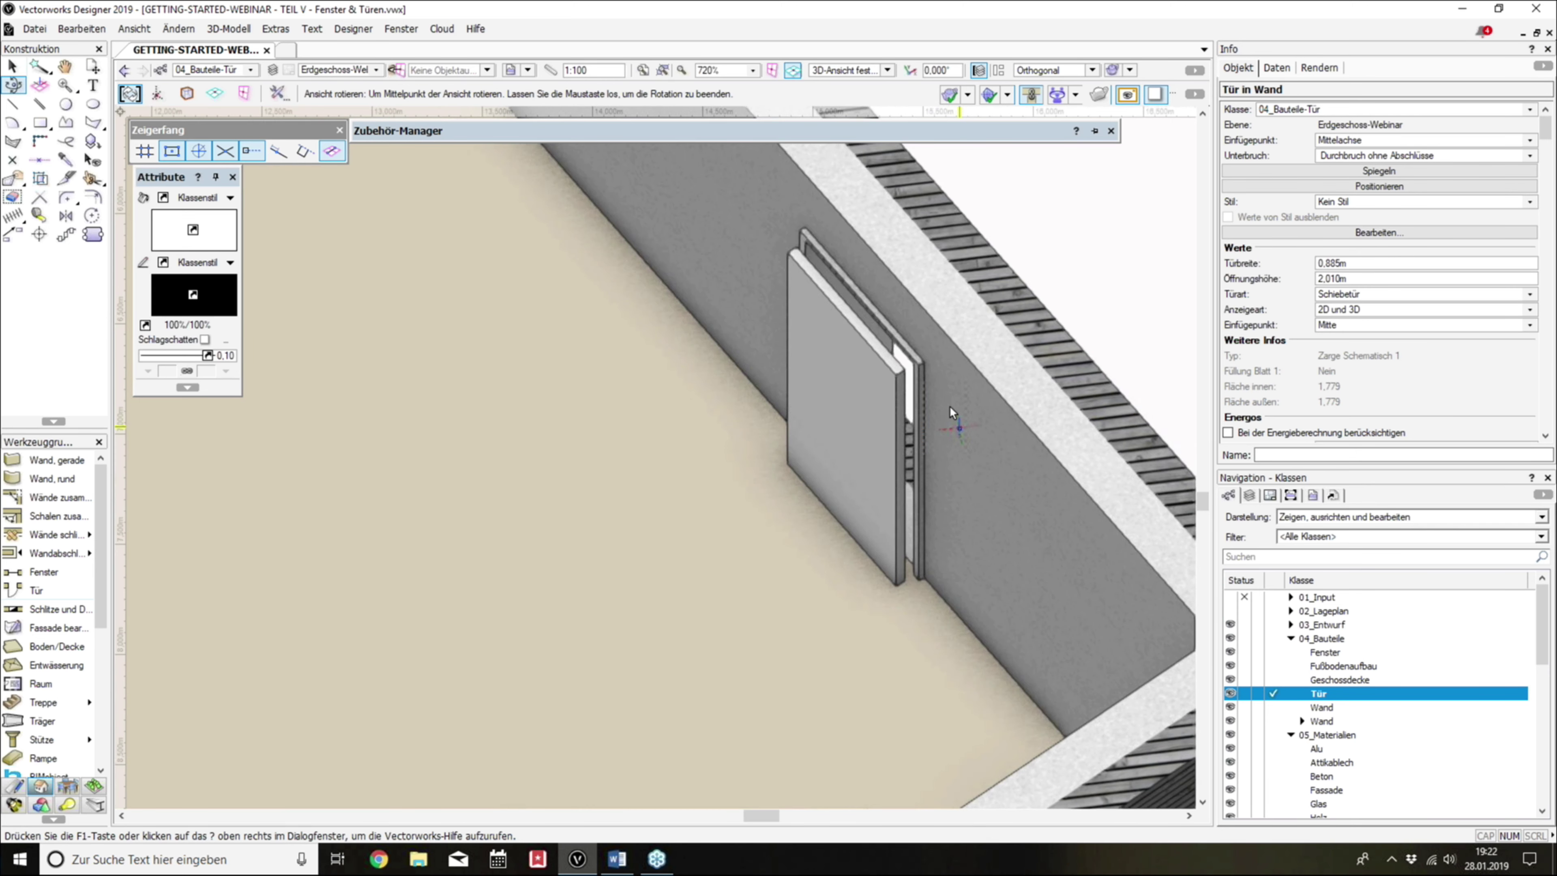
scroll(944, 377, up, 1)
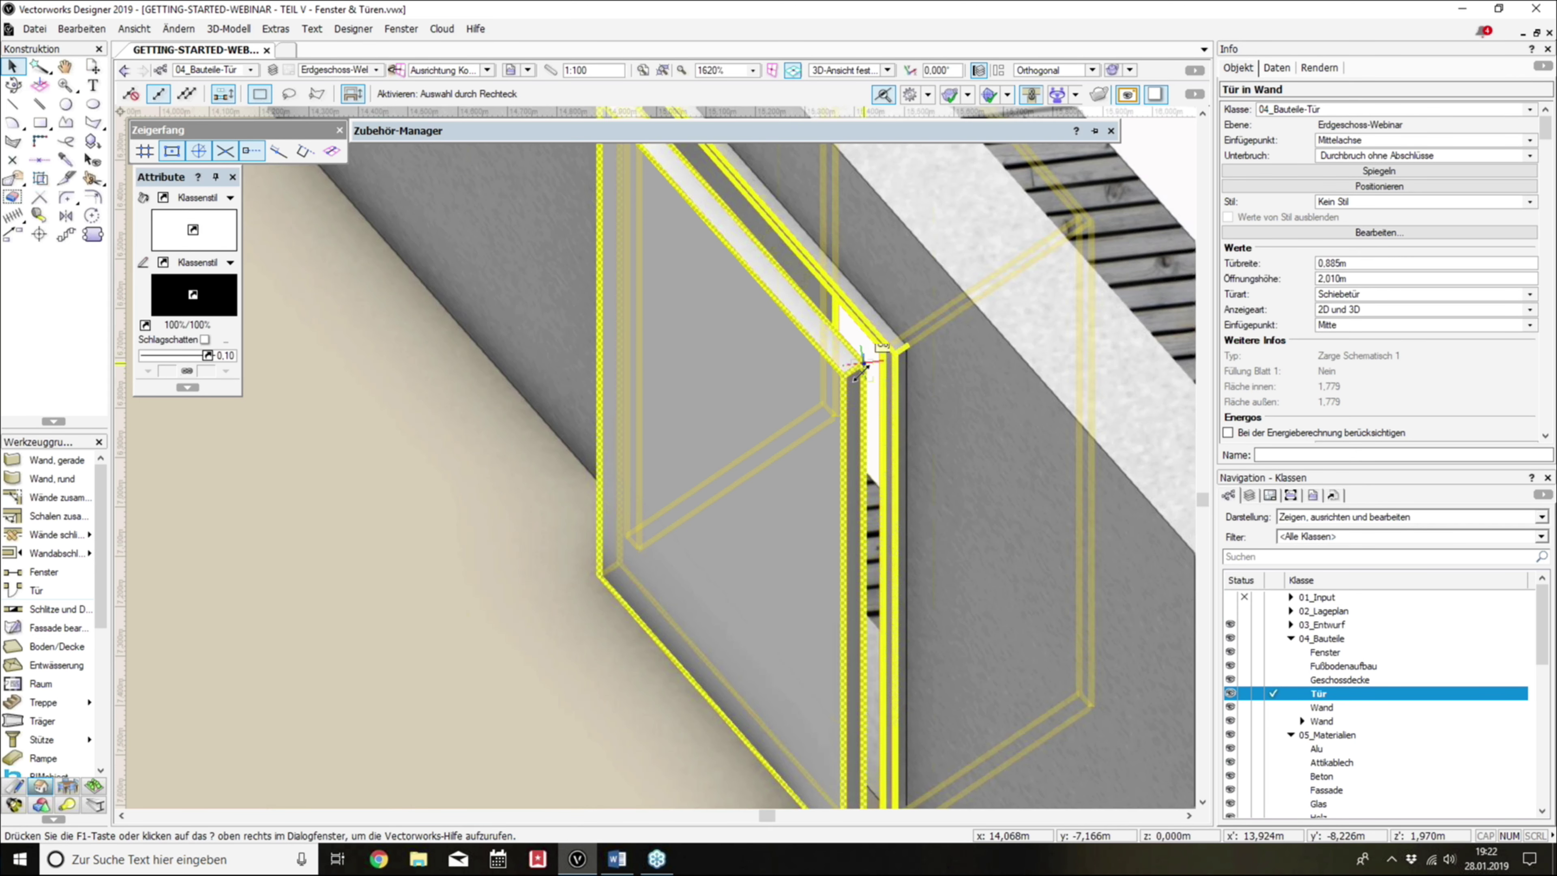
scroll(852, 374, down, 1)
scroll(849, 377, up, 1)
Step: Try the door as a bare Durchbruch opening and as Rahmen, then switch back to Zarge
click(1410, 294)
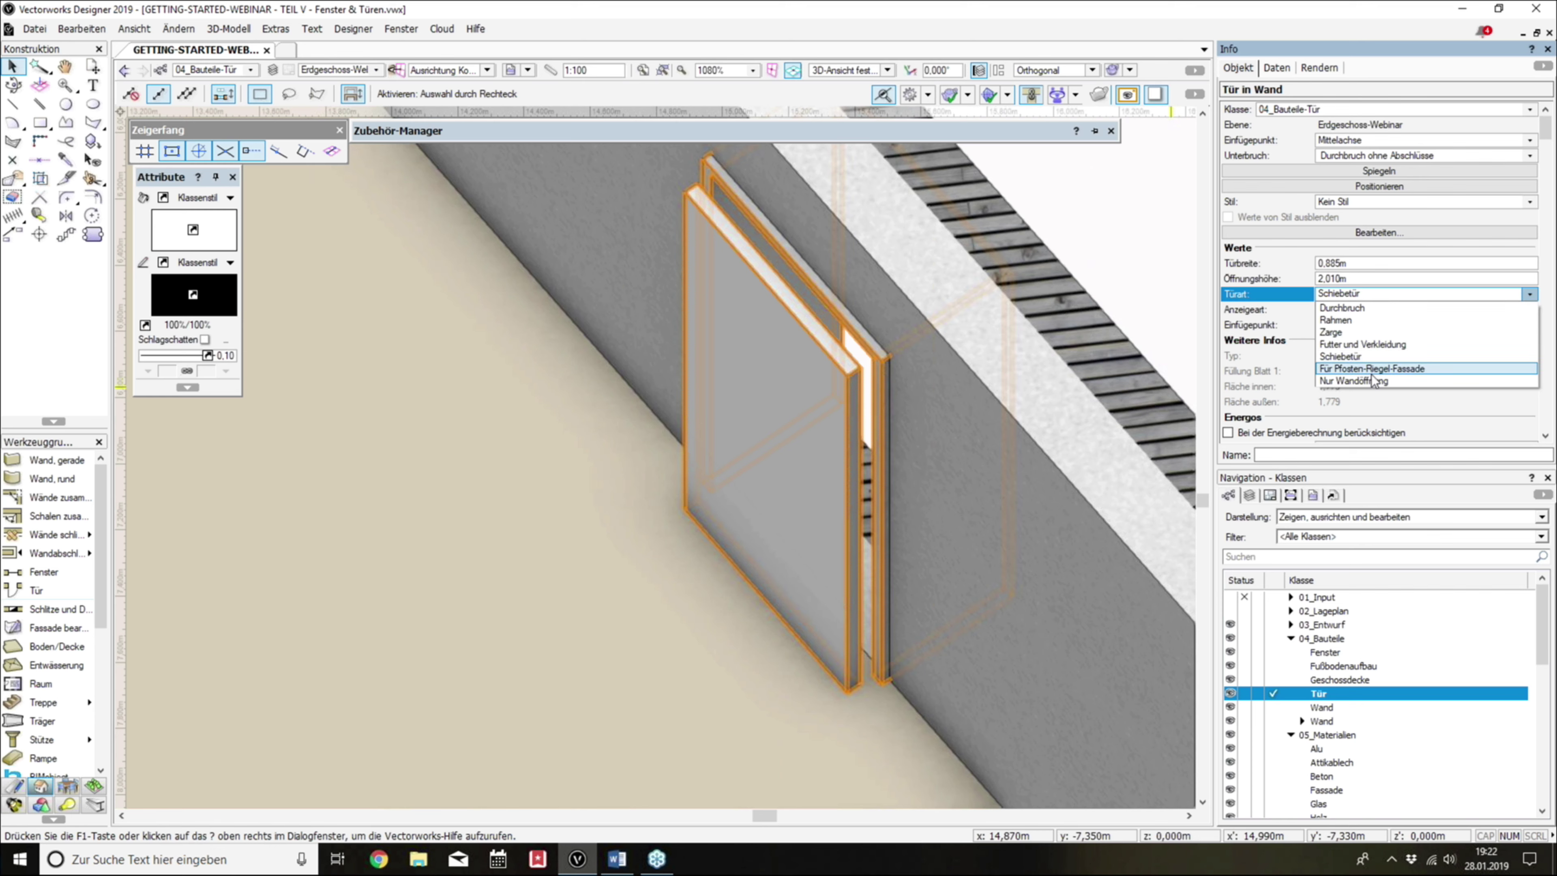
click(1342, 381)
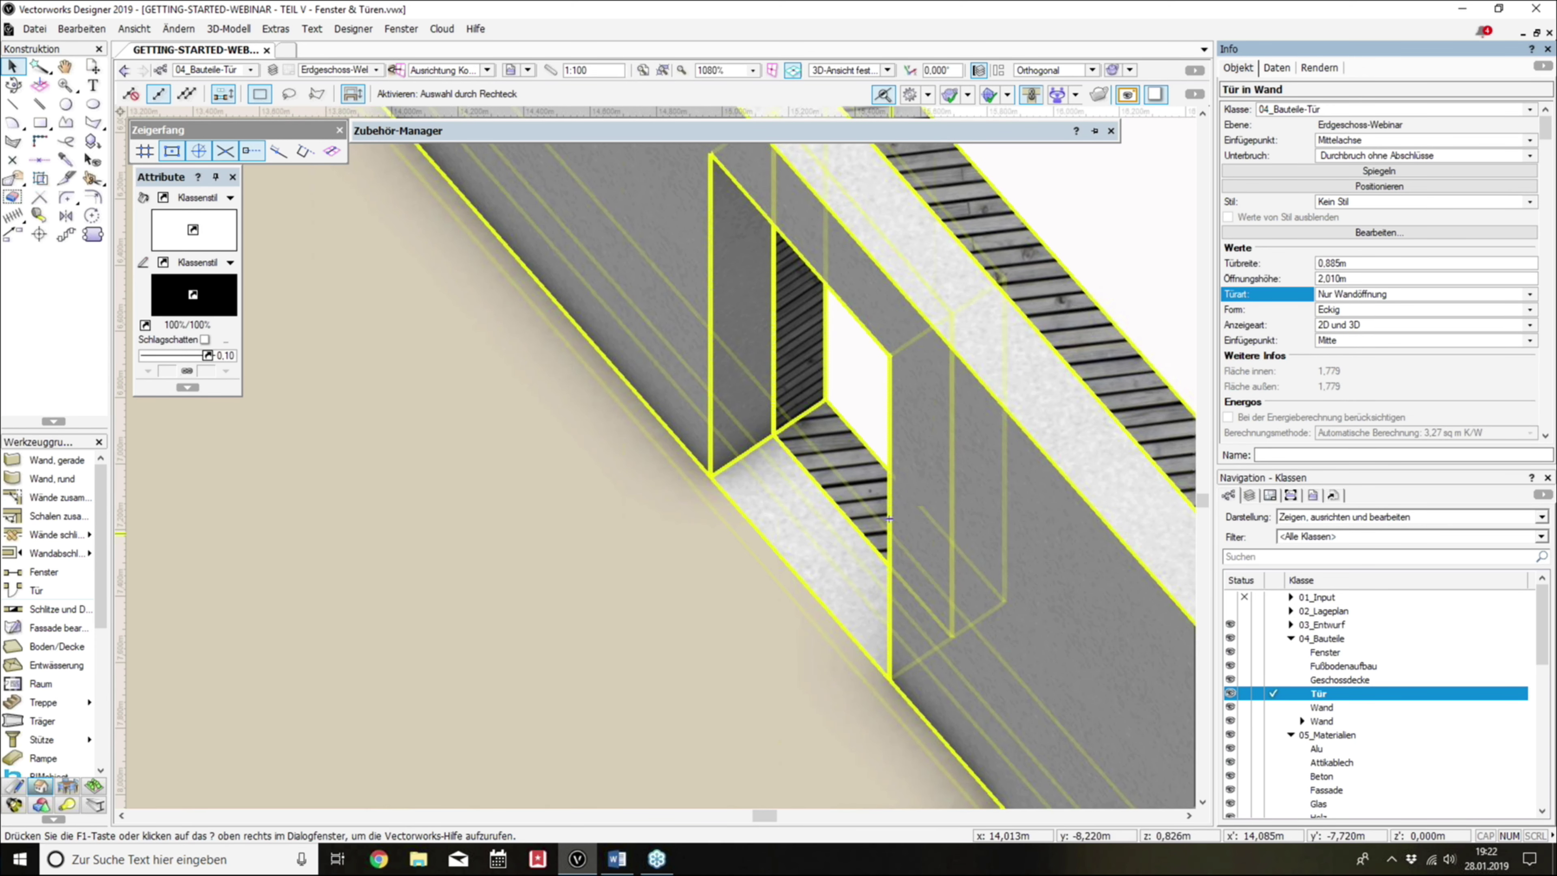
click(1355, 310)
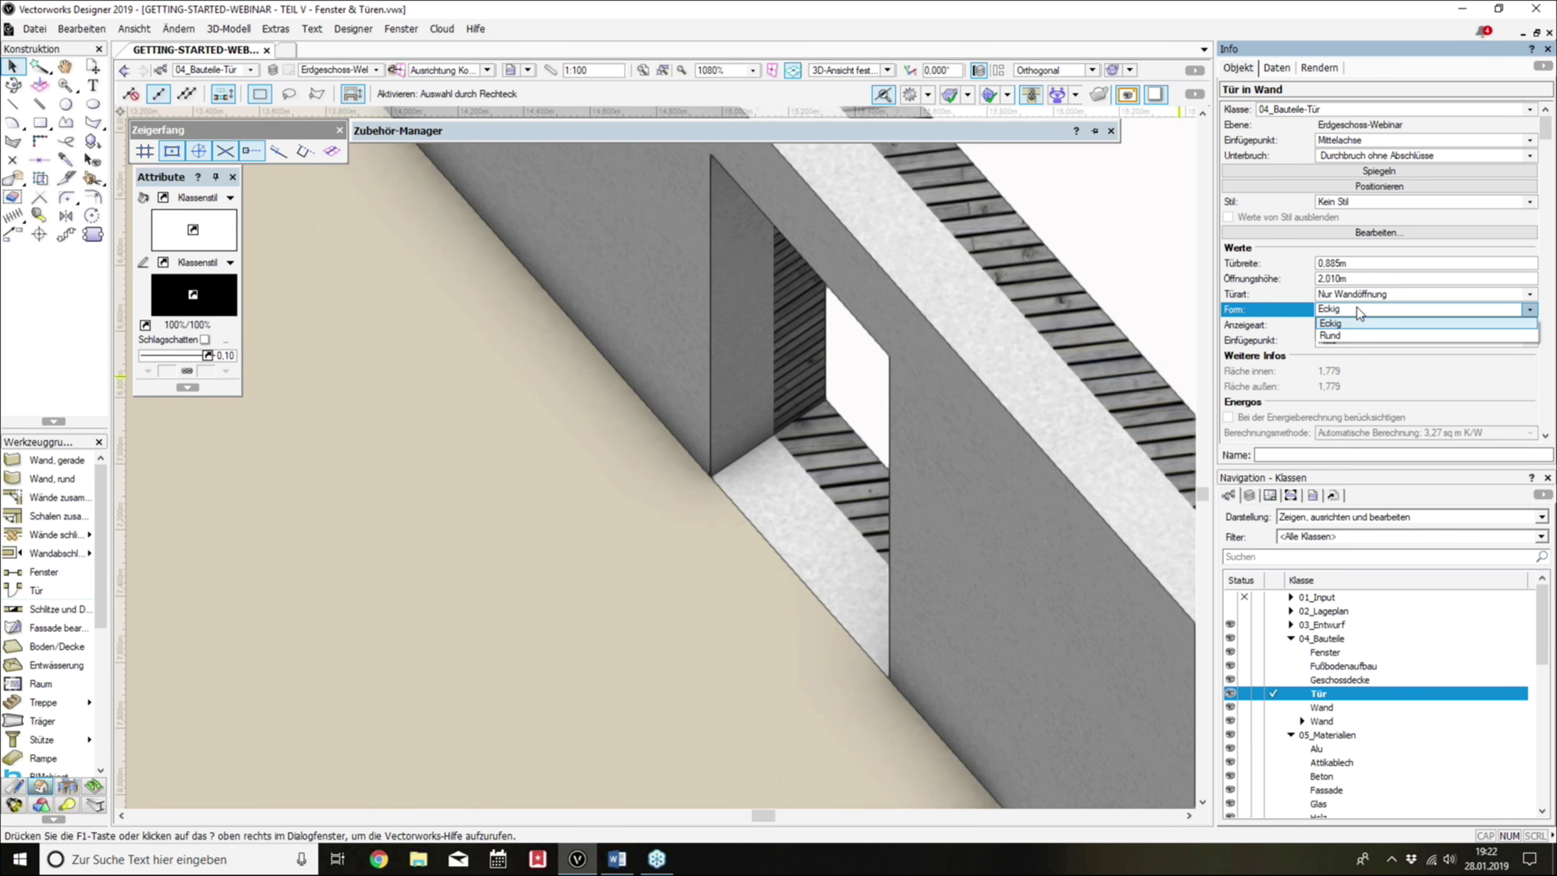
click(1359, 294)
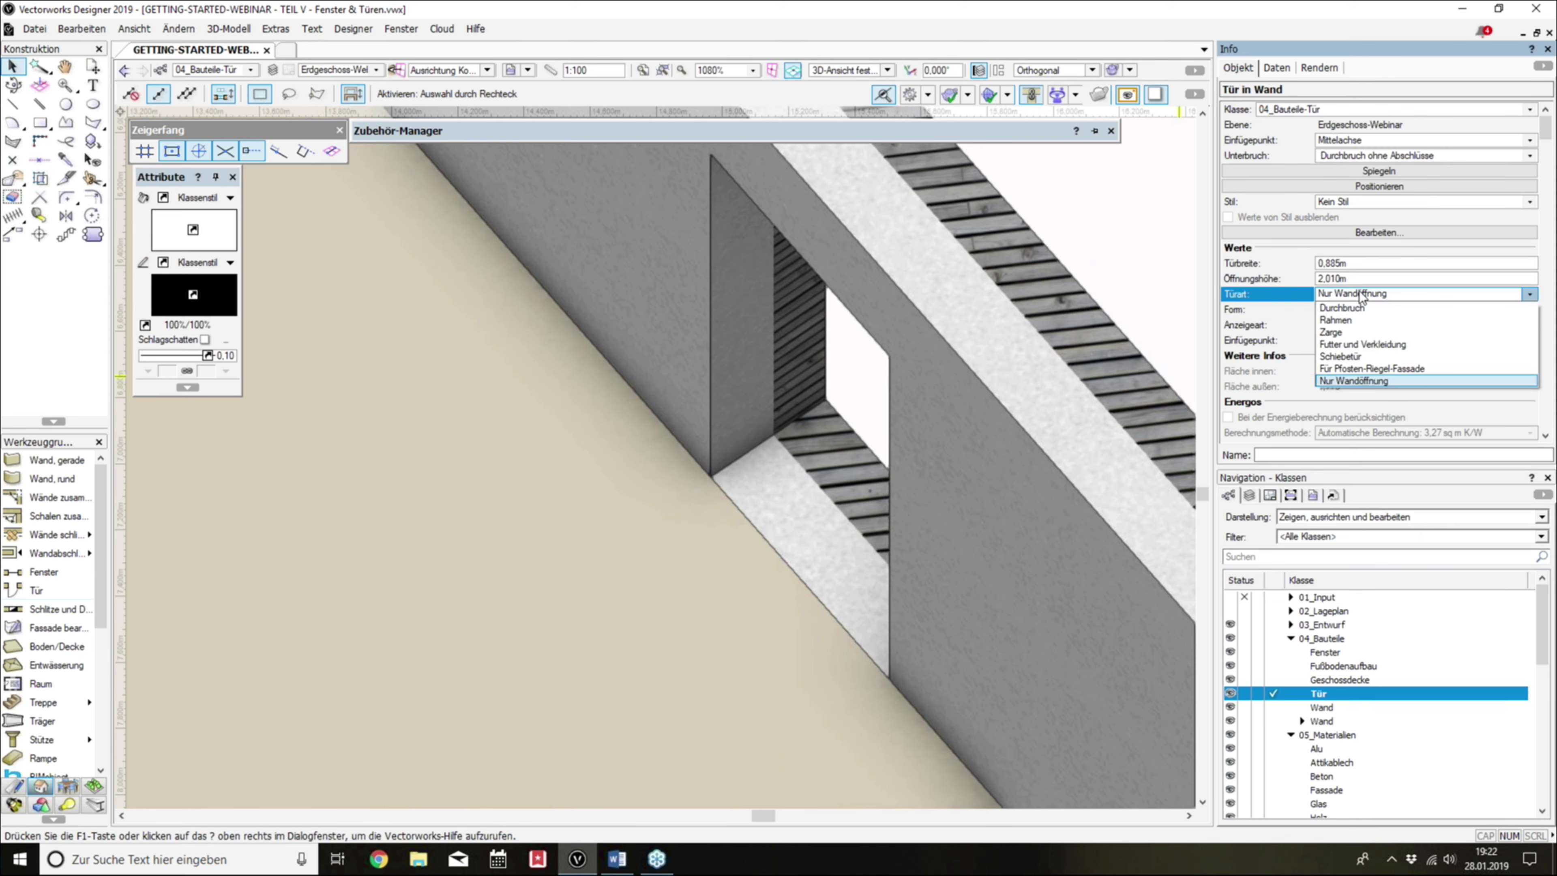
click(1350, 321)
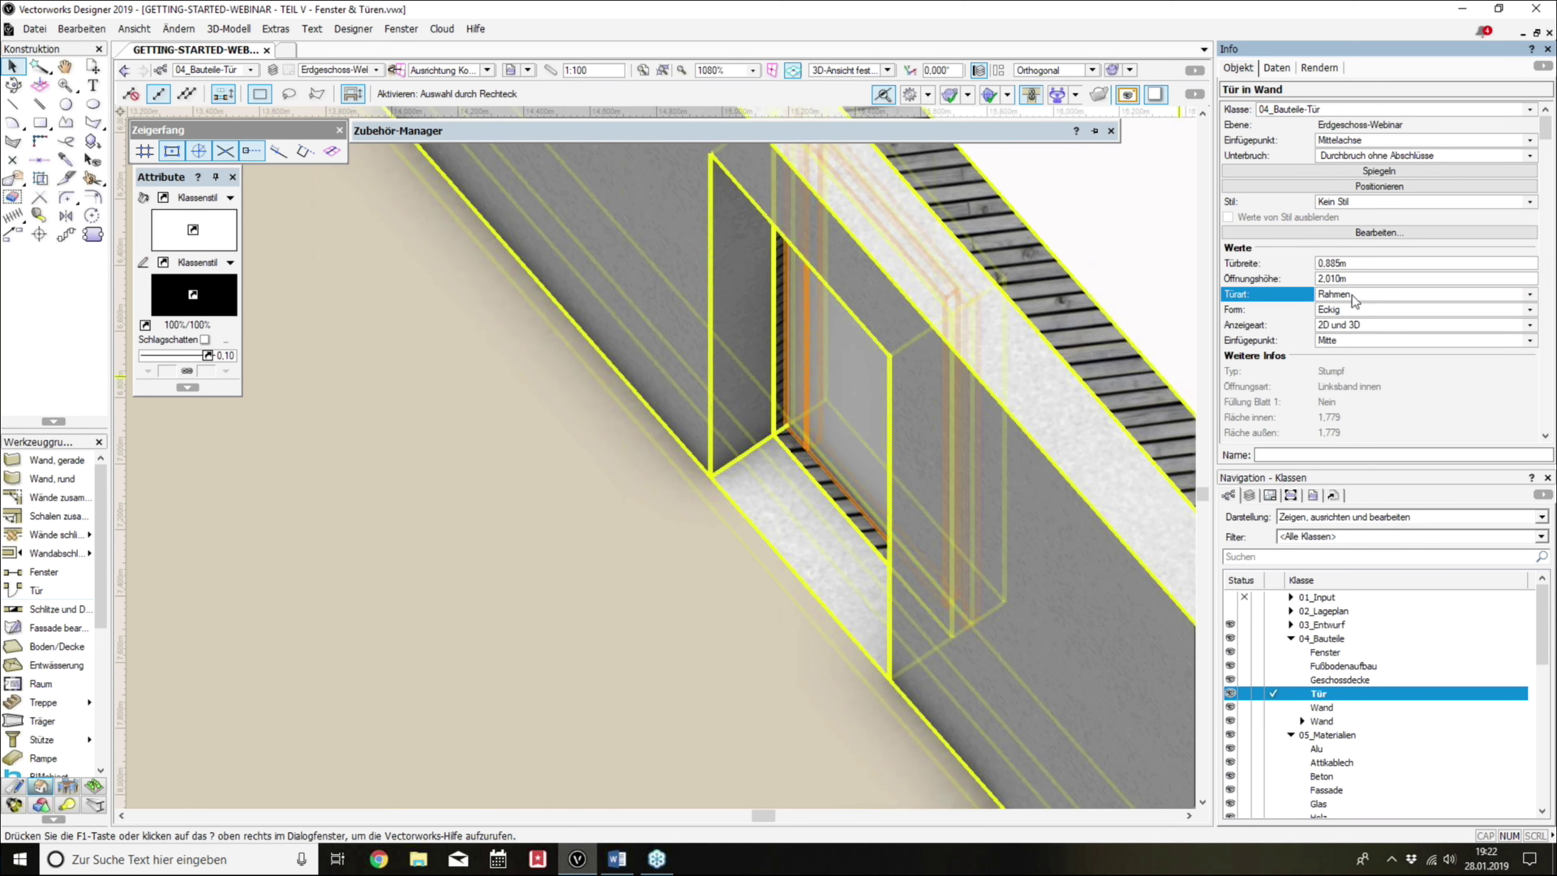
click(1352, 295)
click(1350, 320)
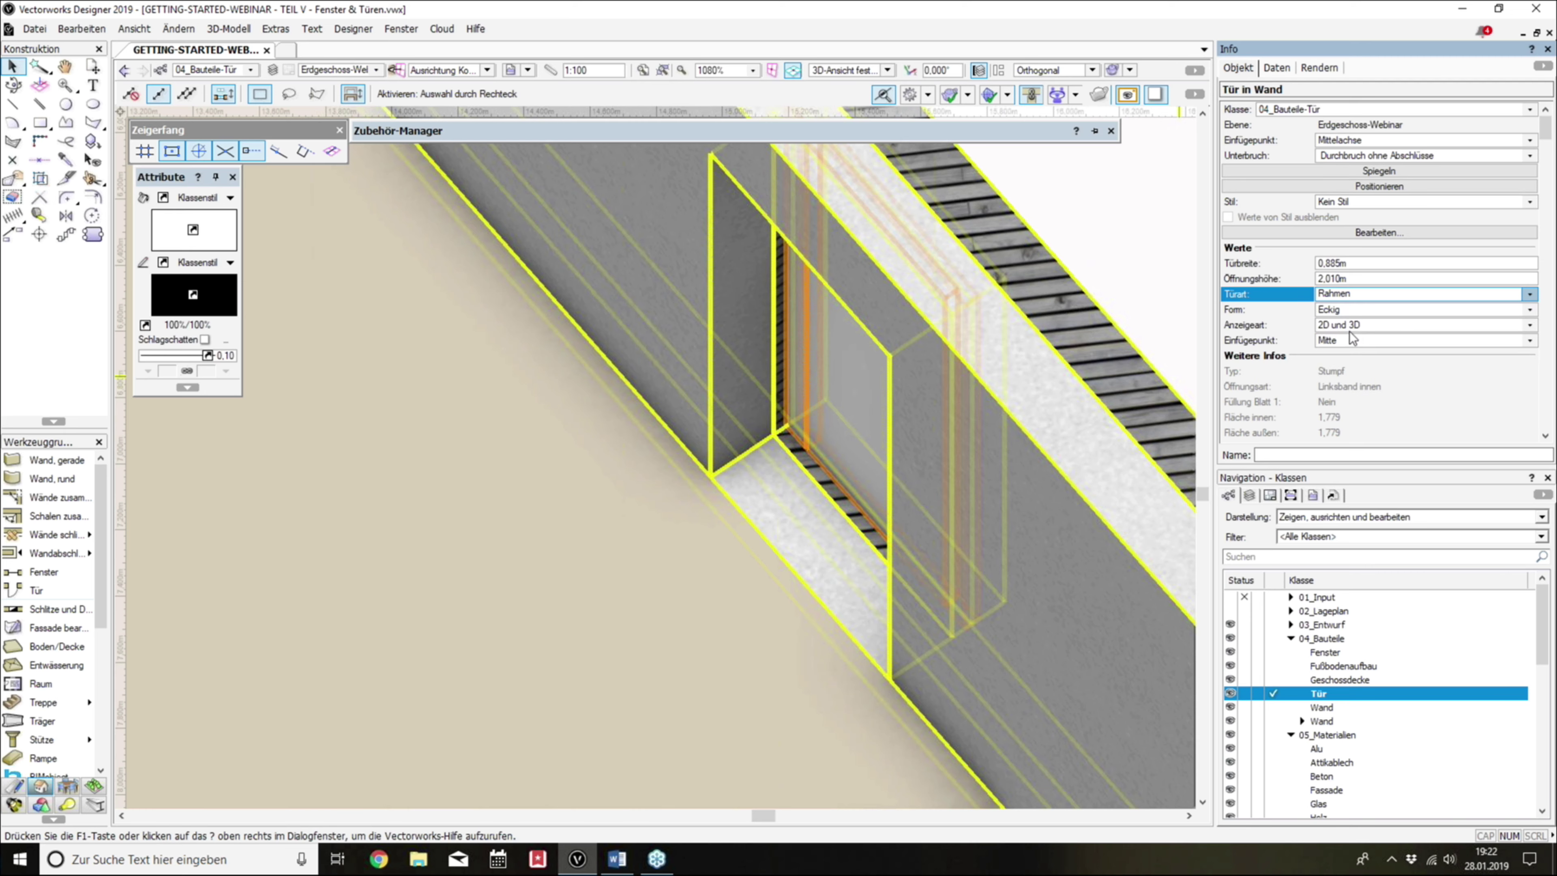
Step: Change the door shape from round-arched to Eckig, checking it from outside in 3D
click(1347, 308)
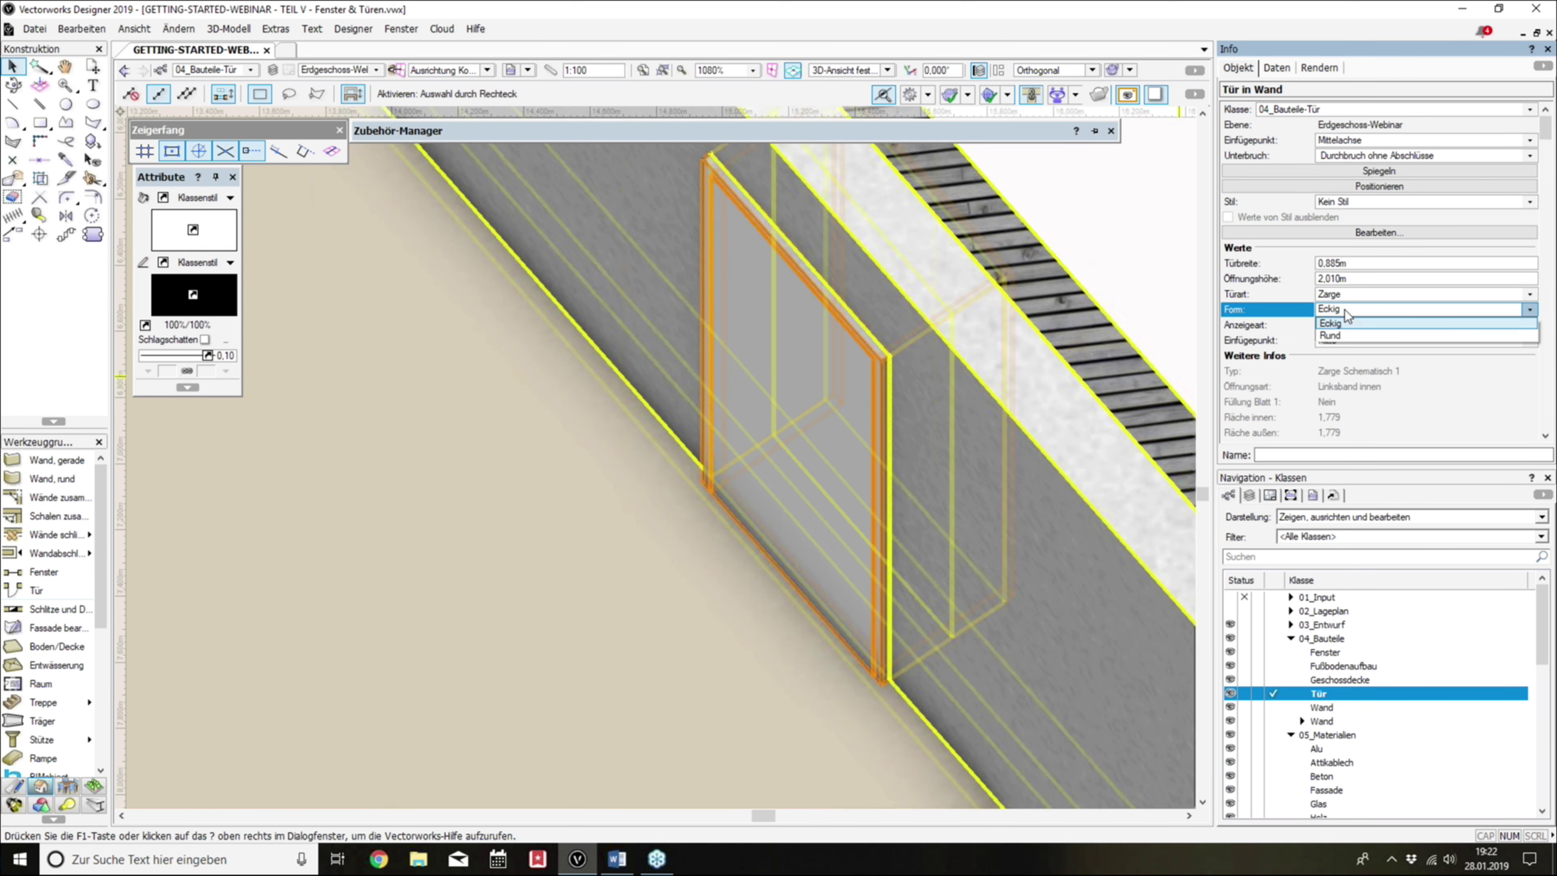
click(1342, 341)
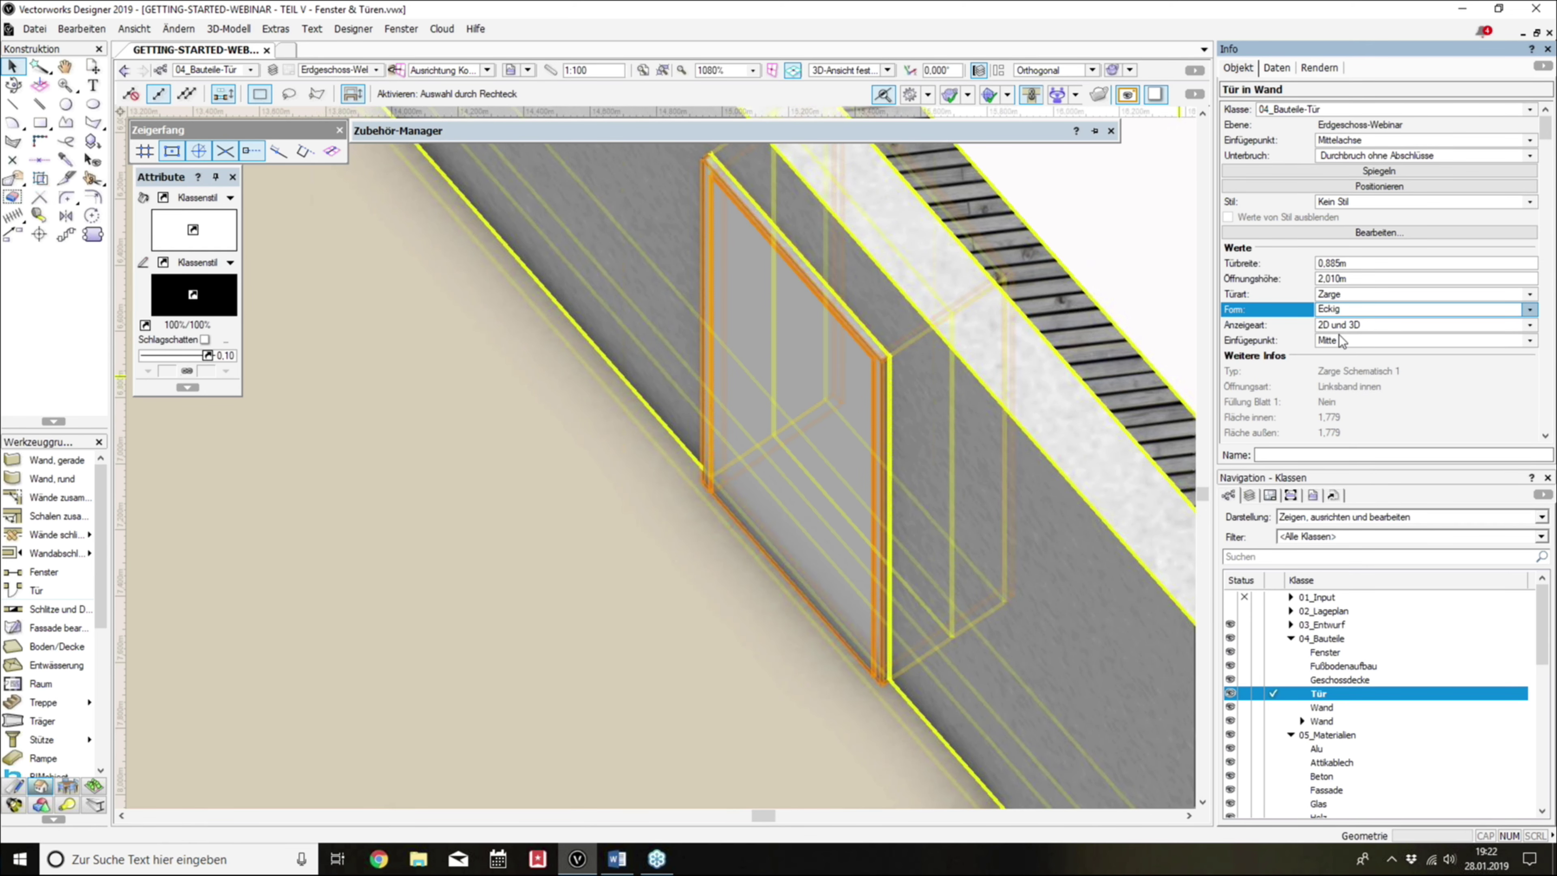
scroll(981, 393, down, 3)
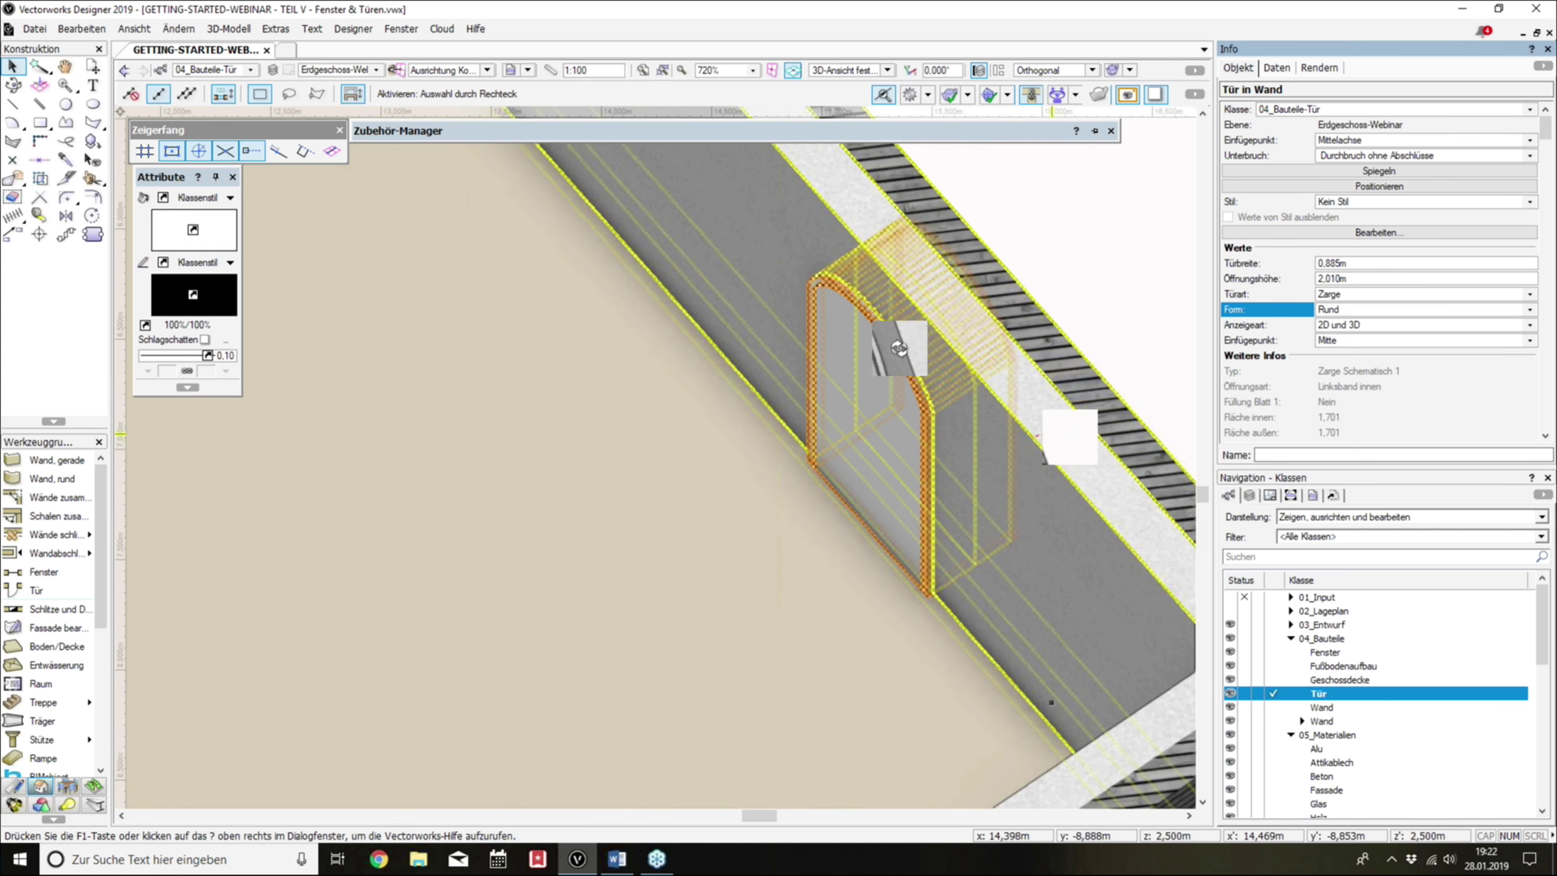
ctrl+middle_drag(899, 348, 506, 278)
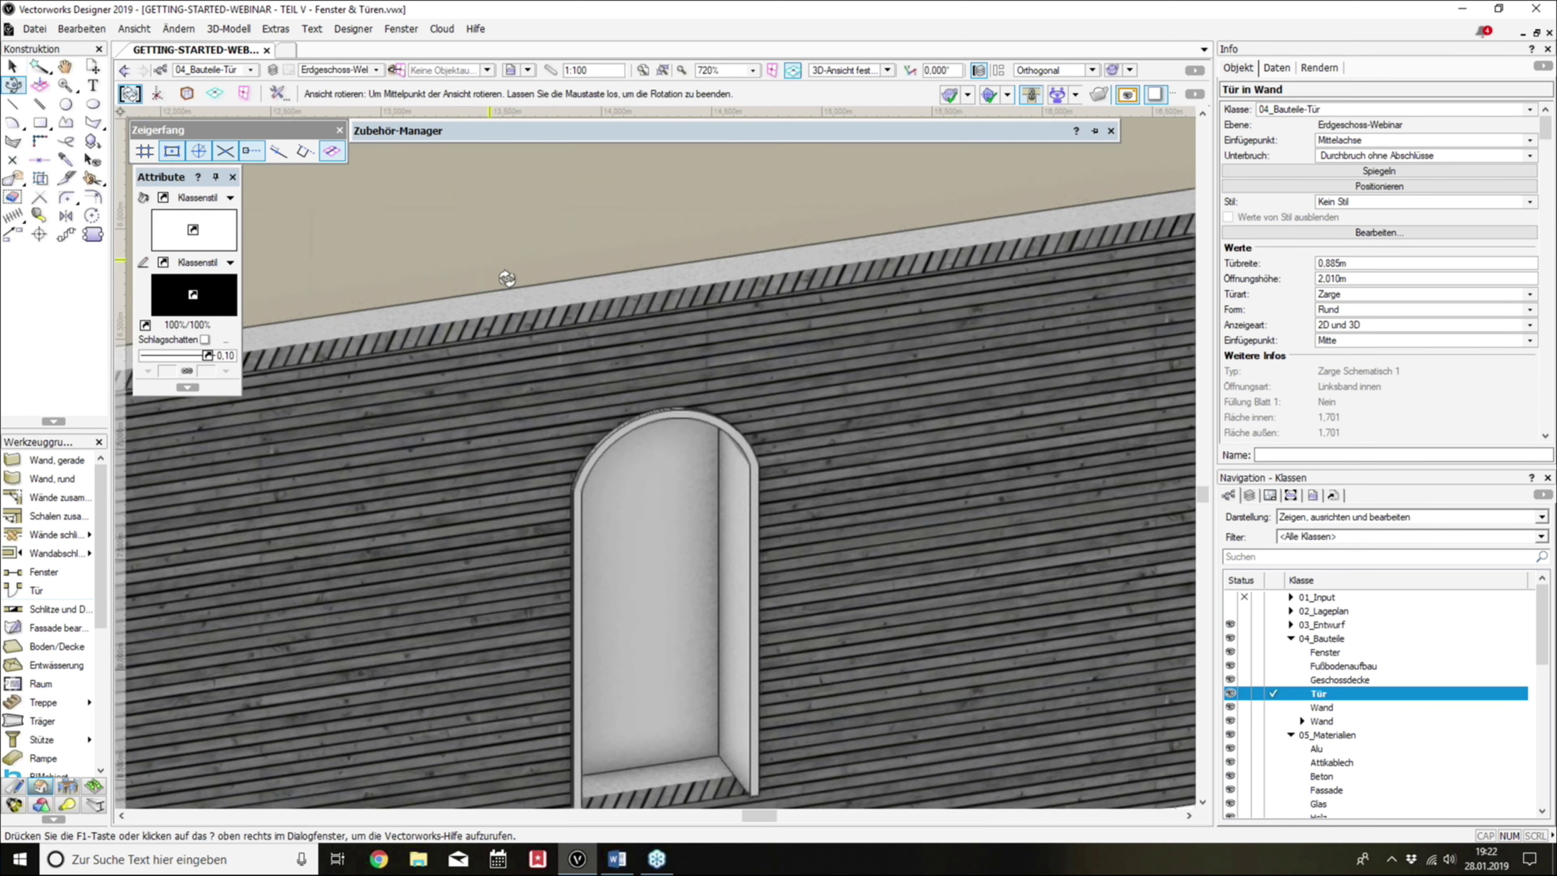
click(1348, 308)
click(1349, 322)
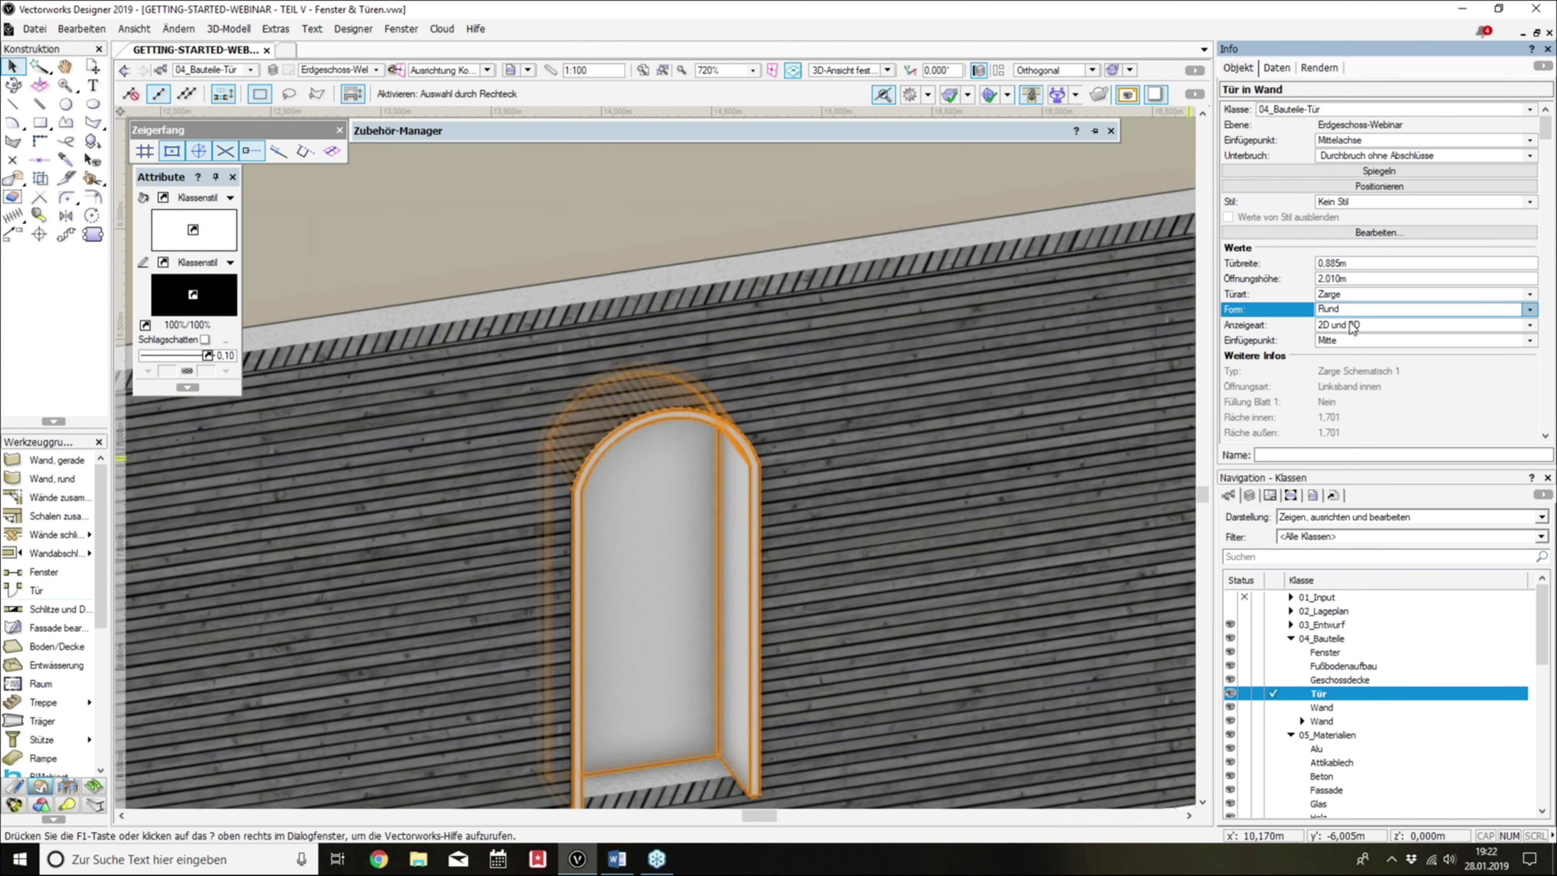
scroll(1102, 318, down, 1)
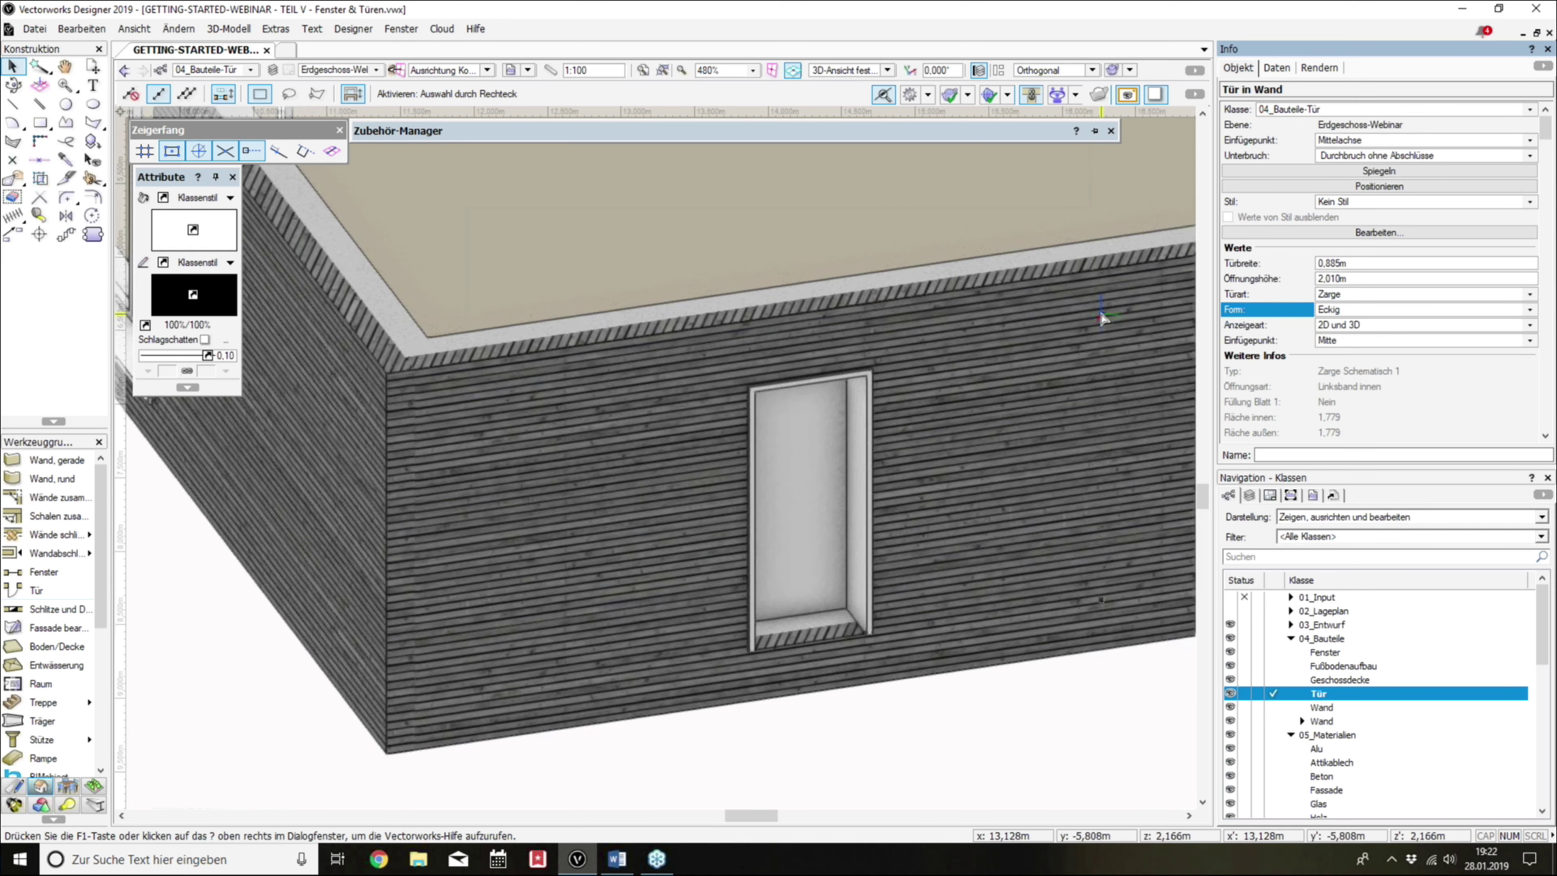
Step: Open the door's edit settings and browse basic settings, presets and door styles without choosing
click(1320, 233)
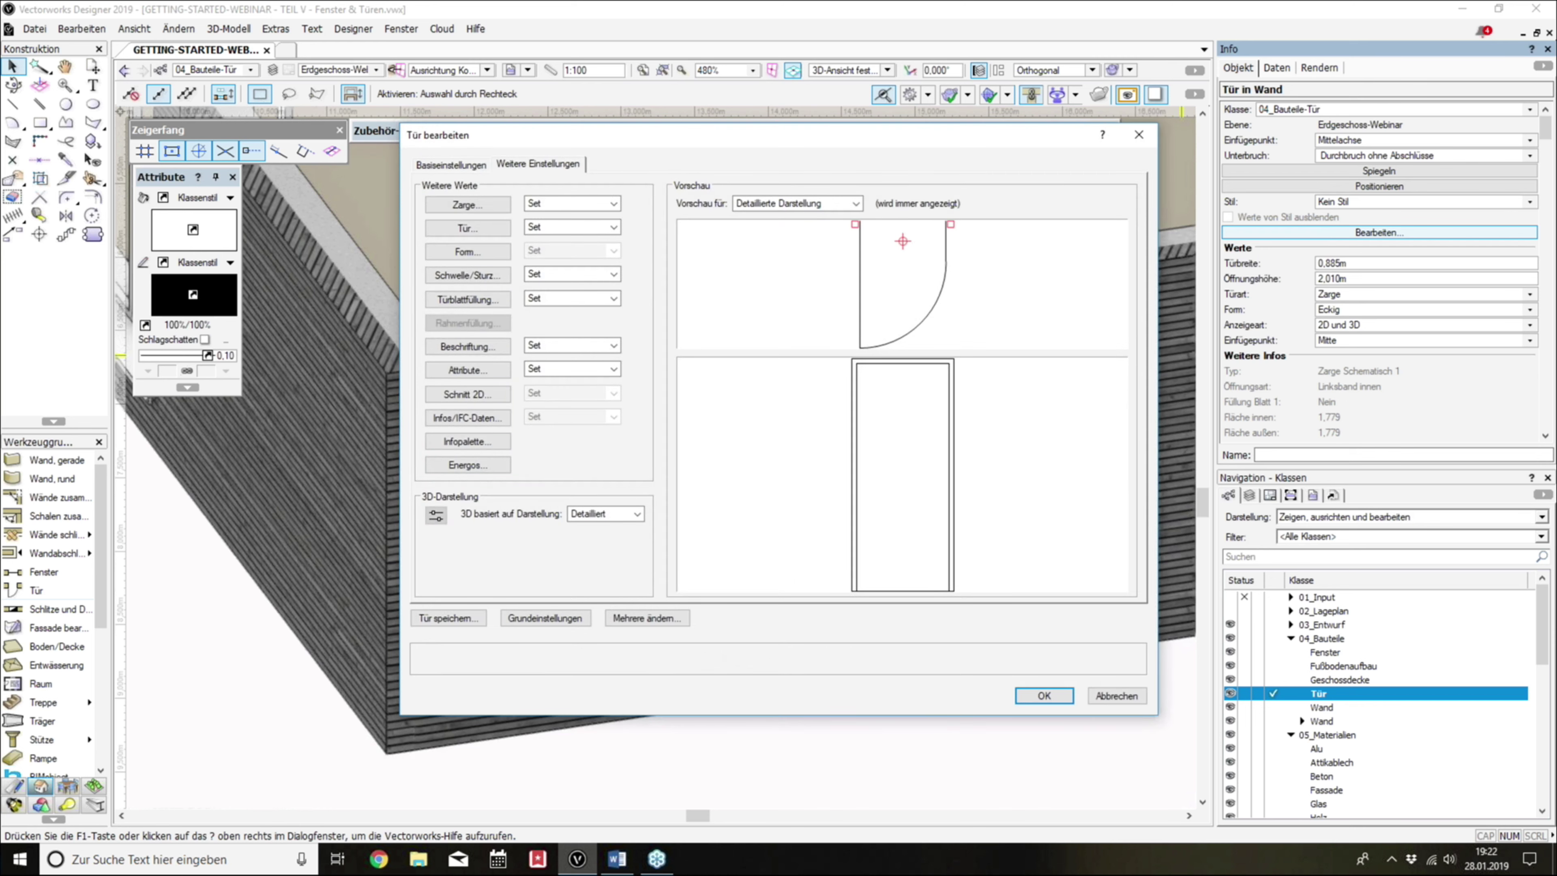
click(484, 166)
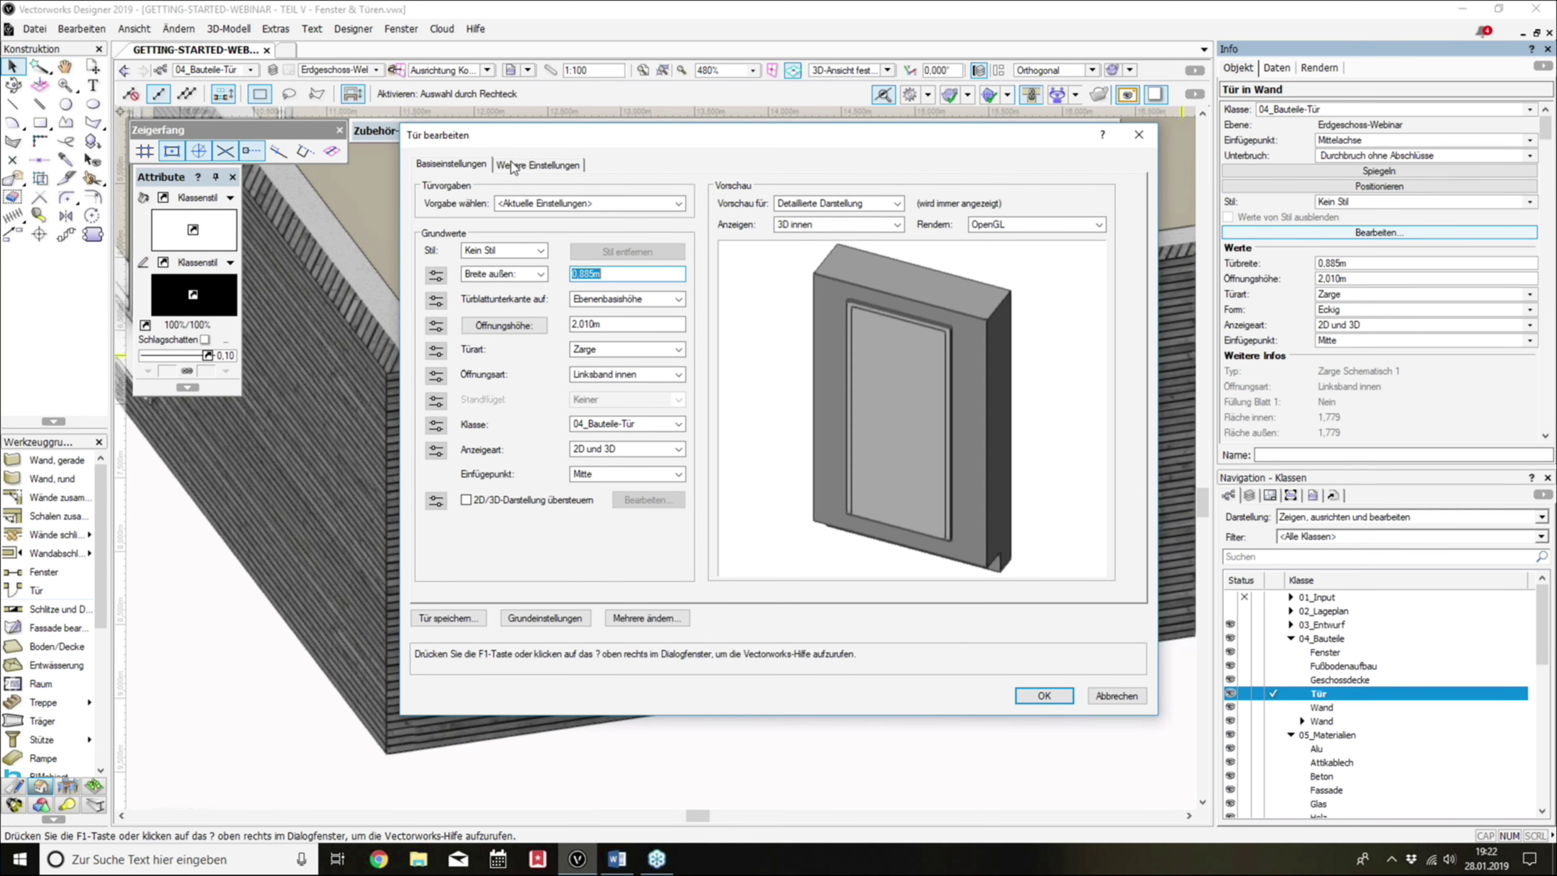
click(514, 166)
click(470, 173)
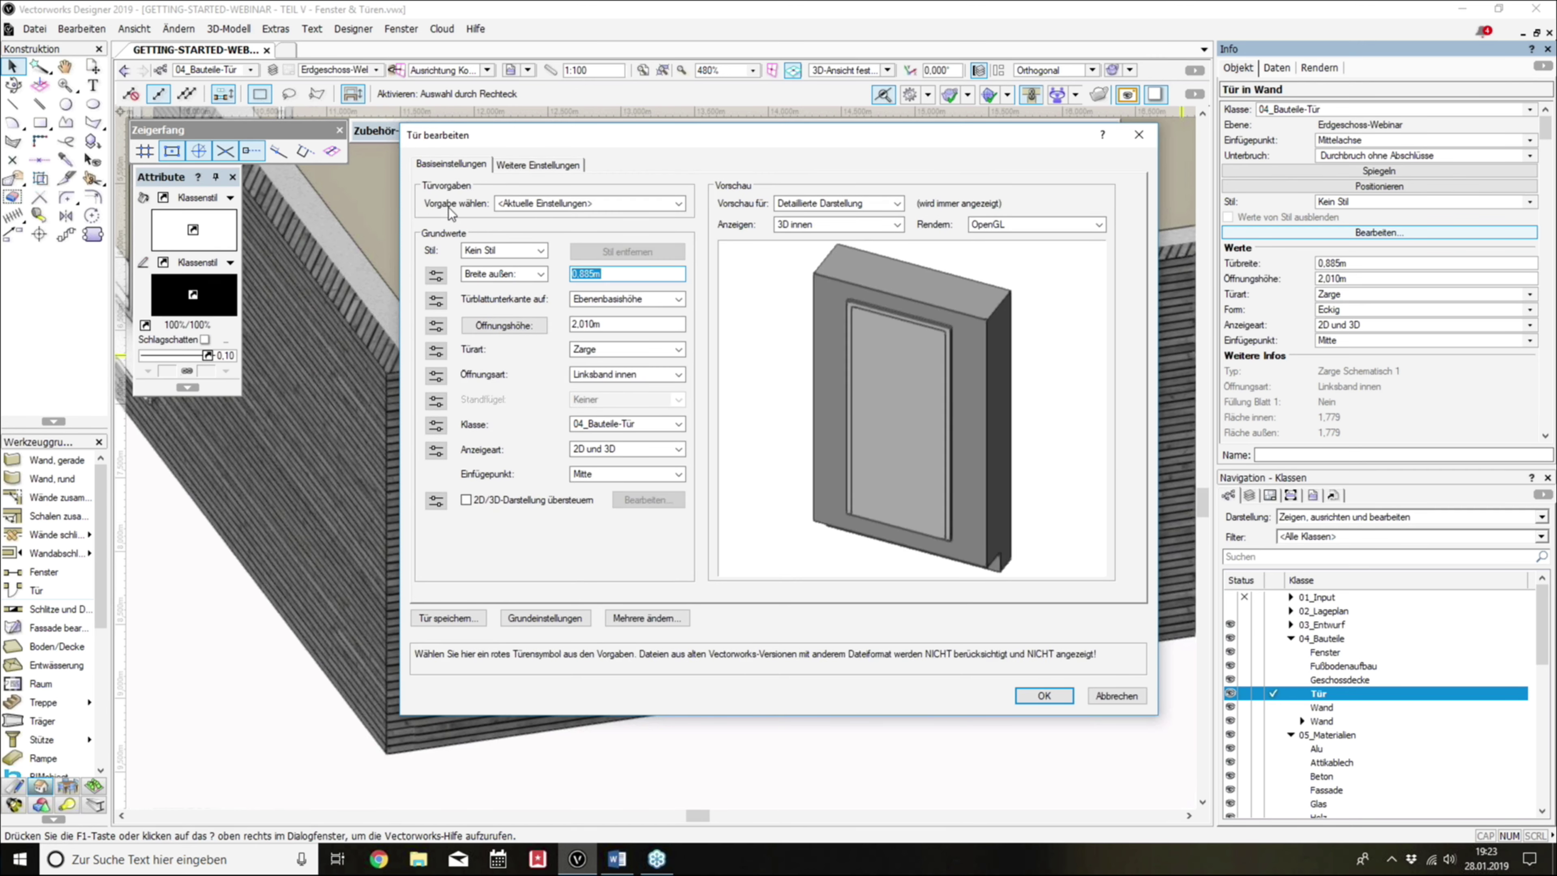
click(522, 205)
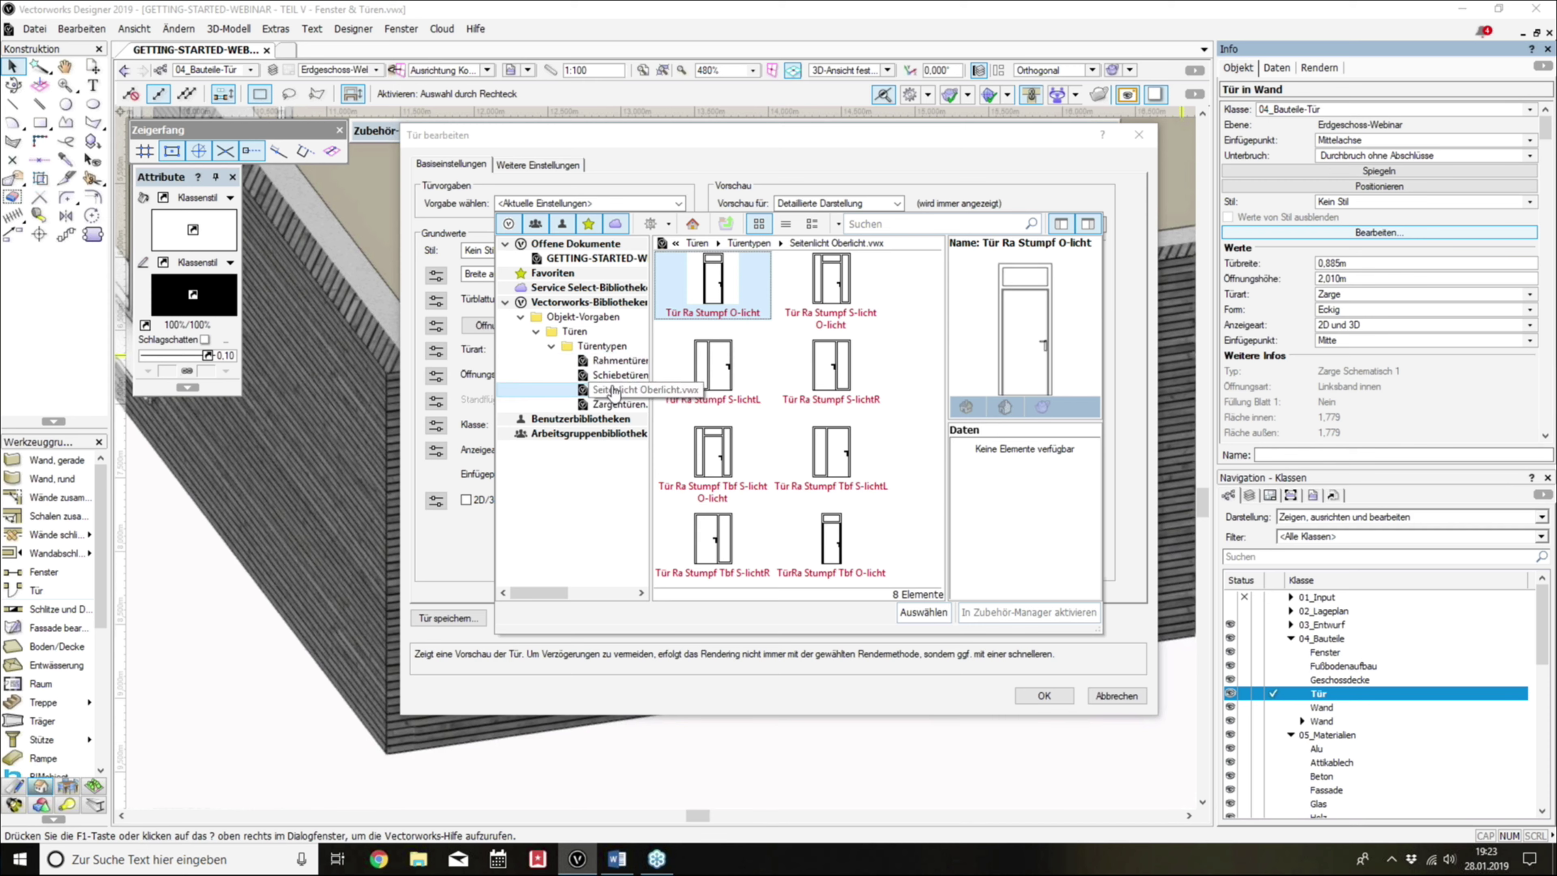
click(638, 146)
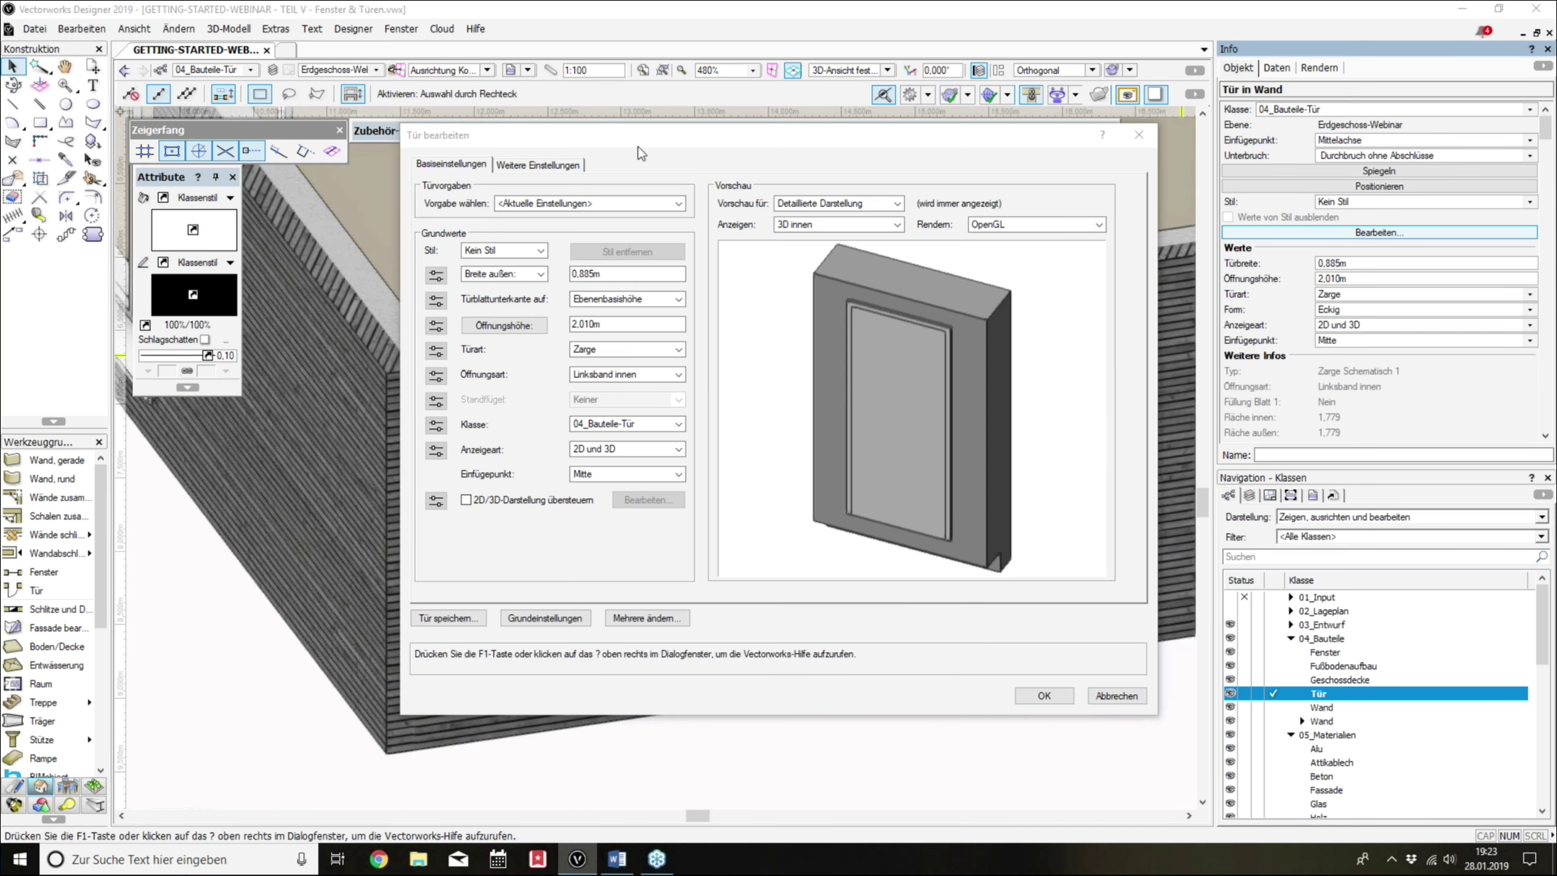
click(527, 256)
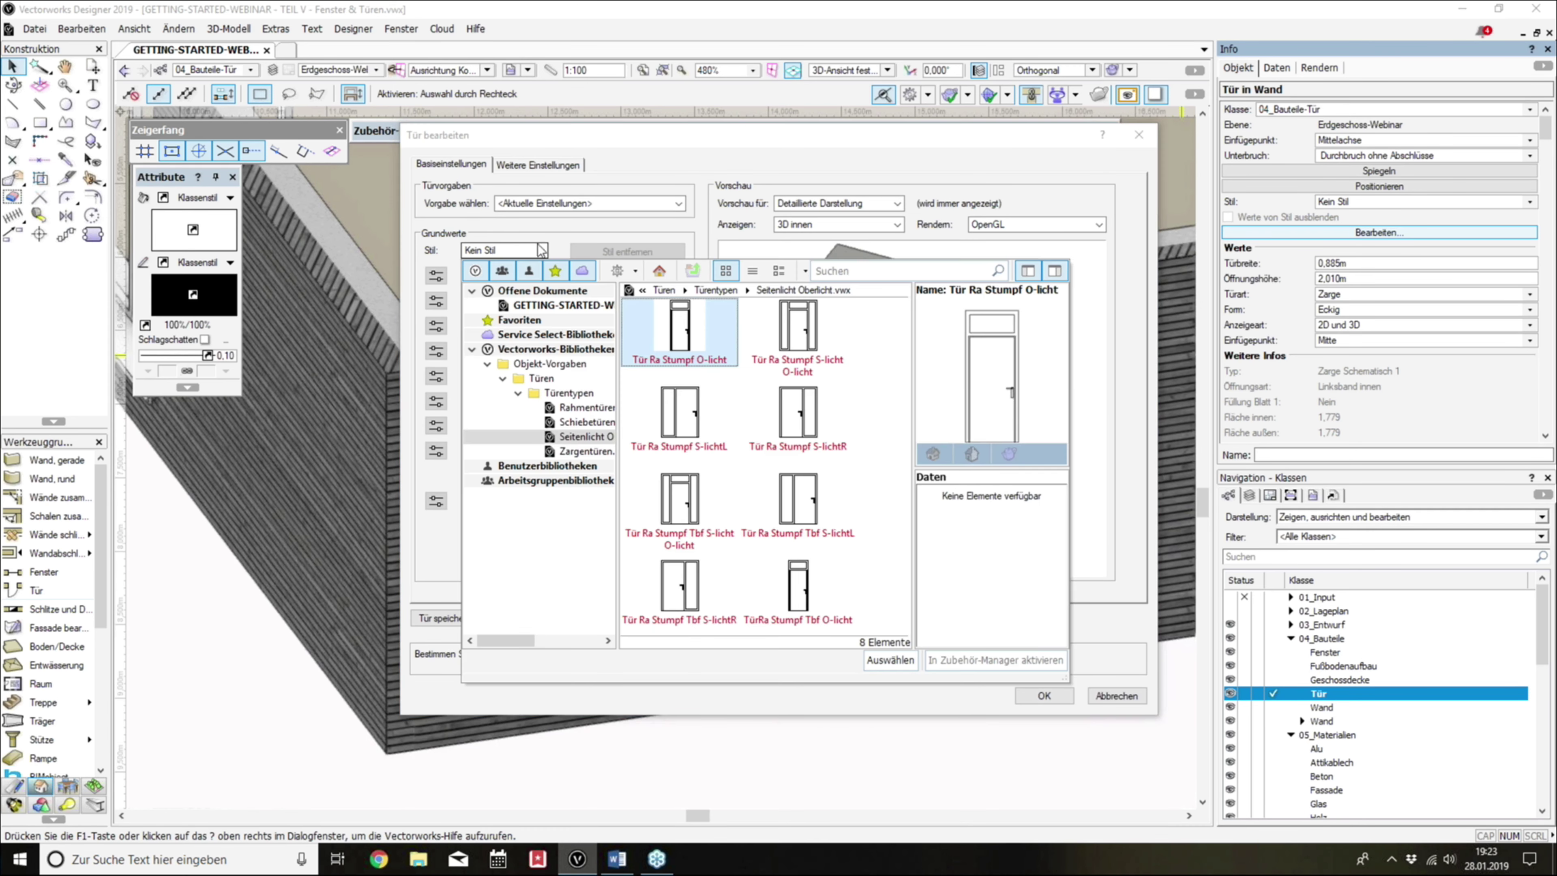
key(Escape)
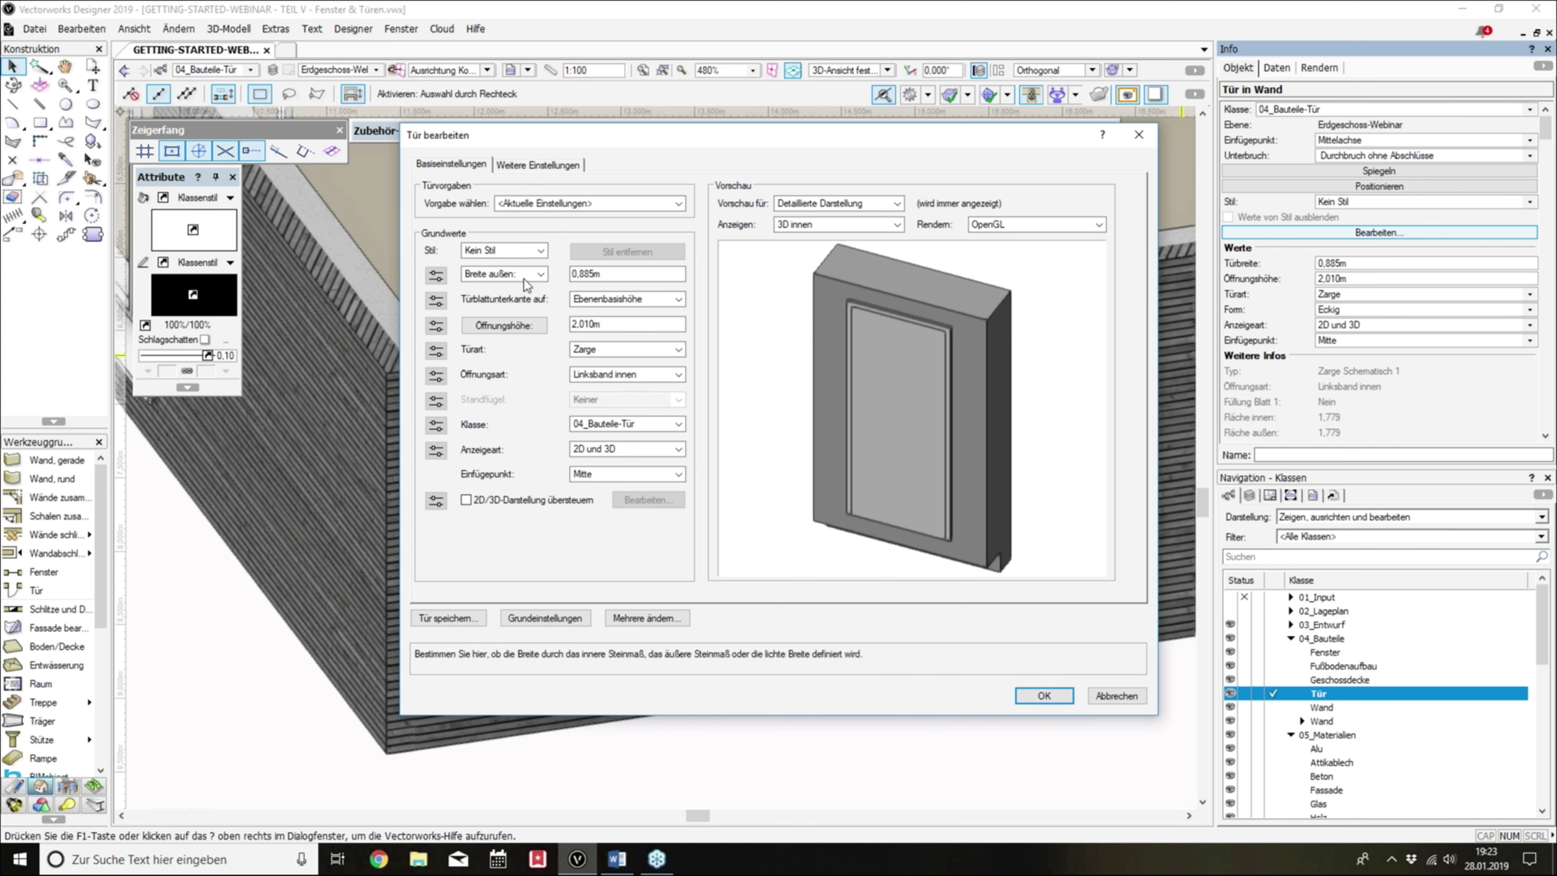
Step: Review the door width measurement options, keeping the width measured as outer width
click(538, 277)
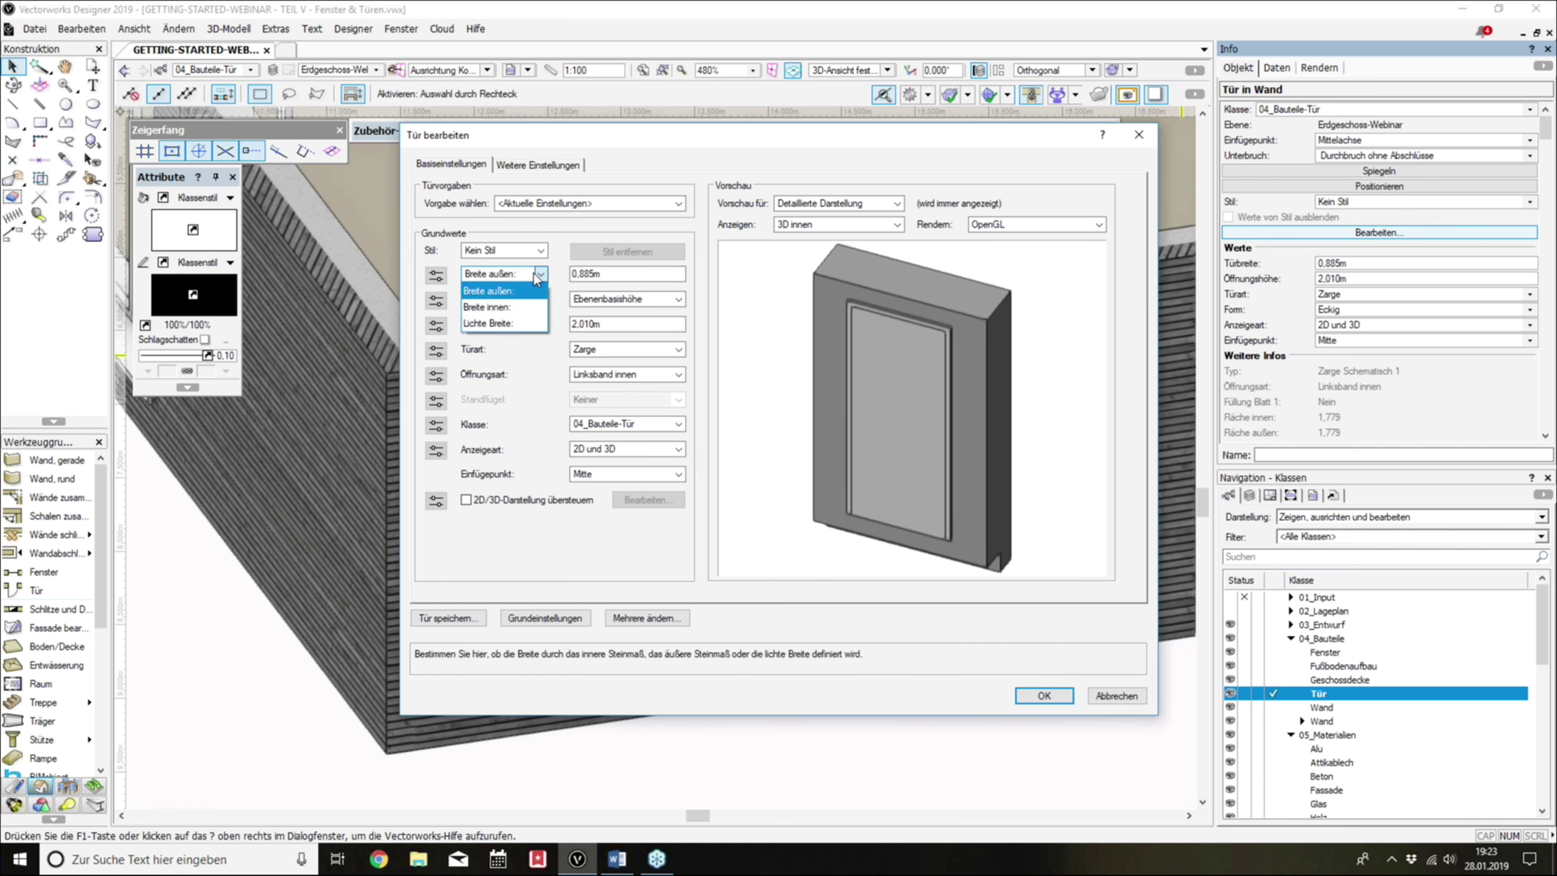
click(538, 277)
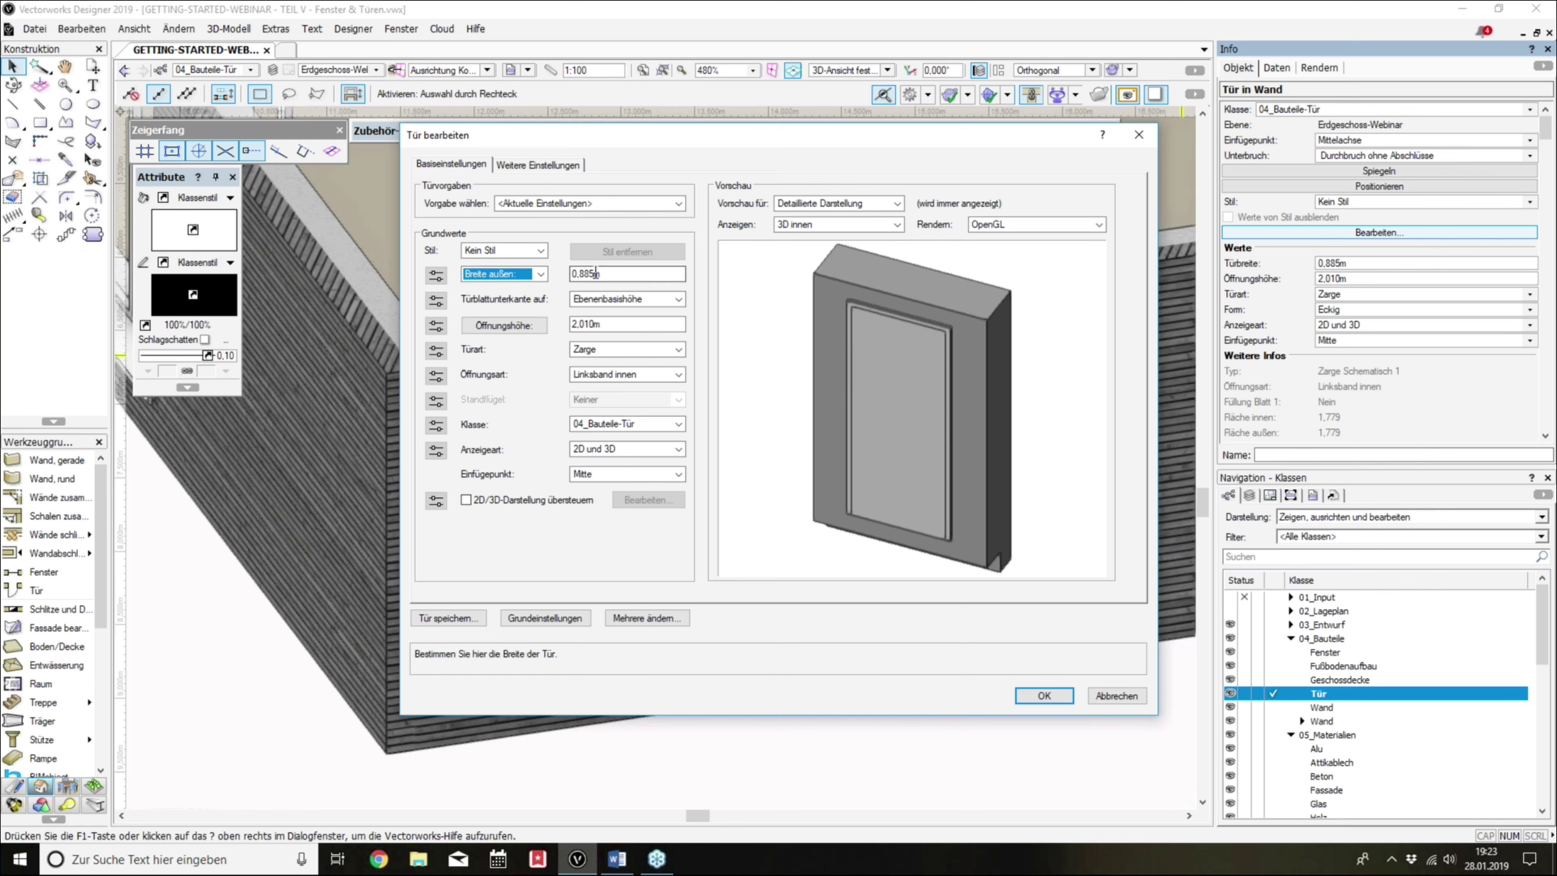
click(539, 276)
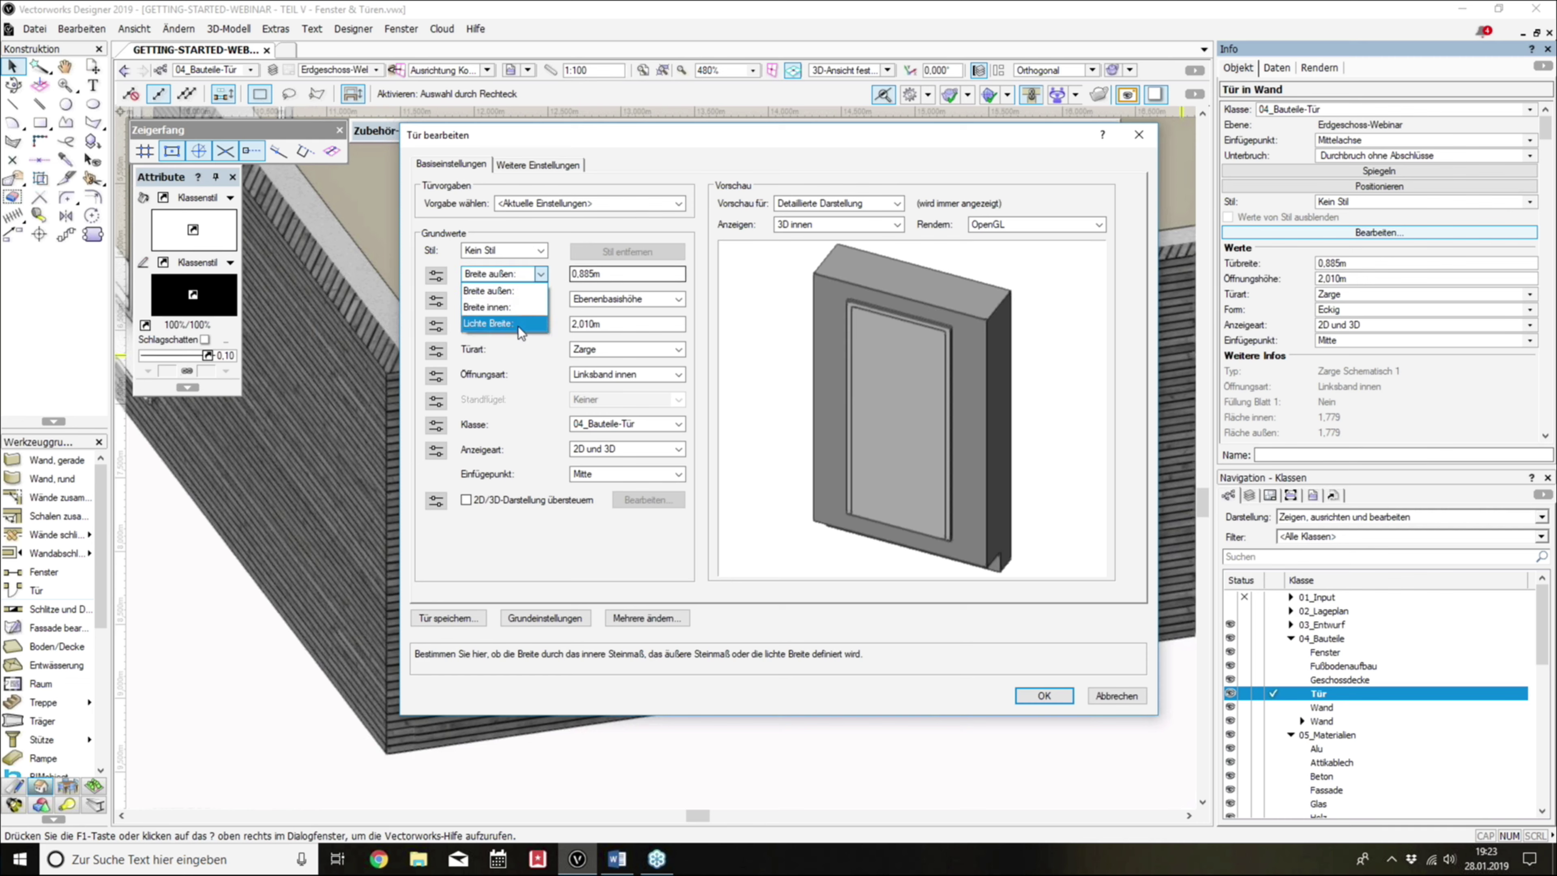
click(563, 277)
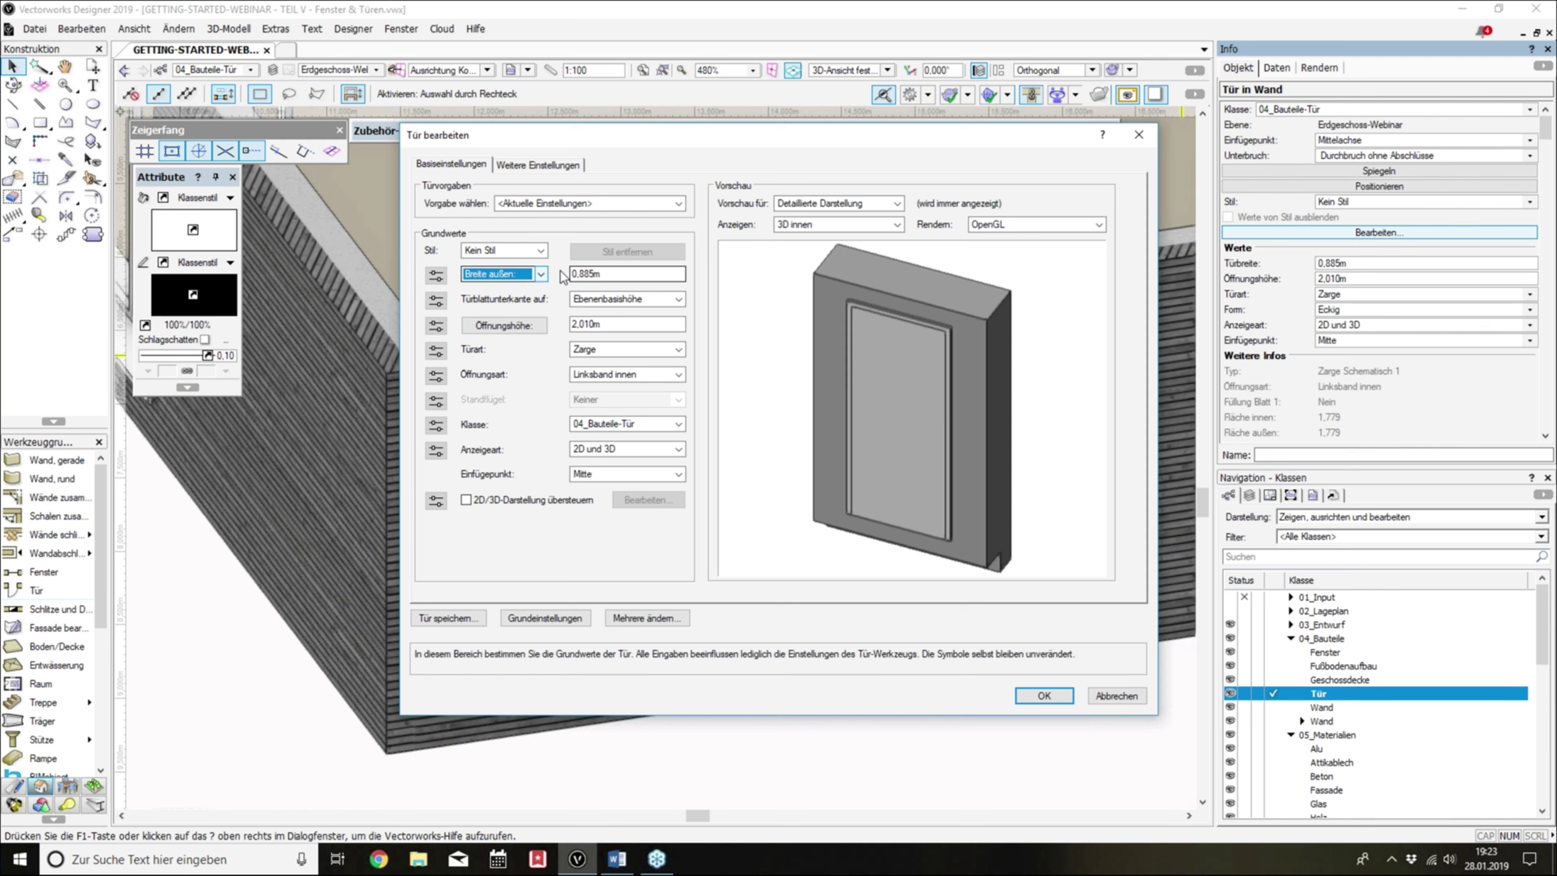
click(540, 274)
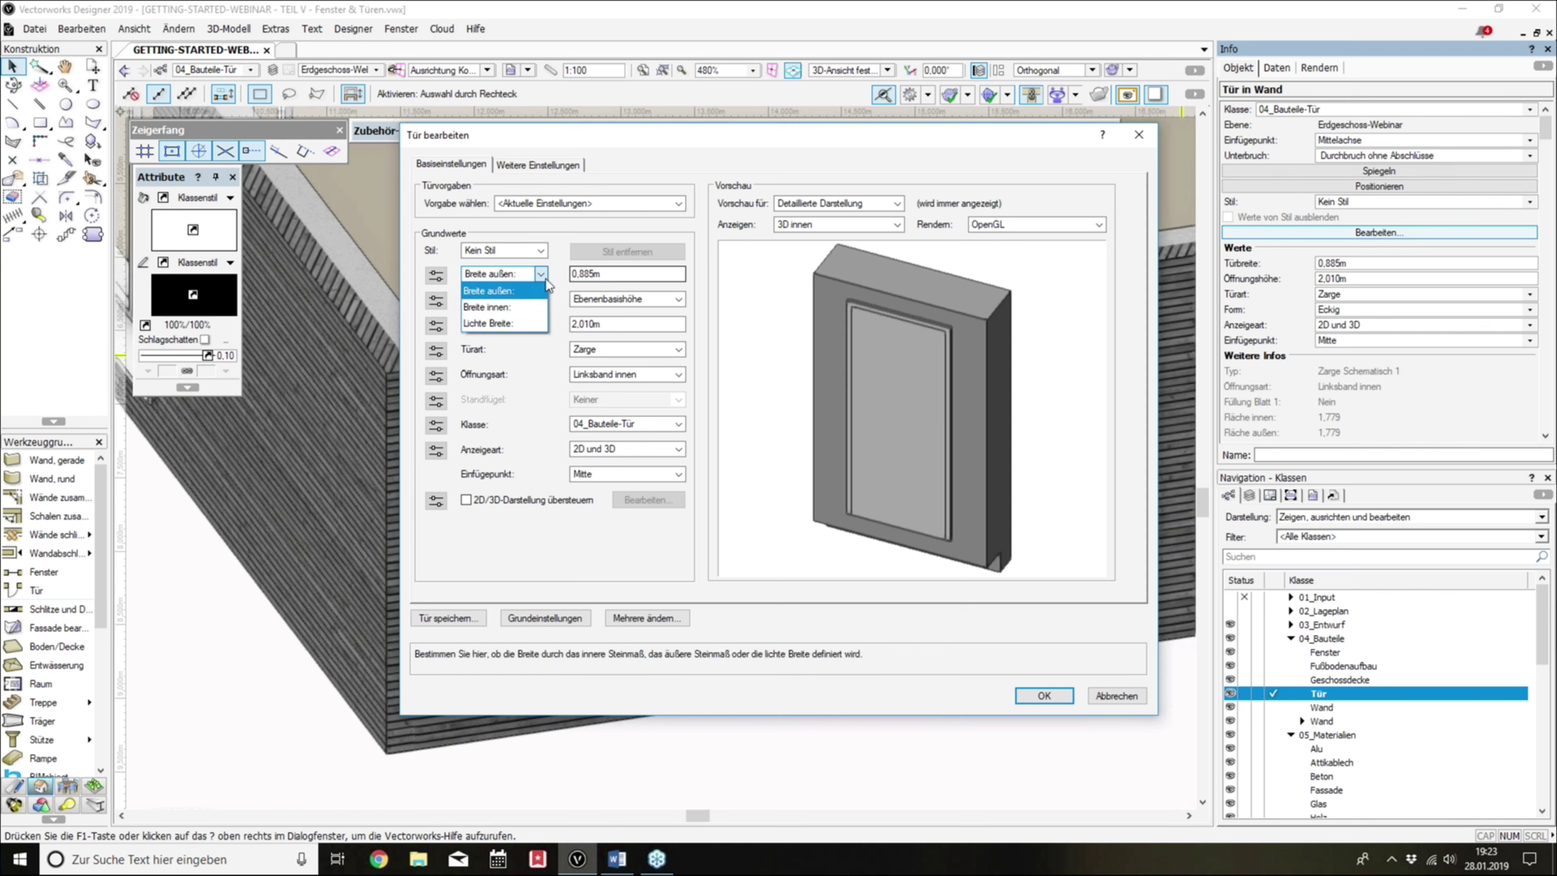
click(565, 272)
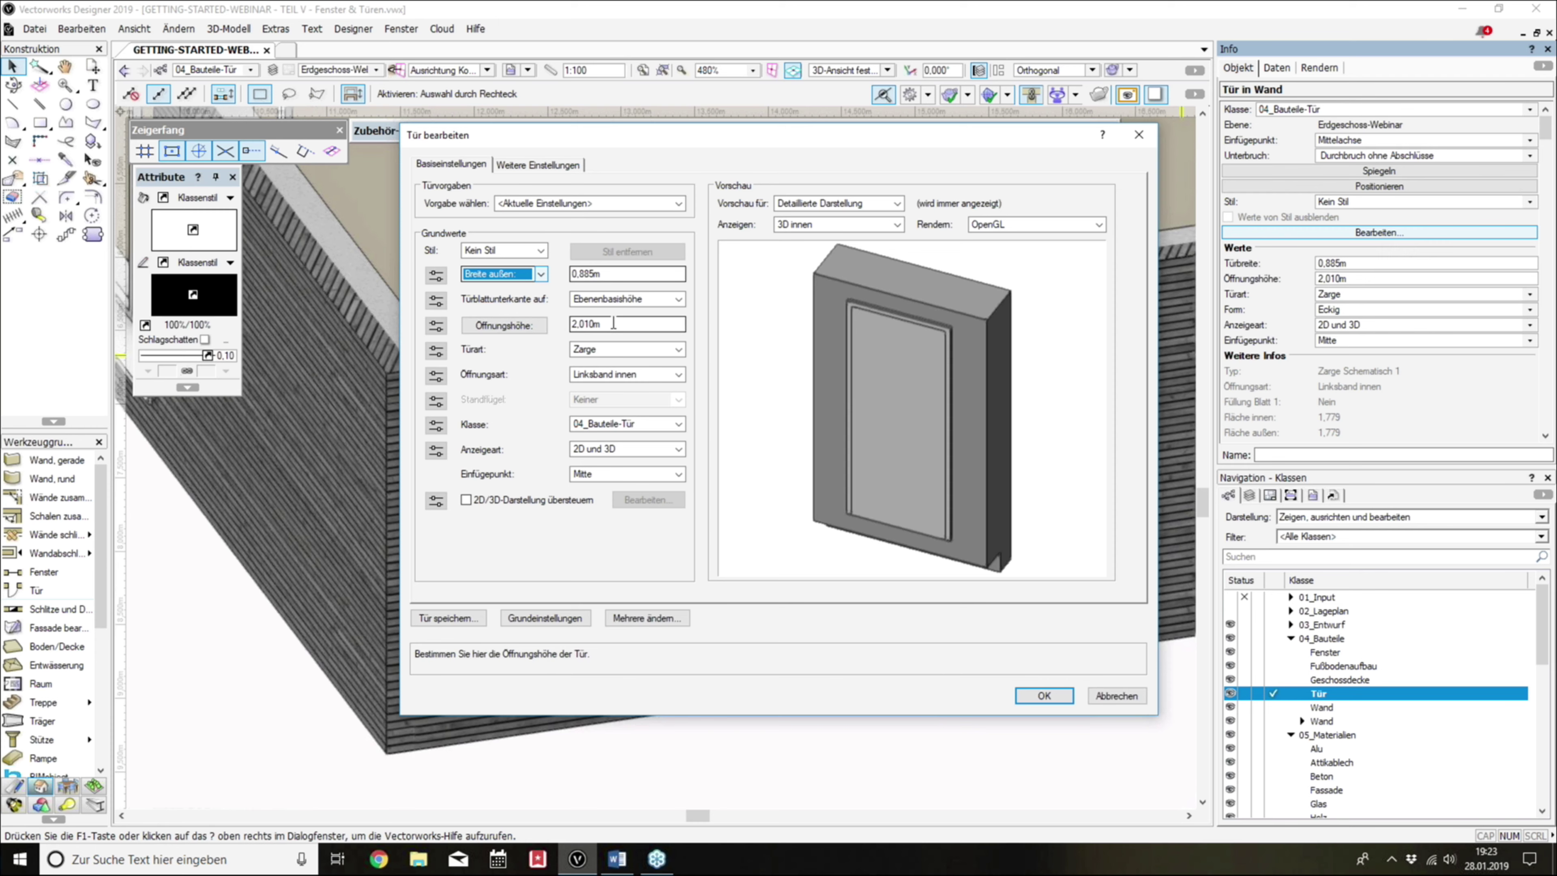
Step: View the Öffnungshöhe settings, then close them and the door settings unchanged
click(513, 328)
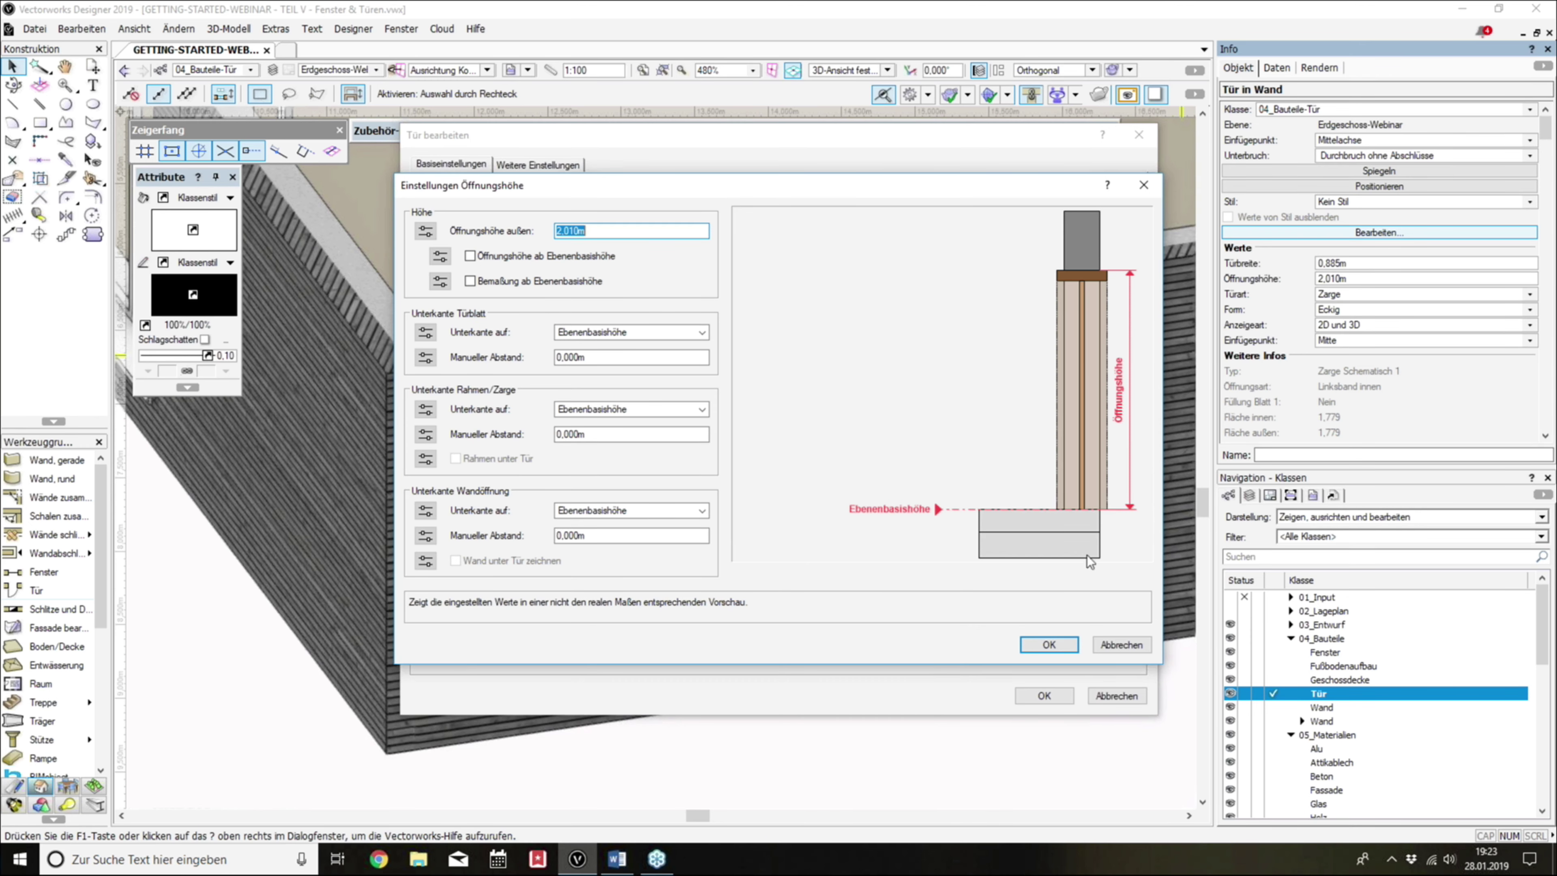
click(1126, 645)
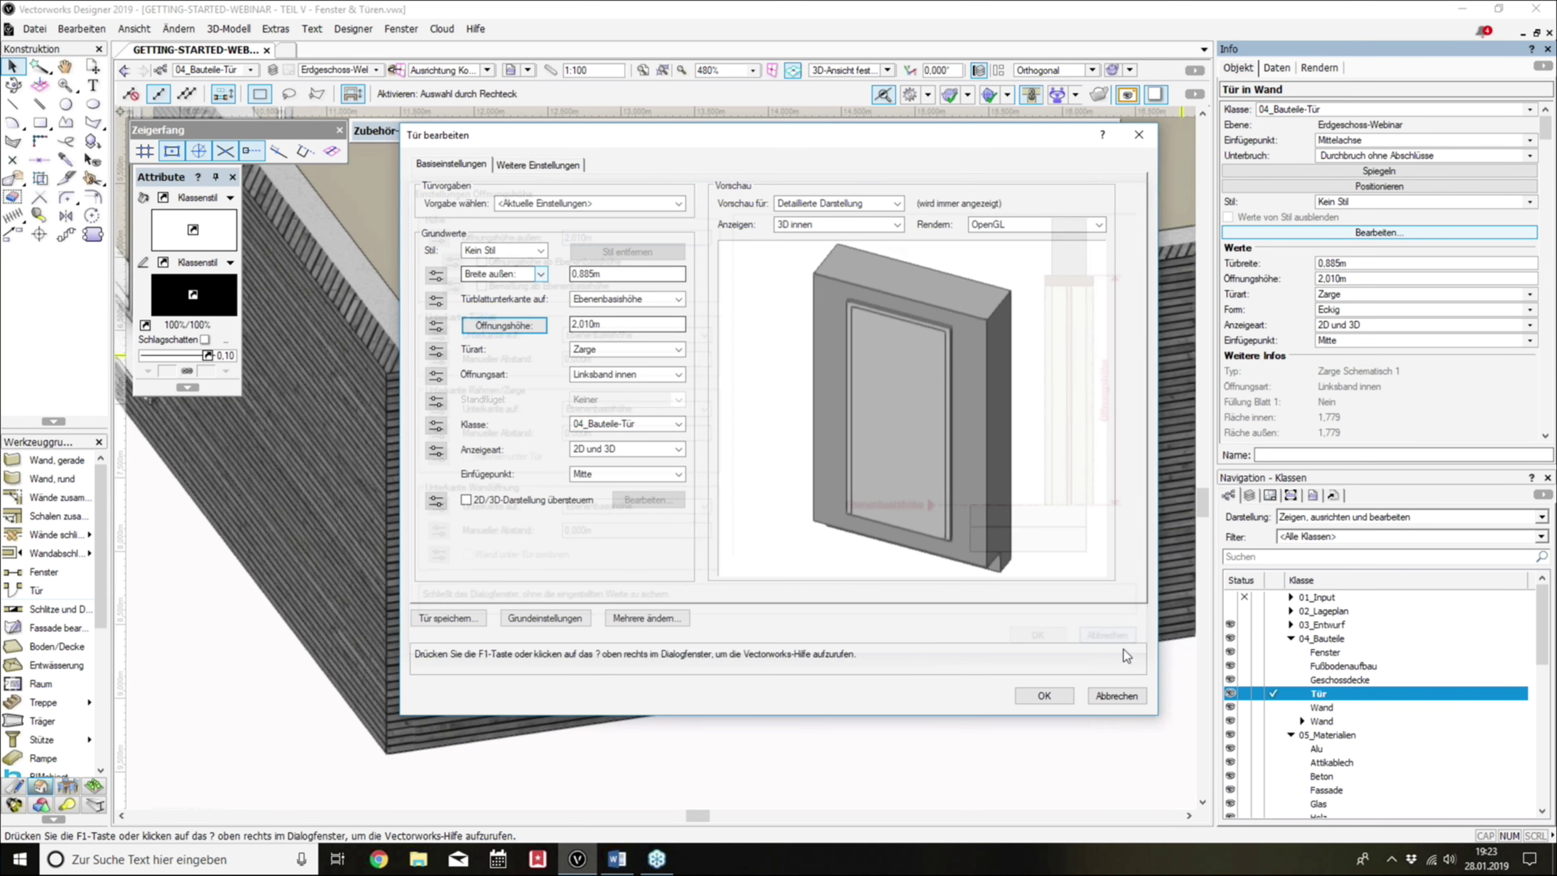
click(1116, 696)
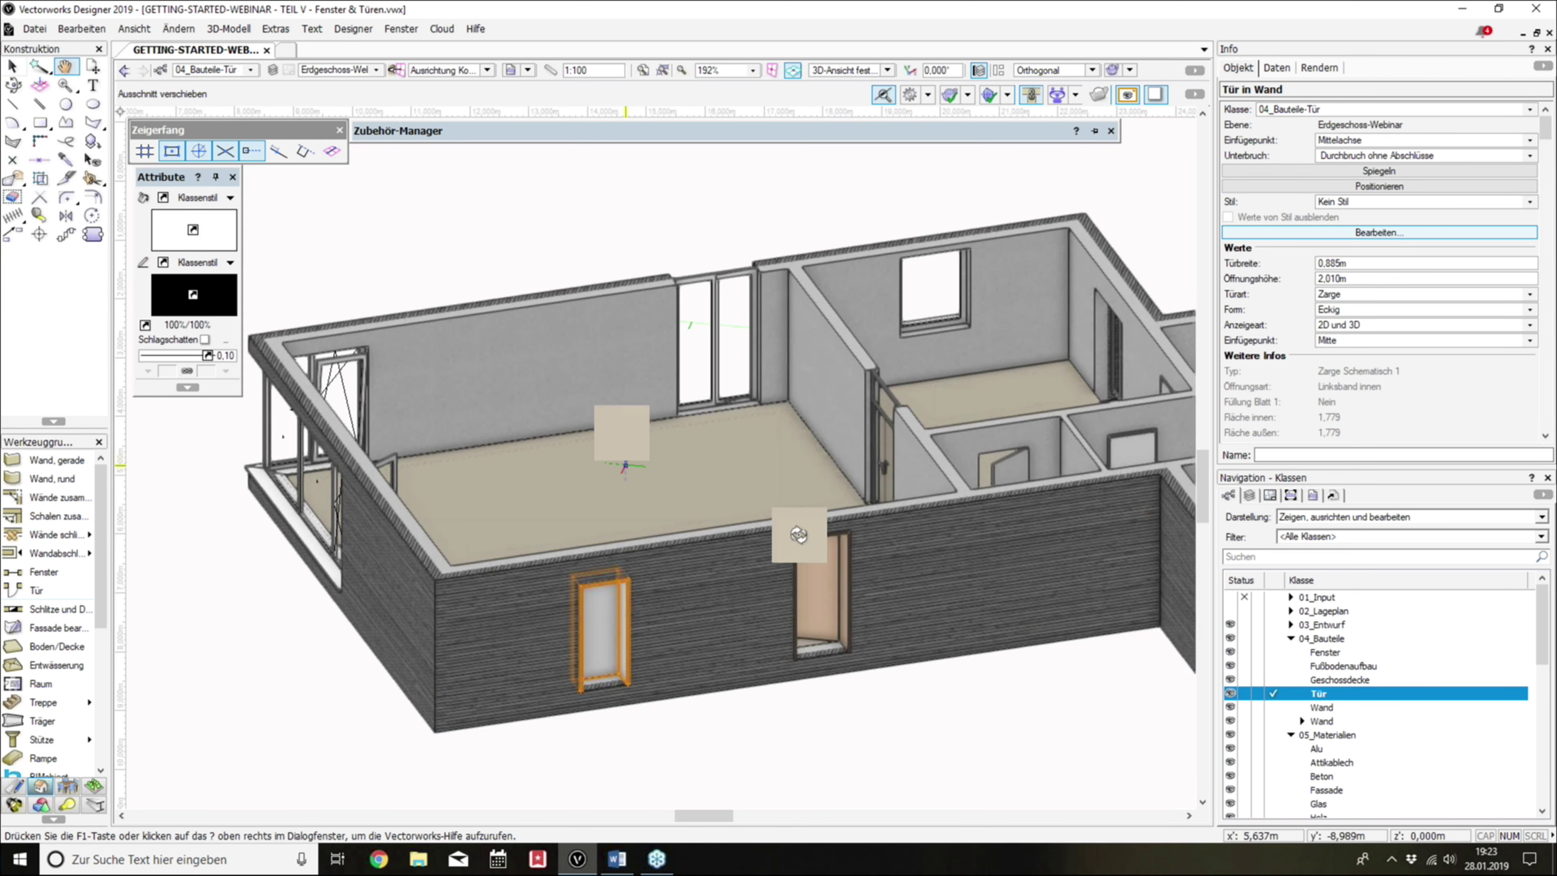
Step: Orbit into the rooms, dismiss the backup reminder and hide the Fußbodenaufbau class
mouse_move(621, 430)
shift+middle_down()
mouse_move(661, 450)
mouse_move(551, 364)
shift+middle_up()
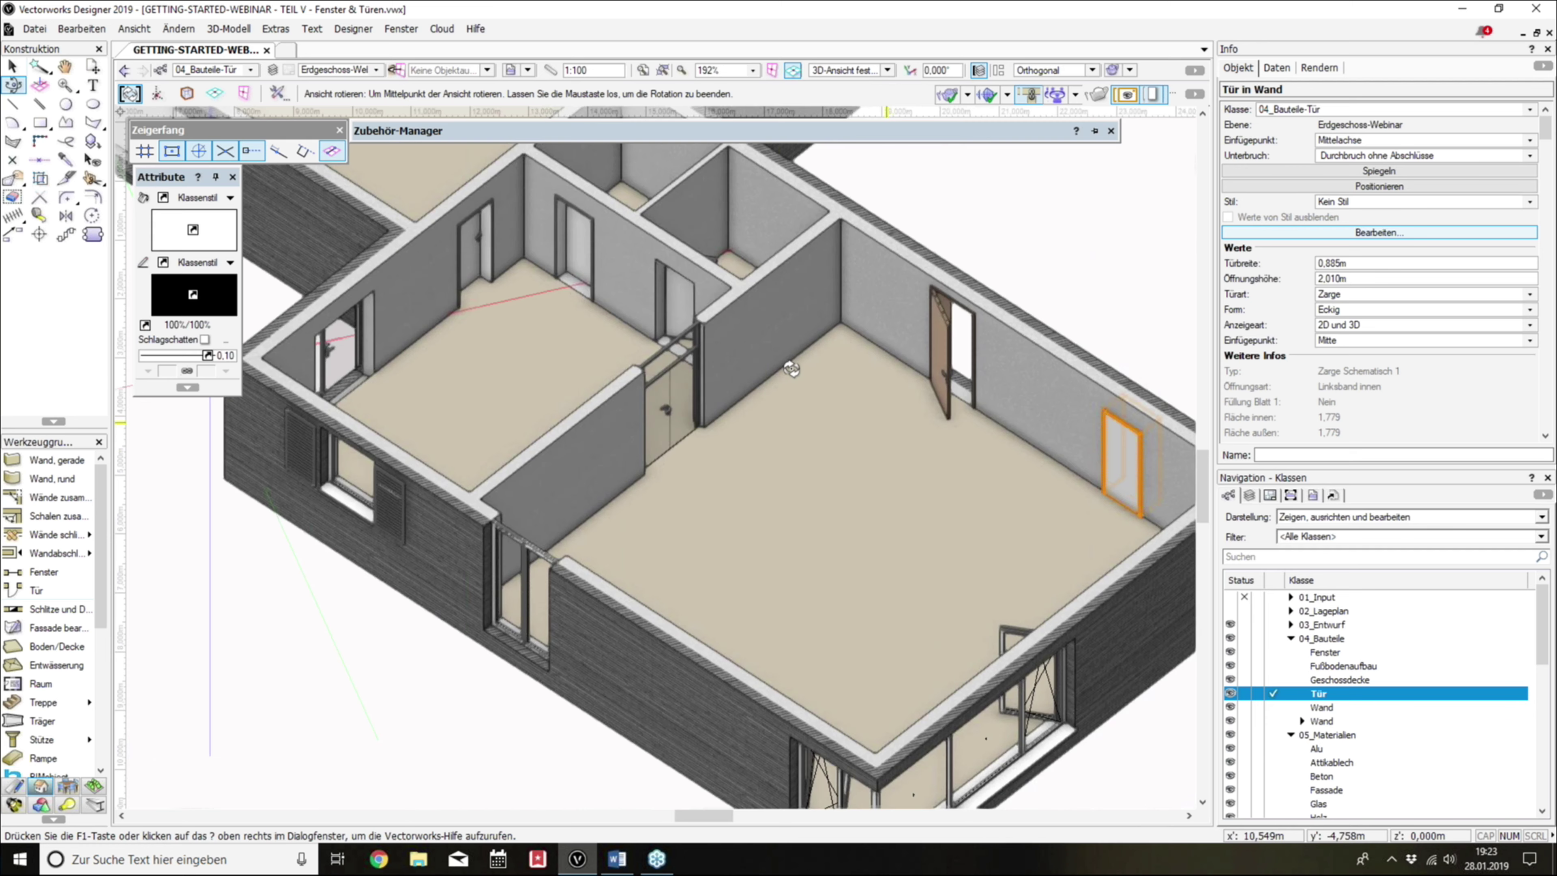
scroll(551, 364, up, 3)
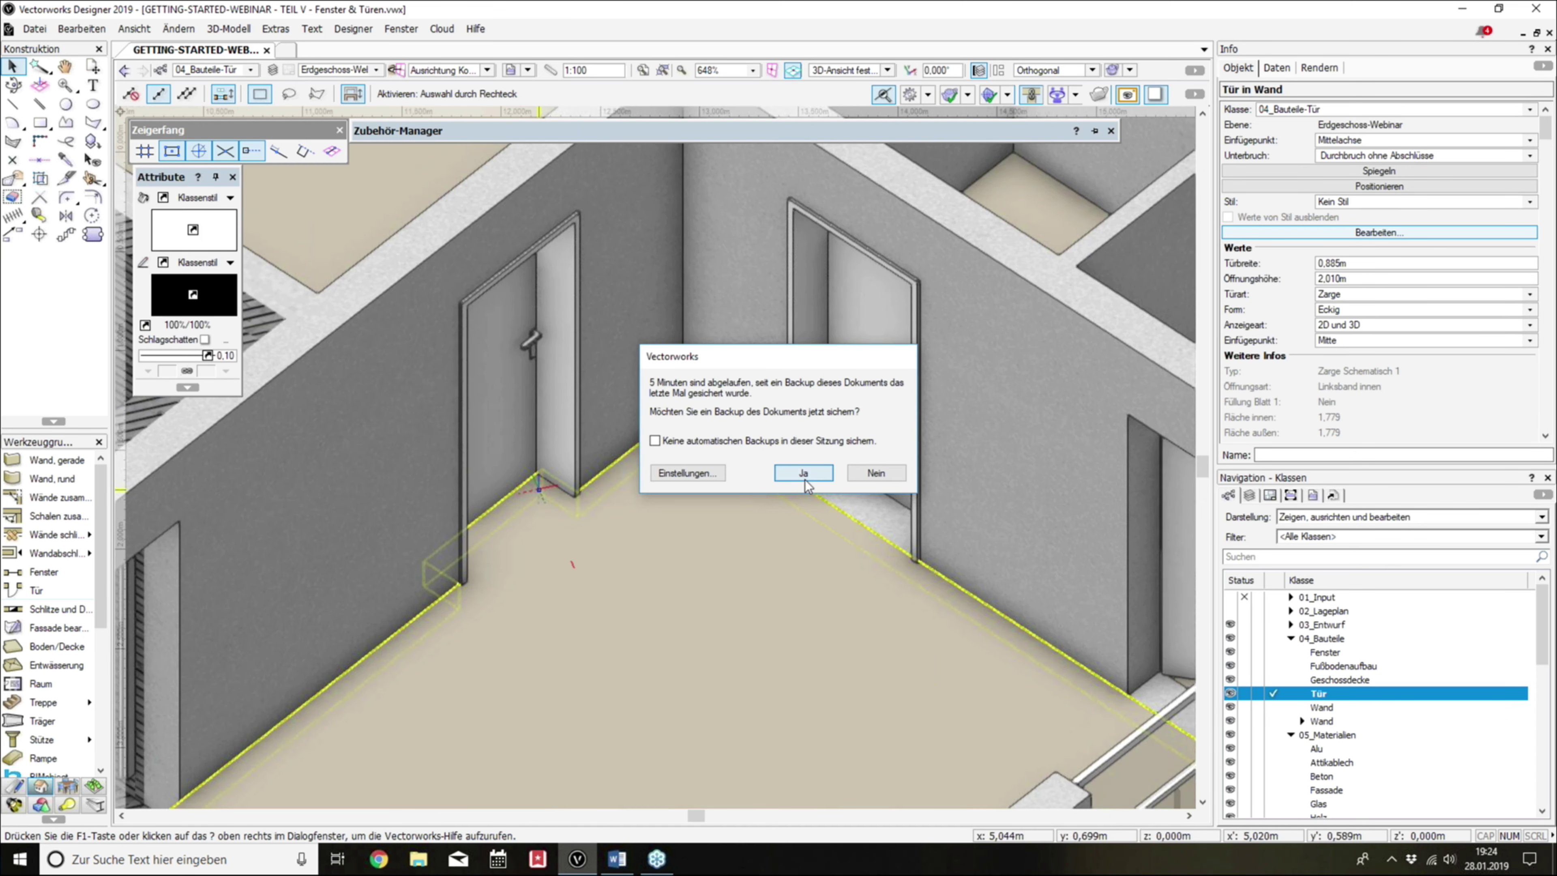
key(Return)
click(1244, 665)
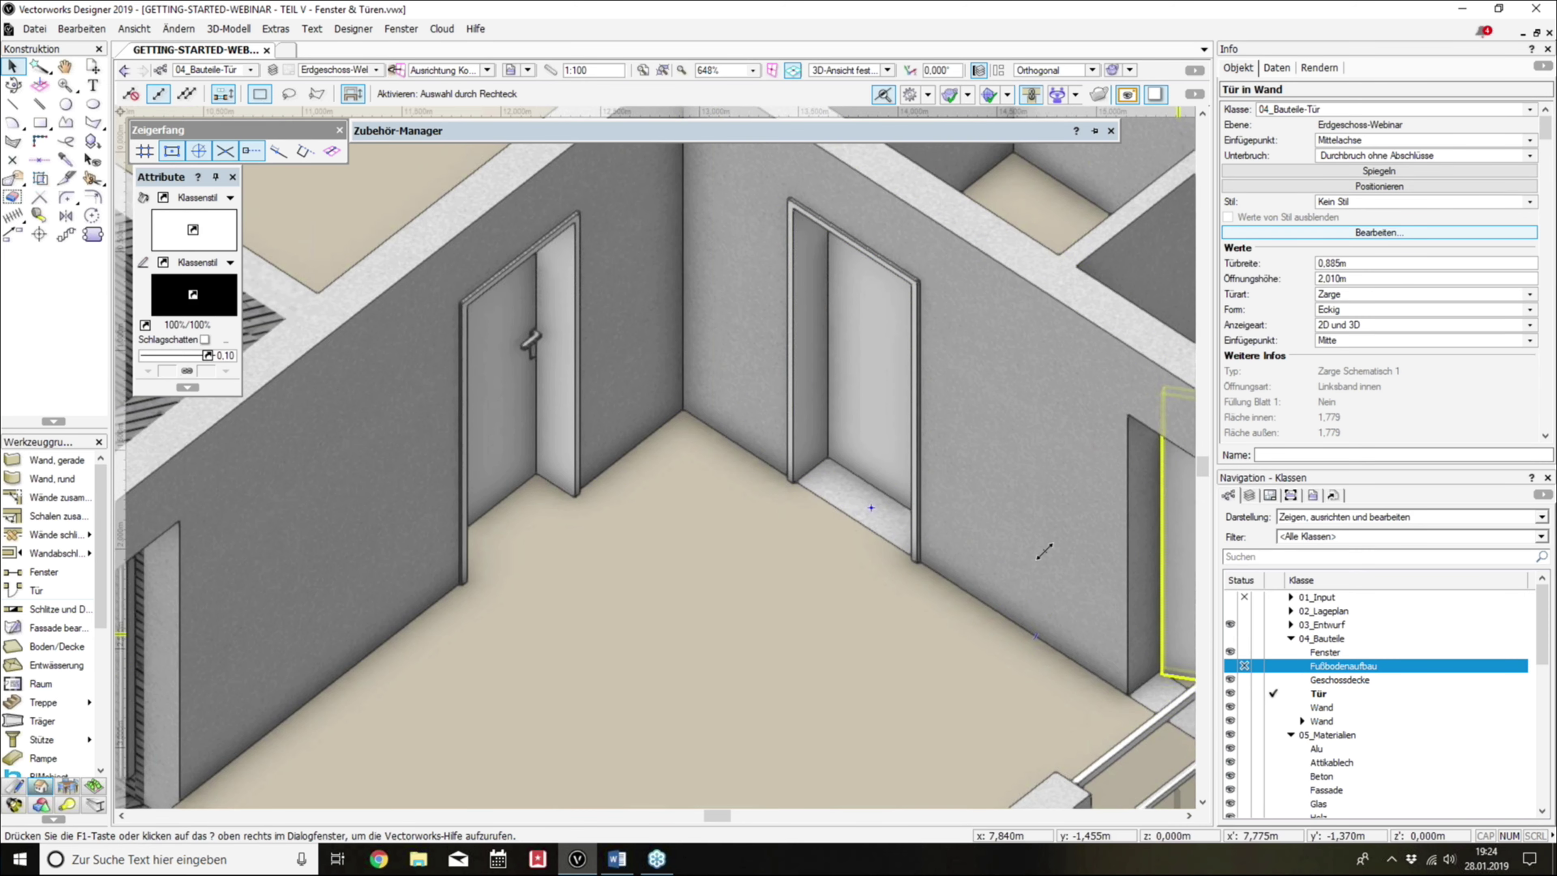
Step: Select two floor slabs and assign them to class 04_Bauteile-Fußbodenaufbau
scroll(941, 484, down, 1)
click(824, 555)
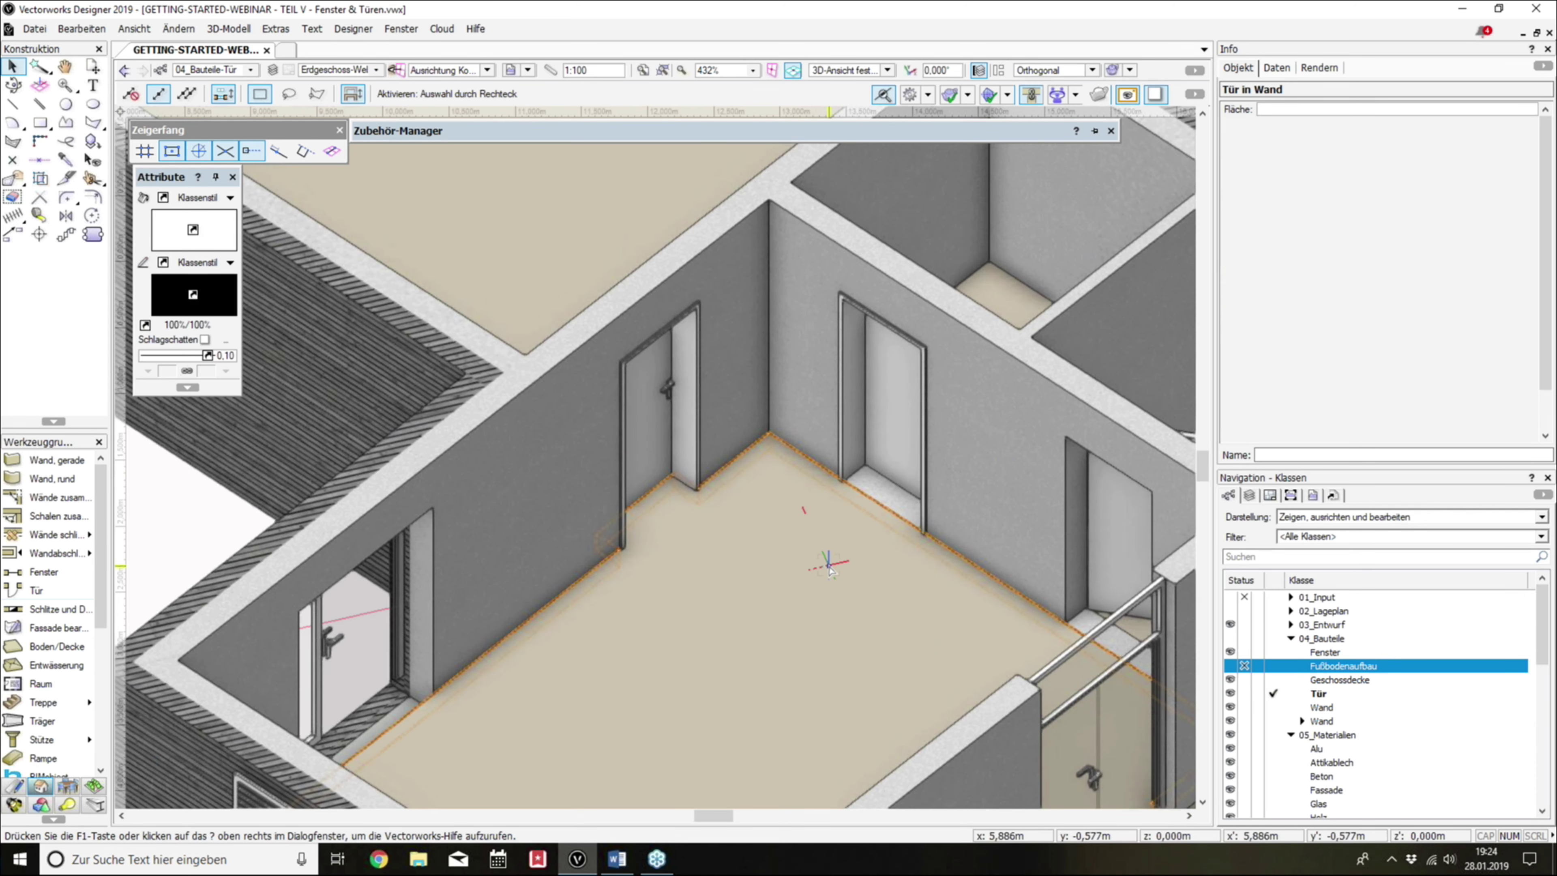
scroll(824, 555, down, 1)
shift+click(855, 355)
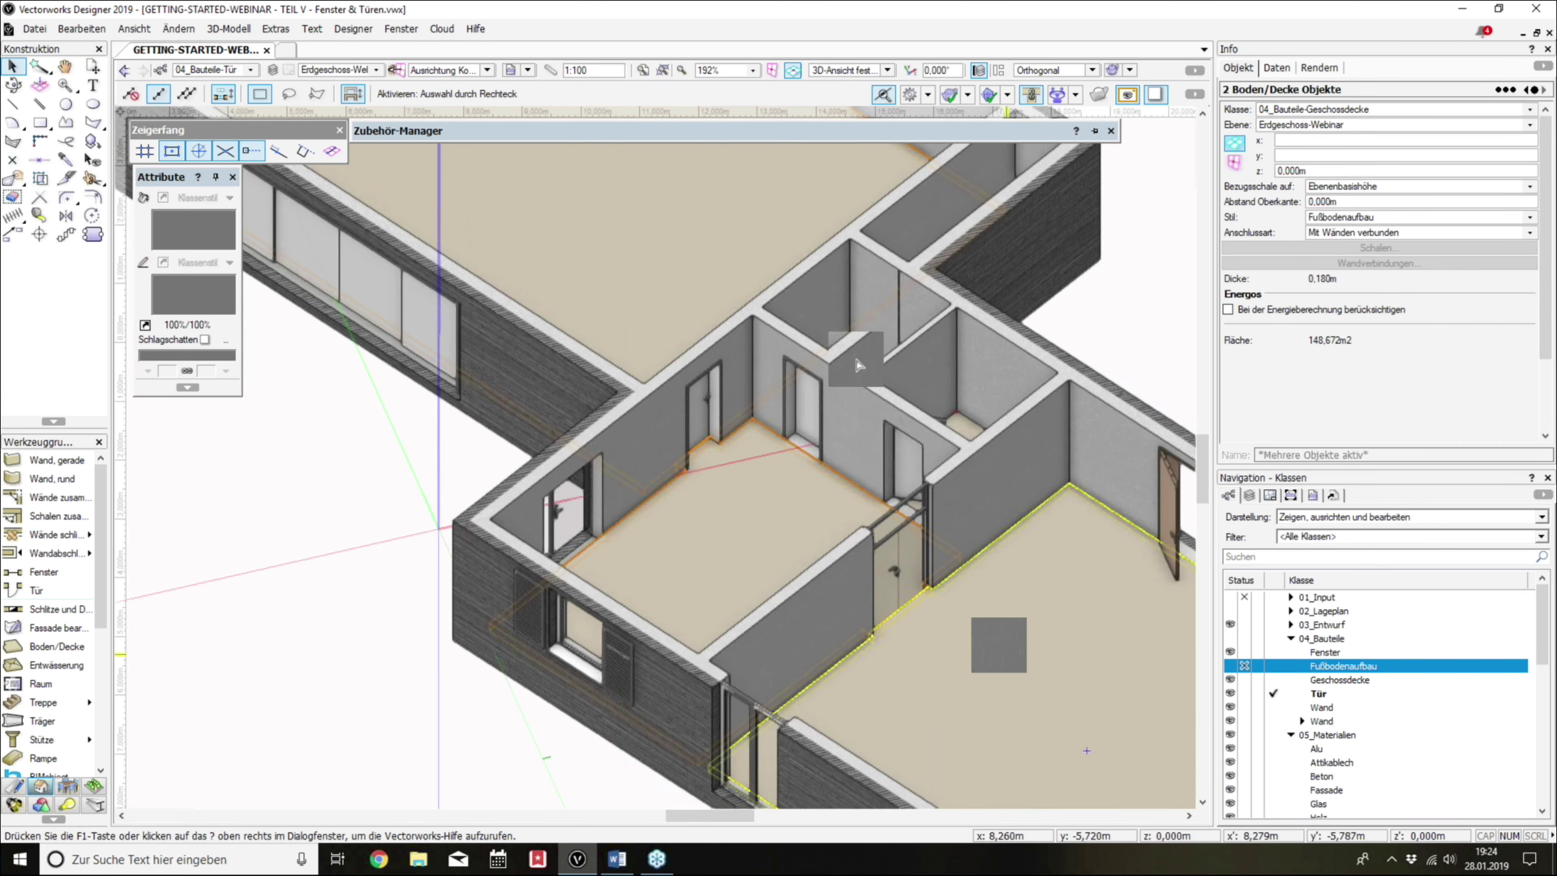
scroll(855, 355, up, 1)
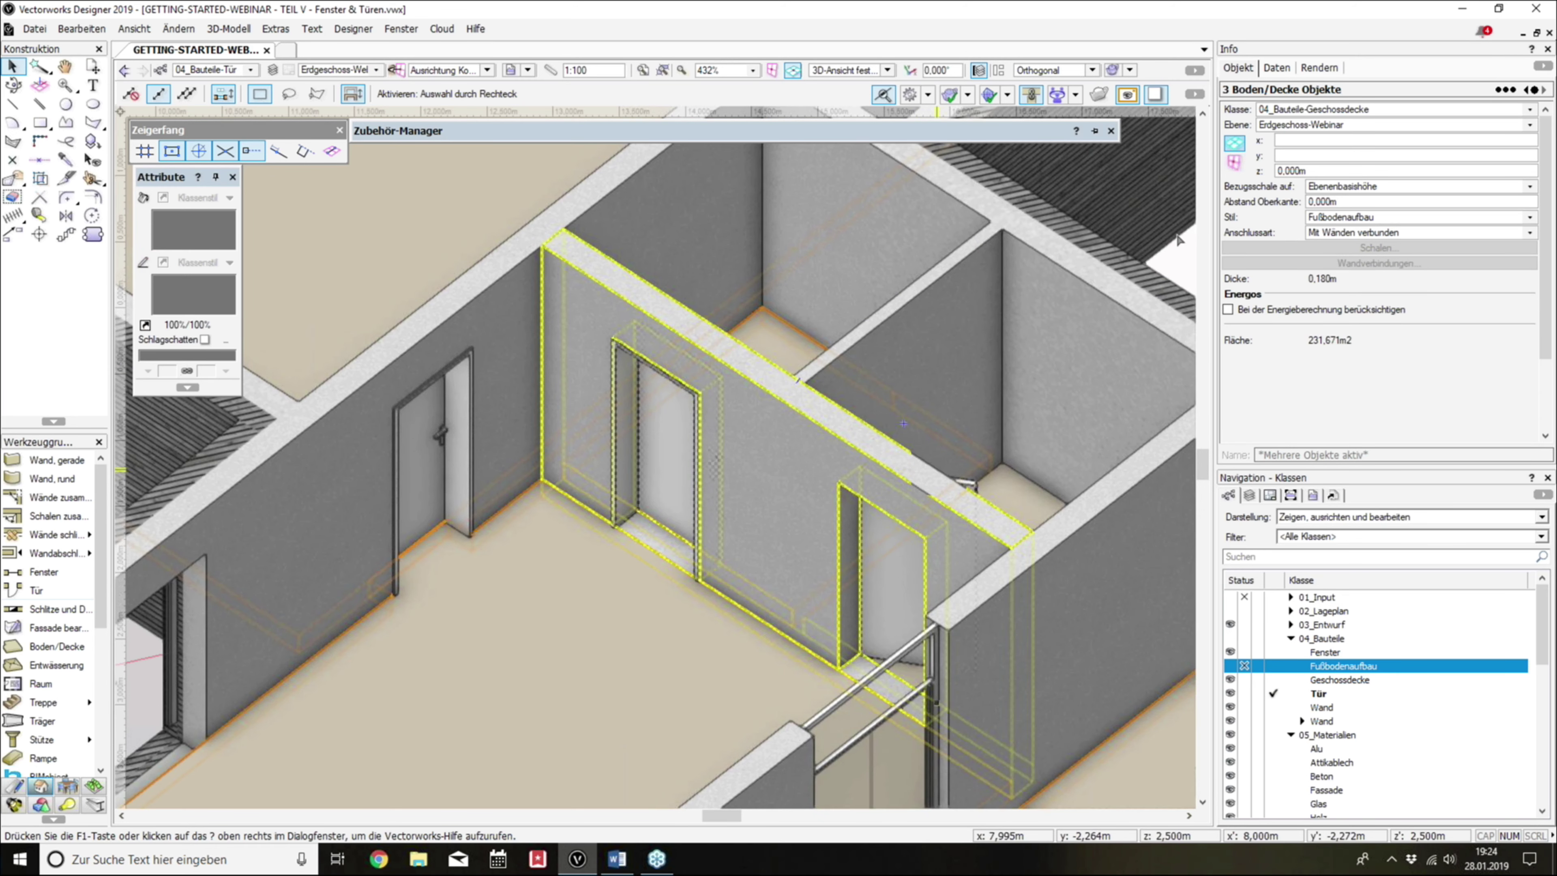
click(1391, 109)
click(1336, 236)
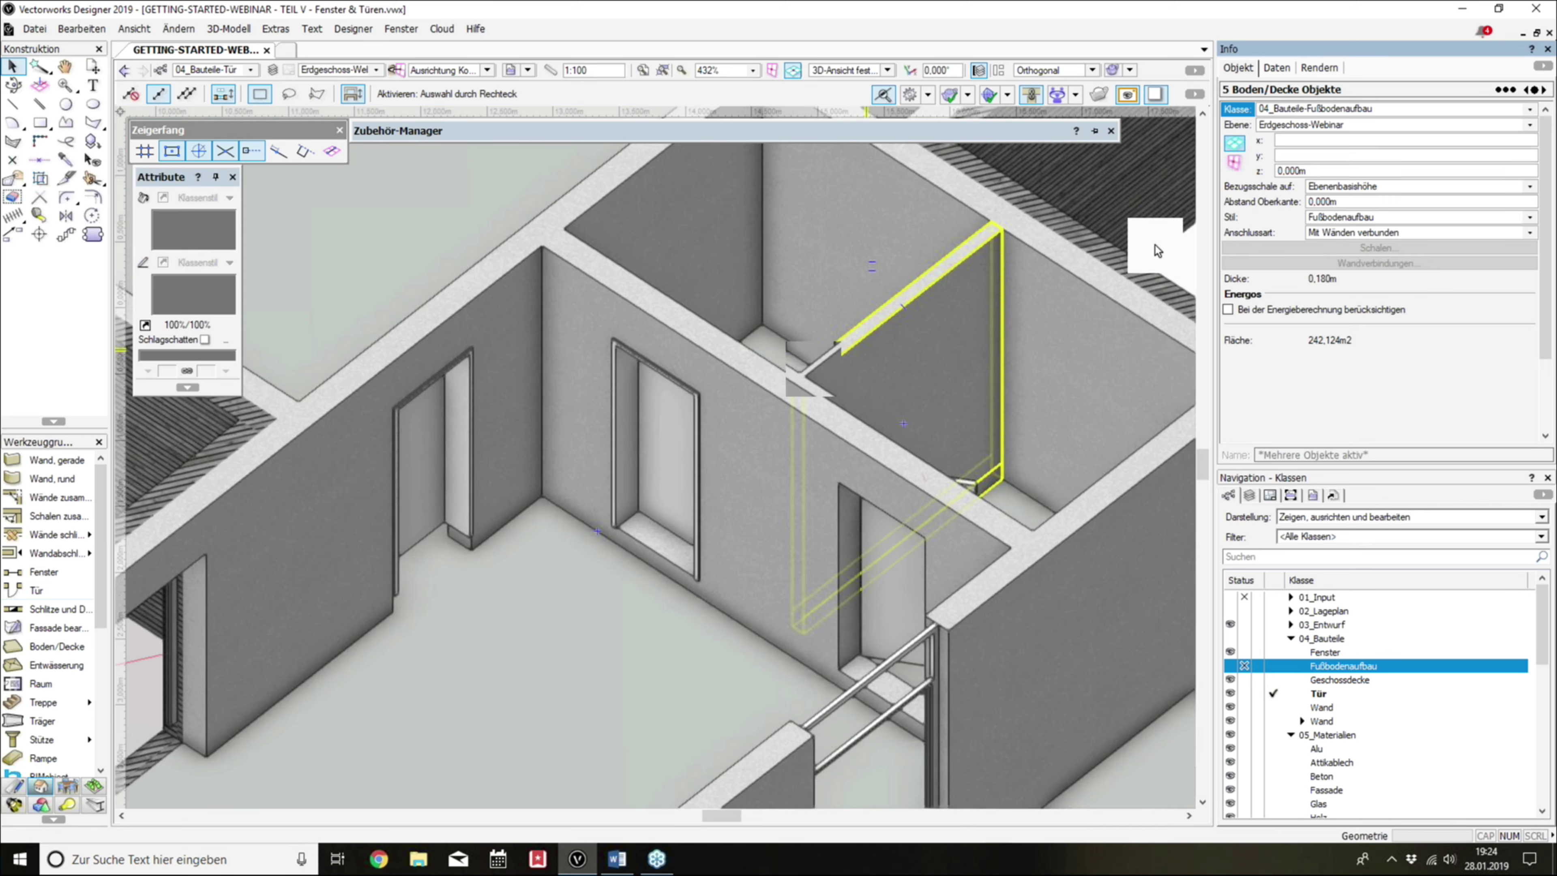
click(1155, 245)
Step: Select another room's floor slab
scroll(1155, 244, down, 3)
scroll(754, 588, up, 1)
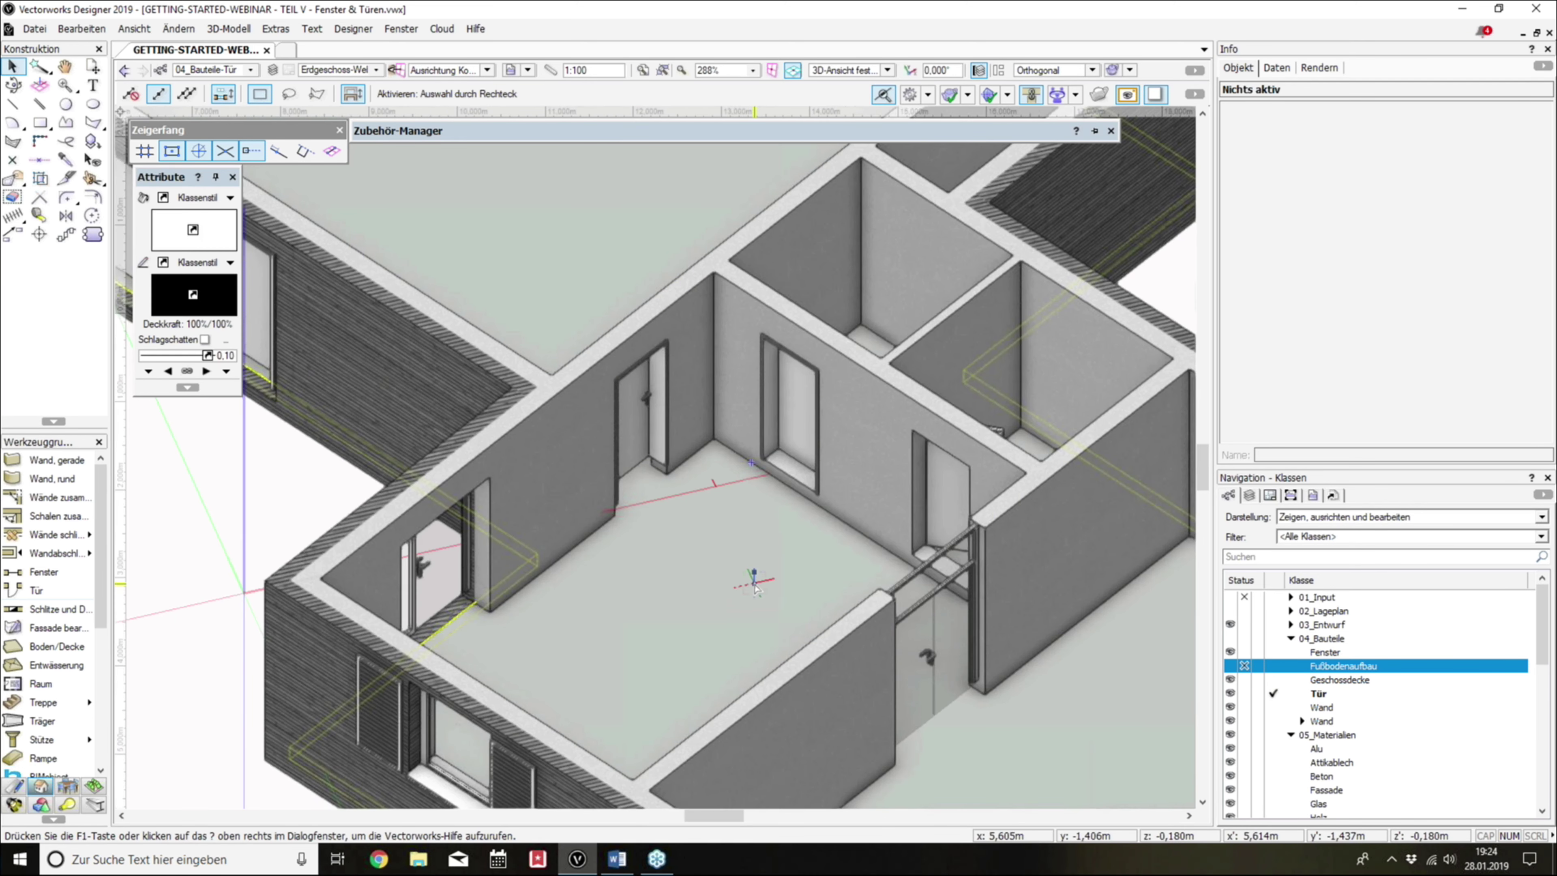
click(758, 594)
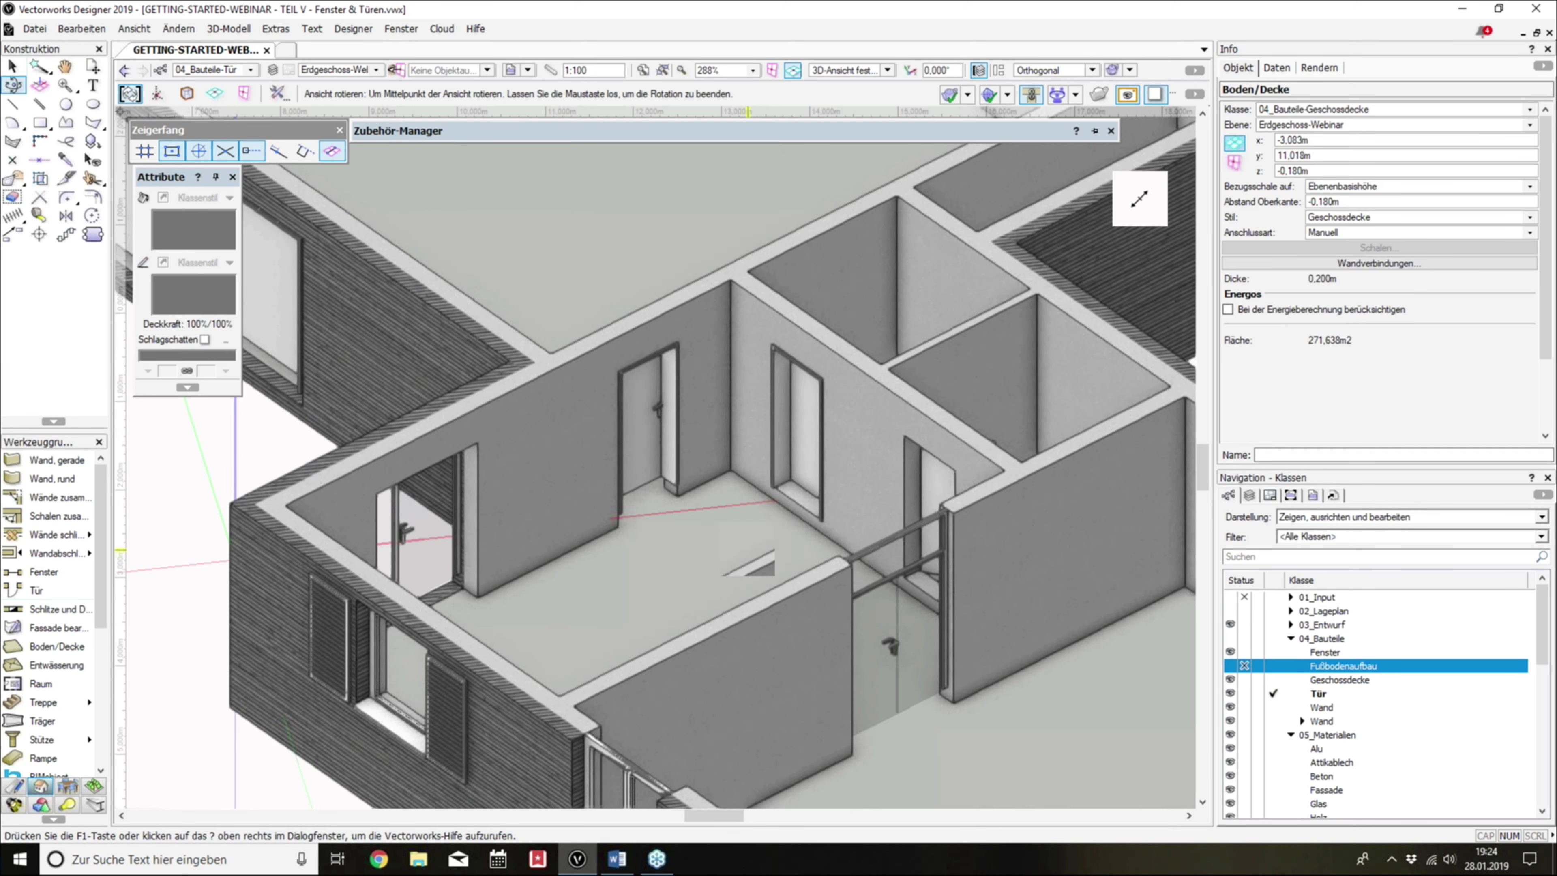
scroll(1134, 200, down, 1)
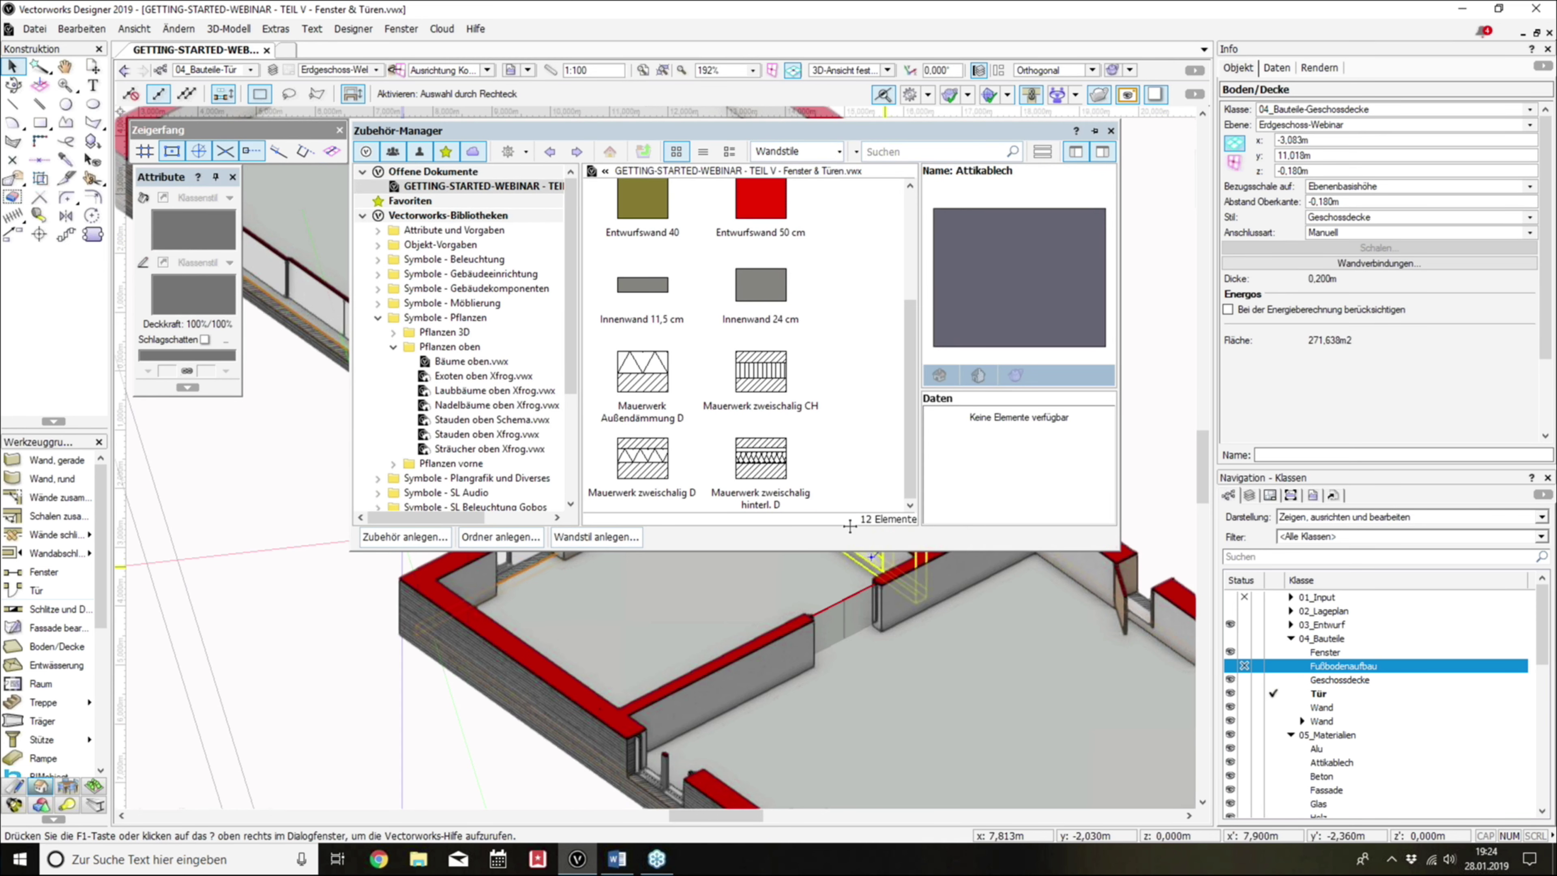
Step: Enable the Schnittbox and push its left face into the building to cut it
scroll(1140, 362, down, 1)
scroll(701, 371, down, 1)
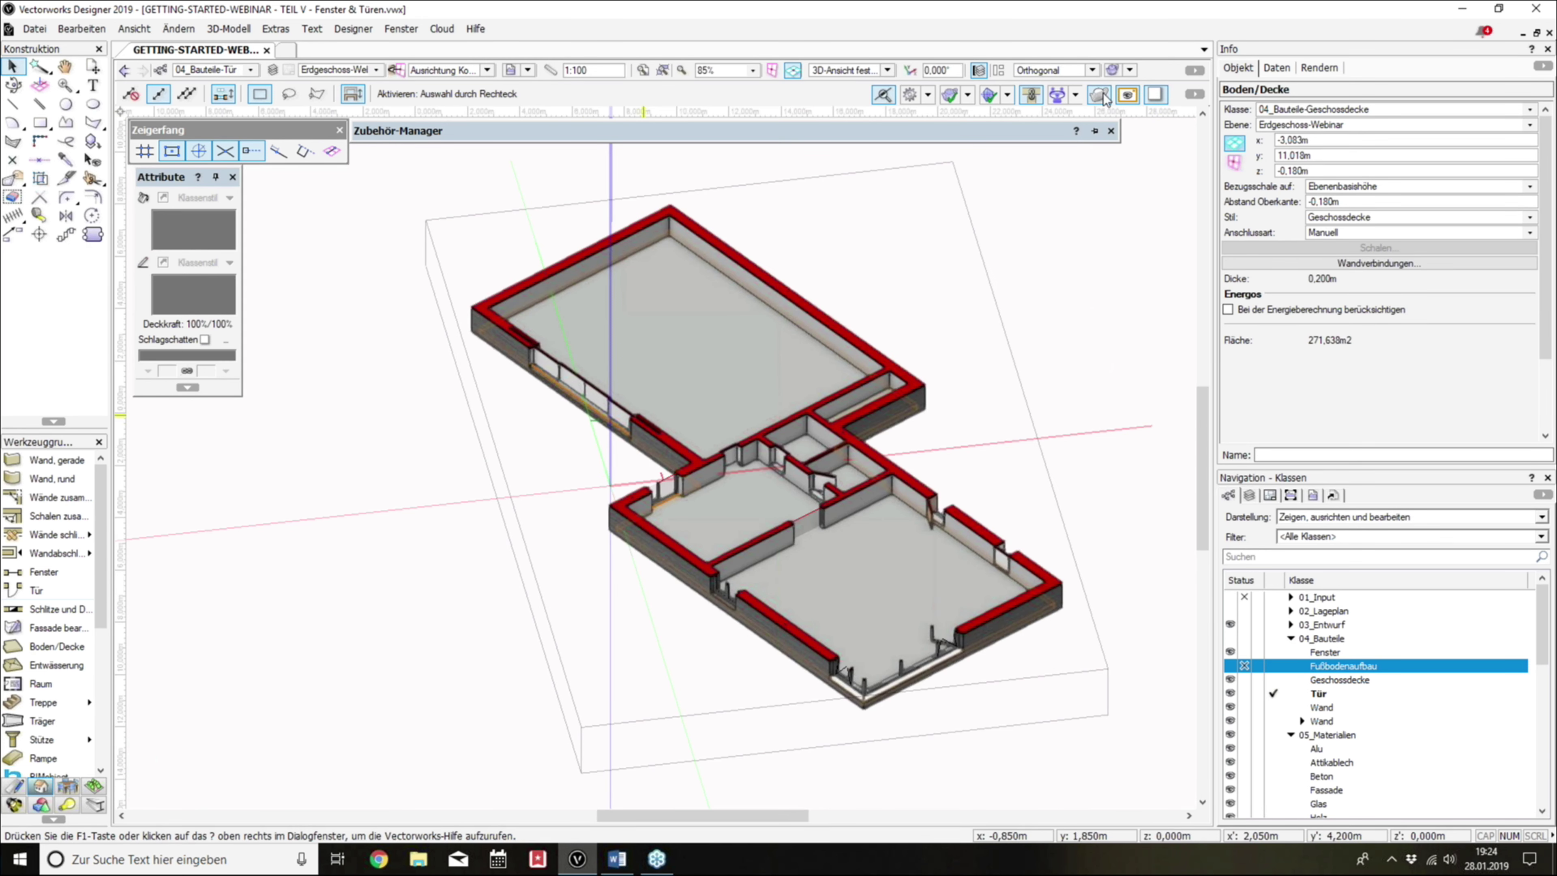
click(1077, 289)
click(1098, 94)
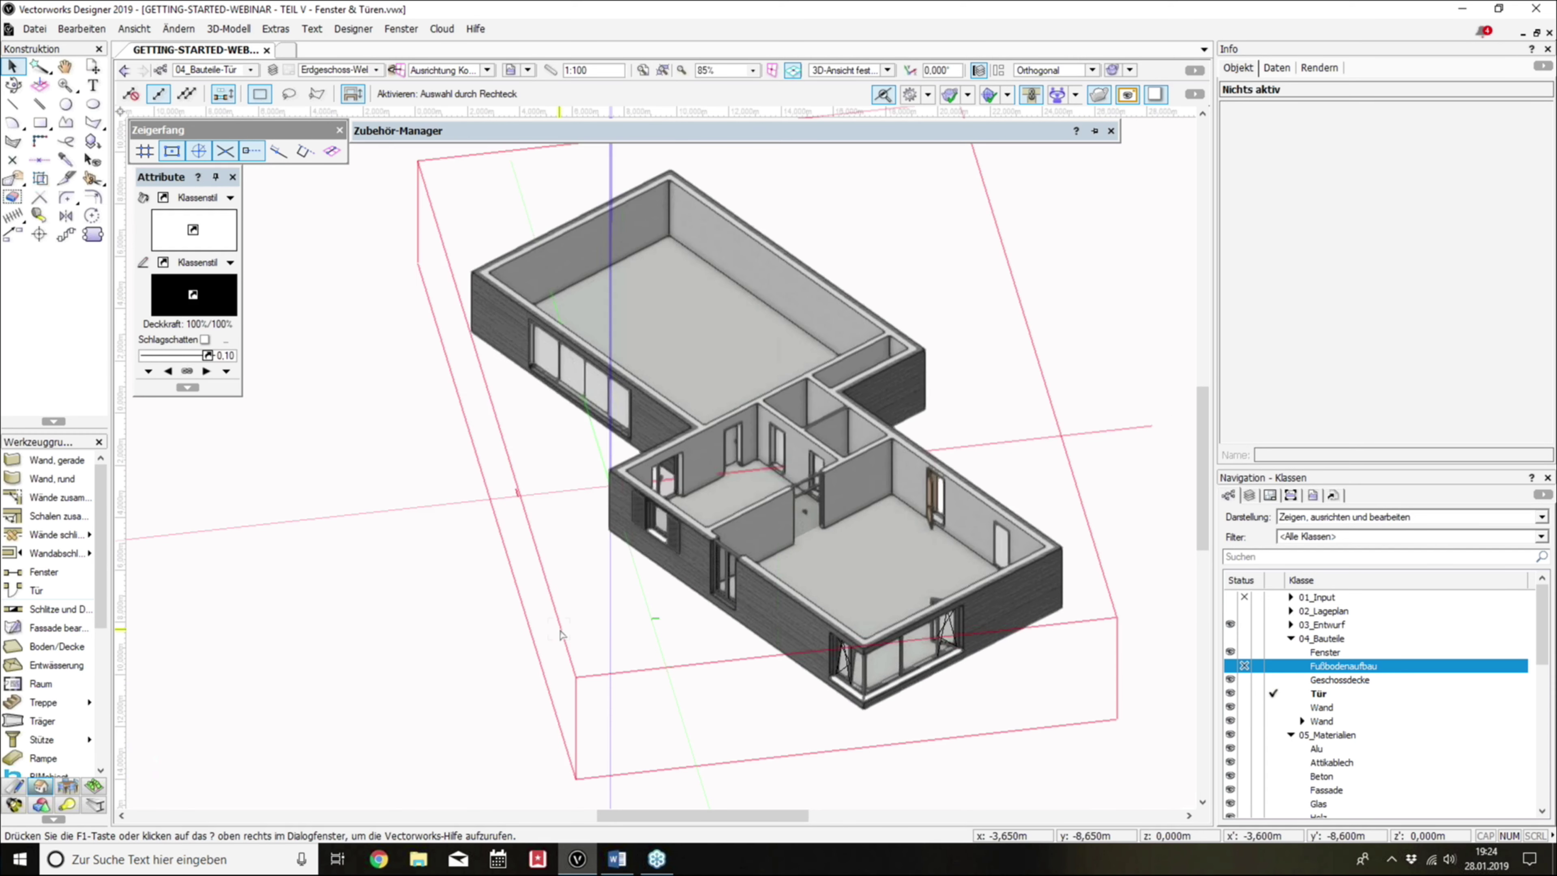
drag(559, 631, 721, 449)
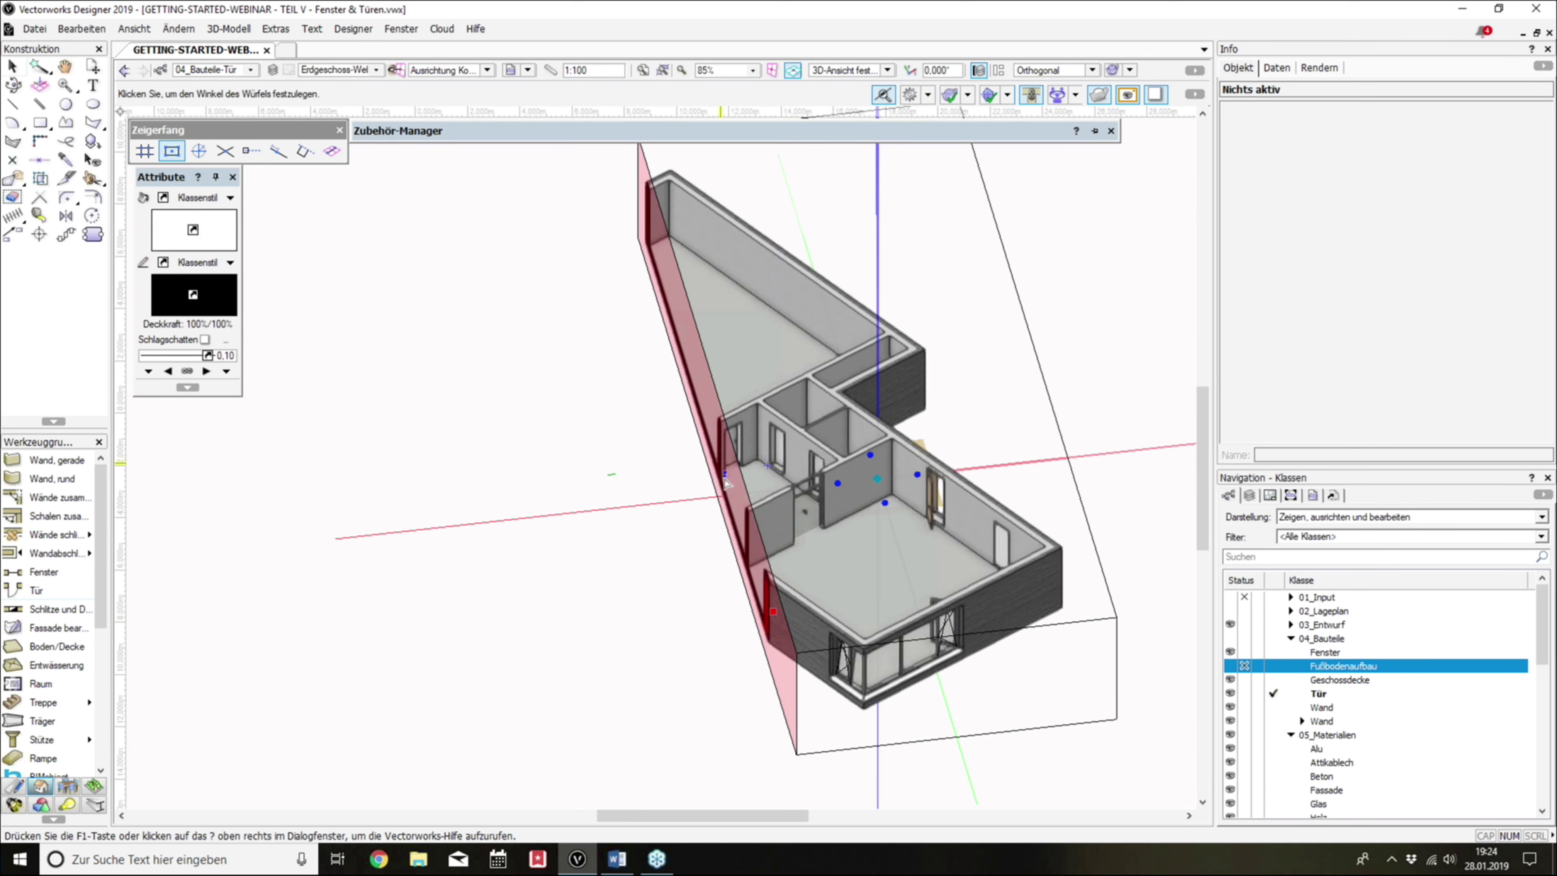
scroll(721, 449, up, 5)
drag(695, 319, 708, 318)
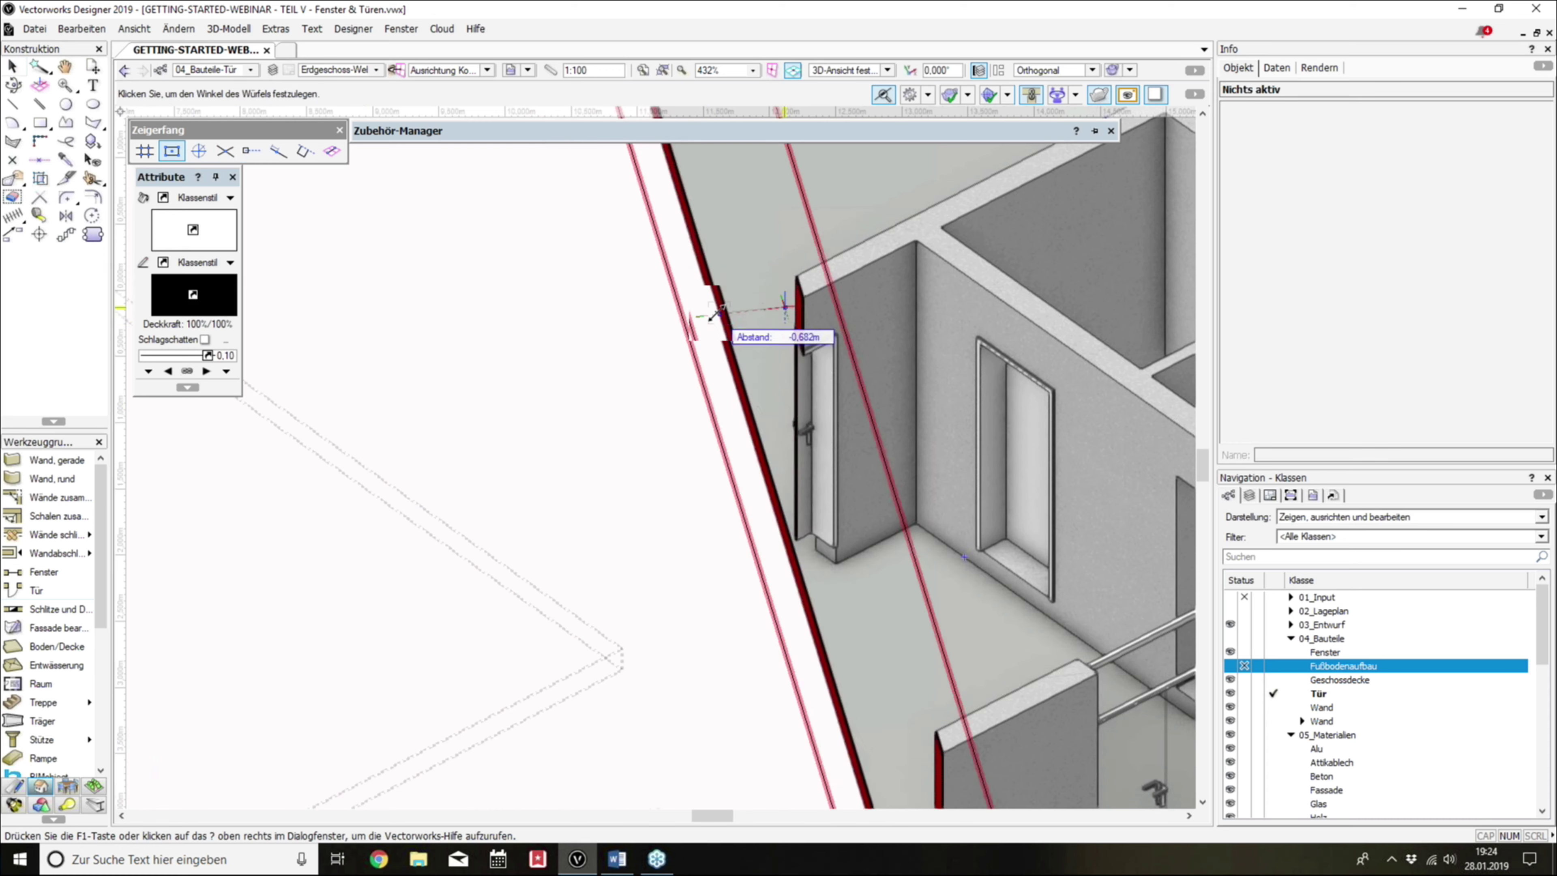
Step: Orbit and zoom around the cut building to inspect the doors from several sides
mouse_move(708, 318)
shift+middle_down()
mouse_move(1172, 462)
mouse_move(885, 550)
shift+middle_up()
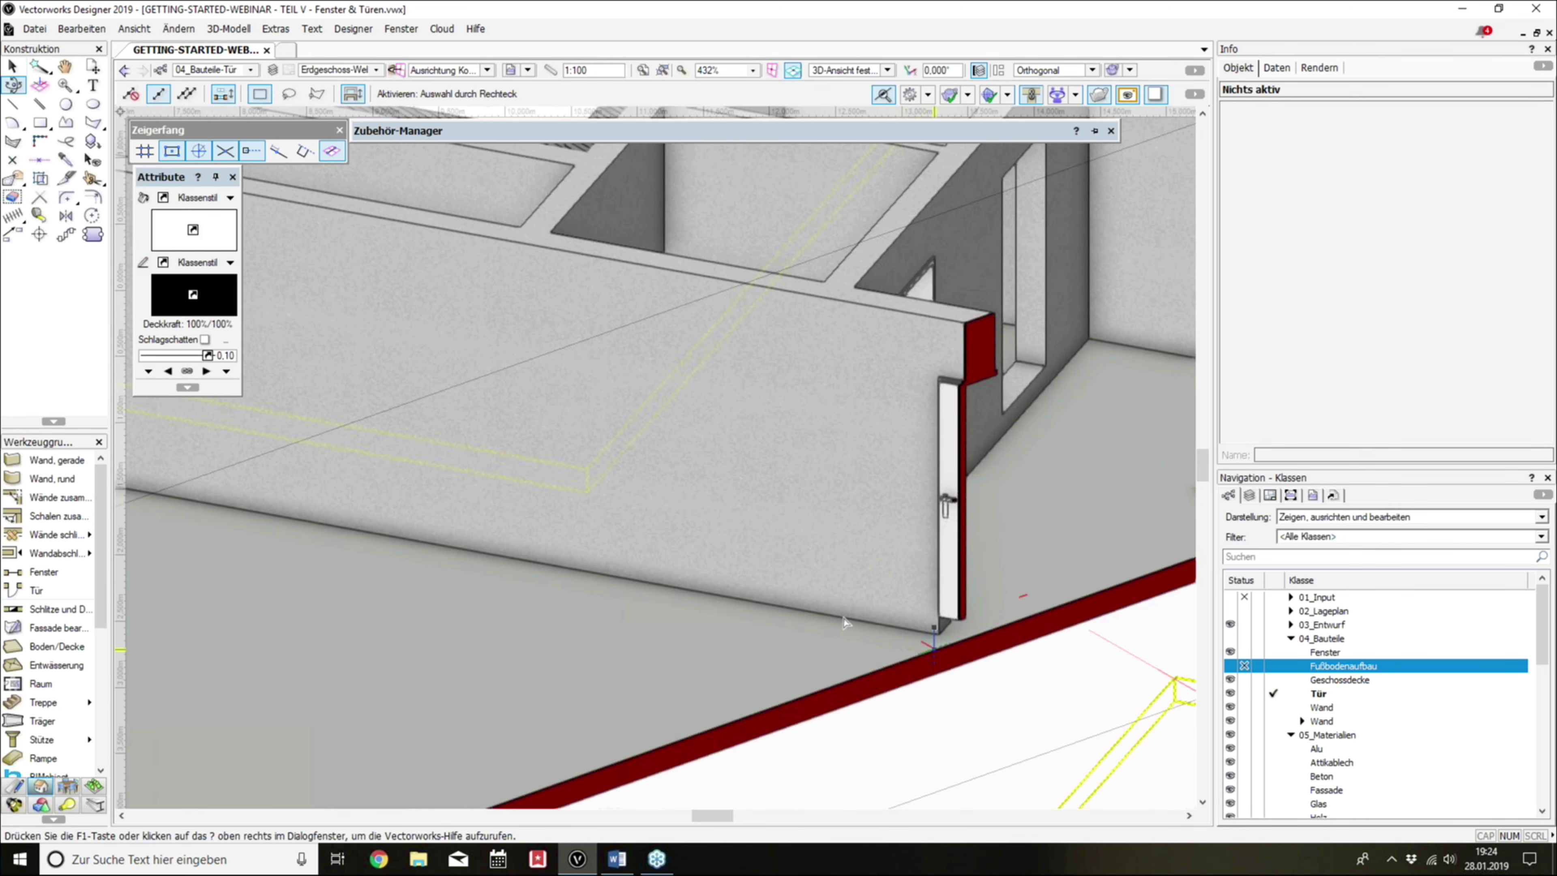
scroll(884, 550, down, 3)
scroll(885, 550, up, 2)
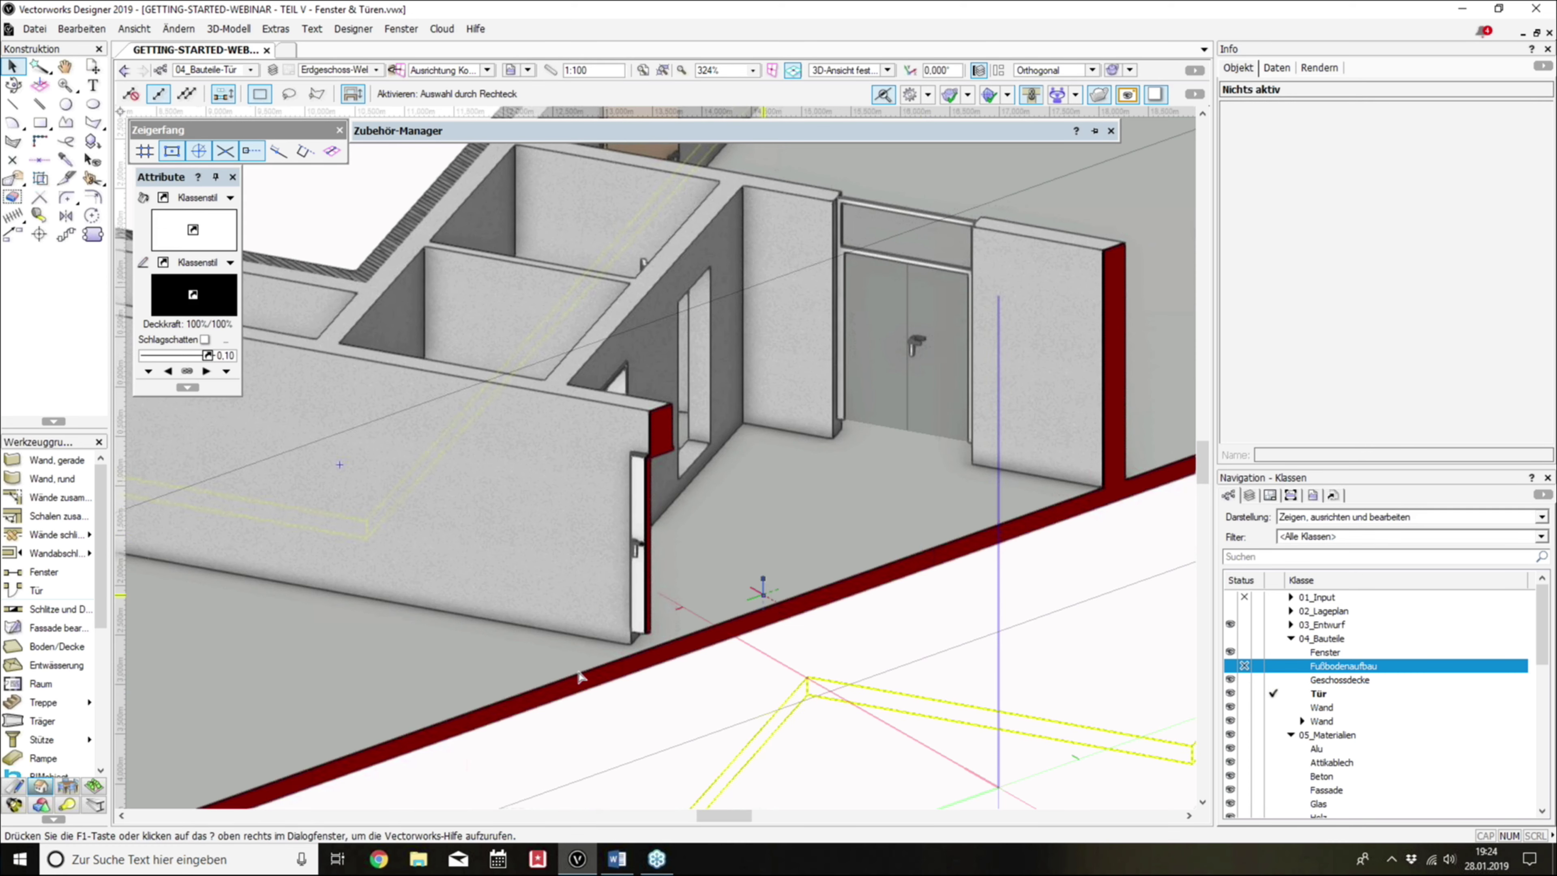
scroll(774, 621, up, 1)
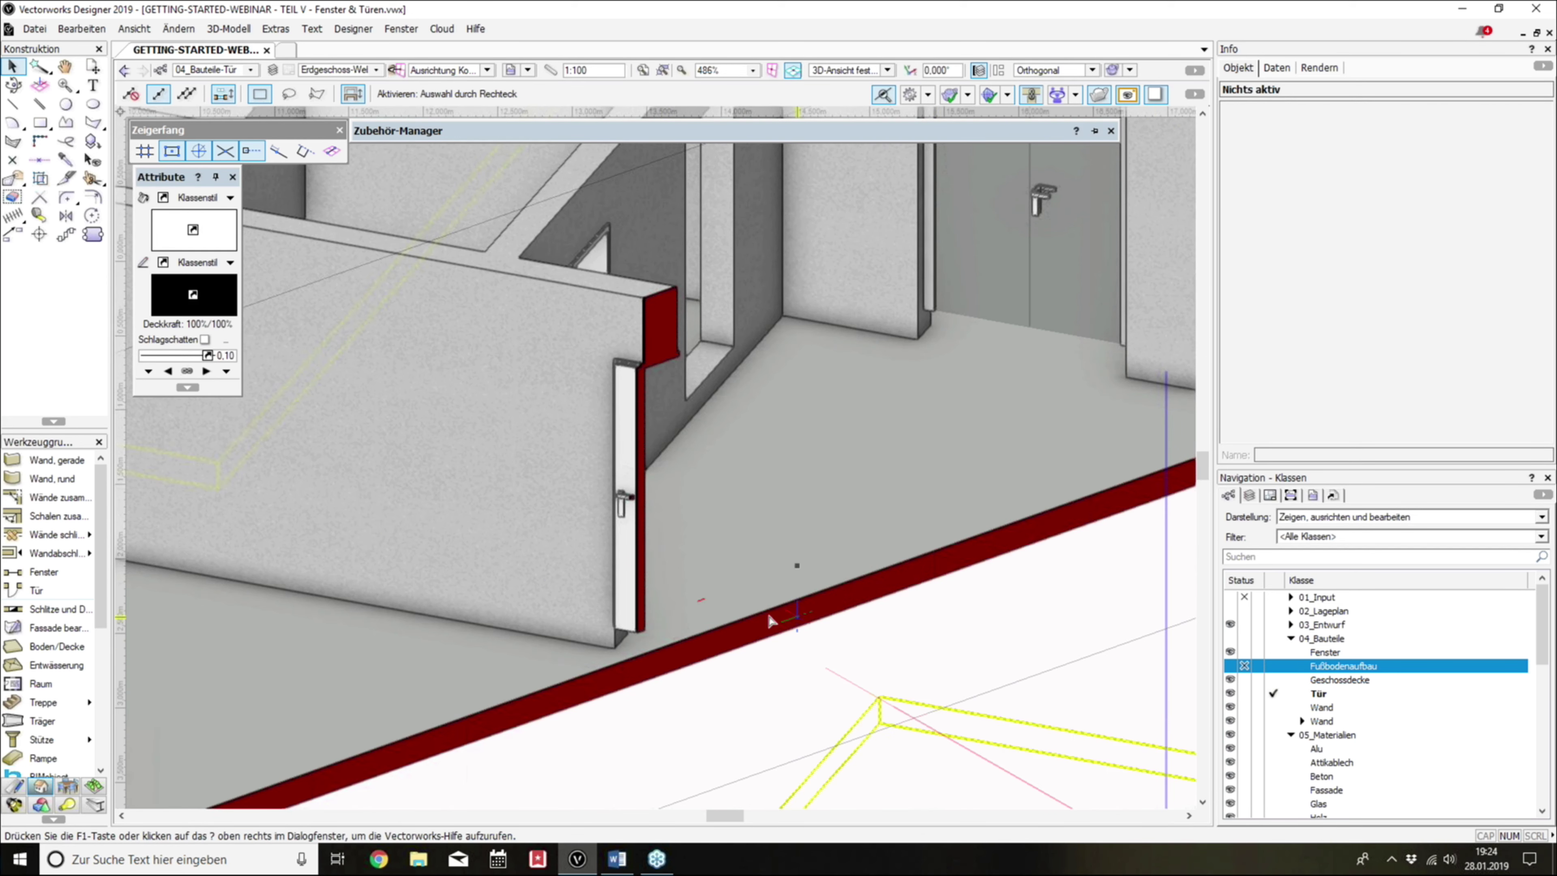
scroll(628, 629, down, 1)
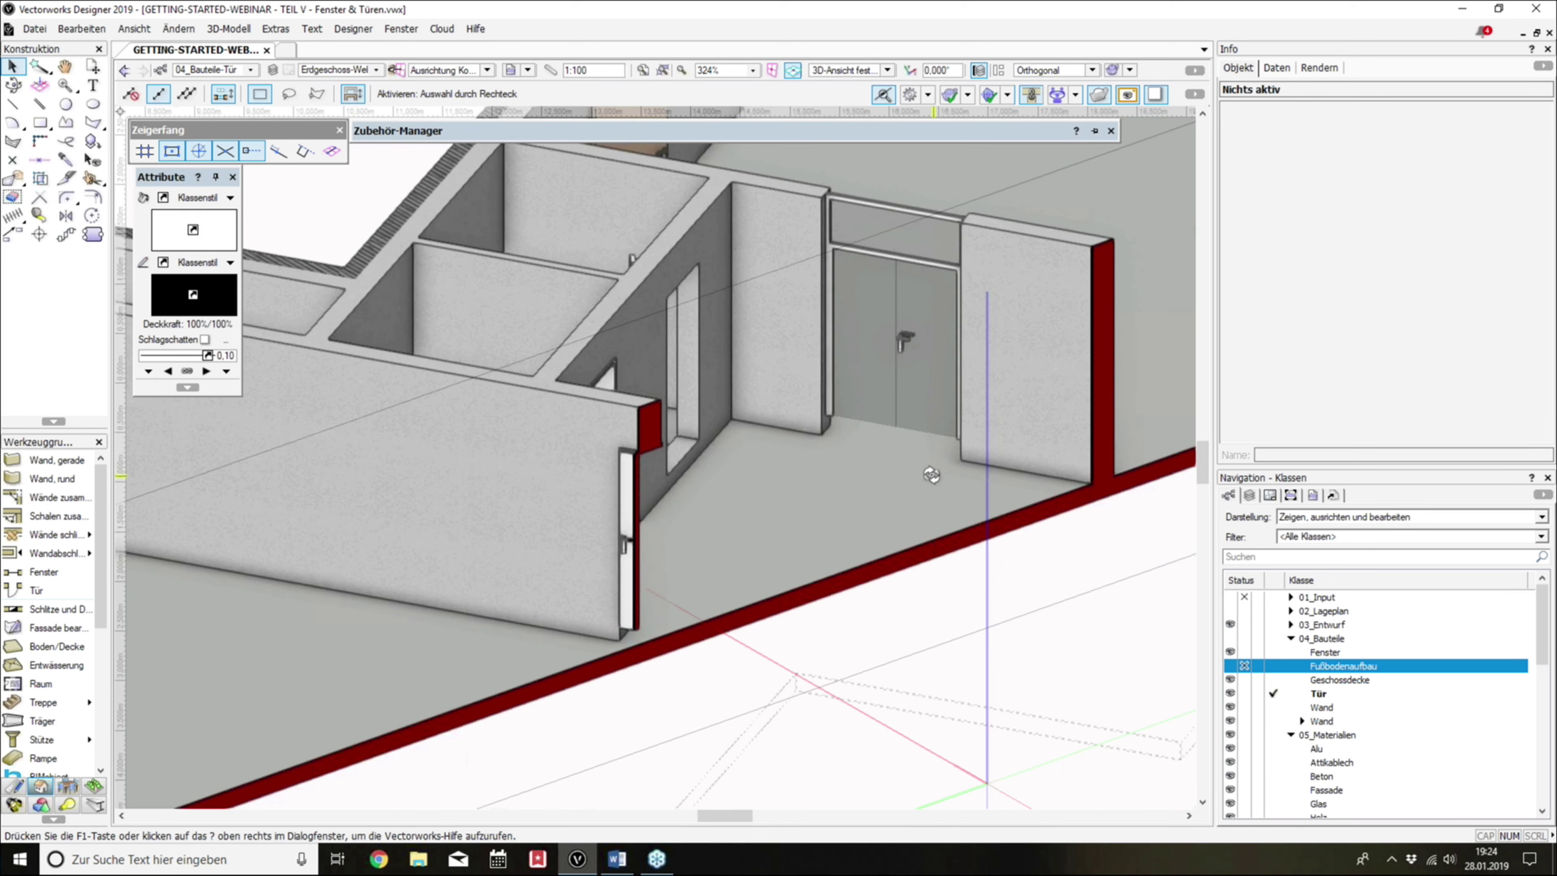
scroll(761, 512, up, 1)
shift+middle_drag(762, 512, 685, 545)
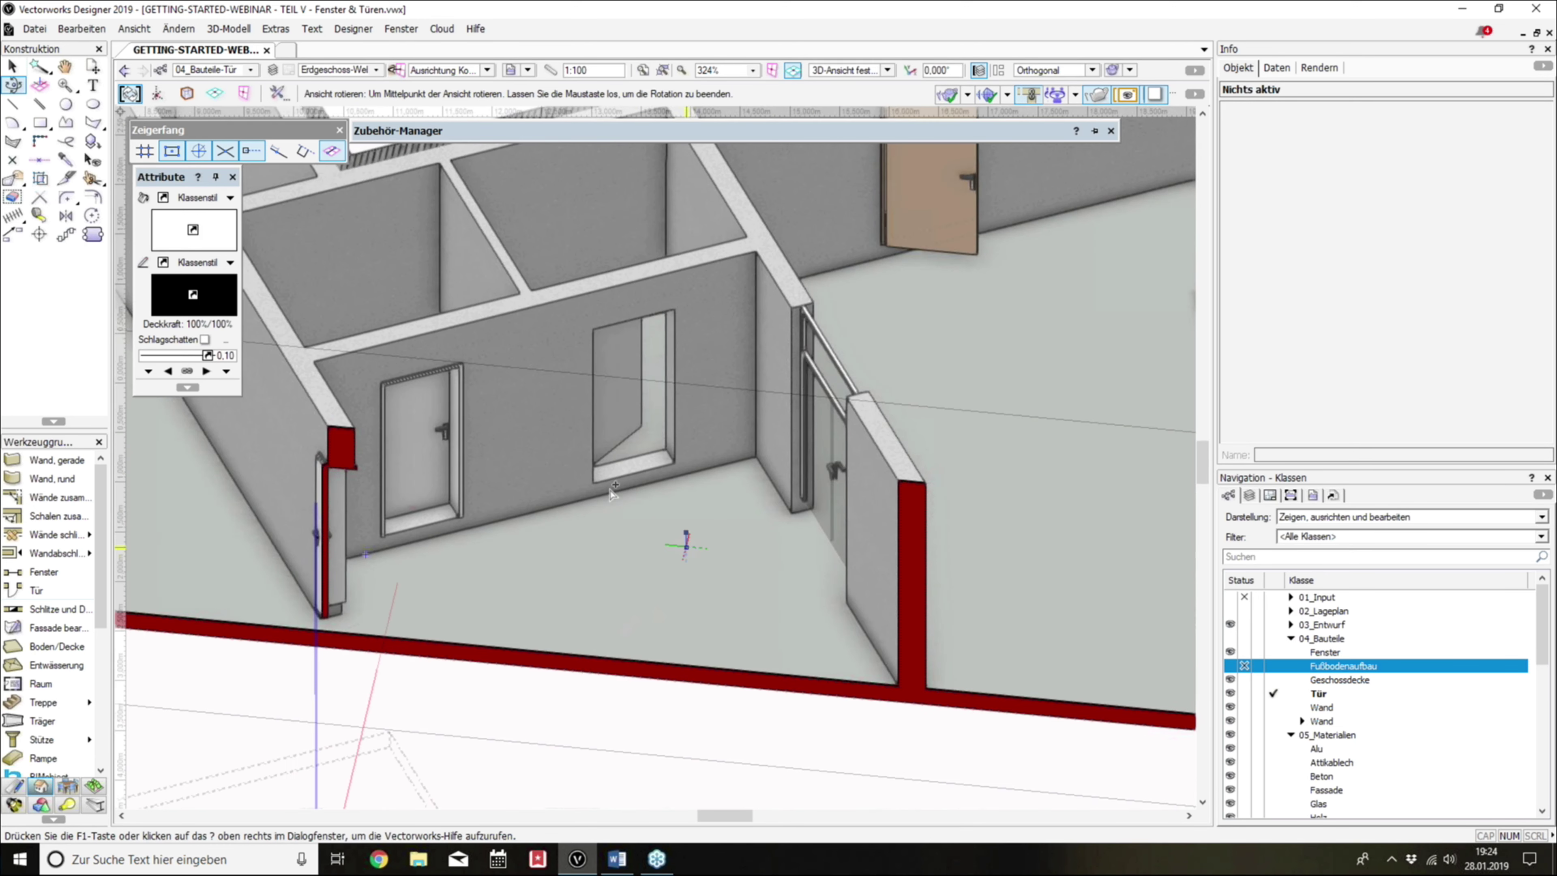
scroll(606, 477, down, 1)
scroll(685, 480, up, 2)
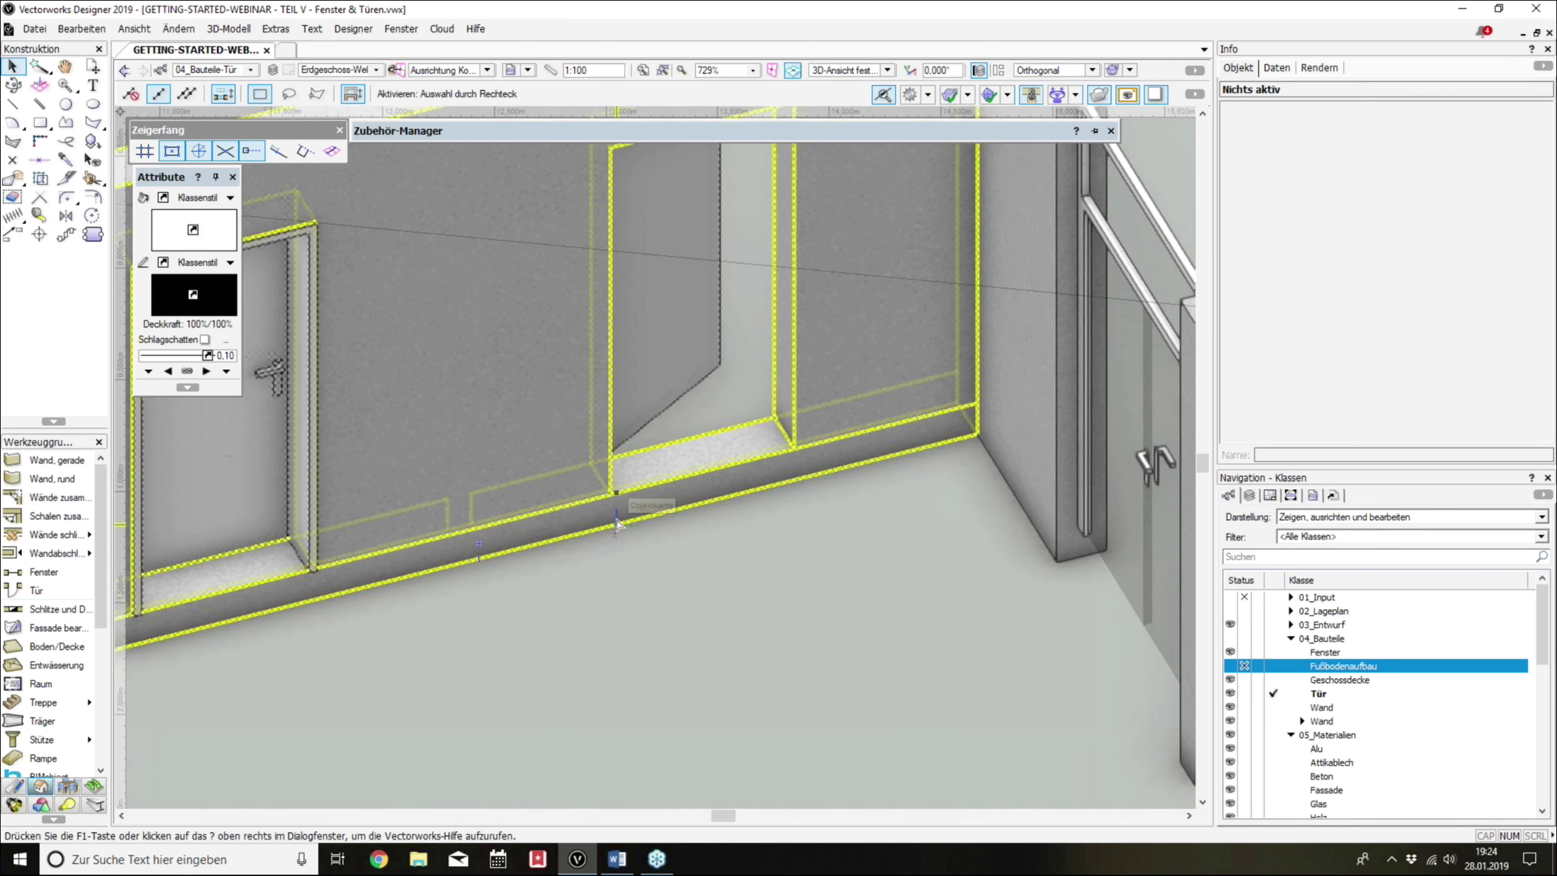
scroll(606, 508, down, 3)
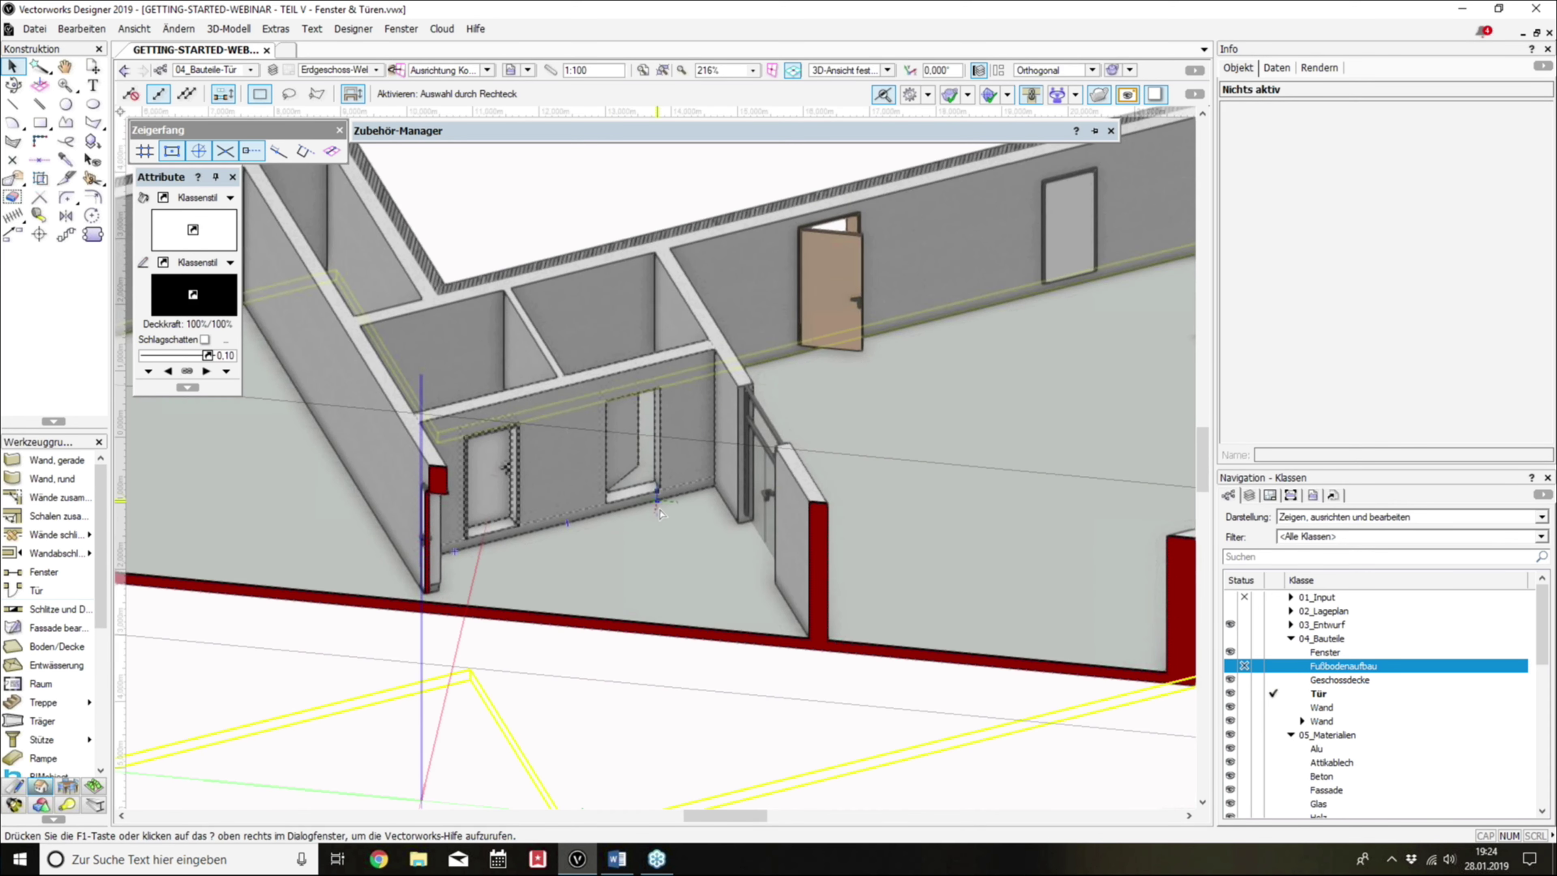
scroll(627, 482, up, 1)
scroll(627, 481, down, 1)
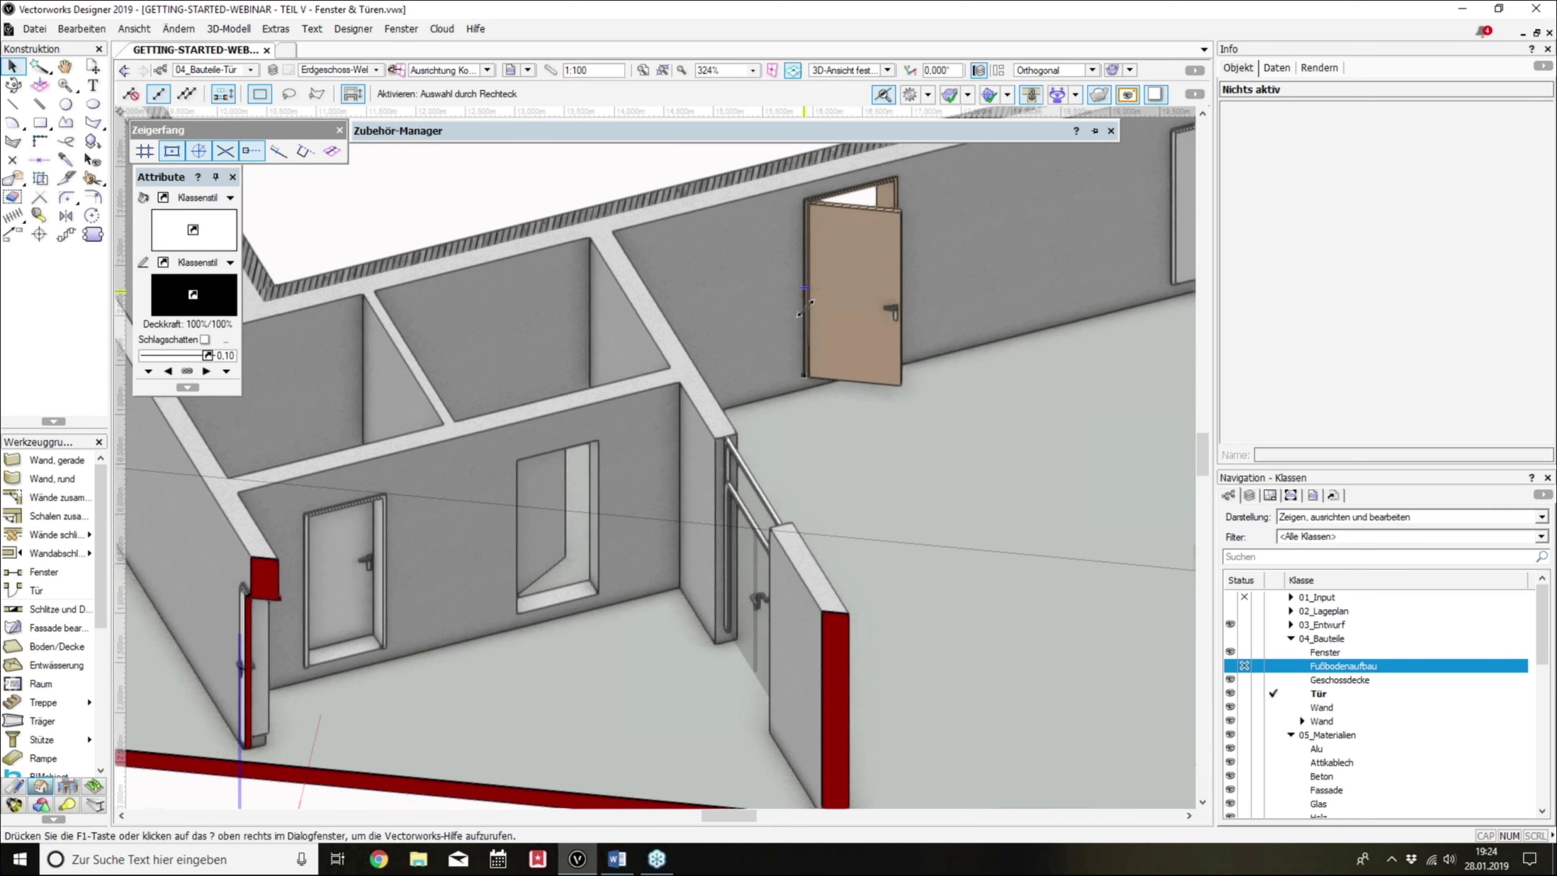
scroll(941, 405, up, 1)
Step: Orbit to face the door wall and pan along it to inspect the openings
ctrl+shift+middle_drag(941, 404, 610, 417)
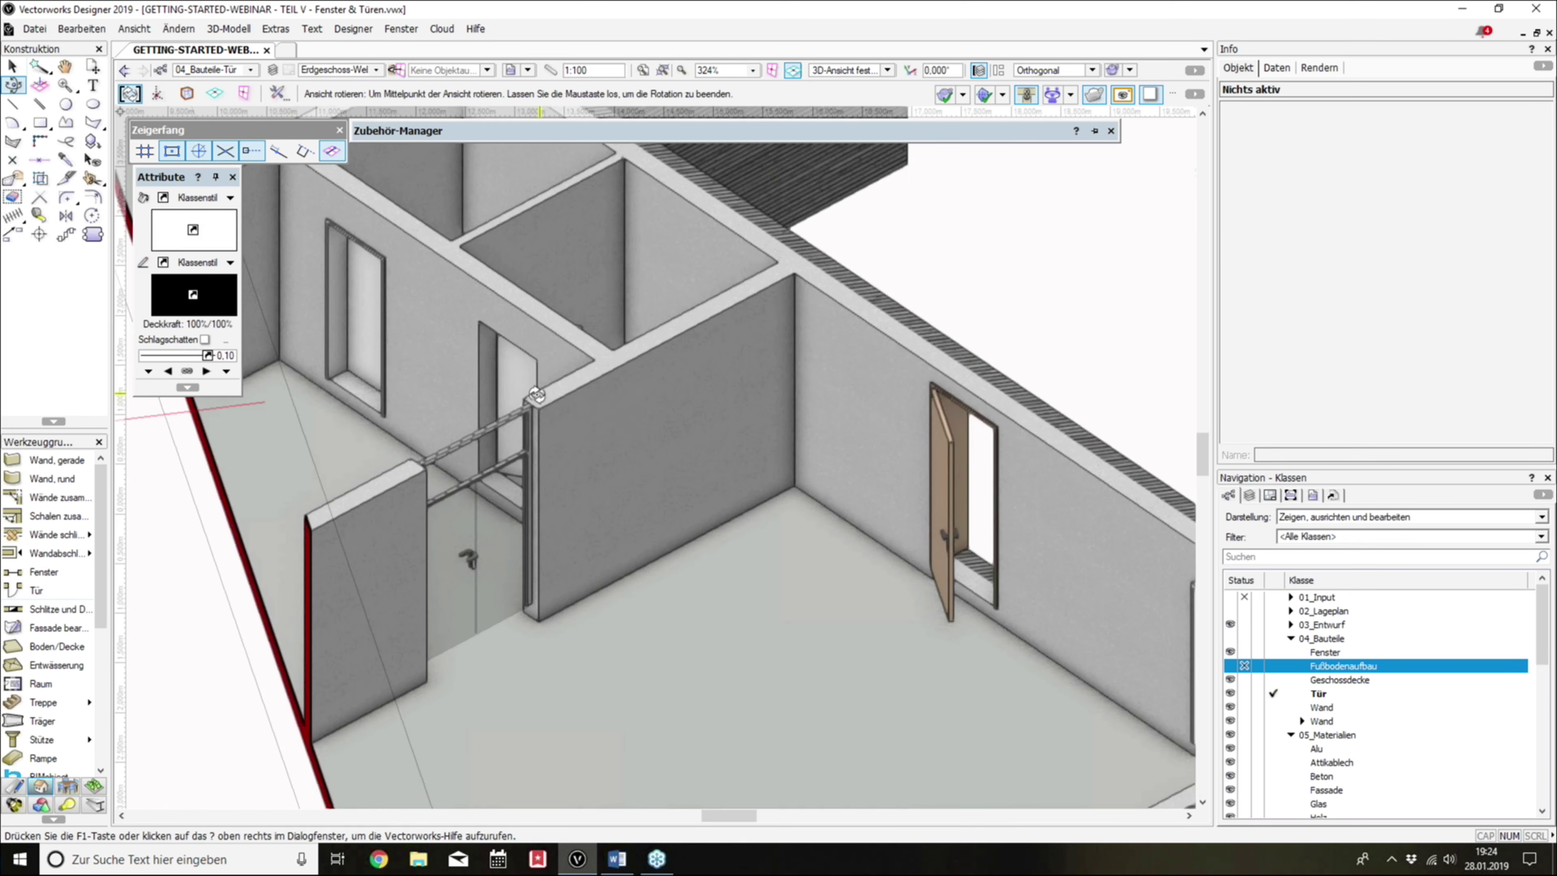
scroll(955, 484, down, 1)
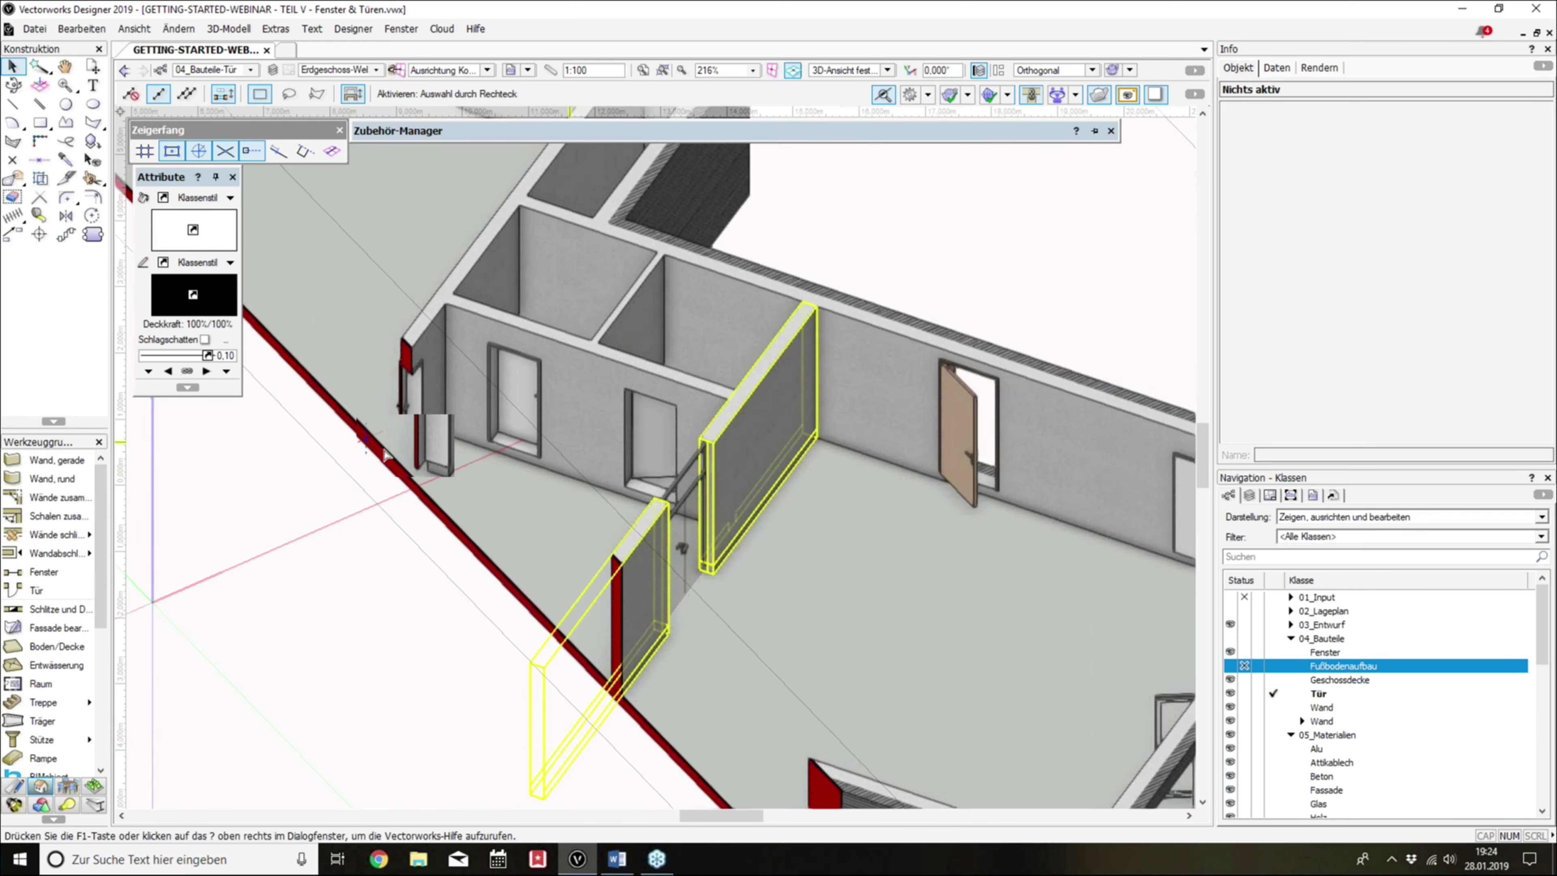
scroll(386, 454, up, 1)
scroll(1042, 552, up, 2)
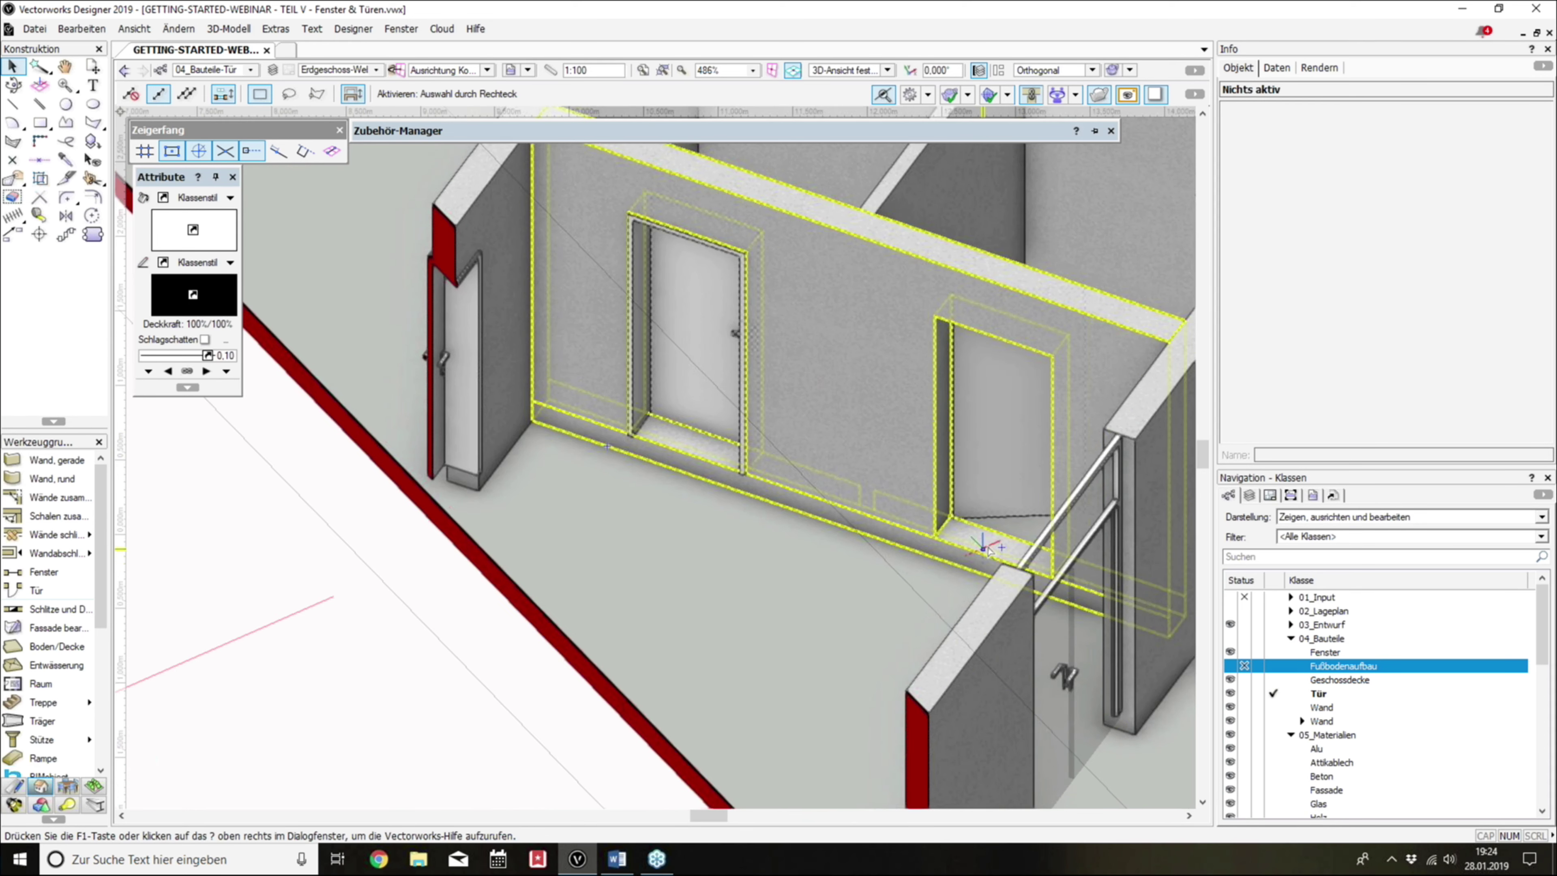
shift+middle_drag(539, 485, 807, 494)
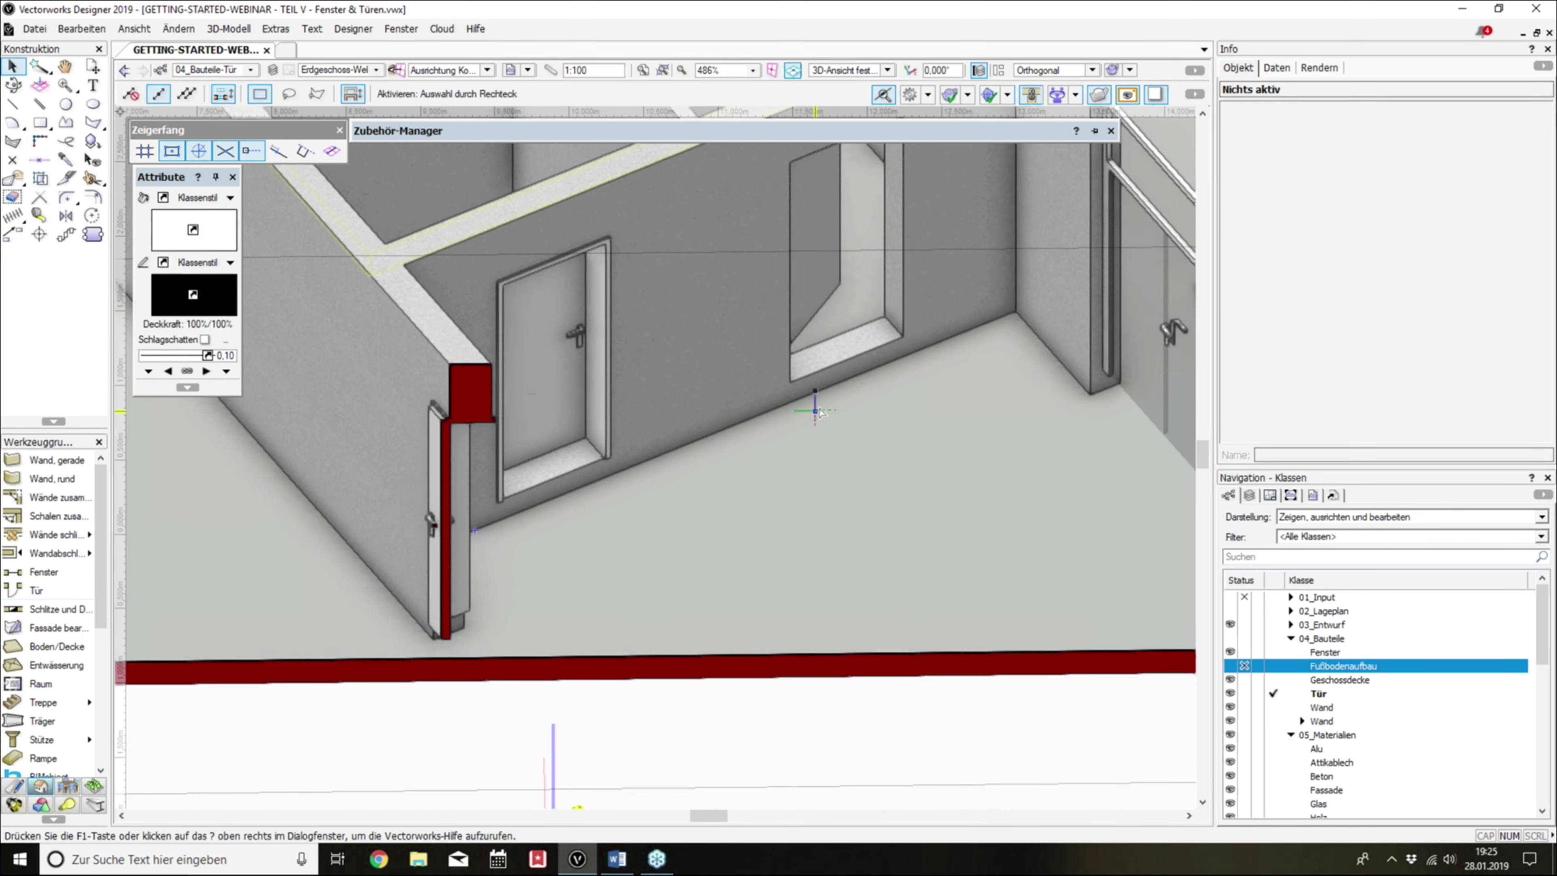
mouse_move(615, 539)
middle_down()
mouse_move(726, 528)
mouse_move(770, 501)
middle_up()
scroll(709, 568, down, 3)
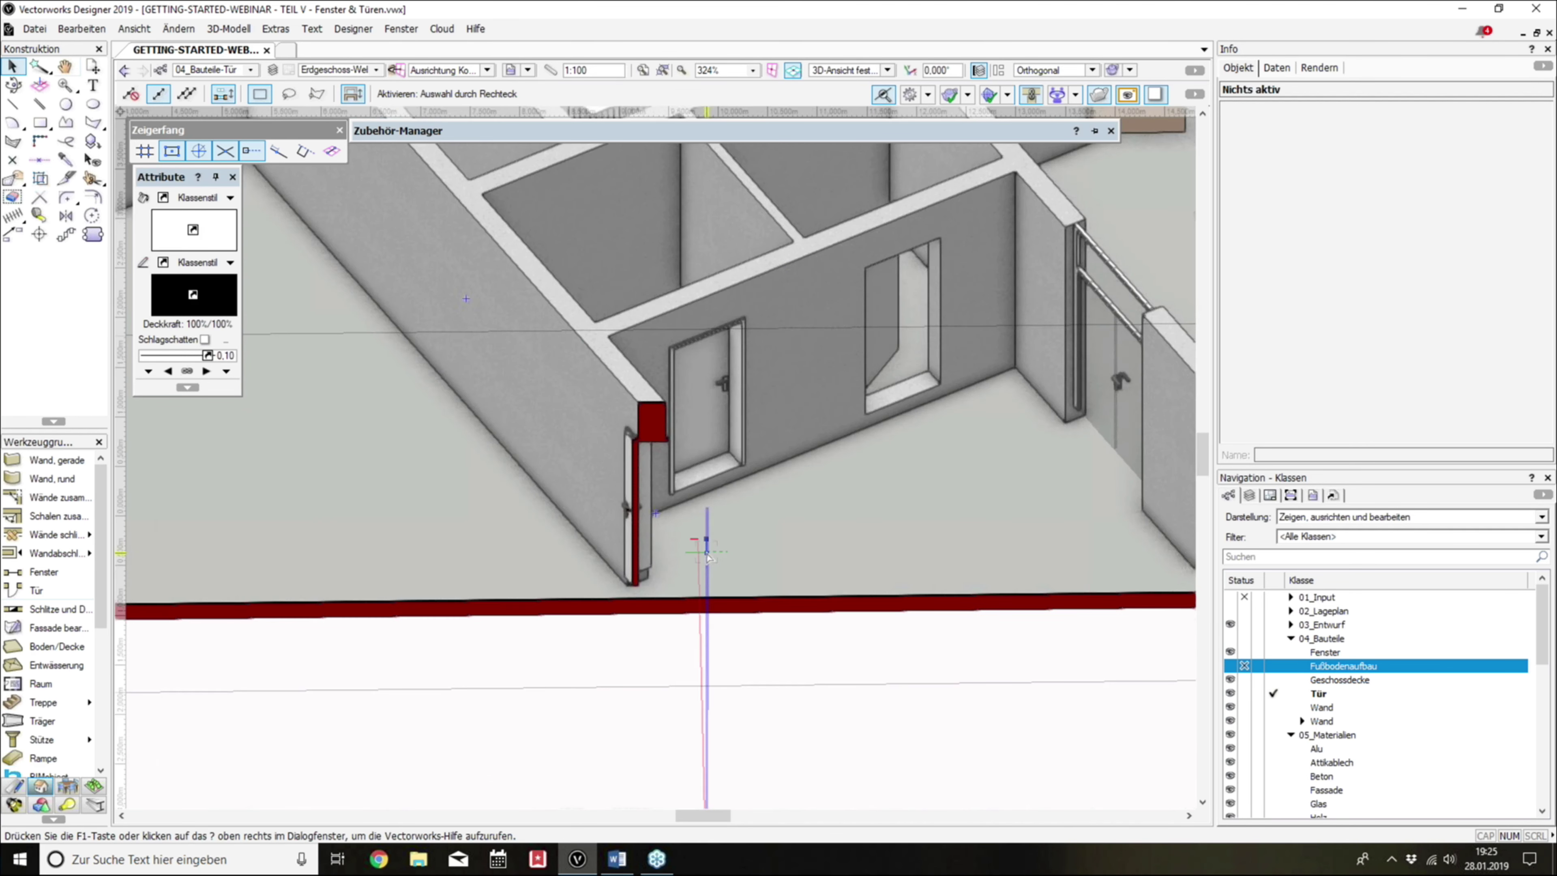
Step: Switch to the 2D top plan and open the upper-left door's Öffnungshöhe settings
key(0)
scroll(759, 484, down, 2)
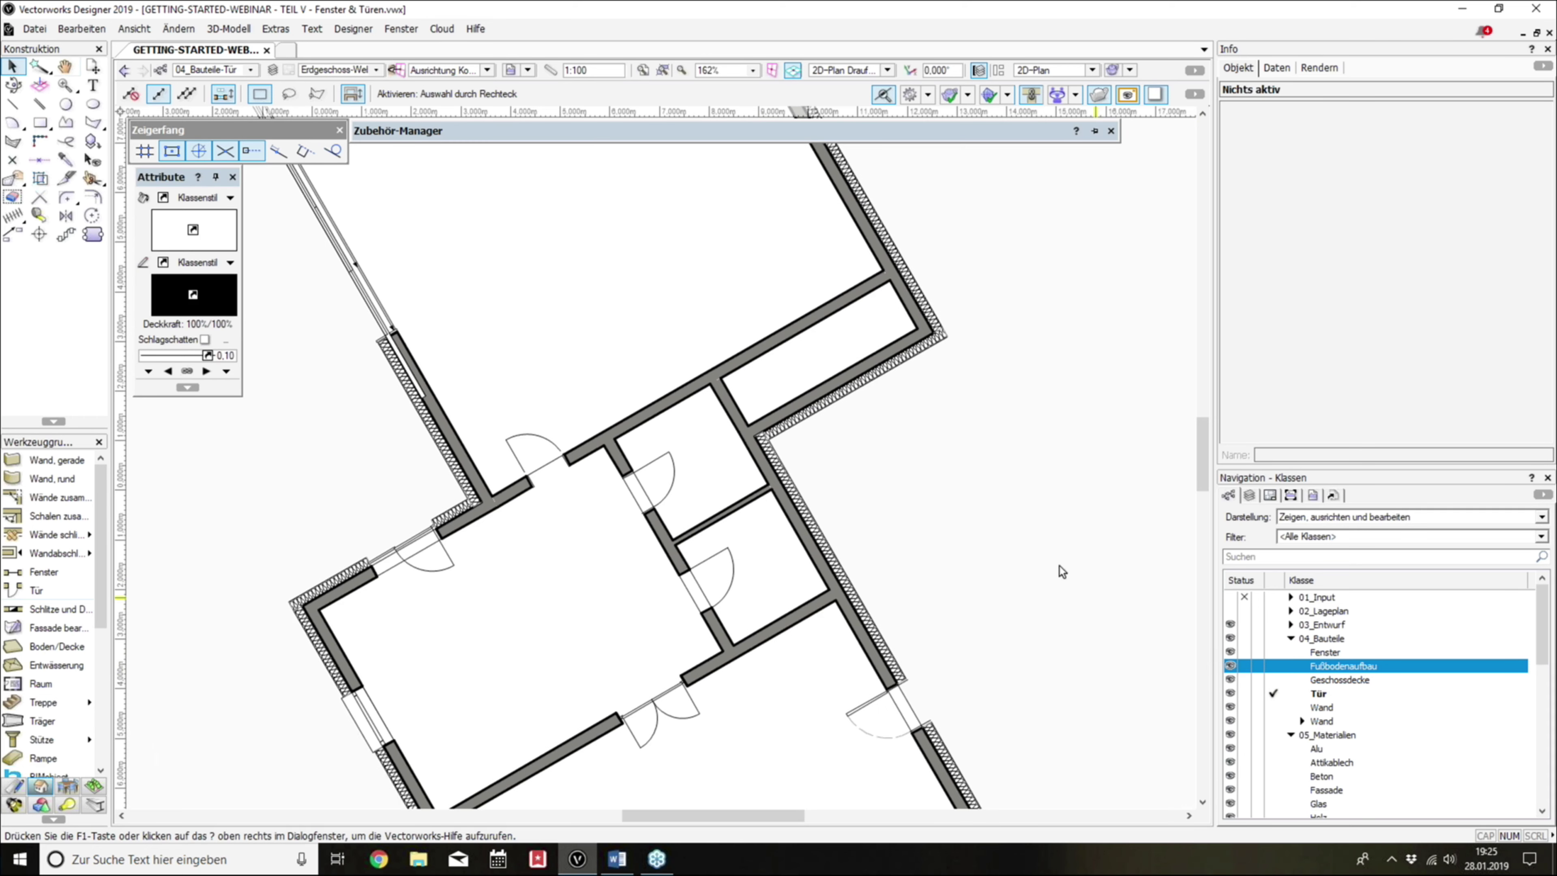
double_click(547, 470)
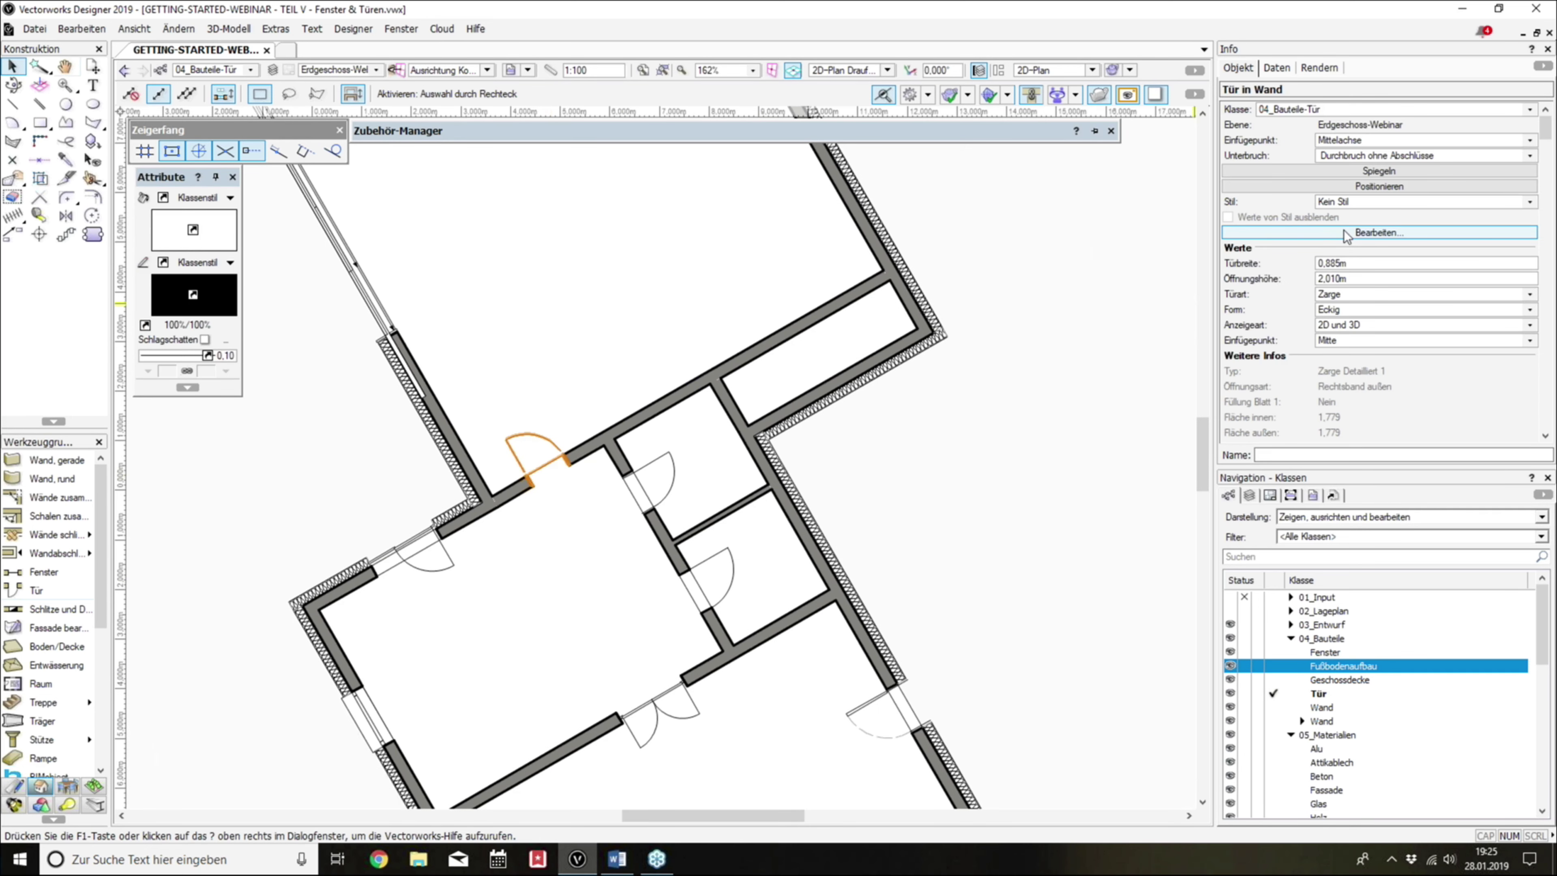
click(503, 325)
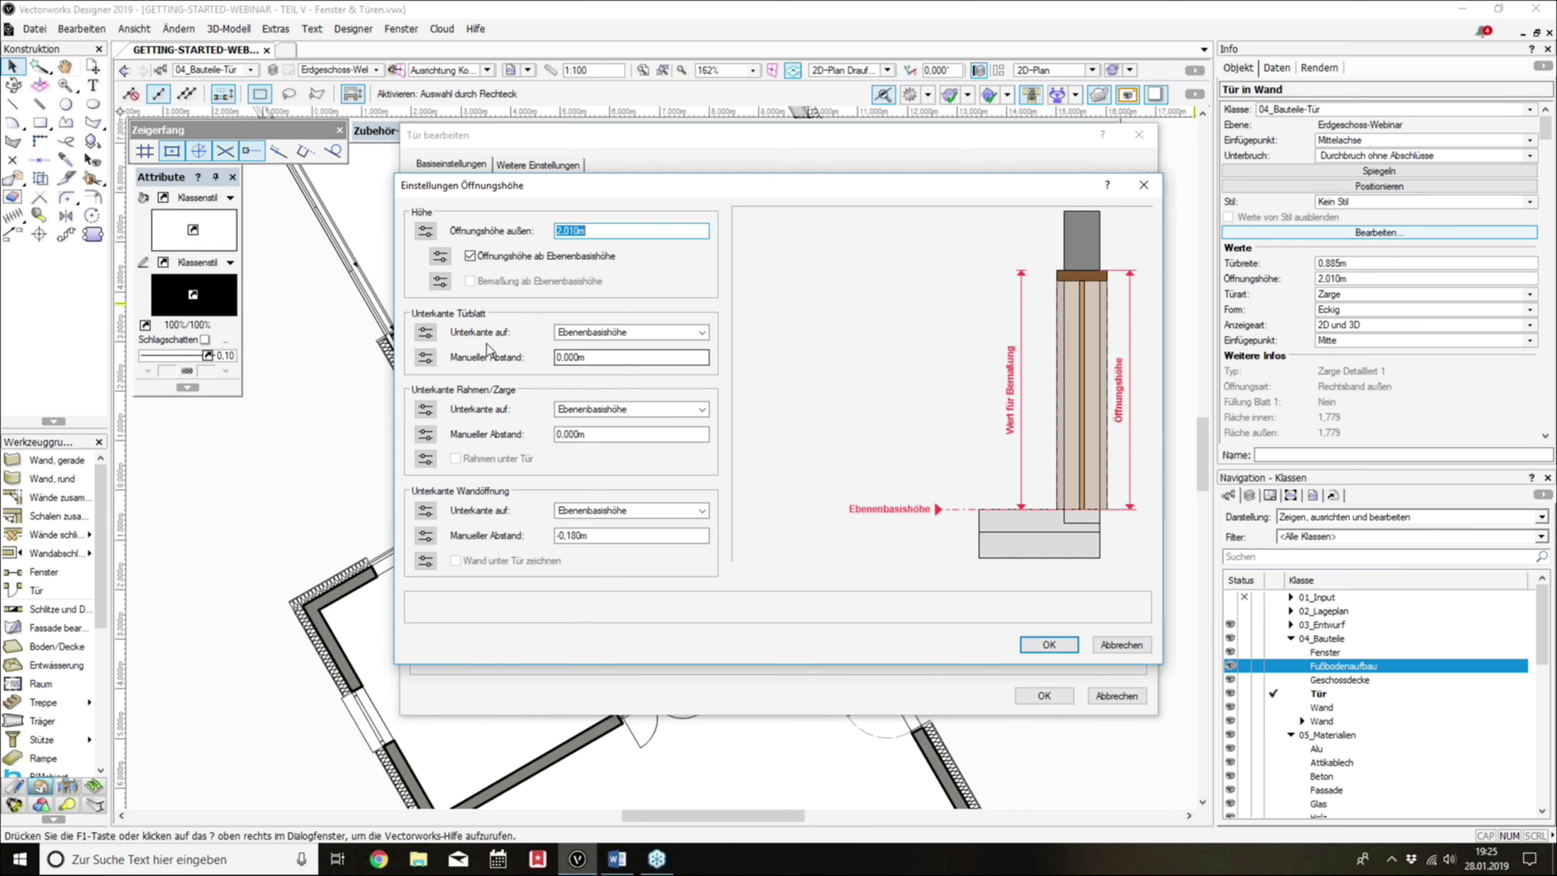
Step: Keep Ebenenbasishöhe as the bottom reference for door leaf, frame and wall opening
click(593, 331)
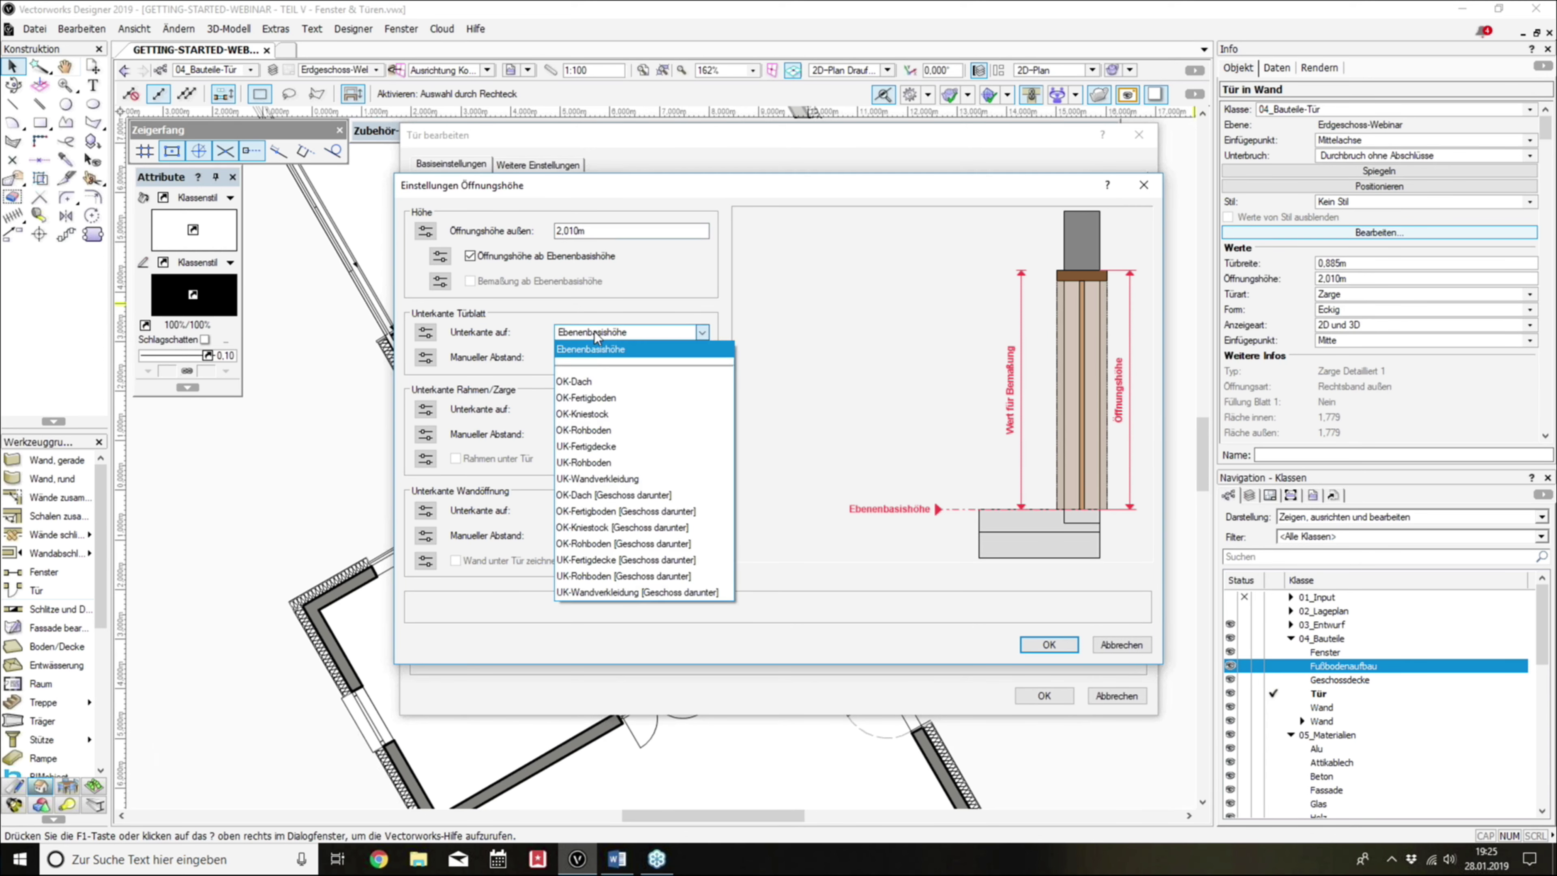
click(593, 337)
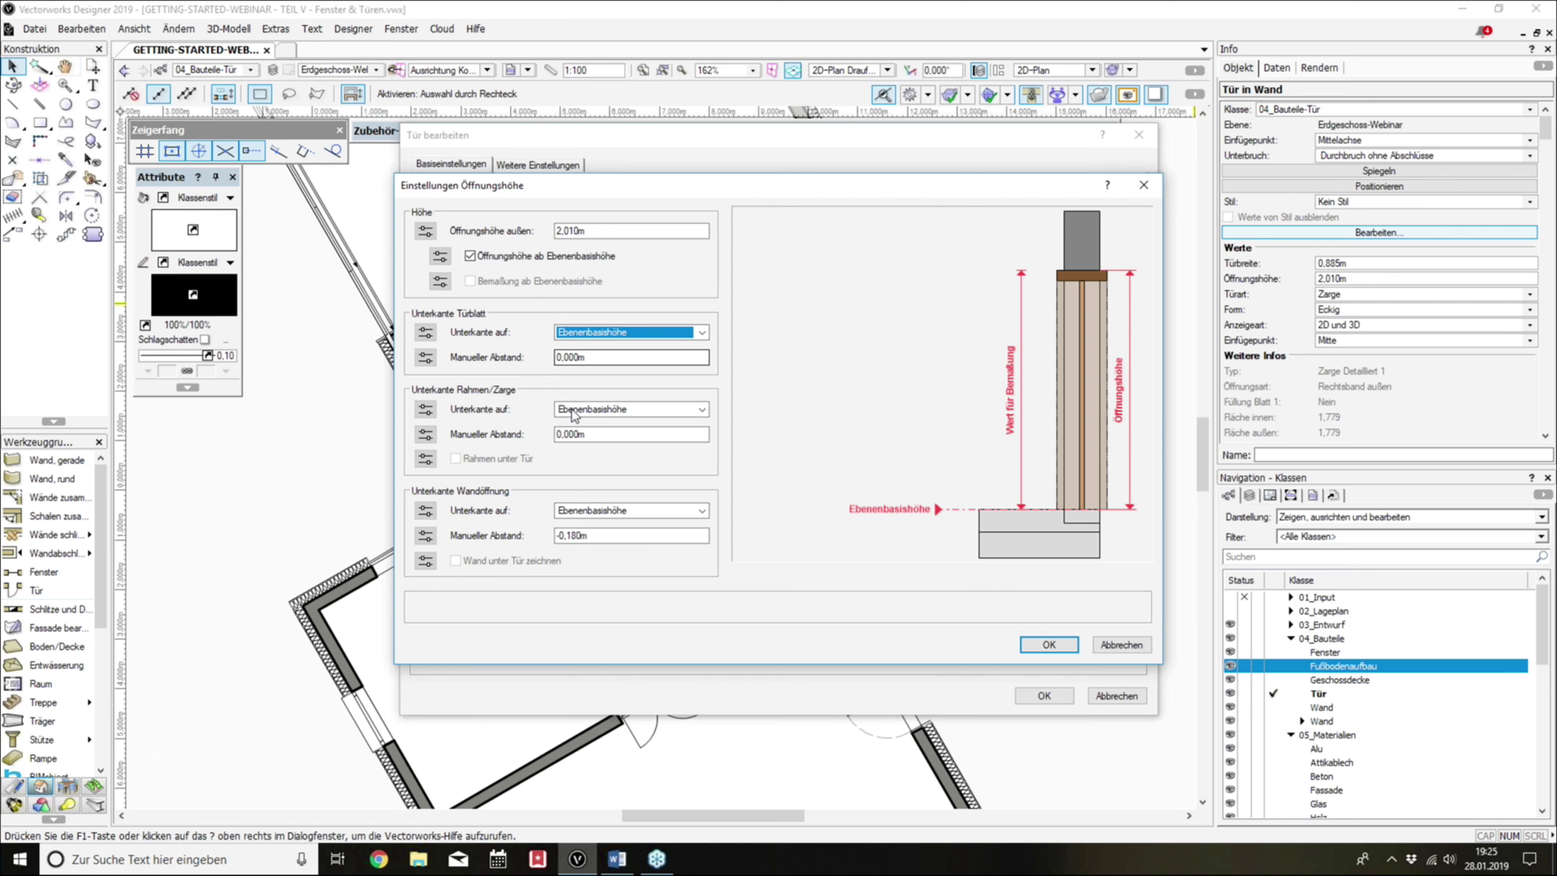
click(596, 411)
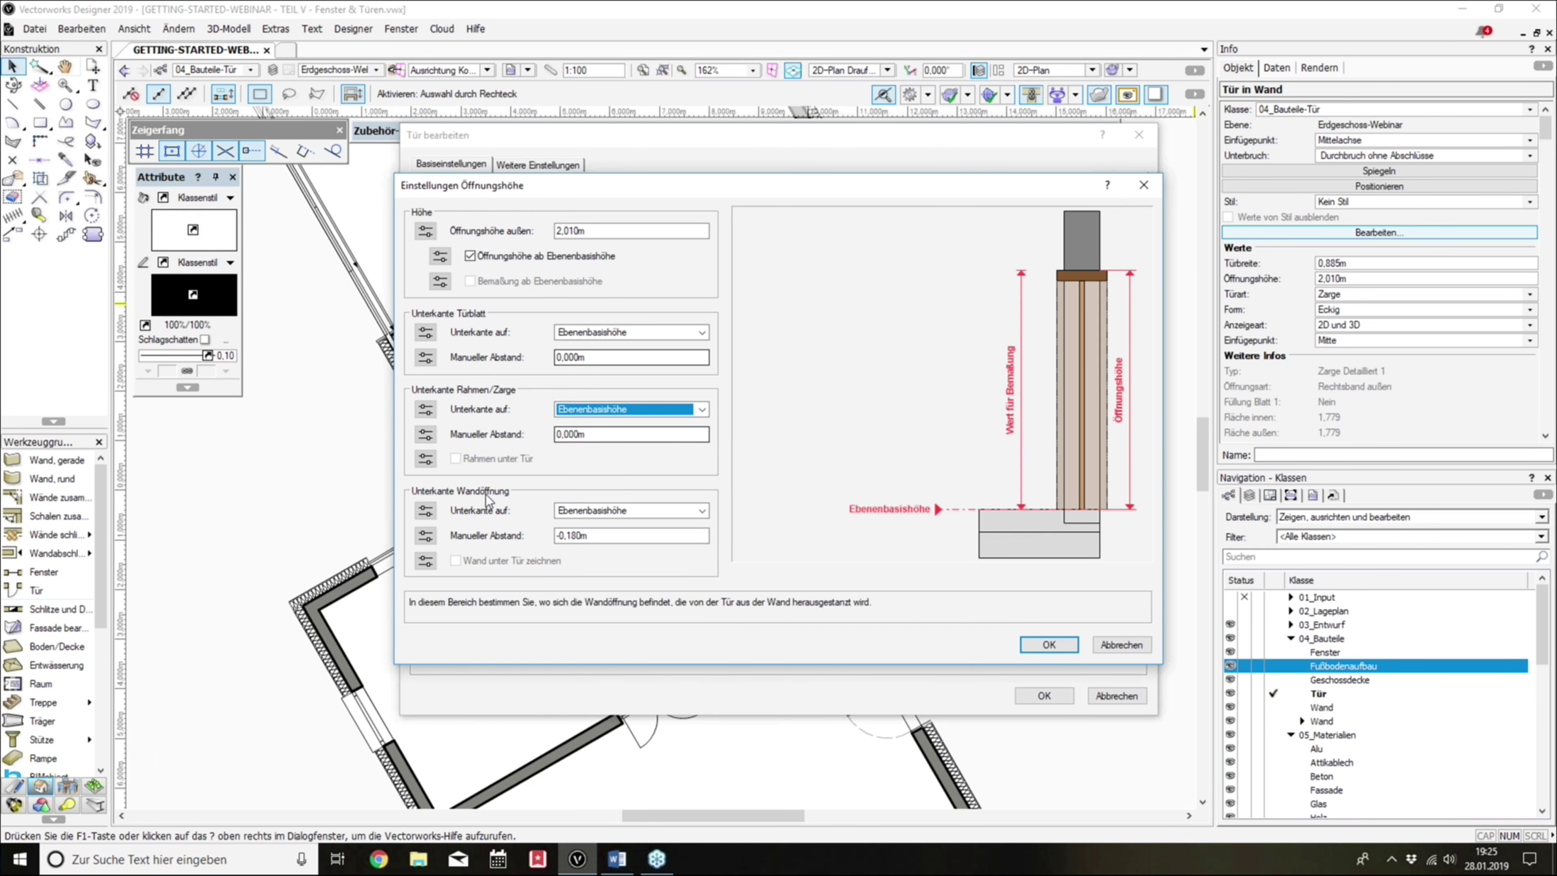
click(590, 510)
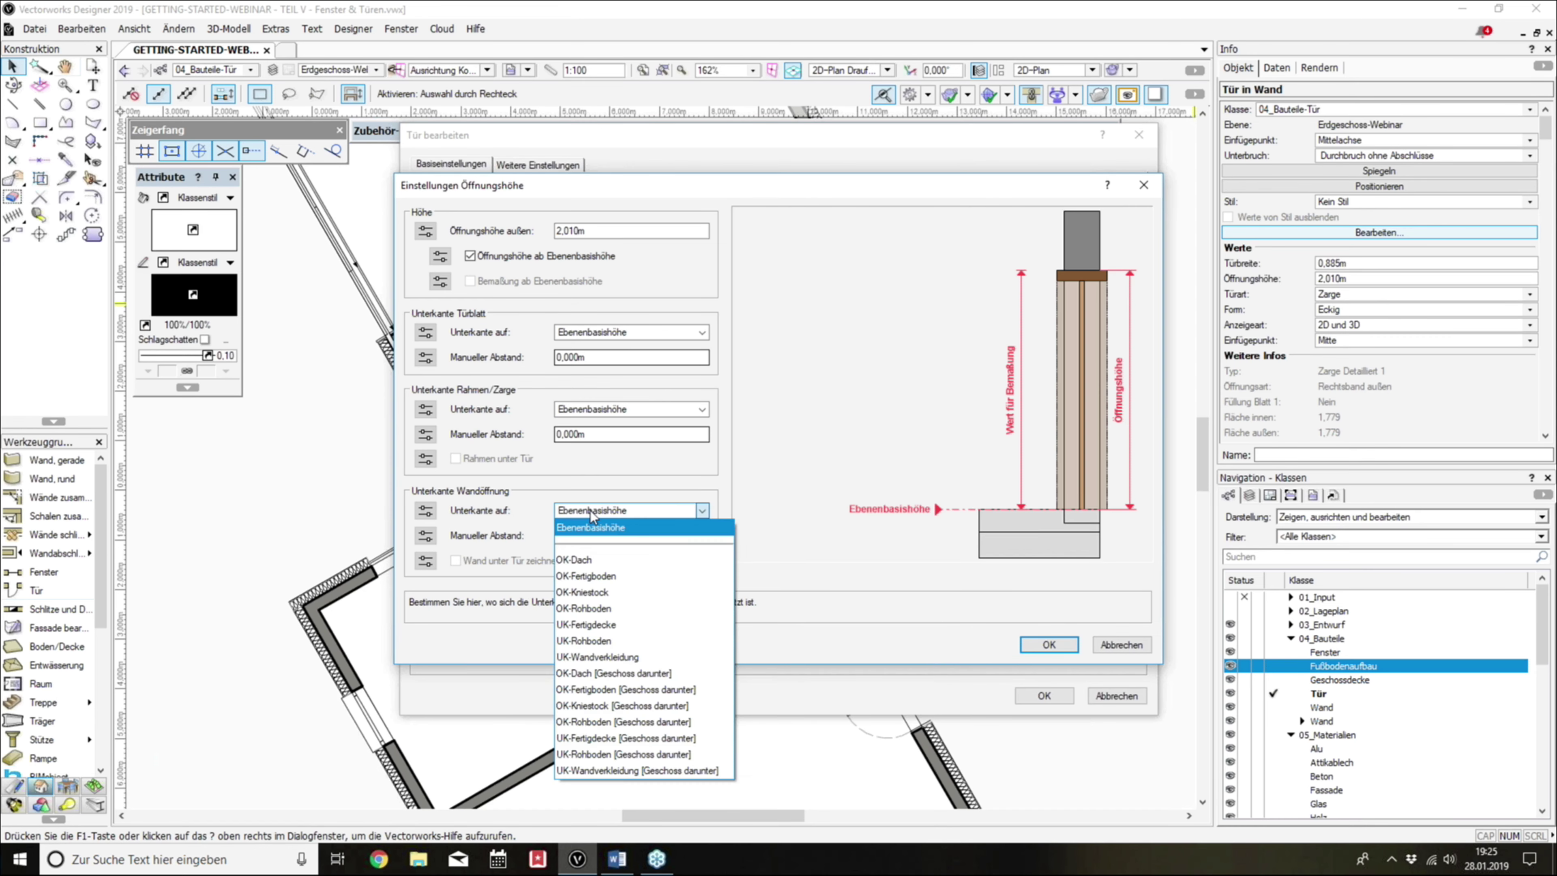
click(589, 510)
Step: Keep the wall opening's -0.180m manual offset and Ebenenbasishöhe reference, then confirm
key(Tab)
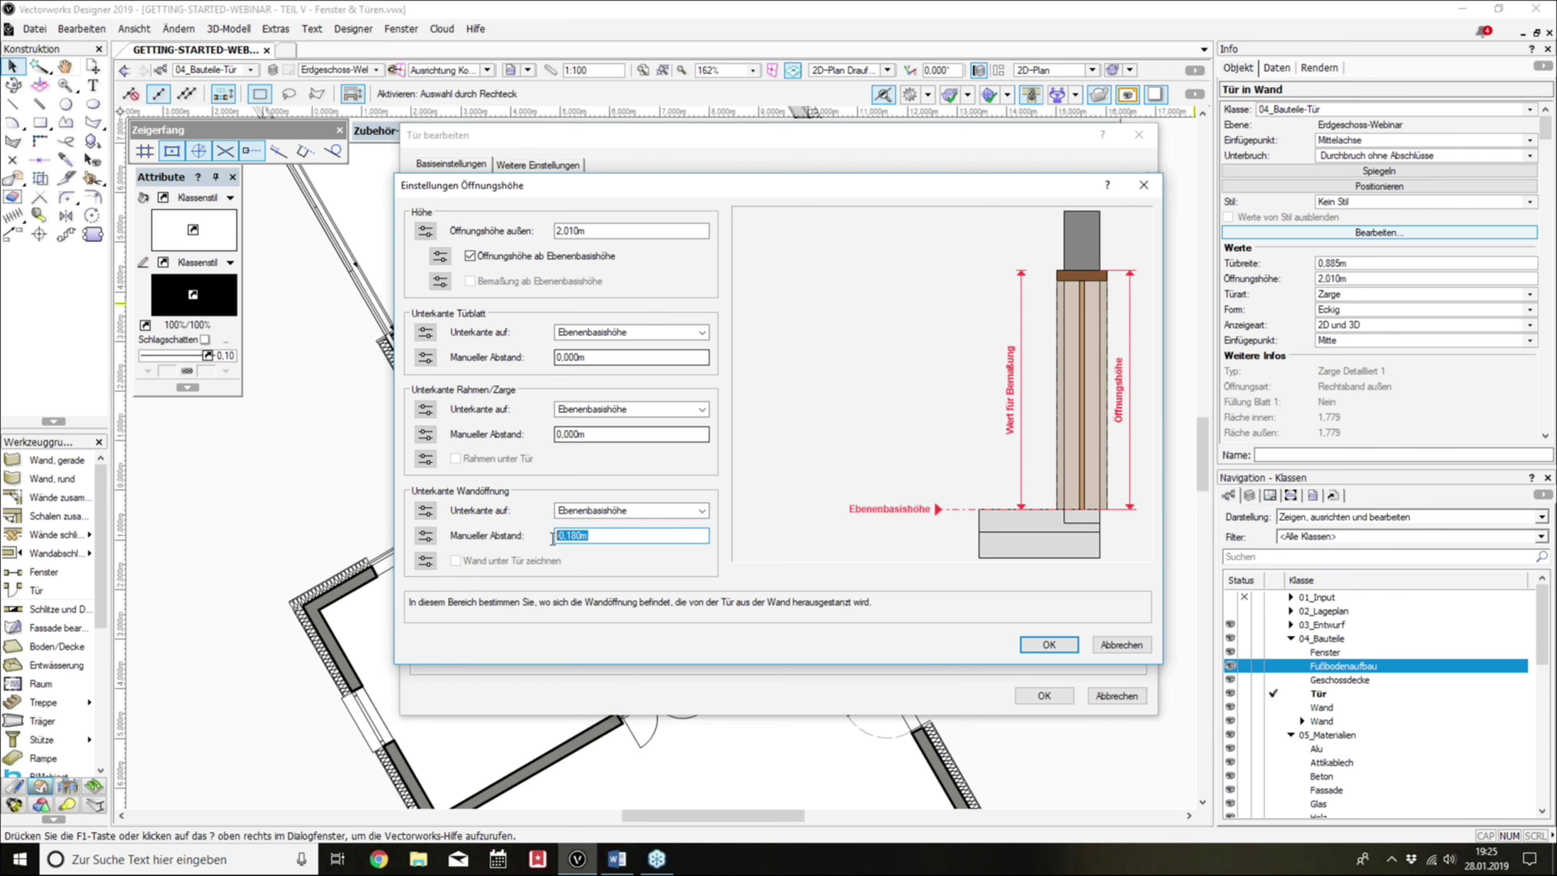
key(End)
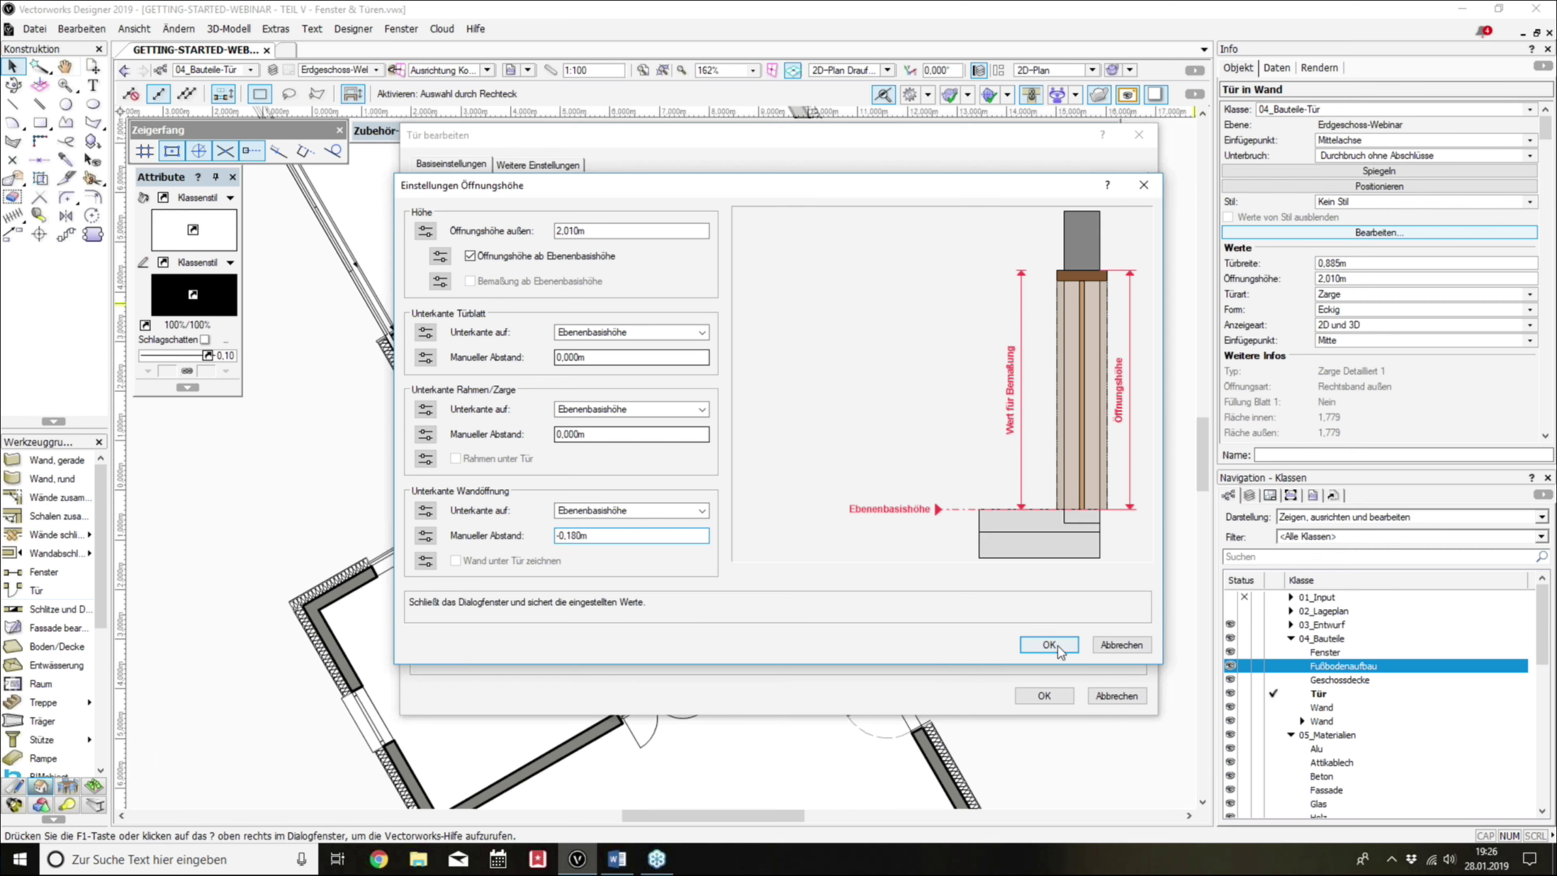
click(618, 510)
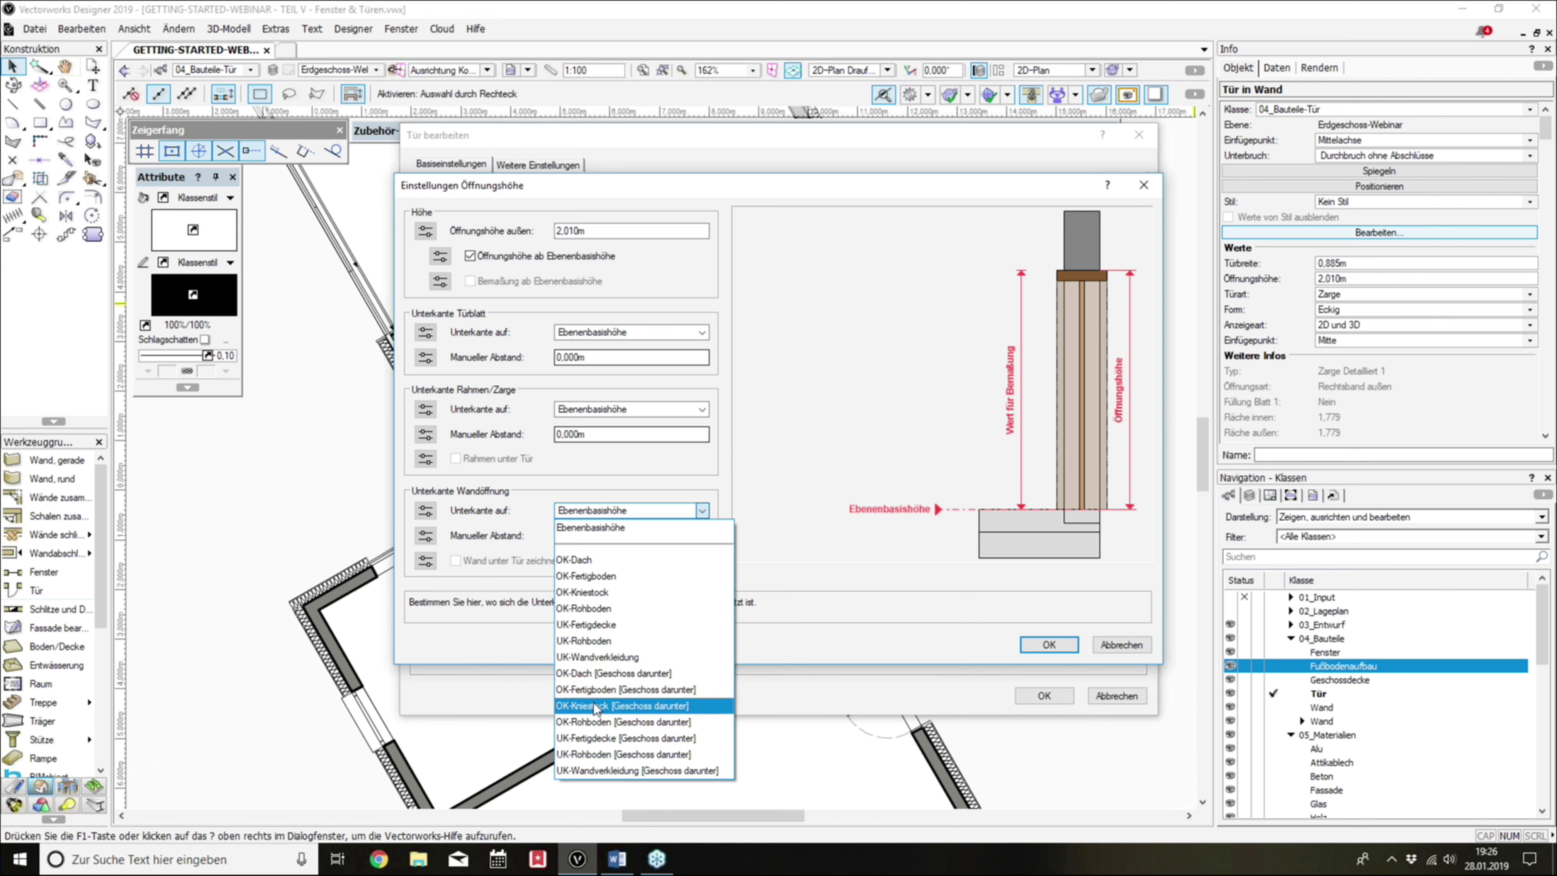
click(565, 478)
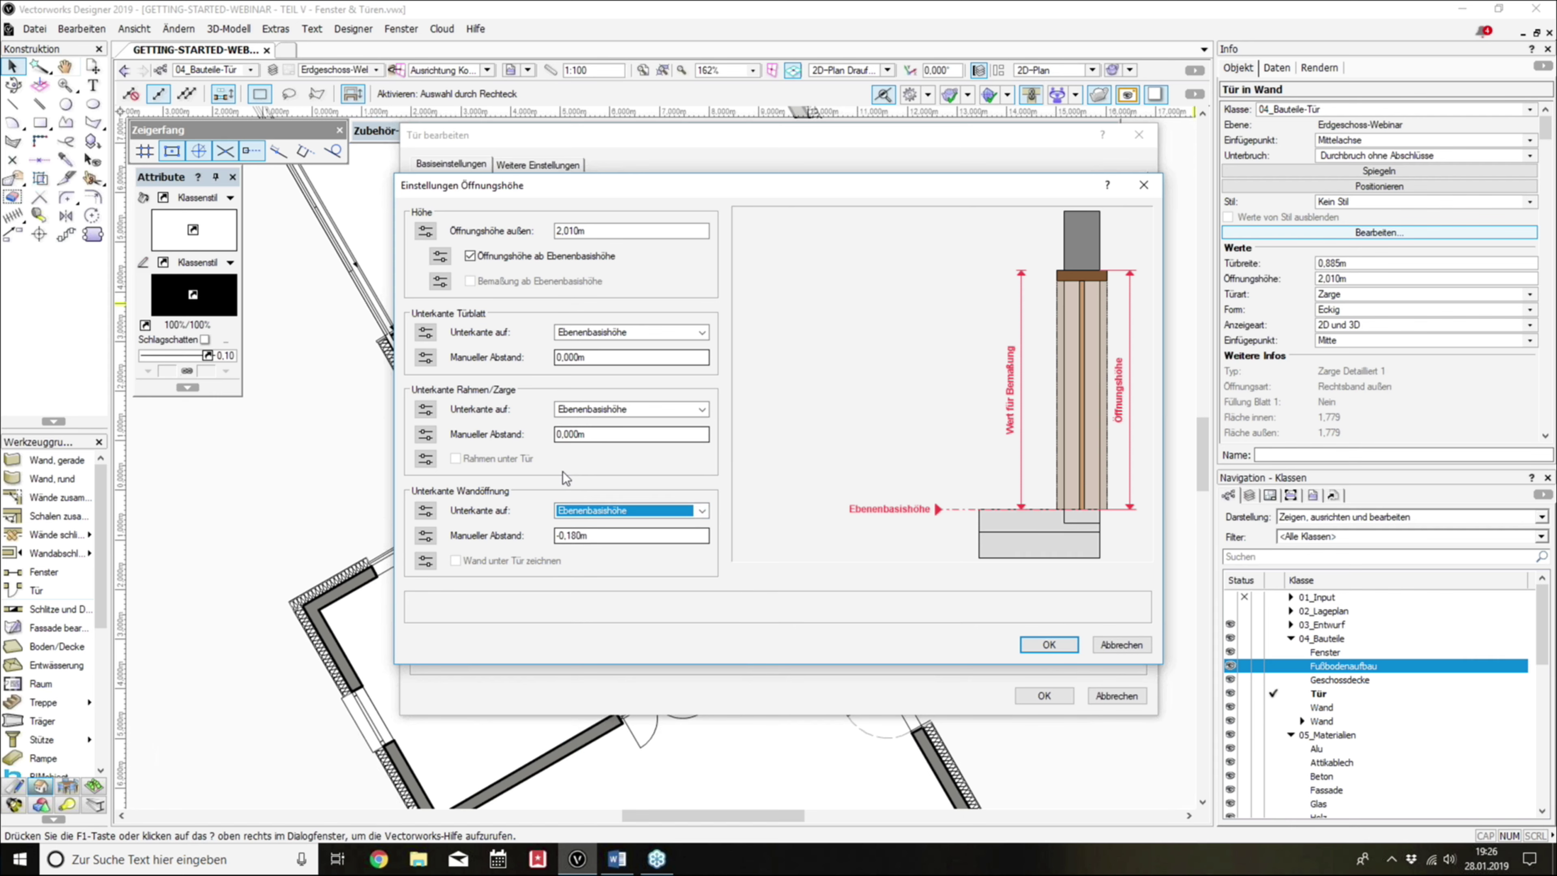
double_click(593, 539)
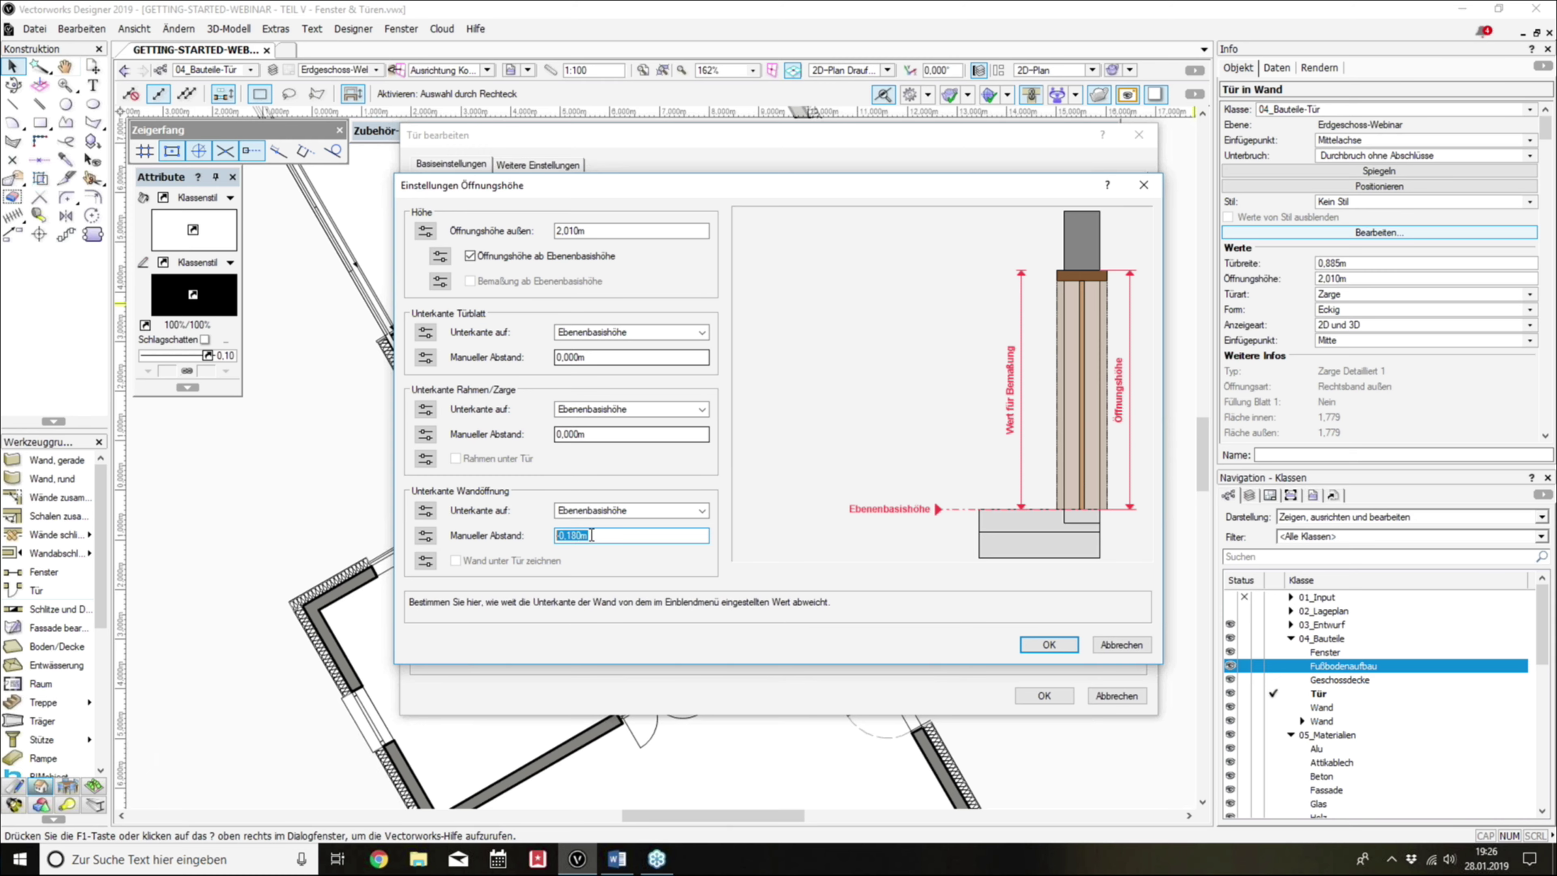
click(1049, 645)
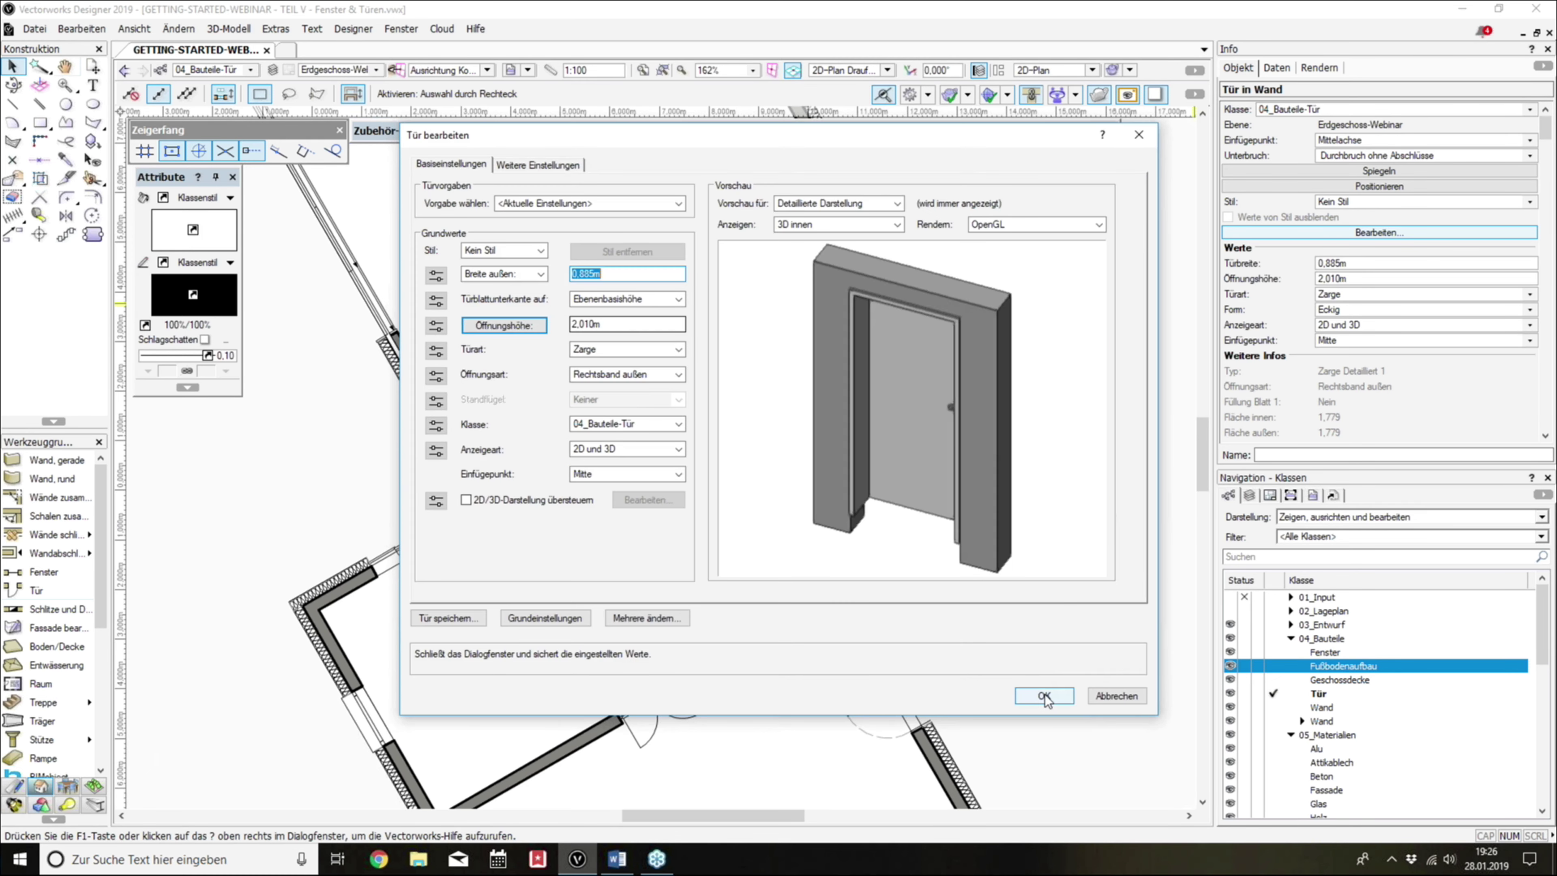
Step: Close the door settings, view the door in 3D, and toggle Fußbodenaufbau visibility on and off
click(1045, 693)
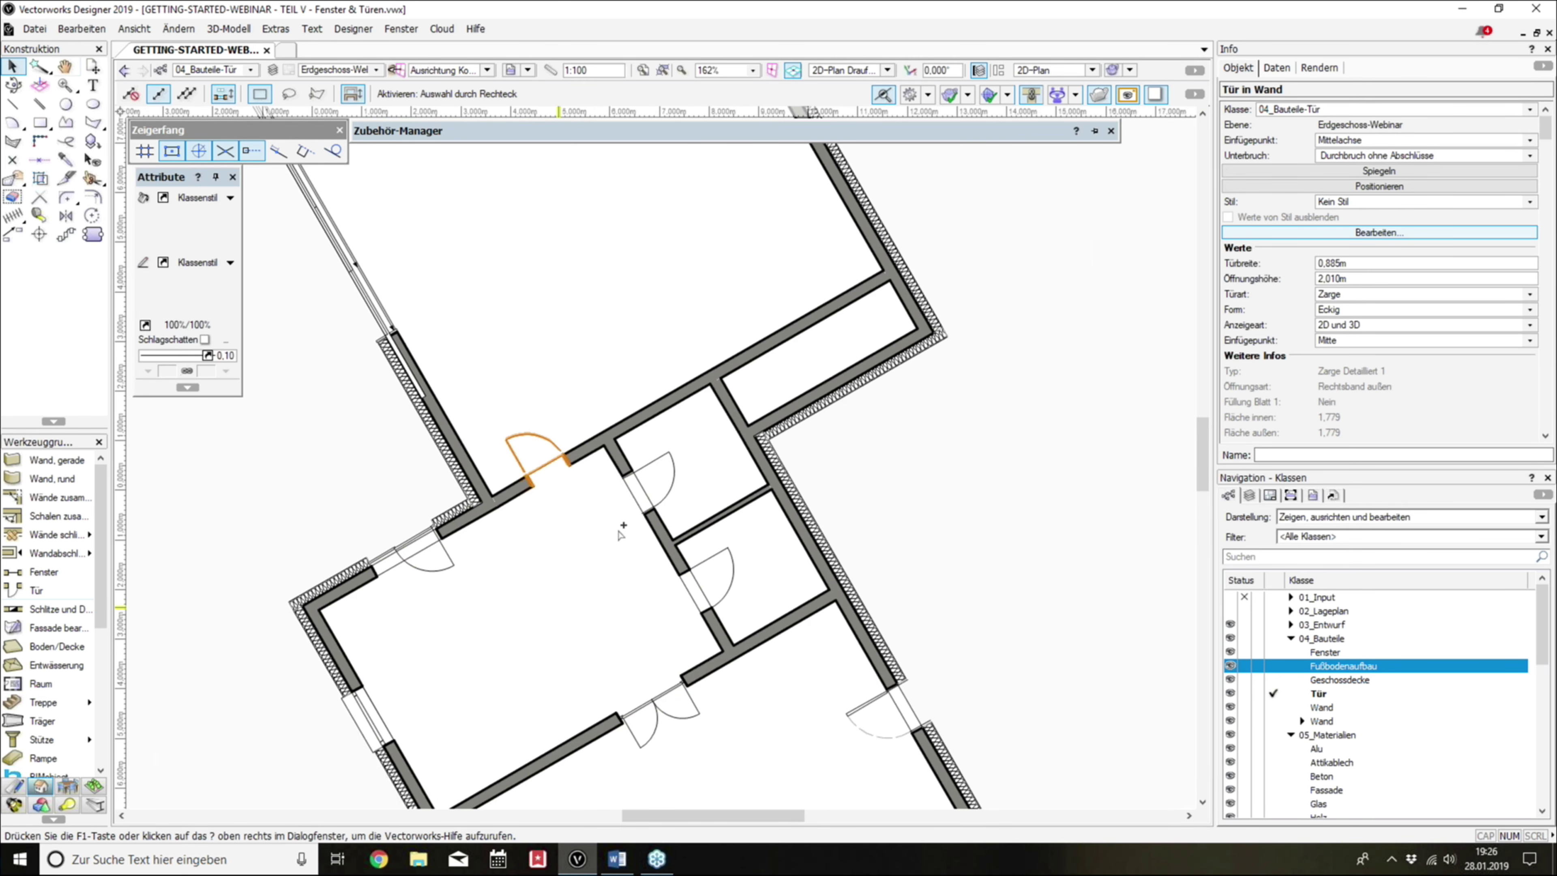
mouse_move(618, 528)
shift+middle_down()
mouse_move(732, 255)
mouse_move(858, 229)
shift+middle_up()
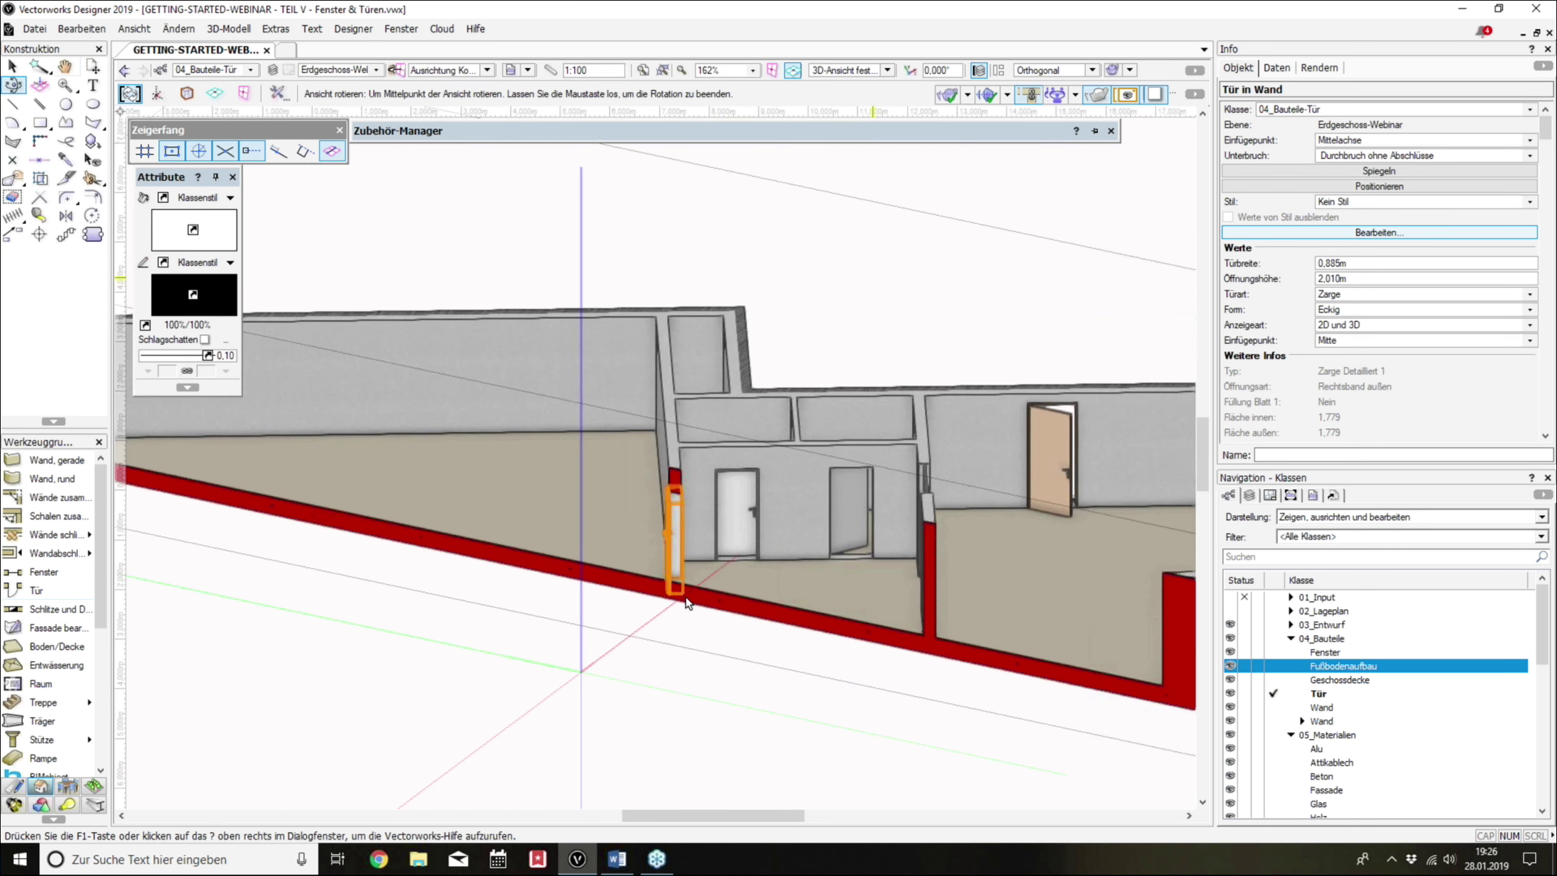
scroll(712, 598, up, 5)
click(1244, 665)
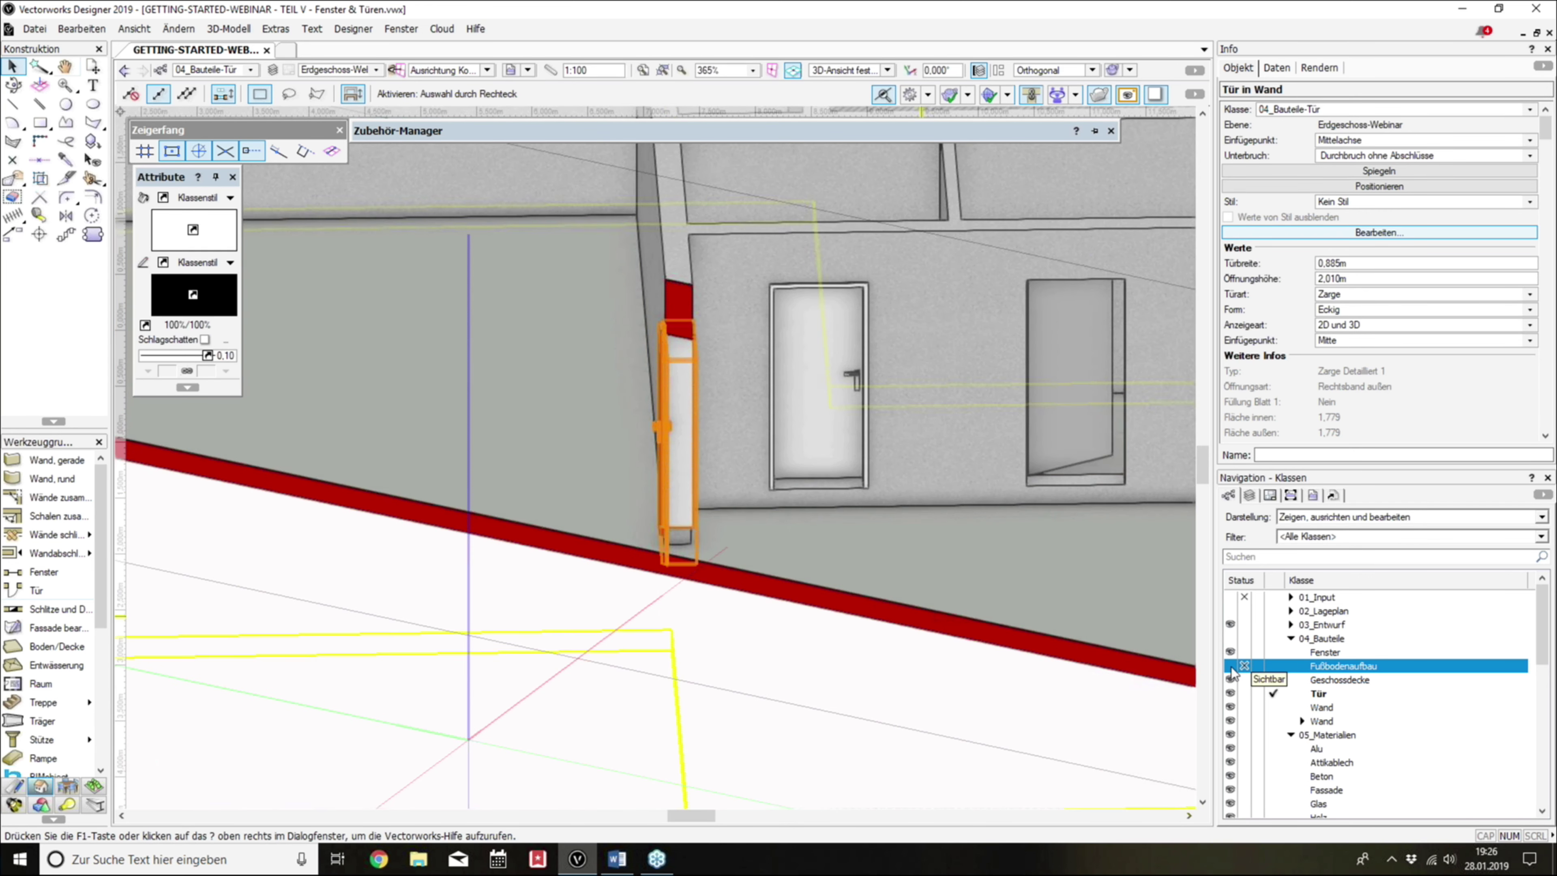
click(1230, 668)
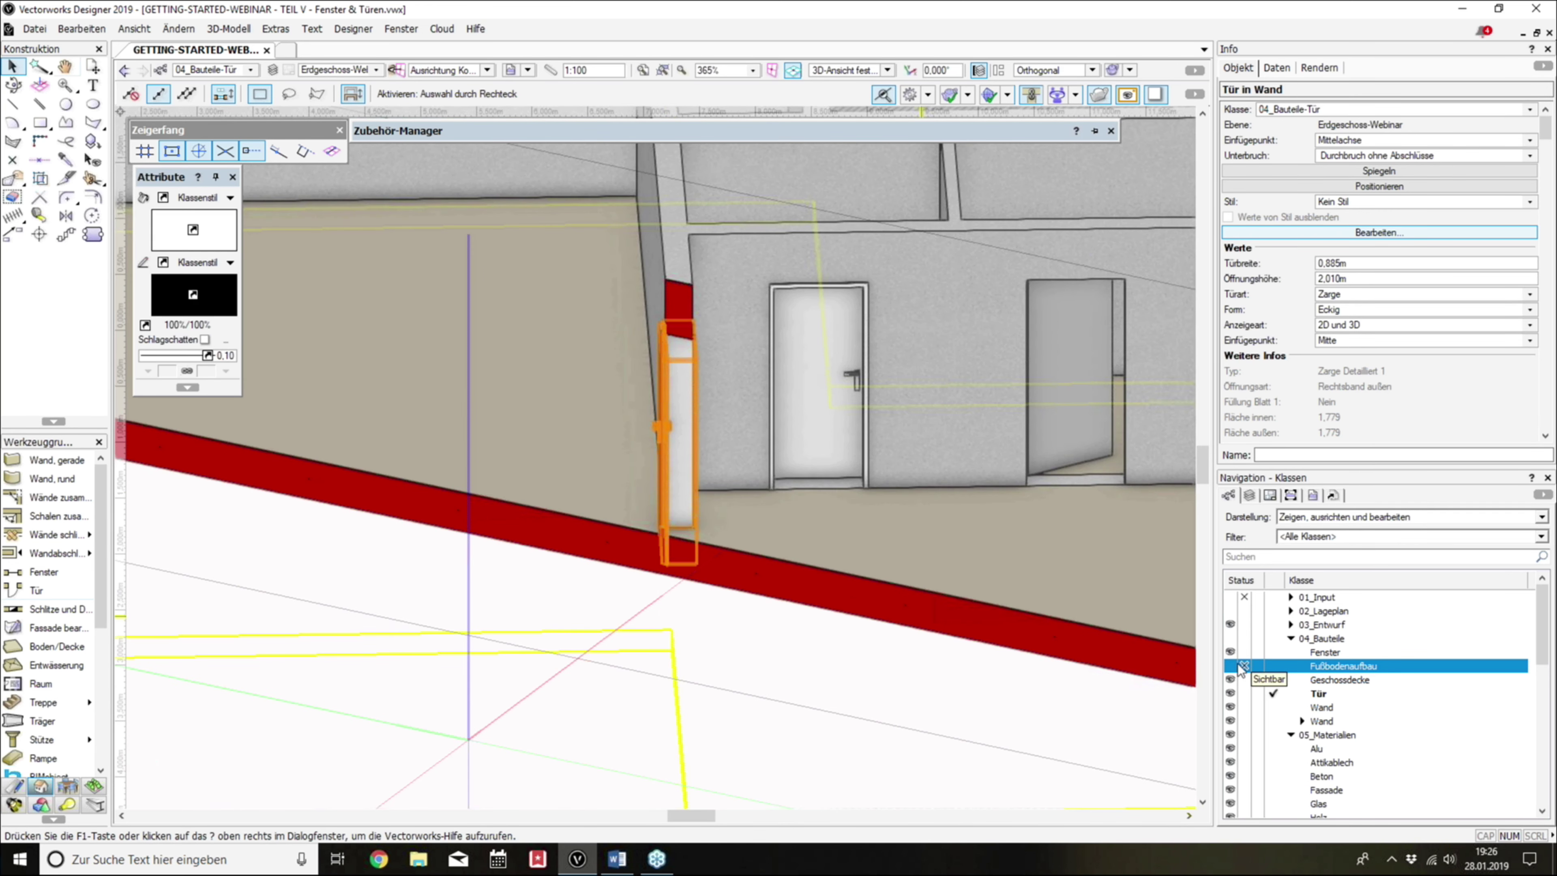
click(1244, 666)
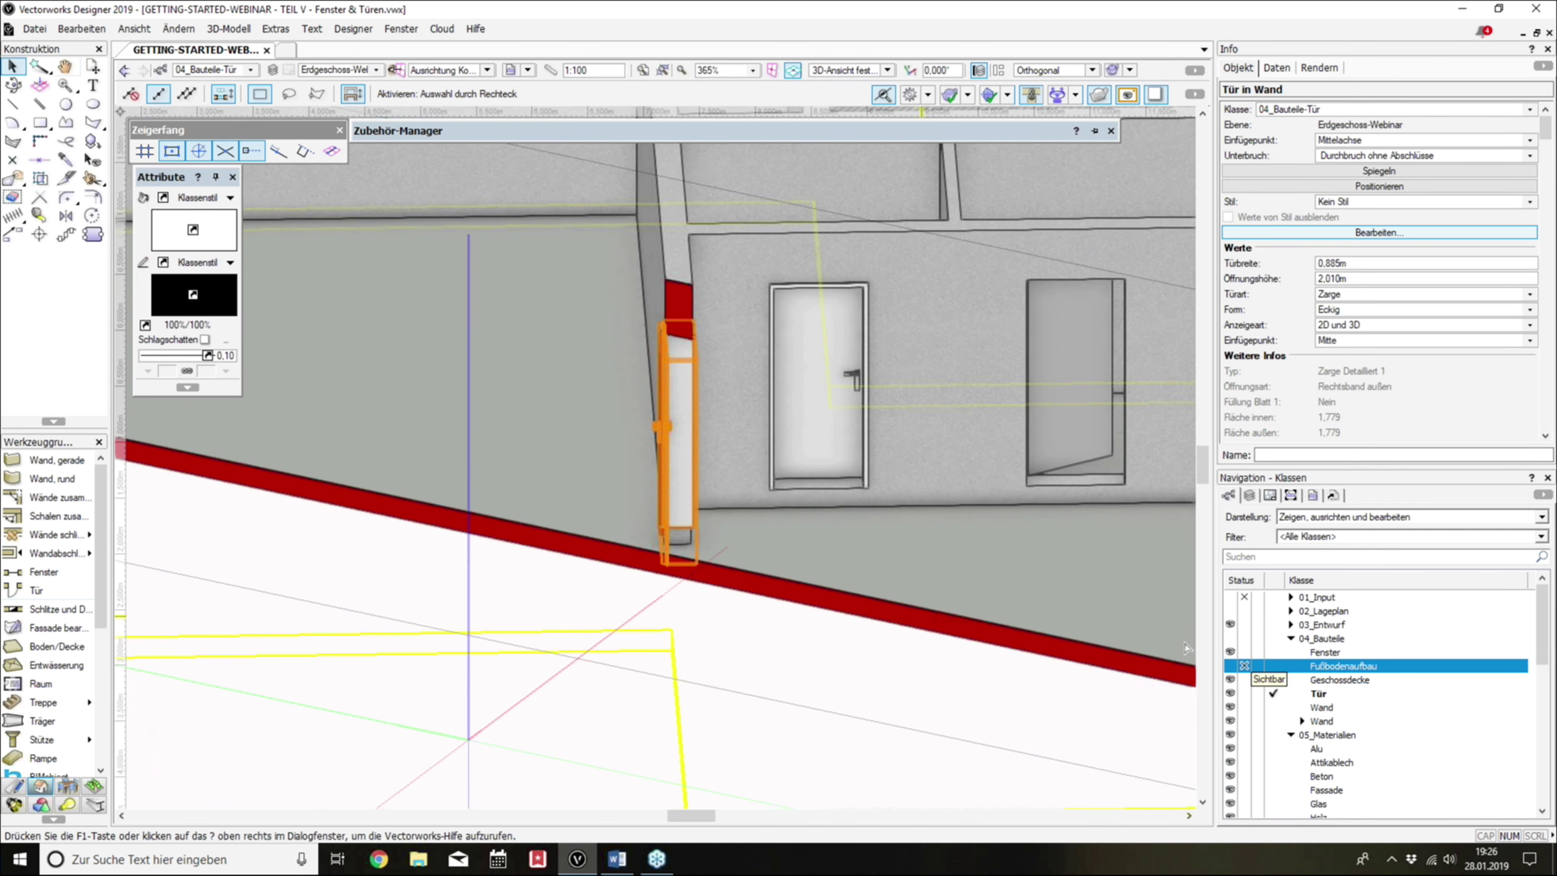
Step: Orbit to an isometric view, clear the selection and return to the 2D top plan
shift+middle_drag(1186, 647, 631, 515)
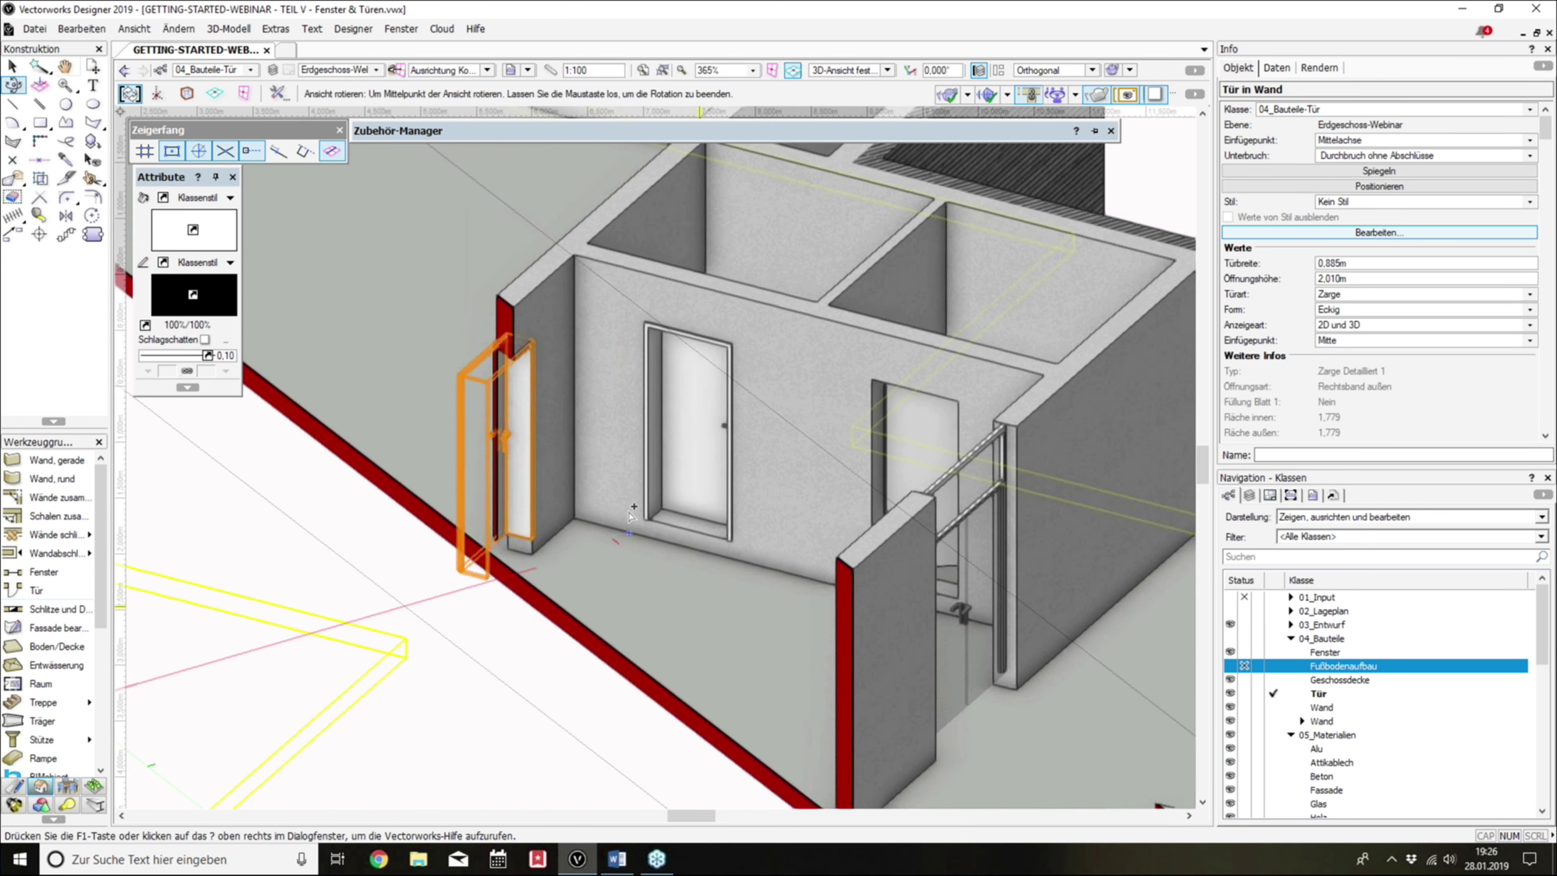
scroll(630, 516, down, 3)
click(1050, 252)
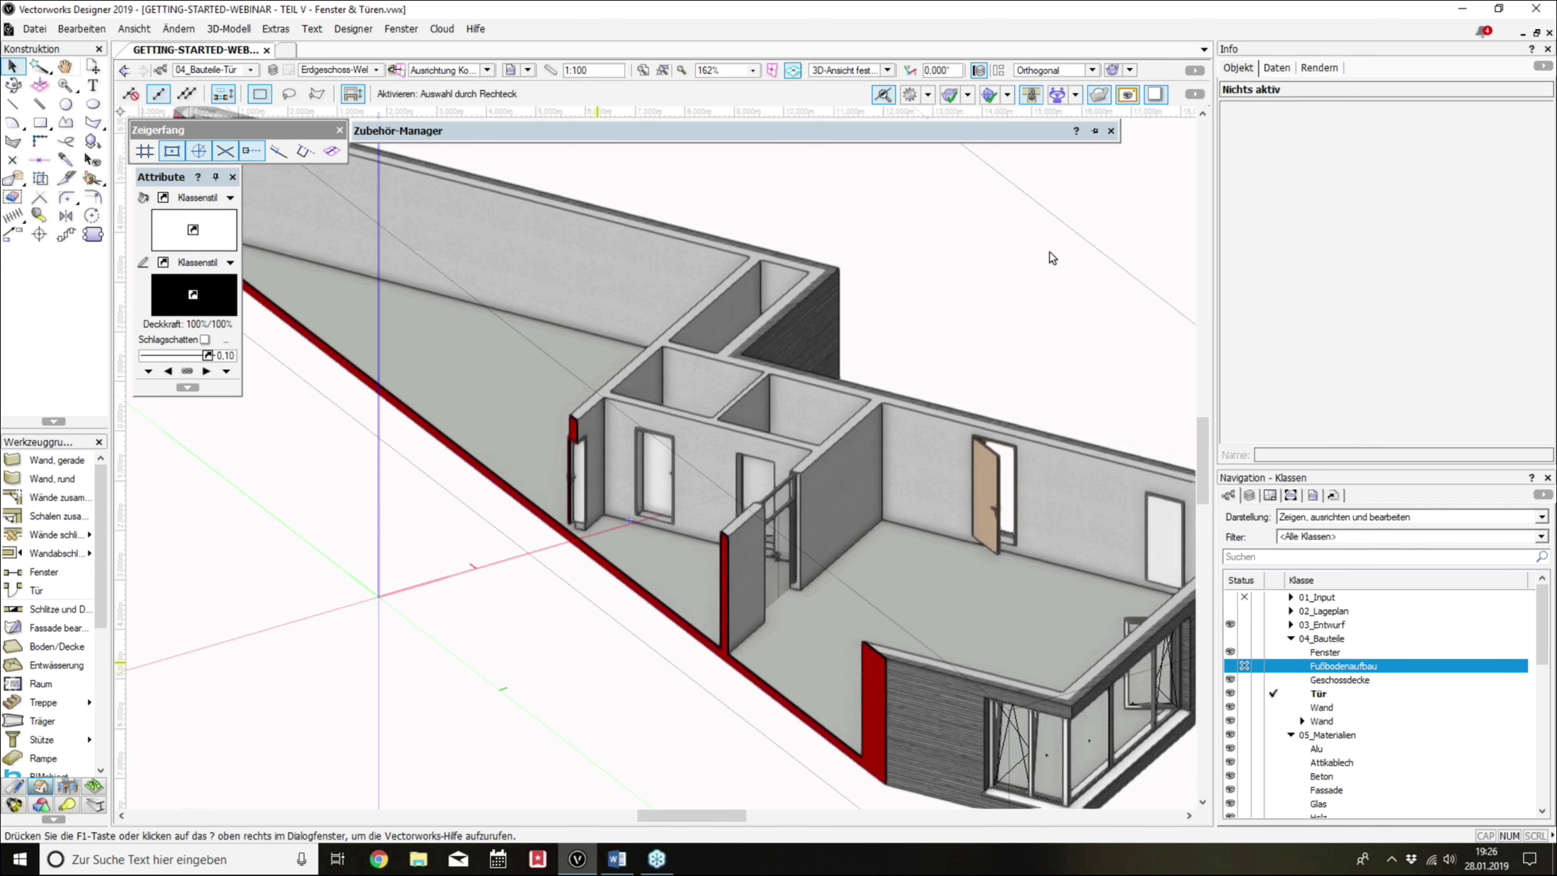
click(1107, 92)
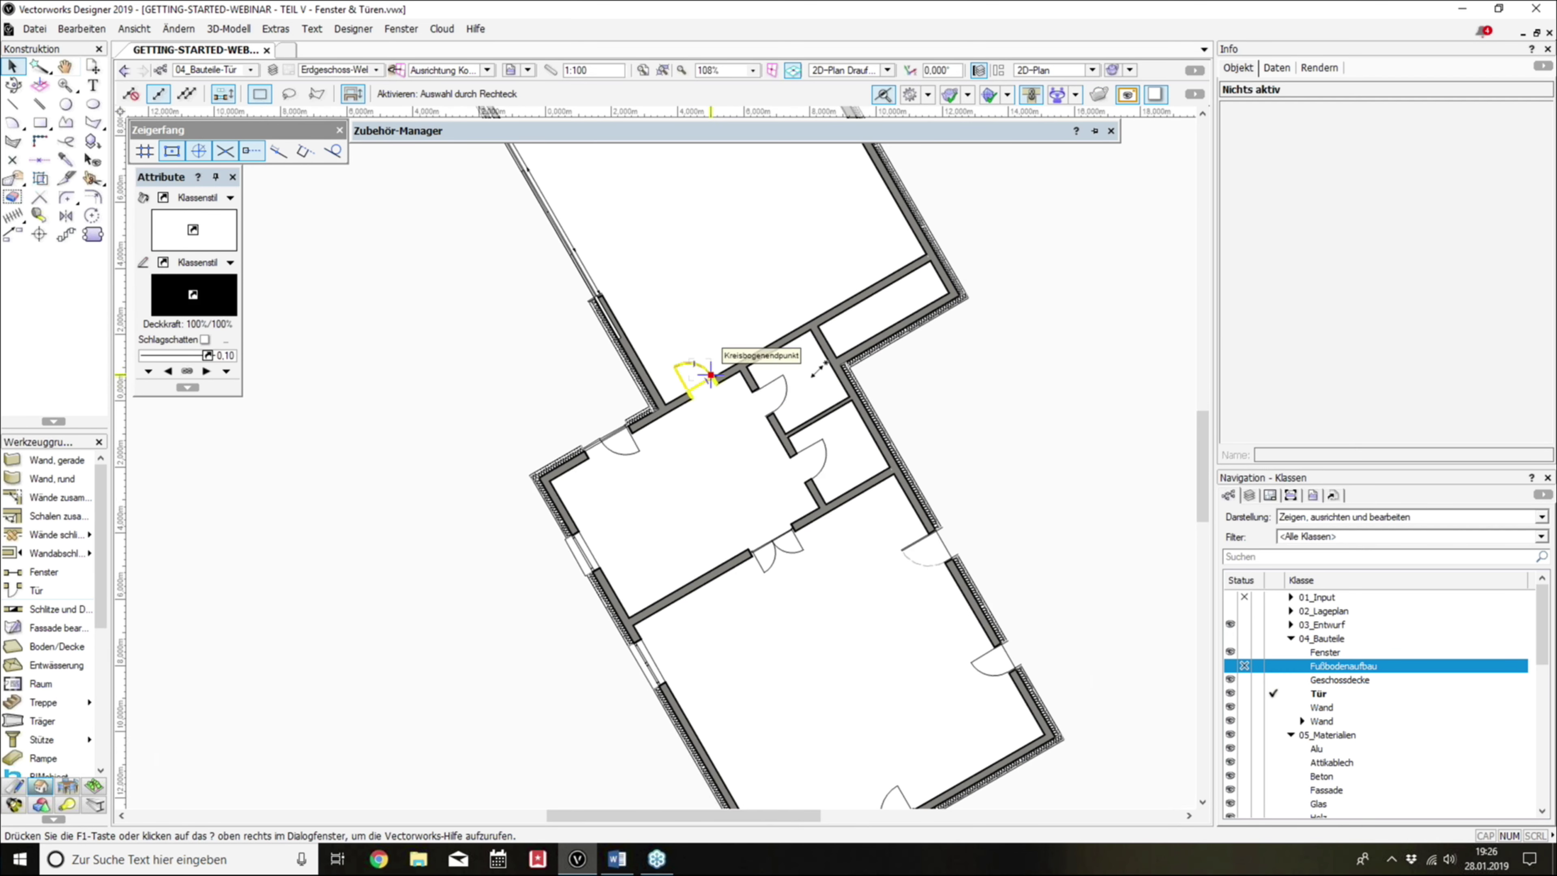
Step: Open the upper-wall door's edit settings, keeping type Zarge and swing Rechtsband außen
click(709, 373)
click(1306, 234)
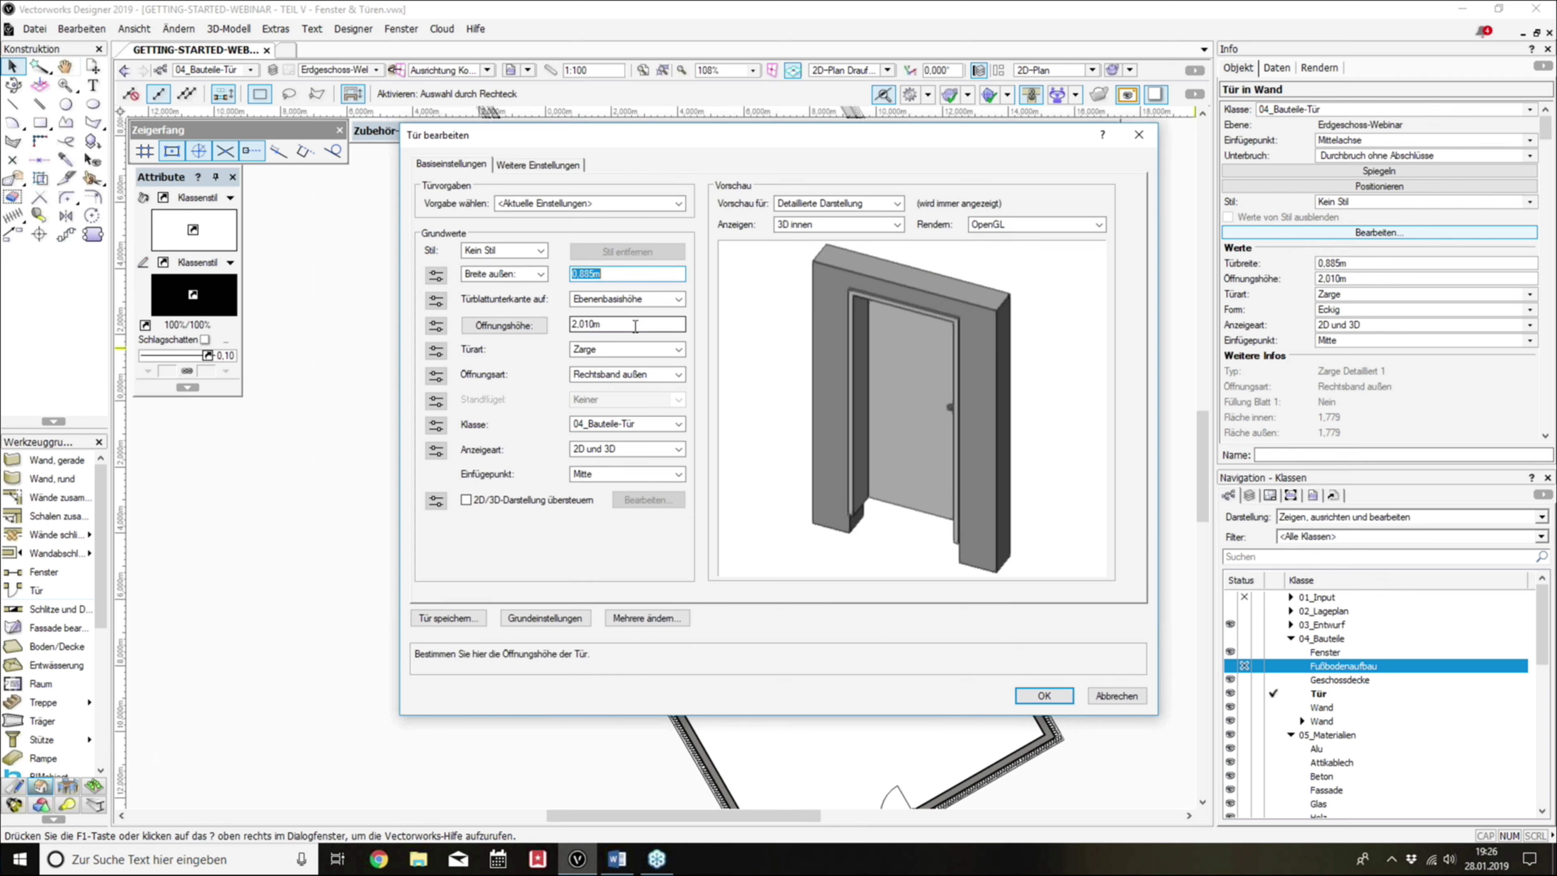
click(615, 354)
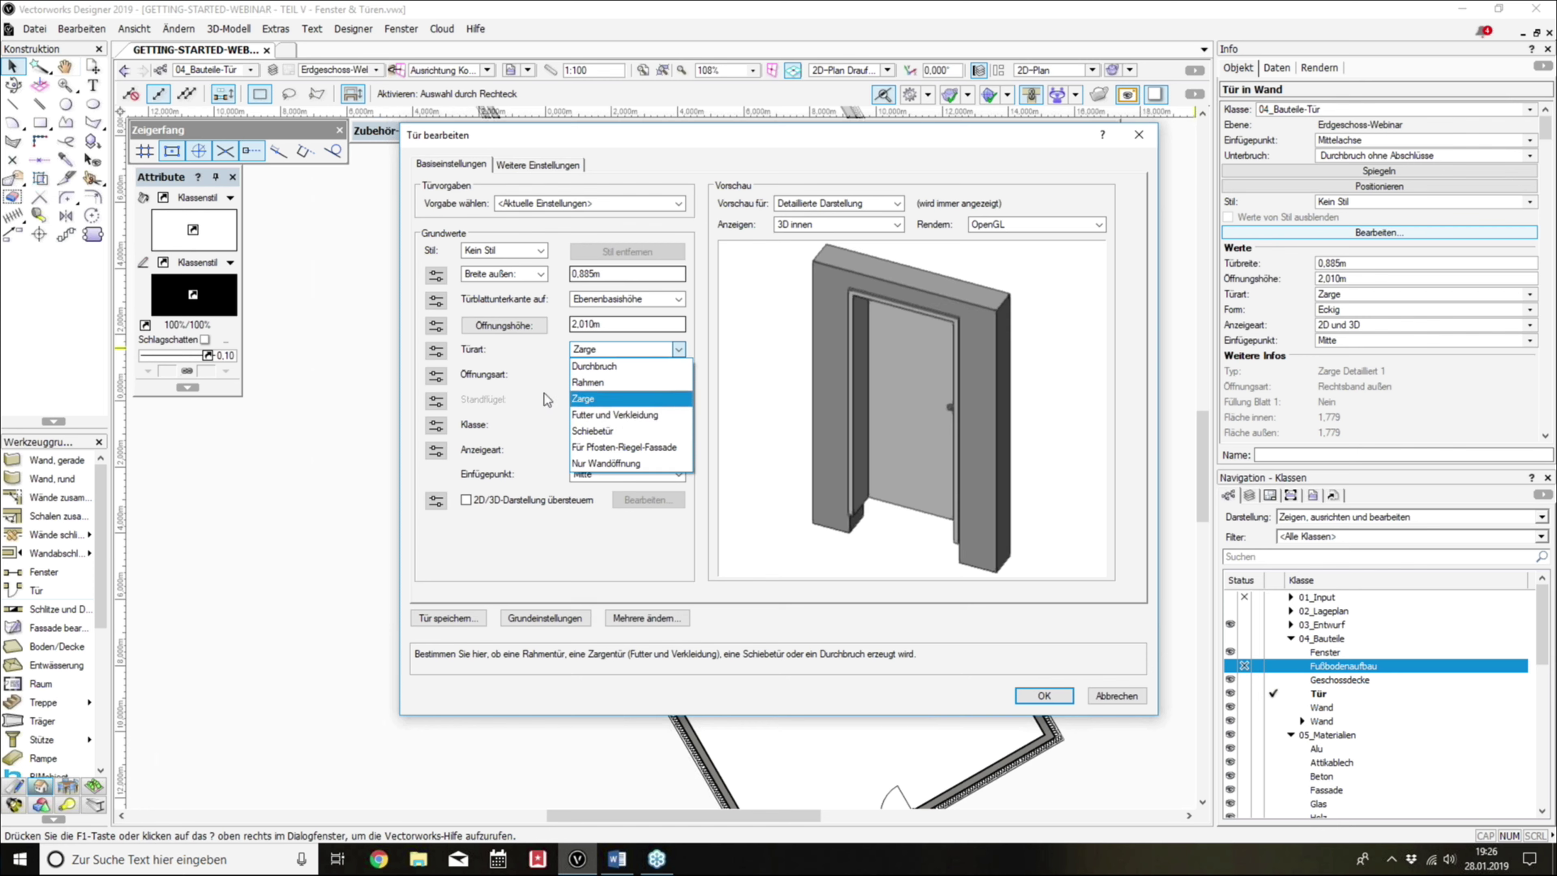
click(586, 398)
click(615, 376)
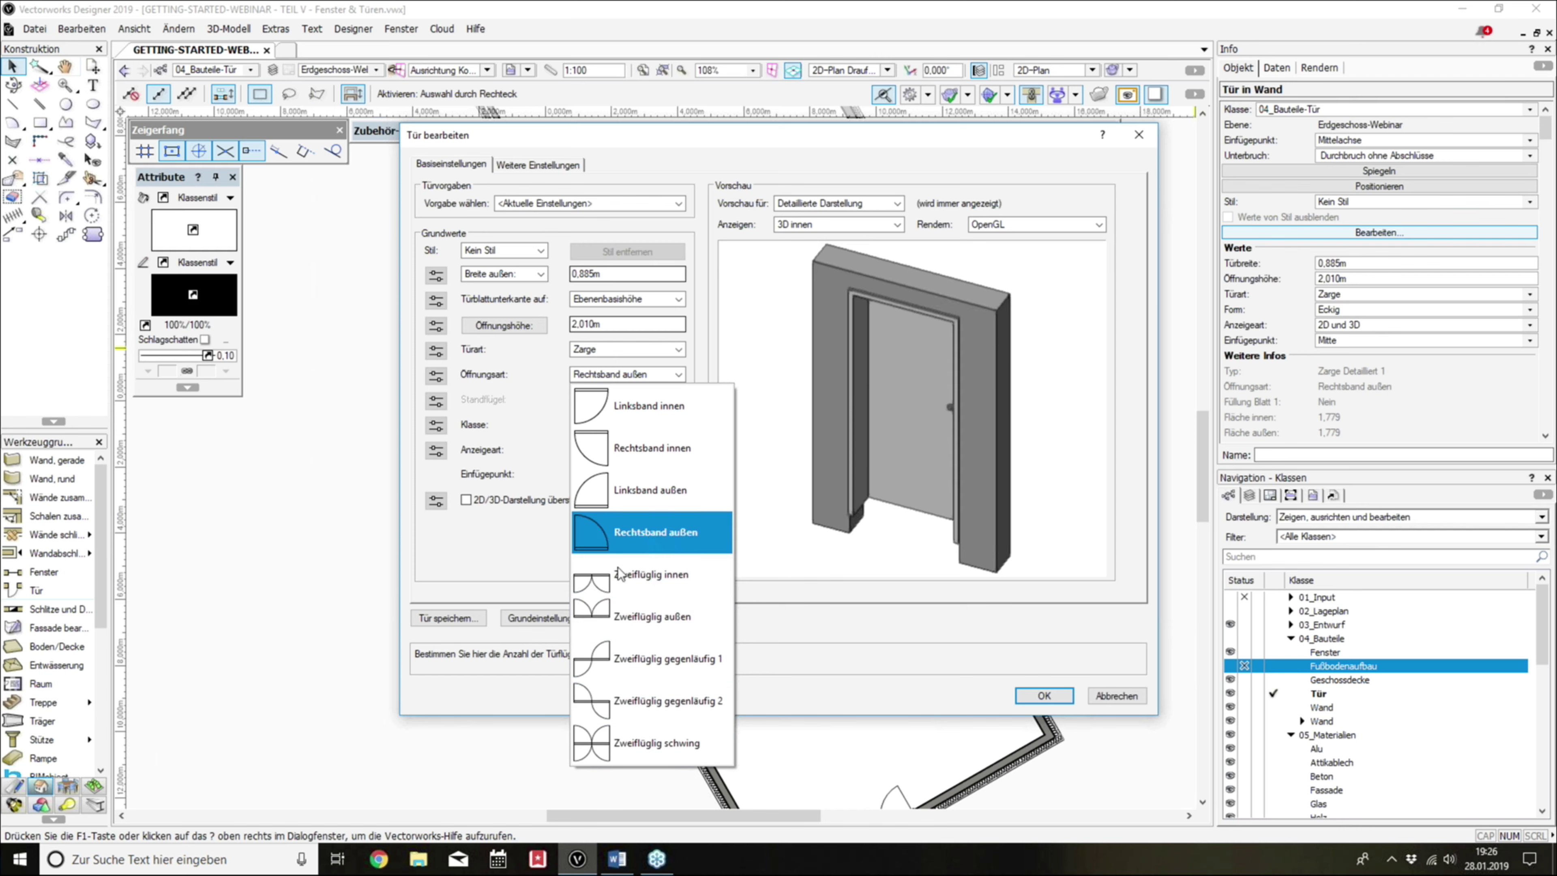
click(560, 583)
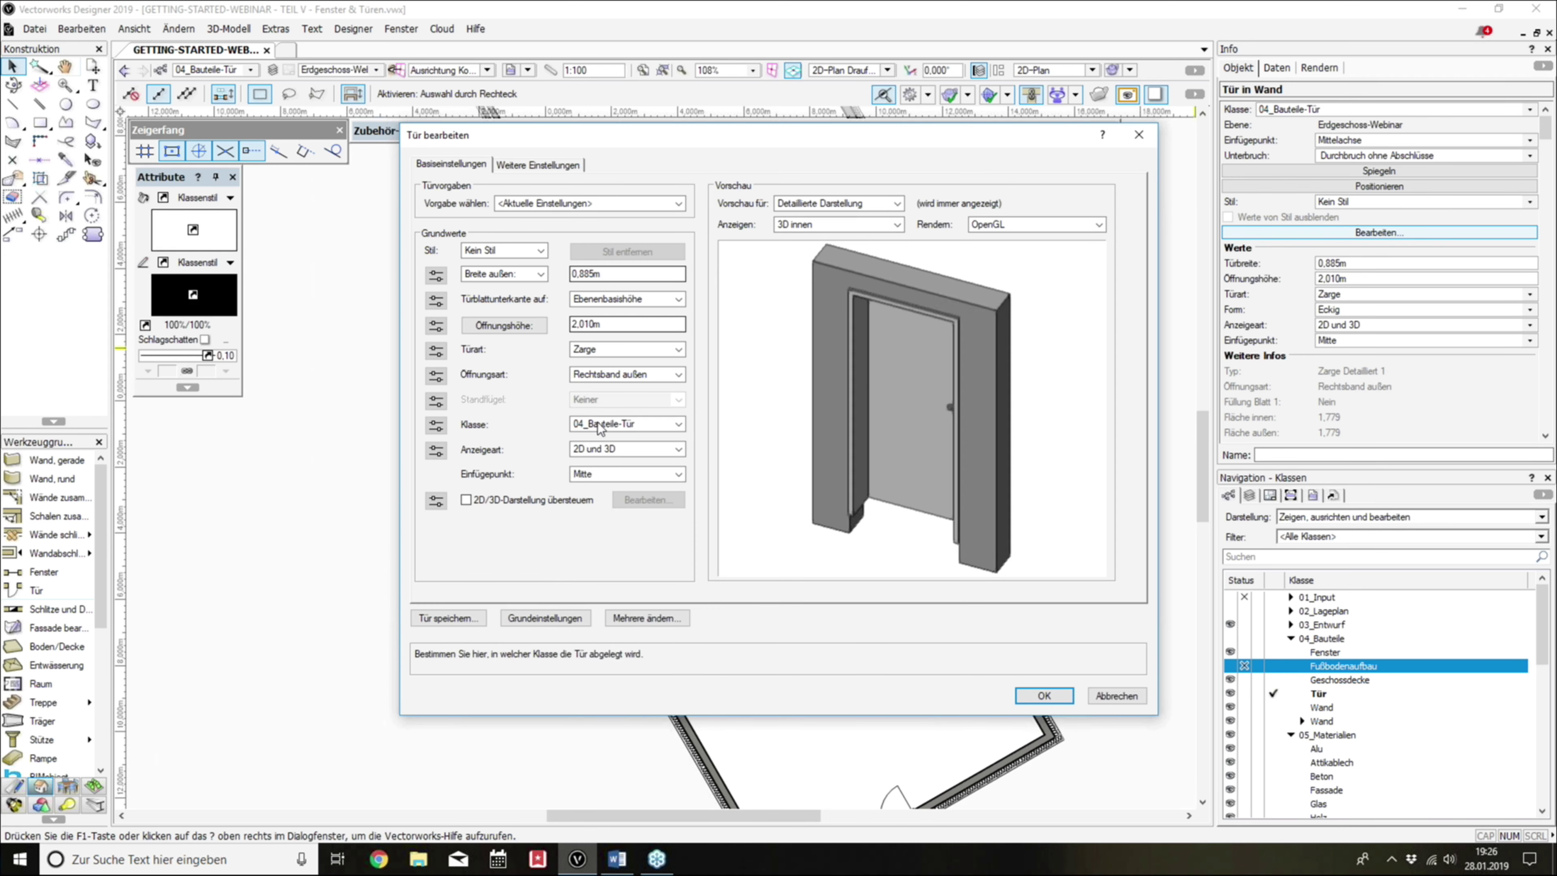
Step: Try display types Schnitt 2D and Ansicht 2D, then restore 2D und 3D
click(603, 448)
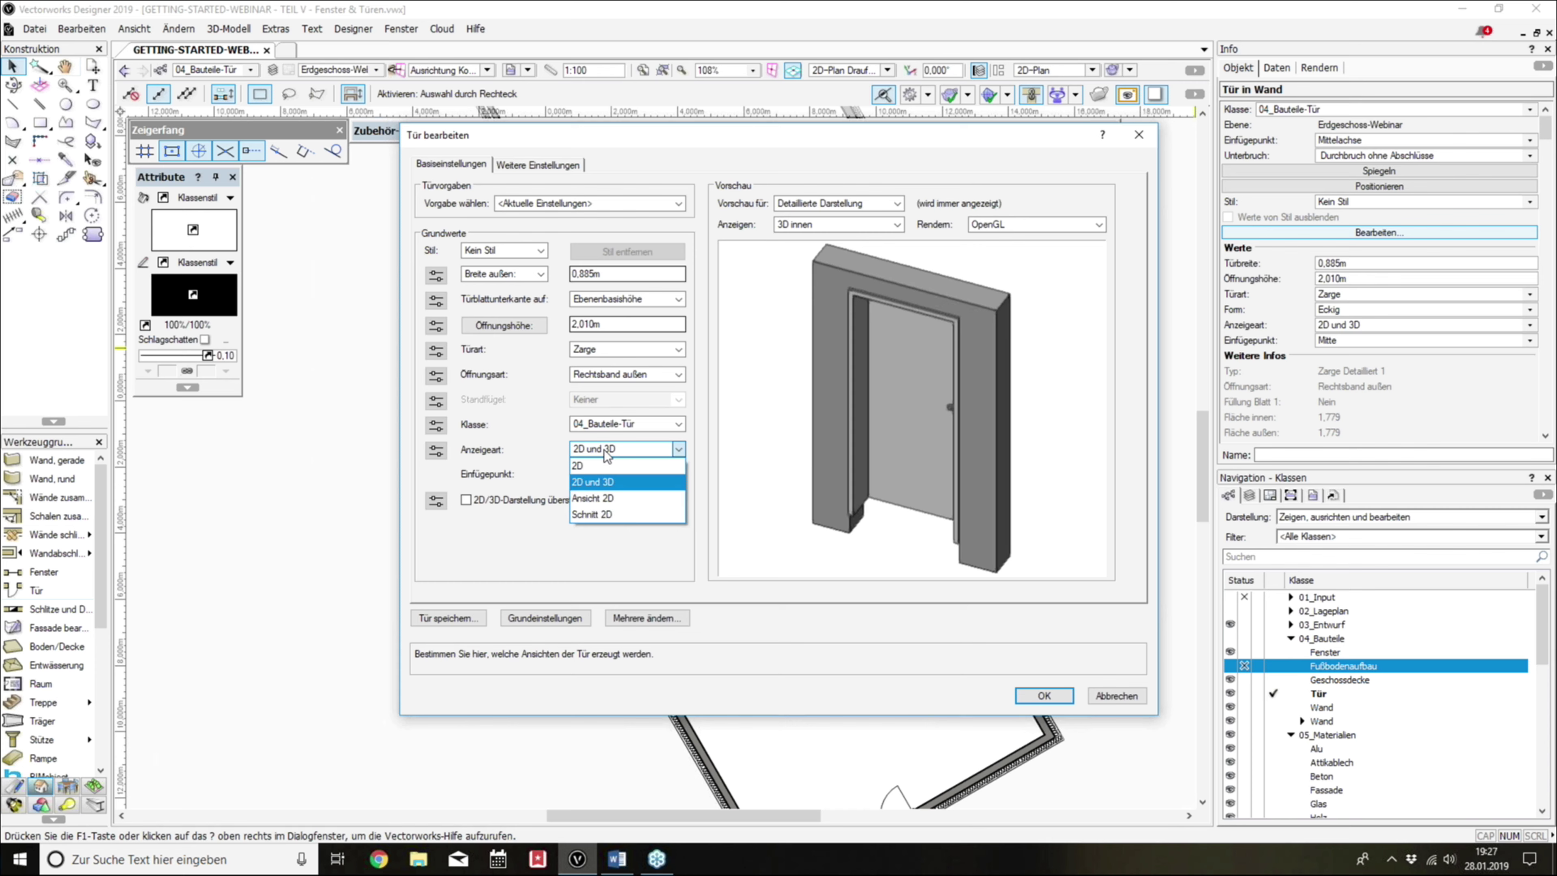
click(613, 508)
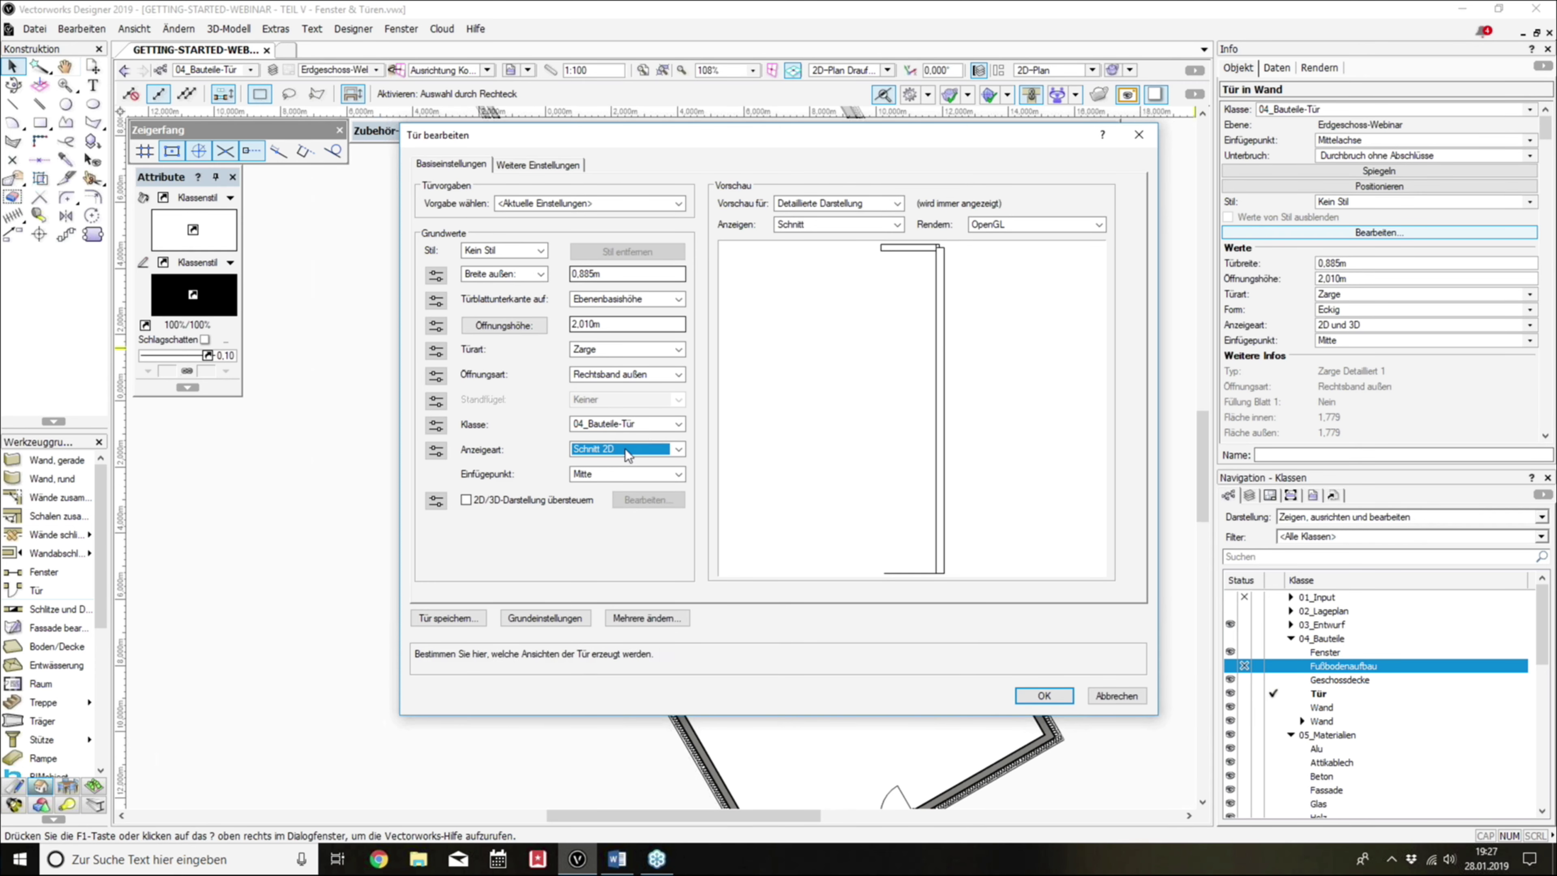
click(625, 448)
click(621, 494)
click(621, 454)
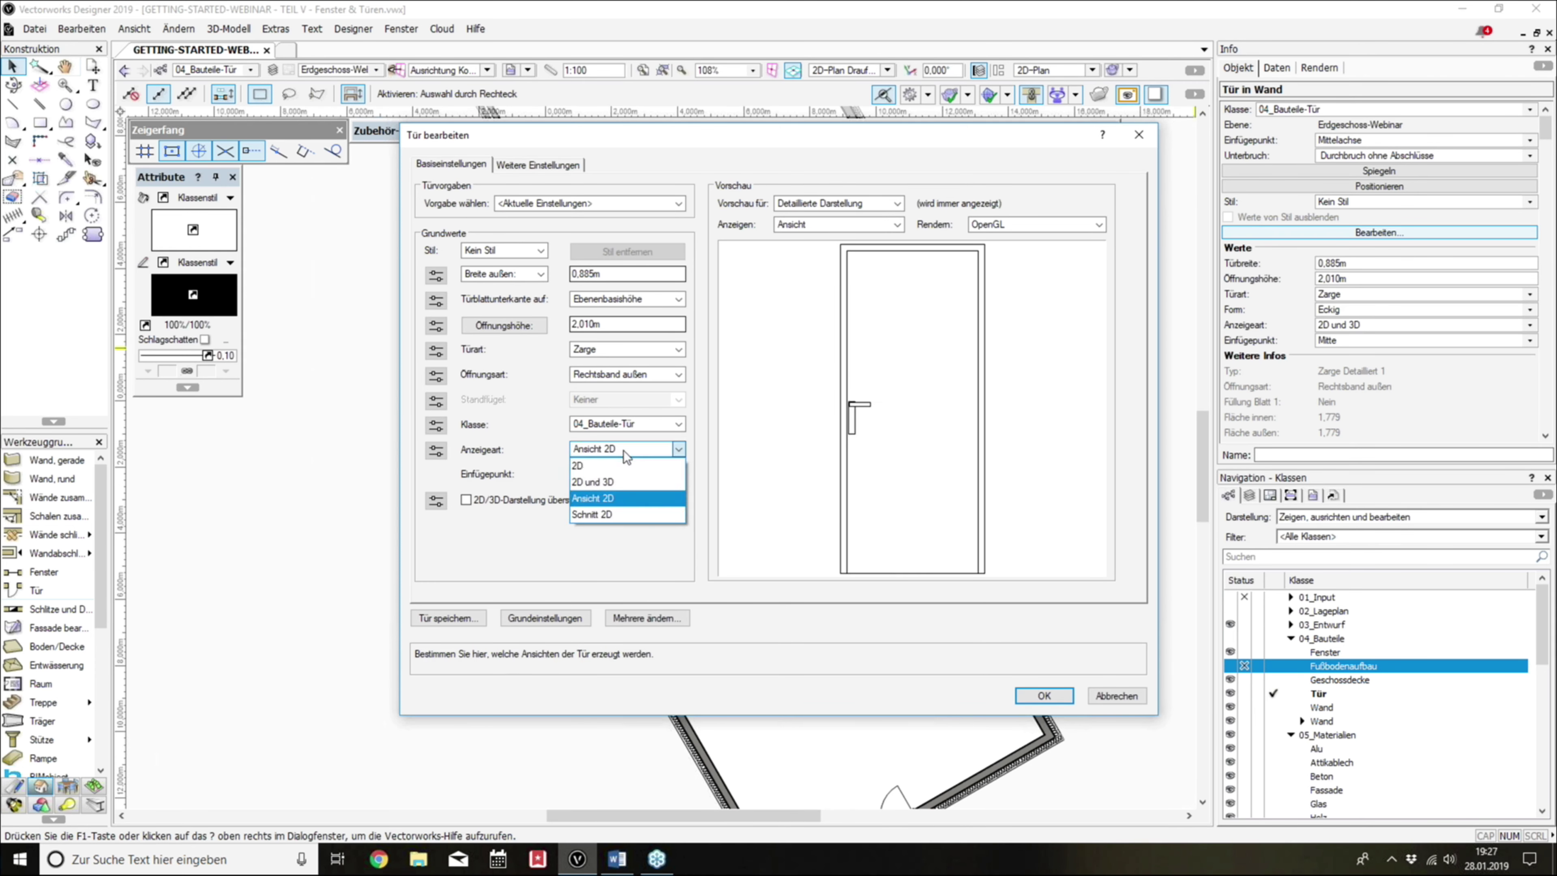
click(623, 479)
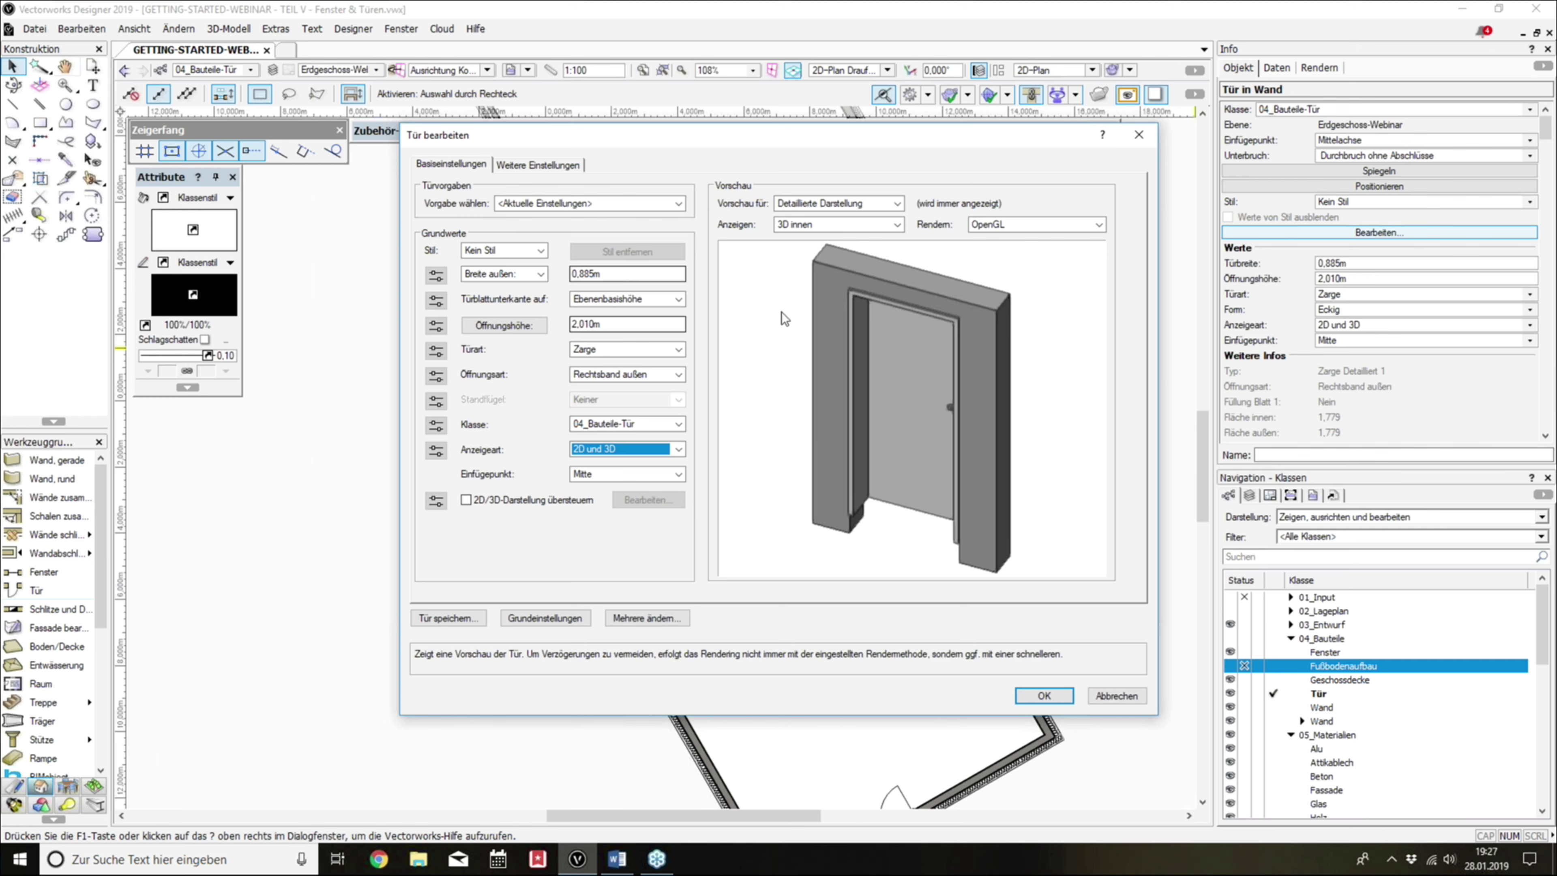
Step: Cycle the preview through top, 3D outside, 3D inside, section and elevation, ending on 3D inside
click(827, 222)
click(818, 239)
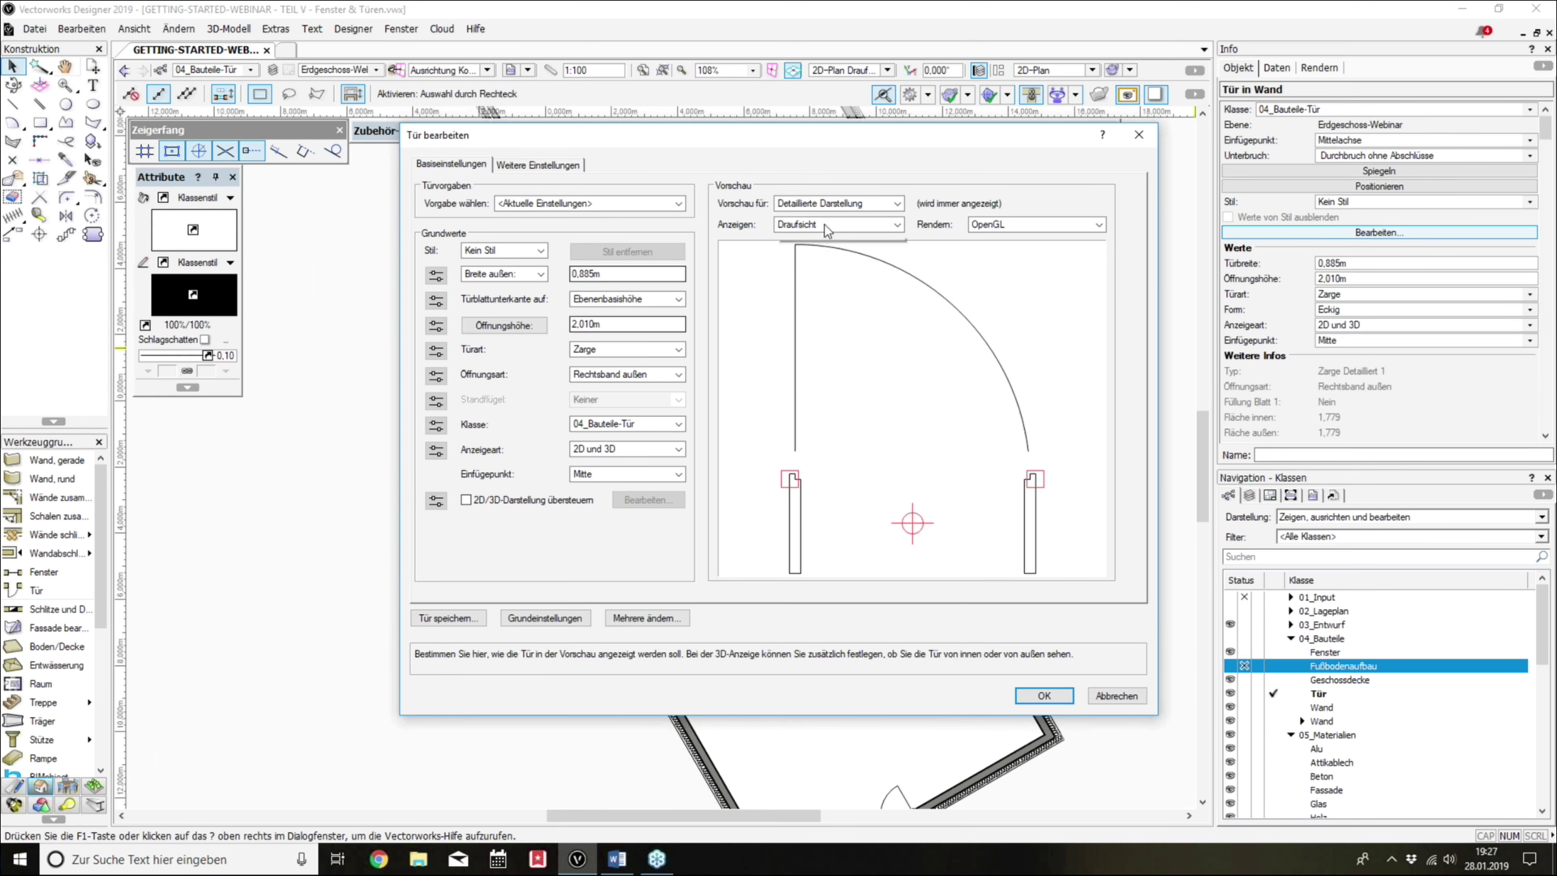
click(824, 224)
click(827, 270)
click(829, 225)
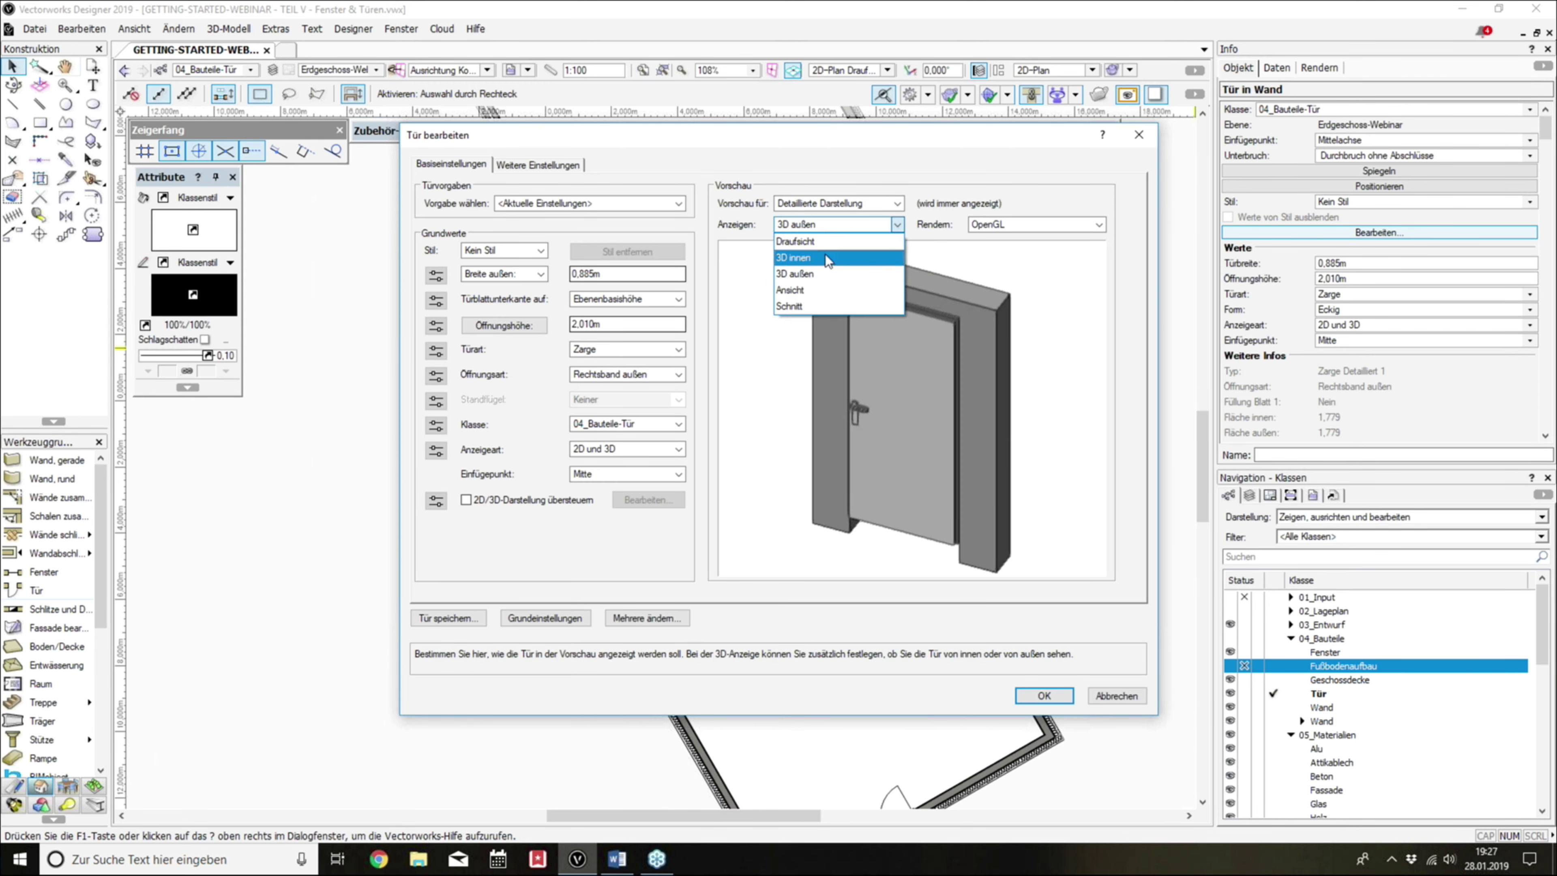
click(824, 258)
click(830, 222)
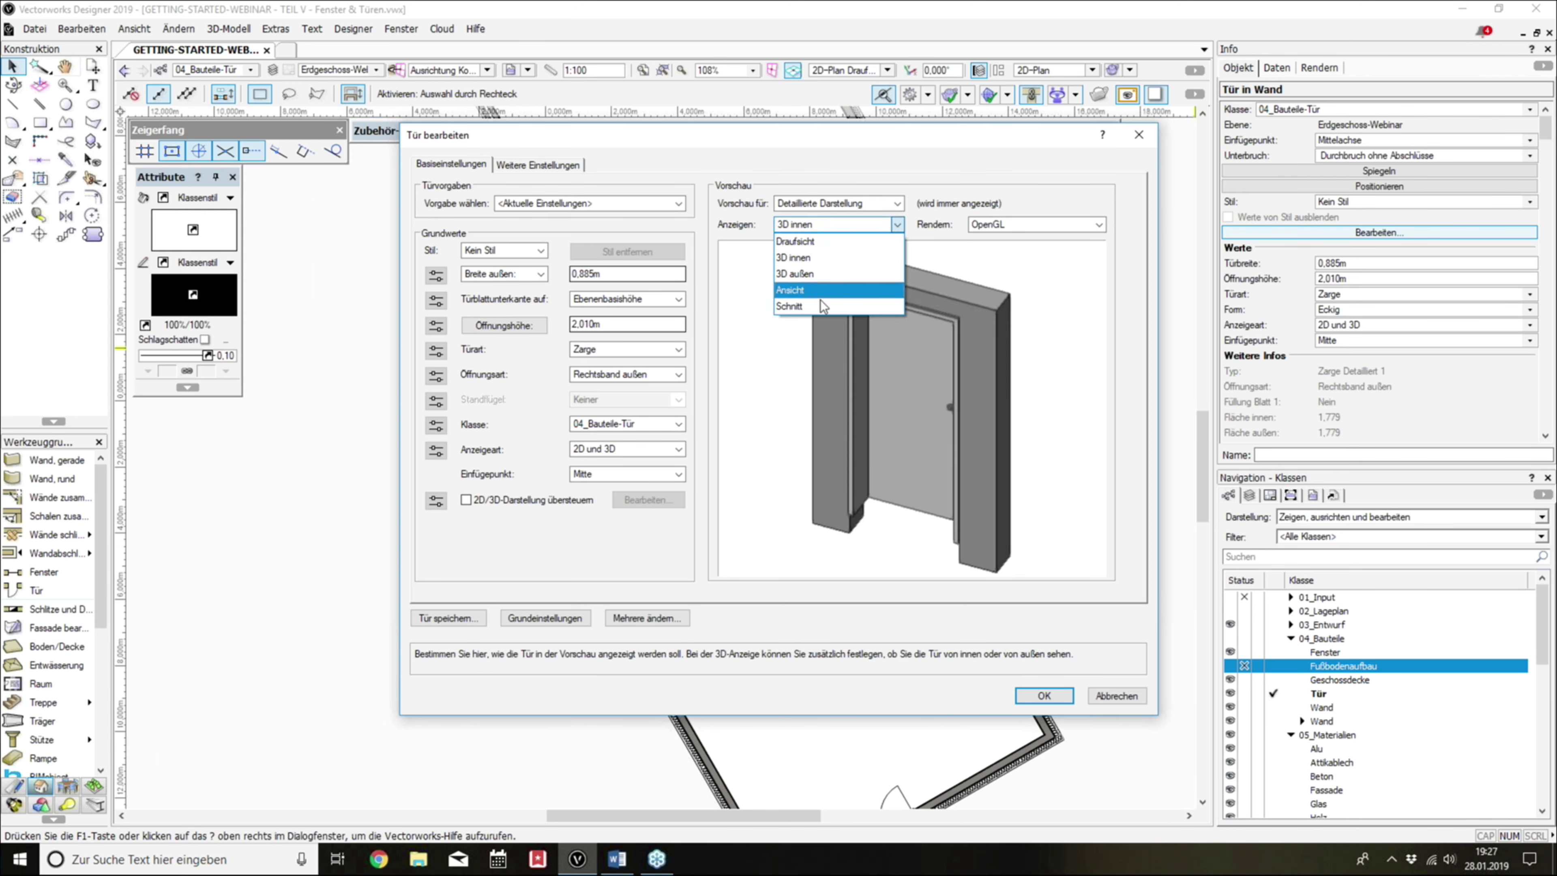
click(818, 303)
click(827, 225)
click(825, 288)
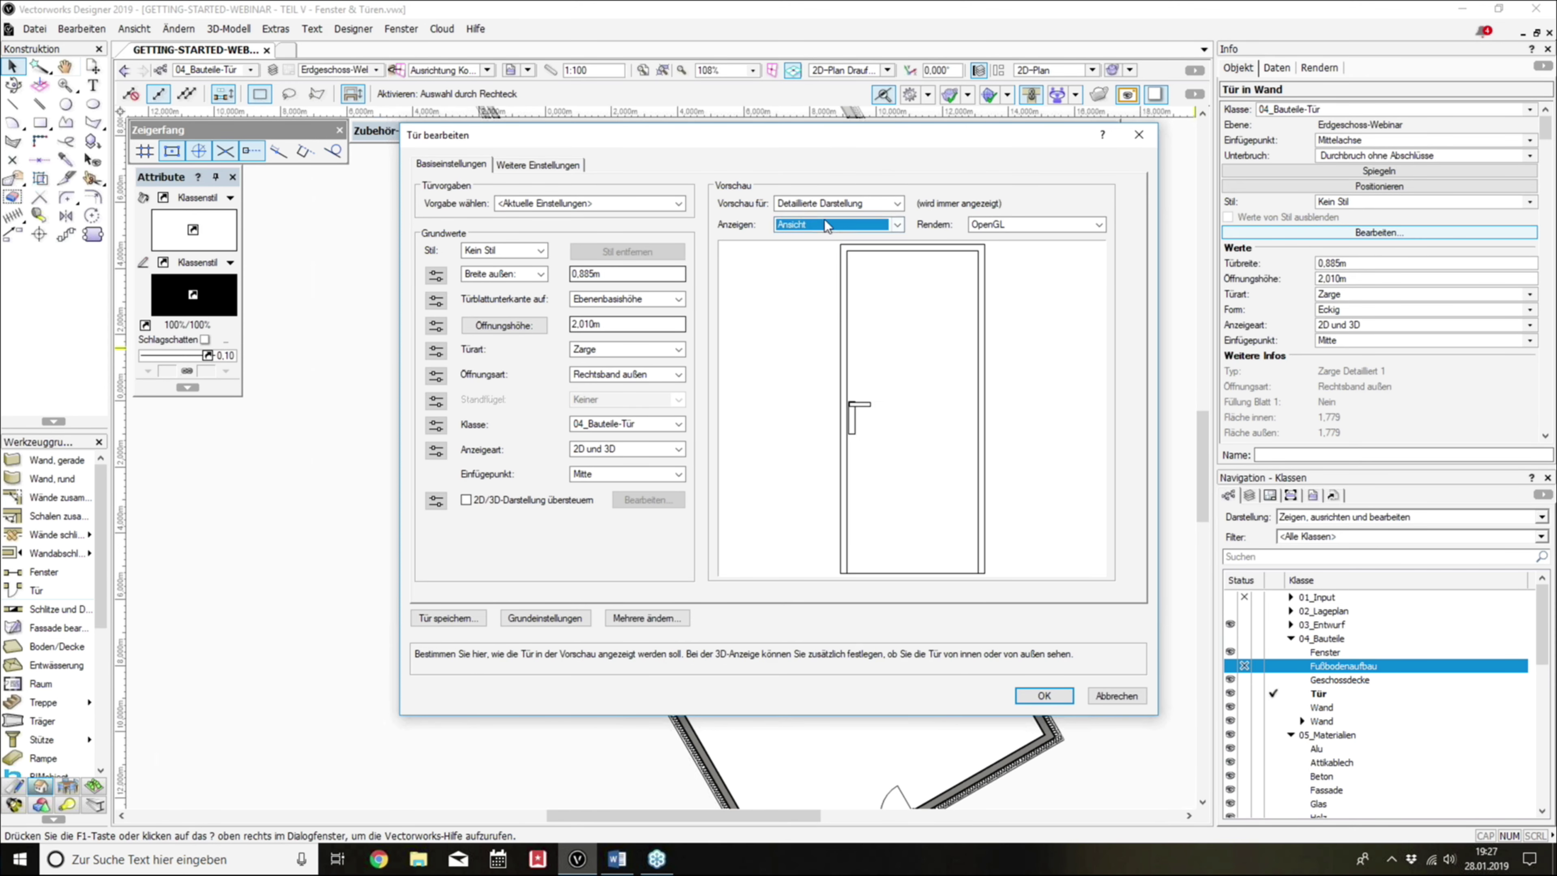
click(824, 223)
click(820, 256)
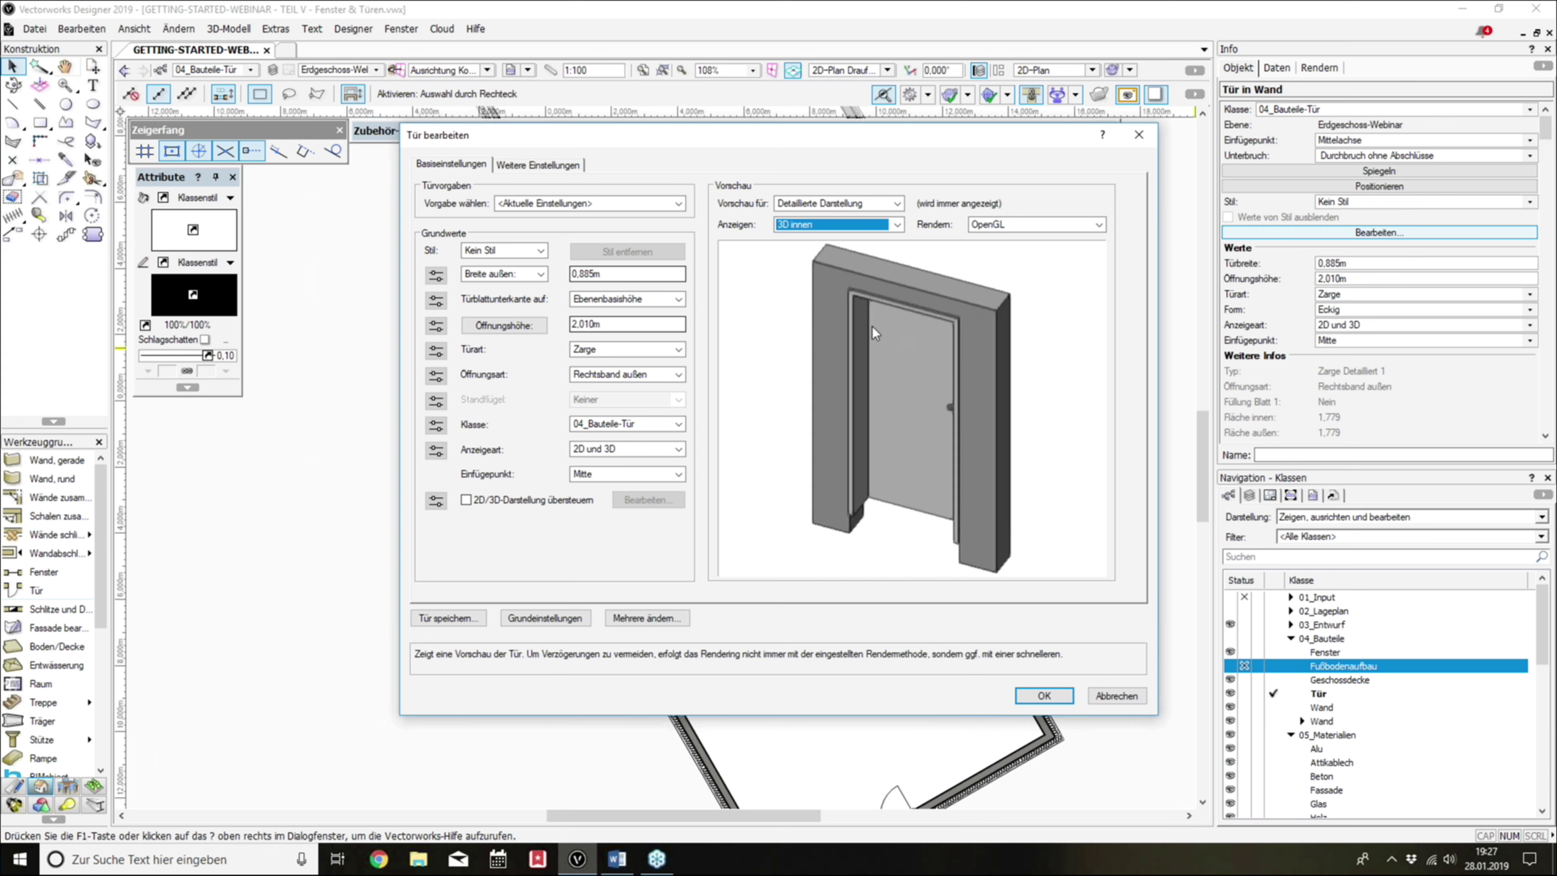
Step: Switch to the Weitere Einstellungen tab of the door settings
click(540, 164)
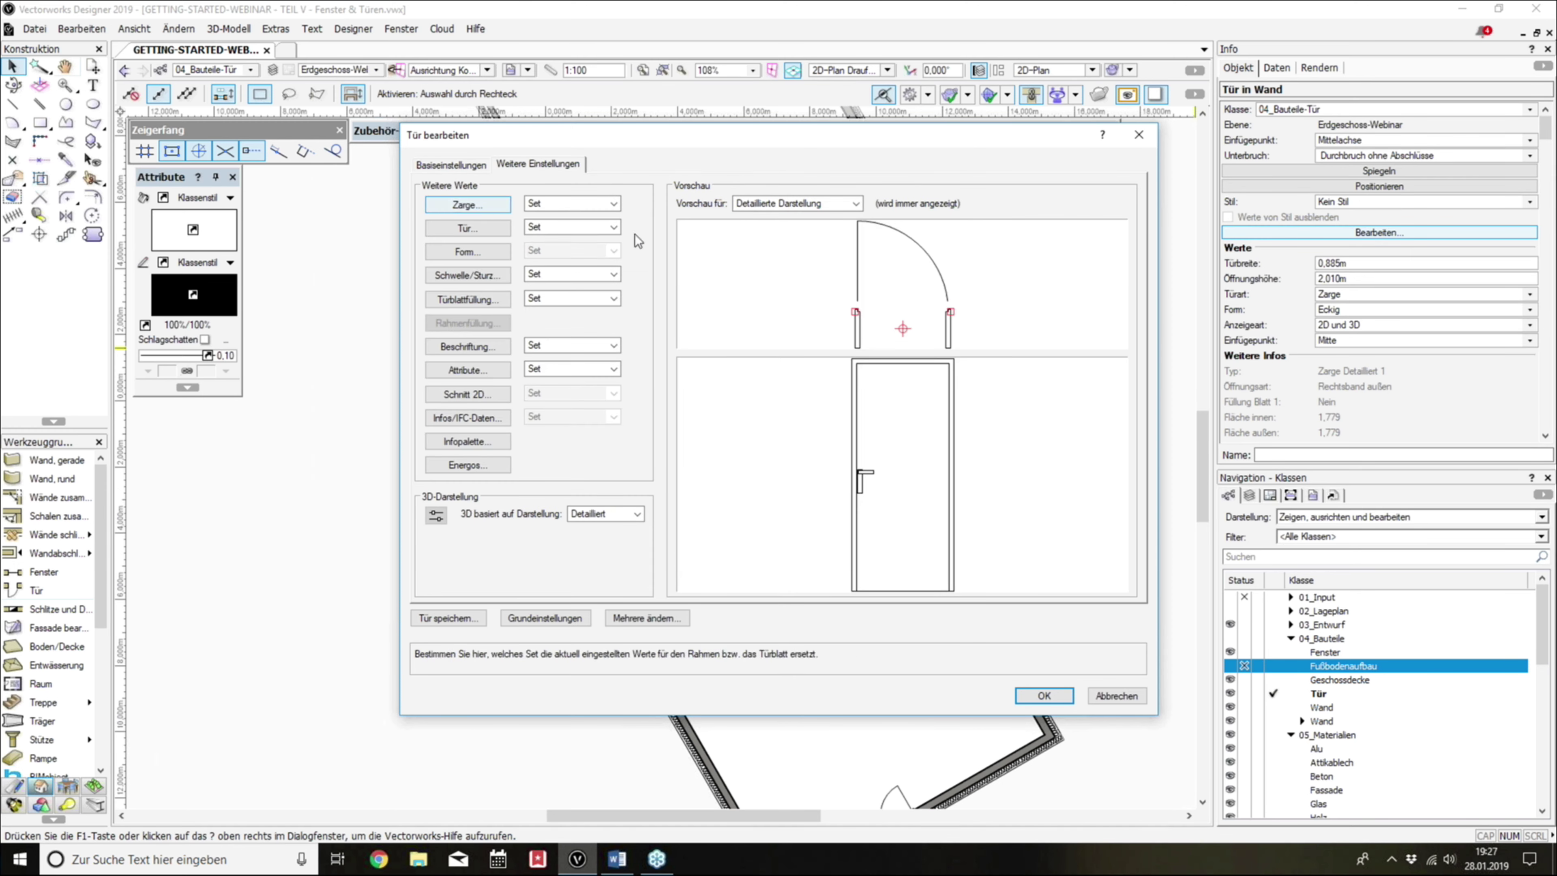
click(444, 166)
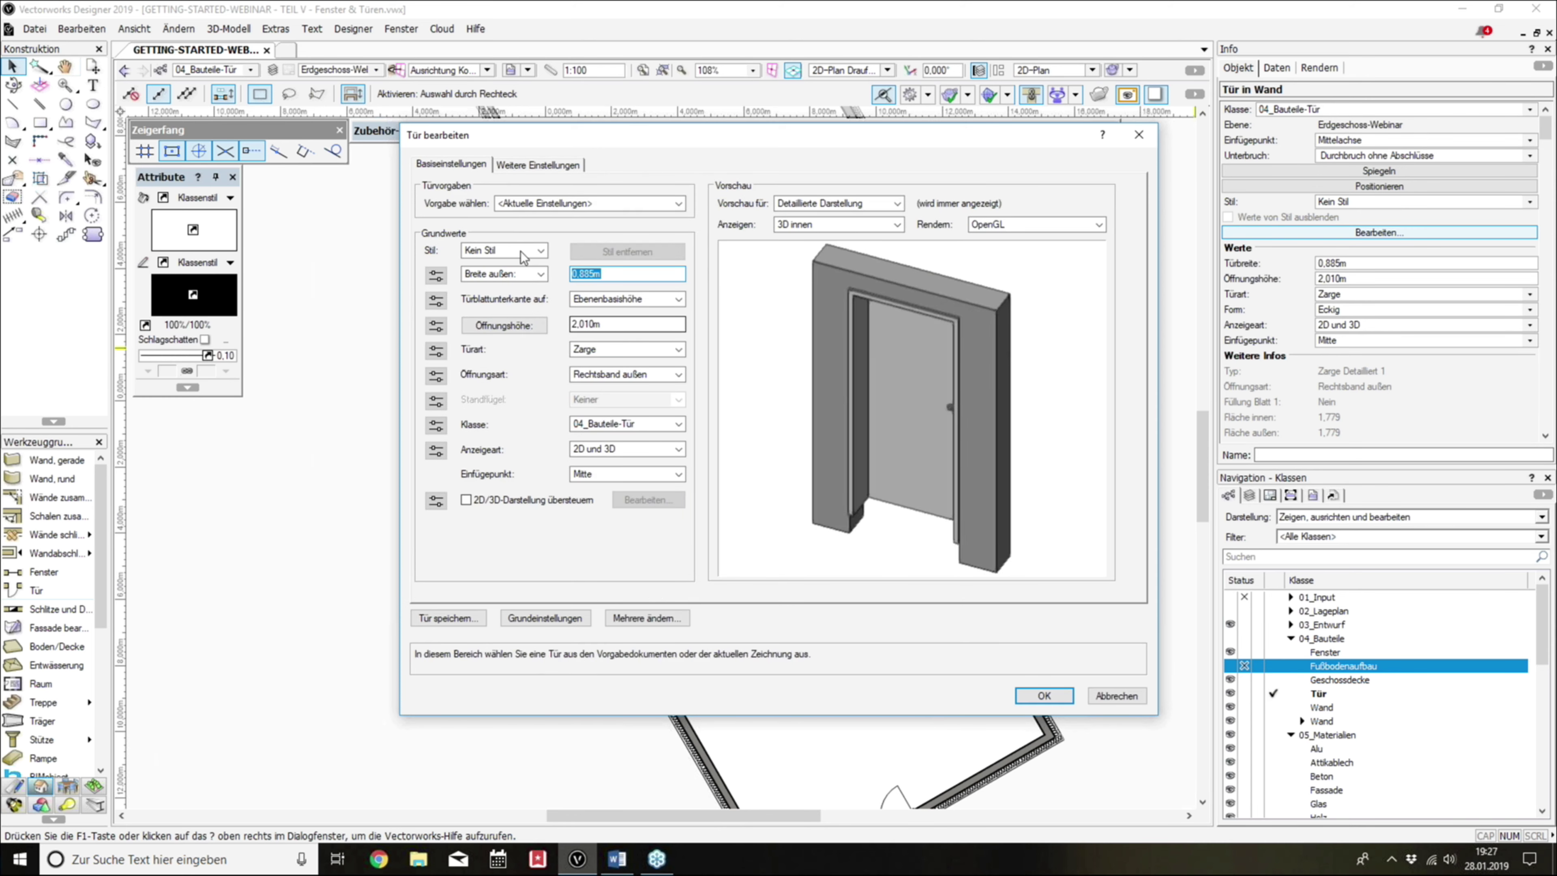
click(537, 165)
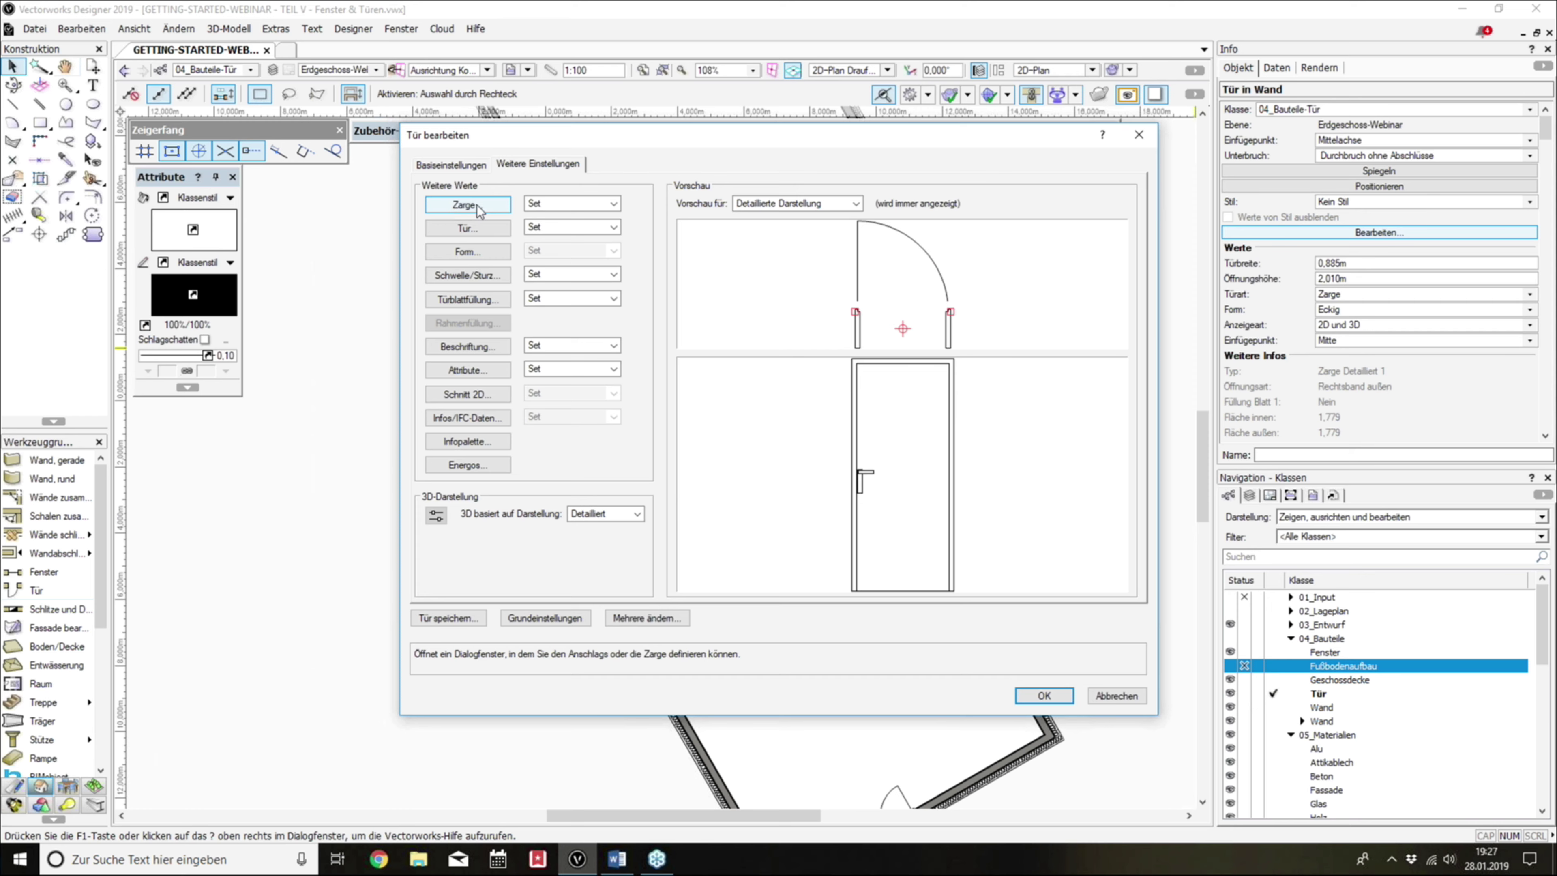
Step: In Einstellungen Zarge, try each frame profile type and settle on the ninth one
click(472, 209)
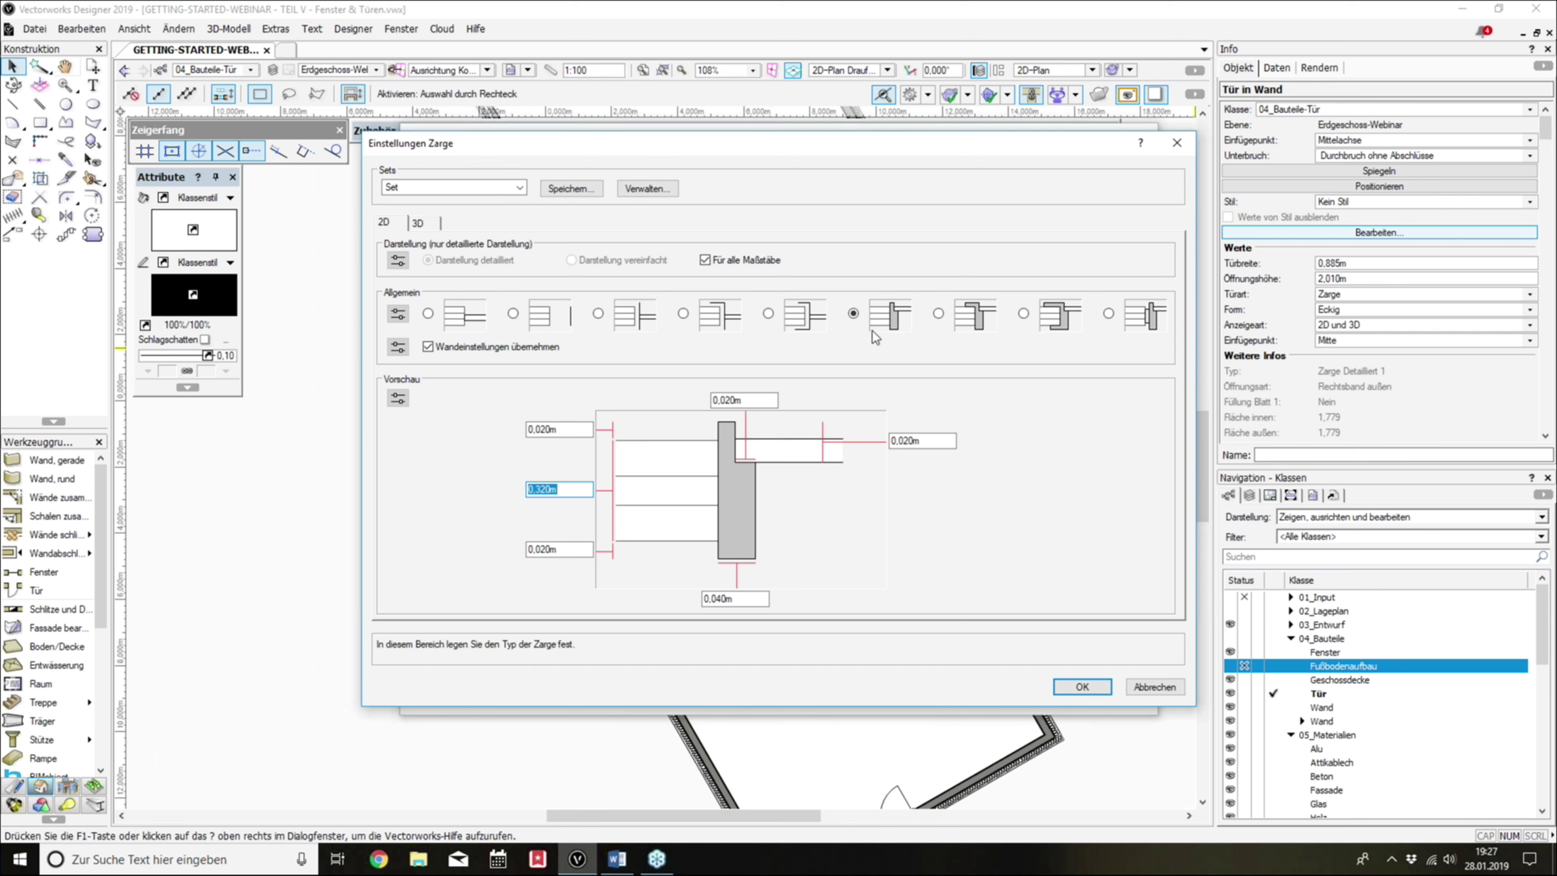
click(428, 313)
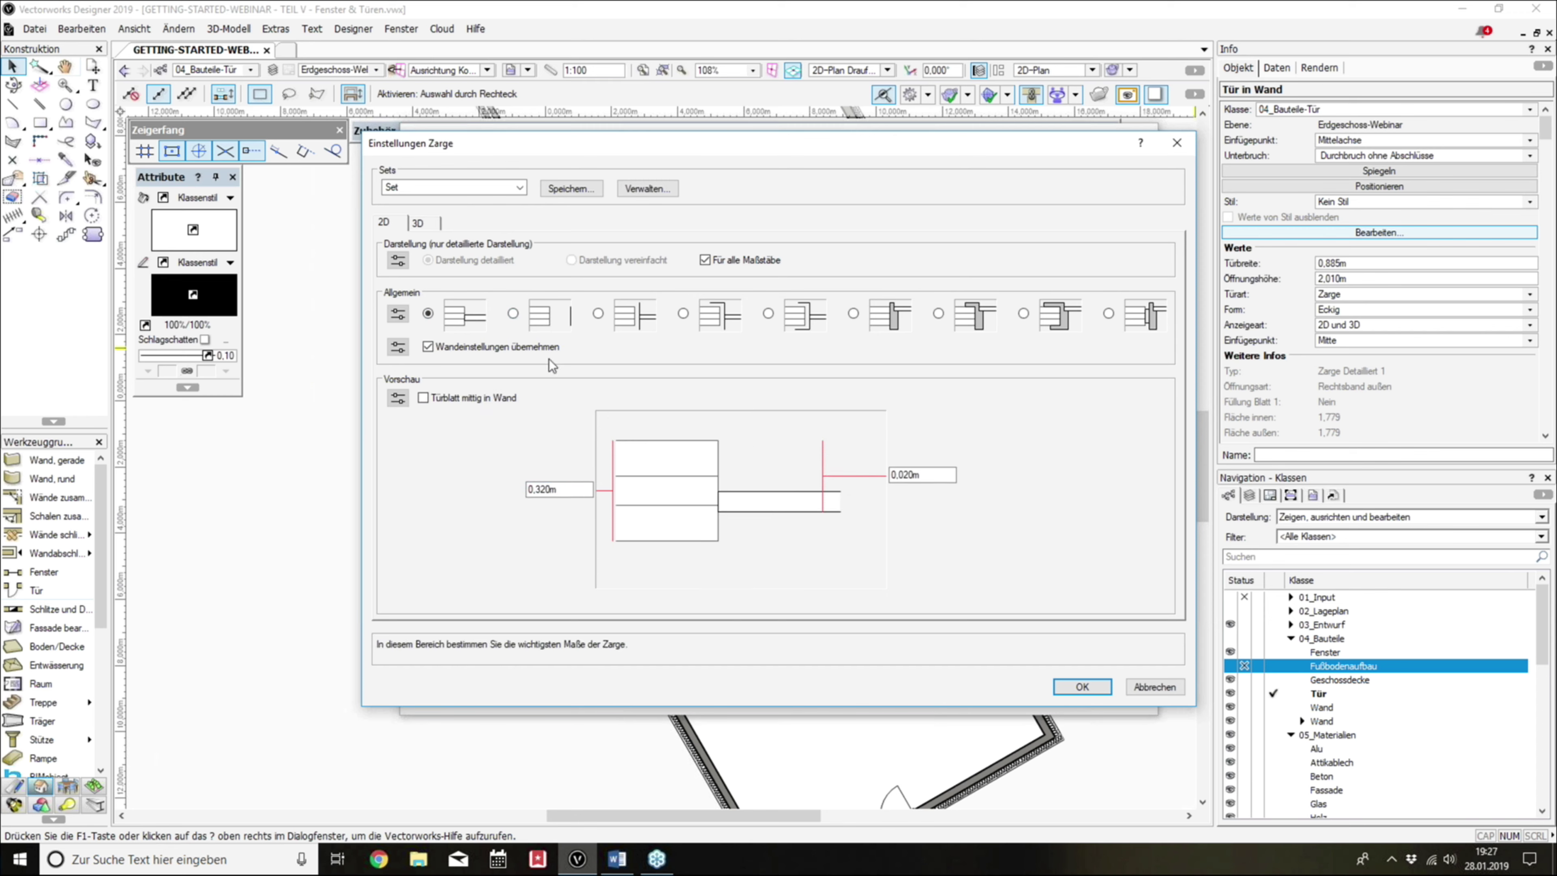
click(512, 313)
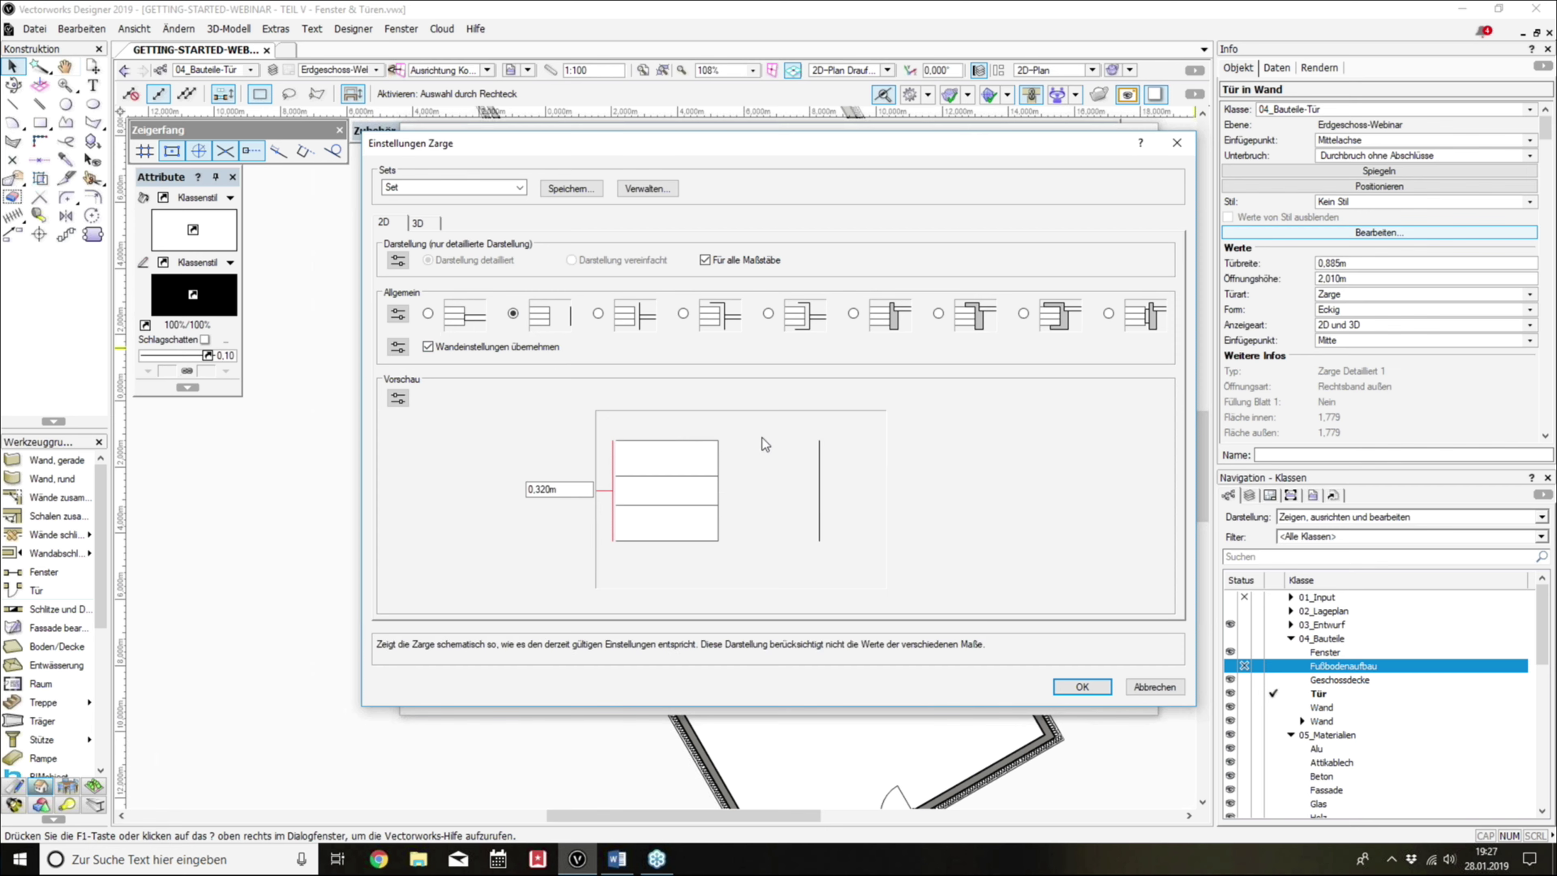
click(597, 313)
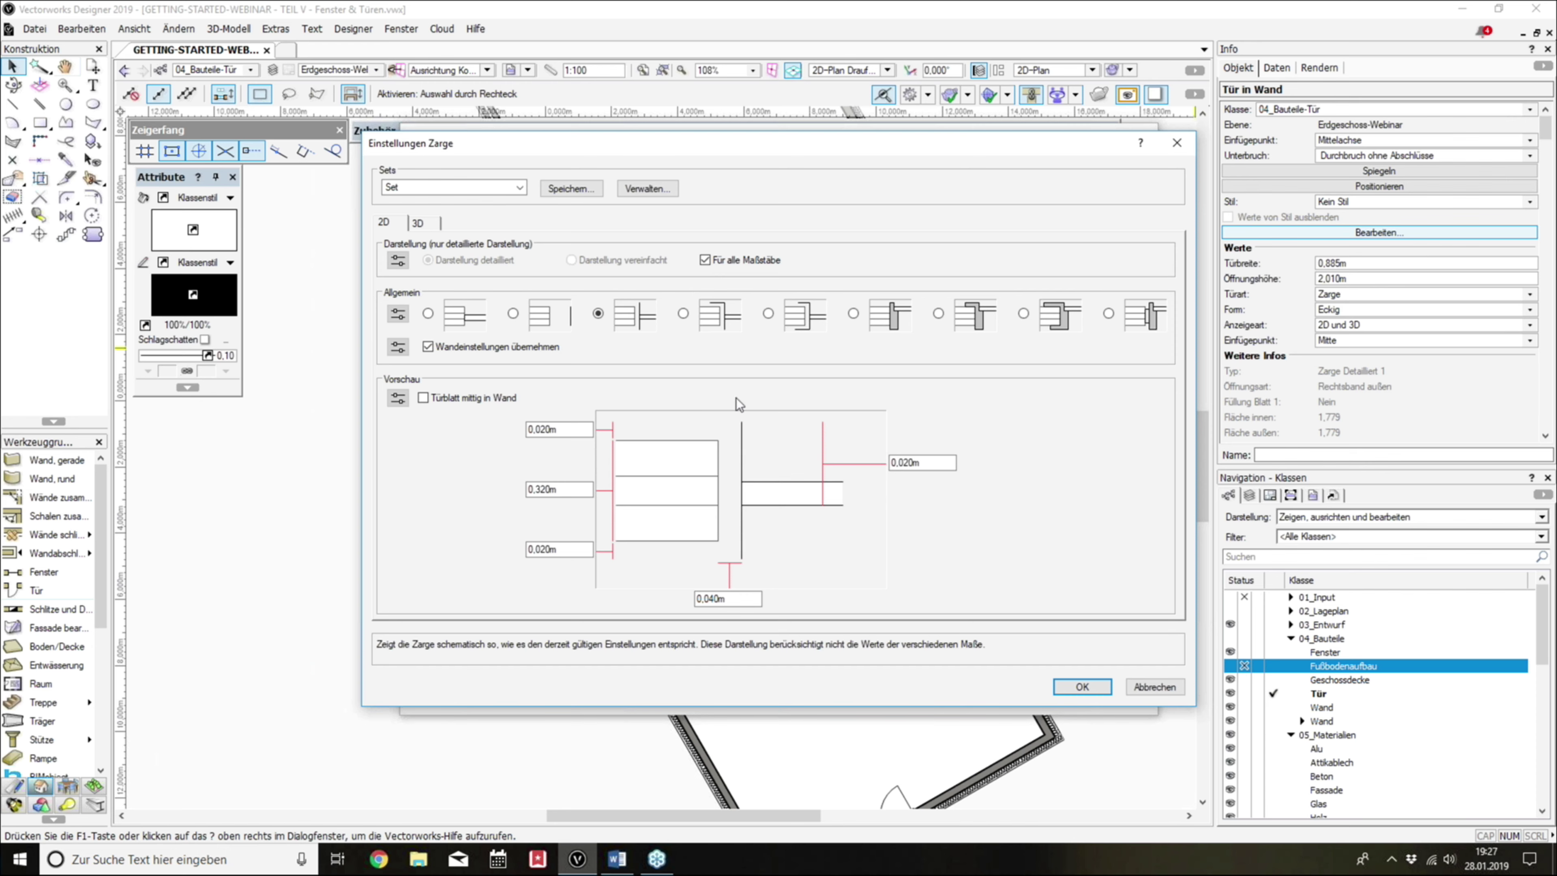
click(684, 313)
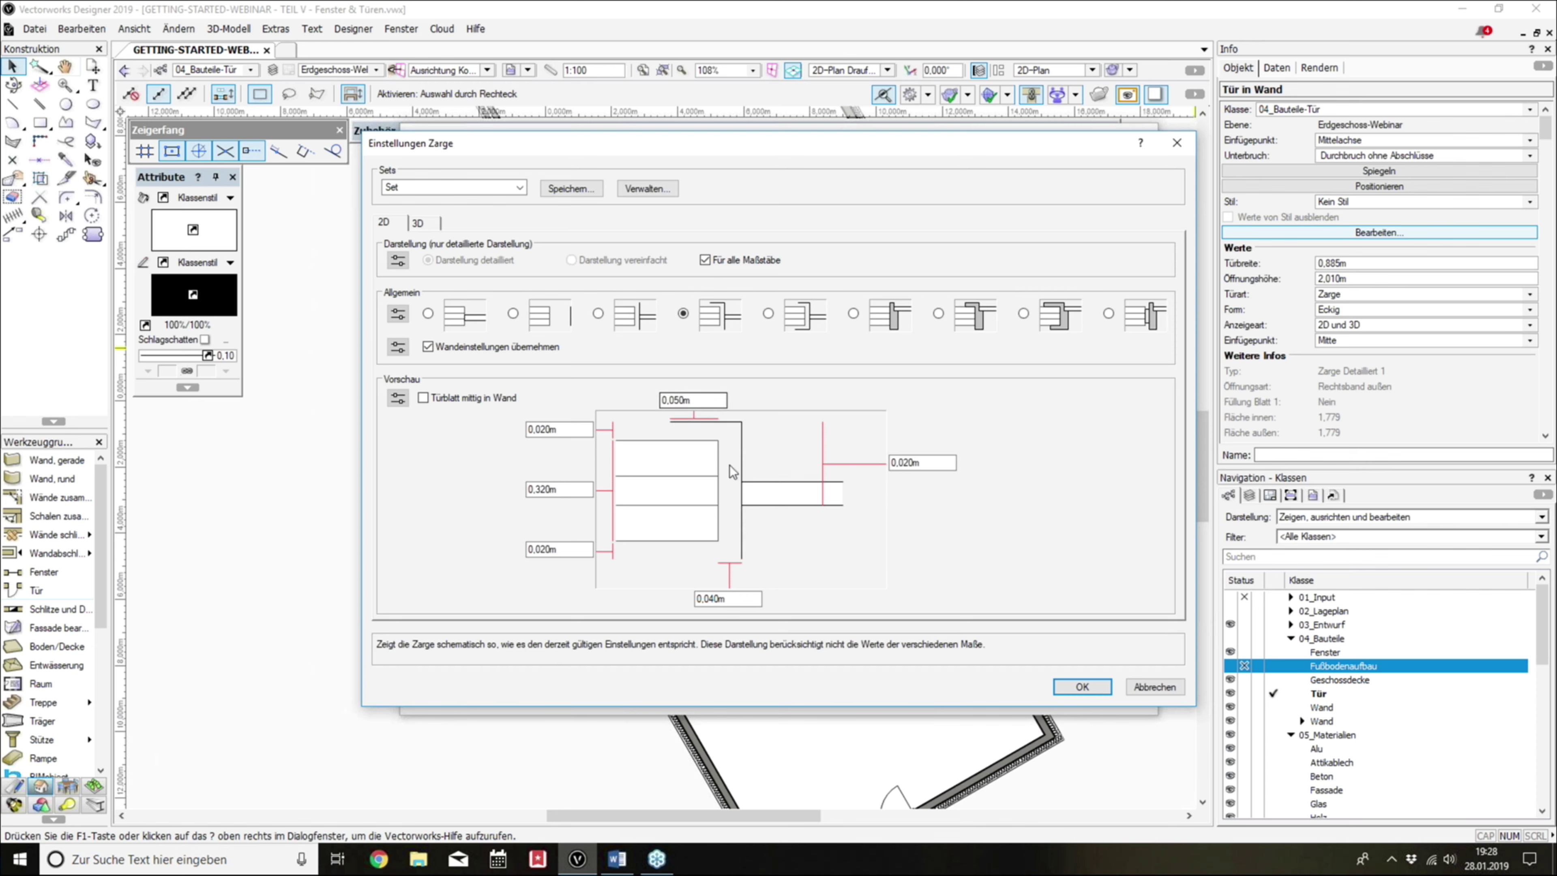
click(768, 313)
click(859, 315)
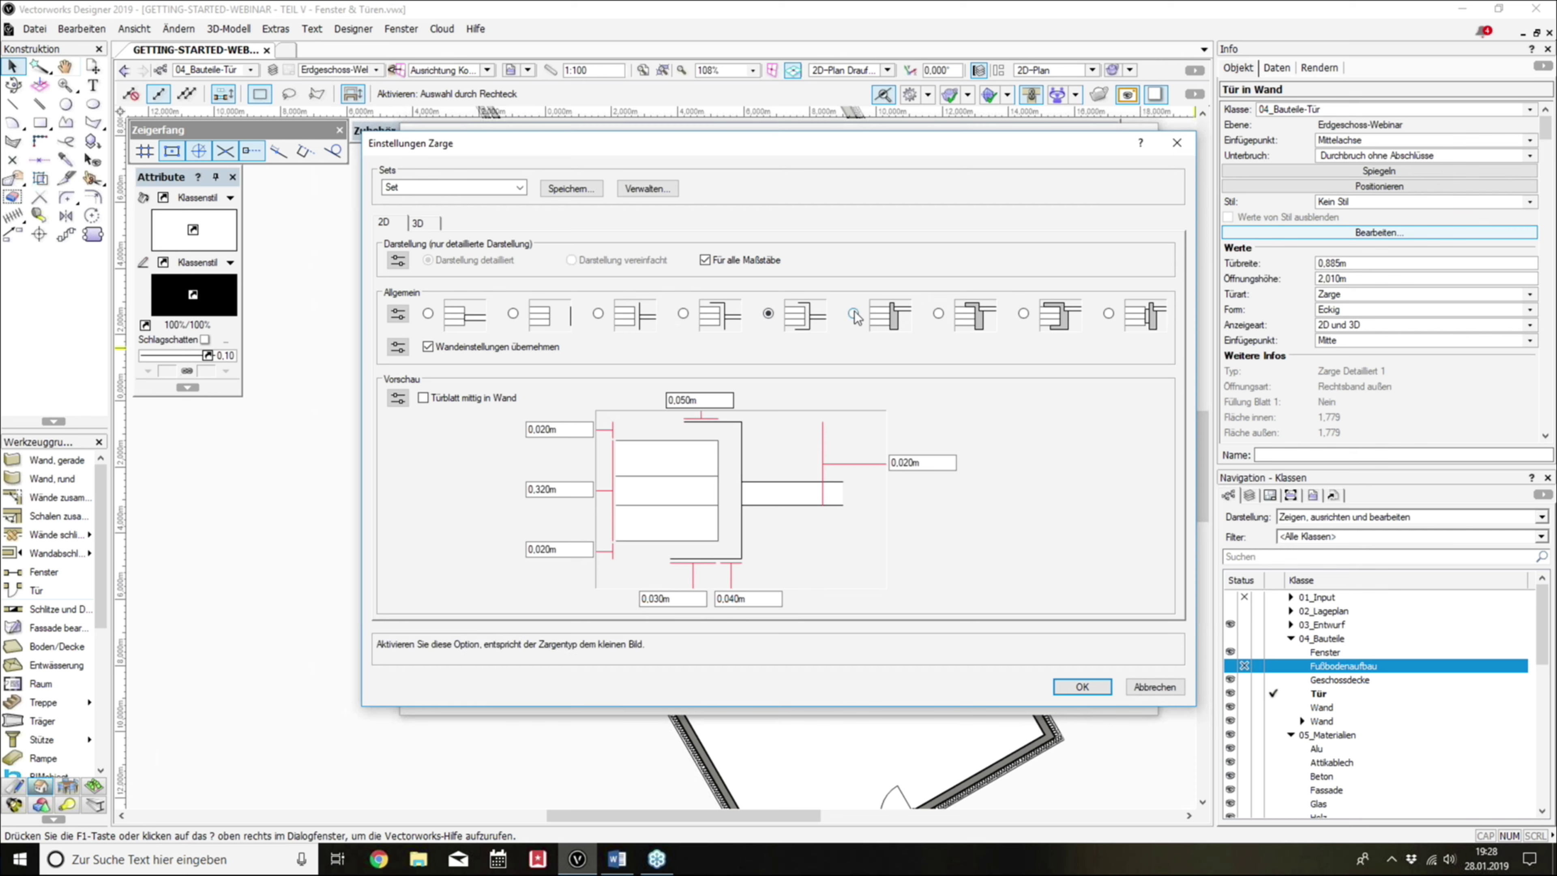
click(938, 314)
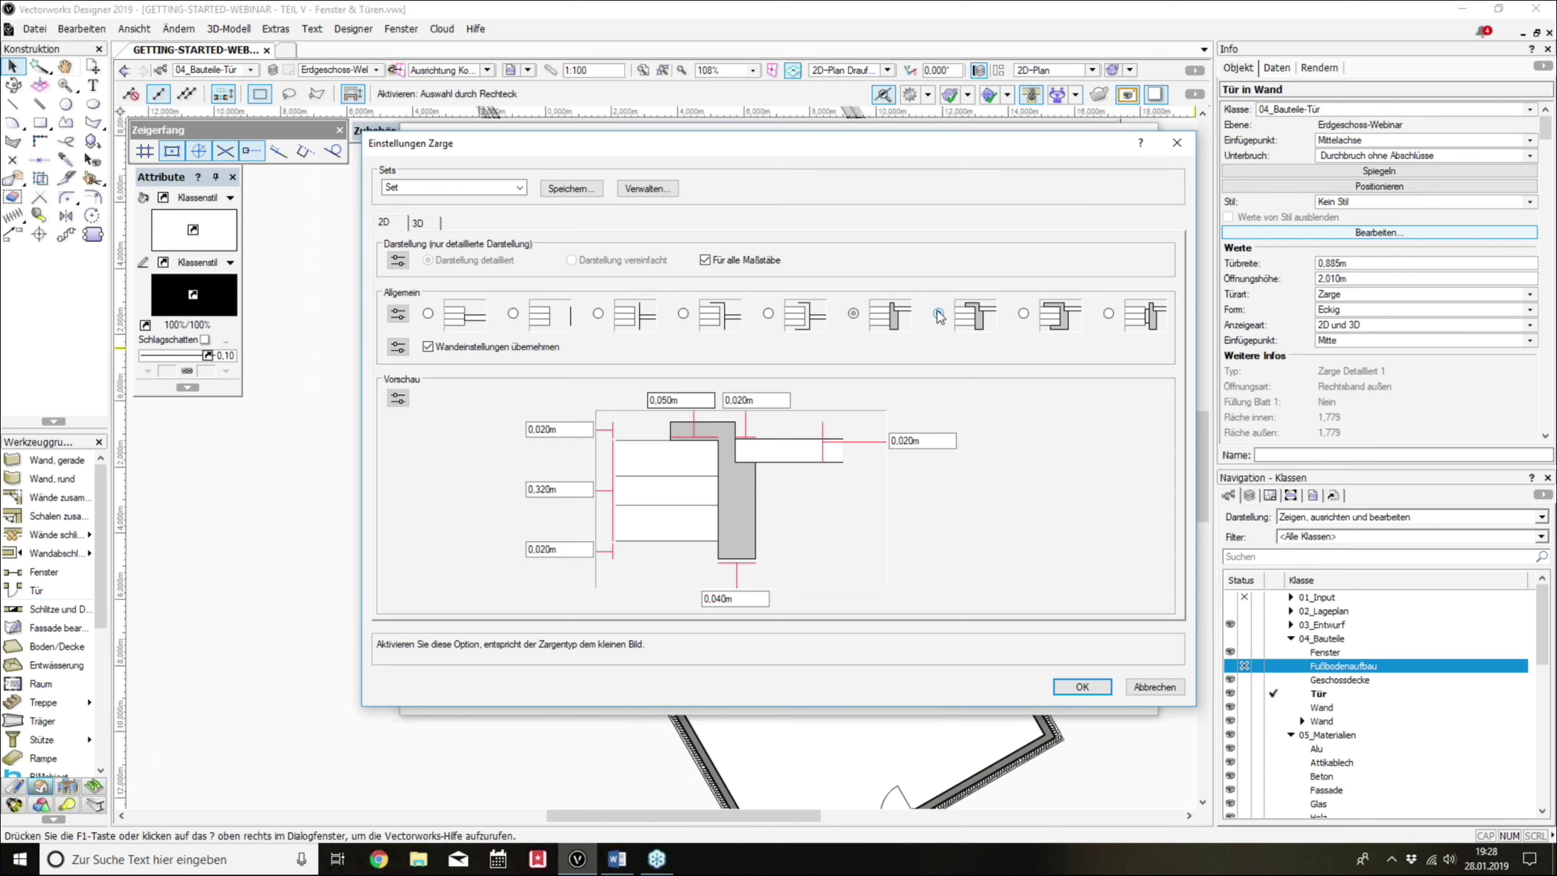
click(1023, 314)
click(1107, 313)
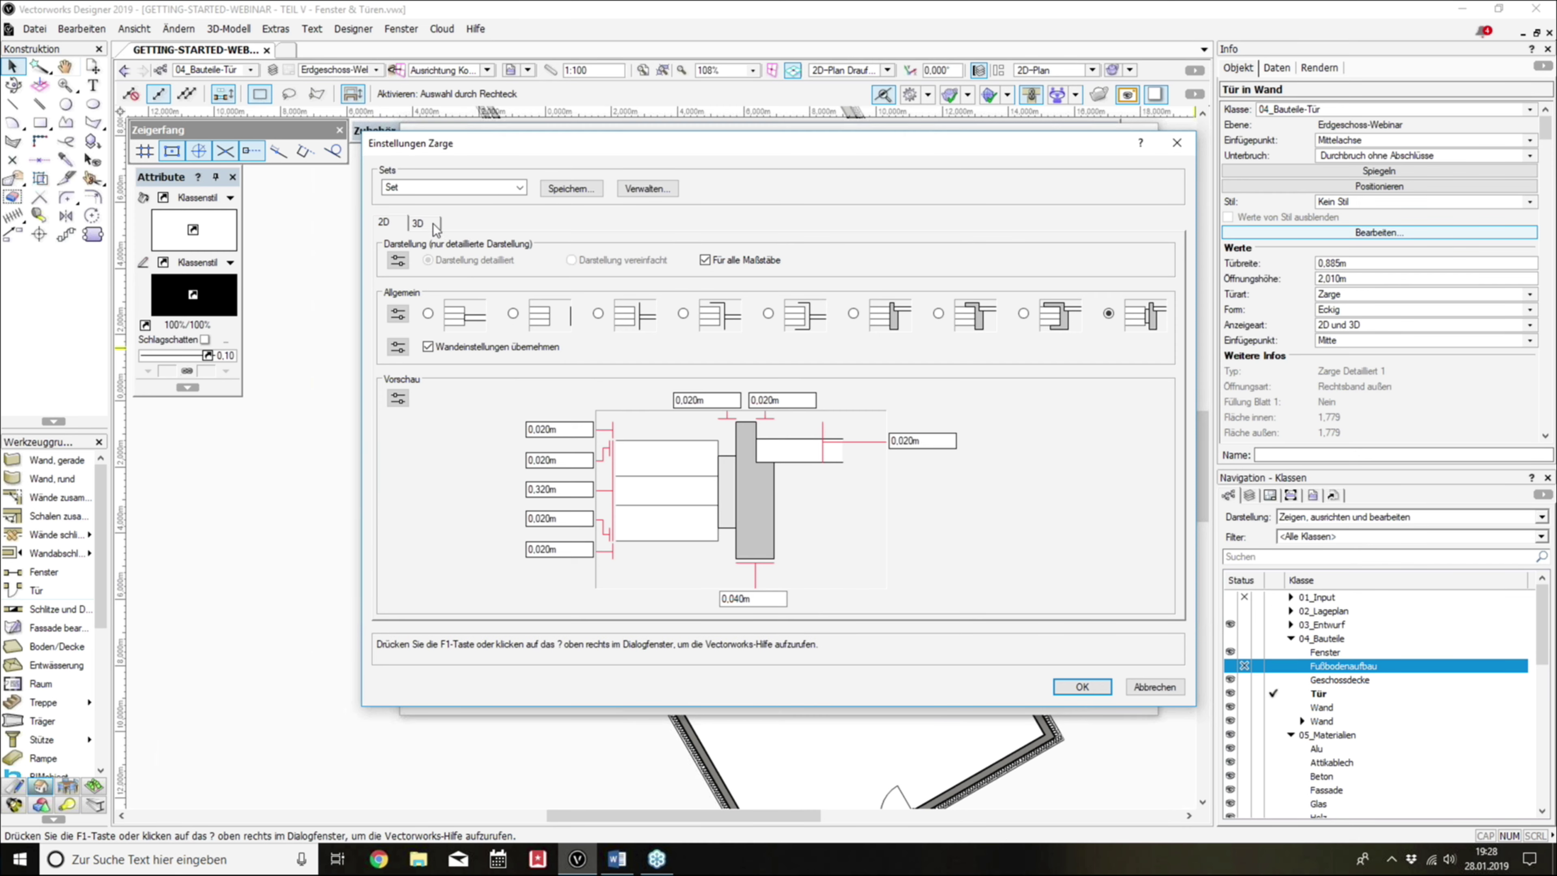
Step: Compare the frame's 2D and 3D previews, then confirm the frame settings with OK
click(417, 222)
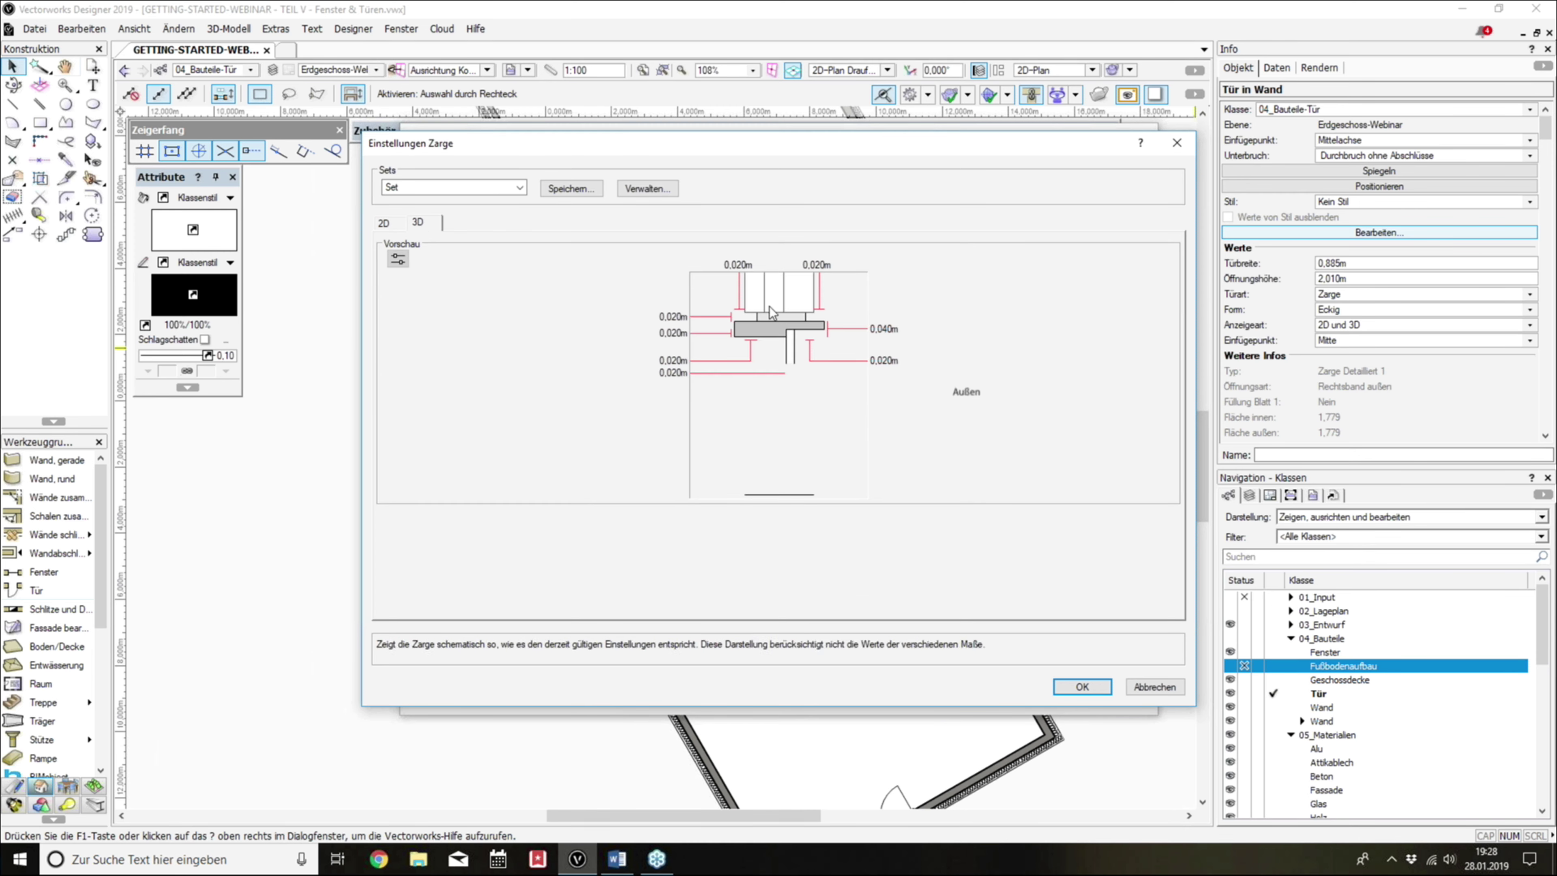
click(390, 222)
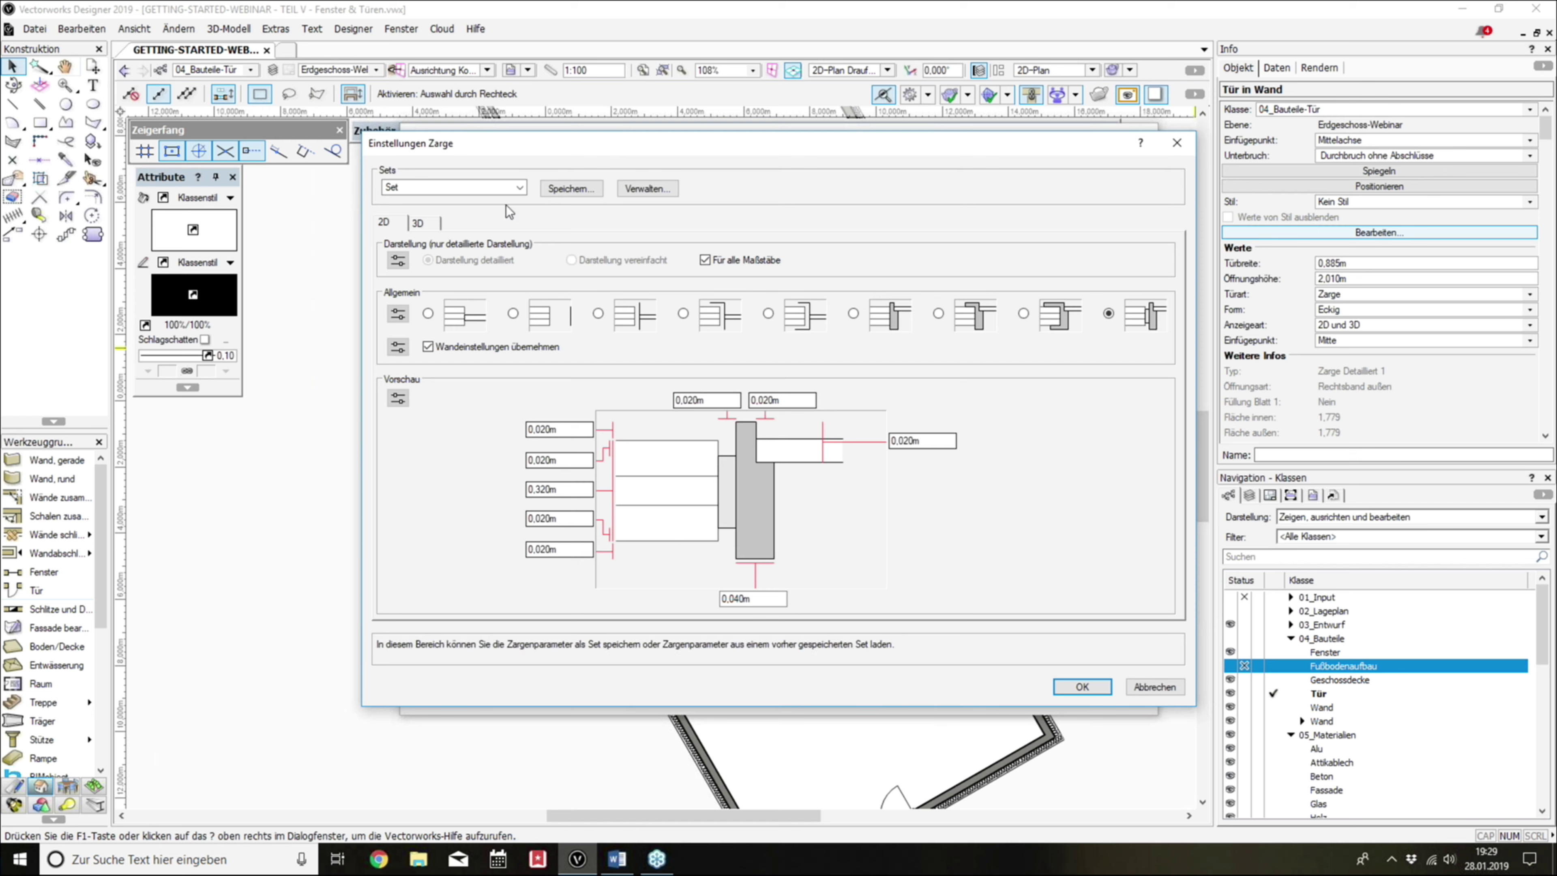
click(418, 223)
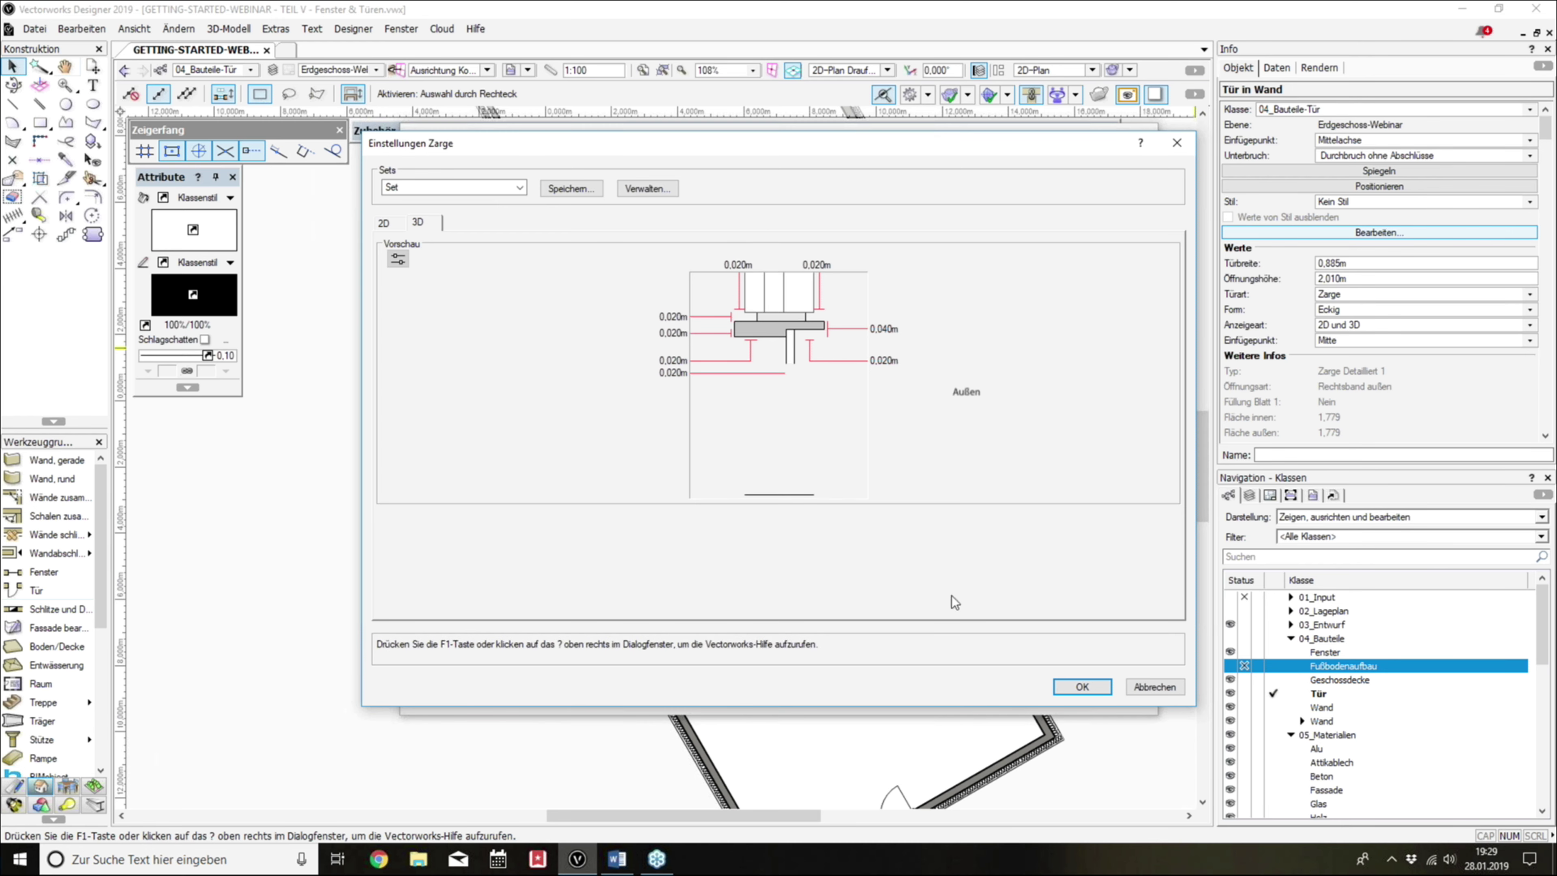
click(1086, 687)
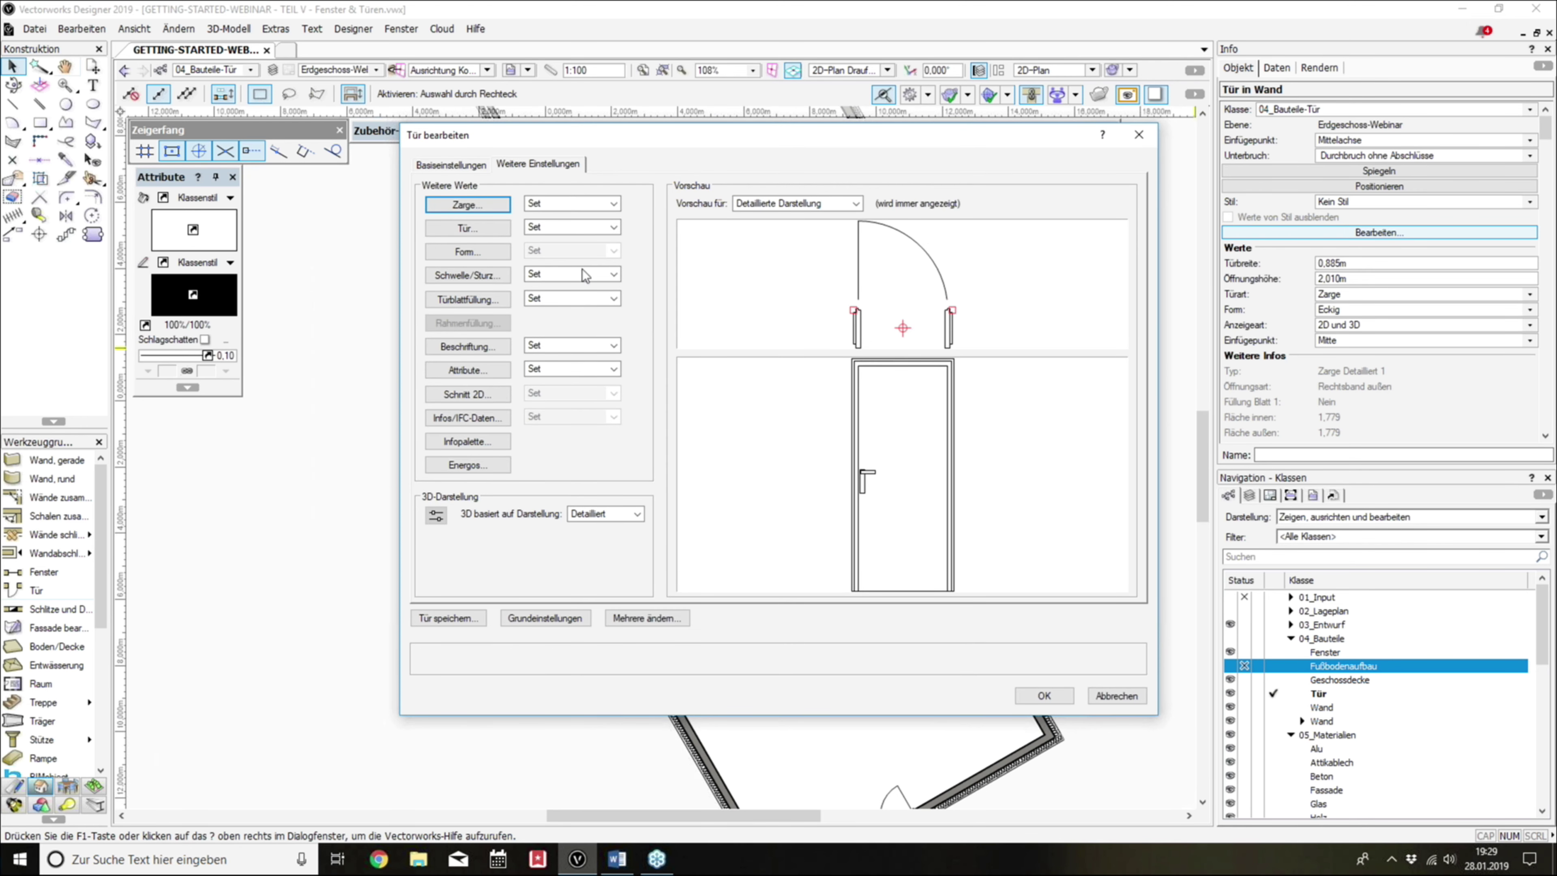
Step: Set the door leaf style to Standard and enable Türblatt in 2D anzeigen
click(470, 229)
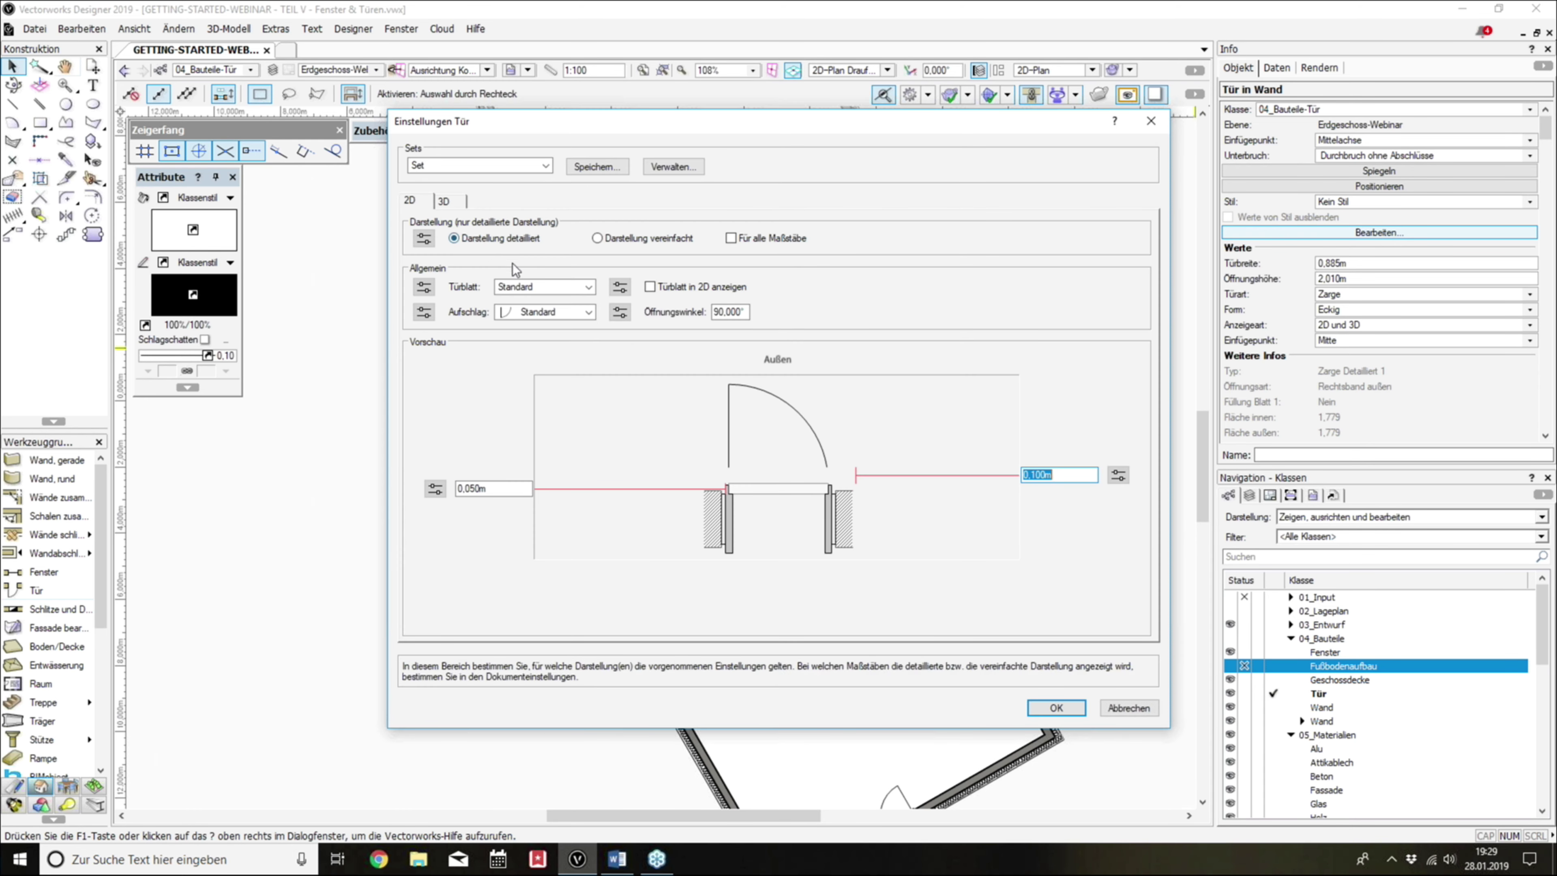
click(523, 287)
click(527, 303)
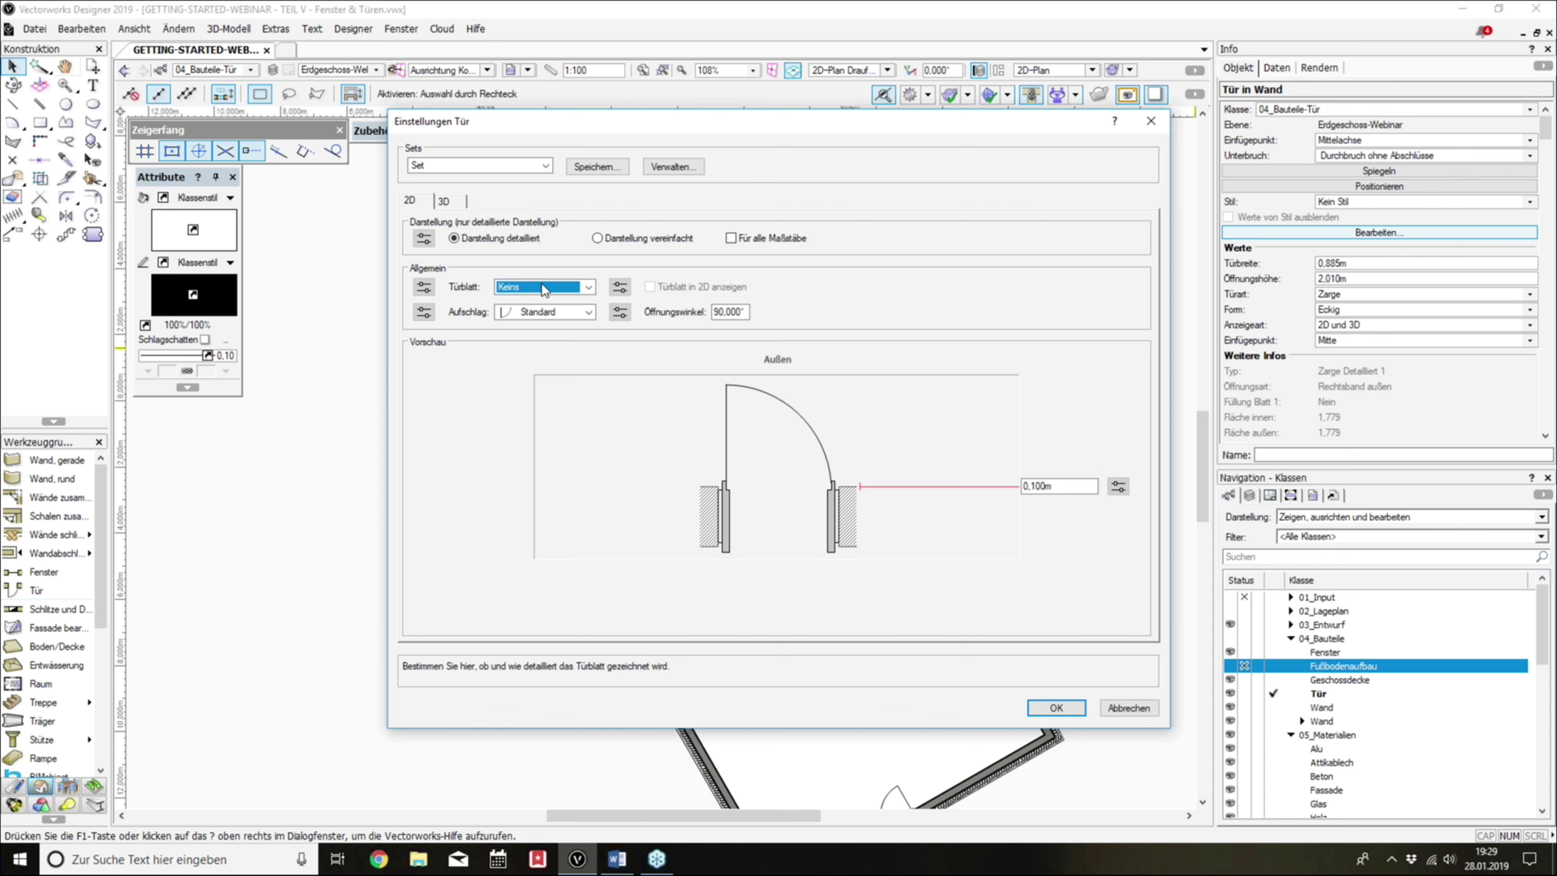
click(524, 319)
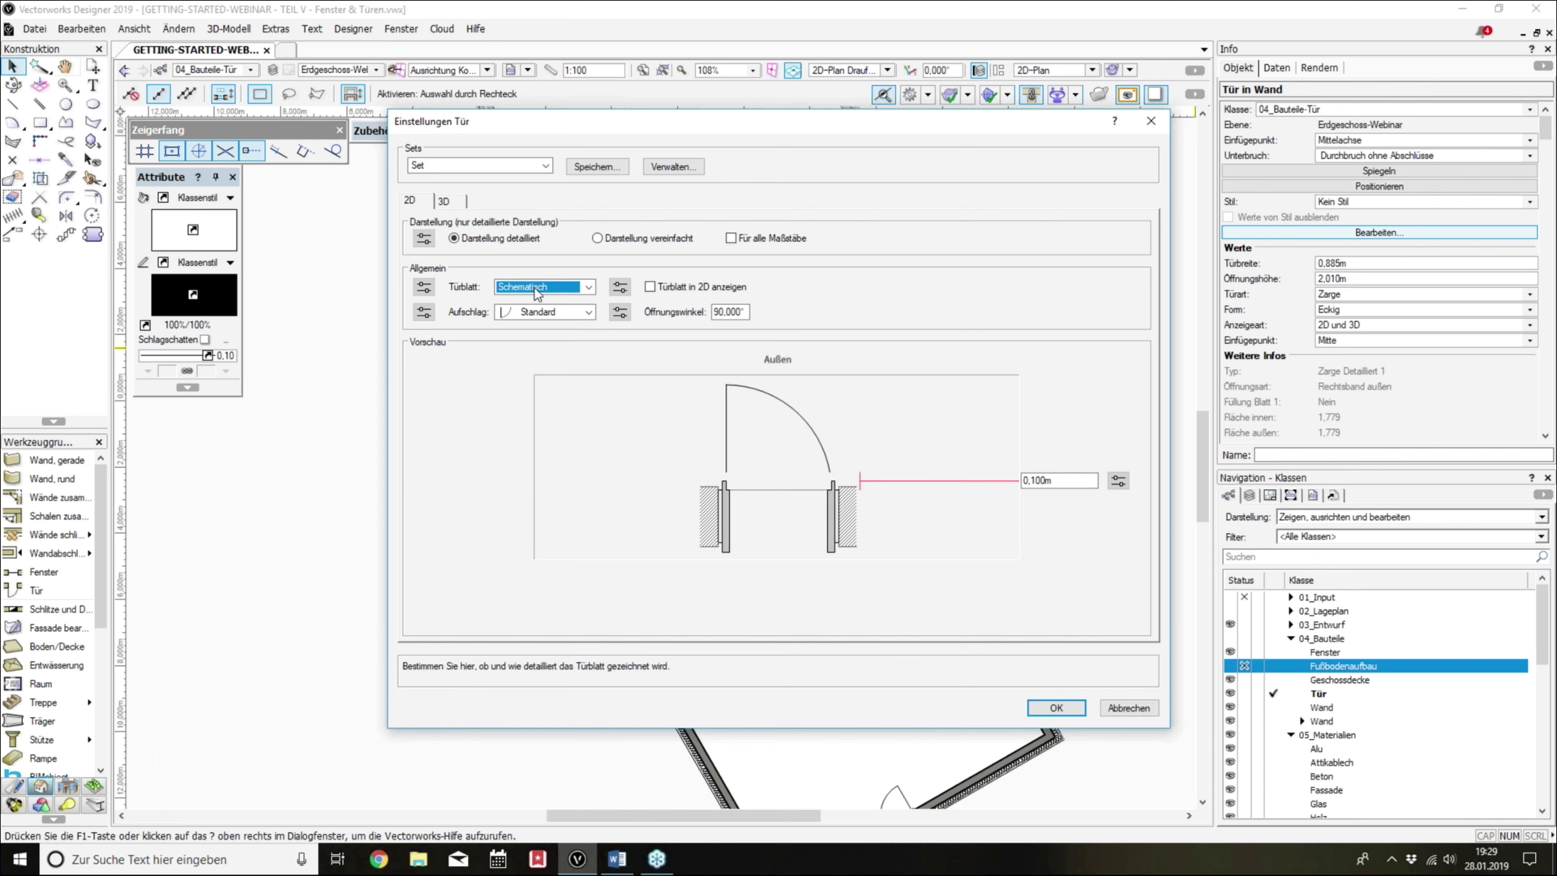
click(534, 287)
click(537, 335)
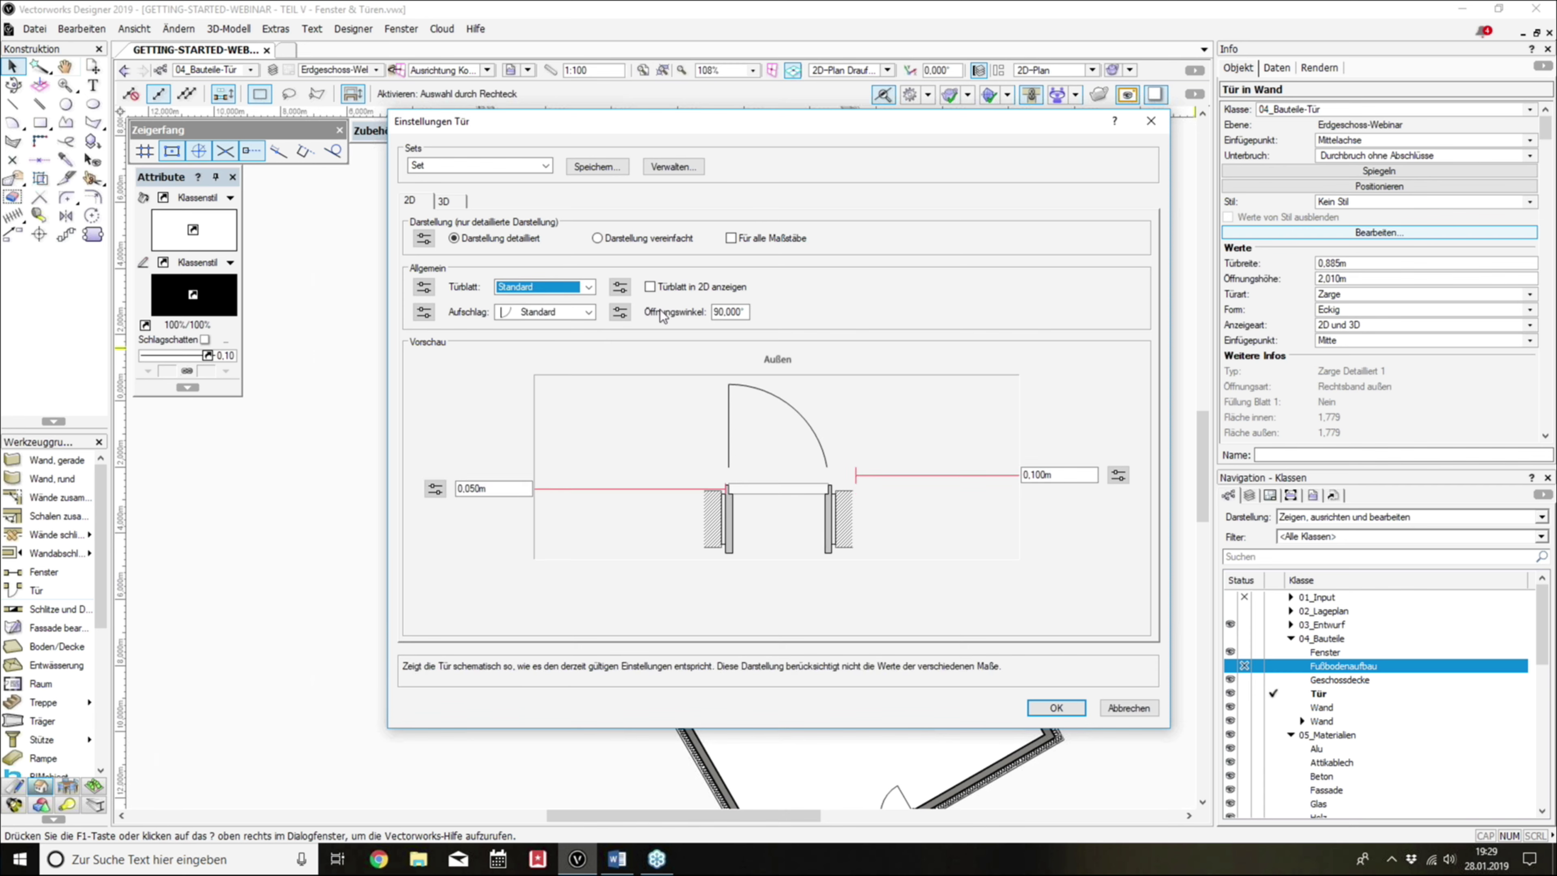
click(650, 287)
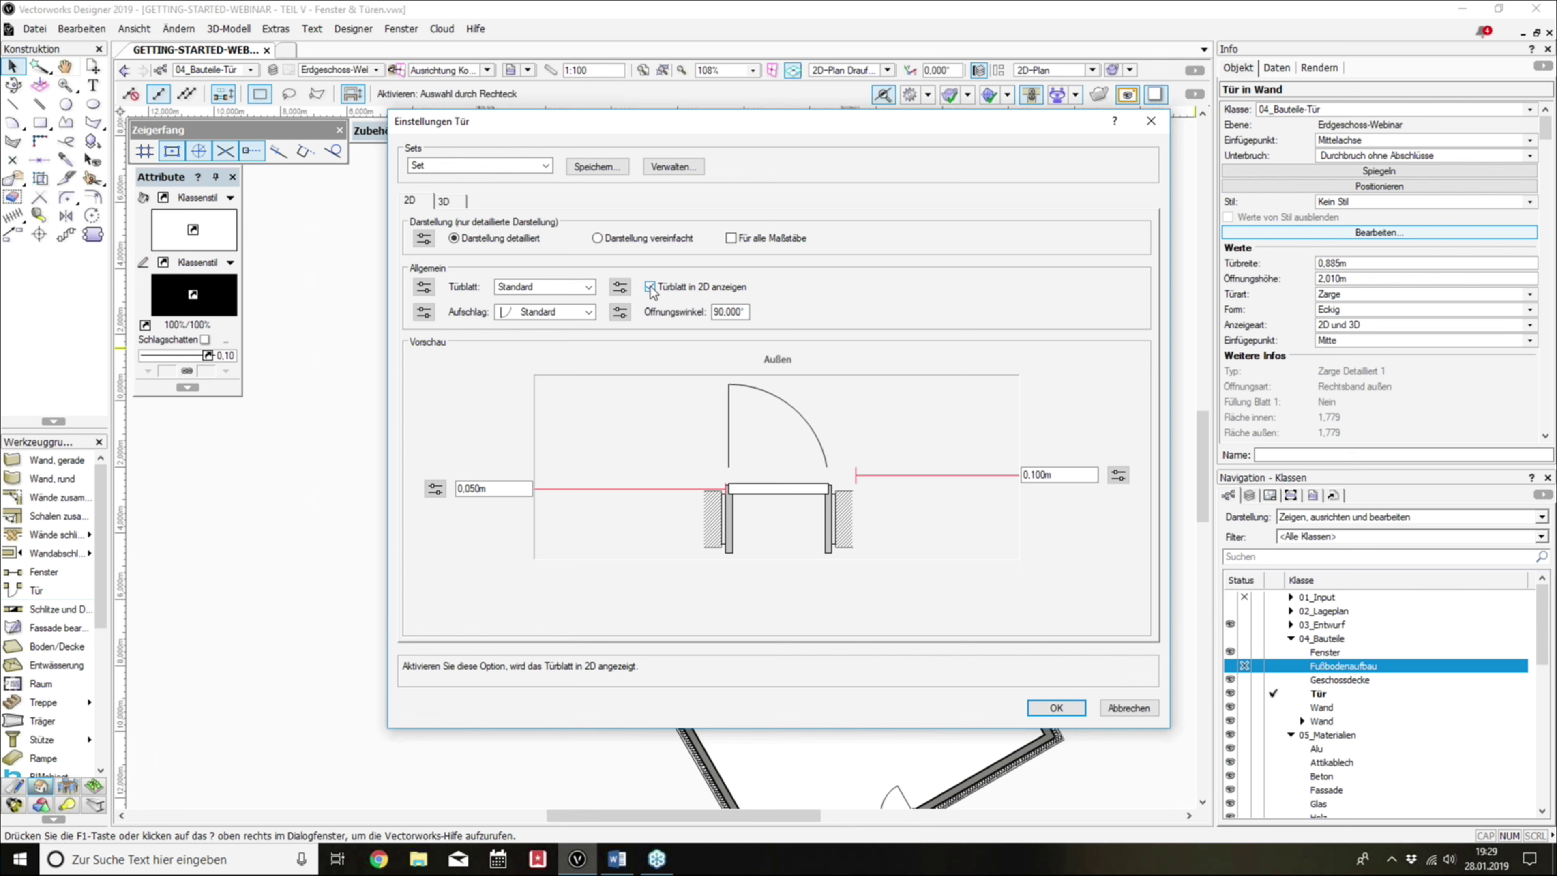
Step: Apply a 50° opening angle, then change it to 90° and reopen the leaf settings
double_click(729, 311)
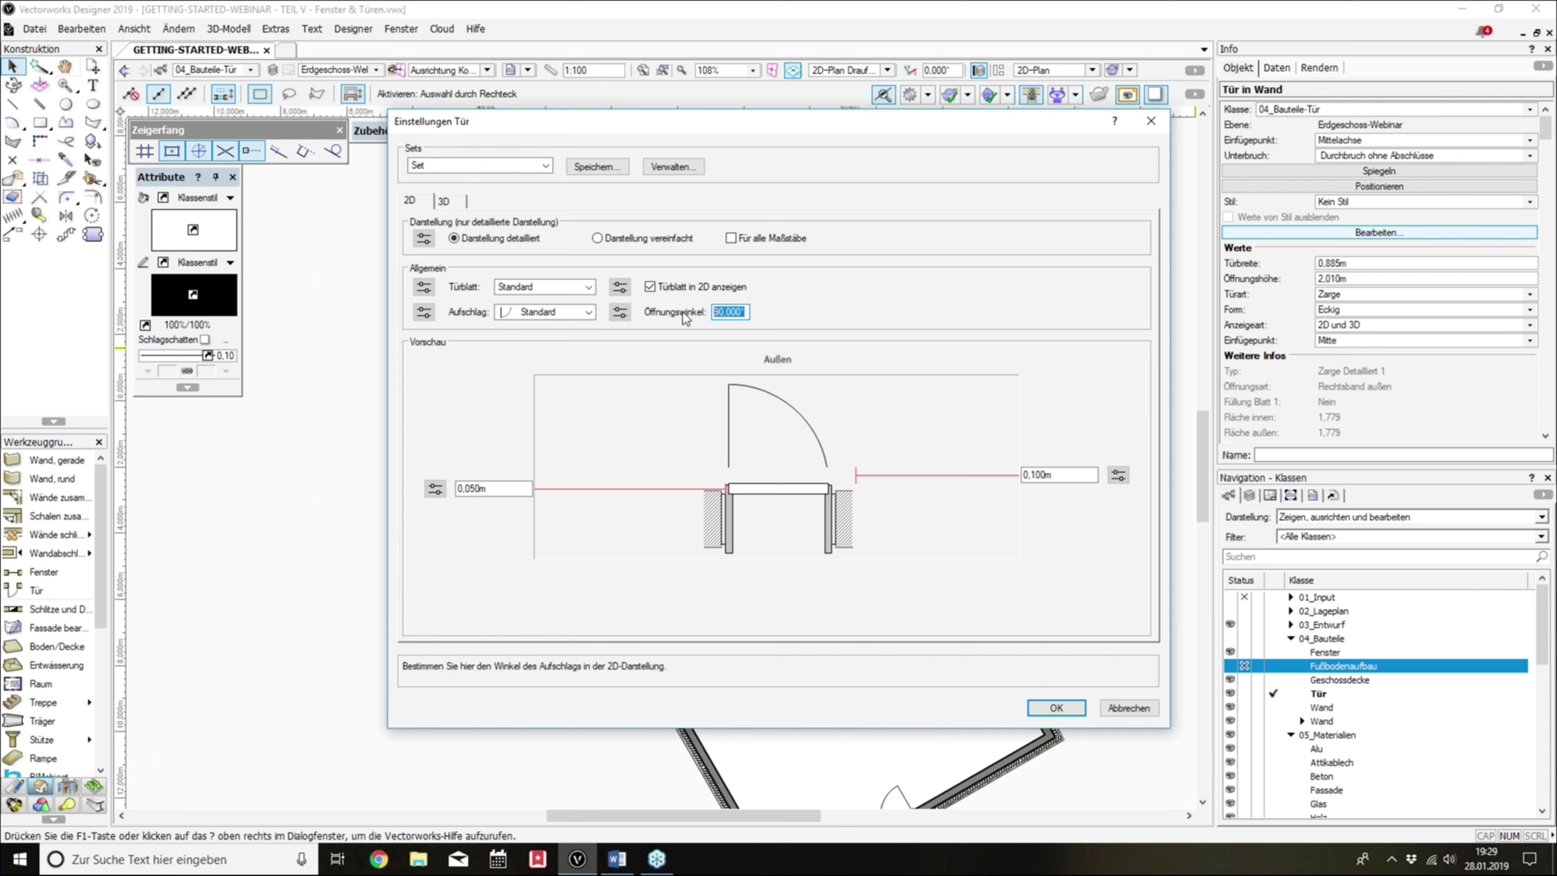
text(50)
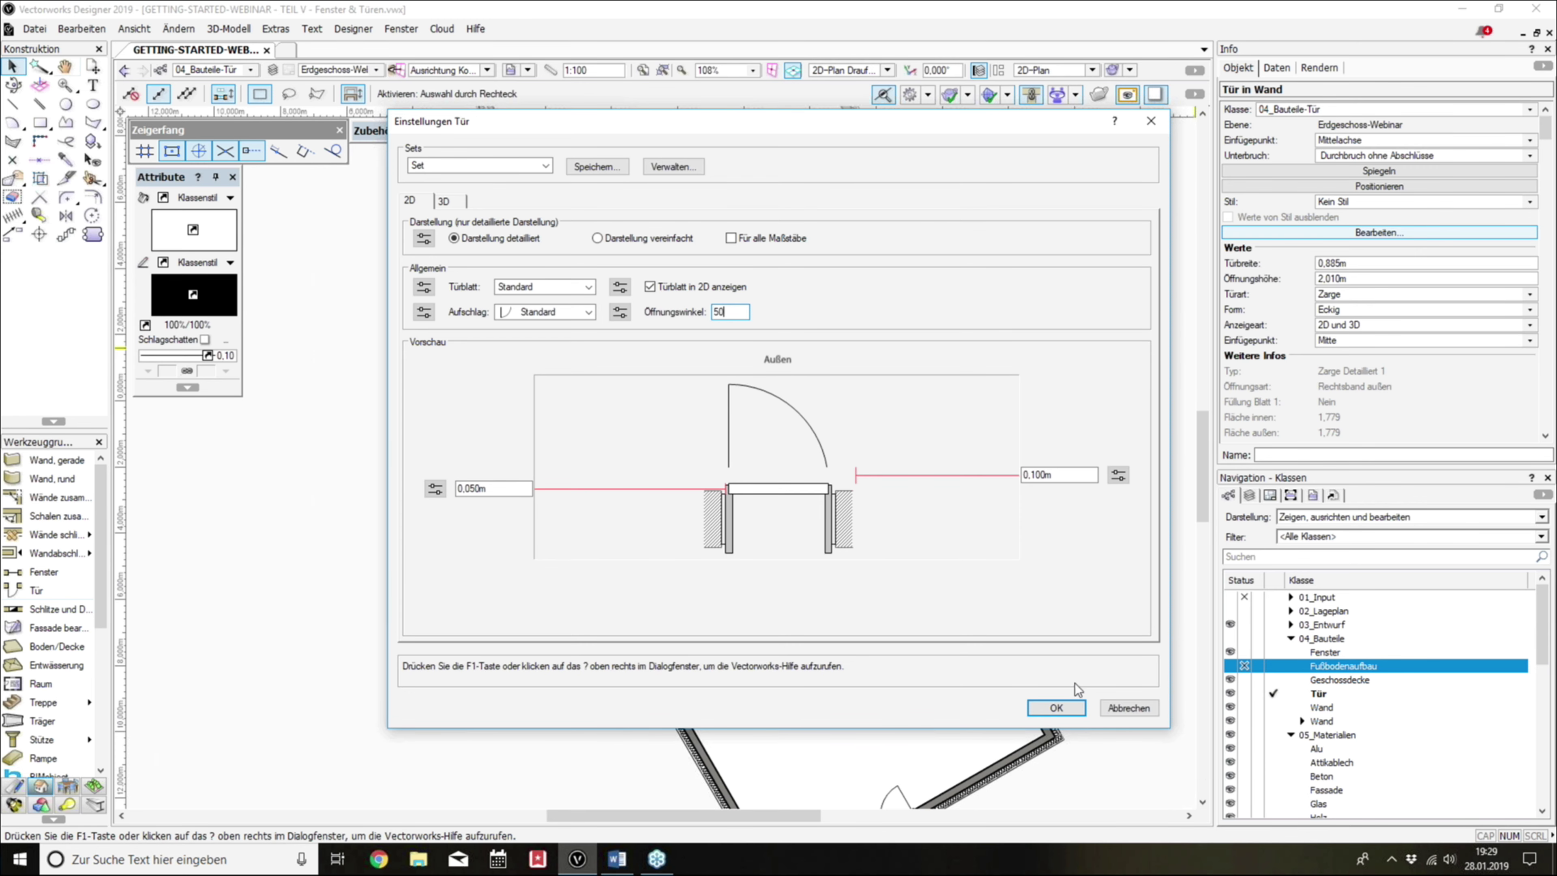
click(1055, 707)
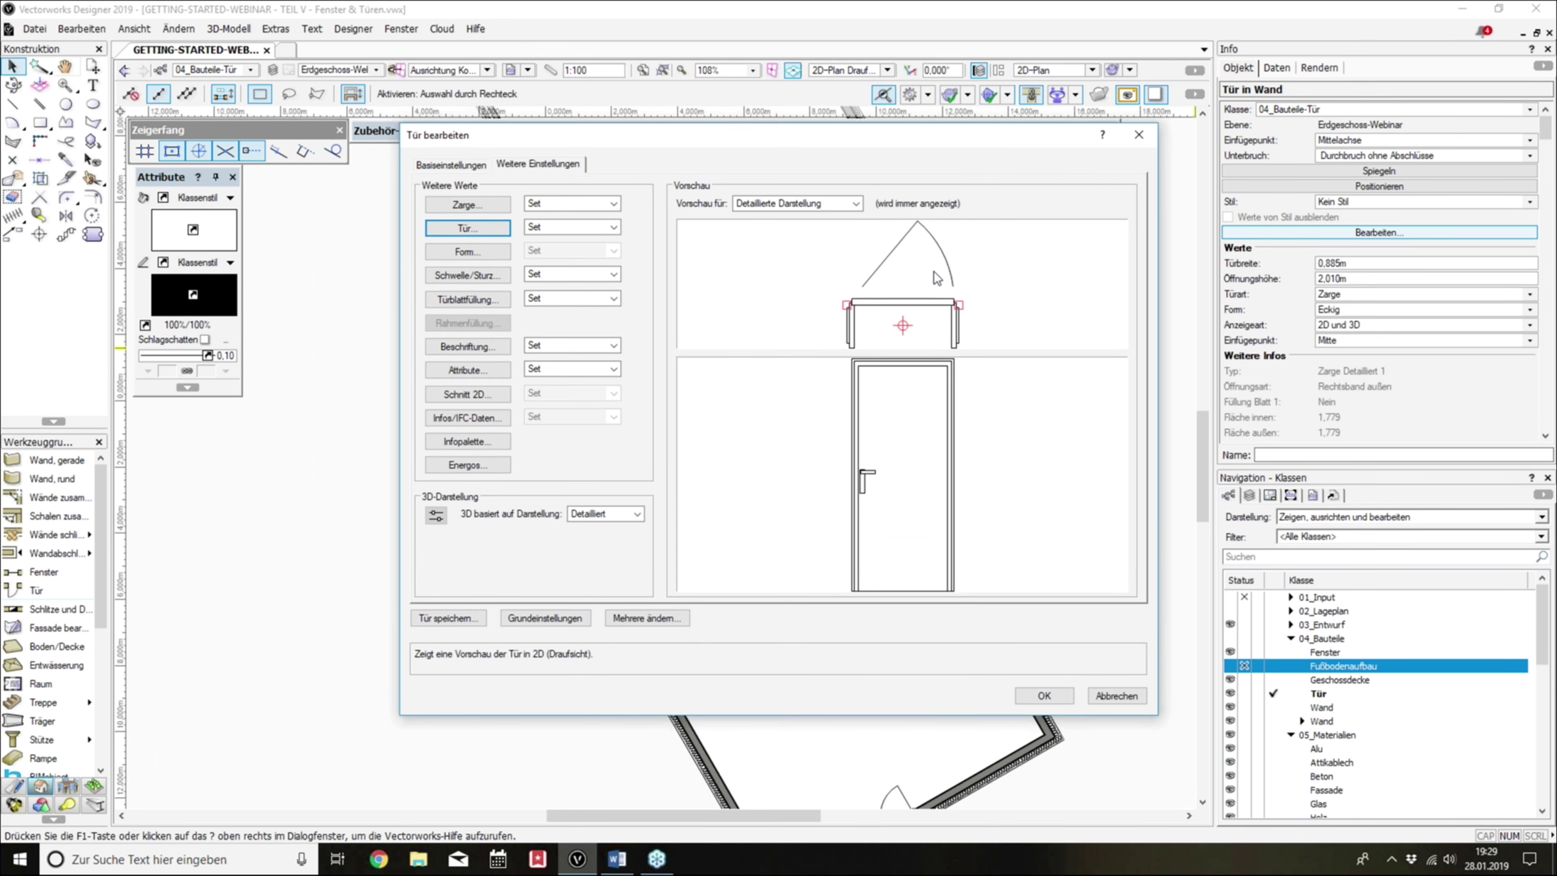
click(504, 228)
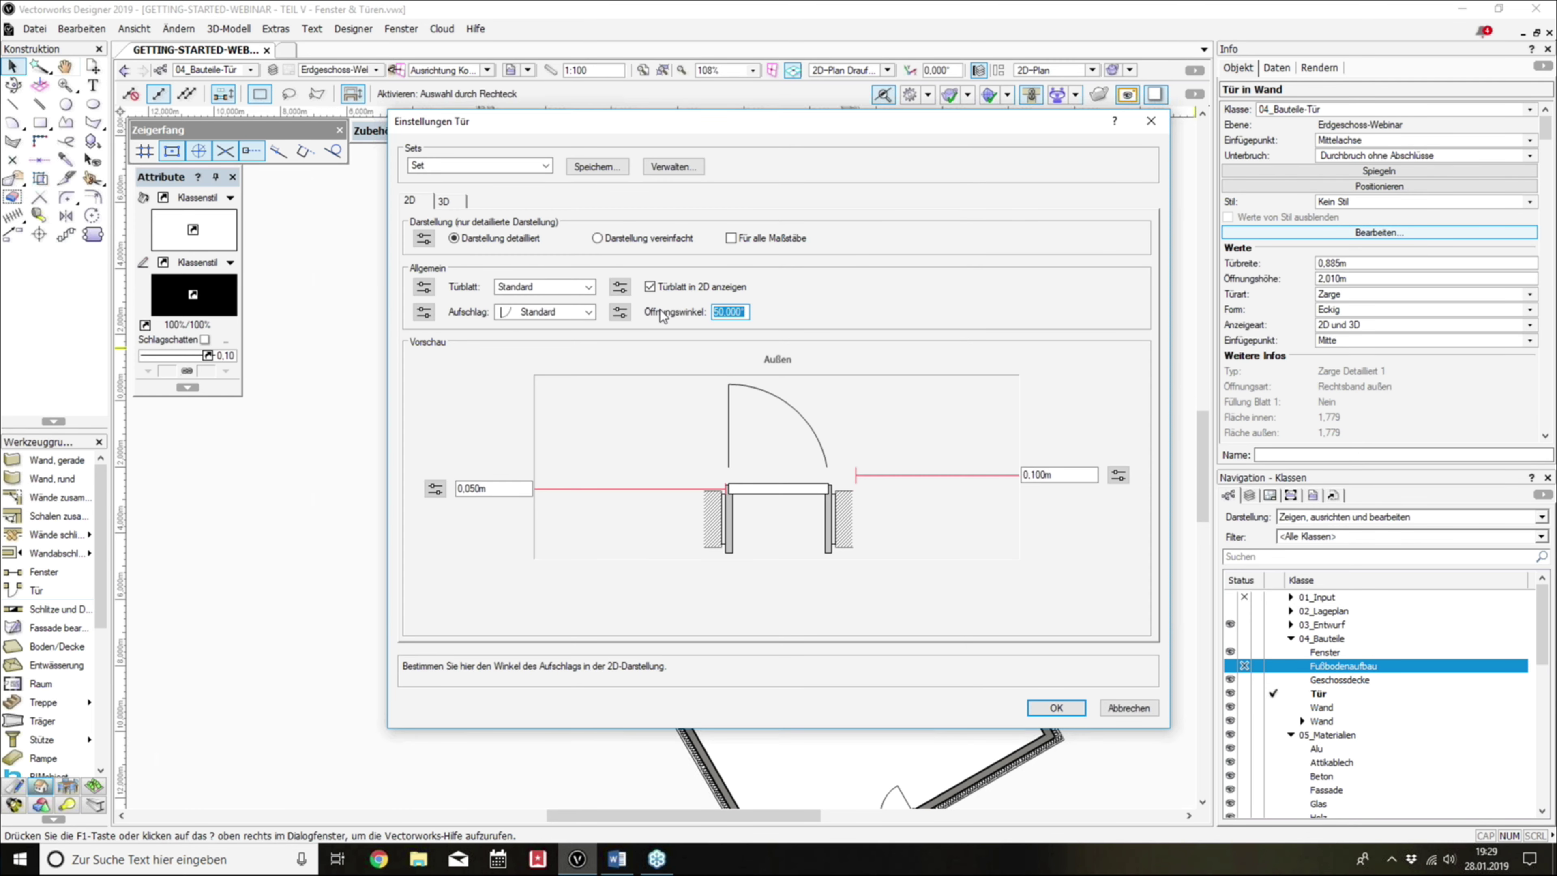
text(90)
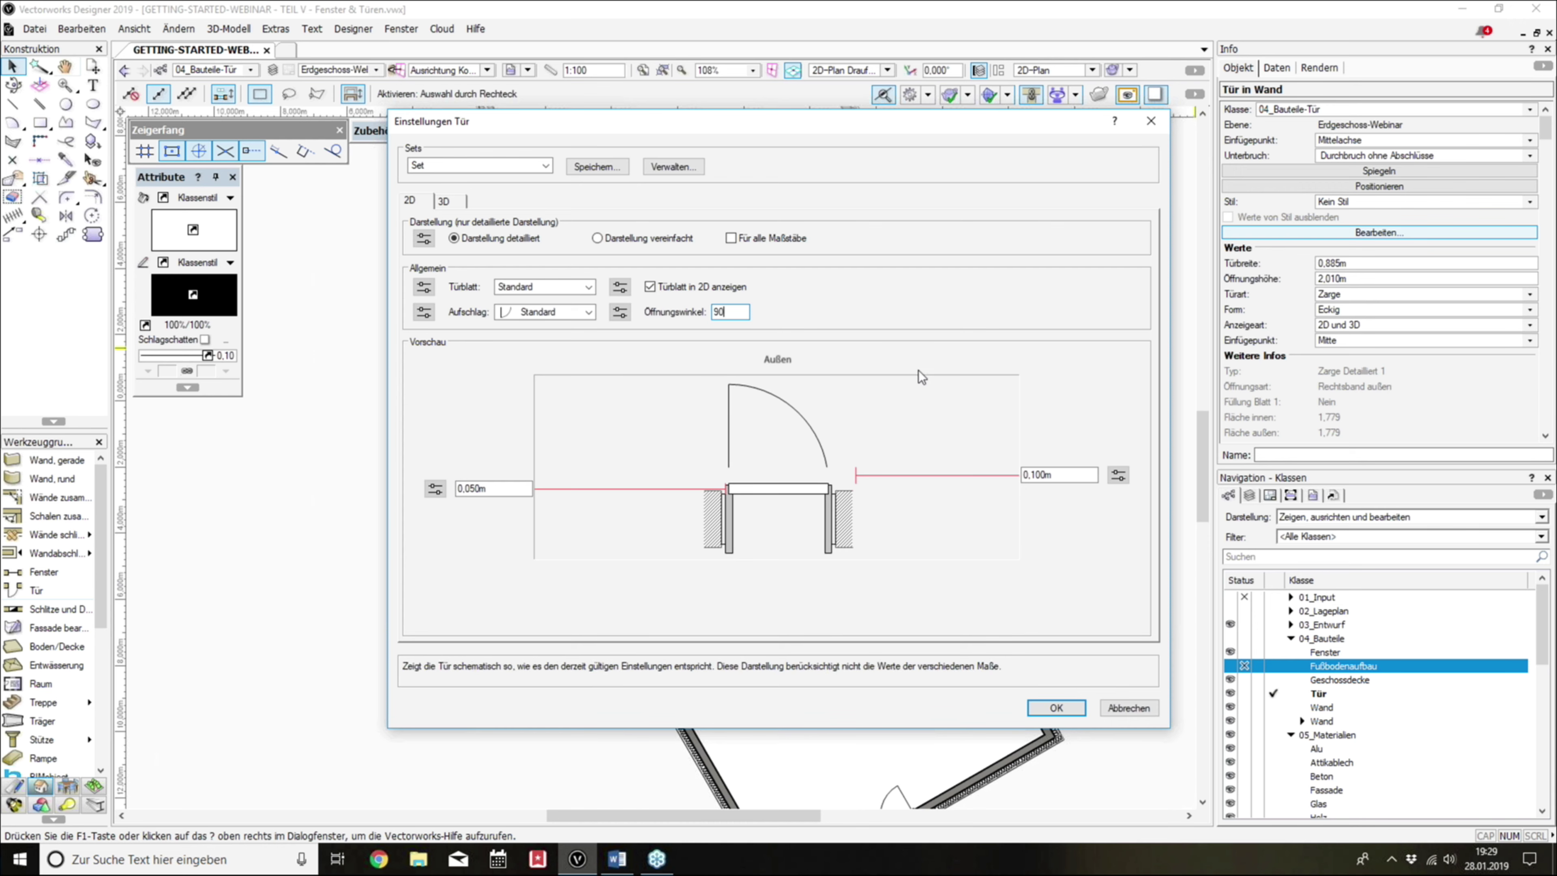
click(1063, 708)
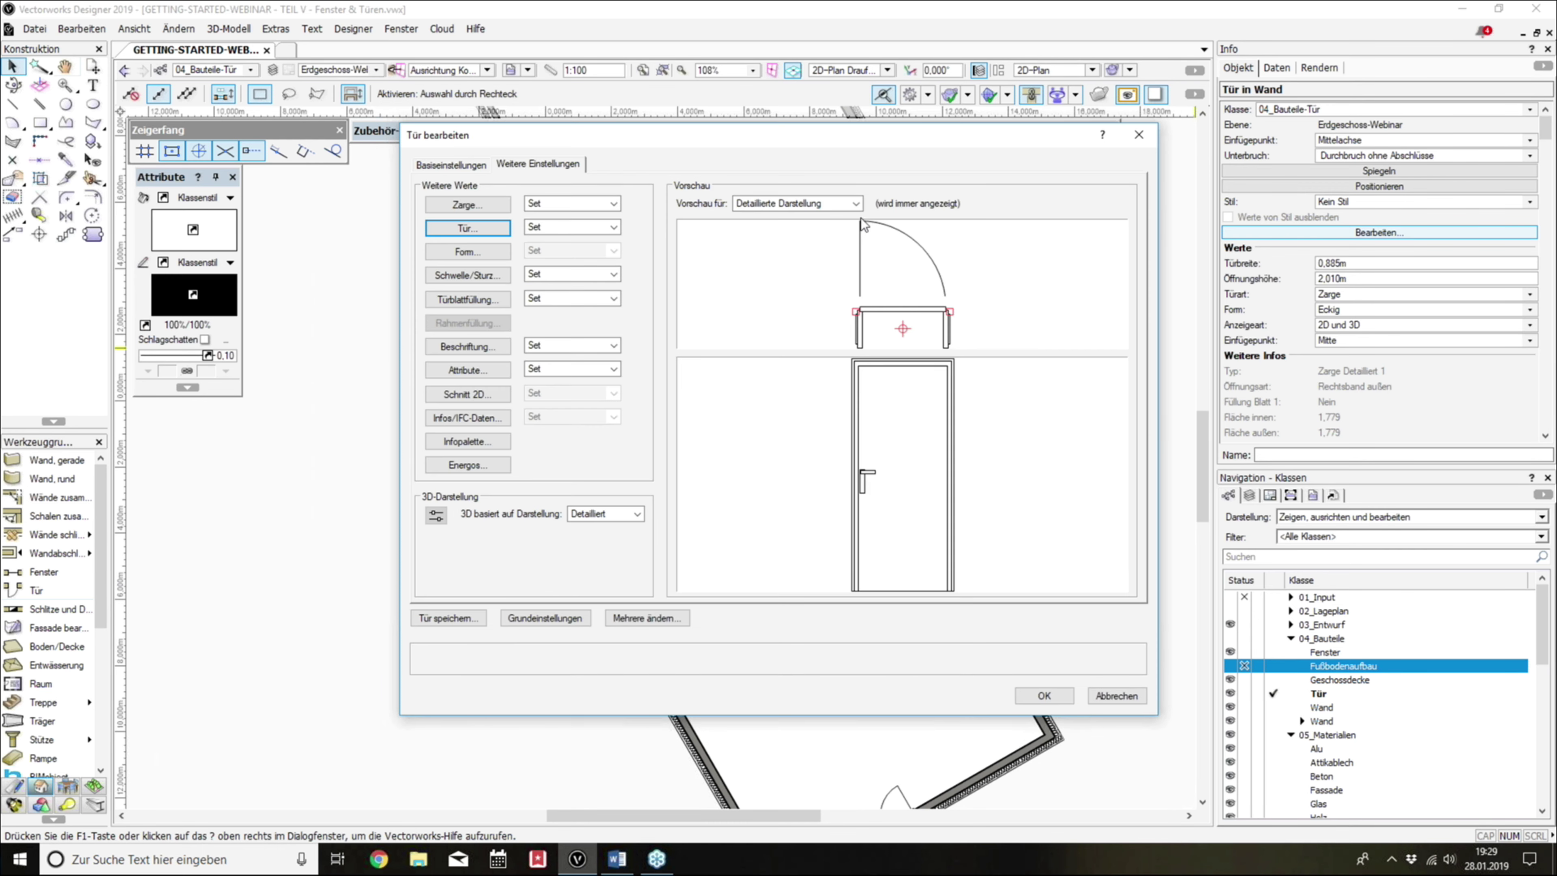
click(473, 231)
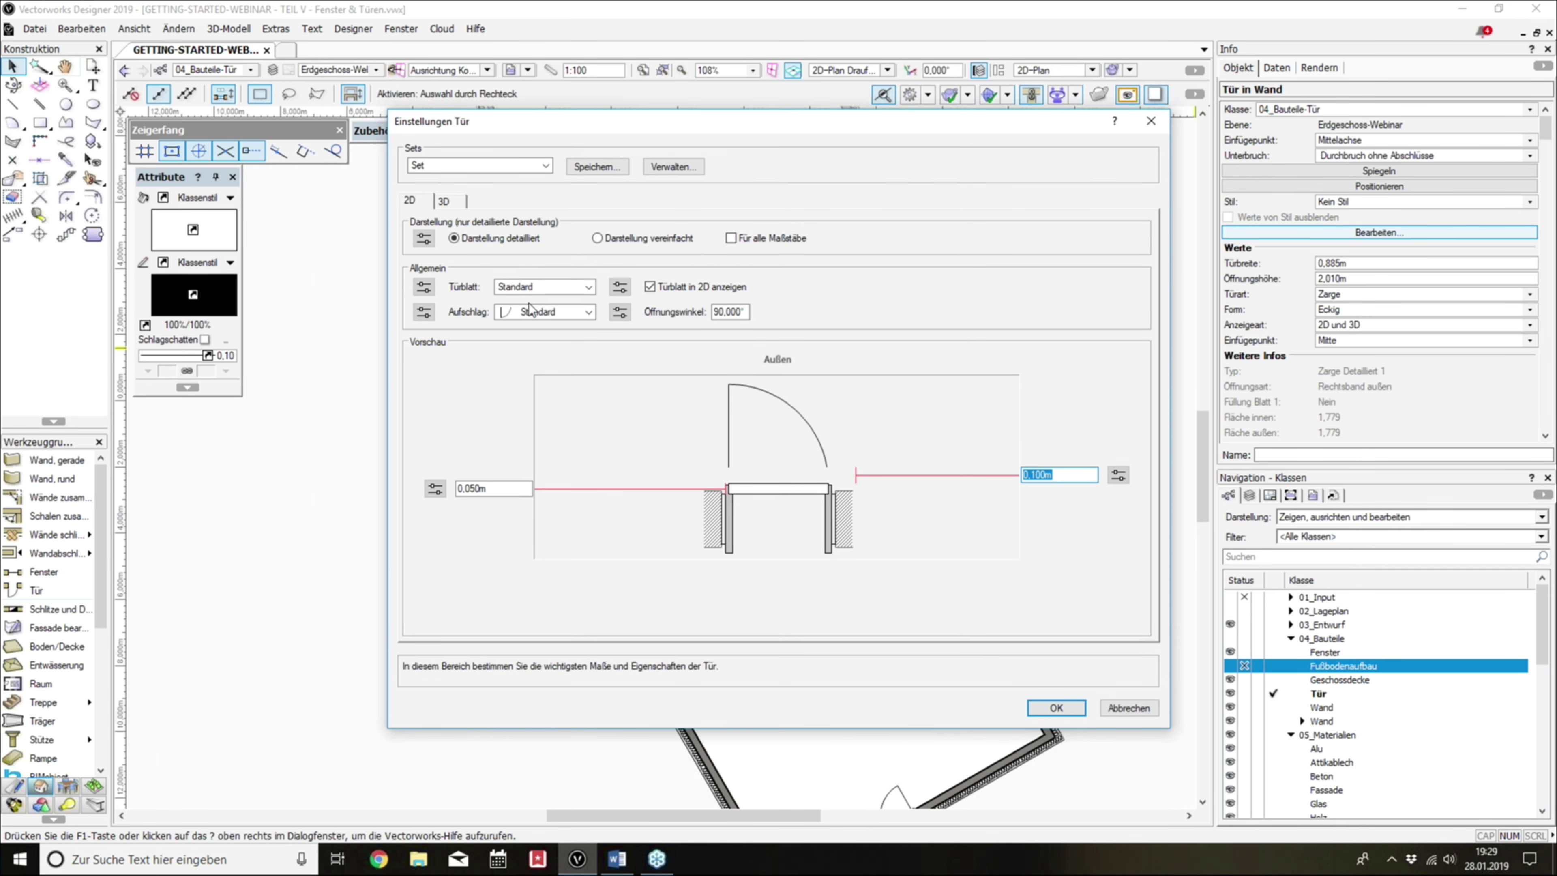
Step: Preview the Detailliert, Vereinfacht and Schematisch swing styles, keep Standard, and show the 3D settings
click(543, 319)
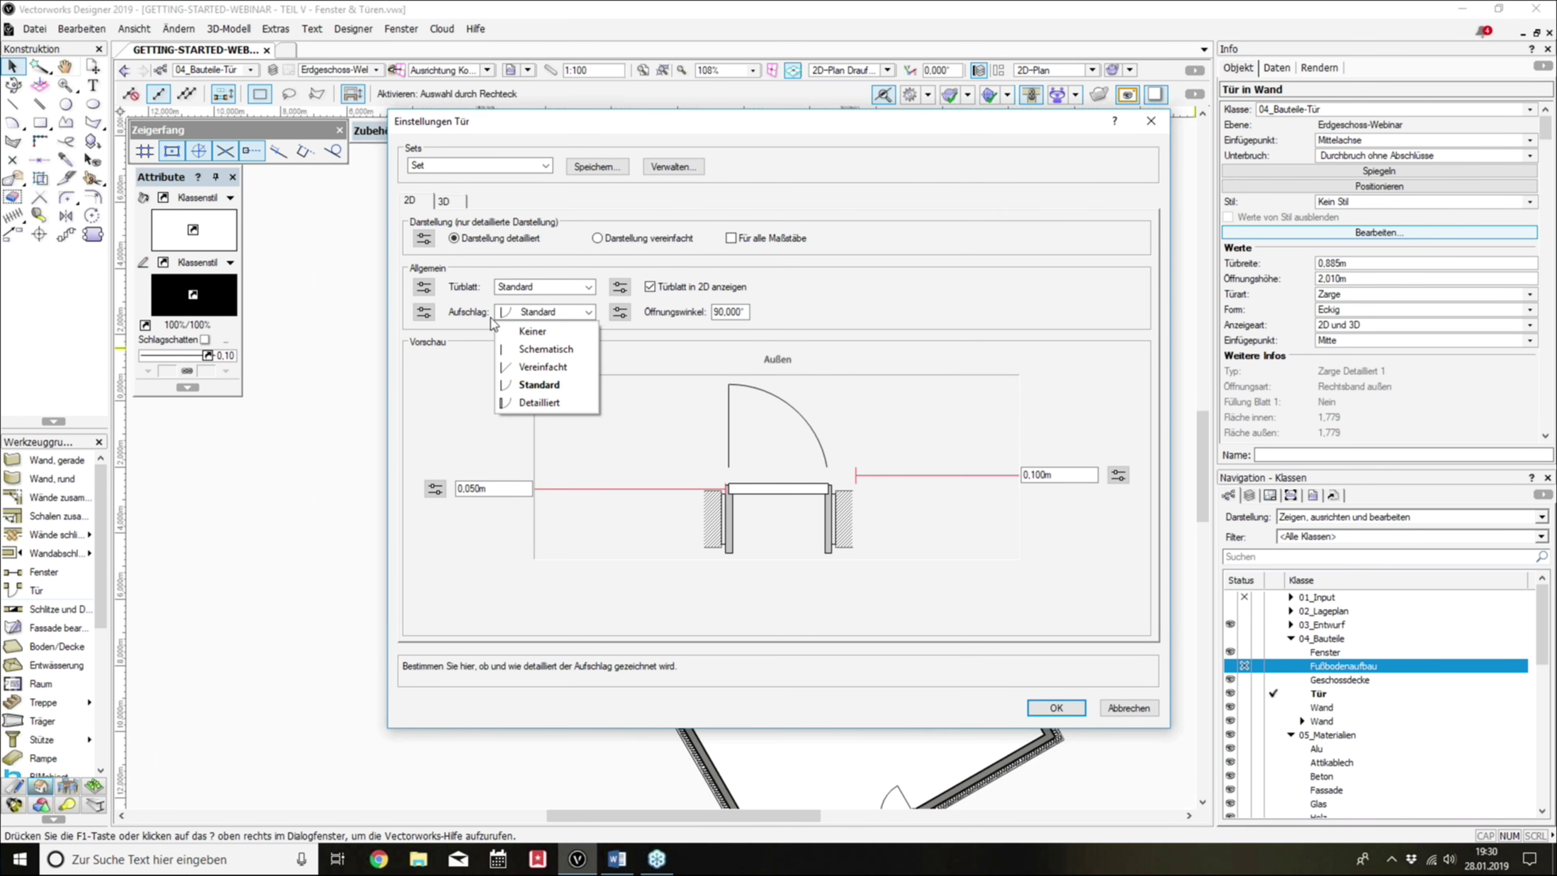
click(545, 402)
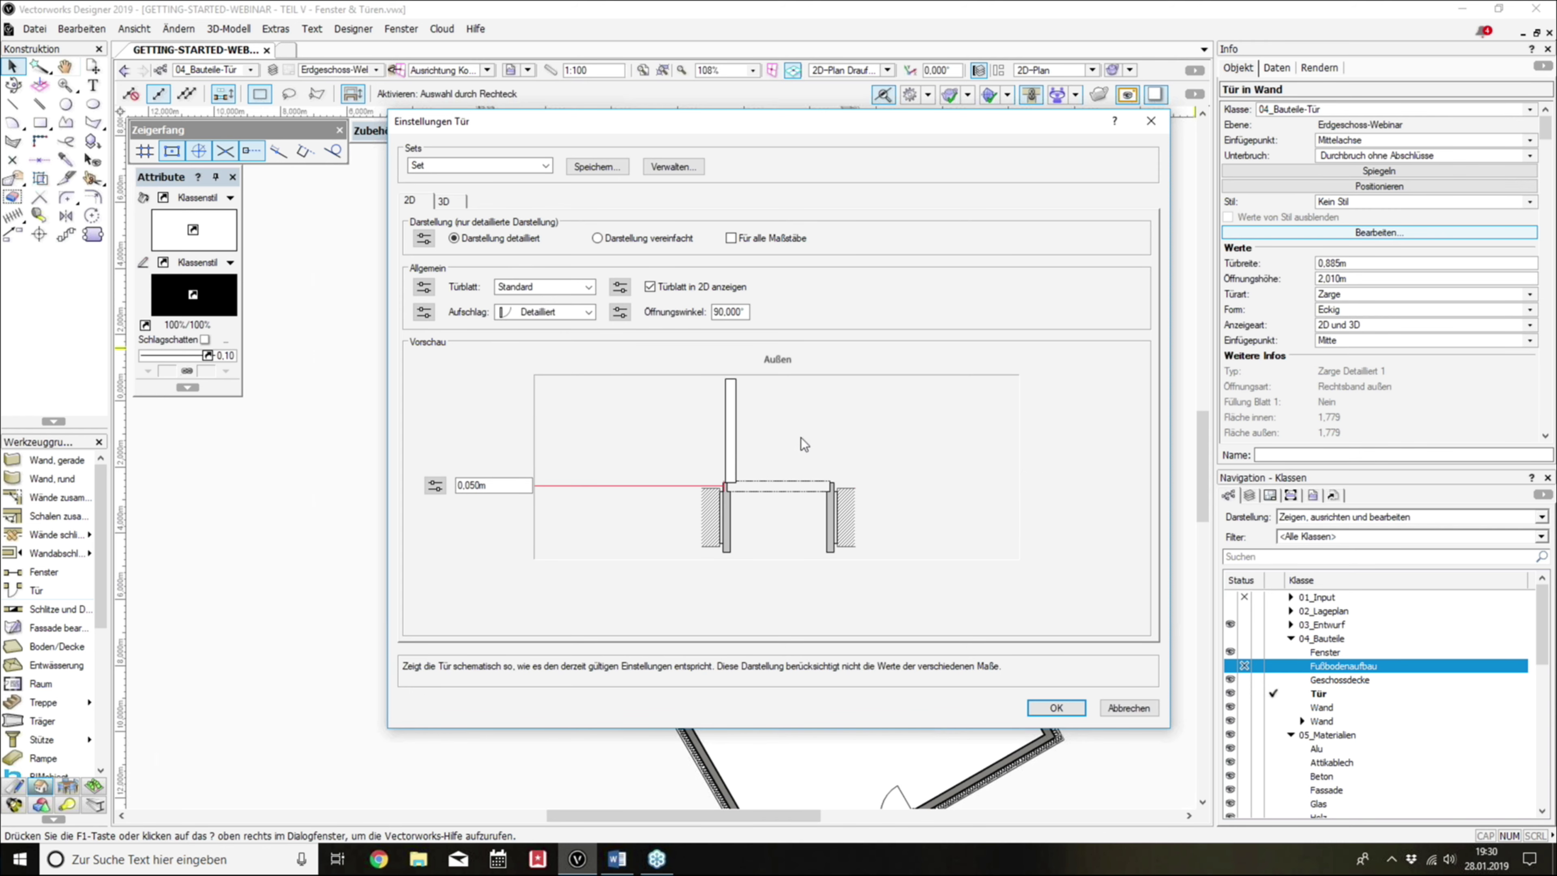
click(585, 312)
click(551, 388)
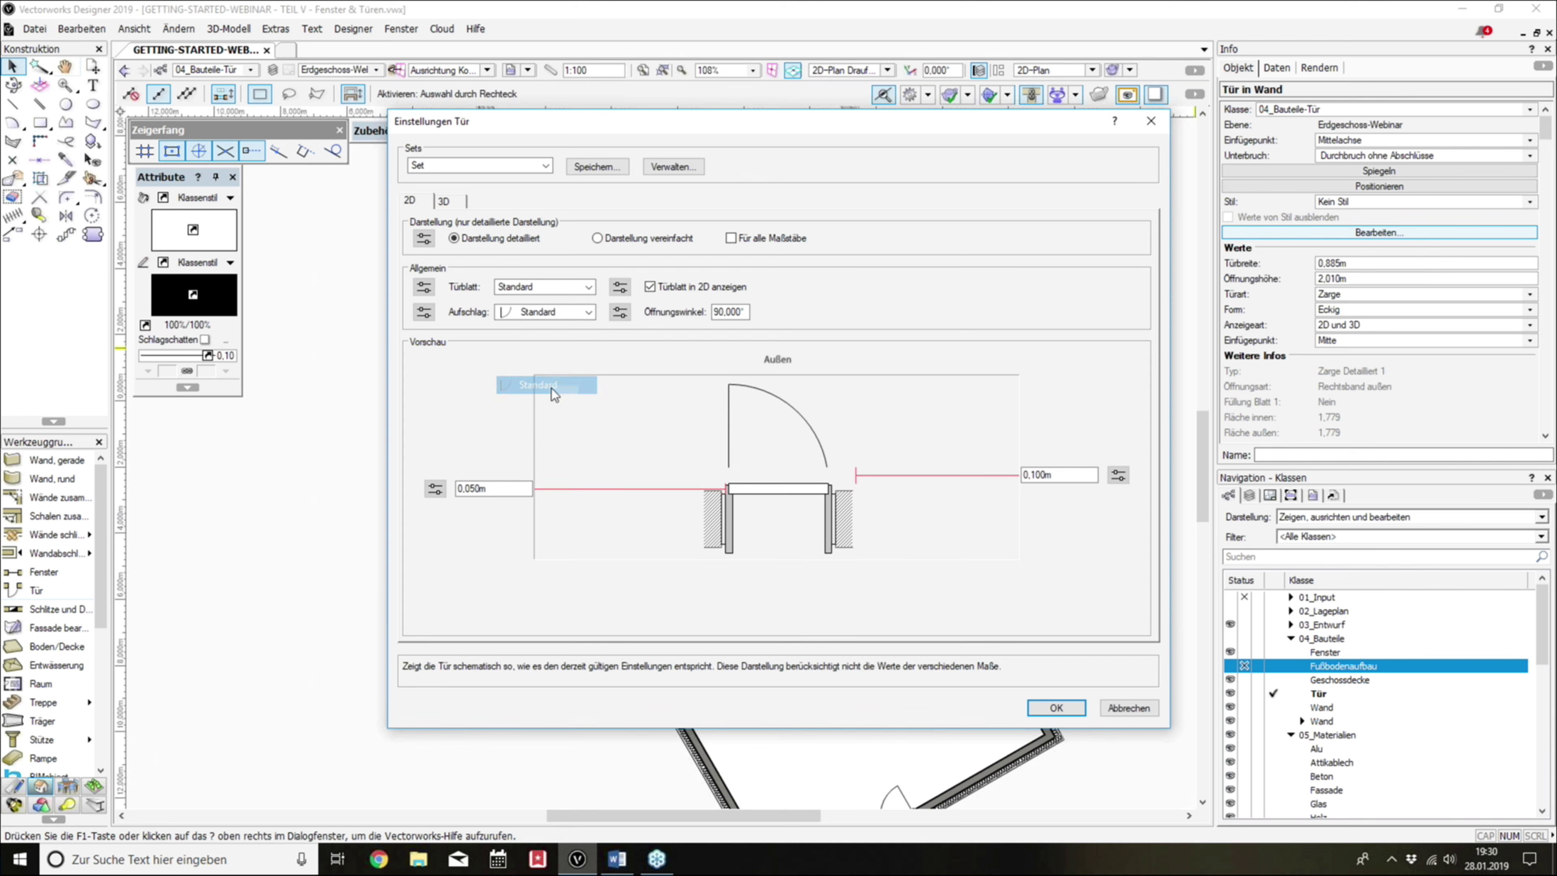
click(549, 314)
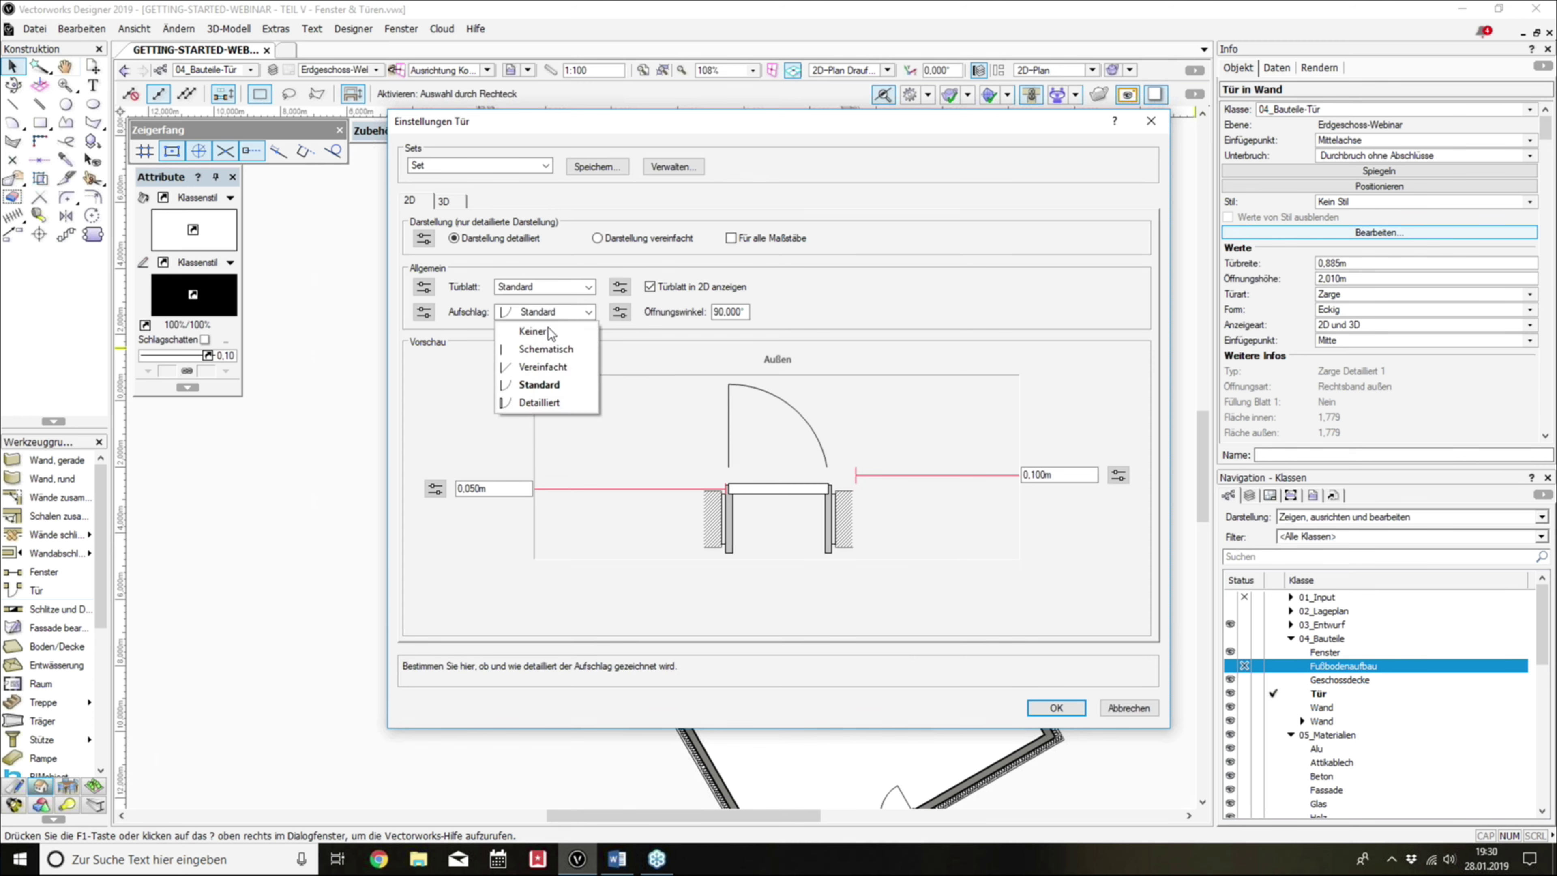
click(548, 365)
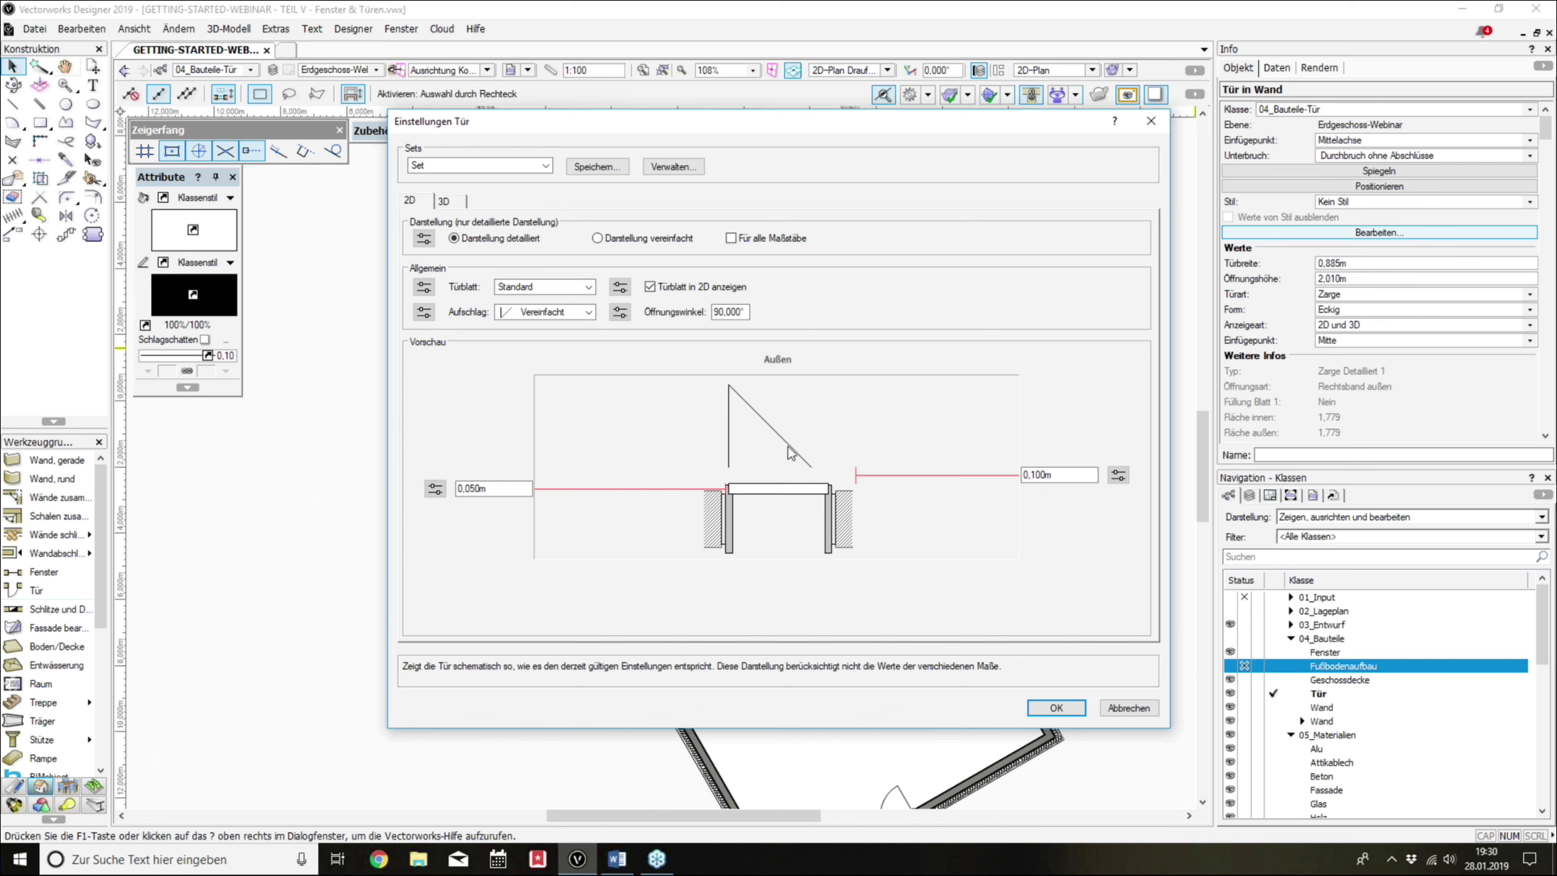
click(547, 312)
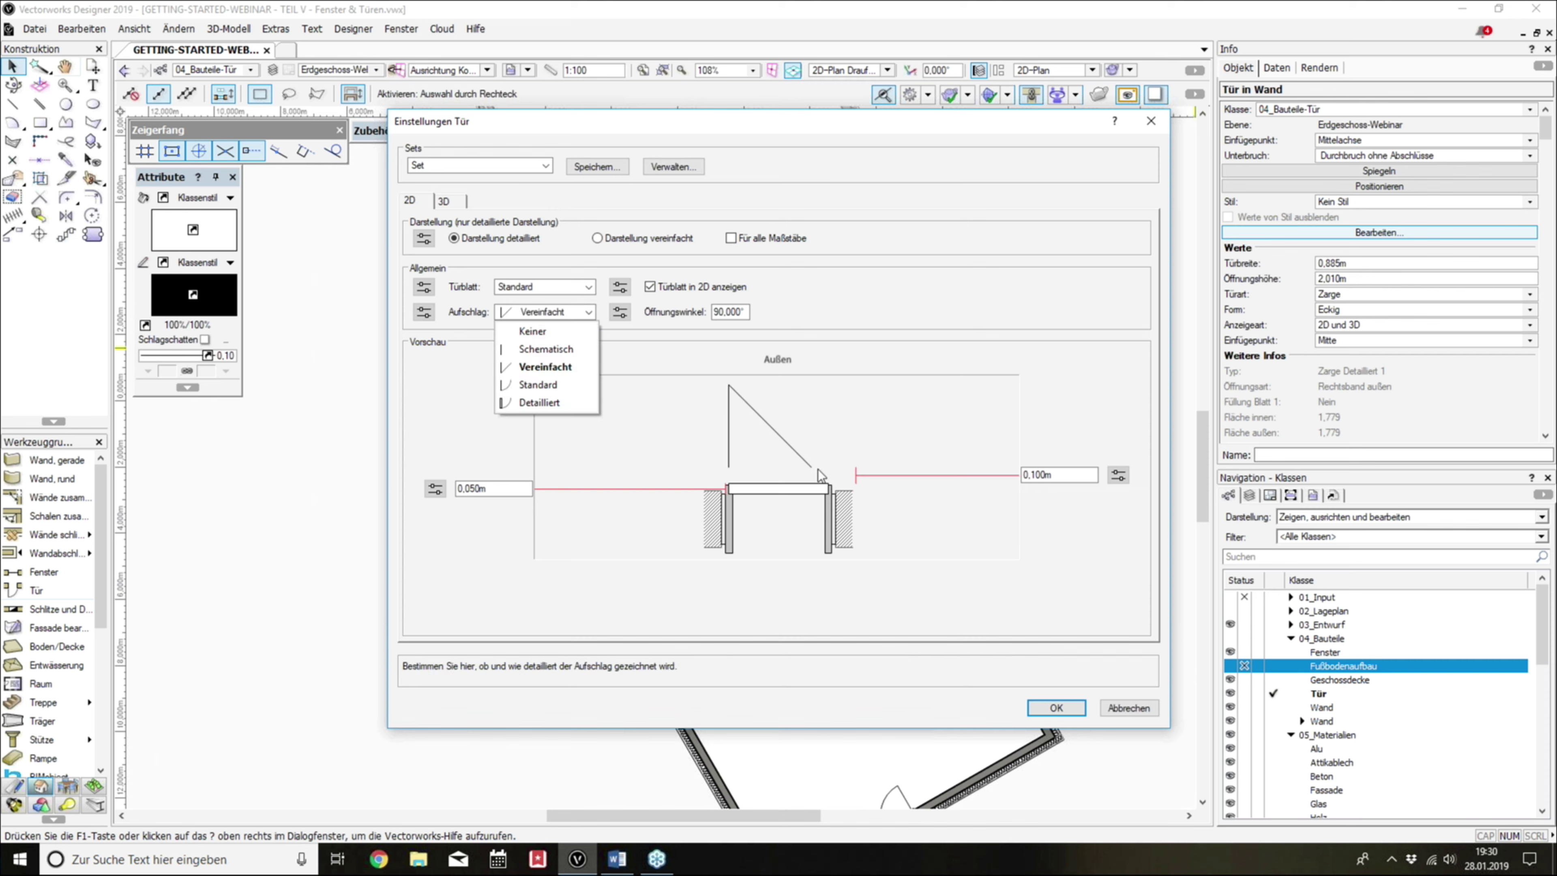
click(569, 350)
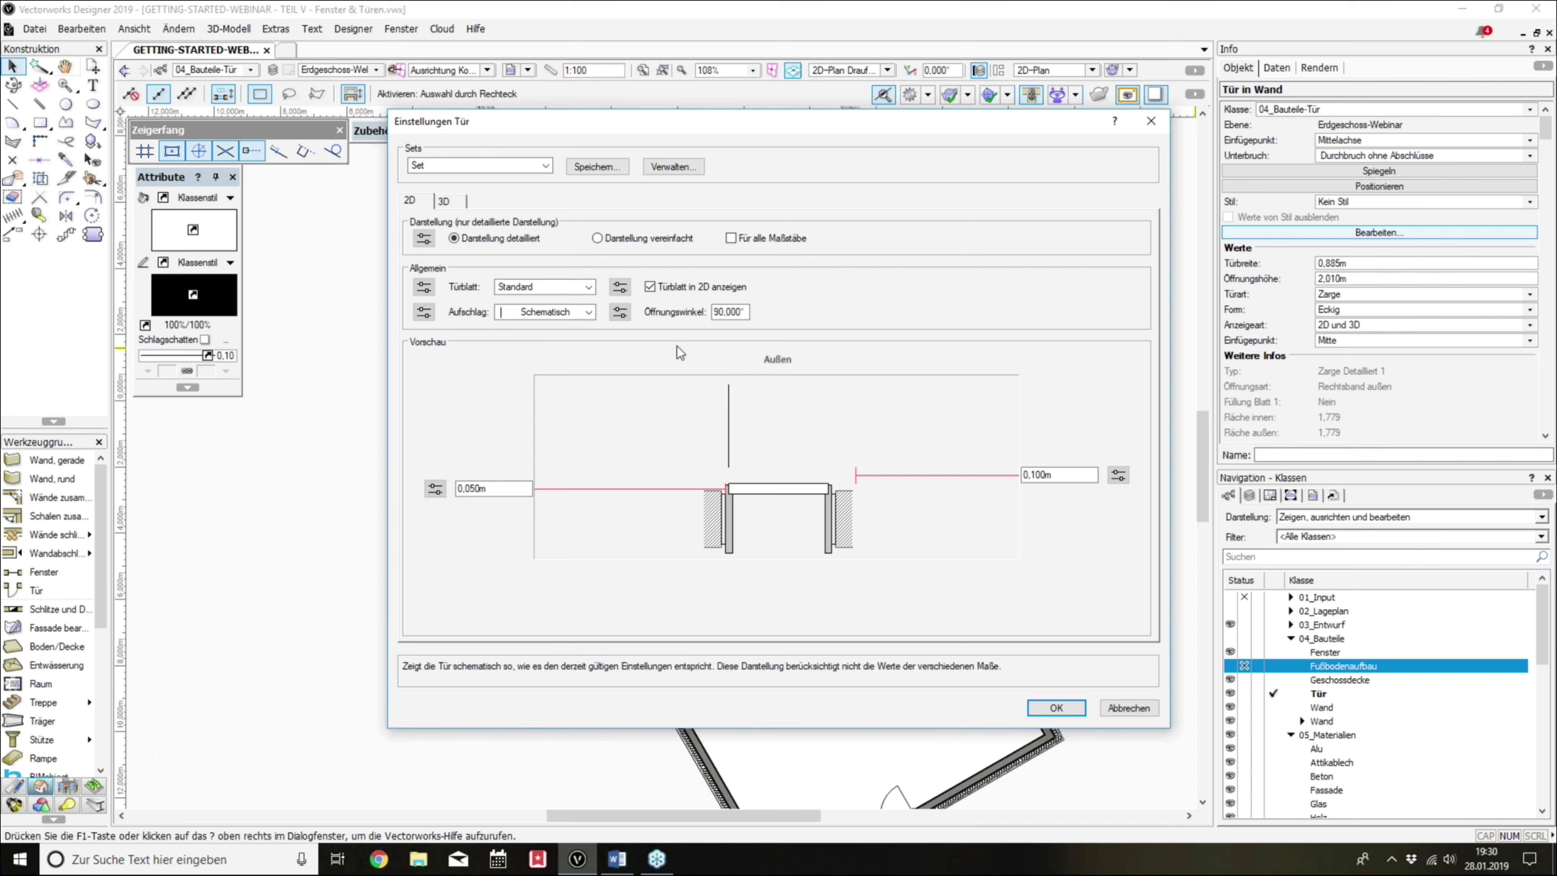
click(555, 310)
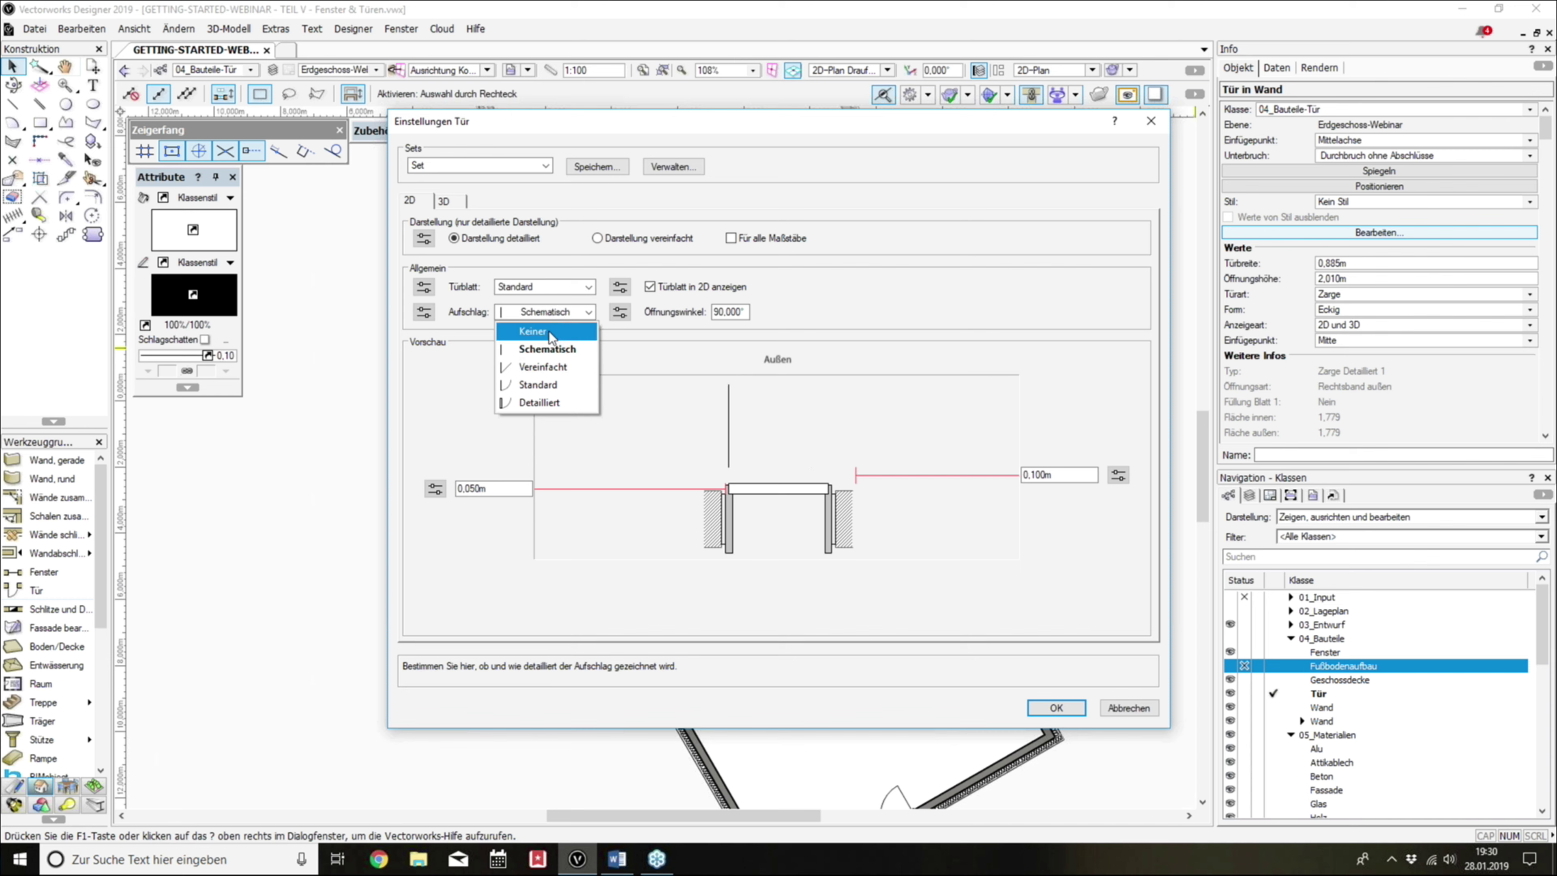
click(548, 385)
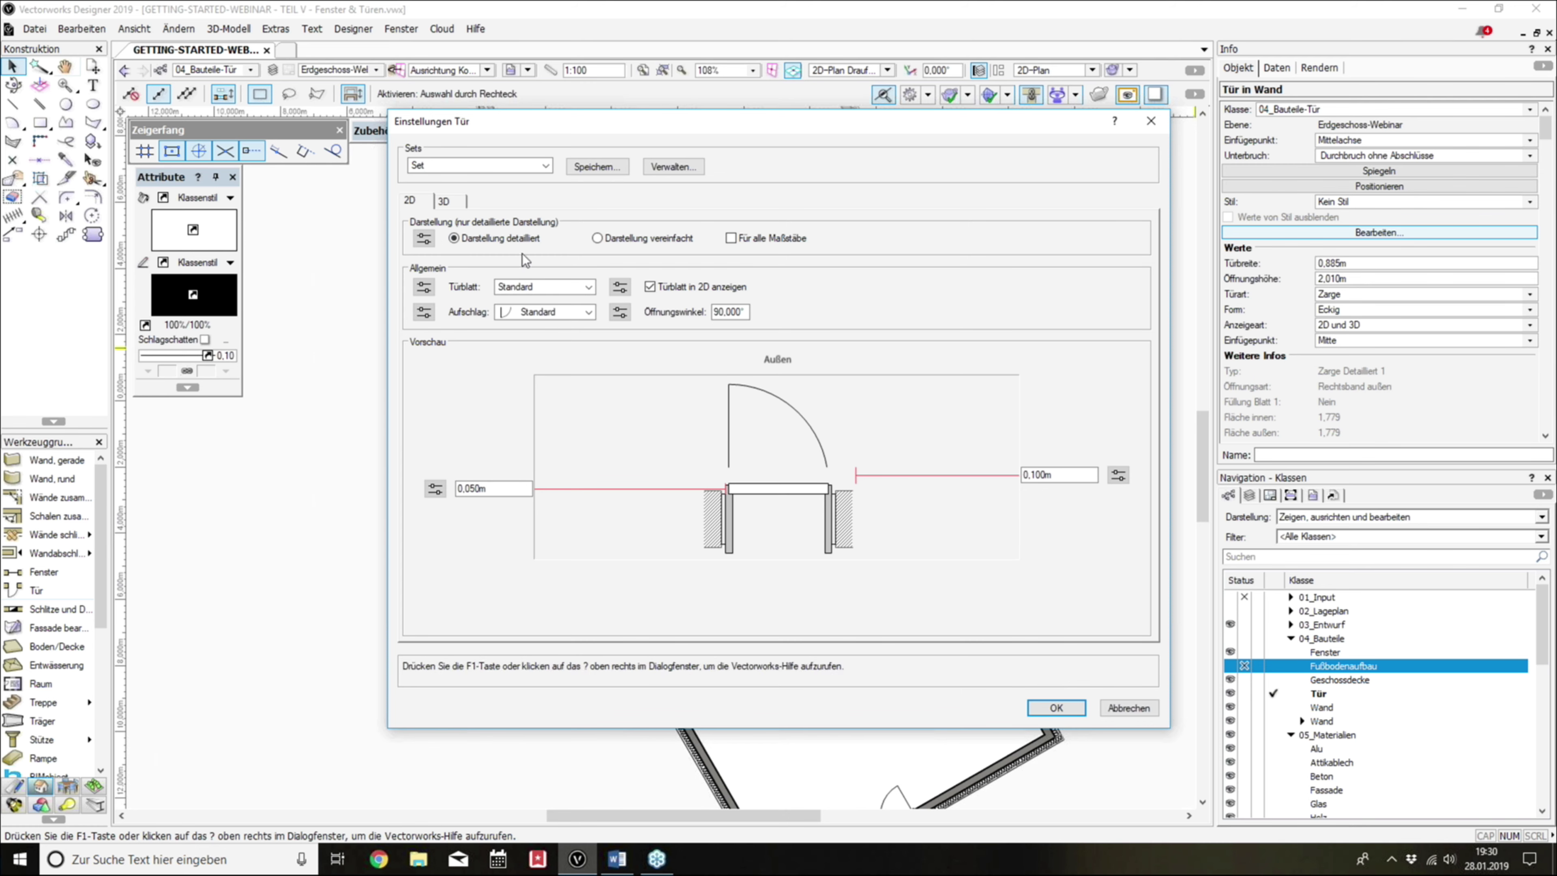
click(449, 202)
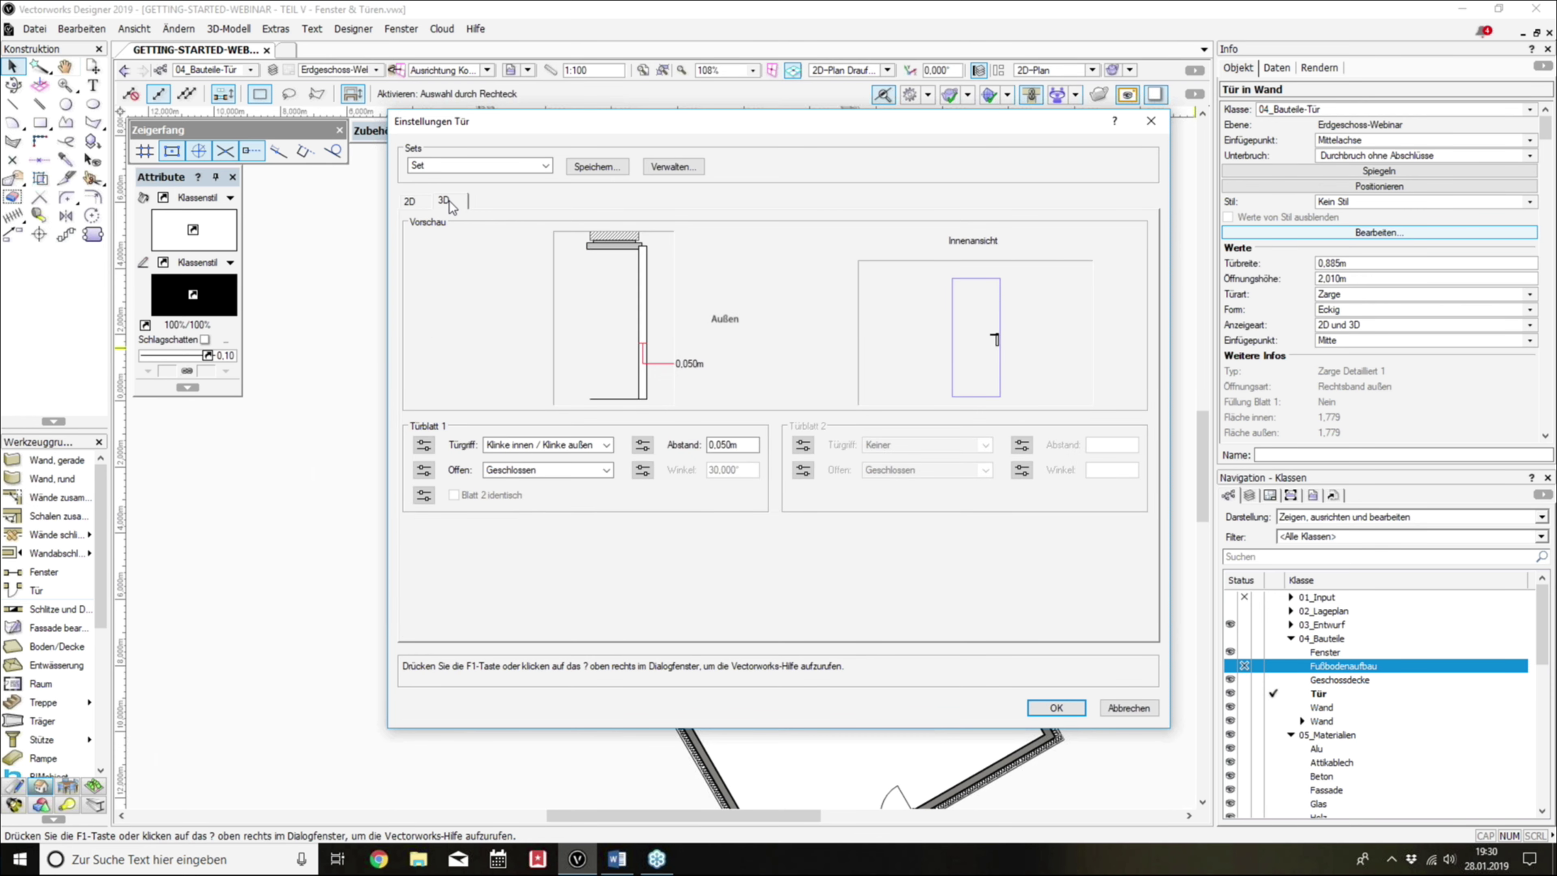
Step: Try leaf 1's Türgriff options (none, lever both sides, lever/knob) and settle on Spezial..
click(410, 201)
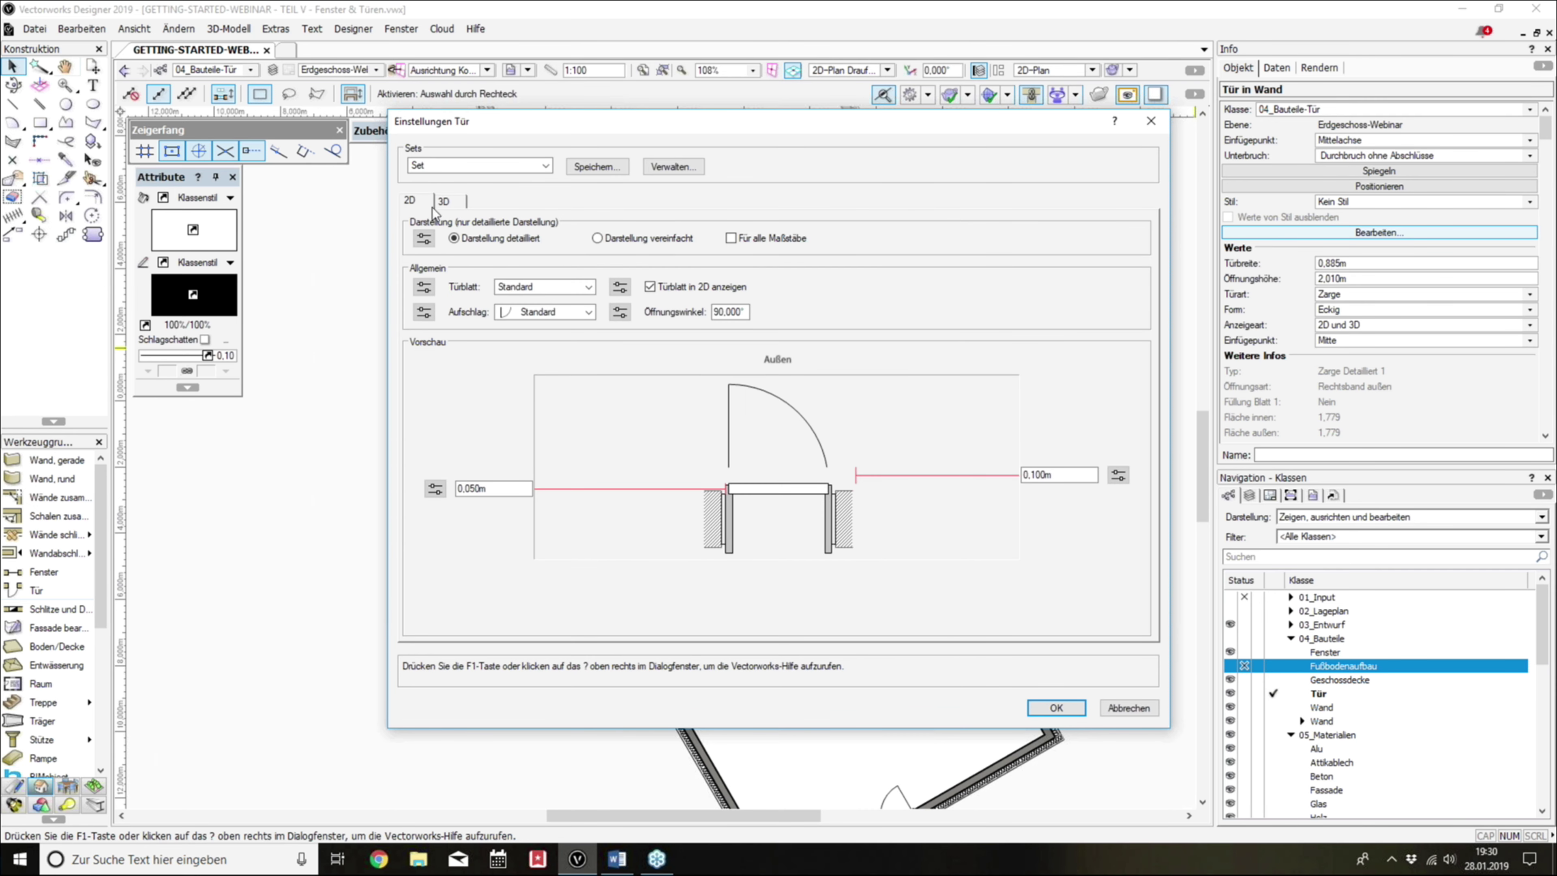
click(442, 201)
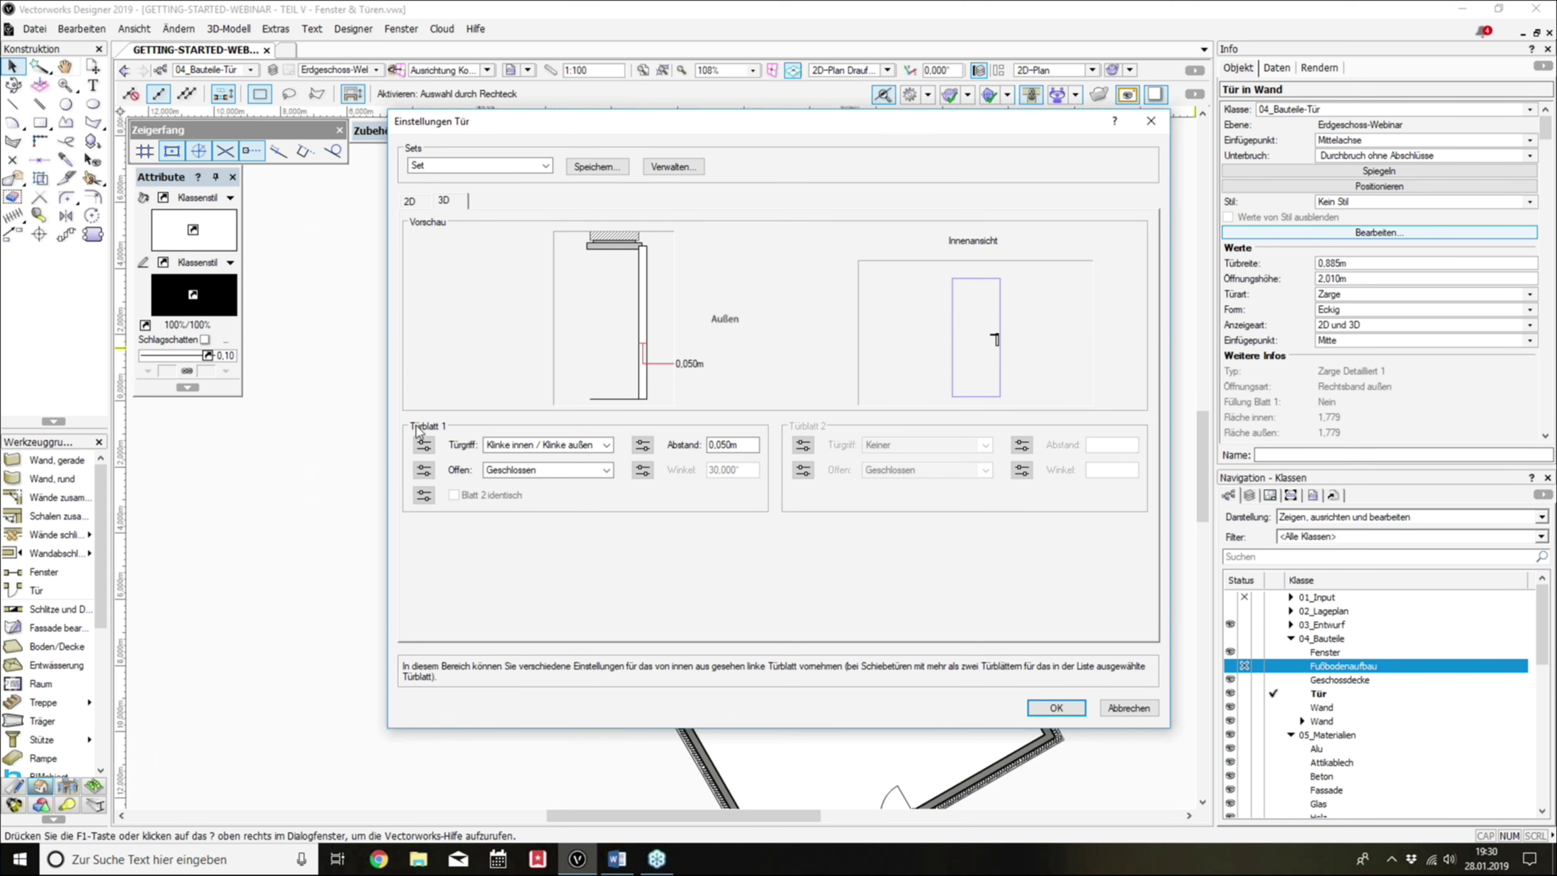
click(498, 445)
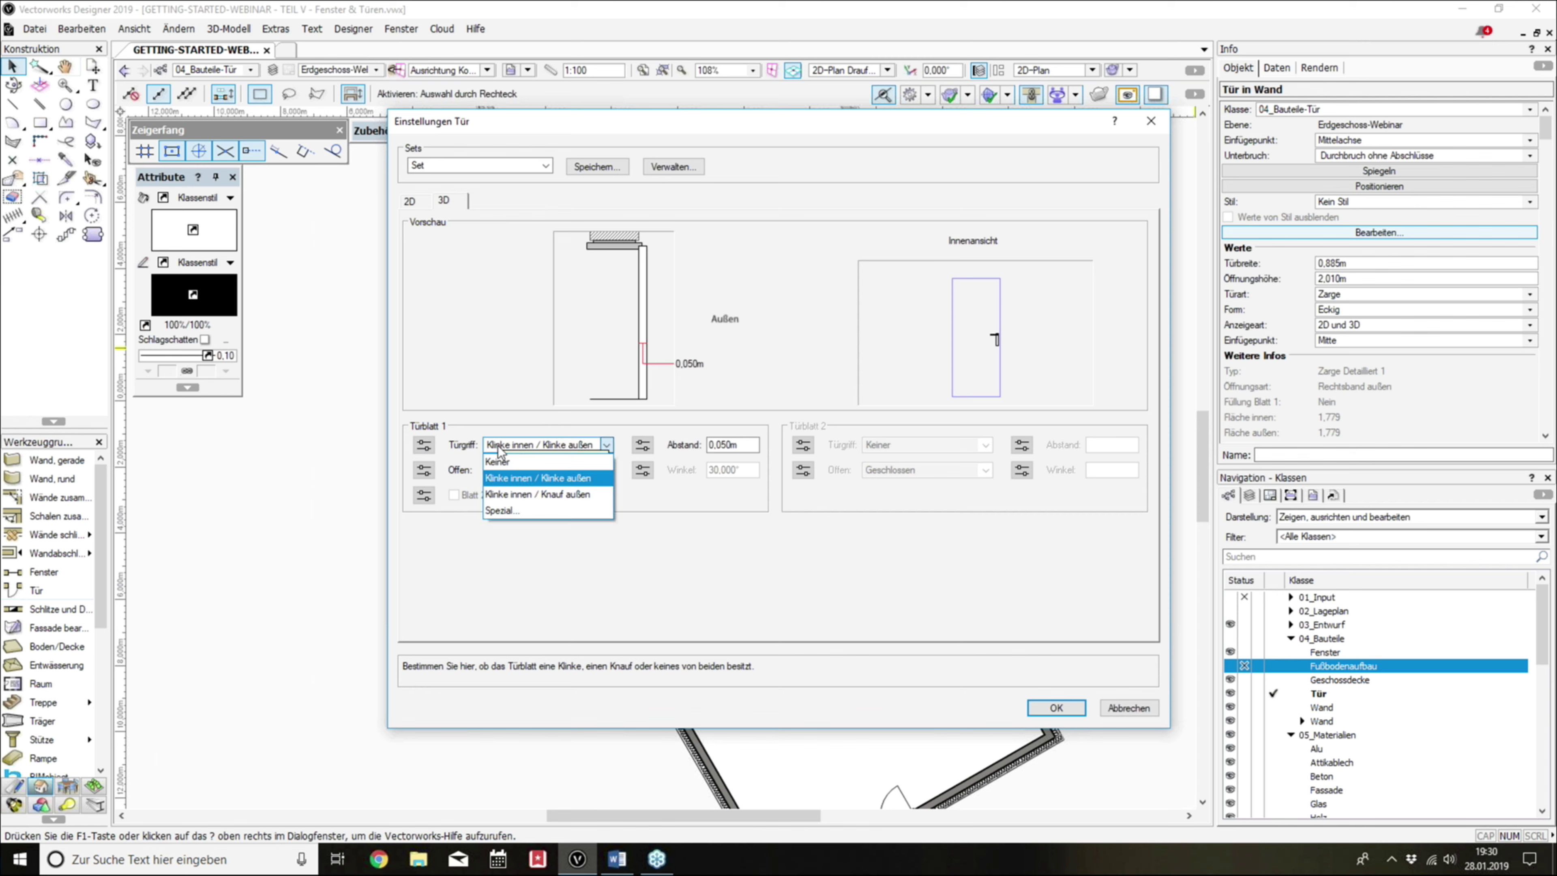
click(513, 466)
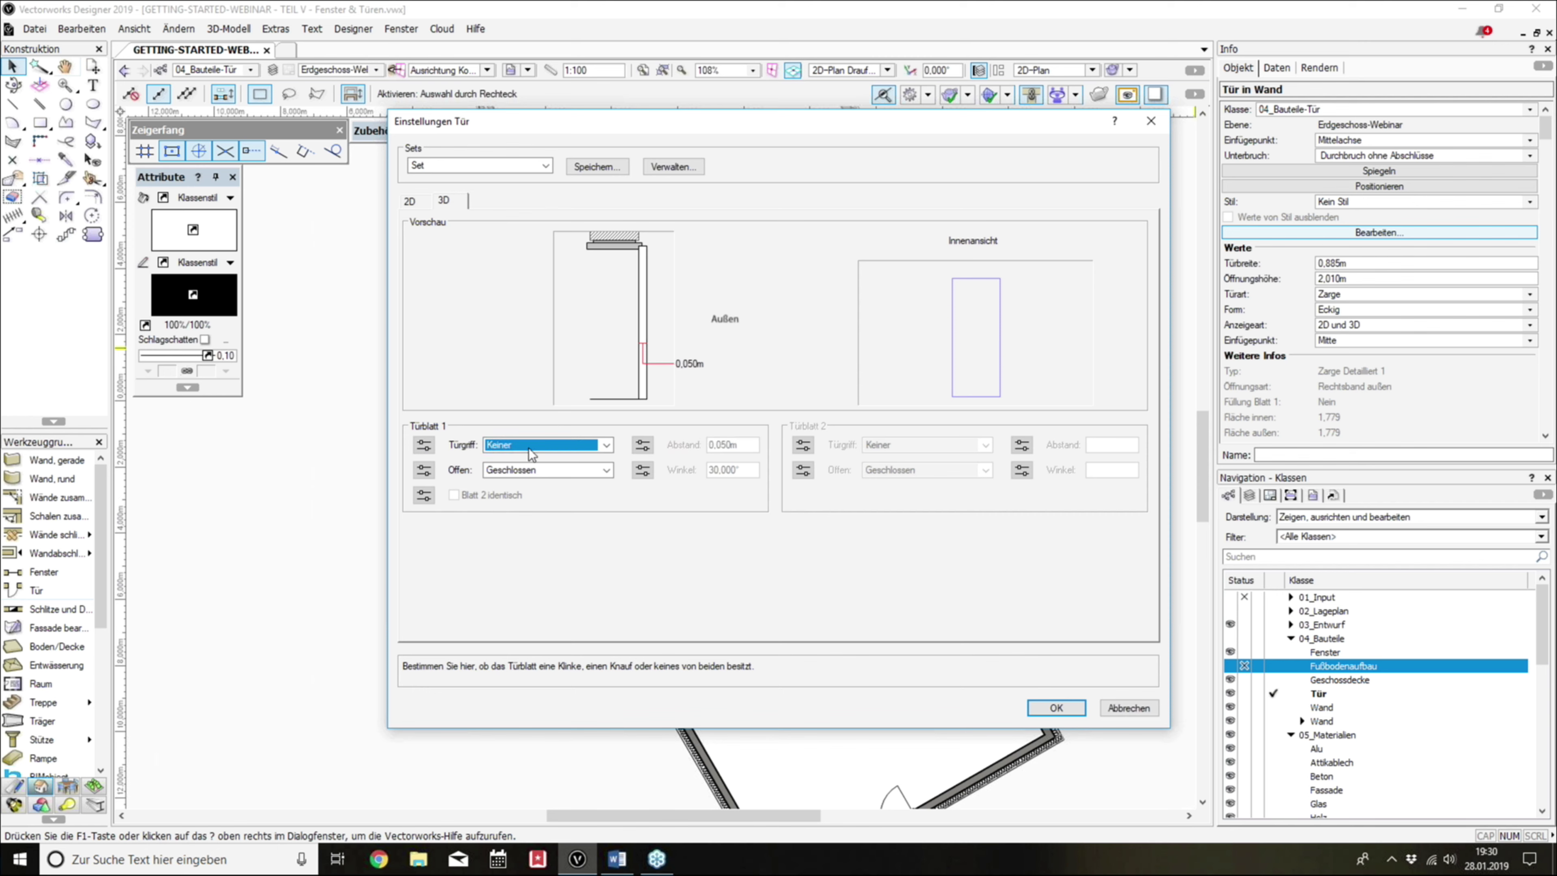
click(529, 446)
click(531, 477)
click(531, 445)
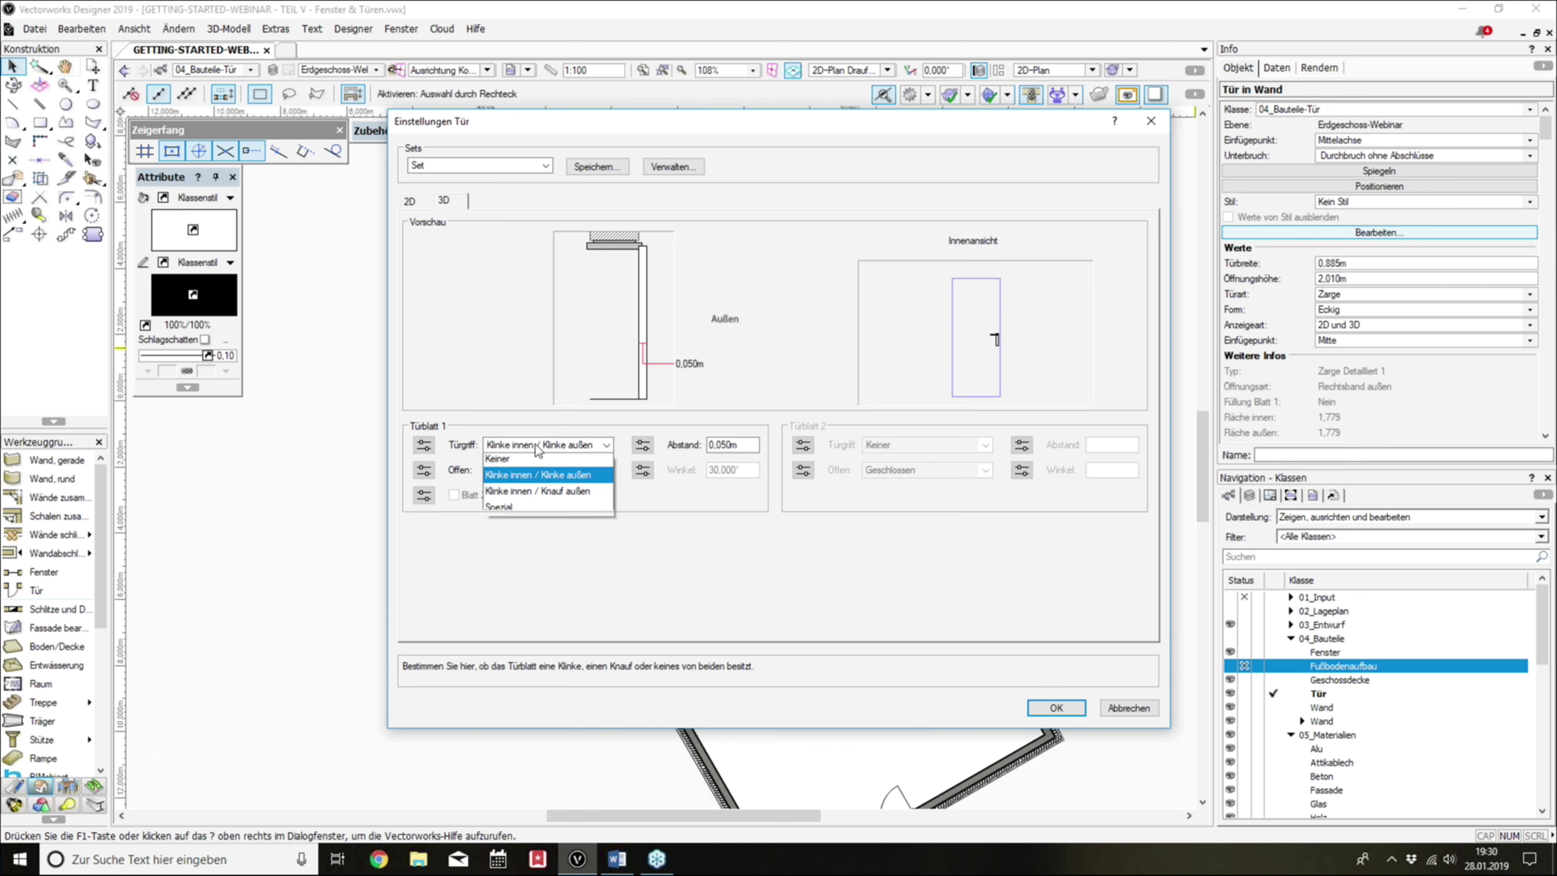
click(569, 494)
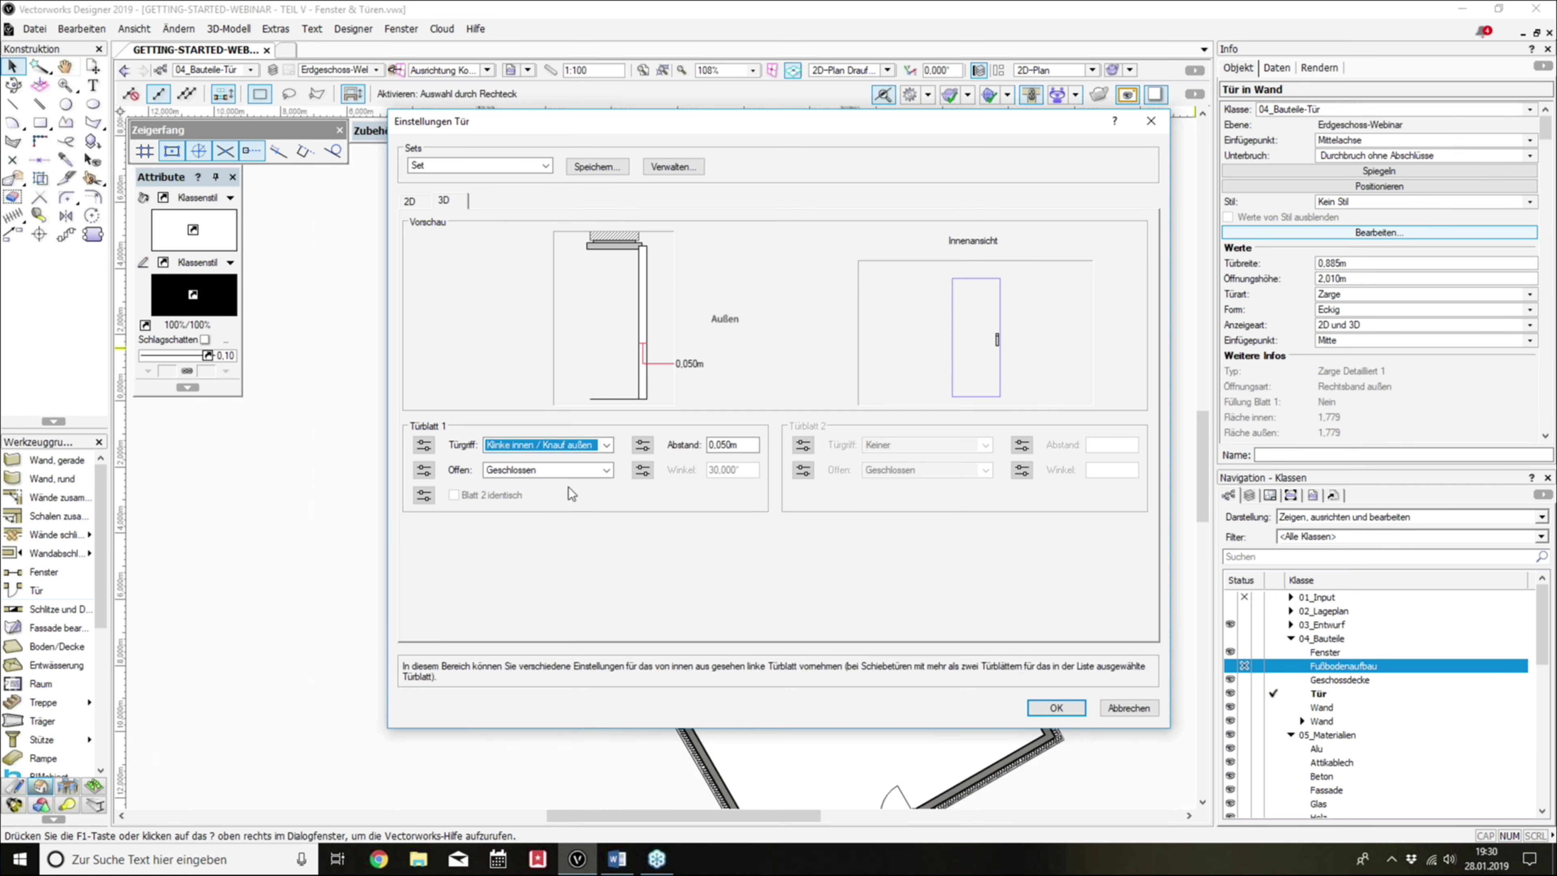
click(566, 445)
click(540, 510)
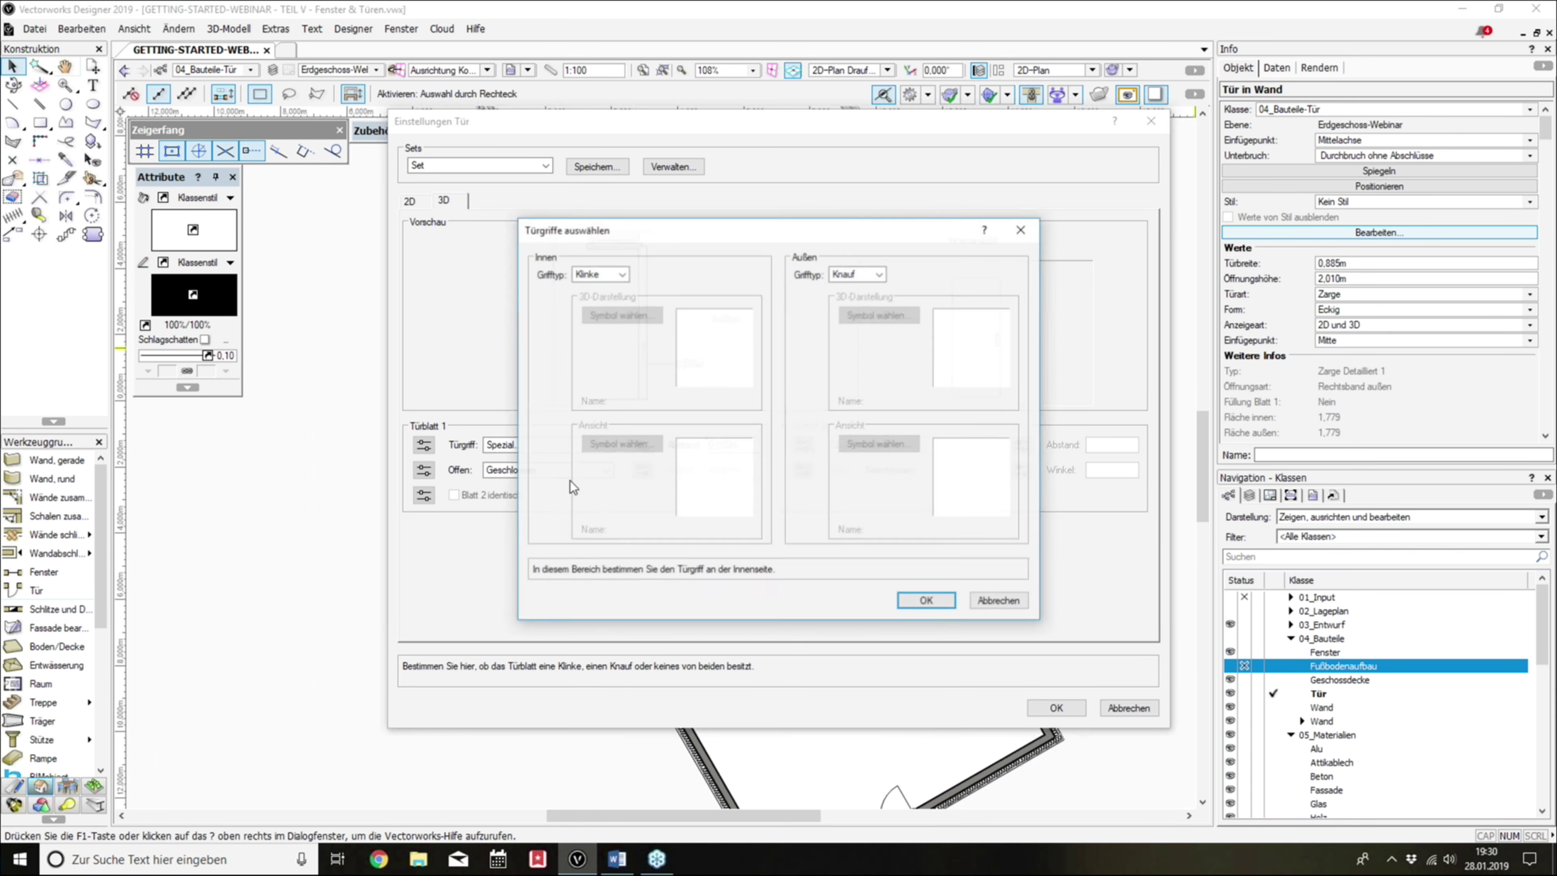
Step: Set the inner handle to Klinke and the outer handle to Griffmulde
click(611, 275)
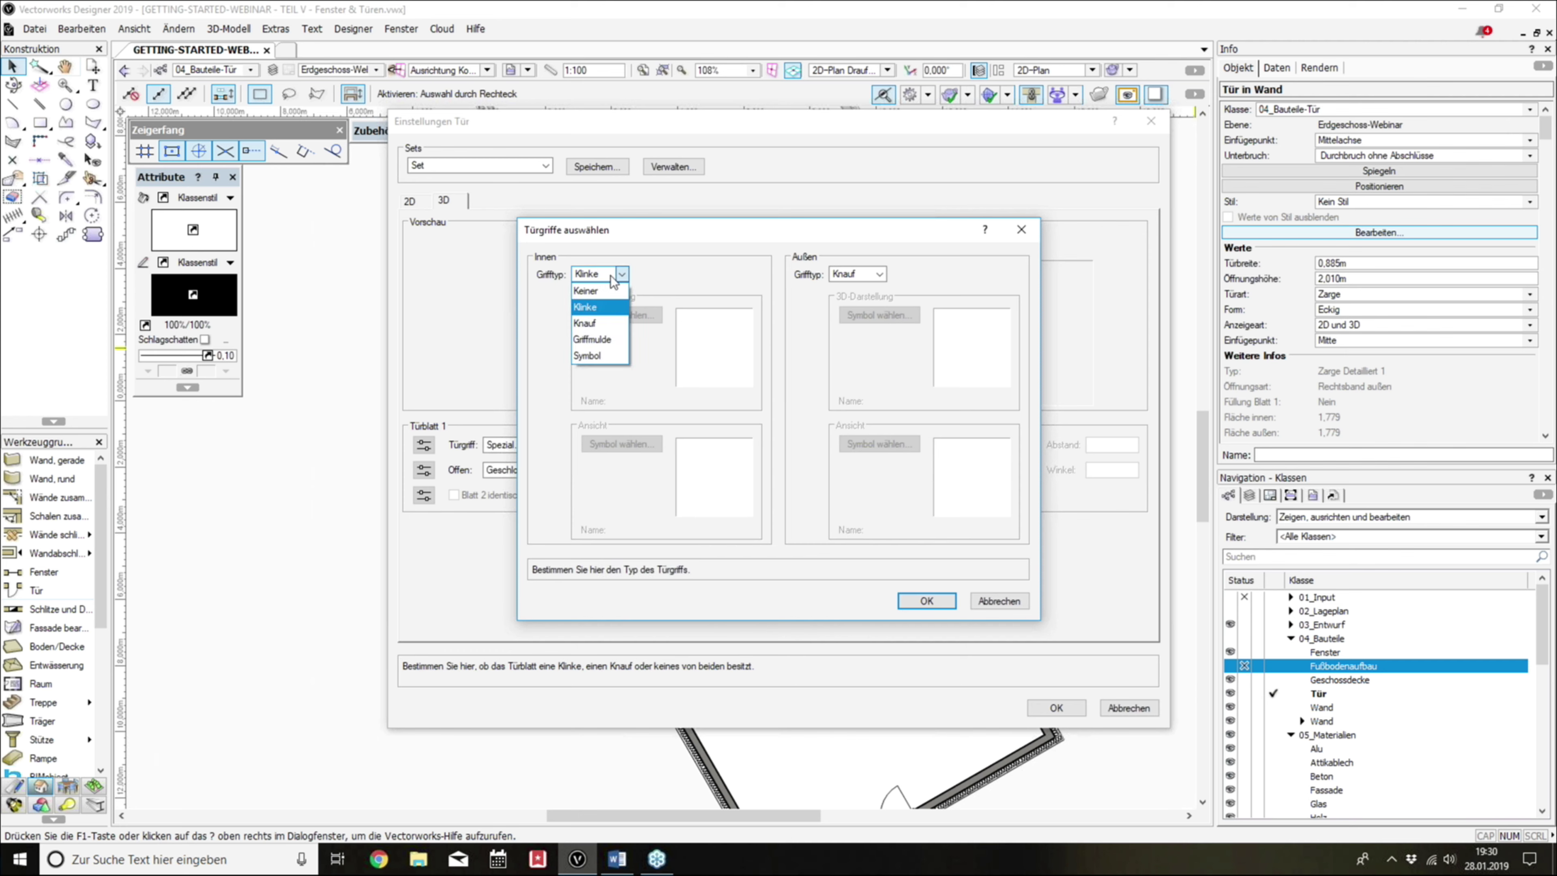
click(605, 339)
click(616, 274)
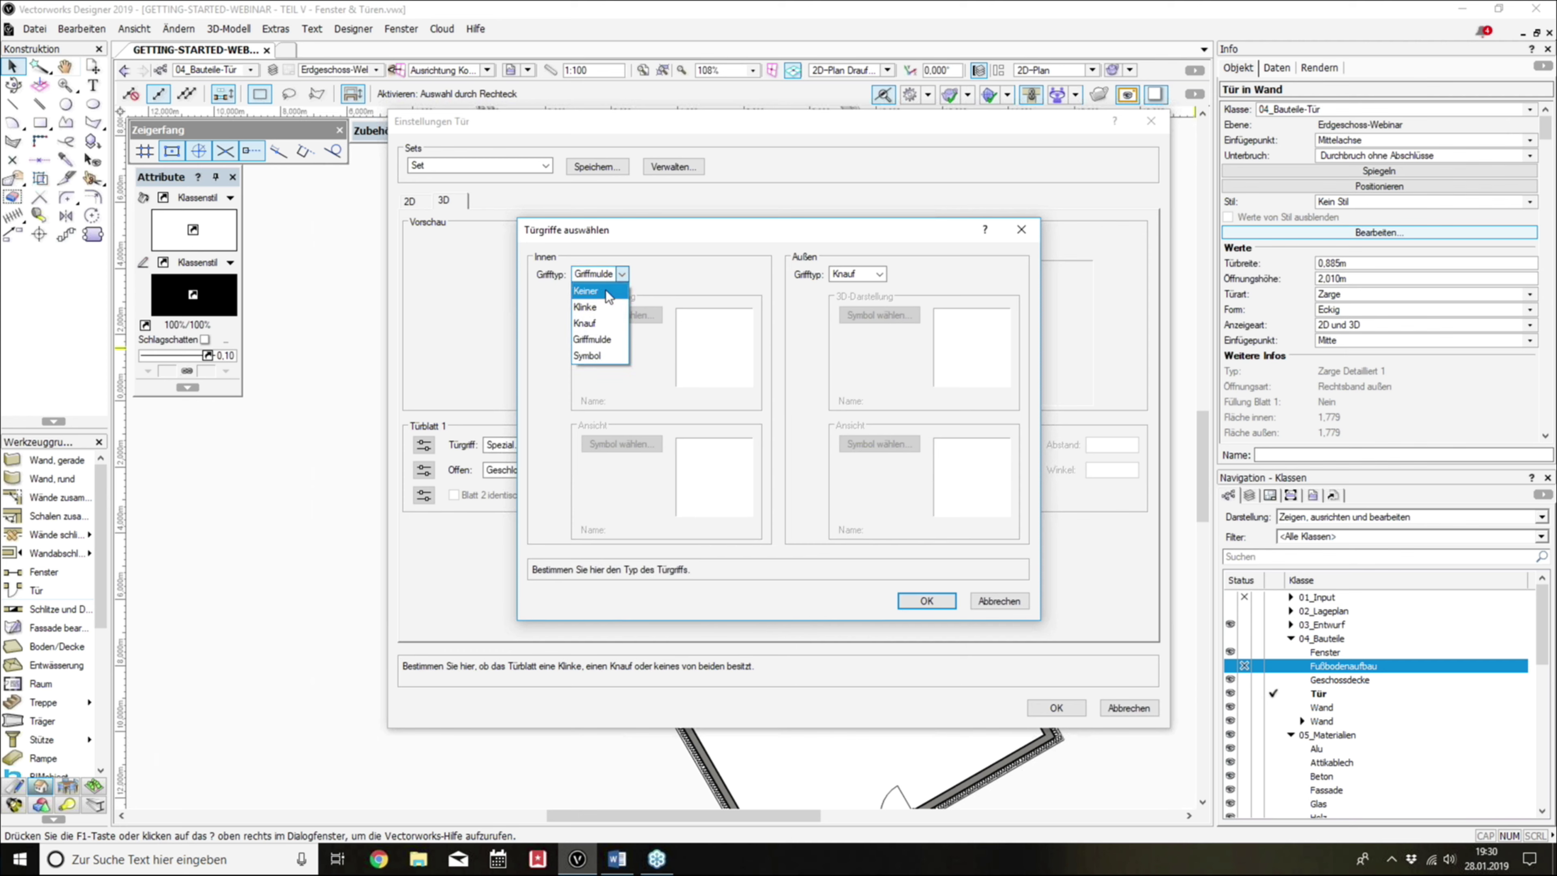
click(606, 307)
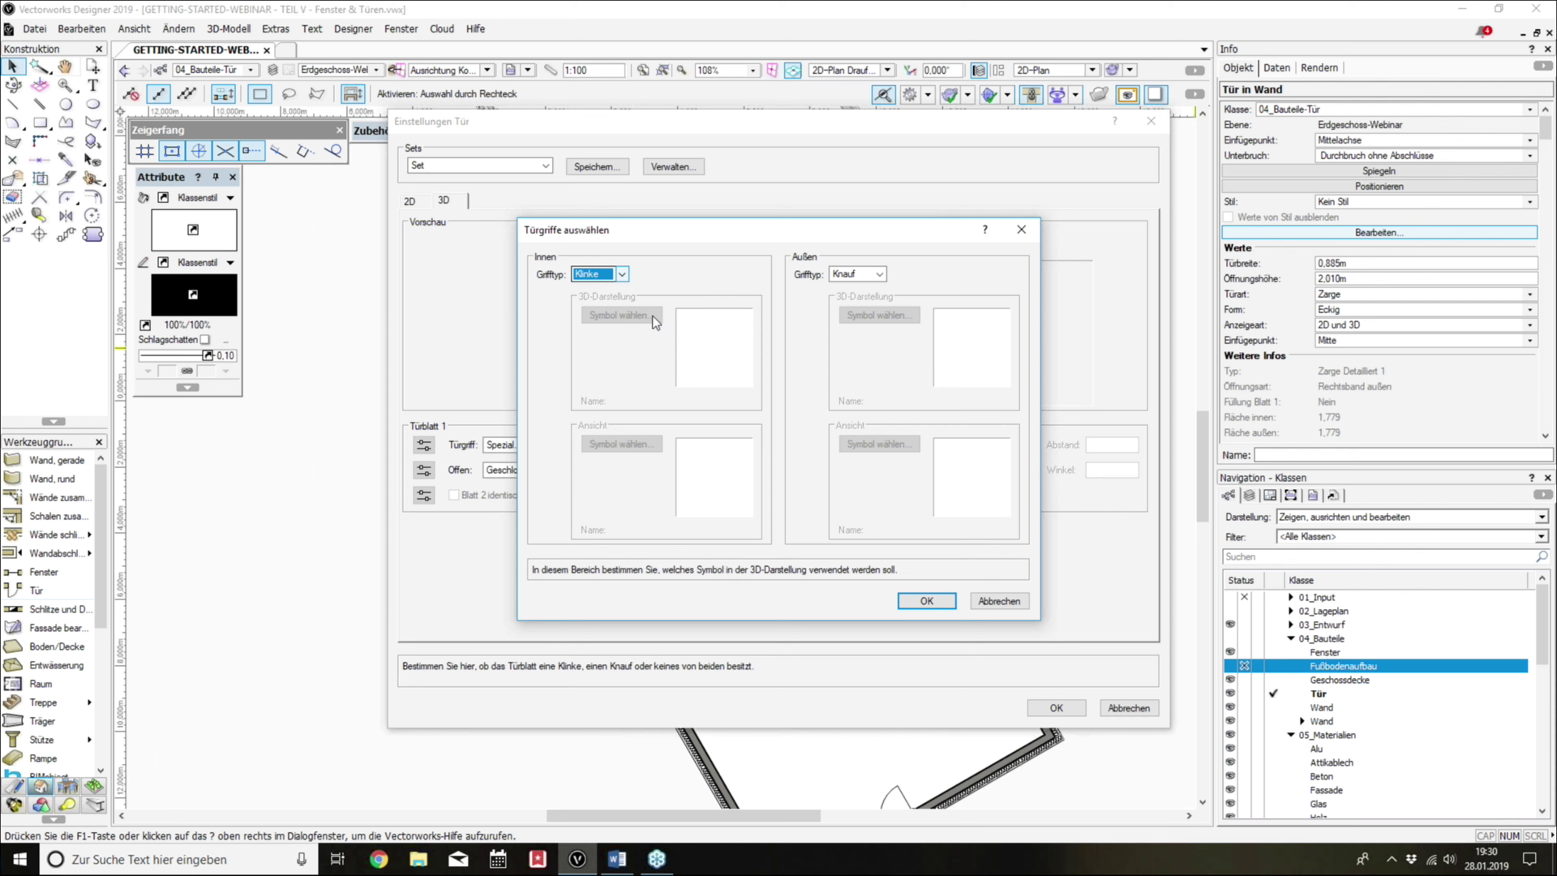
click(873, 275)
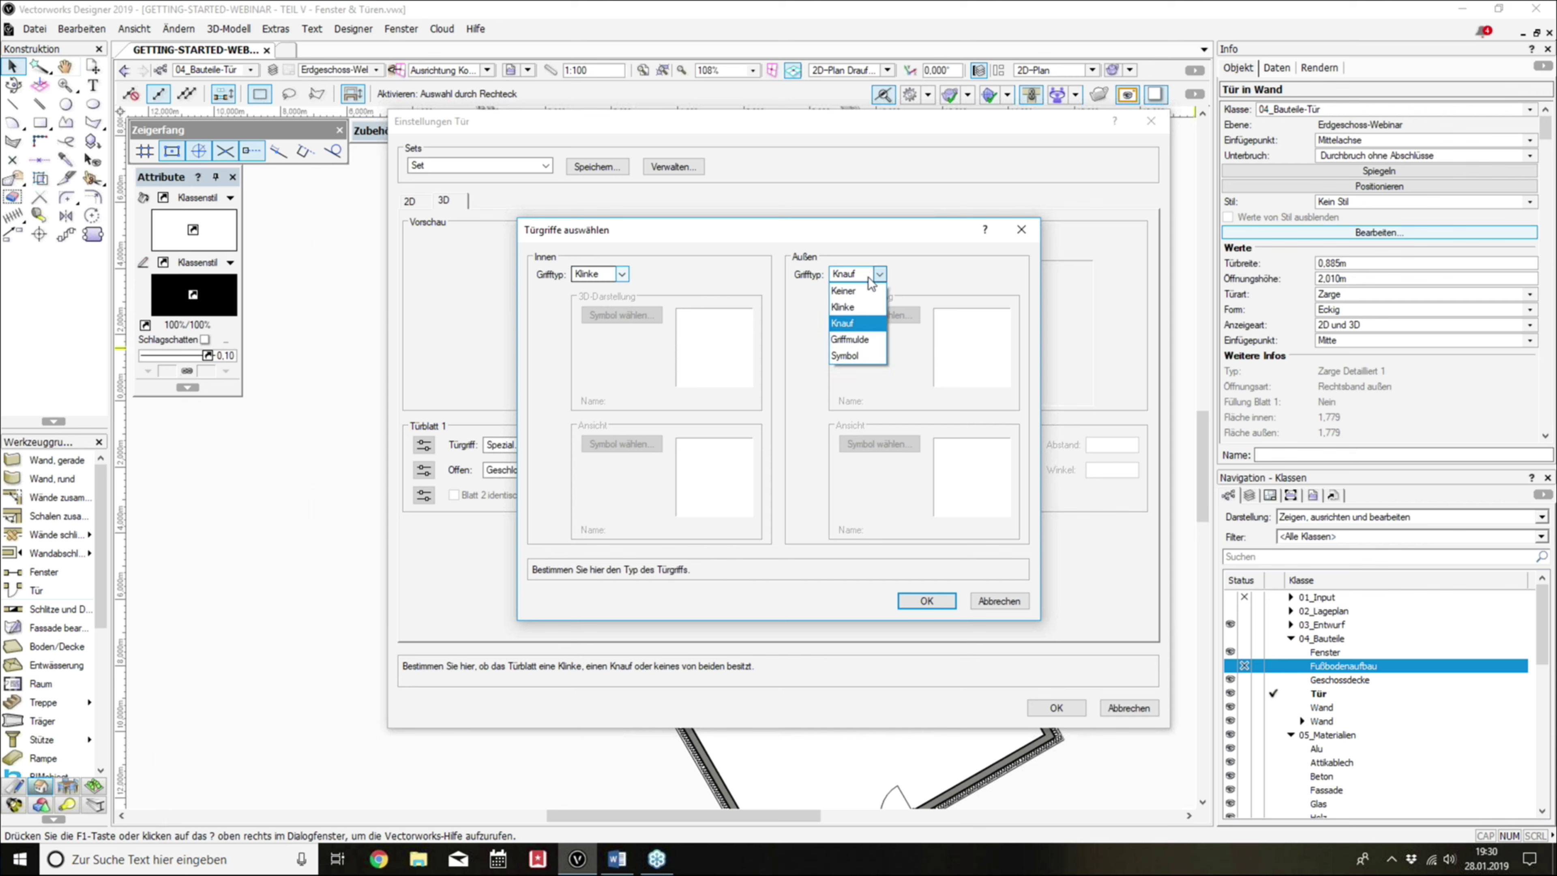
click(864, 328)
click(878, 274)
click(867, 340)
Step: Try a Symbol inner handle, previewing Platane 3.3, Spitzahorn 3.1 and Birke 2.3, then cancel
click(878, 274)
click(622, 275)
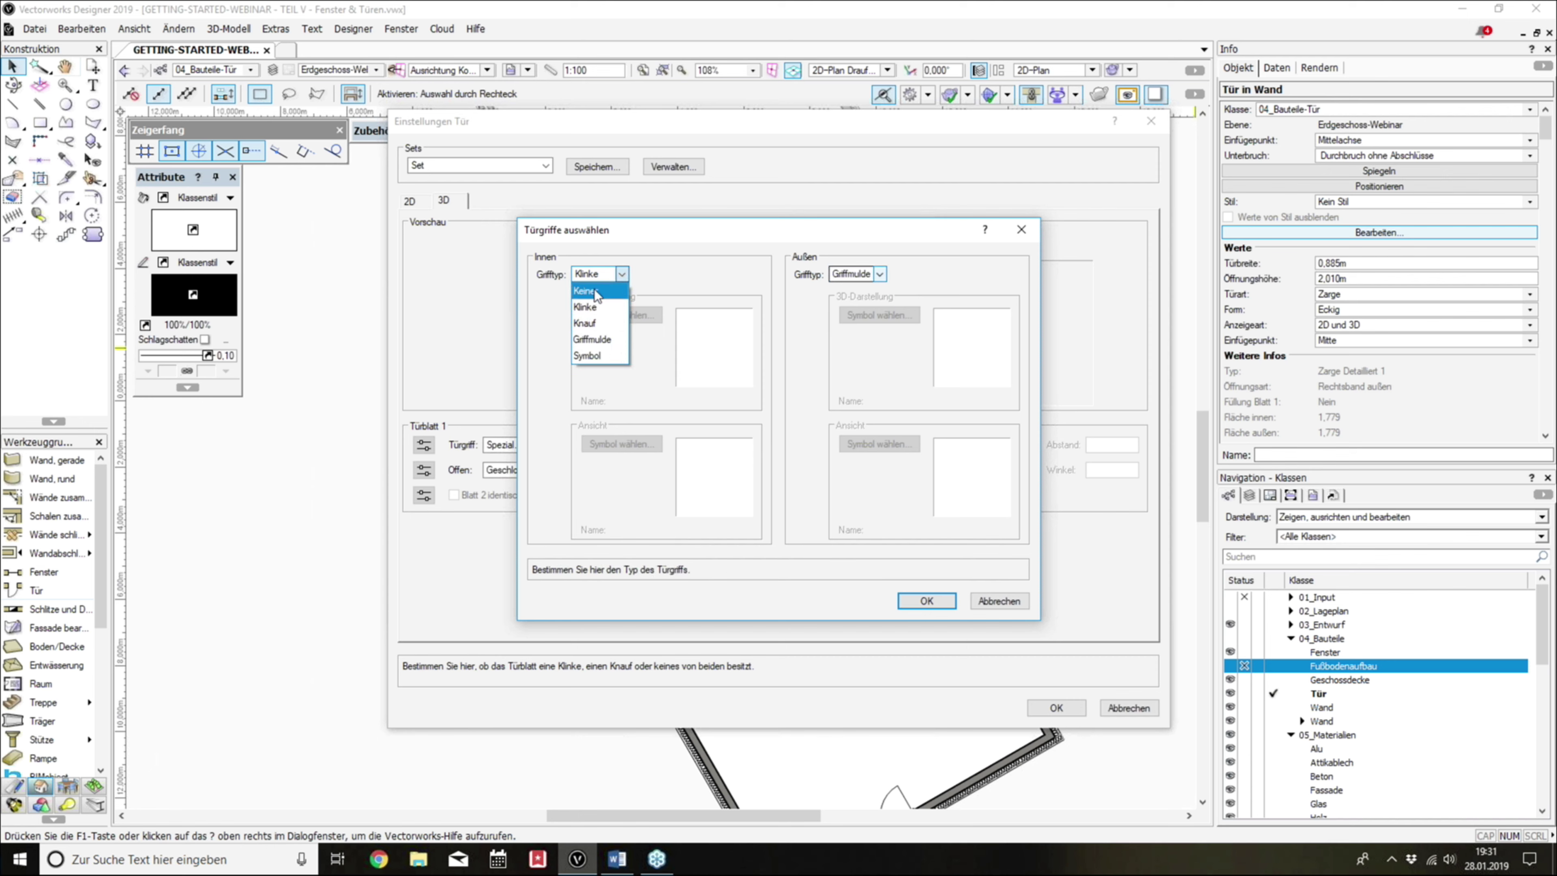
click(592, 355)
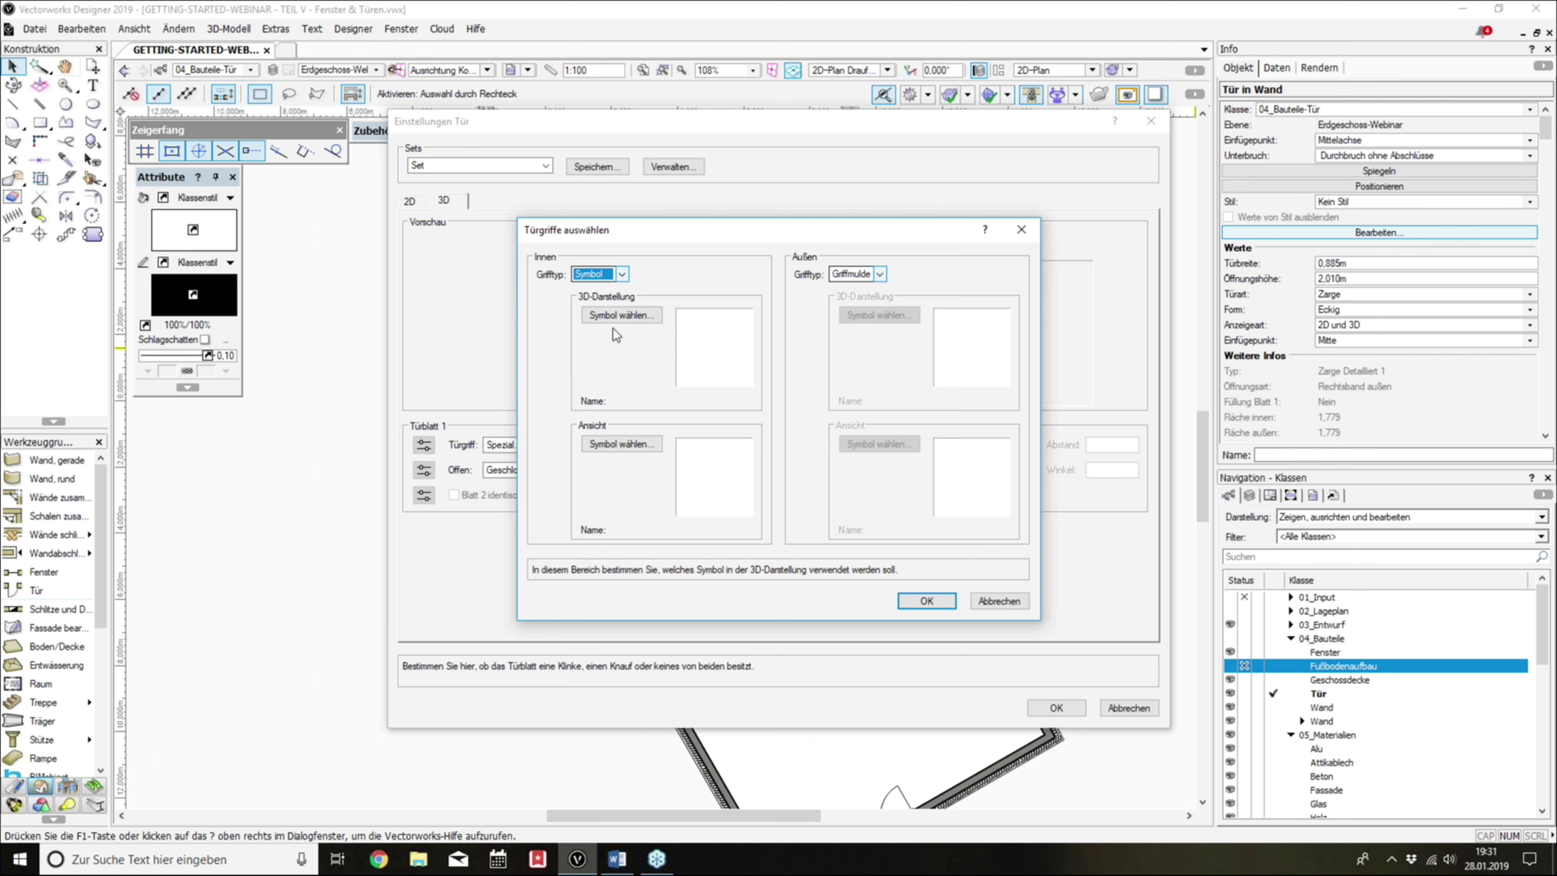
click(643, 314)
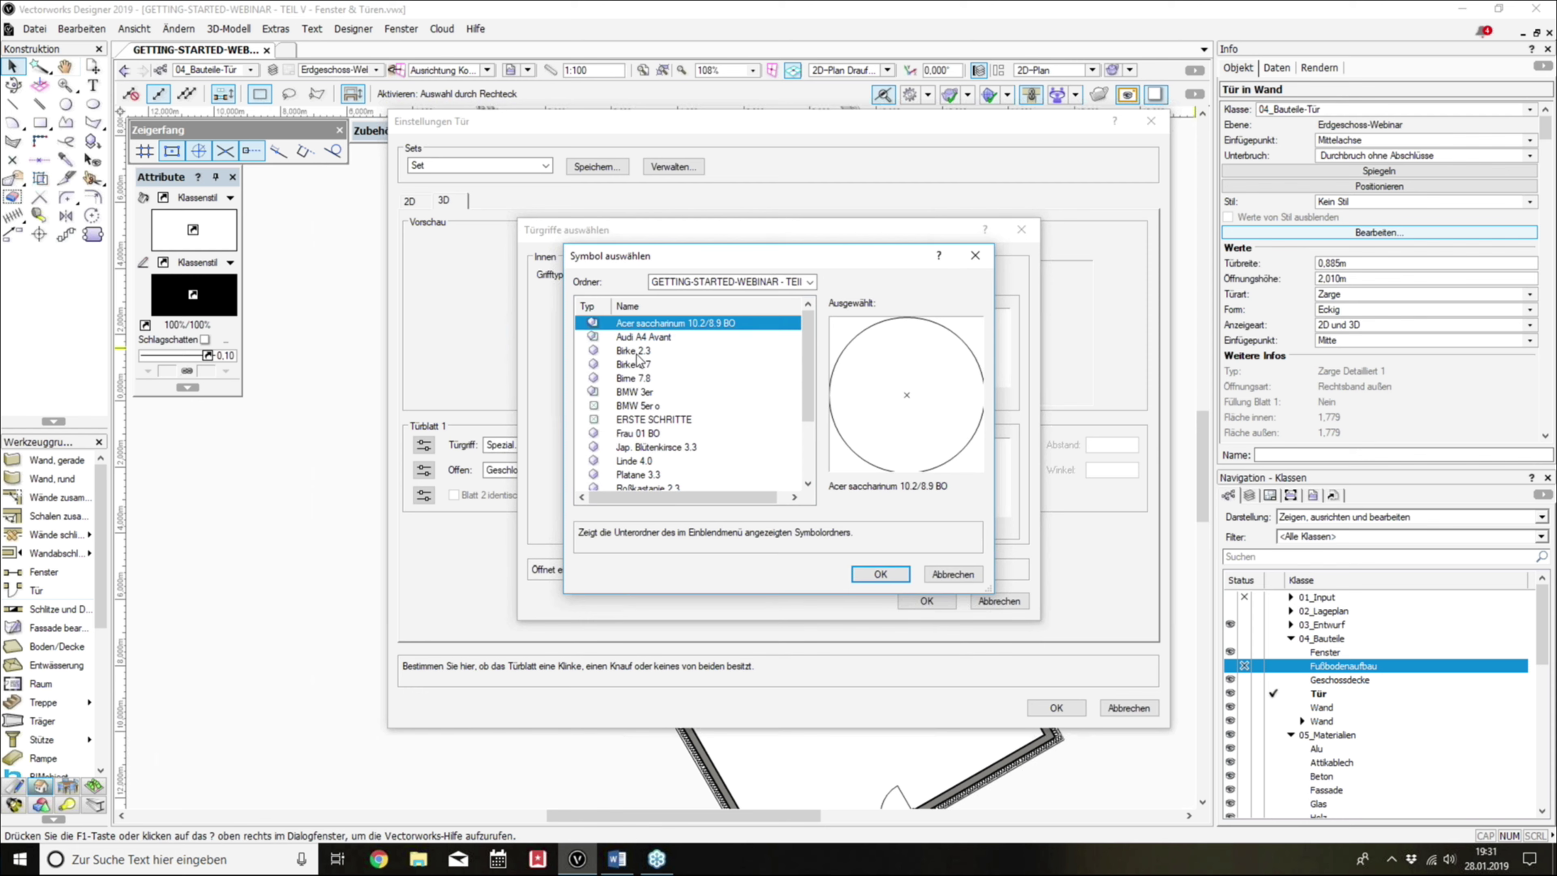
scroll(641, 406, down, 2)
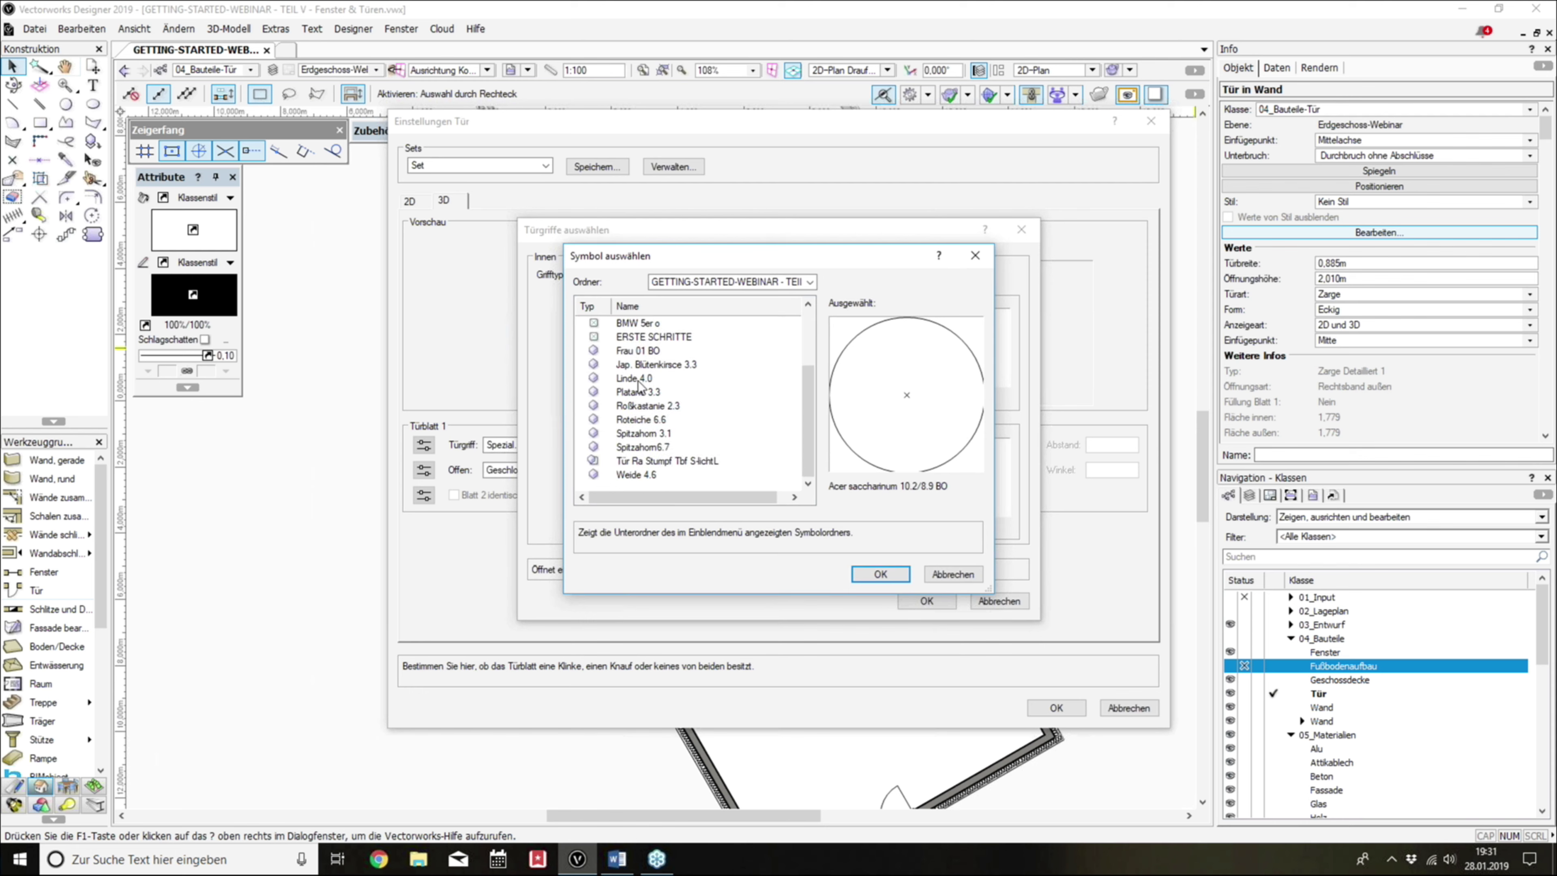
click(705, 283)
click(822, 285)
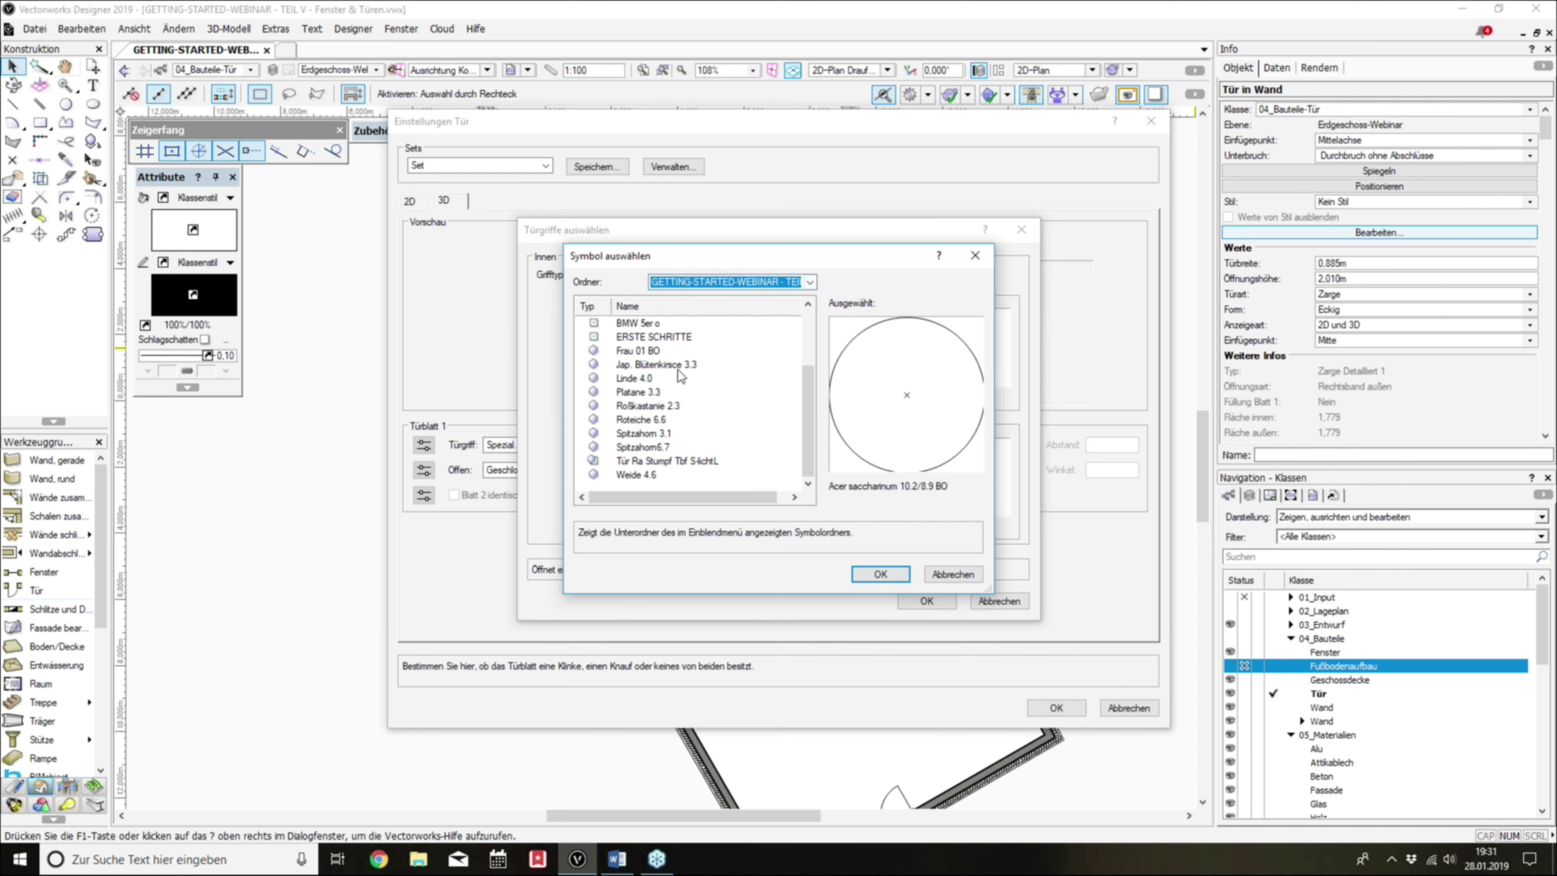
click(633, 391)
click(644, 434)
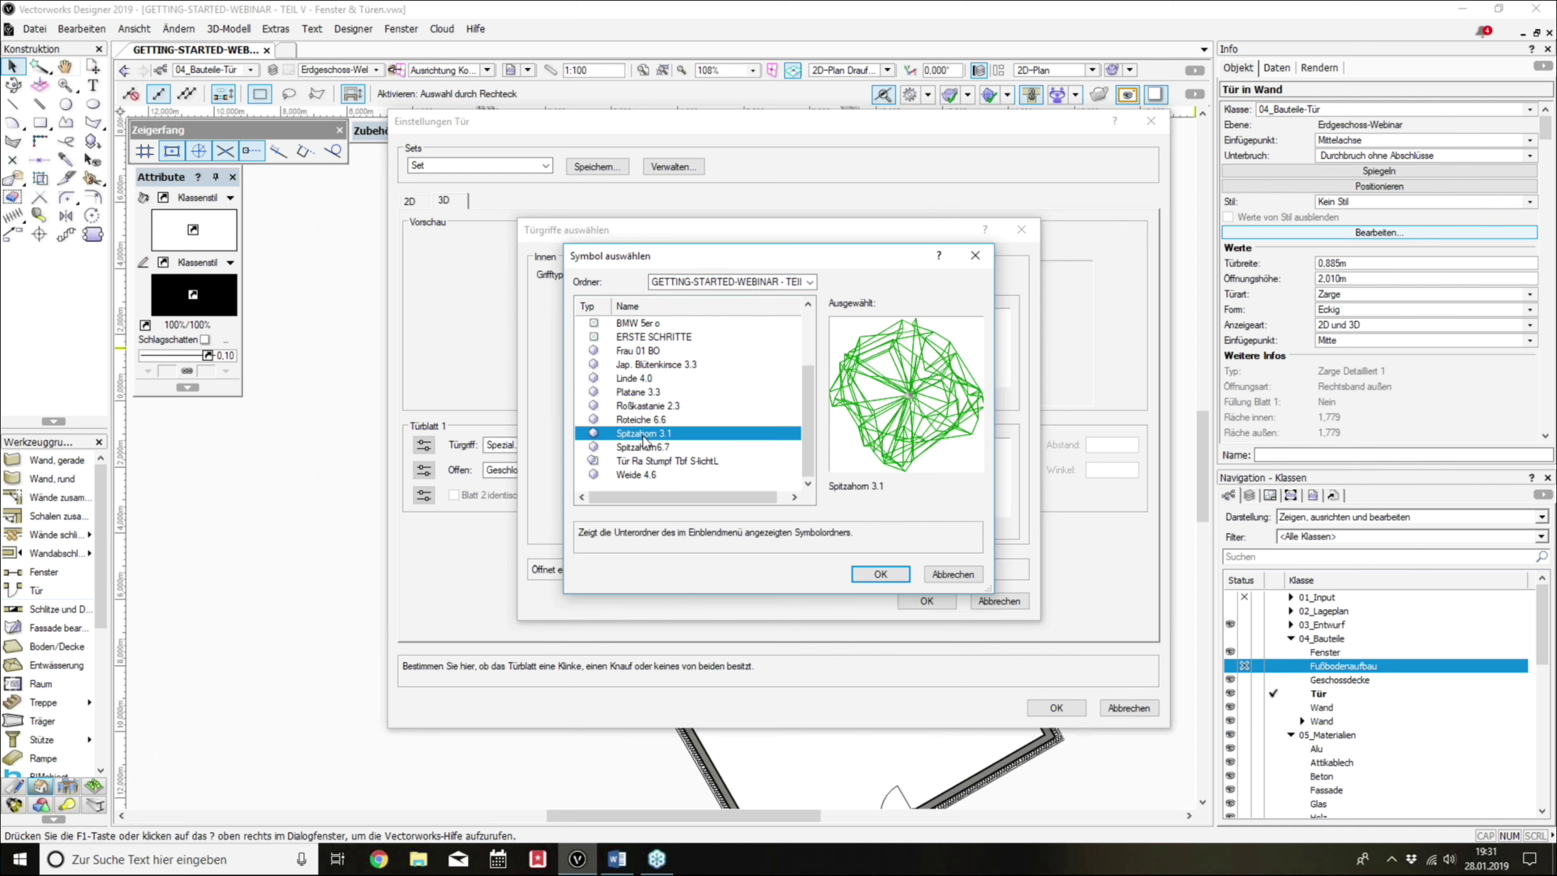
scroll(641, 437, up, 2)
click(634, 354)
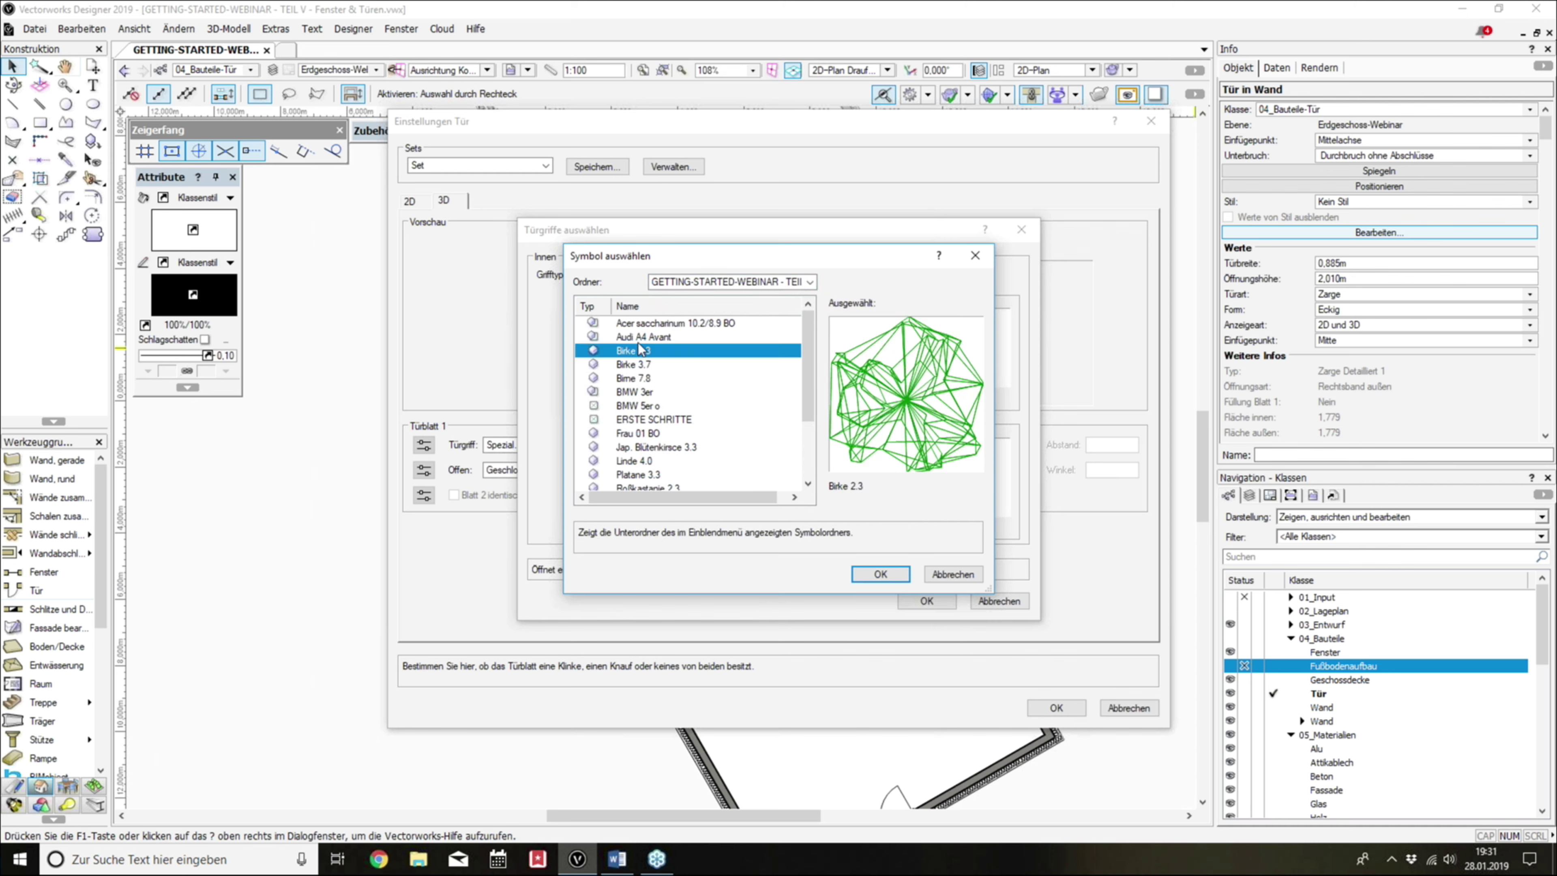
click(944, 574)
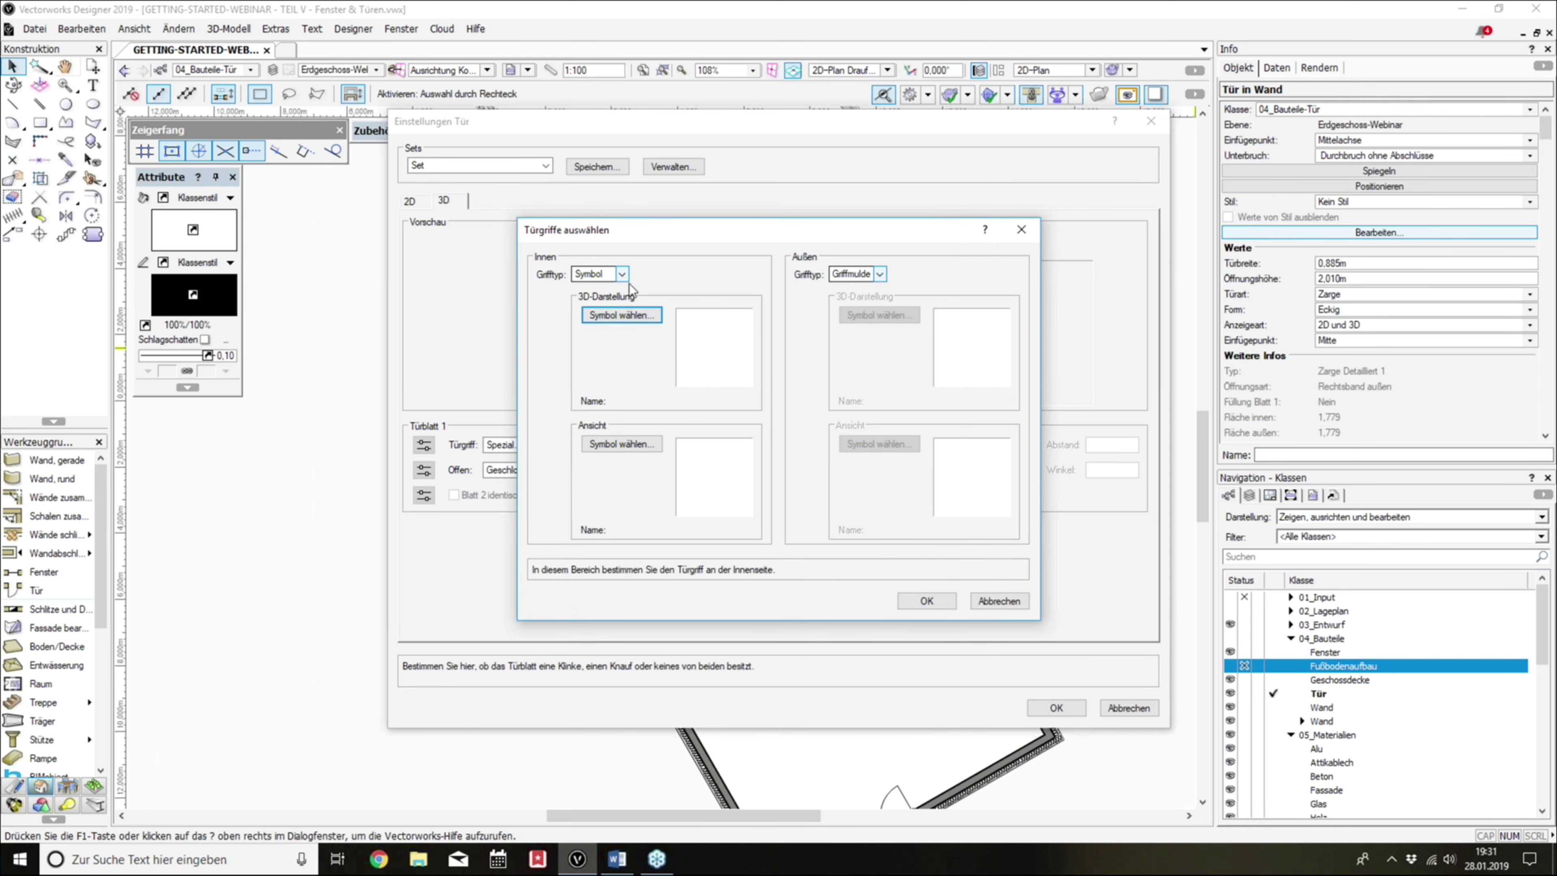
Step: Return the inner handle to Klinke and confirm the custom handle combination
click(621, 274)
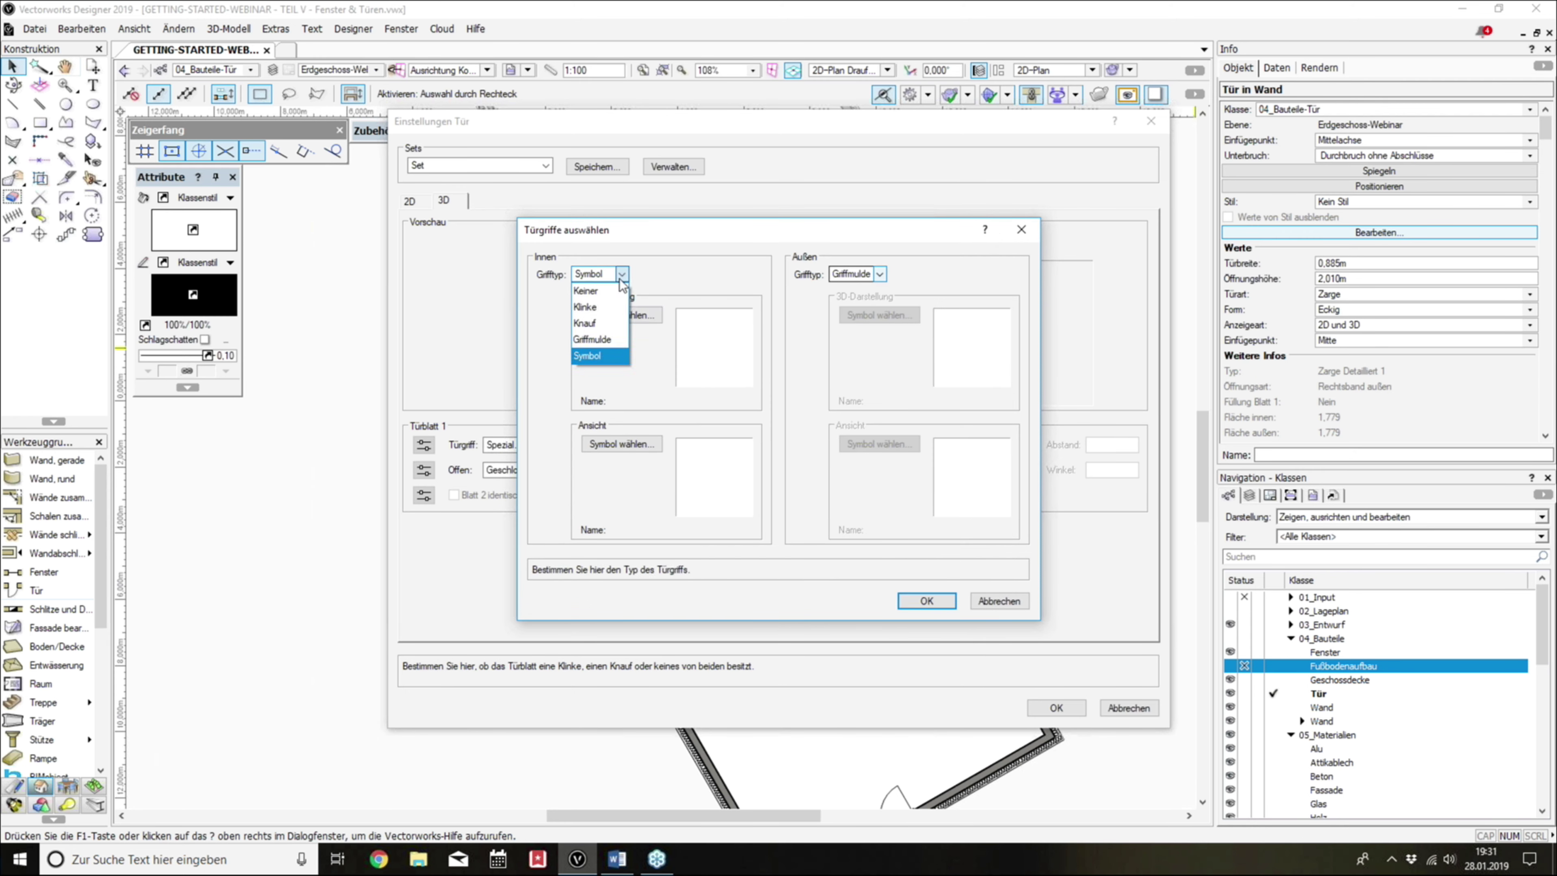
click(674, 285)
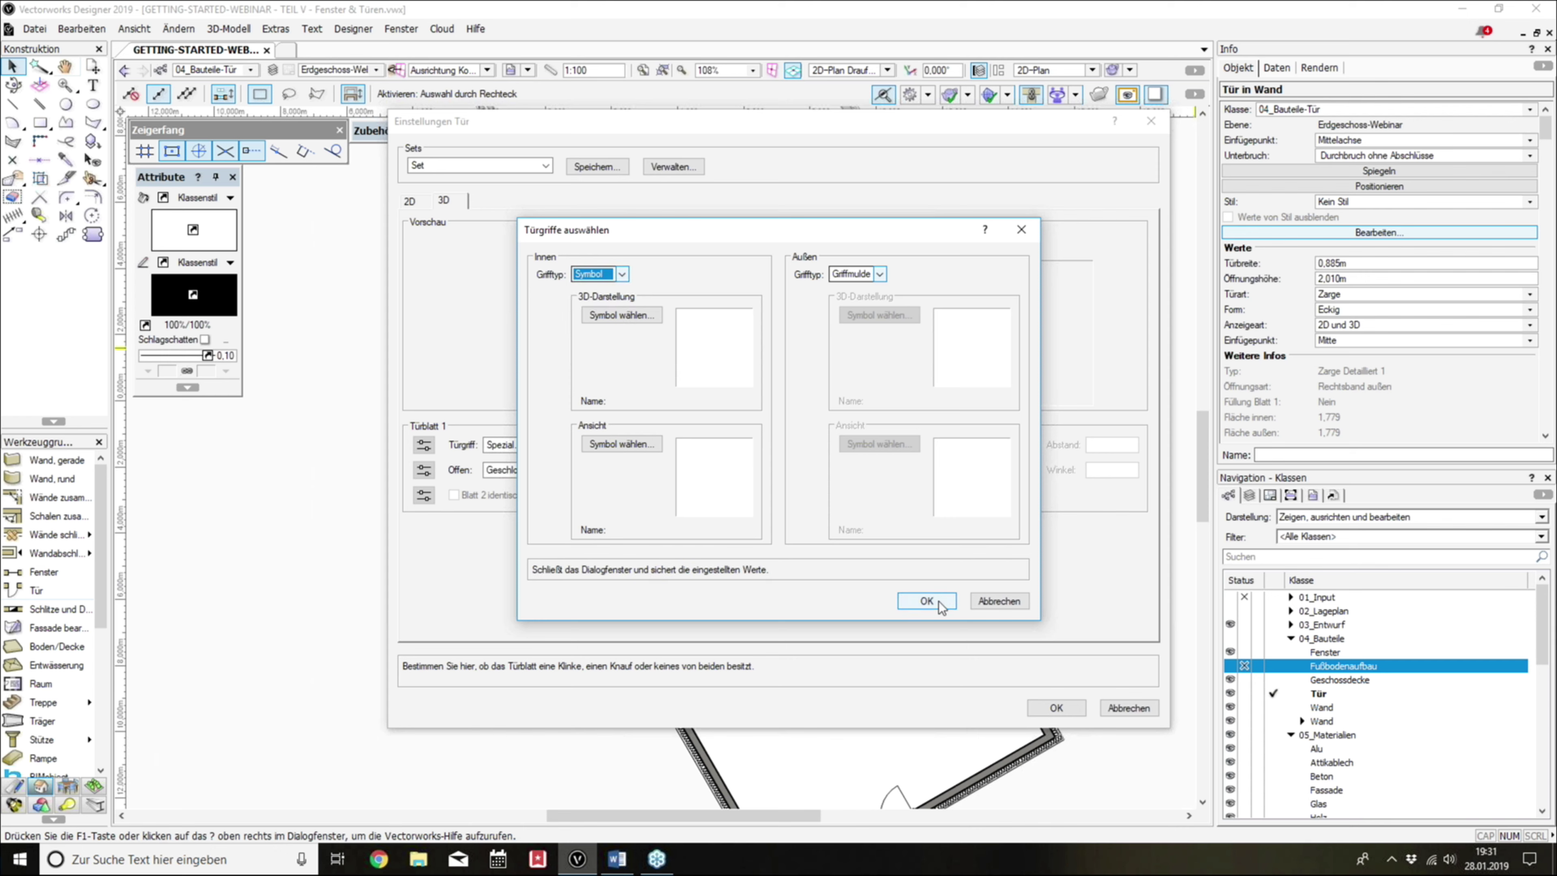
click(622, 274)
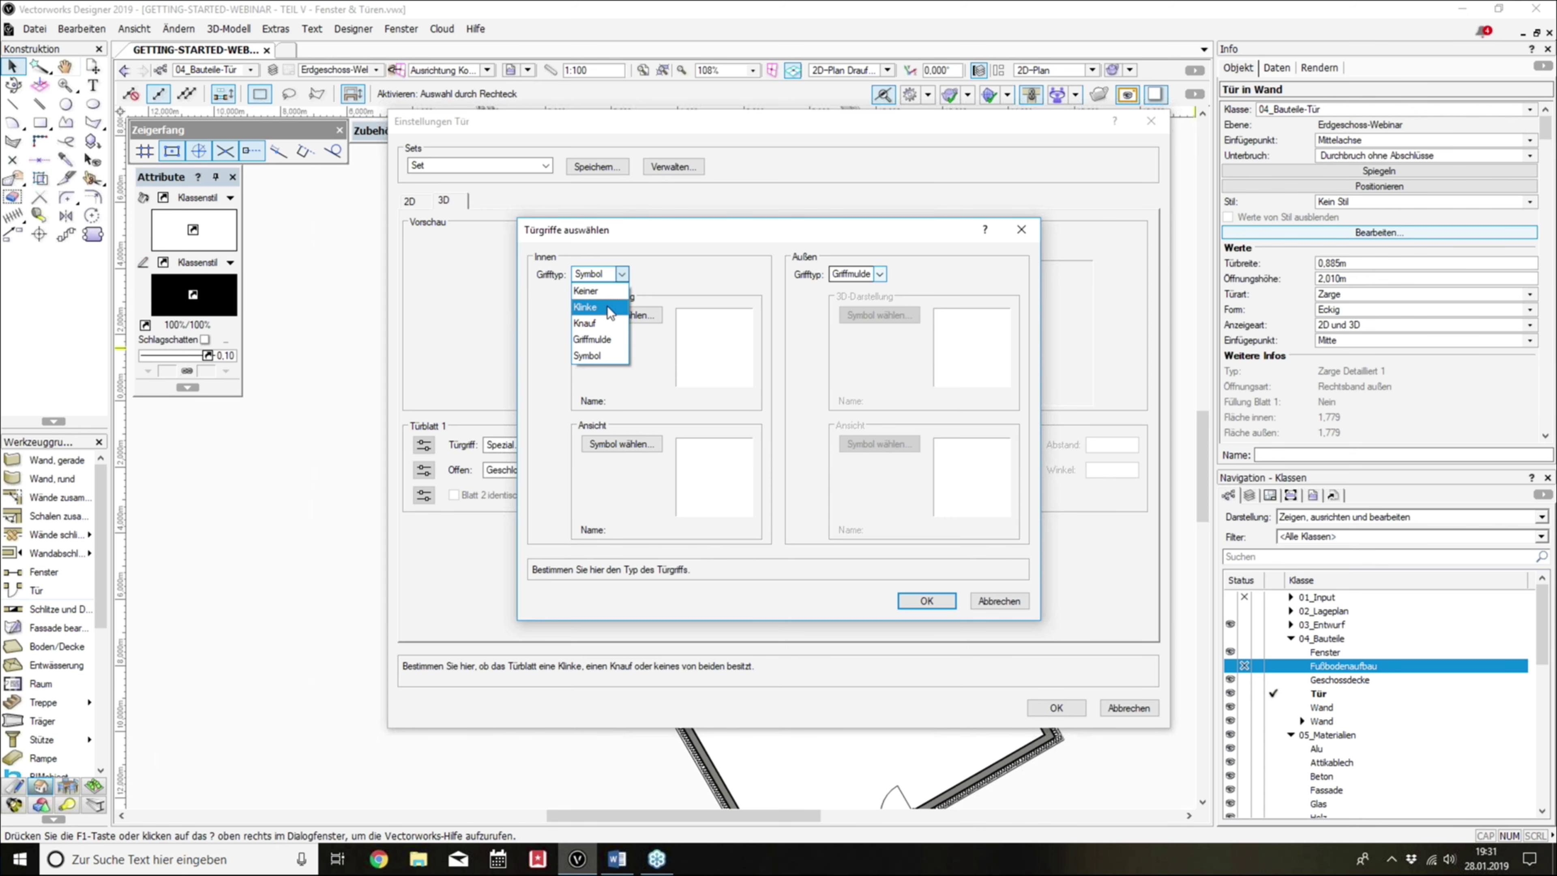
click(610, 307)
click(926, 600)
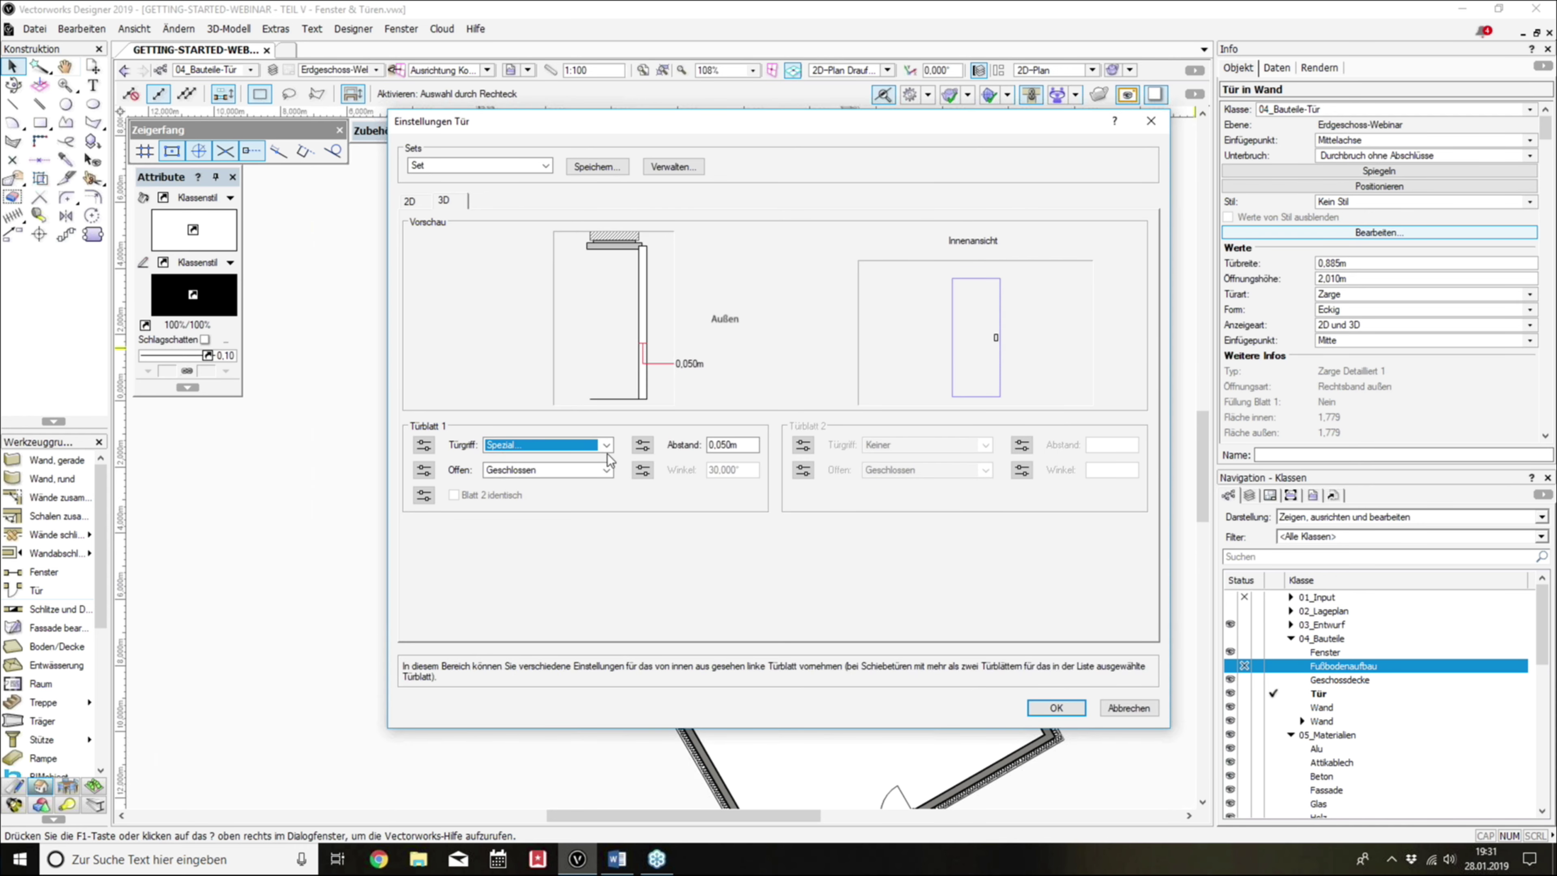
Step: Set handles to Klinke innen / Klinke außen, opening Innen at 30°, and confirm both door dialogs
click(607, 452)
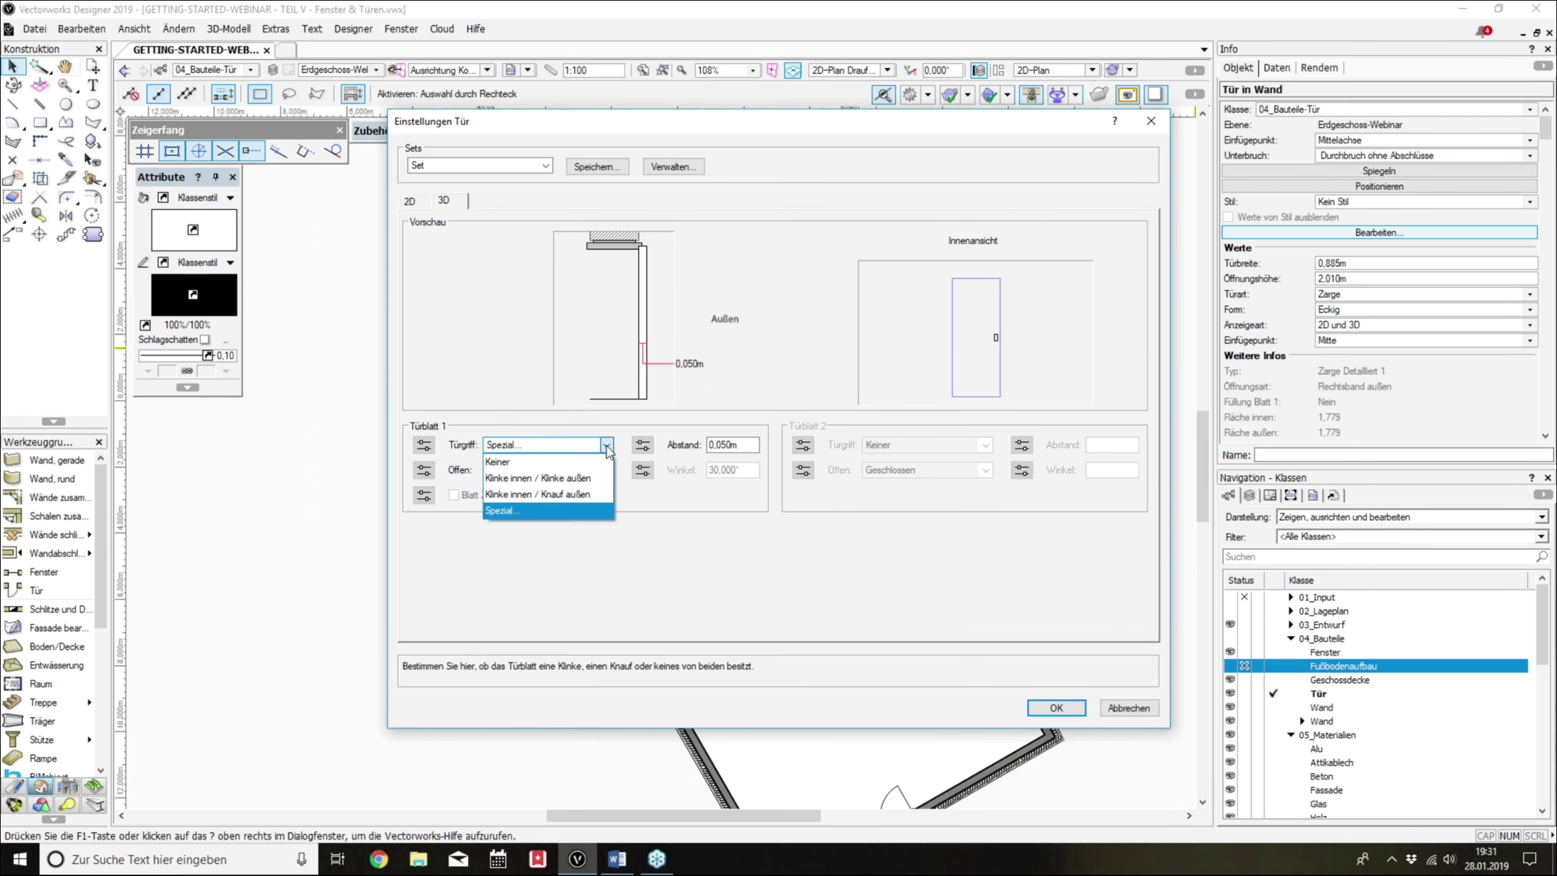
click(540, 477)
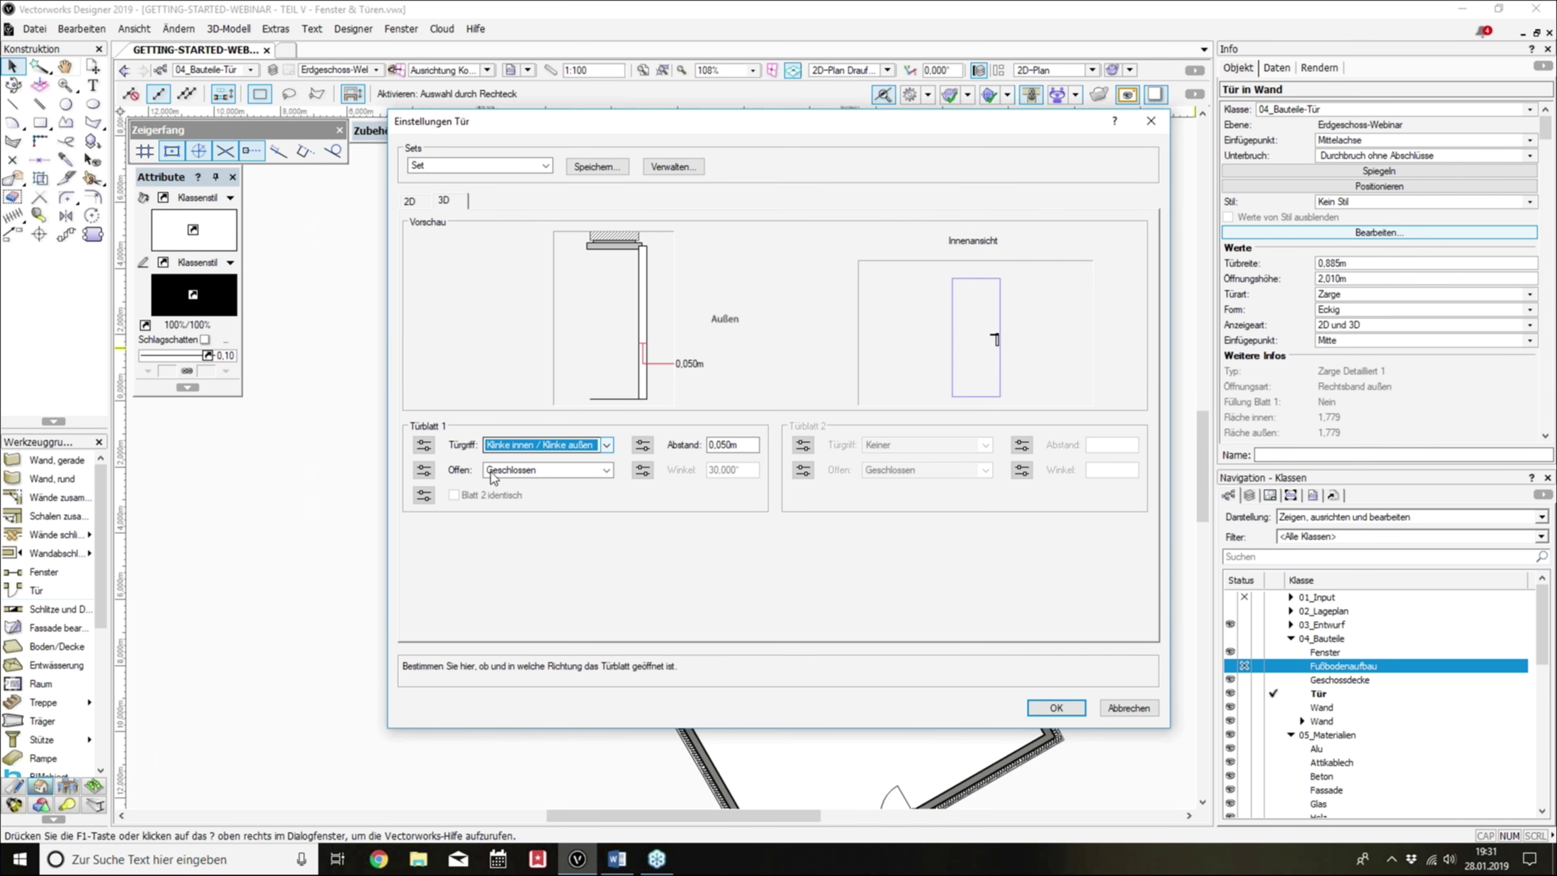
click(511, 472)
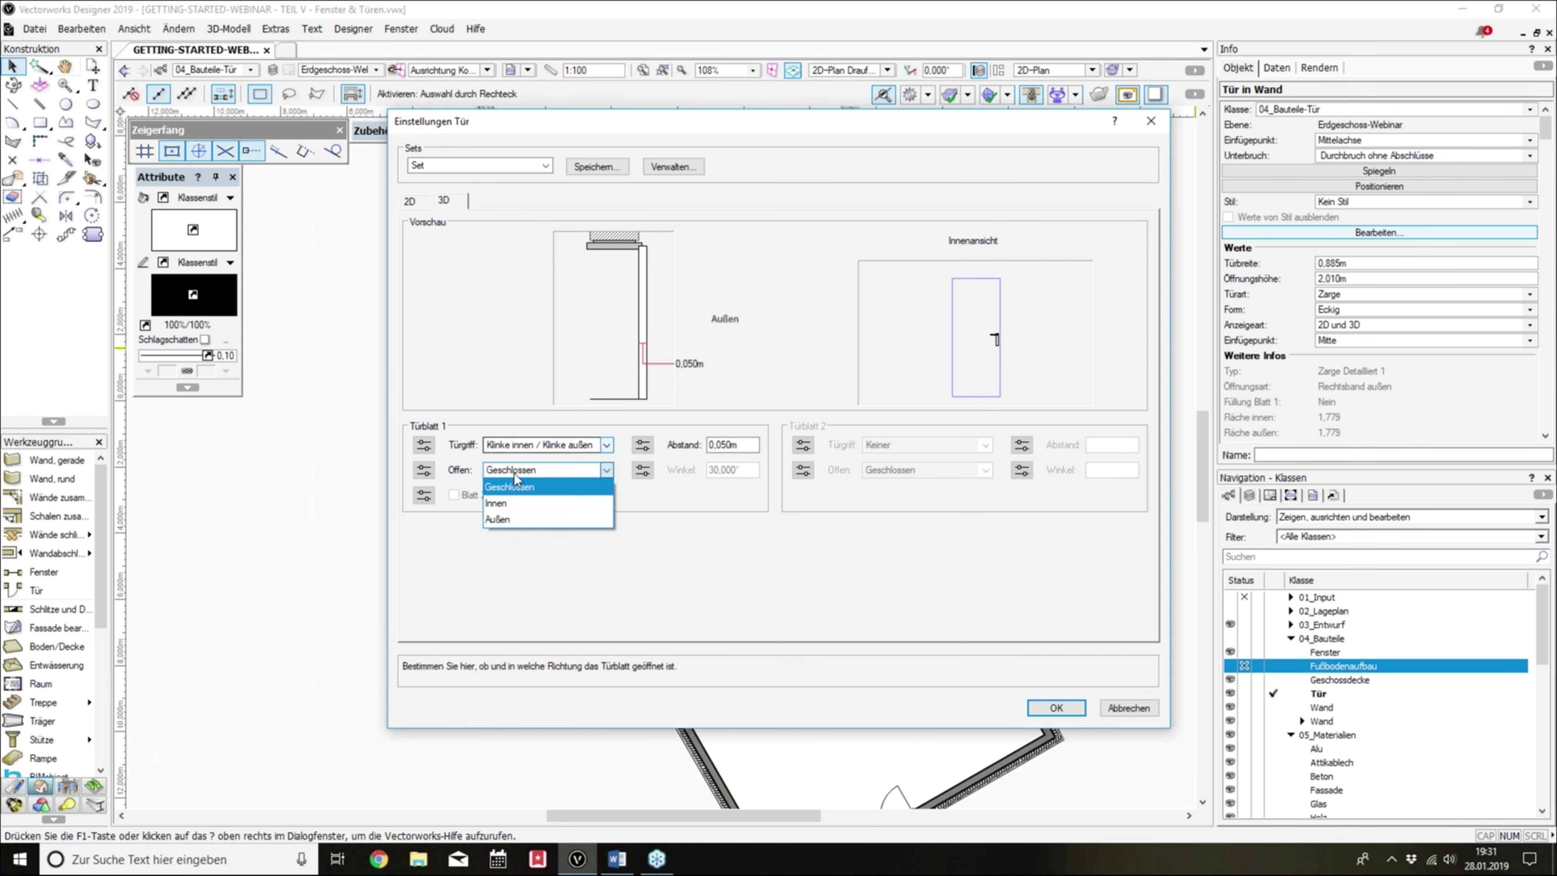
click(523, 507)
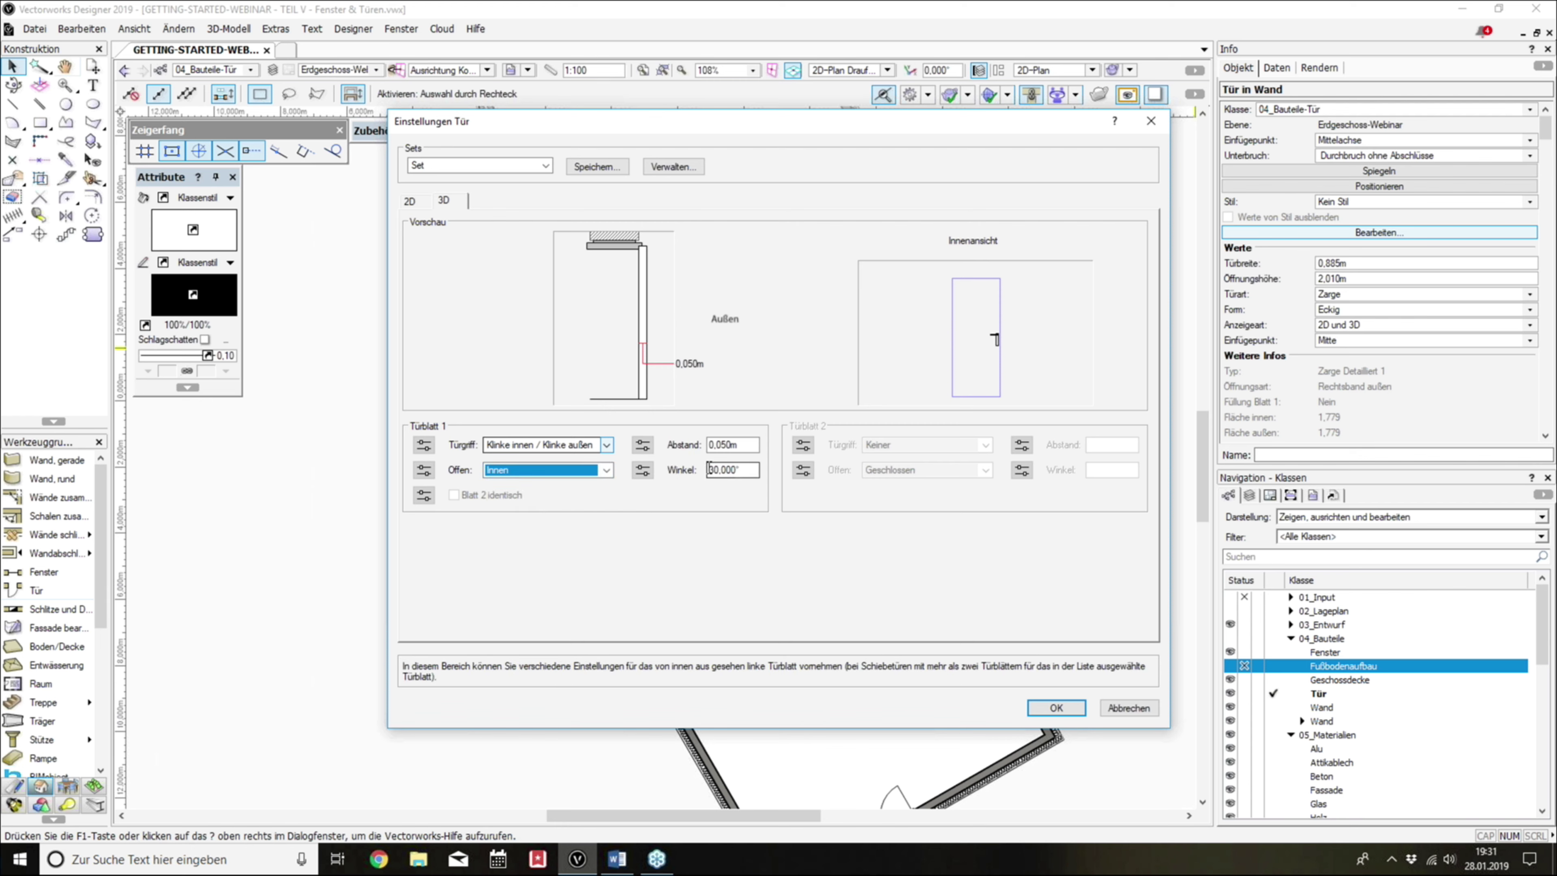
click(748, 470)
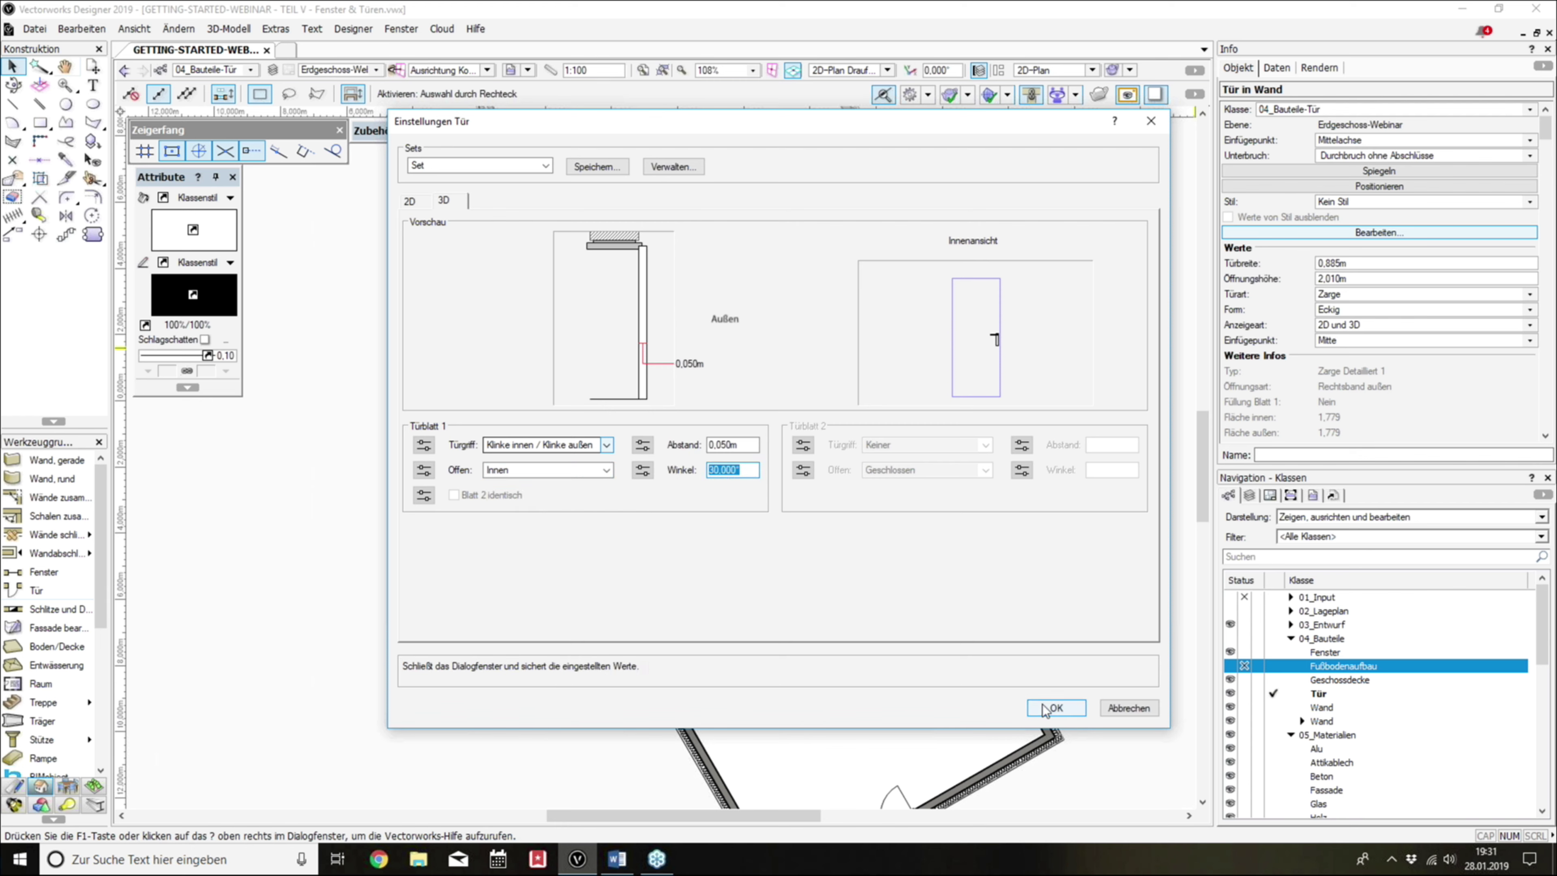
click(1056, 707)
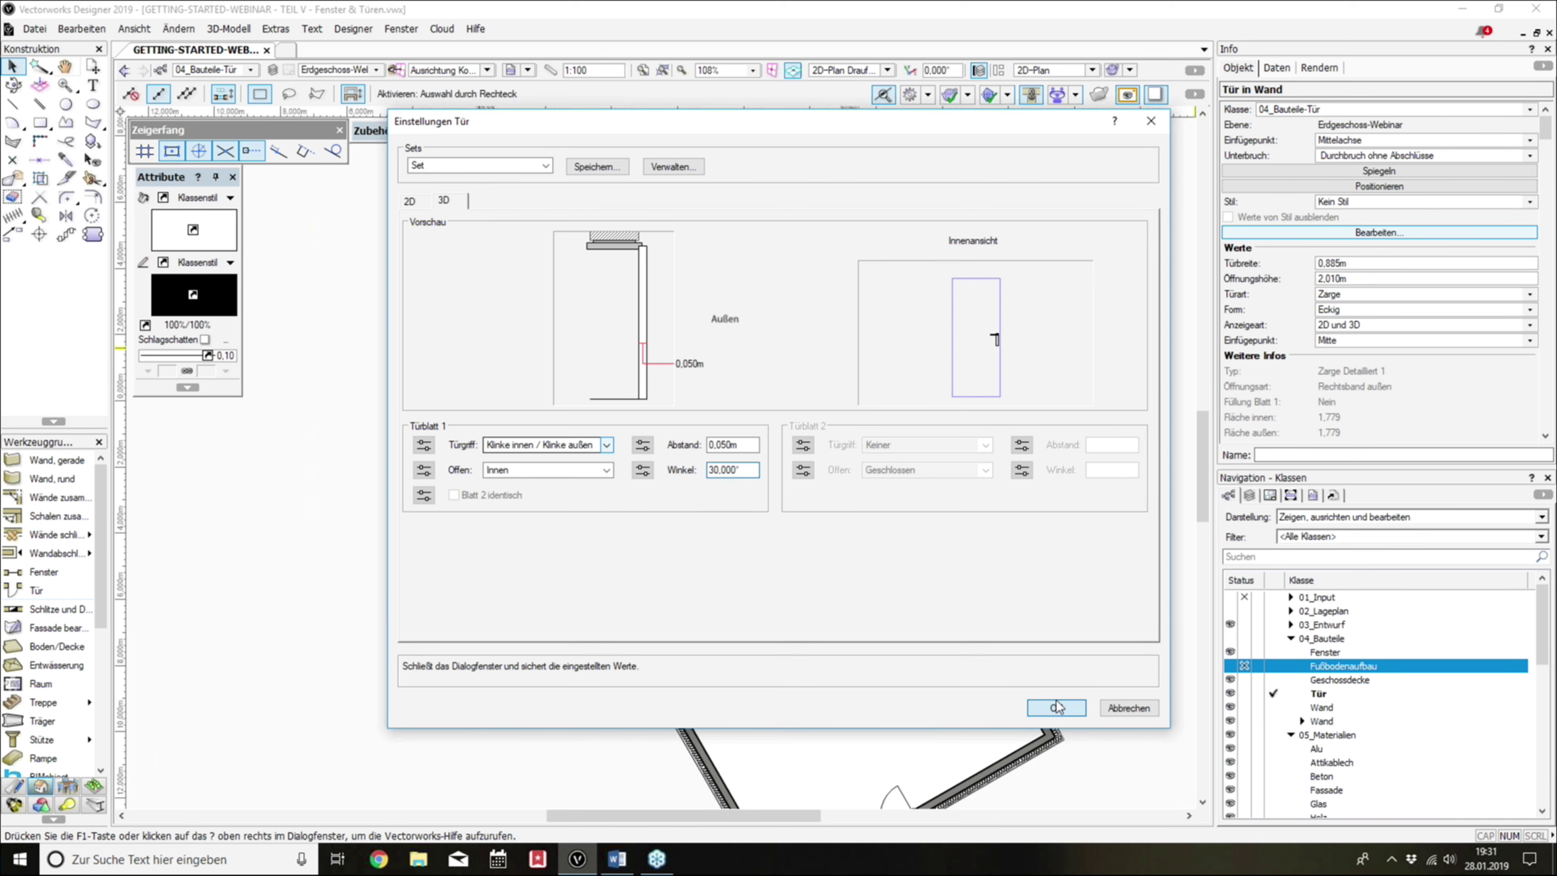
click(1045, 696)
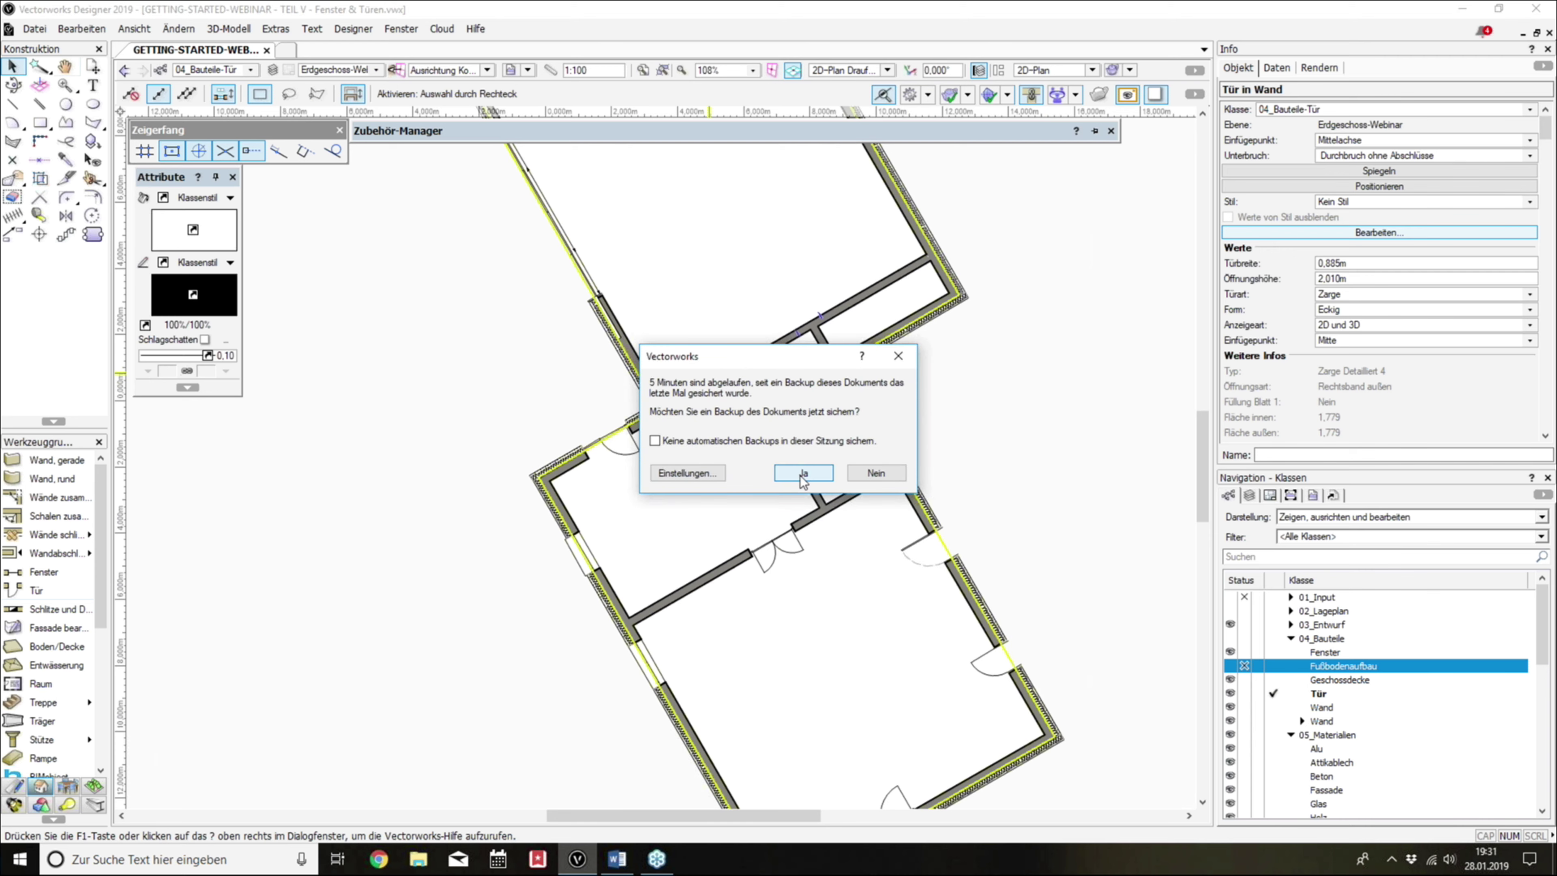
Step: Accept the backup save and orbit the 3D view around the door in its wall
click(802, 473)
scroll(678, 365, up, 3)
scroll(766, 393, up, 4)
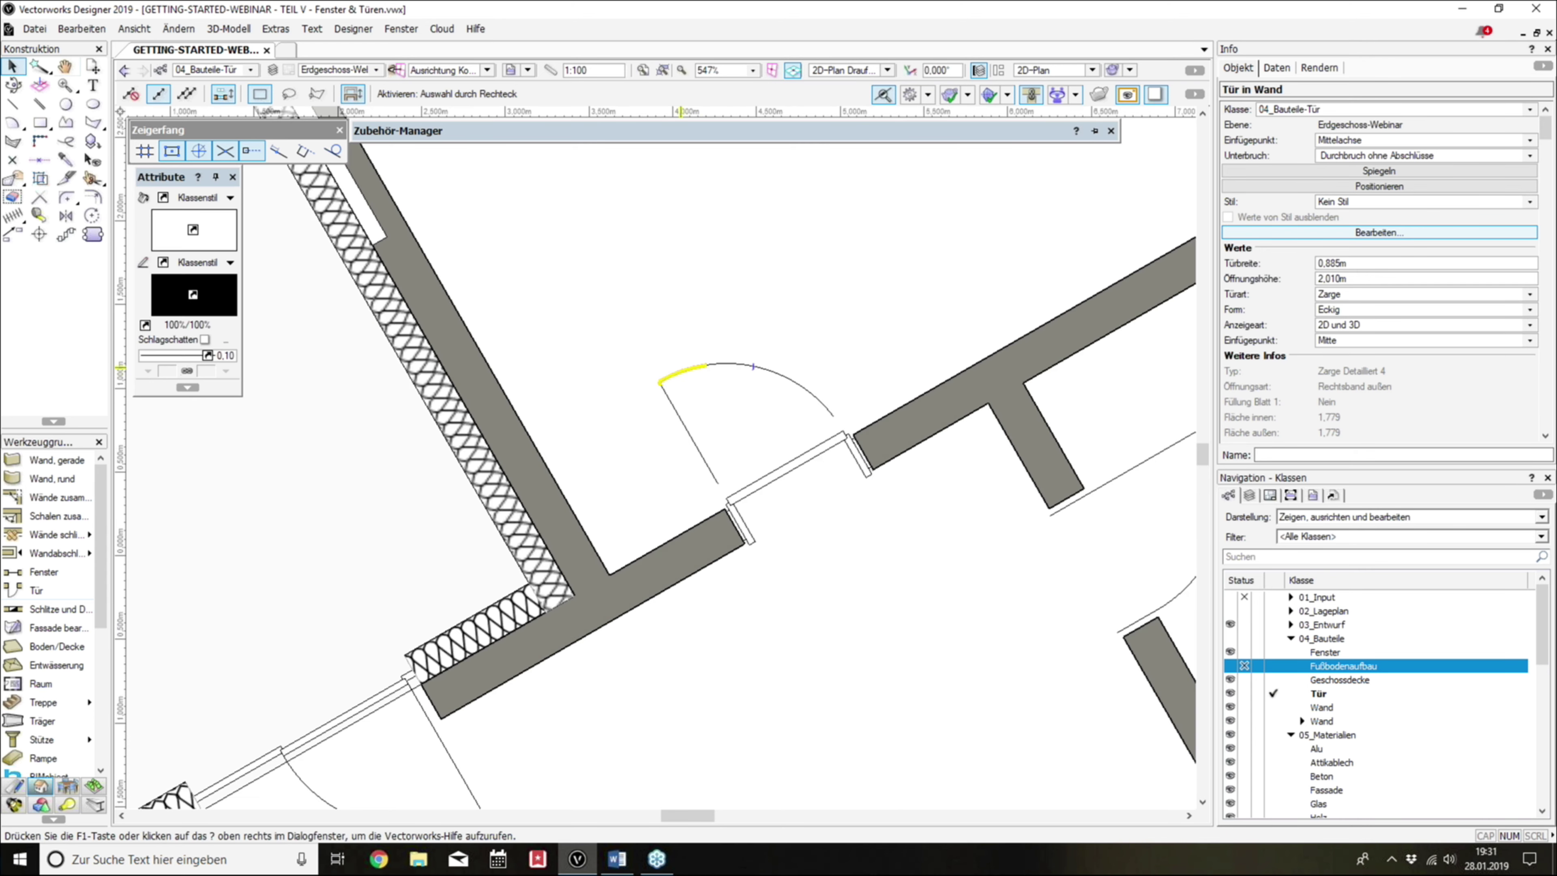
scroll(838, 415, up, 3)
mouse_move(838, 415)
shift+middle_down()
mouse_move(633, 409)
mouse_move(444, 375)
shift+middle_up()
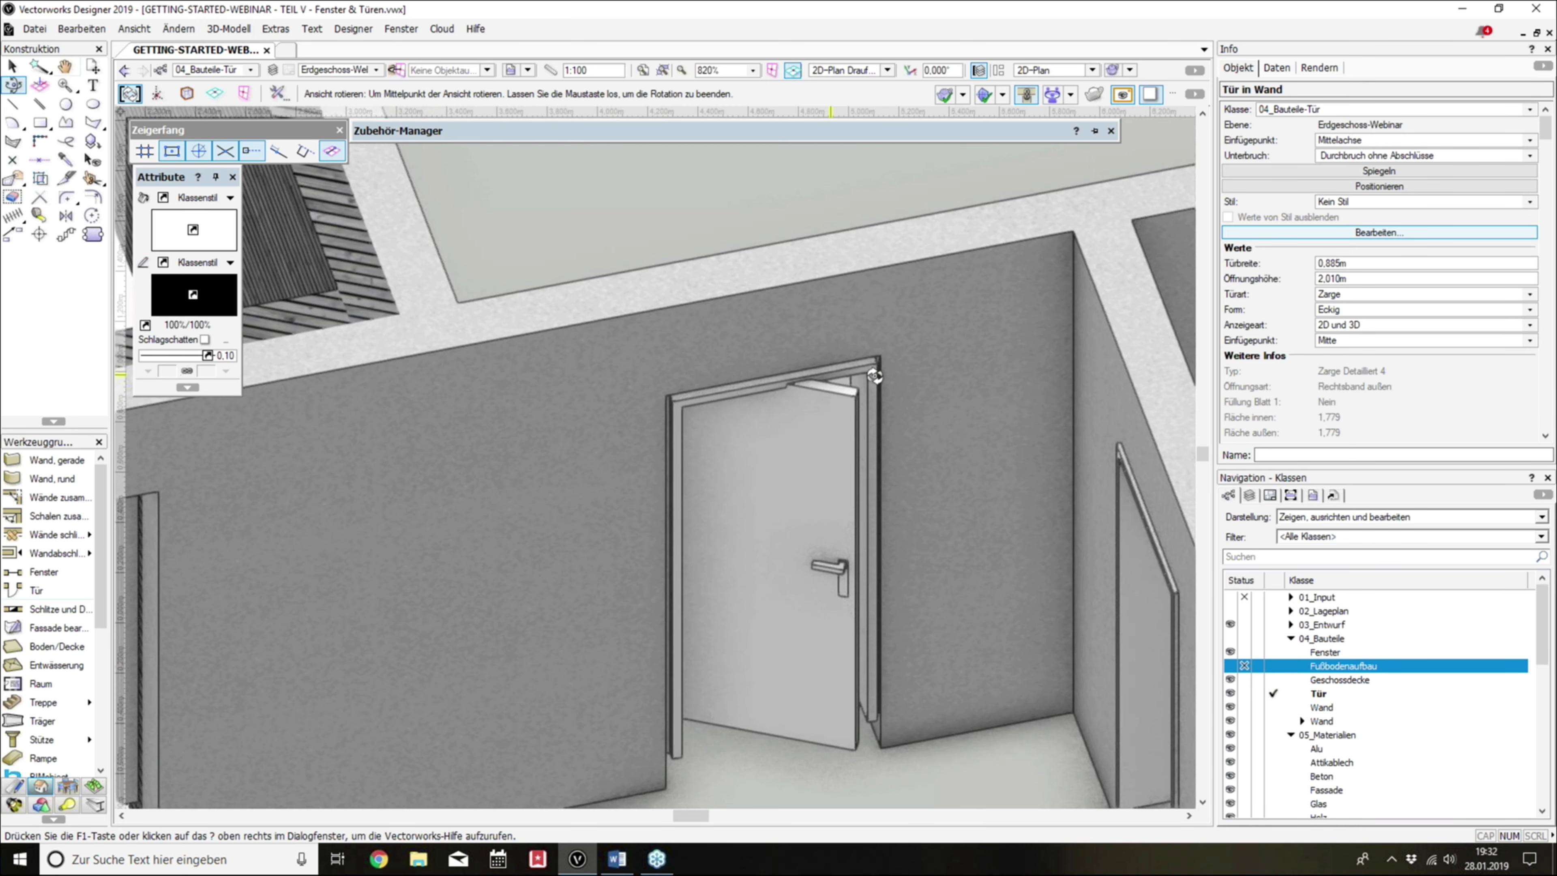
shift+middle_drag(444, 375, 435, 452)
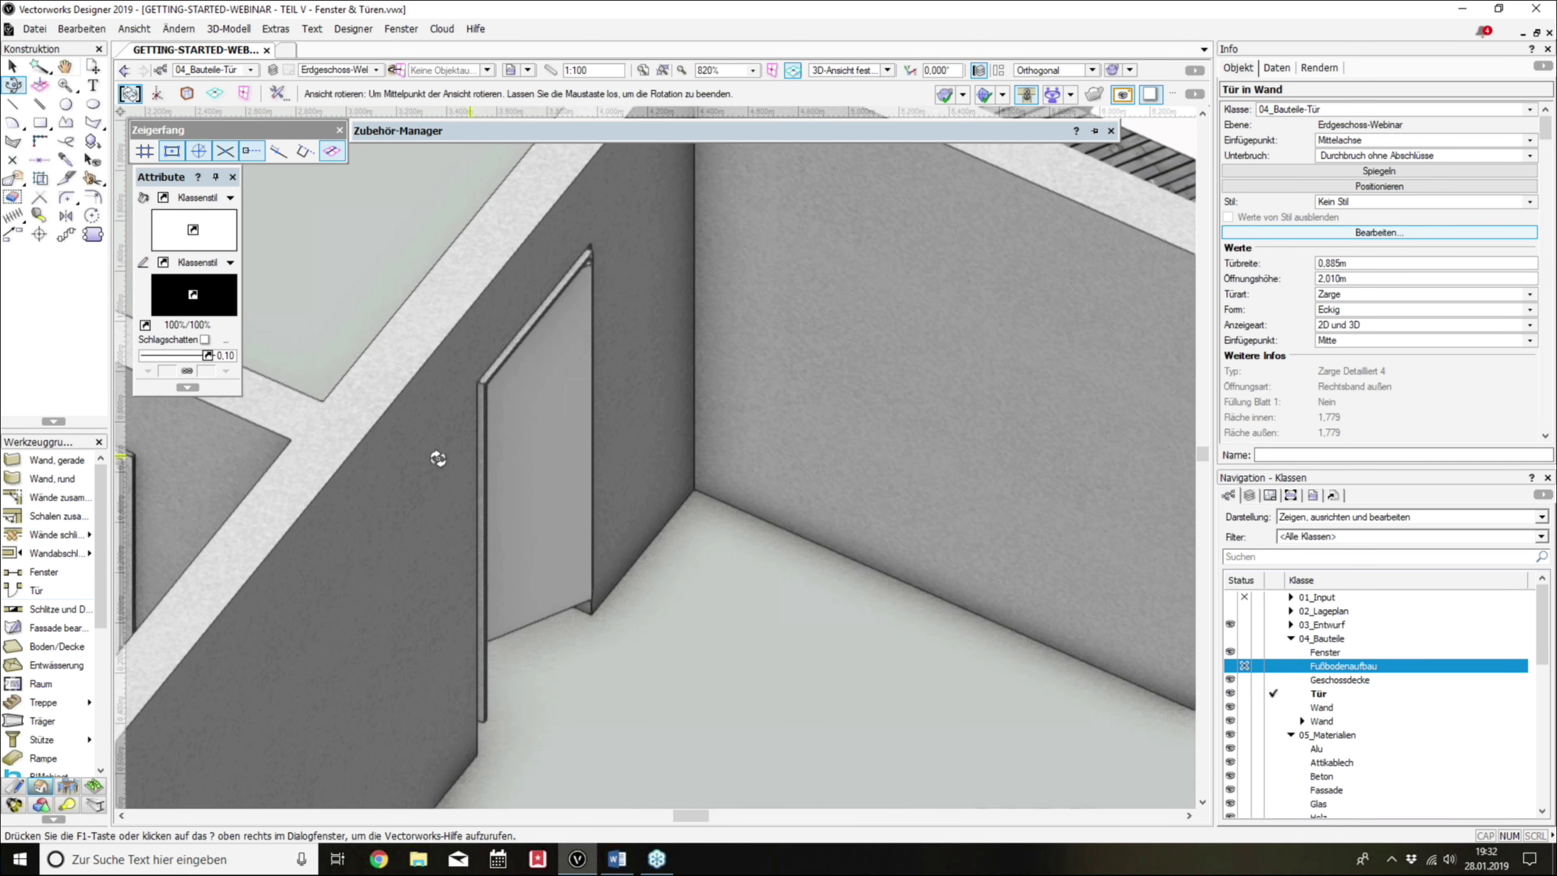
Step: Set the door leaf's Offen to Außen, confirm both dialogs, and orbit to check it
click(1339, 234)
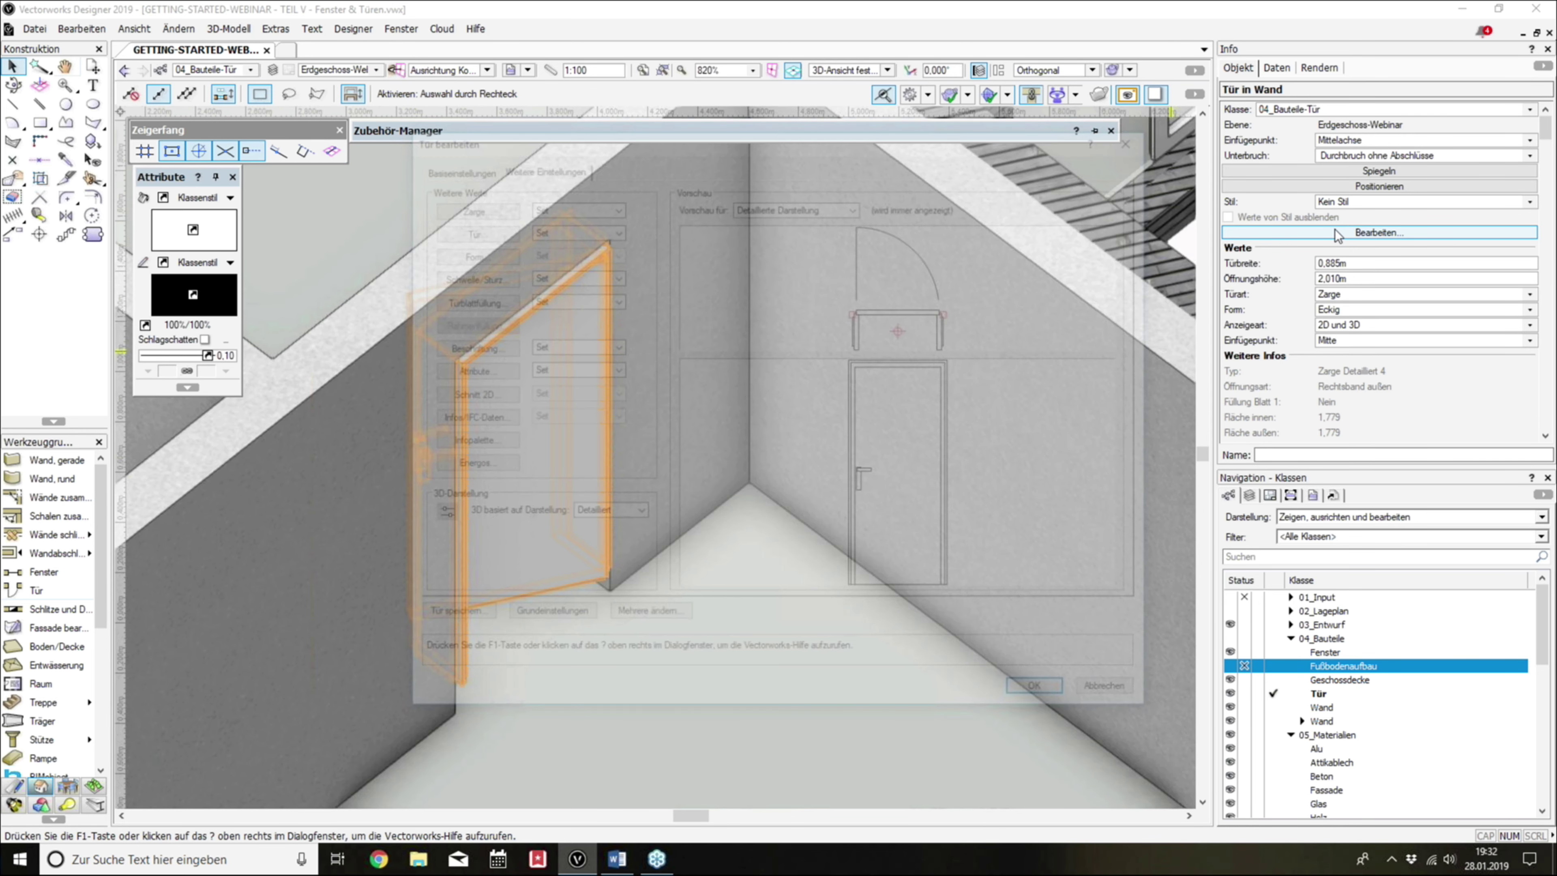
click(480, 231)
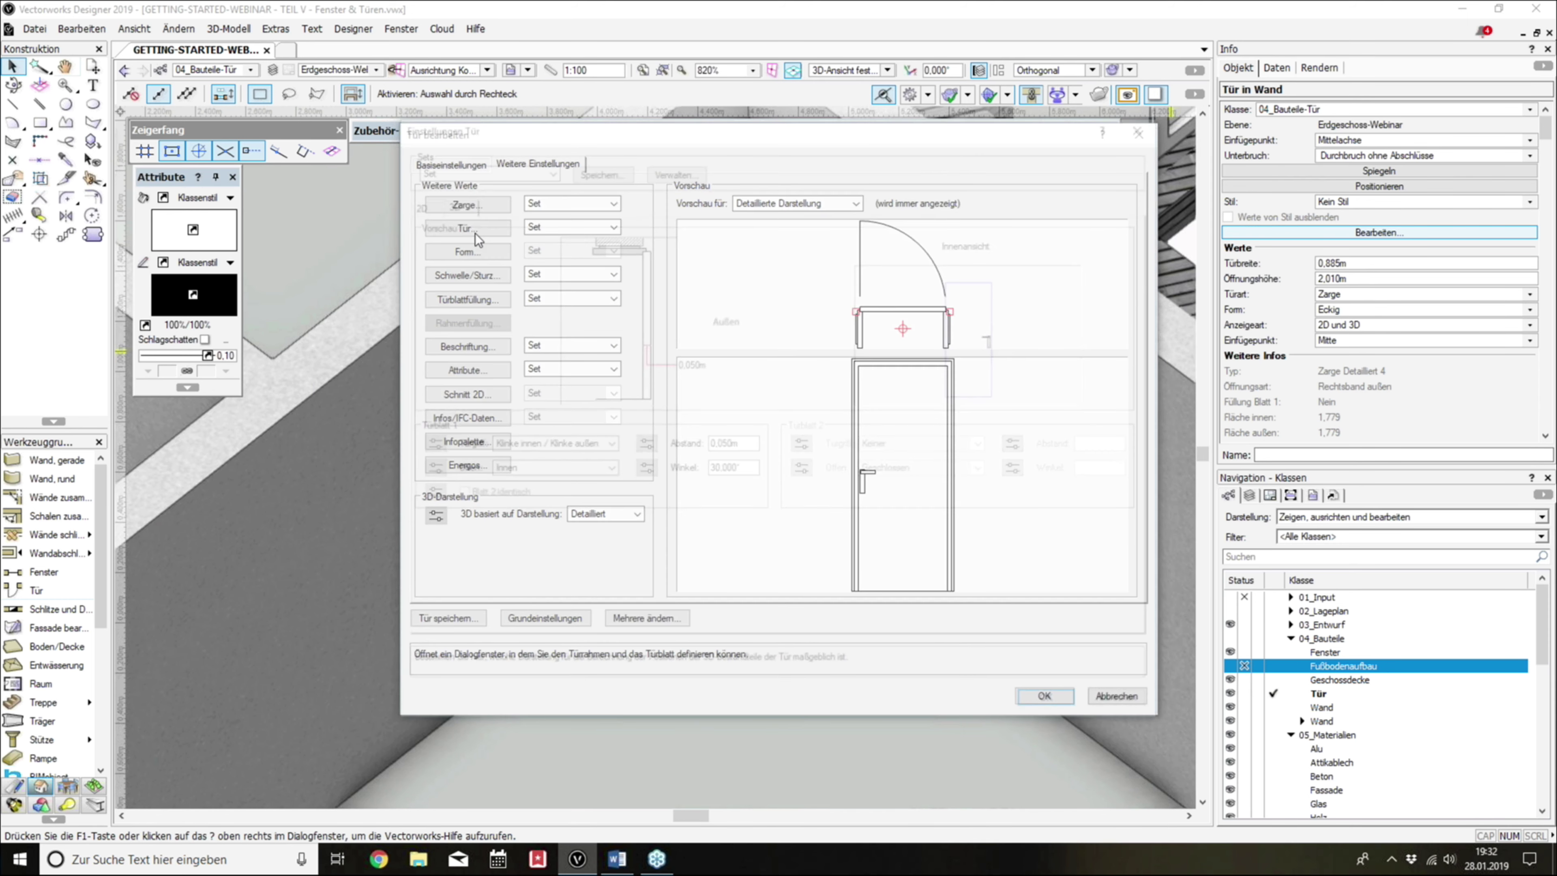
click(591, 474)
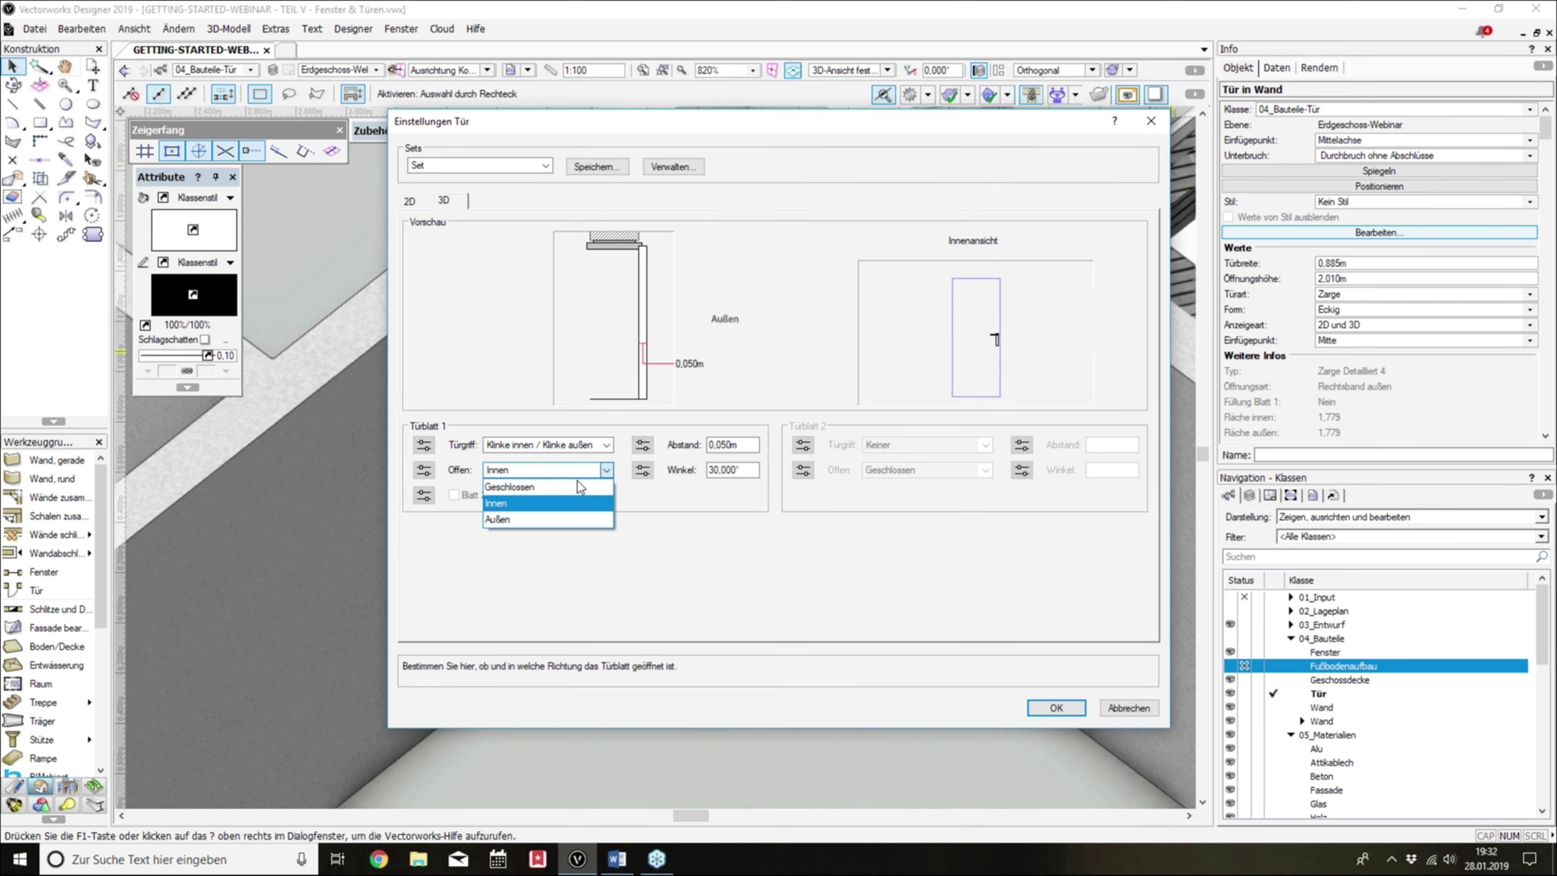
click(565, 514)
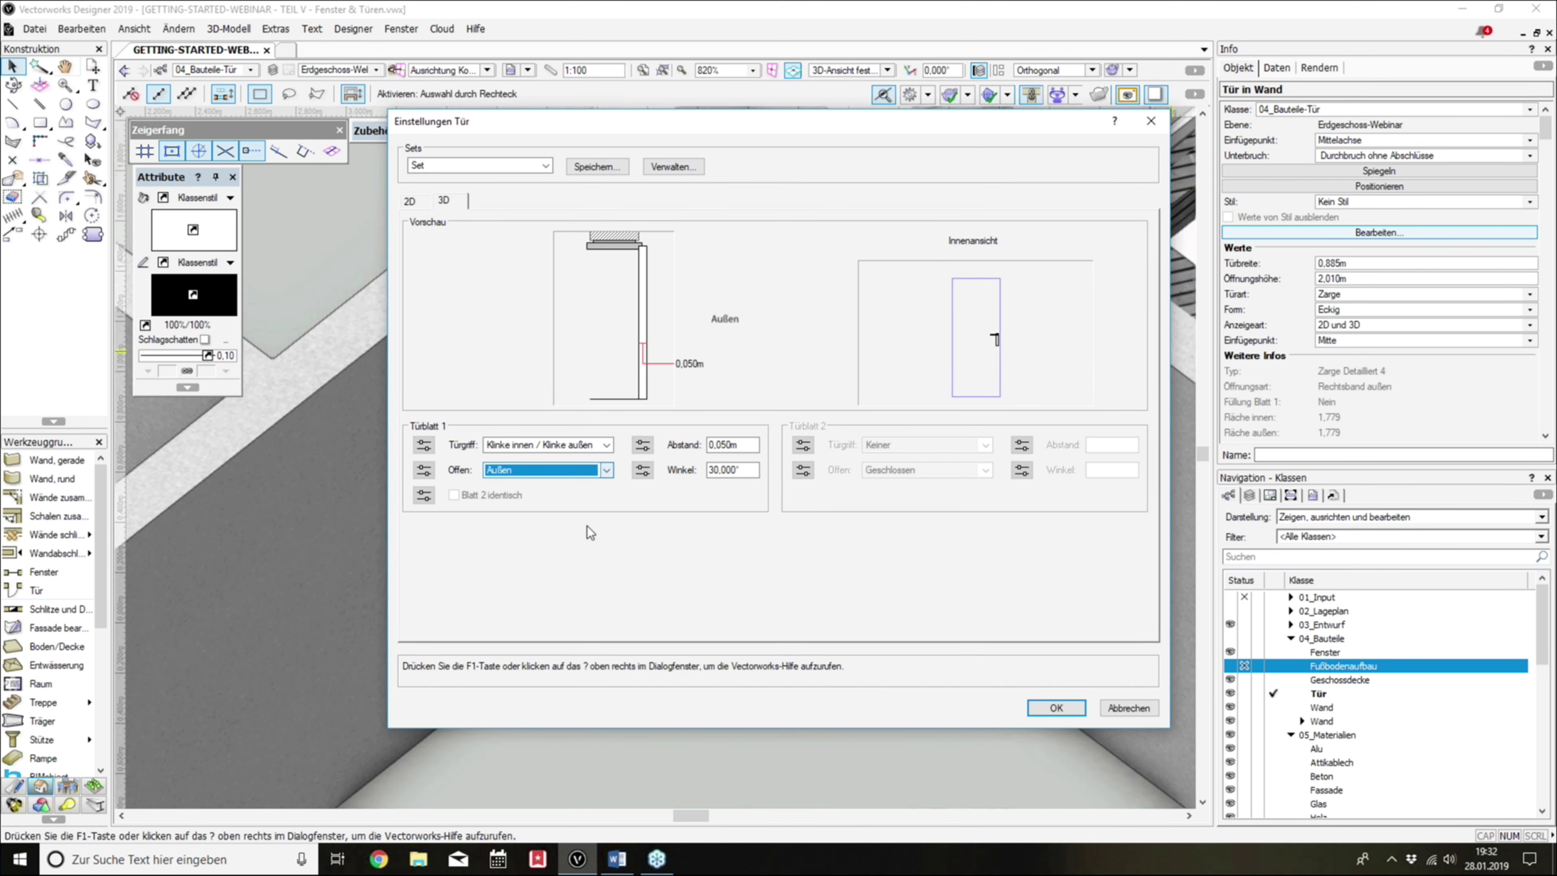
click(1072, 711)
click(1053, 696)
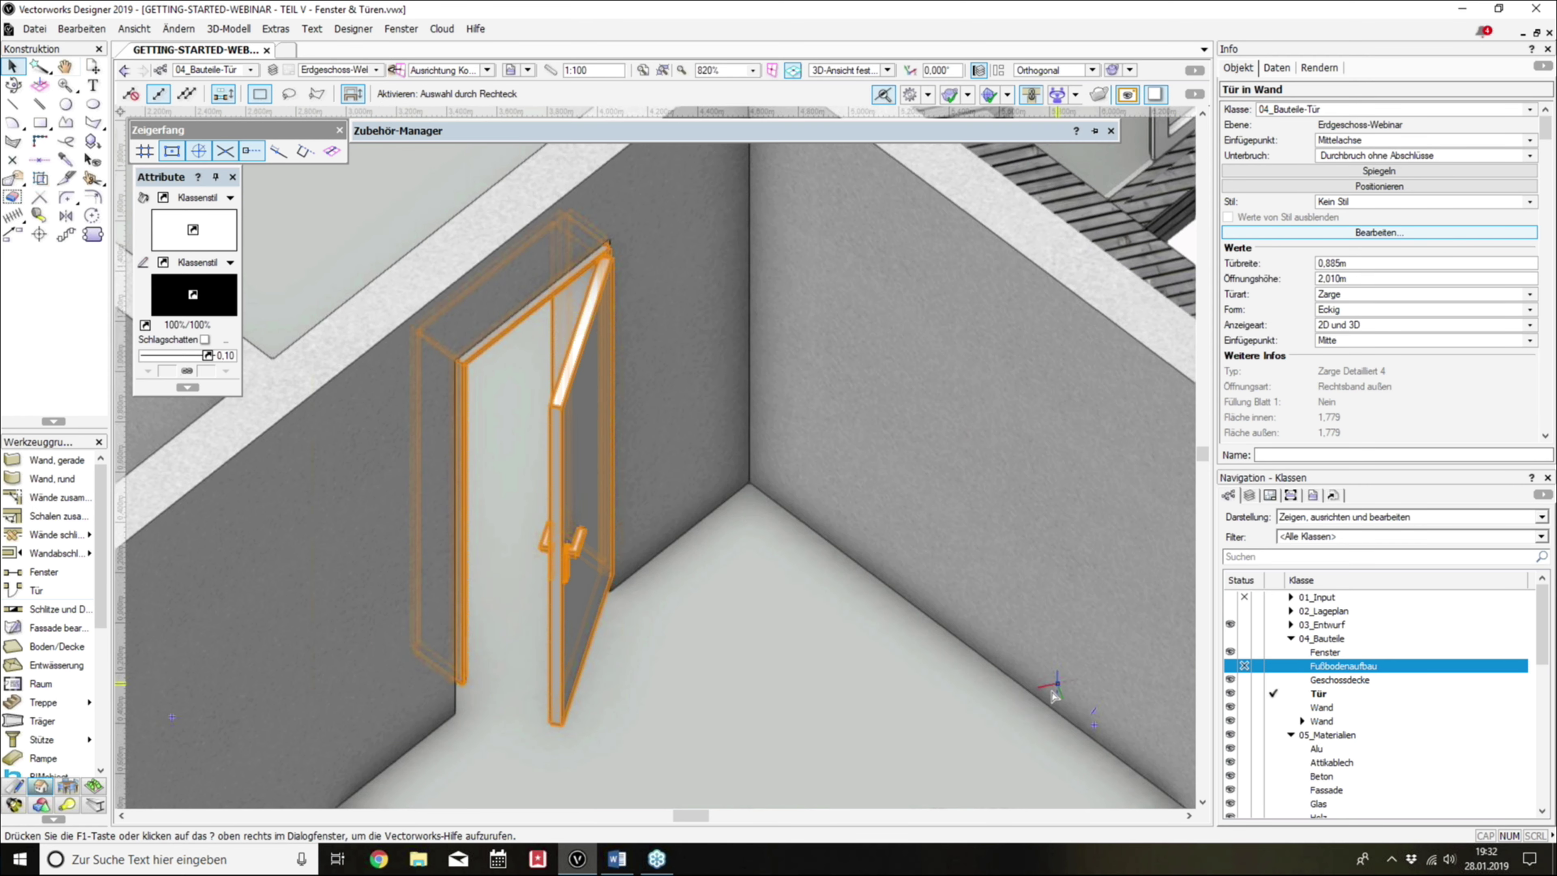
shift+middle_drag(539, 386, 758, 330)
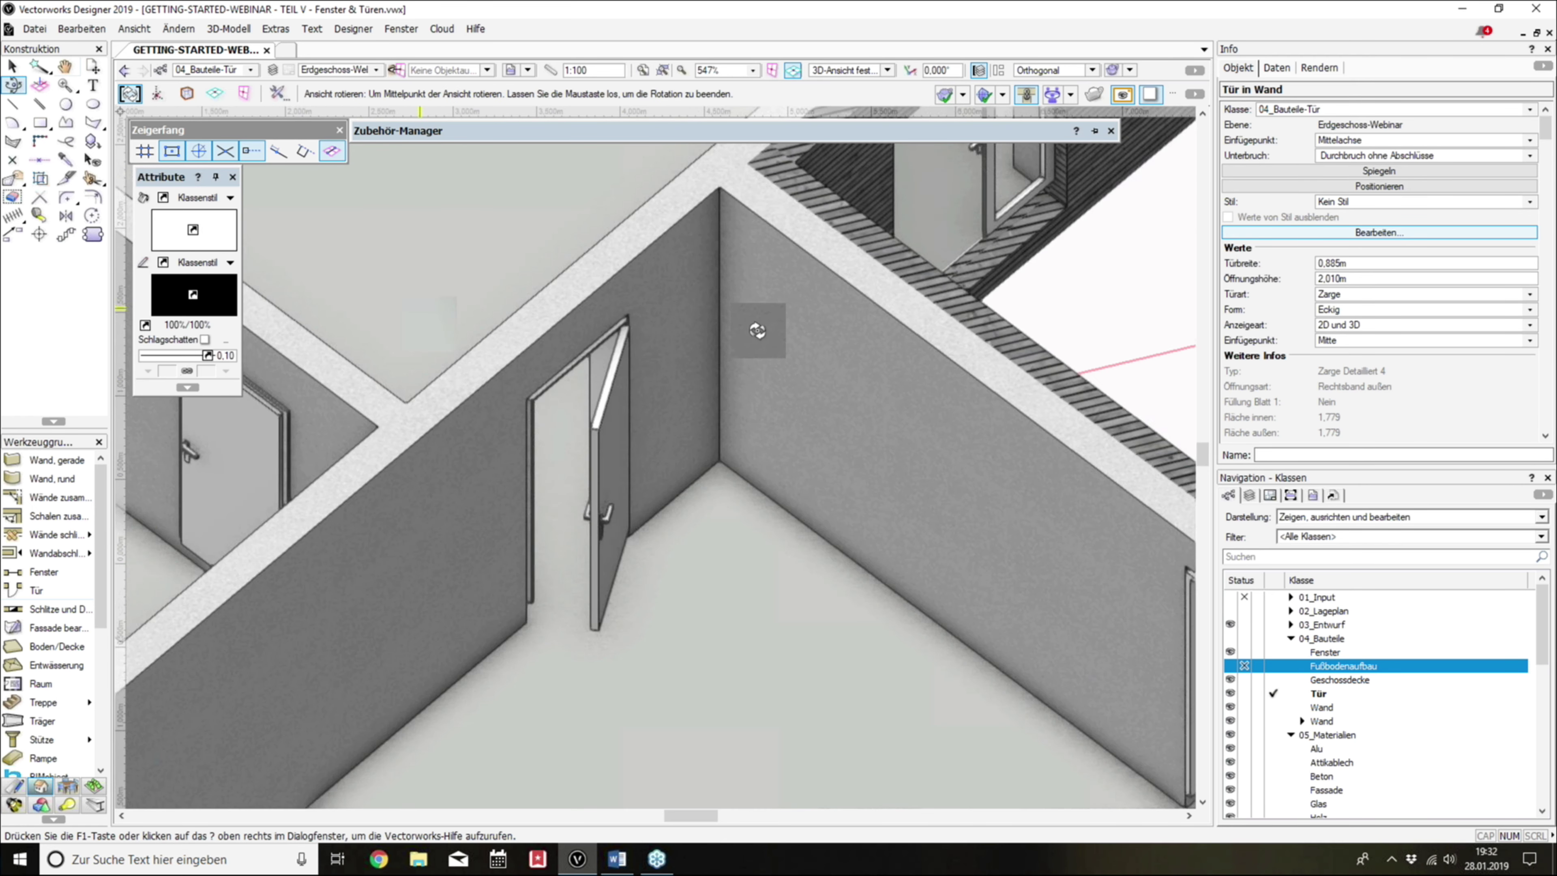
drag(758, 330, 360, 315)
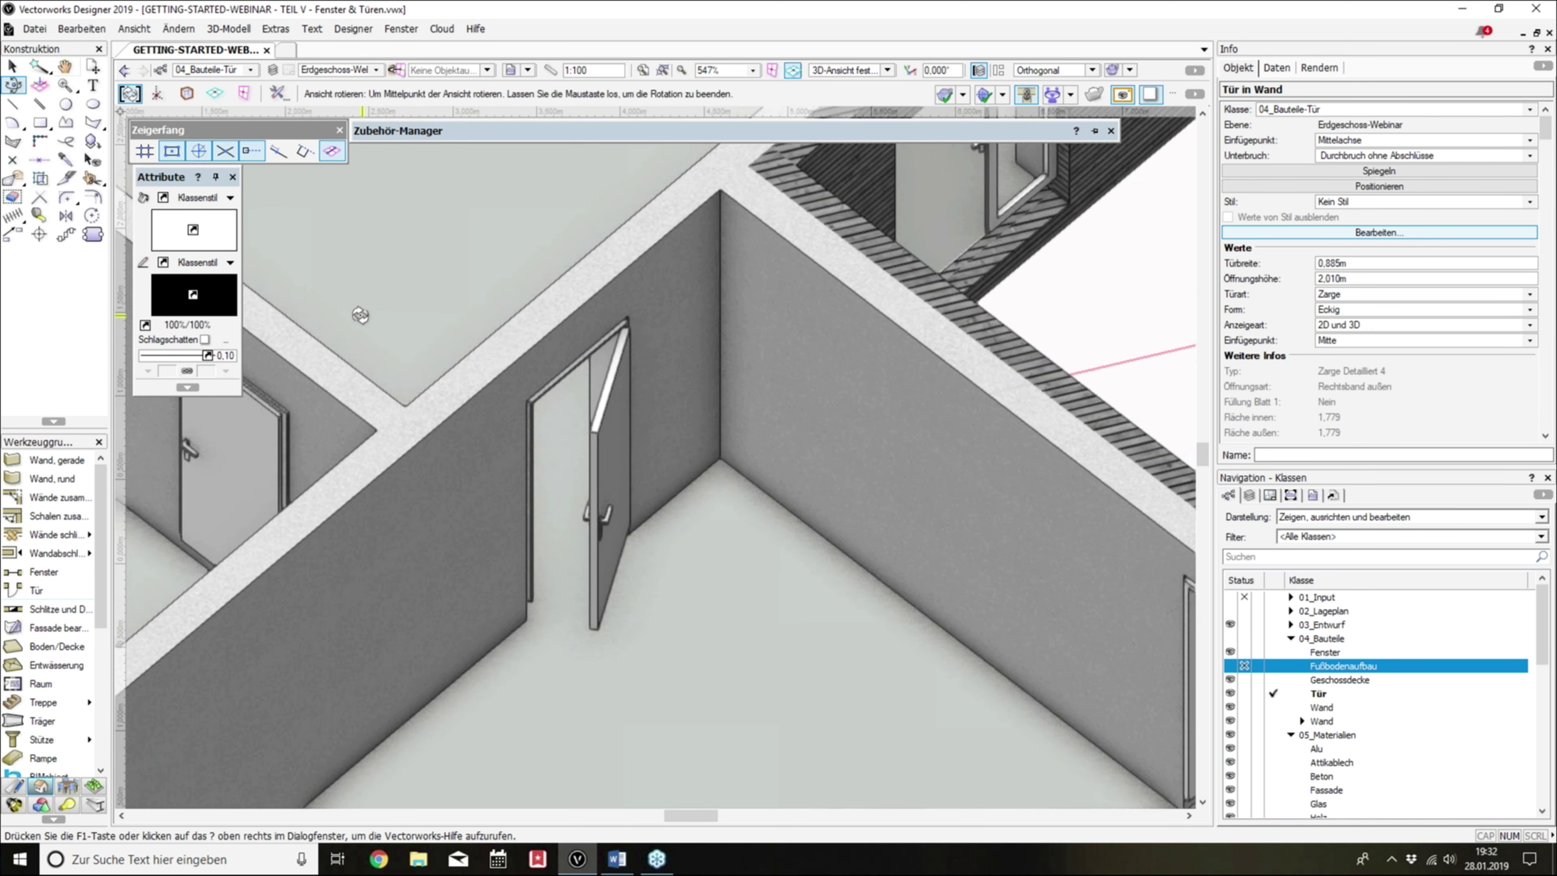
Step: Preview an arched Türform with 0,300m arch height, then keep the door rectangular
key(x)
click(1279, 233)
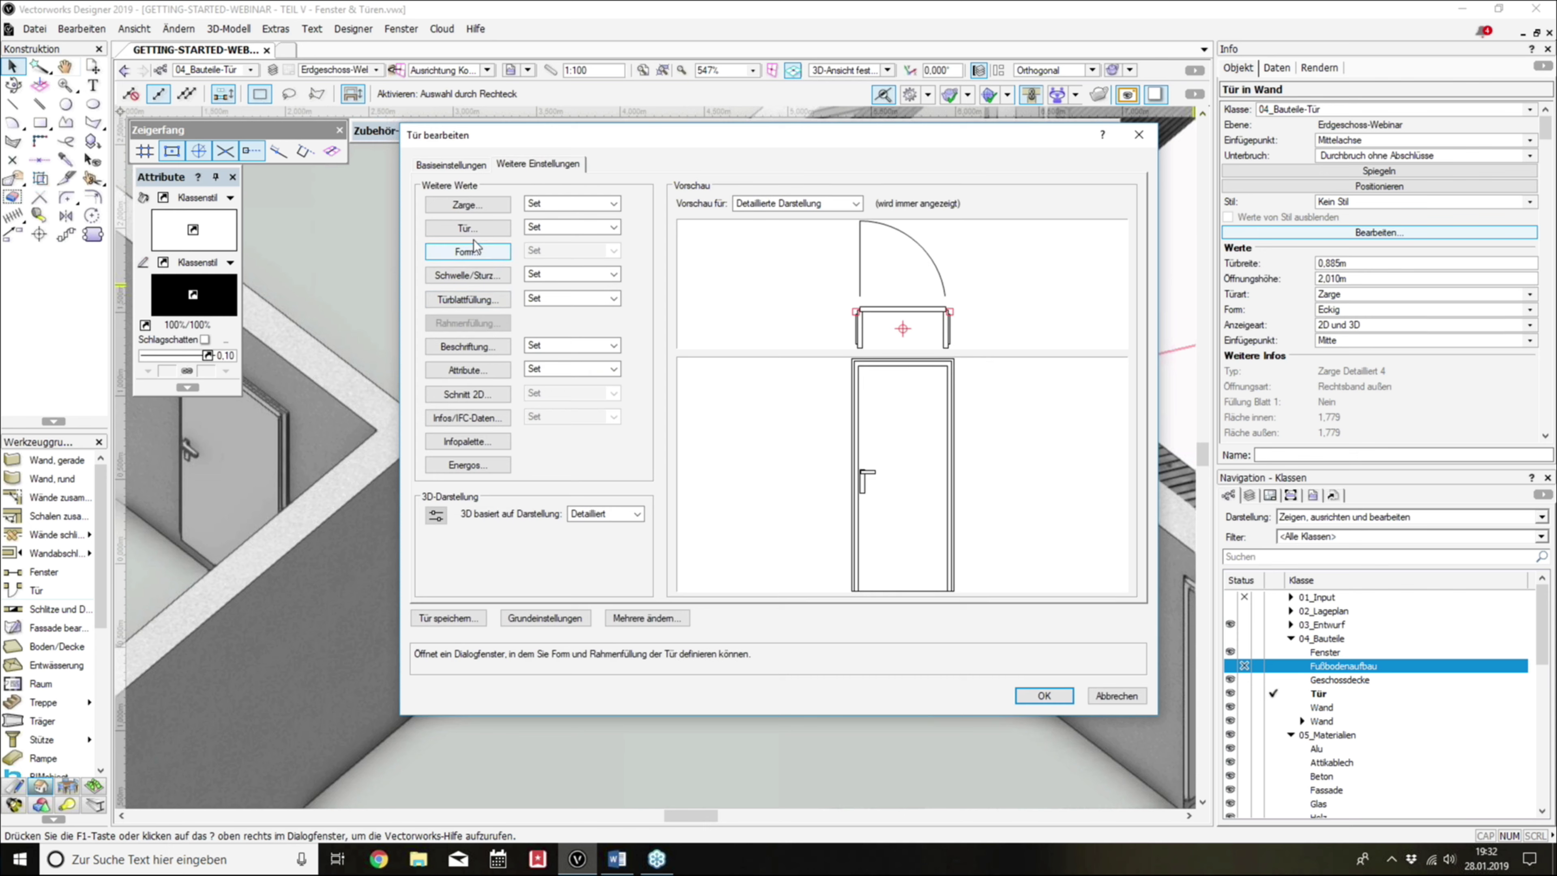
click(466, 253)
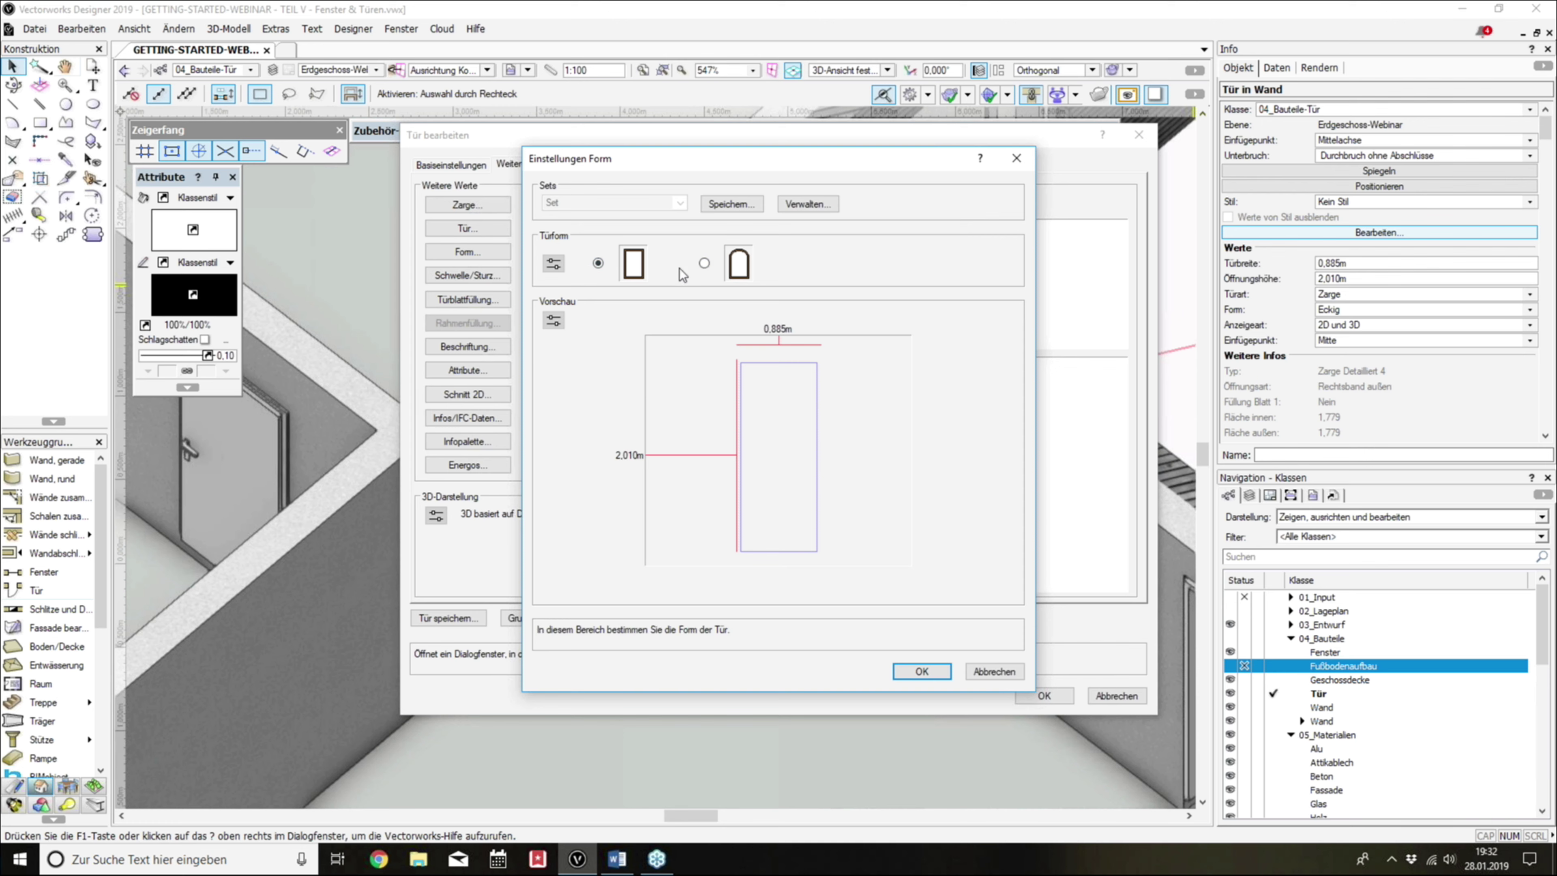
click(705, 264)
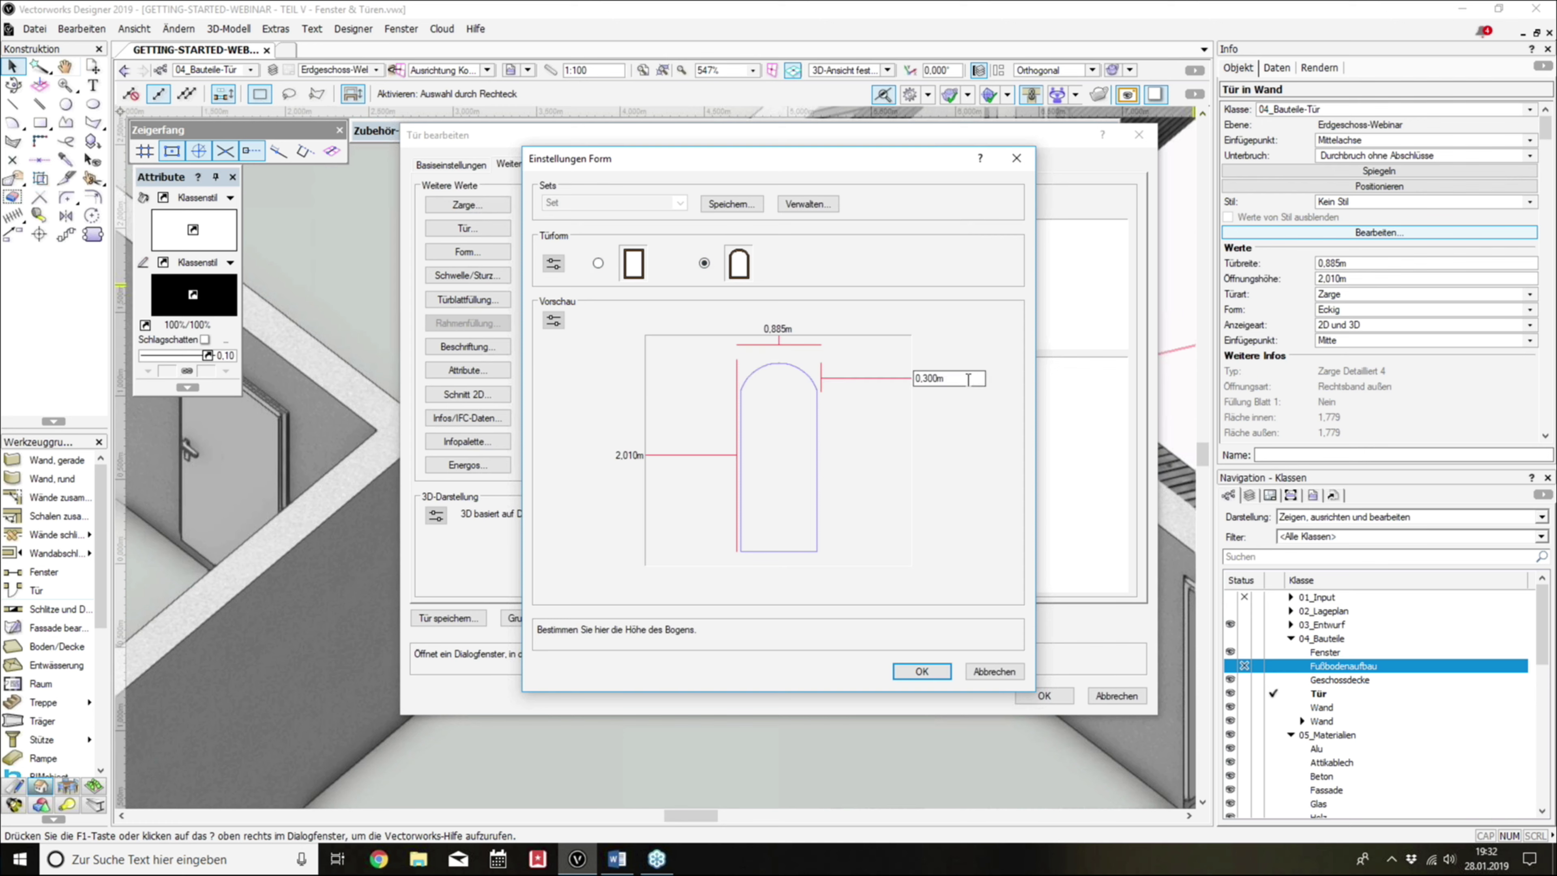
double_click(914, 378)
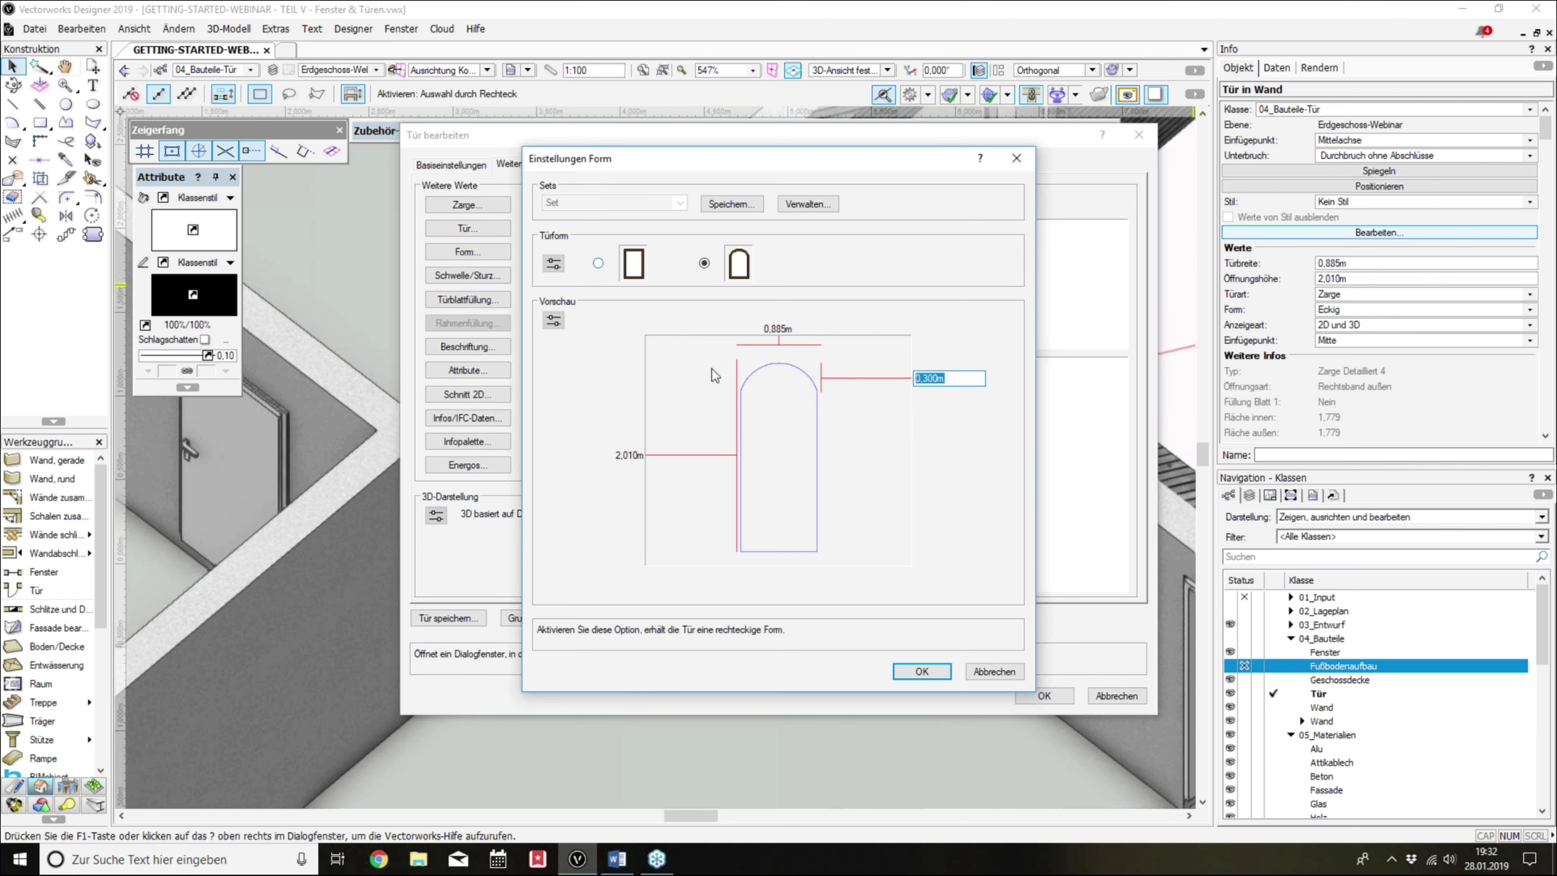
click(597, 263)
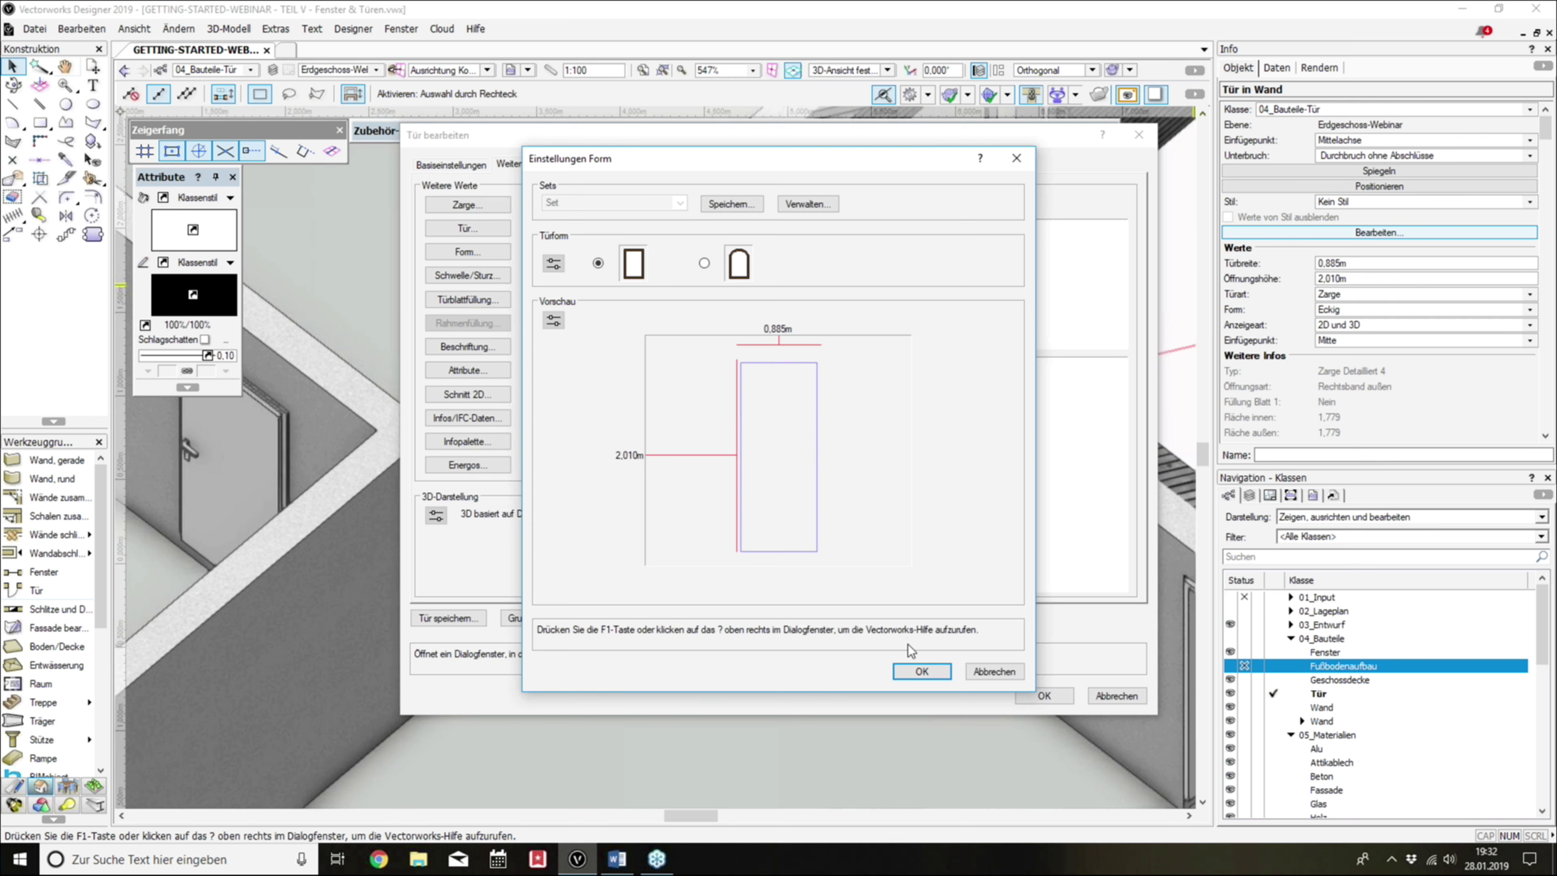
click(921, 671)
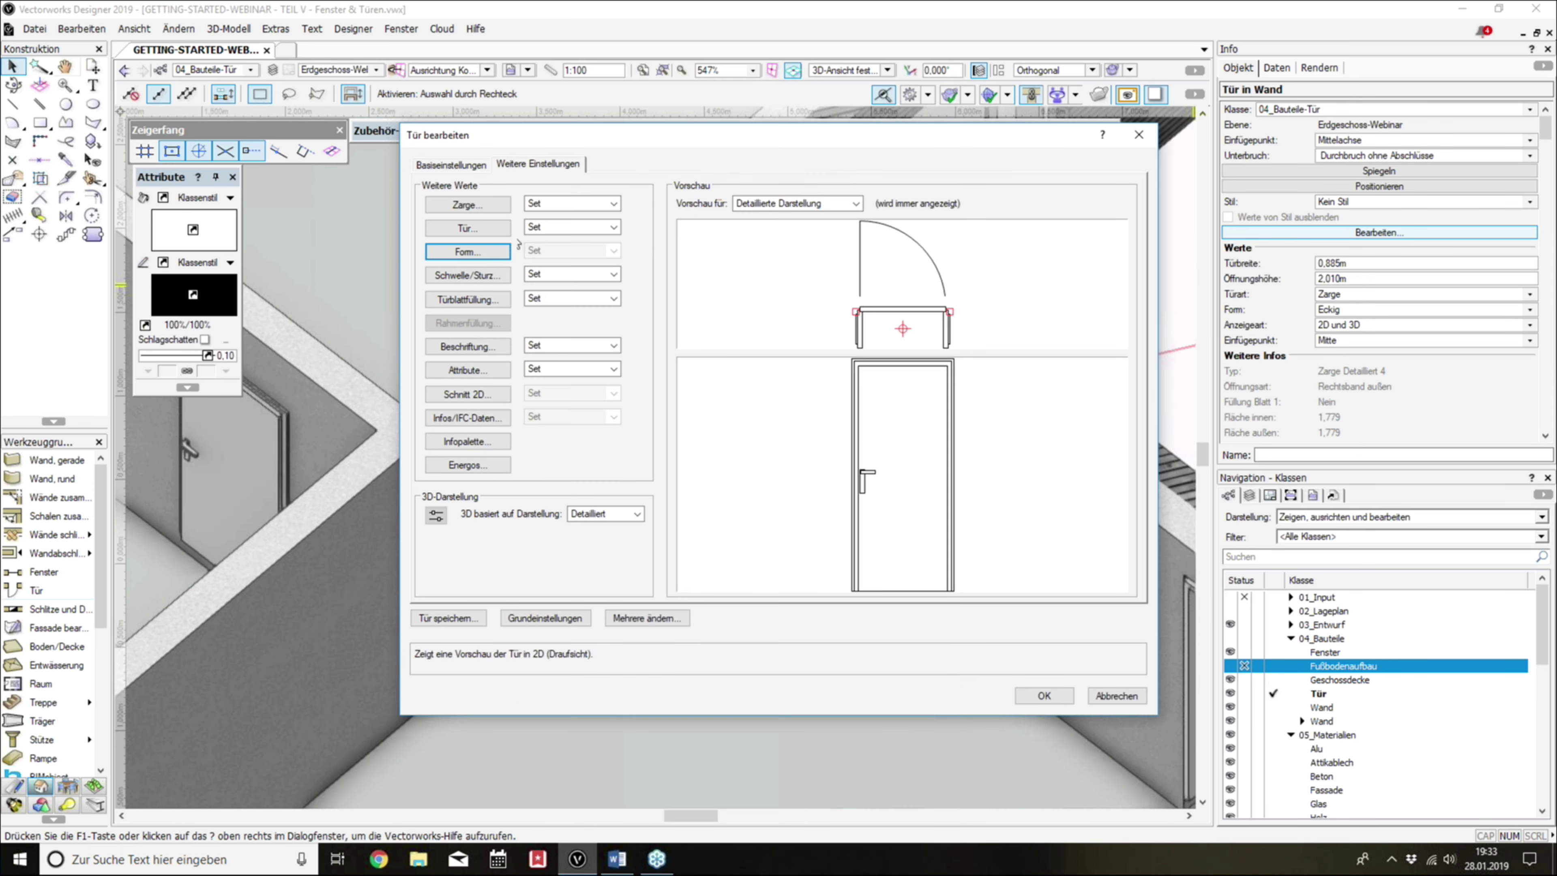
Step: Try outer thresholds Bündig Zarge fallend, Abstand Zarge fallend/steigend, Abstand Wand fallend, then reset to Keine
click(463, 277)
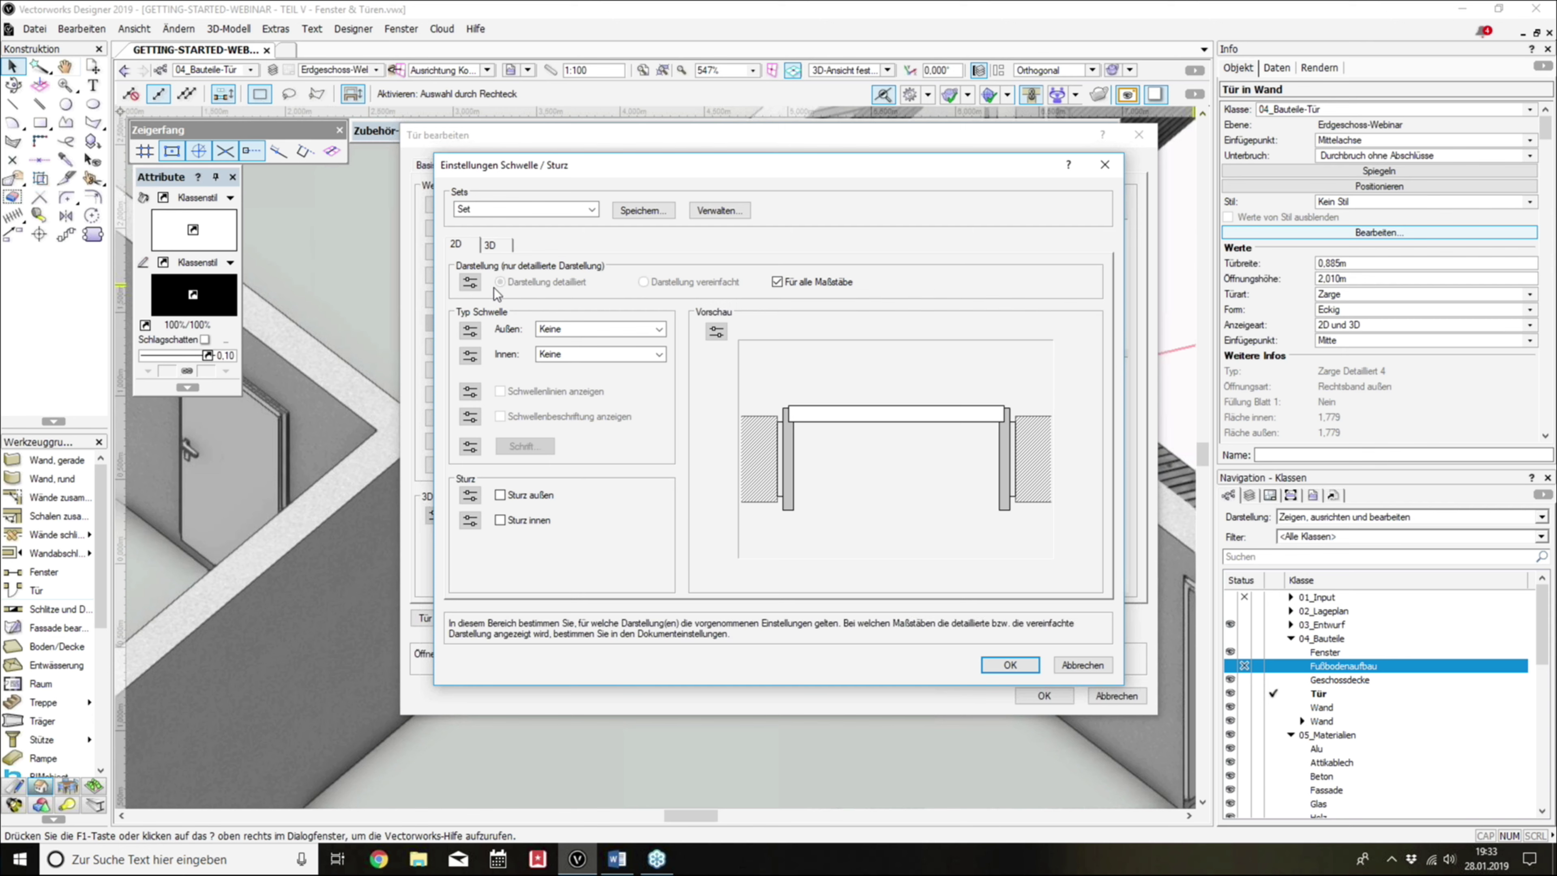
click(557, 329)
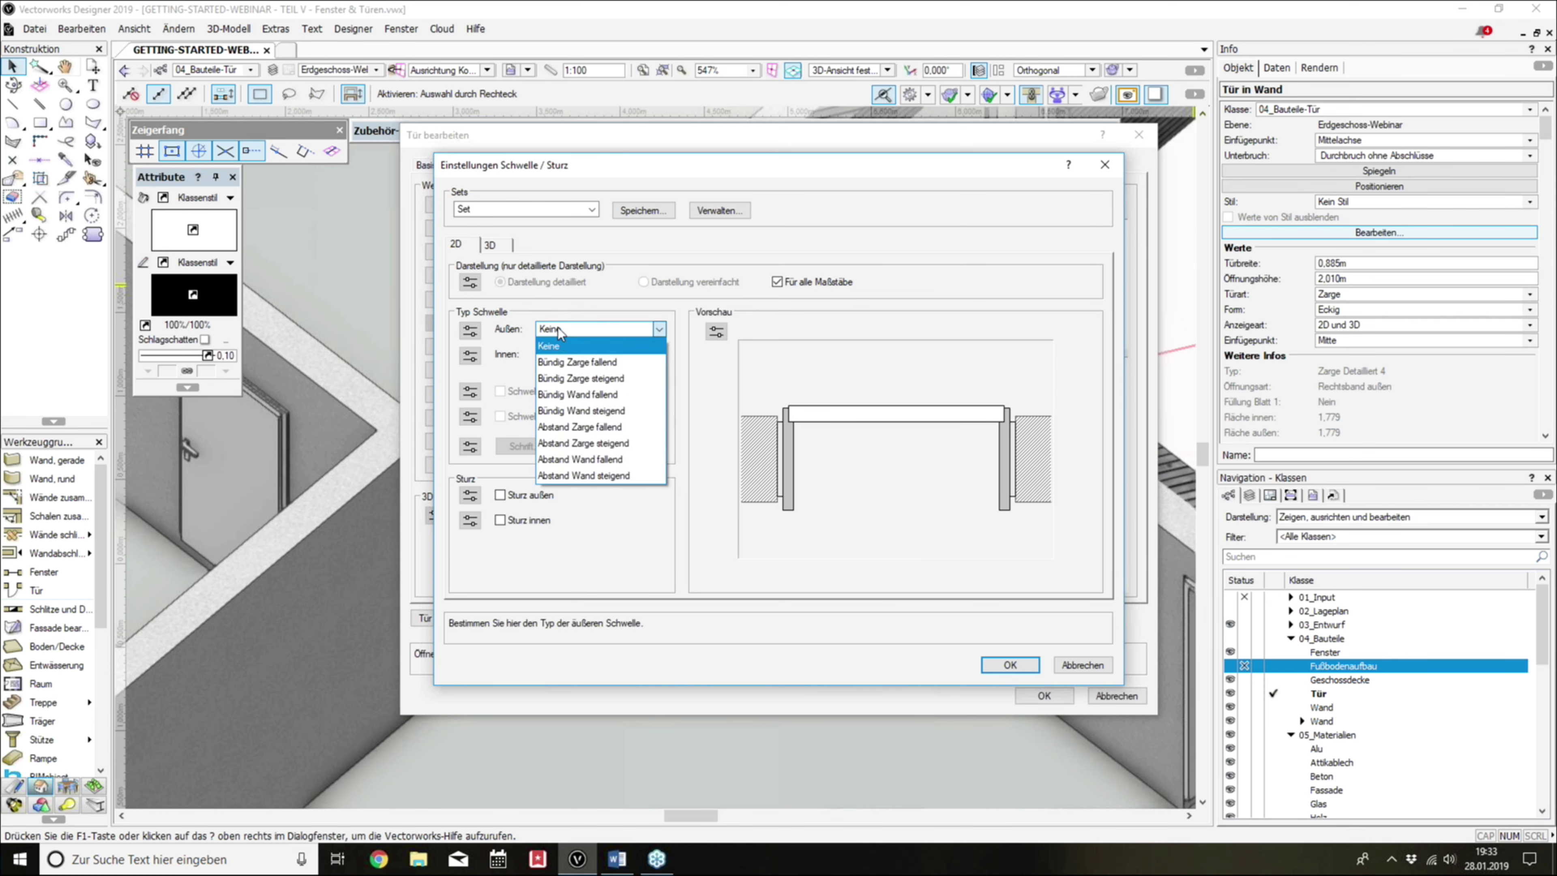
click(606, 361)
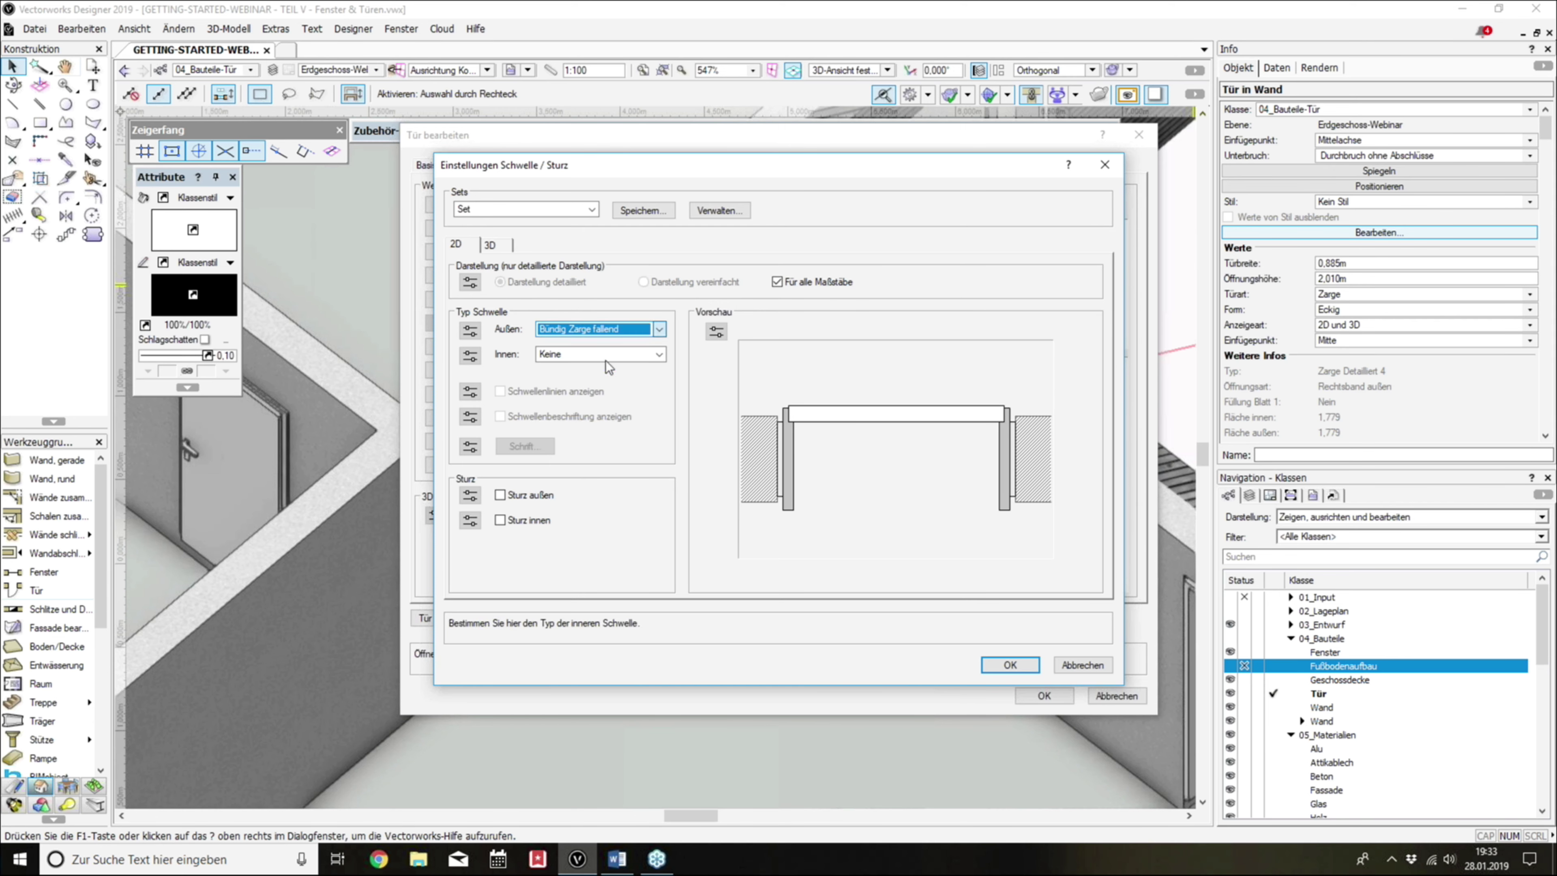
click(597, 333)
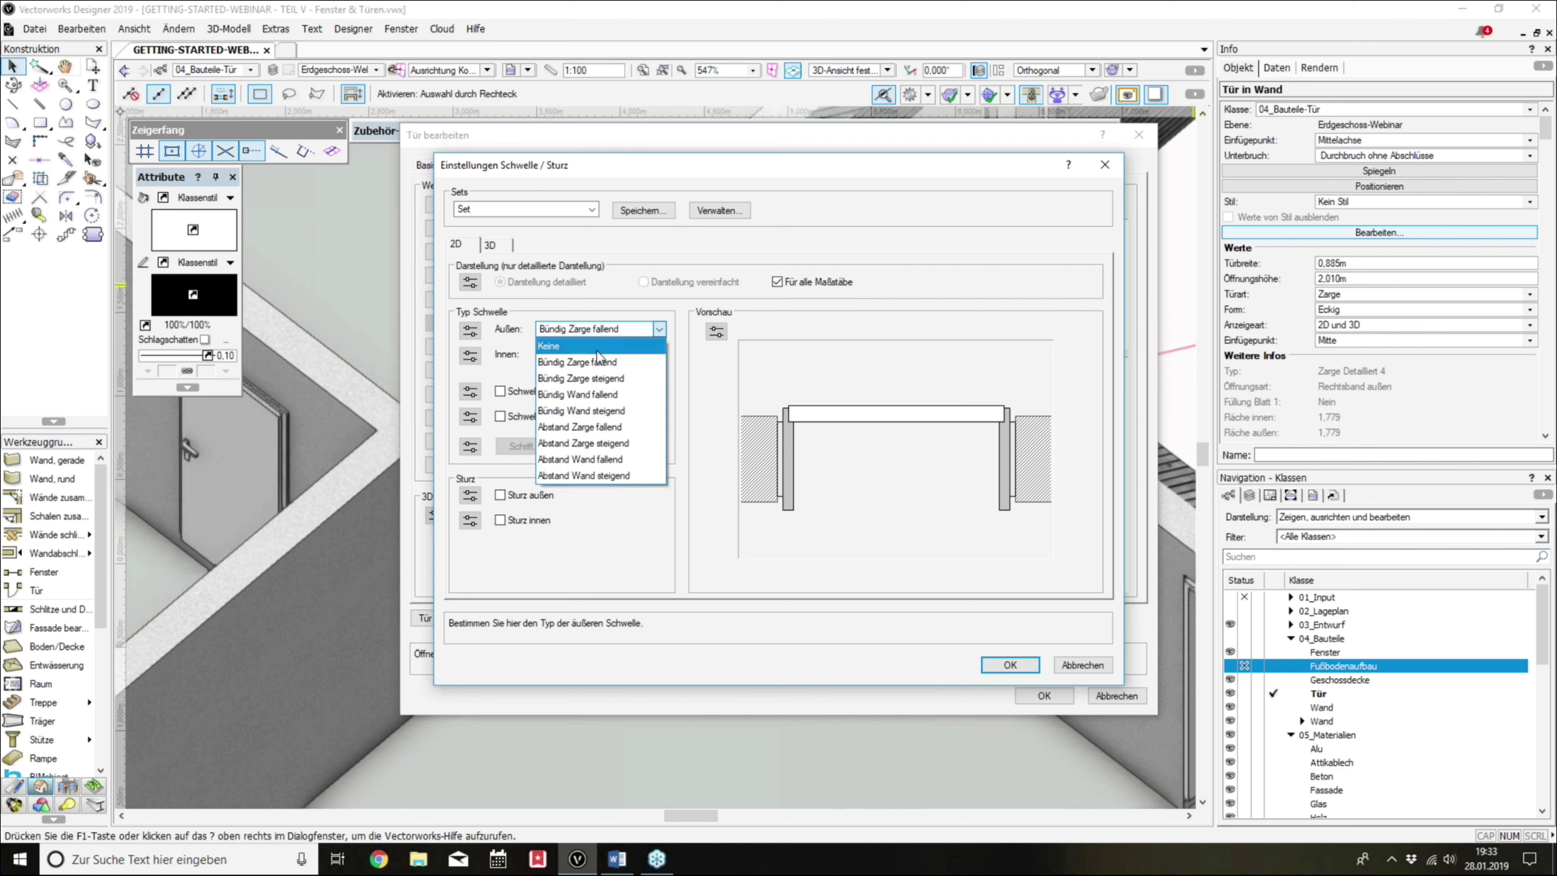
click(598, 426)
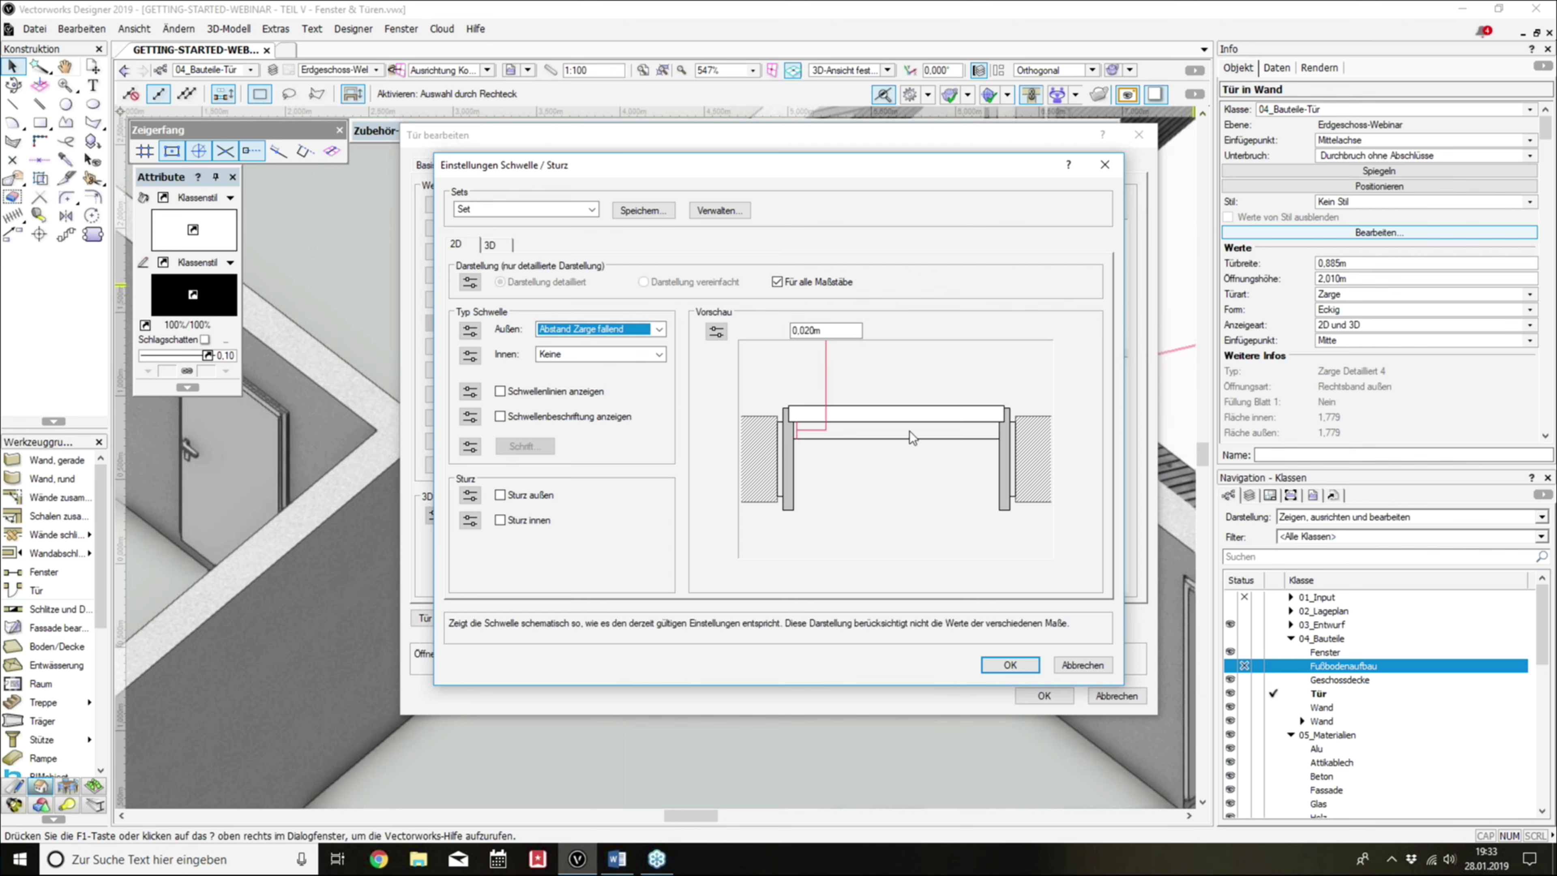
click(588, 329)
click(588, 444)
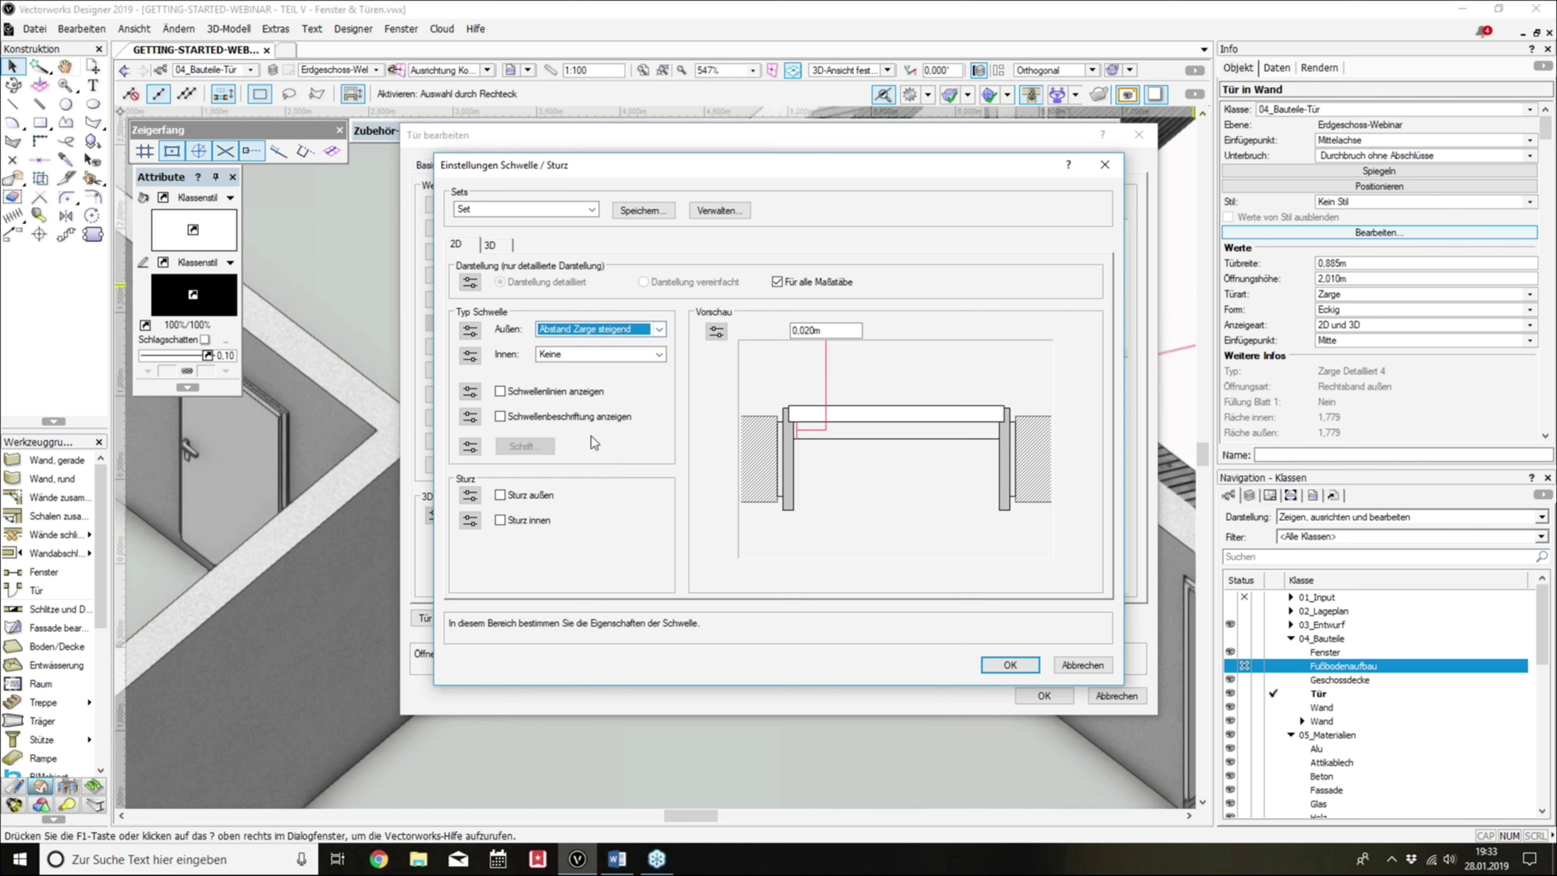
click(588, 331)
click(589, 458)
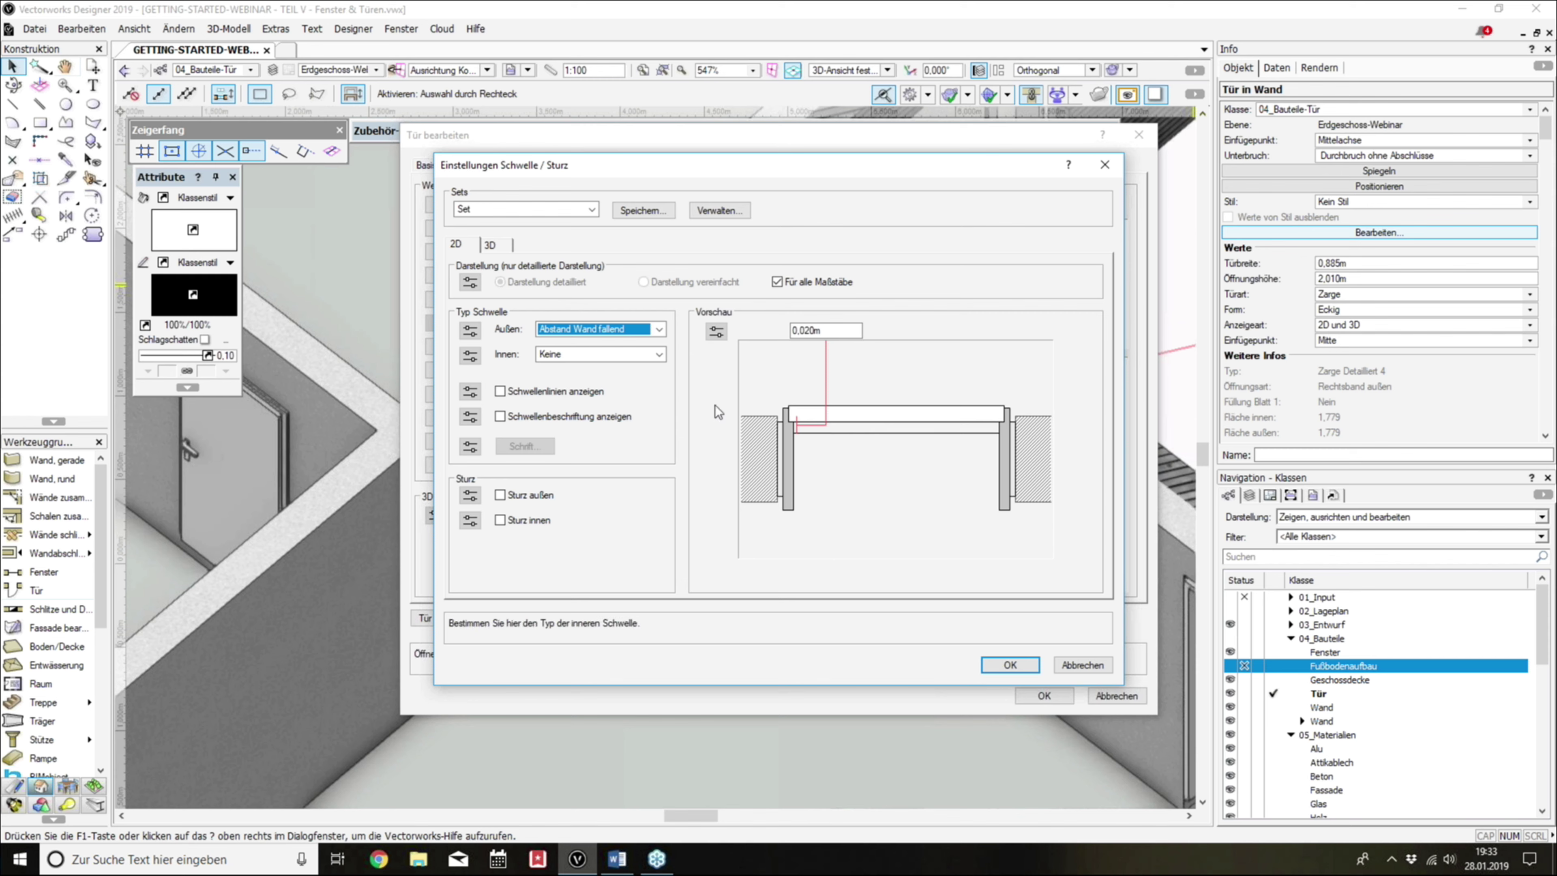
click(589, 330)
click(579, 344)
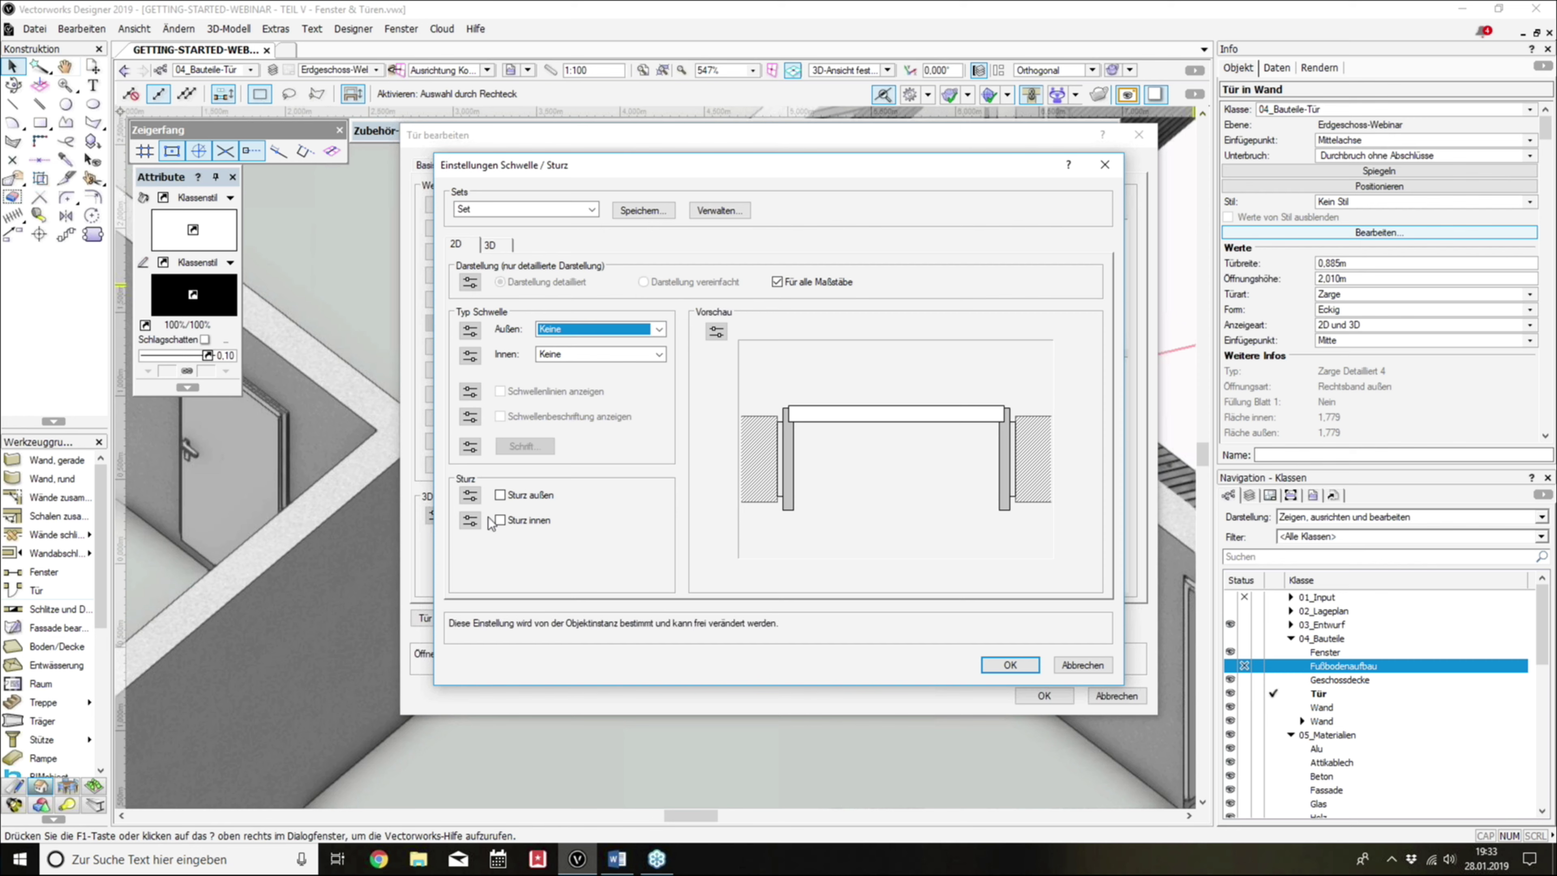
Step: Toggle the outer lintel on and back off, and glance at the 3D threshold options
click(501, 495)
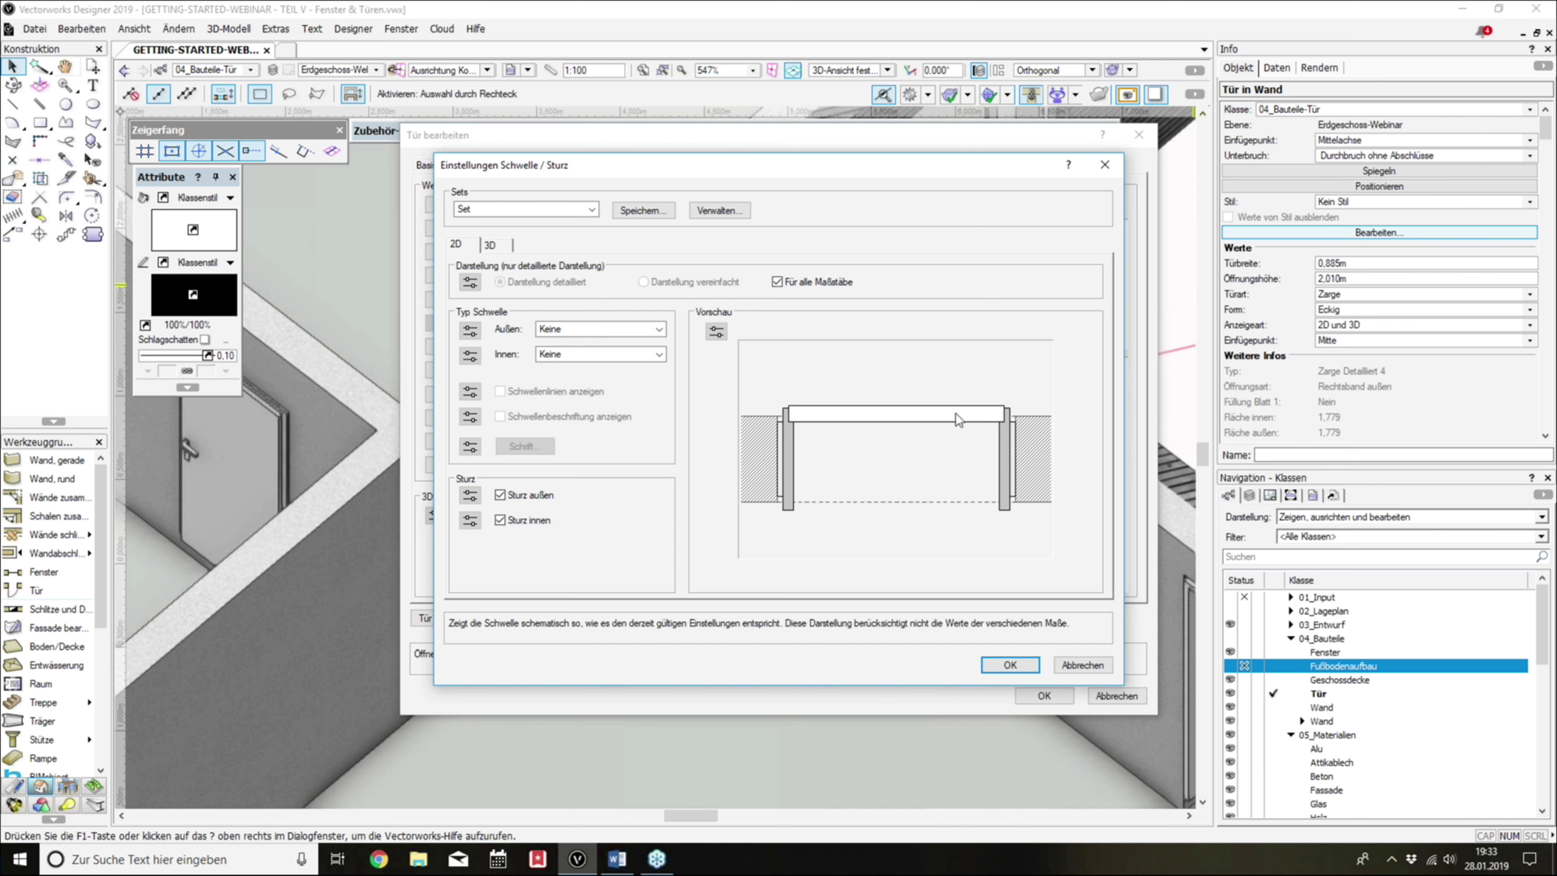
click(500, 495)
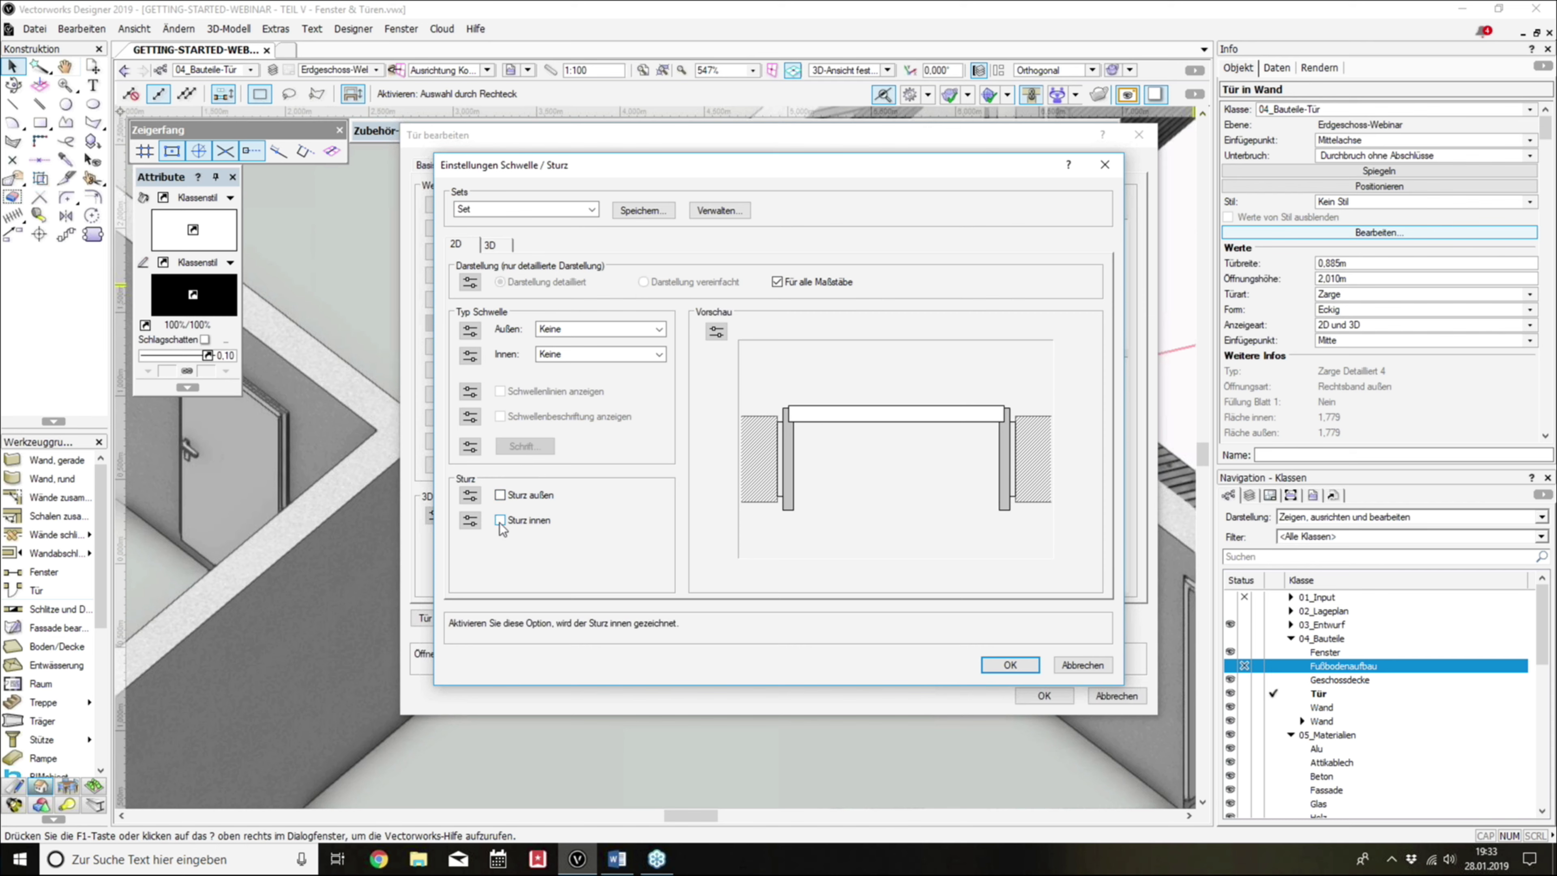
click(498, 248)
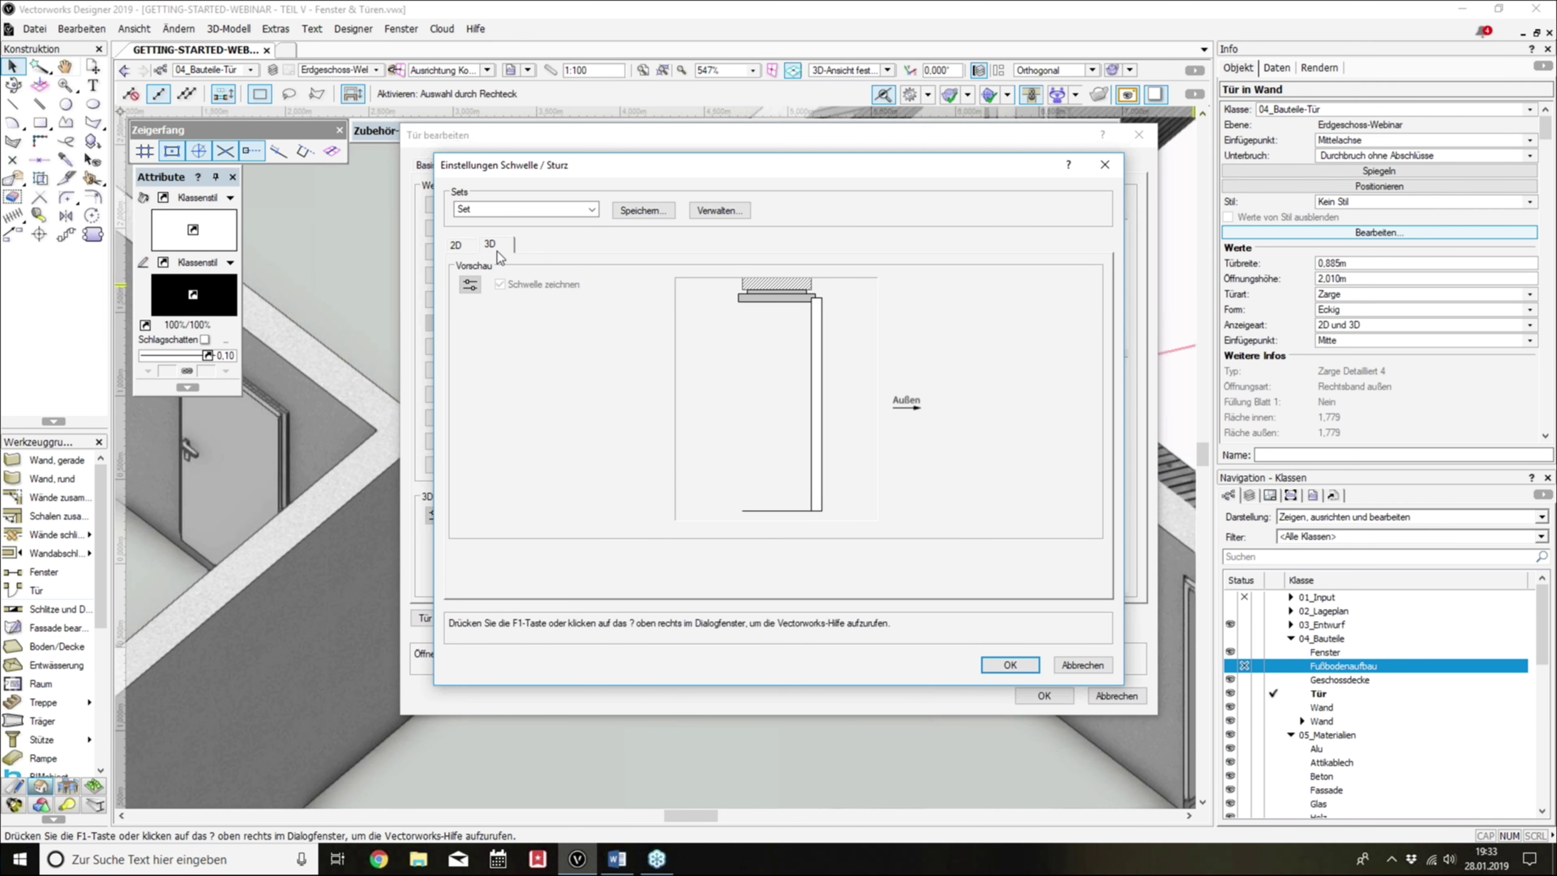
click(467, 248)
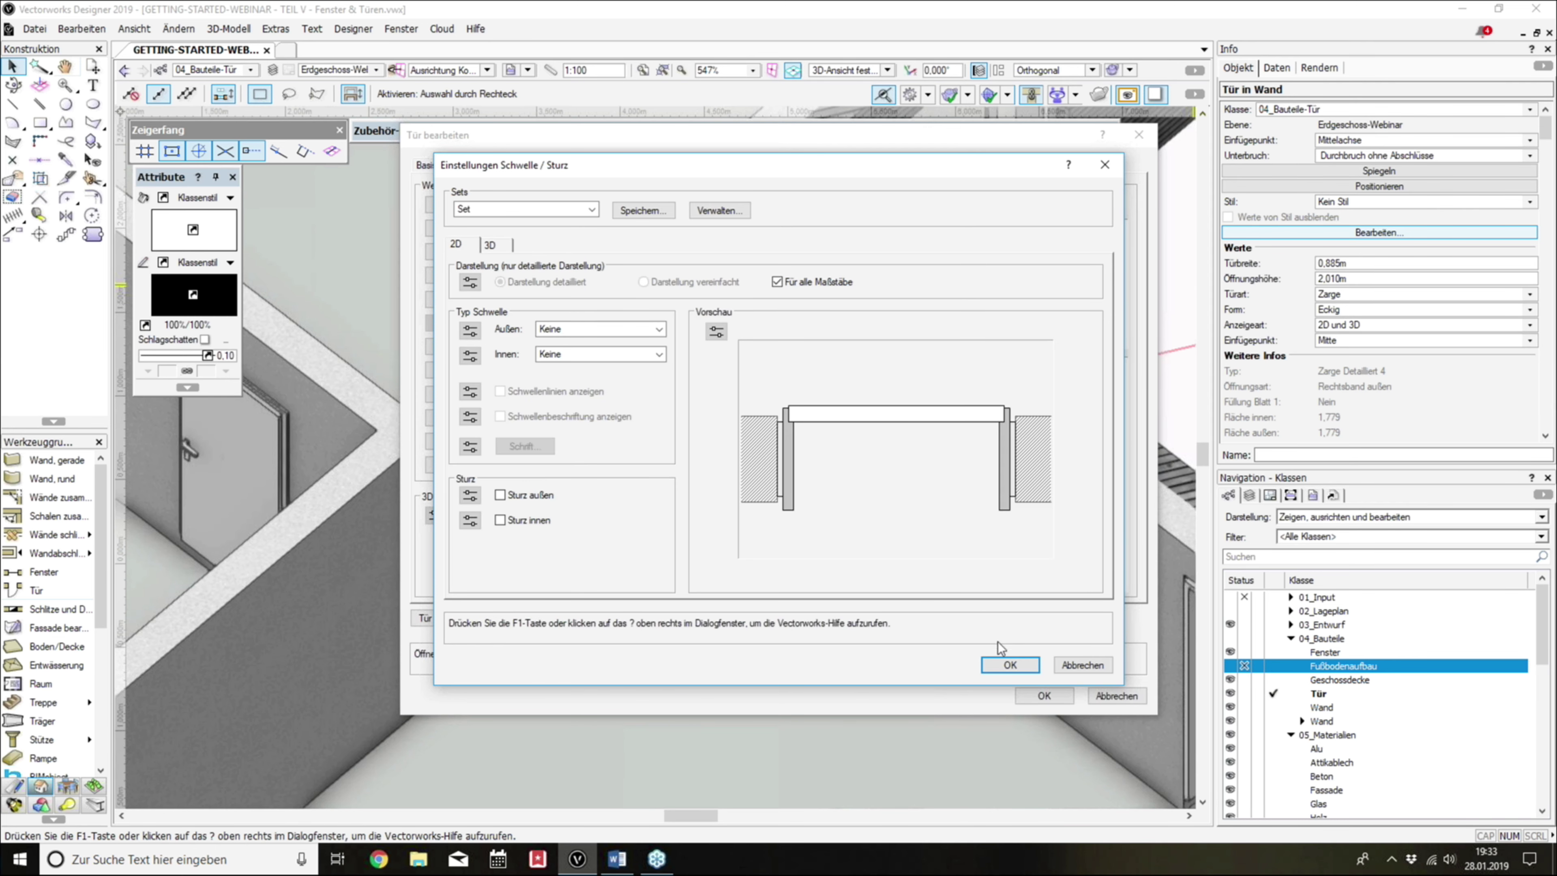
Step: Confirm the threshold settings and enable an infill for door leaf 1
click(1008, 664)
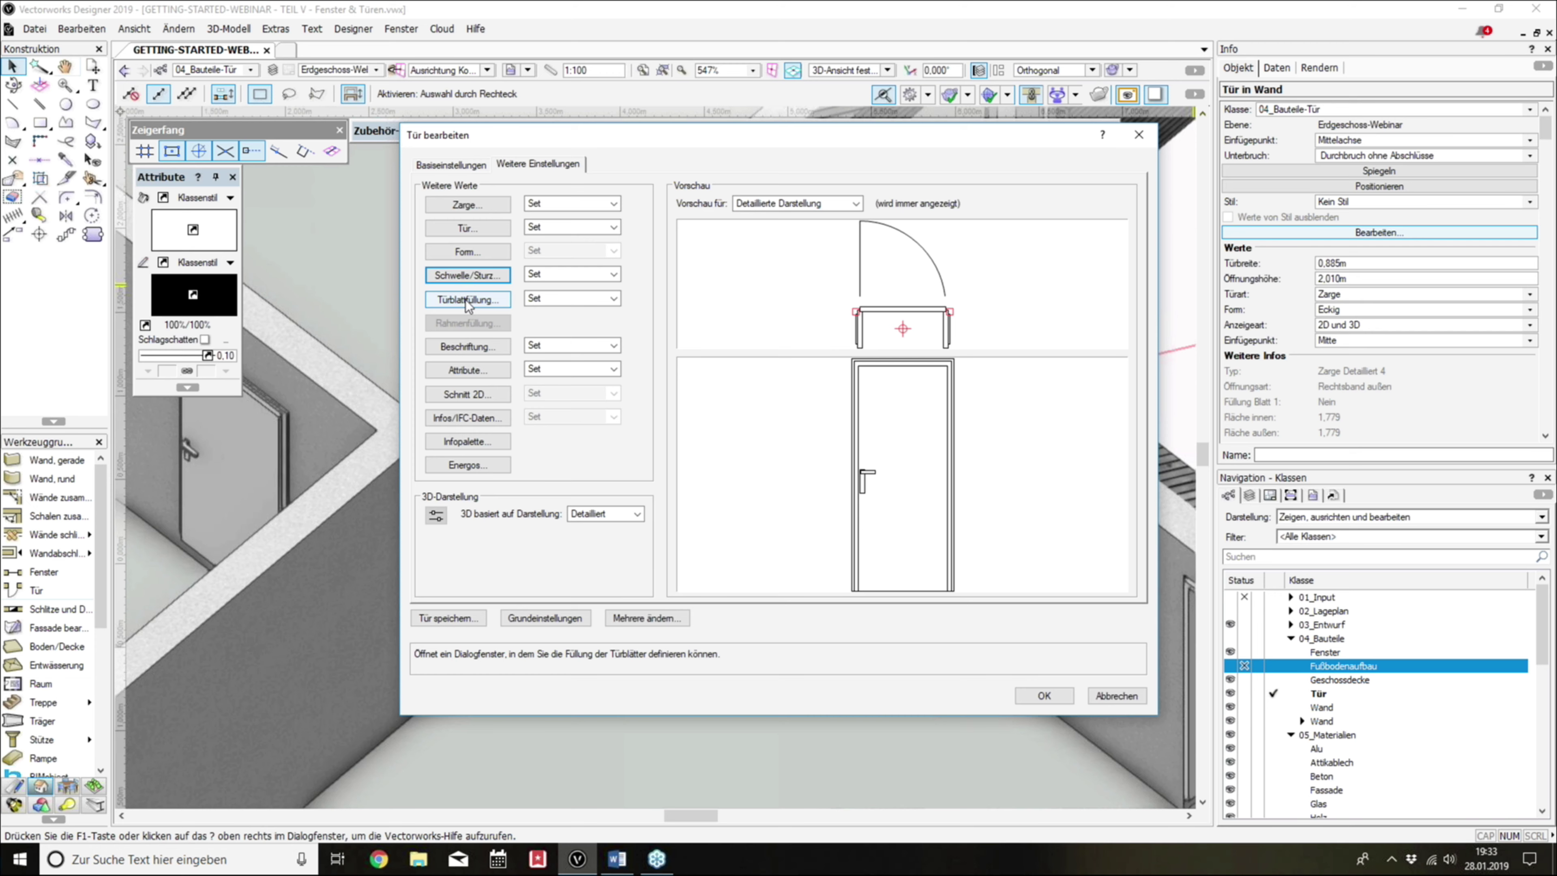
click(467, 301)
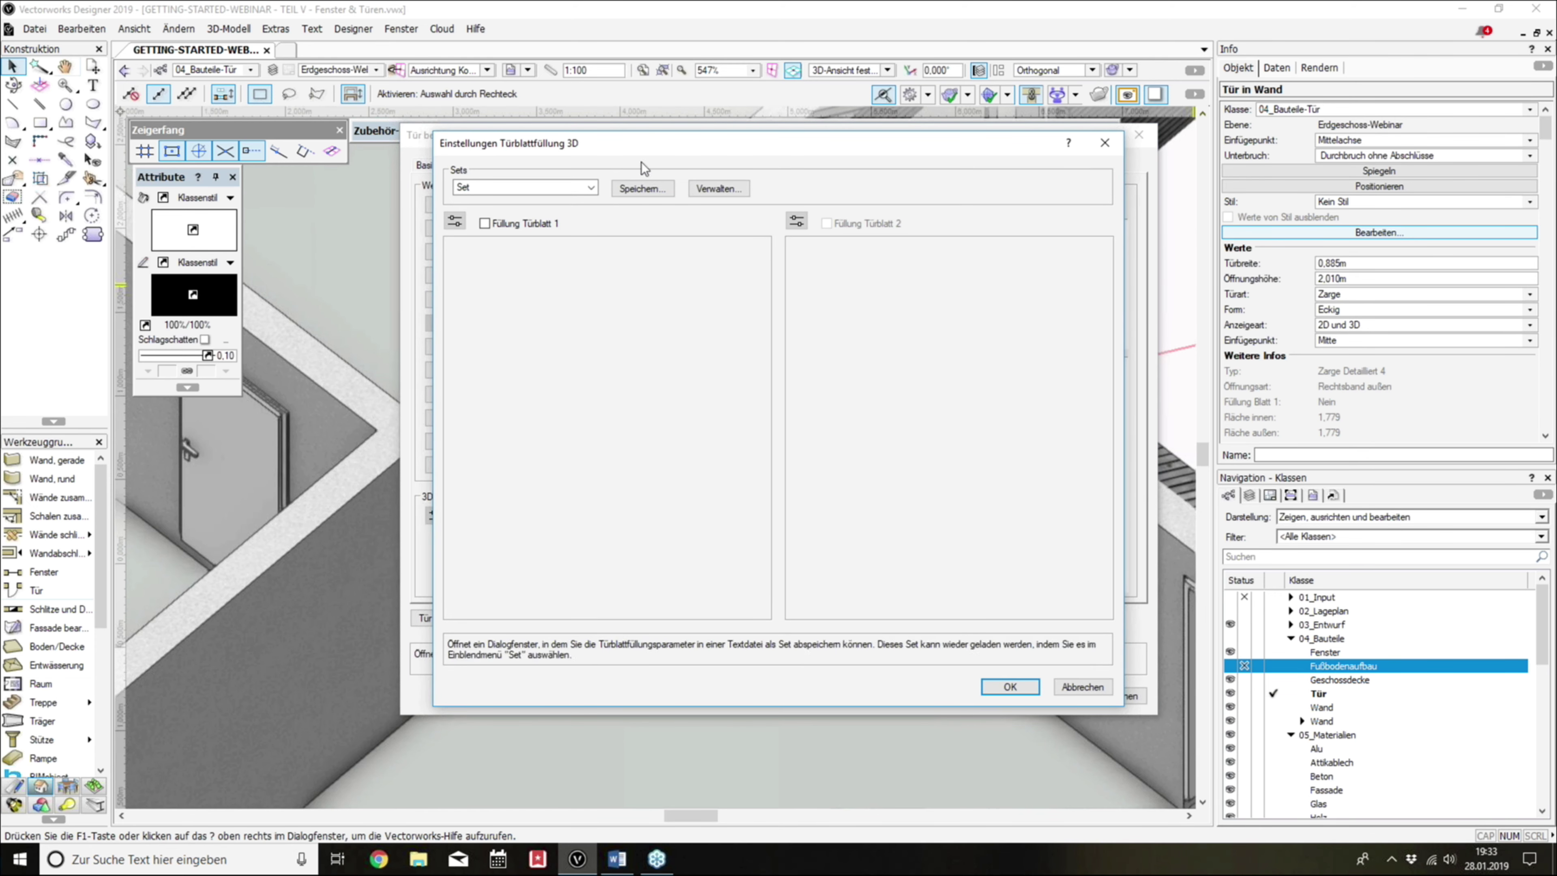
mouse_move(679, 141)
mouse_down()
mouse_move(1093, 384)
mouse_move(836, 491)
mouse_up()
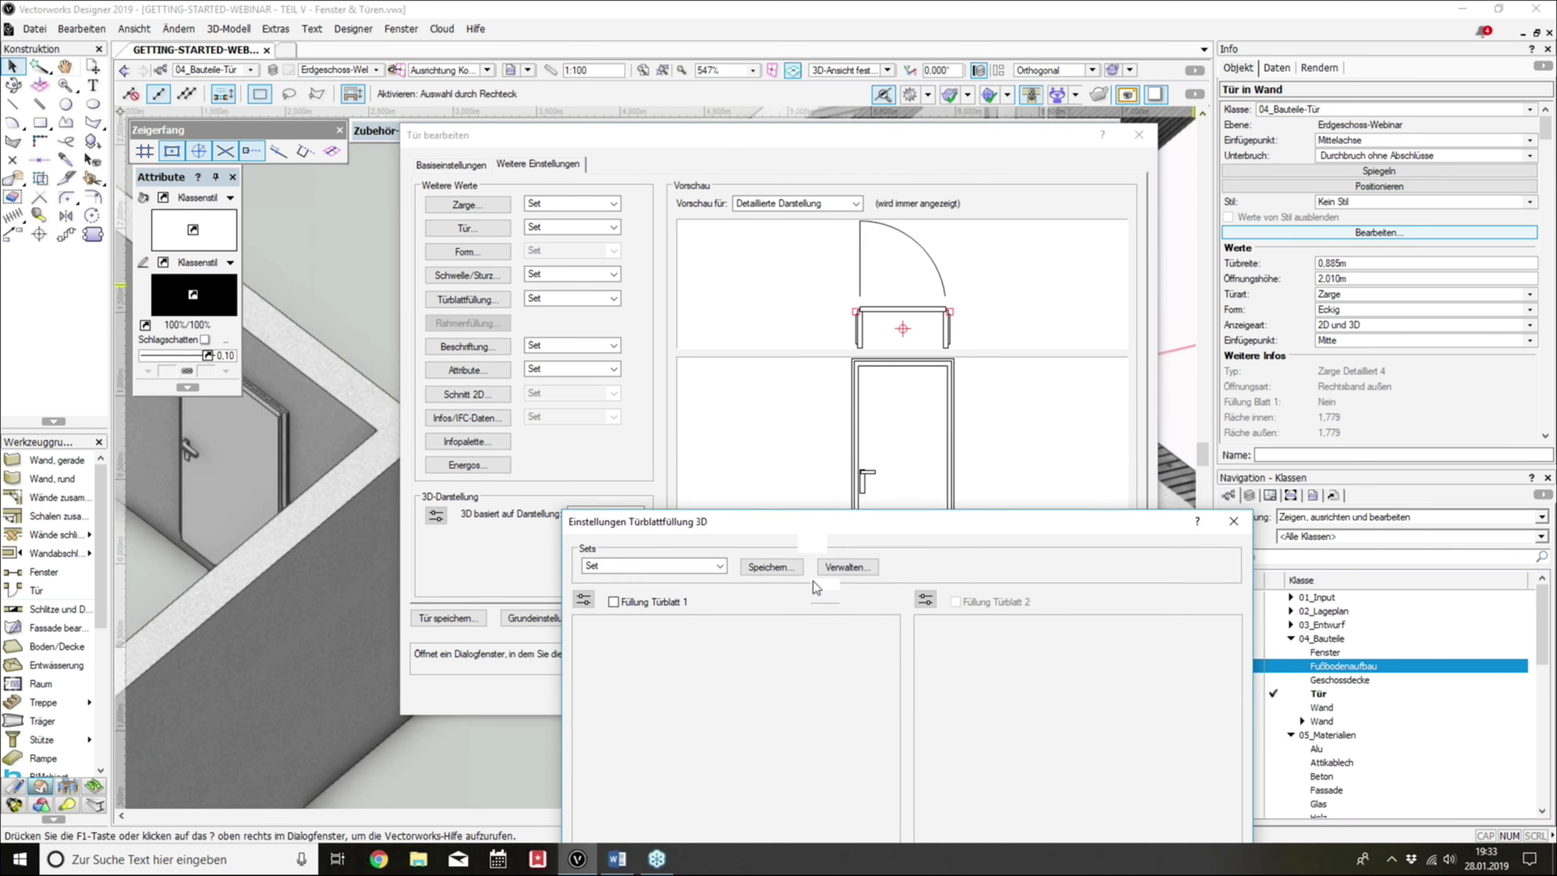
mouse_move(843, 567)
mouse_down()
mouse_move(809, 598)
mouse_move(875, 160)
mouse_up()
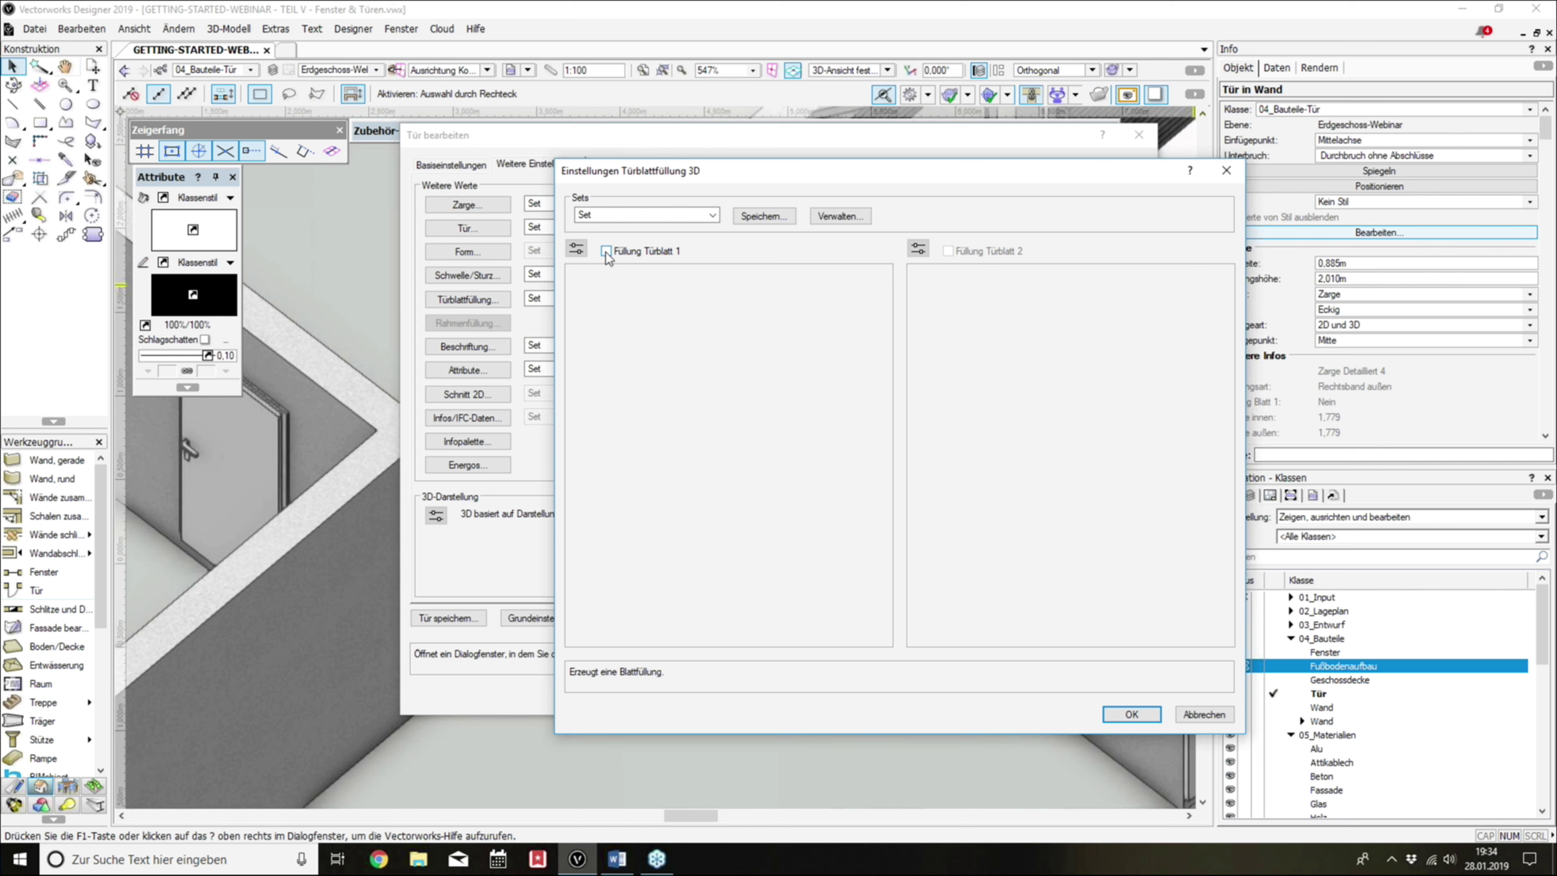
click(606, 251)
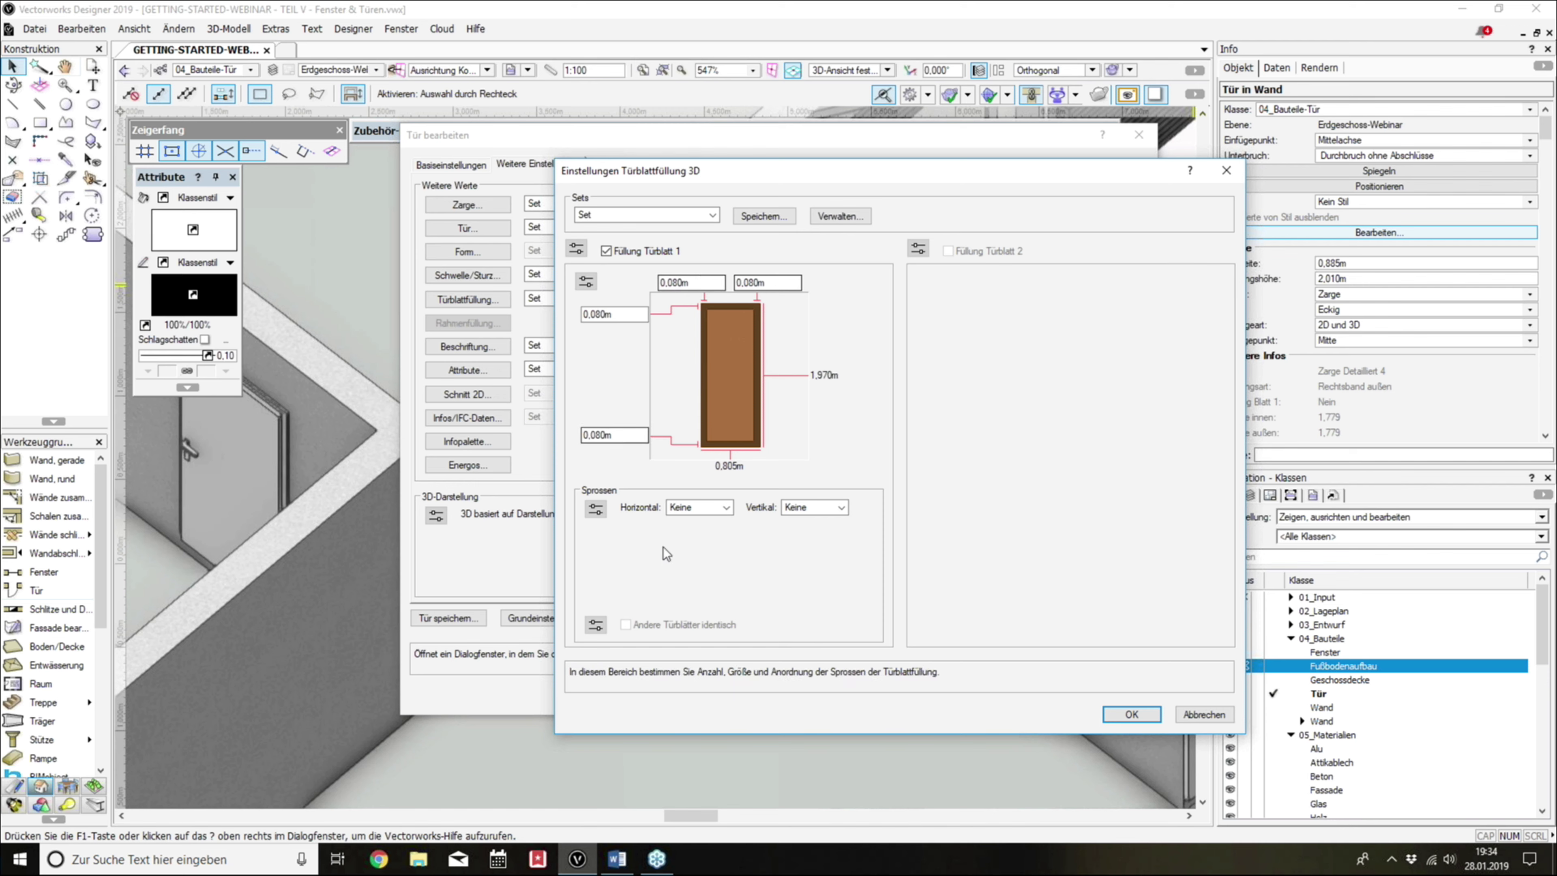
Step: After trying 2 horizontal and 5 vertical muntins, set Keine horizontal and 3 vertical, and confirm
click(689, 510)
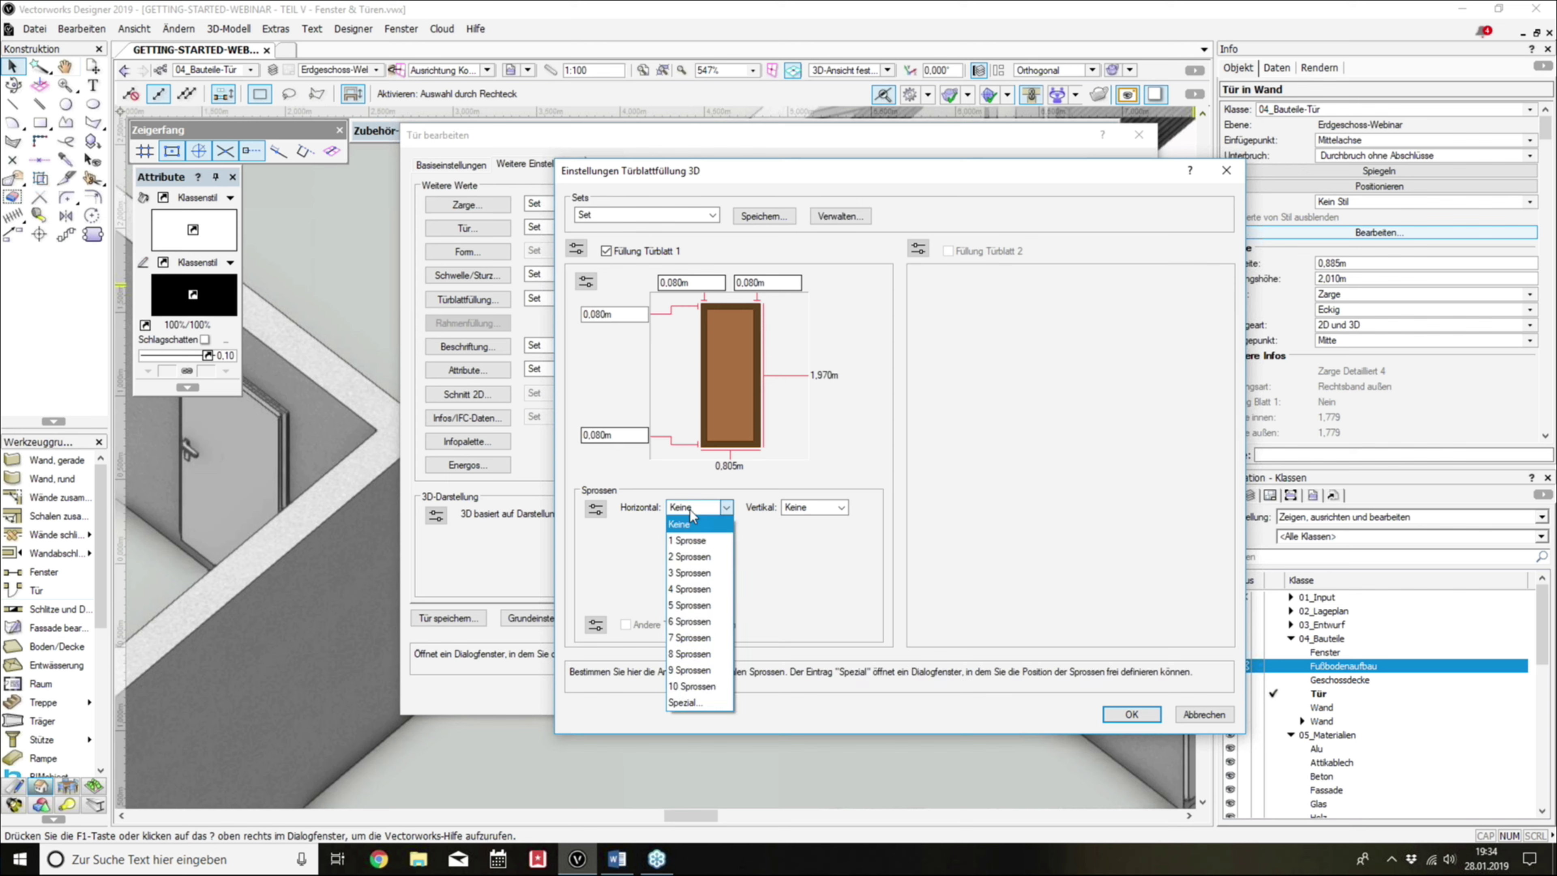
click(695, 553)
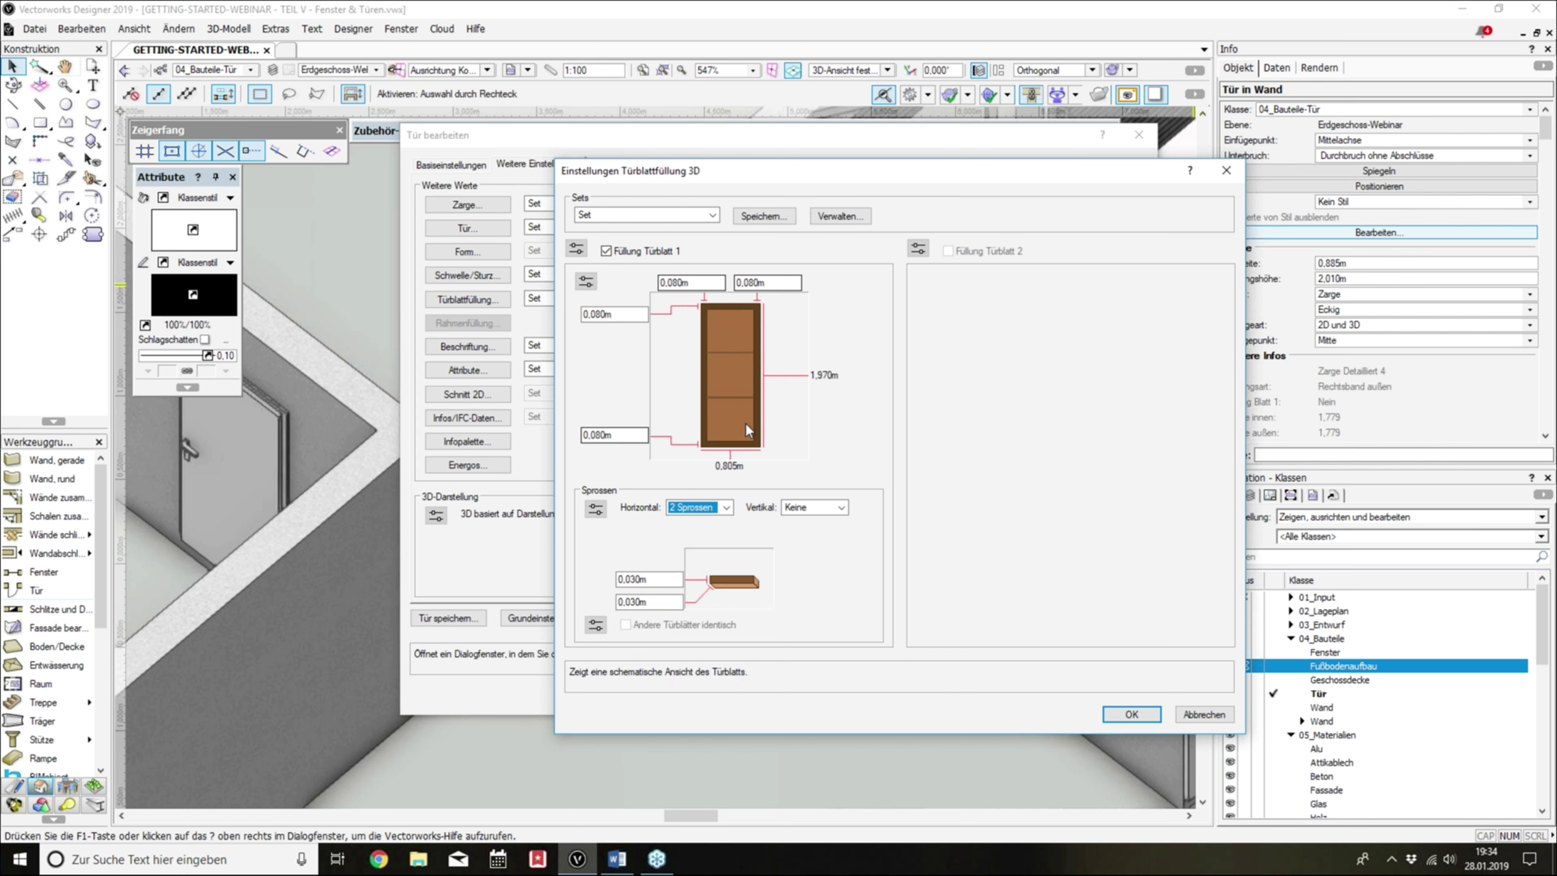
click(810, 510)
click(817, 611)
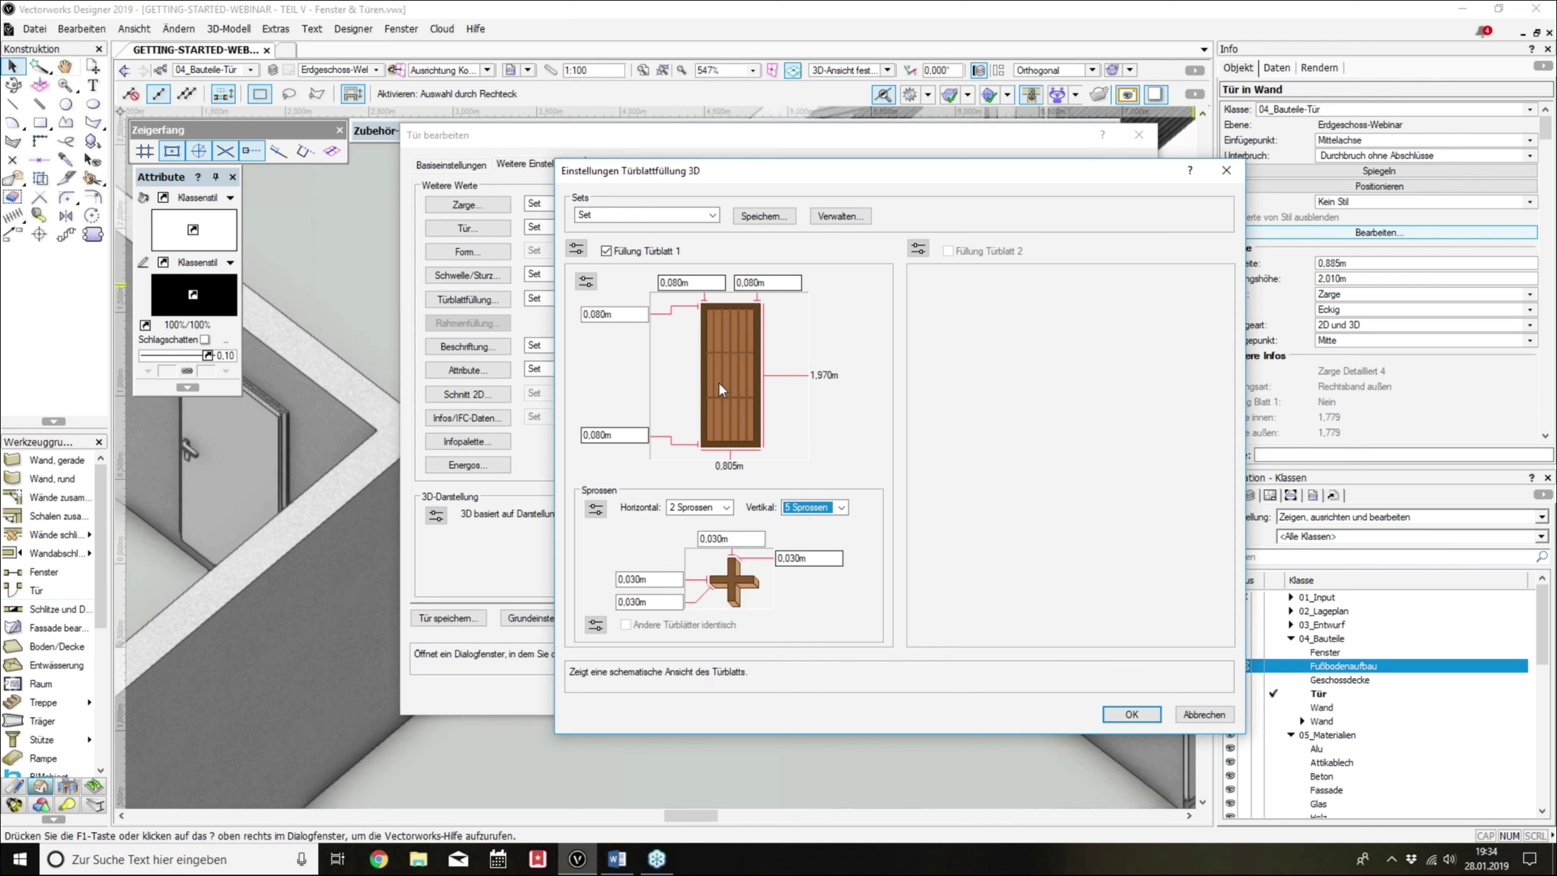
click(815, 507)
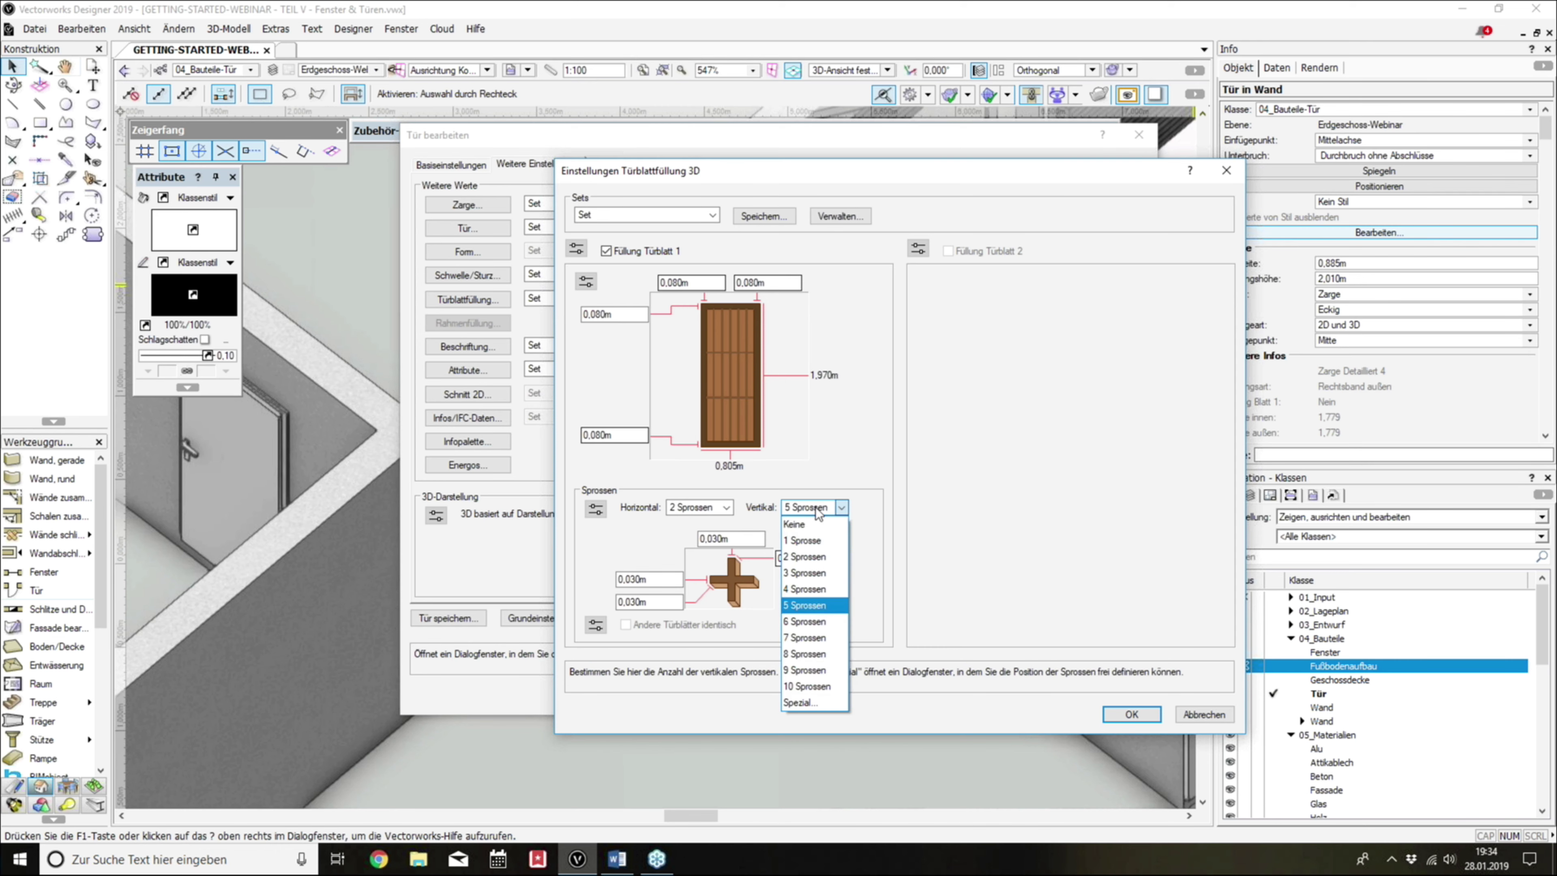
click(705, 508)
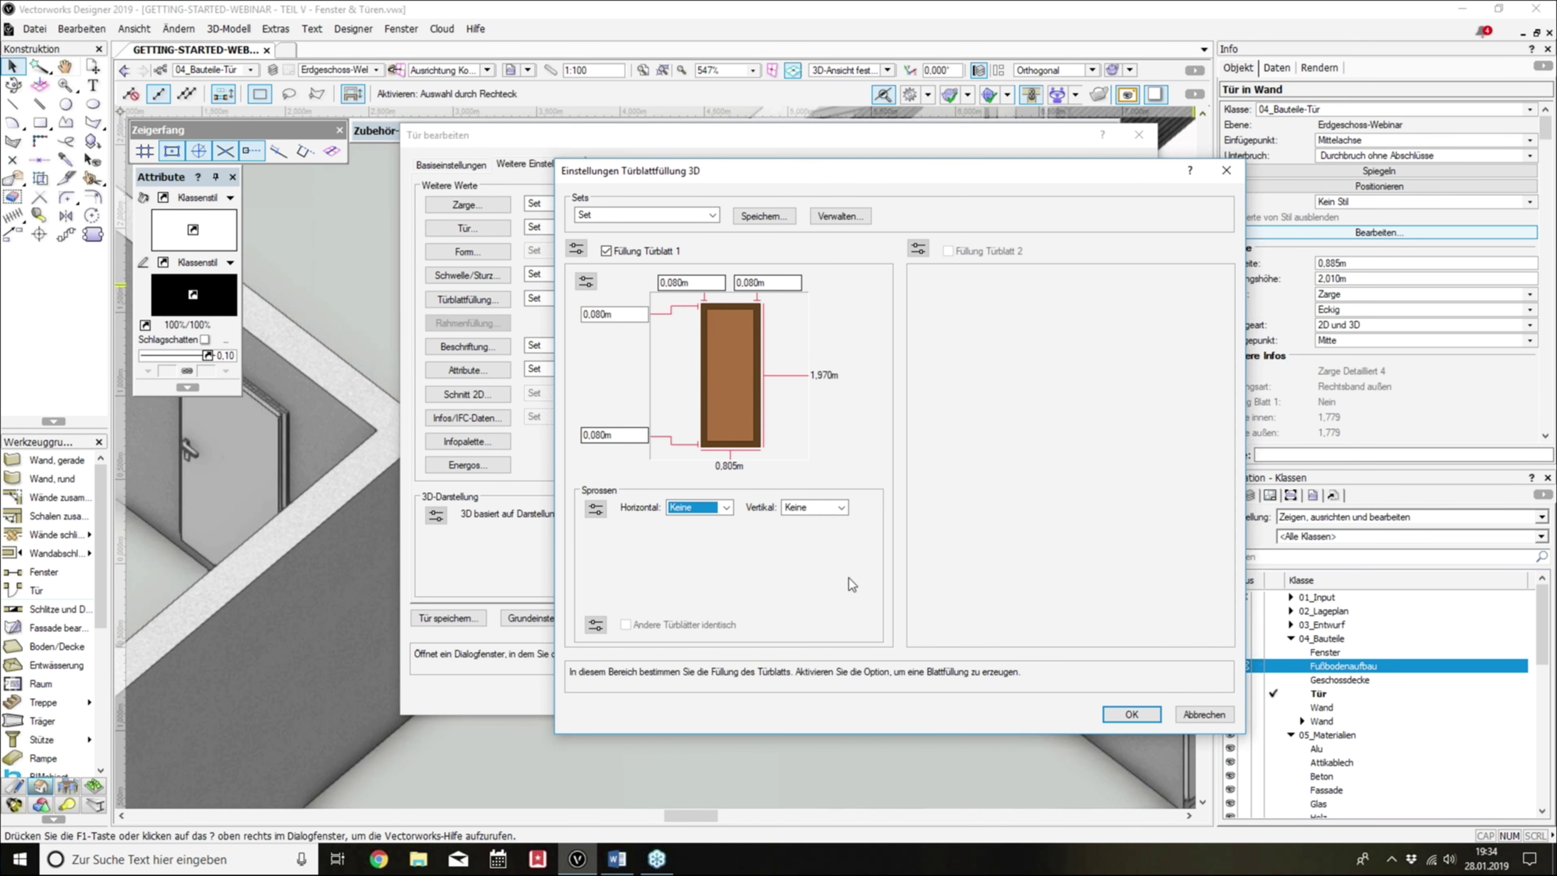
click(810, 507)
click(811, 576)
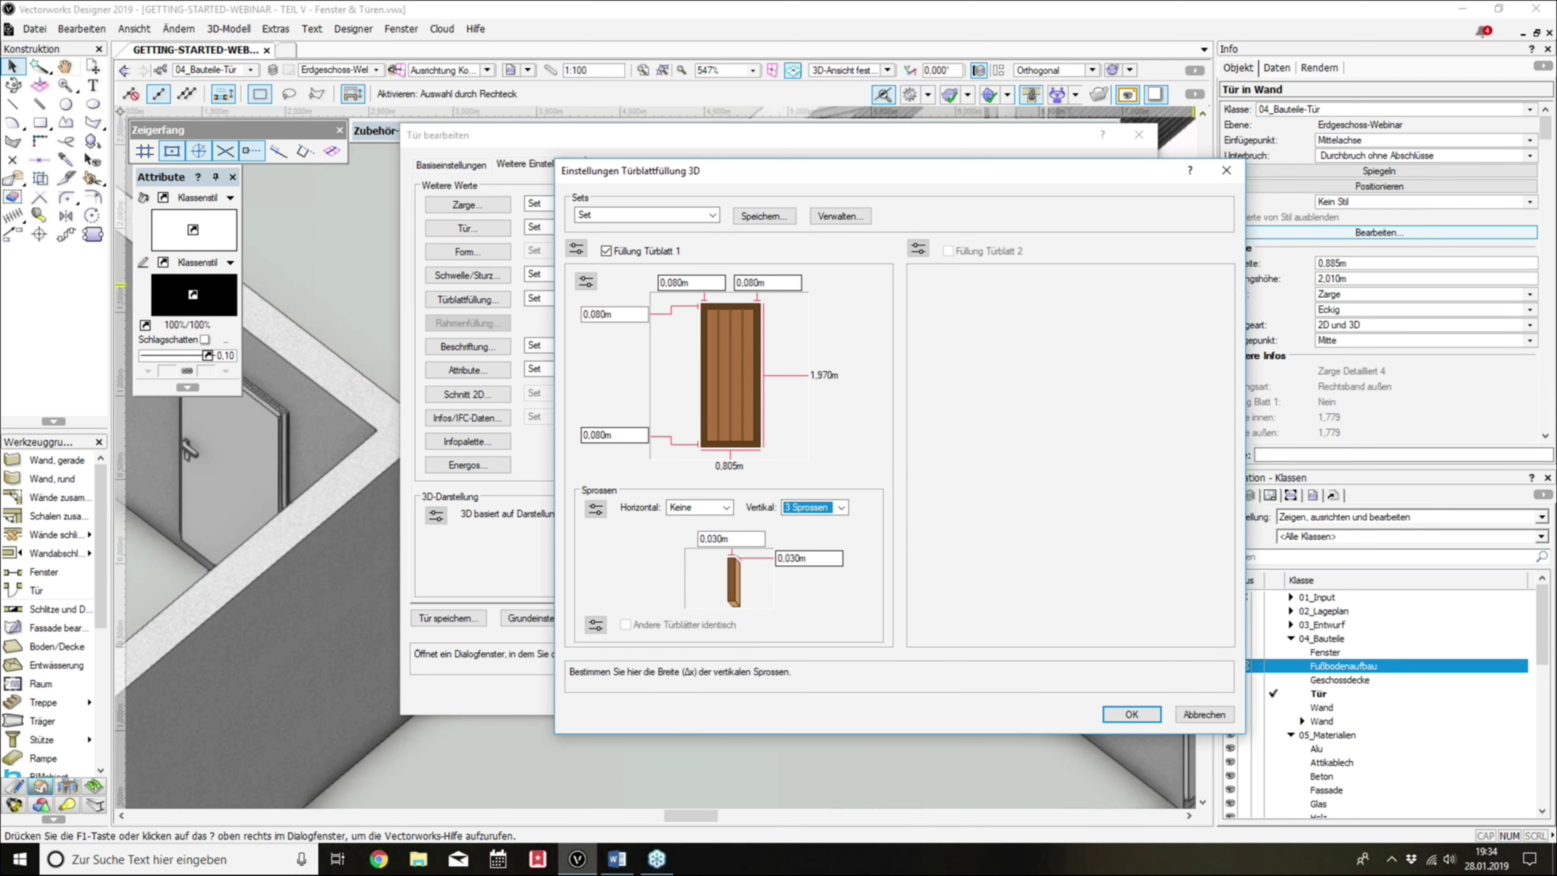
click(1132, 714)
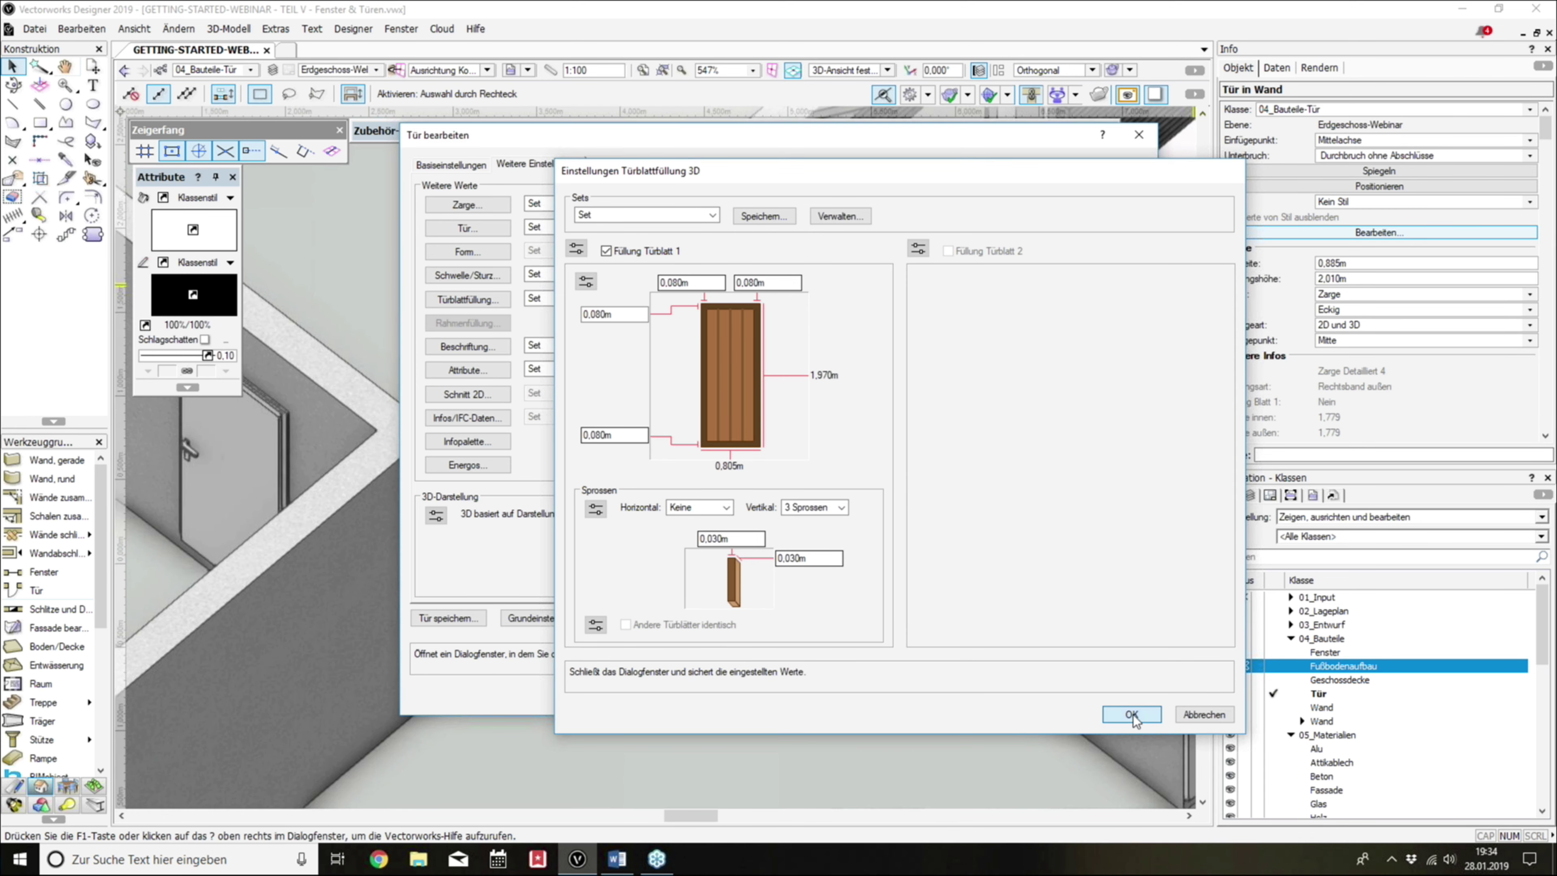
Step: Confirm the door settings, orbit and zoom to inspect the three vertical muntins, then reopen door editing
click(1044, 696)
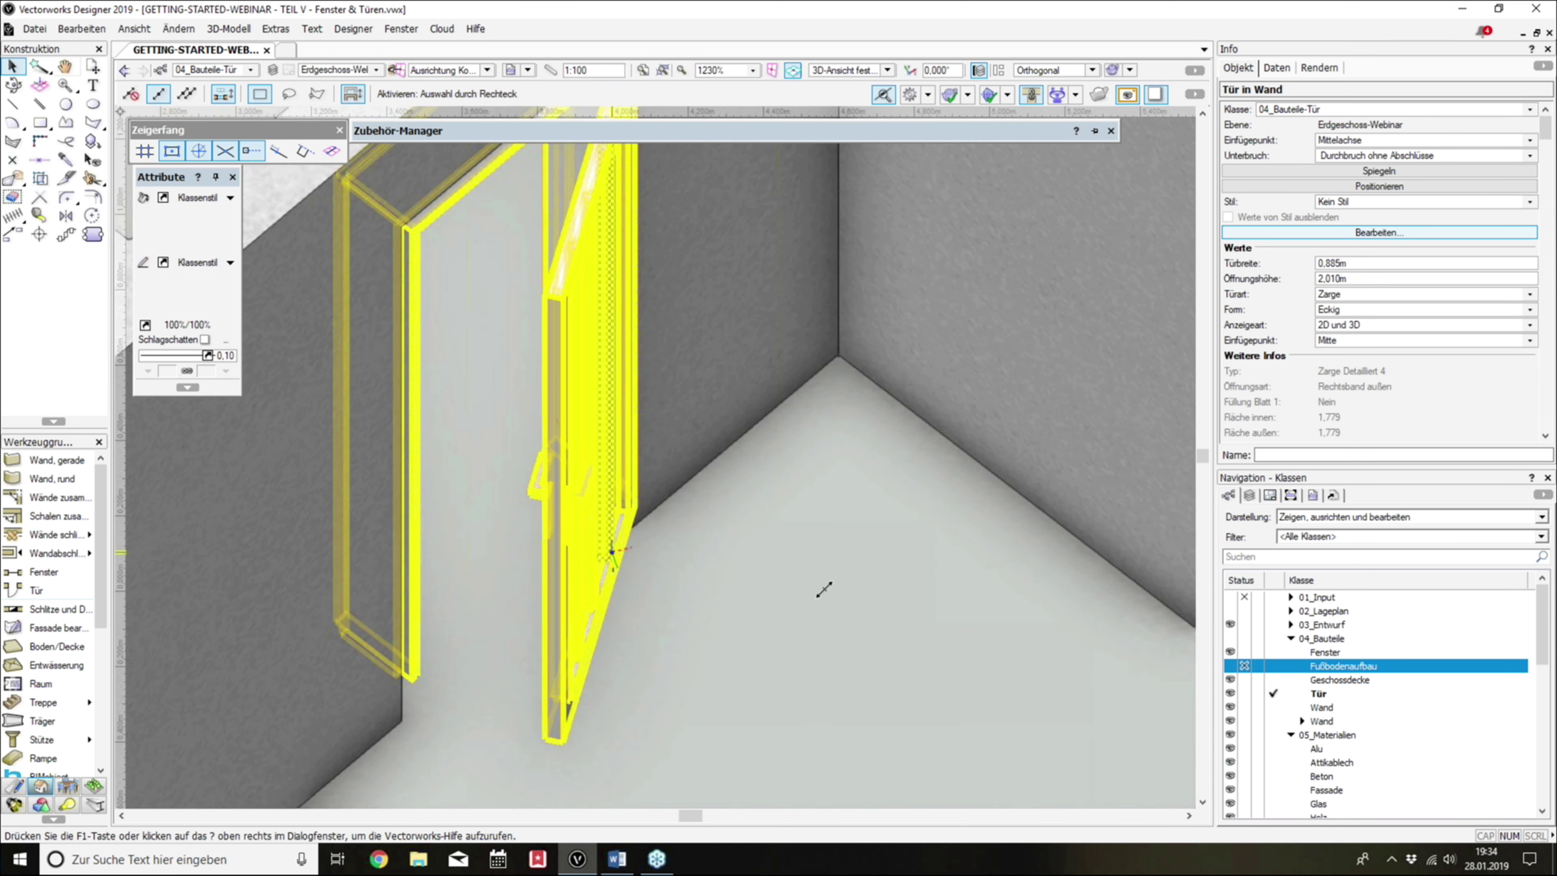
mouse_move(824, 589)
ctrl+middle_down()
mouse_move(429, 502)
mouse_move(617, 568)
mouse_move(583, 580)
ctrl+middle_up()
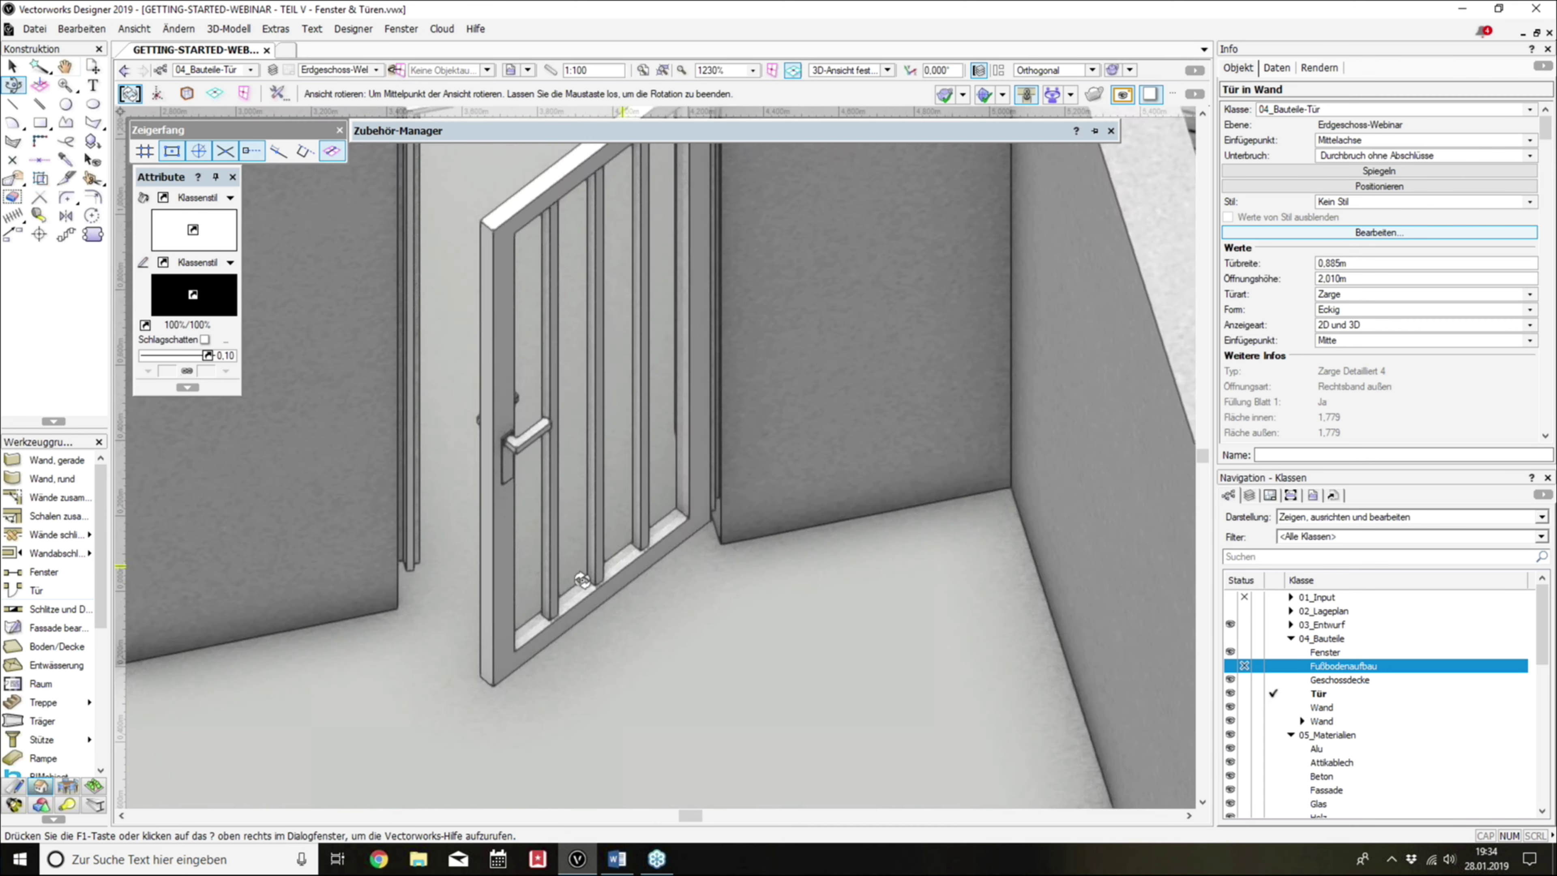
scroll(677, 562, up, 2)
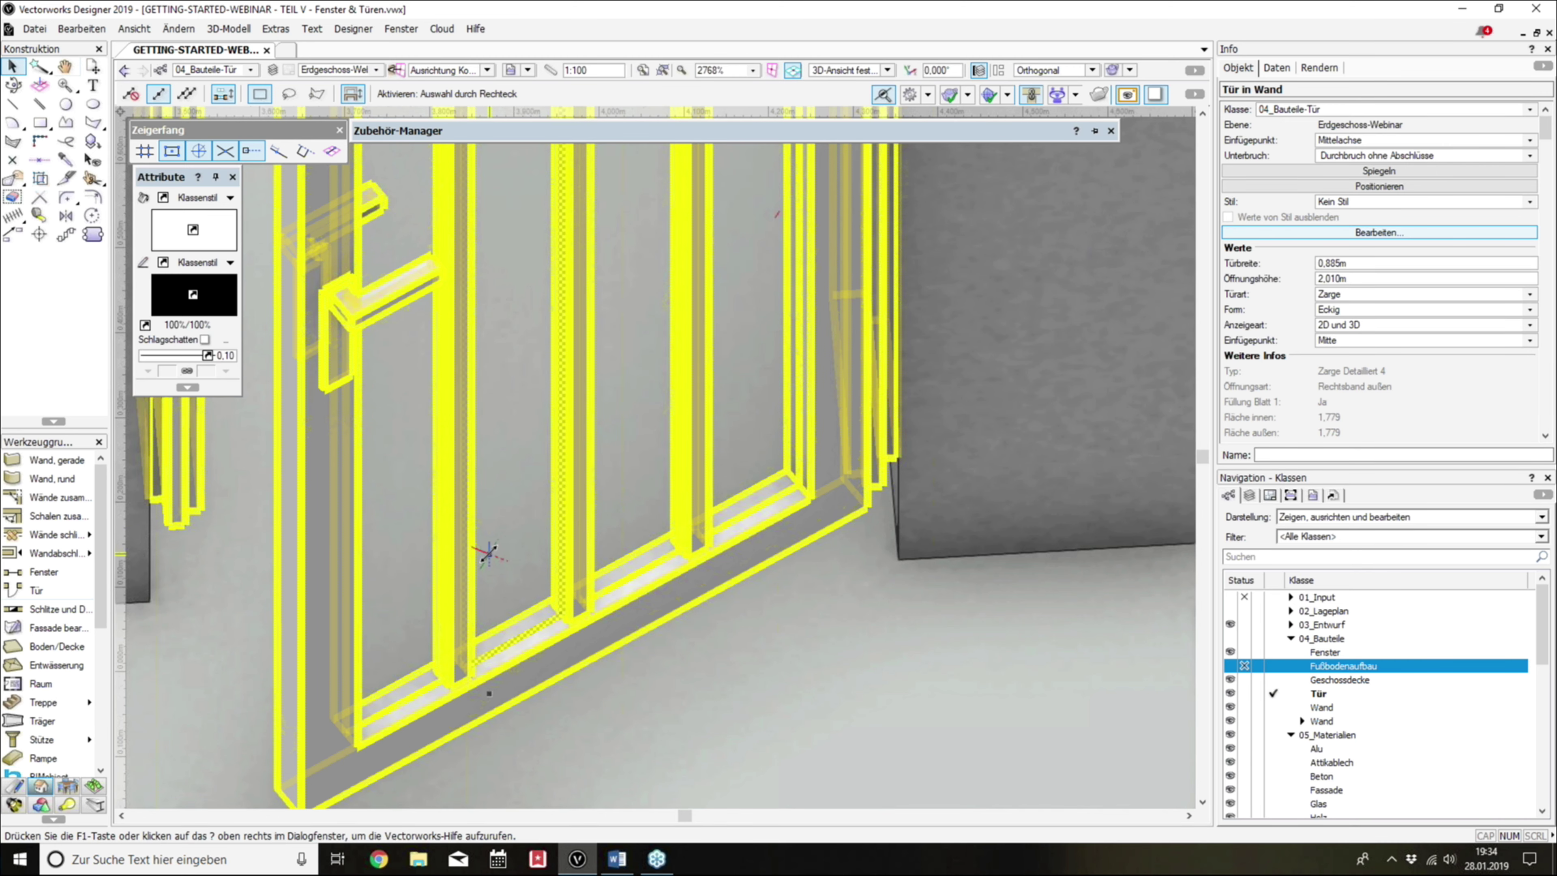
scroll(513, 572, down, 1)
scroll(722, 598, down, 1)
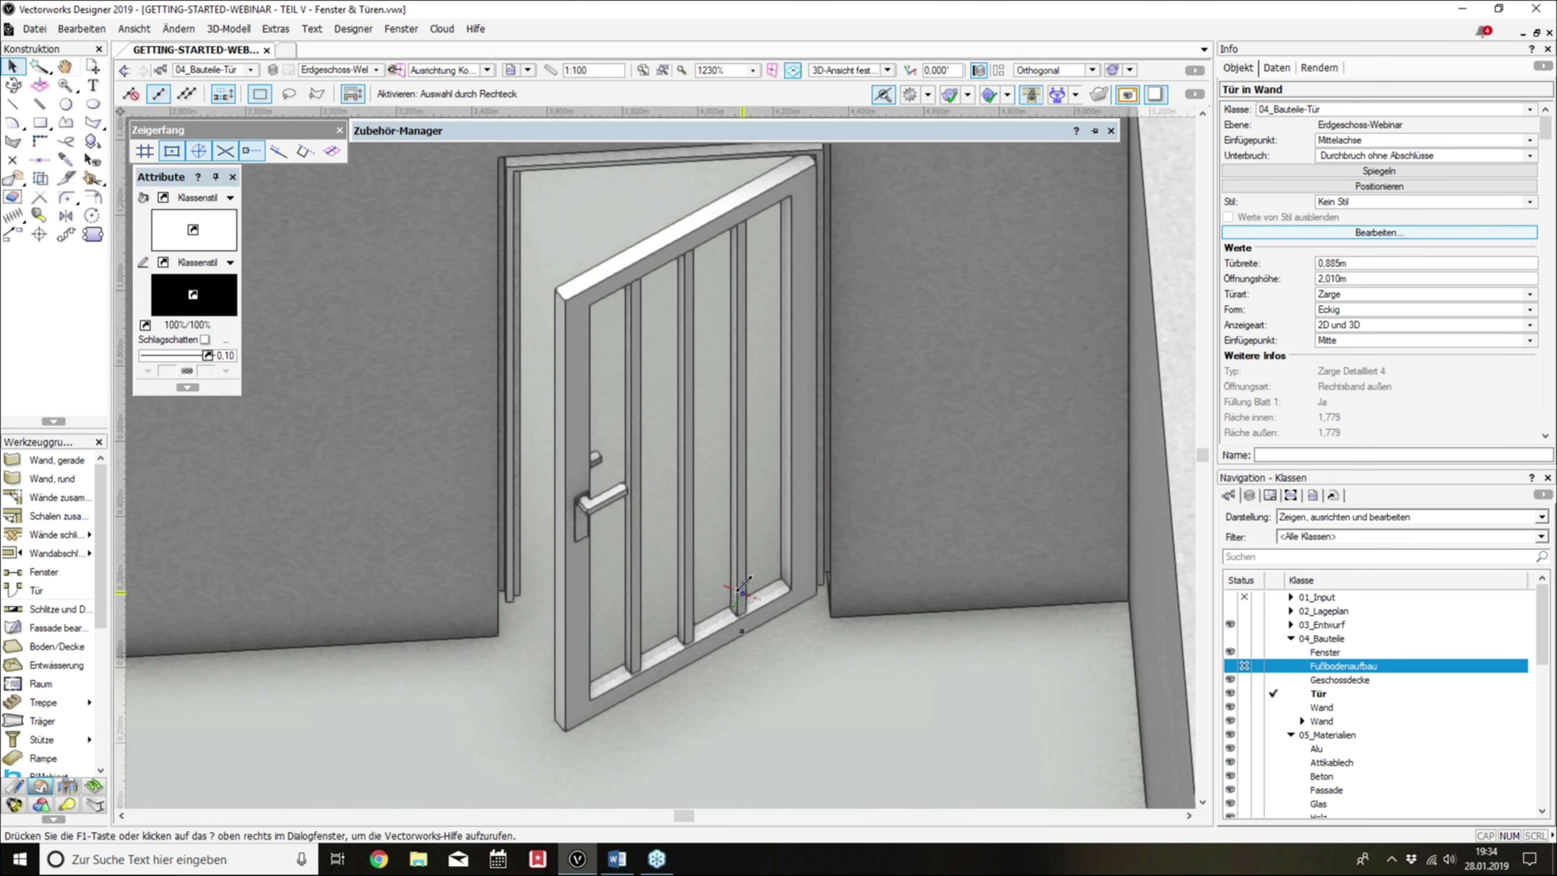
click(1361, 234)
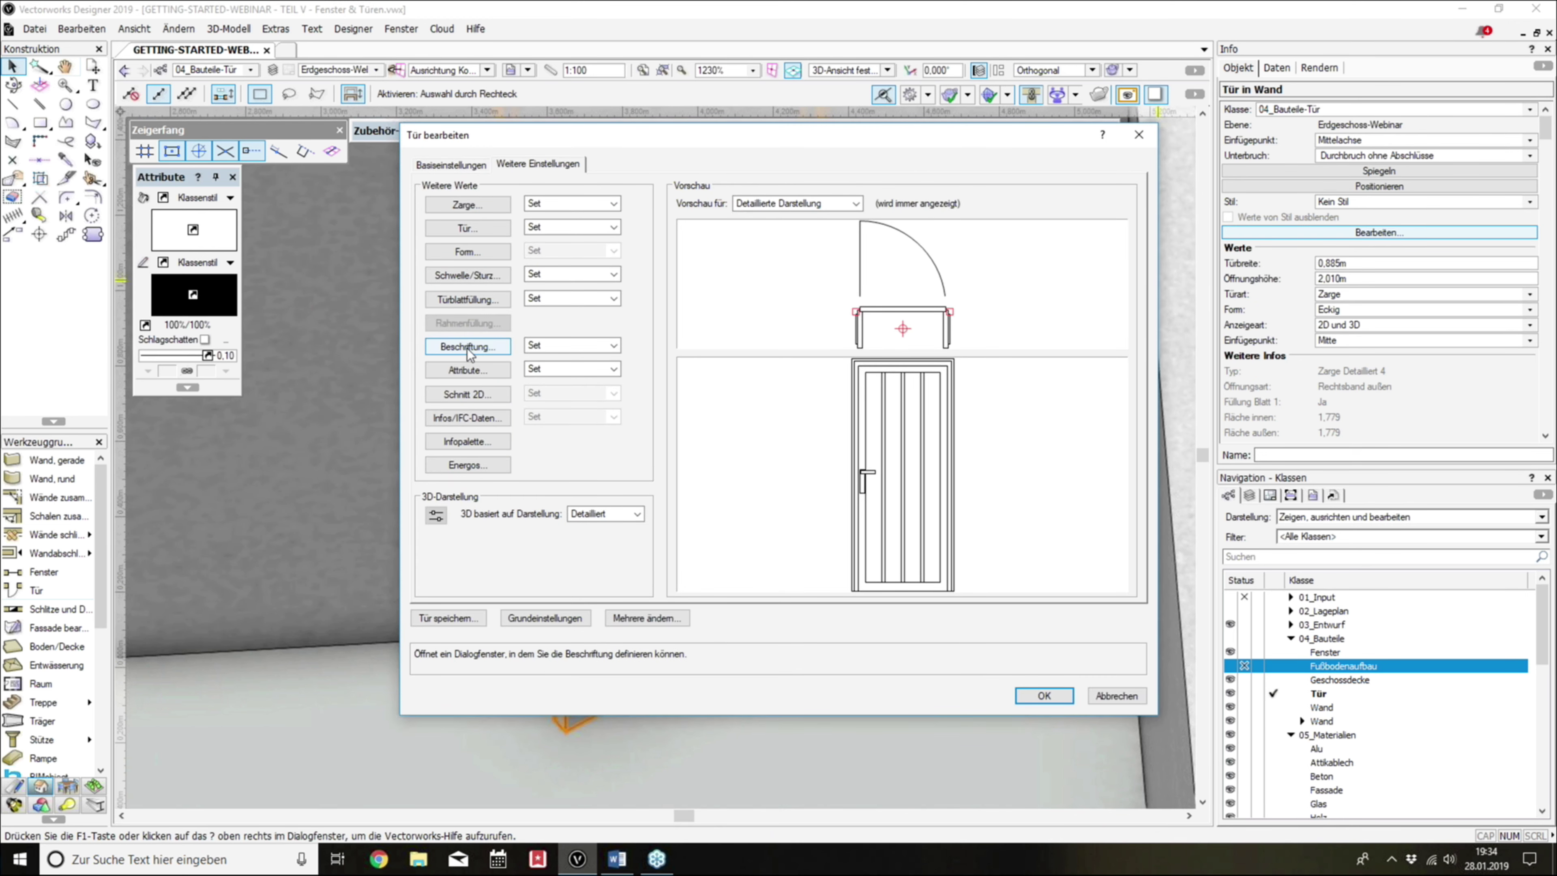
click(467, 370)
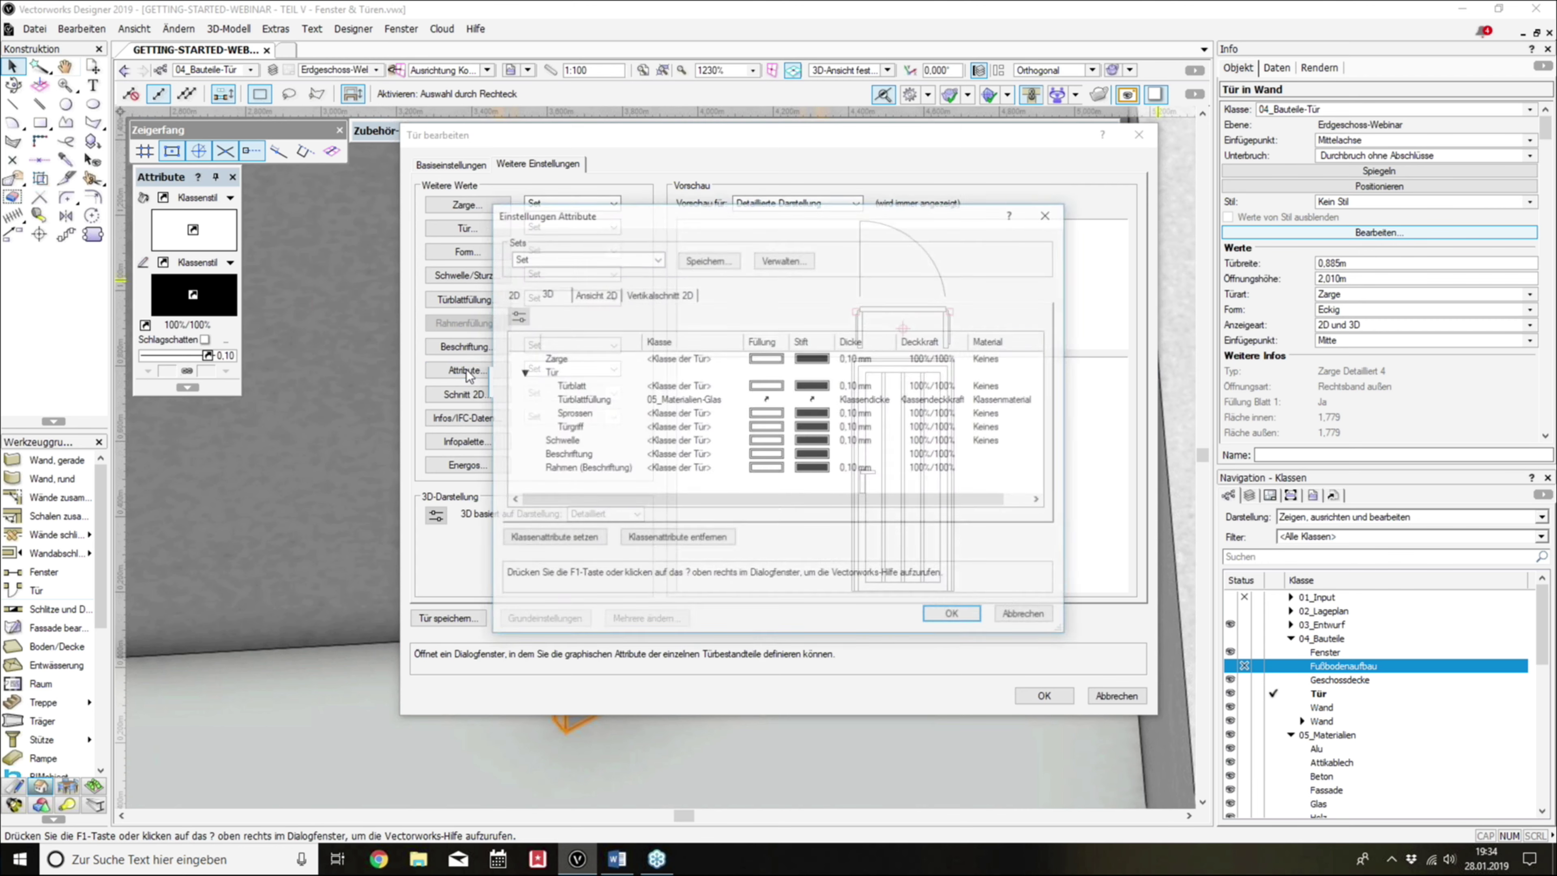
click(514, 292)
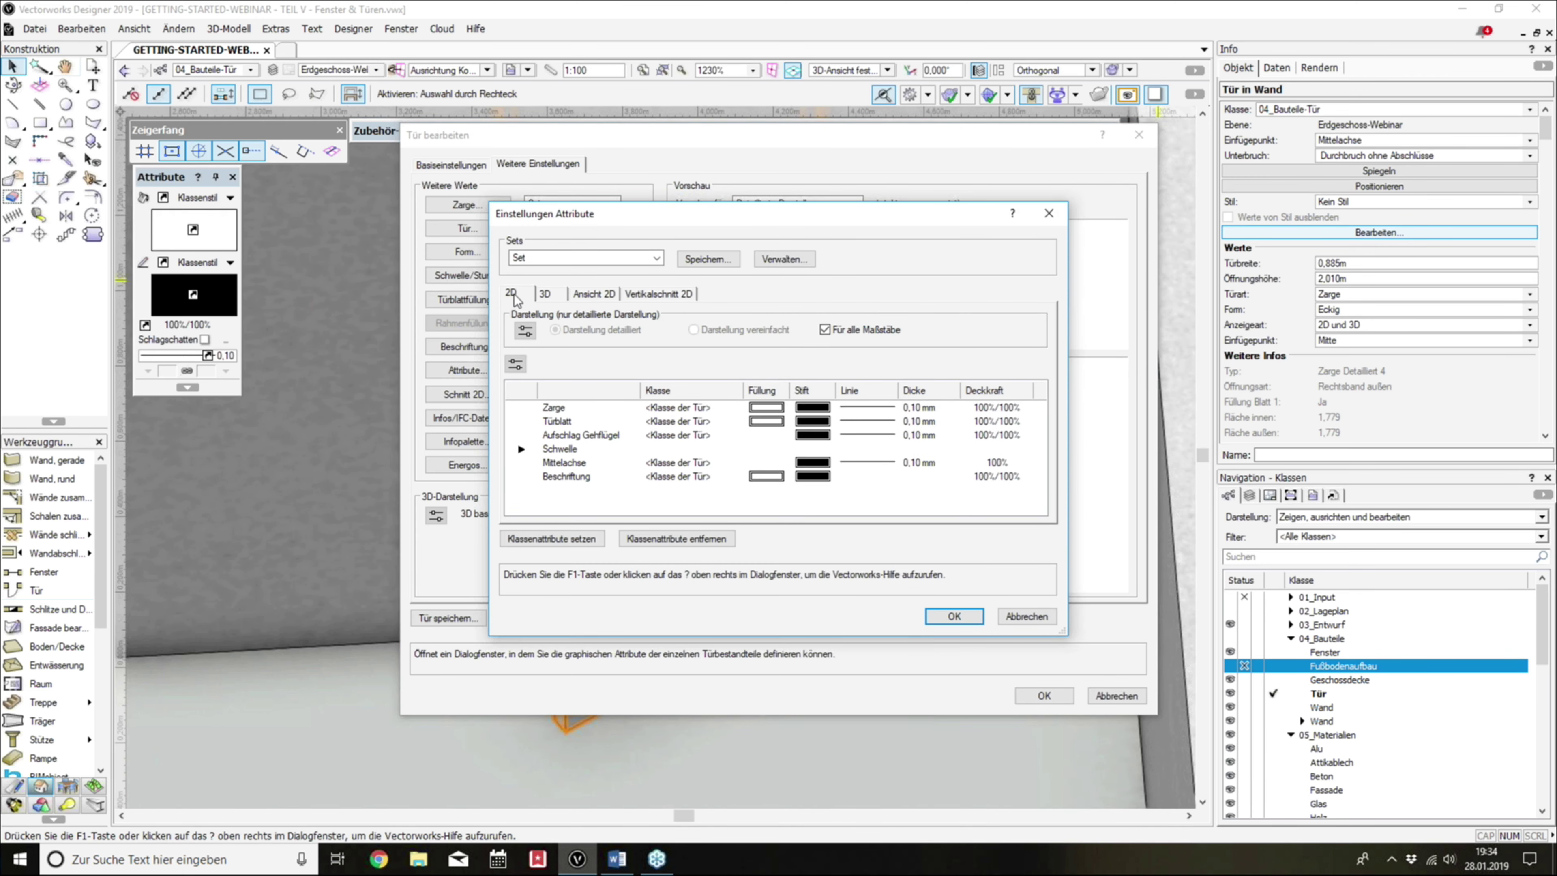
click(548, 295)
click(594, 294)
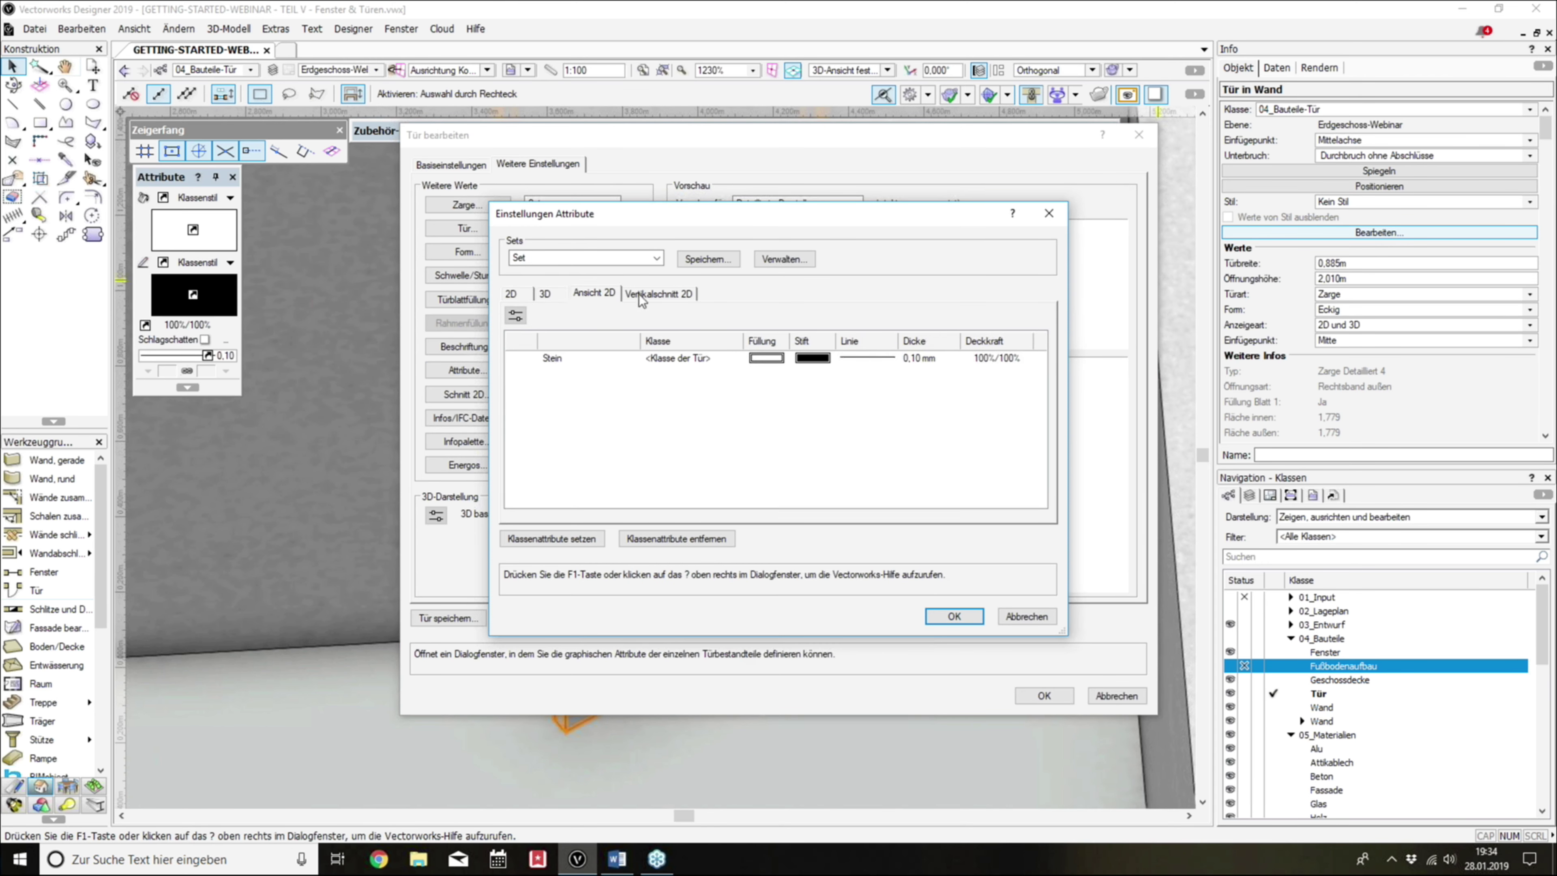
click(654, 298)
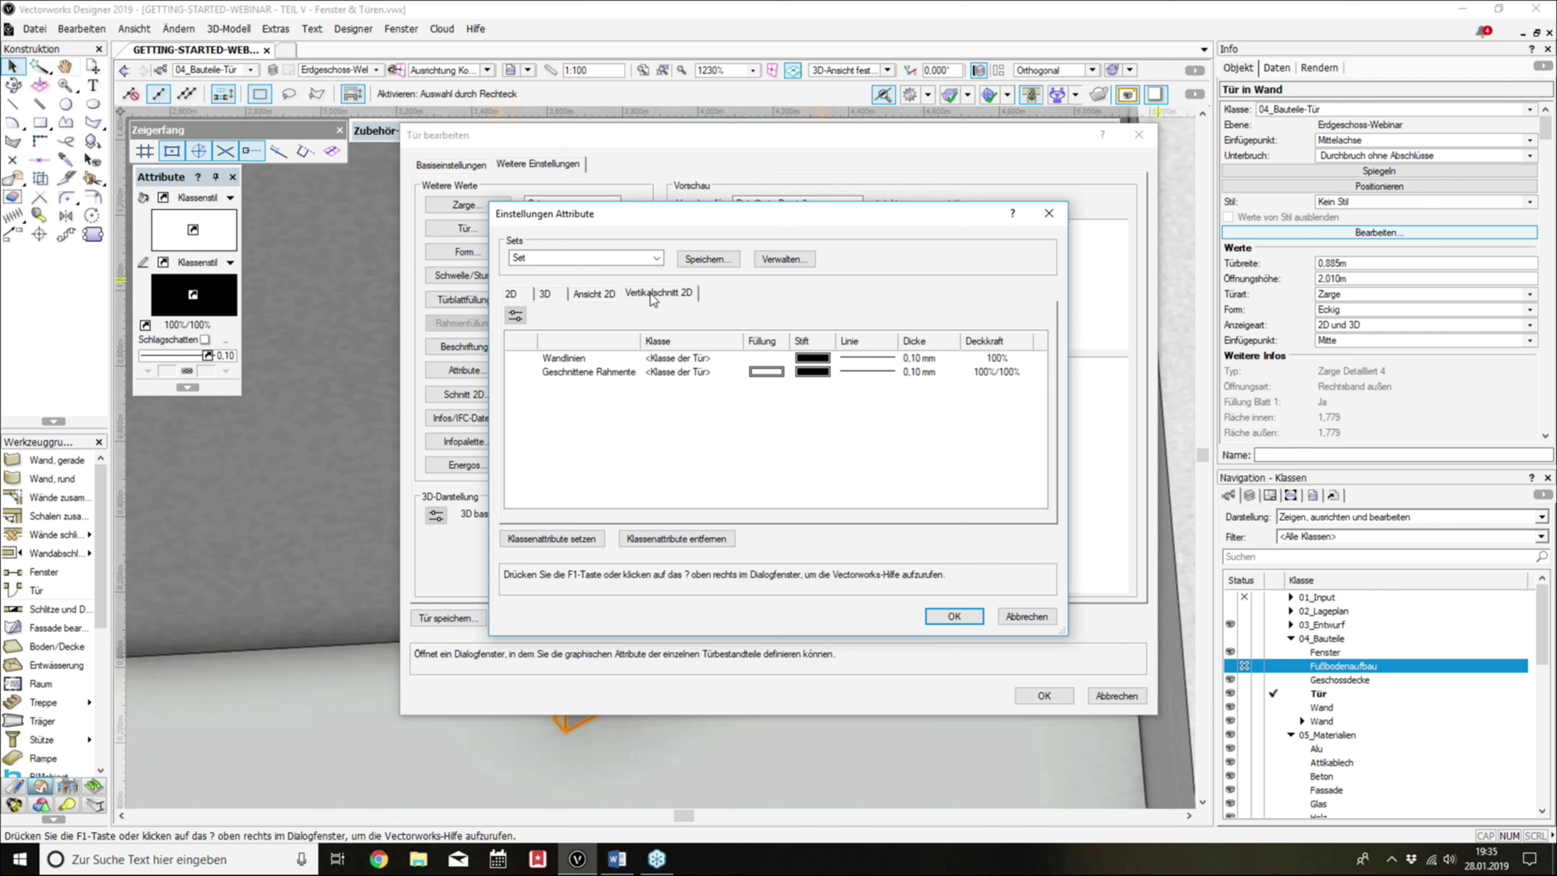
click(511, 294)
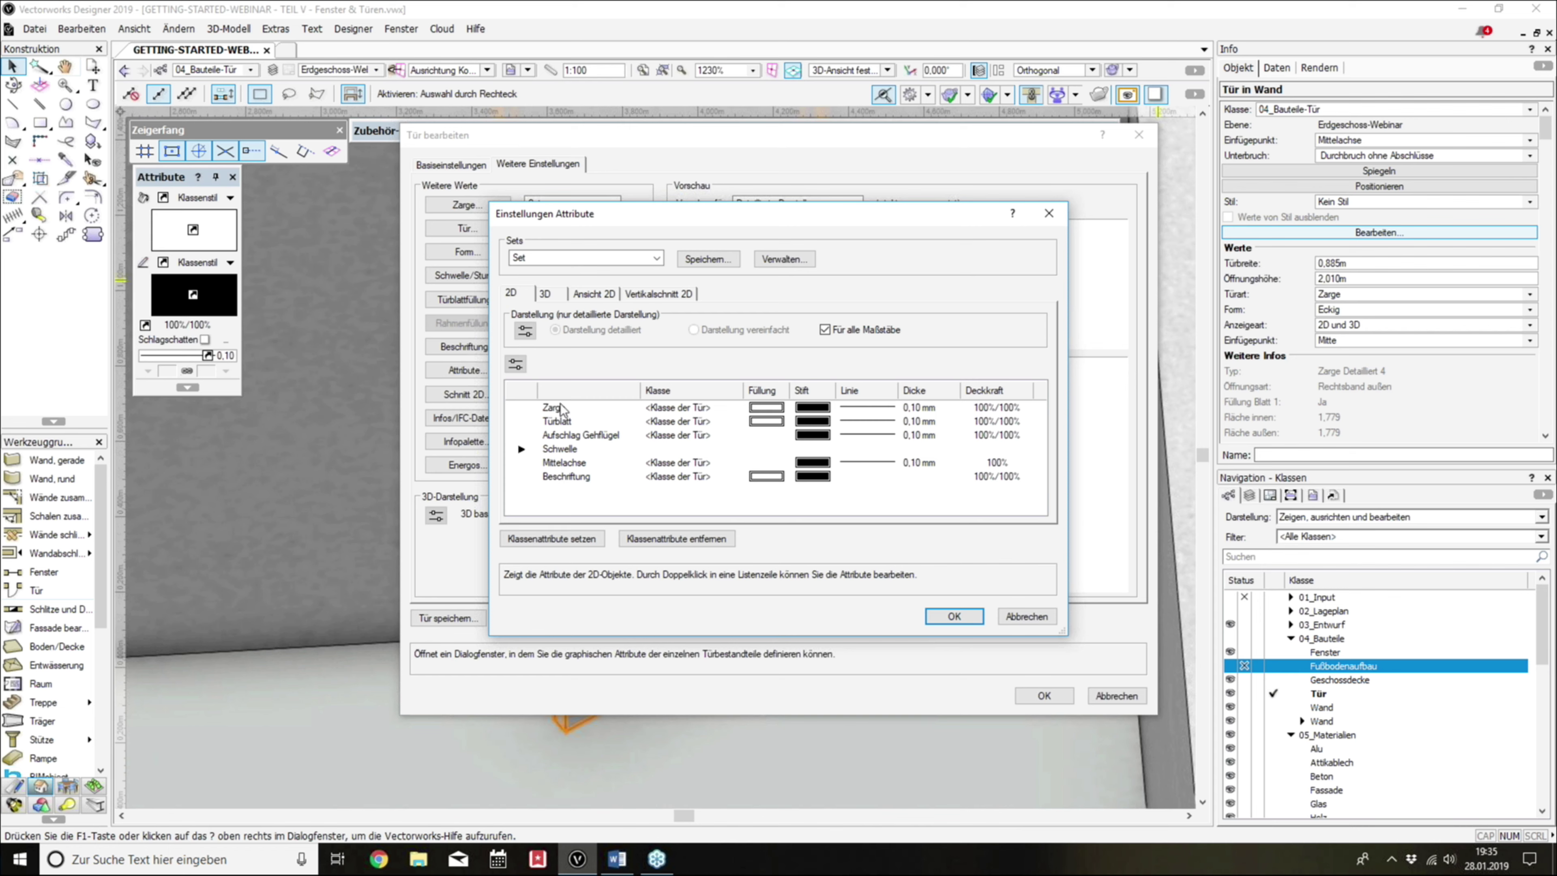
click(544, 294)
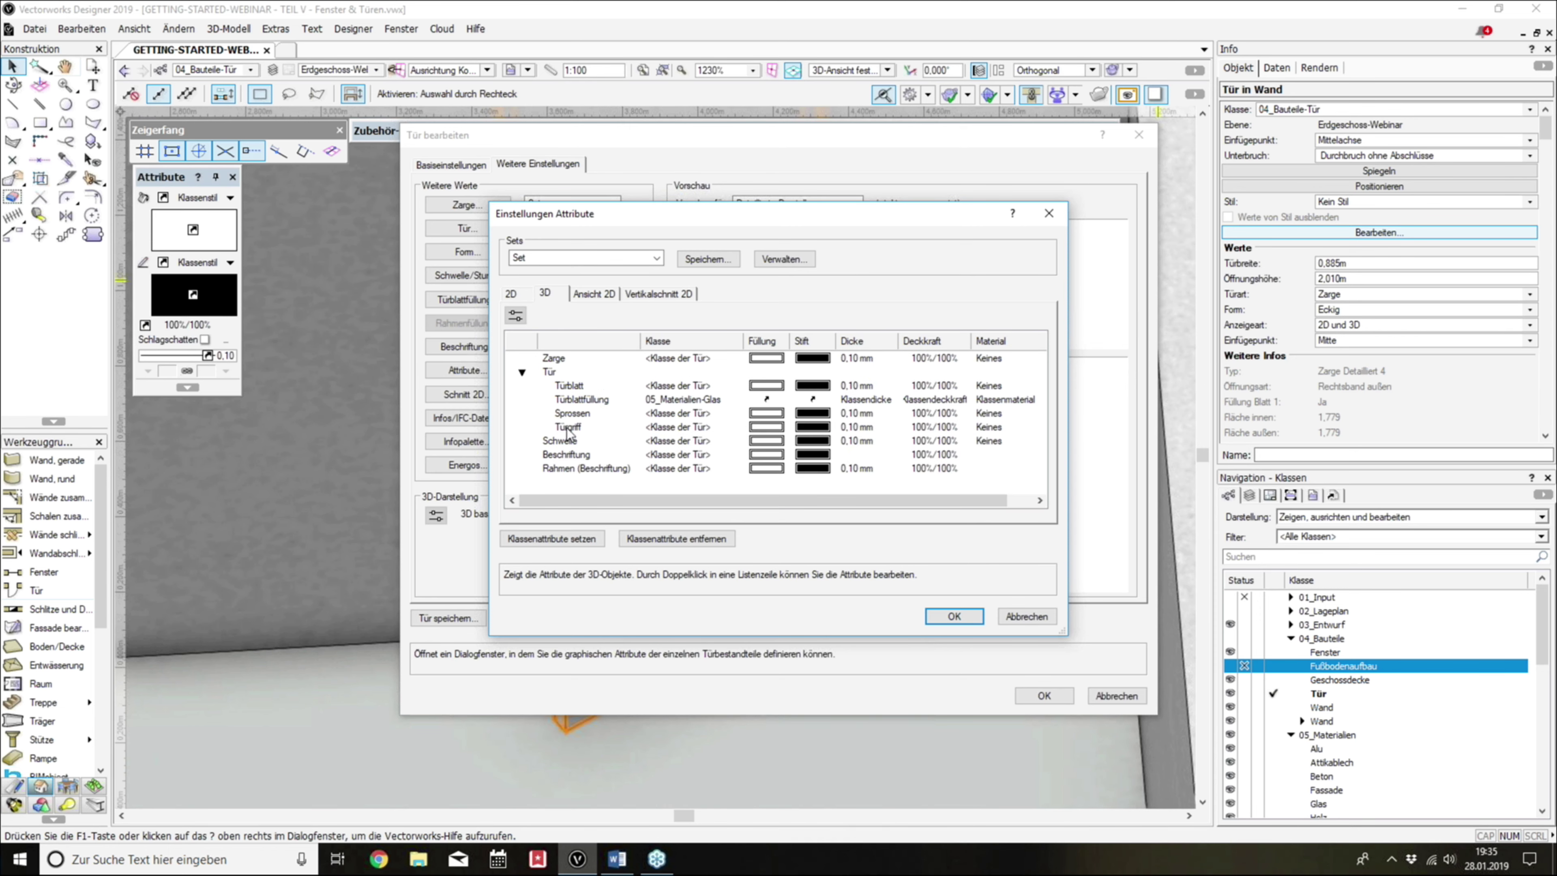
click(576, 401)
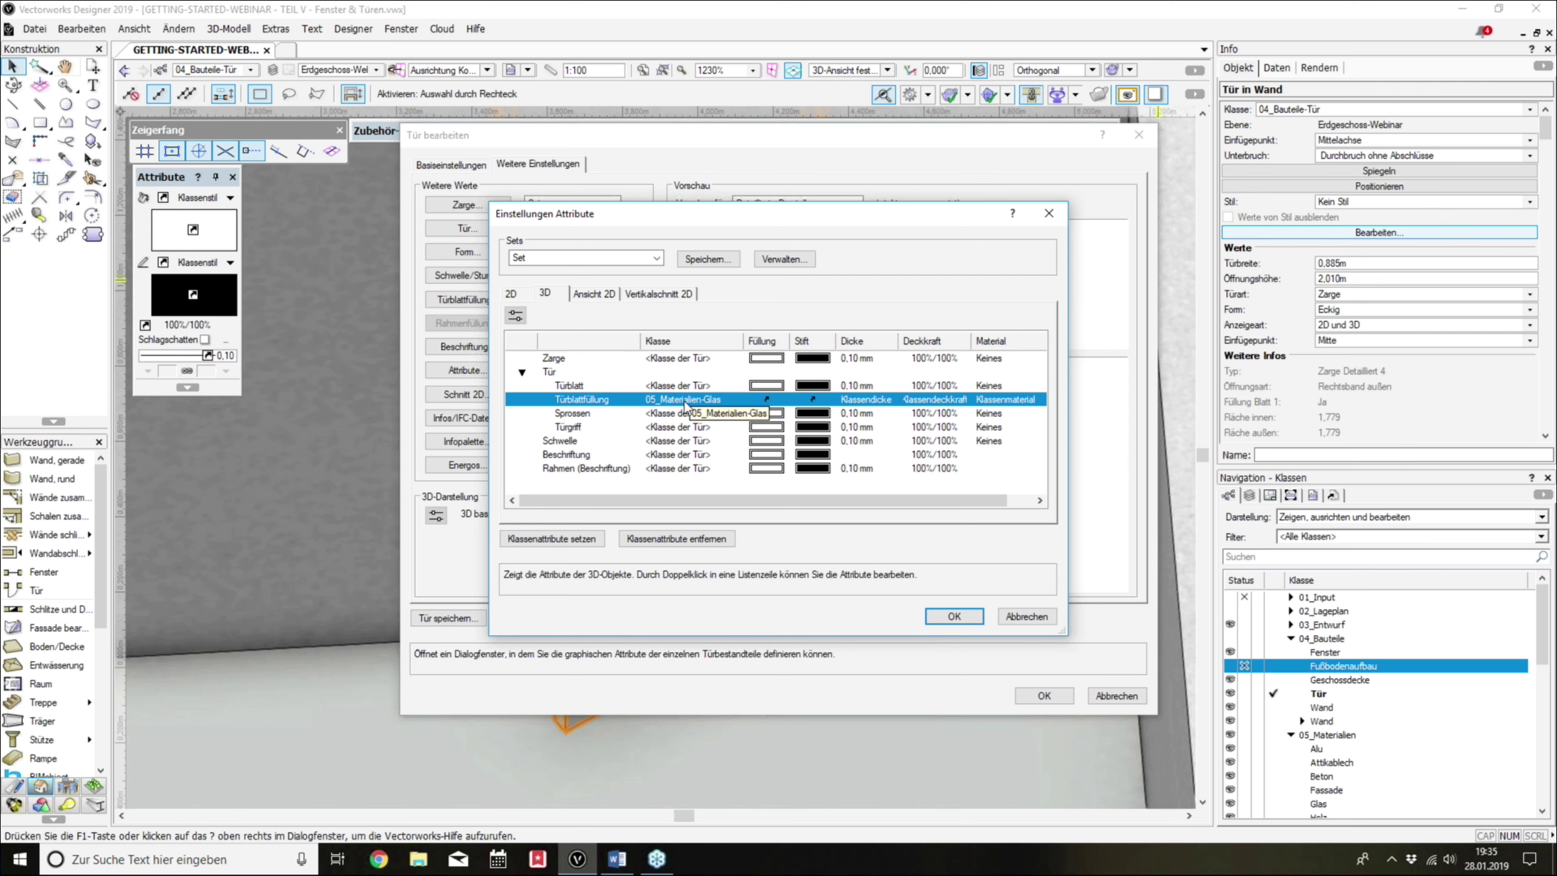
click(953, 615)
Step: Confirm Tür bearbeiten, collapse the class groups, re-expand 04_Bauteile, and zoom out
click(1057, 697)
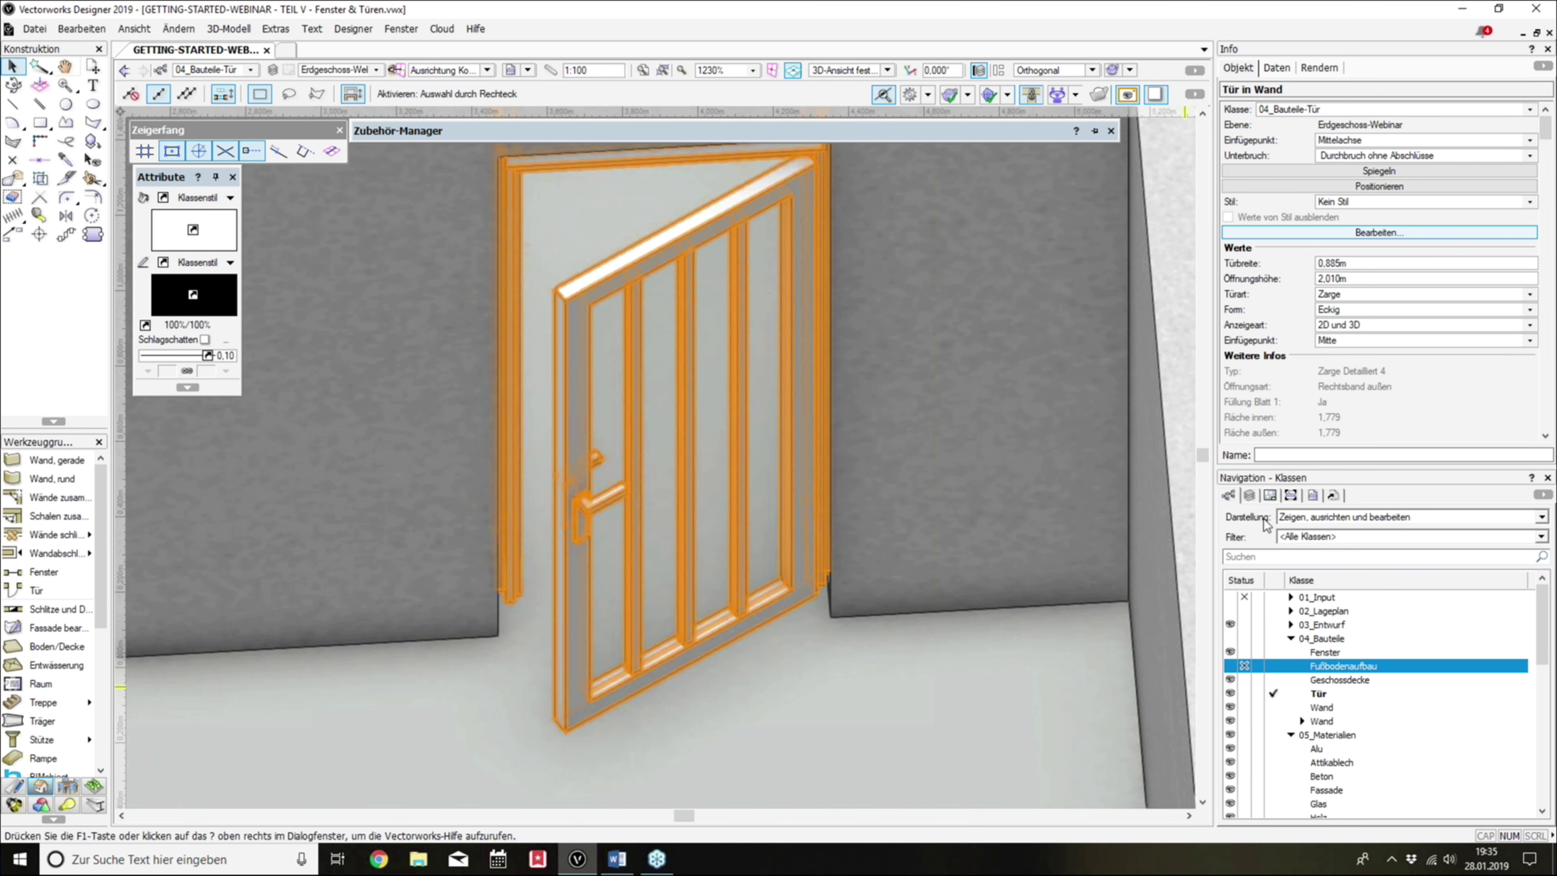
click(1291, 638)
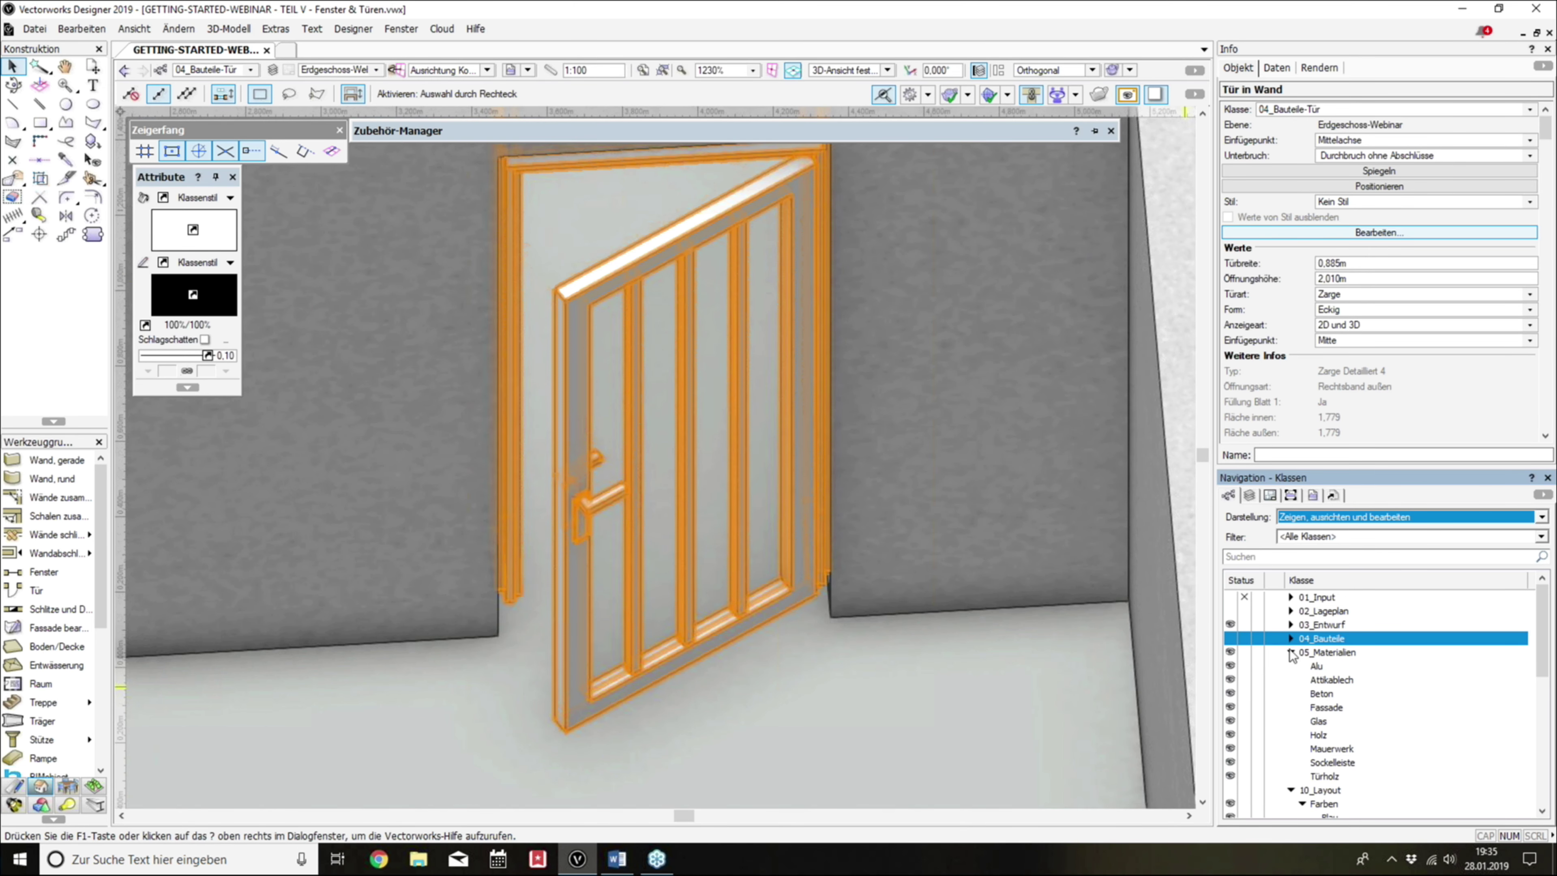
click(1290, 652)
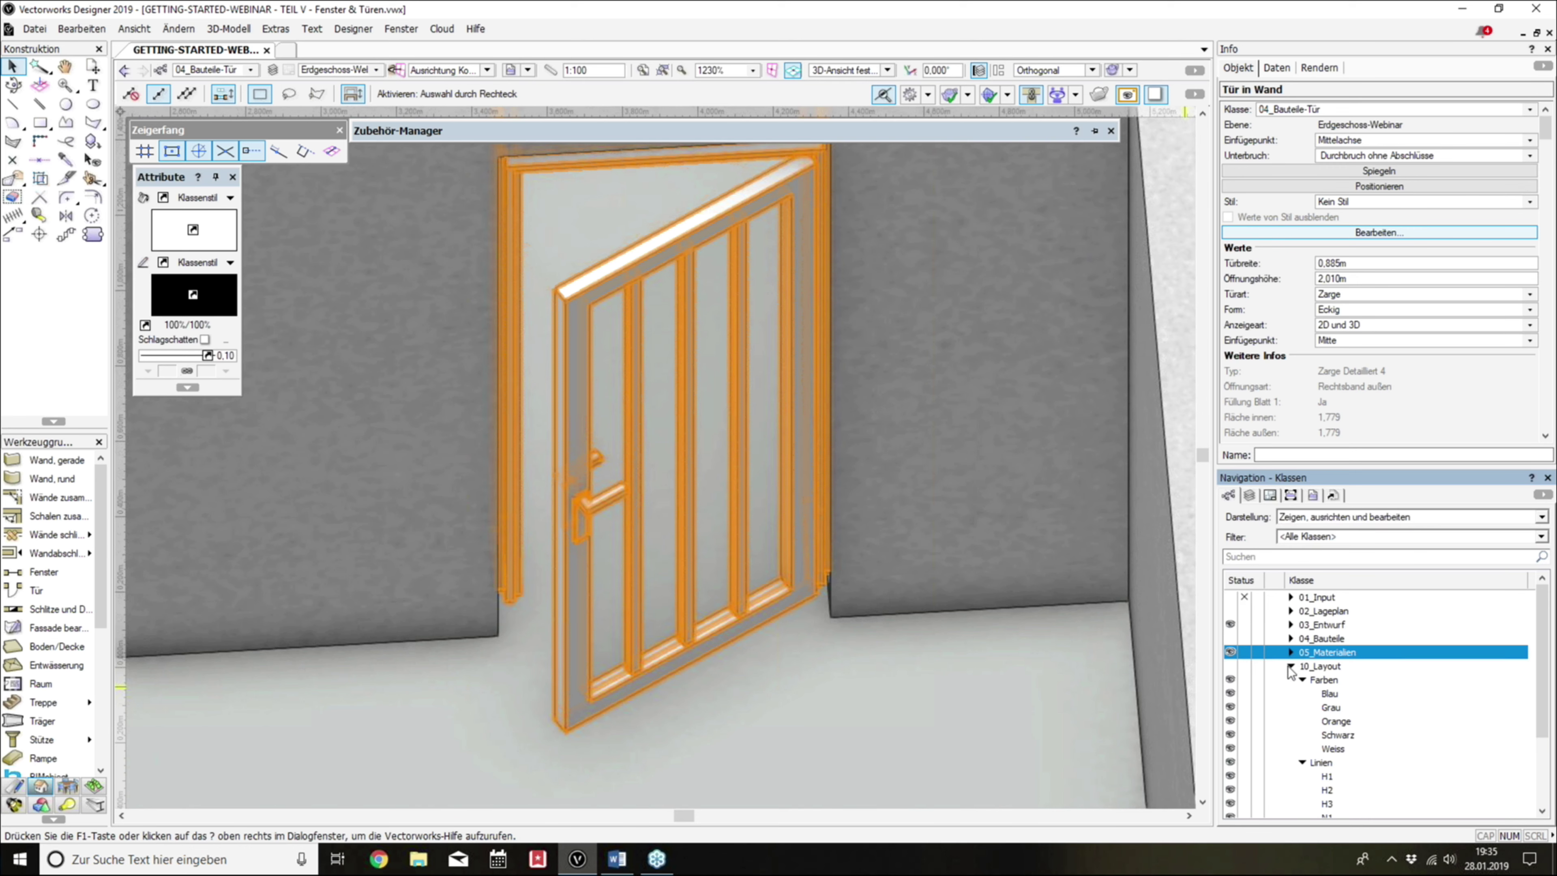
click(1289, 667)
click(1316, 639)
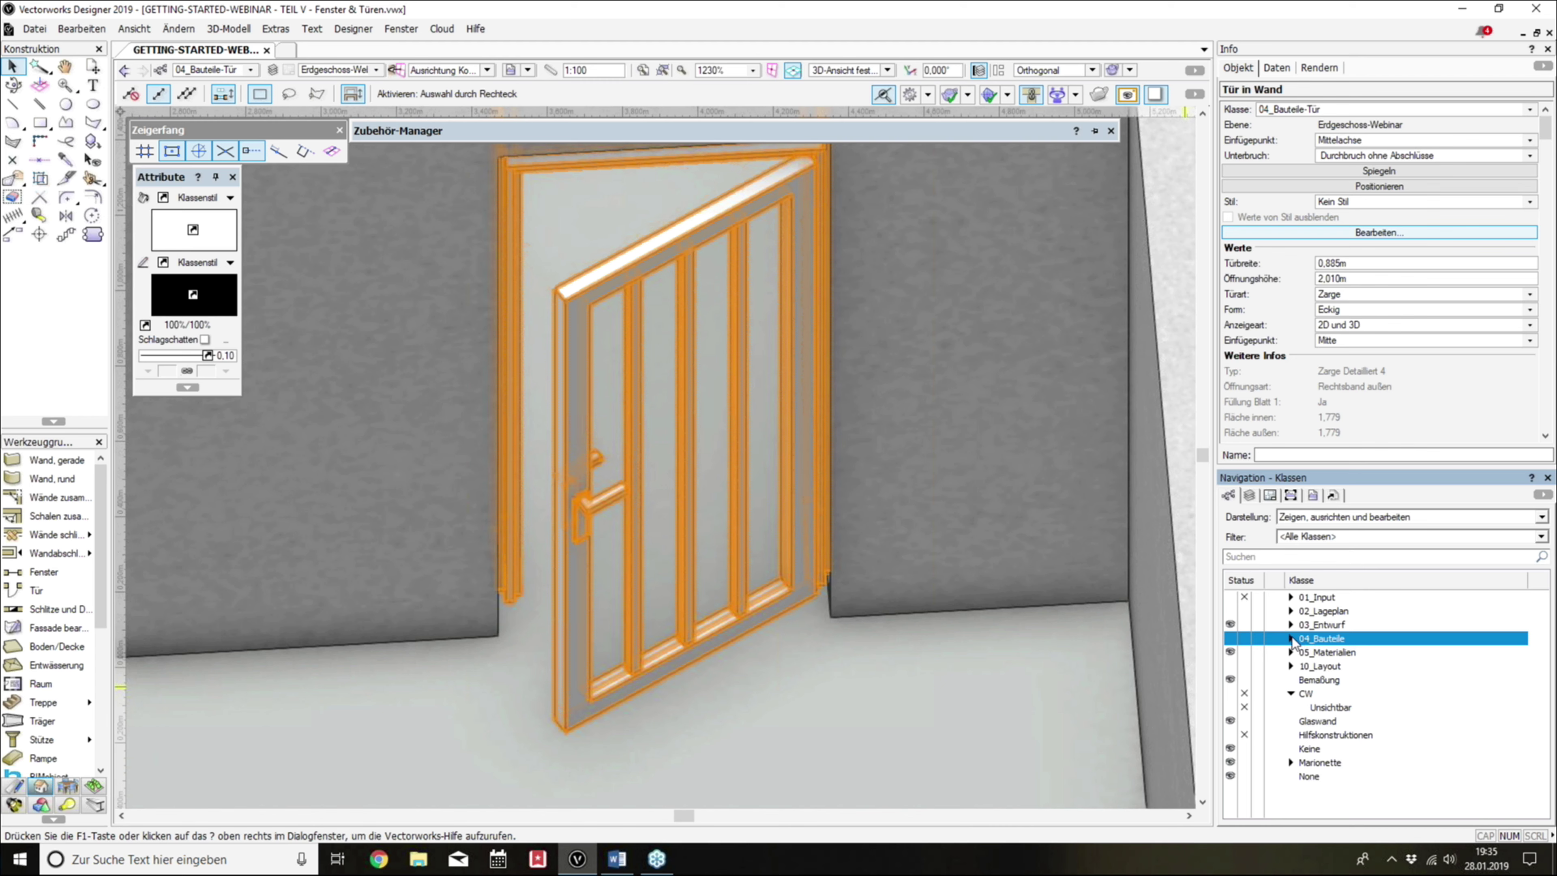
click(1291, 639)
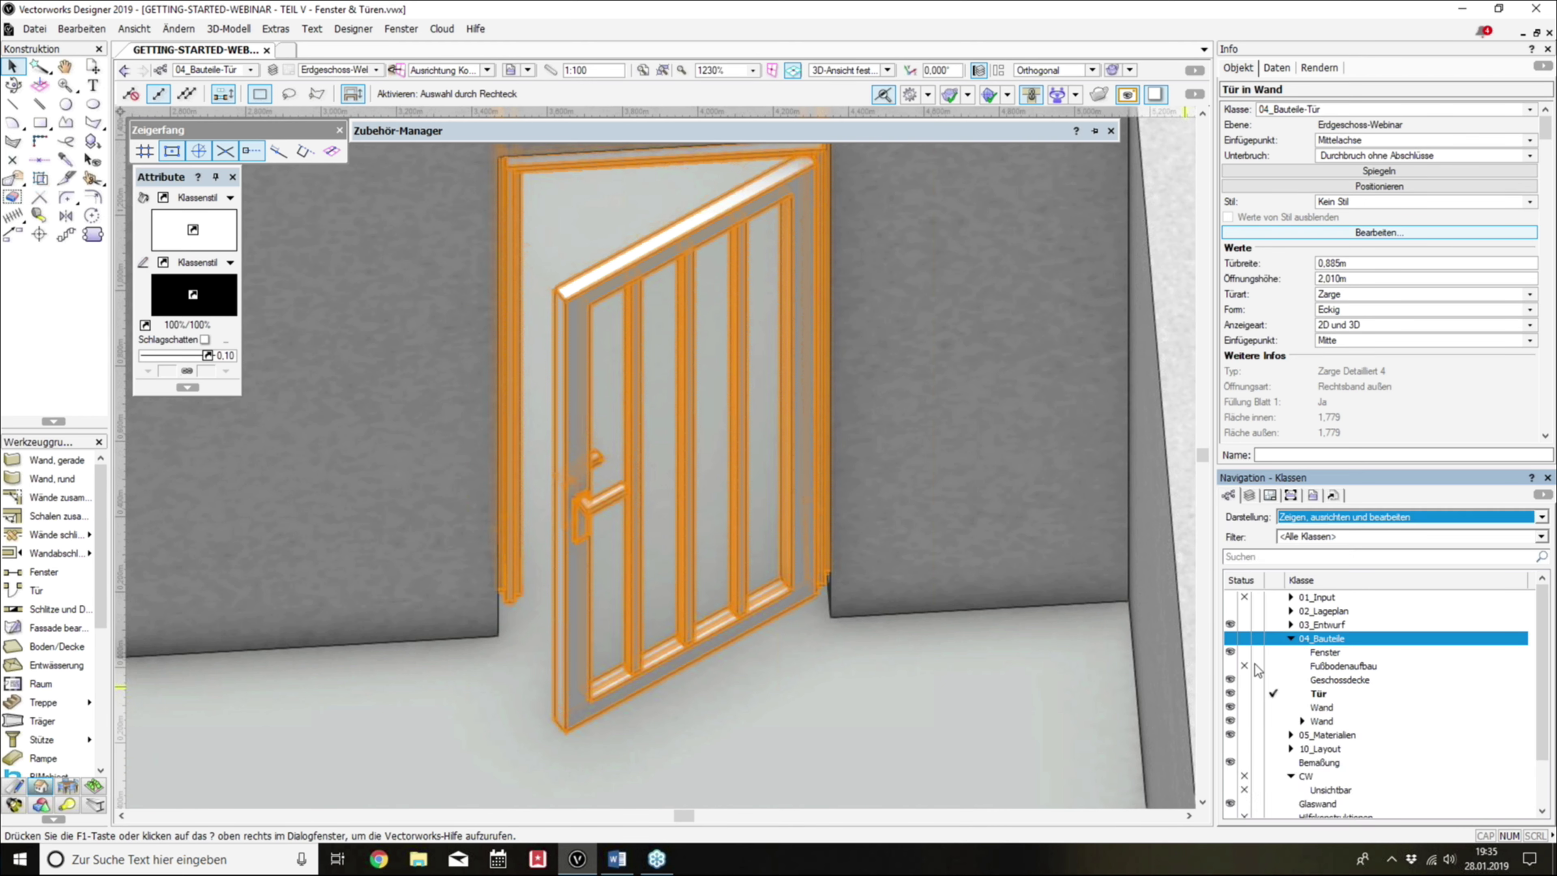
scroll(740, 487, down, 5)
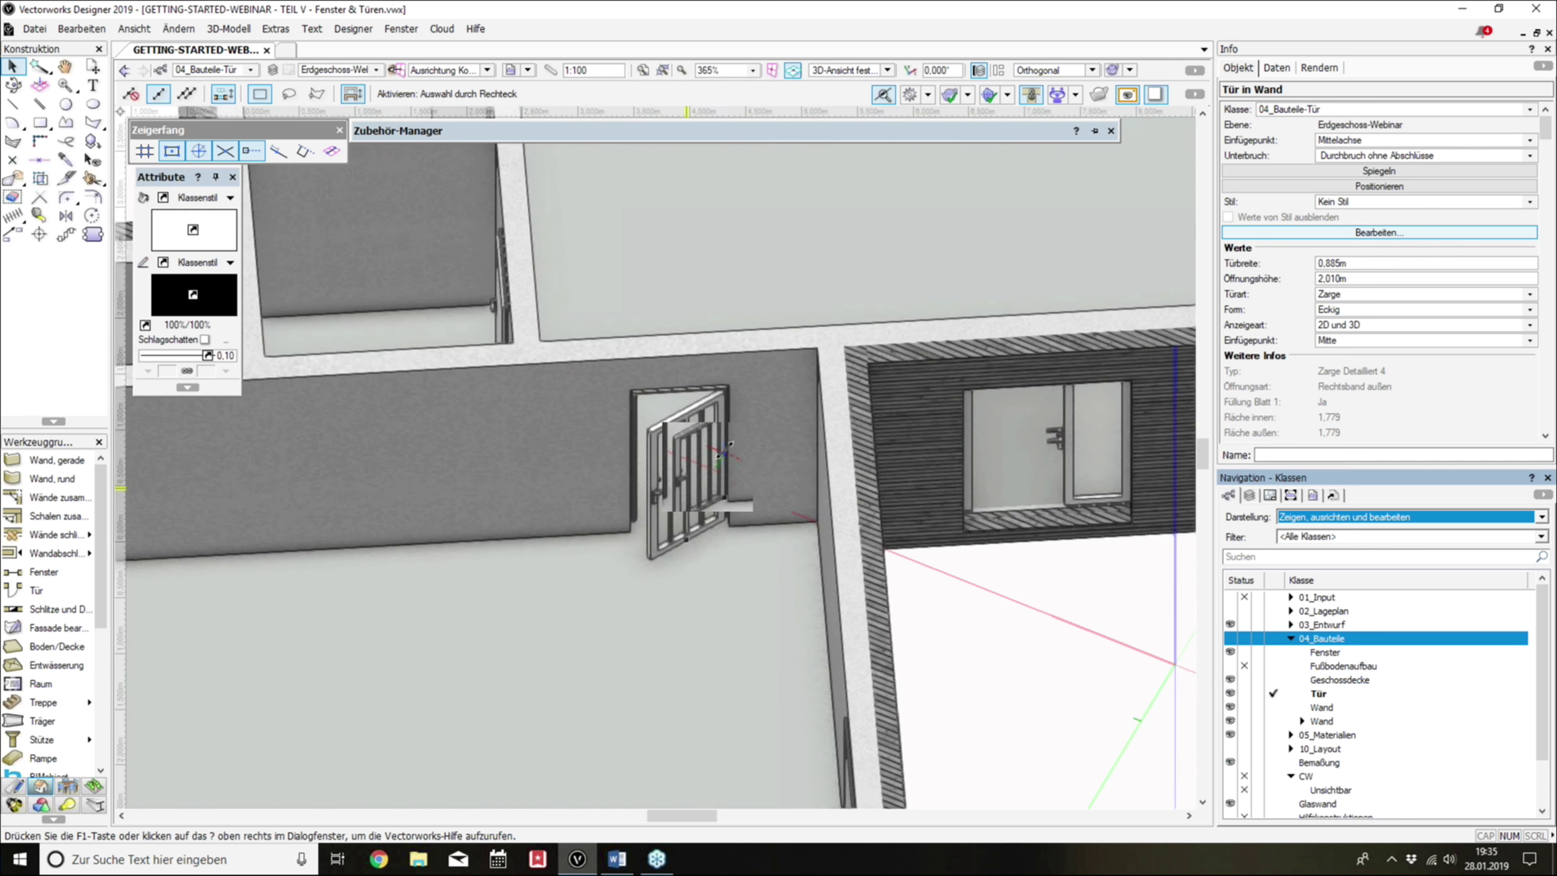
scroll(982, 550, down, 1)
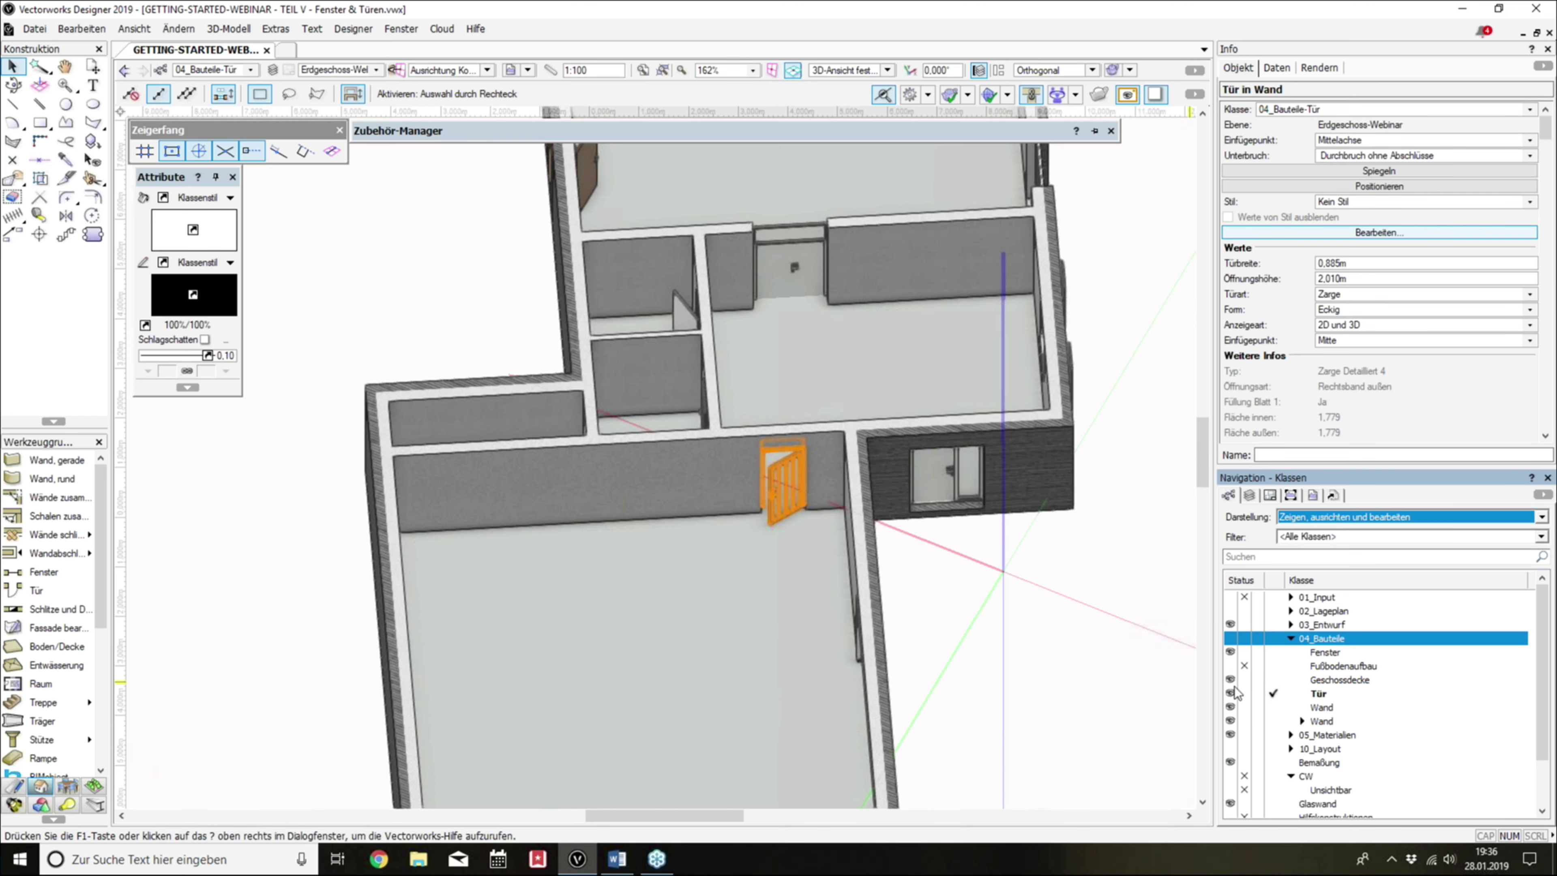
Step: Hide and re-show the Wand class walls, then pan the floor plan down
click(1244, 719)
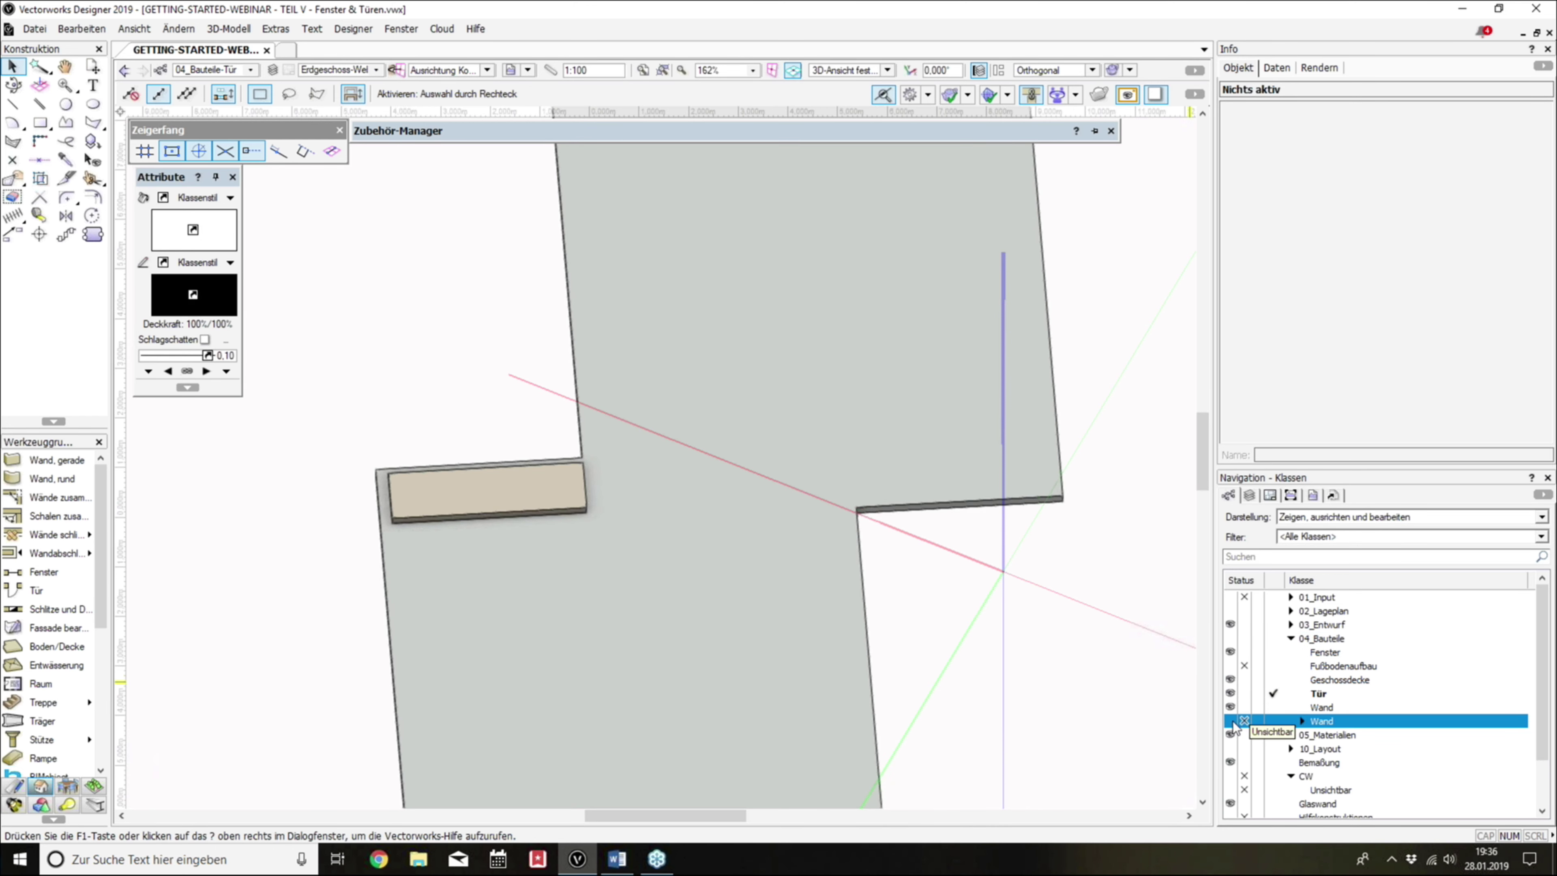
click(1233, 722)
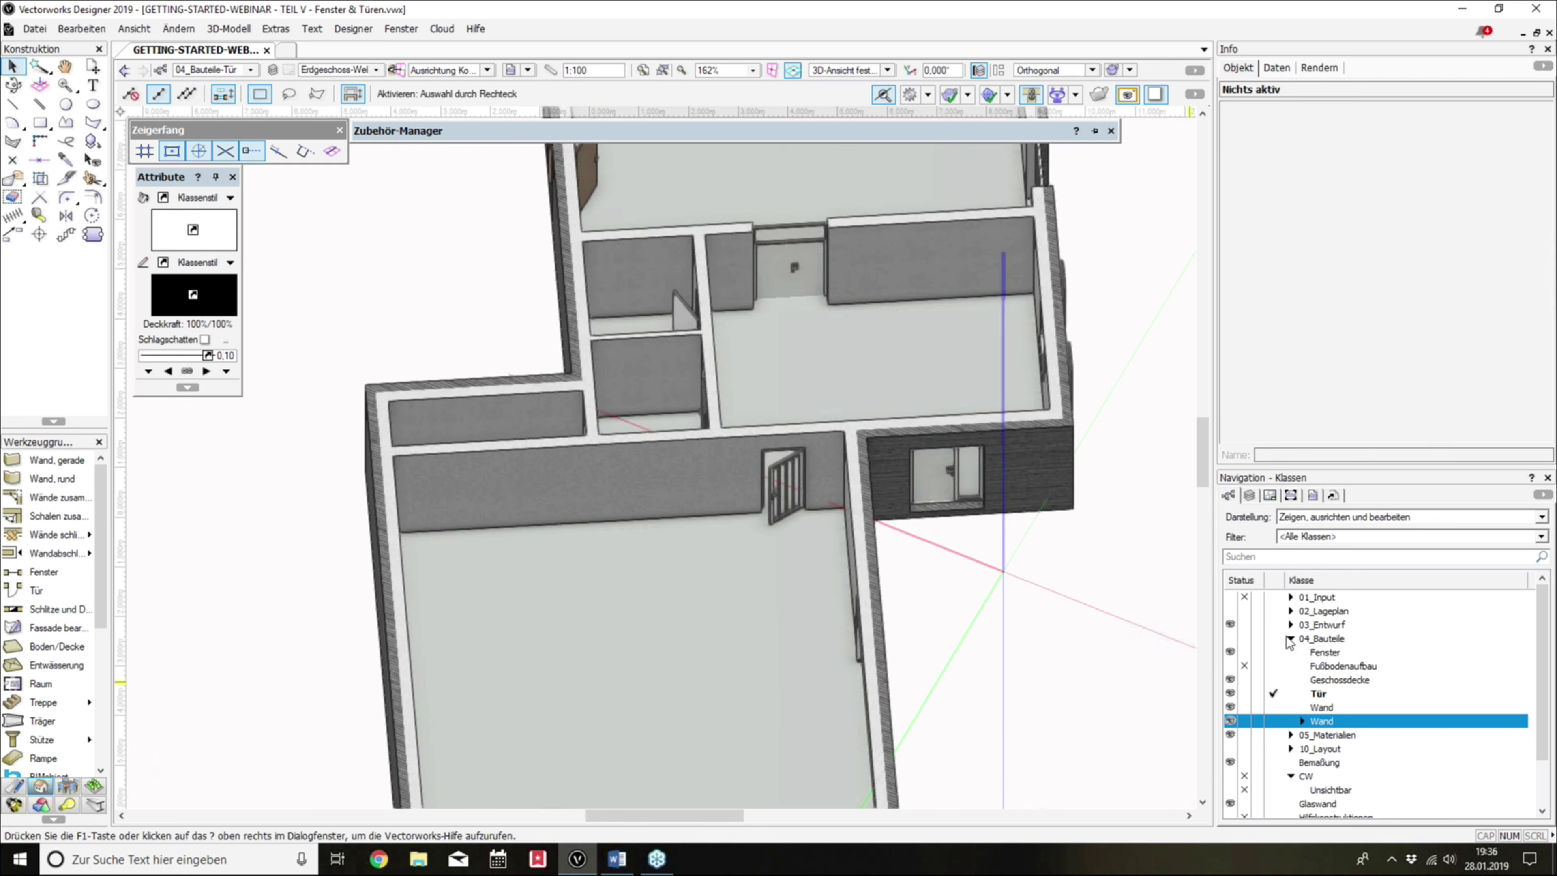
middle_drag(957, 475, 959, 654)
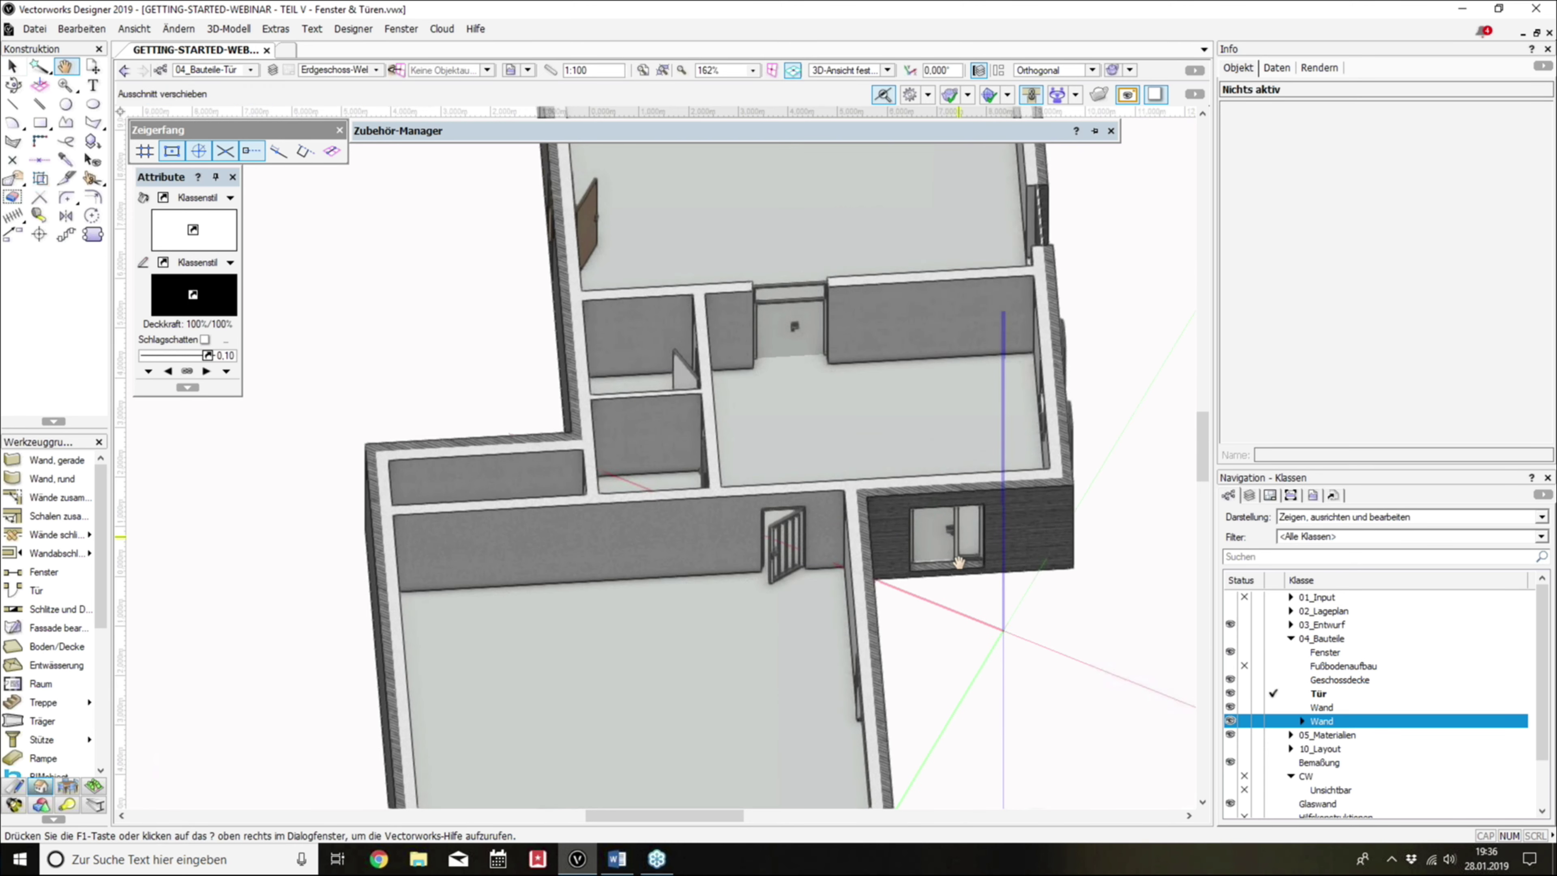
scroll(1318, 693, down, 1)
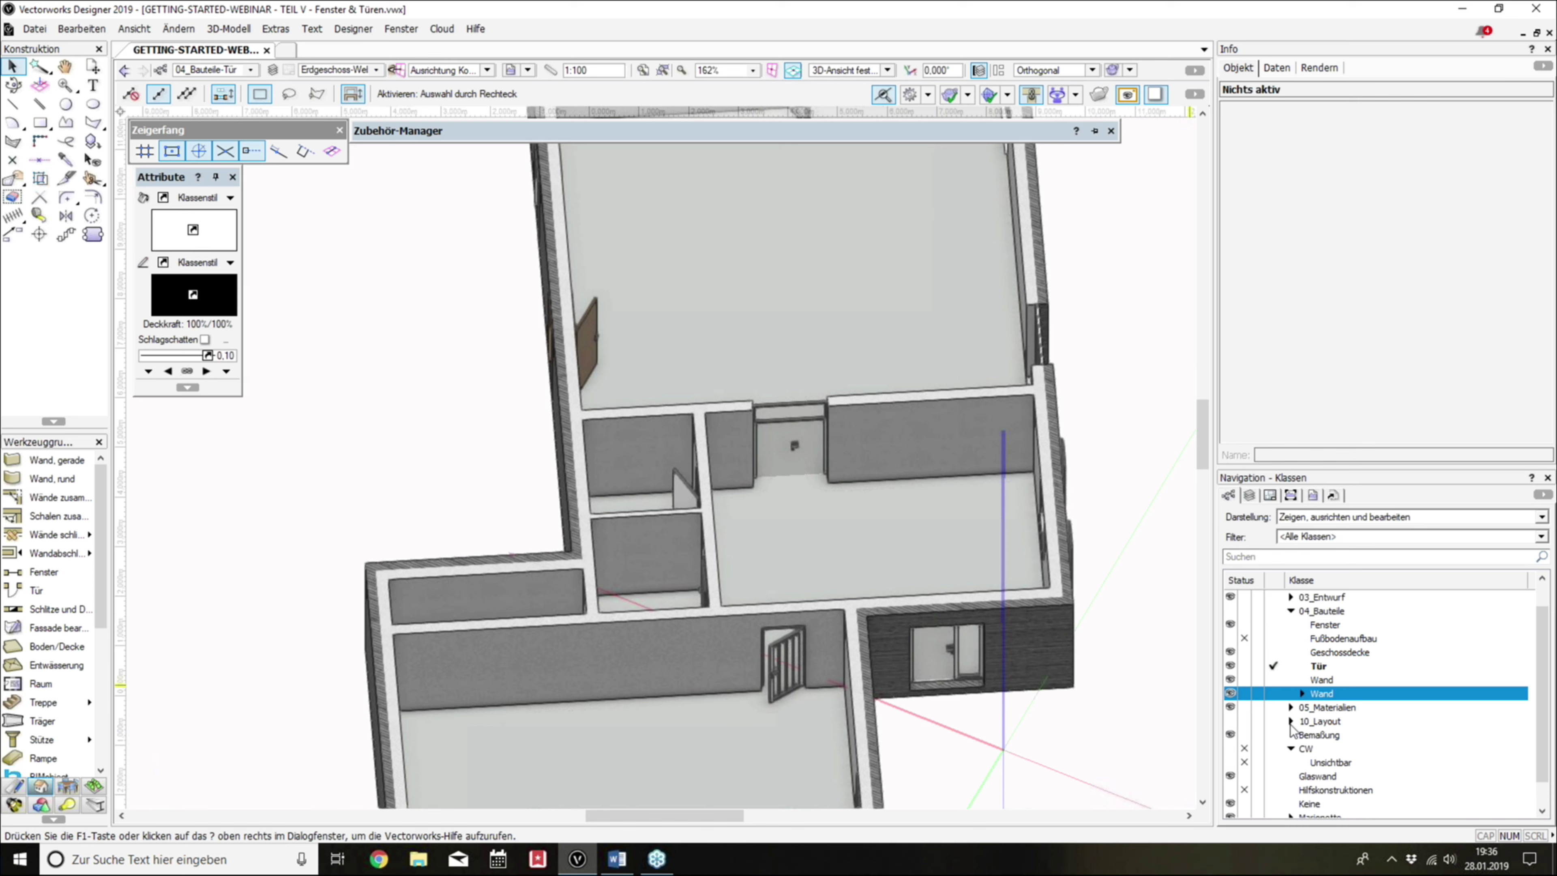
Step: Expand the 10_Layout class group and zoom in on the barred middle-wall door
click(1290, 723)
scroll(1300, 721, down, 1)
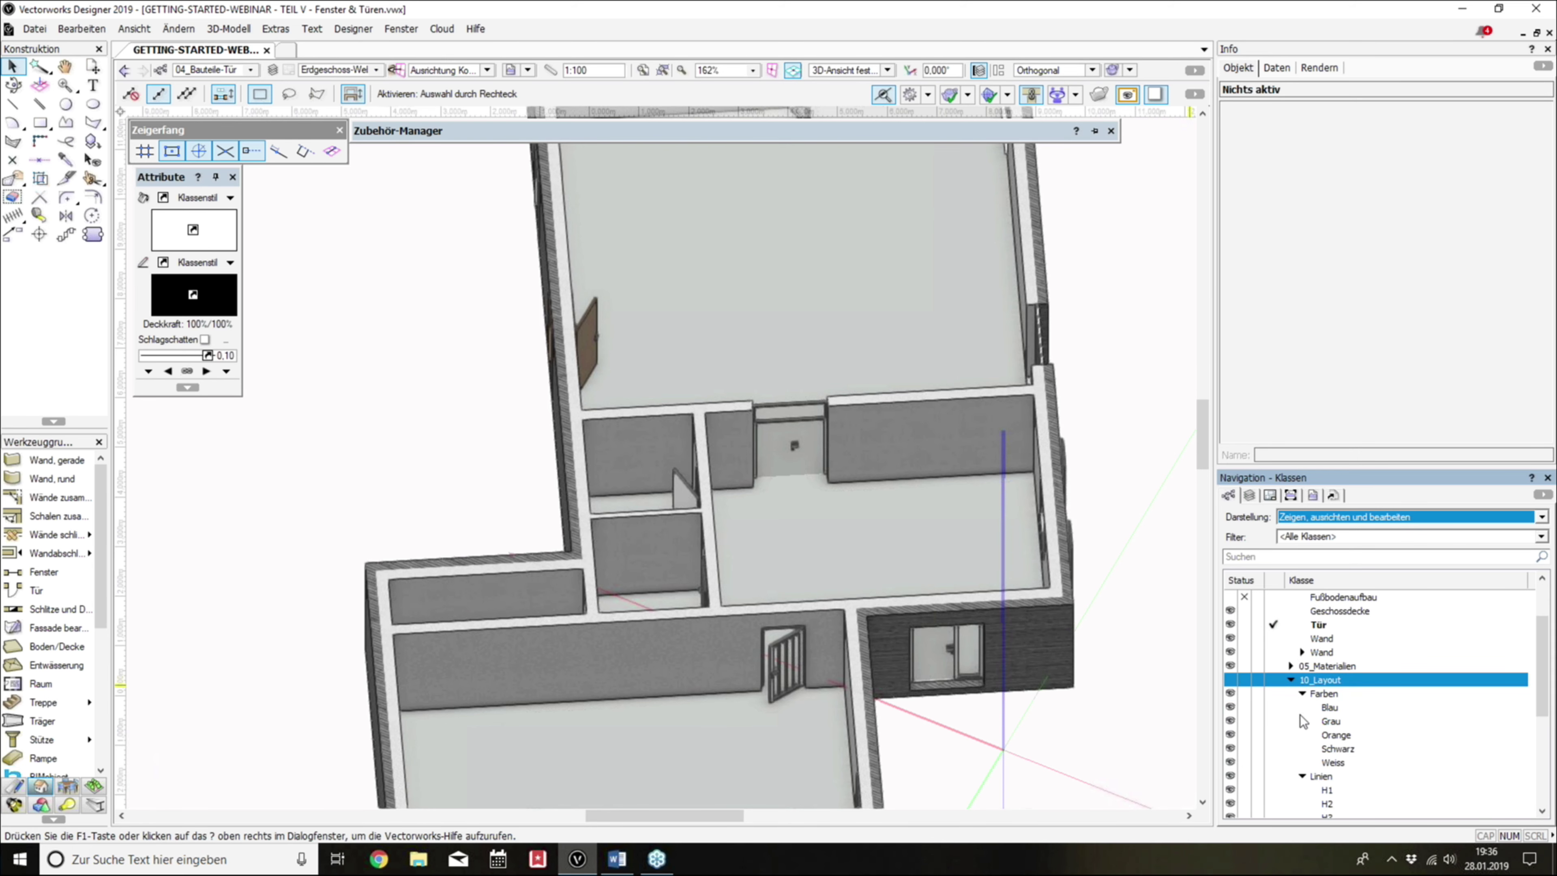
scroll(1305, 745, down, 2)
scroll(1305, 725, up, 2)
scroll(1281, 639, up, 2)
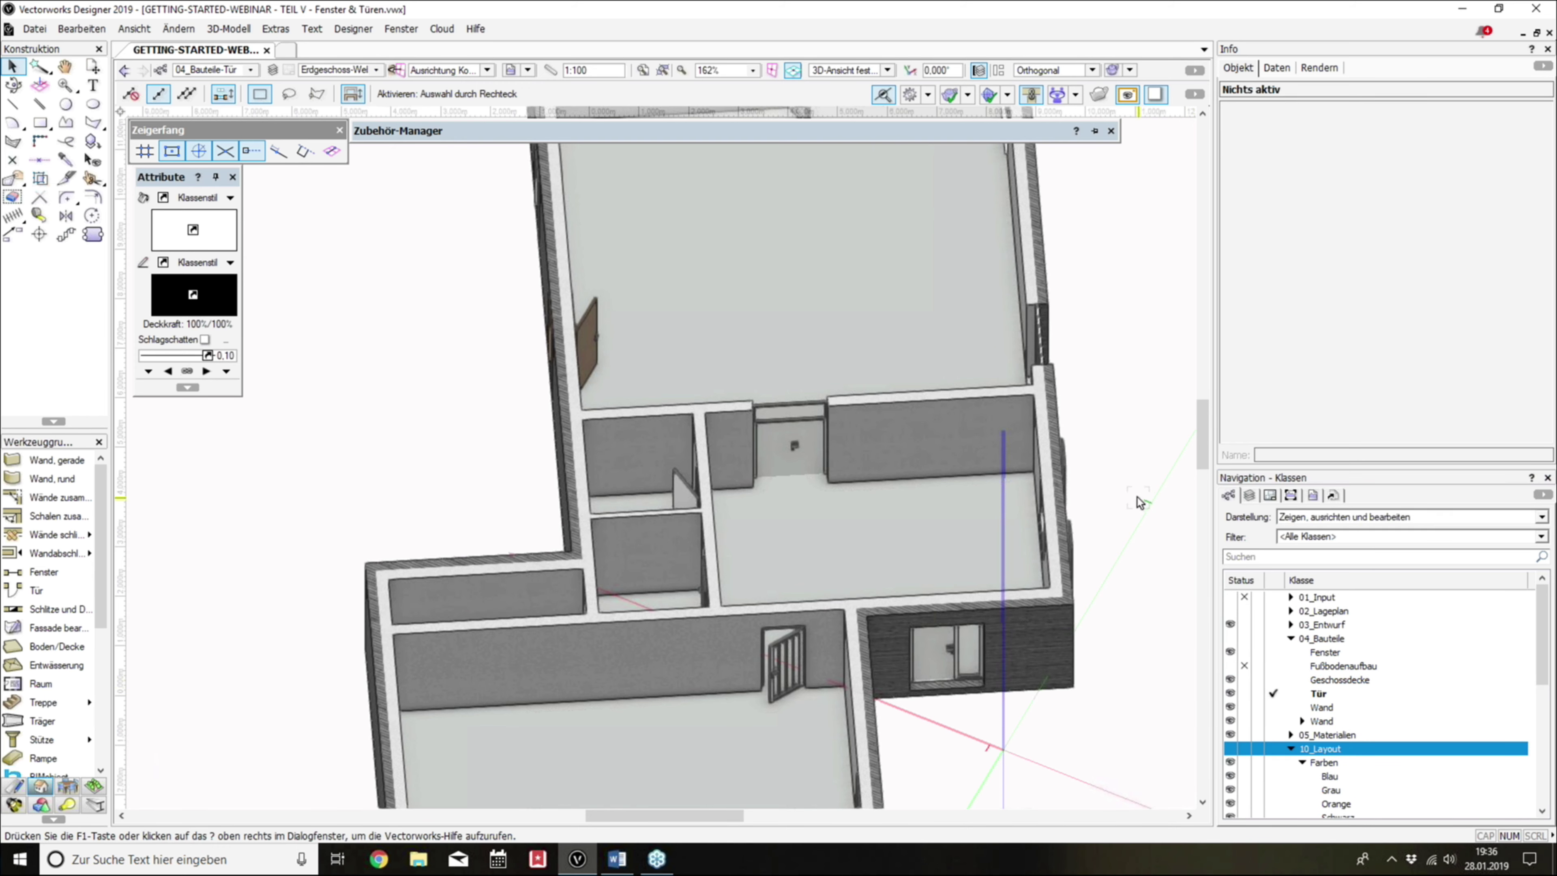
scroll(778, 712, up, 5)
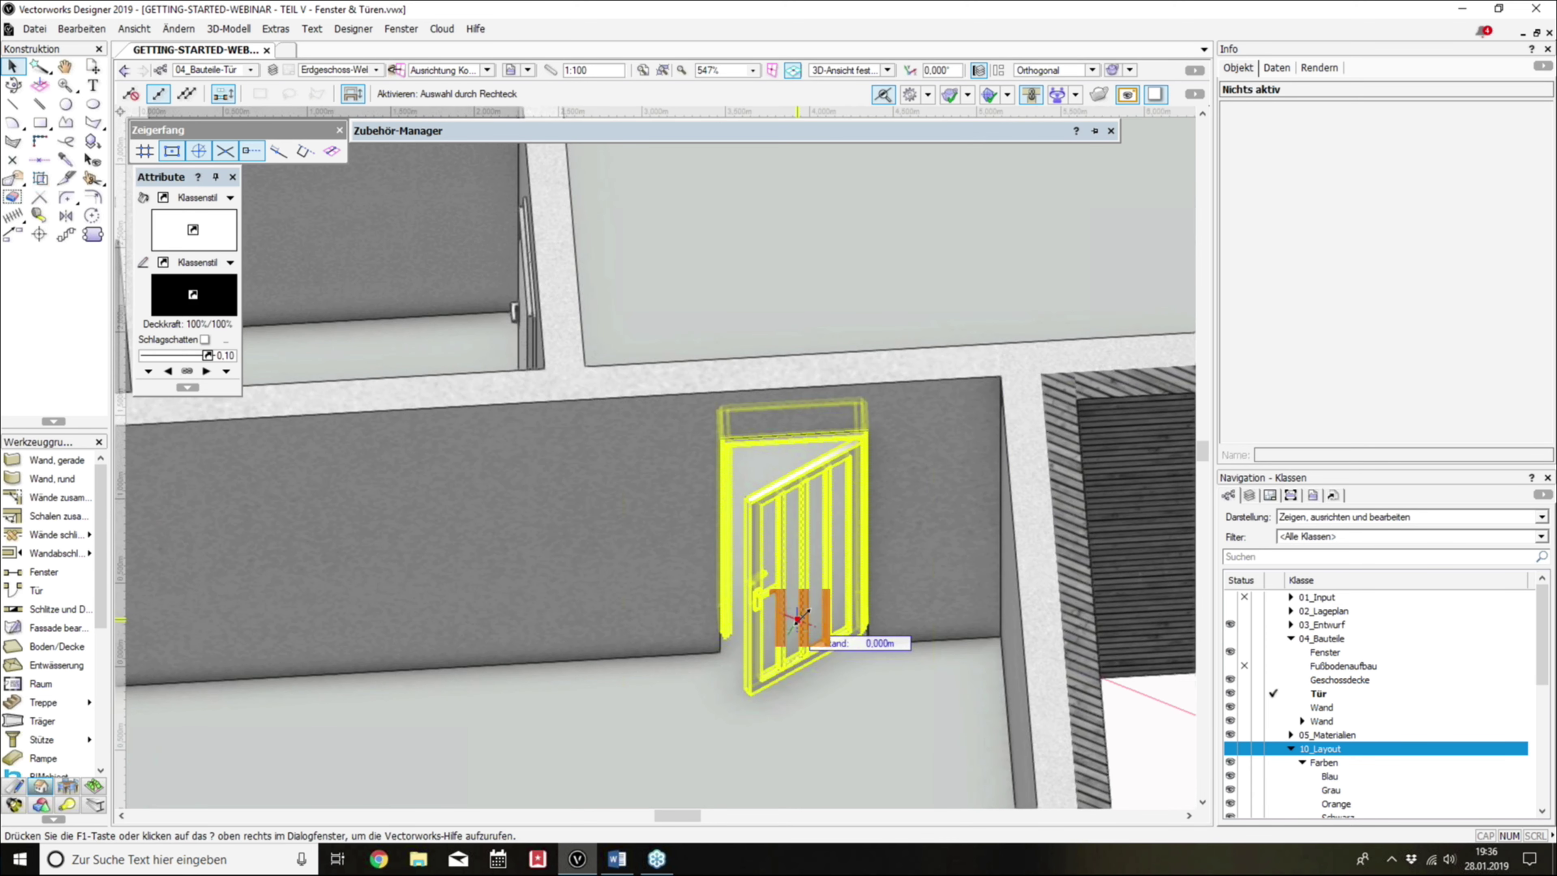
Step: Select the barred door and open its Tür bearbeiten dialog on Weitere Einstellungen
click(797, 620)
click(1347, 239)
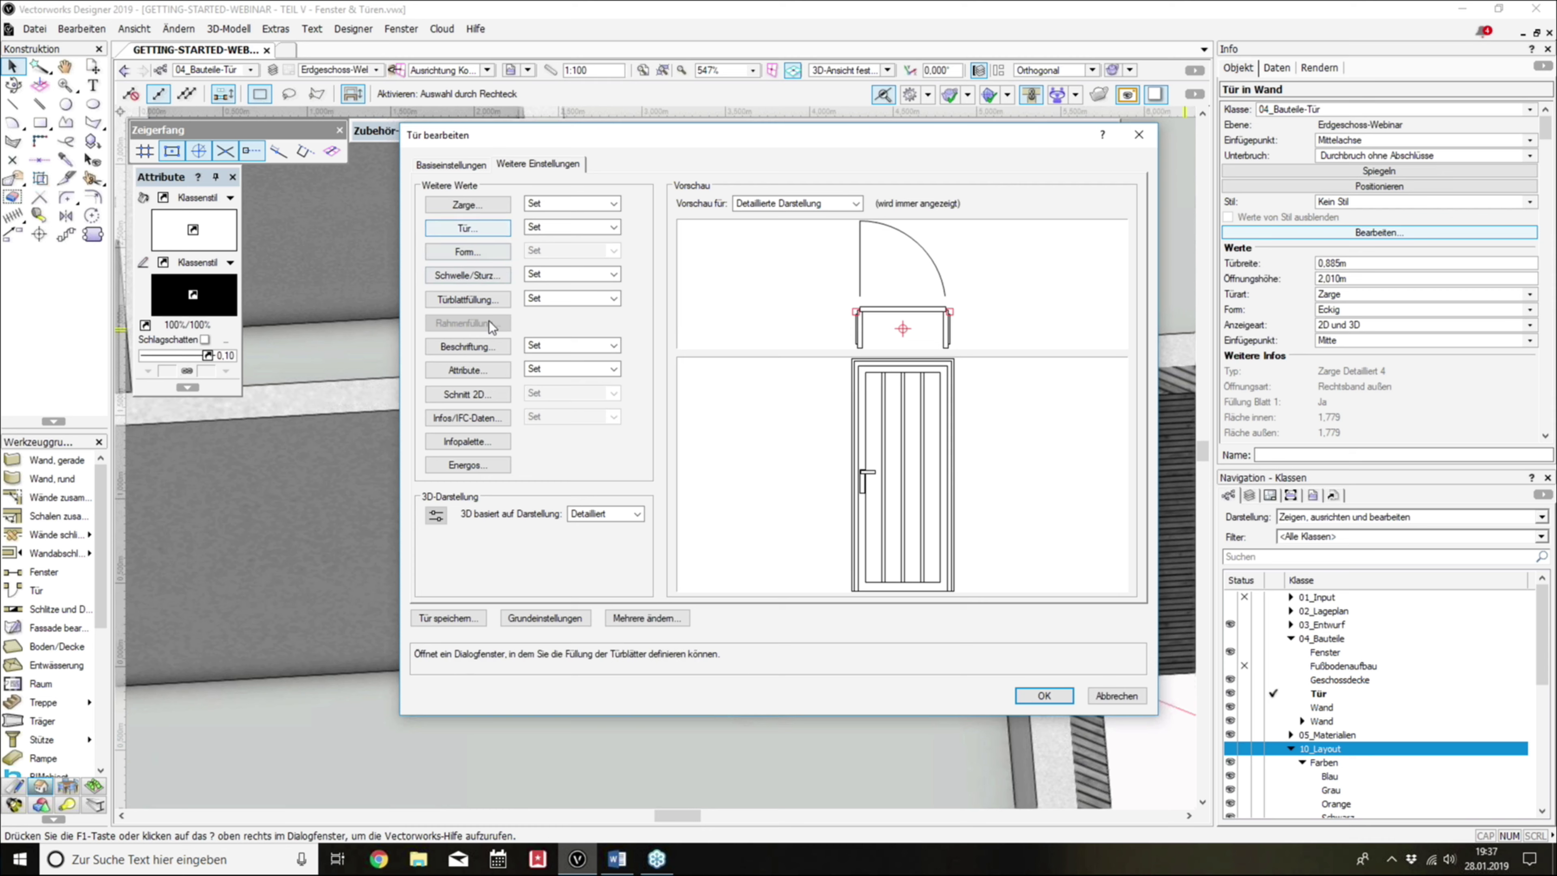
Step: Assign the Türblatt door leaf to class 05_Materialien-Türholz in the door attributes
click(488, 371)
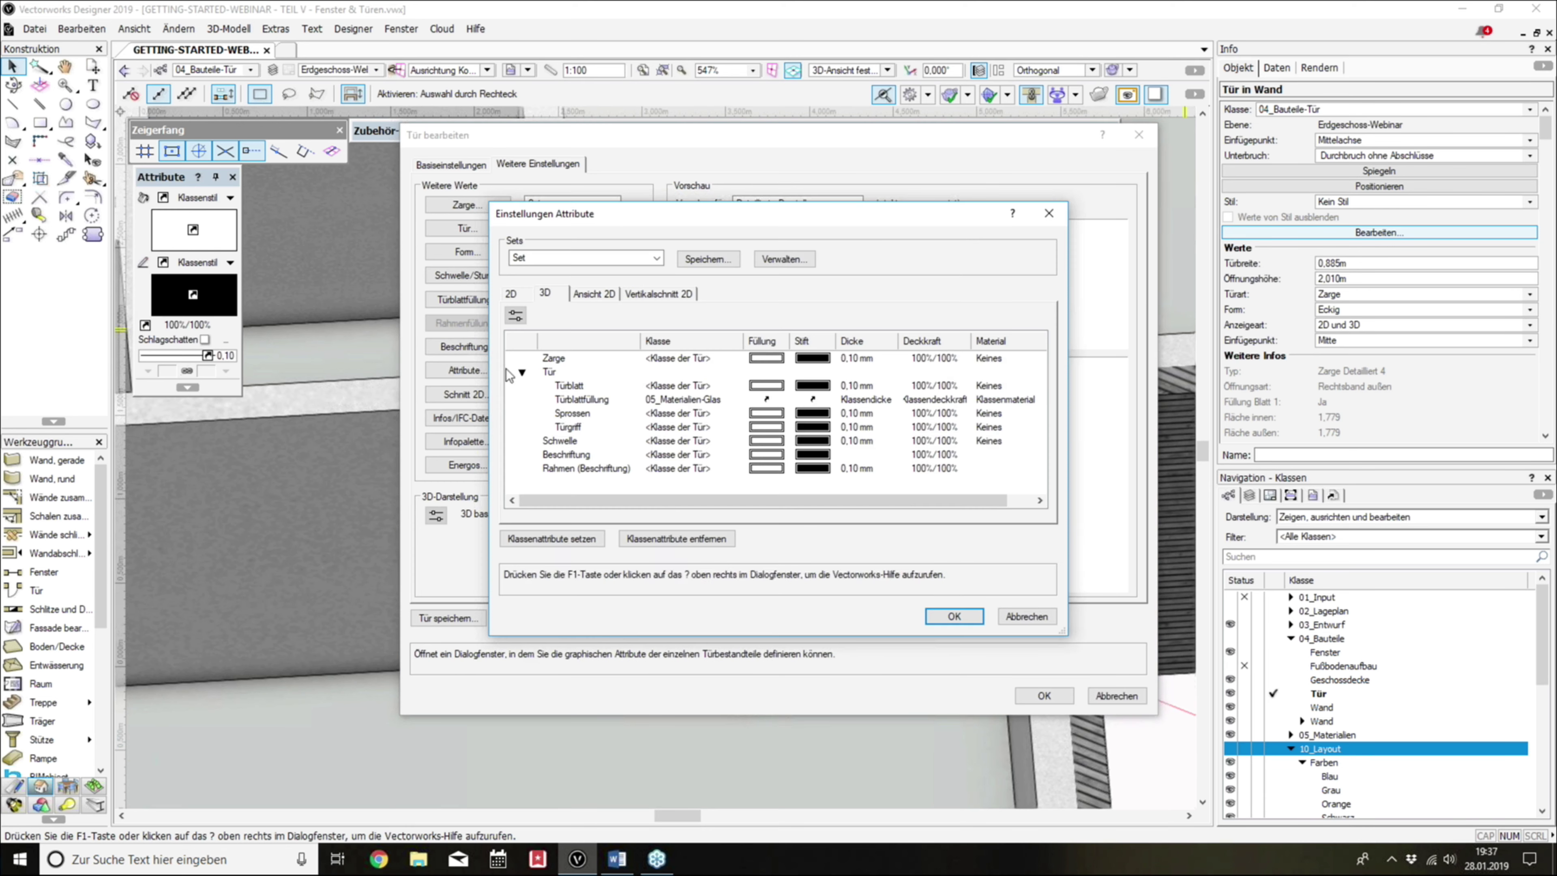
double_click(572, 387)
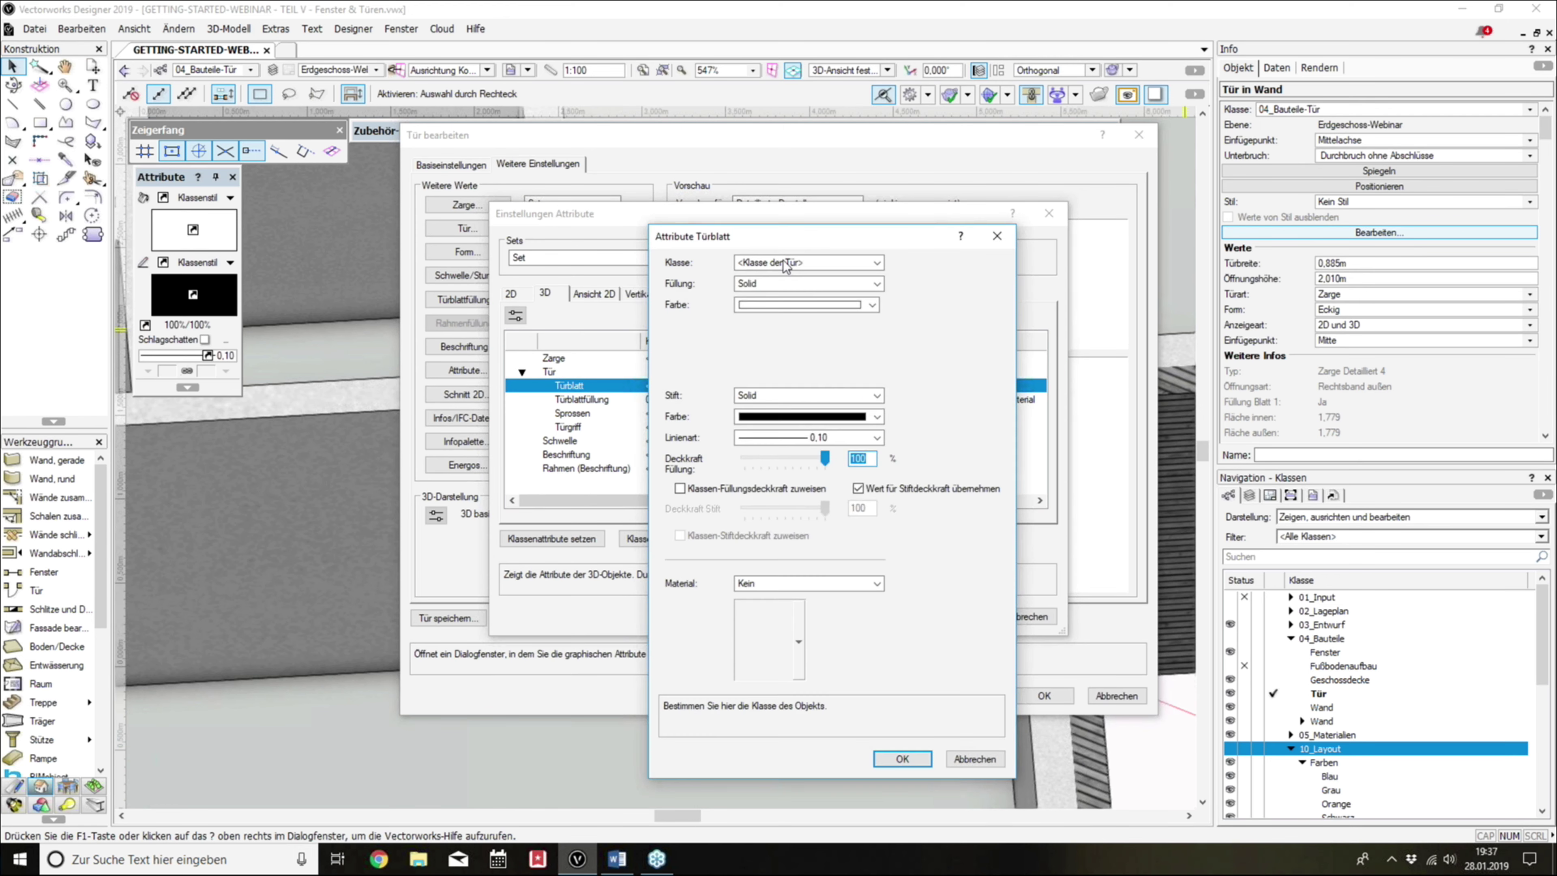
click(790, 262)
mouse_move(779, 397)
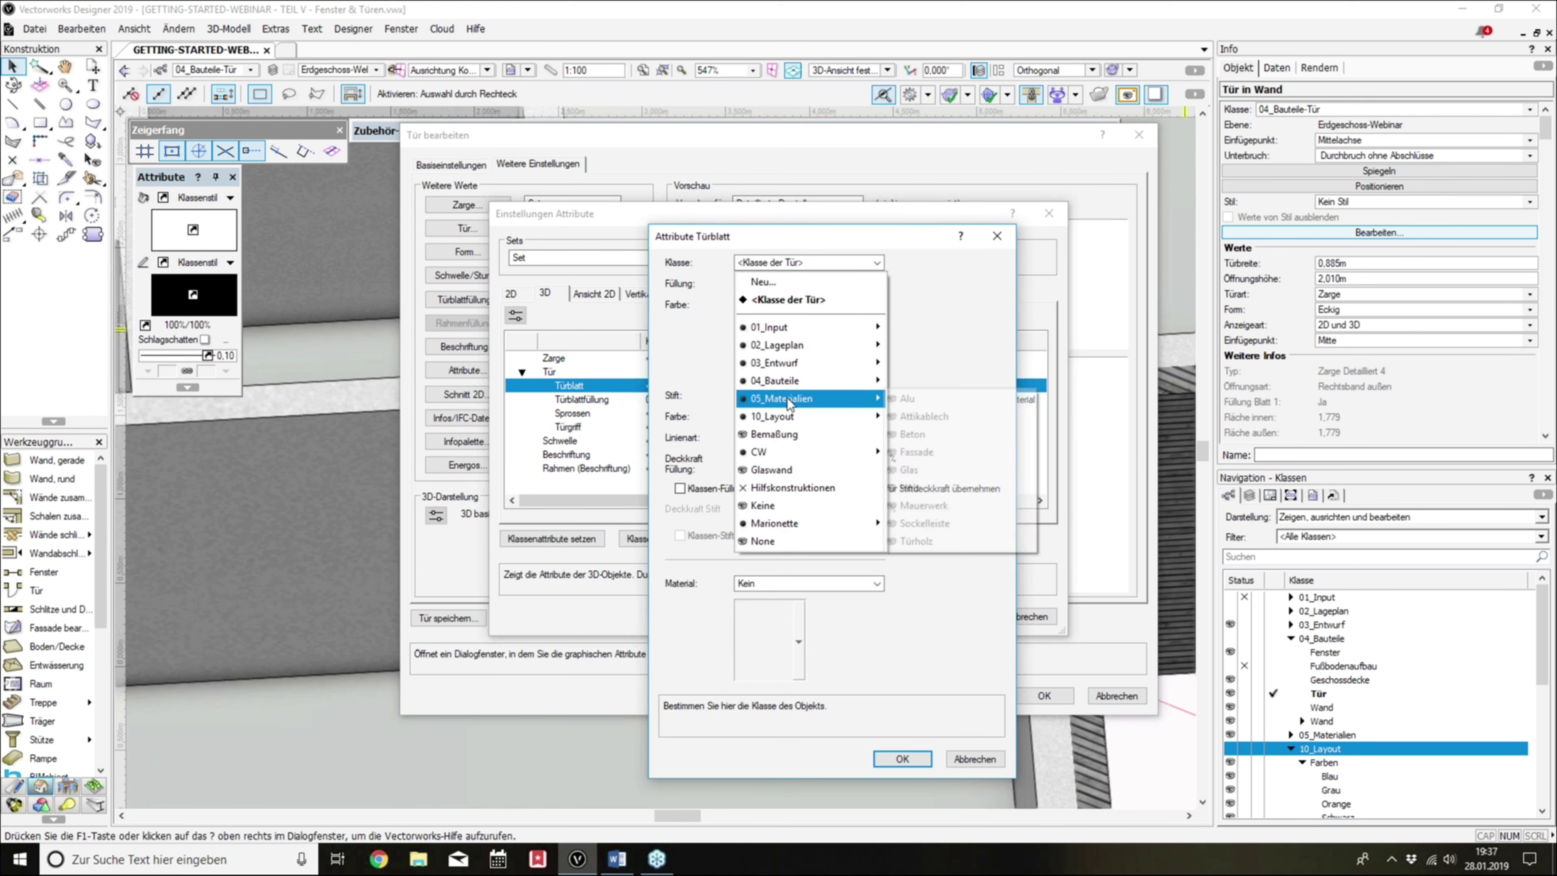
click(916, 540)
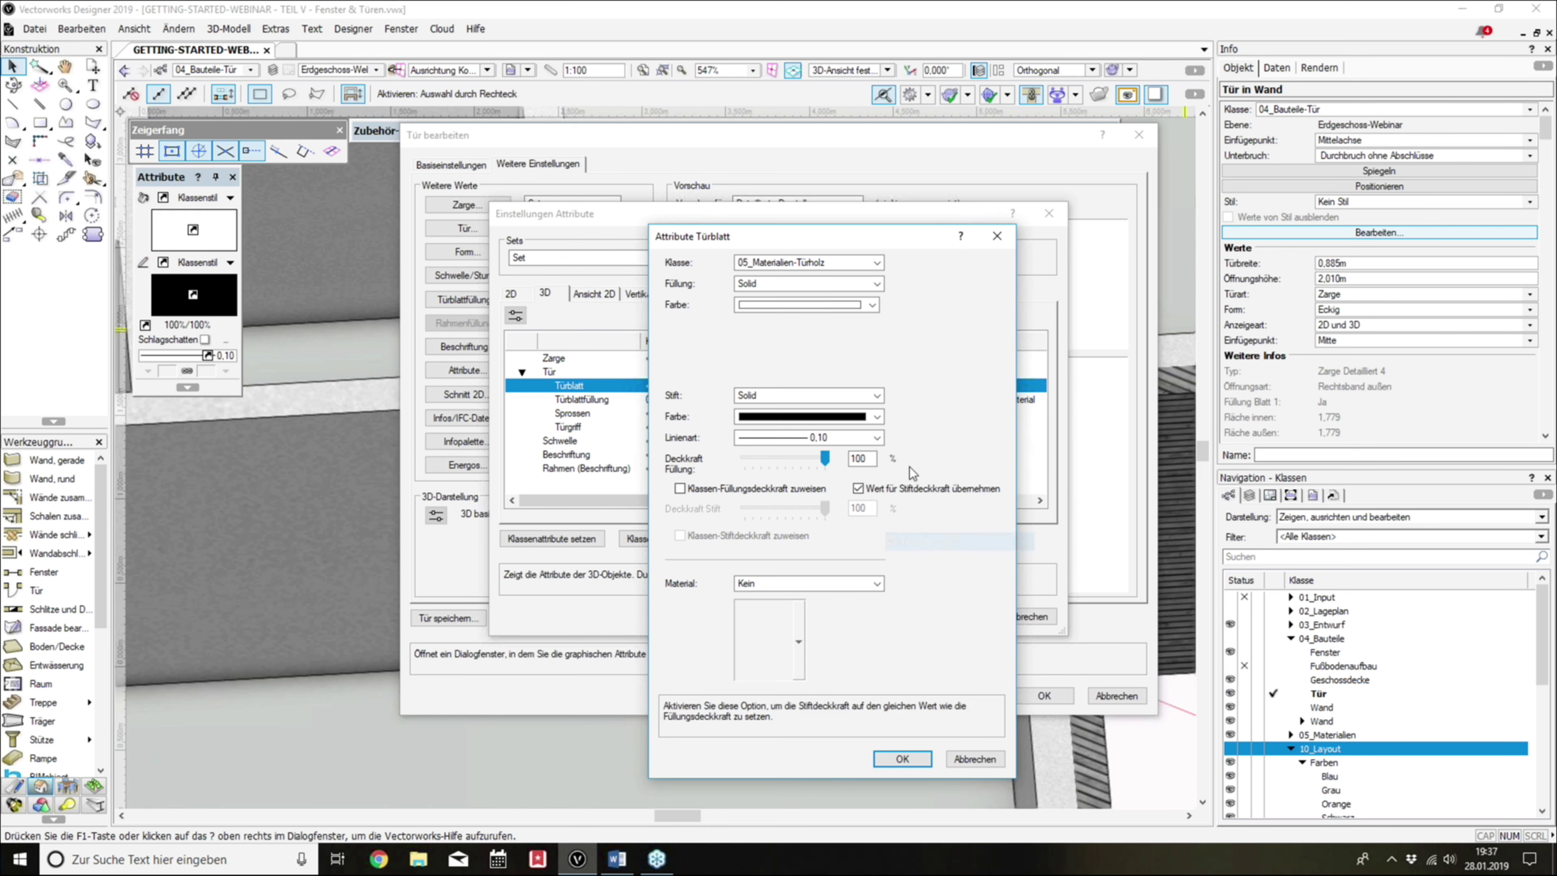
Step: Set the leaf's fill, fill colour, pen, pen colour and opacity to class style
click(801, 283)
click(792, 408)
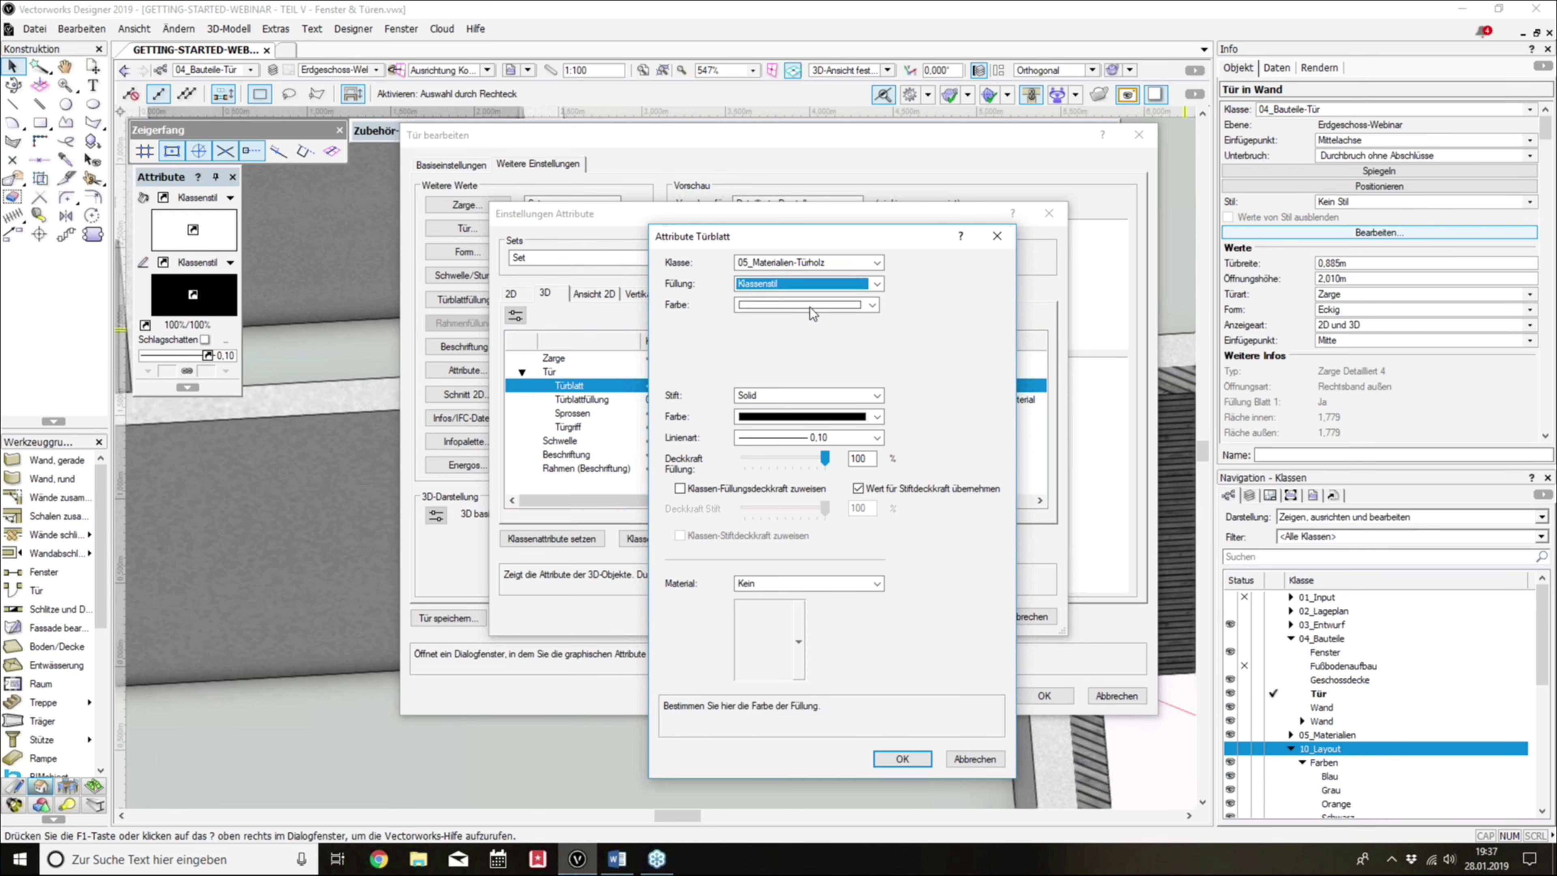
click(809, 304)
click(791, 395)
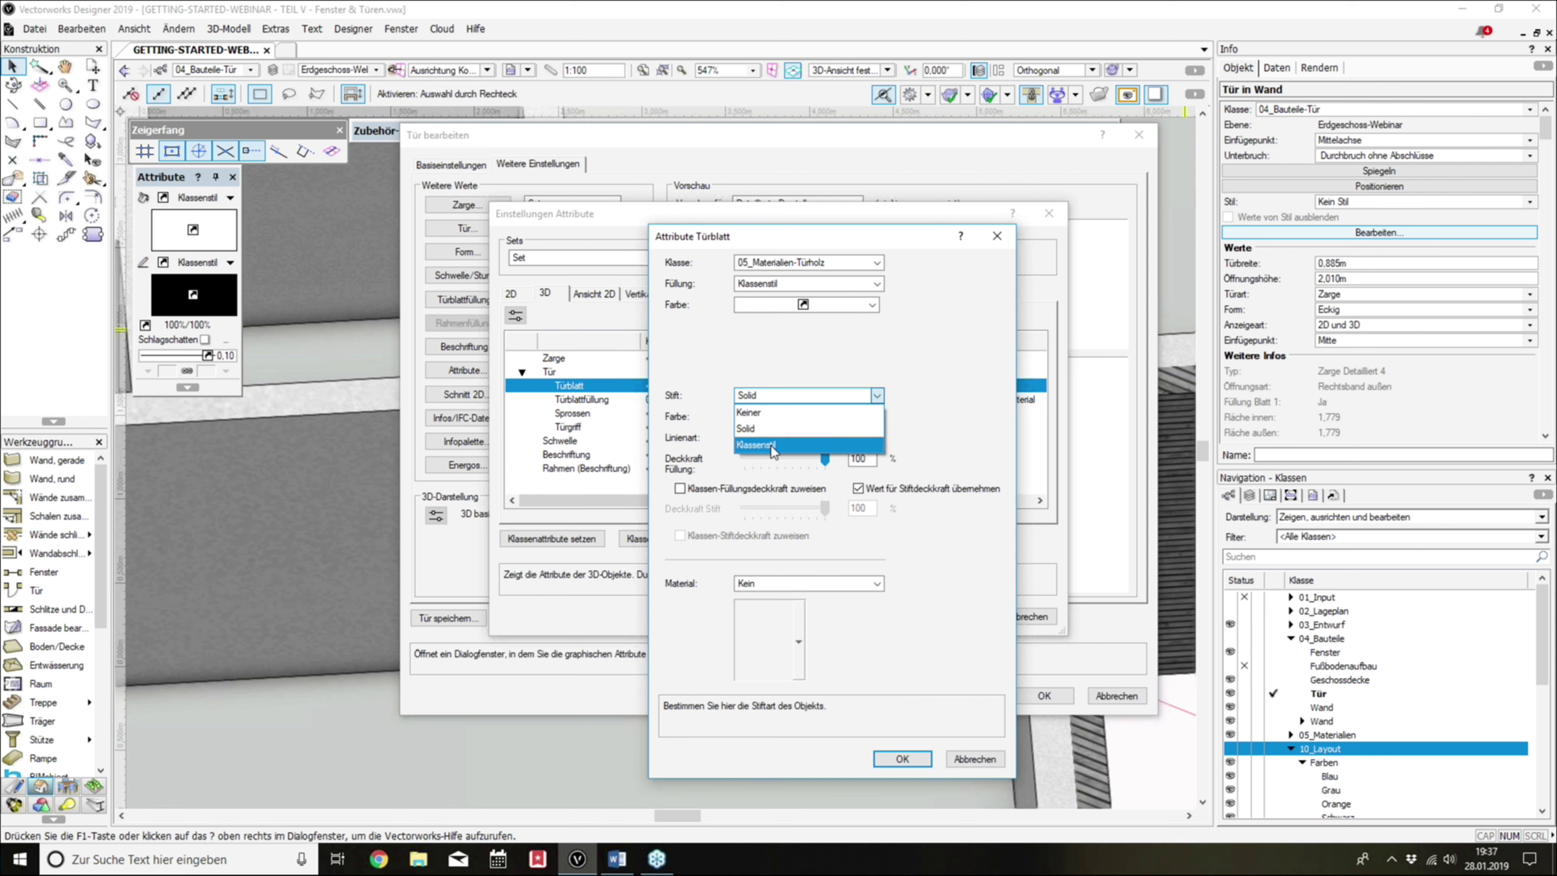
click(771, 445)
click(843, 16)
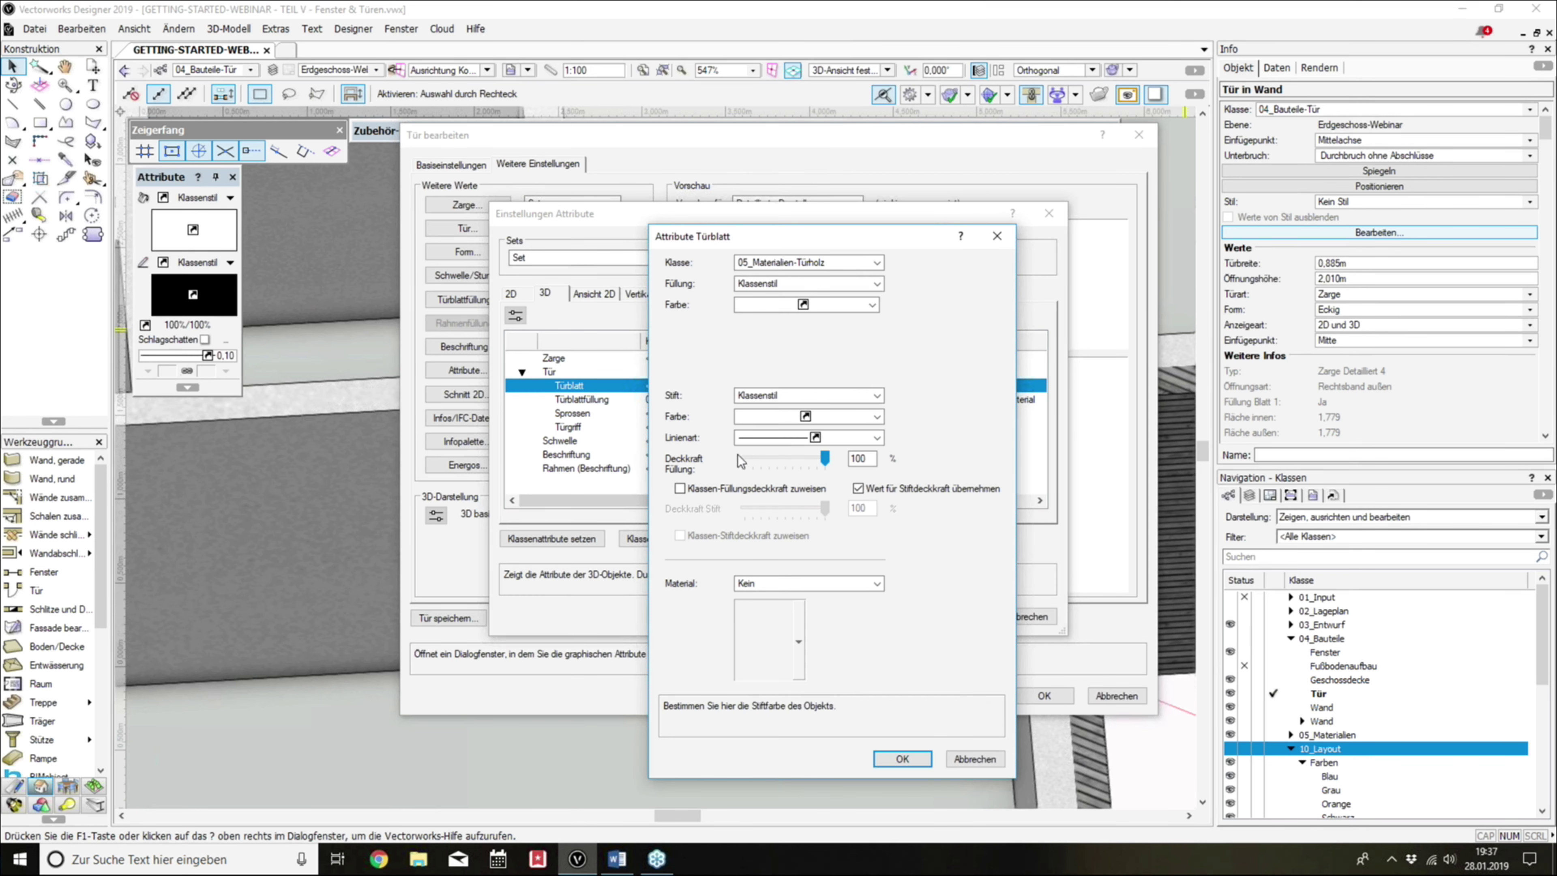
click(765, 488)
Step: Set the leaf material to class style and confirm all door dialogs
click(838, 582)
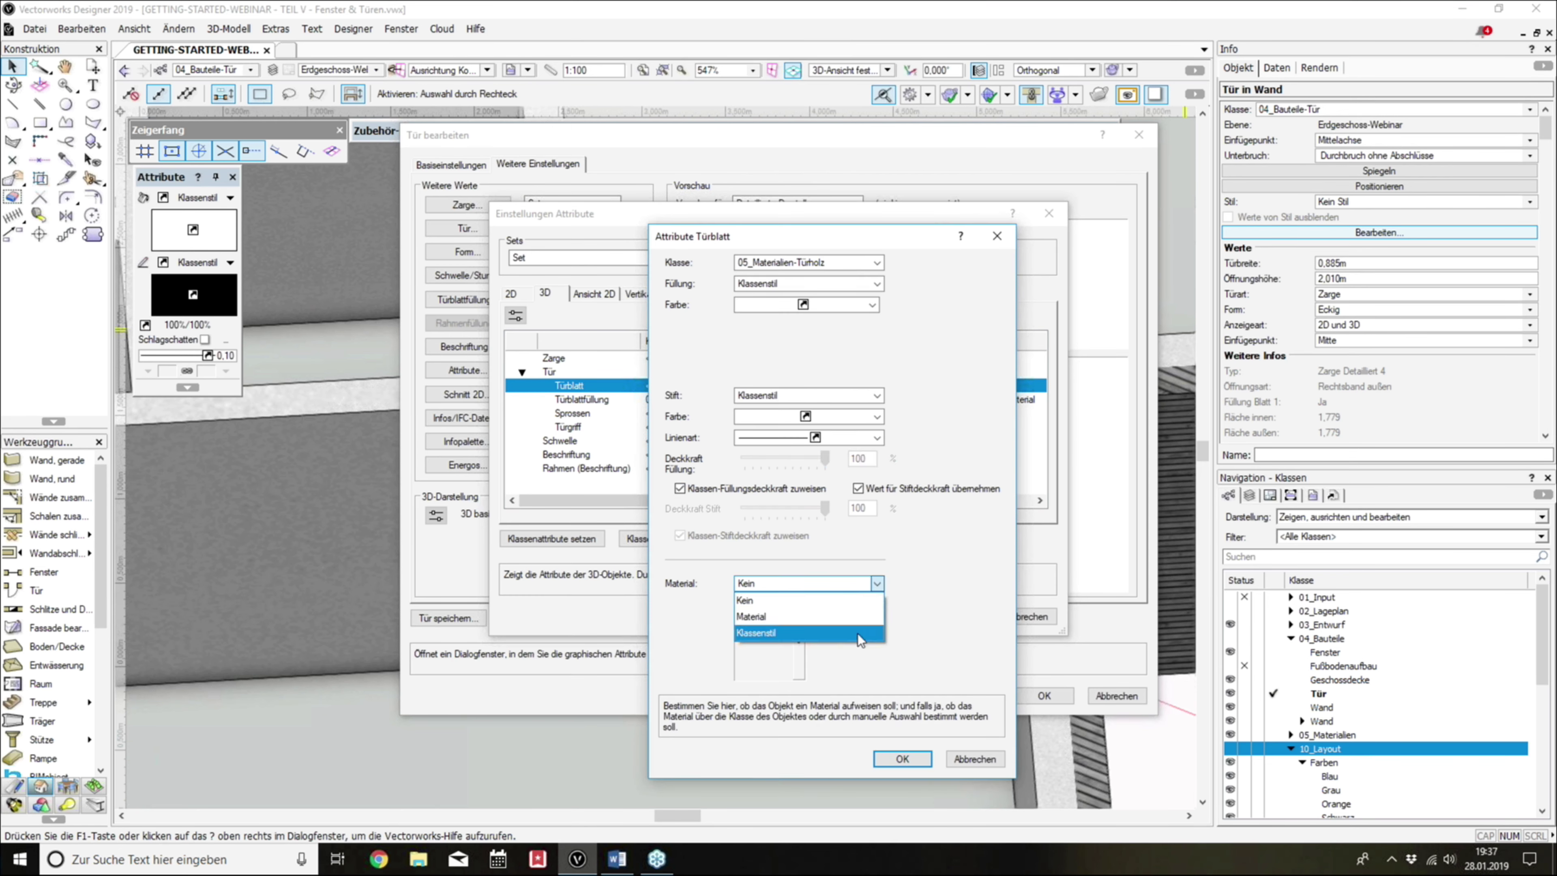
click(849, 632)
click(902, 758)
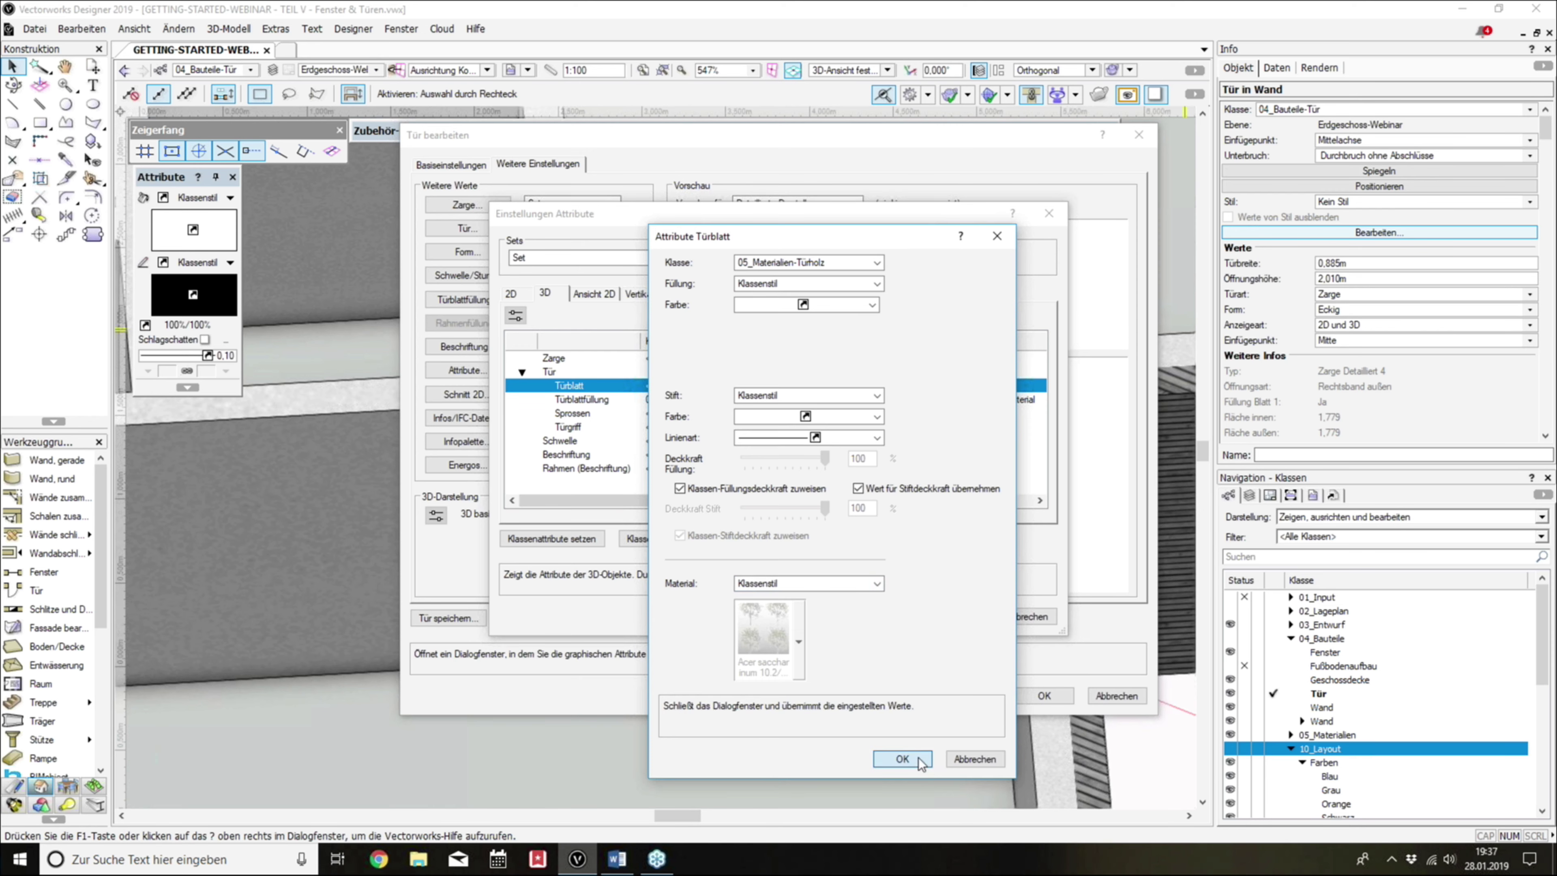
click(954, 616)
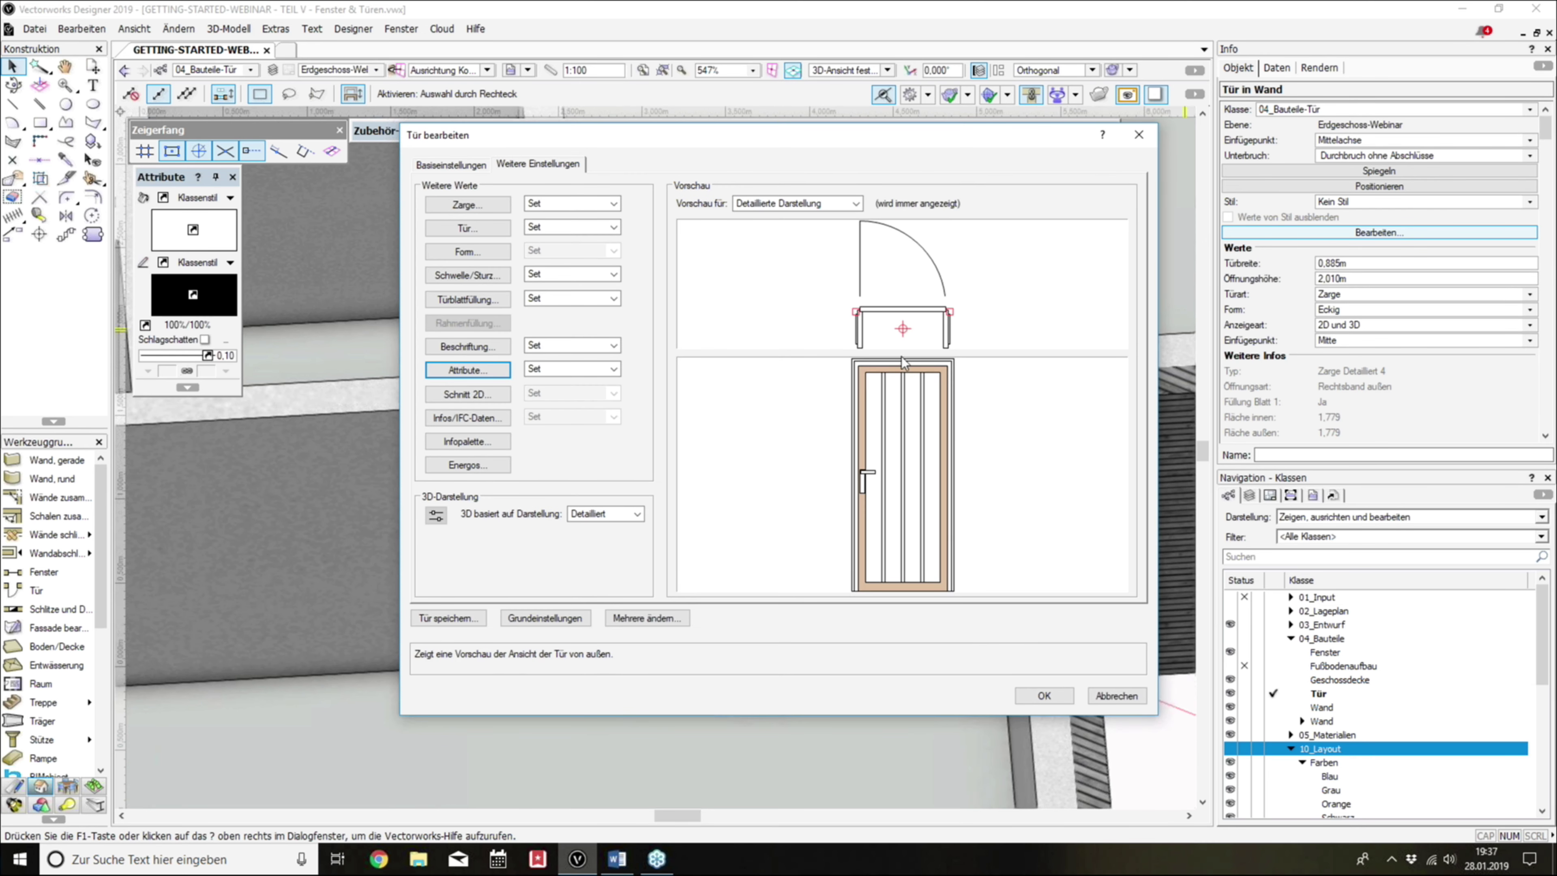
click(1032, 696)
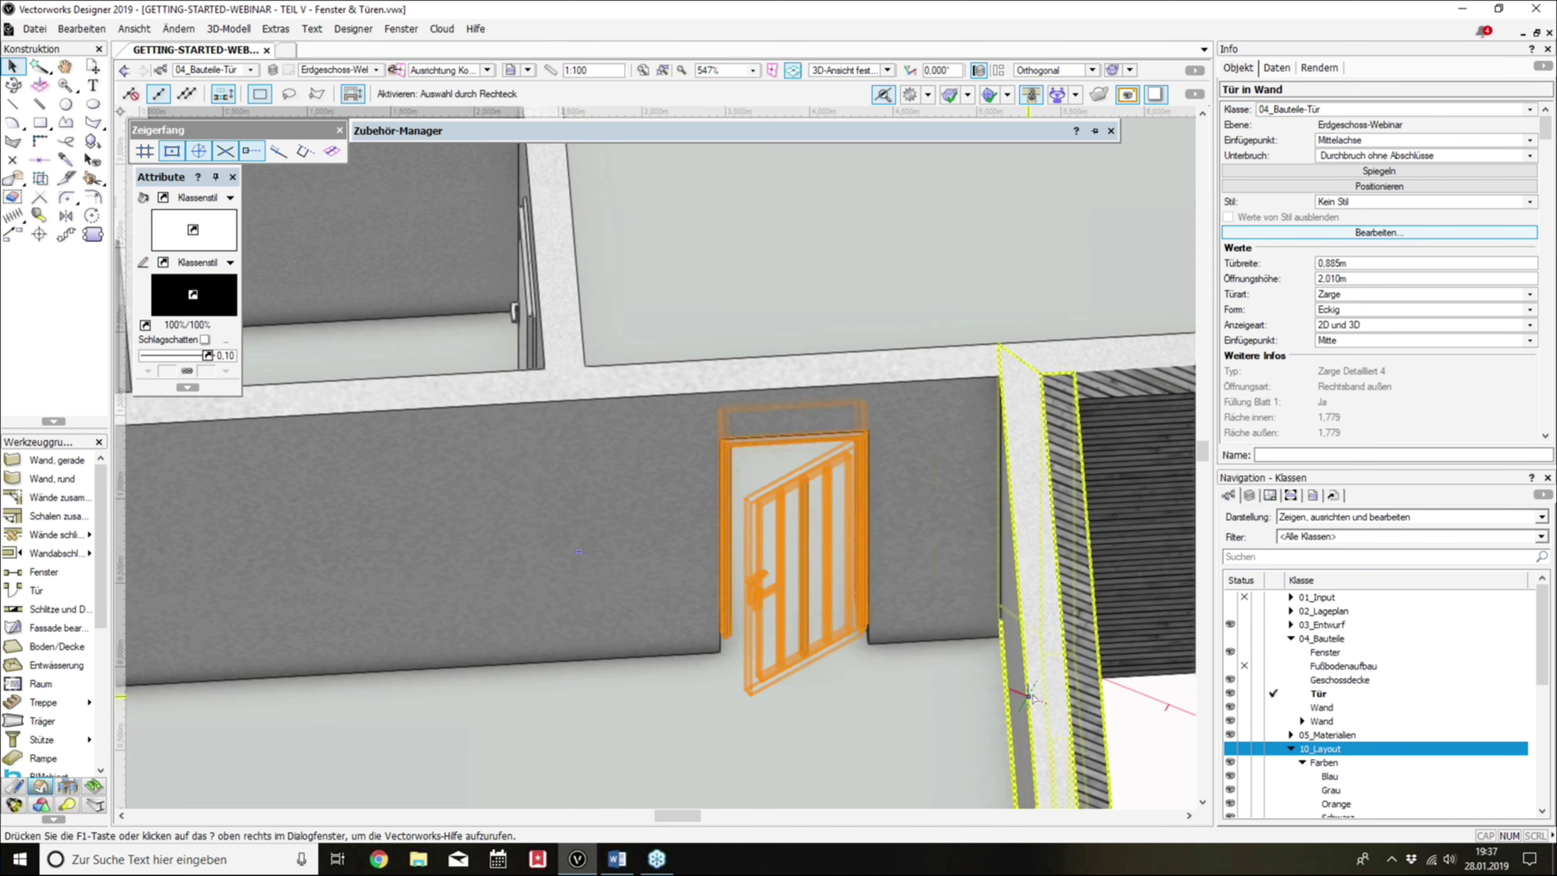
Step: Orbit and zoom around the door to check the wood leaf, and save a backup
scroll(1108, 740, down, 2)
scroll(819, 430, up, 2)
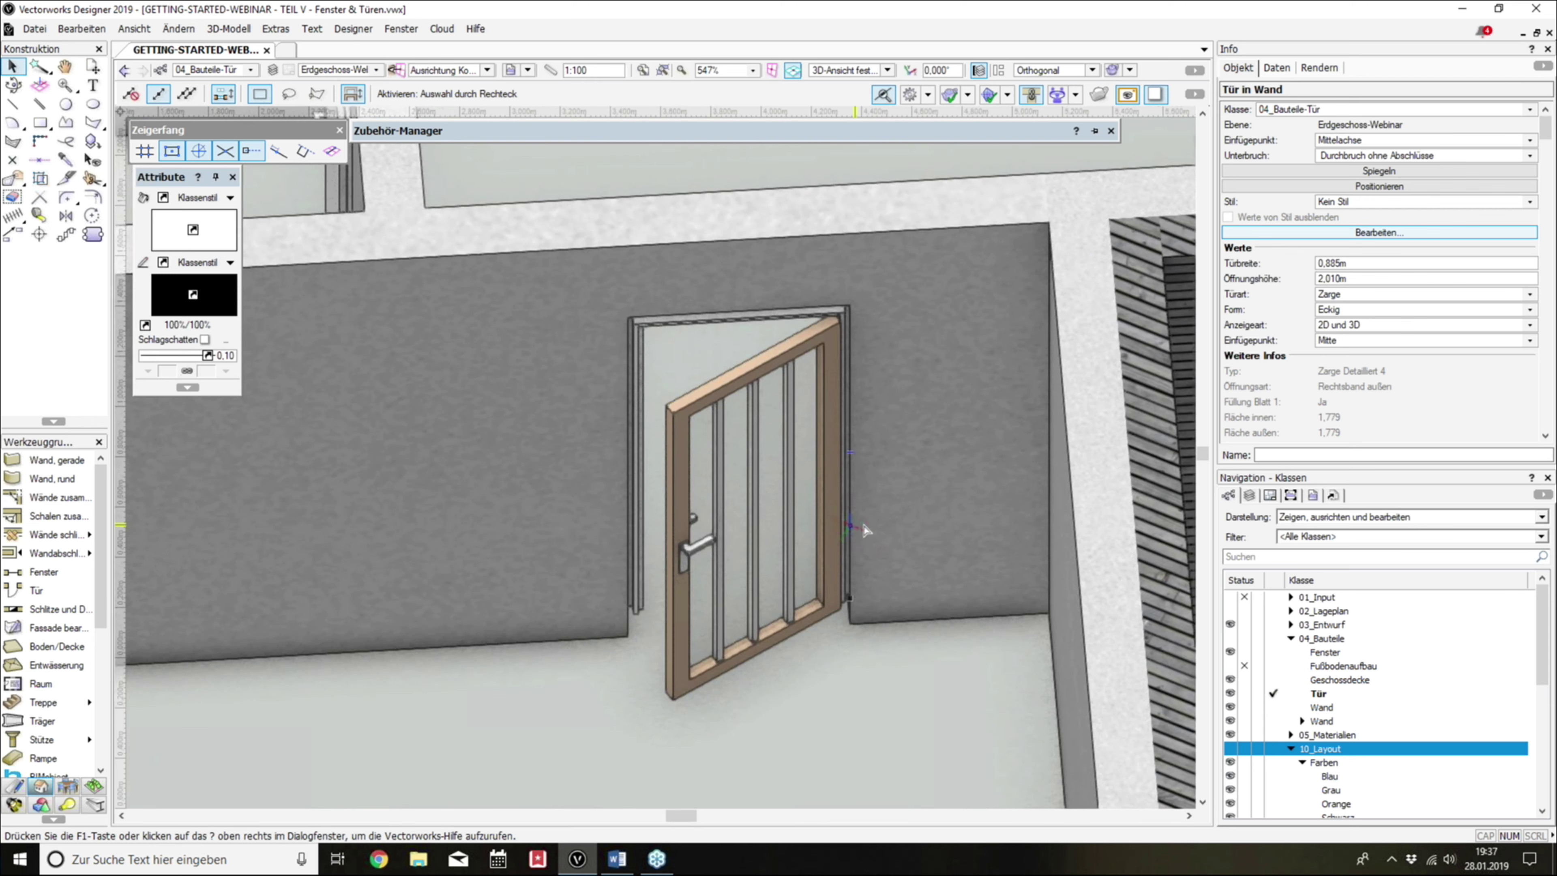
key(Escape)
mouse_move(1005, 528)
ctrl+middle_down()
mouse_move(403, 473)
mouse_move(423, 429)
mouse_move(428, 581)
mouse_move(357, 579)
mouse_move(511, 576)
mouse_move(979, 663)
mouse_move(476, 589)
ctrl+middle_up()
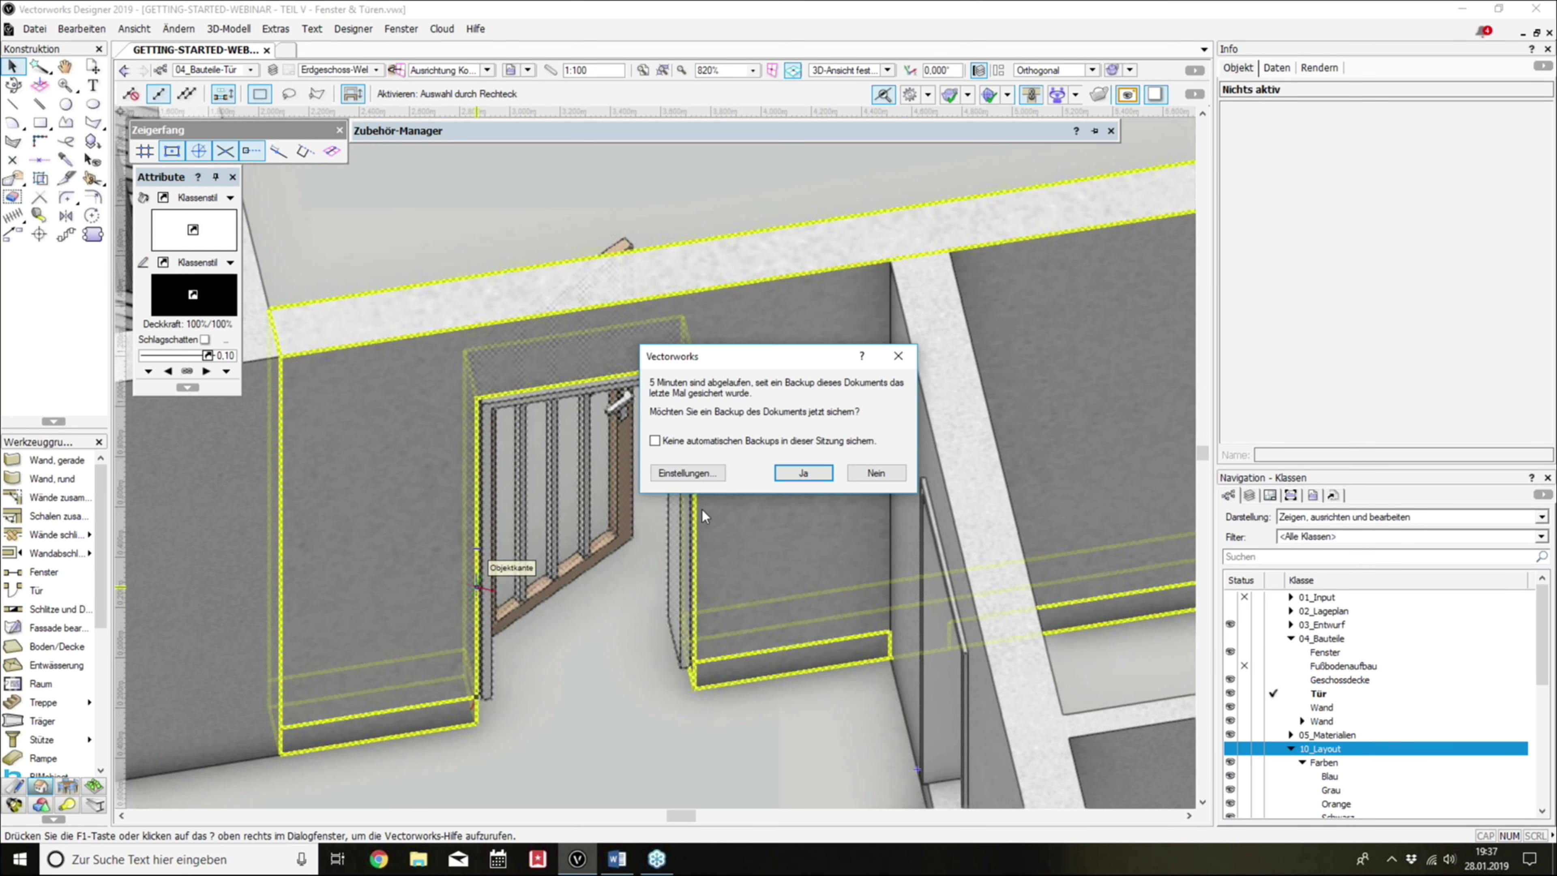
click(800, 473)
scroll(1307, 738, down, 4)
scroll(1309, 724, up, 1)
scroll(1311, 705, up, 4)
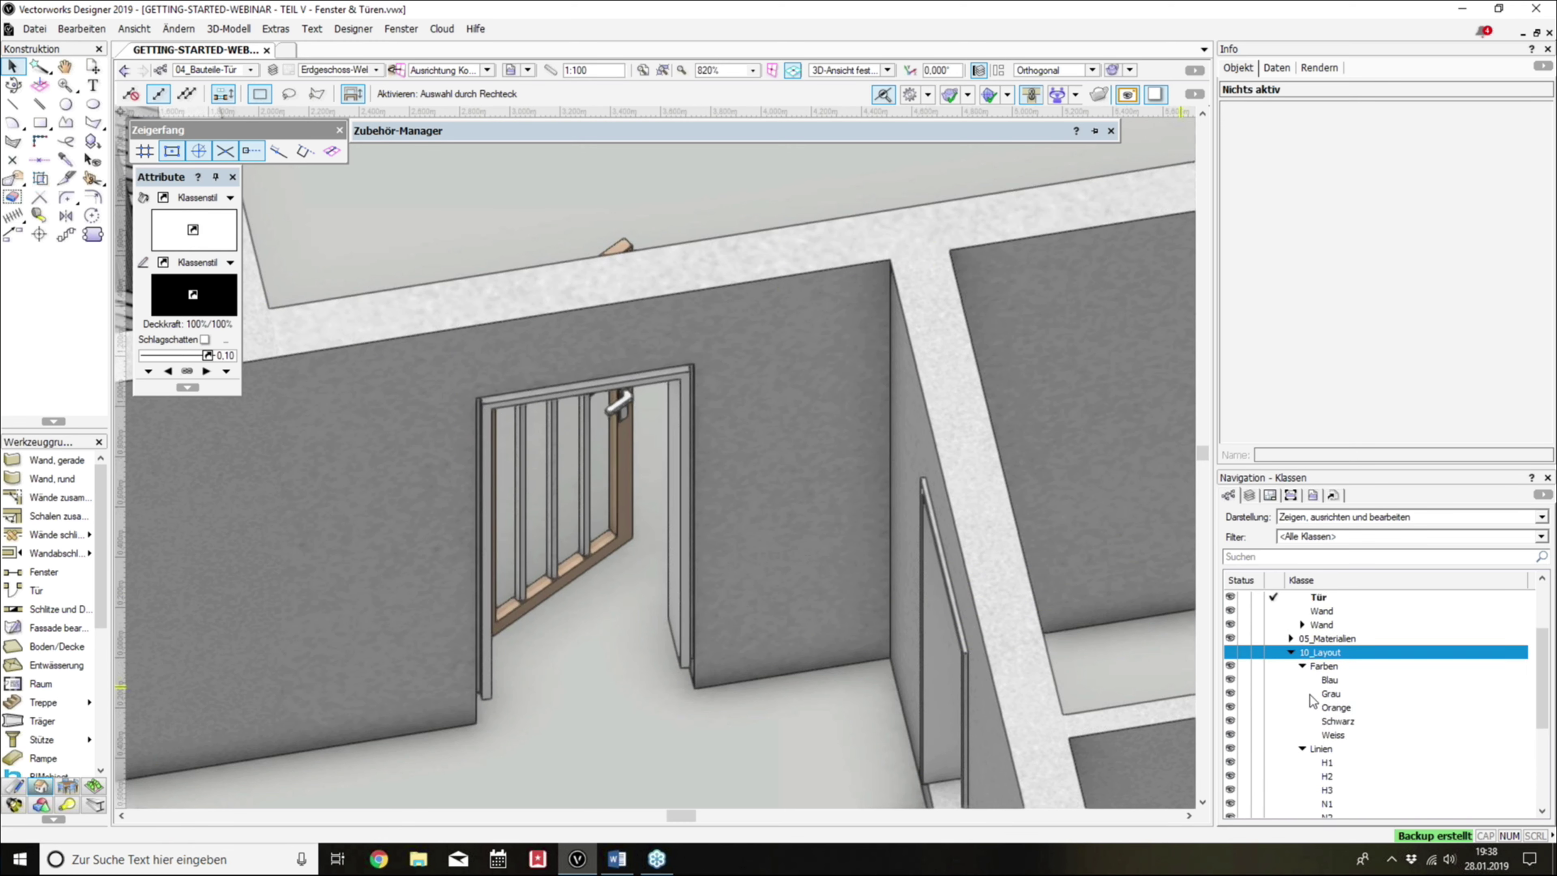
Step: Expand the 05_Materialien class group and select the Holz class
click(1291, 638)
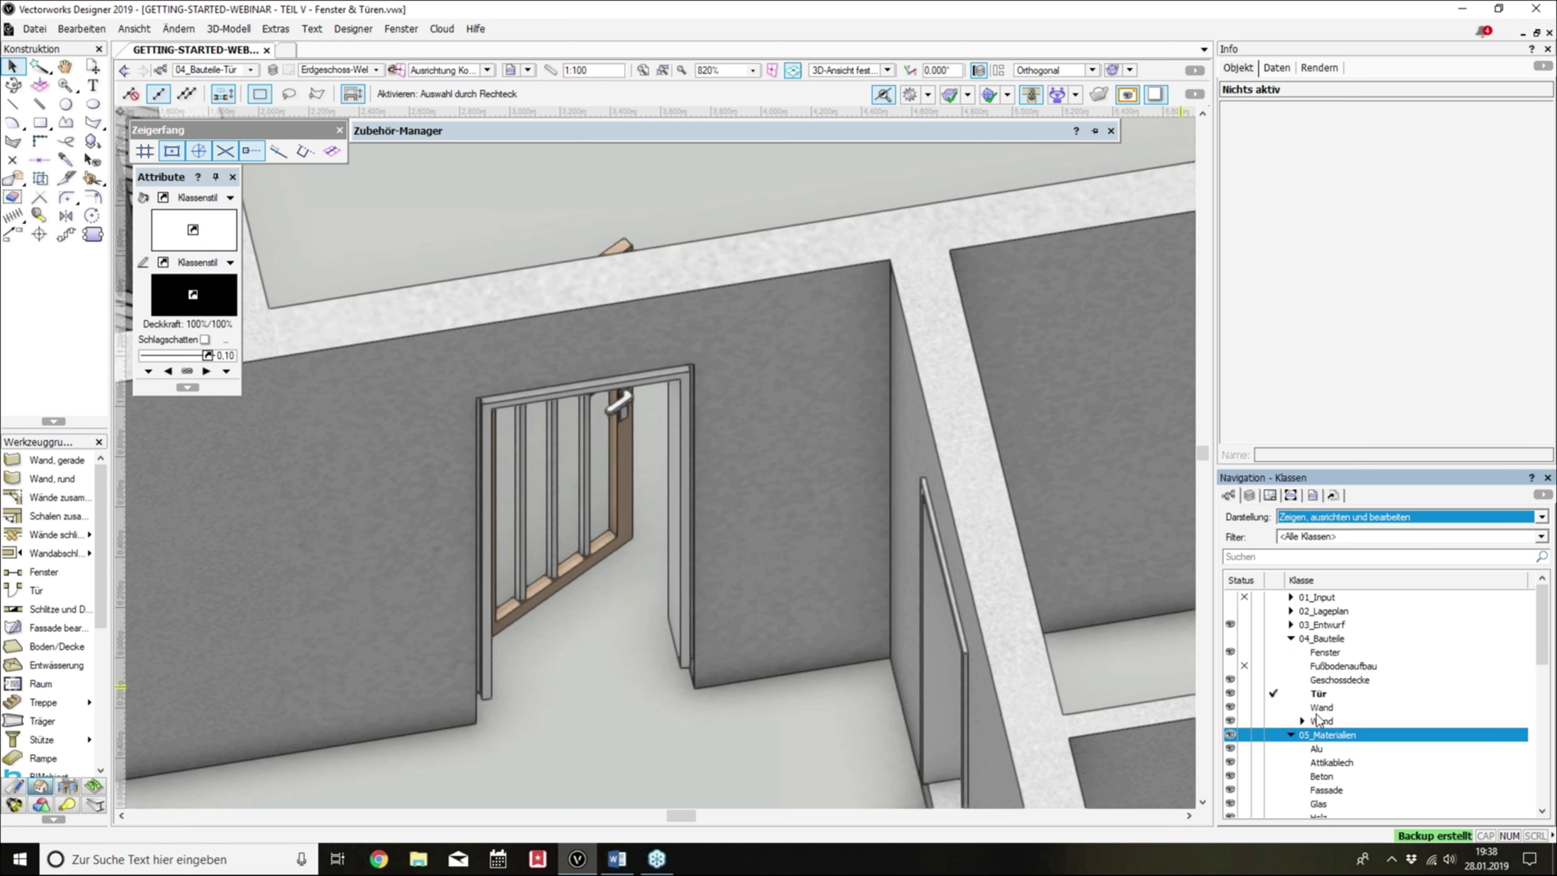
scroll(1316, 699, down, 2)
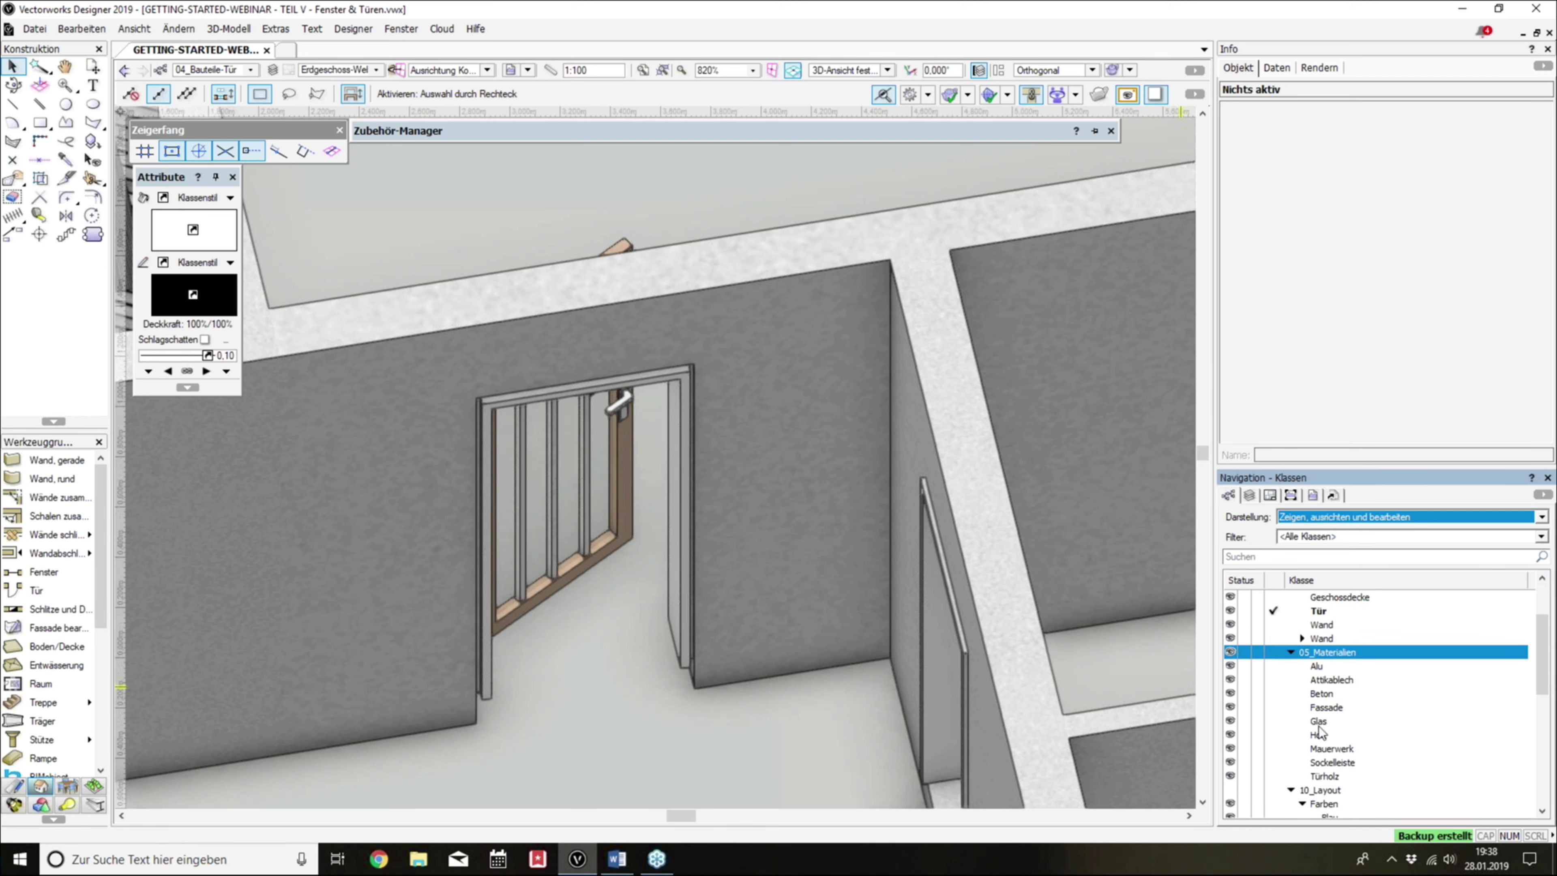
scroll(1325, 739, down, 1)
click(1321, 708)
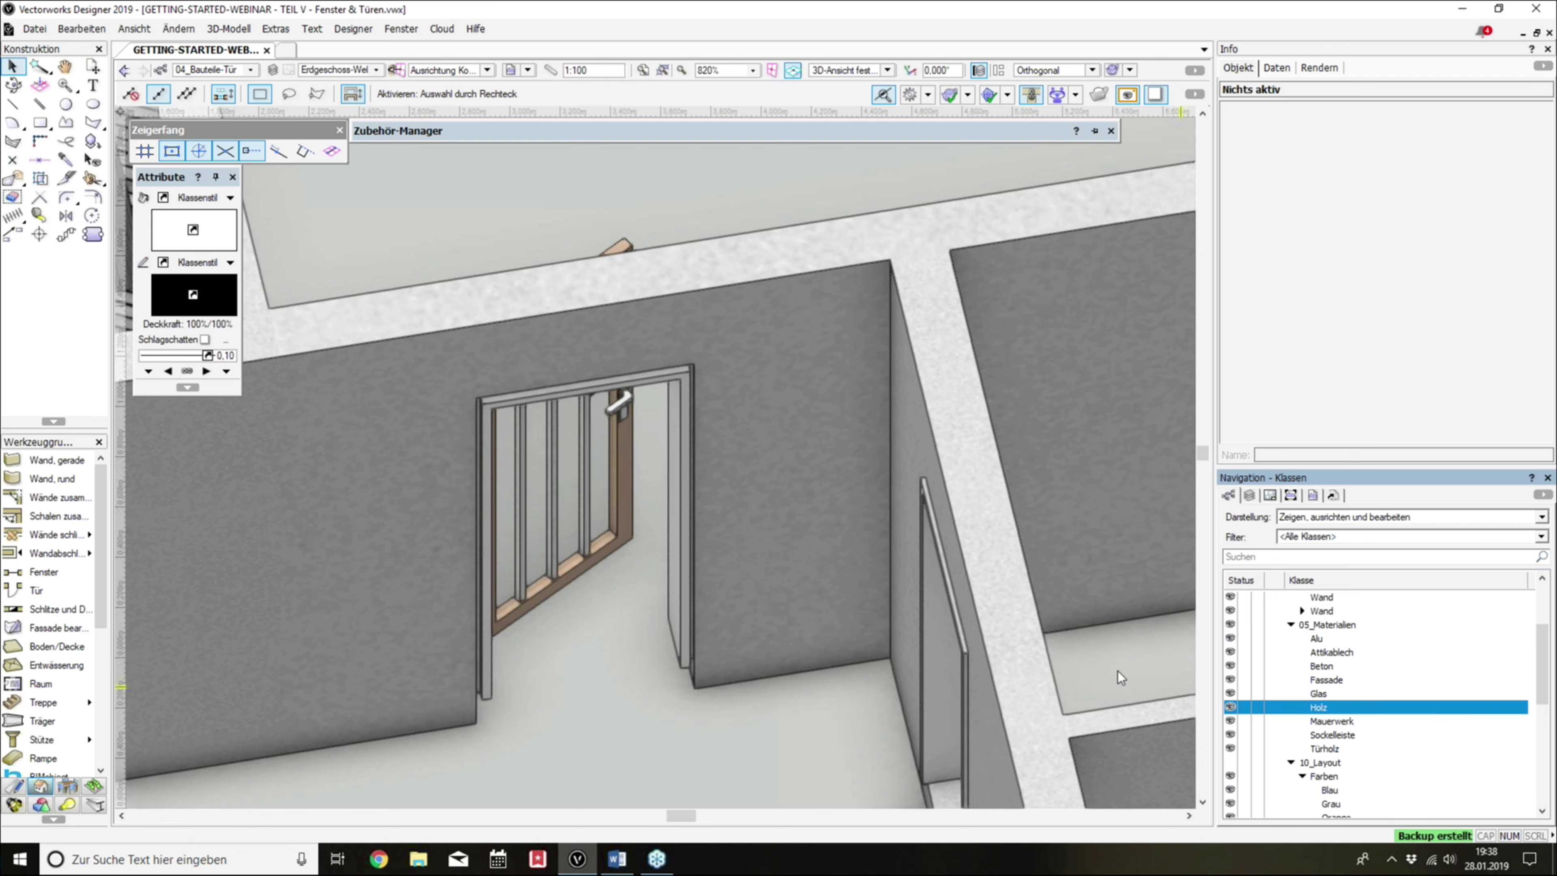
Step: Zoom to and select the slatted door, showing its 0.885 m × 2.010 m properties
scroll(815, 632, down, 1)
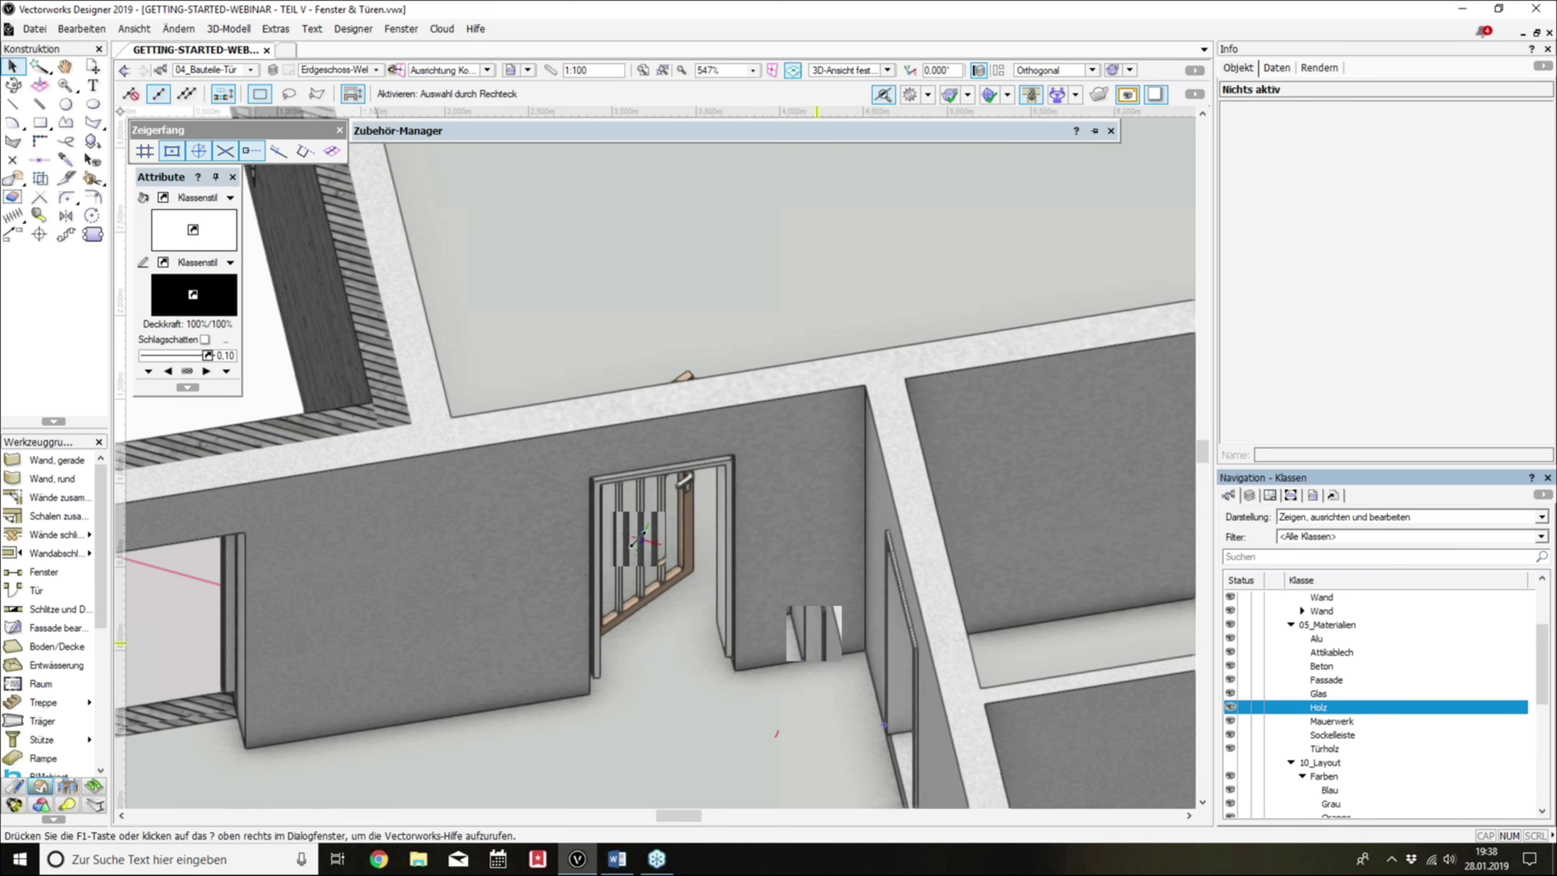
scroll(638, 540, up, 1)
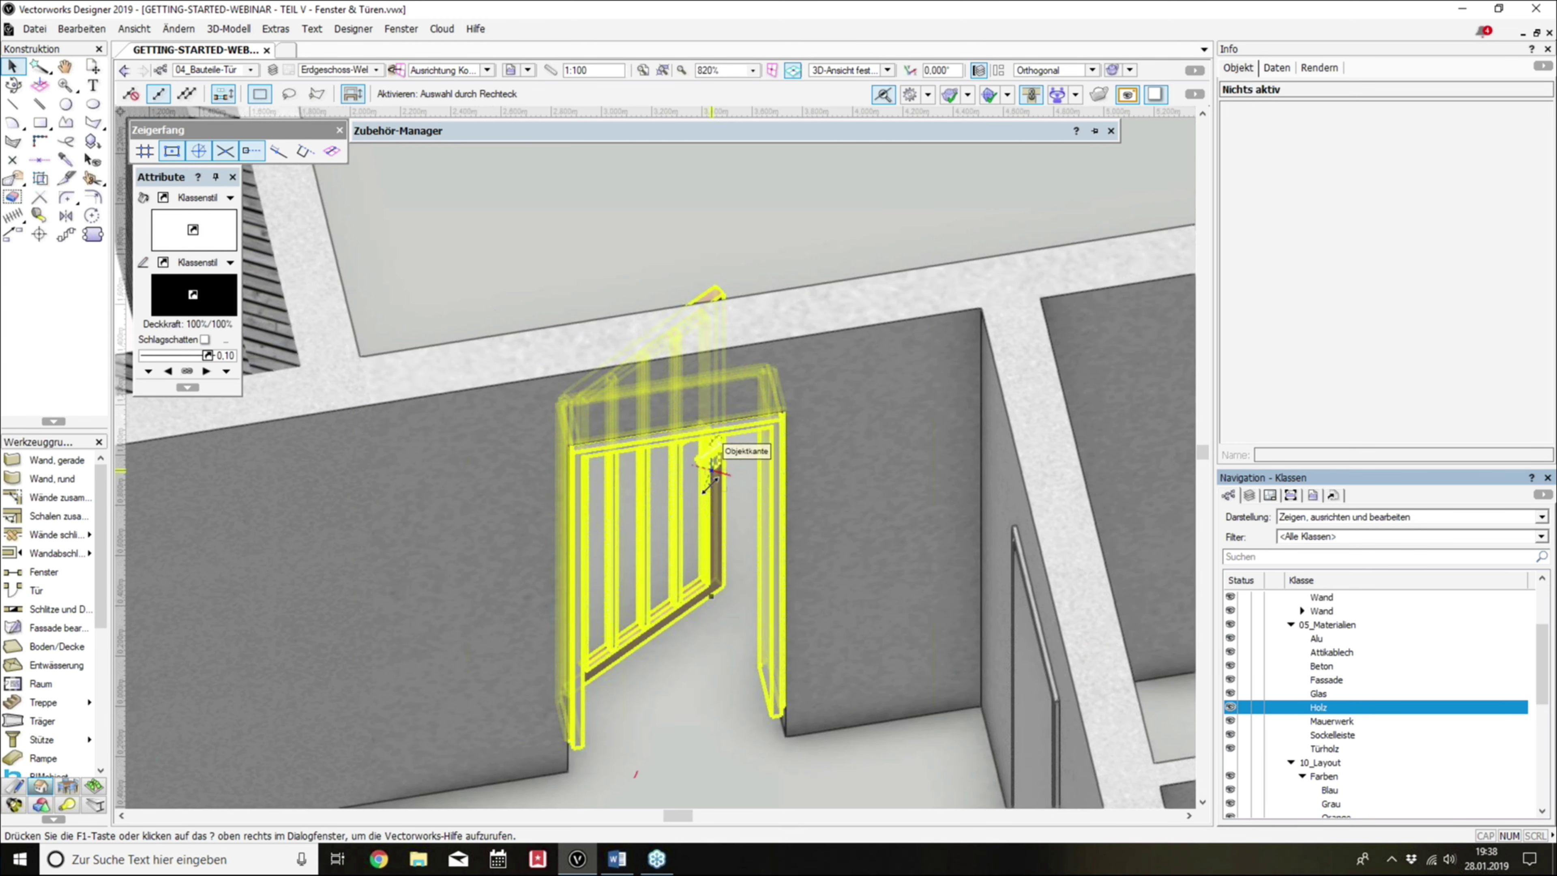
scroll(711, 481, down, 2)
scroll(709, 490, down, 2)
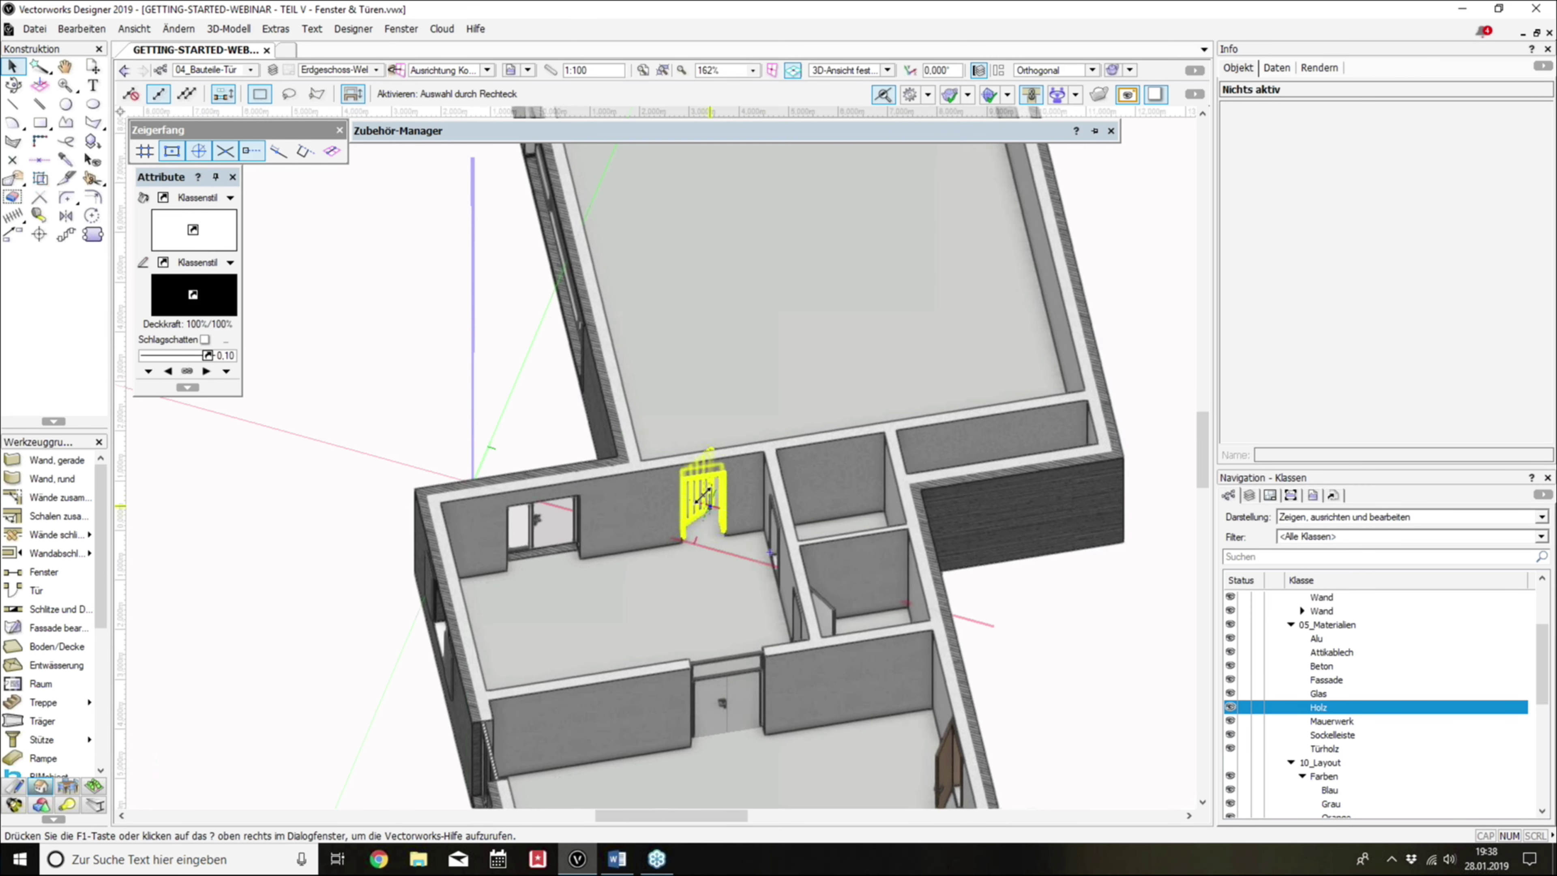
scroll(703, 496, up, 2)
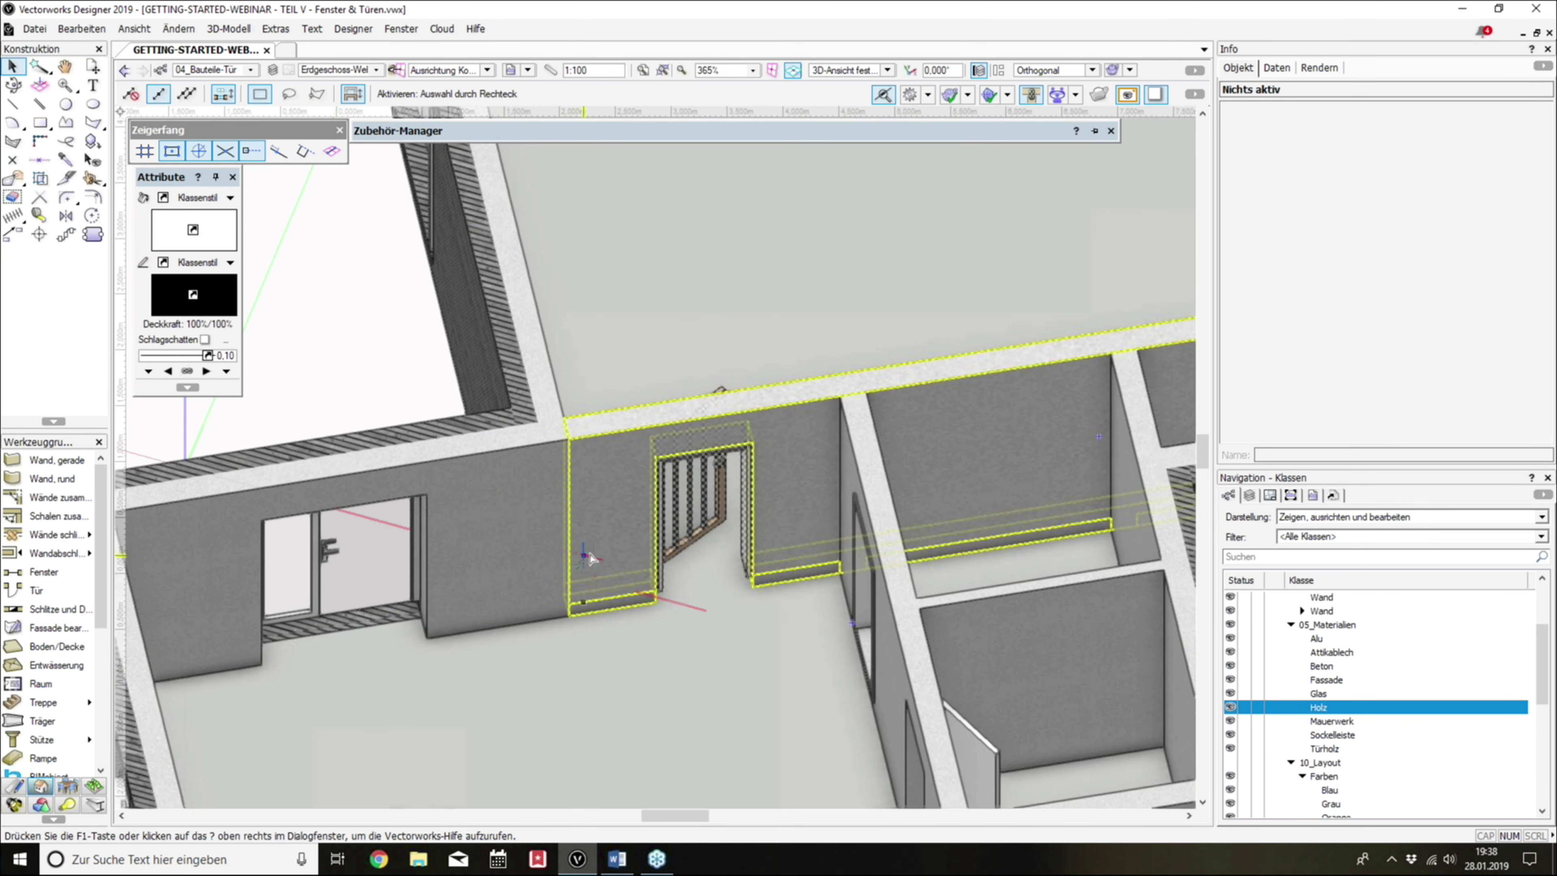
scroll(667, 549, up, 1)
scroll(726, 540, up, 1)
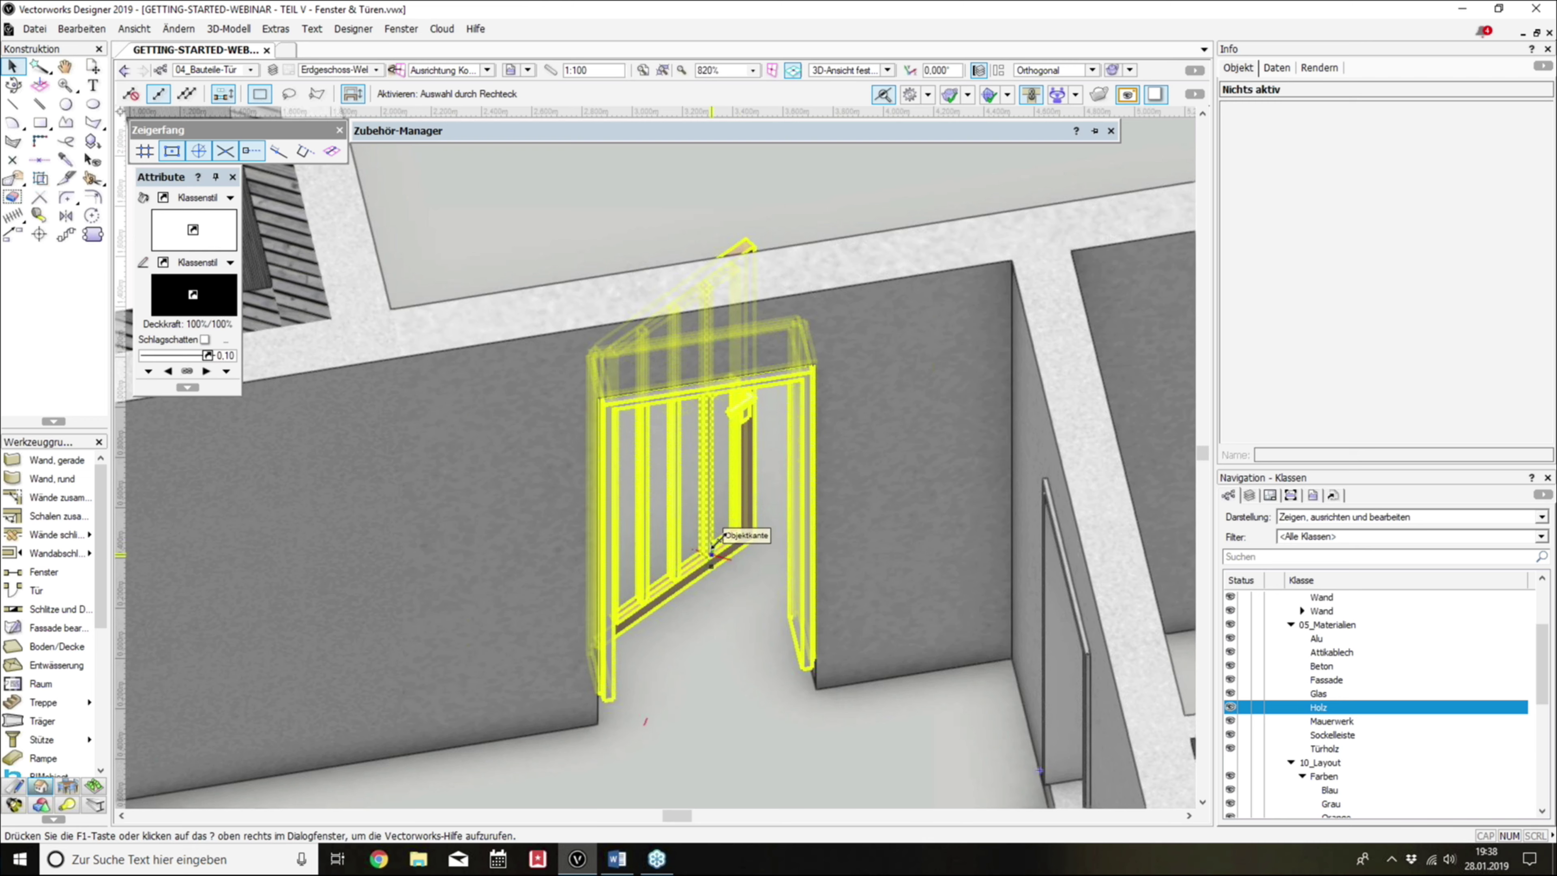
scroll(730, 538, down, 1)
scroll(729, 537, down, 1)
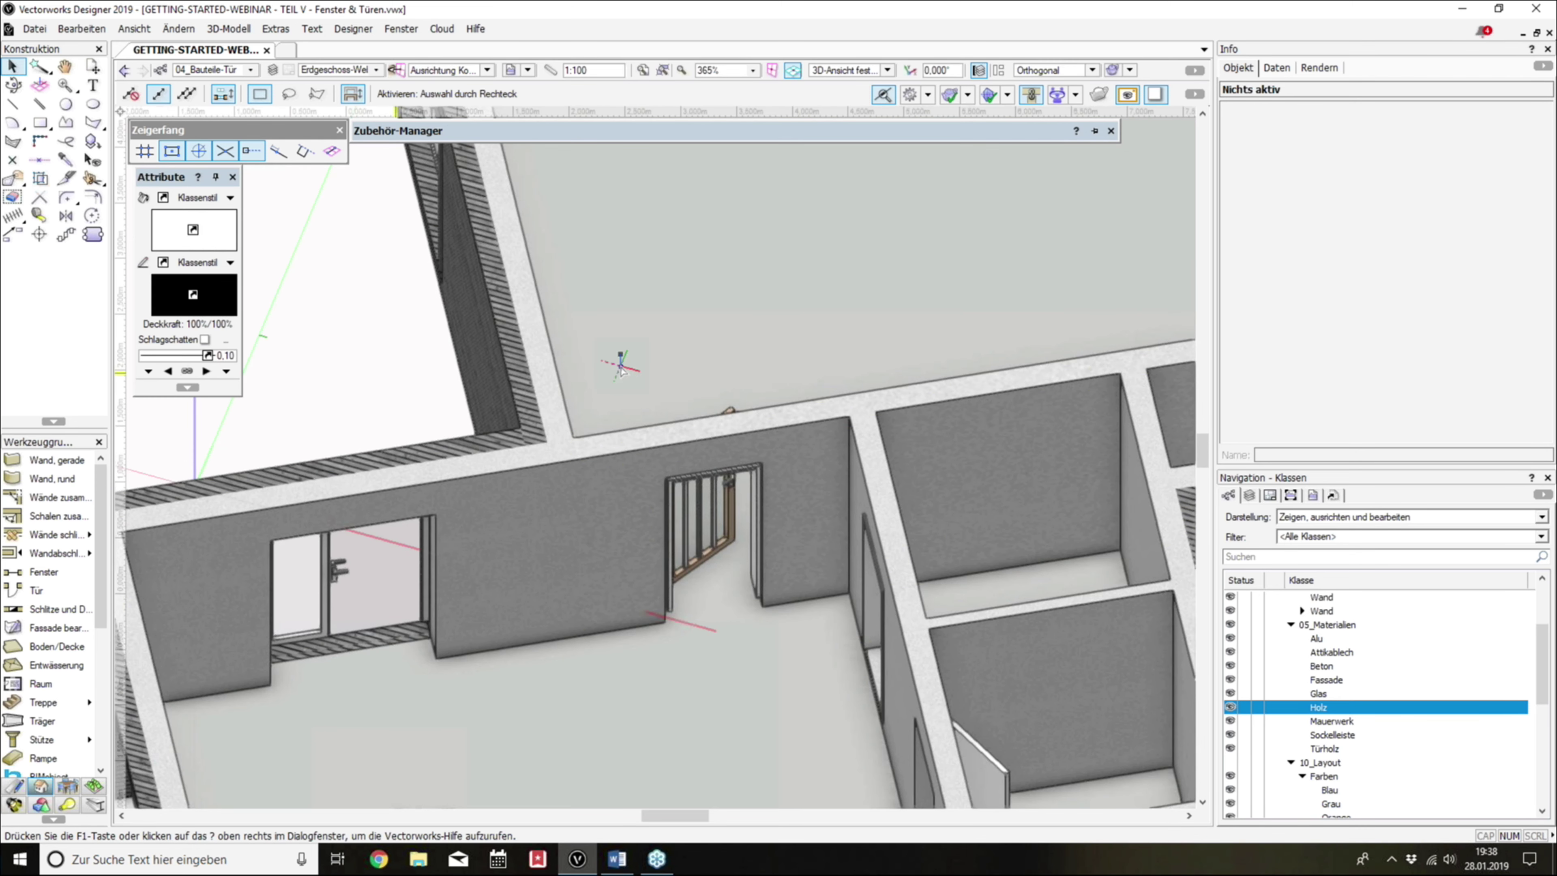
scroll(680, 371, down, 1)
scroll(708, 509, up, 1)
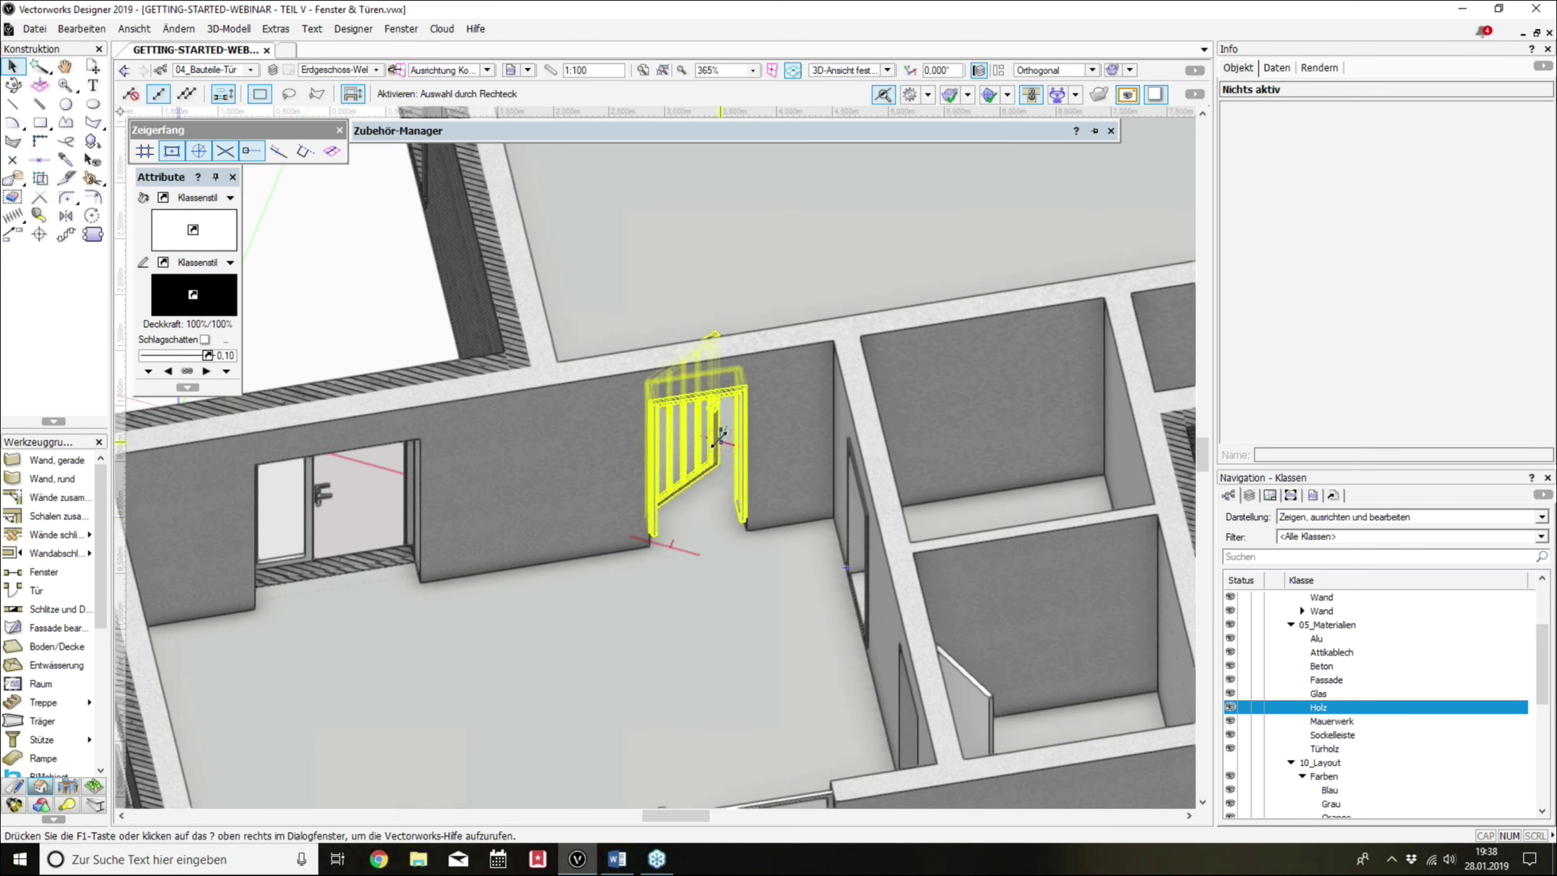
click(705, 508)
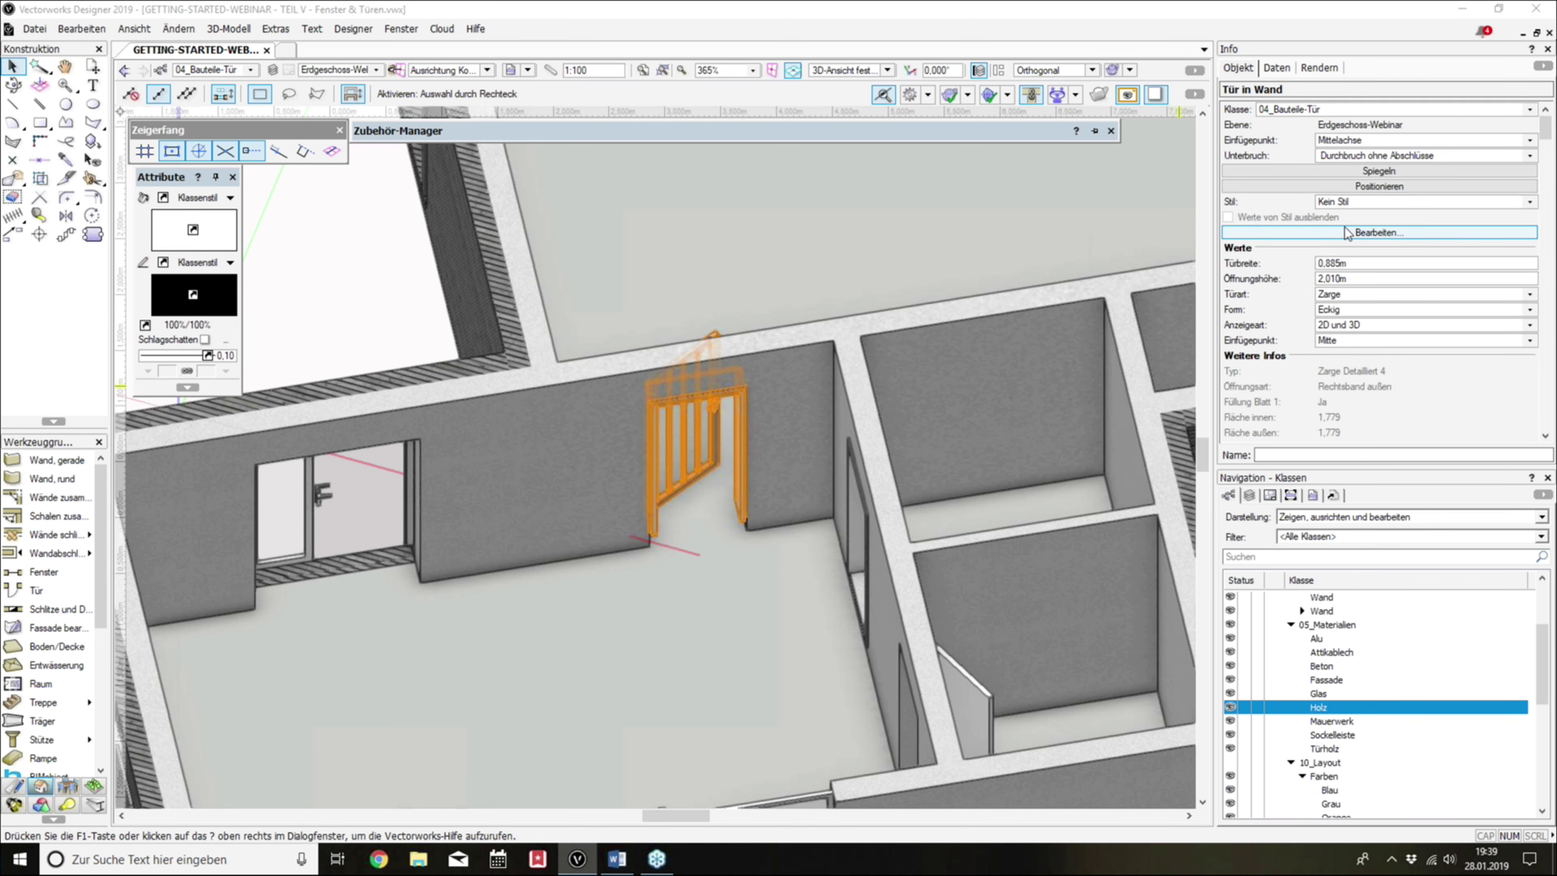
click(1346, 232)
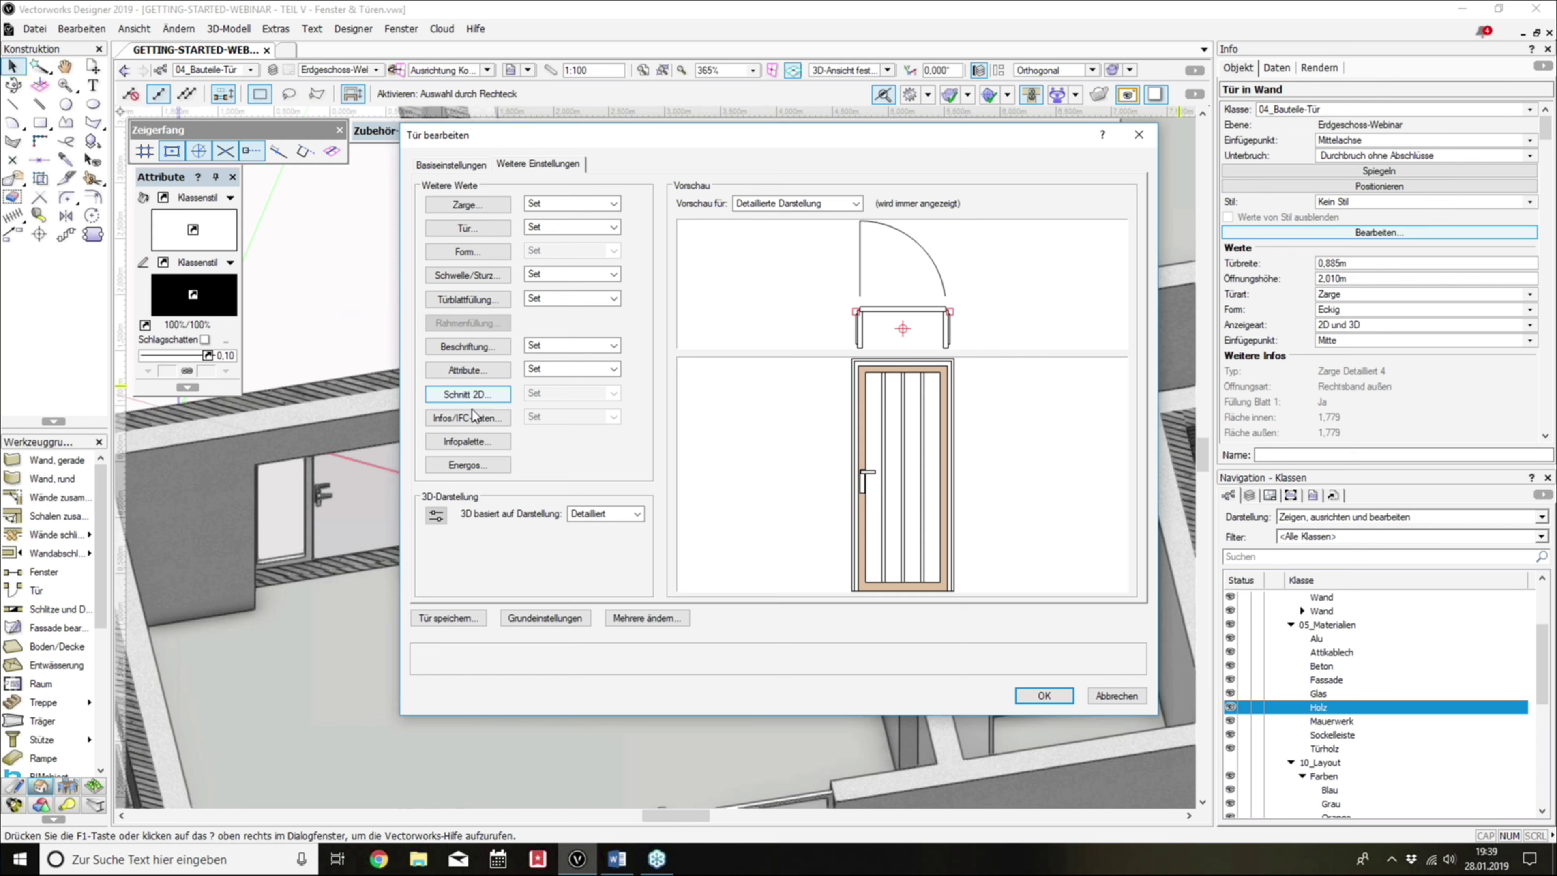
click(472, 396)
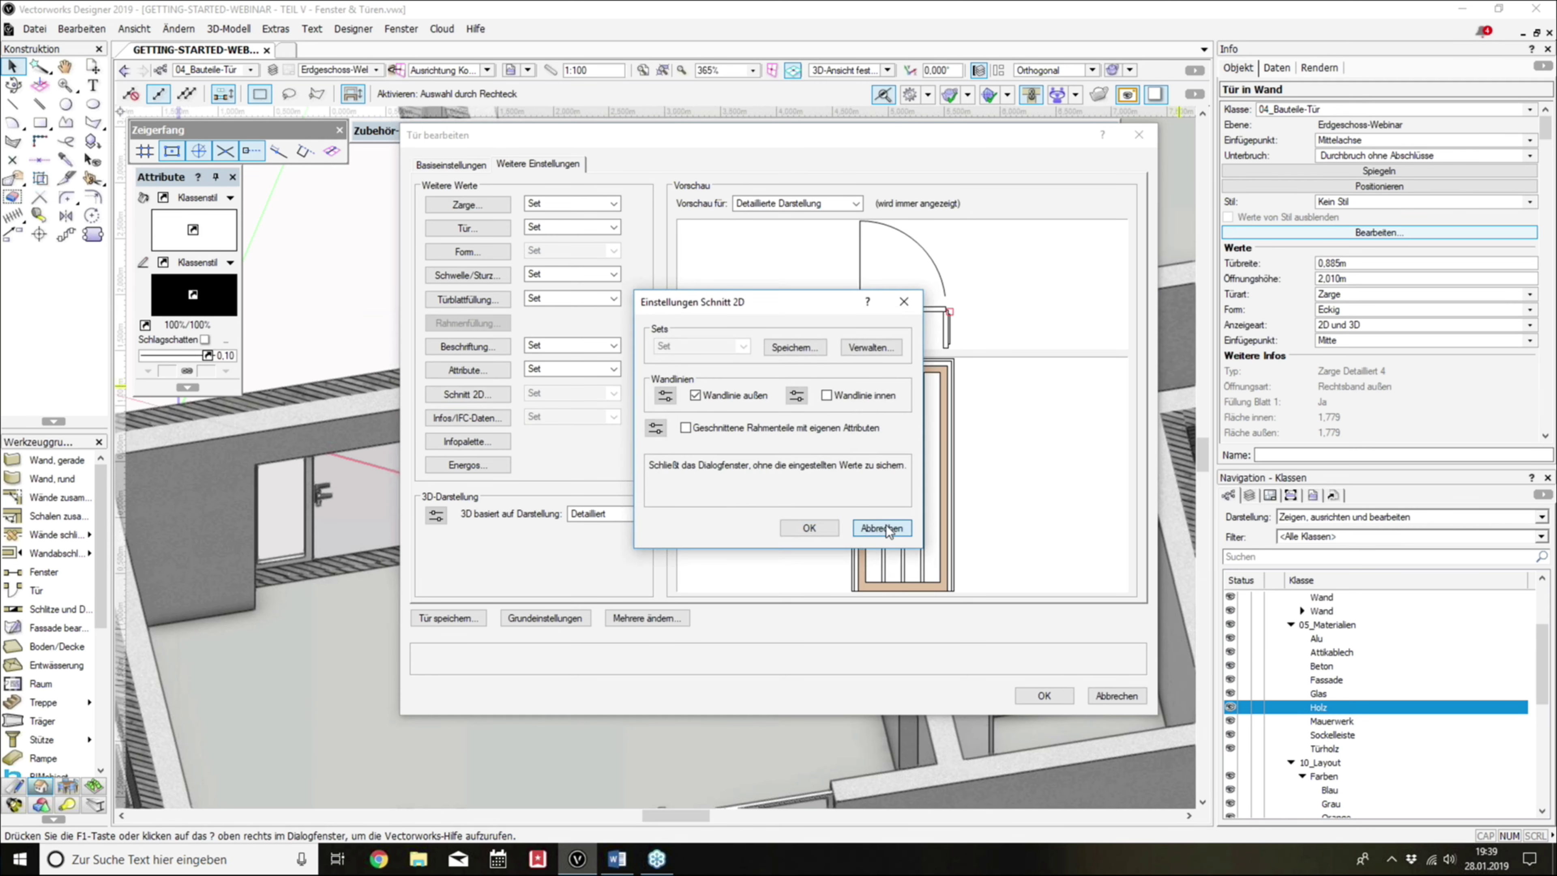
click(886, 524)
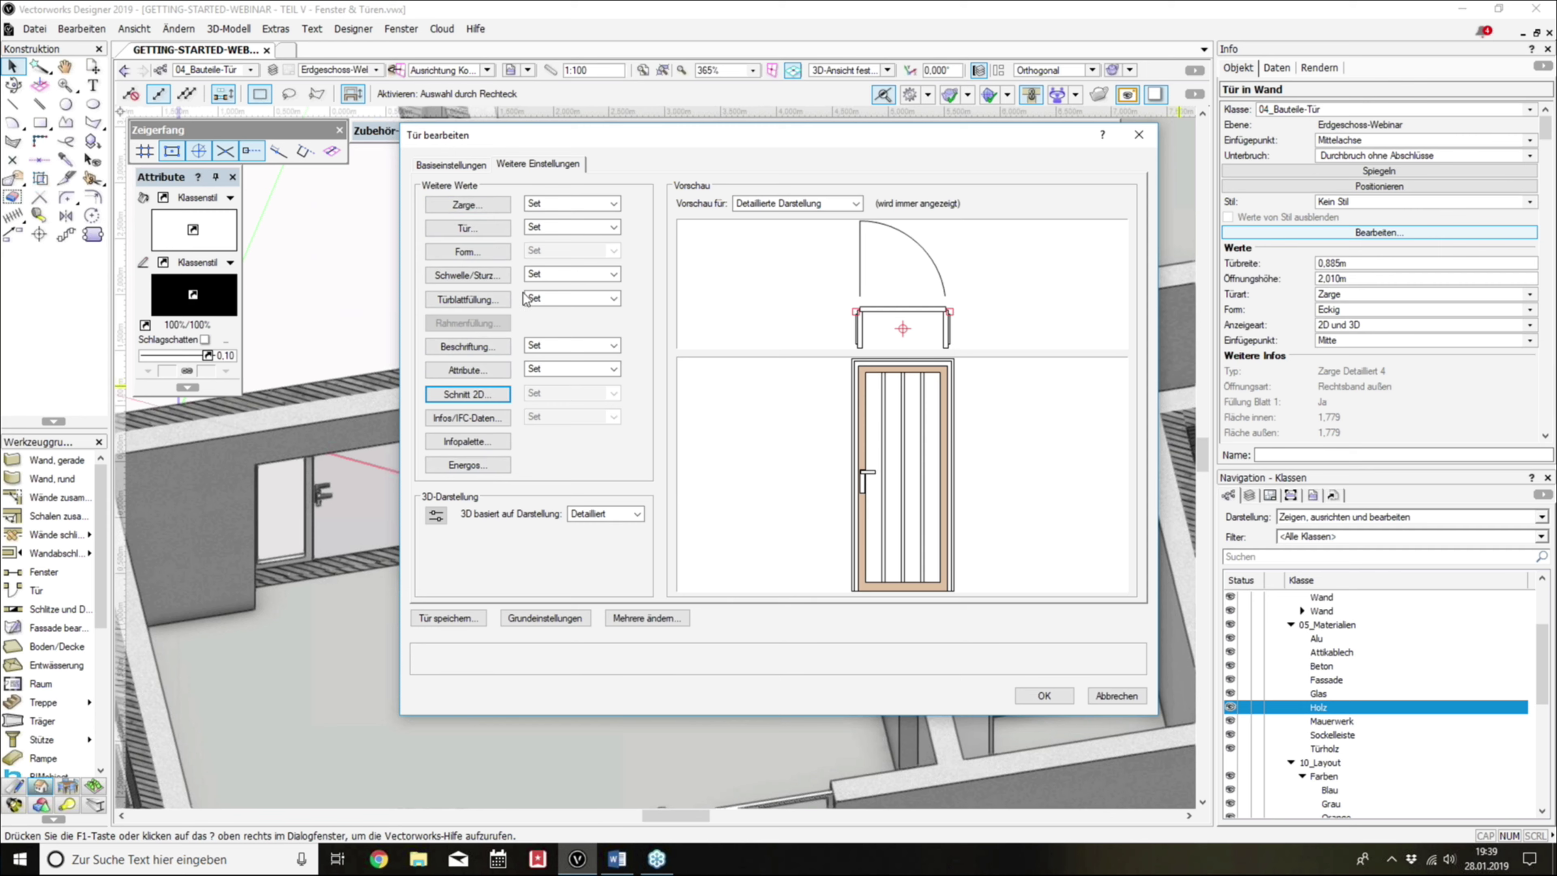
click(463, 166)
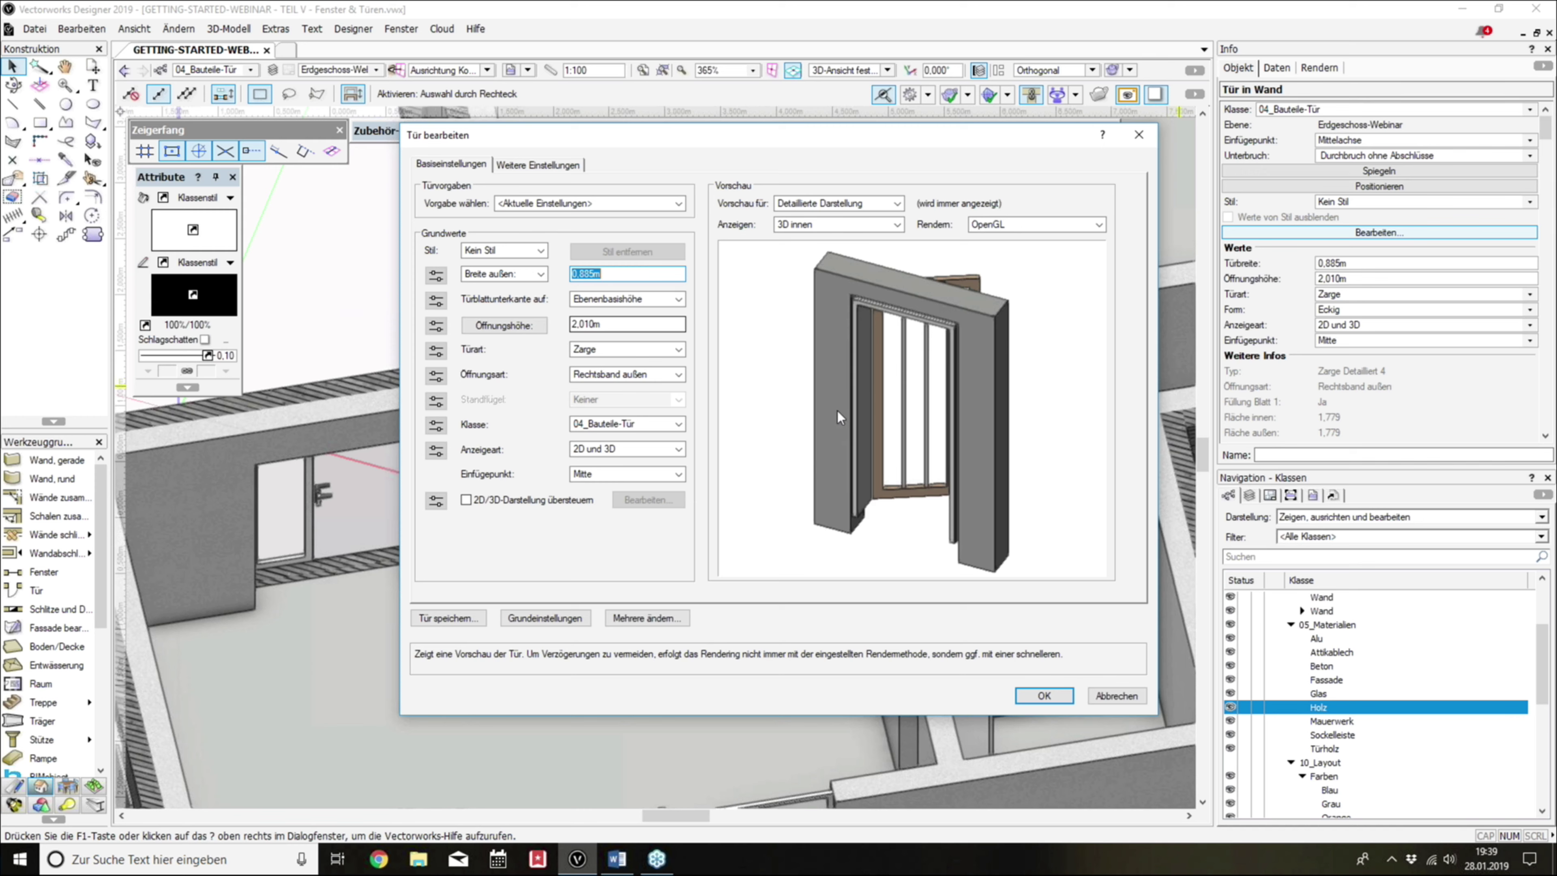
click(530, 165)
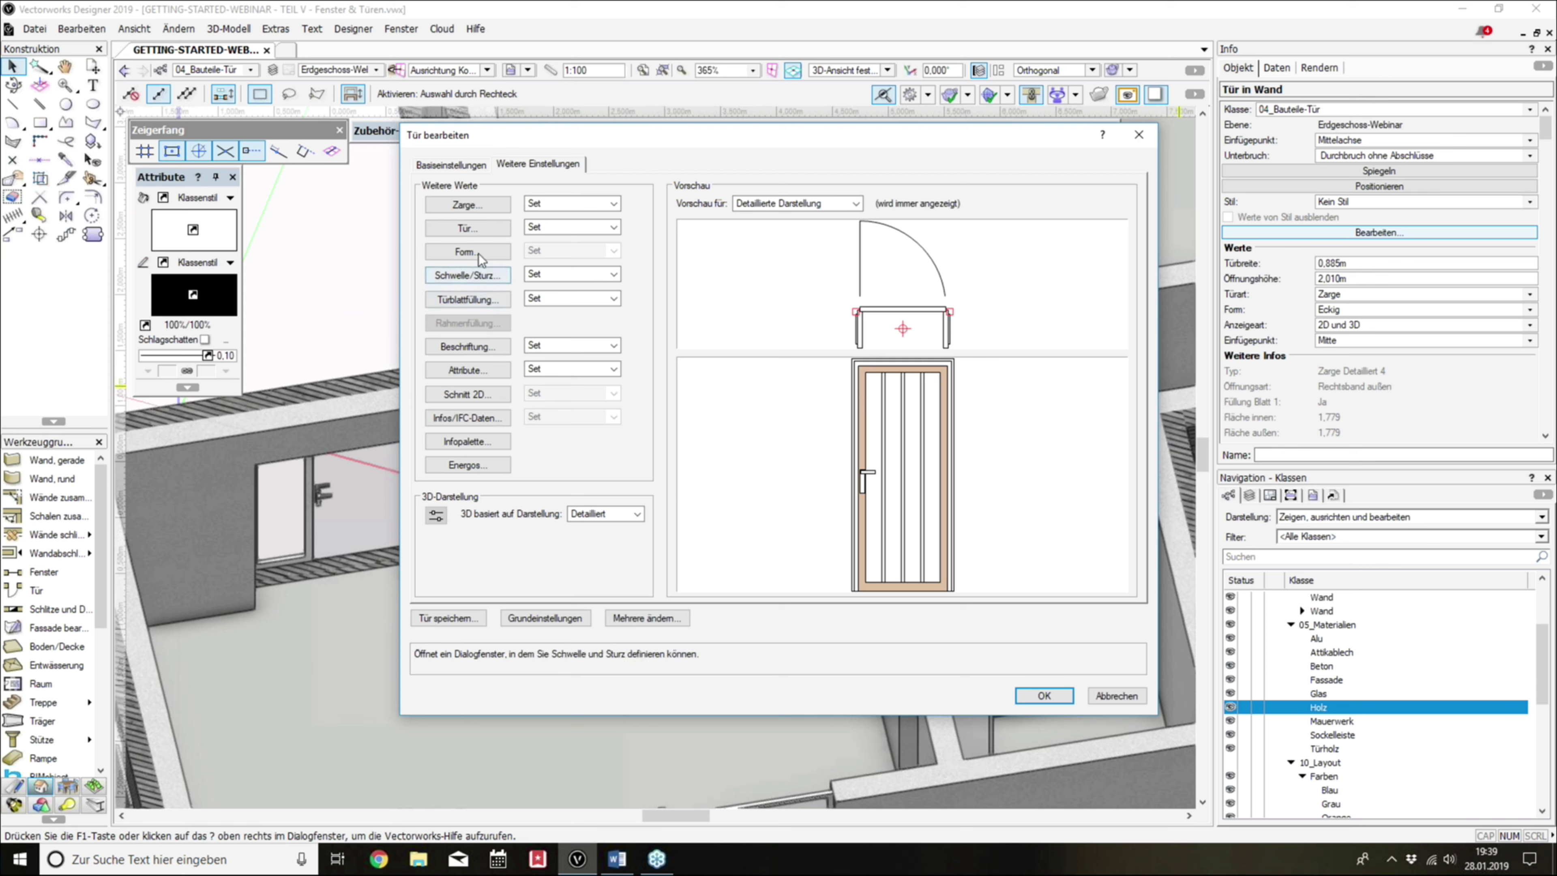
click(470, 165)
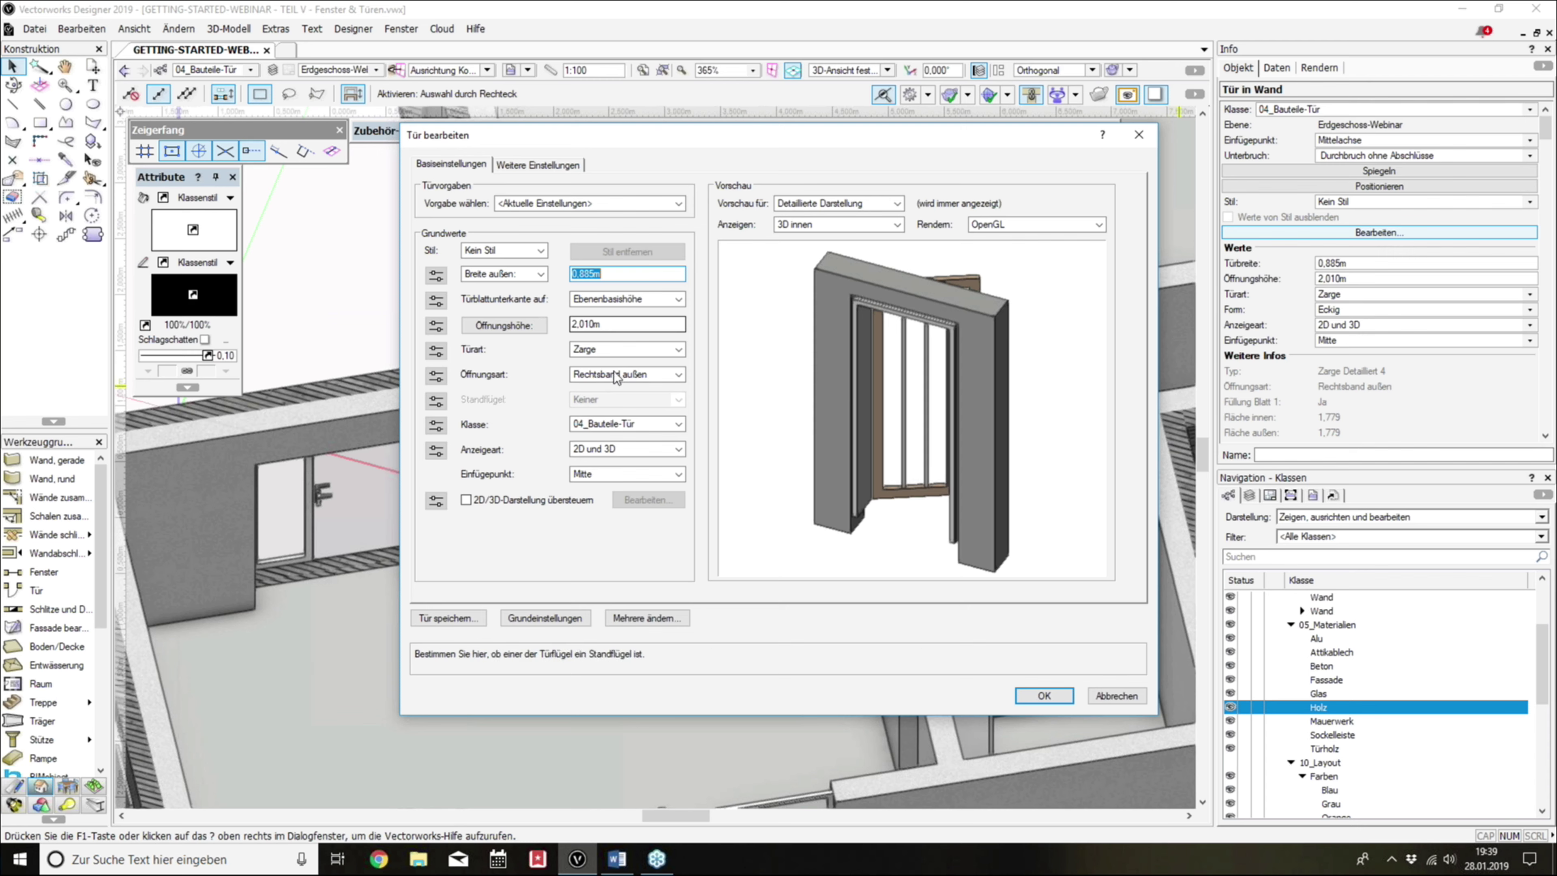
click(616, 348)
click(607, 382)
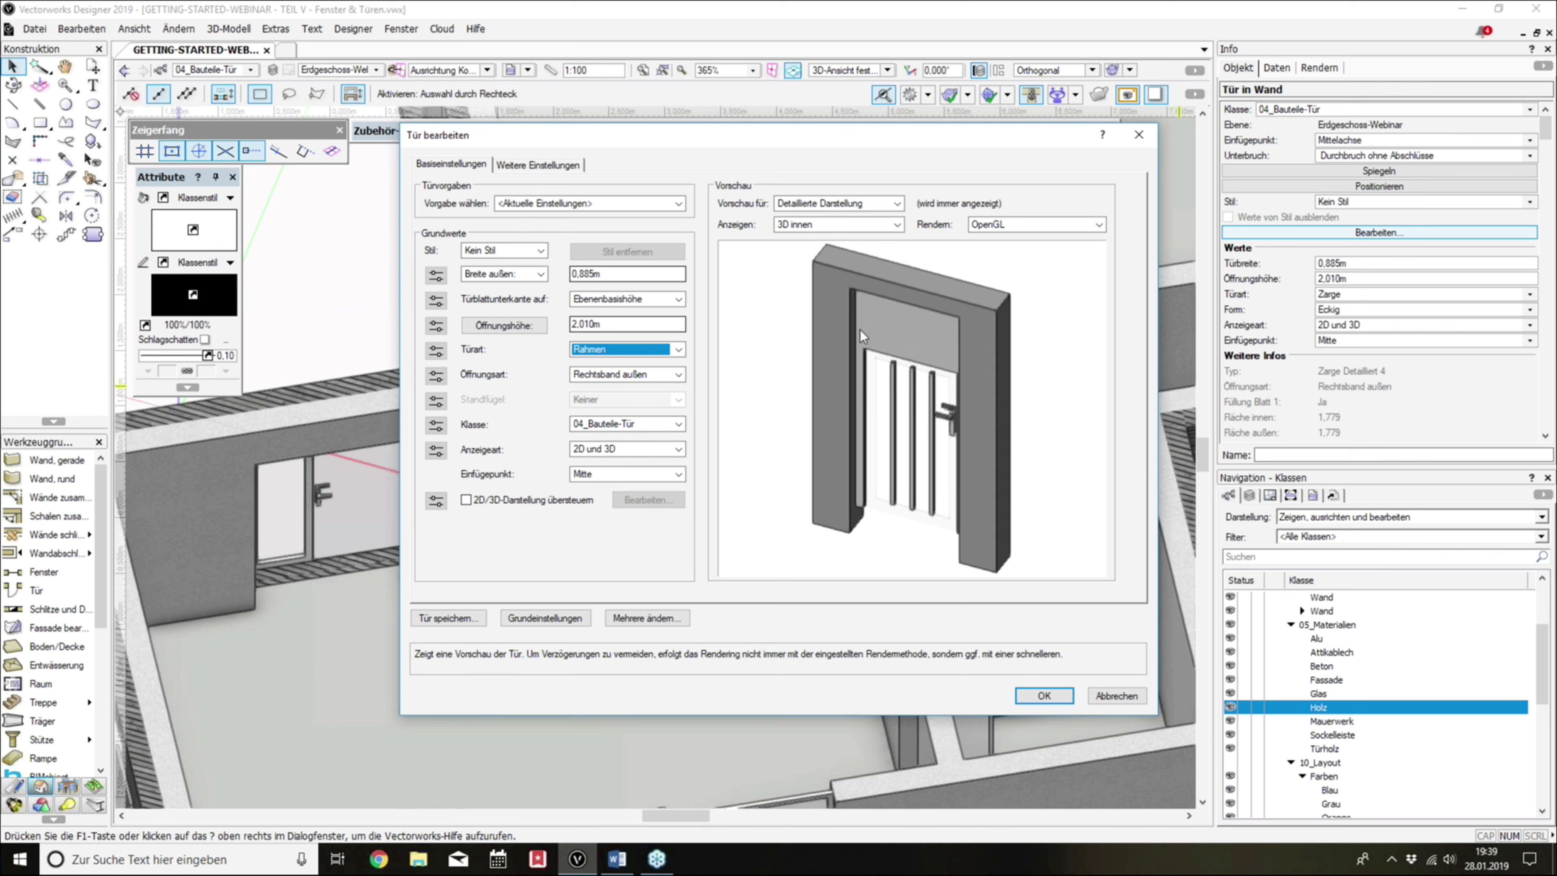
click(527, 165)
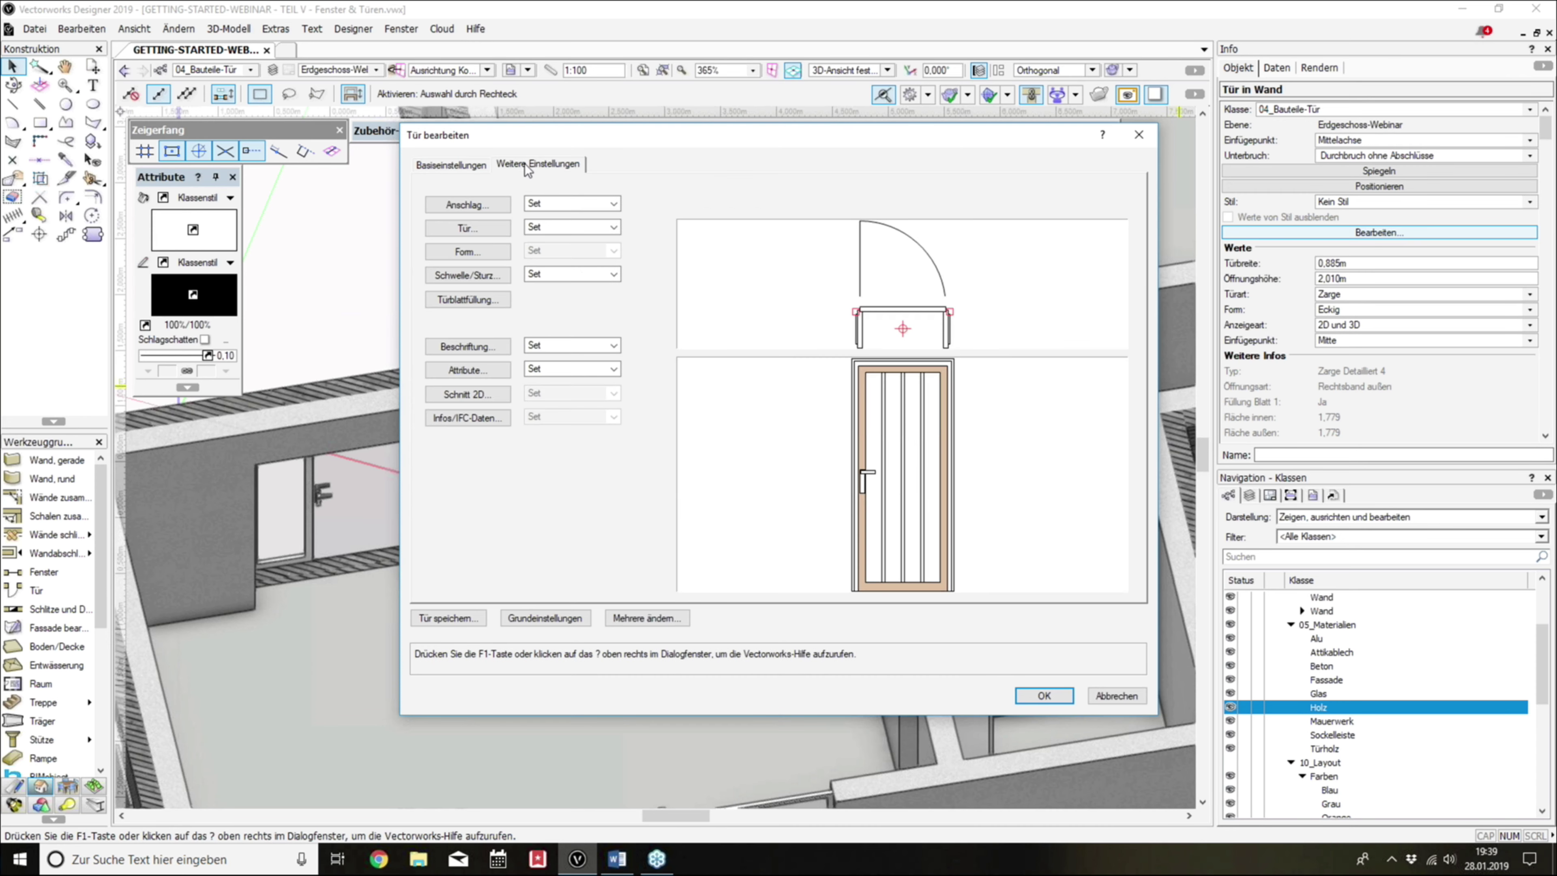
Step: Discard the open door edits, then select the 1.510 m two-part door and open Bearbeiten
click(1114, 692)
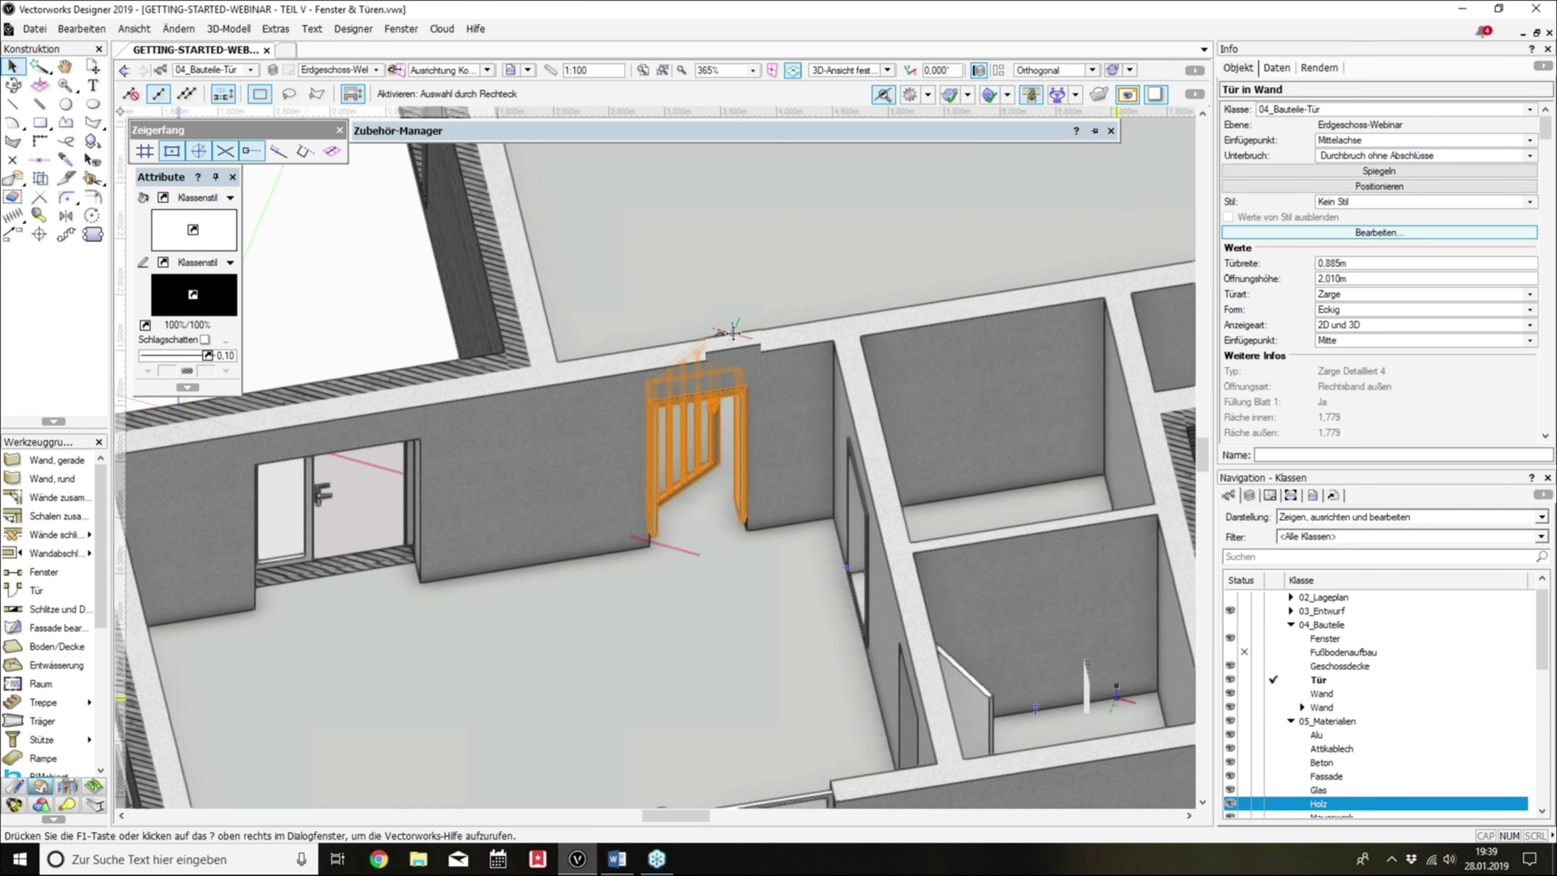
scroll(735, 399, down, 3)
mouse_move(760, 552)
middle_down()
mouse_move(760, 410)
mouse_move(689, 431)
mouse_move(1107, 344)
mouse_move(965, 433)
mouse_move(941, 392)
middle_up()
scroll(748, 423, up, 5)
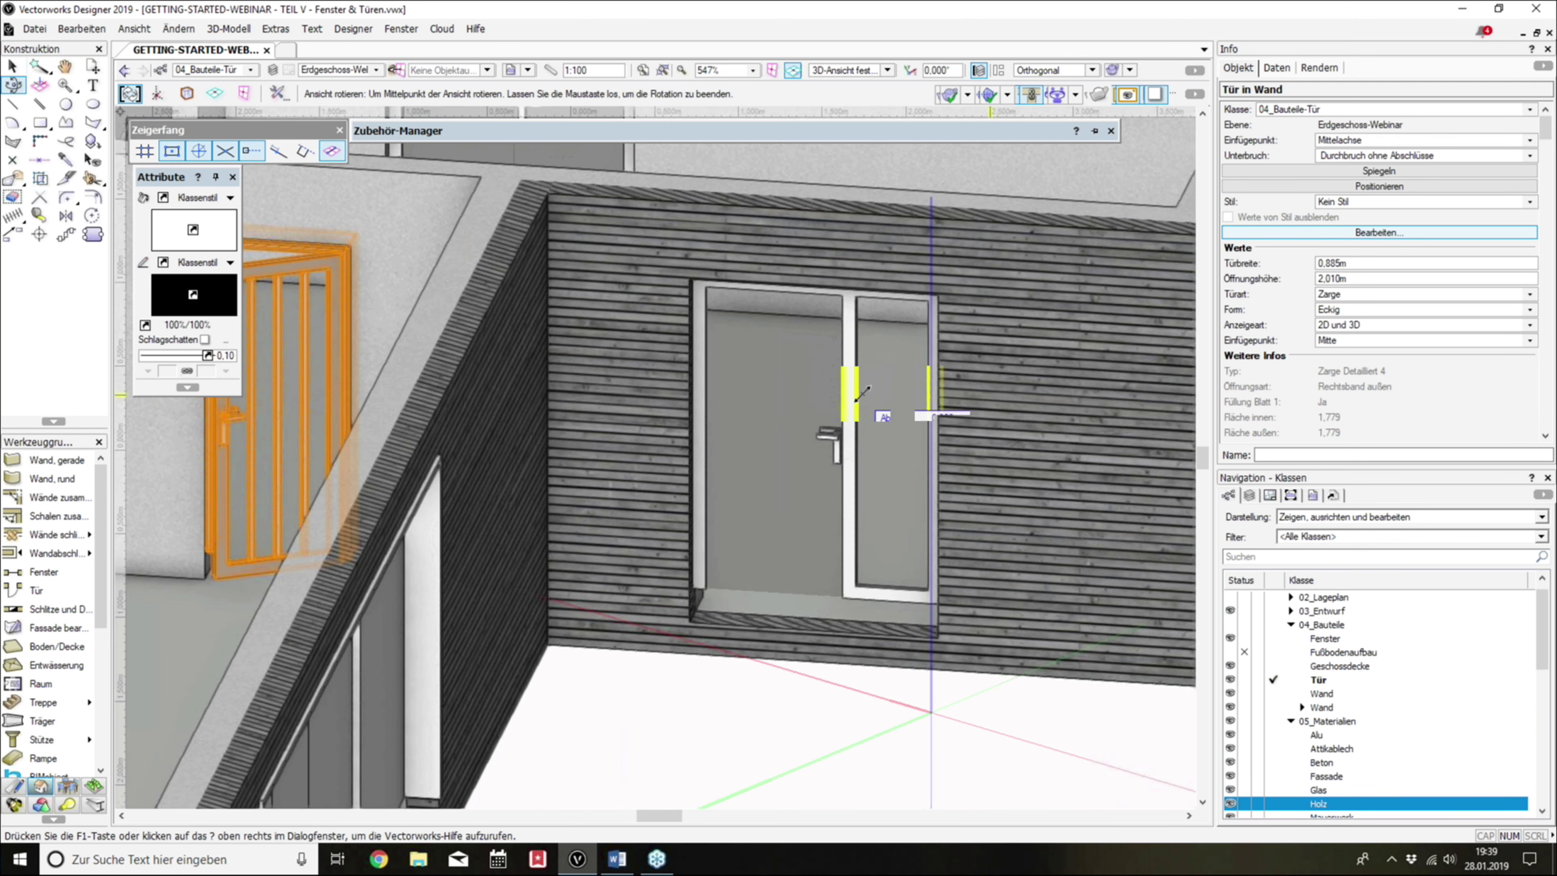
click(855, 420)
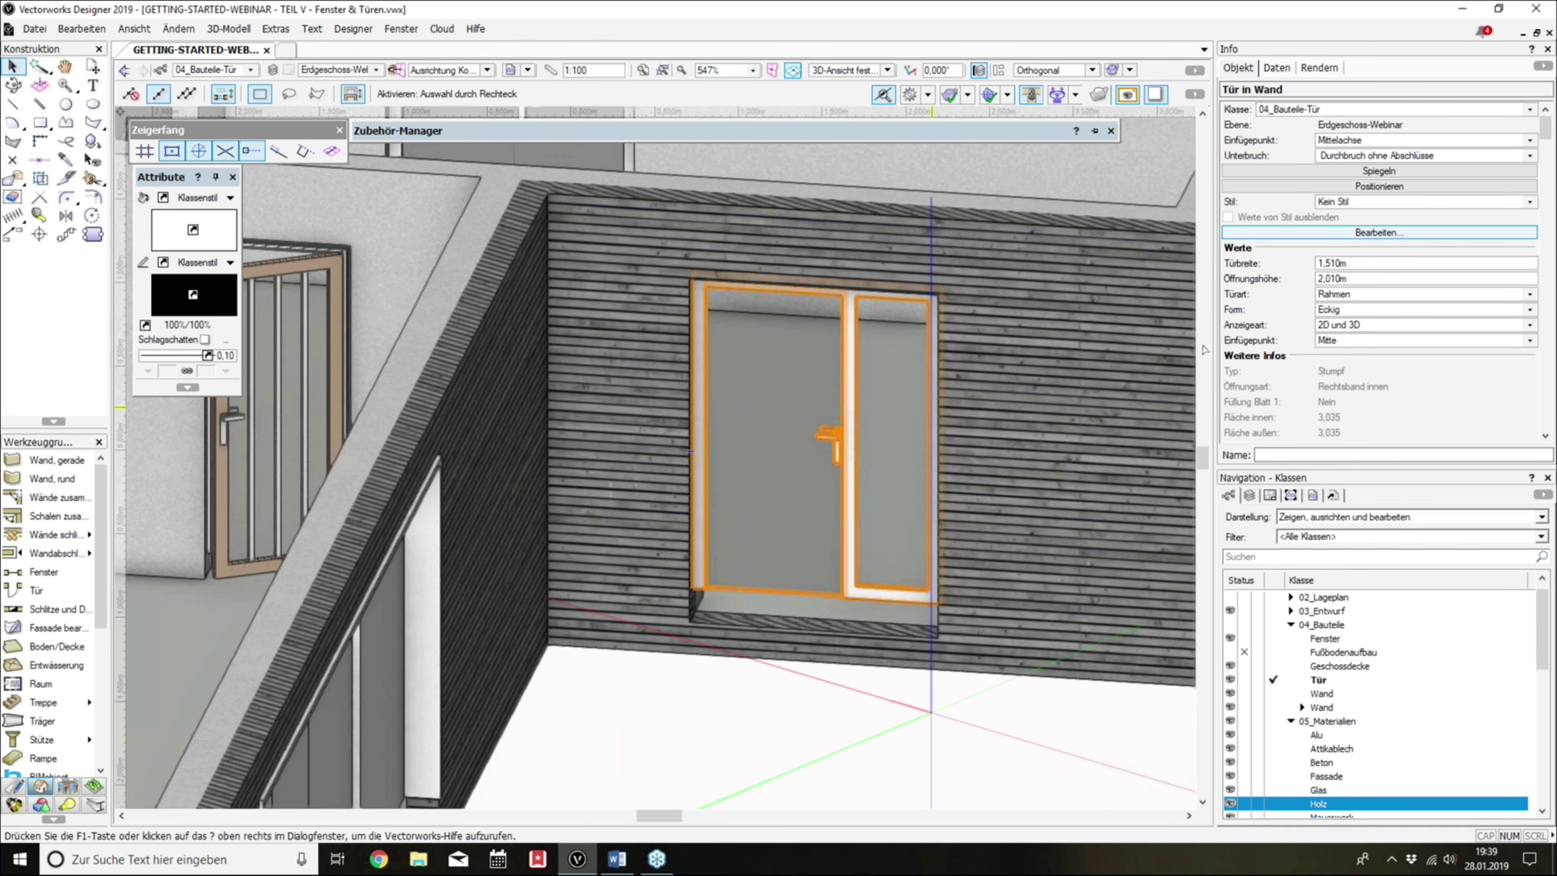
click(1328, 236)
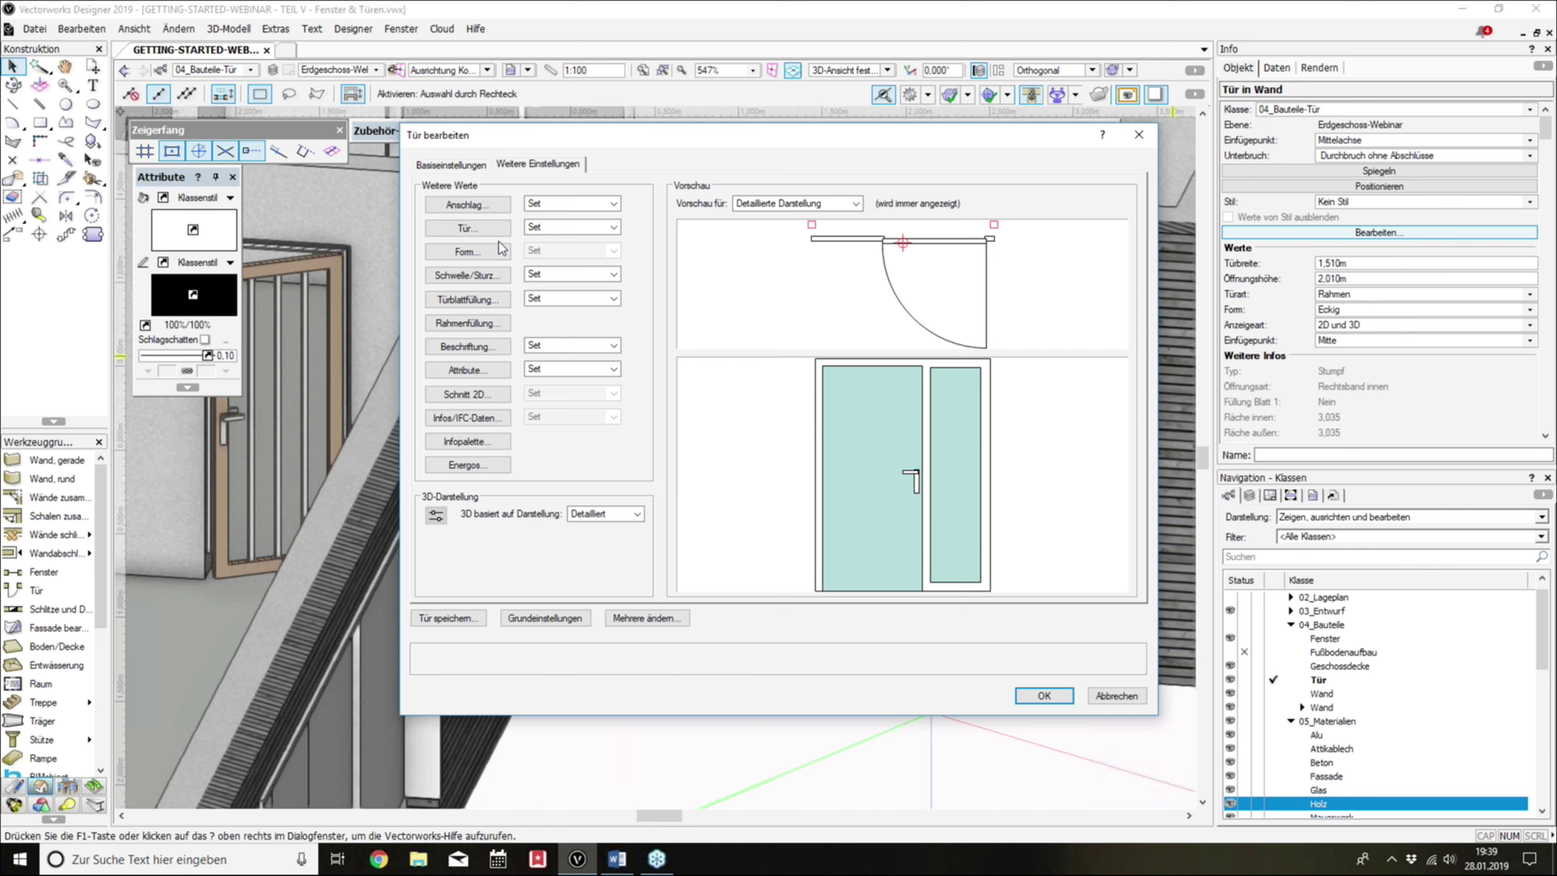
click(471, 168)
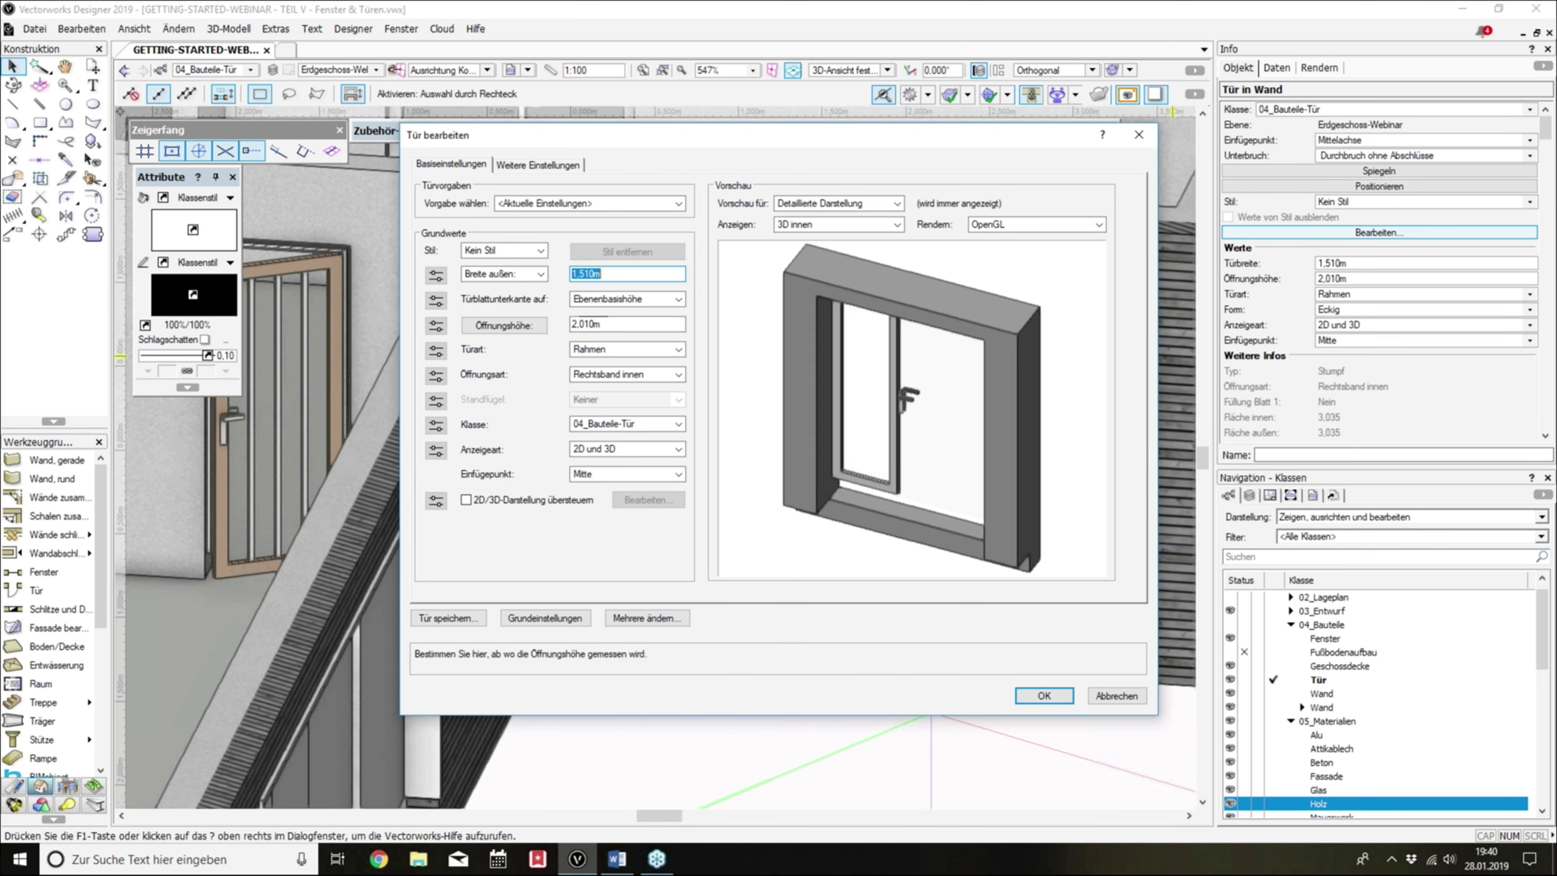
click(541, 174)
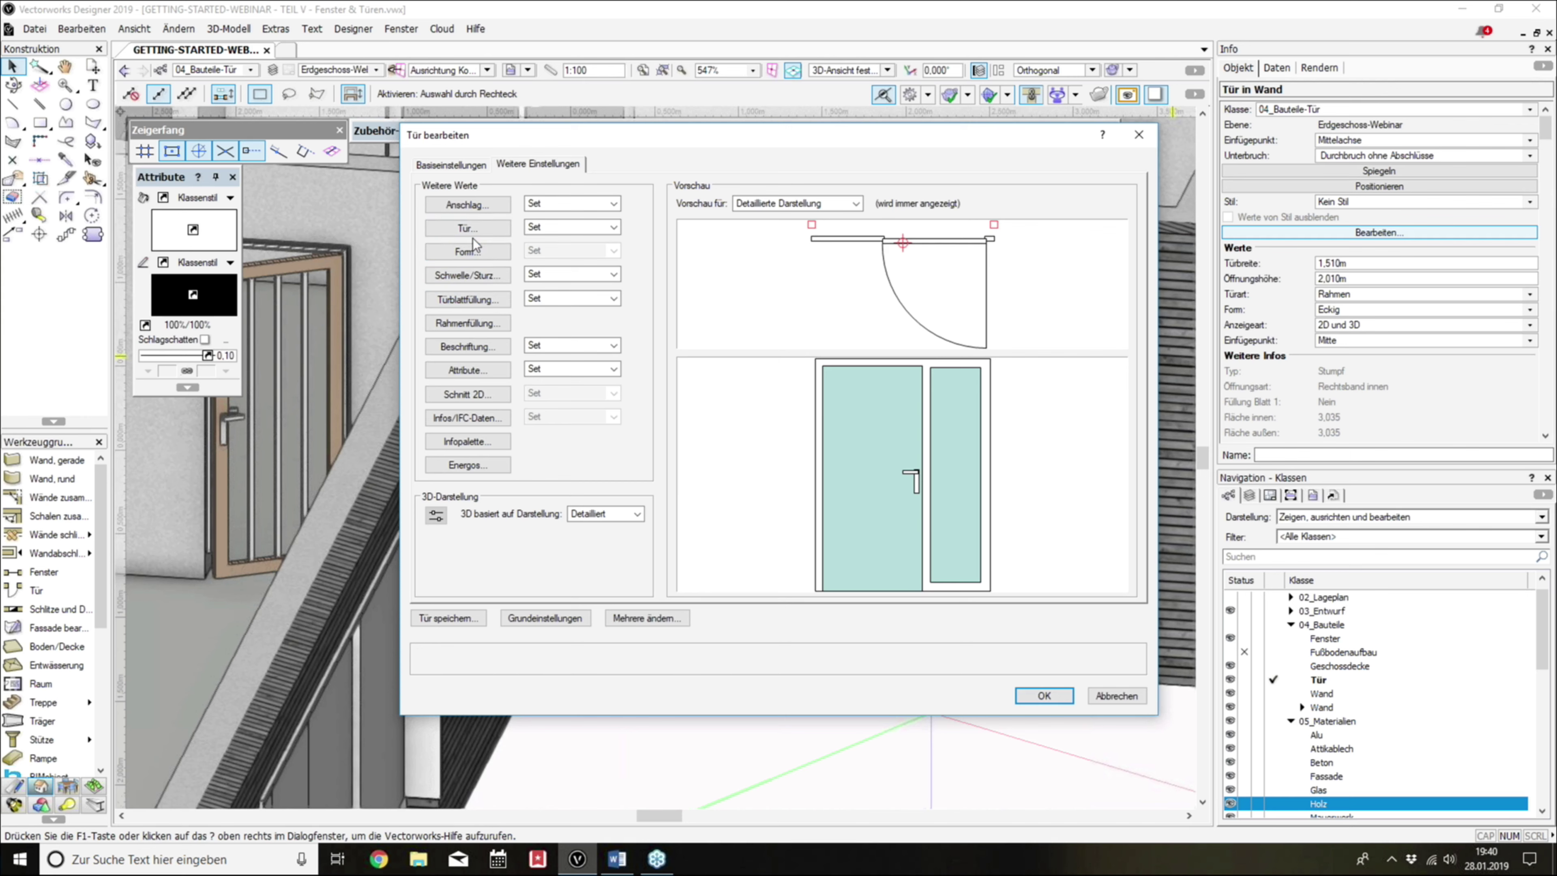
click(467, 205)
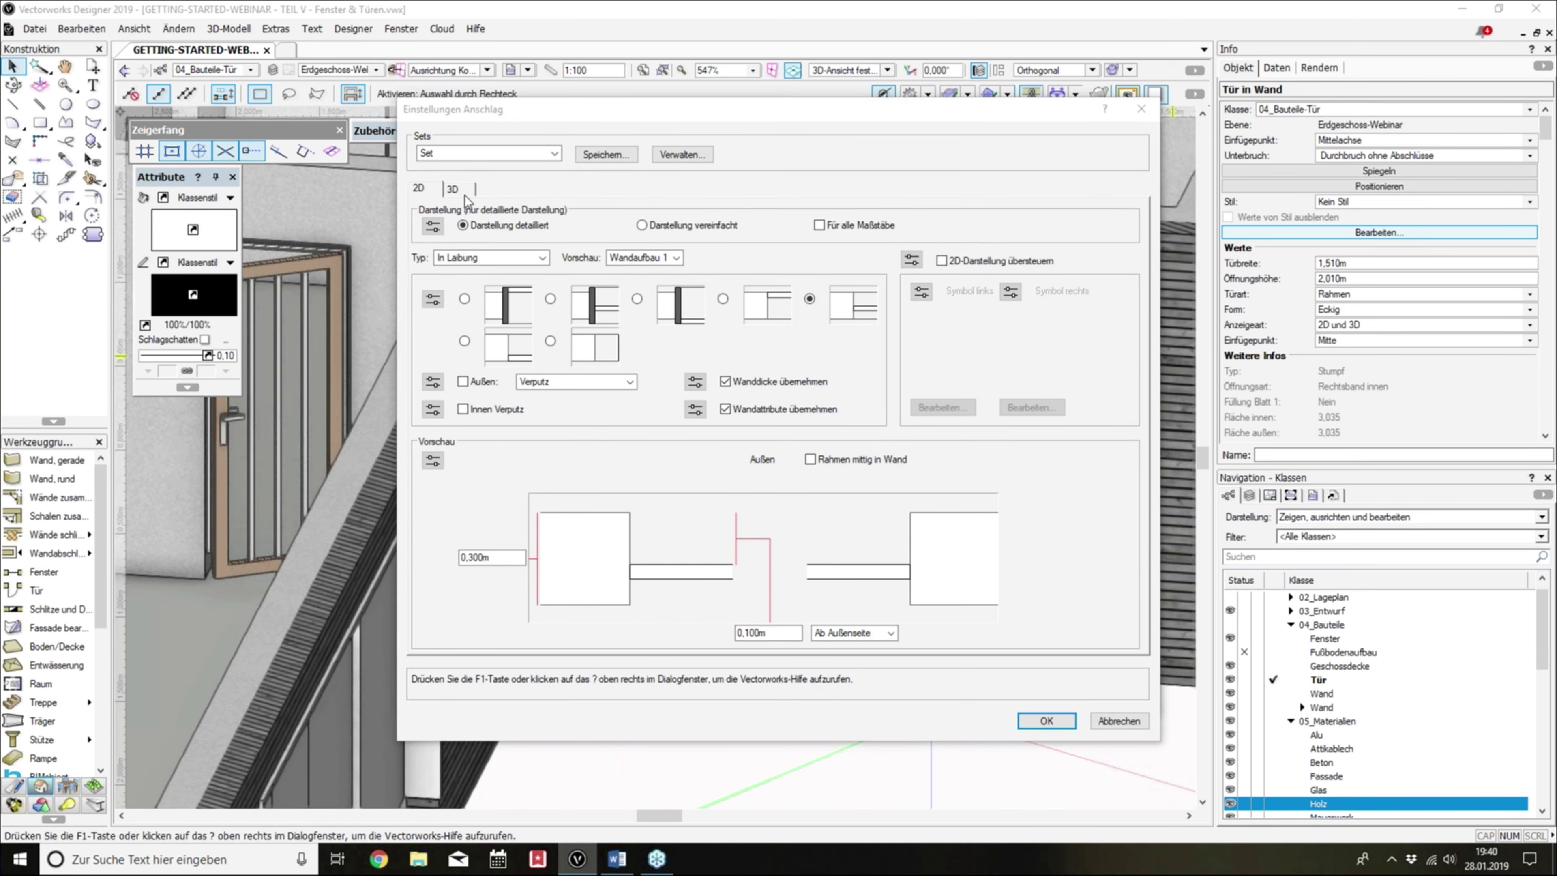
click(460, 190)
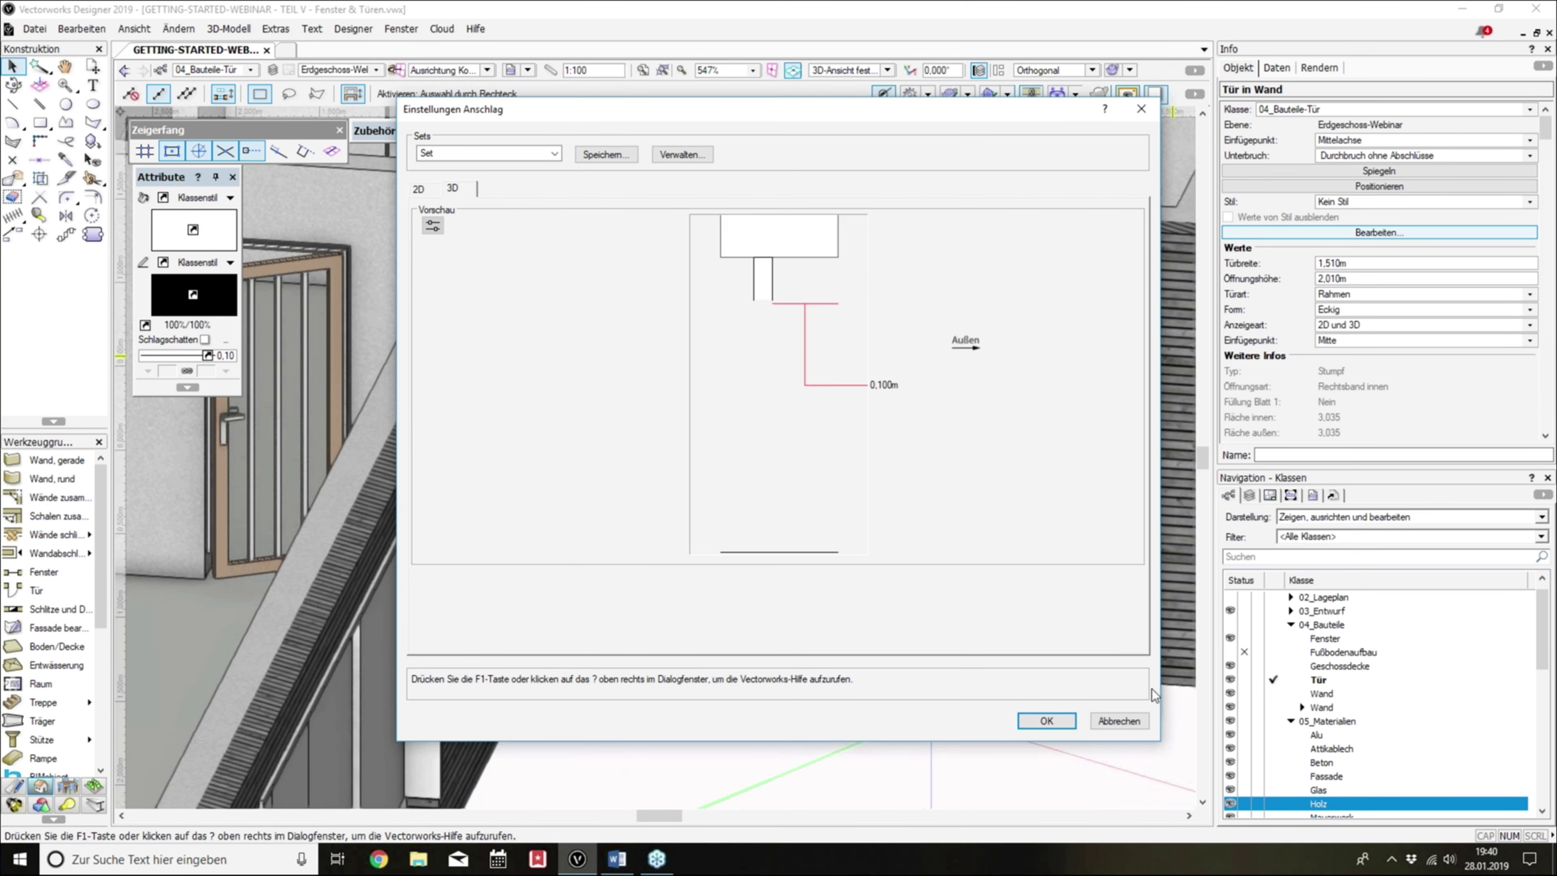
click(1132, 720)
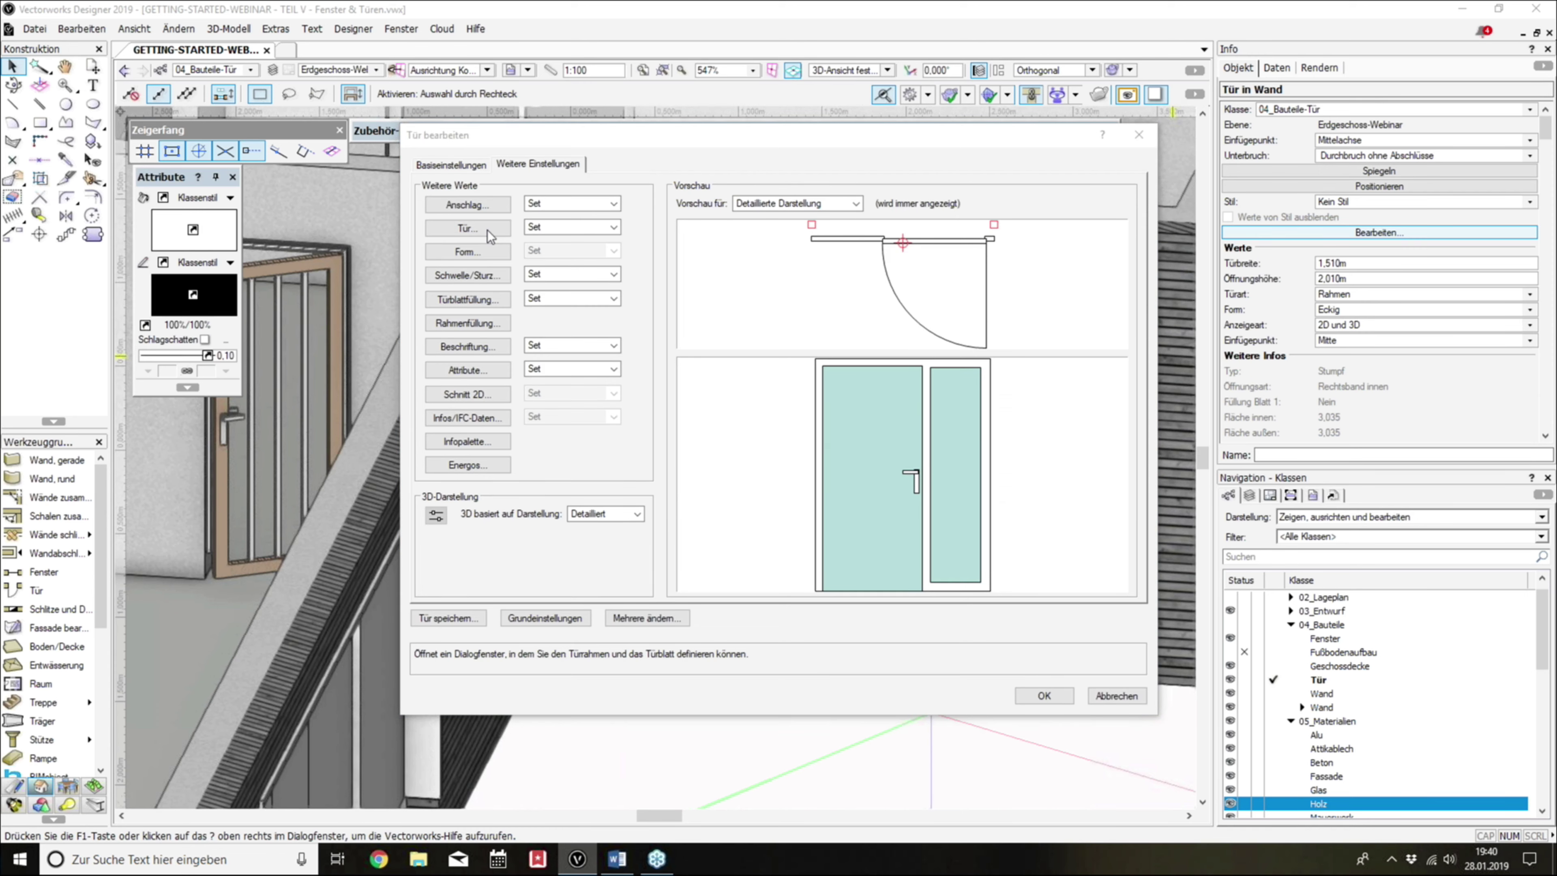
click(469, 227)
click(409, 201)
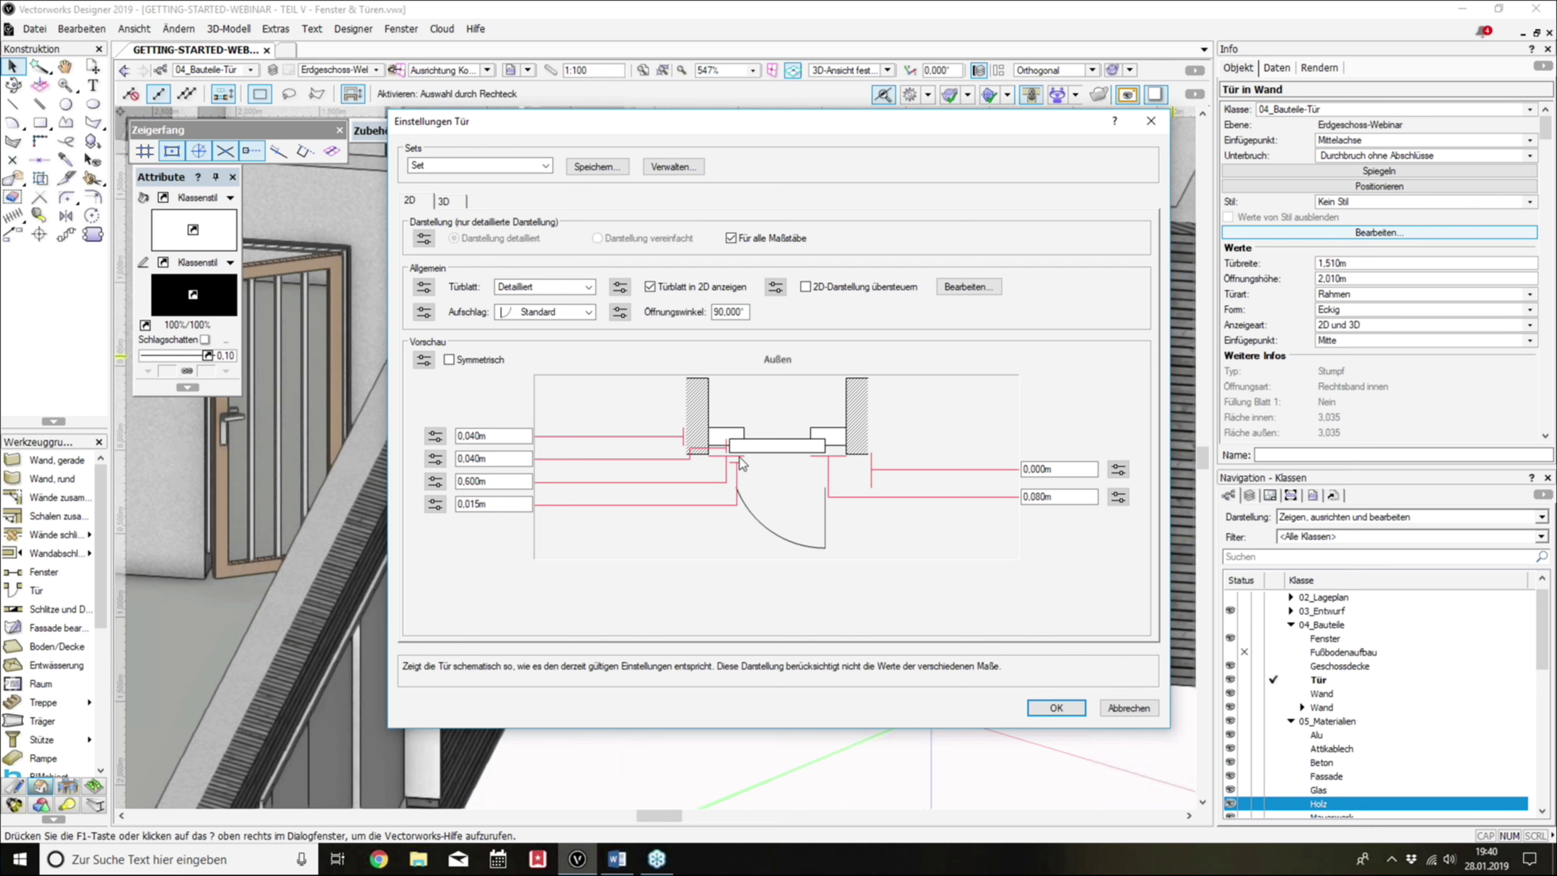
double_click(492, 484)
double_click(1025, 496)
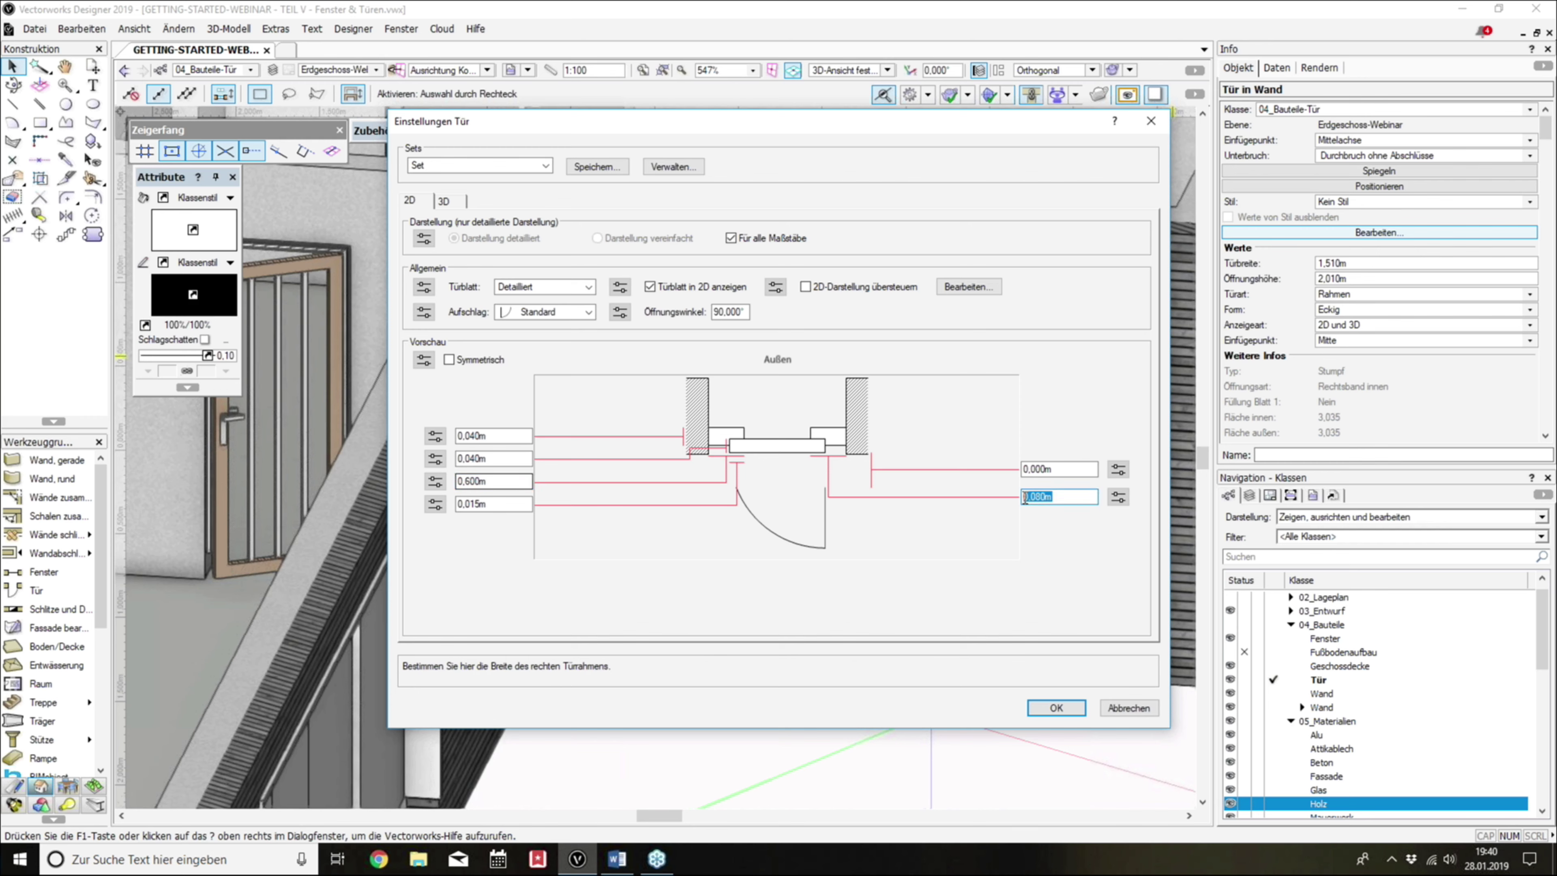
click(1041, 496)
click(459, 482)
click(1079, 714)
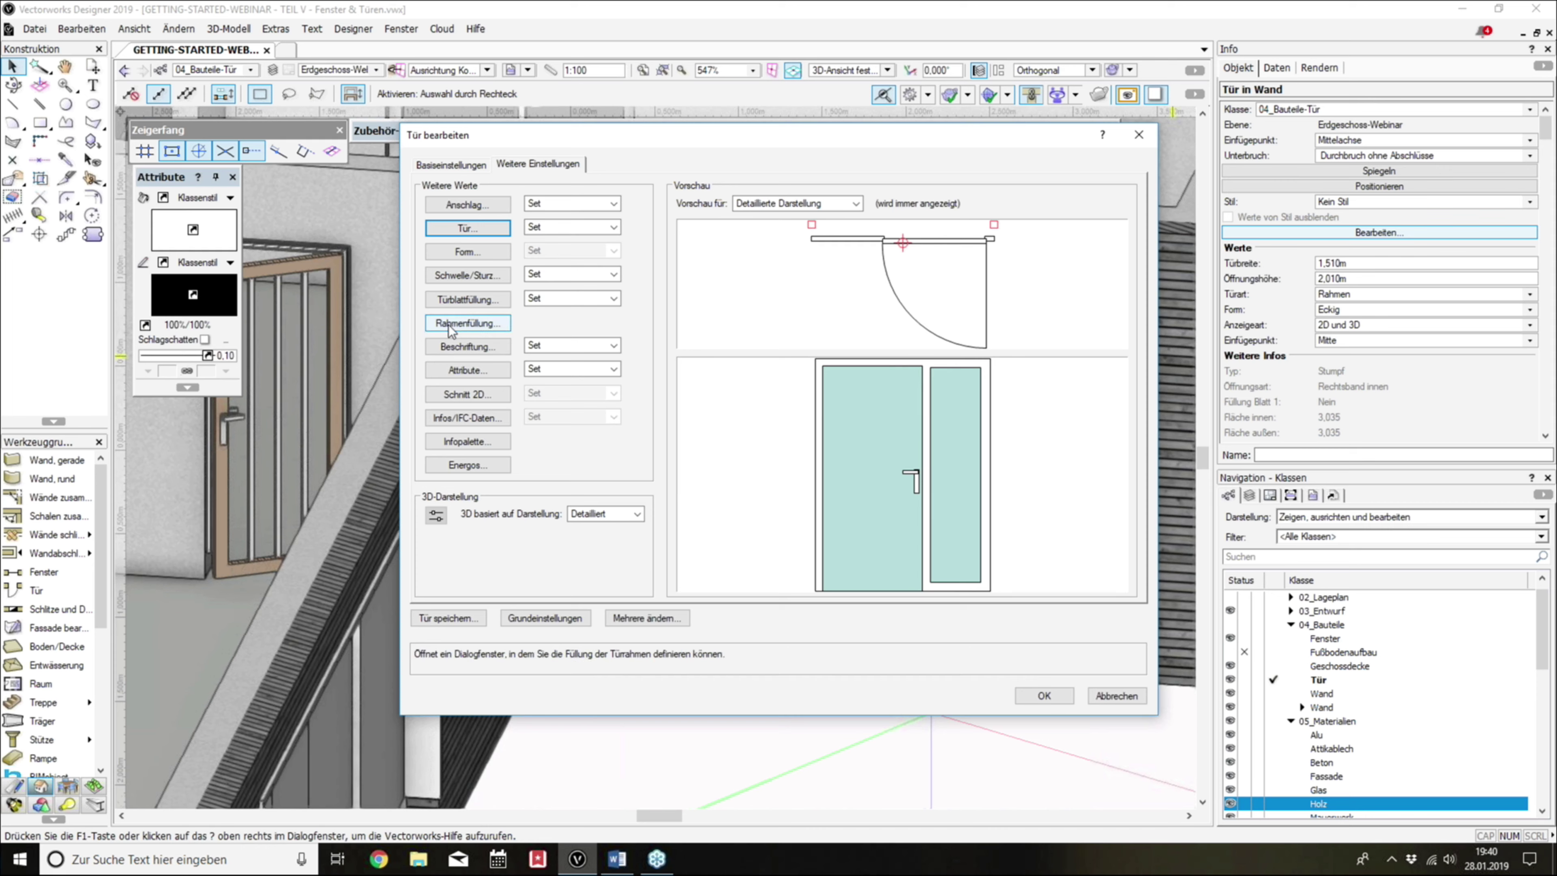
Step: Add infills to the lower-left and lower-right frame panels in the frame infill settings
click(484, 325)
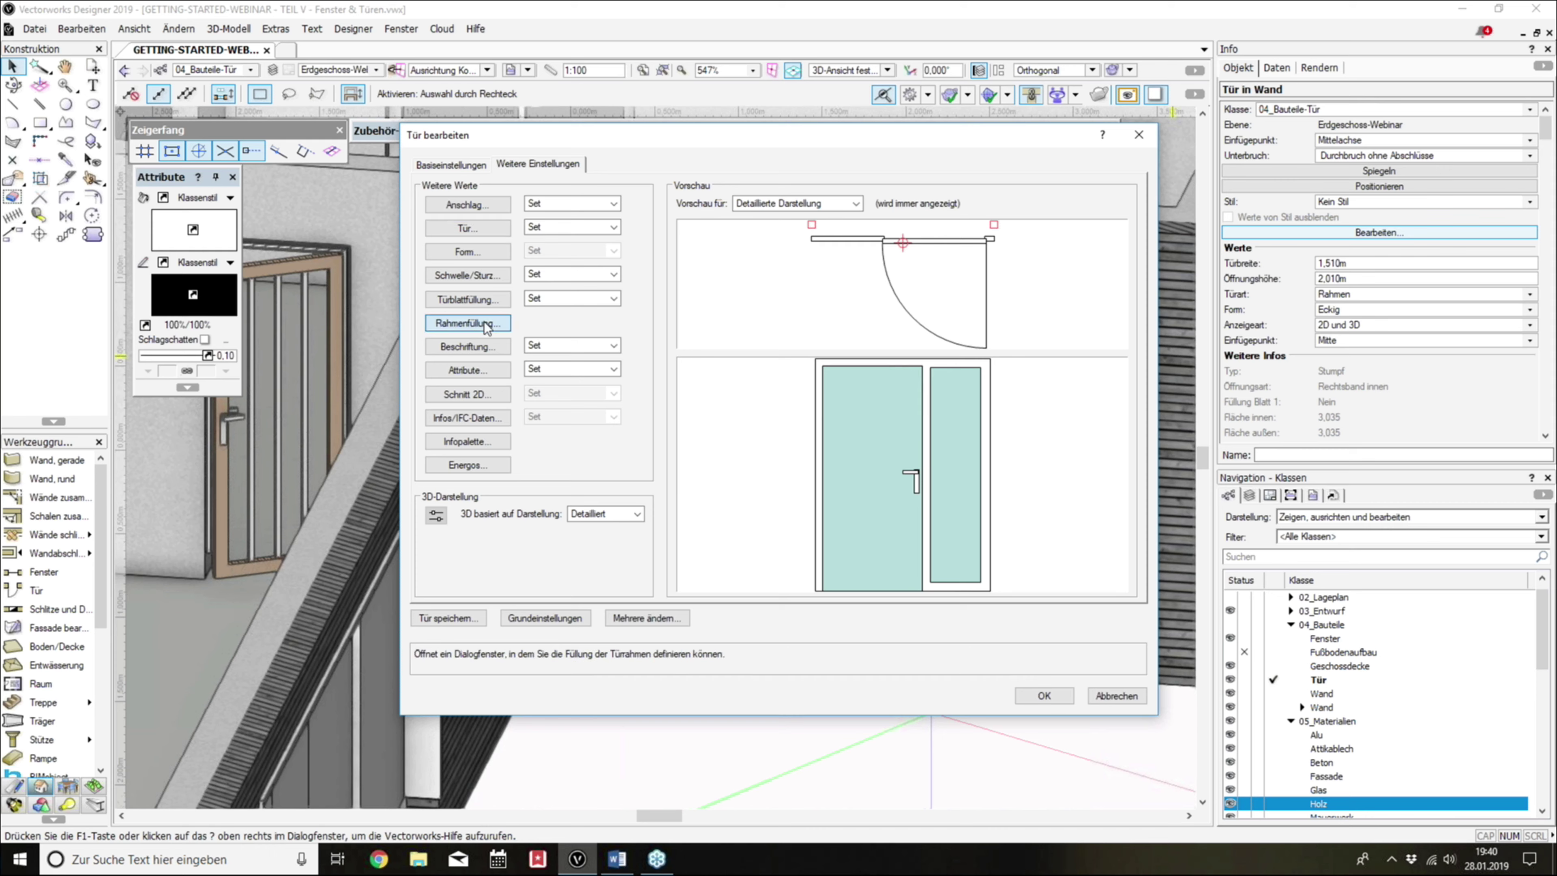
click(670, 443)
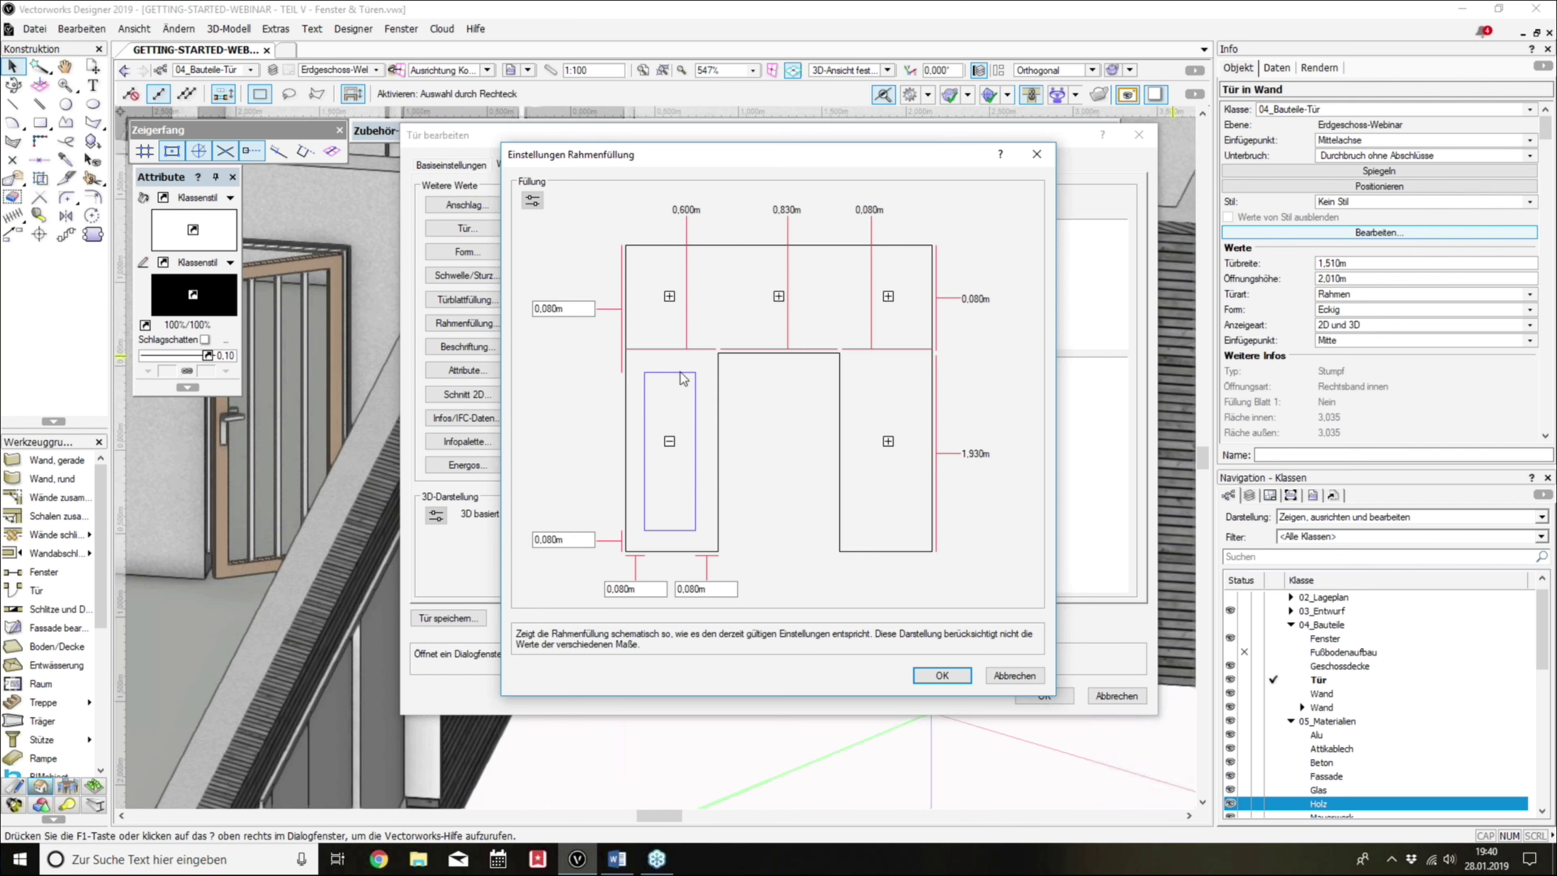
click(669, 440)
click(887, 442)
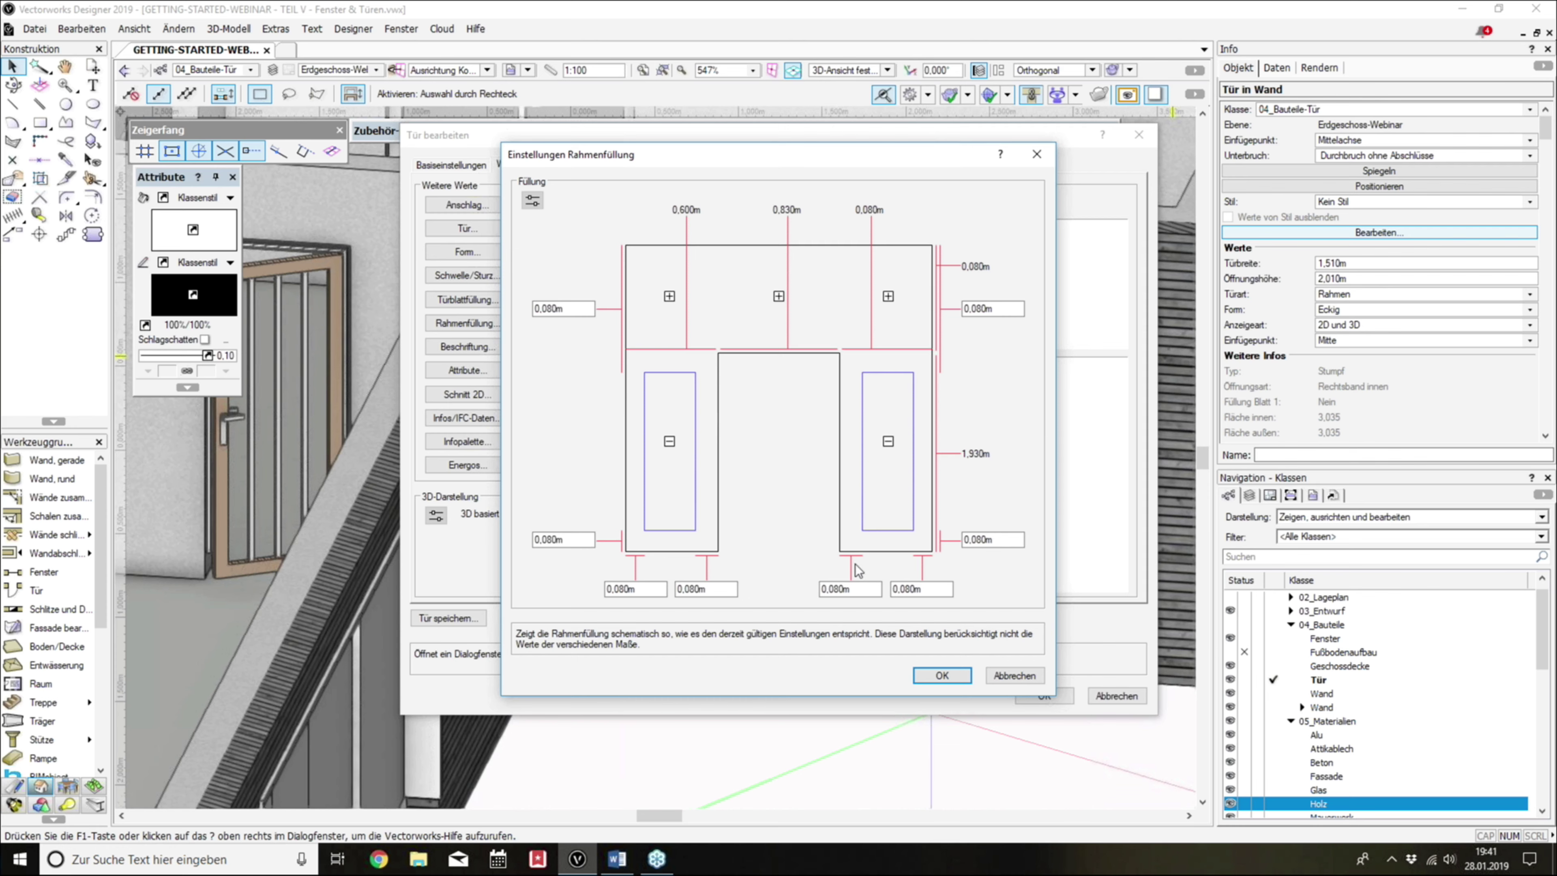
click(843, 590)
key(Tab)
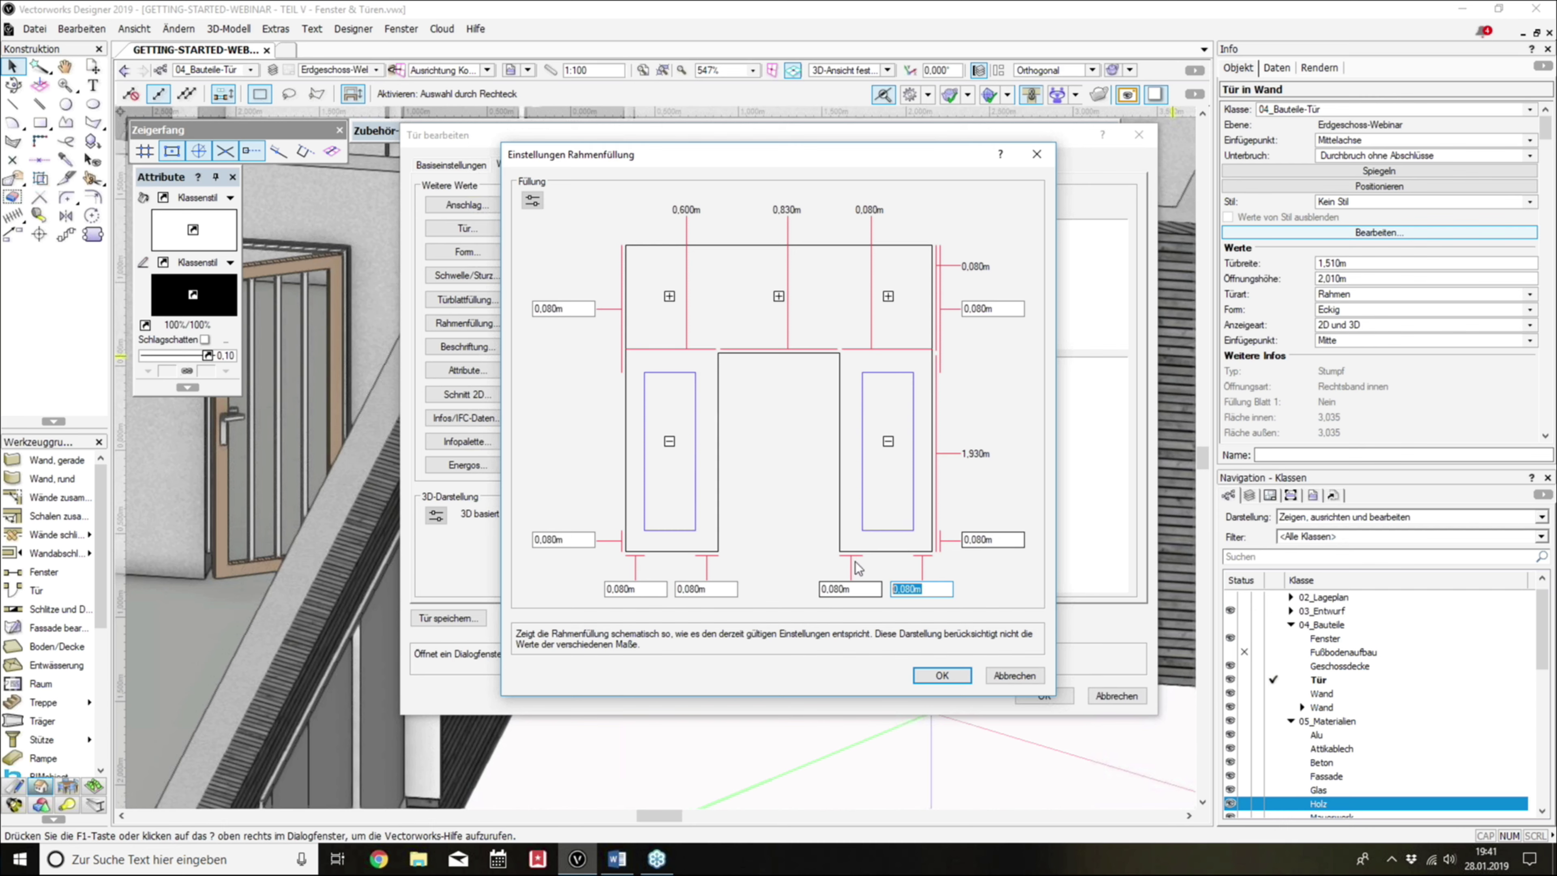
Step: Change the fourth bottom dimension to 0,010 m and confirm the frame infill
click(817, 587)
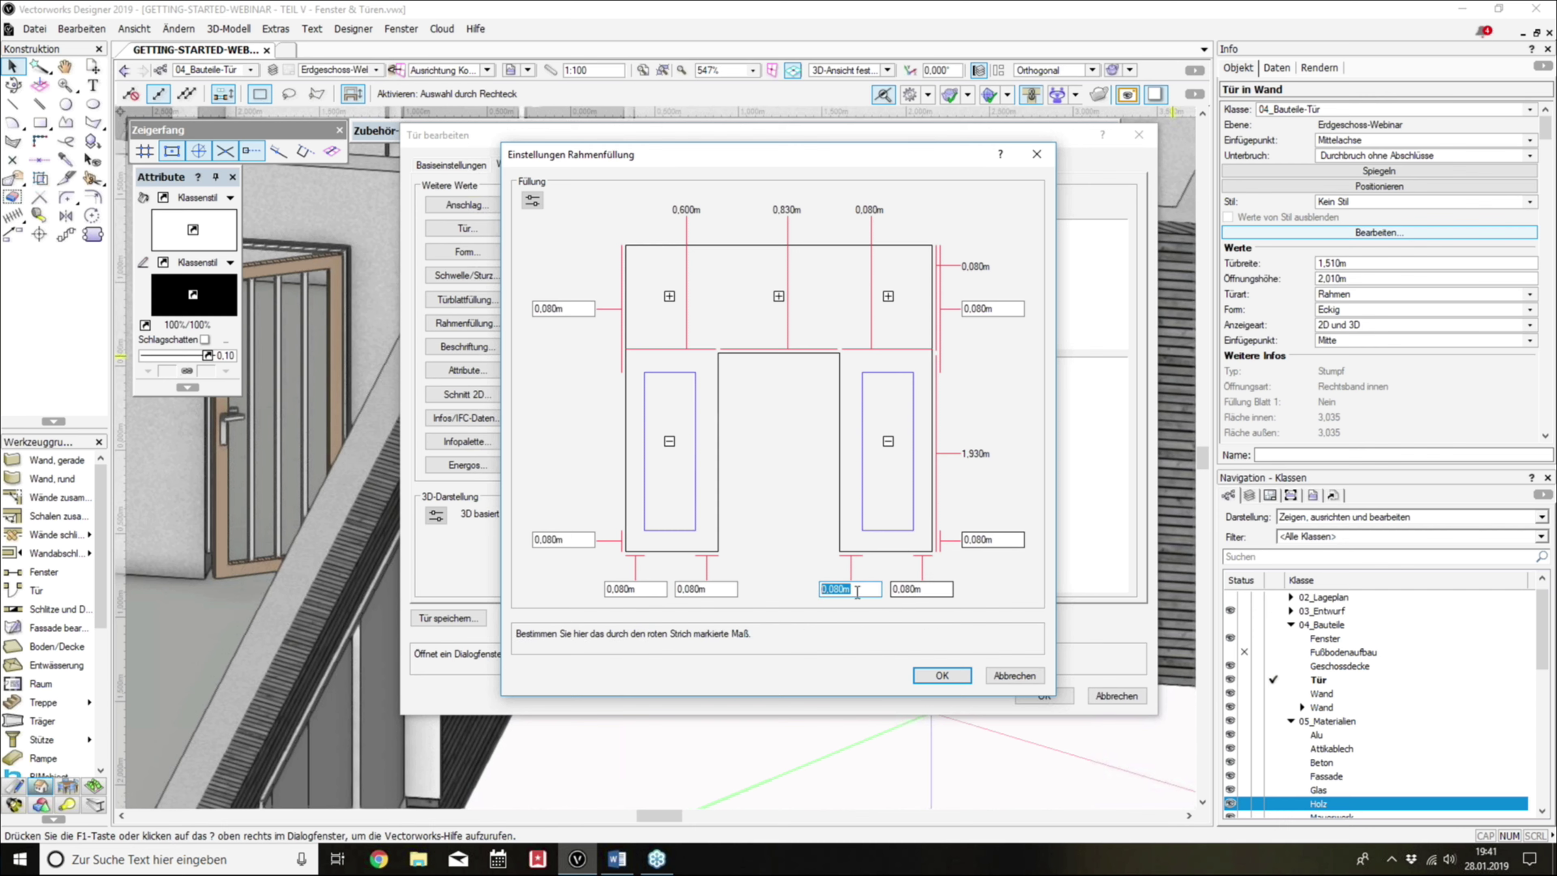
click(894, 593)
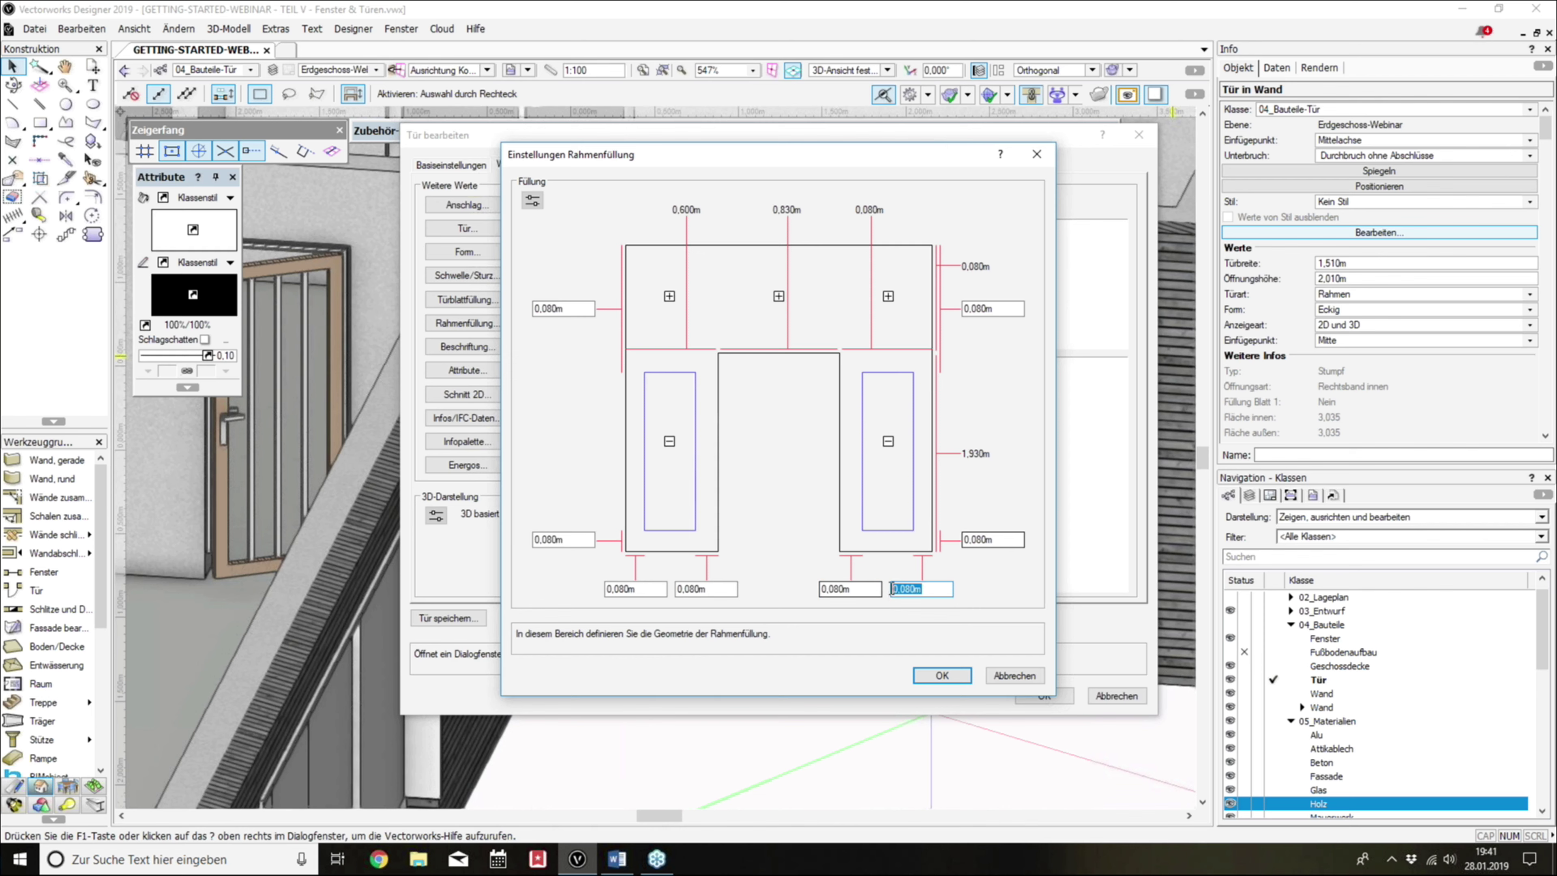
click(919, 590)
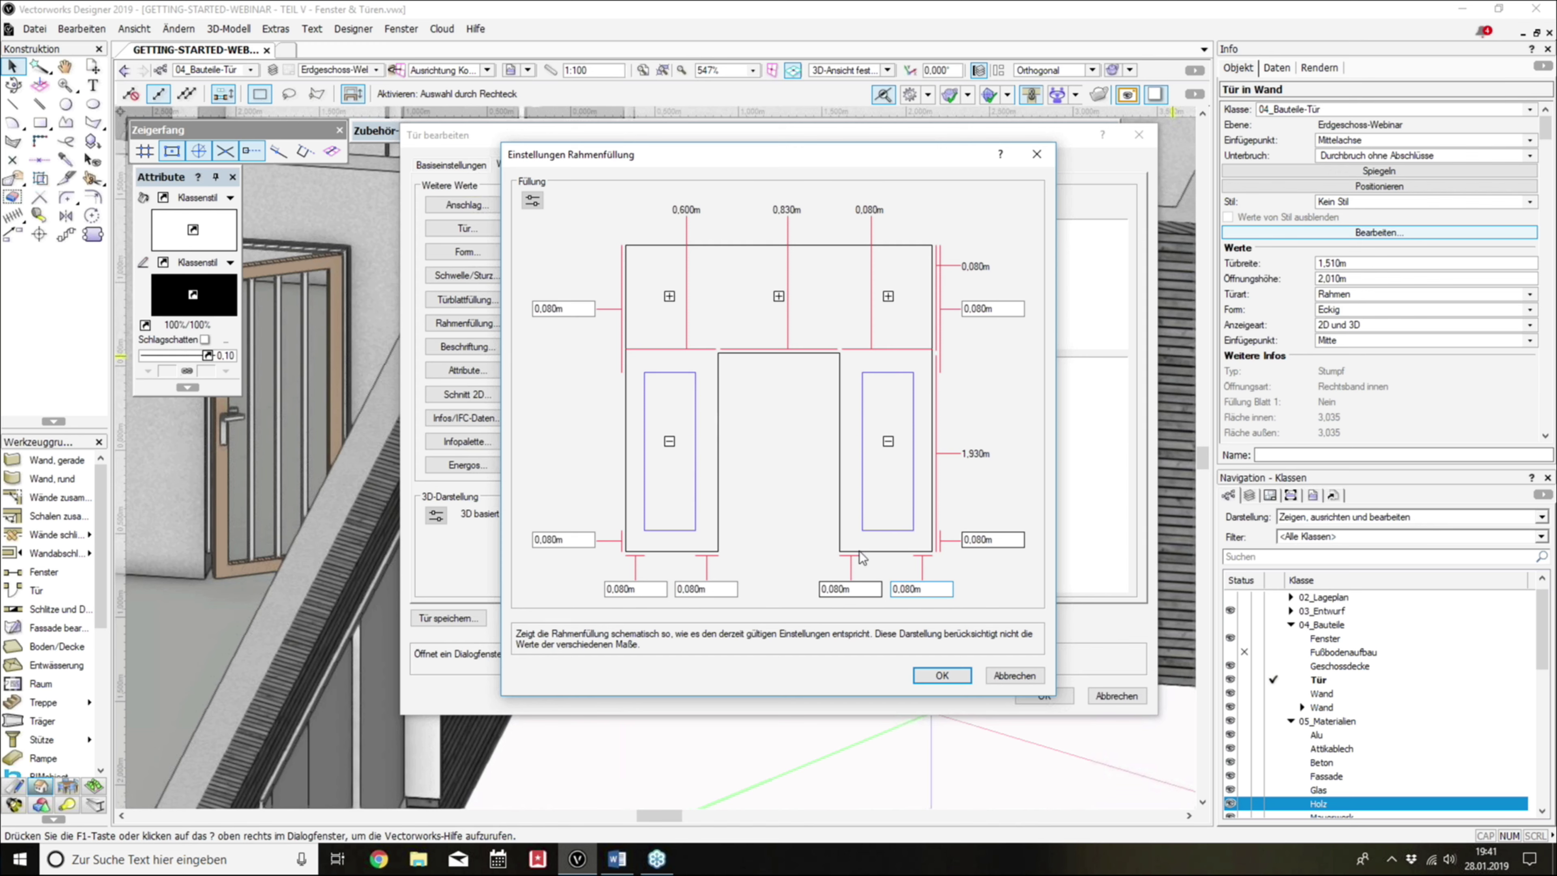
click(841, 587)
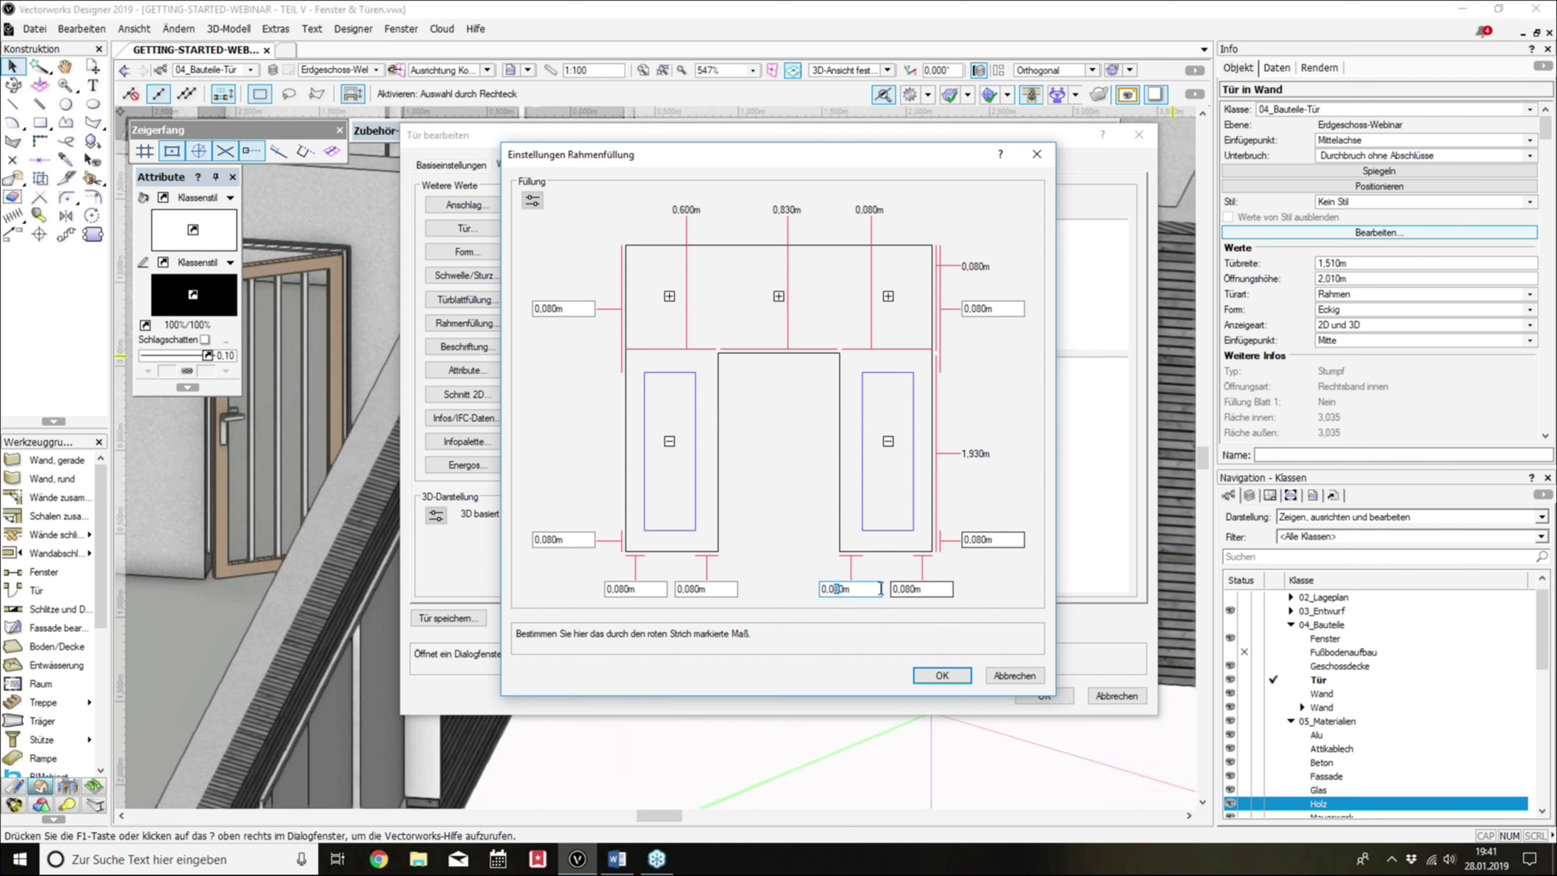
click(906, 587)
key(Delete)
text(1)
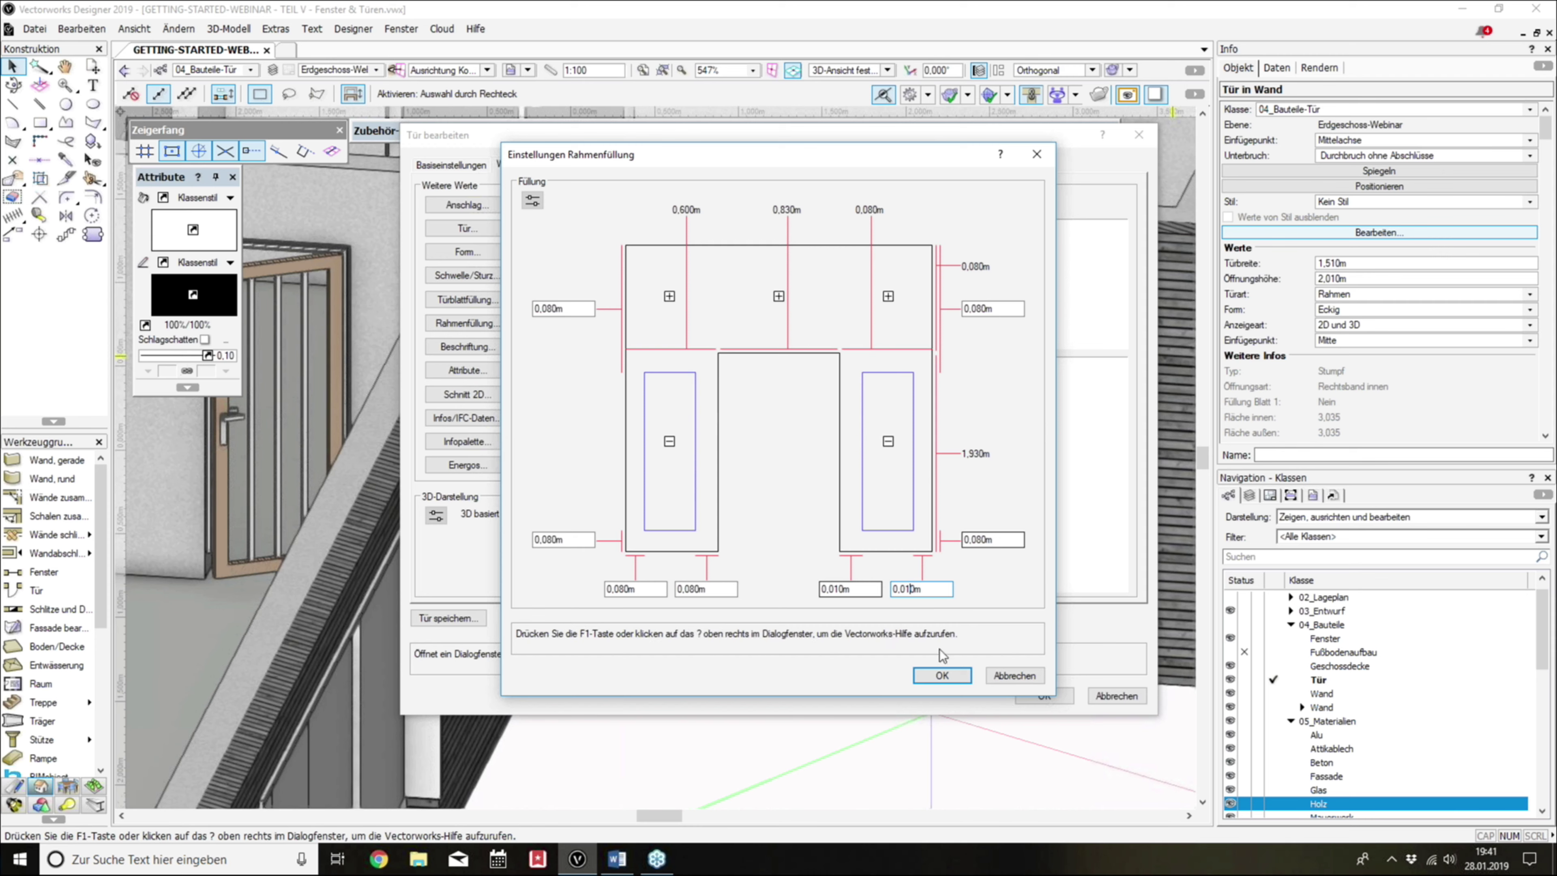
click(941, 675)
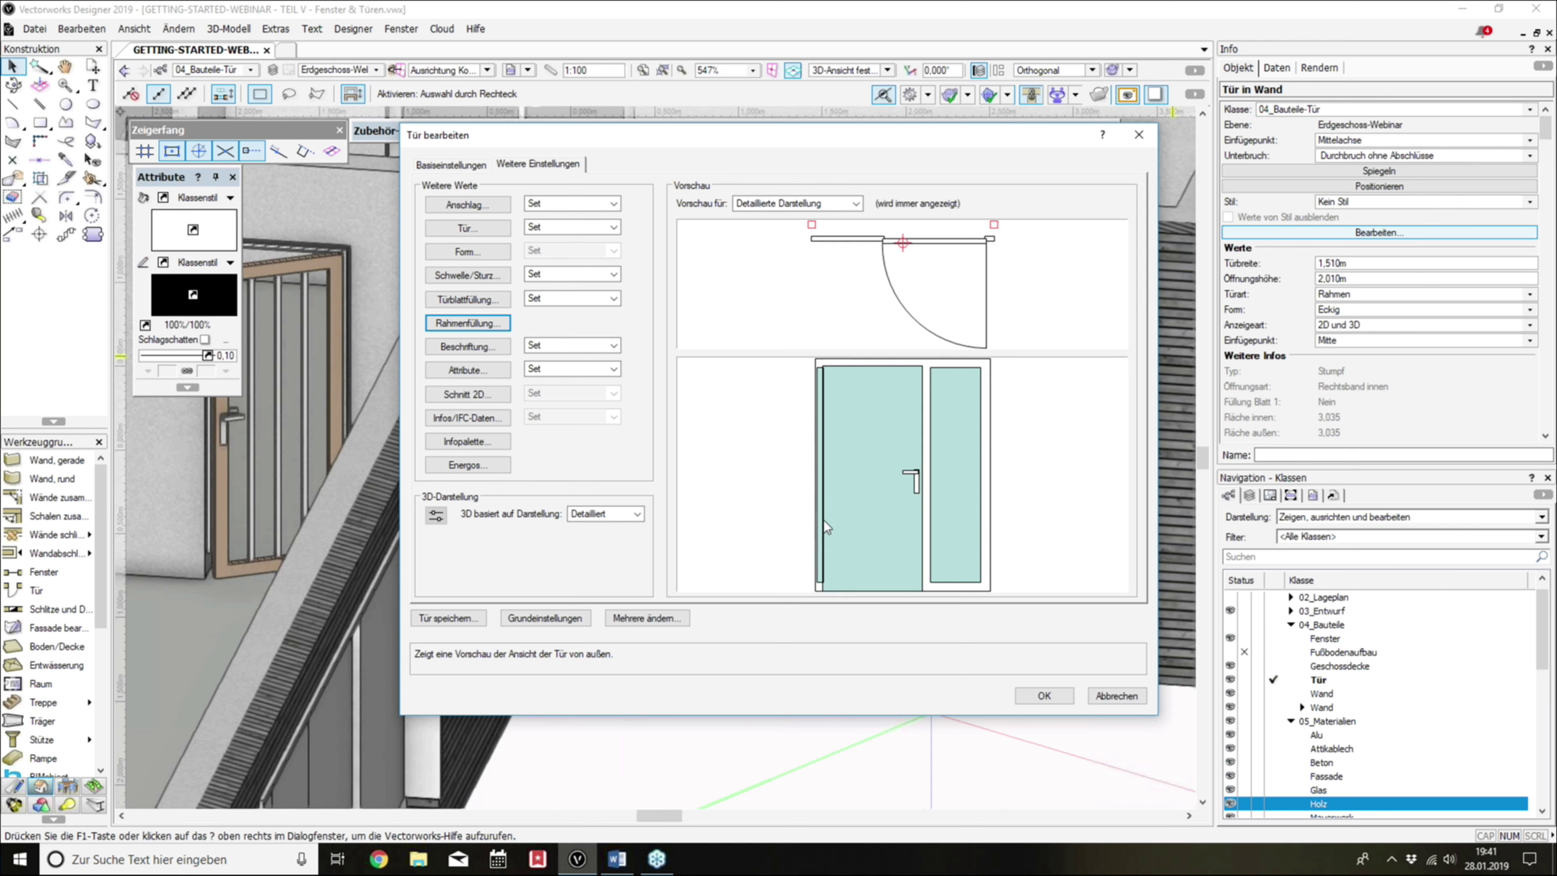
Step: Remove the lower-right panel infill, keeping only the left panel, and confirm
click(489, 330)
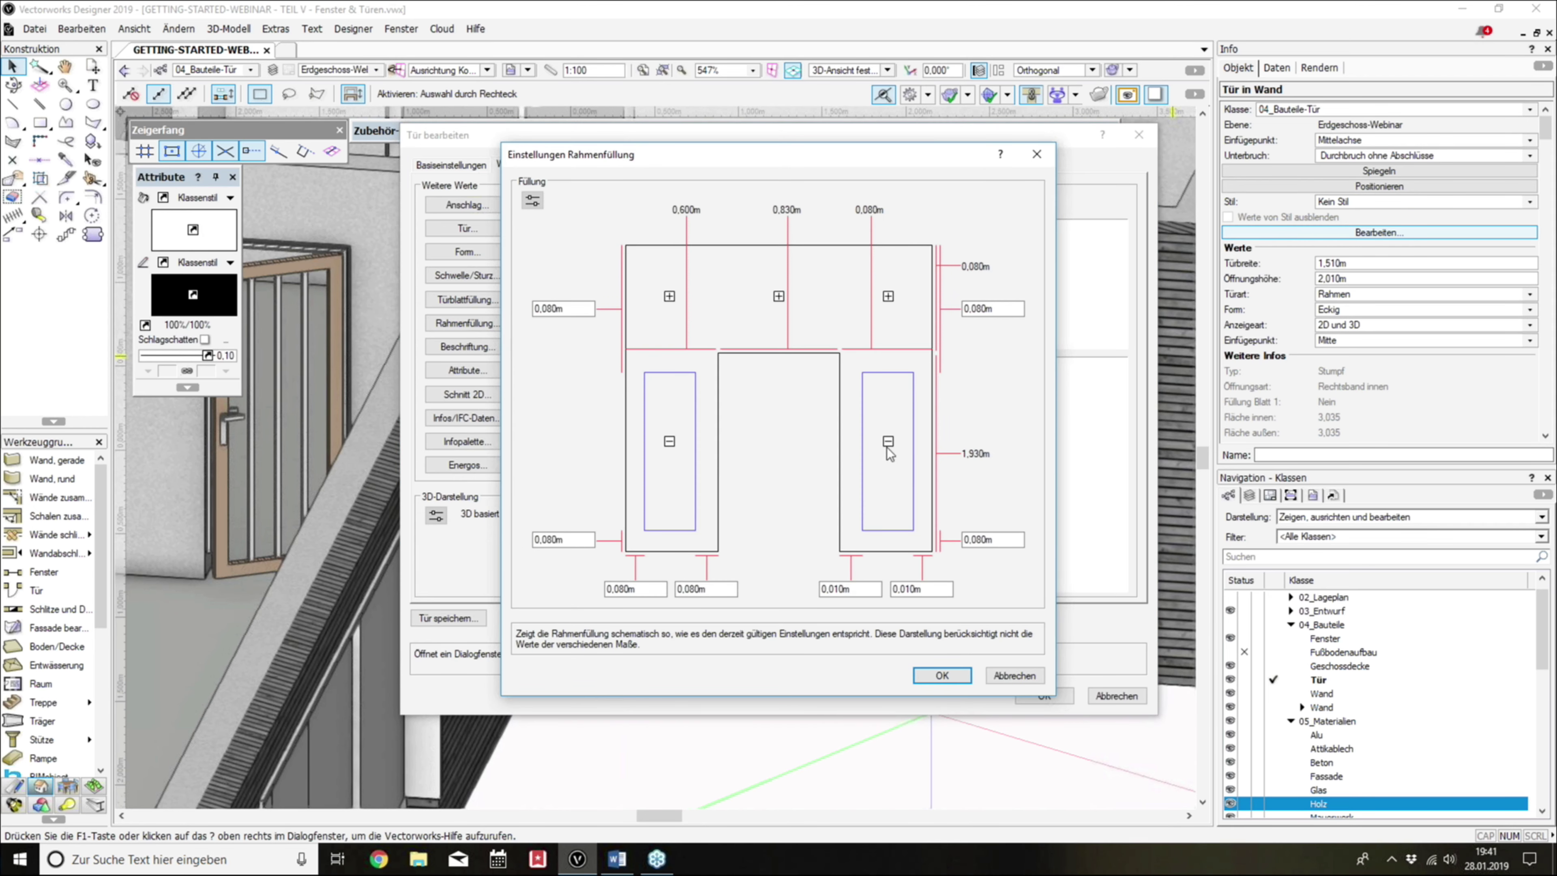
click(889, 441)
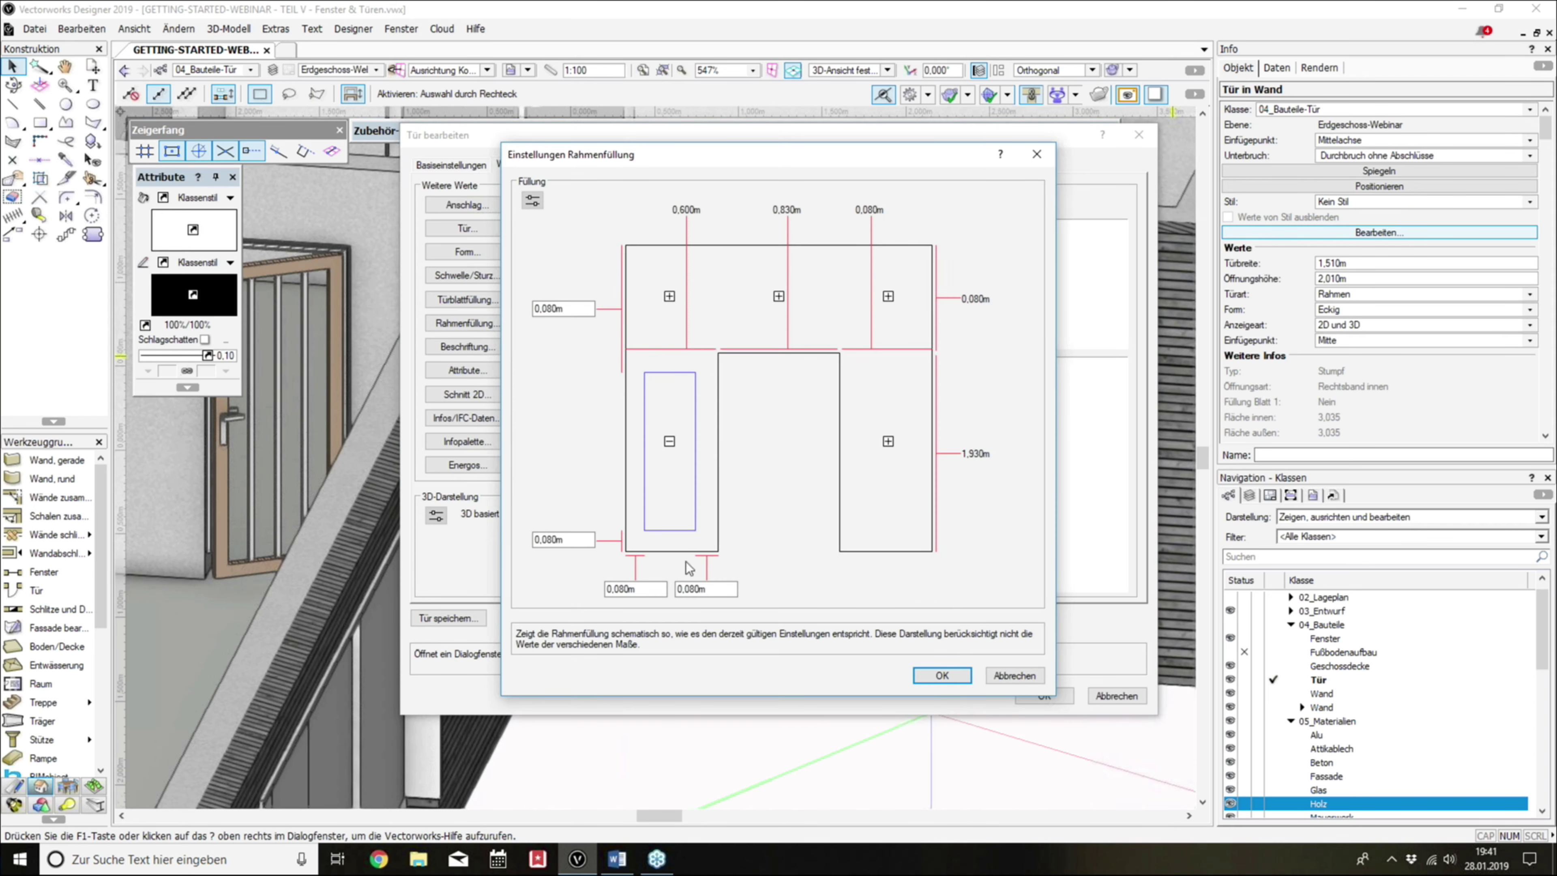
click(942, 674)
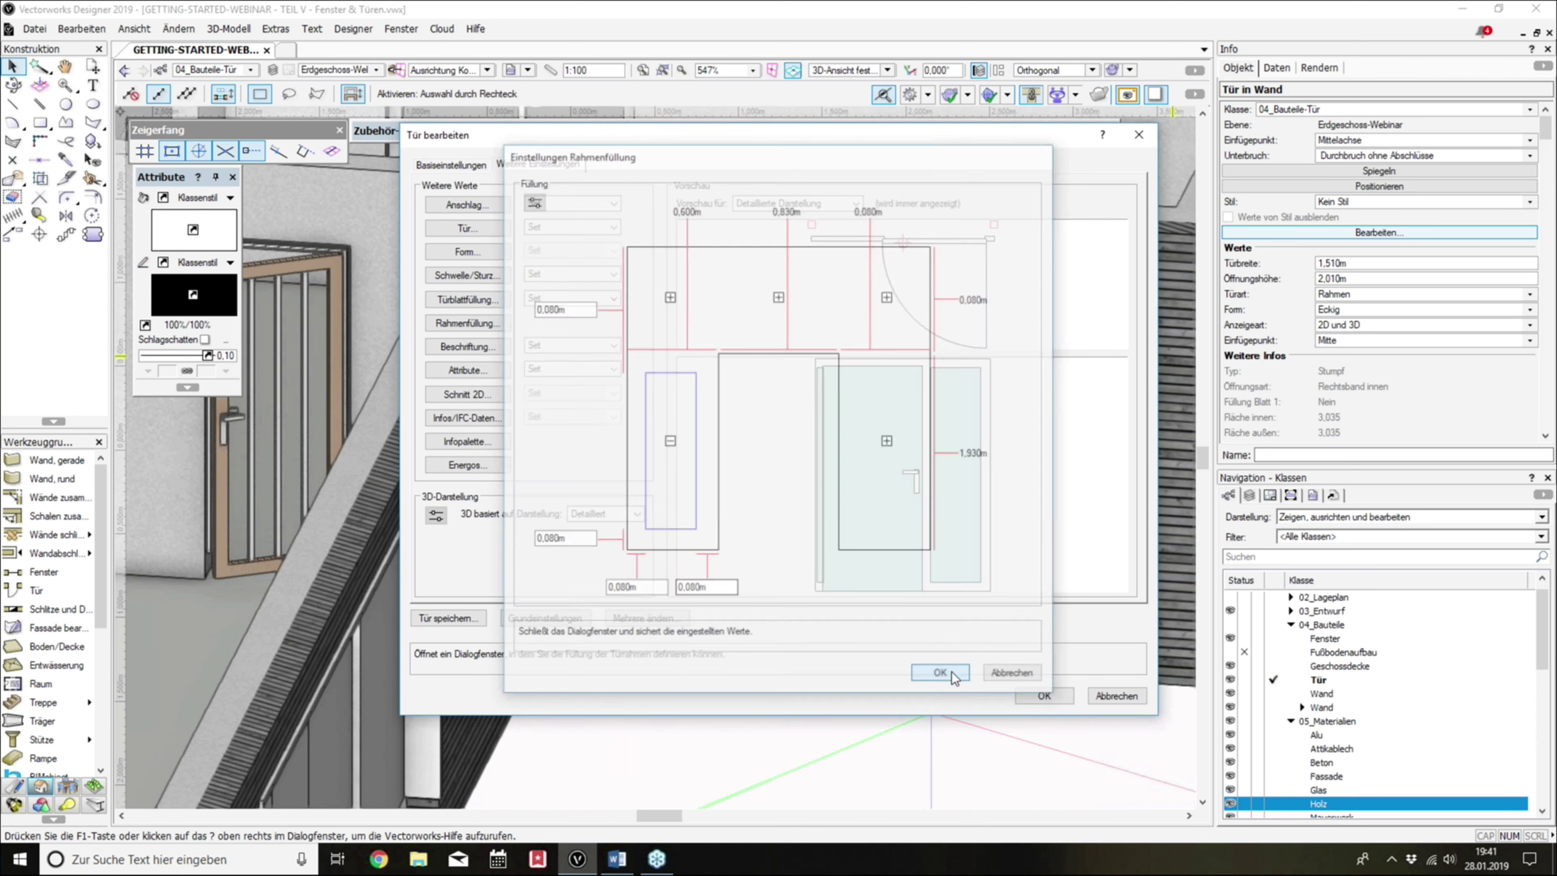
Step: Leave the Anschlag reveal unchanged, adjust the right frame width, and apply all door edits
click(472, 206)
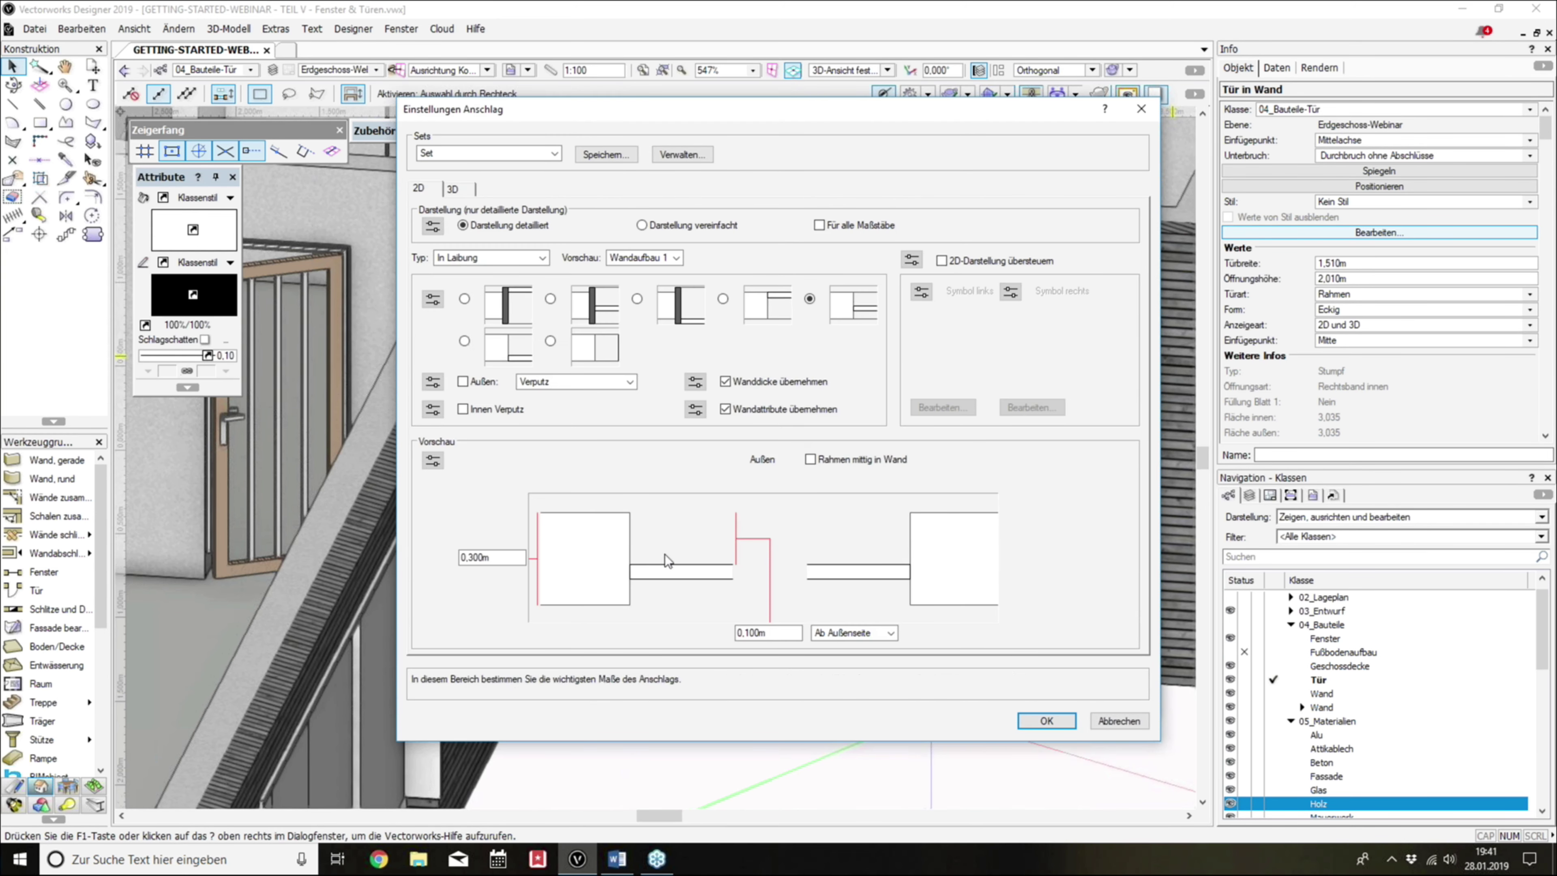
click(1111, 722)
click(466, 230)
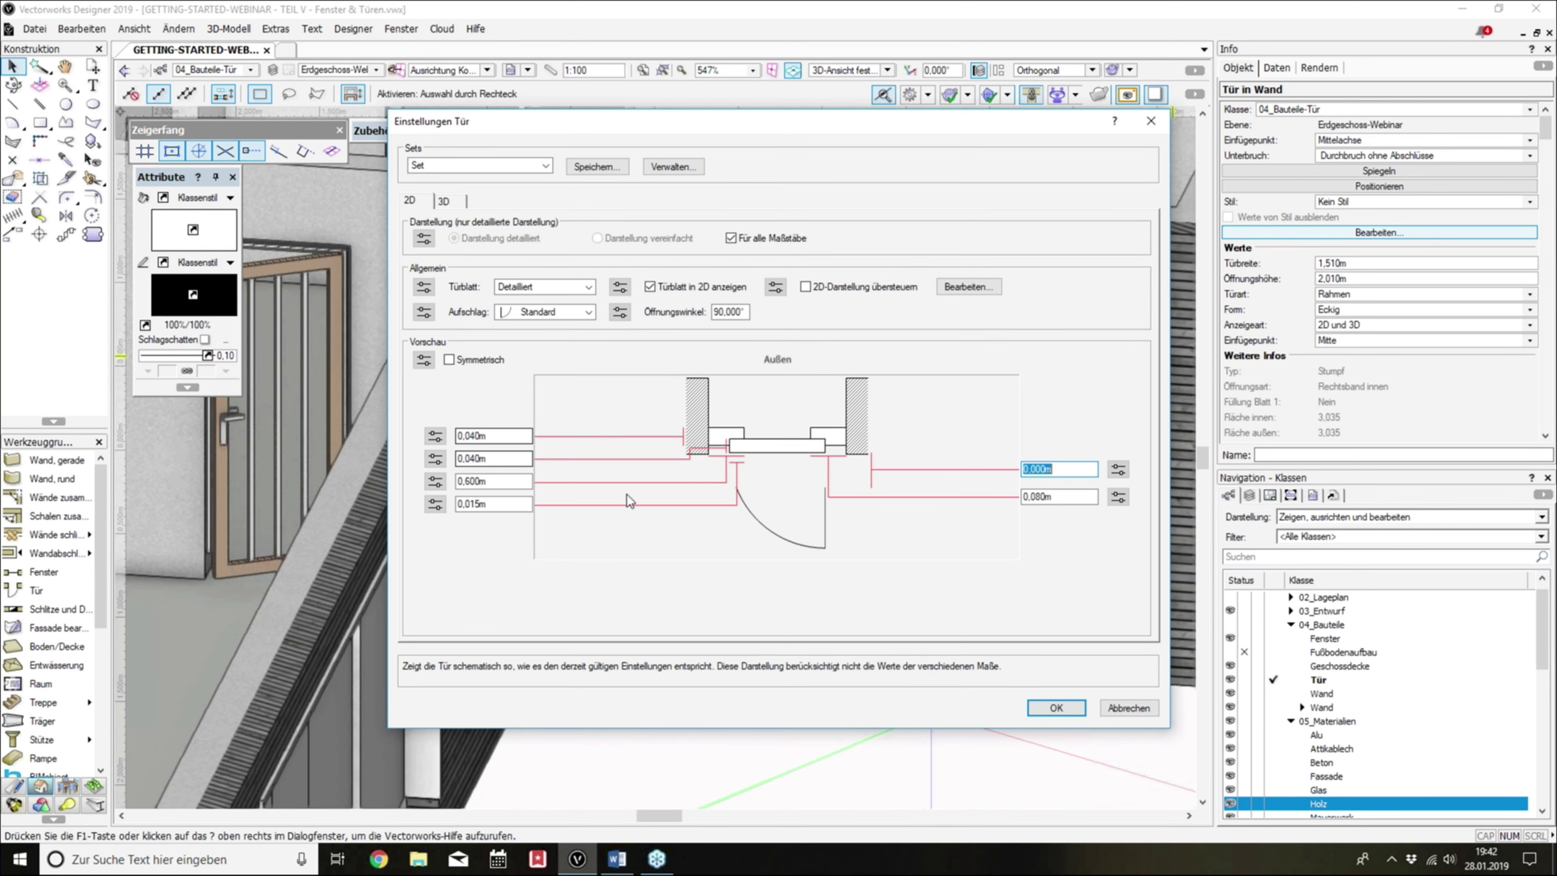
click(1054, 498)
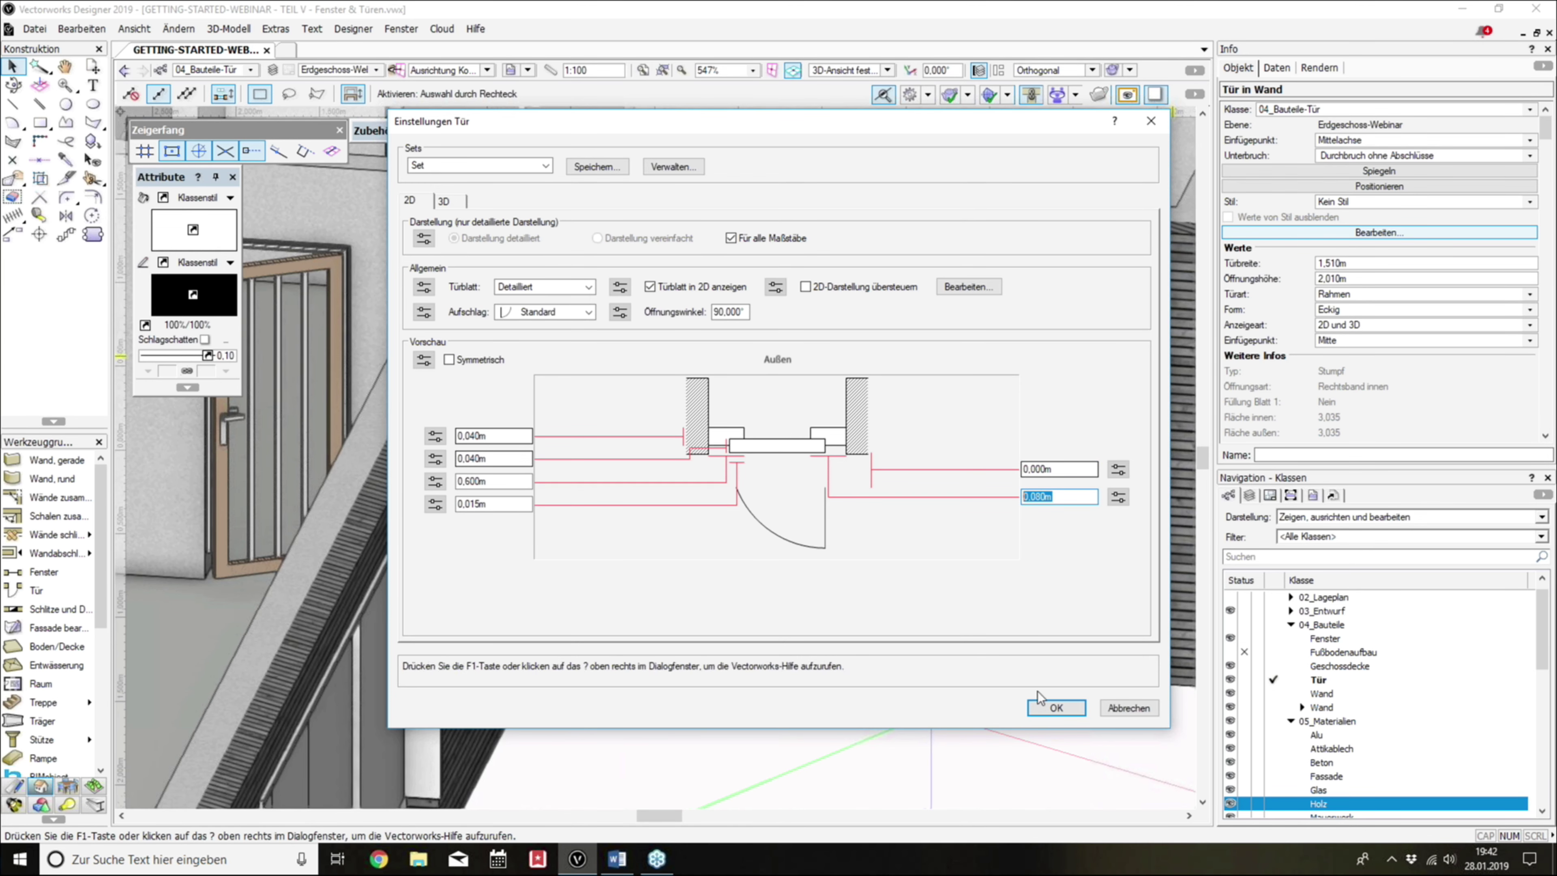
click(1055, 709)
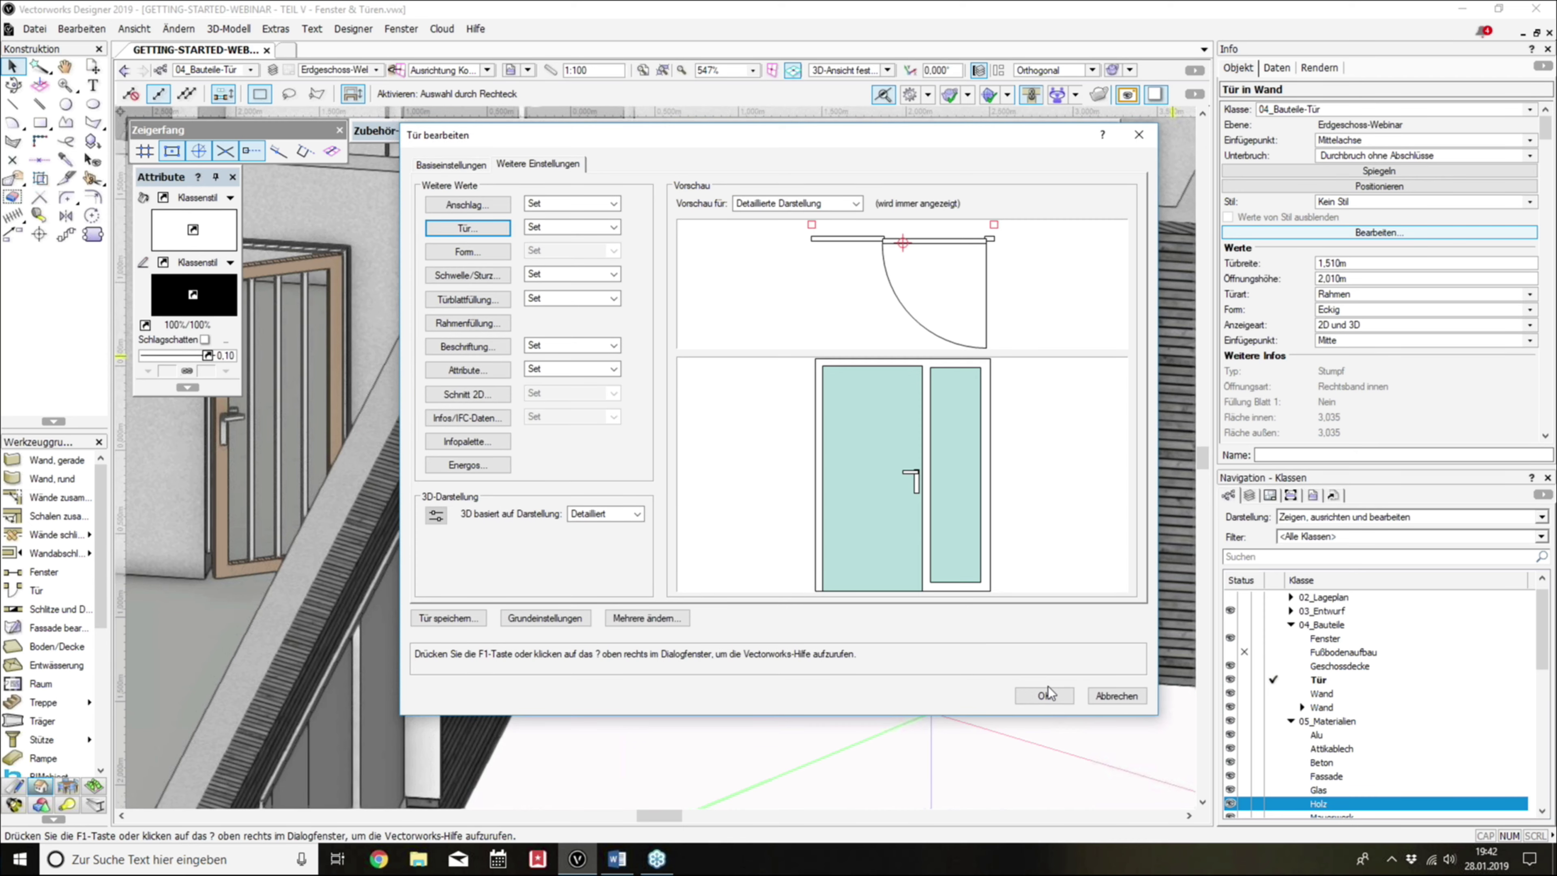
click(1048, 686)
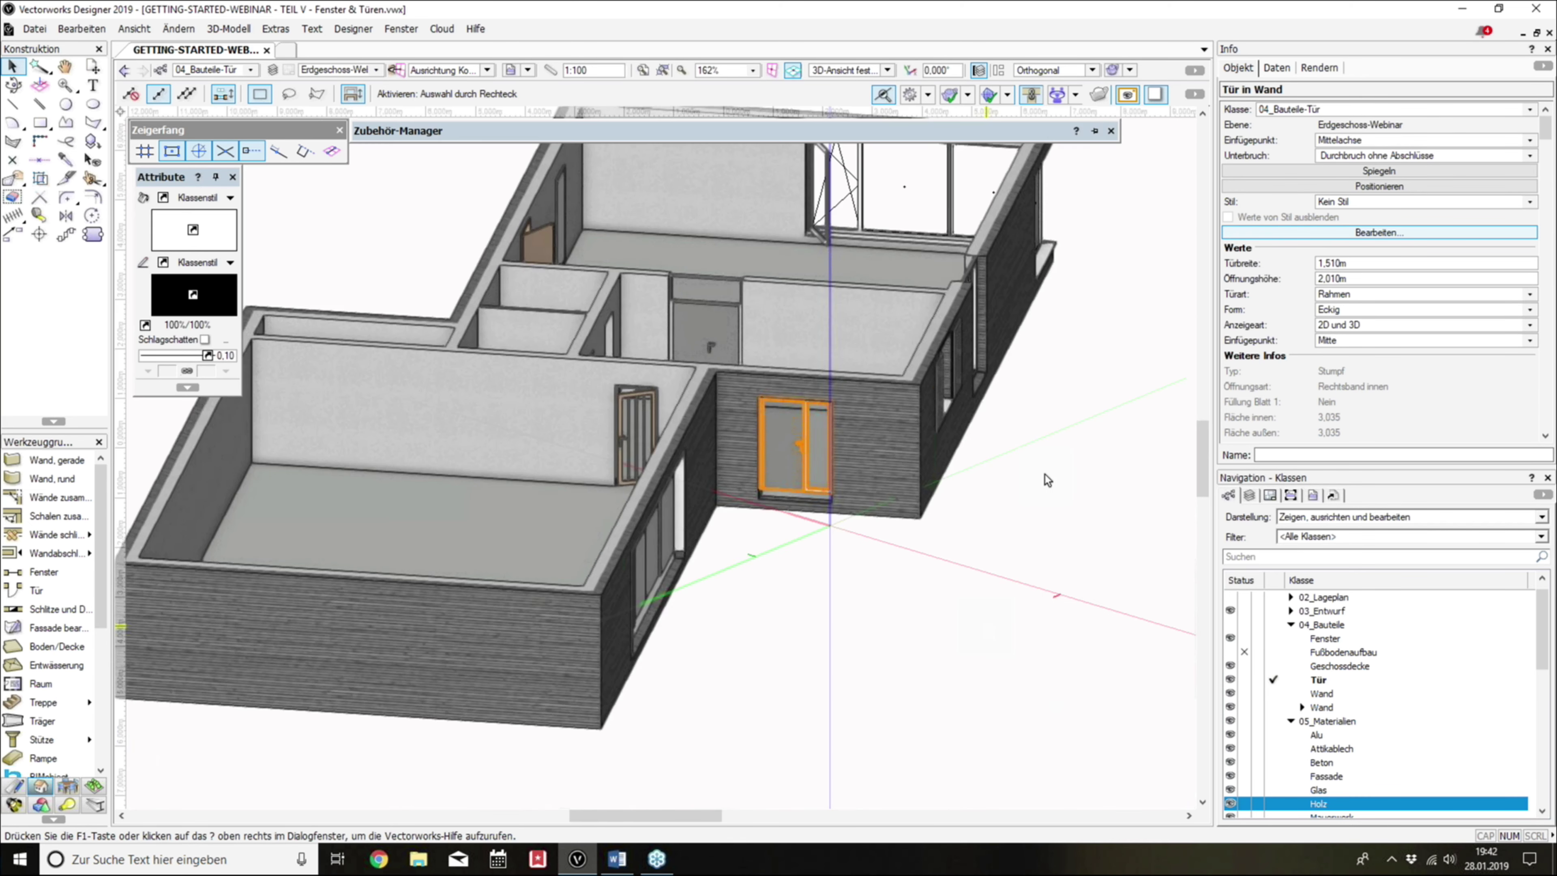
Step: Place an Einfaches Fenster on class Fenster in the lower-right exterior wall
click(1047, 478)
scroll(974, 478, down, 4)
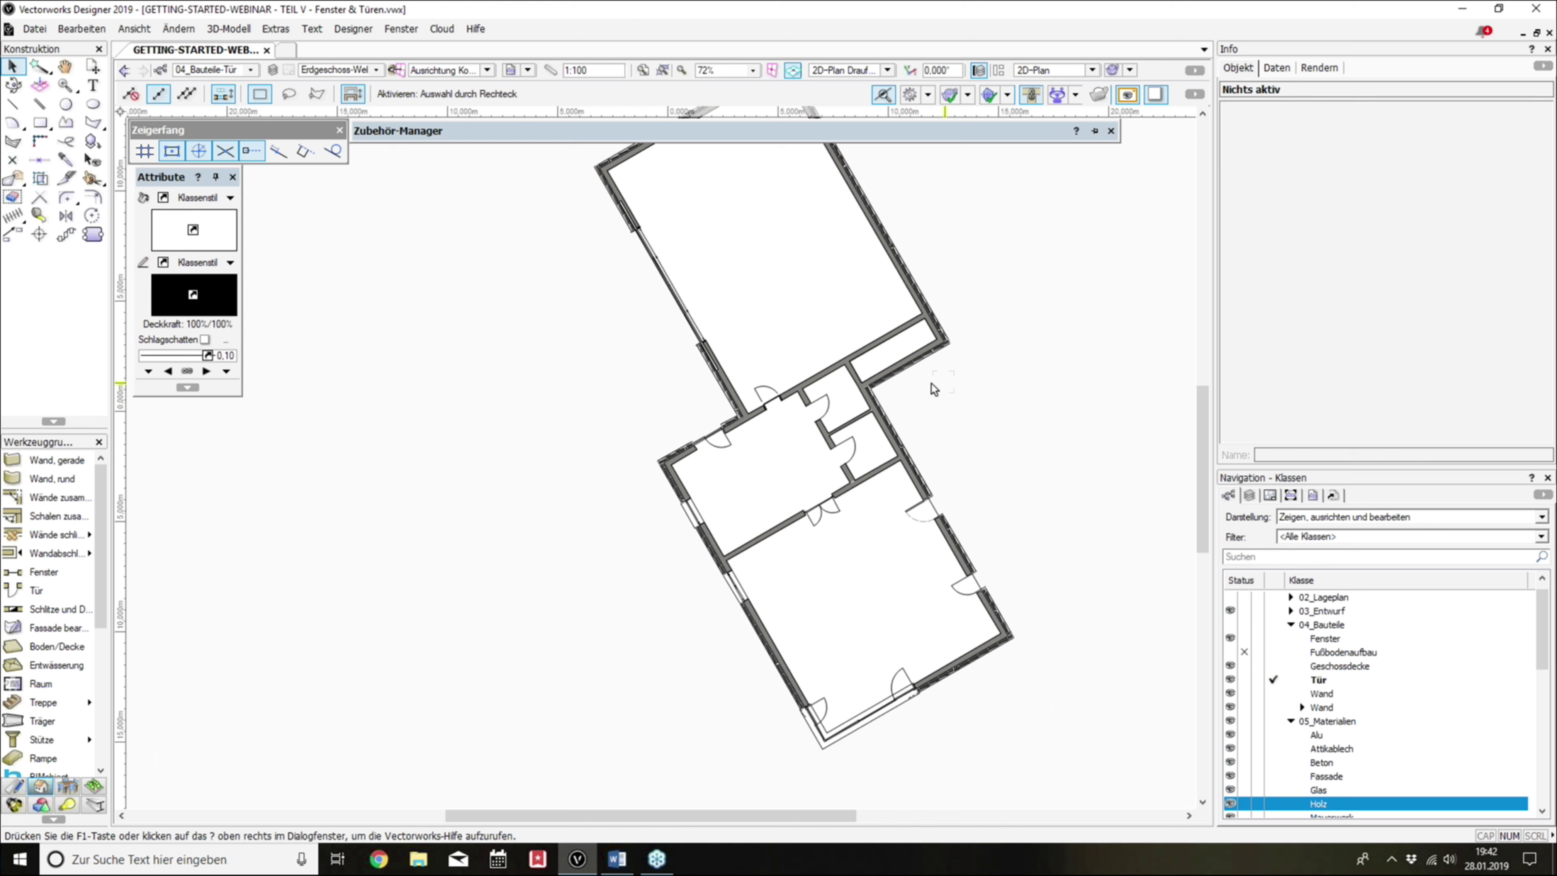
click(35, 575)
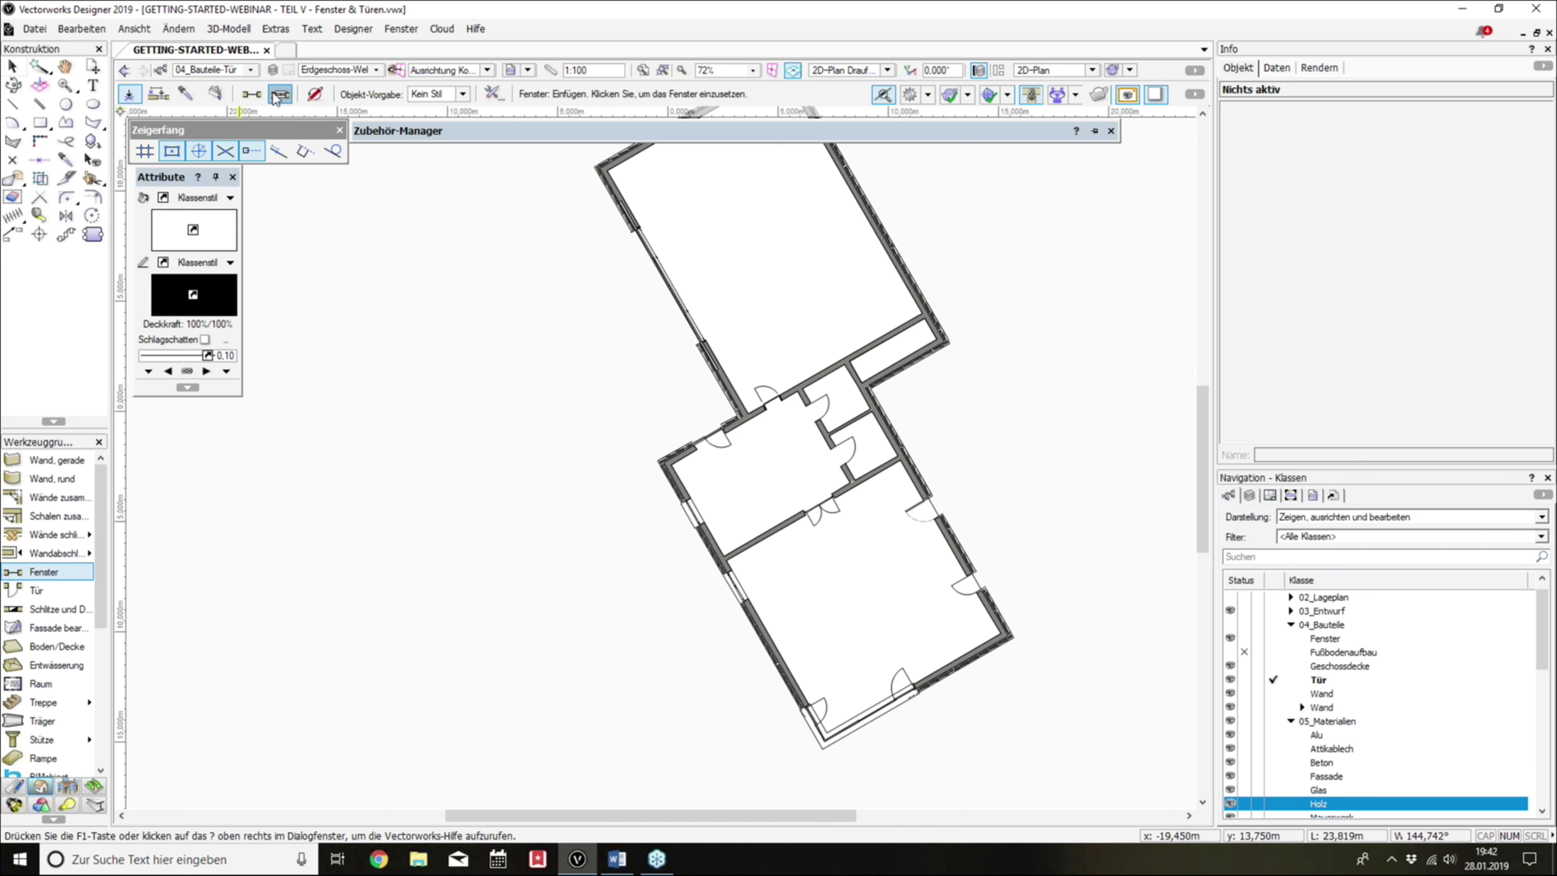
click(253, 94)
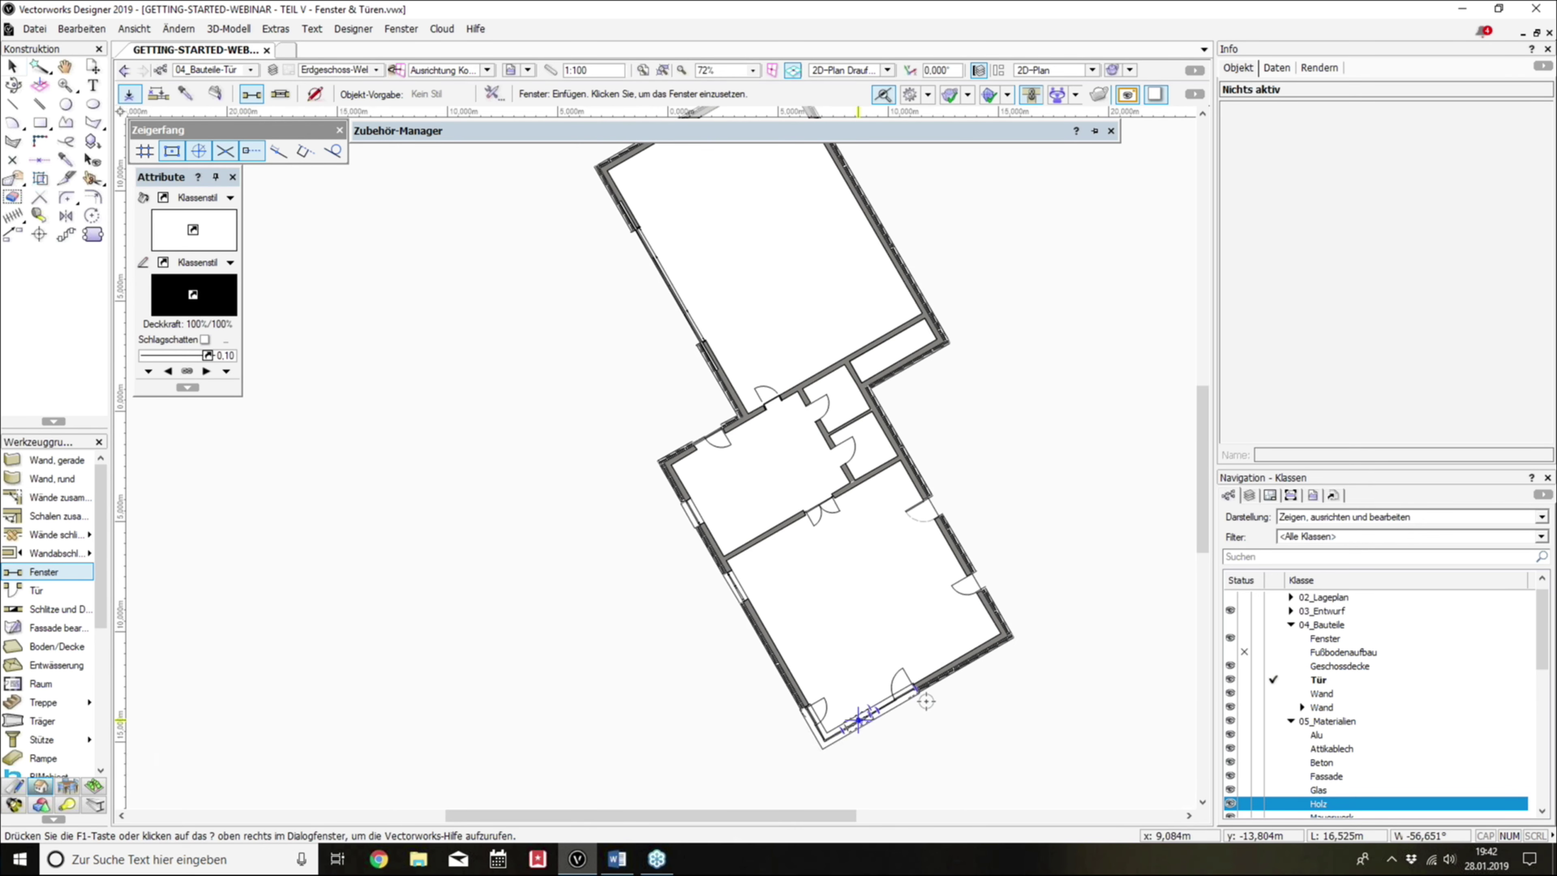
scroll(988, 696, up, 2)
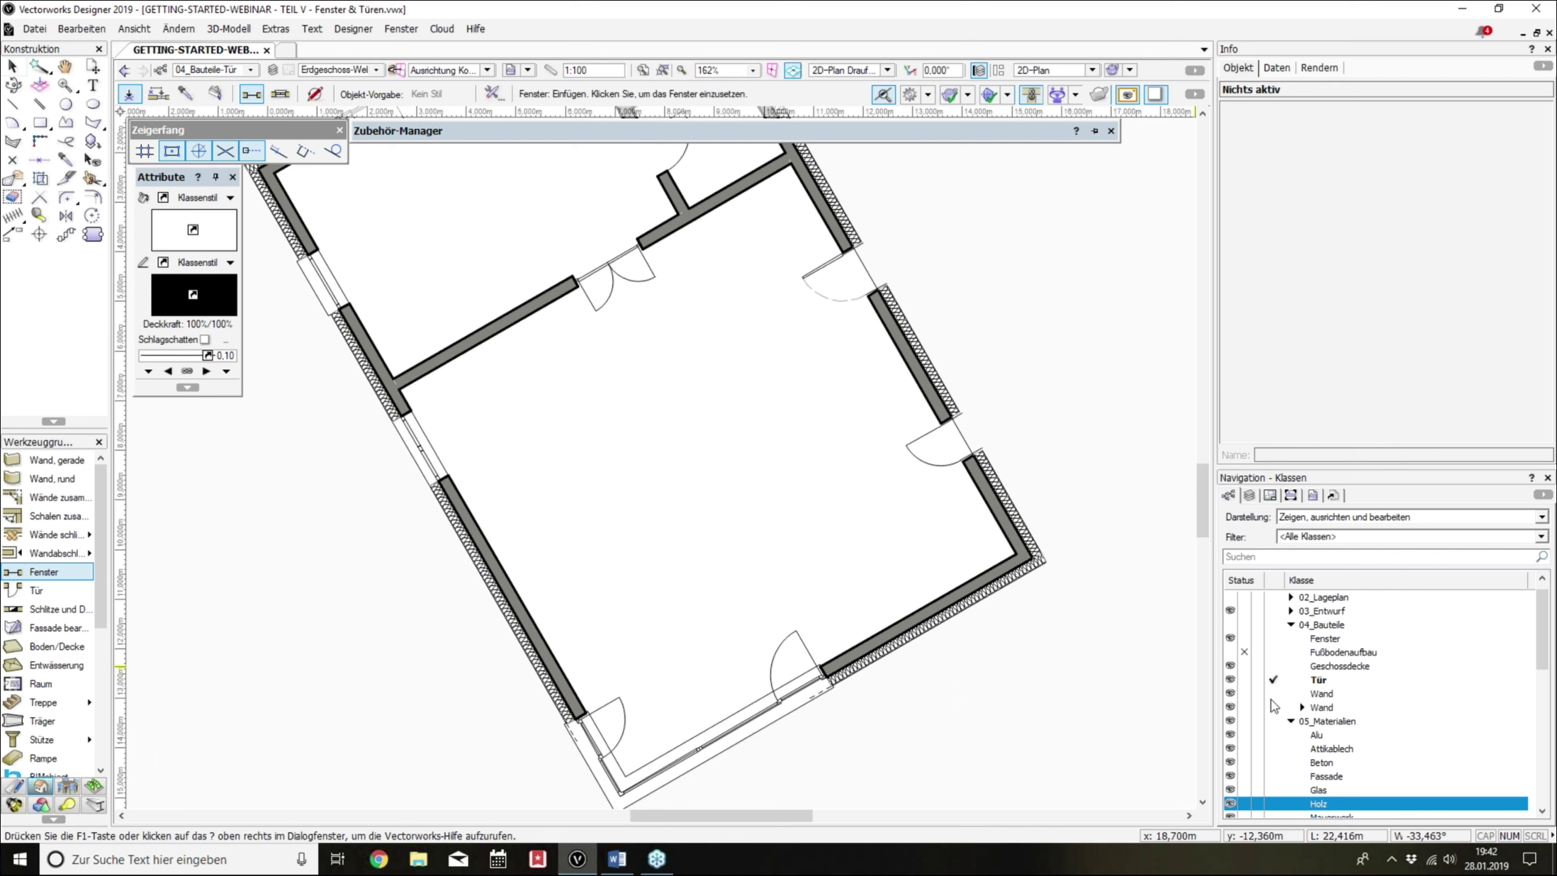
click(1274, 640)
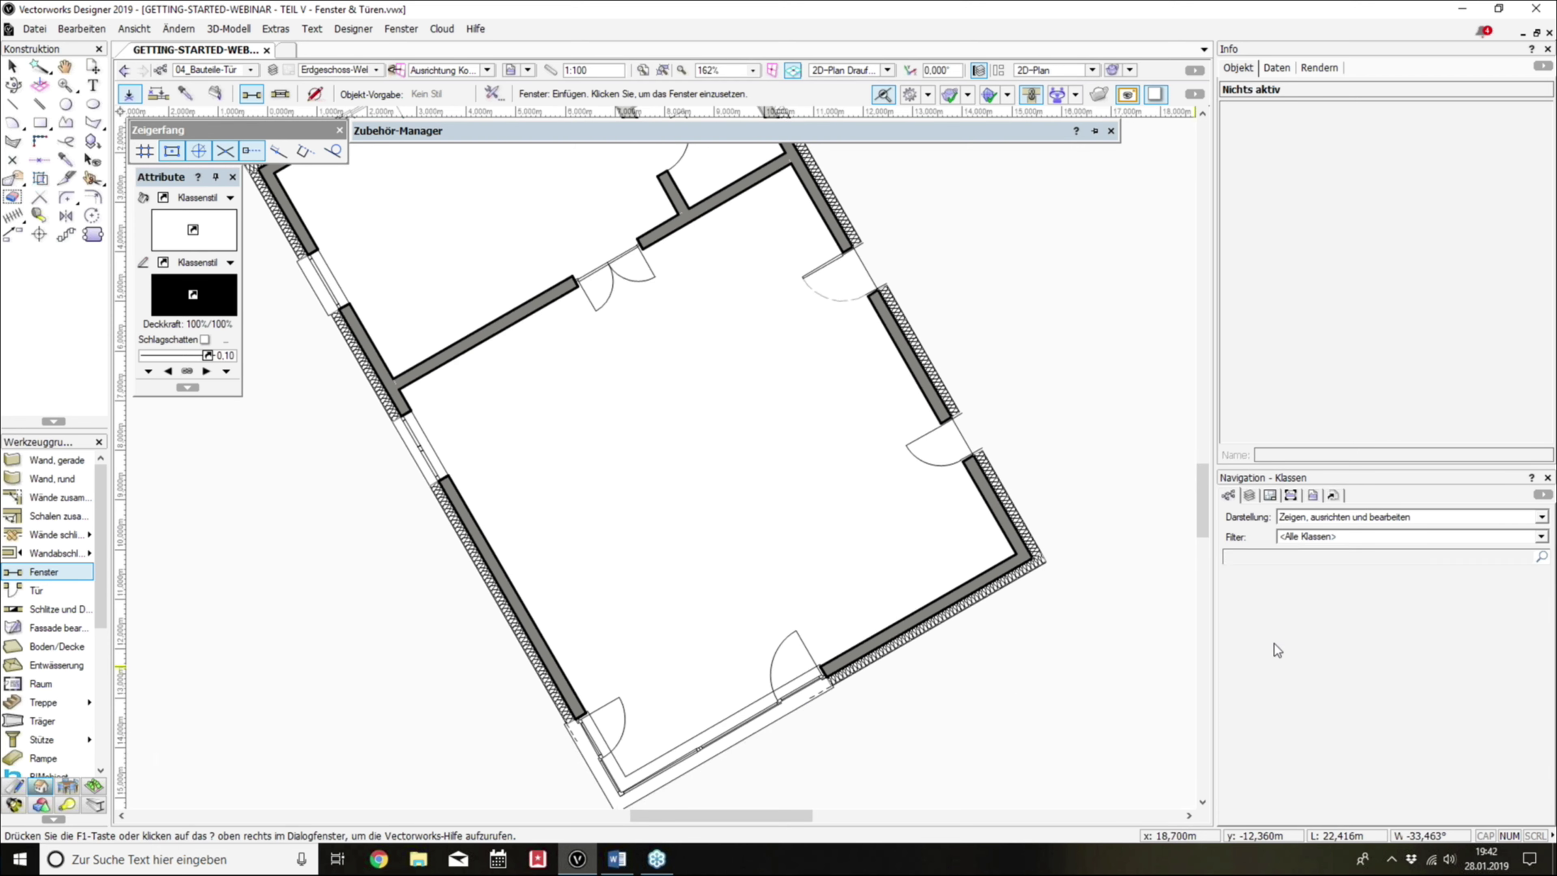
click(933, 615)
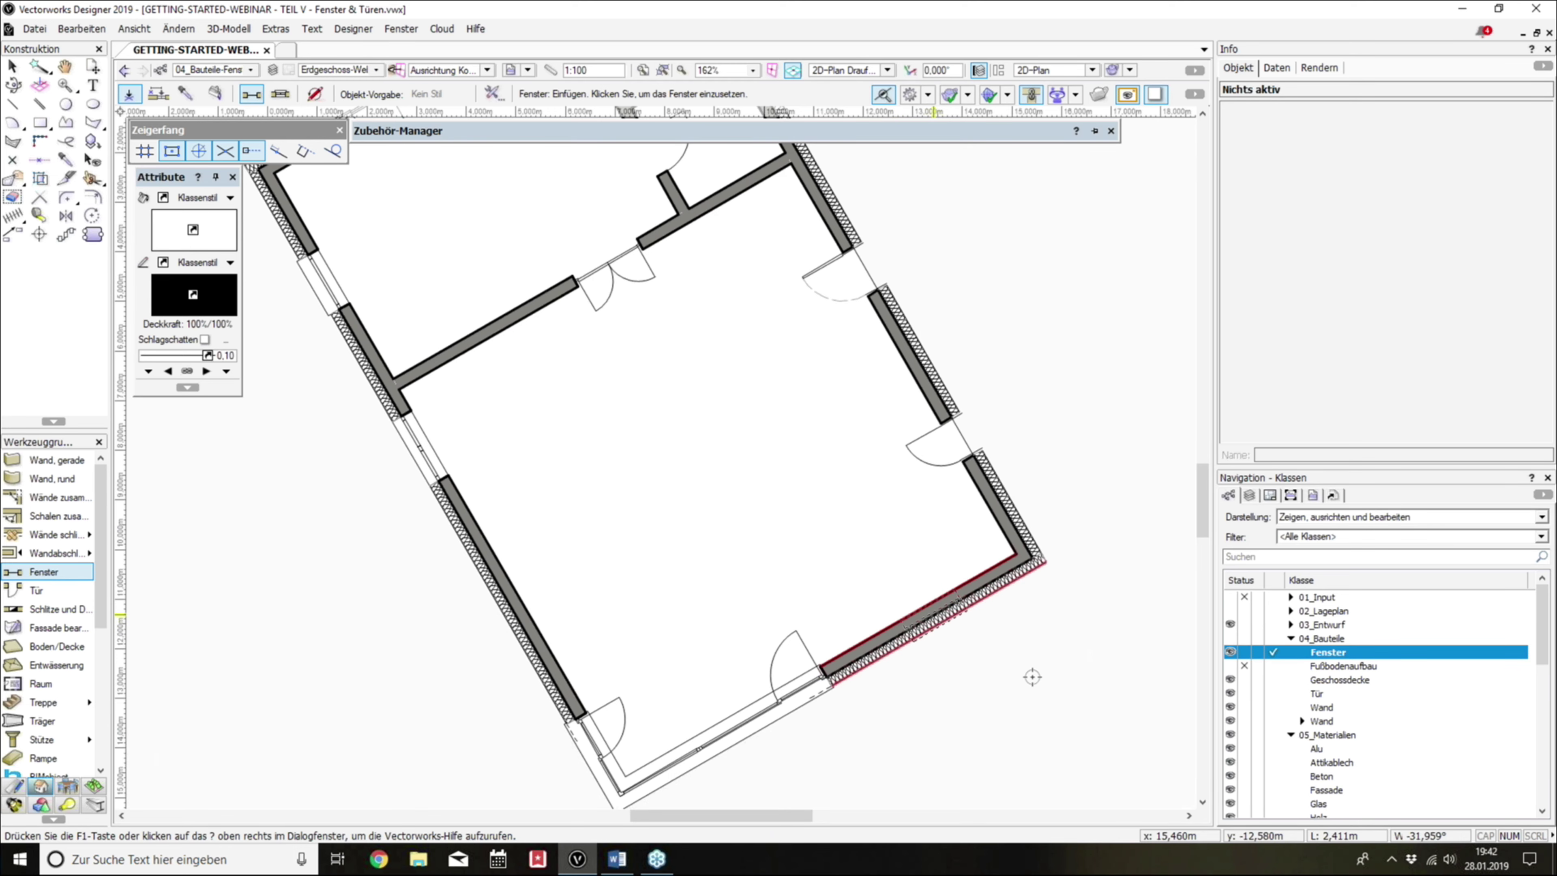
Step: Select the new 1.260 m window and orbit into a 3D view of it
scroll(1017, 671, up, 3)
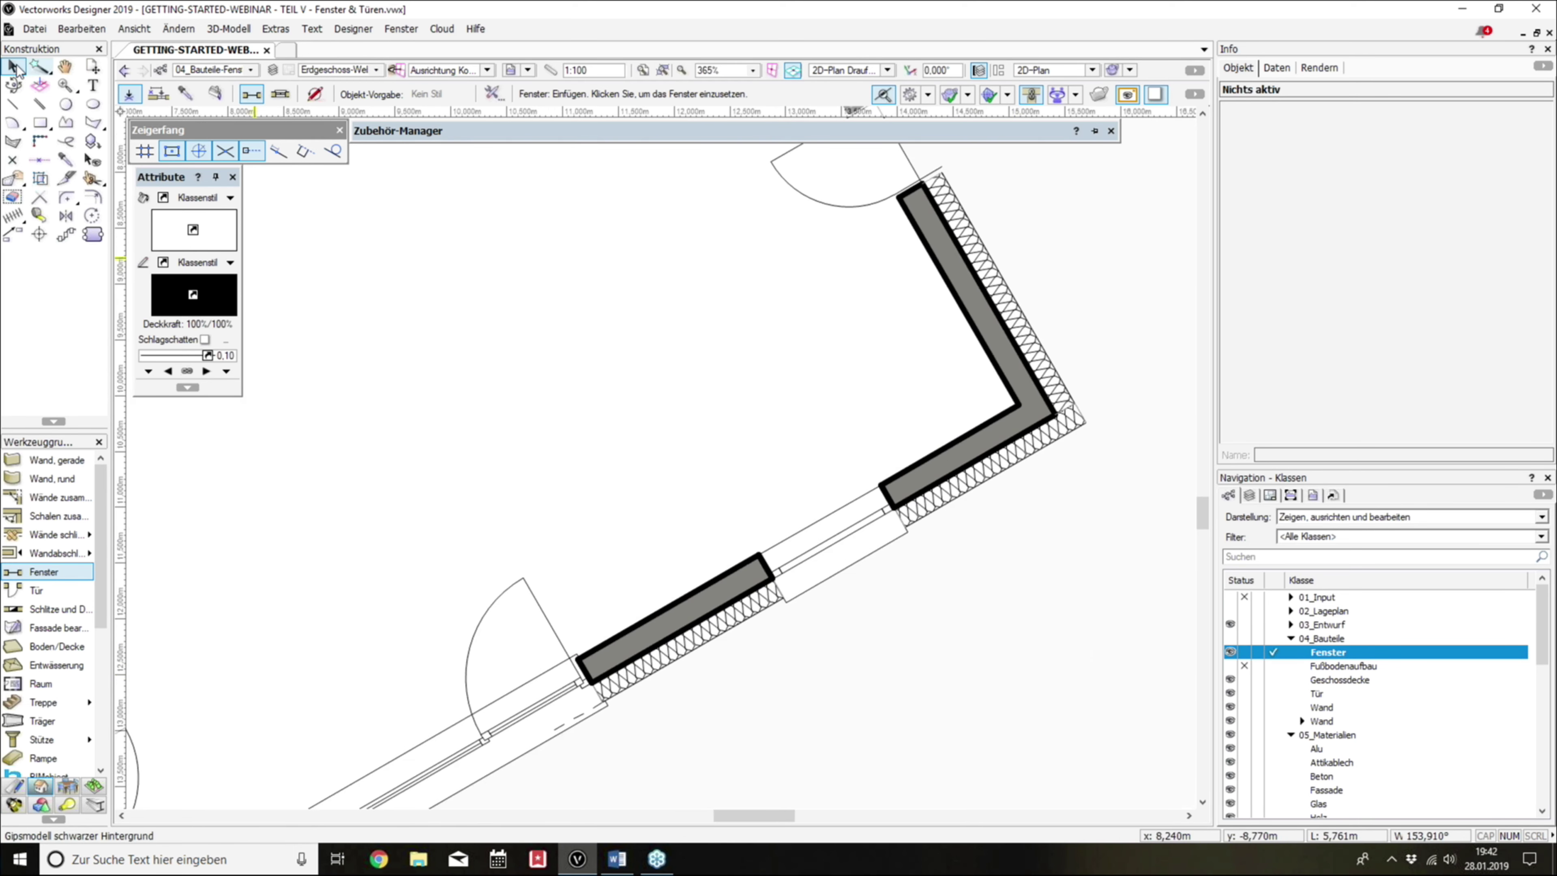
click(15, 69)
click(852, 526)
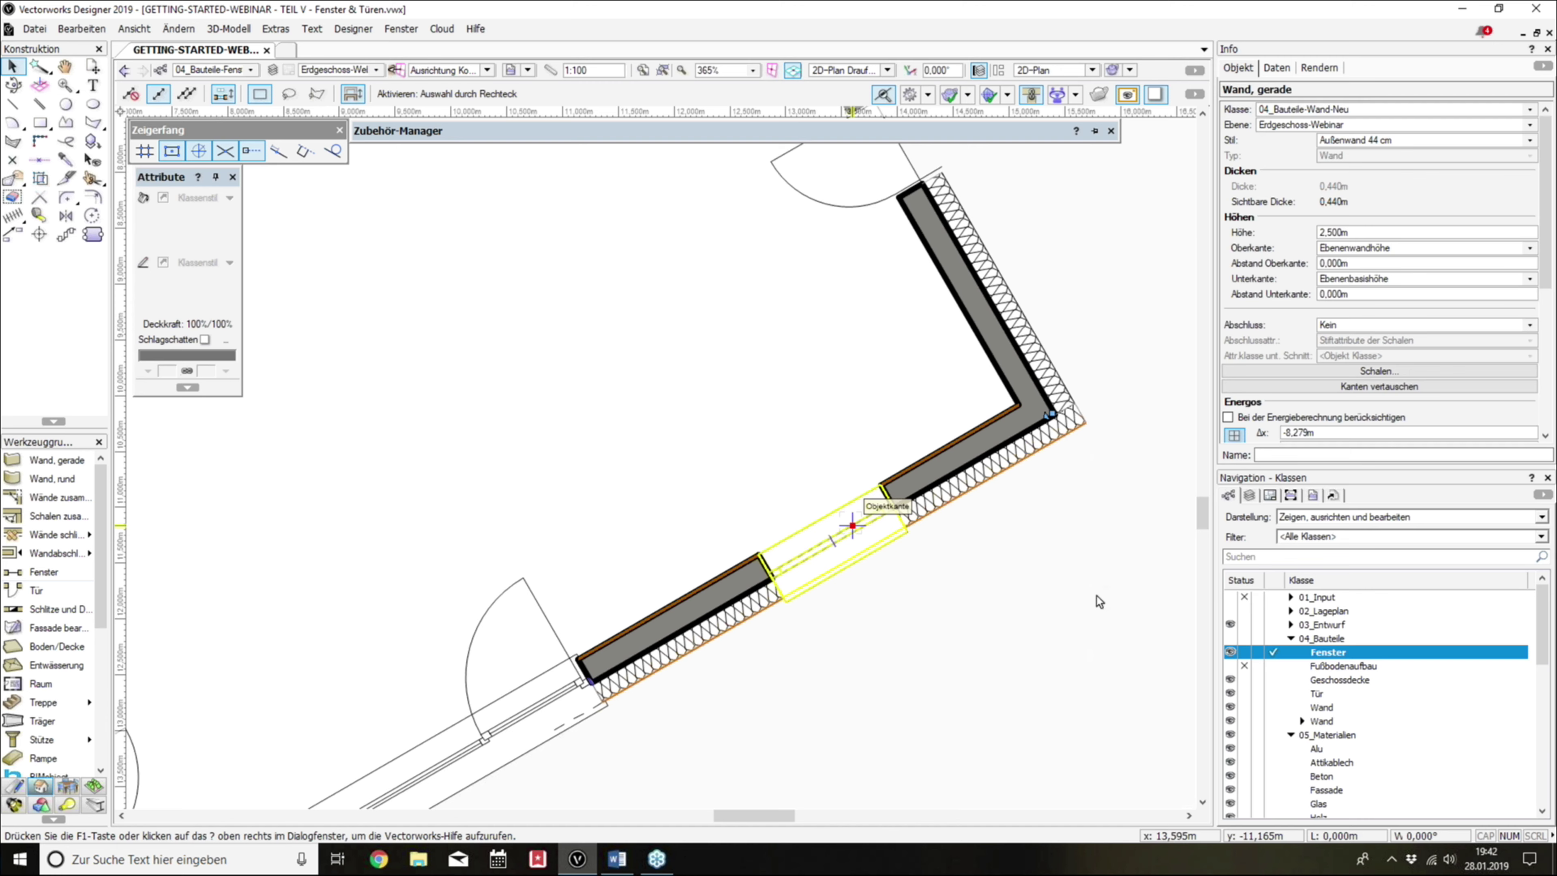
click(1012, 597)
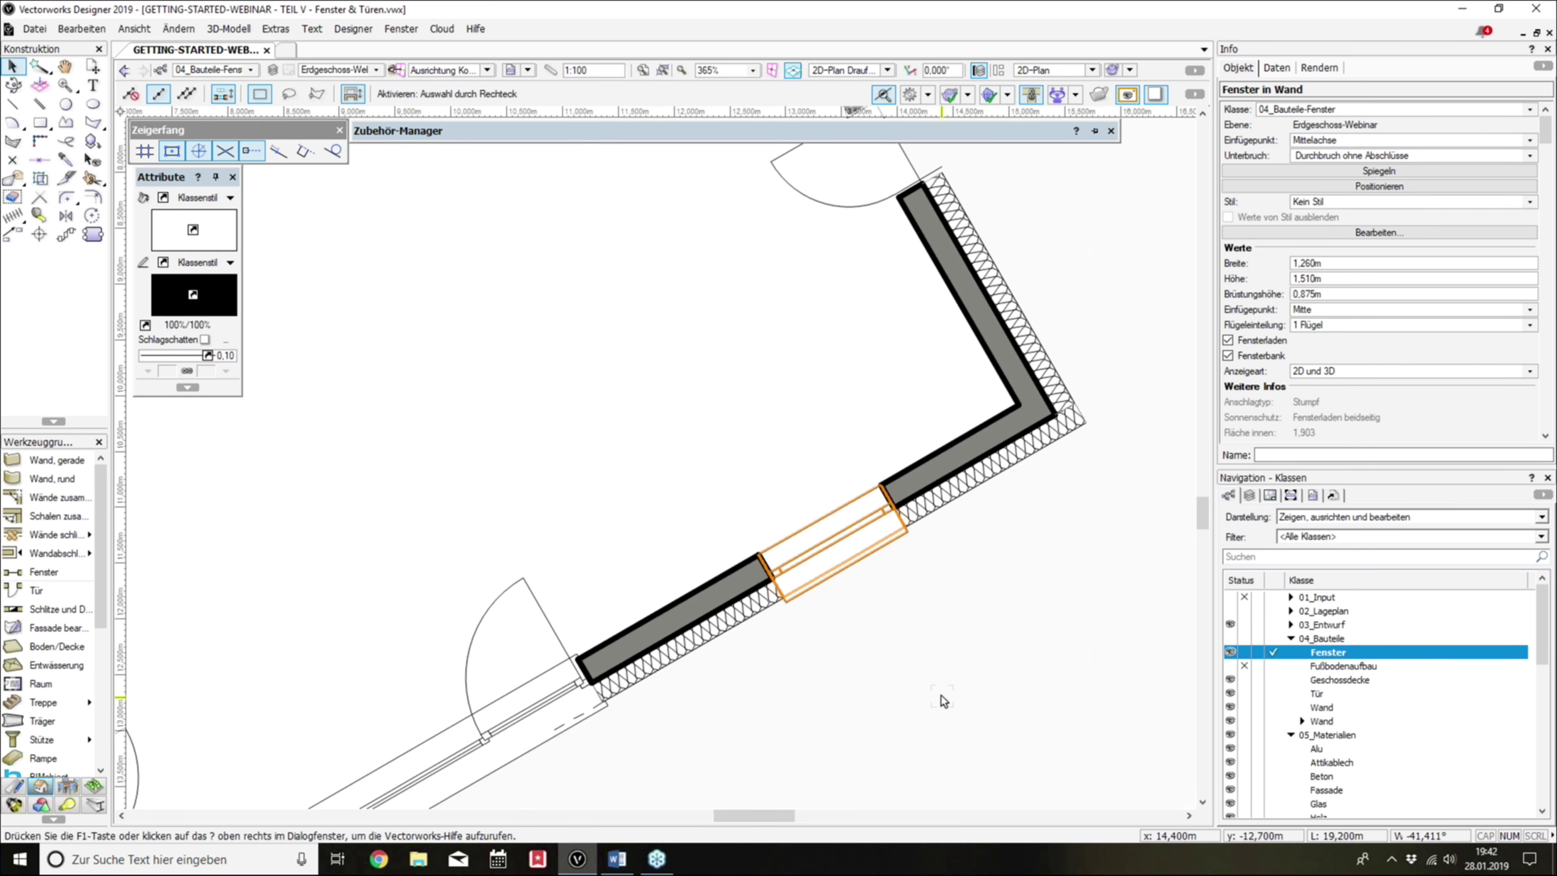
mouse_move(941, 699)
shift+middle_down()
mouse_move(886, 417)
mouse_move(885, 306)
shift+middle_up()
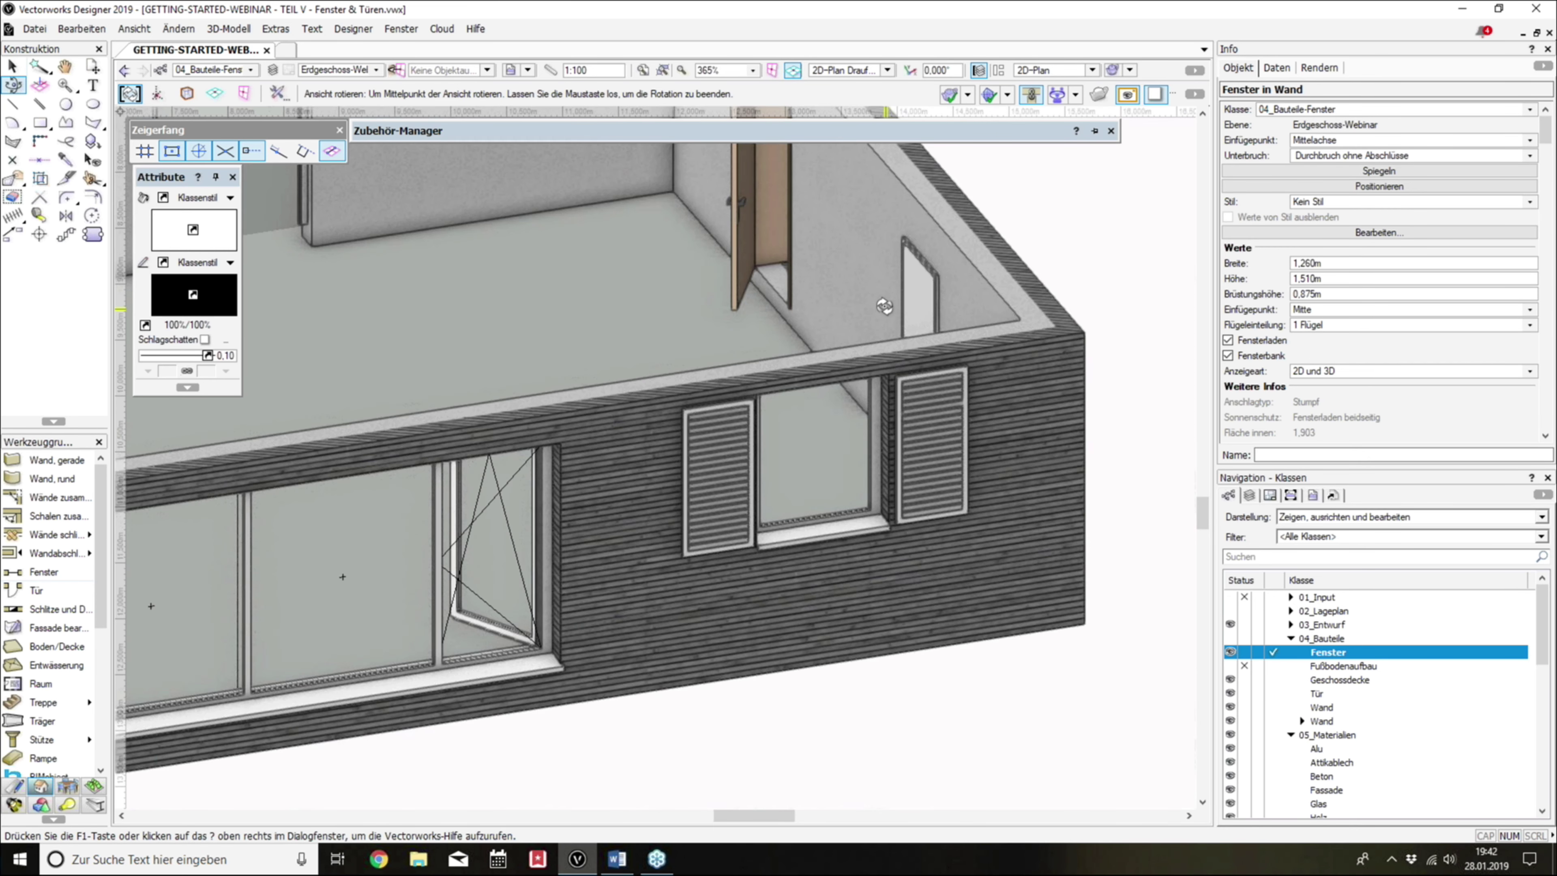
Step: Toggle the window's shutters and sill to compare, orbiting to view them
click(1227, 340)
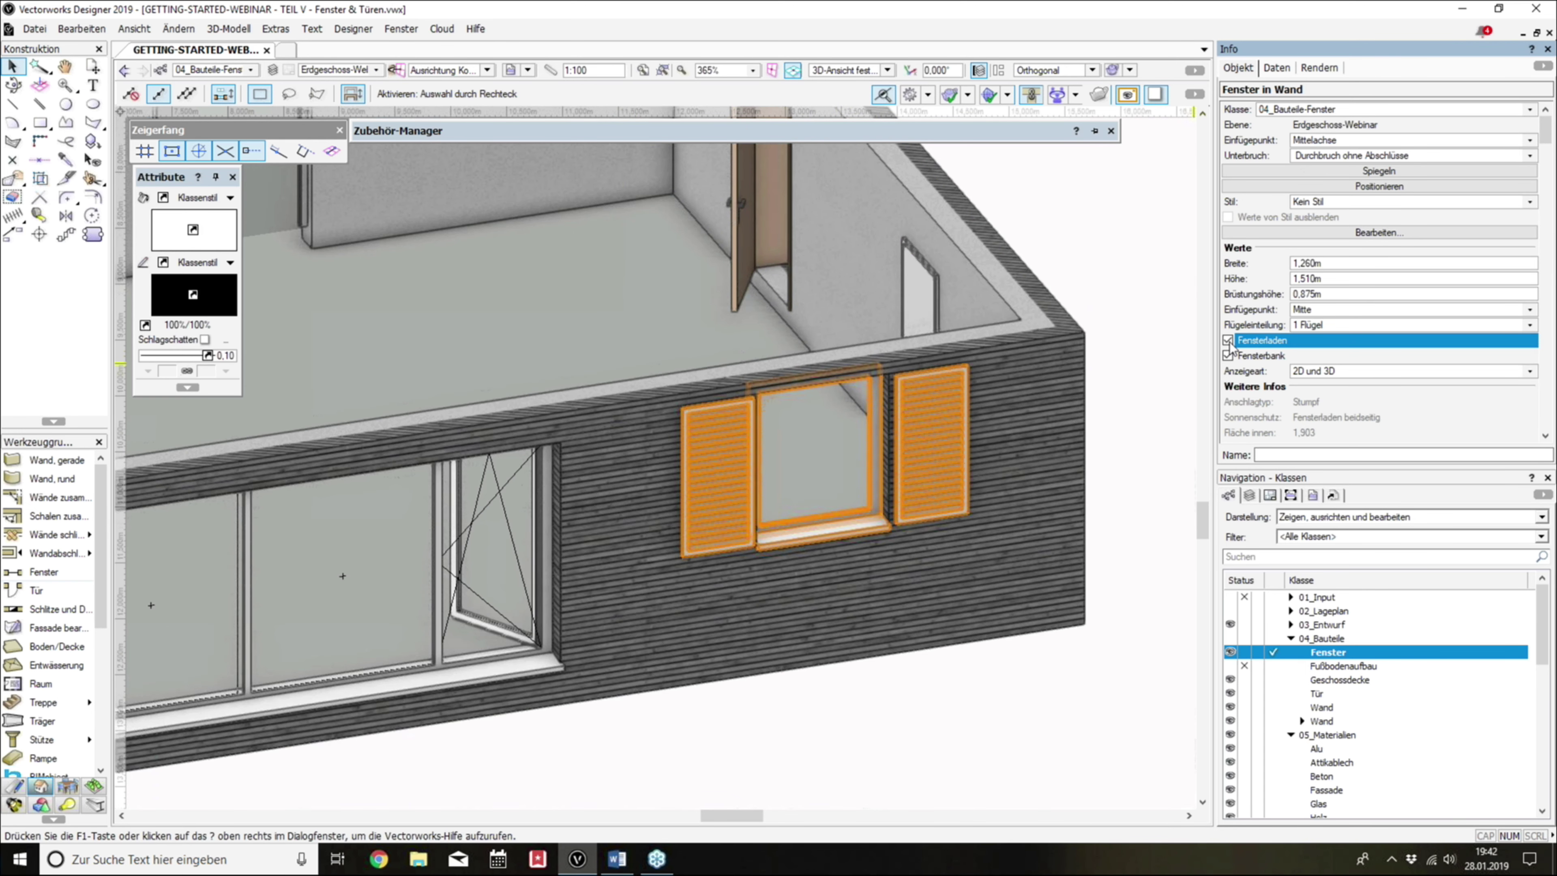
click(1227, 340)
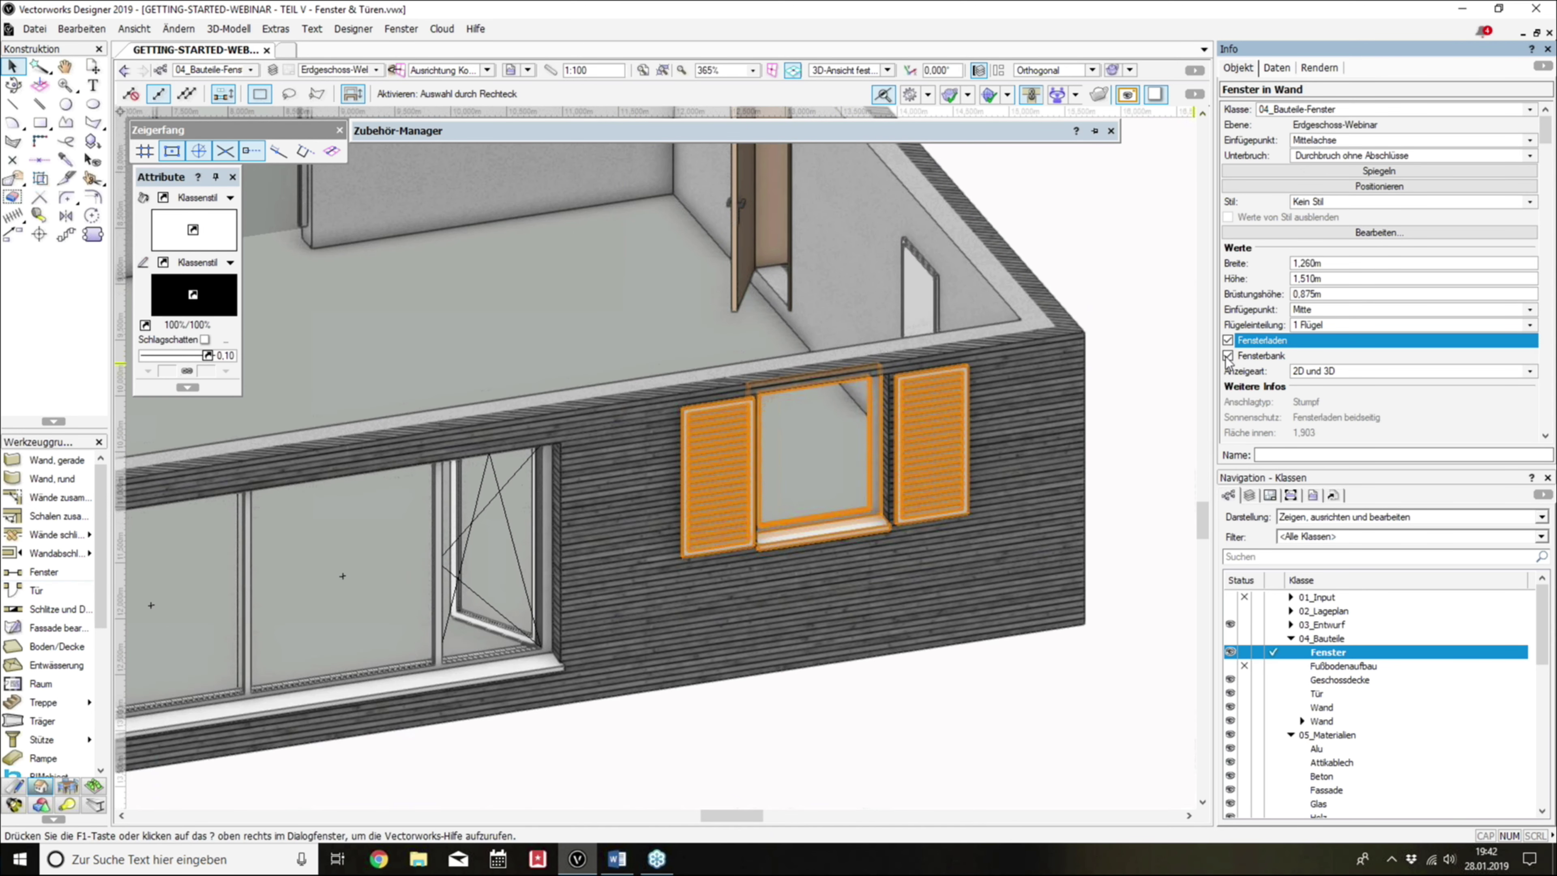
click(1226, 356)
click(1226, 356)
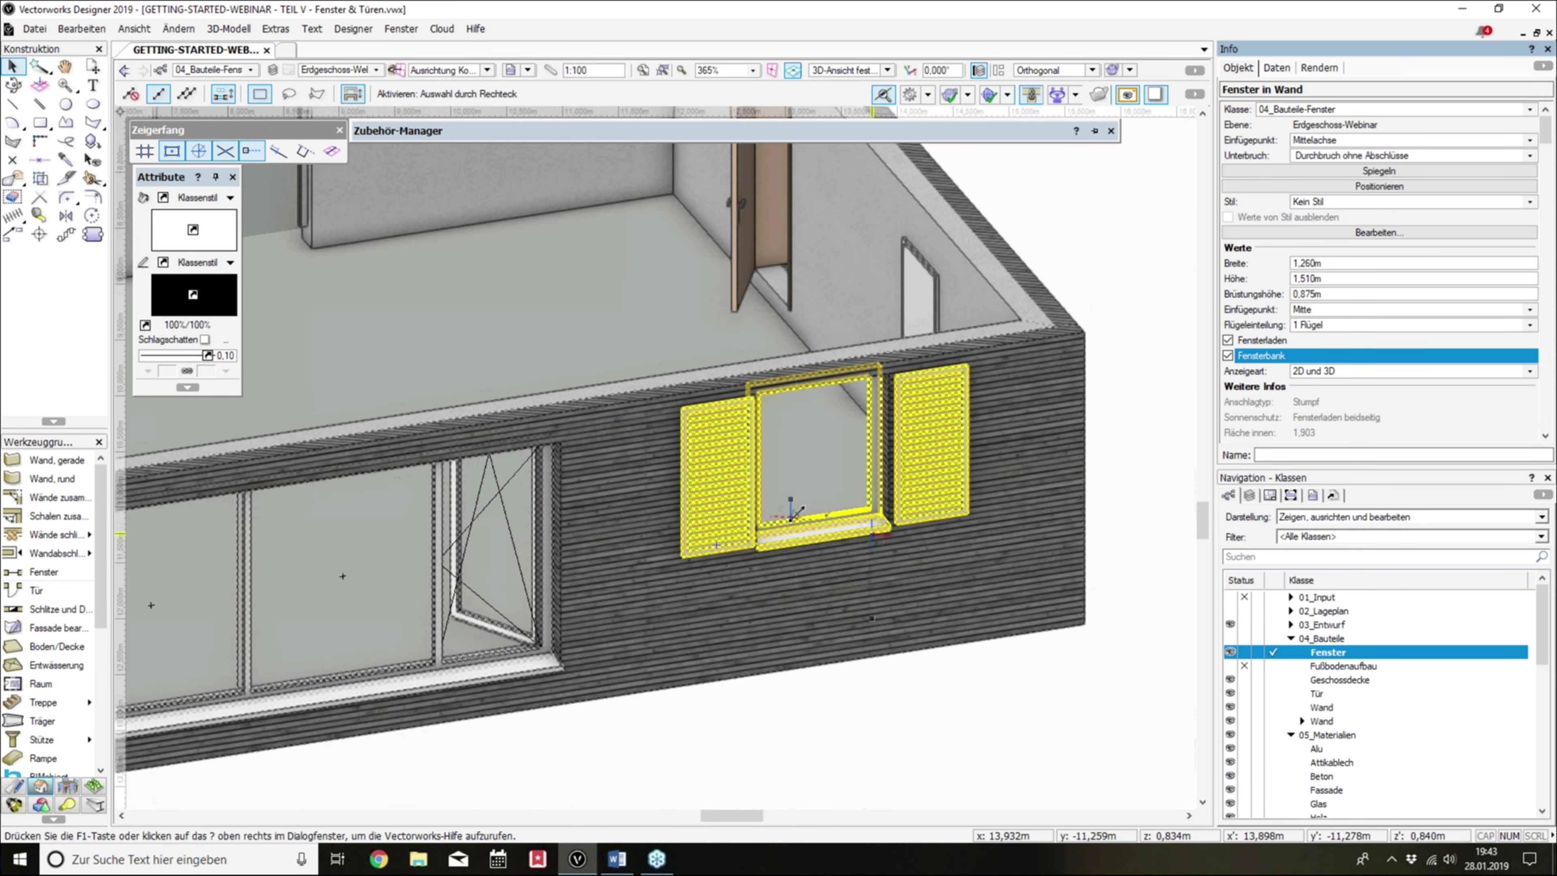
shift+middle_drag(796, 509, 898, 514)
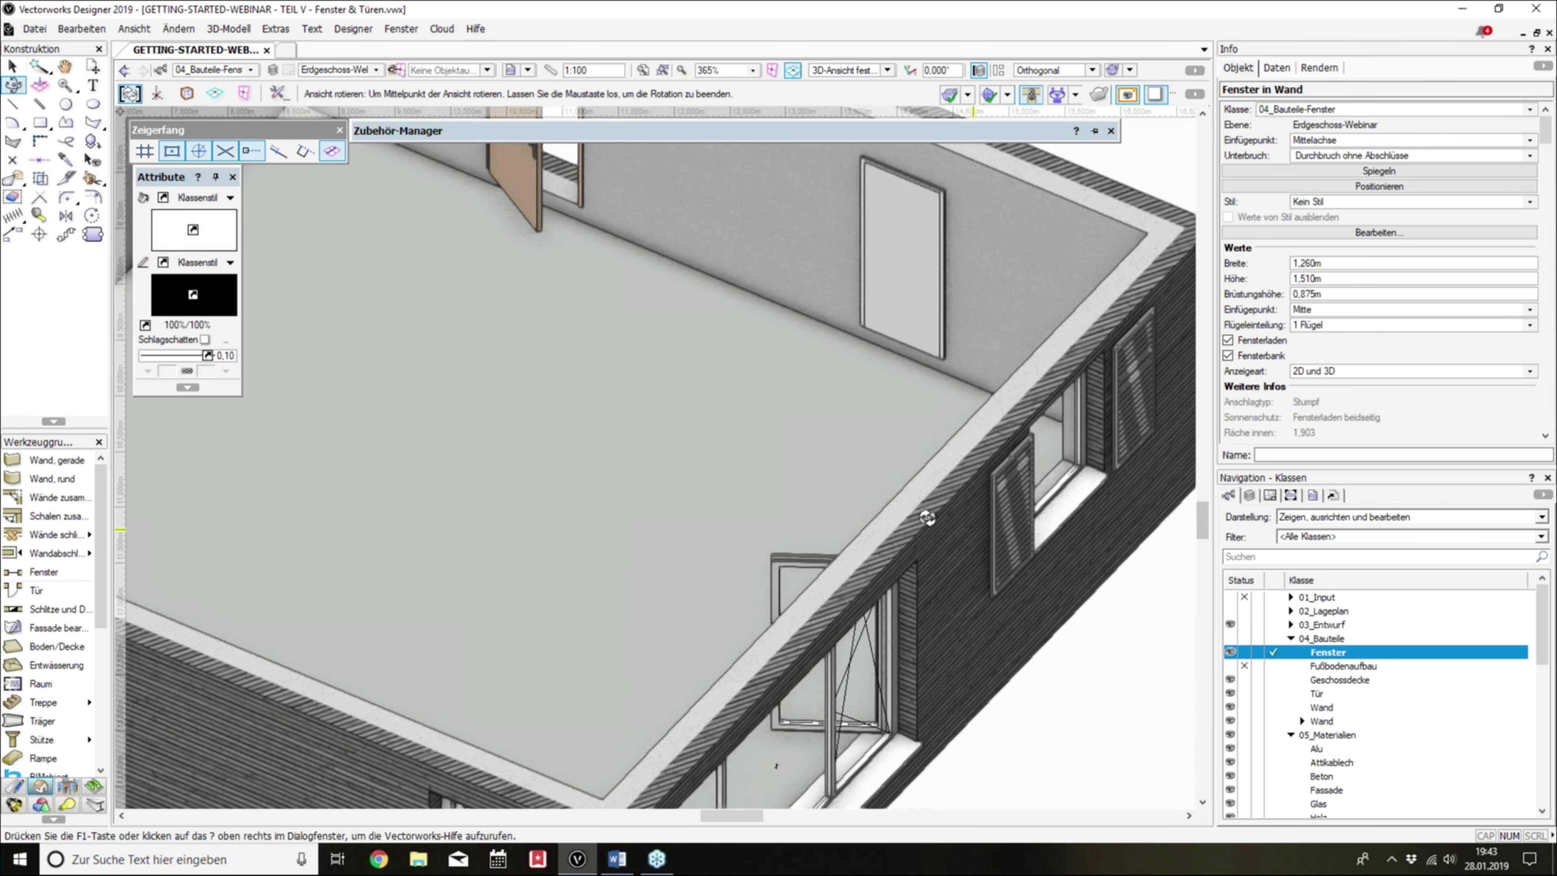
drag(898, 514, 882, 549)
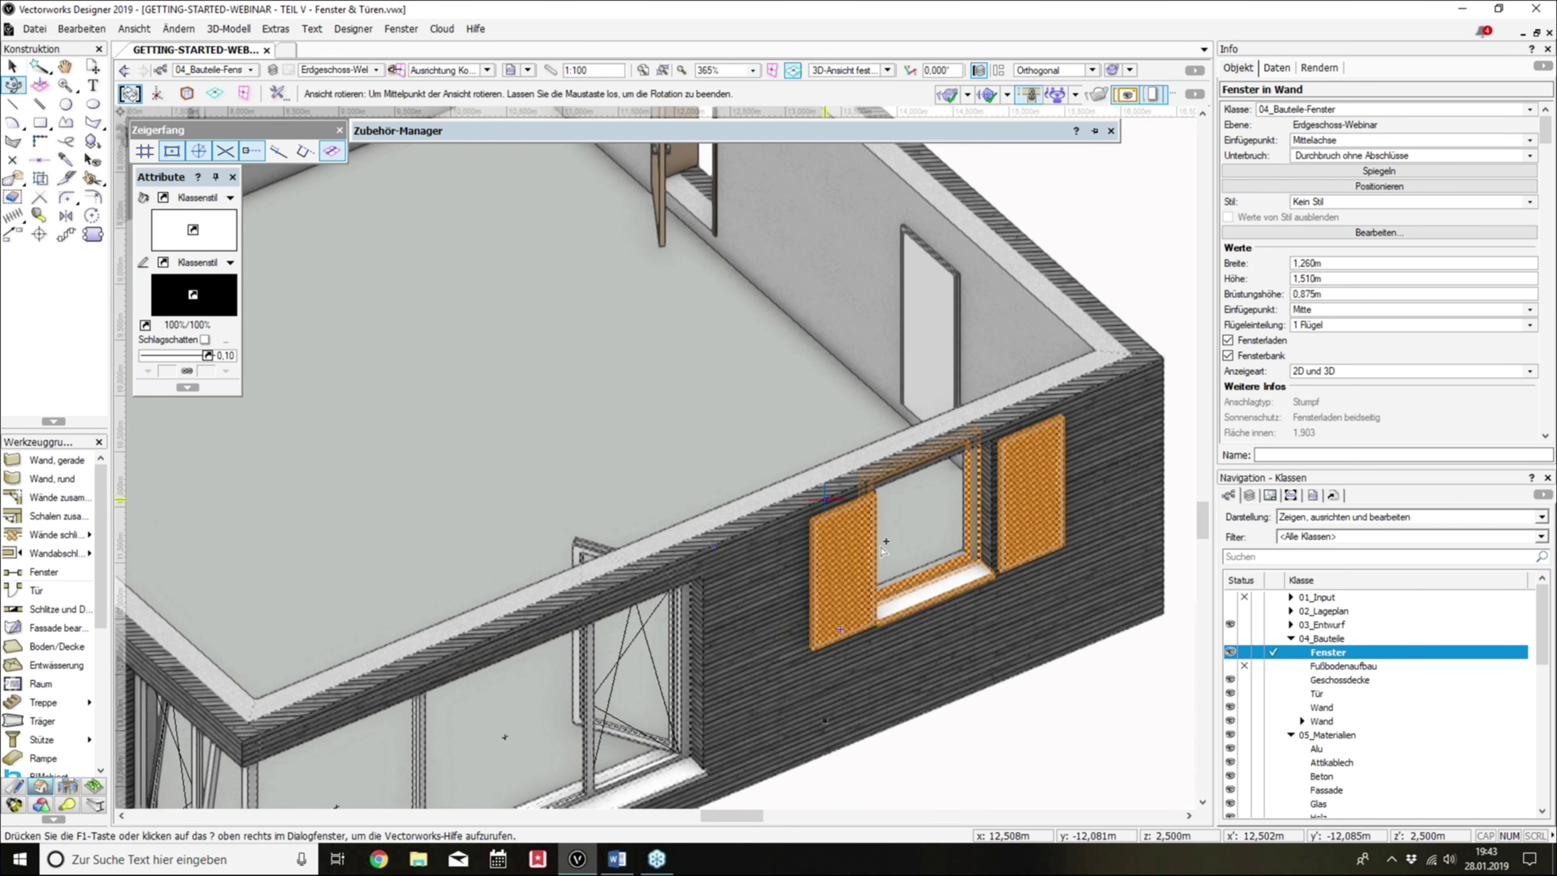
Step: Try two- and three-sash Flügeleinteilung divisions for the window
click(1322, 331)
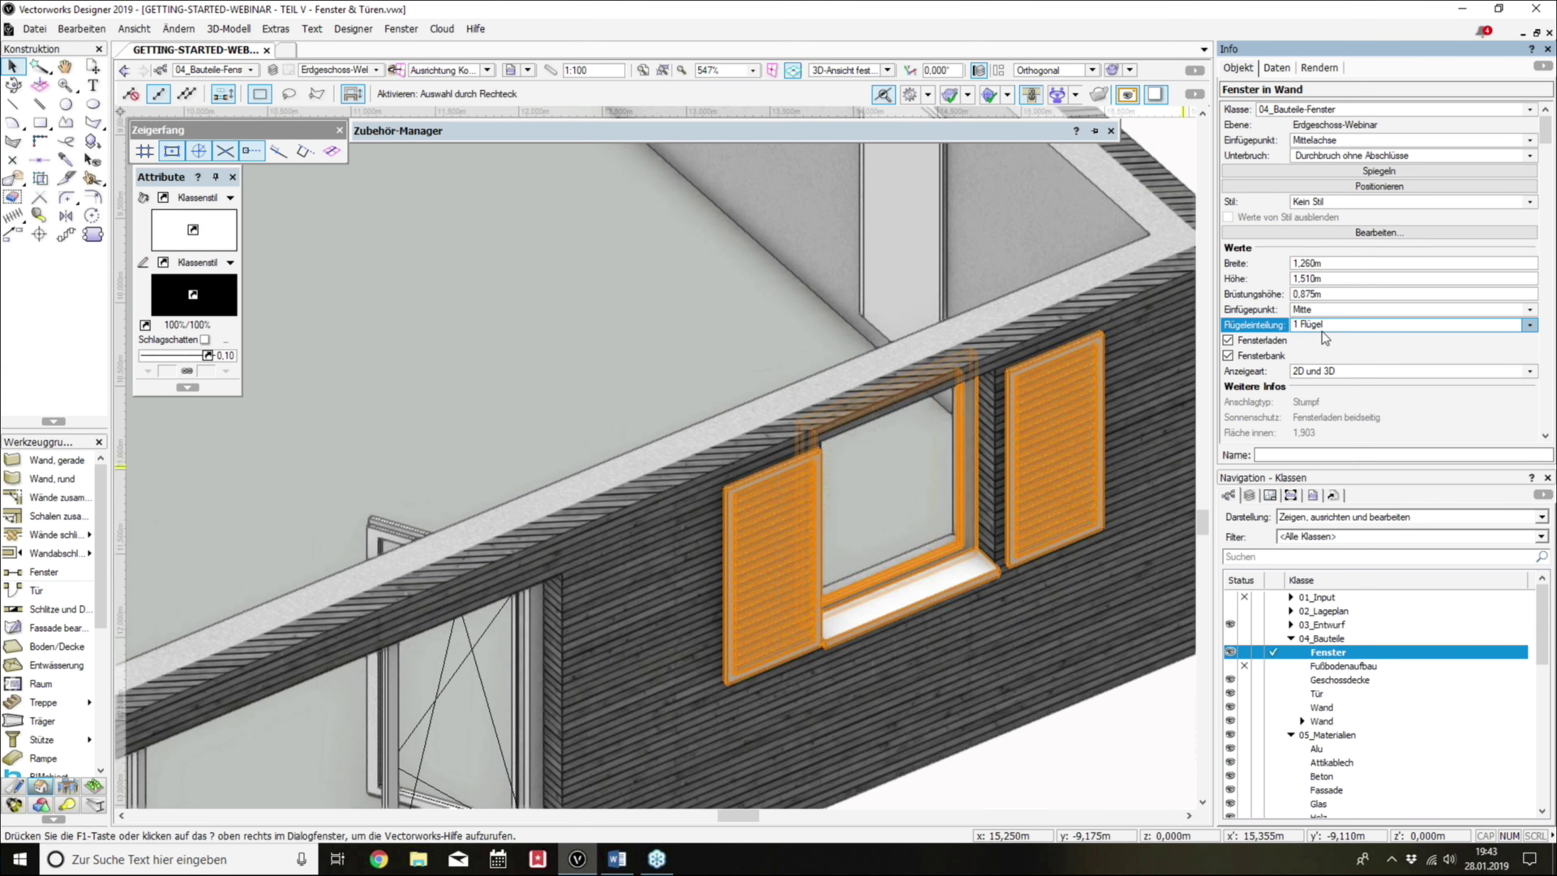
click(1322, 329)
click(1326, 364)
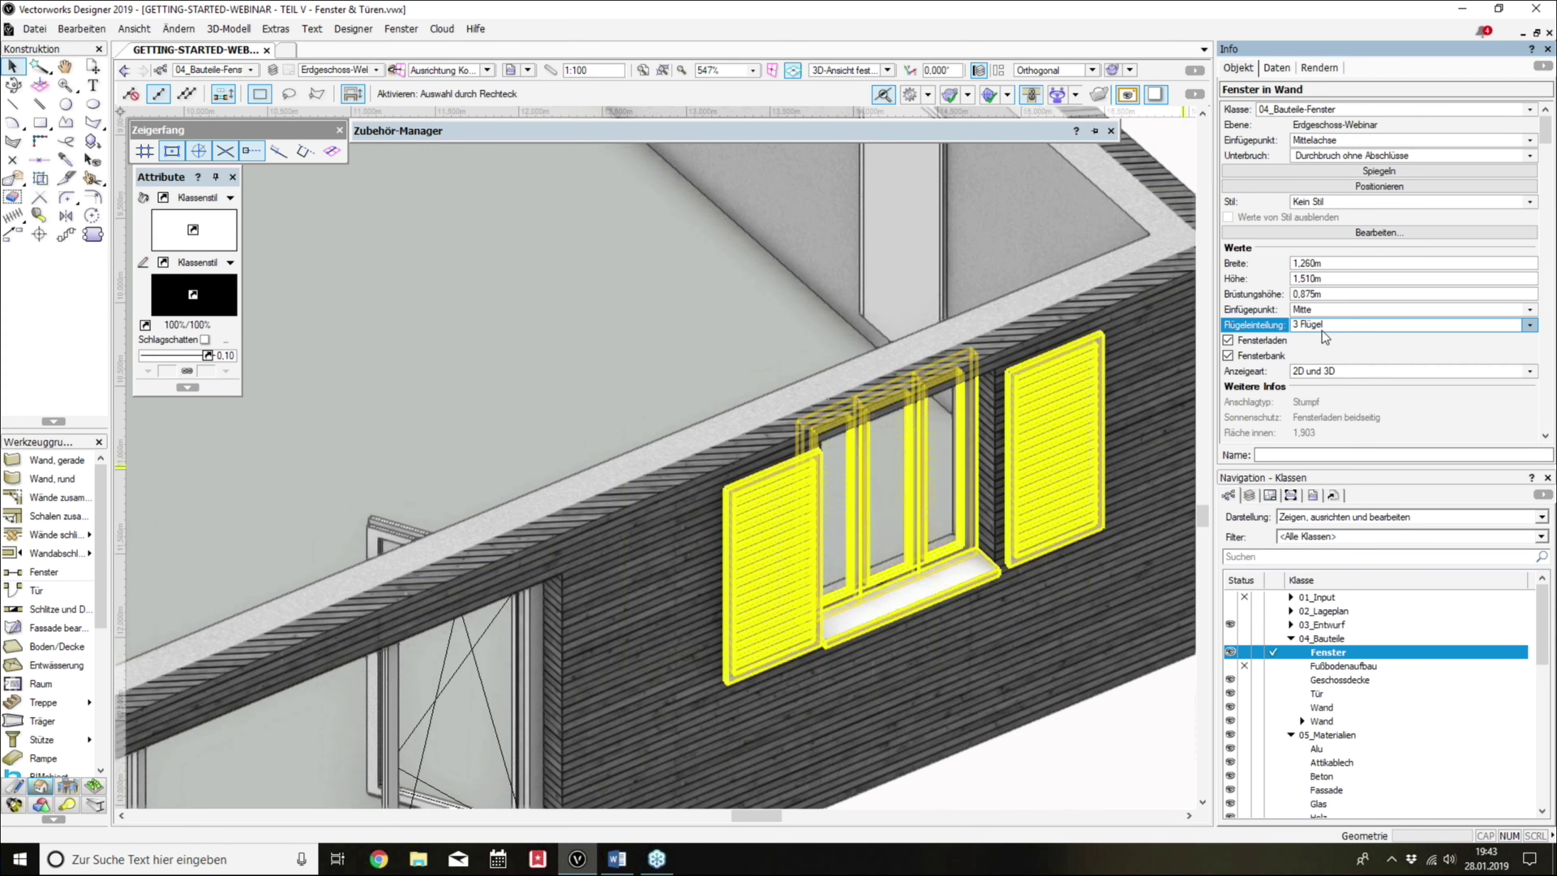
scroll(1321, 330, up, 2)
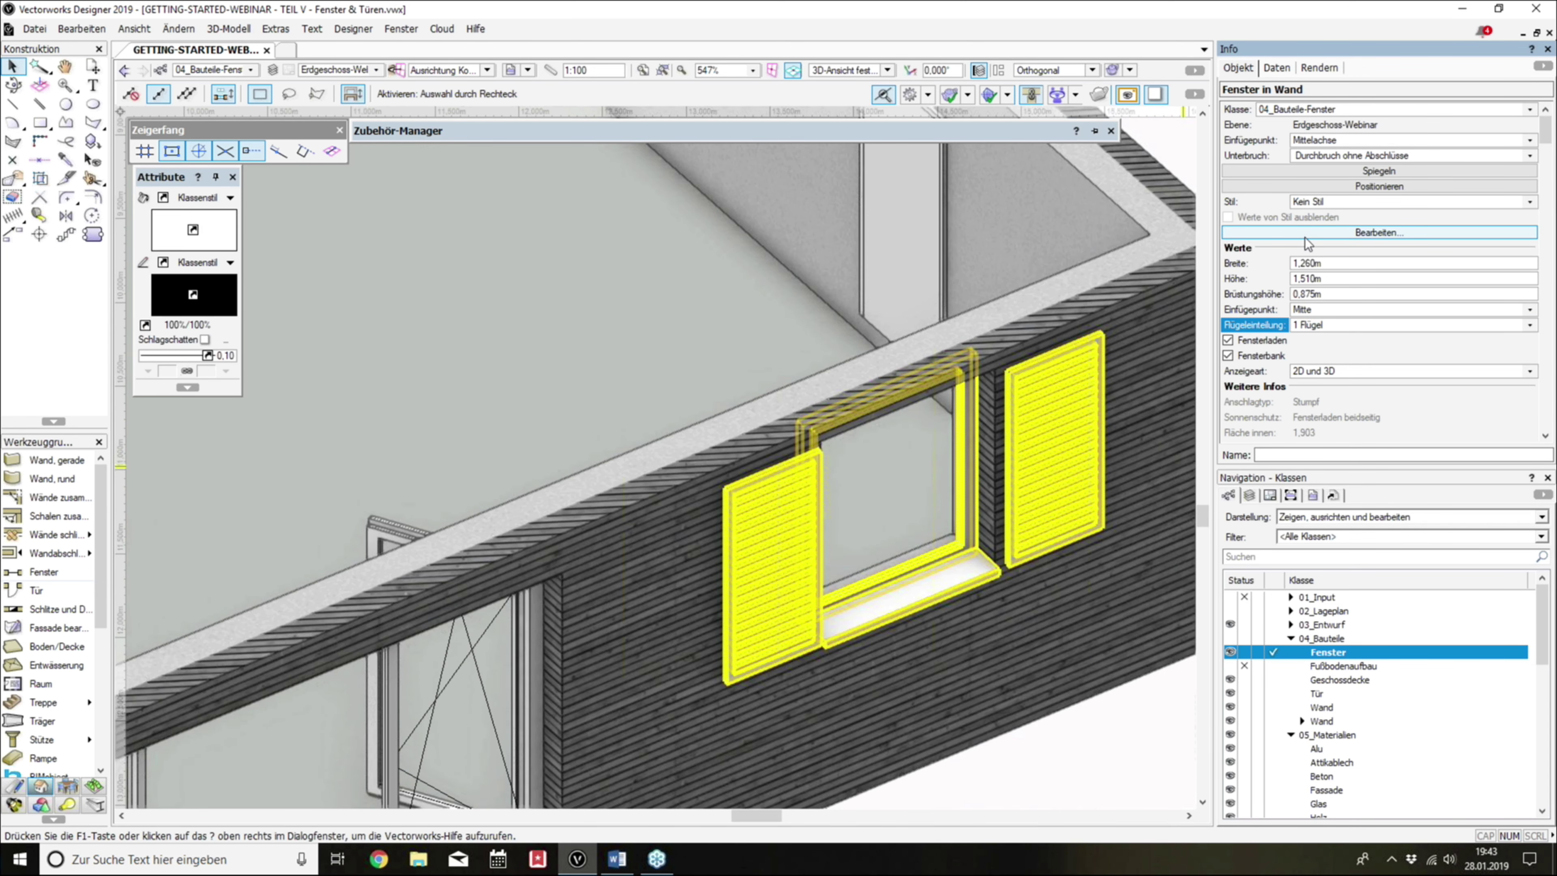
Step: Enable Eckfenster, turn off the shutters, and reopen the window settings
click(1305, 237)
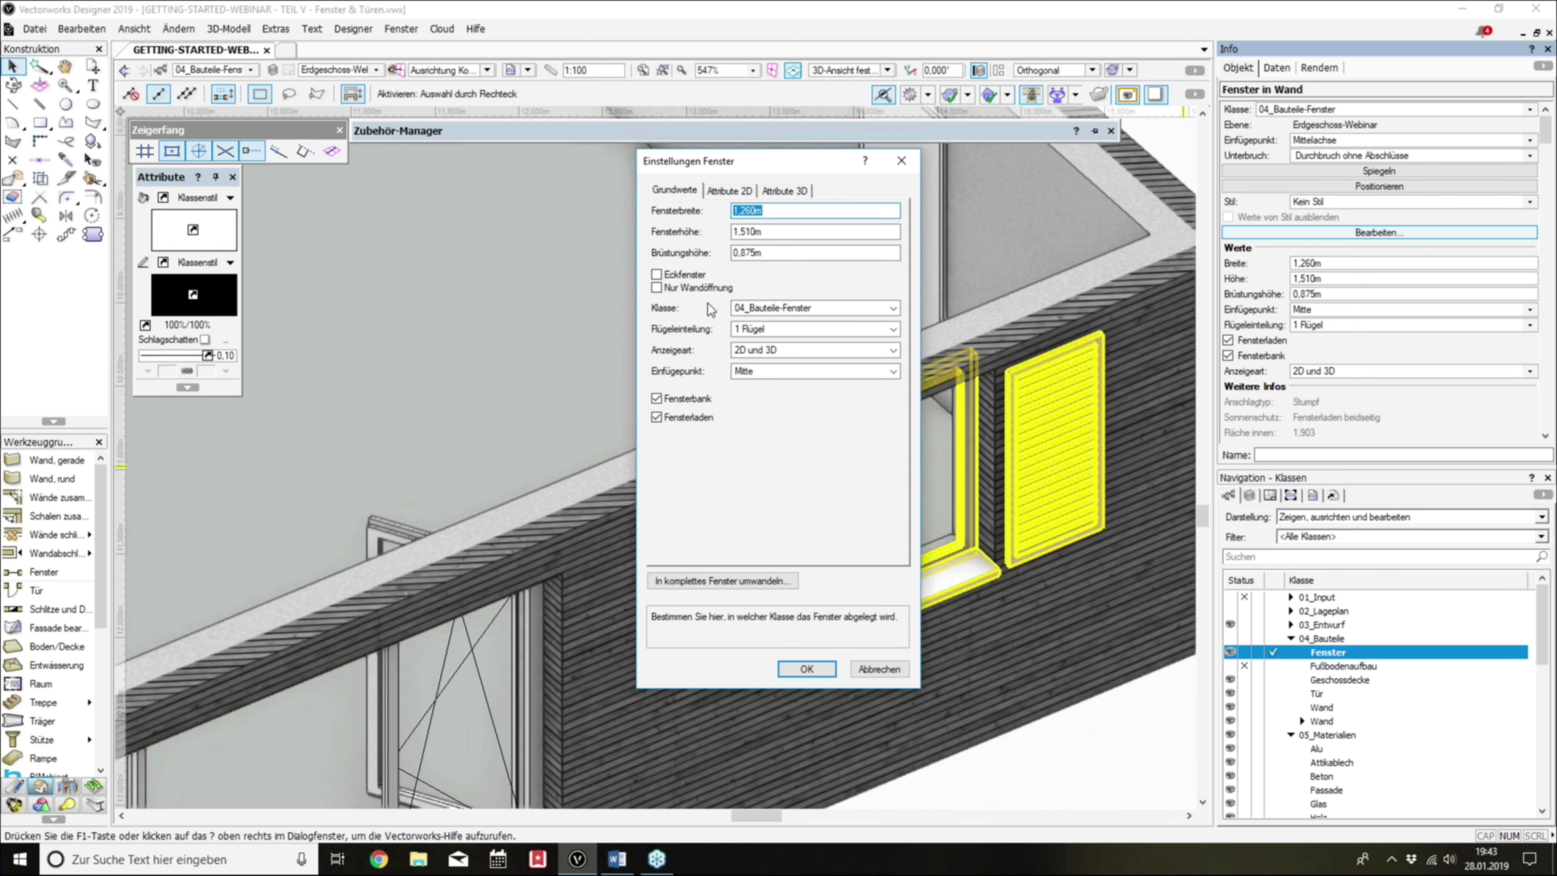
click(672, 279)
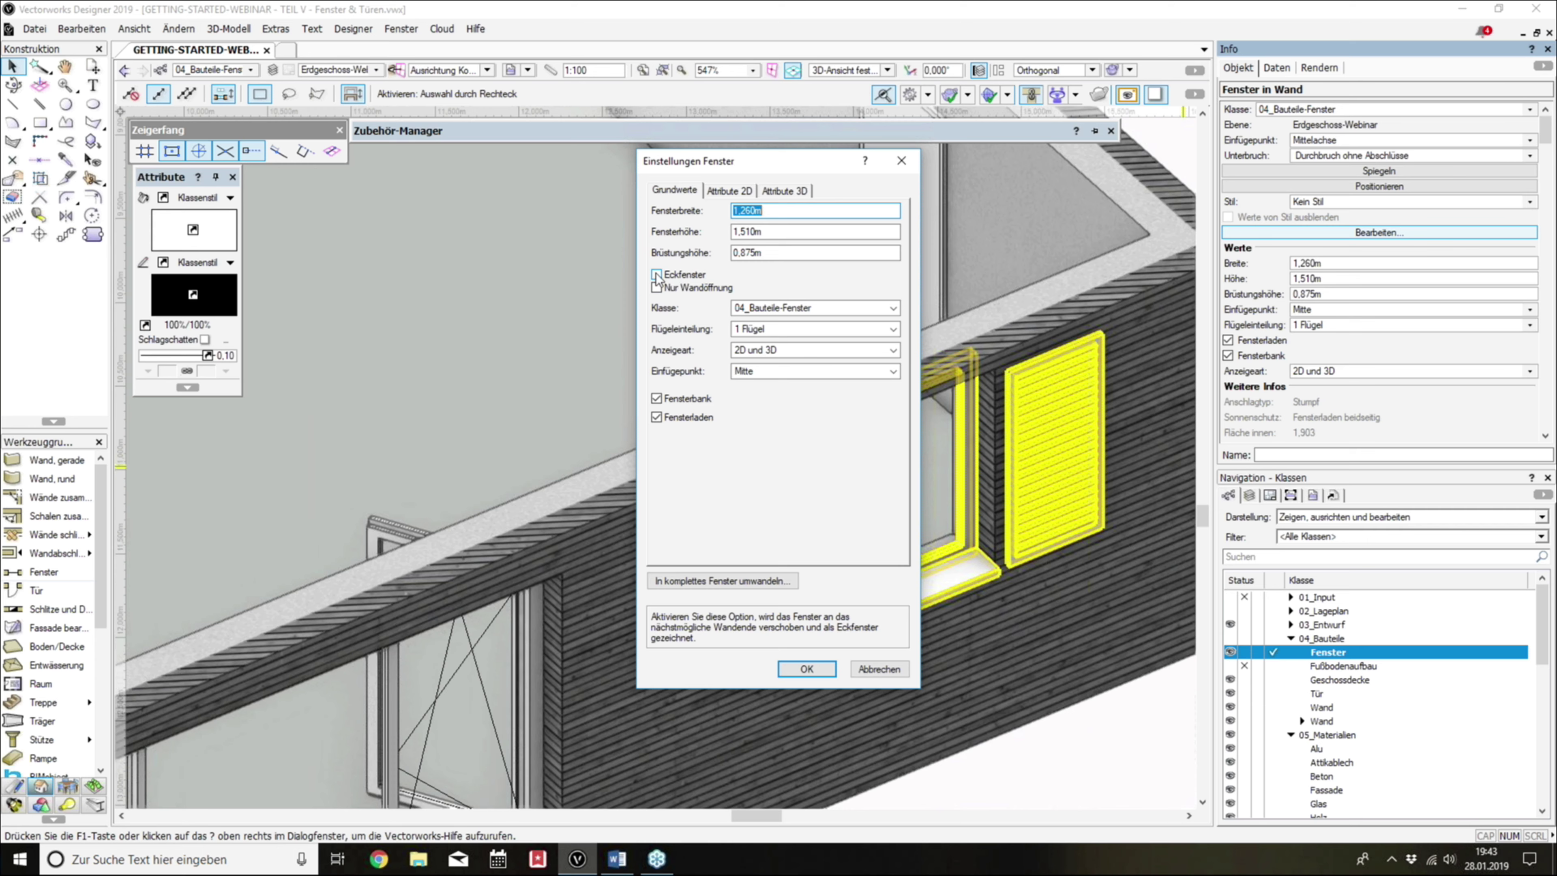
click(814, 666)
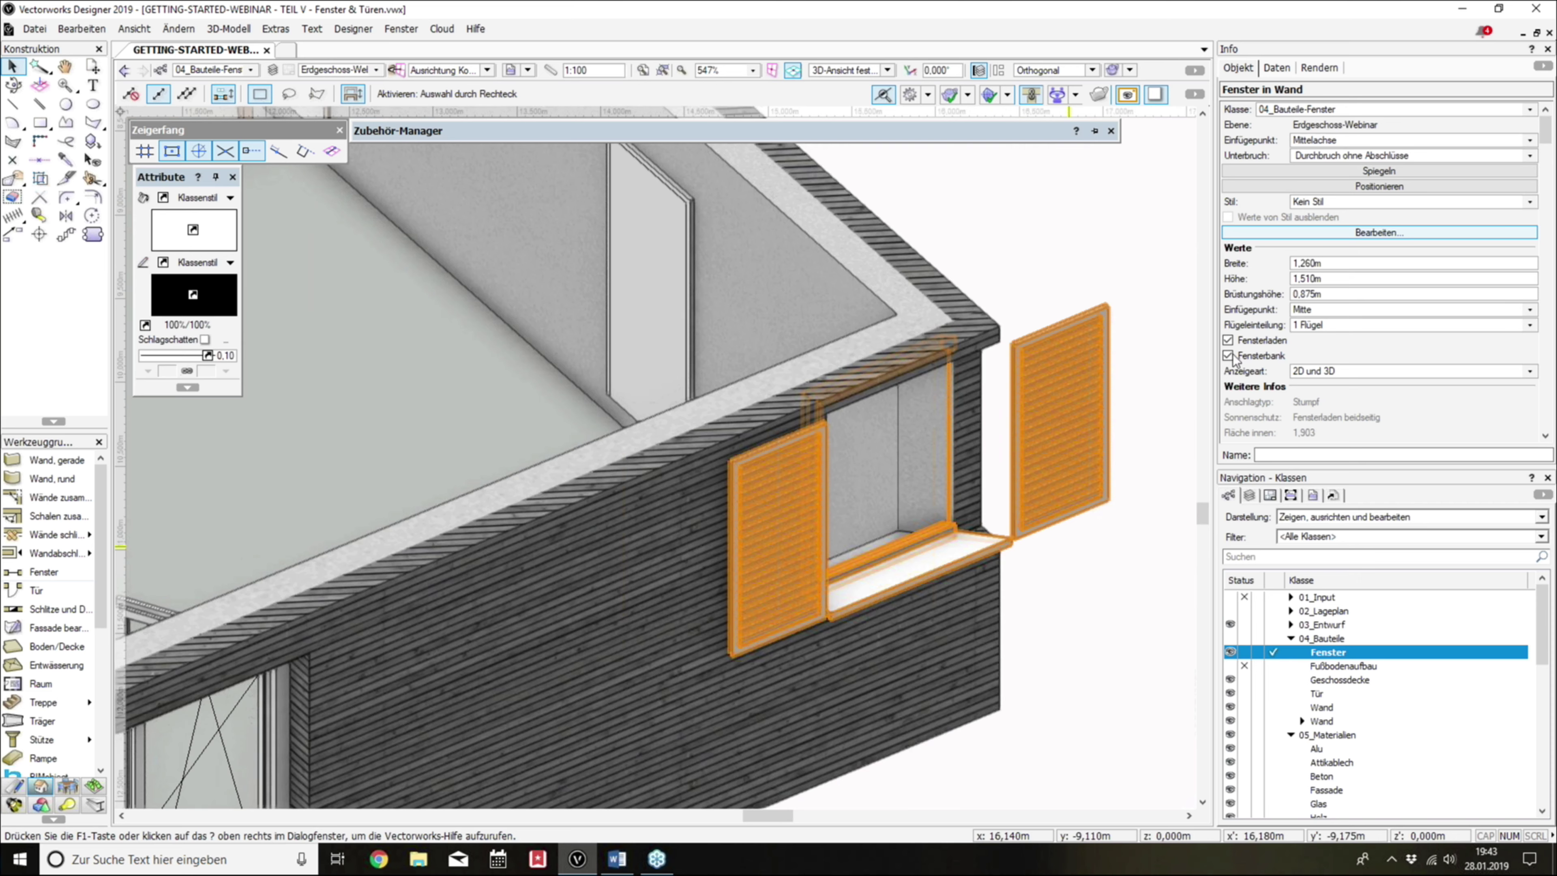
click(1228, 341)
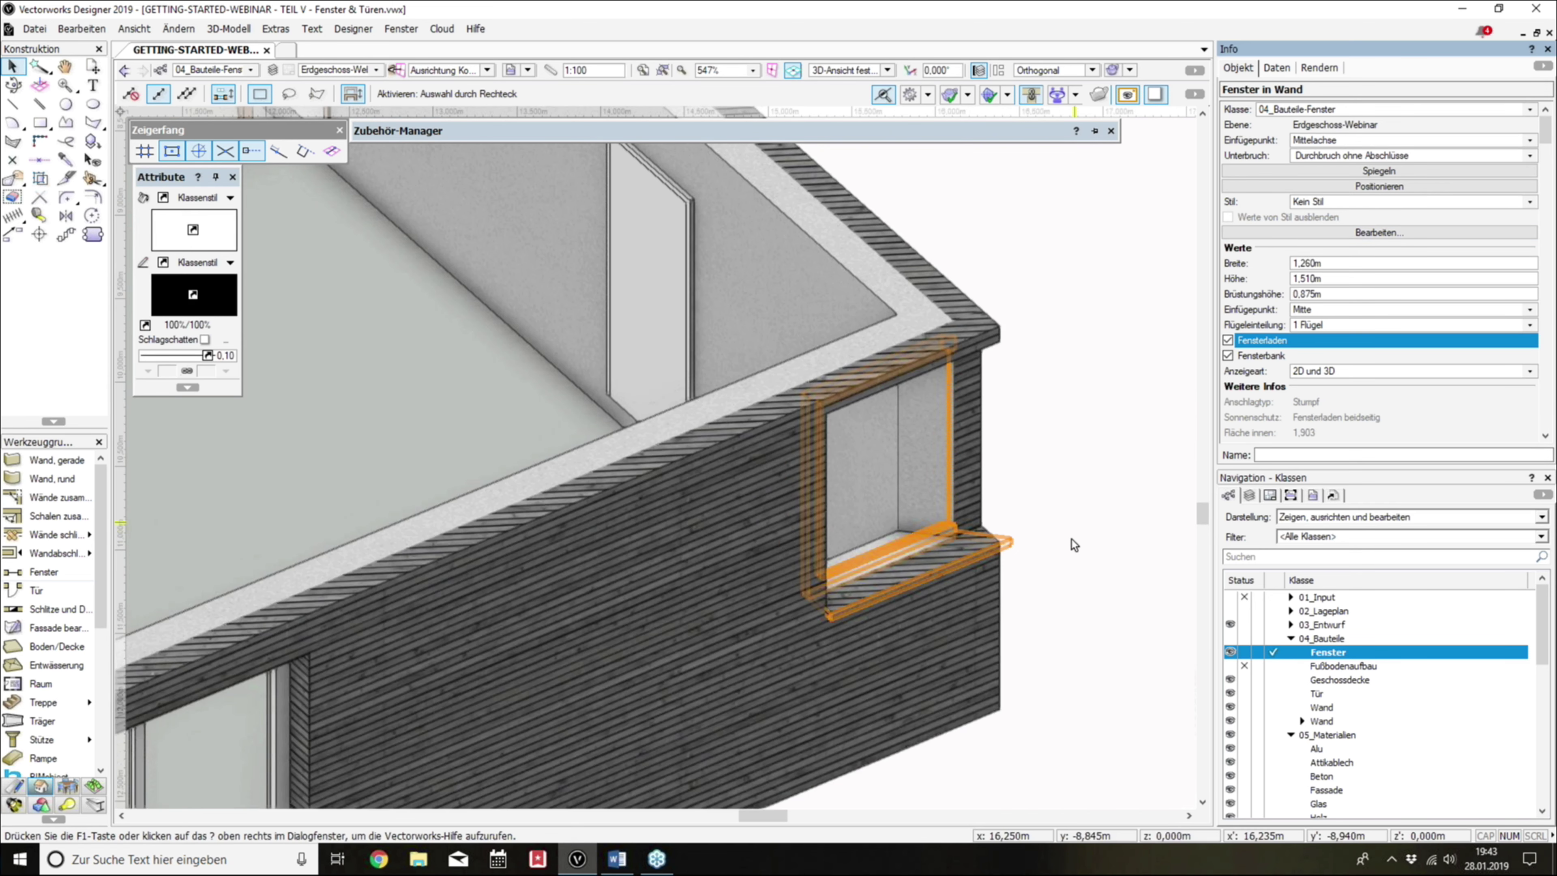
mouse_move(939, 546)
shift+middle_down()
mouse_move(944, 563)
mouse_move(671, 535)
shift+middle_up()
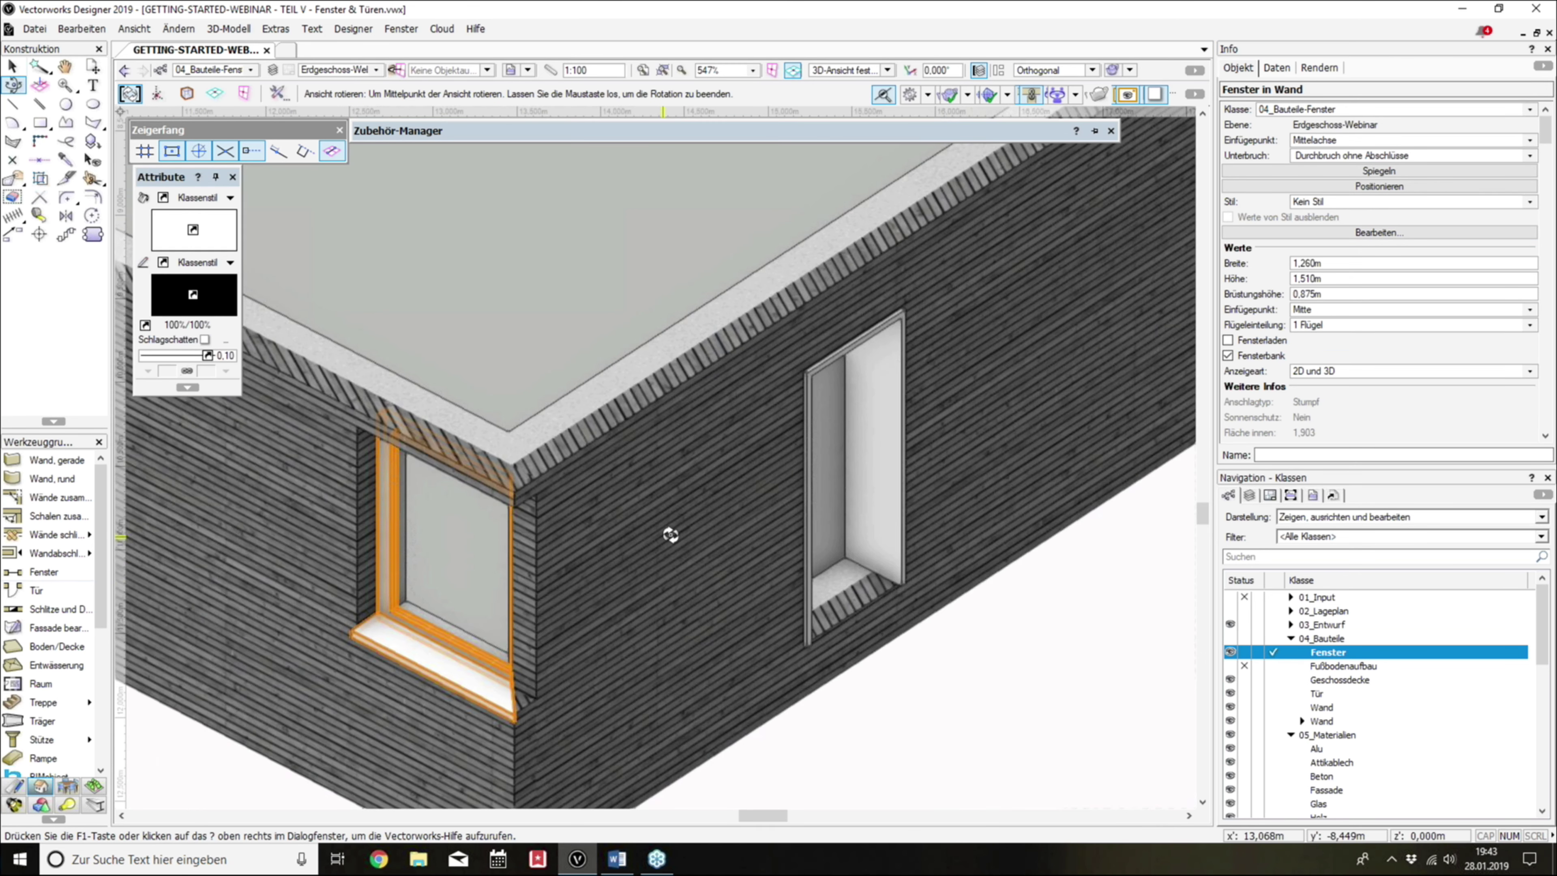
click(1379, 234)
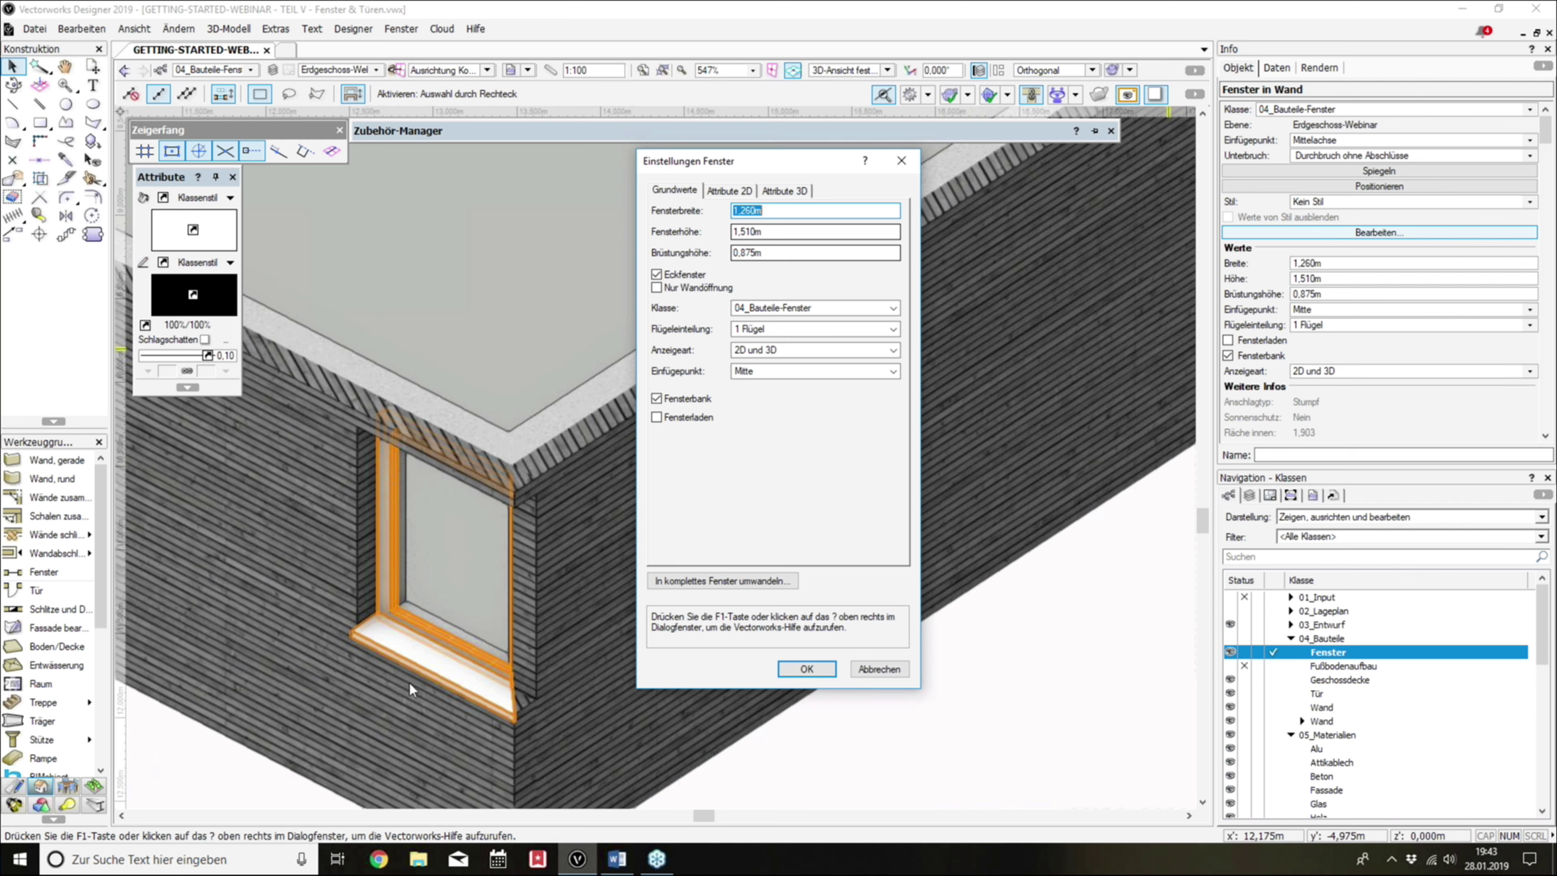
Step: Check the small window's 1.260 m × 1.510 m size and sill height, then close its settings
double_click(755, 254)
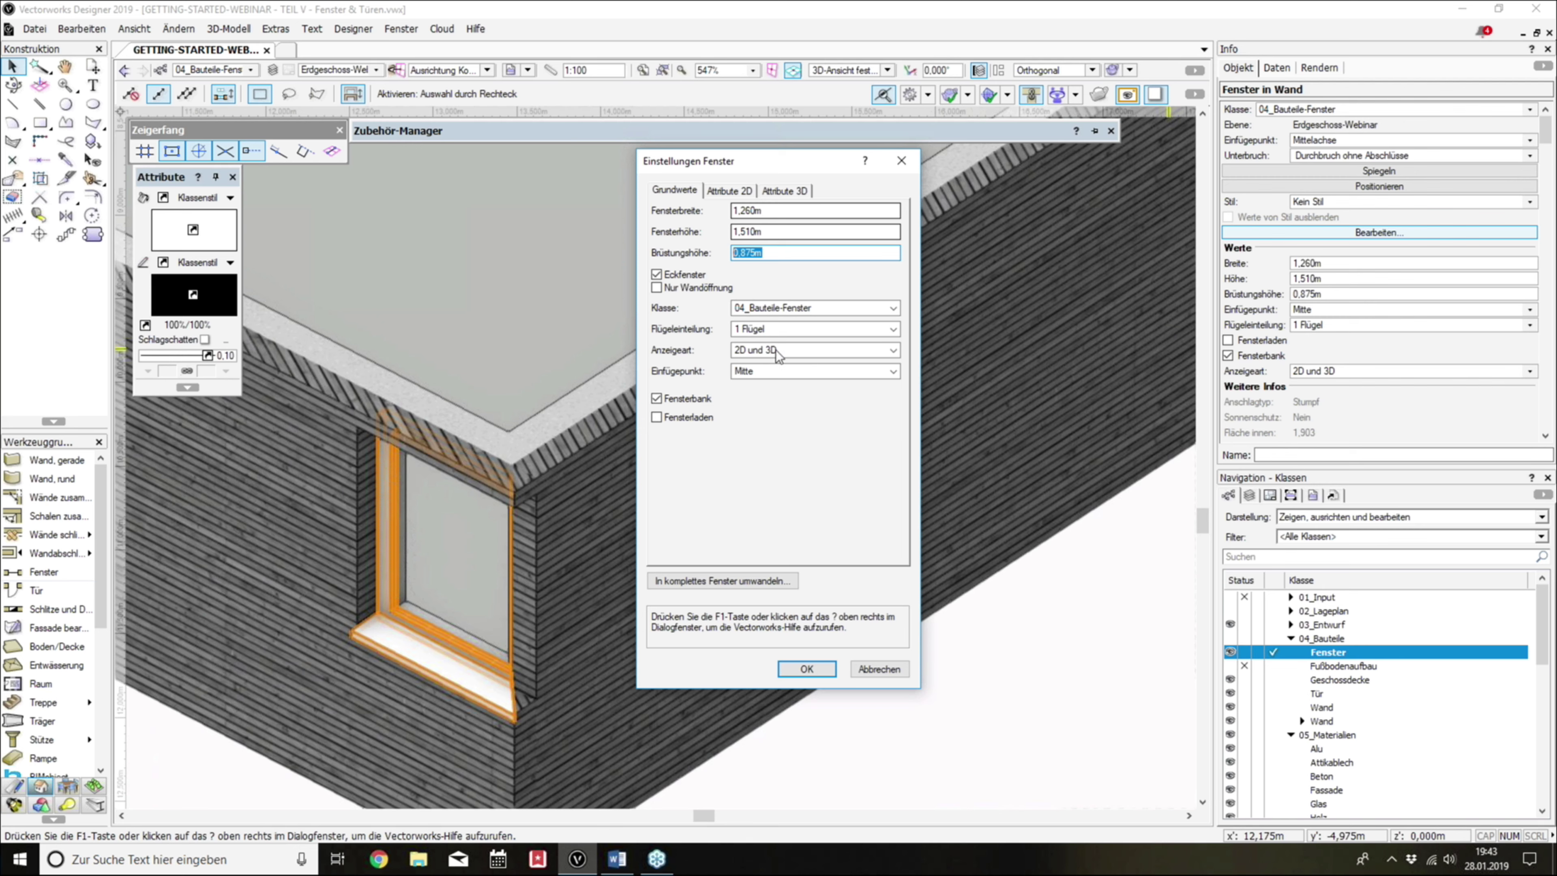
click(813, 671)
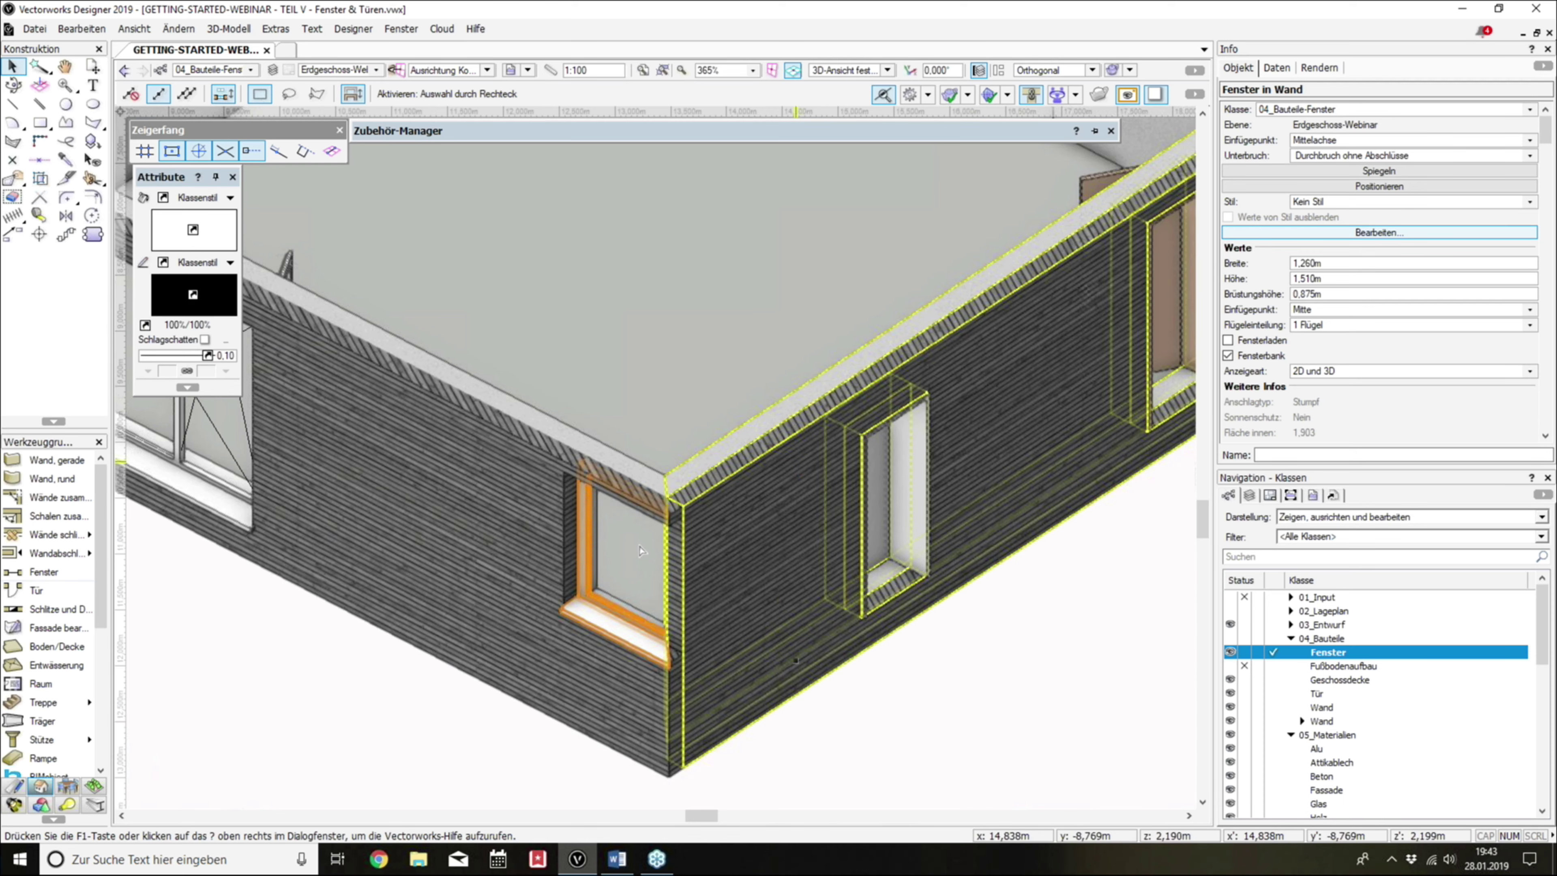
Step: In plan view, drag the small window out of the wall to stand free outside the building
key(0)
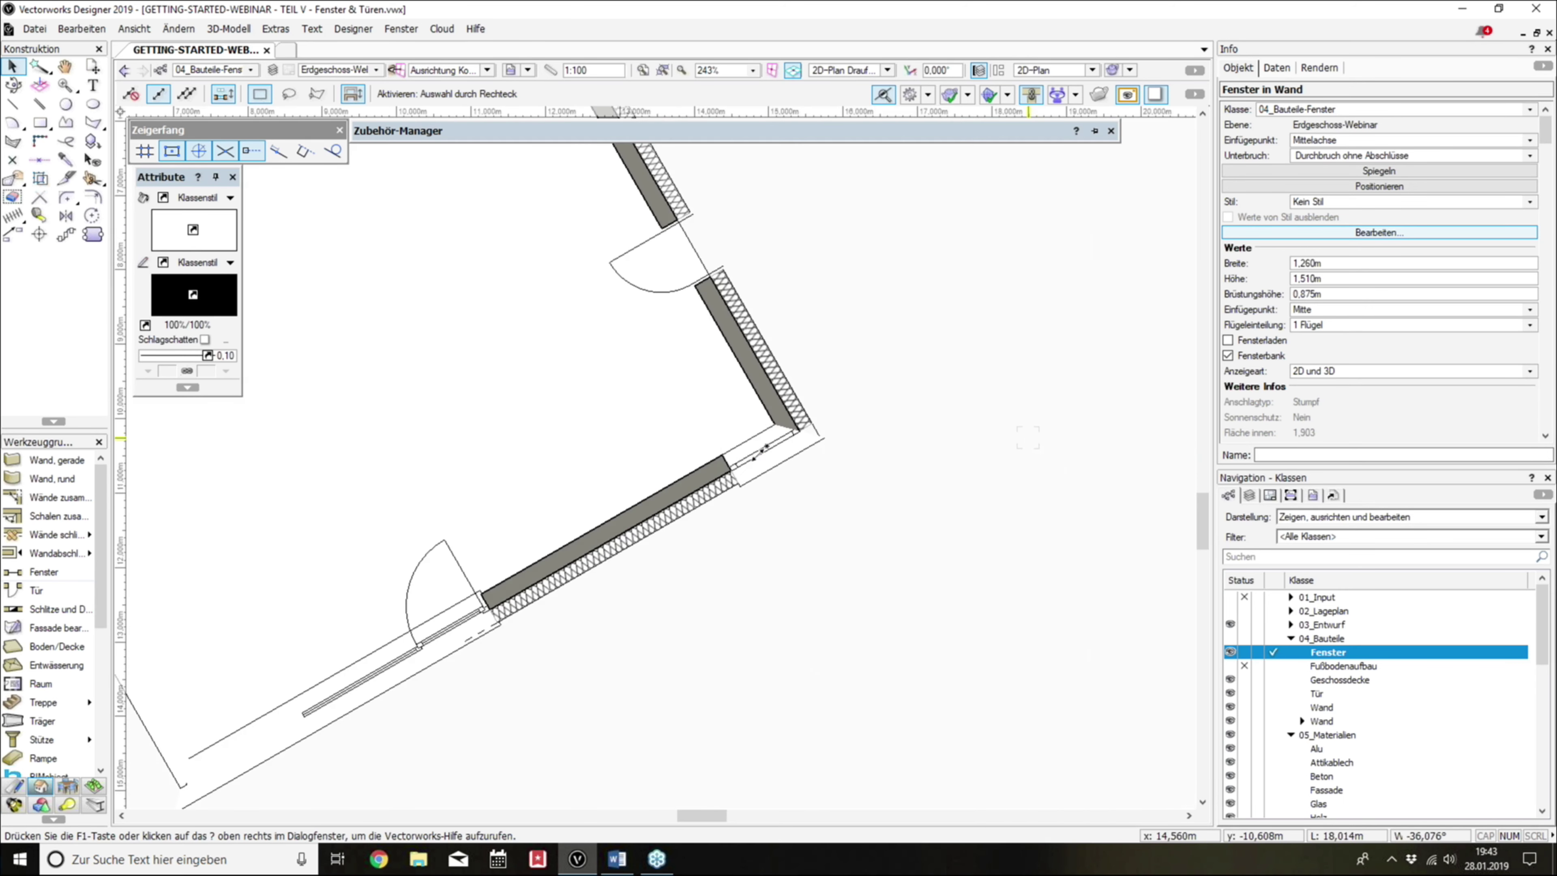
drag(763, 451, 792, 596)
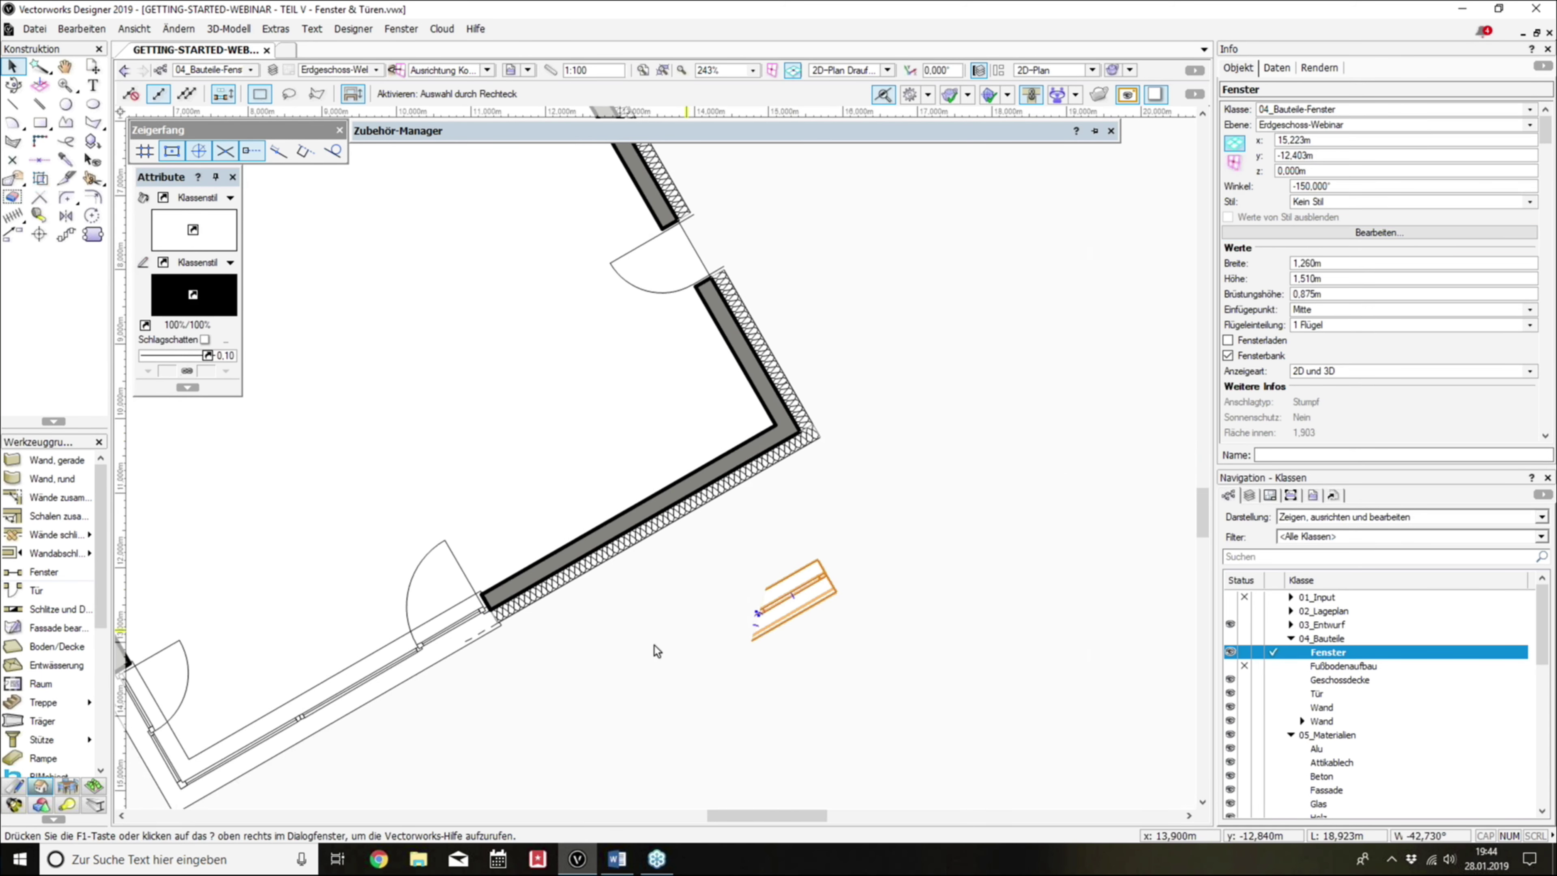
mouse_move(630, 638)
ctrl+middle_down()
mouse_move(659, 417)
mouse_move(452, 613)
ctrl+middle_up()
Step: Select the free-standing small window in 3D and open its settings with Bearbeiten..
scroll(451, 613, up, 2)
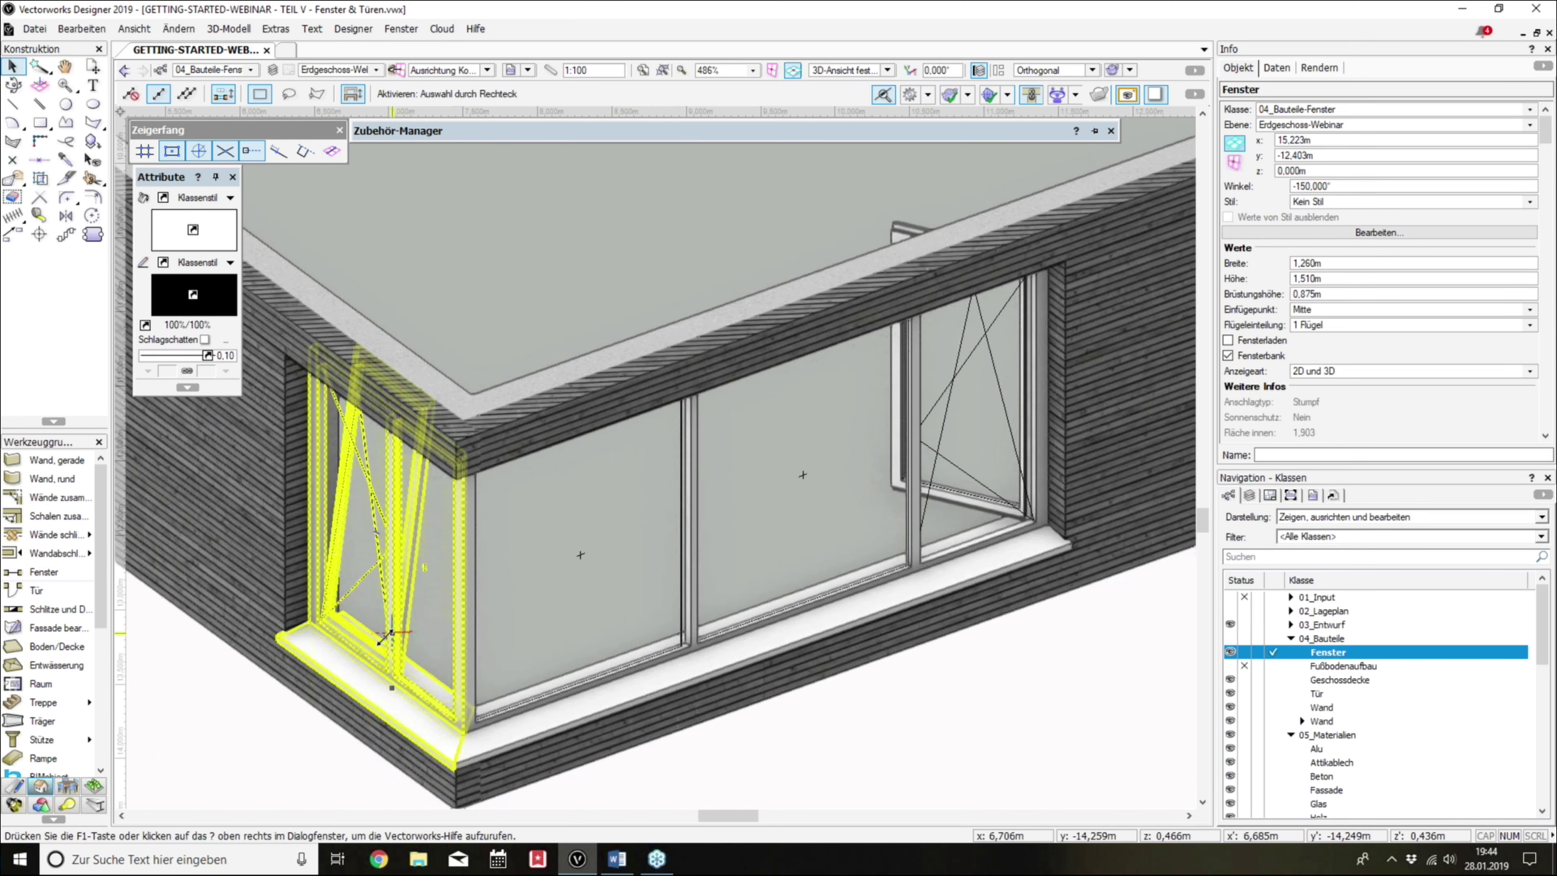
scroll(725, 598, down, 2)
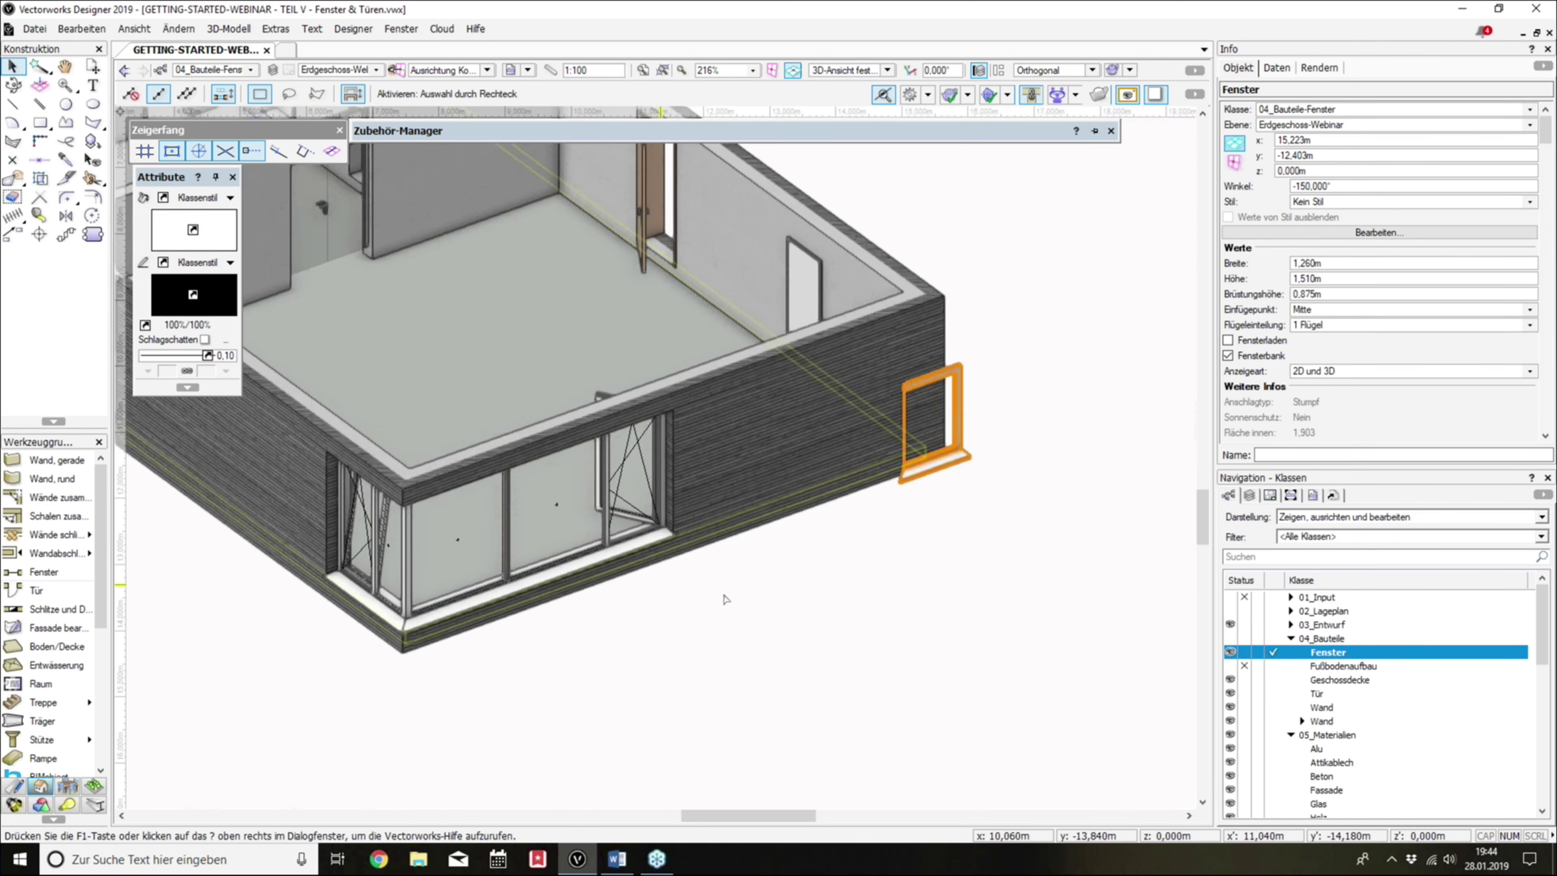
click(840, 628)
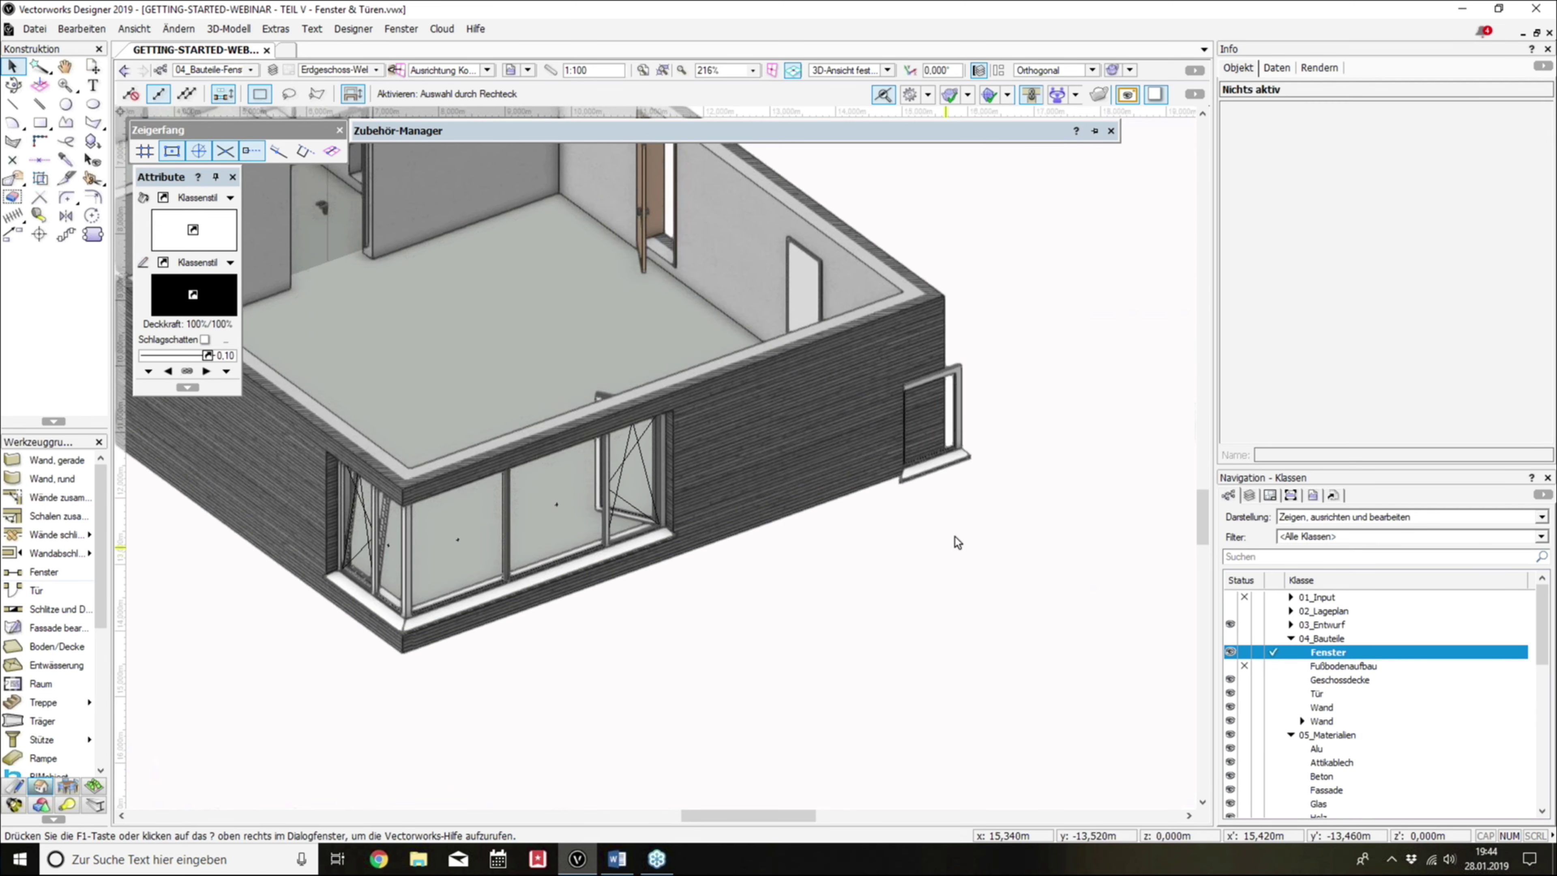
click(956, 473)
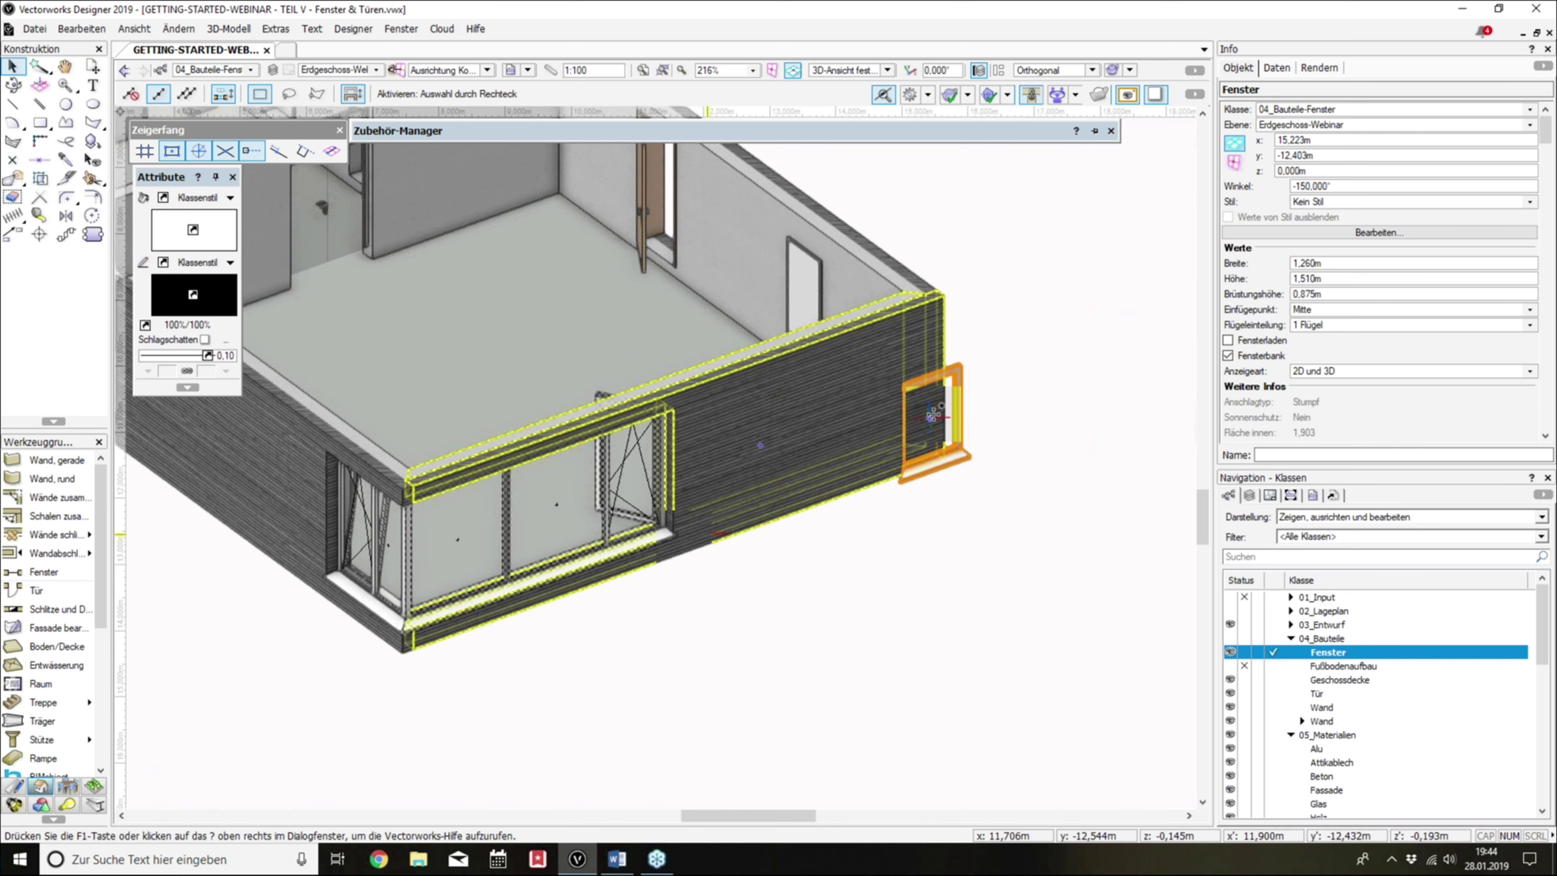
click(1335, 241)
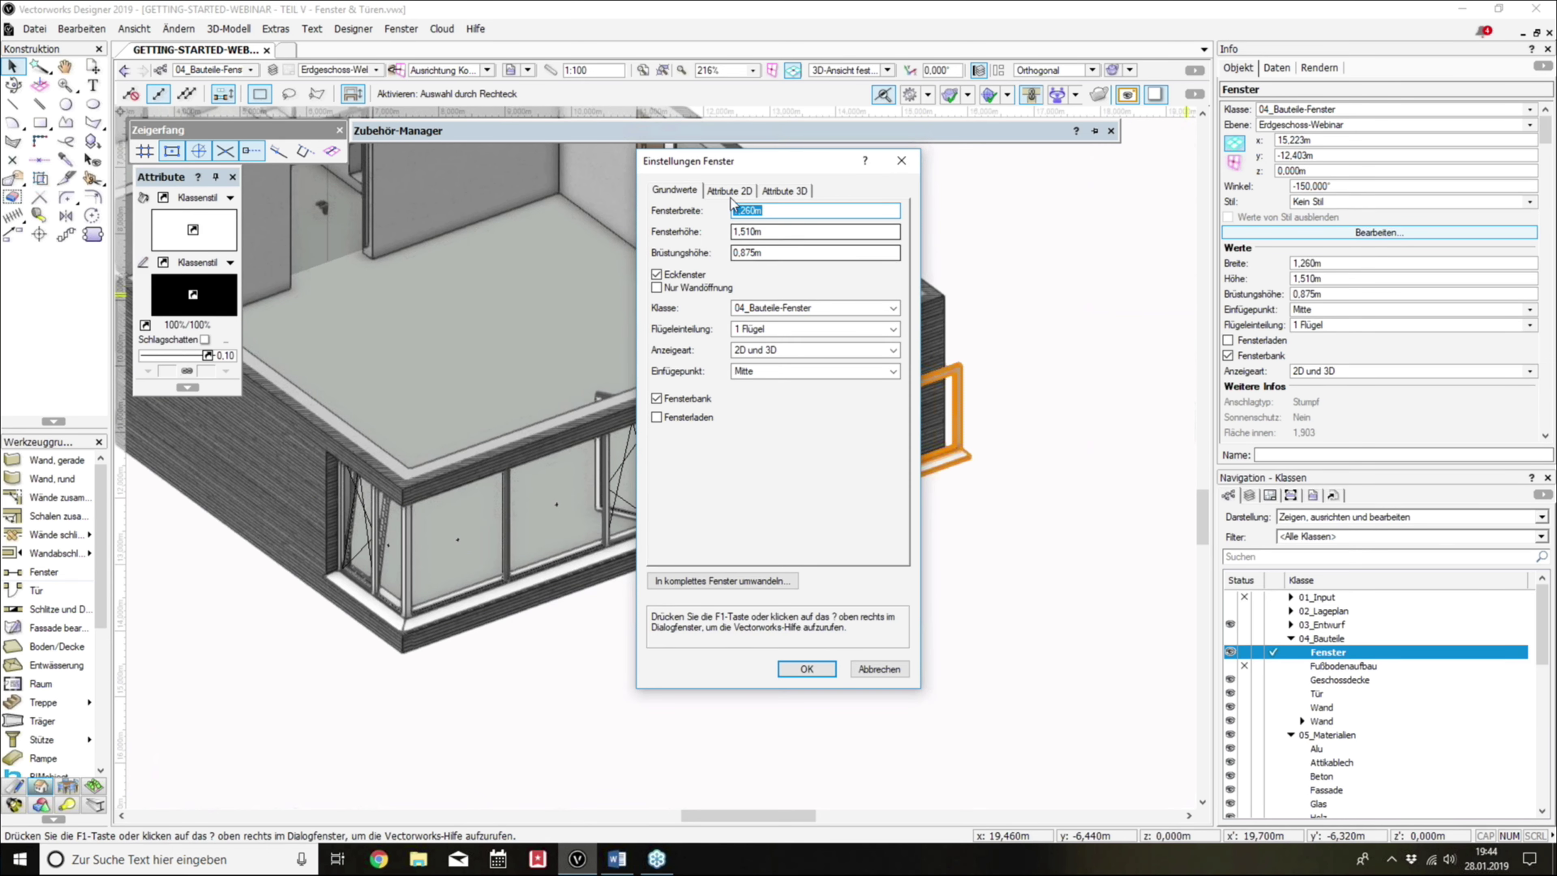
Step: Review the Attribute 2D settings, browsing the window parts in the Attribute für list
click(730, 191)
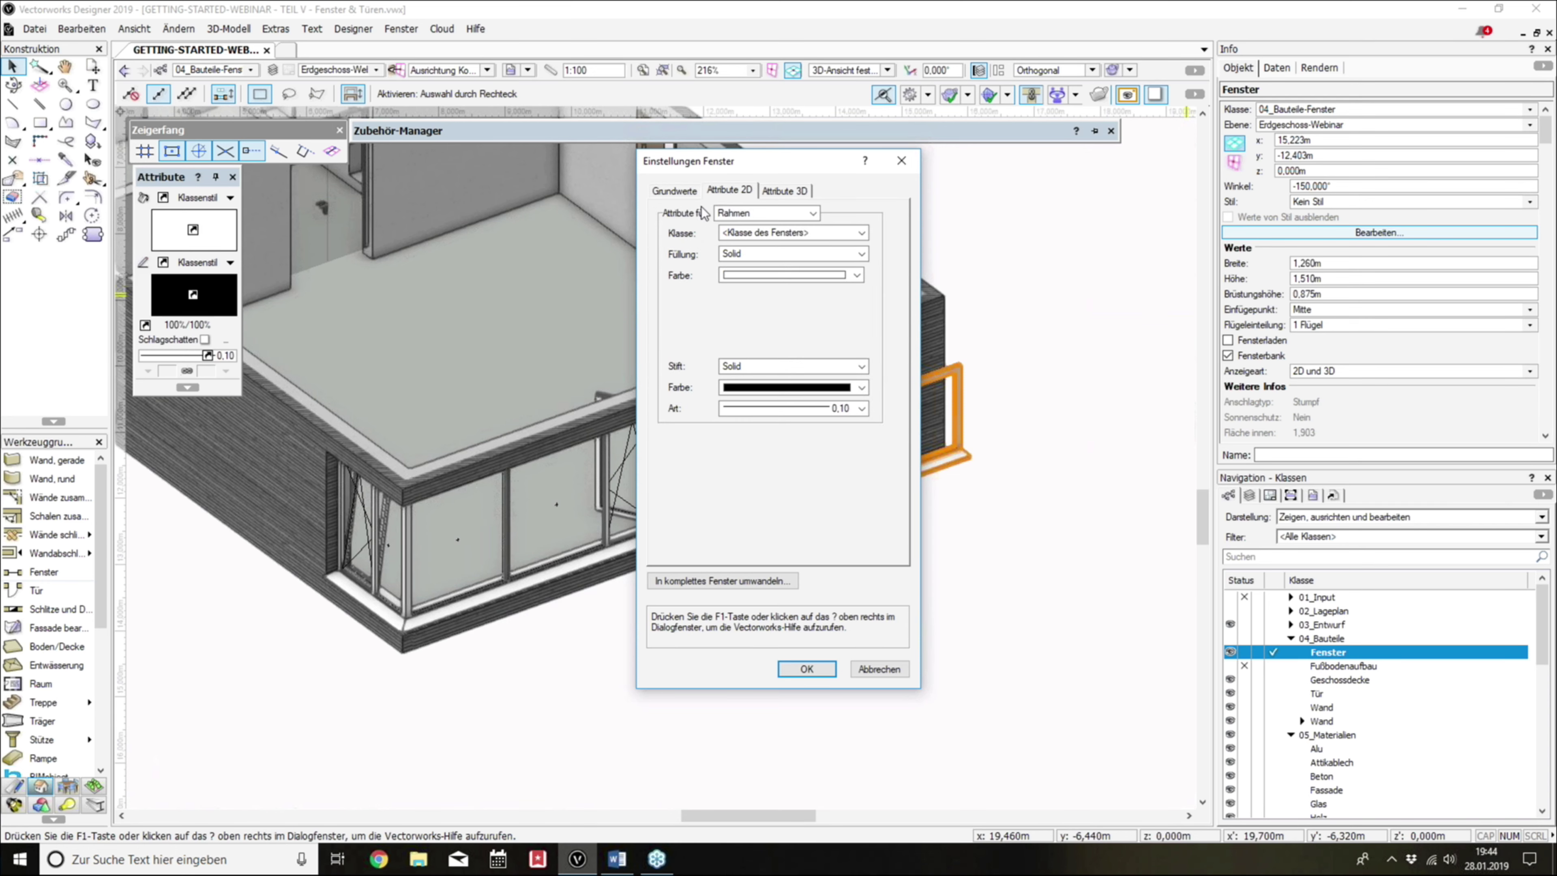
click(782, 195)
click(730, 190)
click(753, 213)
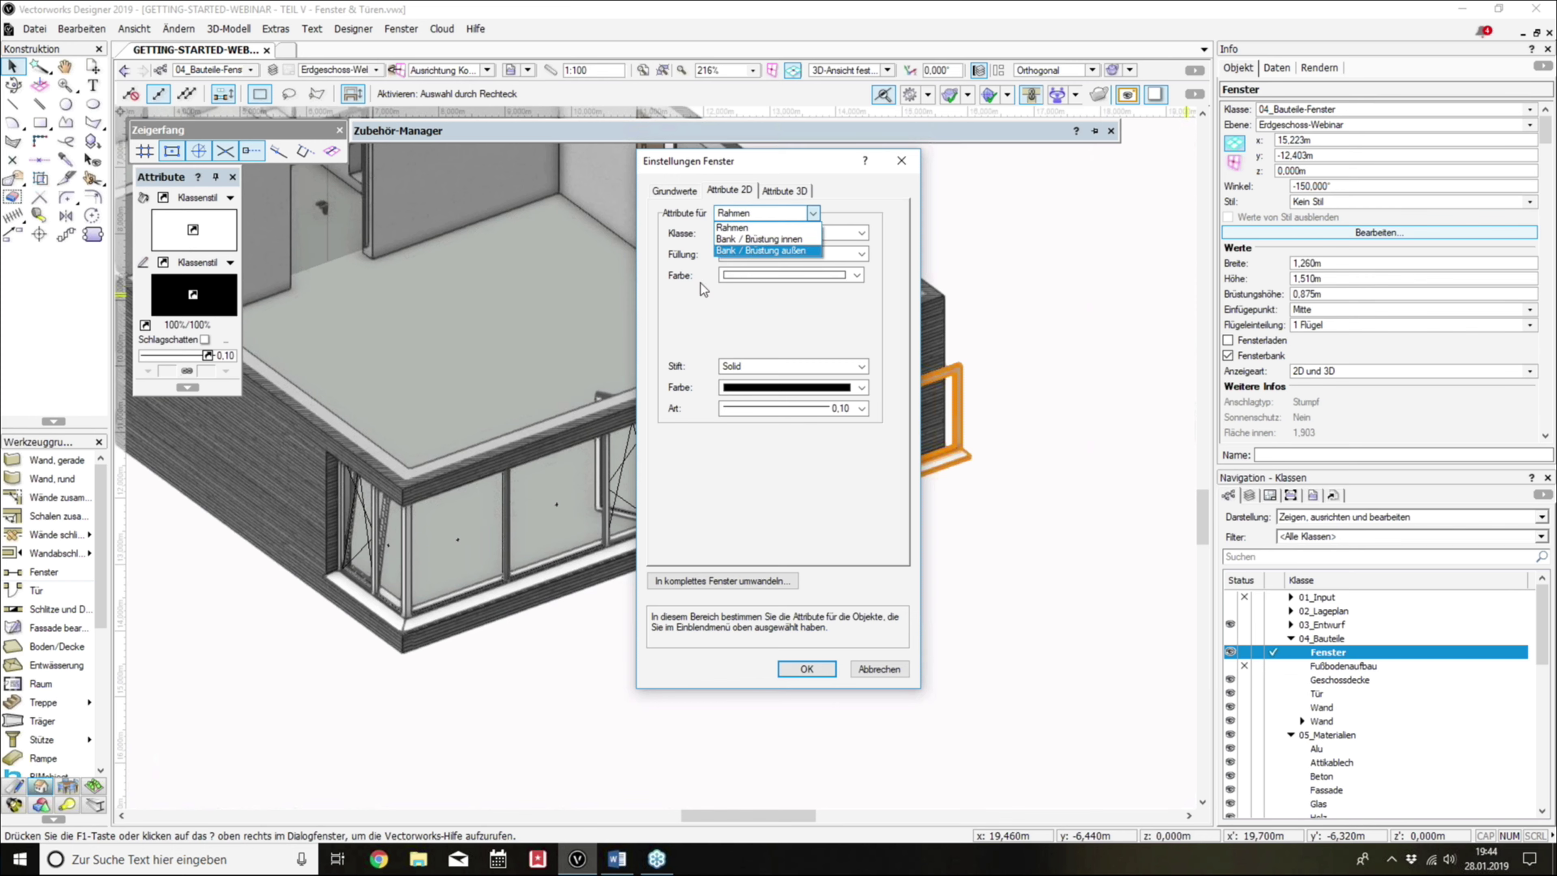
Step: Review the Attribute 3D settings for the window parts, keeping the frame, and close unchanged
click(703, 289)
click(785, 190)
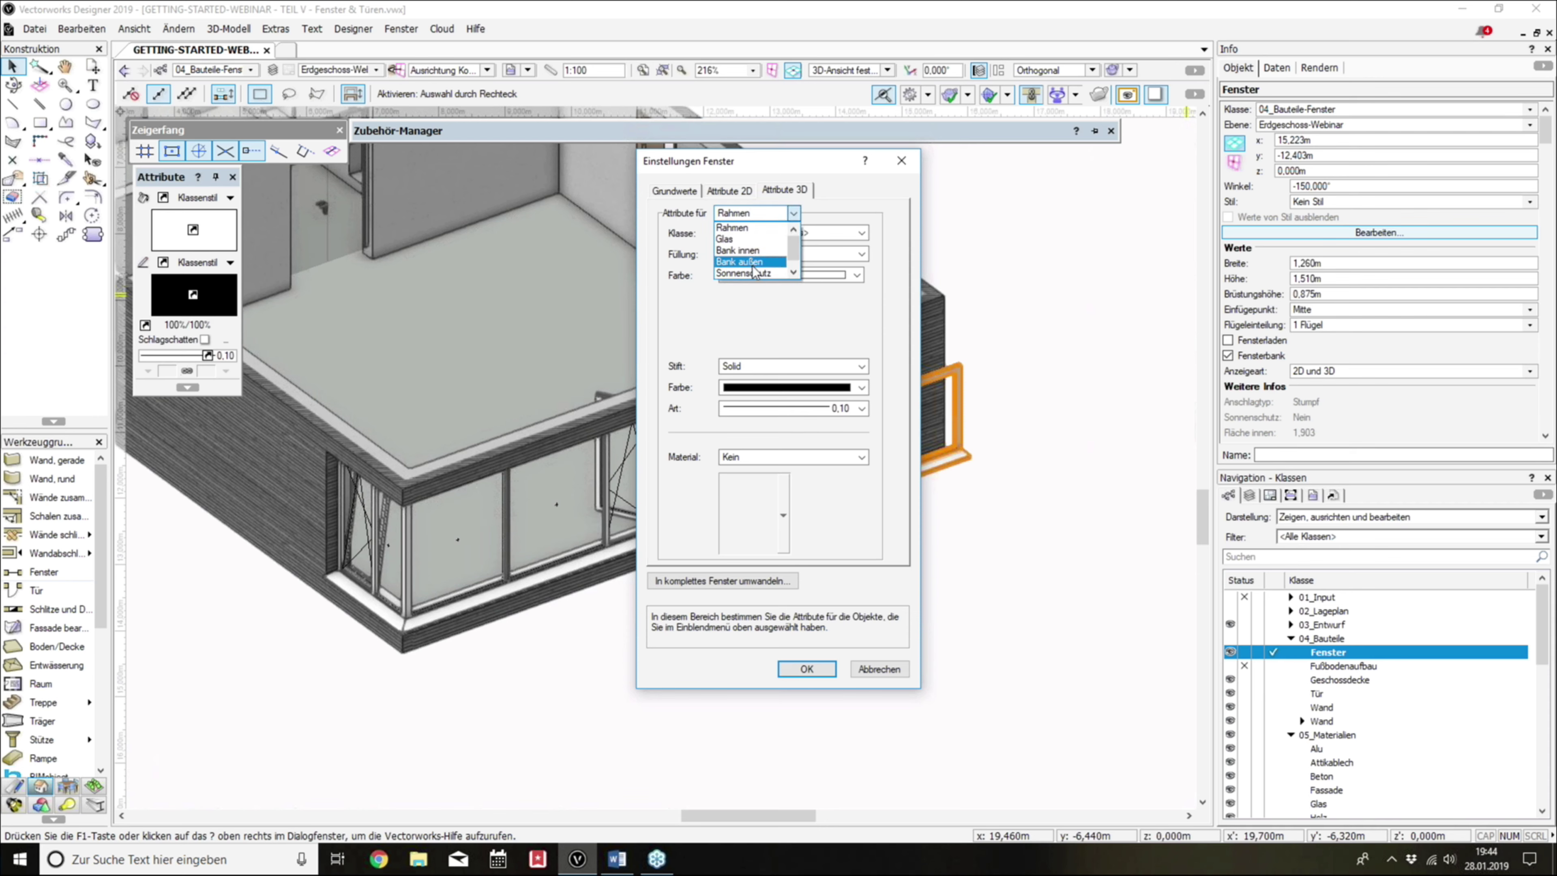
click(768, 347)
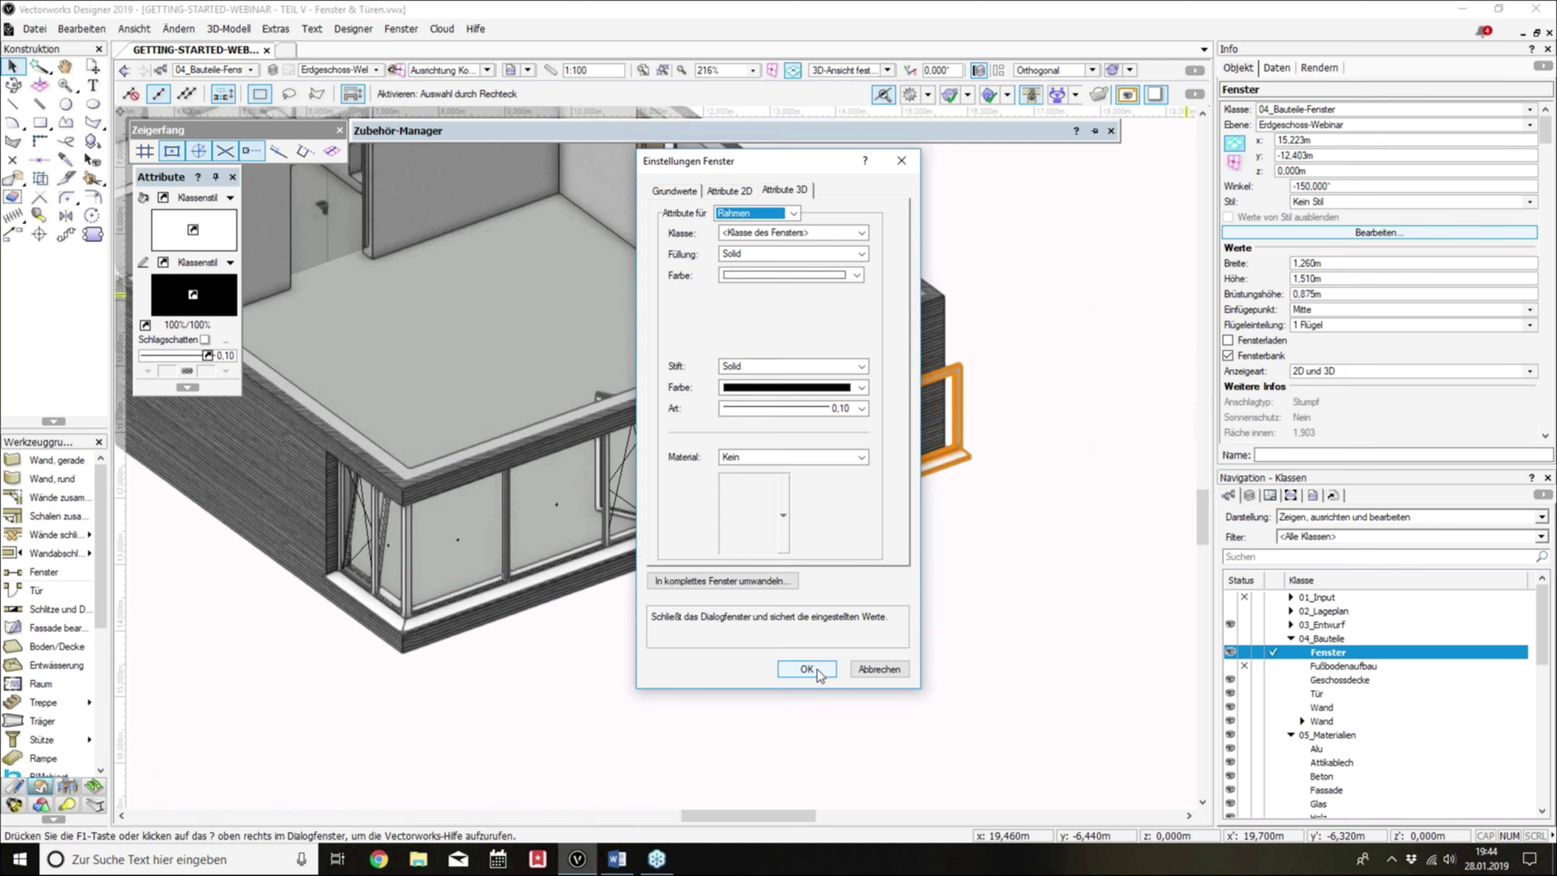
click(806, 669)
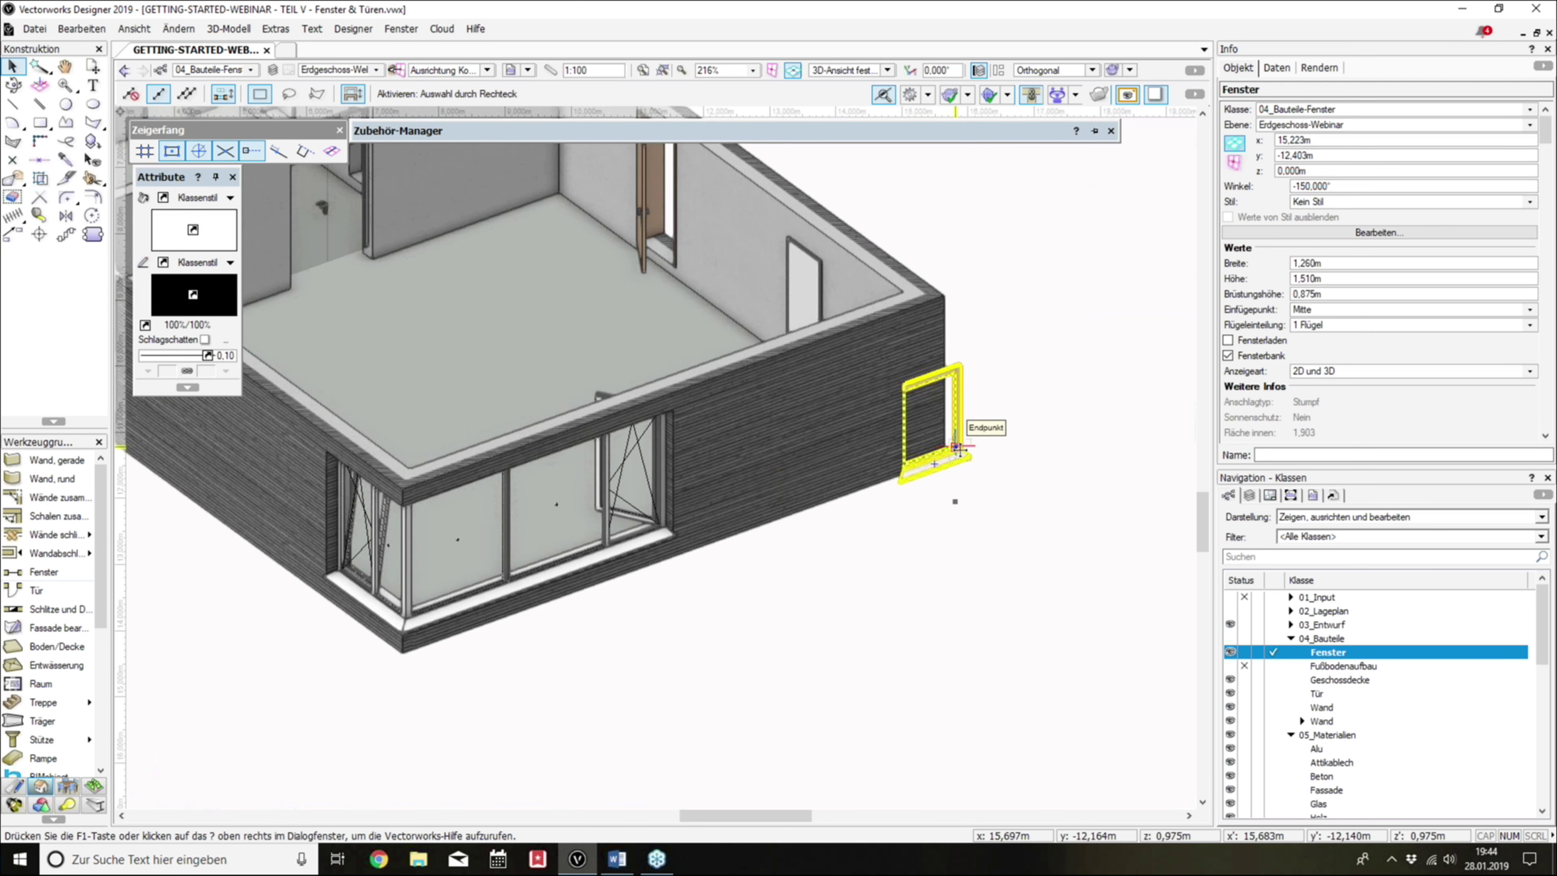
Step: Insert a new Fenster into the lower-right exterior wall from 2D-Plan and view it in 3D
scroll(960, 450, down, 2)
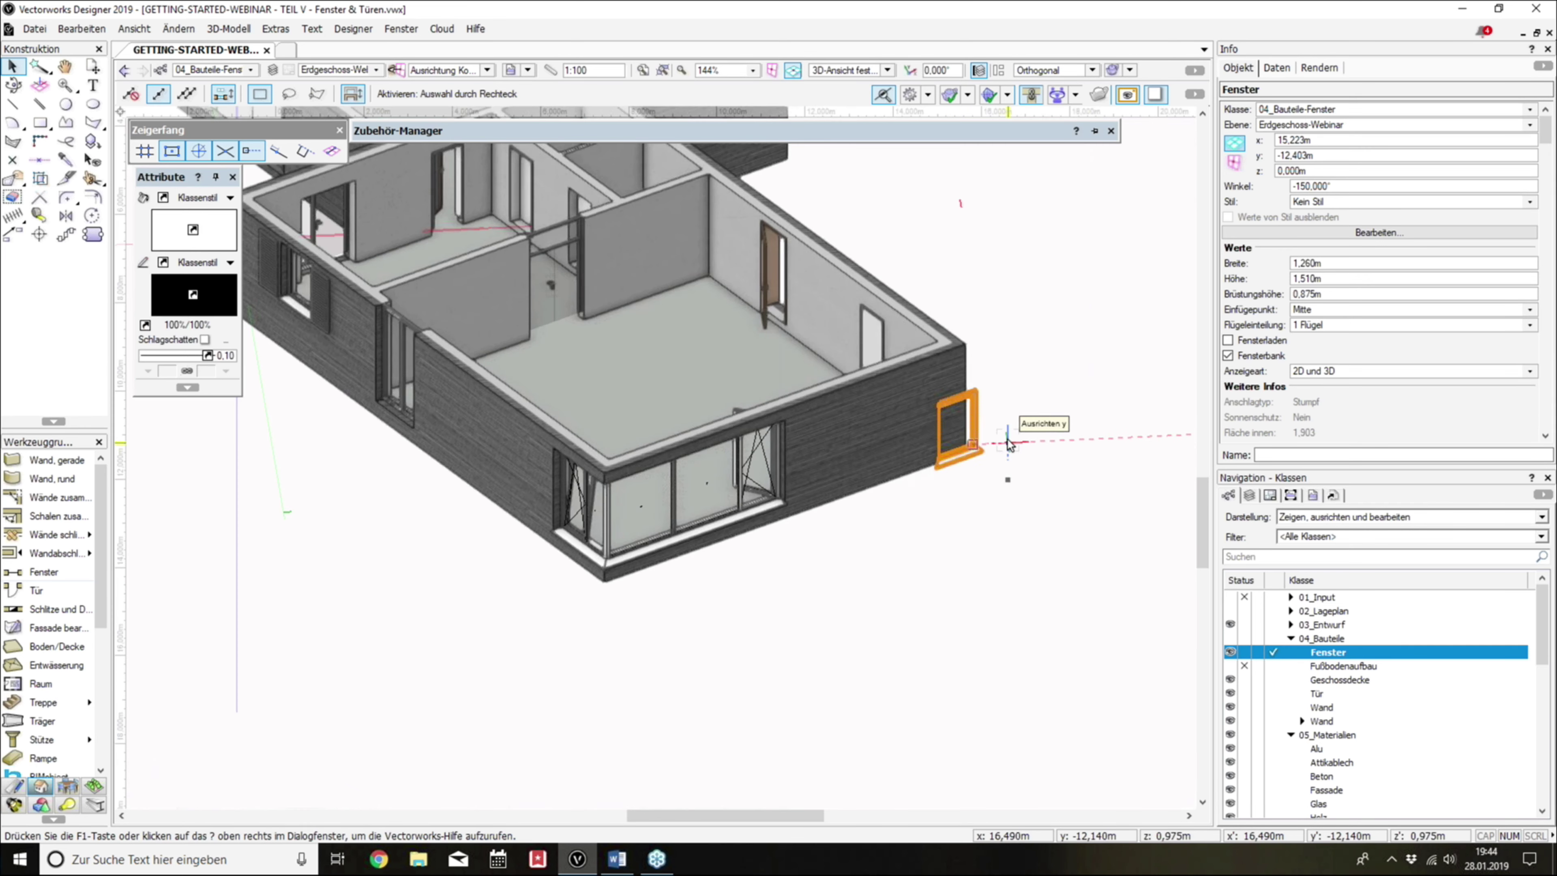
click(786, 613)
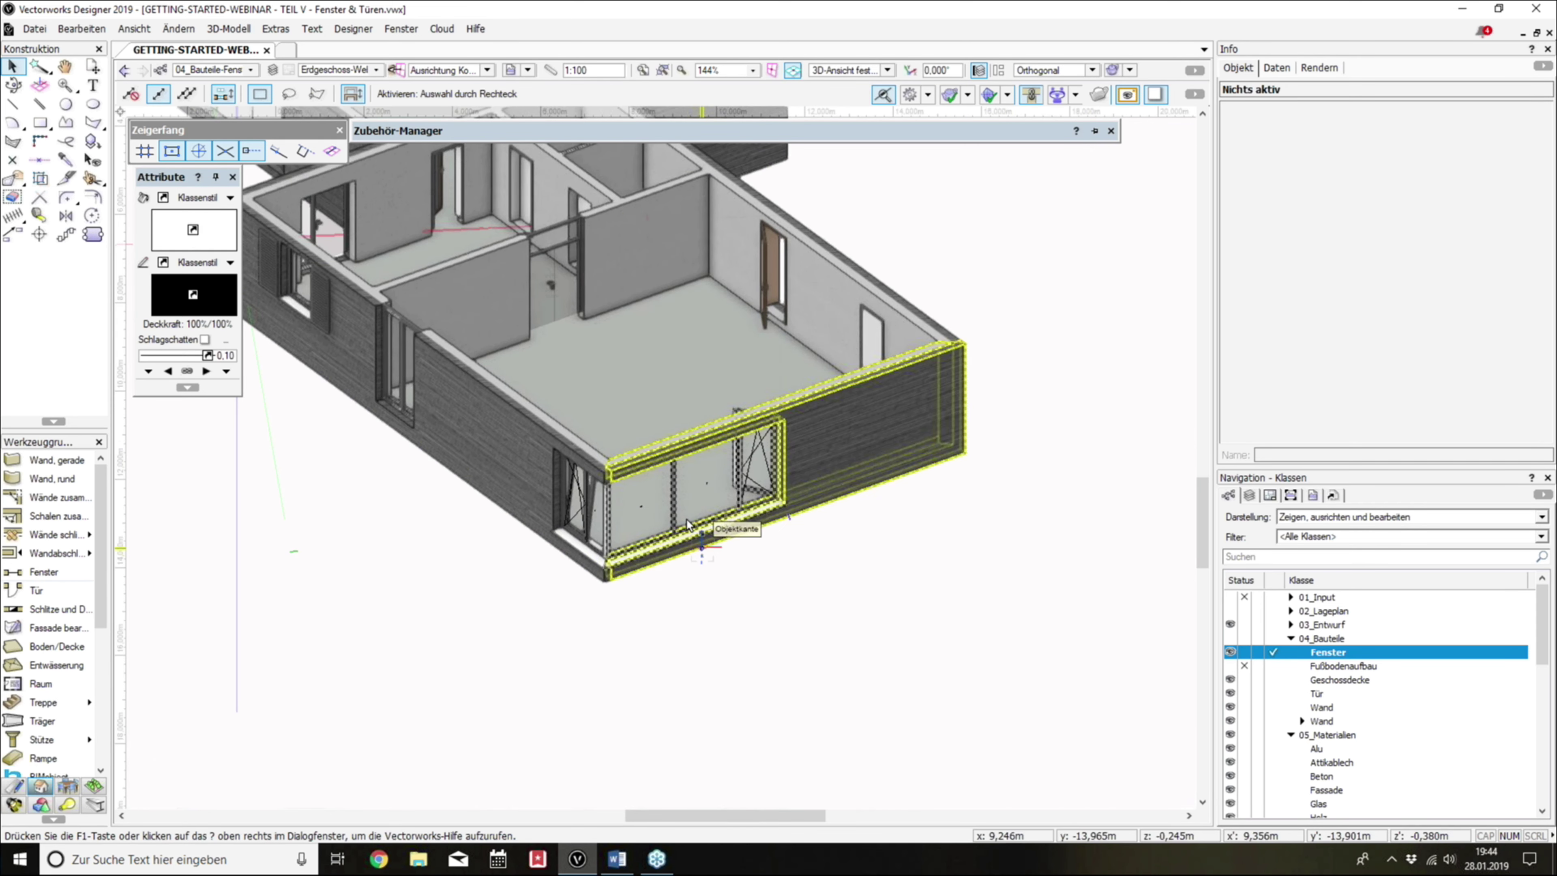
key(KP_0)
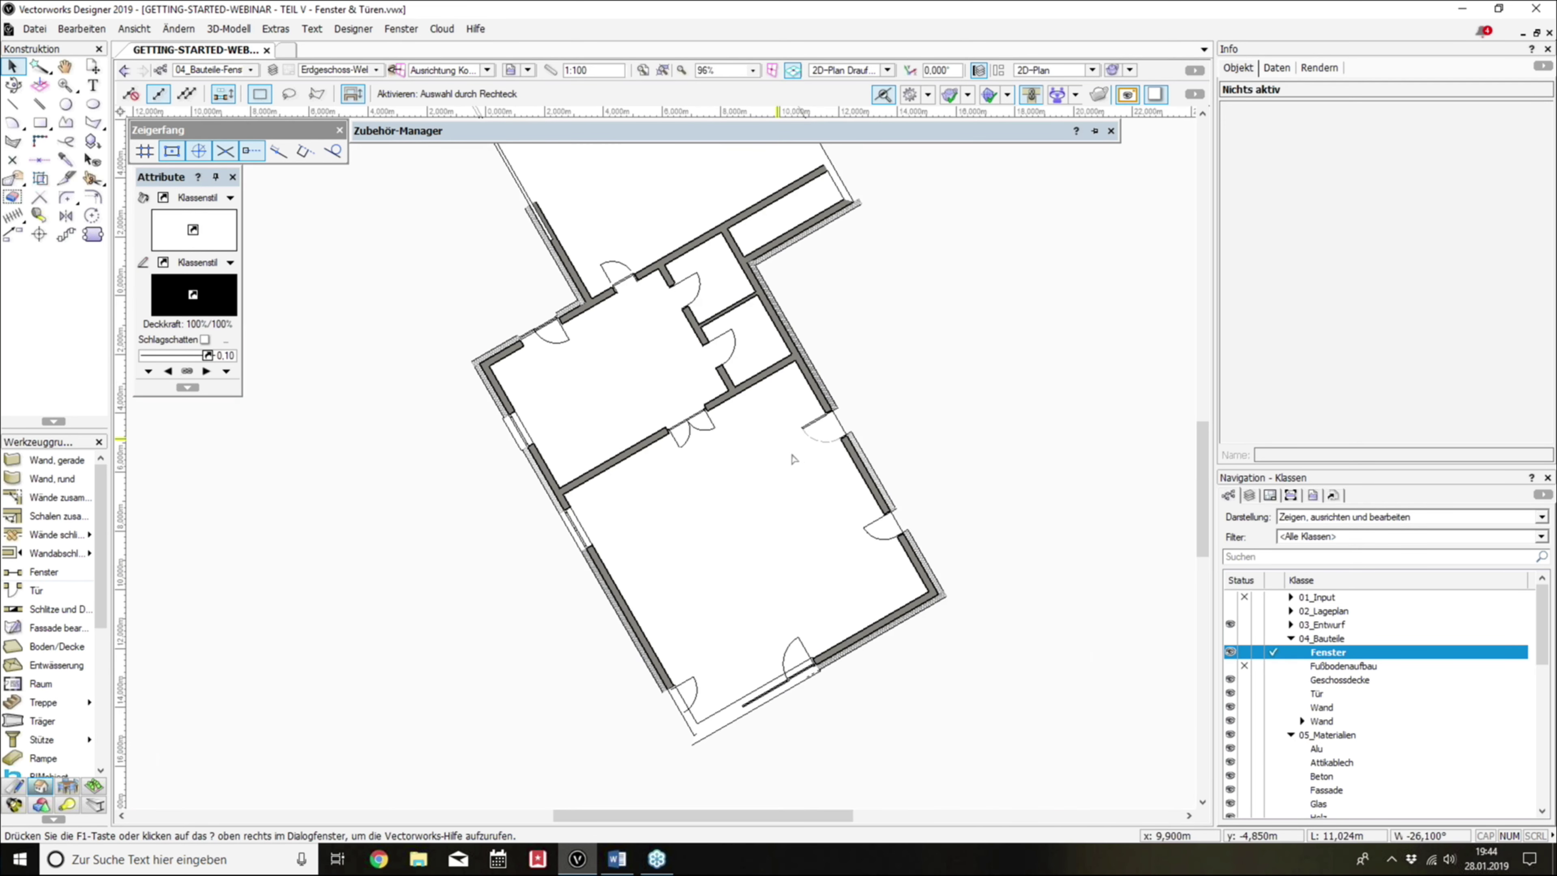
scroll(911, 638, up, 5)
click(43, 571)
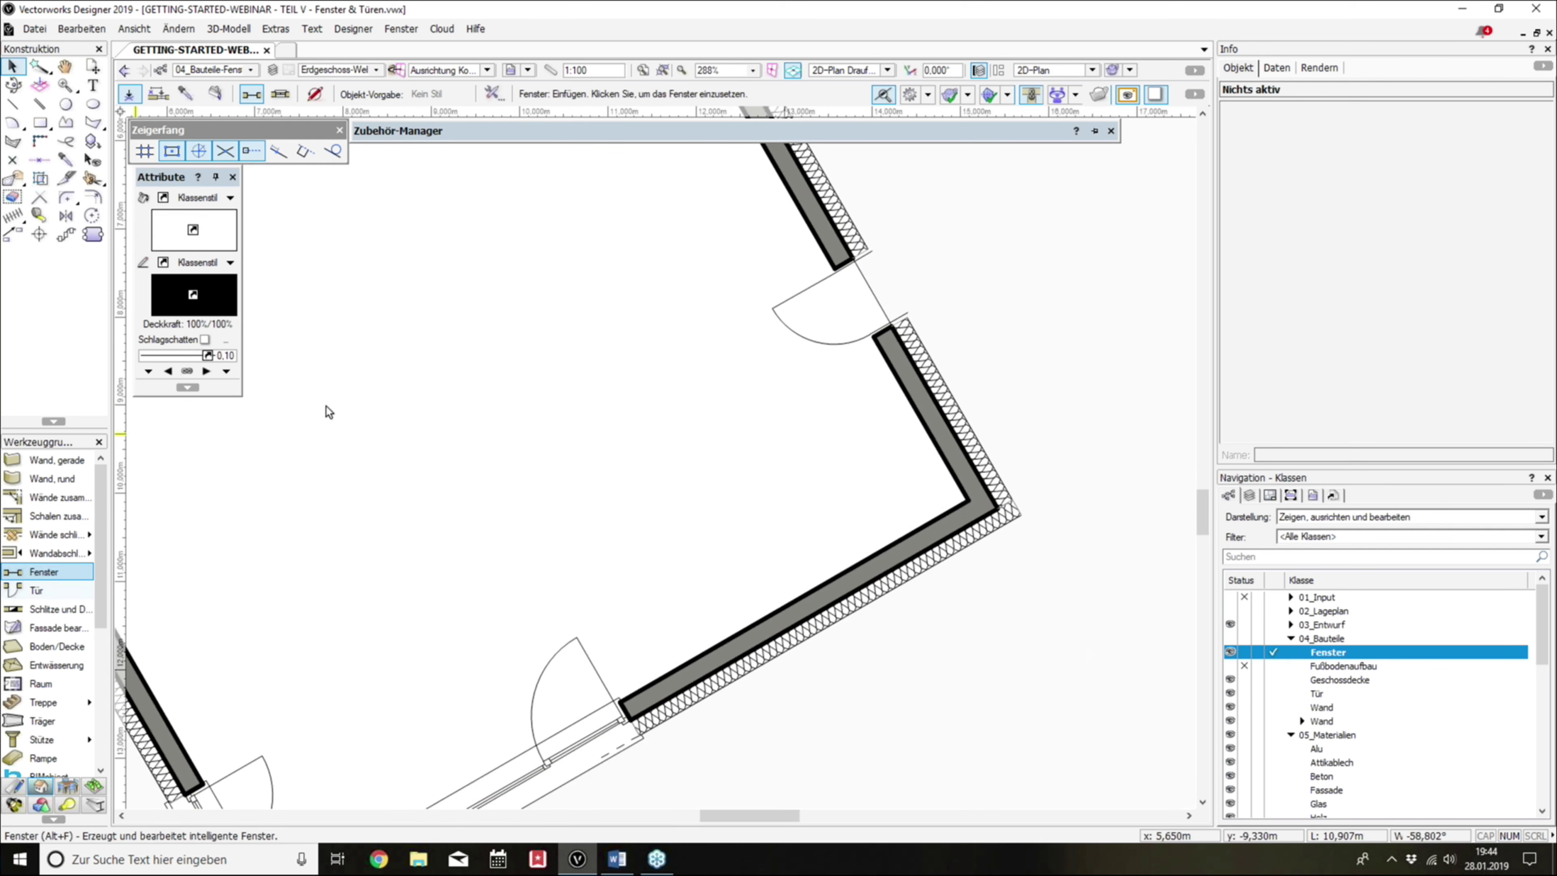
click(281, 94)
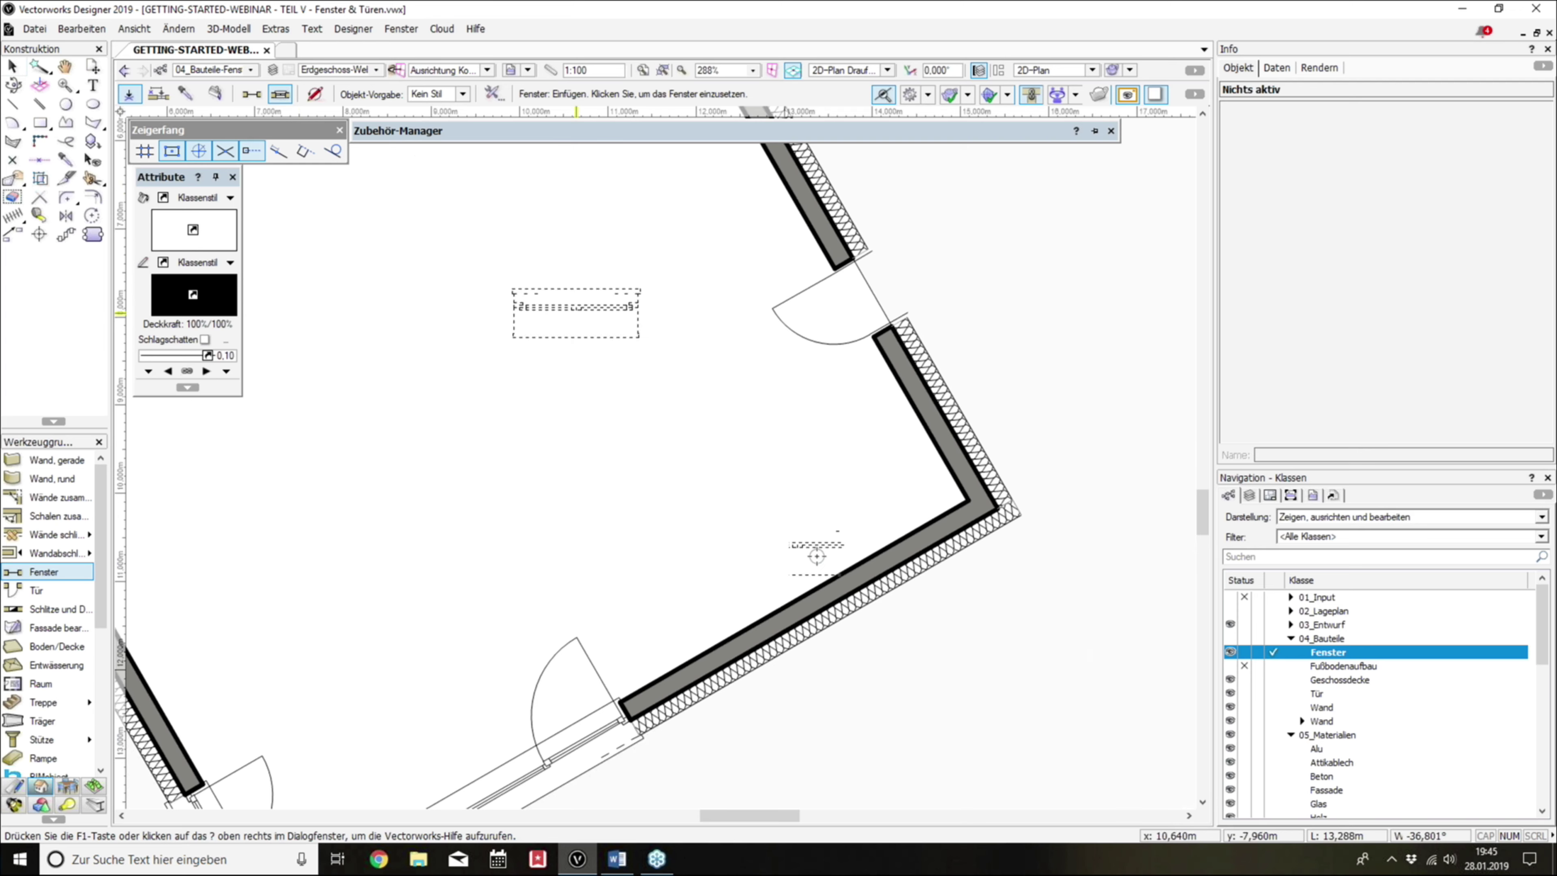
click(869, 576)
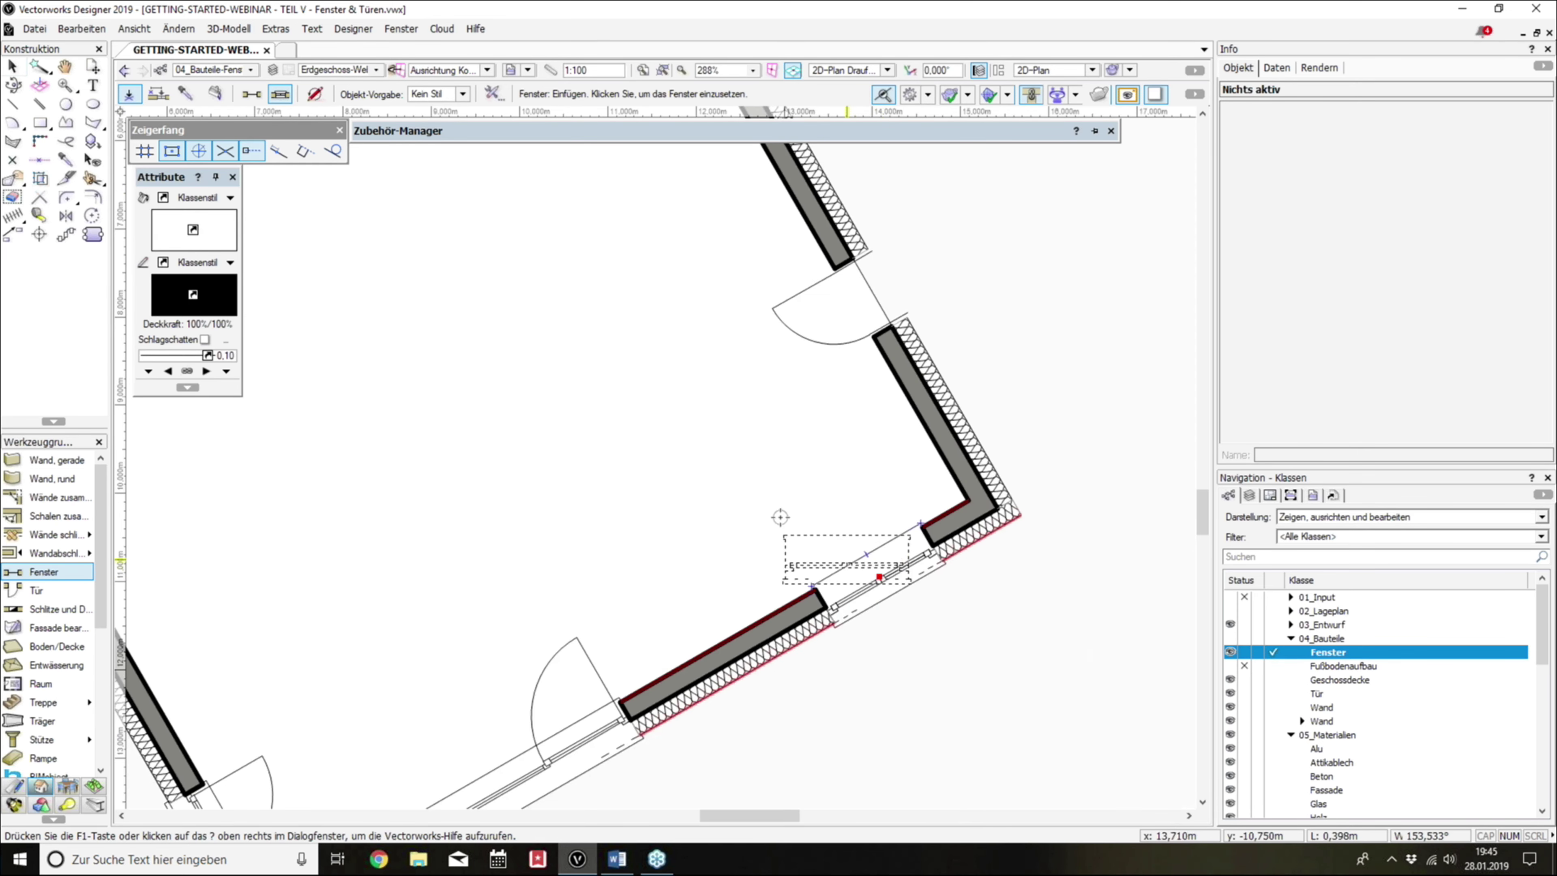
click(12, 66)
scroll(860, 625, up, 2)
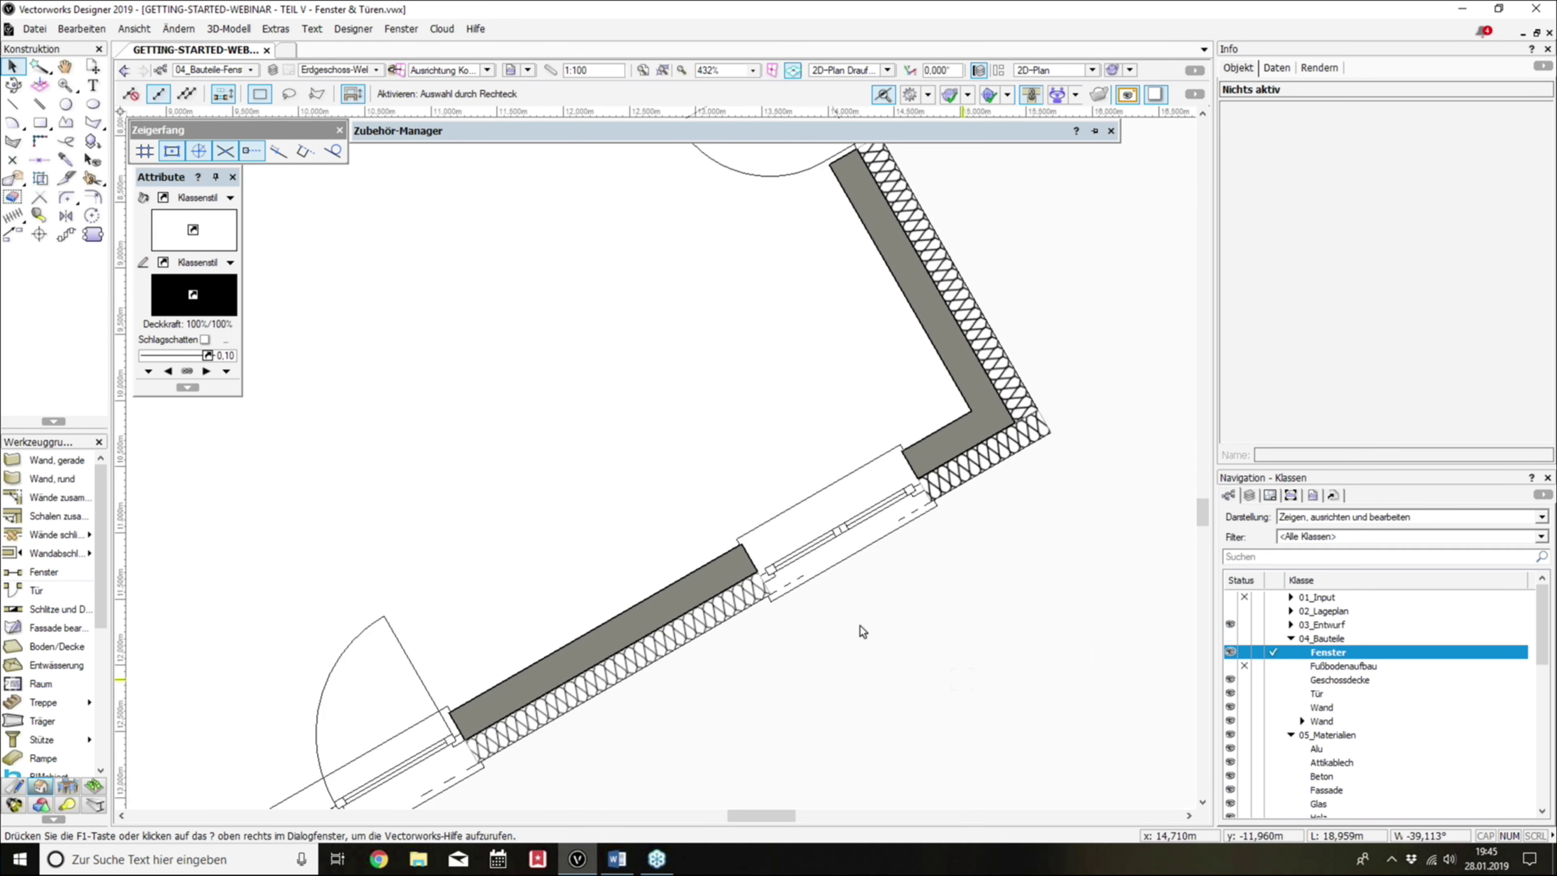
scroll(887, 541, up, 1)
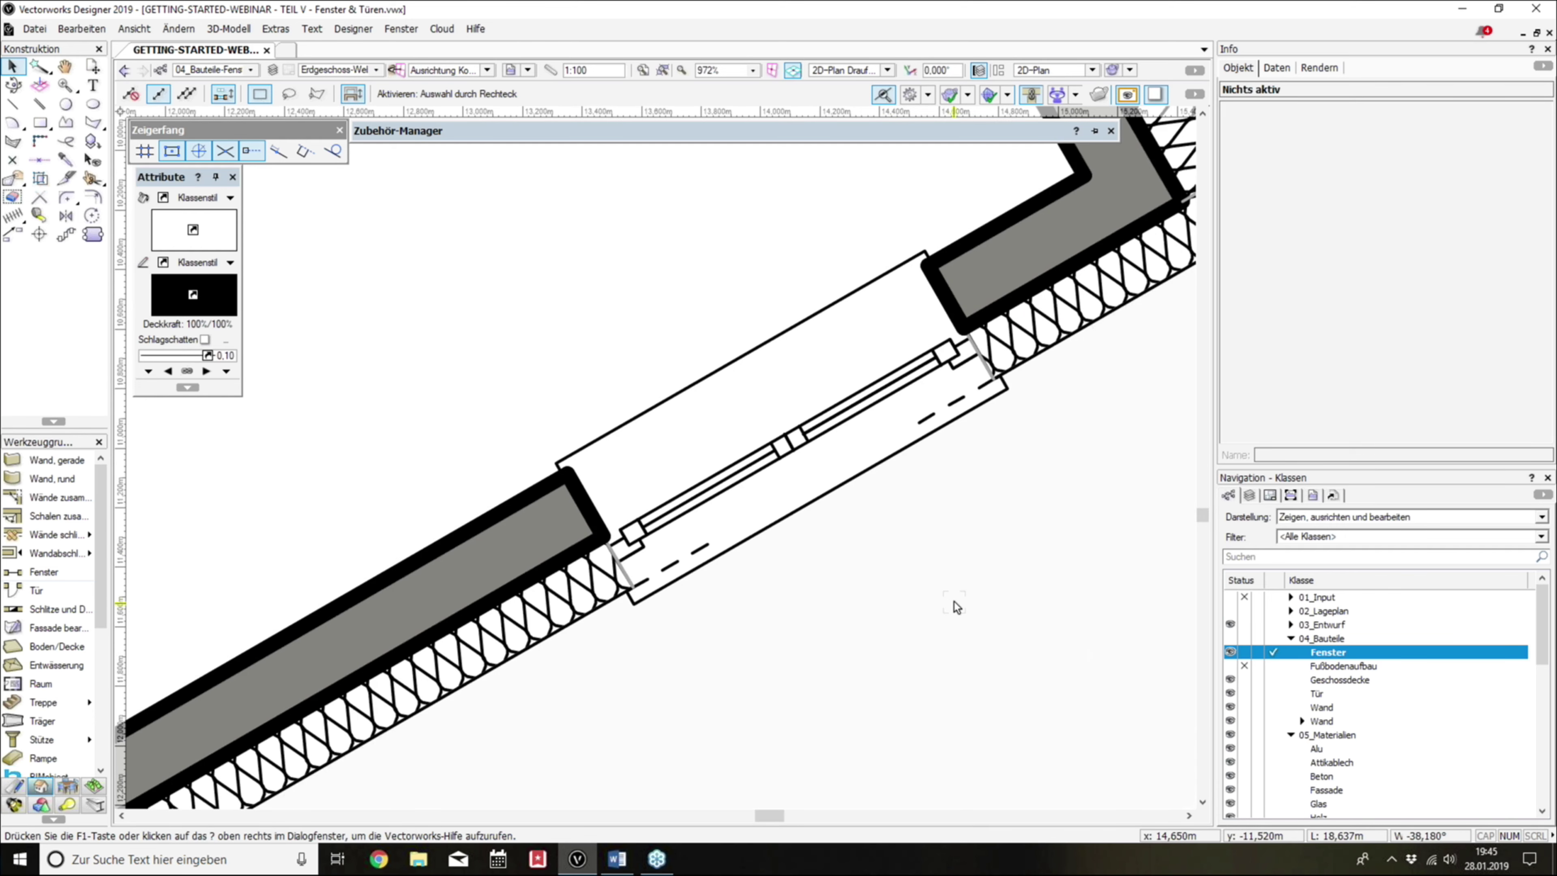
ctrl+middle_drag(953, 601, 888, 552)
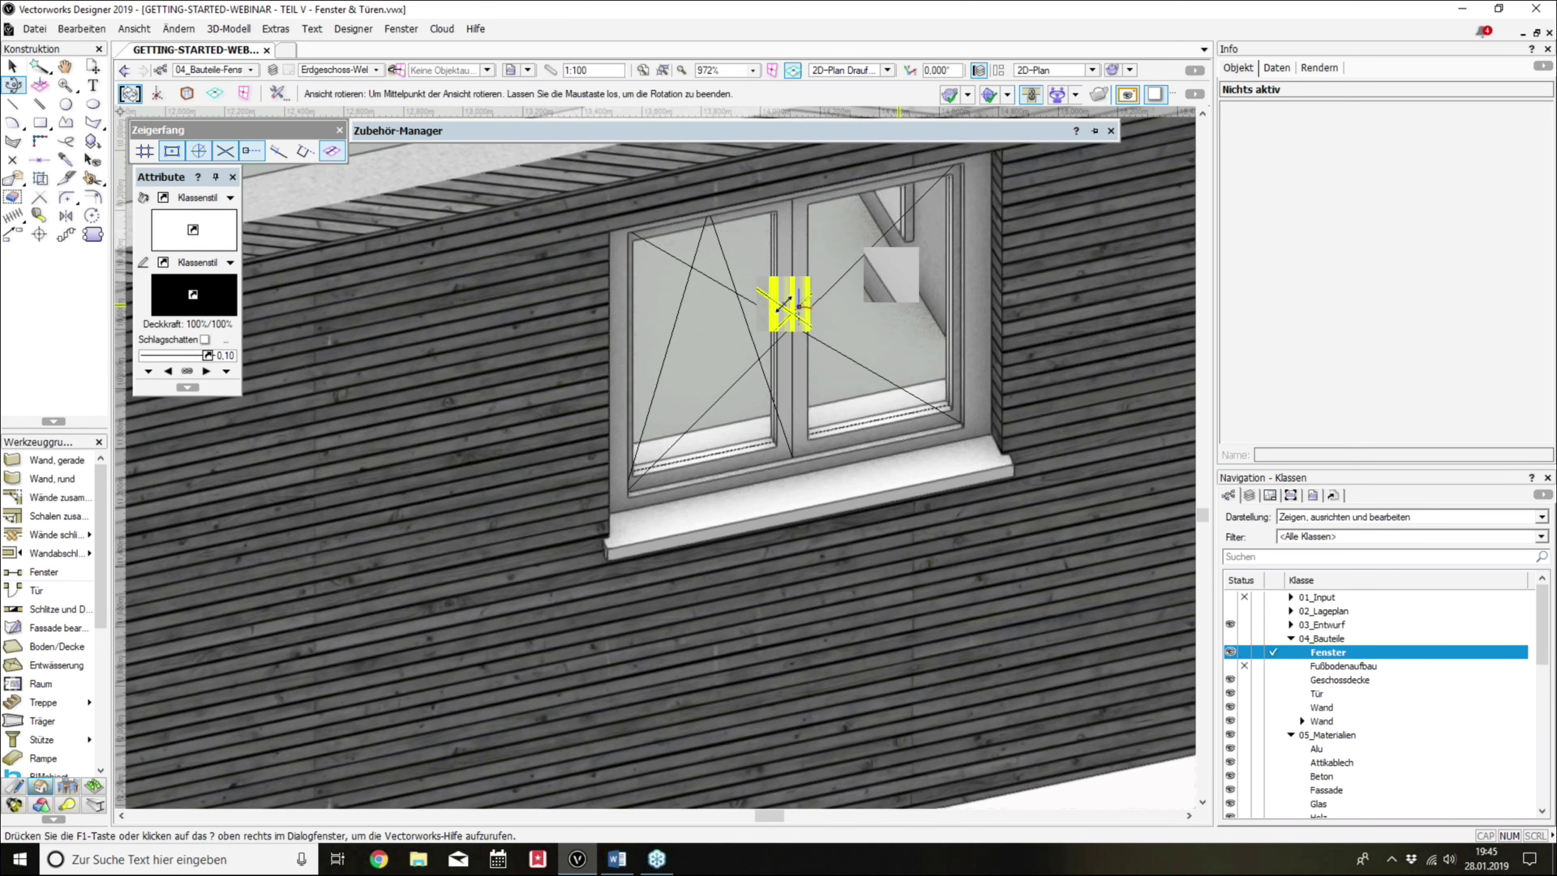
Step: Select the new window and try its shape options: slanted, pointed and round-arched tops
ctrl+middle_drag(789, 305, 793, 306)
click(837, 307)
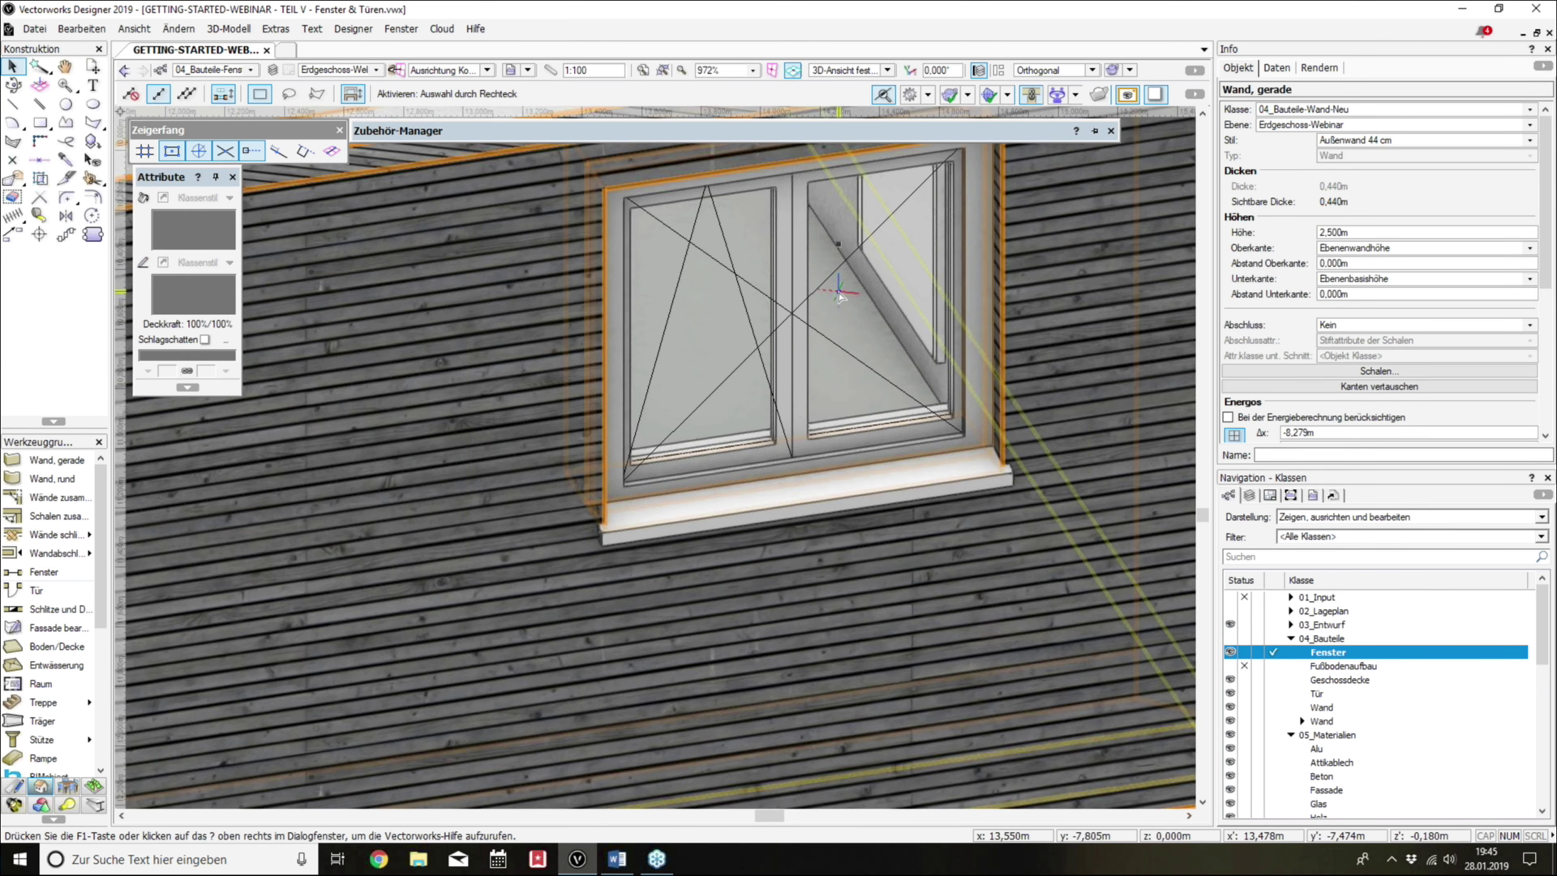
click(835, 455)
scroll(824, 382, down, 1)
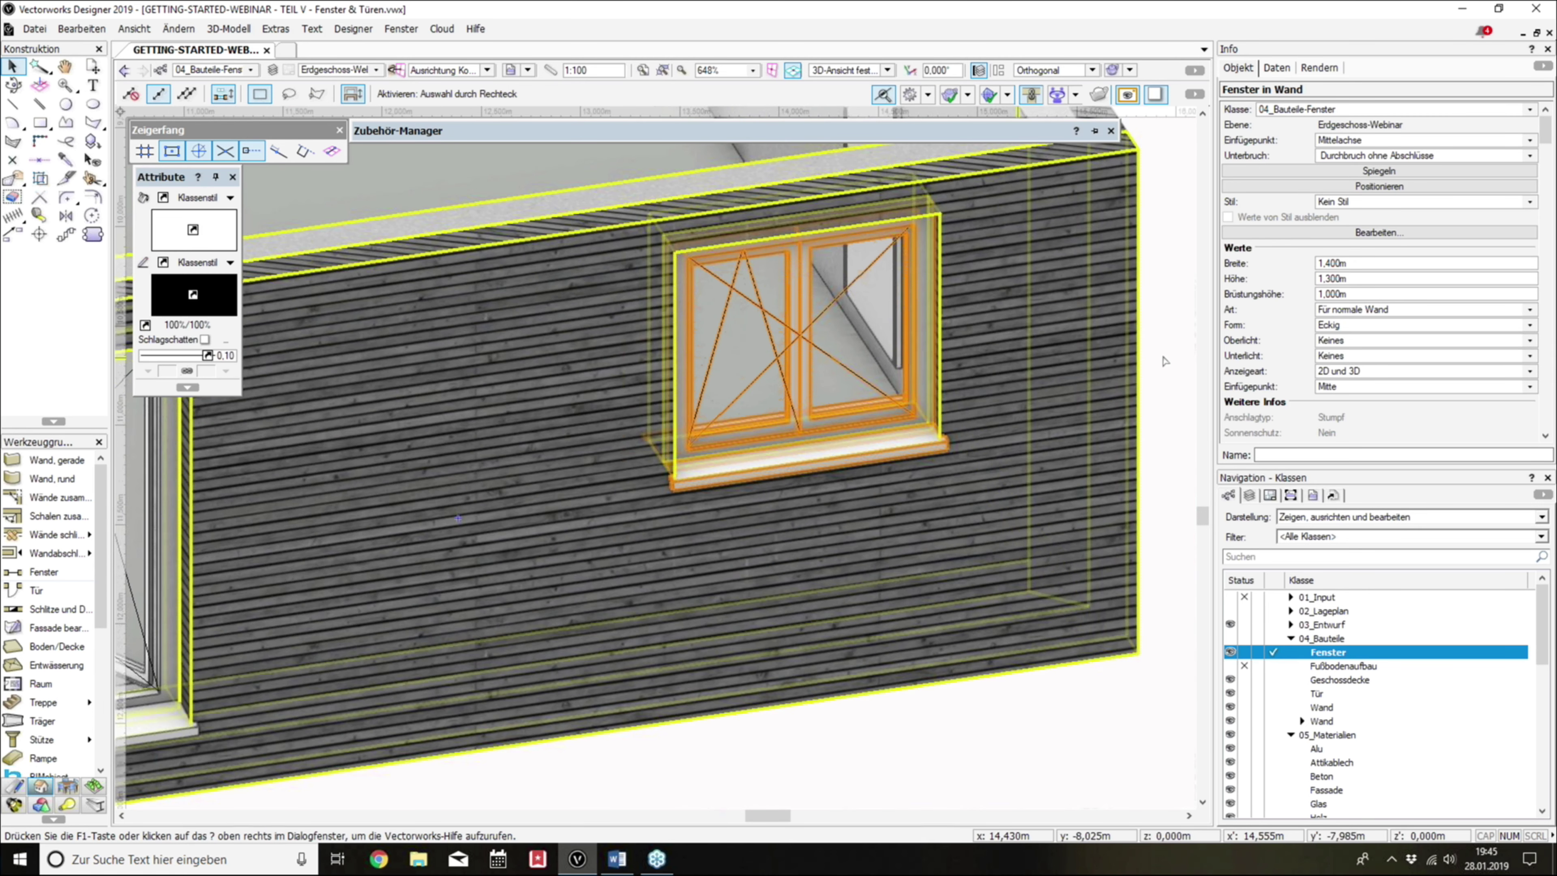
click(1349, 309)
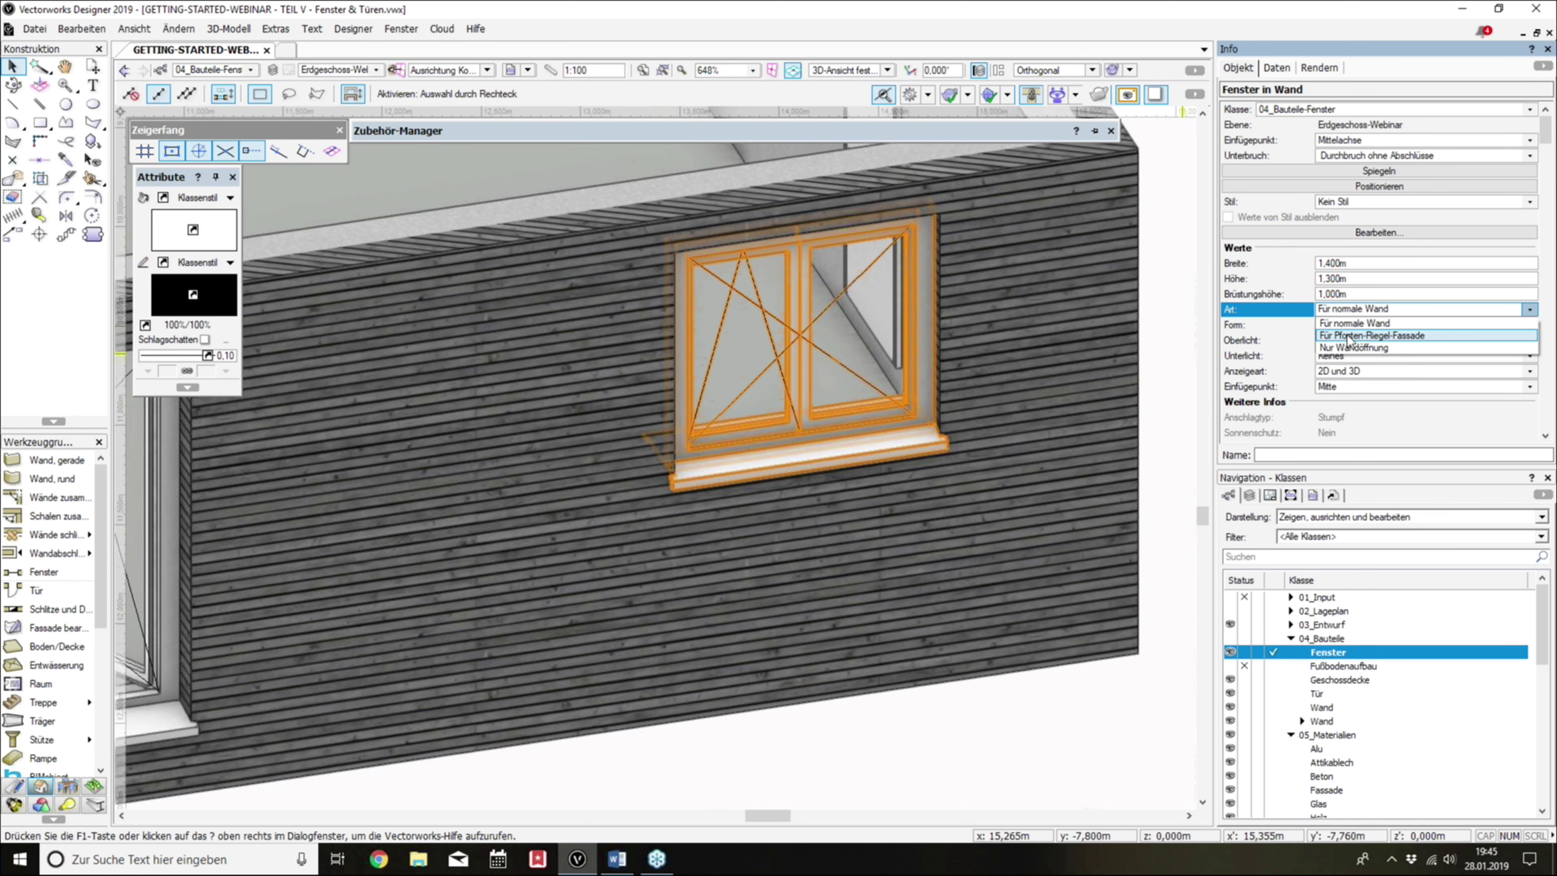
click(1276, 332)
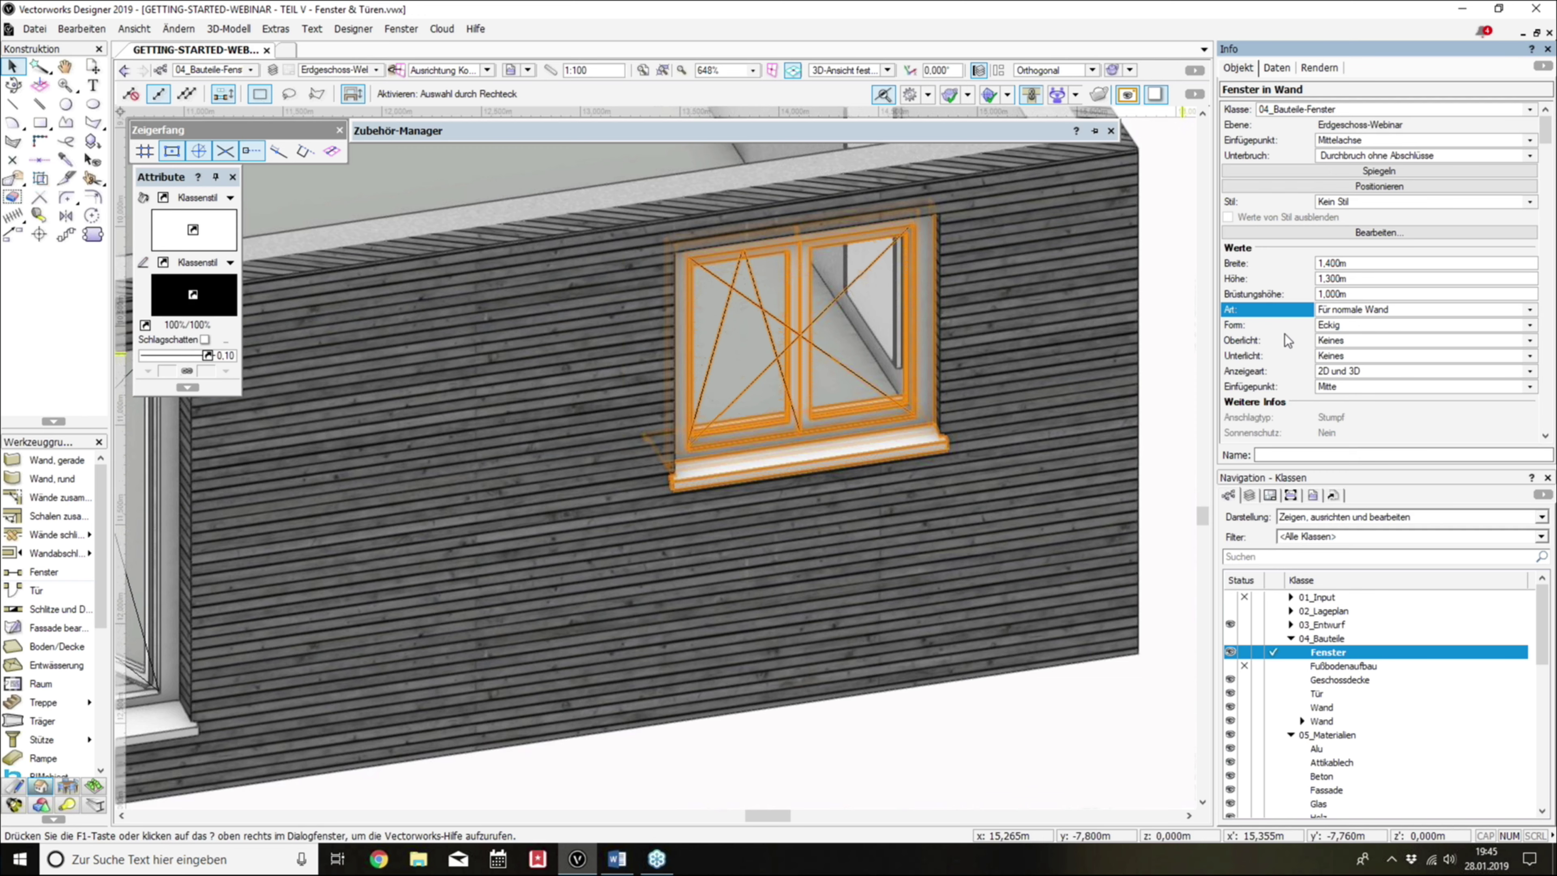
click(1339, 327)
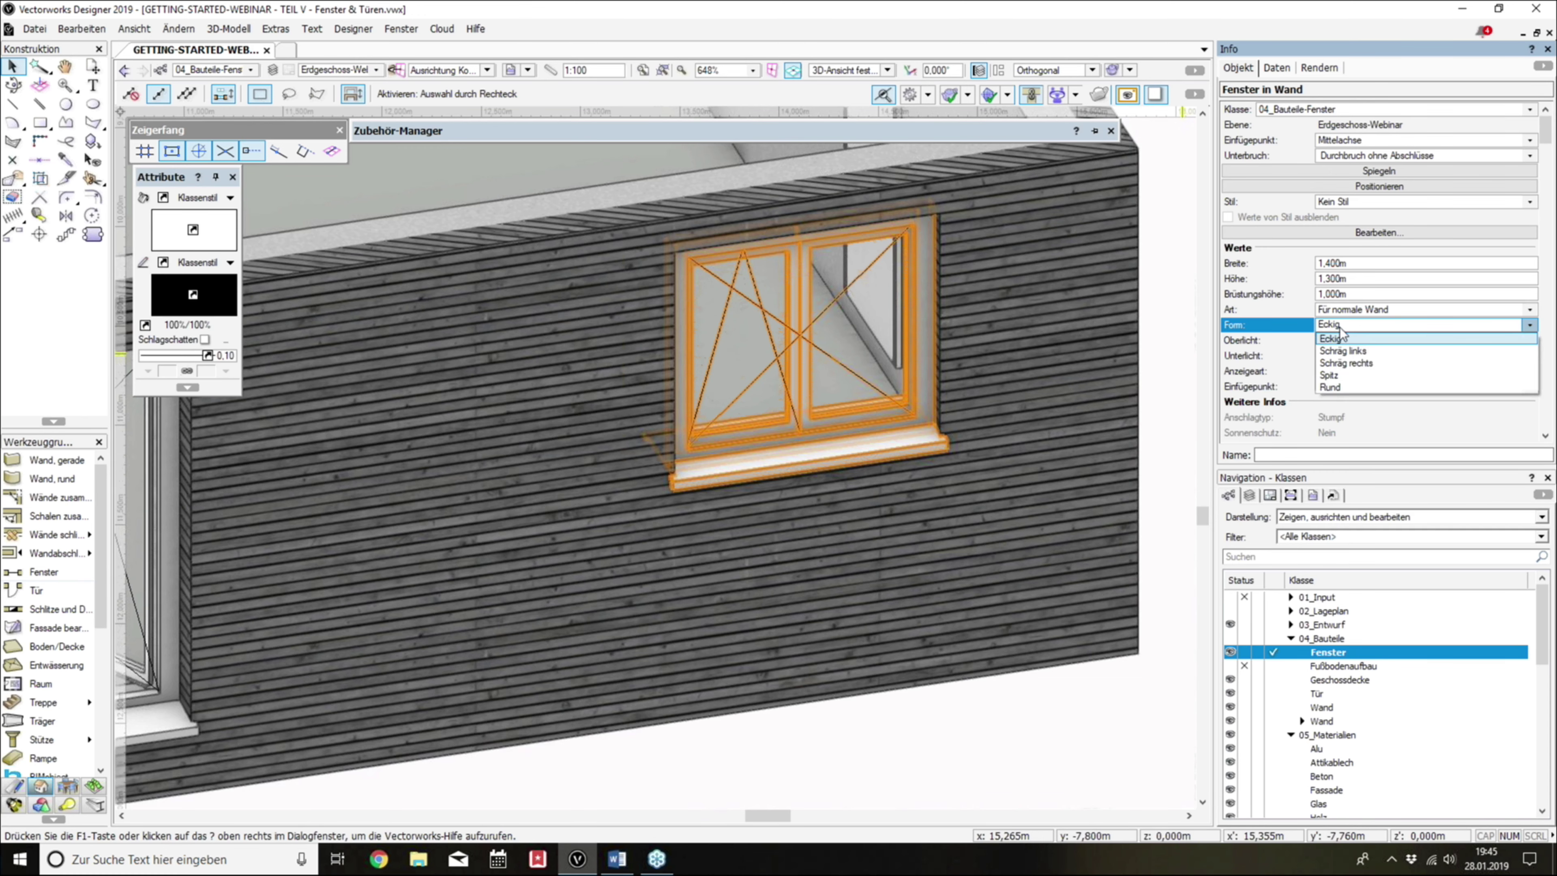
click(1343, 351)
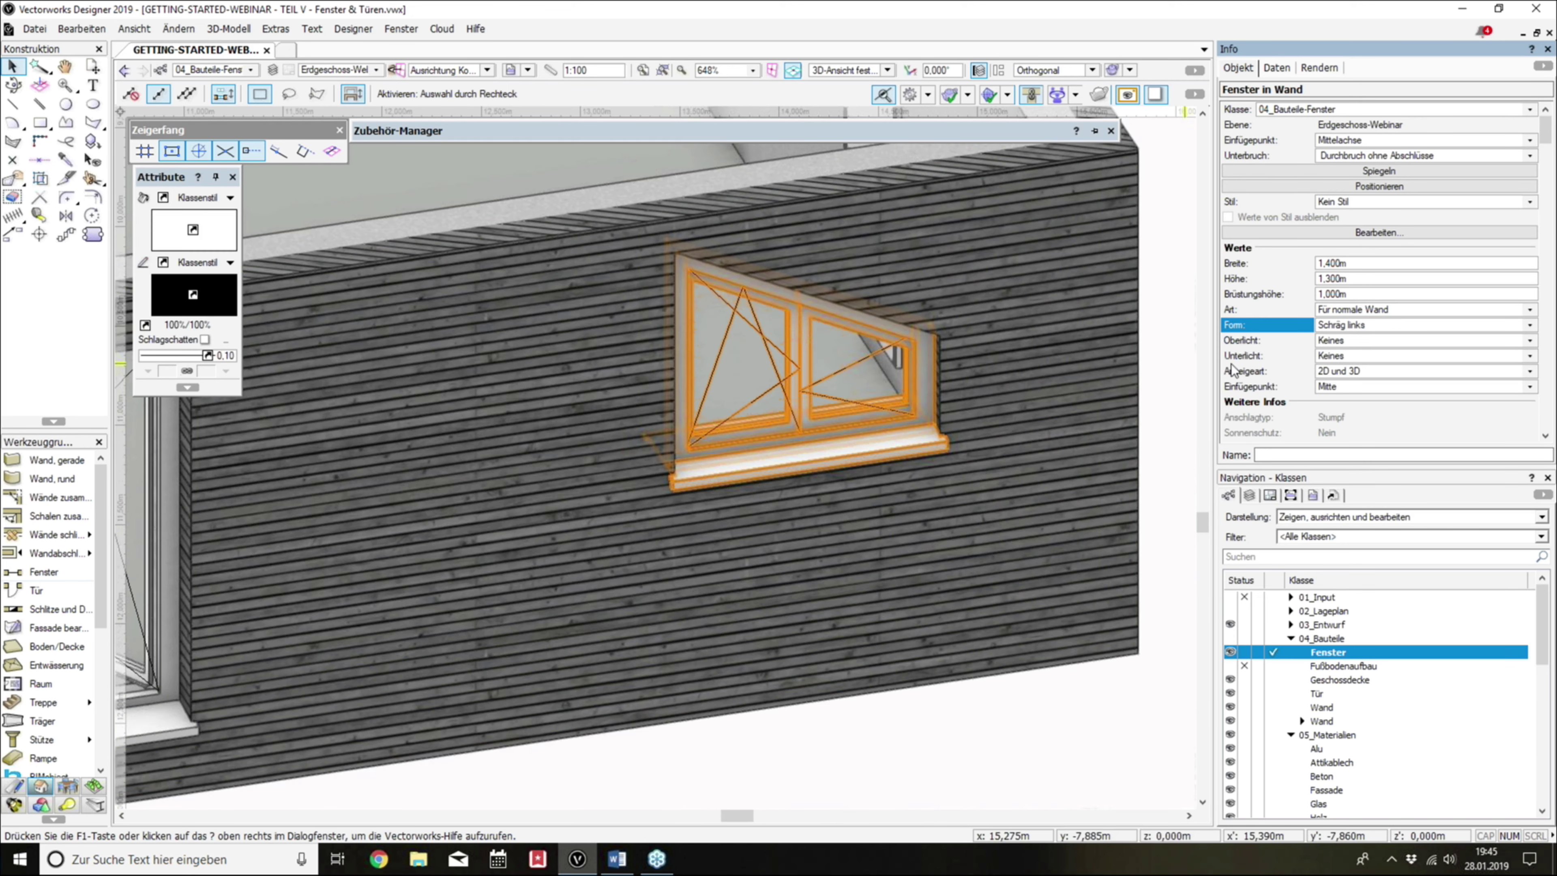
click(1354, 326)
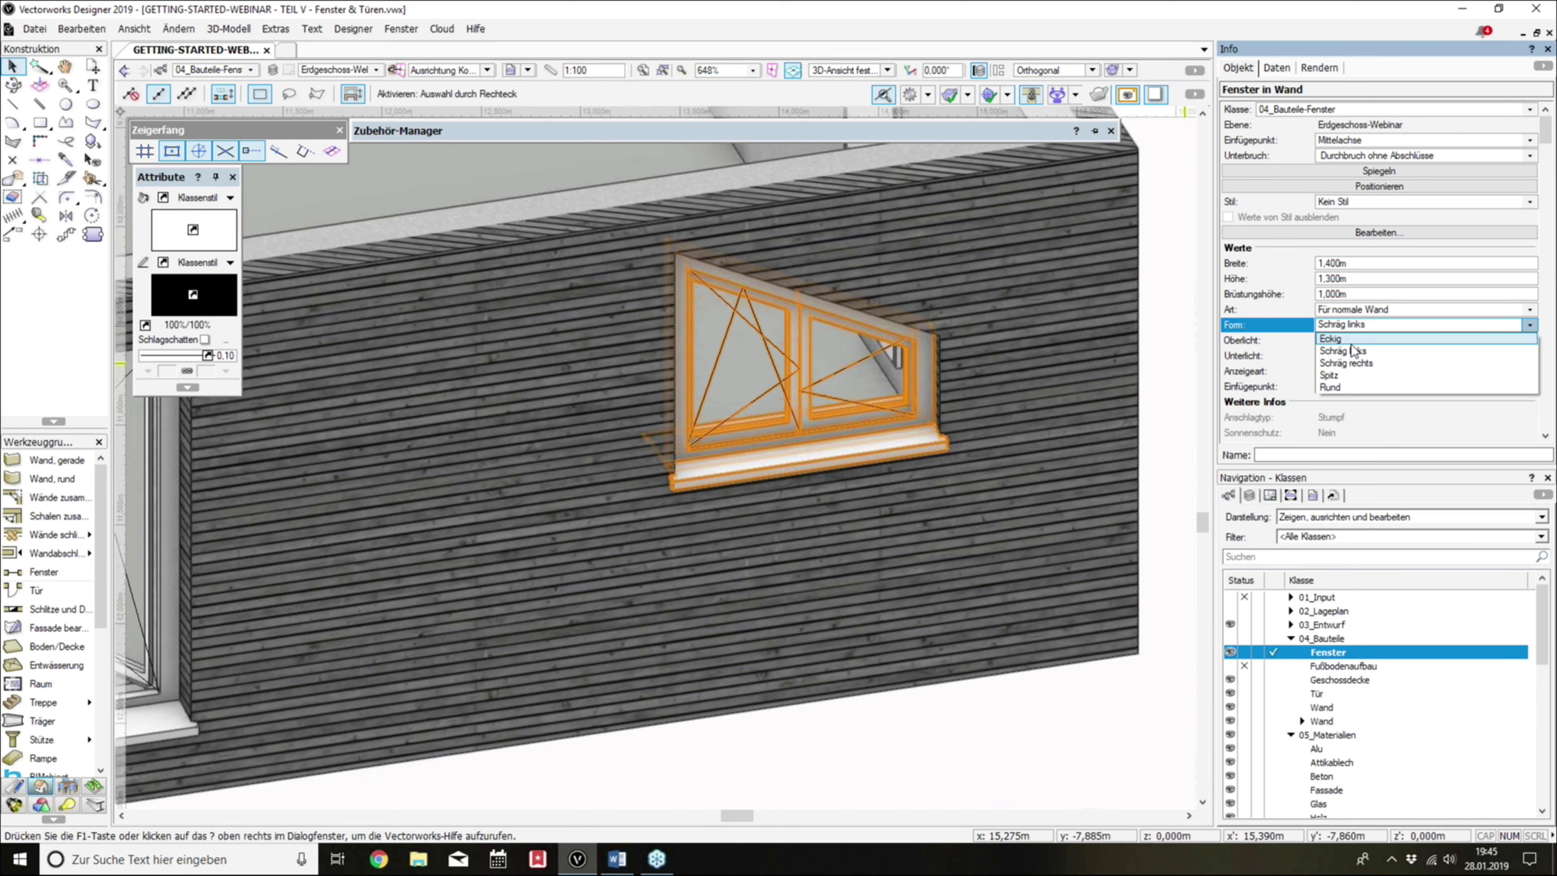
click(1344, 373)
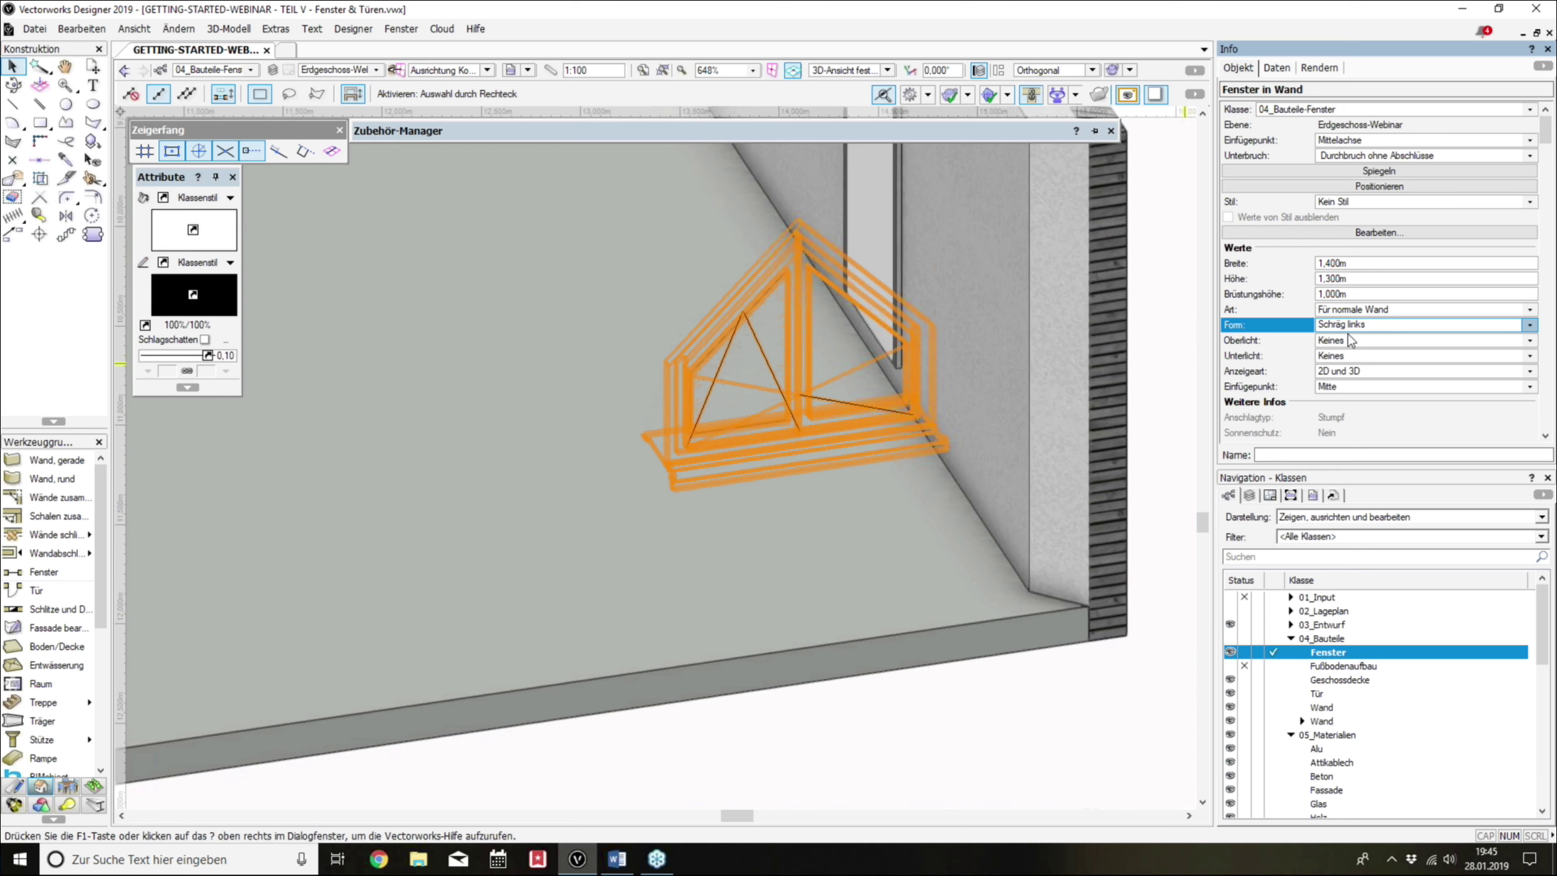
click(1349, 325)
click(1350, 386)
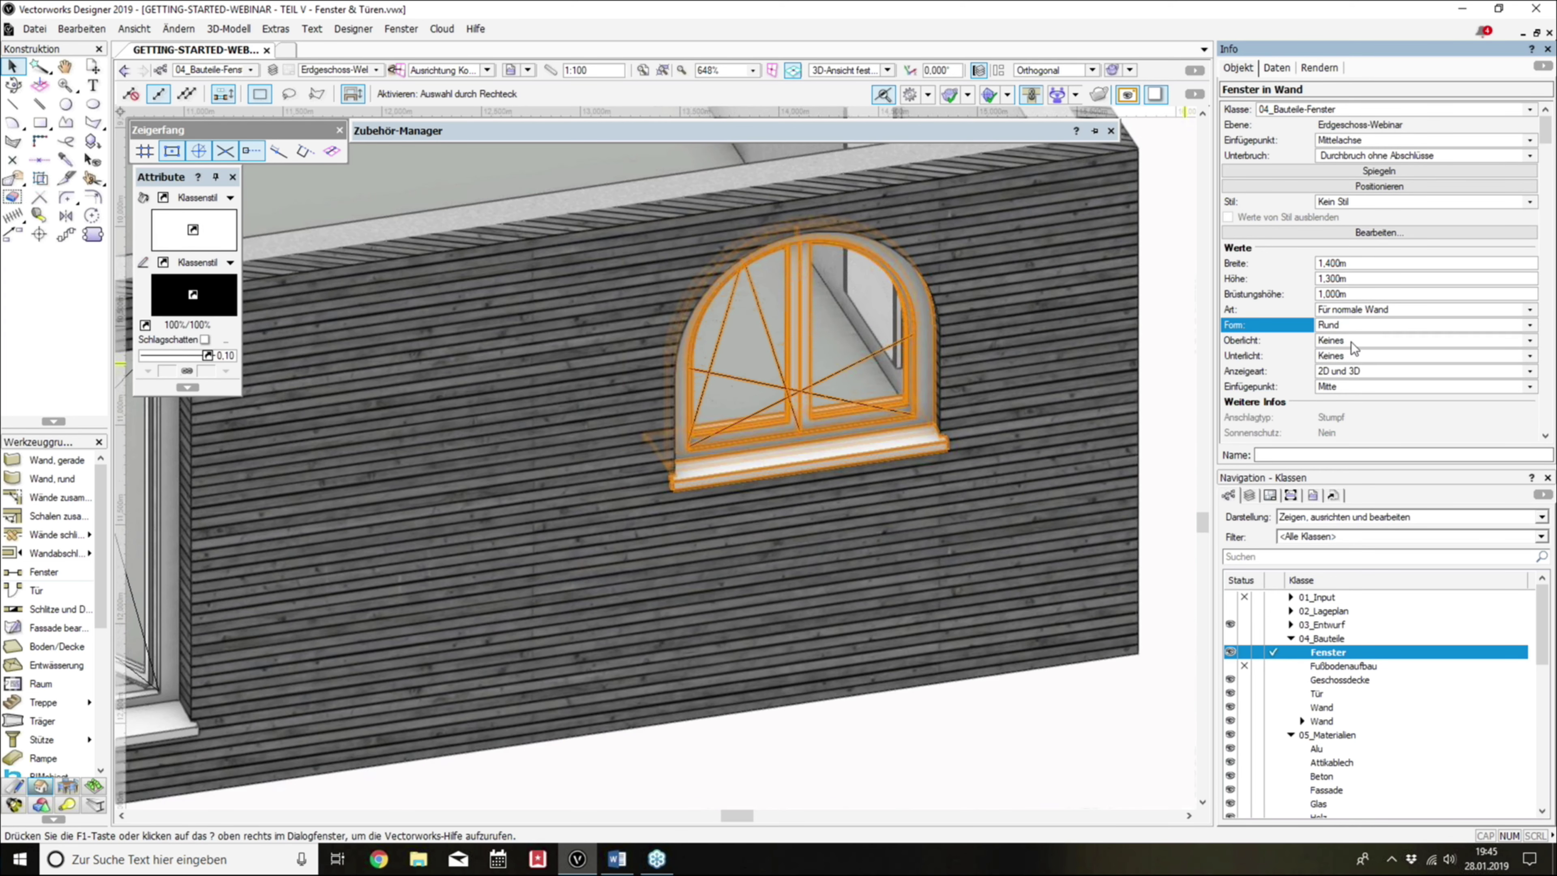
Step: Set Form to Eckig and try Oberlicht Eckig, Schräg links and Spitz before removing it
click(1352, 342)
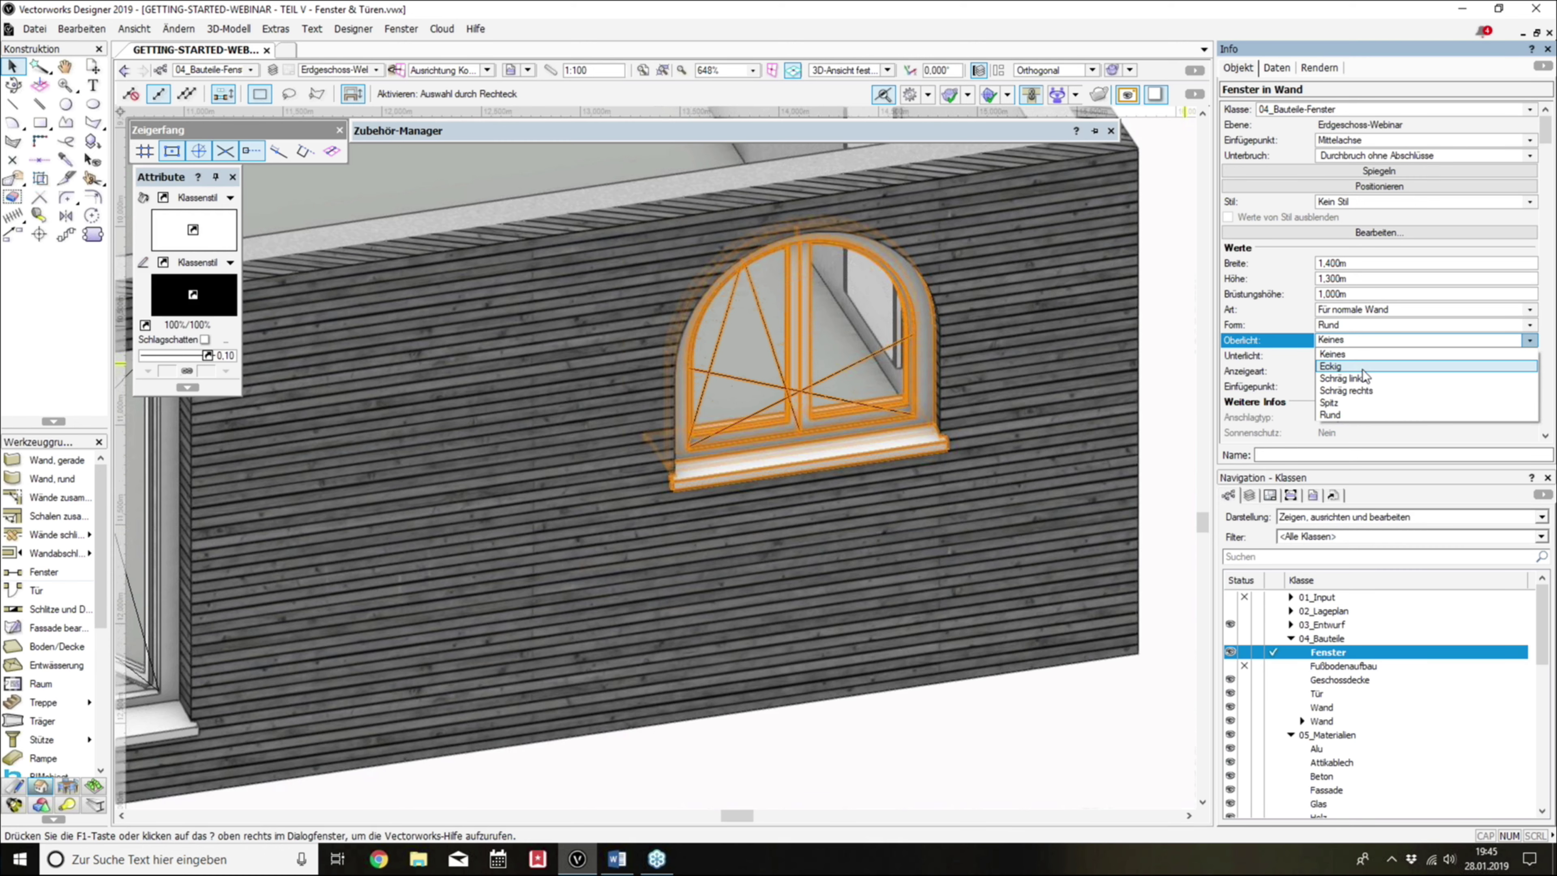
click(1354, 336)
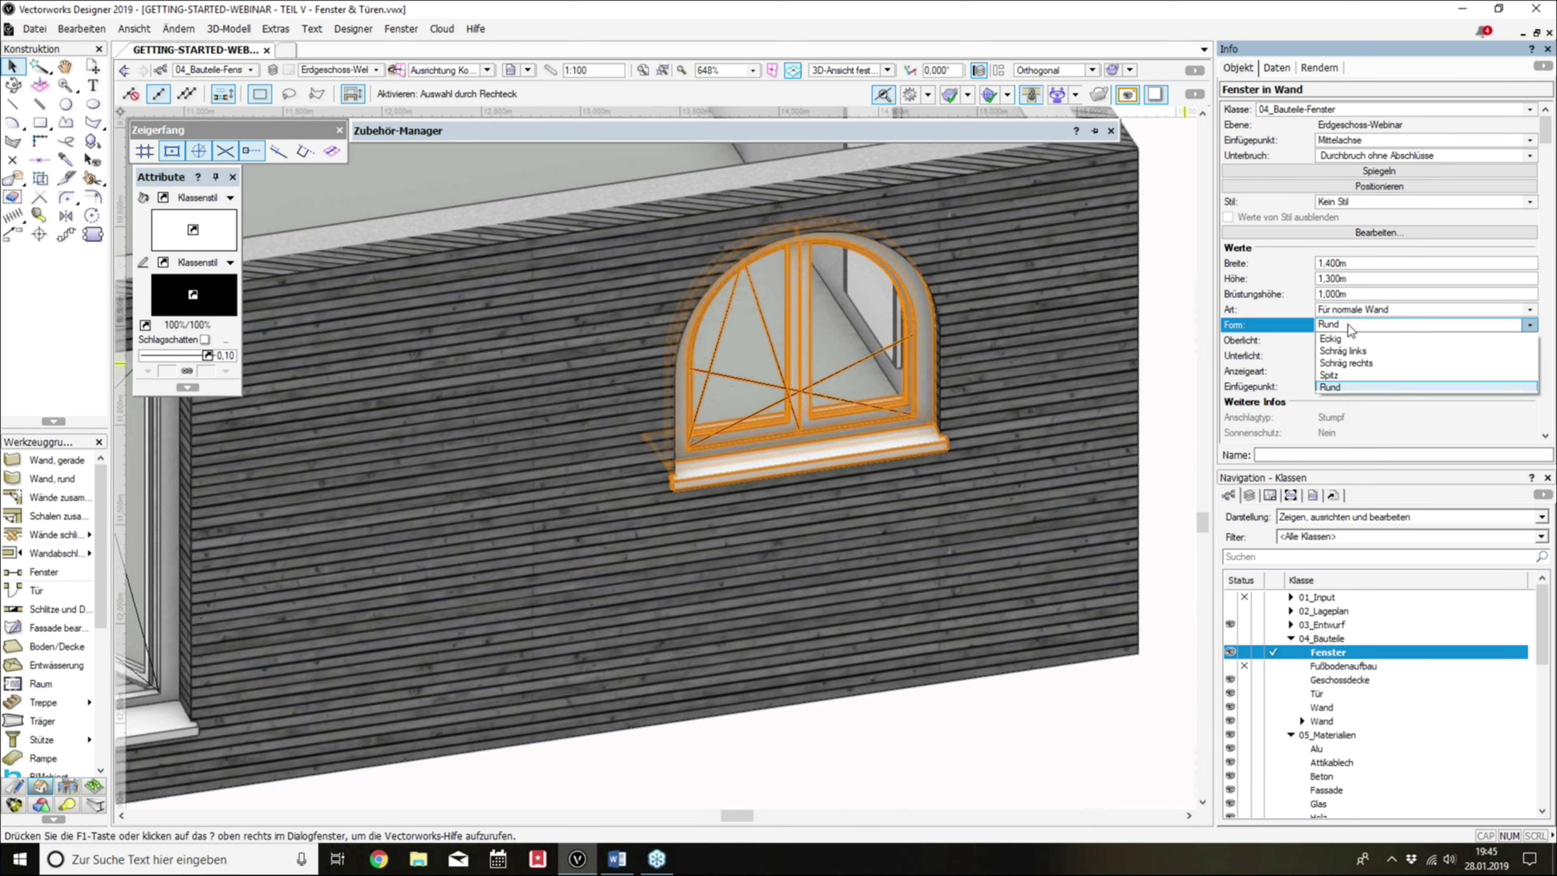
key(Escape)
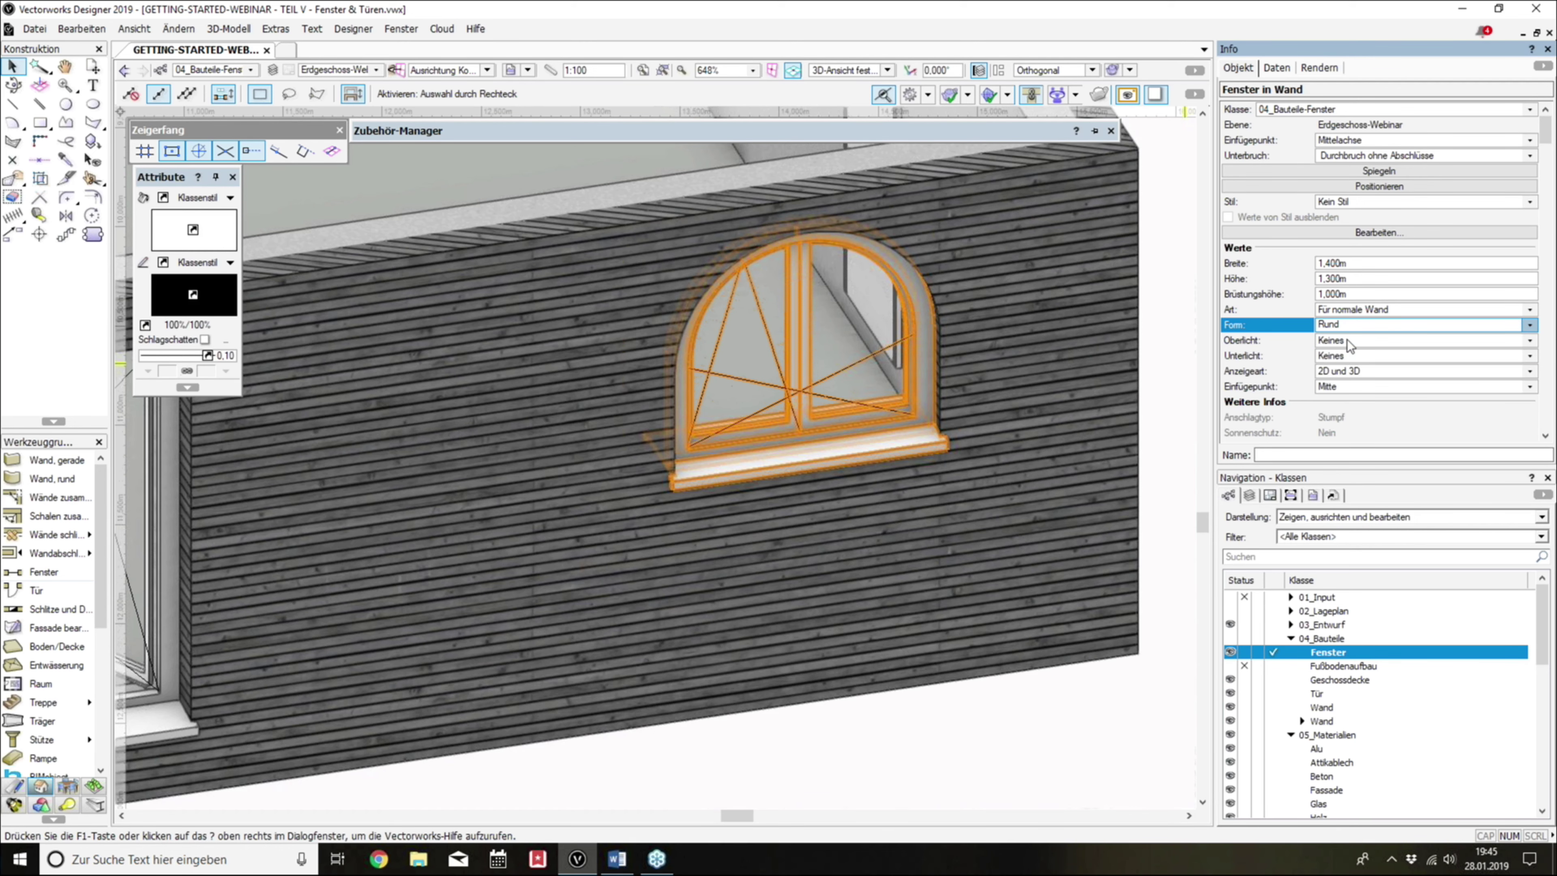
key(Home)
key(Tab)
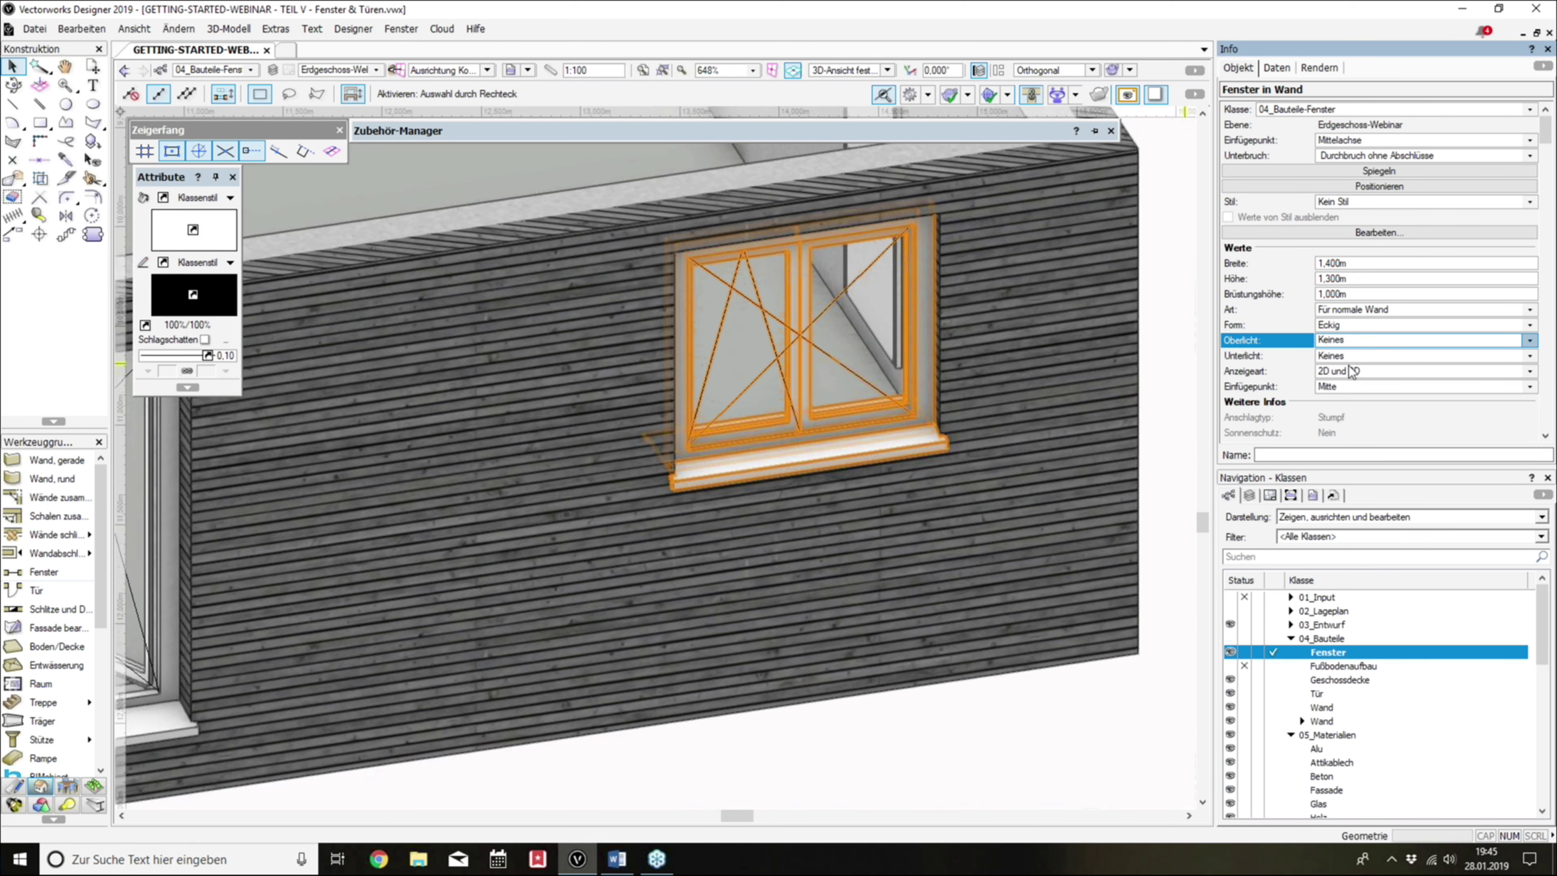
key(Down)
click(1352, 339)
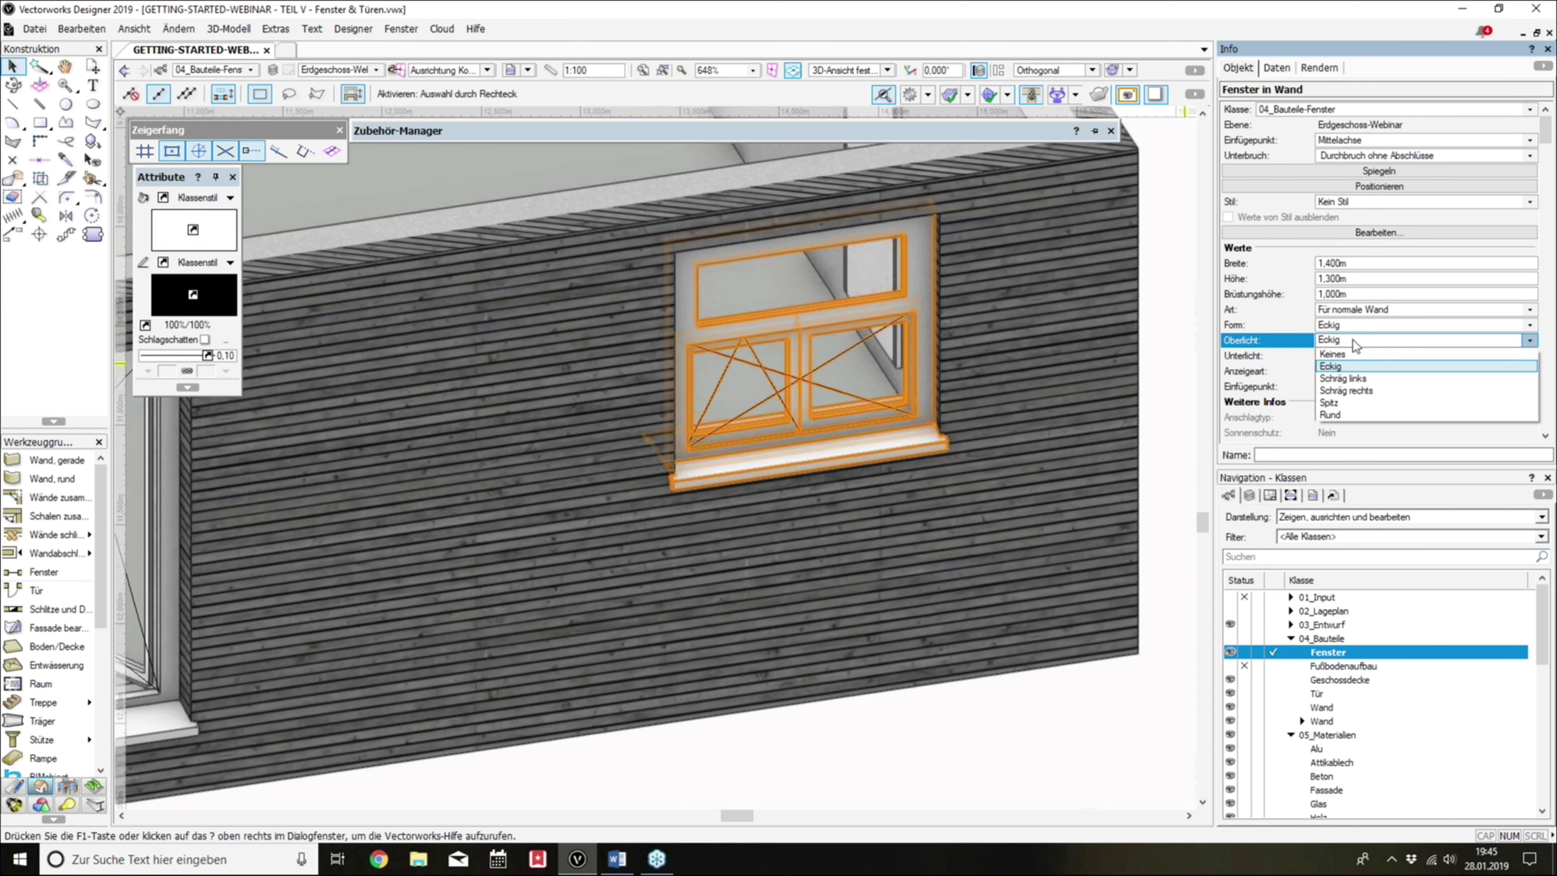
click(1352, 377)
key(alt+Down)
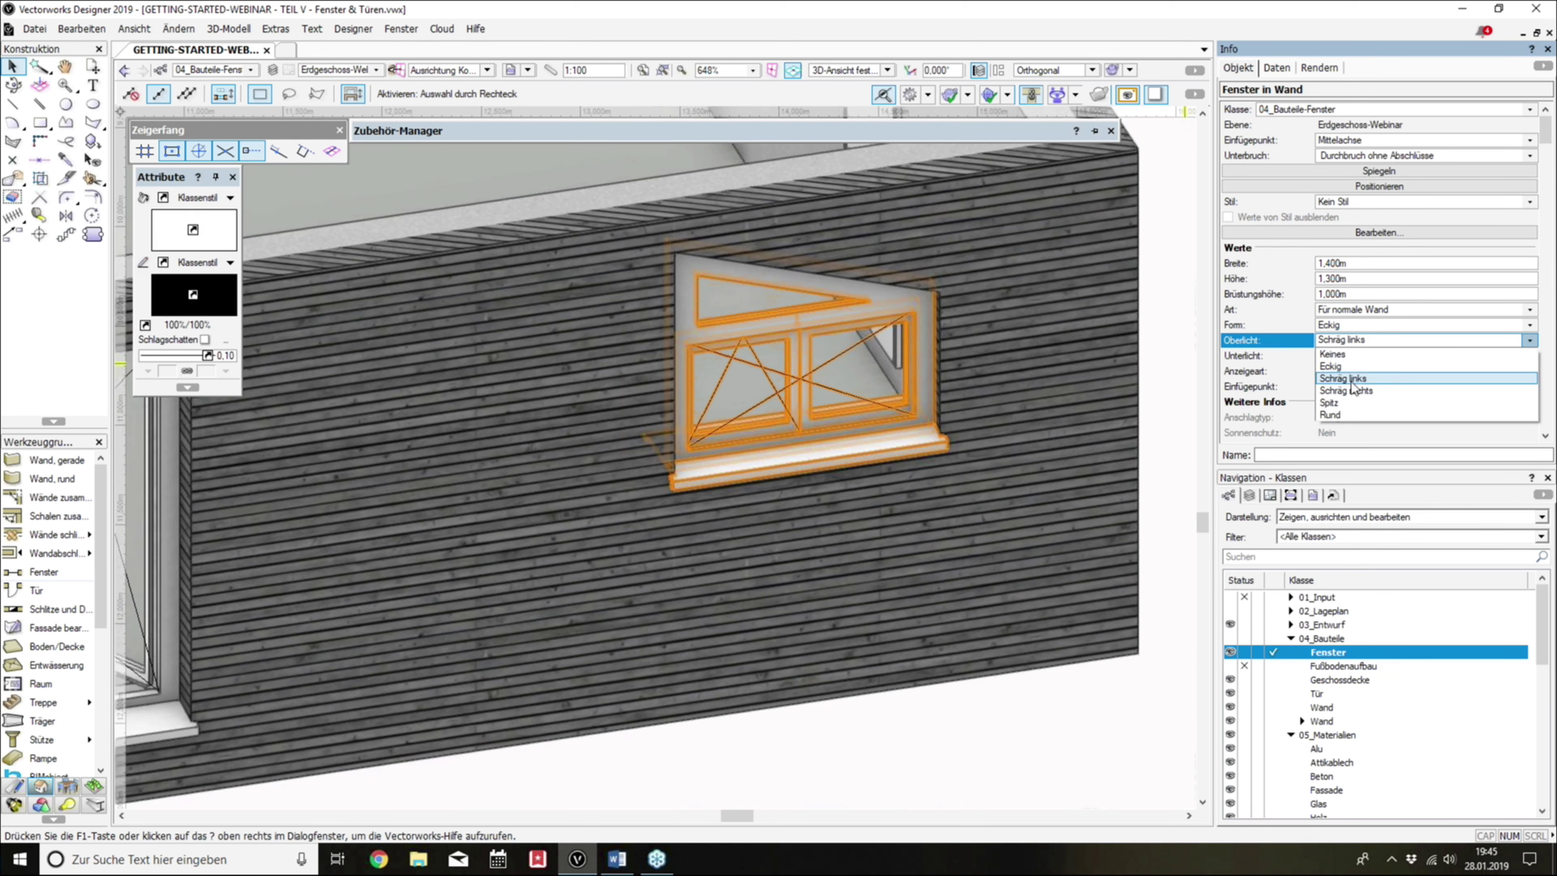
click(1350, 378)
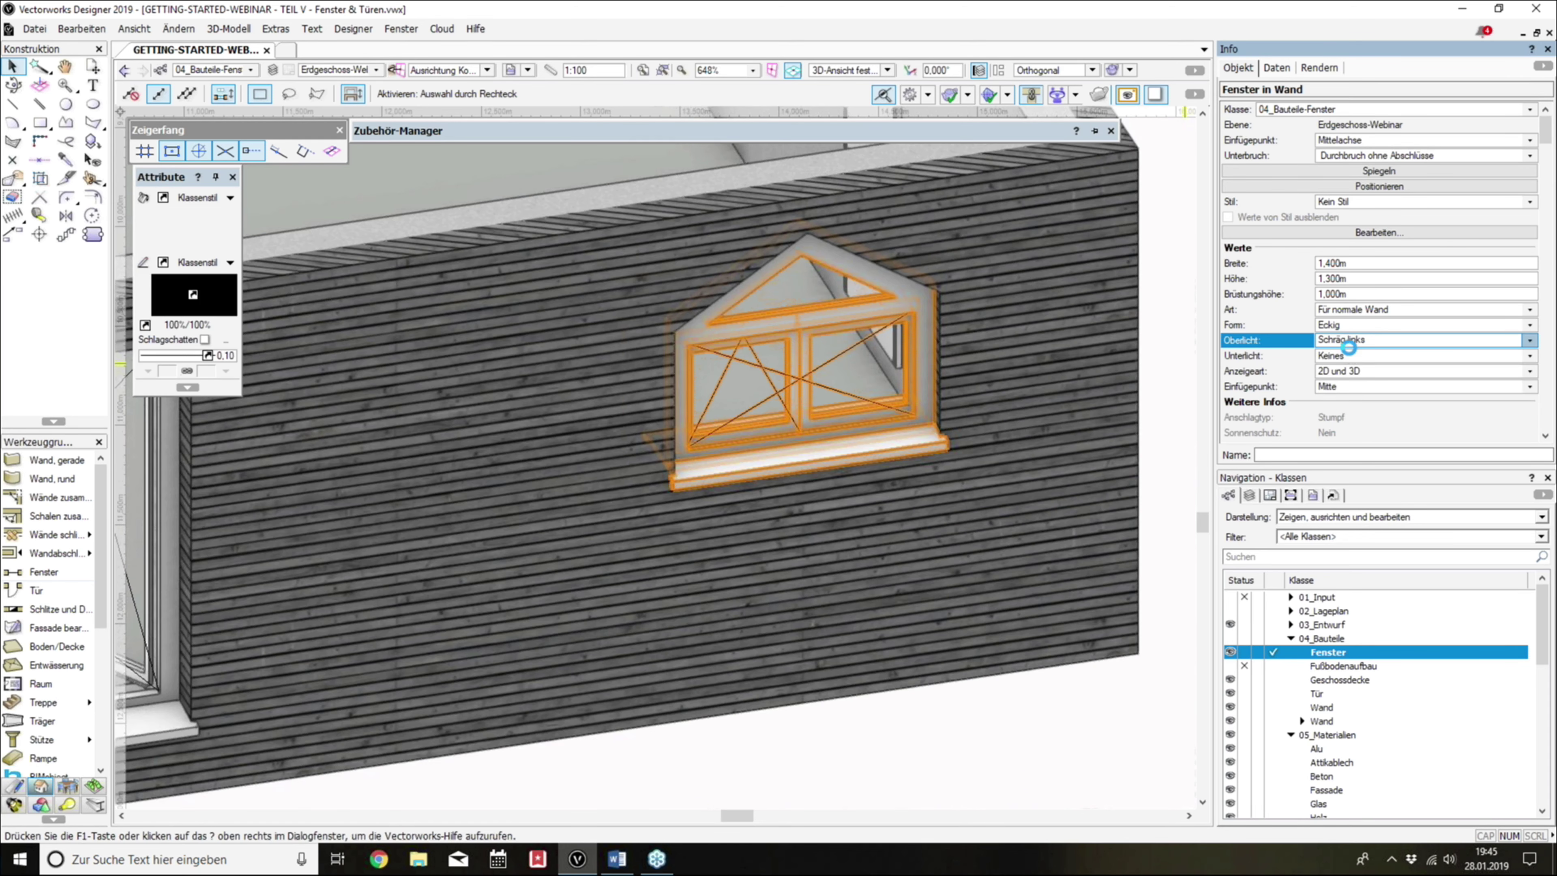
key(alt+Down)
click(1345, 351)
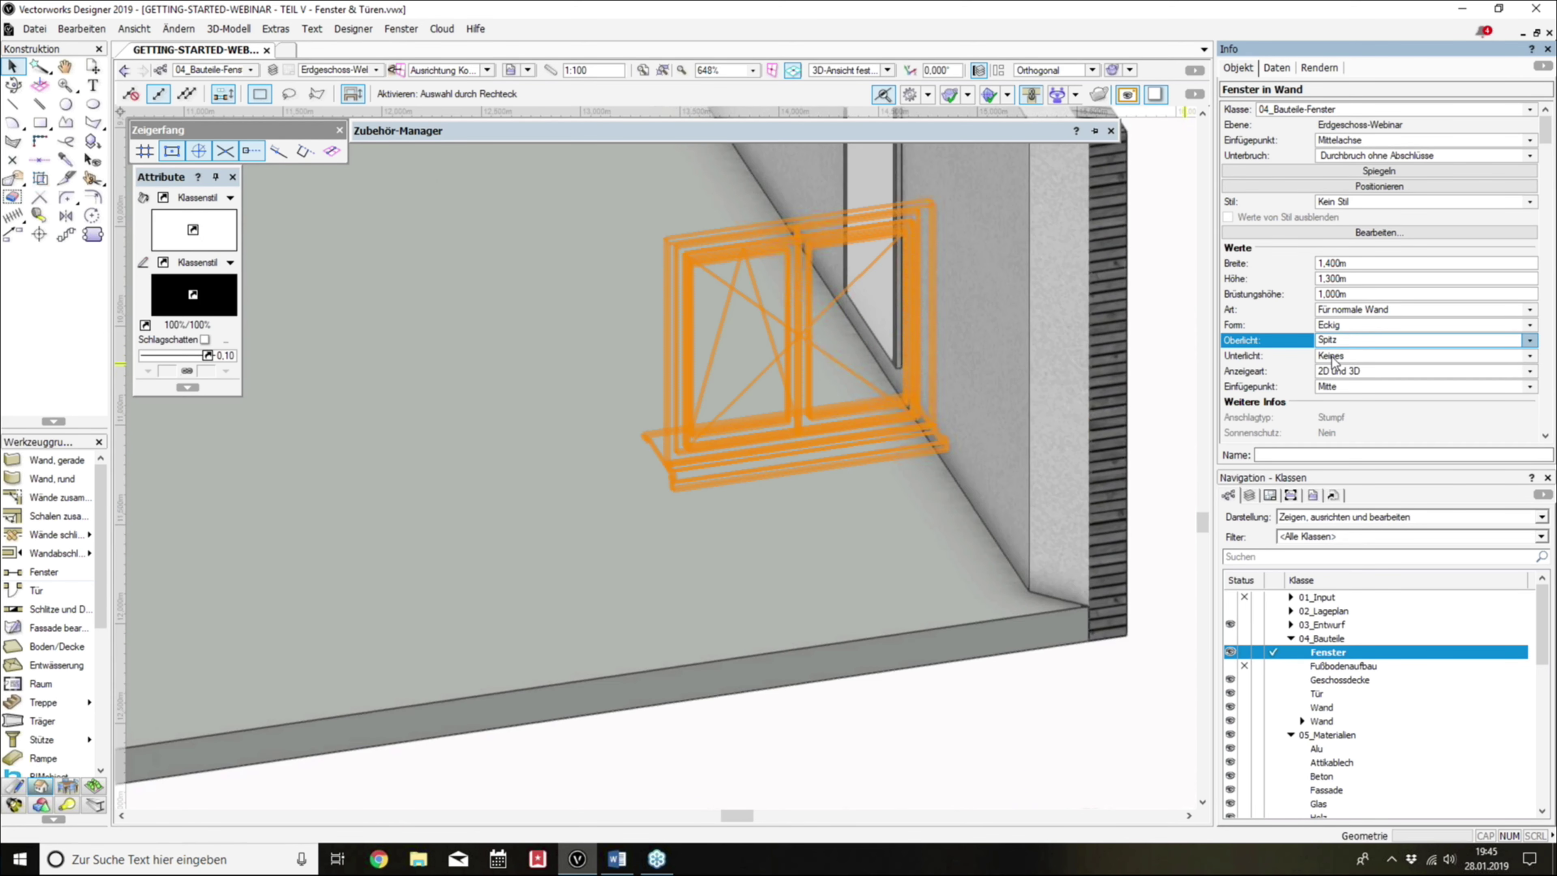
click(1333, 361)
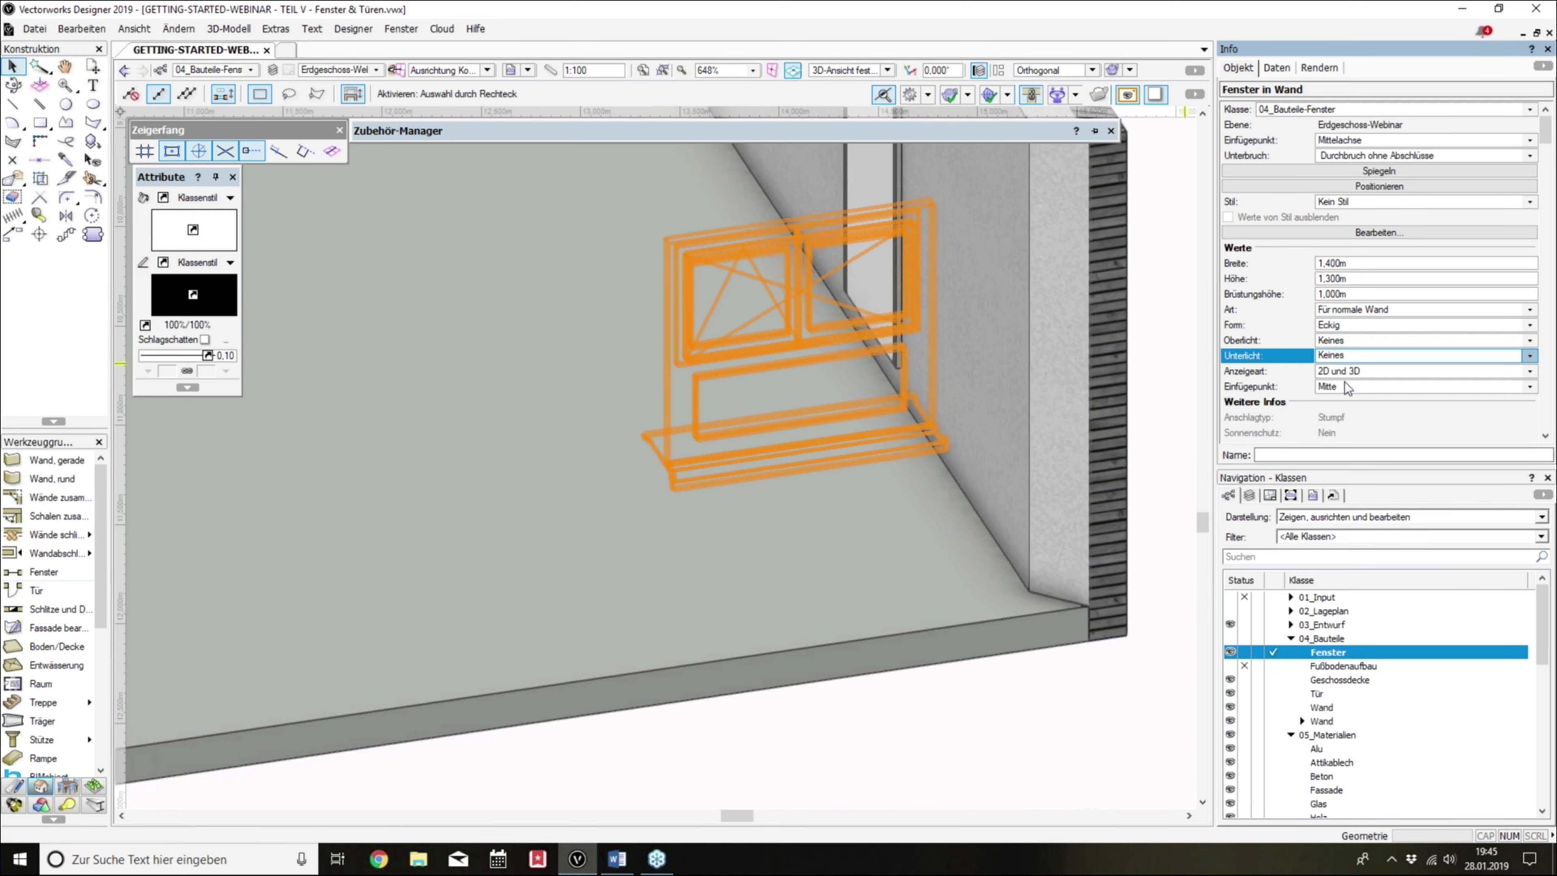
Step: Try a rectangular Unterlicht, then leave both Oberlicht and Unterlicht set to Keines
key(Down)
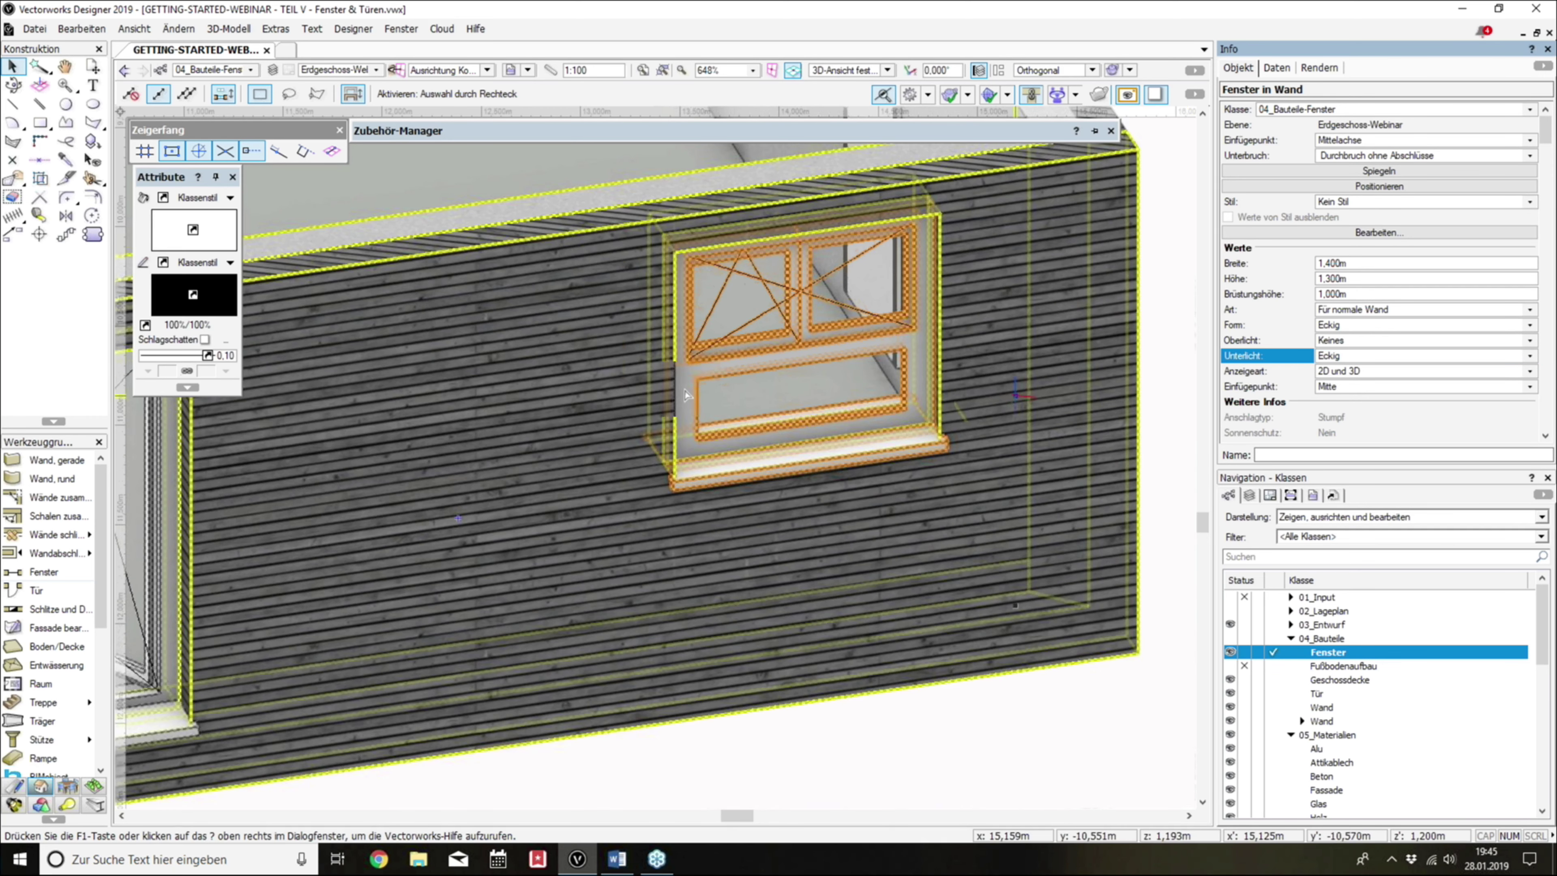
scroll(1106, 363, down, 2)
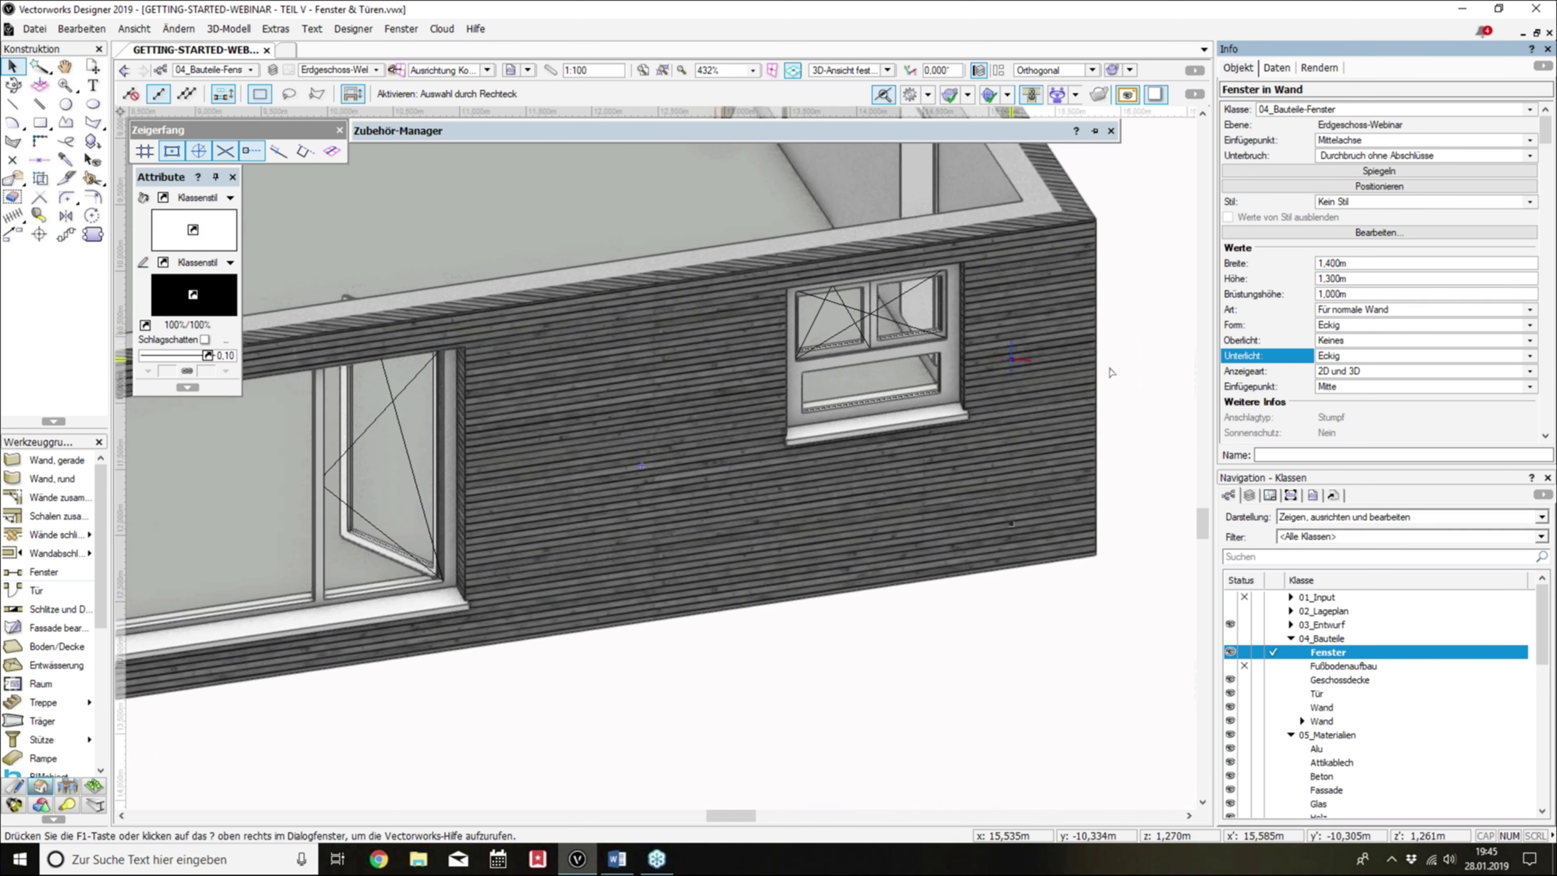
middle_drag(1044, 348, 1053, 397)
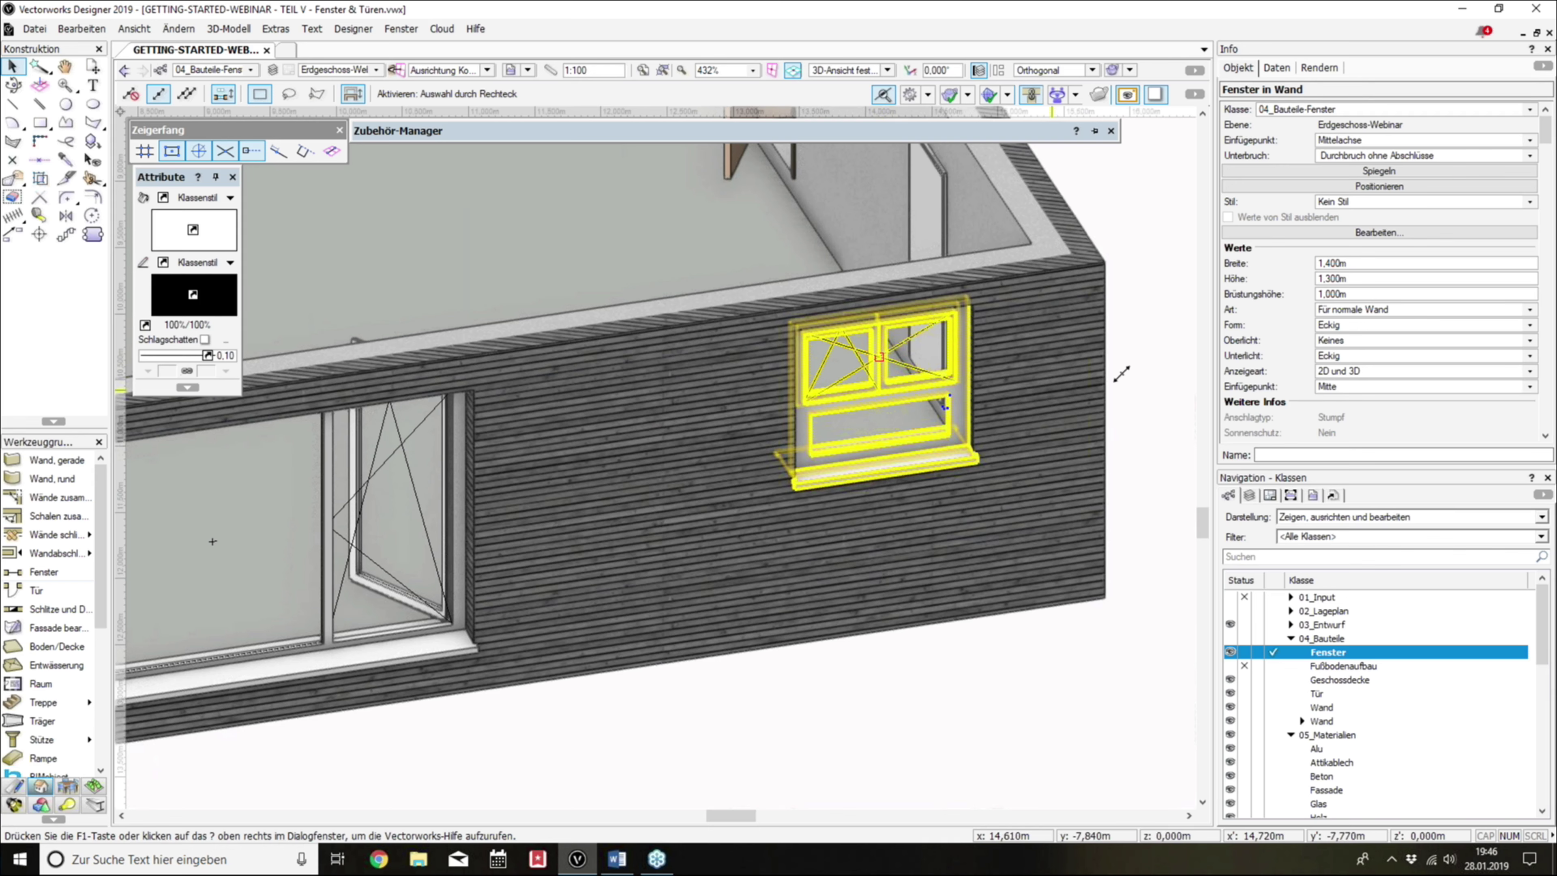
click(1347, 340)
click(1344, 354)
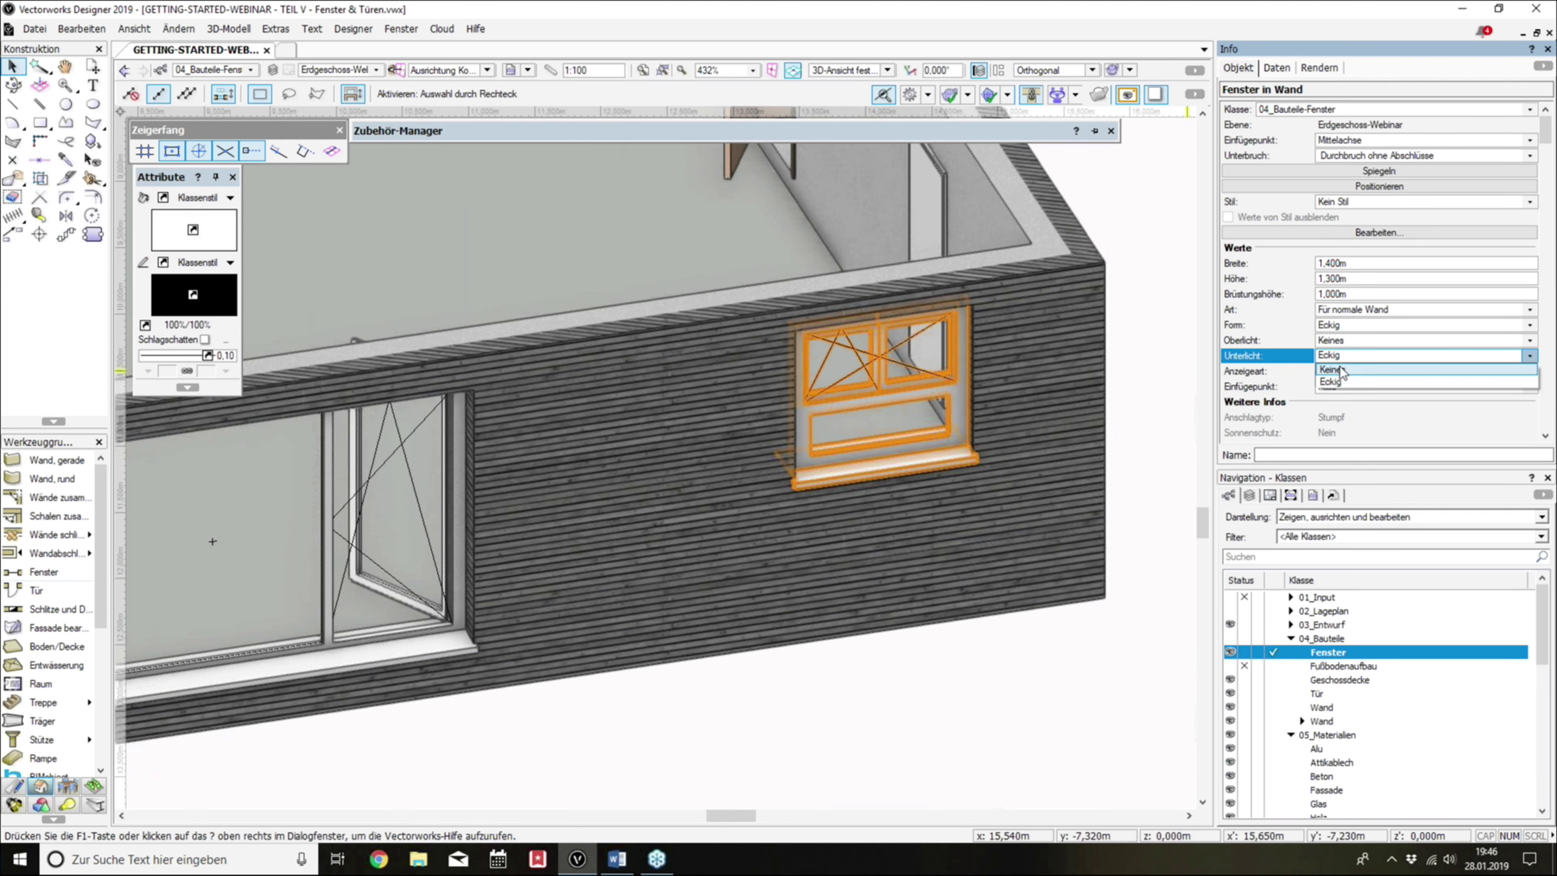
click(1340, 369)
key(ctrl+z)
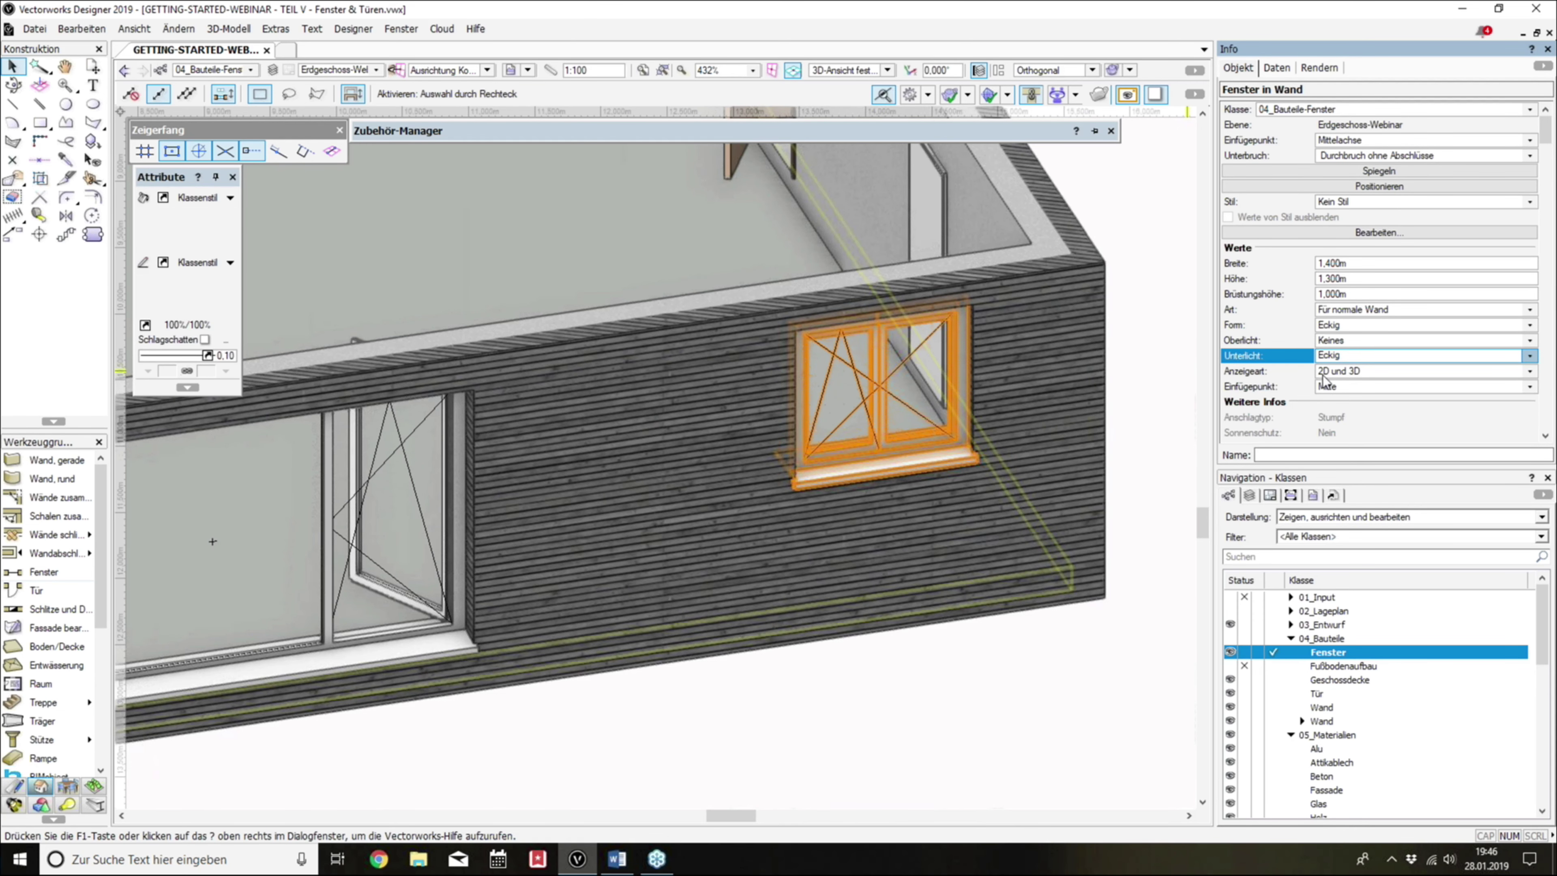
scroll(1042, 383, up, 2)
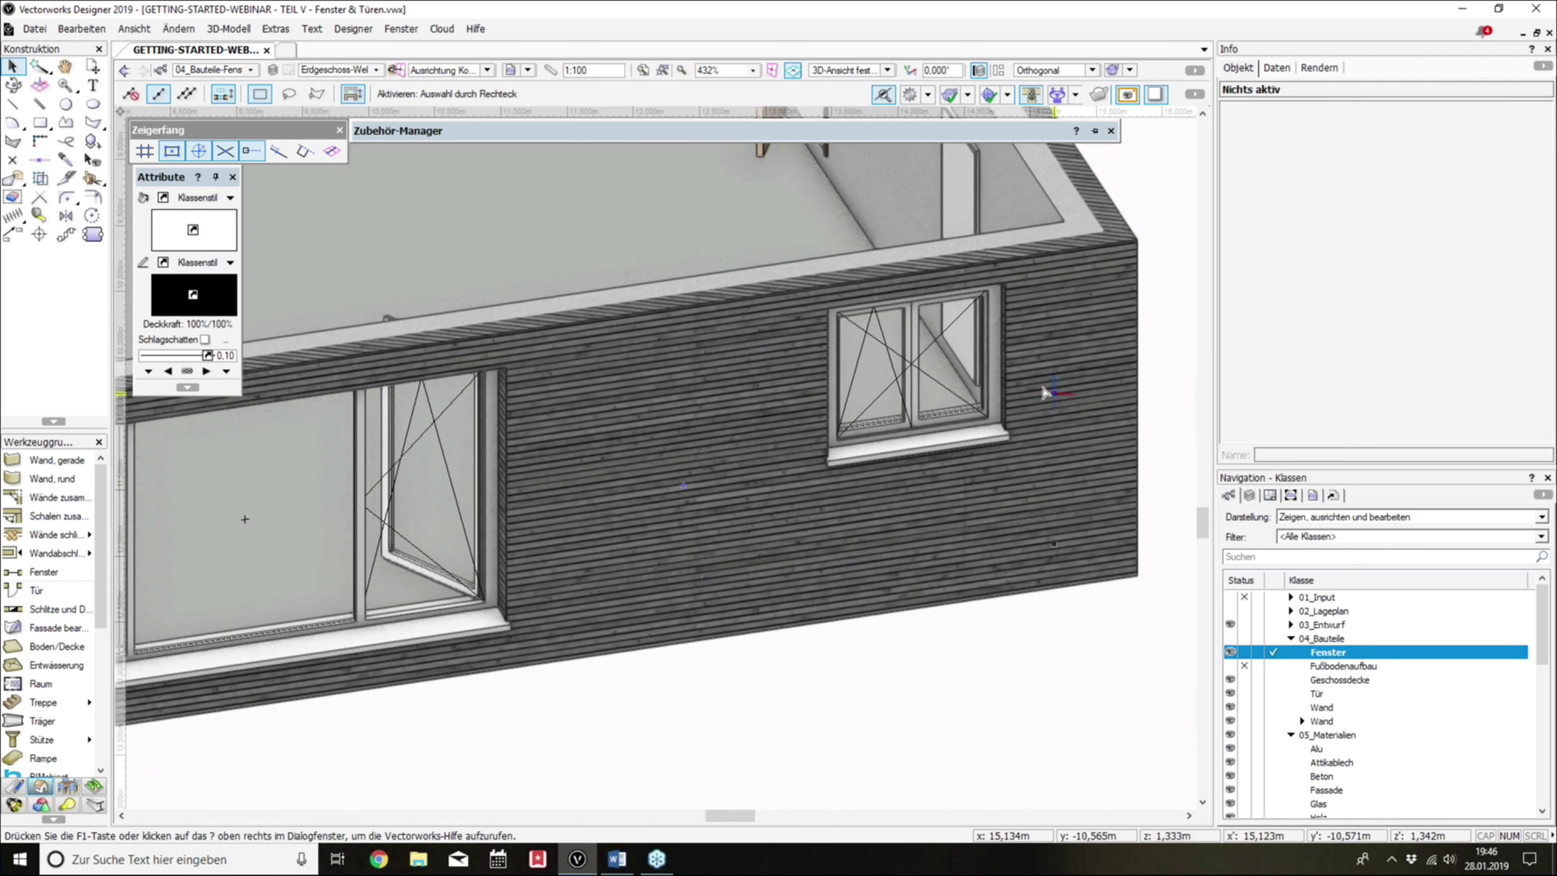
Step: Open the window's Basiseinstellungen and keep the width measured on the outside
click(1331, 235)
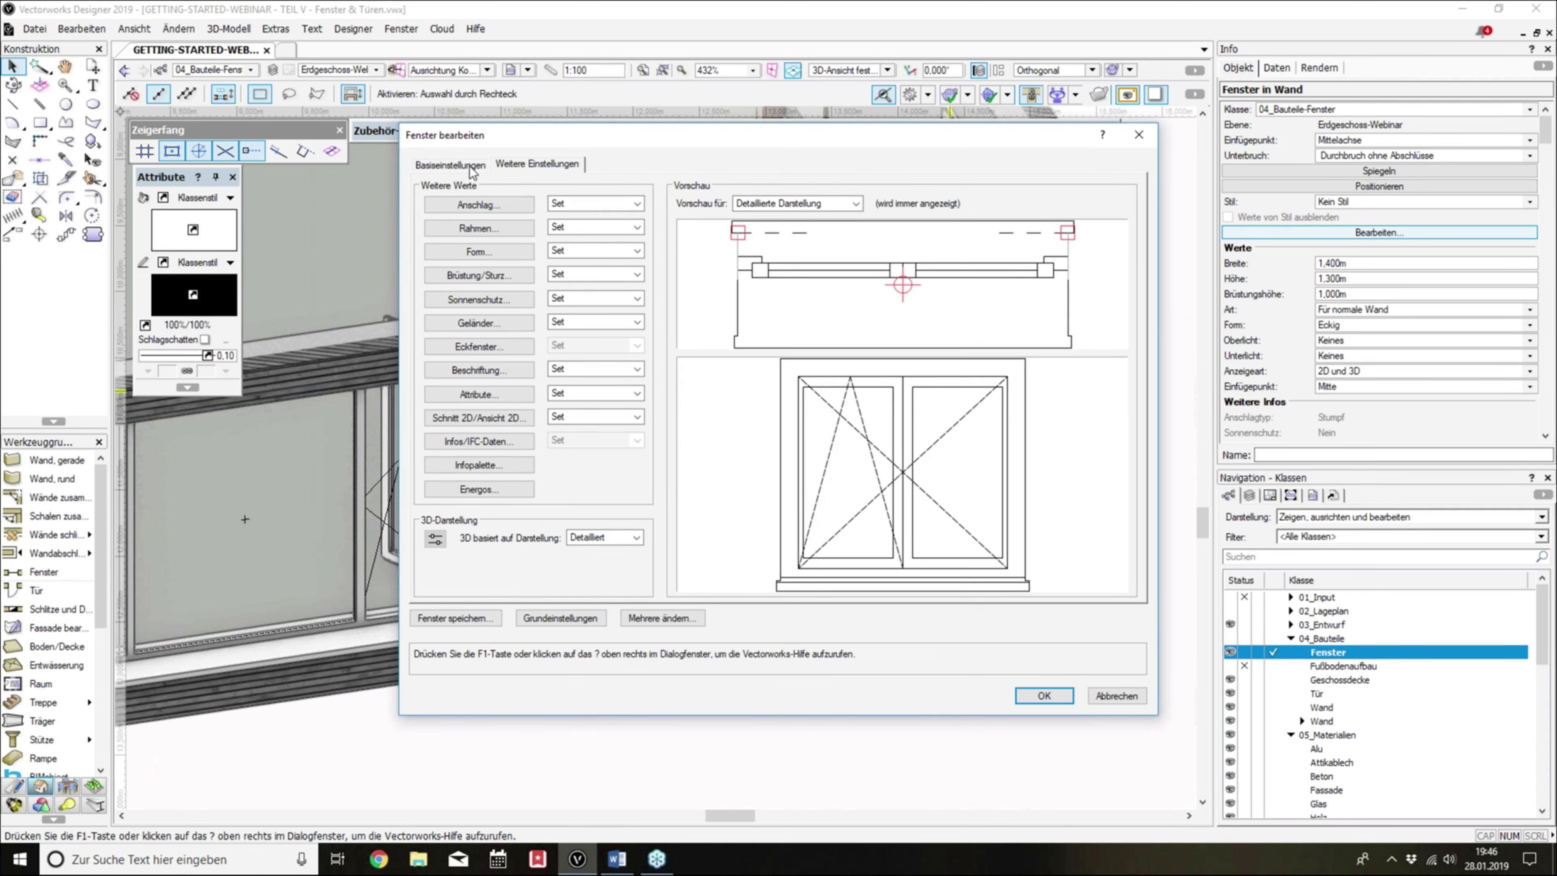
click(473, 170)
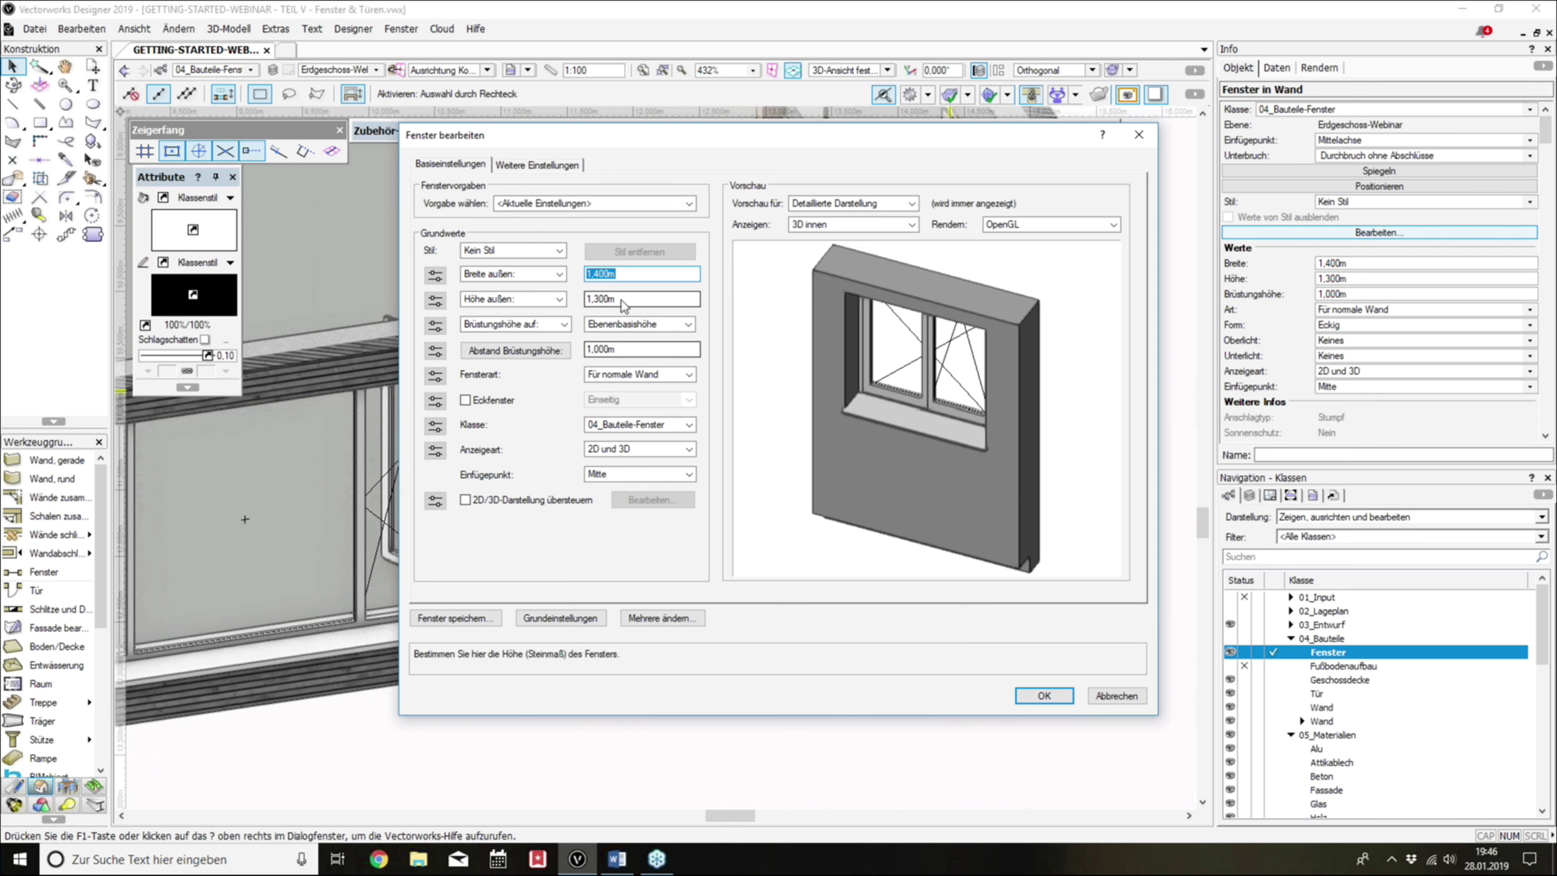
click(529, 284)
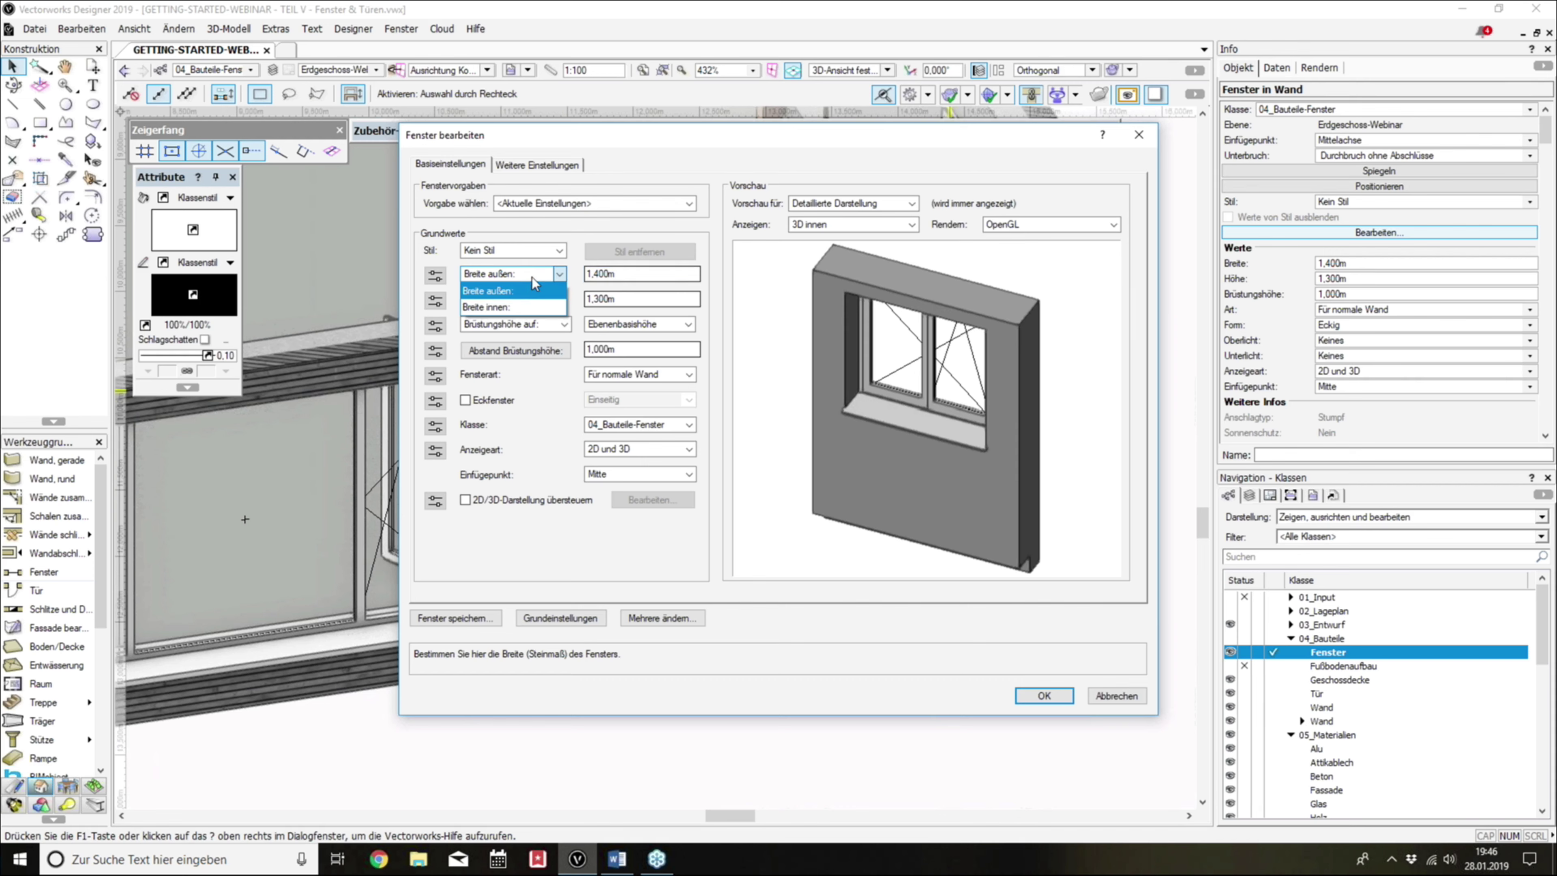
click(532, 277)
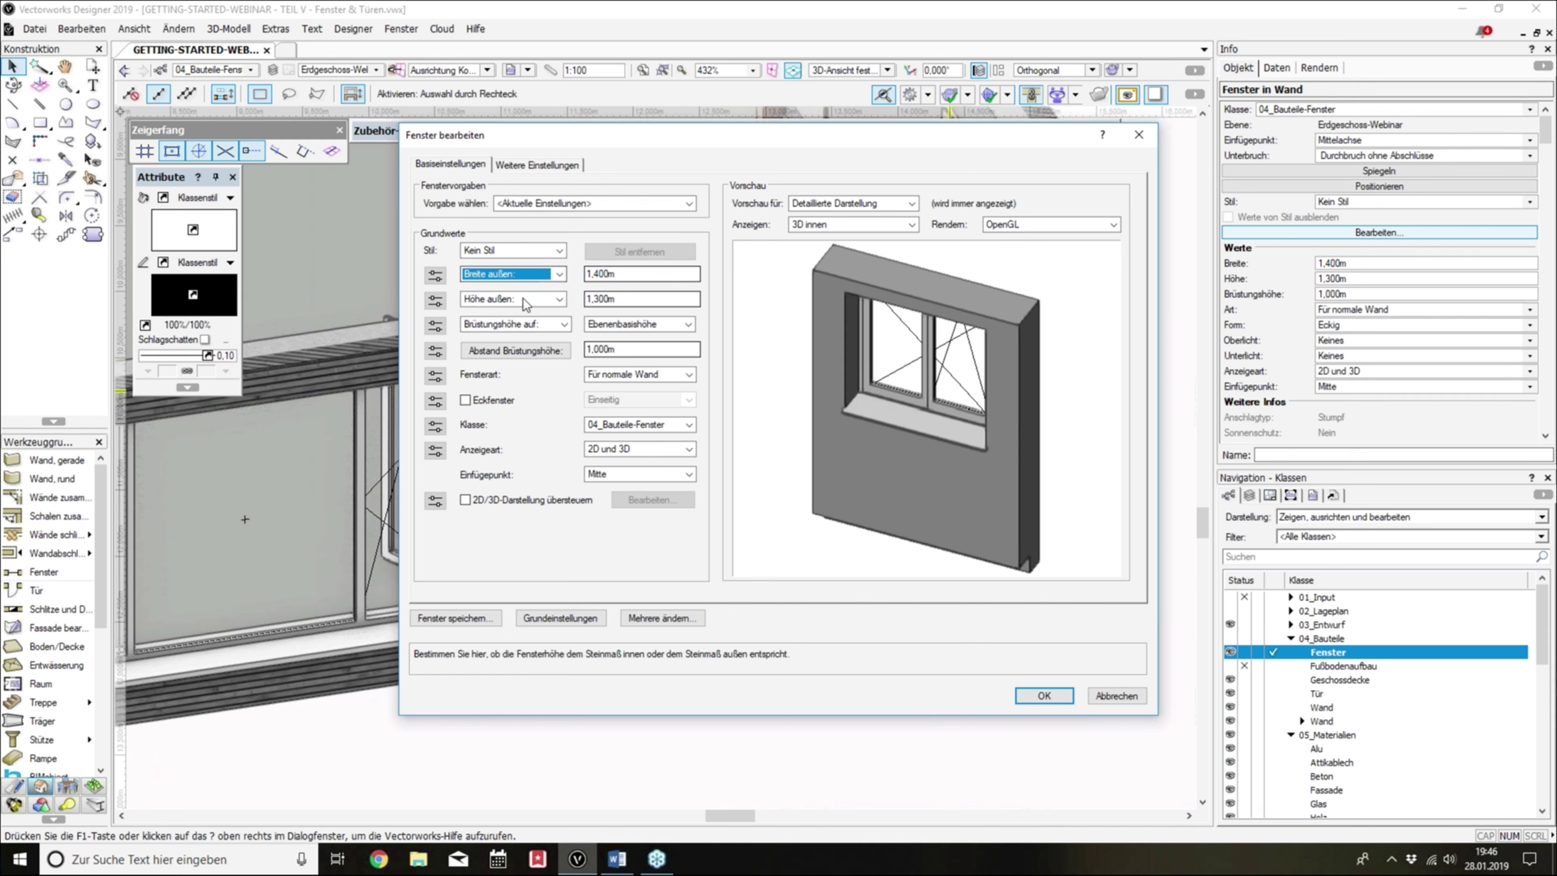
Step: Check the height and sill height references, then open the Abstand Brüstungshöhe settings
click(526, 300)
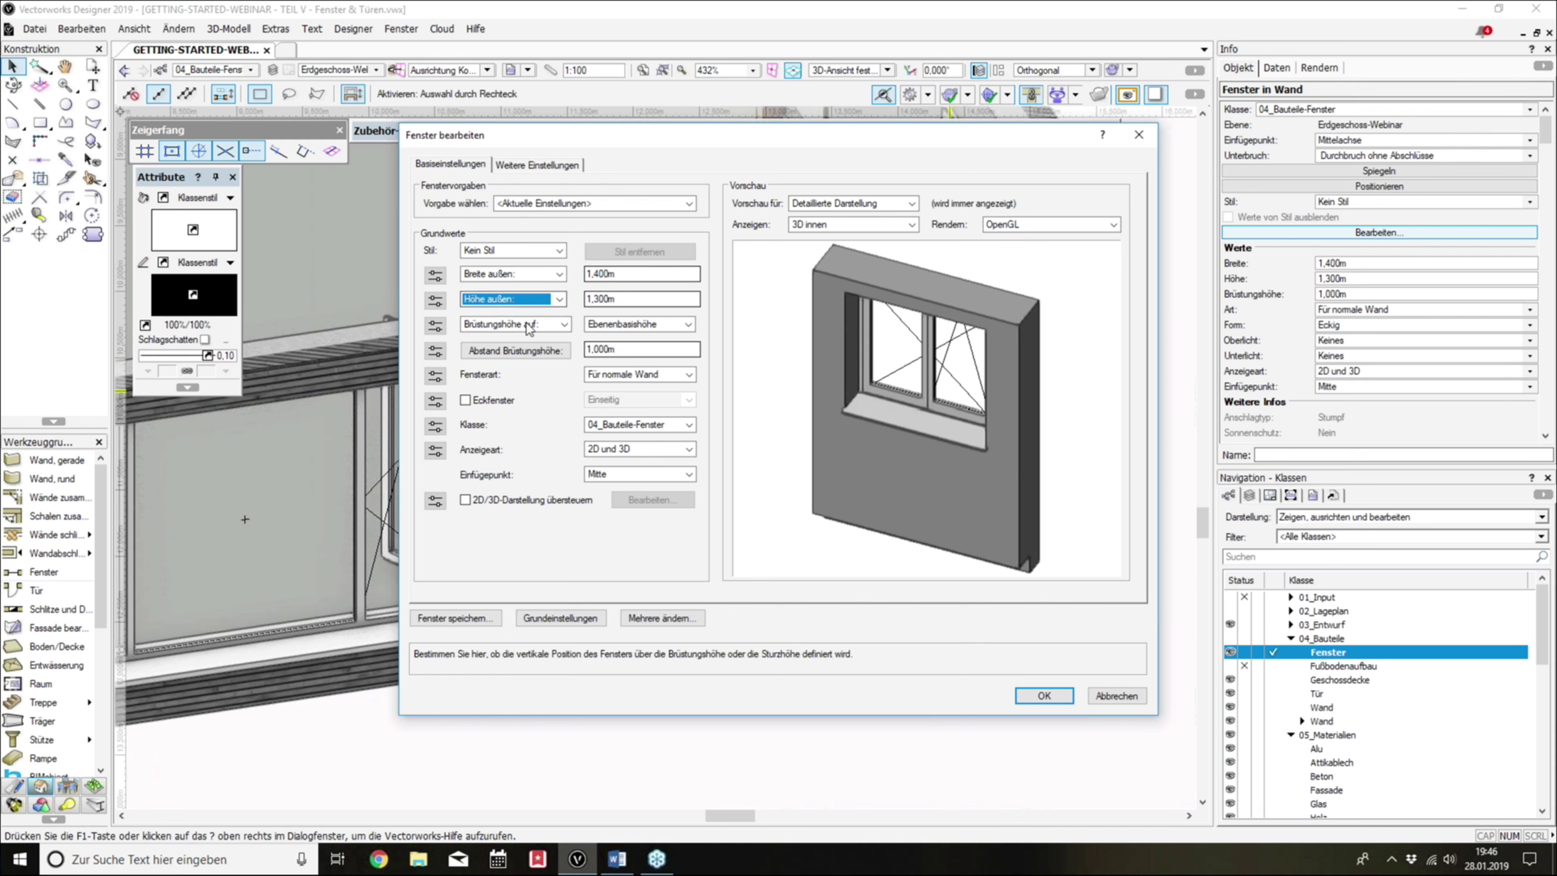
click(528, 325)
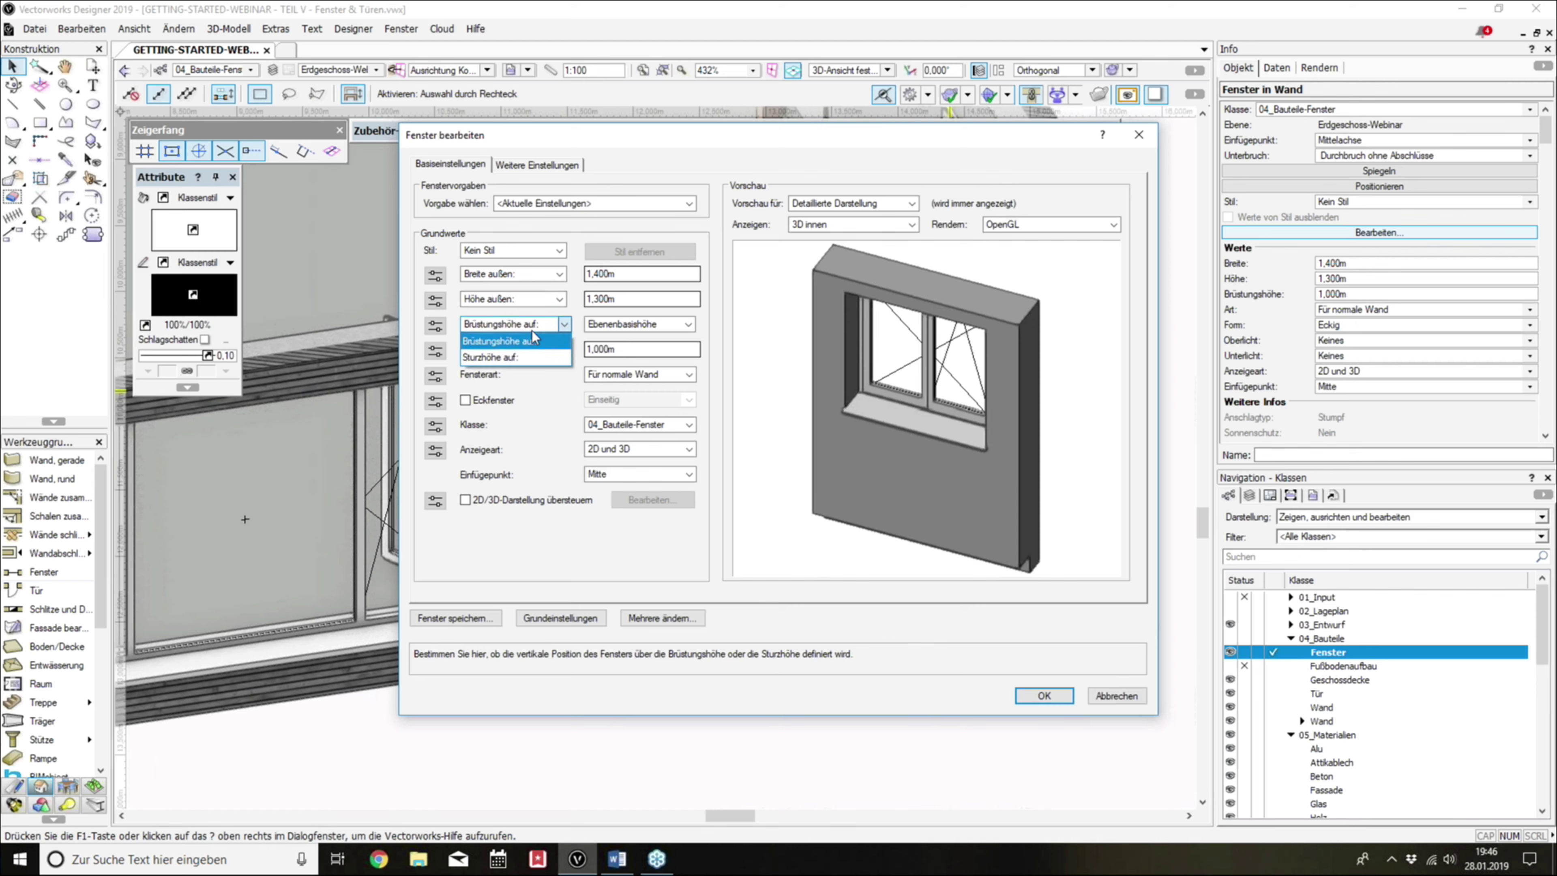
click(582, 318)
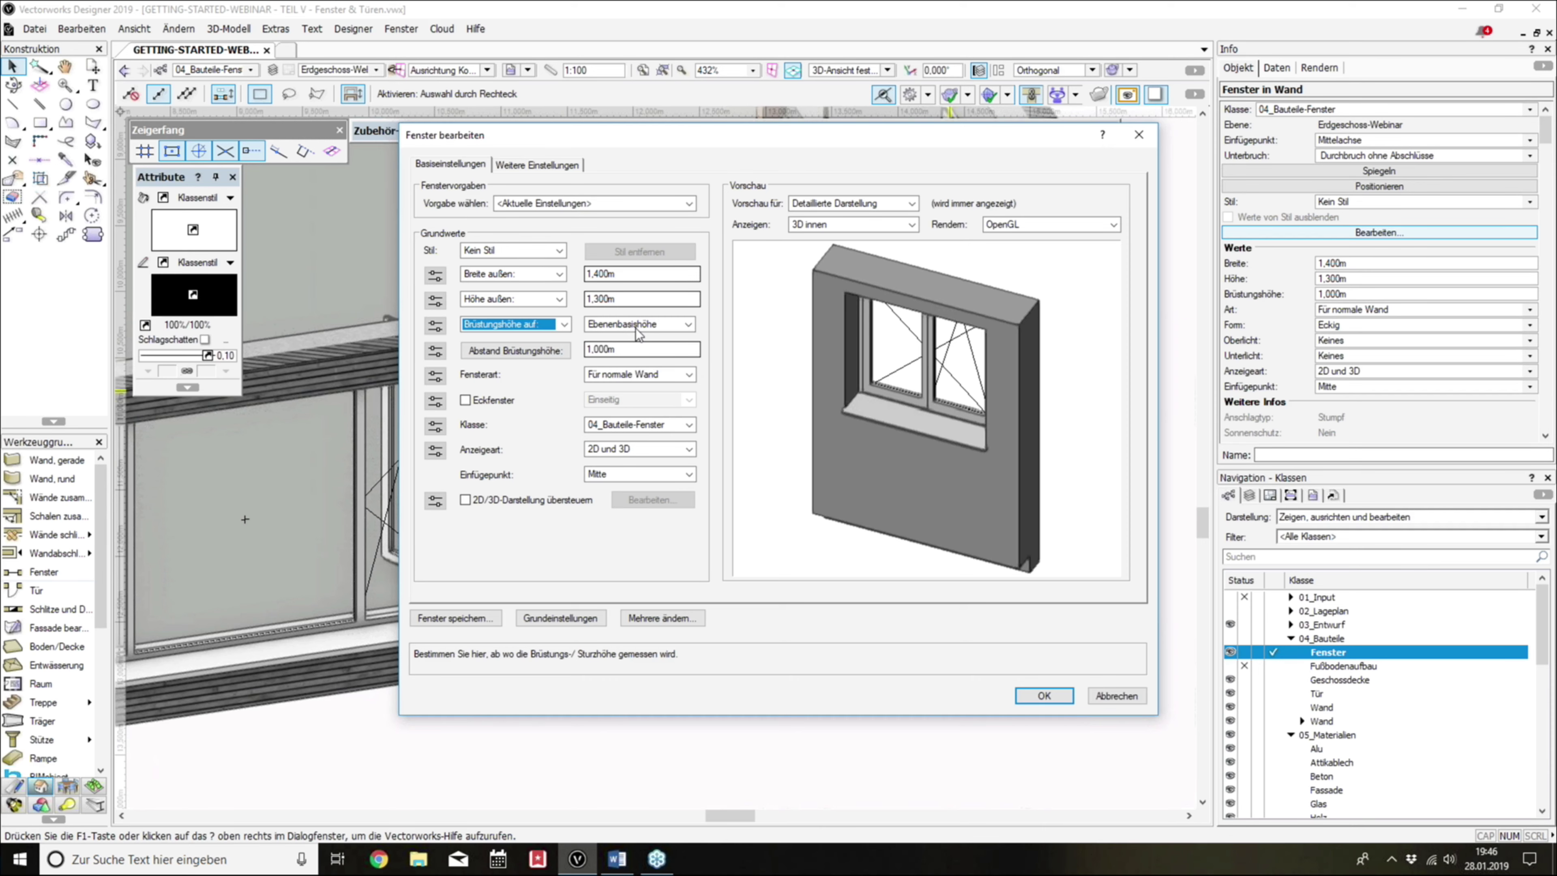
click(536, 352)
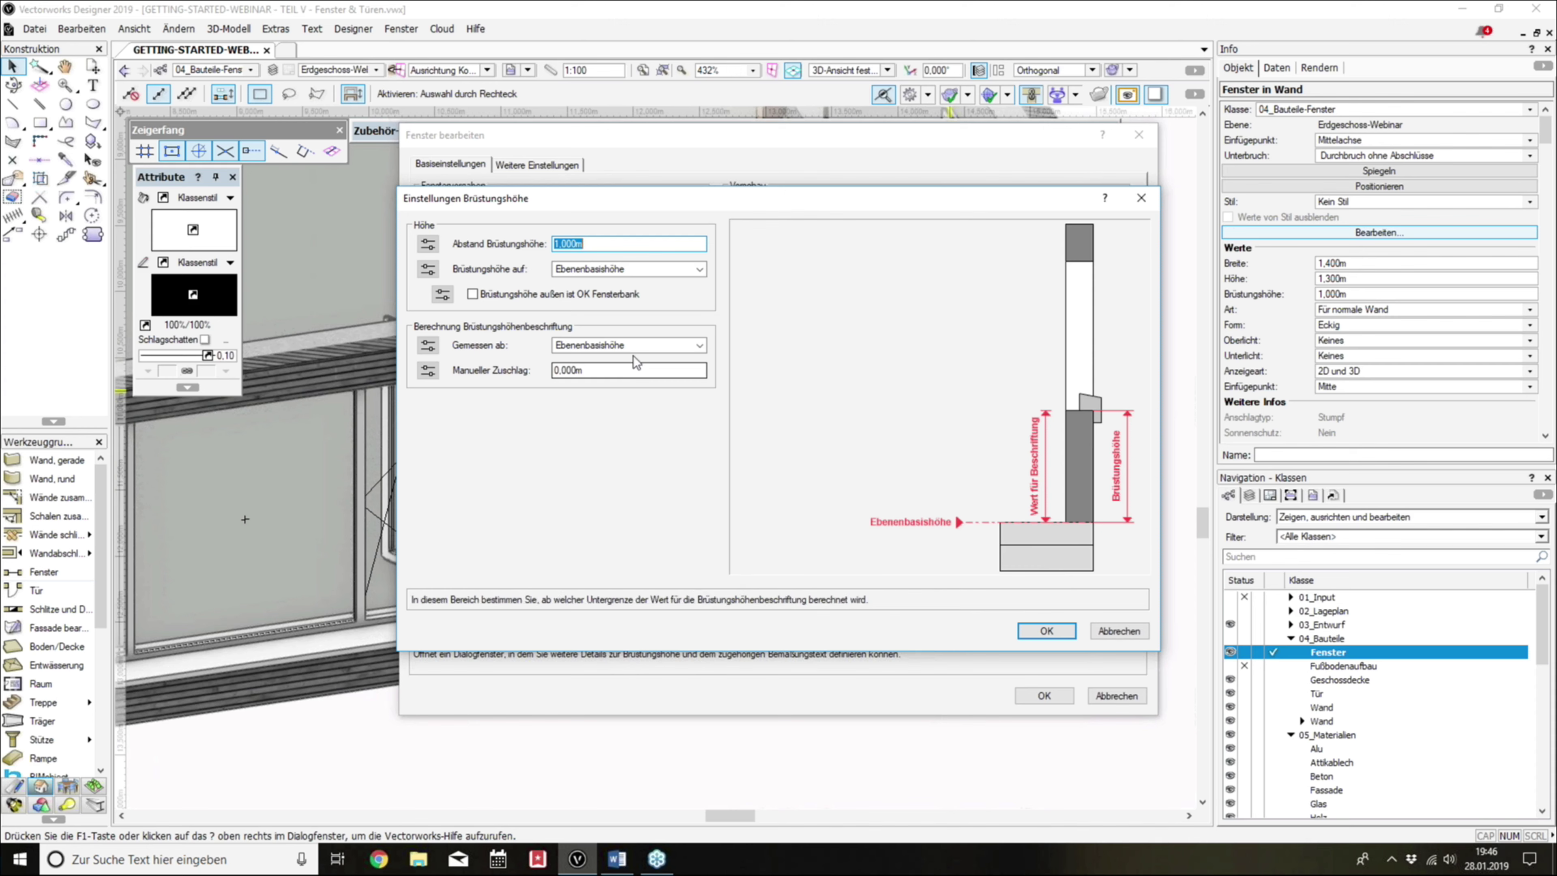
Step: Check Gemessen ab, set Manueller Zuschlag to 0 instead of -0,2, and confirm
click(631, 344)
key(Tab)
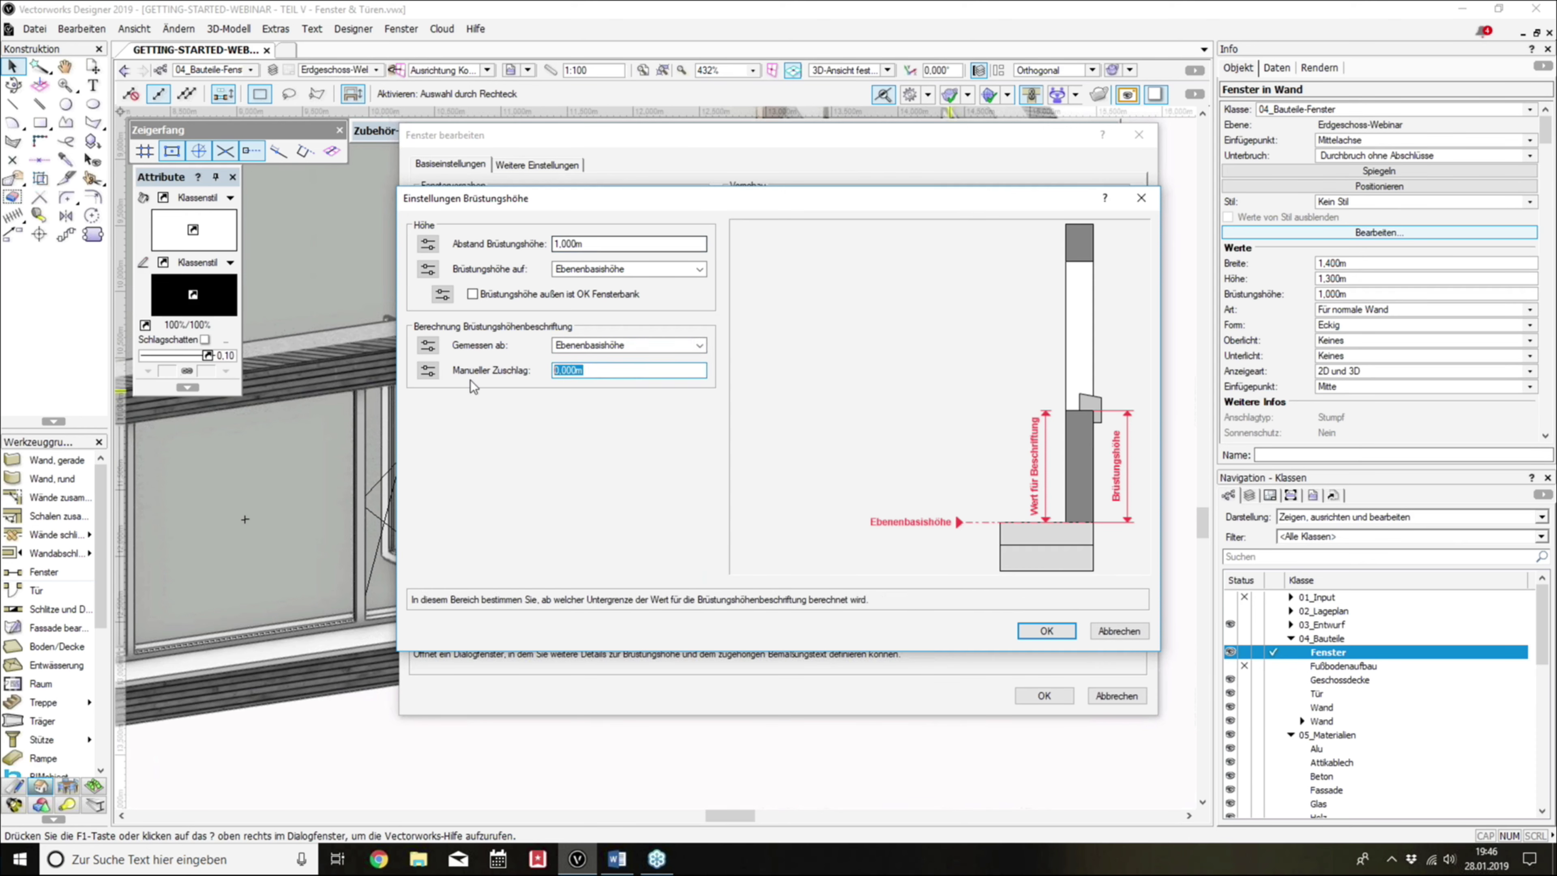
text(-0,)
text(2)
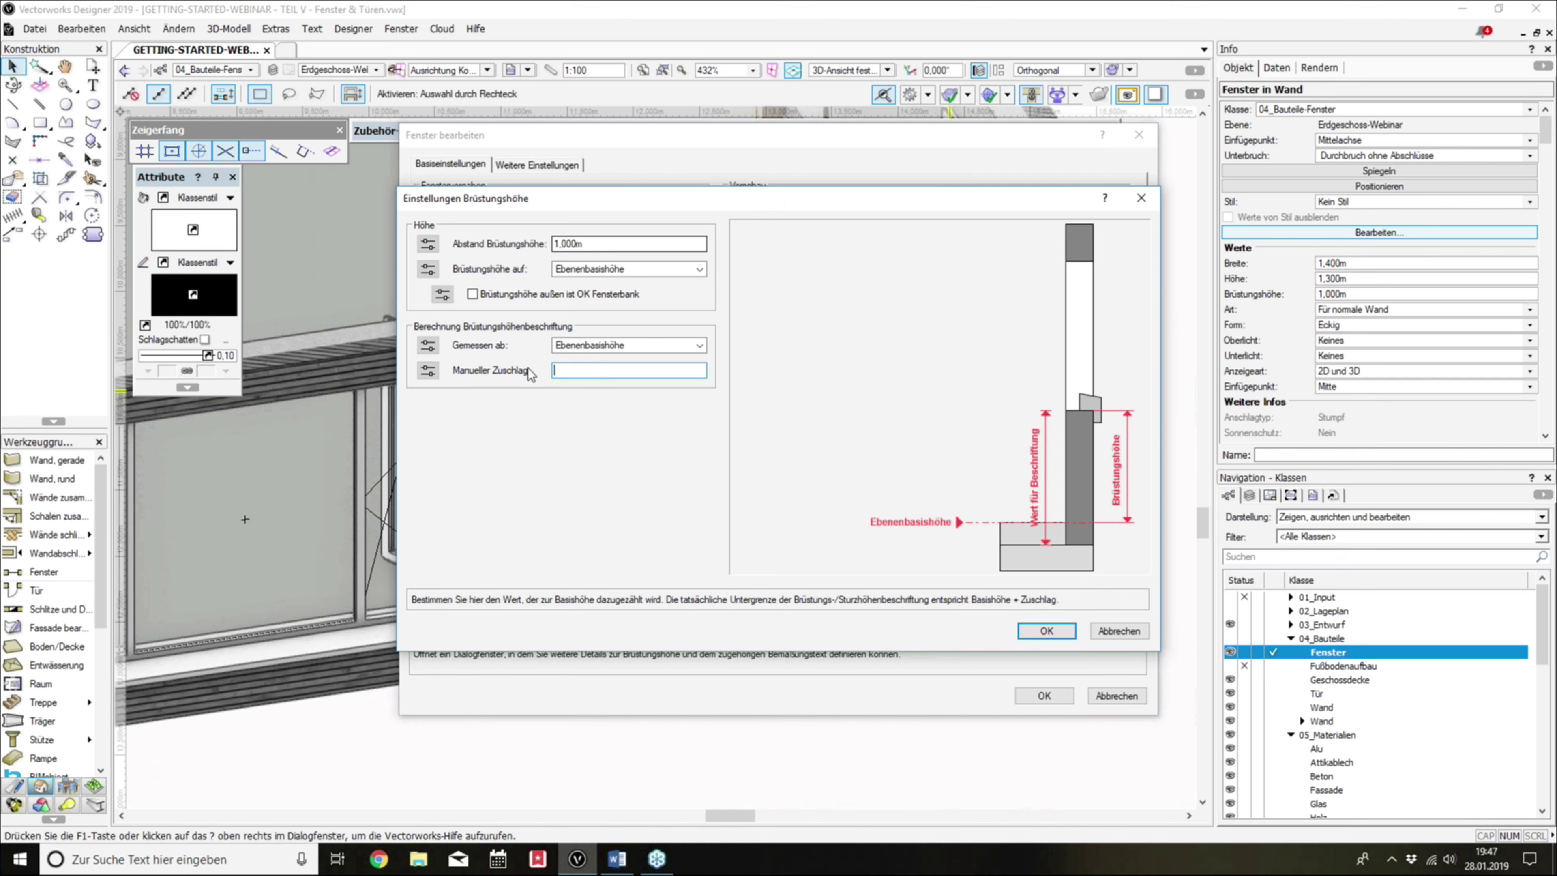
text(0)
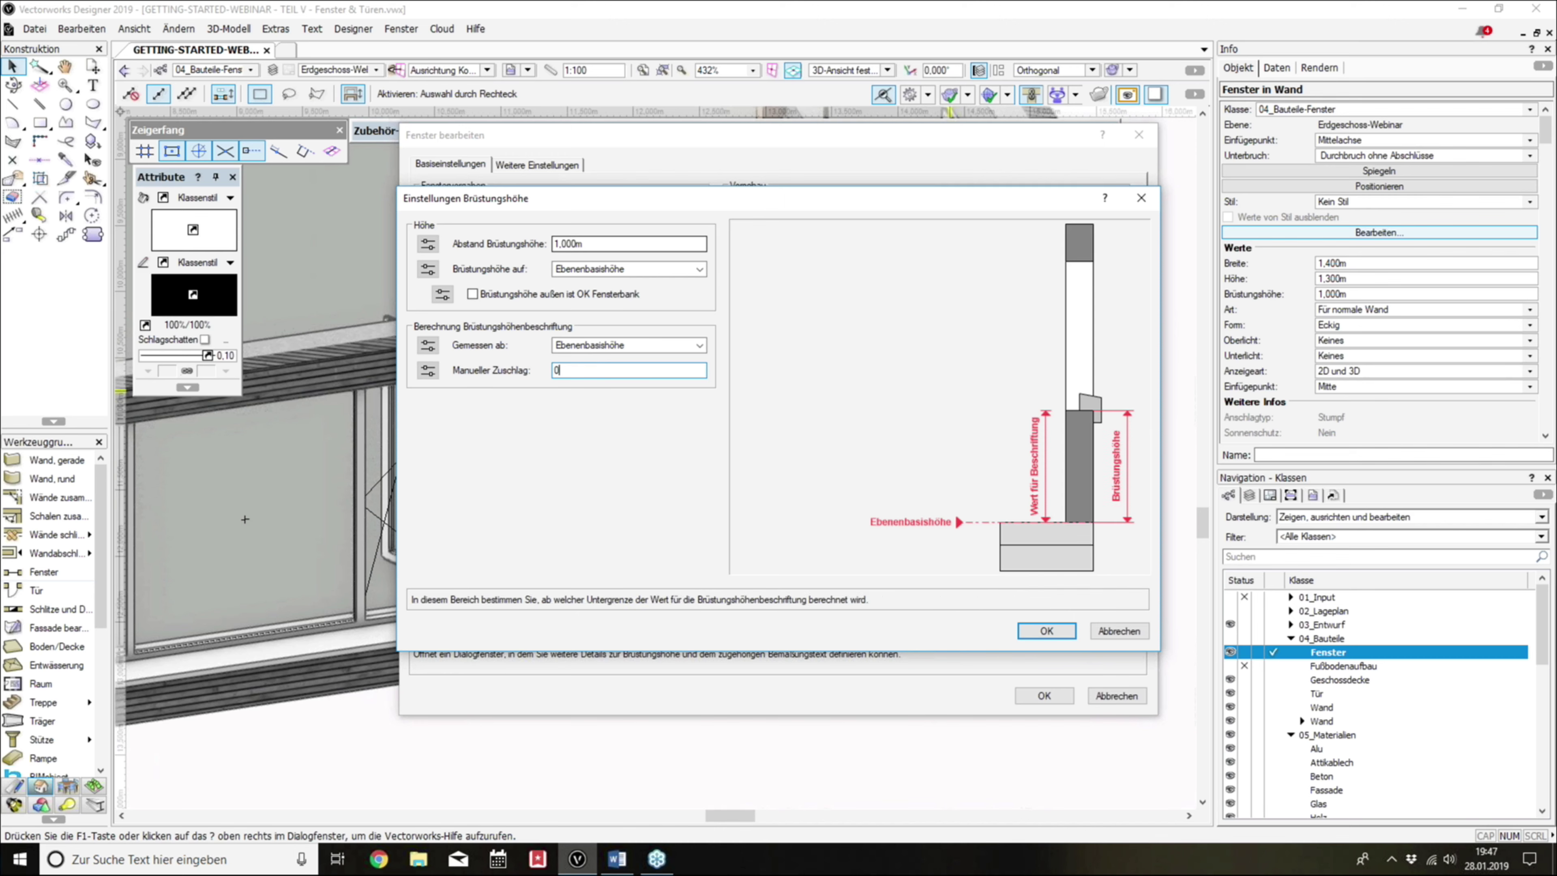
click(1046, 631)
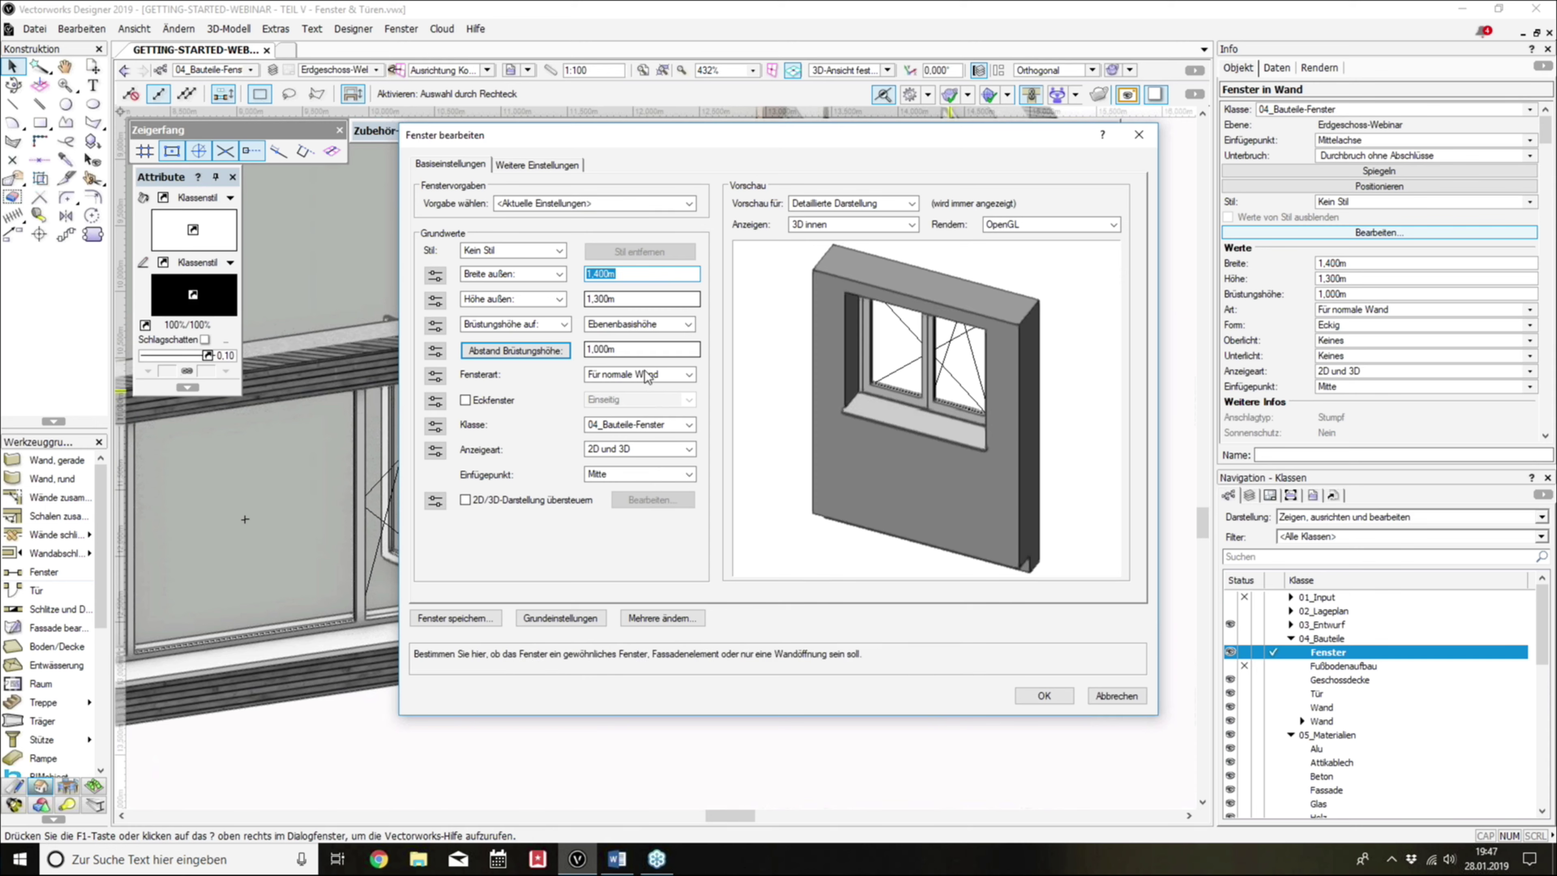
Step: Browse corner, inward-opening, sliding and Schrägfenster Links presets, closing the picker without applying one
click(554, 205)
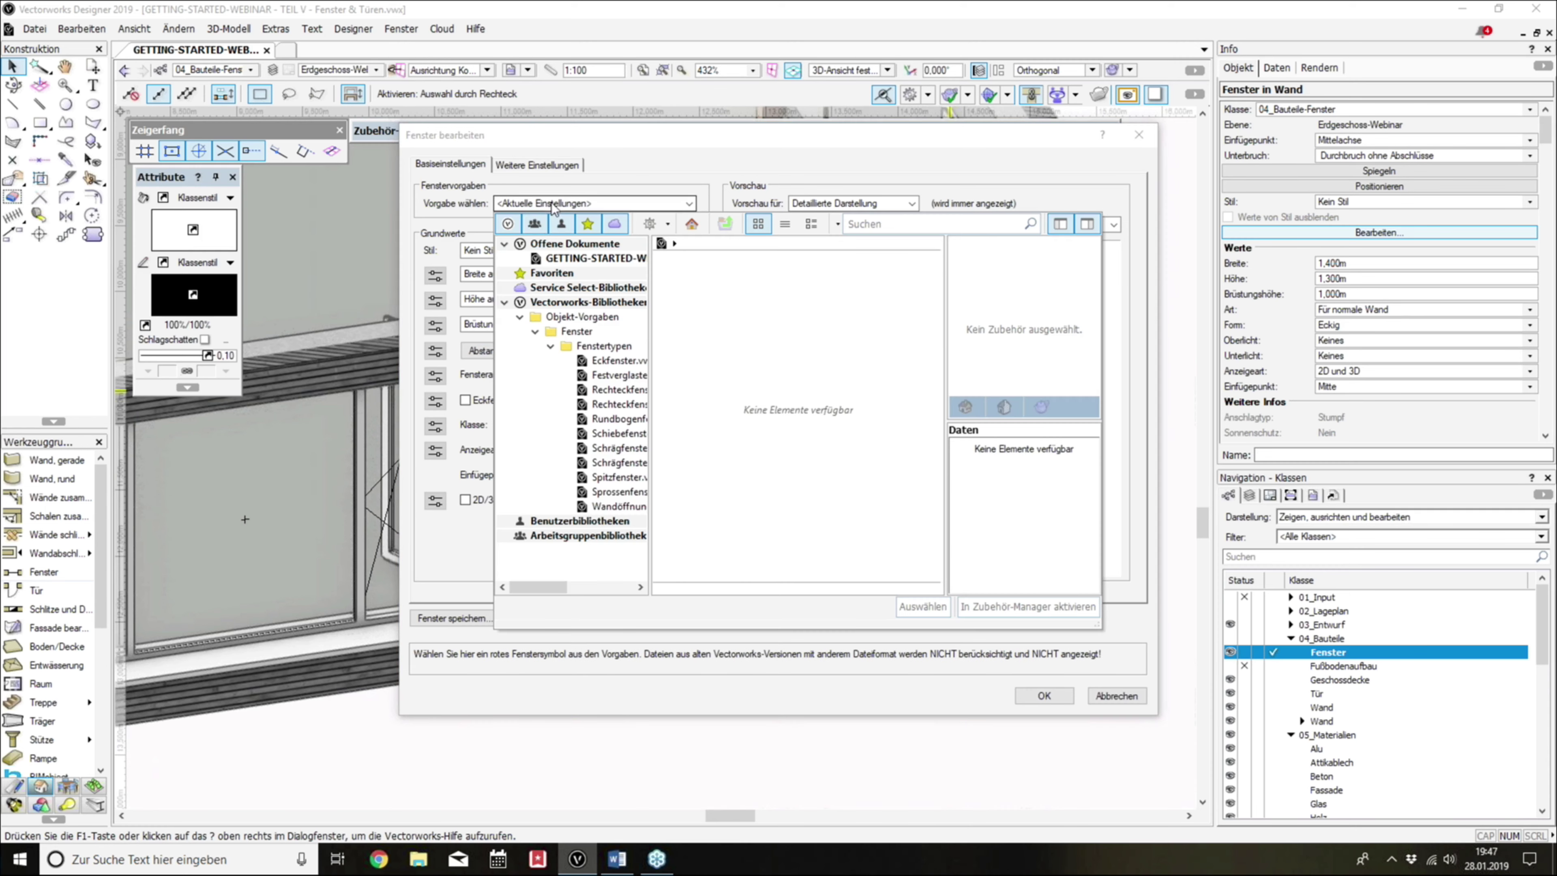
click(614, 363)
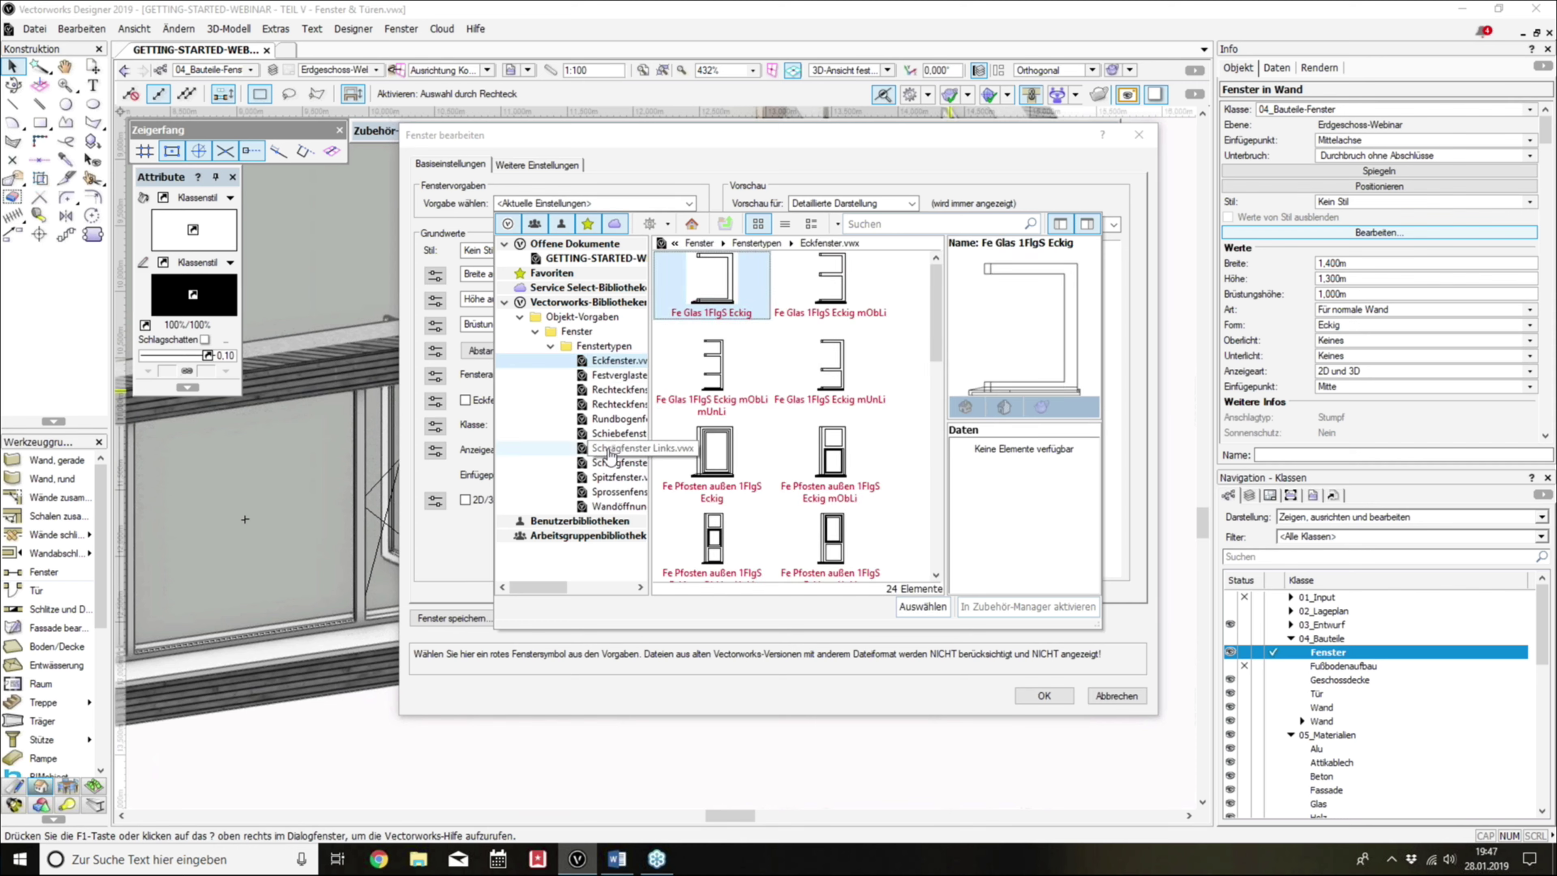
click(623, 393)
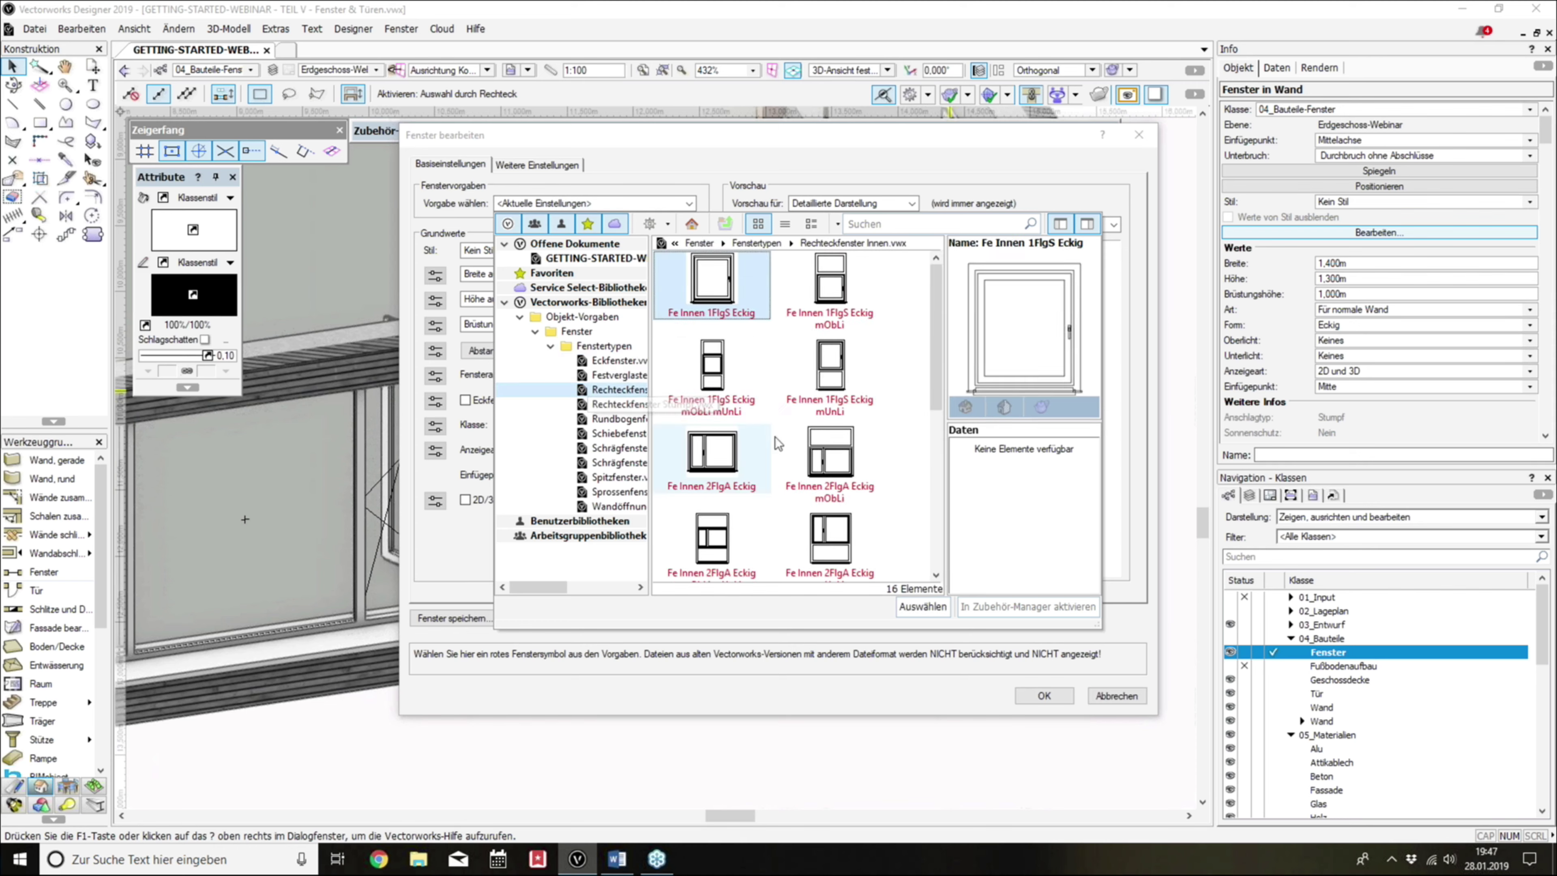
click(754, 451)
click(823, 452)
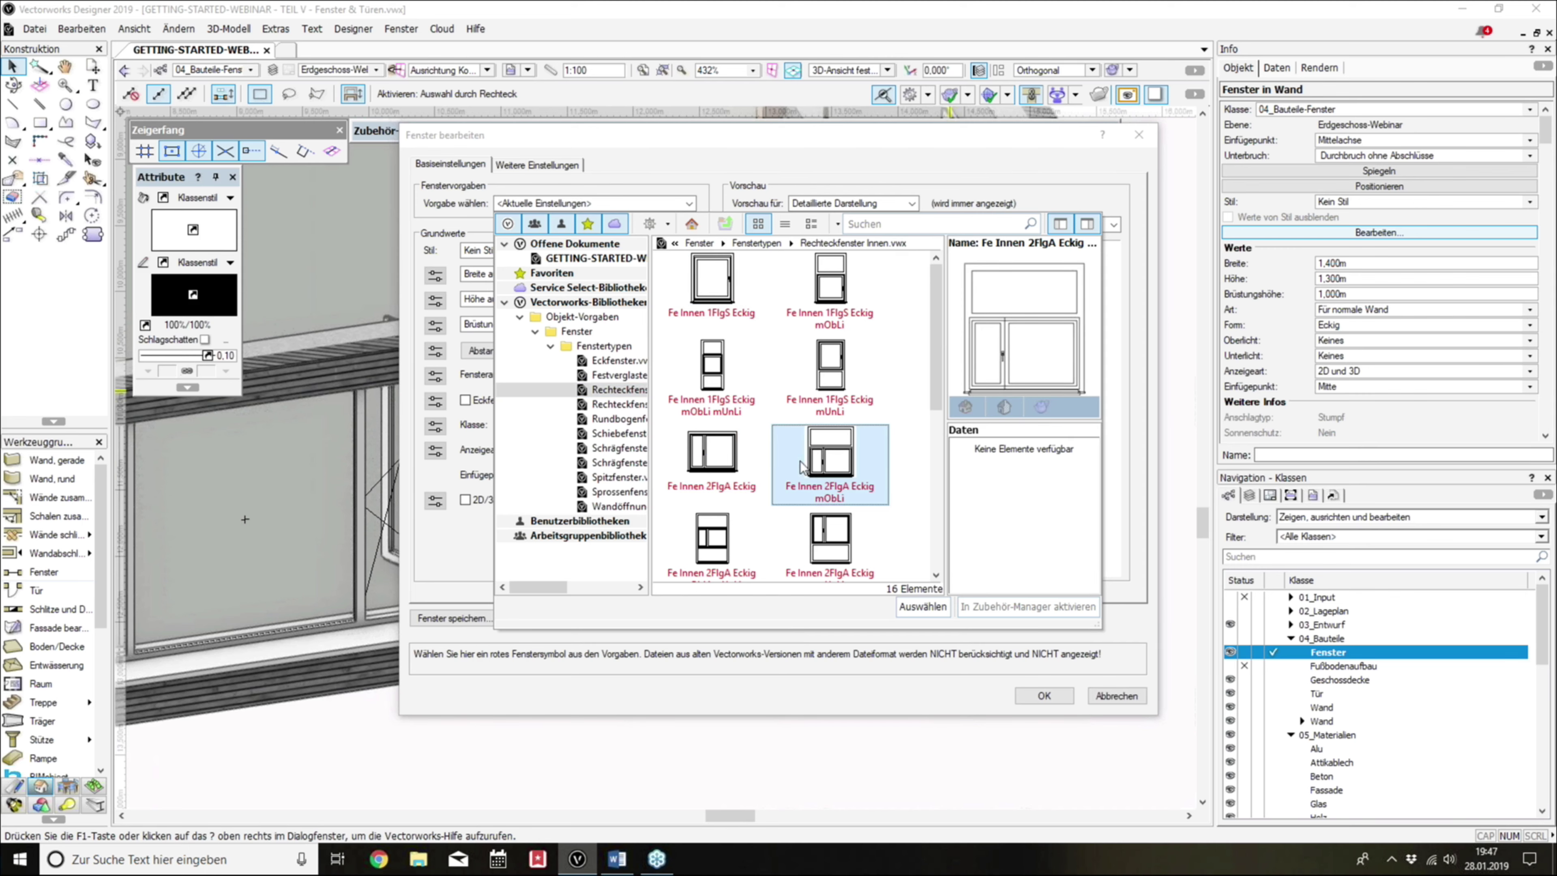
click(618, 433)
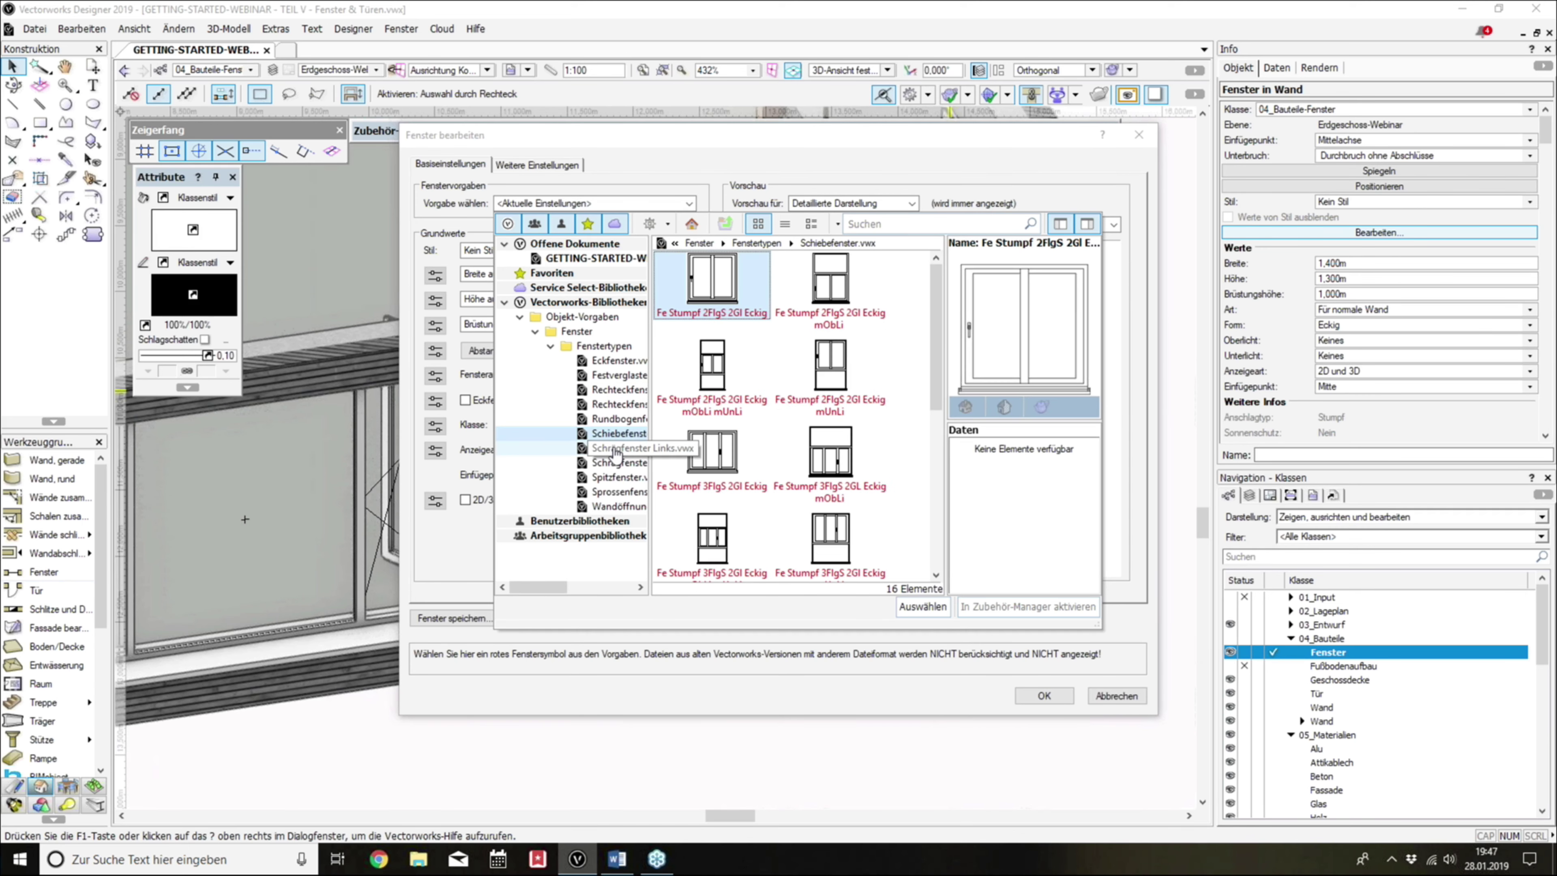
scroll(711, 442, down, 3)
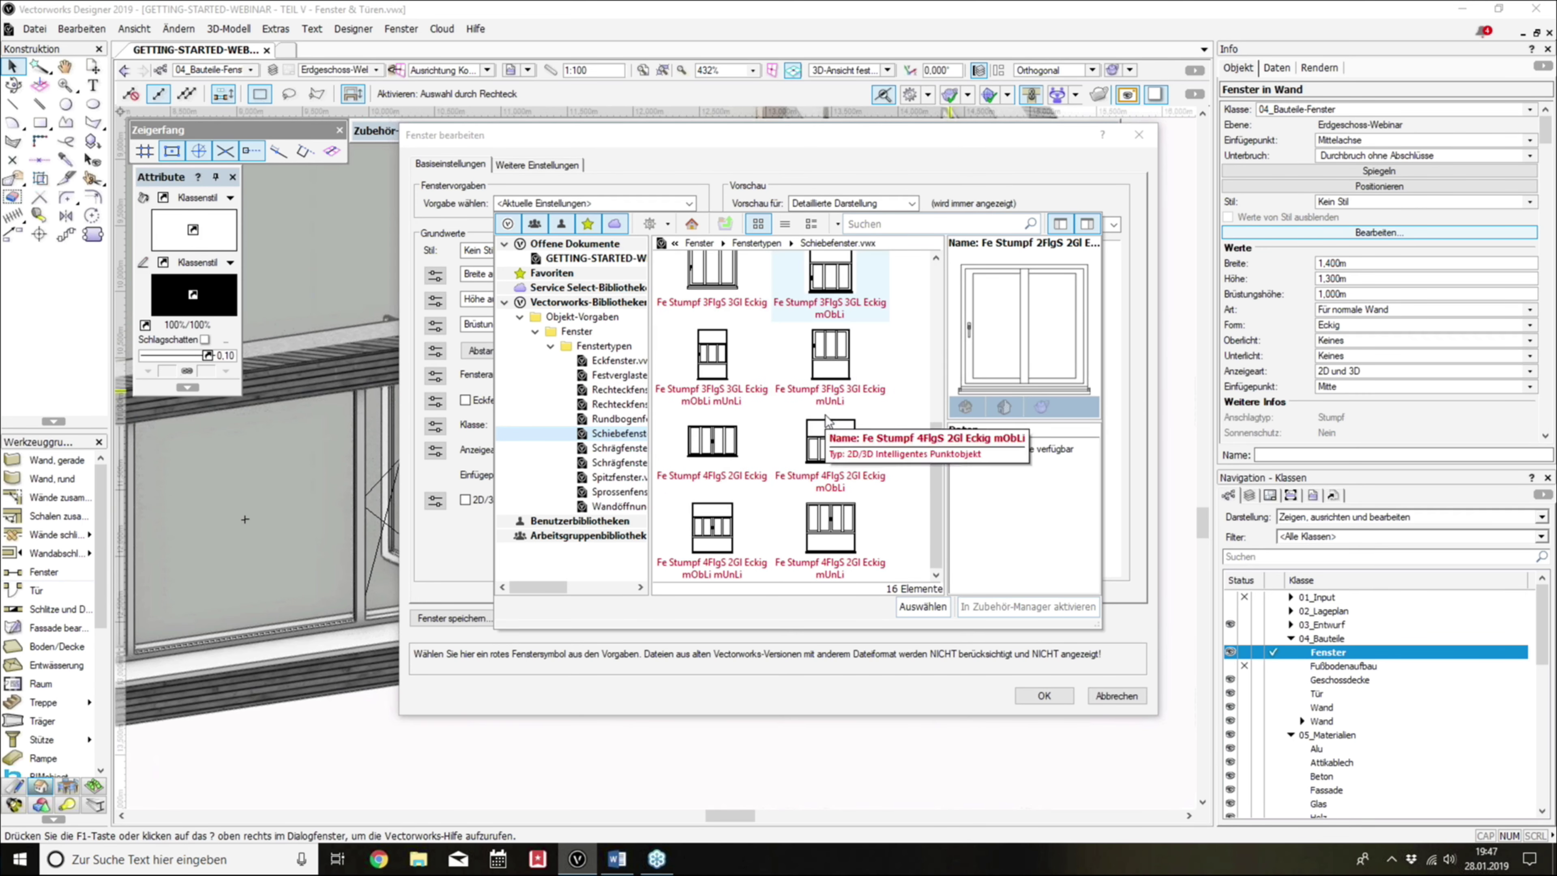
click(618, 448)
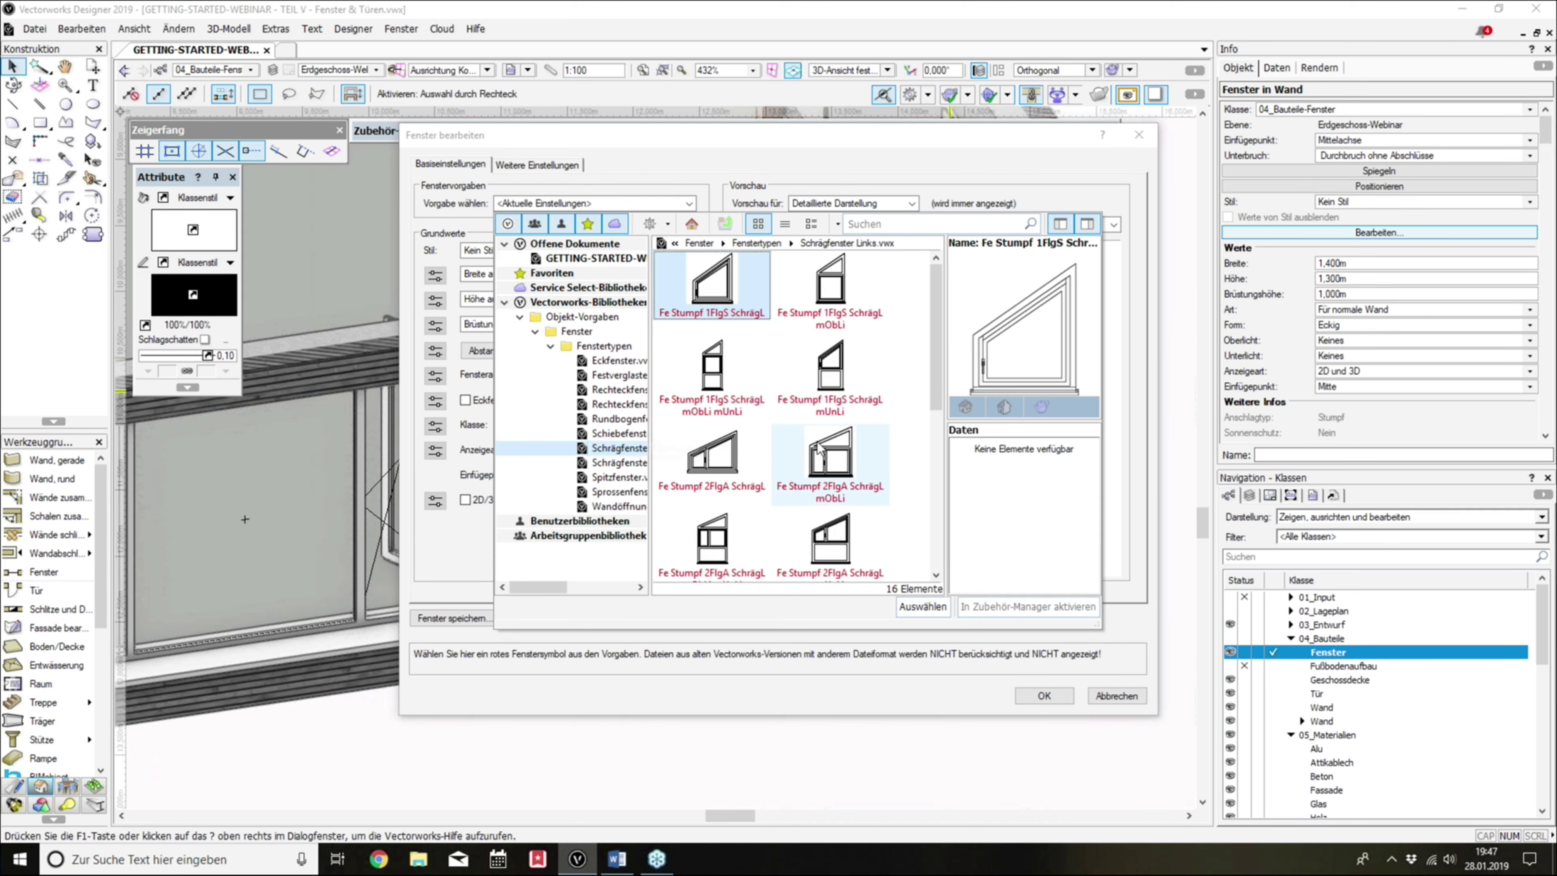
scroll(780, 448, down, 3)
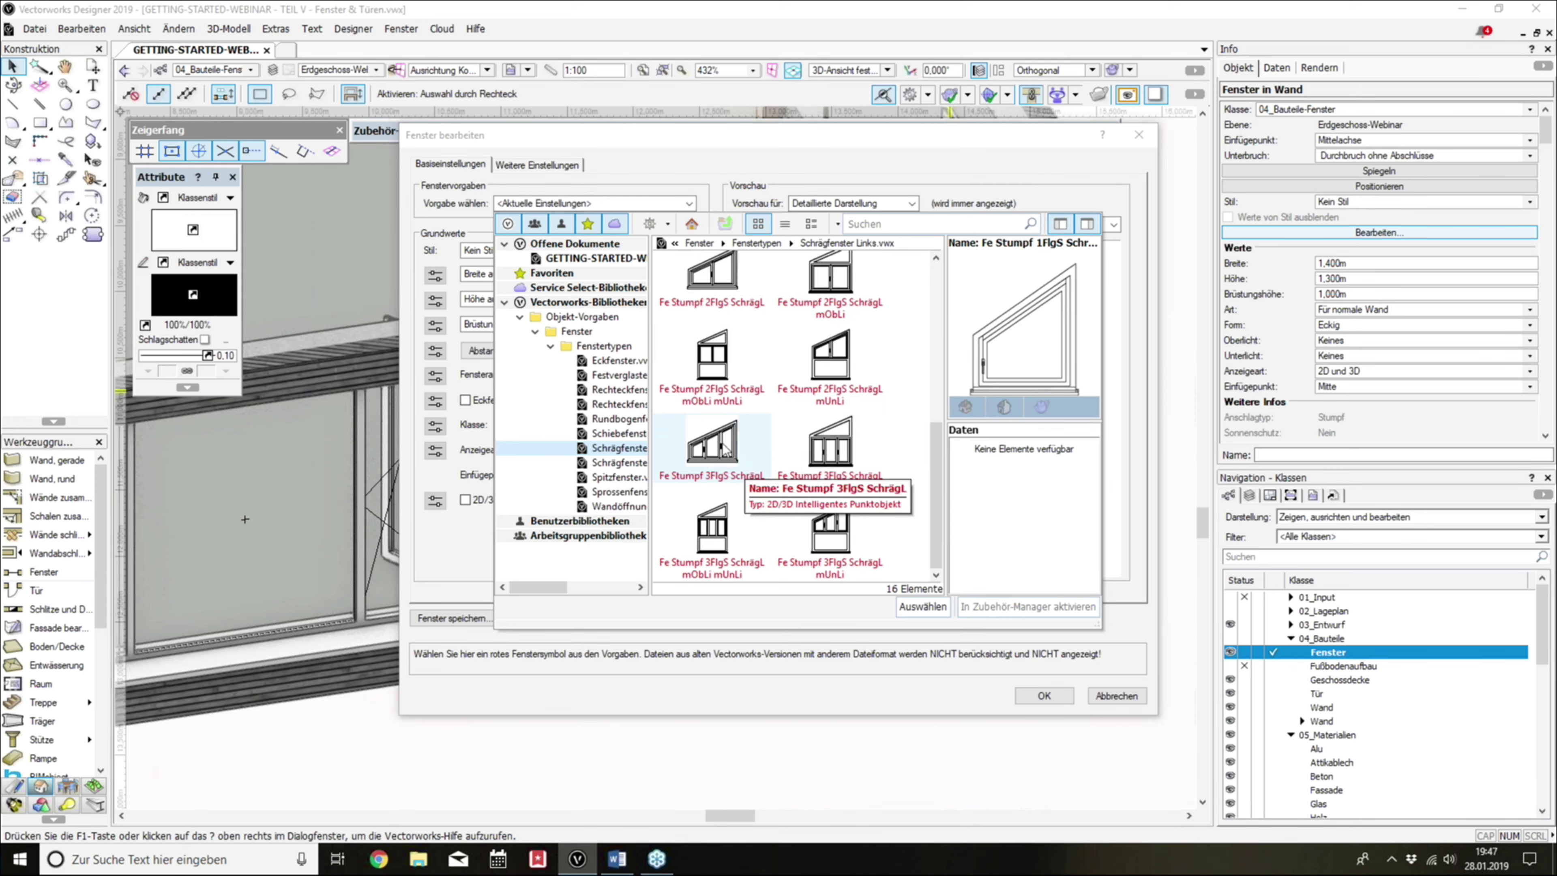
click(549, 347)
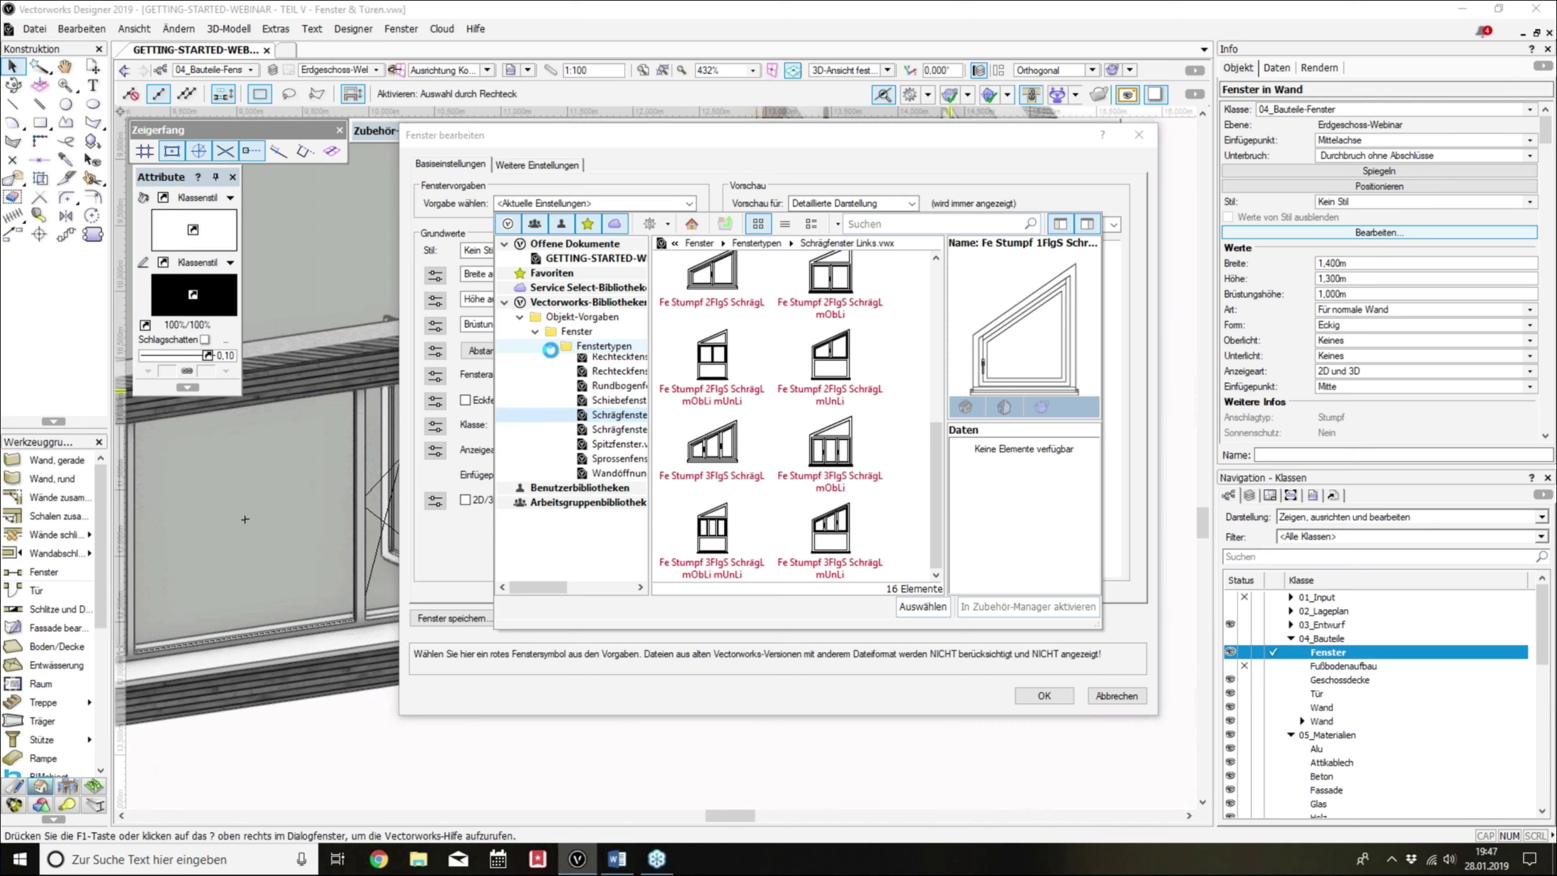
click(1025, 666)
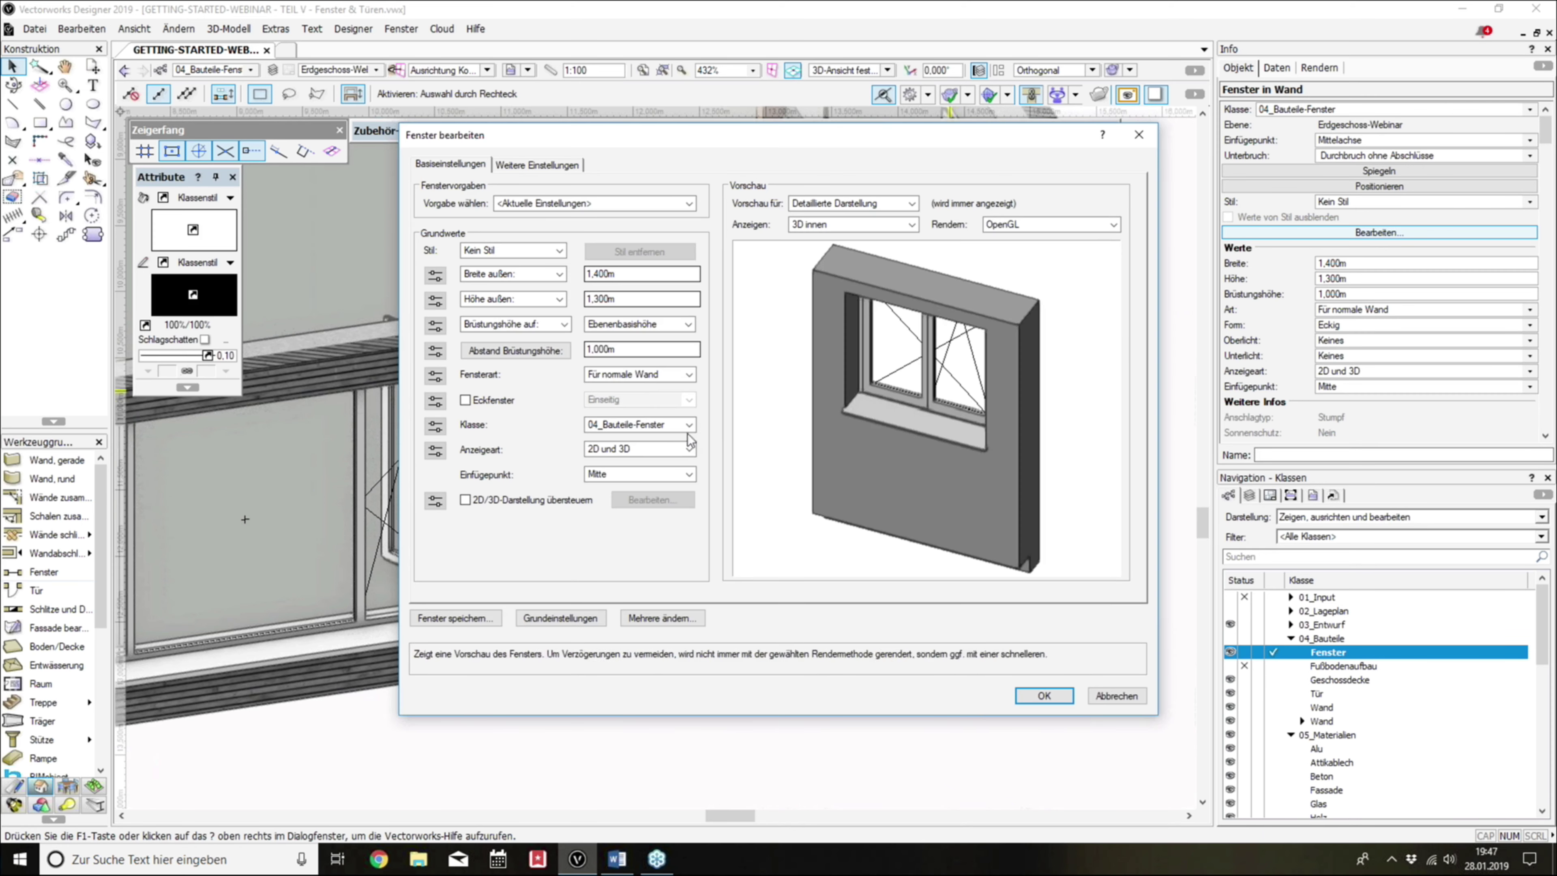
Step: Look over the Weitere Einstellungen tab and close the window settings with OK
click(527, 169)
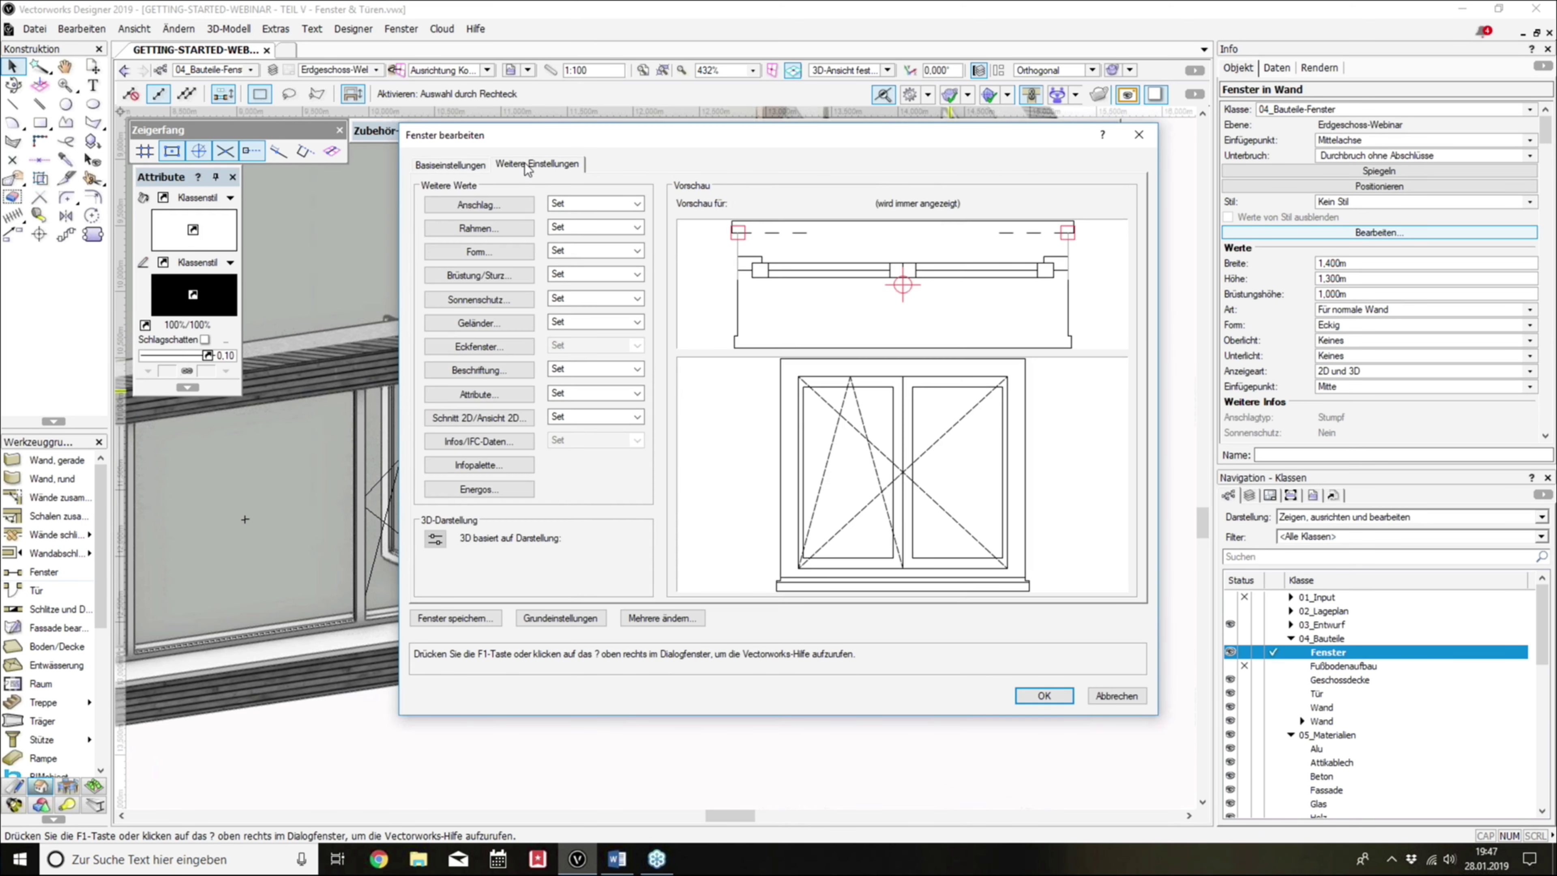
click(471, 168)
click(550, 167)
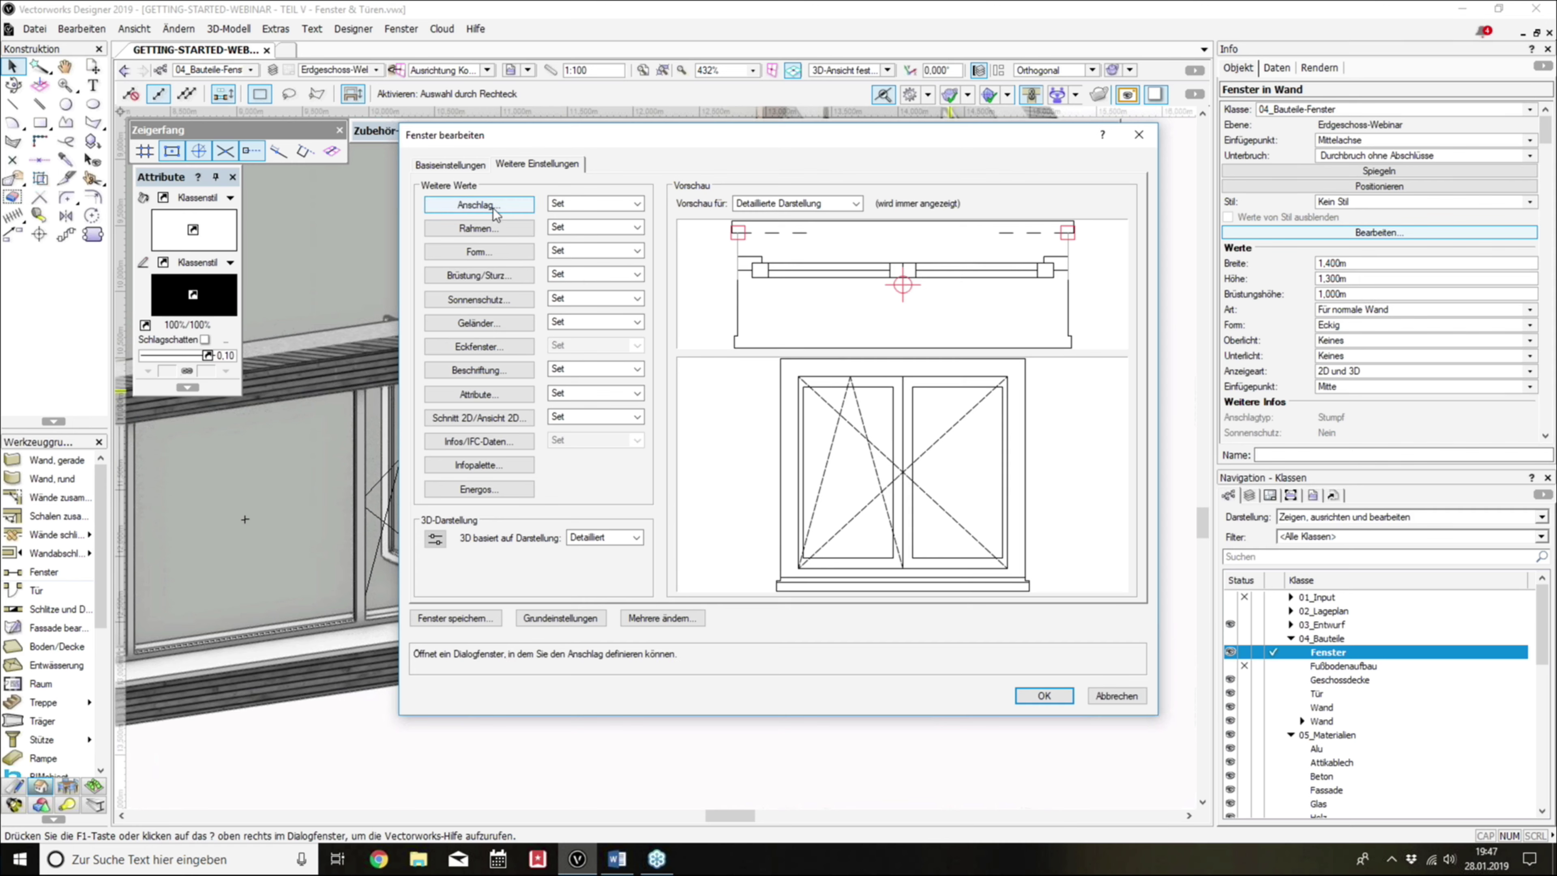
click(1051, 698)
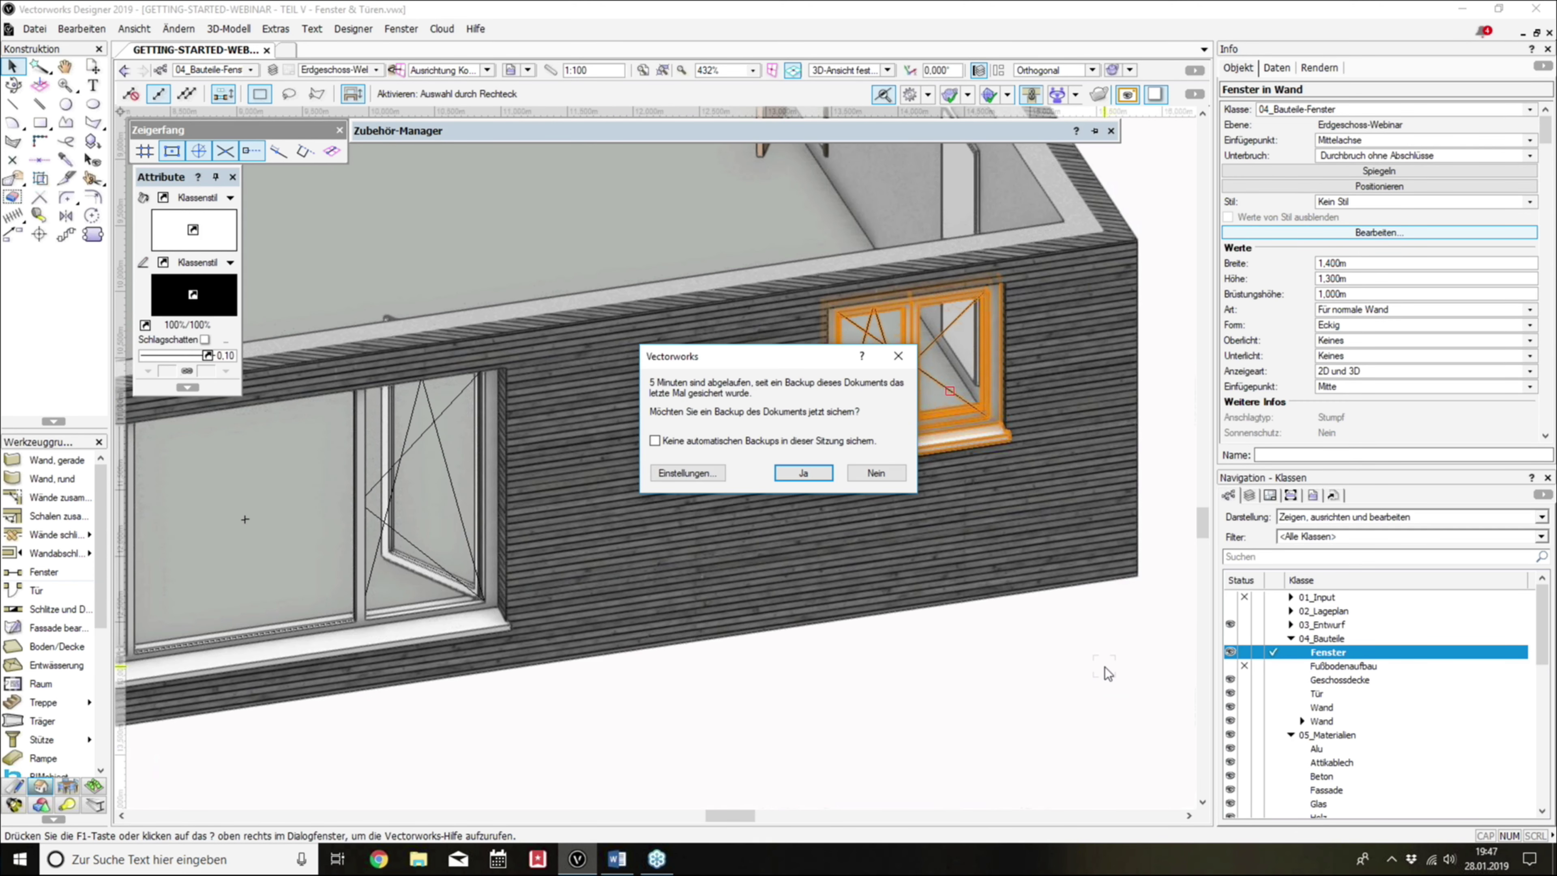
Step: Accept the automatic backup prompt and switch to the 2D top plan view
click(795, 476)
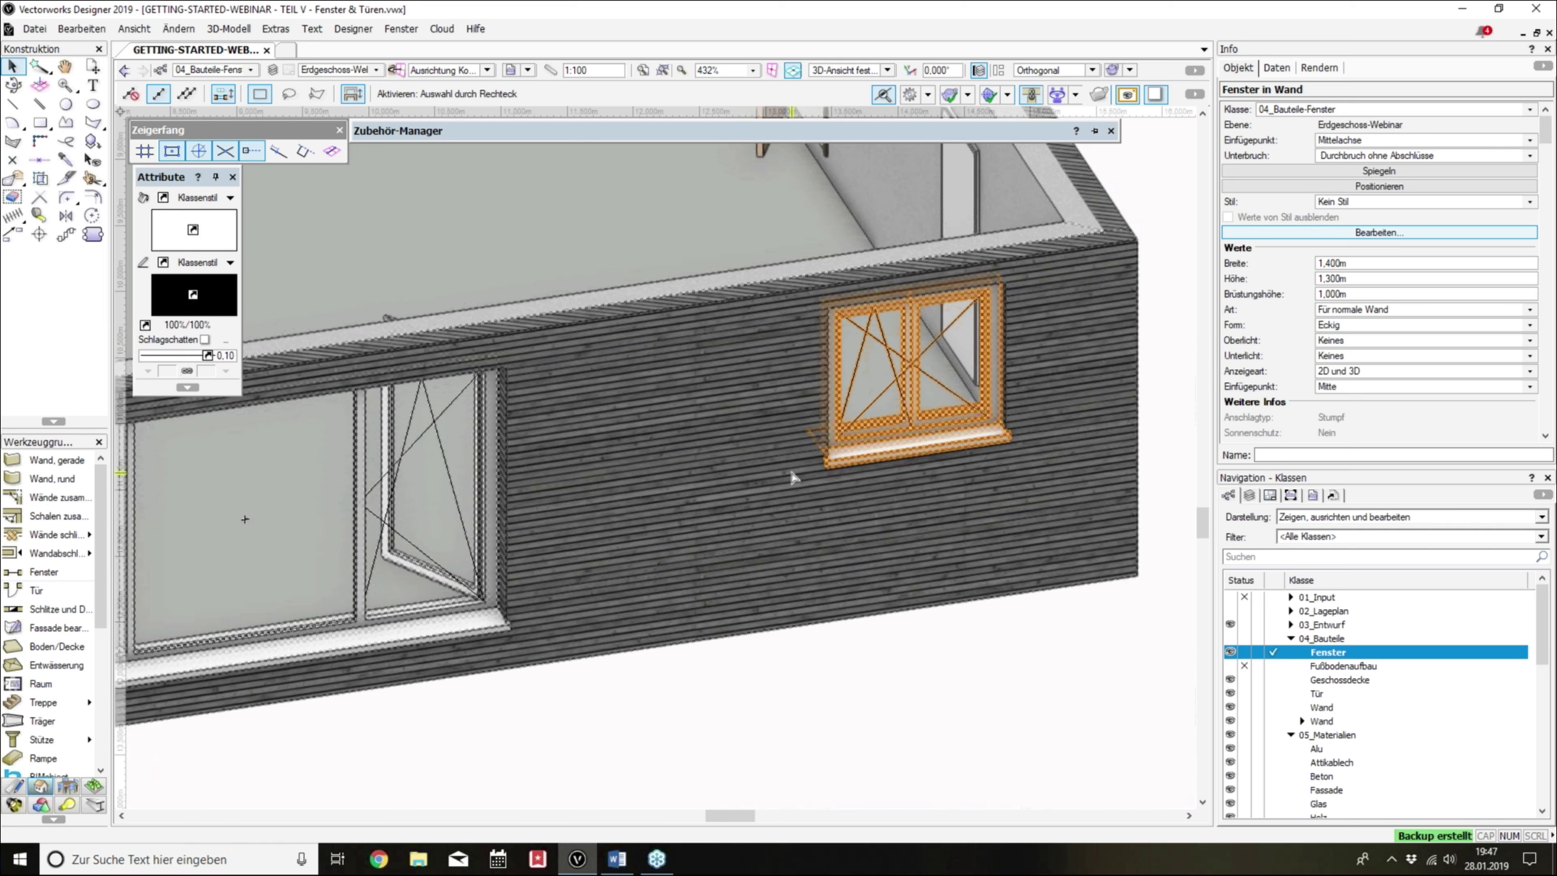
key(ctrl+5)
scroll(876, 546, up, 5)
Step: With line thickness display off, draw a short line at the window's frame corner and reselect the window
click(875, 545)
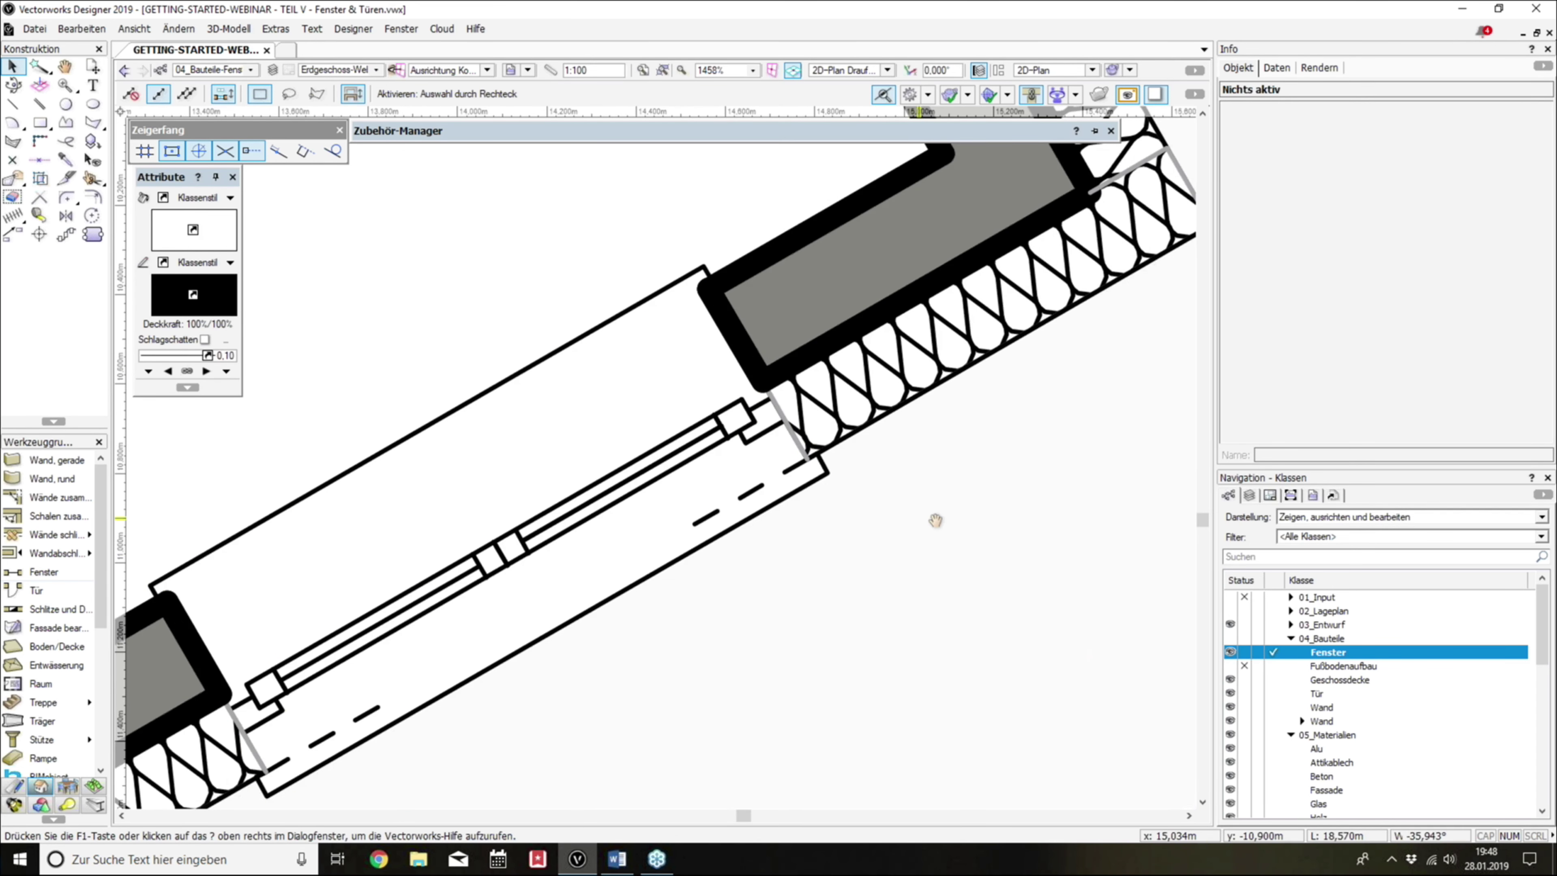
middle_drag(935, 520, 1002, 500)
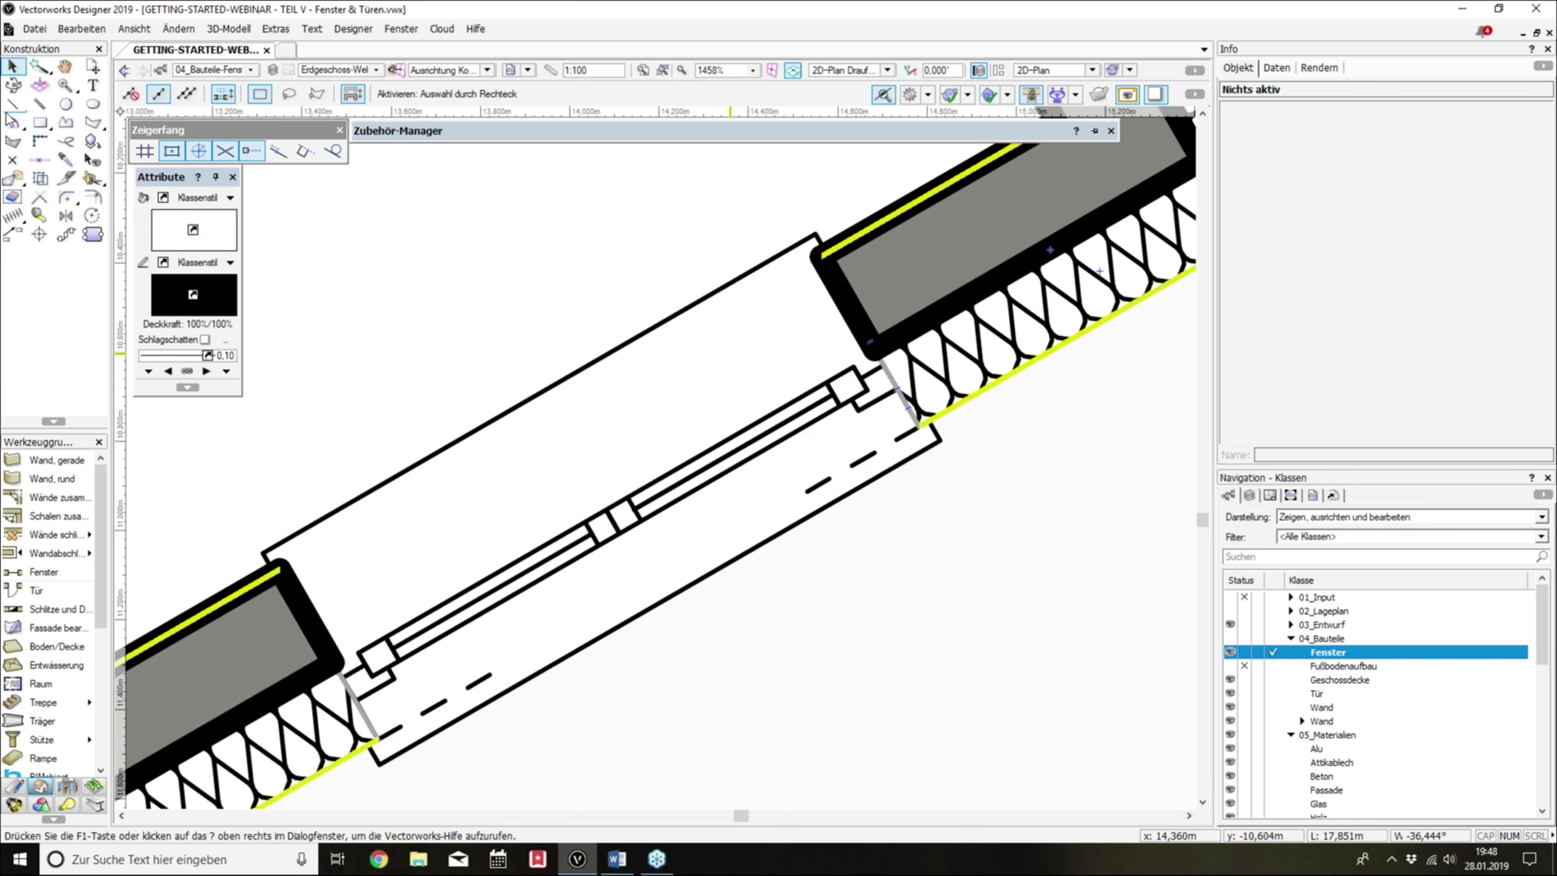
key(2)
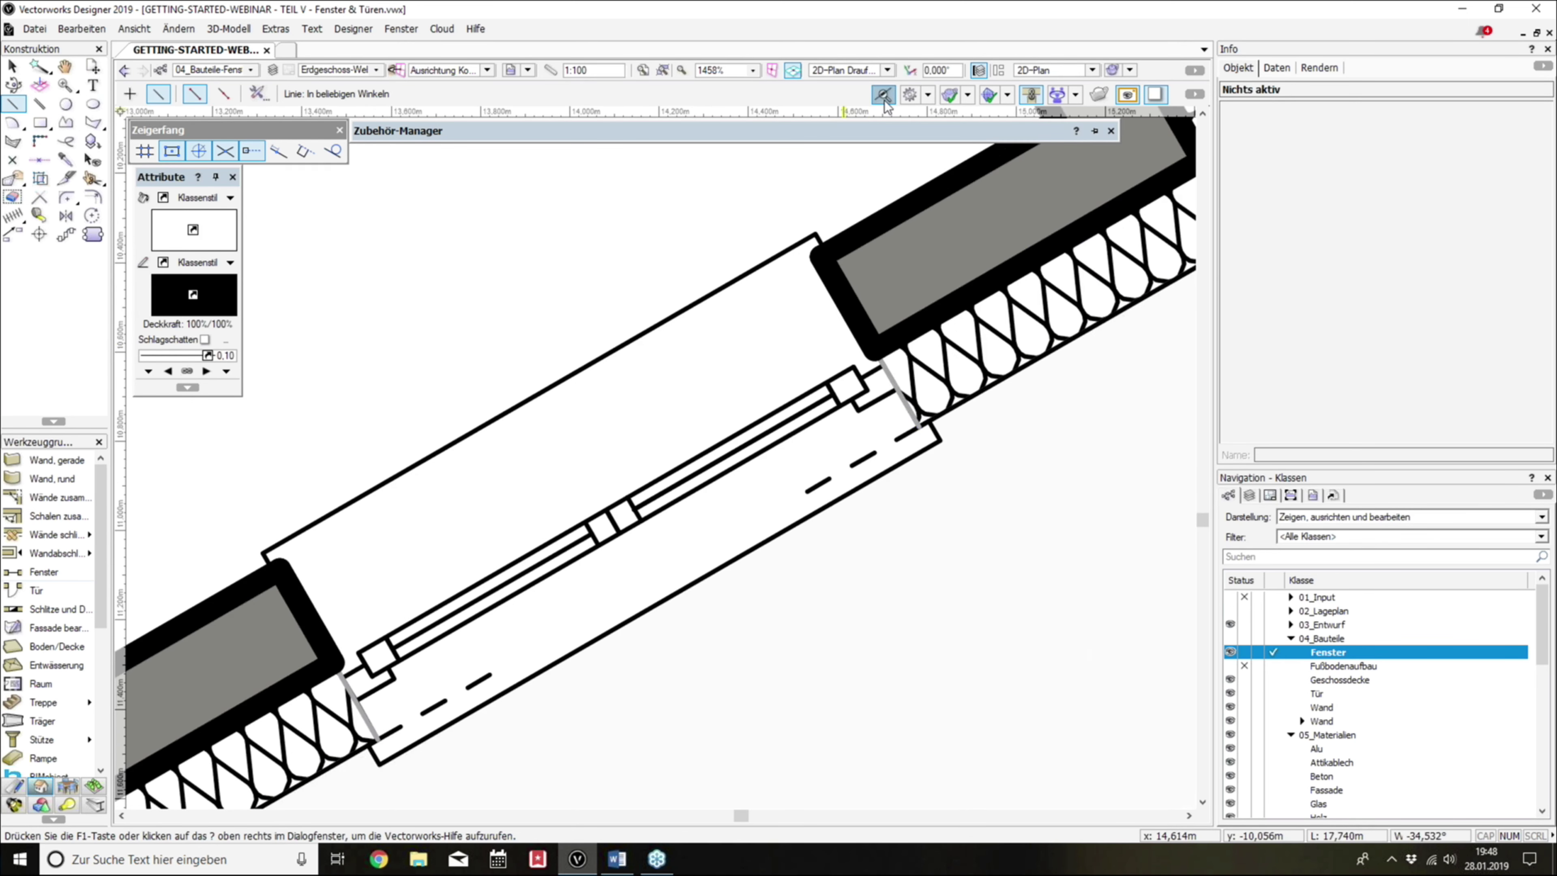
click(883, 94)
click(874, 349)
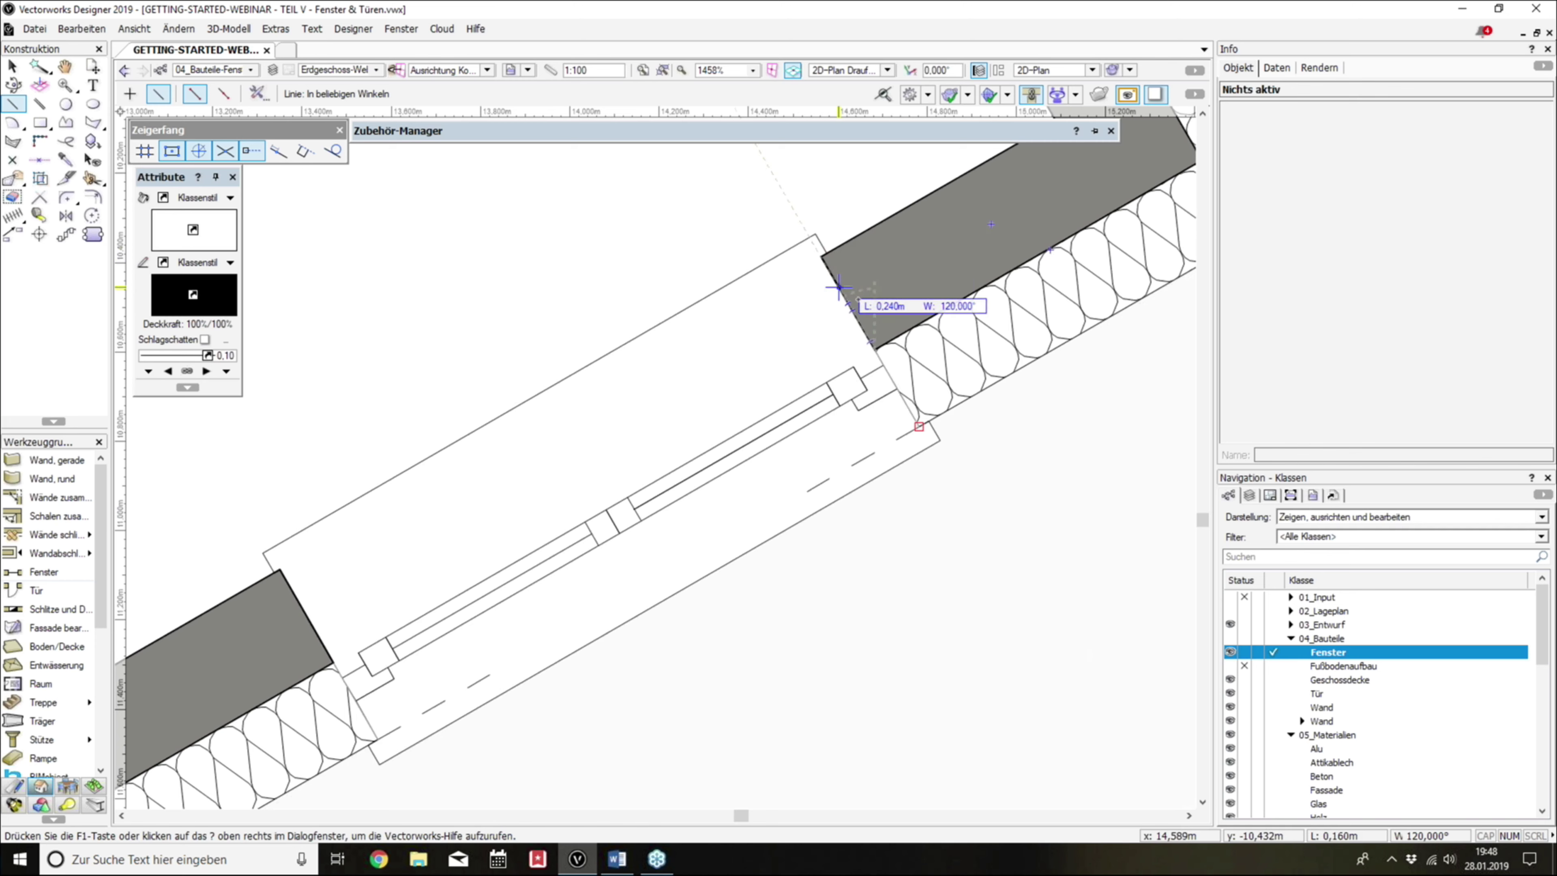
click(919, 426)
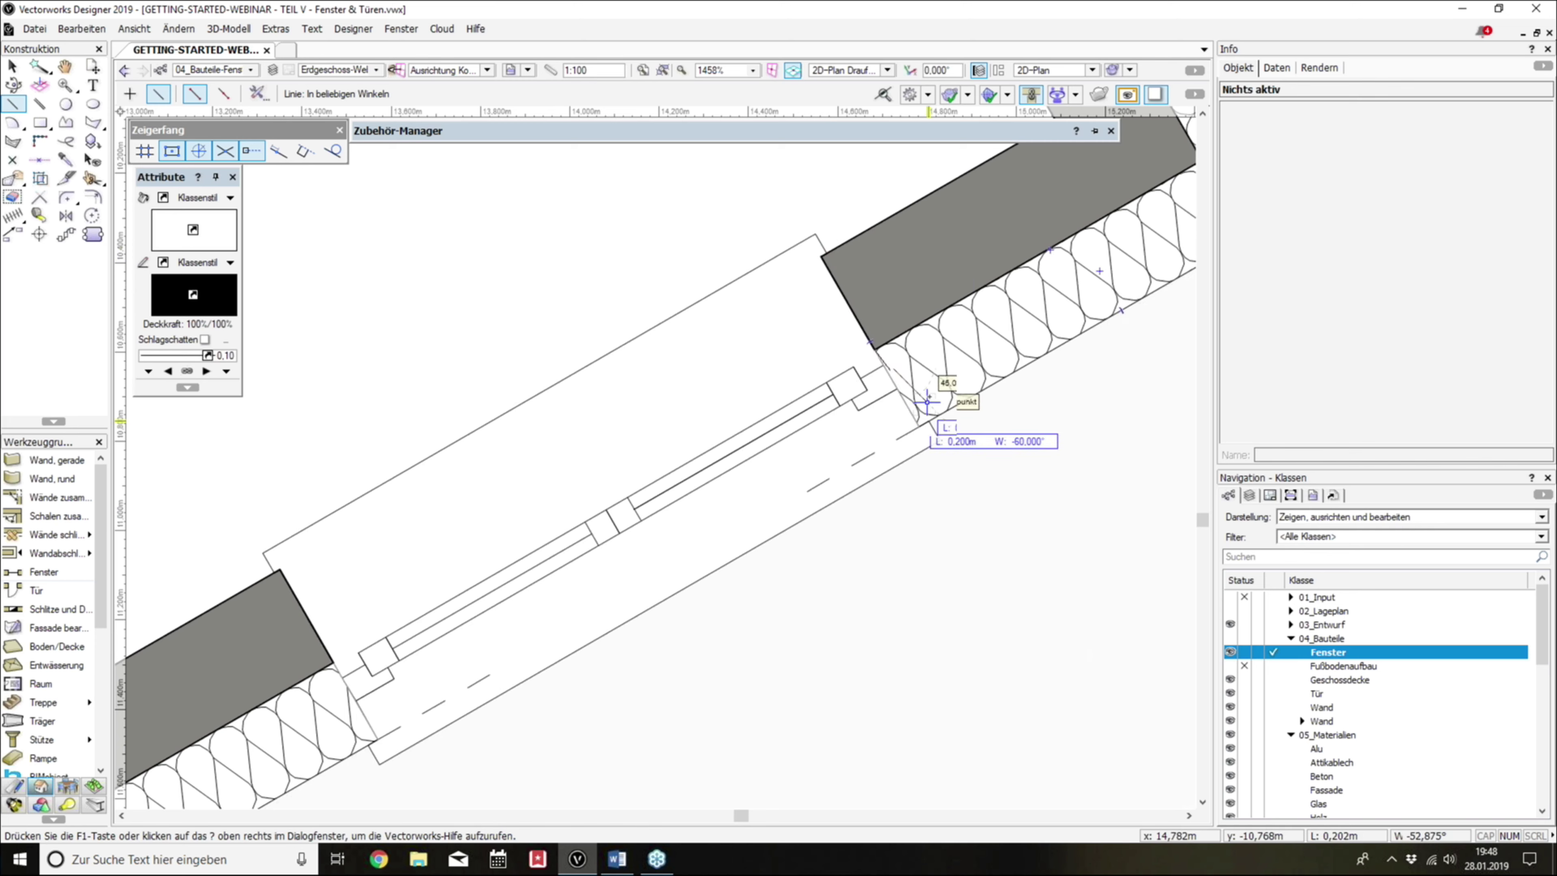
click(875, 349)
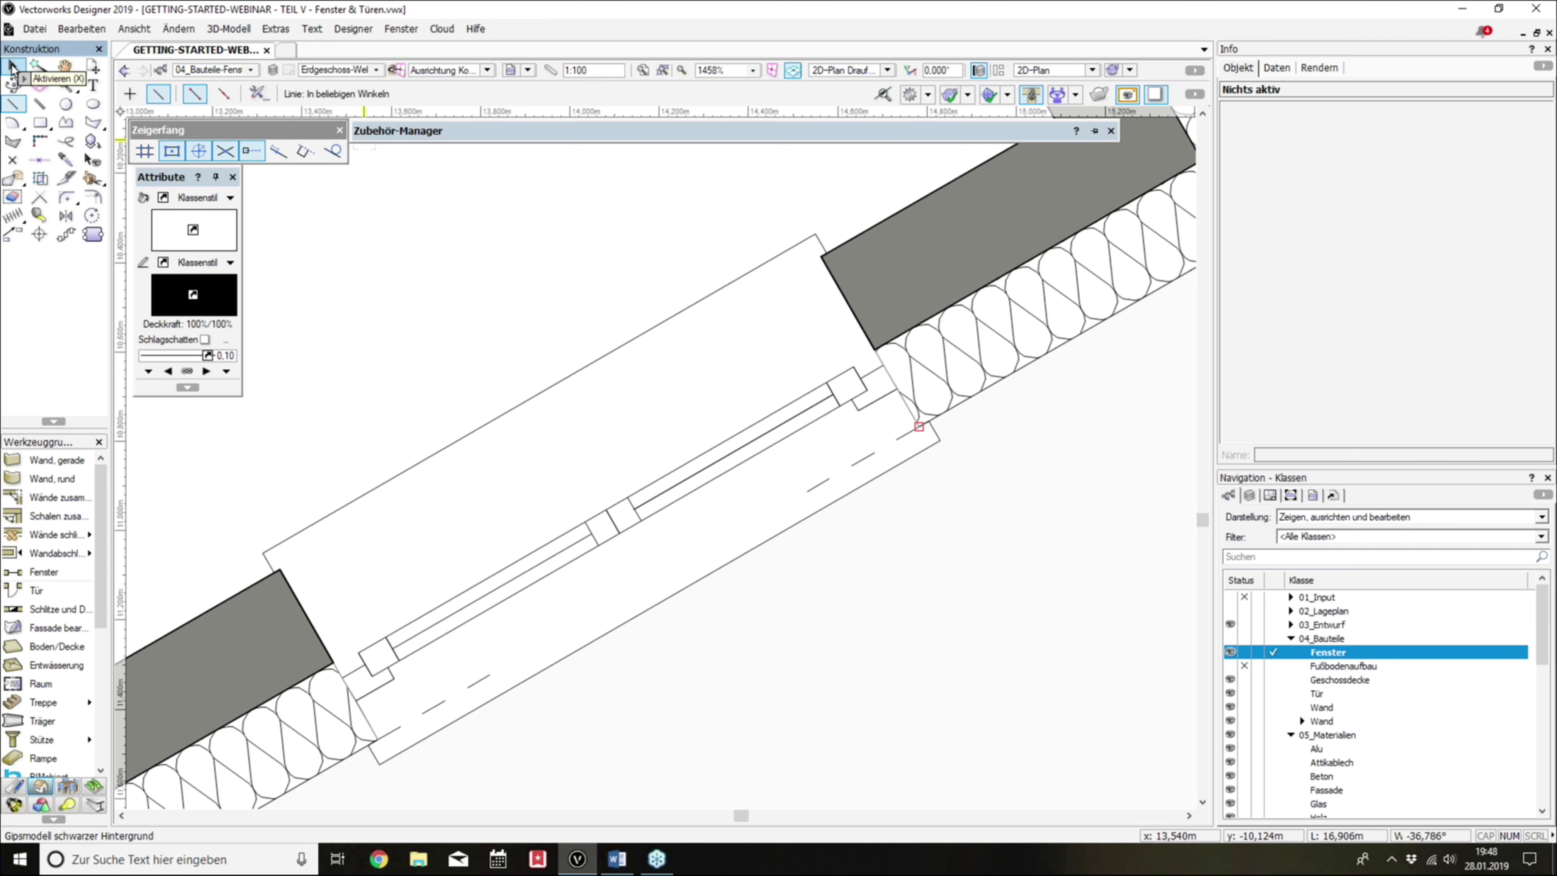
click(12, 65)
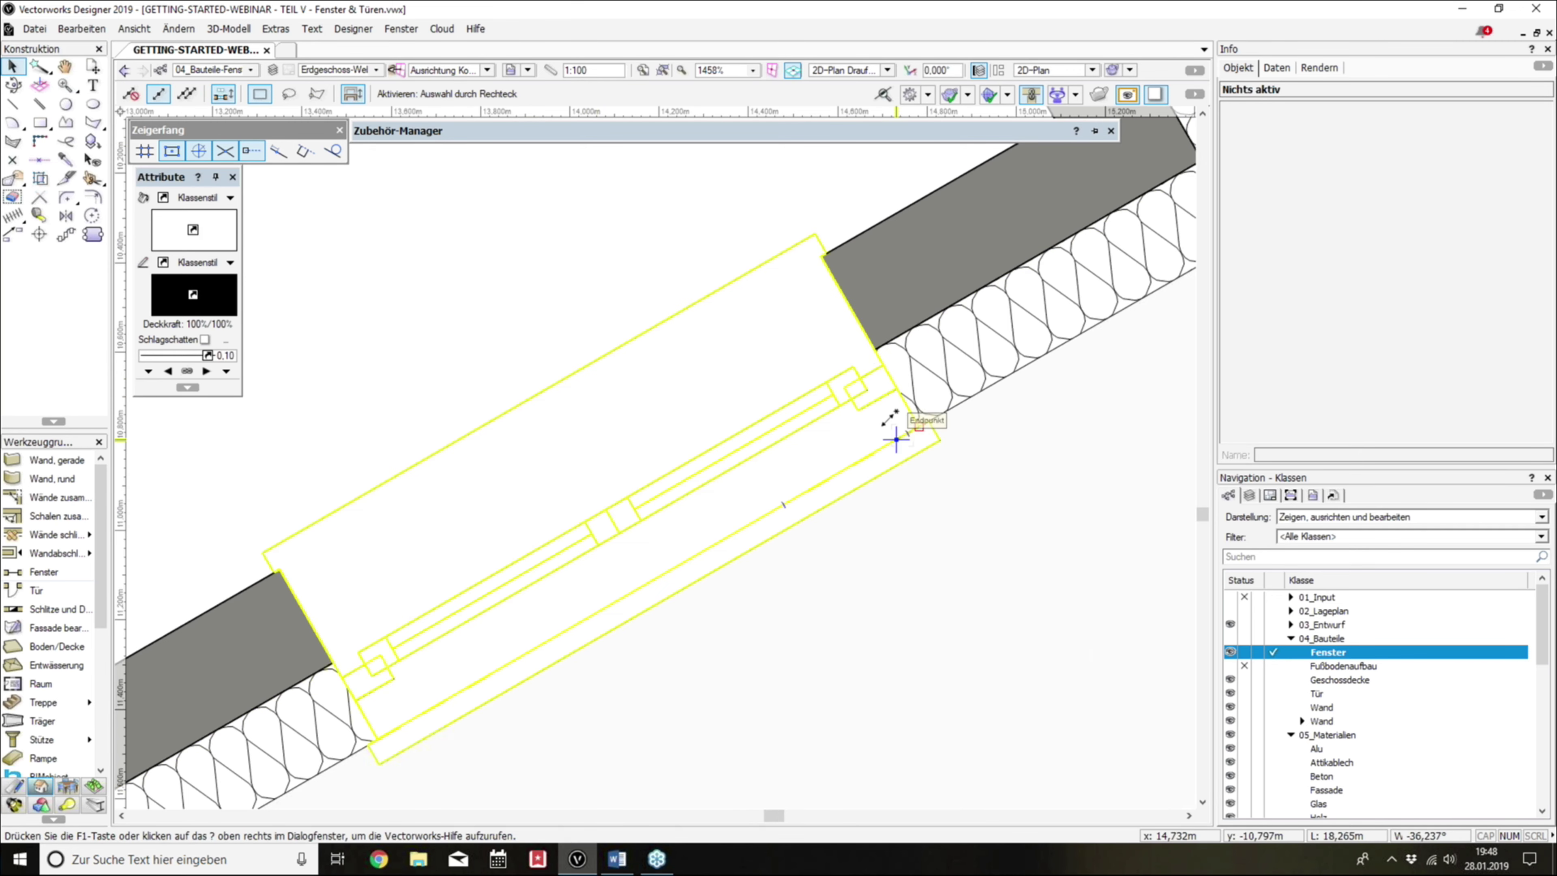
click(908, 374)
Step: Open the window's reveal (Anschlag) settings and look at its 3D and 2D tabs
click(1349, 236)
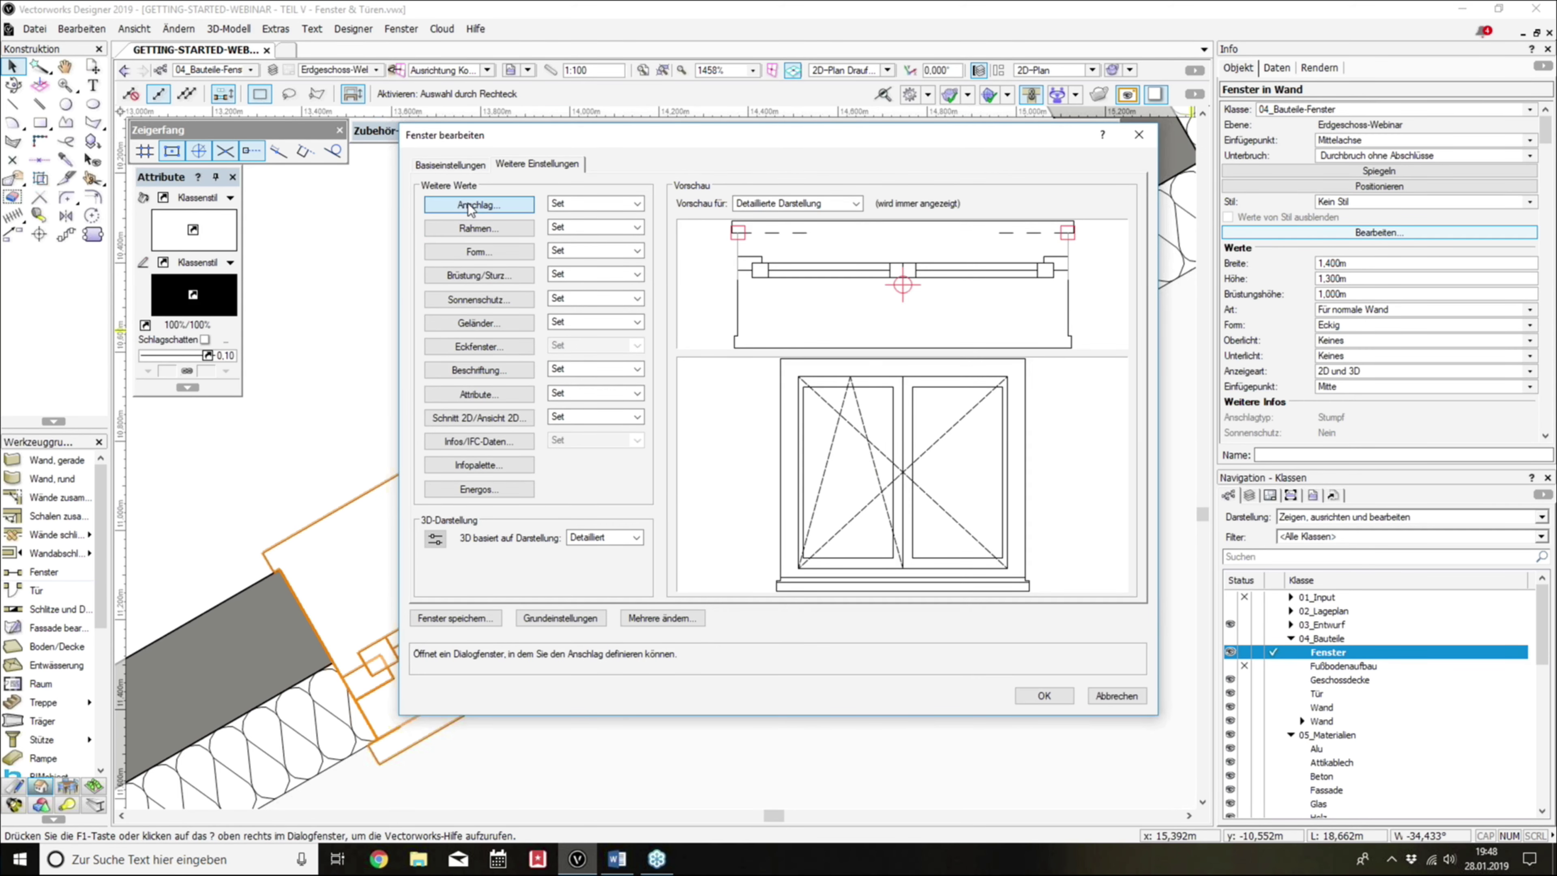
click(468, 203)
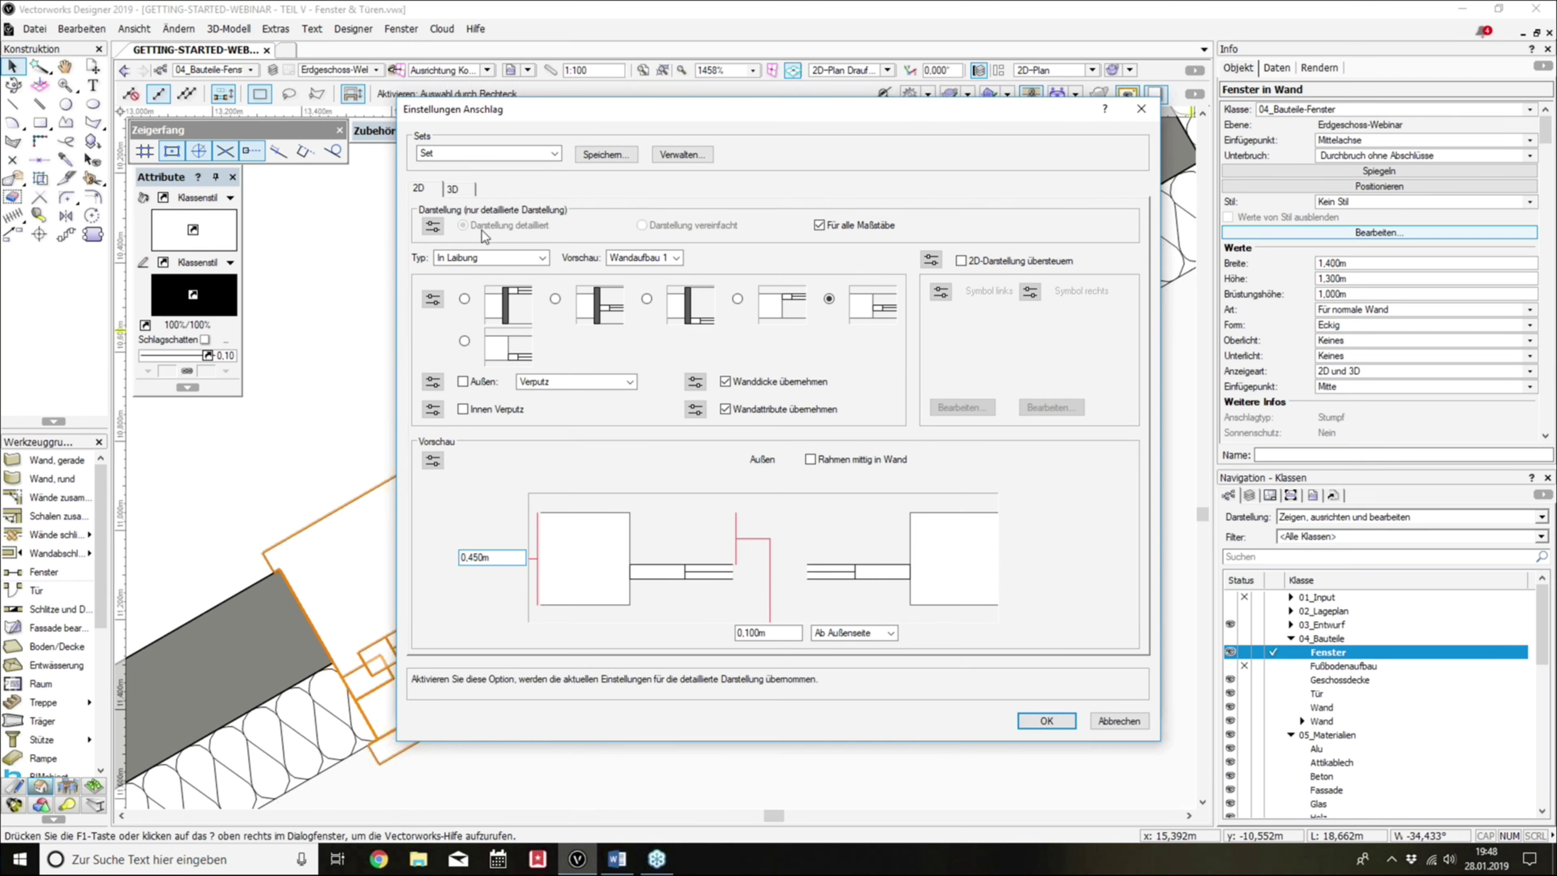
click(444, 189)
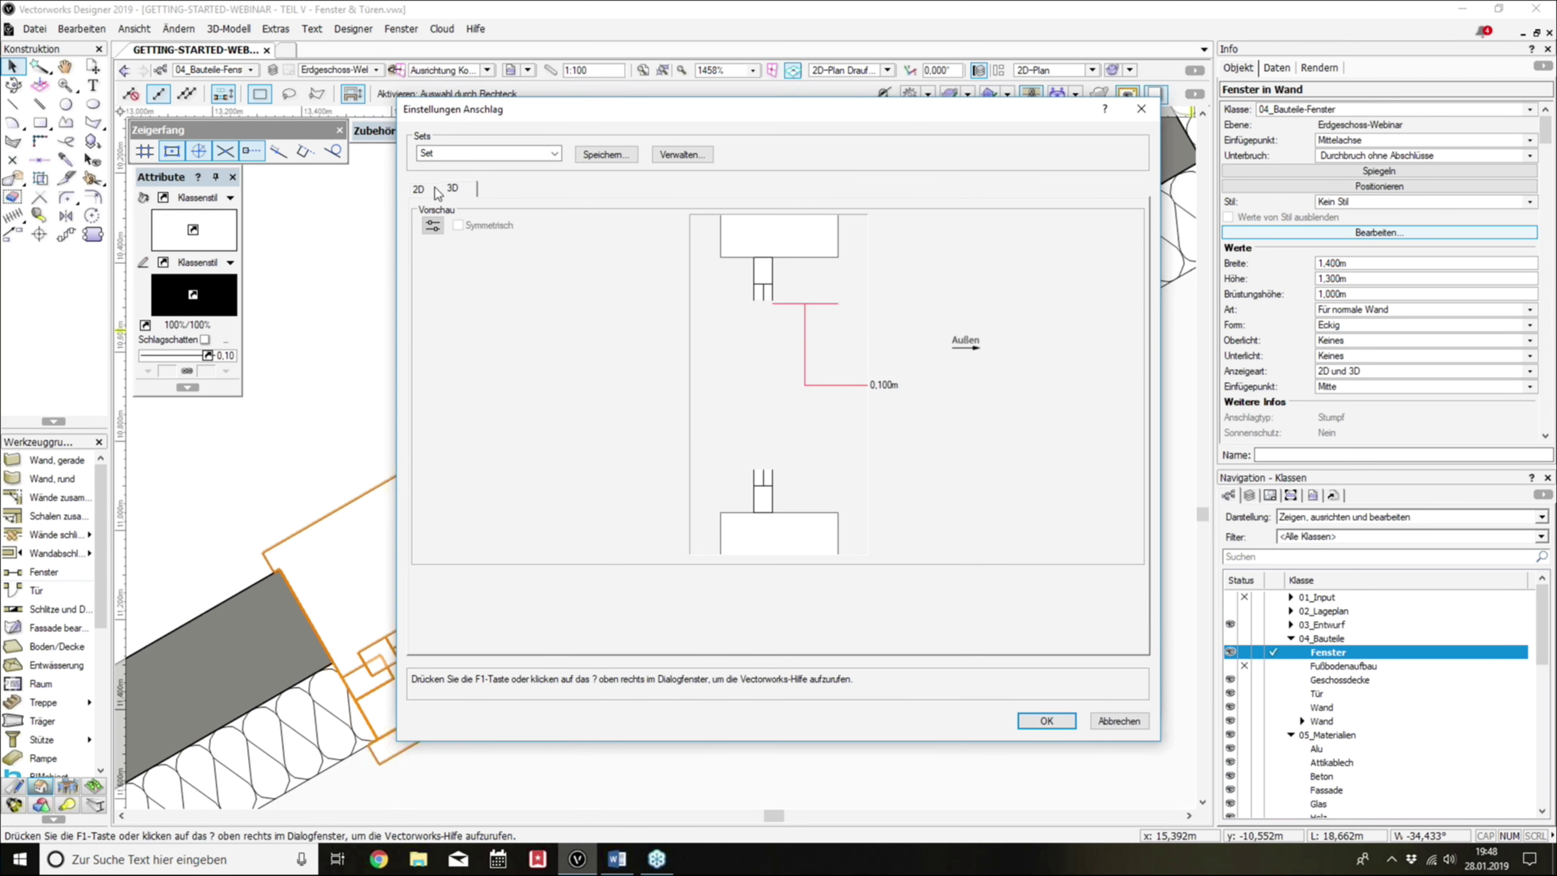
click(427, 189)
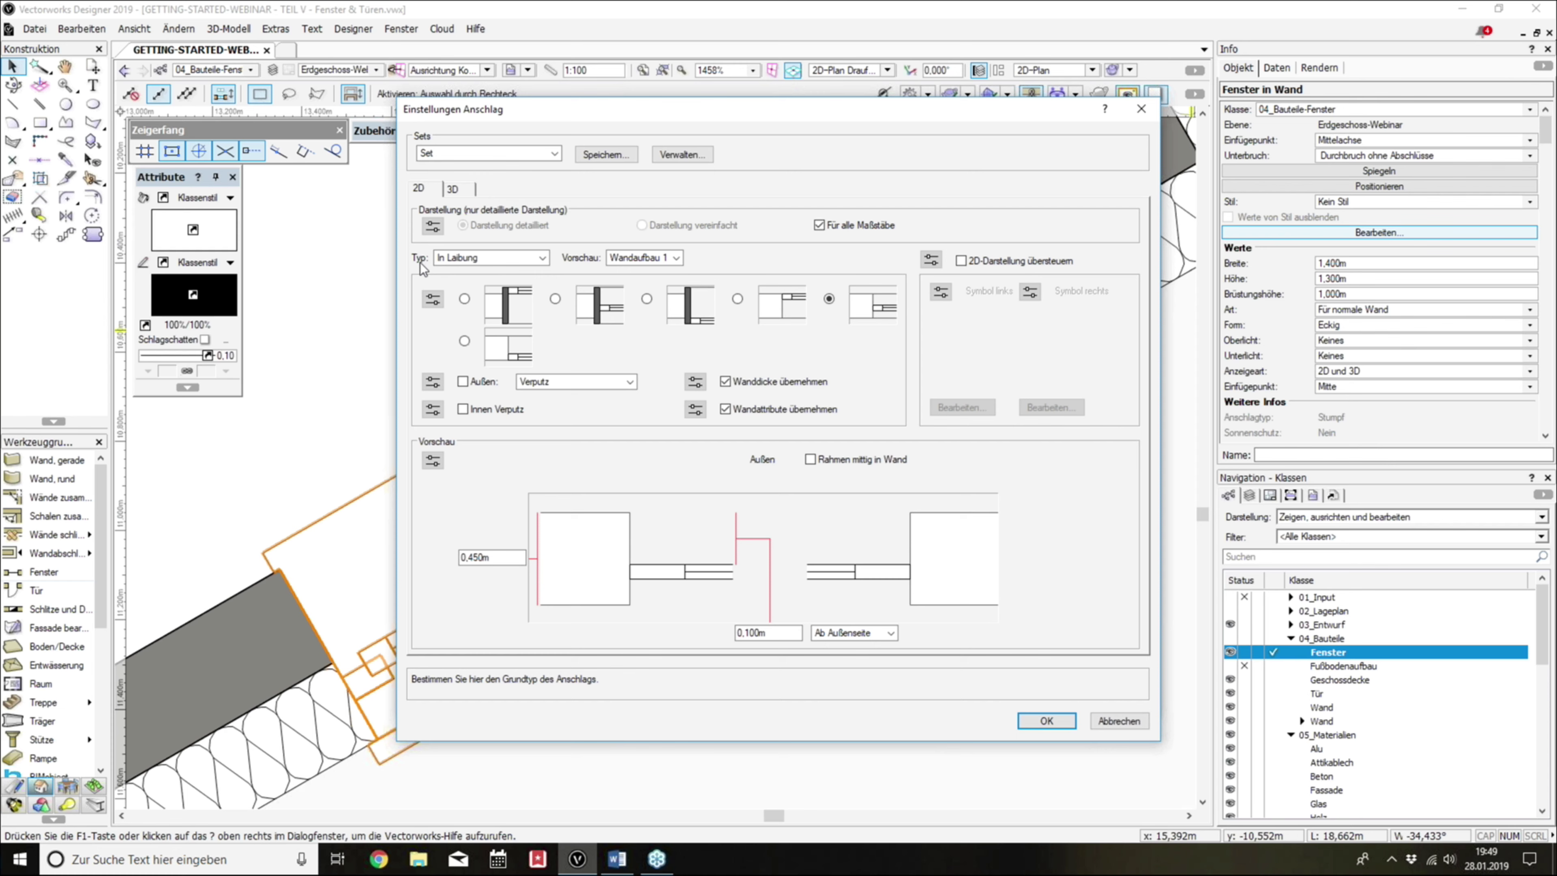
Step: Preview the Außen angeschlagen, Innen angeschlagen and Sonderformen reveal types, then return to In Laibung
click(458, 259)
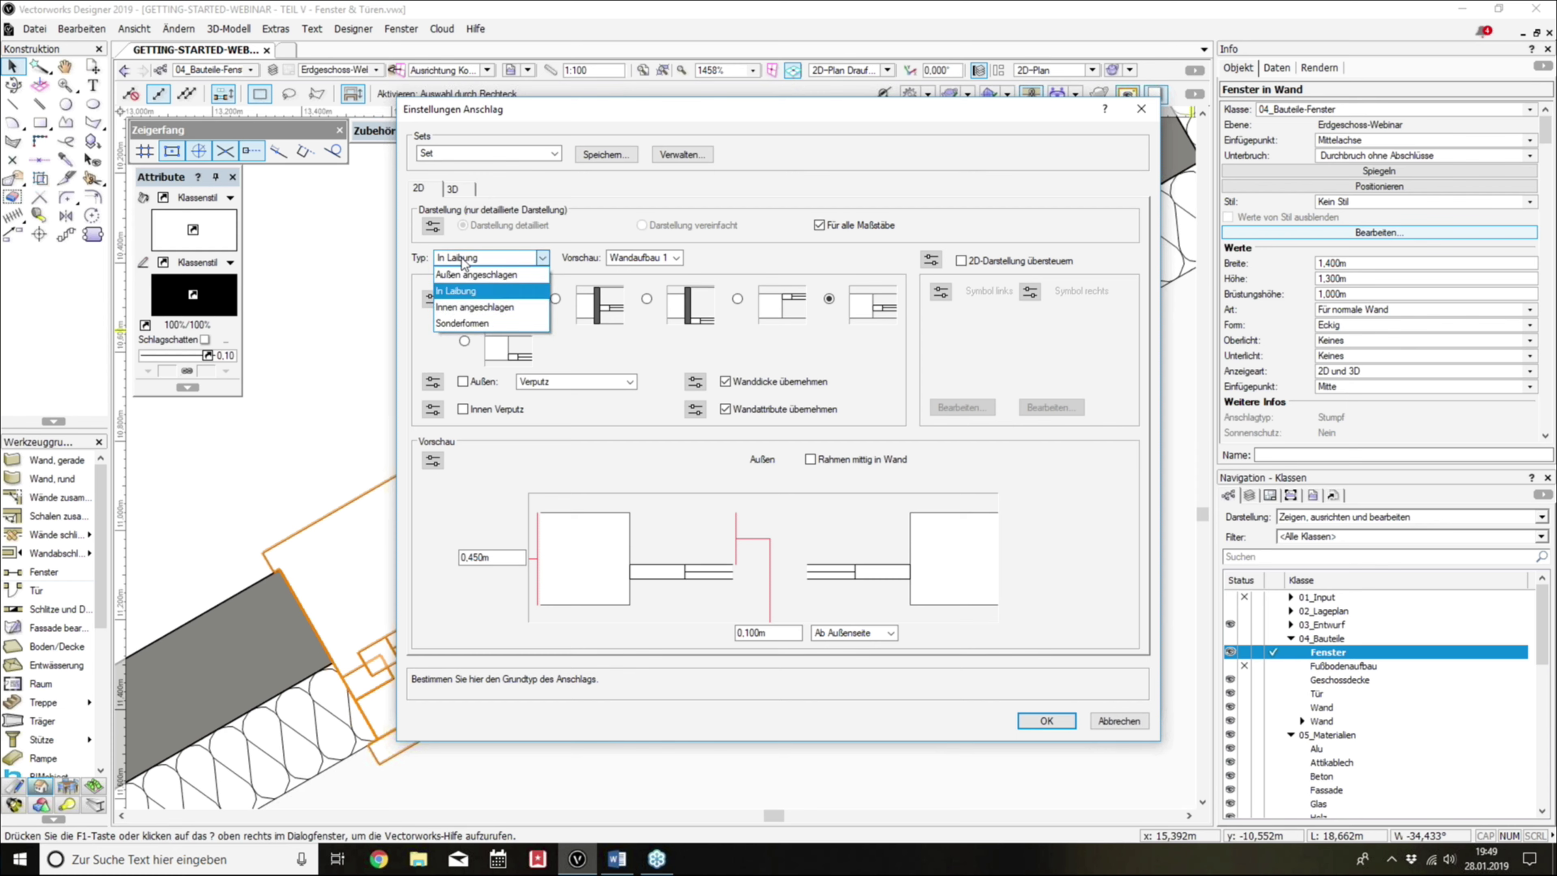
click(468, 274)
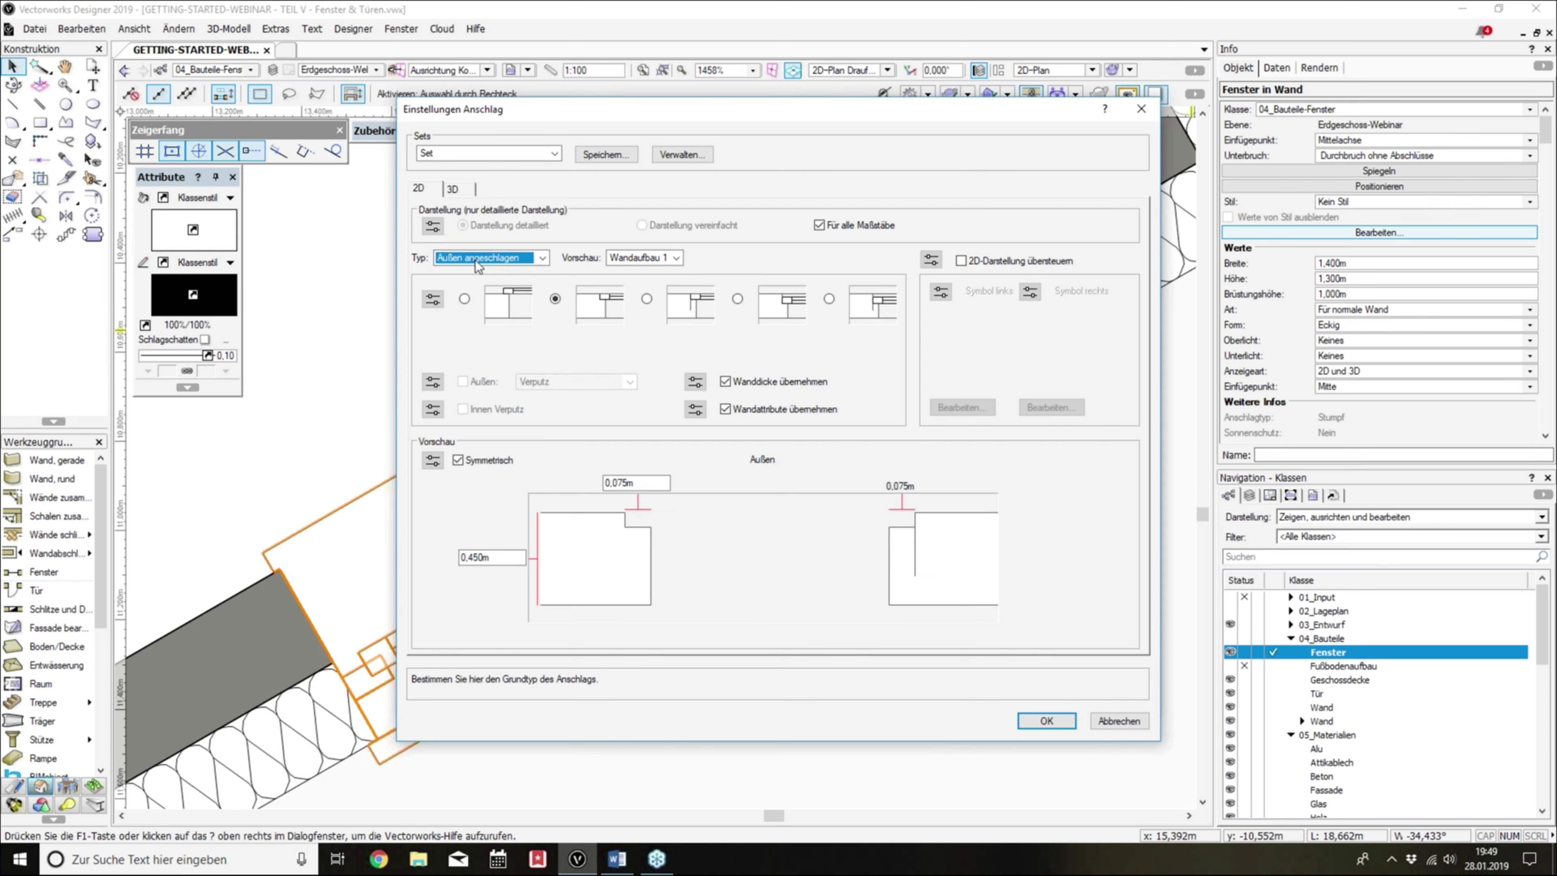
click(477, 265)
click(481, 260)
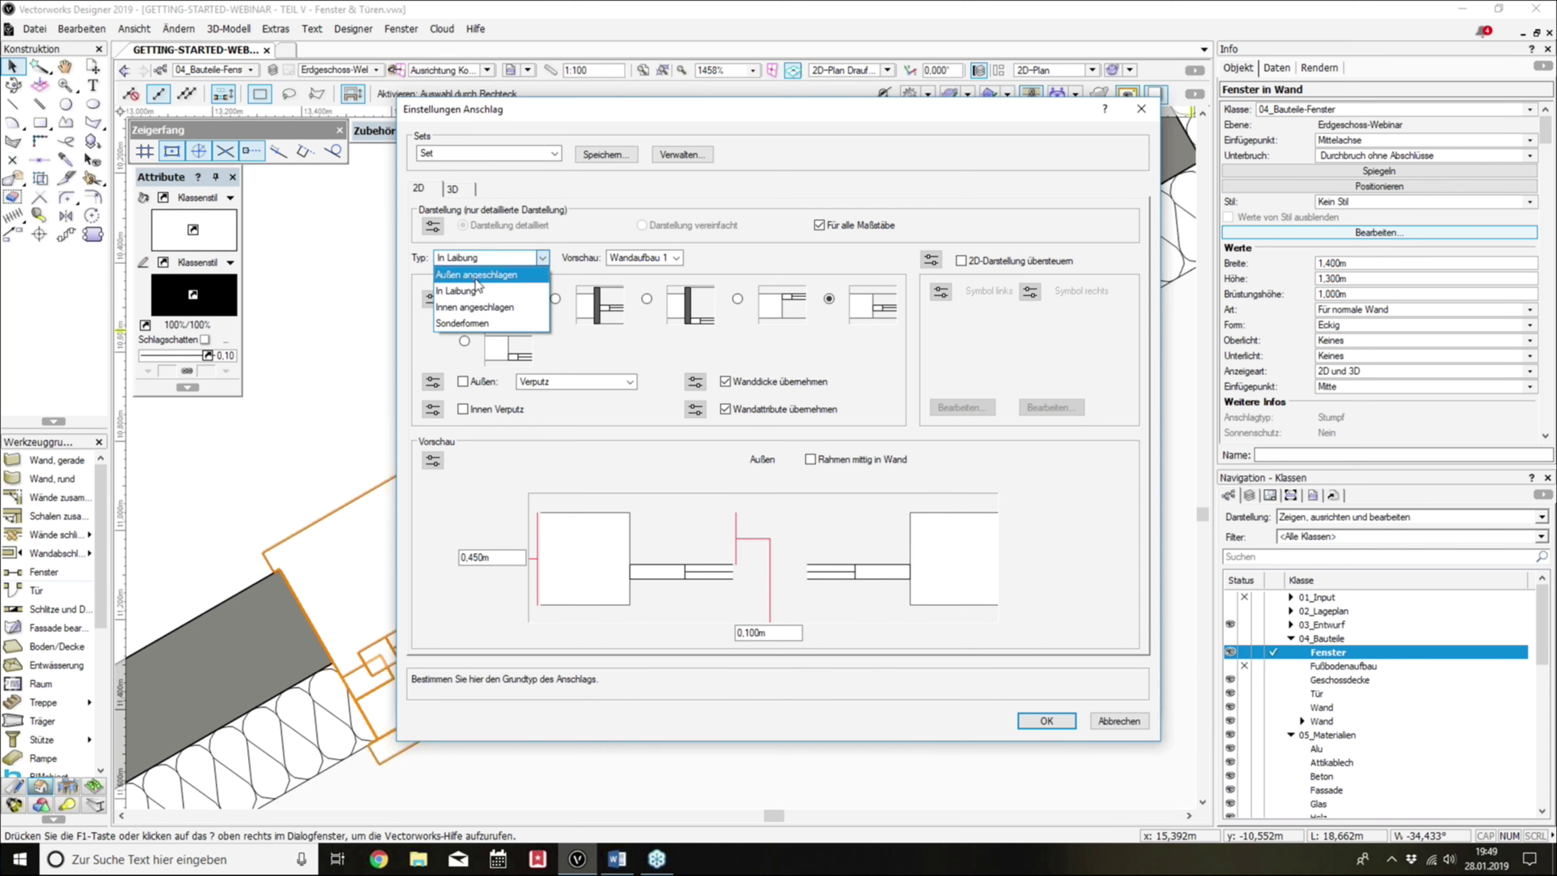
click(465, 304)
click(478, 257)
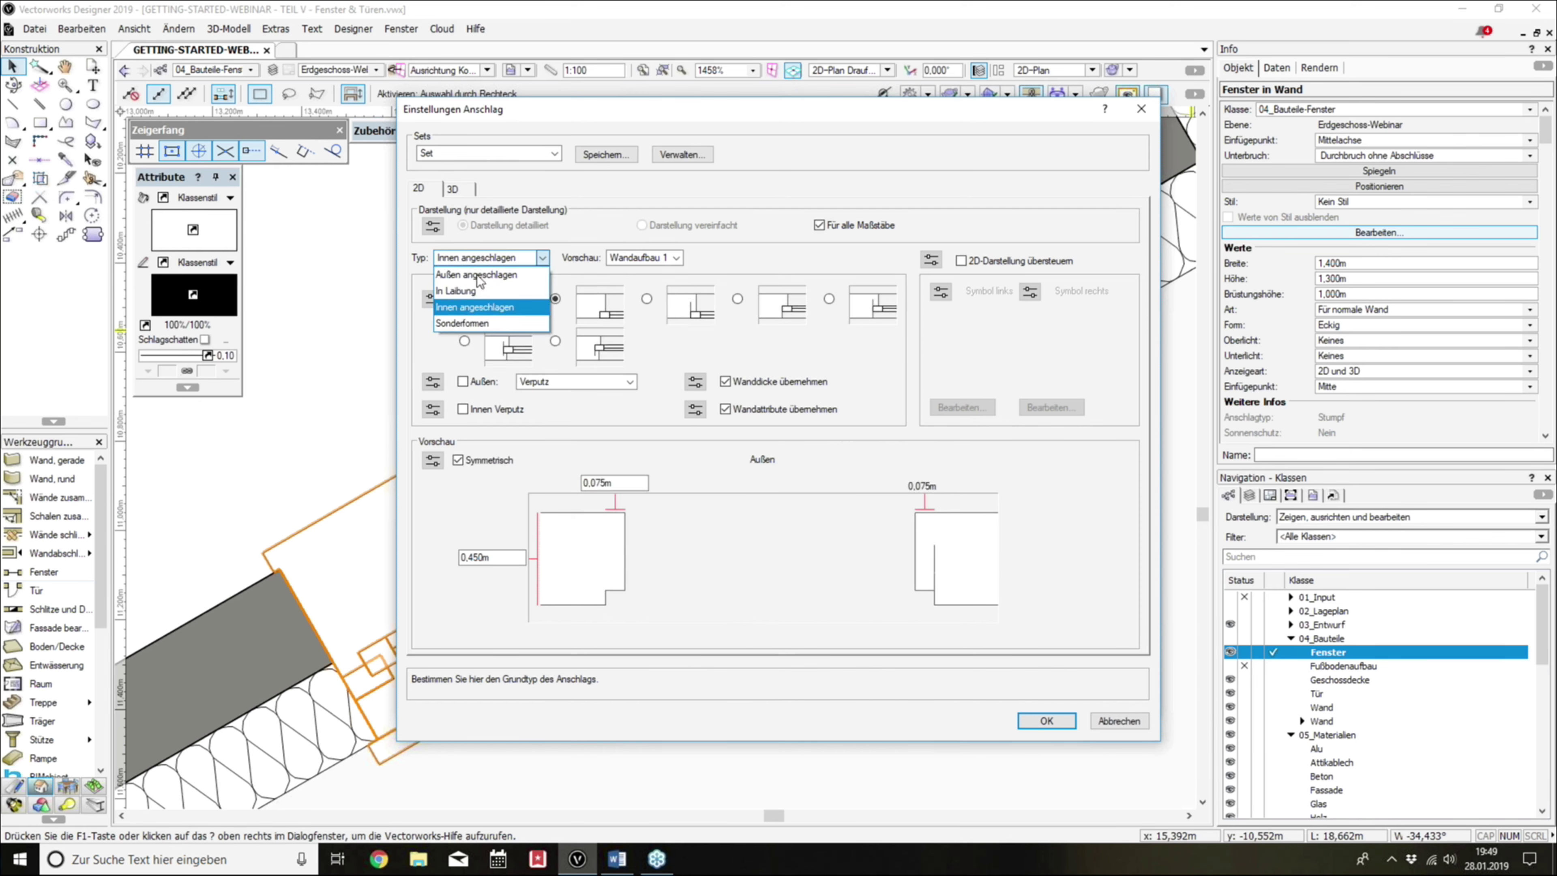
click(483, 323)
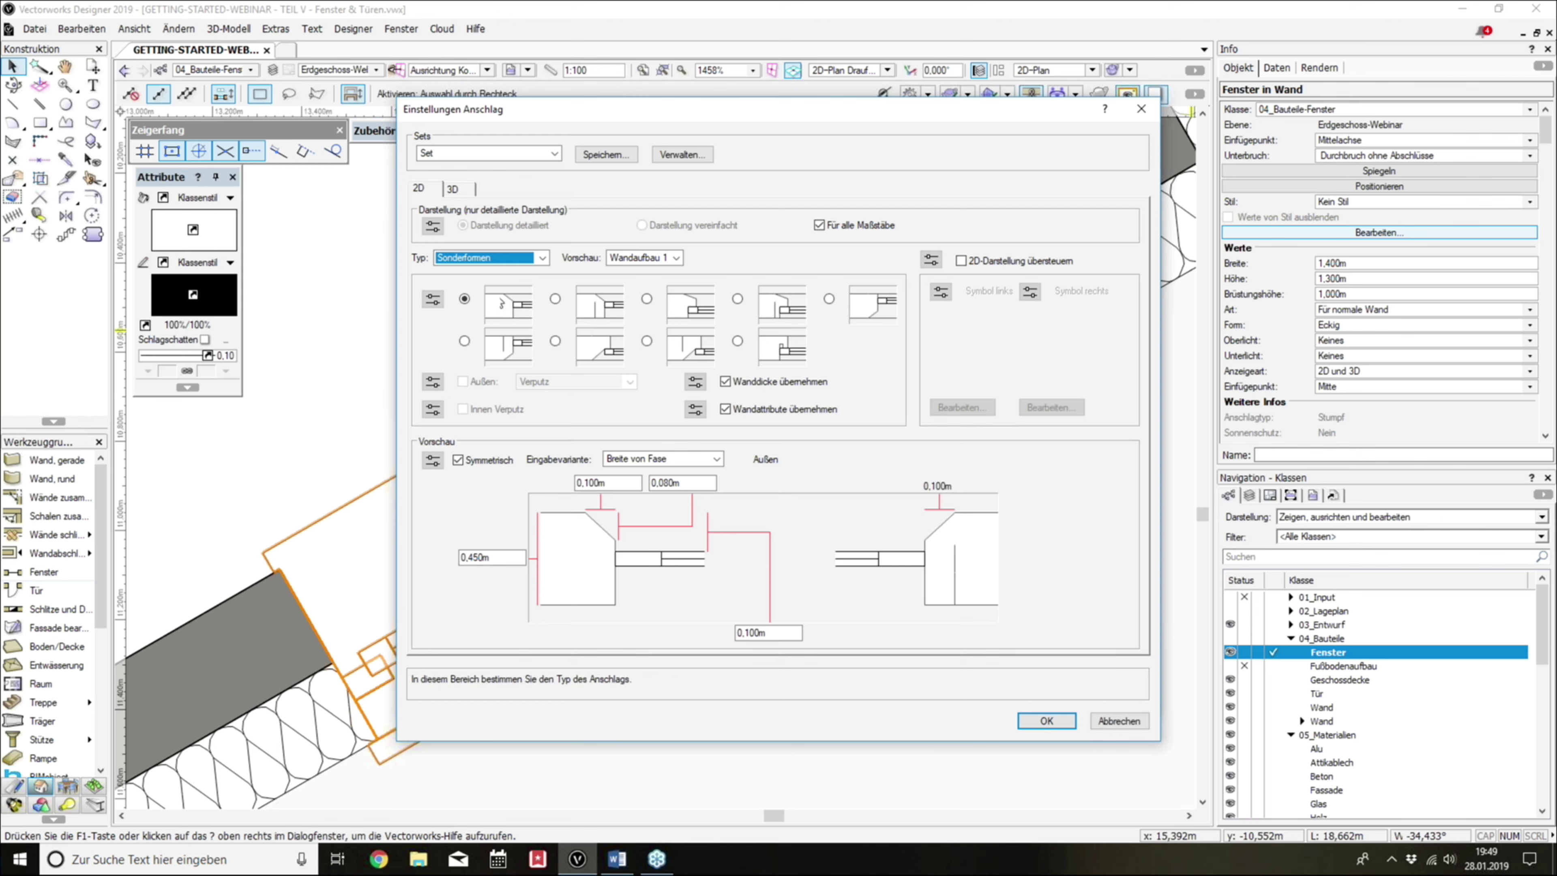
click(494, 258)
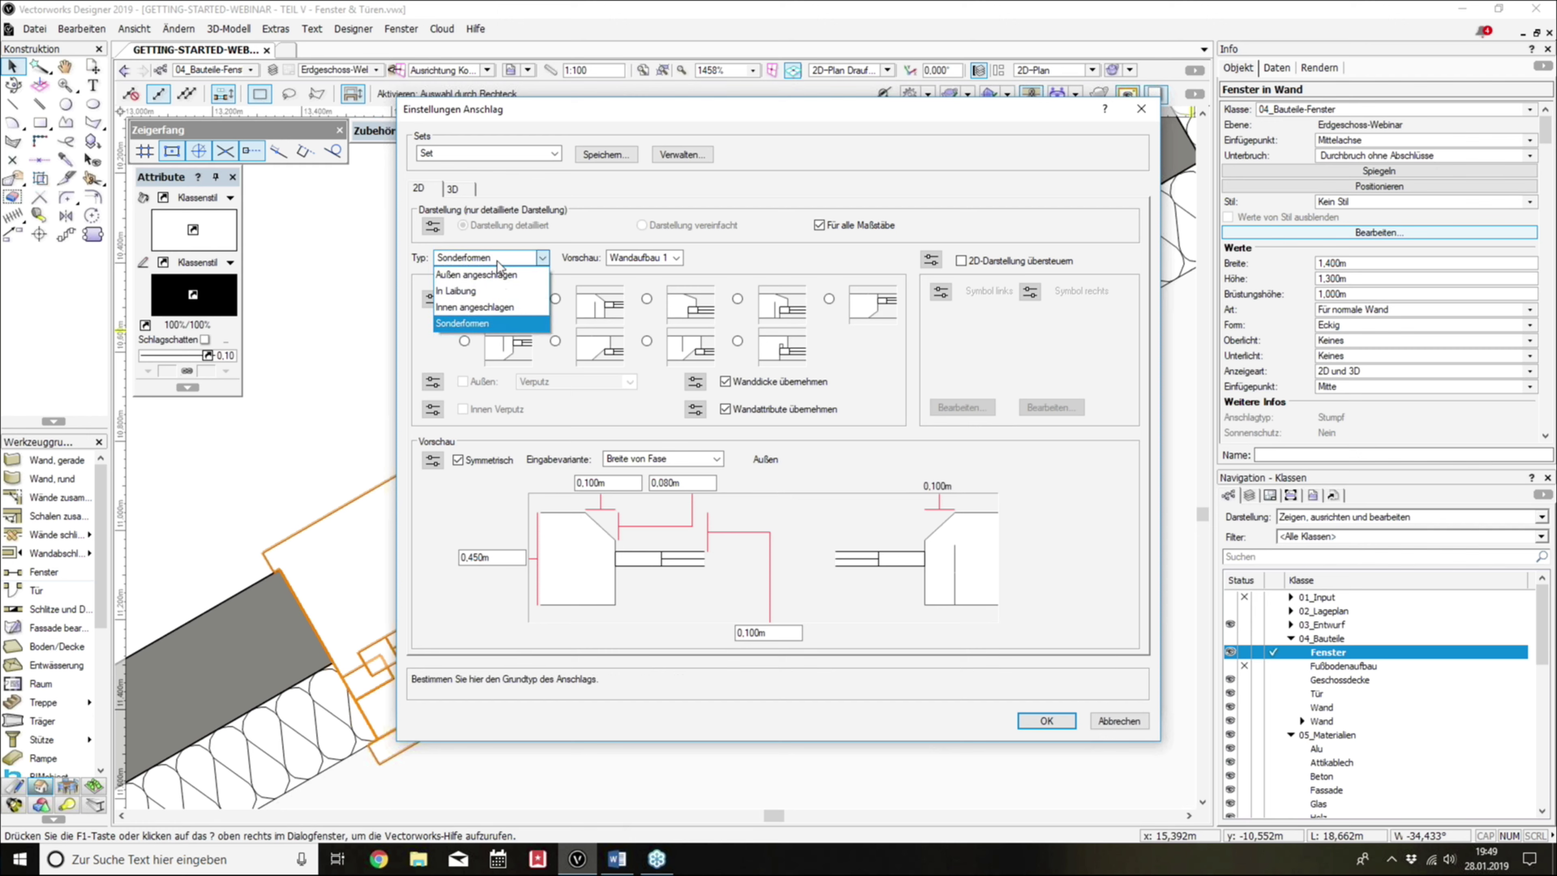
click(484, 290)
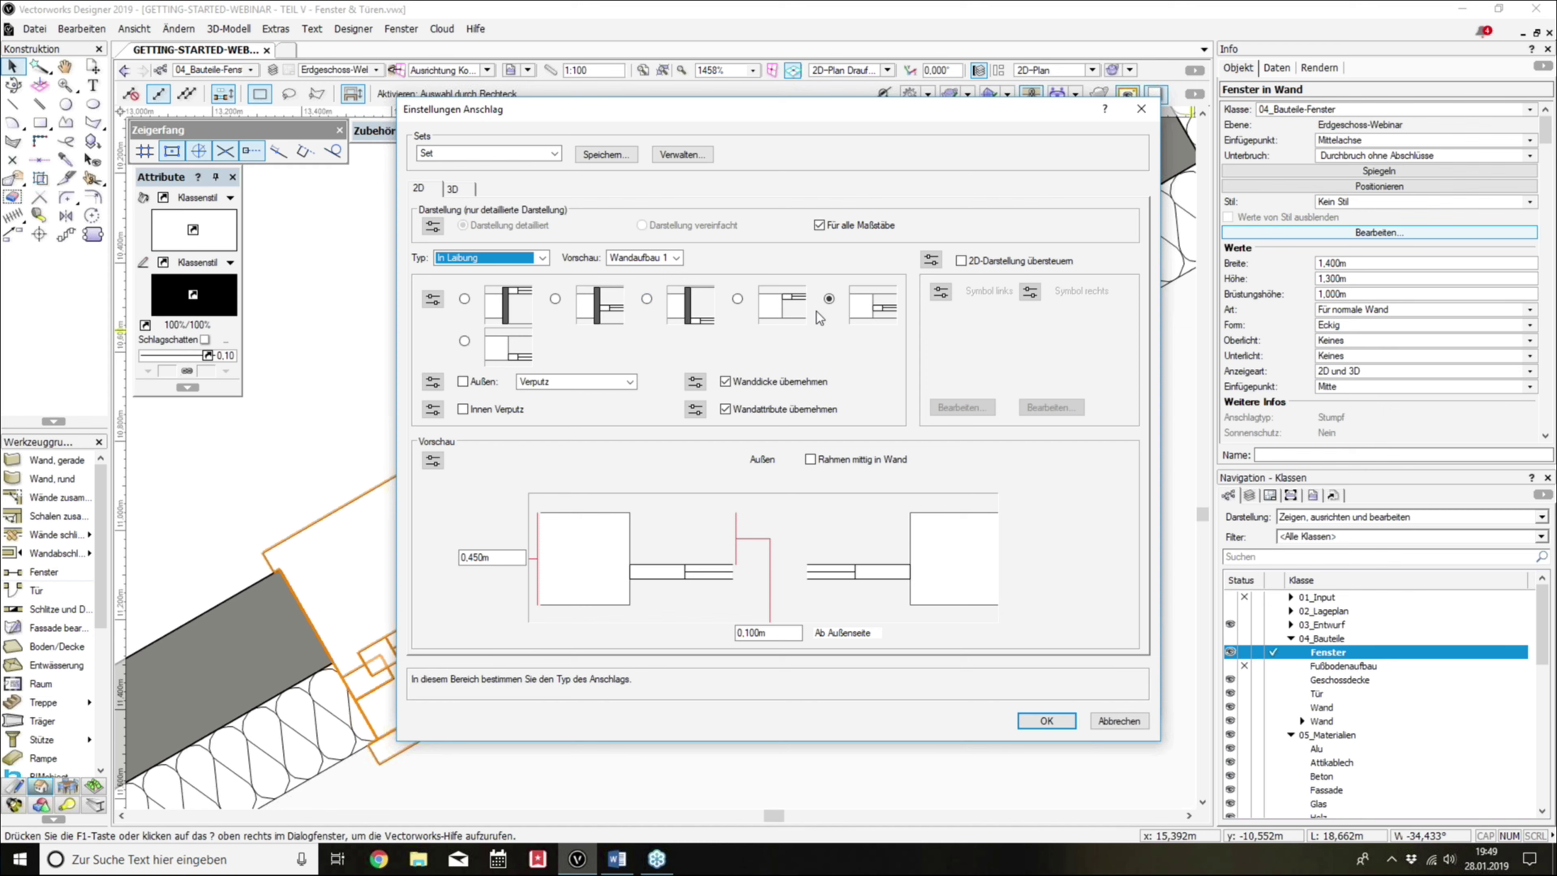
Step: Test the inner plaster and Hinterlüftete Schale outer finish, leave both off, and enter 0,2 from outside
click(464, 381)
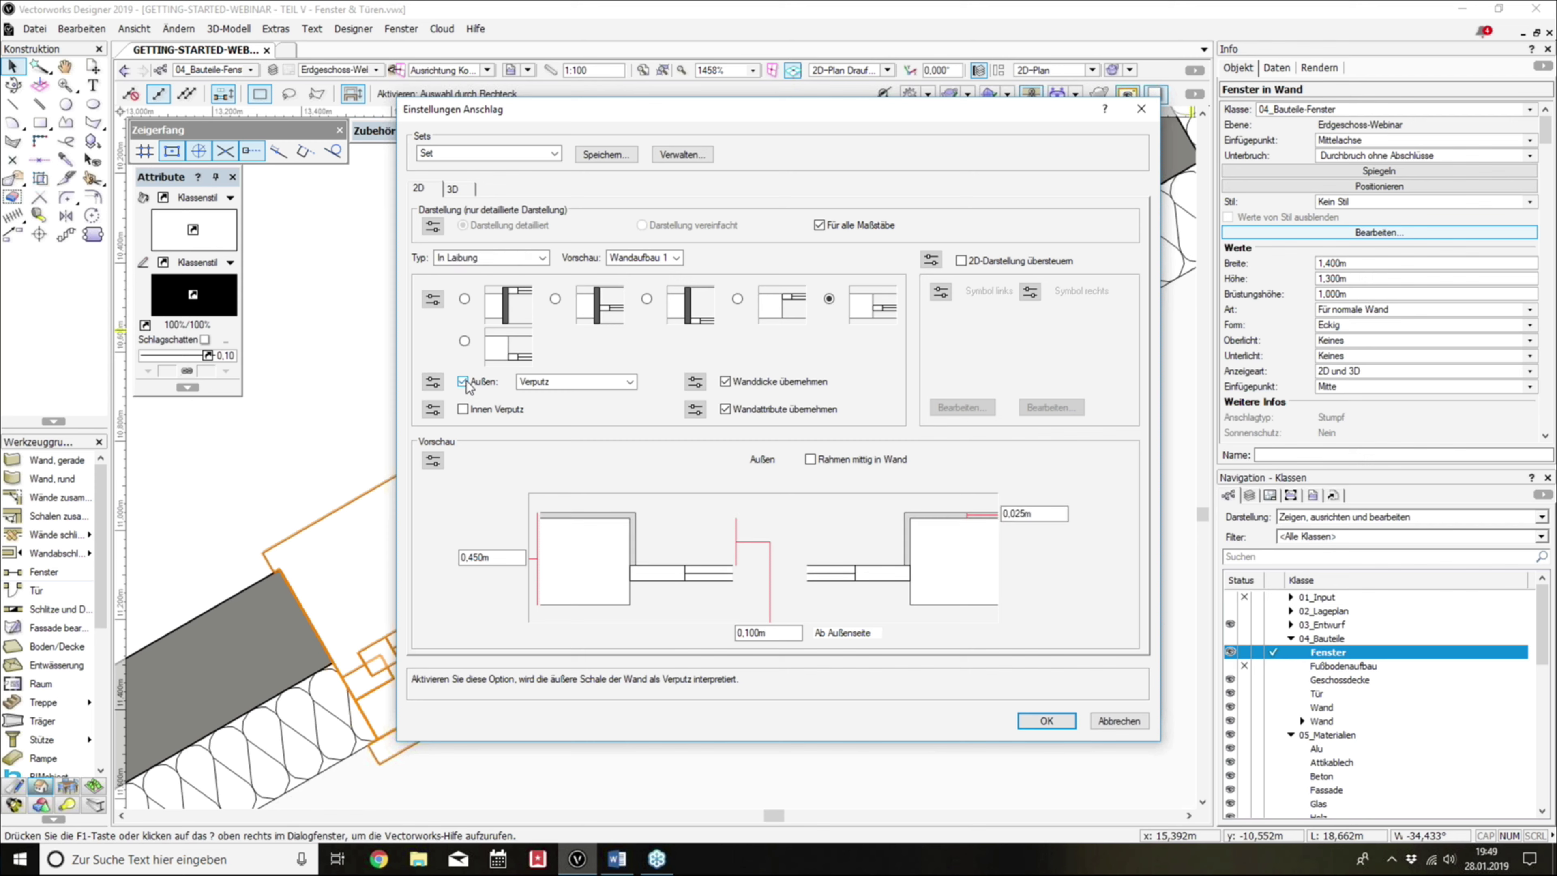
click(464, 408)
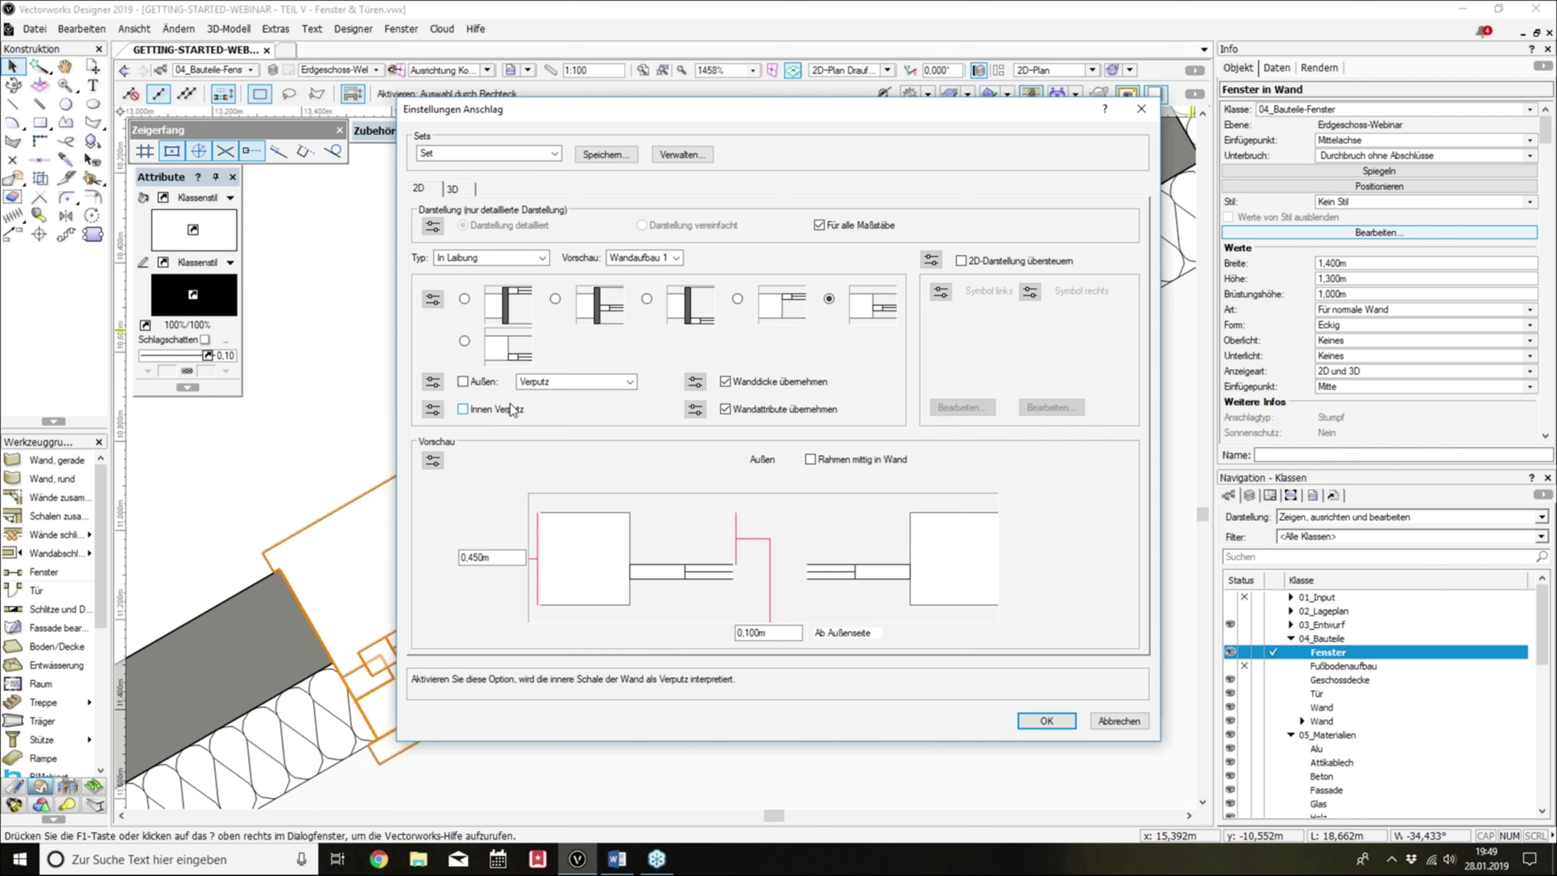
click(552, 384)
click(545, 411)
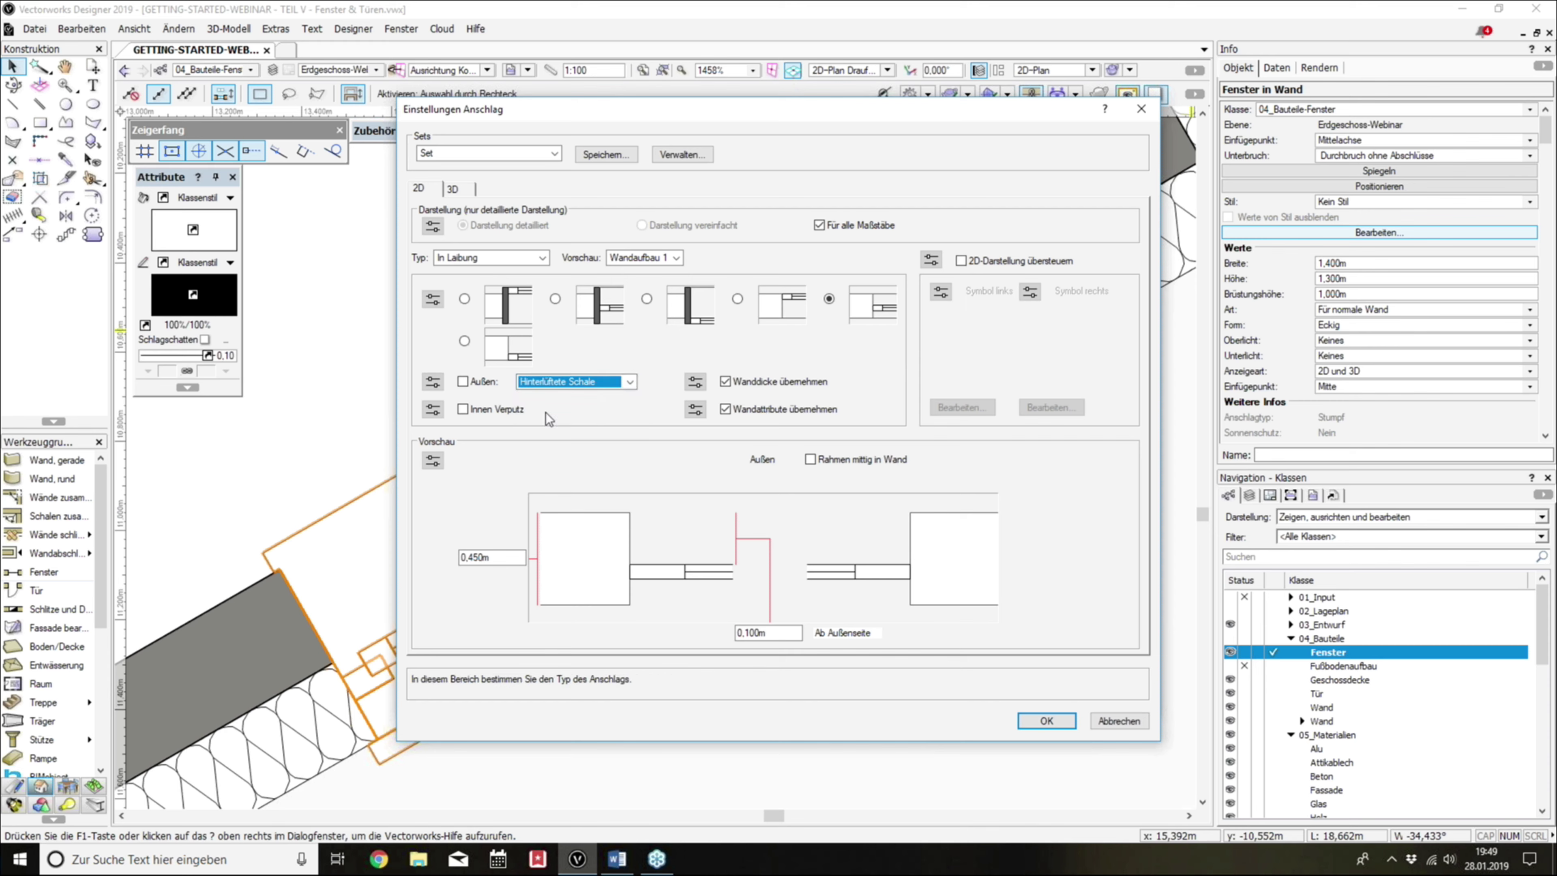
click(482, 381)
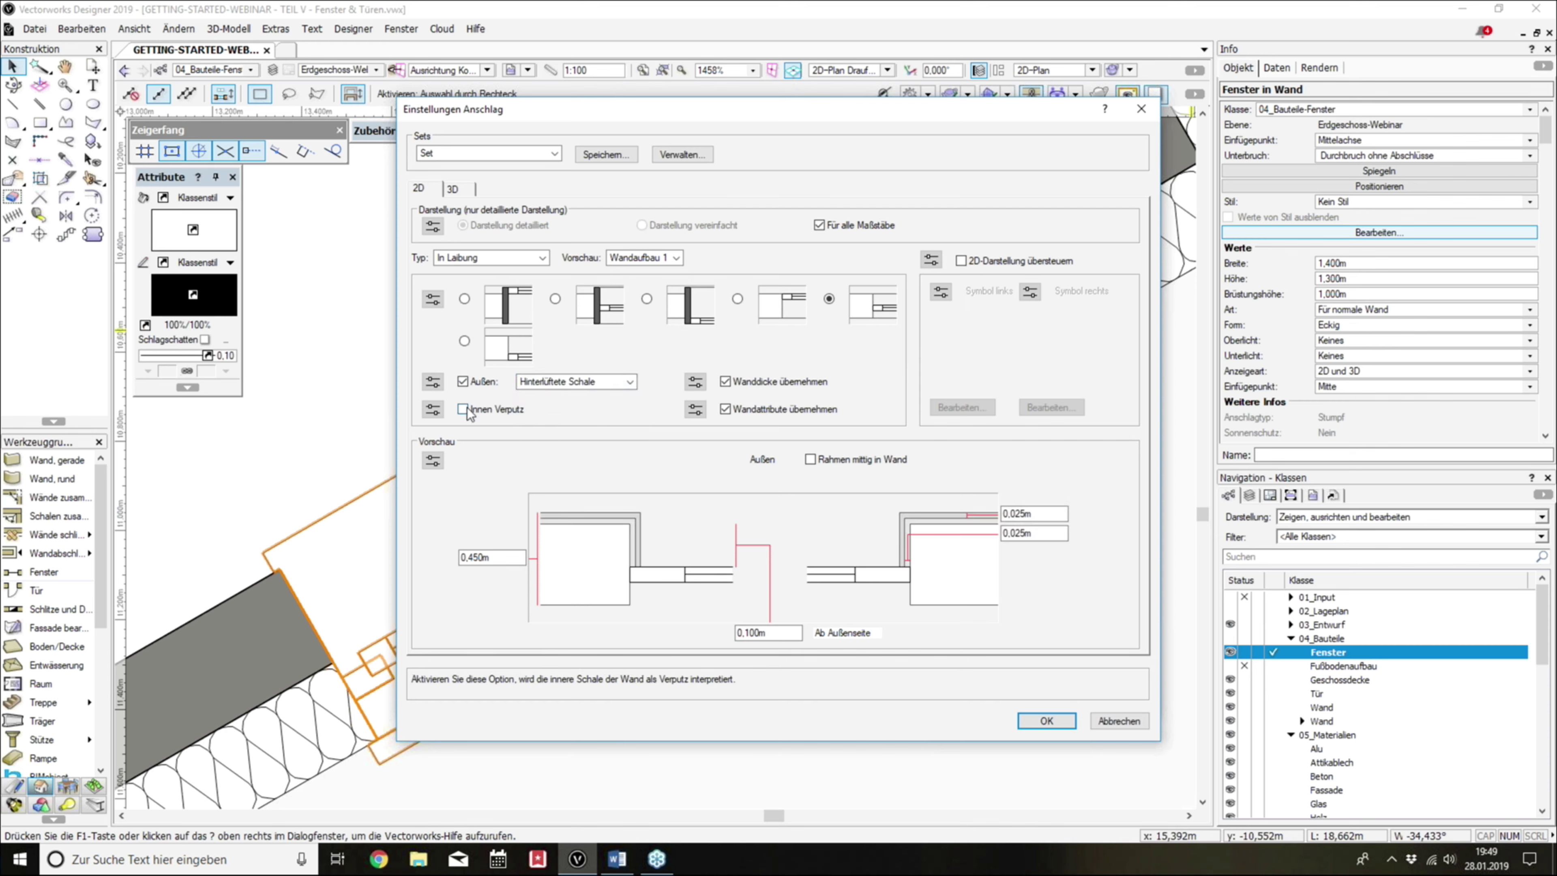
click(498, 409)
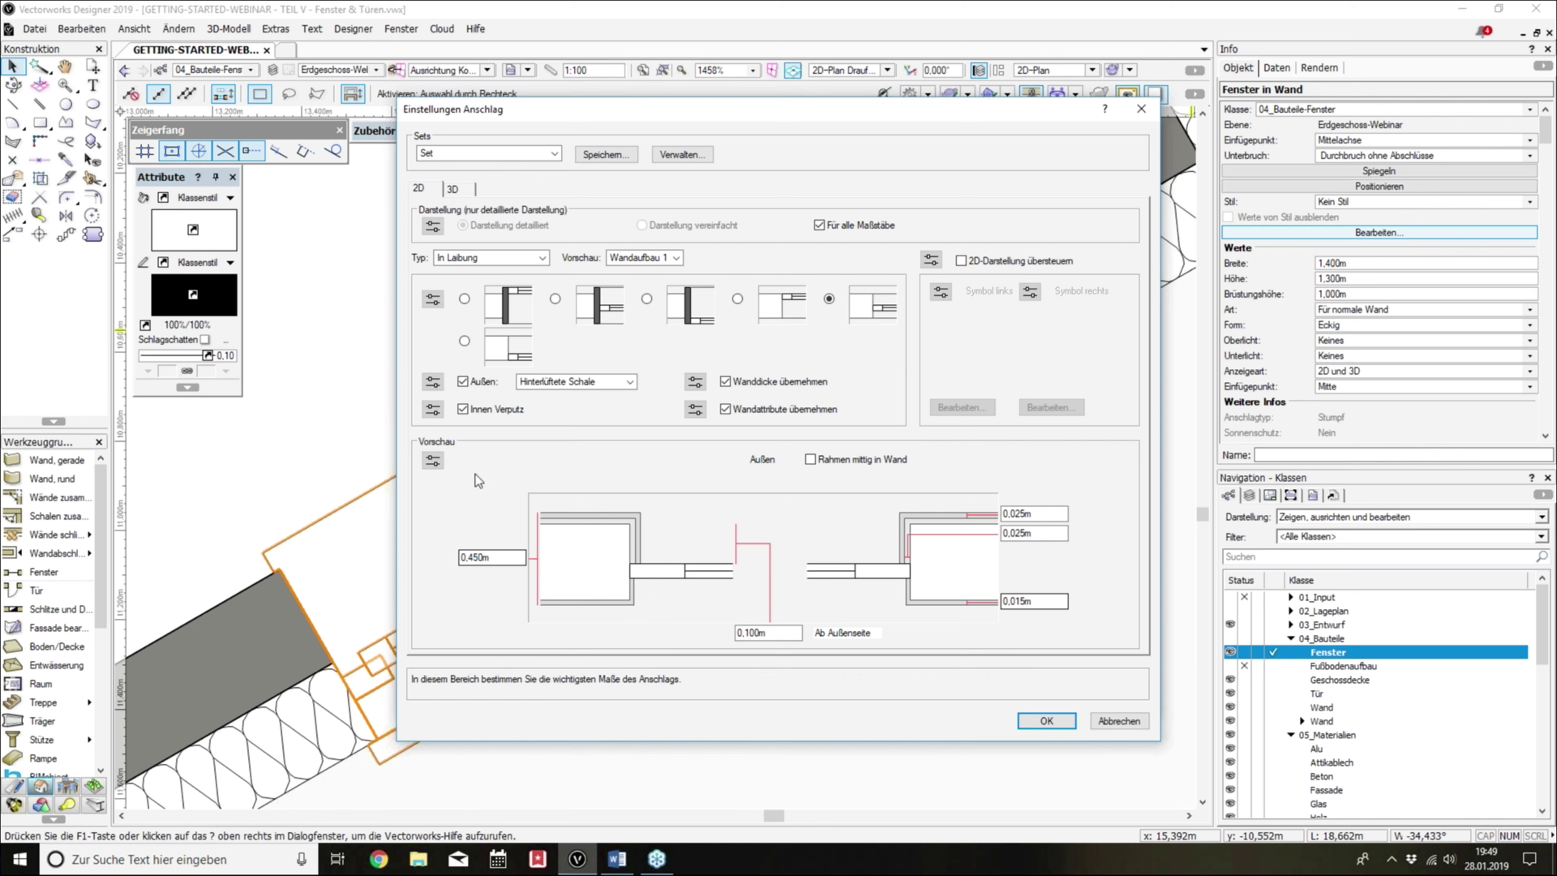
click(488, 407)
click(463, 381)
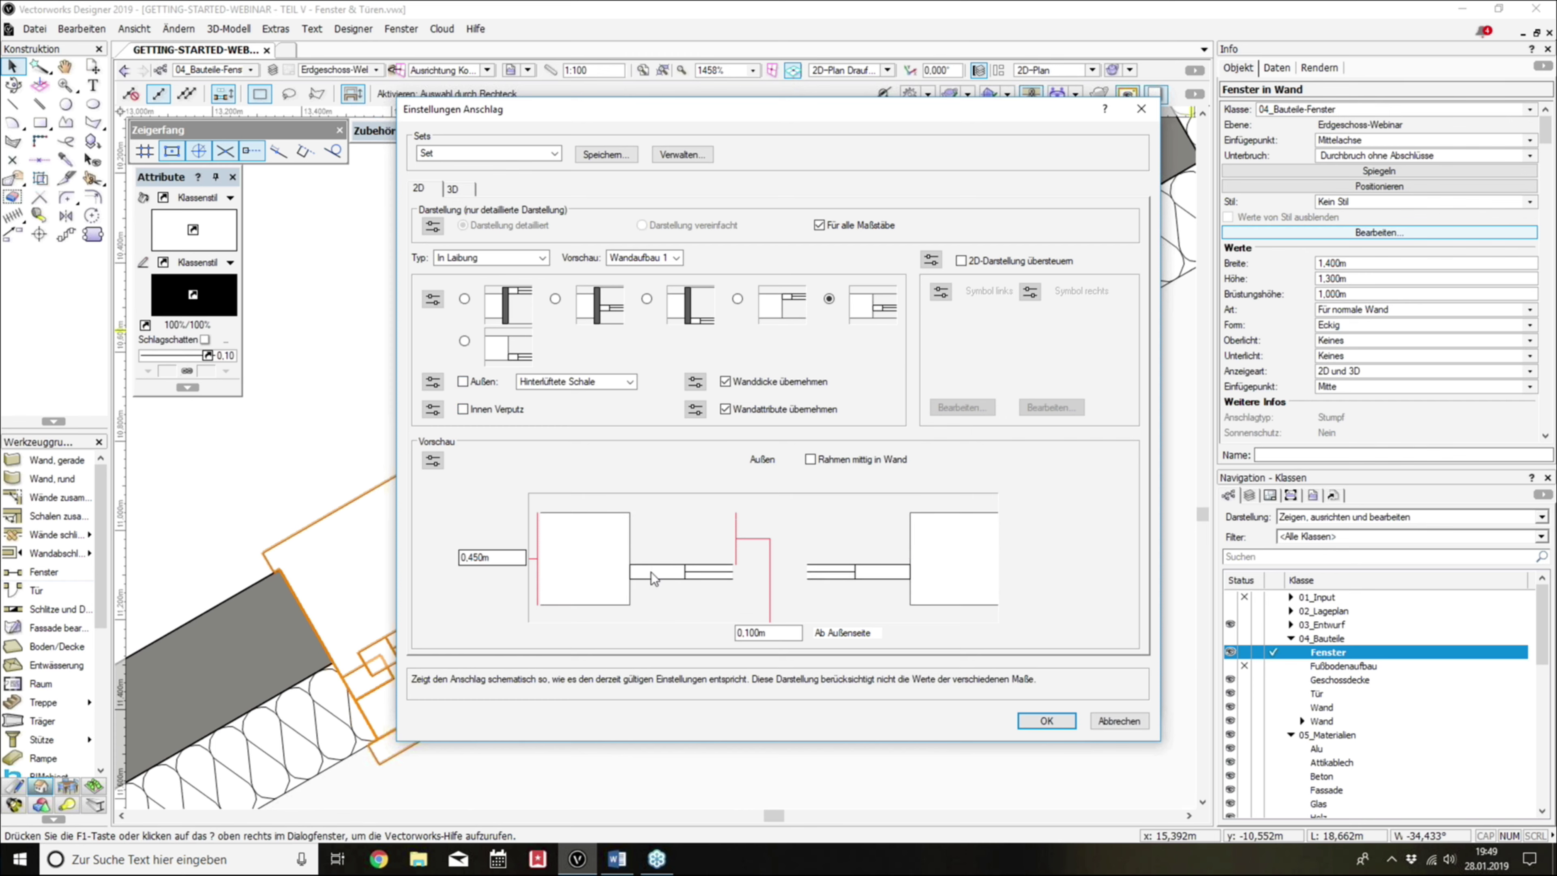
double_click(780, 633)
text(0,2)
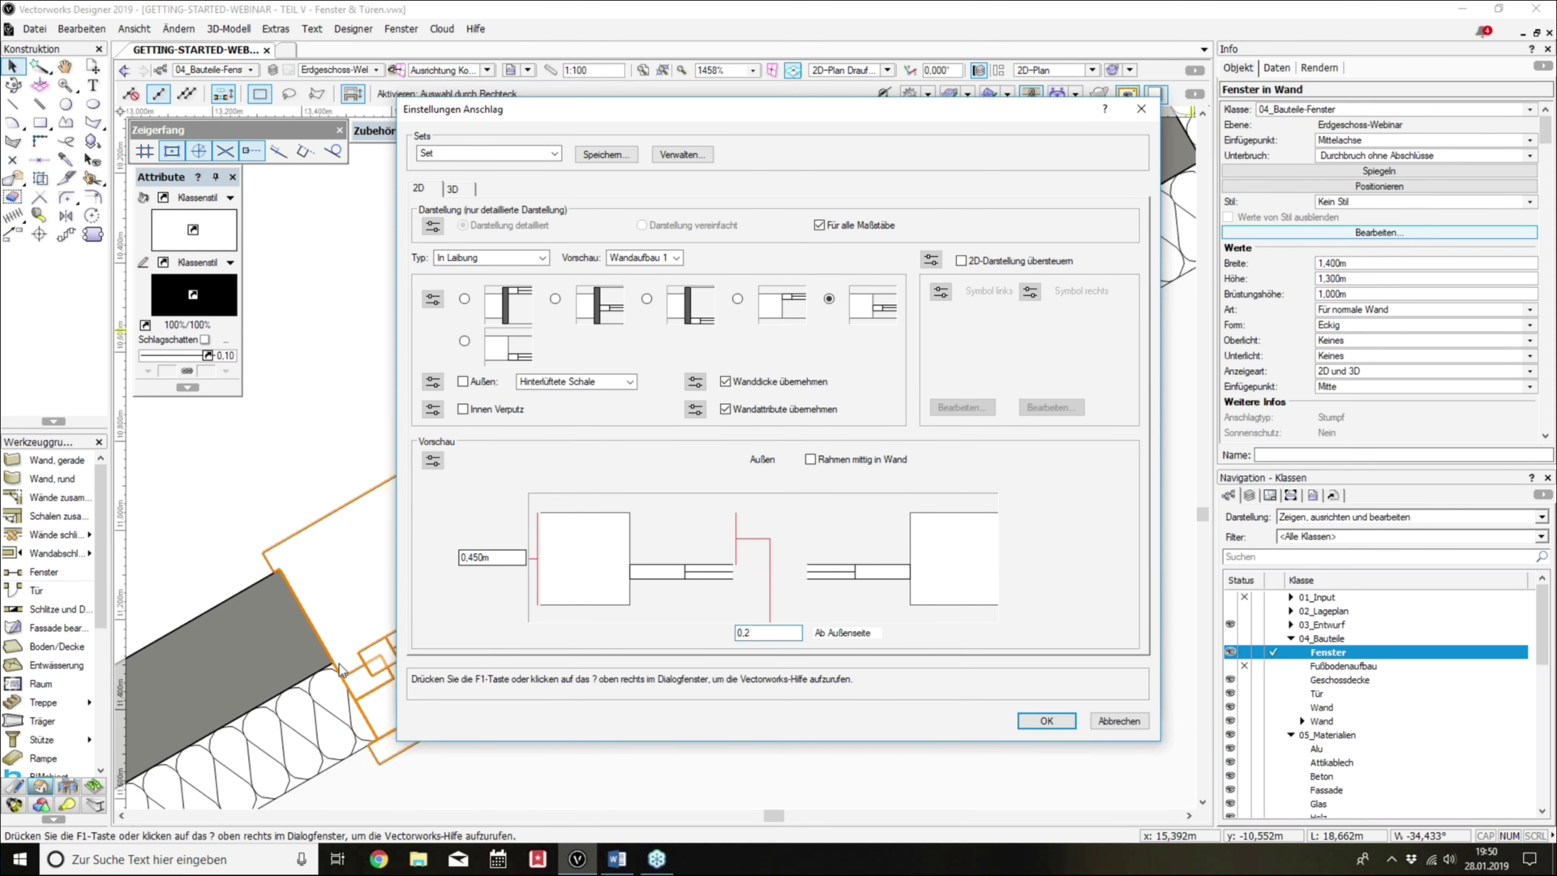
Step: Confirm the reveal and window settings, then reselect the window and reopen its editing settings
click(1060, 721)
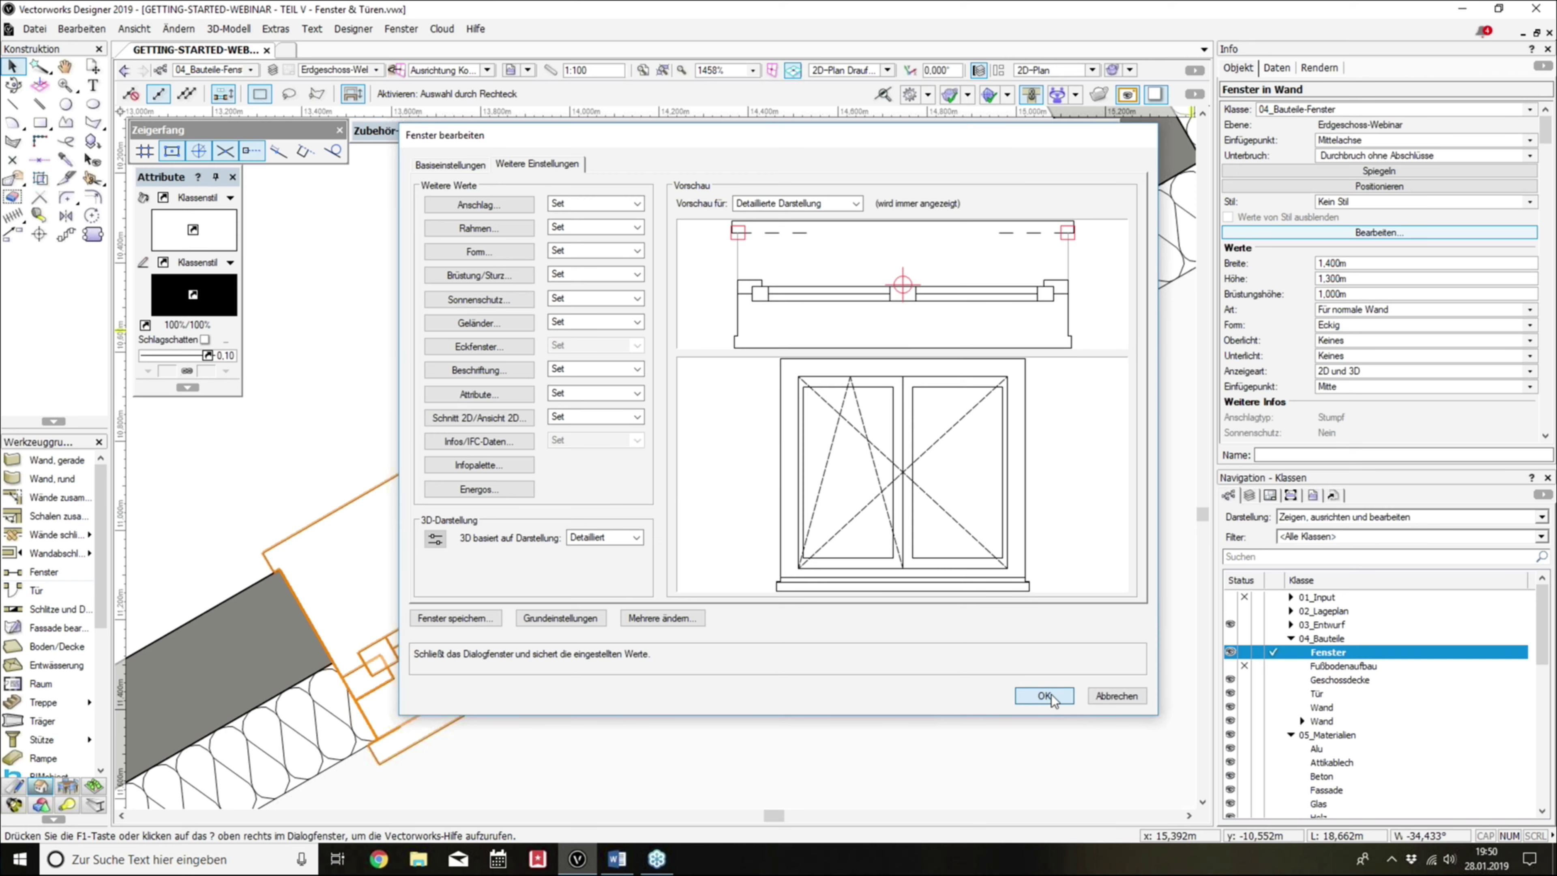
click(1051, 693)
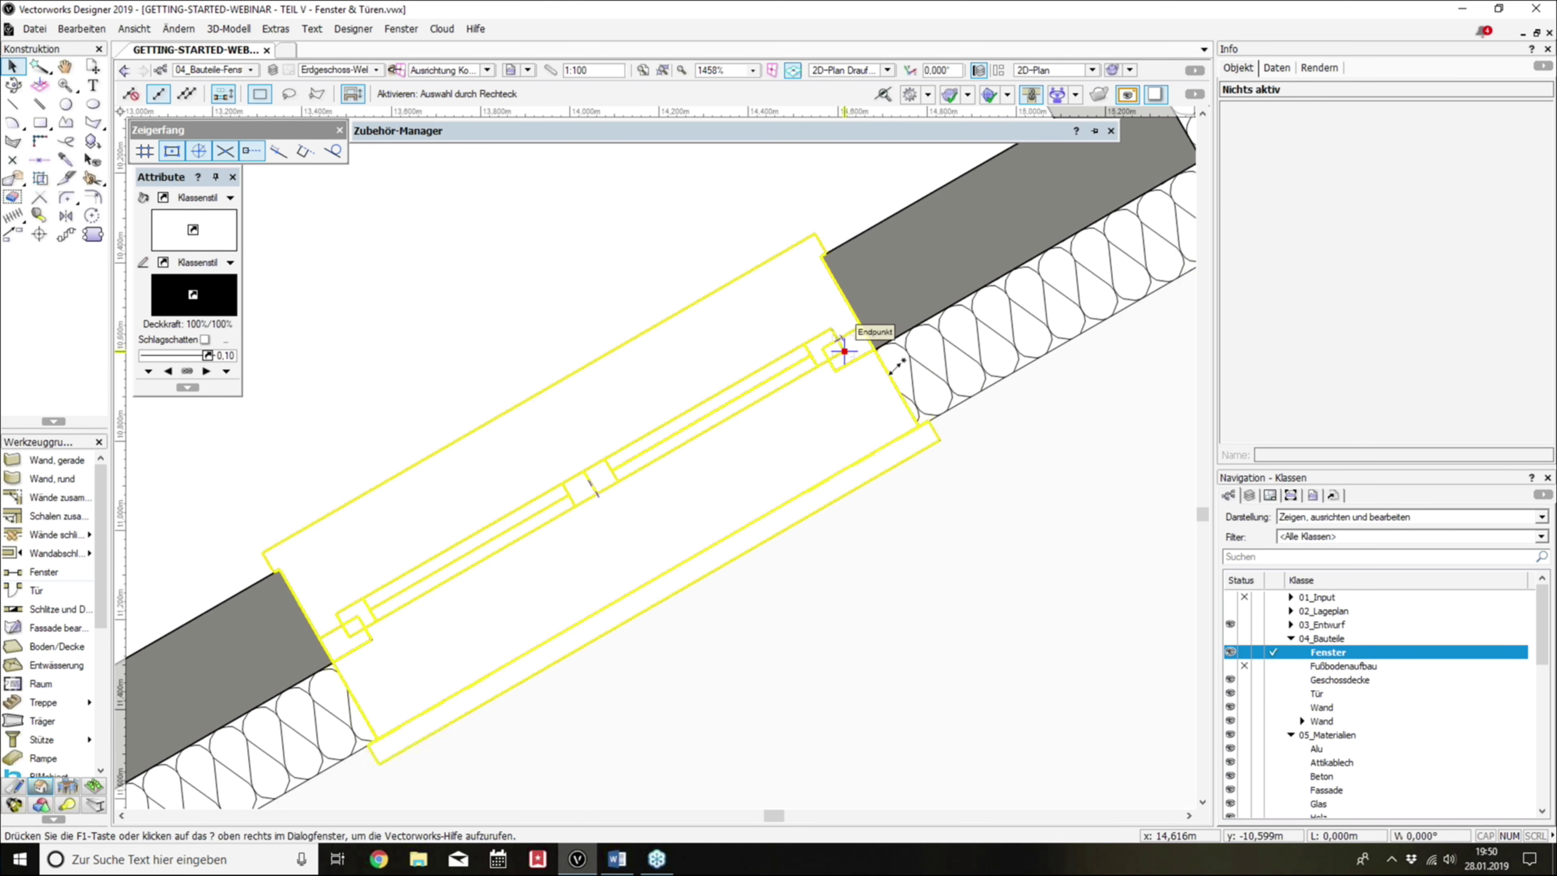
click(894, 356)
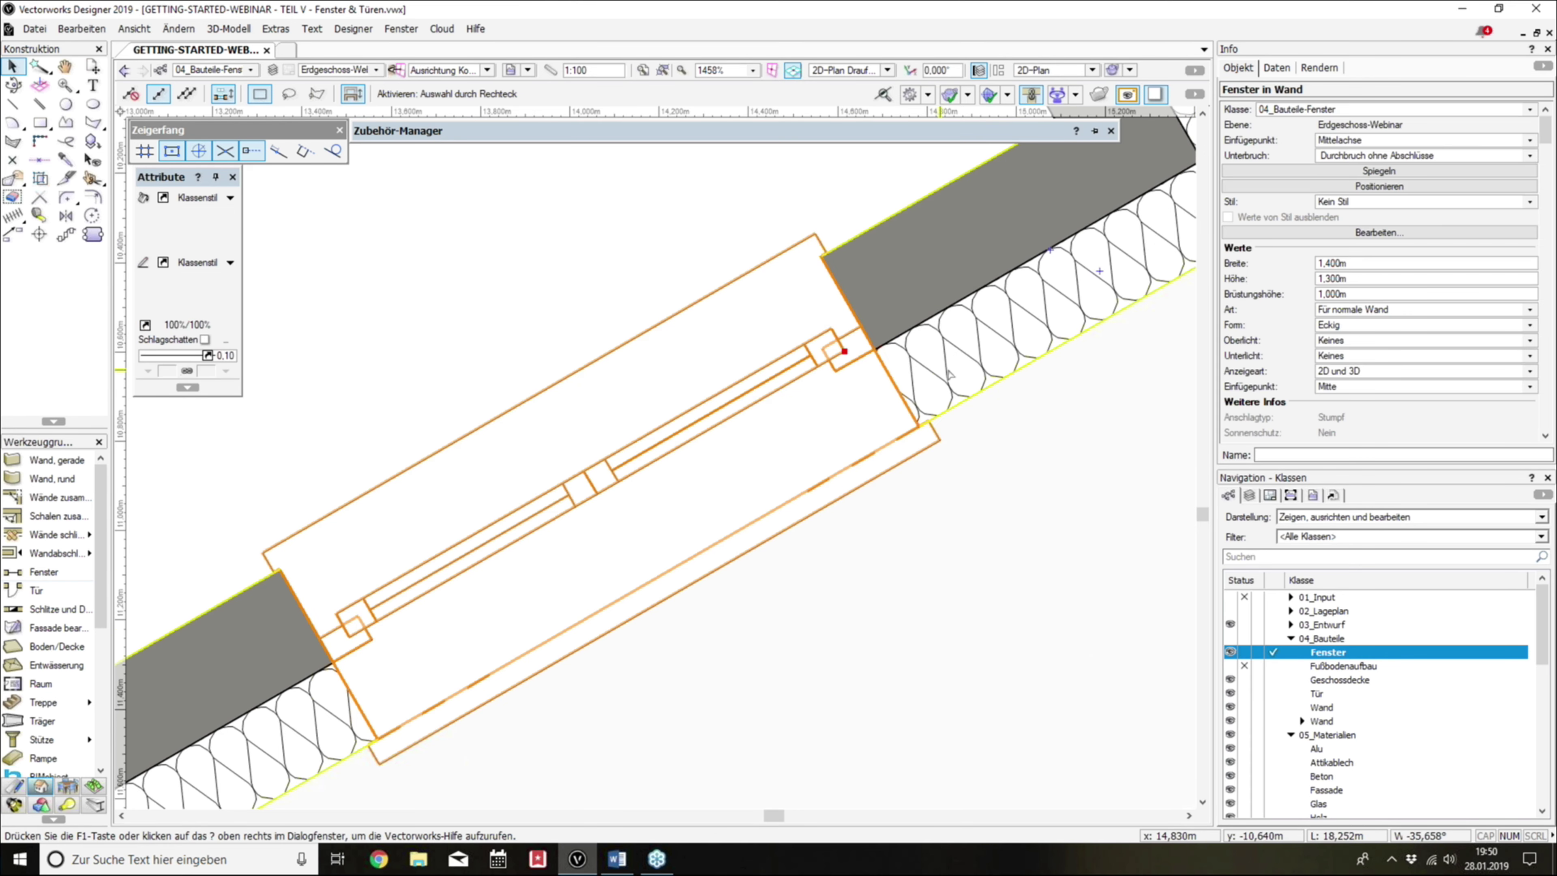
click(1290, 236)
click(495, 227)
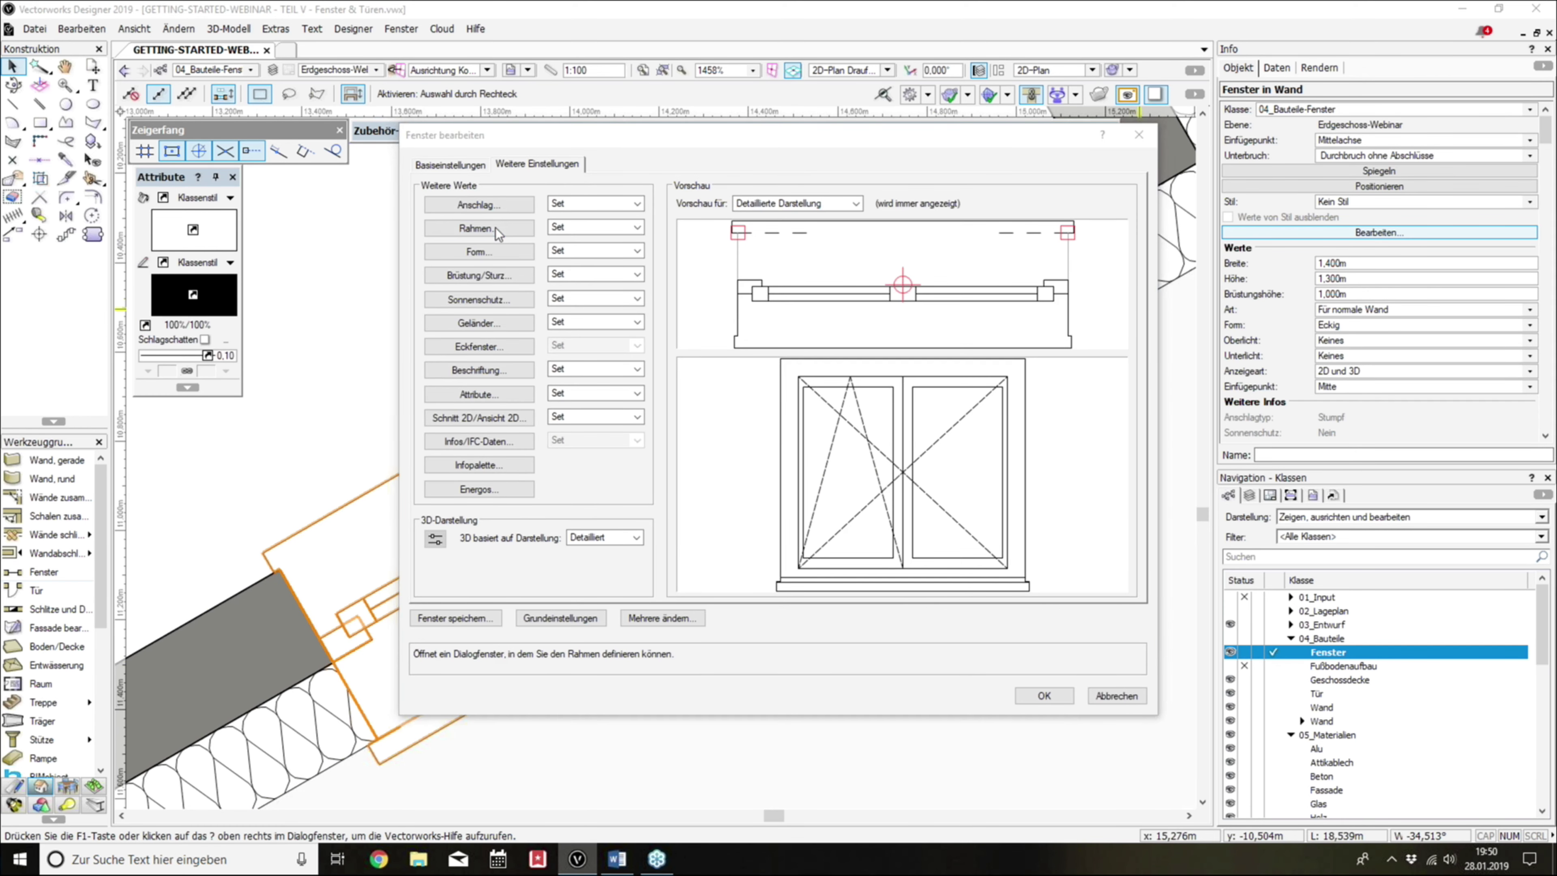
click(1136, 704)
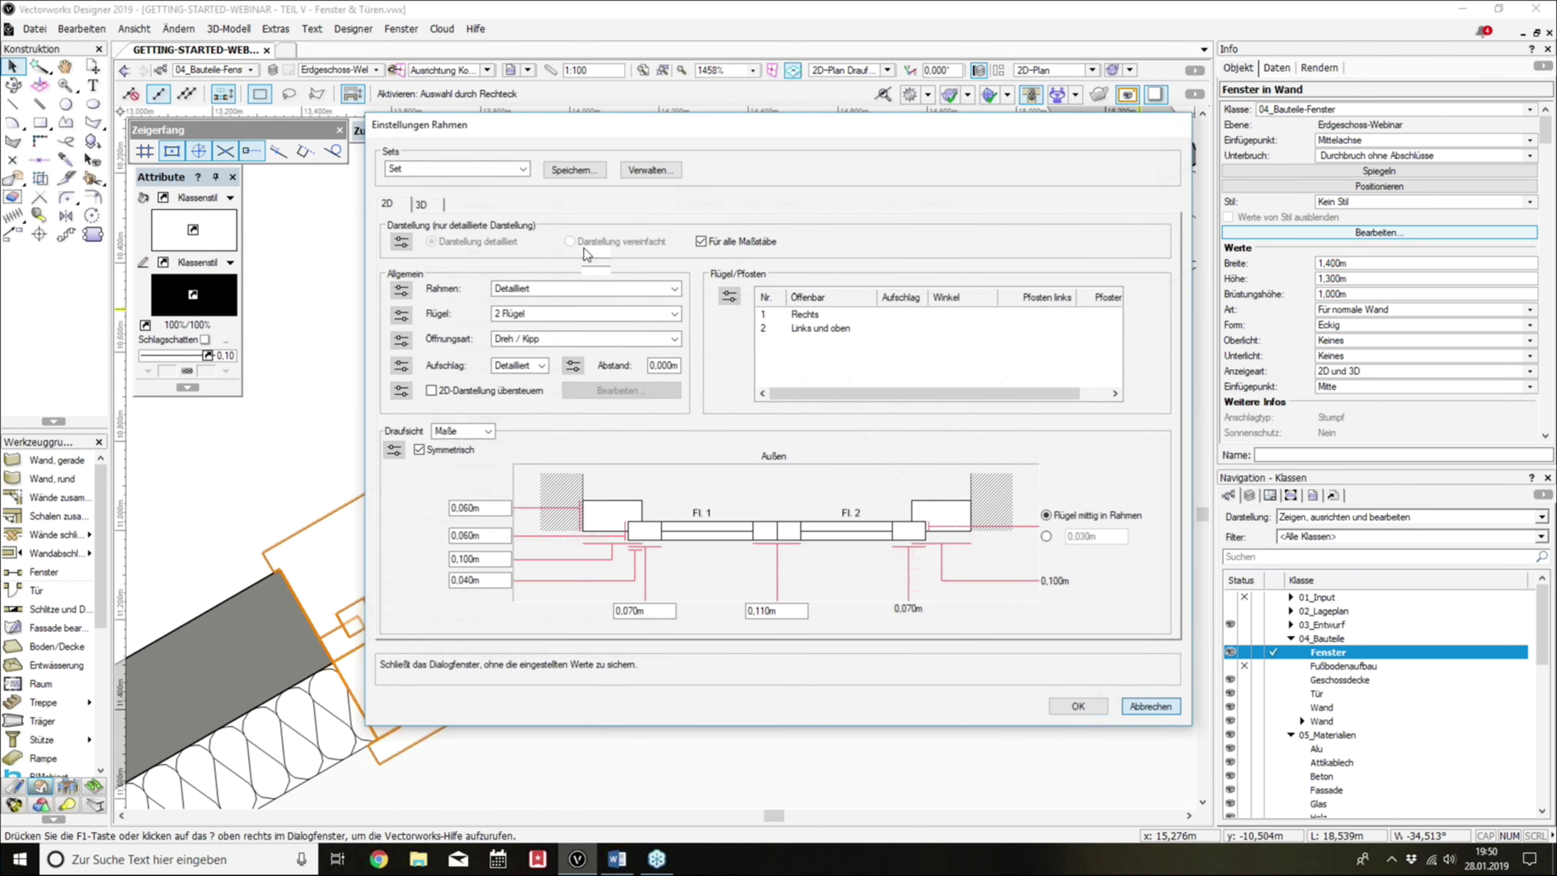
Step: Set the reveal offset from the outer face to 0,14 m and apply it to the window
double_click(766, 632)
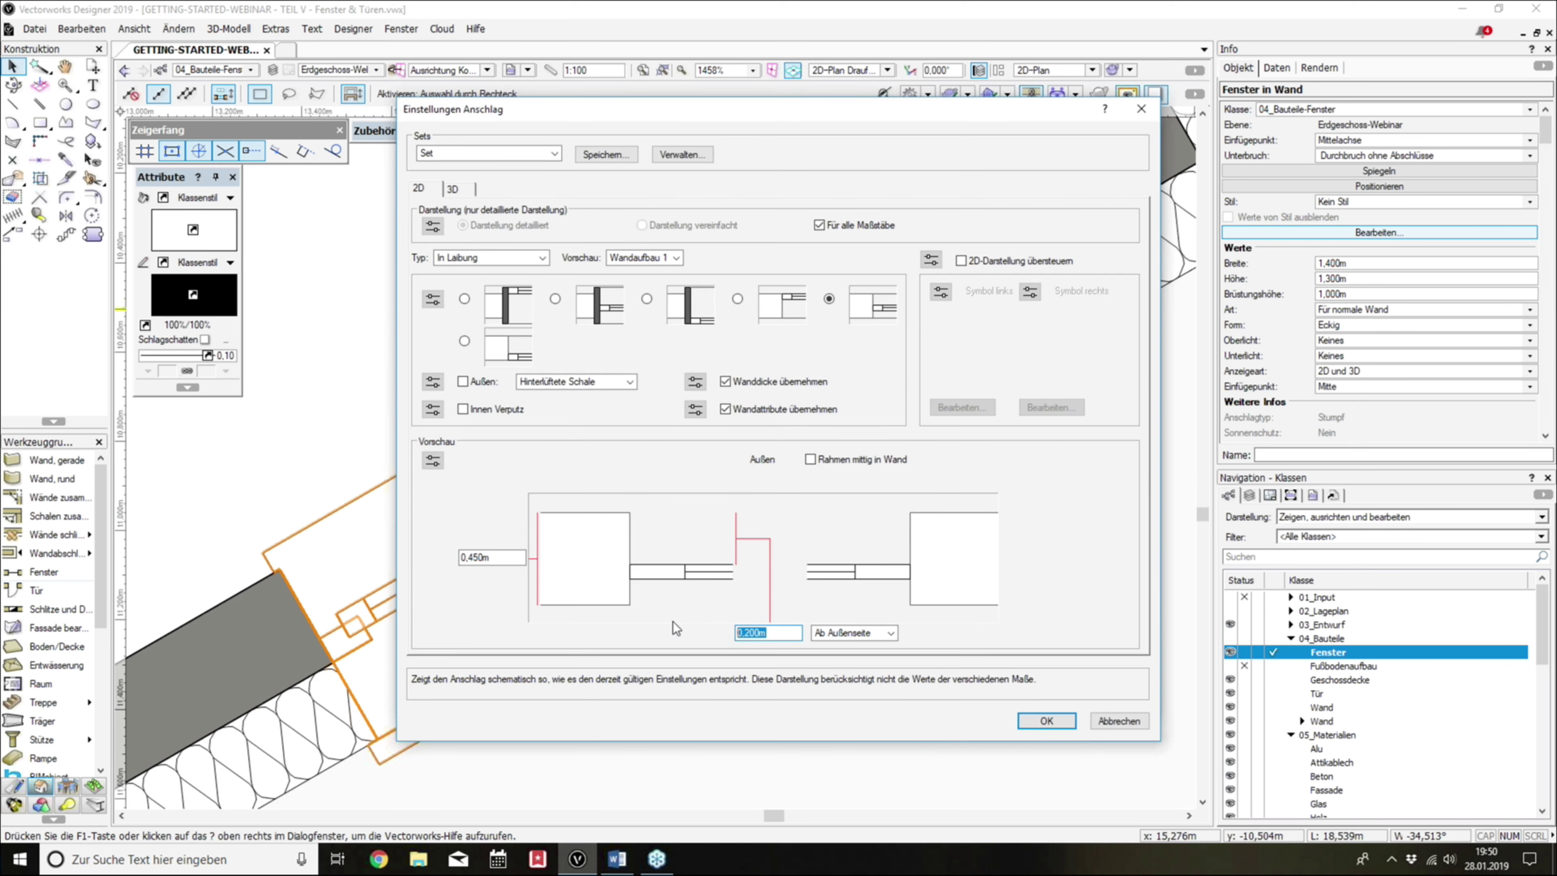
text(0,14)
key(Return)
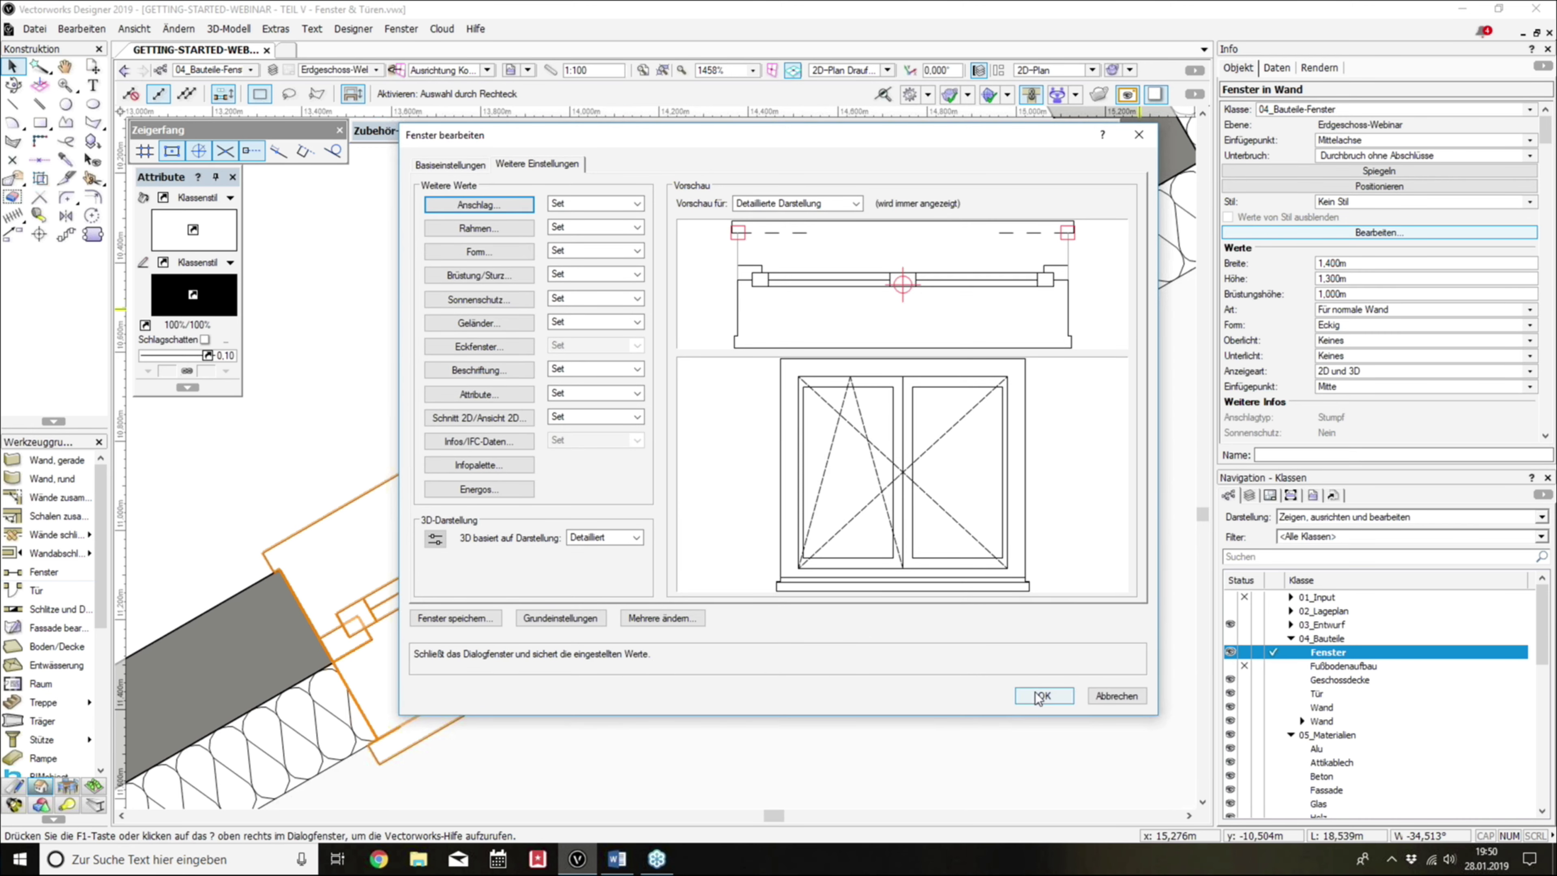
click(1037, 697)
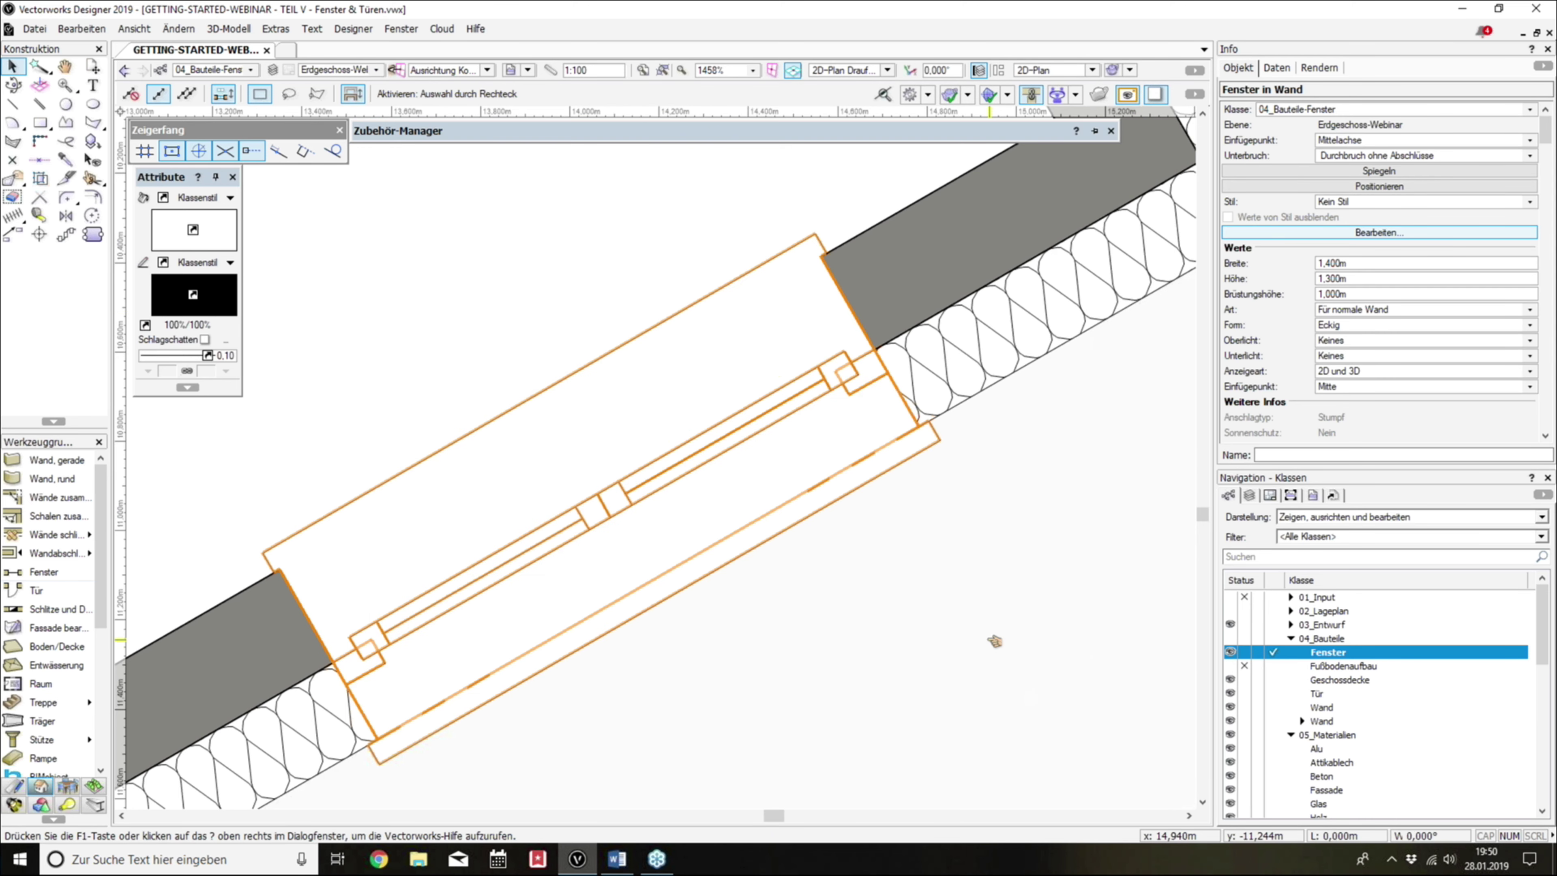
Step: Reselect the window and check the reveal's 2D and 3D settings before closing them
click(983, 627)
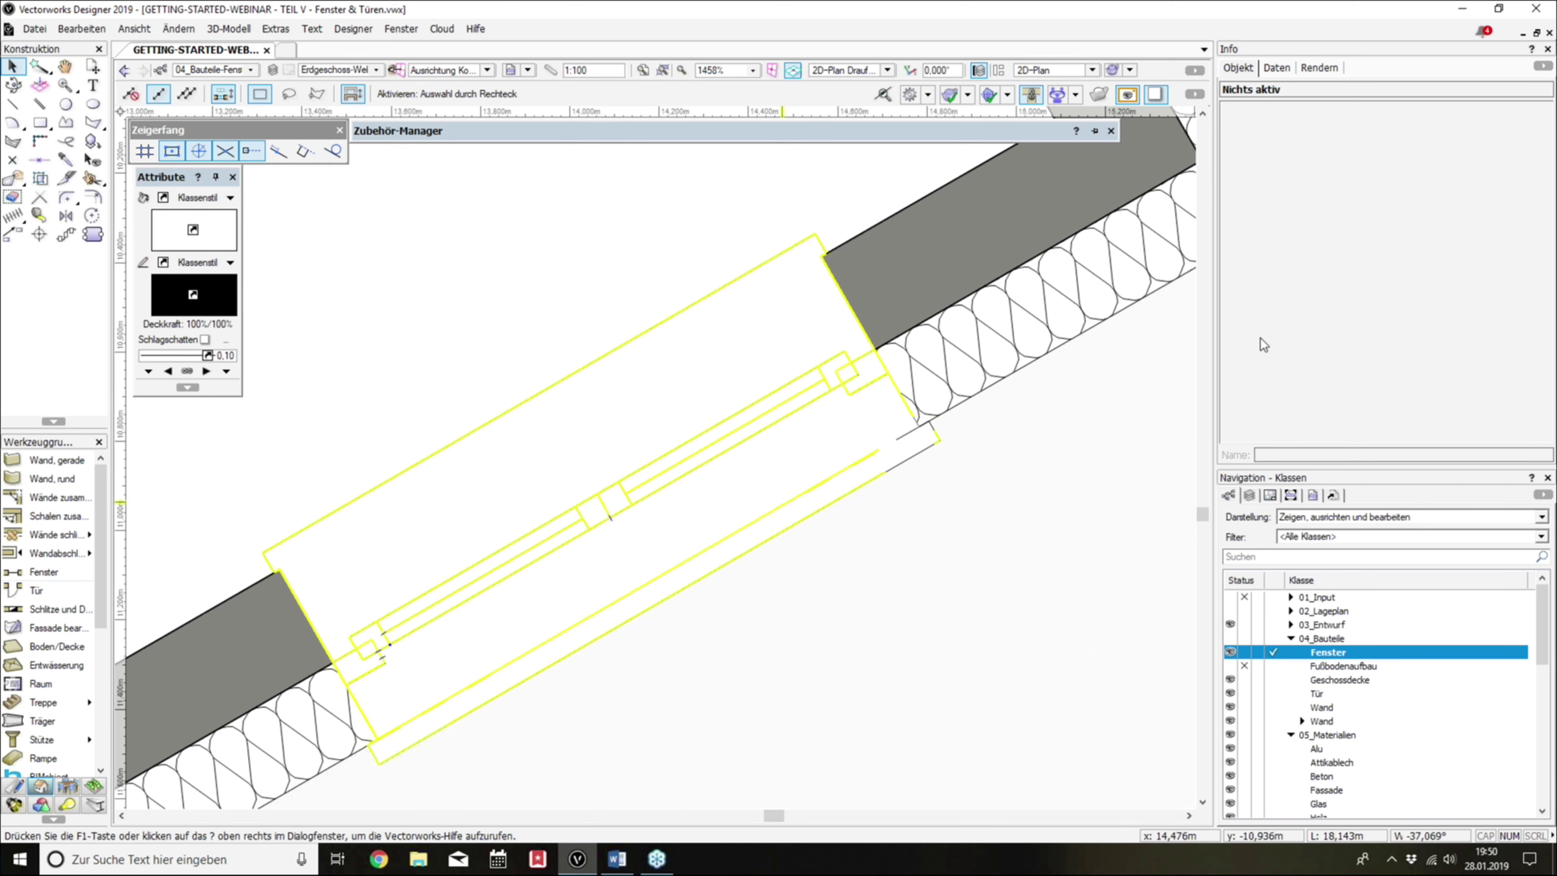
click(809, 387)
click(1366, 233)
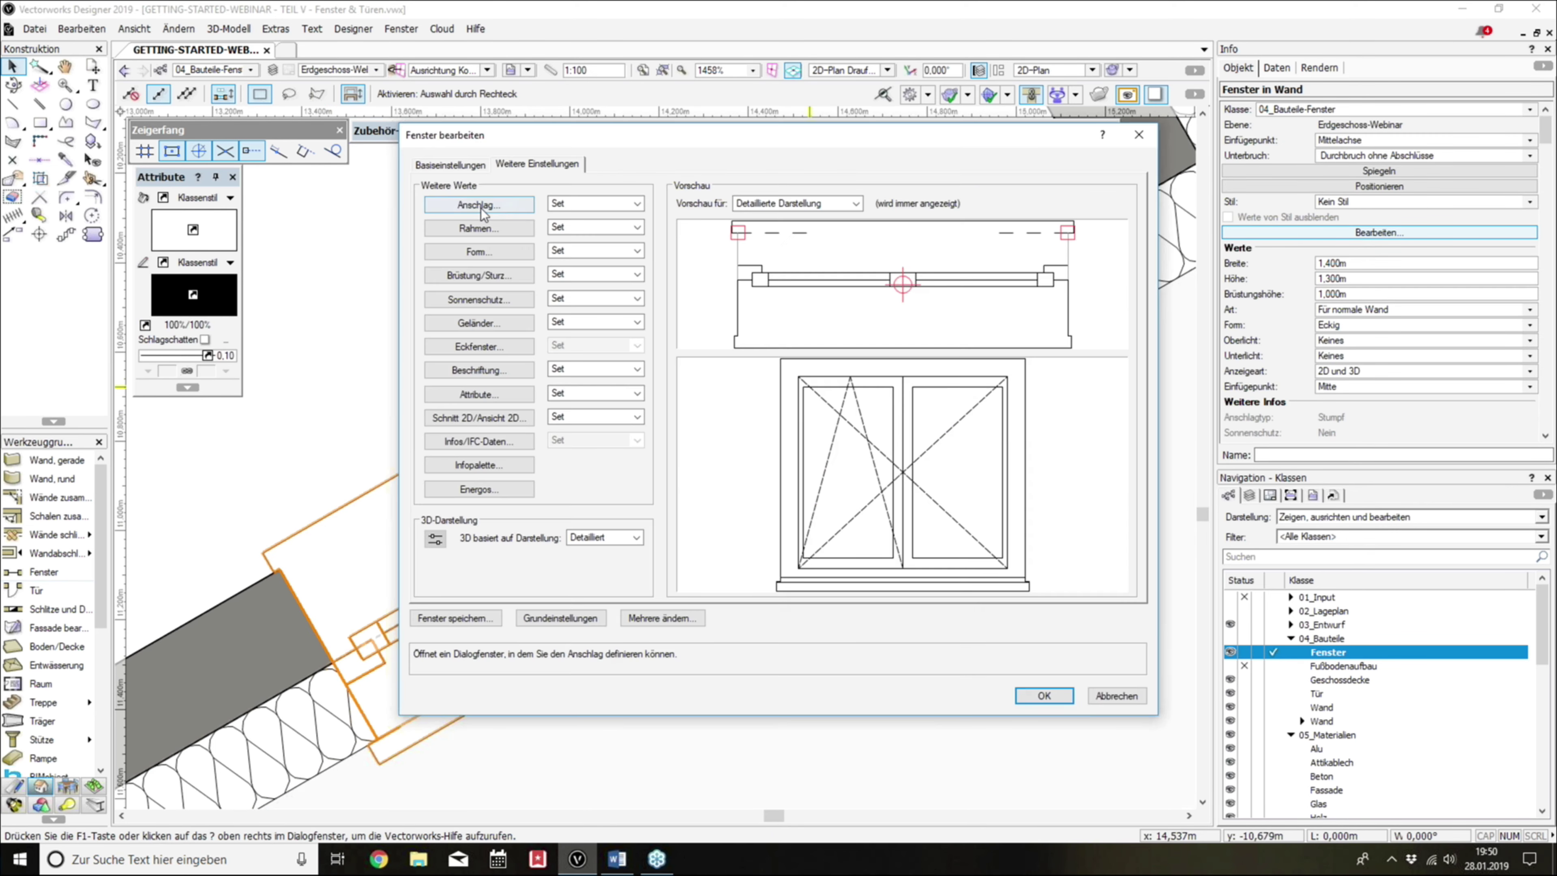
click(483, 209)
click(454, 189)
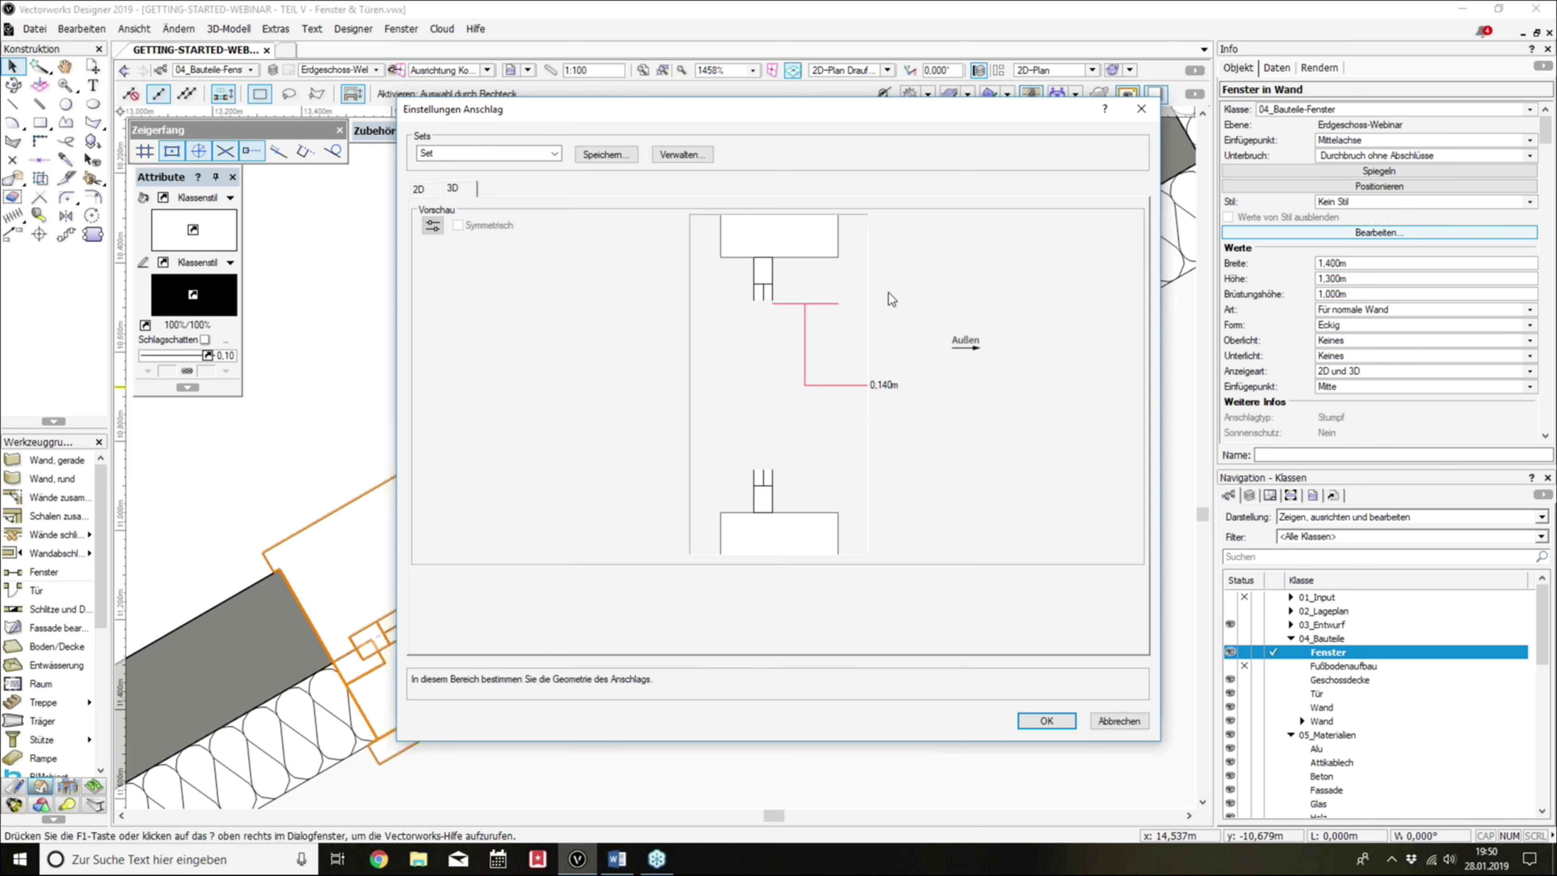
click(429, 187)
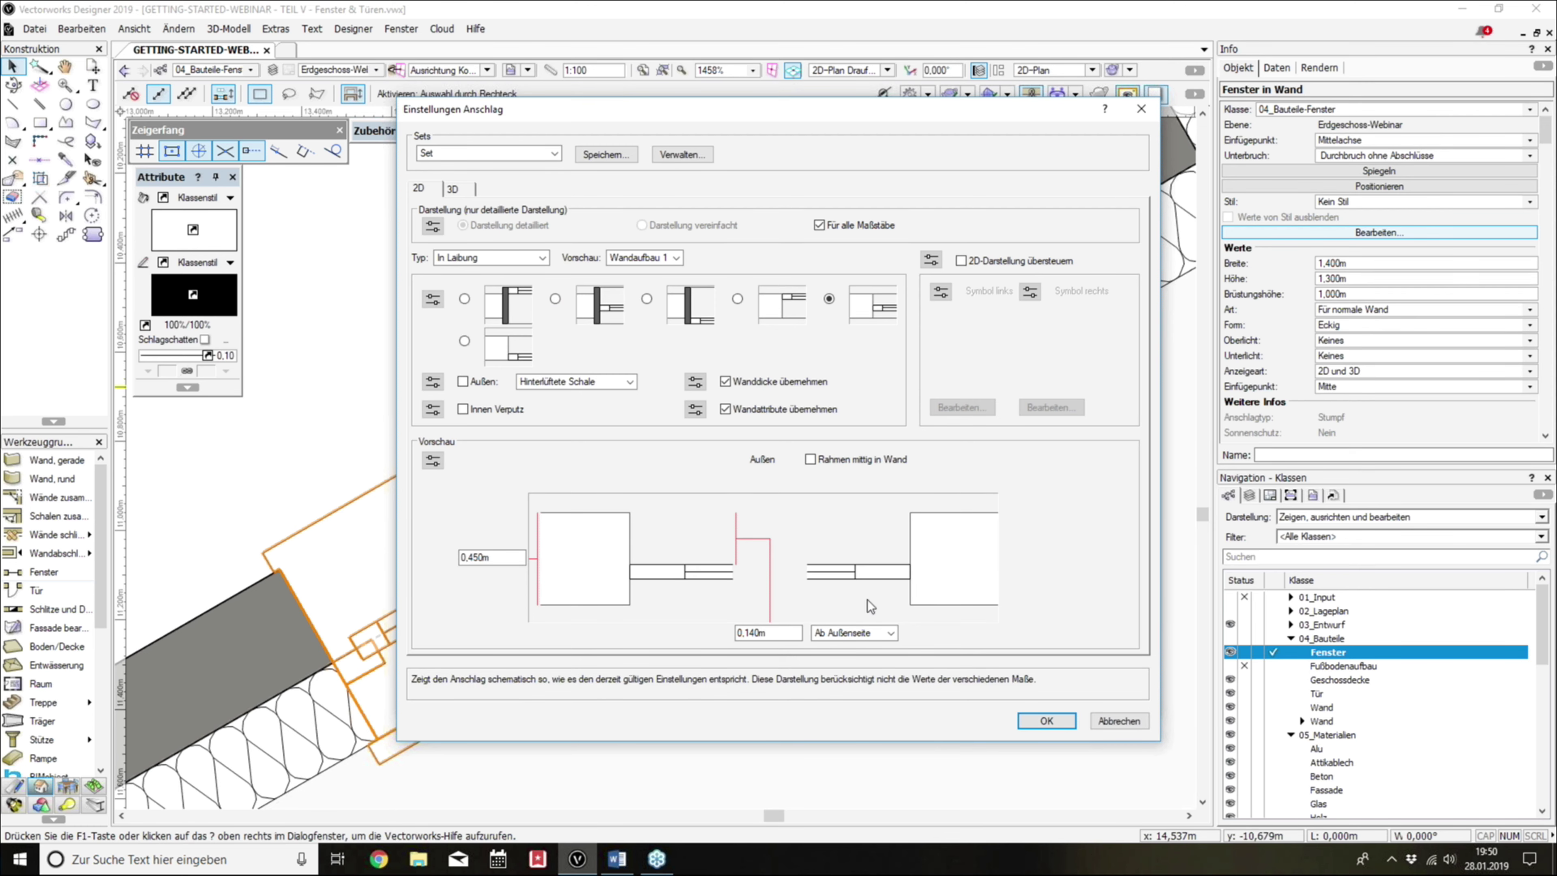
click(1025, 722)
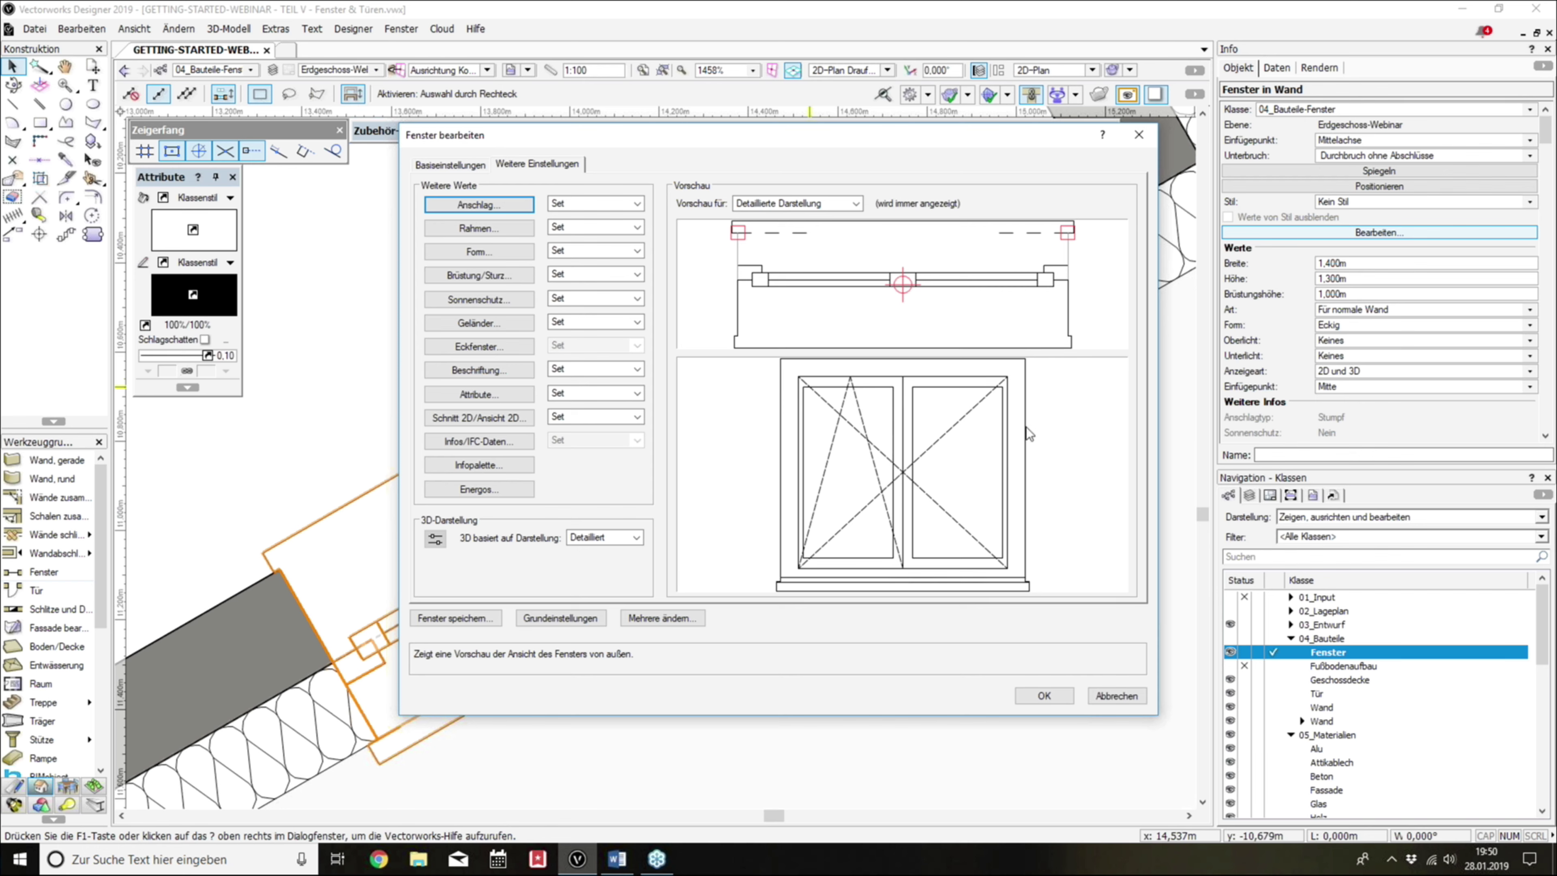
Step: In the frame settings, keep Rahmen Detailliert and change the sashes from 3 to 4 Flügel
click(482, 229)
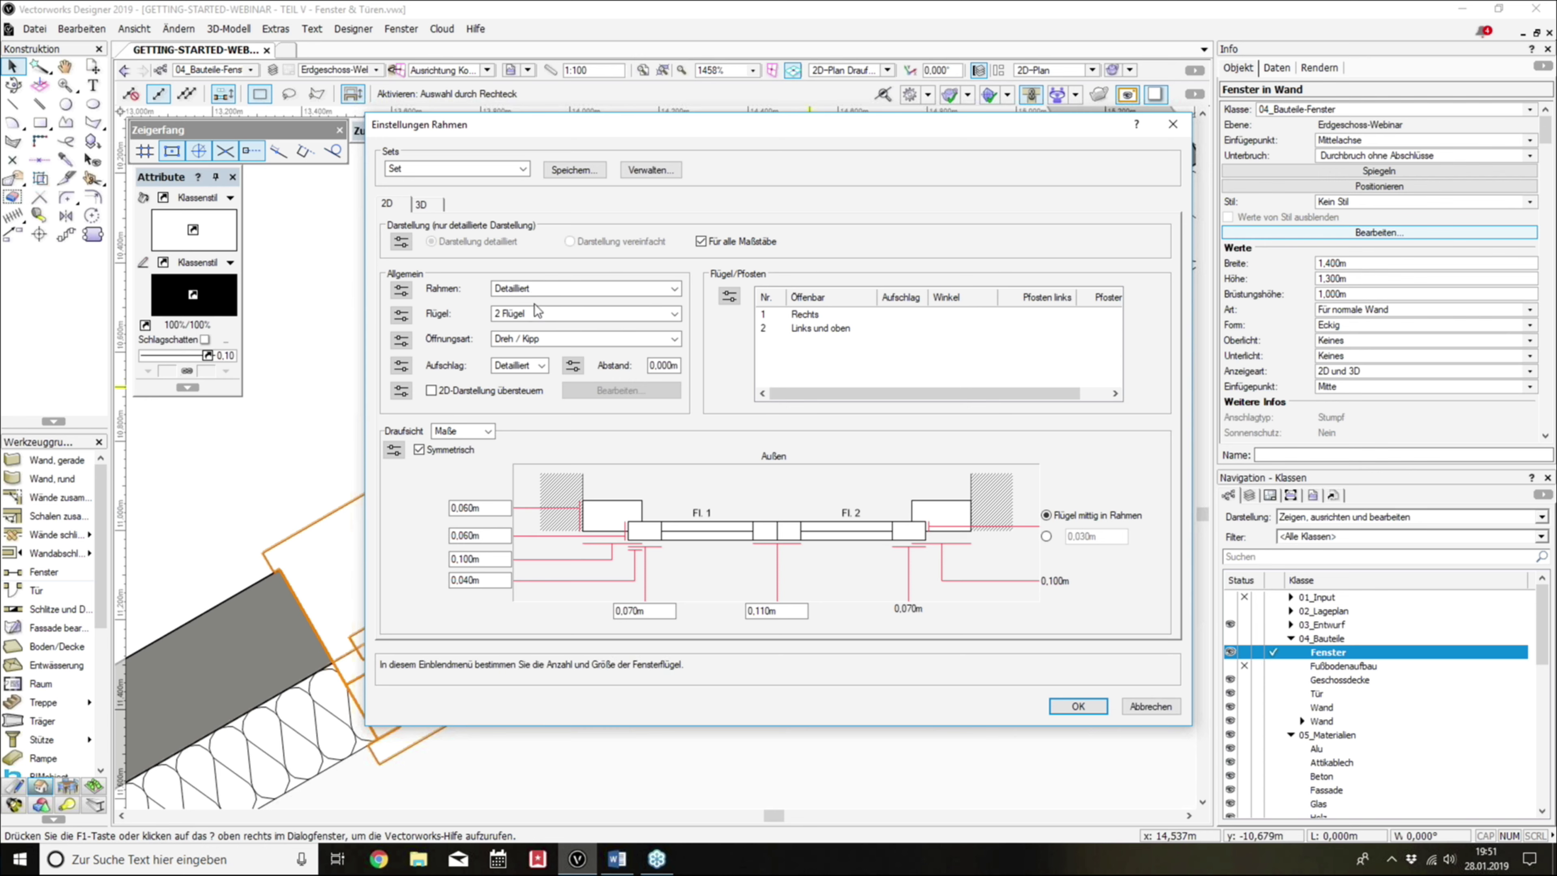
click(539, 289)
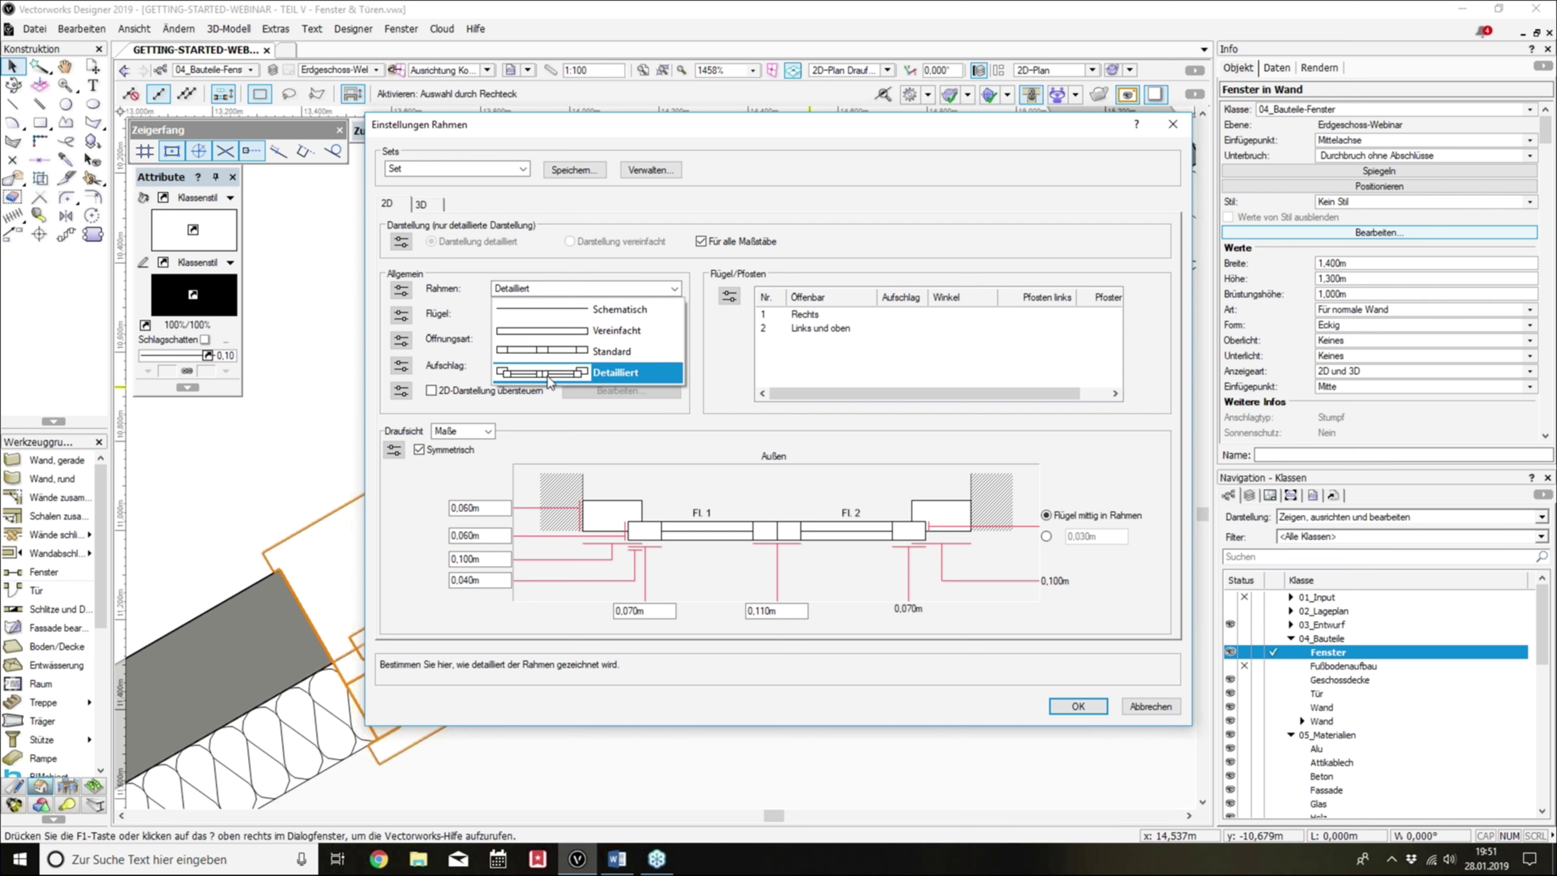
click(458, 312)
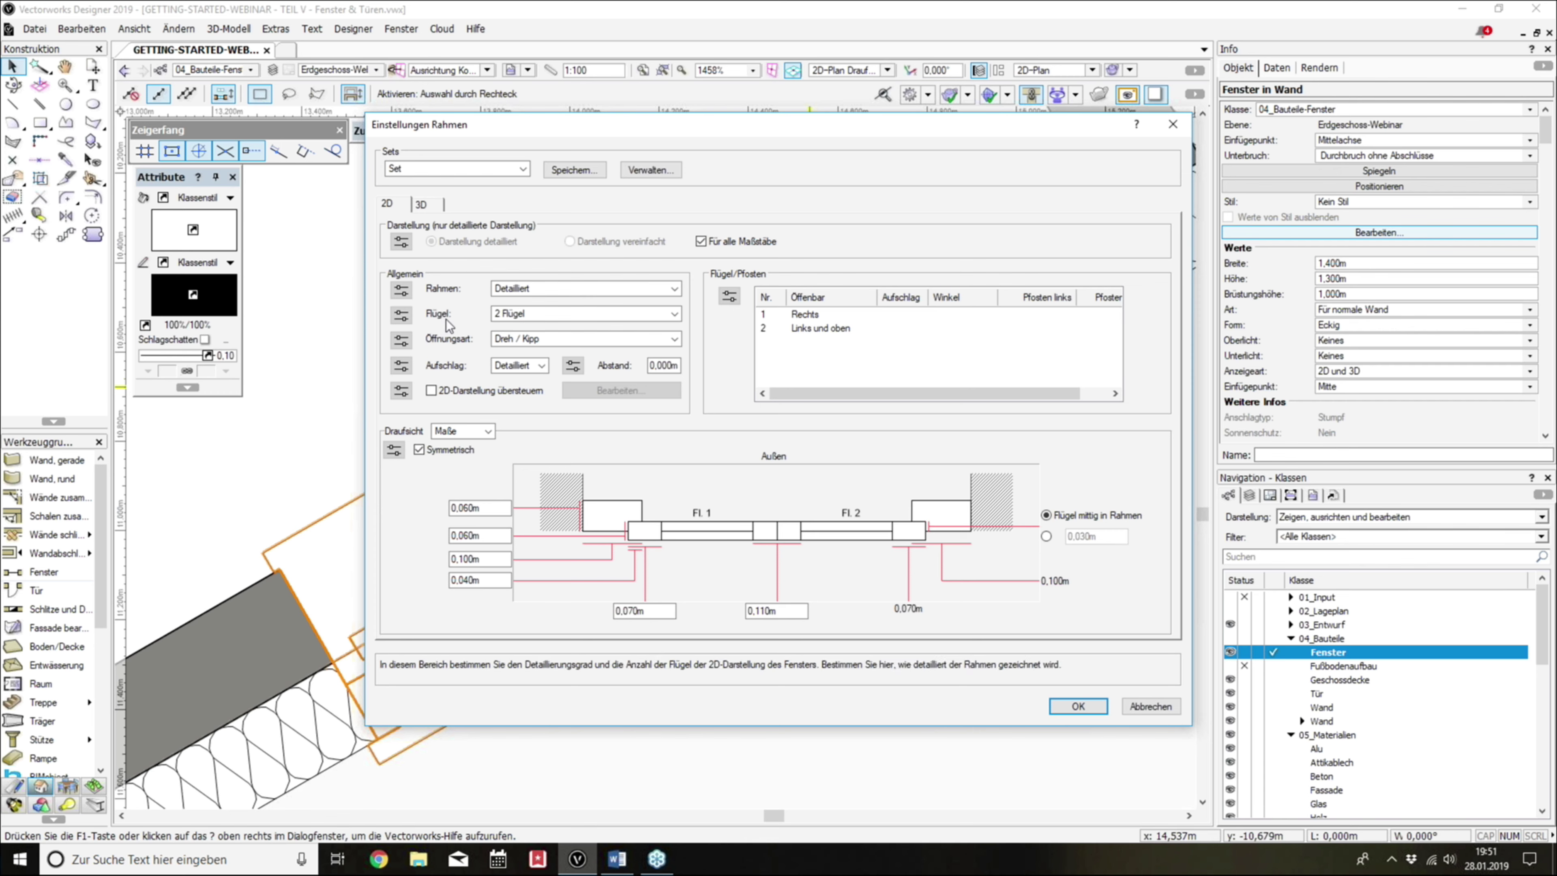
click(532, 314)
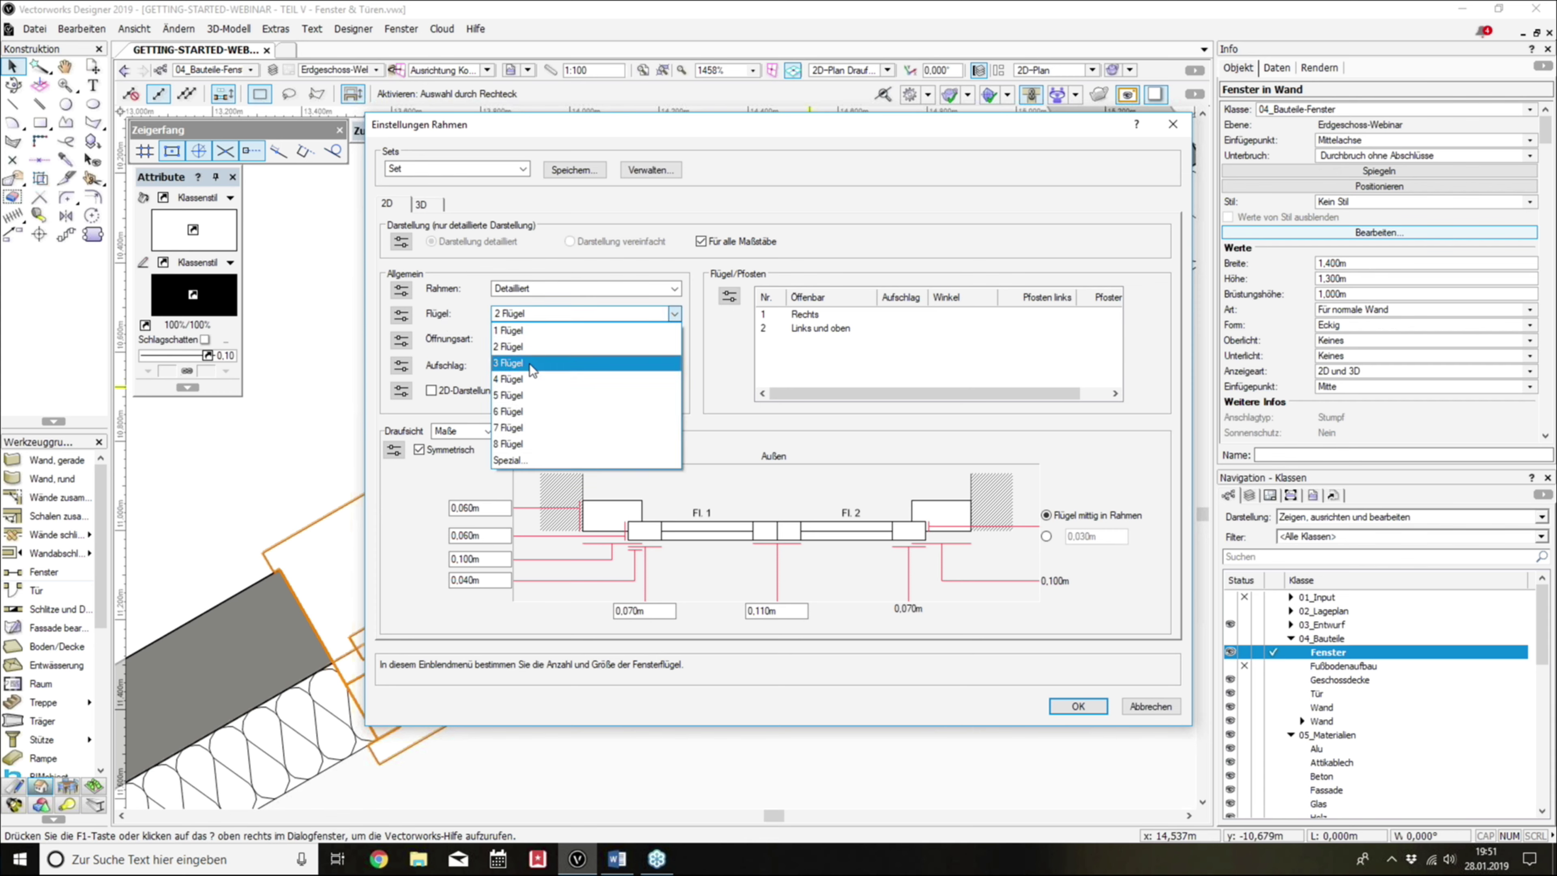
click(530, 362)
click(540, 318)
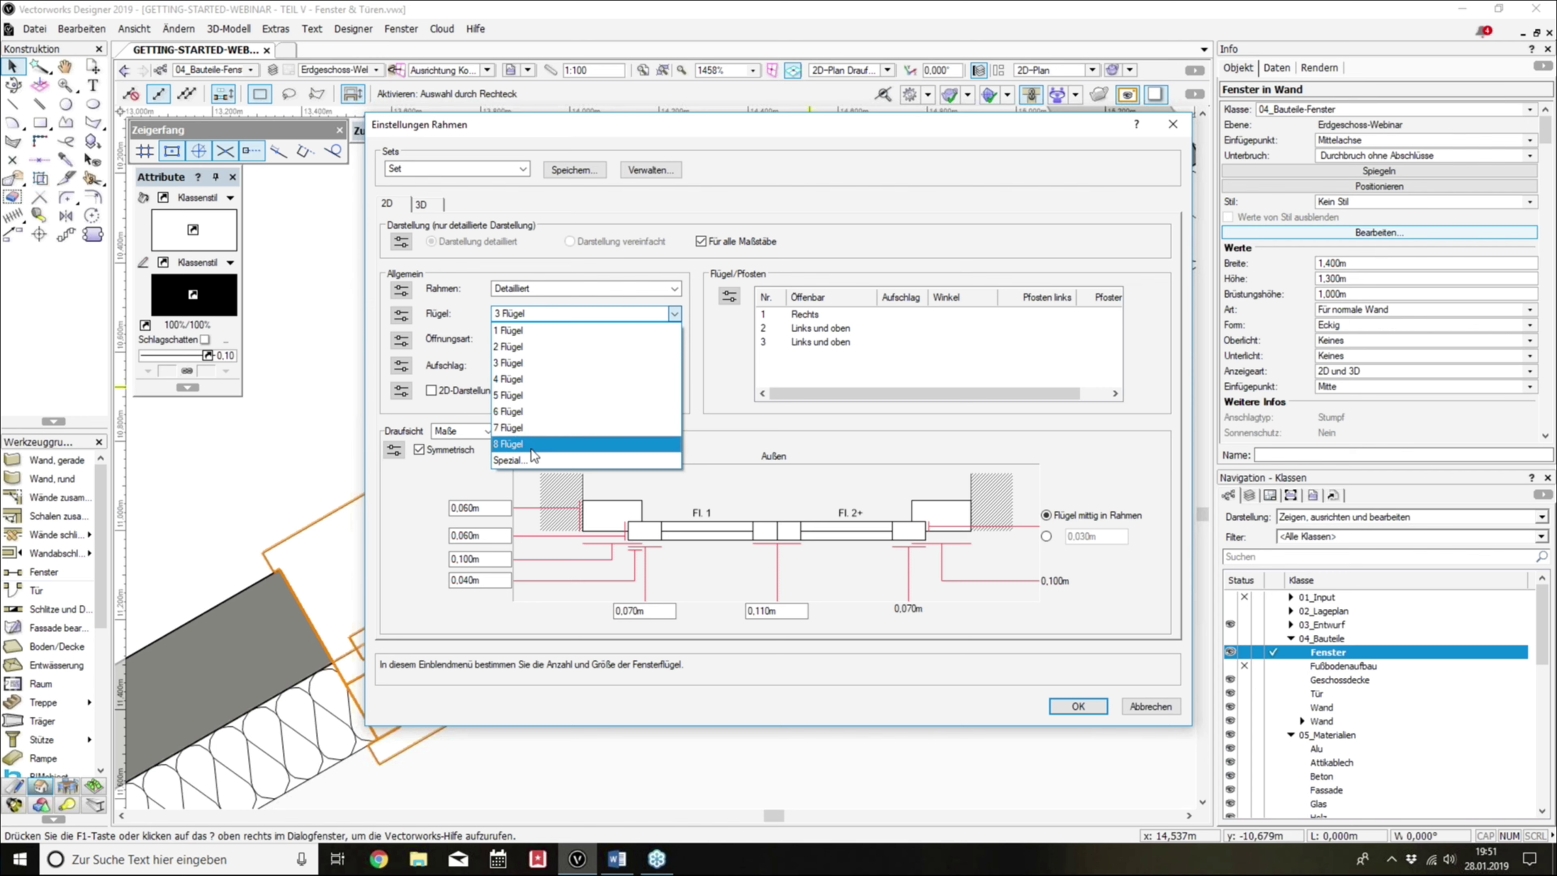
click(544, 375)
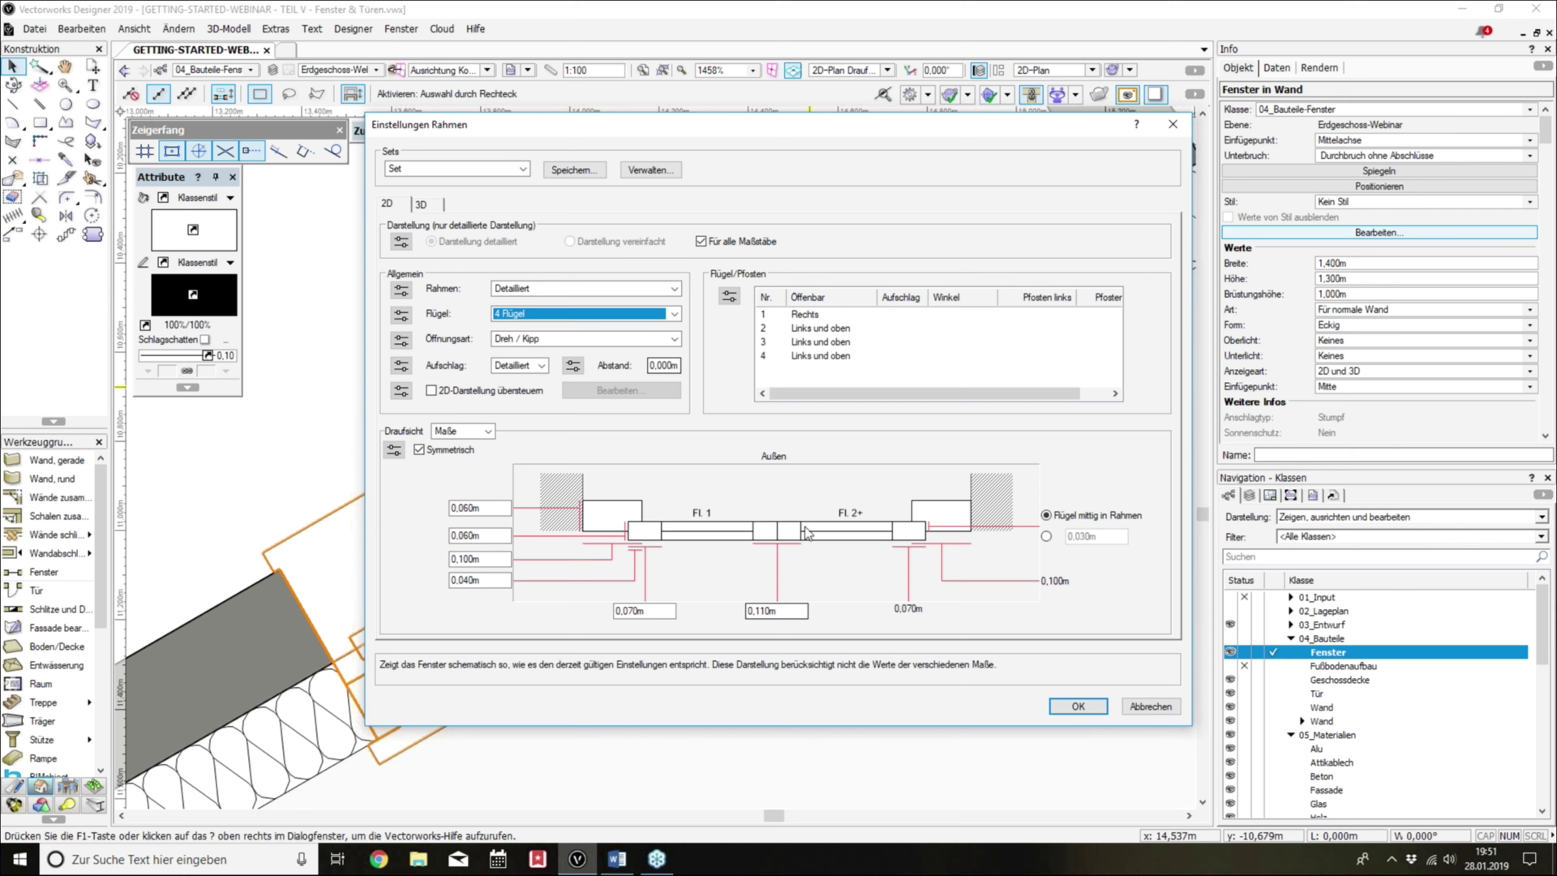
click(575, 315)
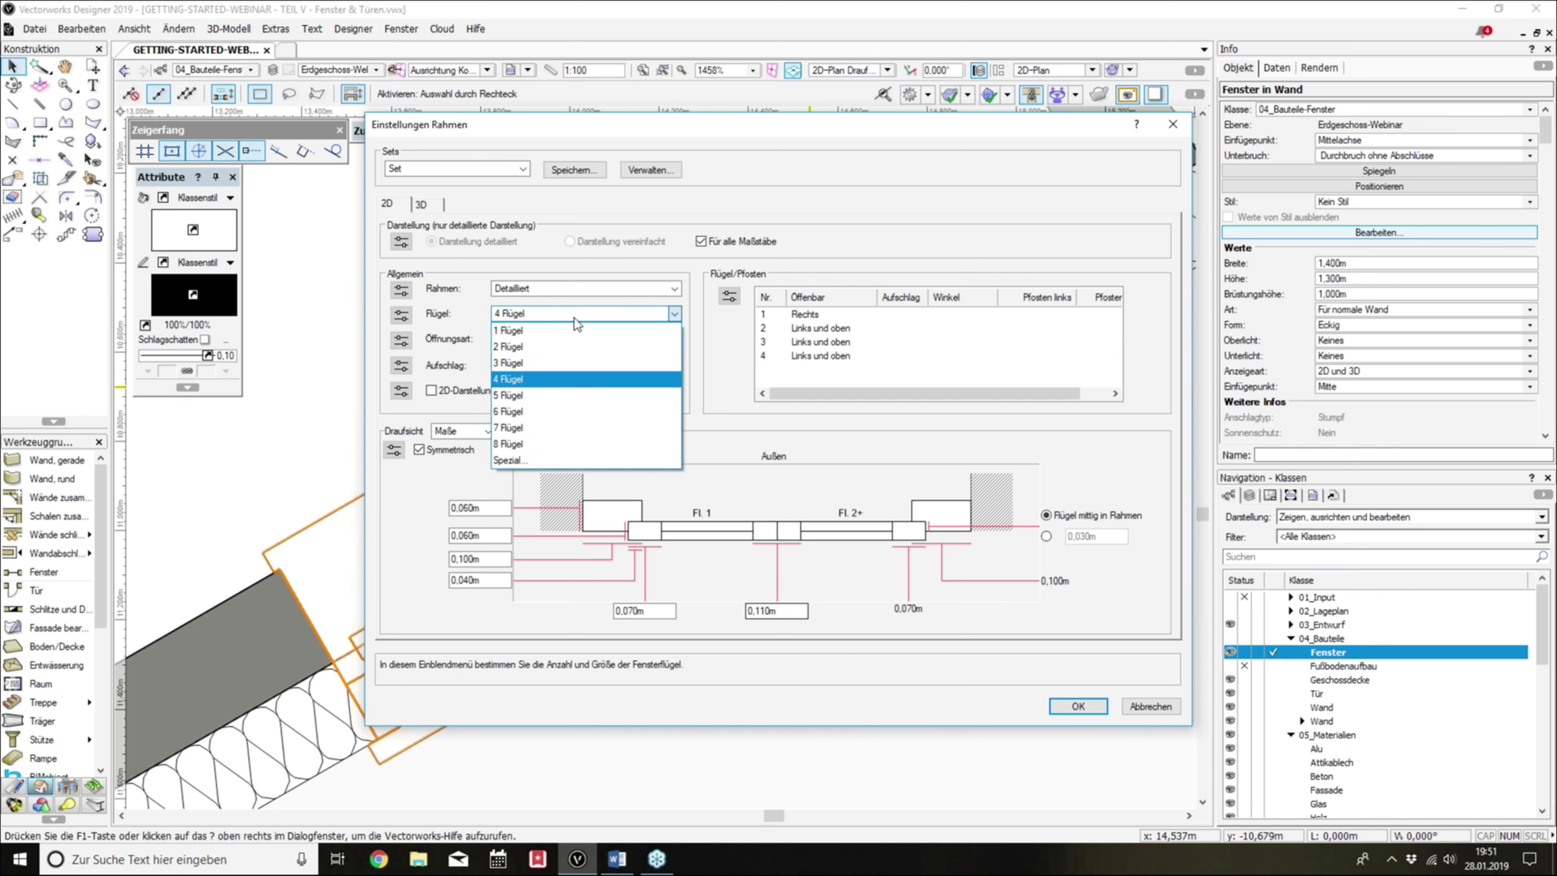
Step: Choose Spezial sash division and change the 4 x Rest row to one 1,000 m sash
click(515, 460)
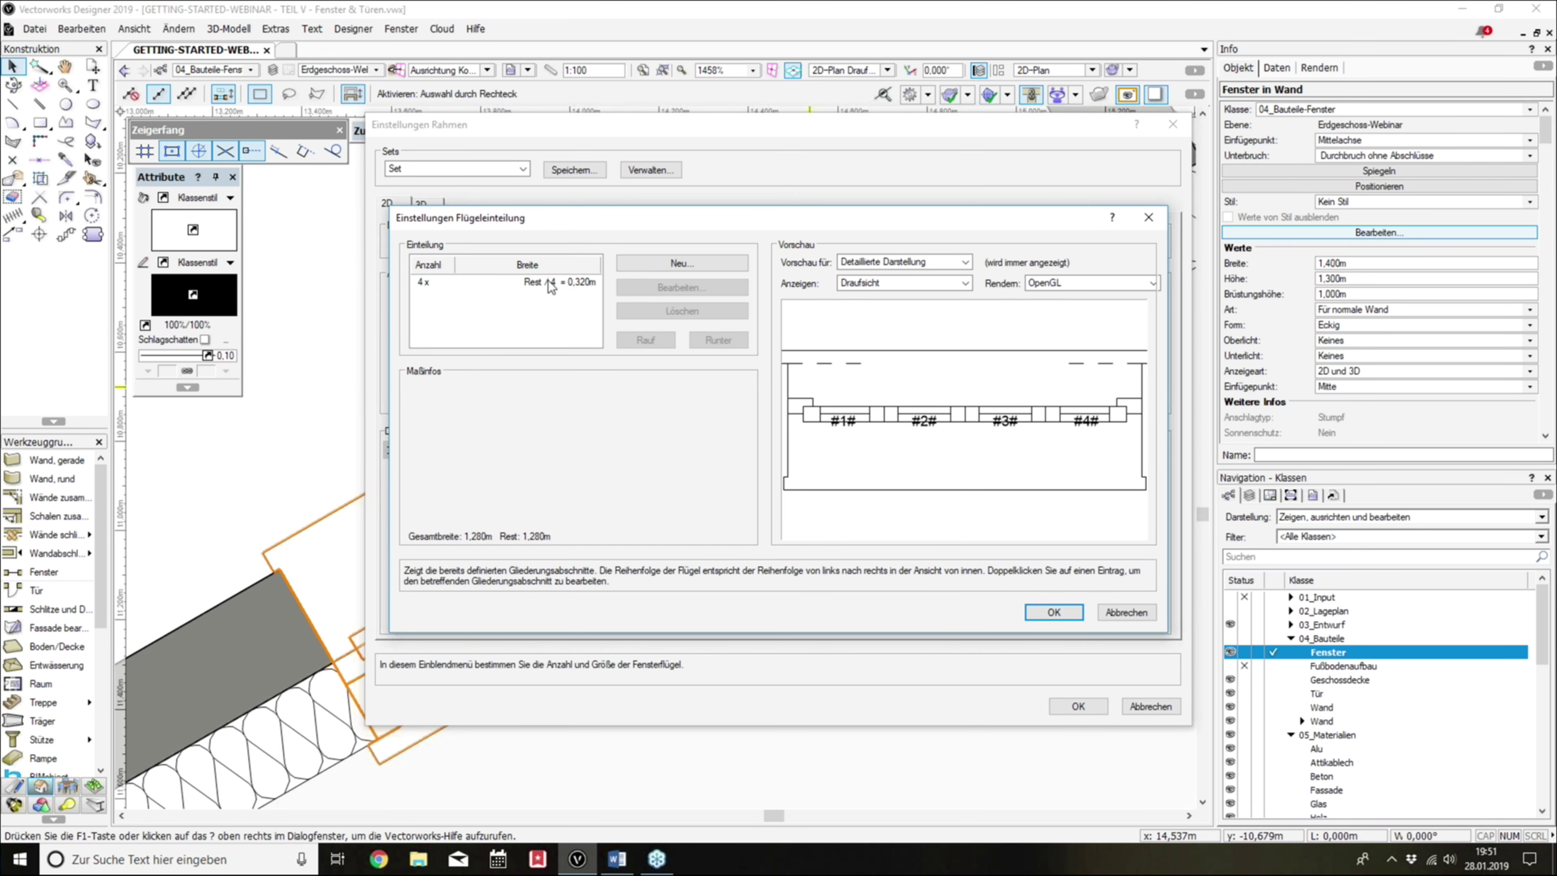
click(546, 283)
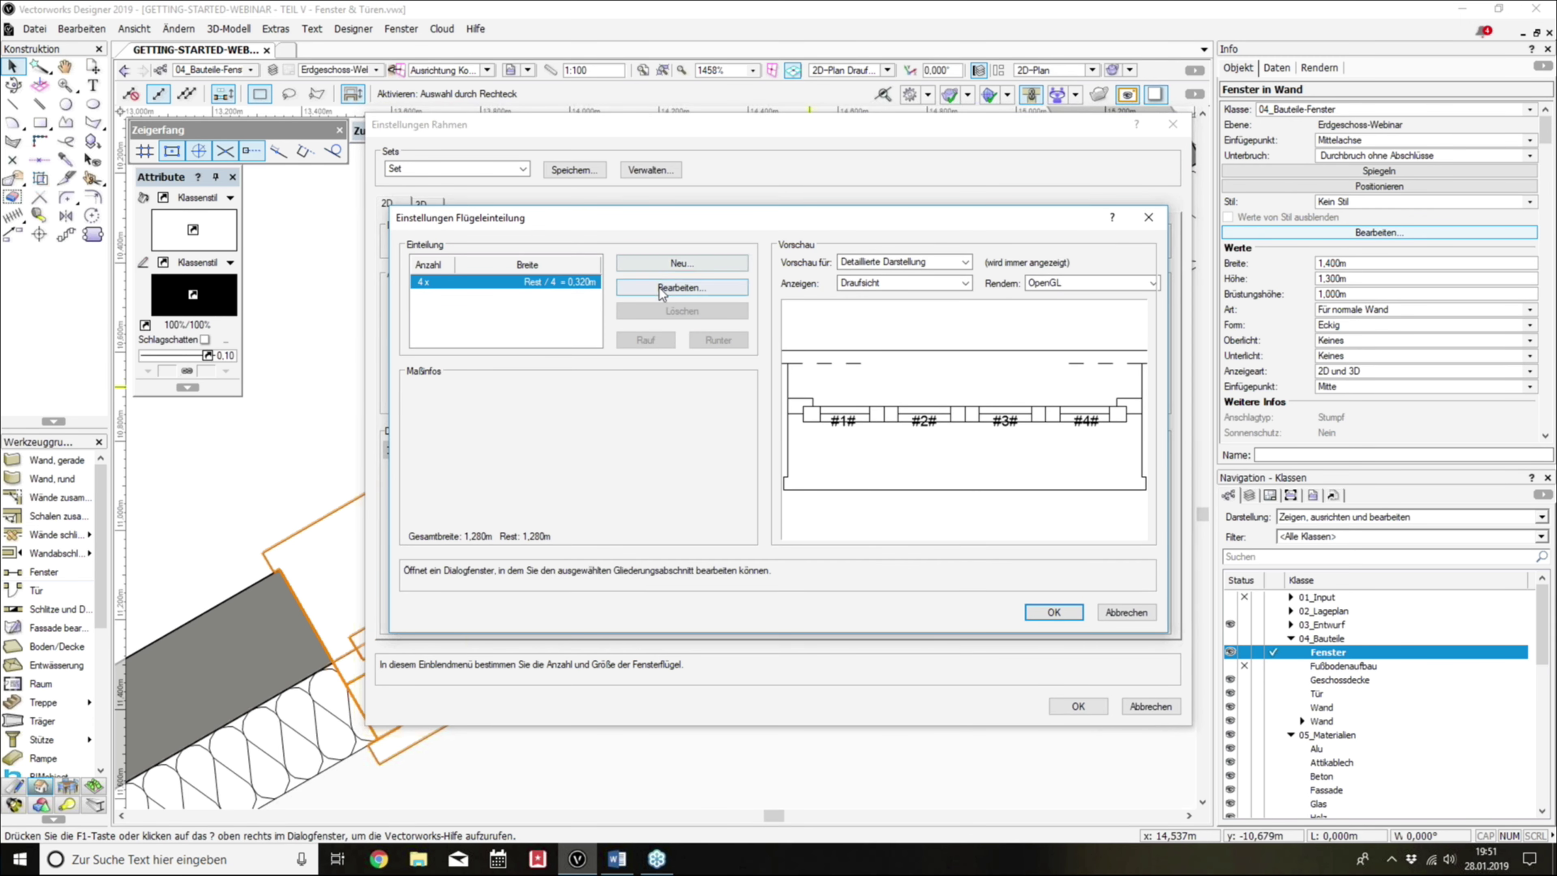
click(661, 288)
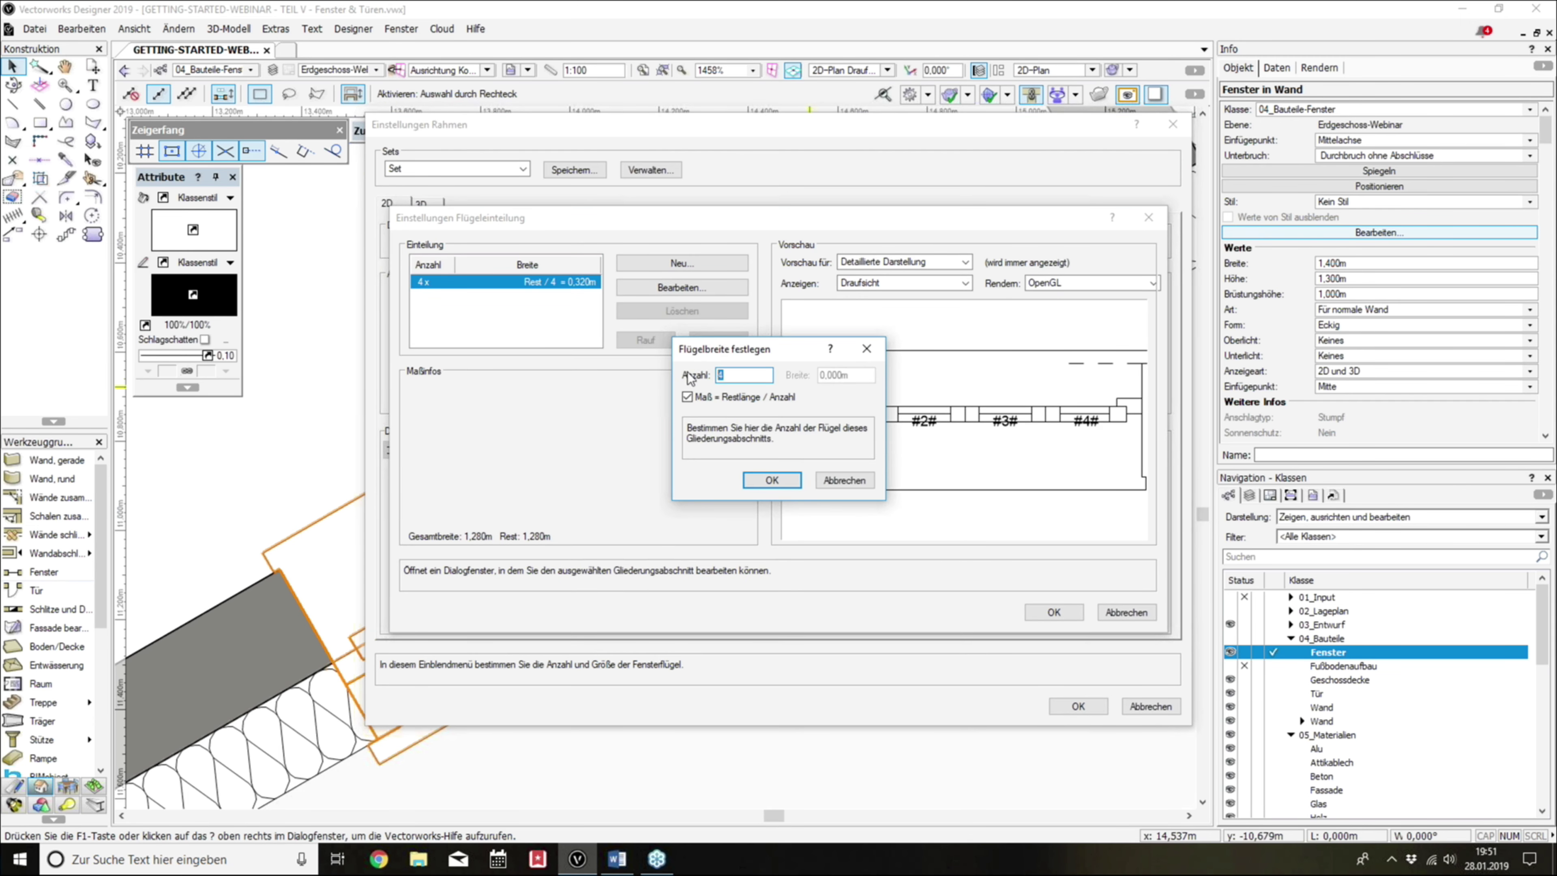
click(687, 397)
drag(849, 376, 803, 379)
text(1)
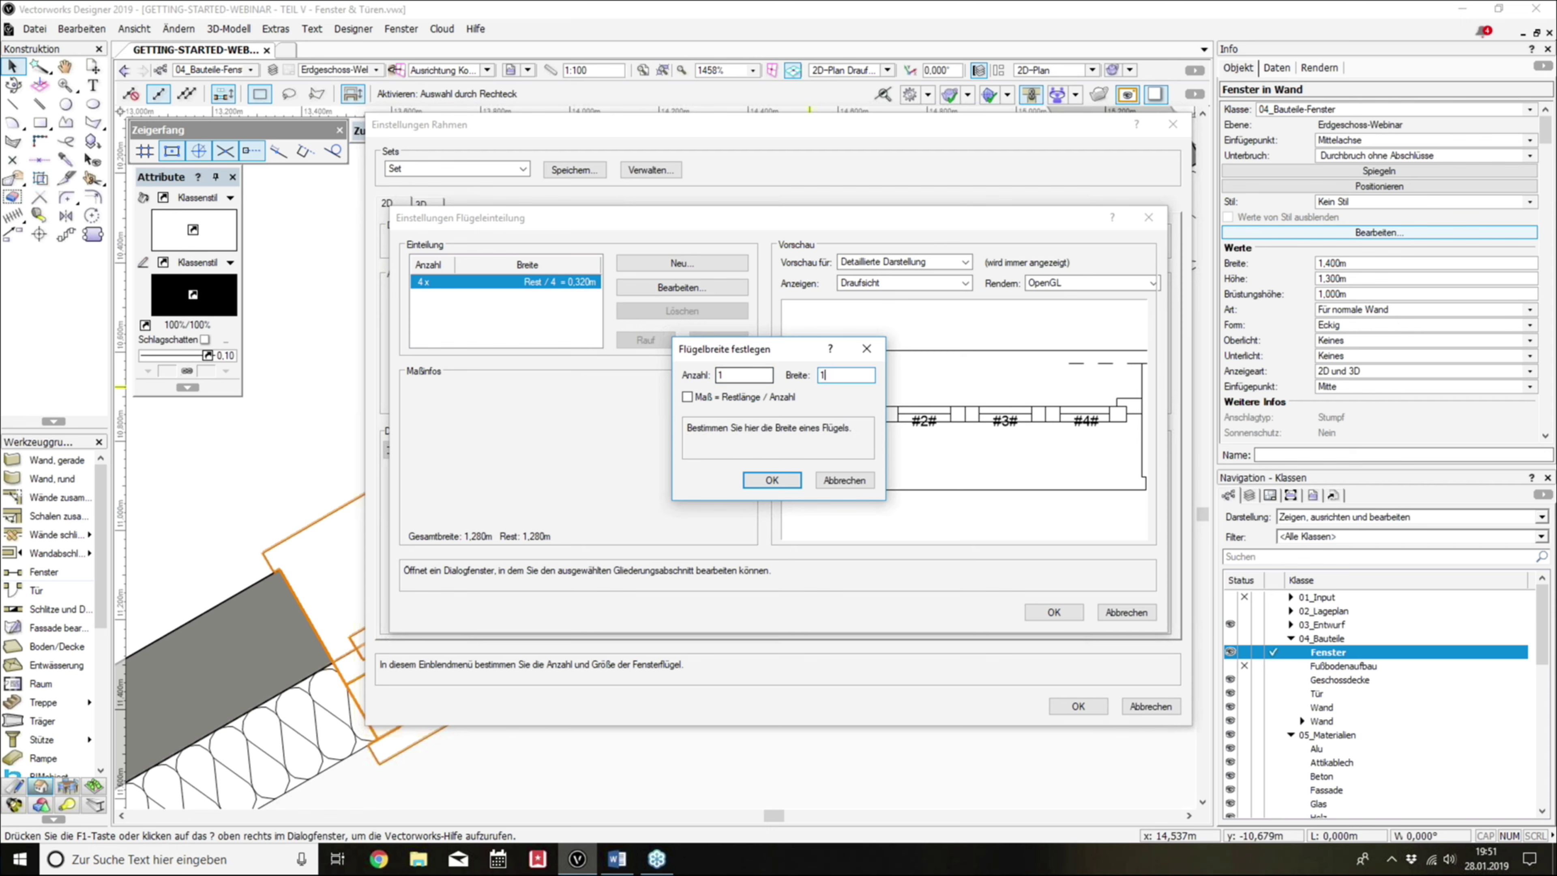
click(772, 480)
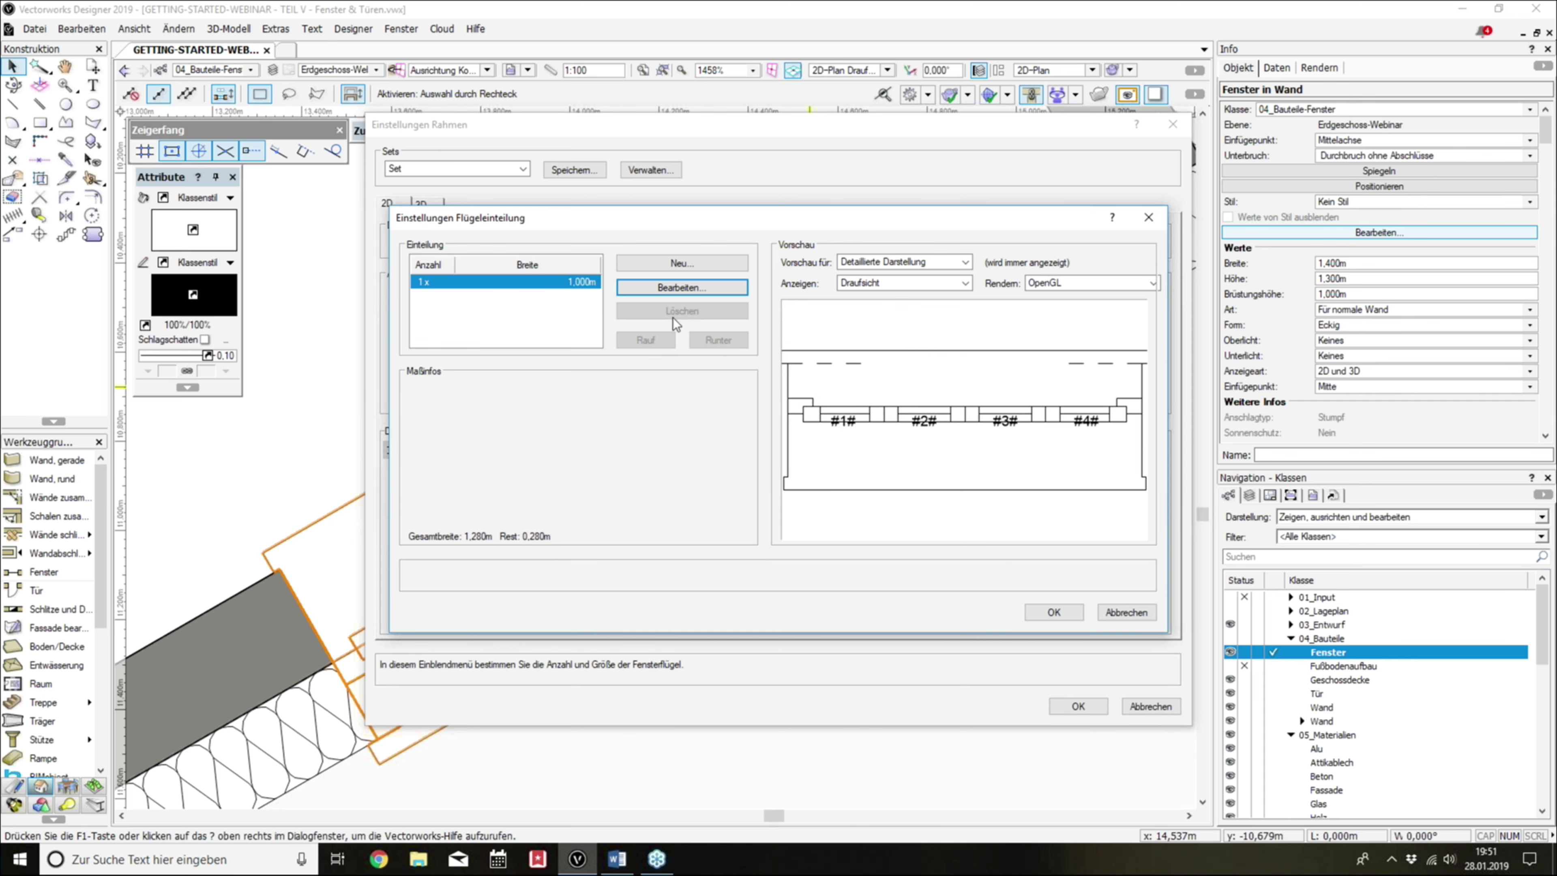
Step: Add a new entry of 2 sashes splitting the remaining width evenly
click(668, 263)
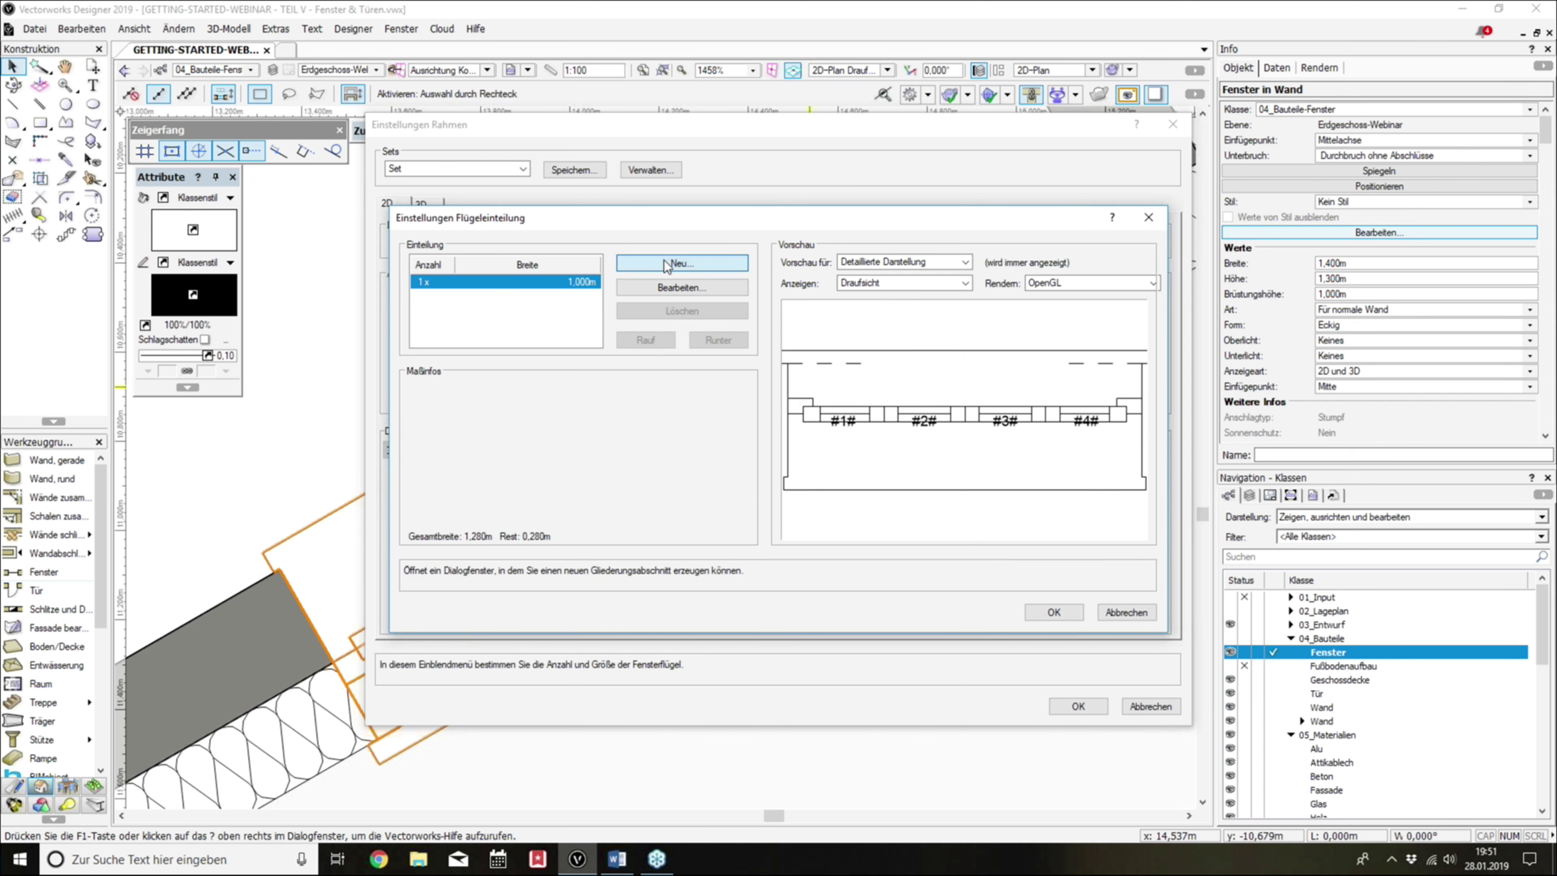
text(12)
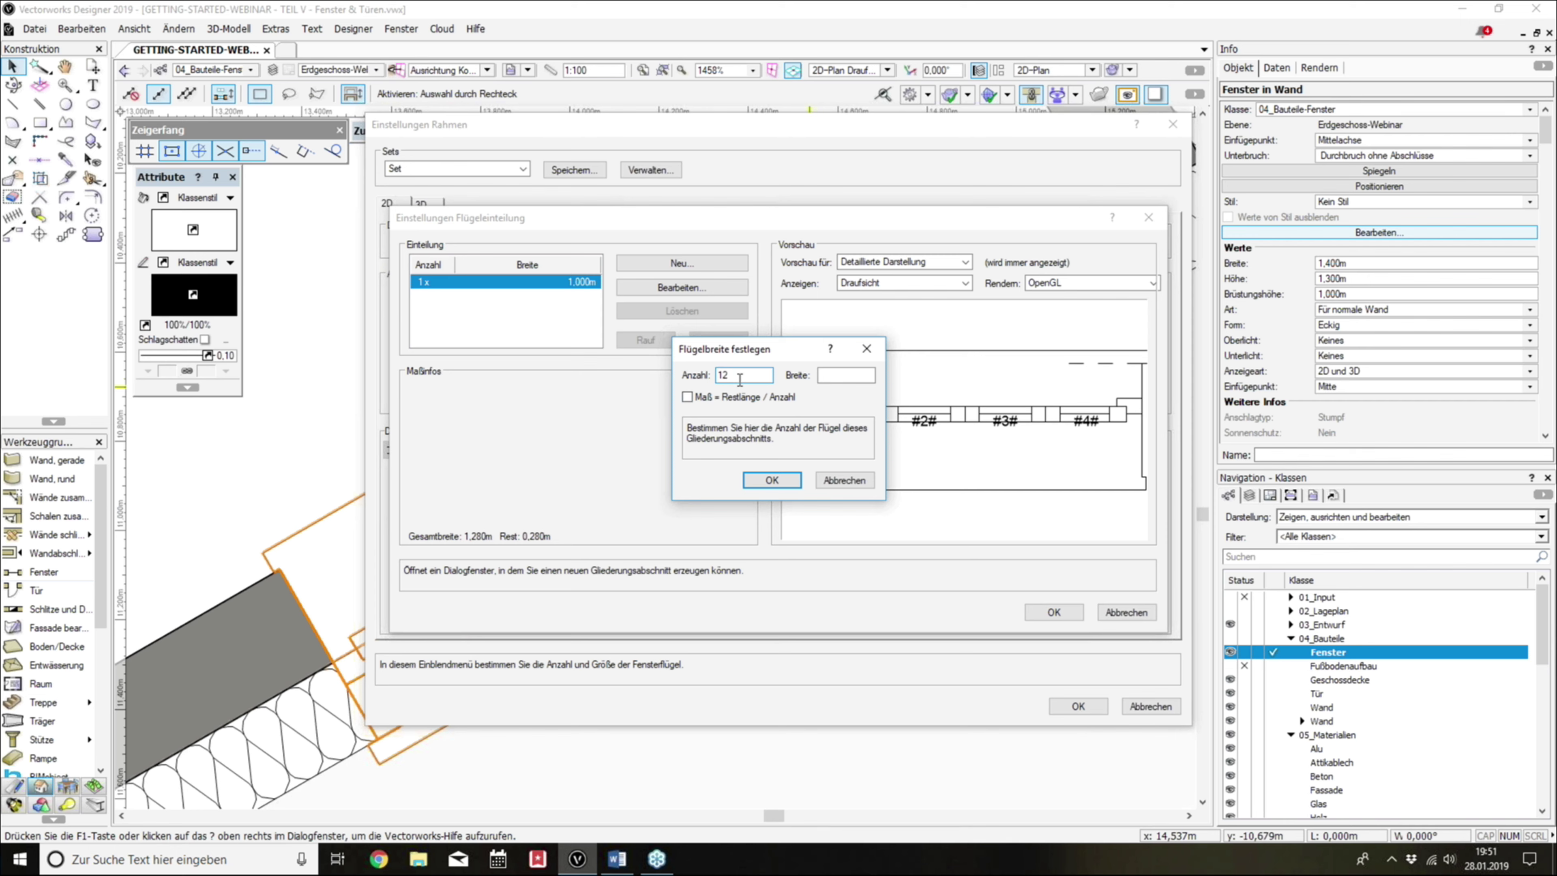
double_click(722, 374)
text(2)
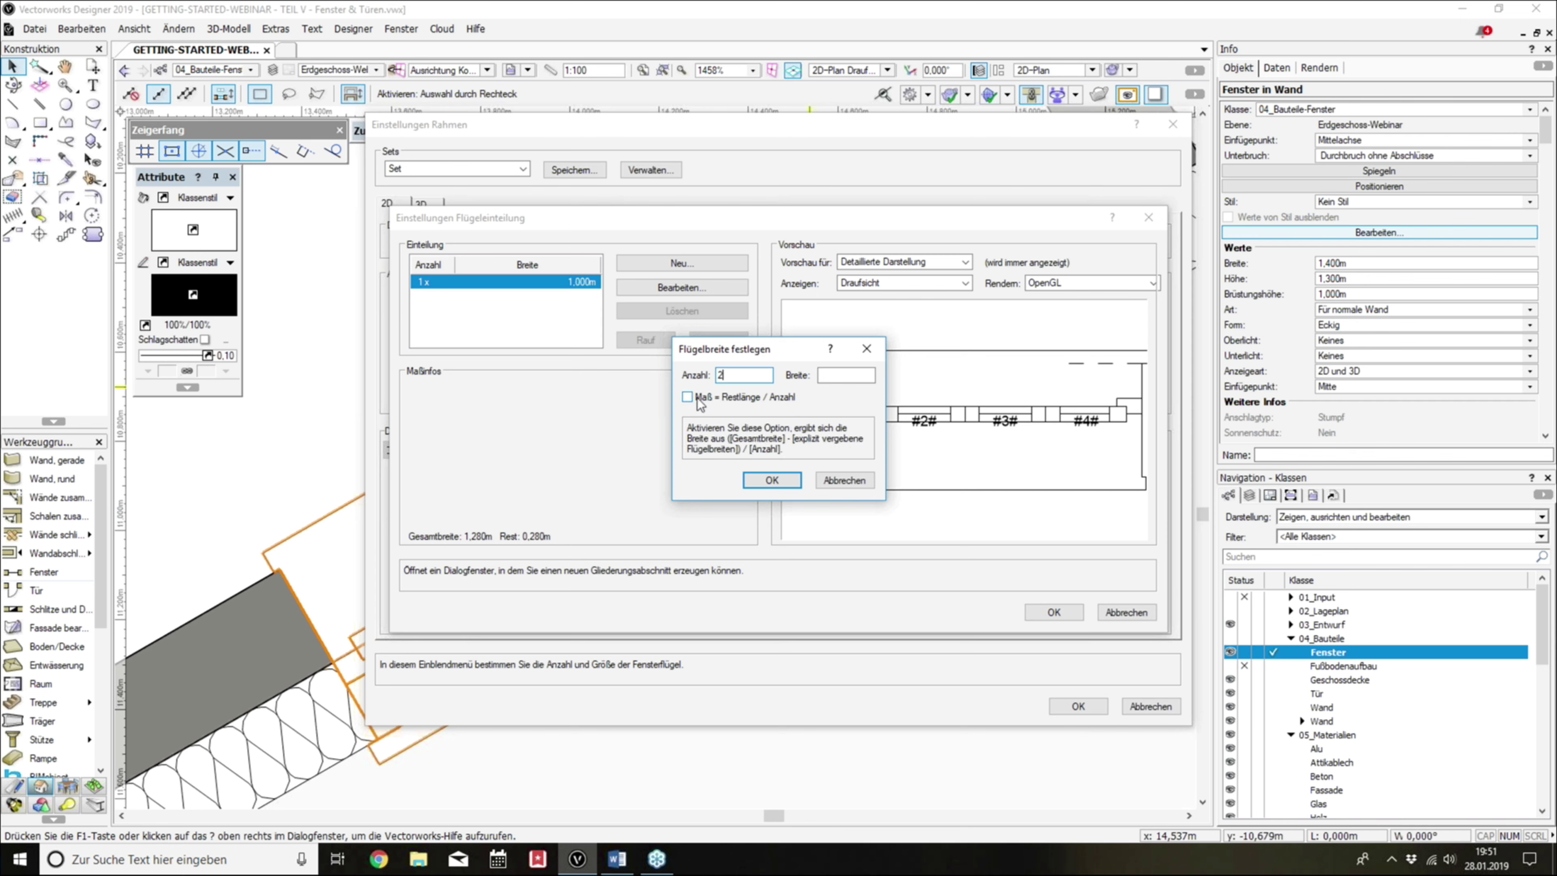
click(687, 398)
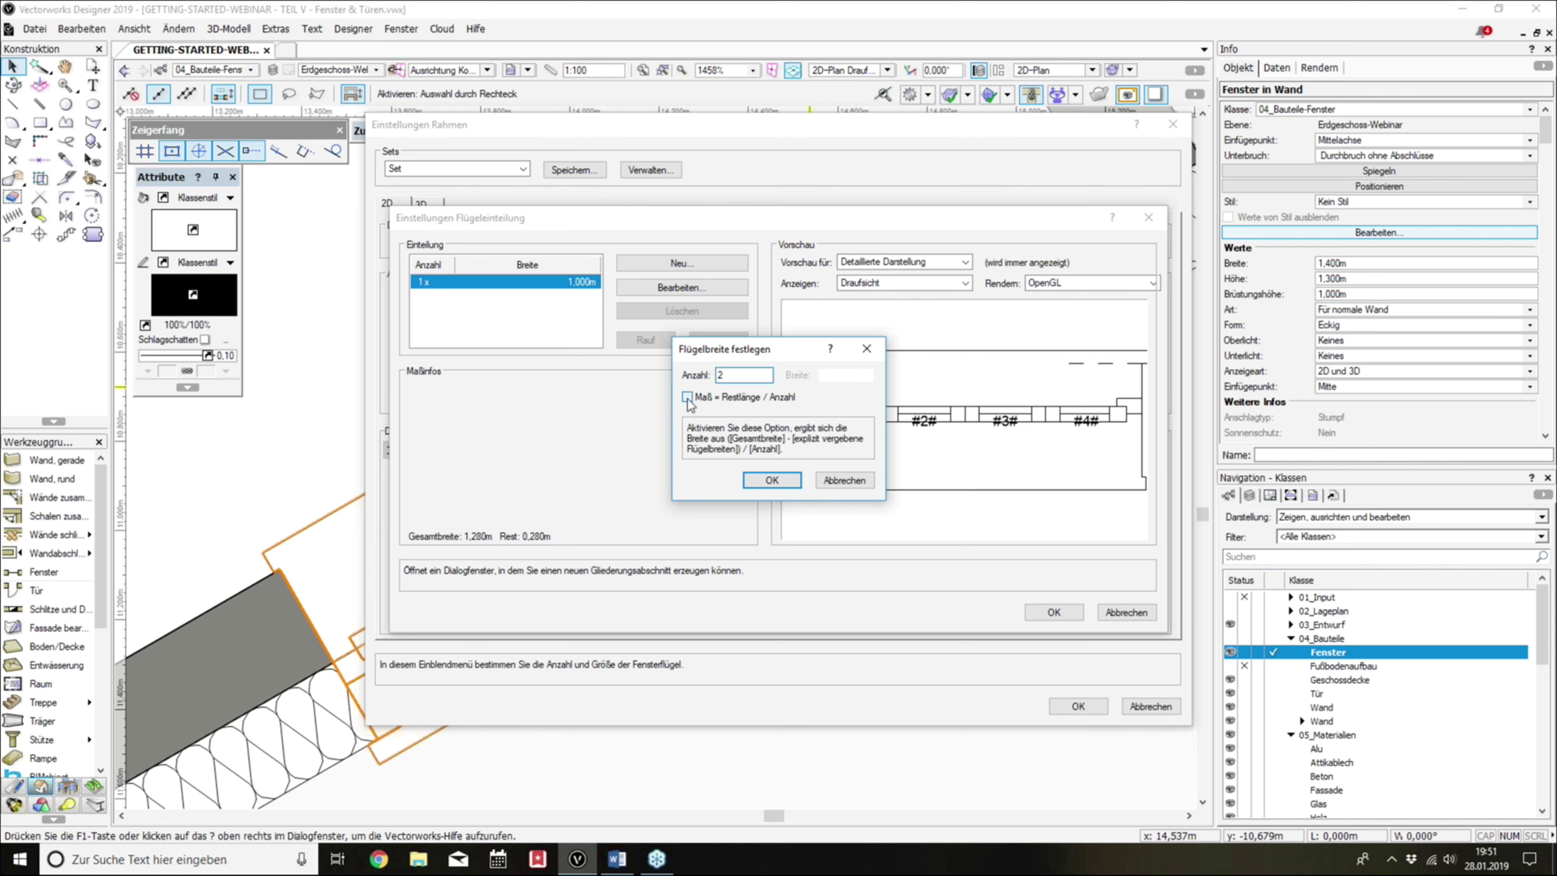
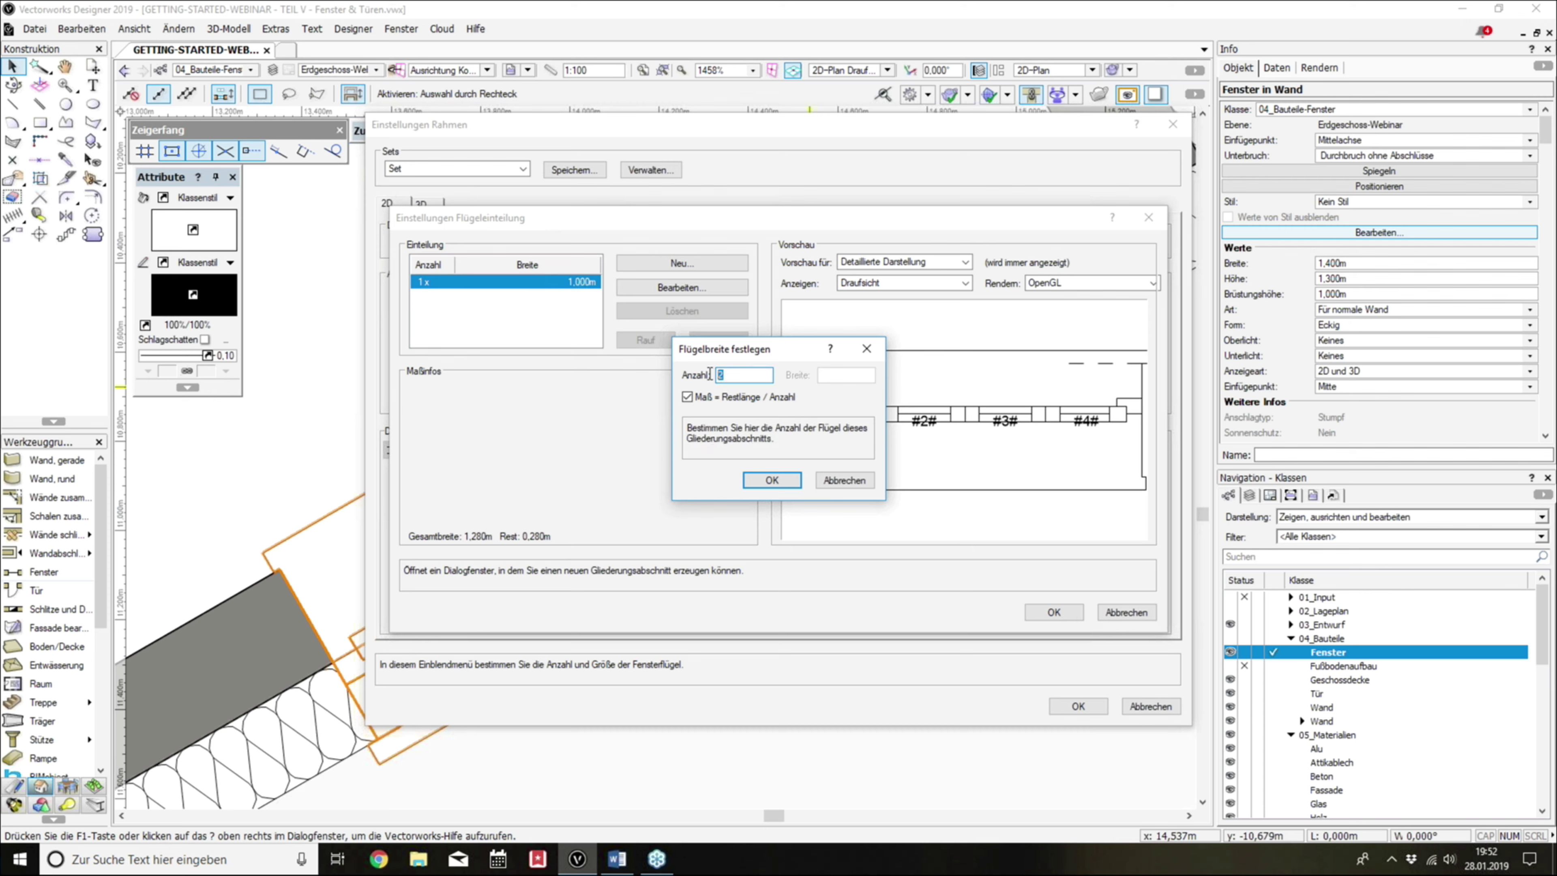
Step: Split the remaining width into two equal sashes beside the 1,000m sash and confirm the division
click(774, 480)
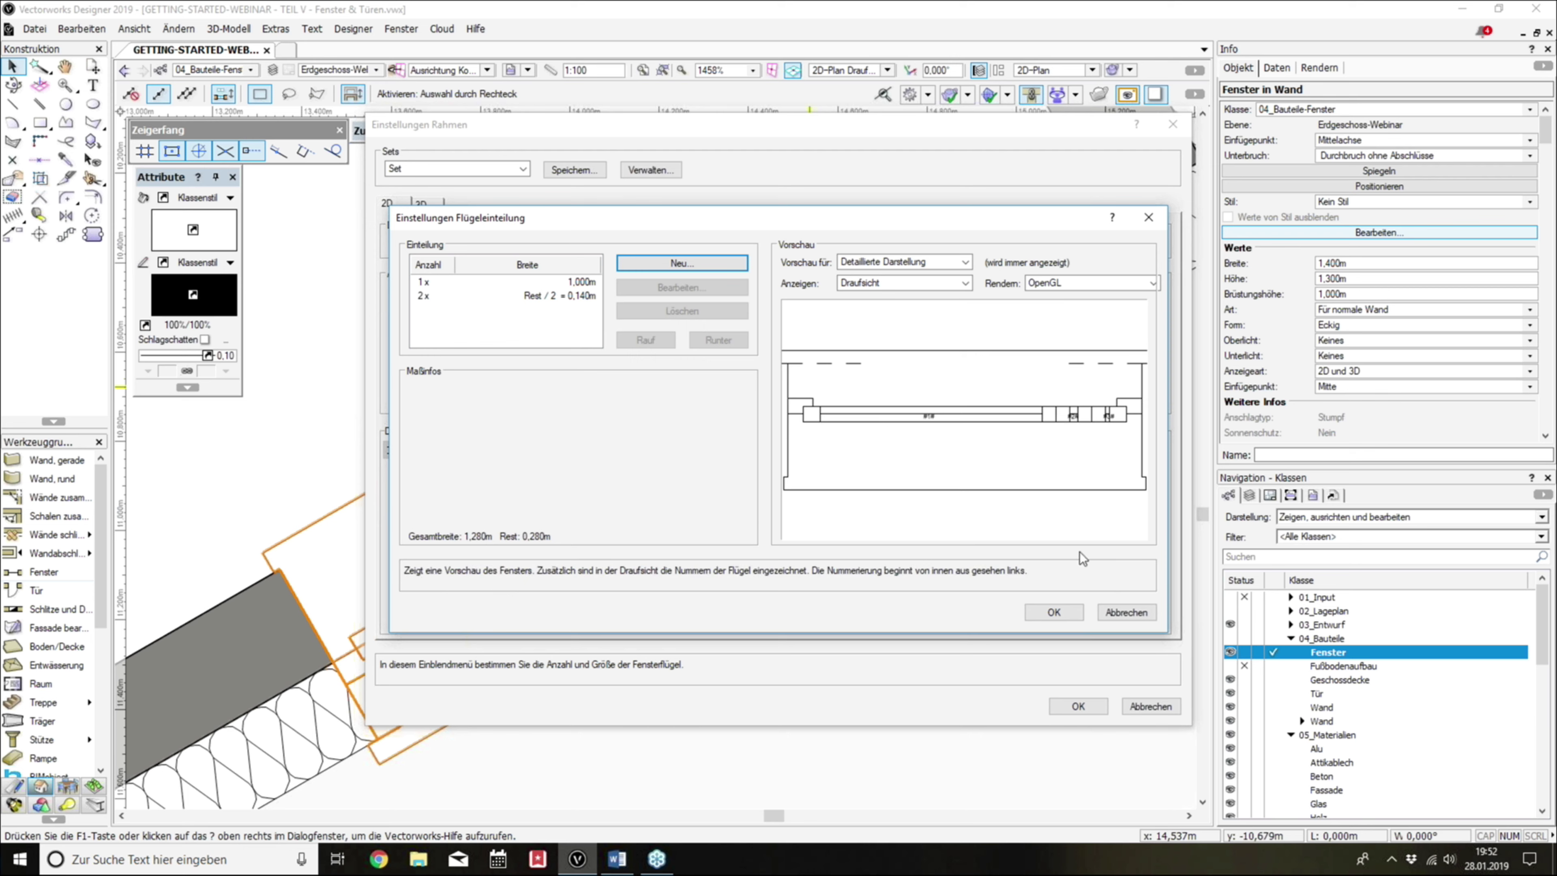
click(1062, 611)
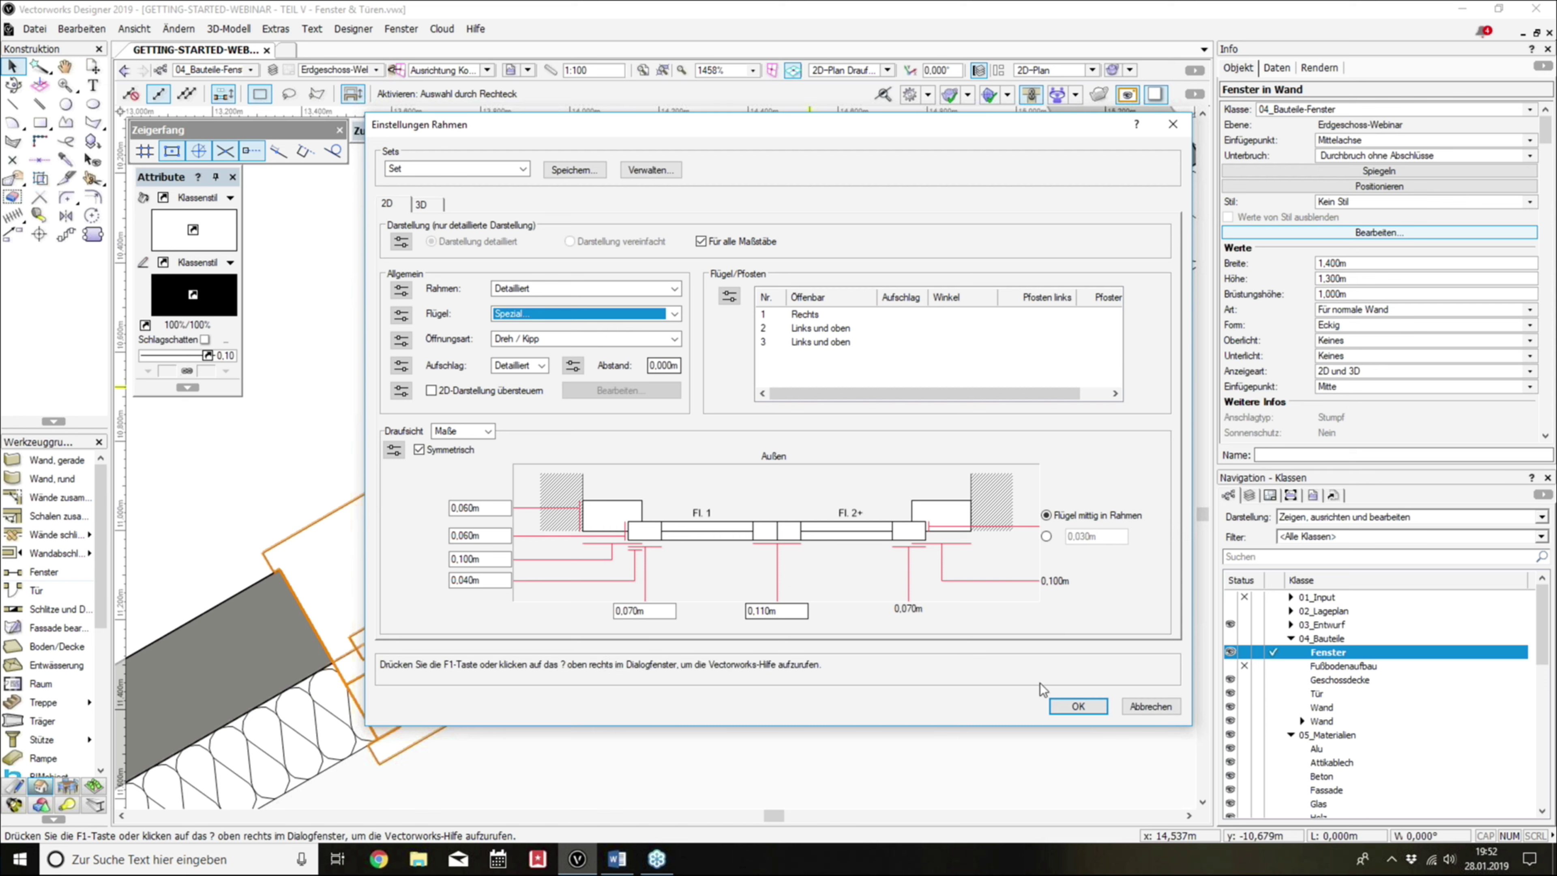
Step: Set the window's outer width (Breite außen) to 2 m
click(1073, 706)
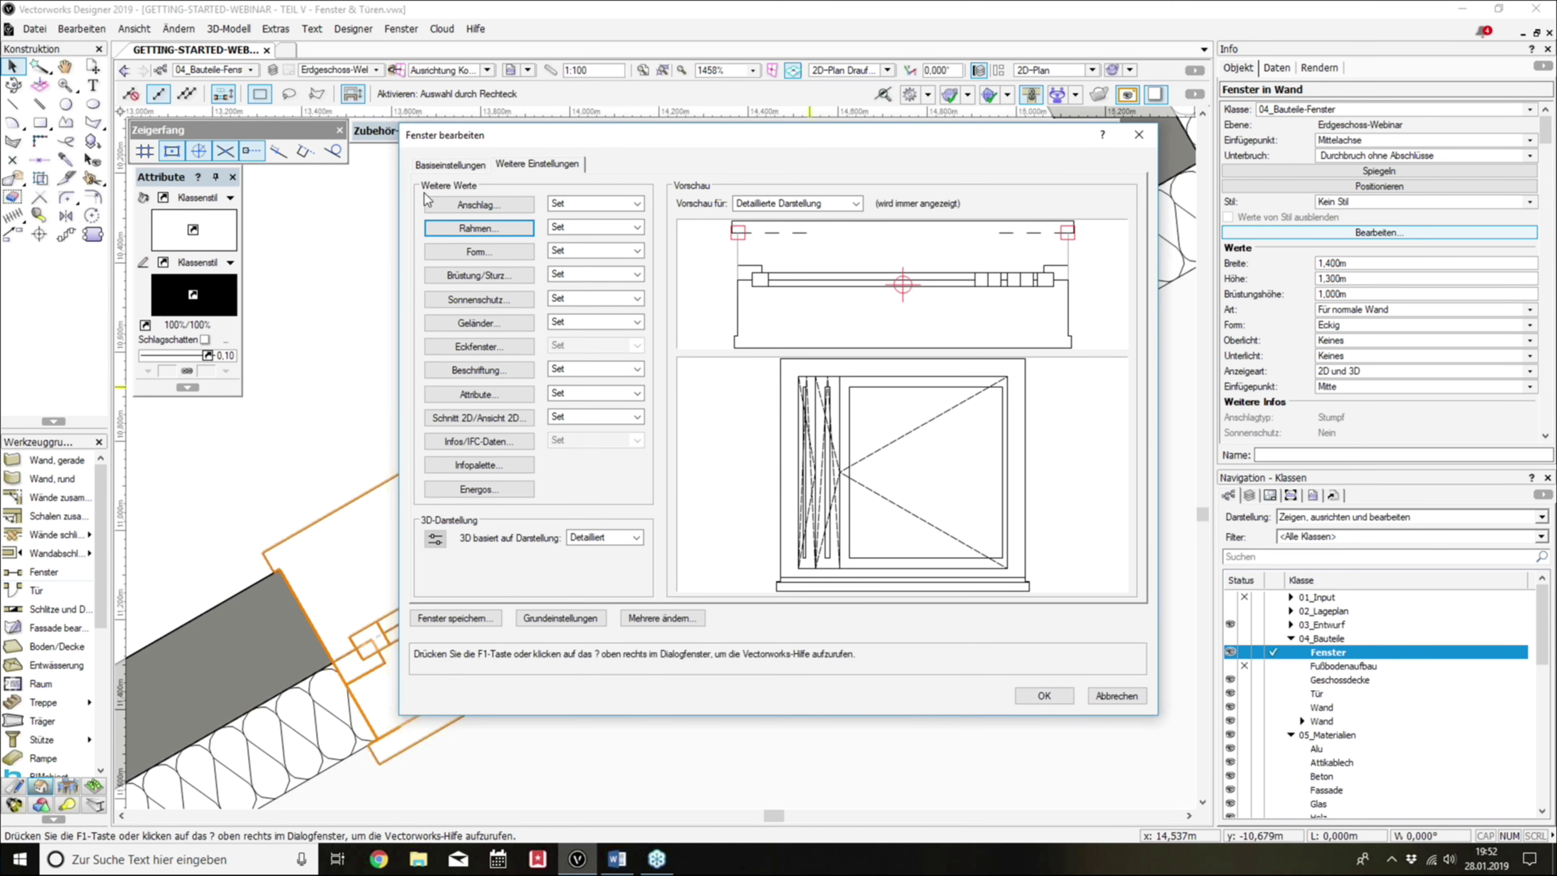
click(444, 167)
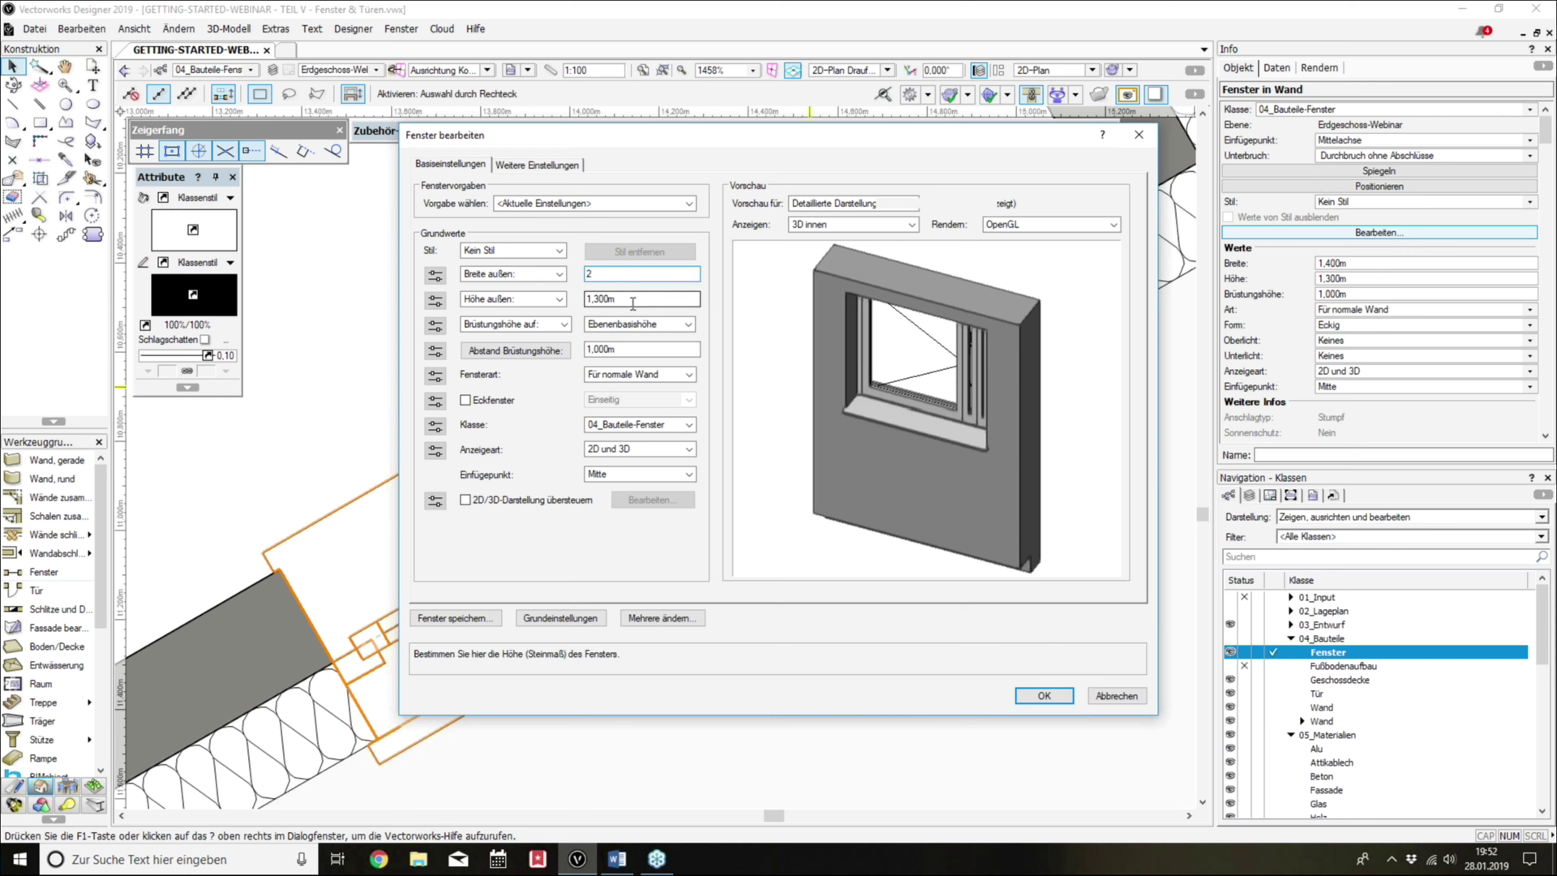
text(2)
key(Tab)
Step: Bring the frame settings back up from Weitere Einstellungen
click(544, 164)
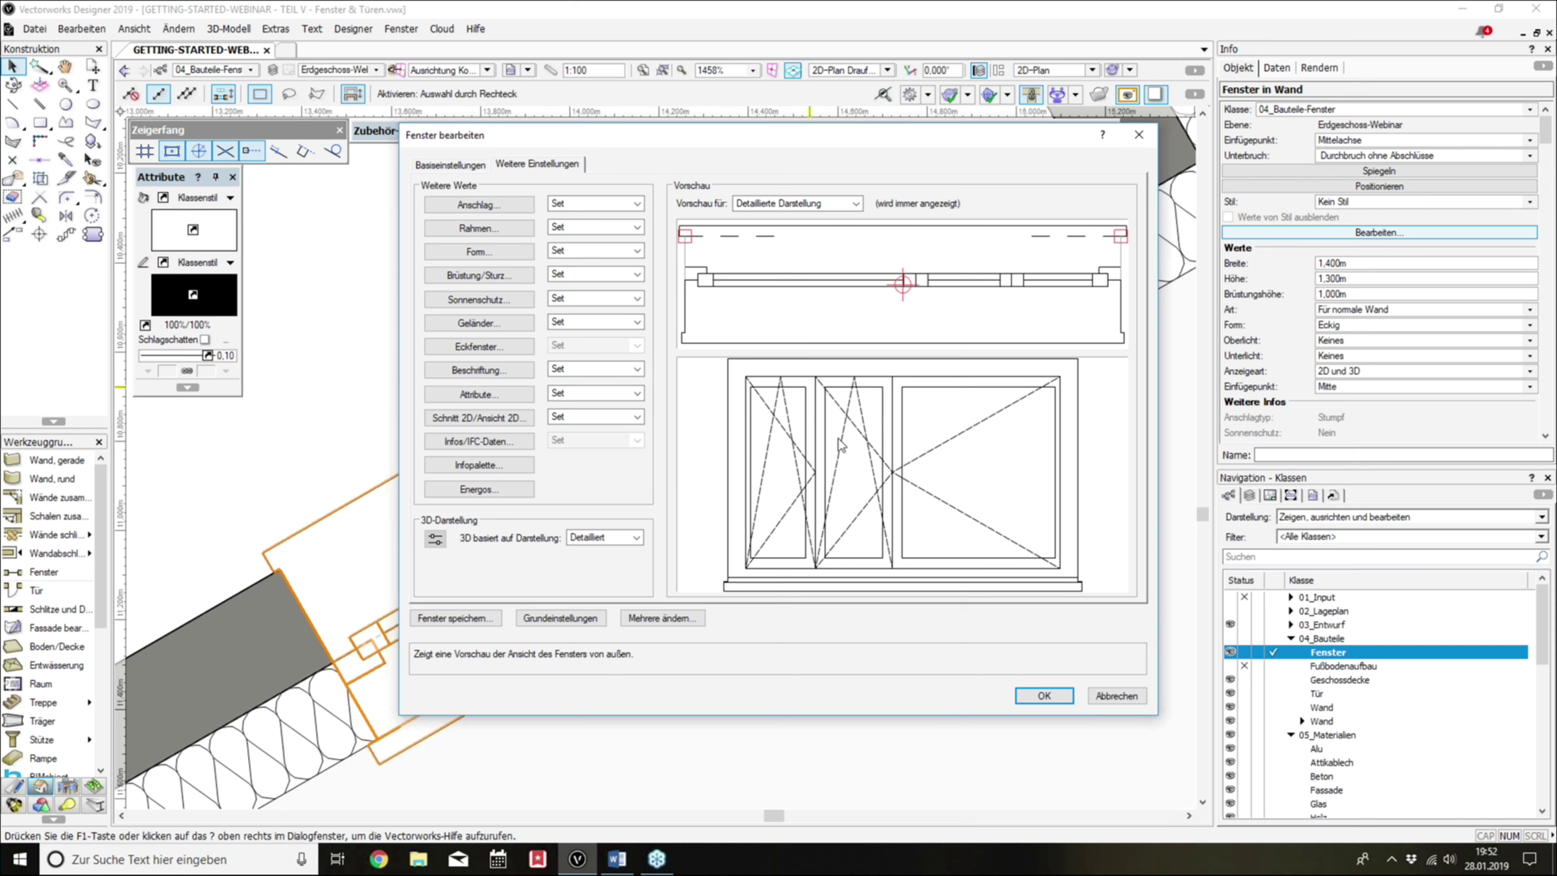
click(487, 233)
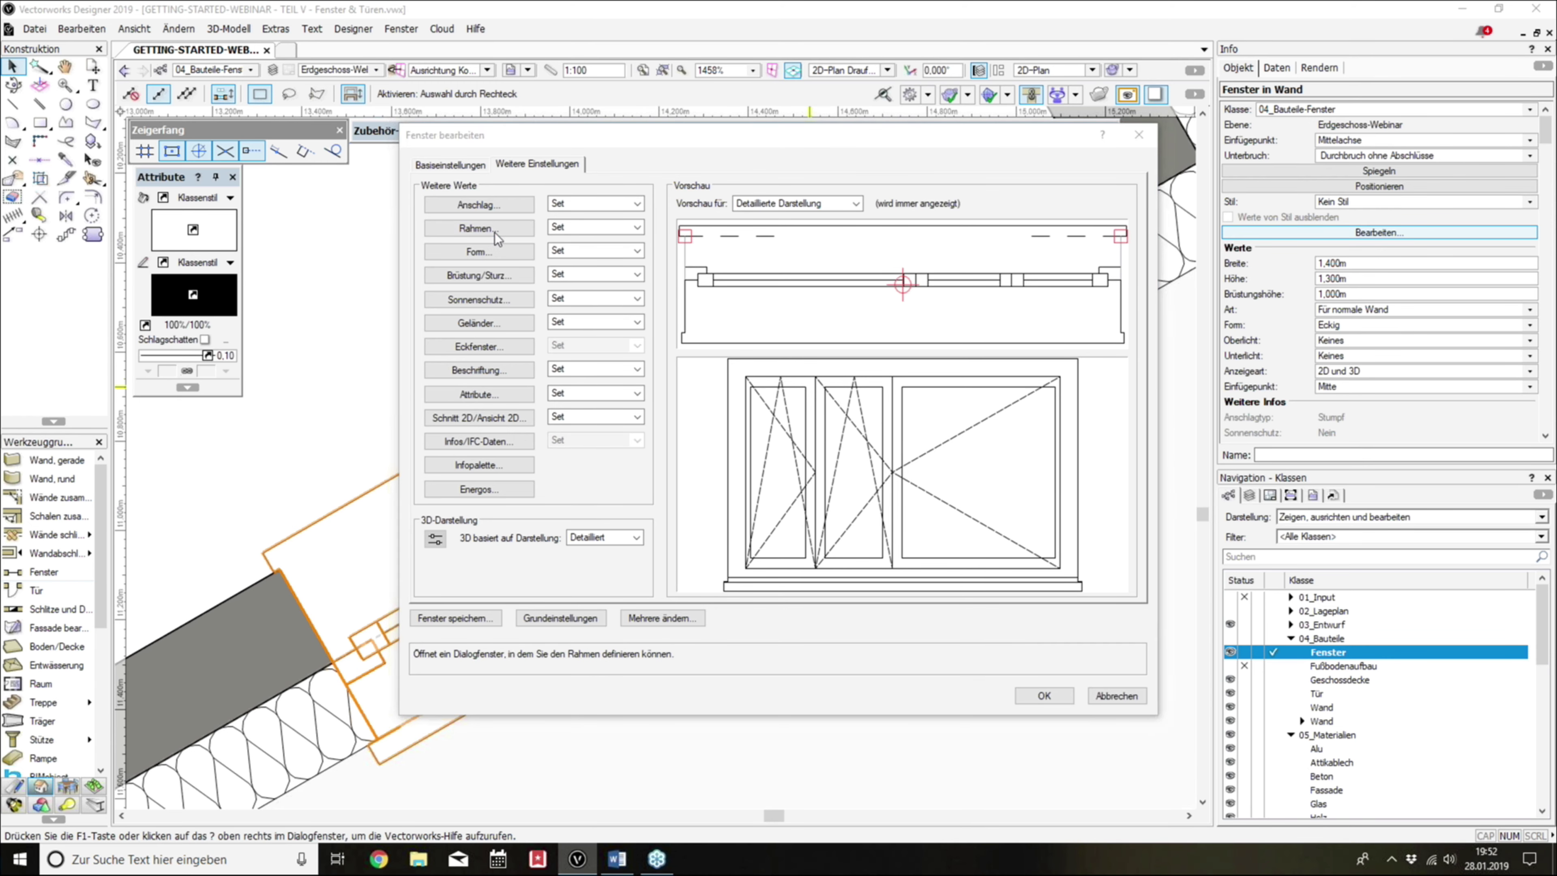
click(1079, 706)
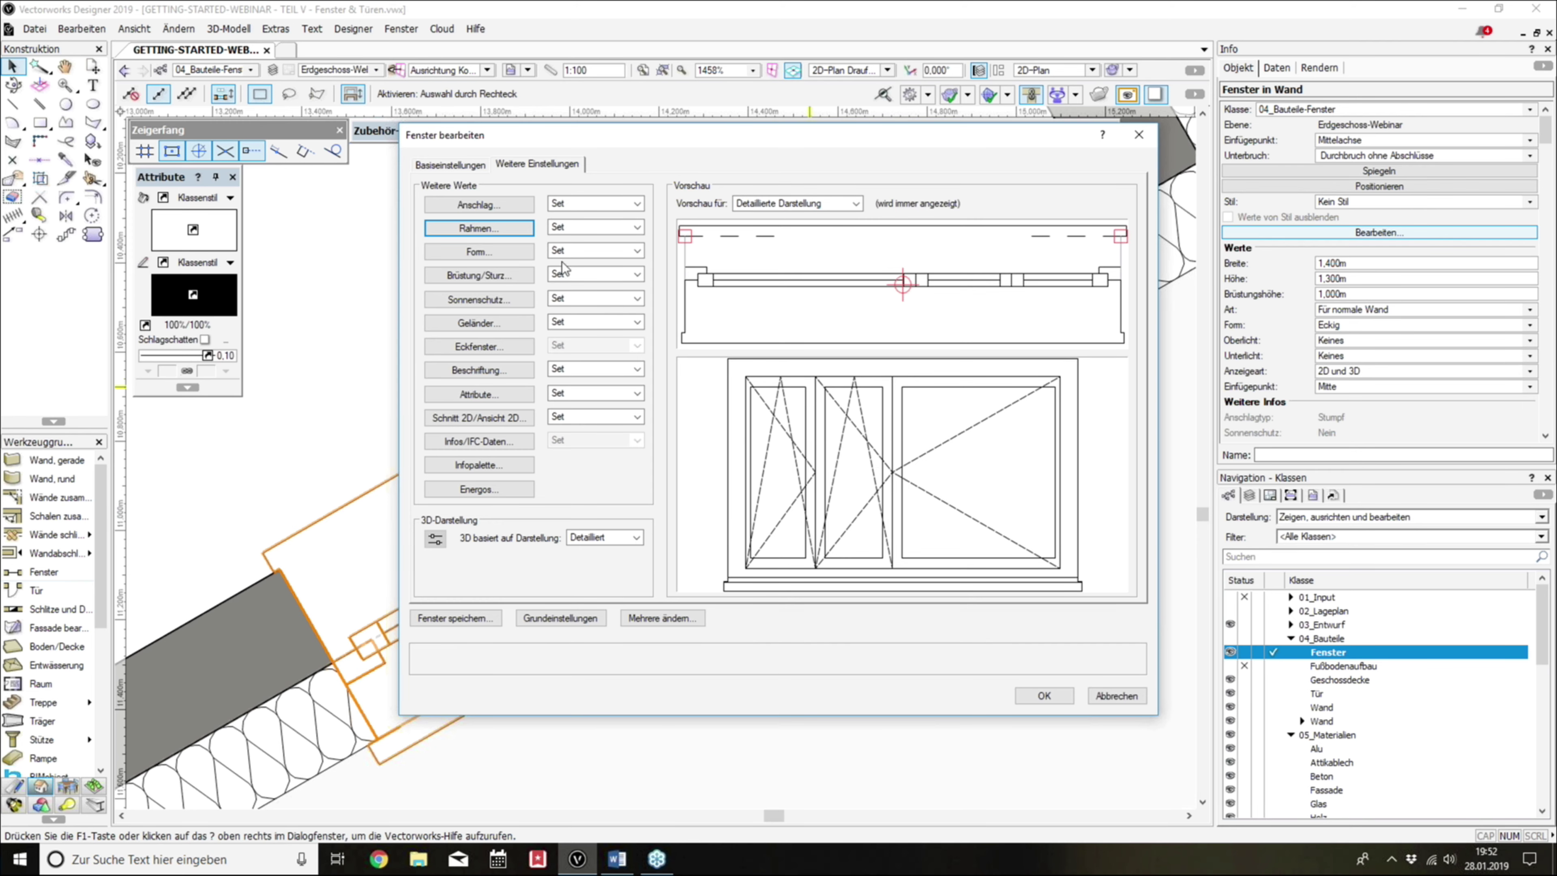
click(498, 233)
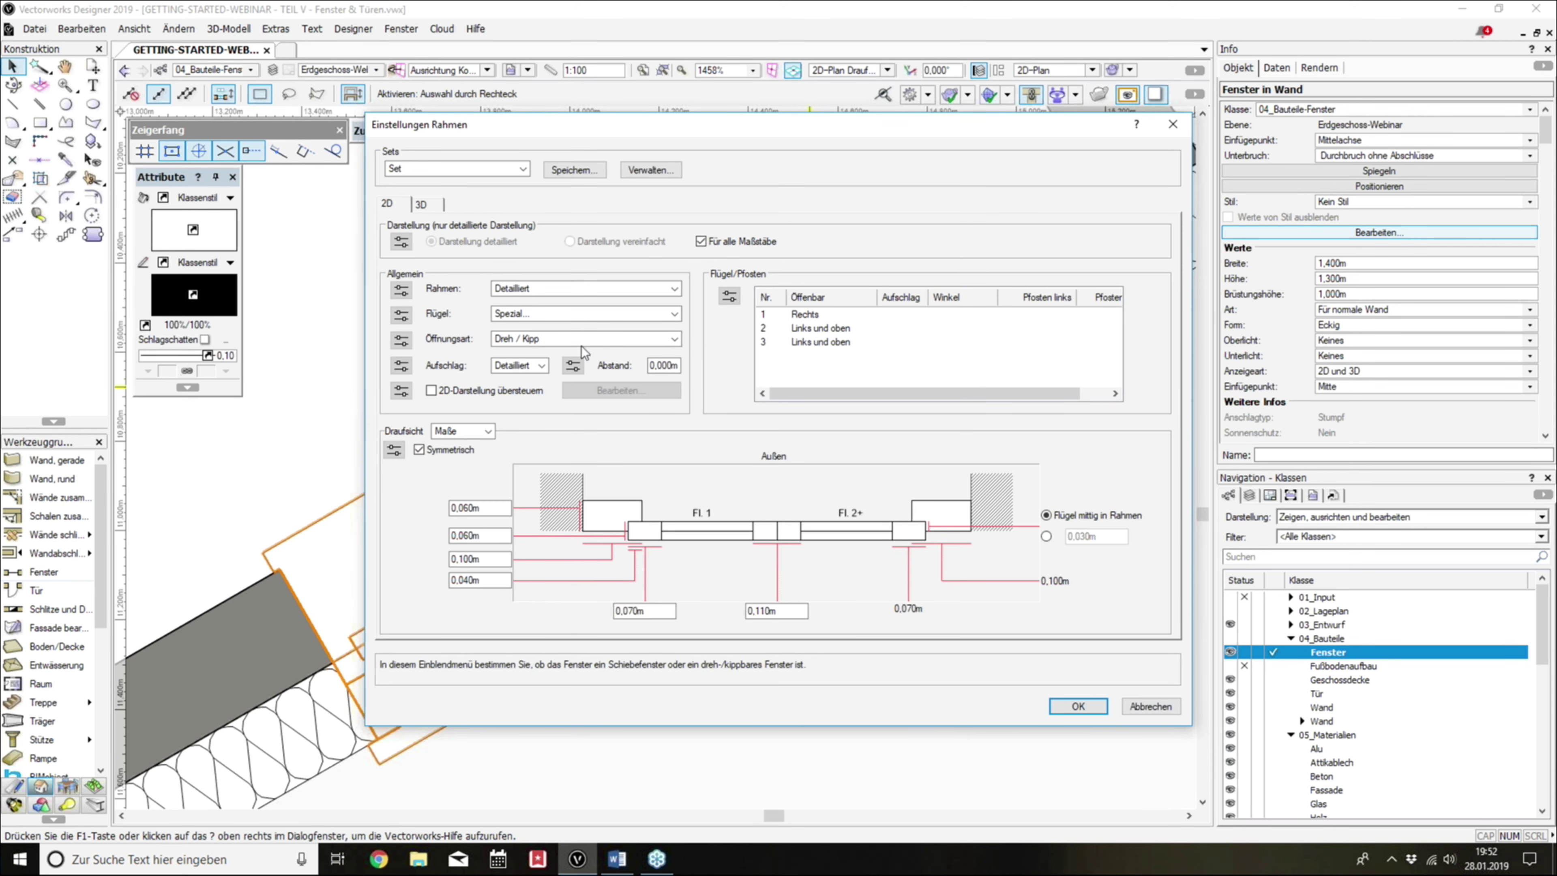
Step: Try the sliding opening types, then keep Dreh / Kipp with the detailed frame
click(540, 340)
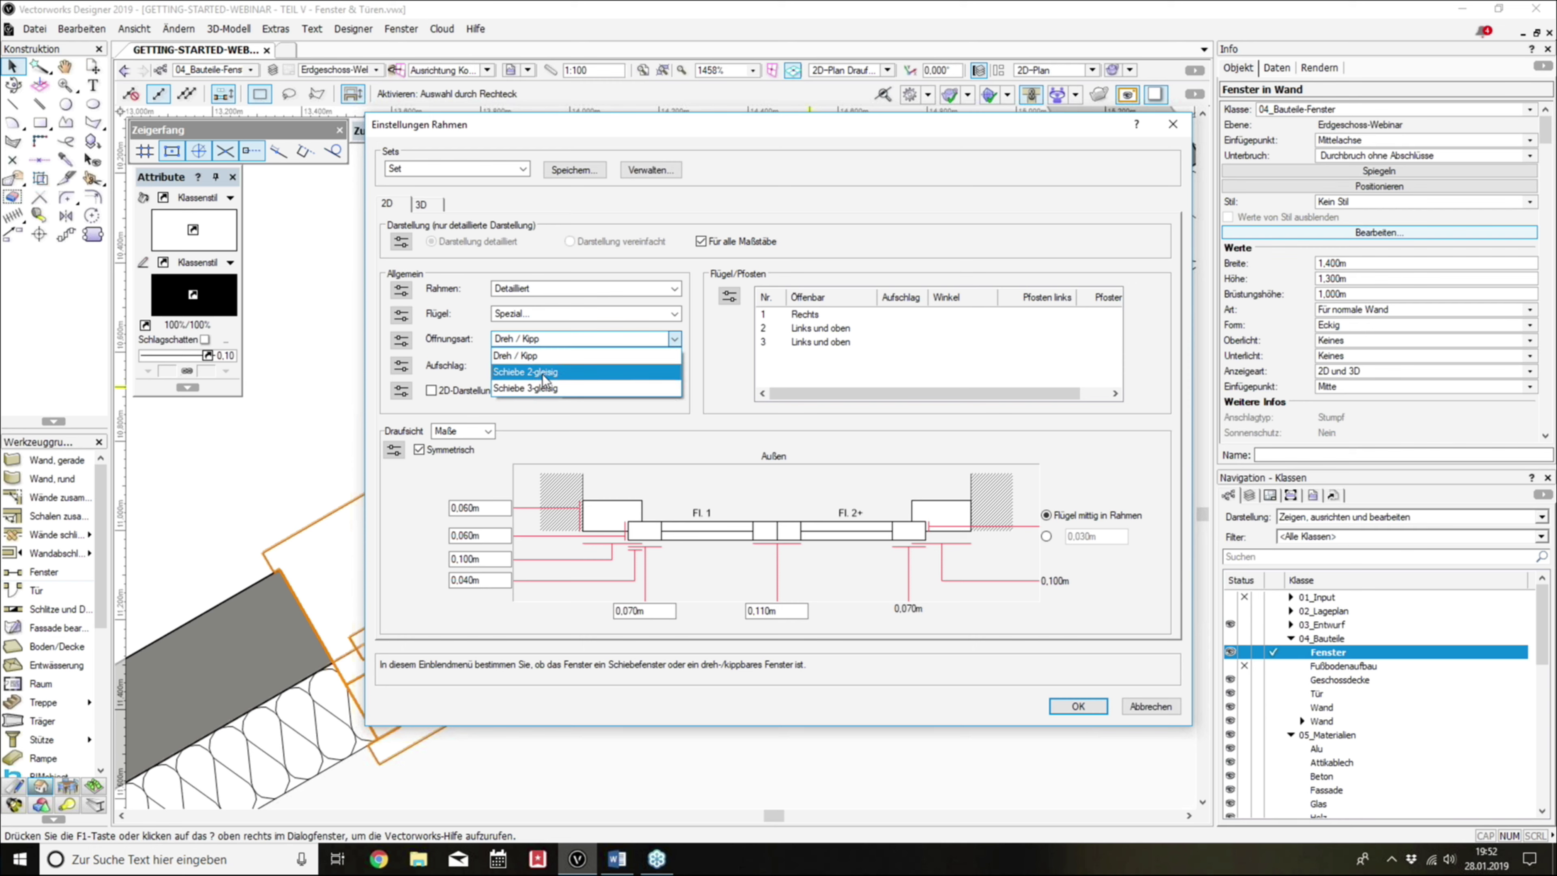
click(545, 373)
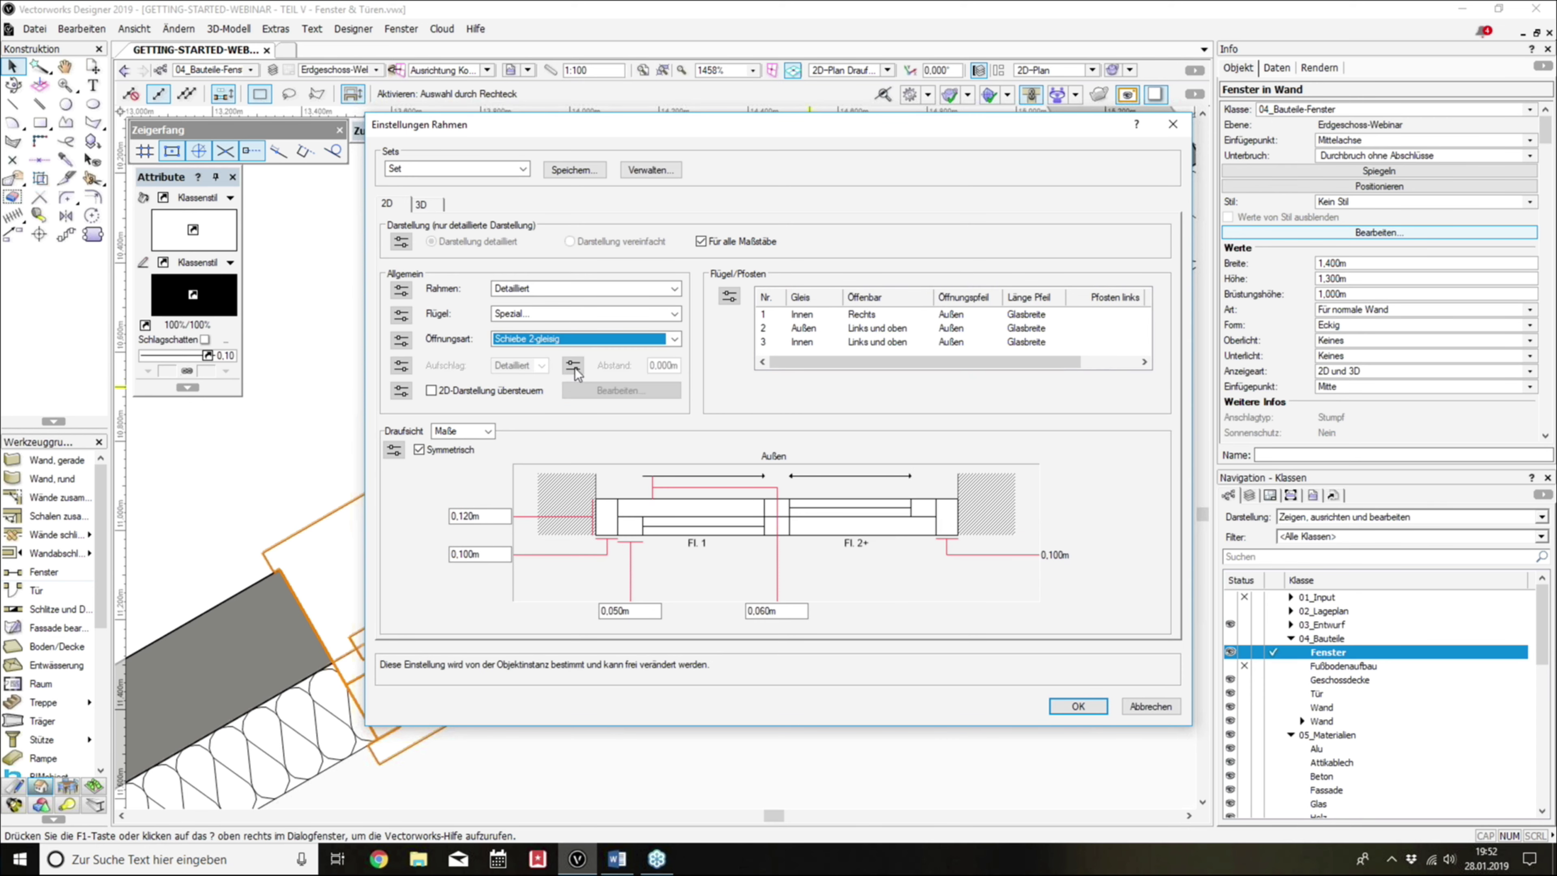
click(583, 339)
click(557, 387)
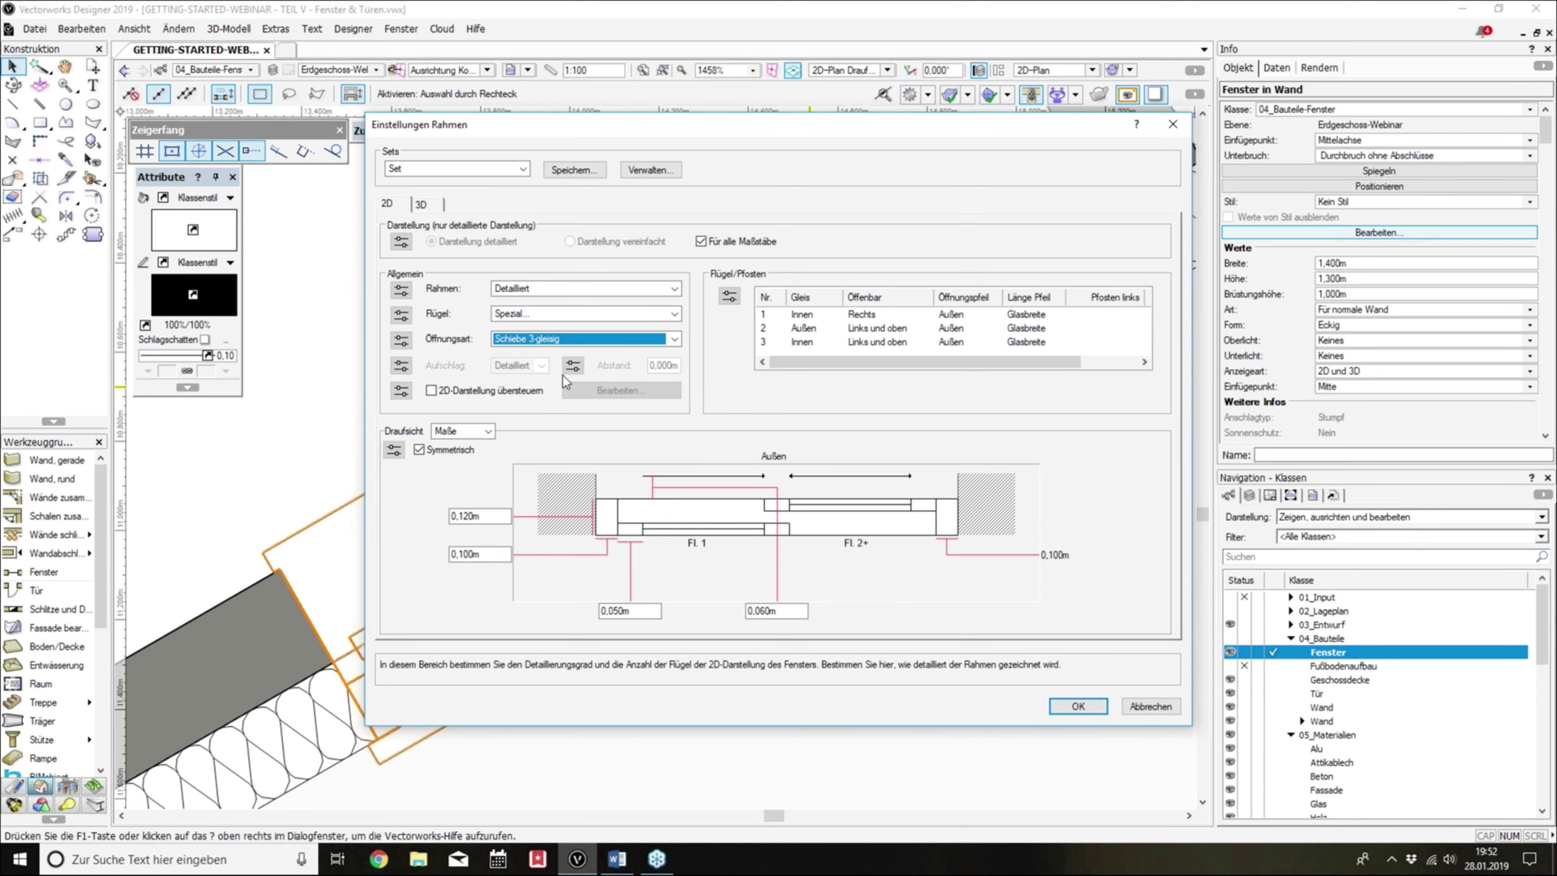
click(574, 341)
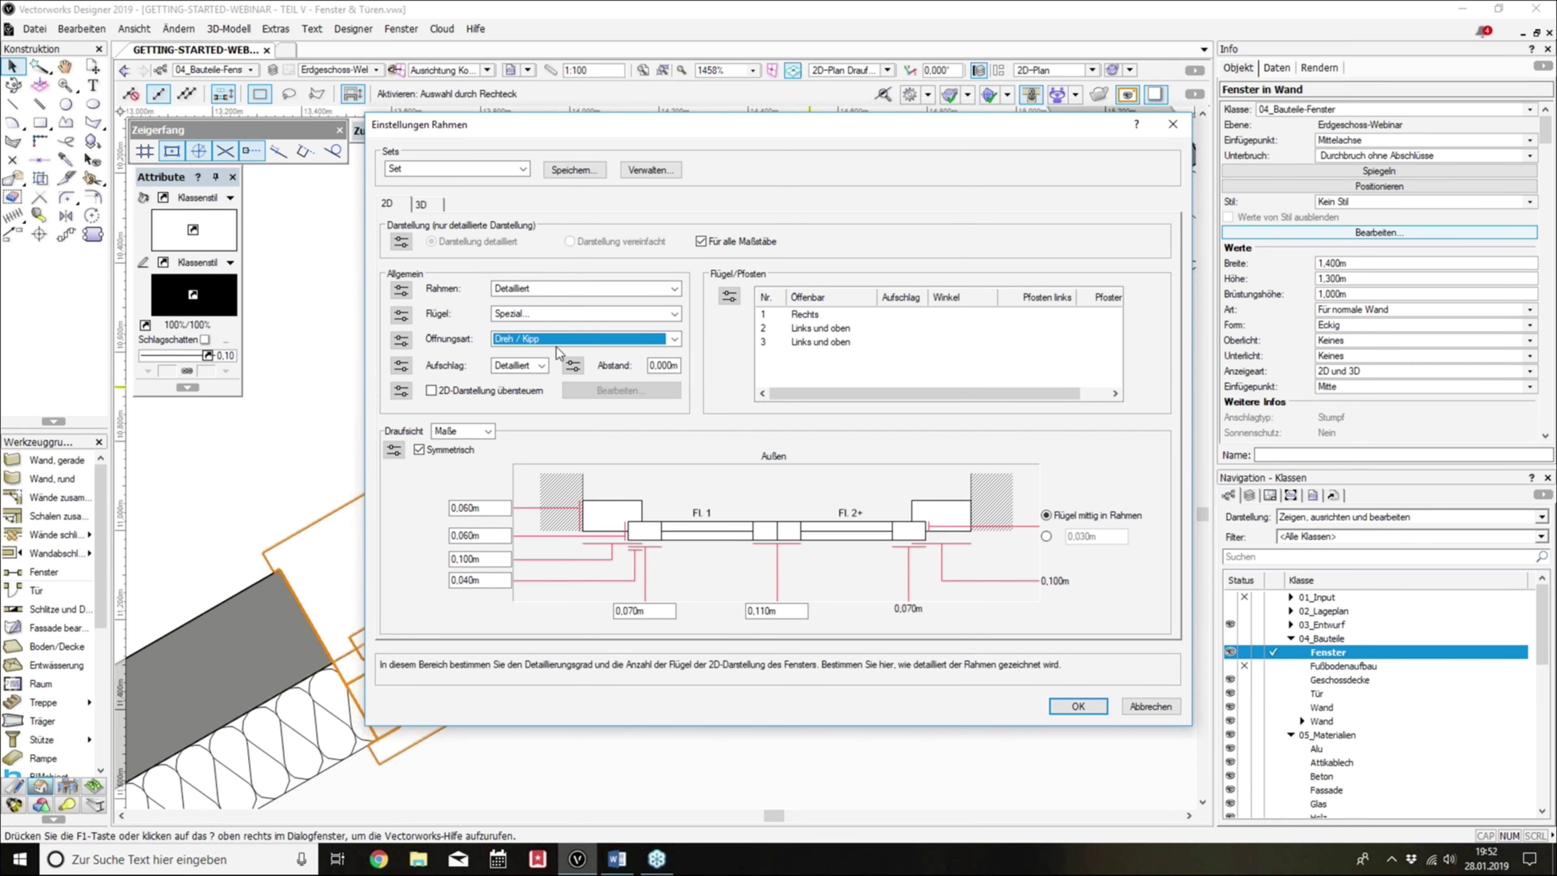
click(559, 286)
click(525, 317)
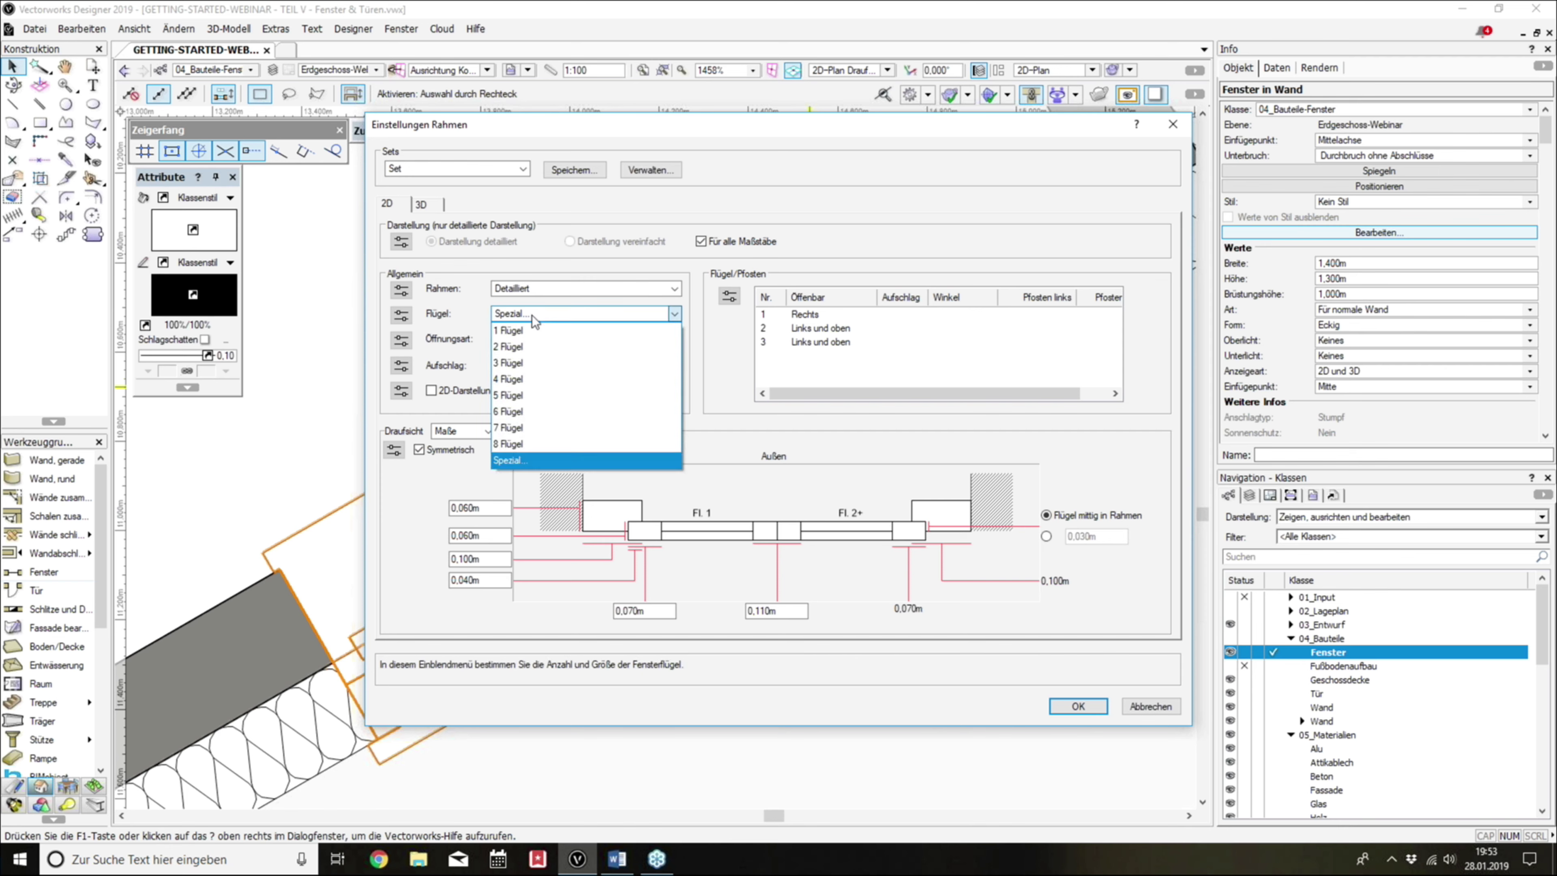
Step: Refit the Spezial sash division to two 0,440m sashes and open sash 1's settings
click(720, 396)
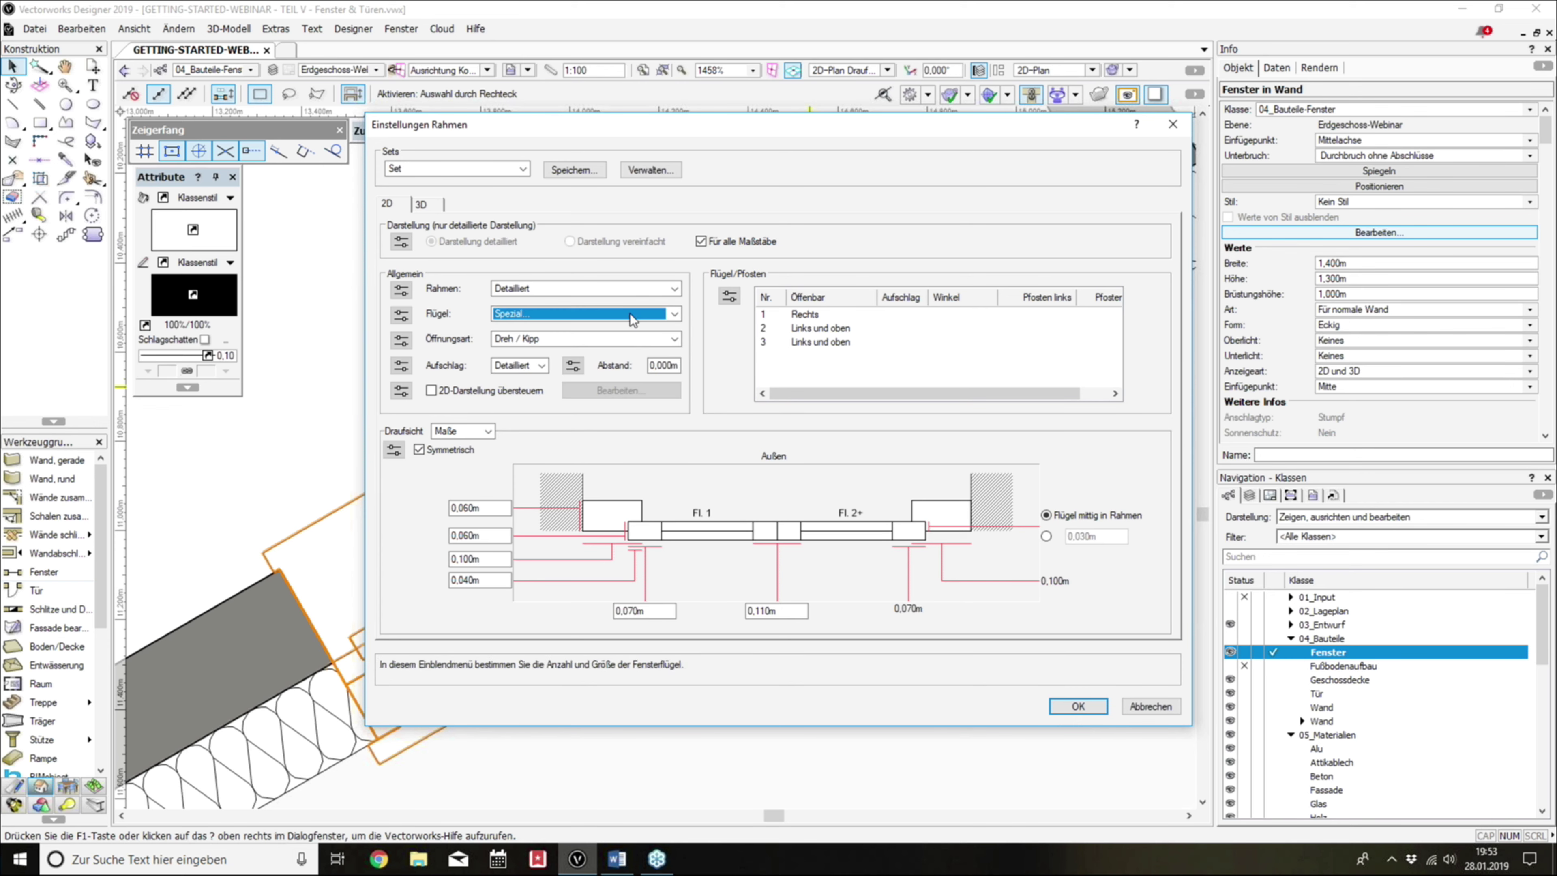
click(803, 315)
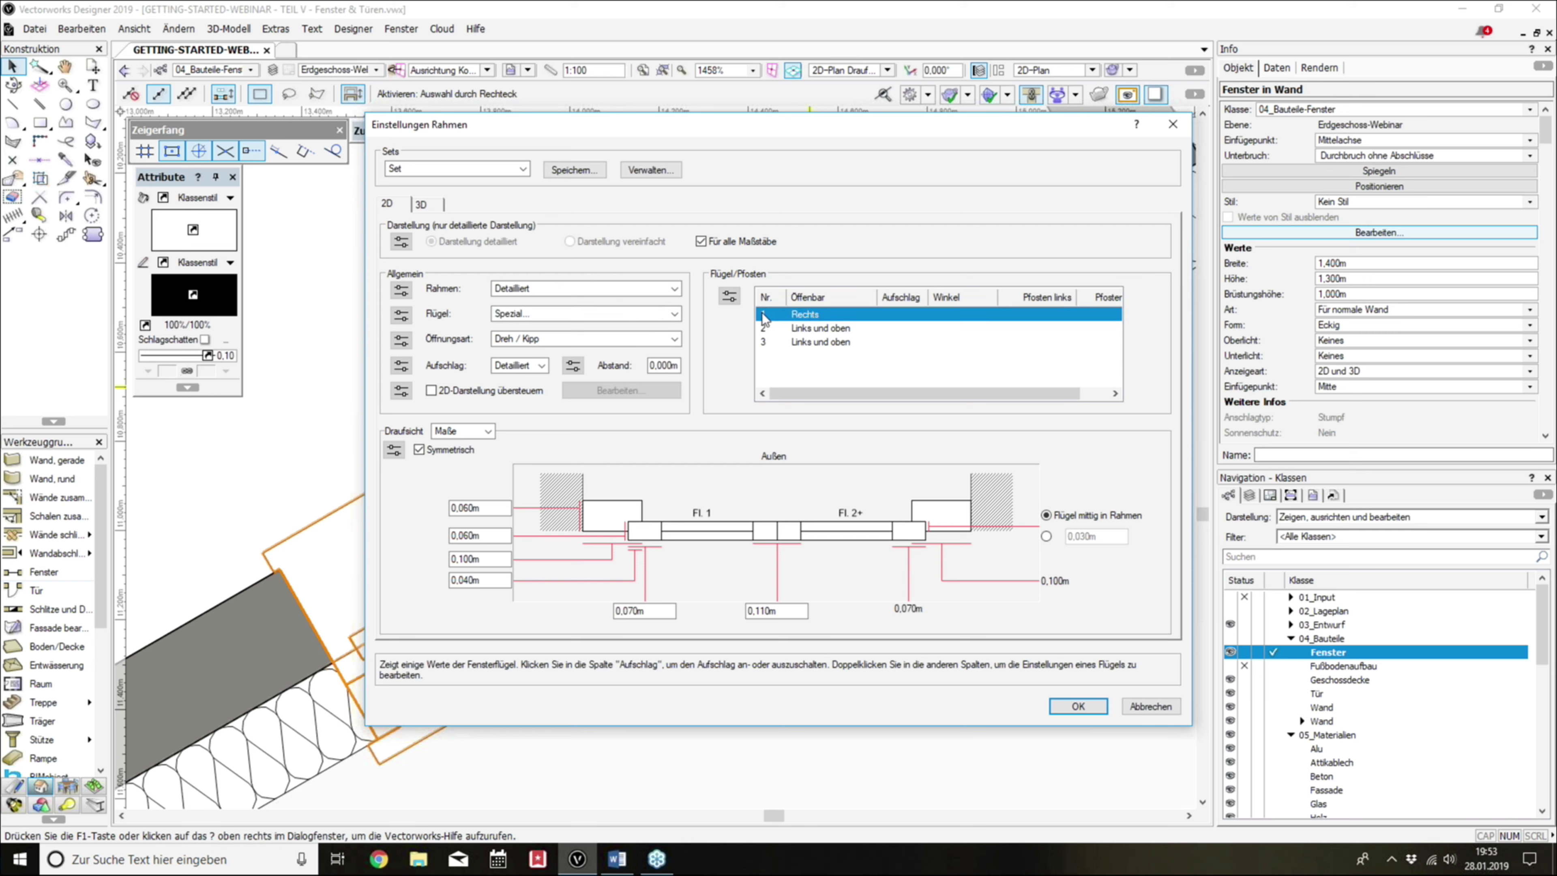
click(625, 315)
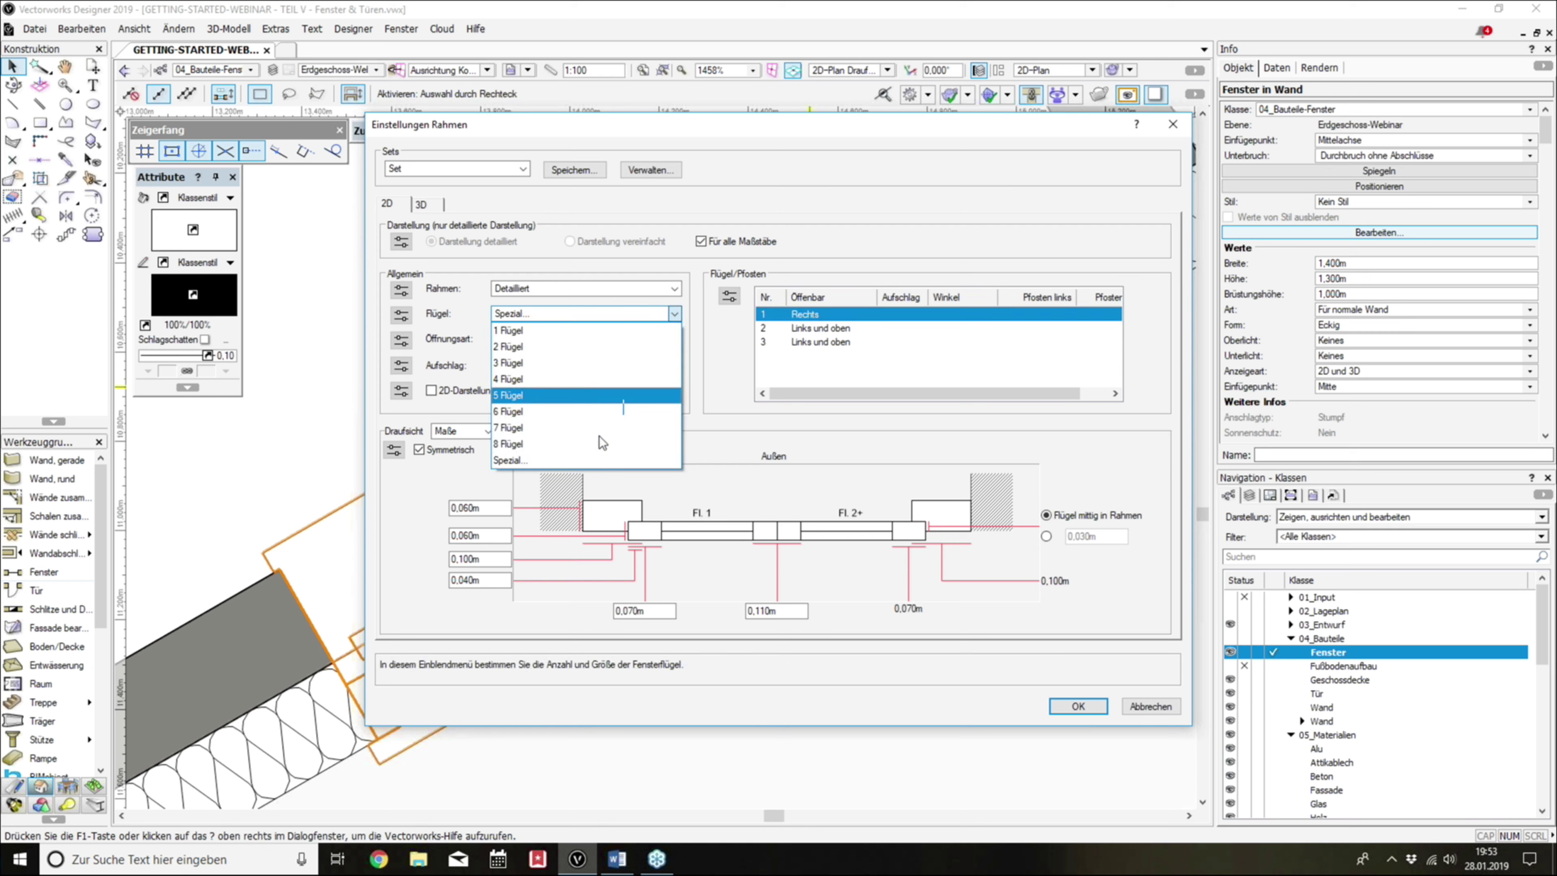
click(594, 459)
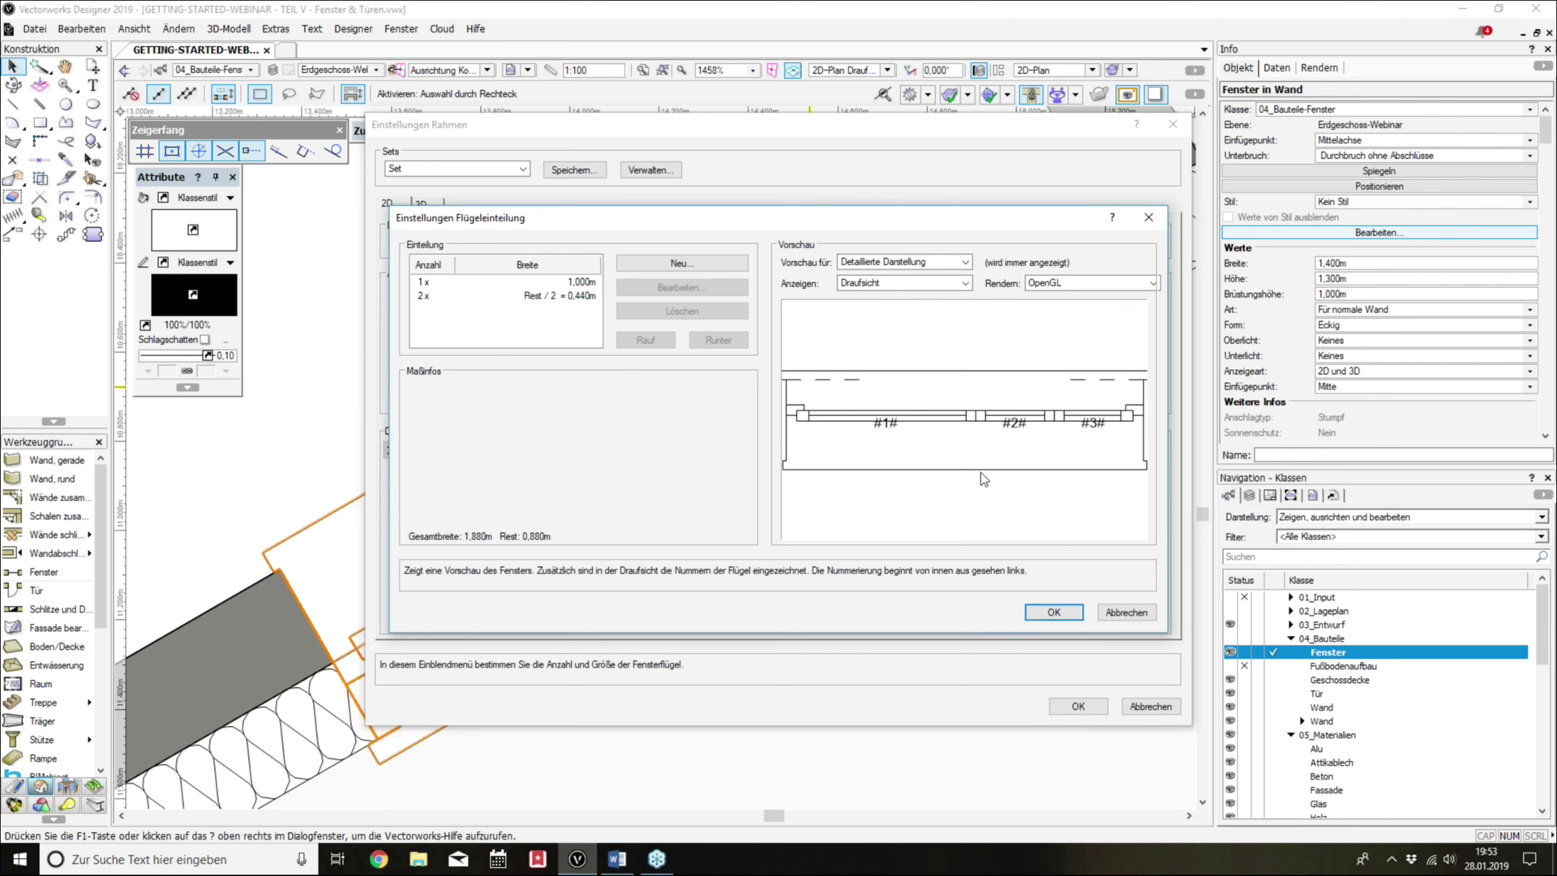
click(1053, 612)
double_click(806, 317)
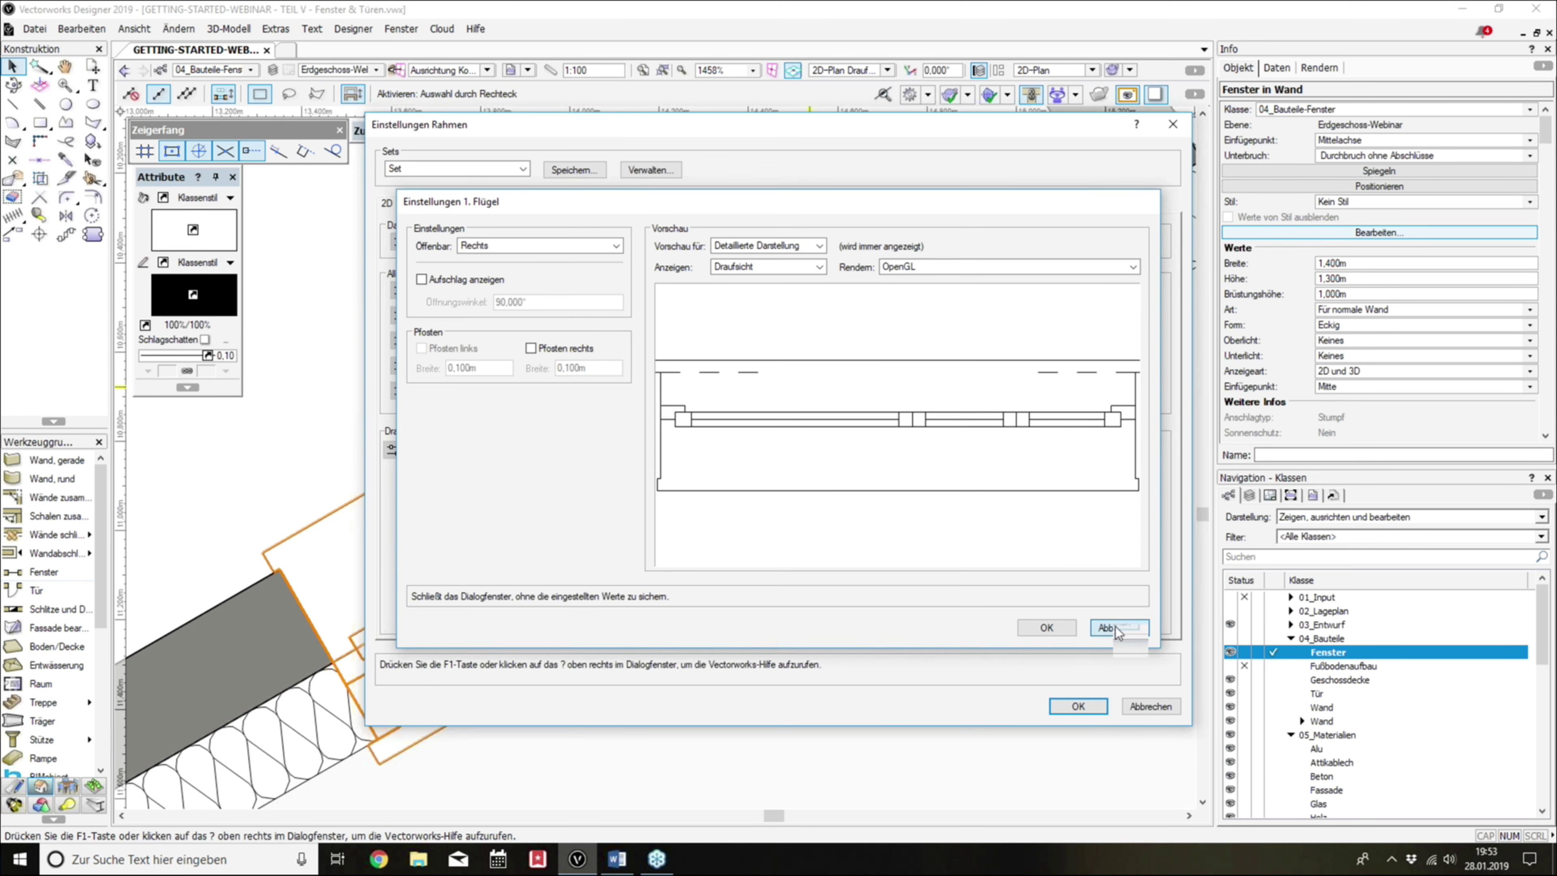
Step: Set the first sash to open Rechts und oben with Aufschlag anzeigen ticked
click(1119, 628)
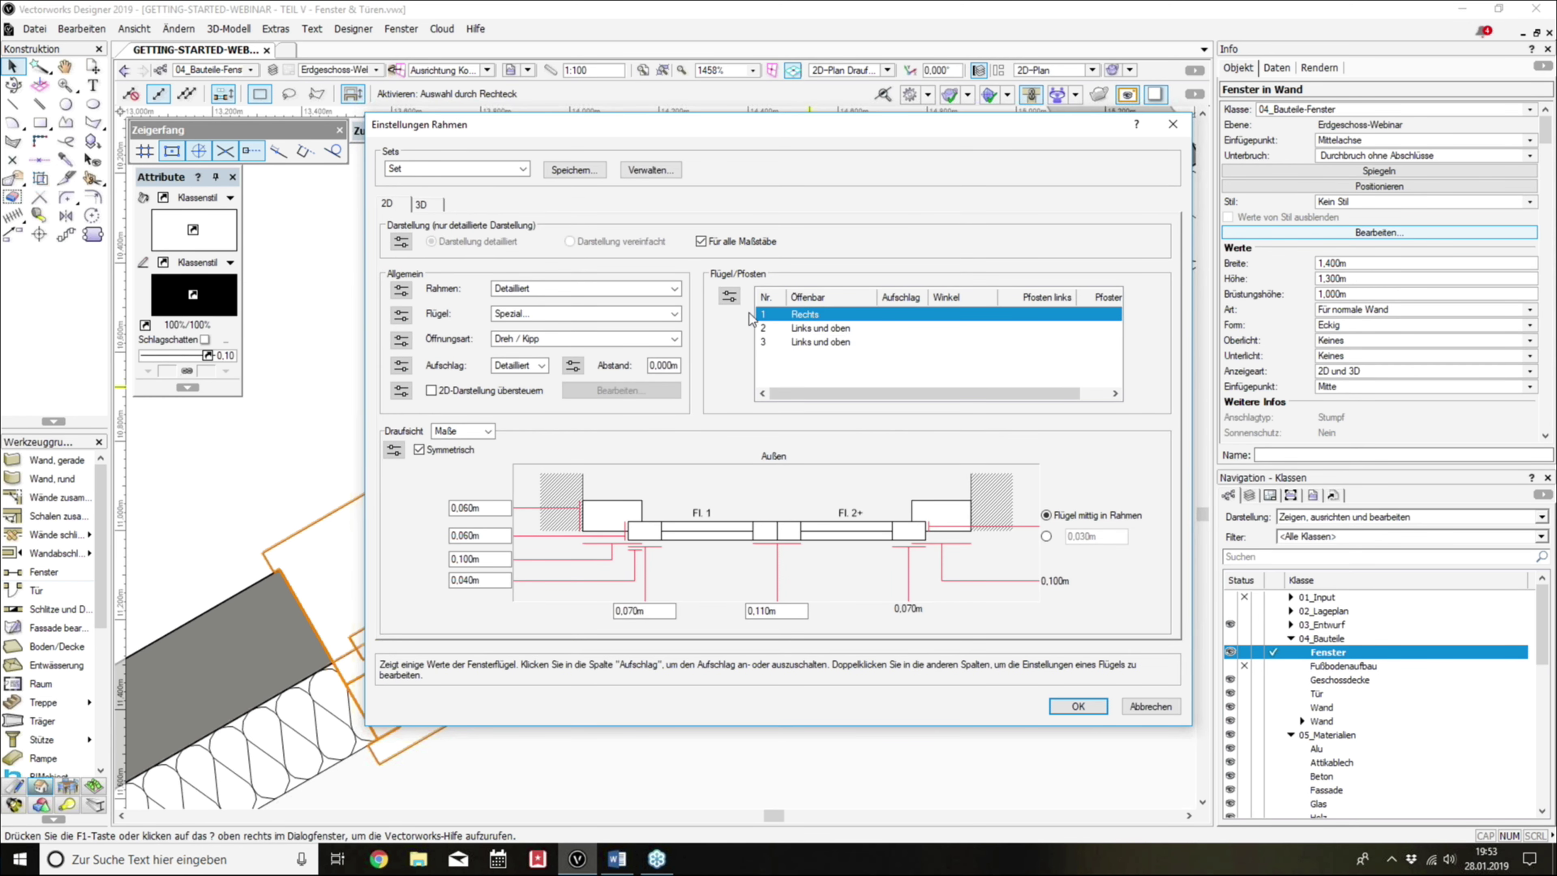
double_click(805, 315)
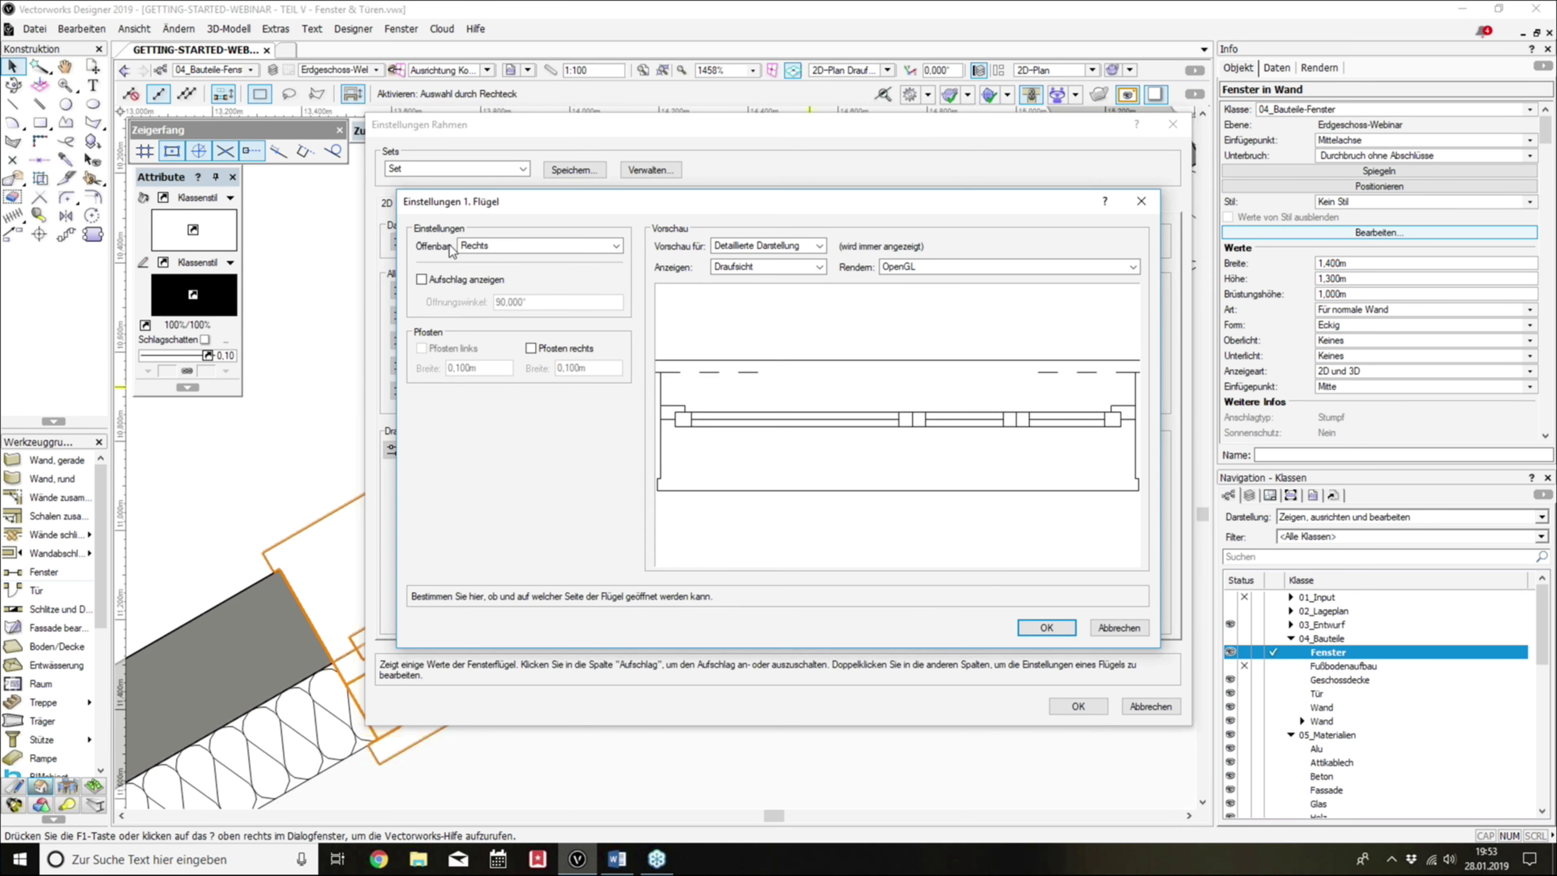
click(503, 245)
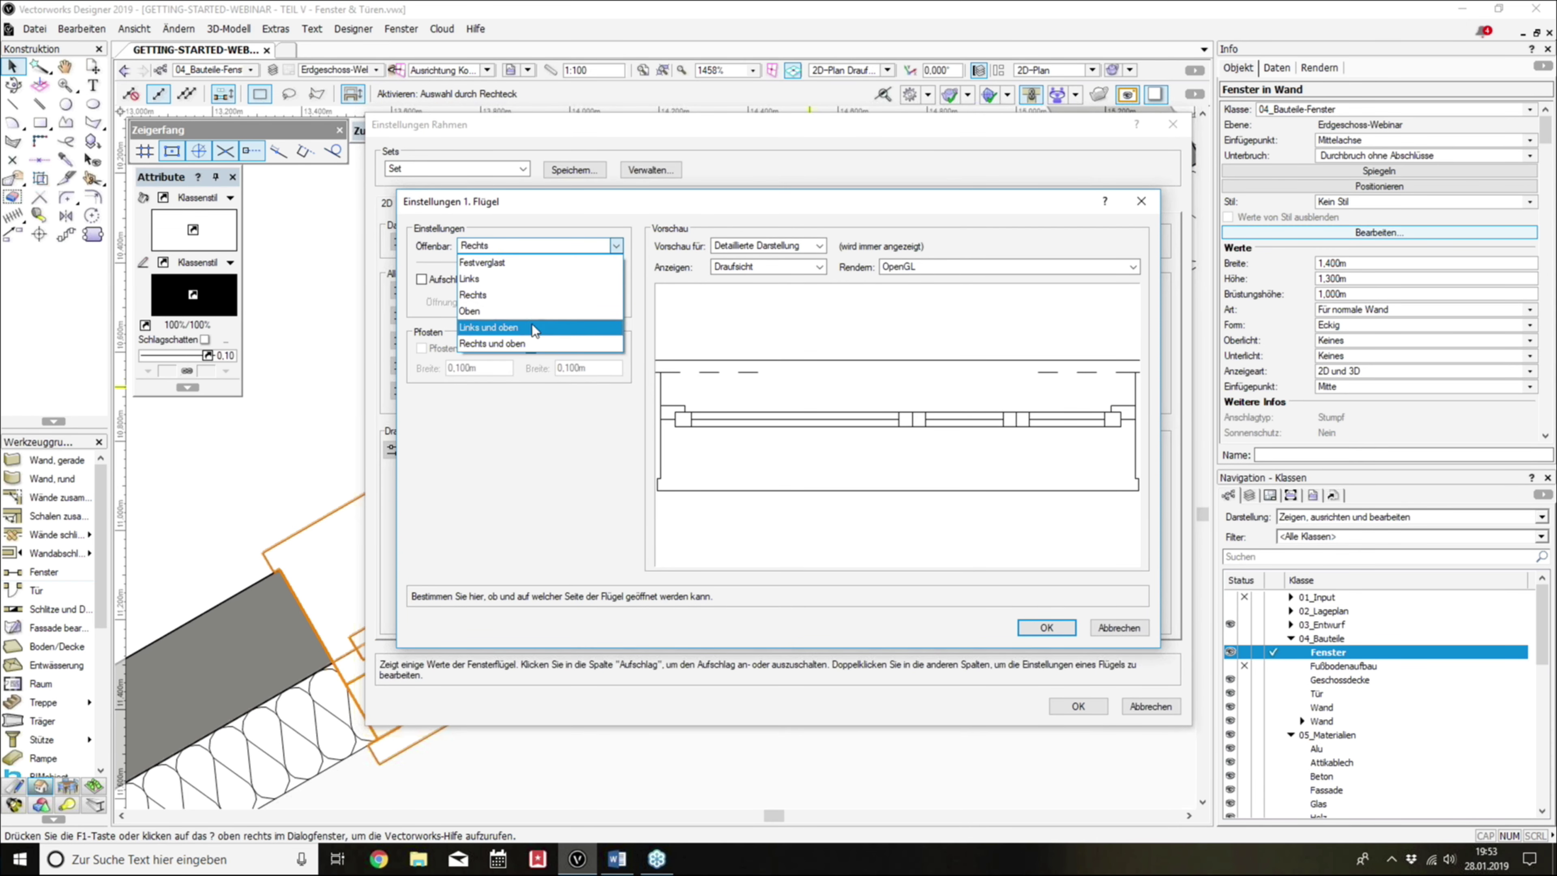
click(499, 344)
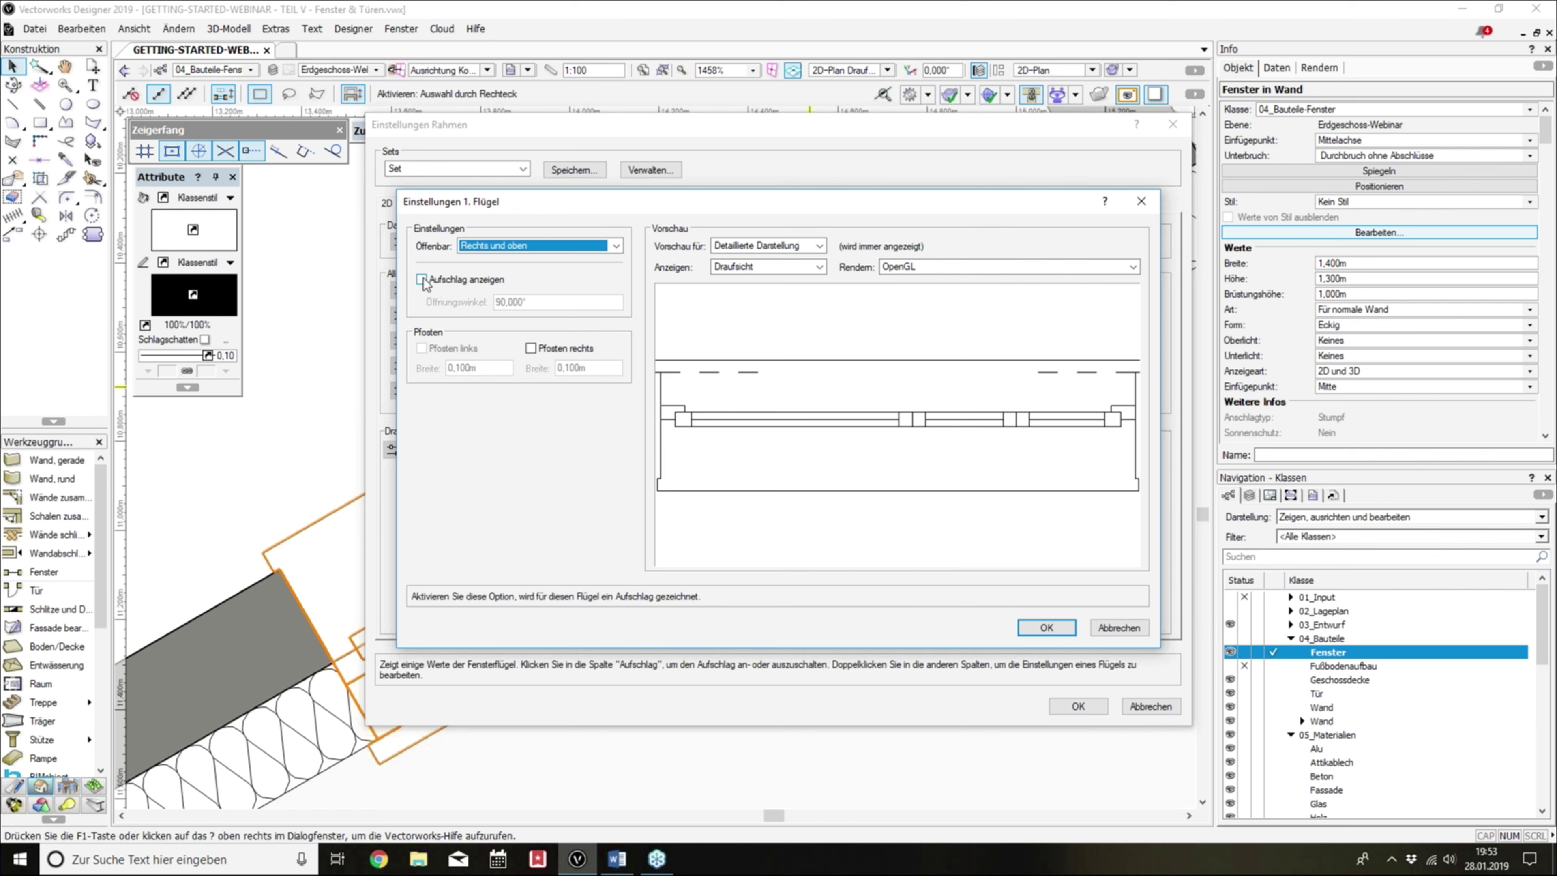
click(452, 279)
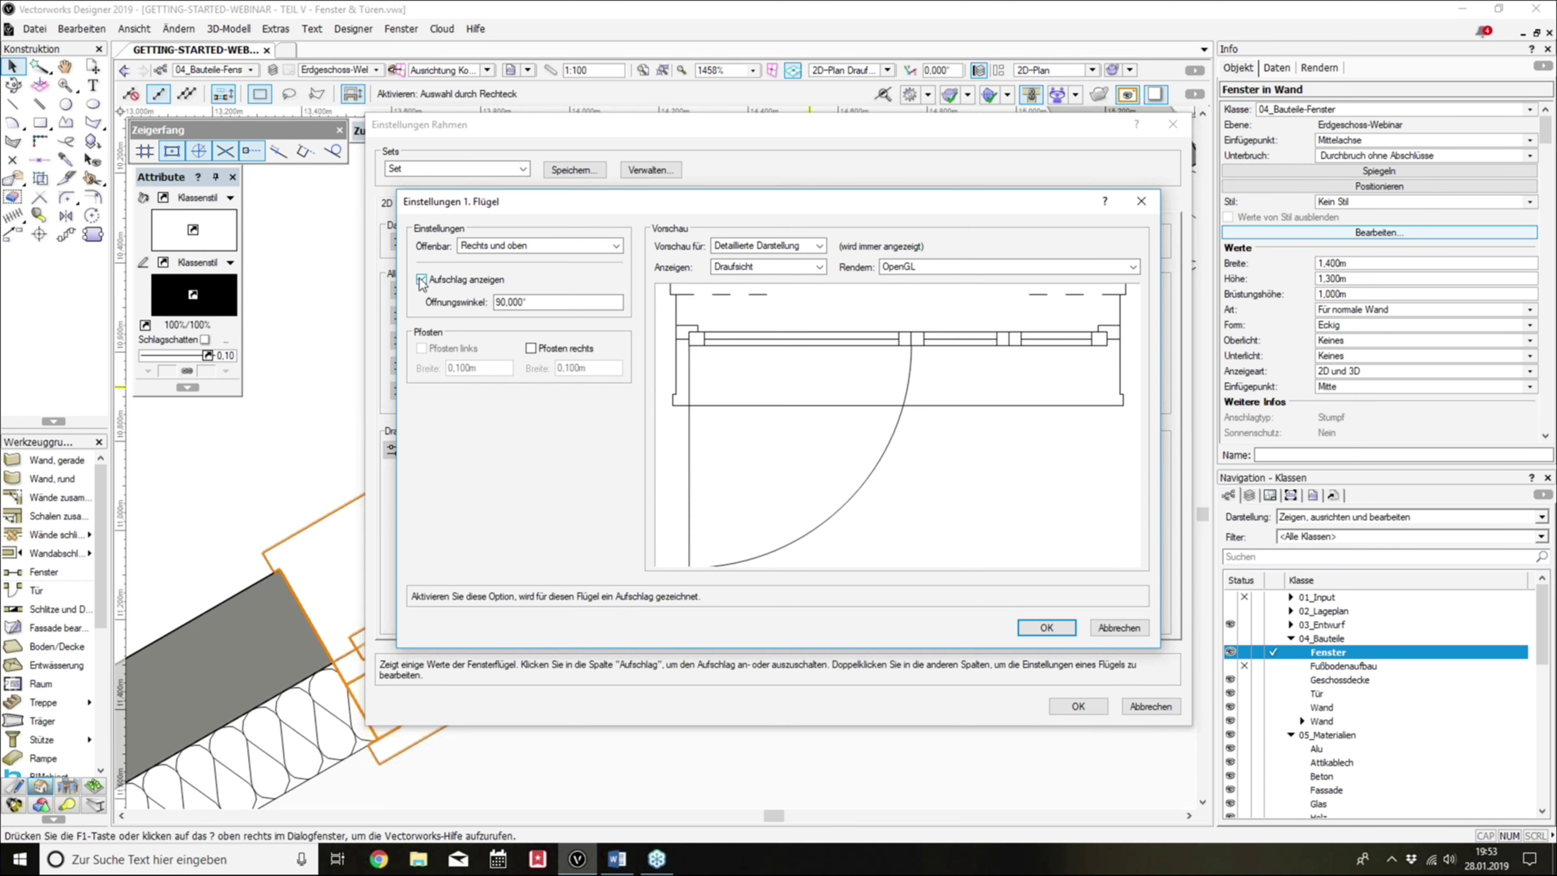
click(527, 246)
click(517, 328)
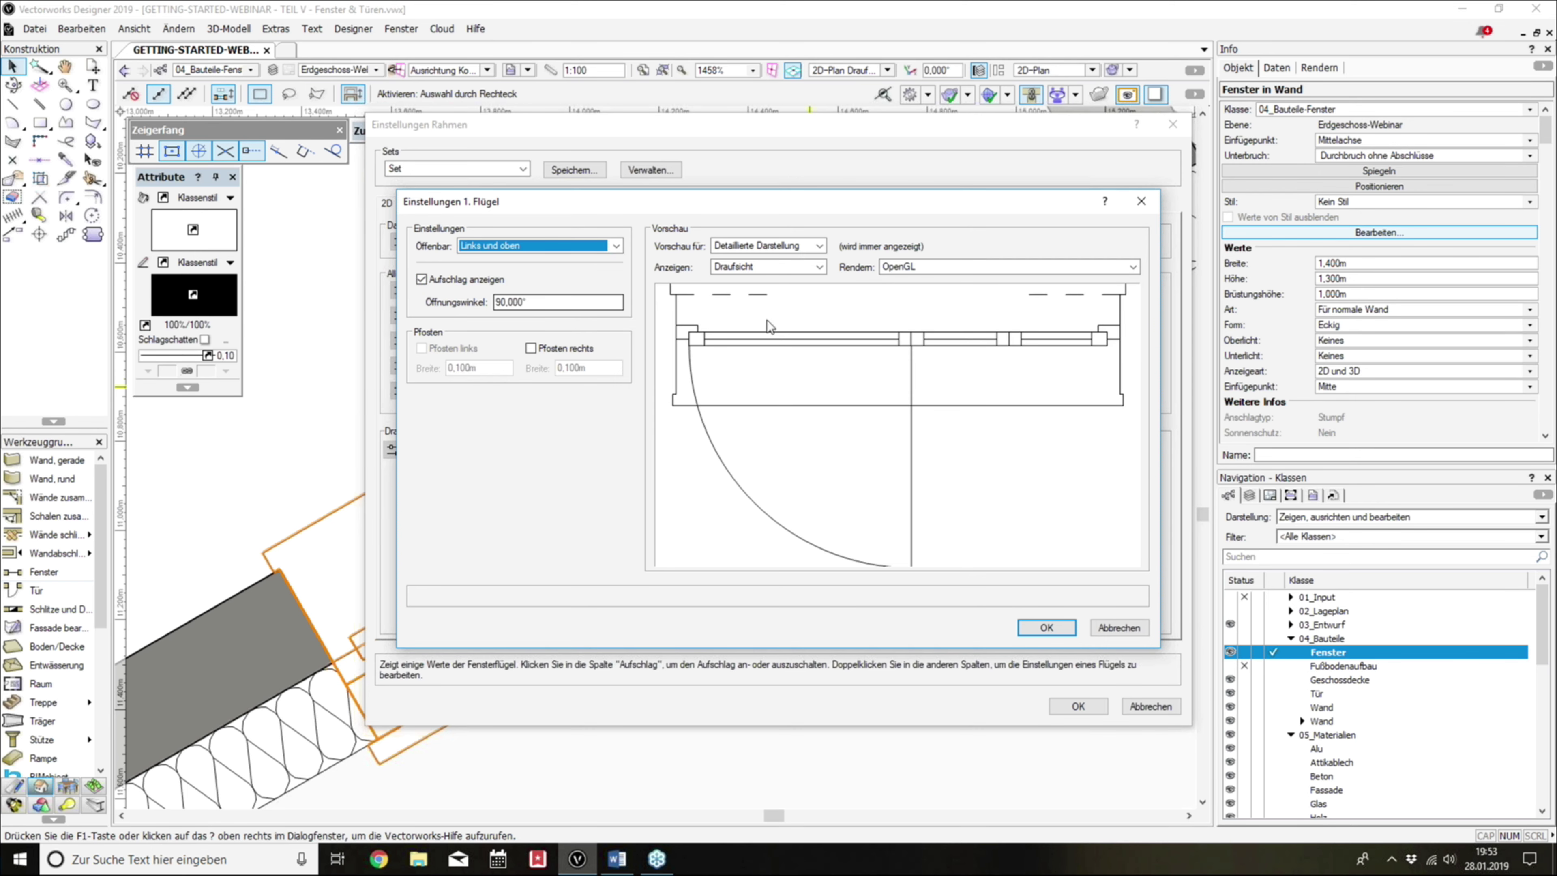
click(570, 246)
click(514, 342)
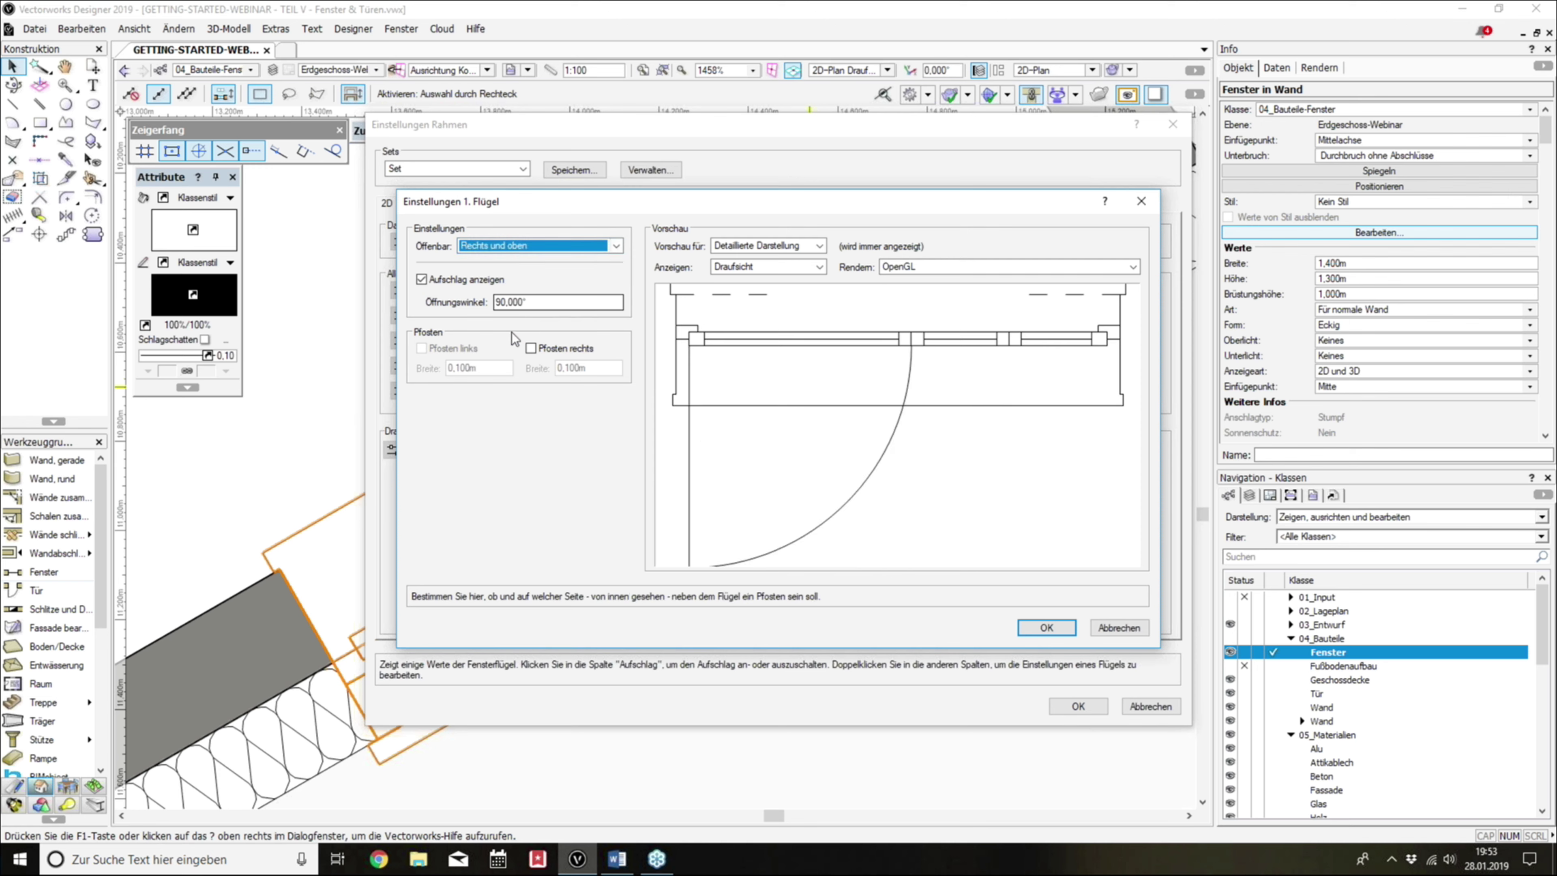
Step: Enter a 45° opening angle, keep Rechts und oben, and confirm the sash
drag(498, 304, 535, 305)
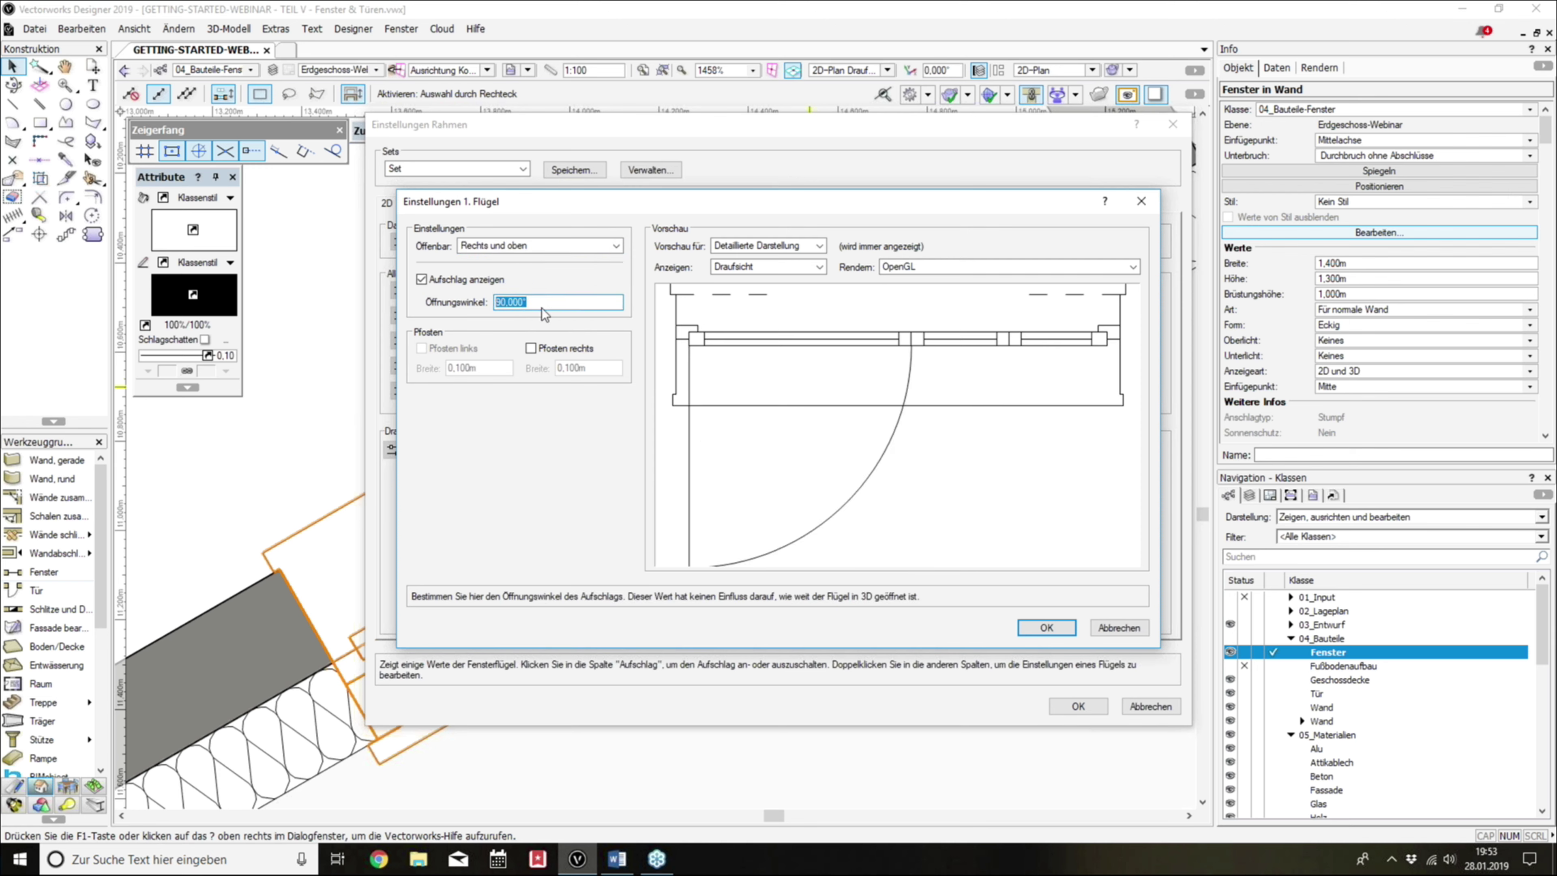
text(45)
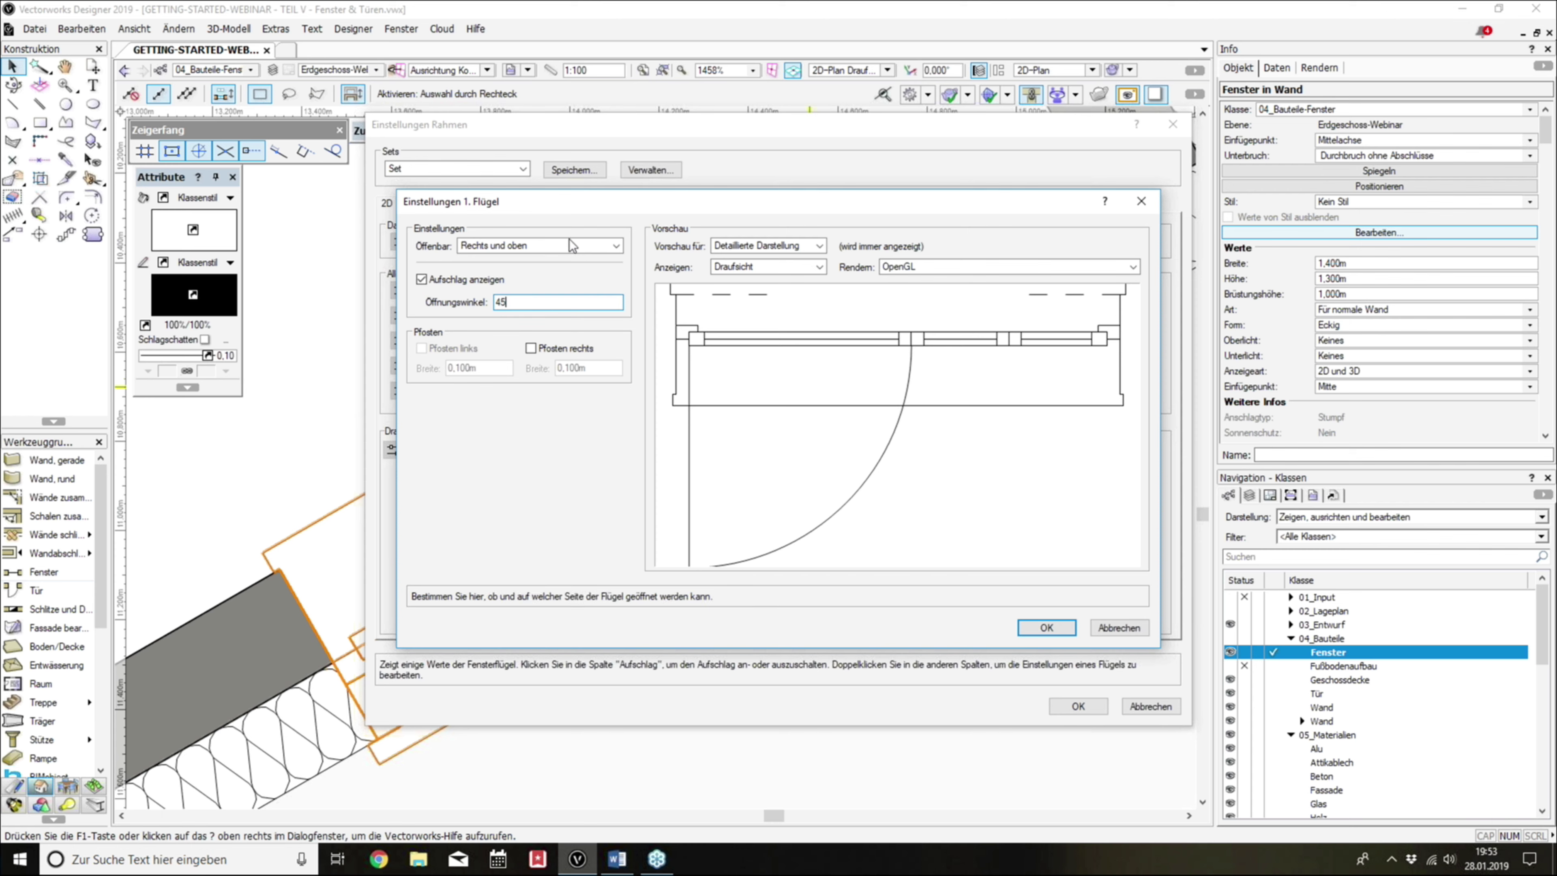
click(565, 244)
click(524, 289)
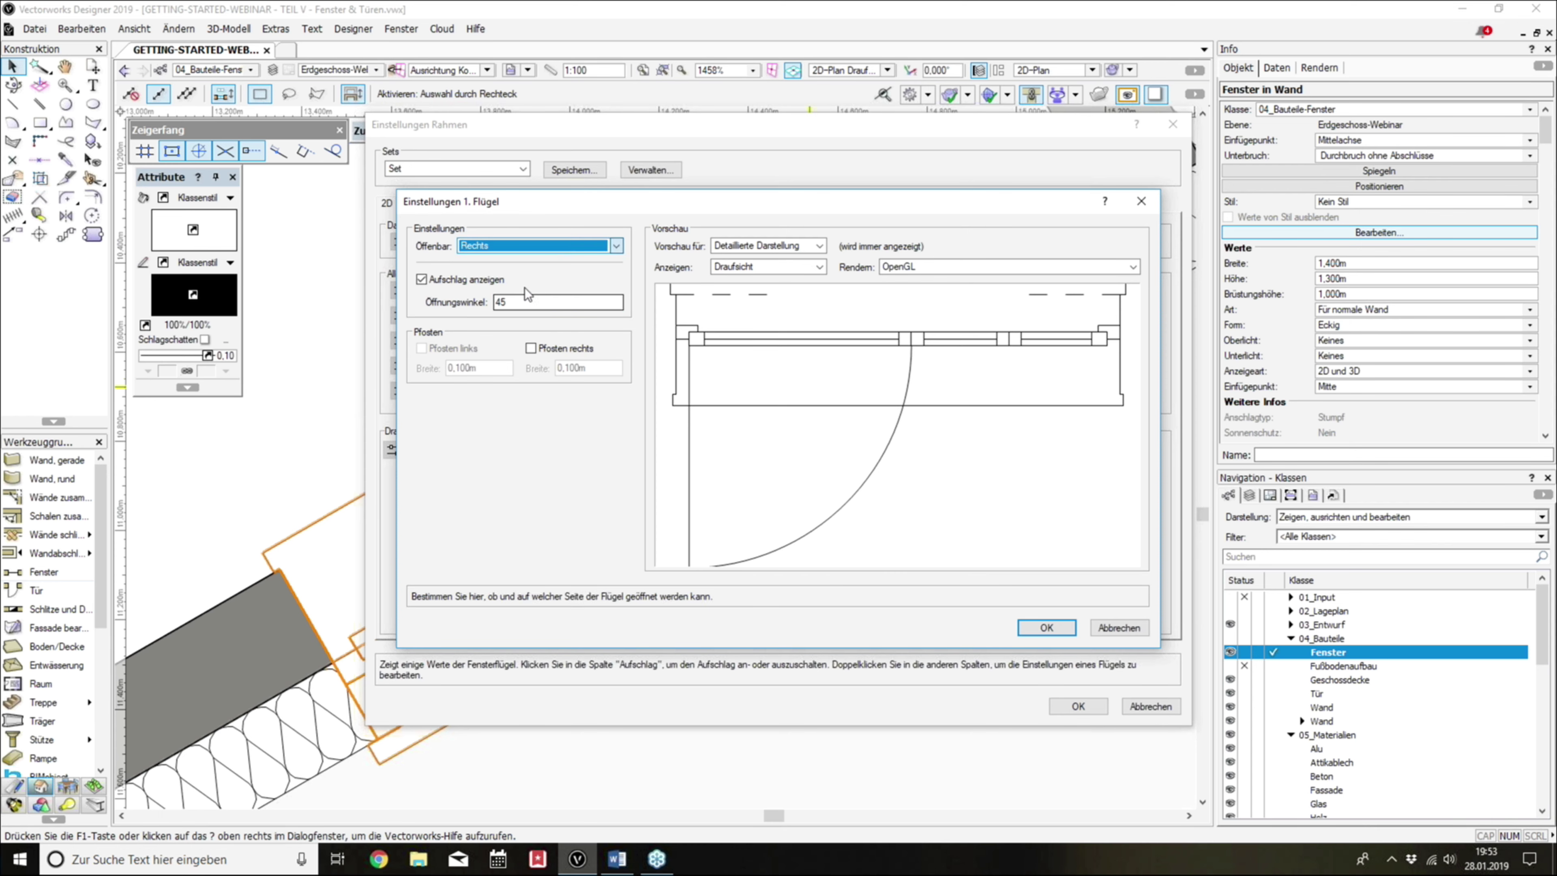
click(551, 246)
click(523, 344)
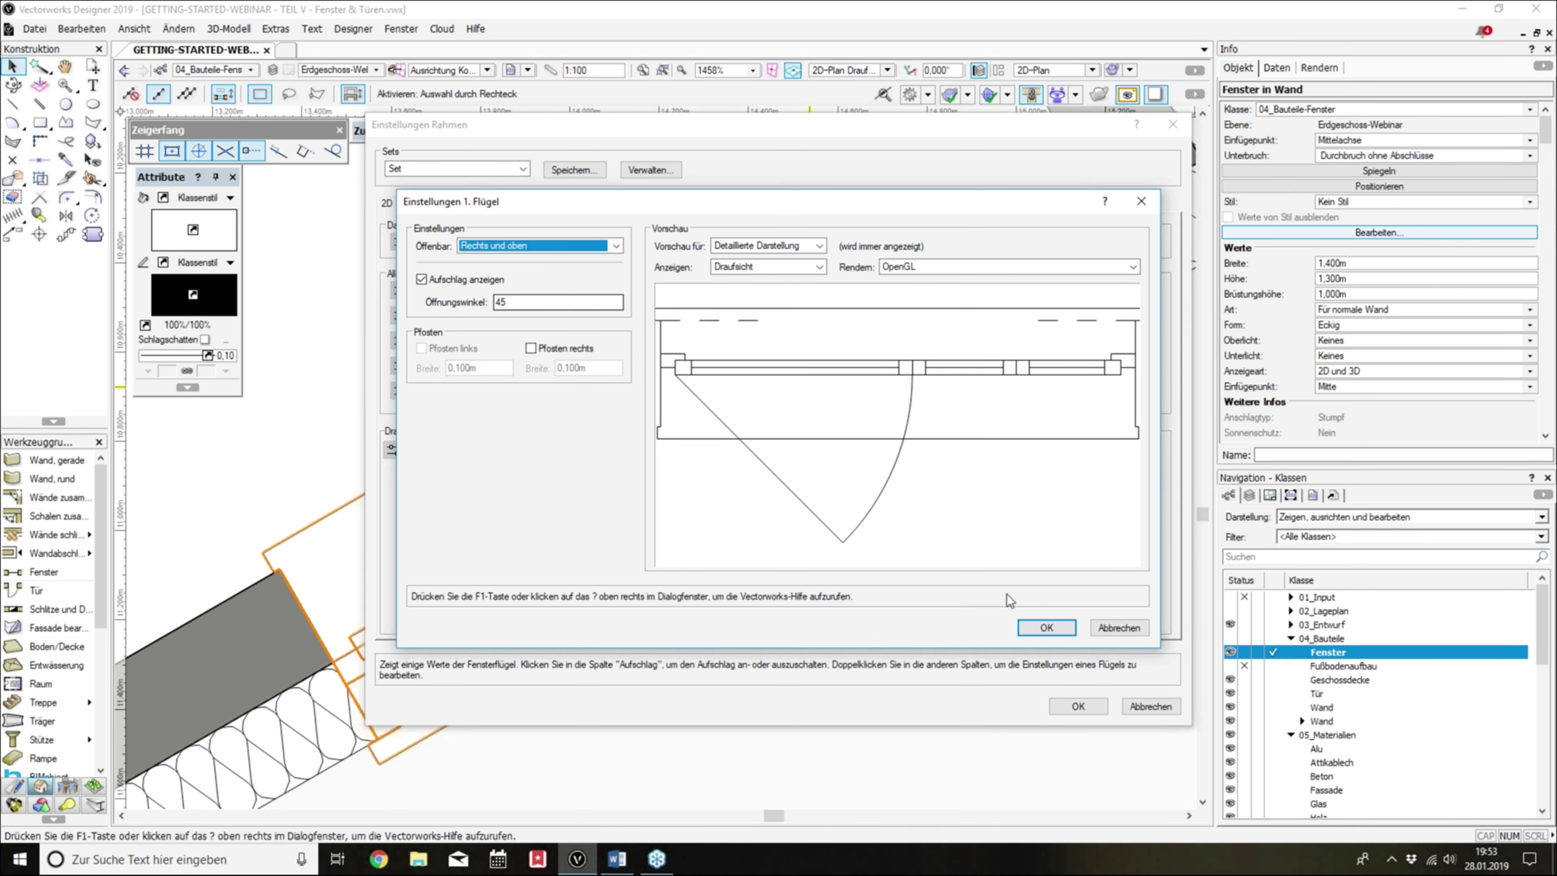
click(1047, 627)
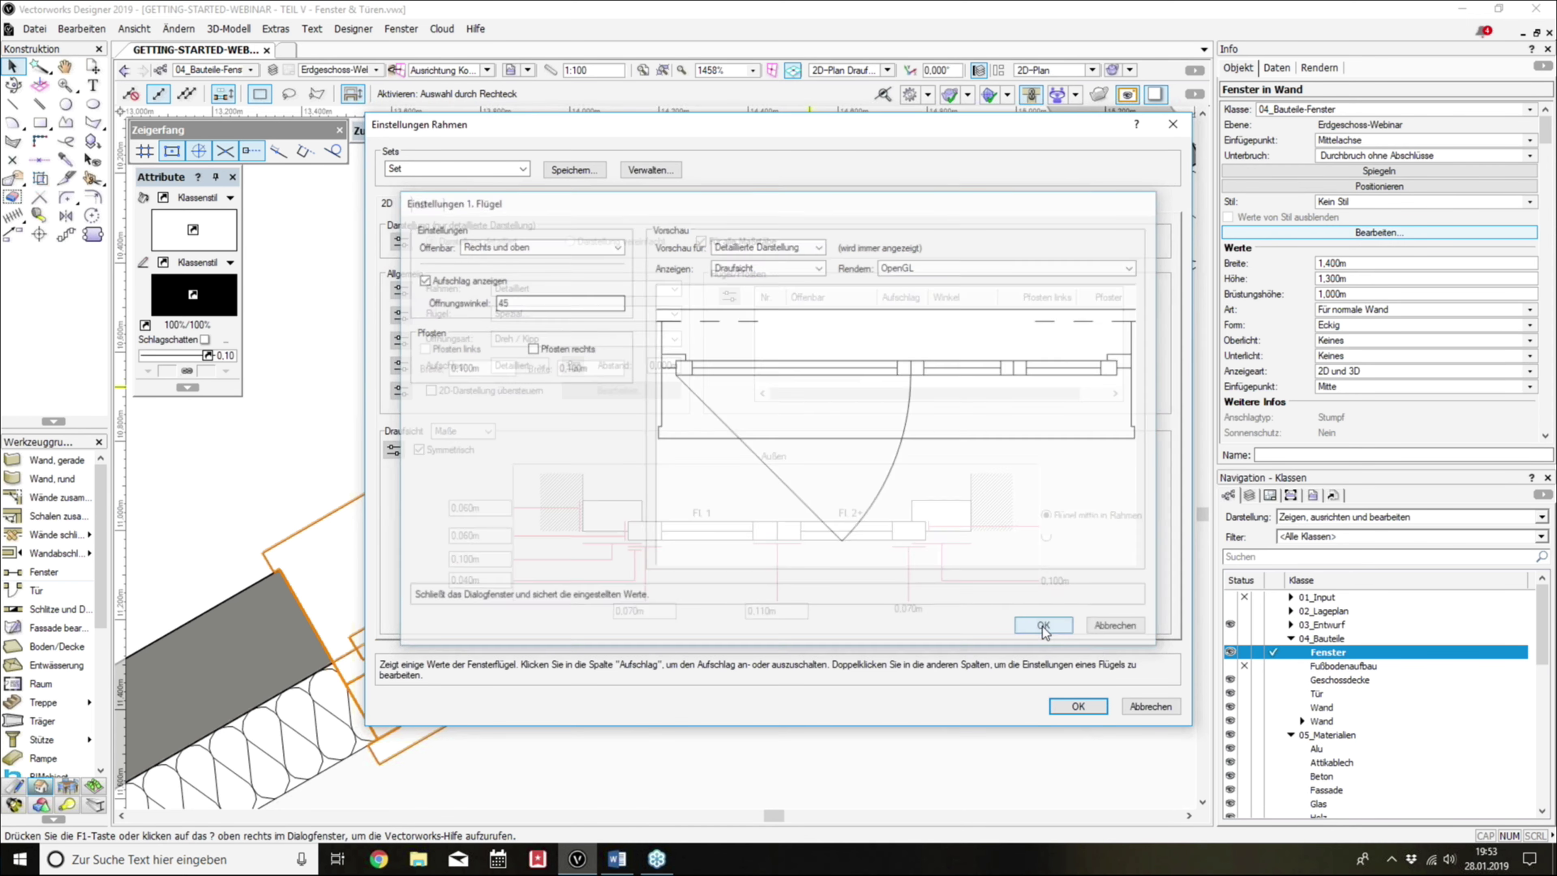
Step: Make the second sash Festverglast
double_click(827, 330)
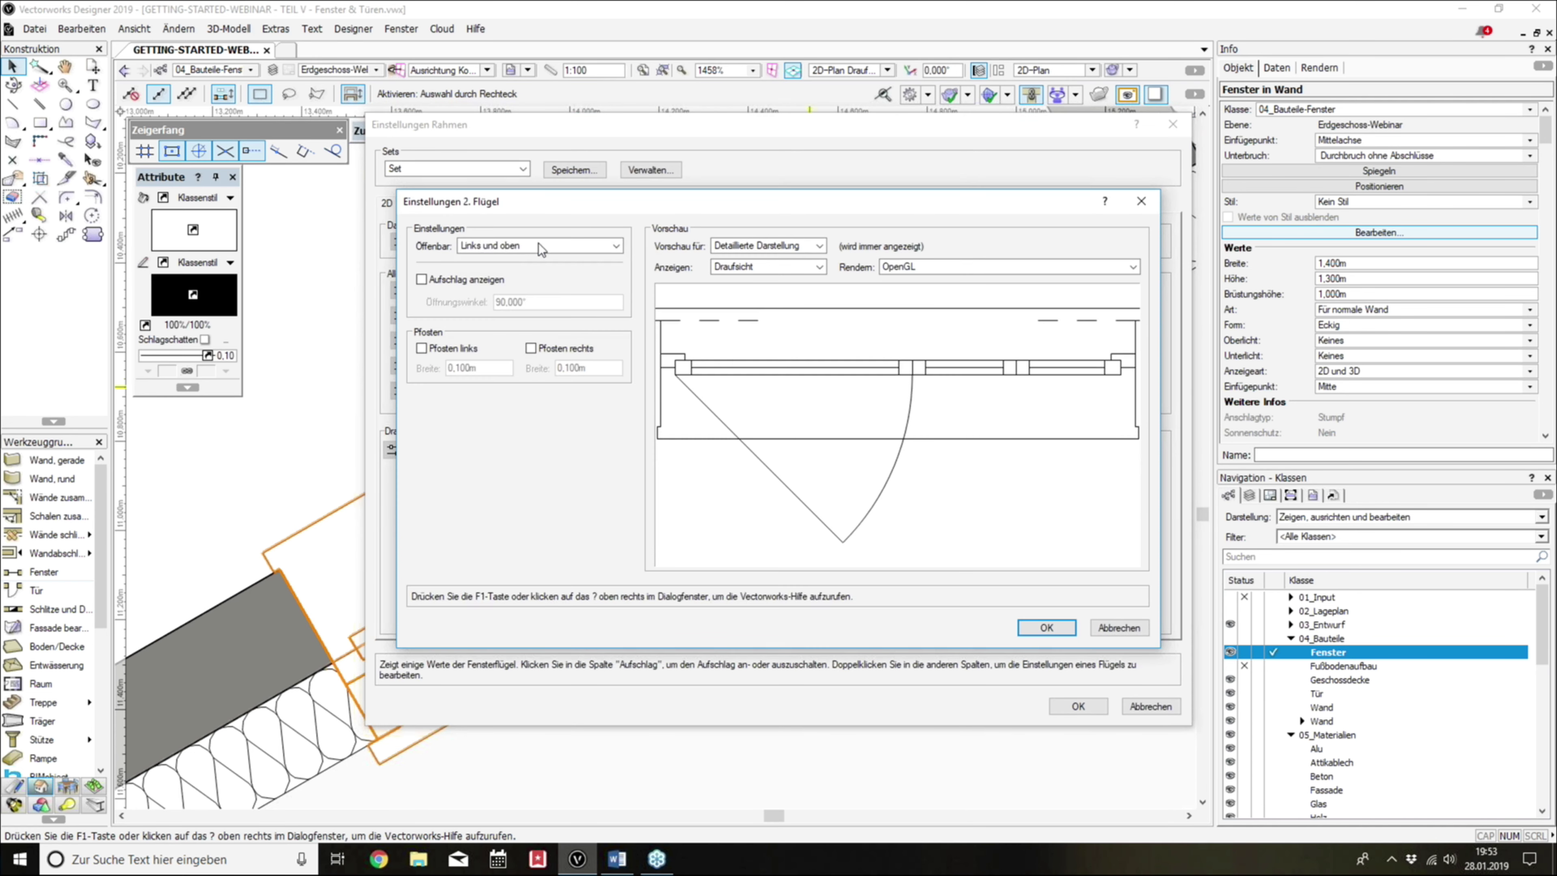
click(537, 244)
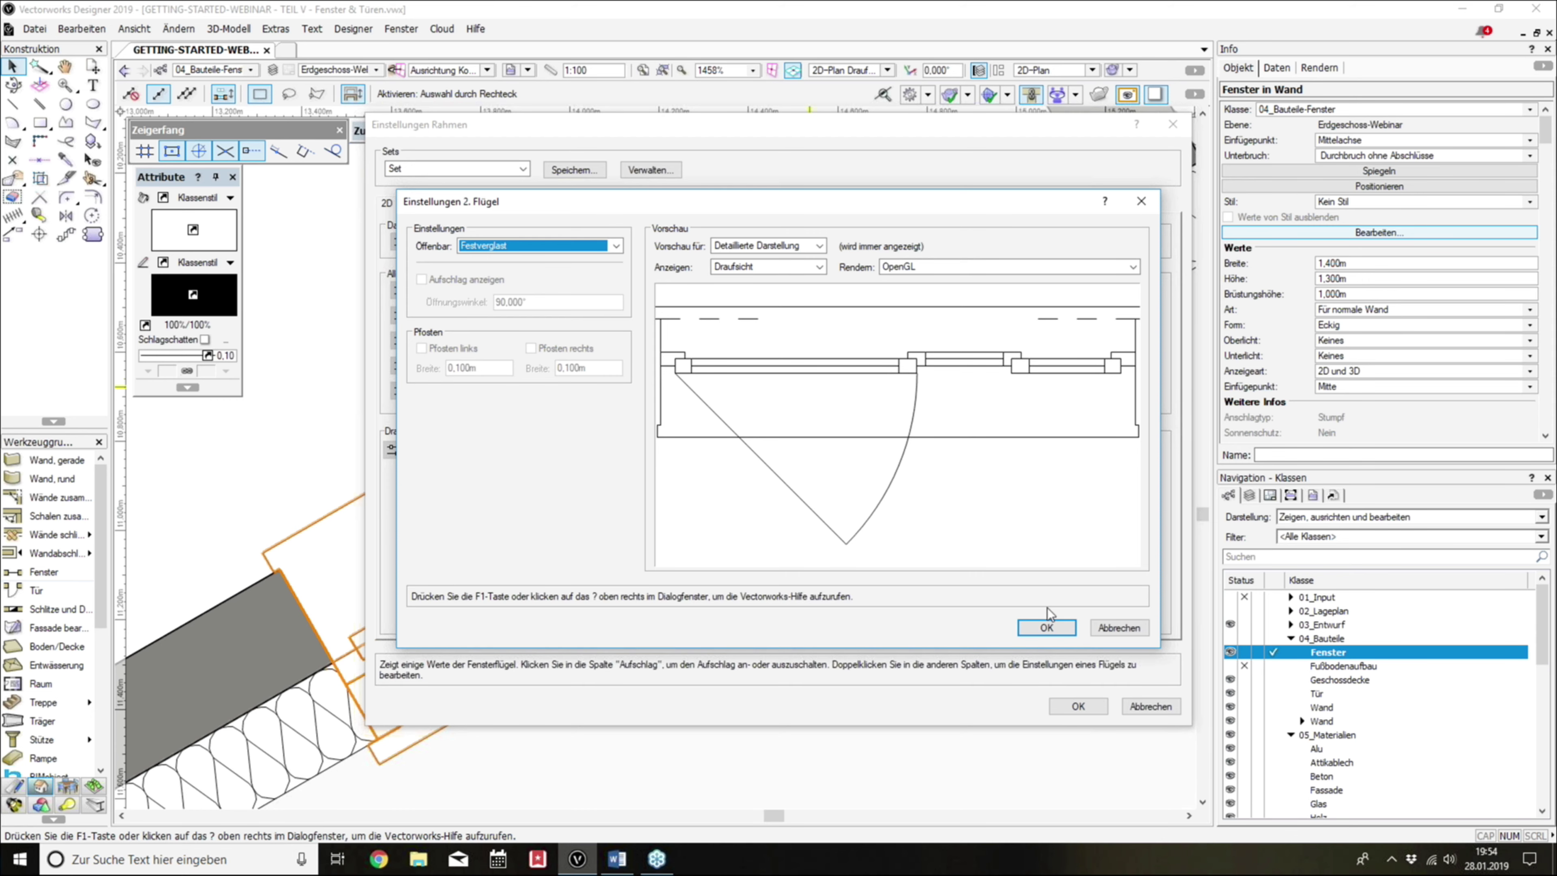
click(1047, 628)
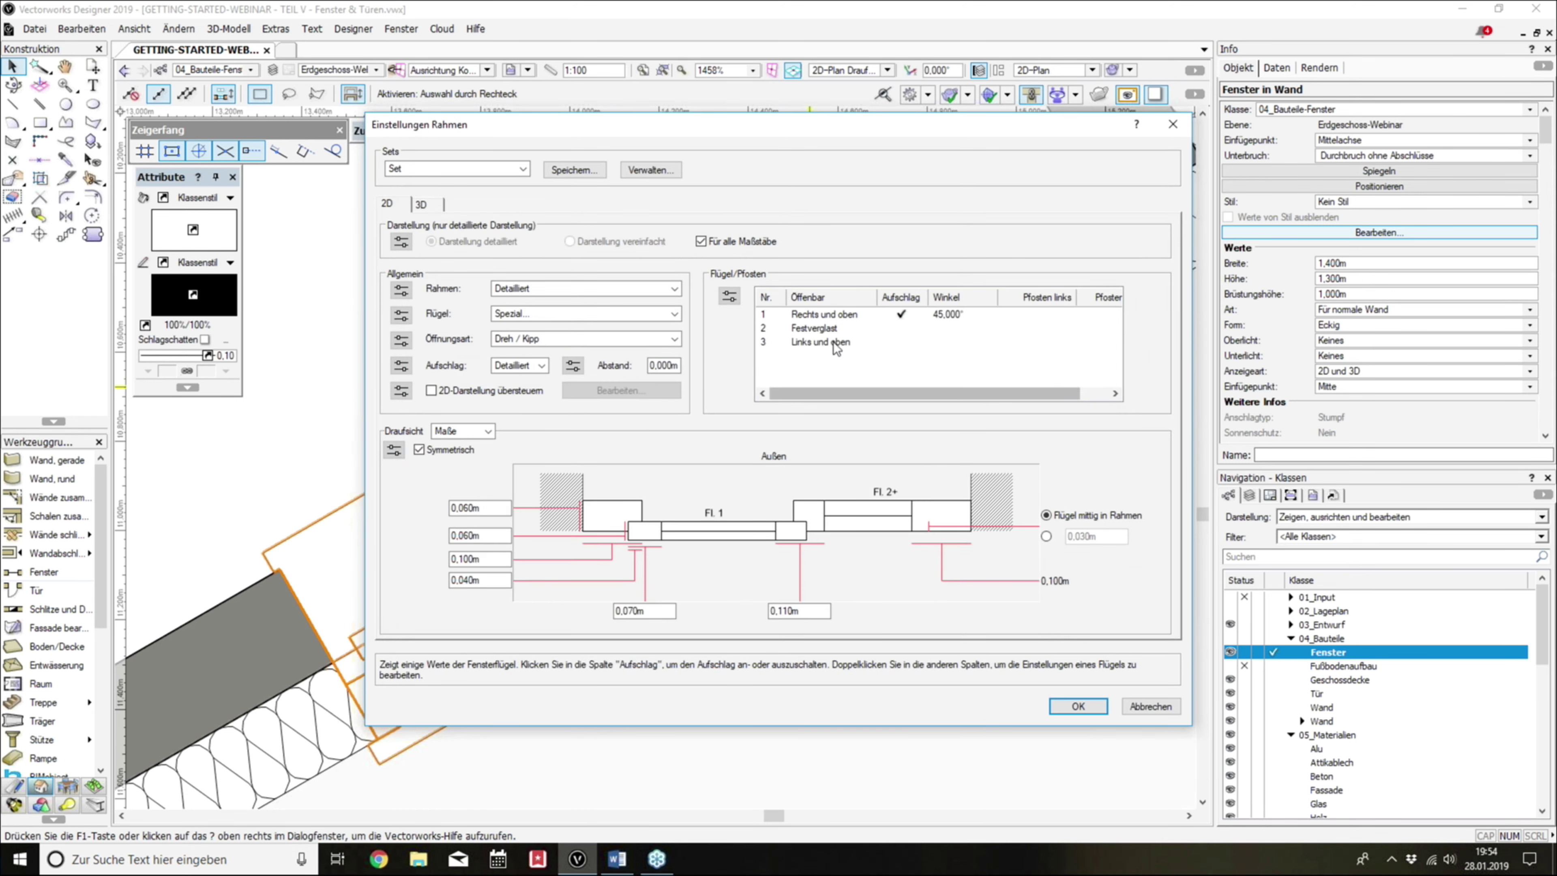
Step: Keep the third sash opening Links und oben with its swing shown, and confirm the frame
double_click(832, 342)
click(560, 244)
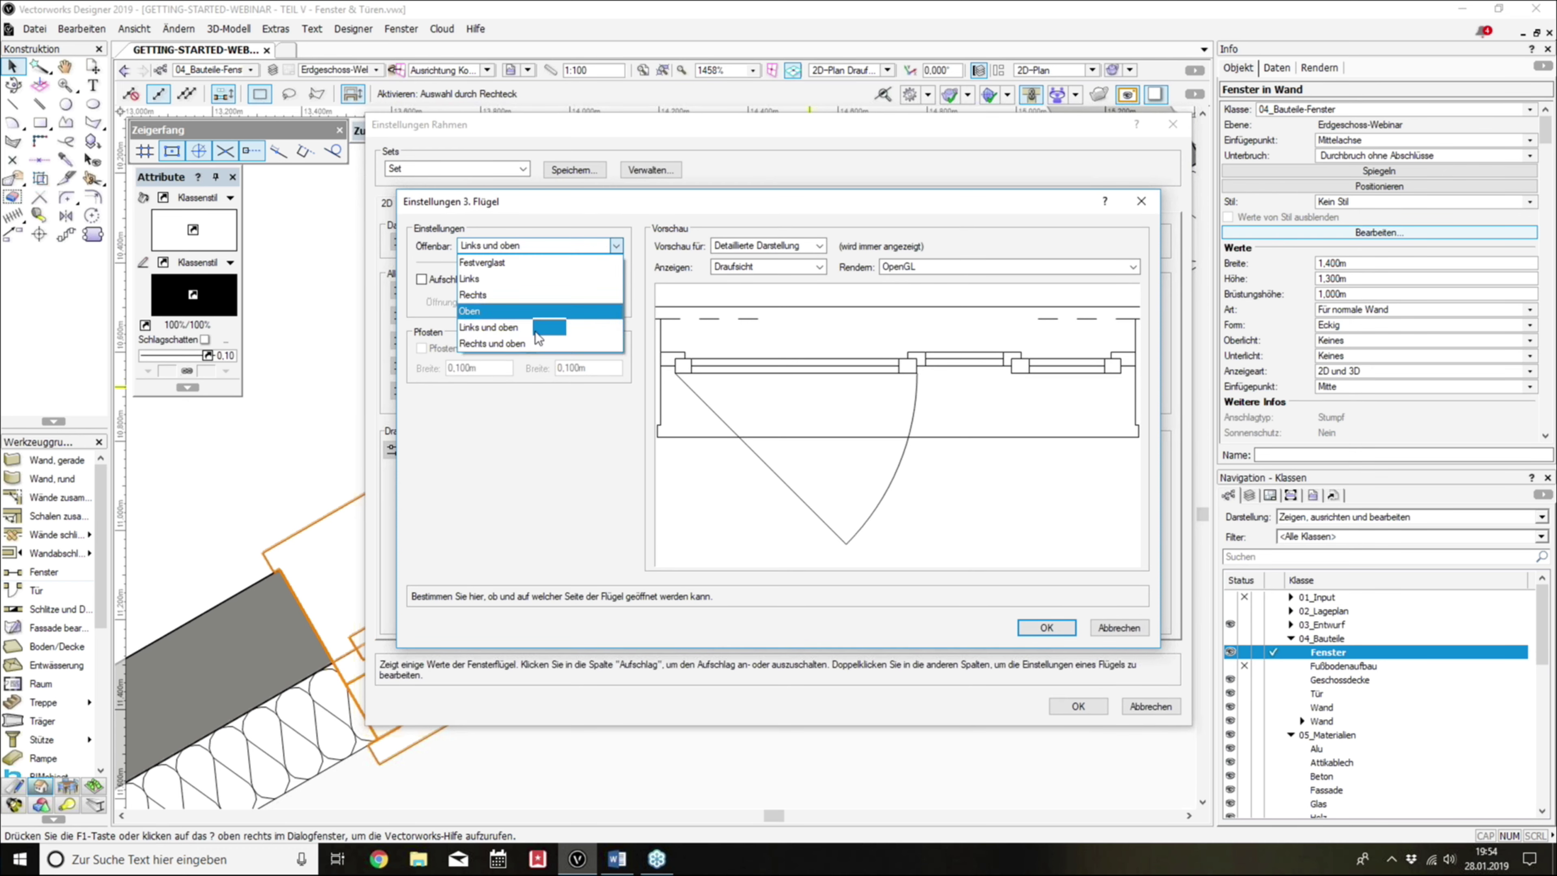
click(531, 333)
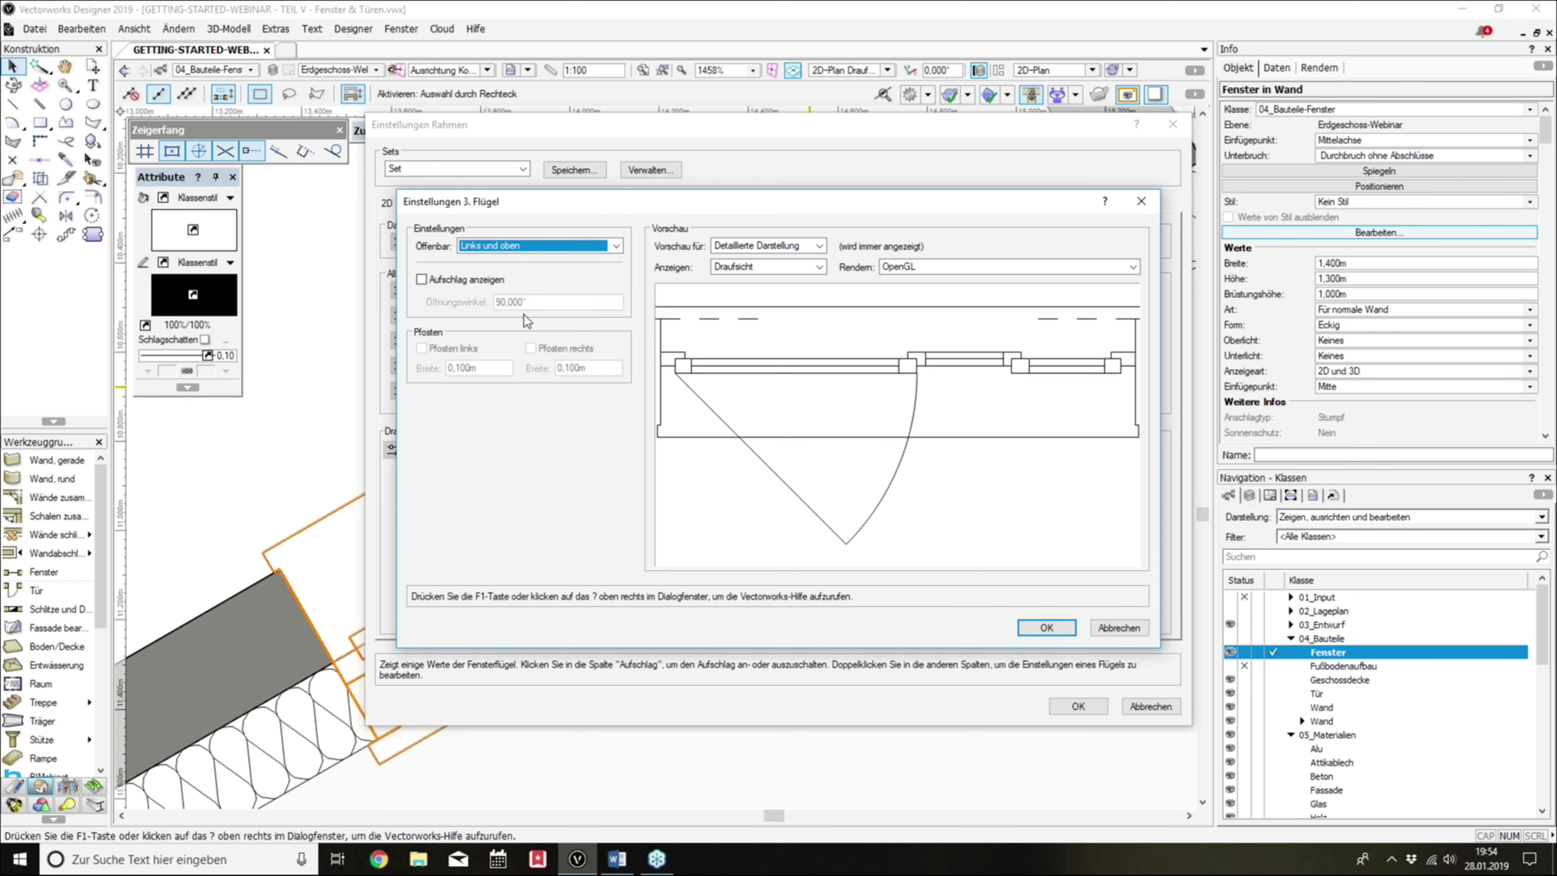
click(487, 282)
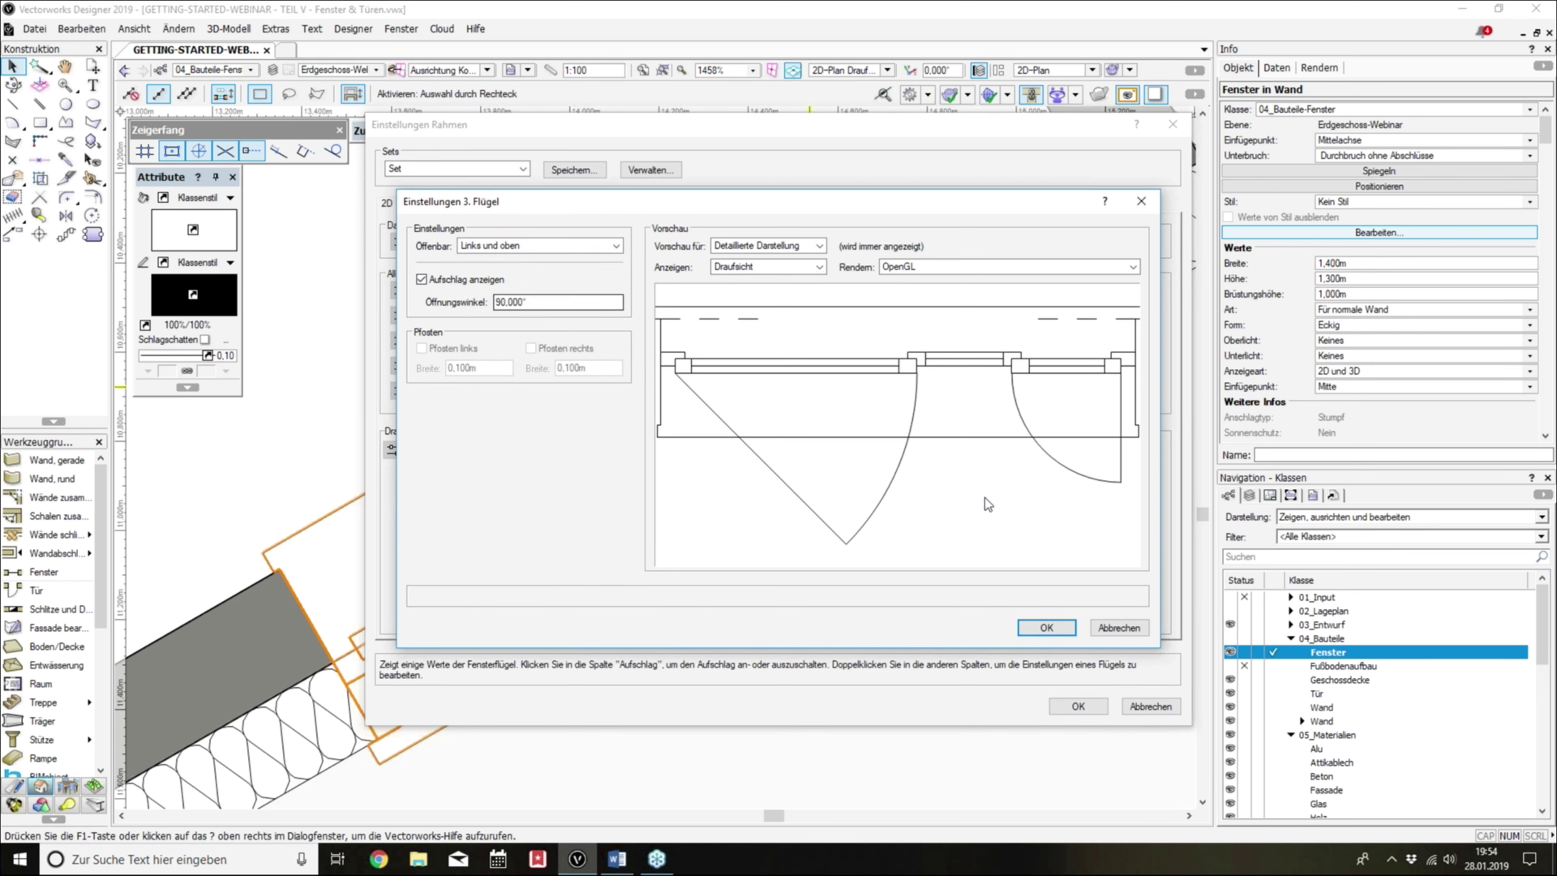
click(1045, 628)
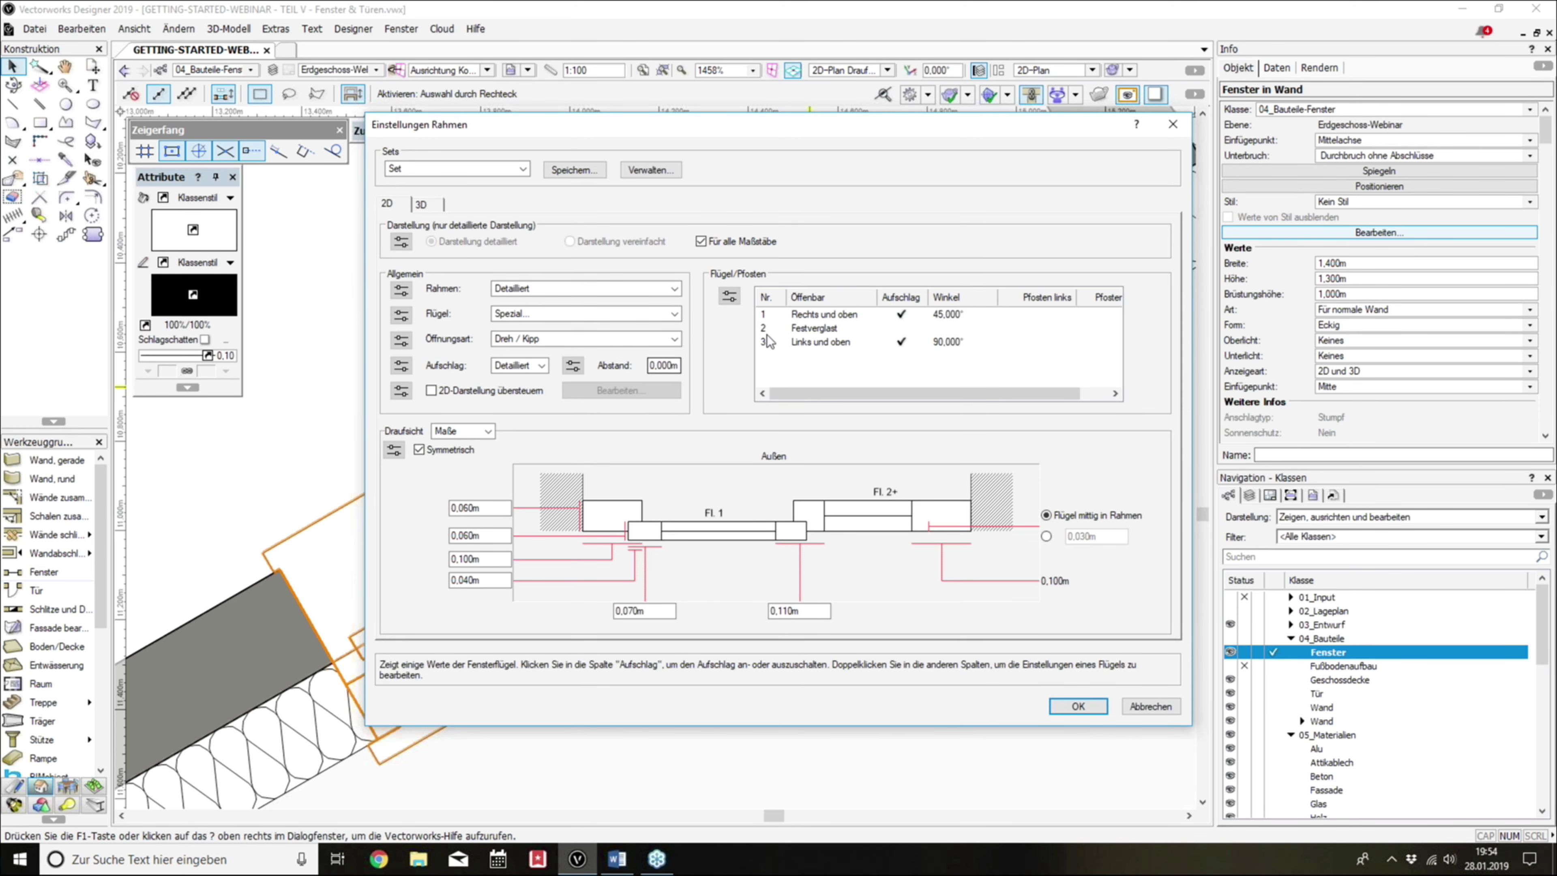
click(1069, 706)
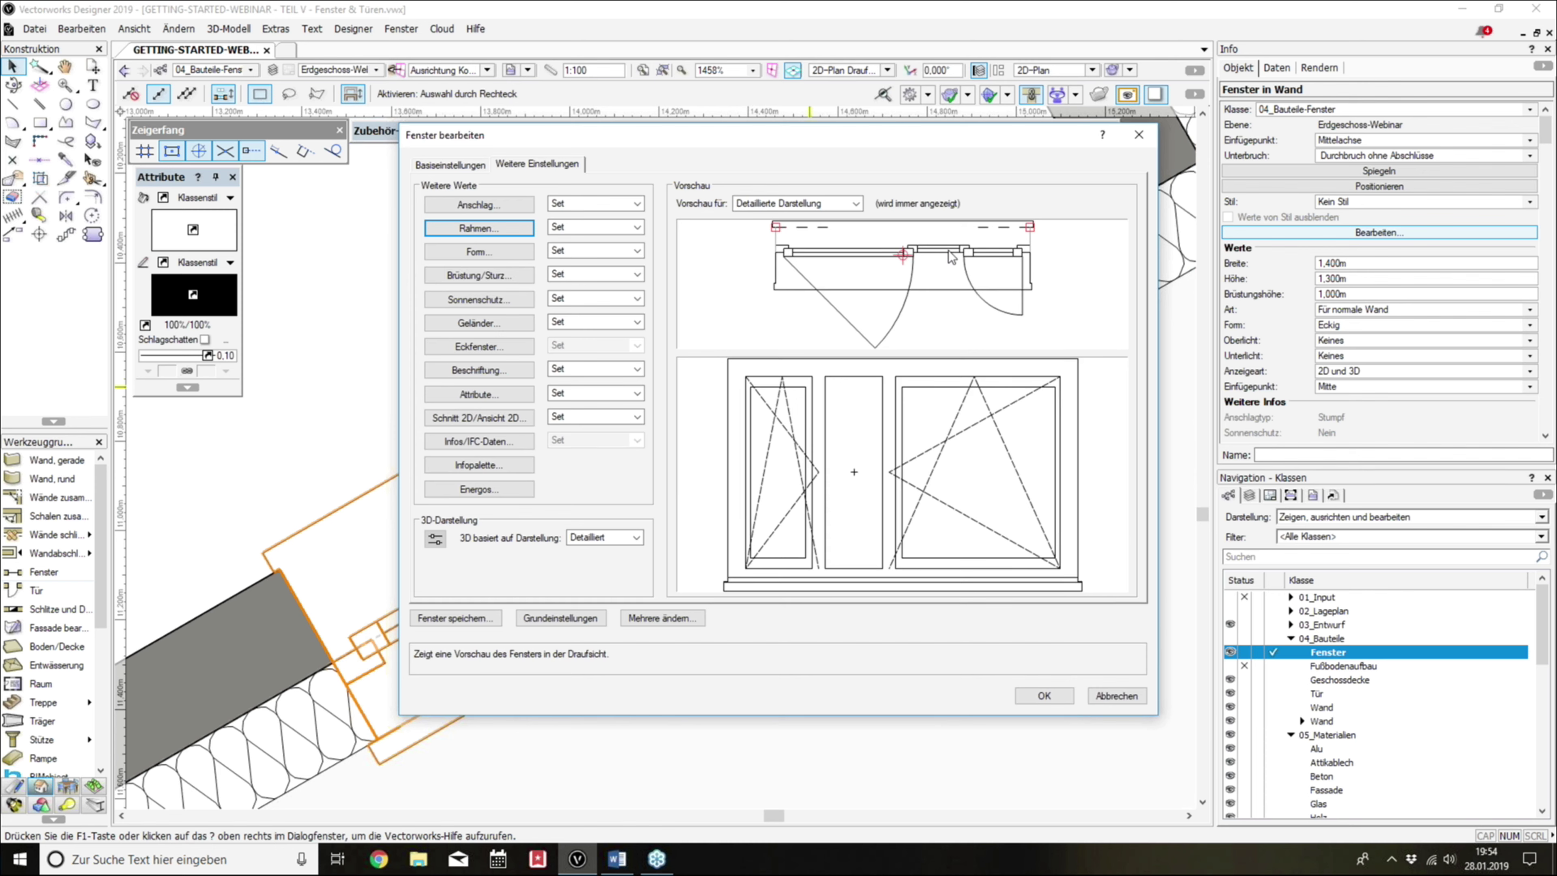
Step: In the 3D sash settings, give sash 1 a Knauf handle on the right at Mittig height
click(481, 227)
click(435, 207)
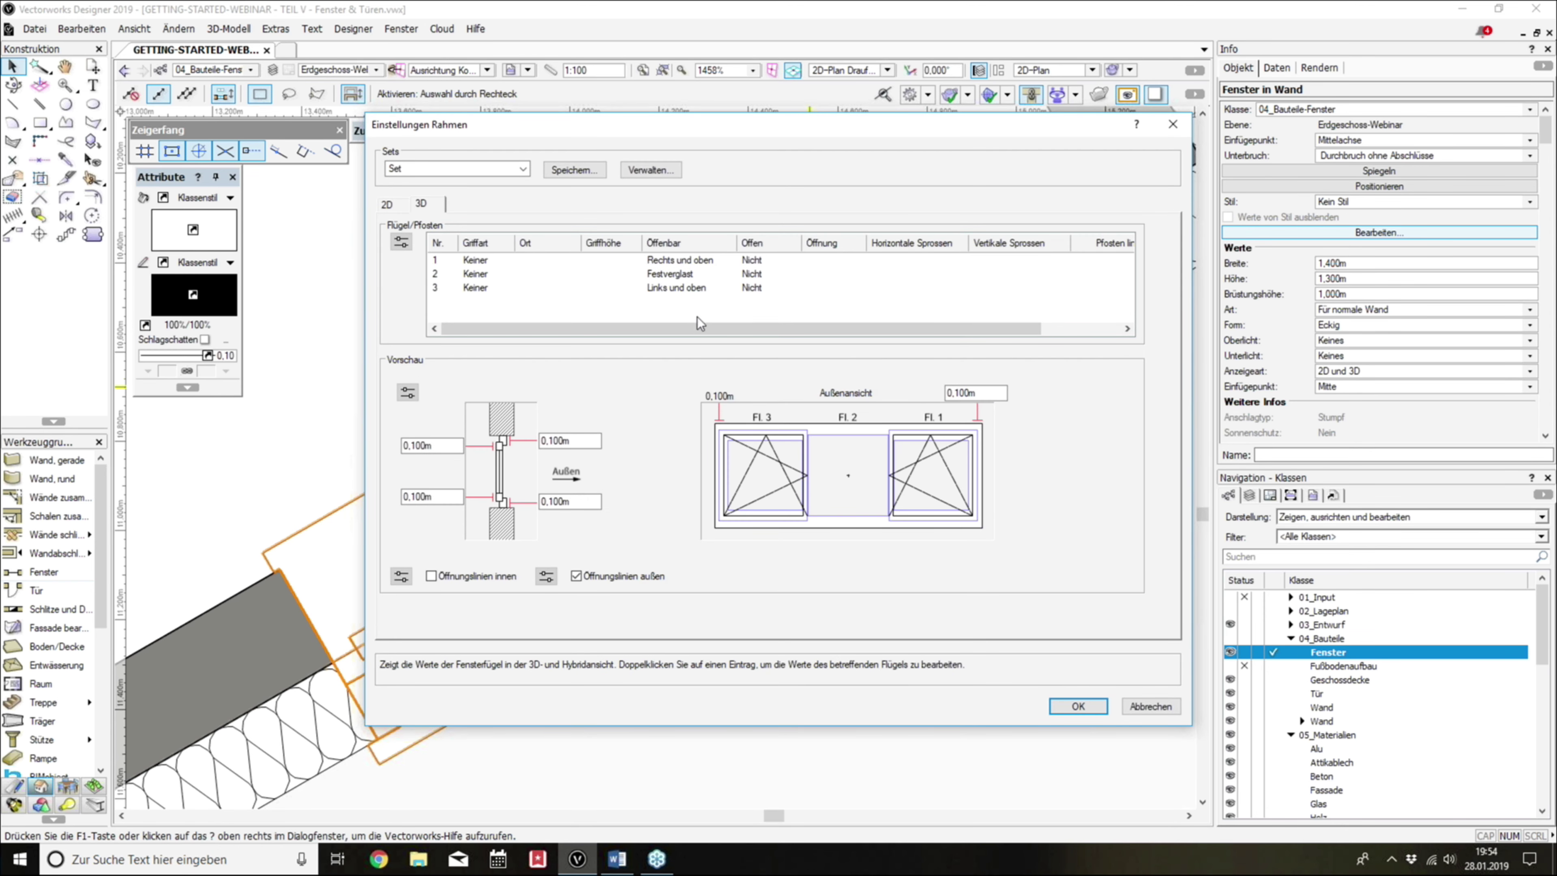
double_click(665, 261)
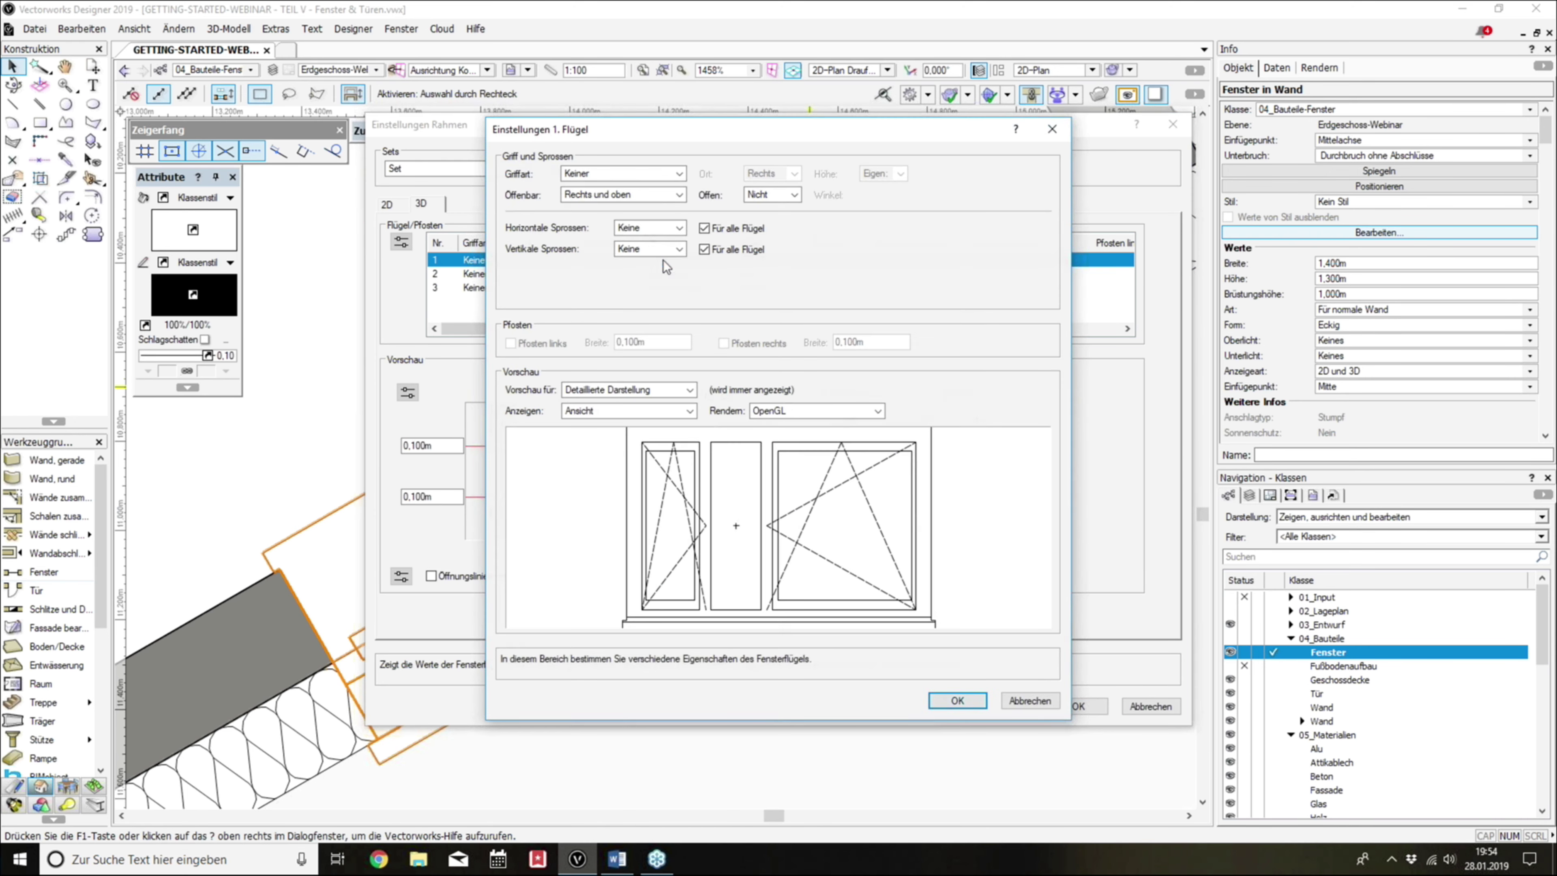
click(1052, 129)
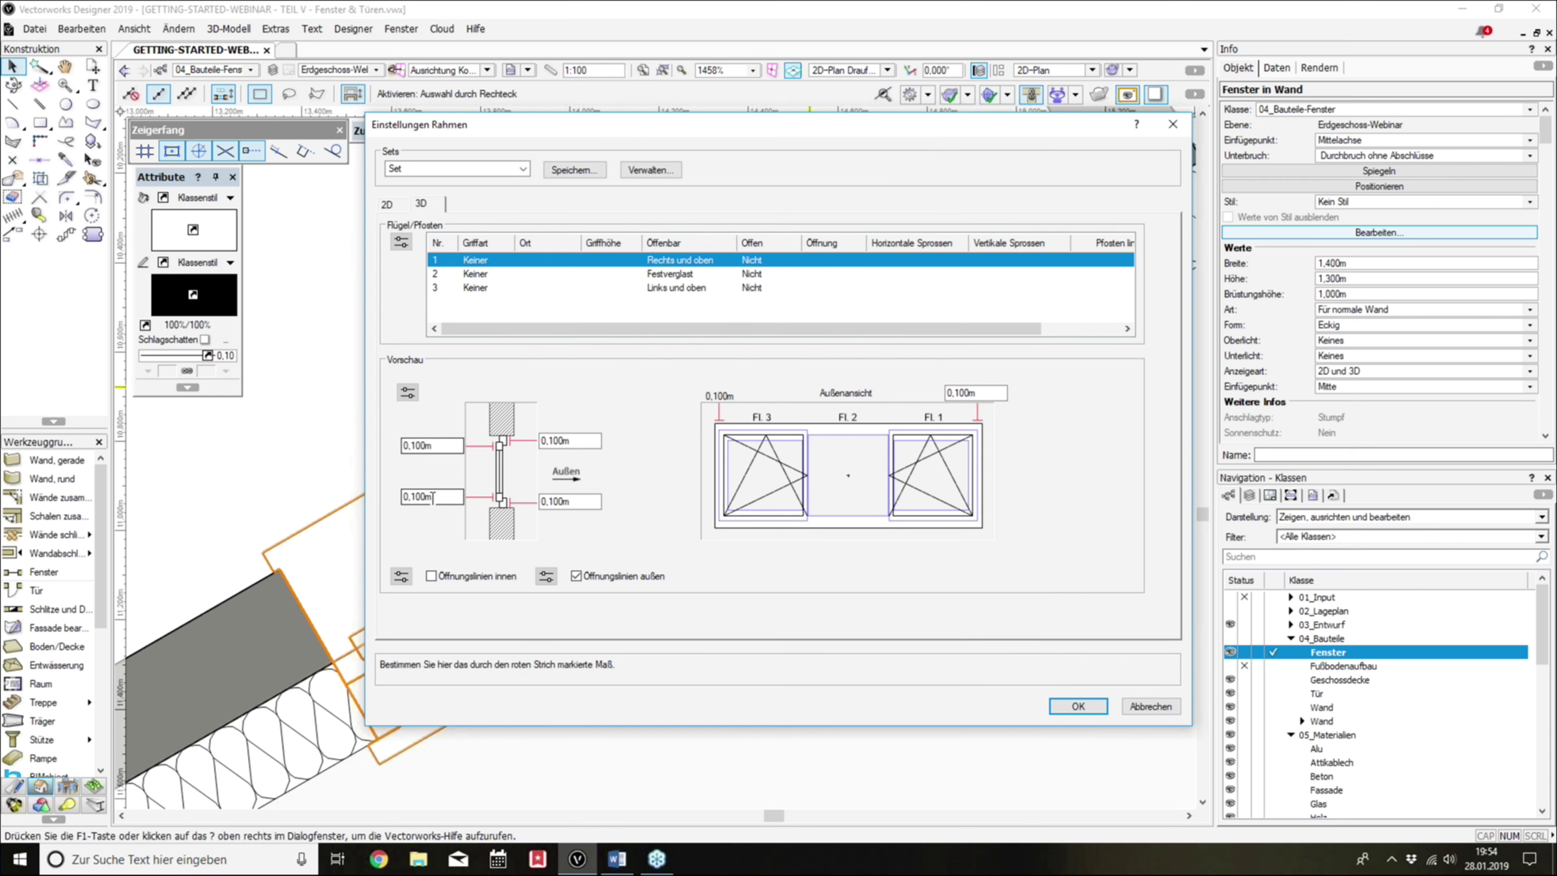
double_click(477, 262)
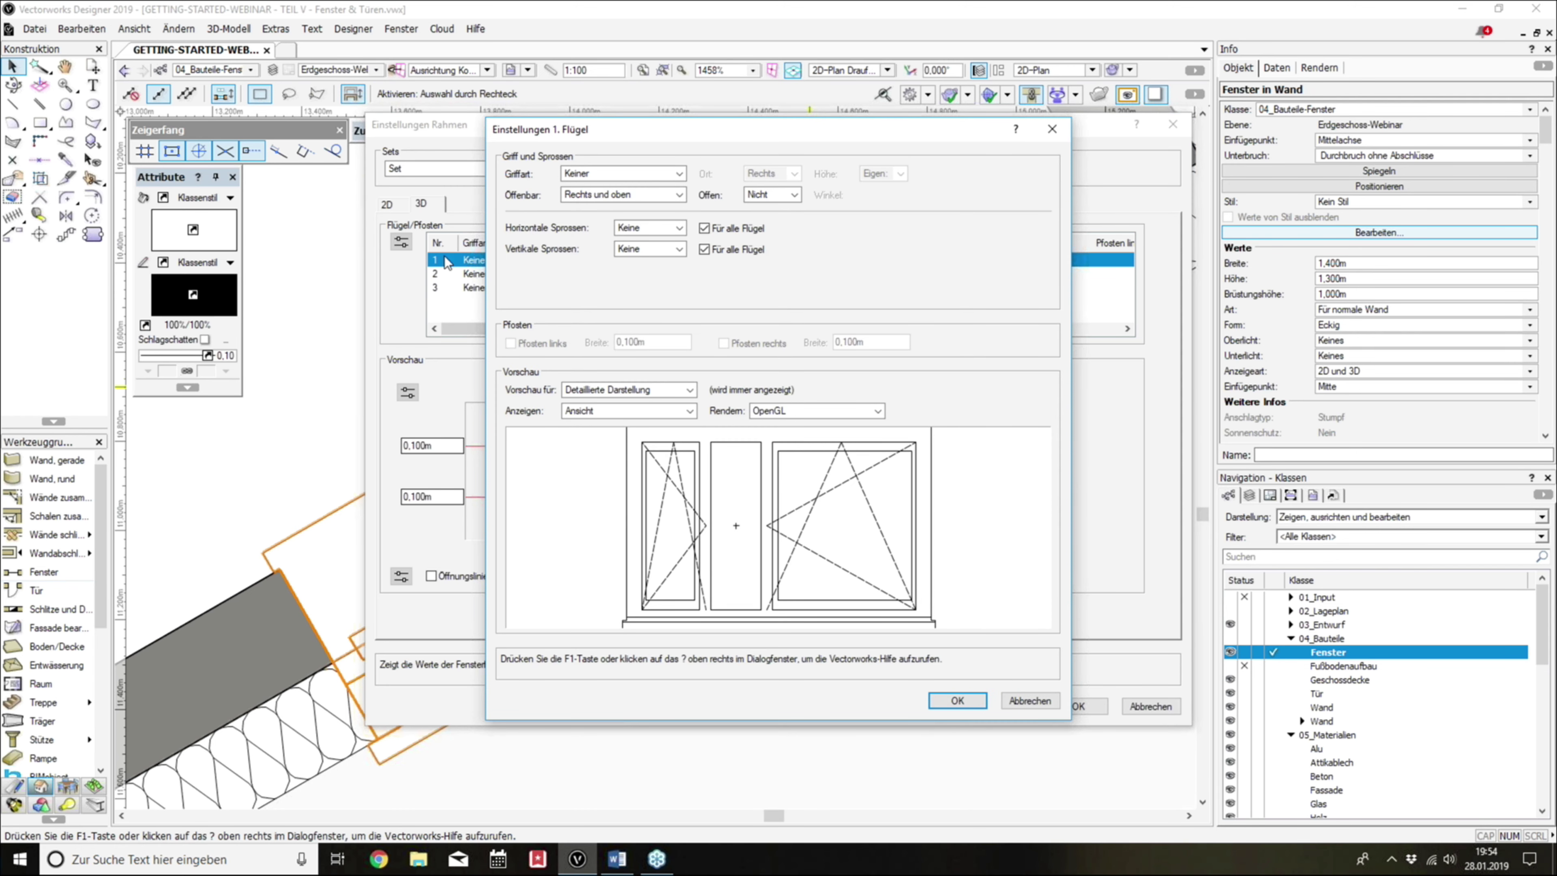
drag(723, 132, 973, 173)
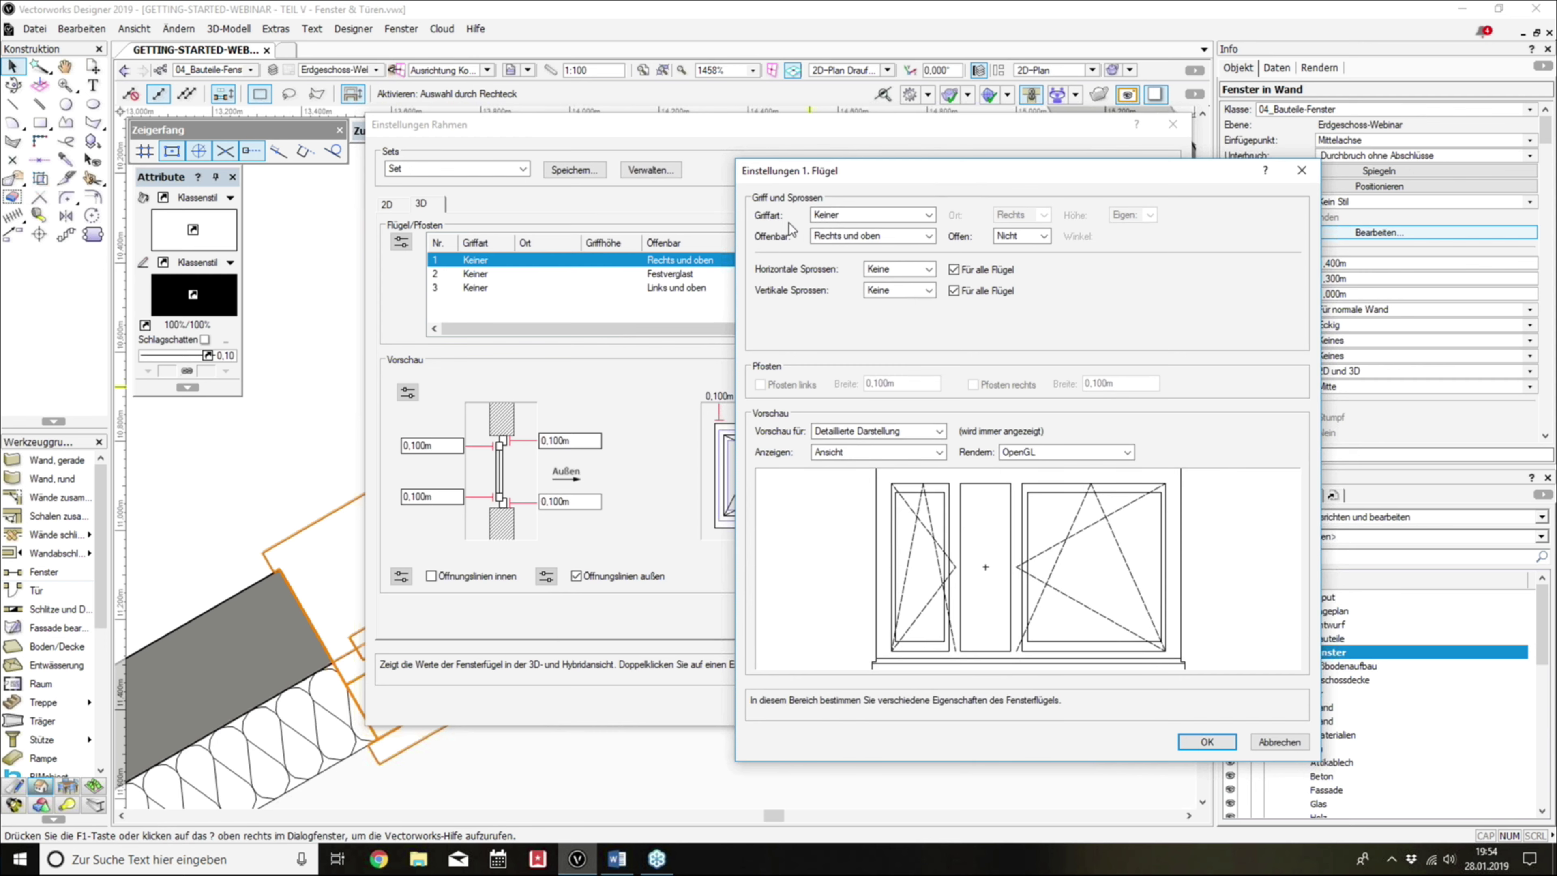
click(847, 216)
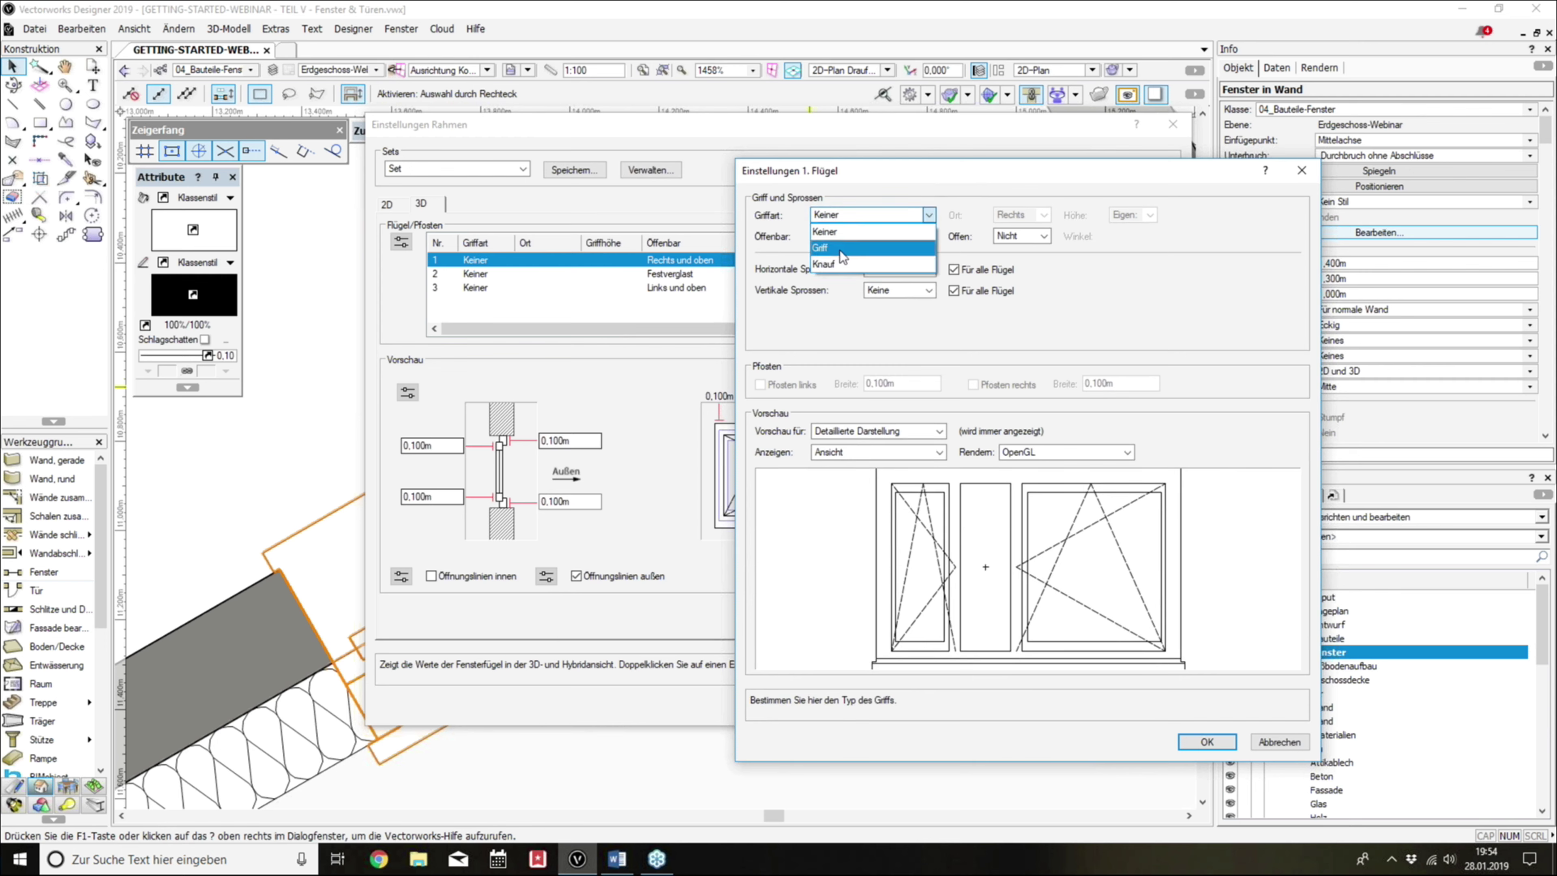
click(841, 266)
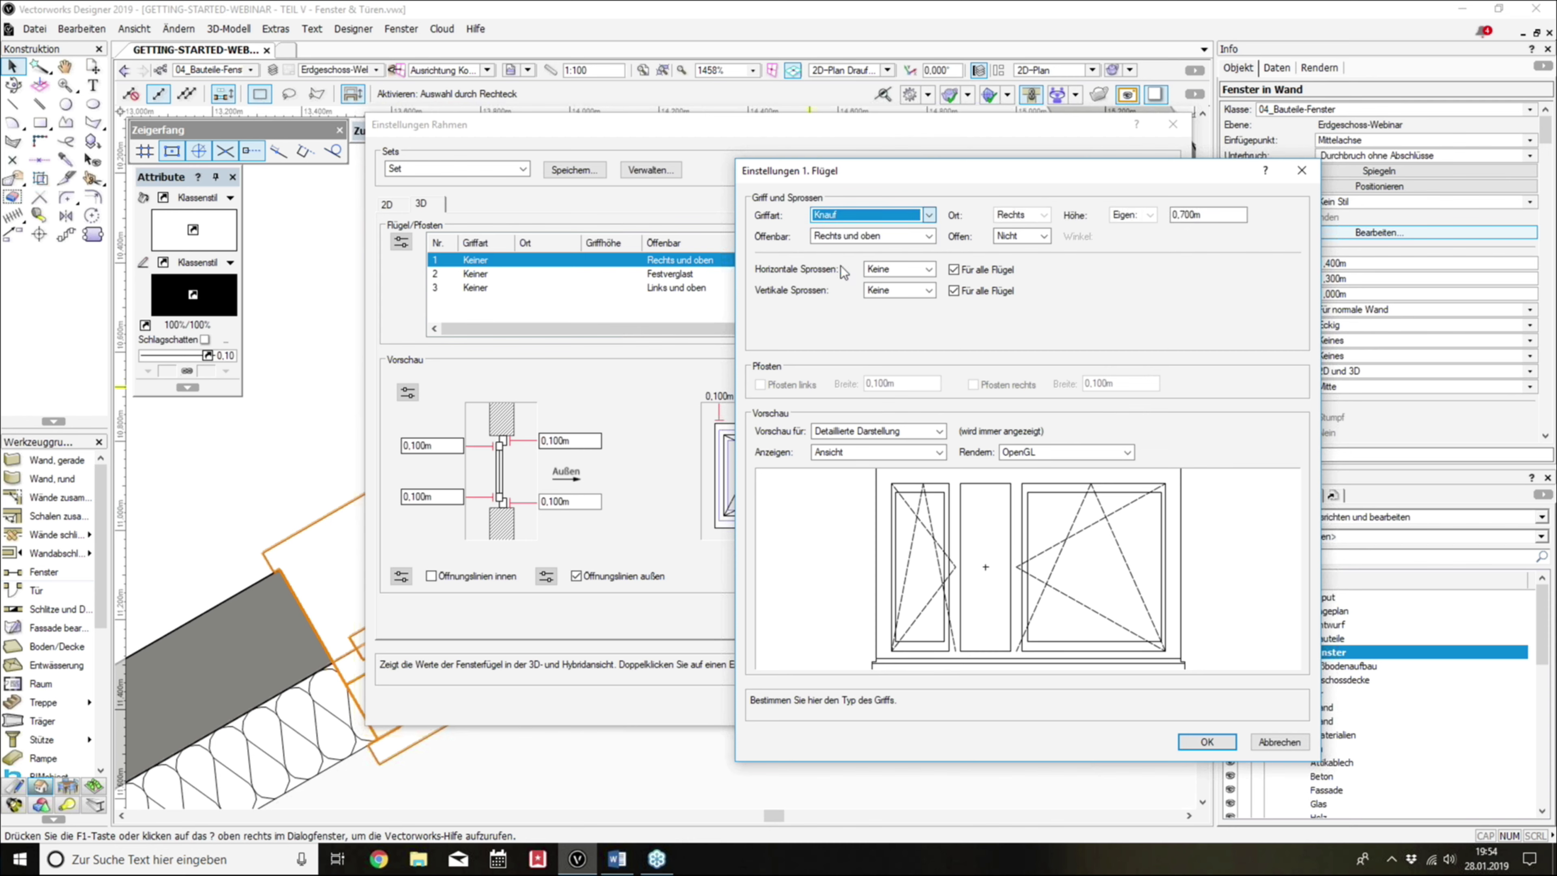
click(1040, 216)
click(1058, 223)
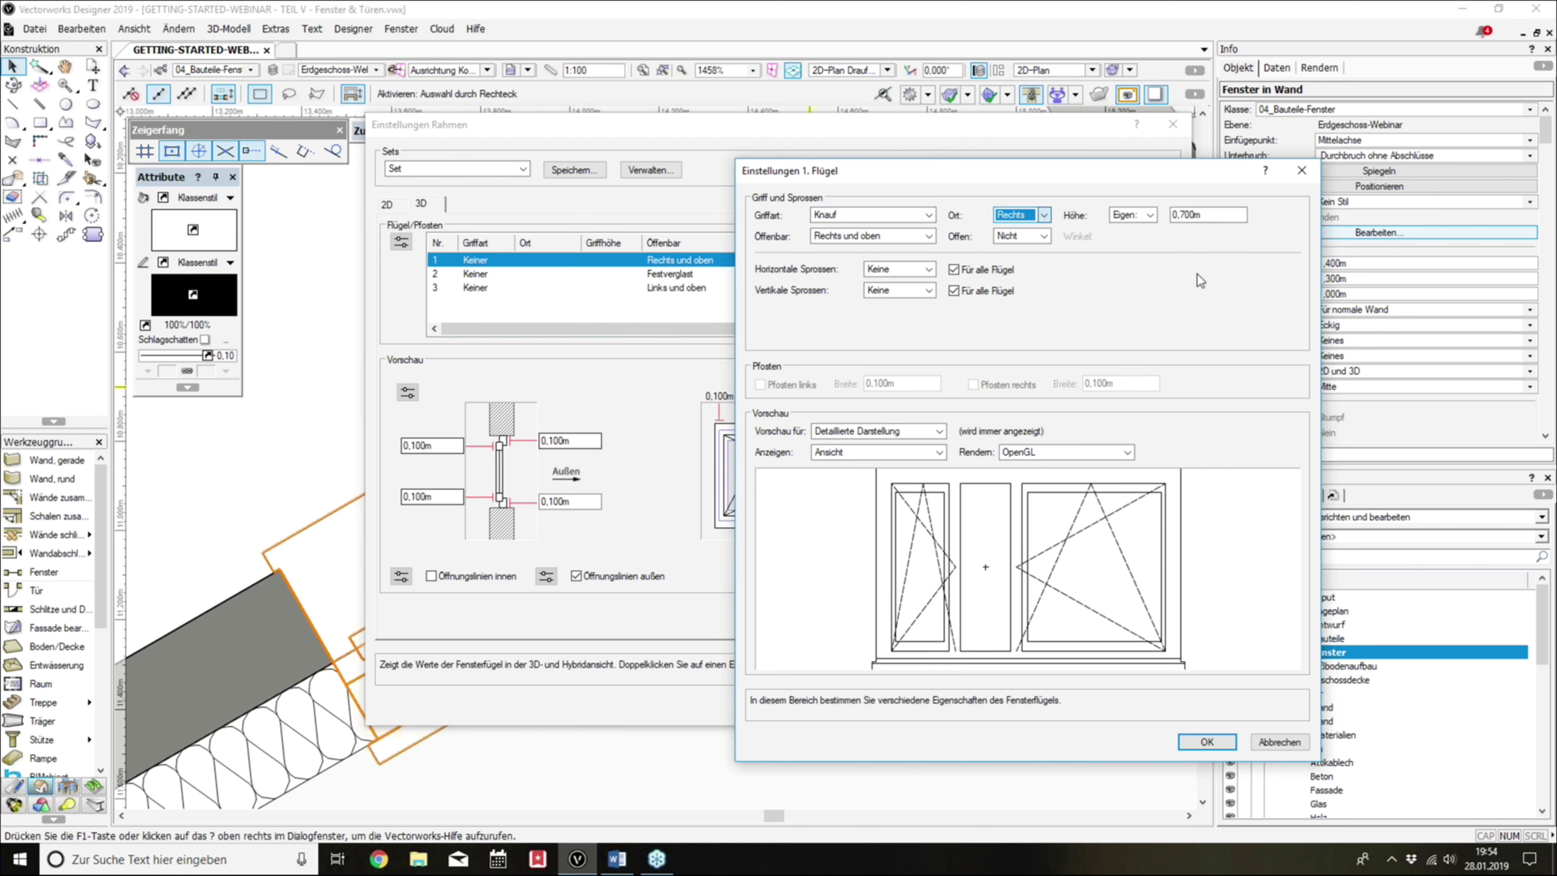
click(1152, 214)
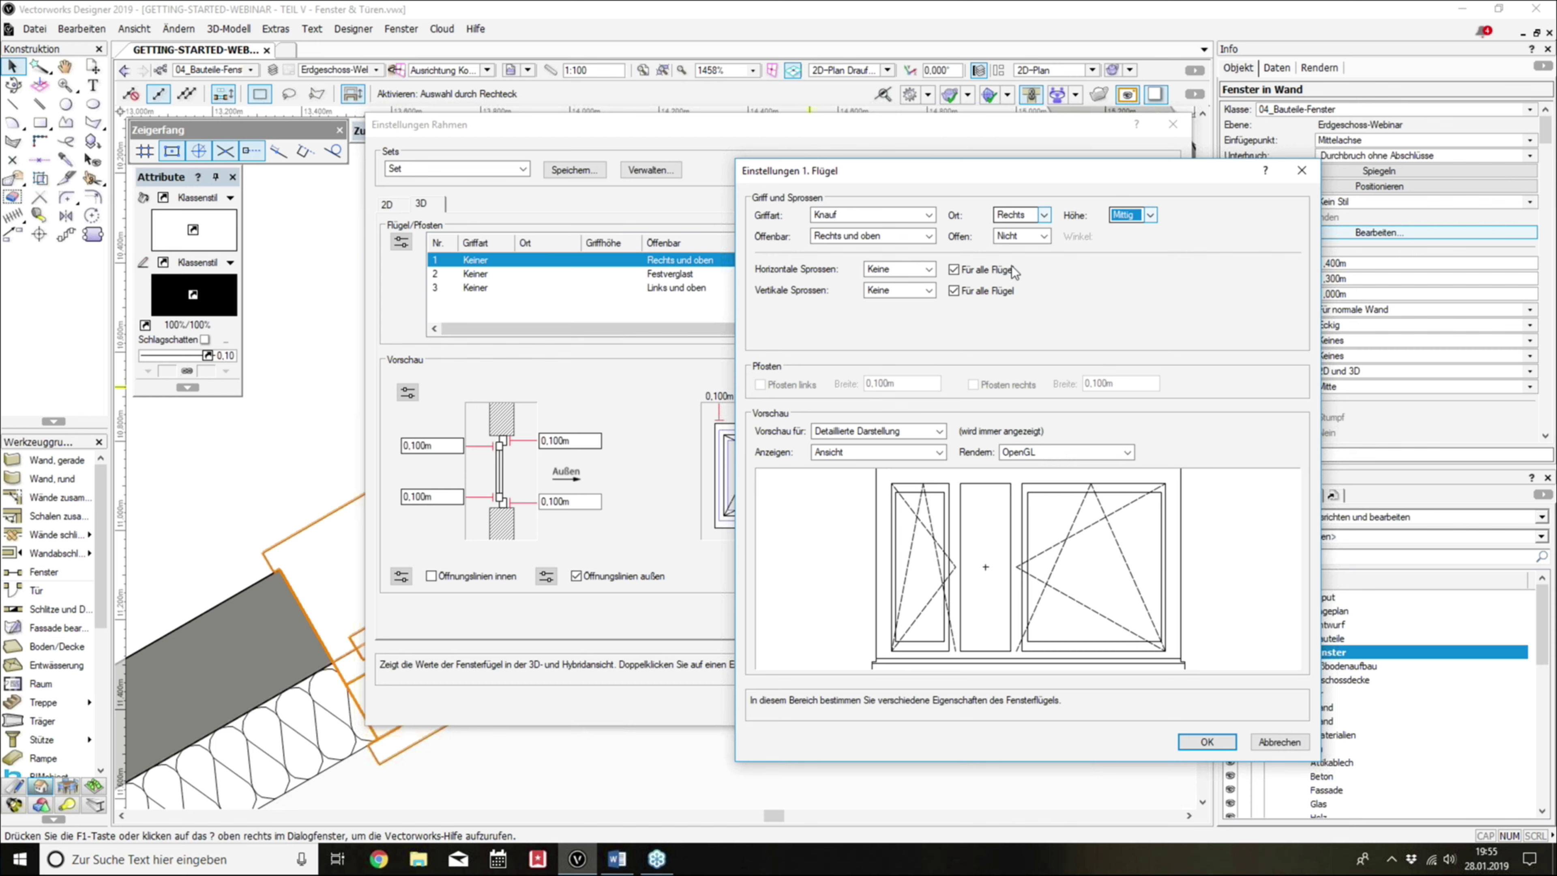
click(1217, 748)
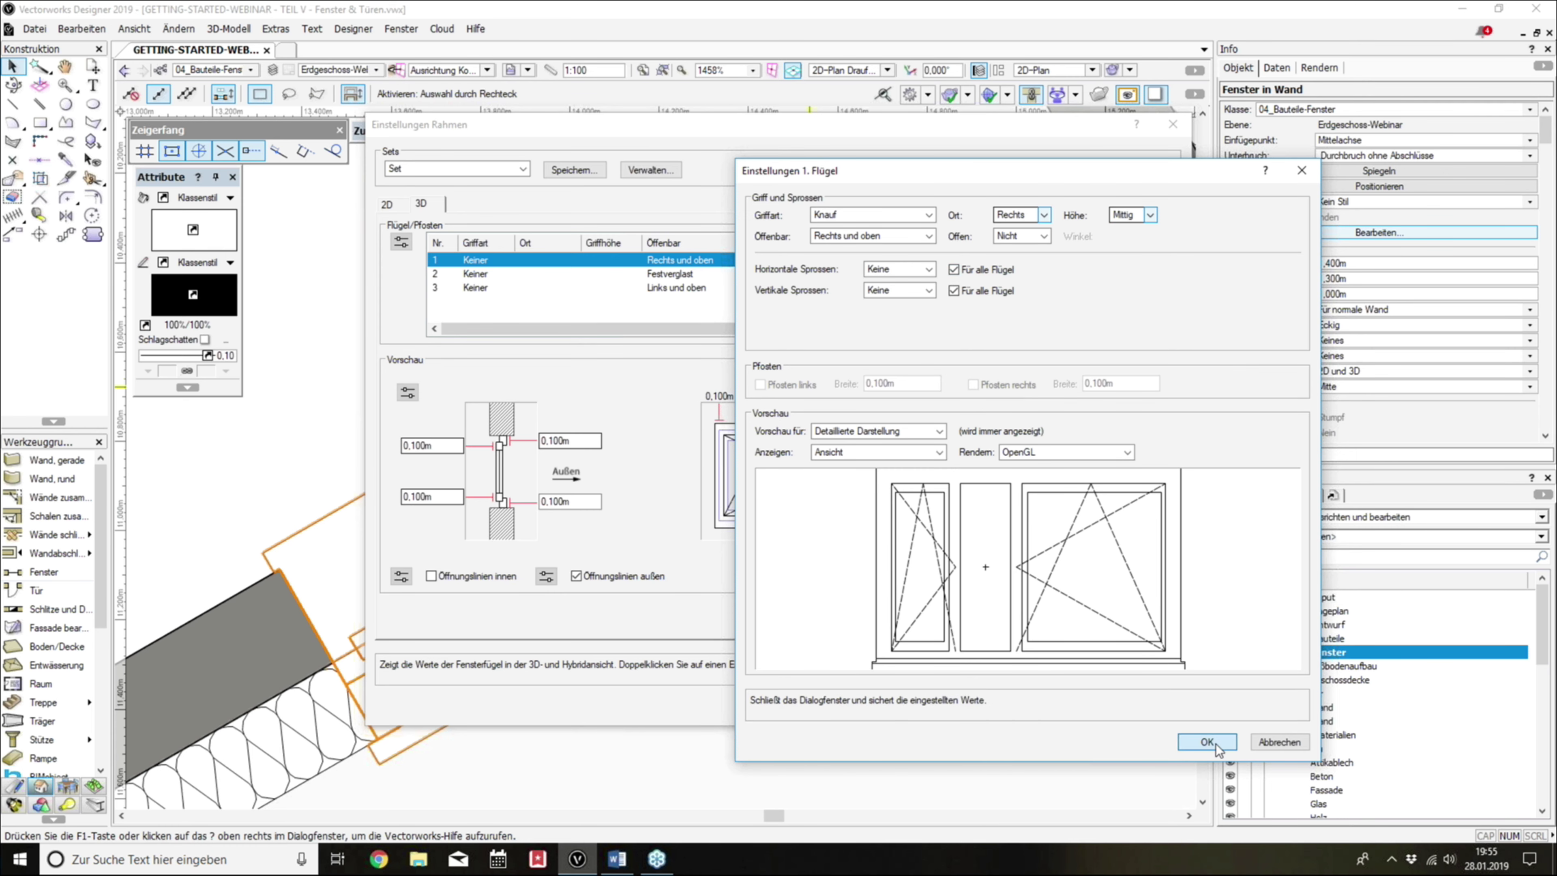
click(1215, 744)
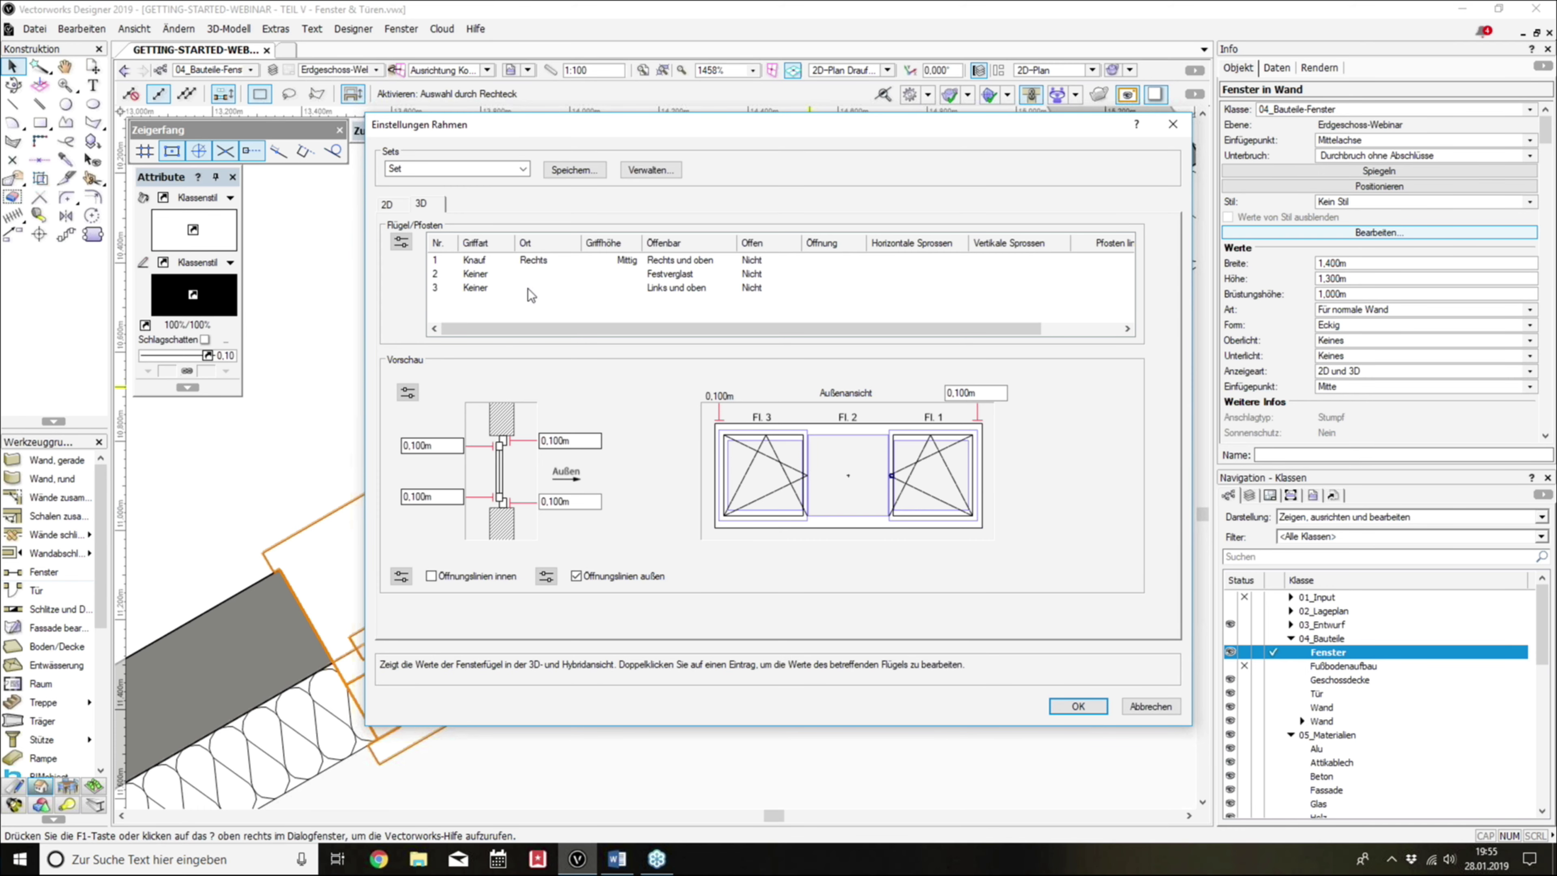
Step: Give sash 3 a Knauf handle at Mittig height and apply the window changes
double_click(487, 288)
click(878, 215)
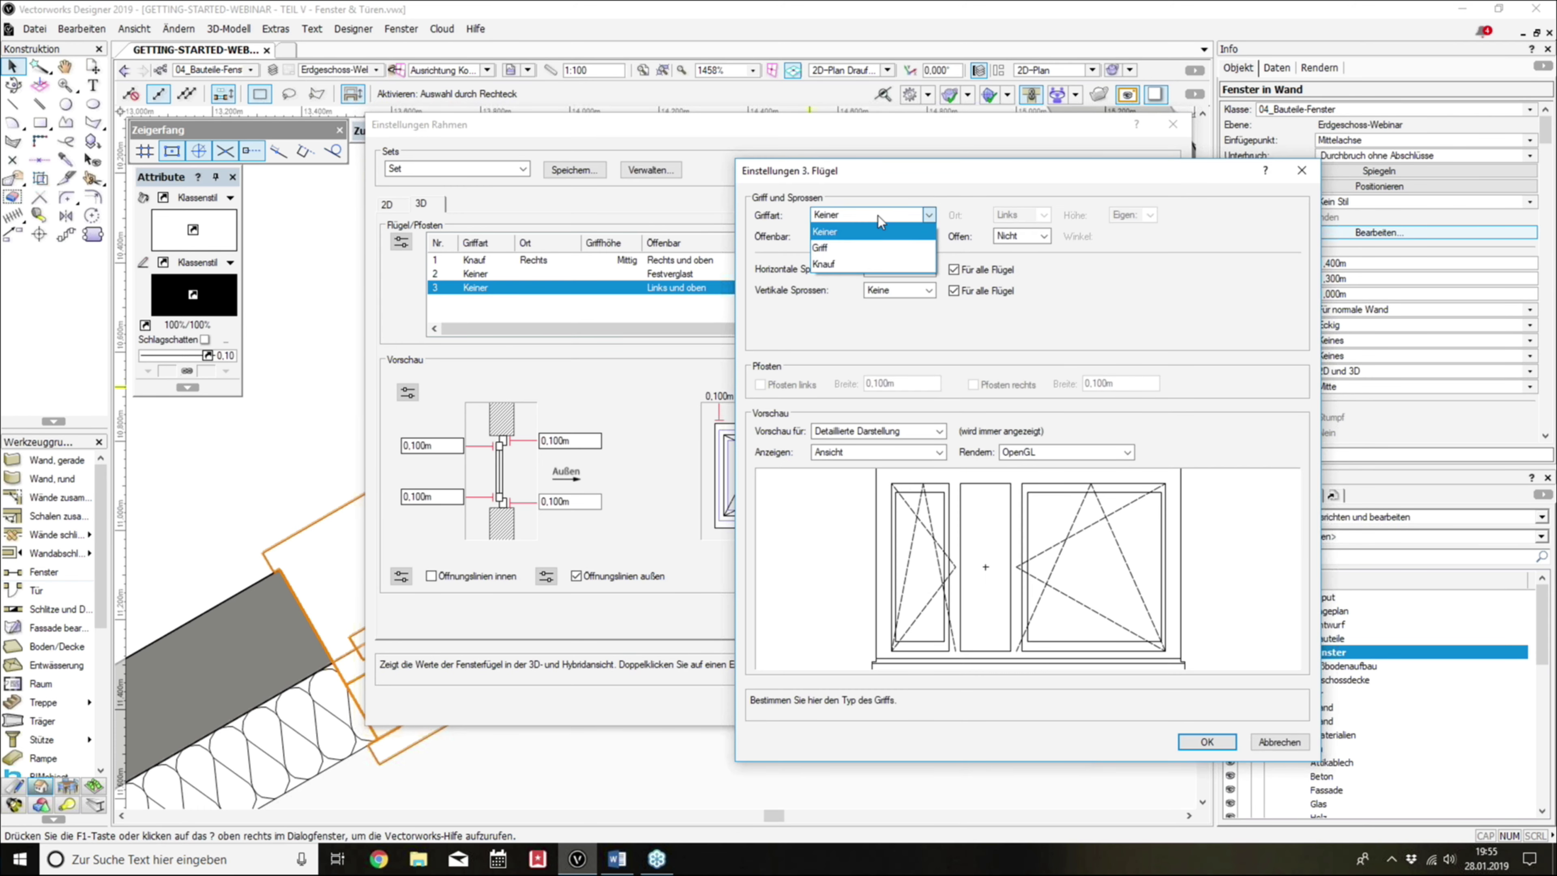
click(861, 262)
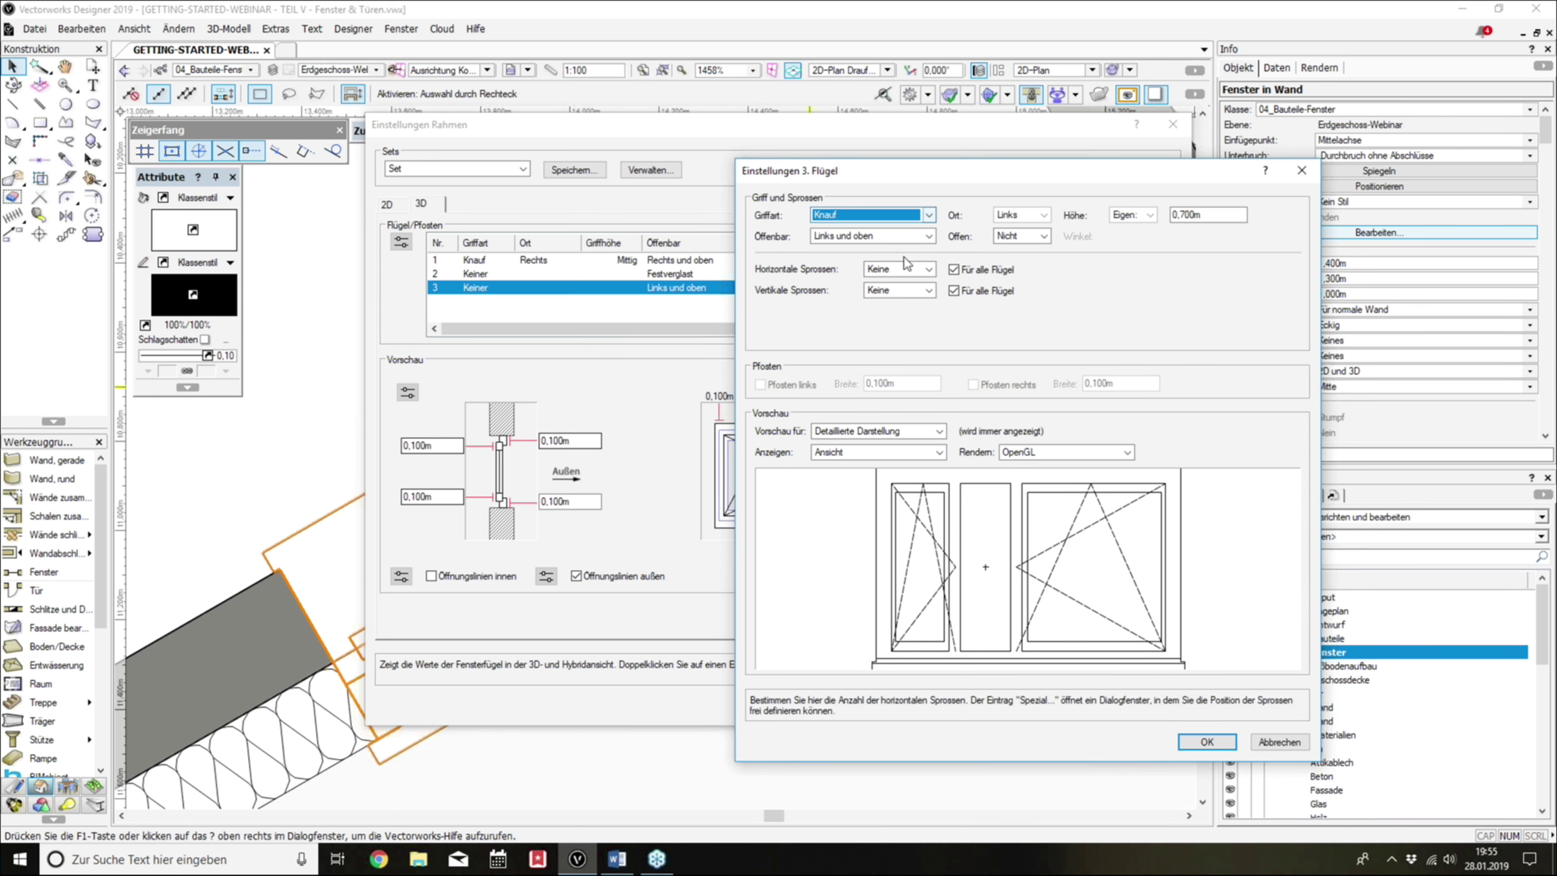
click(1134, 216)
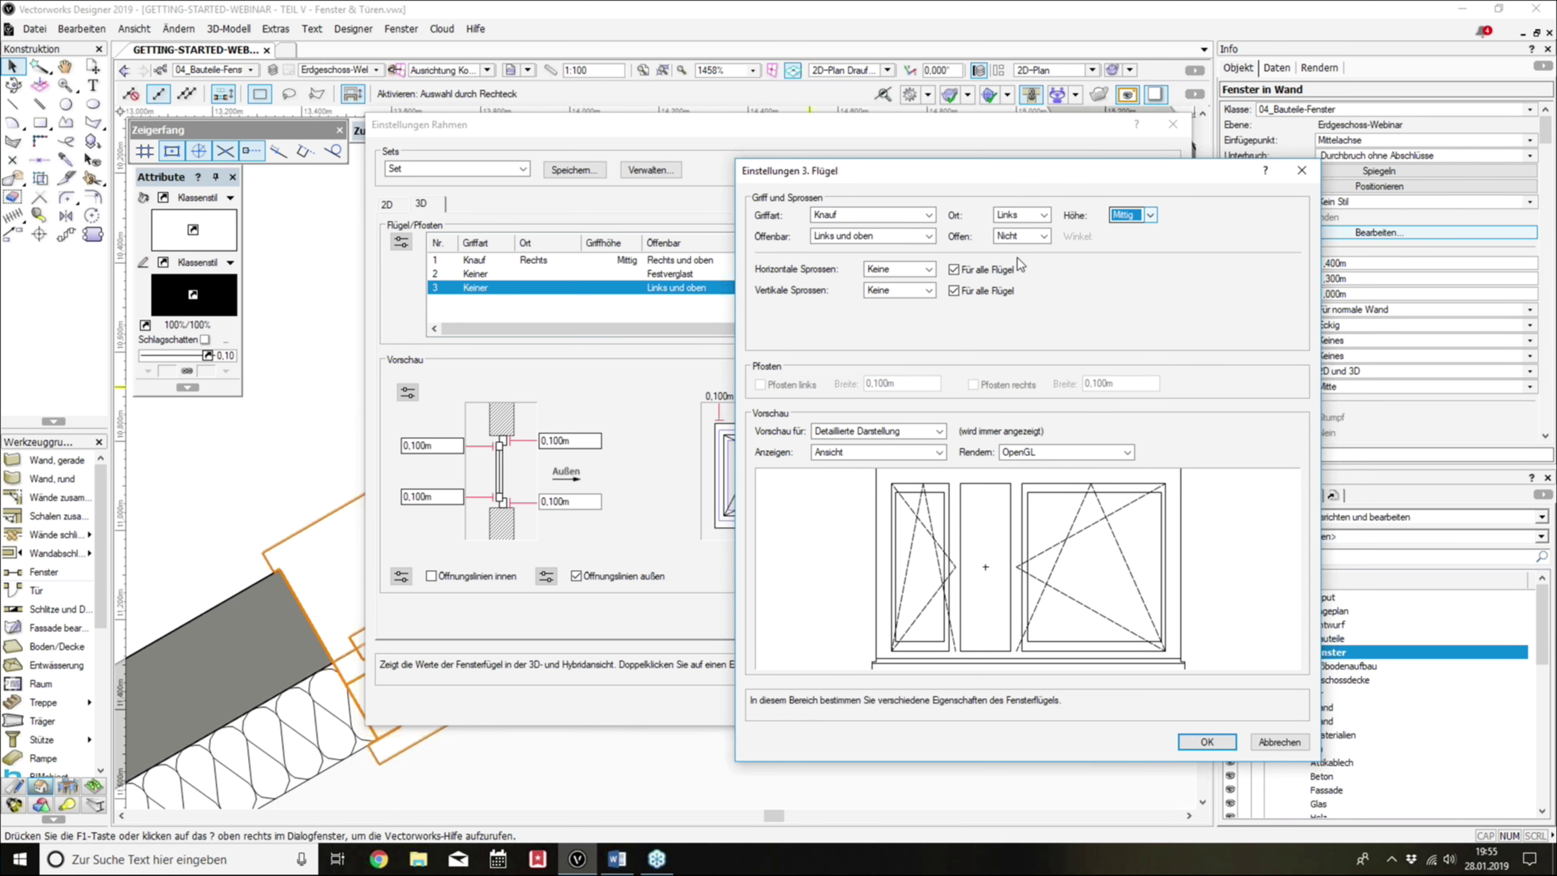
click(1201, 743)
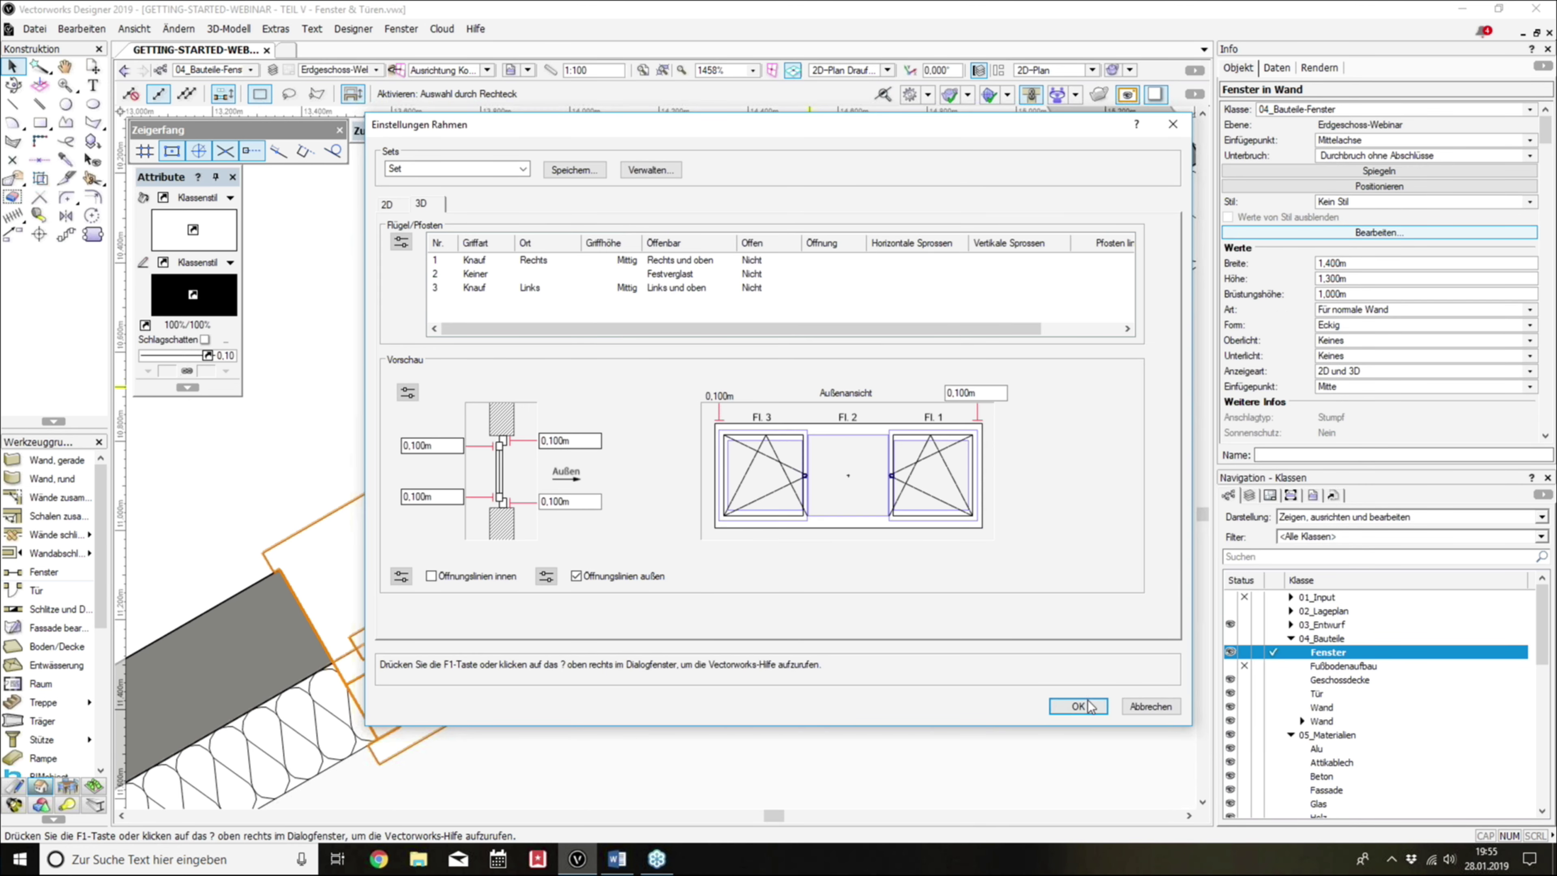
click(1091, 703)
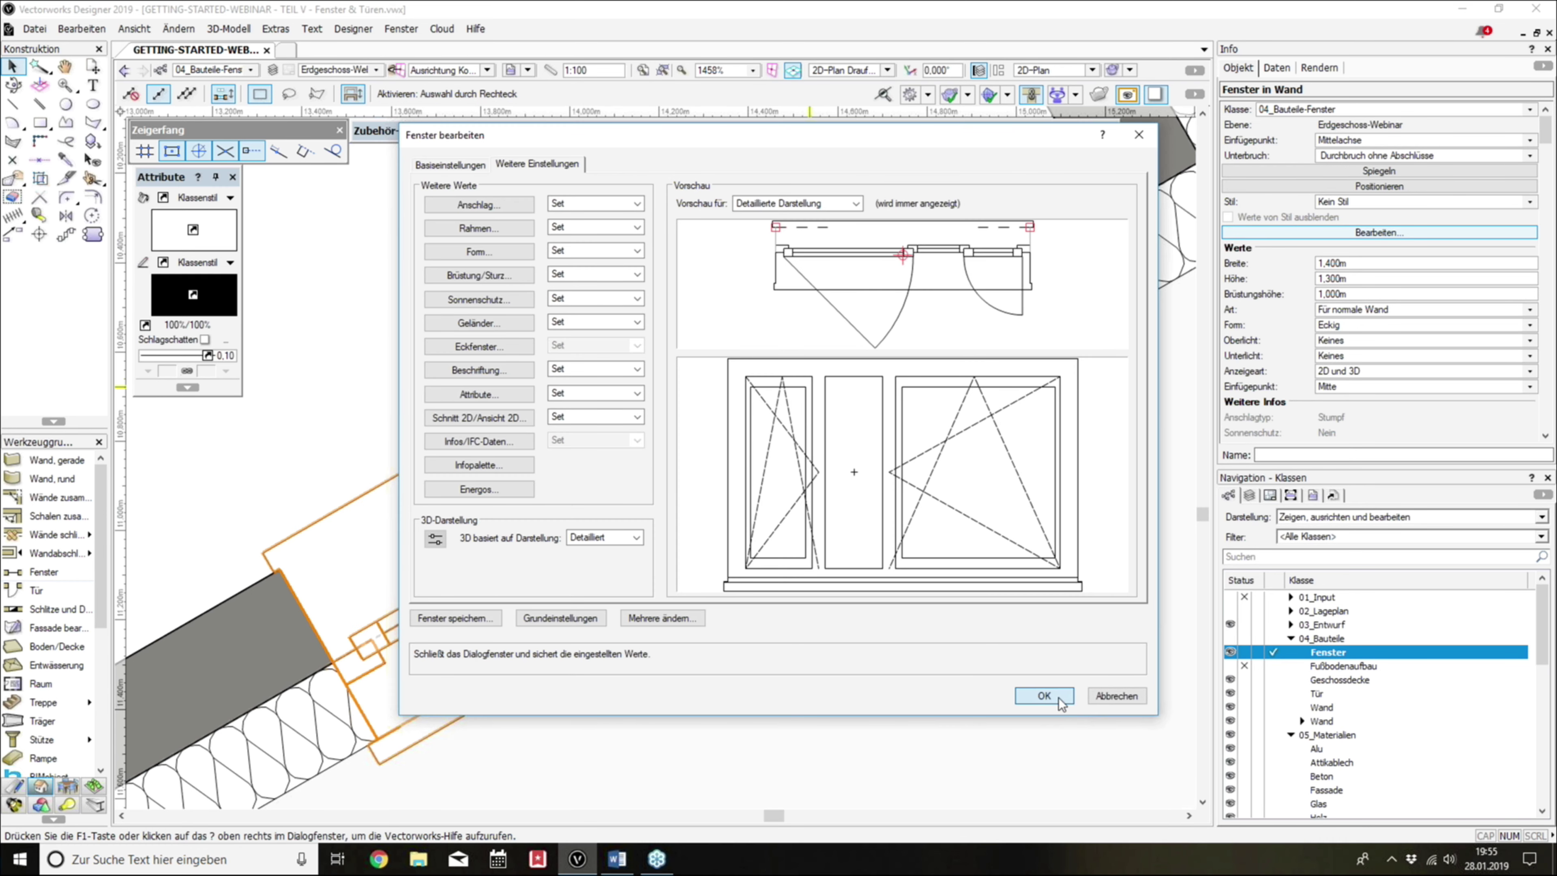
click(1058, 696)
Step: Orbit the 3D view from the facade into the room toward the interior wall
click(1047, 632)
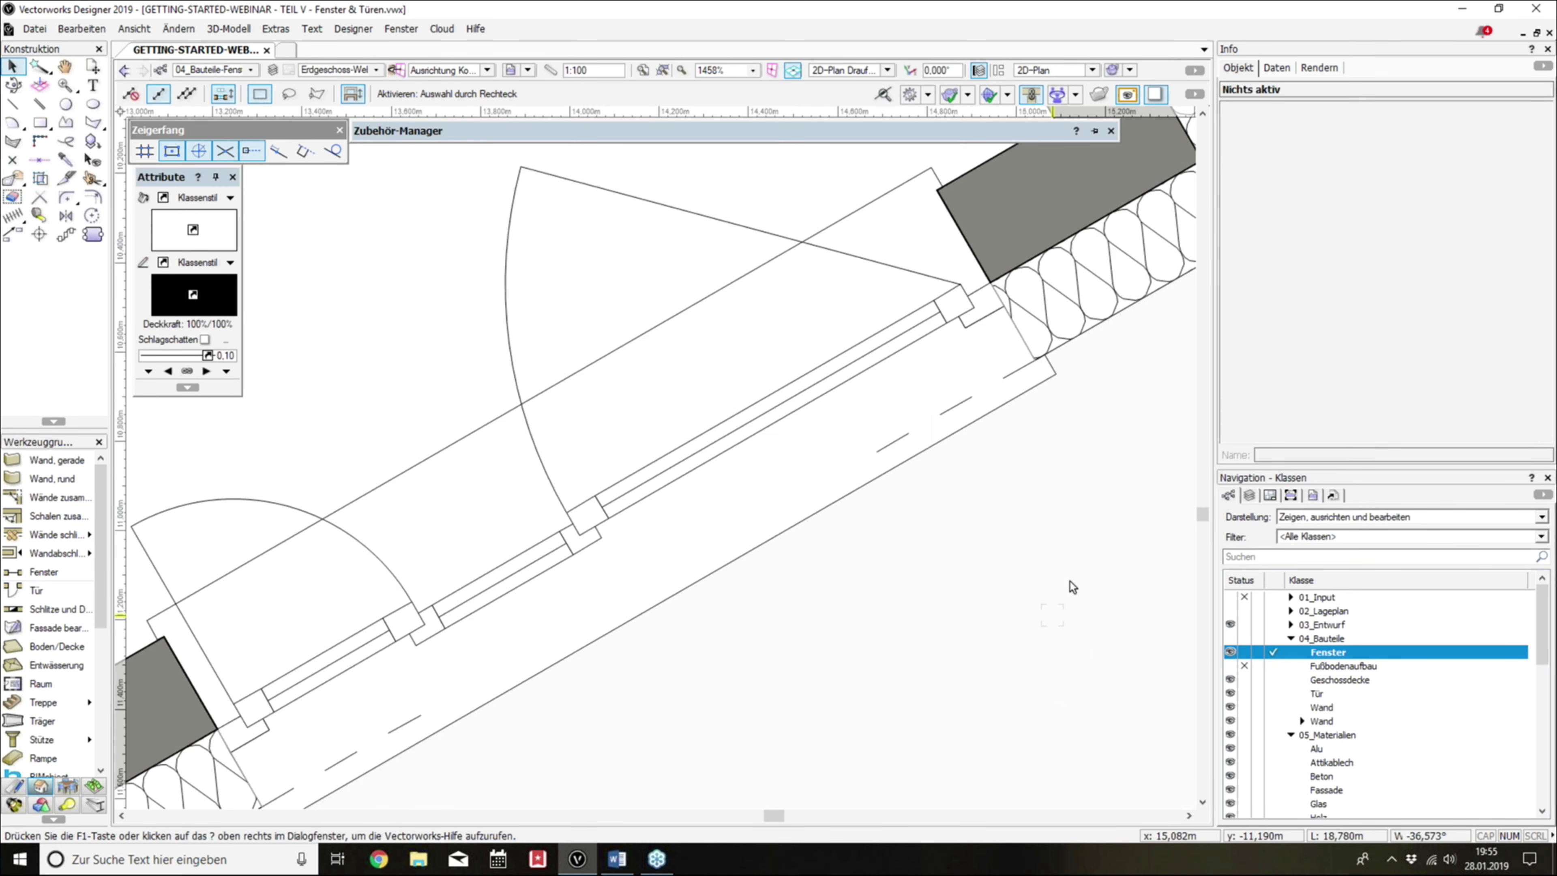
scroll(1070, 582, down, 2)
click(803, 473)
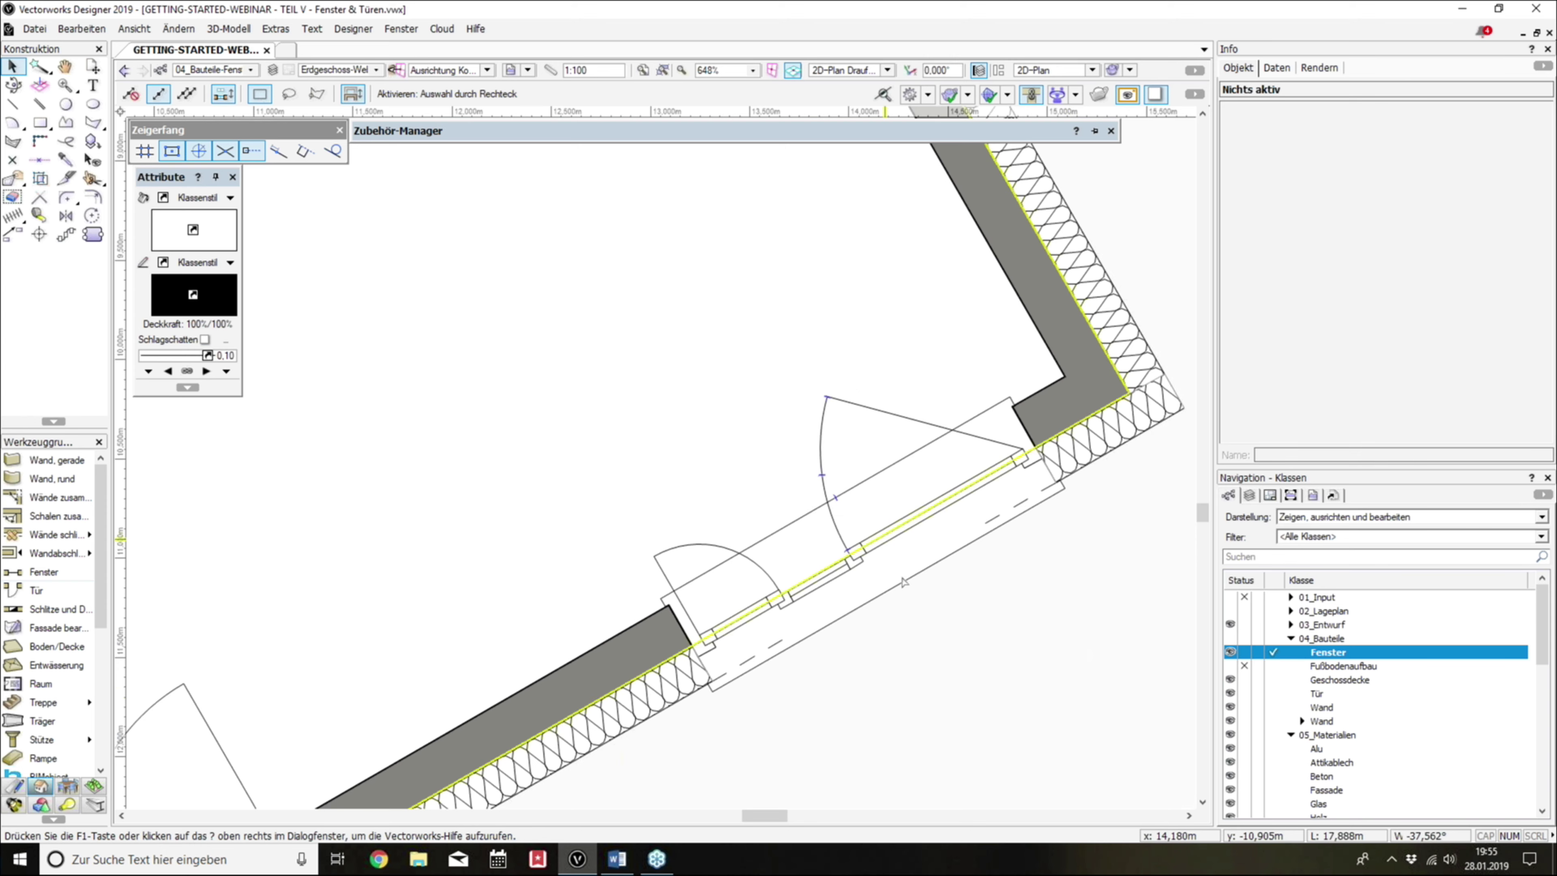
drag(978, 692, 1052, 422)
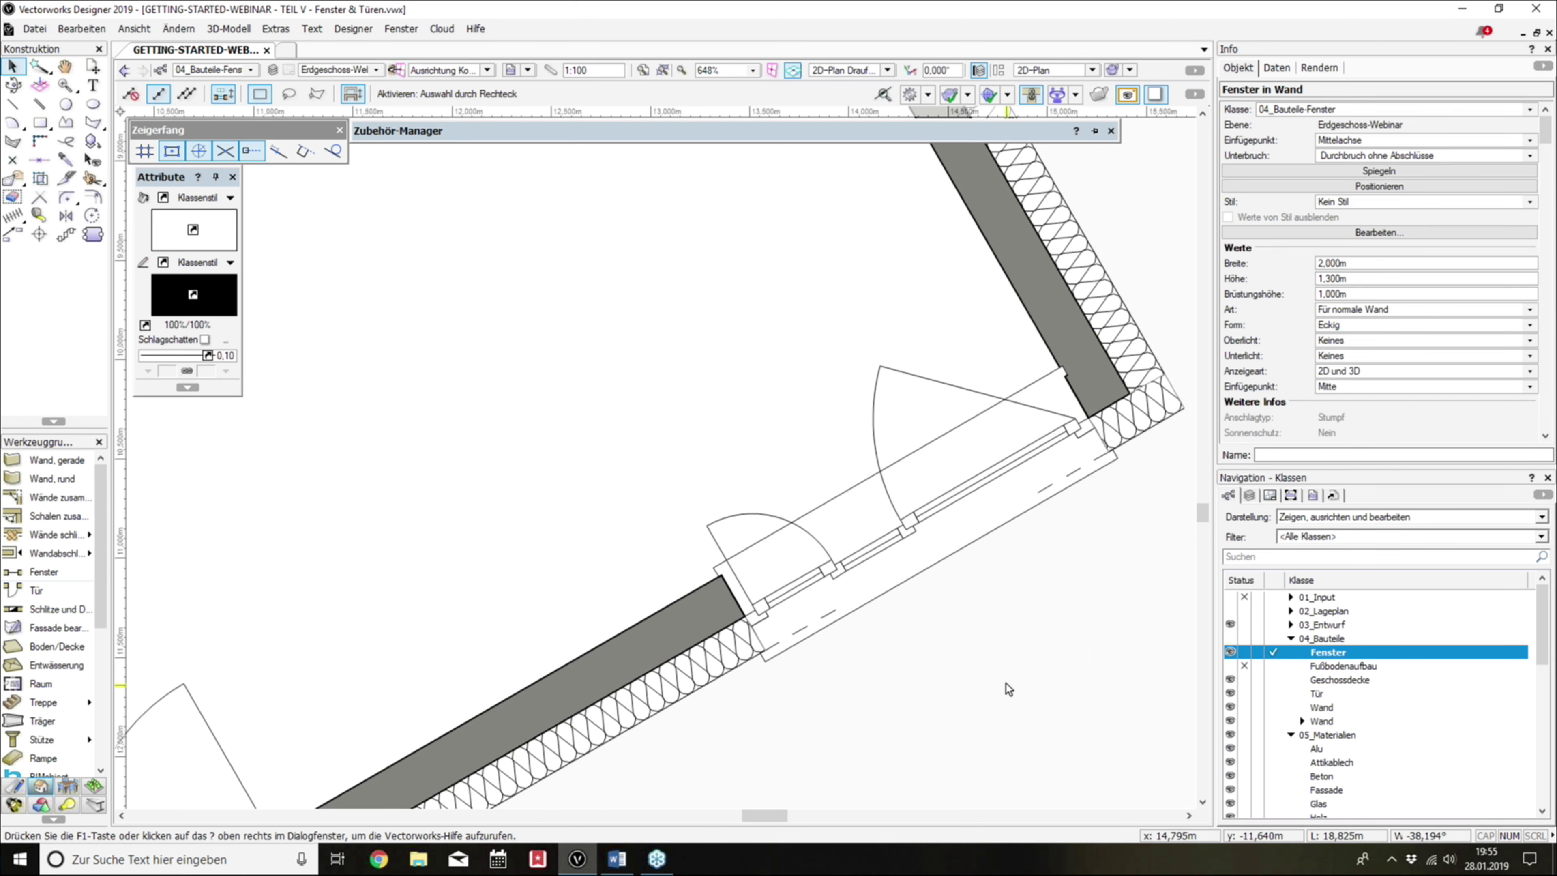
ctrl+middle_drag(1006, 684, 912, 377)
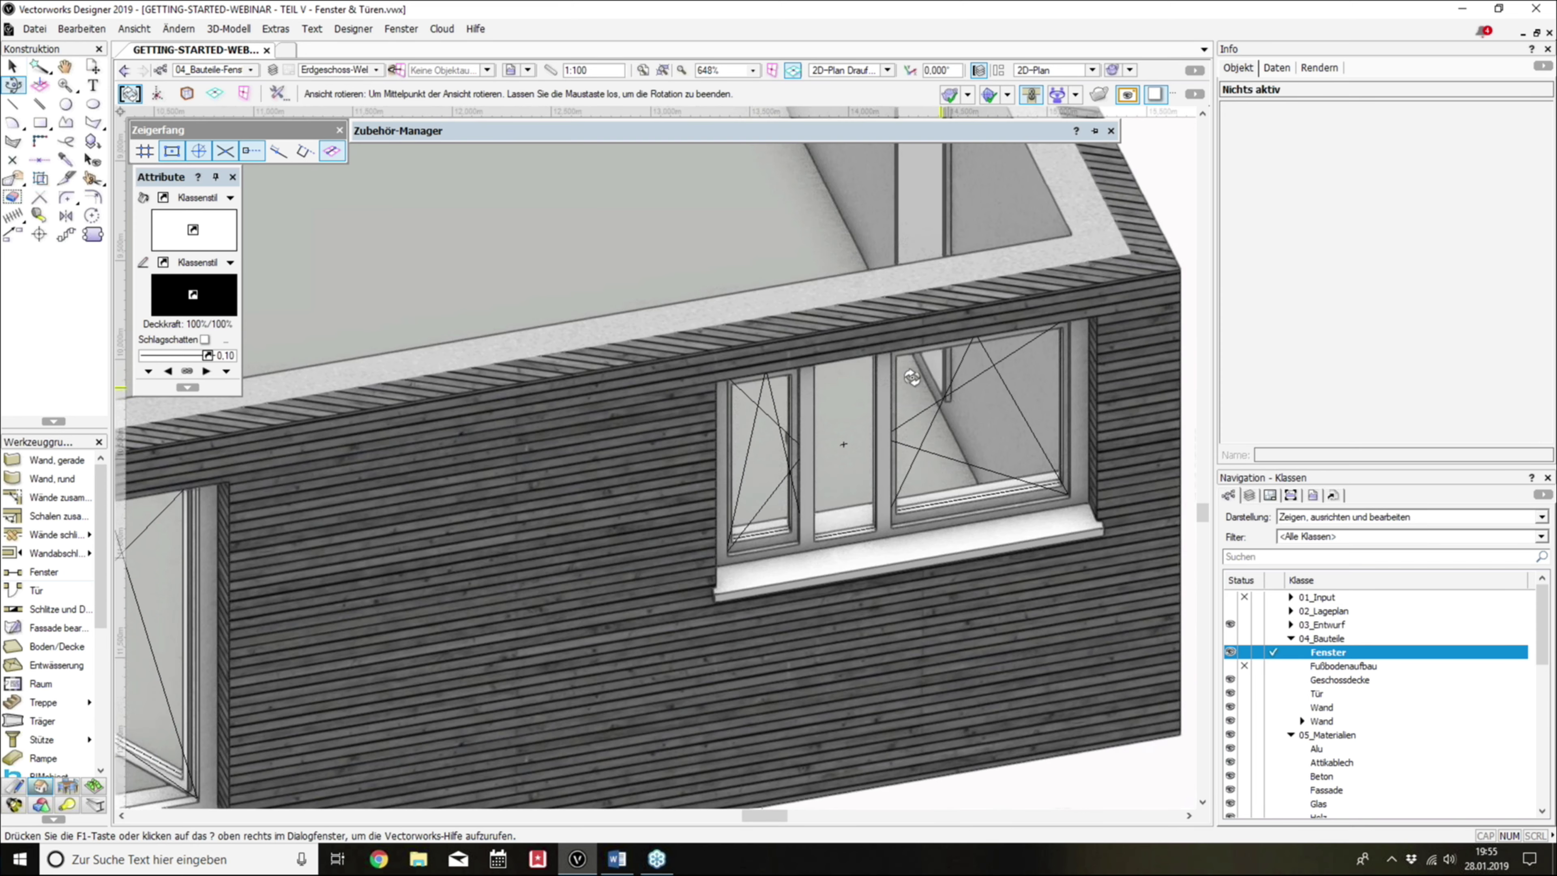
drag(911, 377, 1129, 348)
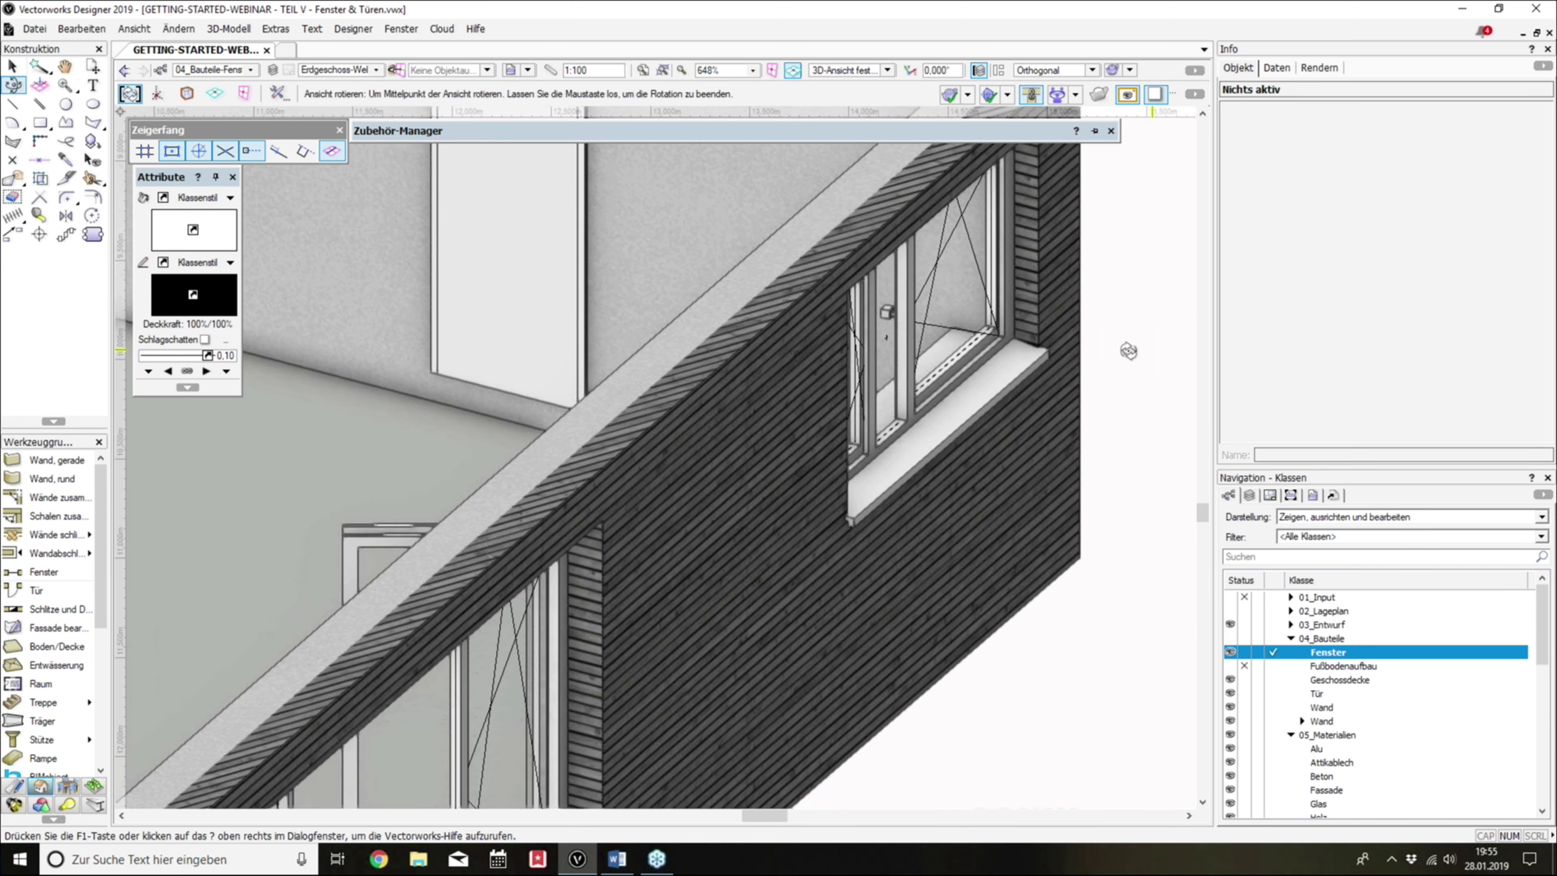
mouse_move(844, 365)
mouse_down()
mouse_move(1018, 374)
mouse_move(880, 410)
mouse_up()
Step: Select the window on the interior wall and open Fenster bearbeiten from the Info palette
key(x)
scroll(880, 410, up, 2)
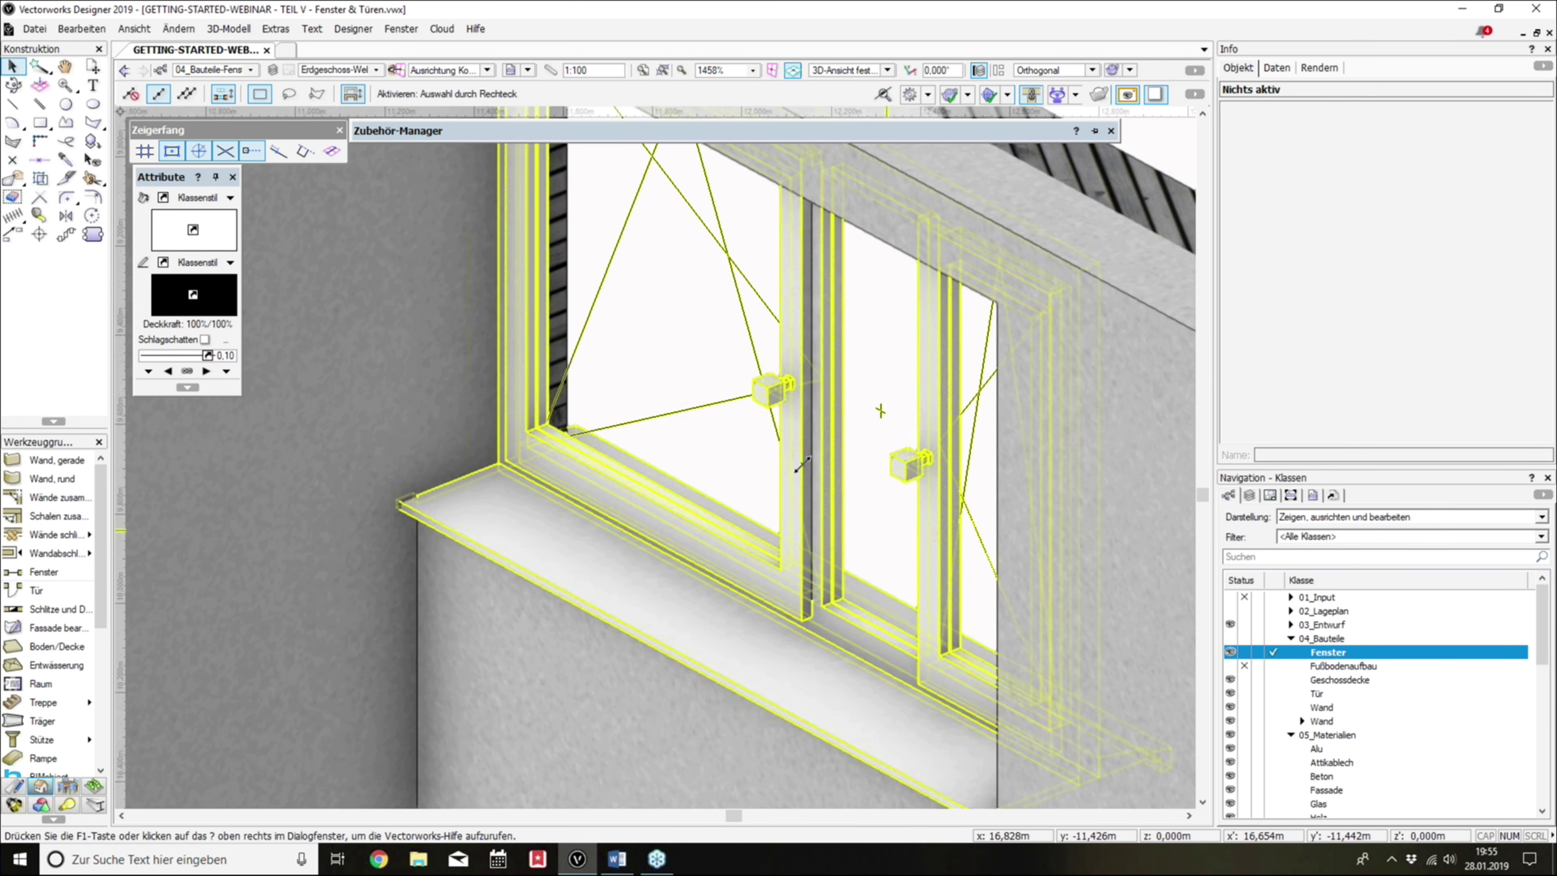
scroll(880, 410, down, 1)
mouse_move(880, 410)
ctrl+middle_down()
mouse_move(793, 337)
mouse_move(854, 418)
ctrl+middle_up()
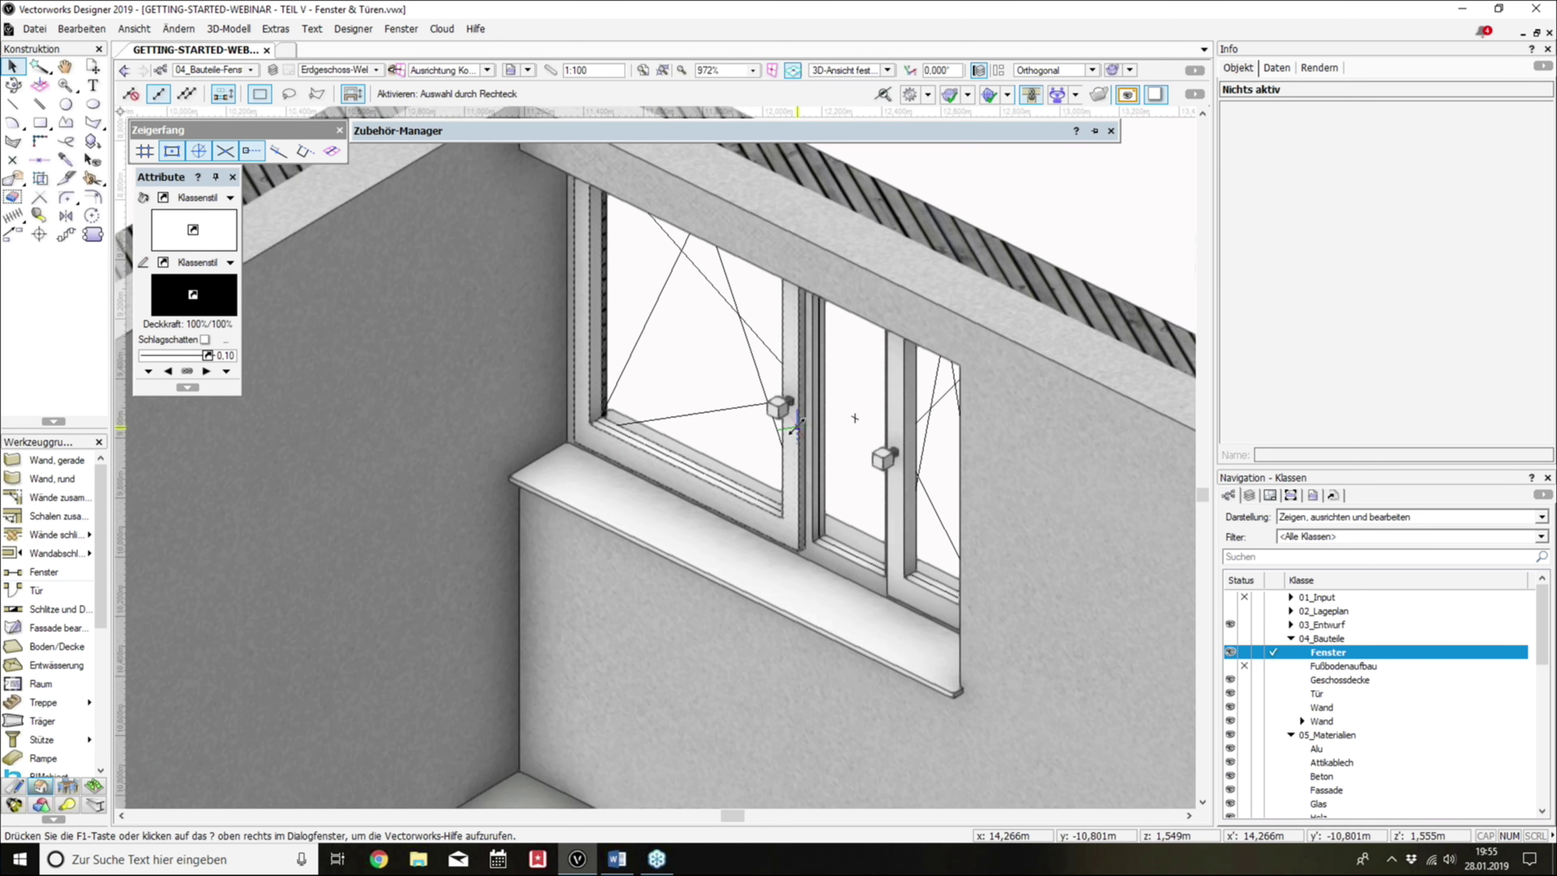
click(855, 417)
scroll(855, 417, down, 4)
scroll(854, 418, down, 1)
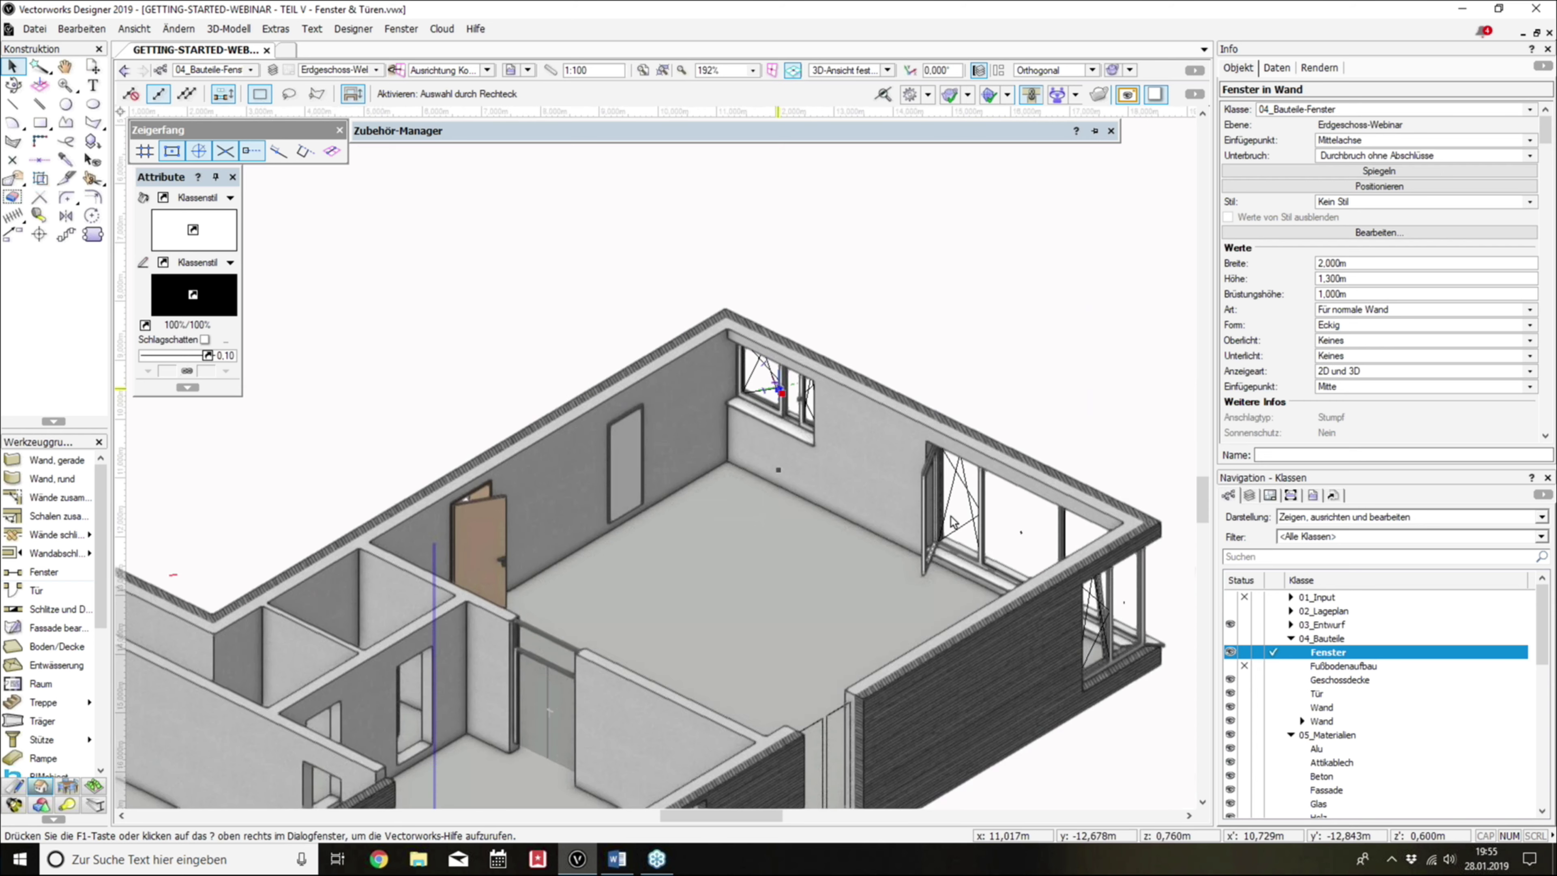
scroll(937, 552, up, 5)
scroll(937, 552, down, 3)
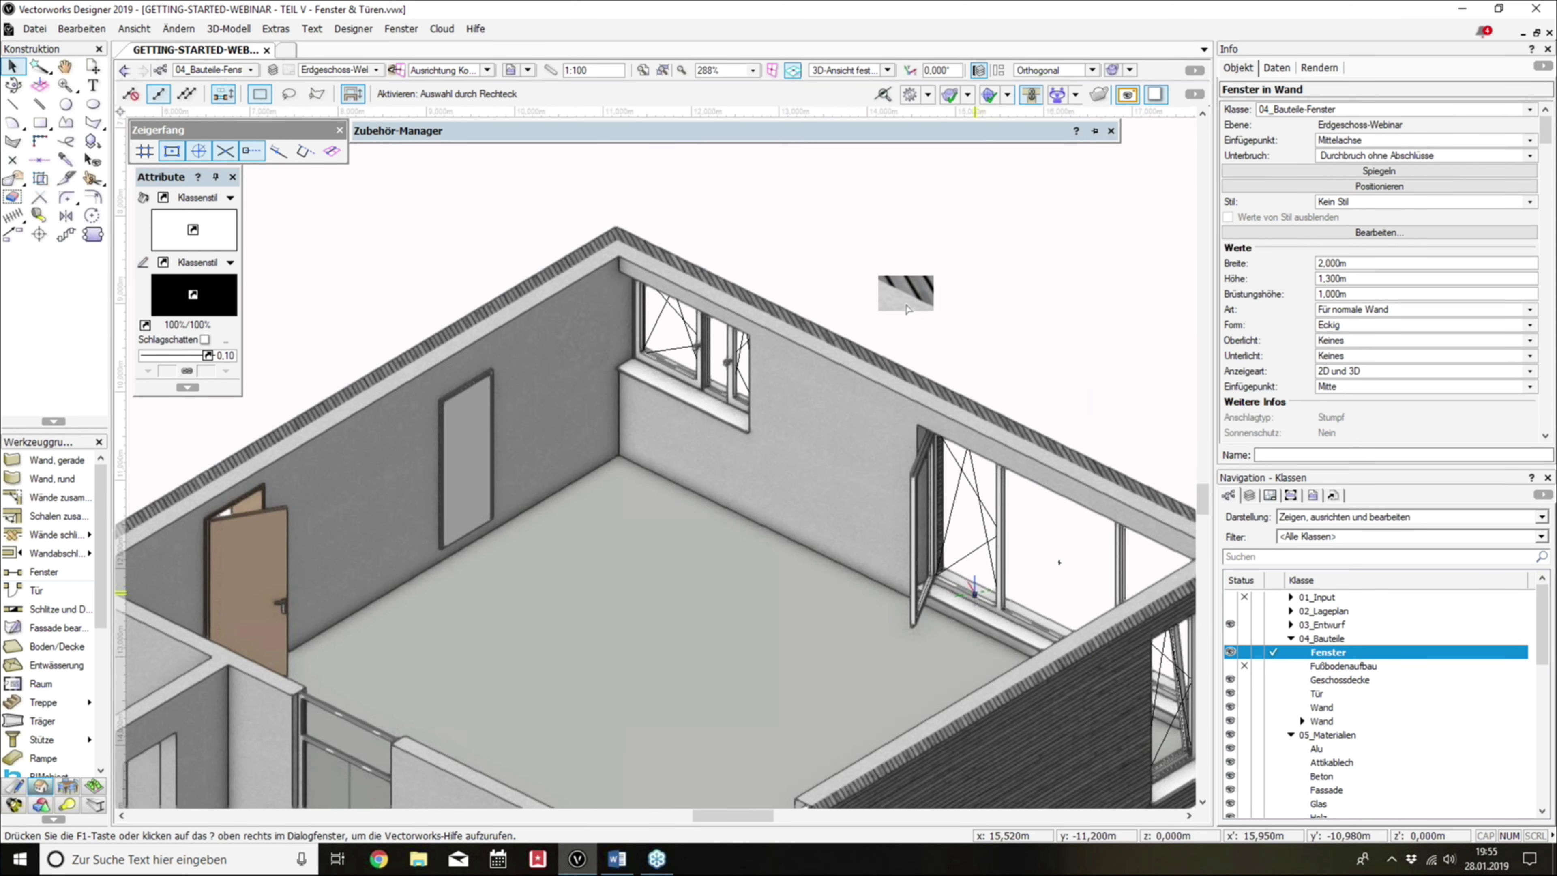
scroll(944, 534, up, 3)
click(1379, 232)
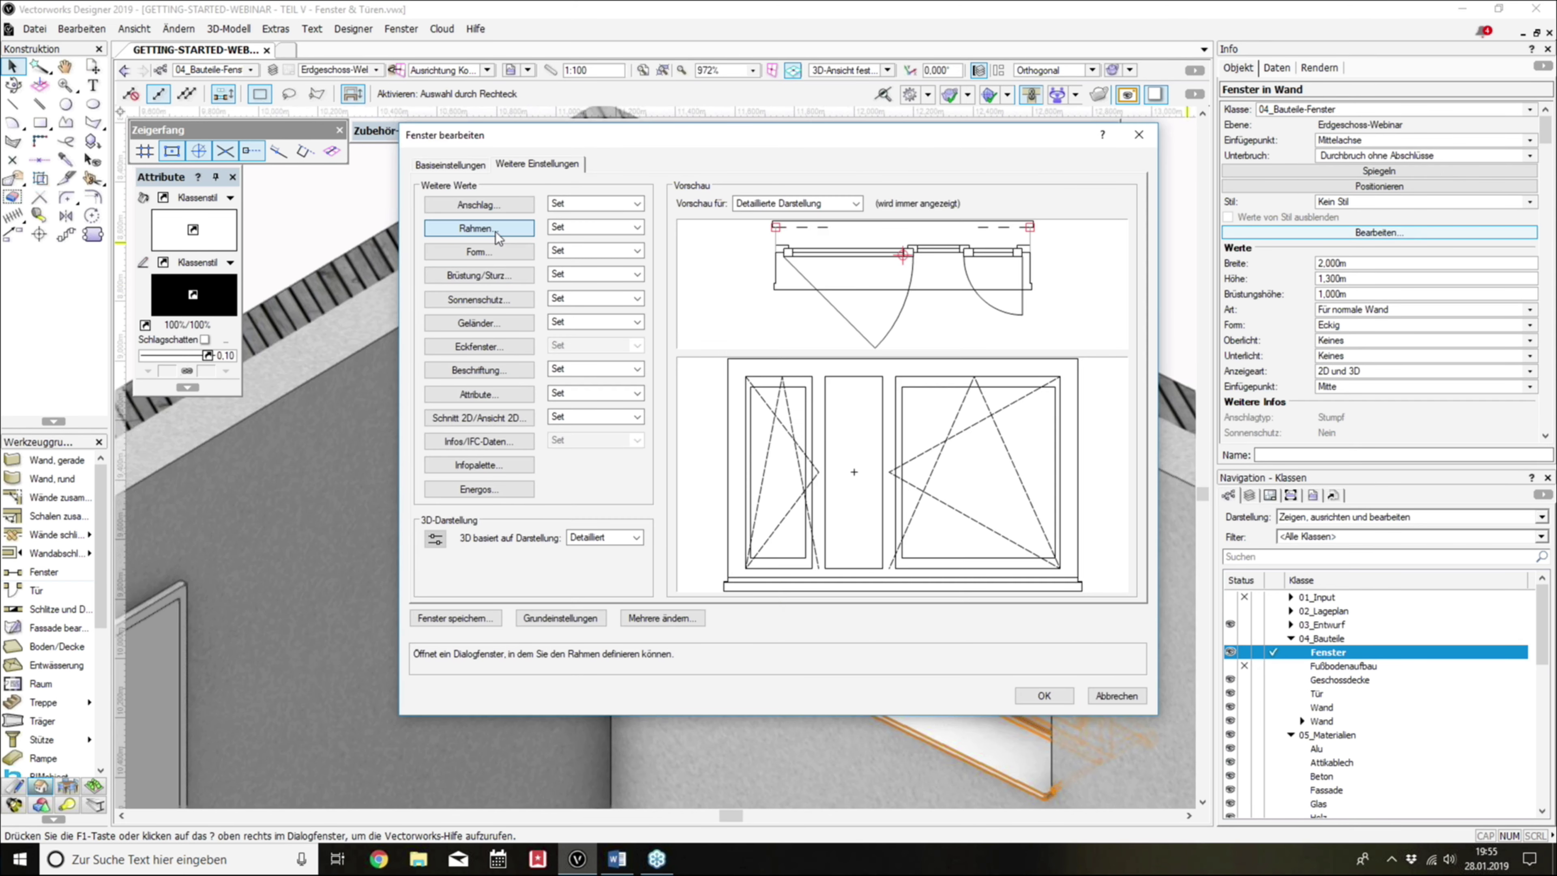
Step: Set the first sash's handle to Griff, keeping it opening Rechts und oben
click(475, 228)
double_click(476, 262)
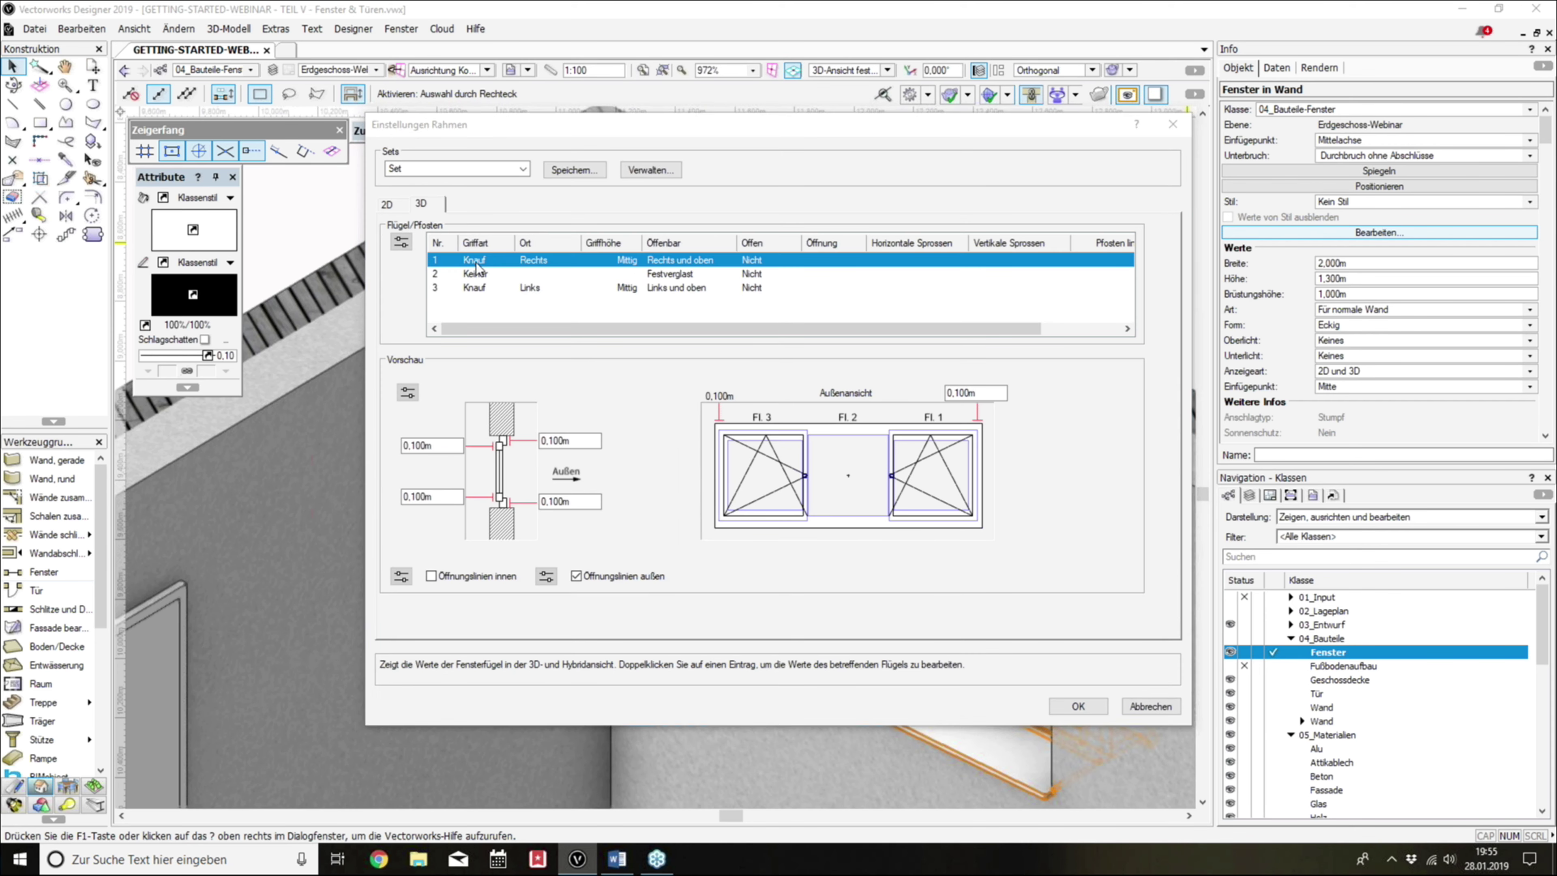
click(871, 214)
click(859, 241)
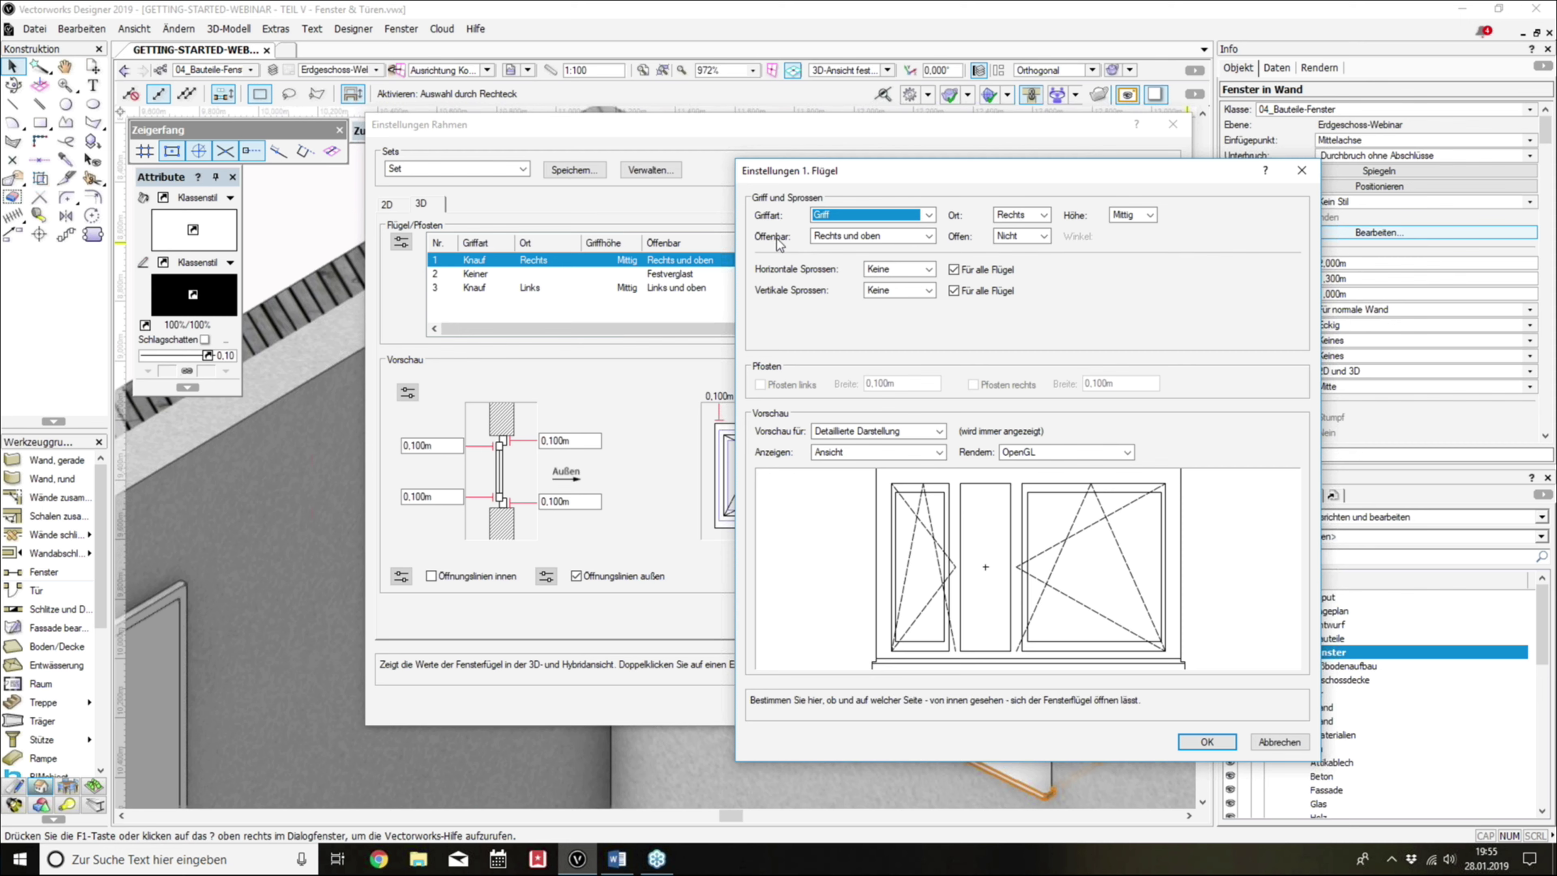
click(836, 236)
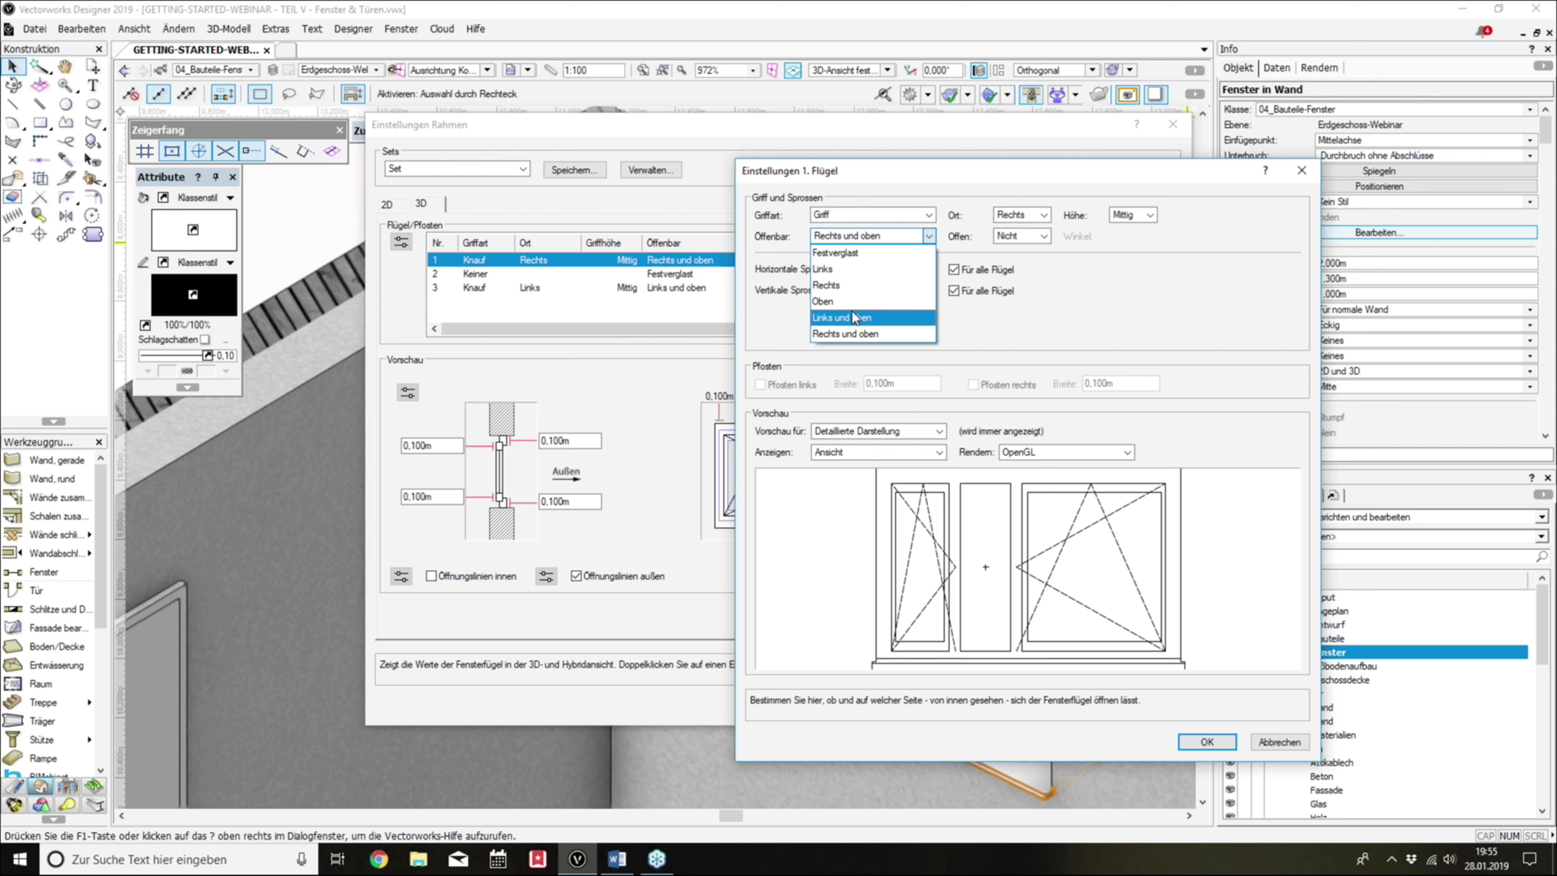
click(849, 287)
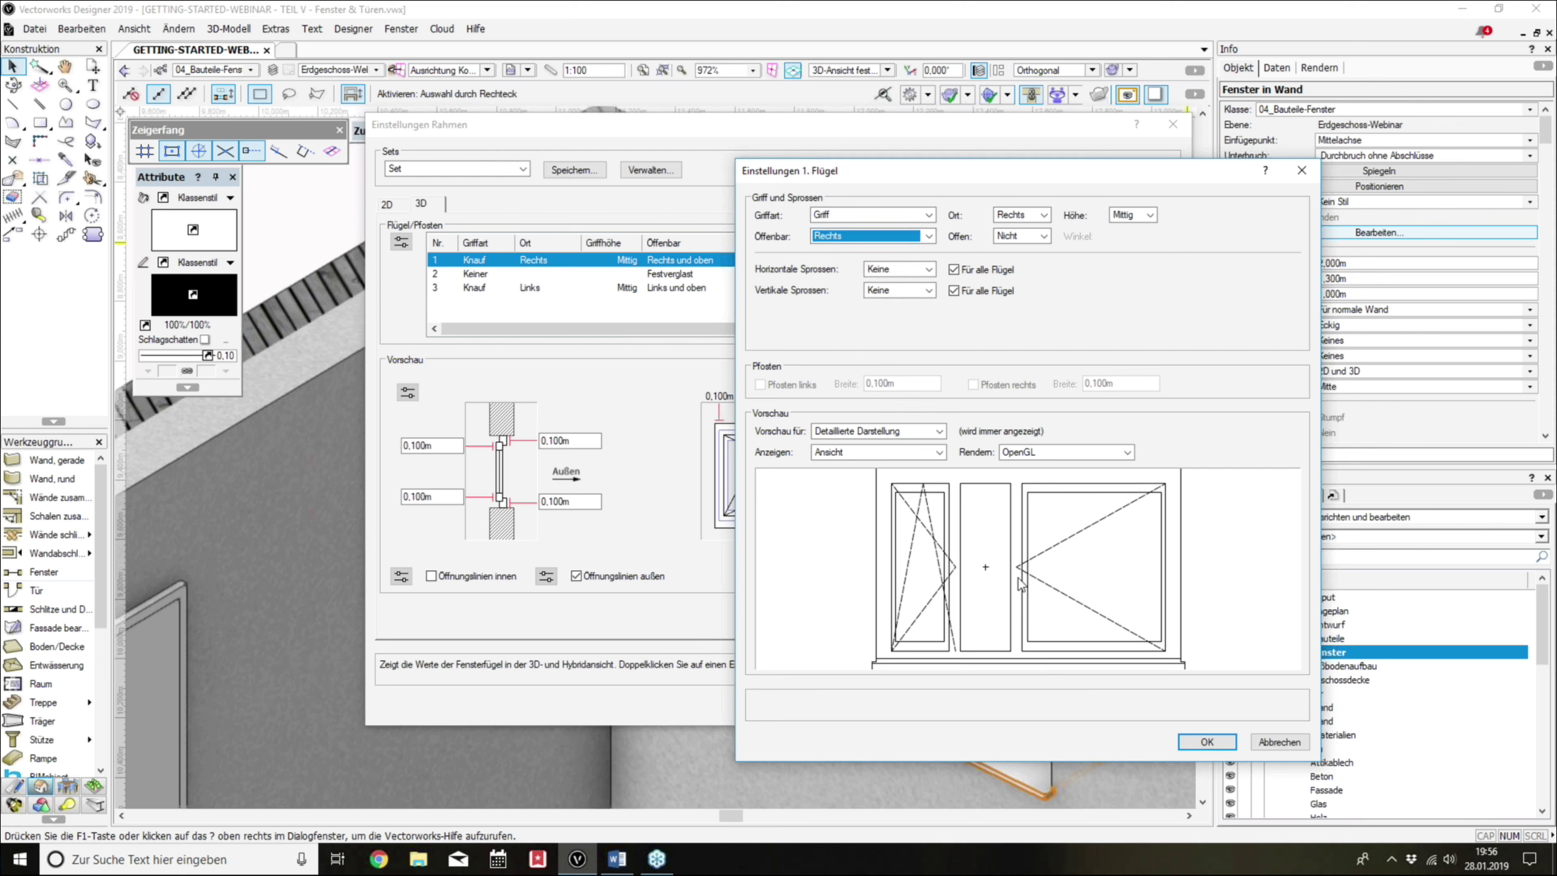
click(864, 237)
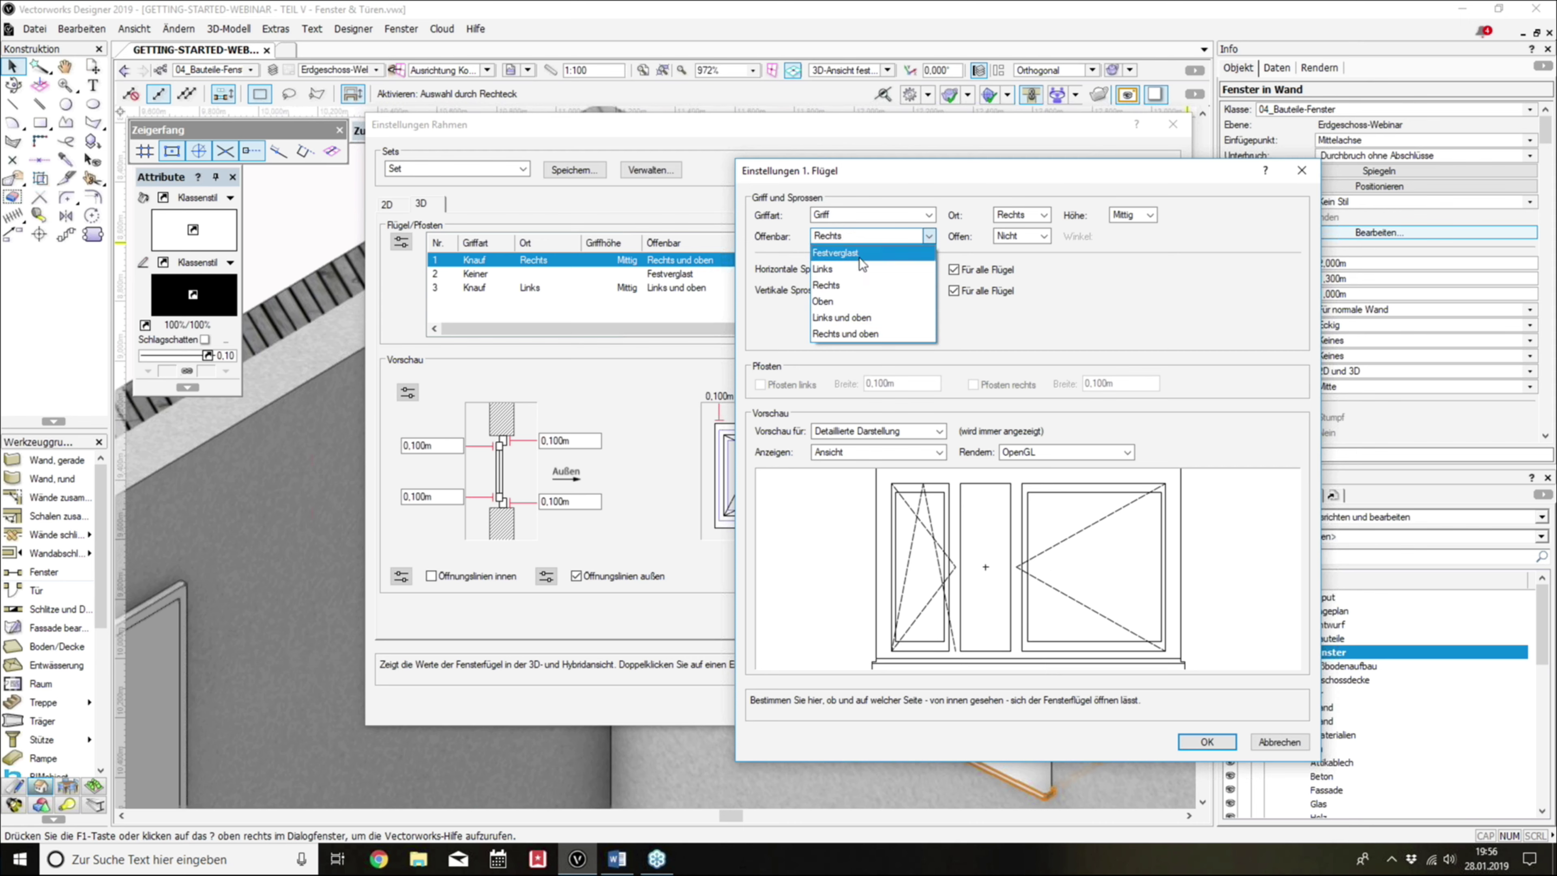
click(864, 333)
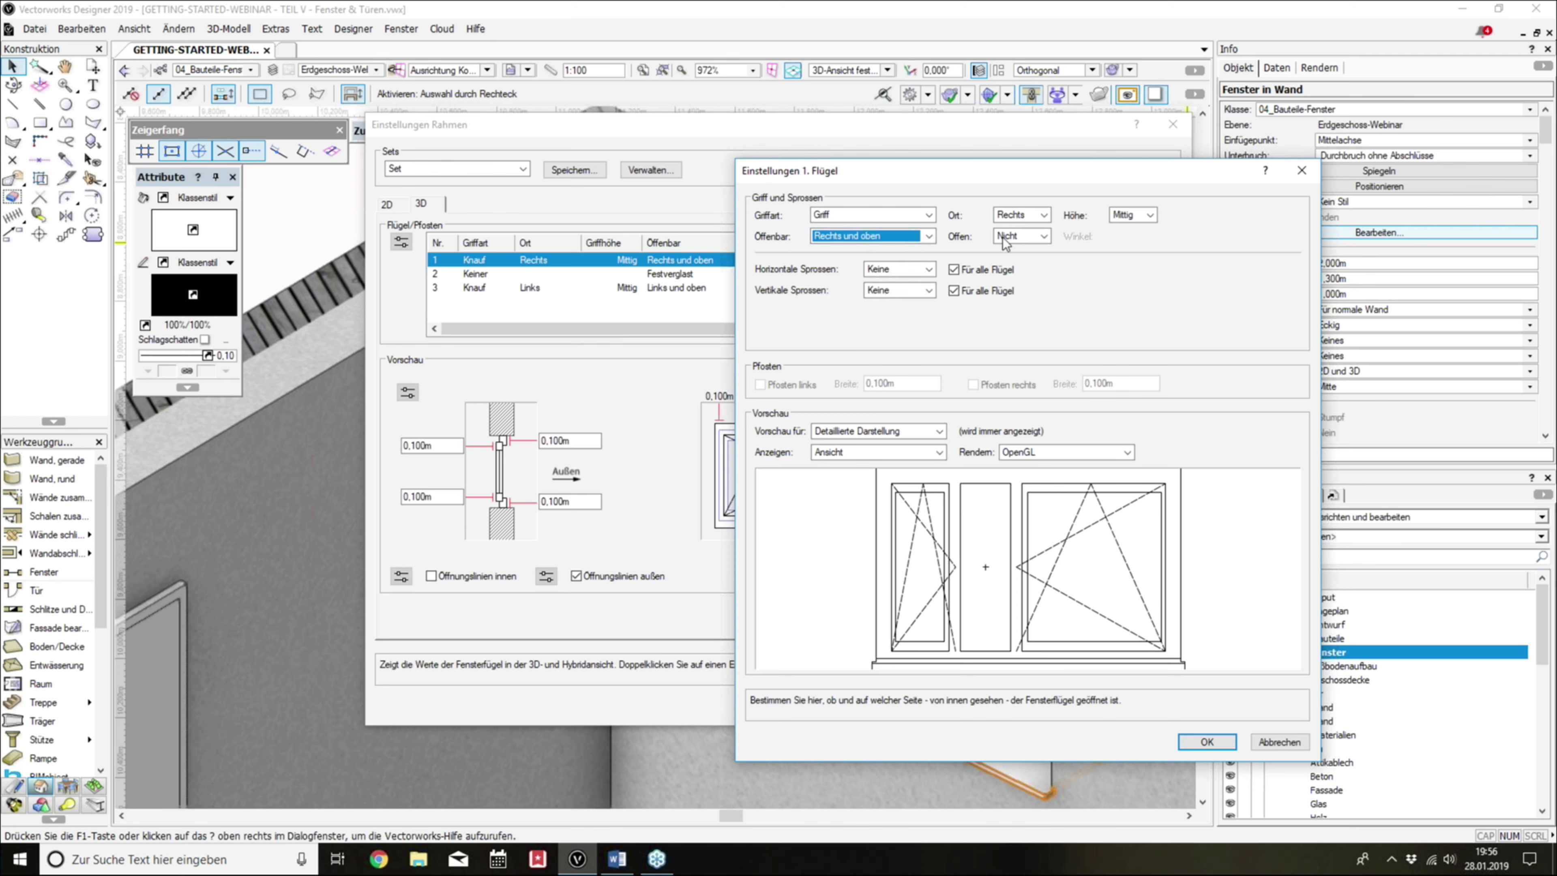
Step: Show the first sash tilted open Oben at 10° and confirm the frame settings
click(1019, 236)
click(1019, 271)
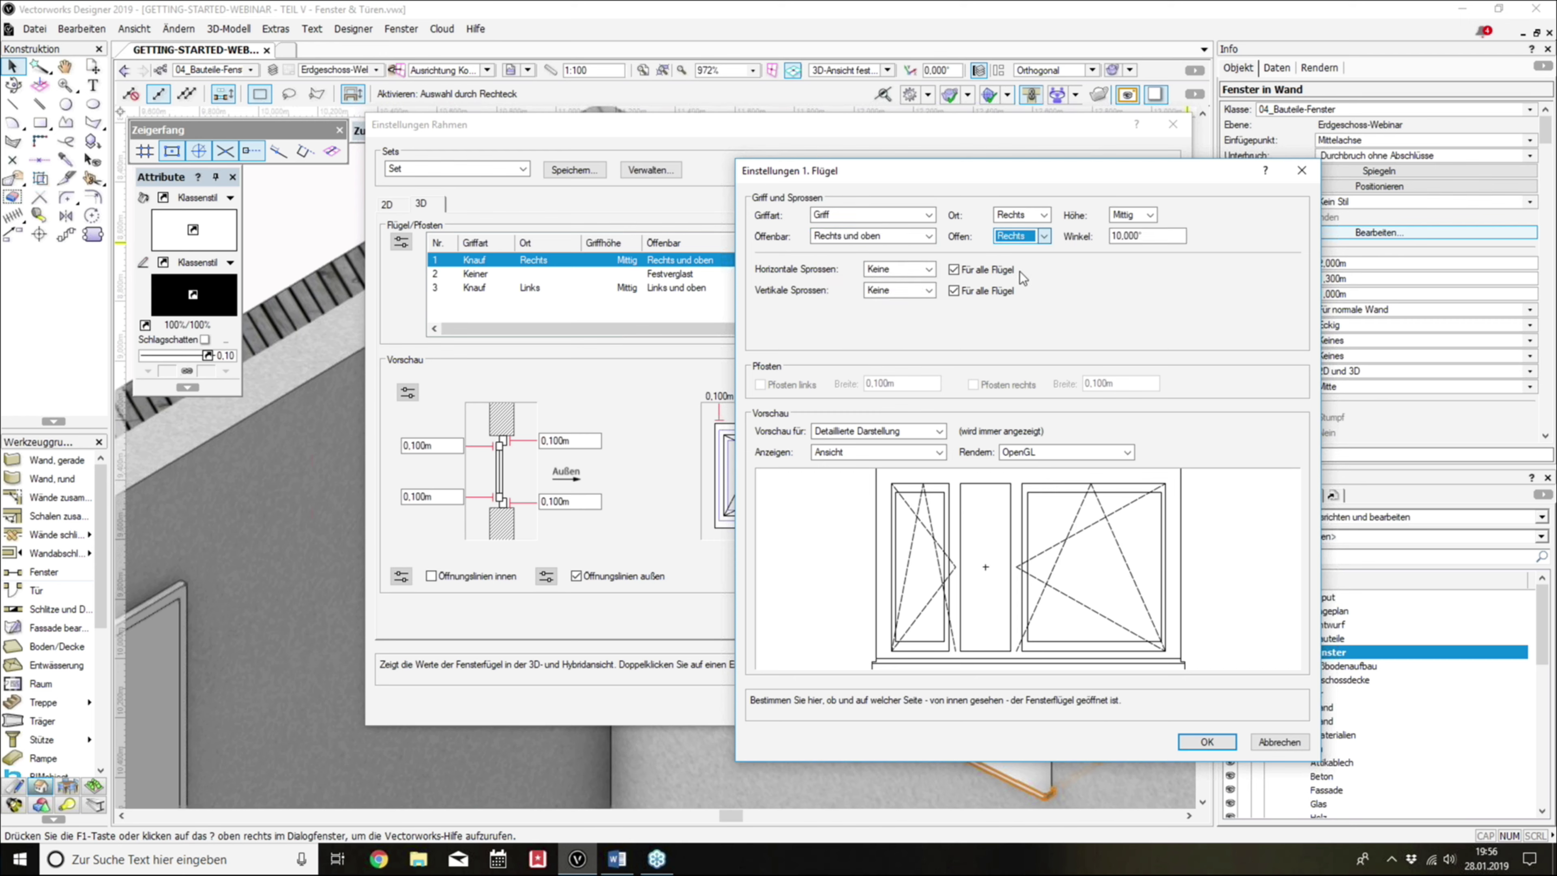
click(1019, 236)
click(1016, 286)
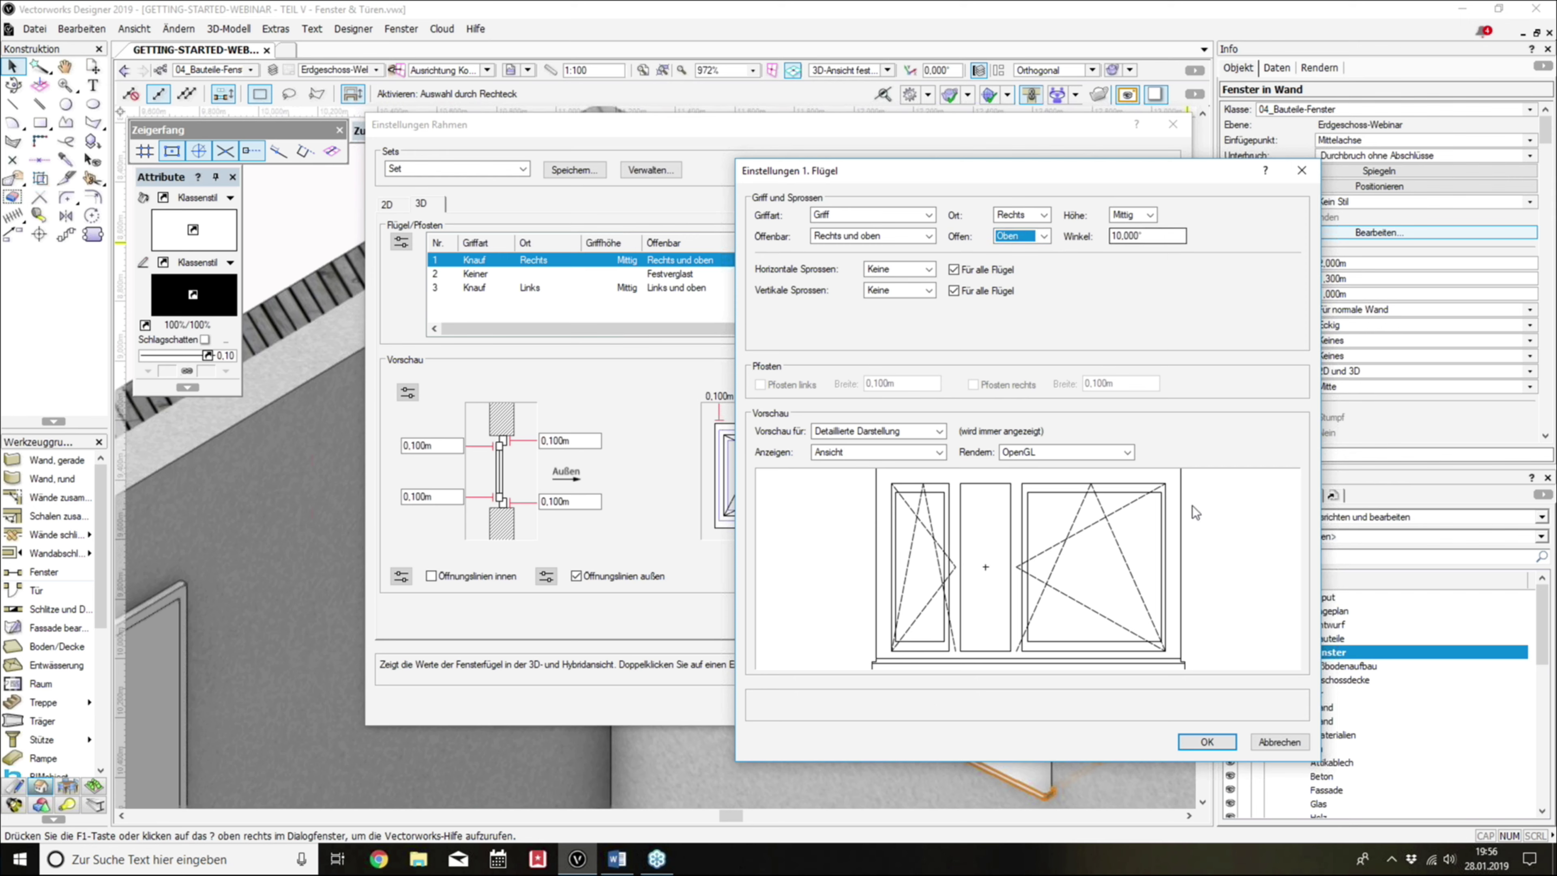
click(1223, 739)
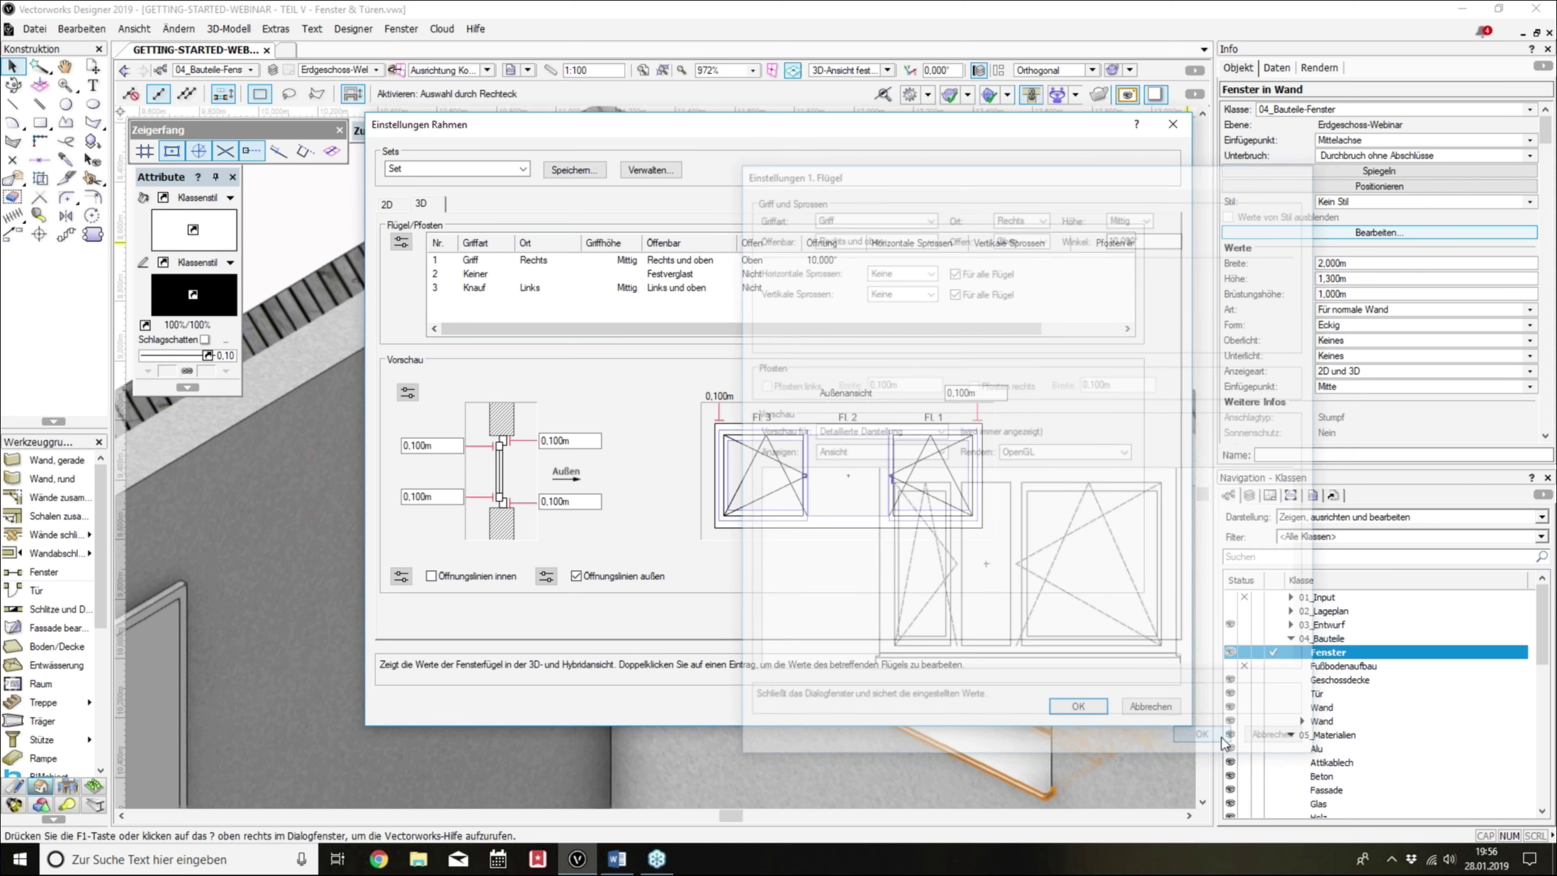
click(1080, 703)
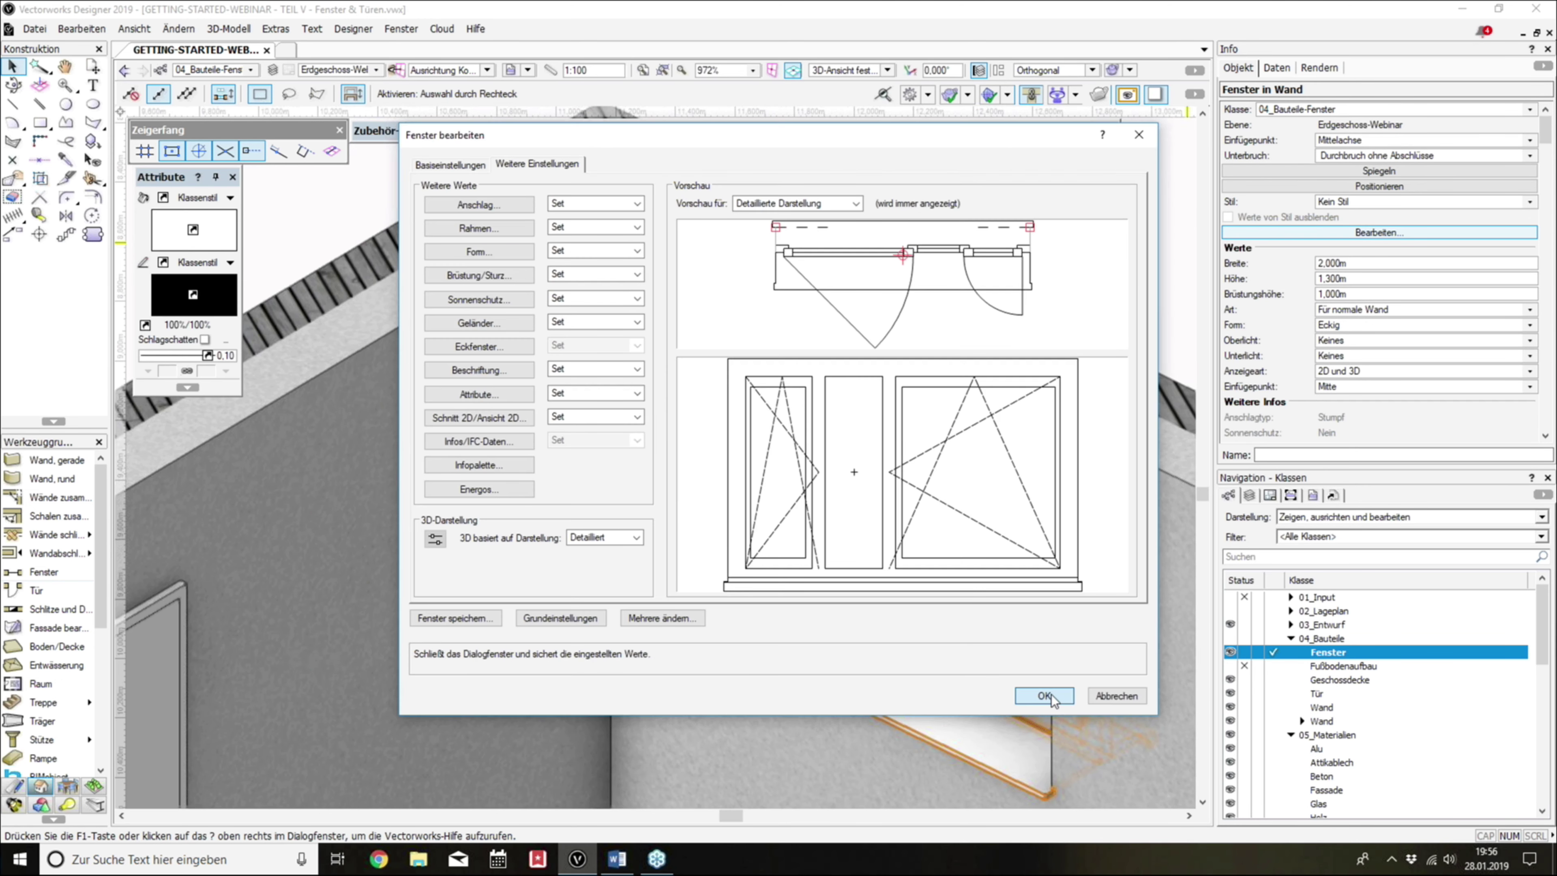
Step: Apply the window changes and orbit to view the tilted sash in the corner window
click(1052, 700)
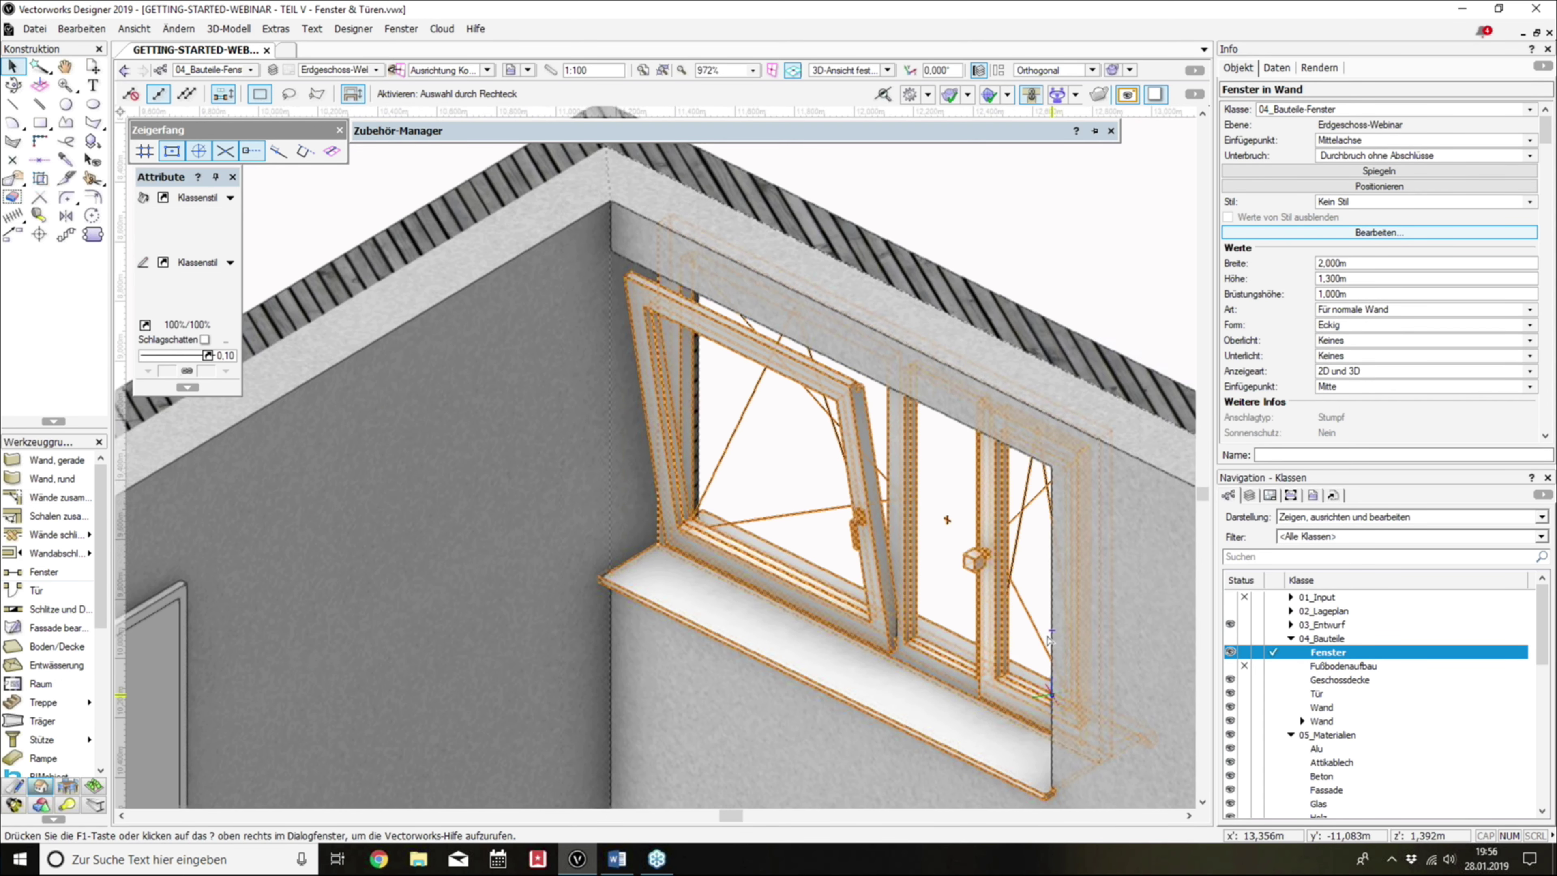
key(Escape)
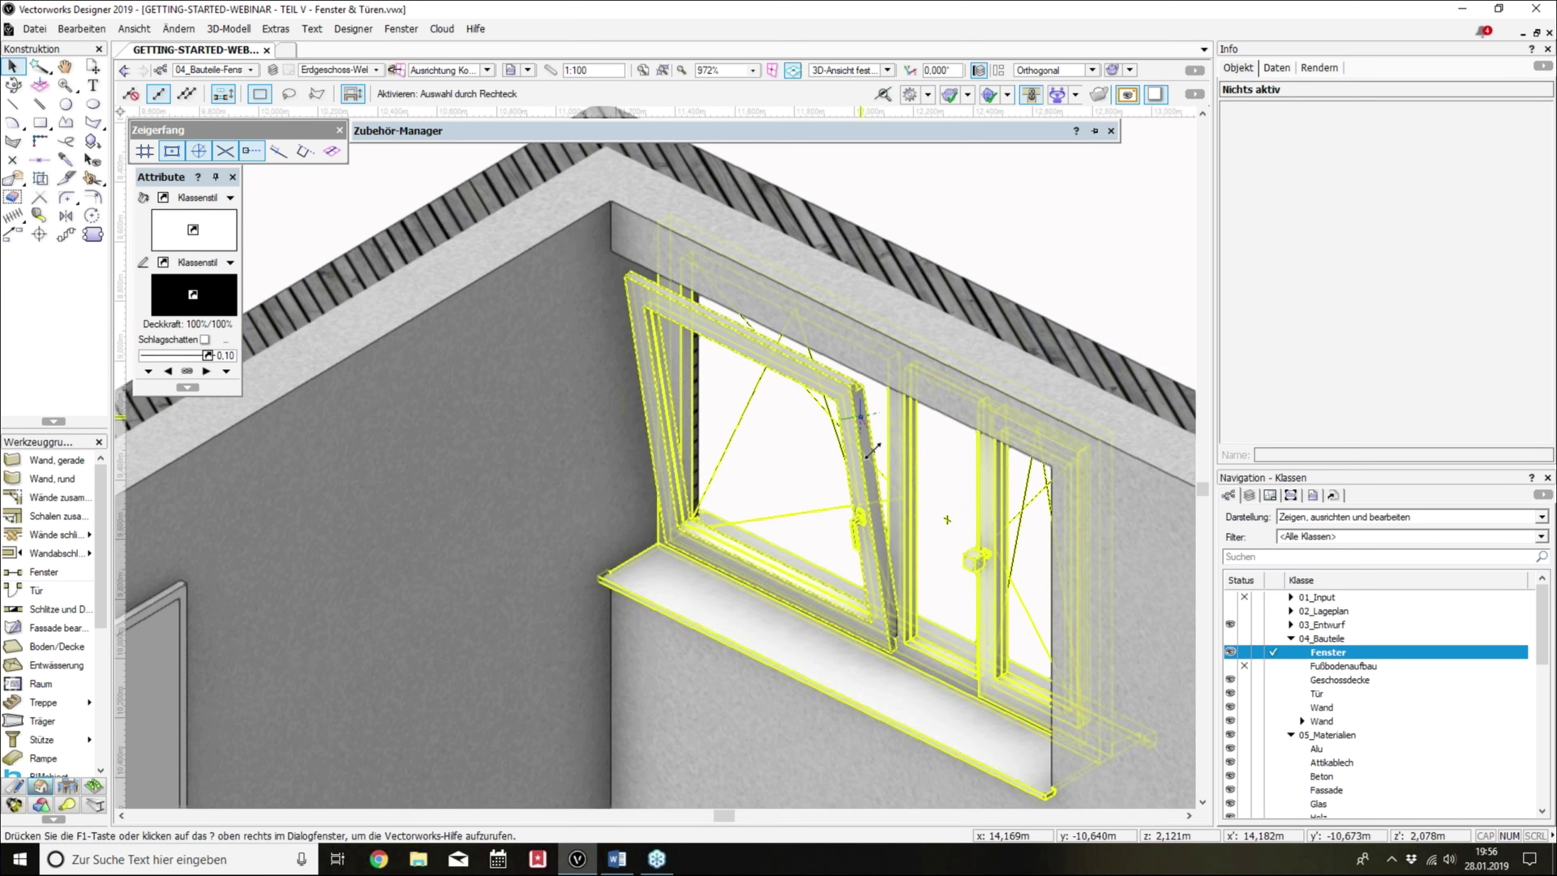
shift+middle_drag(947, 519, 968, 360)
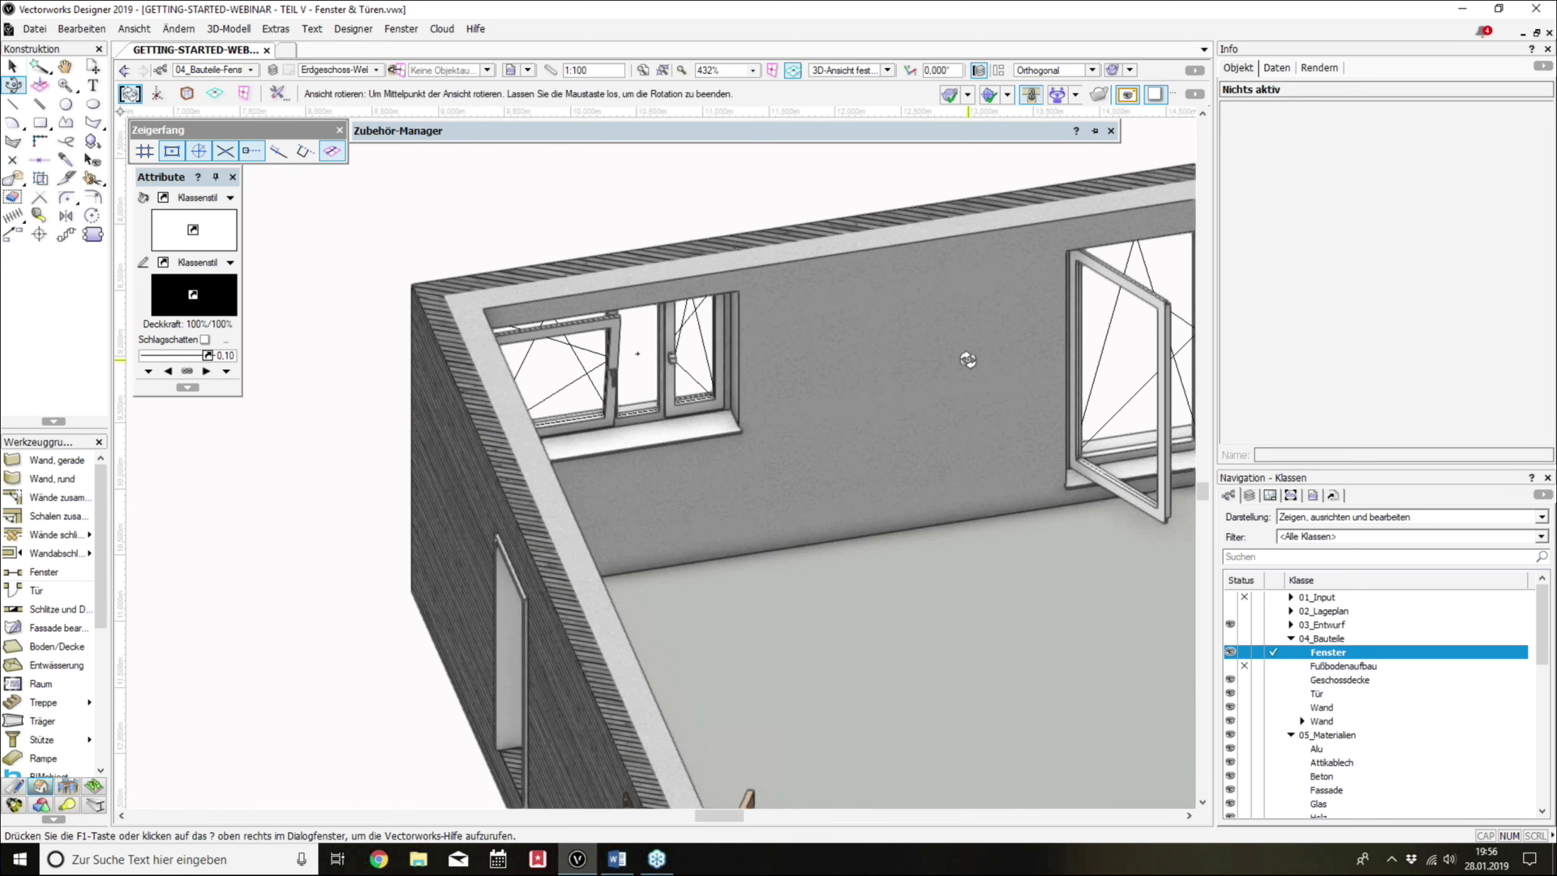
mouse_move(968, 360)
mouse_down()
mouse_move(757, 378)
mouse_move(809, 390)
mouse_up()
scroll(815, 391, up, 2)
Step: Select the corner window and reopen its editing settings
key(x)
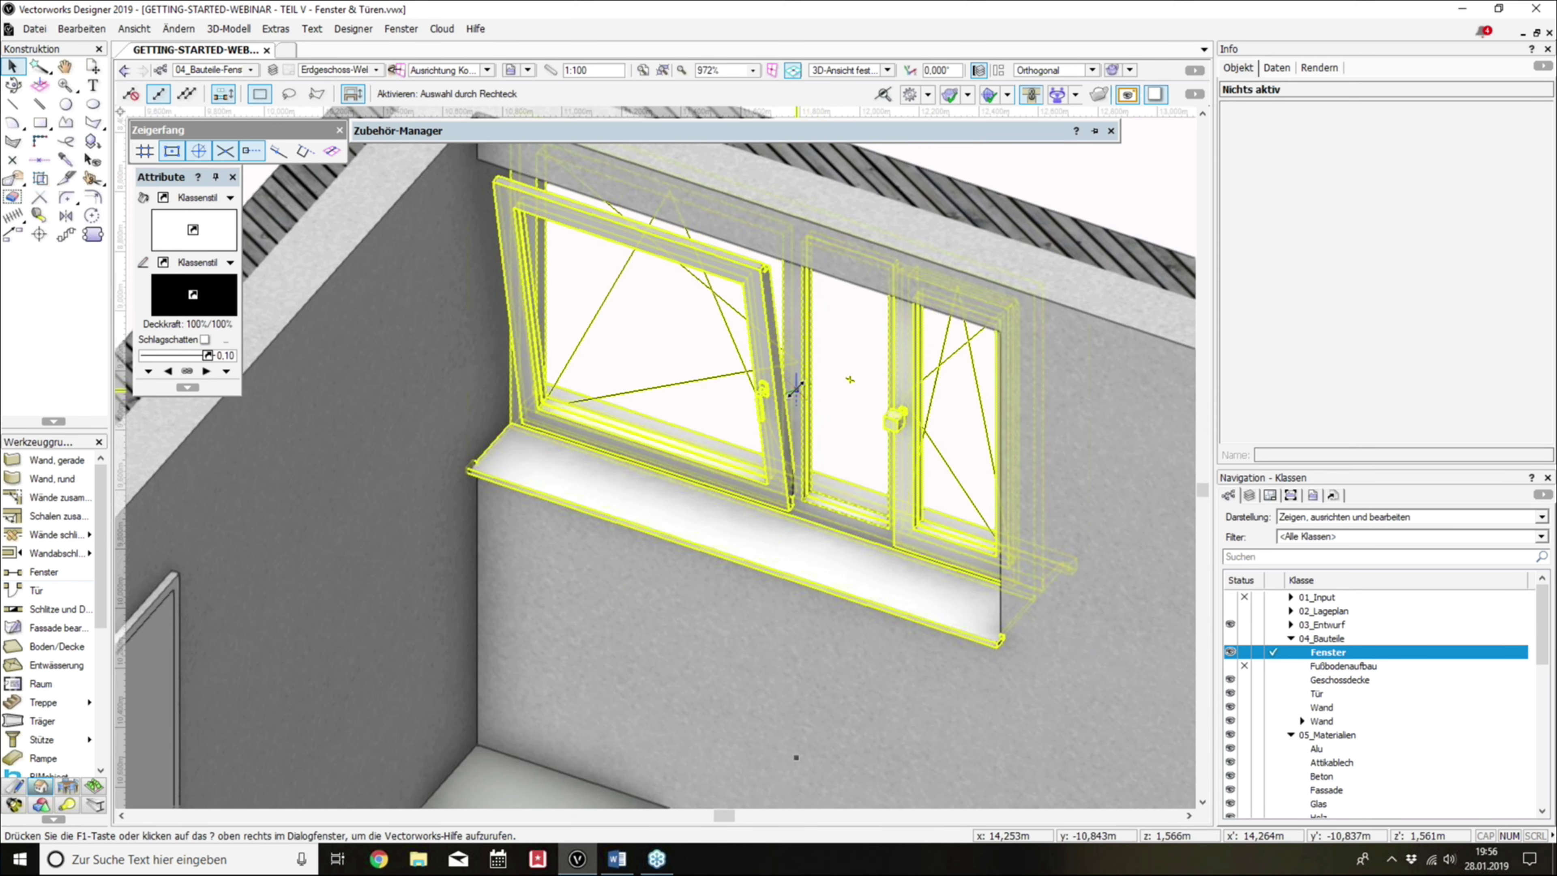
click(795, 388)
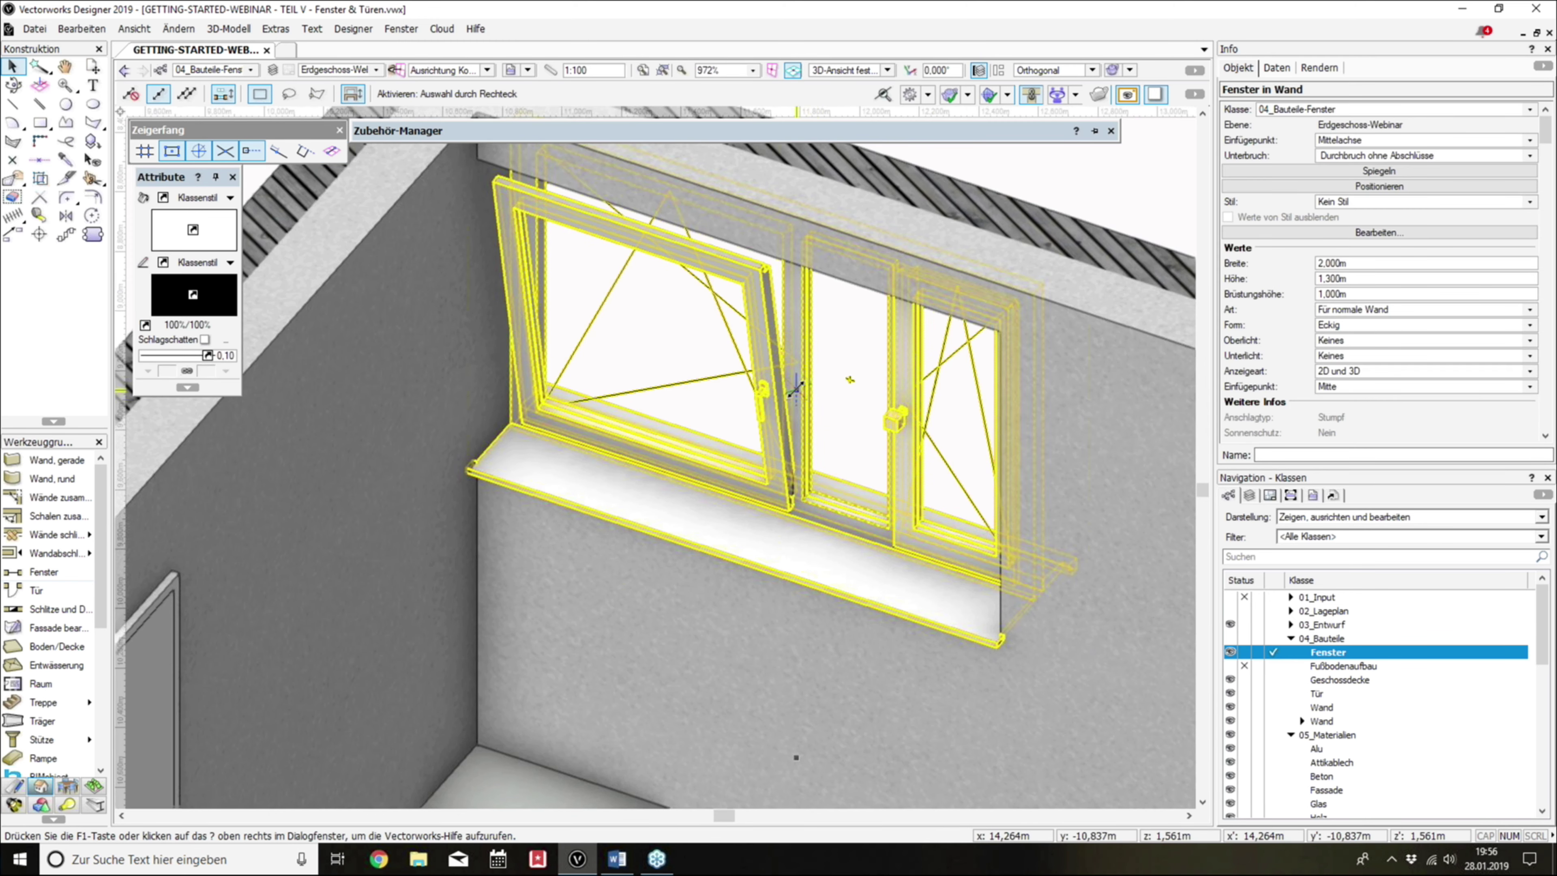
click(1312, 235)
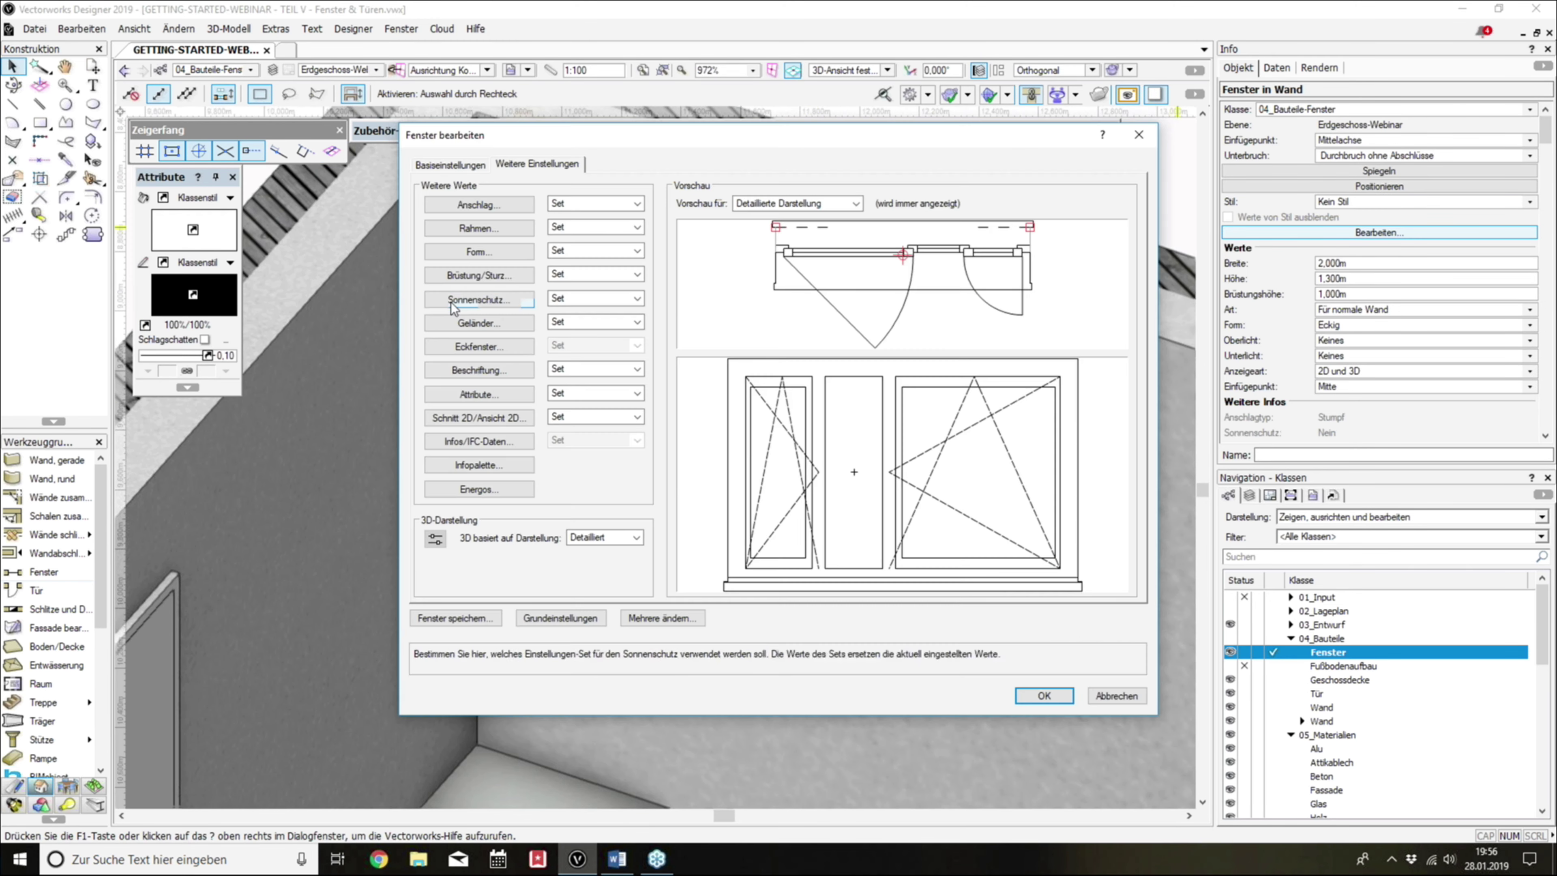
click(497, 233)
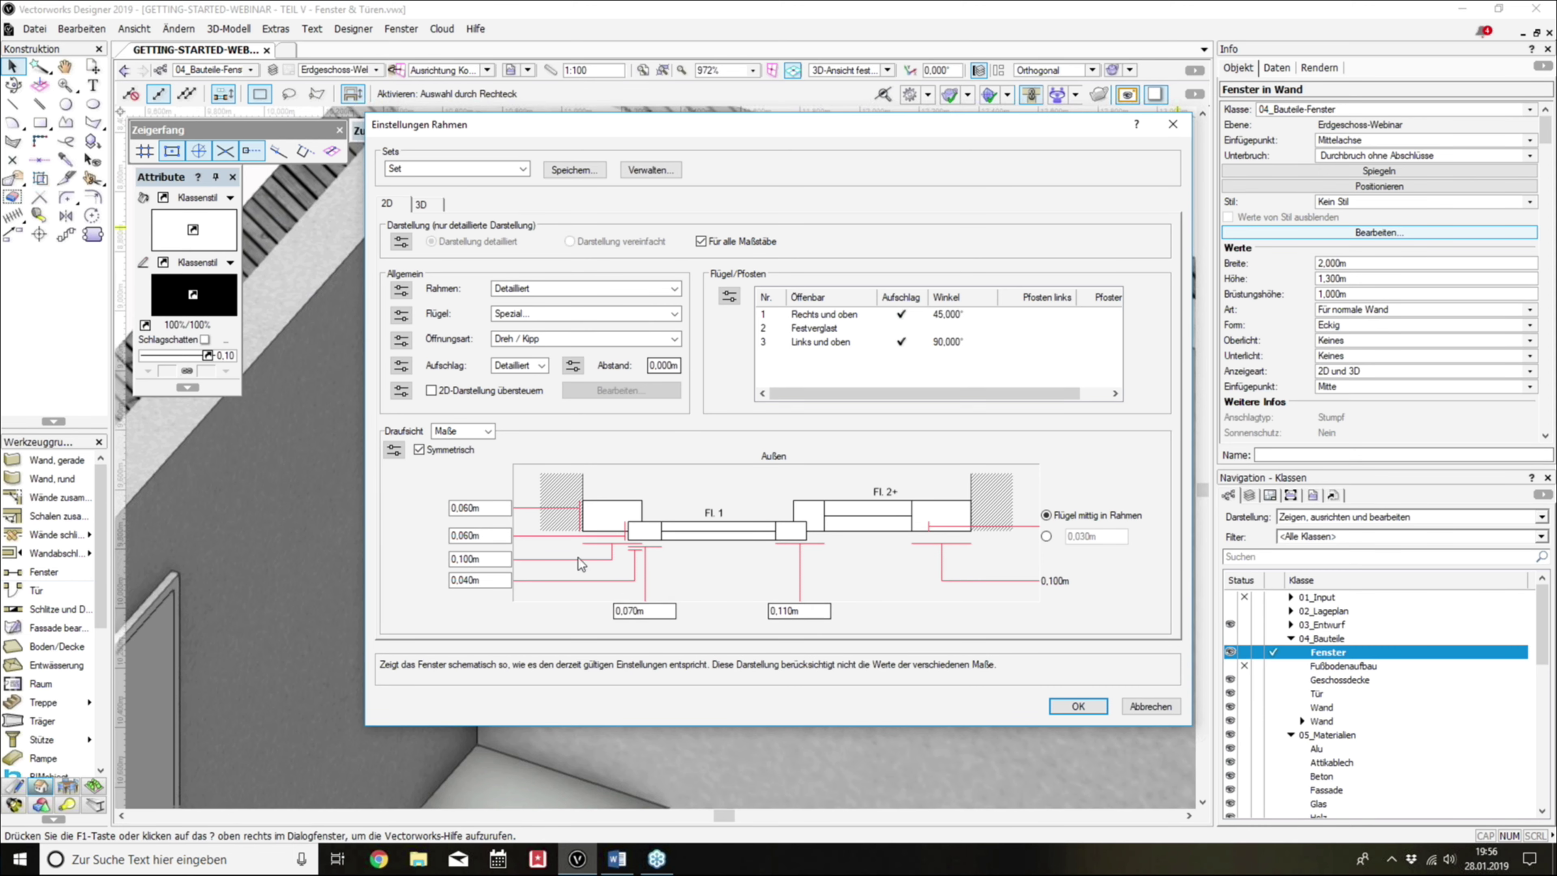
click(1077, 707)
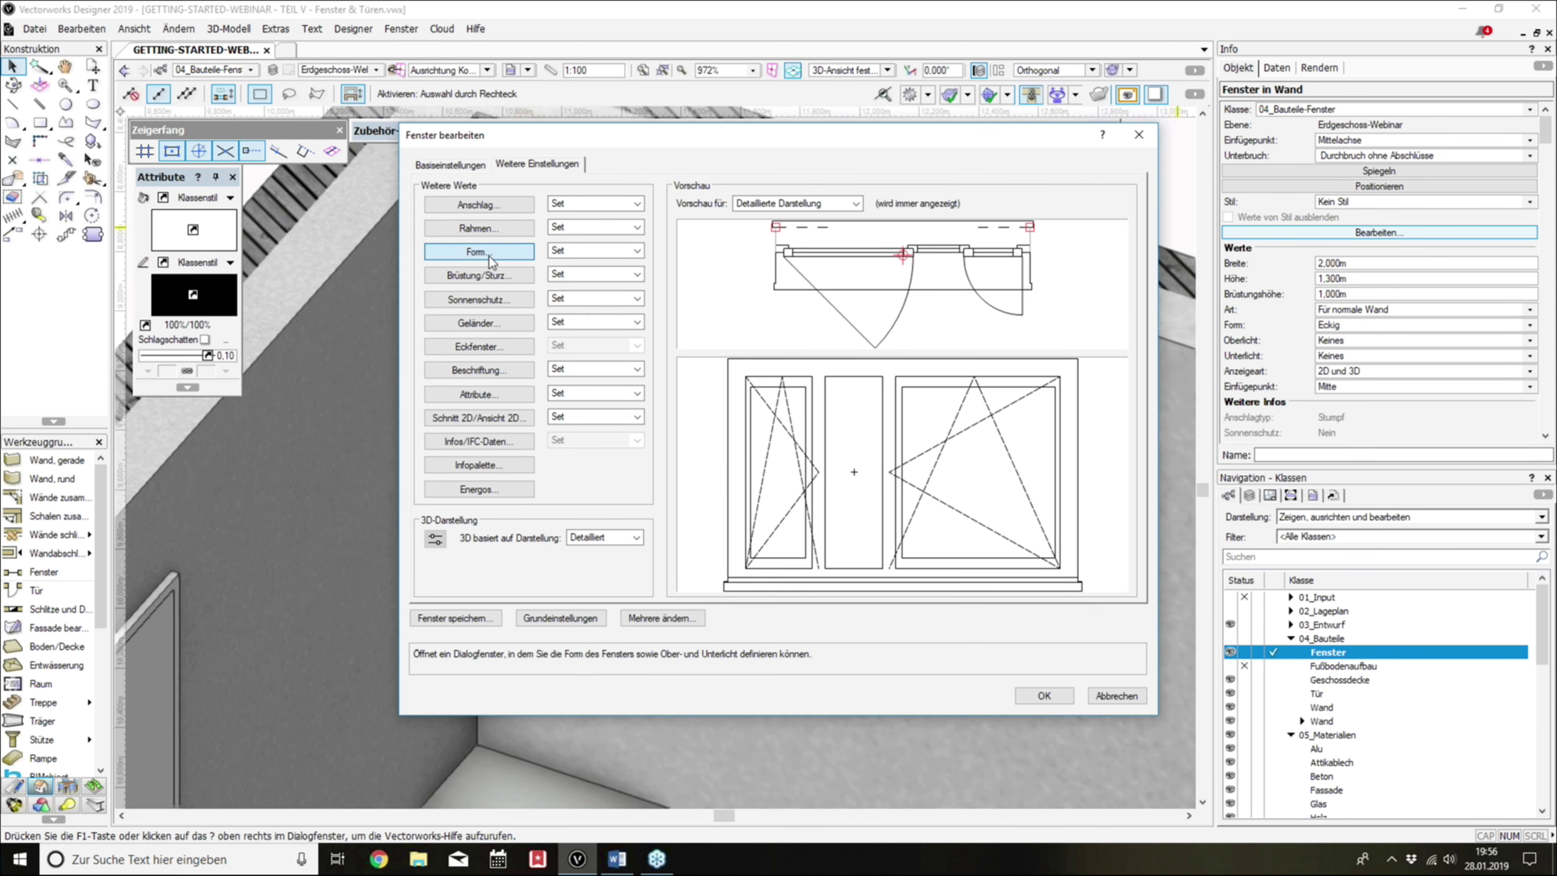
click(487, 252)
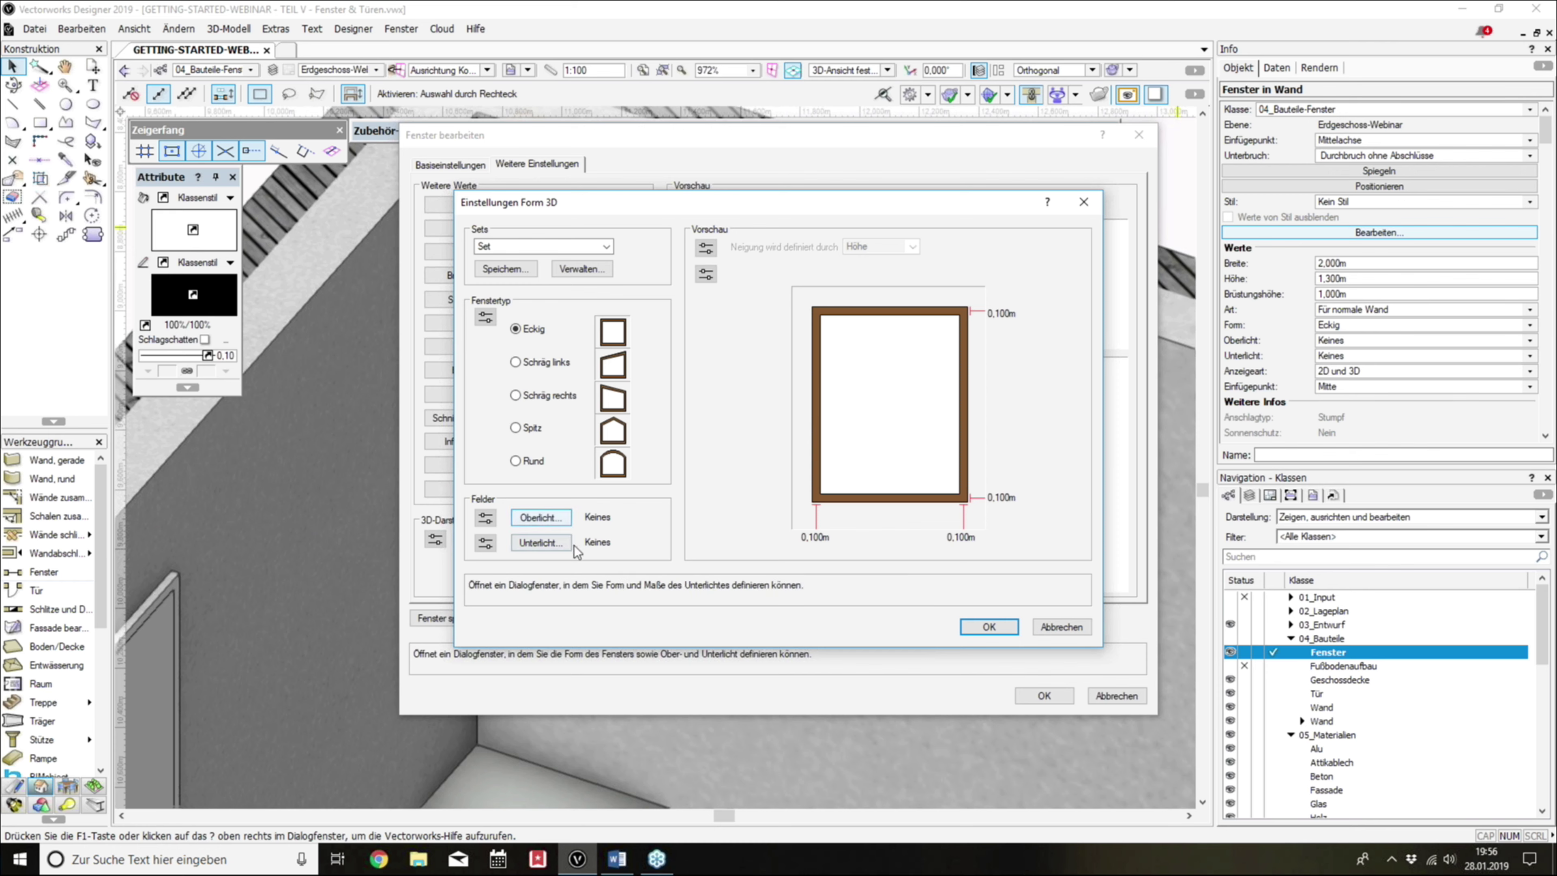
click(988, 626)
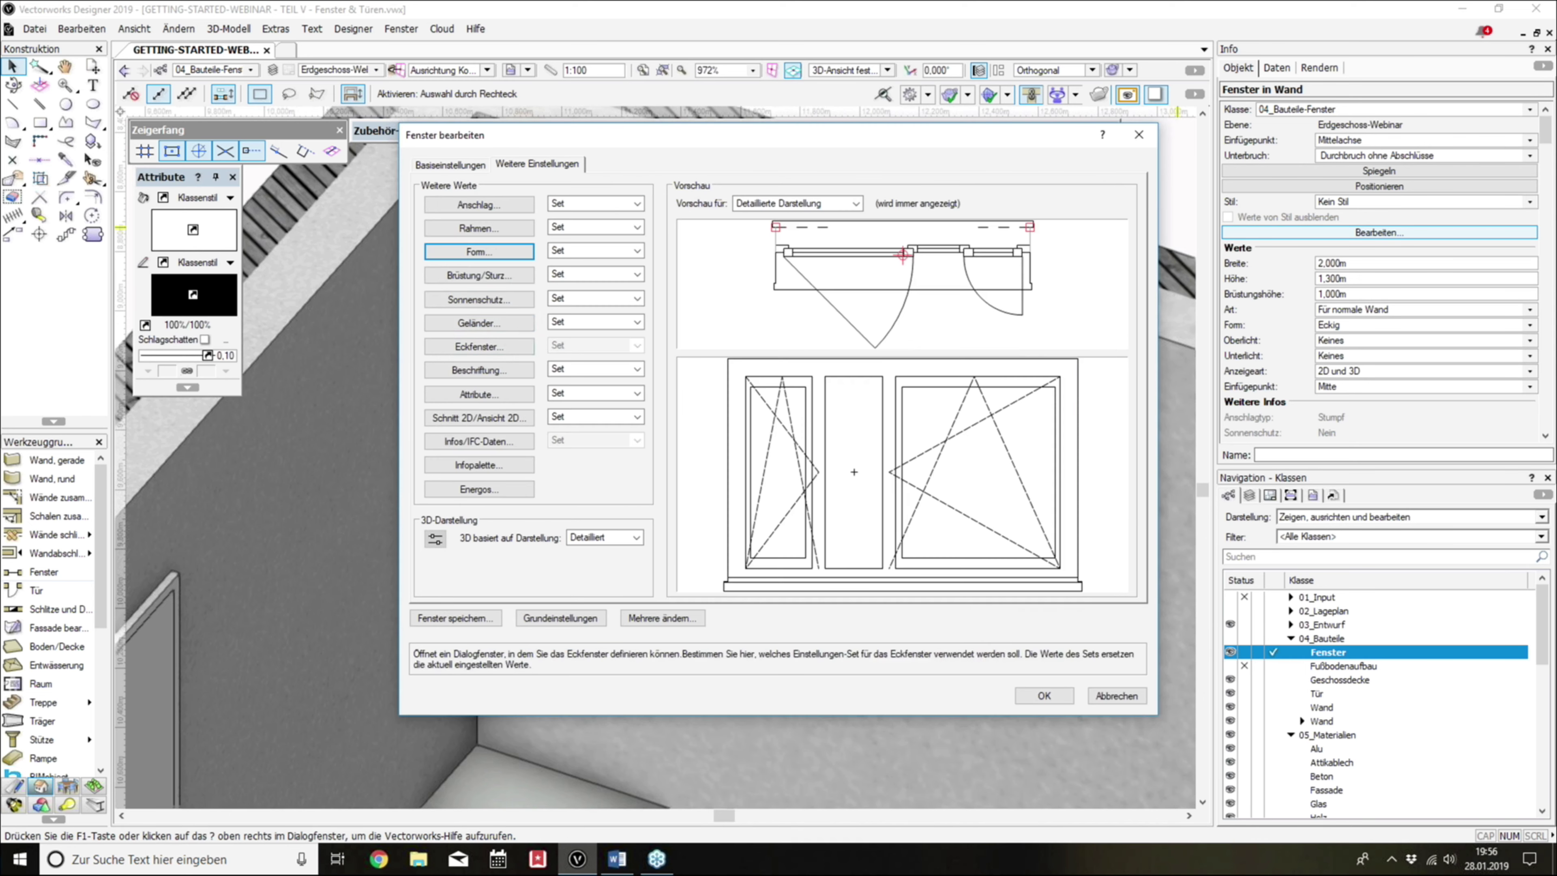
Step: Set the exterior sill (Außen) to Keine, keeping the inner Bank sill, and apply to the window
click(463, 280)
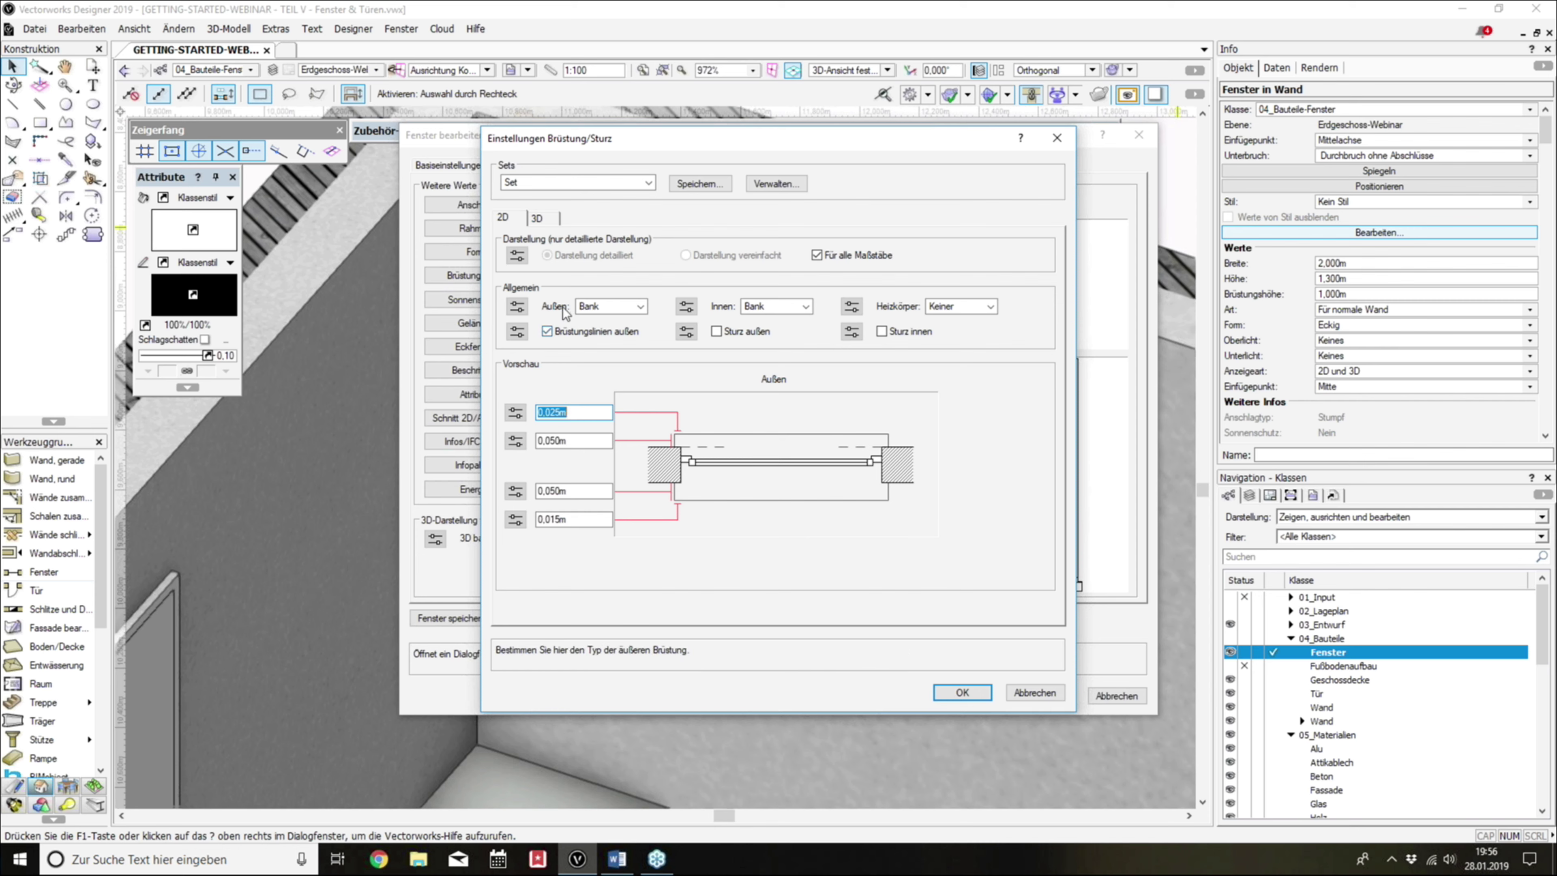
click(618, 307)
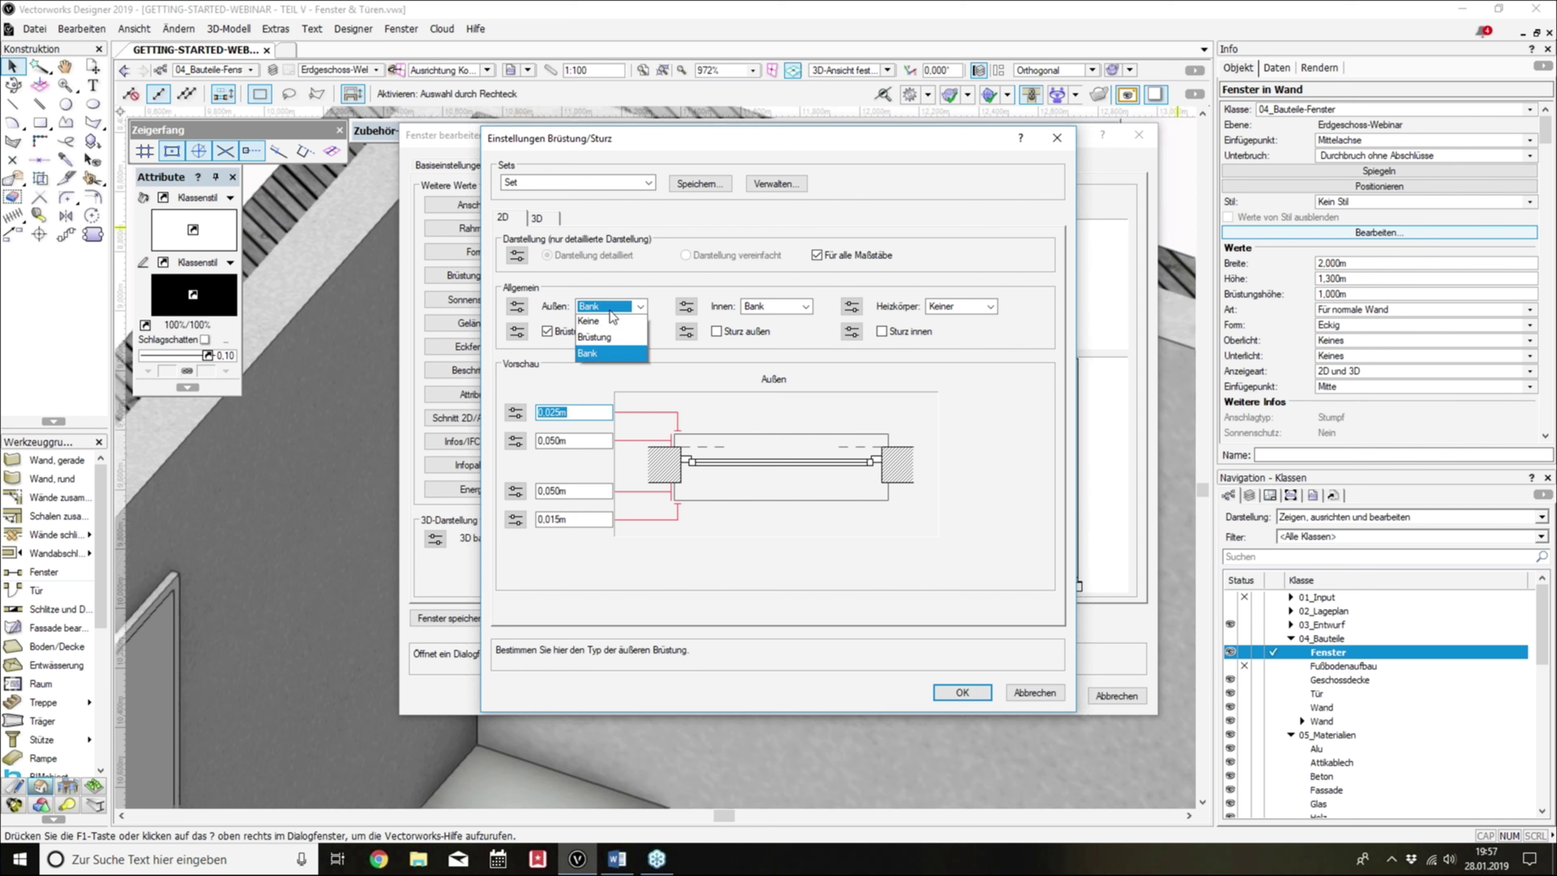
click(613, 307)
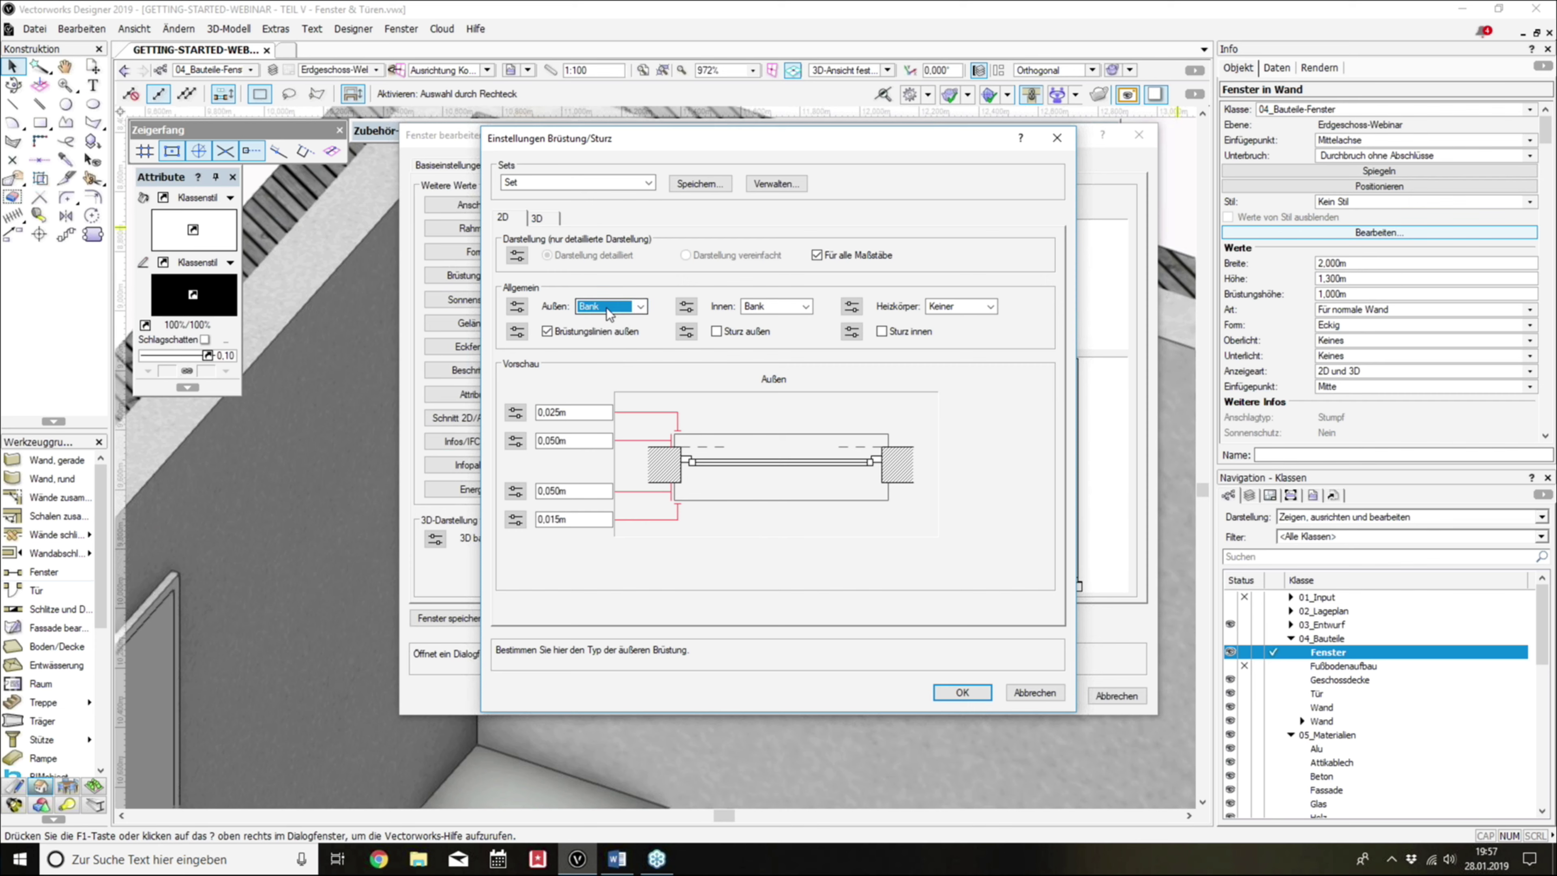
click(602, 322)
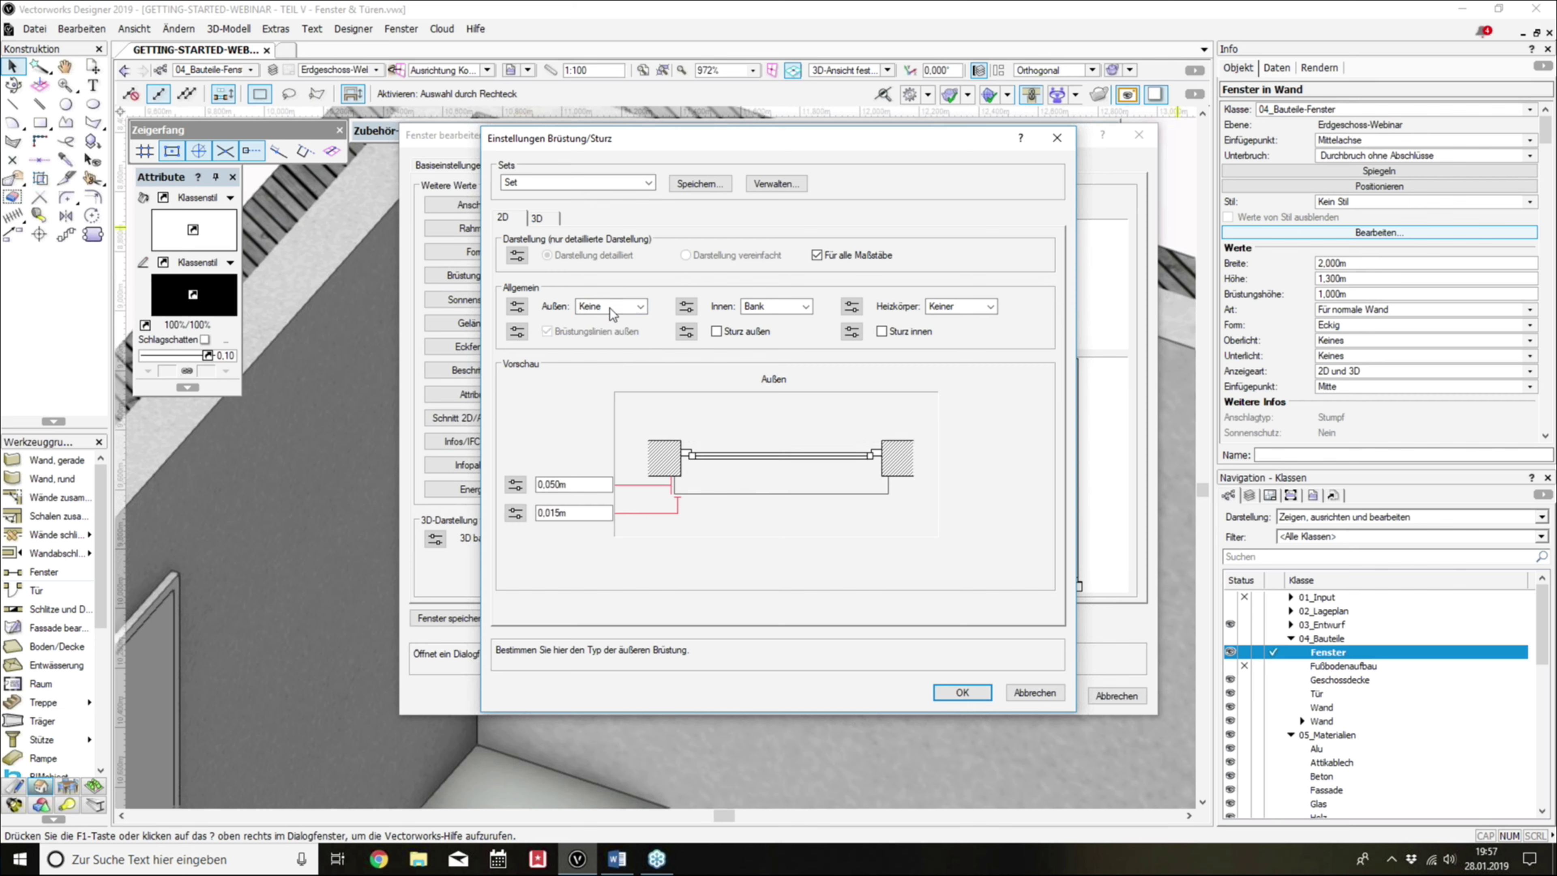
click(606, 341)
click(608, 312)
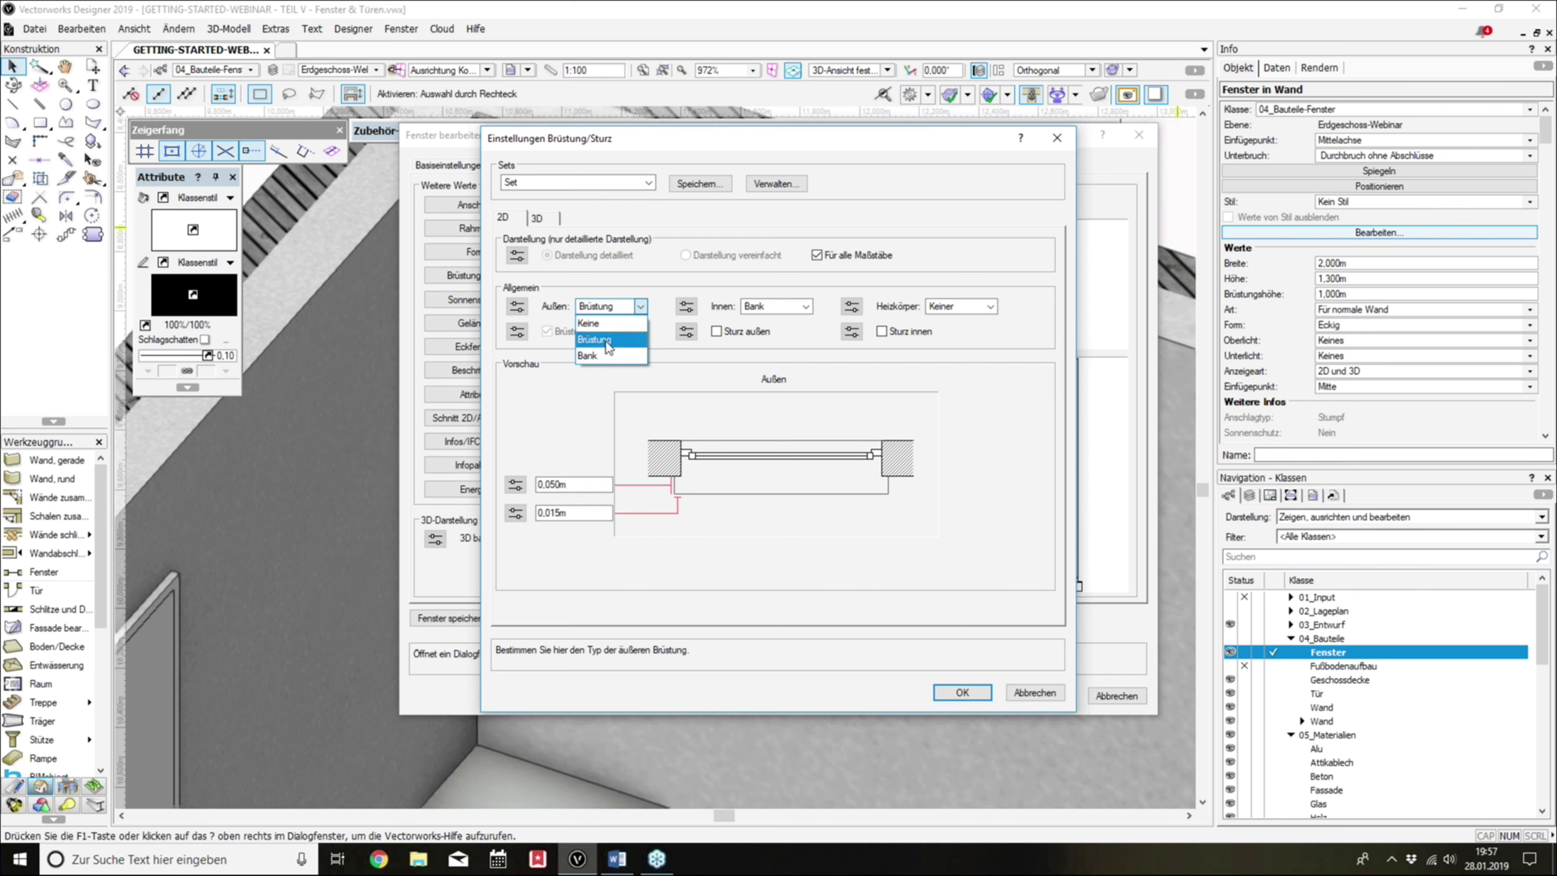
click(603, 352)
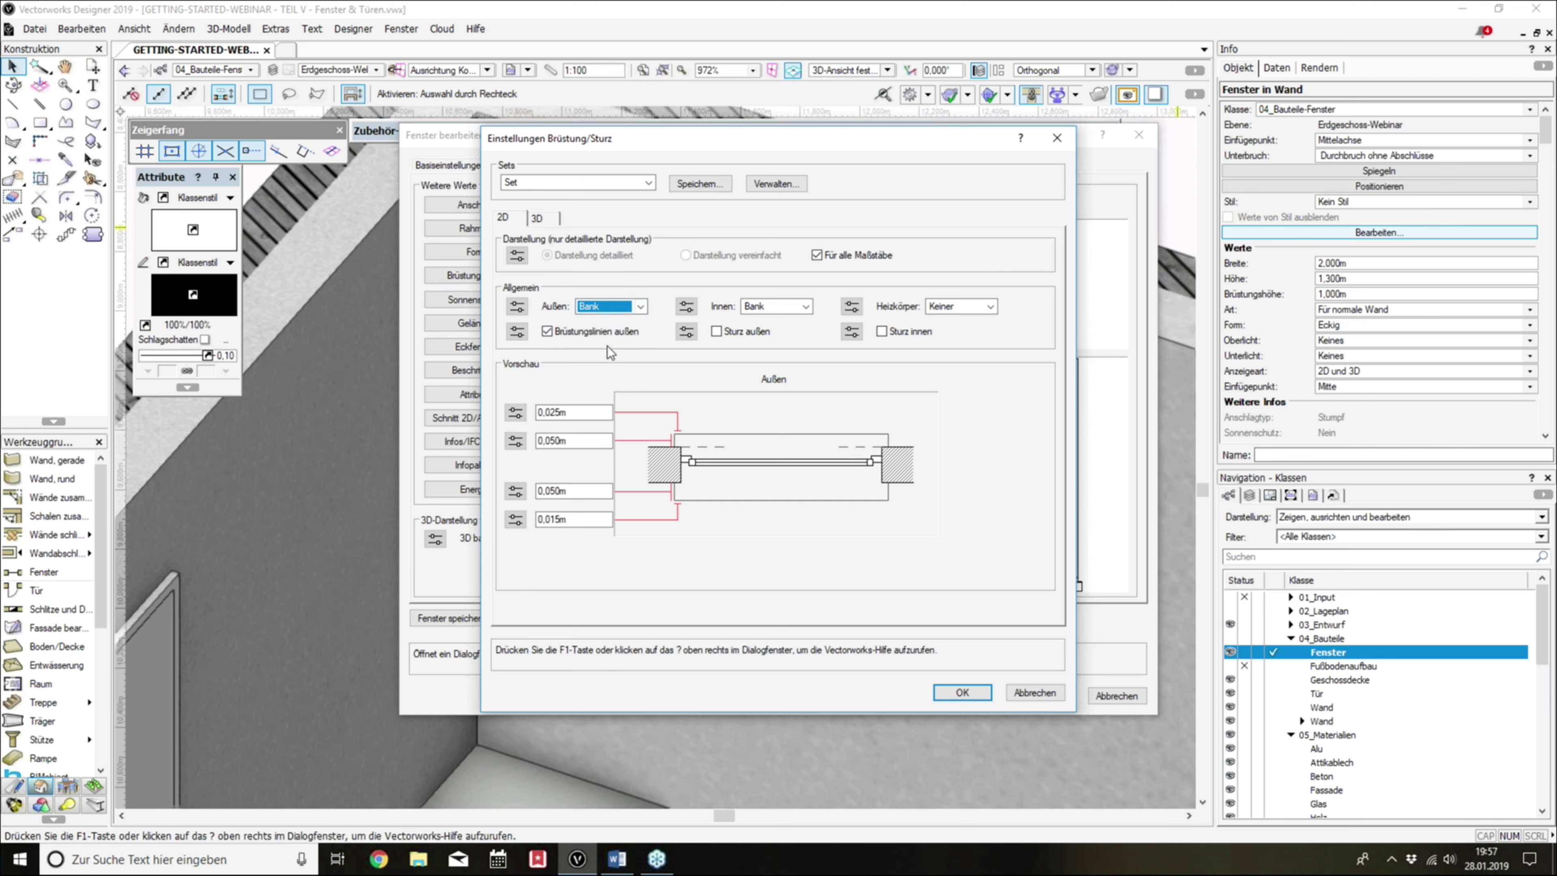
click(610, 310)
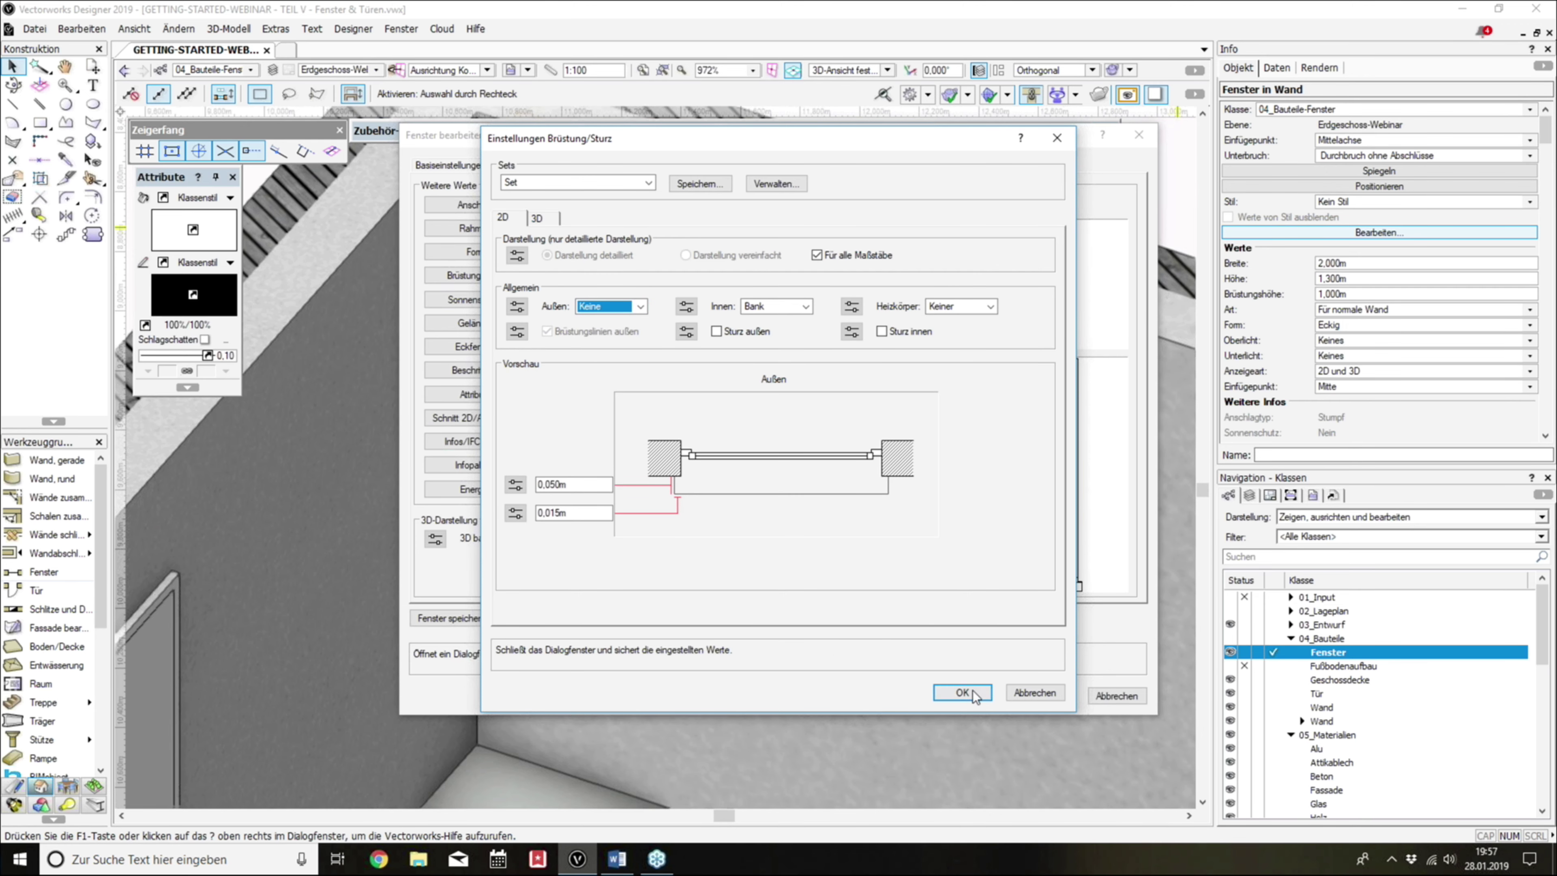
click(973, 690)
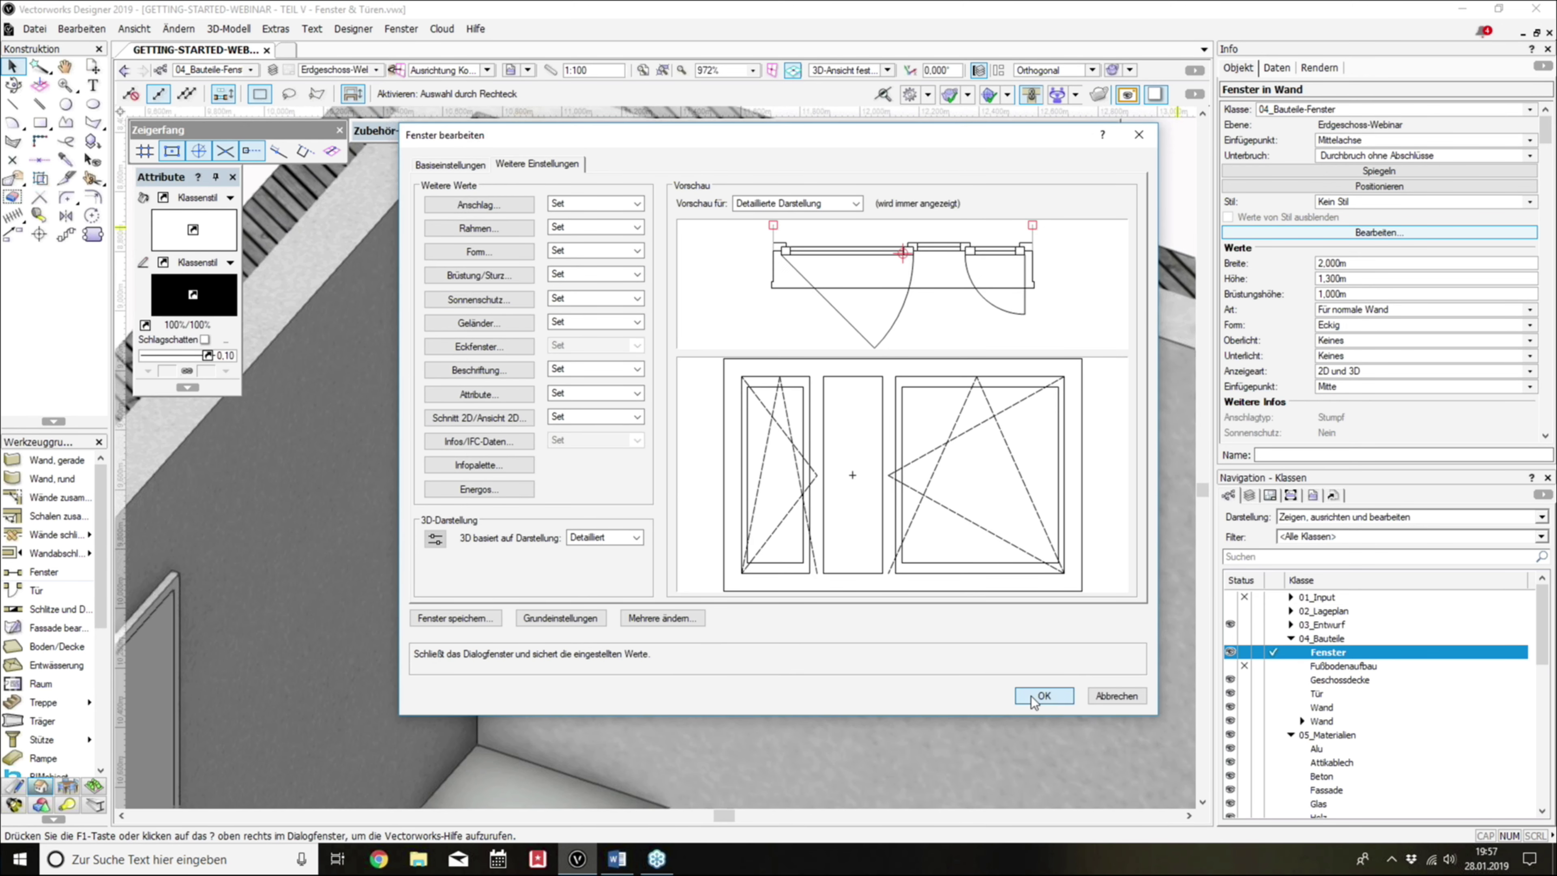
click(1042, 696)
scroll(983, 608, down, 3)
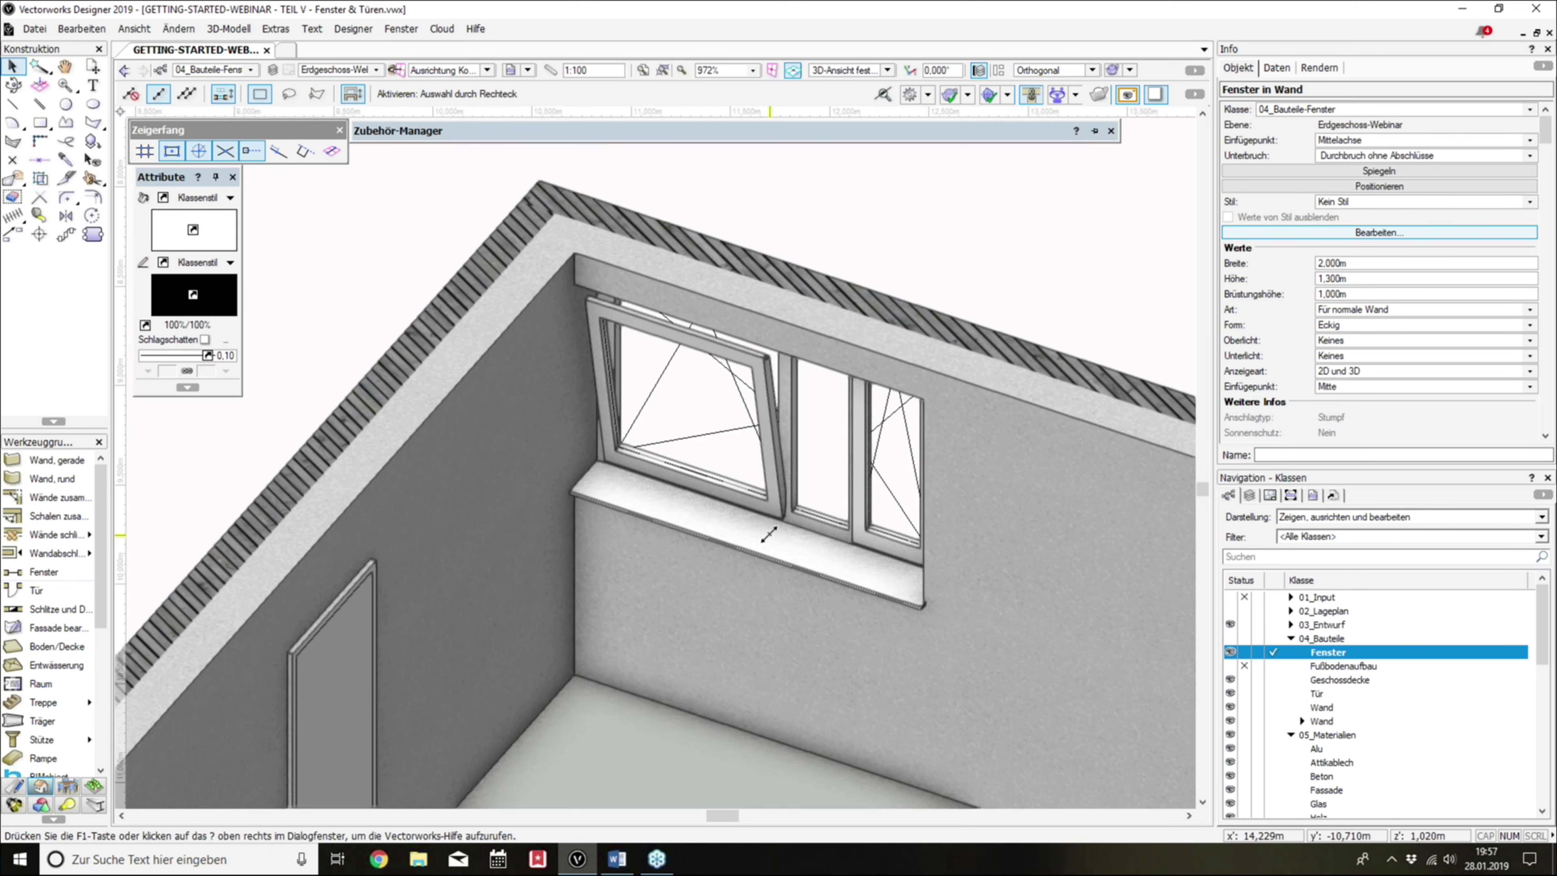
Step: Orbit to the outside of the window and set its exterior sill type to Brüstung
mouse_move(768, 534)
ctrl+middle_down()
mouse_move(754, 393)
mouse_move(862, 543)
ctrl+middle_up()
scroll(862, 542, up, 2)
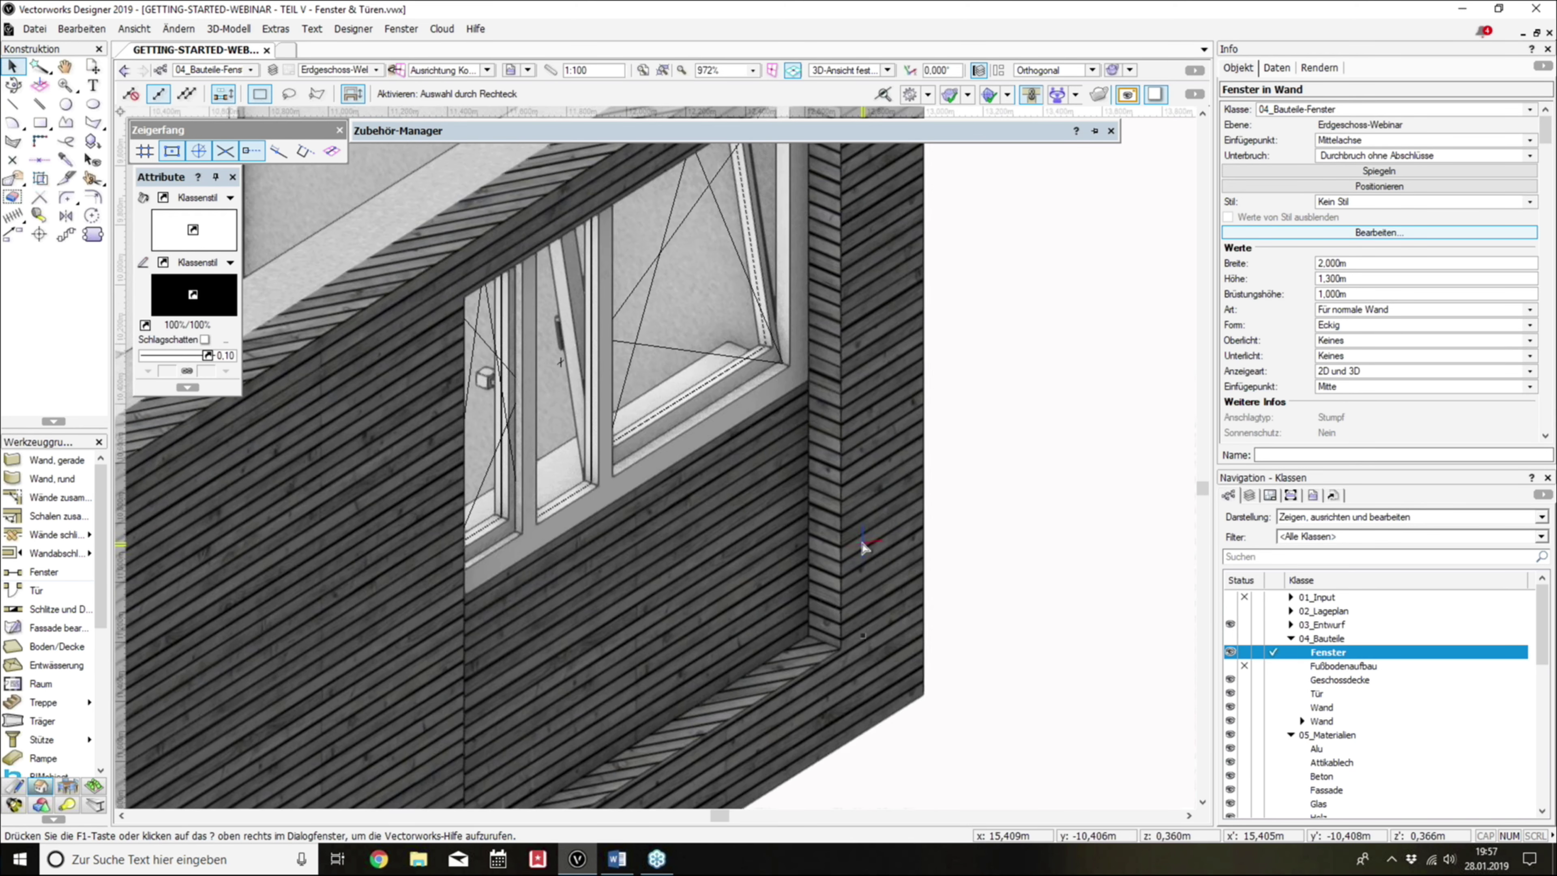
click(1072, 475)
mouse_move(600, 480)
ctrl+middle_down()
mouse_move(598, 554)
mouse_move(778, 386)
ctrl+middle_up()
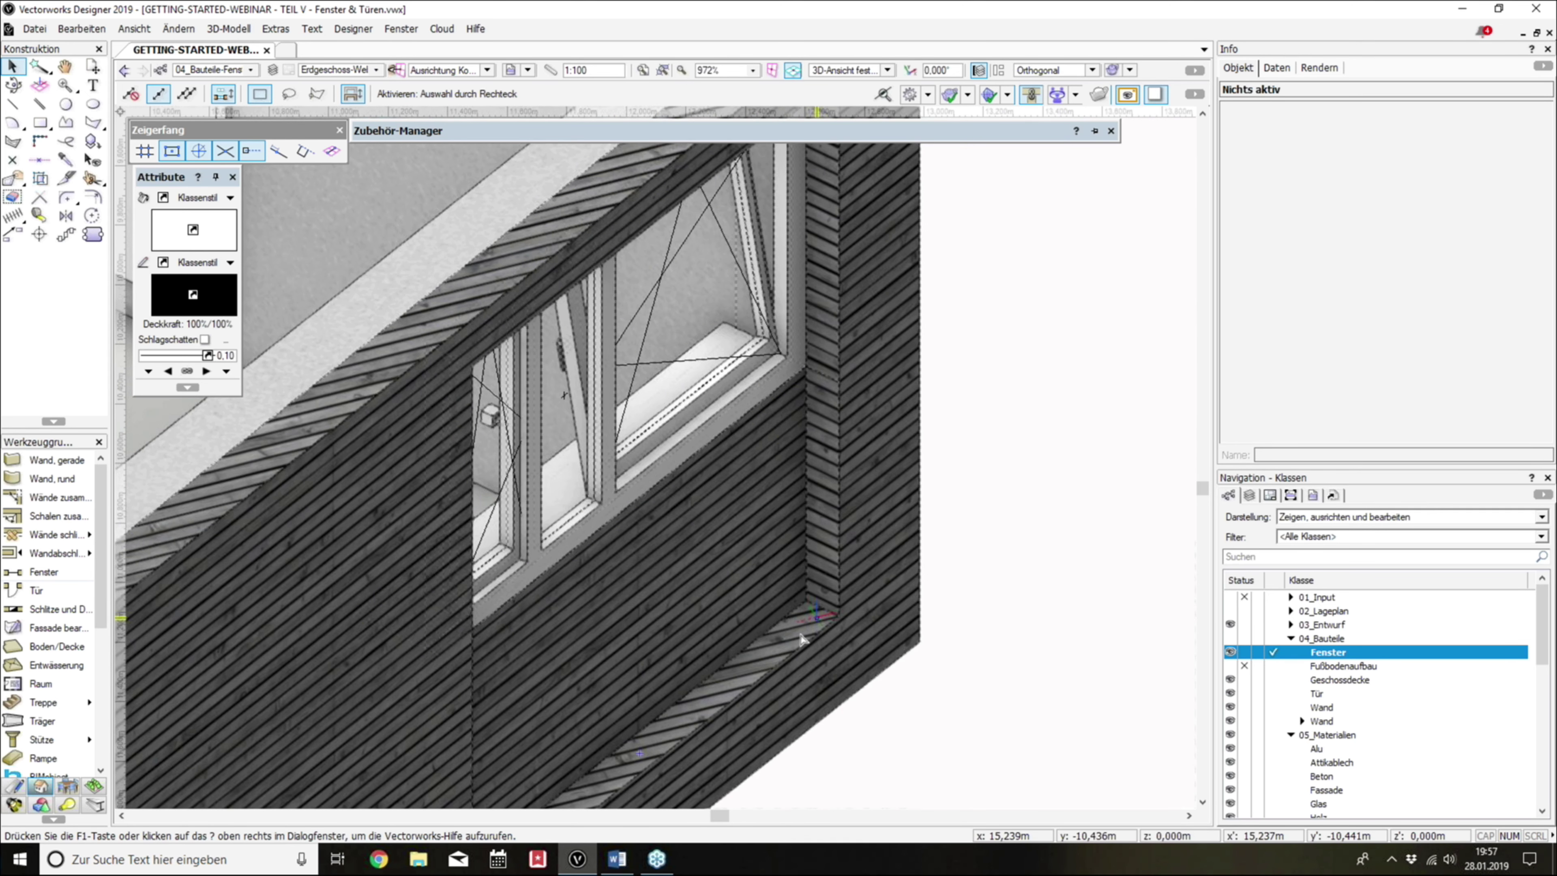
click(1348, 234)
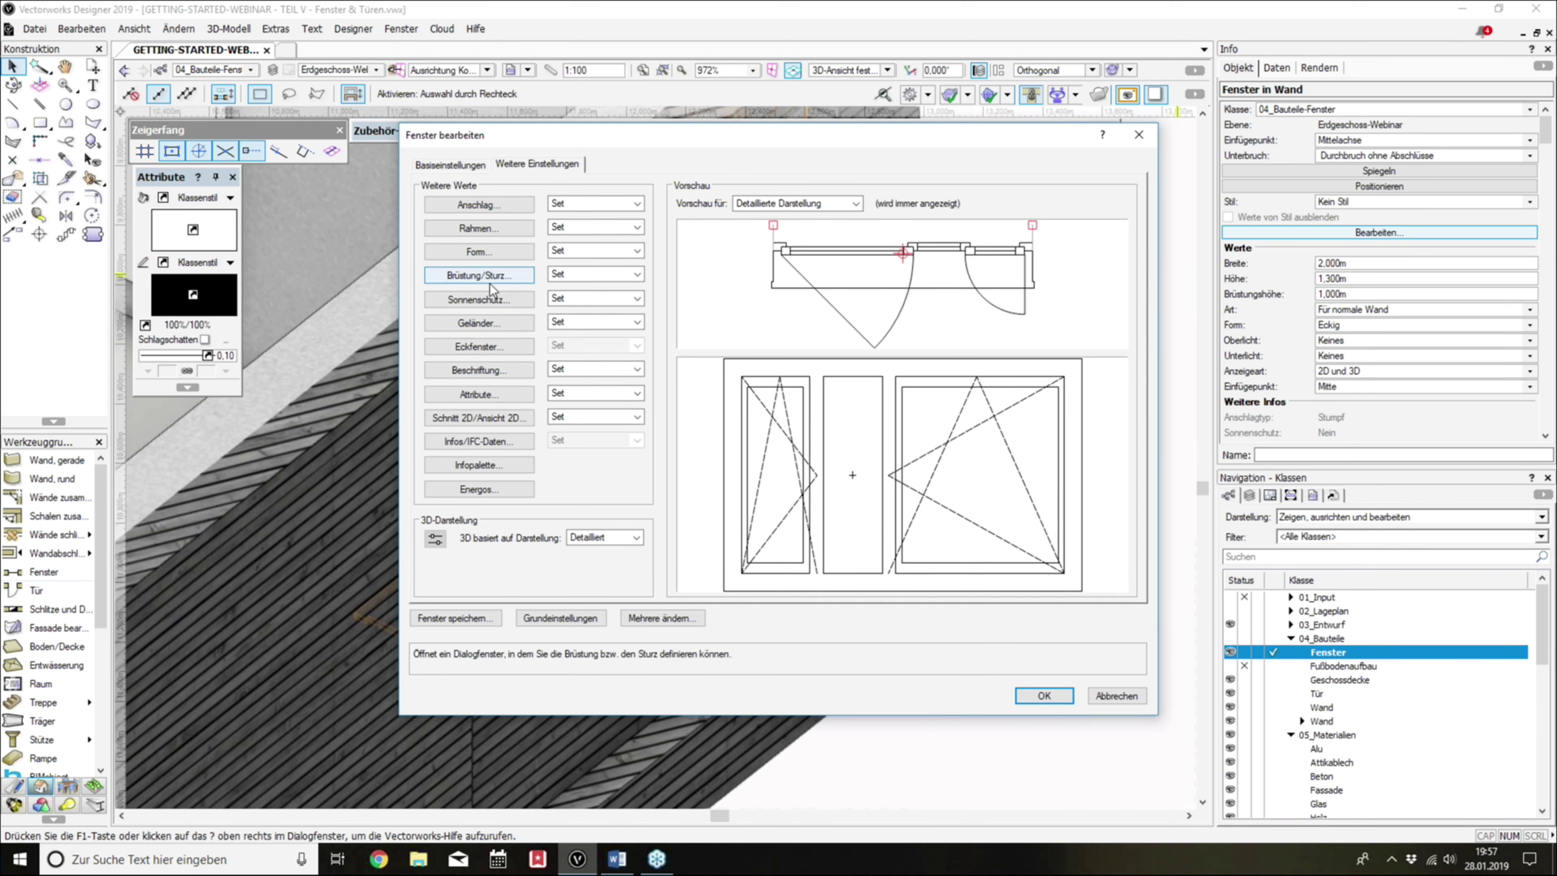
click(490, 284)
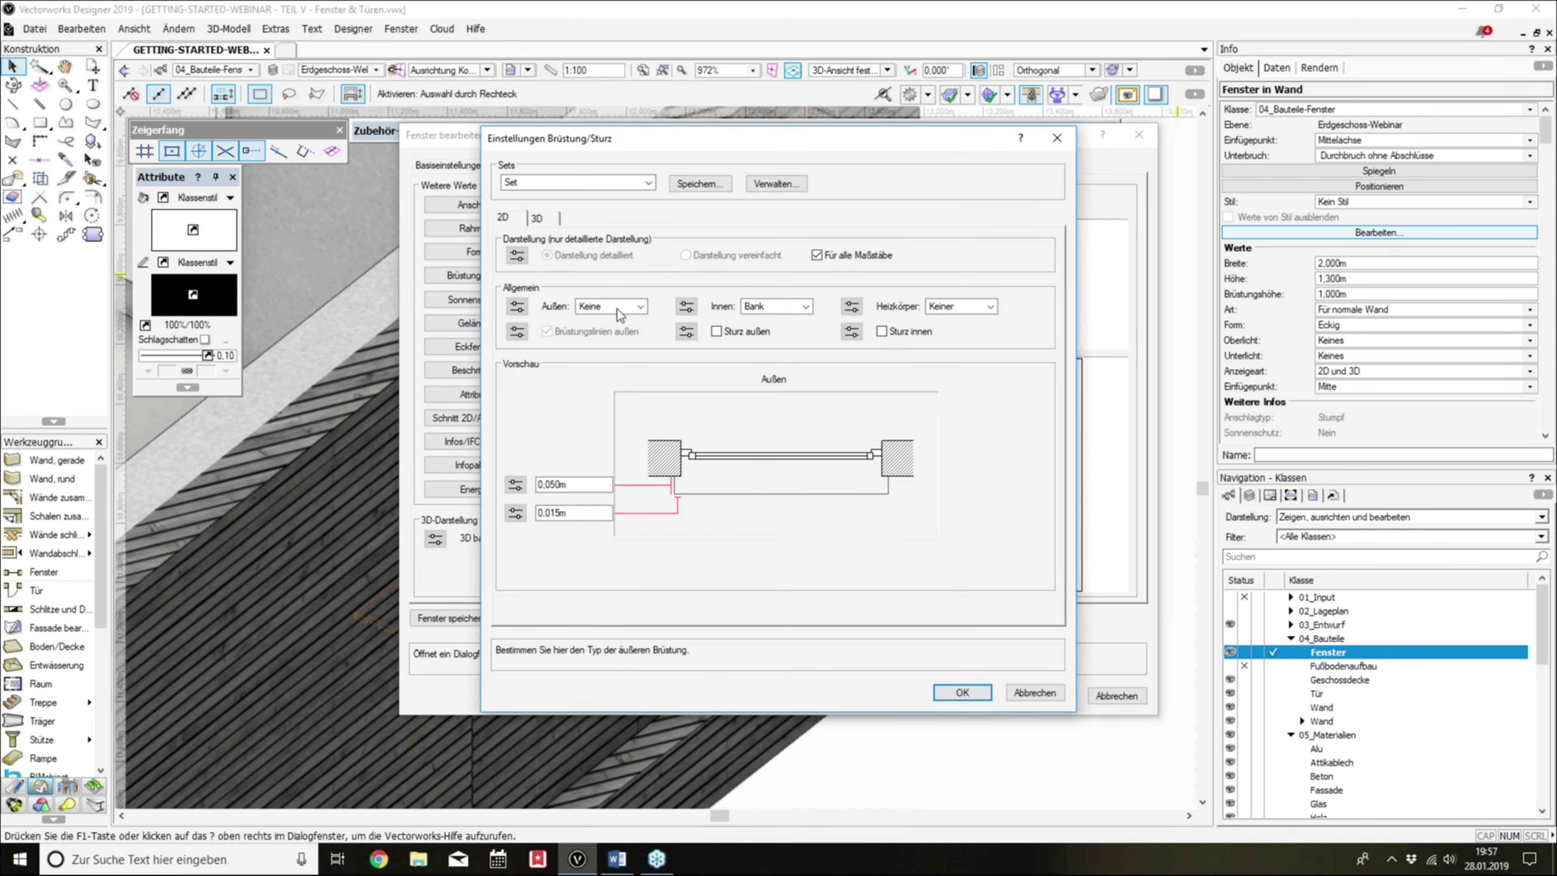
click(613, 308)
click(607, 323)
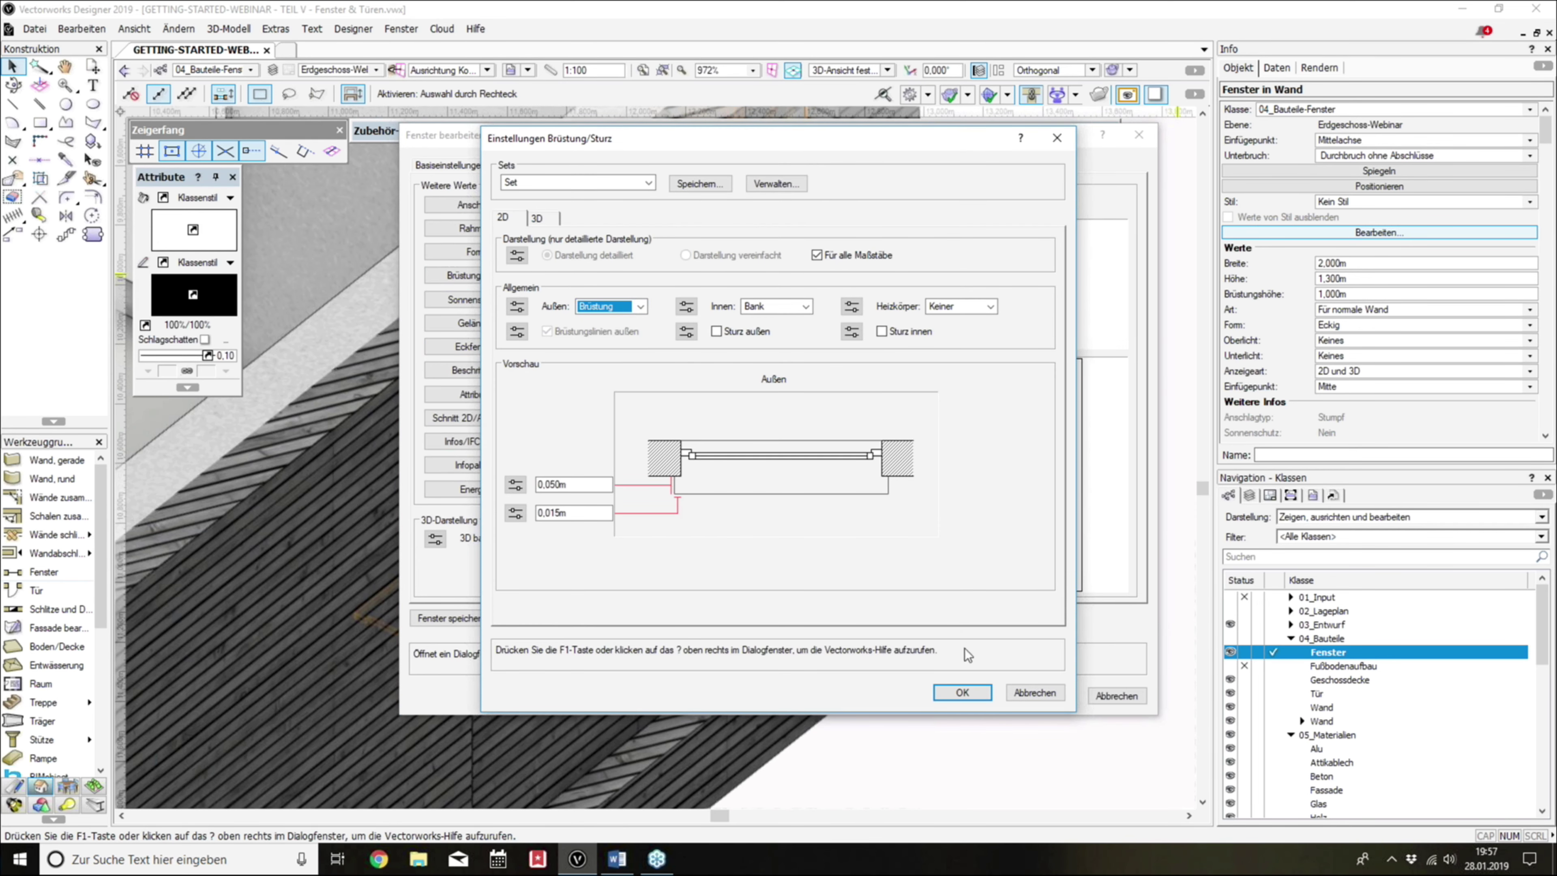
click(963, 691)
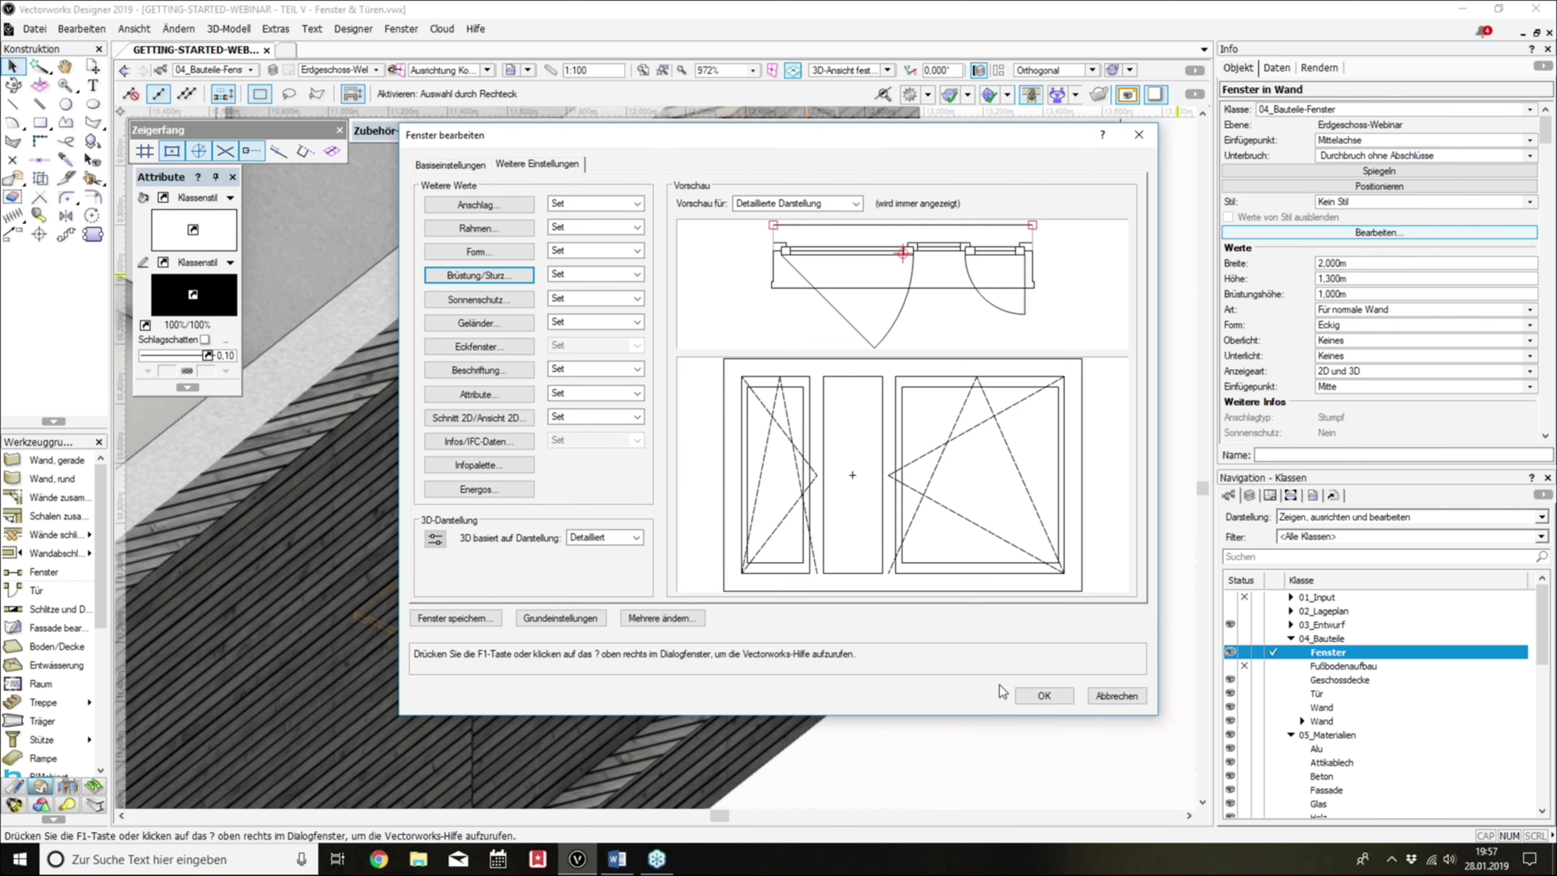
click(1030, 694)
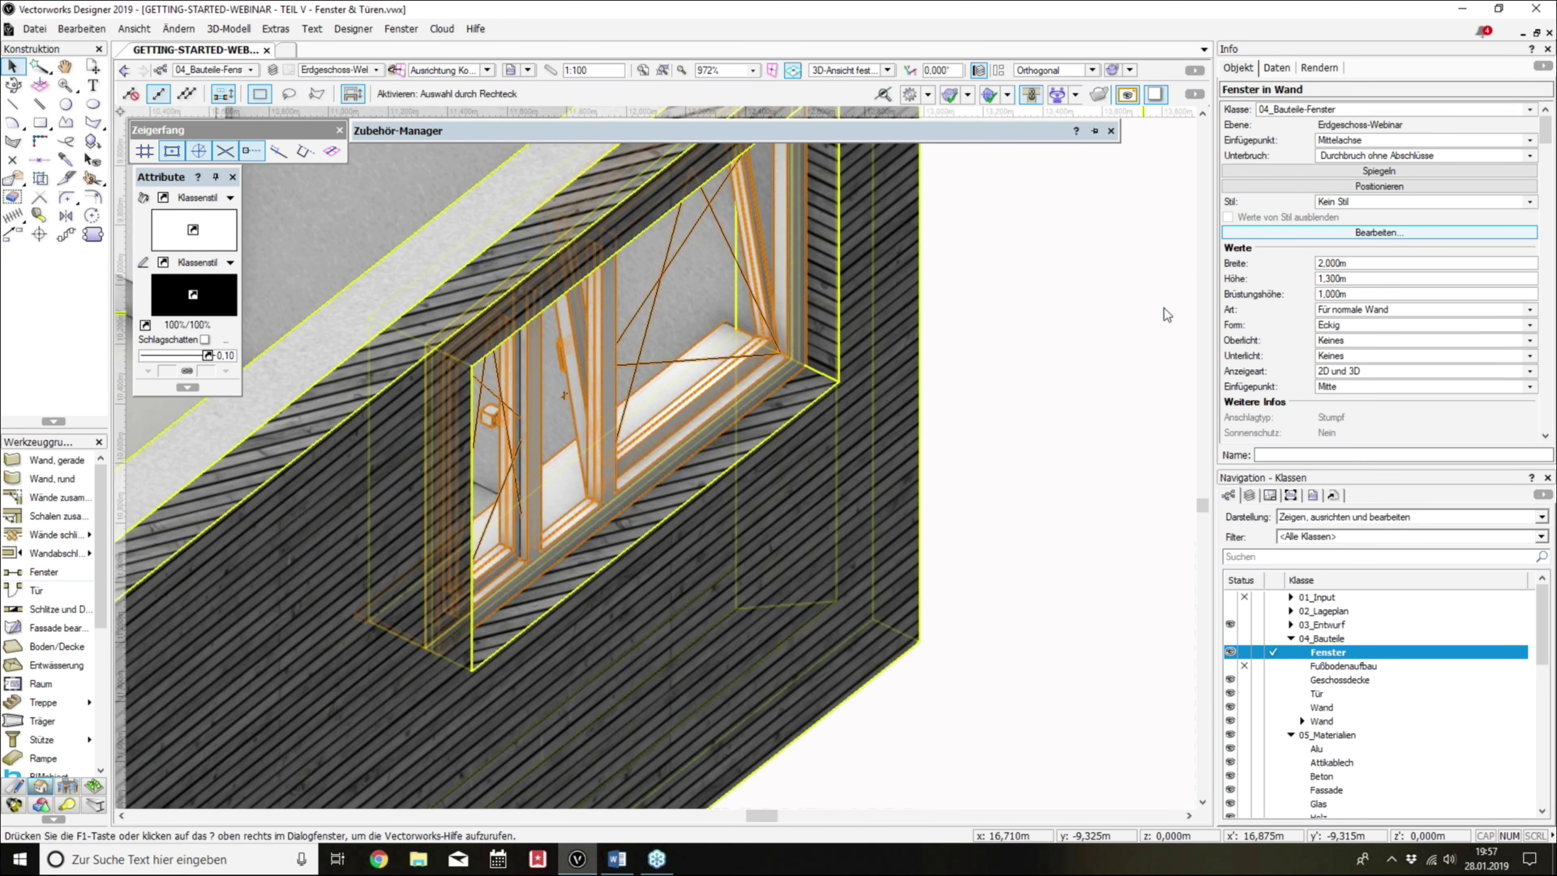
Step: Change the window's exterior sill type to Bank and apply it
click(1346, 233)
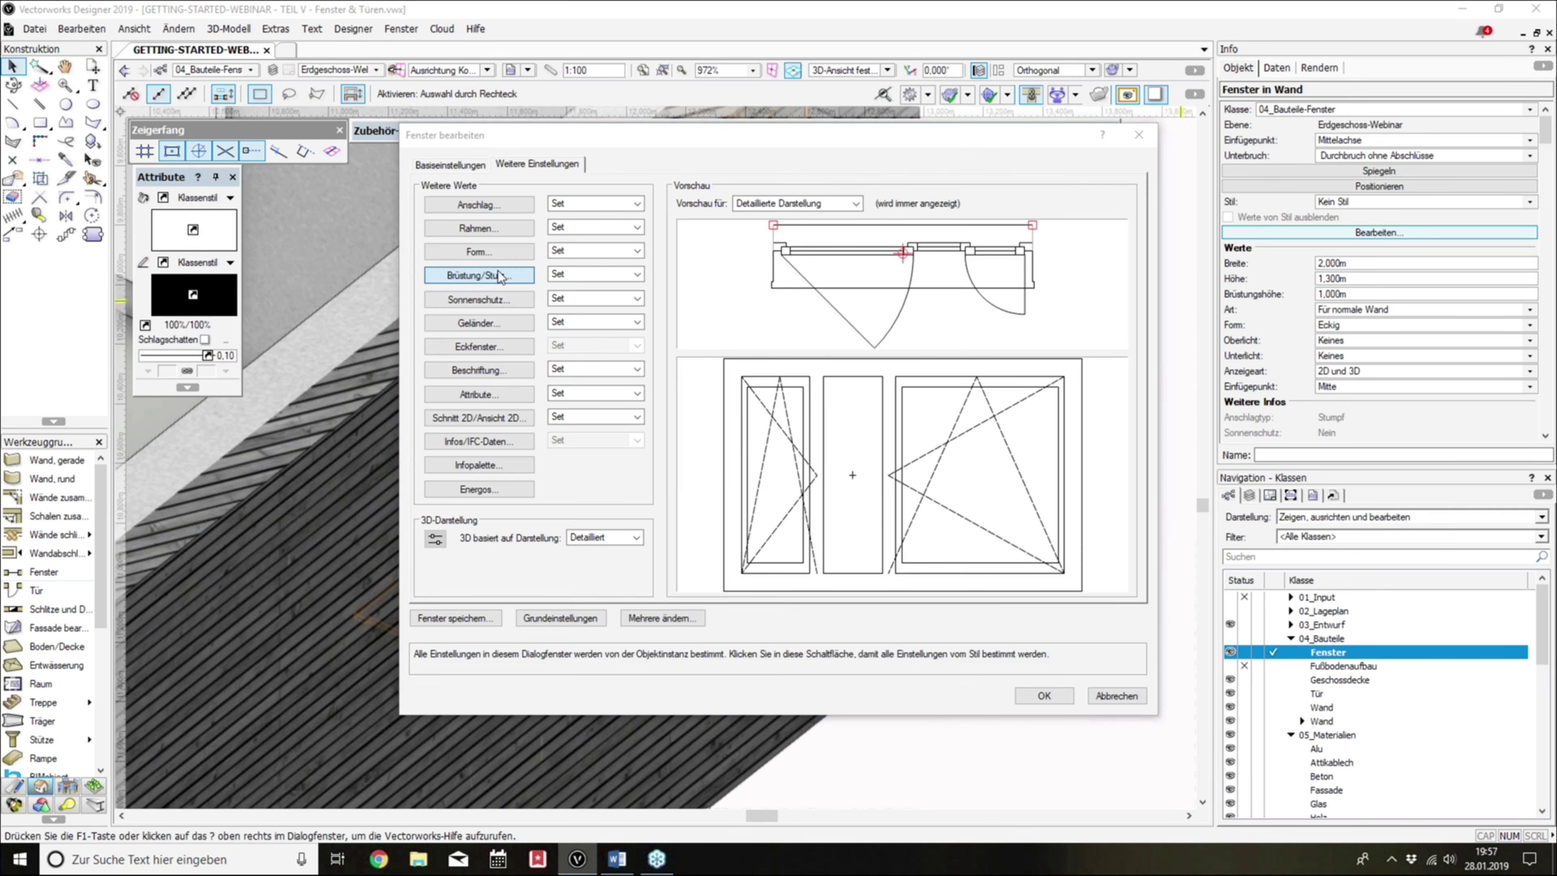
click(501, 276)
click(609, 306)
click(606, 355)
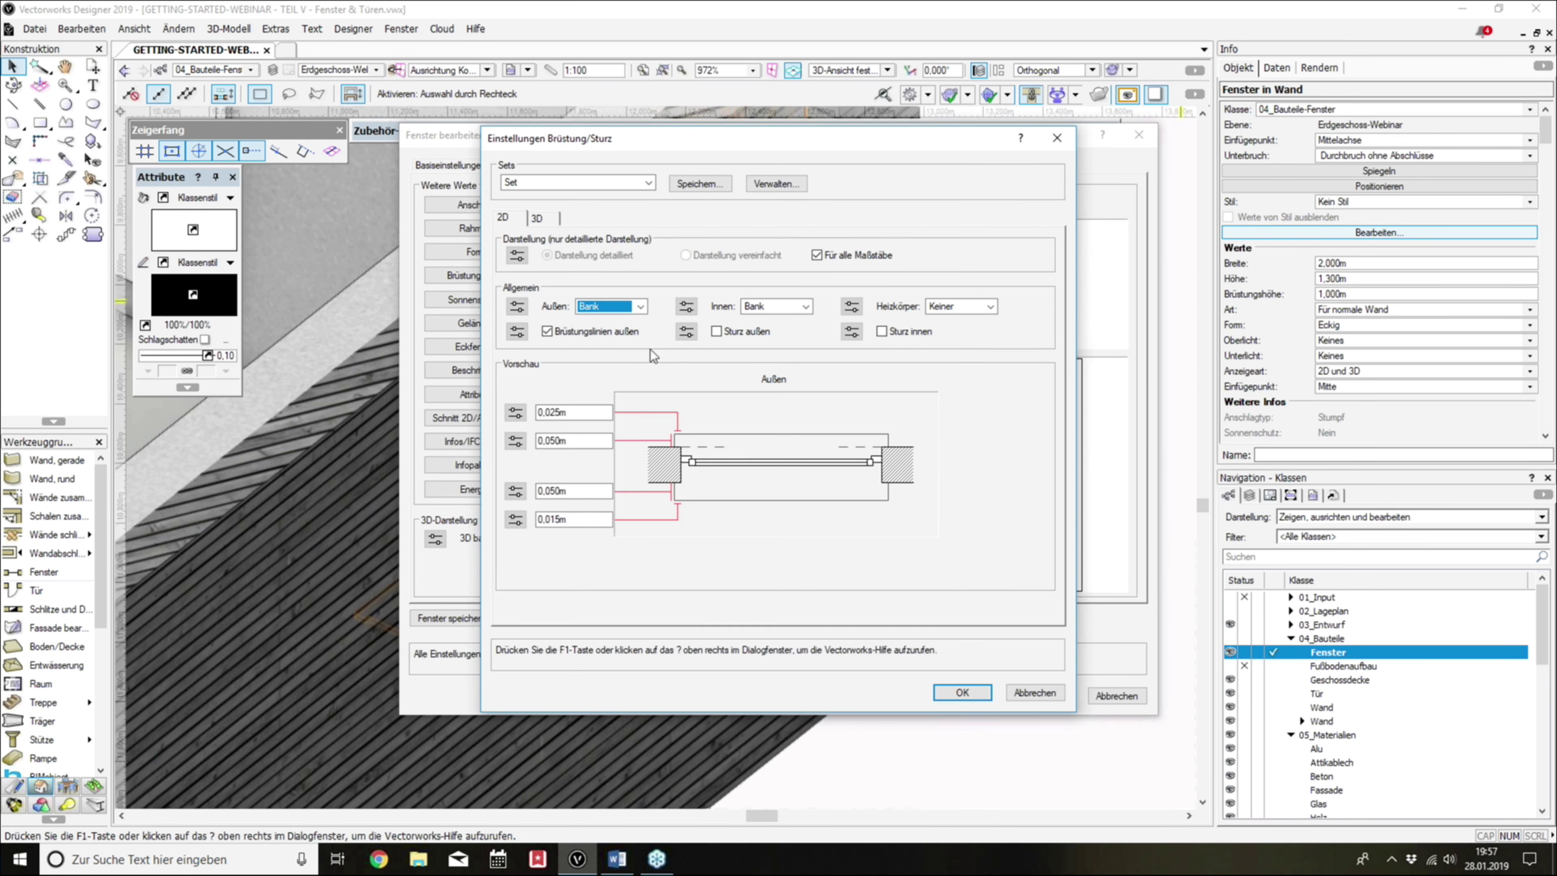
click(981, 692)
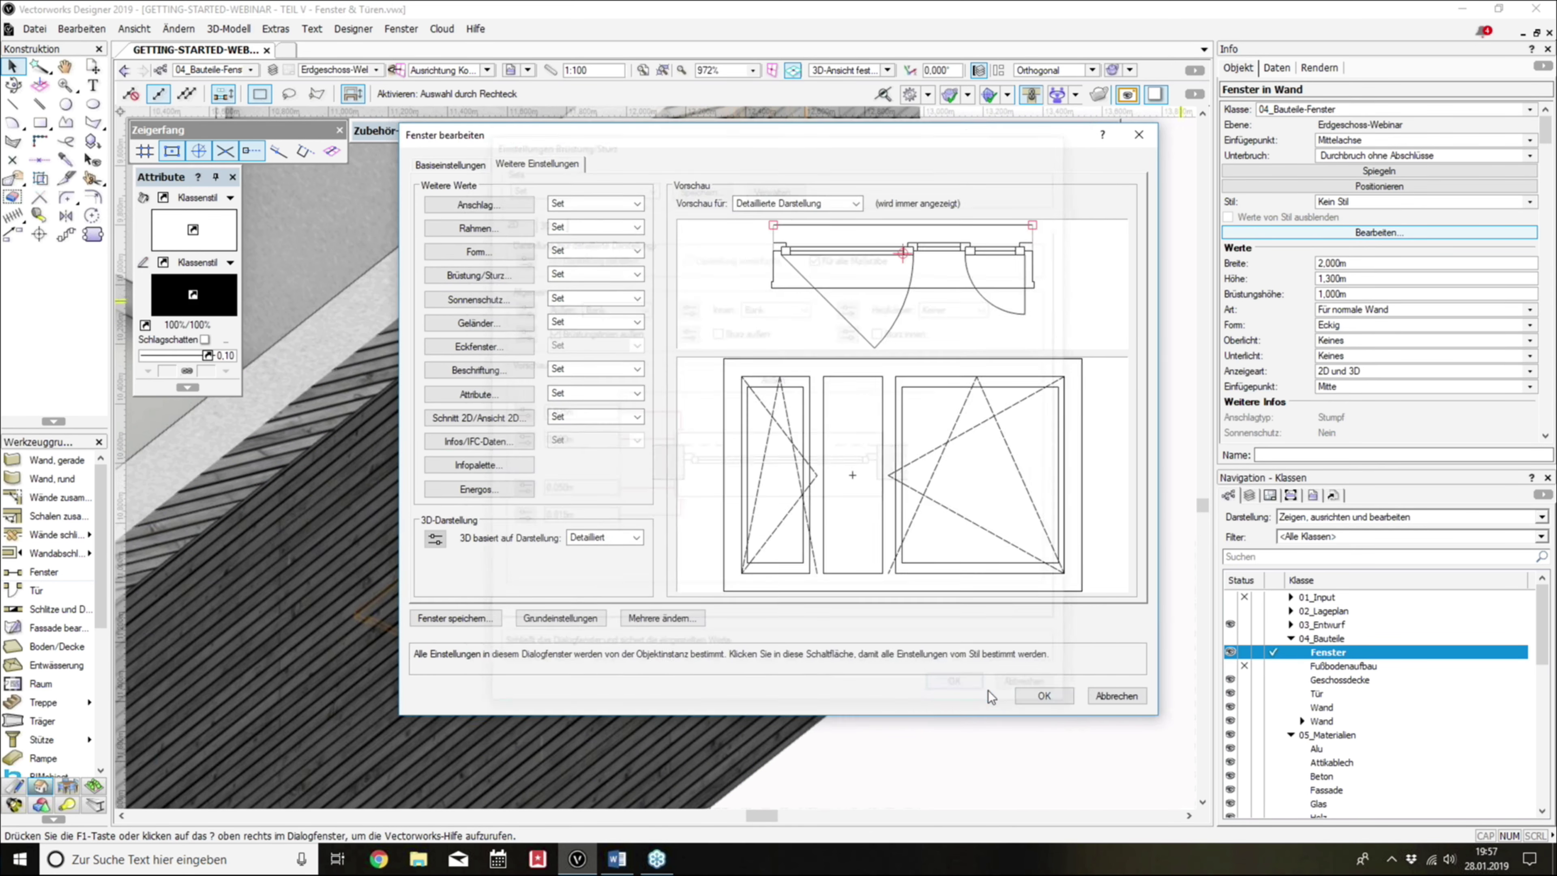
click(1031, 697)
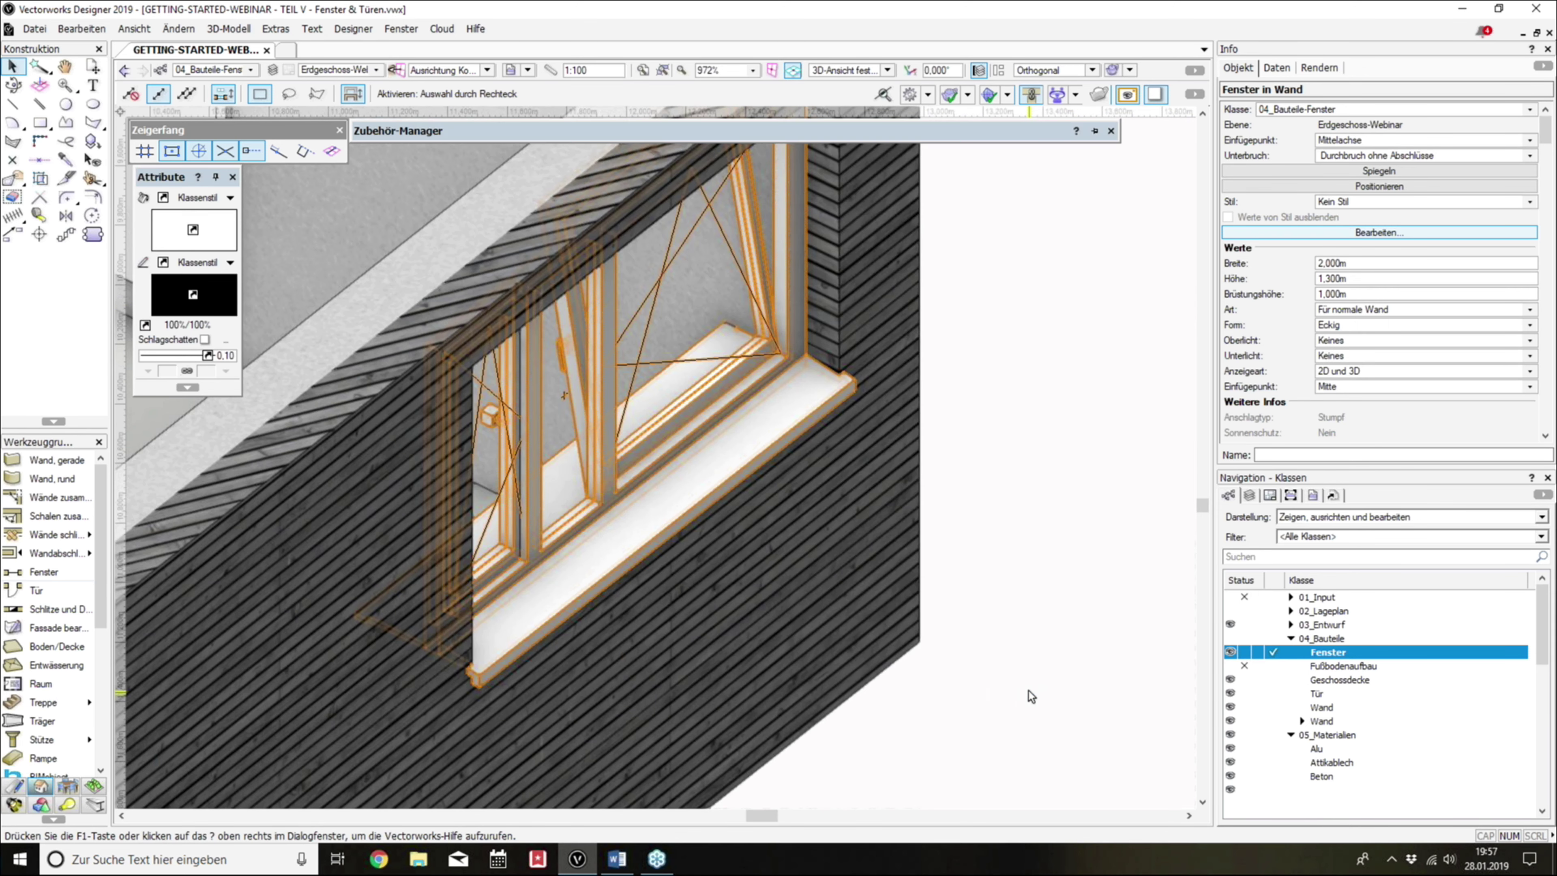
click(1328, 232)
Step: Keep the interior sill as Bank and set the exterior sill material to Stein
click(499, 276)
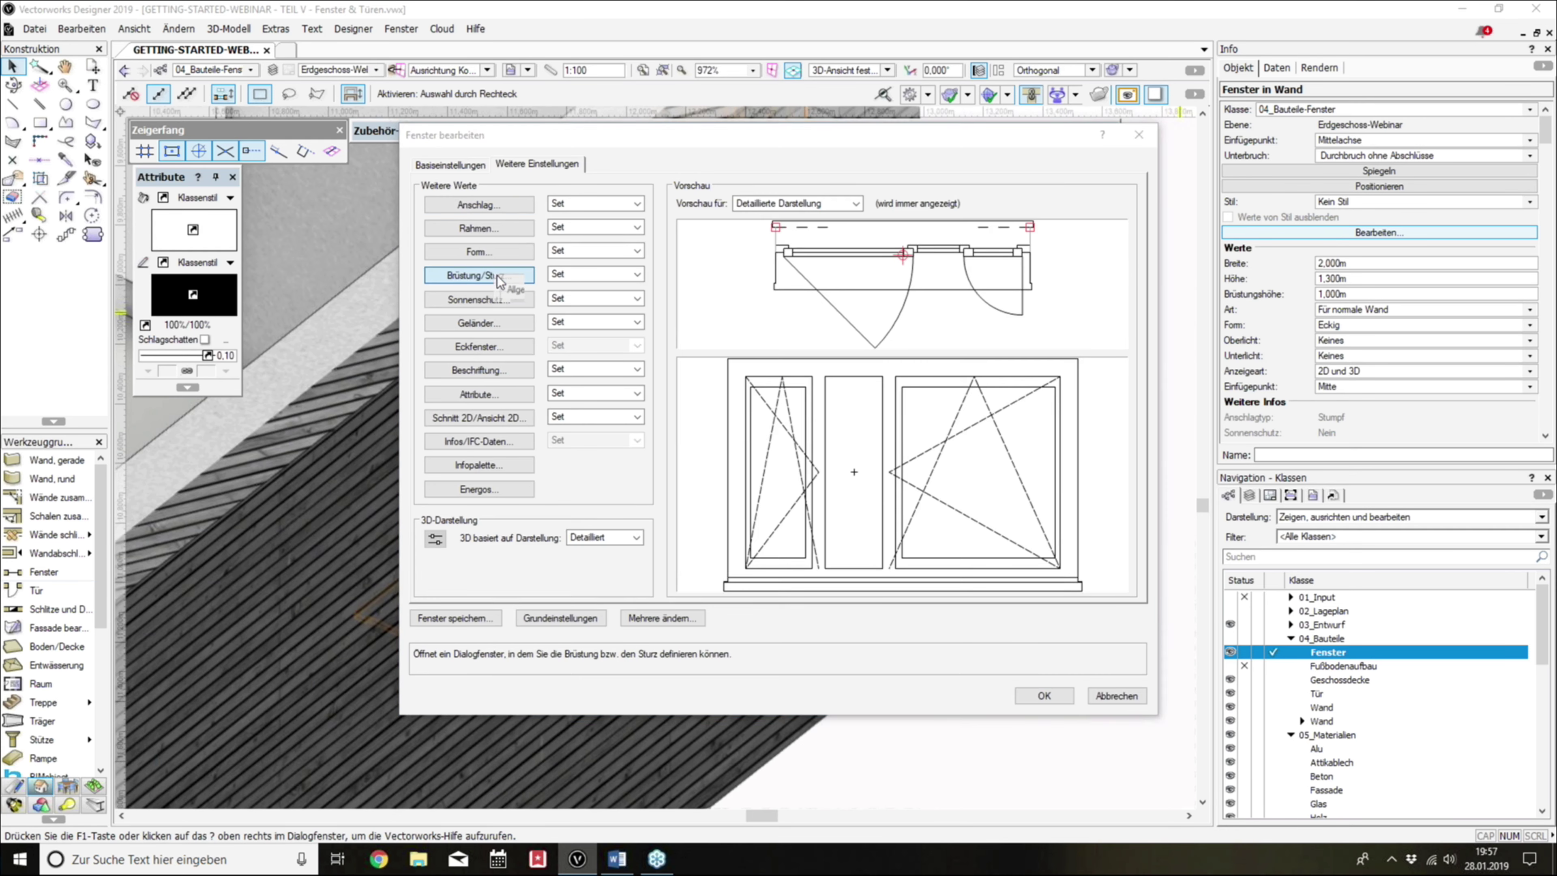
click(797, 306)
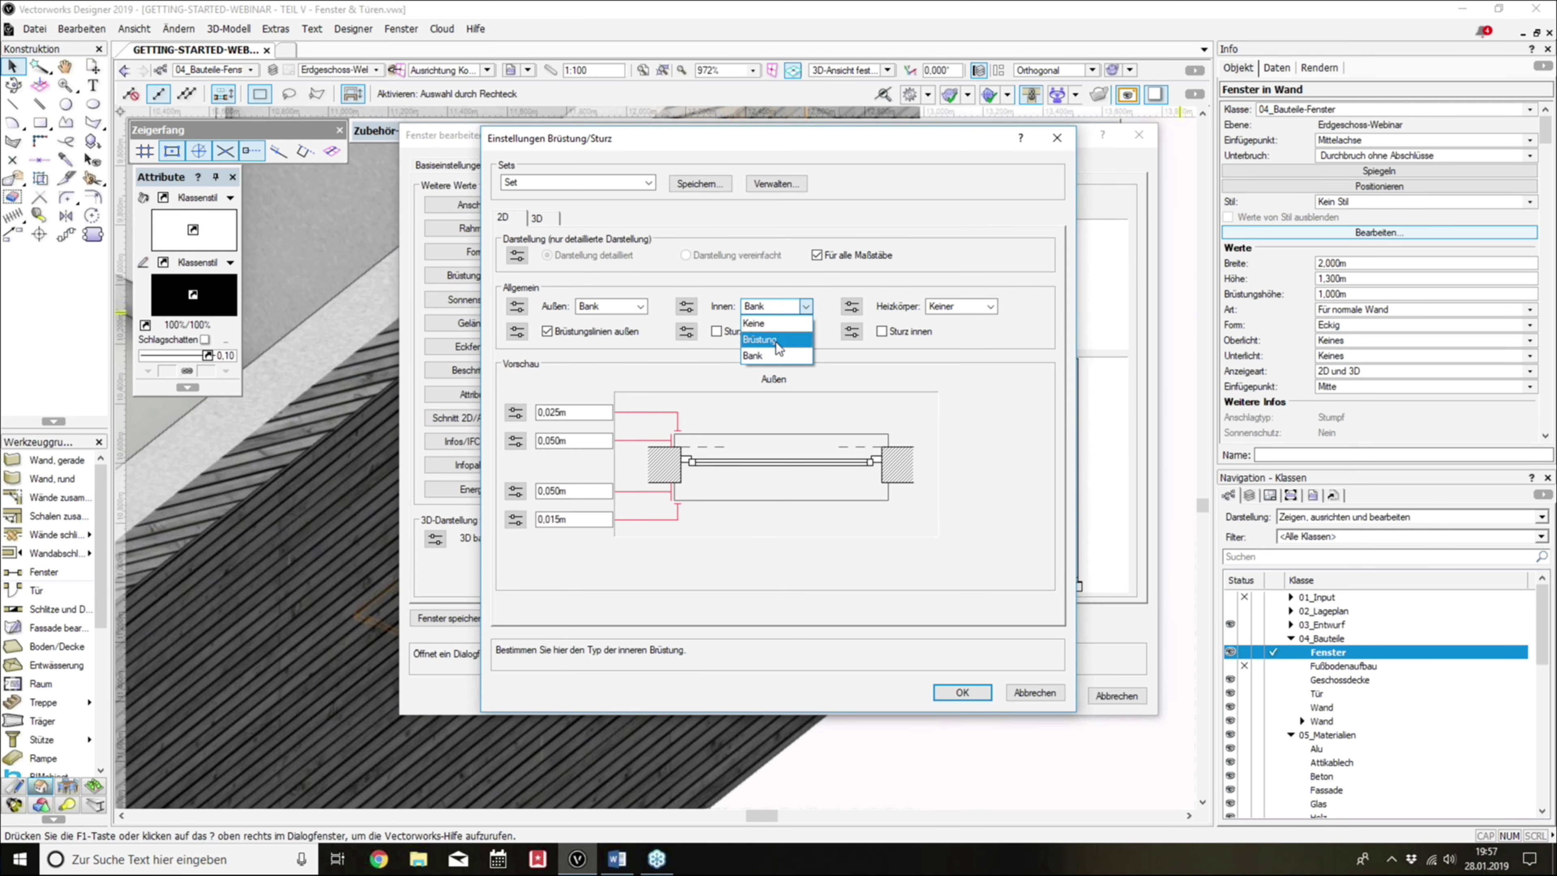
click(671, 349)
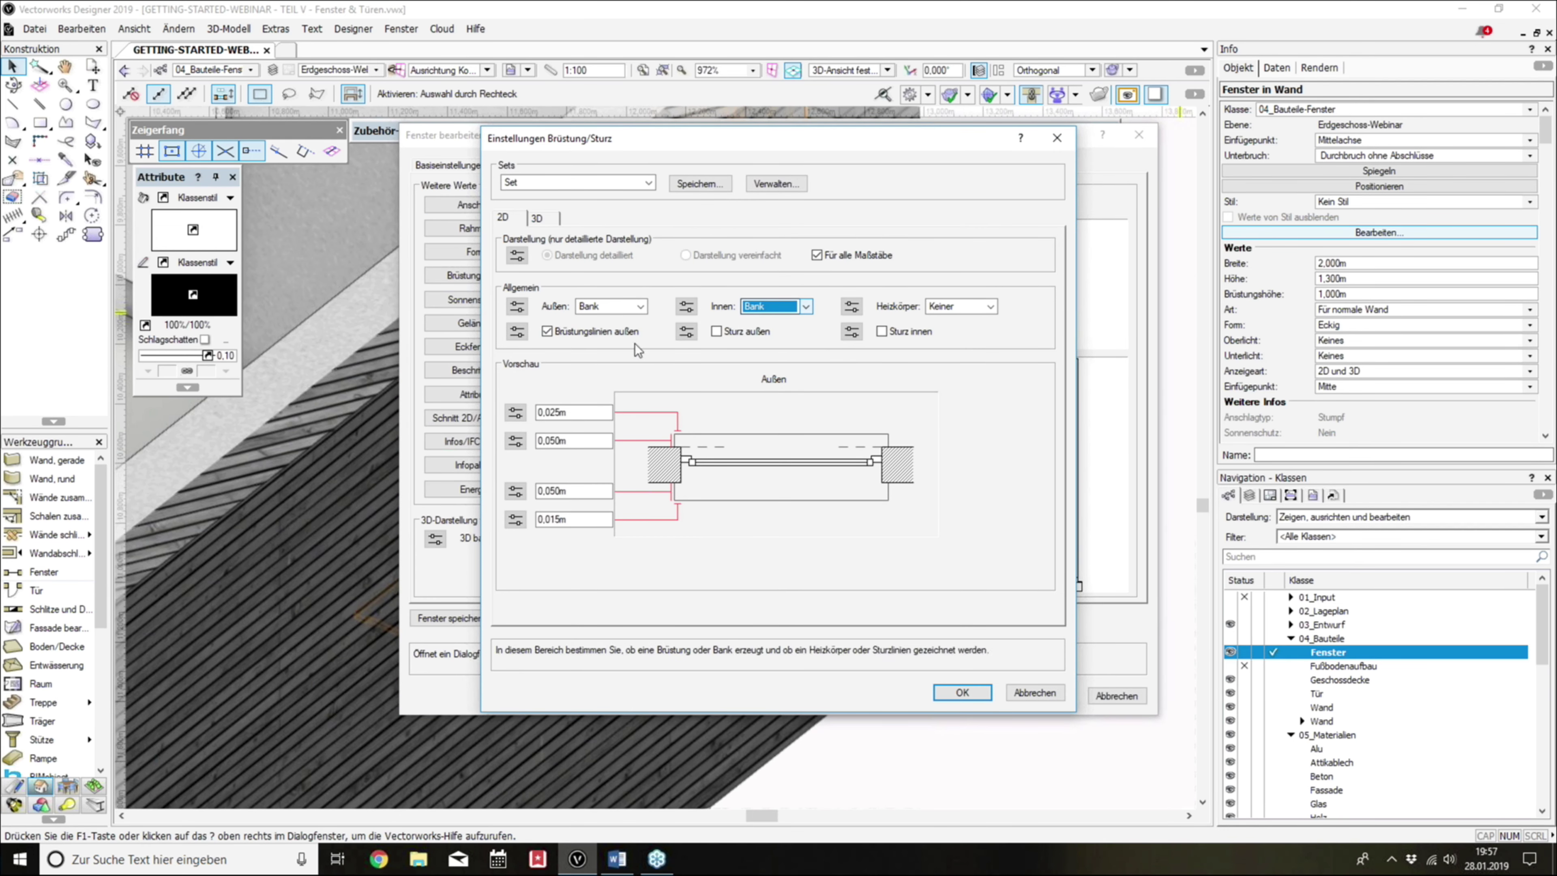
click(538, 218)
click(601, 255)
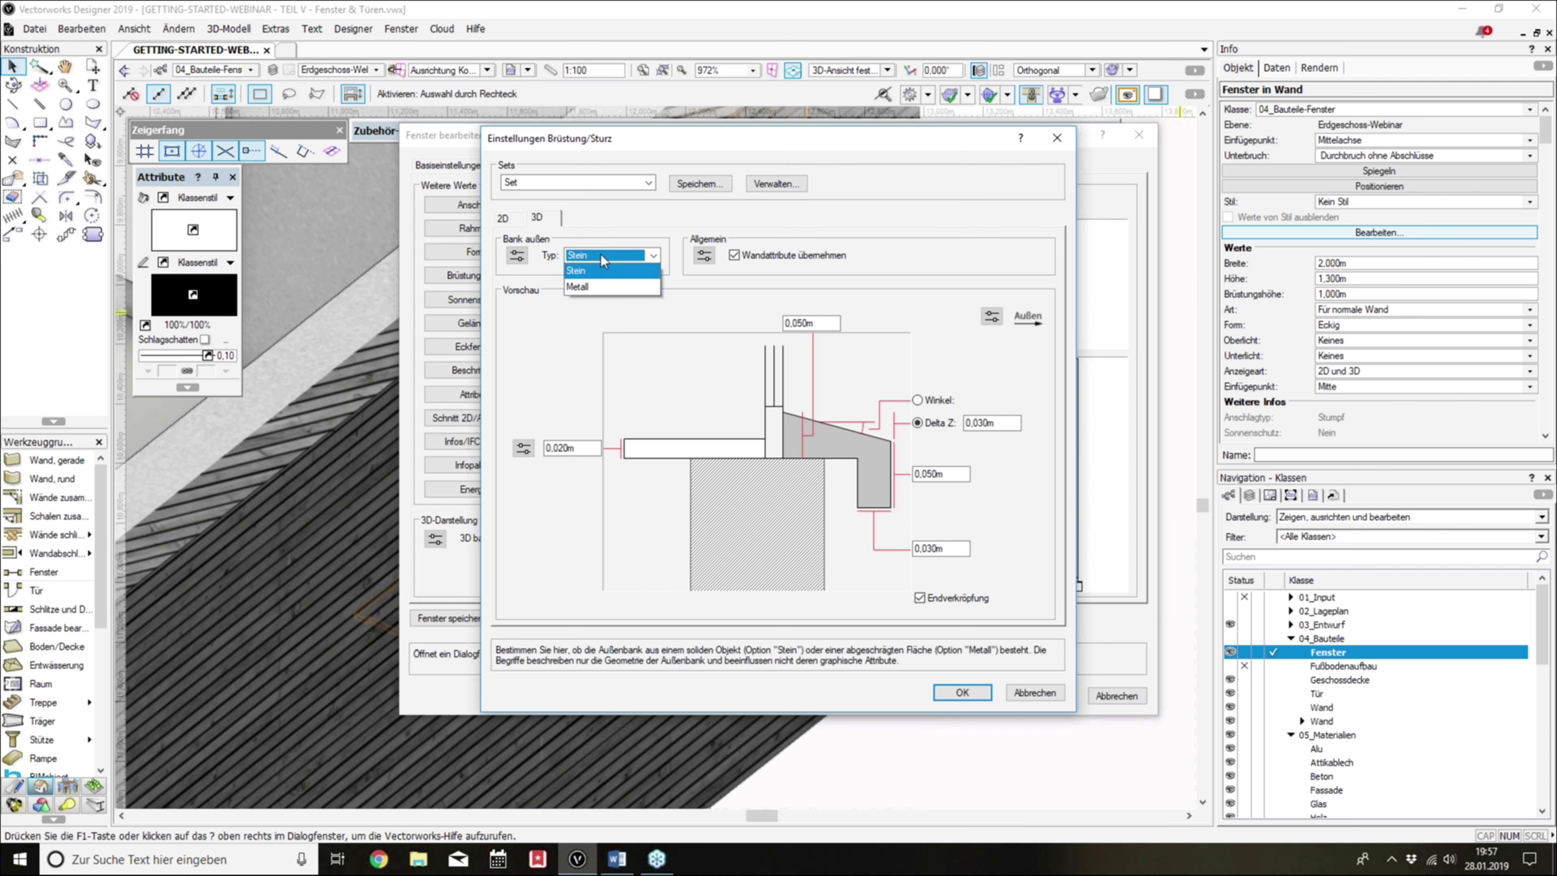
click(588, 289)
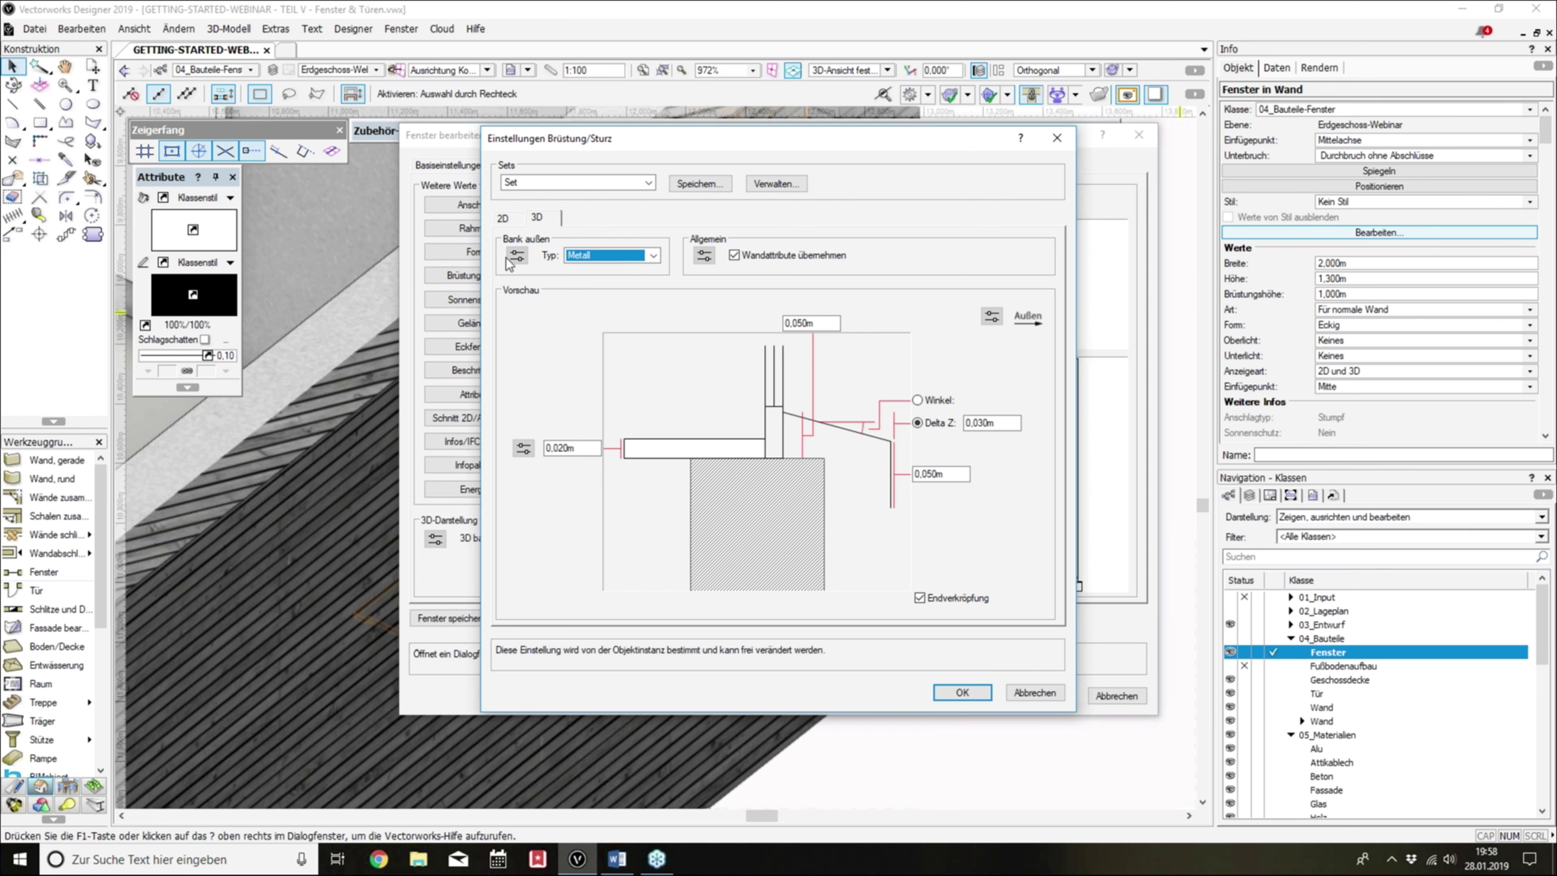
click(613, 255)
click(603, 275)
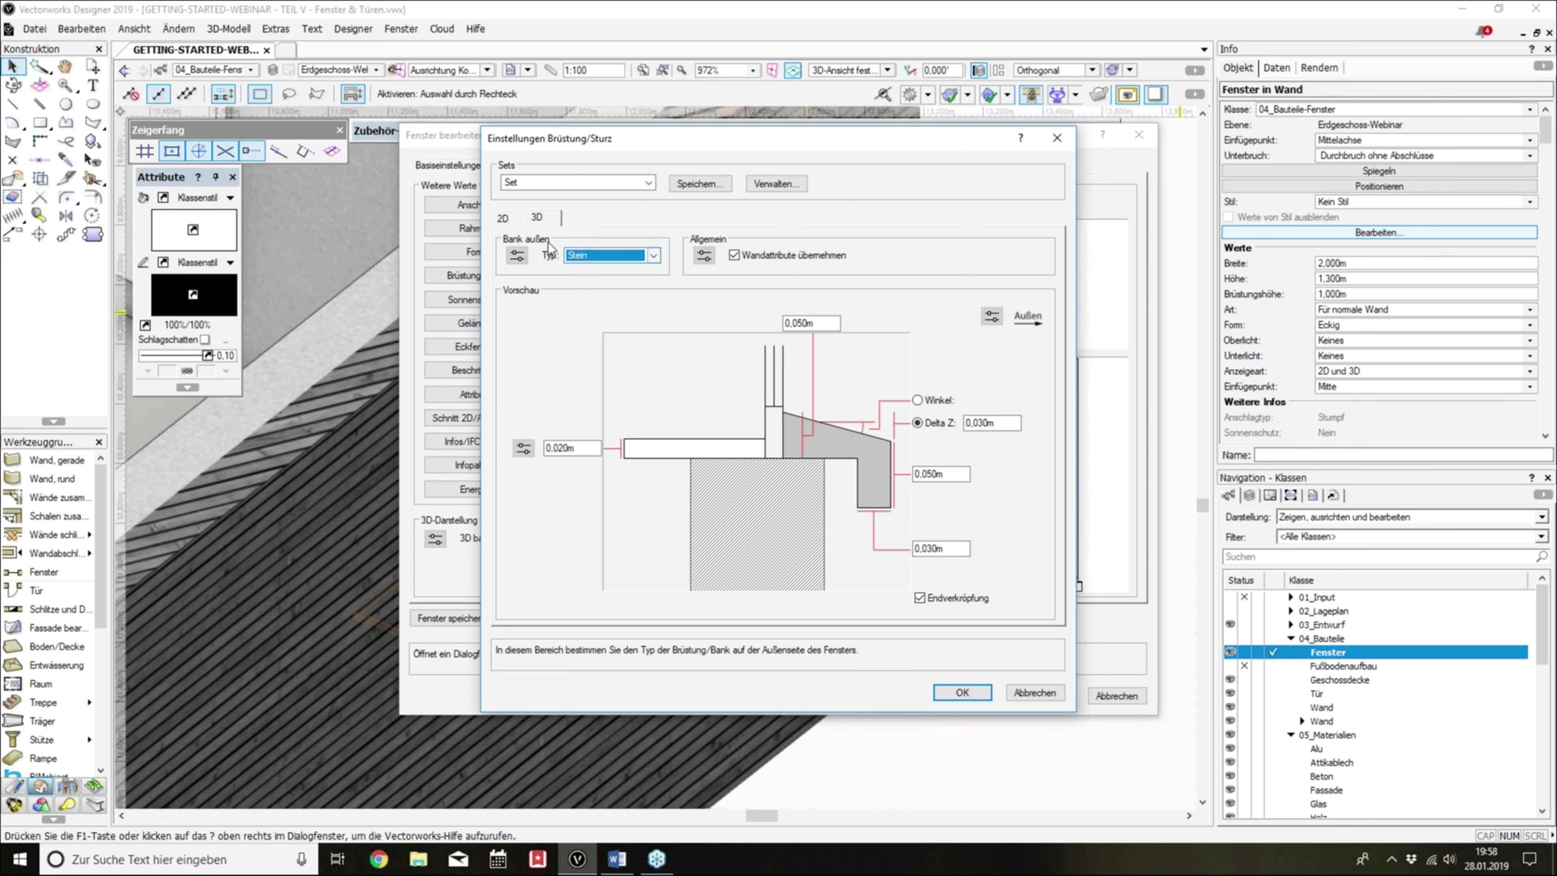
click(522, 221)
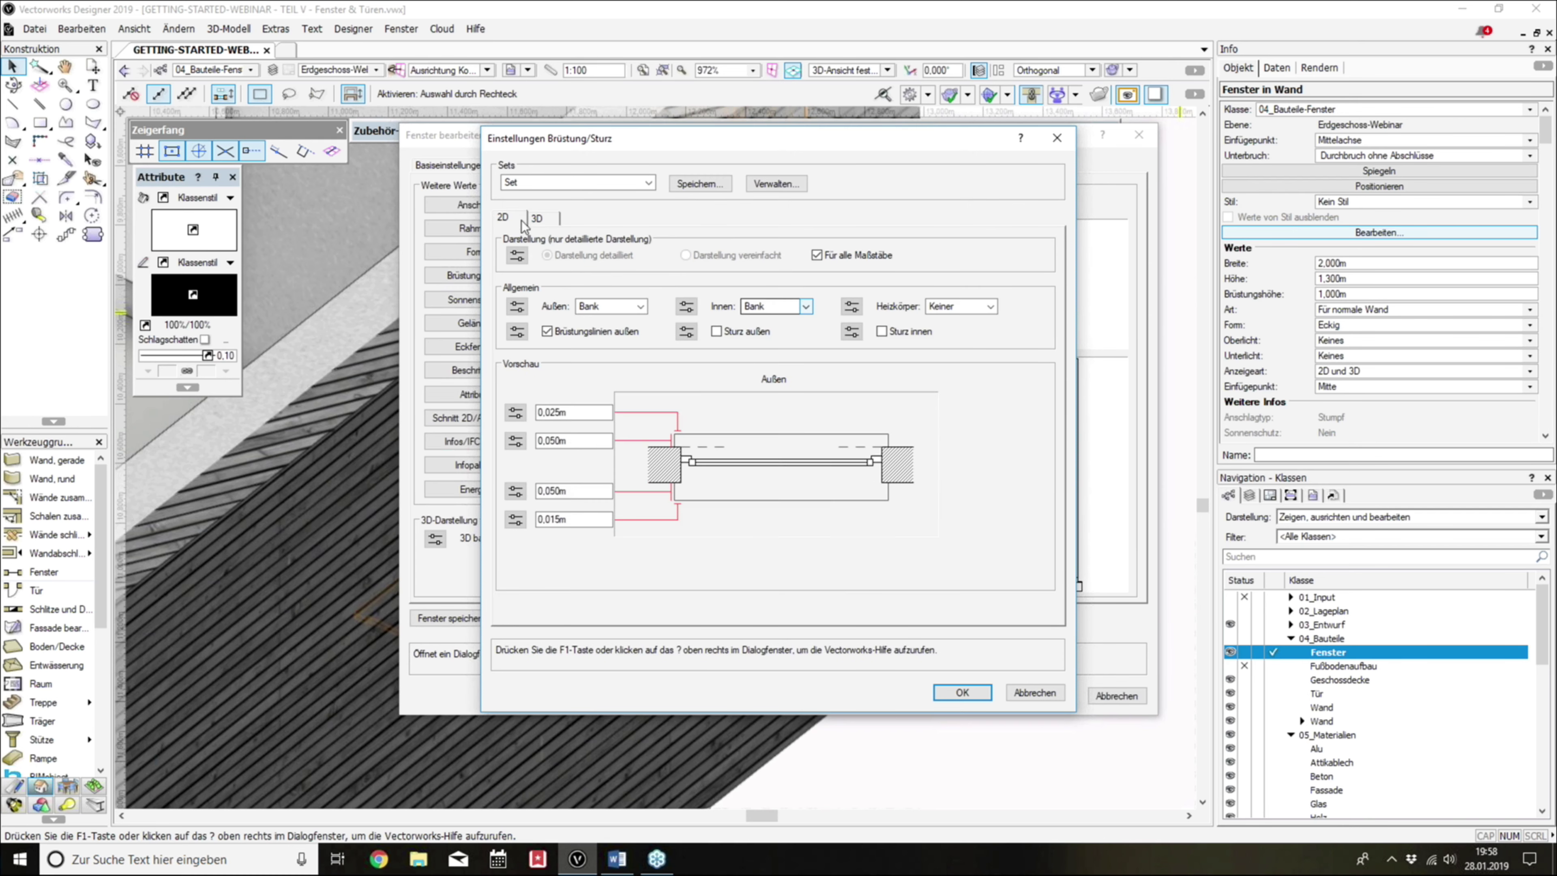
Step: Draw the radiator below the window as Detailliert, leaving the exterior lintel line off
click(769, 307)
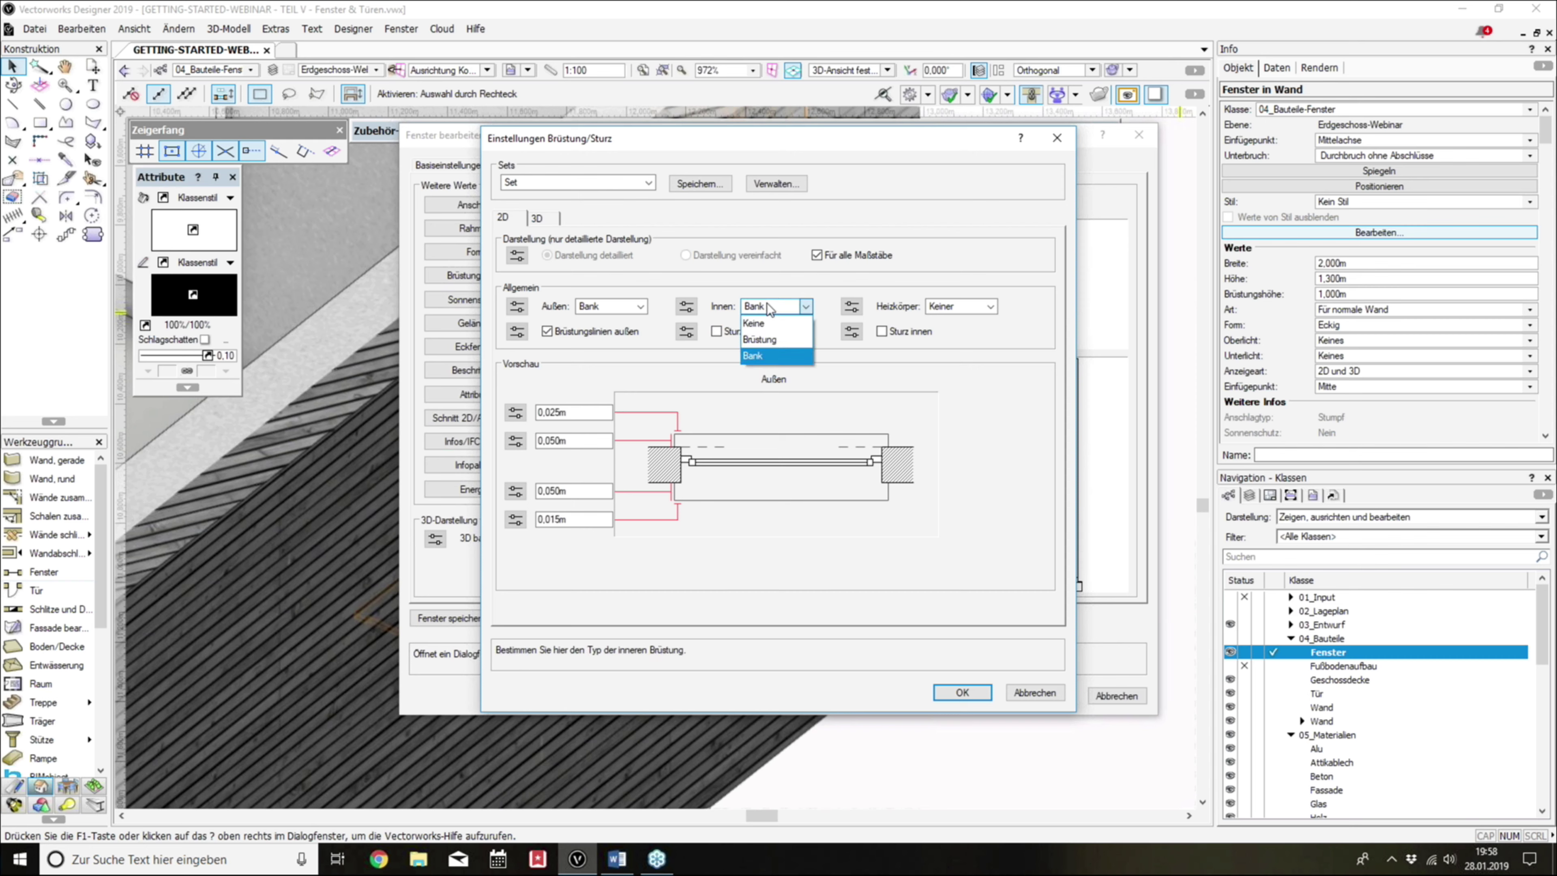
click(777, 355)
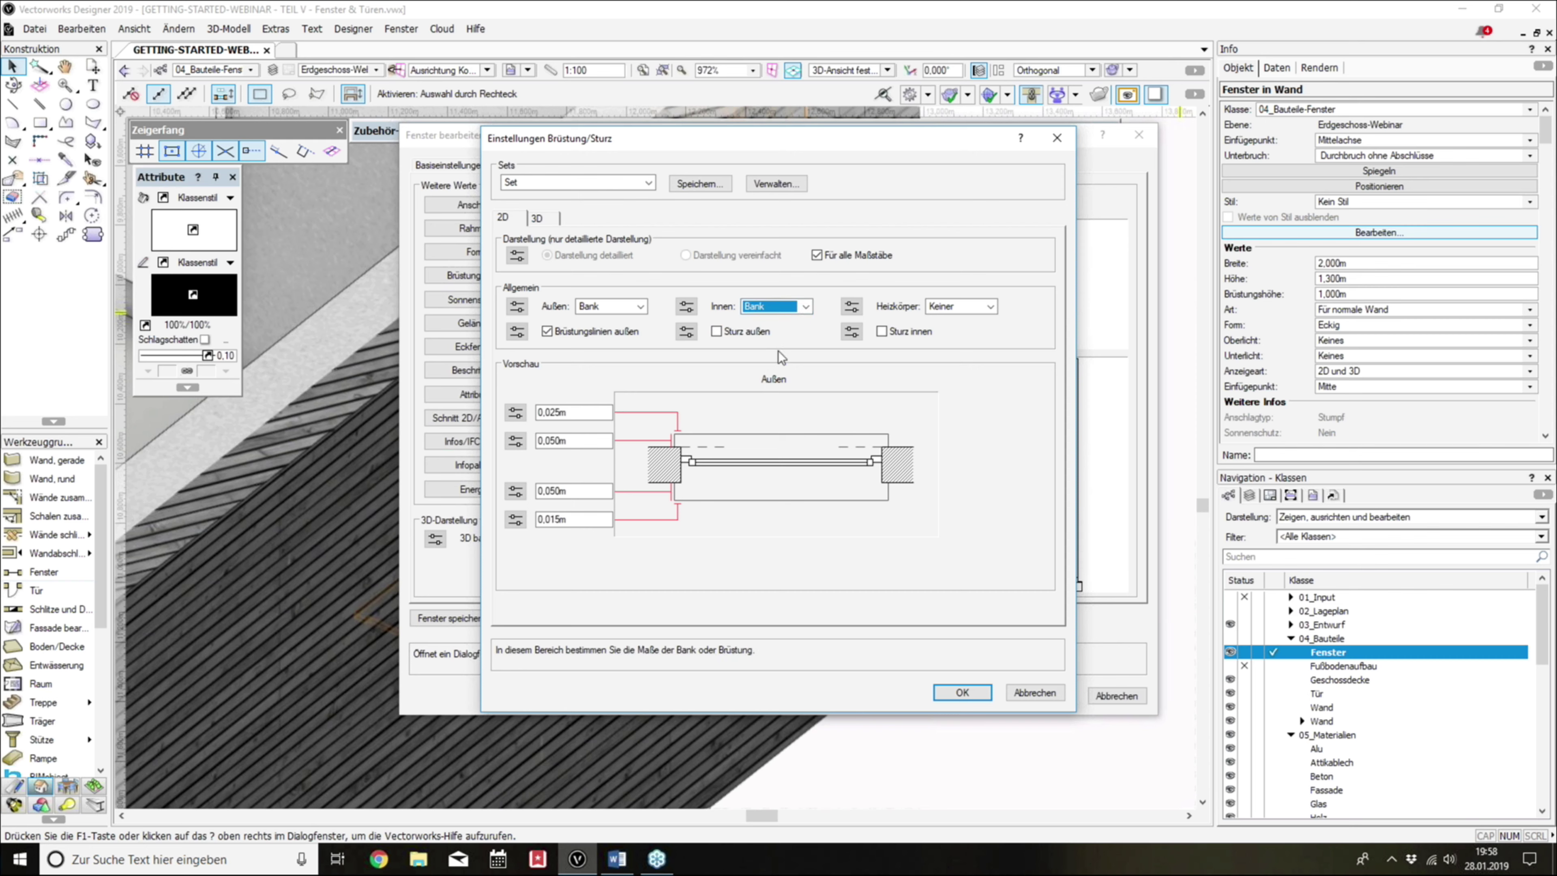
click(717, 331)
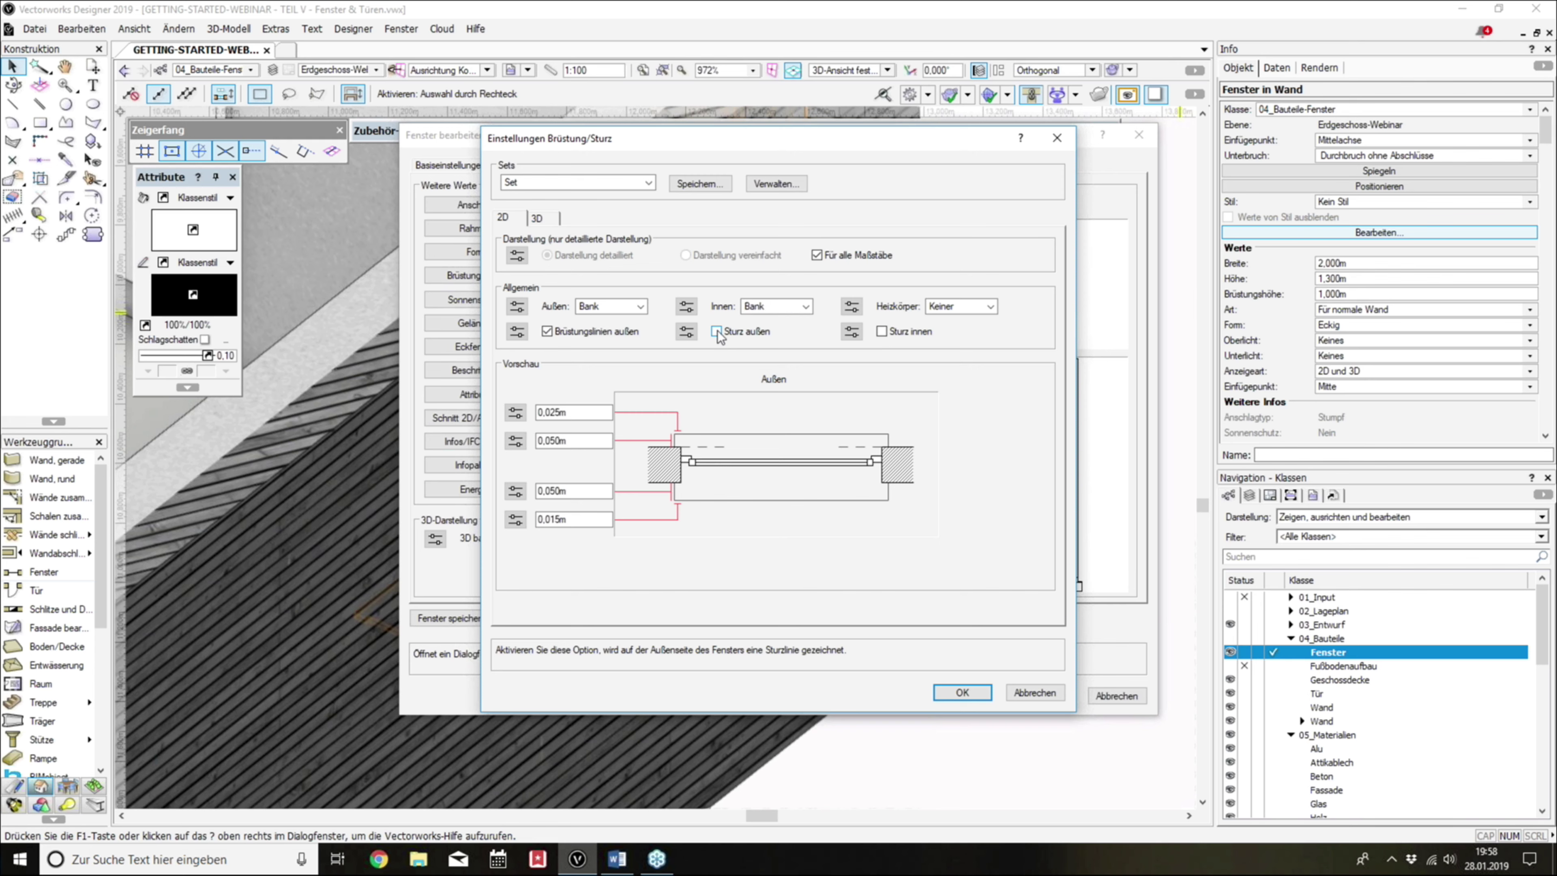
click(883, 331)
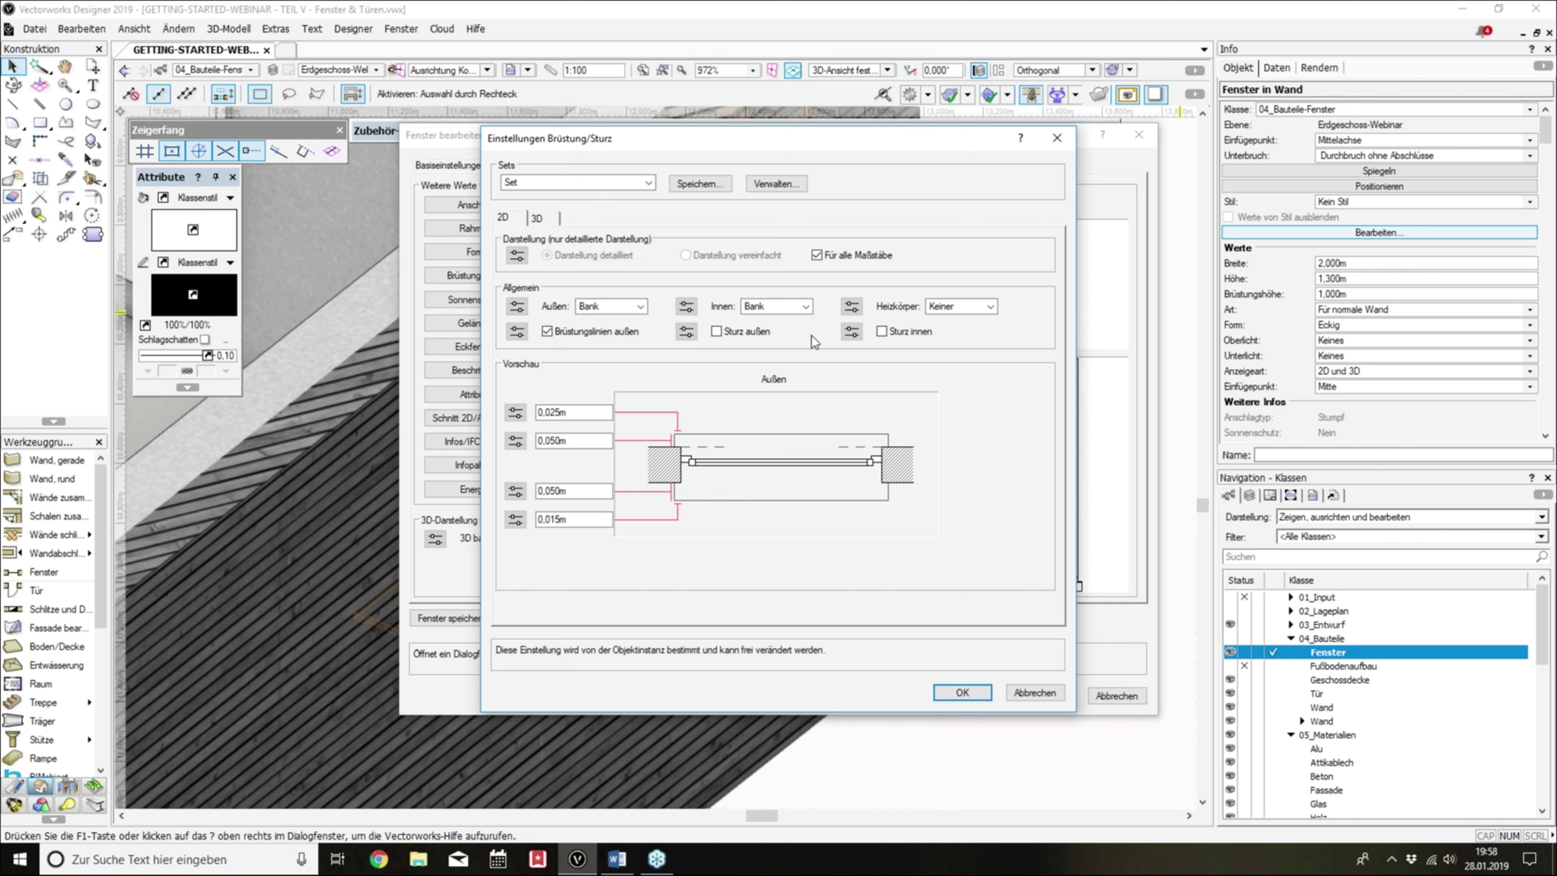
mouse_move(896, 306)
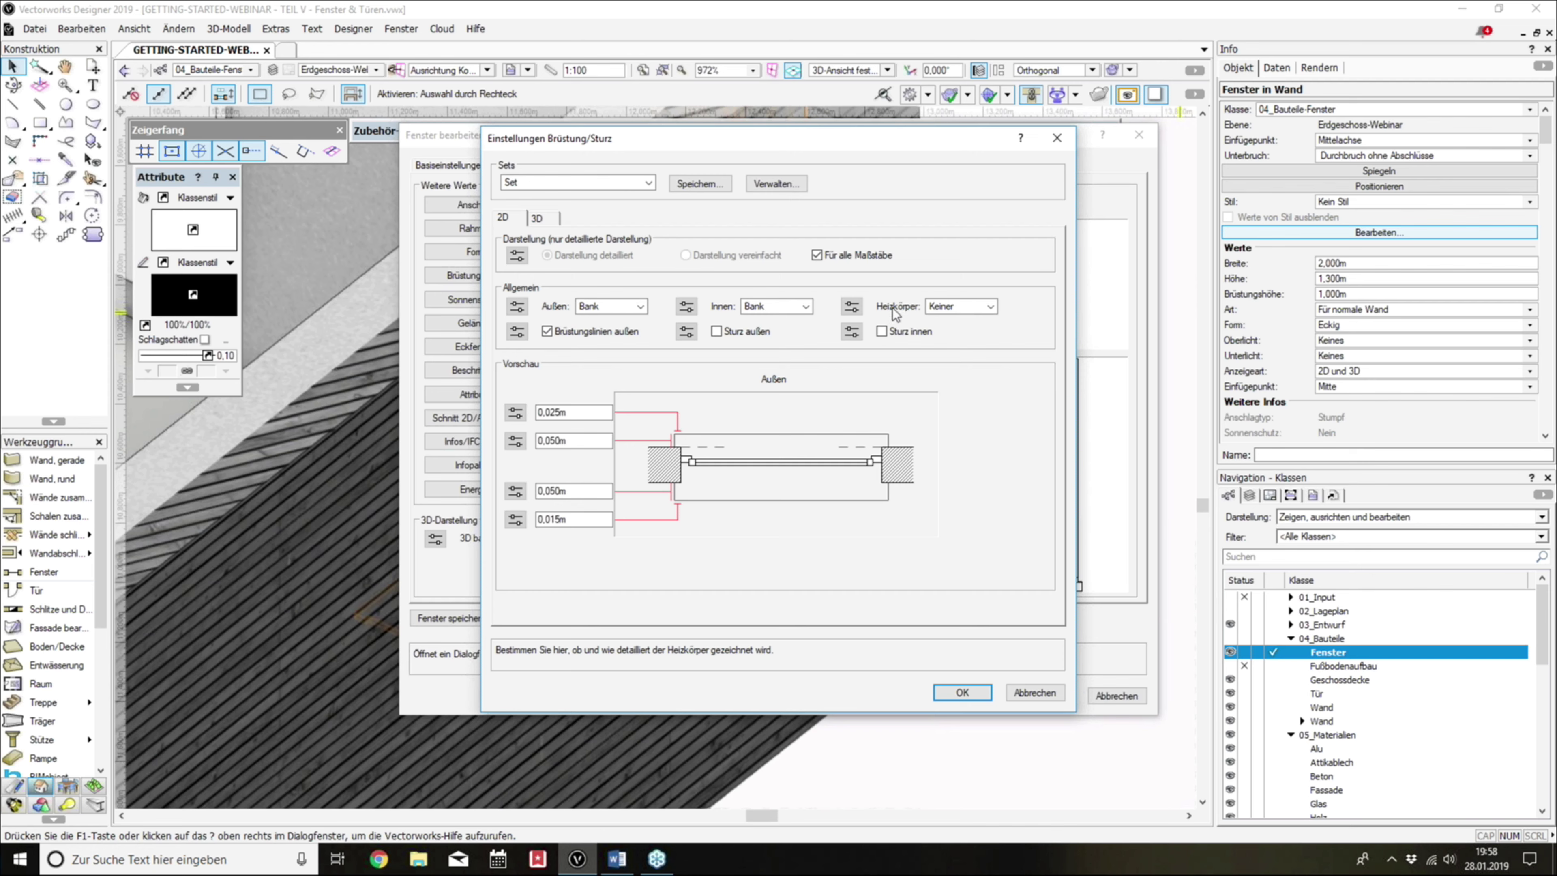
click(963, 304)
click(961, 335)
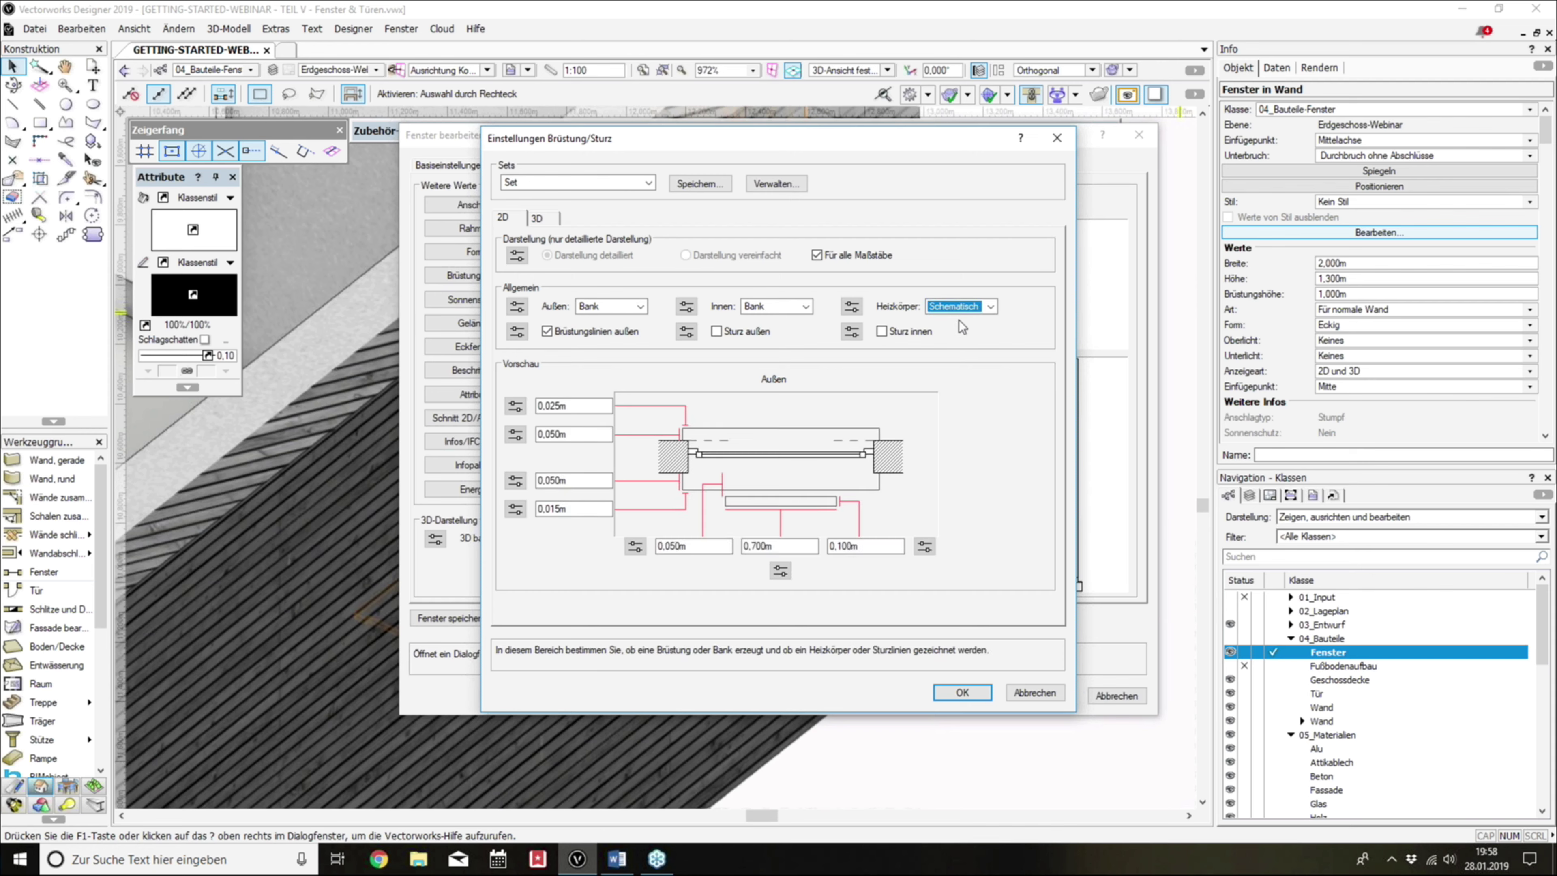
click(956, 309)
click(947, 360)
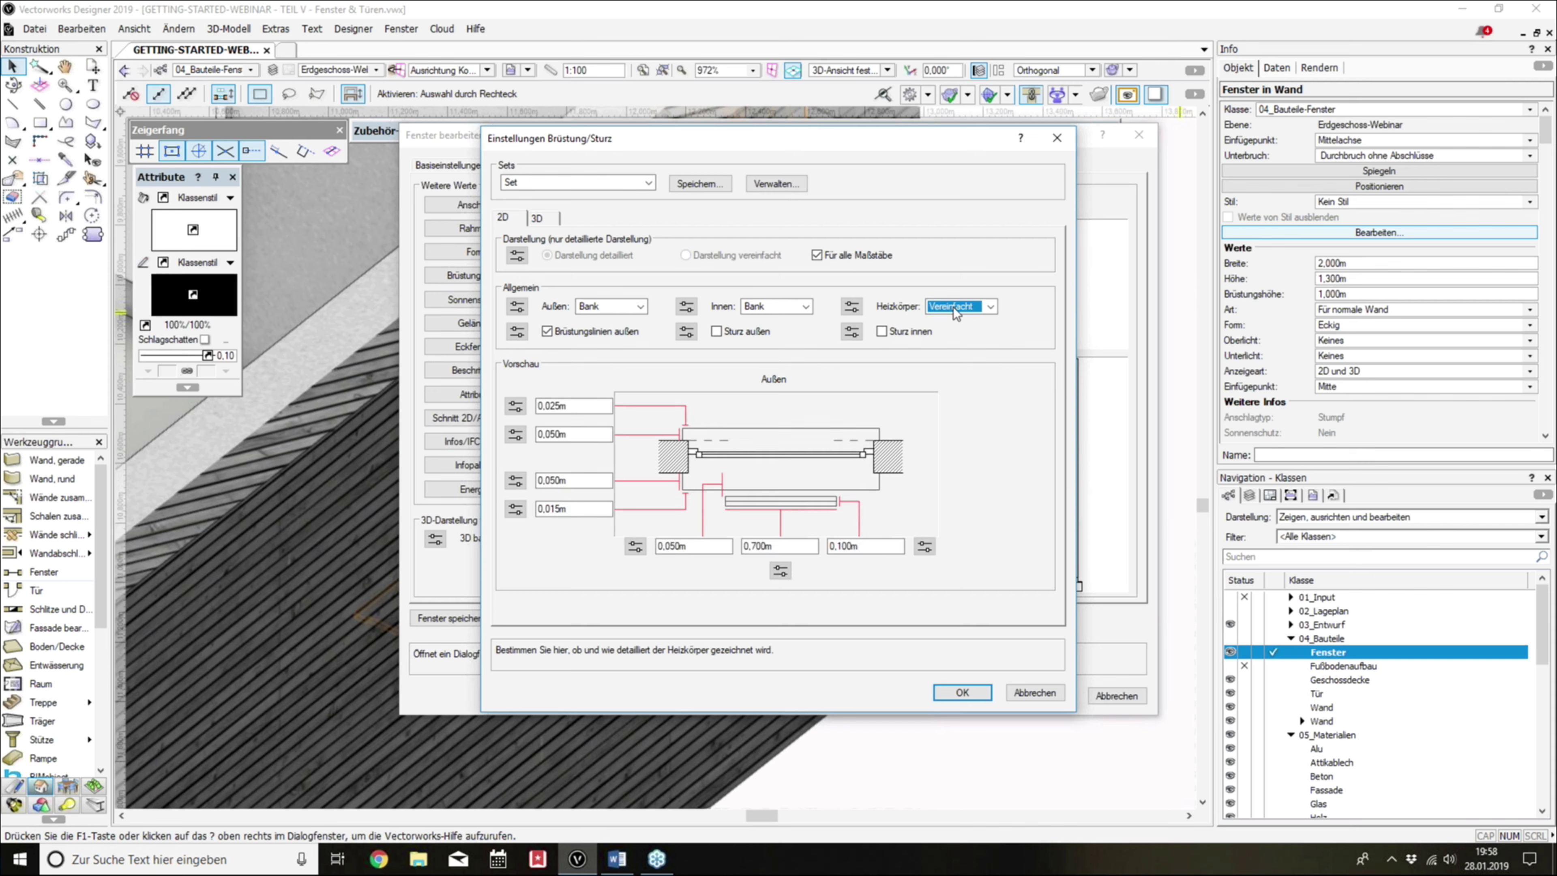
click(954, 307)
click(954, 372)
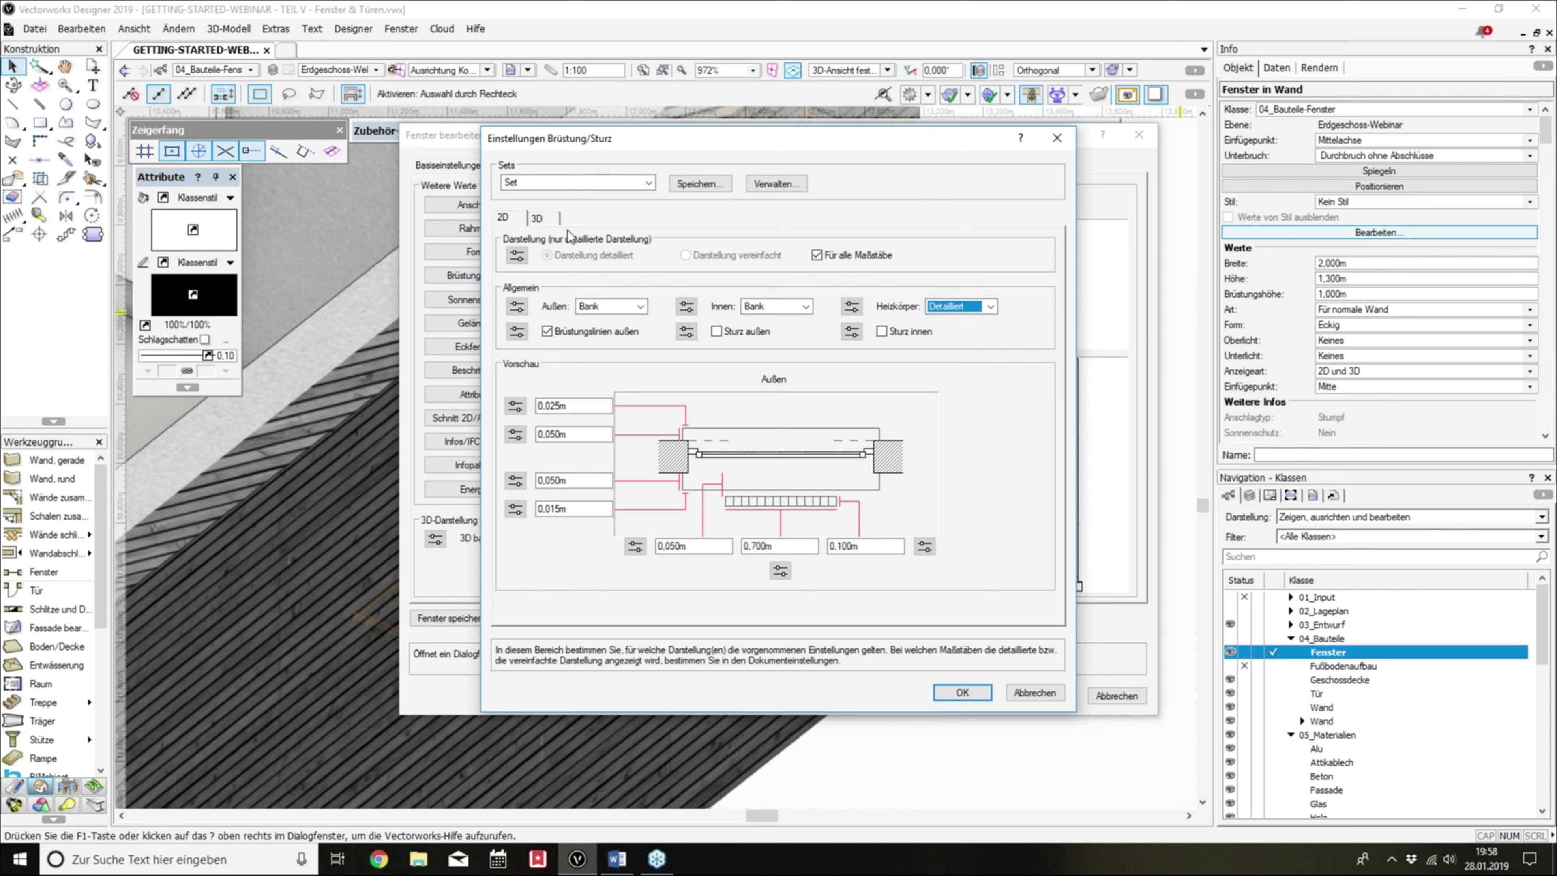
Step: Apply the sill and radiator settings and orbit the 3D view to inspect them
click(552, 222)
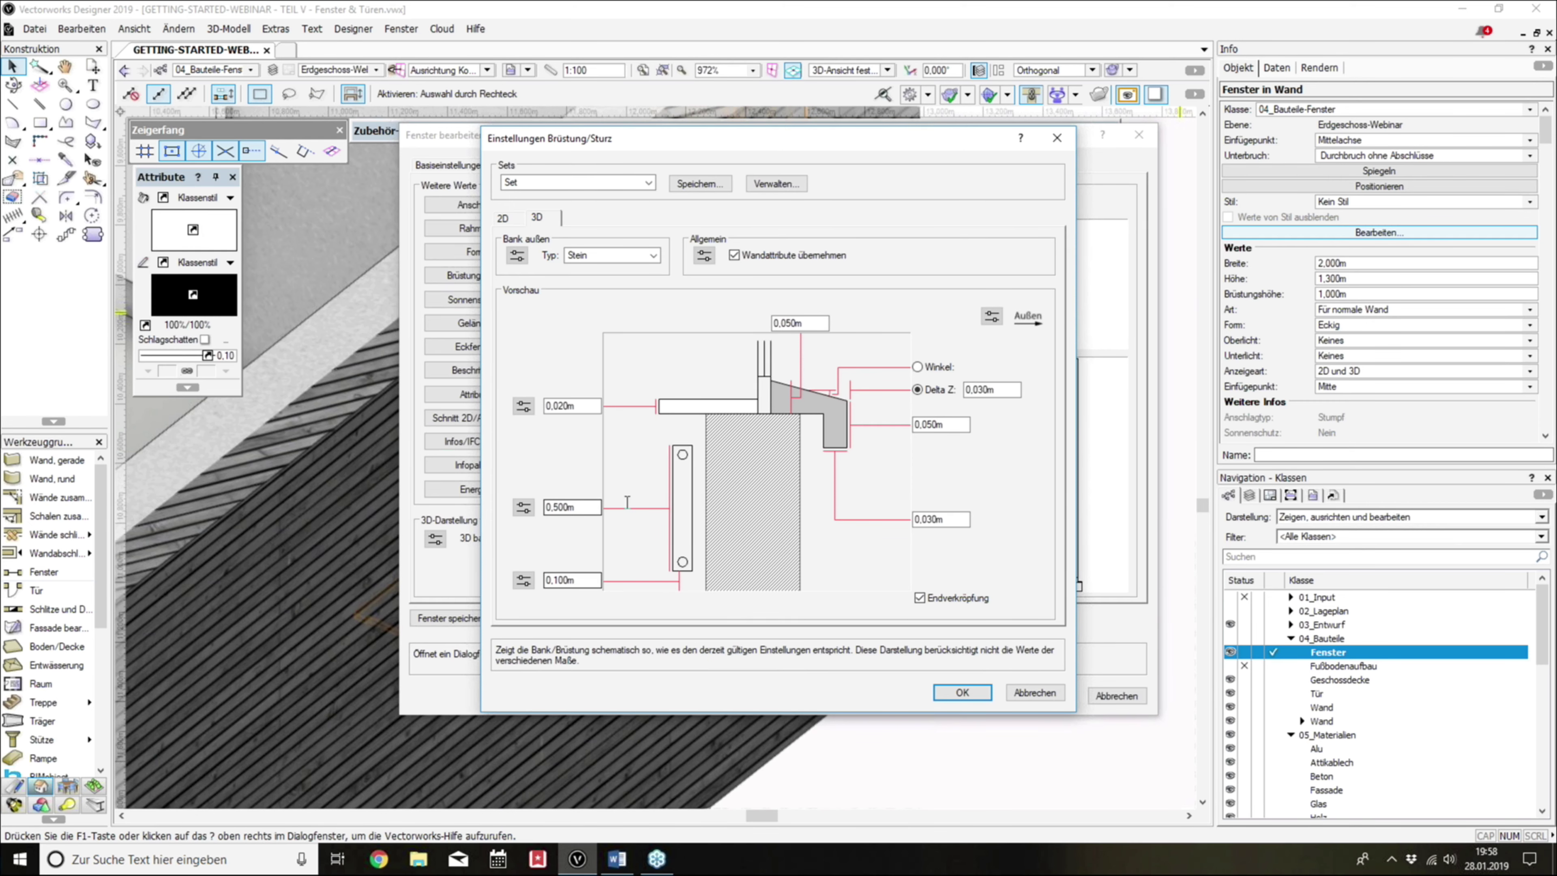
click(975, 691)
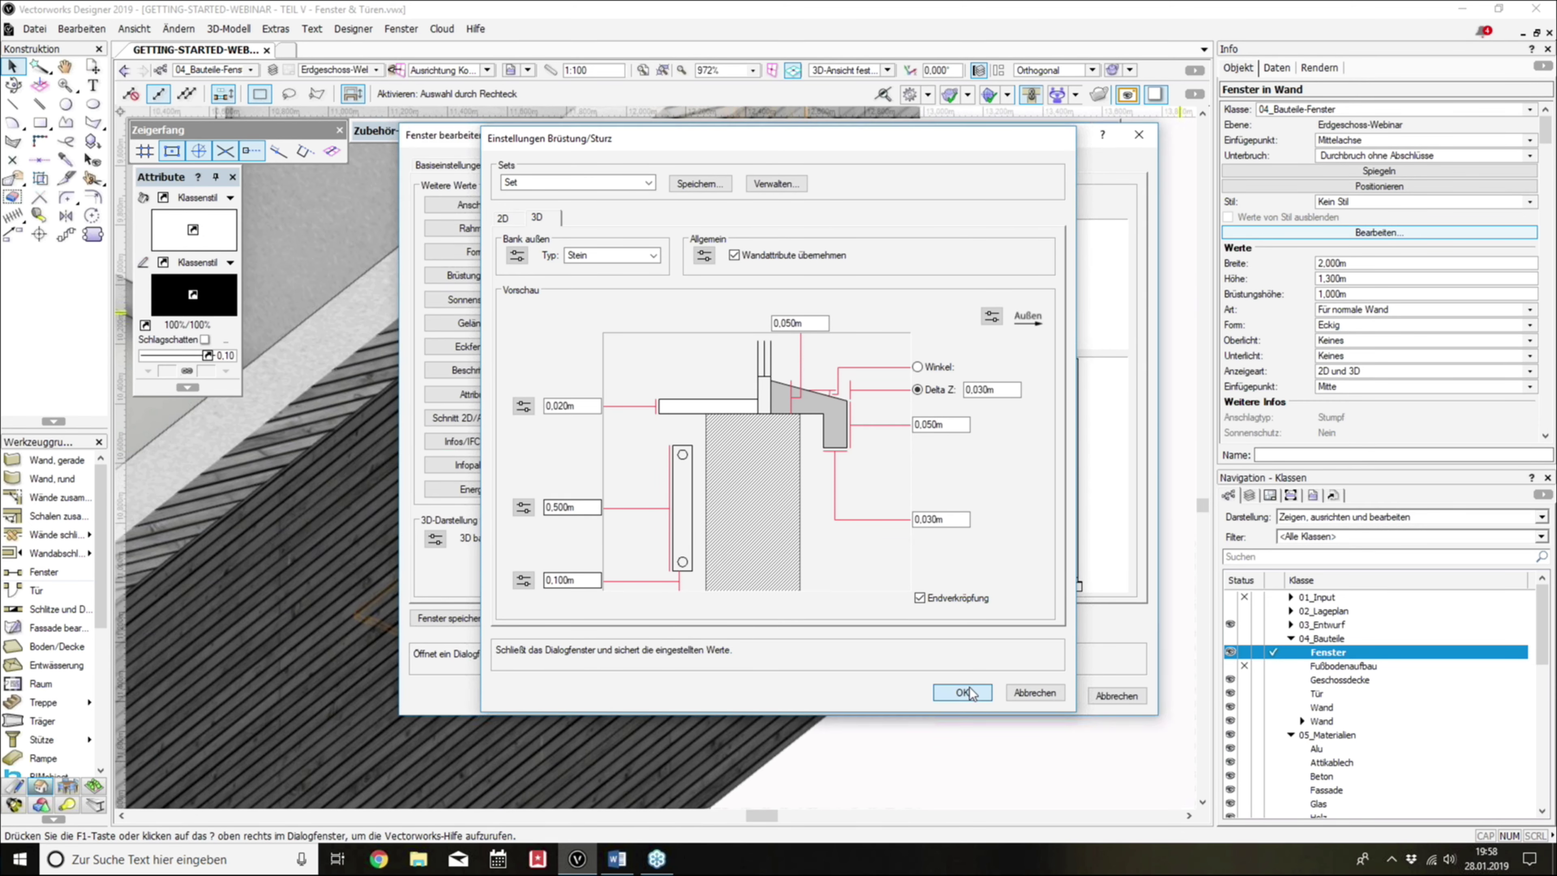
click(1063, 700)
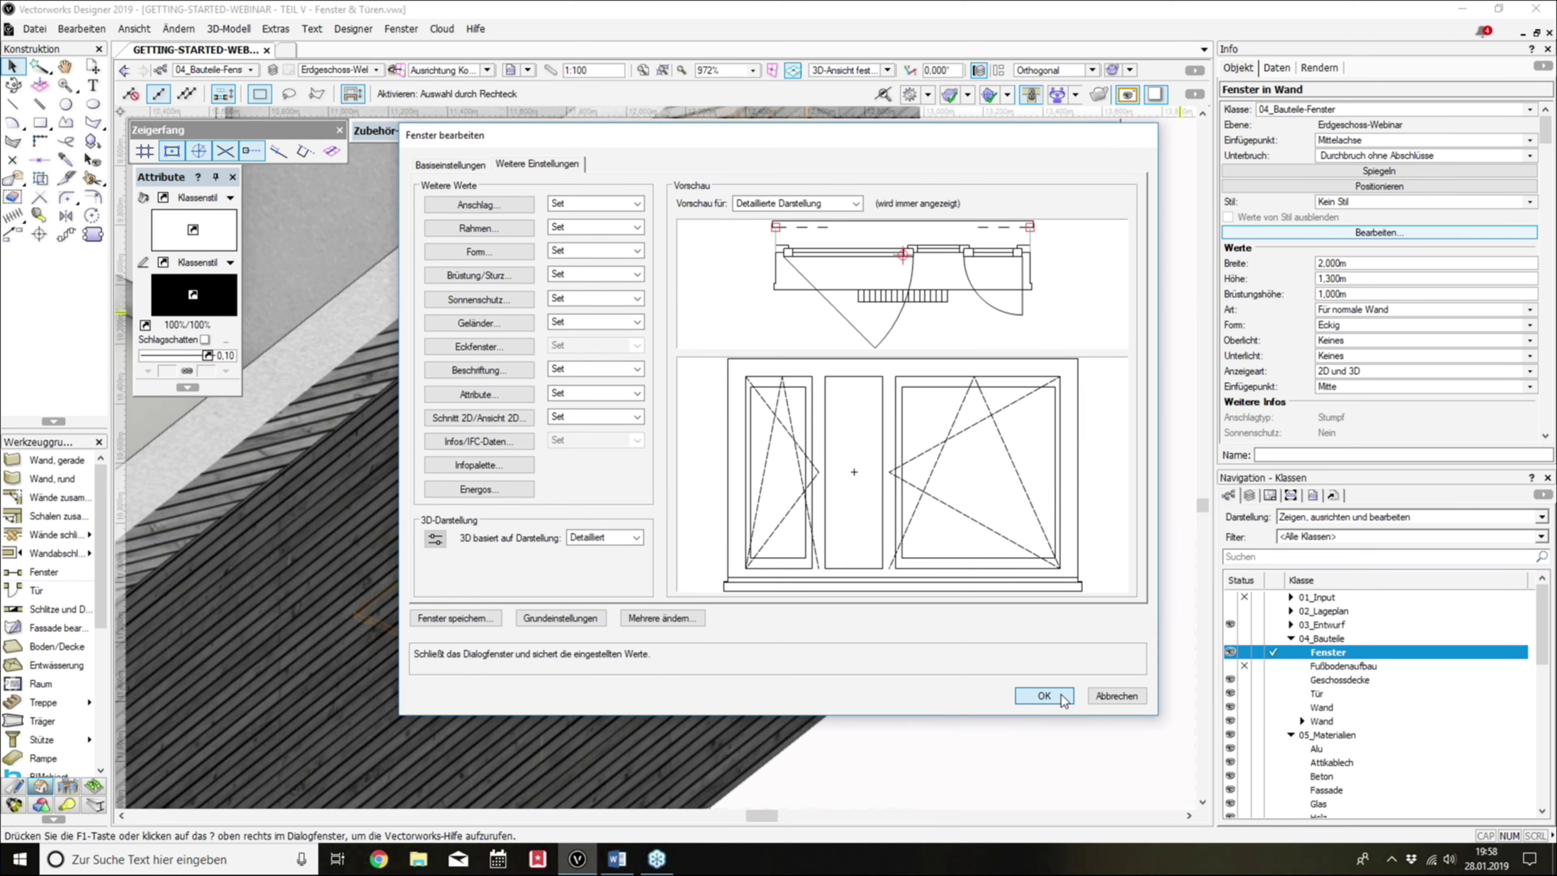
click(1064, 696)
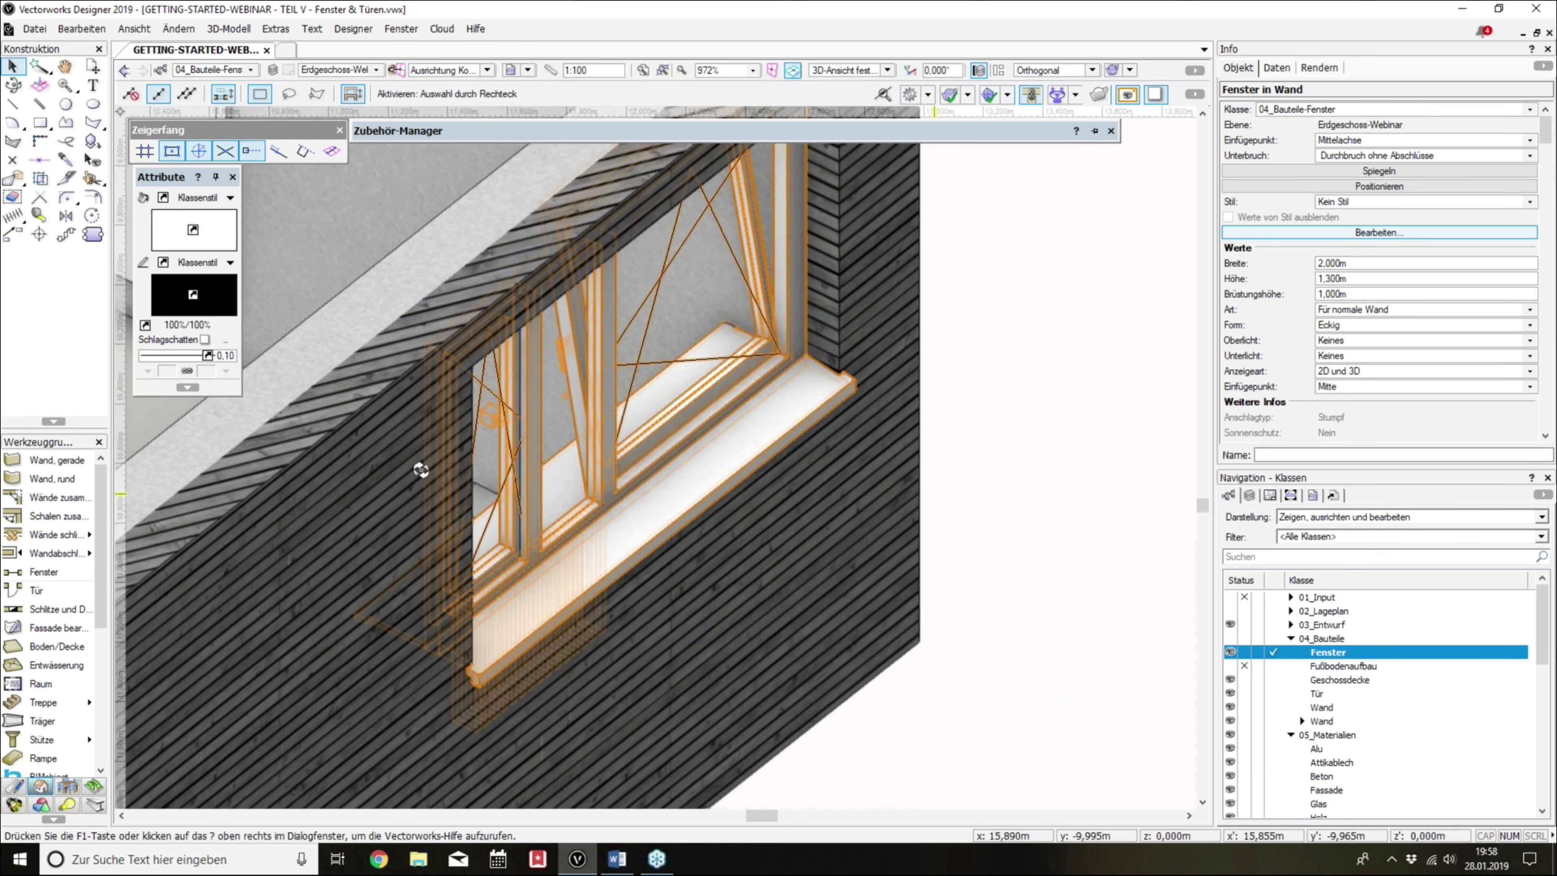
middle_drag(421, 469, 1139, 403)
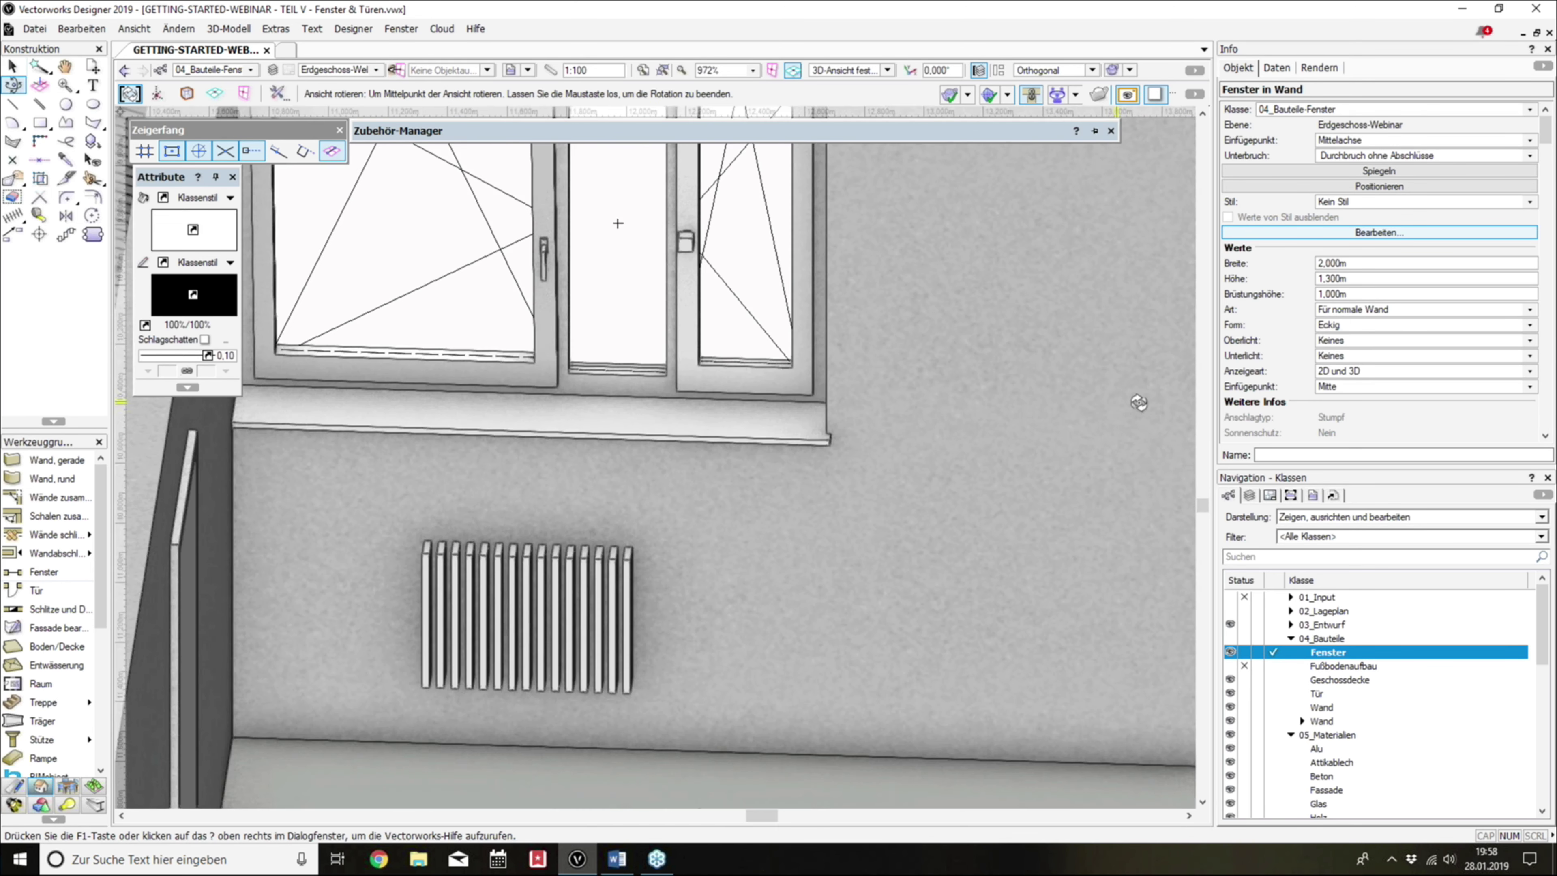
drag(1138, 402, 963, 523)
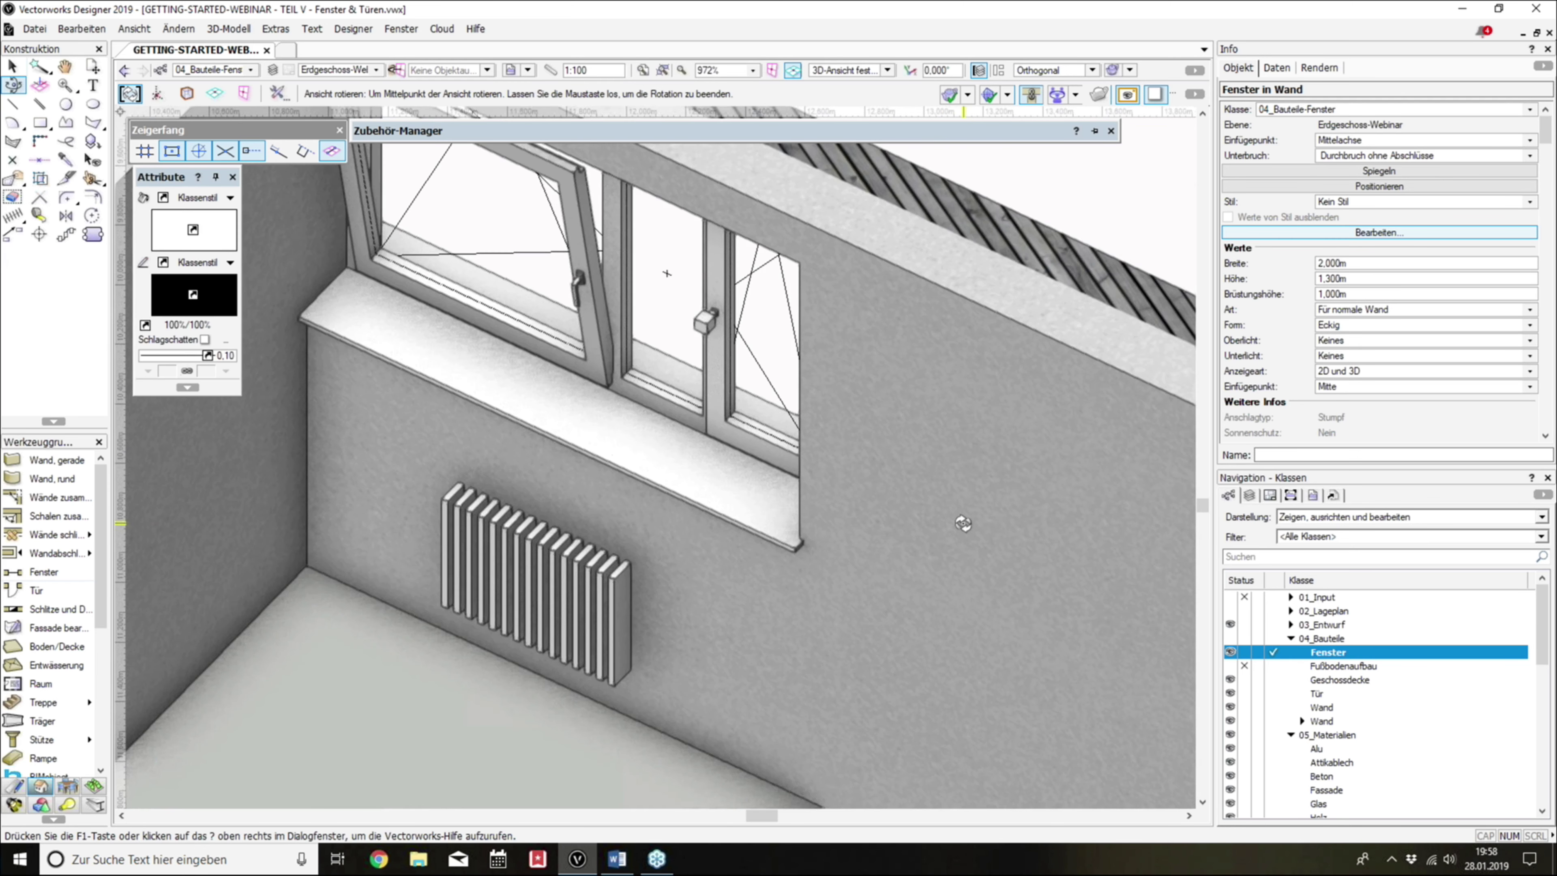
key(x)
shift+middle_drag(963, 523, 941, 223)
scroll(942, 224, down, 2)
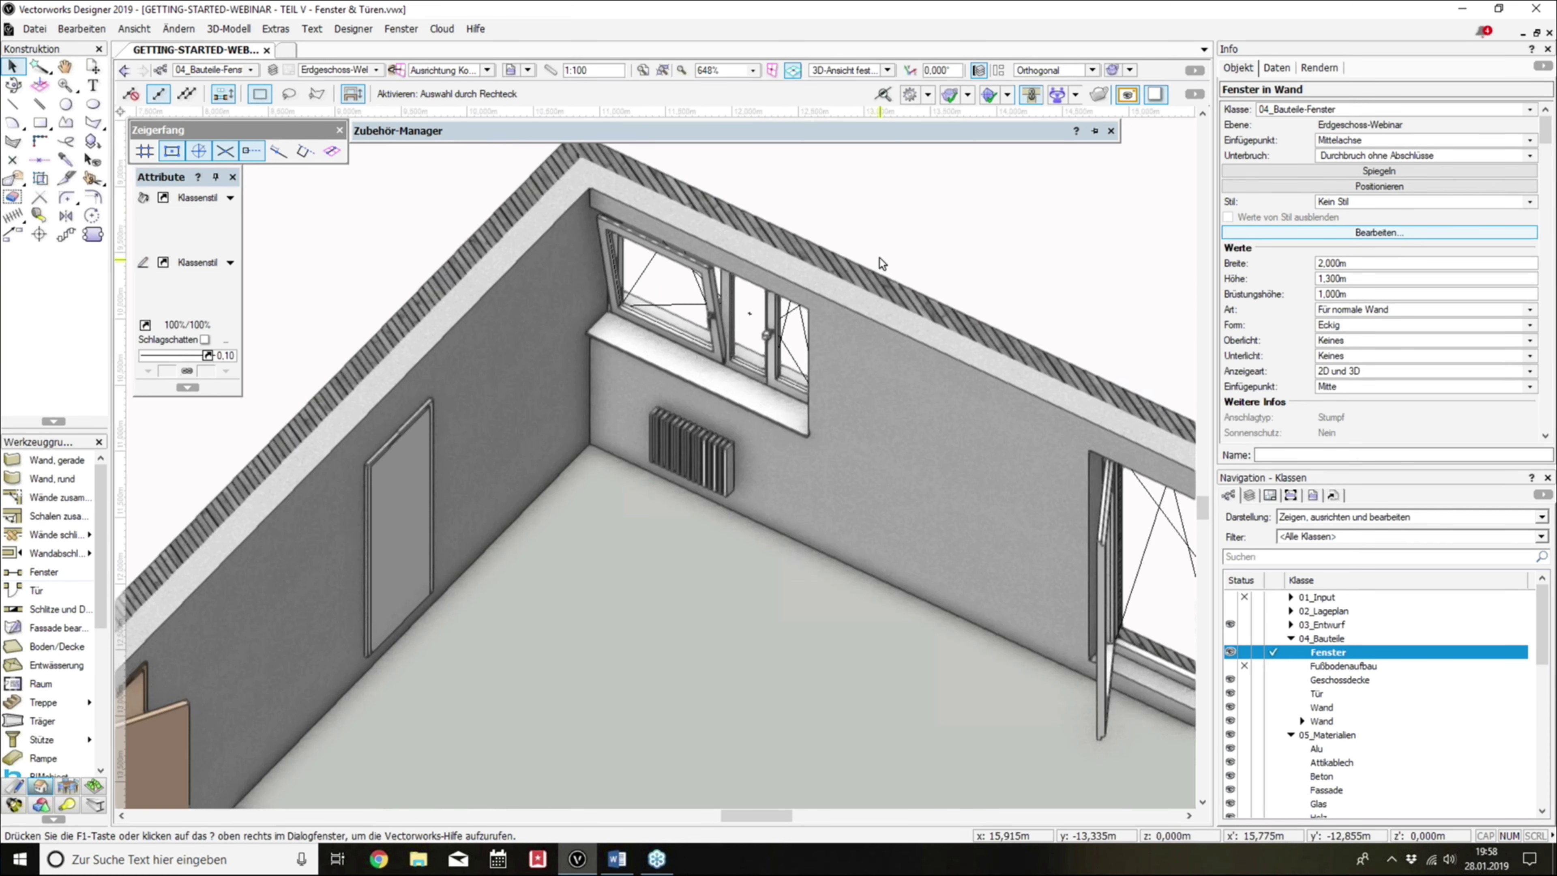
mouse_move(850, 283)
middle_down()
mouse_move(883, 282)
mouse_move(528, 233)
middle_up()
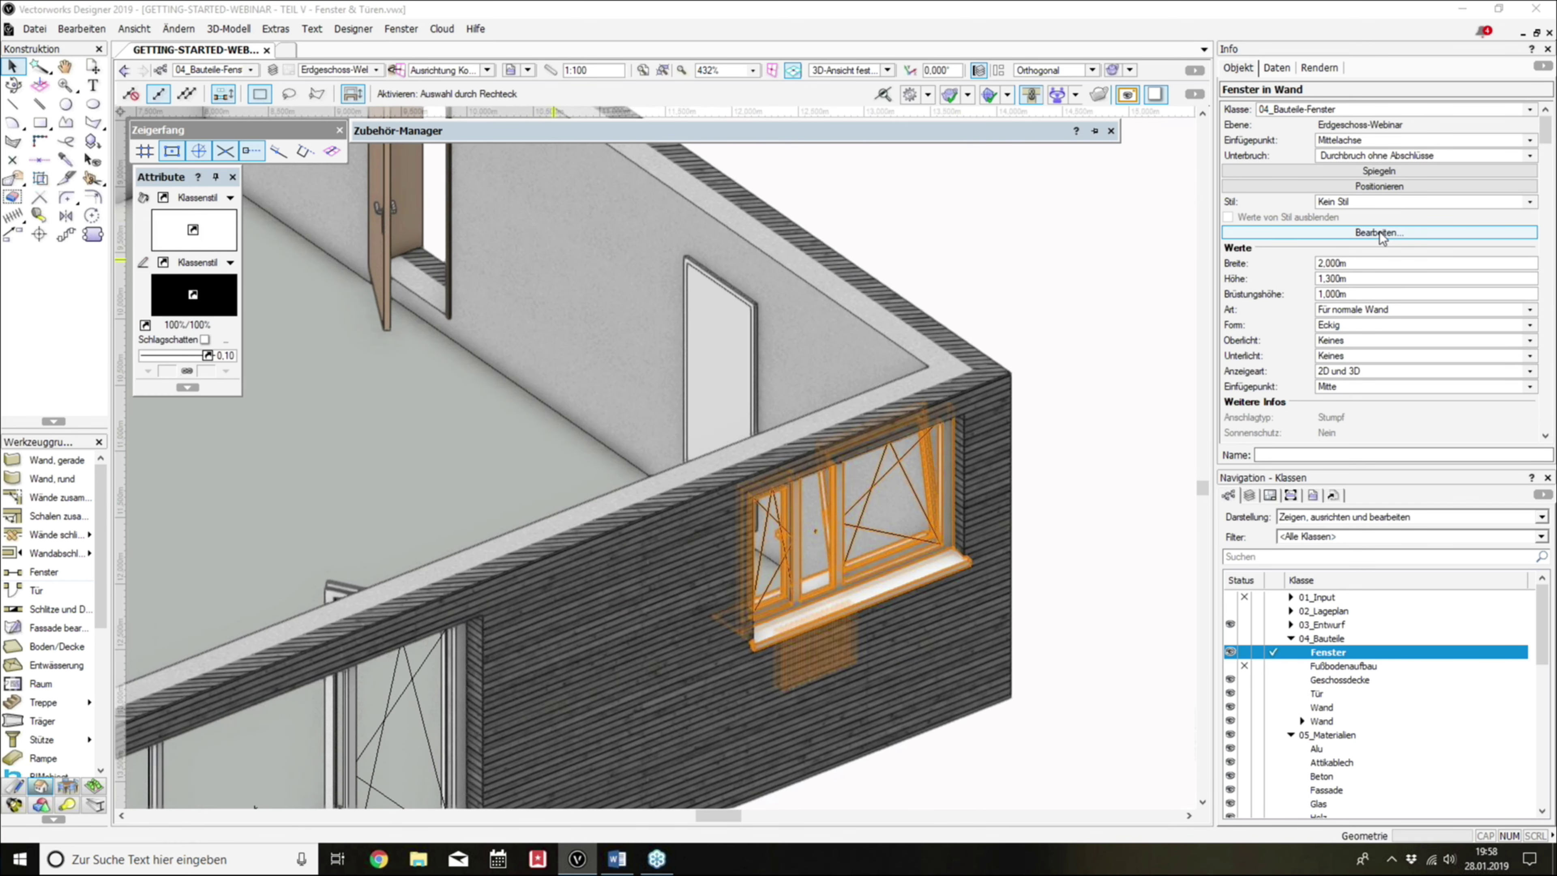
Step: Choose Raffstoren as the window's sun protection type
click(1379, 234)
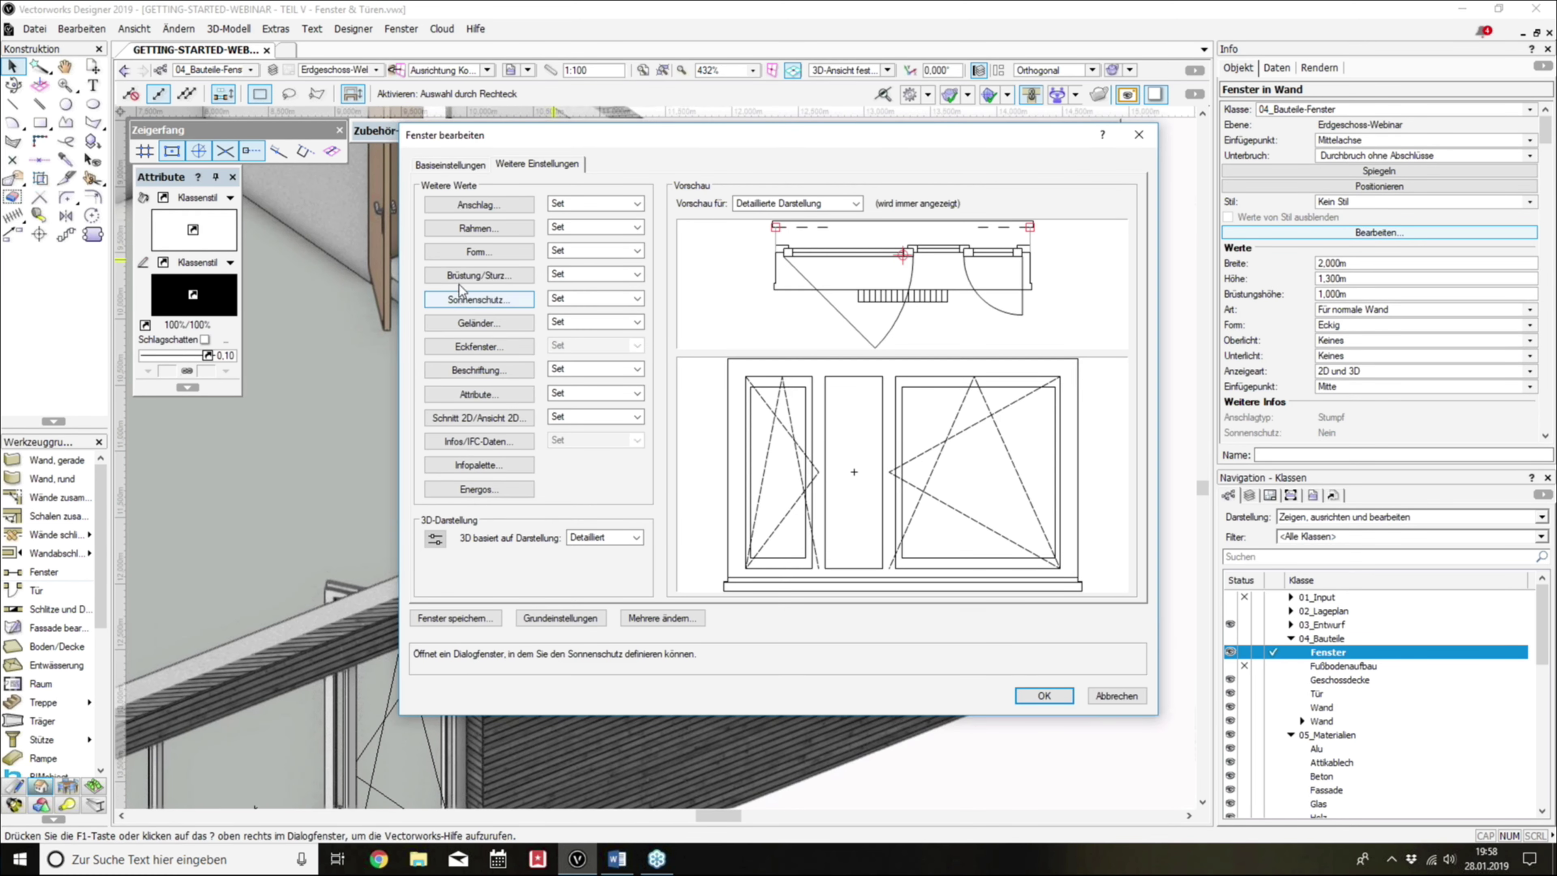
click(472, 301)
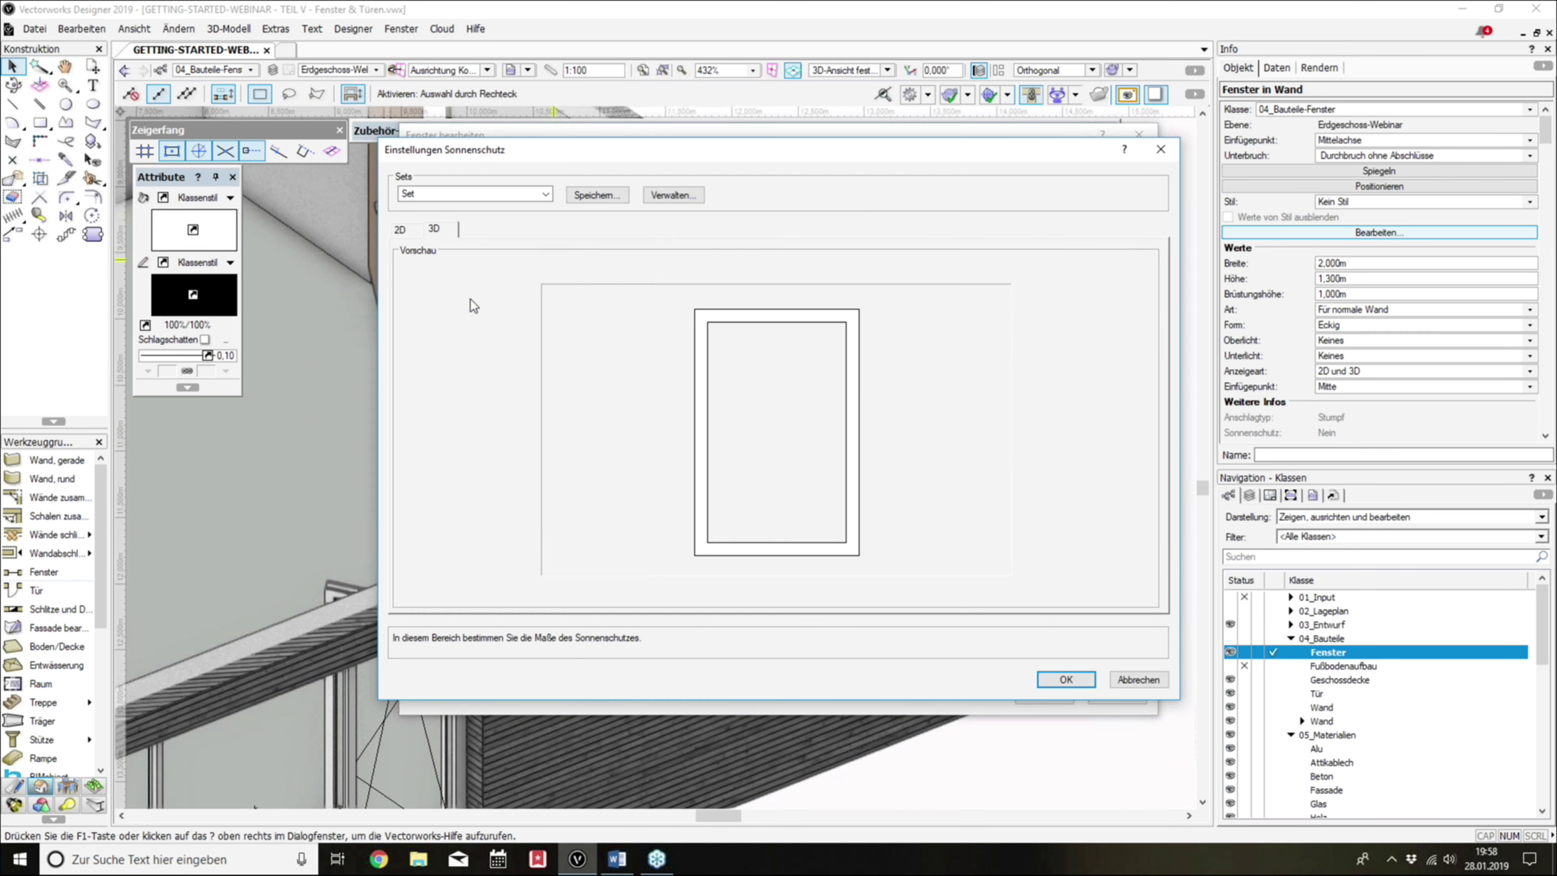
click(407, 230)
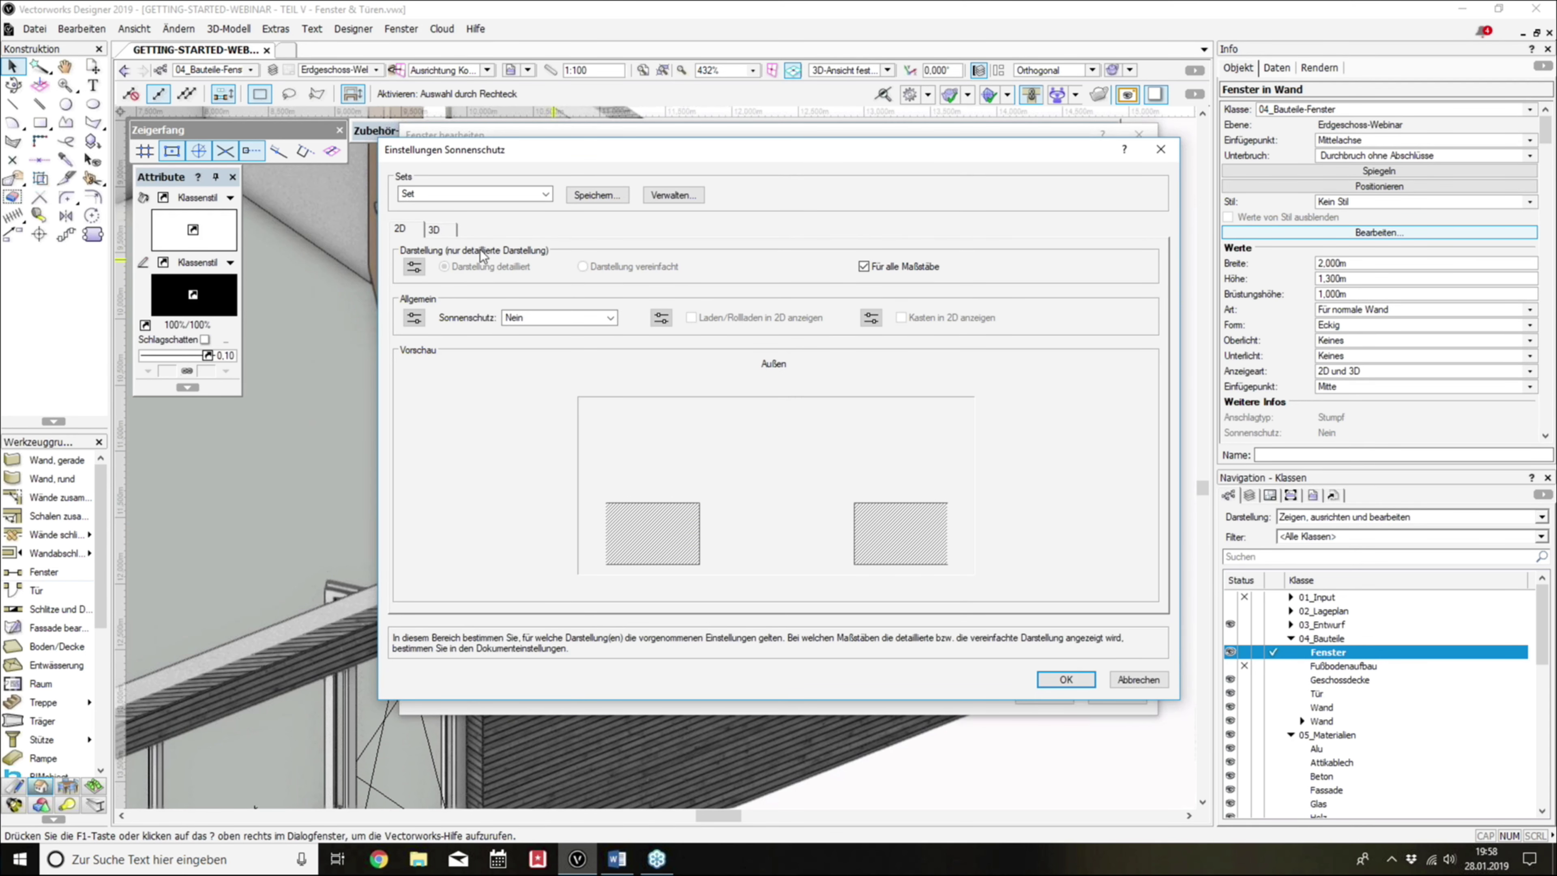
click(544, 319)
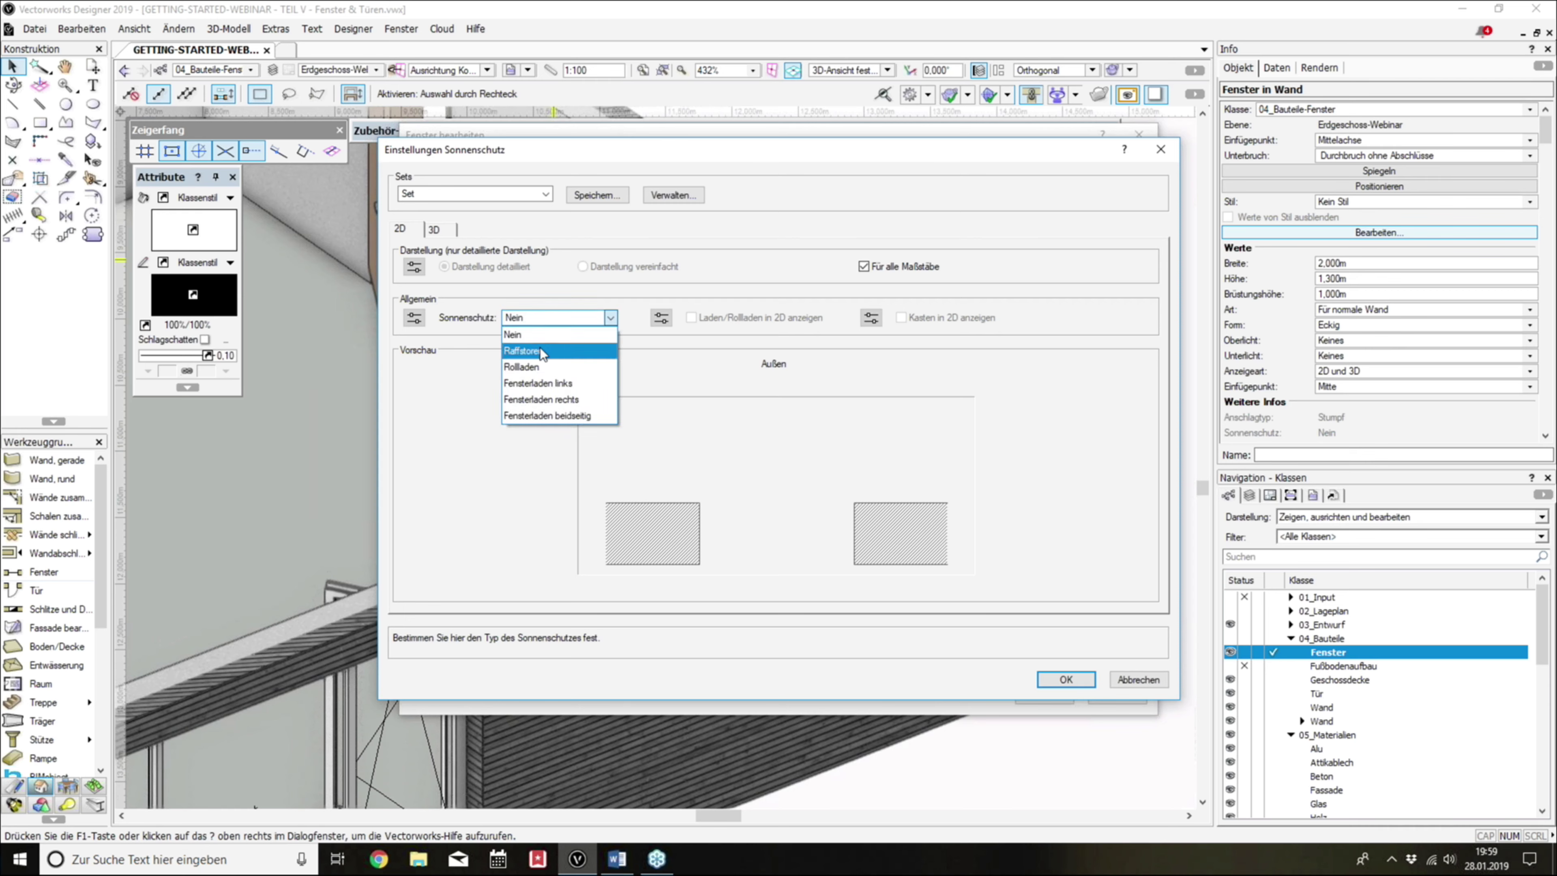
click(540, 349)
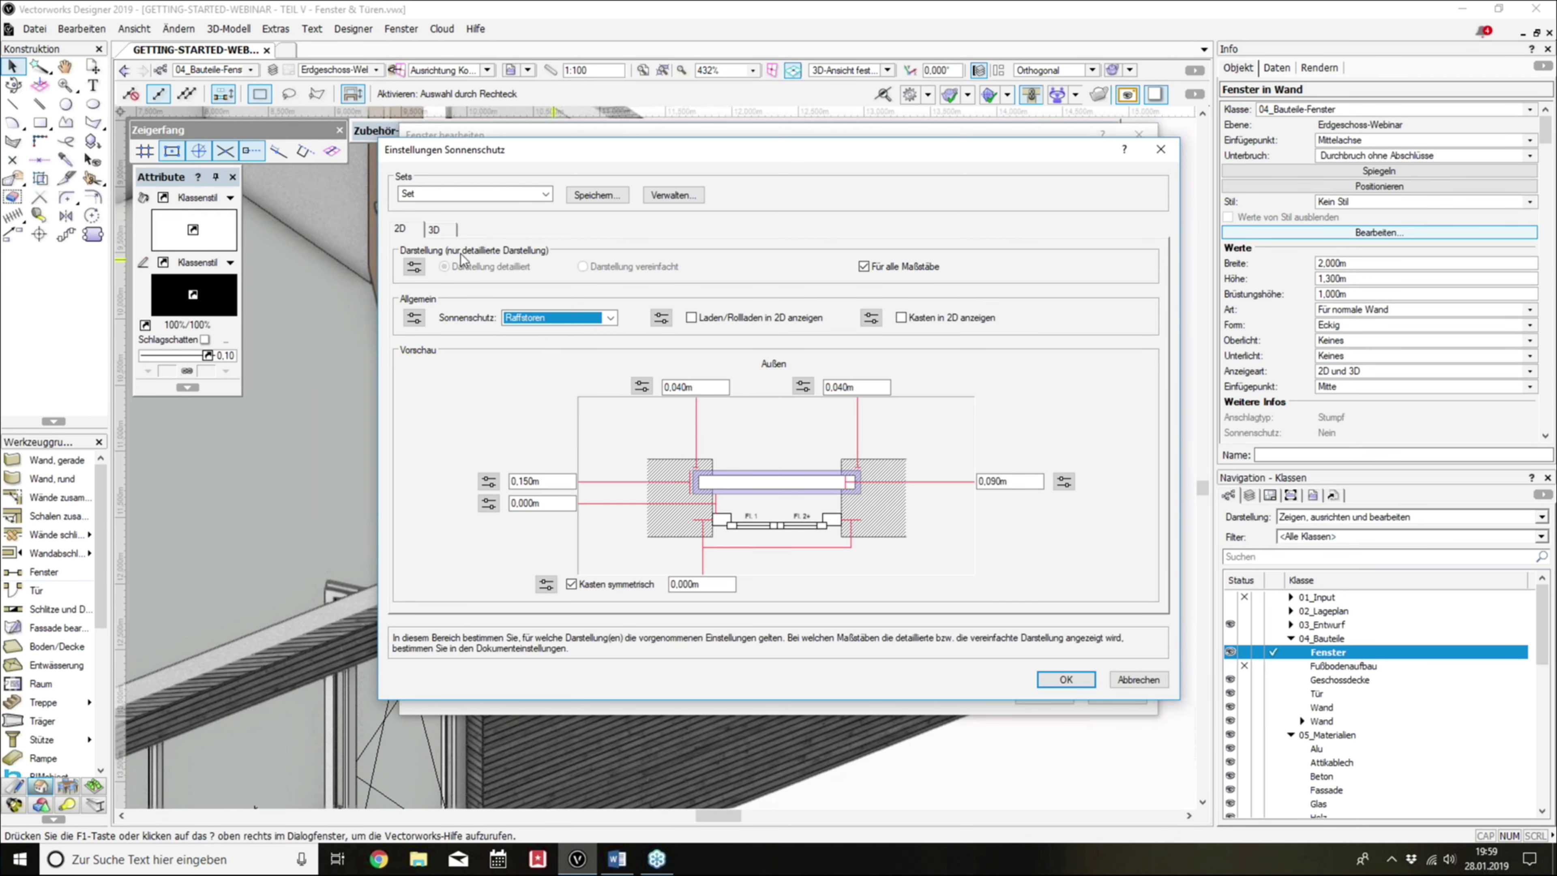
click(433, 228)
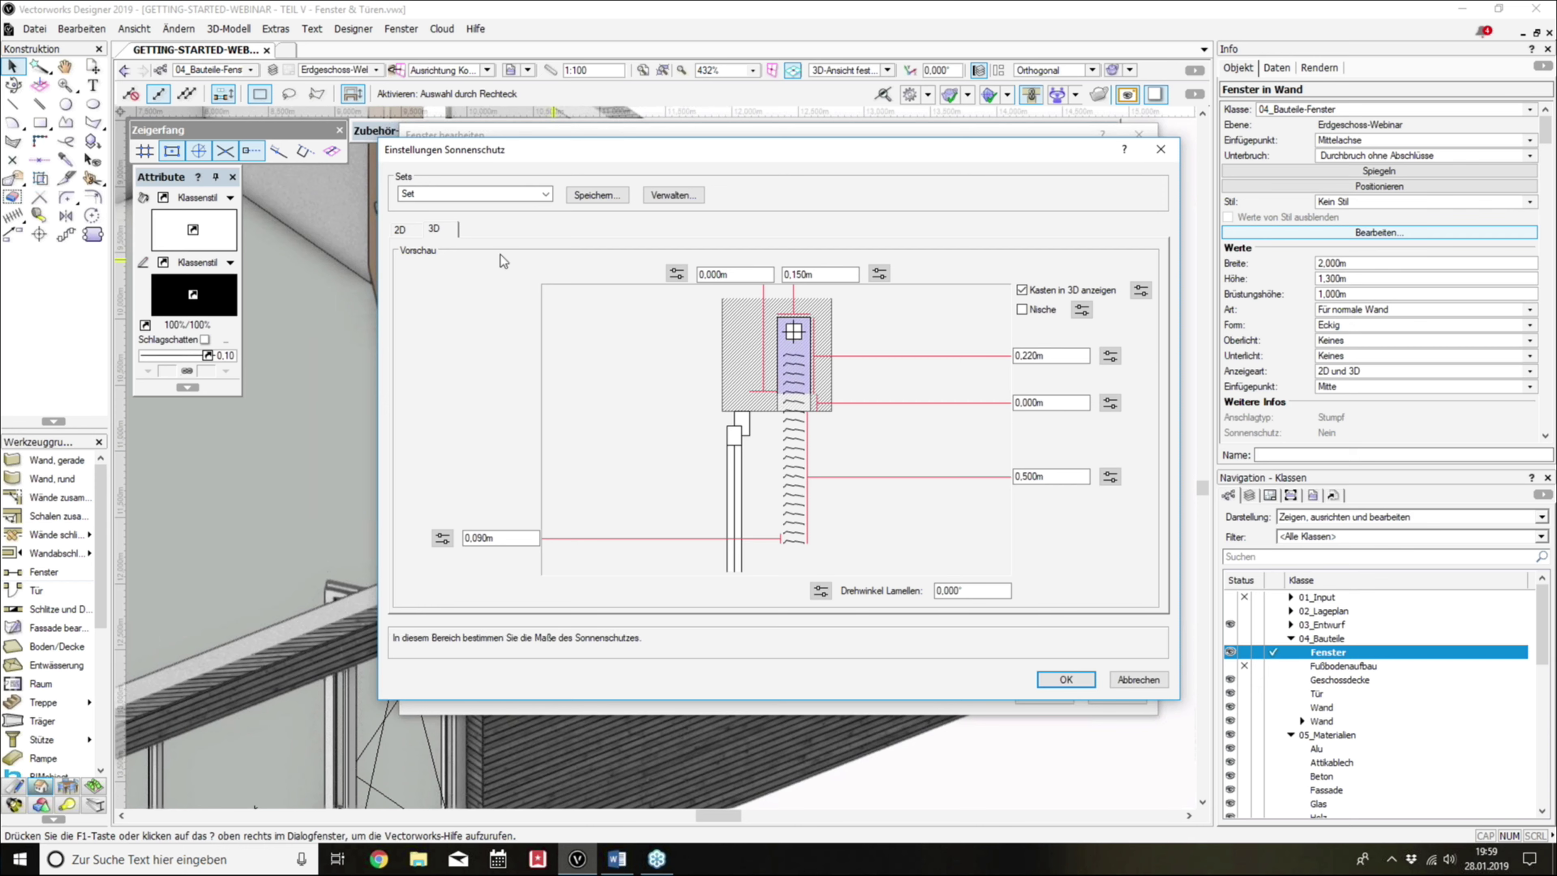
click(401, 228)
click(556, 320)
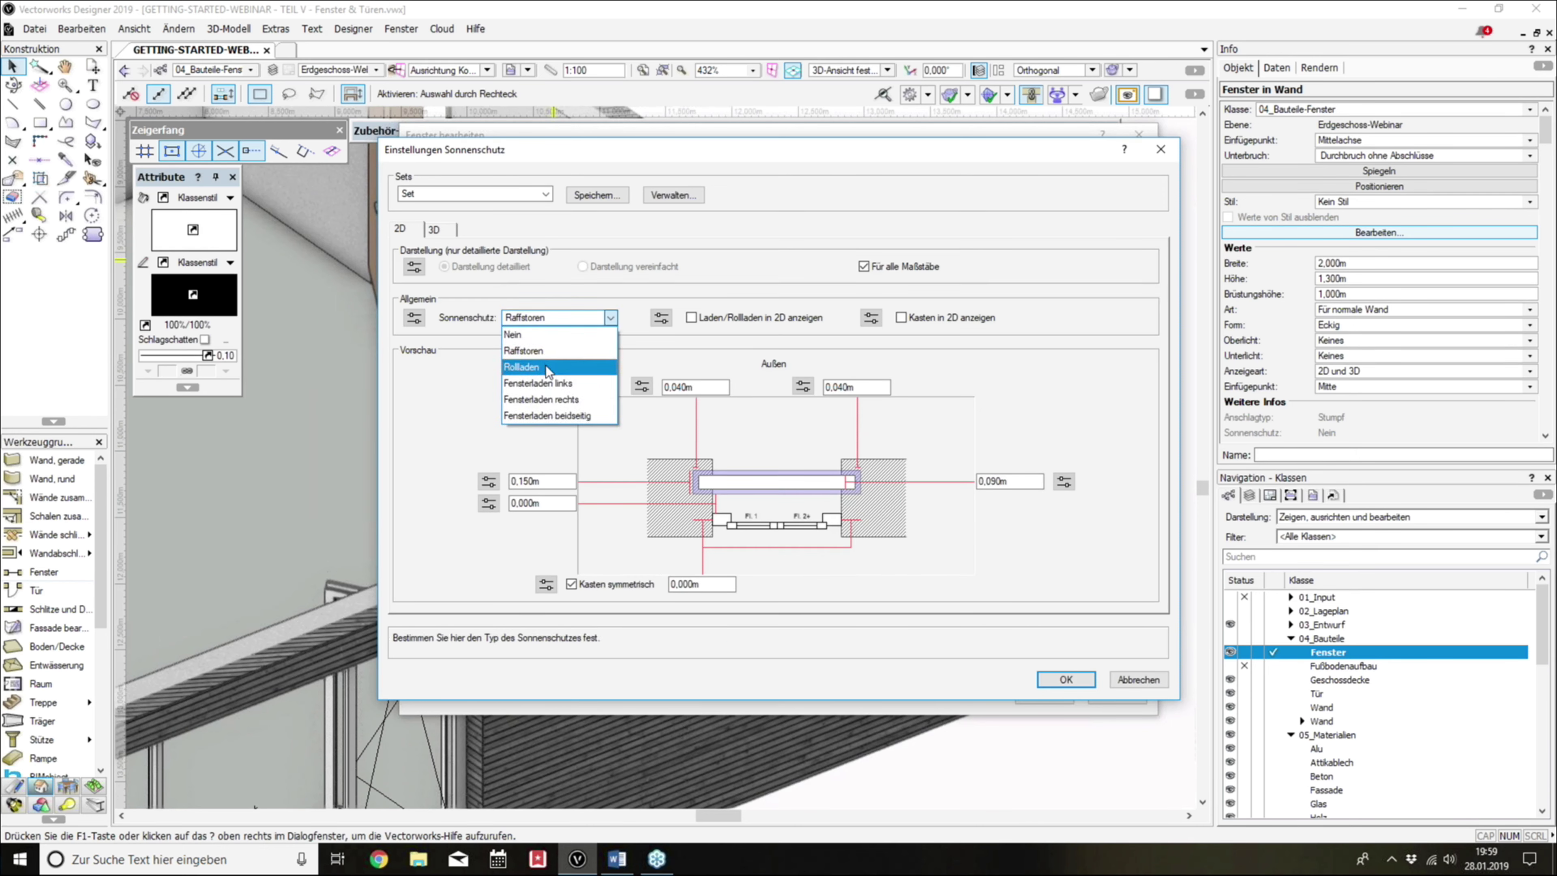
click(530, 350)
click(440, 235)
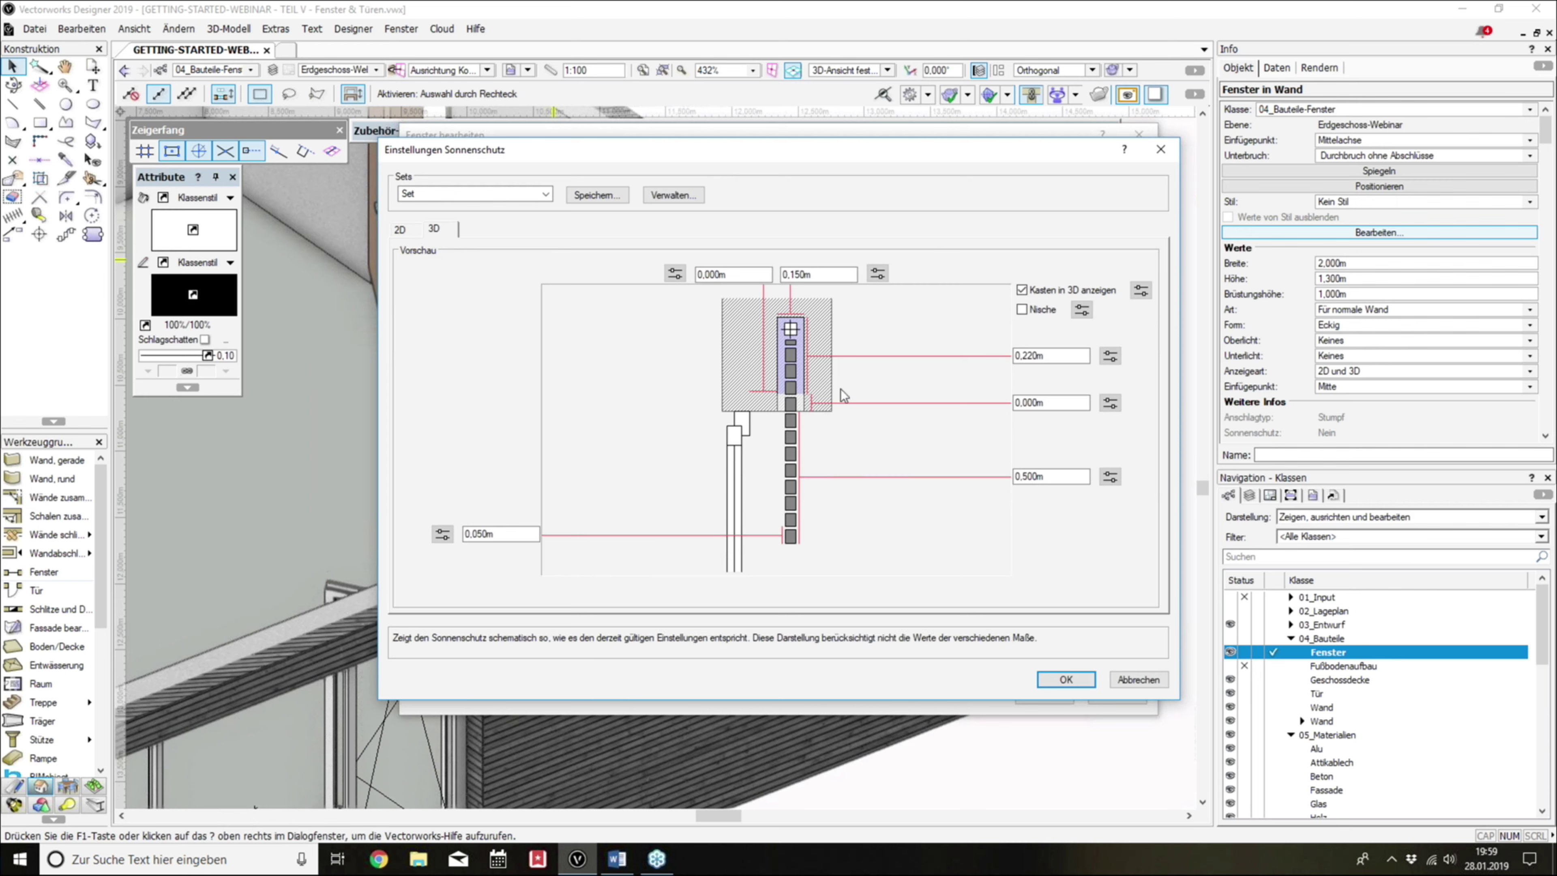
click(410, 234)
click(565, 318)
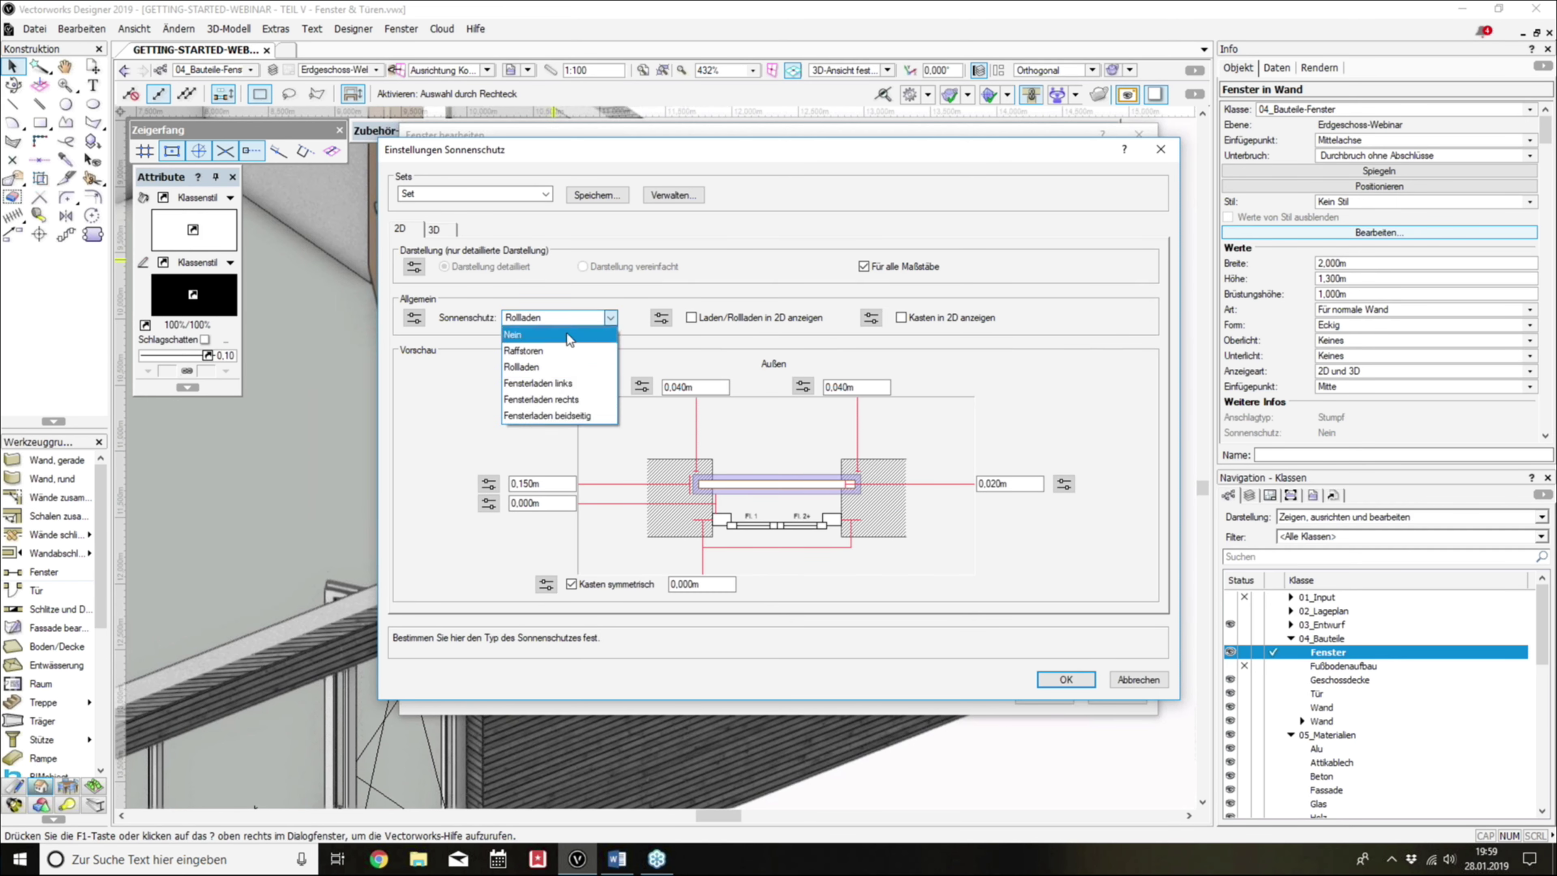
click(569, 383)
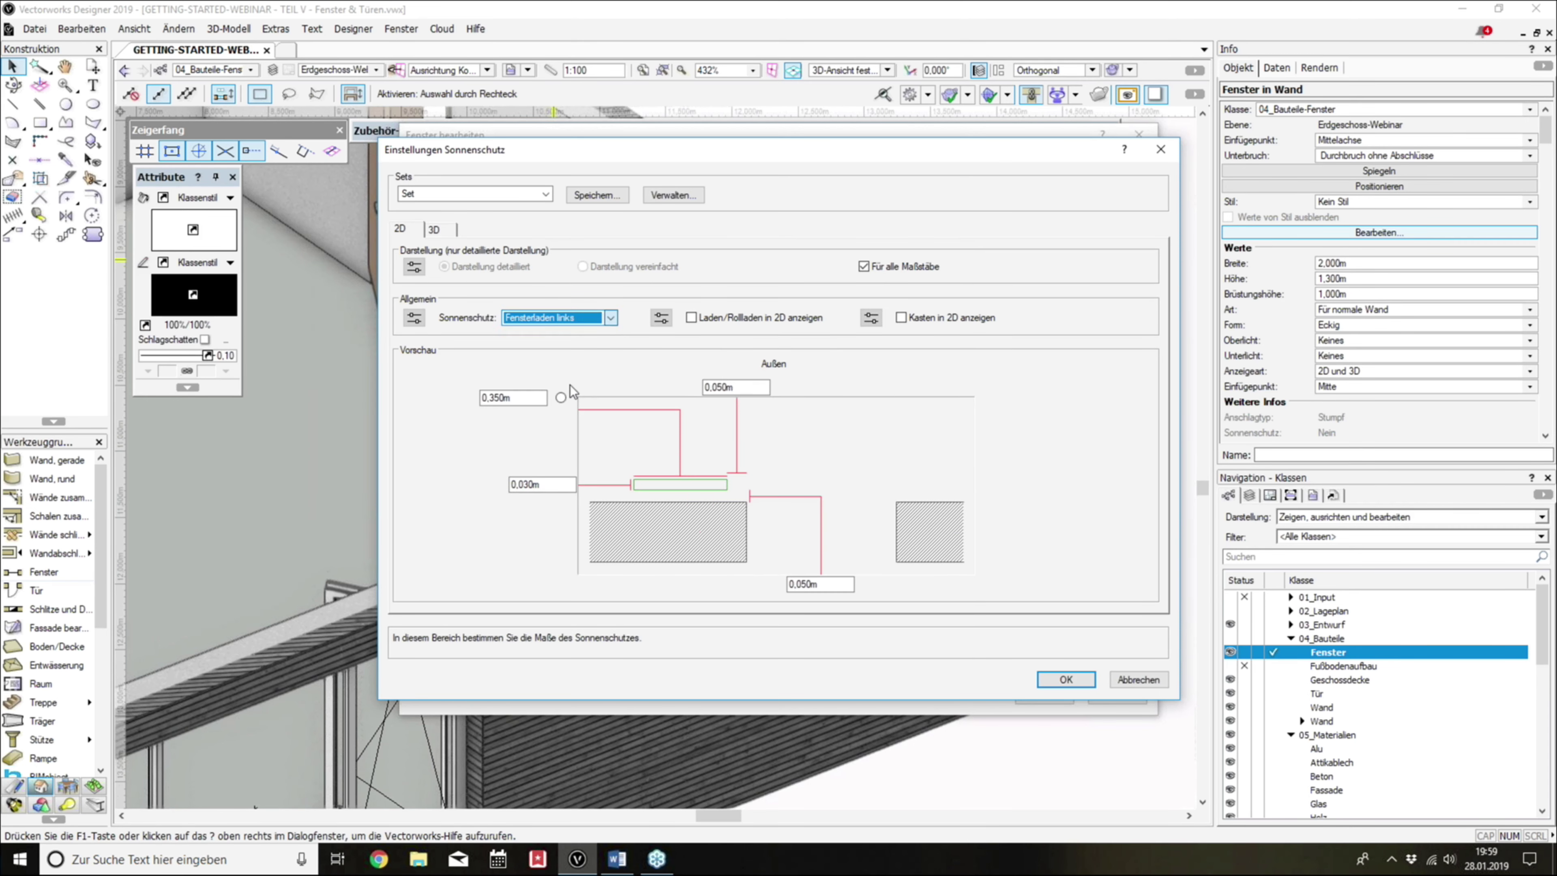
click(534, 318)
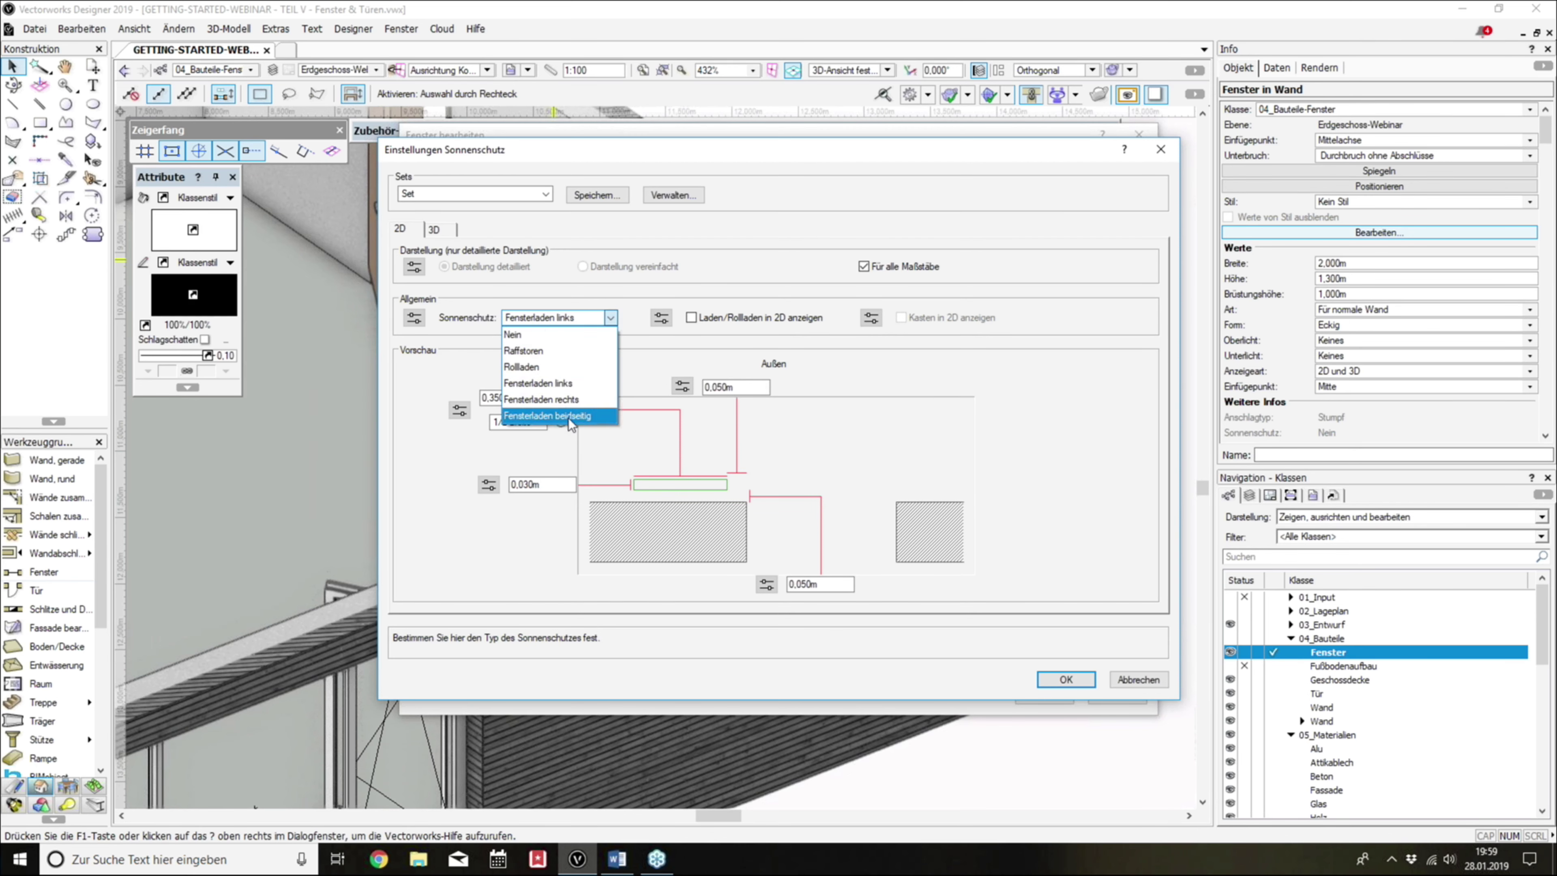
click(555, 352)
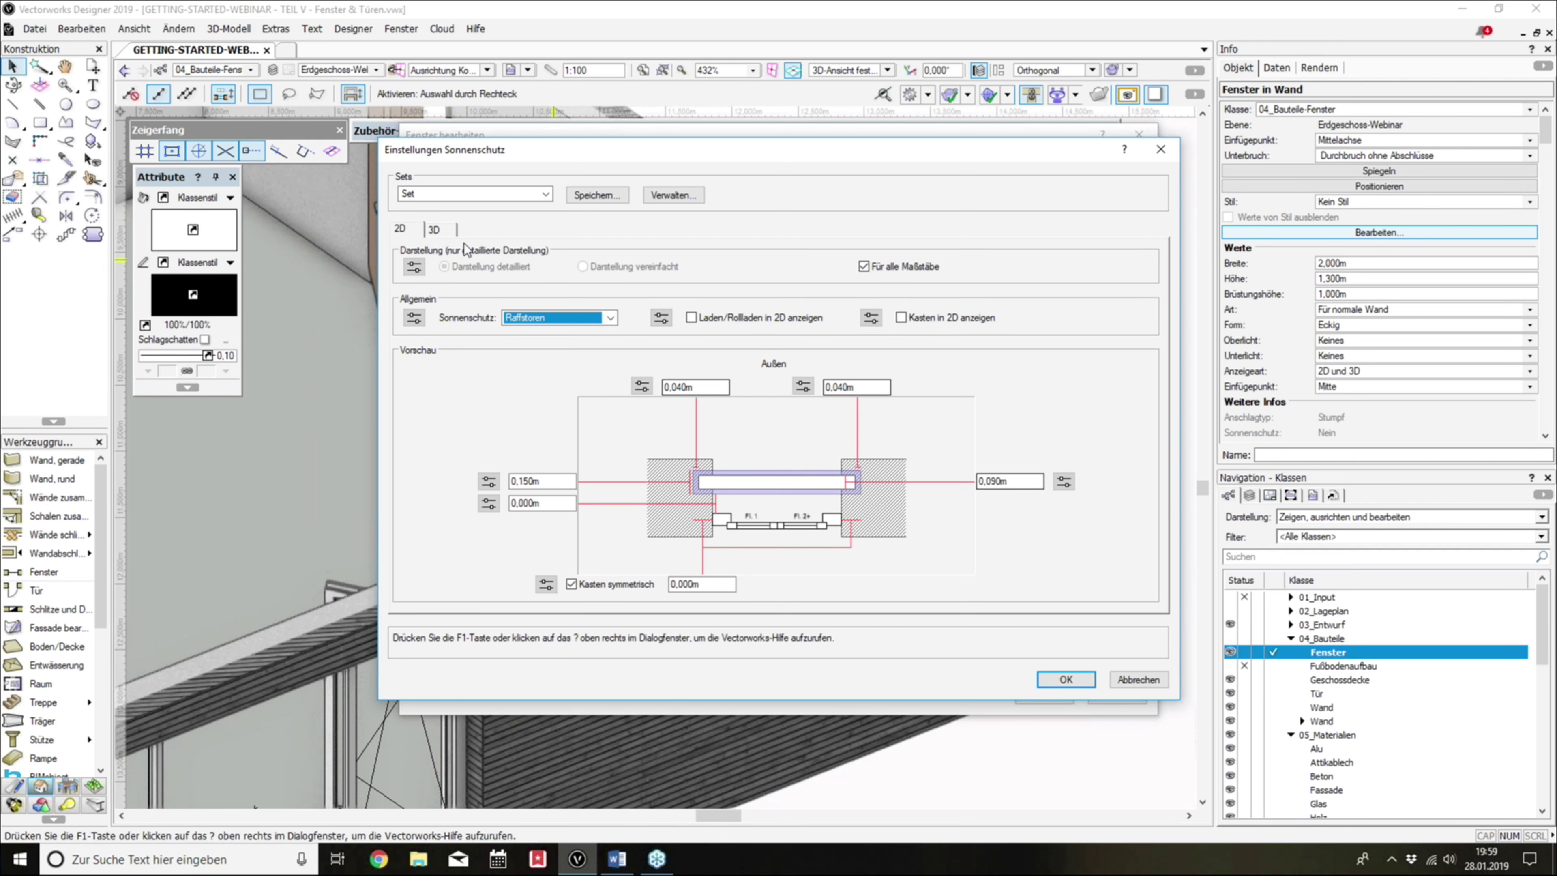
Step: Hide the blinds and box in the 2D plan, set slat rotation to 10°, and apply
click(691, 318)
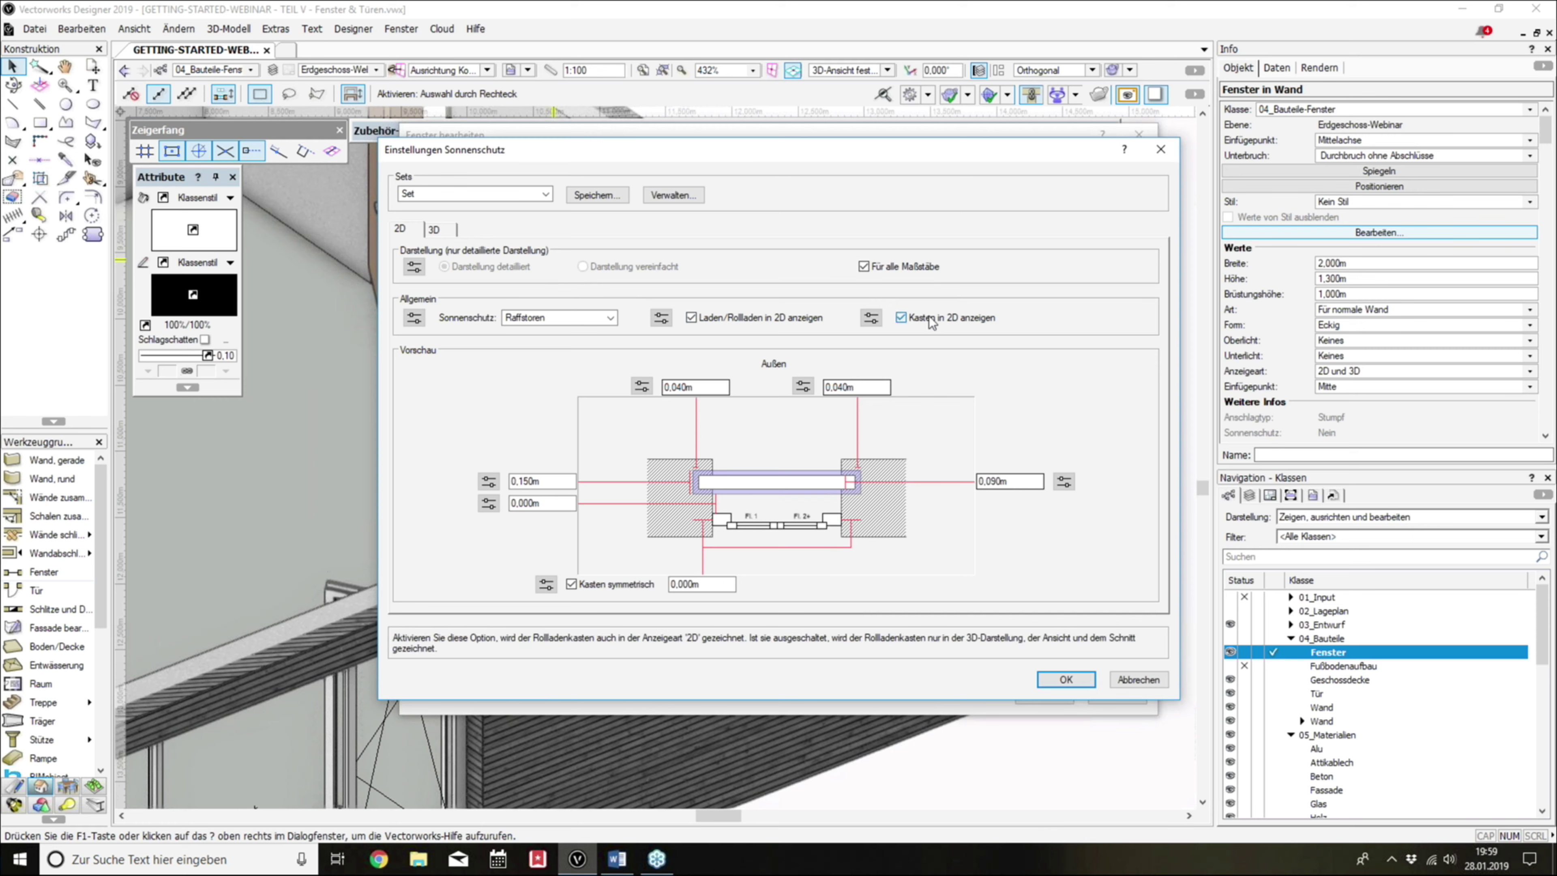
click(776, 325)
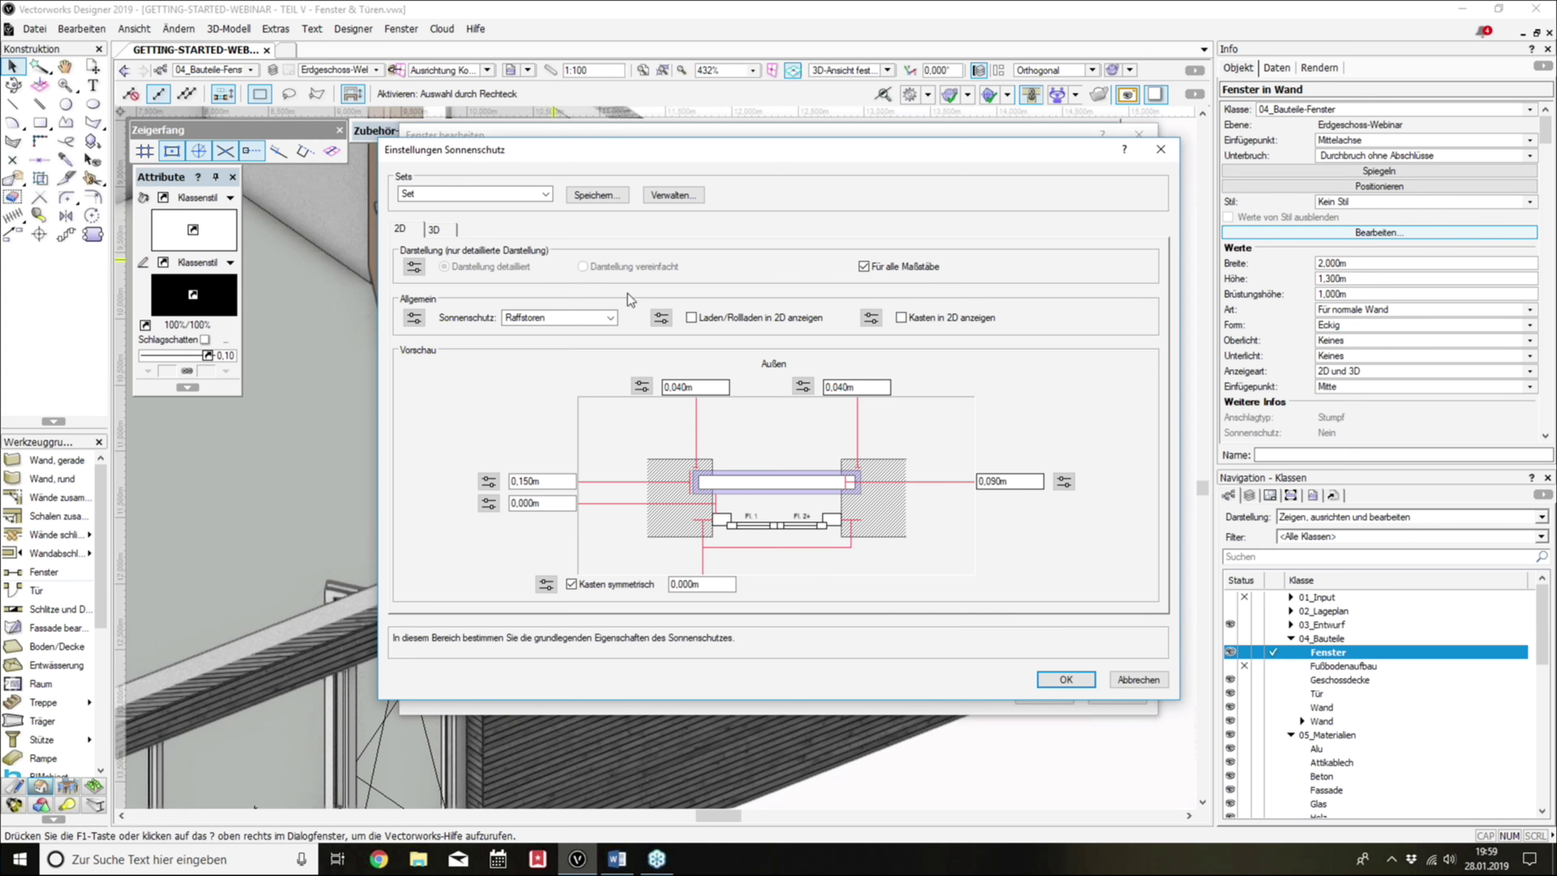
click(434, 229)
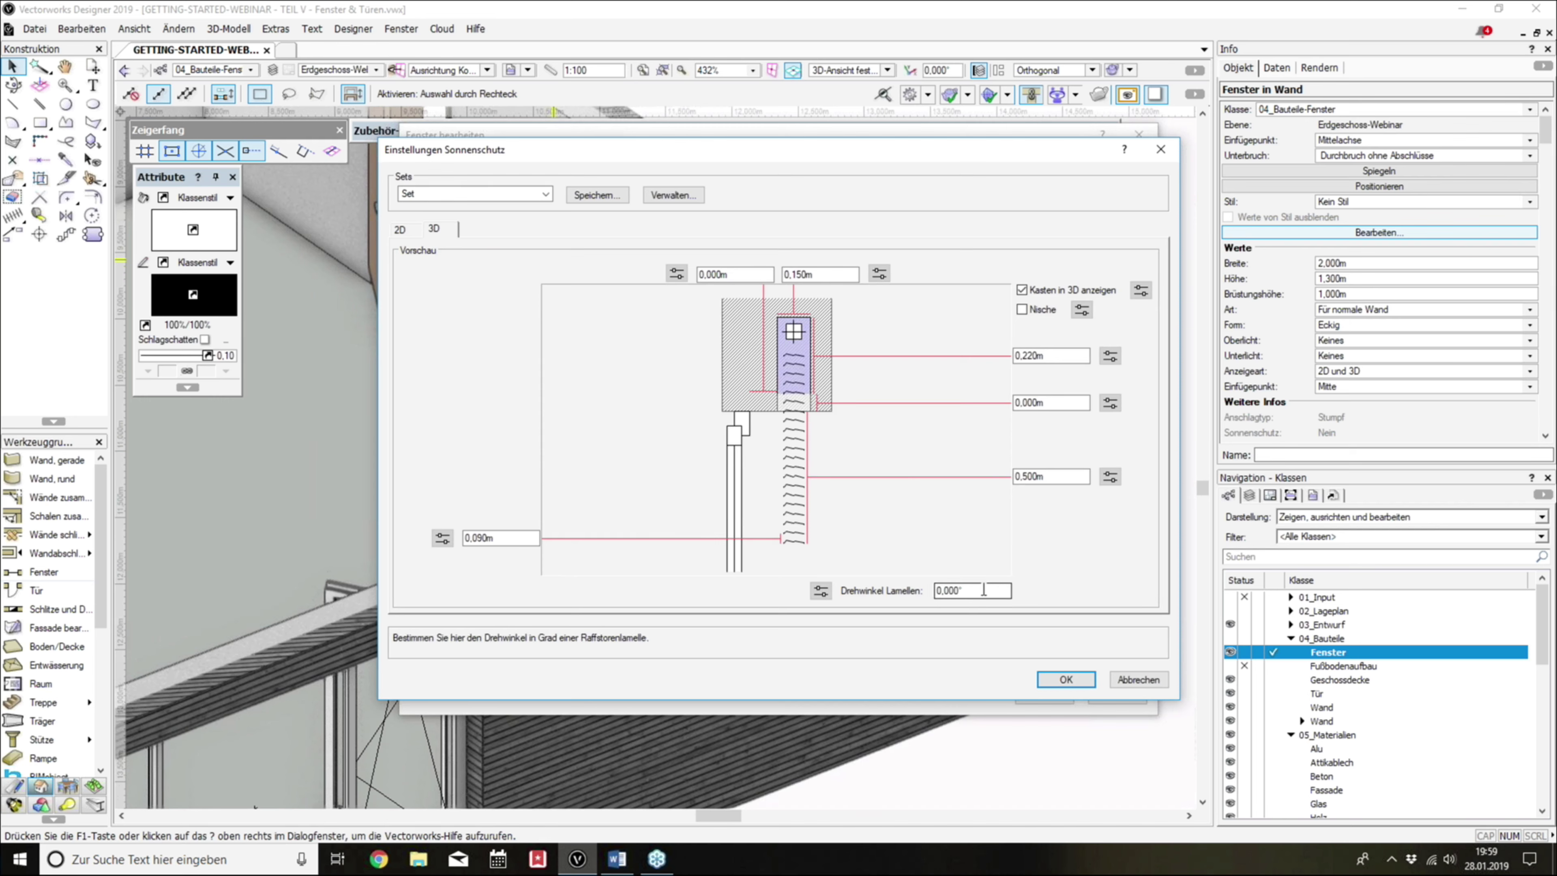
click(983, 590)
text(10)
click(1049, 680)
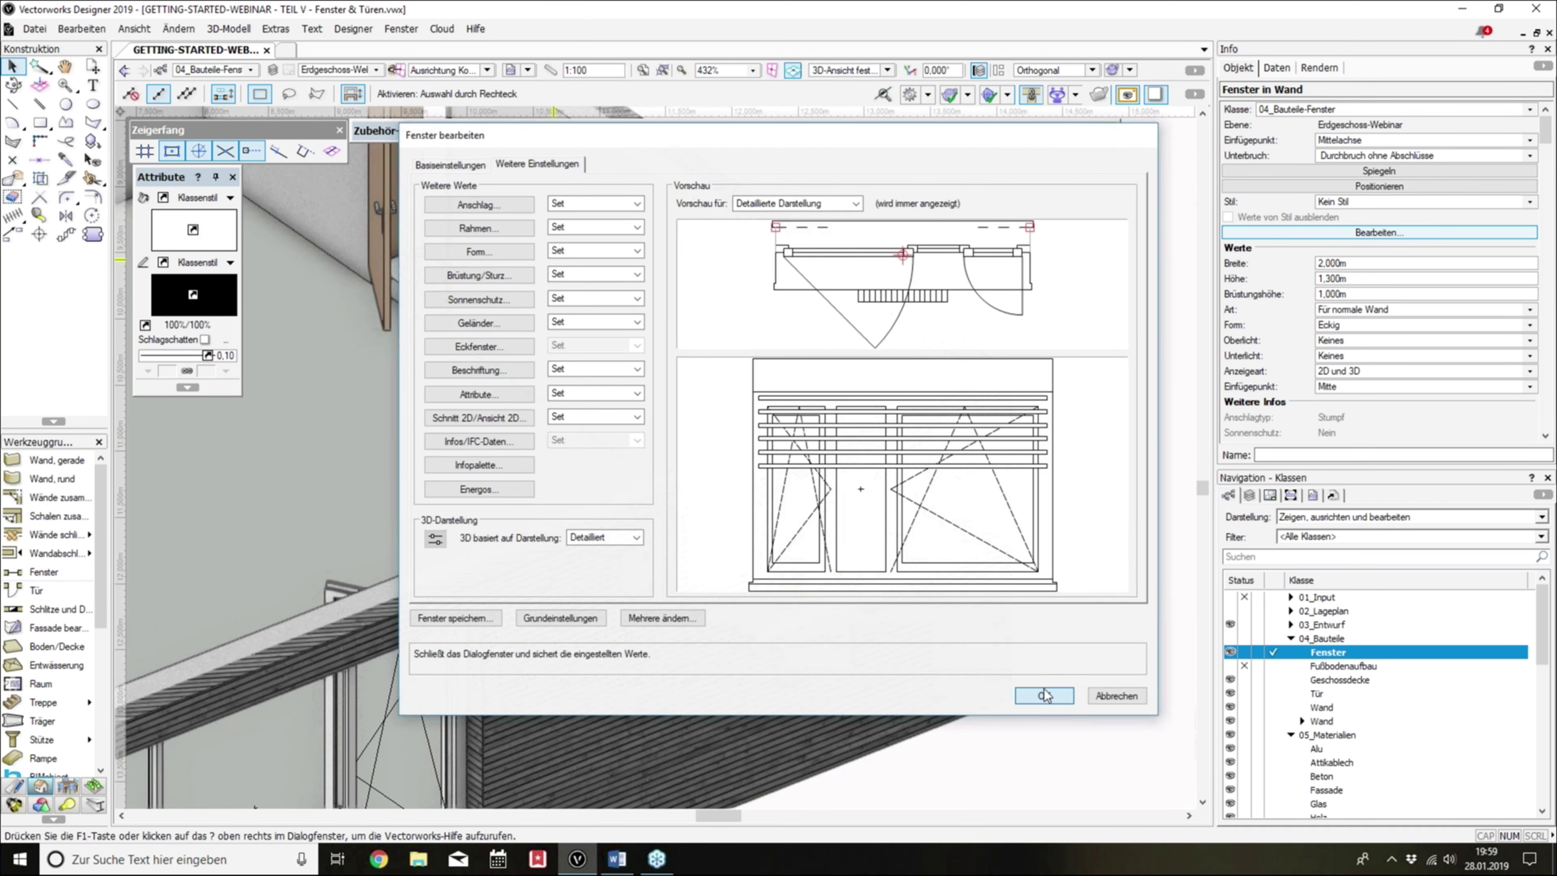
click(1046, 695)
Step: Hide the Obergeschoss-Webinar floor and select the window with the new blinds
scroll(825, 552, up, 4)
shift+middle_drag(826, 552, 849, 502)
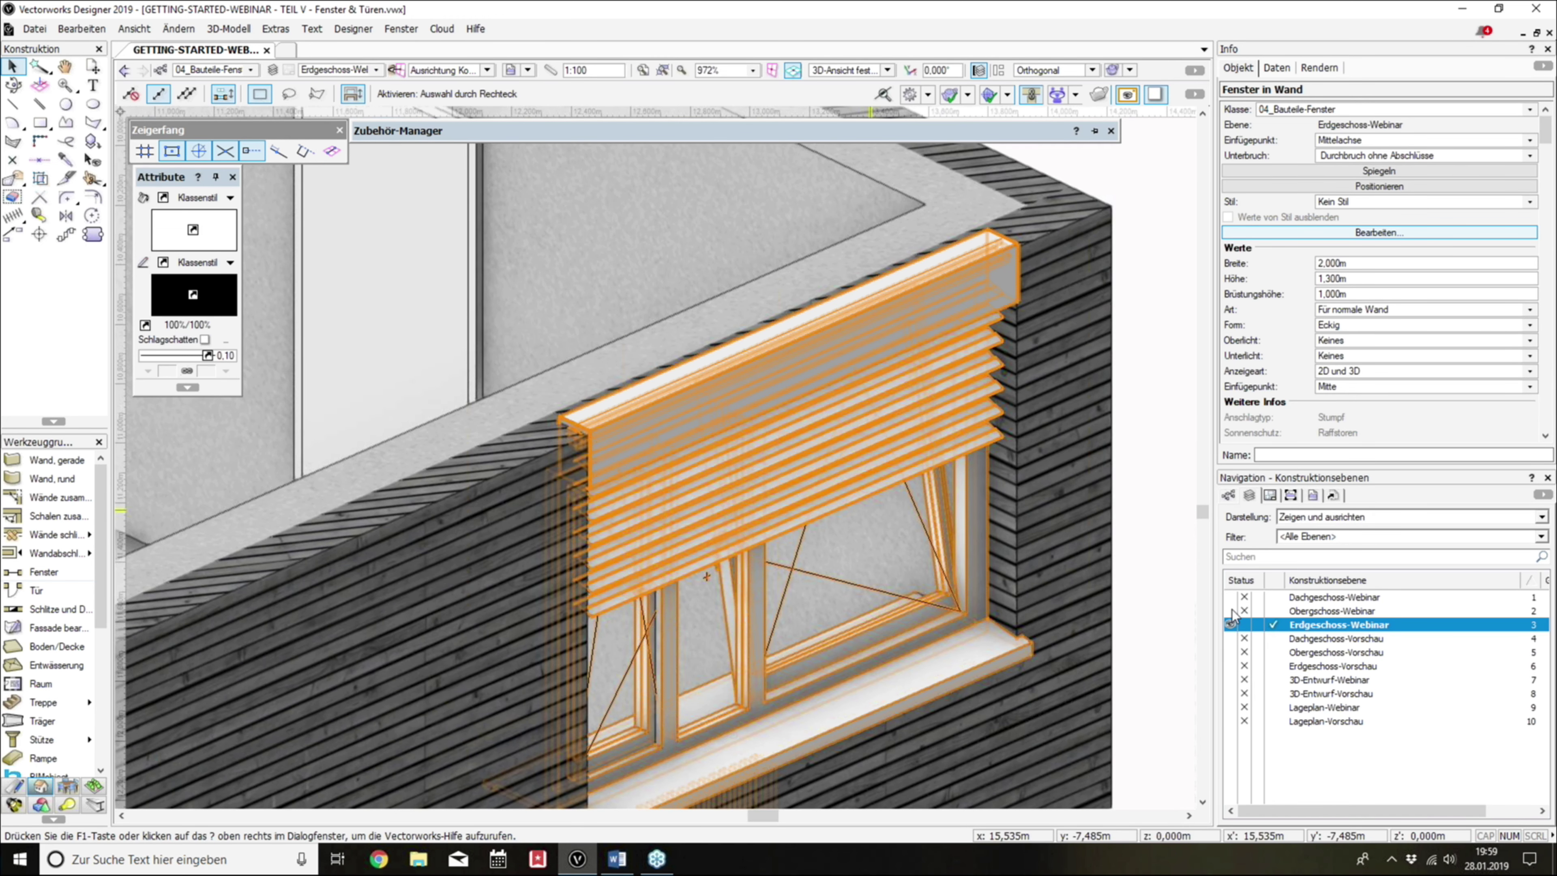
click(1230, 611)
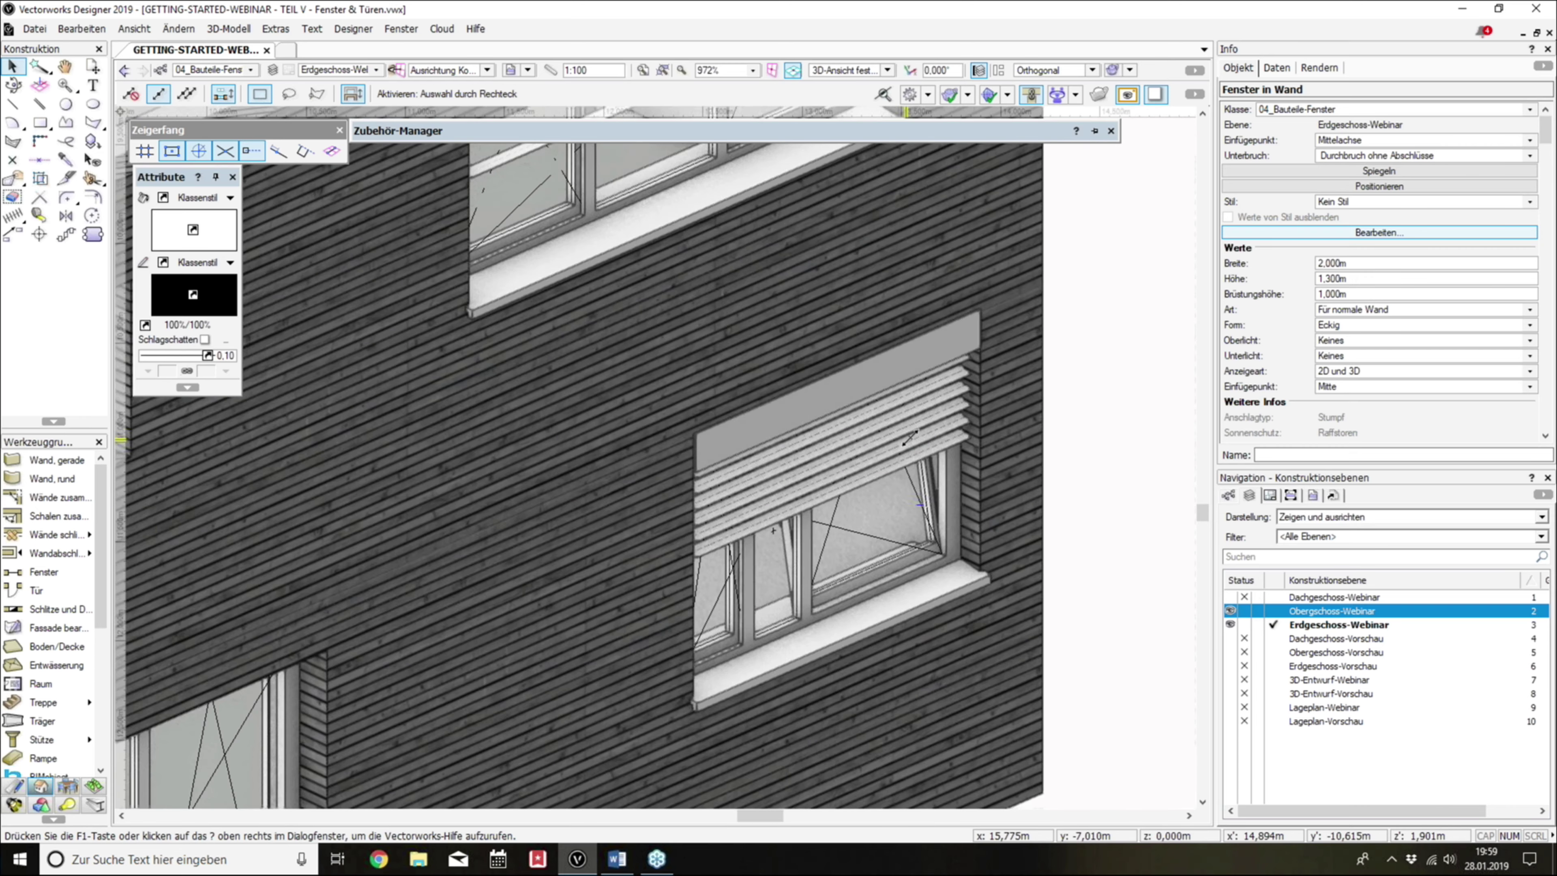
click(1055, 450)
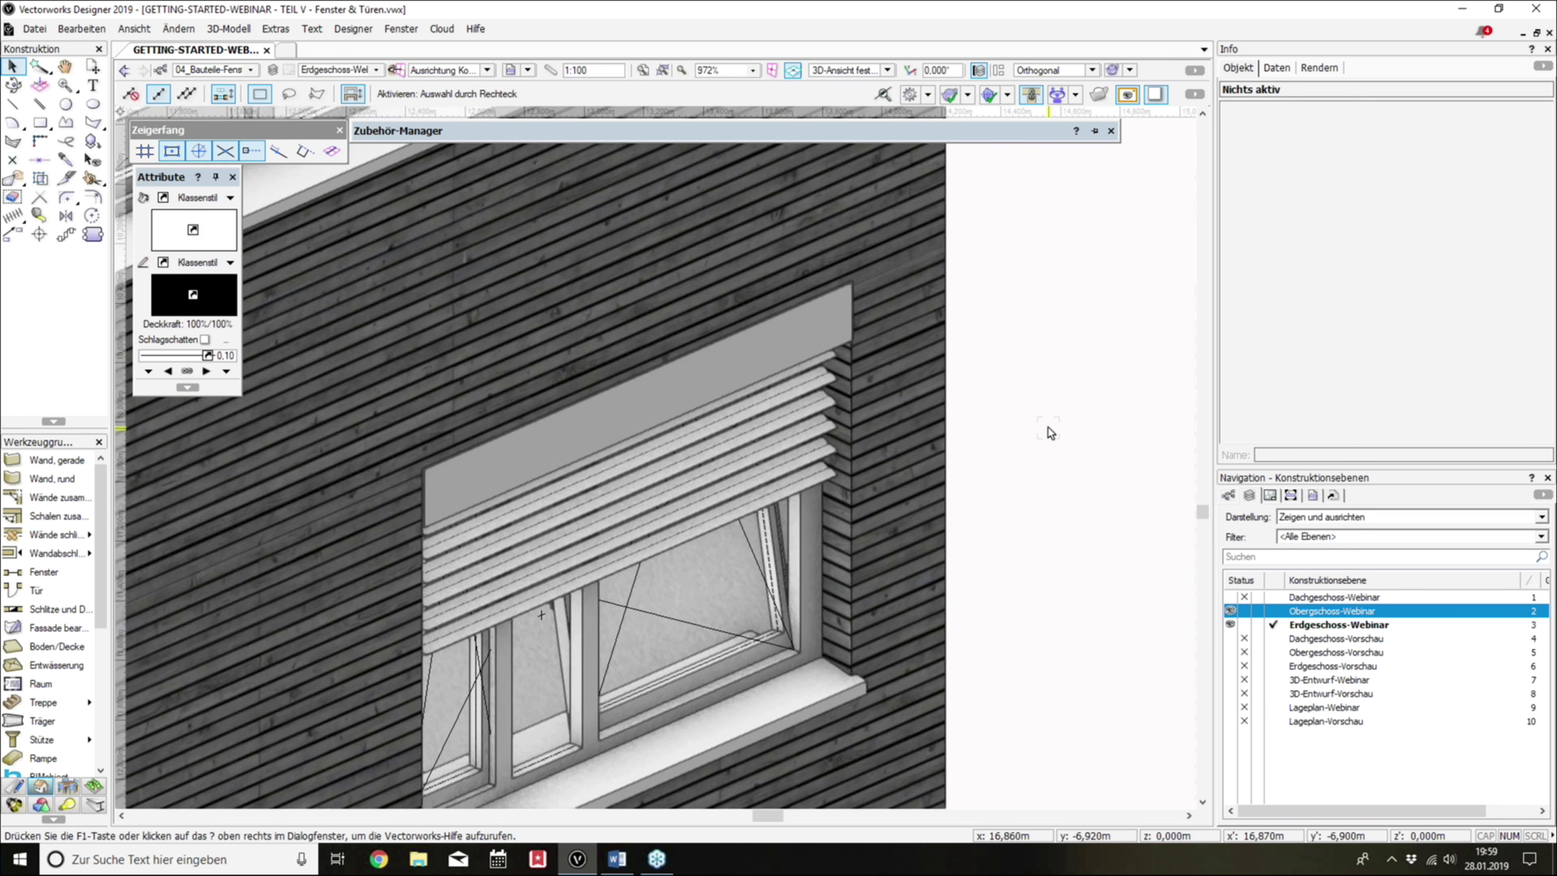
click(731, 345)
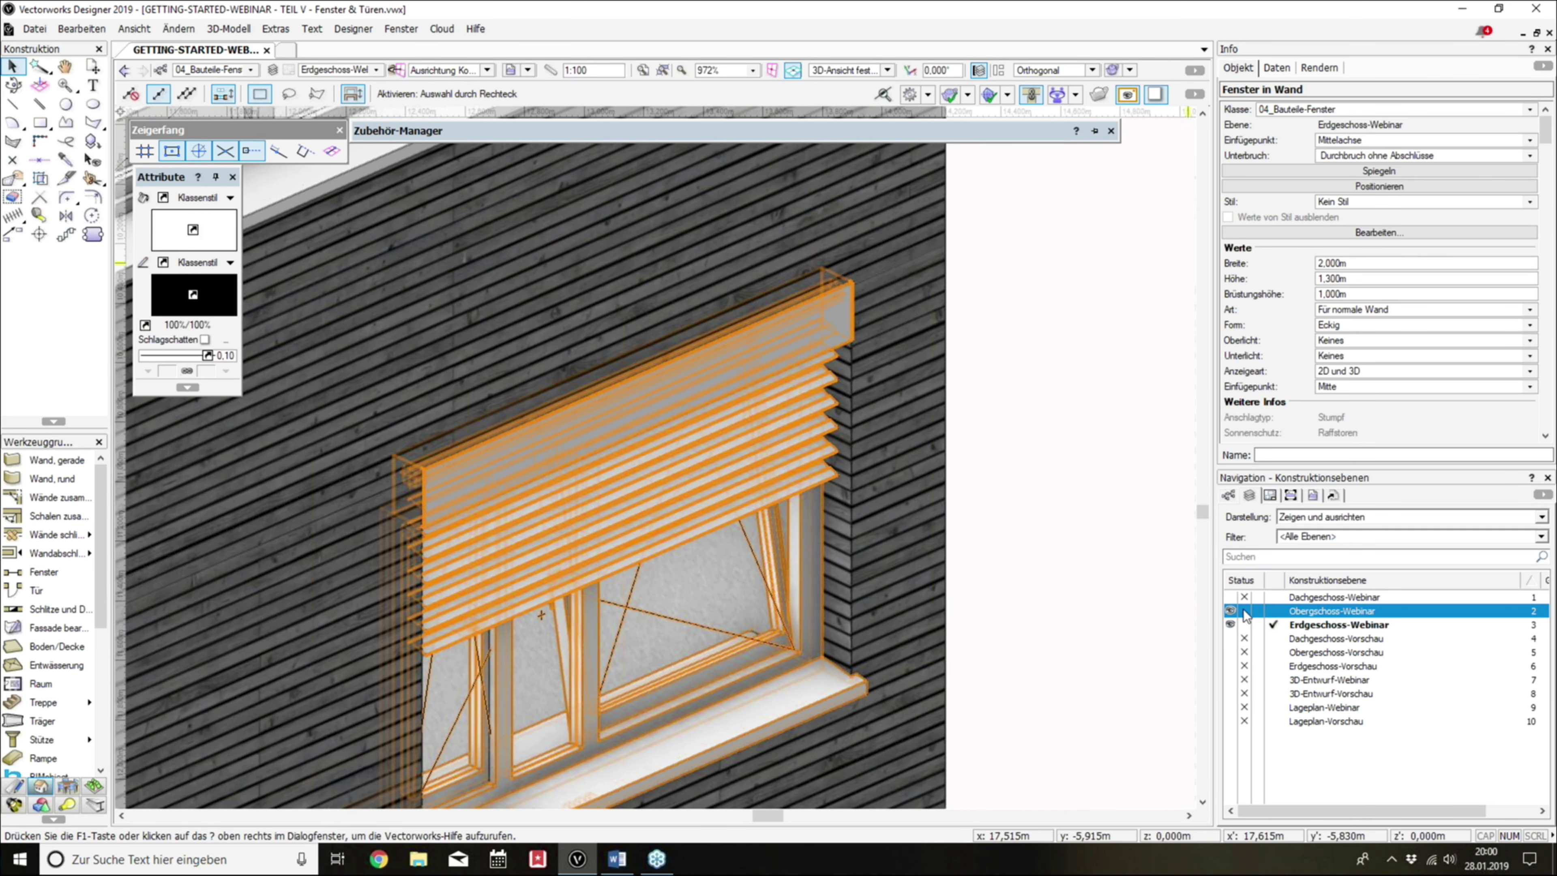
click(1244, 610)
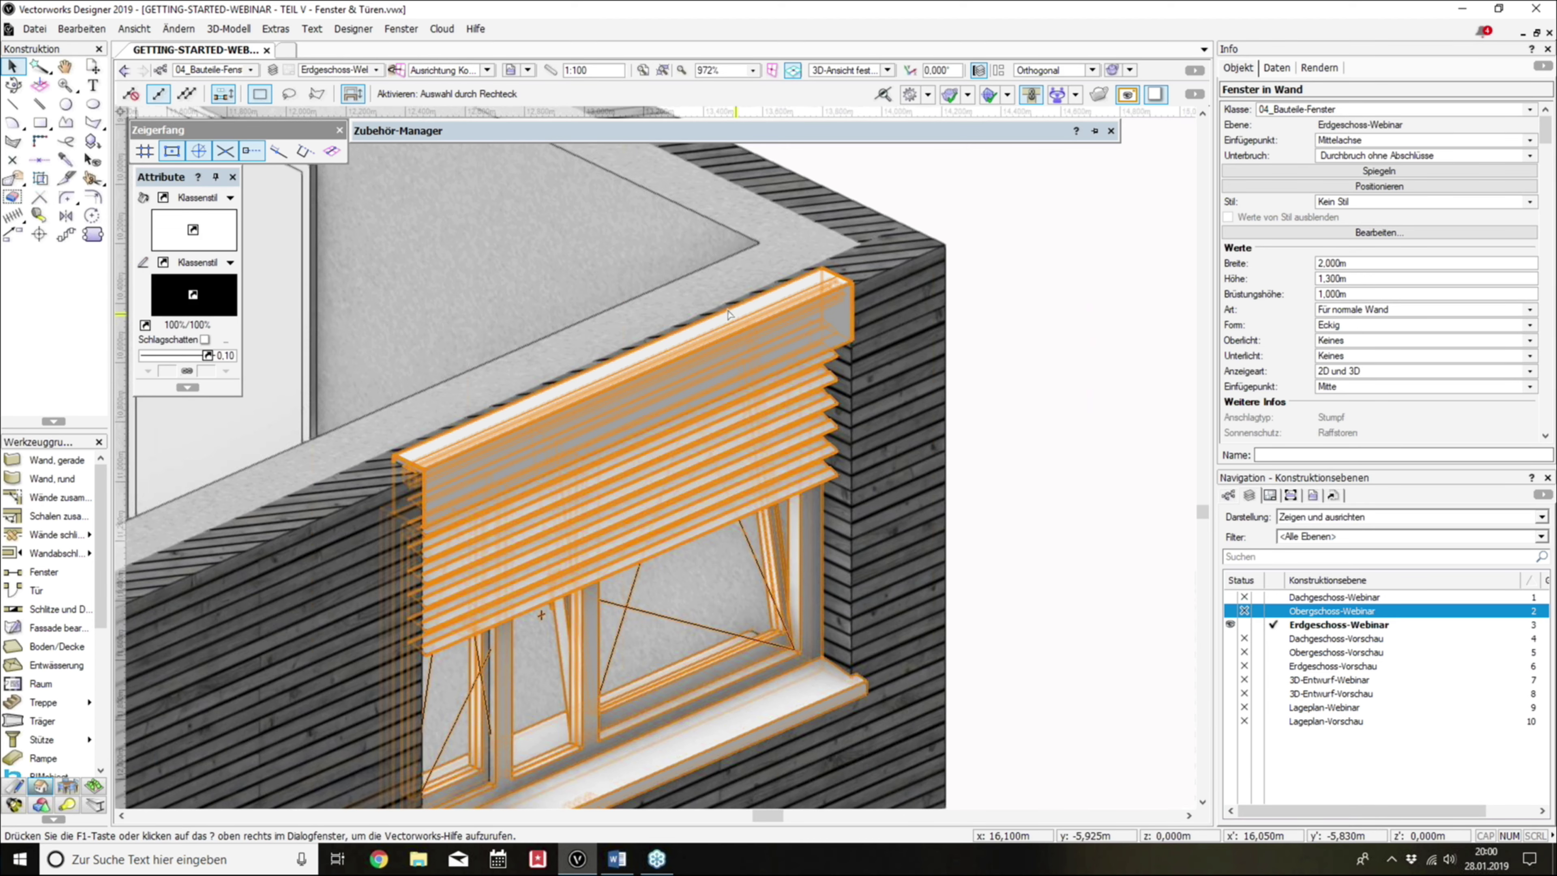
scroll(729, 314, up, 2)
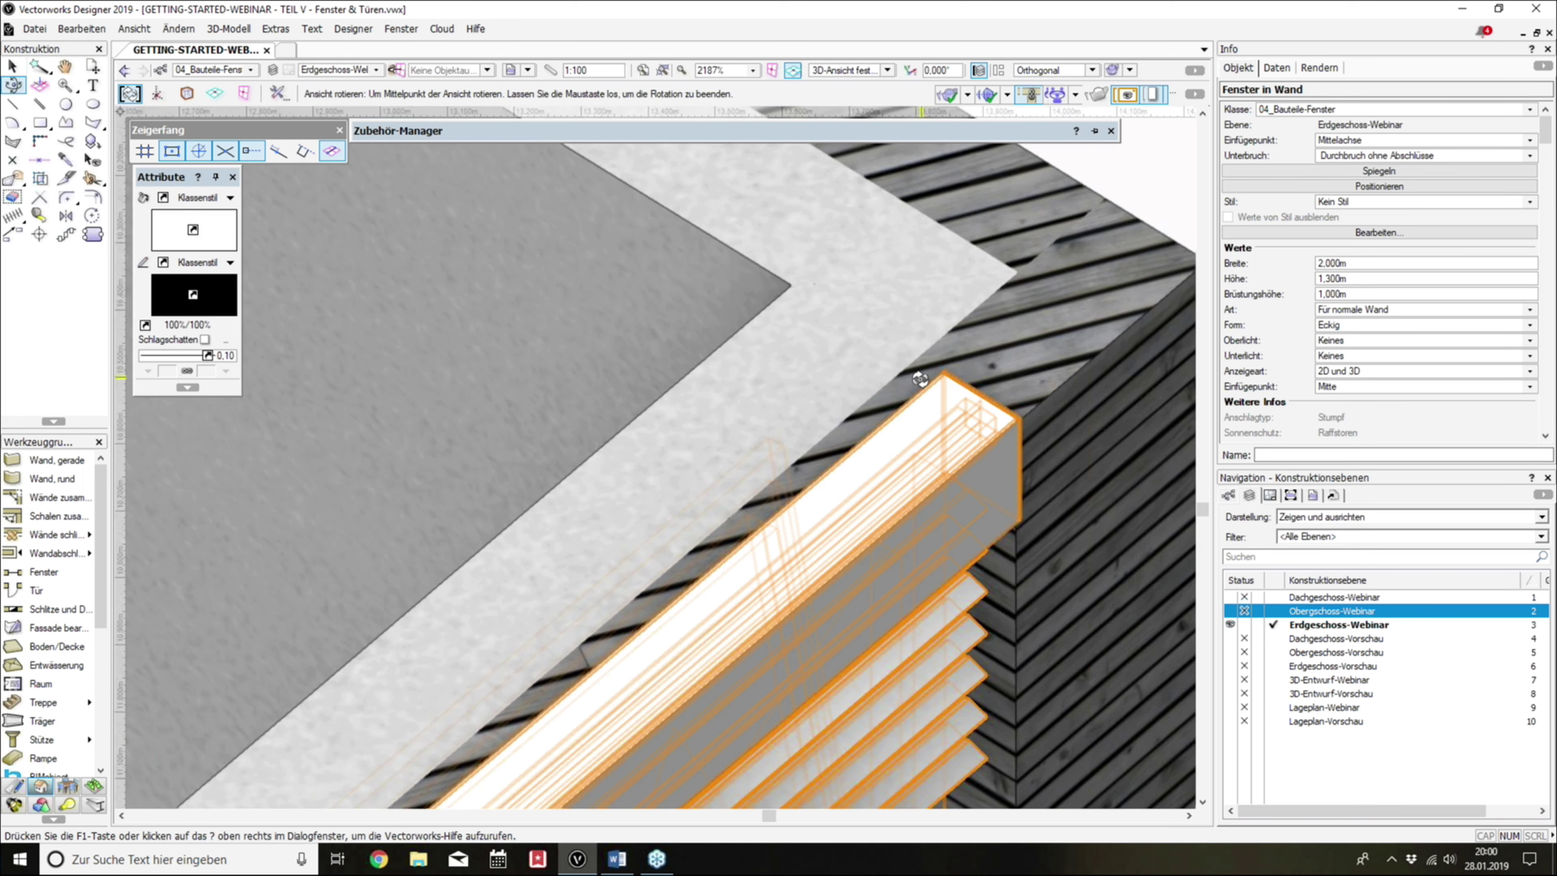
scroll(917, 240, up, 3)
Step: Measure the shutter box's 0.150 m projection with the Measure tool
click(39, 215)
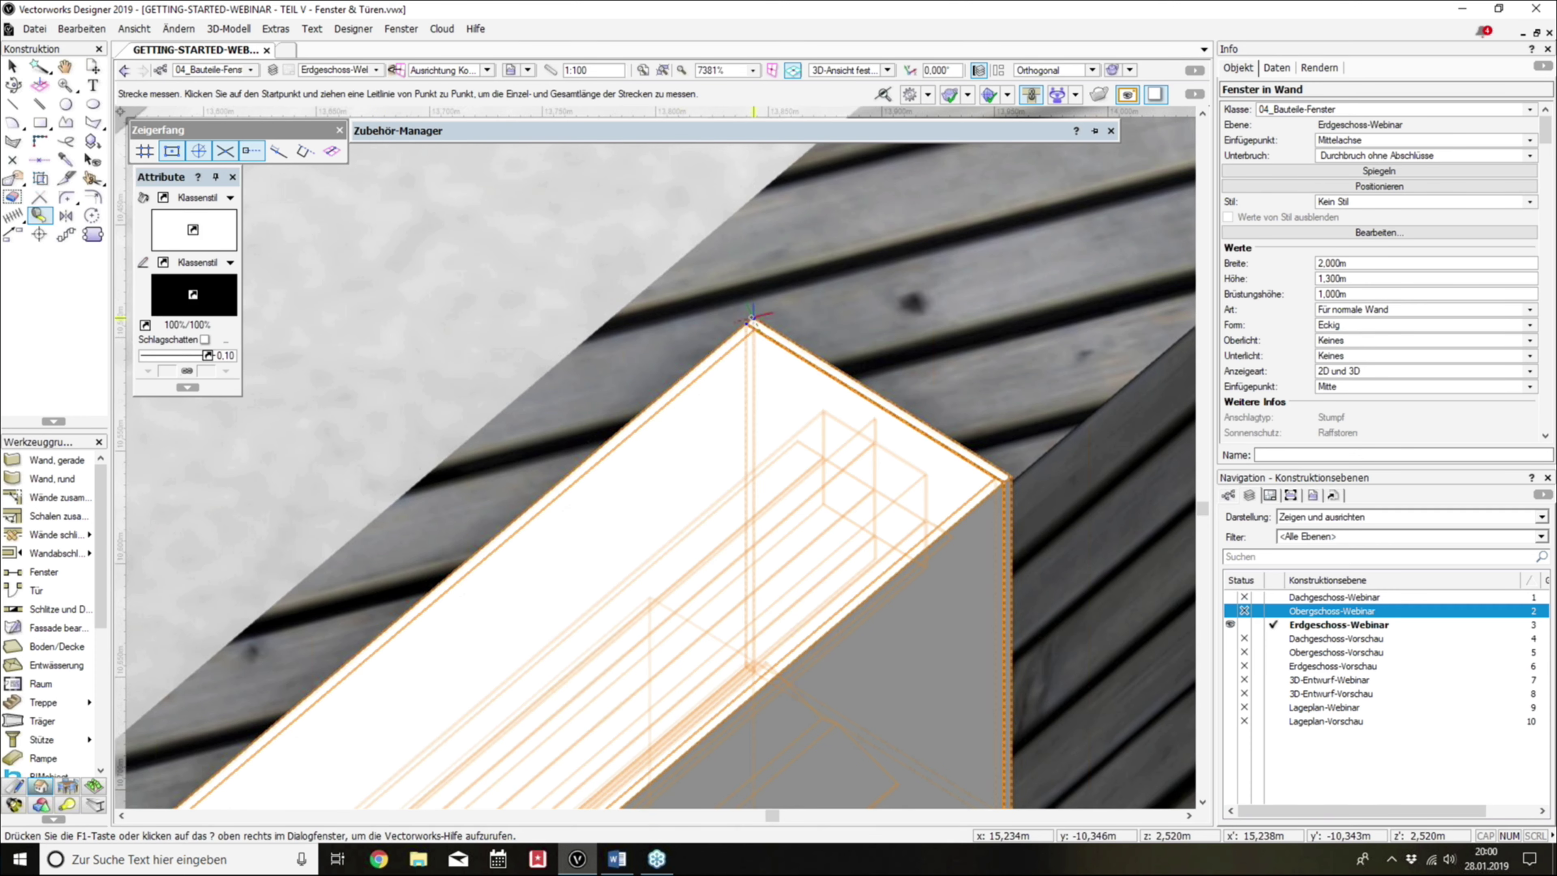
click(753, 318)
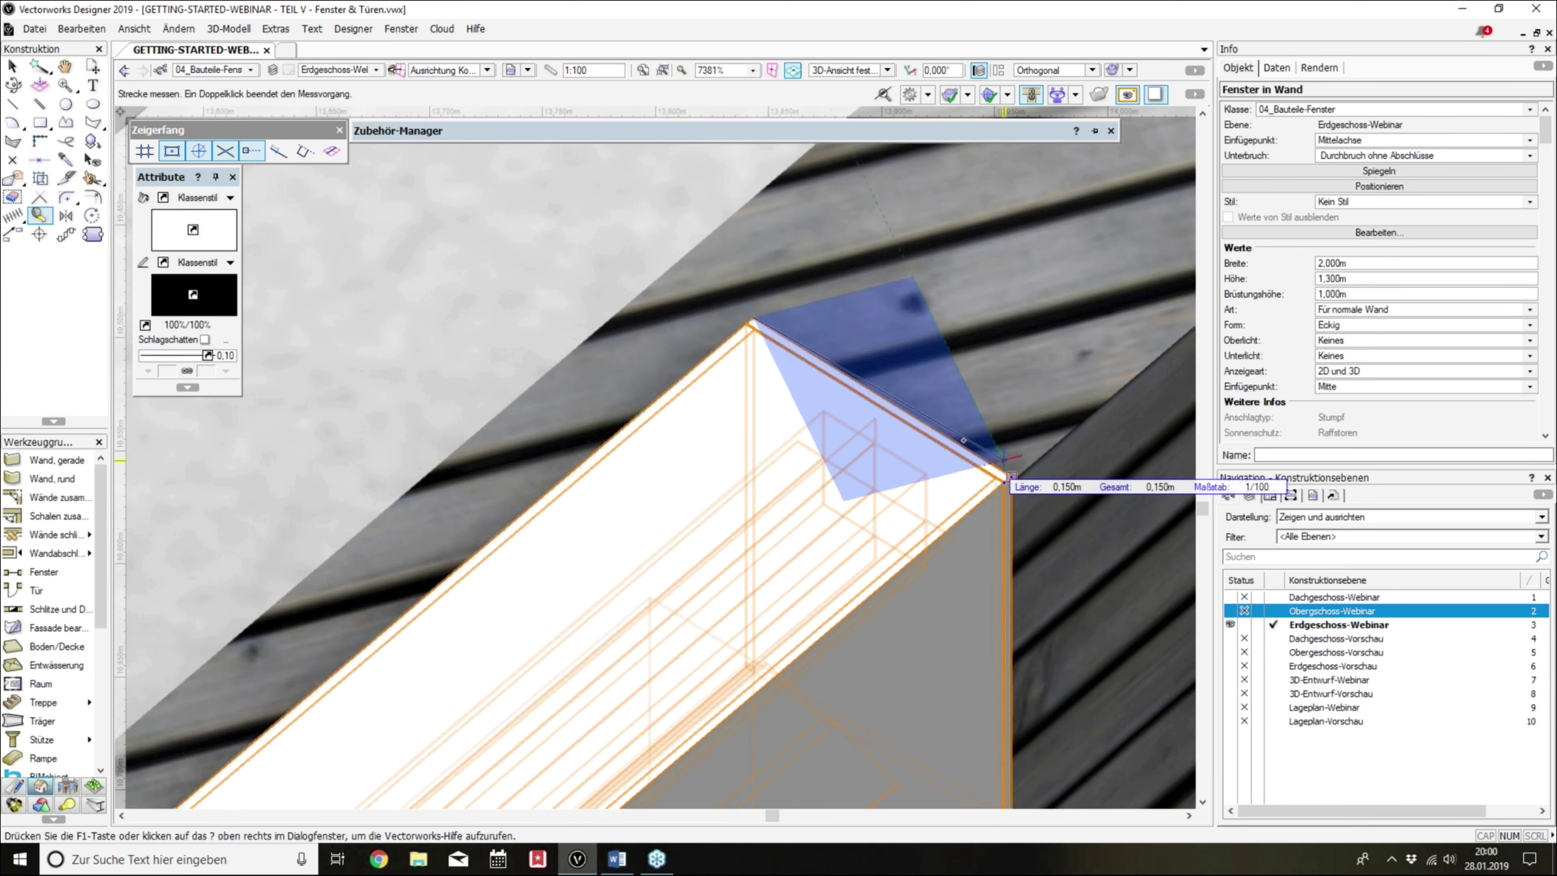
click(1011, 476)
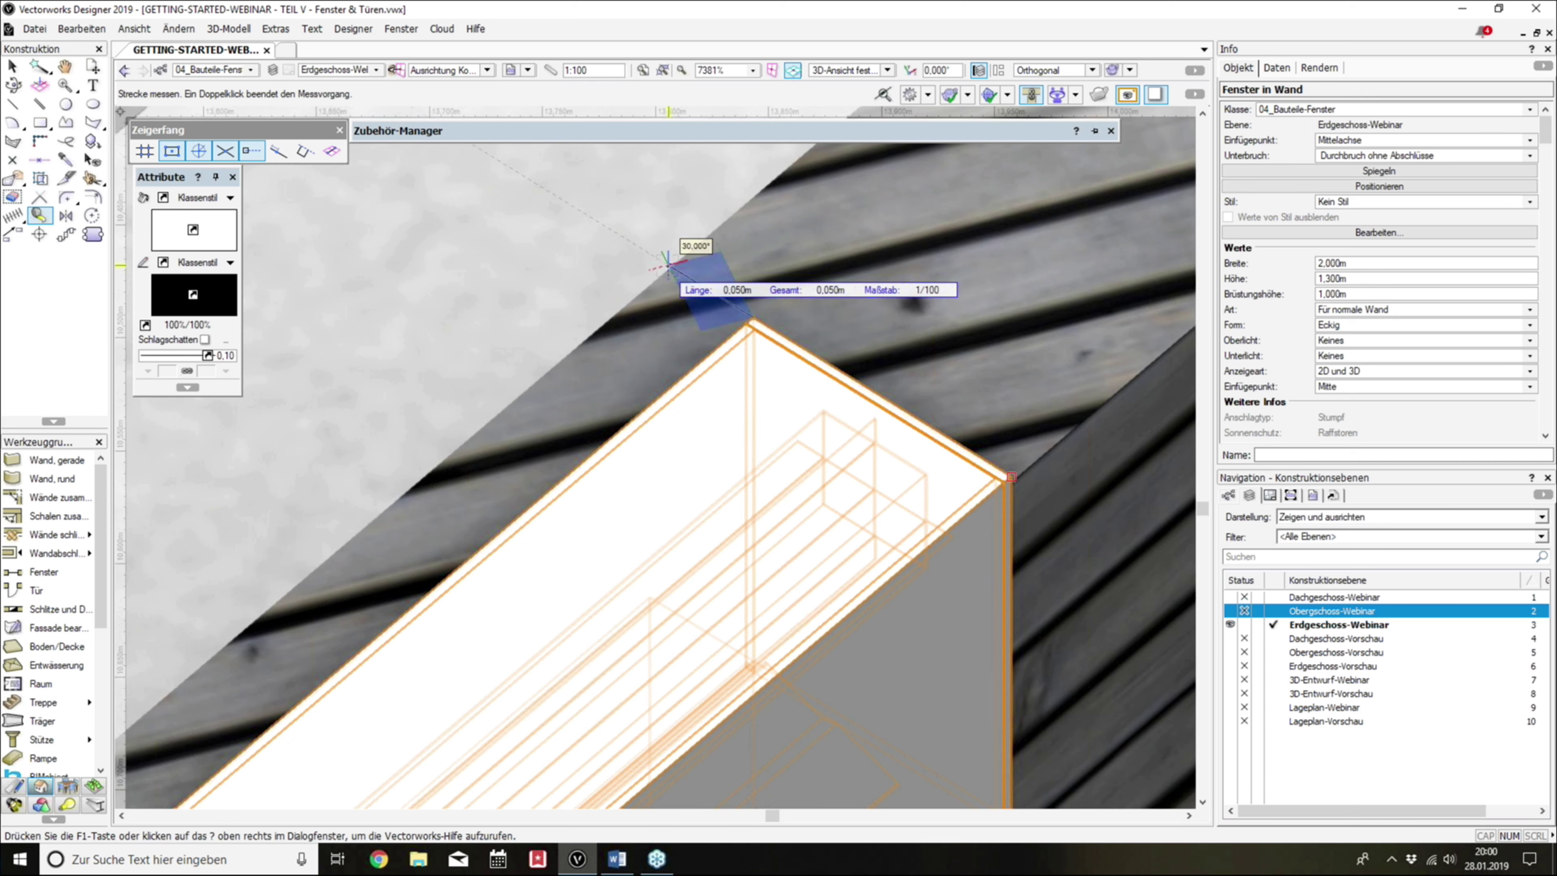
scroll(672, 263, down, 3)
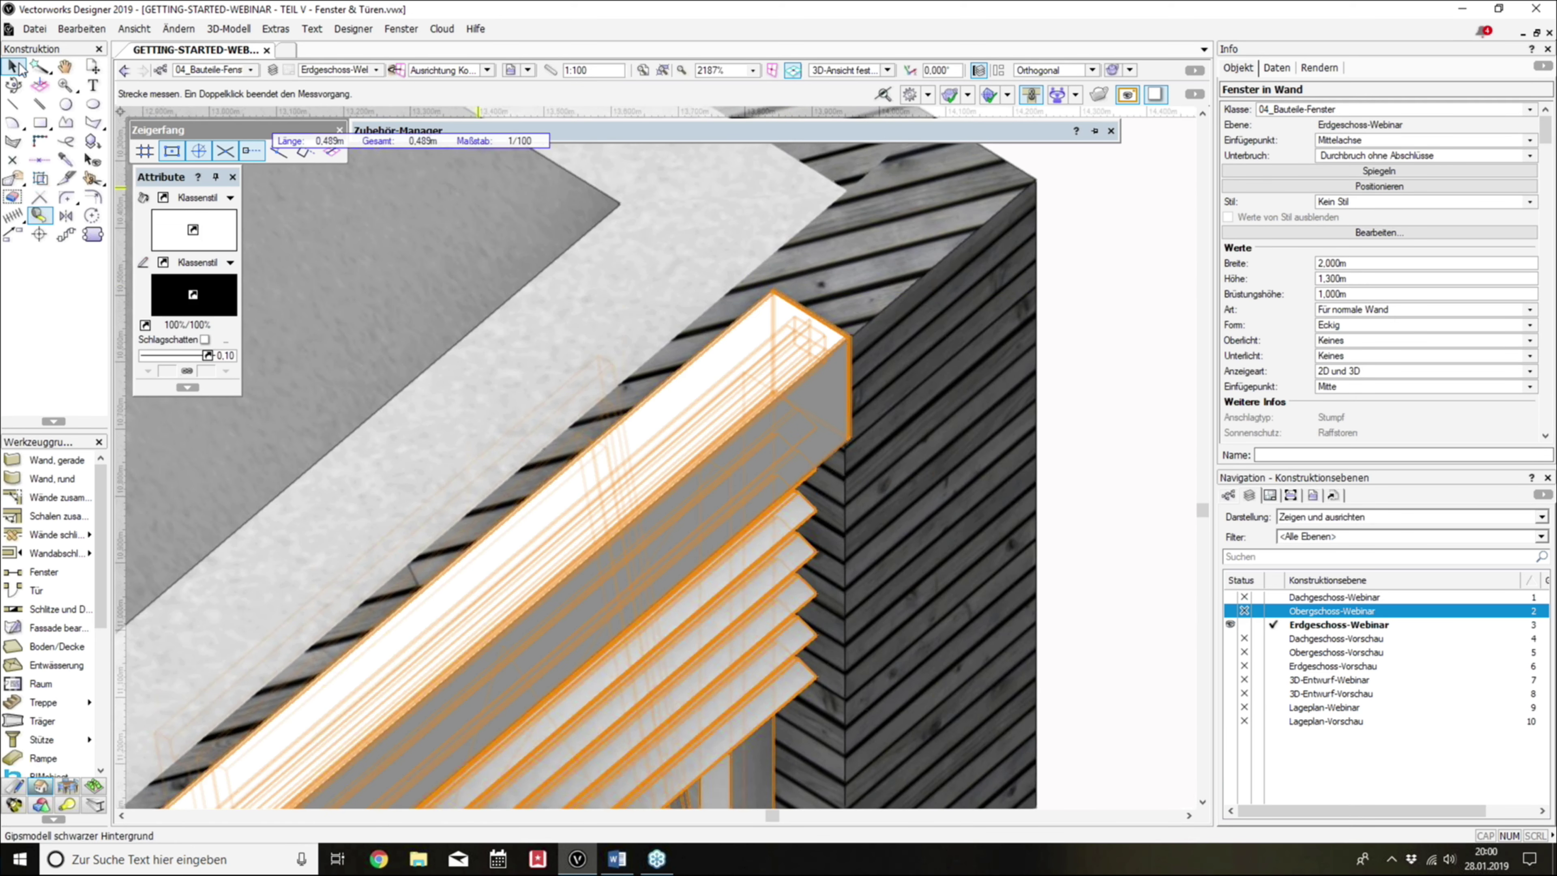
click(14, 65)
click(1346, 233)
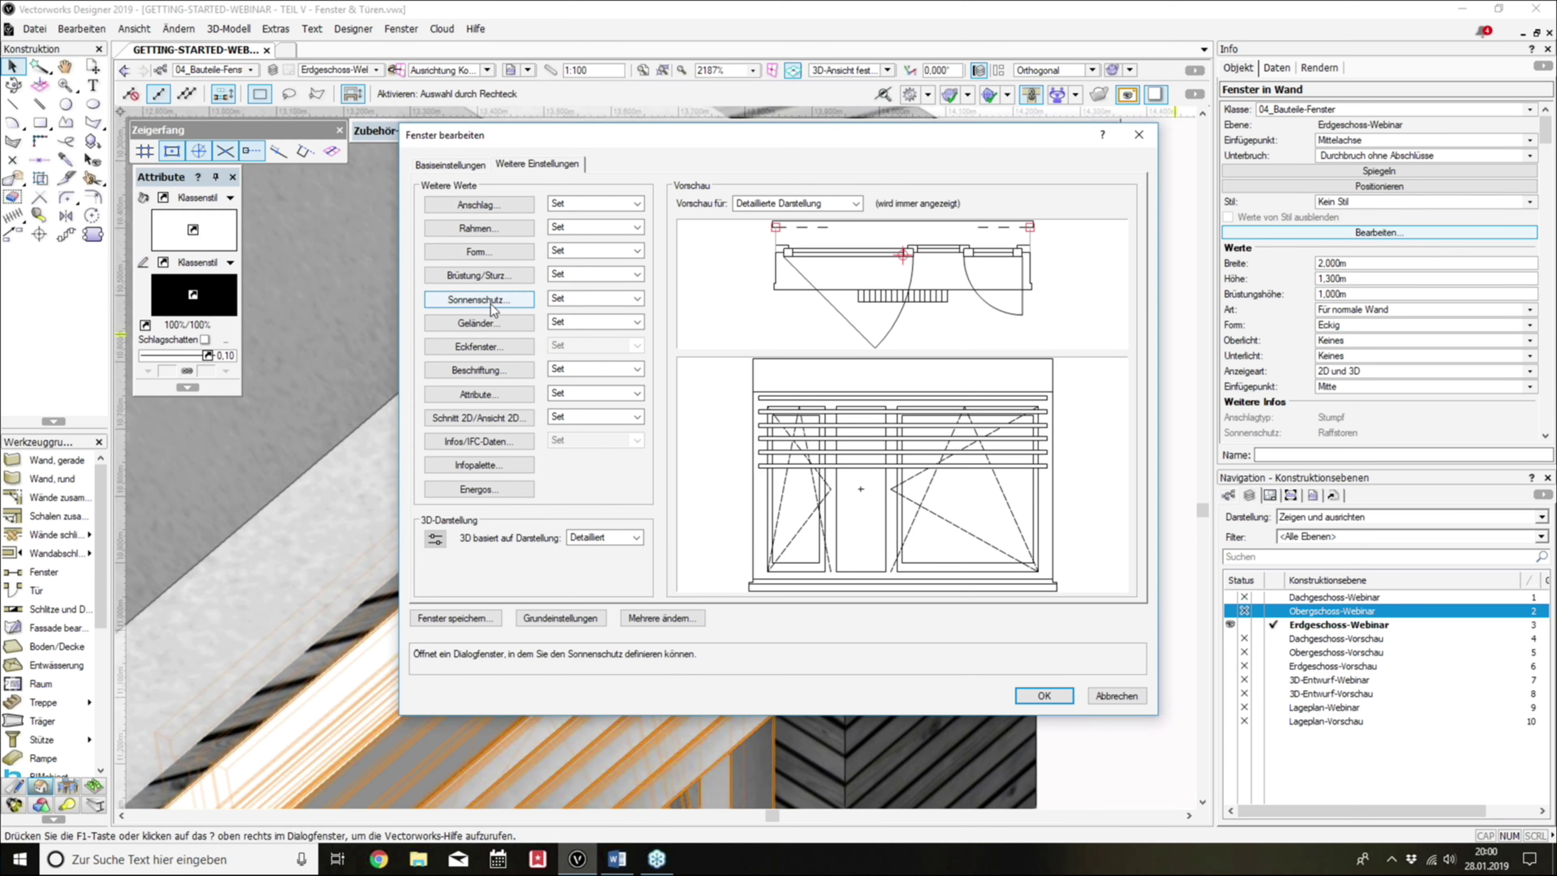
Step: Change the Raffstoren box's offset from the frame's outer face to 0.1 m and apply it
click(493, 300)
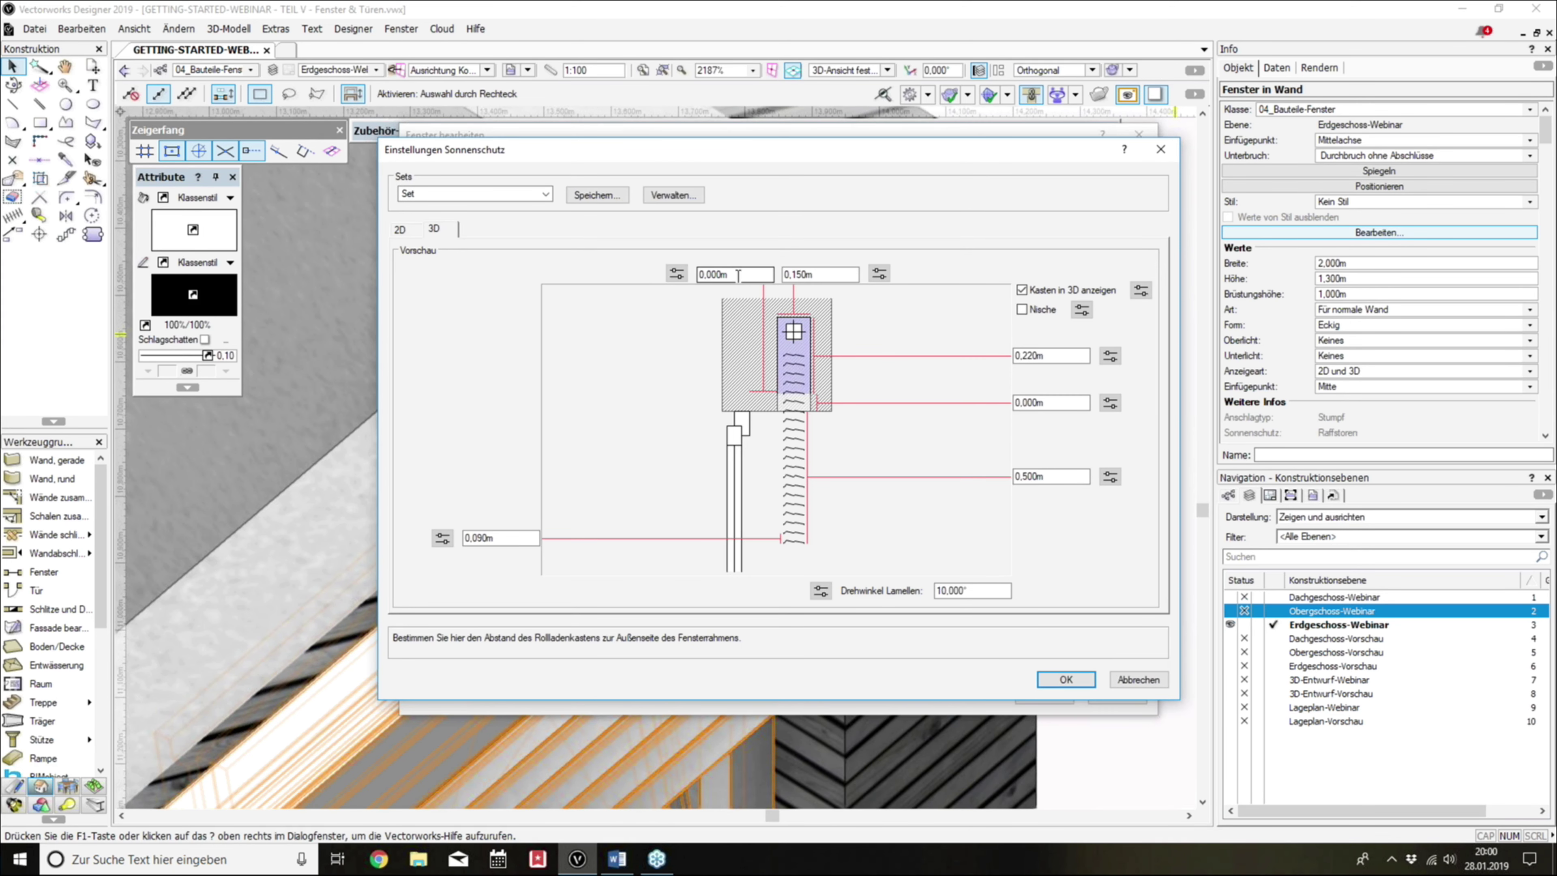
click(748, 275)
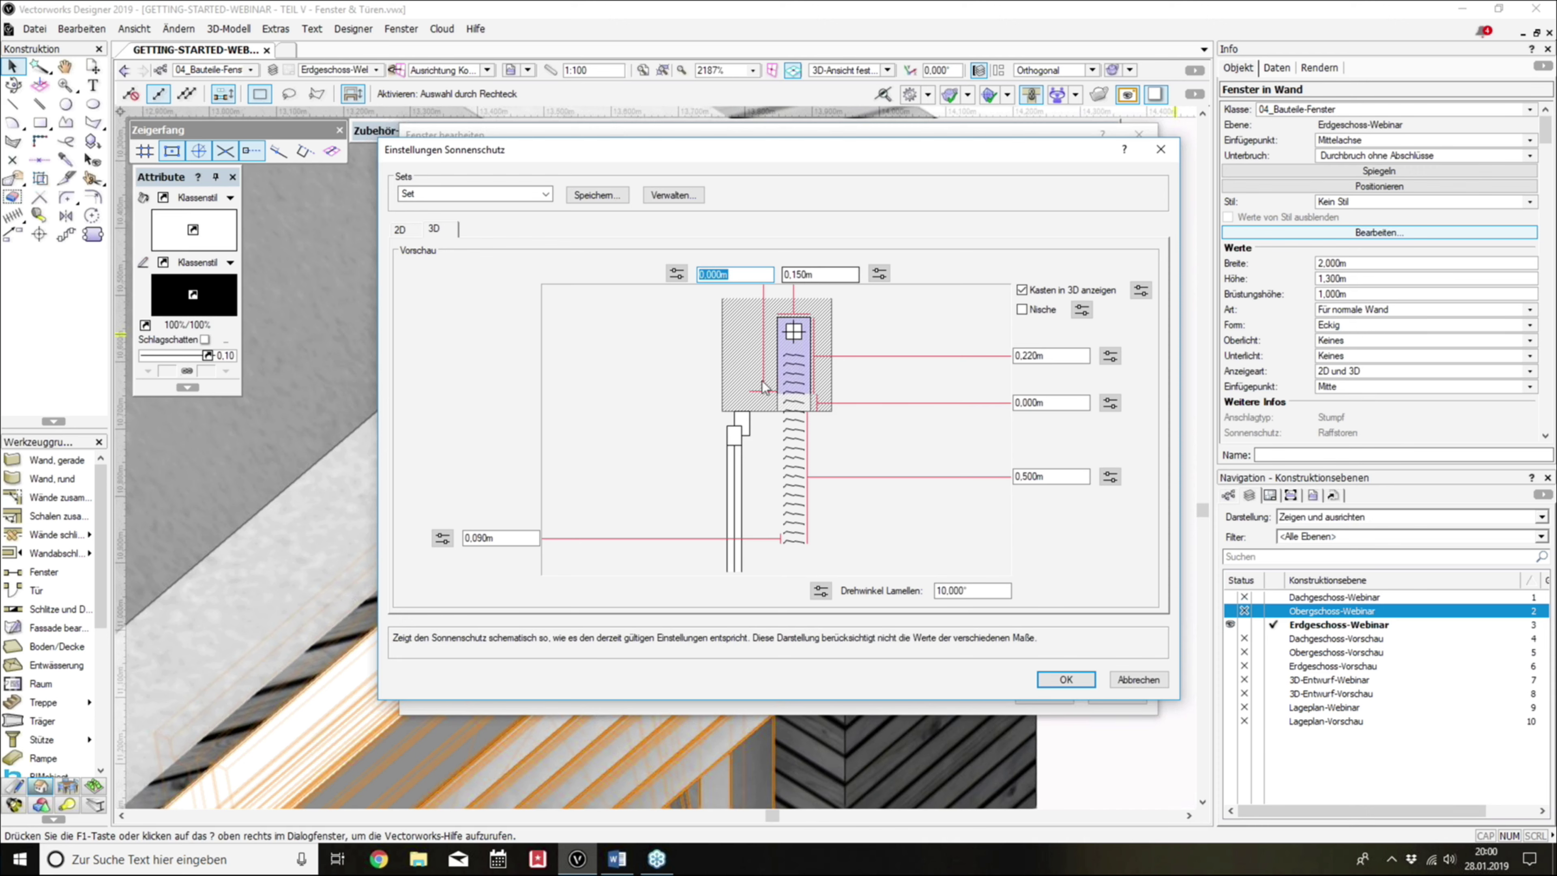
key(Tab)
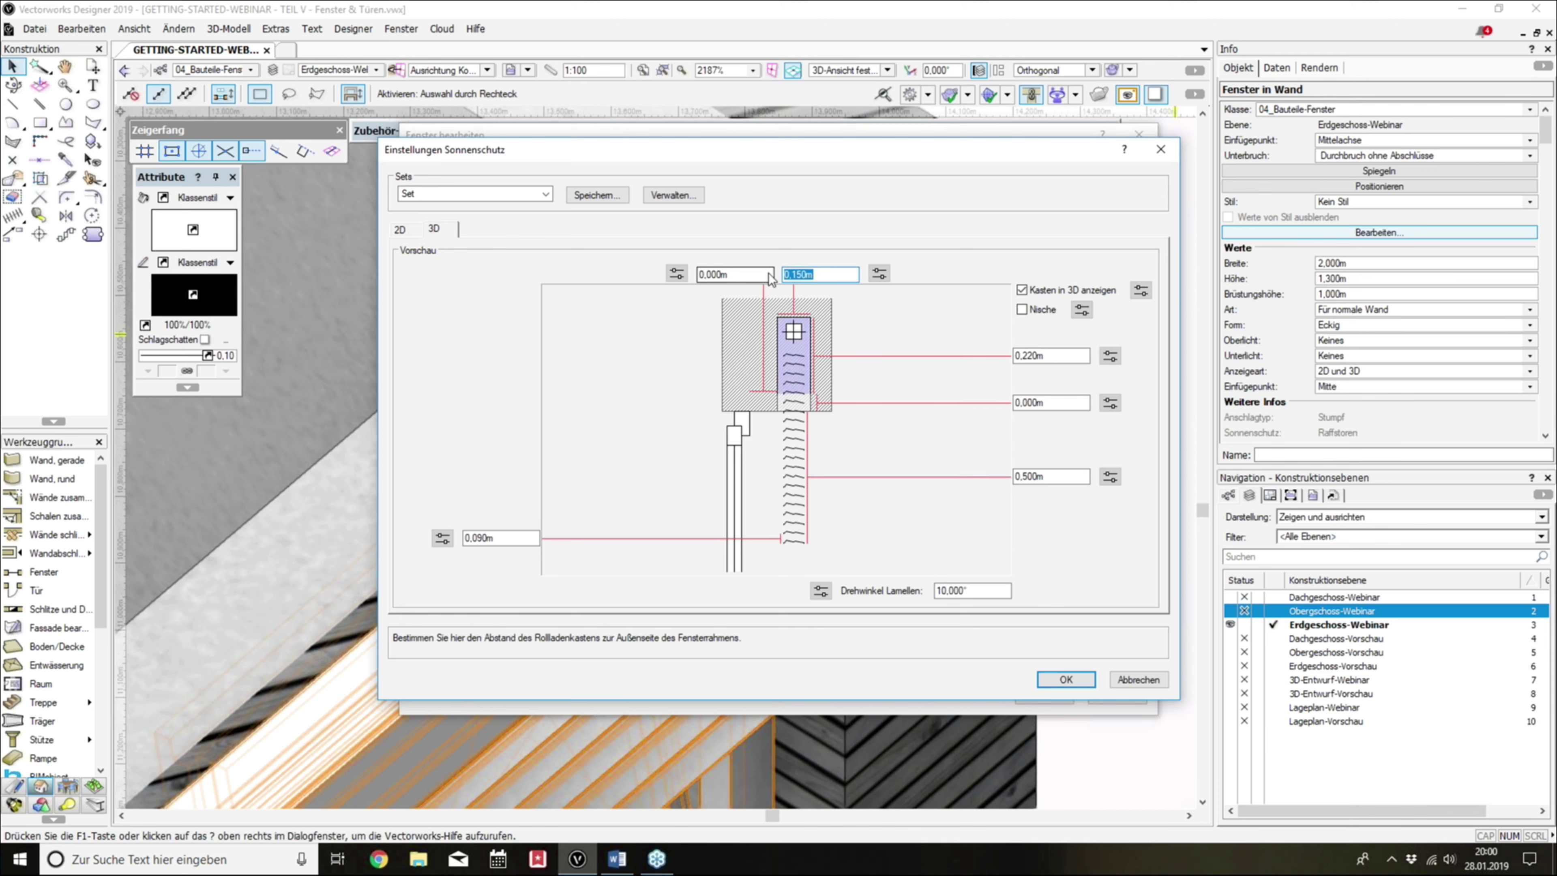
text(0)
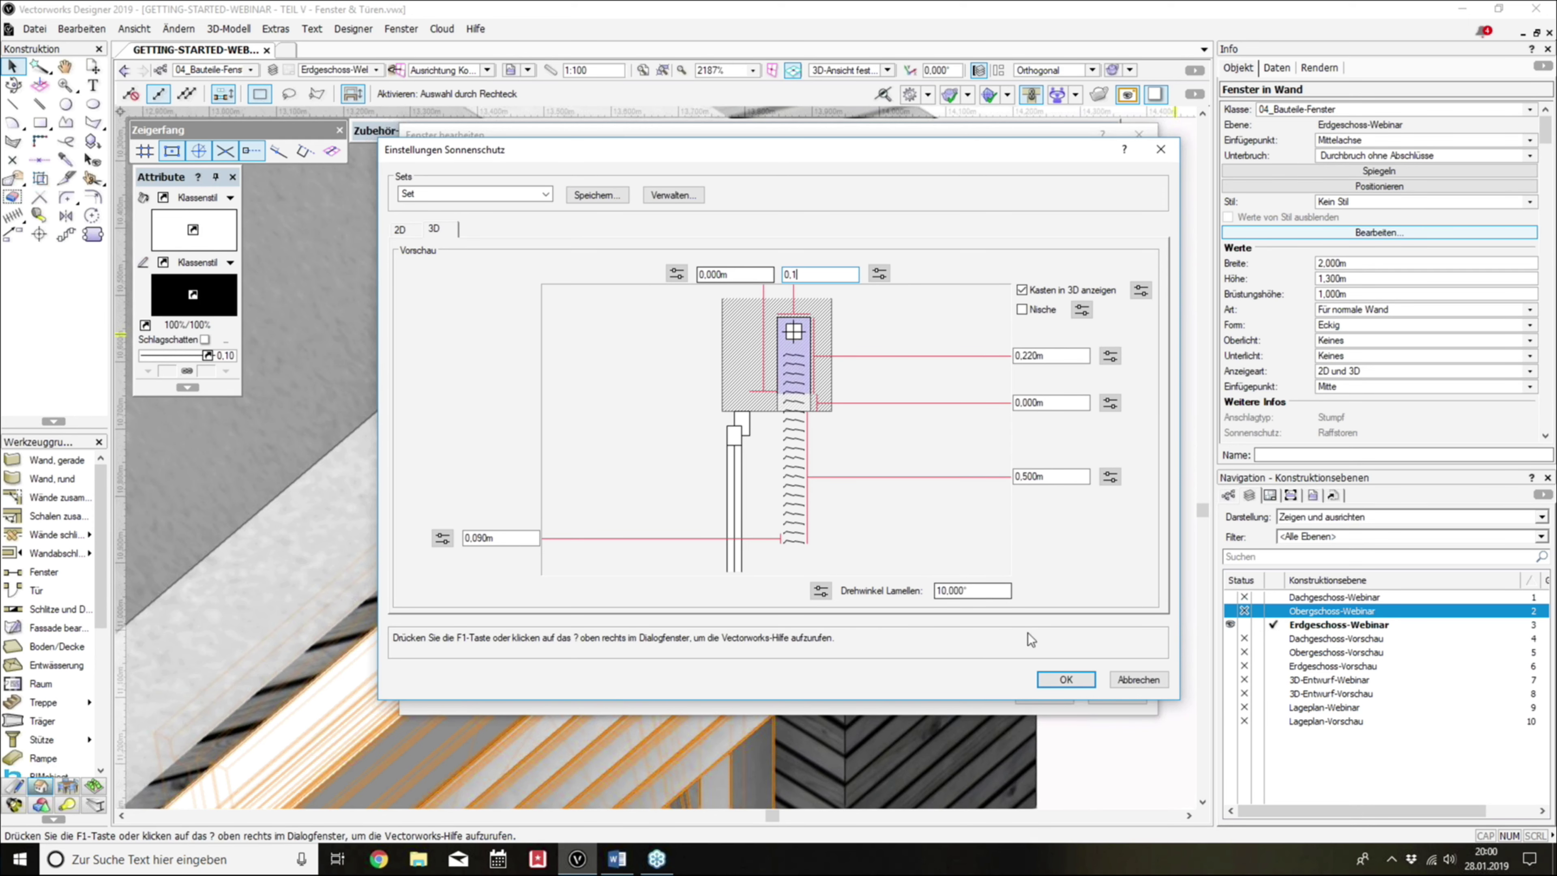
click(1064, 677)
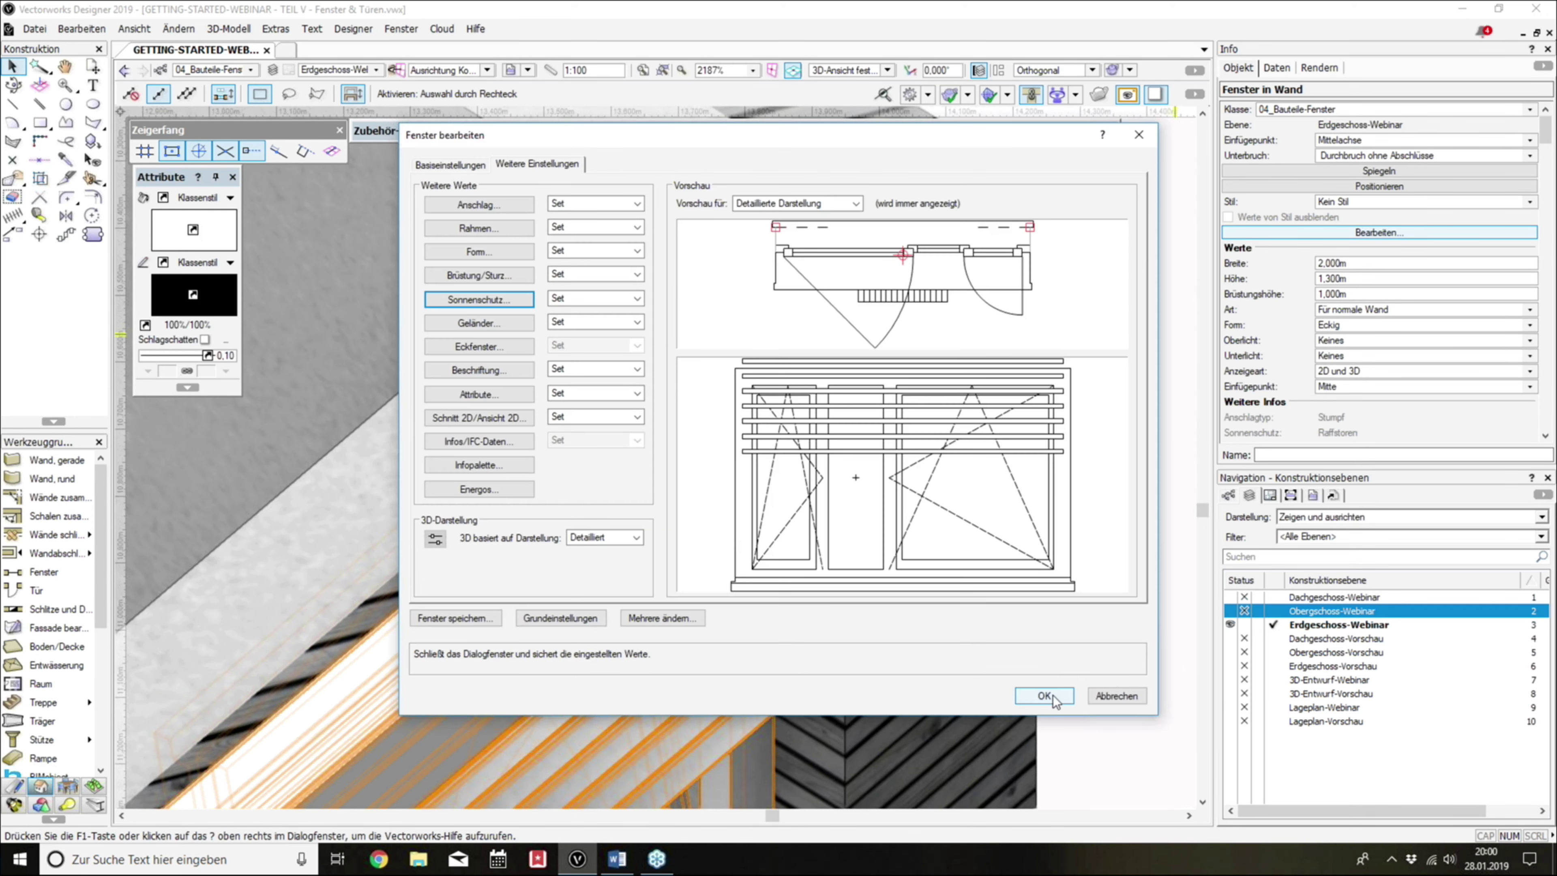
click(1054, 696)
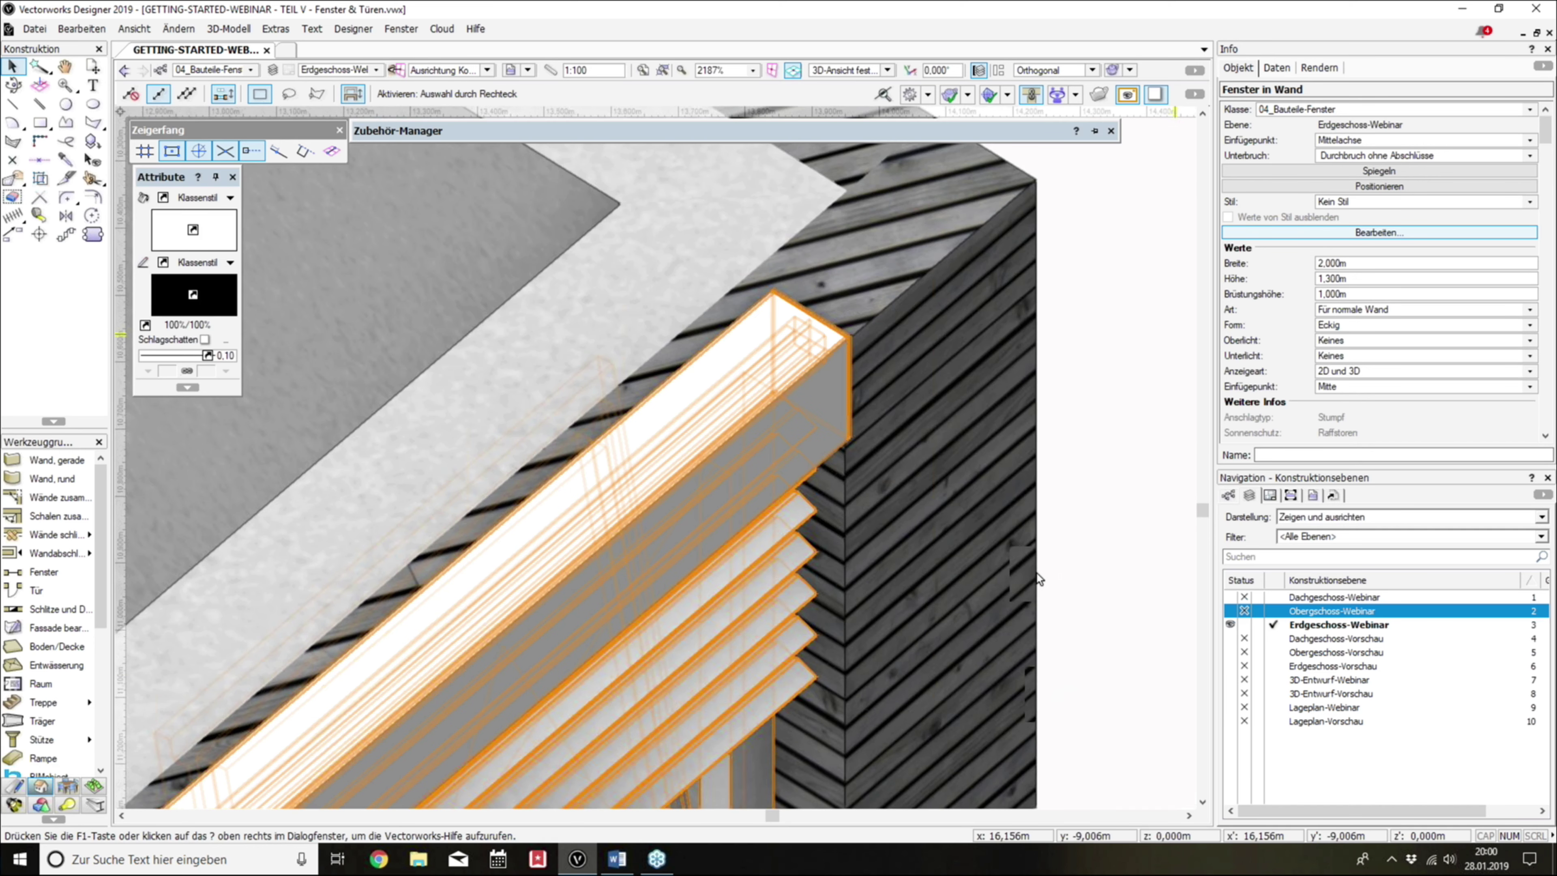
scroll(1107, 342, down, 2)
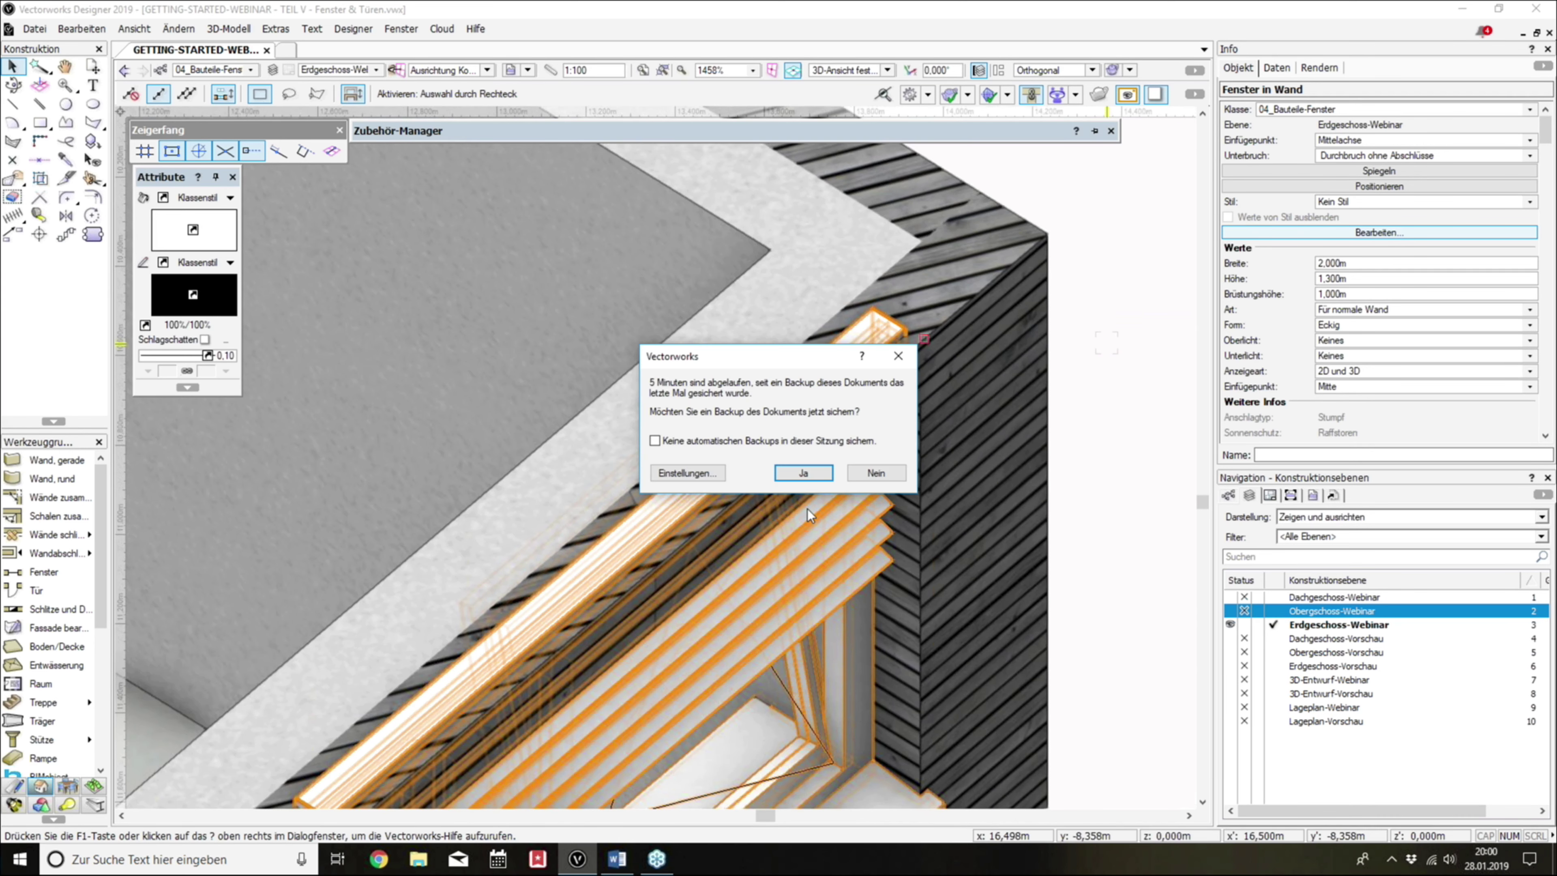
click(808, 484)
scroll(960, 361, down, 1)
mouse_move(1041, 440)
ctrl+middle_down()
mouse_move(1141, 189)
mouse_move(1141, 209)
ctrl+middle_up()
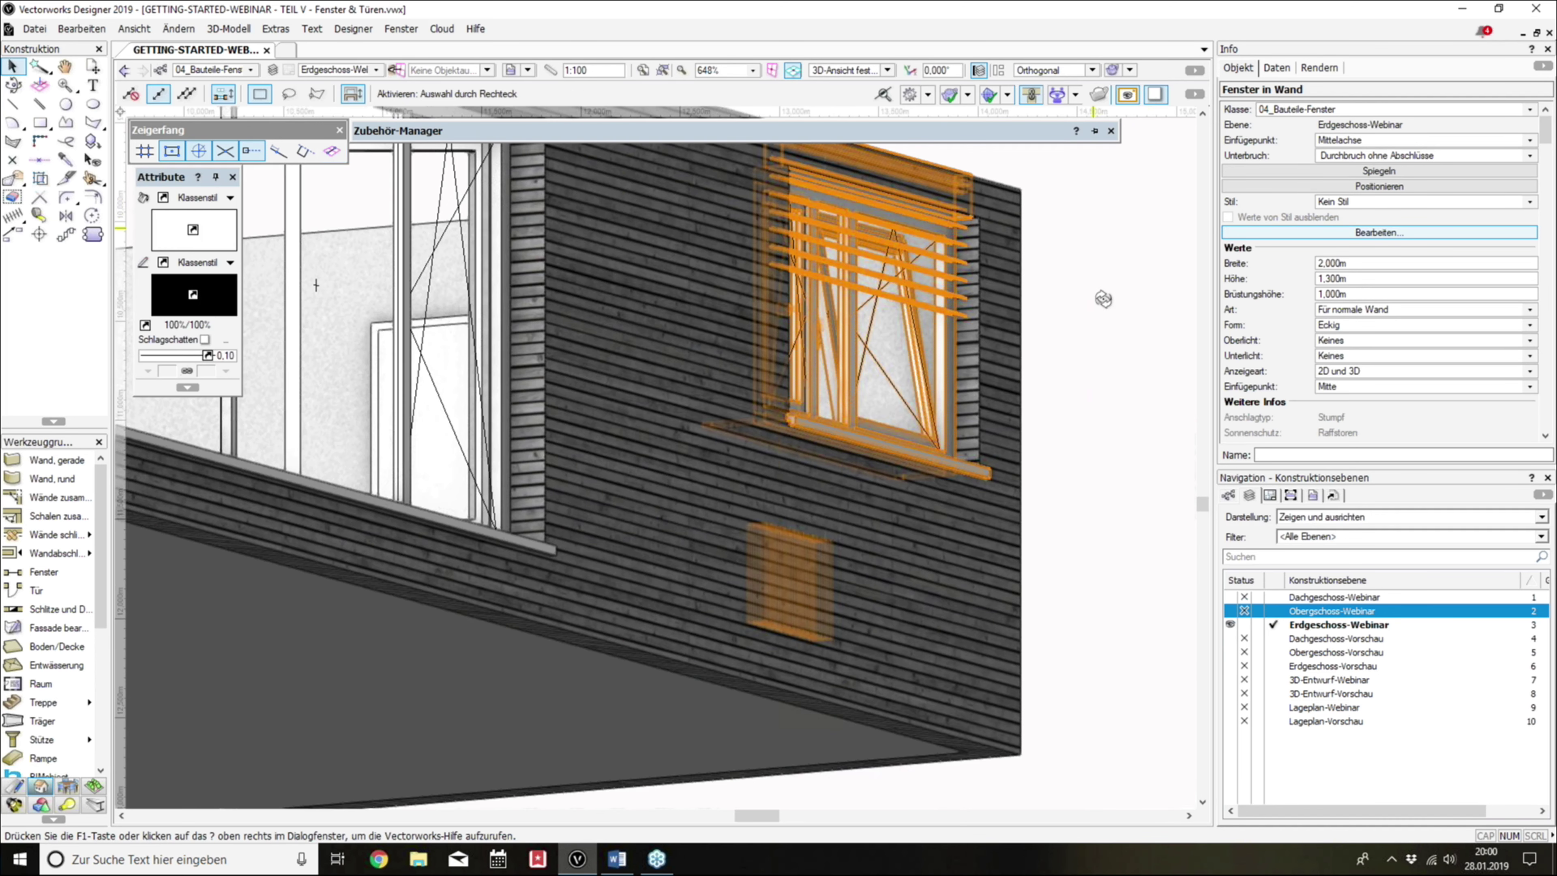
Step: Set the corner window's railing to Detailliert, with 1.000 m top and 0.520 m bottom heights
key(3)
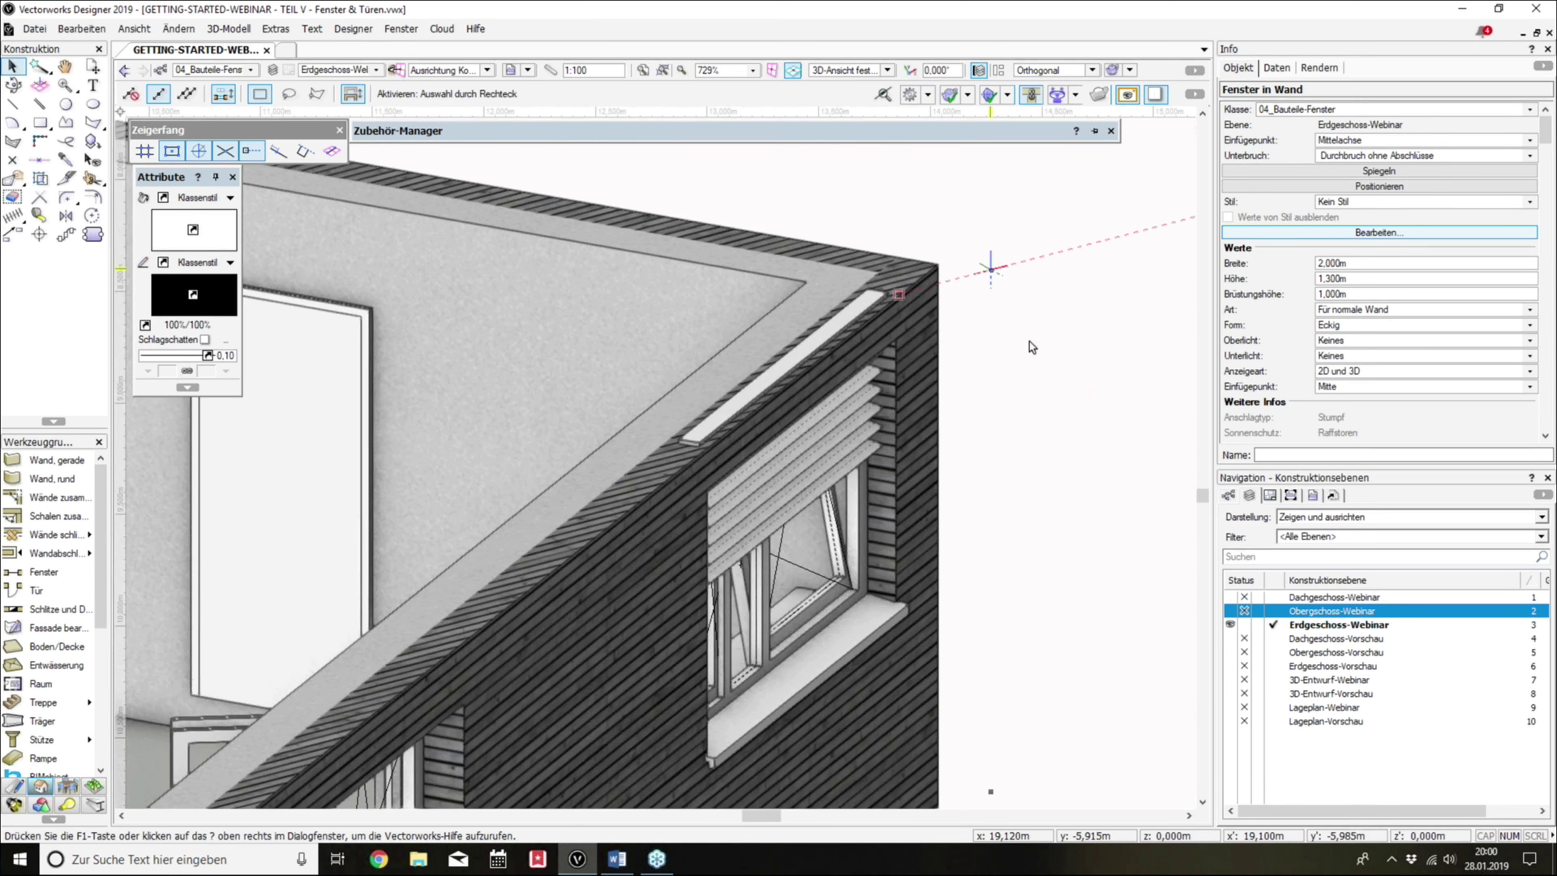
click(1324, 232)
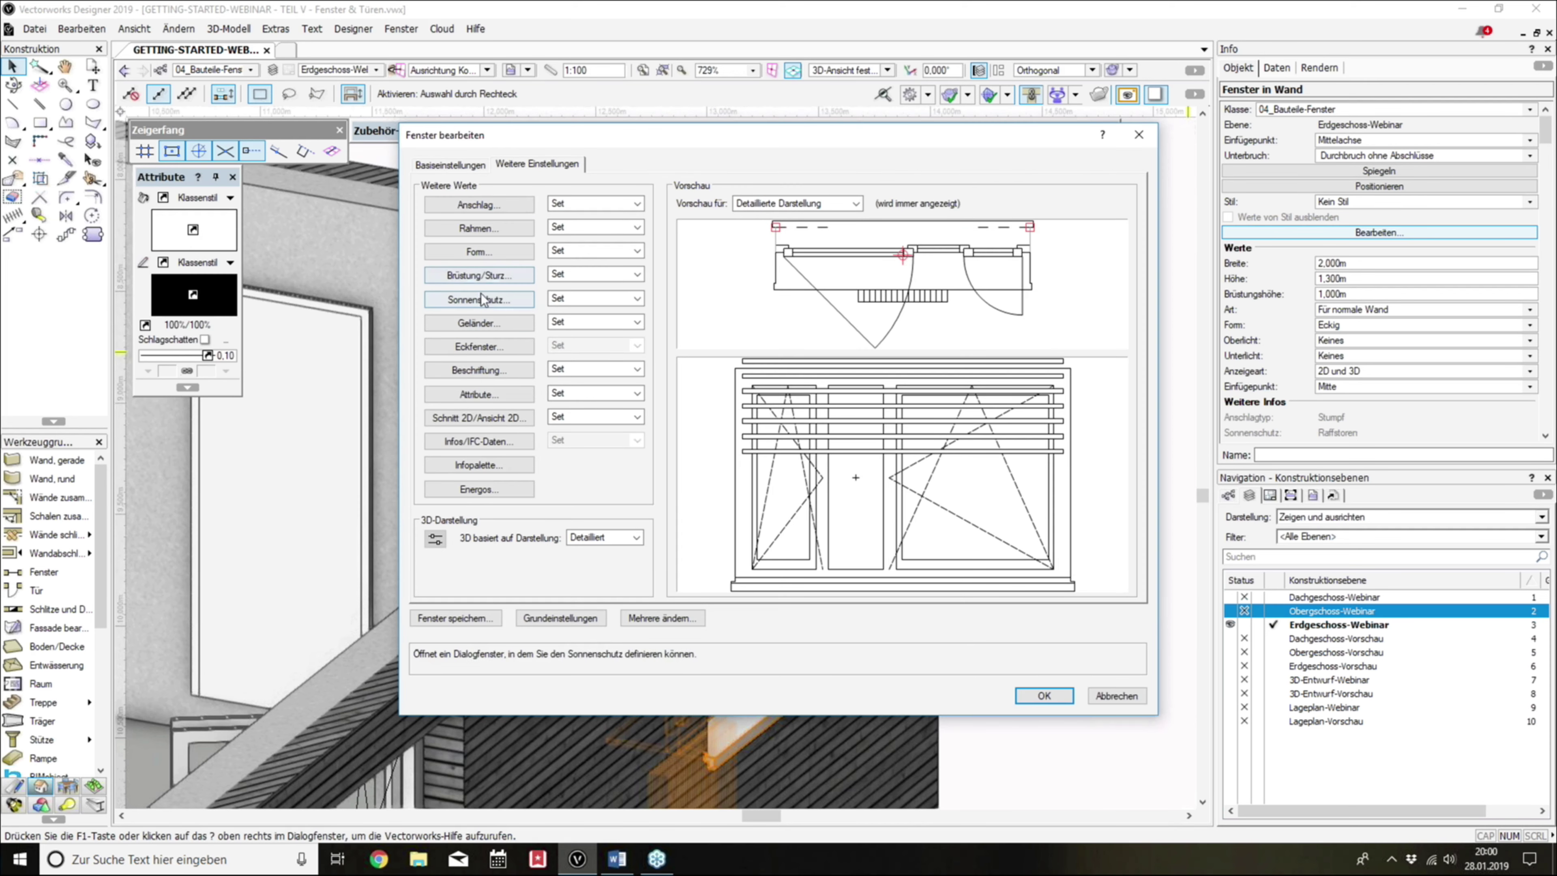
click(480, 329)
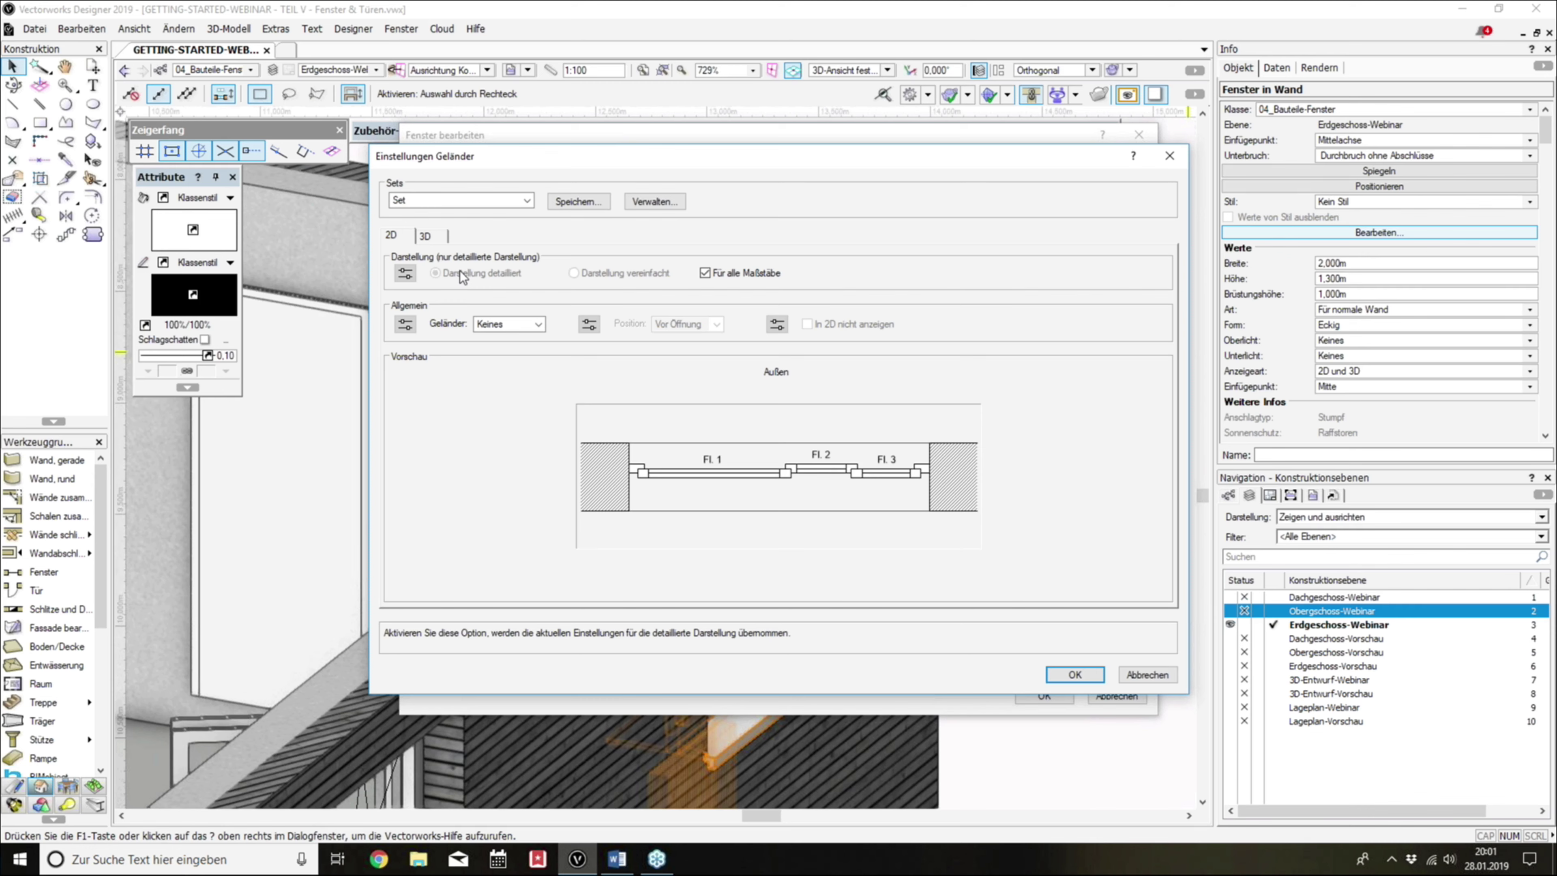
click(495, 328)
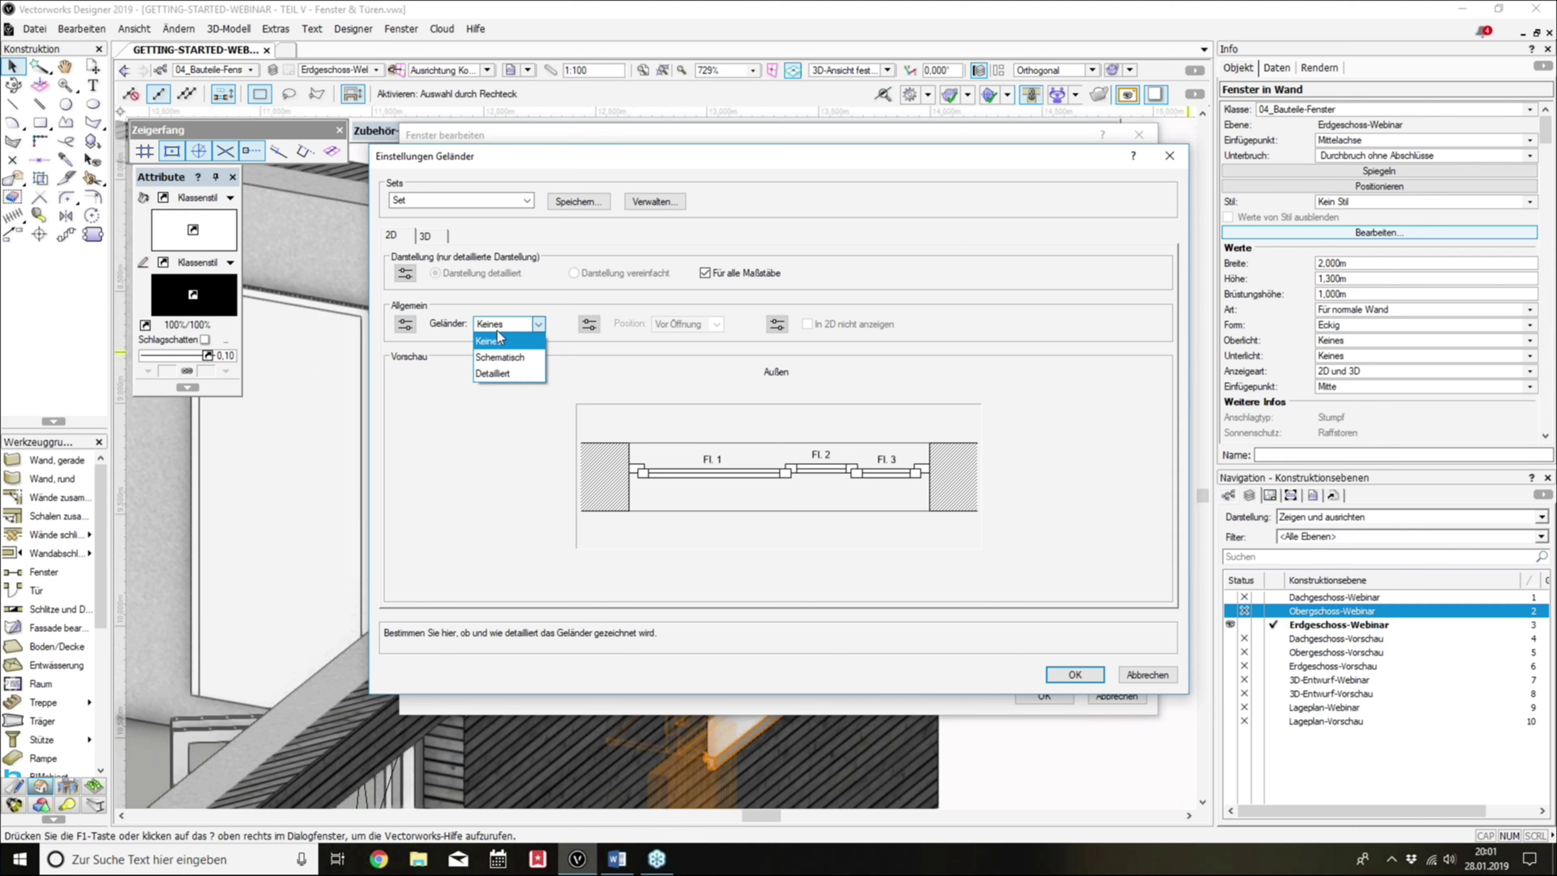
click(500, 357)
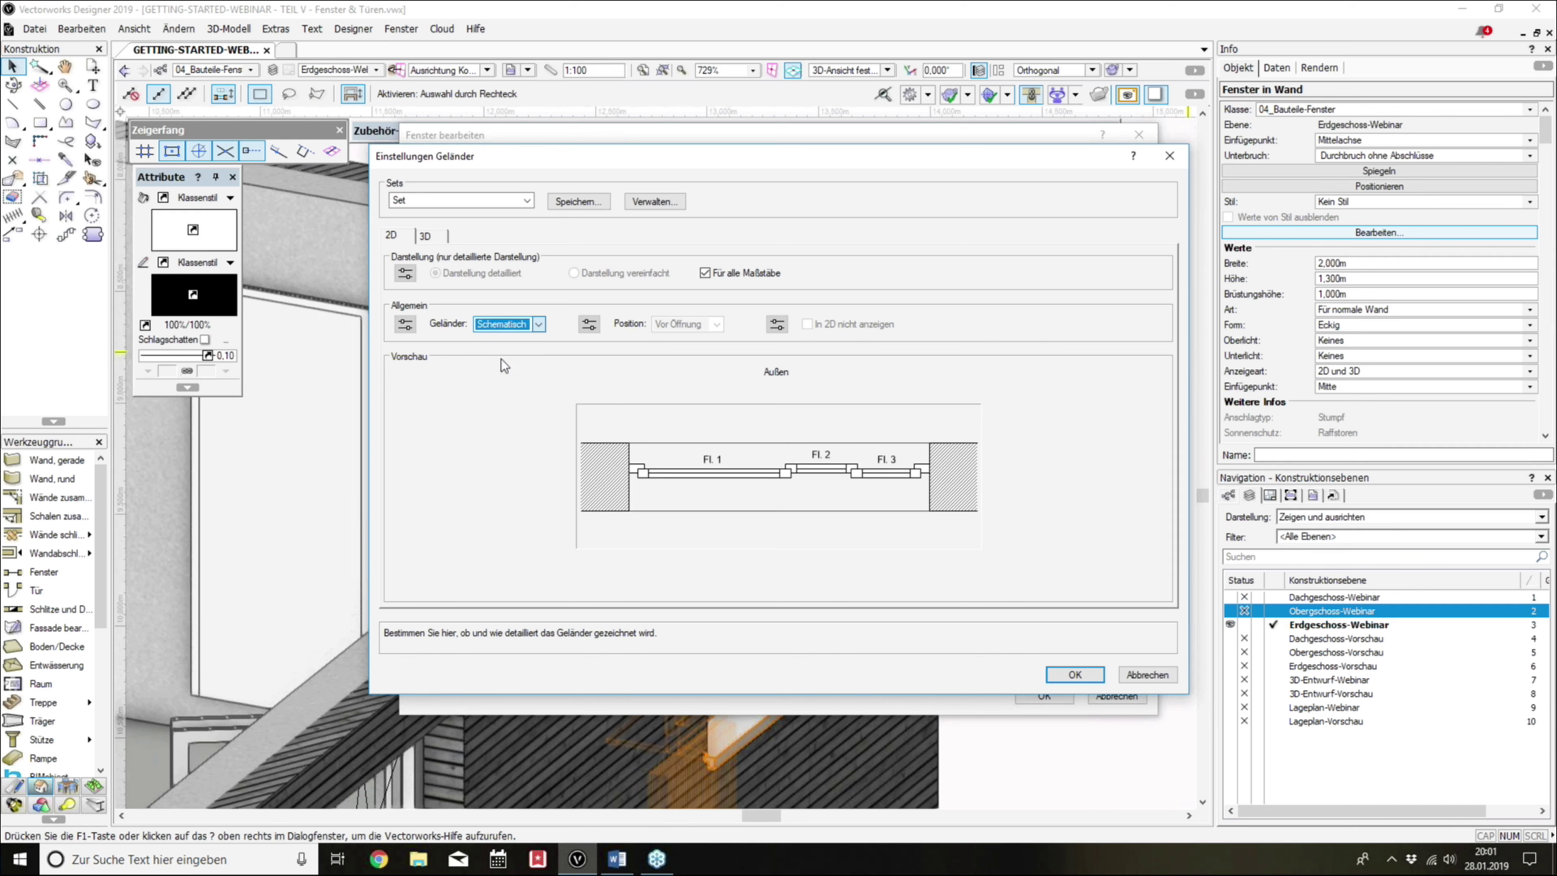
click(538, 331)
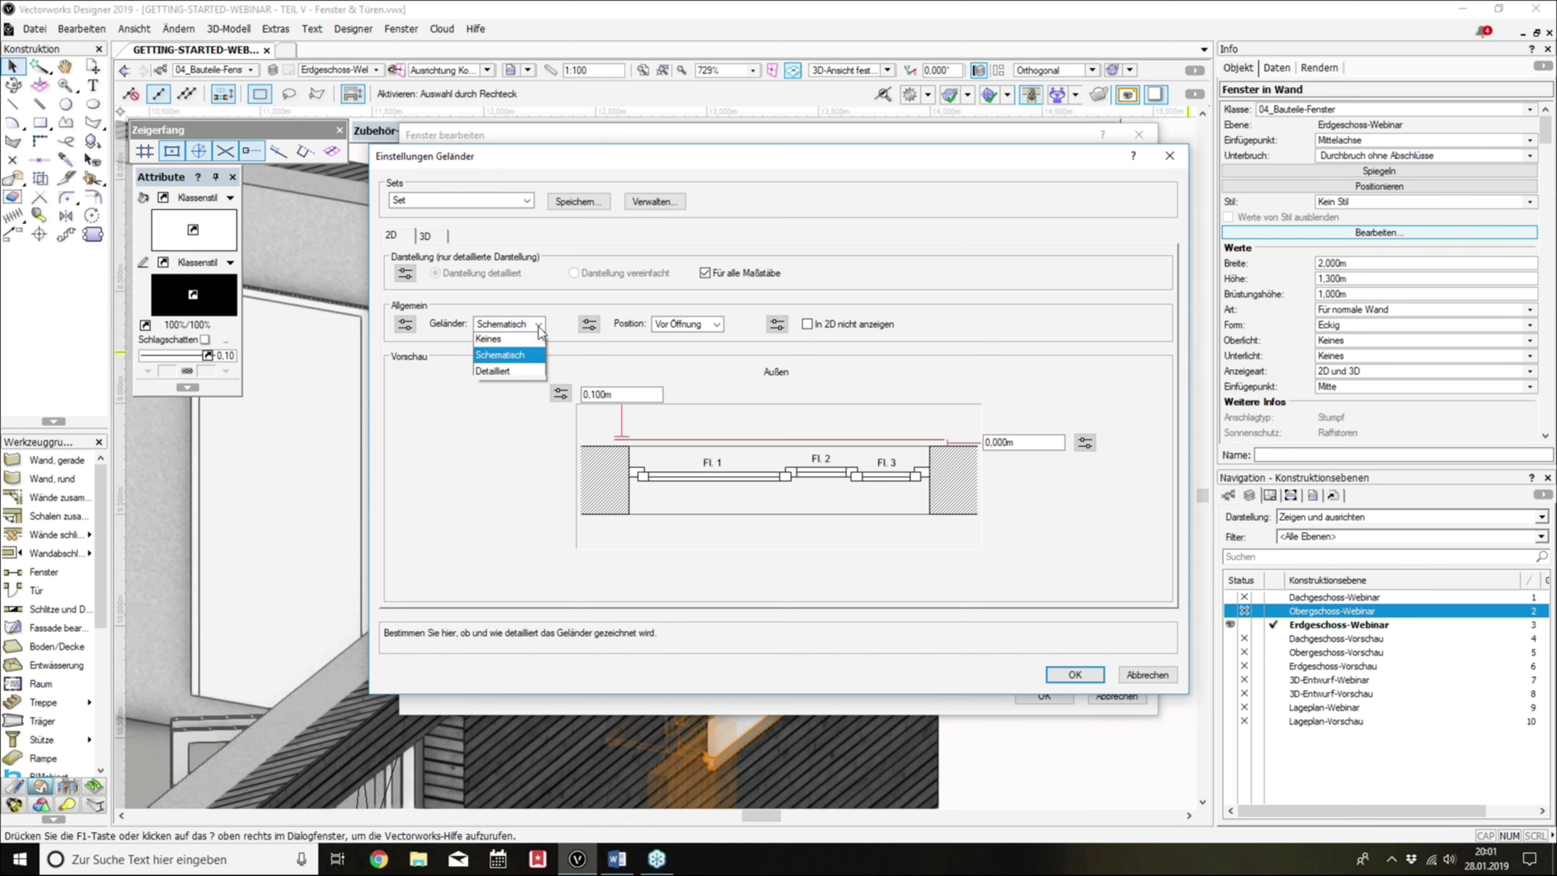
click(515, 372)
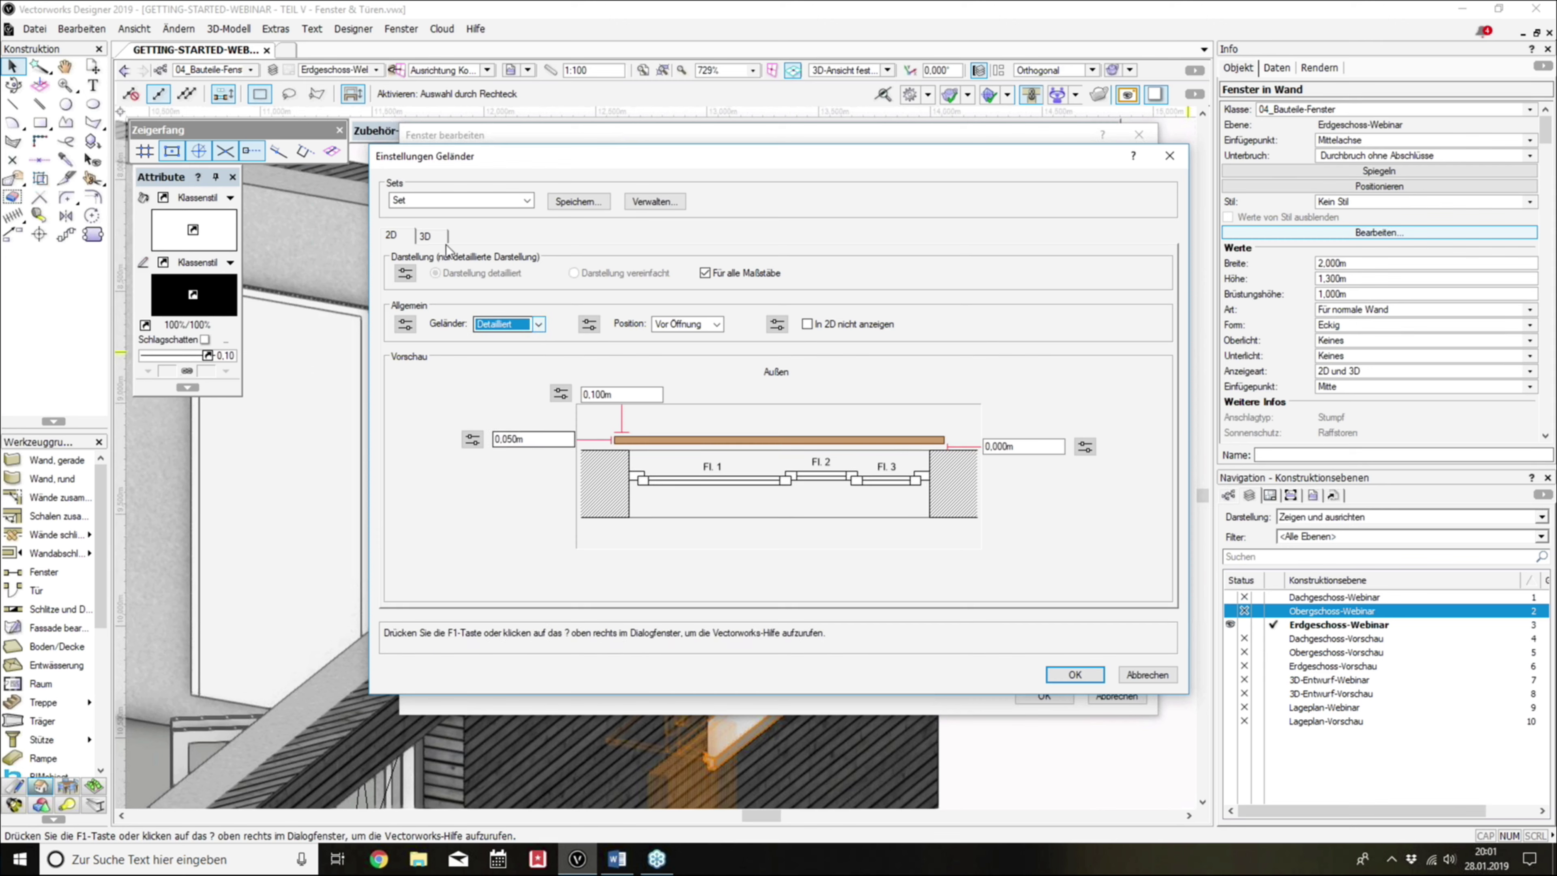
click(425, 235)
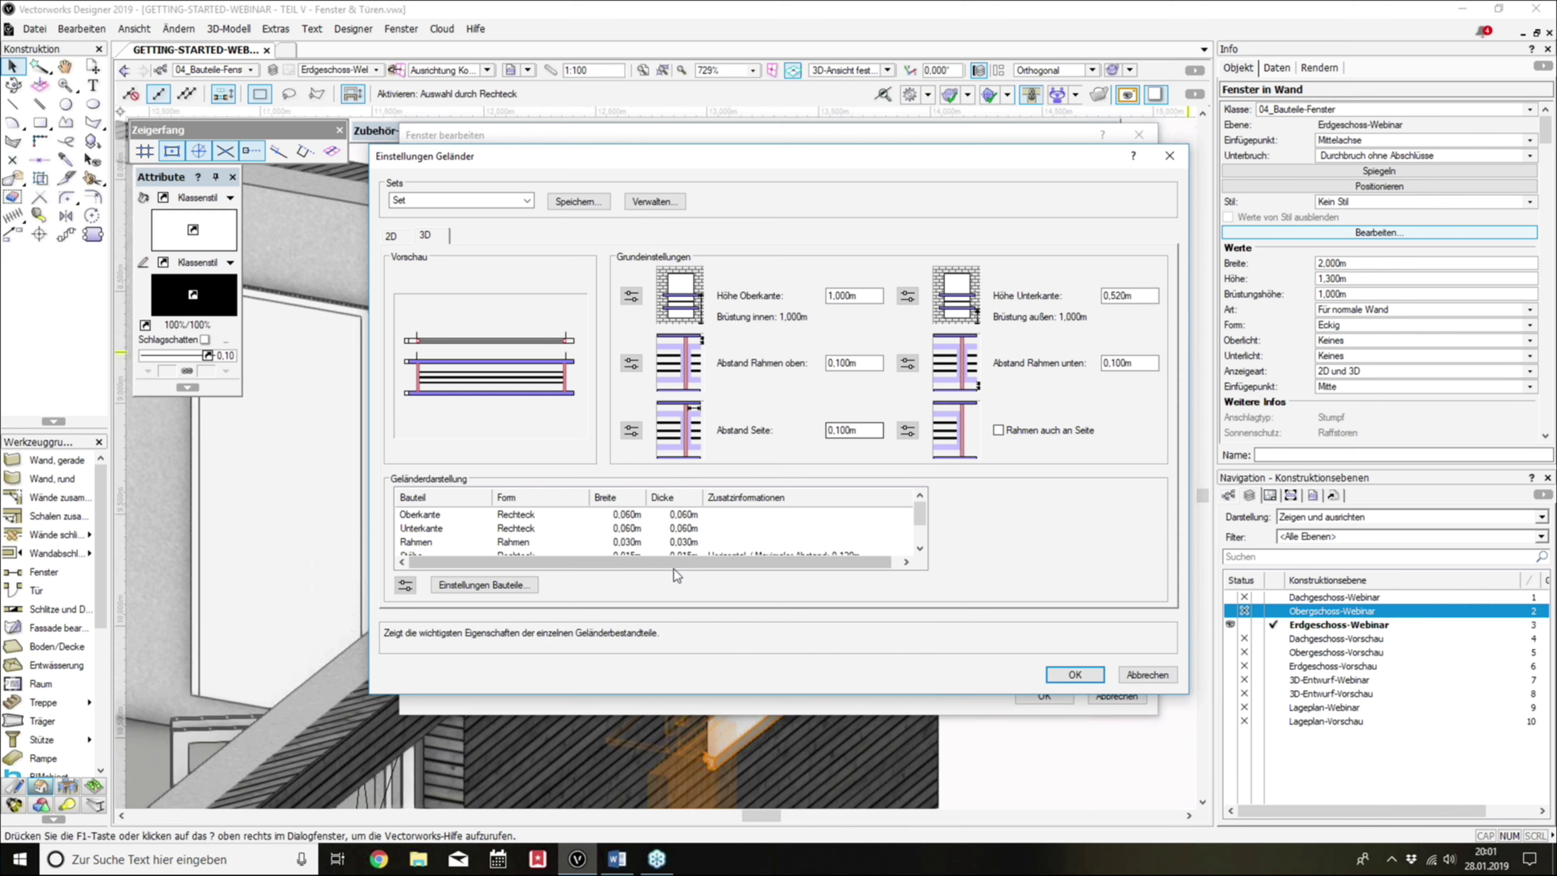
scroll(677, 545, down, 1)
scroll(678, 546, up, 1)
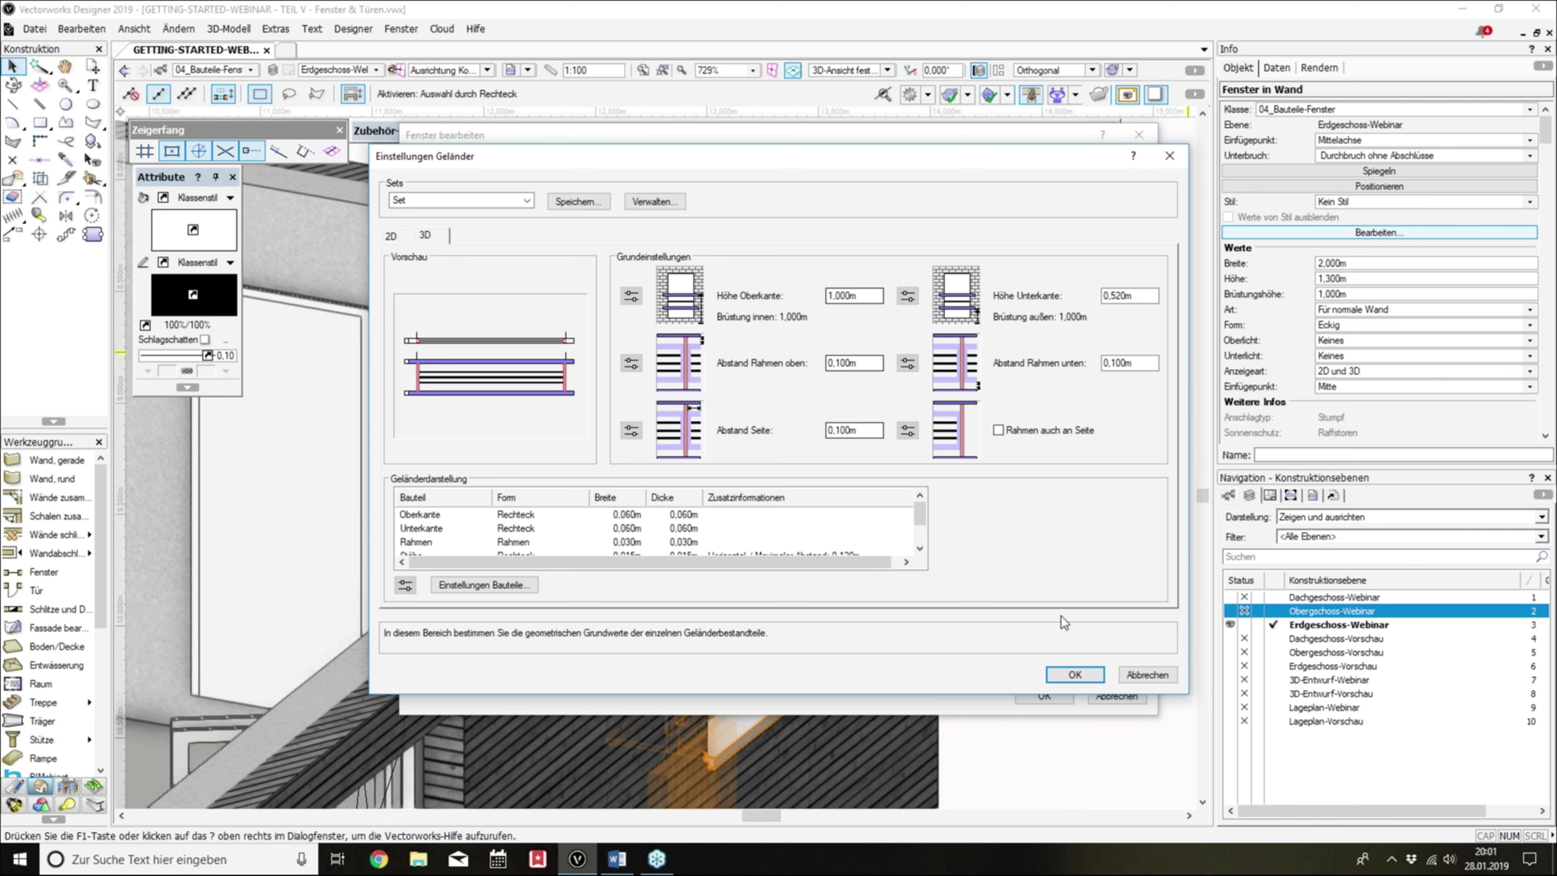
click(1075, 675)
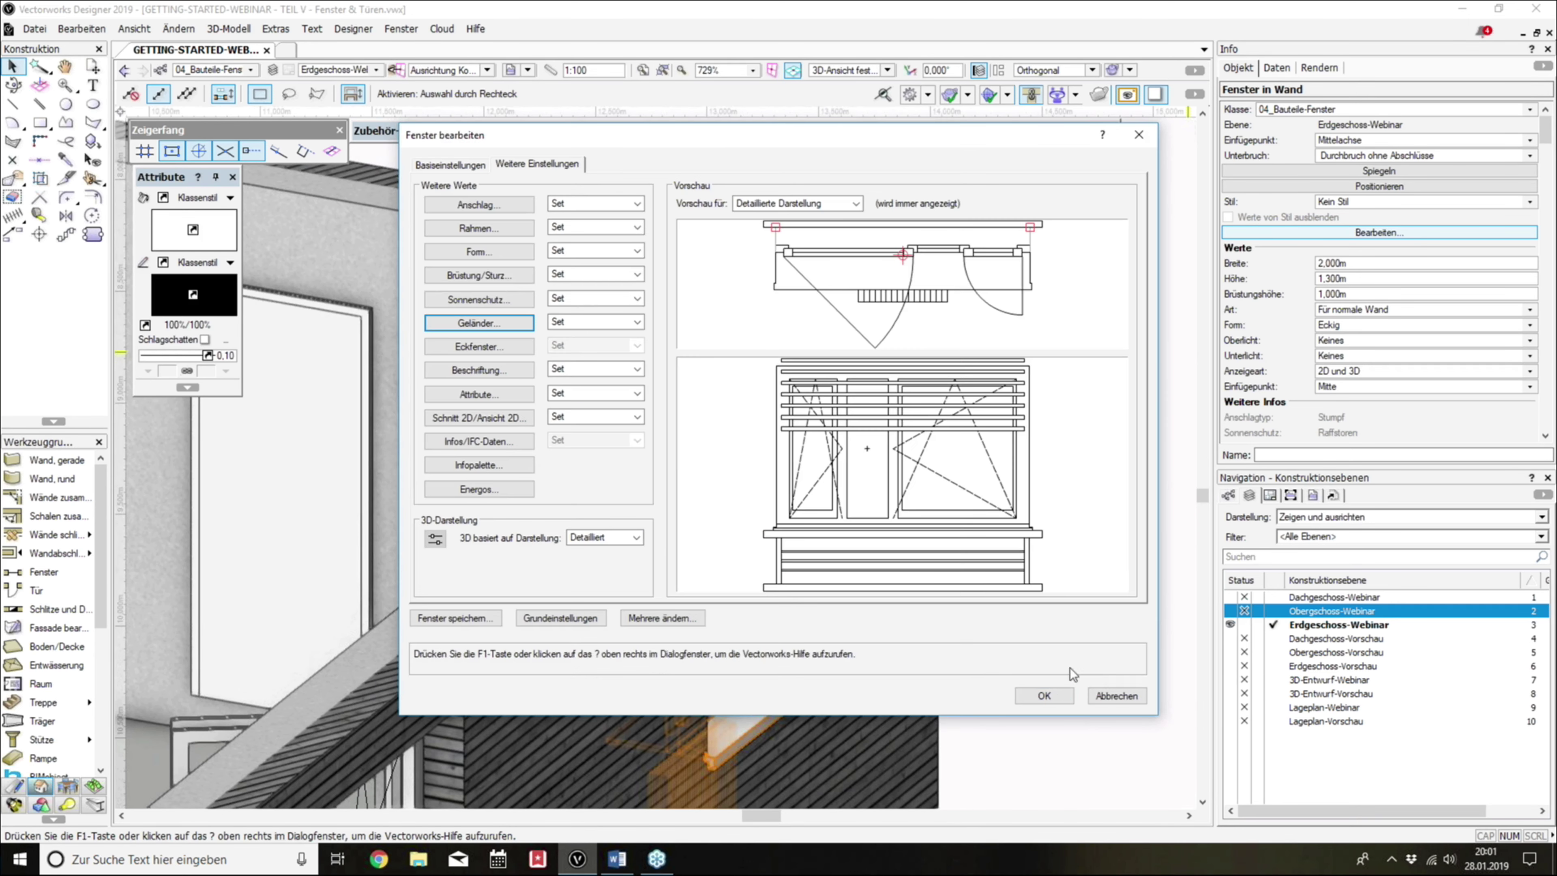
Step: Apply the railing to the corner window and make Erdgeschoss-Webinar the active layer
click(1059, 698)
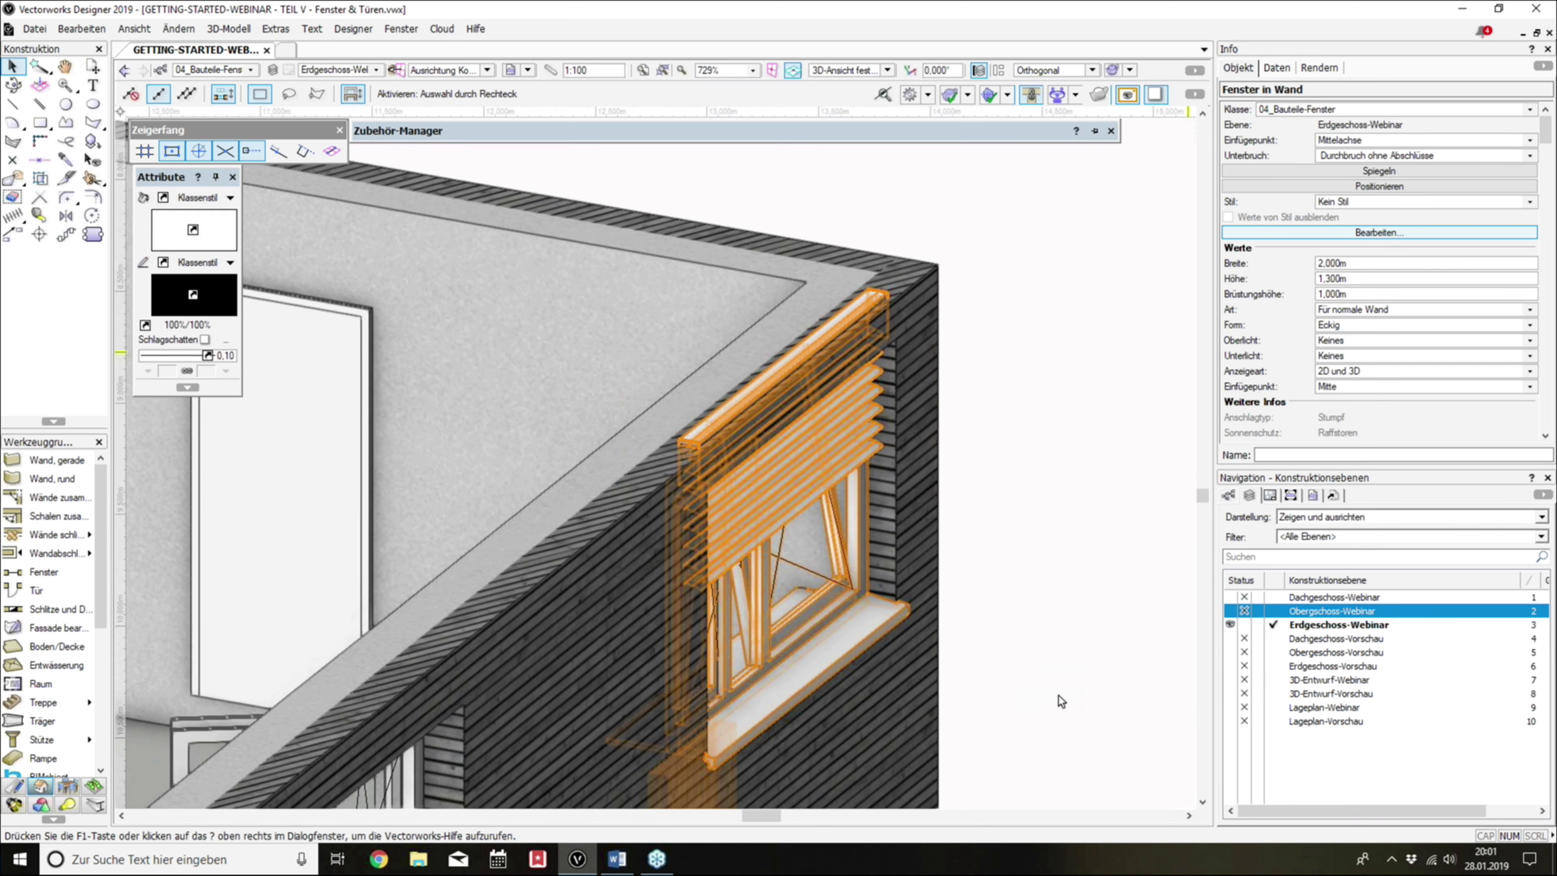
scroll(1005, 551, down, 2)
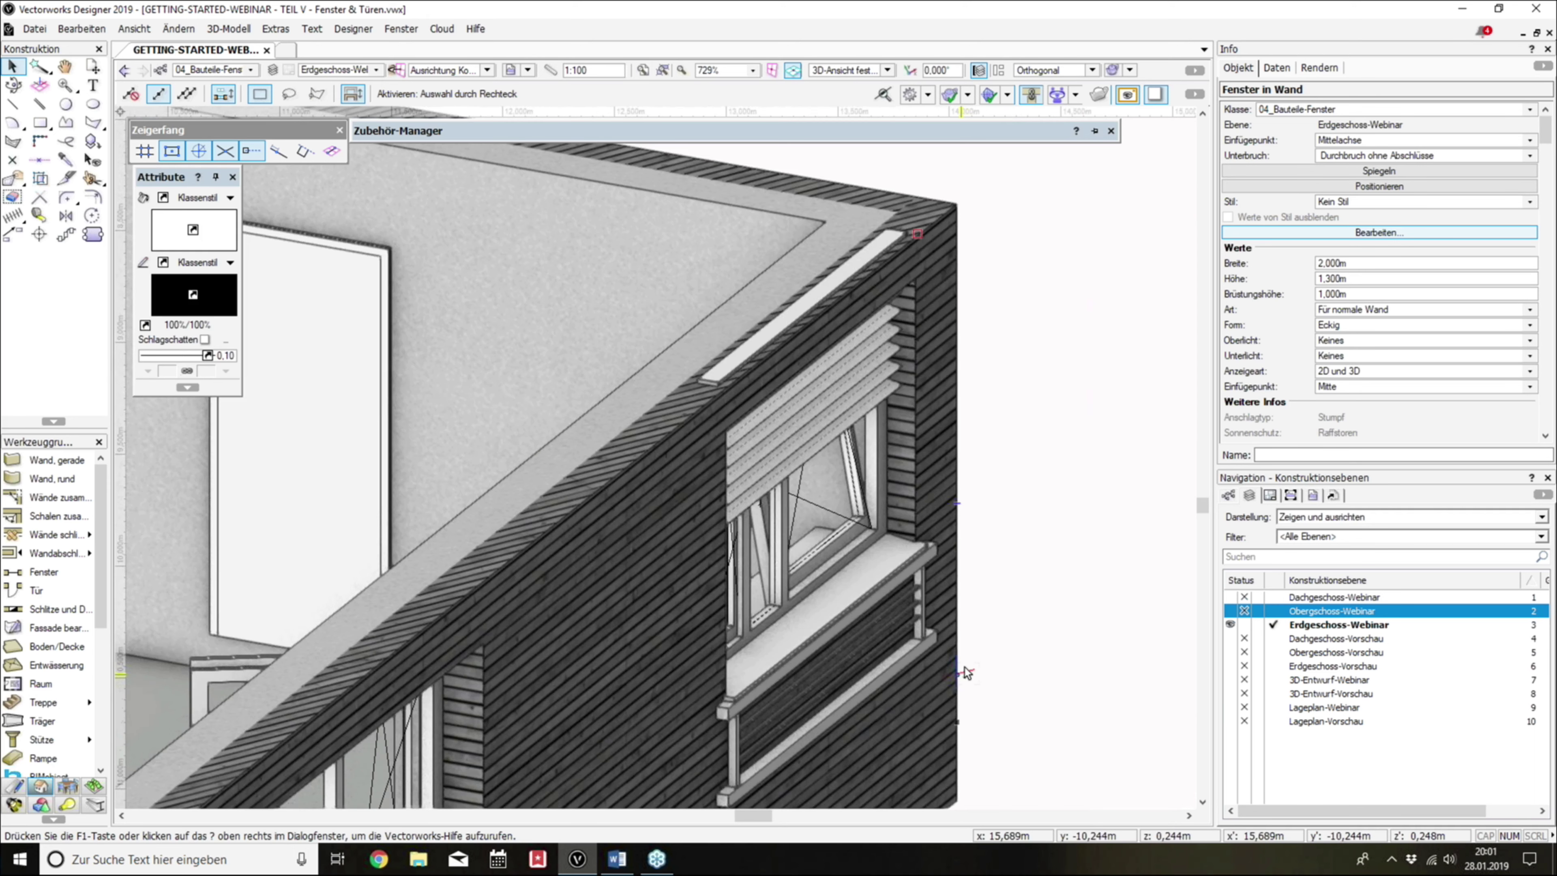
scroll(839, 529, down, 1)
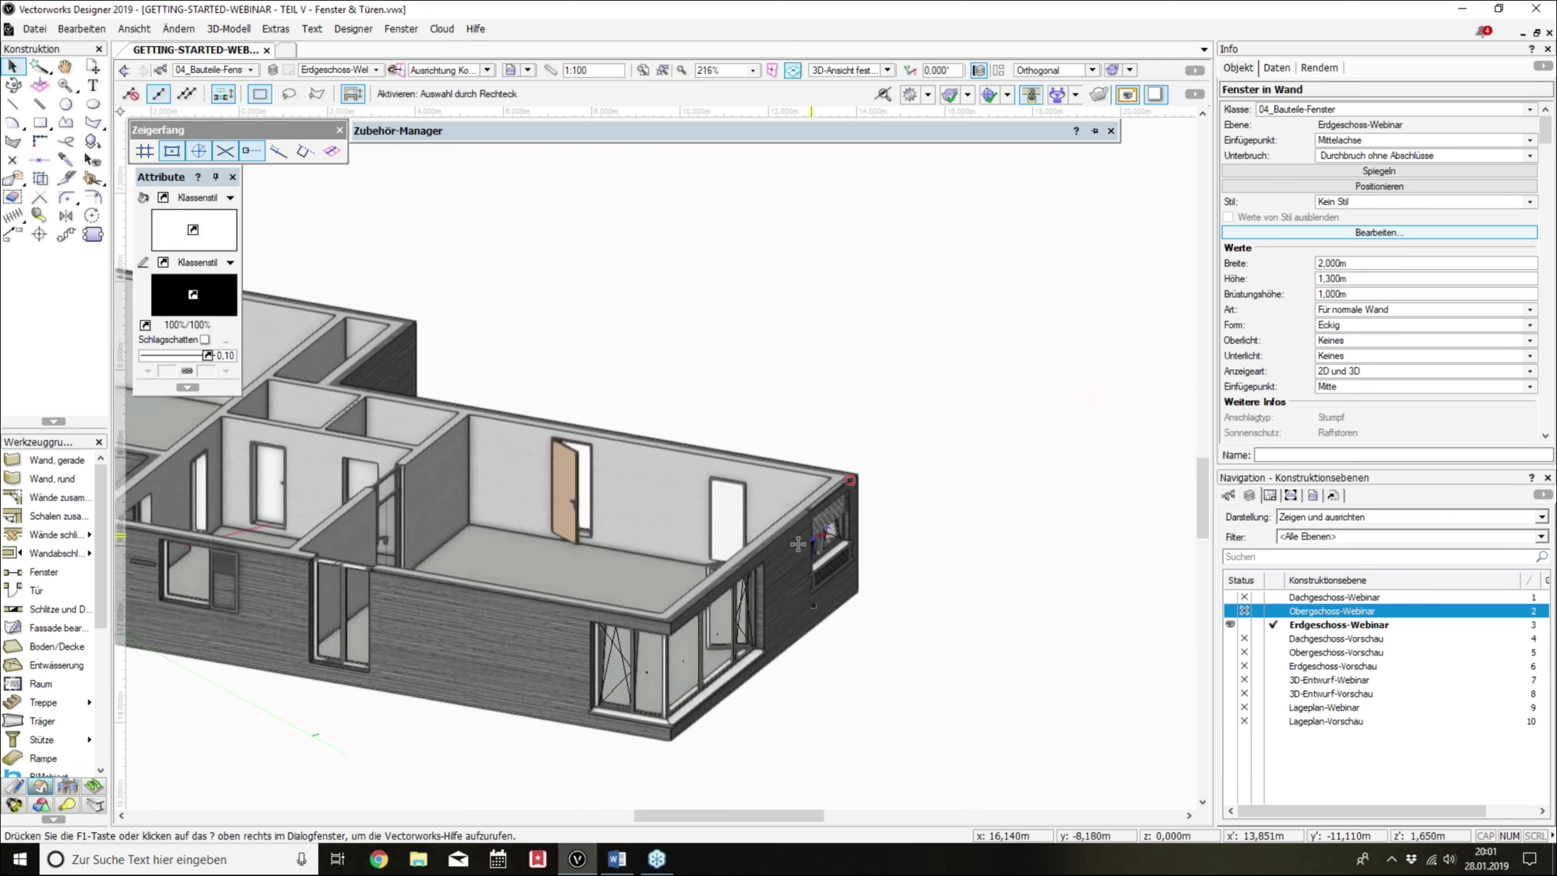
click(1273, 611)
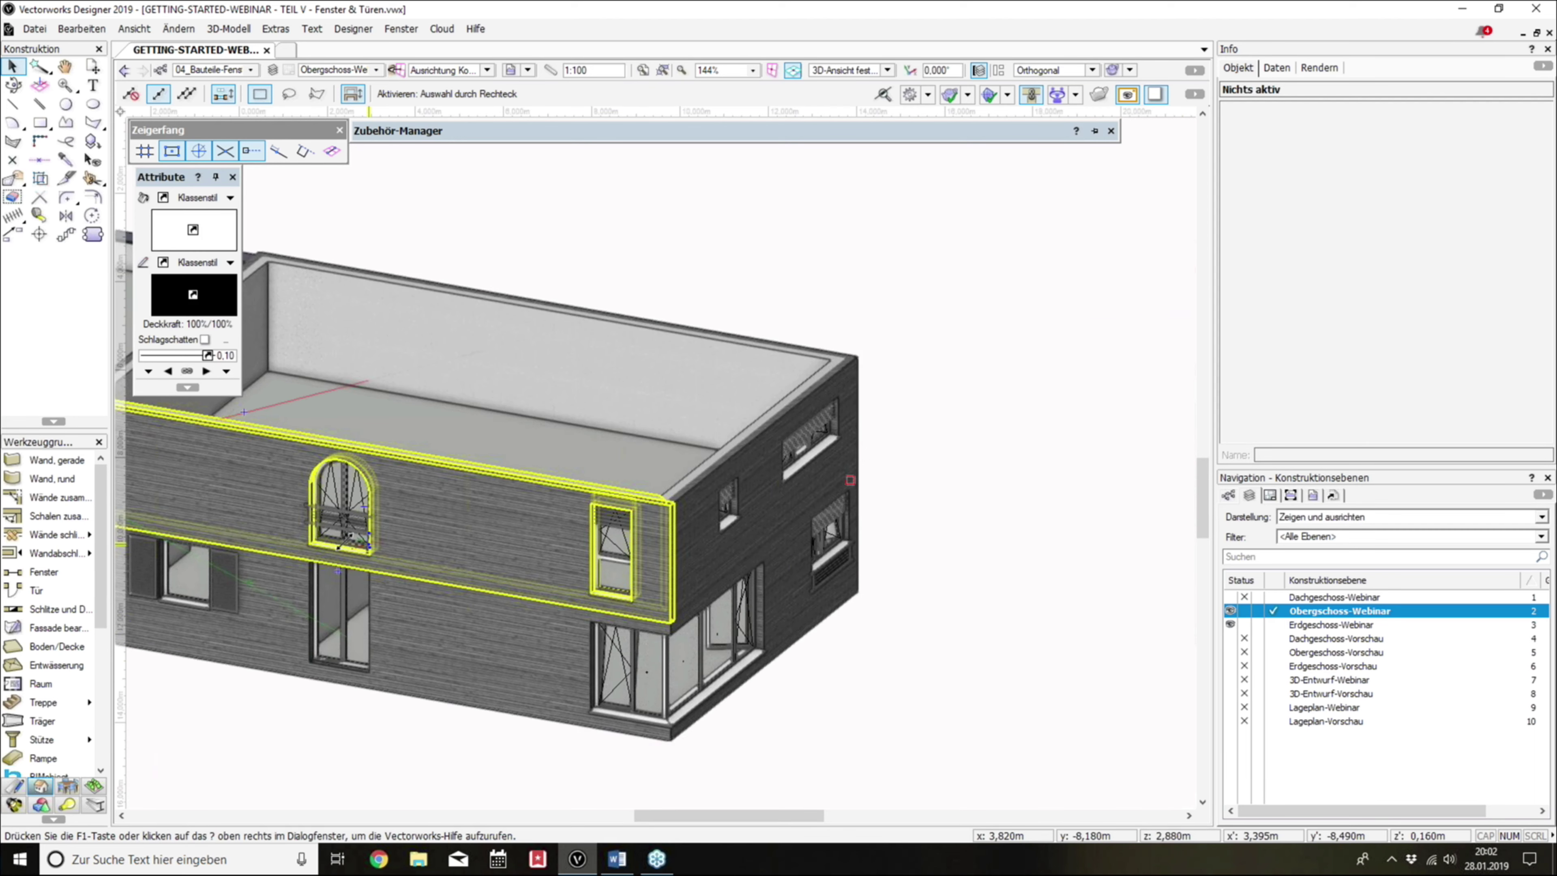
scroll(286, 530, up, 3)
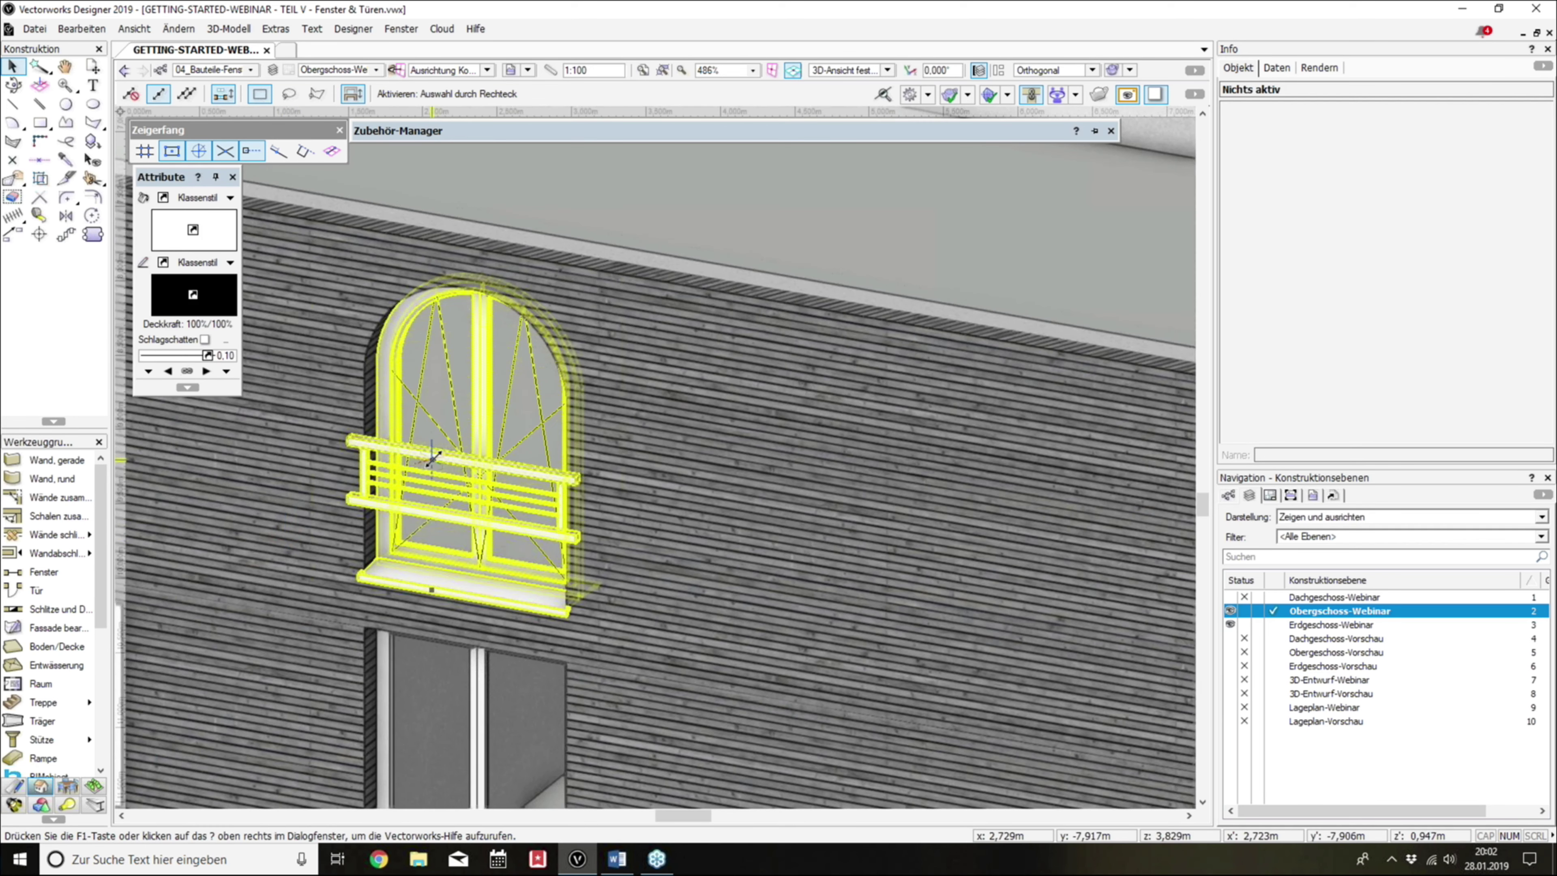
scroll(918, 547, down, 1)
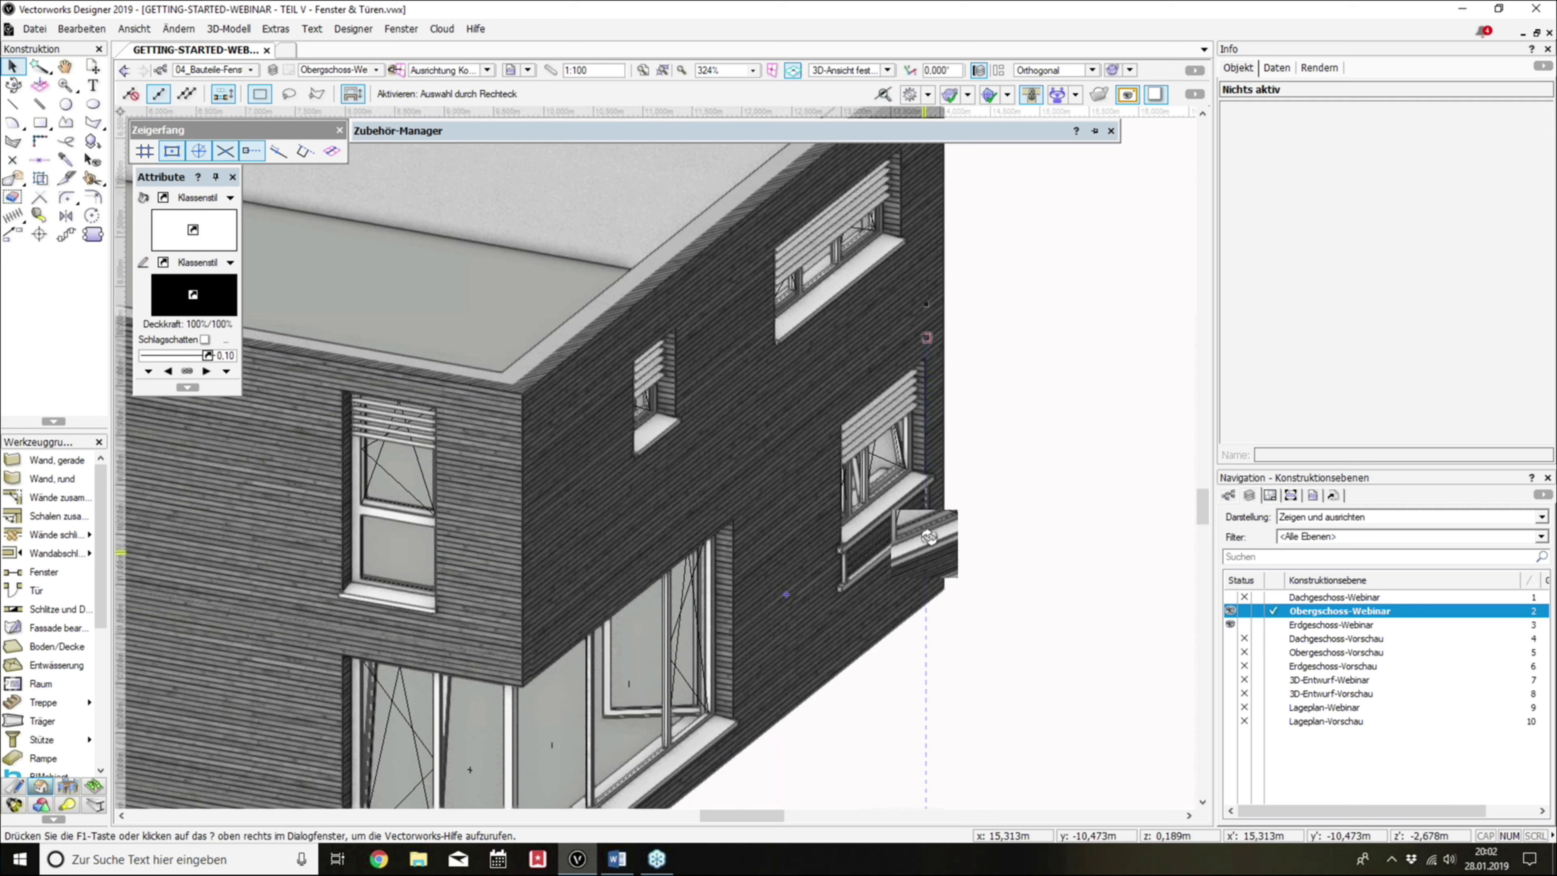
scroll(912, 484, up, 1)
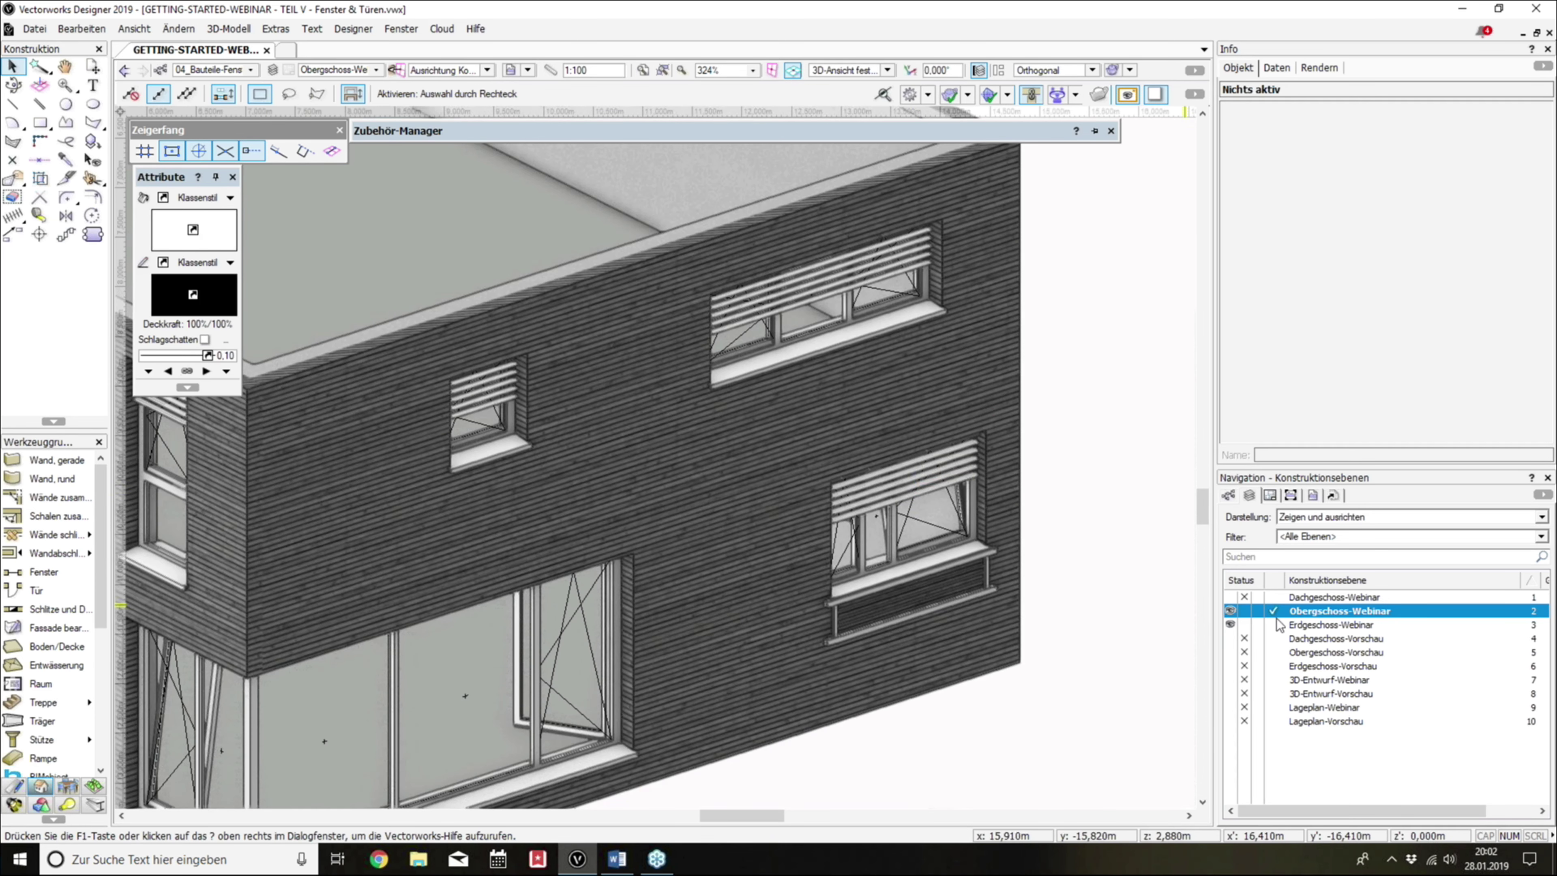
click(1245, 611)
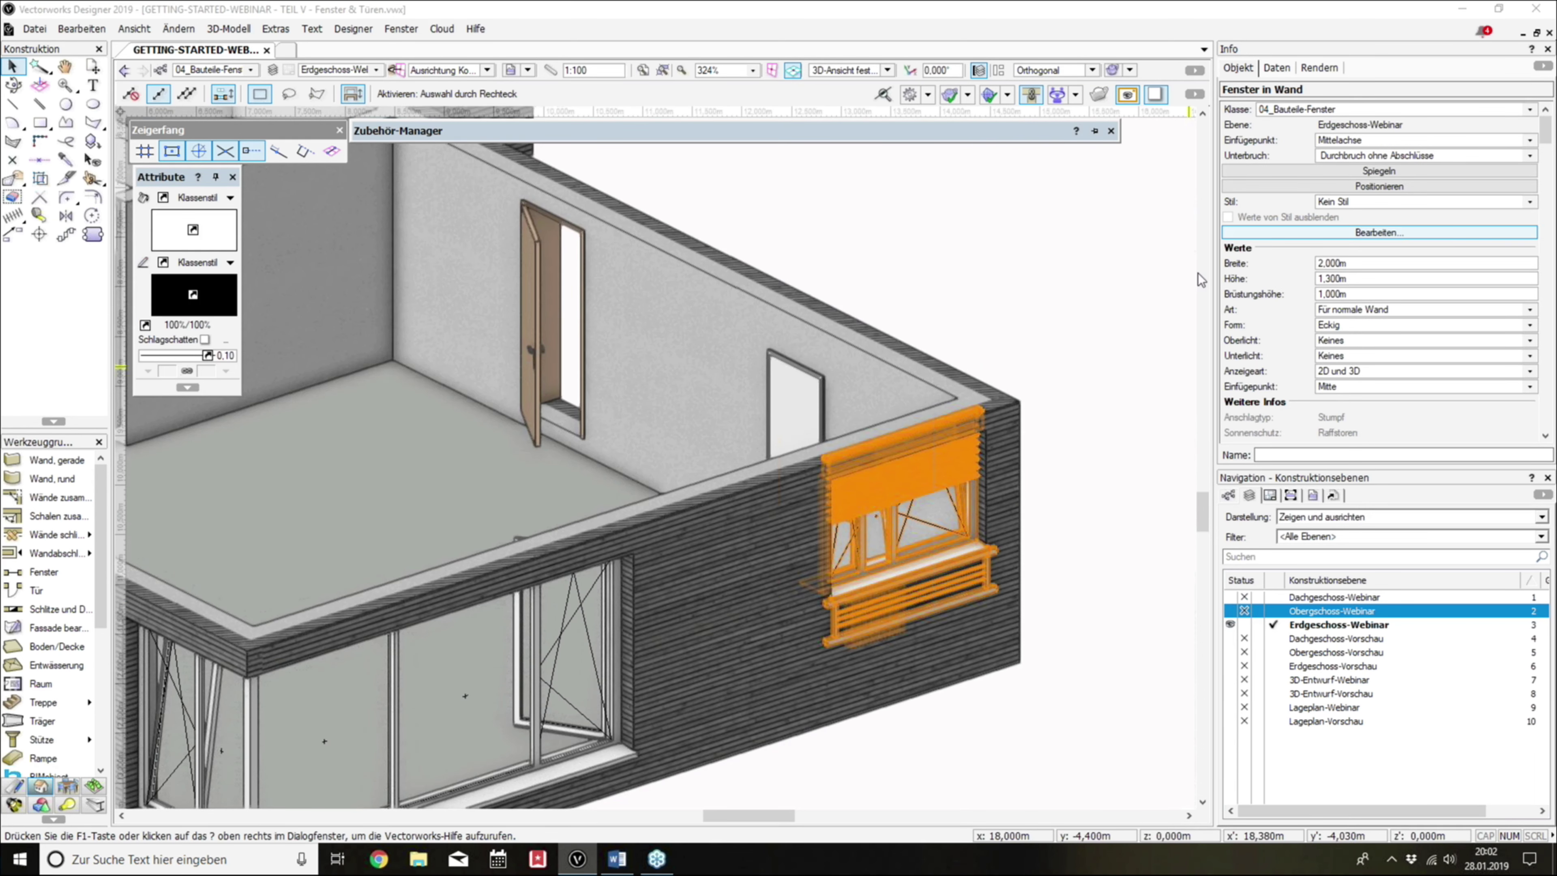
click(1379, 232)
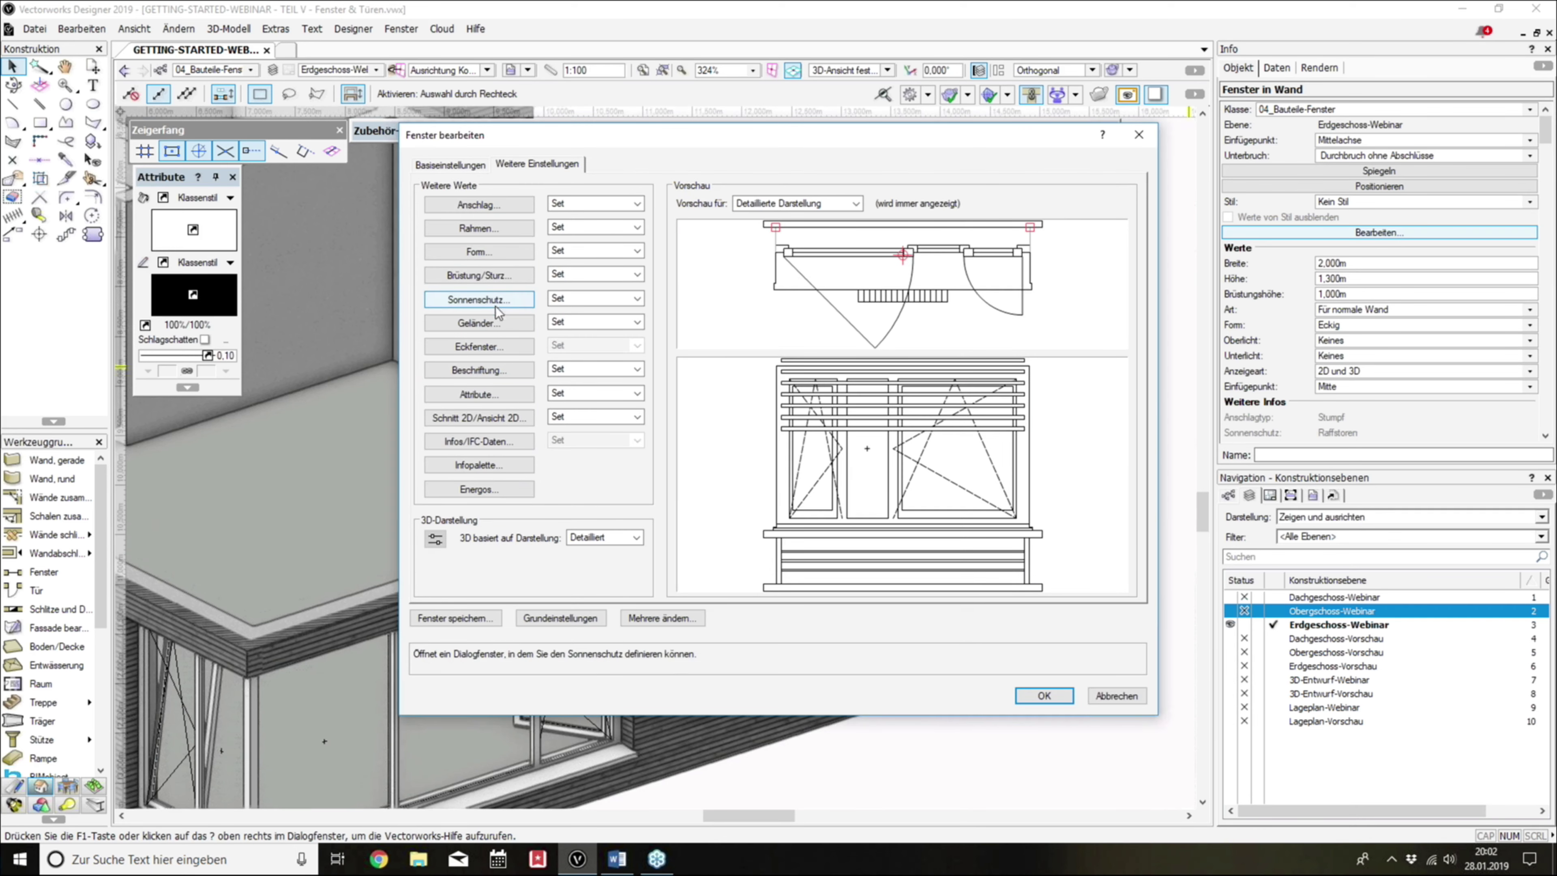
Step: Review the small window's railing and corner settings, then close the dialogs unchanged
click(497, 323)
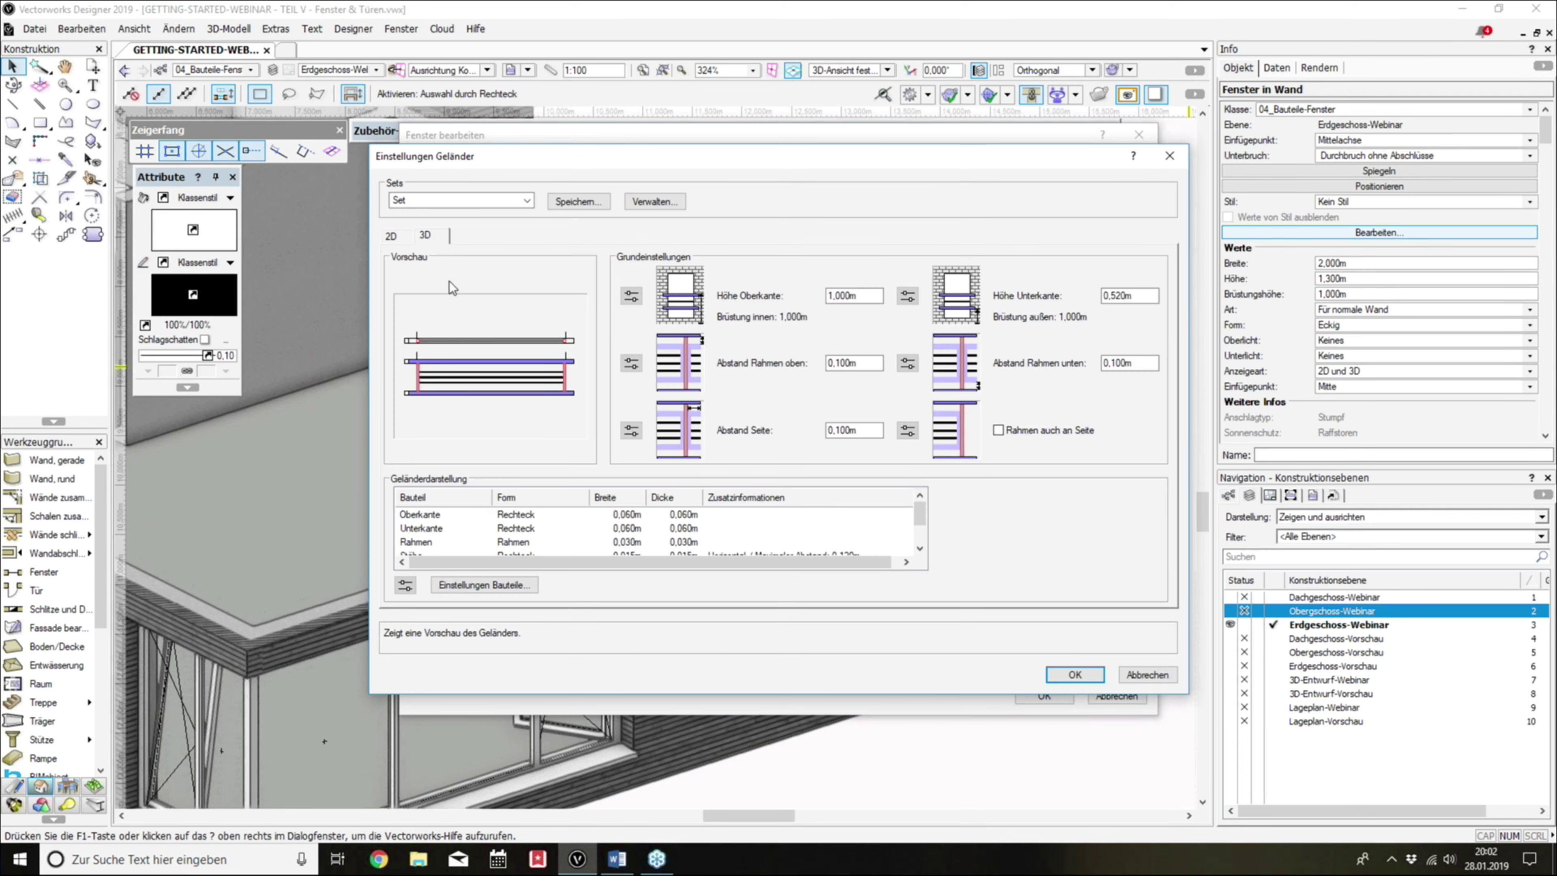
click(393, 235)
click(514, 324)
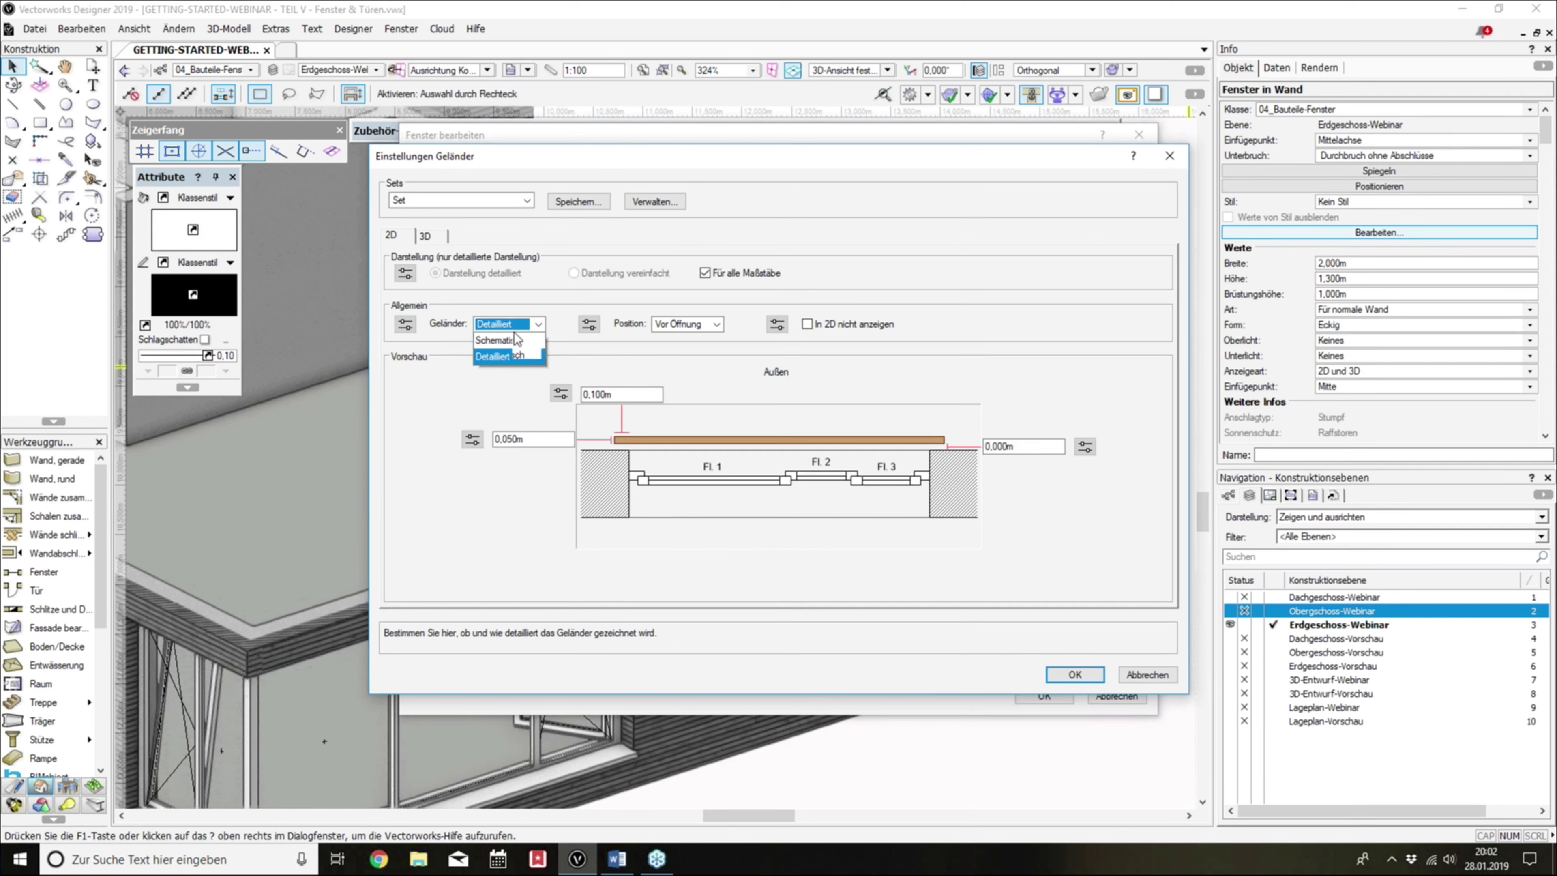
click(1075, 674)
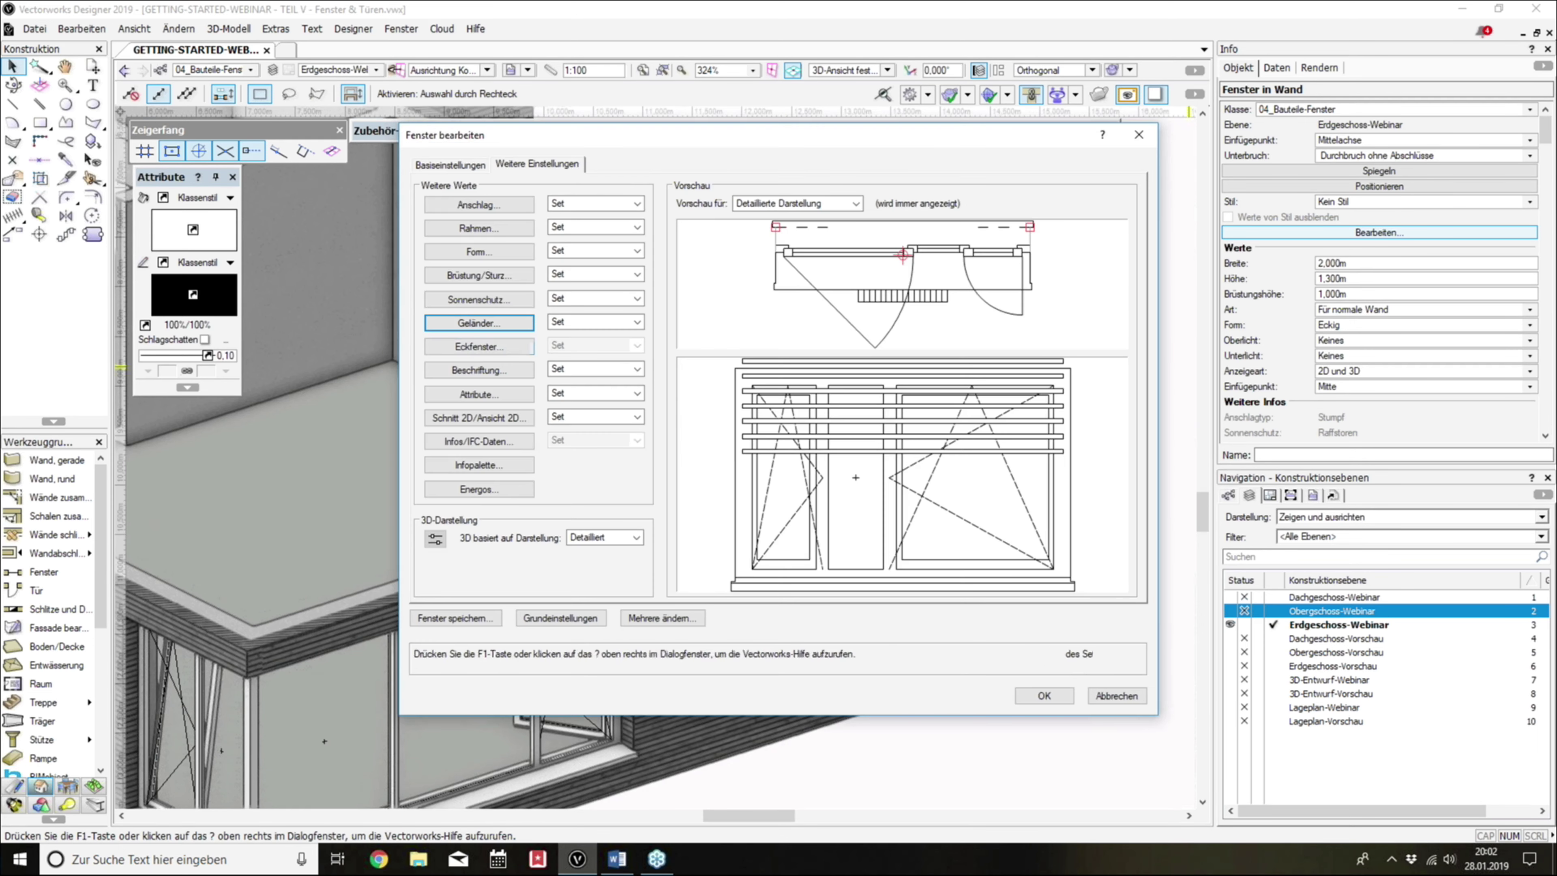
click(477, 348)
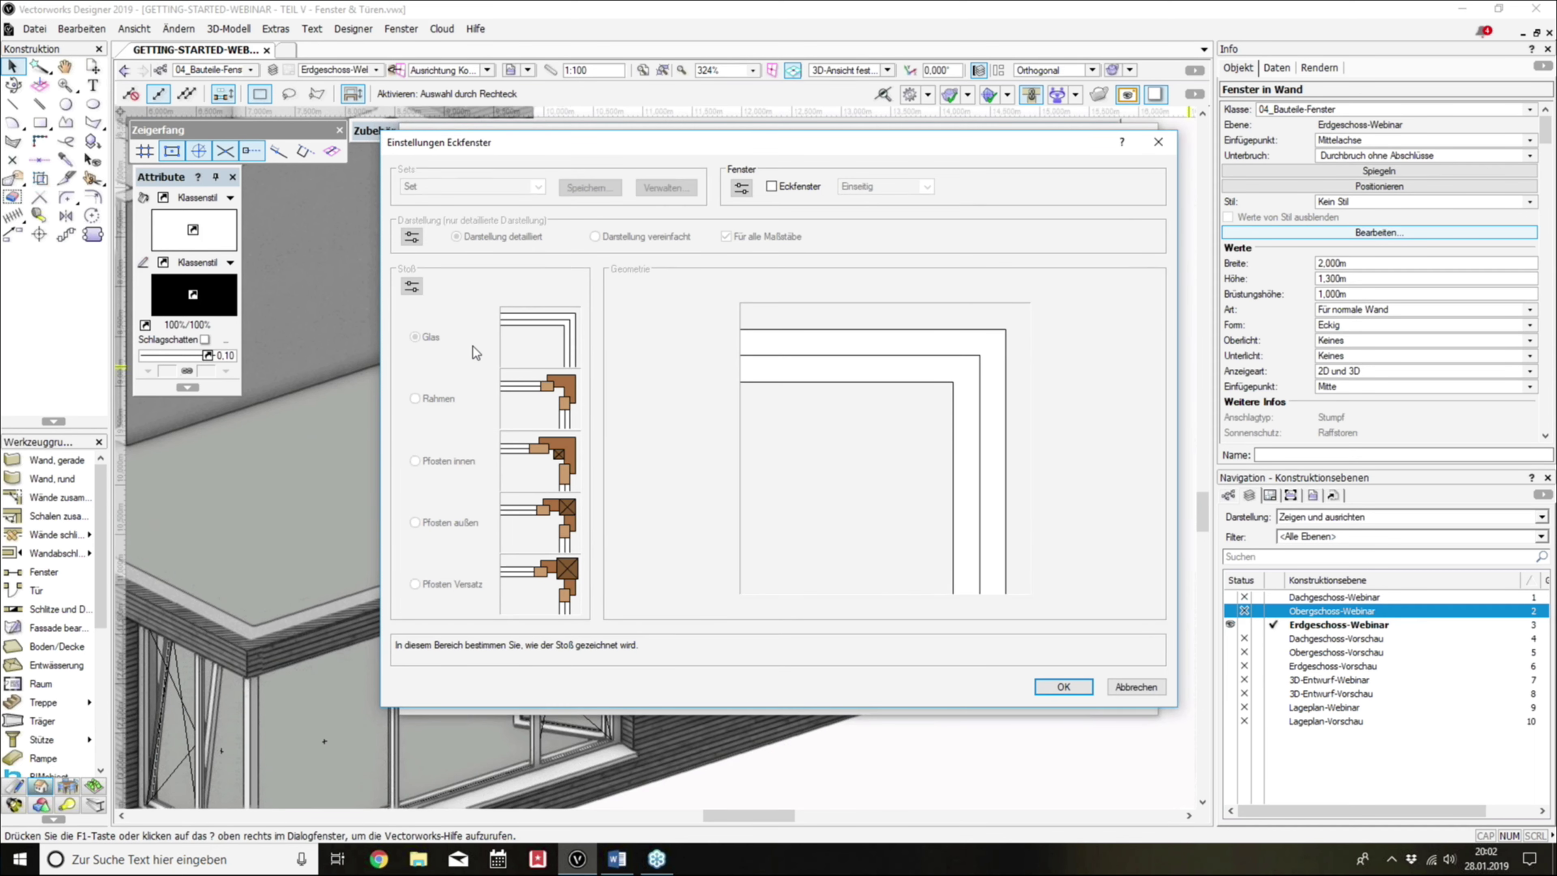
click(1146, 697)
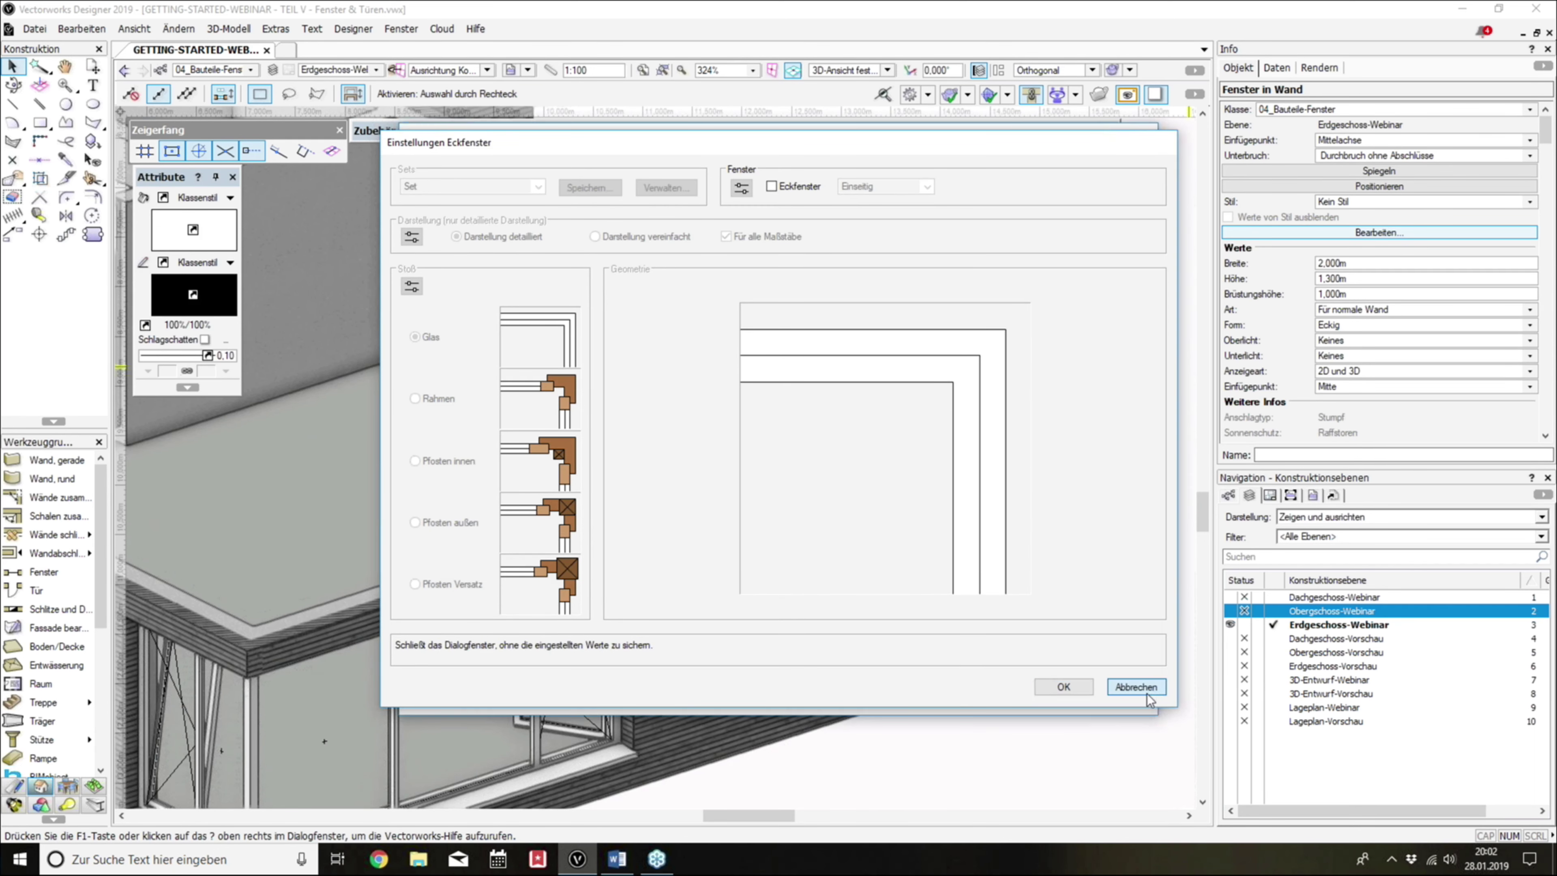
click(1131, 696)
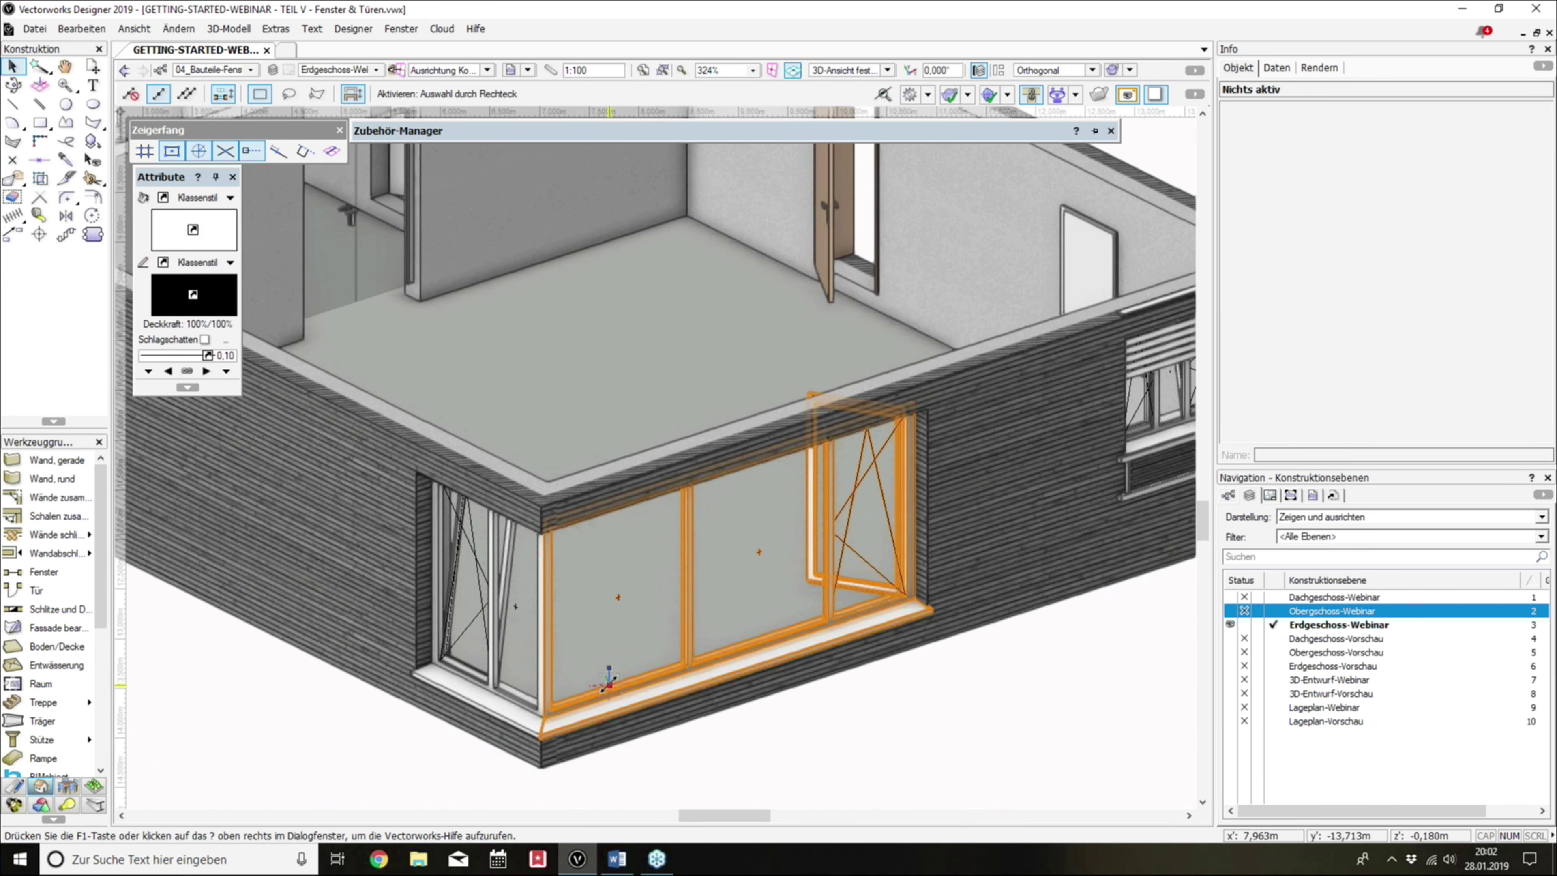
Step: Set the large corner window's join to Pfosten Versatz and apply it
double_click(609, 682)
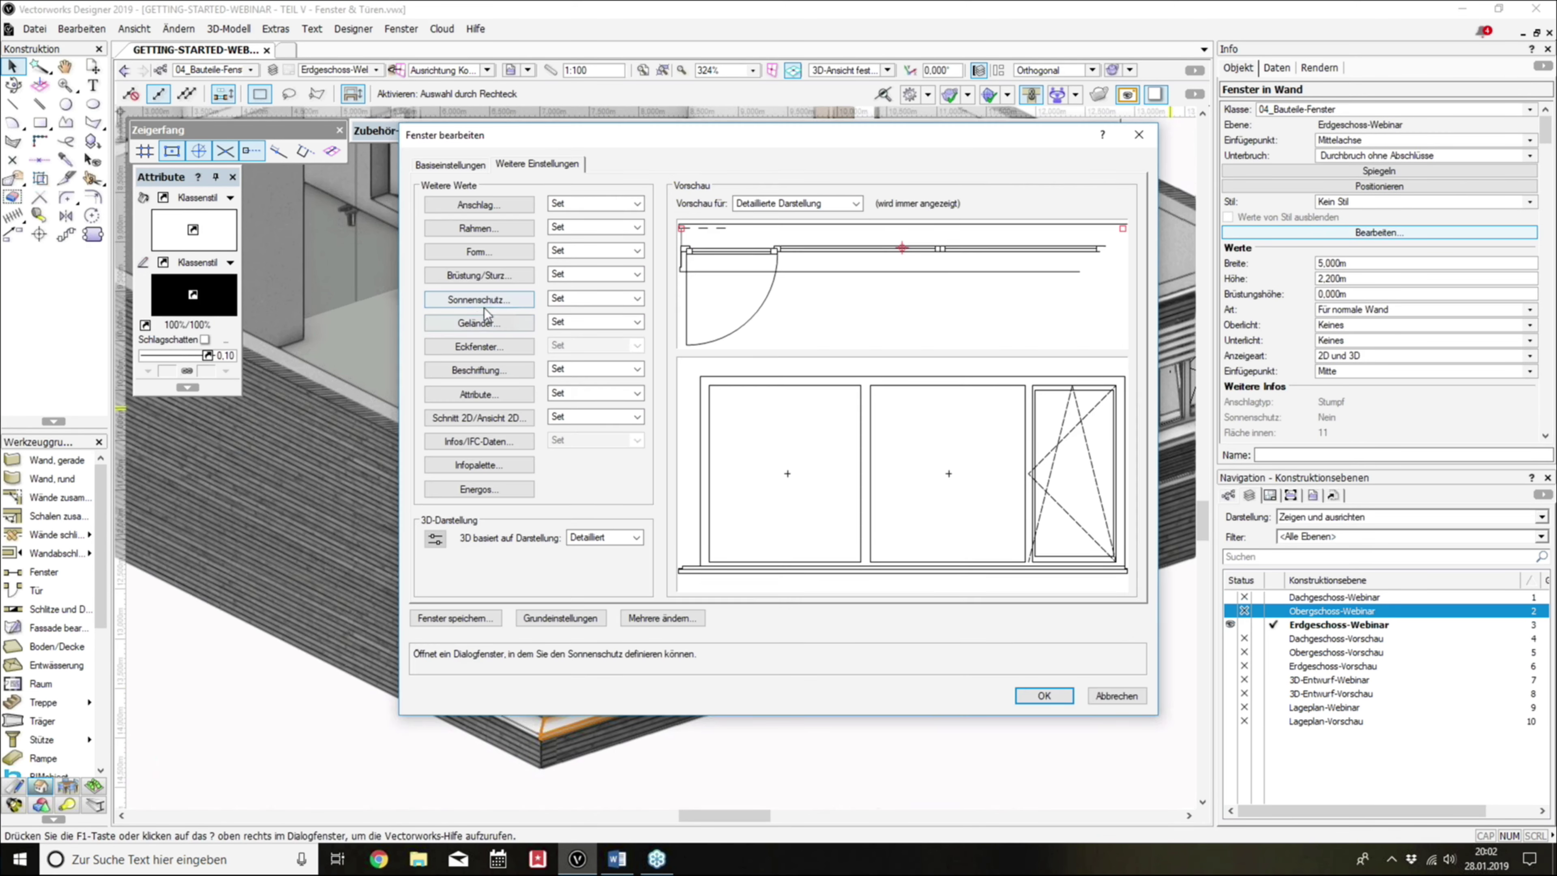
click(487, 345)
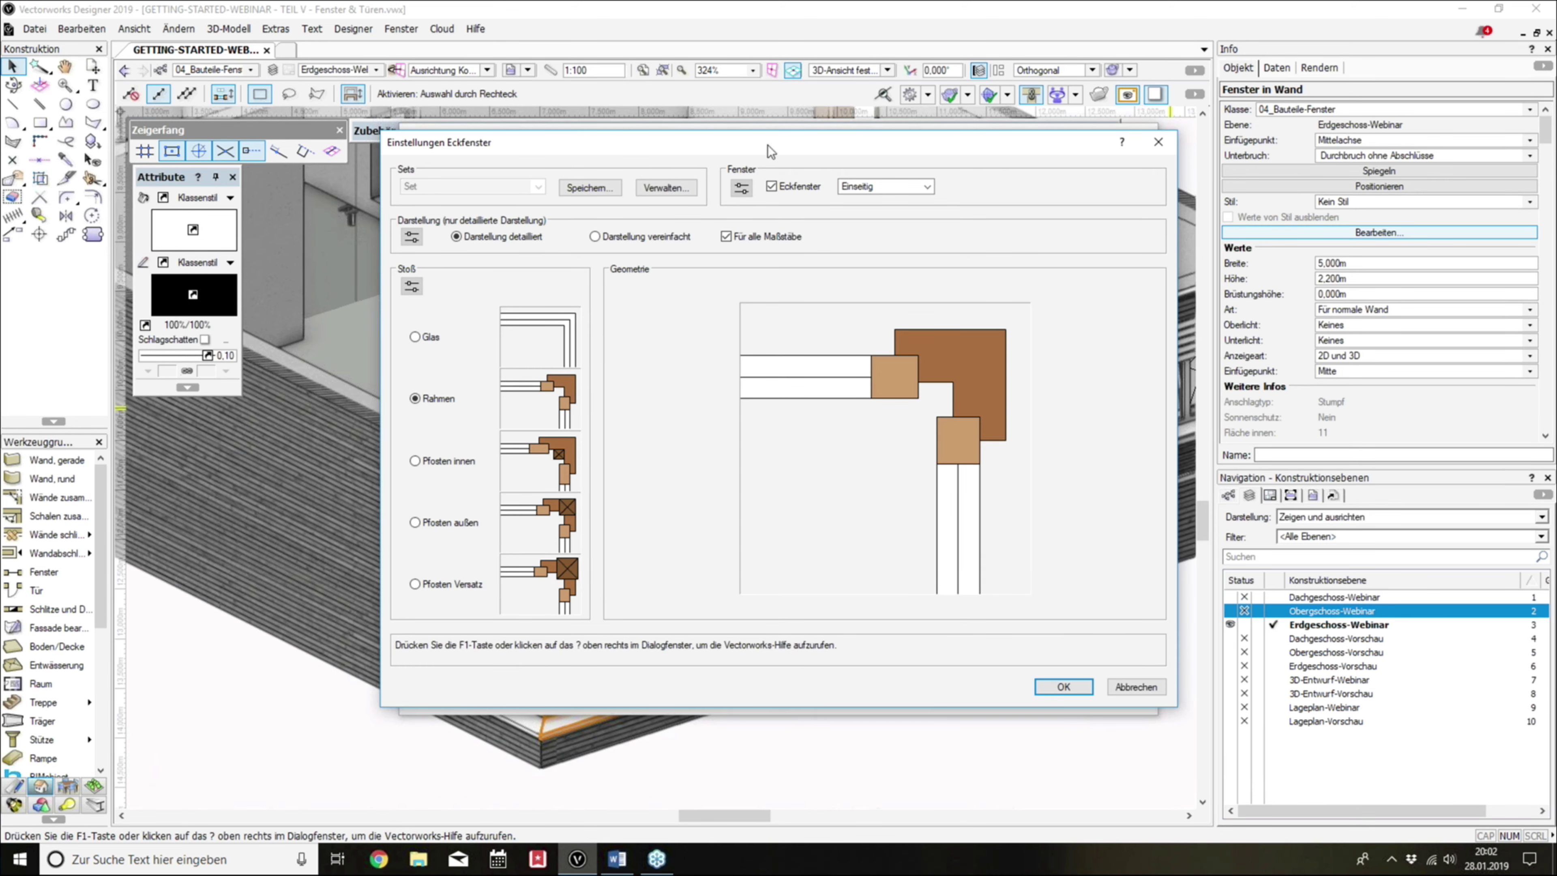
drag(769, 144, 787, 190)
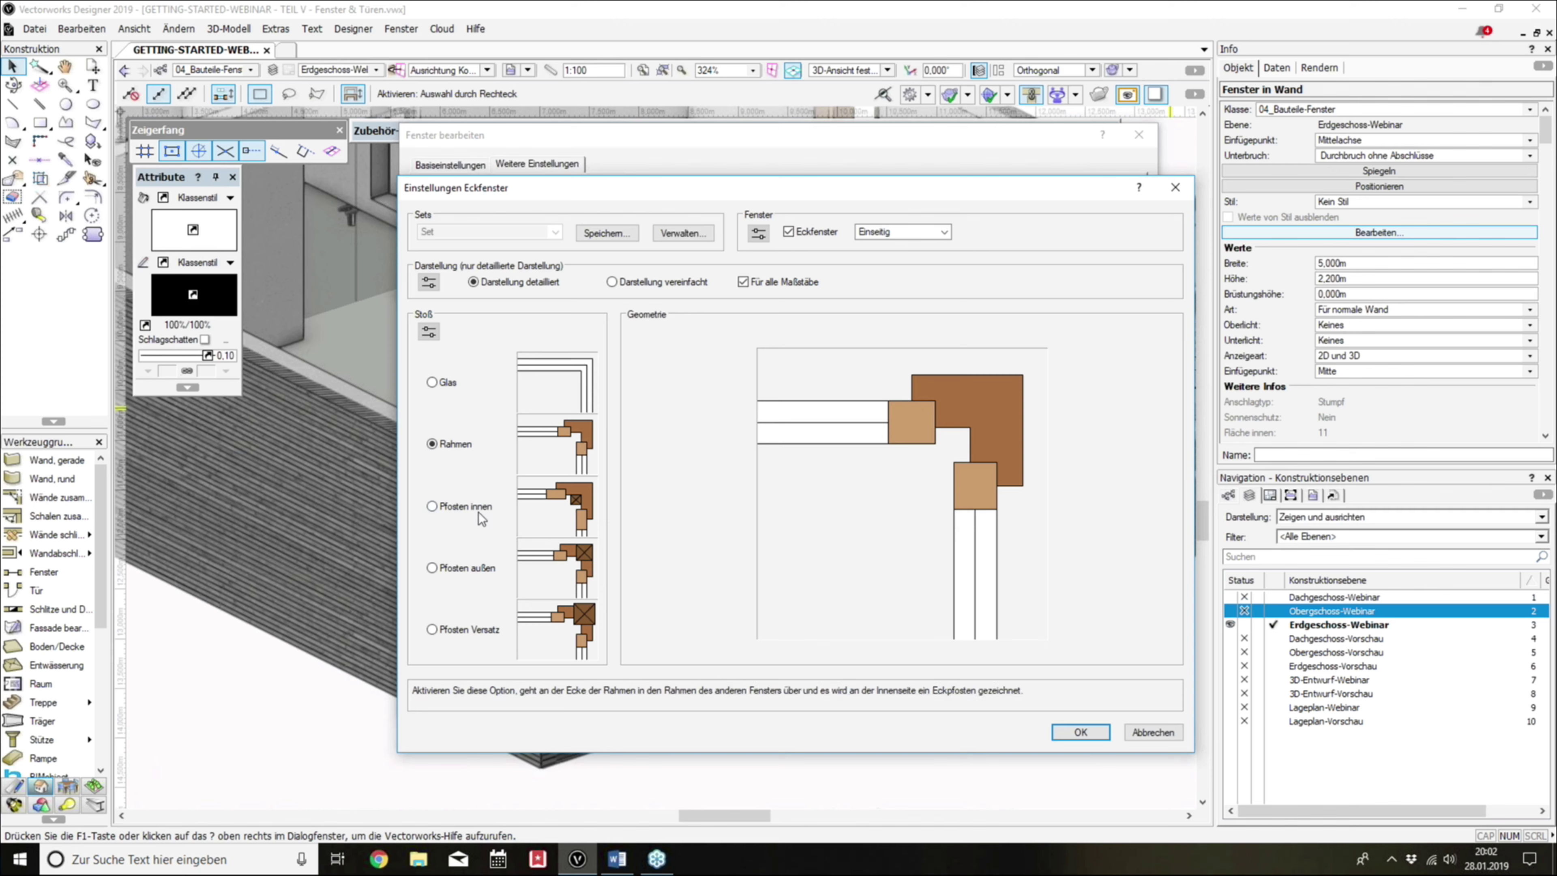
click(463, 632)
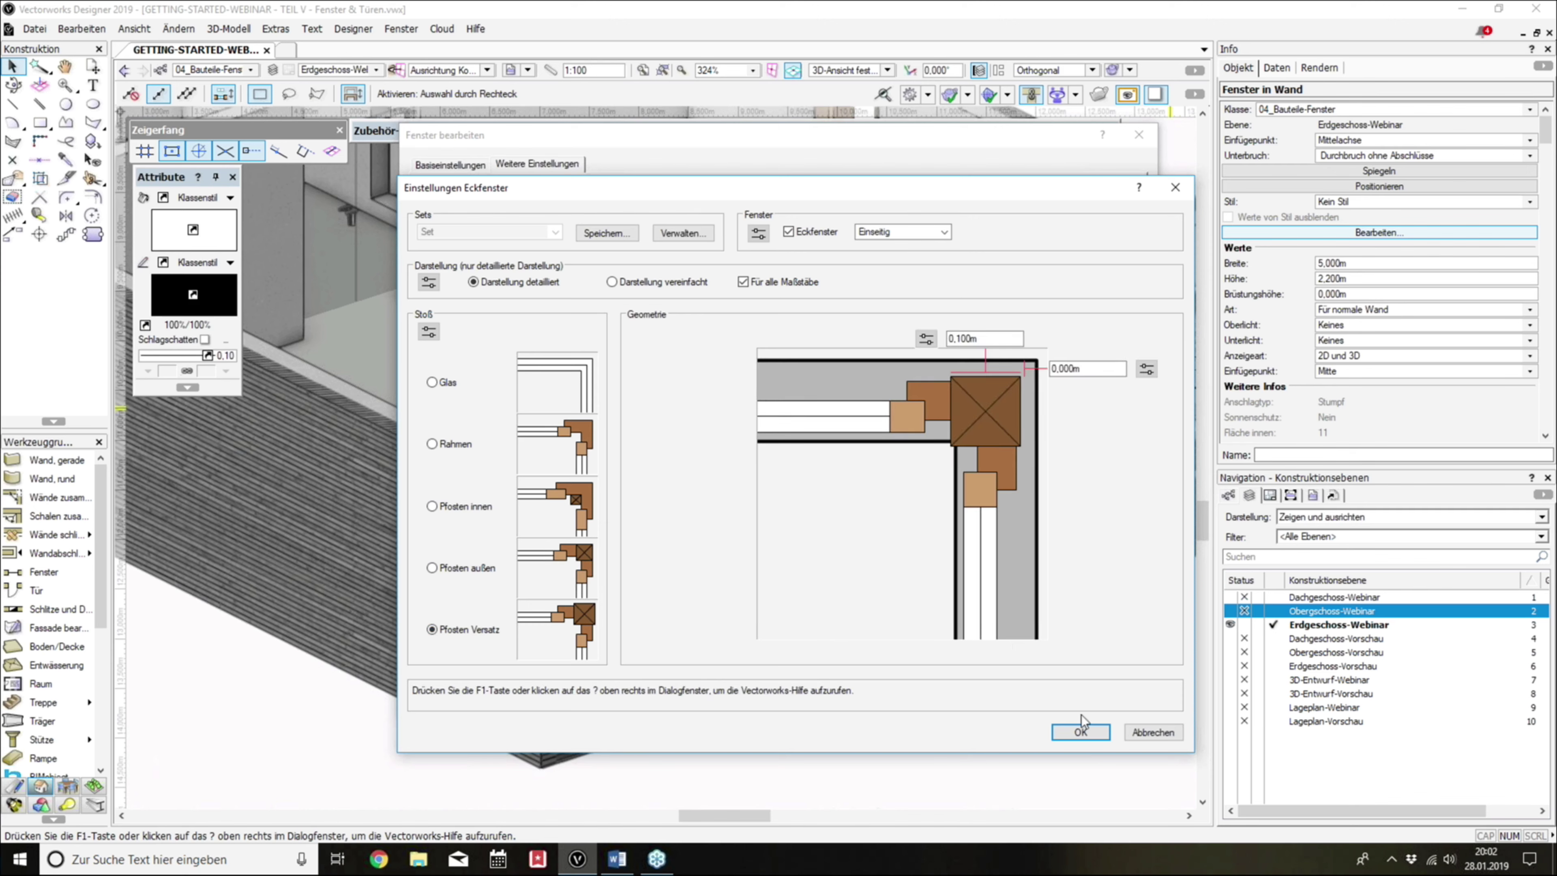
click(1078, 732)
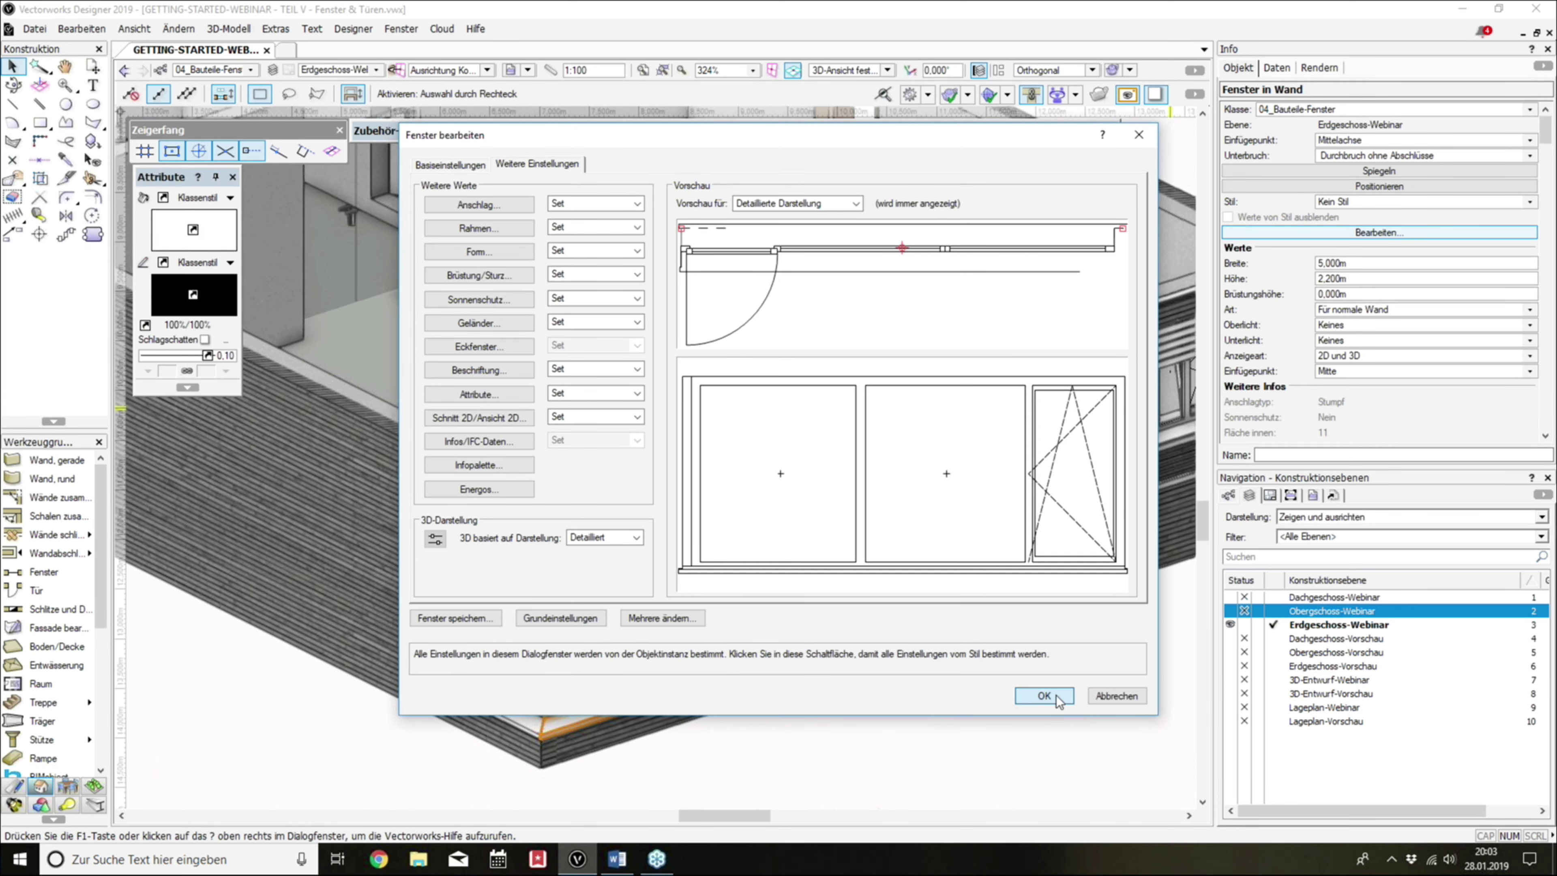
click(1055, 698)
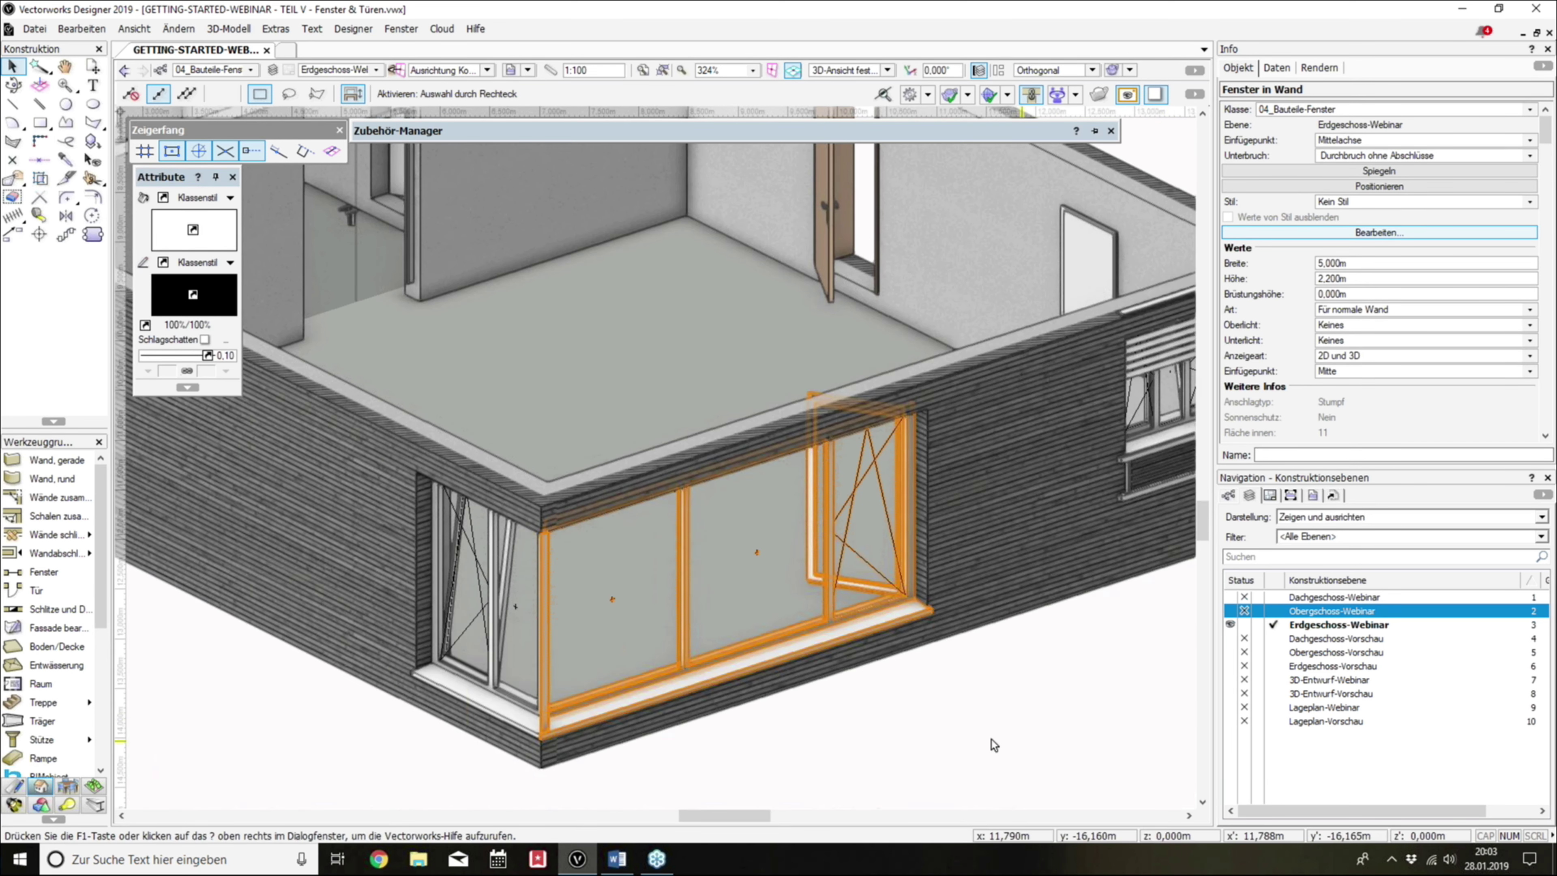
Step: Orbit around the corner window to inspect the offset post up close
scroll(555, 678, up, 5)
ctrl+middle_drag(555, 678, 712, 688)
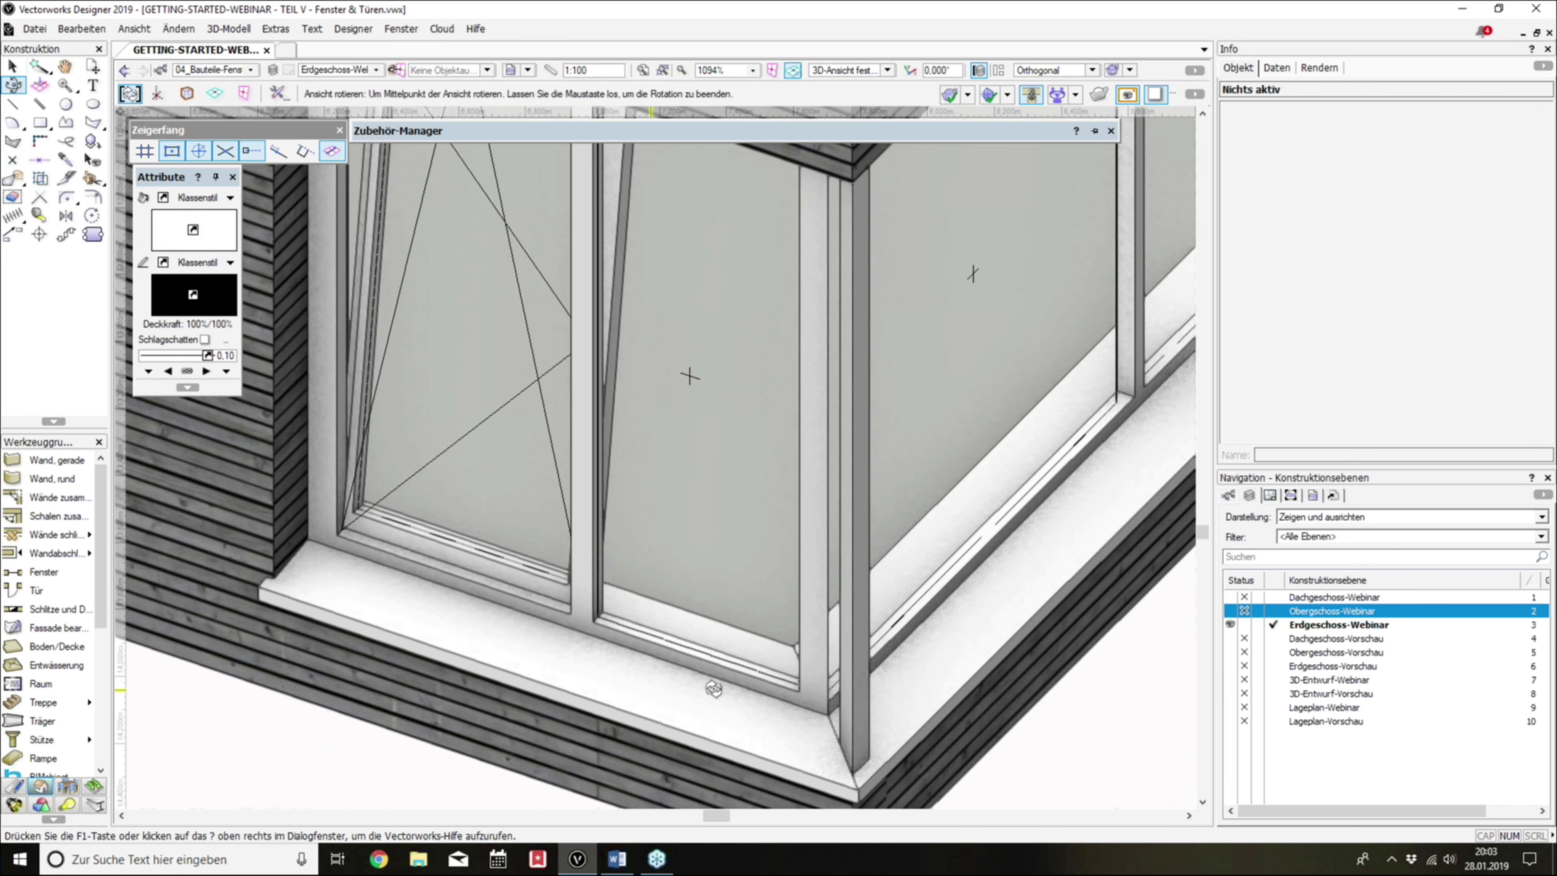
drag(712, 688, 316, 734)
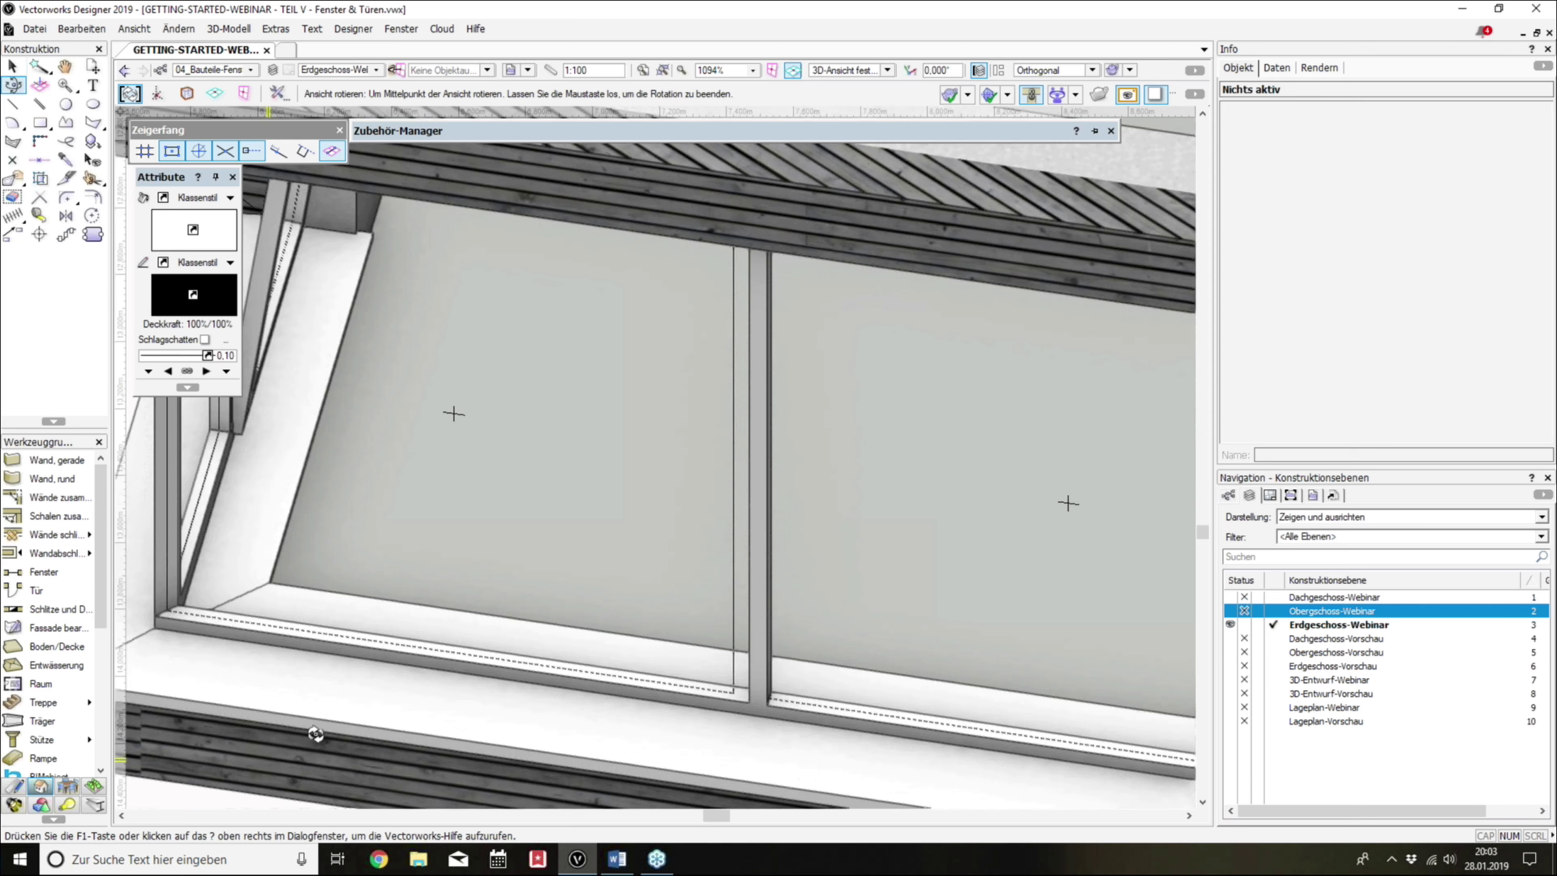
key(x)
scroll(538, 678, down, 1)
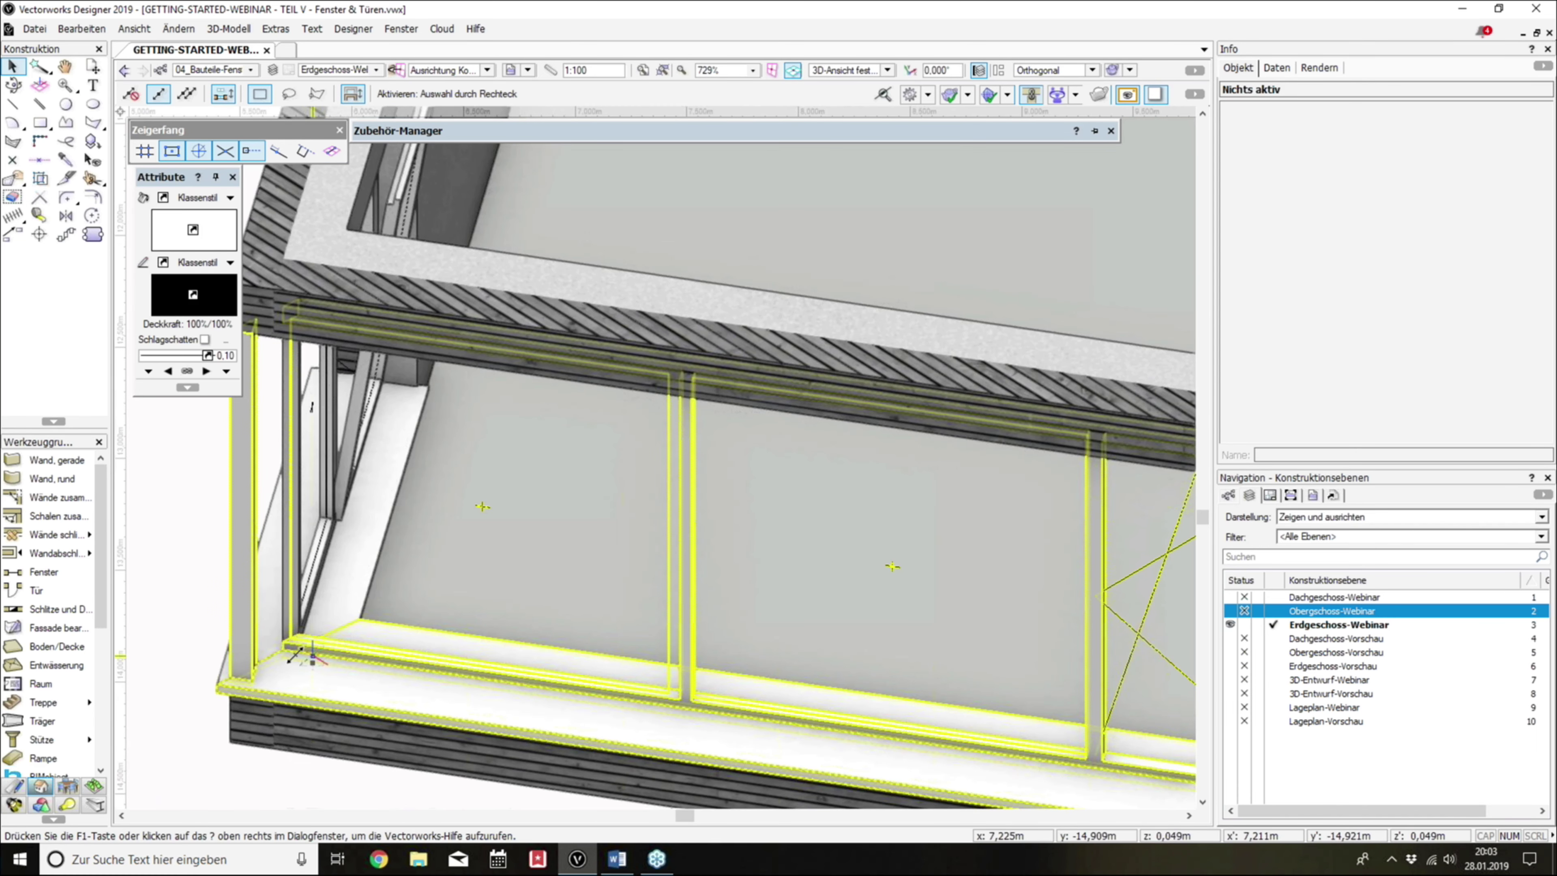
click(410, 654)
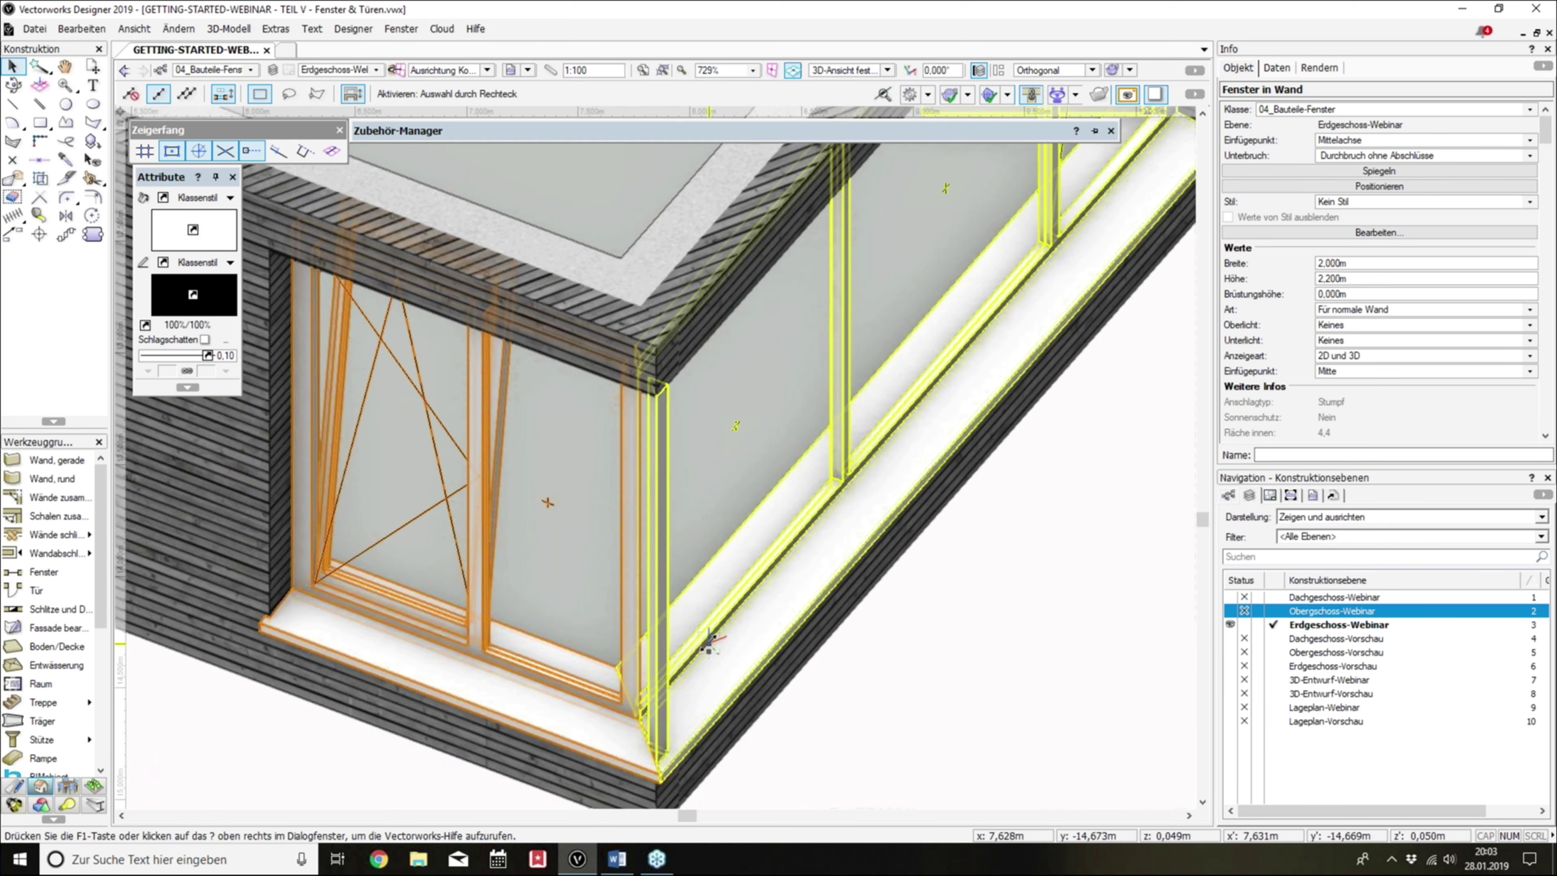
Step: Switch the corner window's join back to a plain Rahmen frame corner and apply it
click(708, 644)
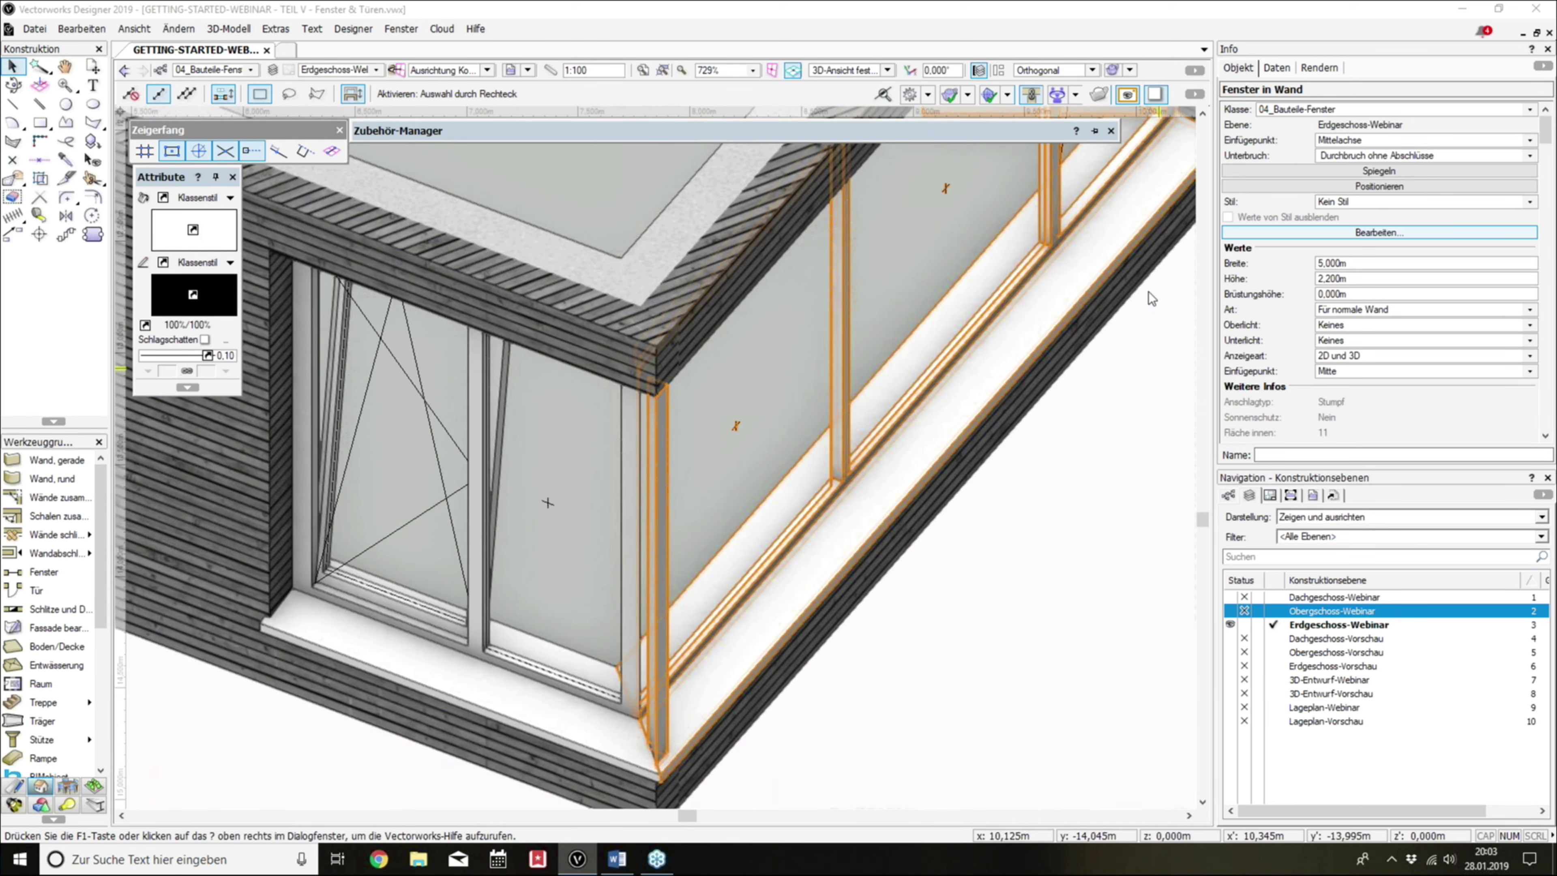
click(1380, 232)
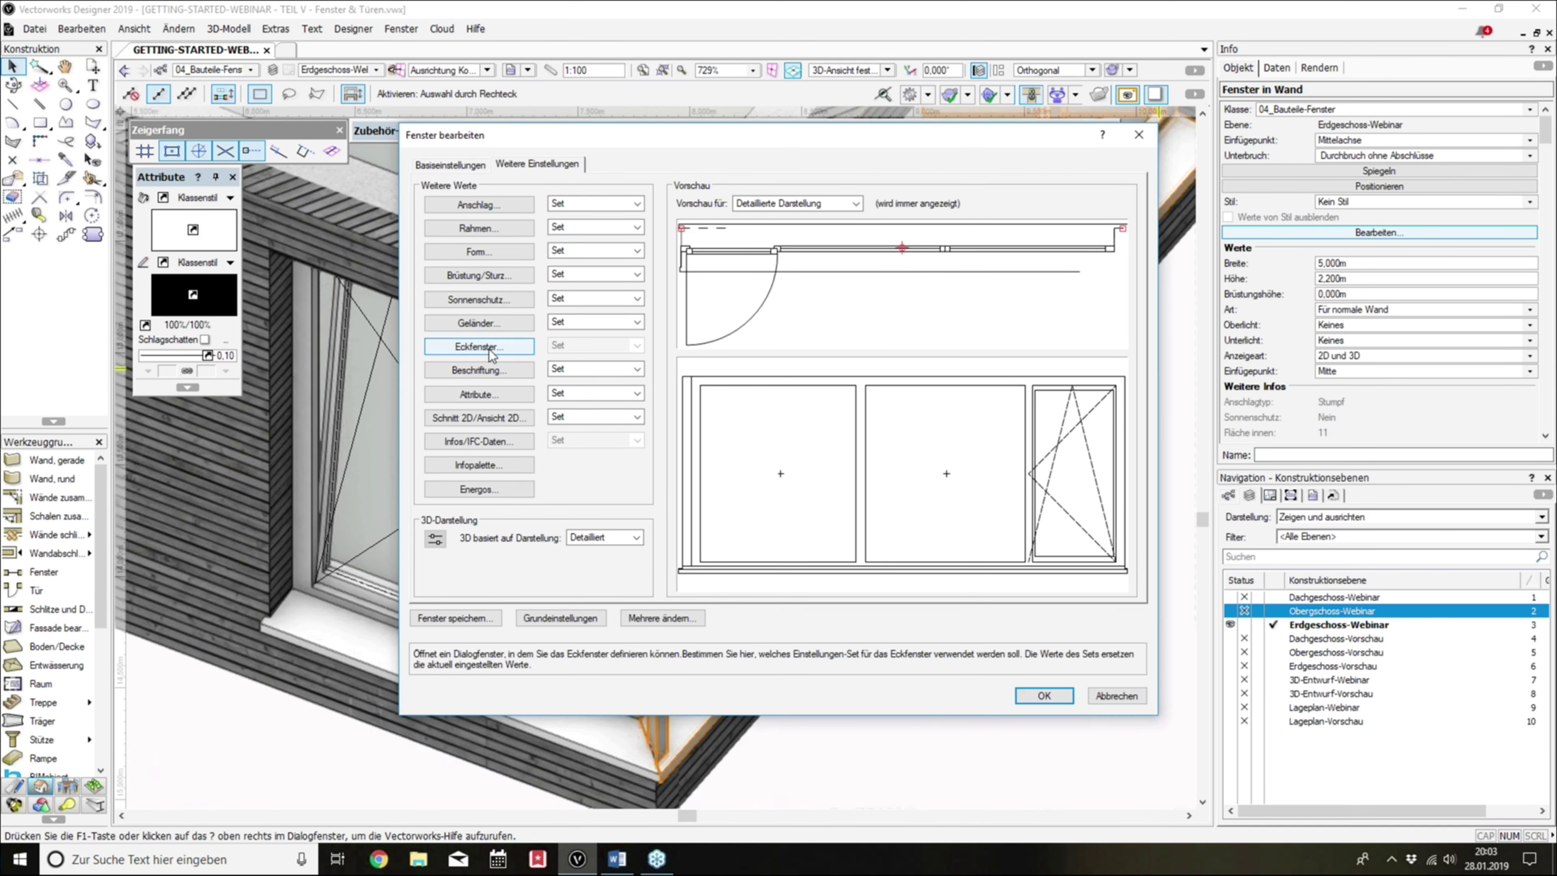
click(479, 345)
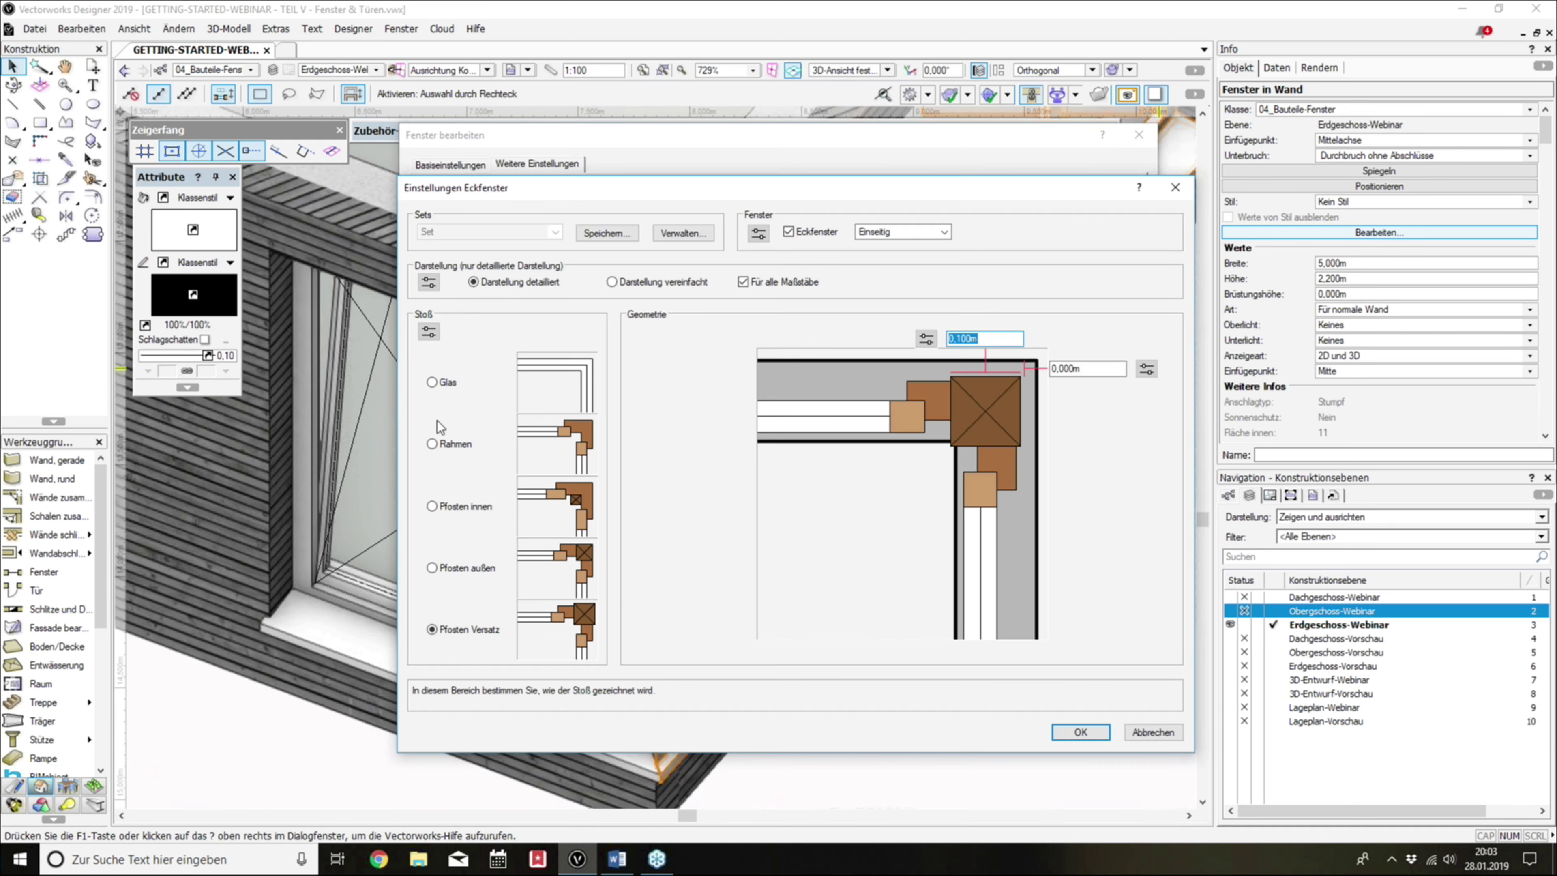
click(442, 444)
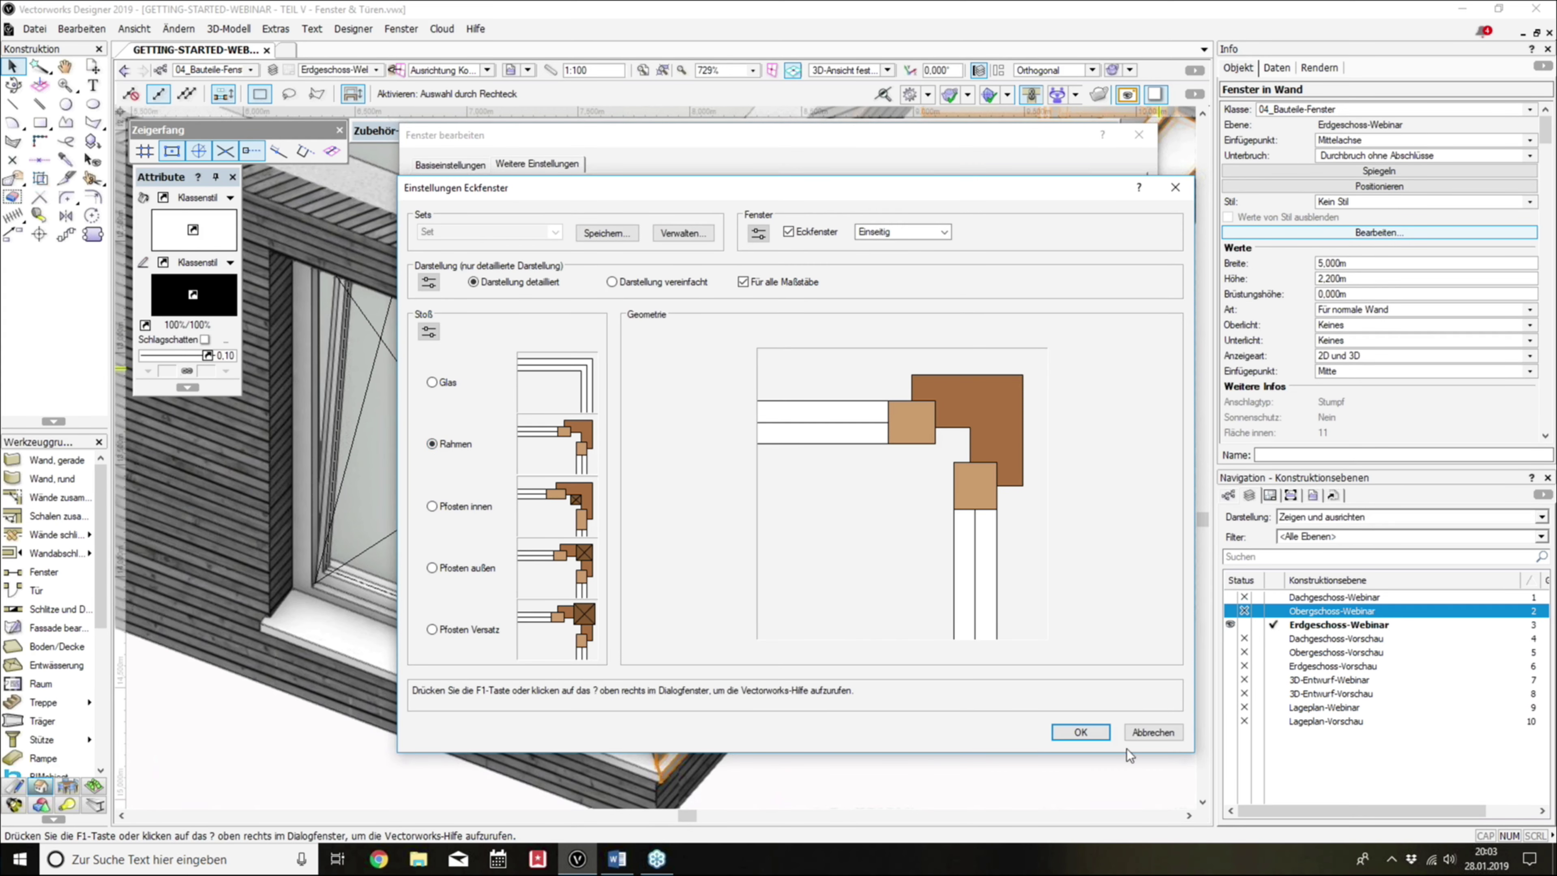
click(1094, 736)
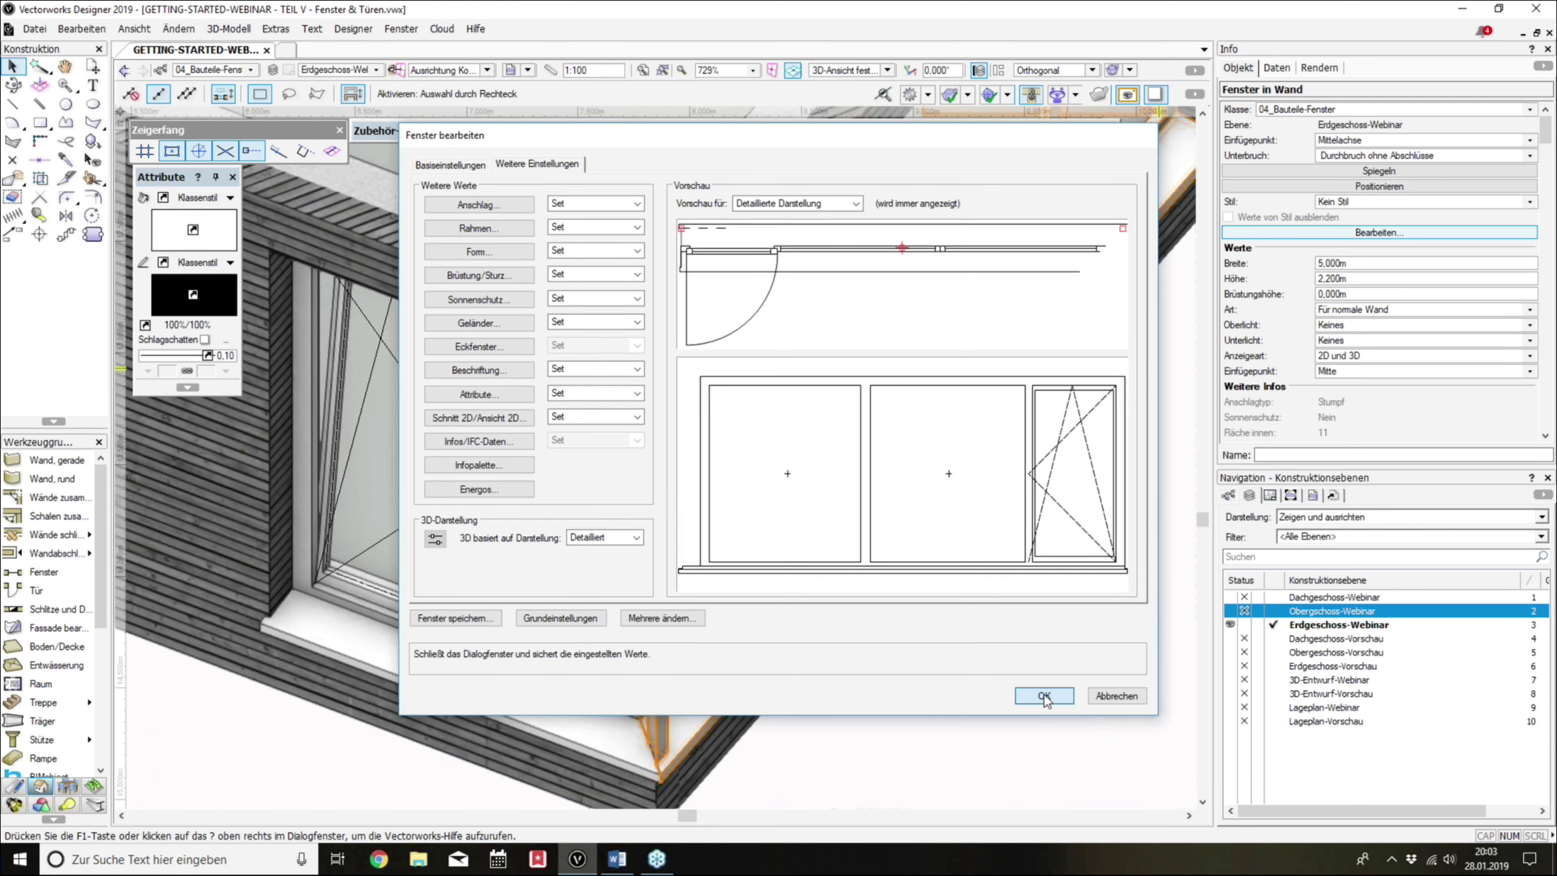
click(1044, 693)
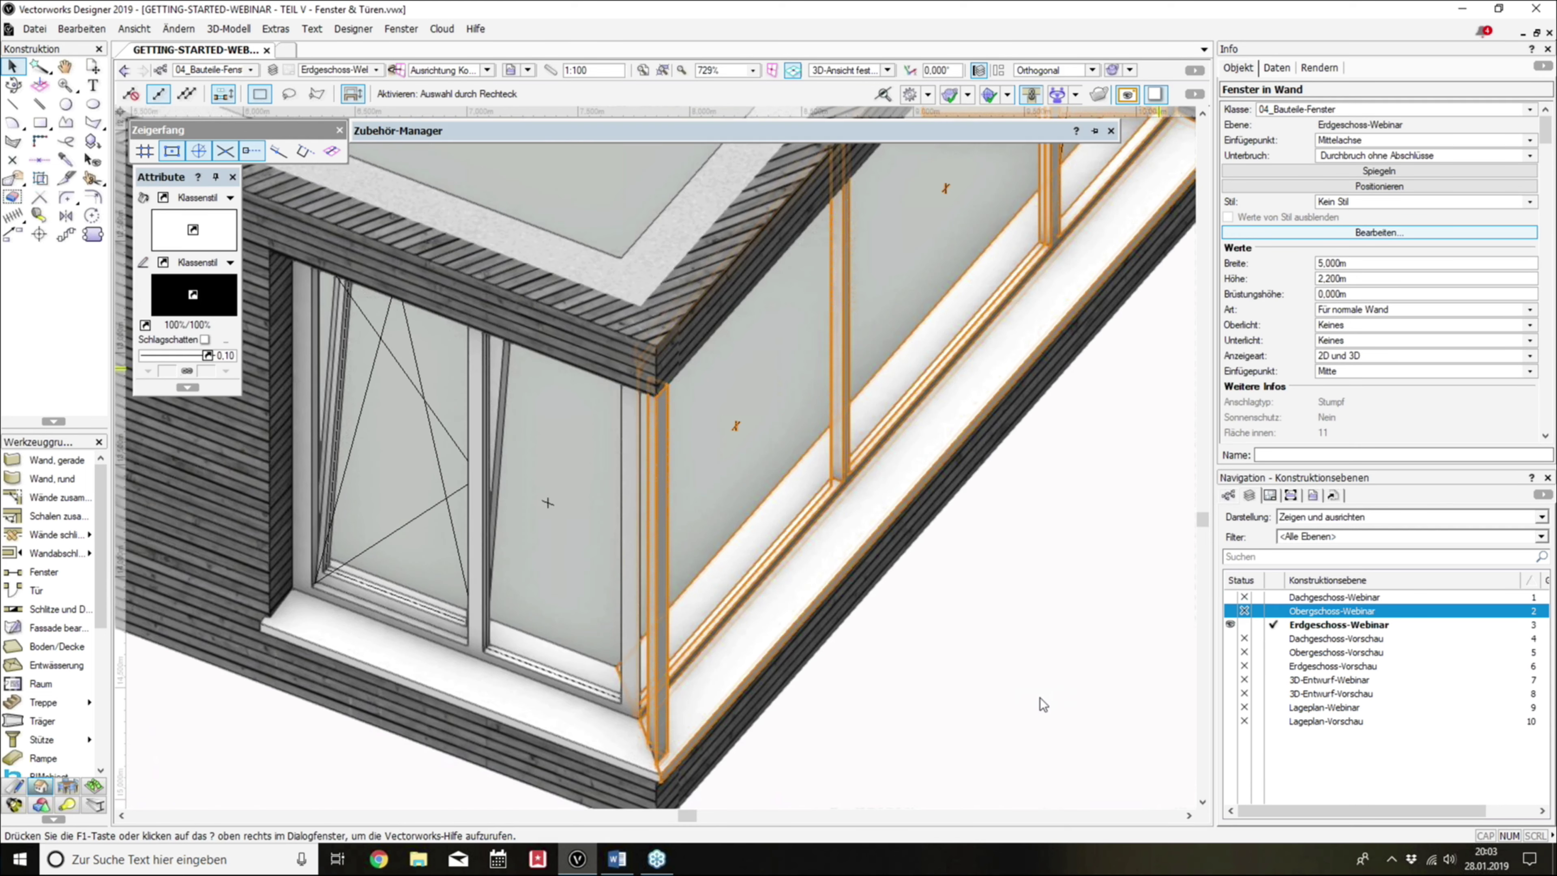
click(946, 642)
scroll(1061, 598, down, 3)
shift+middle_drag(1060, 598, 849, 521)
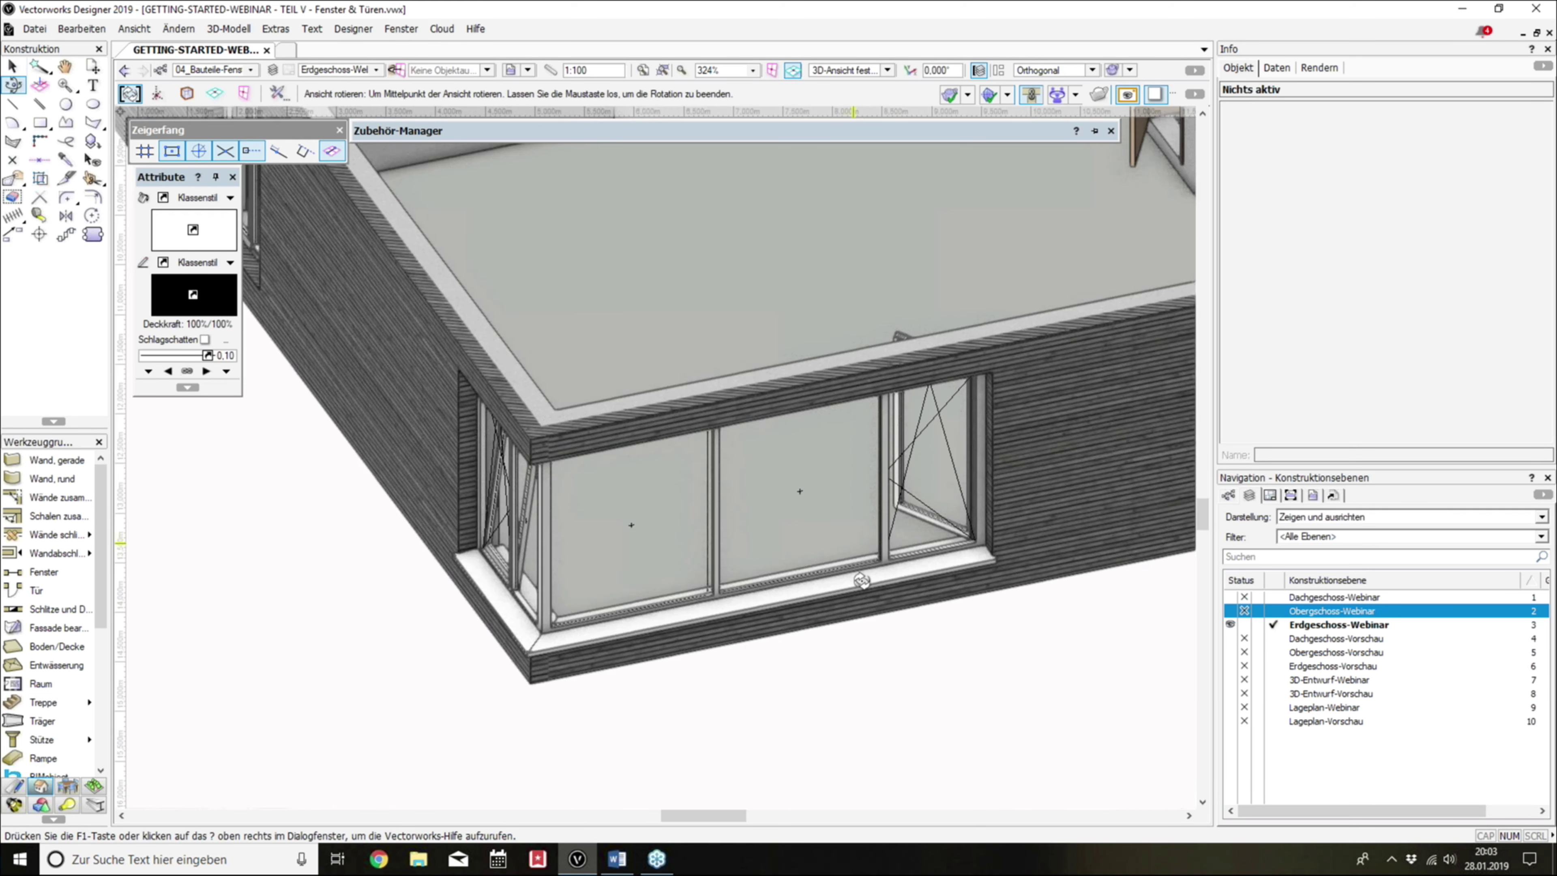
Step: Inspect the corner window's Spezial sash division, then cancel both the sash and frame settings without changes
click(894, 509)
click(1300, 235)
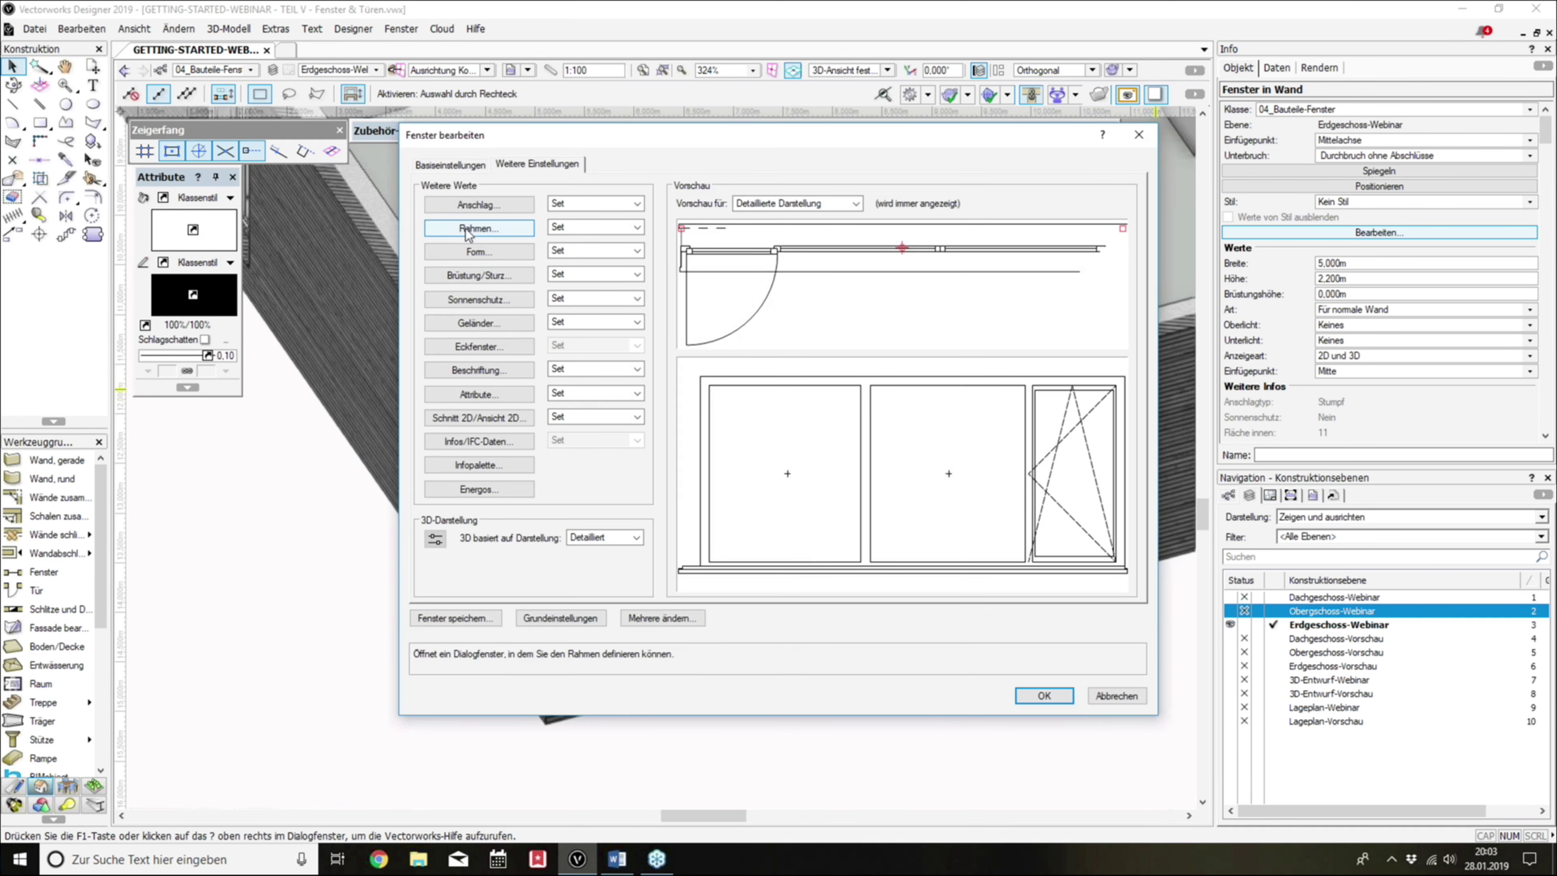
click(467, 231)
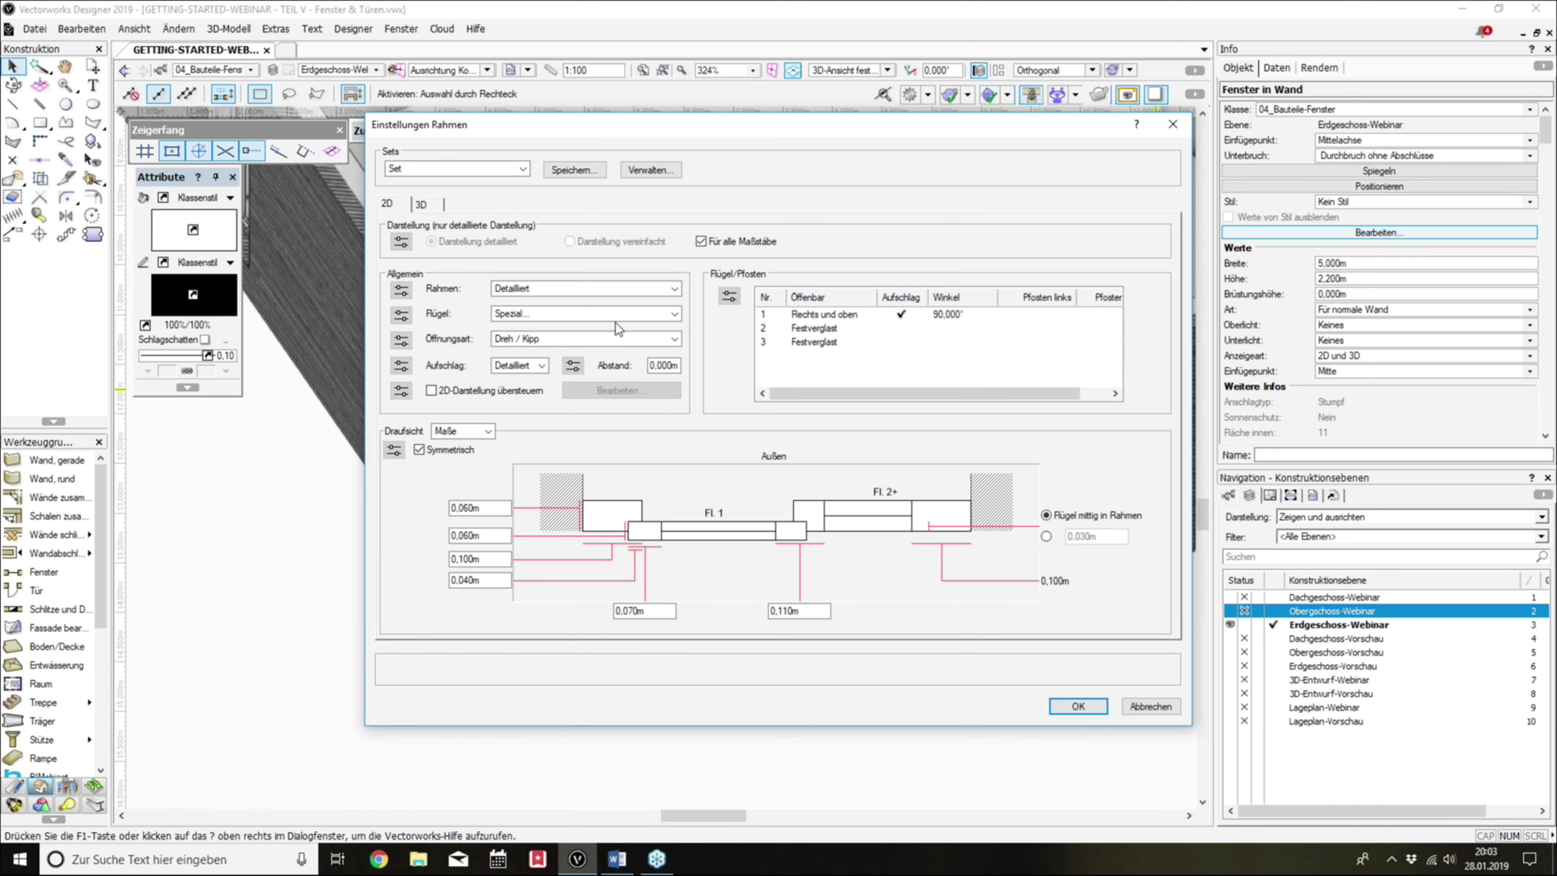
click(604, 313)
click(568, 460)
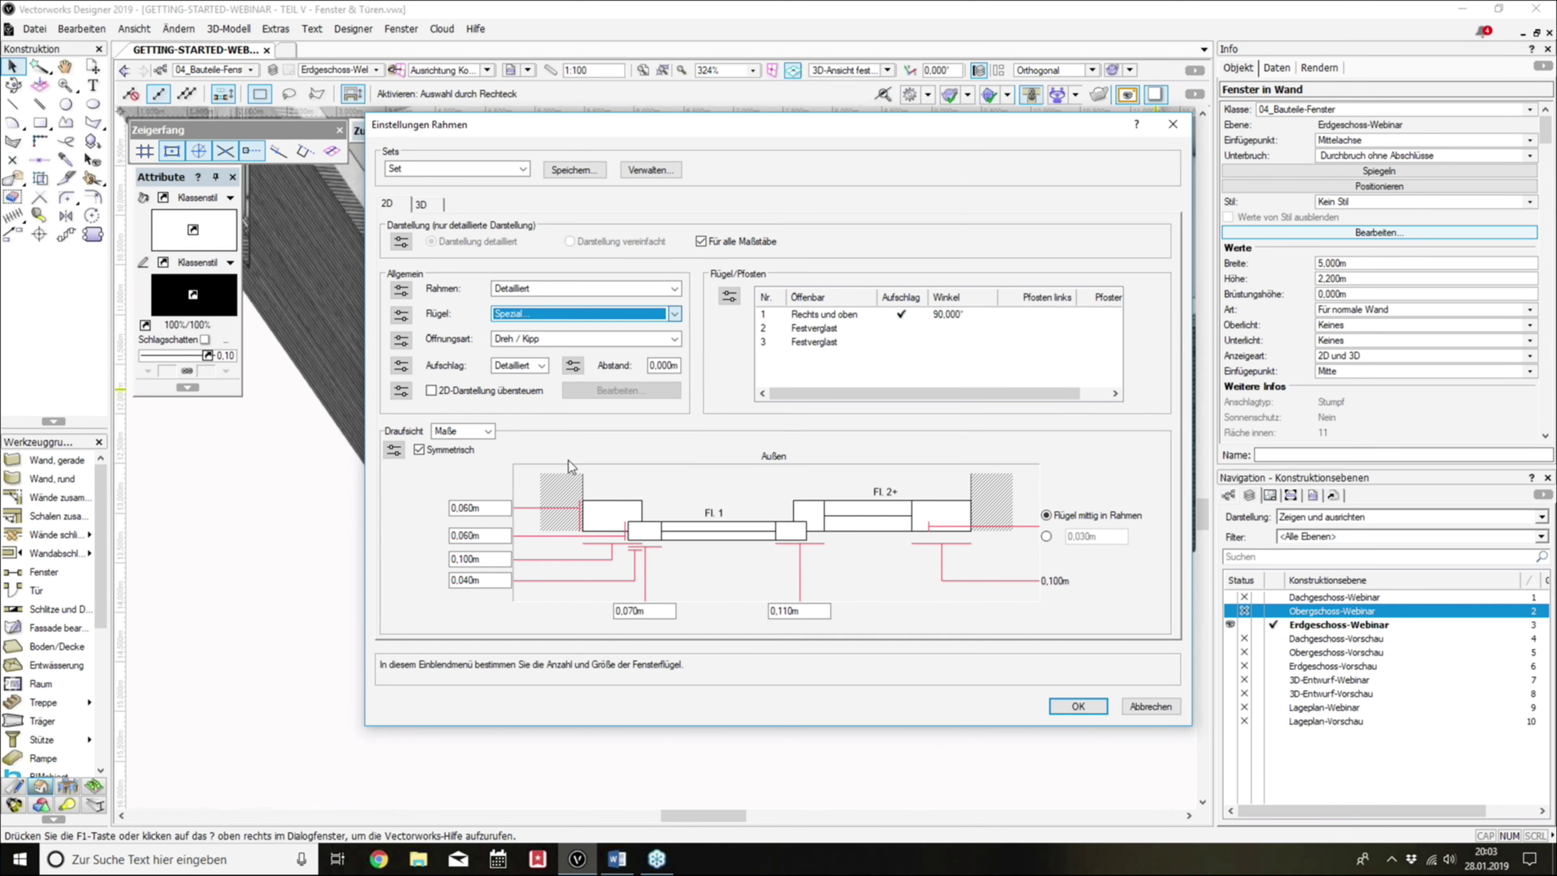
click(585, 283)
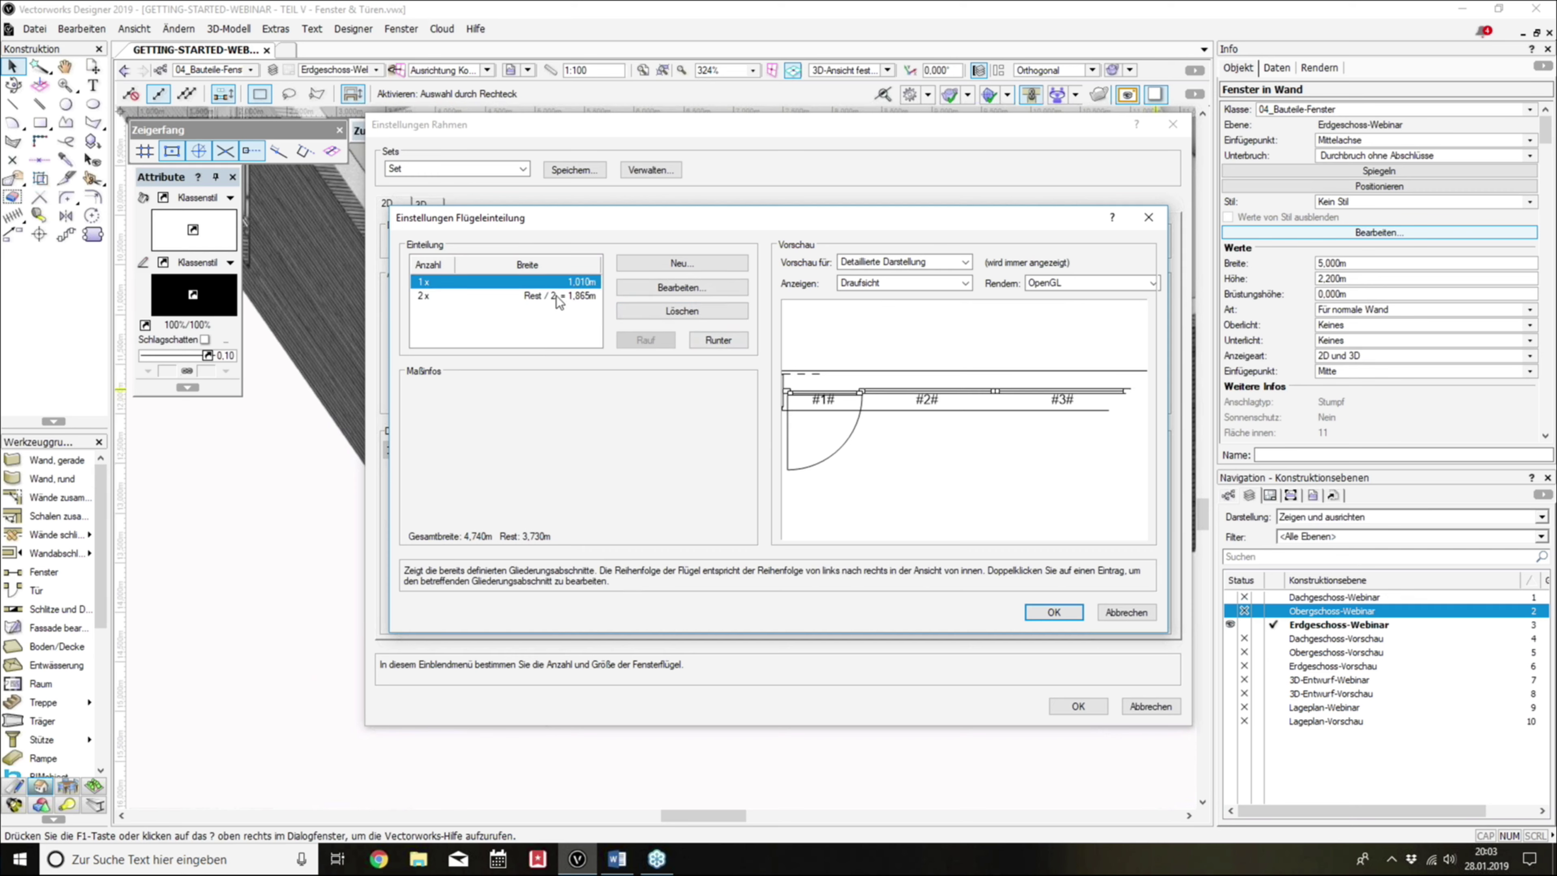
click(718, 340)
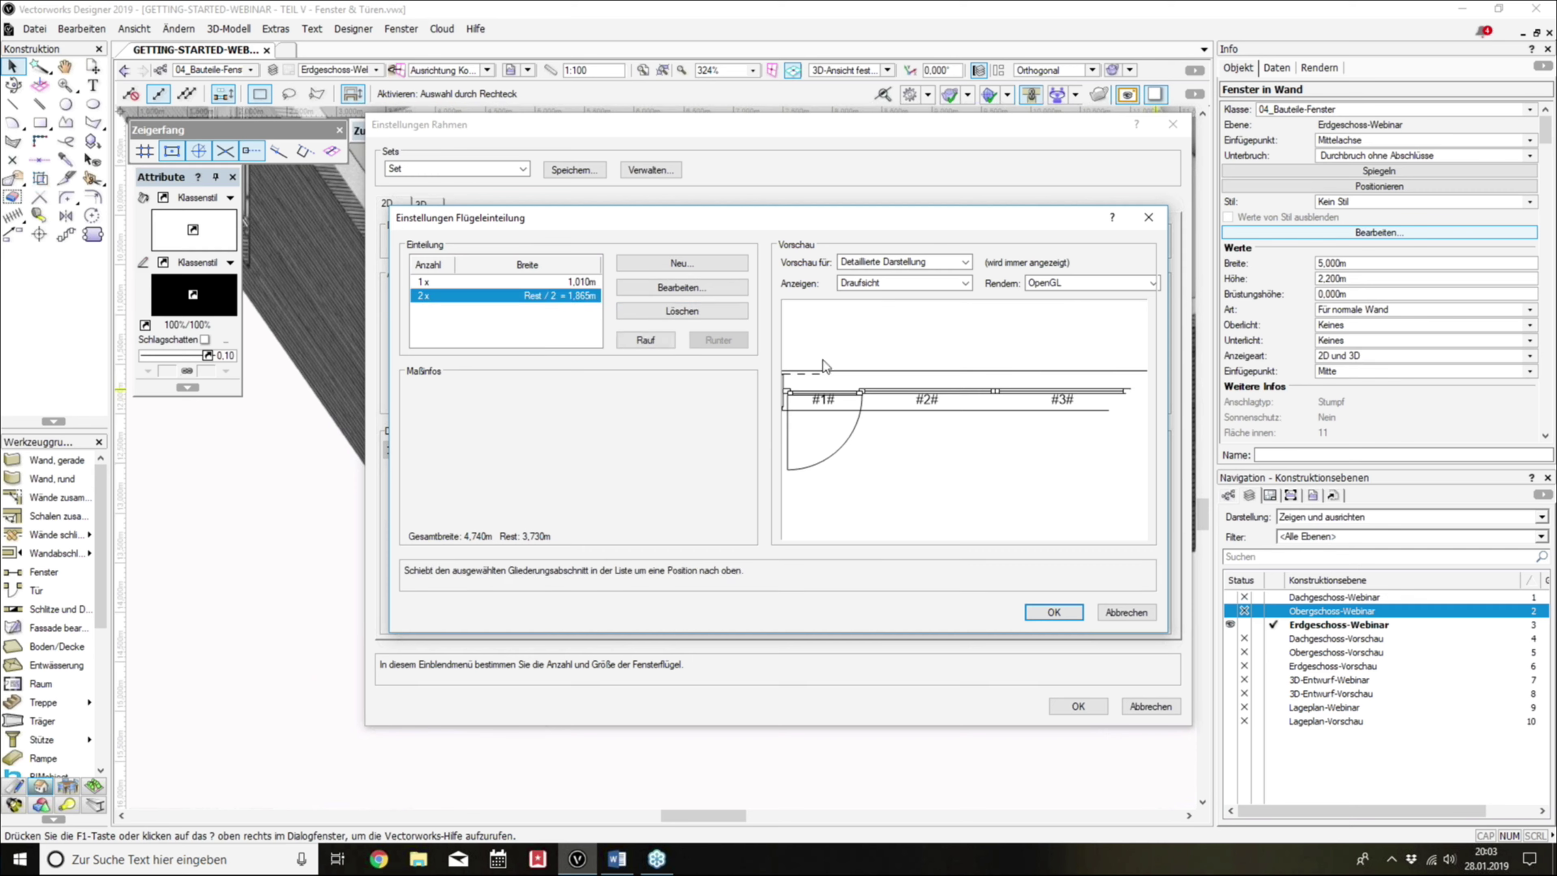
click(1126, 612)
click(1151, 703)
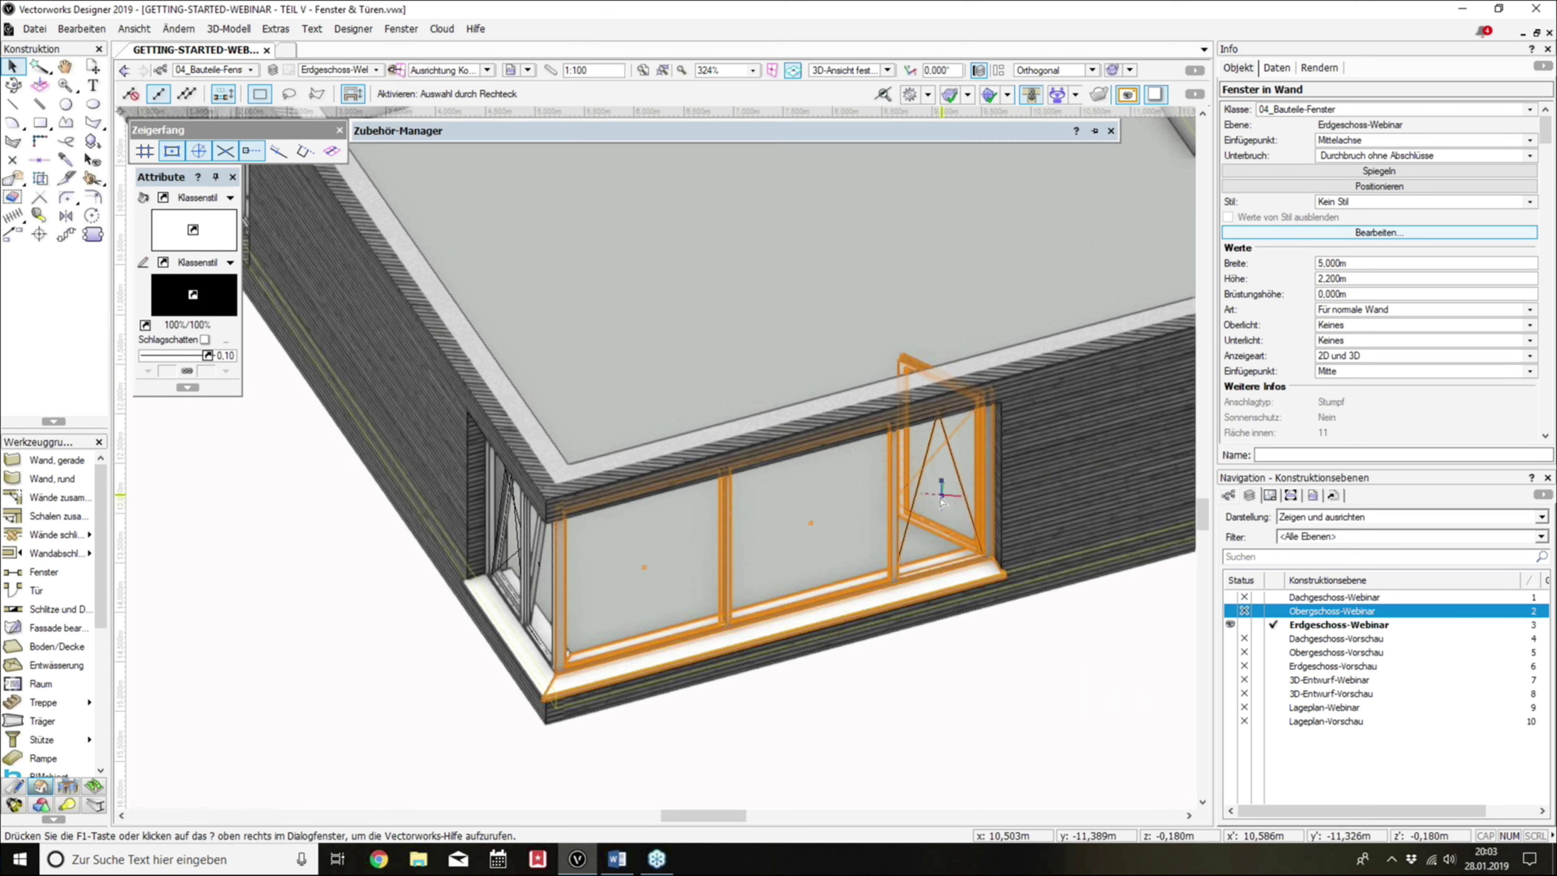
Step: Narrow the window's Breite to 4 m, restore it to 5 m, and deselect it
click(1355, 262)
text(4)
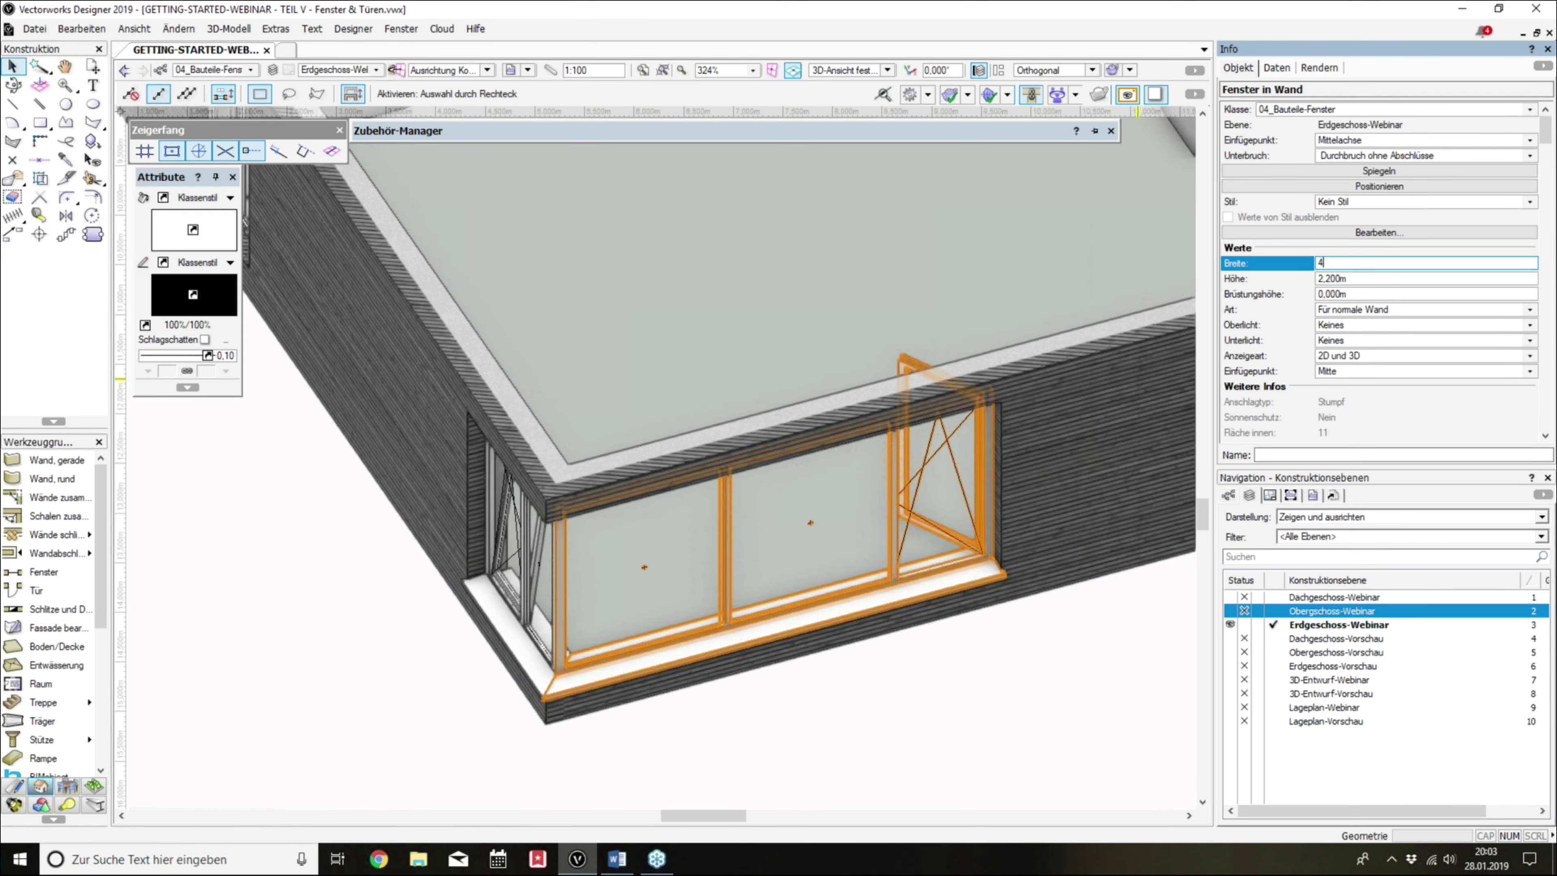
text(,1)
key(Return)
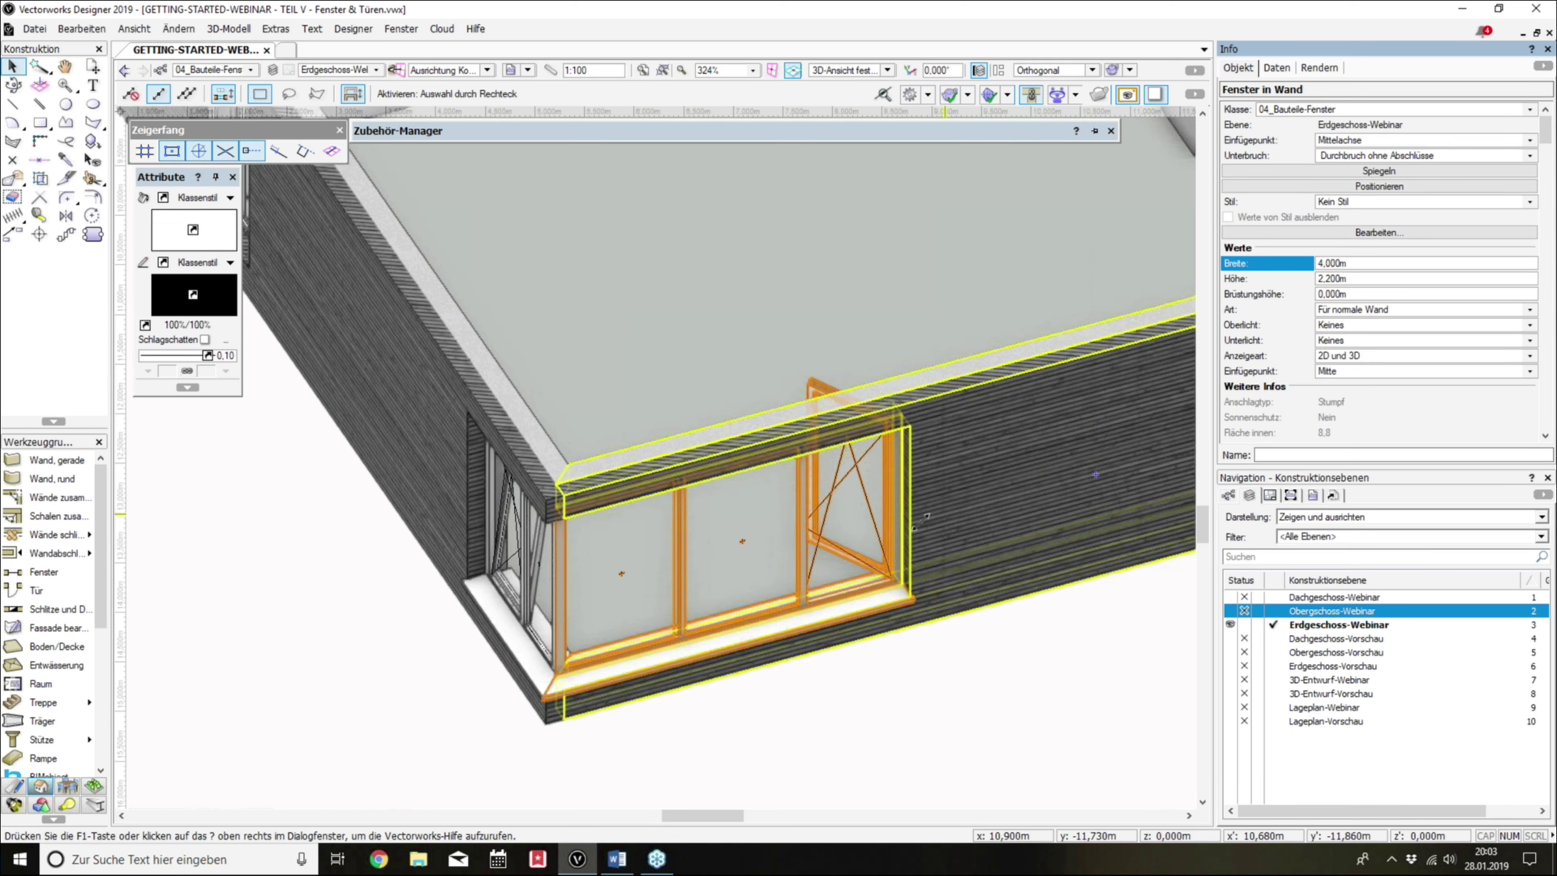
text(5)
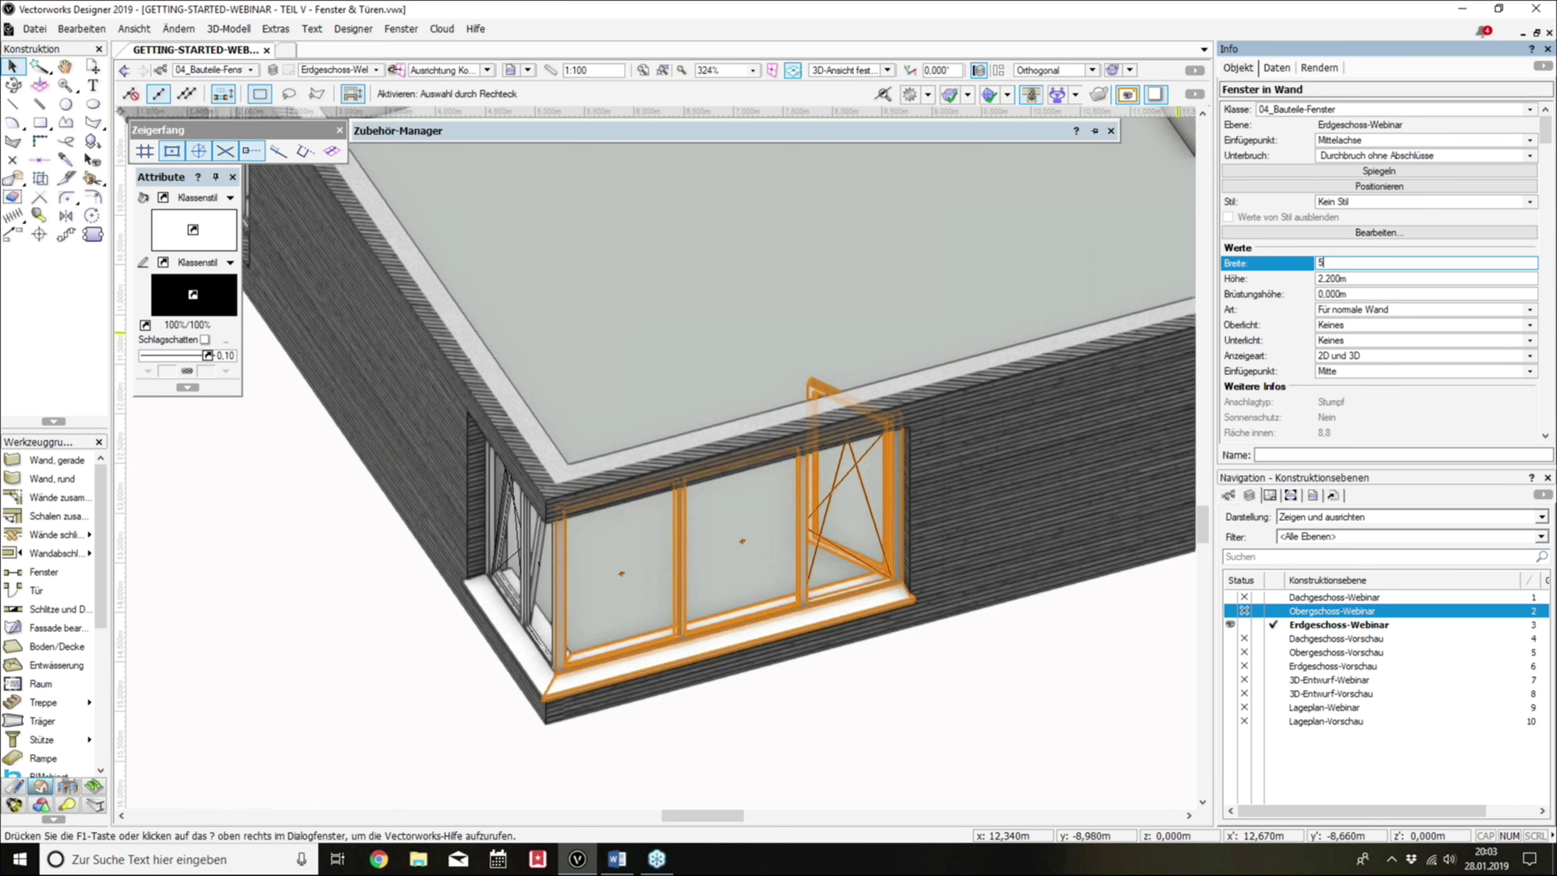
key(Return)
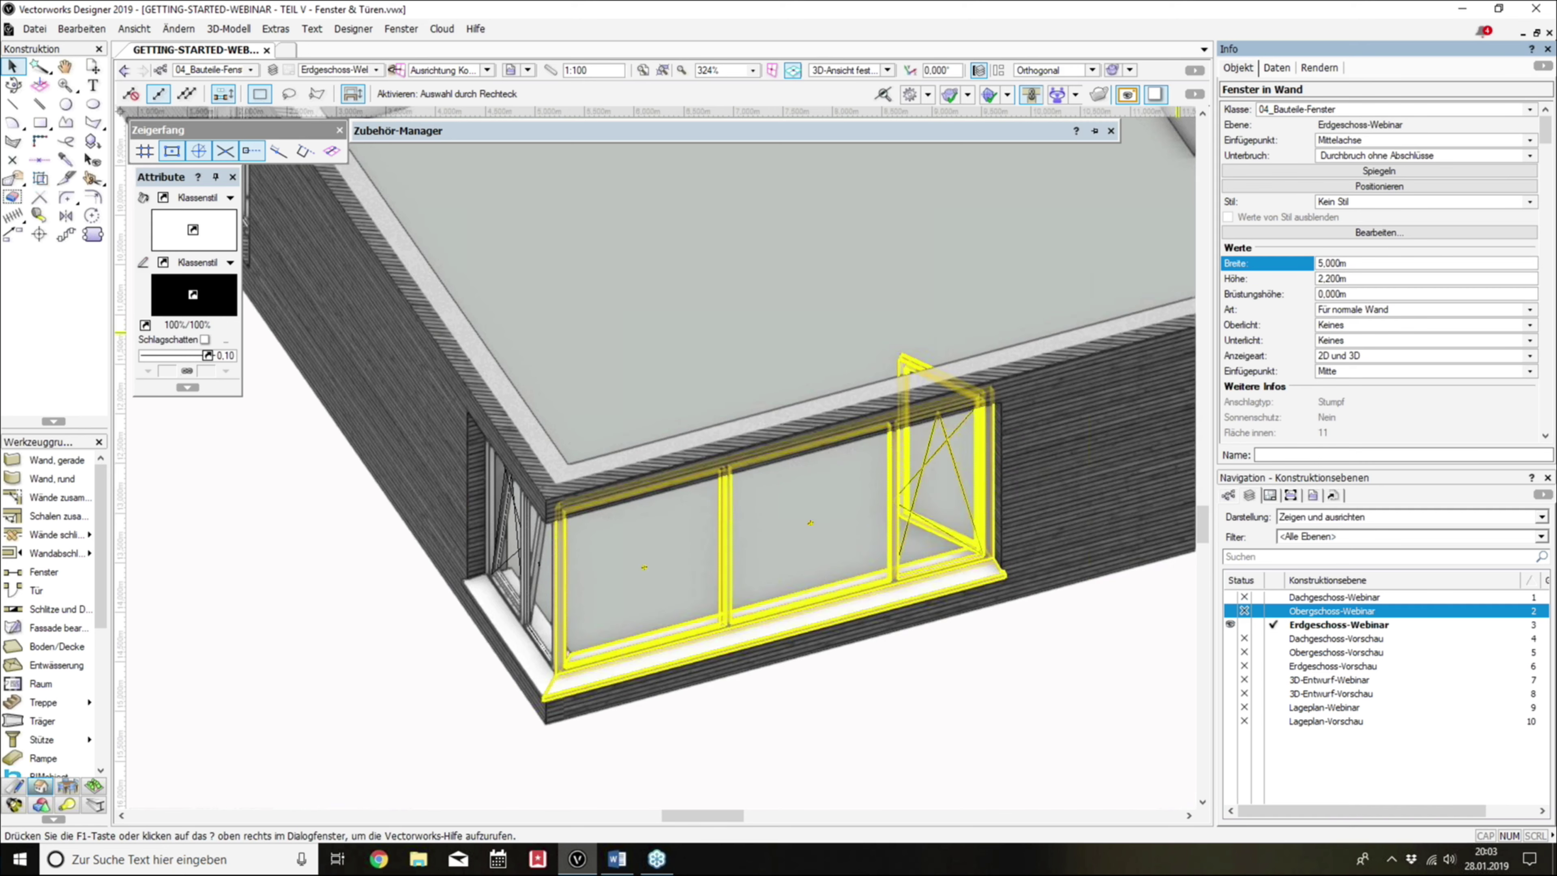
click(1050, 691)
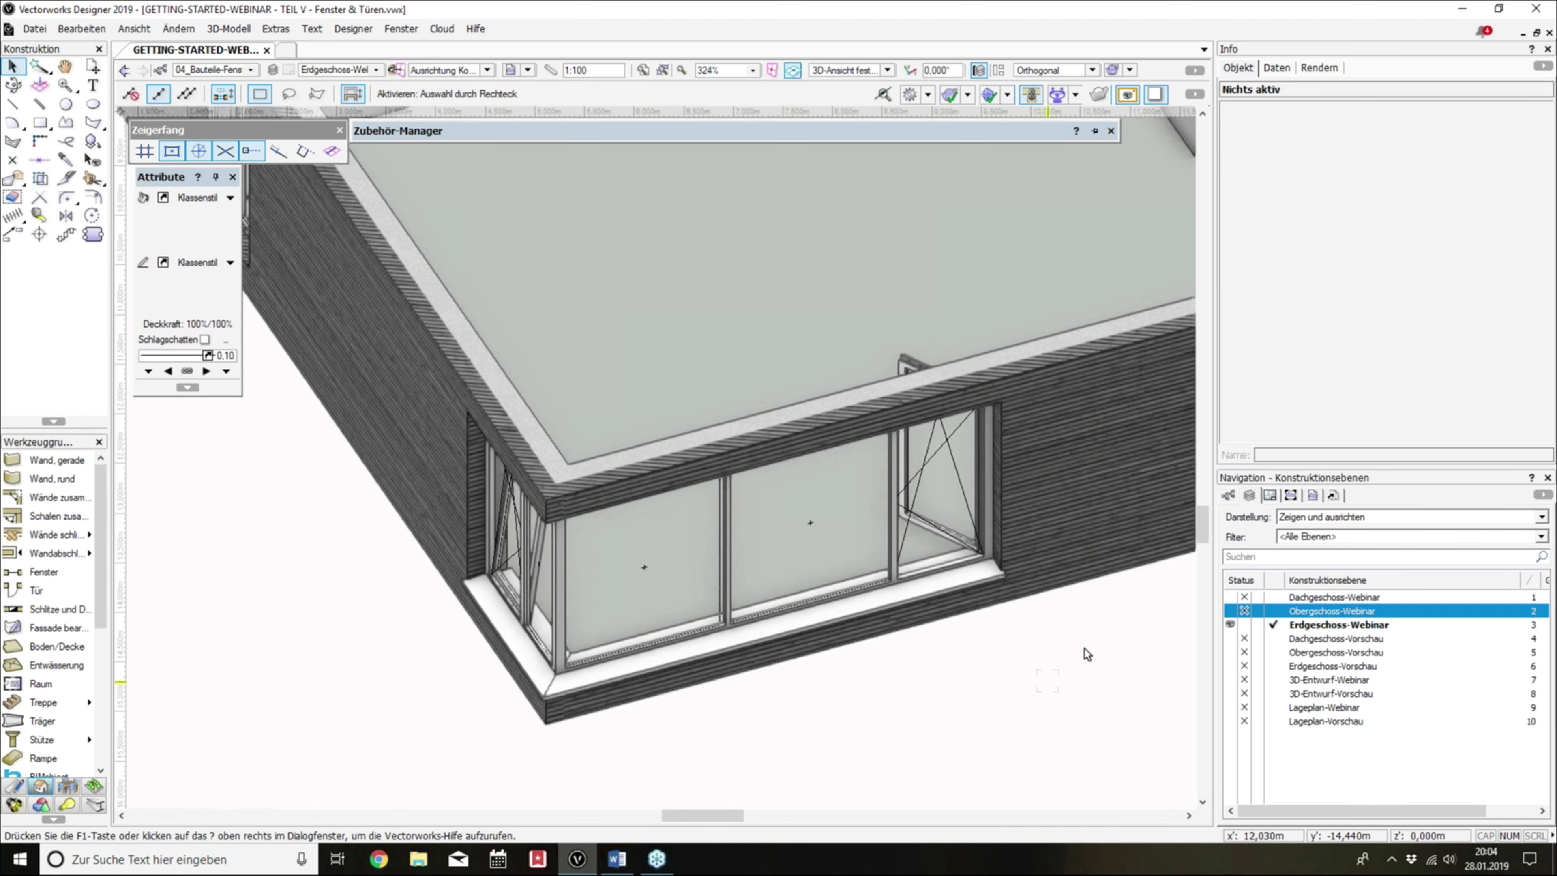
Step: Show the corner window's 3D component attributes (Rahmen, Griff, Glas, sills) in an enlarged Attribute dialog
double_click(905, 490)
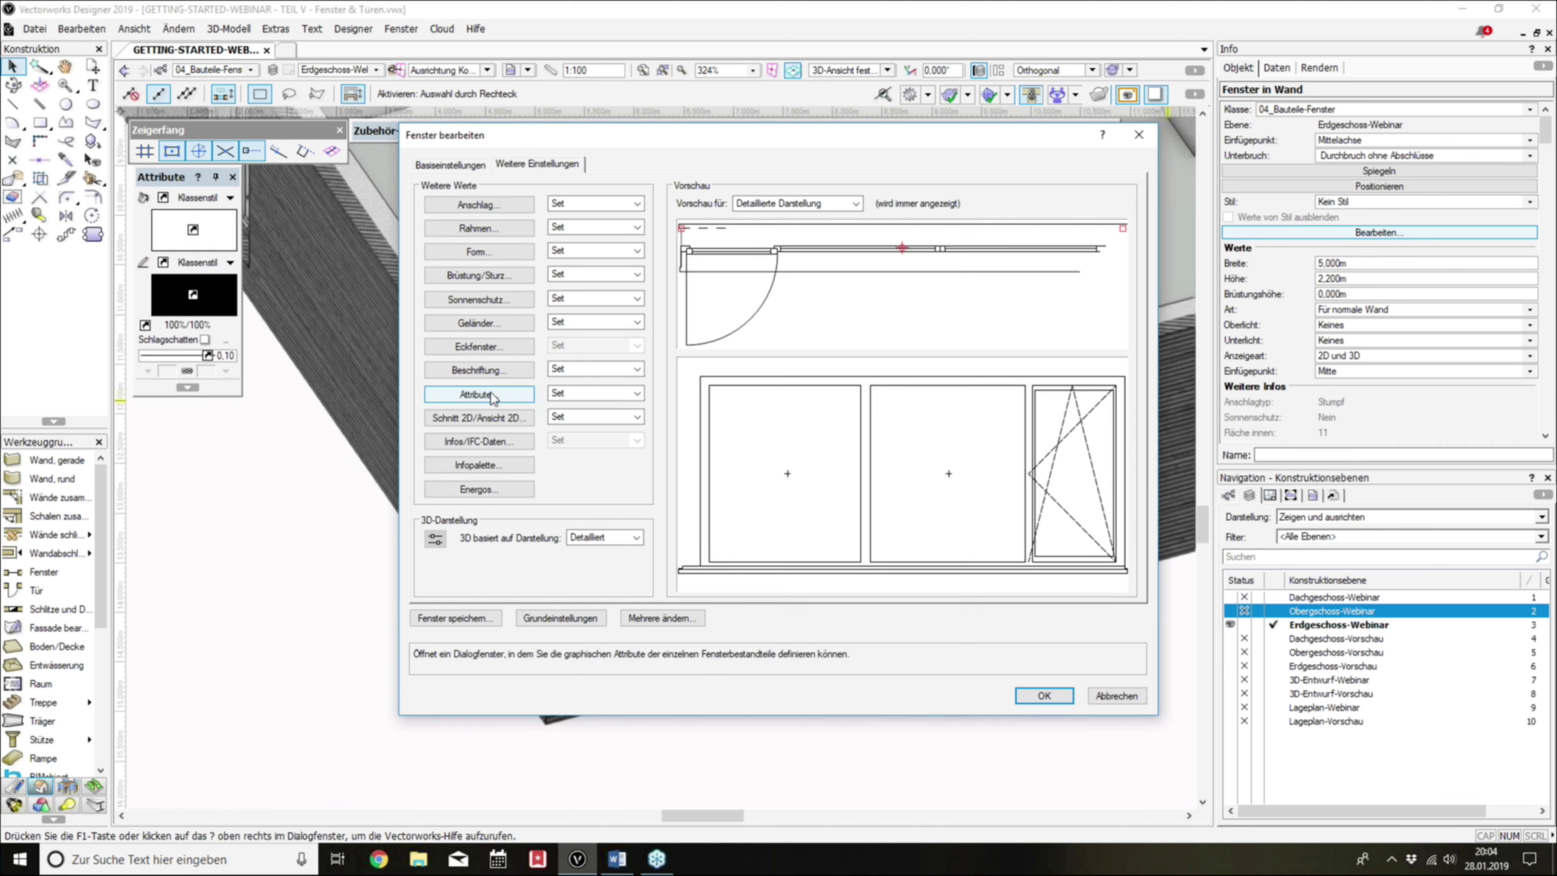
click(467, 396)
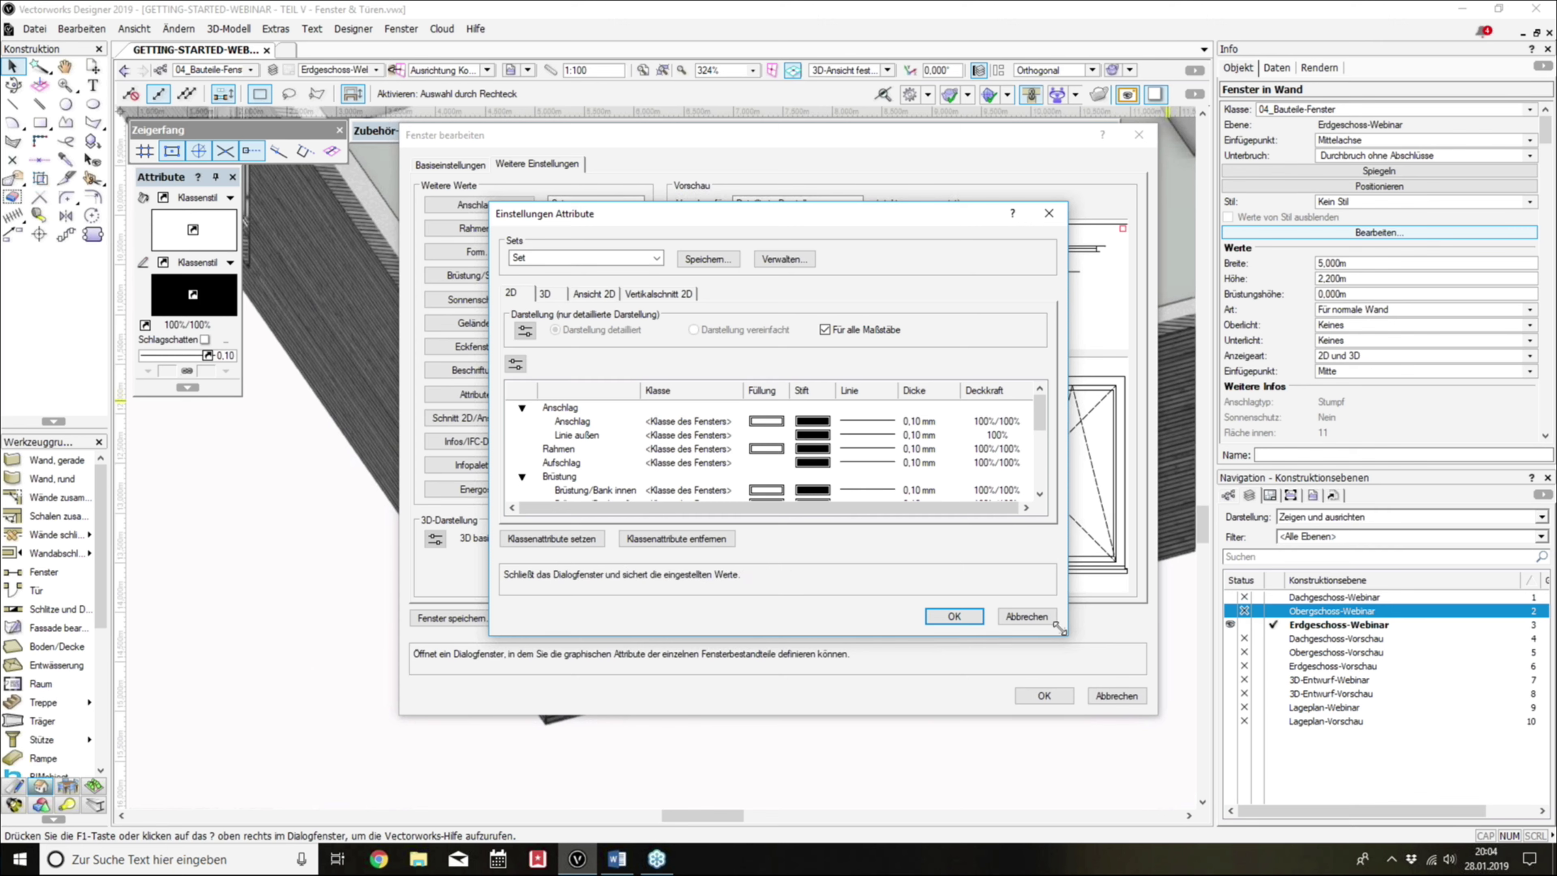
drag(1058, 629, 1099, 772)
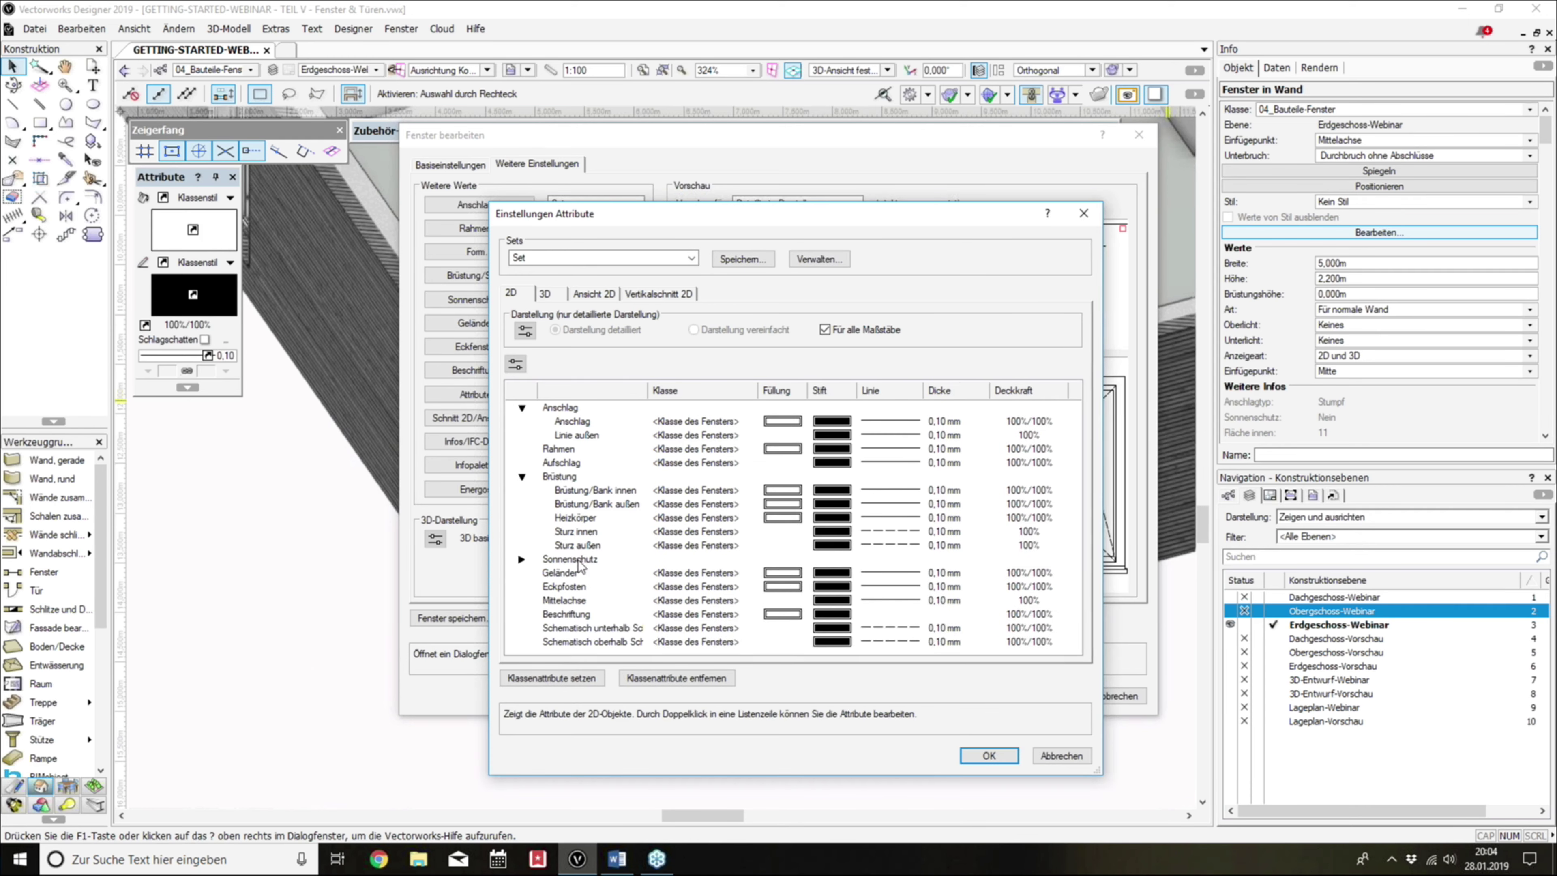
click(582, 493)
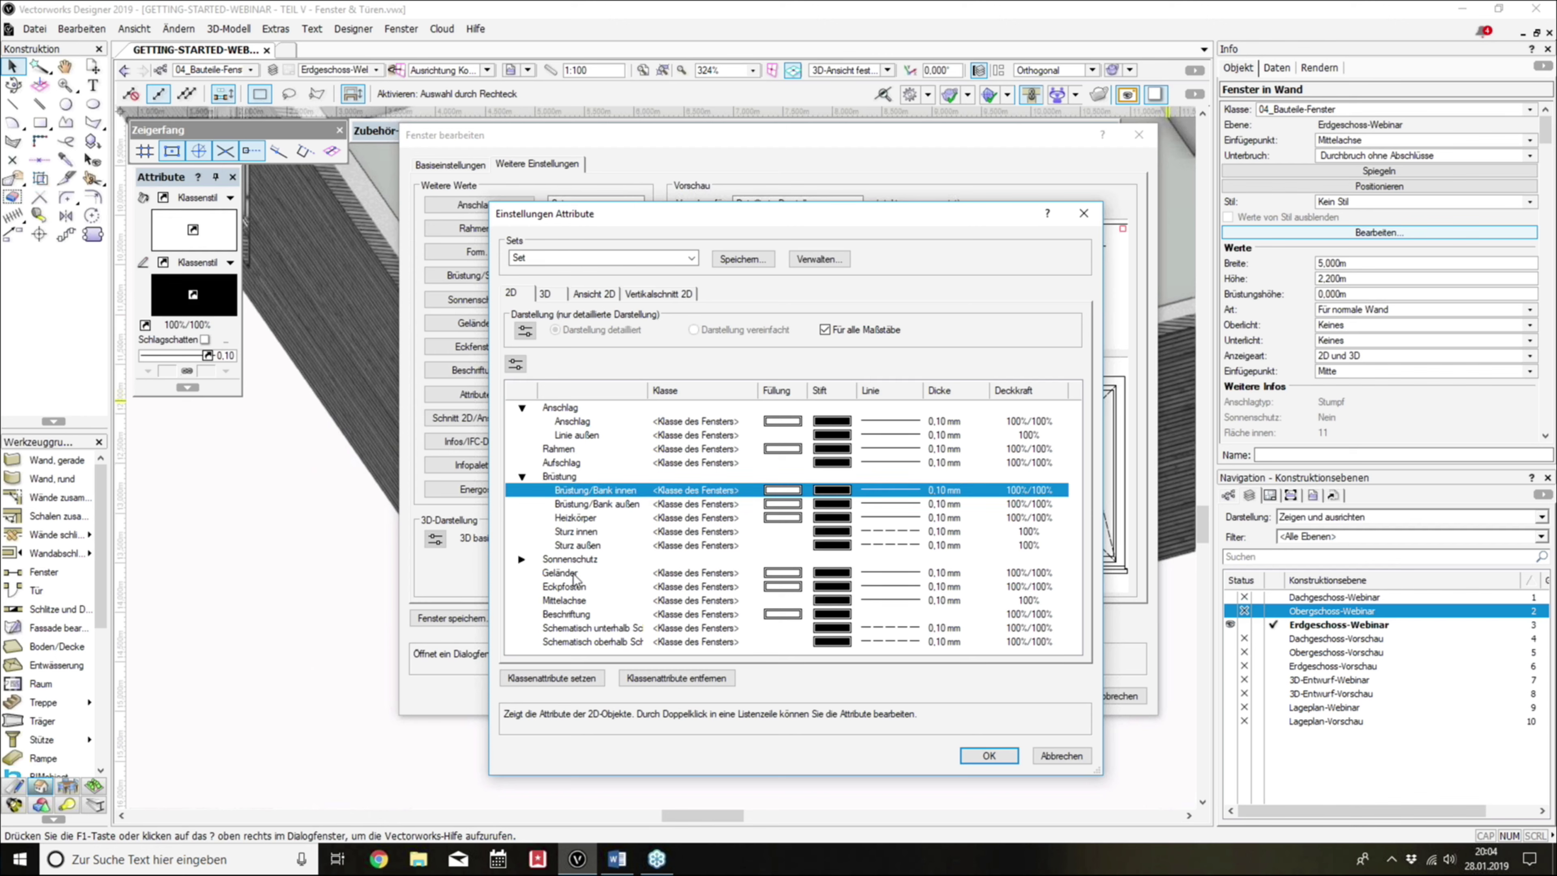
click(554, 294)
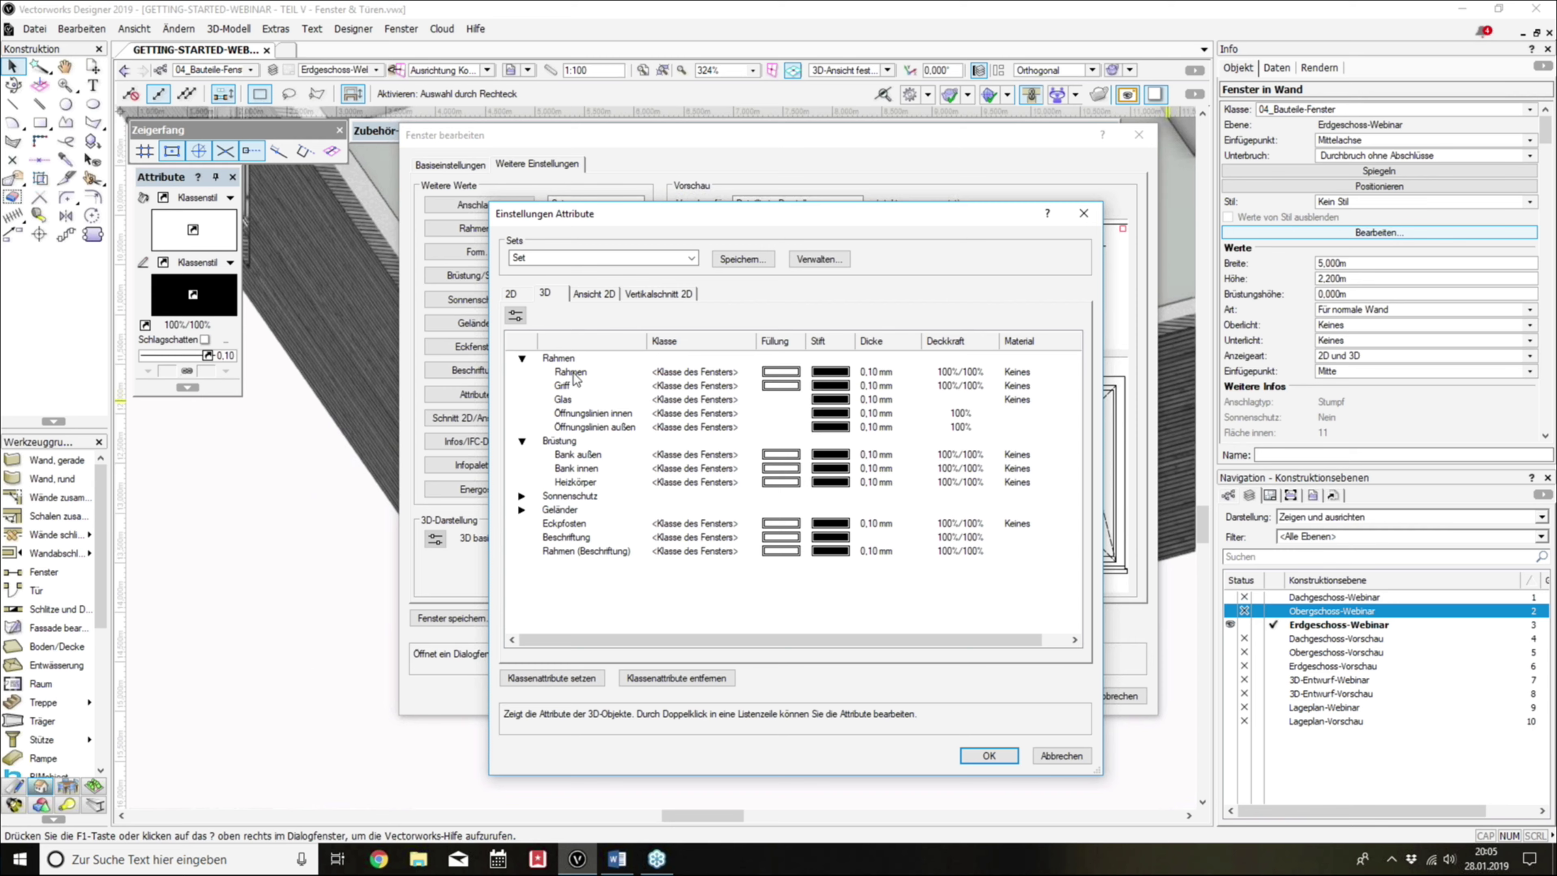
Step: Colour the window's Rahmen light brown
double_click(571, 372)
click(770, 305)
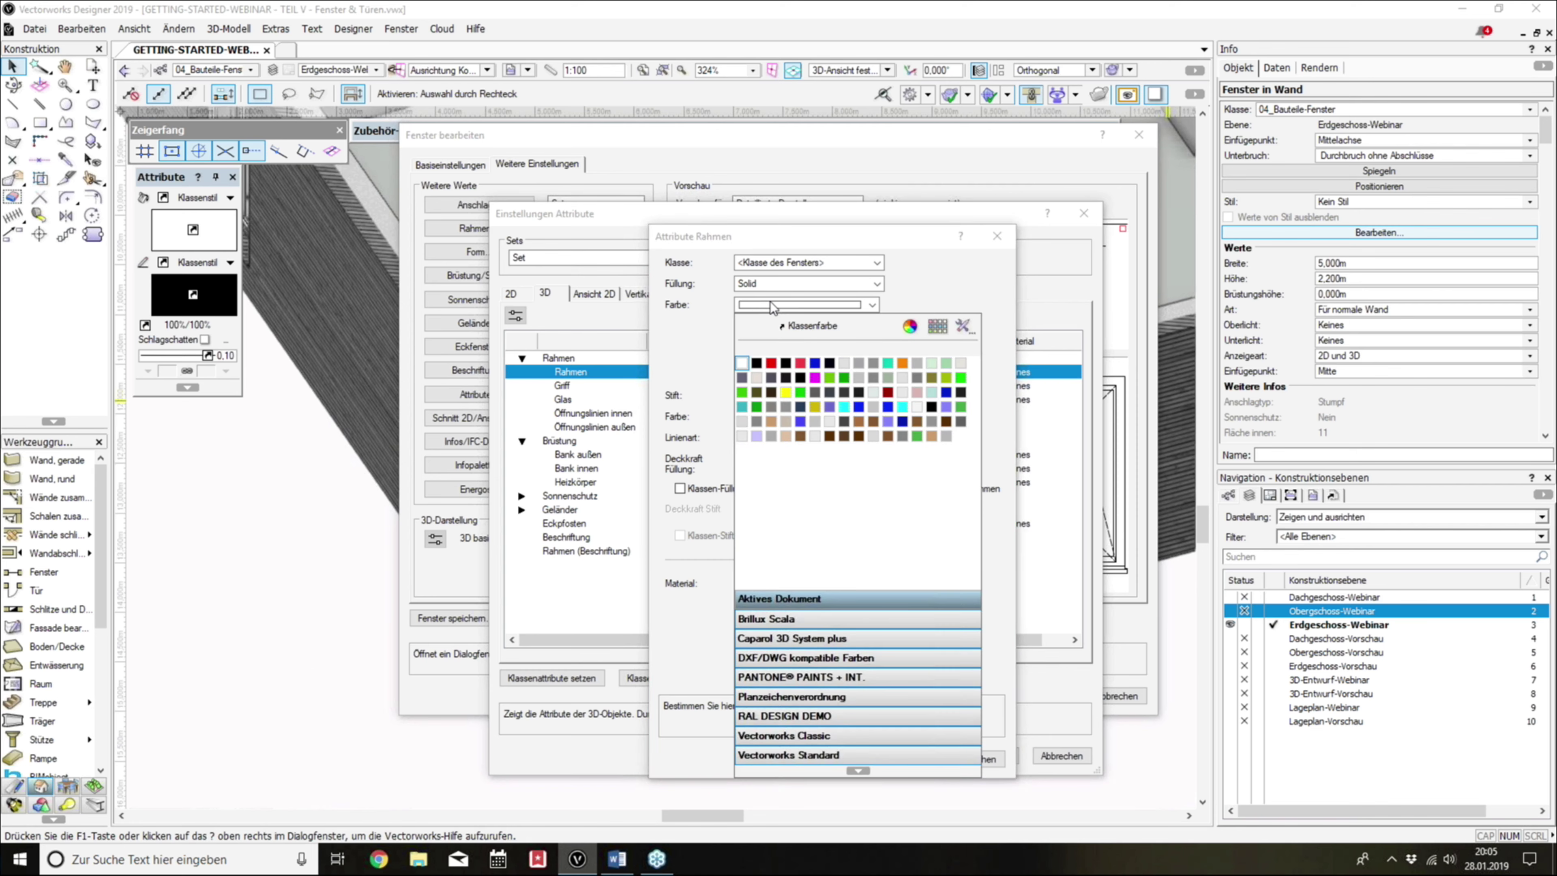
click(787, 436)
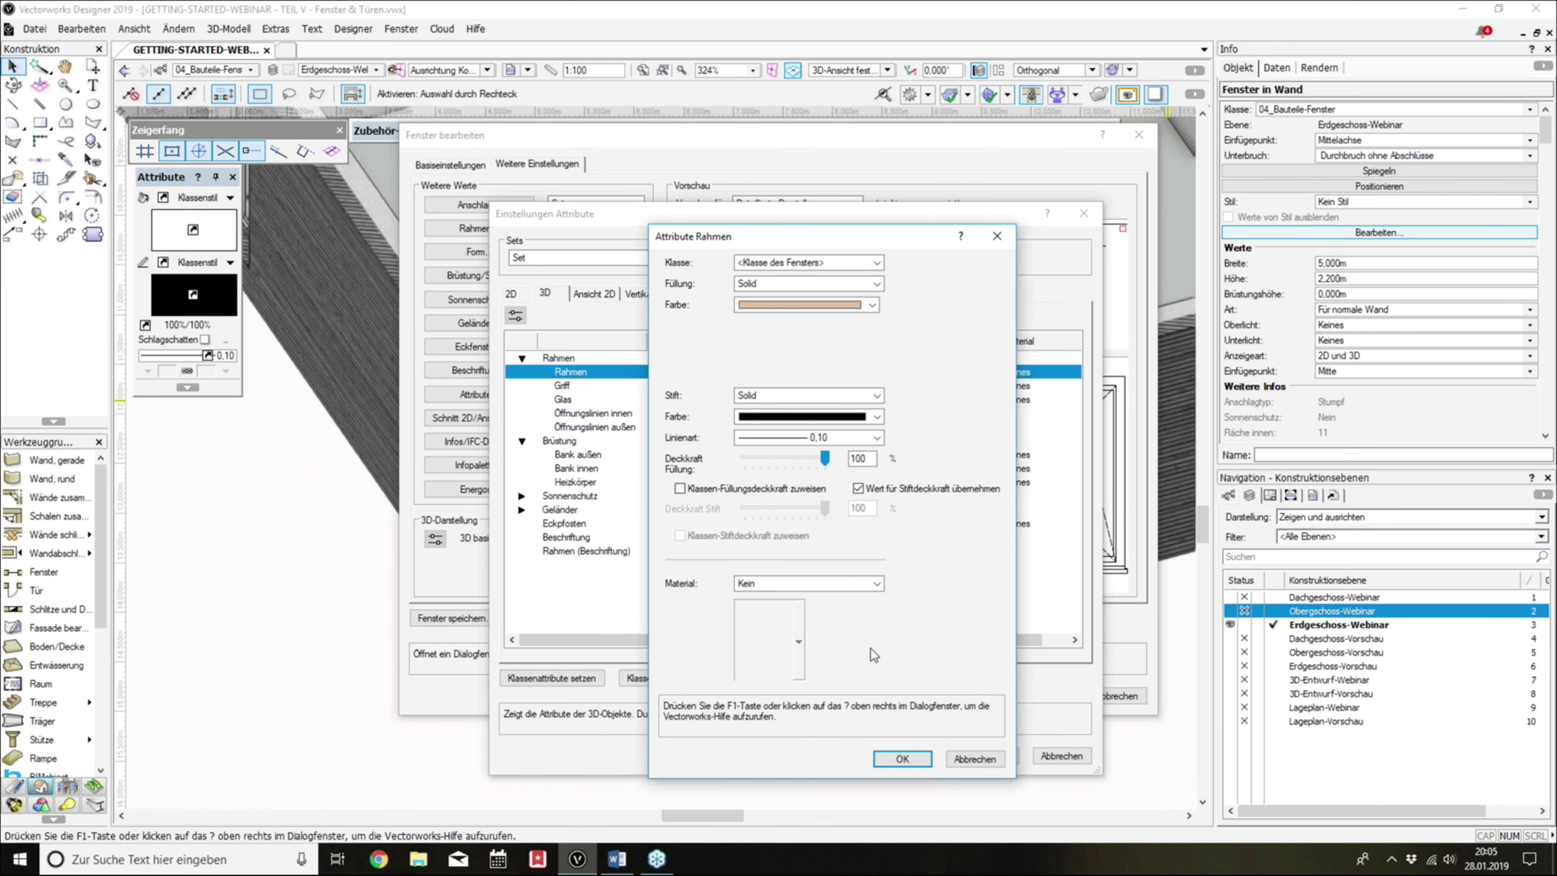
click(900, 760)
Step: Give the Glas part a solid bluish-purple fill and save the attribute changes
double_click(564, 399)
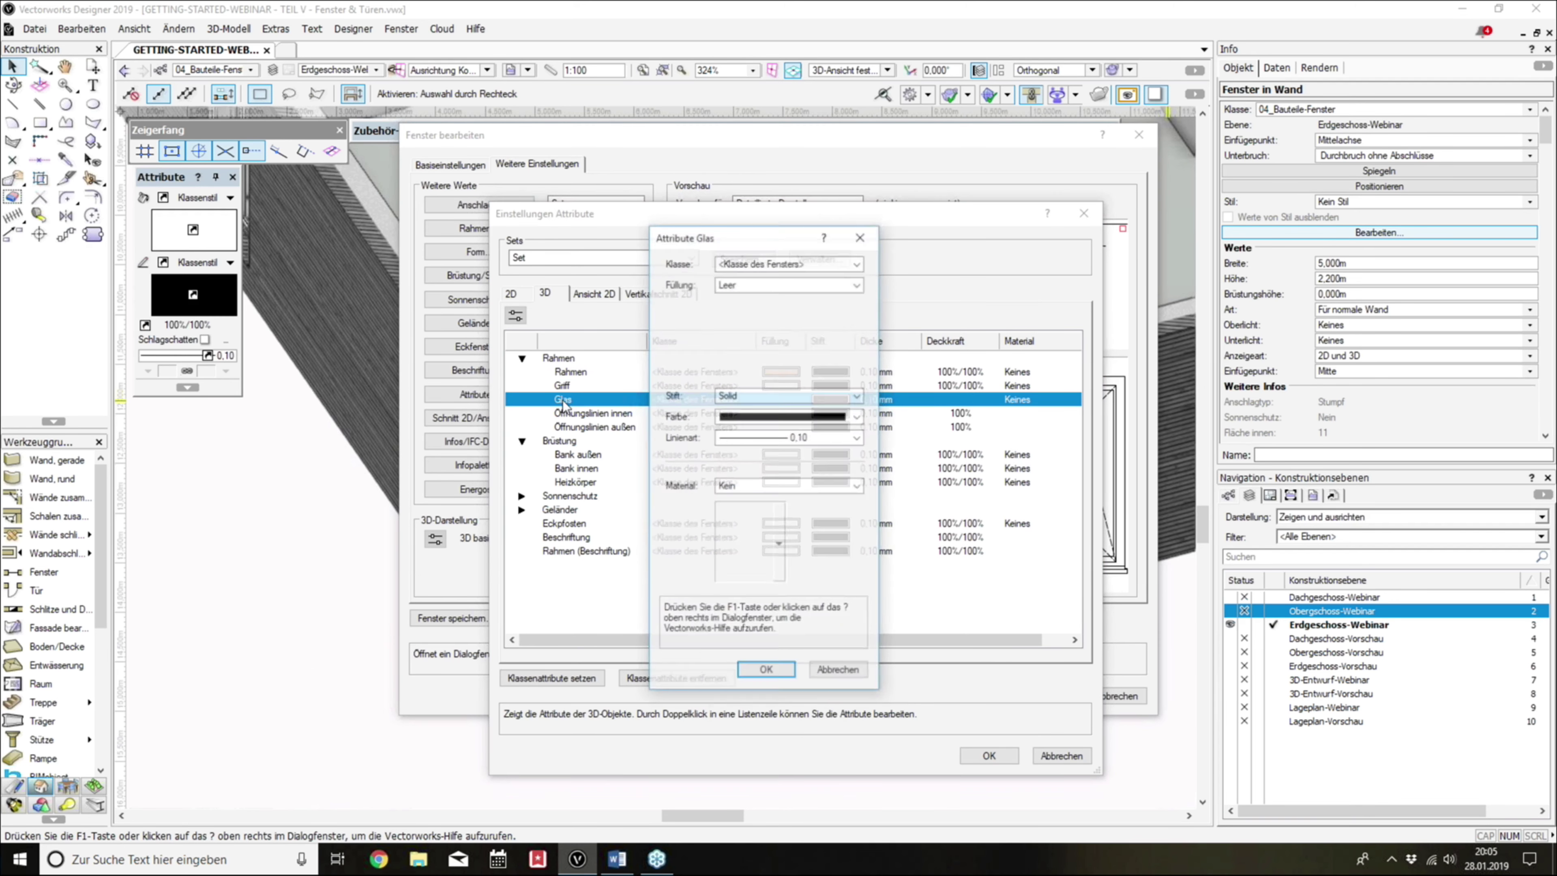
click(774, 285)
click(759, 315)
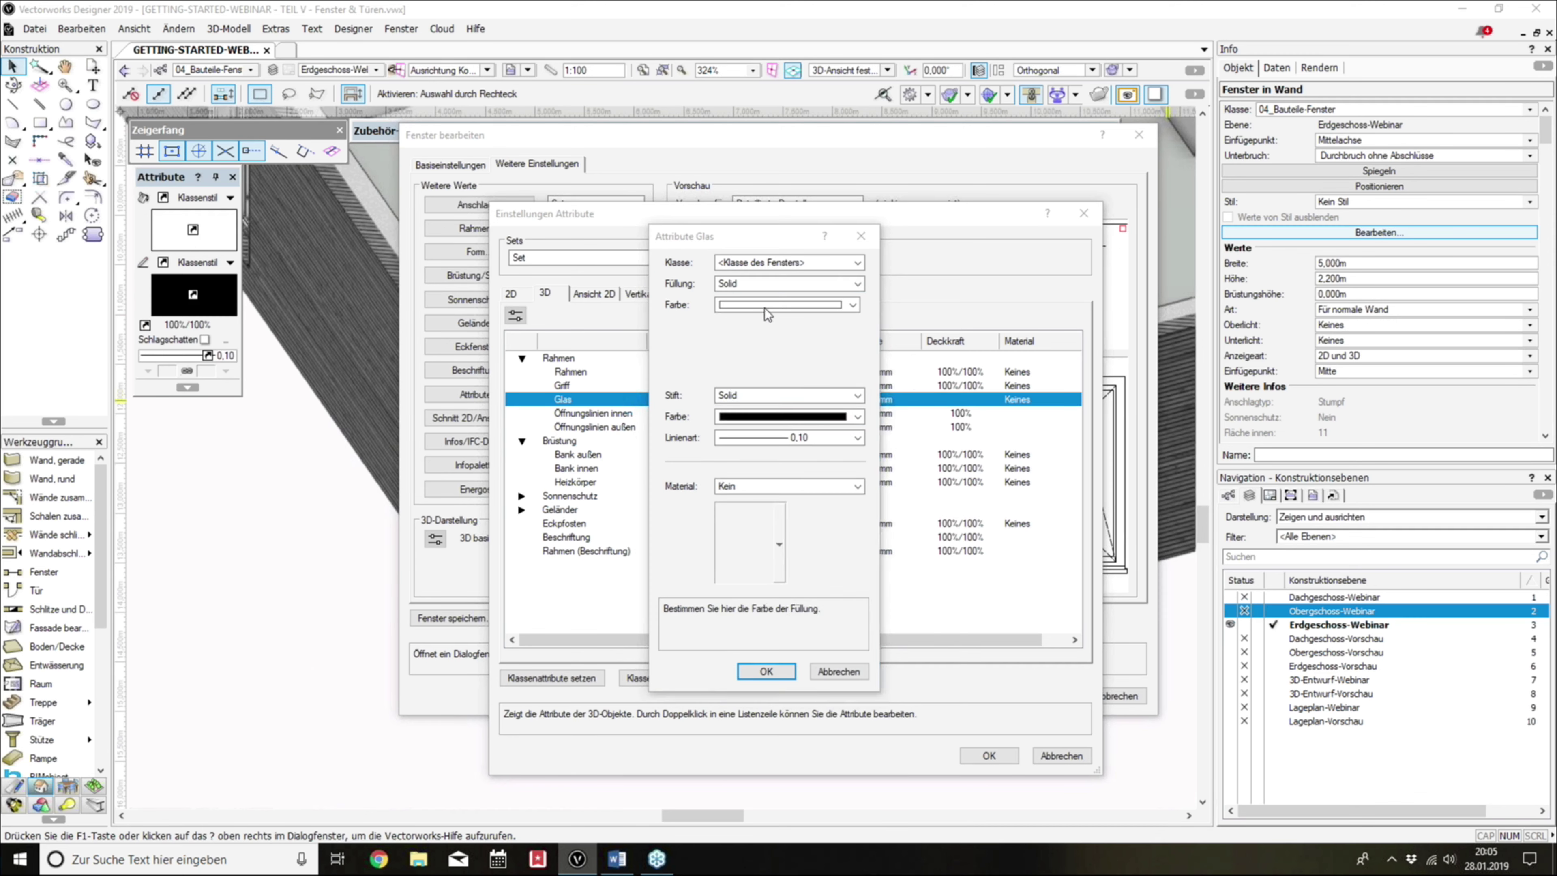
click(767, 305)
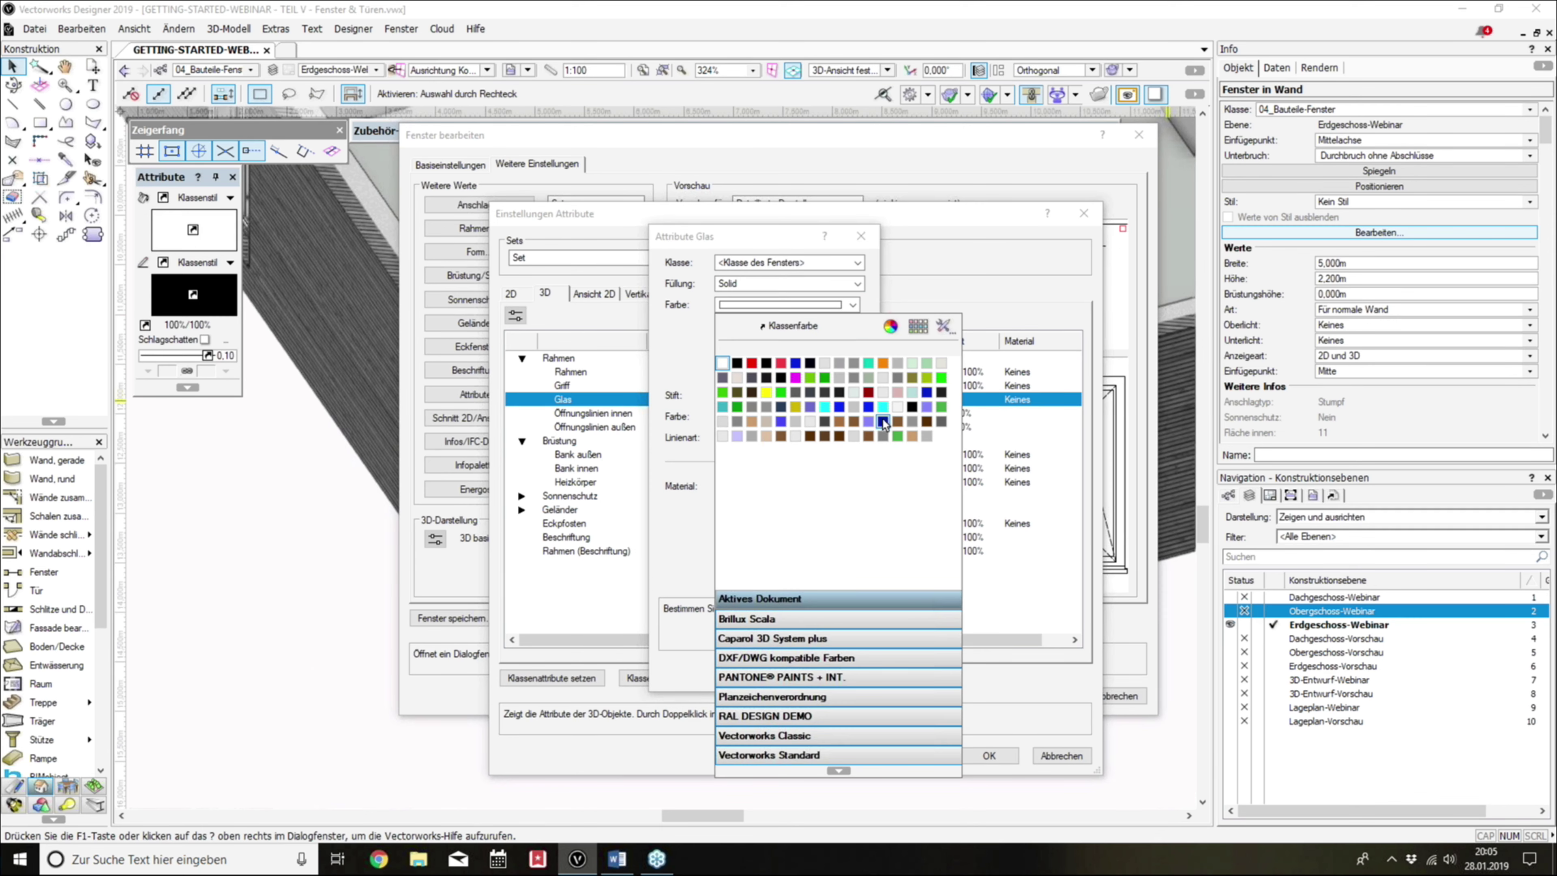
click(928, 408)
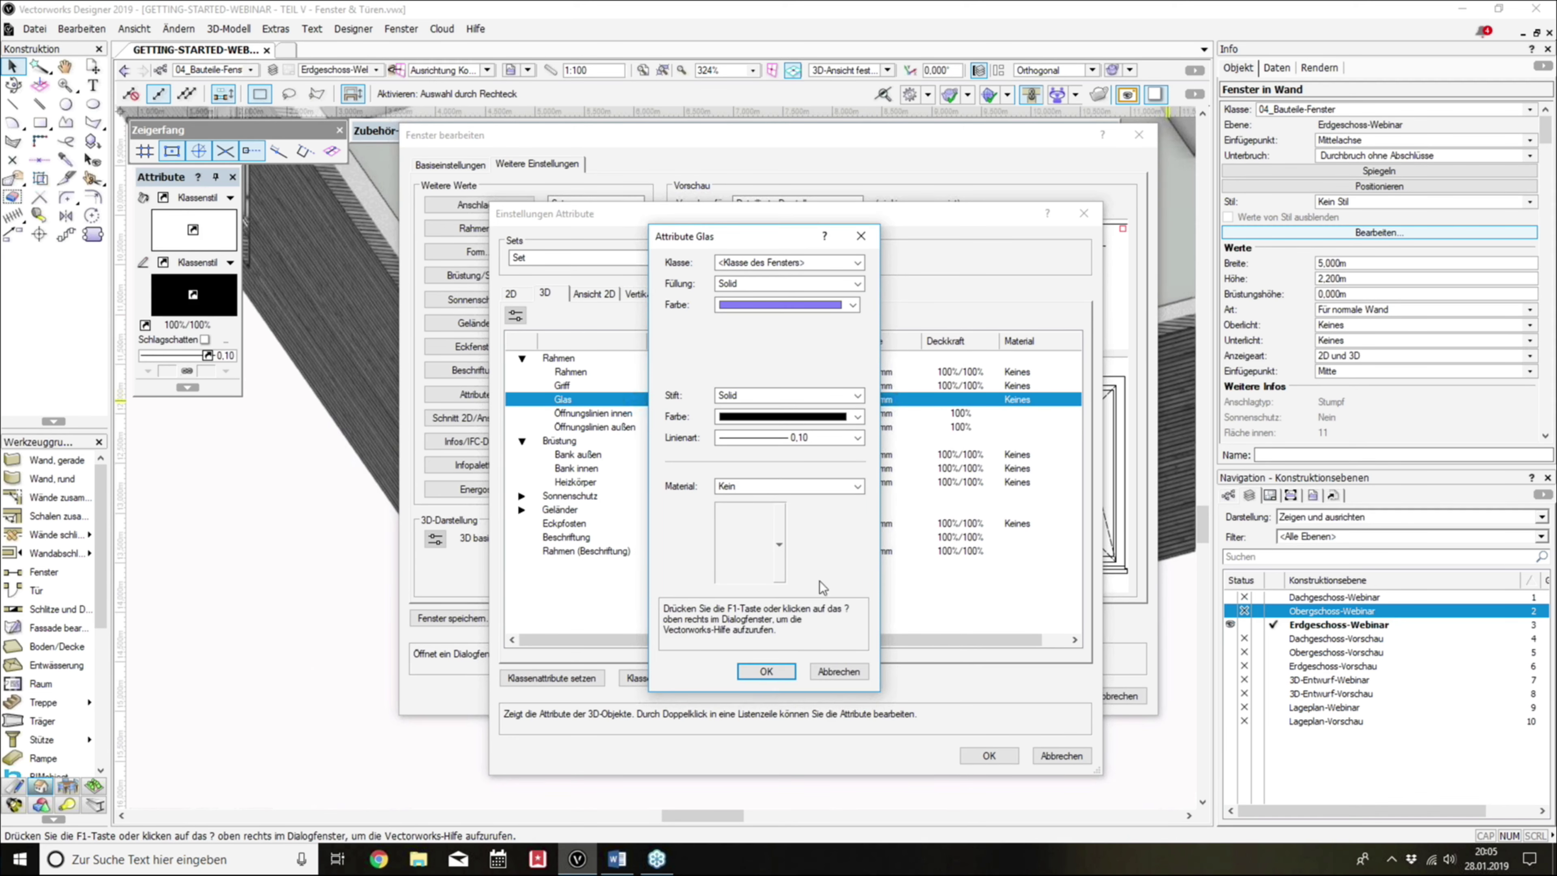
click(766, 671)
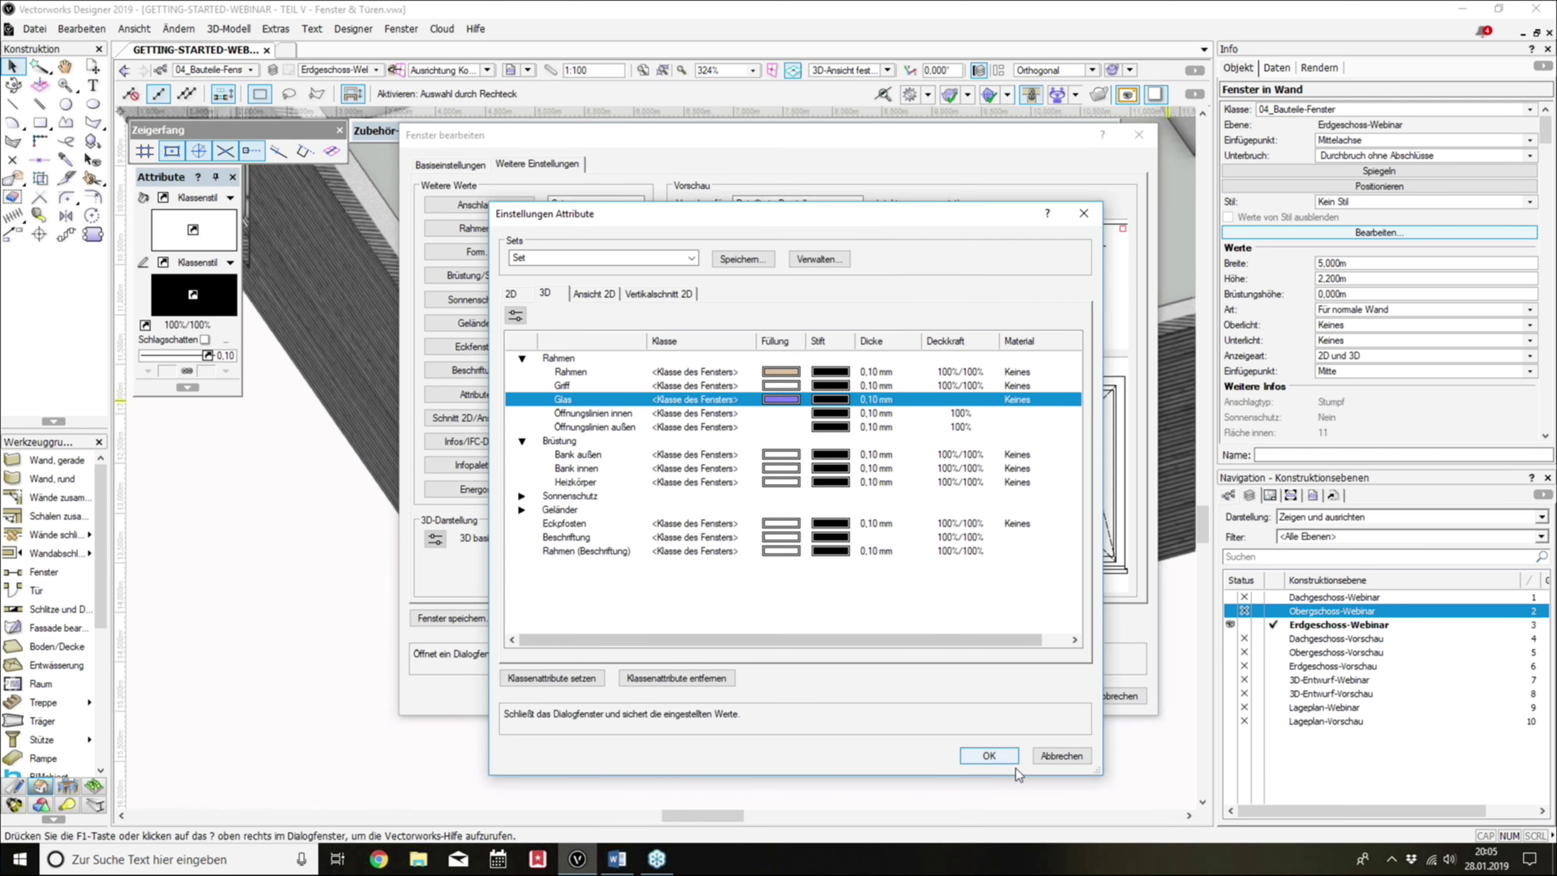
click(1002, 748)
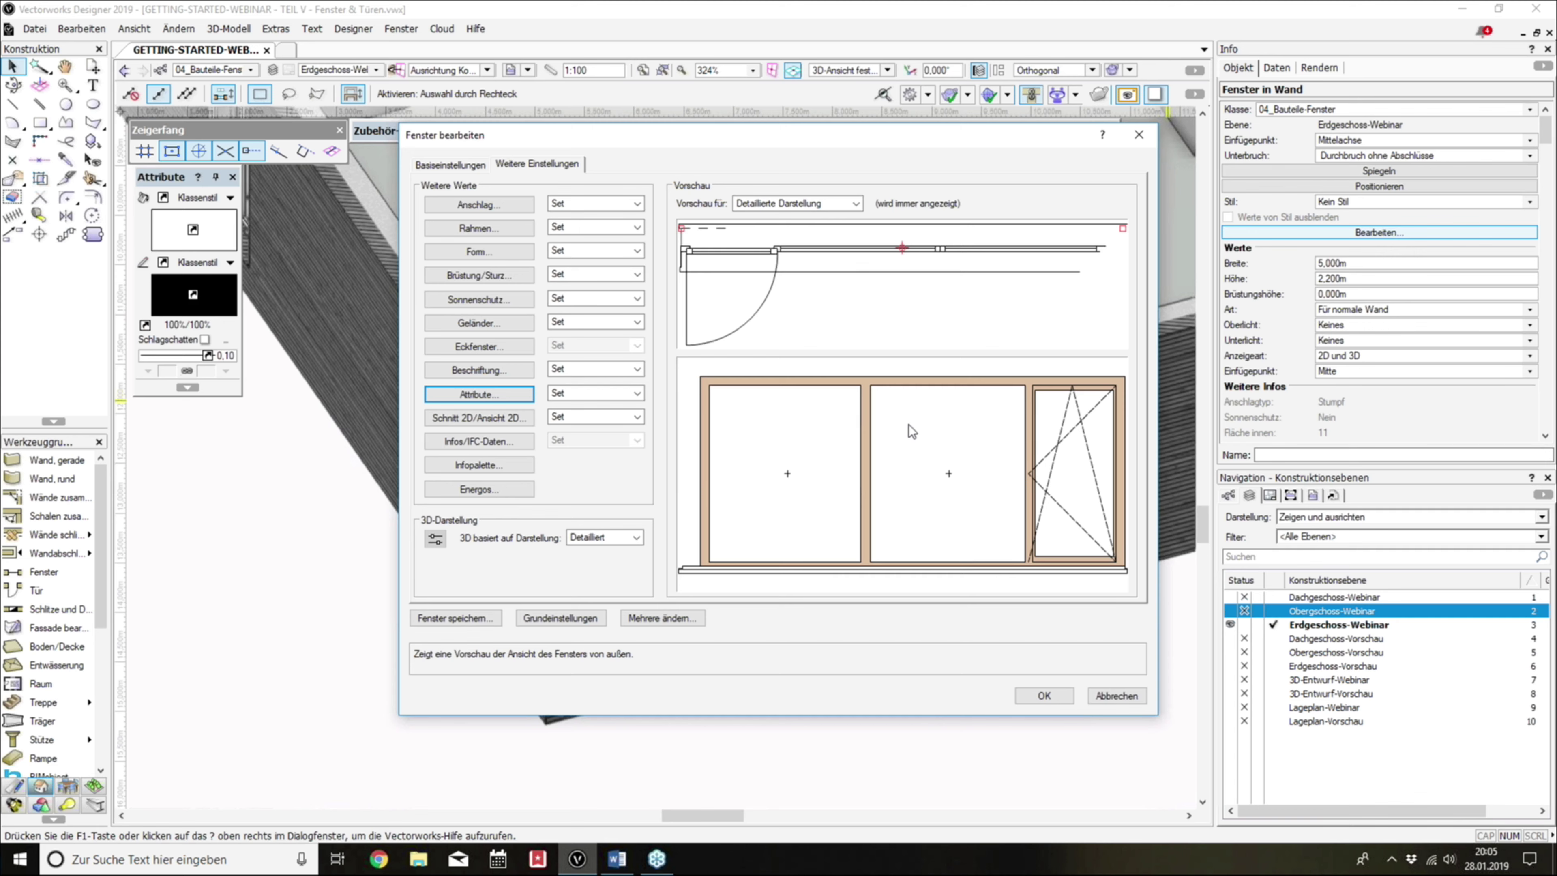
Step: Apply the window edits and view the whole floor with the brown-framed, blue-glazed corner window deselected
click(1027, 696)
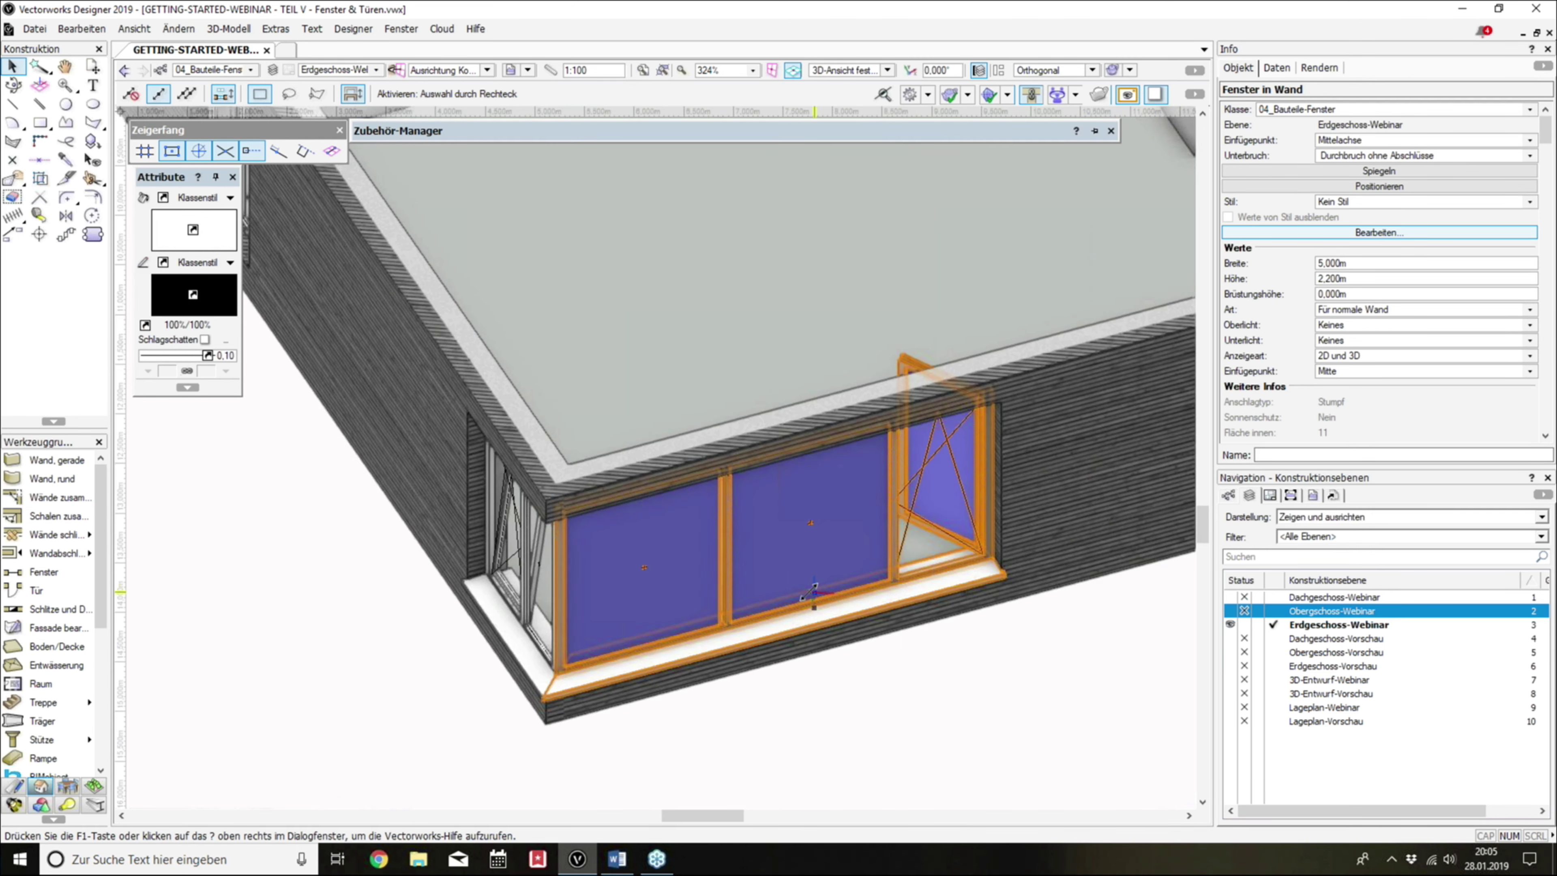
scroll(813, 589, down, 3)
scroll(808, 593, up, 2)
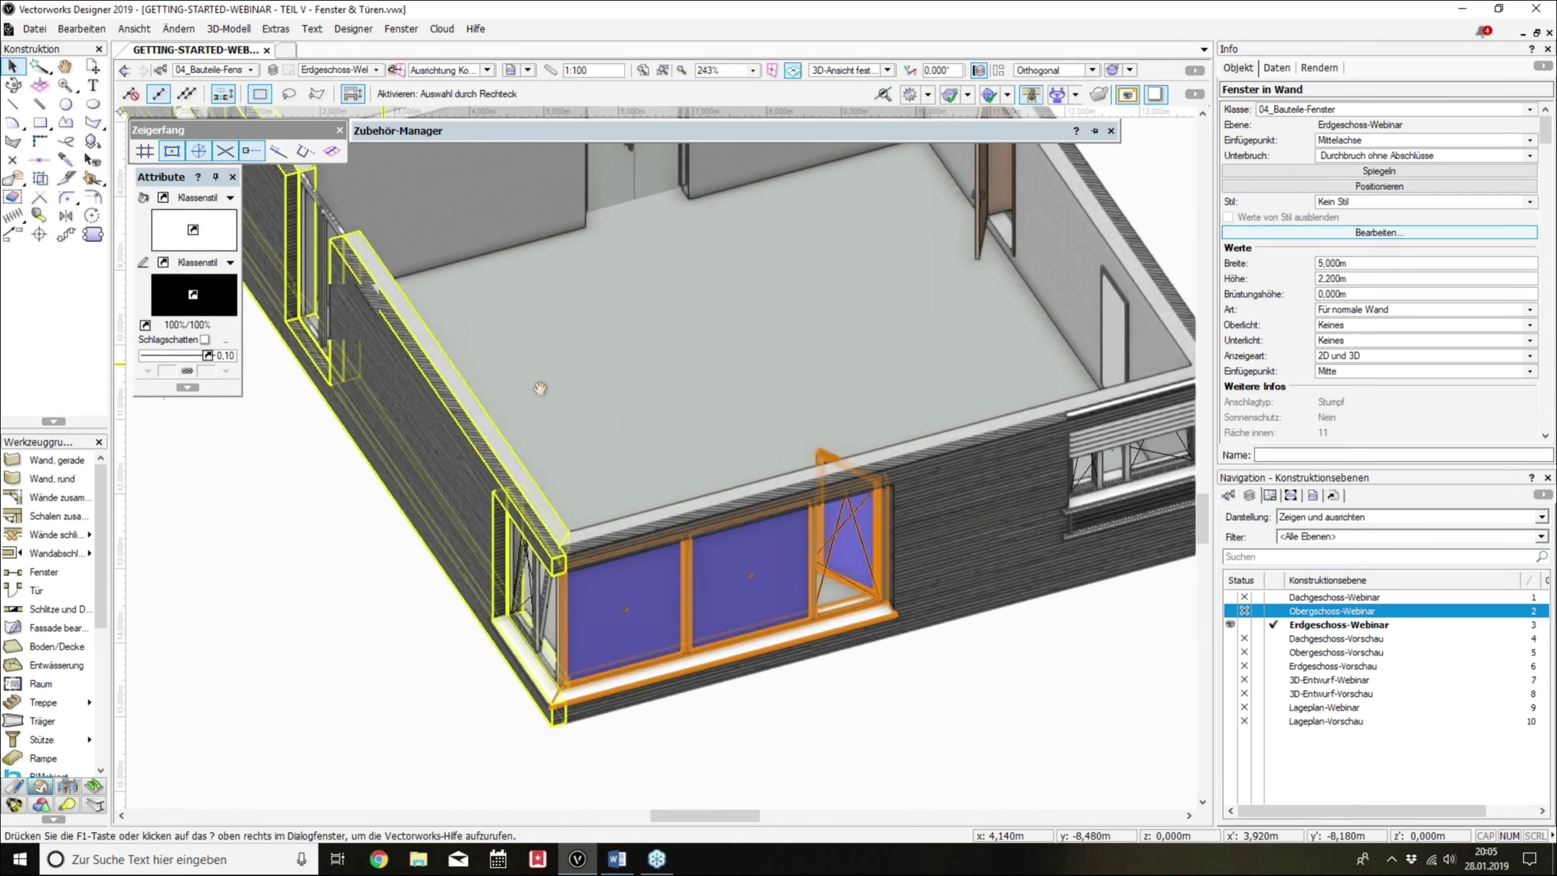
middle_drag(631, 437, 539, 388)
scroll(539, 388, down, 1)
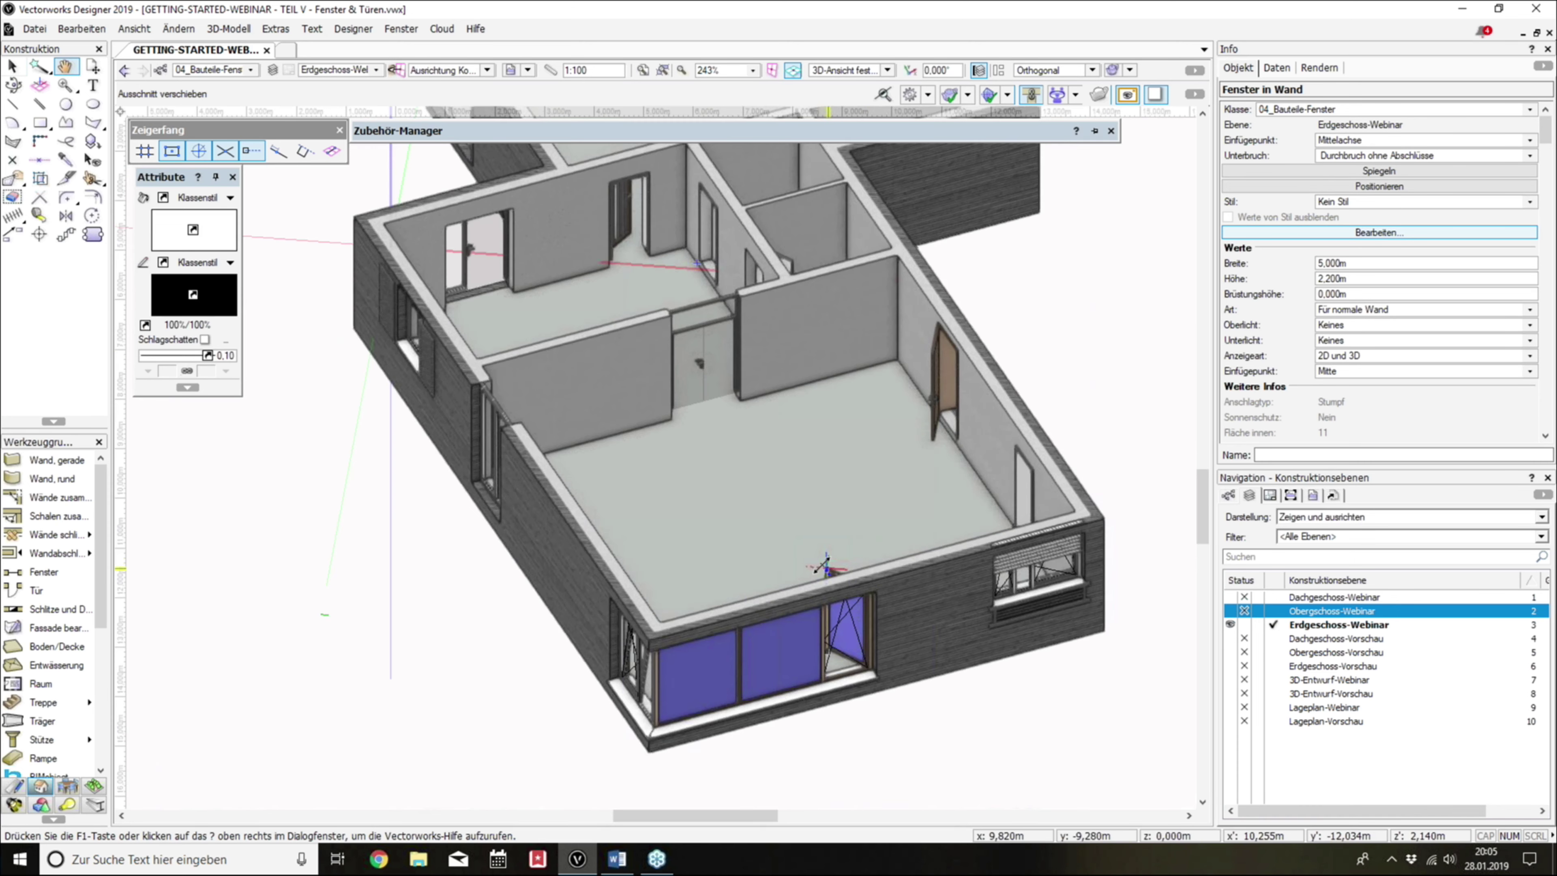
click(1014, 711)
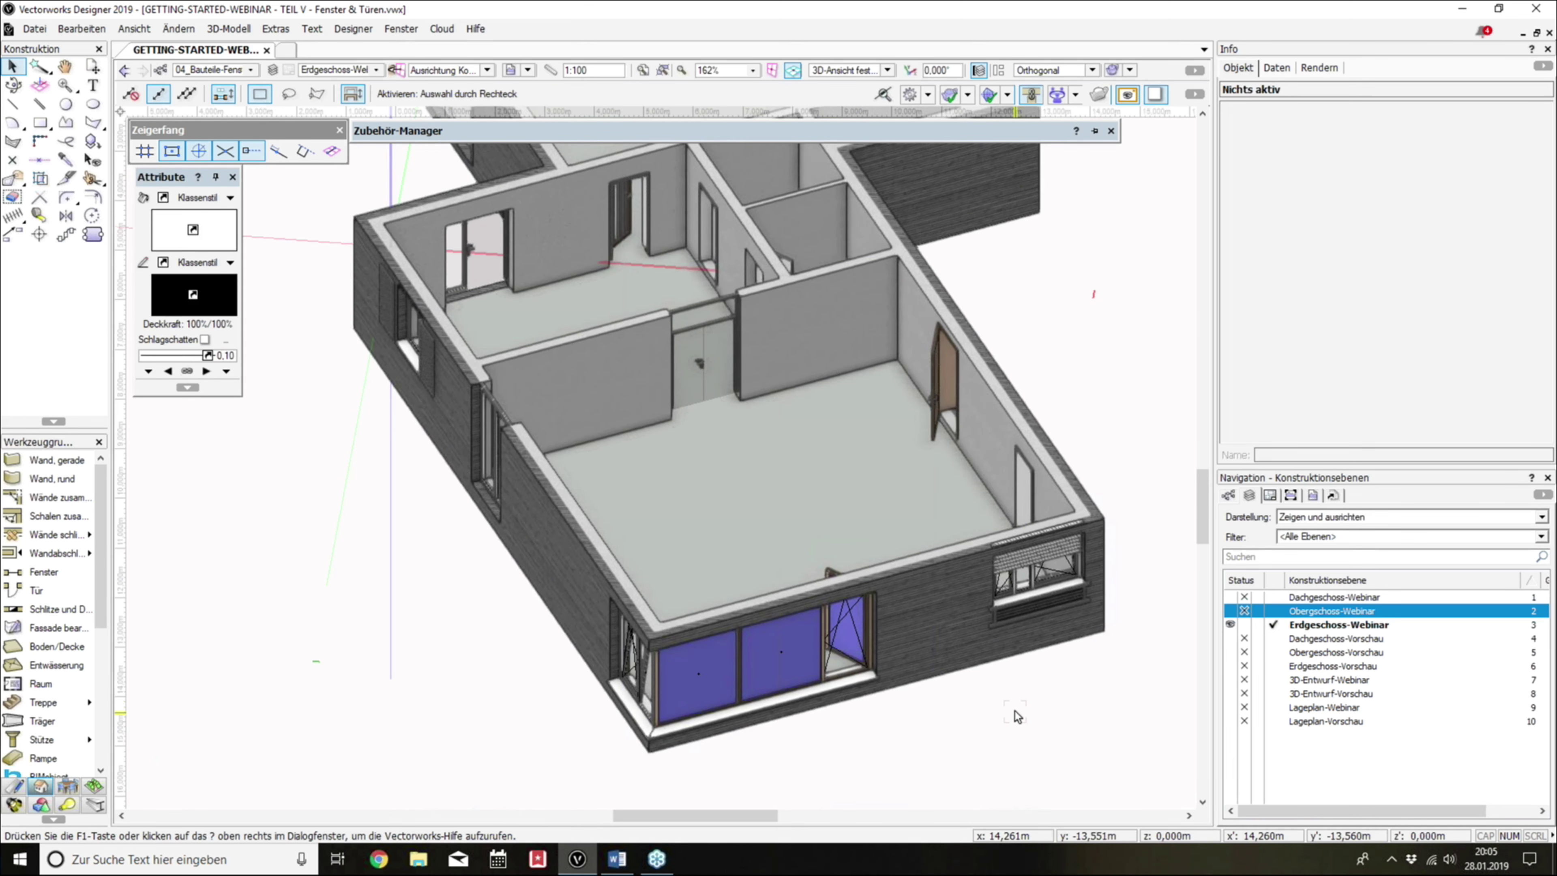
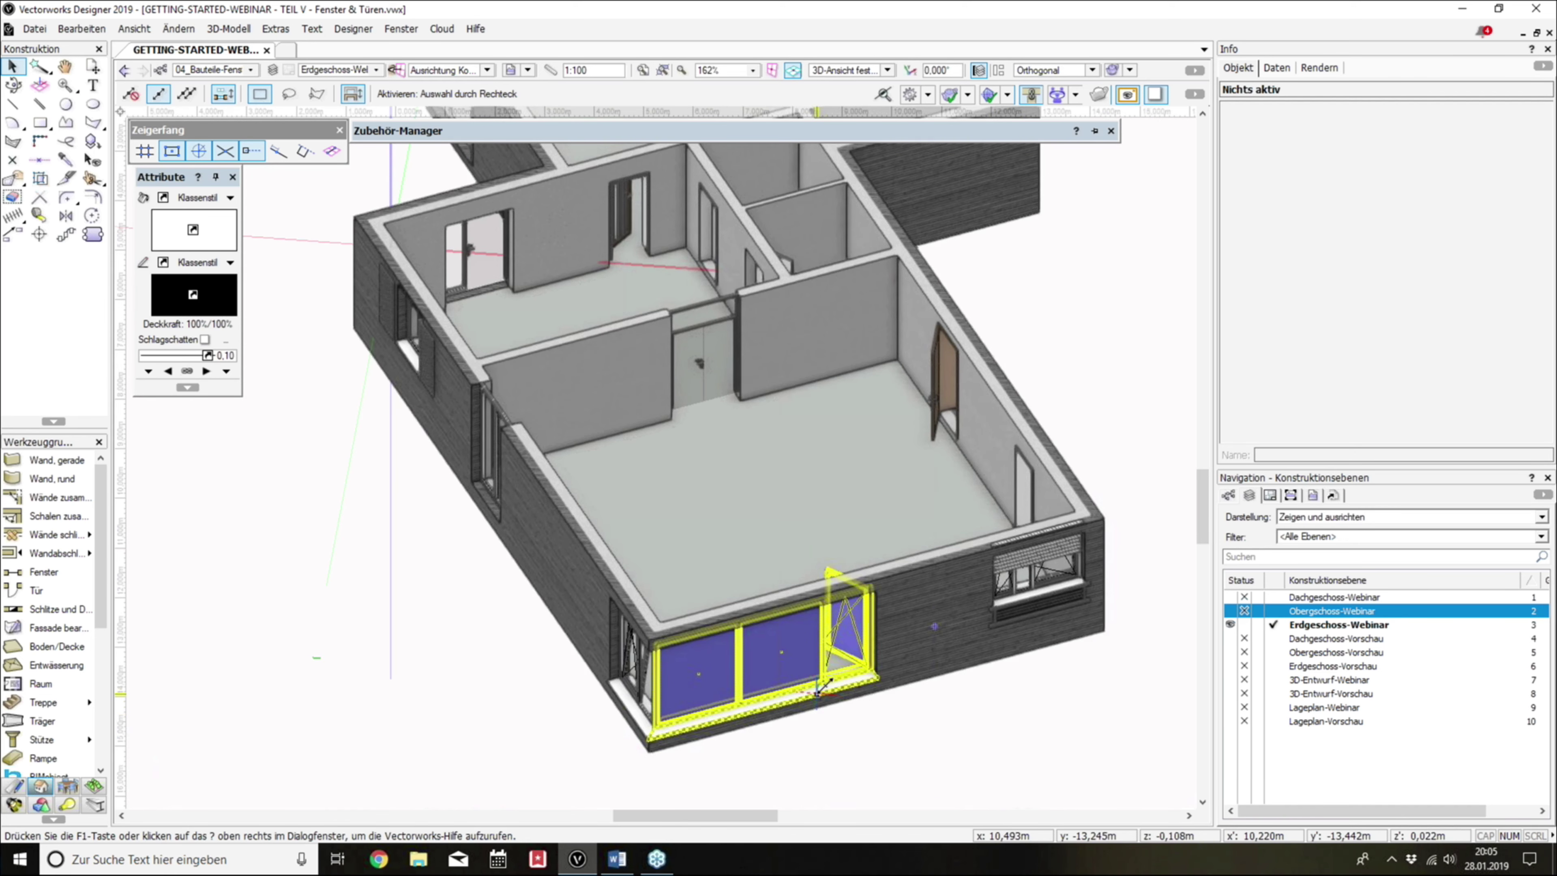
Step: List the drawing's classes in the Navigation palette and scroll to the Fenster class
scroll(929, 728, up, 3)
scroll(929, 727, down, 1)
scroll(928, 713, down, 2)
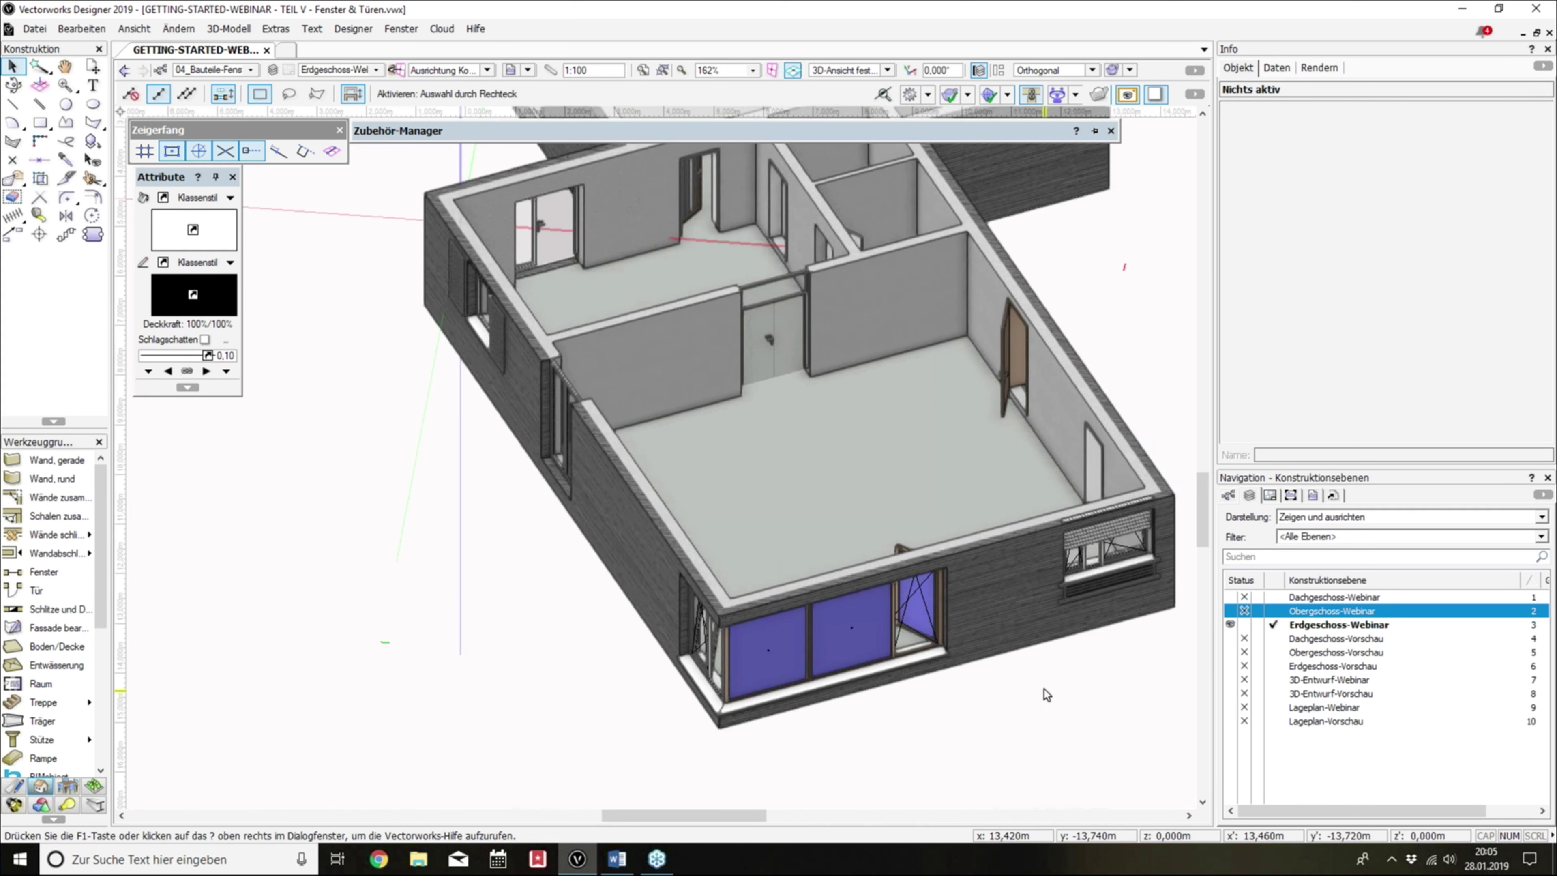
middle_drag(1044, 688, 1015, 694)
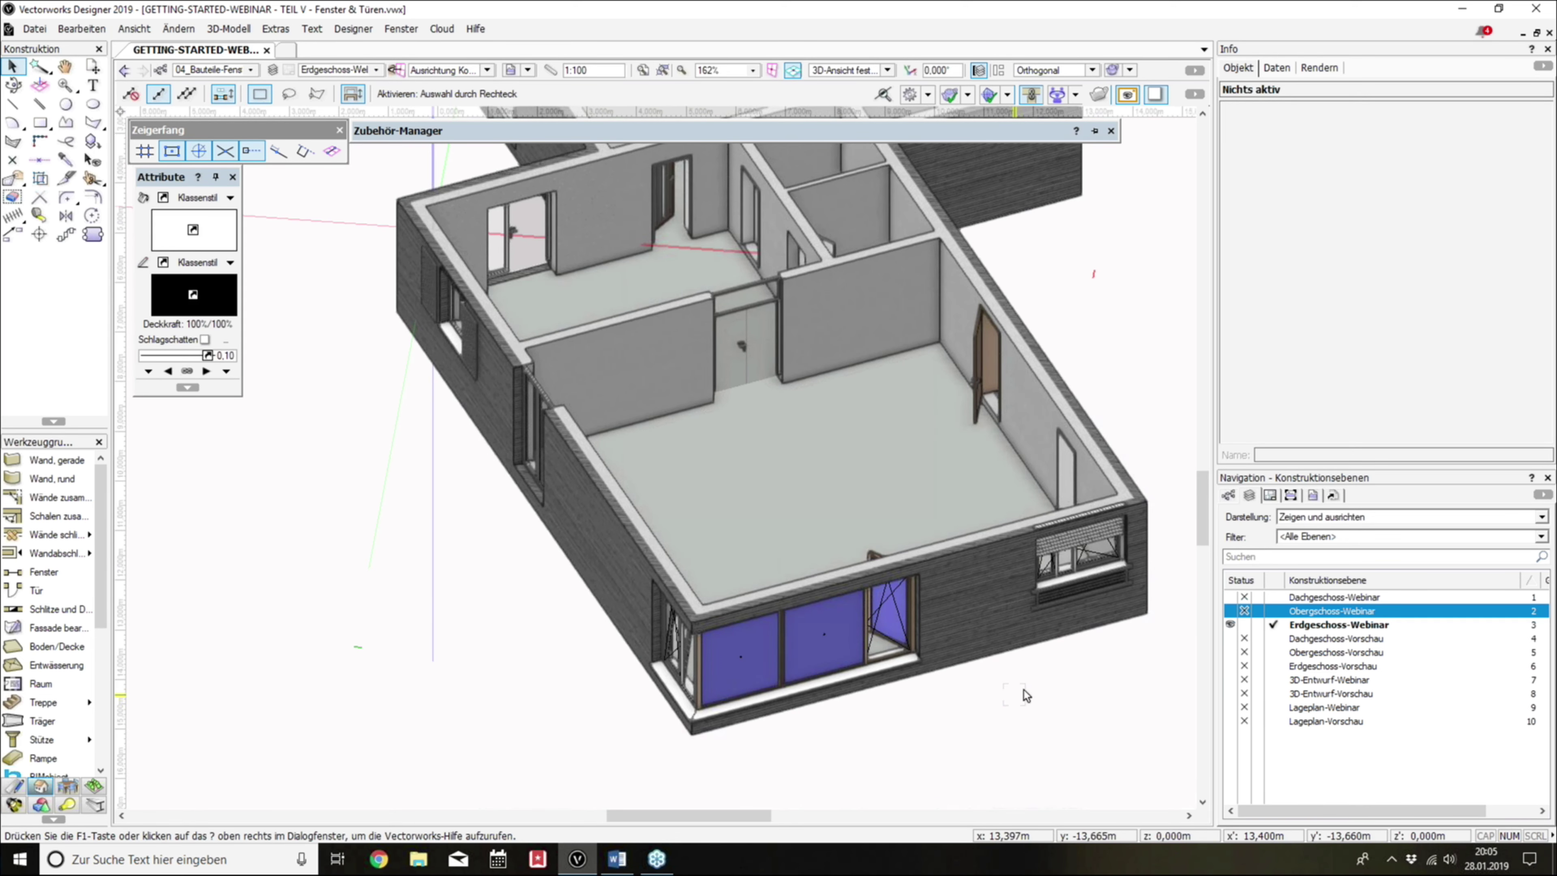
click(1249, 496)
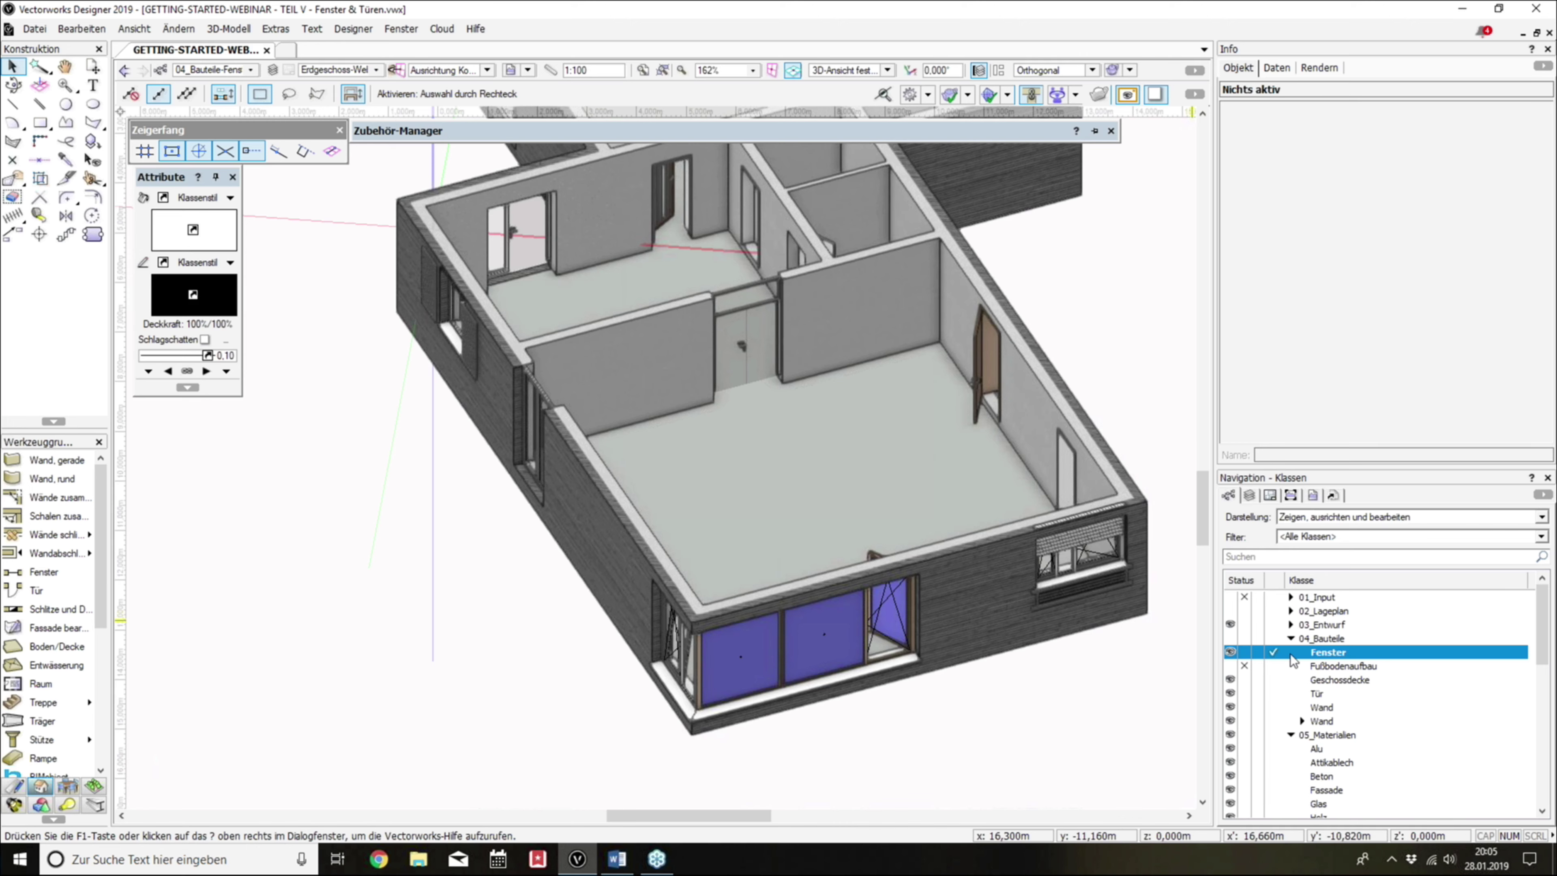
scroll(1300, 742, down, 1)
scroll(1287, 687, down, 2)
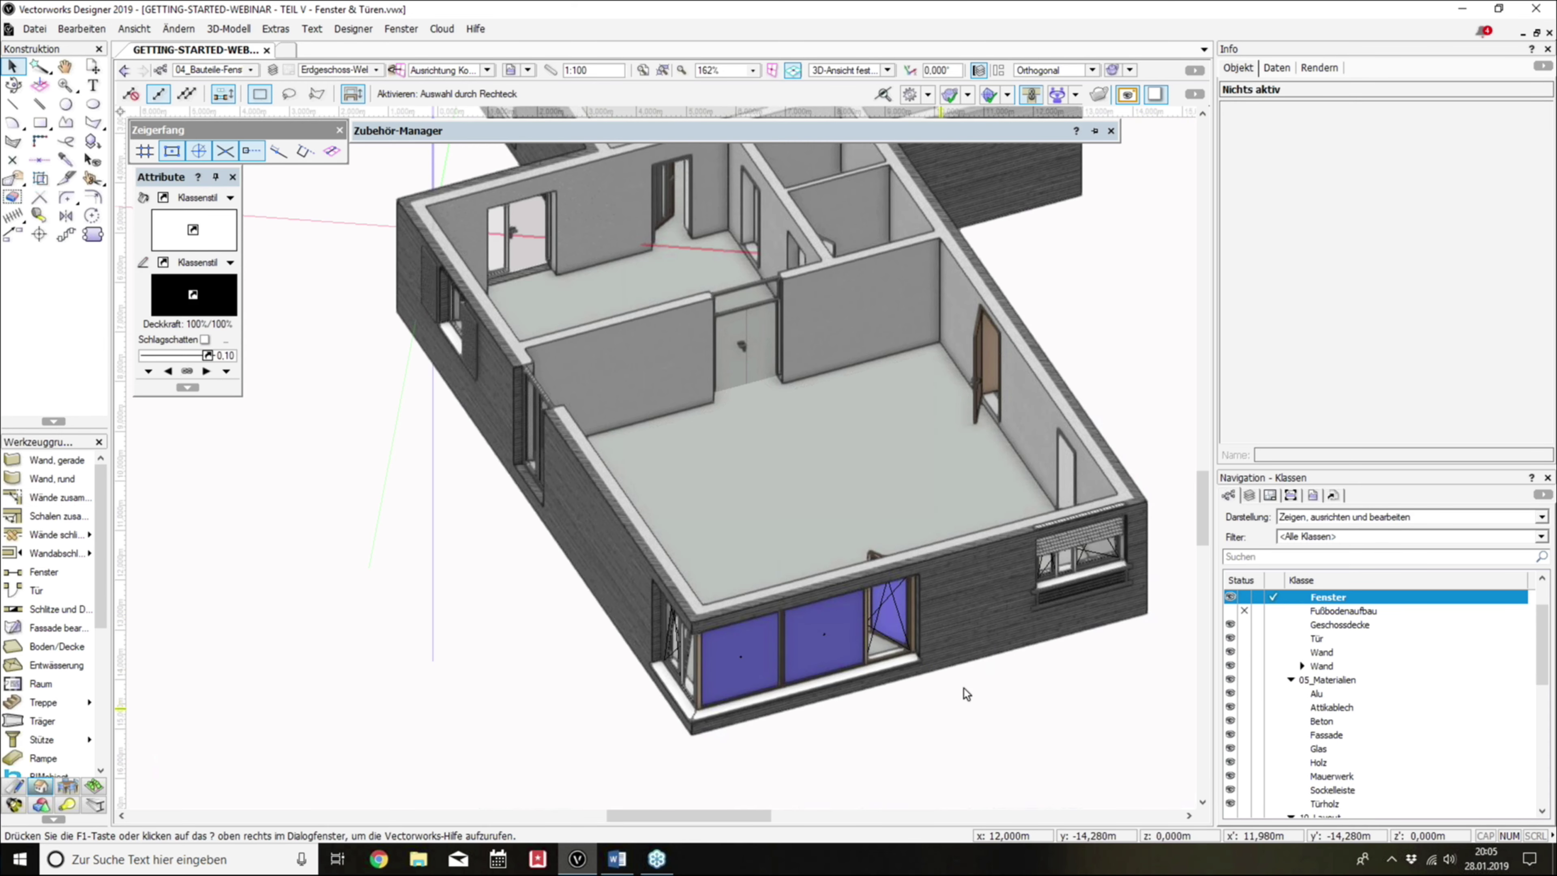
click(831, 649)
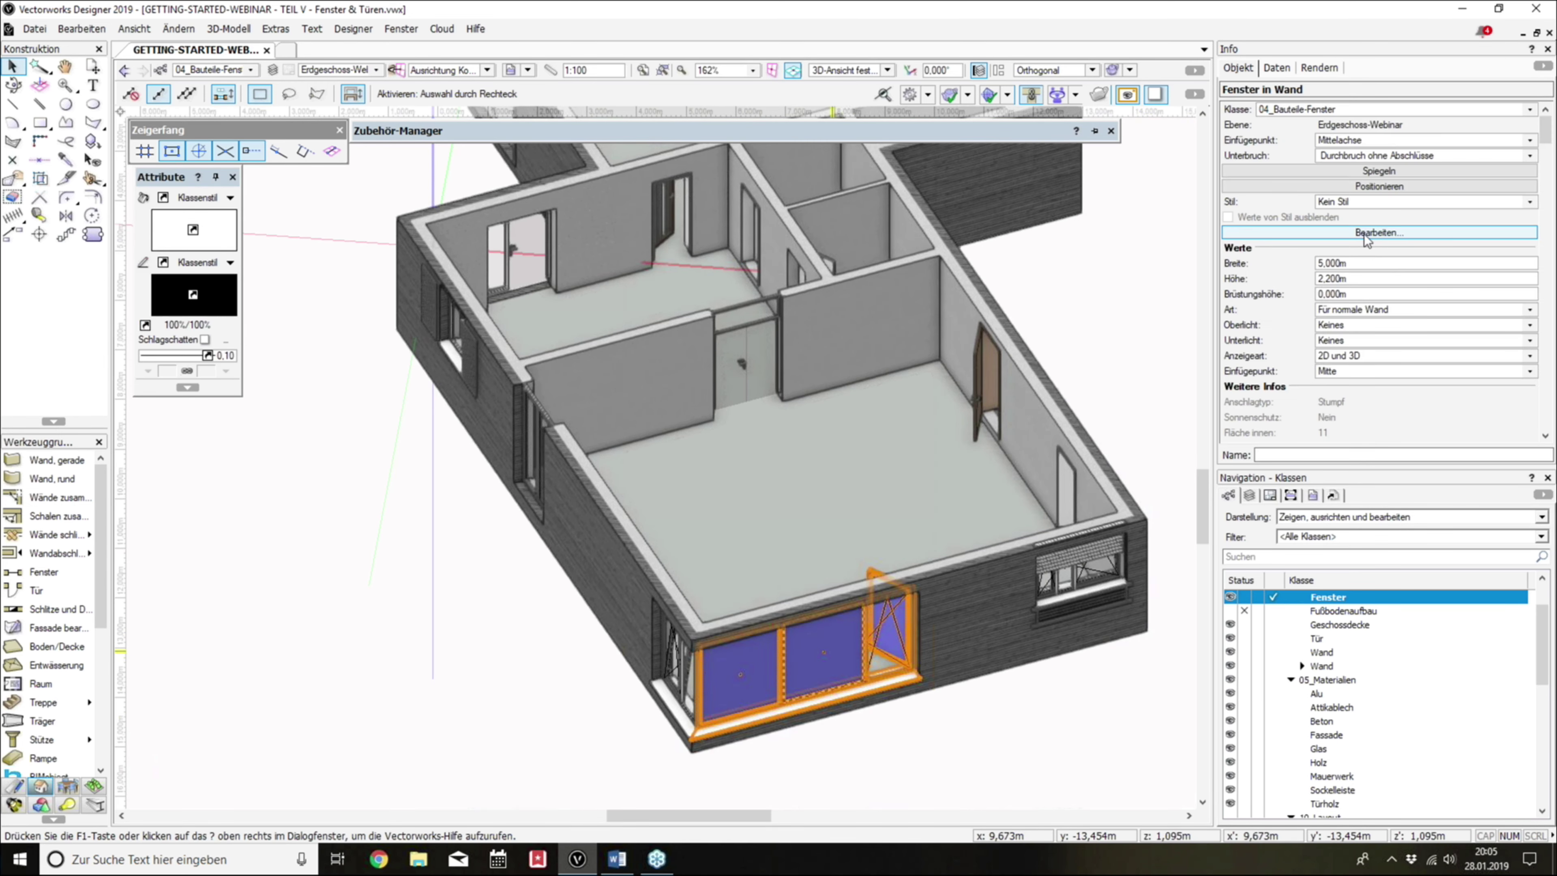
click(1366, 234)
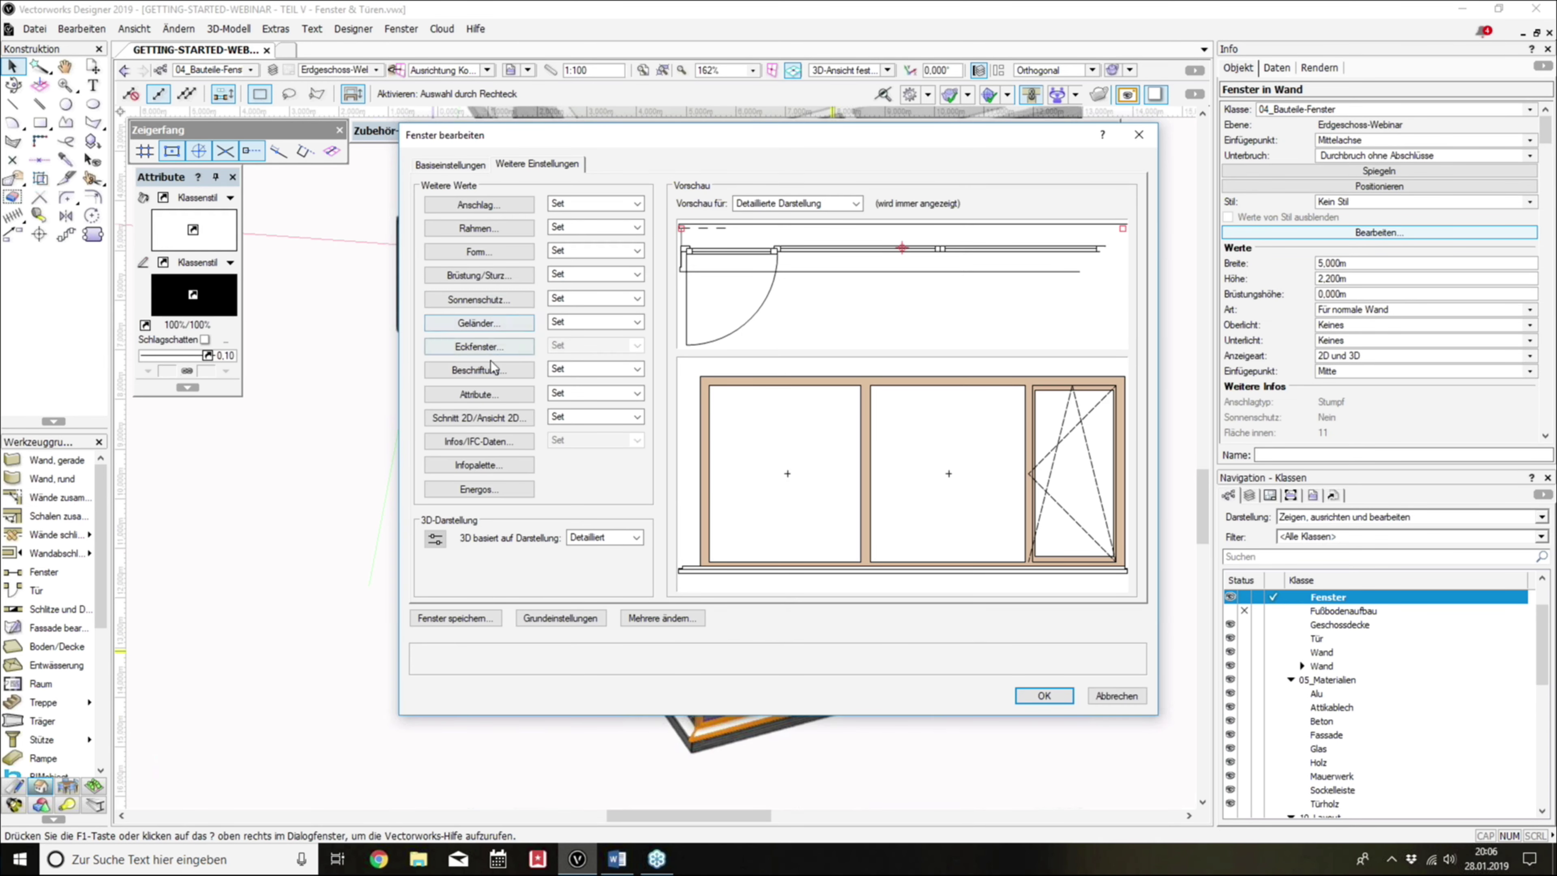
click(478, 394)
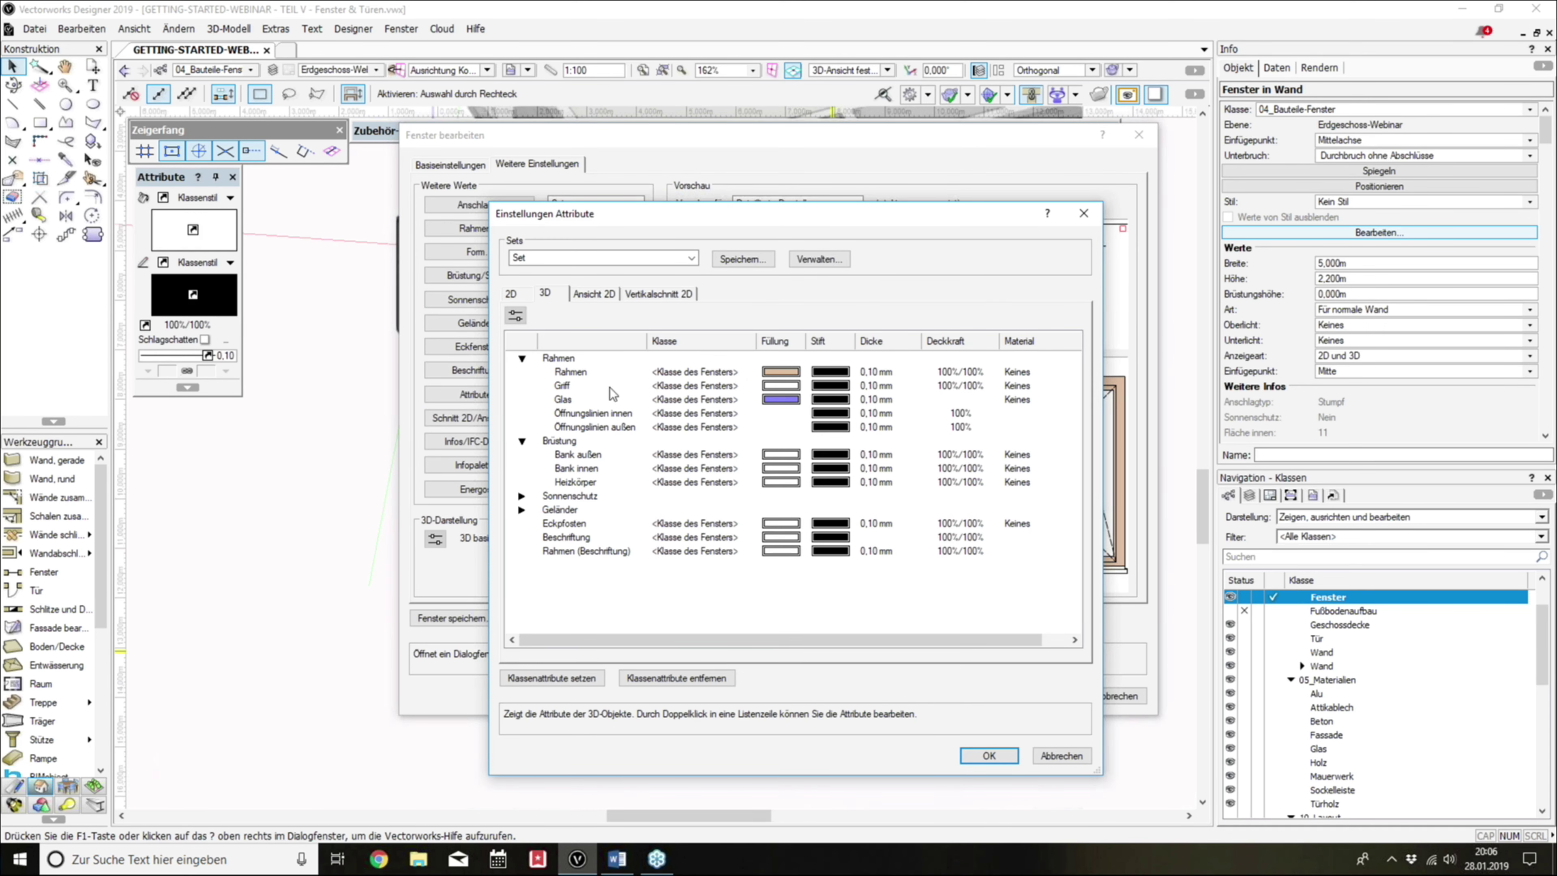
click(986, 755)
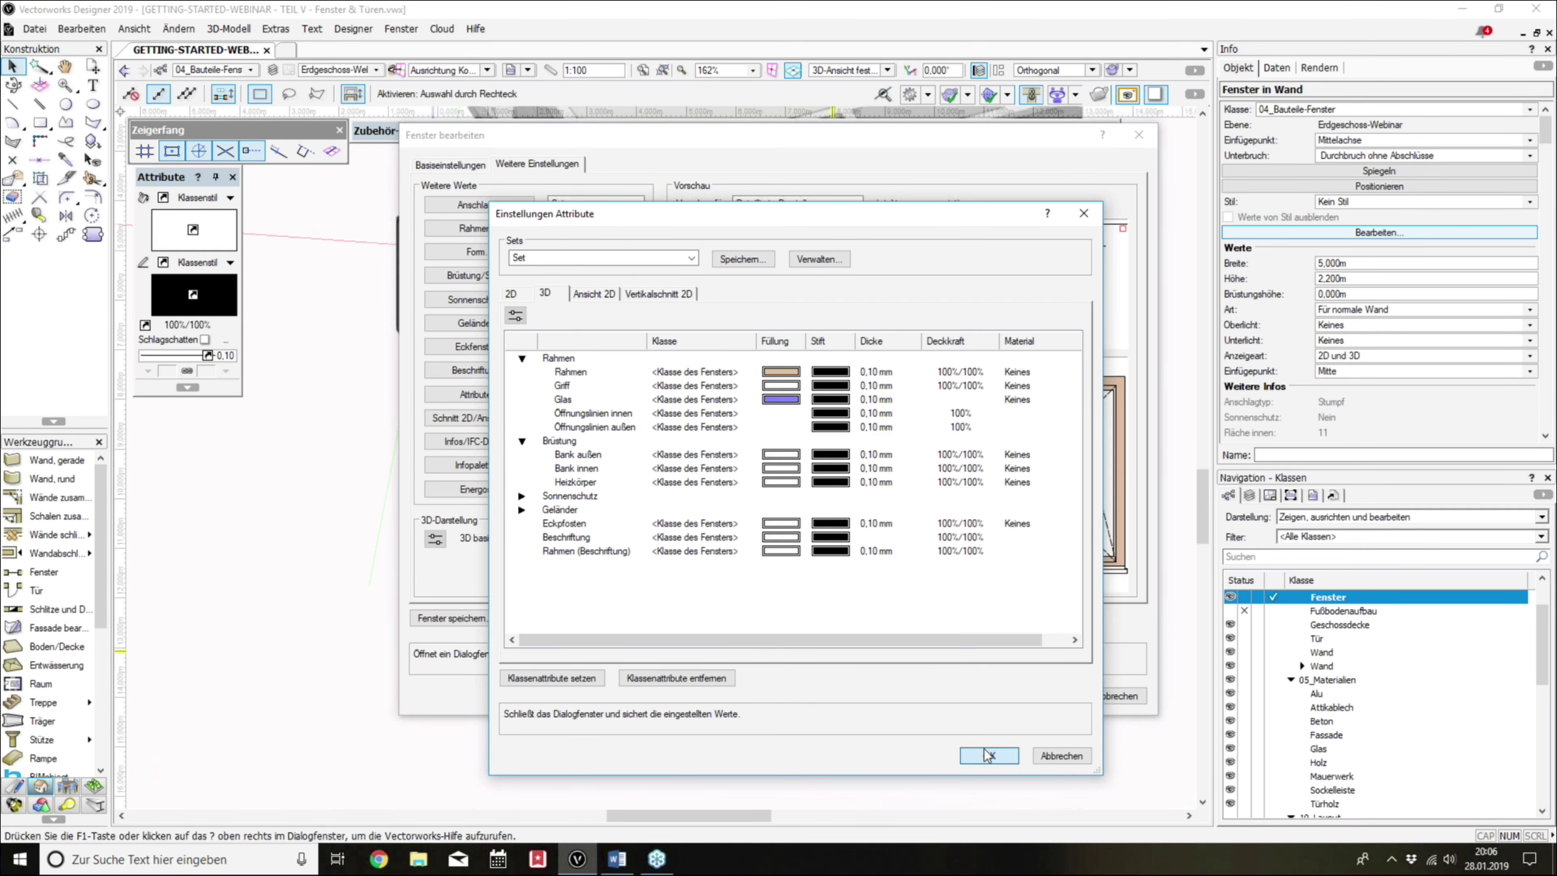
click(1042, 695)
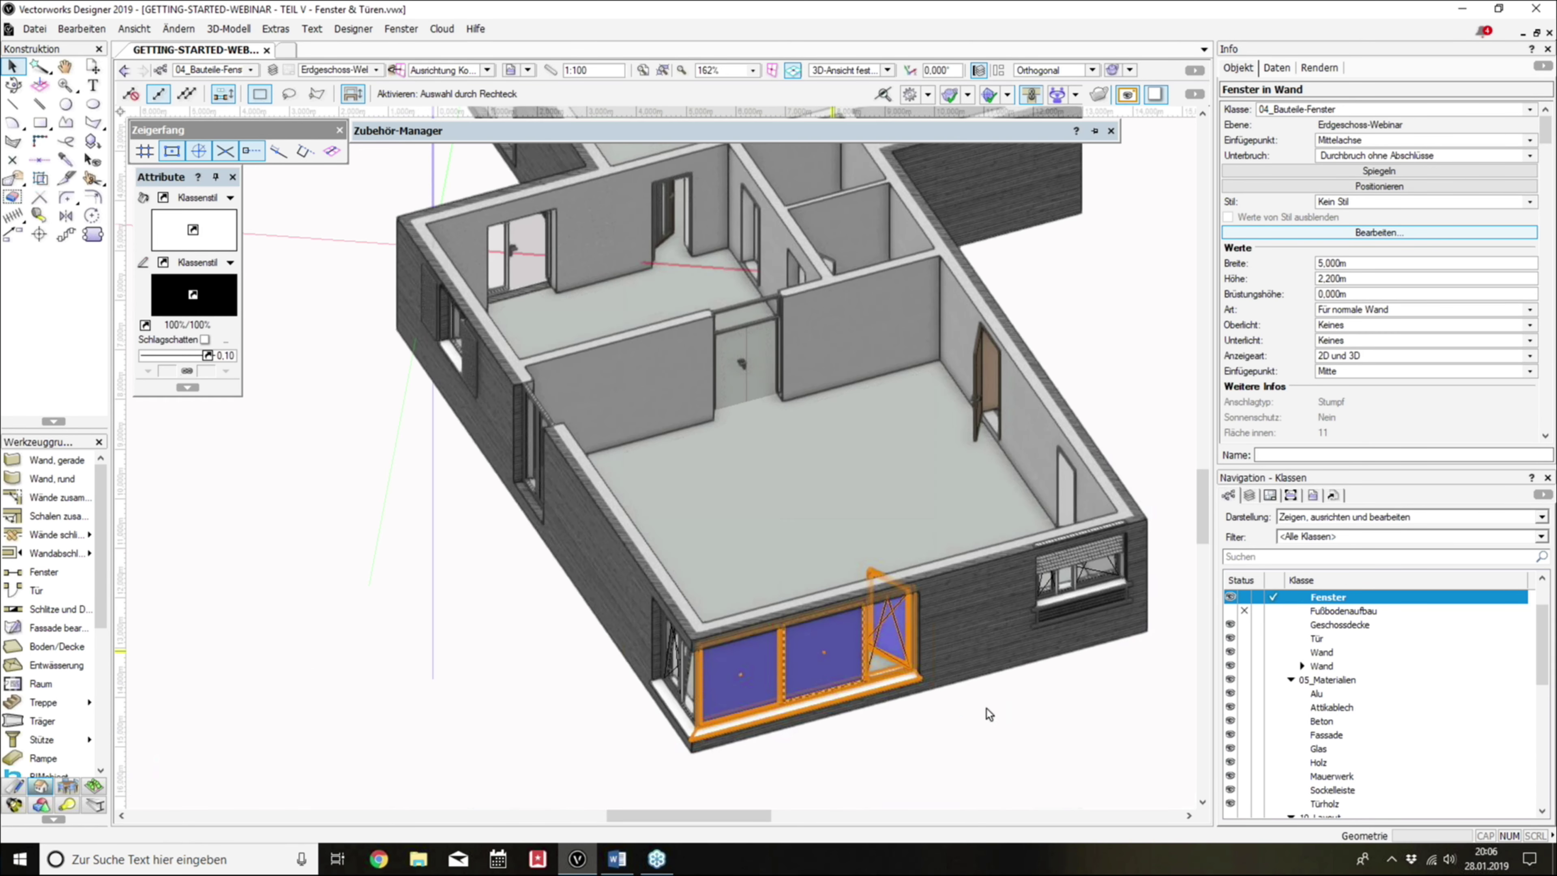
click(1015, 689)
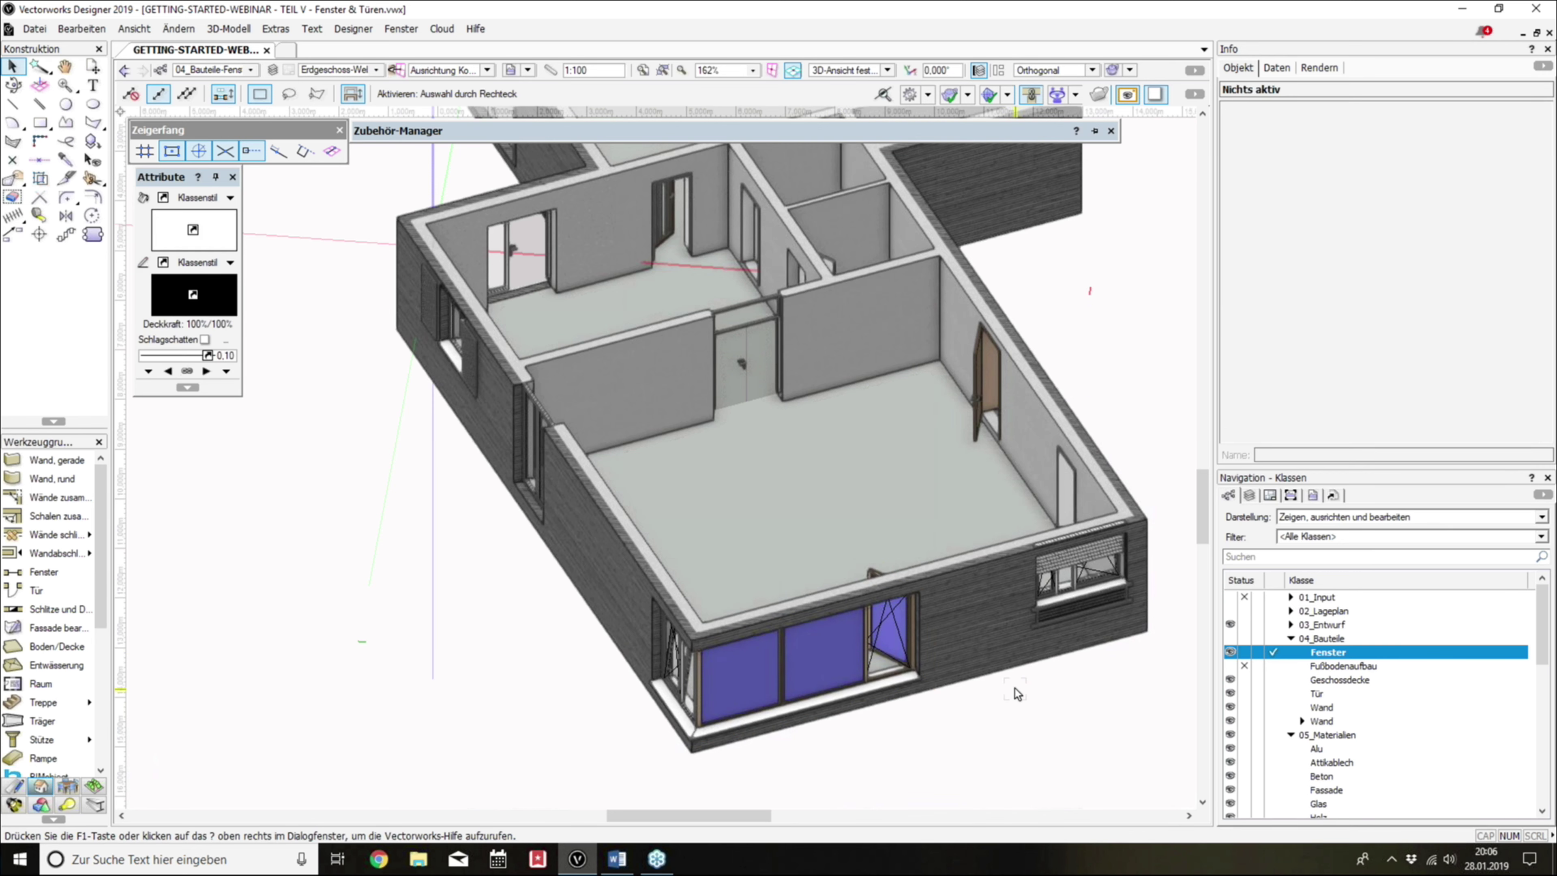
Step: Switch to the top-down 2D plan view and pan the floor plan into position
key(F5)
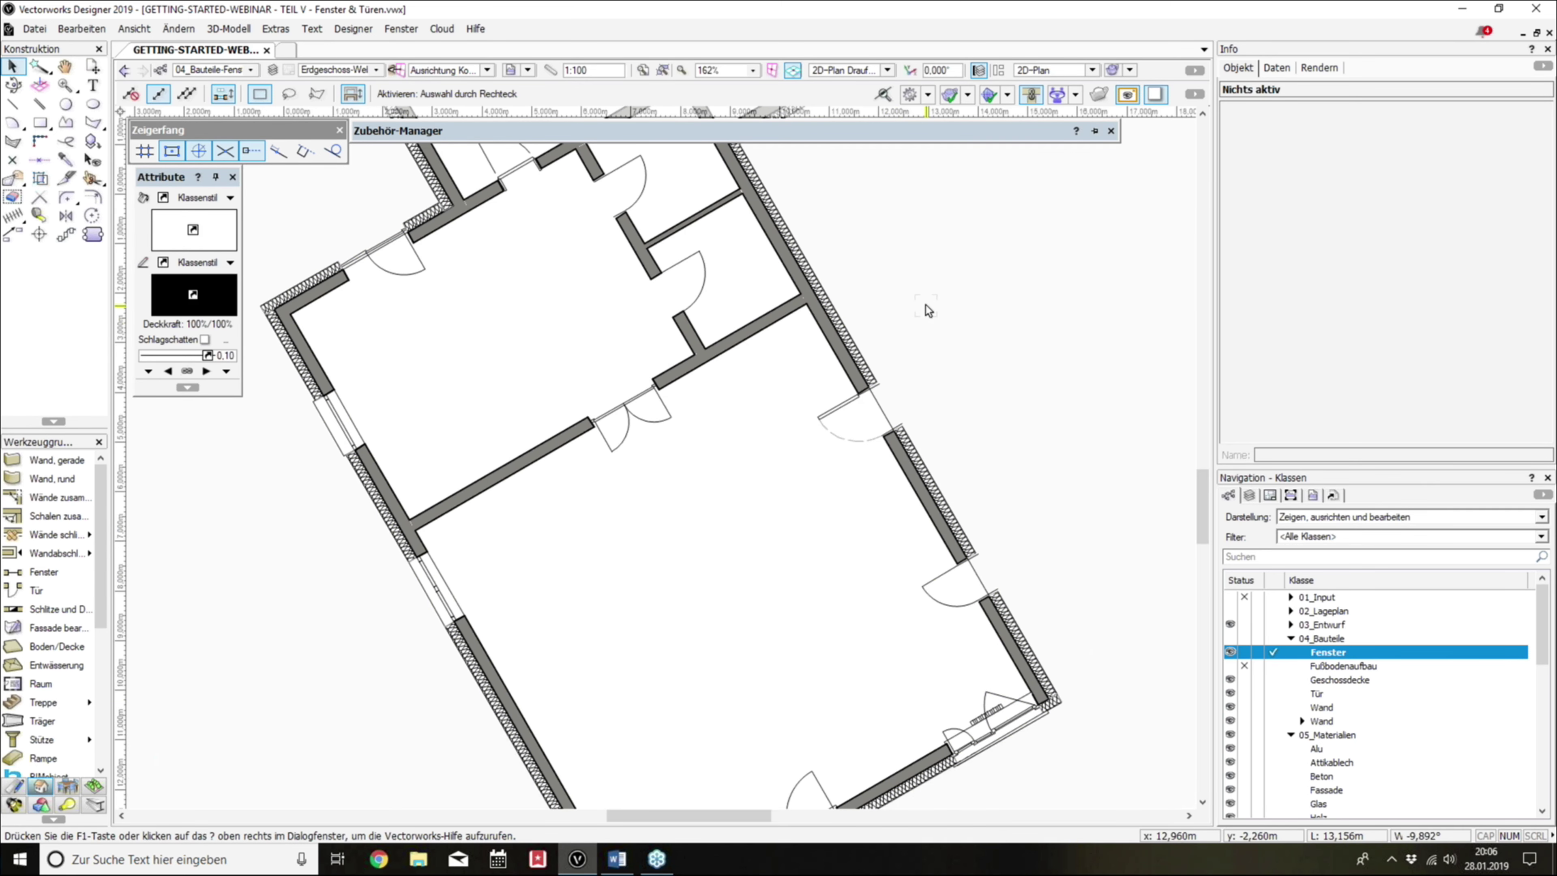
key(h)
drag(920, 310, 921, 337)
key(x)
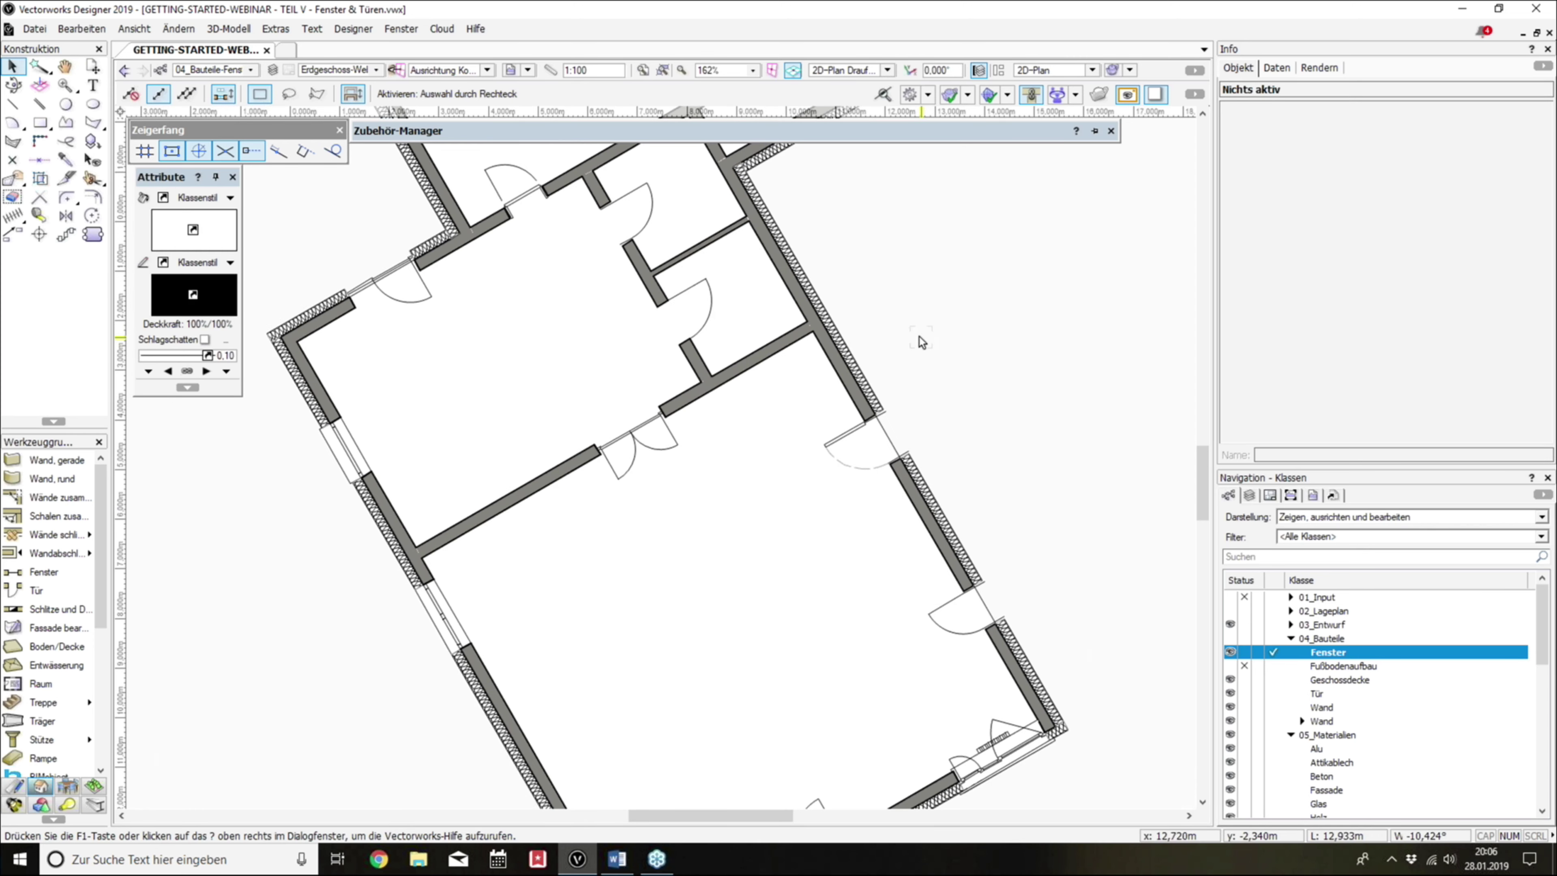
middle_drag(919, 338, 933, 325)
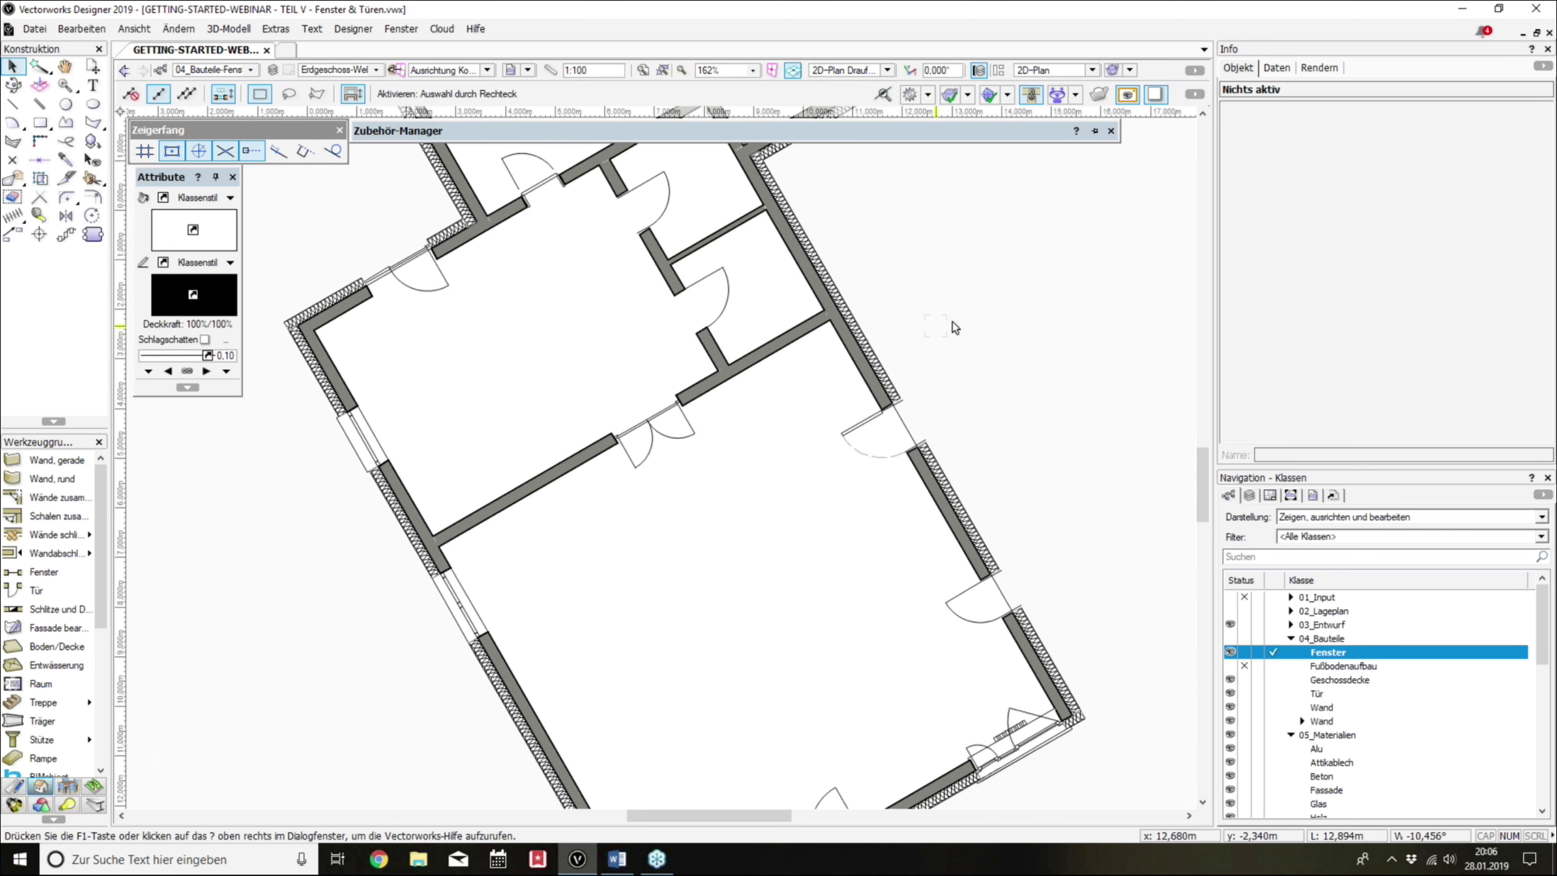
scroll(979, 316, down, 3)
scroll(772, 386, up, 3)
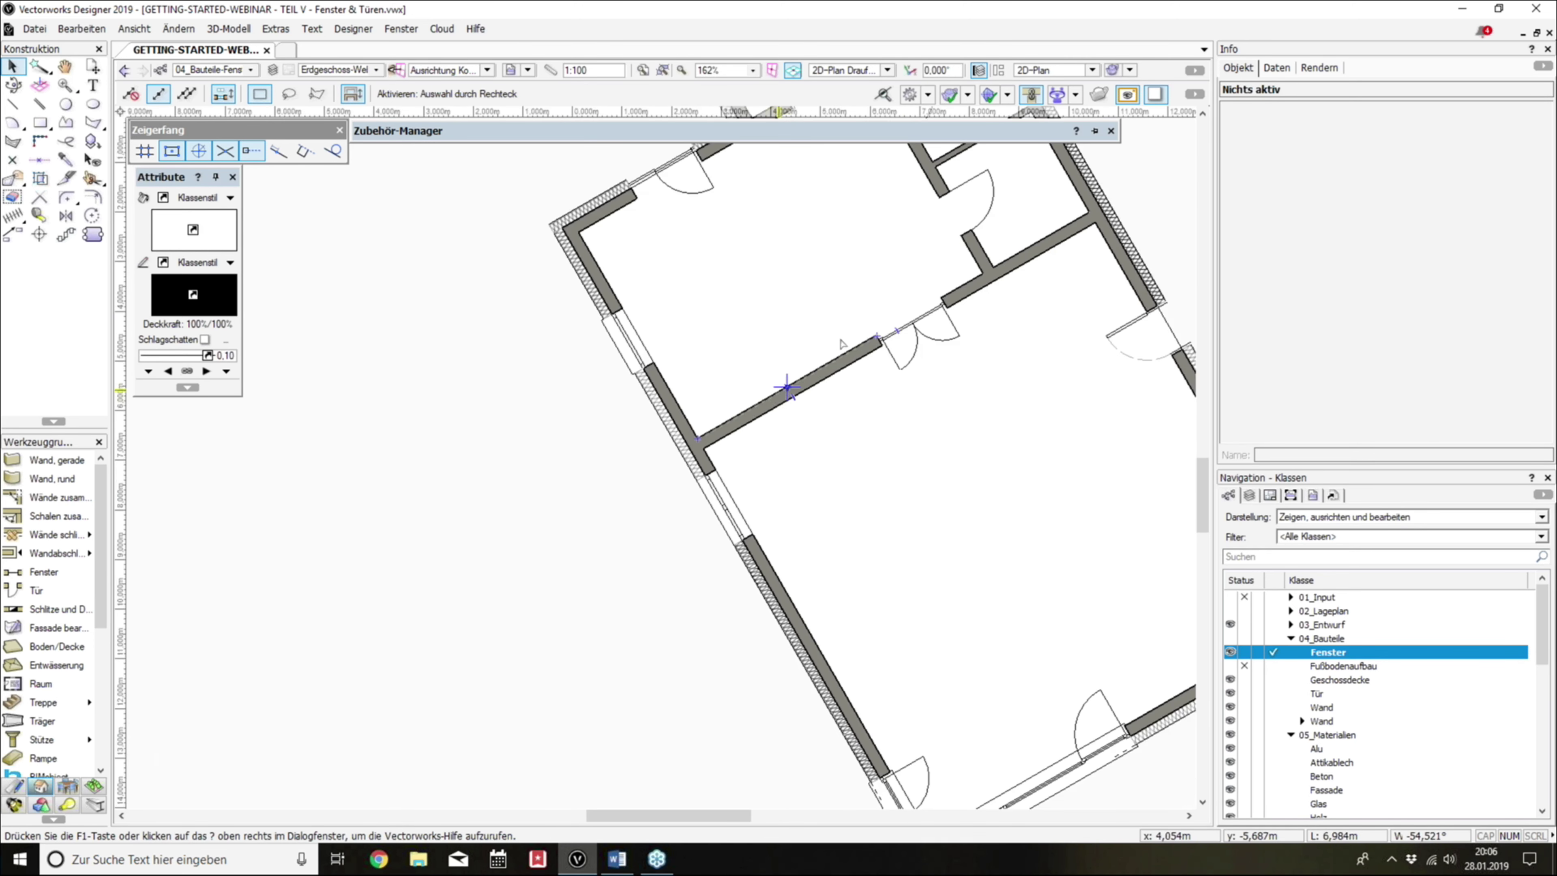
Step: Orbit into 3D around the narrow room window and check its sill height
shift+middle_drag(1055, 591, 898, 268)
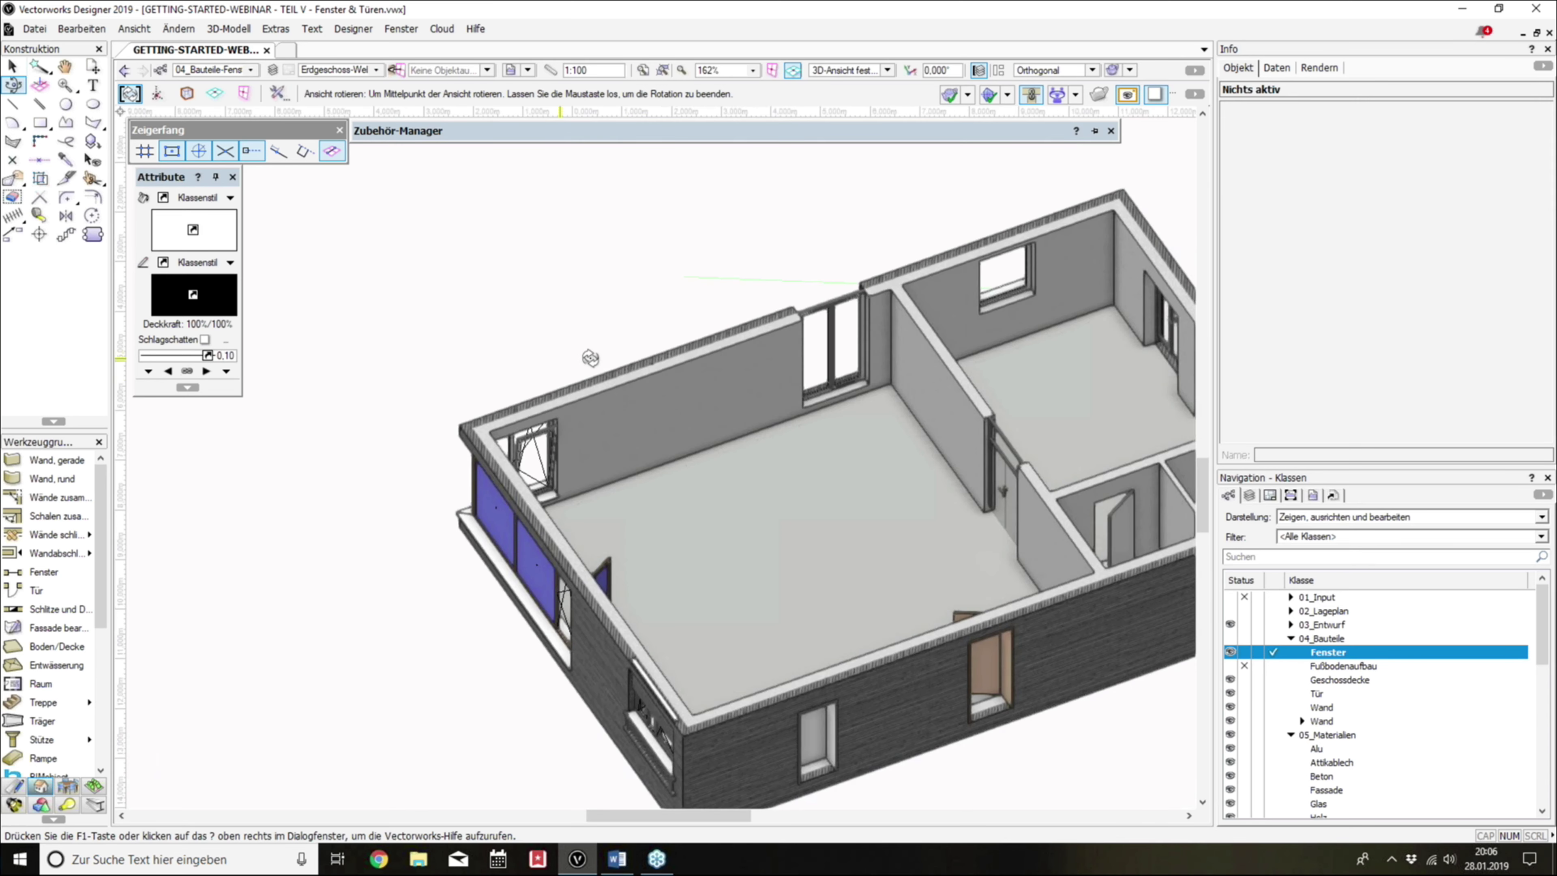
scroll(898, 268, up, 3)
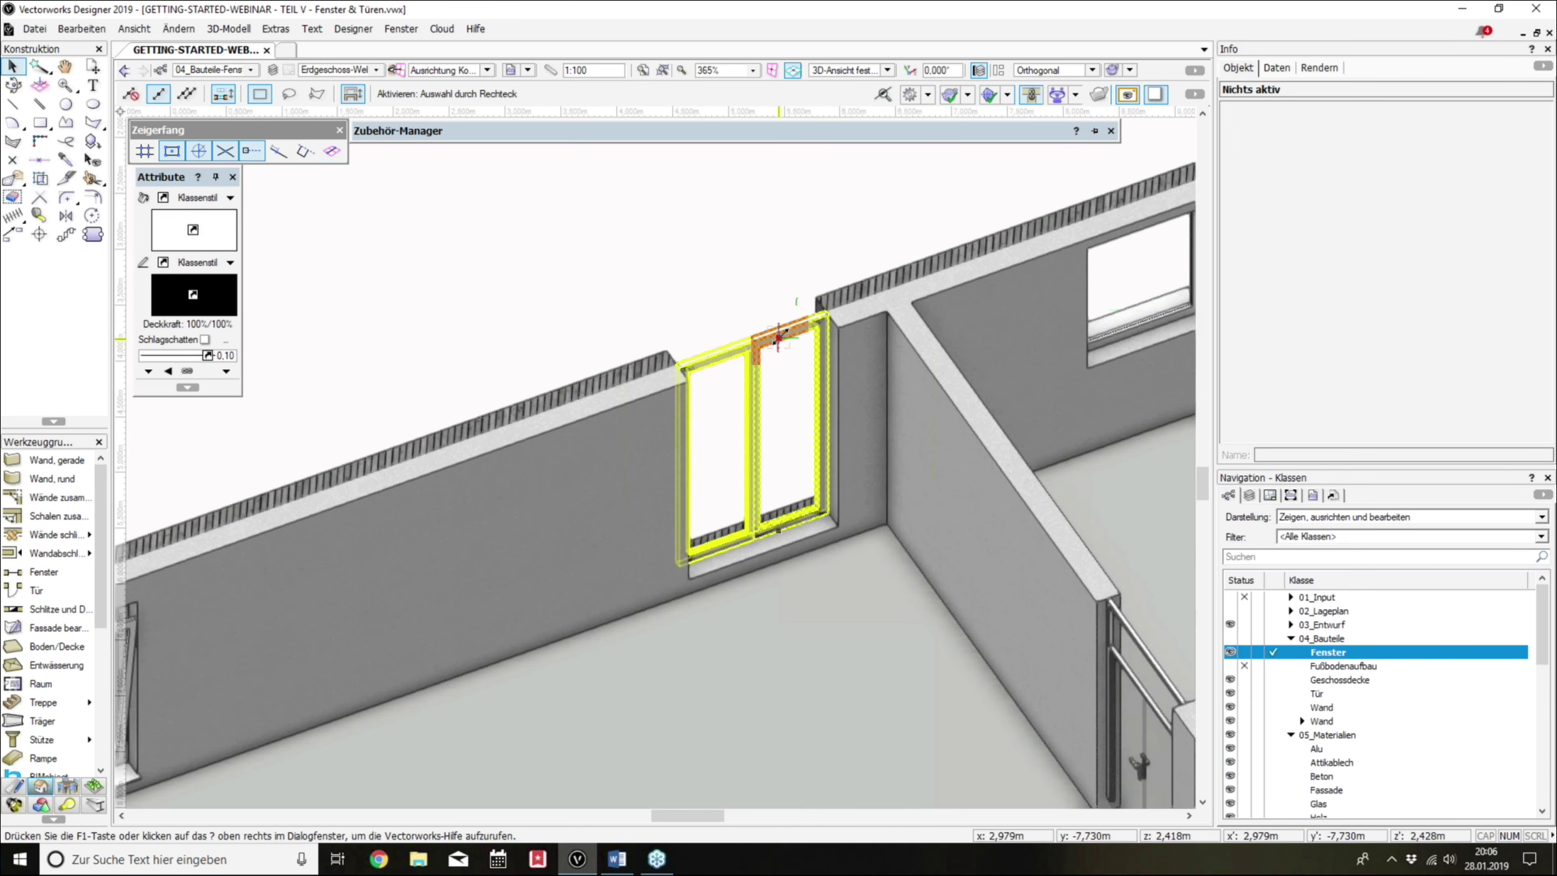
click(779, 337)
mouse_move(778, 336)
shift+middle_down()
mouse_move(1154, 279)
mouse_move(869, 383)
mouse_move(572, 385)
mouse_move(1107, 570)
shift+middle_up()
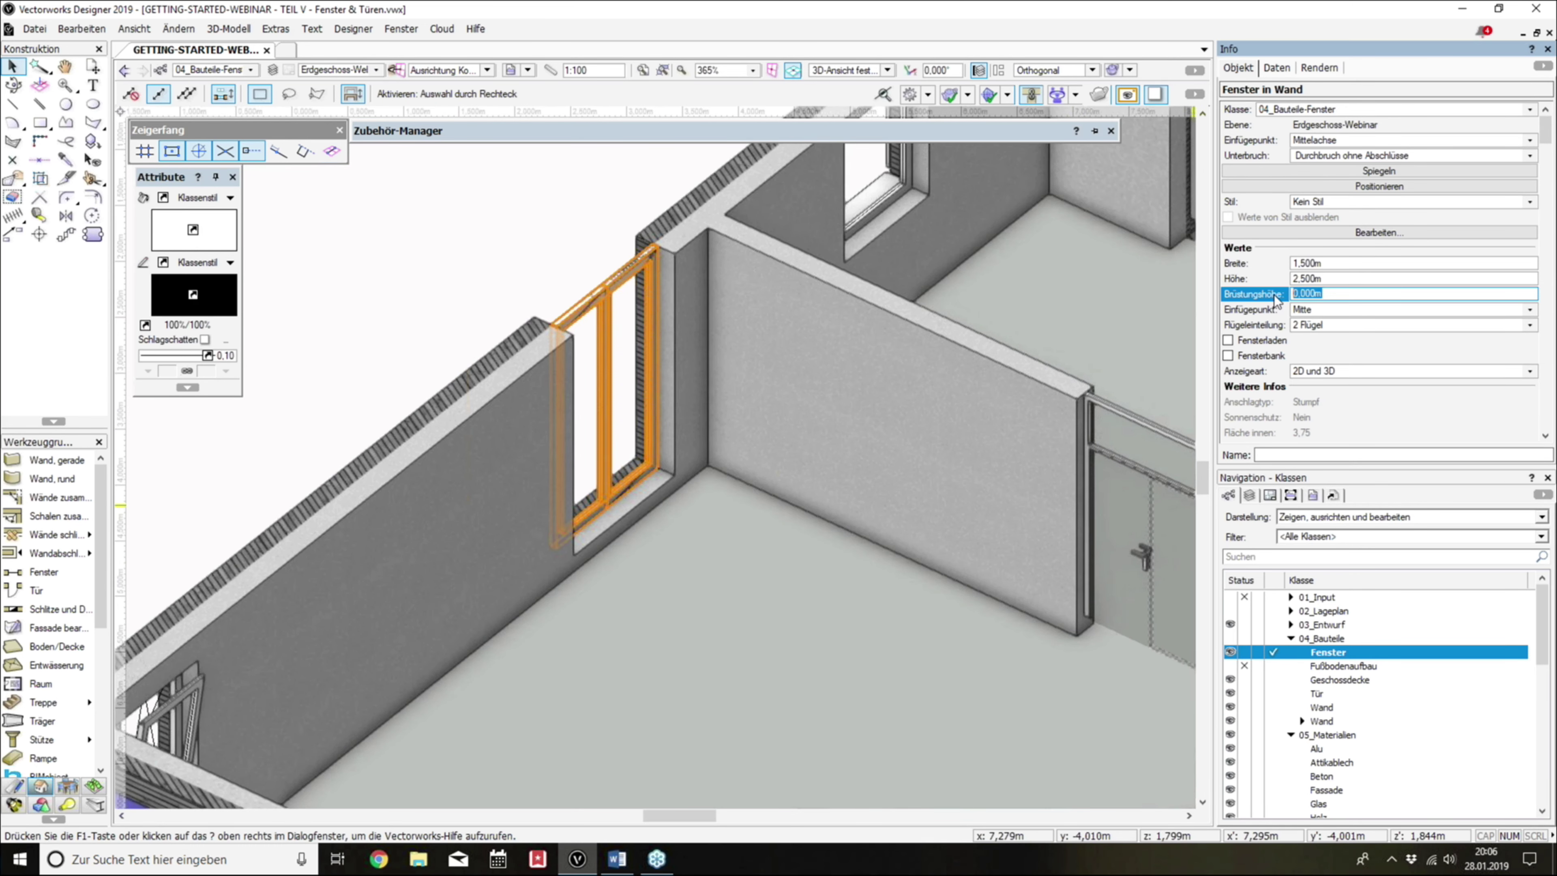
click(1275, 296)
Step: Make the Fußbodenaufbau class visible and inspect the floor slab's settings
click(1231, 666)
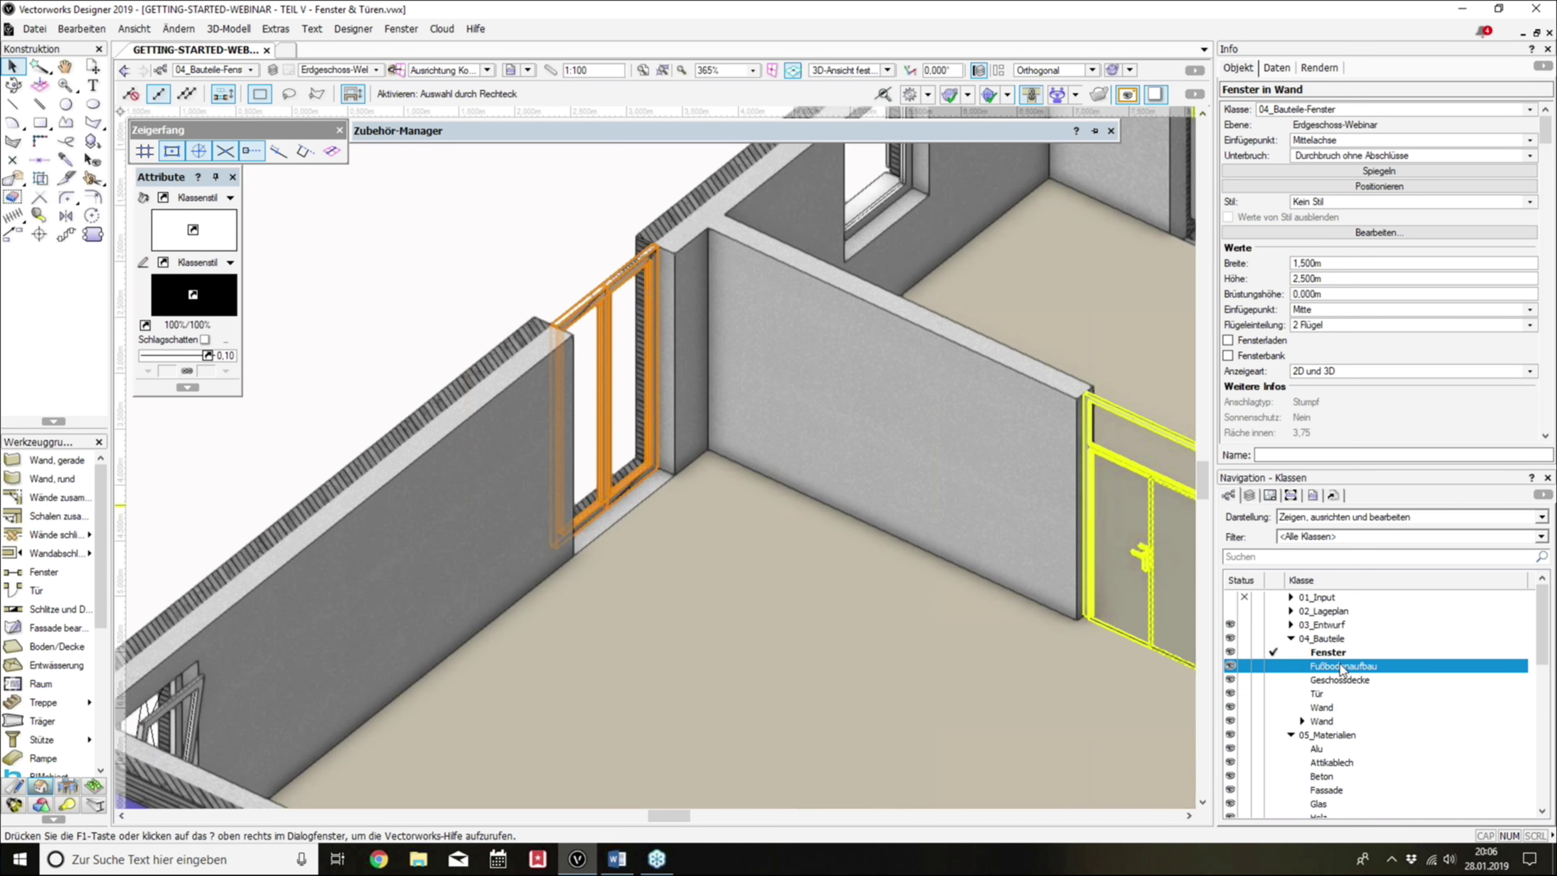
scroll(619, 493, up, 2)
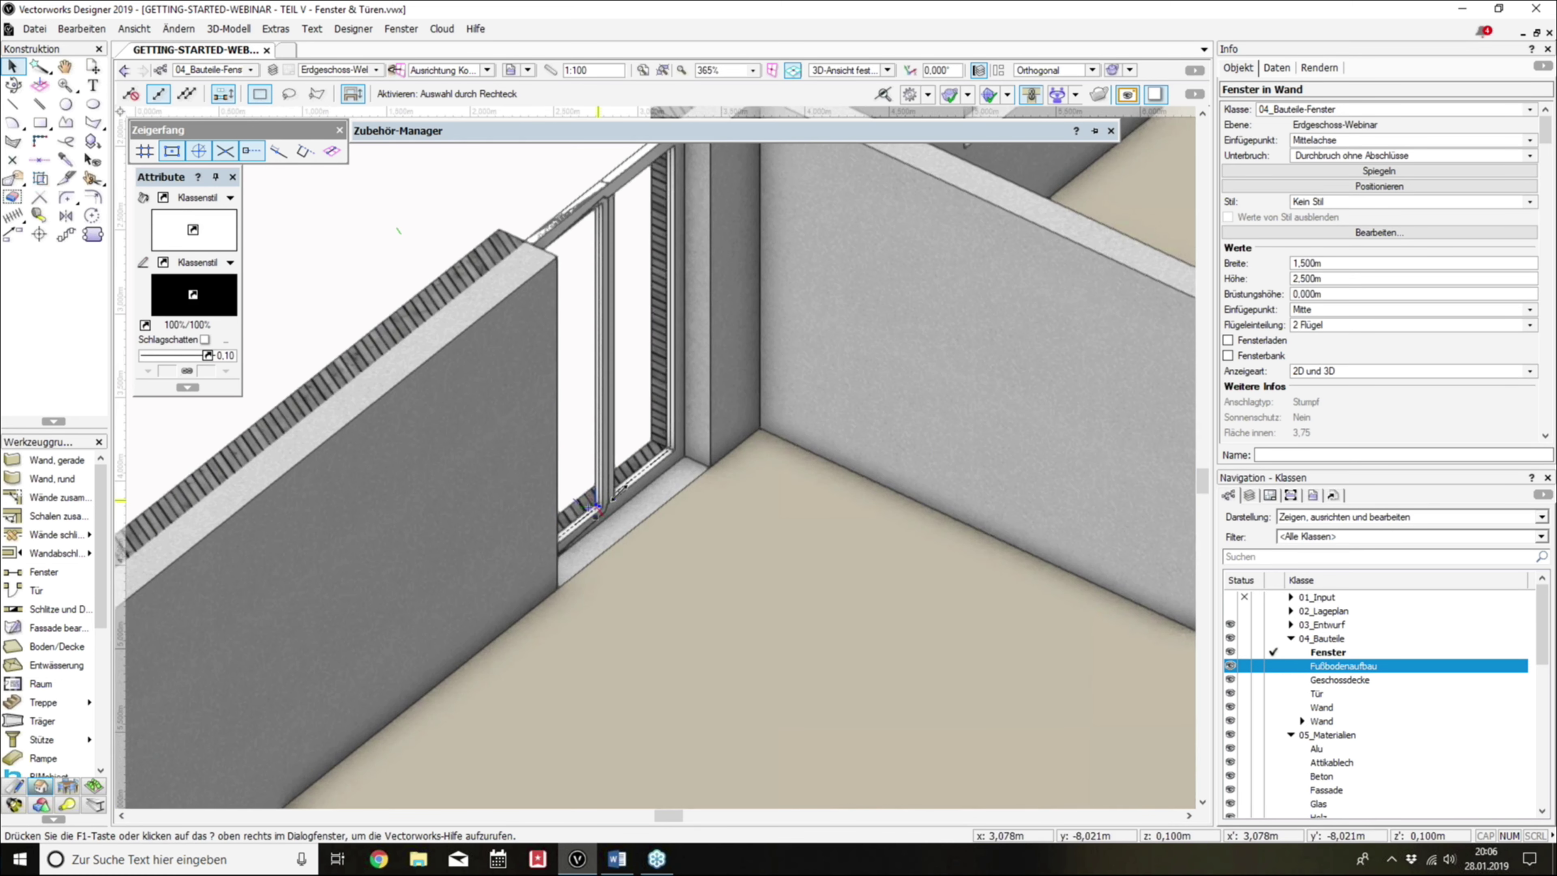
scroll(724, 513, up, 2)
scroll(725, 512, up, 2)
scroll(724, 510, down, 2)
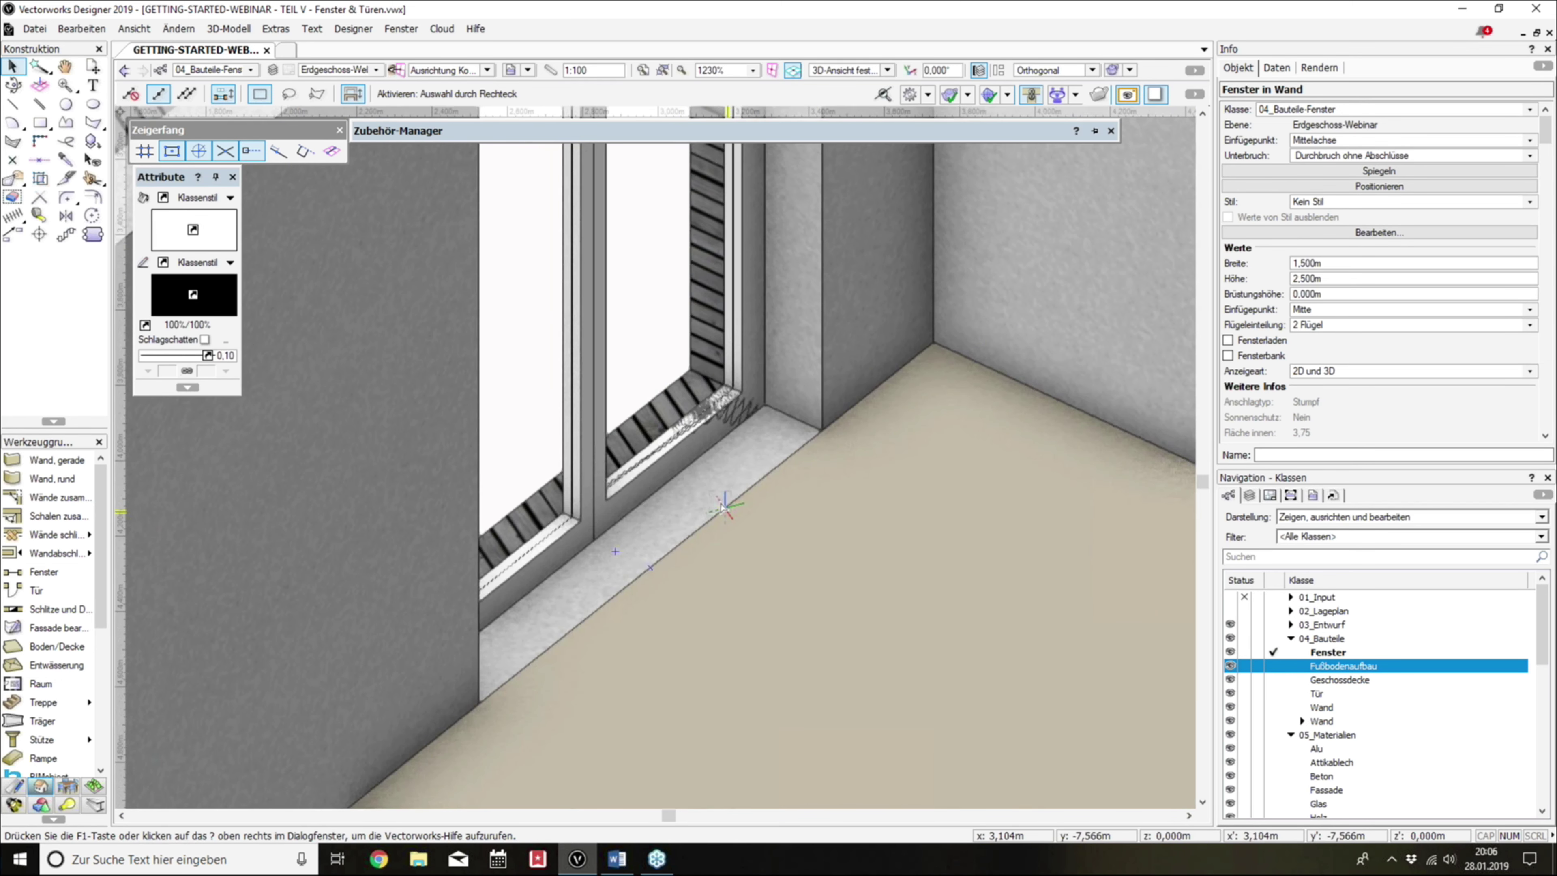
scroll(723, 509, down, 1)
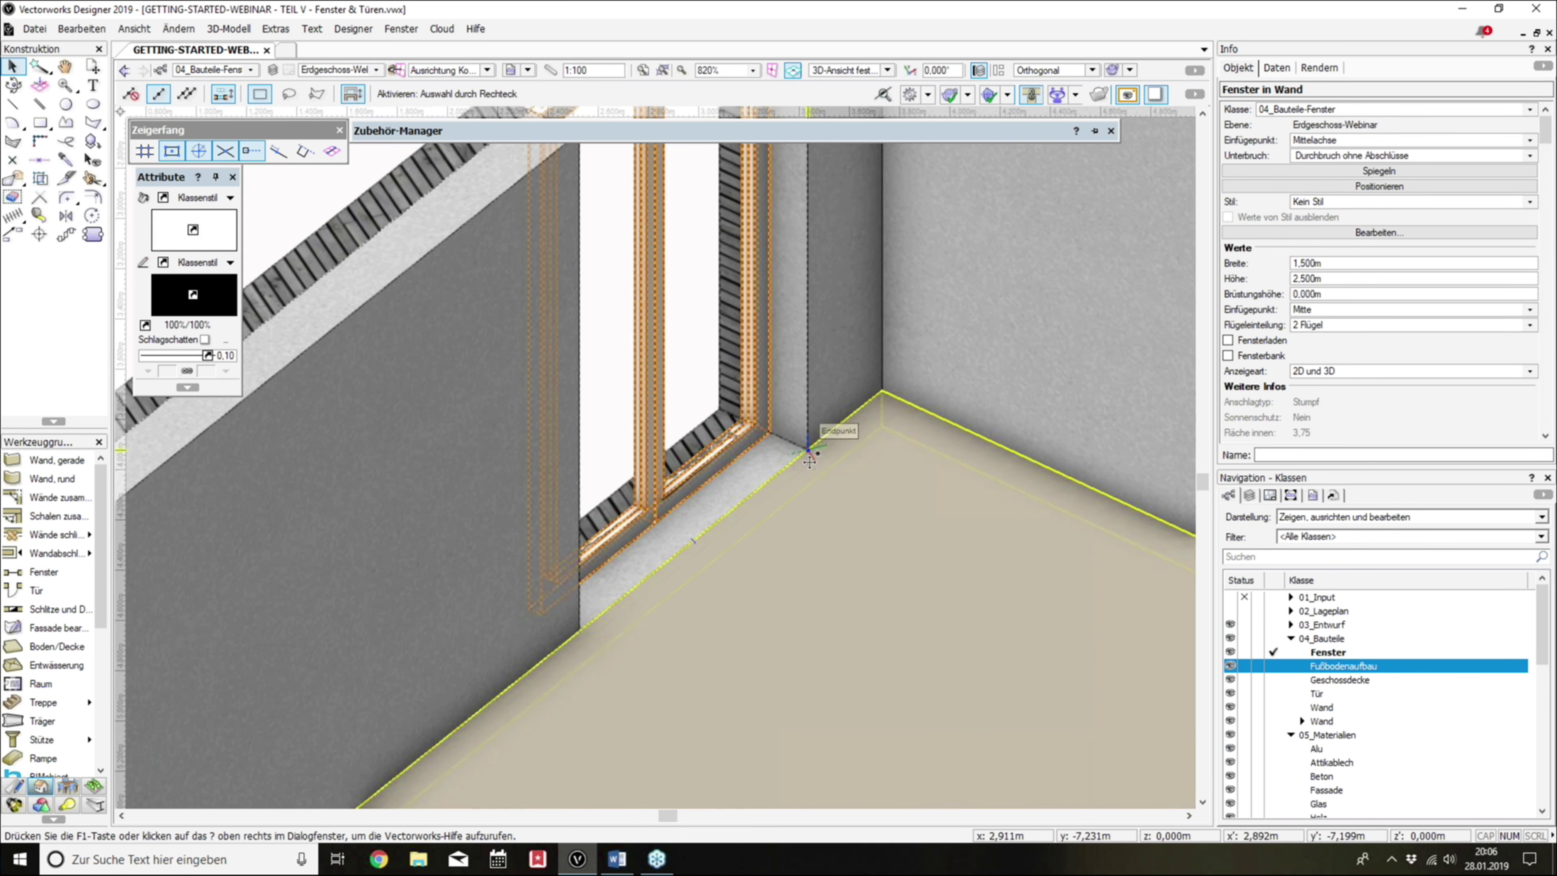
scroll(820, 494, down, 3)
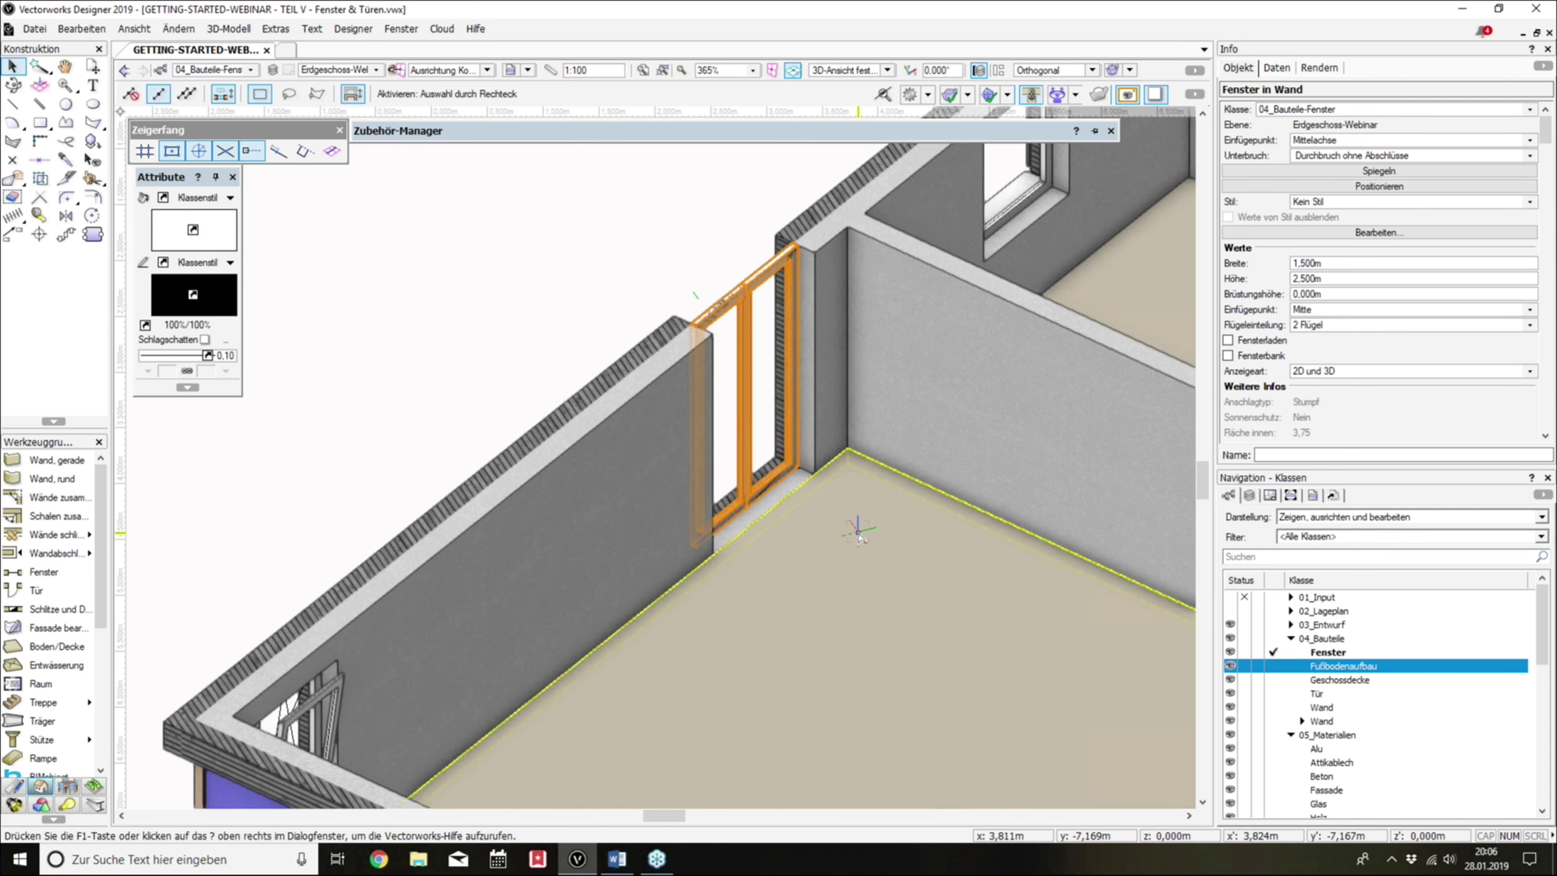
double_click(823, 548)
click(823, 548)
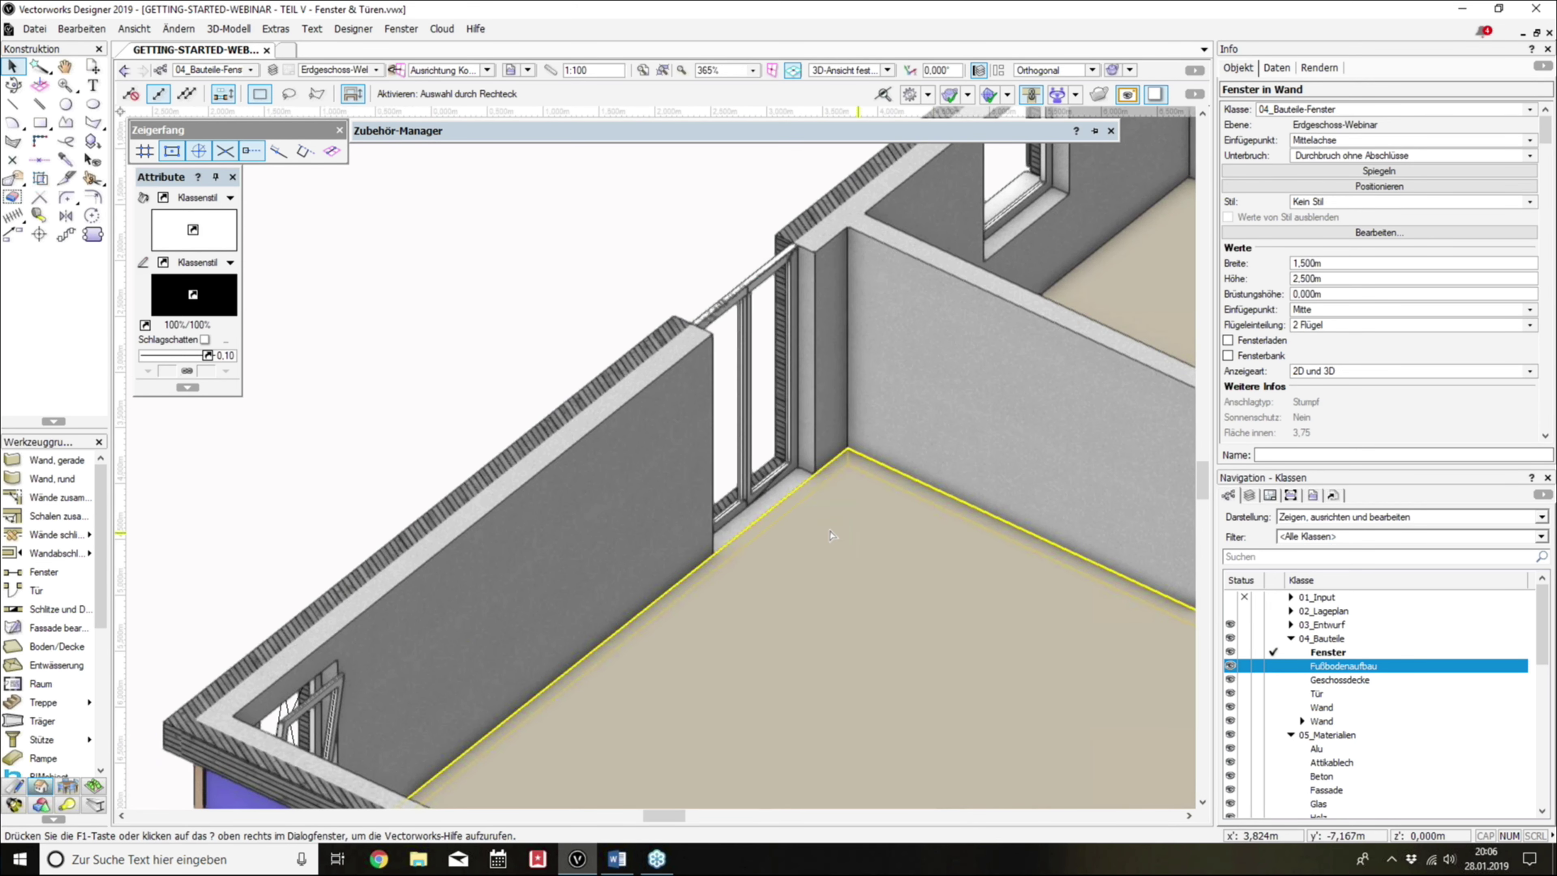
Step: Back in 2D plan, review the plan window's settings without changing them
key(ctrl+5)
scroll(840, 473, down, 6)
scroll(652, 446, up, 7)
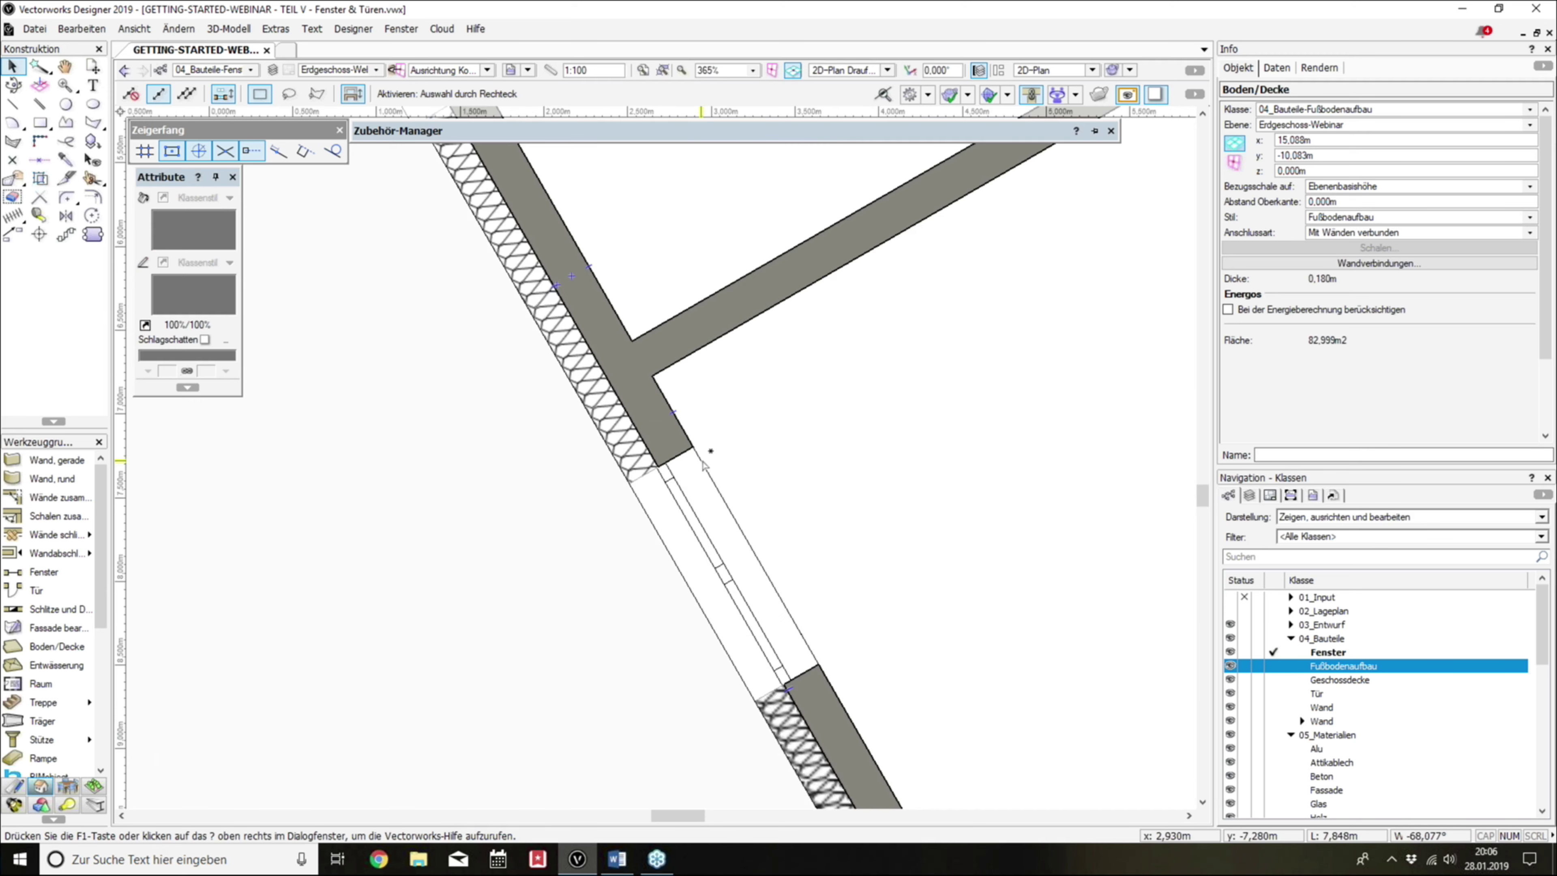
click(685, 485)
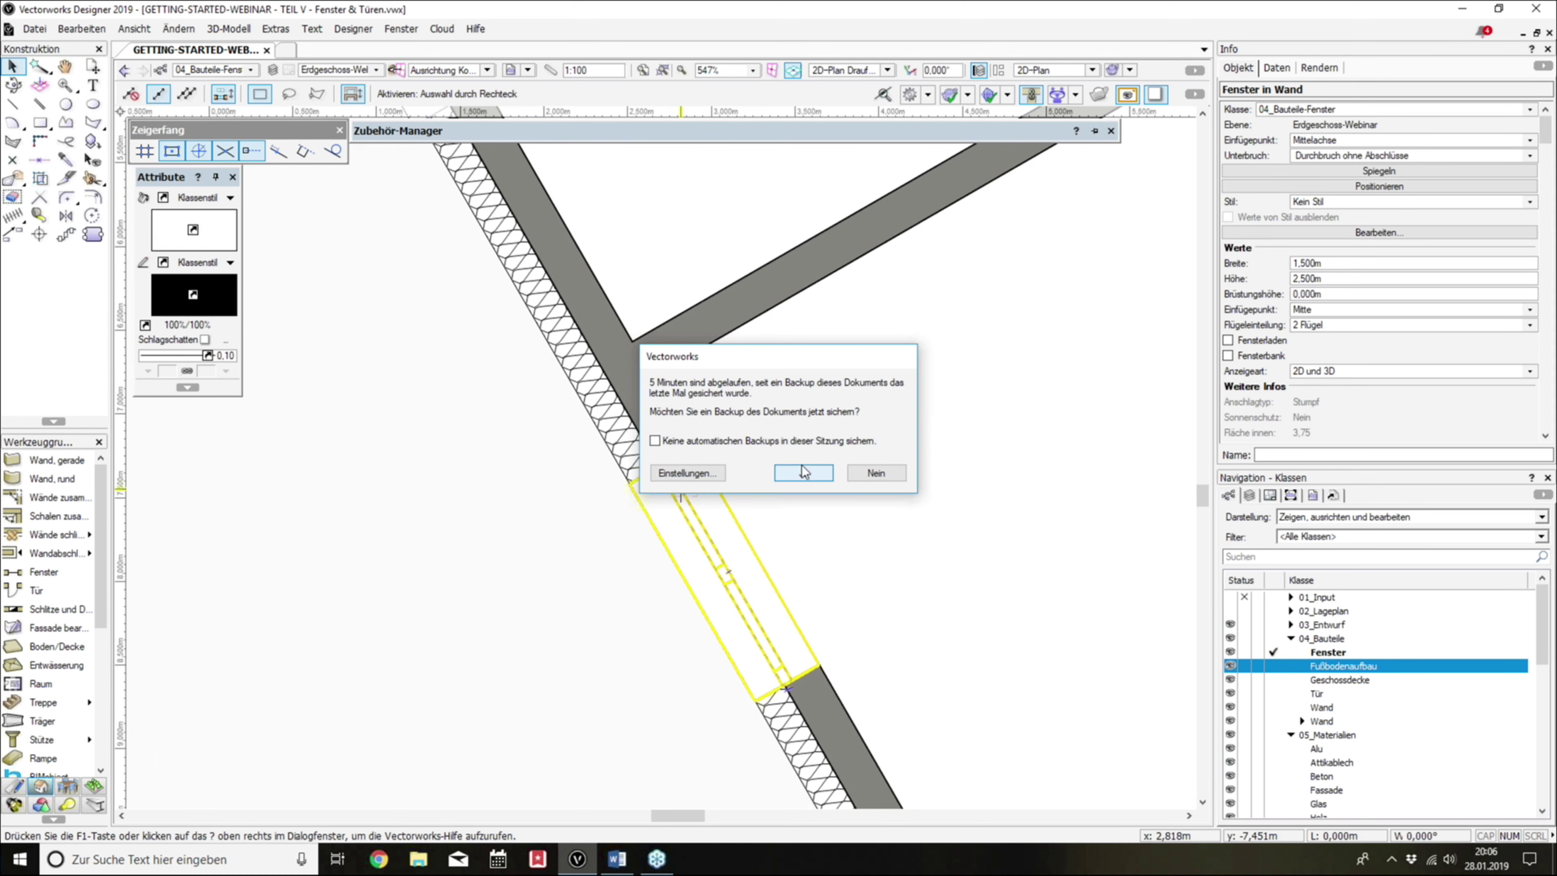
scroll(855, 446, down, 3)
scroll(880, 444, down, 2)
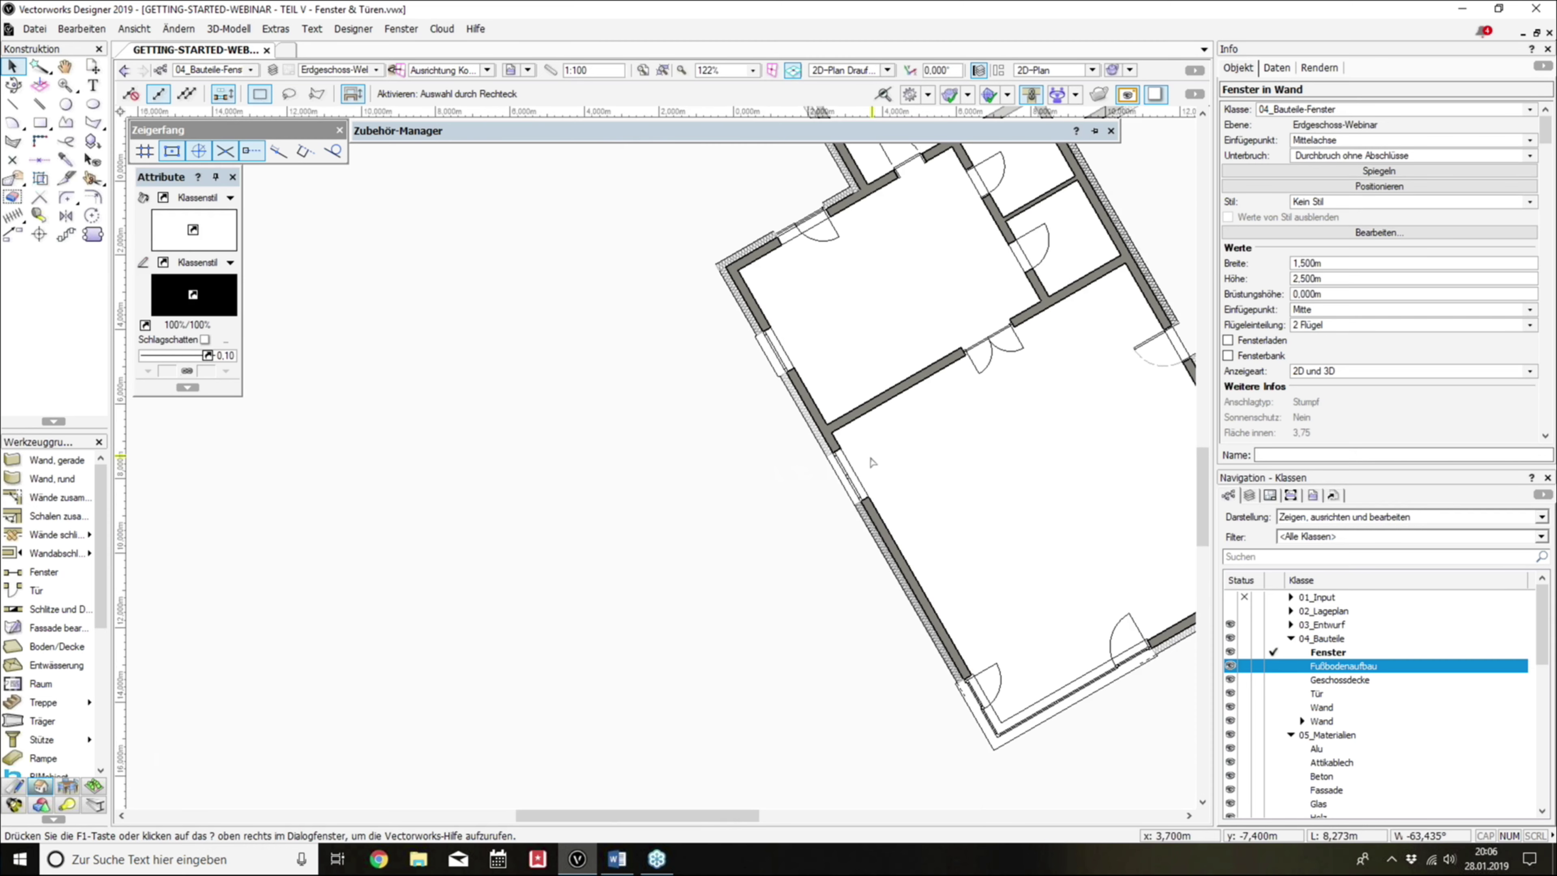
click(1319, 233)
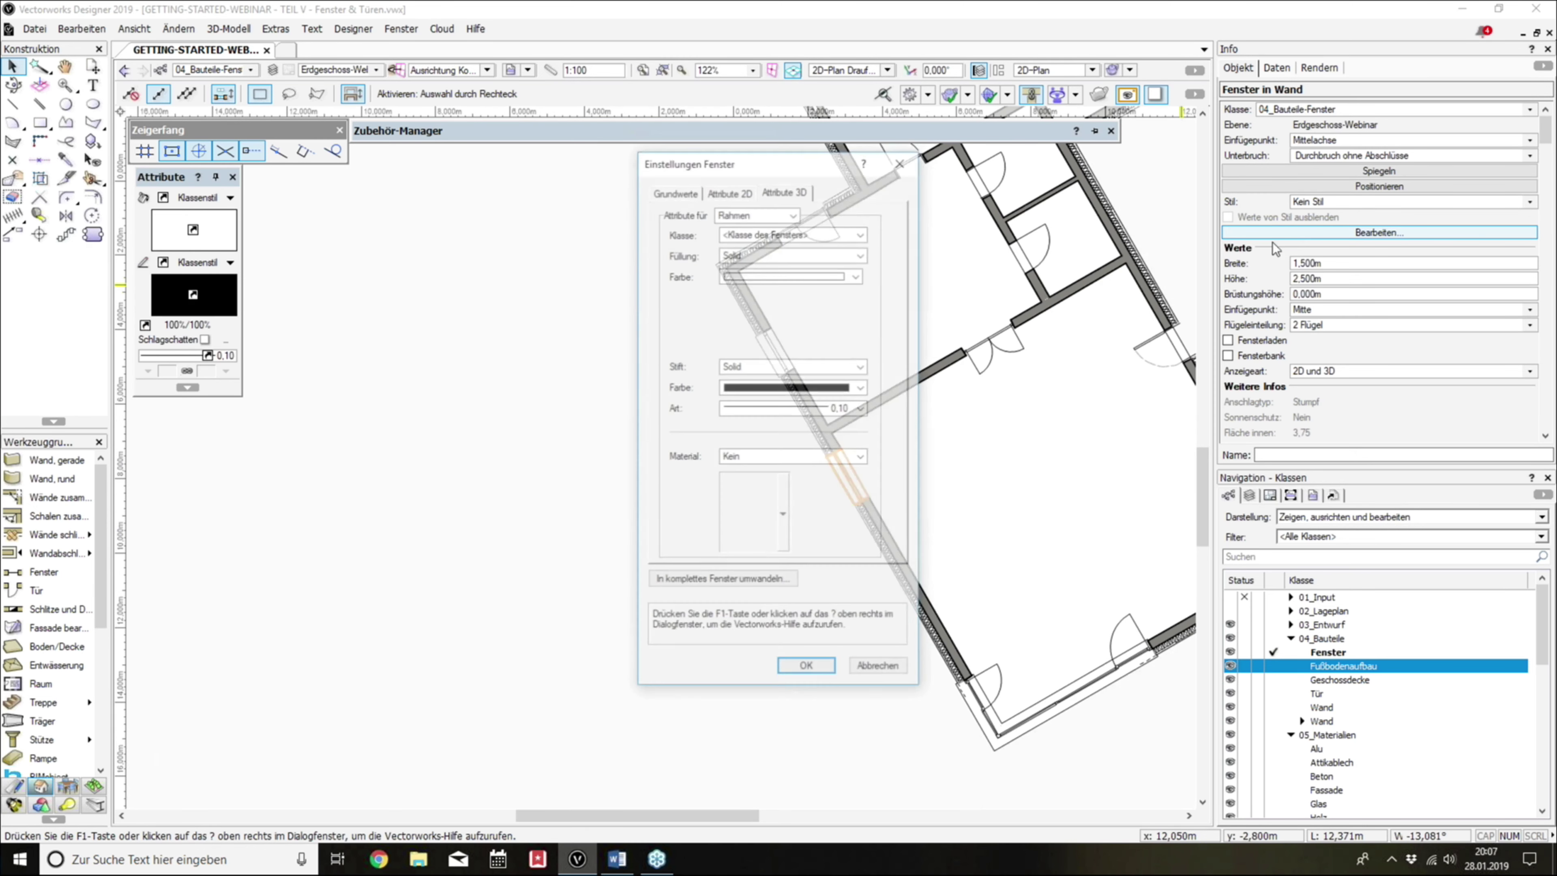
click(878, 669)
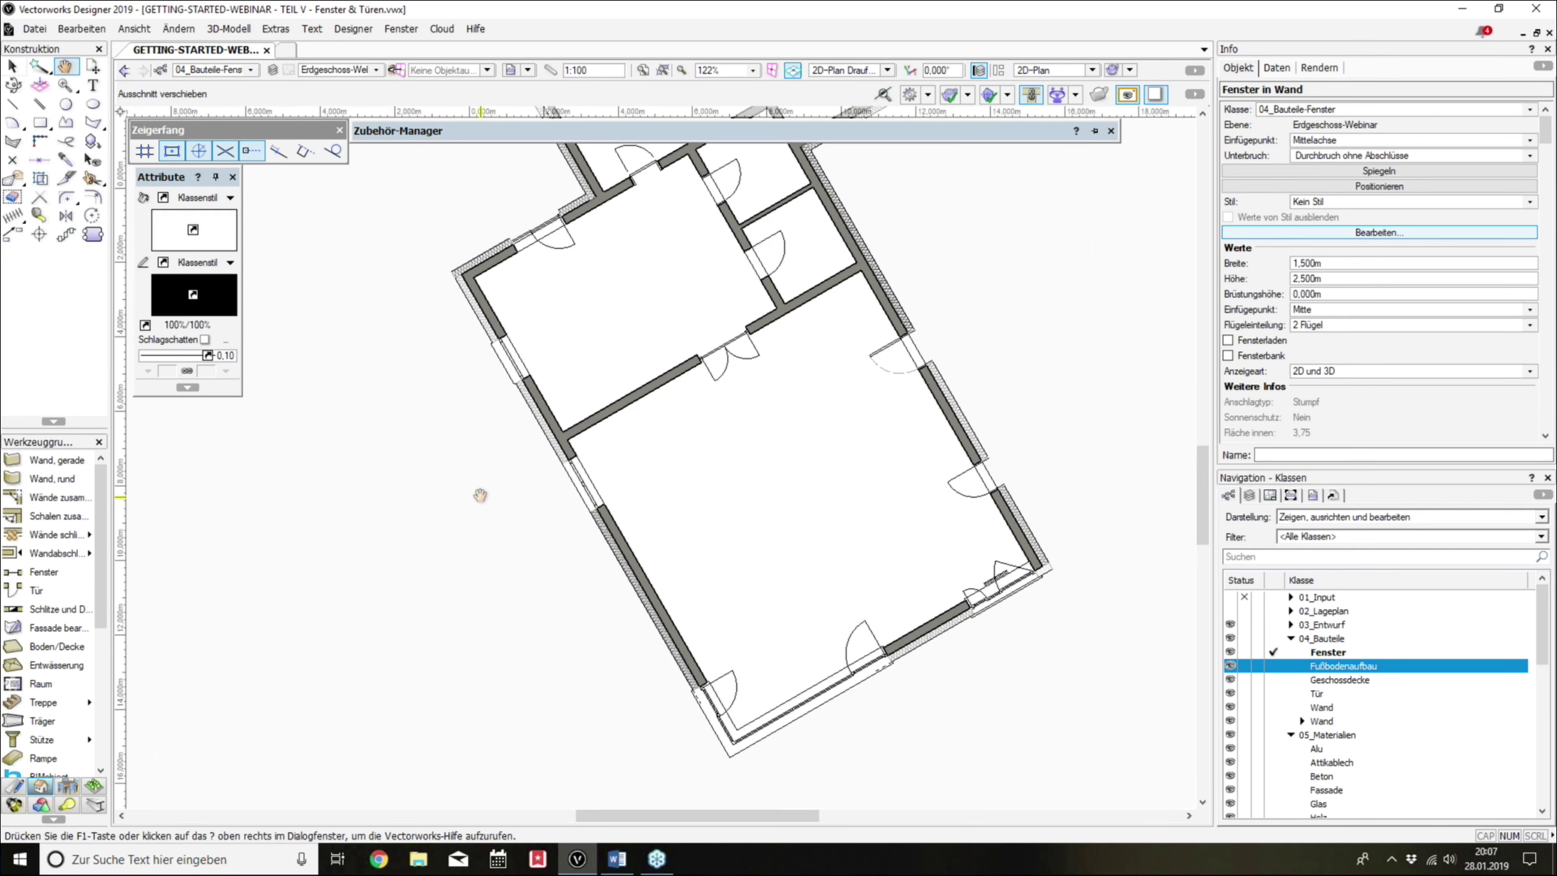
click(961, 666)
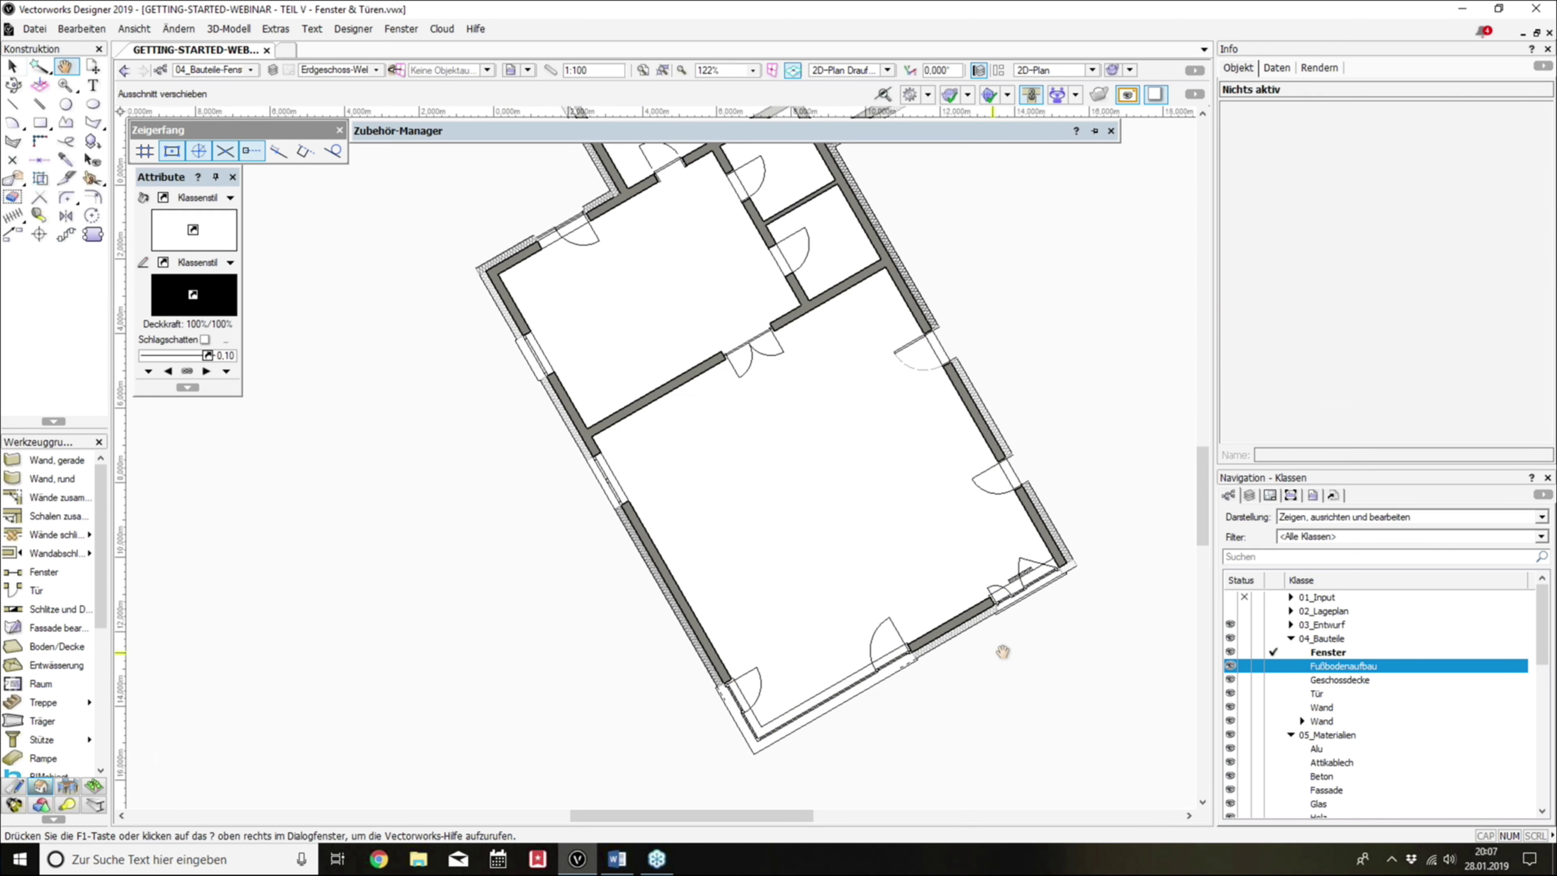
click(1248, 495)
Step: Make Obergeschoss-Webinar the active floor and hide the Erdgeschoss-Webinar ground floor
click(1271, 610)
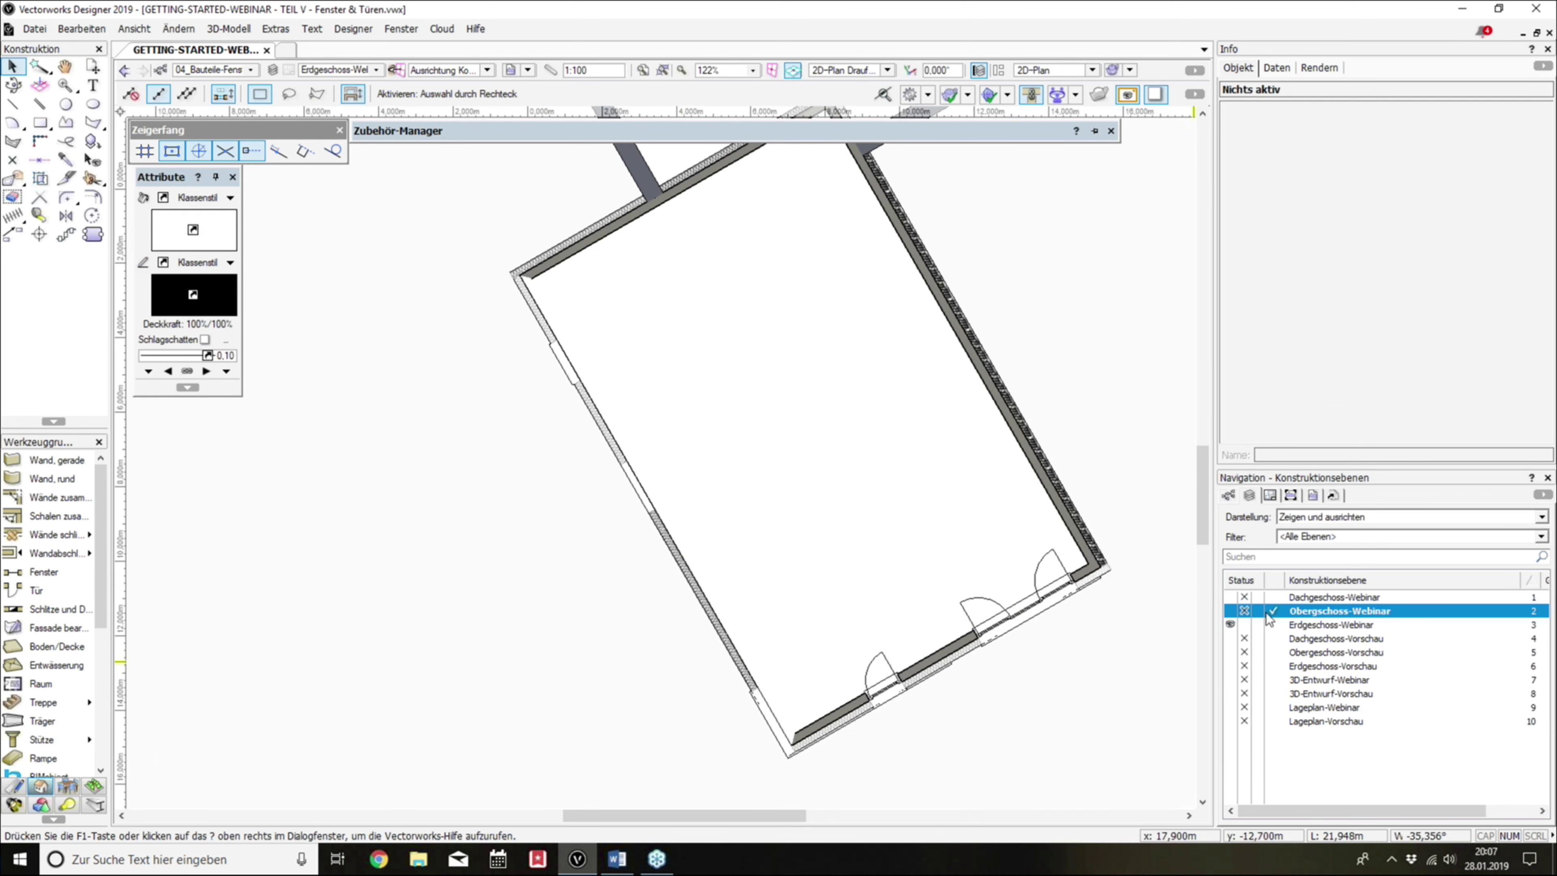
click(1238, 623)
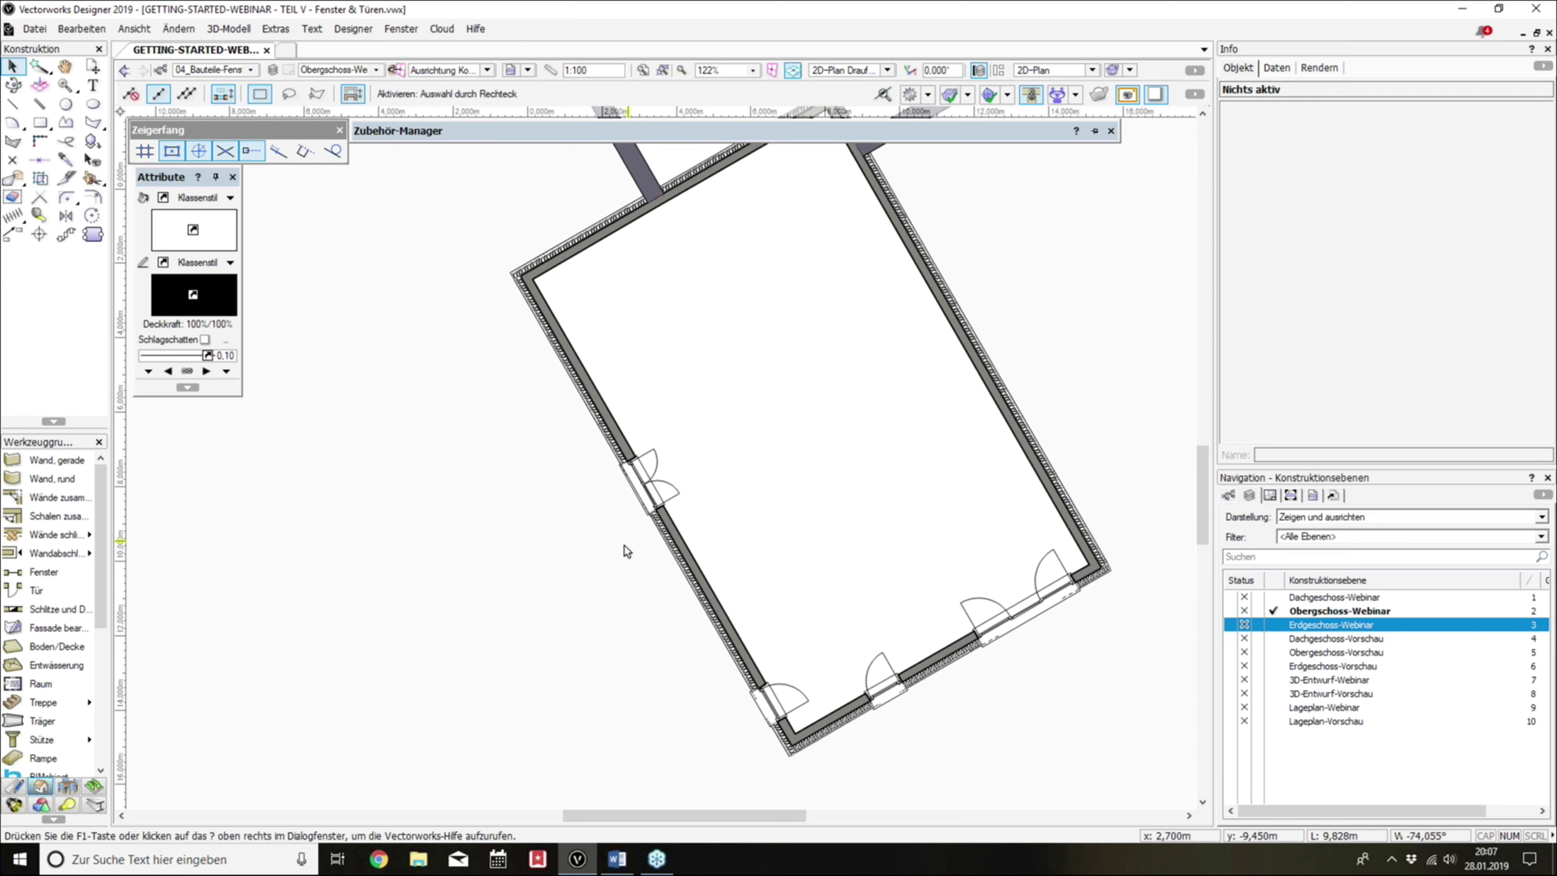
scroll(729, 534, up, 5)
scroll(711, 478, down, 3)
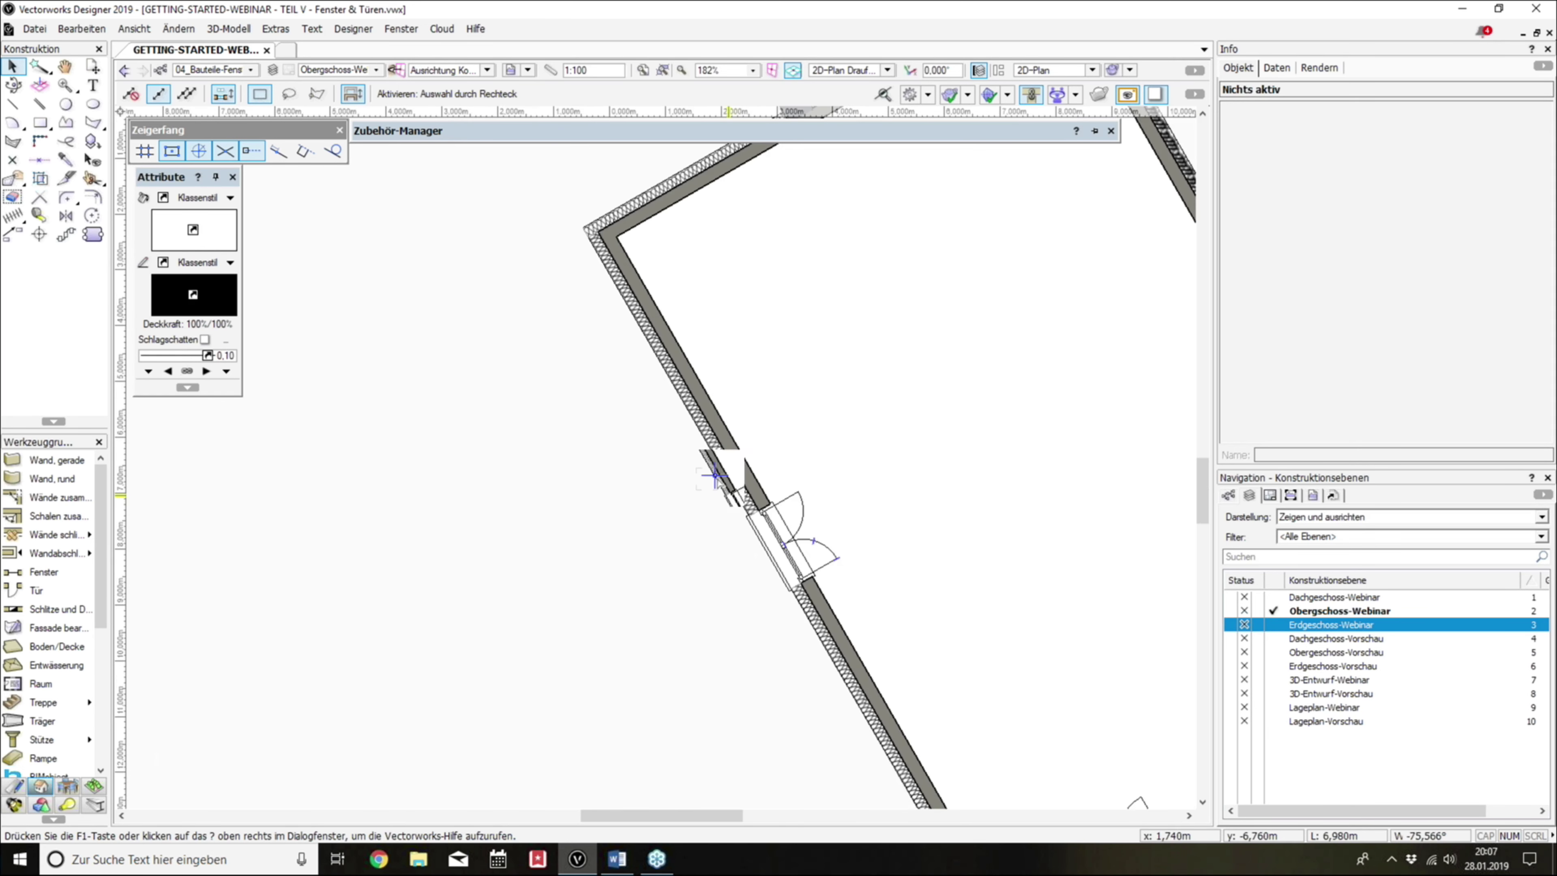
scroll(711, 479, down, 3)
scroll(747, 484, up, 5)
scroll(779, 481, up, 1)
Step: Remove the arched window's railing by setting Geländer to Keines
click(778, 481)
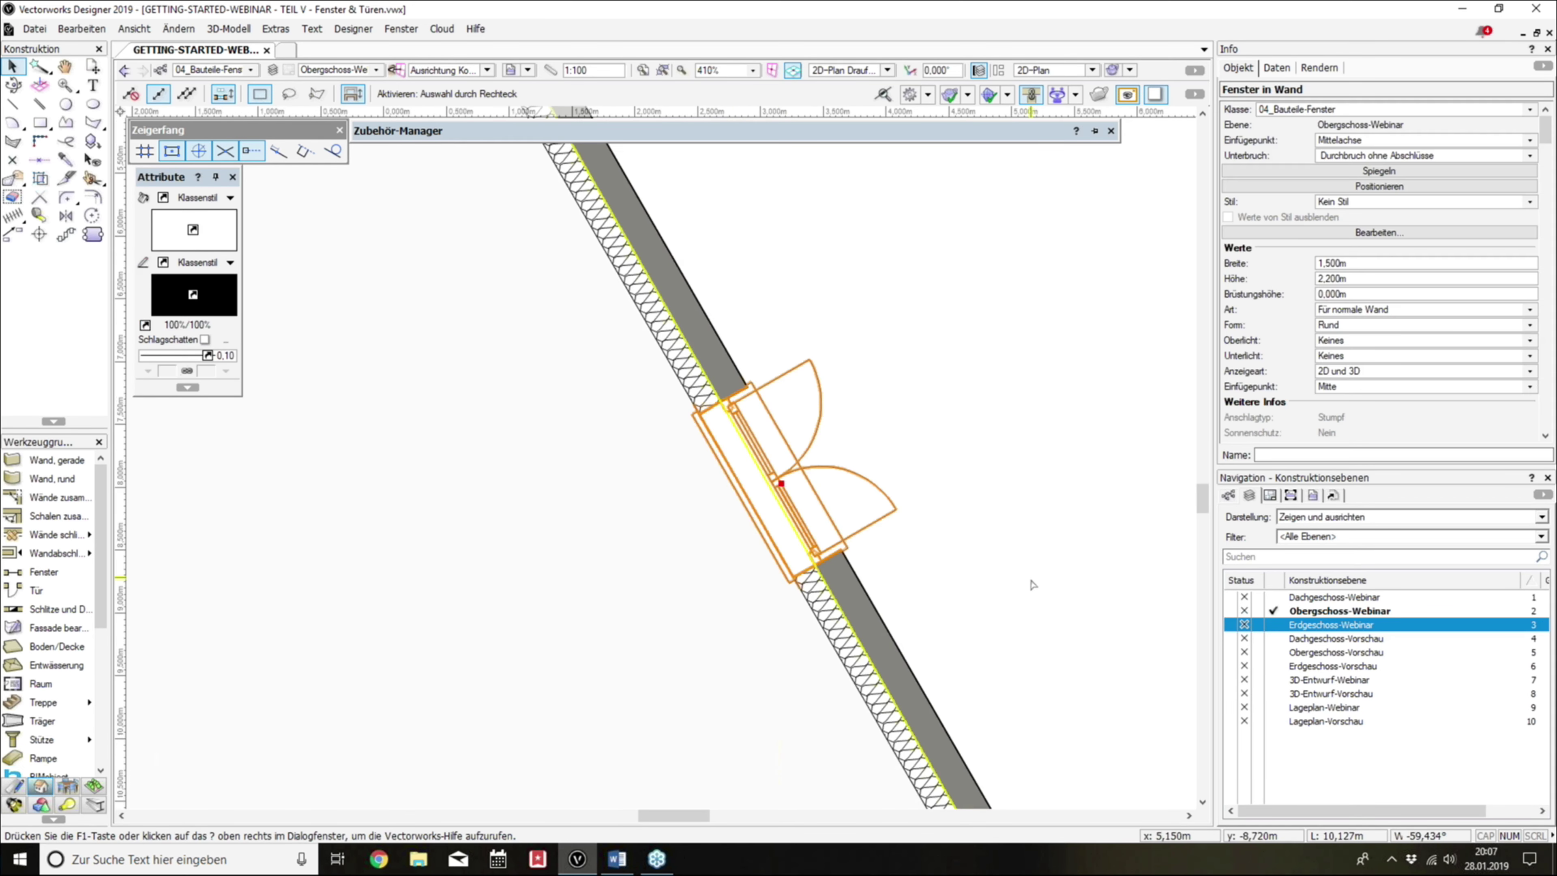
shift+middle_drag(1029, 577, 541, 324)
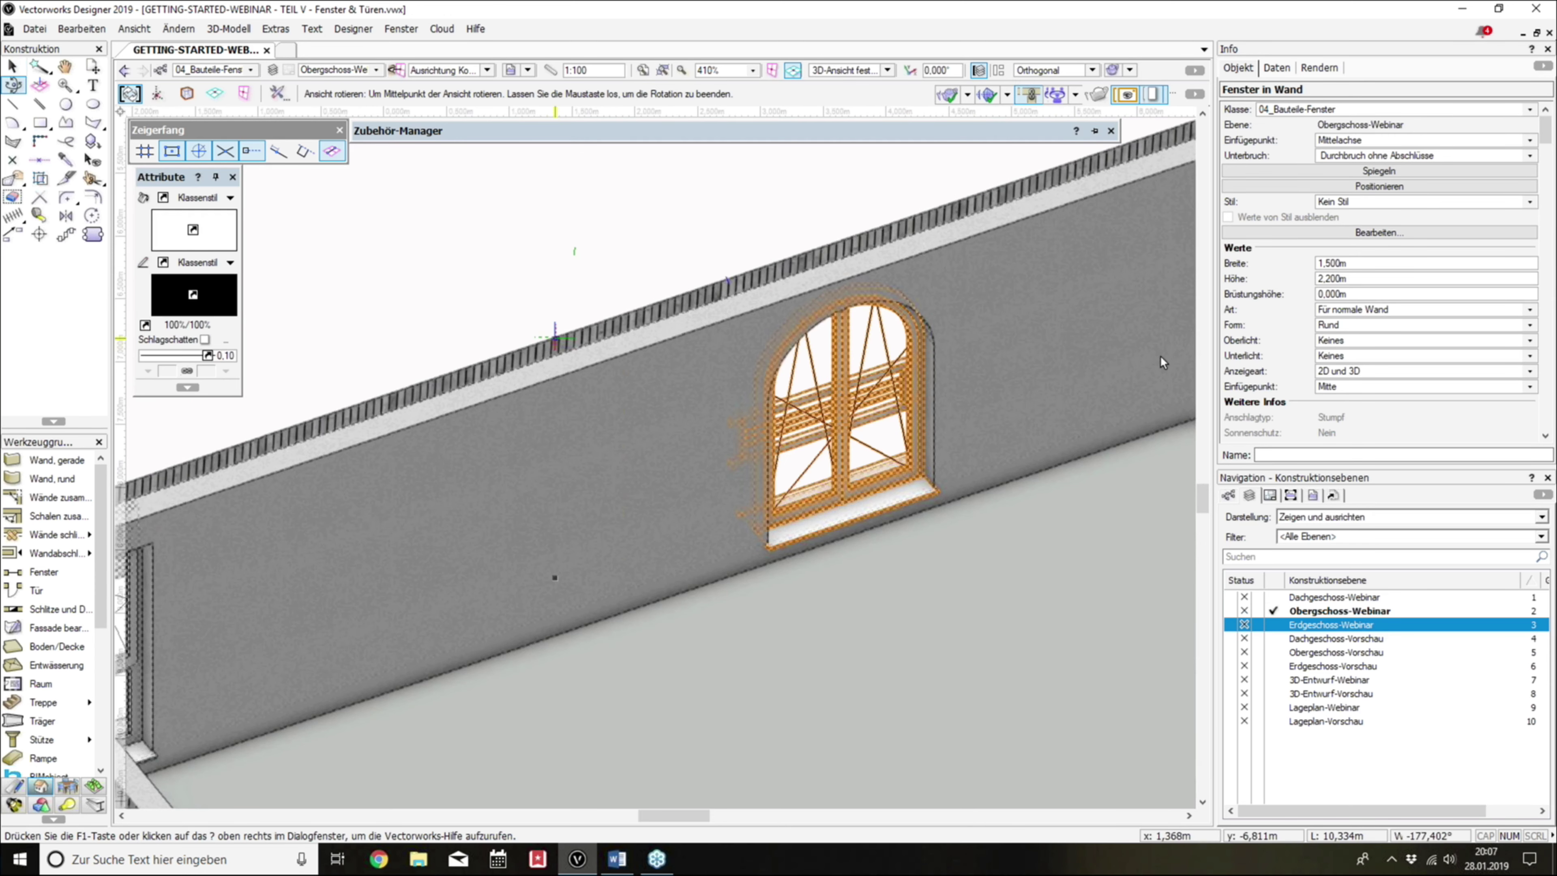
click(1343, 233)
click(513, 328)
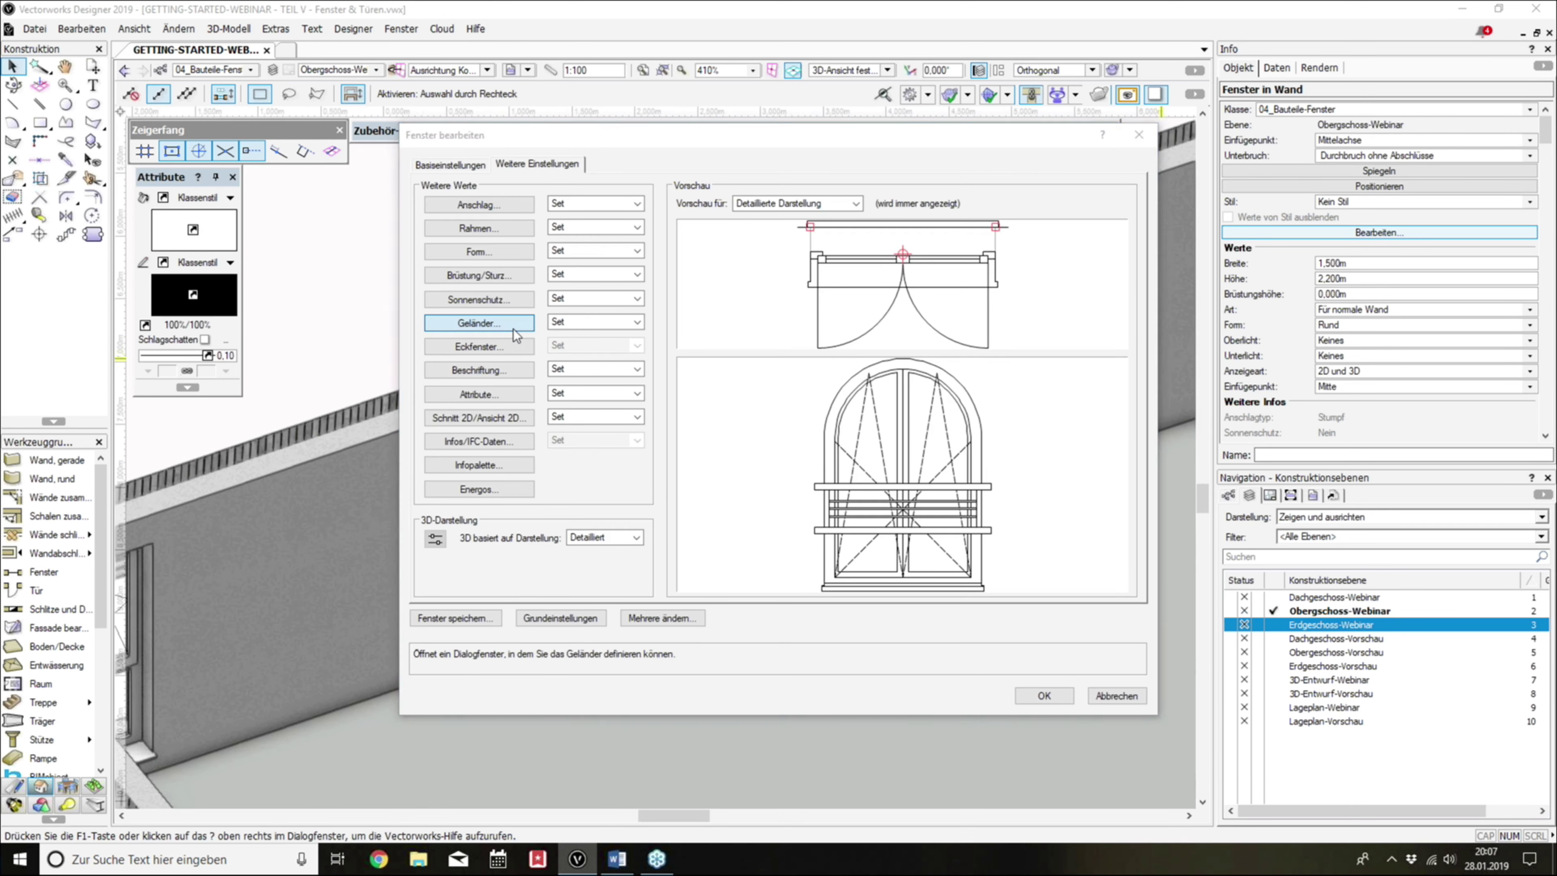
click(513, 330)
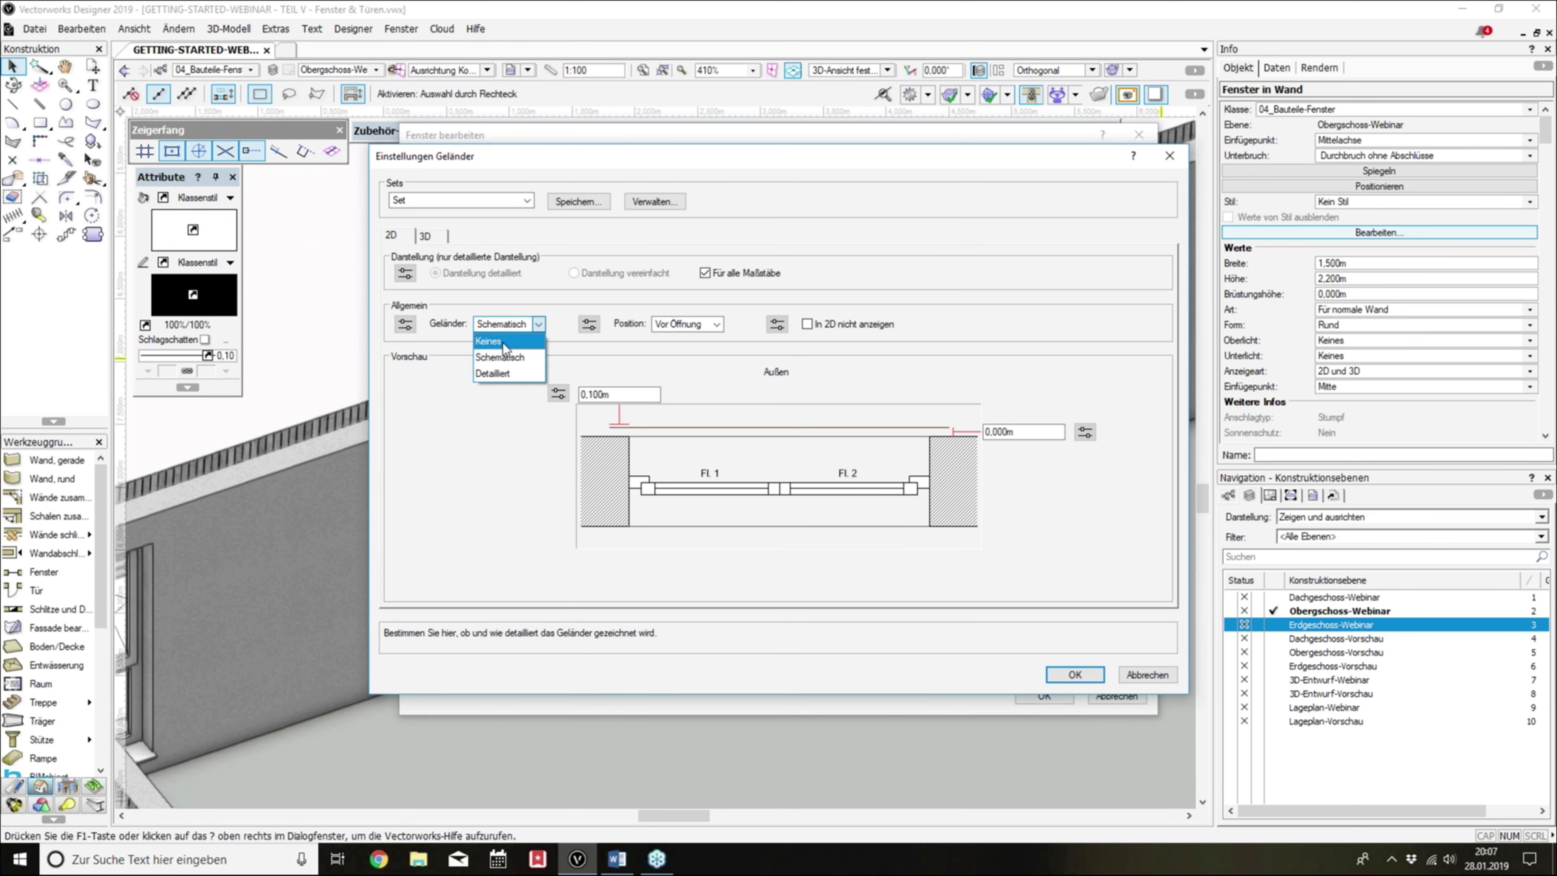
click(488, 341)
click(425, 236)
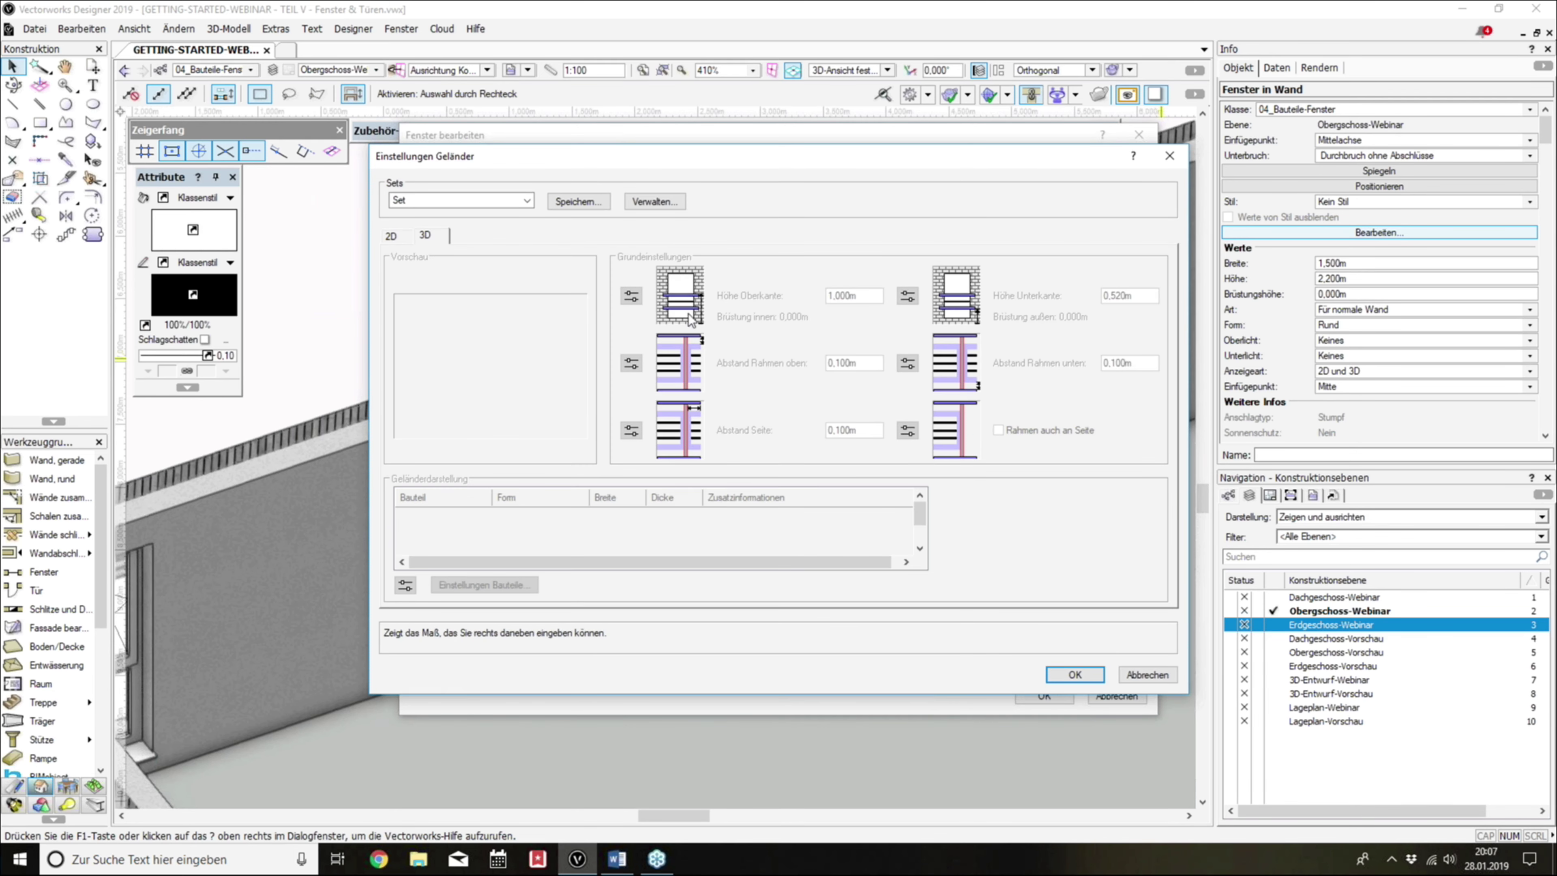
click(1076, 674)
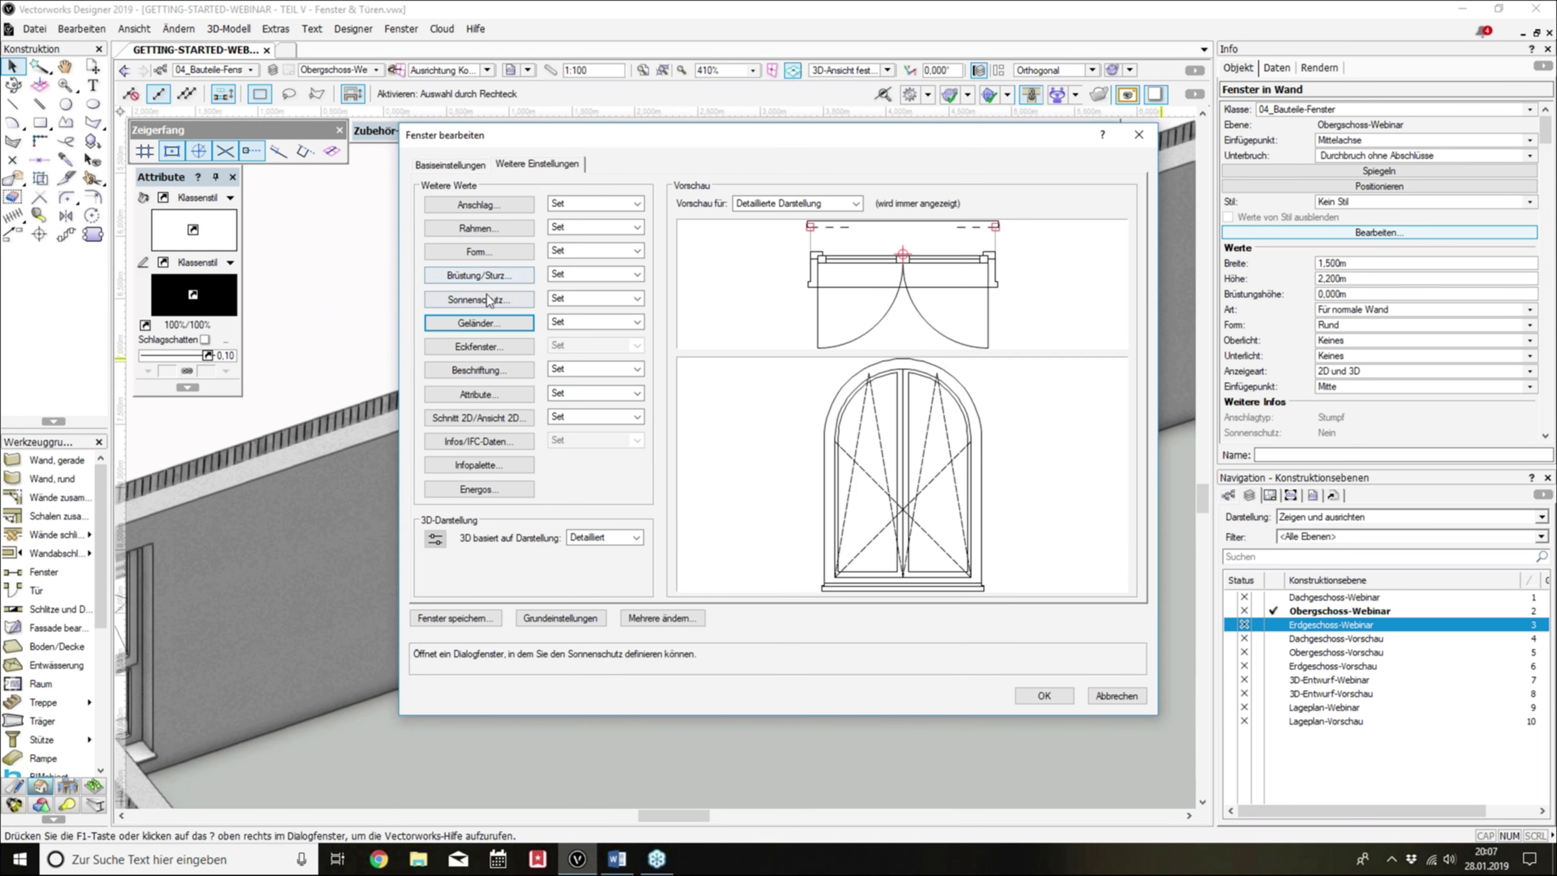
Step: Change the window's 3D form to Eckig and apply the edits
click(493, 257)
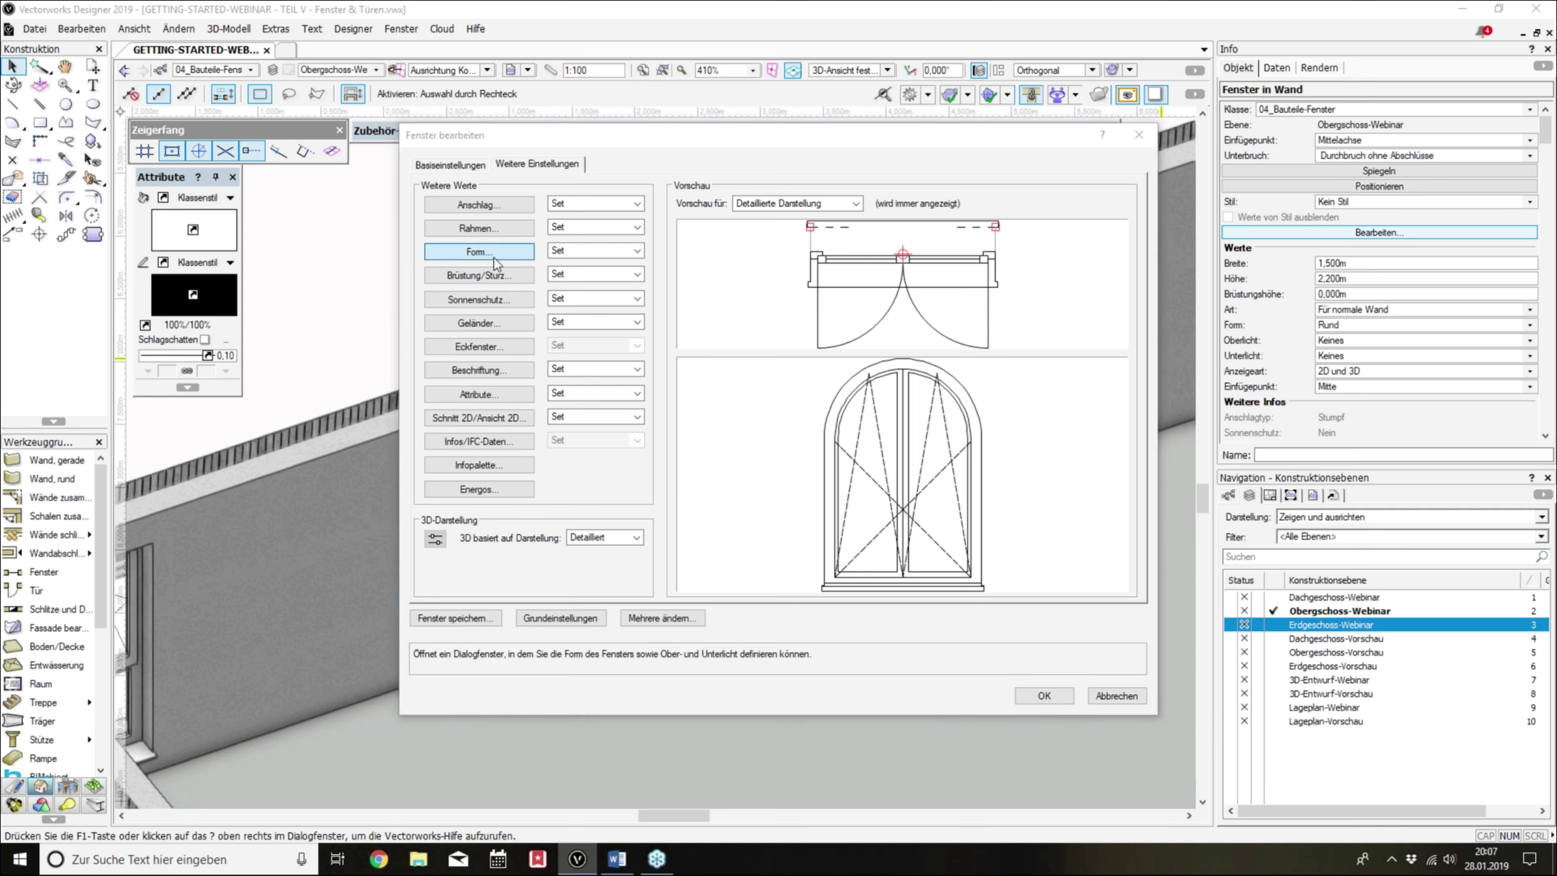
click(531, 331)
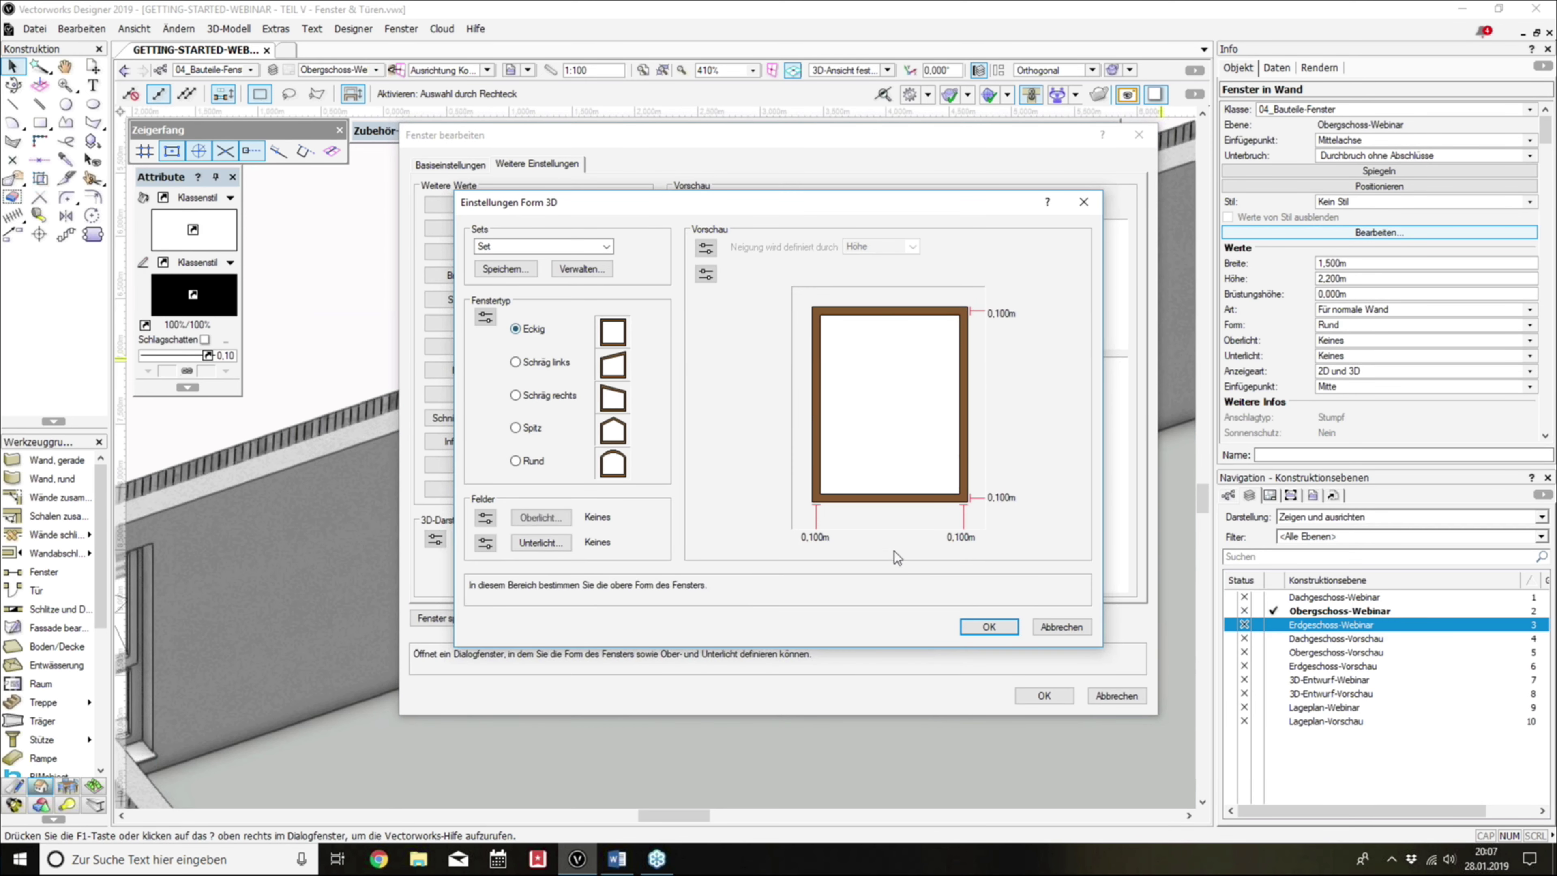
click(989, 626)
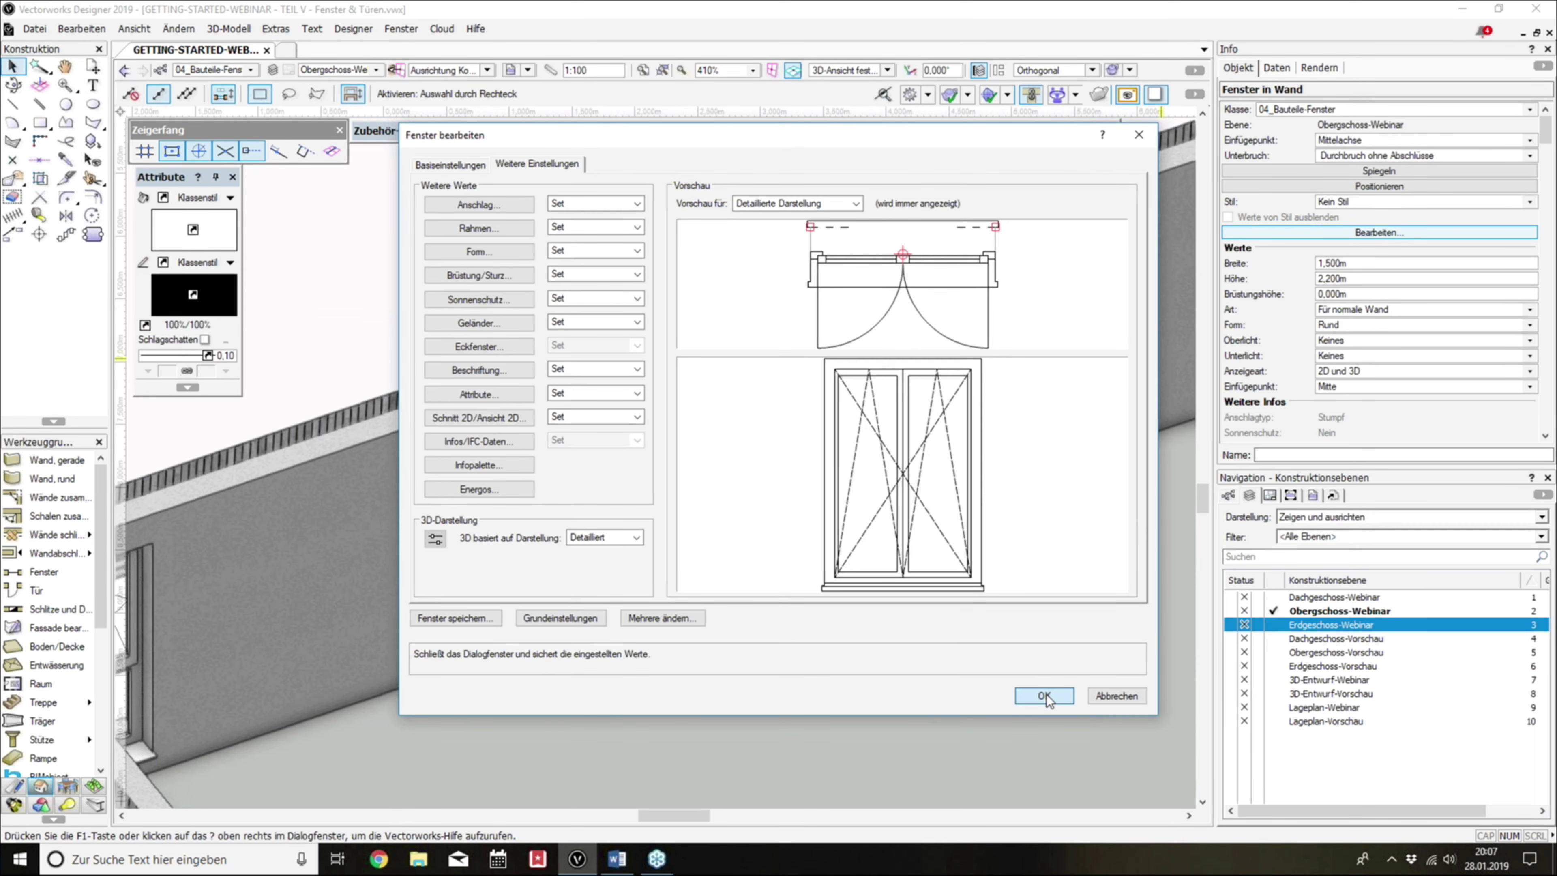
click(1045, 695)
scroll(935, 458, up, 4)
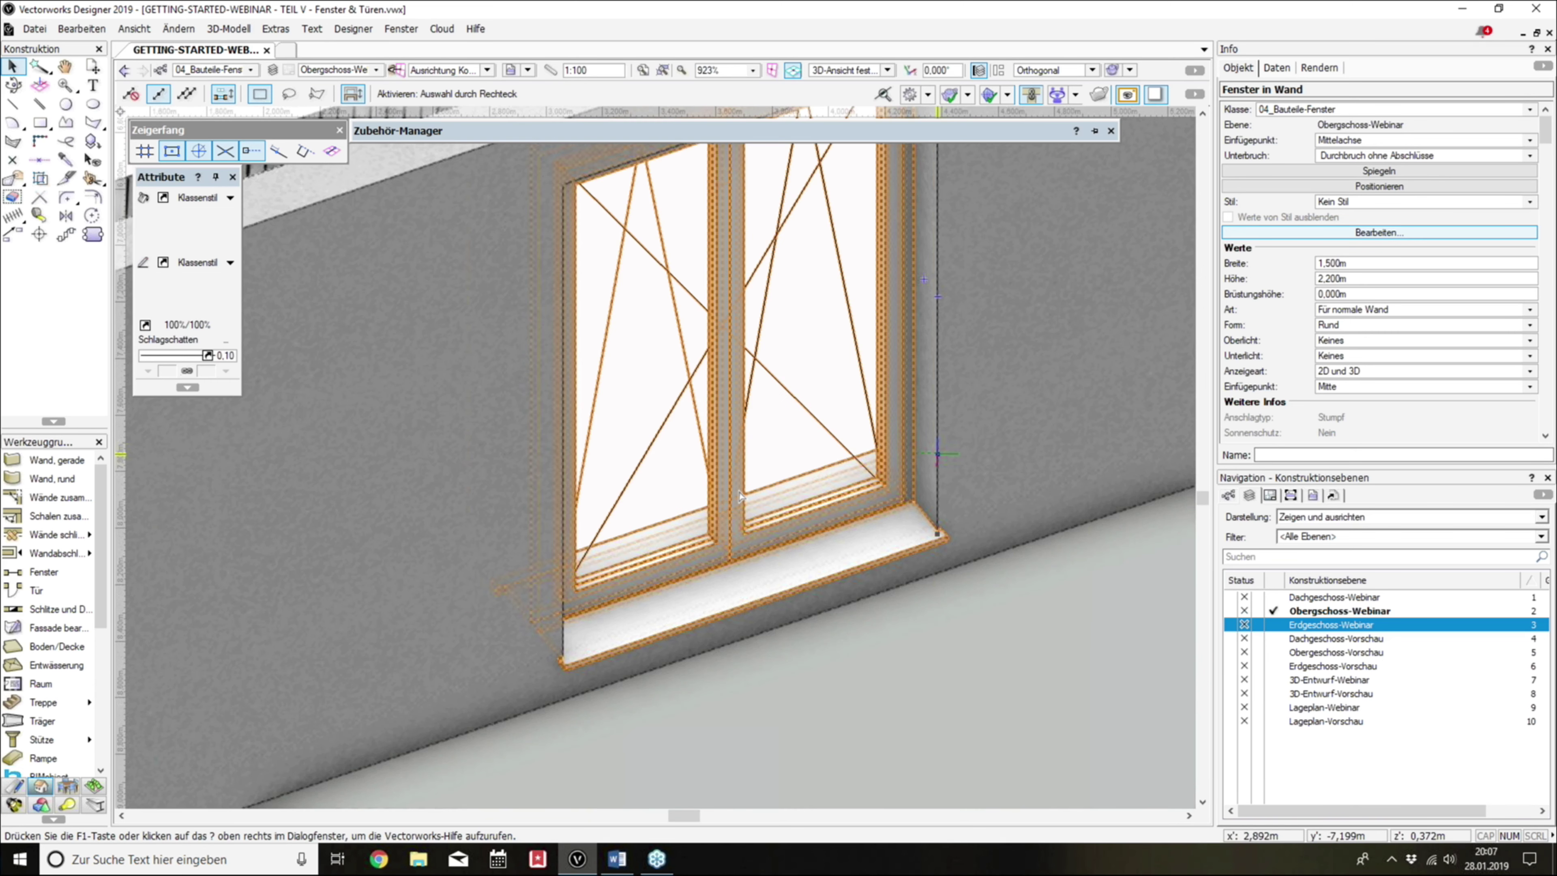
shift+middle_drag(935, 459, 819, 495)
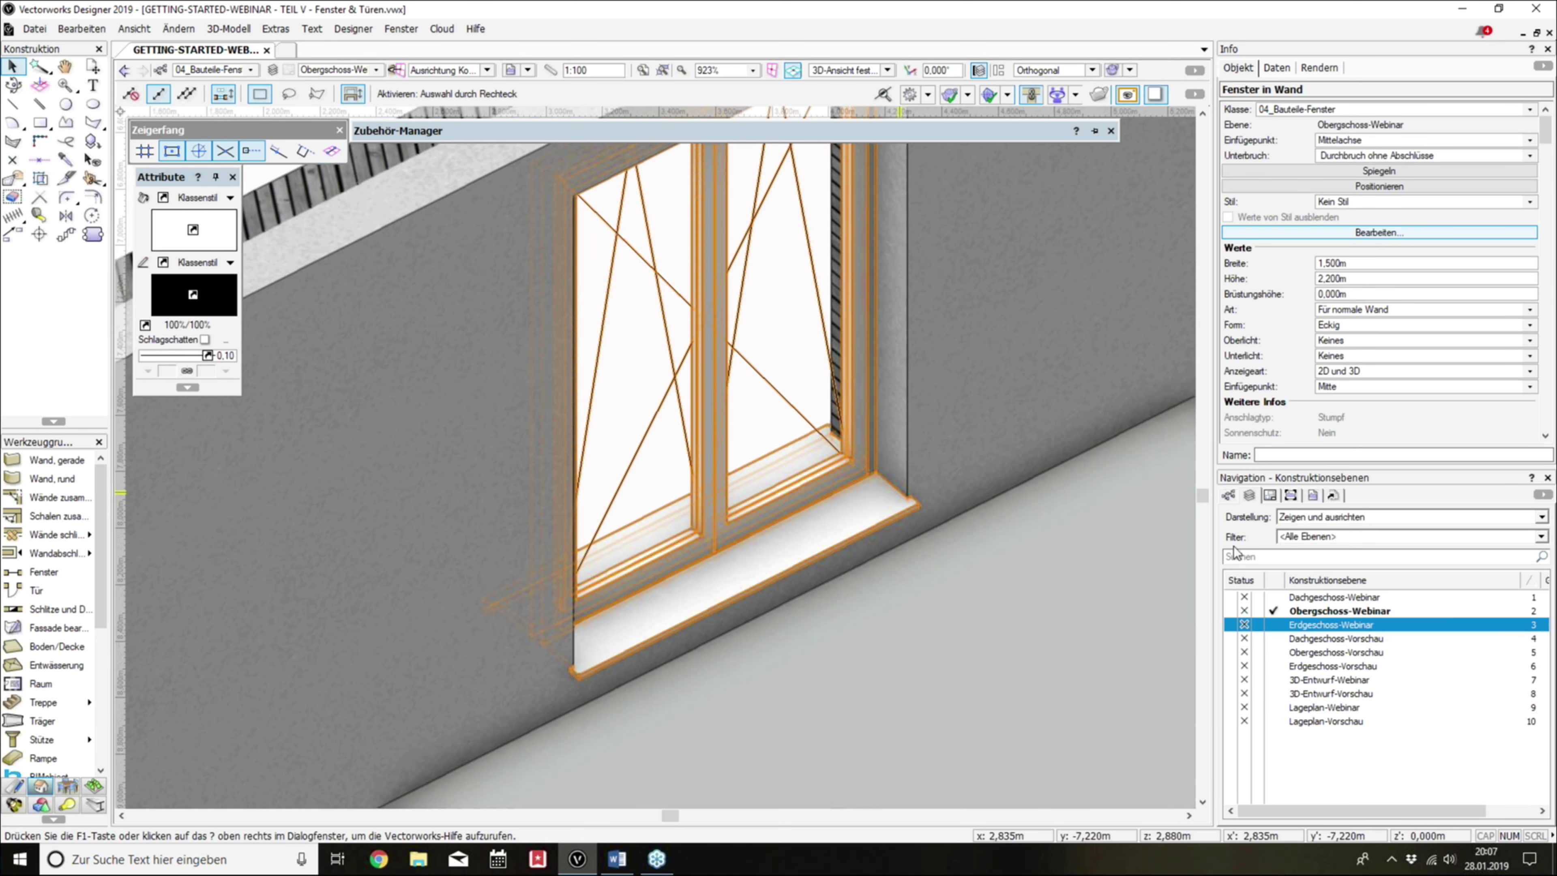
Step: Check the class list, keep the upper floor active, and return to 2D top plan
click(1229, 496)
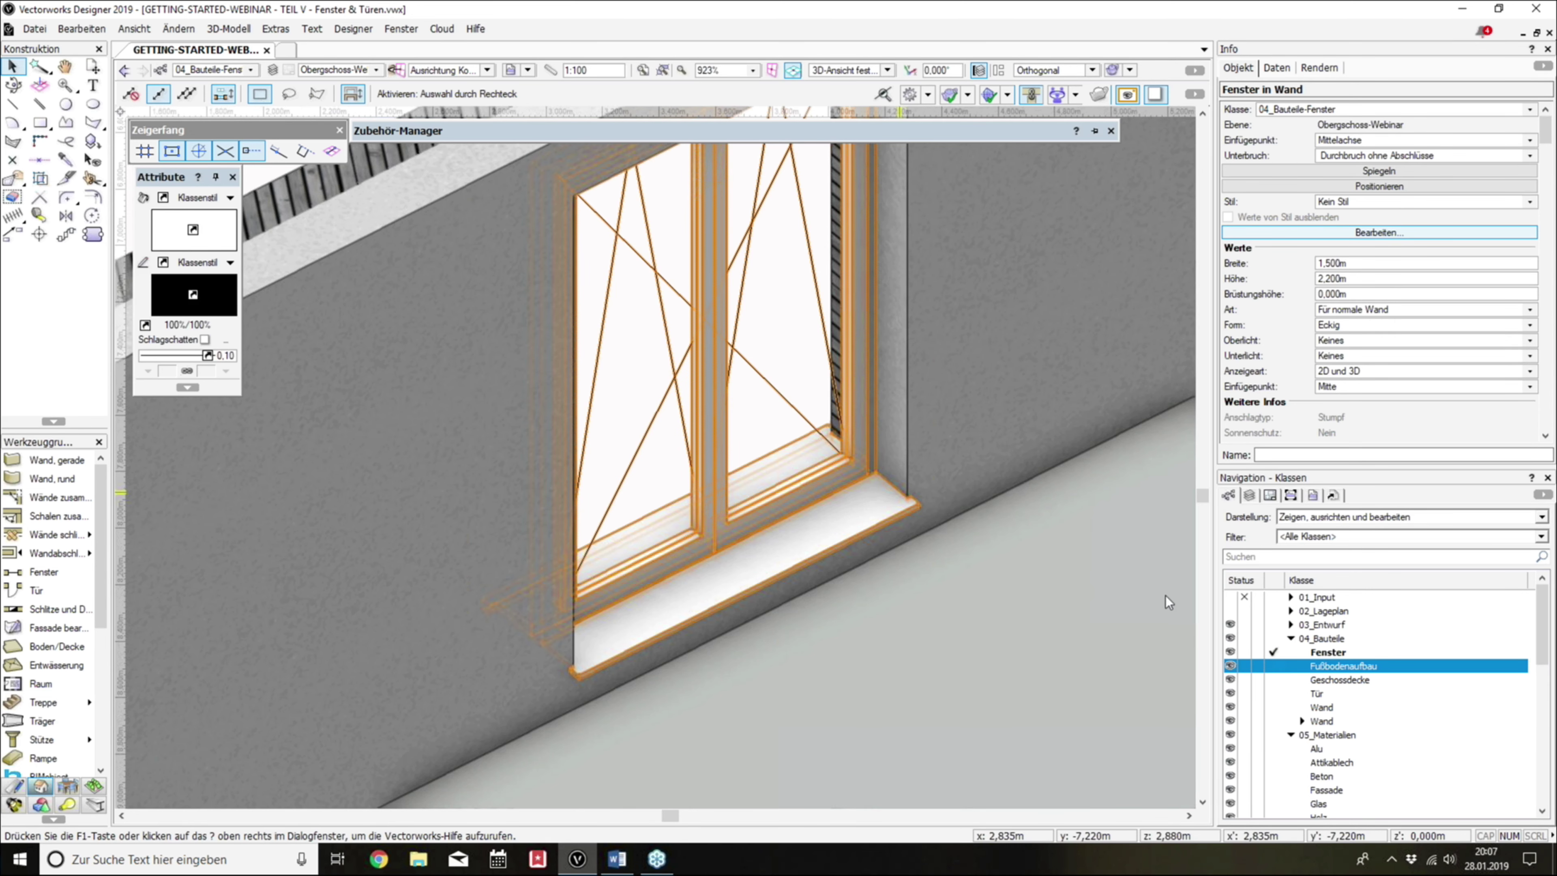
scroll(1166, 596, down, 5)
click(1249, 495)
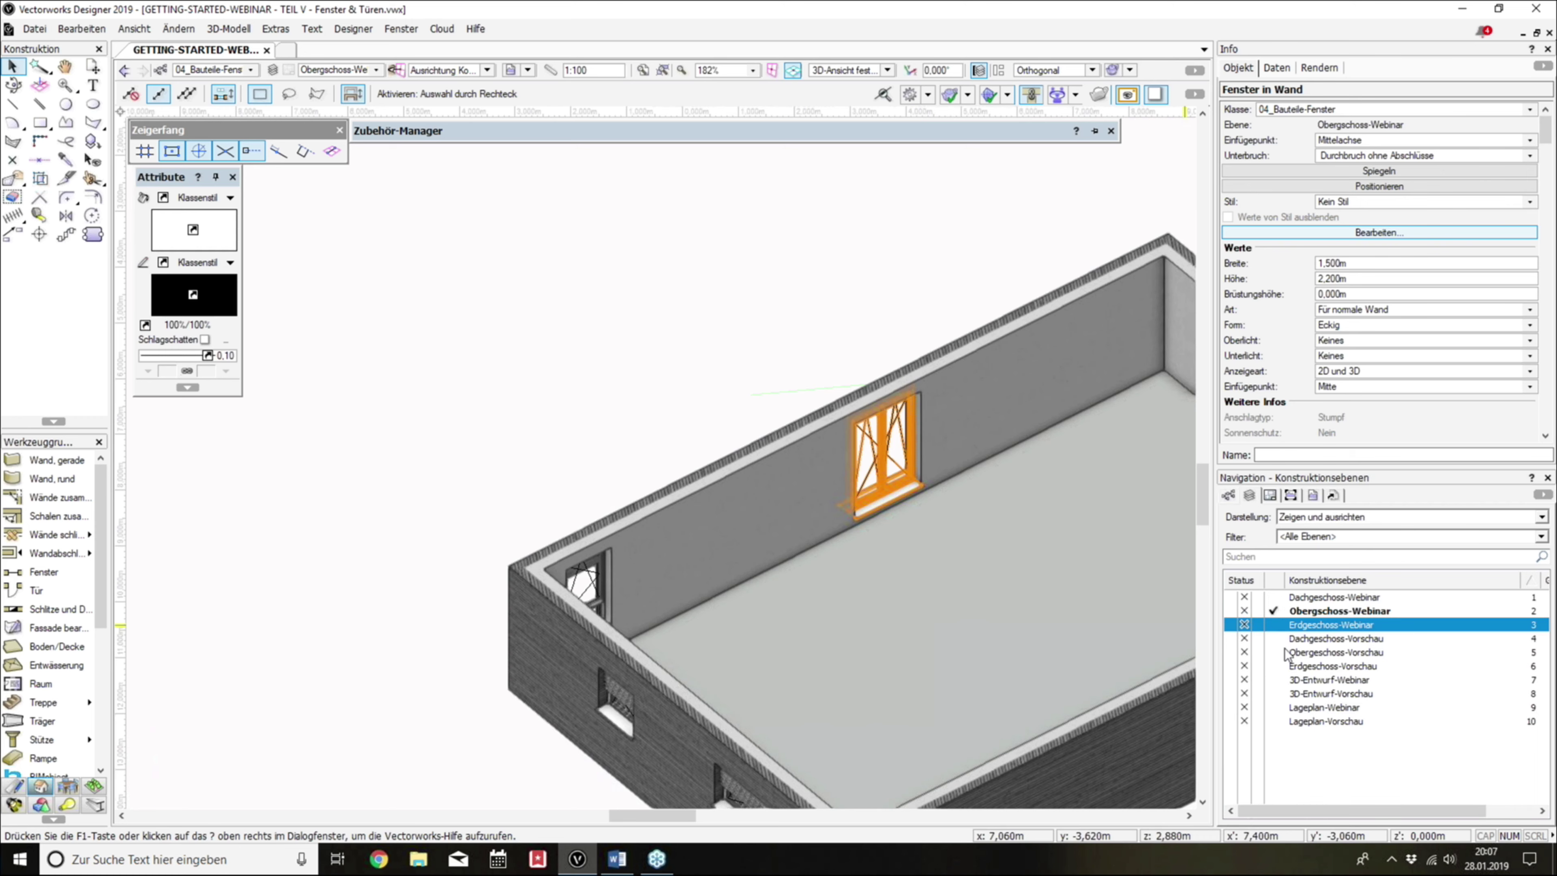
click(1275, 624)
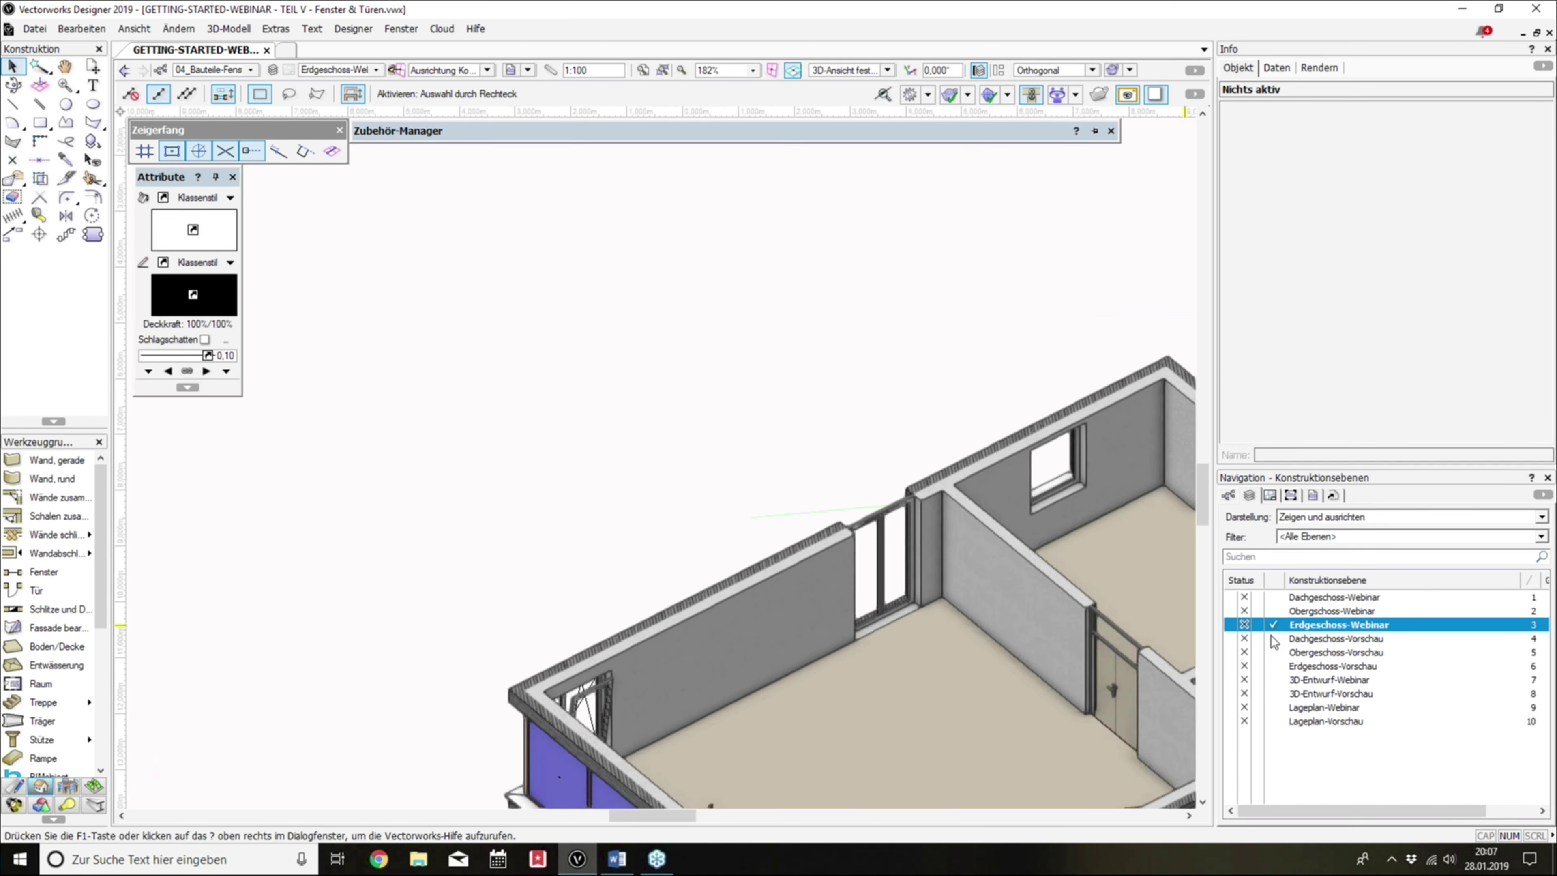
click(1278, 612)
key(F5)
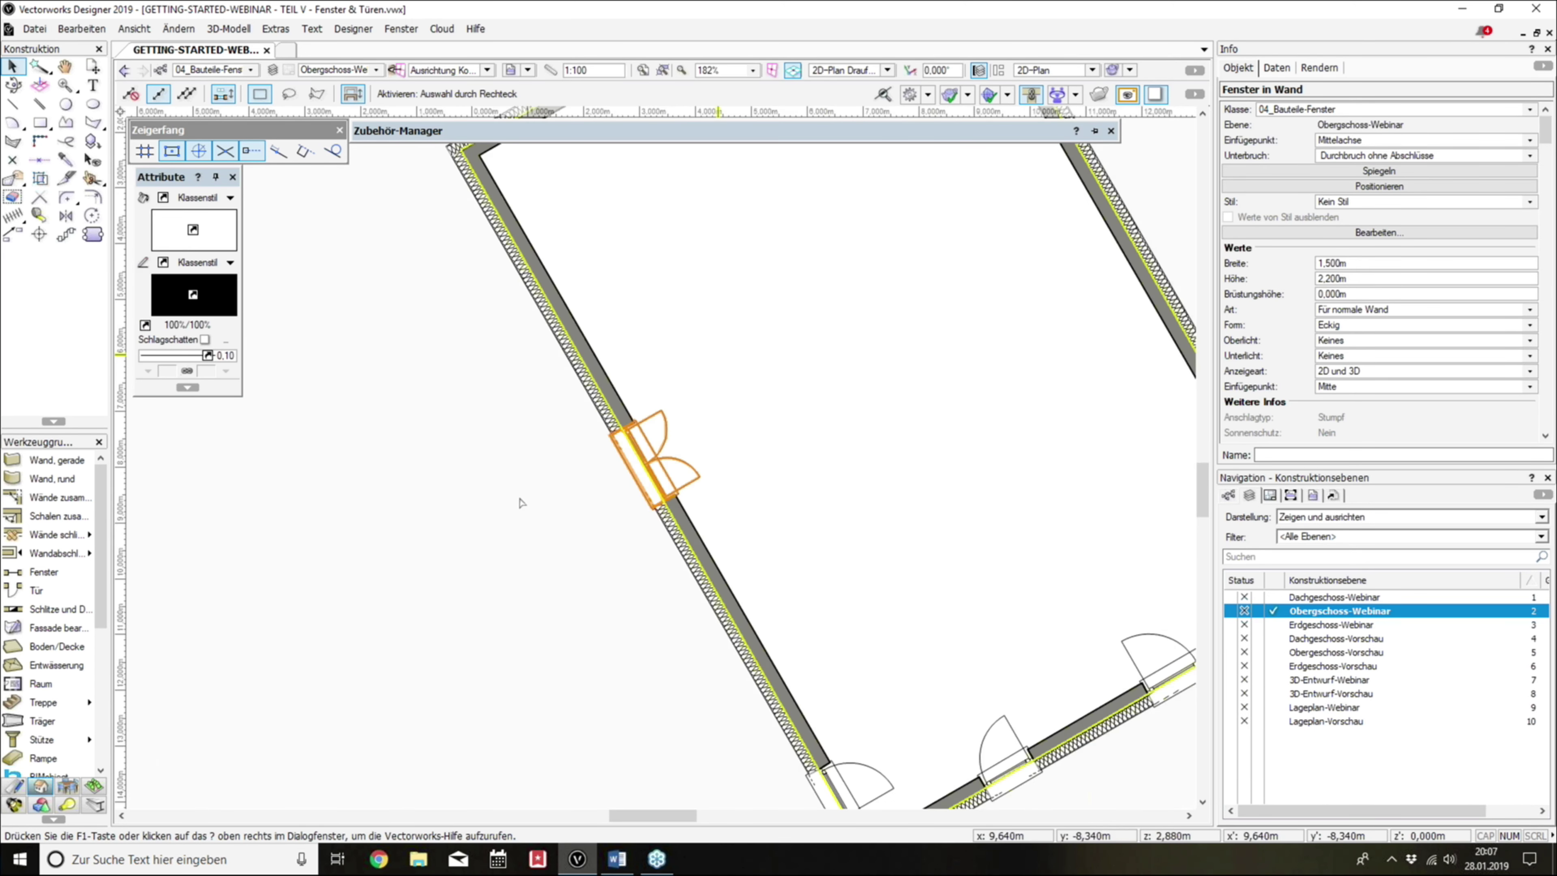
Step: Fill the upper-floor room with a Boden/Decke slab in the Fußbodenaufbau style
click(48, 648)
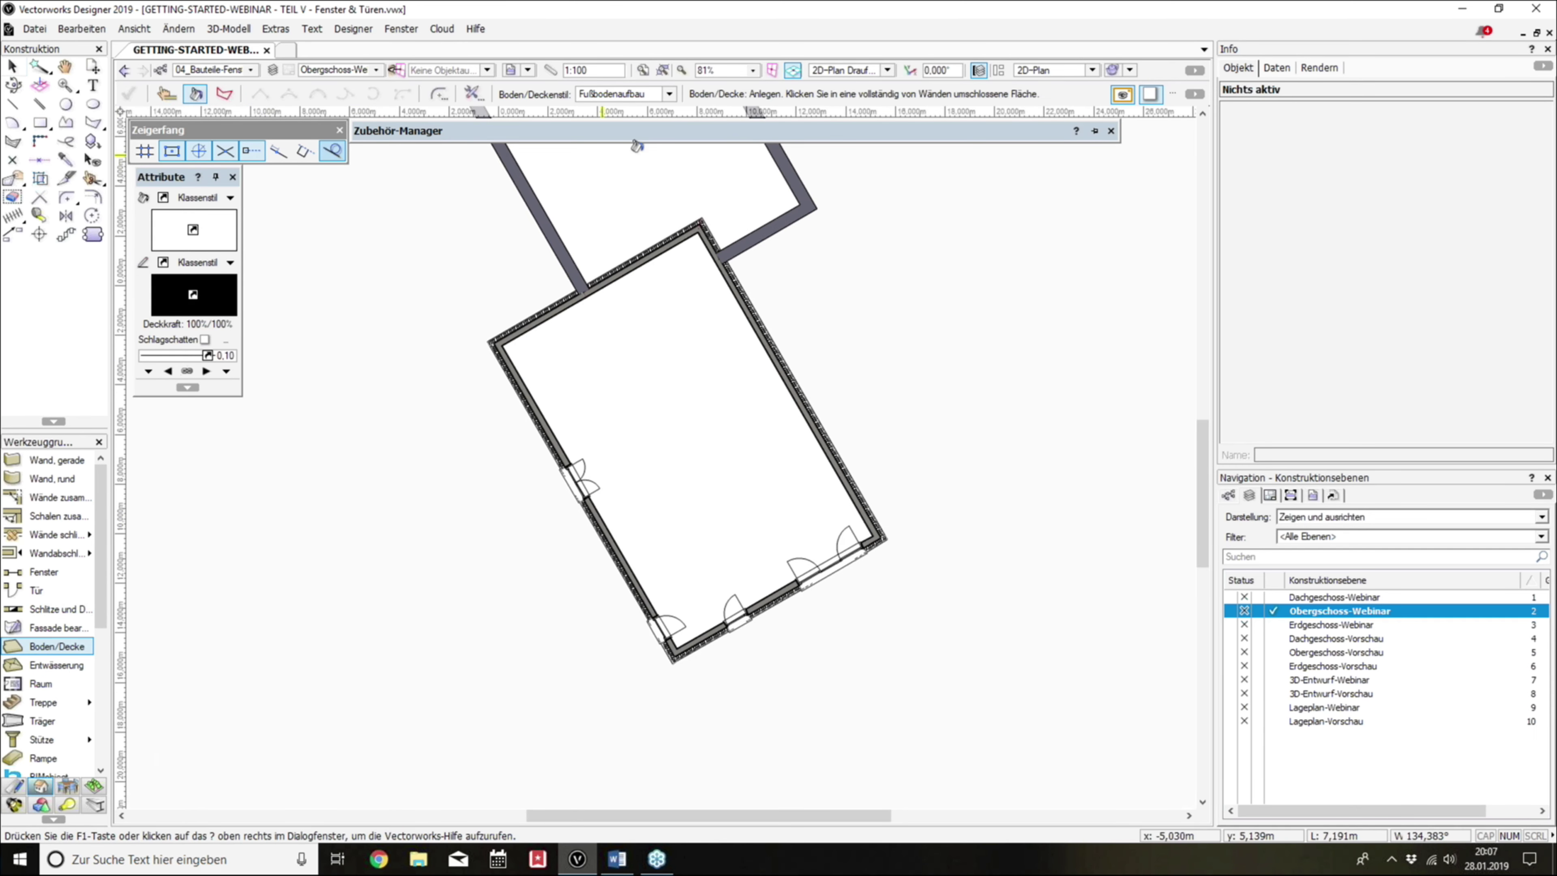
click(671, 95)
double_click(808, 172)
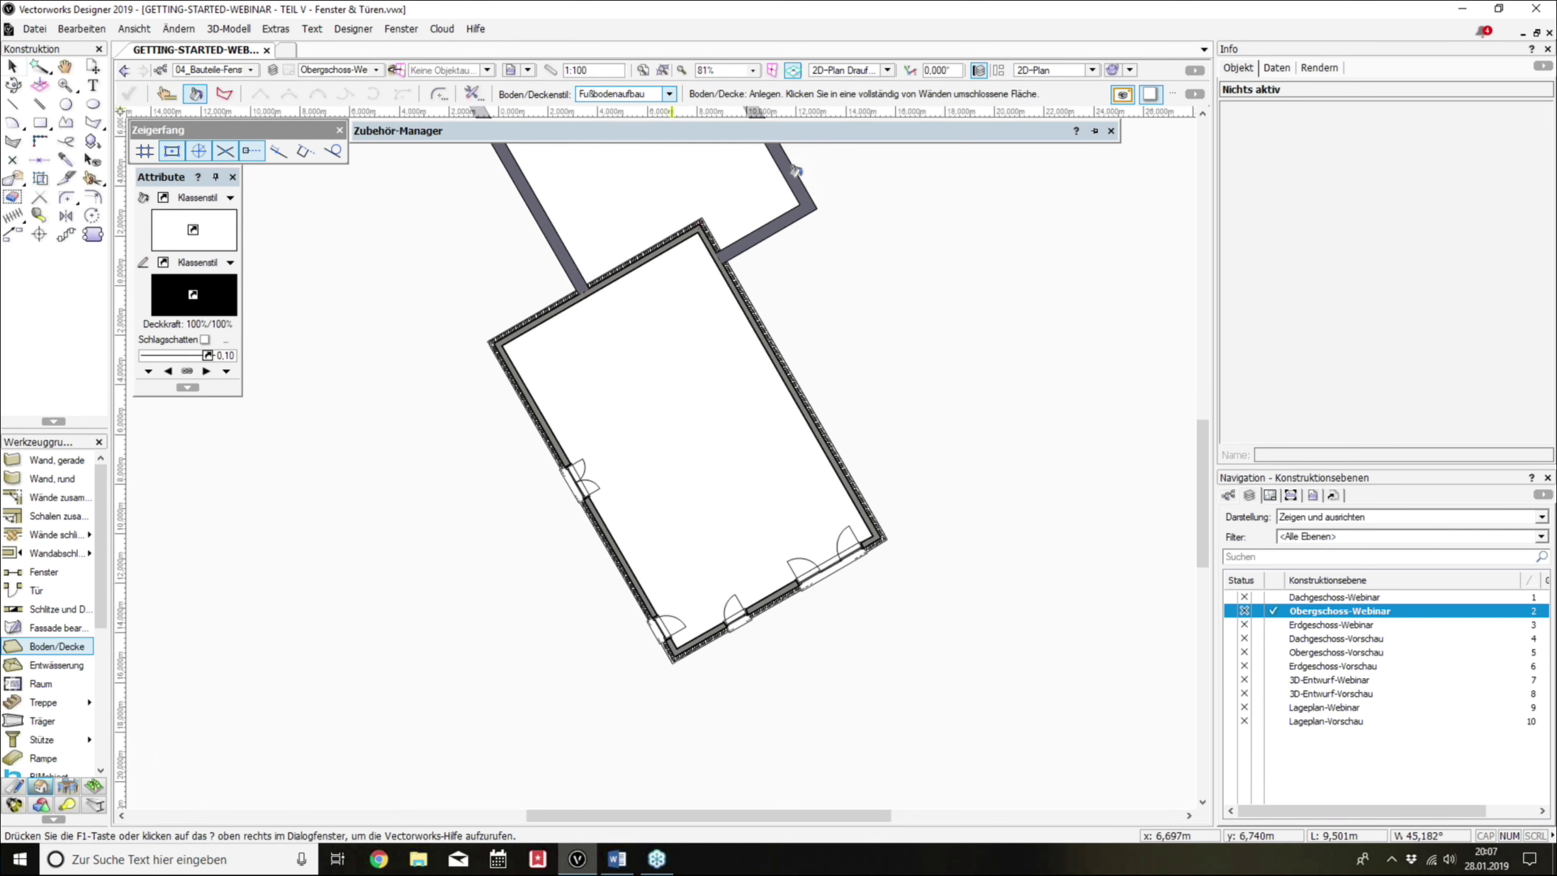
click(12, 65)
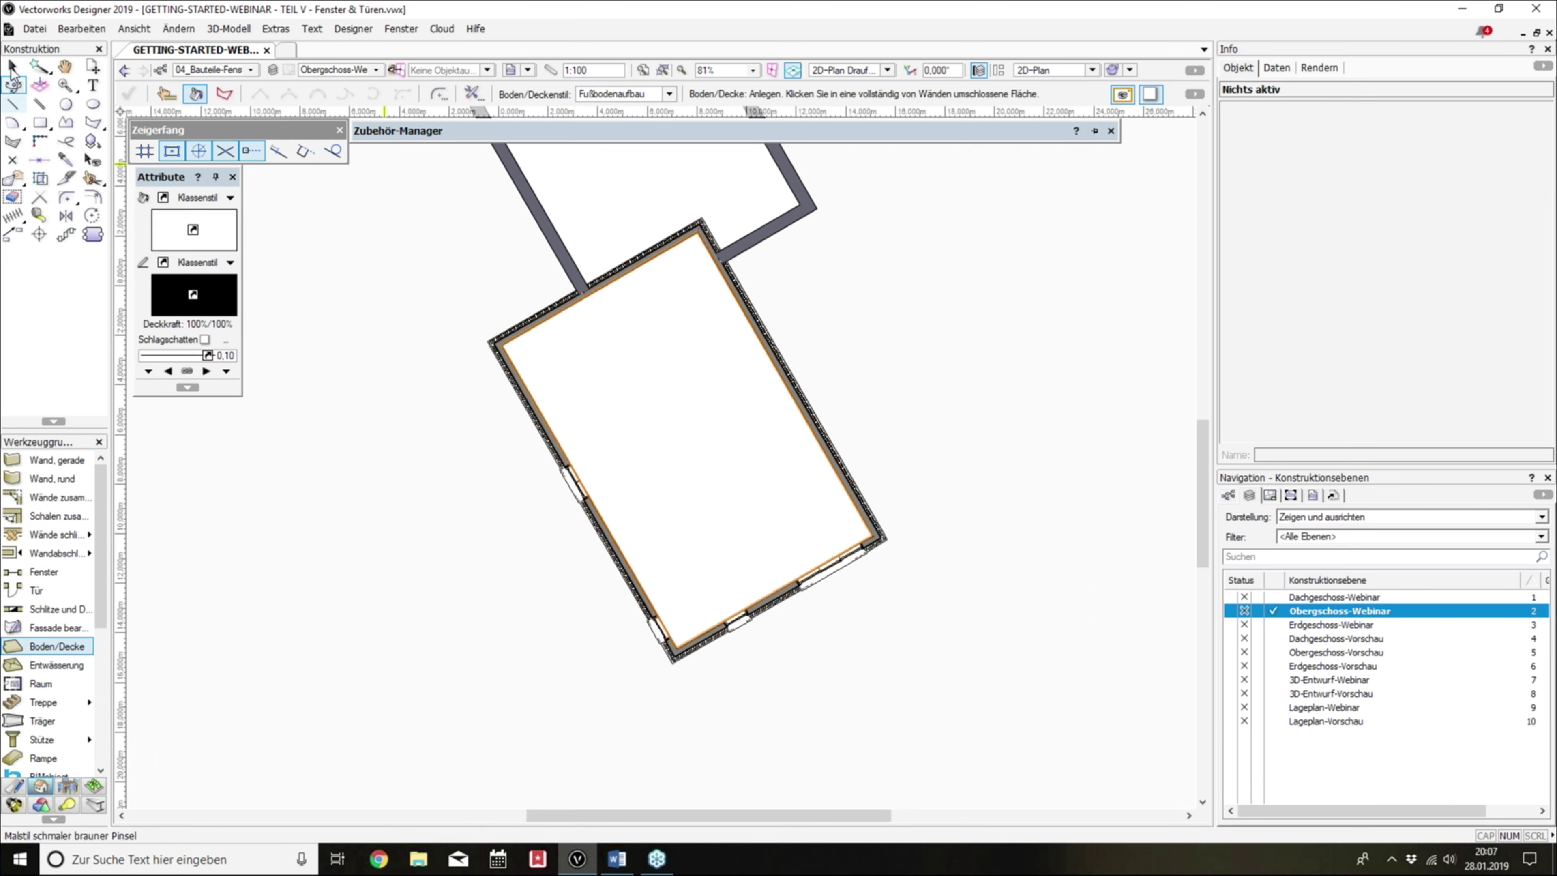
Step: Orbit into 3D and inspect the new floor slab
click(12, 85)
drag(983, 559, 578, 300)
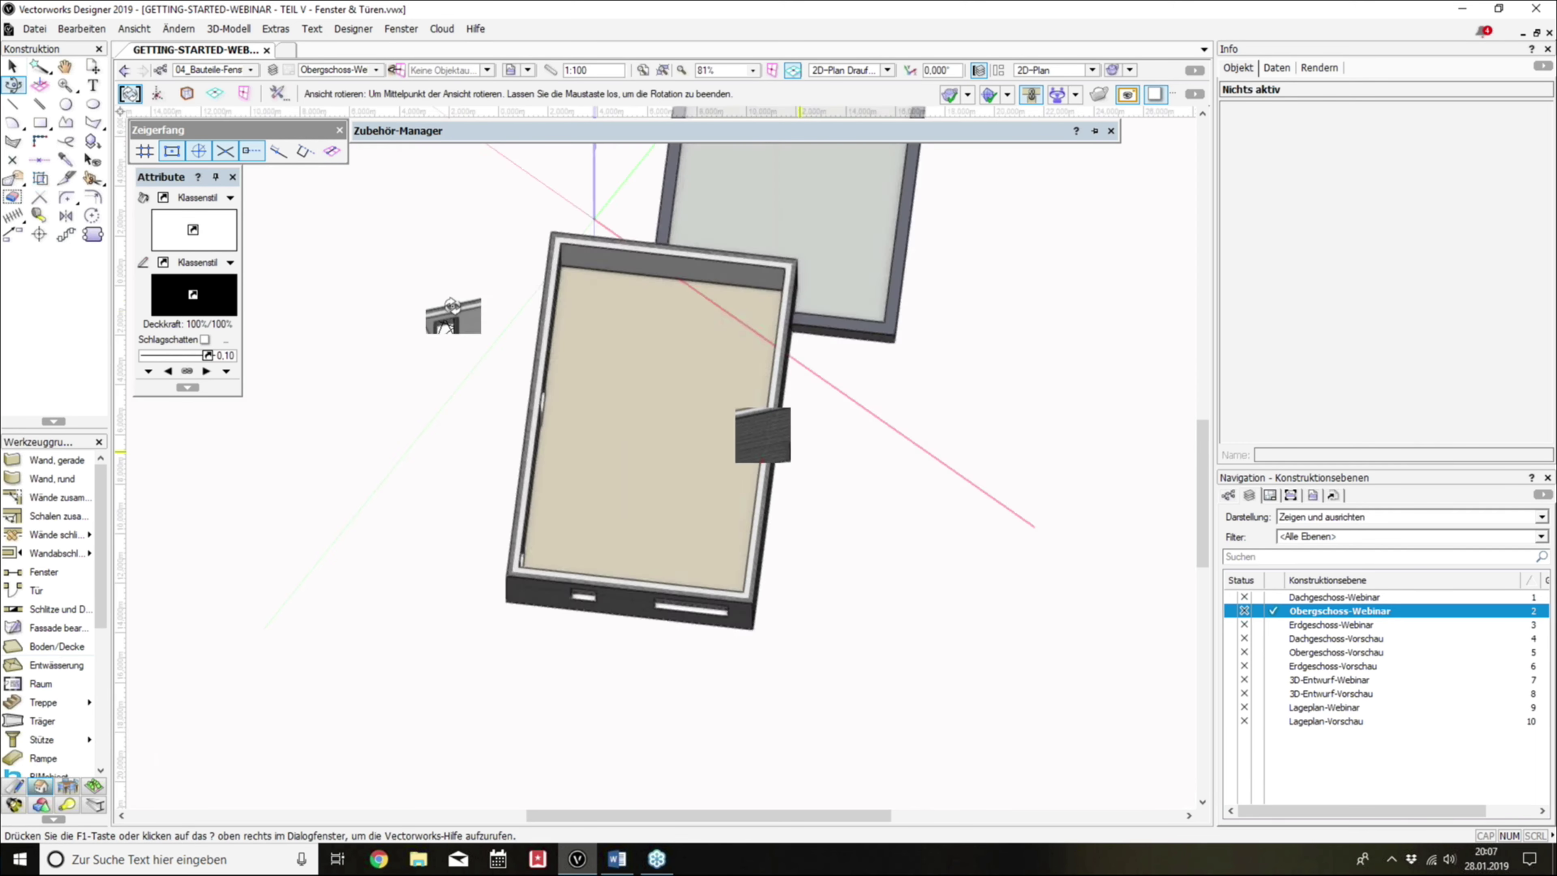
scroll(579, 298, up, 5)
key(x)
click(733, 475)
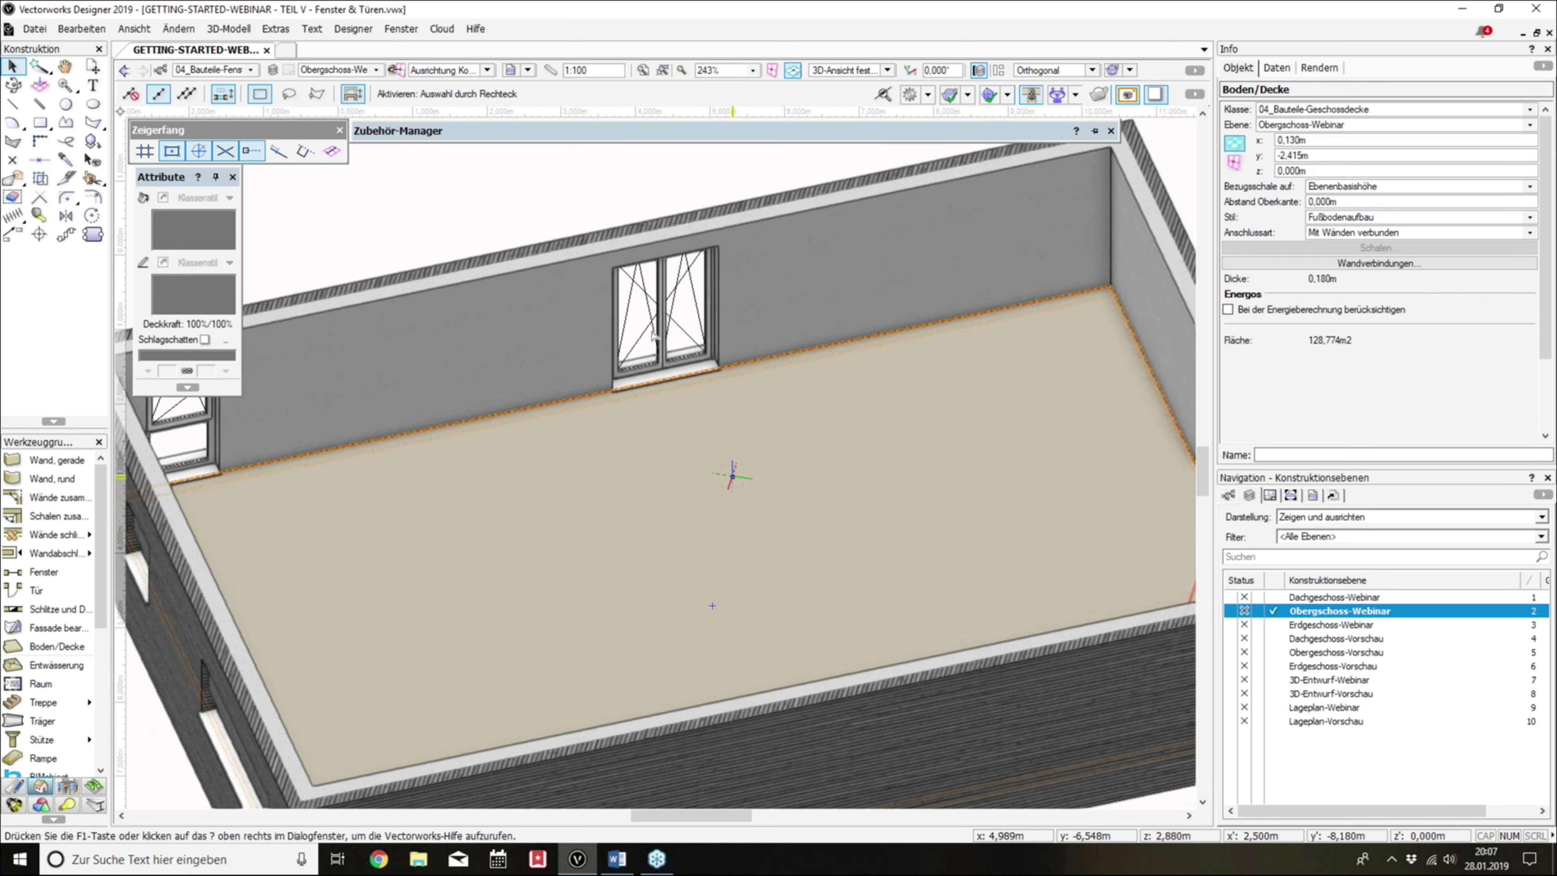
scroll(731, 385, up, 5)
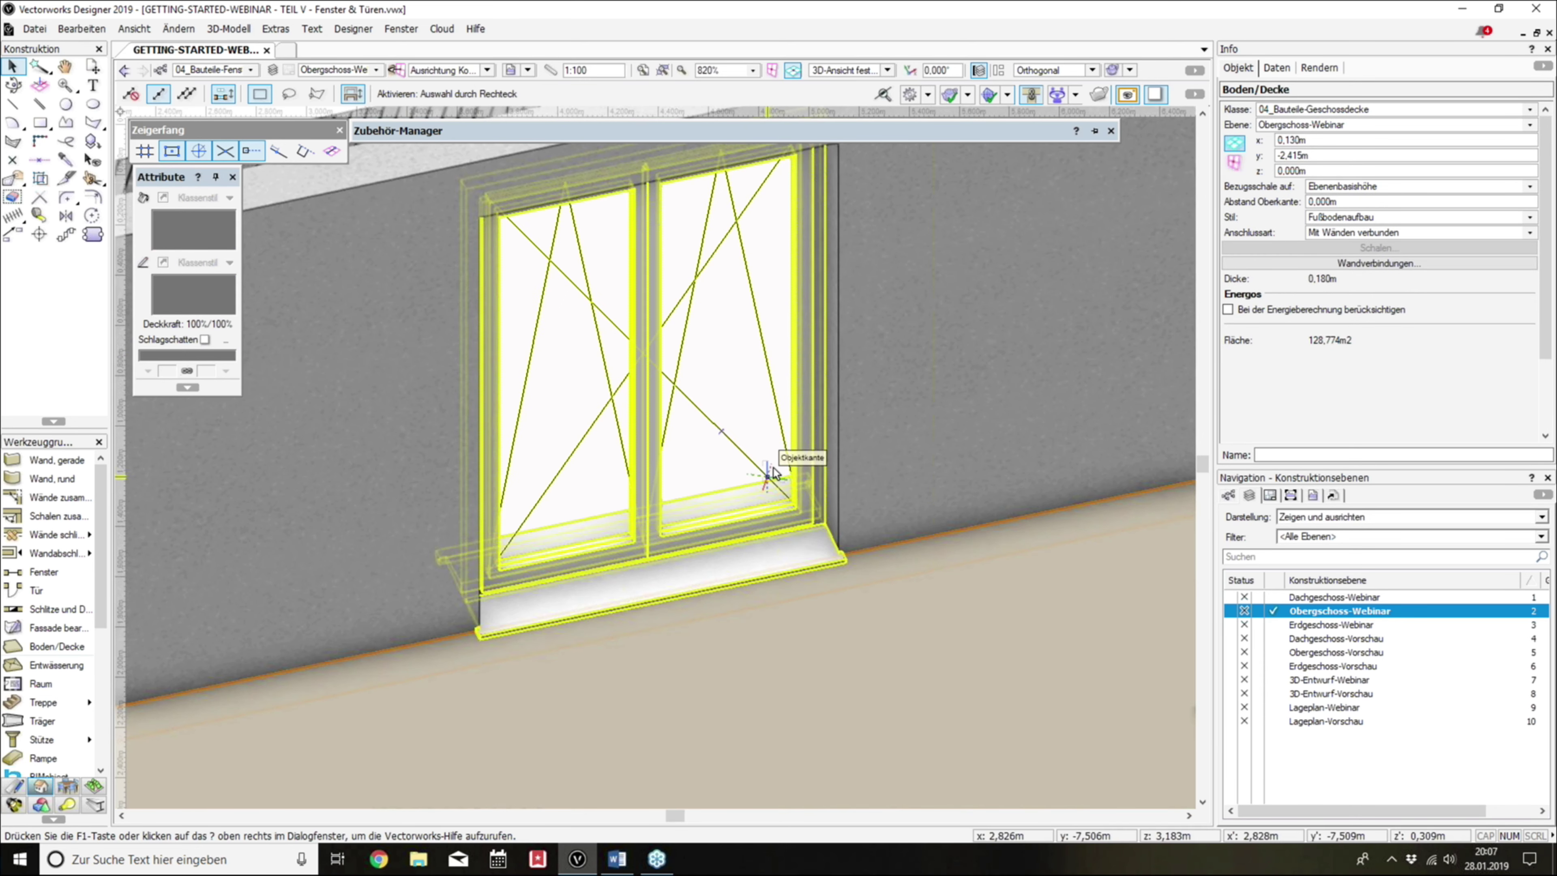
scroll(790, 543, down, 2)
scroll(790, 543, down, 1)
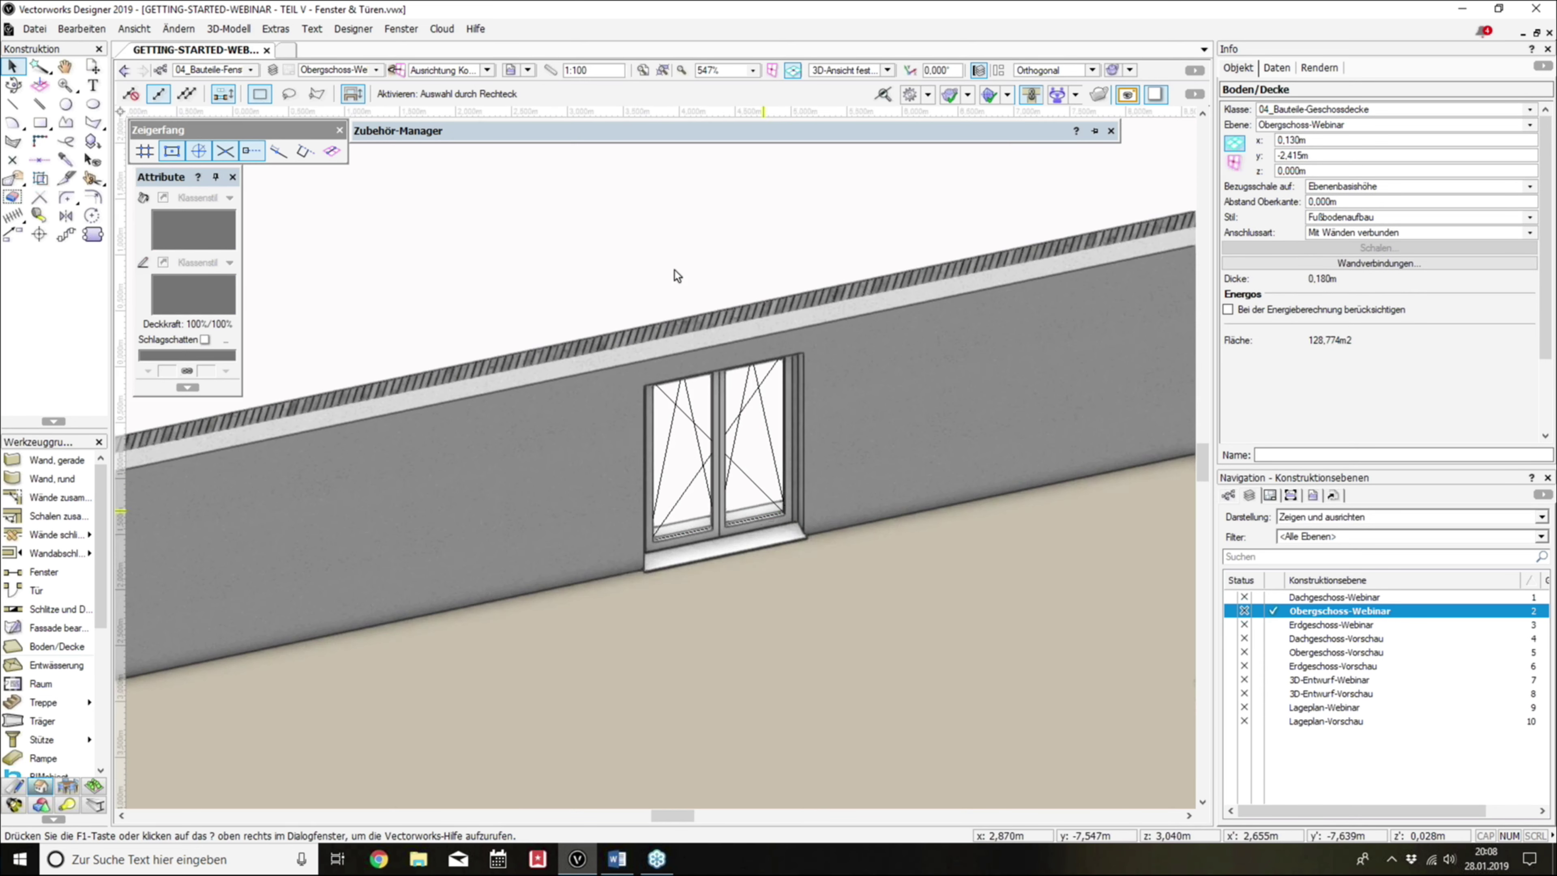
click(675, 275)
Step: Zoom in and select the upper-floor window in the wall
scroll(779, 500, up, 3)
scroll(793, 608, up, 2)
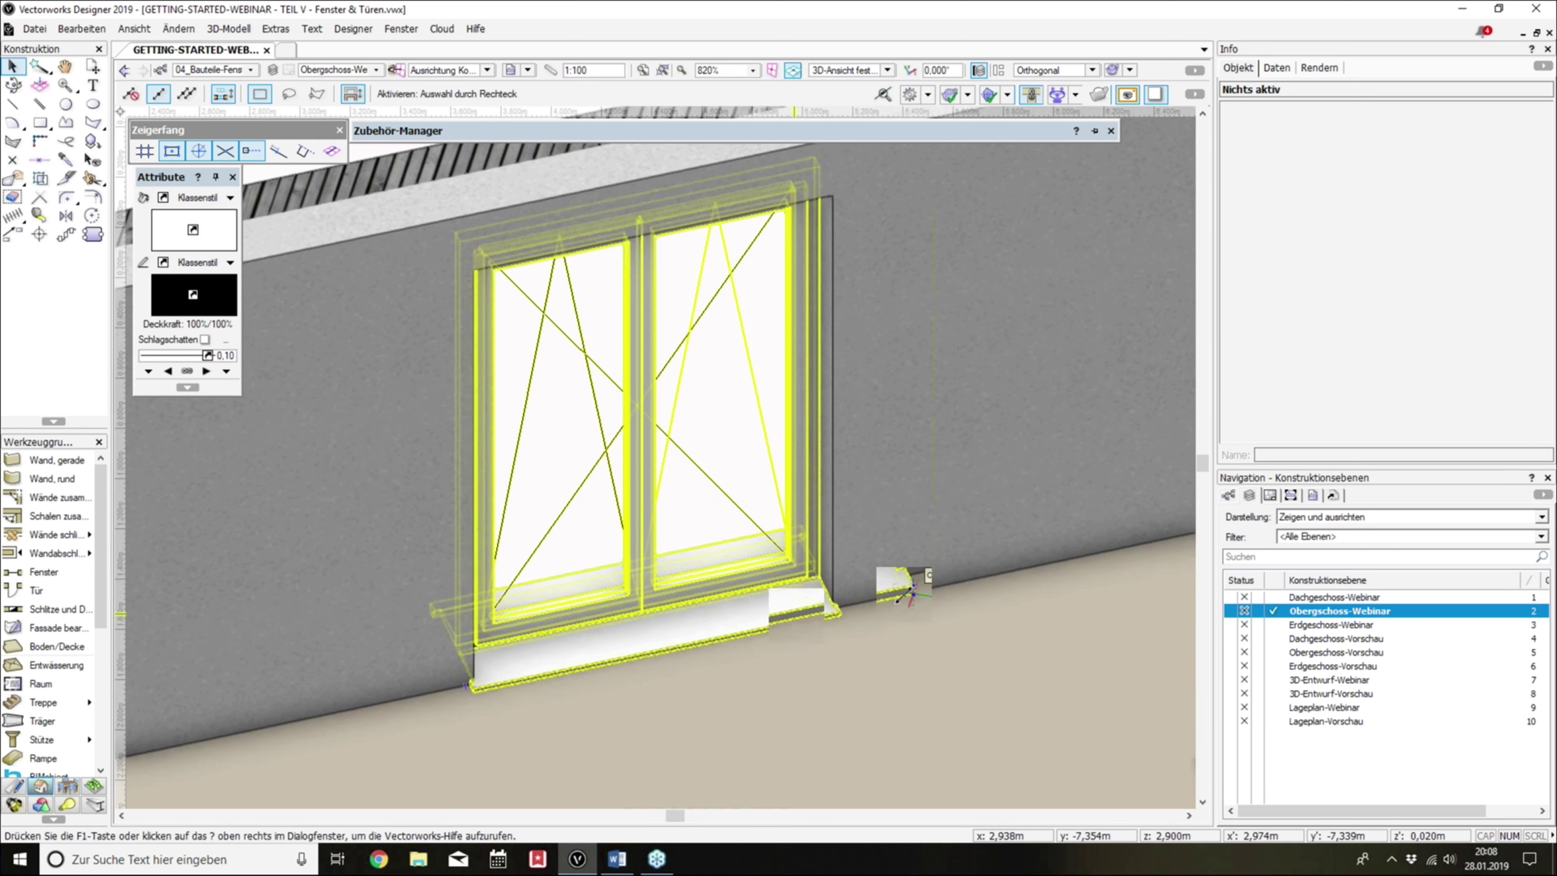
scroll(907, 592, up, 2)
scroll(907, 592, down, 3)
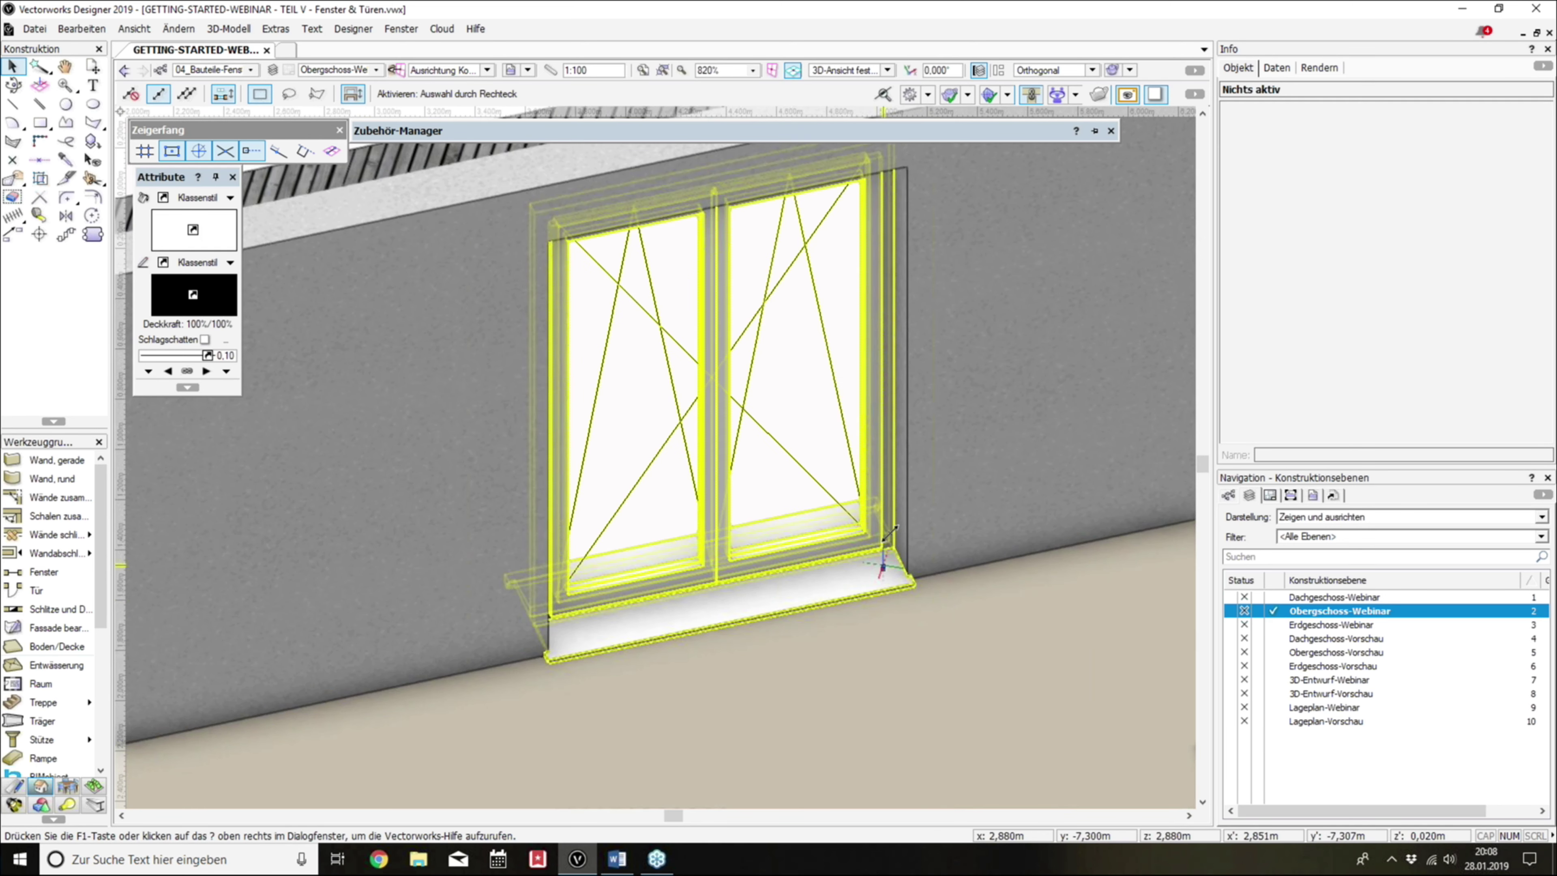
click(902, 565)
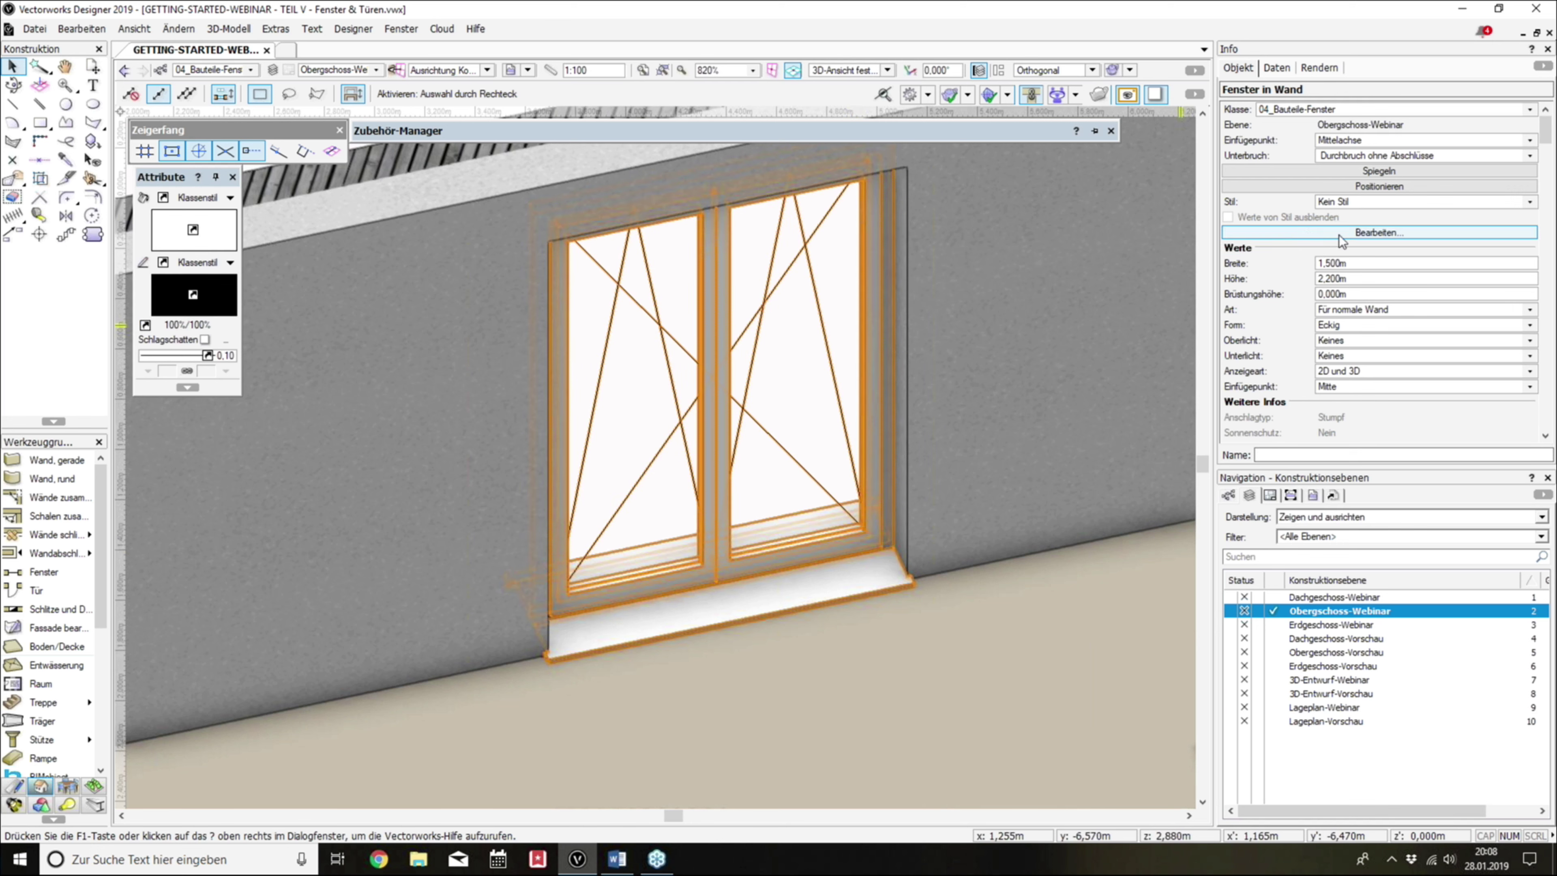
Step: Set the window's inner sill to Keine under Brüstung/Sturz and view it in 3D
click(1325, 236)
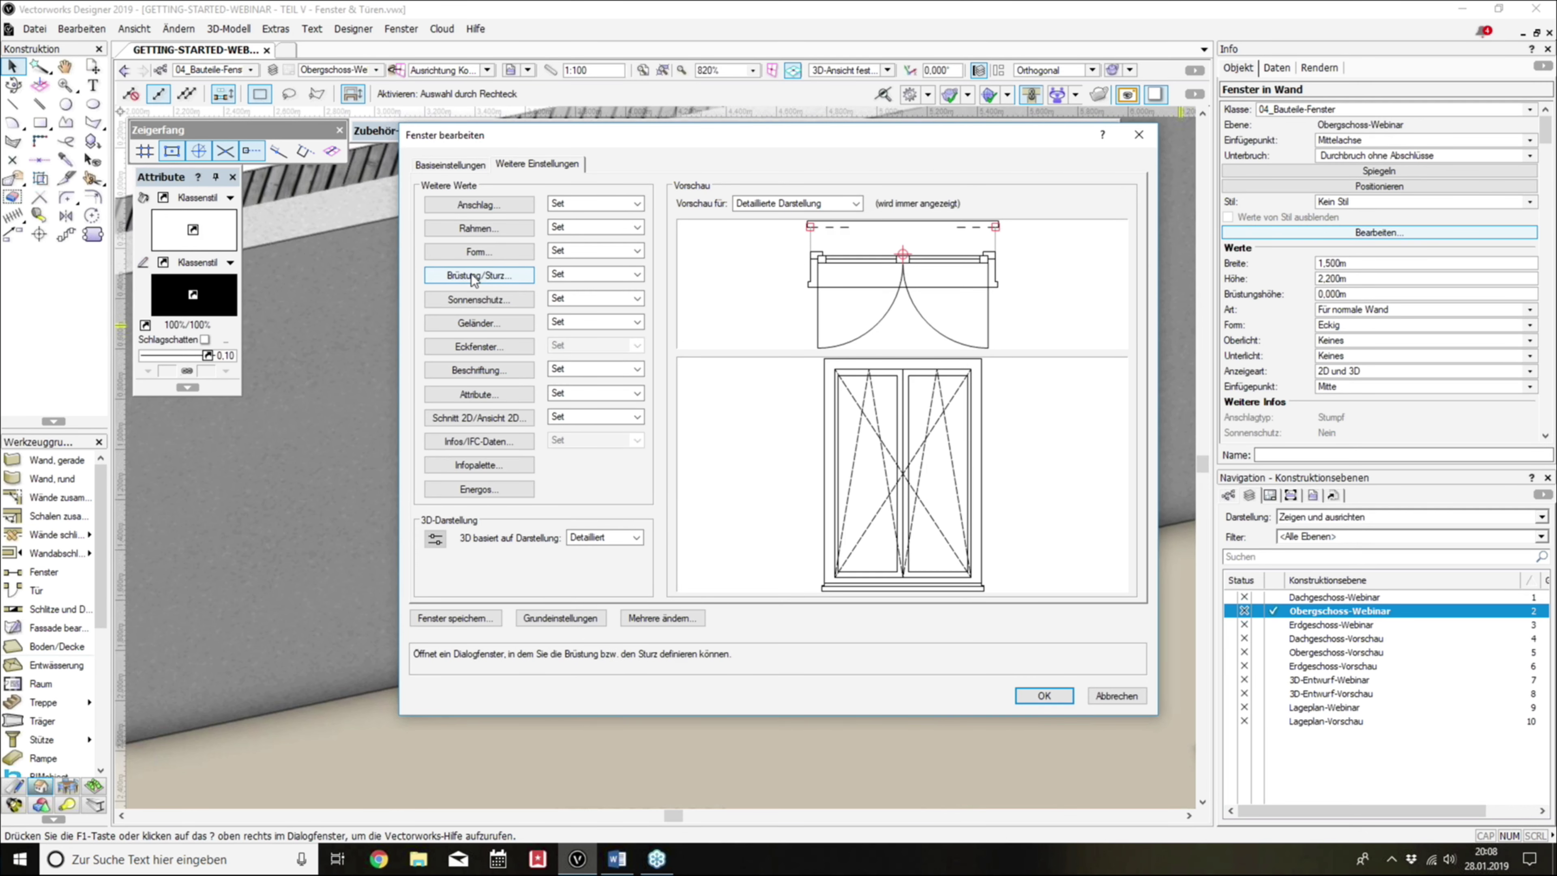
click(472, 277)
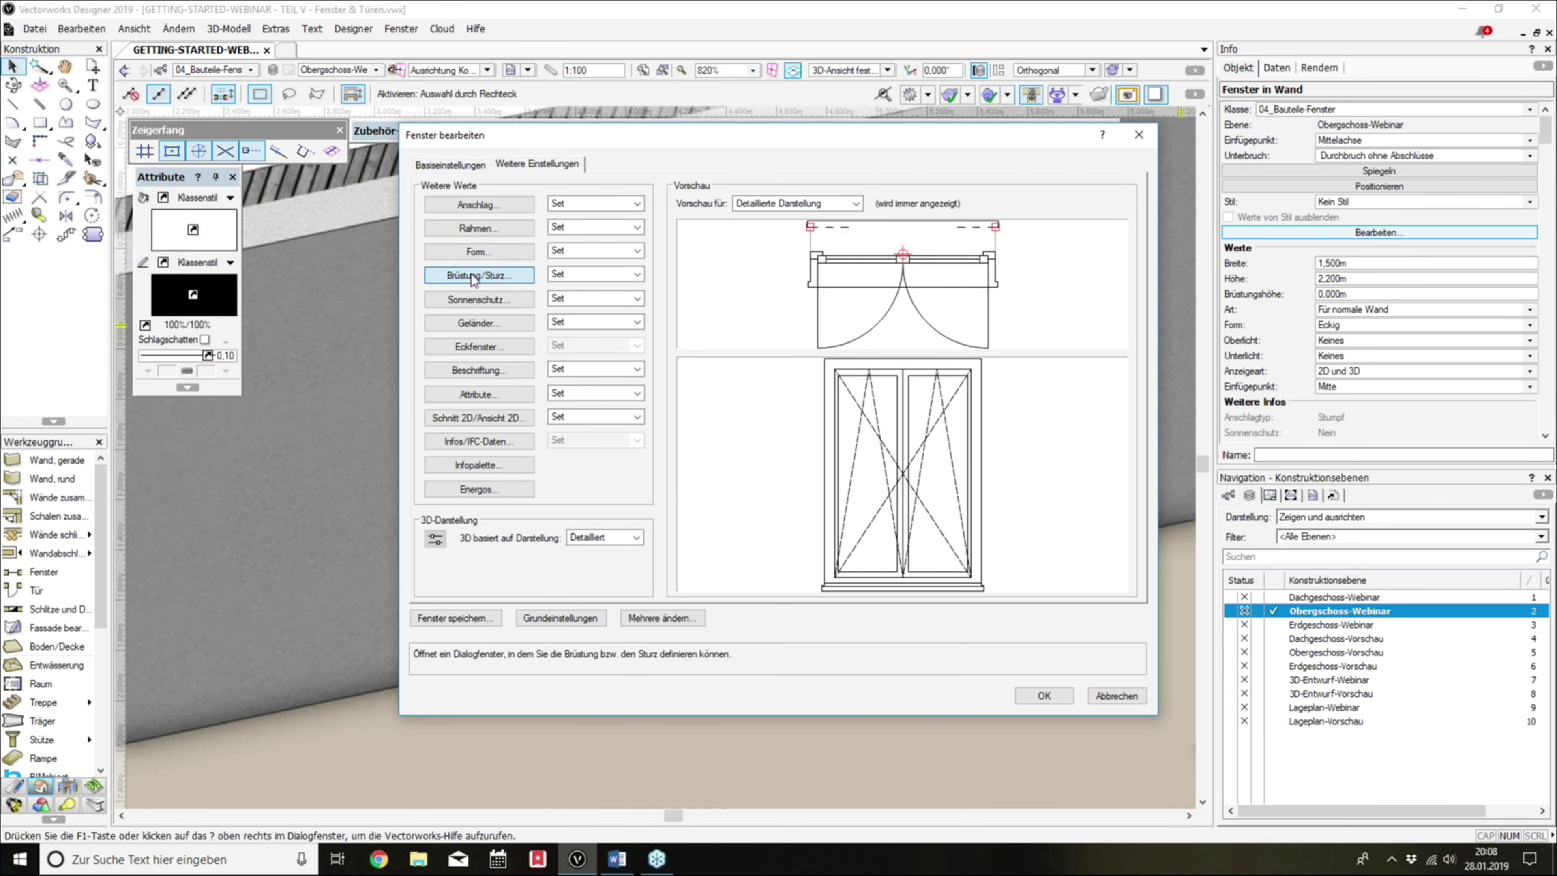
click(503, 218)
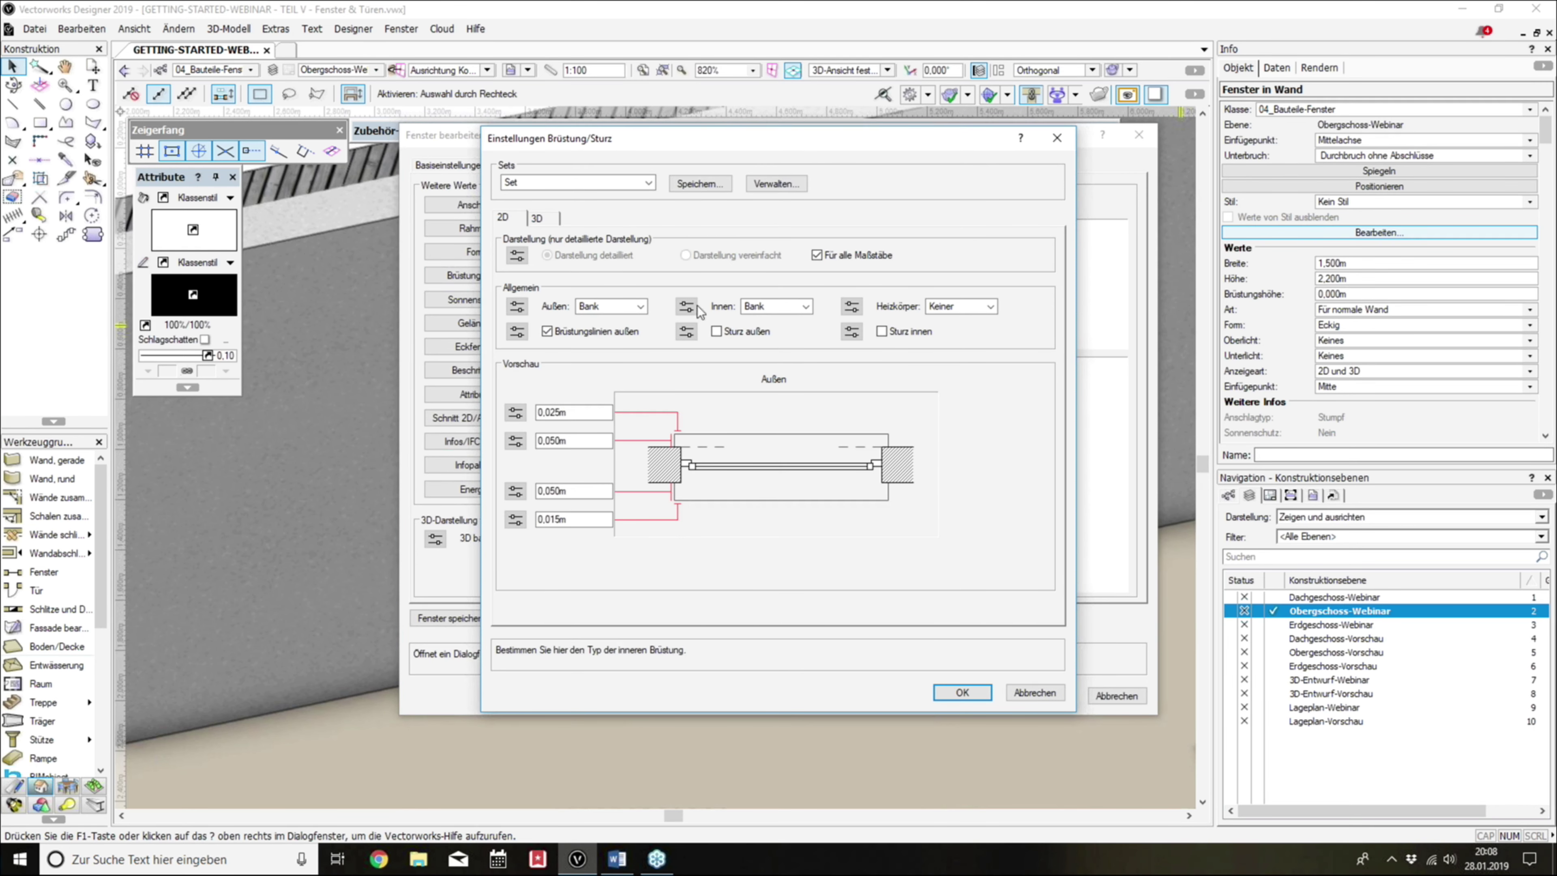
click(775, 306)
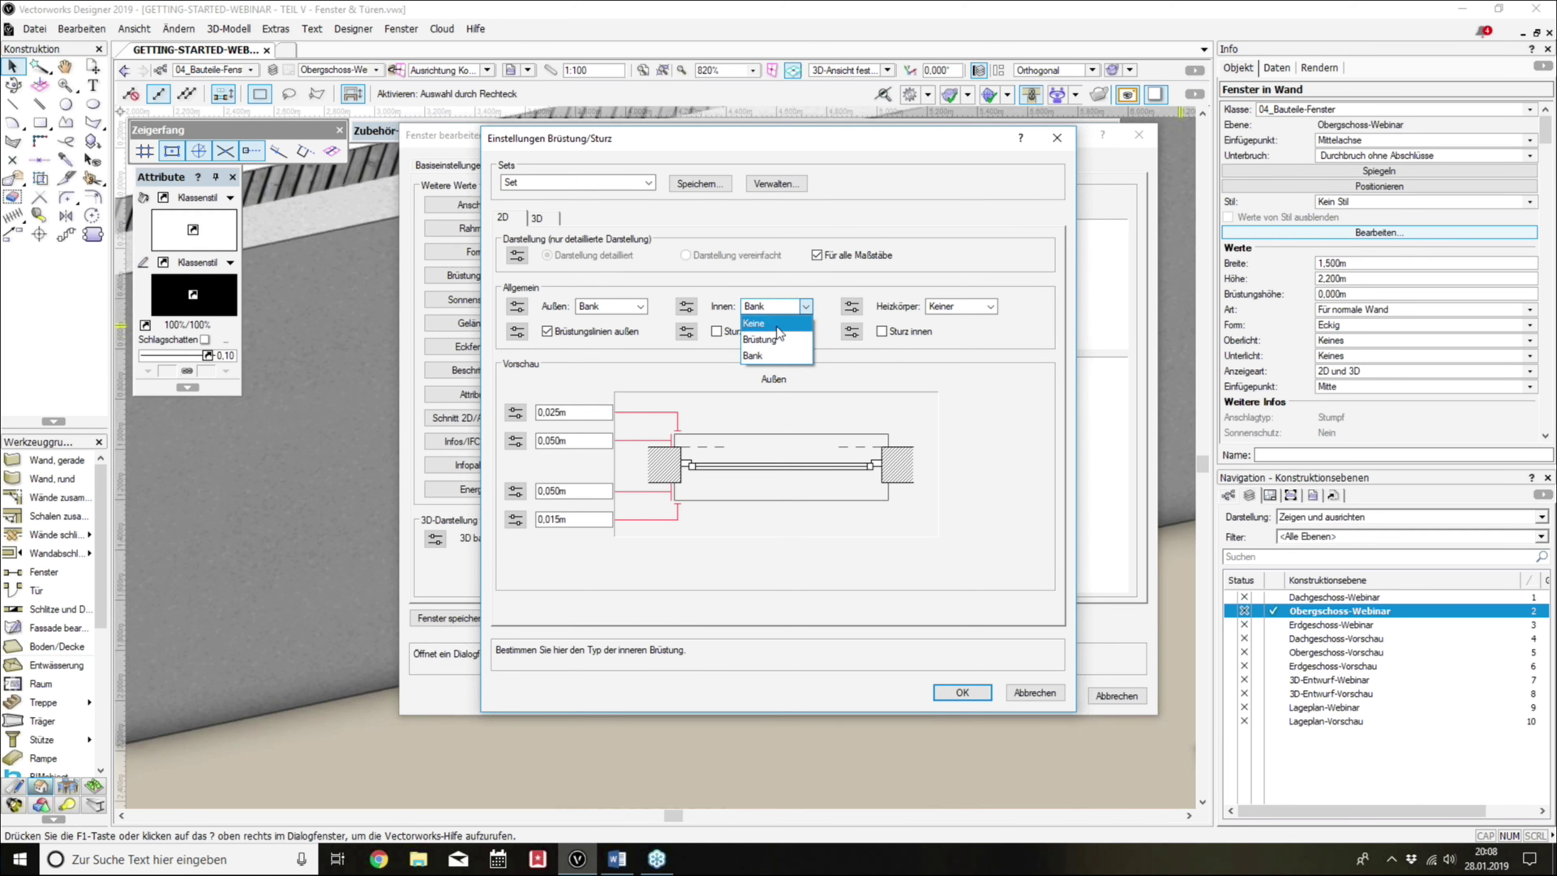
click(775, 324)
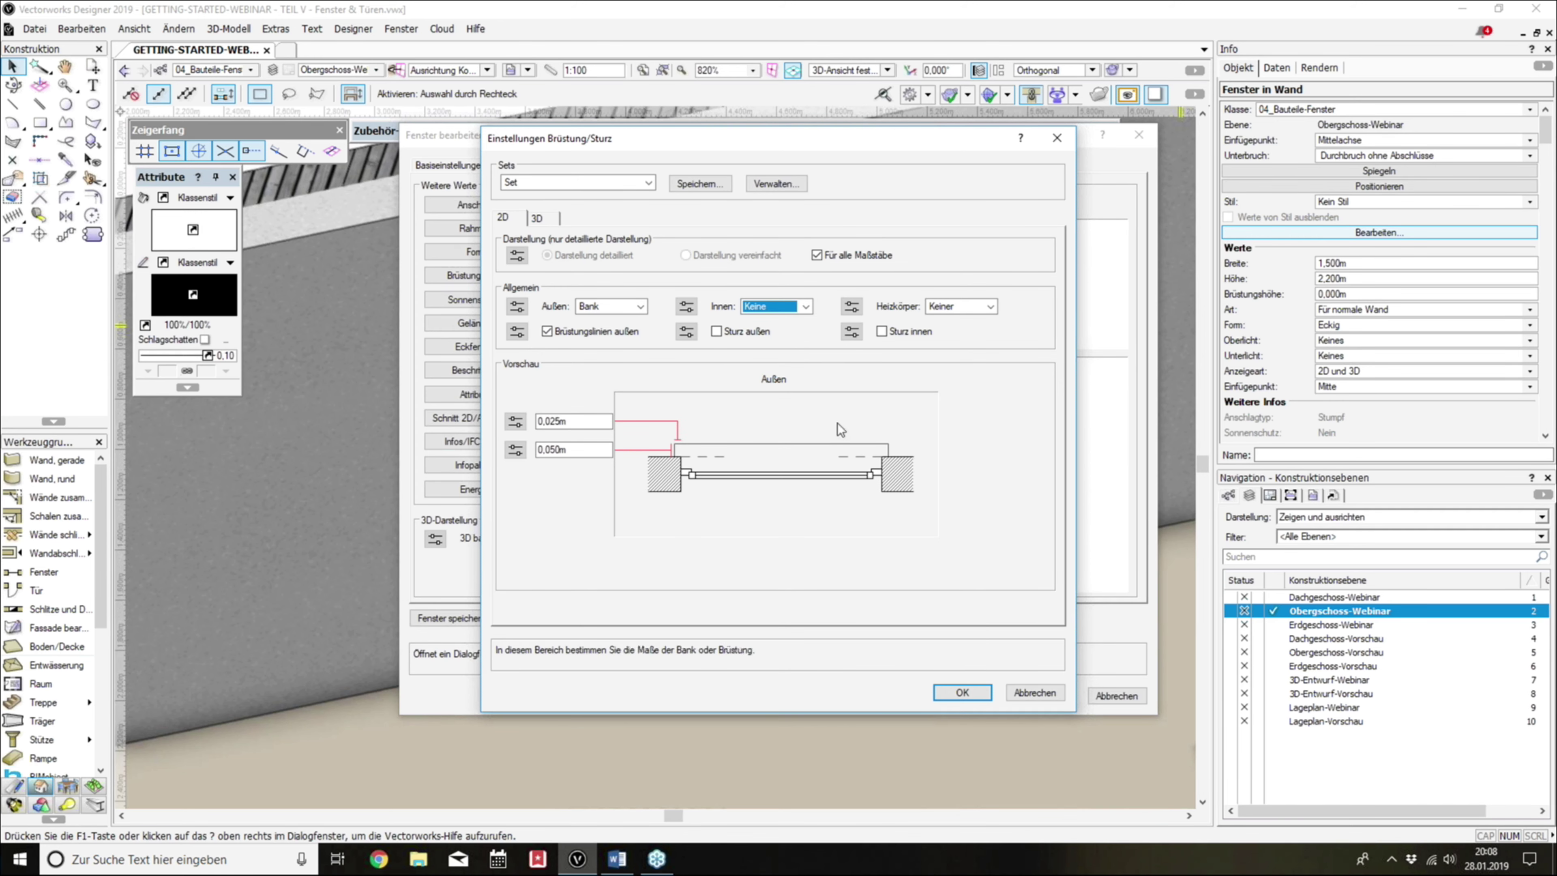
click(963, 694)
click(1044, 696)
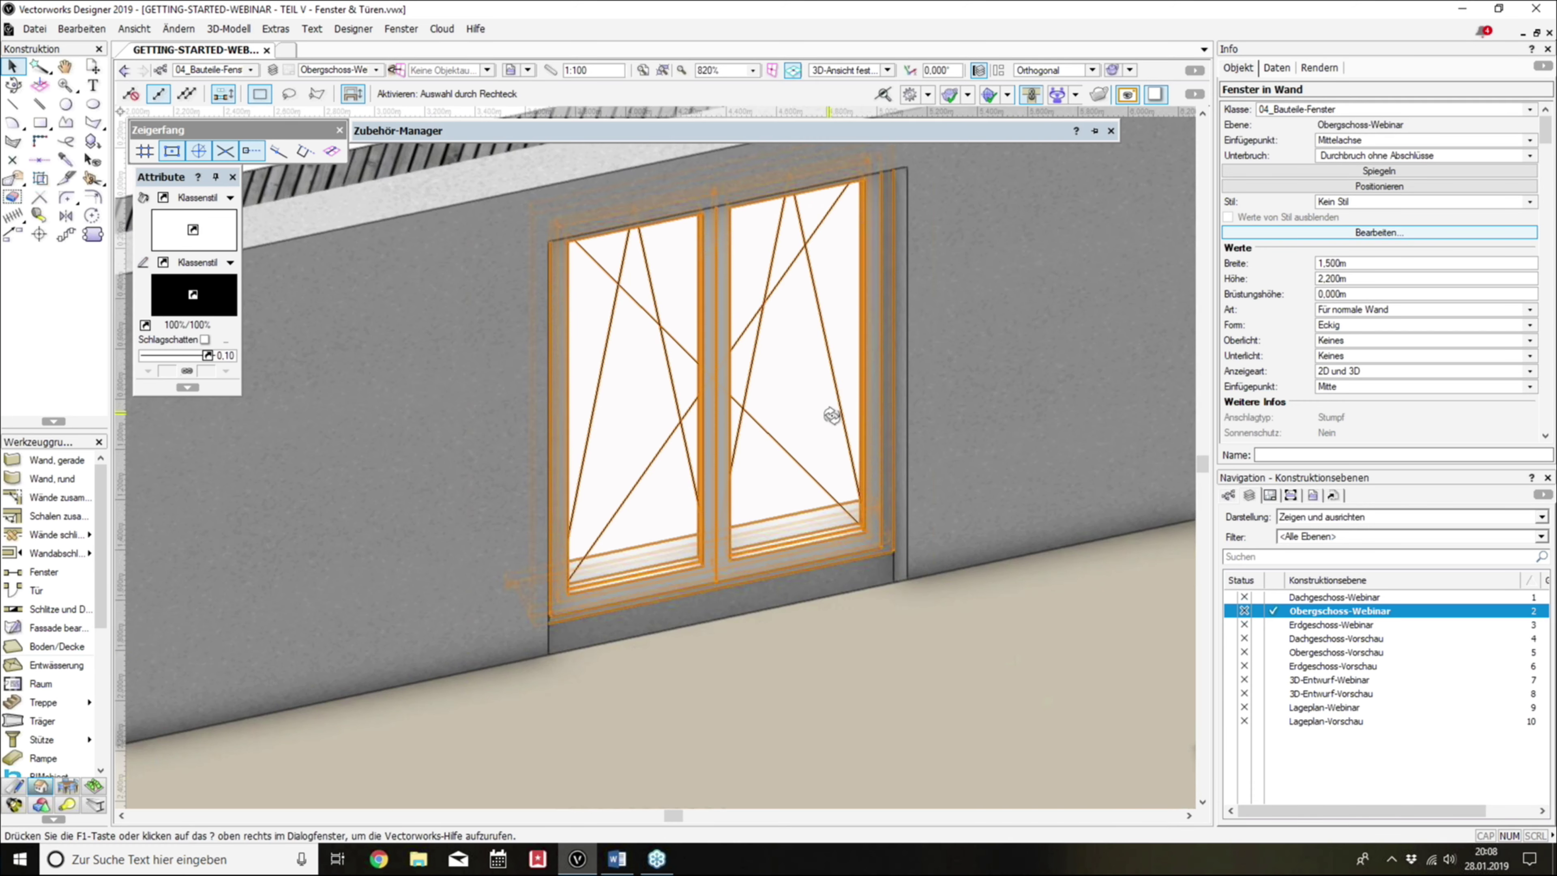
mouse_move(832, 415)
shift+middle_down()
mouse_move(851, 646)
mouse_move(660, 556)
mouse_move(511, 532)
shift+middle_up()
mouse_move(512, 532)
mouse_down()
mouse_move(323, 483)
mouse_move(891, 551)
mouse_up()
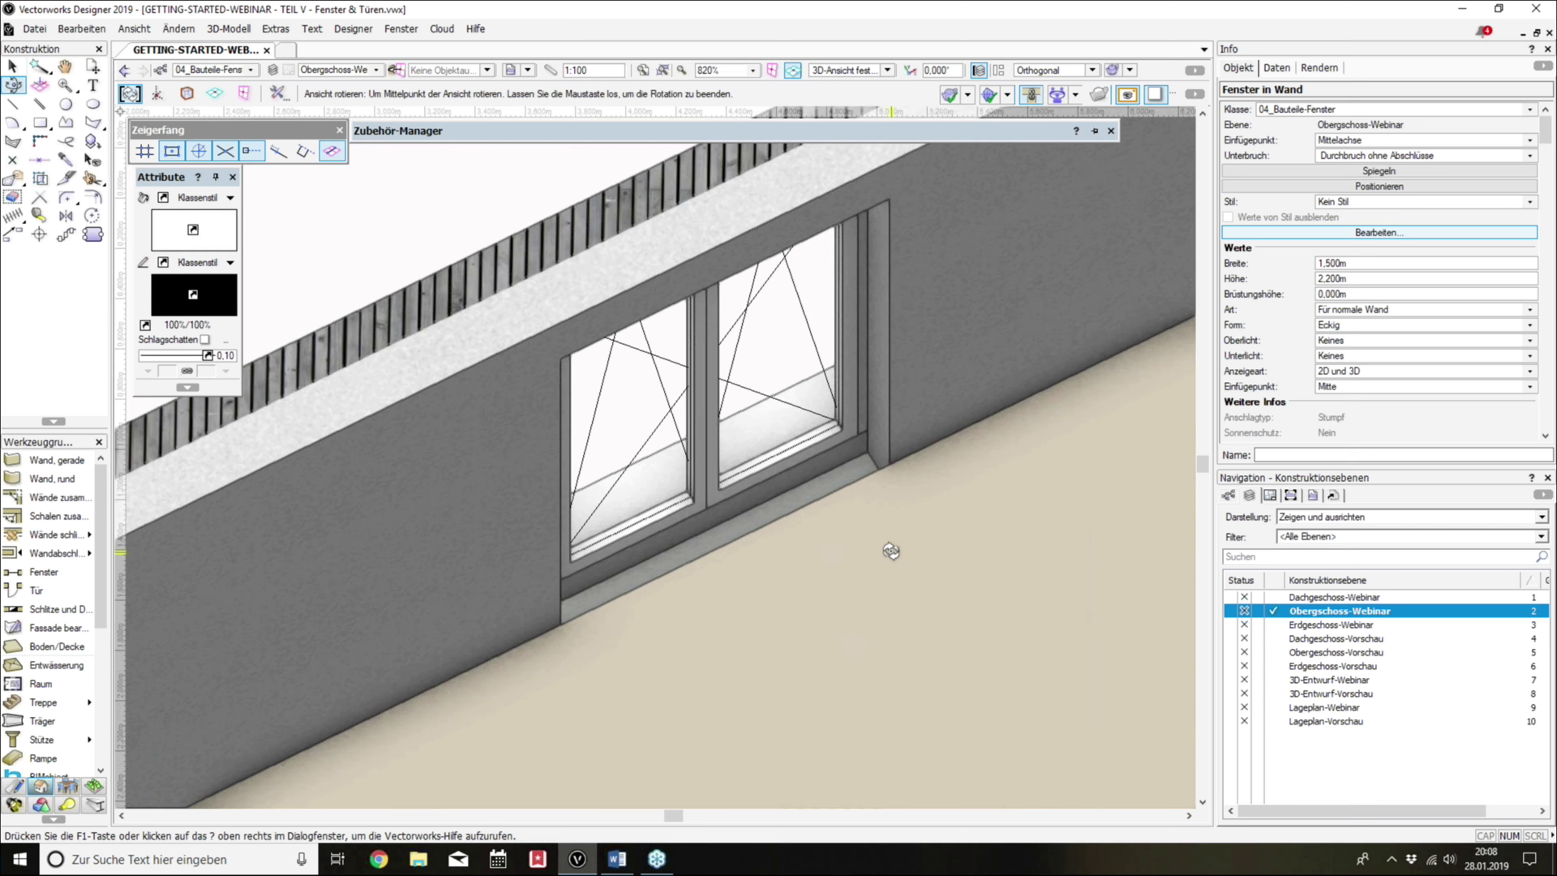
Step: Select the upper-floor slab and open its Umgrenzung boundary for editing
key(x)
click(889, 519)
scroll(886, 514, down, 1)
scroll(862, 514, down, 1)
double_click(862, 515)
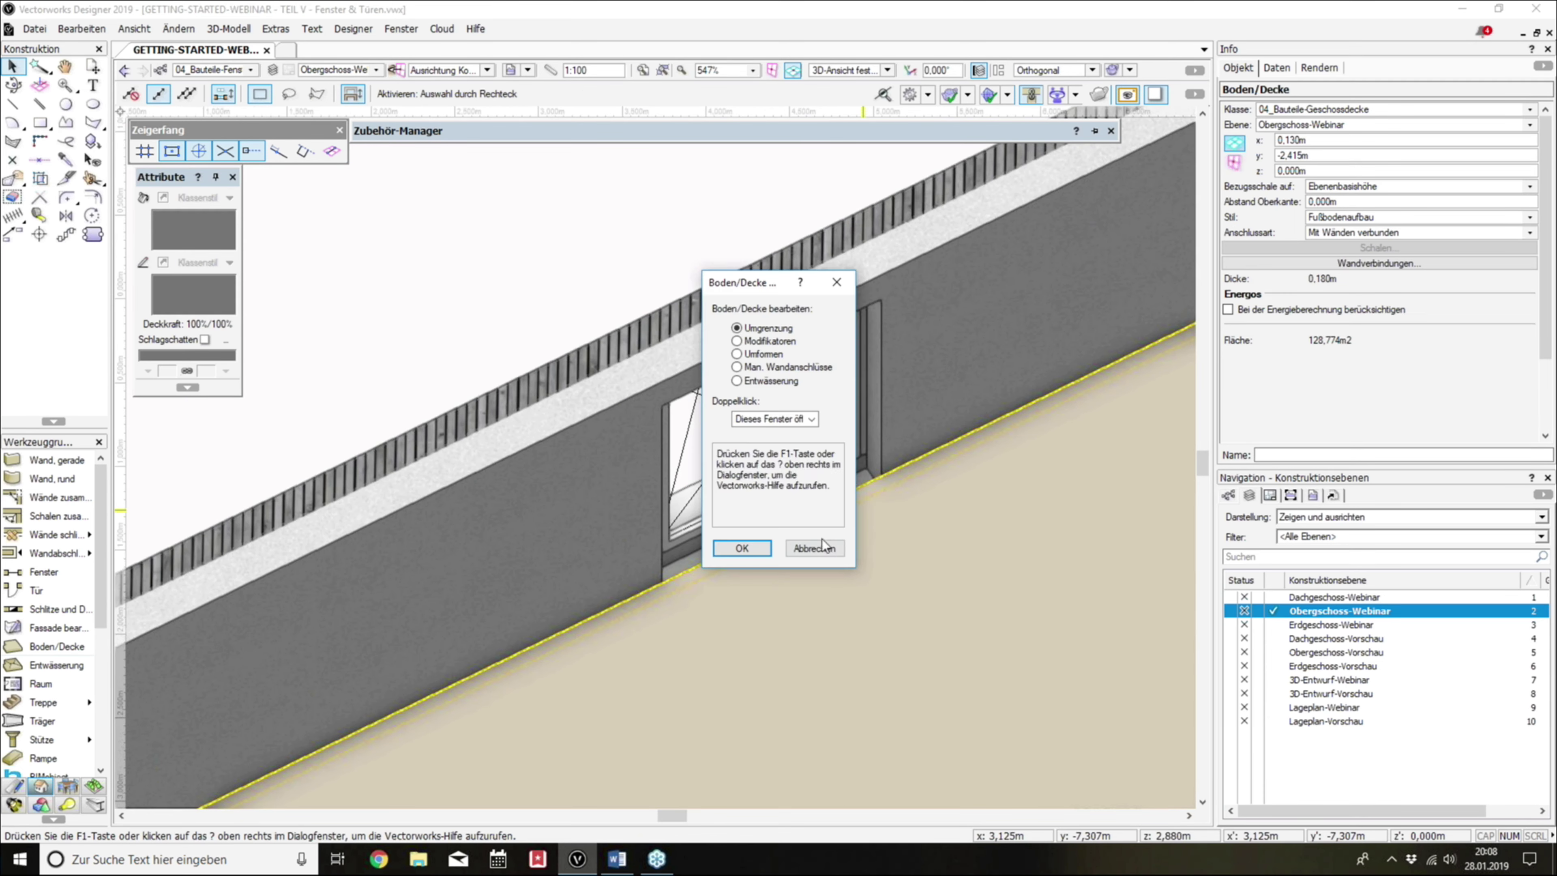
key(Return)
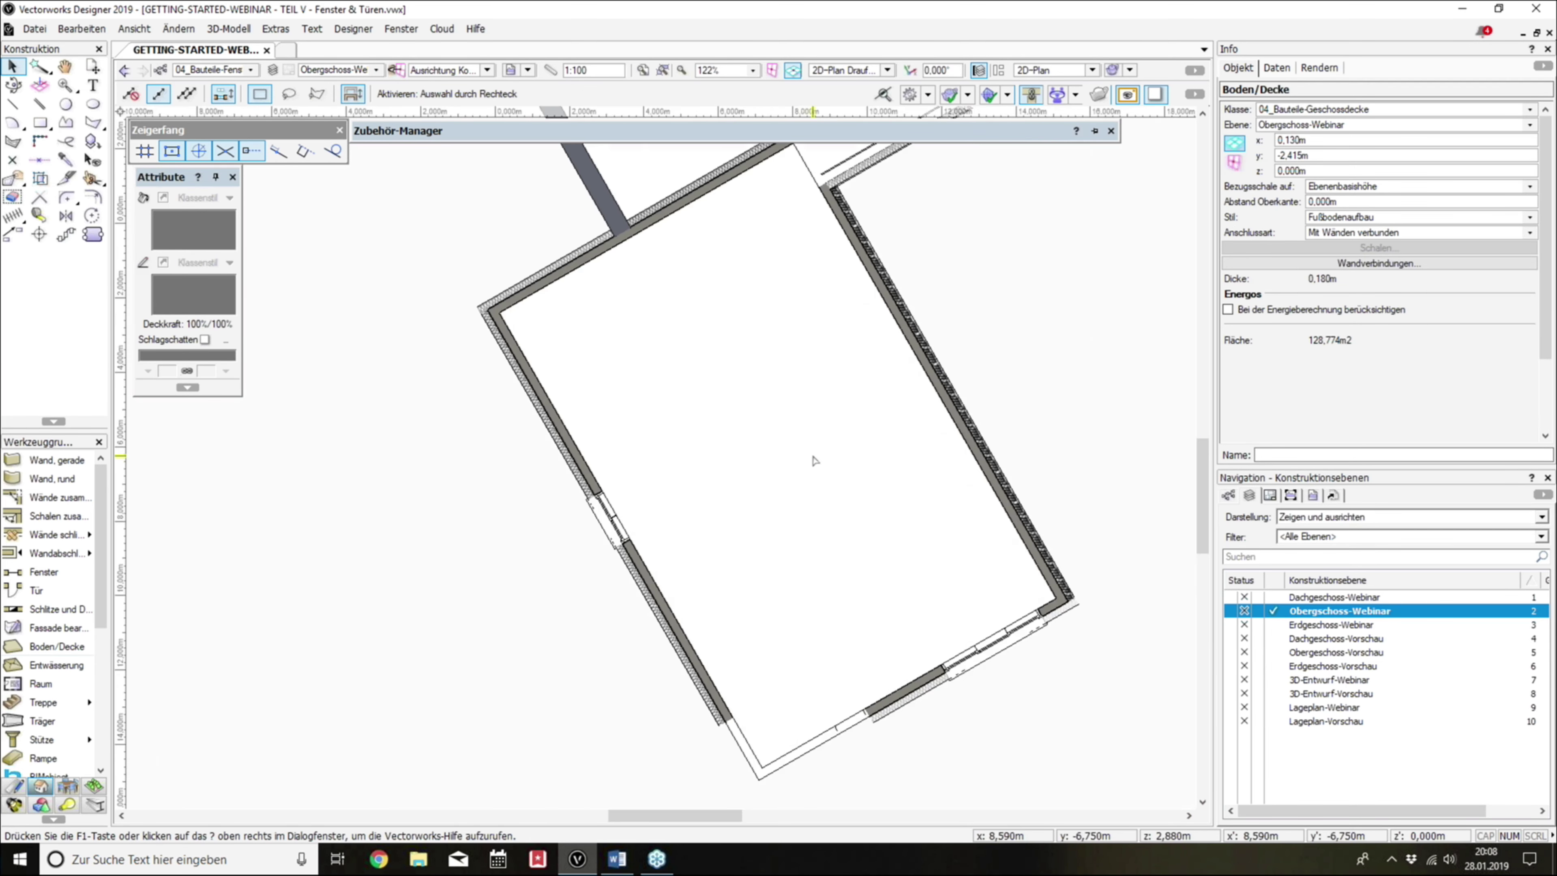
scroll(773, 467, down, 2)
scroll(773, 466, up, 3)
scroll(643, 487, up, 4)
scroll(668, 490, up, 3)
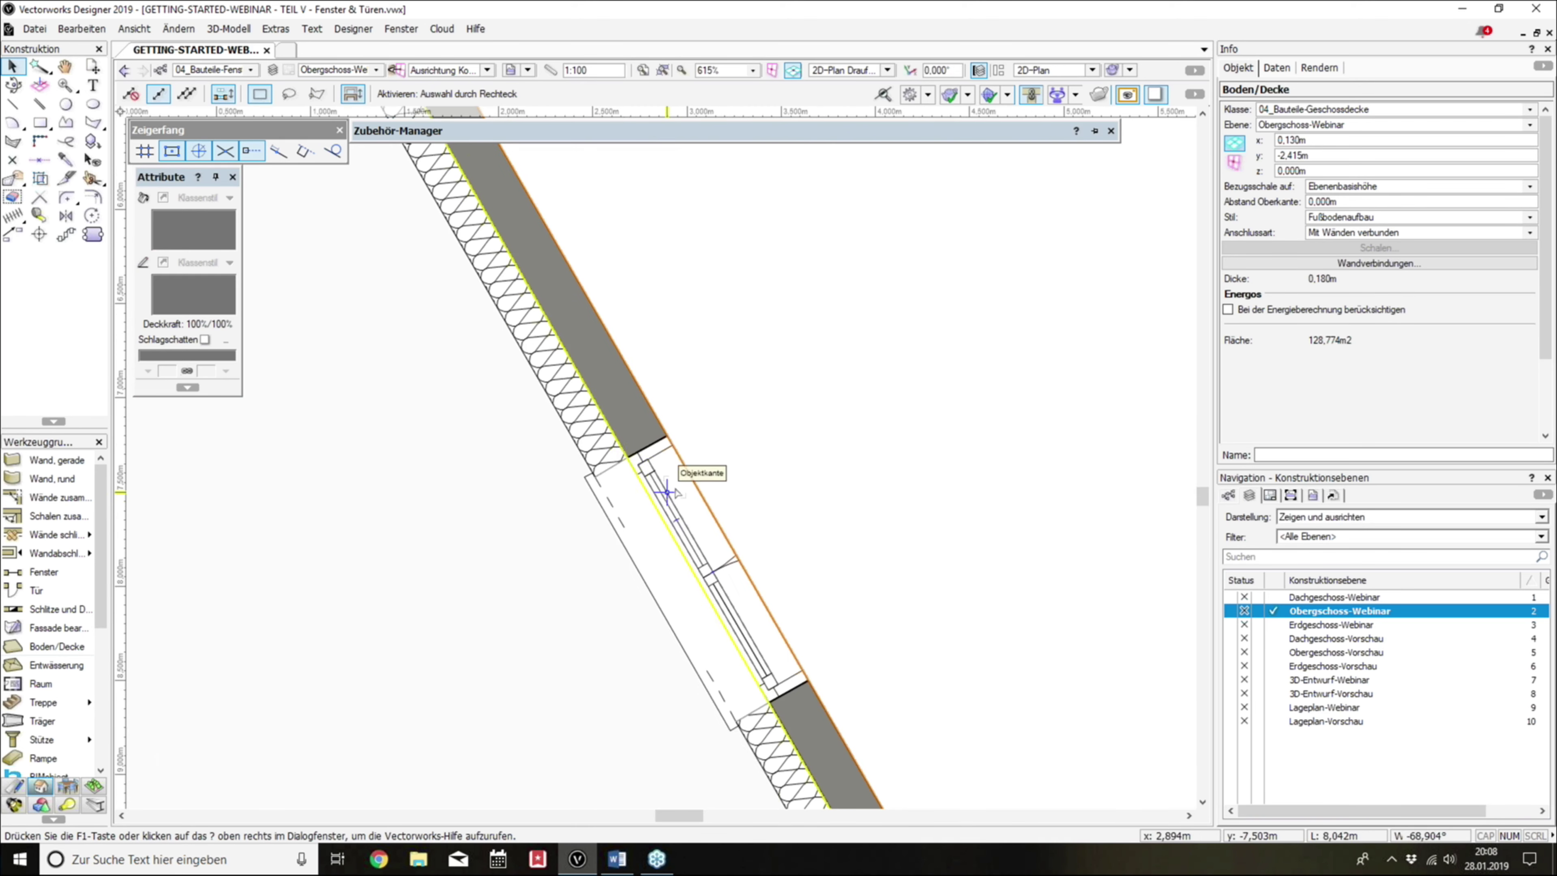
Step: Draw a rectangle across the window opening from the wall corner
click(611, 426)
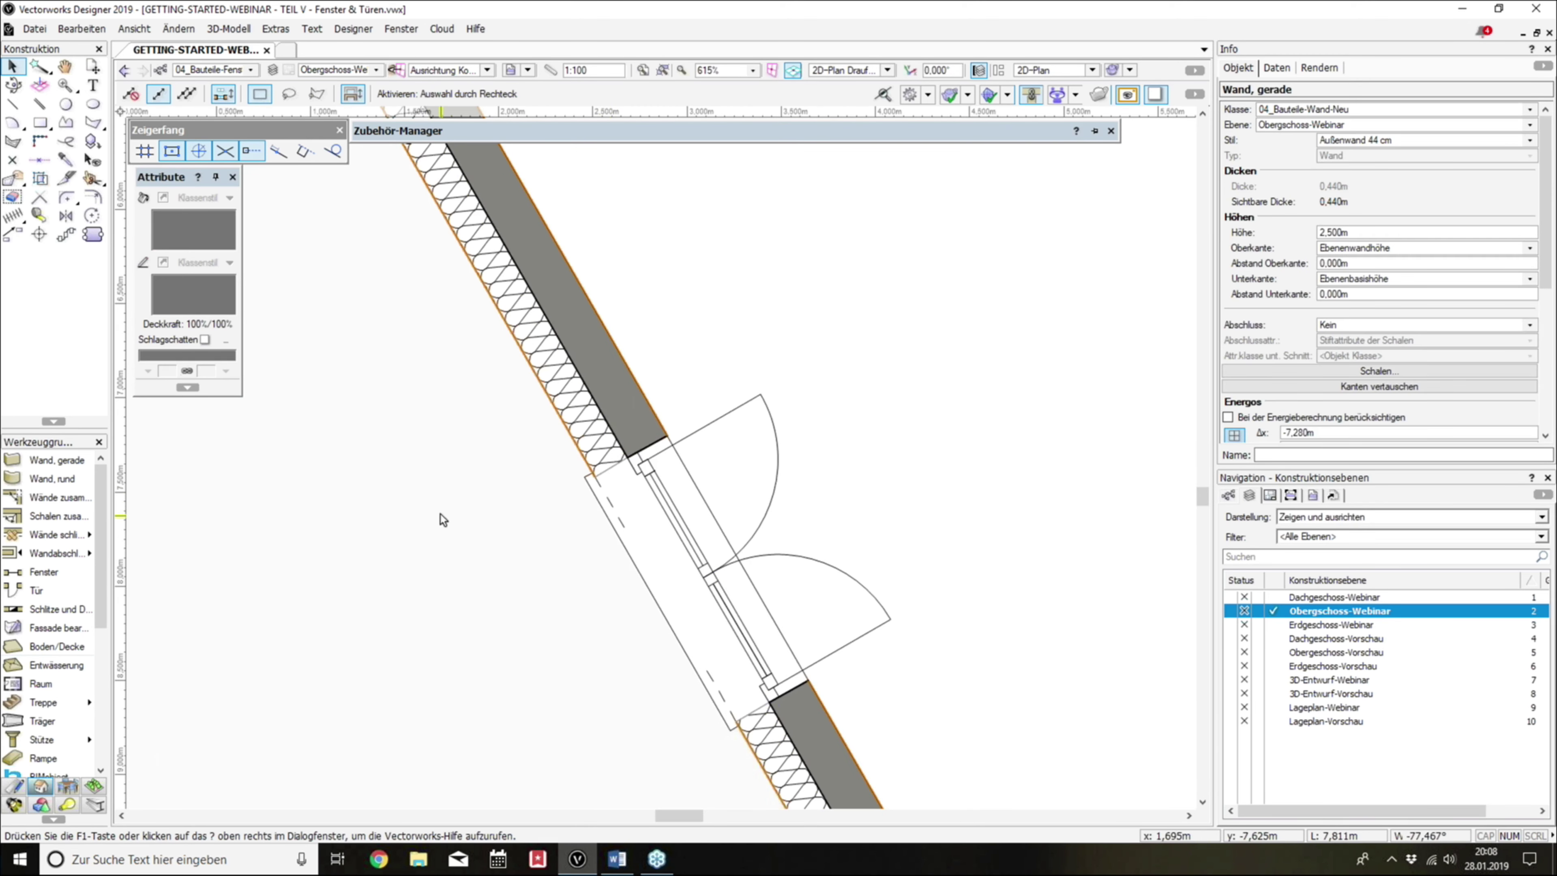
key(Escape)
click(39, 122)
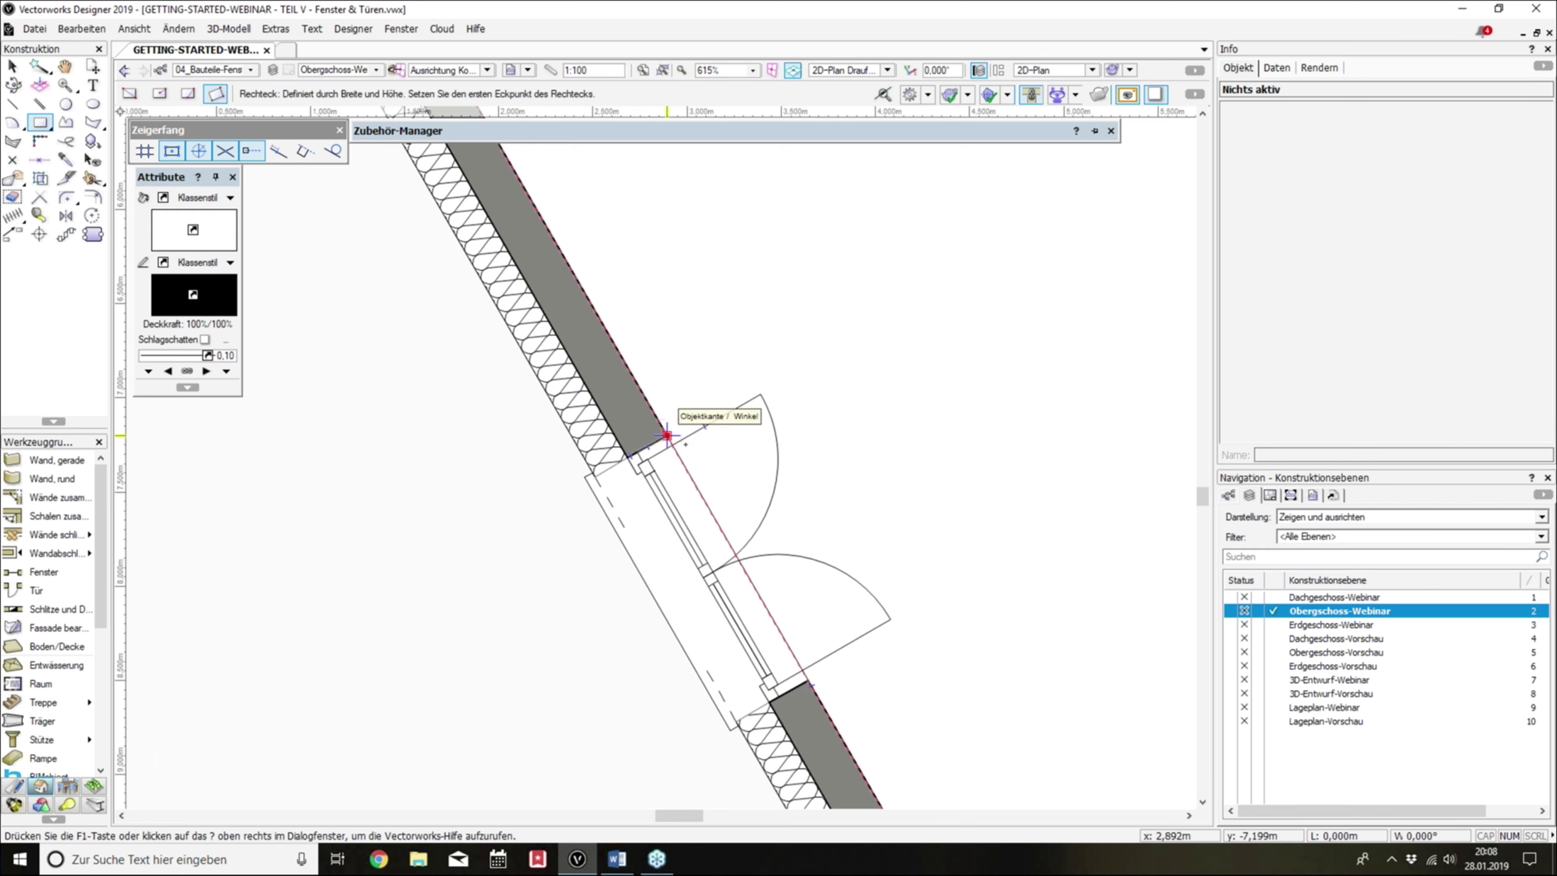
click(667, 435)
click(804, 678)
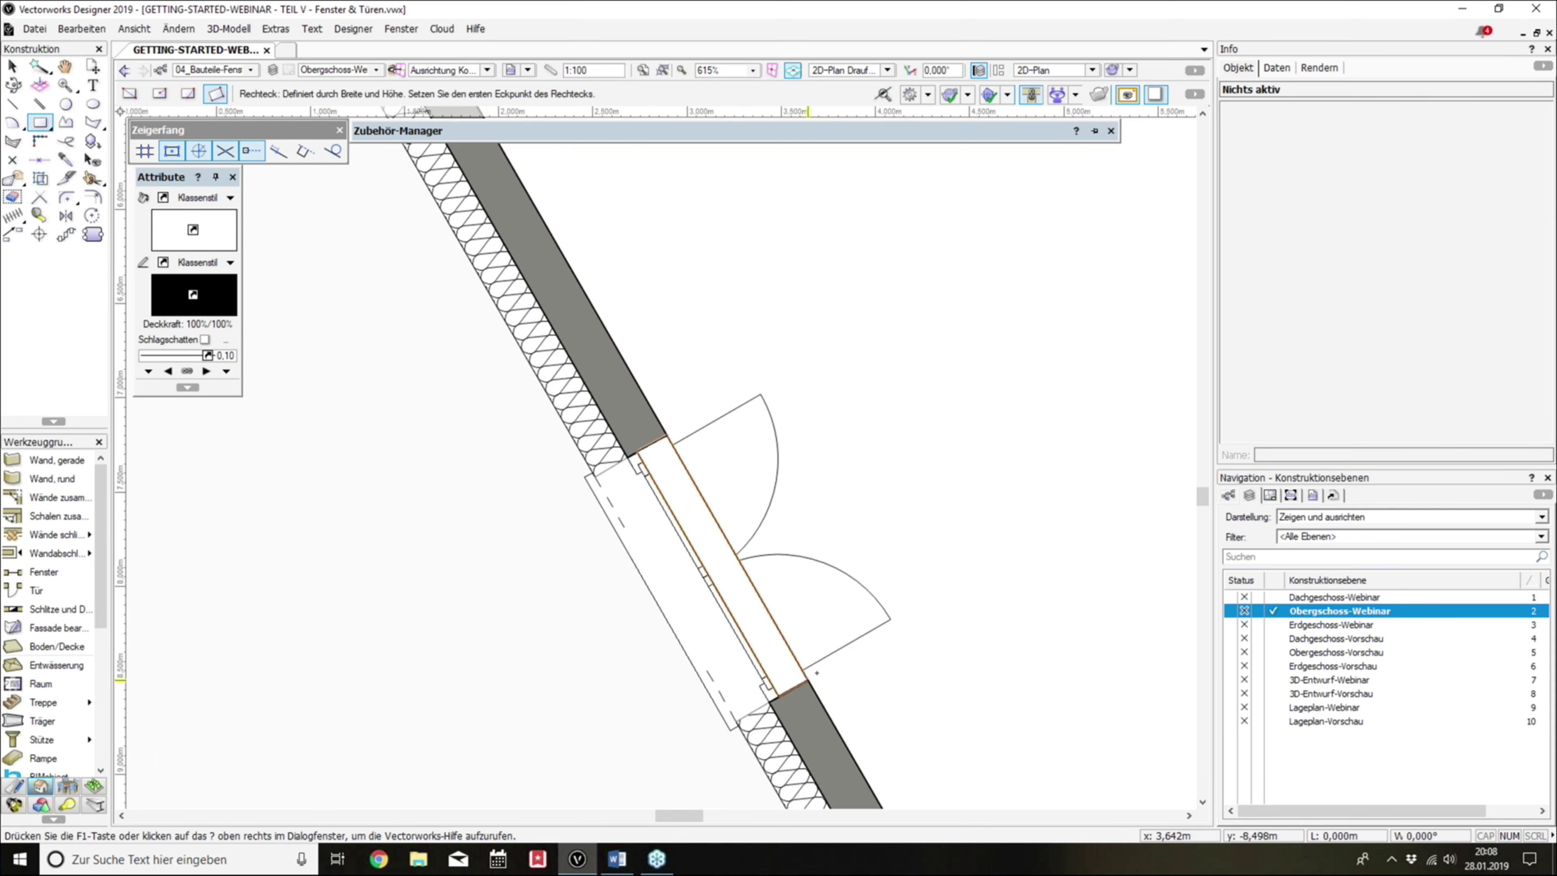
Step: Add the rectangle to the floor slab, growing its area to 129.044 m²
key(x)
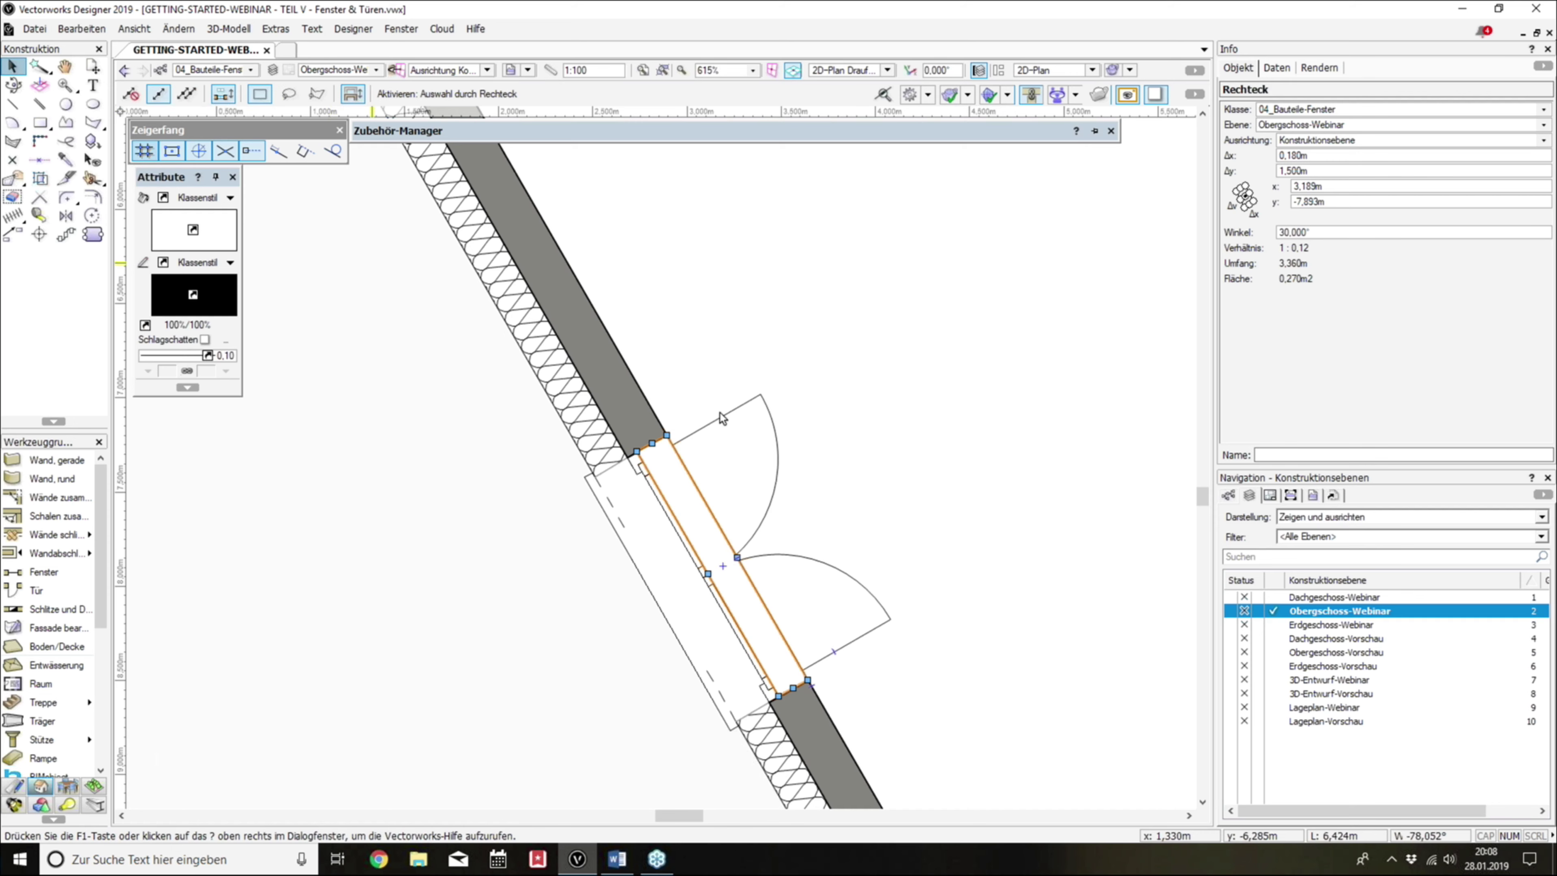
shift+middle_drag(722, 417, 713, 495)
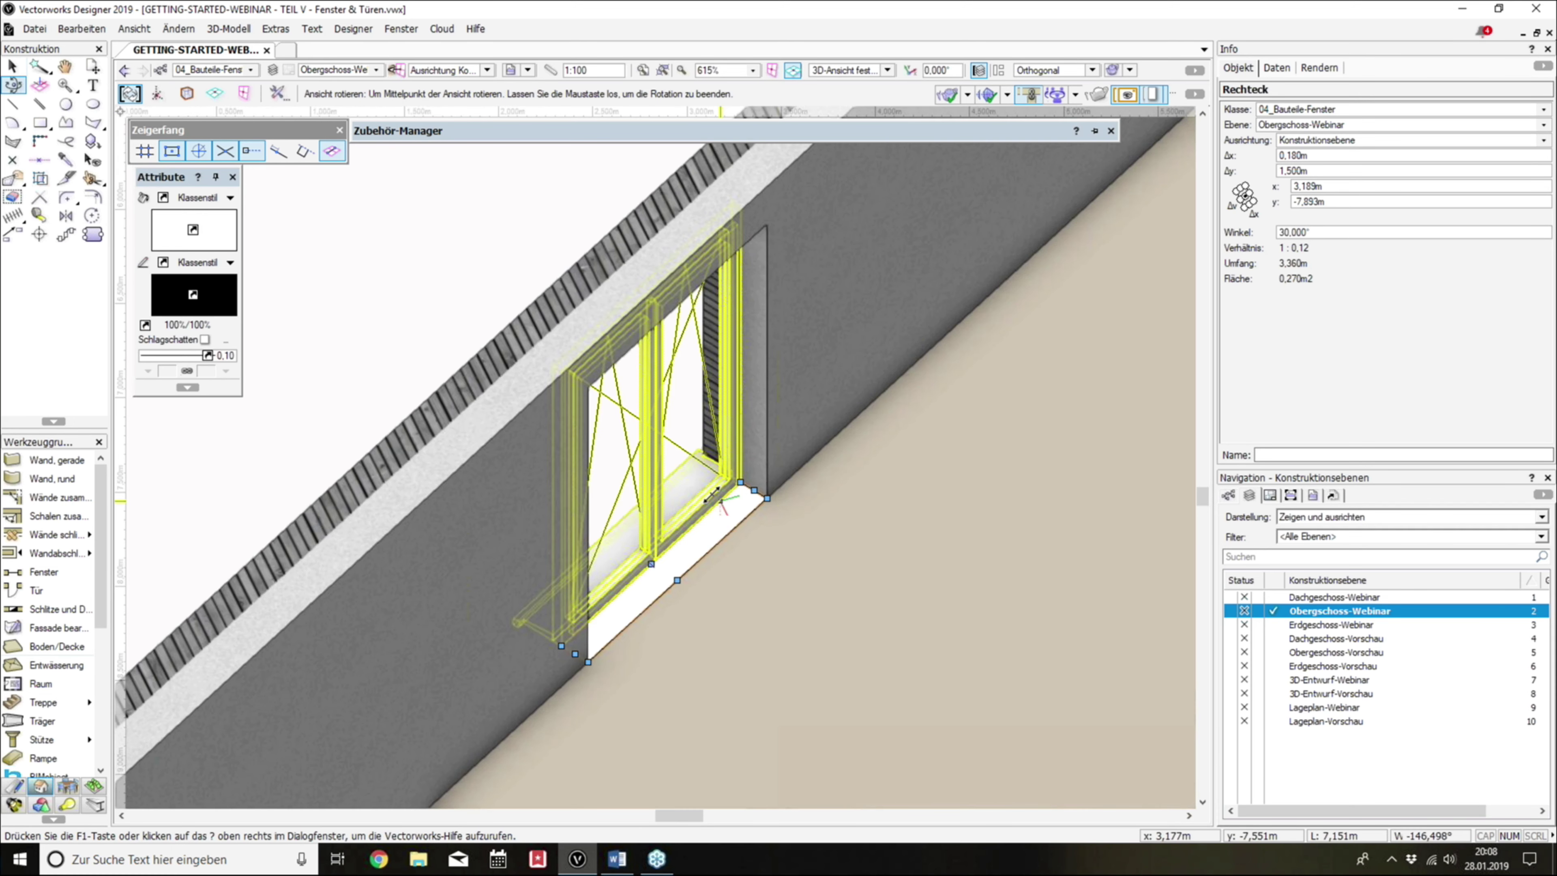
scroll(713, 496, up, 2)
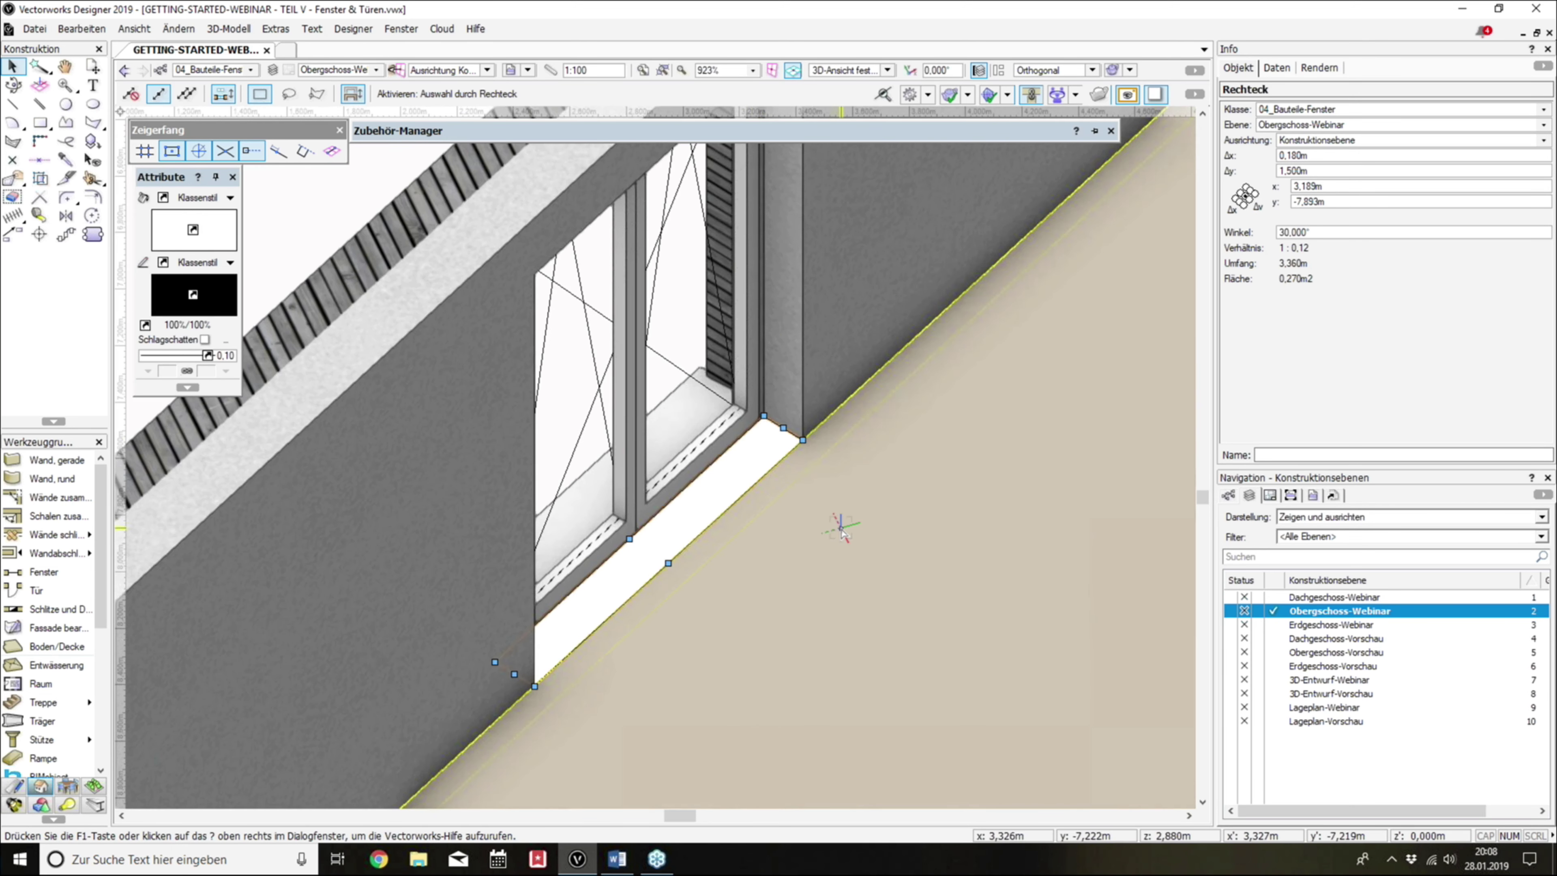
click(856, 500)
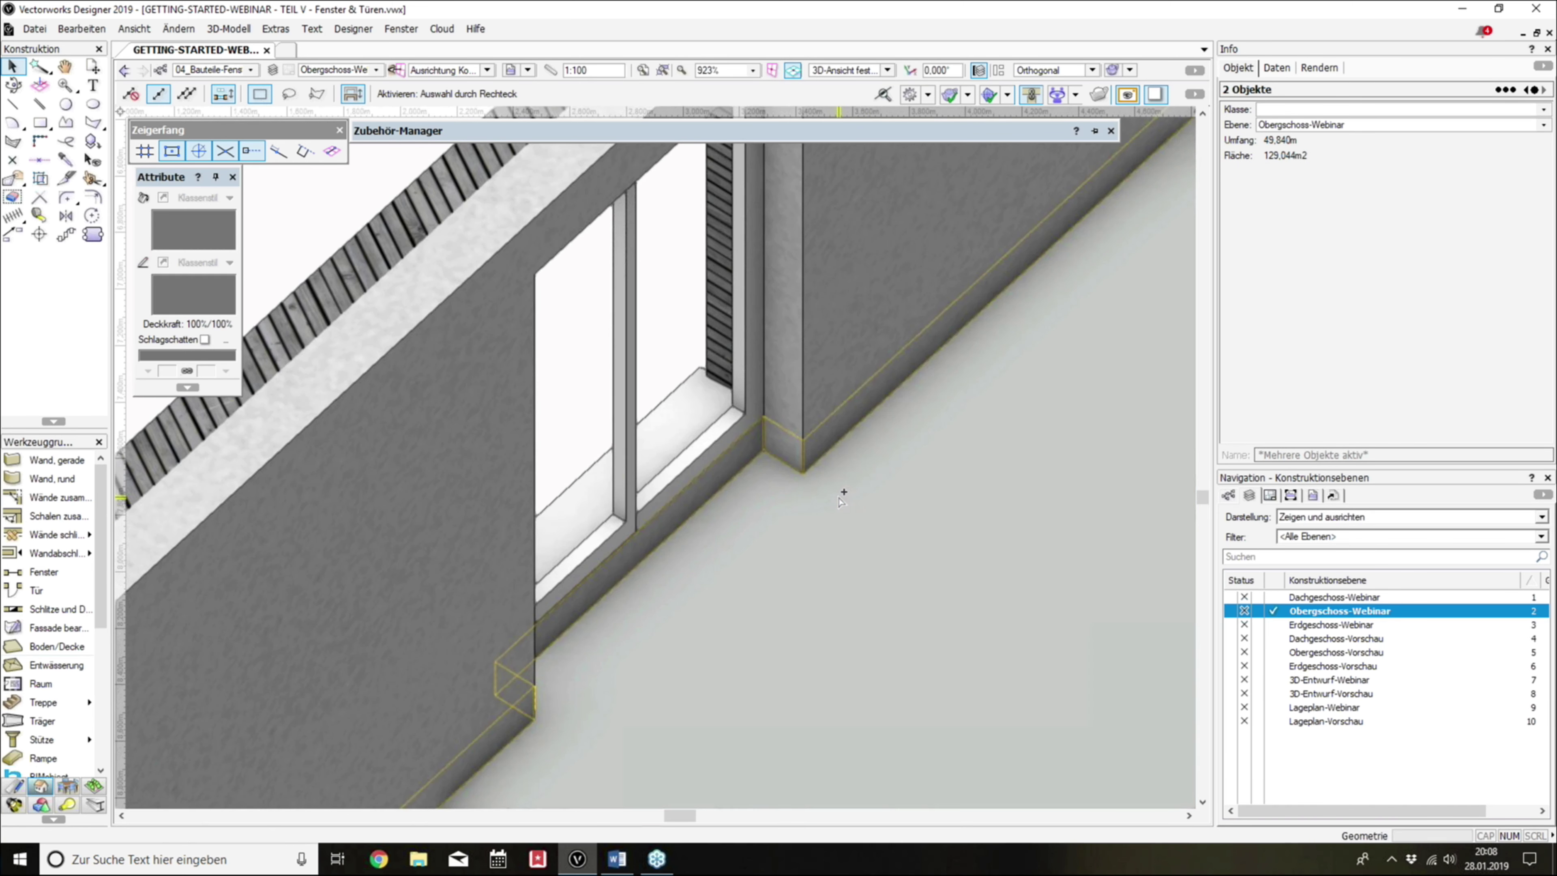
key(ctrl+z)
key(ctrl+z)
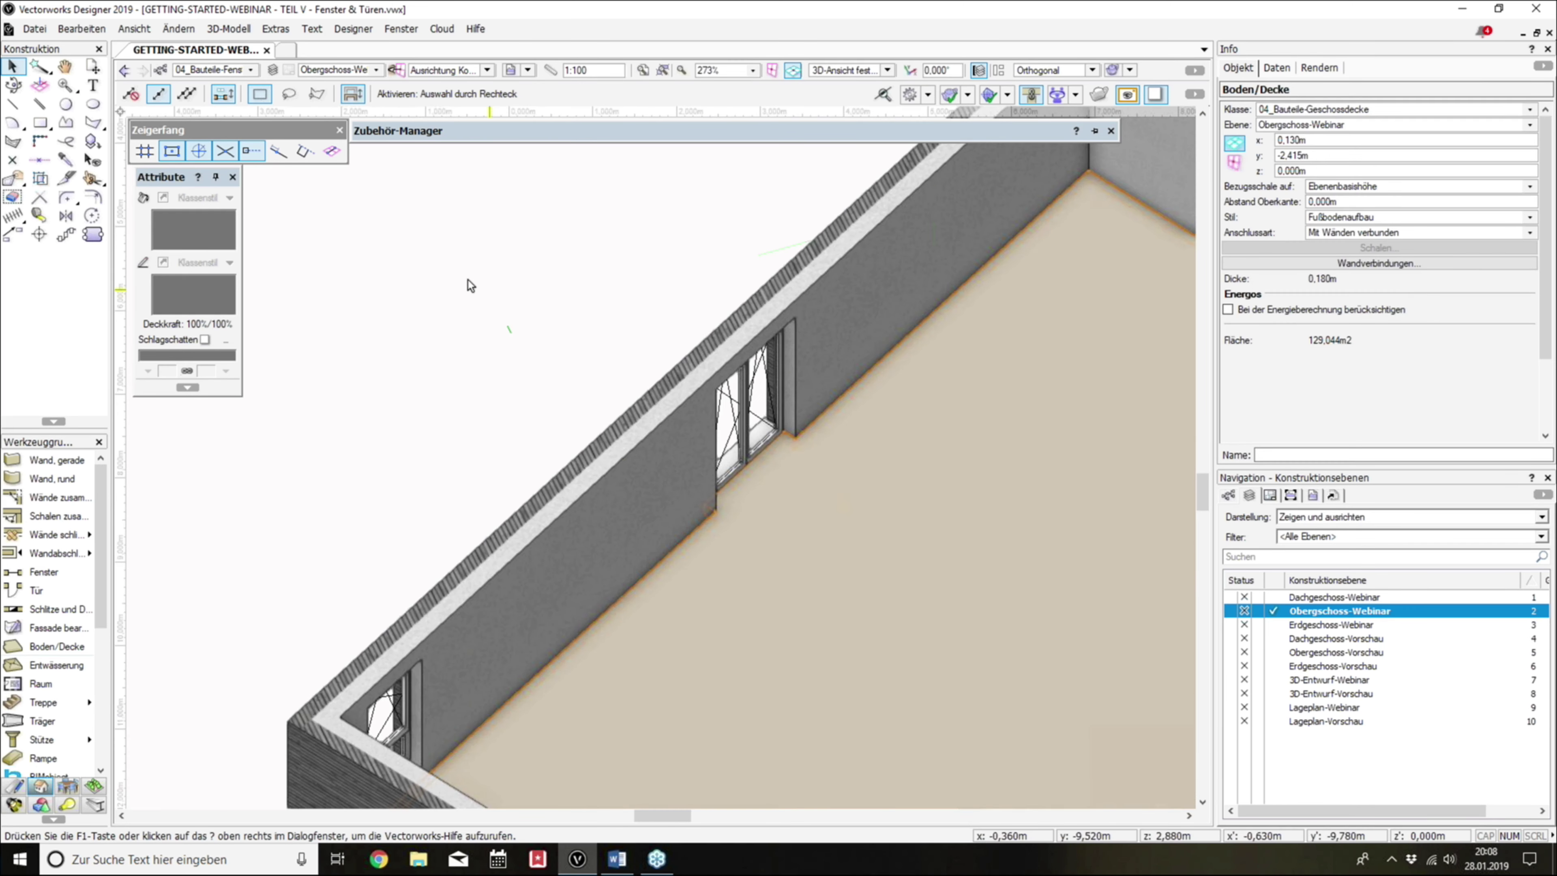
key(ctrl+z)
key(ctrl+z)
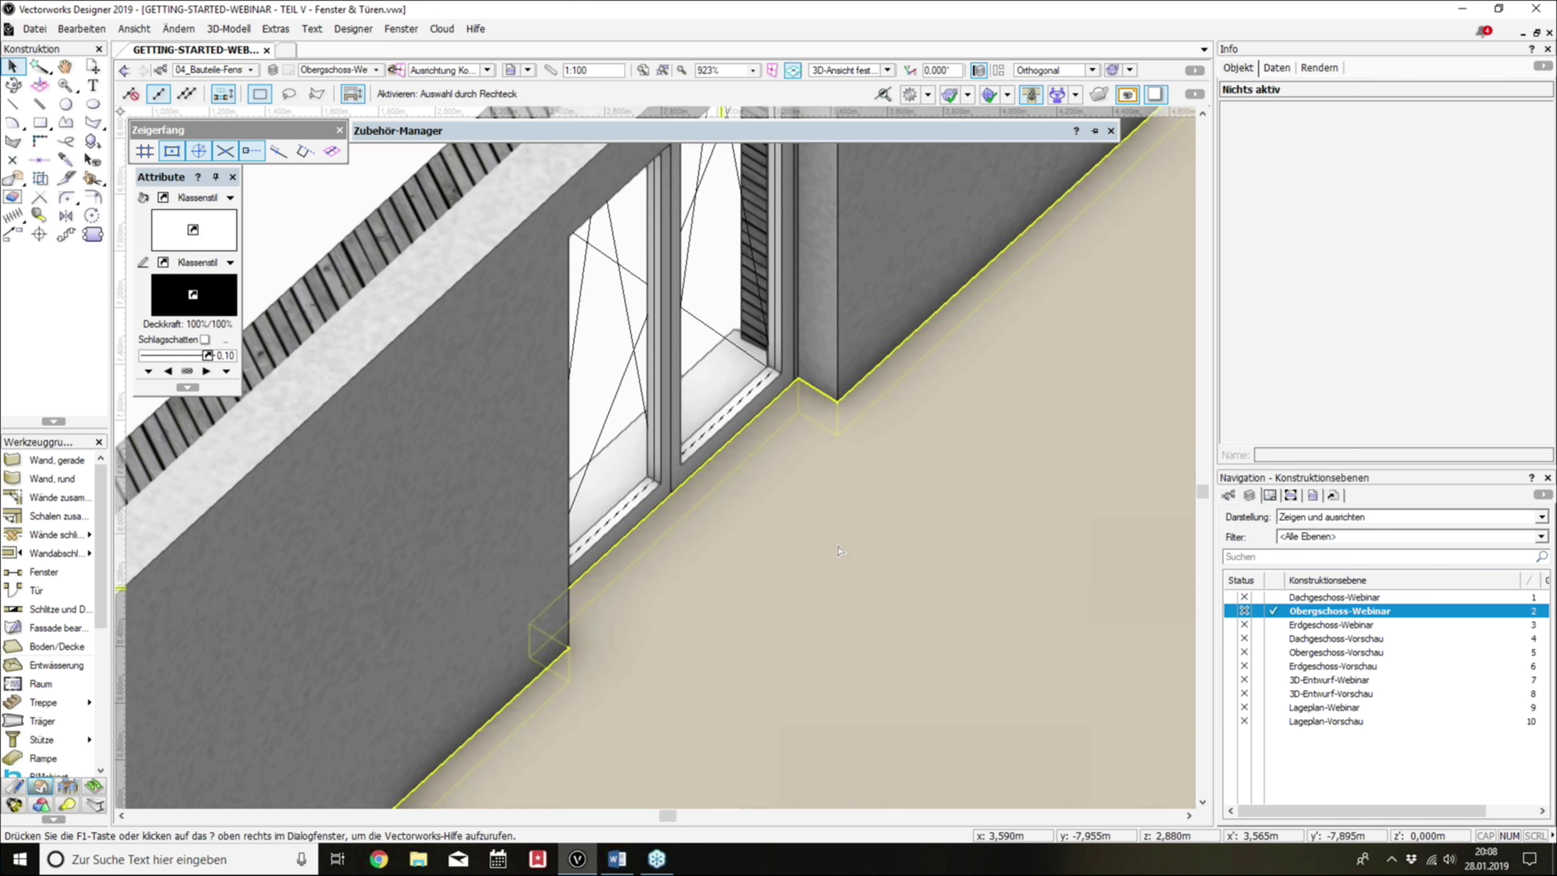
scroll(793, 452, down, 1)
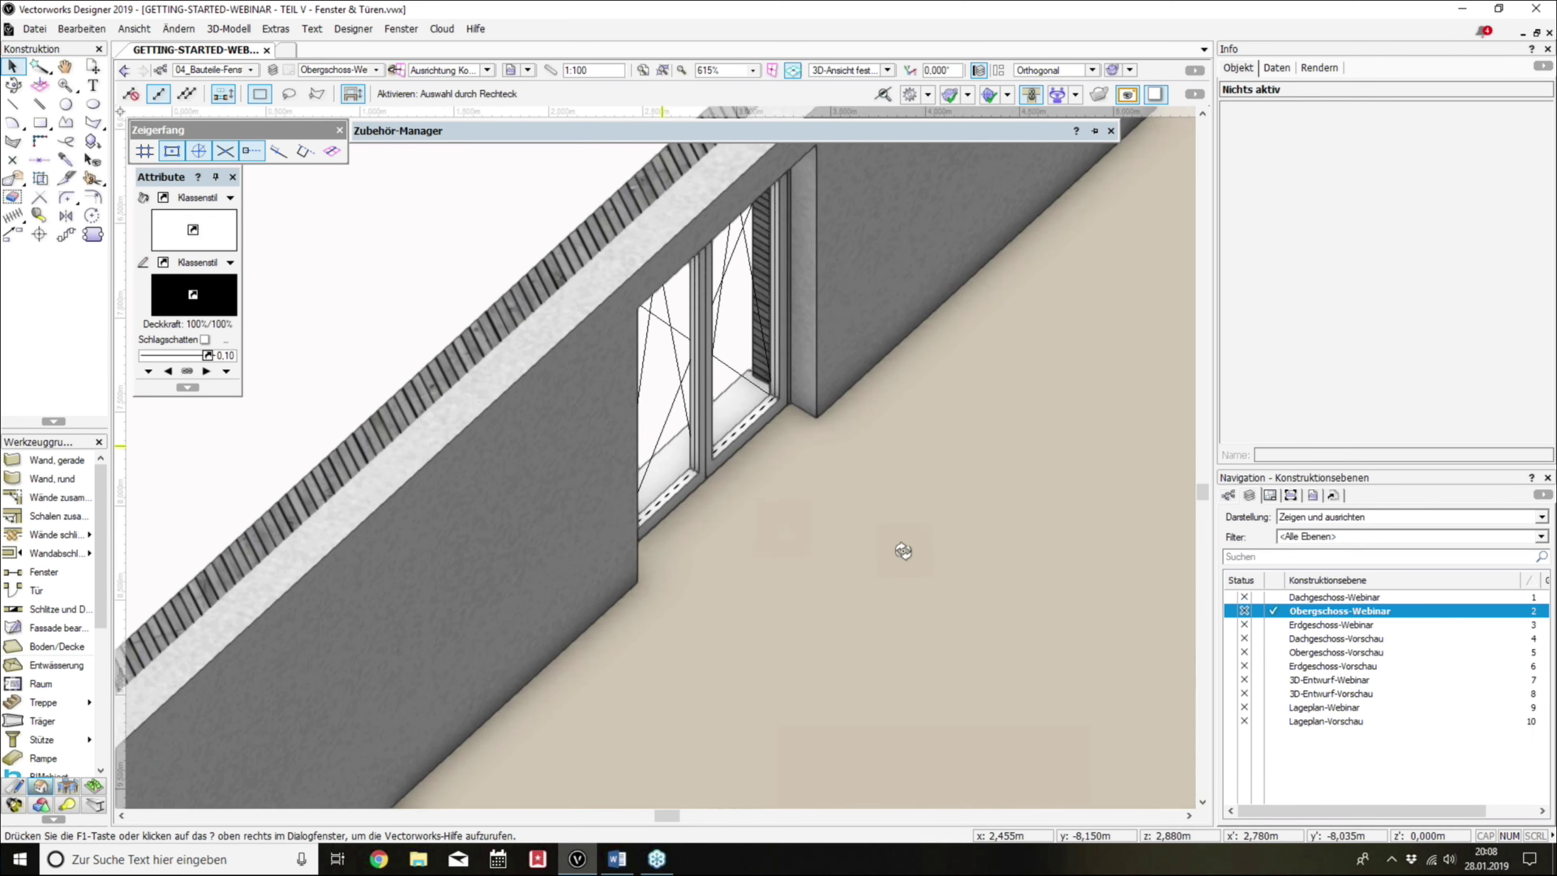
mouse_move(903, 550)
middle_down()
mouse_move(613, 470)
mouse_move(930, 473)
middle_up()
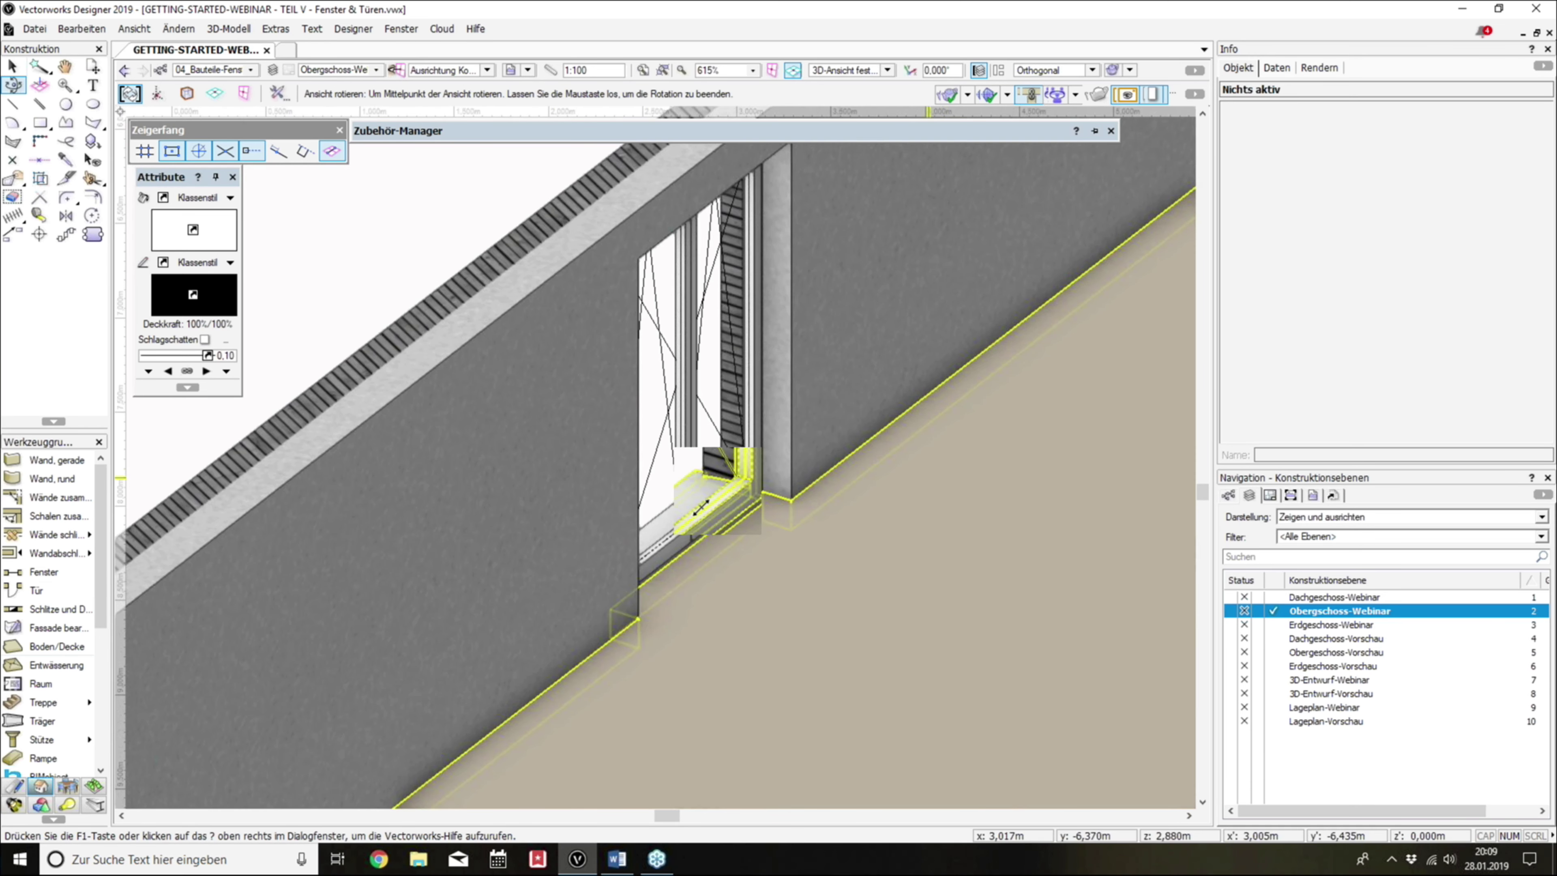
drag(700, 508, 670, 512)
Step: Select the upper-floor window and orbit to view its outer sill
key(x)
click(669, 512)
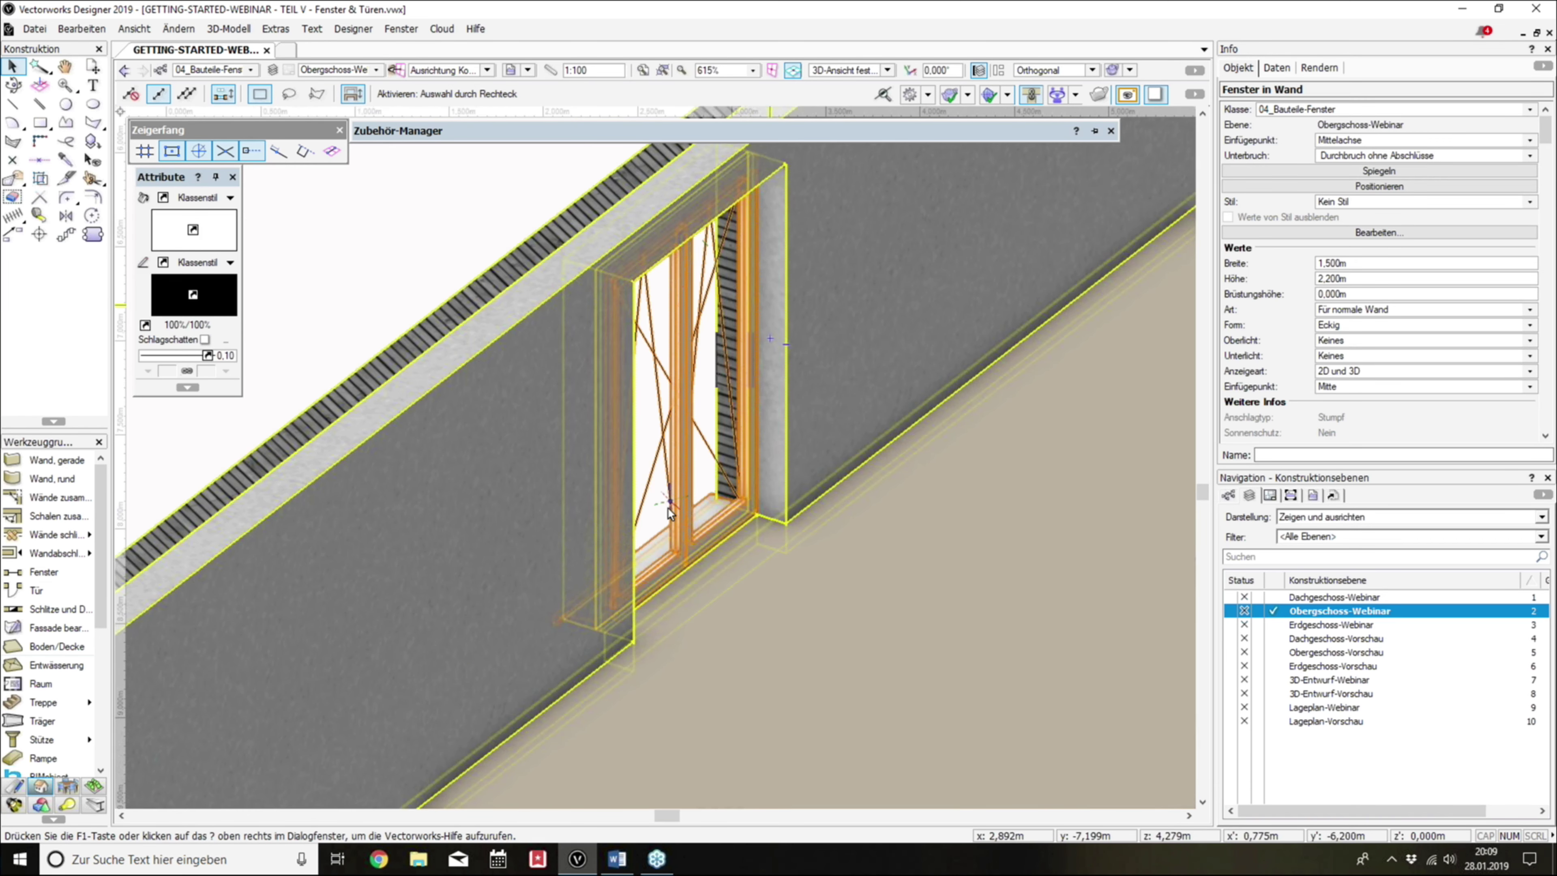
mouse_move(629, 517)
middle_down()
mouse_move(1103, 531)
mouse_move(574, 565)
middle_up()
scroll(575, 566, up, 1)
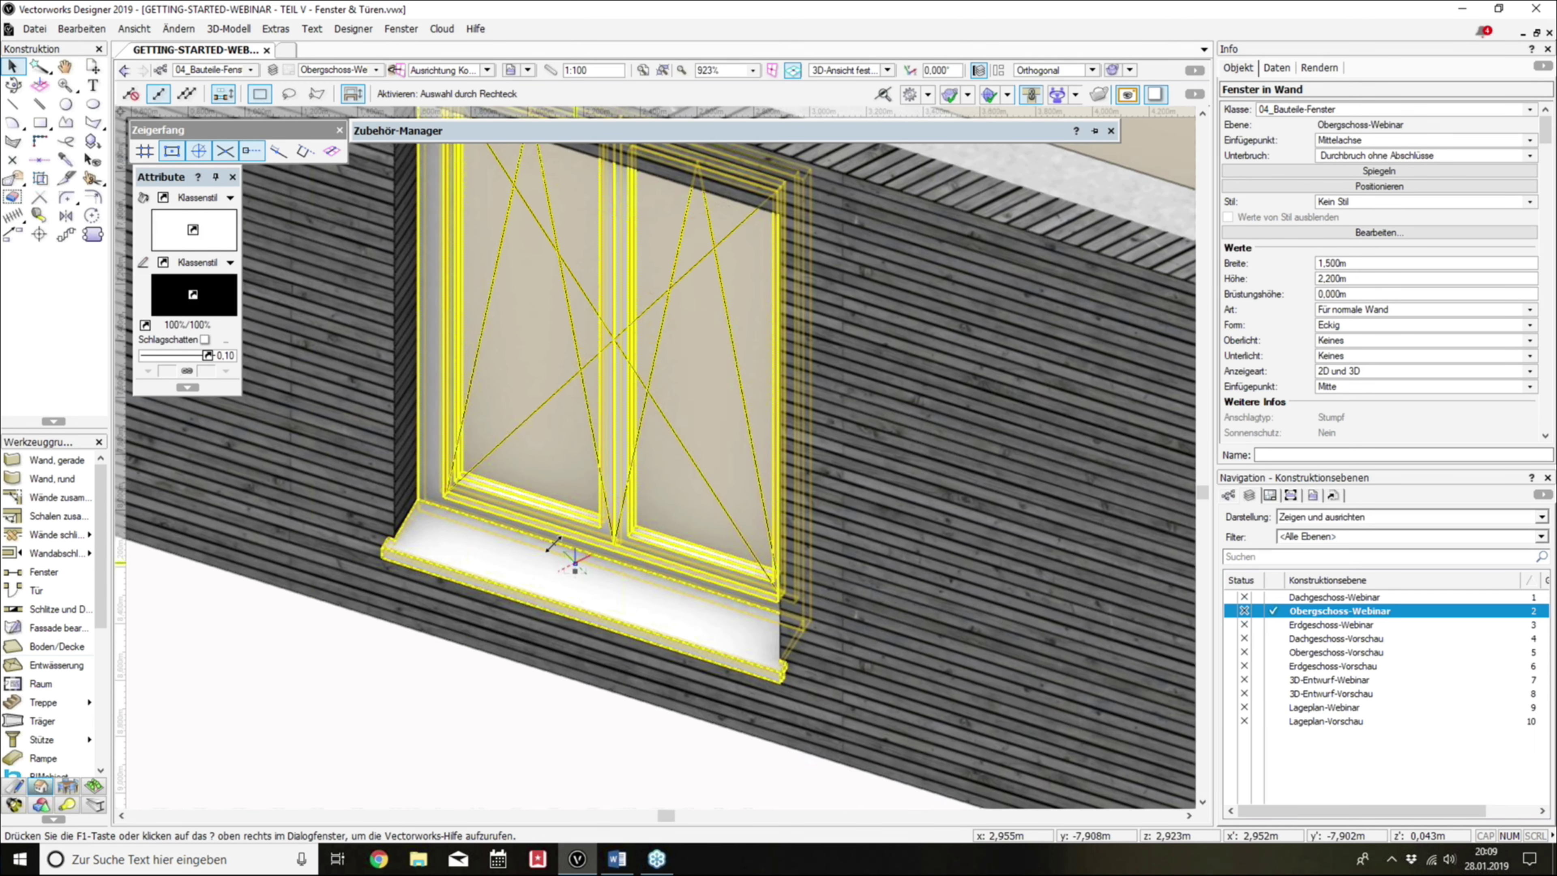
scroll(625, 532, down, 1)
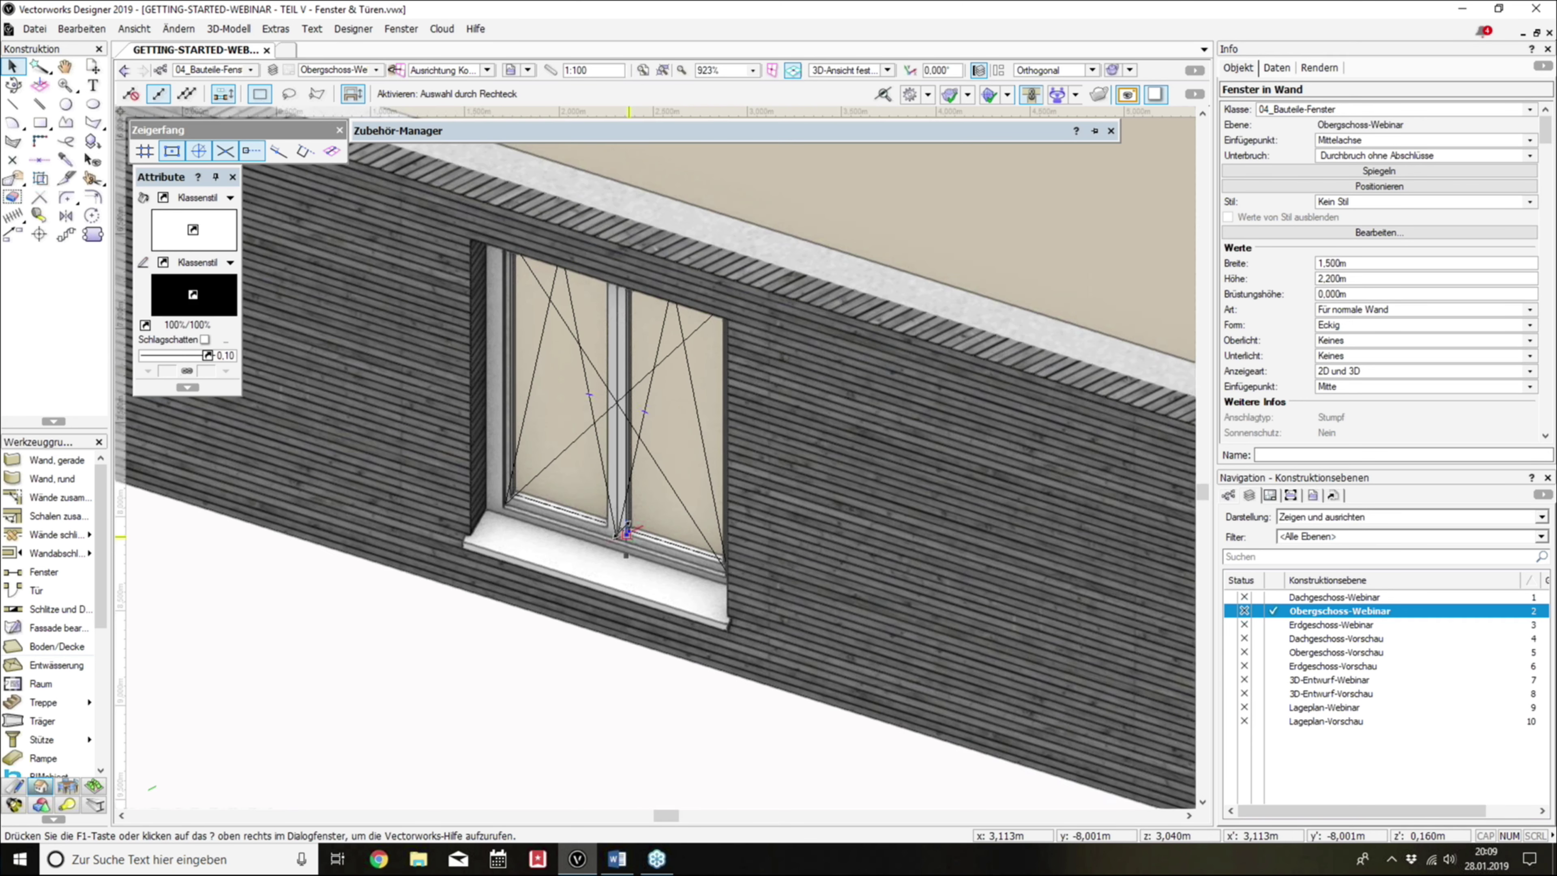
key(Escape)
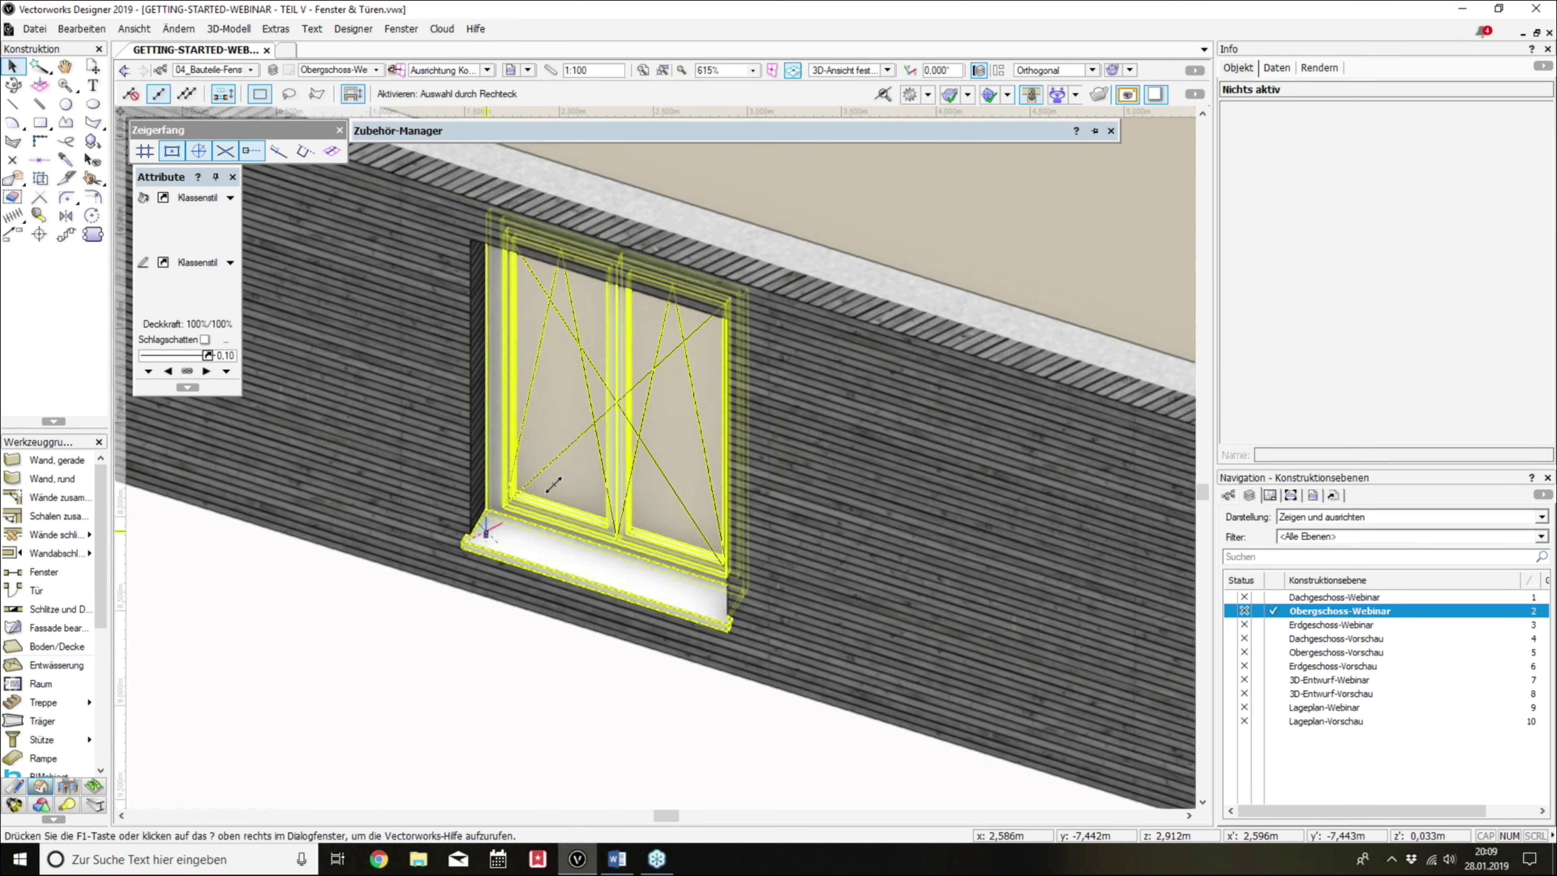
scroll(553, 485, up, 2)
click(554, 486)
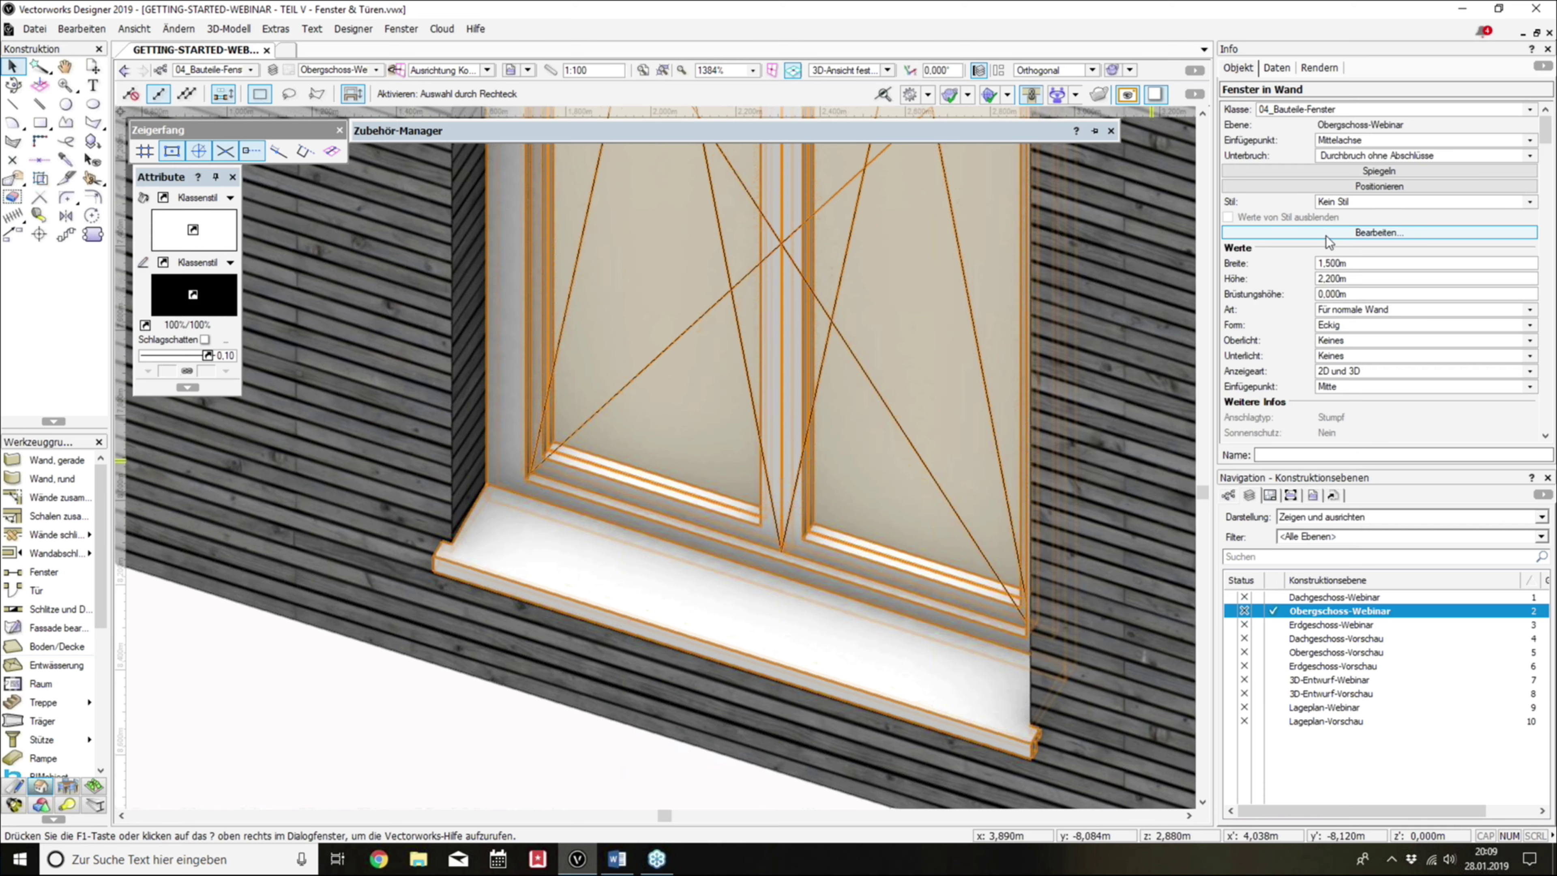
Step: Set the outer sill's Delta Z to 0,001 in the Brüstung/Sturz 3D settings
click(1348, 232)
click(490, 276)
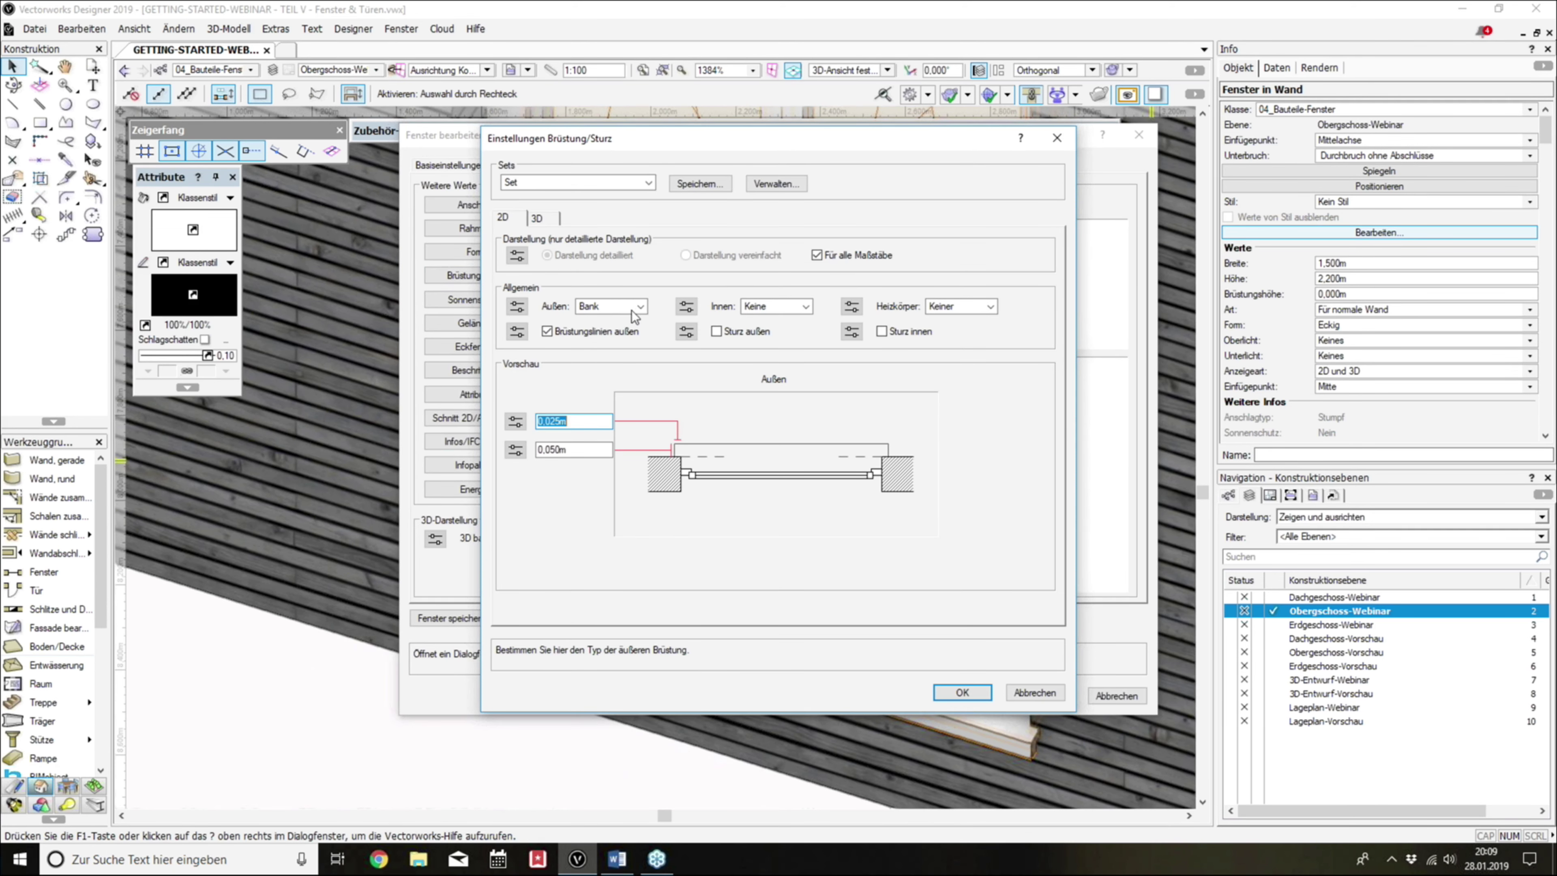
click(537, 218)
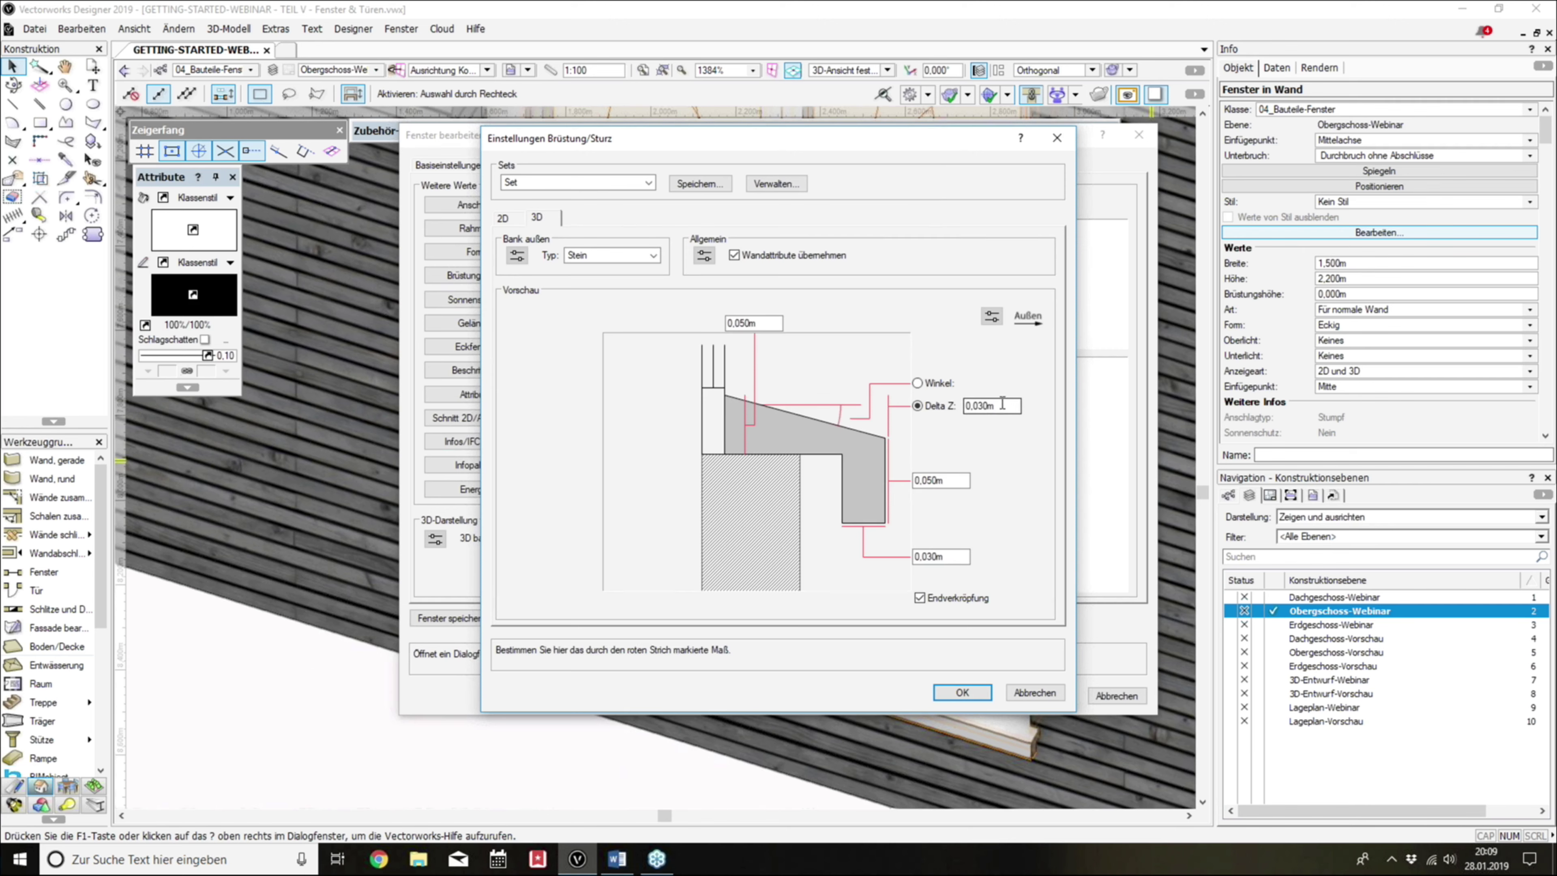
drag(1011, 406, 980, 406)
text(1)
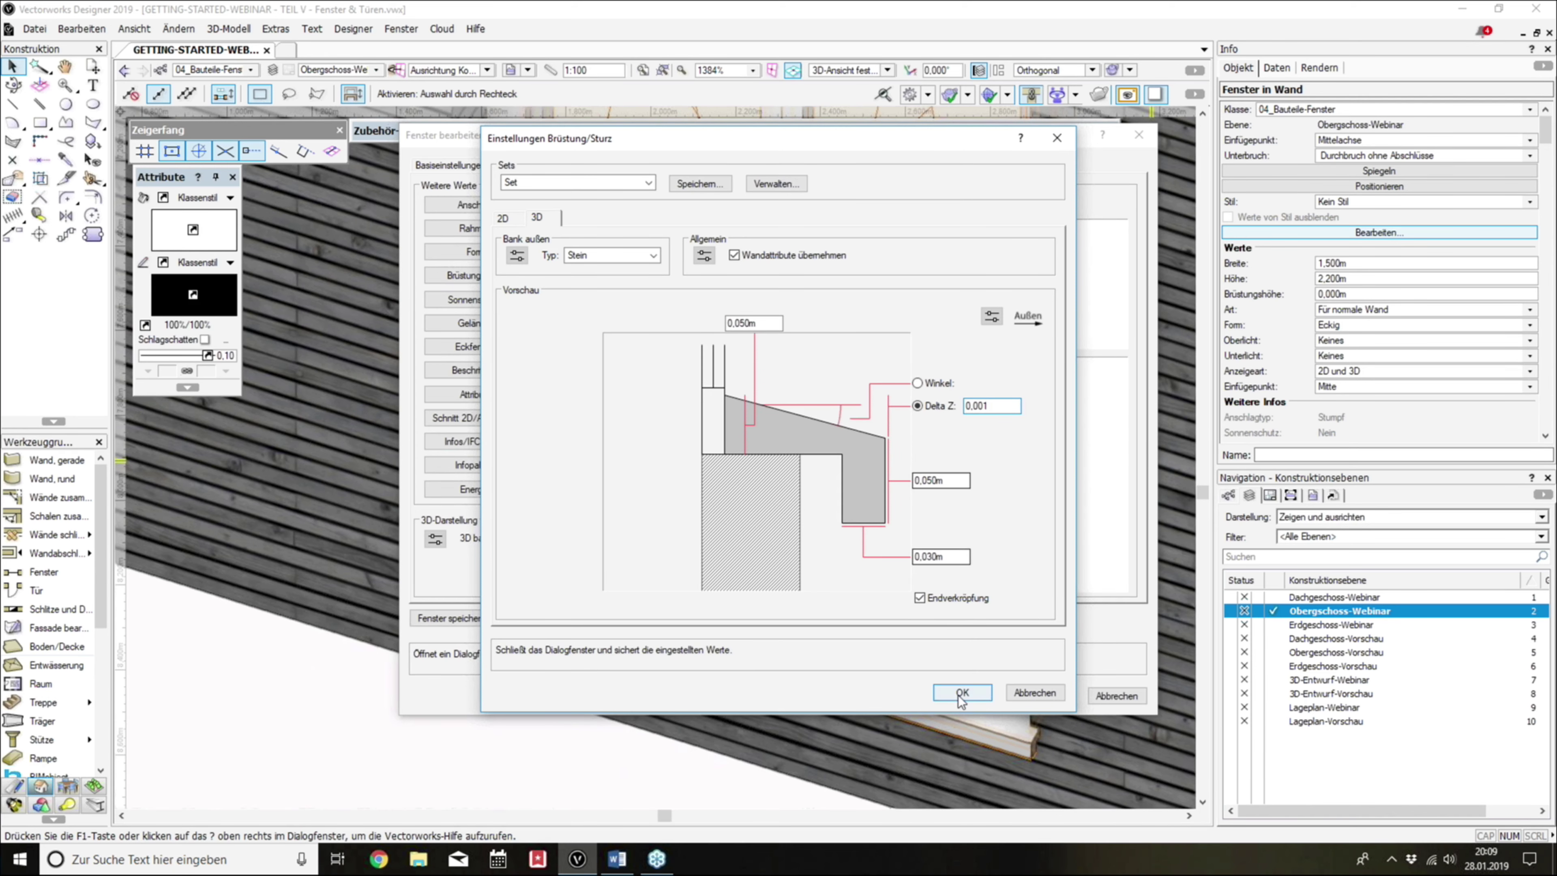
click(961, 693)
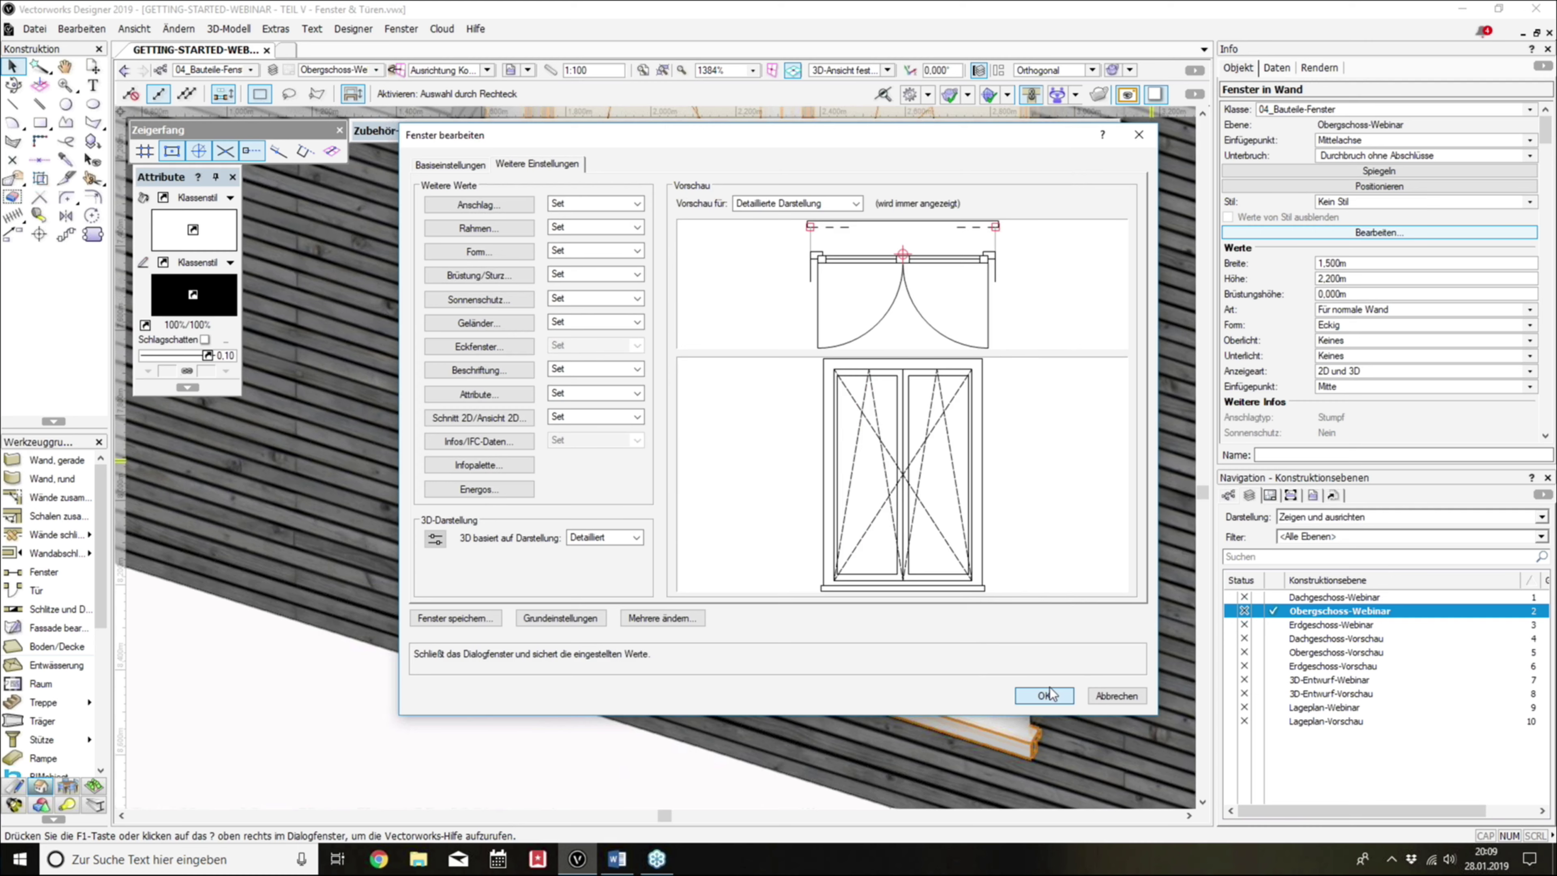
click(1050, 687)
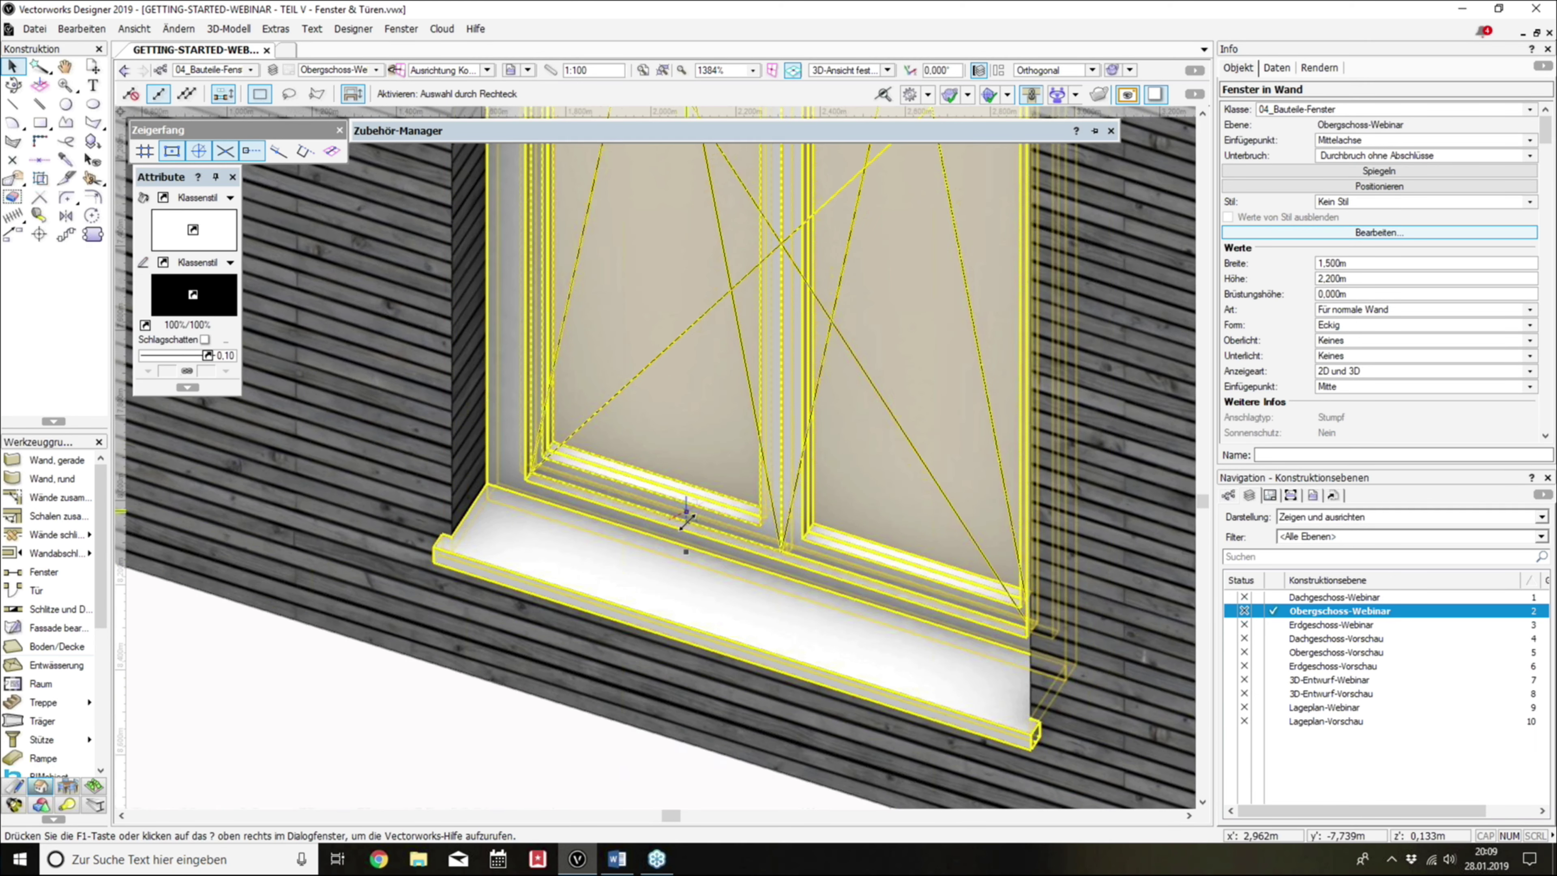
Step: Orbit around the edited window to inspect the flattened sill, then reselect it
ctrl+shift+middle_drag(685, 518, 625, 607)
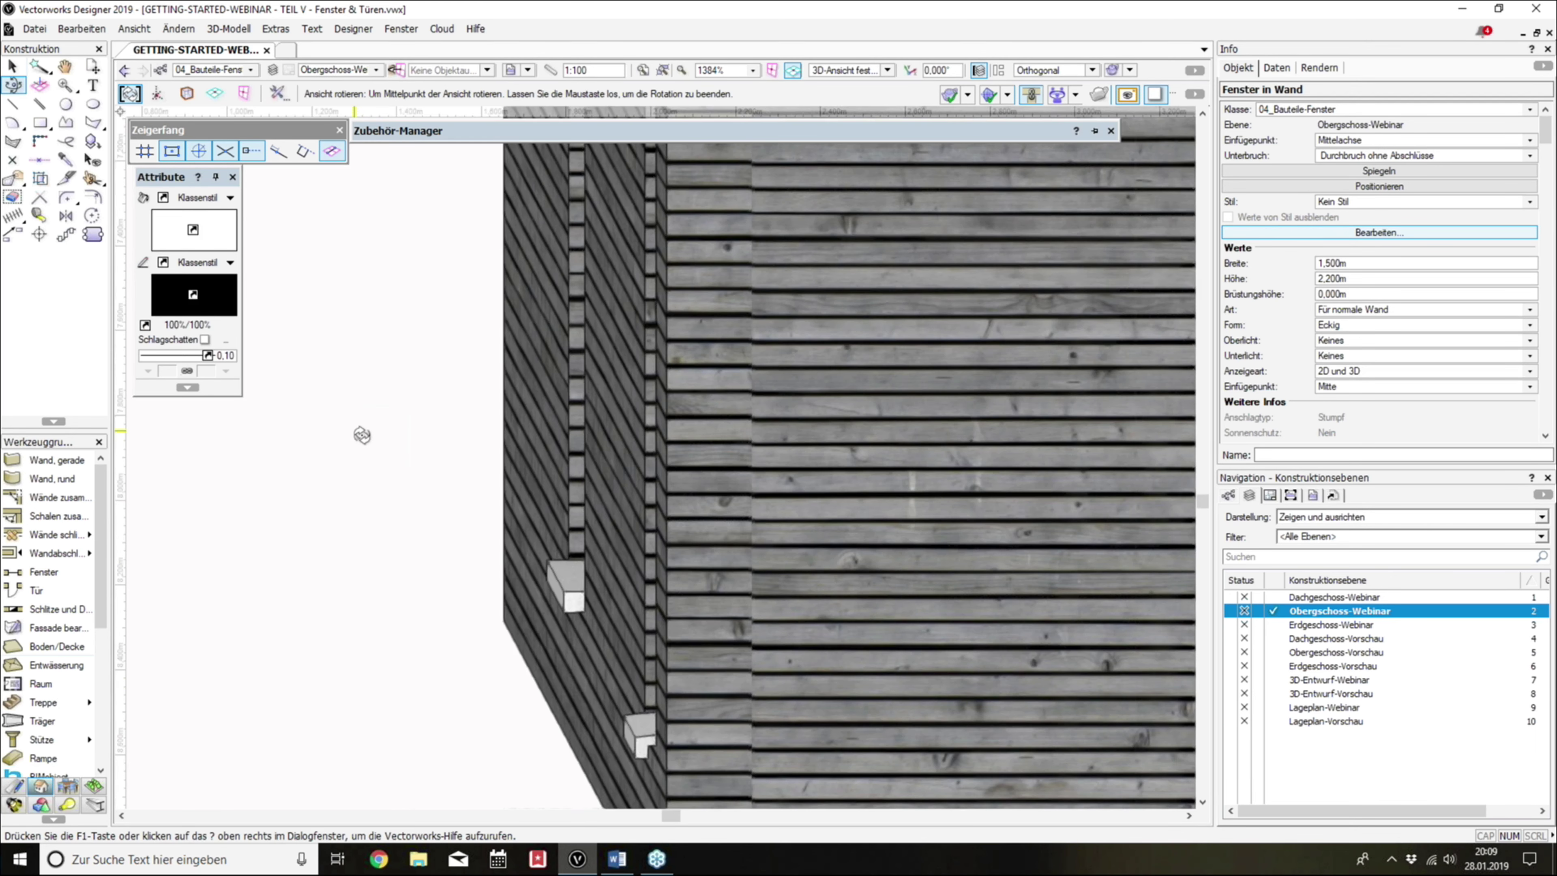
scroll(625, 607, down, 2)
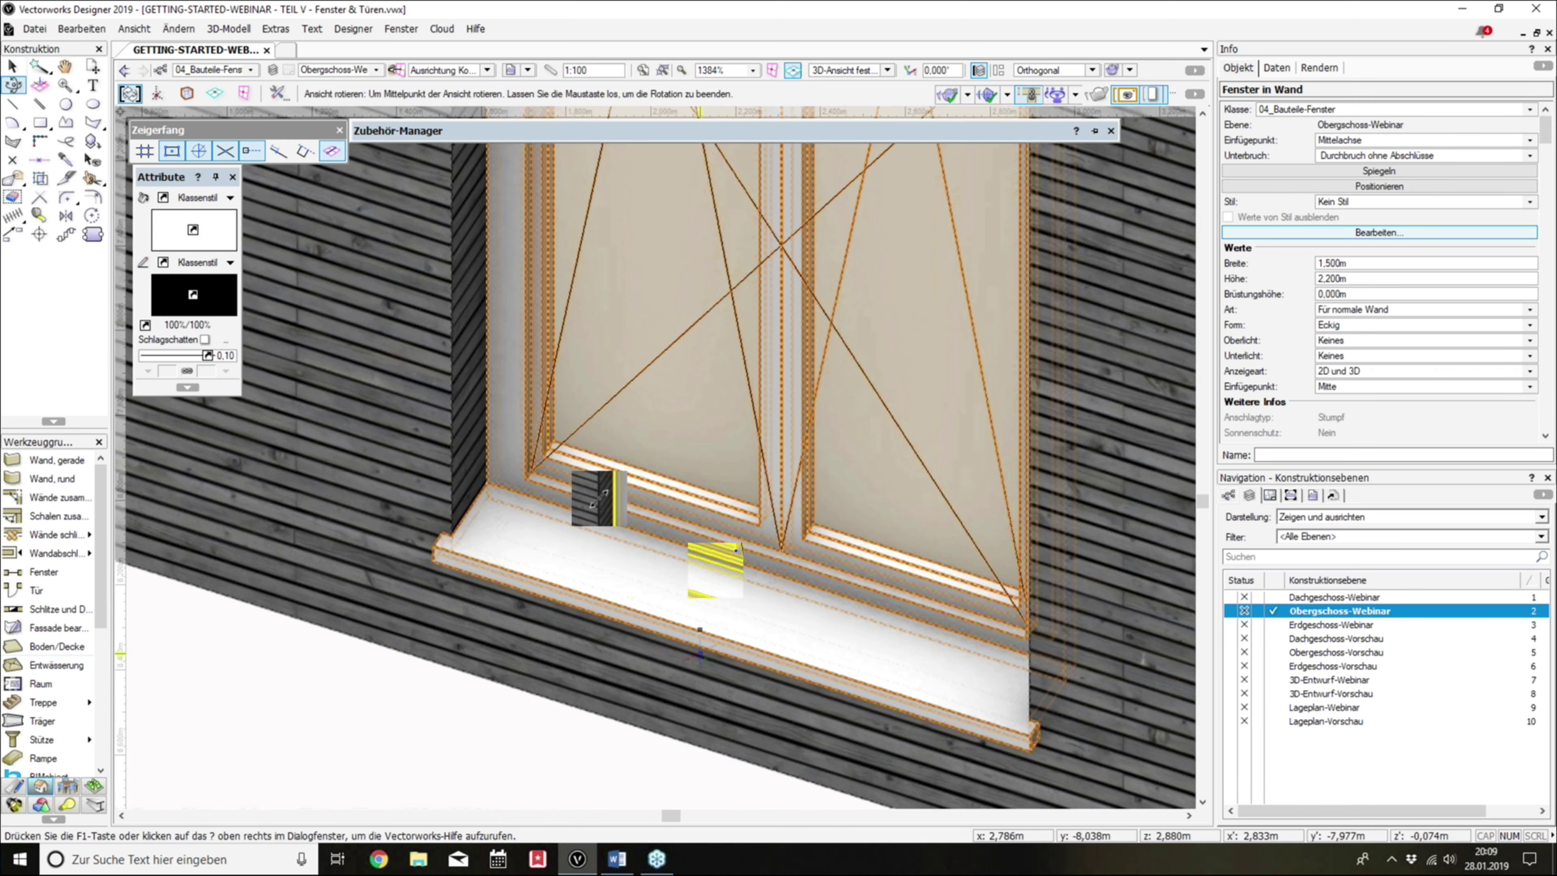
scroll(730, 614, down, 2)
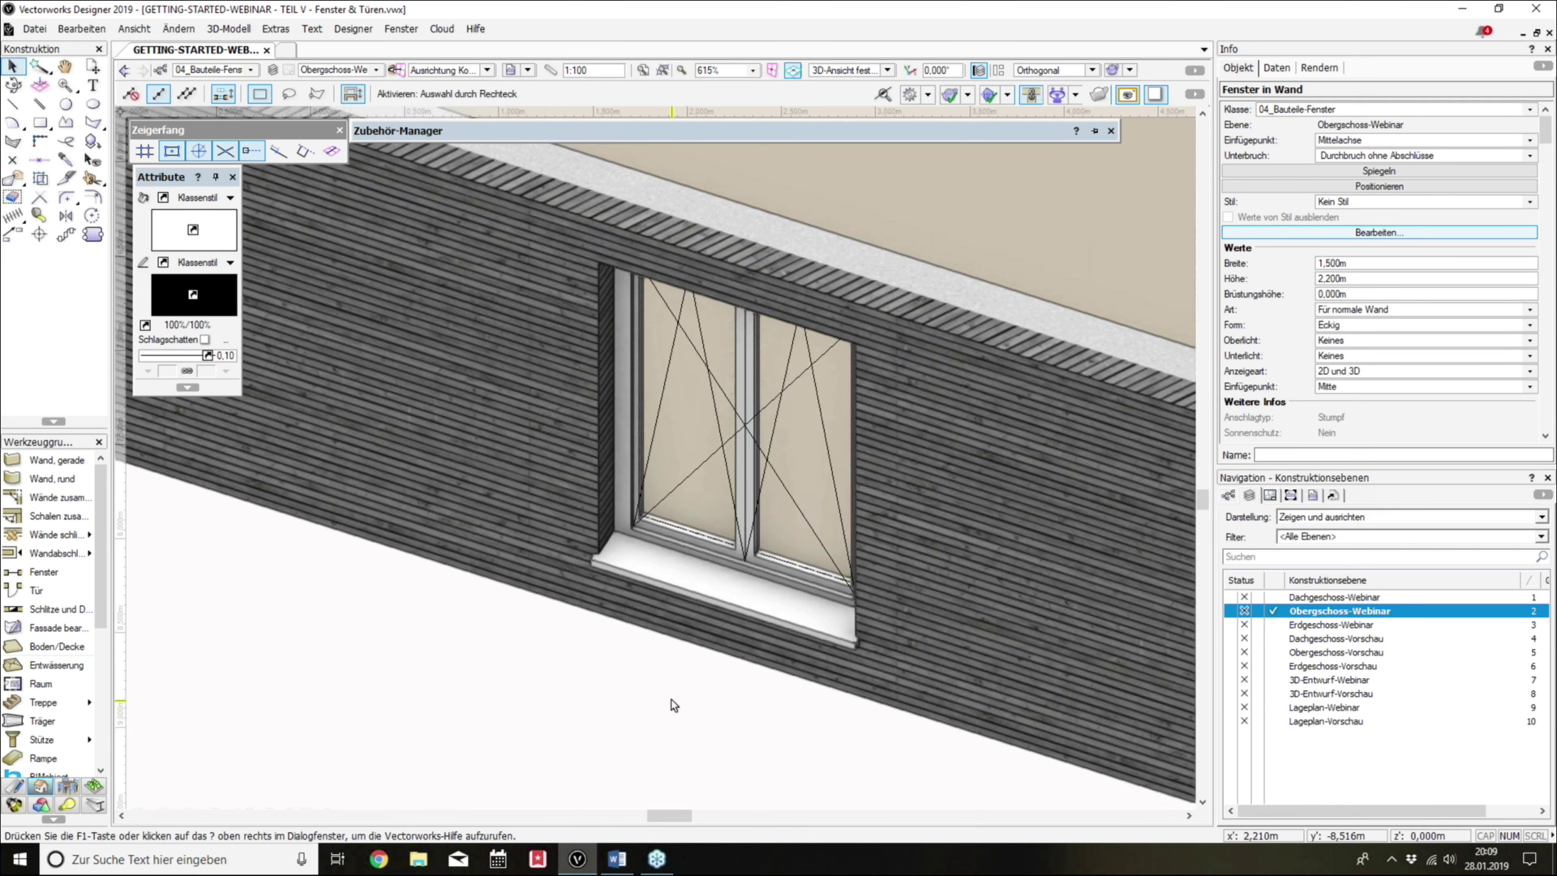
click(613, 674)
middle_drag(744, 492, 662, 538)
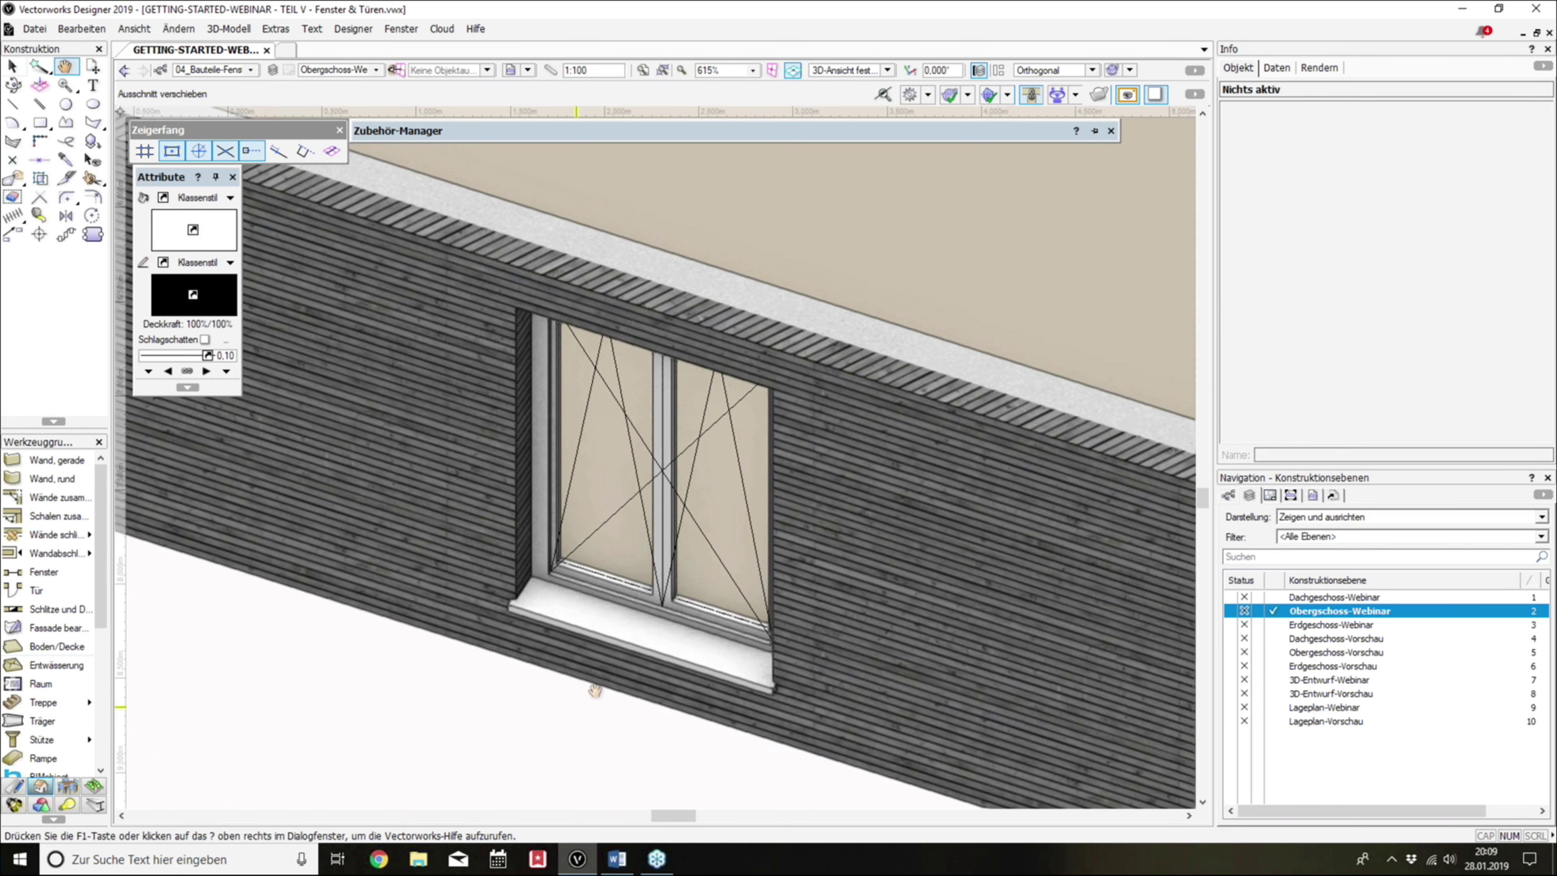
click(662, 538)
Step: Open the window's railing settings and review the 2D and 3D railing type options
click(1372, 236)
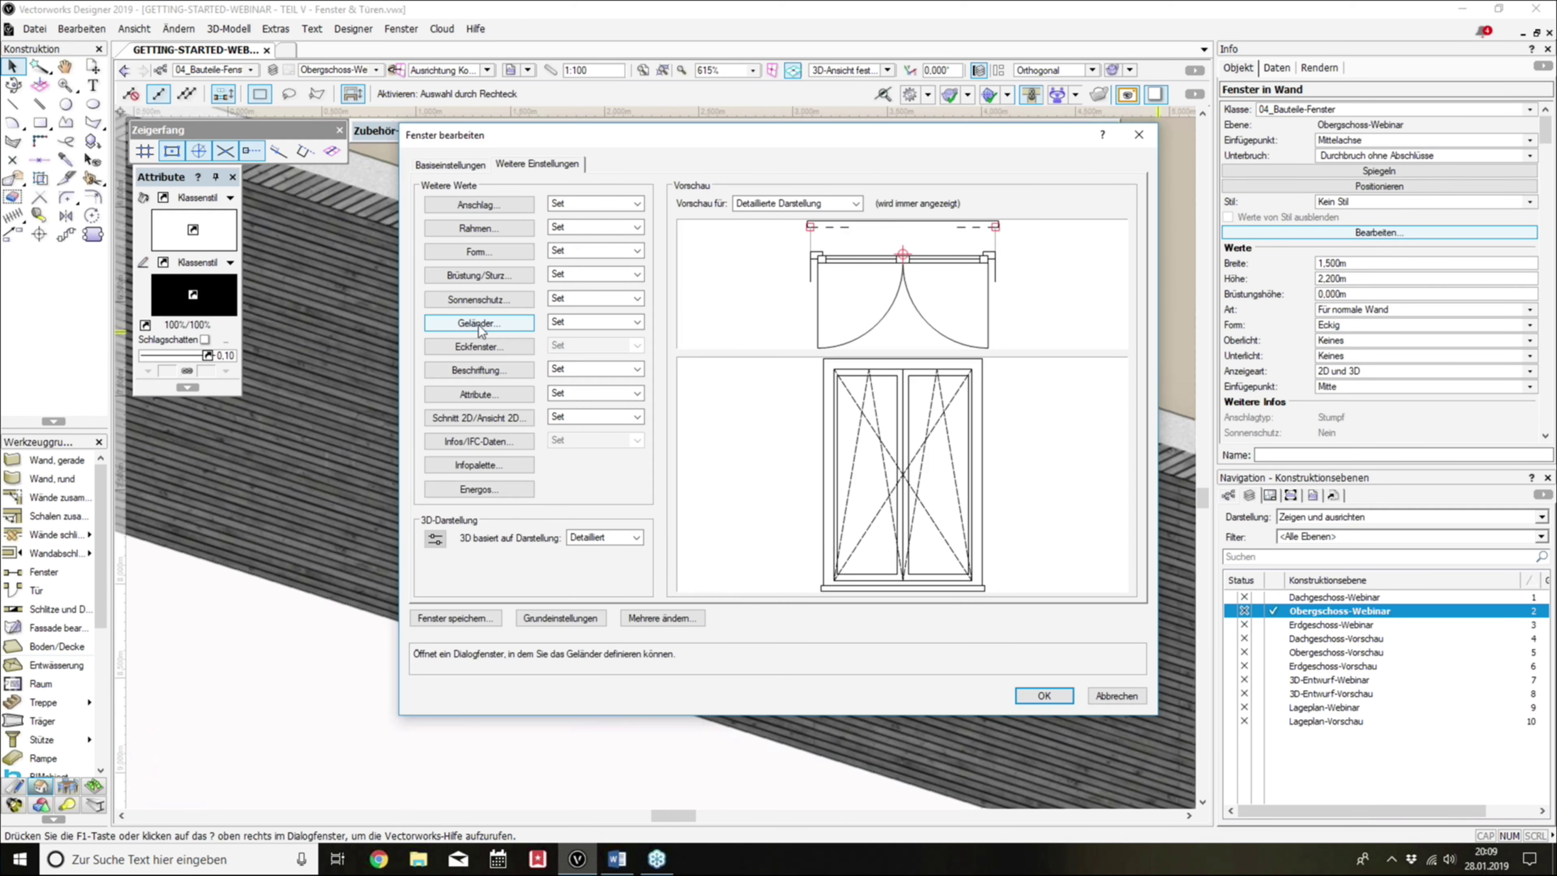
click(479, 324)
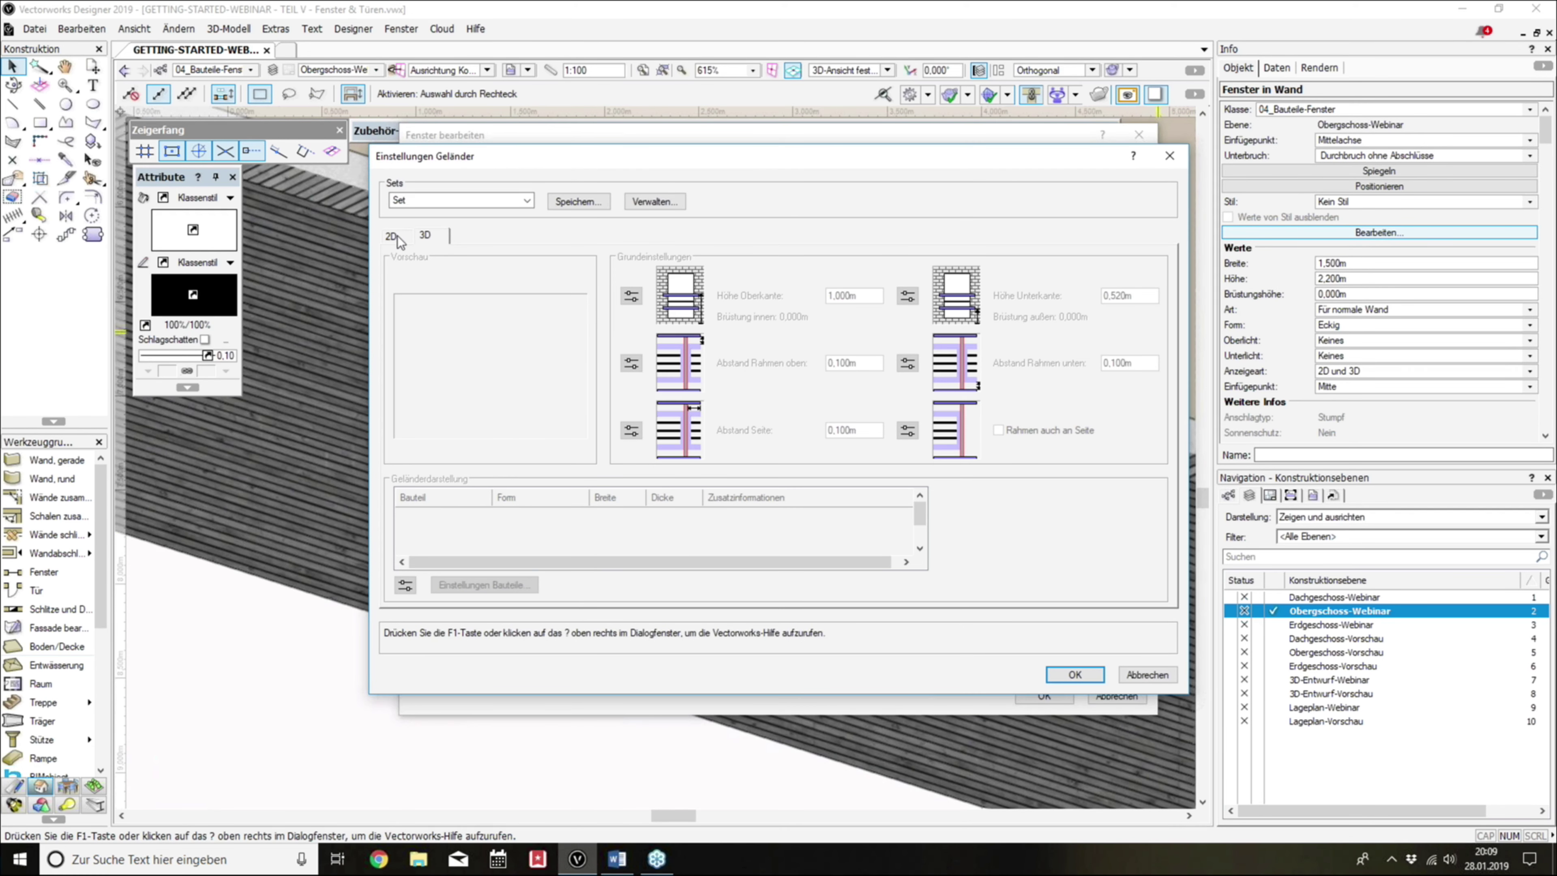
click(398, 236)
click(516, 323)
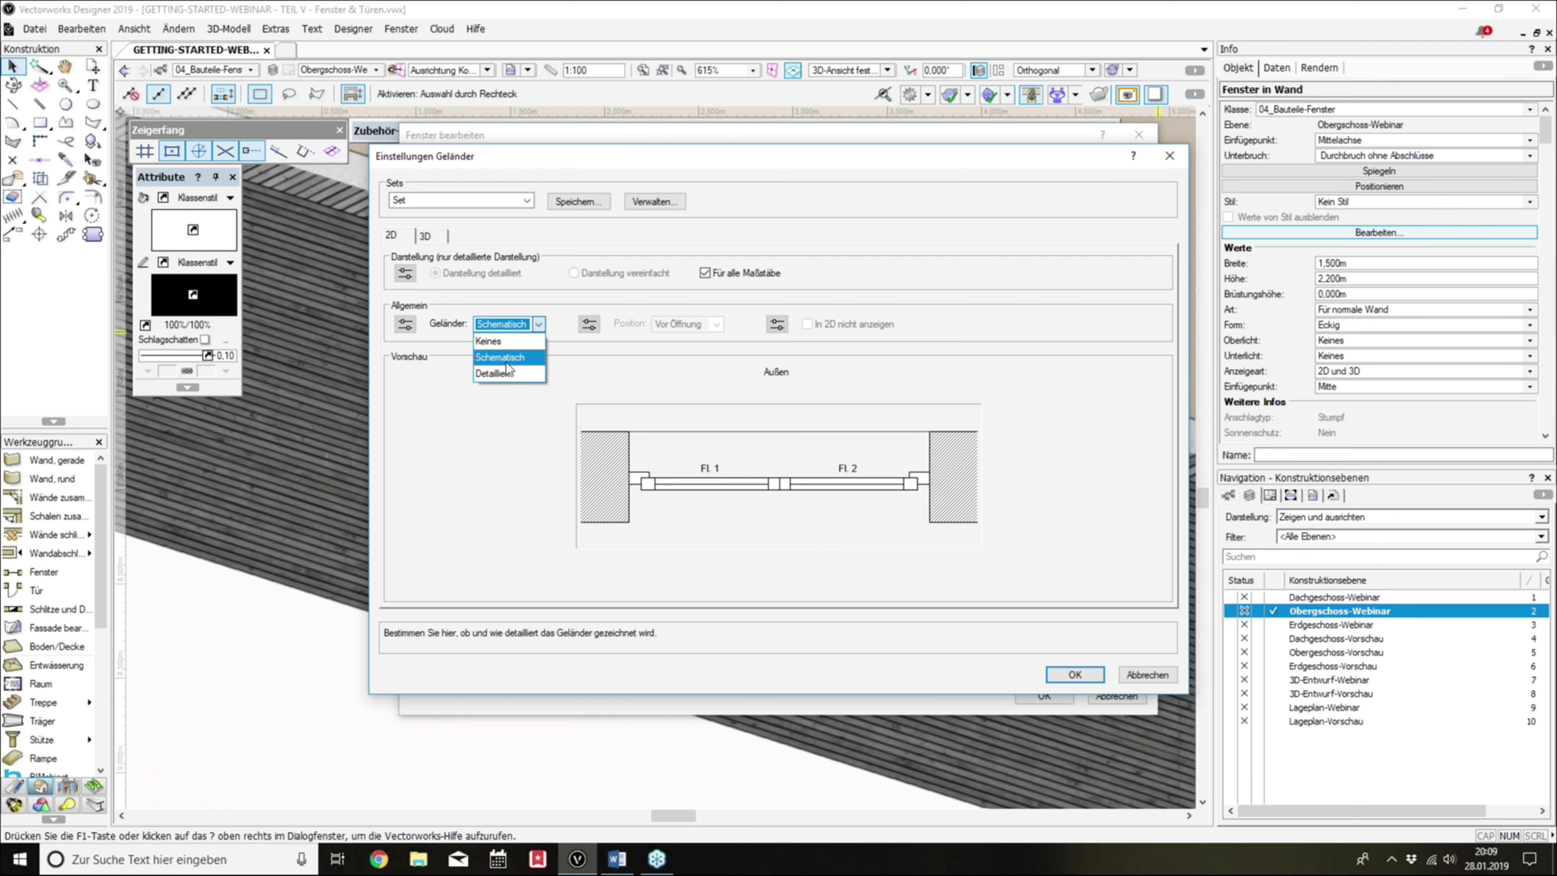
click(506, 357)
click(502, 323)
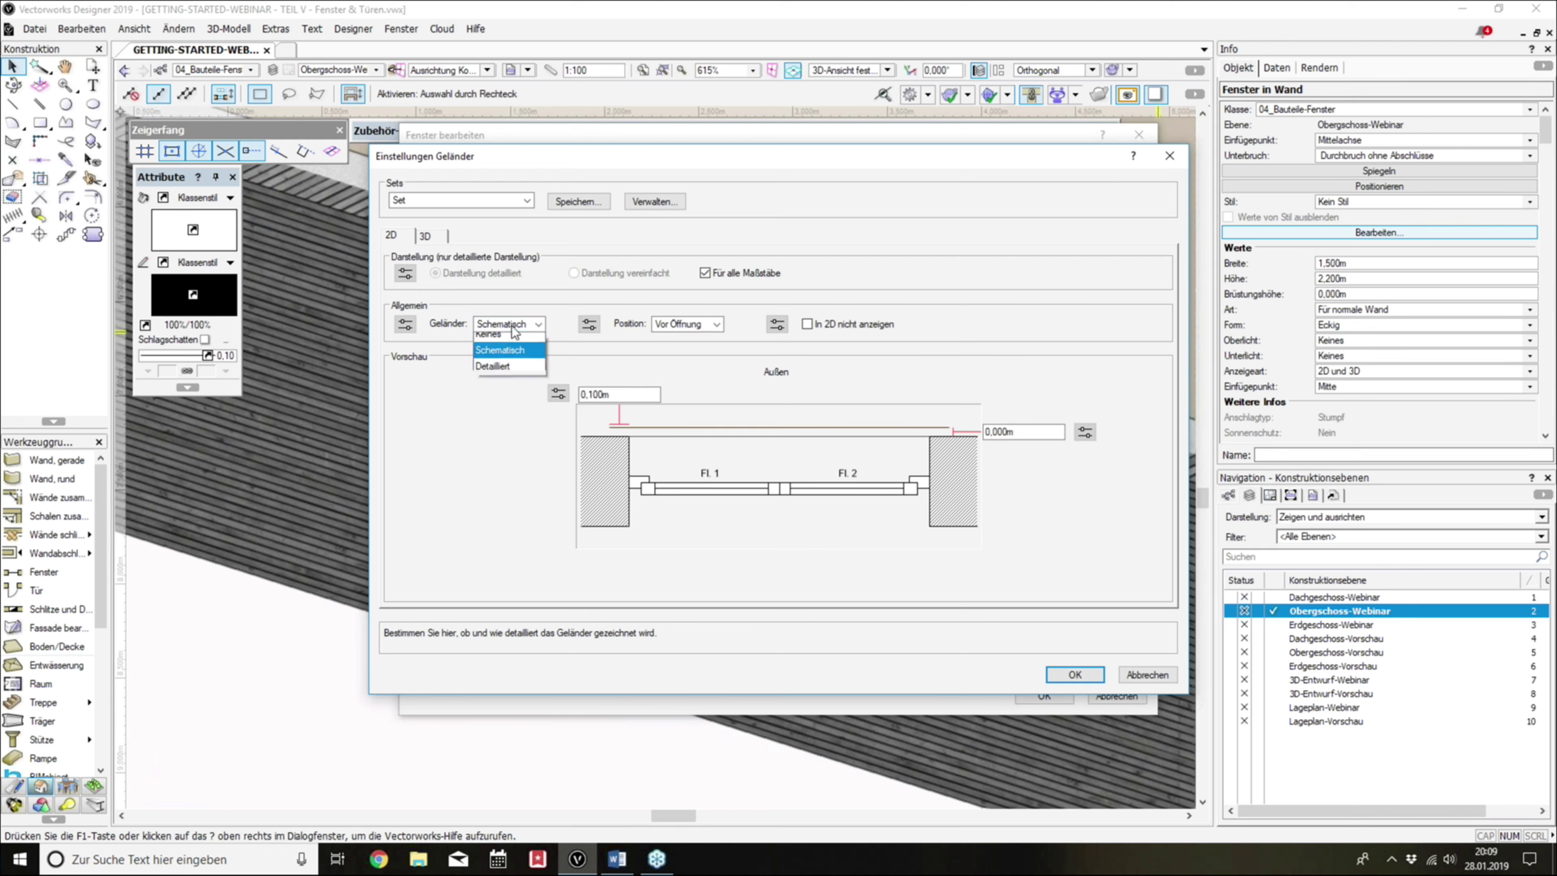
click(508, 357)
click(425, 235)
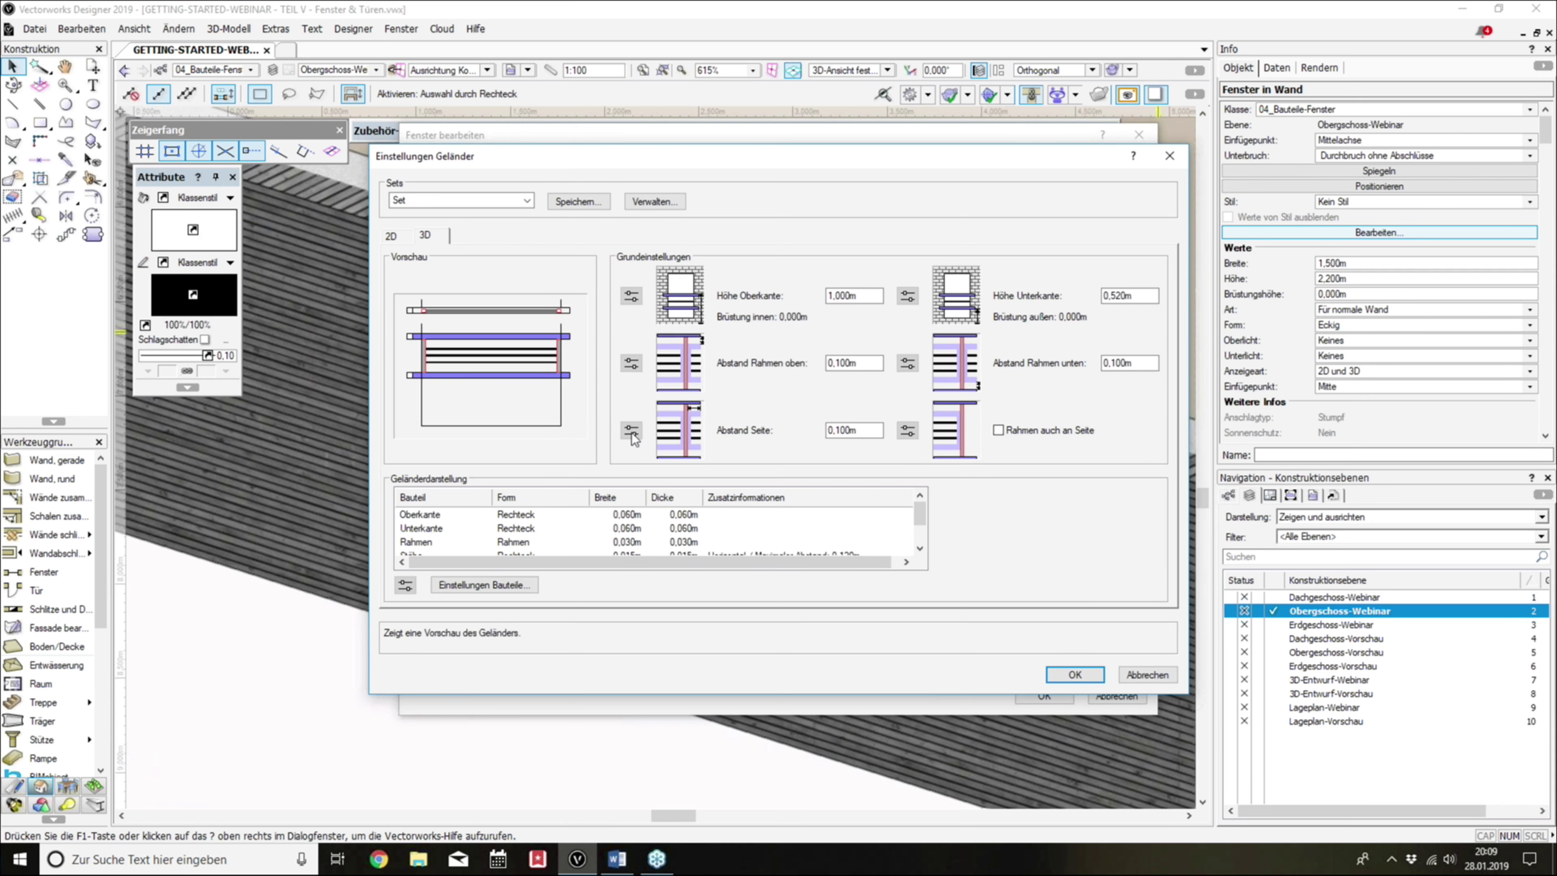
Step: Leave the railing Sets preset unchanged and confirm both the railing and window dialogs
scroll(575, 512, down, 1)
scroll(579, 517, down, 1)
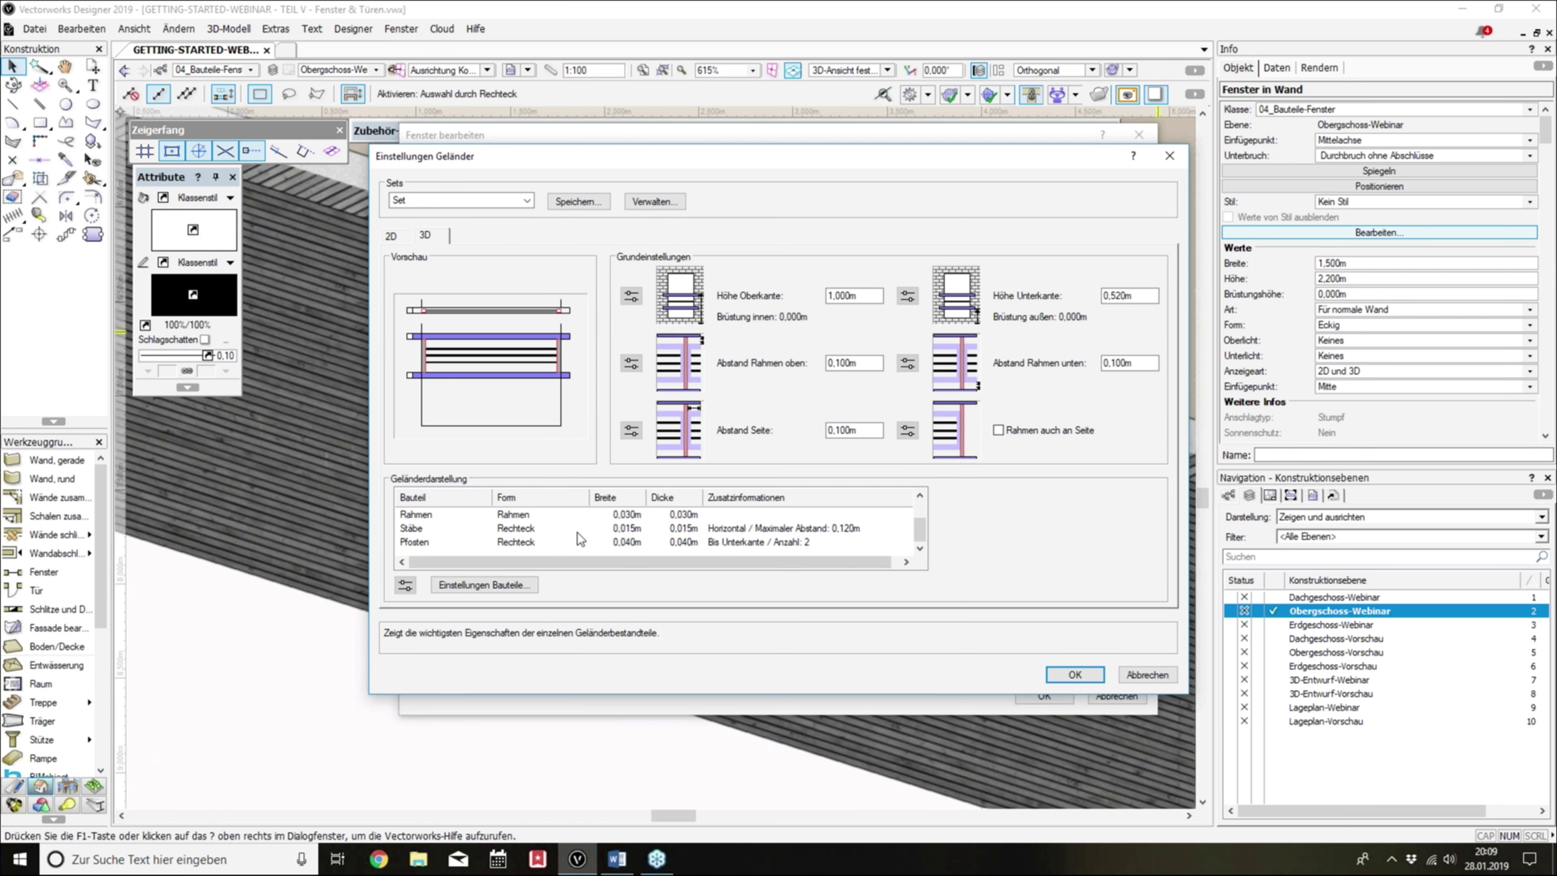
scroll(577, 532, up, 2)
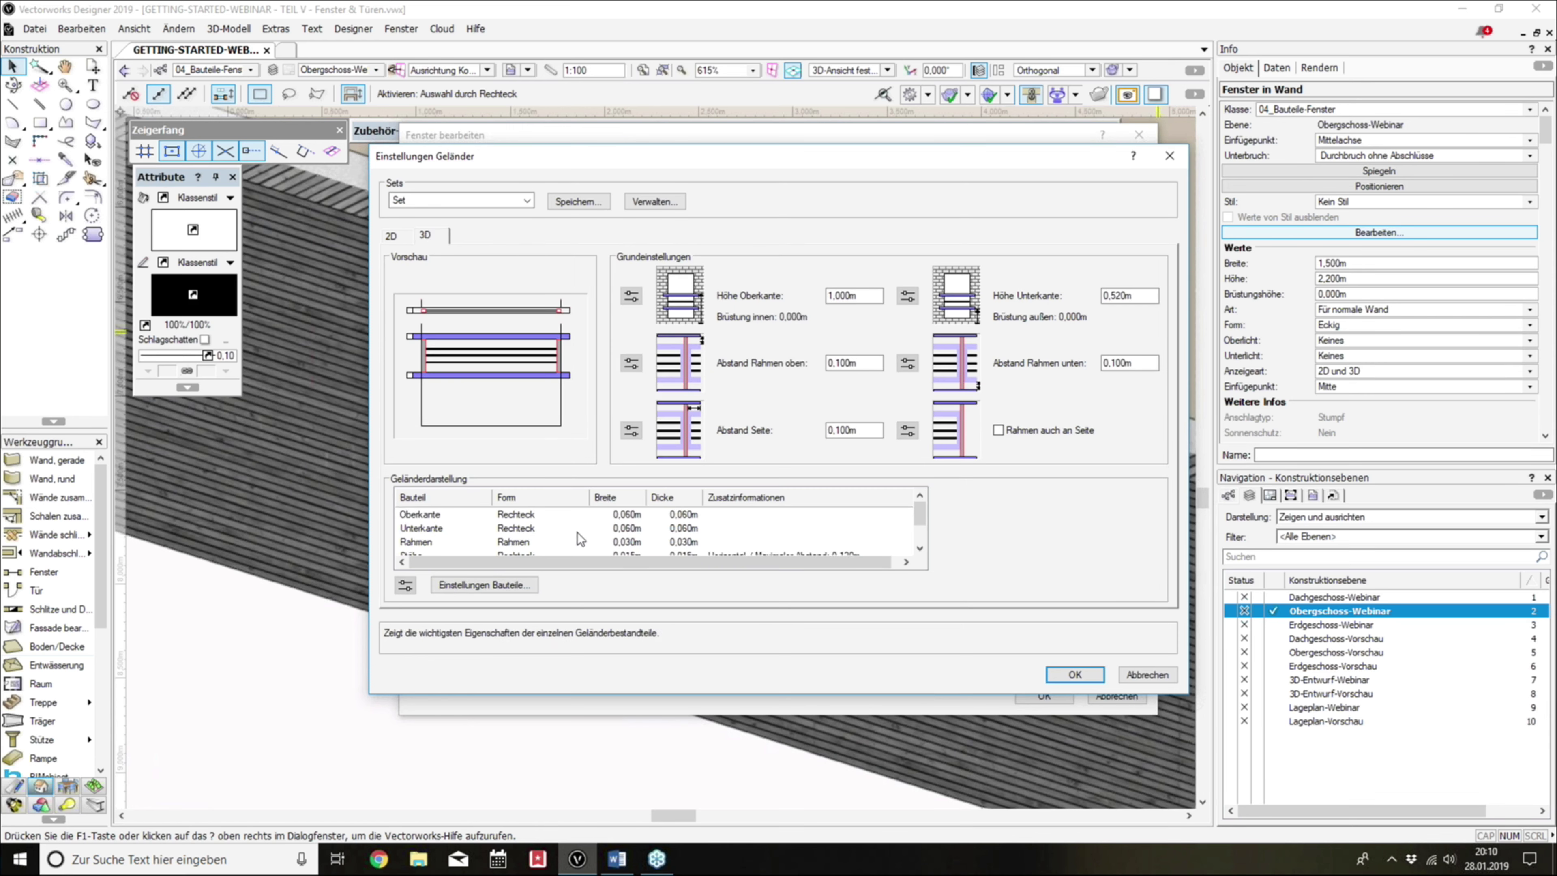
click(470, 211)
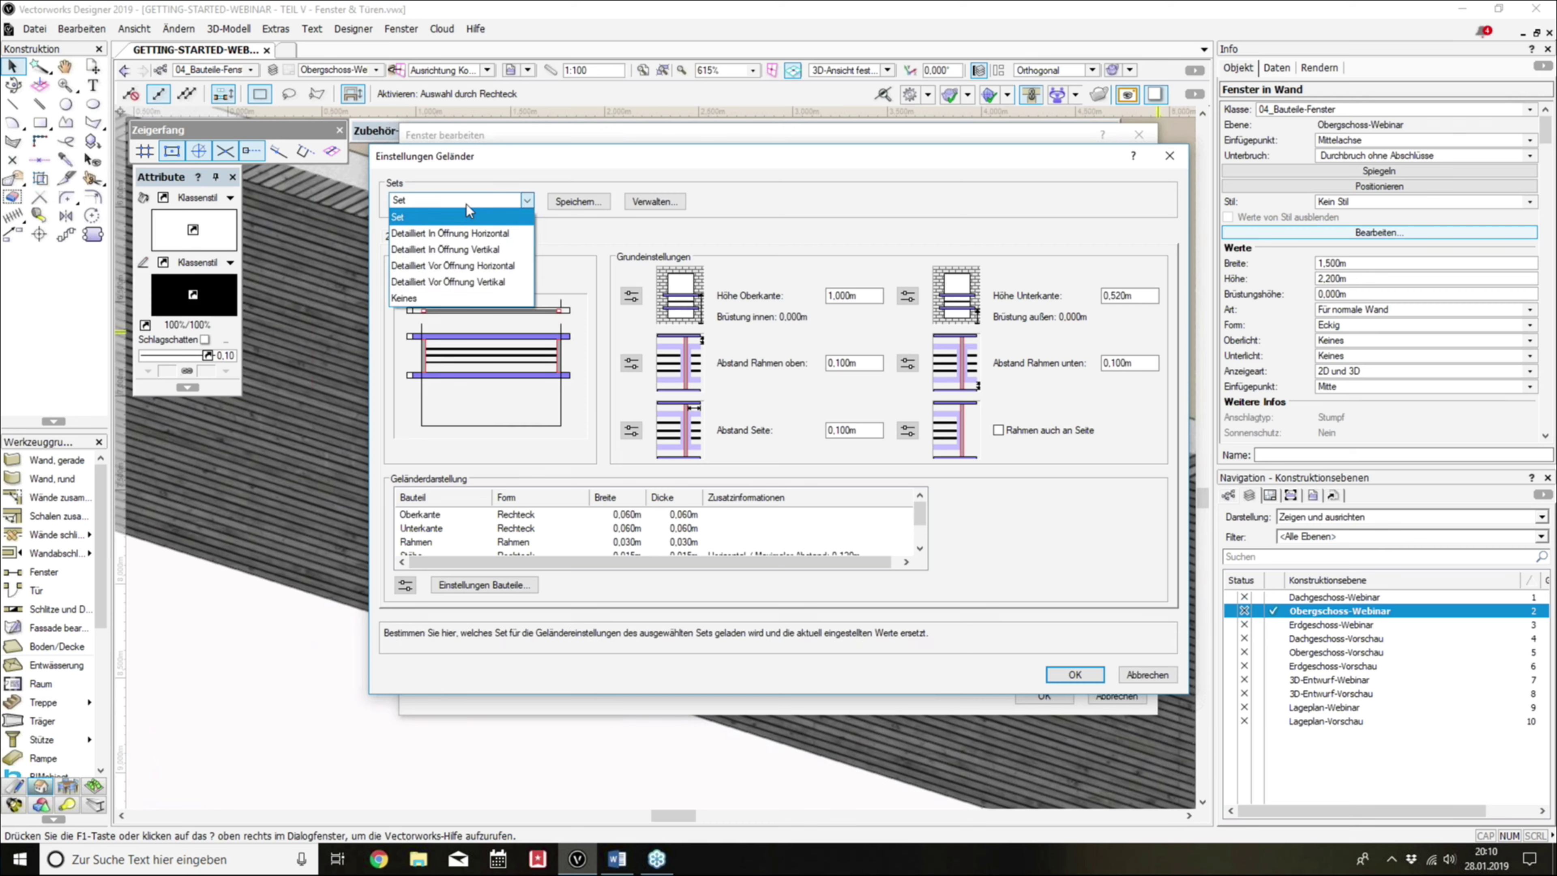
click(466, 205)
click(404, 238)
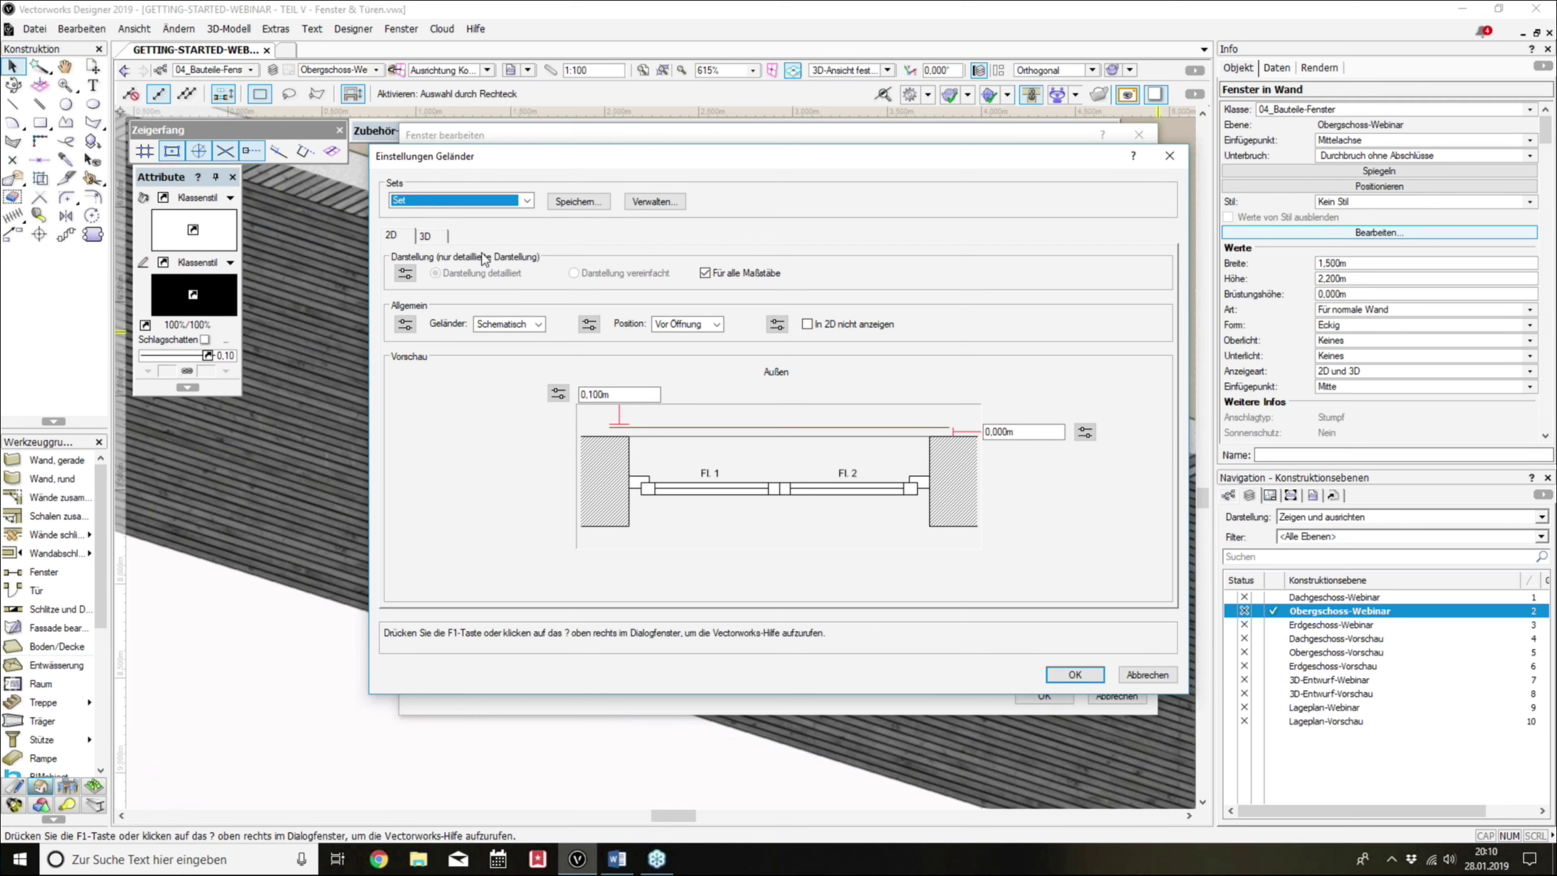
click(500, 204)
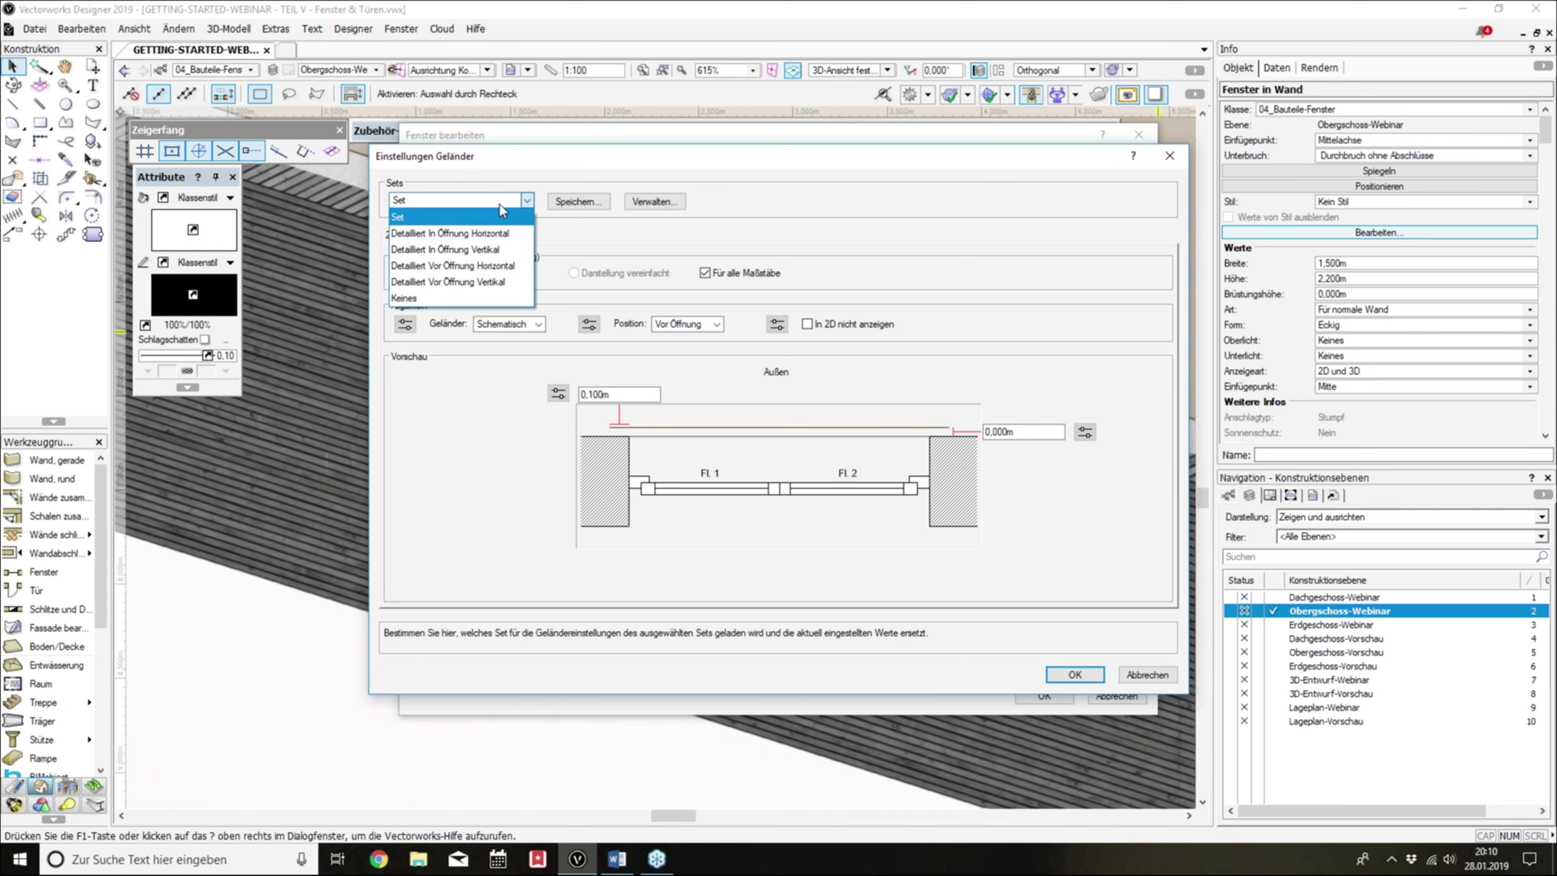
click(428, 235)
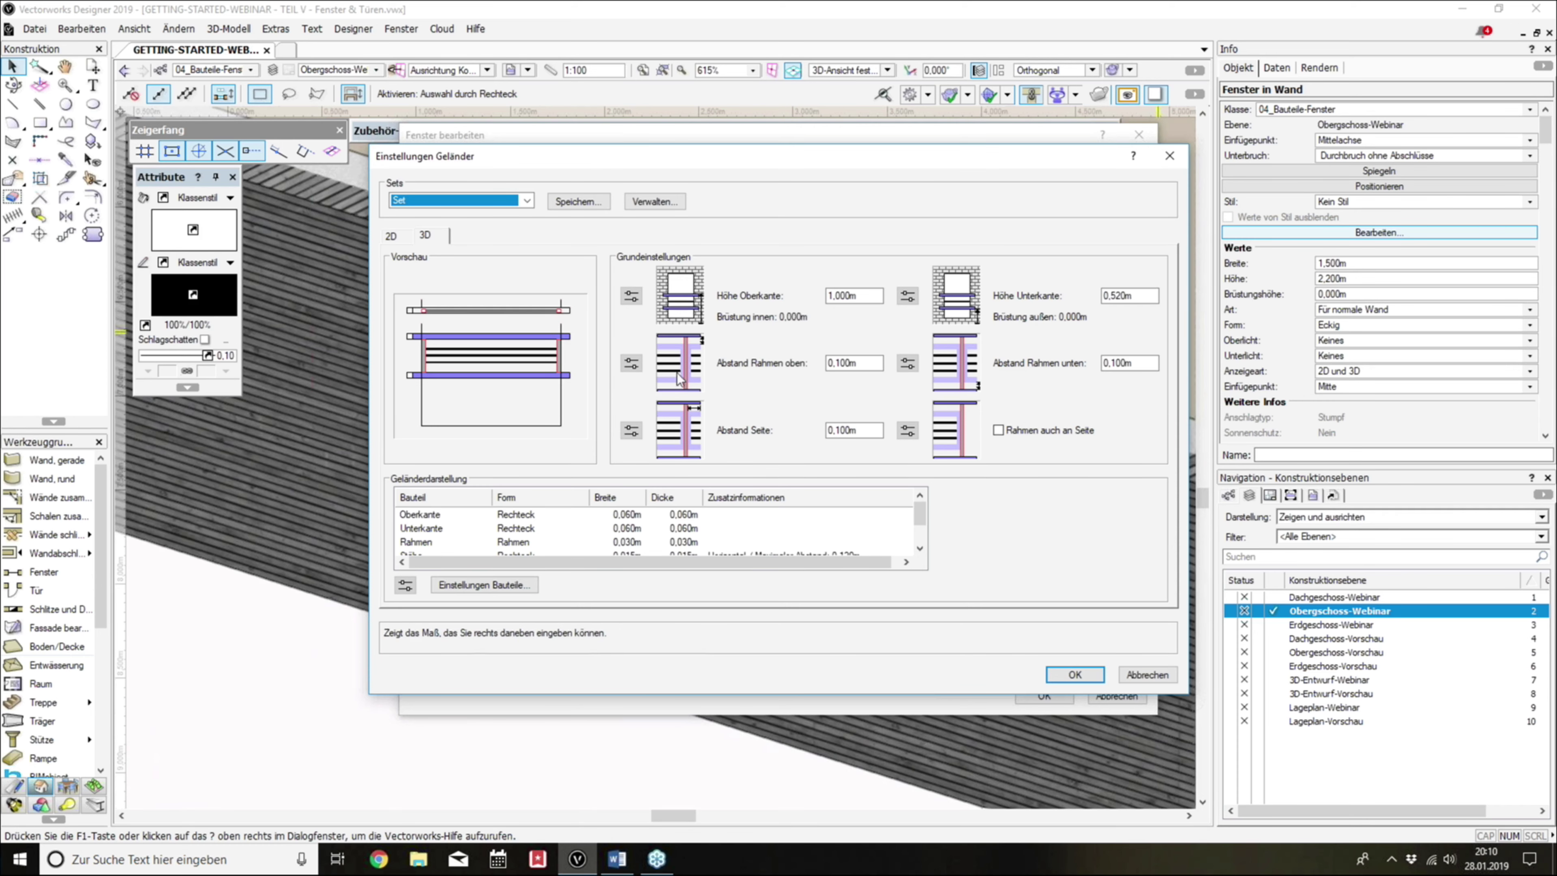
click(1129, 674)
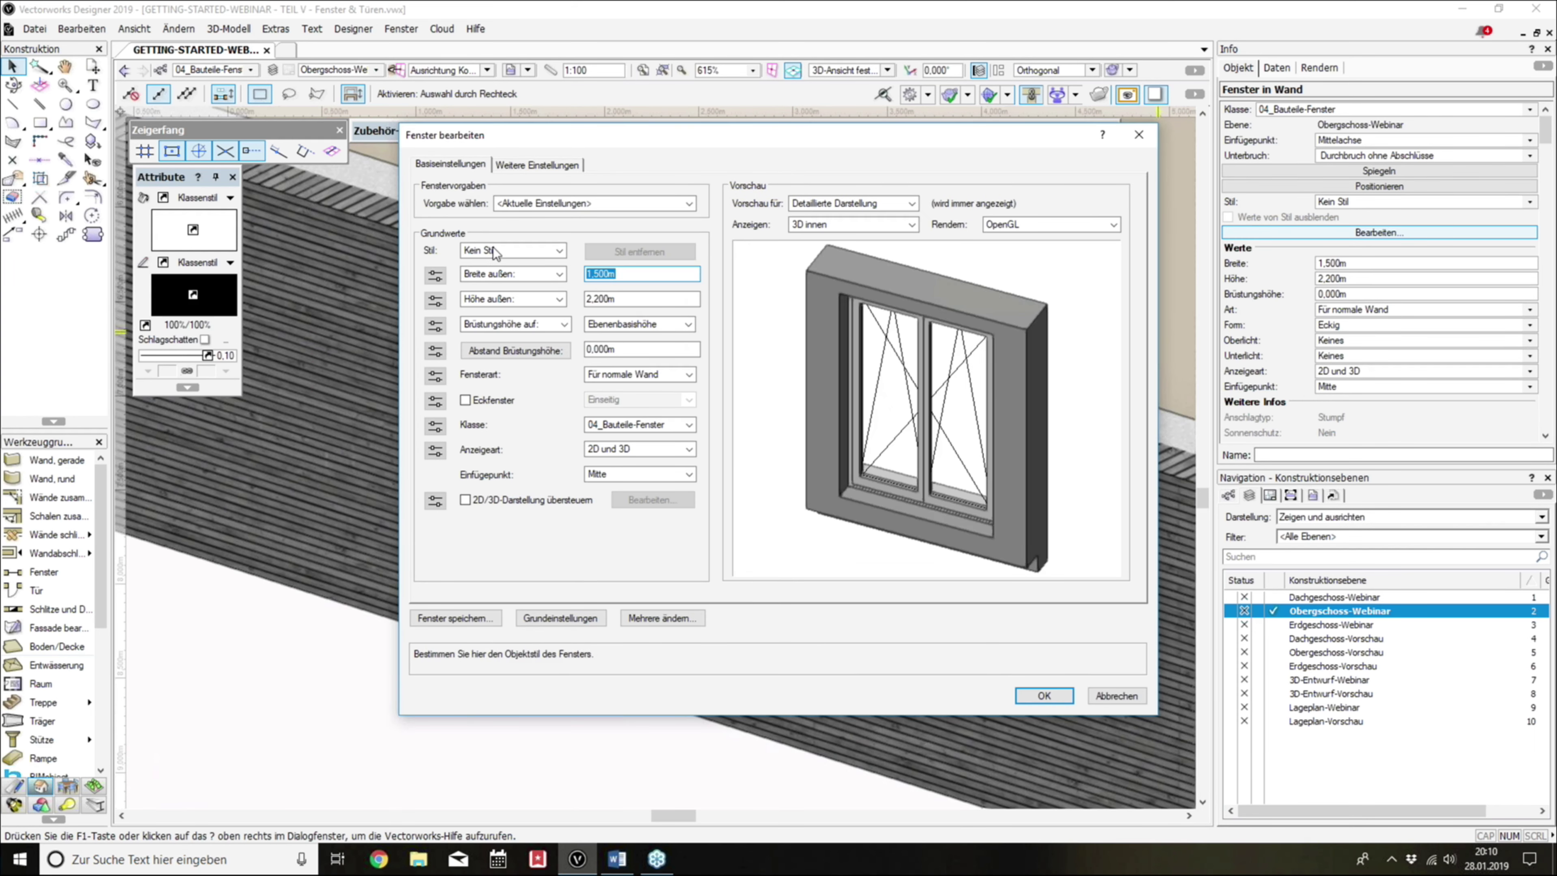
click(521, 250)
key(Escape)
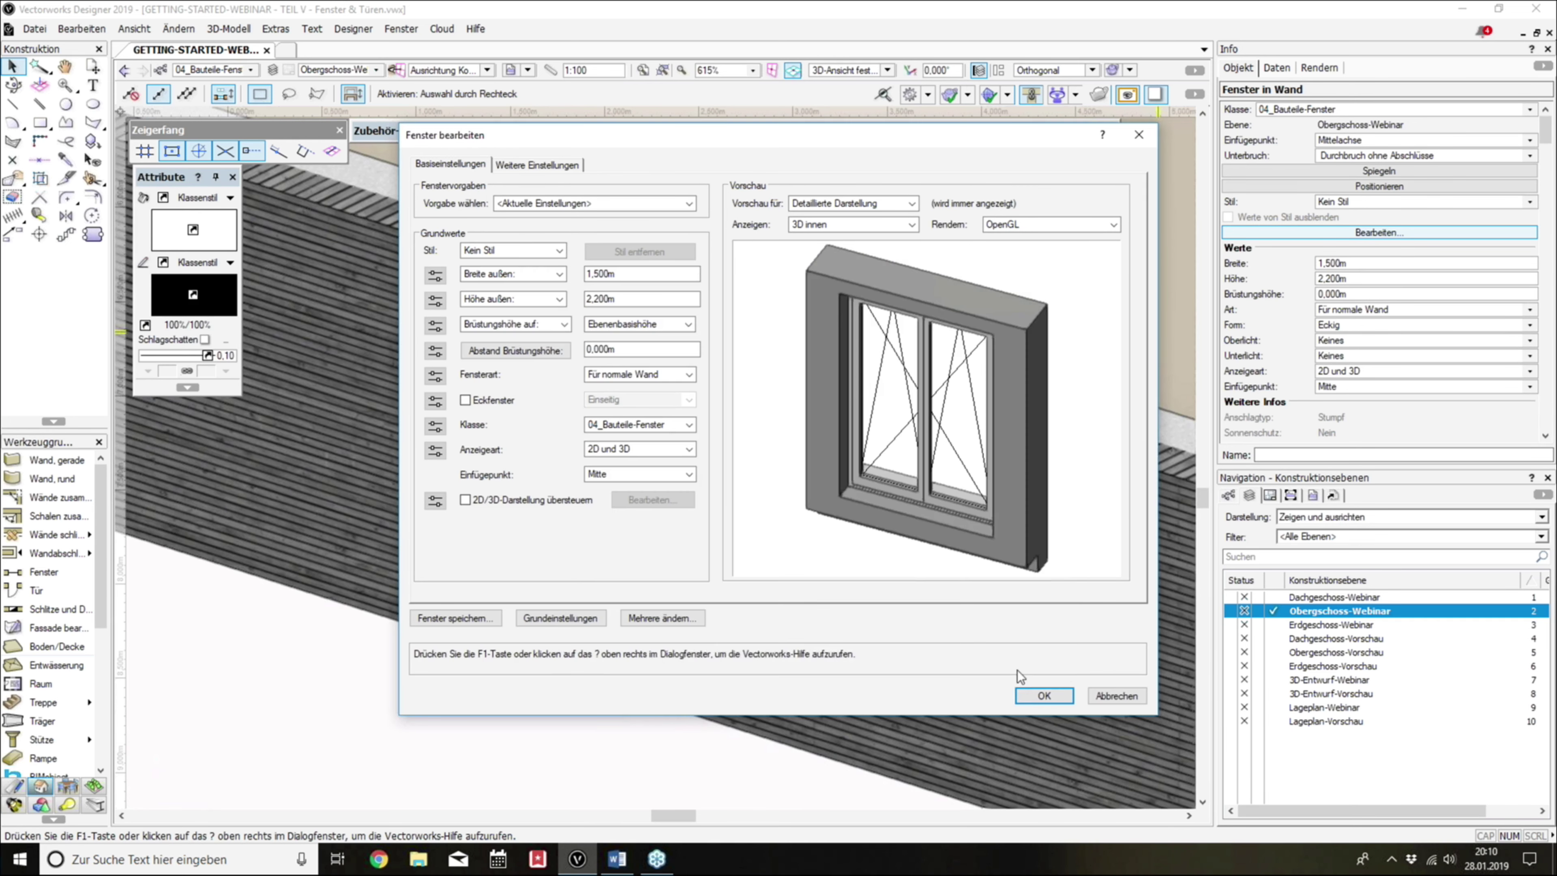
click(1037, 696)
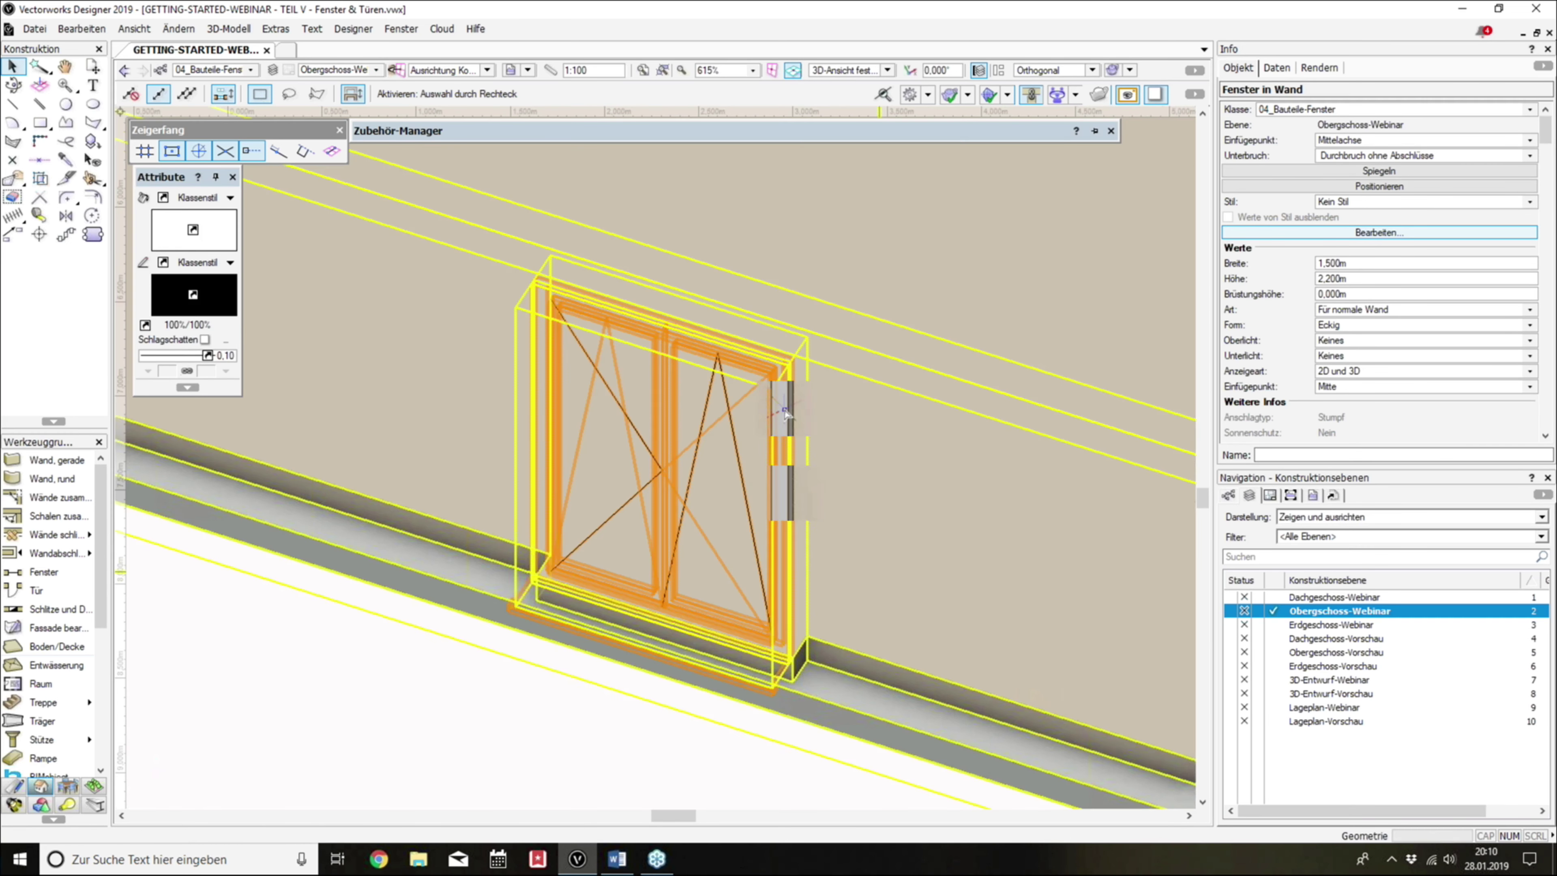
Step: In Top/Plan view, draw a rectangle along the window opening
key(F5)
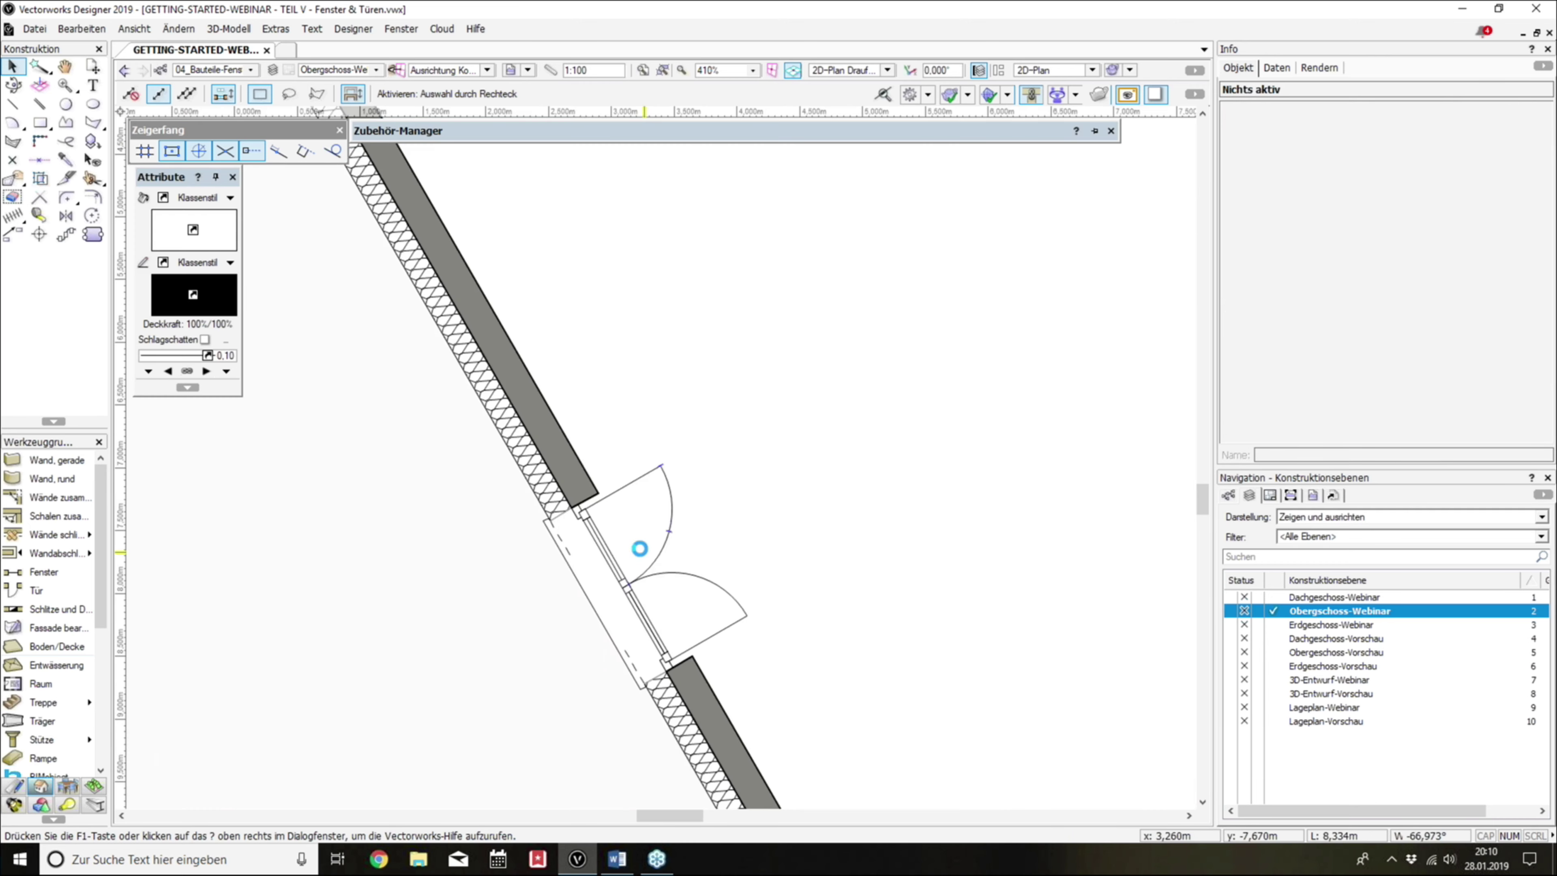
click(40, 122)
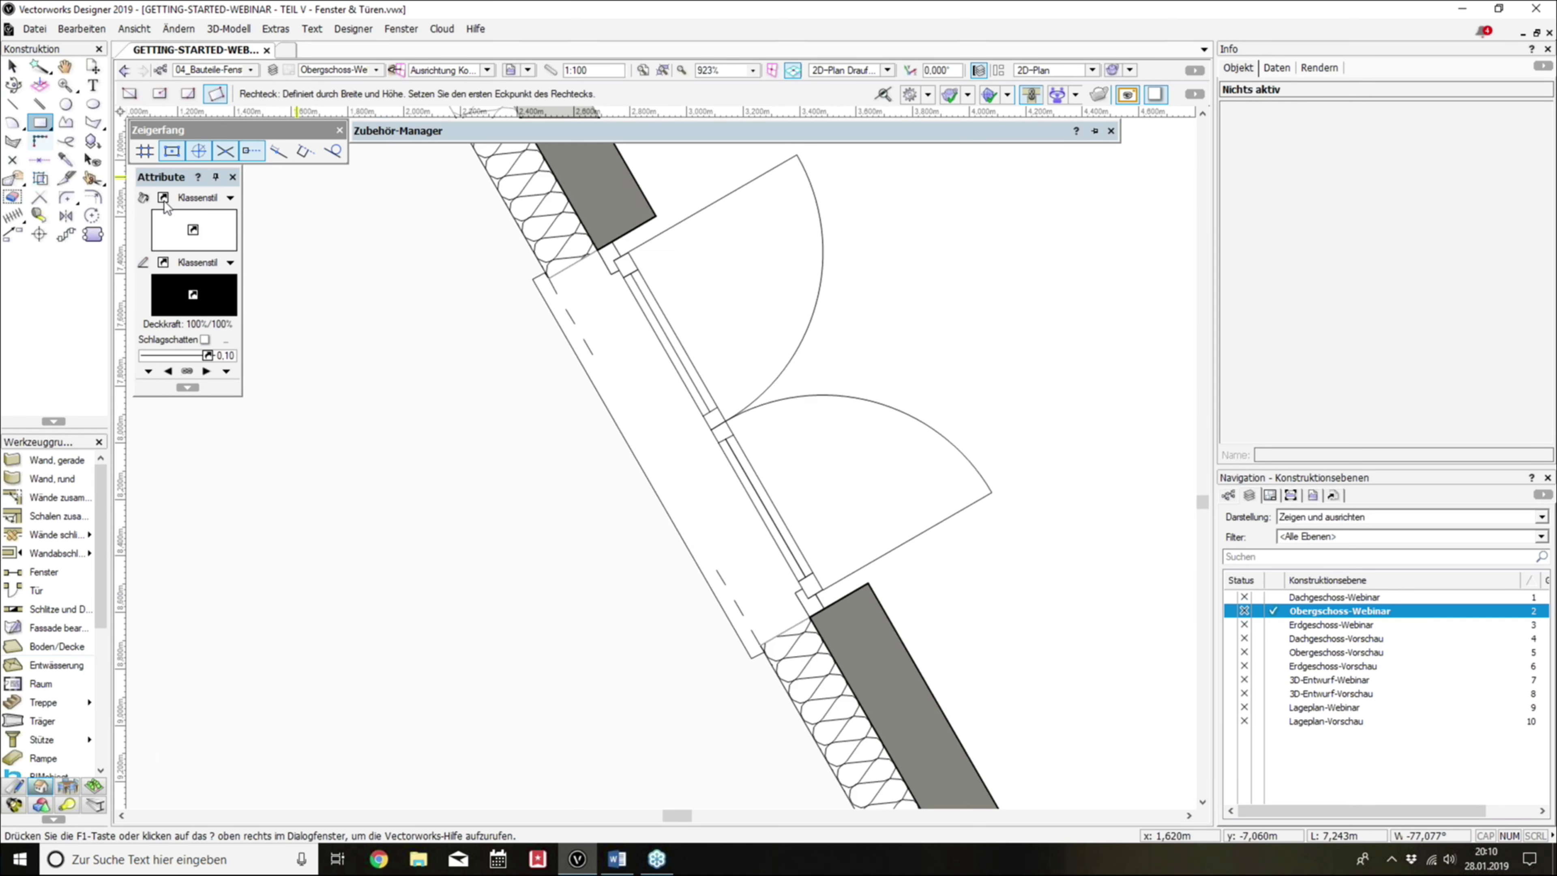
click(539, 292)
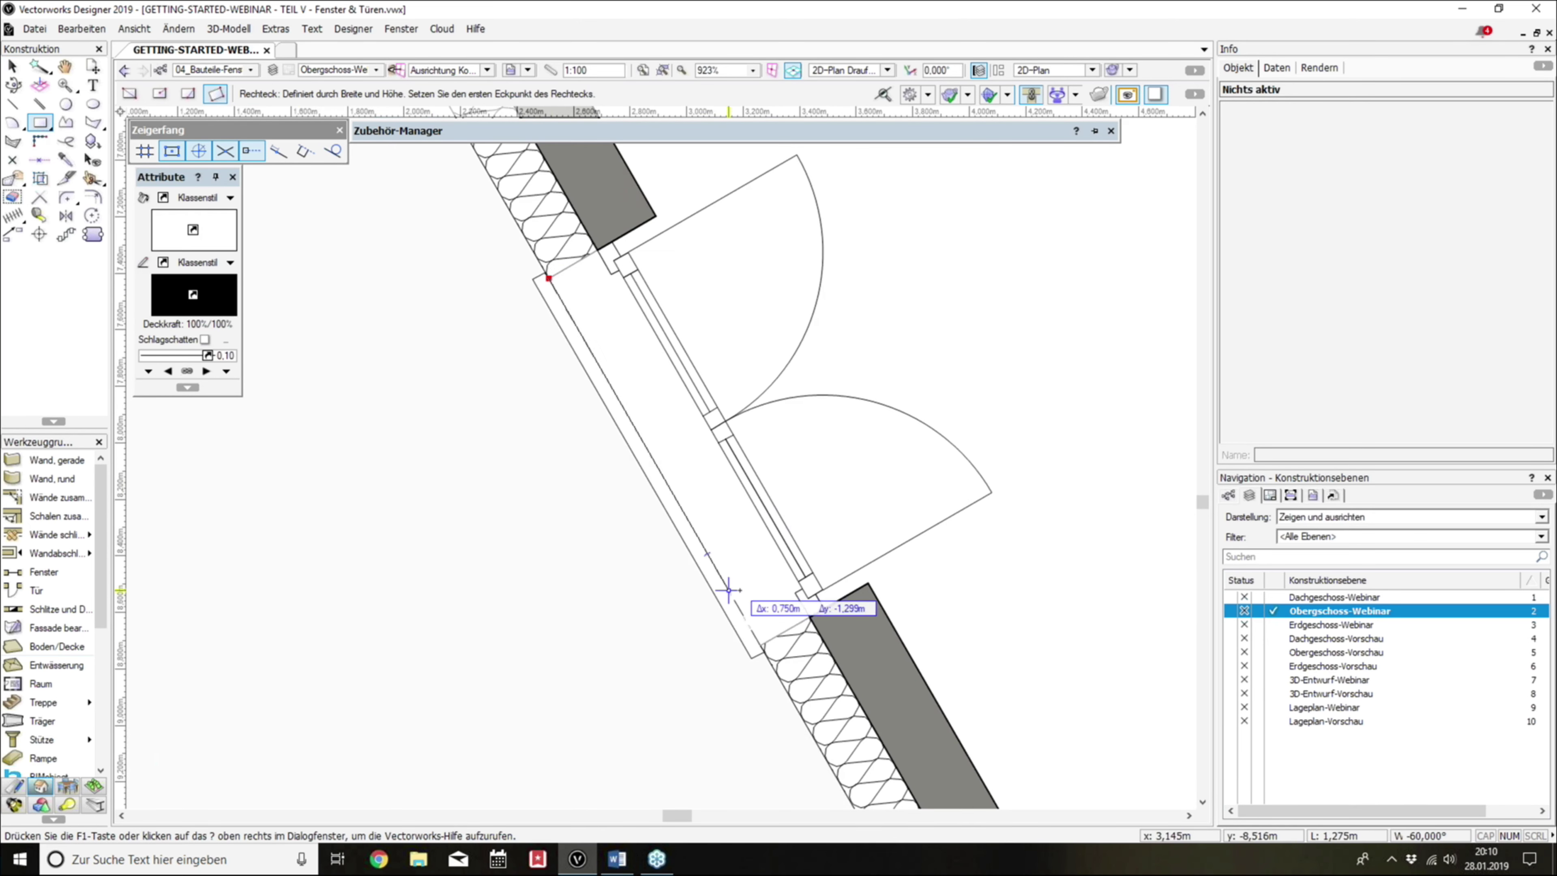
click(758, 646)
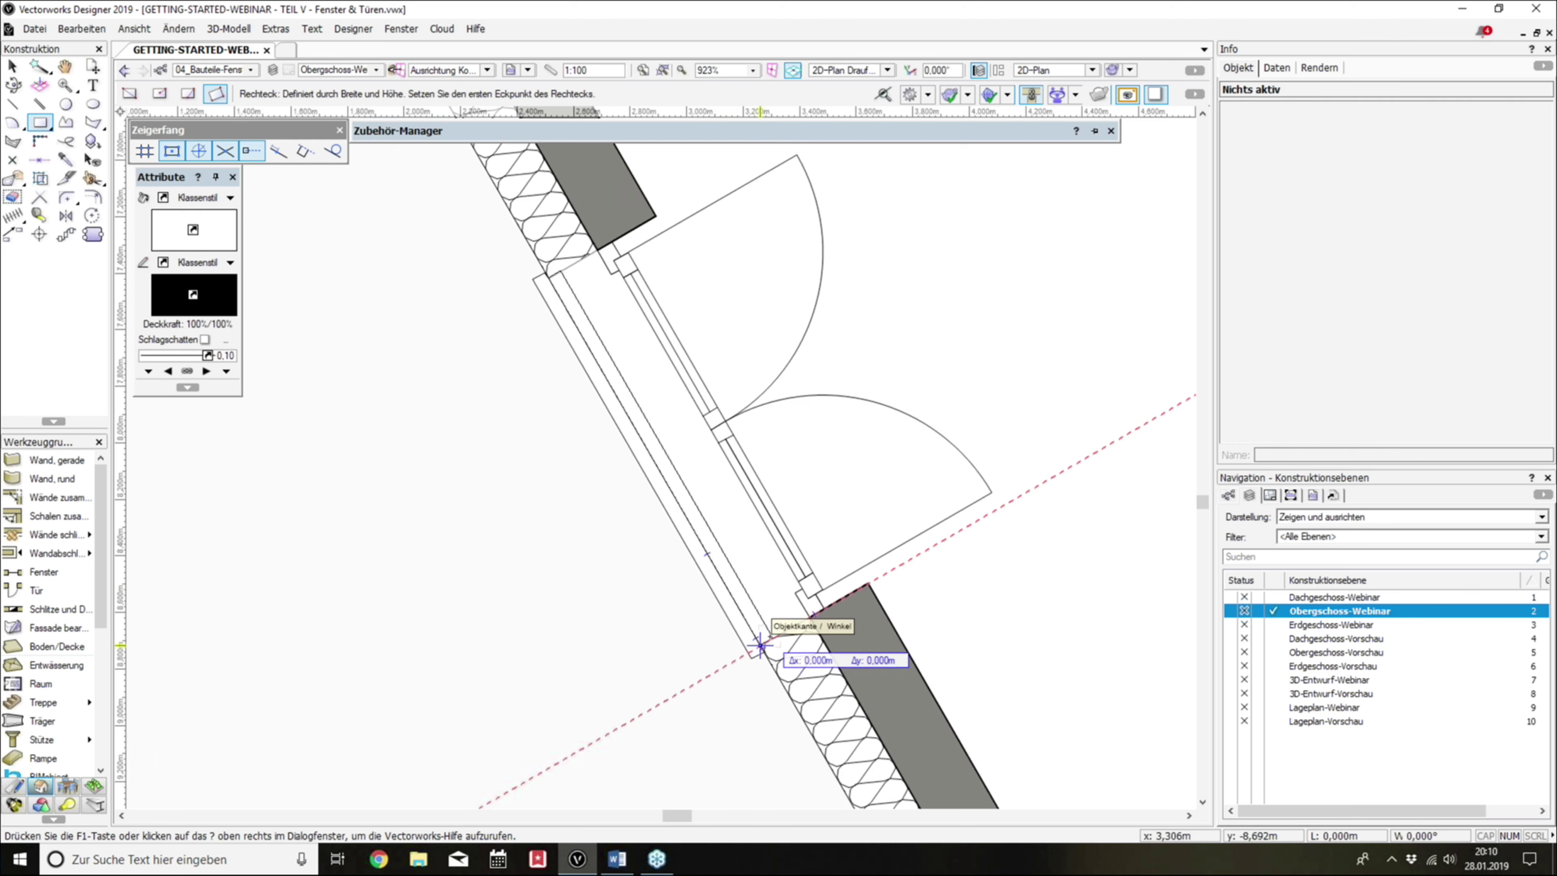
click(759, 638)
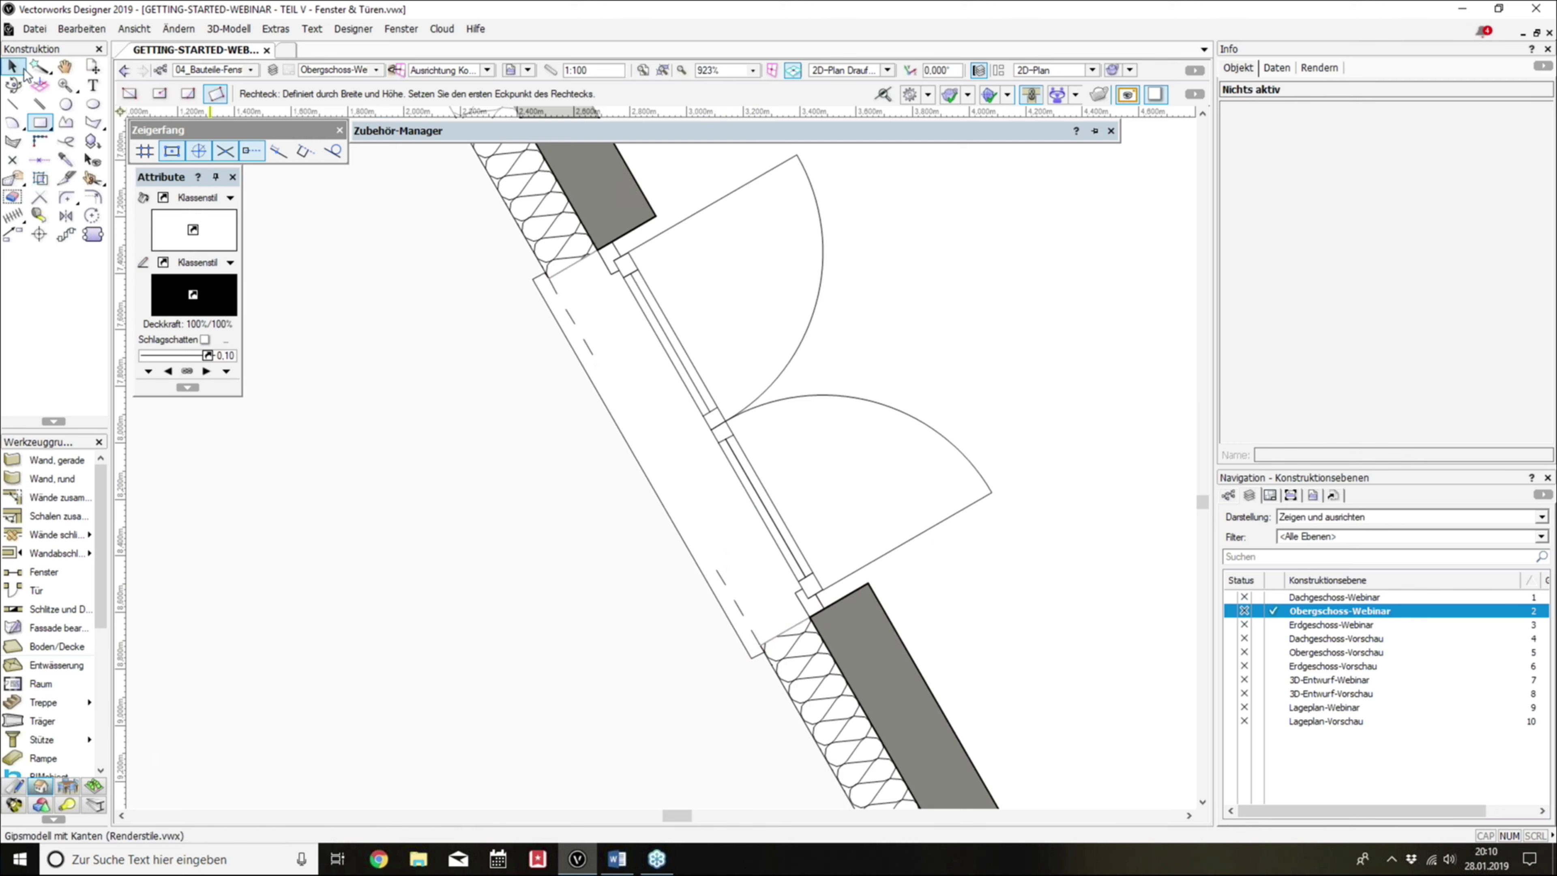
click(13, 65)
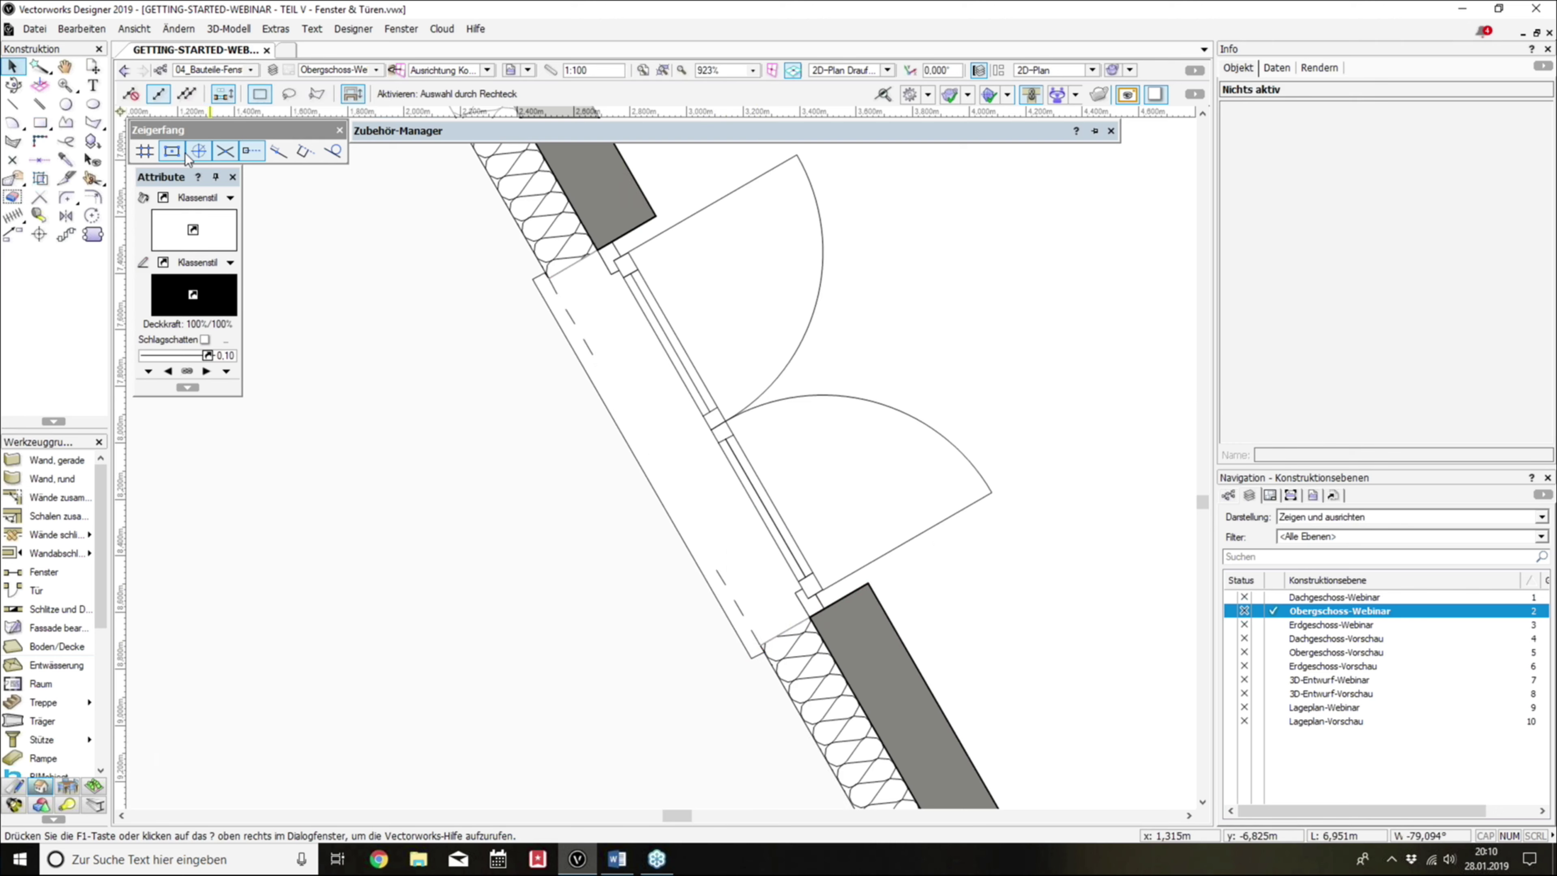
click(39, 122)
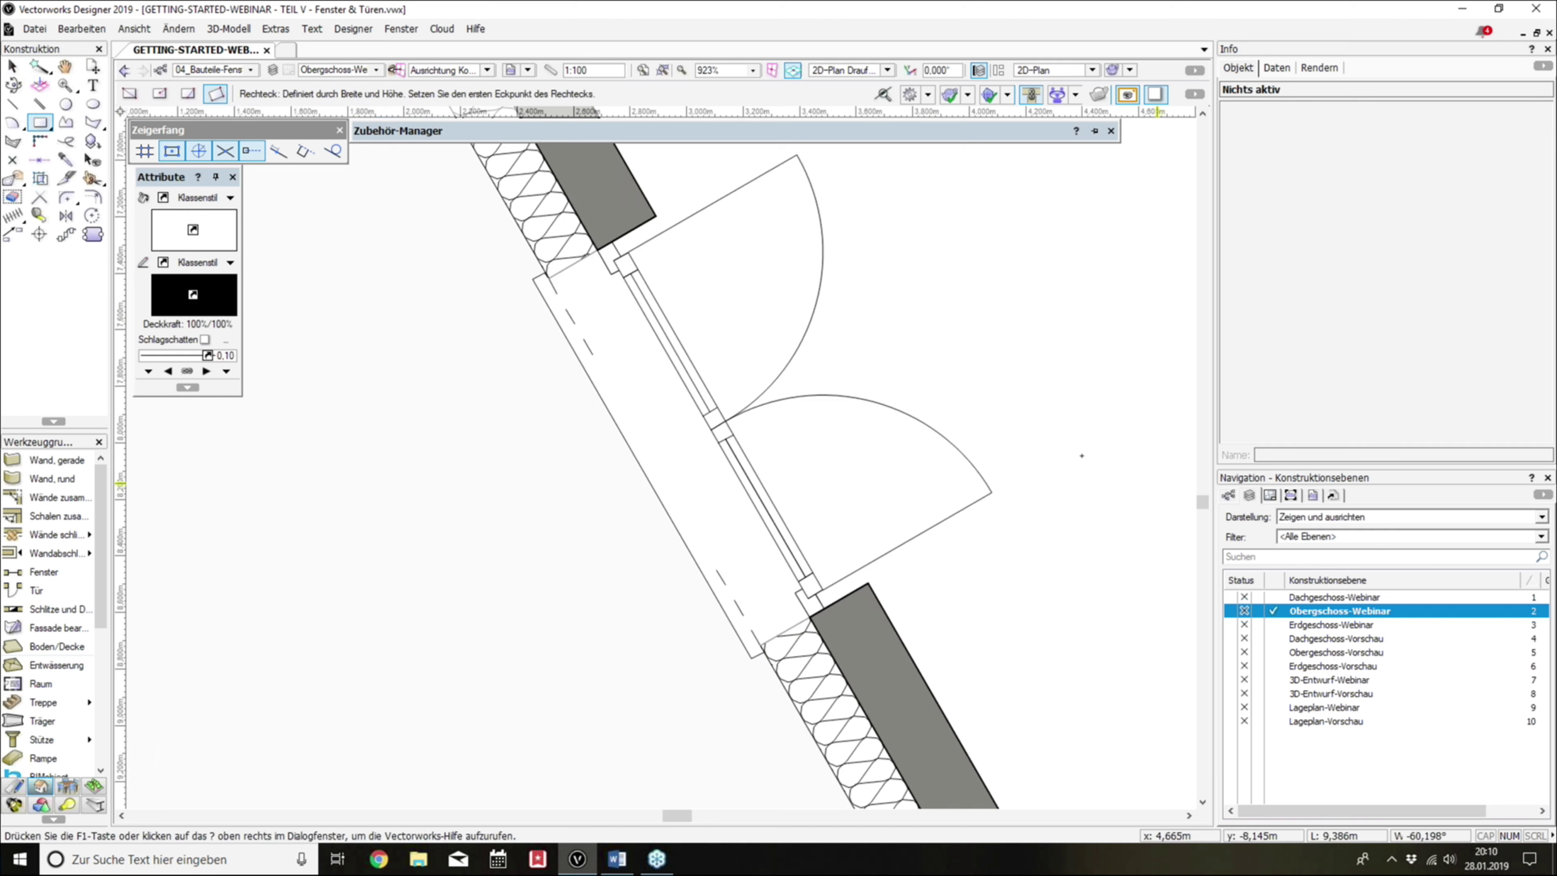
click(545, 282)
click(784, 631)
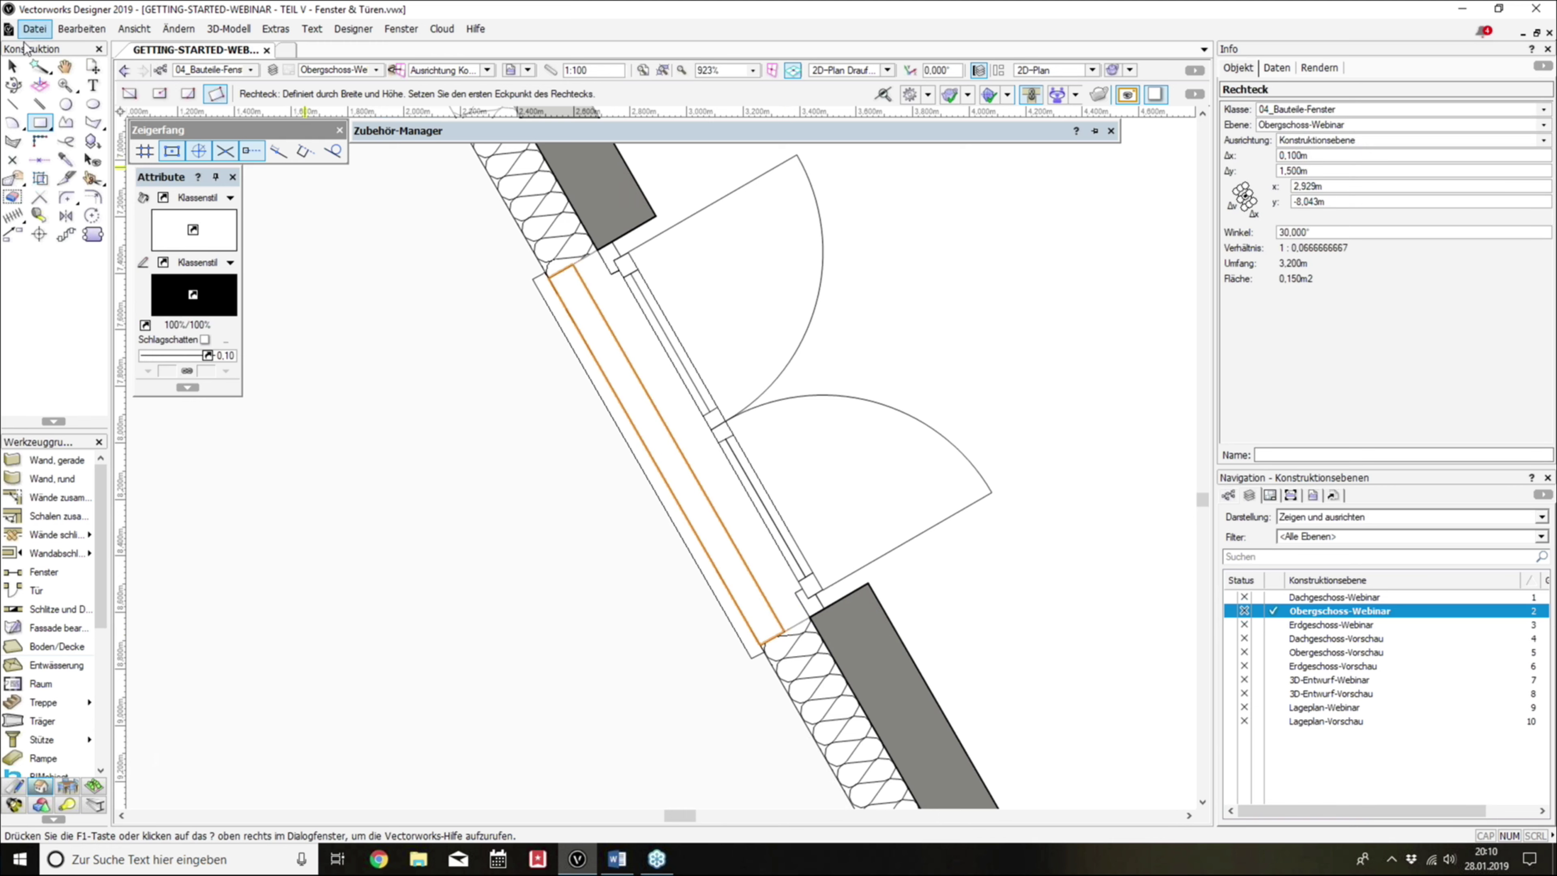
click(14, 66)
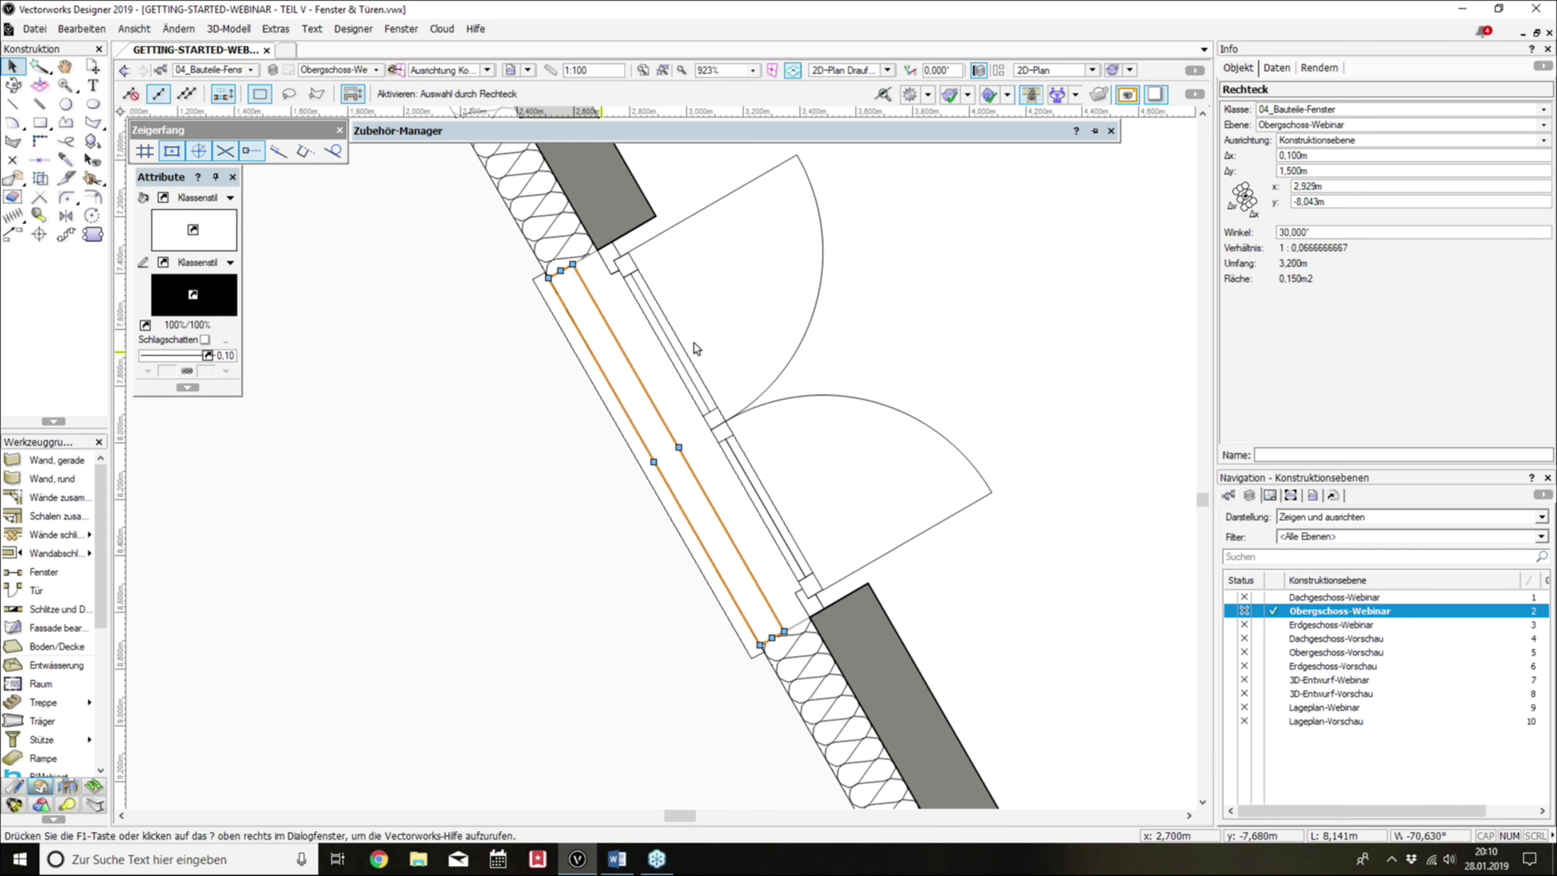
Step: Size the rectangle to Δx 0.010 m and Δy 1.490 m, then start extruding it
click(1317, 157)
text(0)
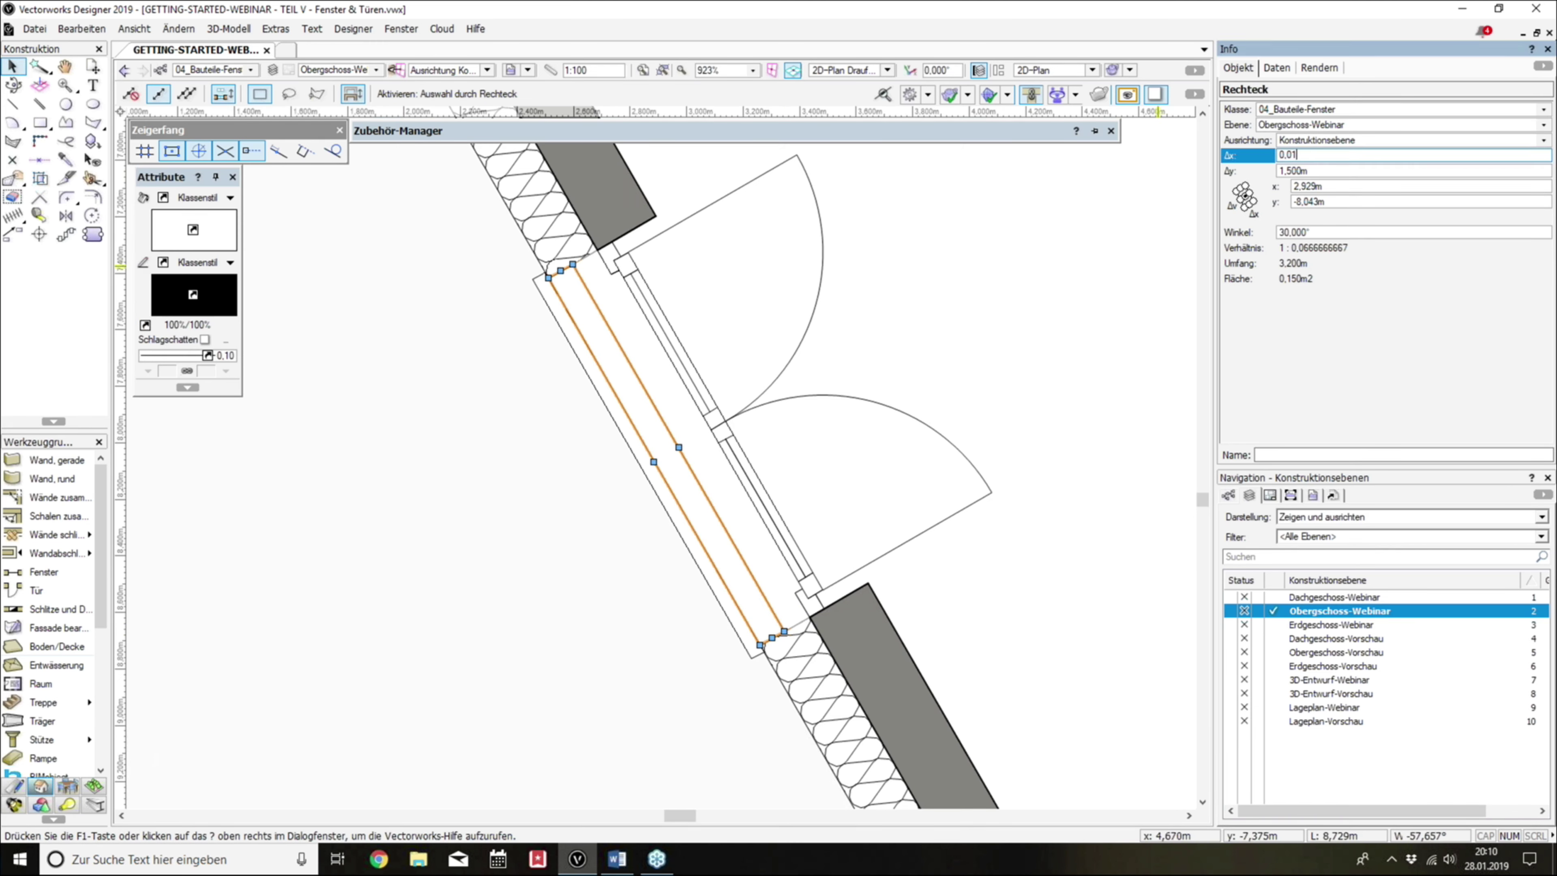
key(Return)
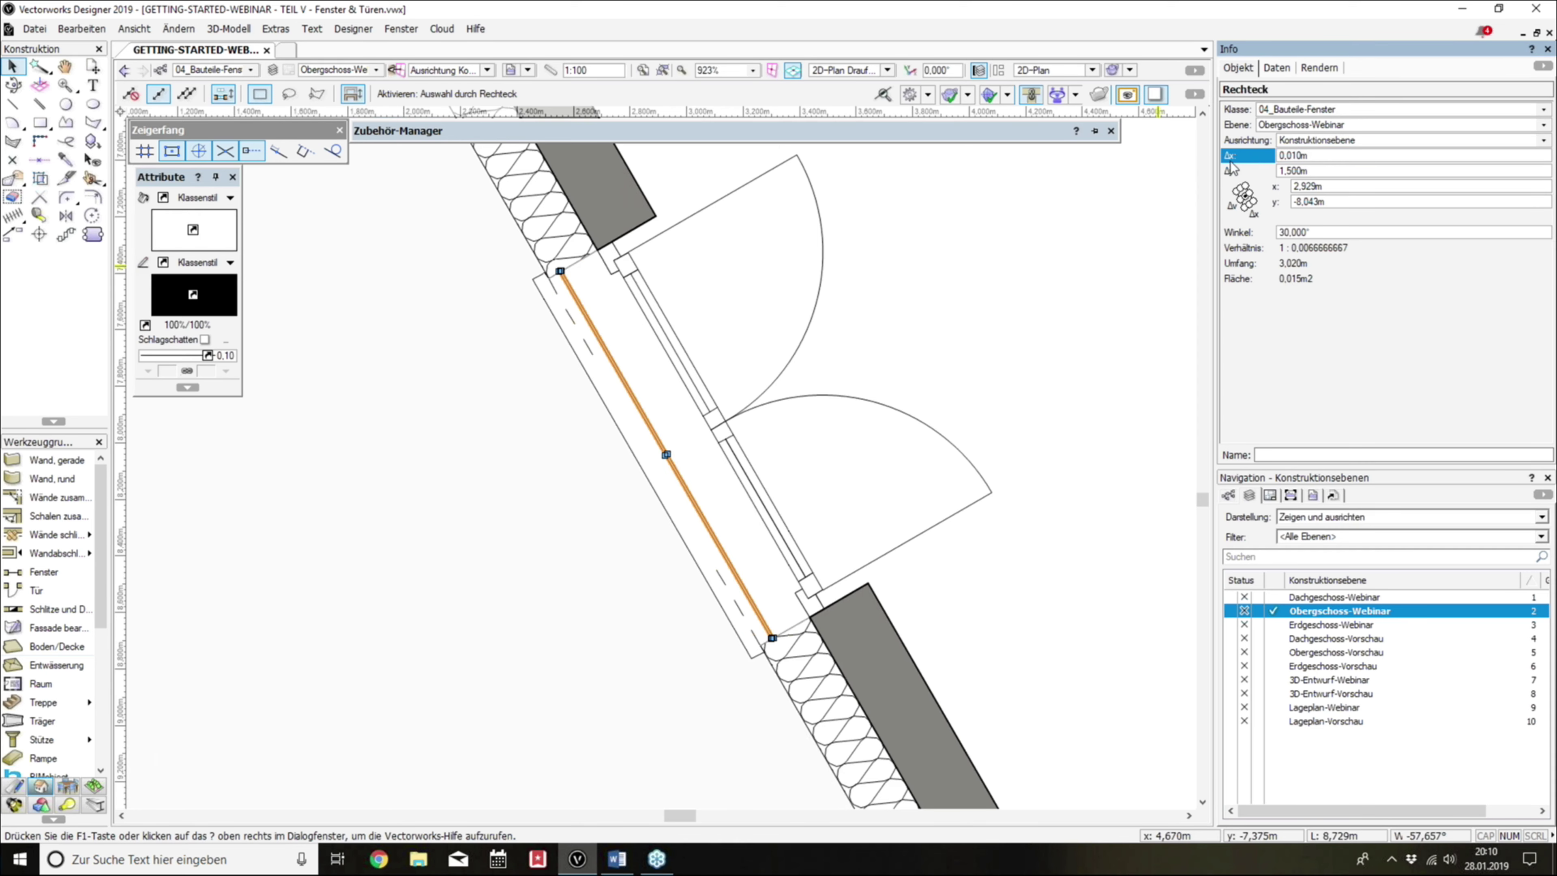
scroll(554, 270, up, 6)
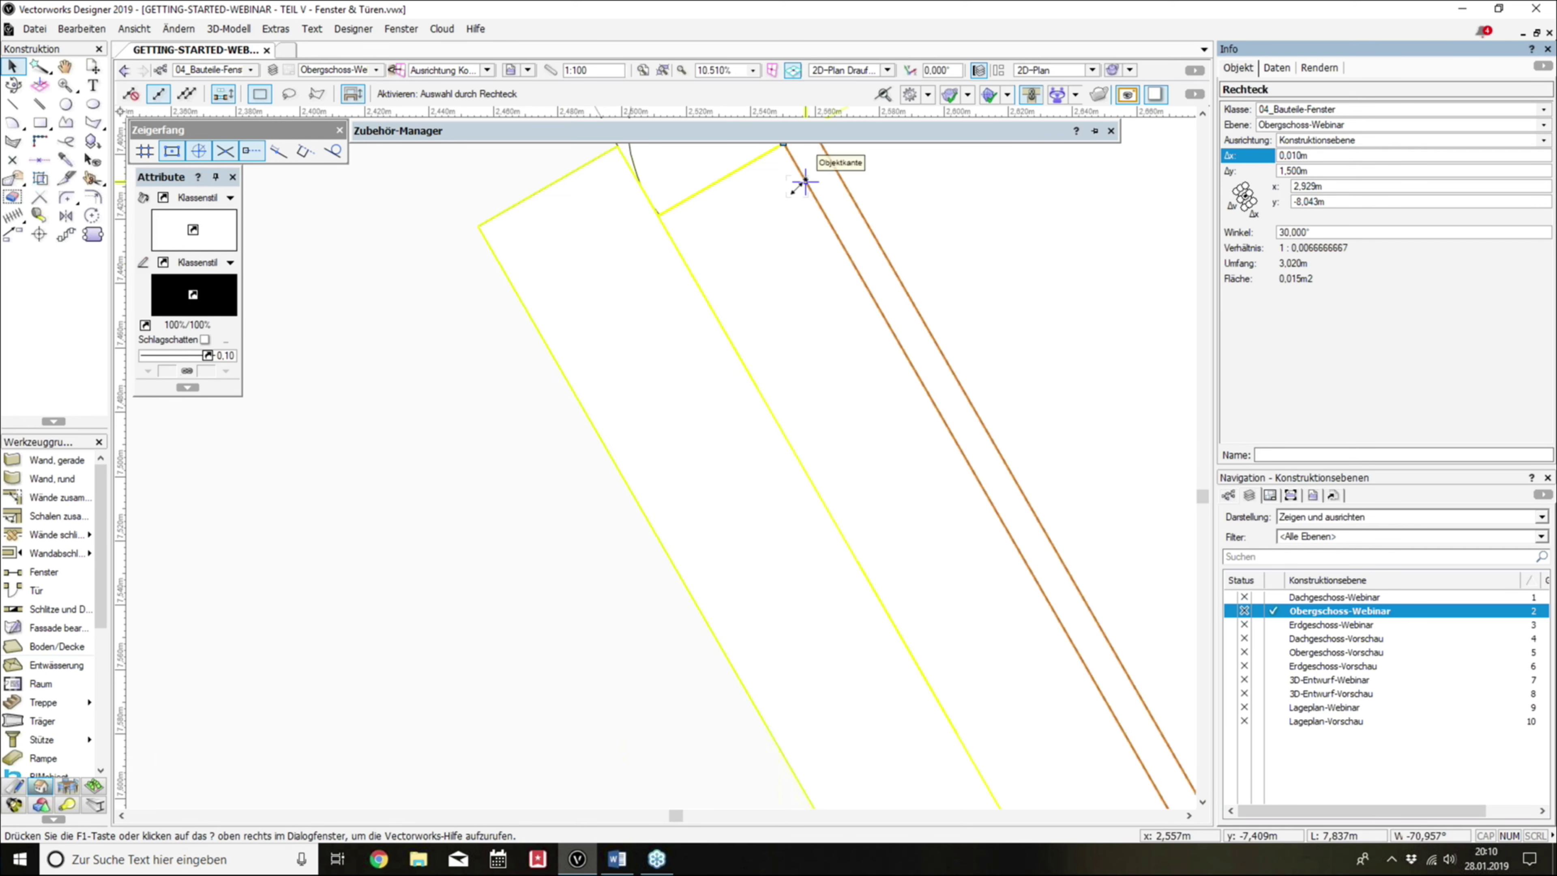
click(1290, 172)
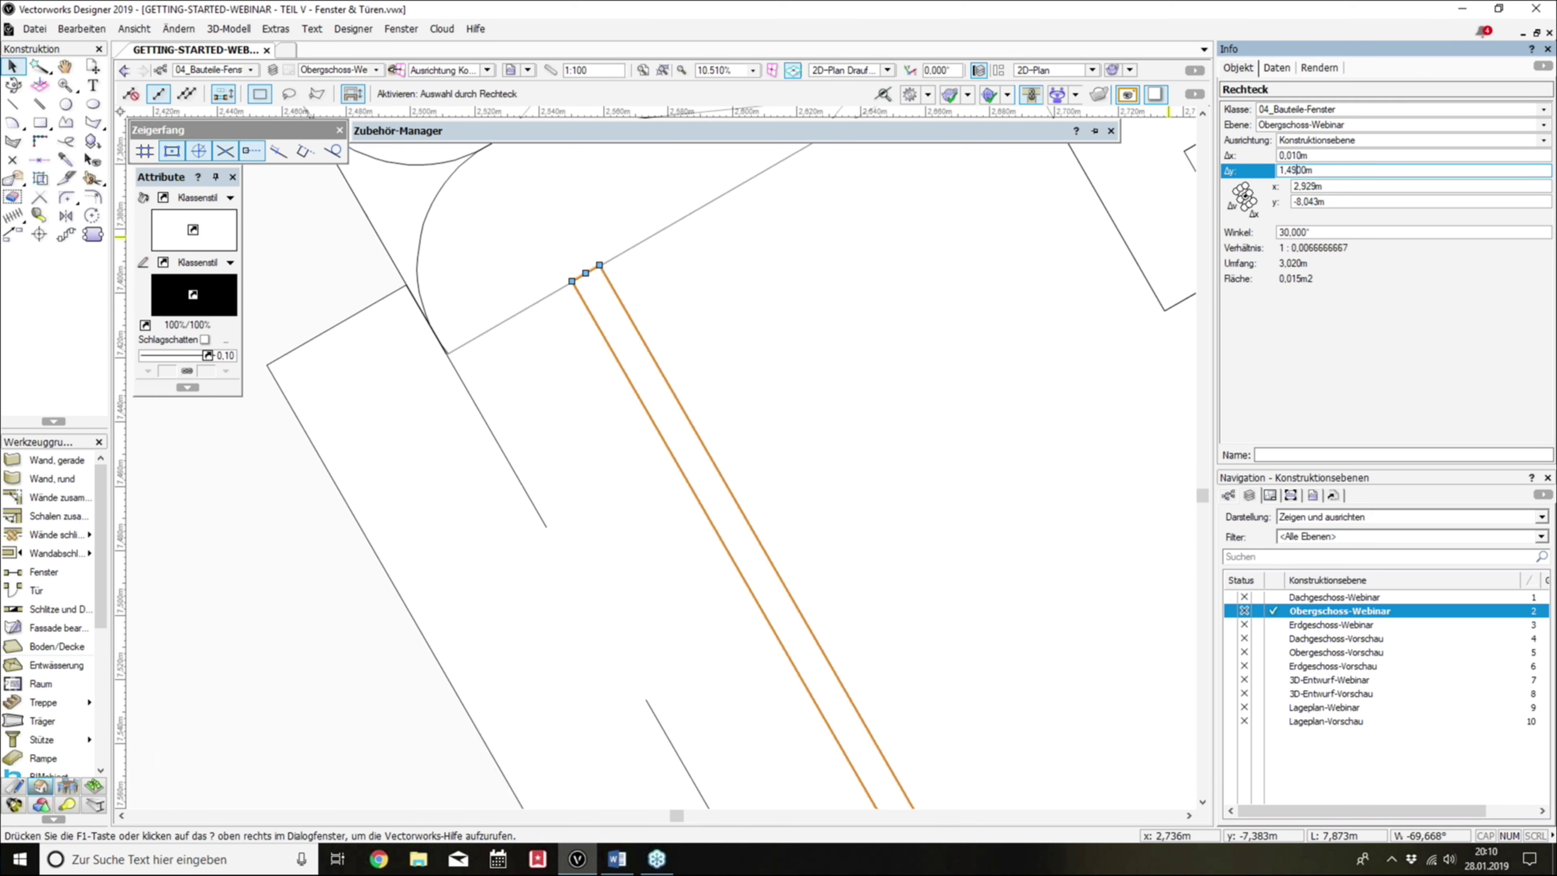
key(Return)
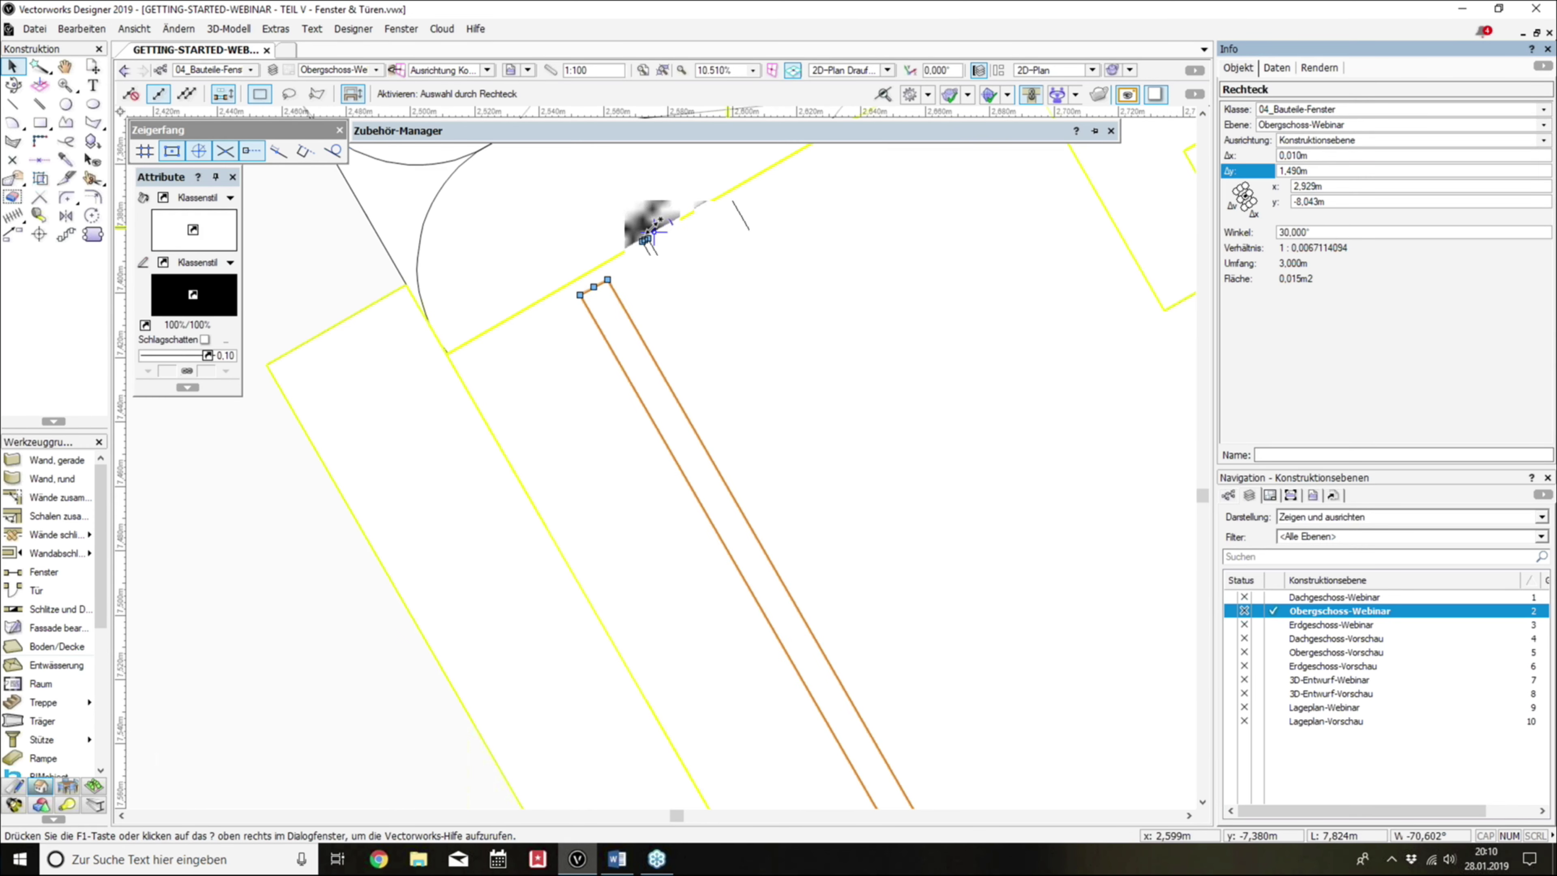
scroll(642, 268, down, 3)
scroll(642, 268, down, 2)
key(ctrl+alt+m)
text(1)
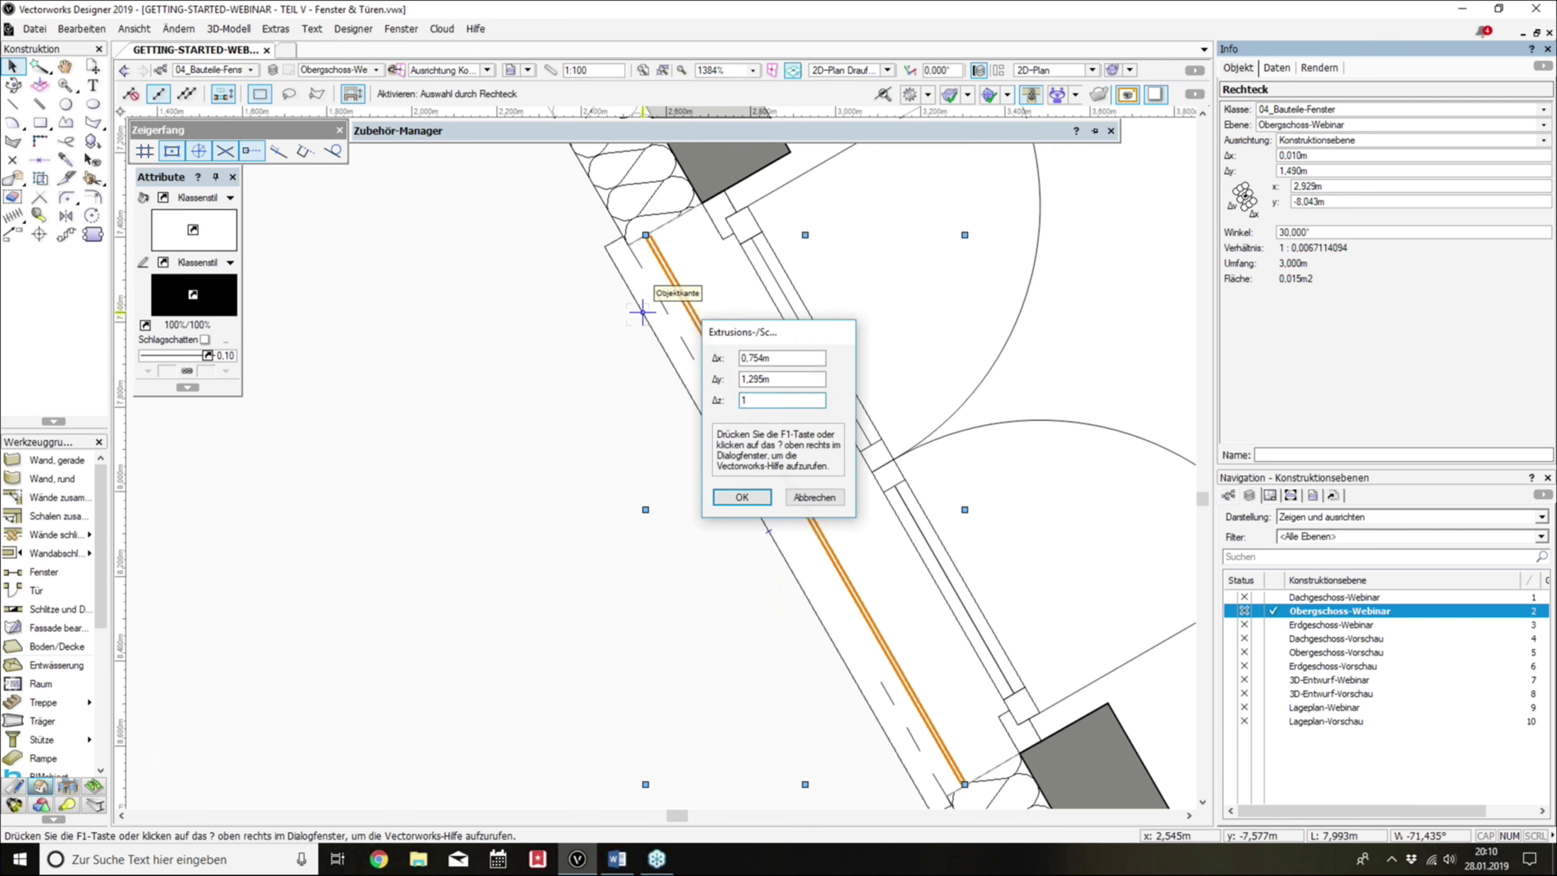
key(Return)
mouse_move(725, 523)
shift+middle_down()
mouse_move(859, 250)
mouse_move(1094, 354)
shift+middle_up()
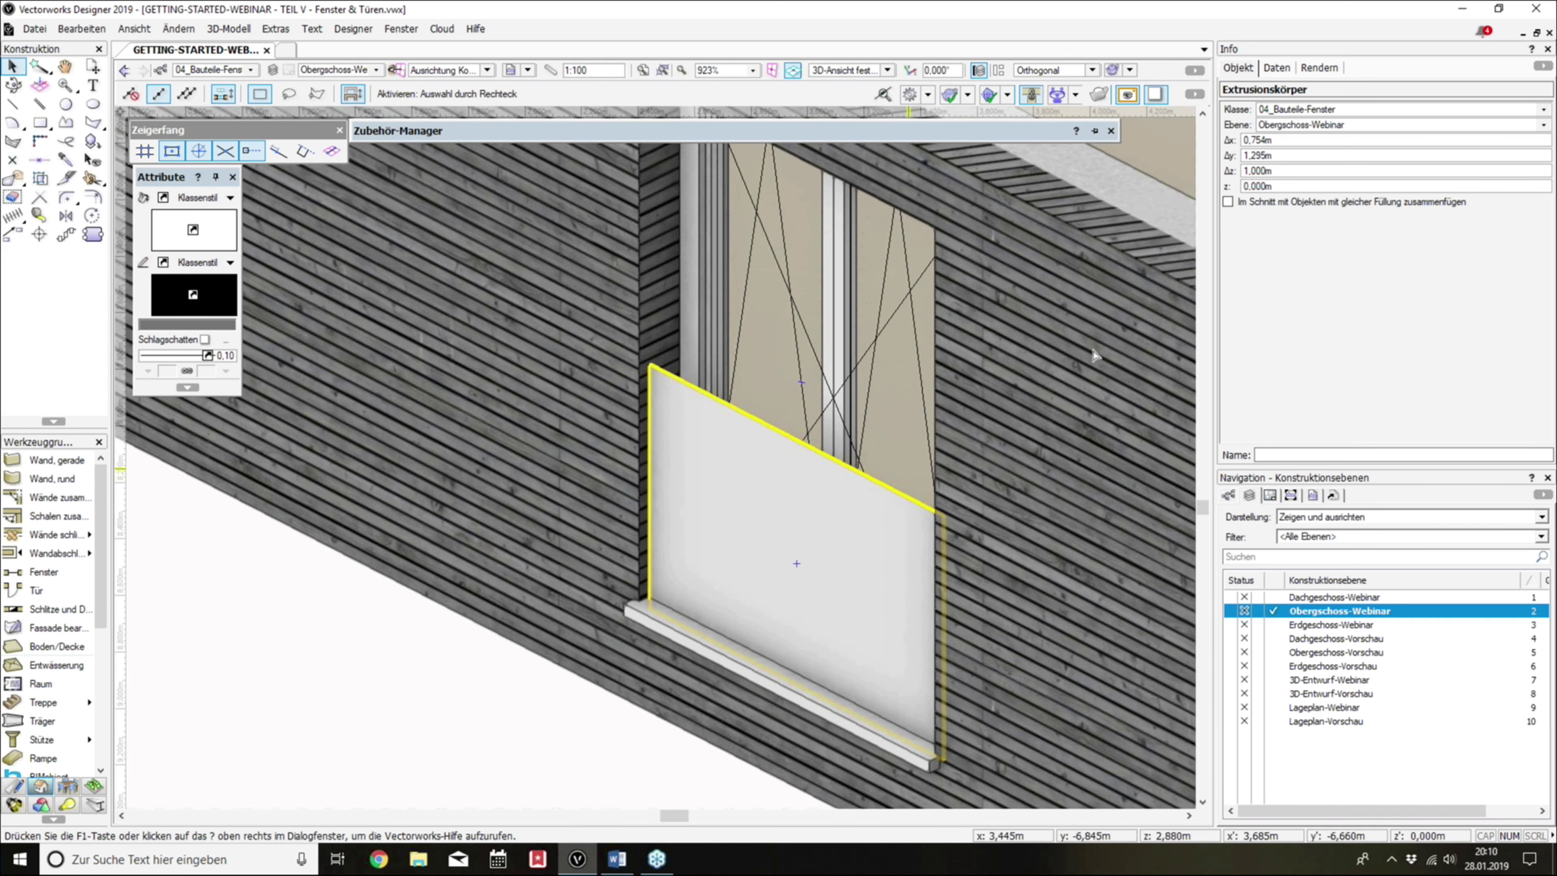
click(1317, 185)
text(0,1)
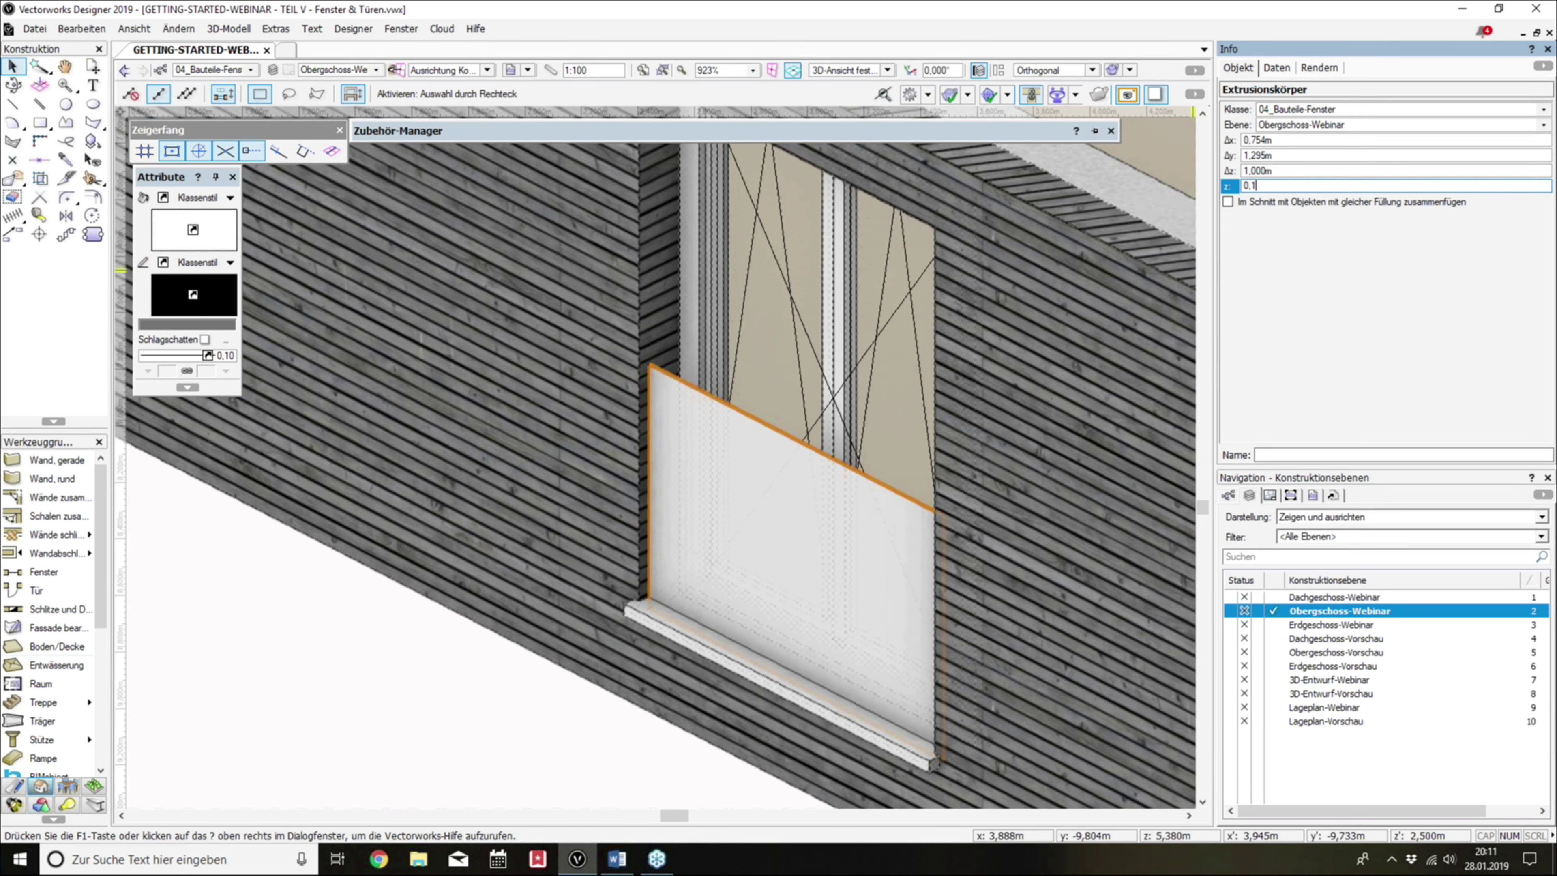
key(Return)
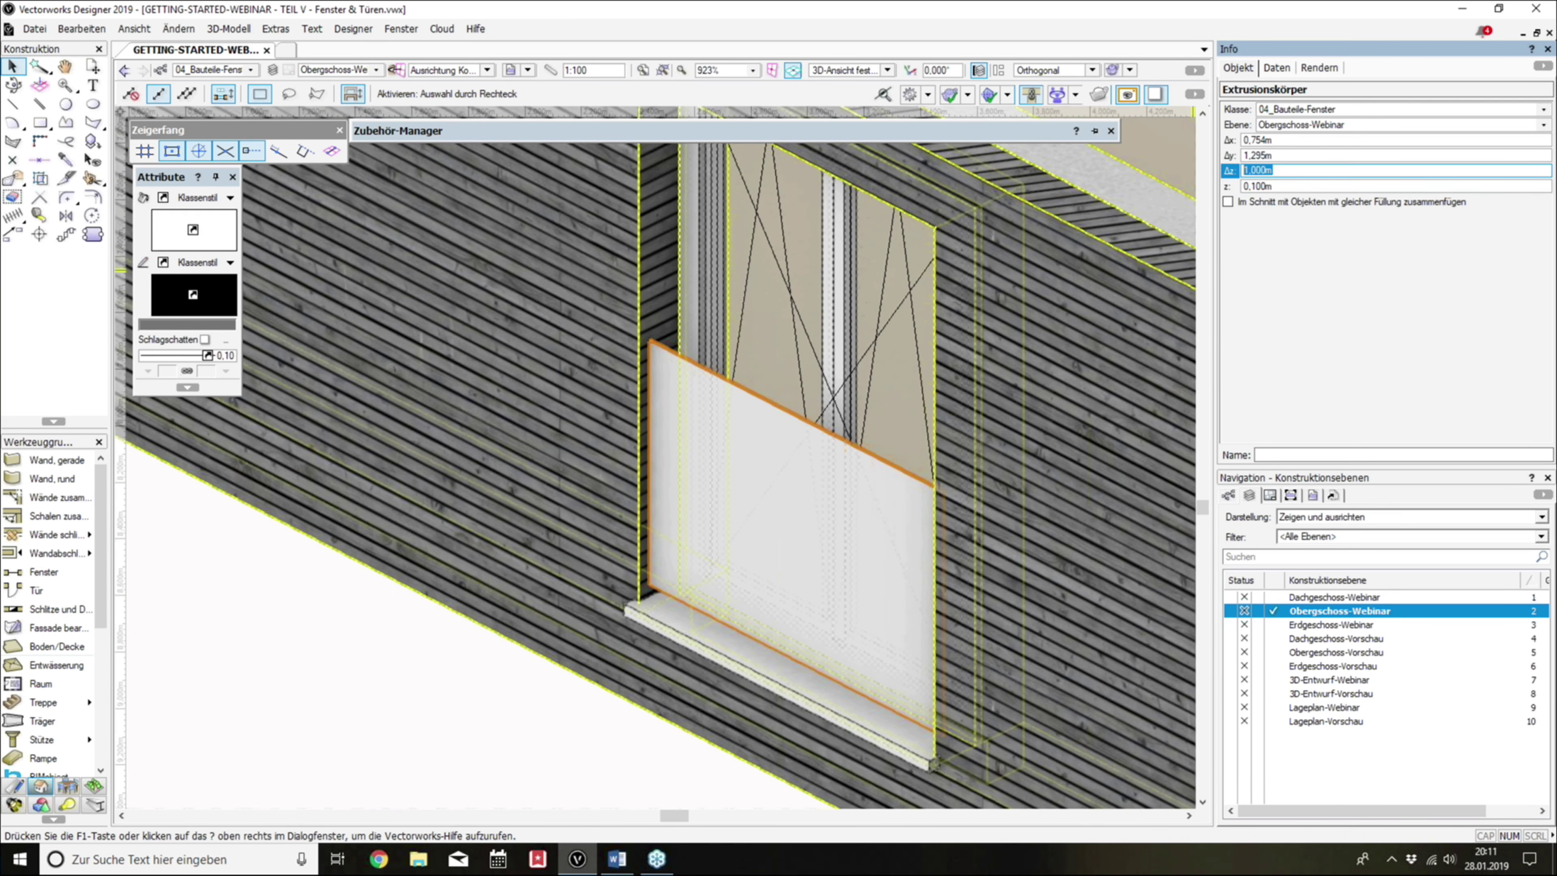
text(0,8)
key(Return)
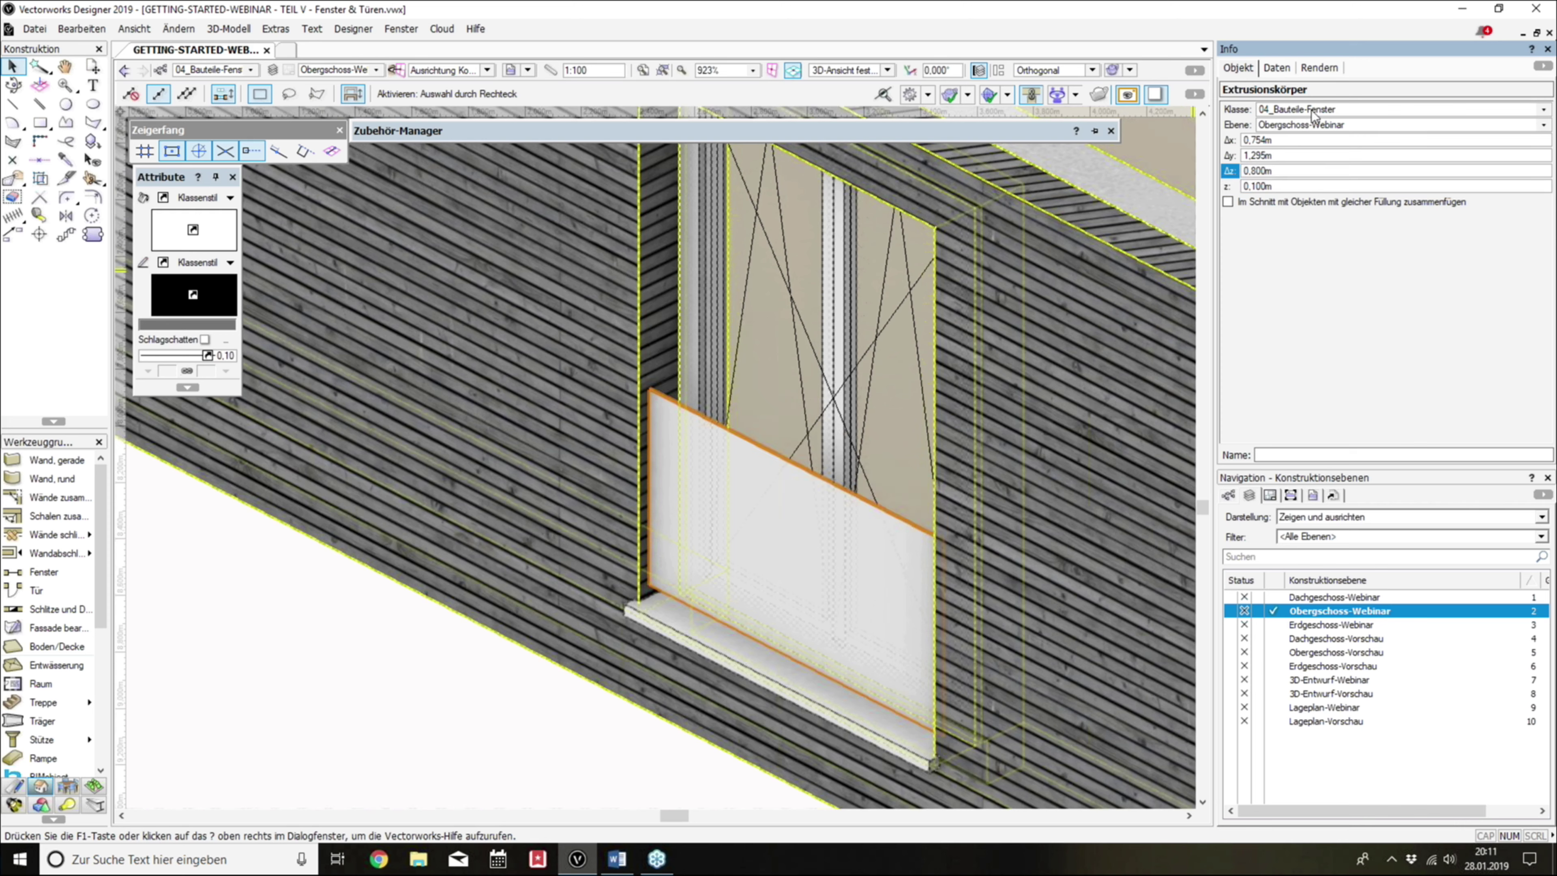
click(1312, 110)
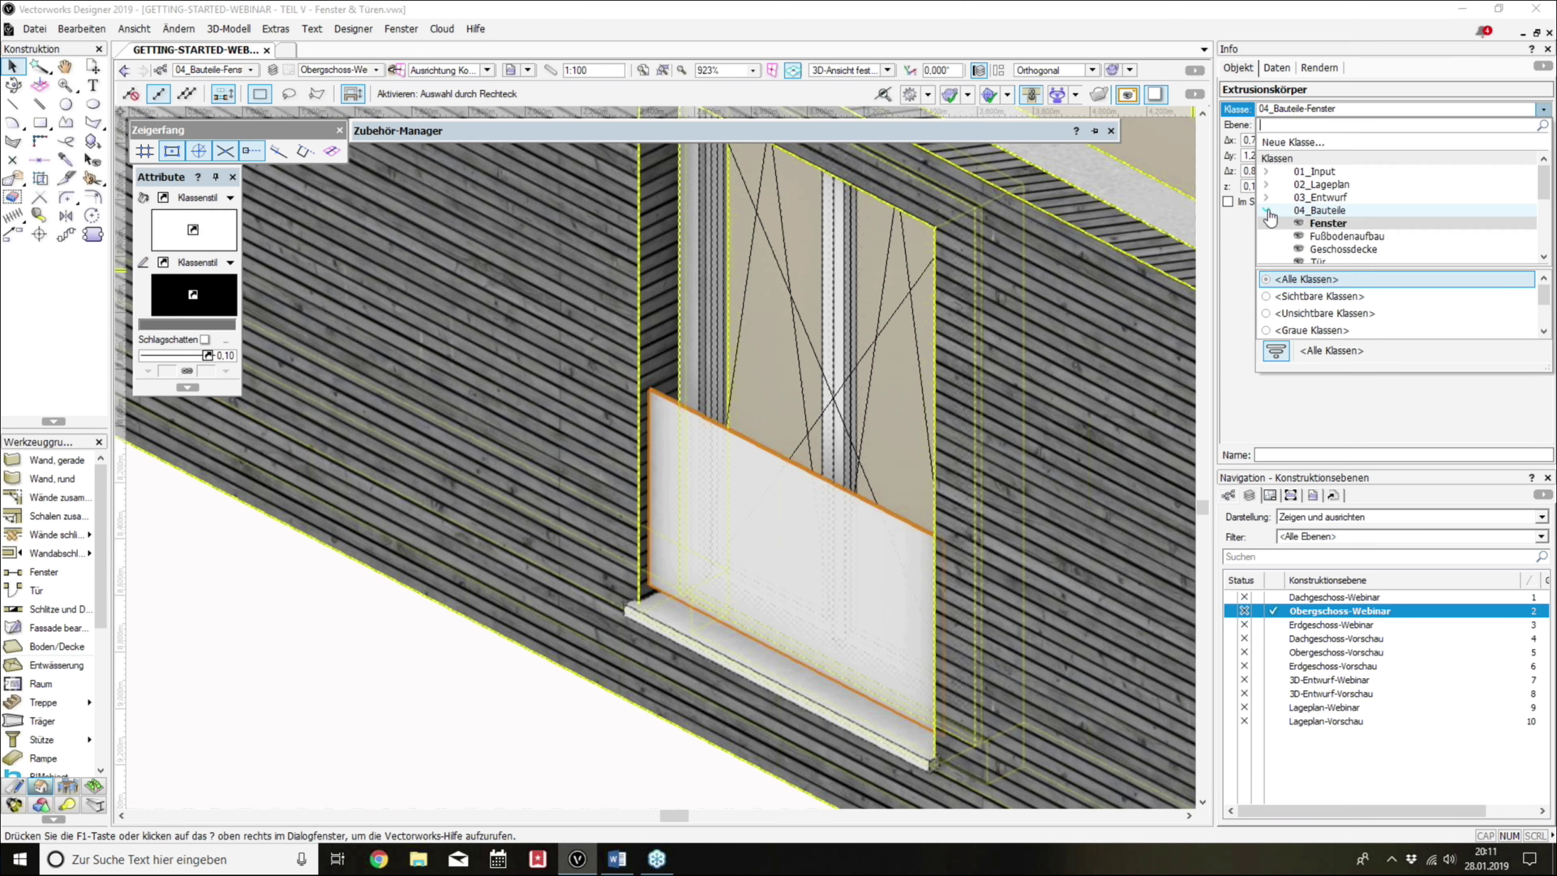
scroll(1273, 209, down, 2)
scroll(1277, 198, down, 2)
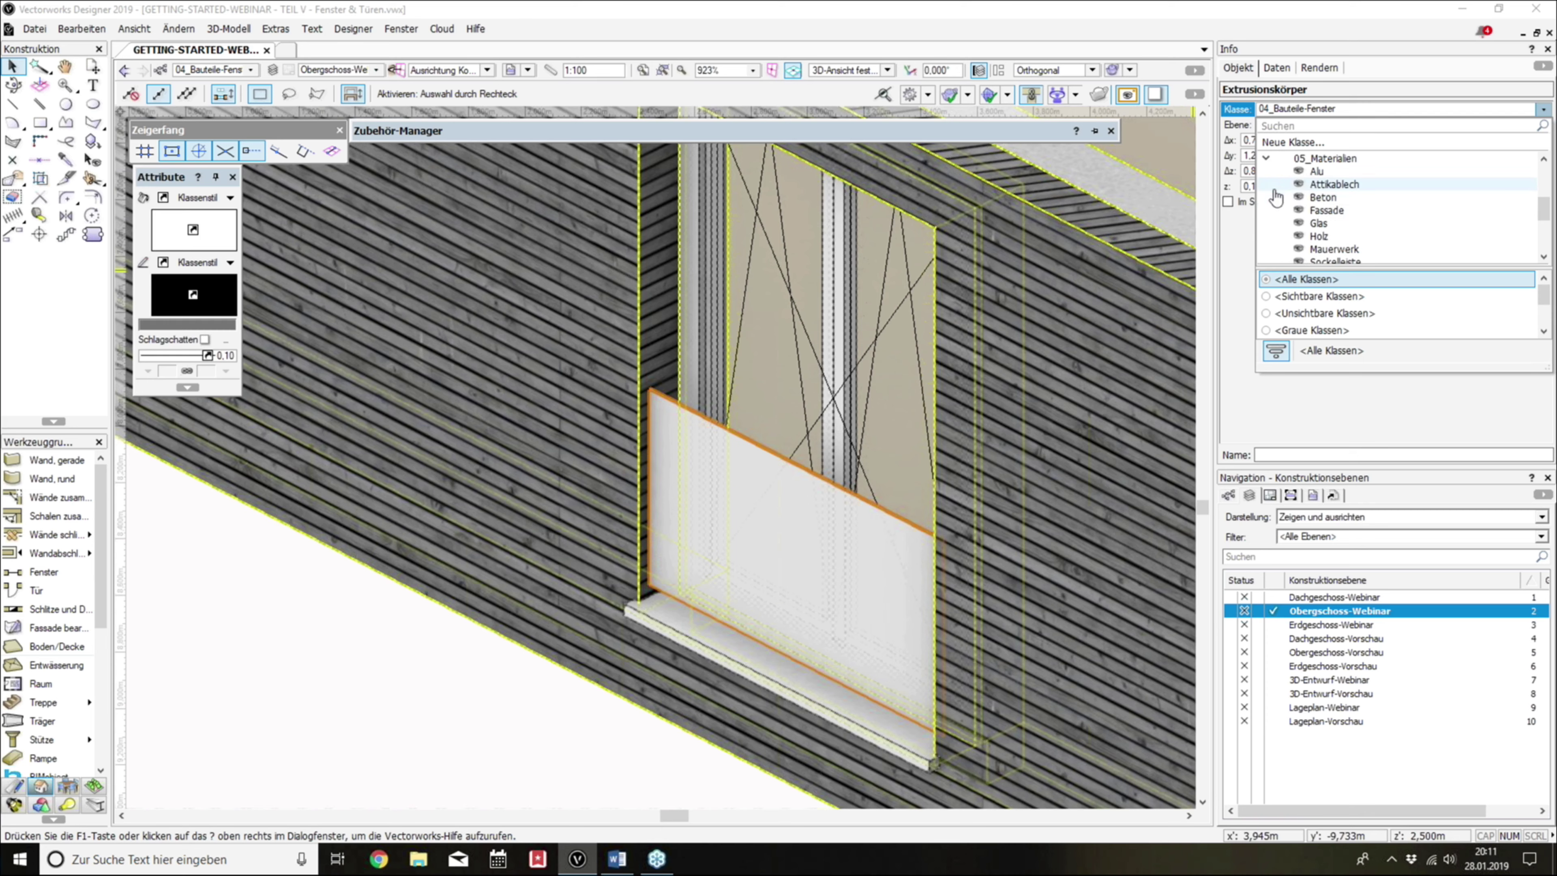
click(1308, 223)
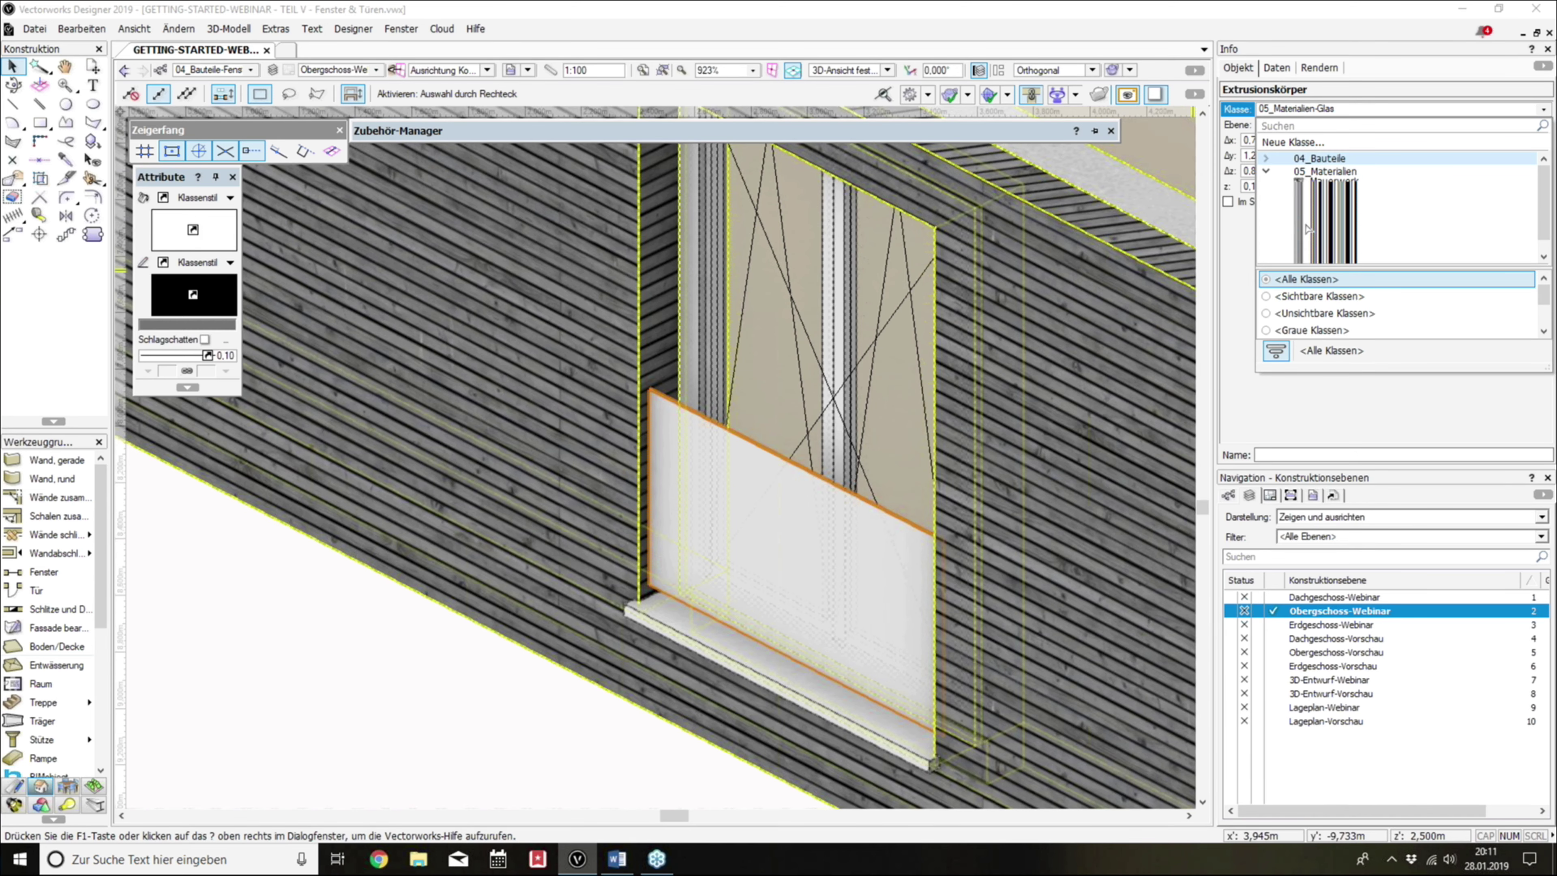
scroll(574, 596, down, 3)
ctrl+middle_drag(573, 596, 539, 590)
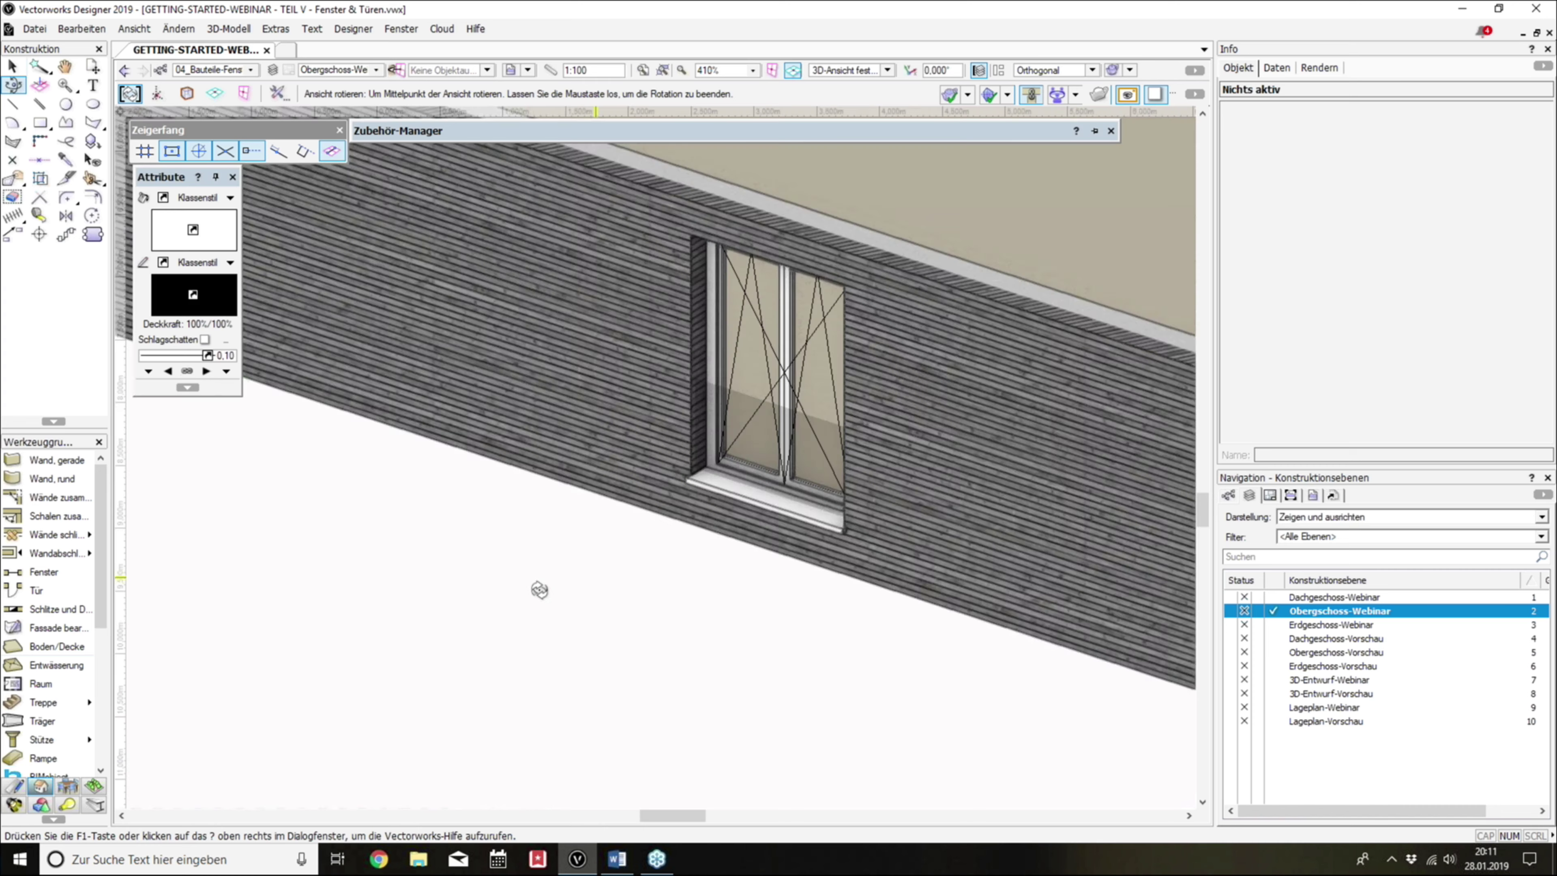
drag(539, 590, 507, 682)
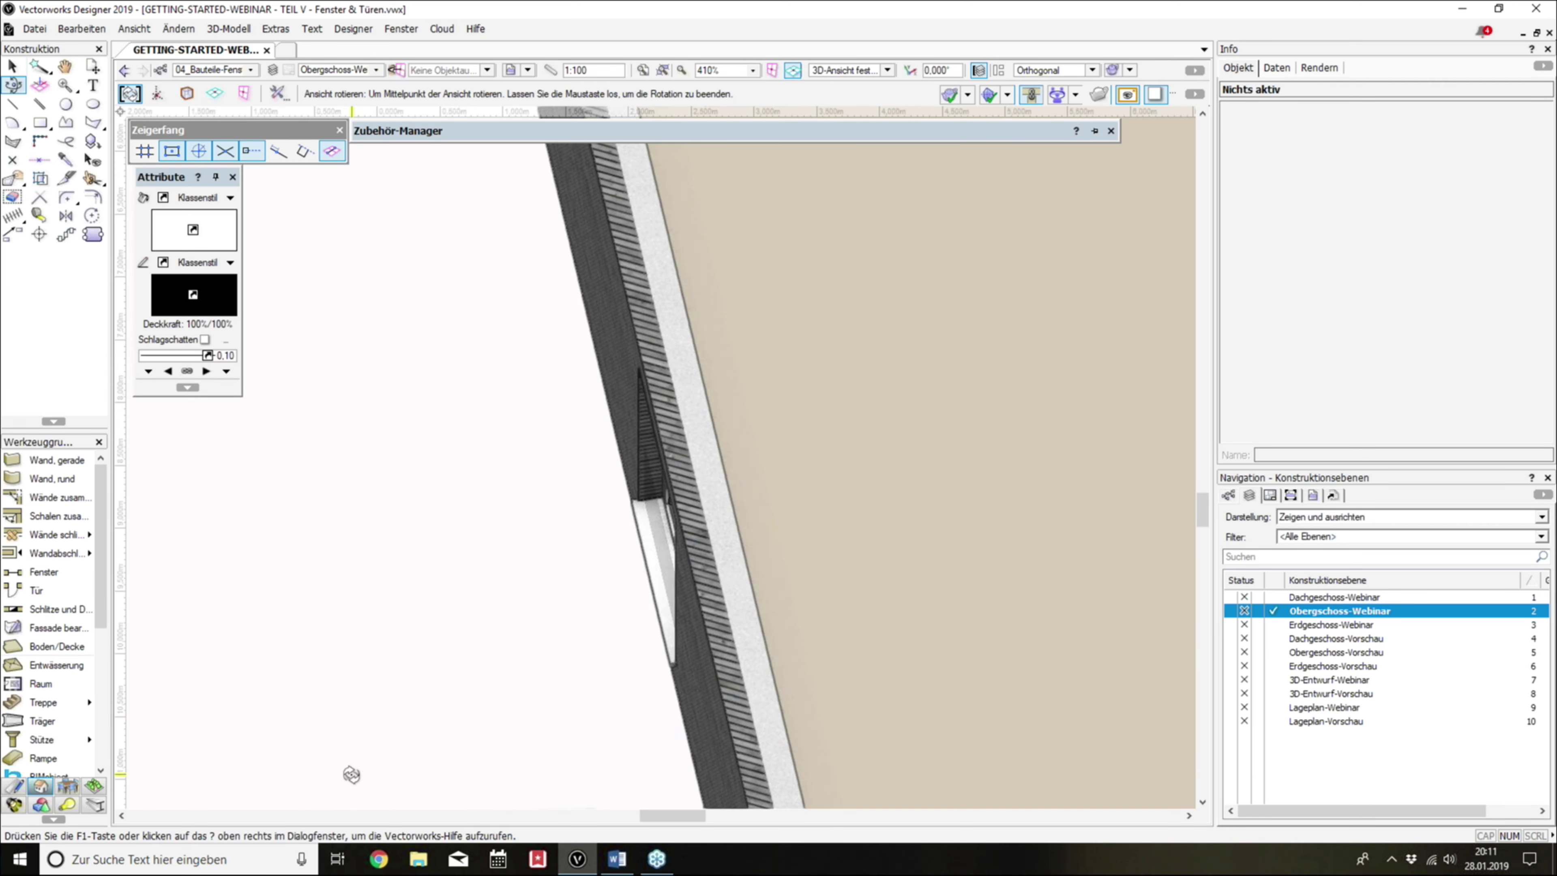
key(x)
click(728, 496)
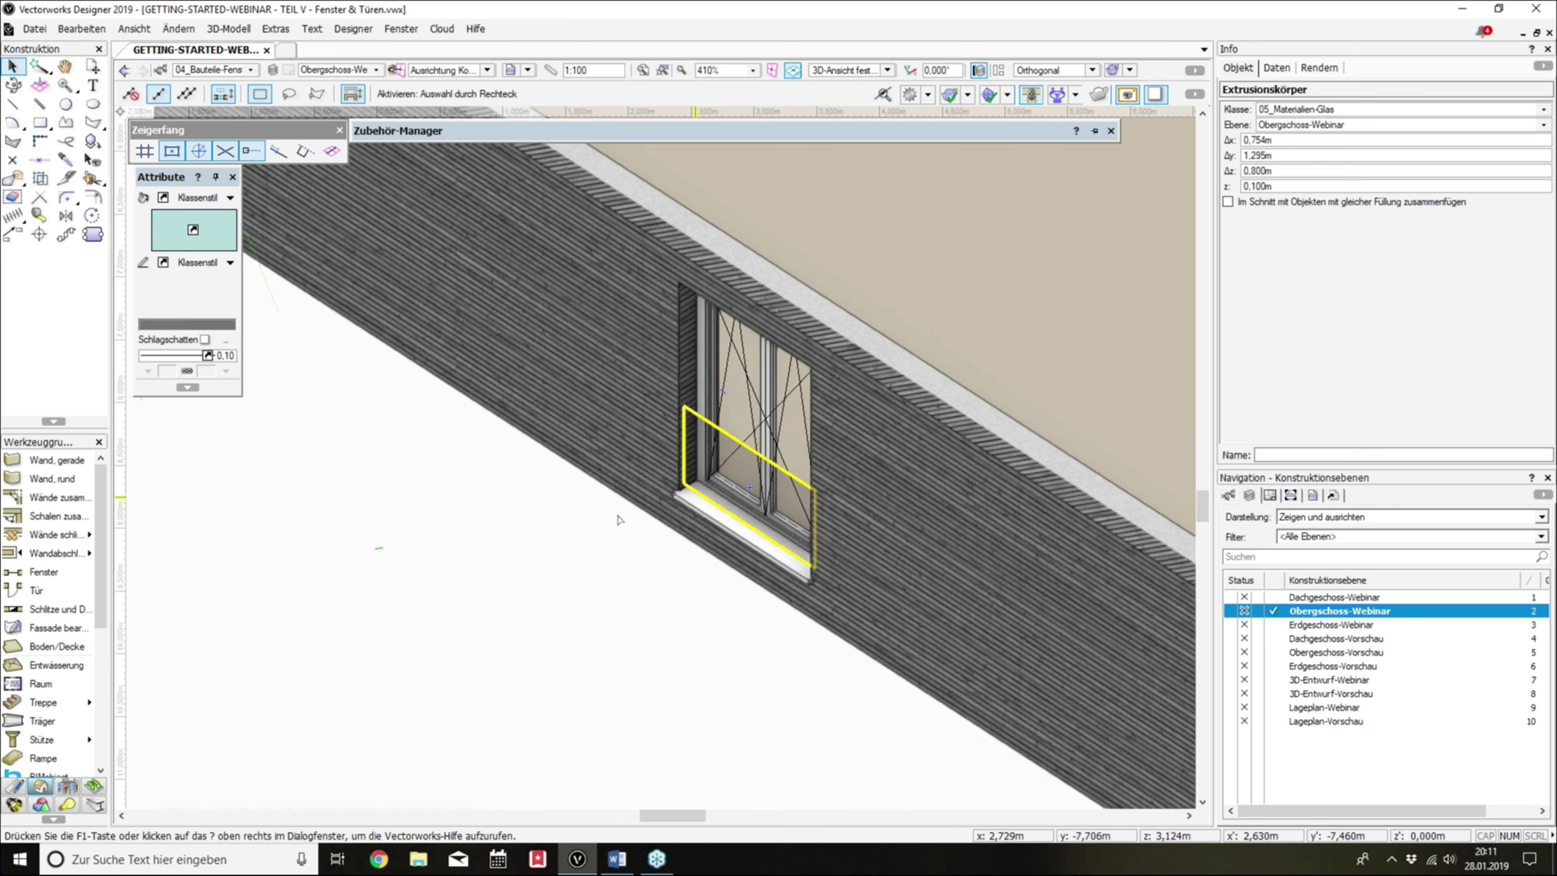
click(497, 543)
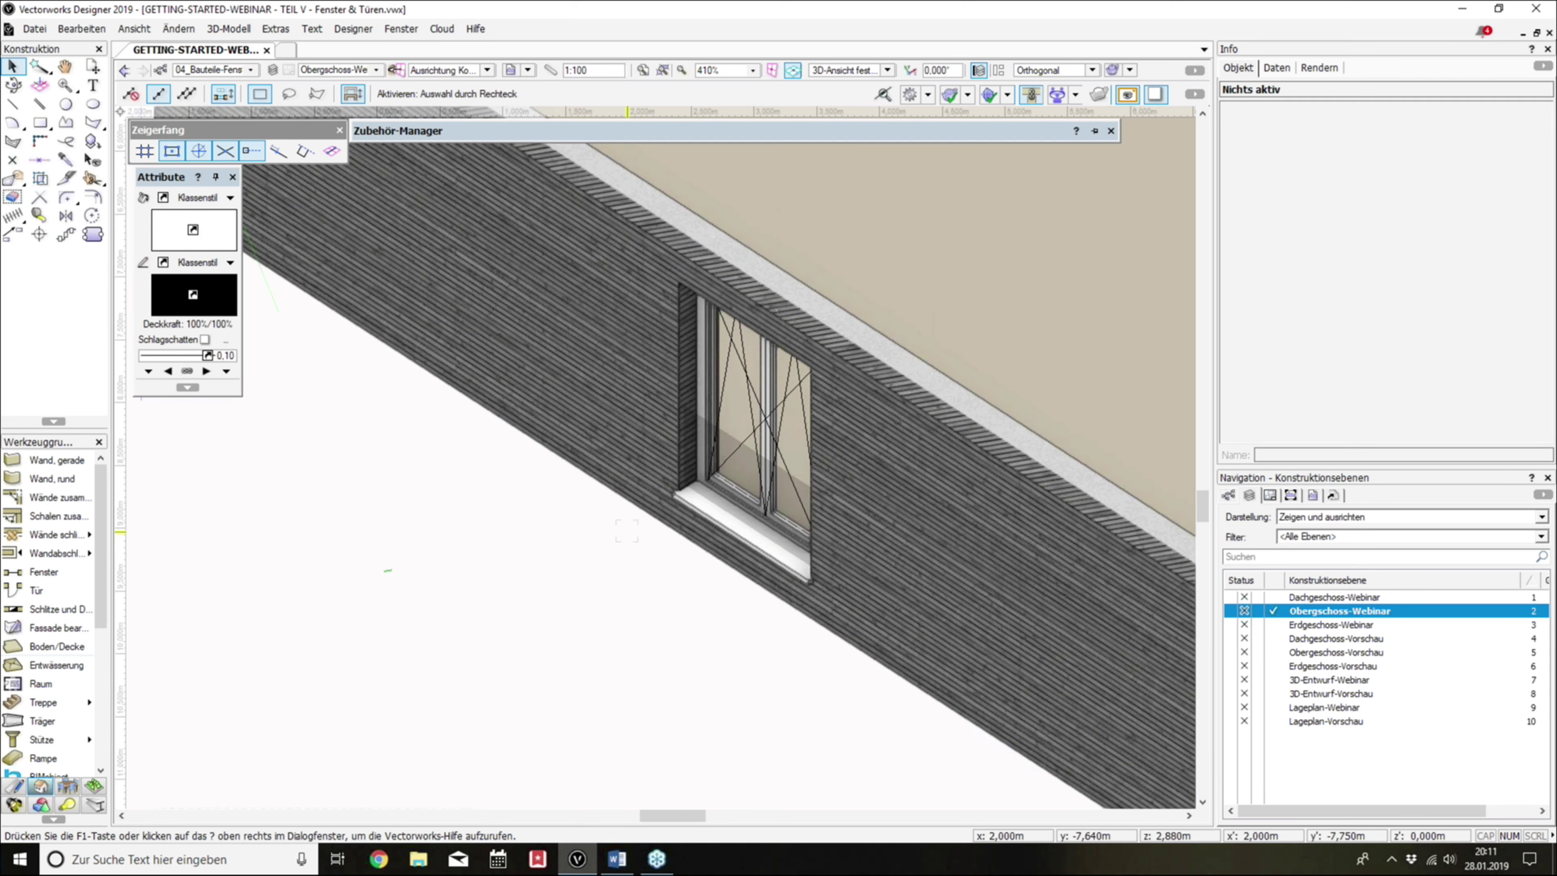
scroll(775, 419, up, 3)
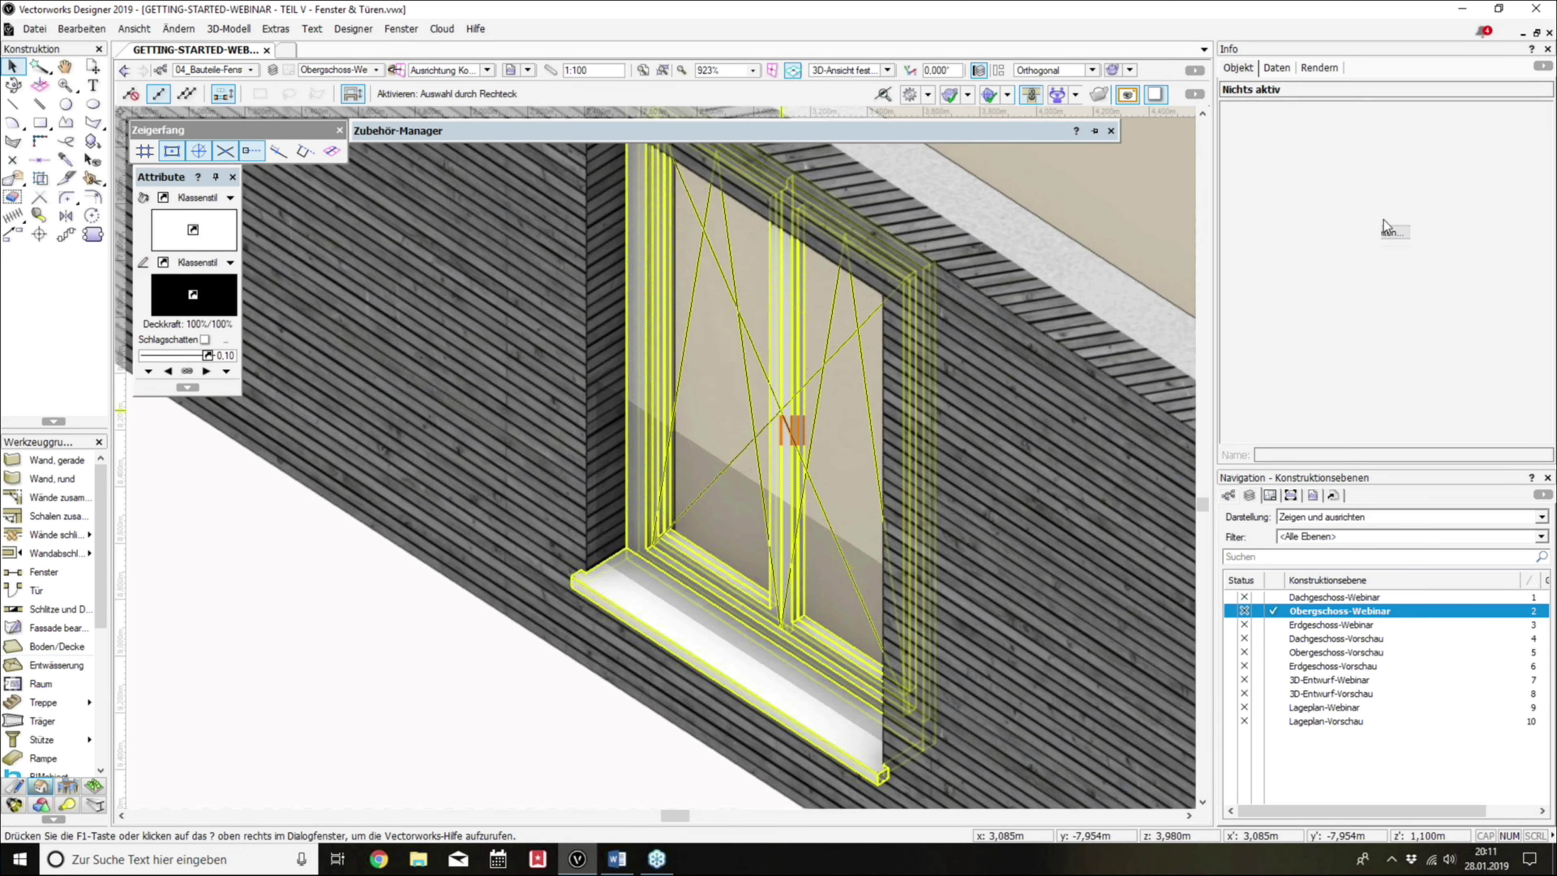
Step: In the window's Brüstung/Sturz 2D settings, set sill overhang 0.1 and depth 0.3
double_click(791, 432)
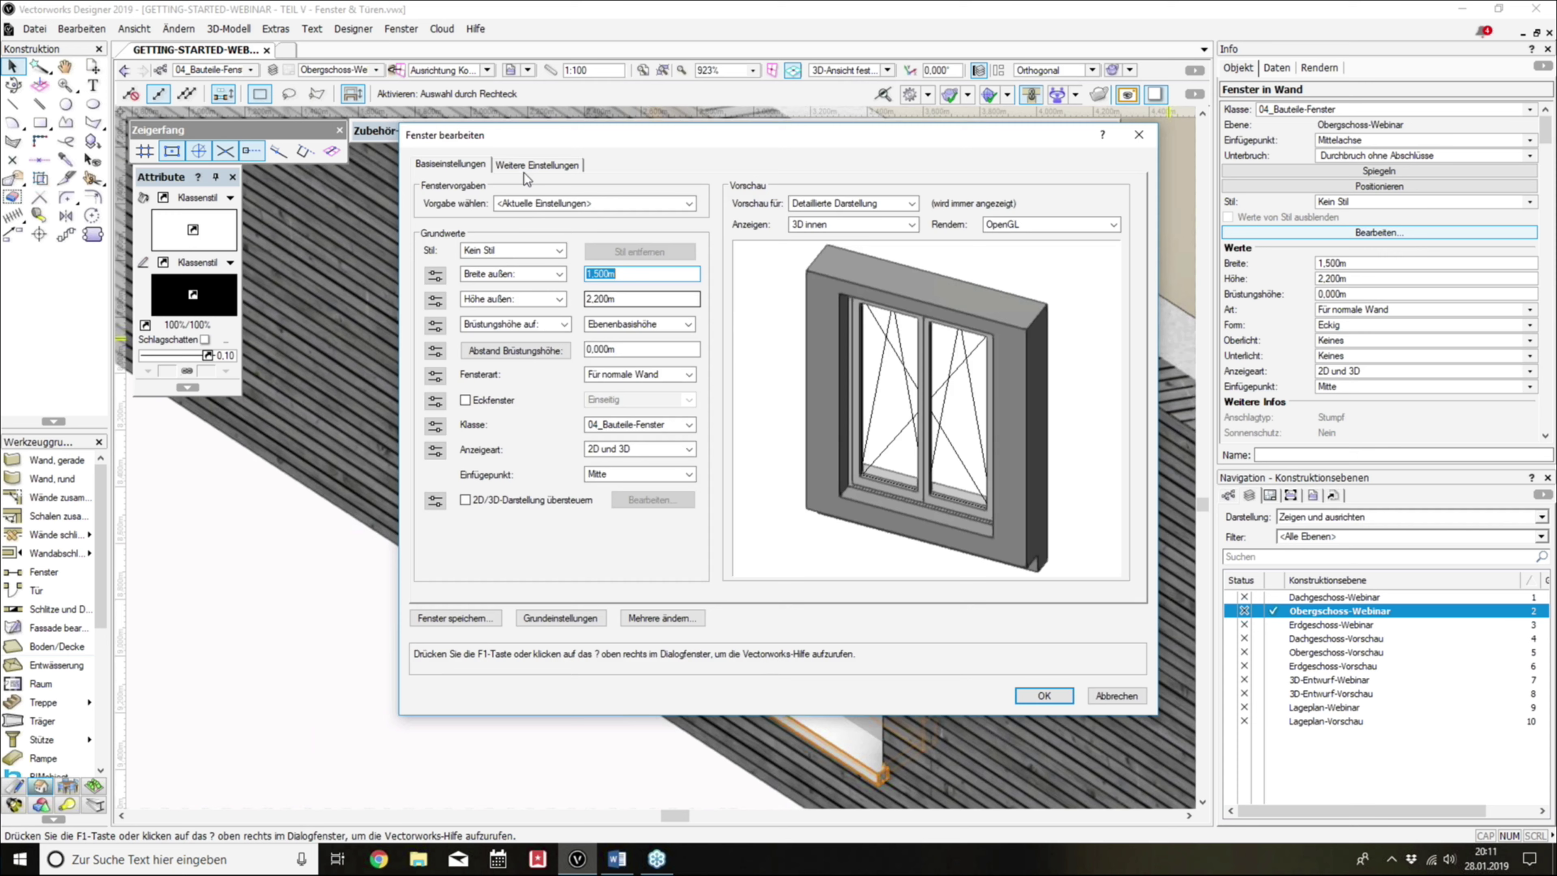
click(533, 164)
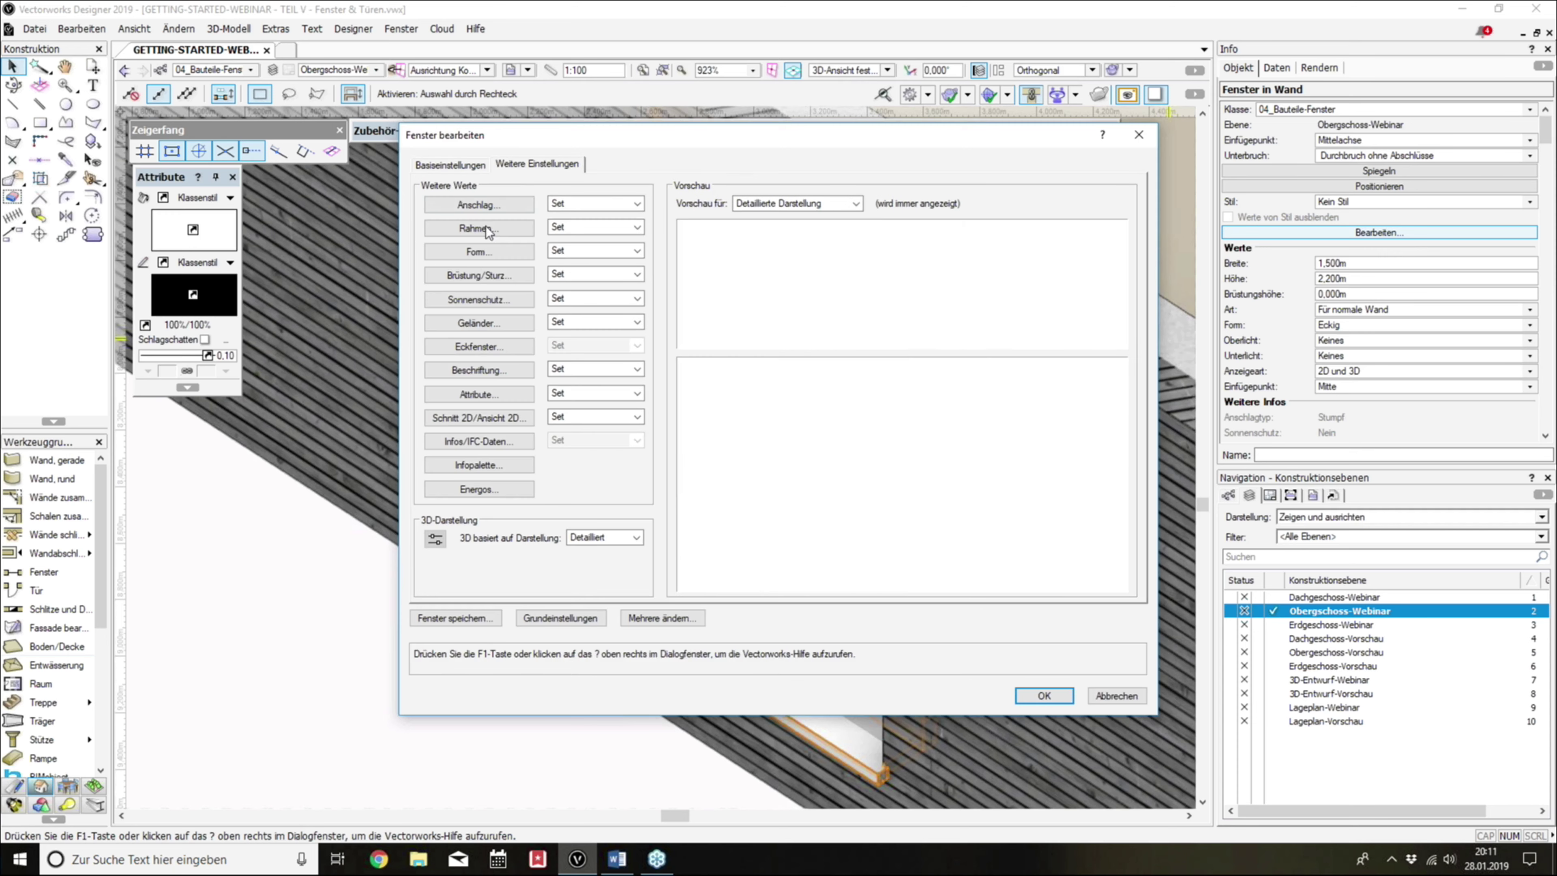
click(486, 276)
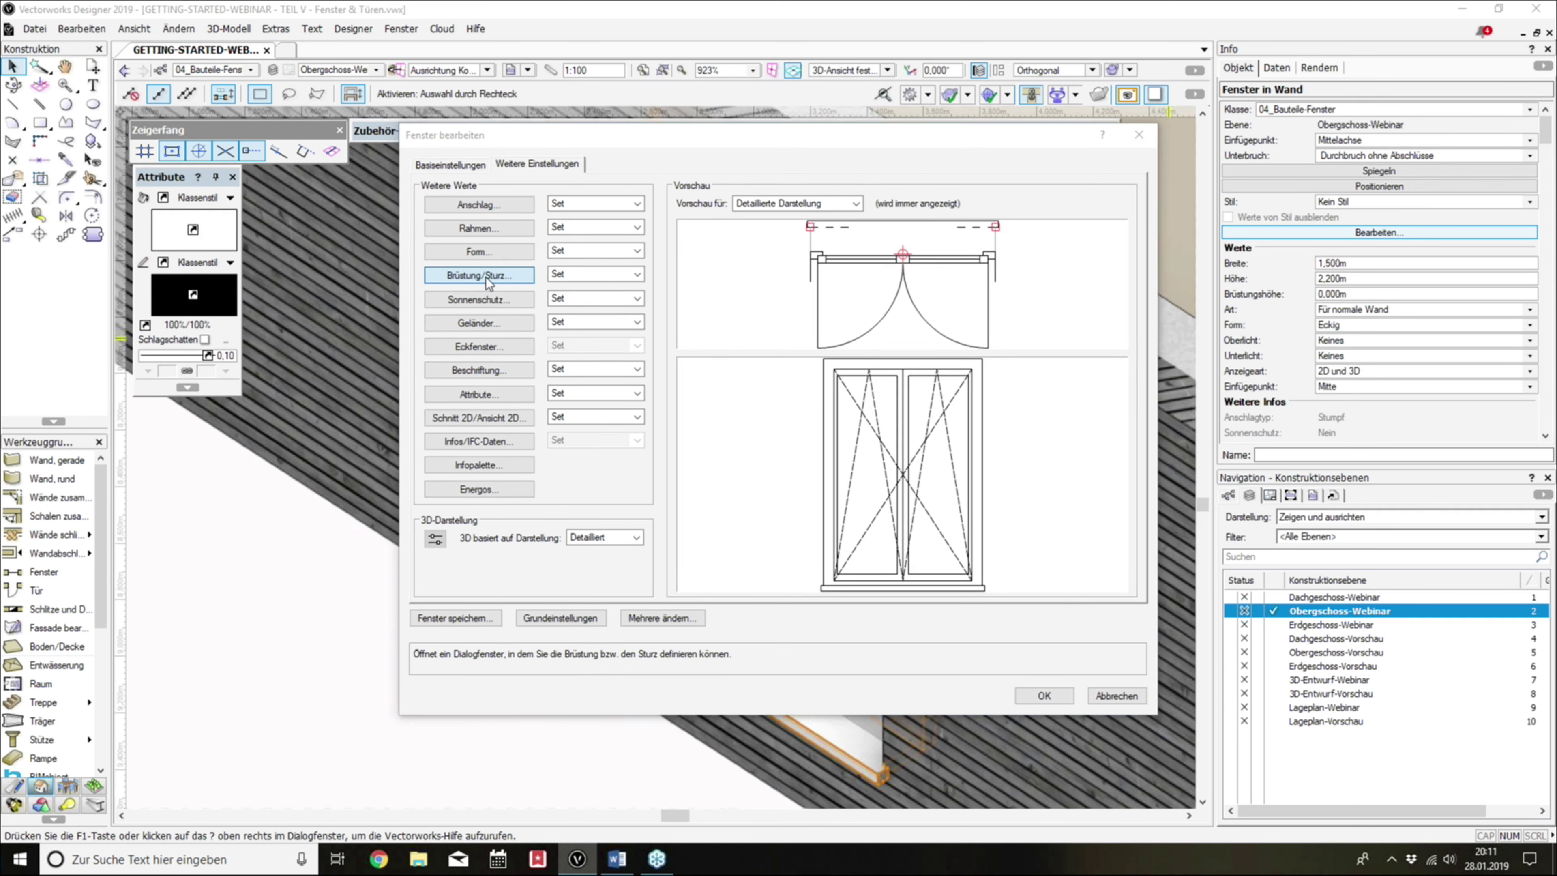
click(503, 217)
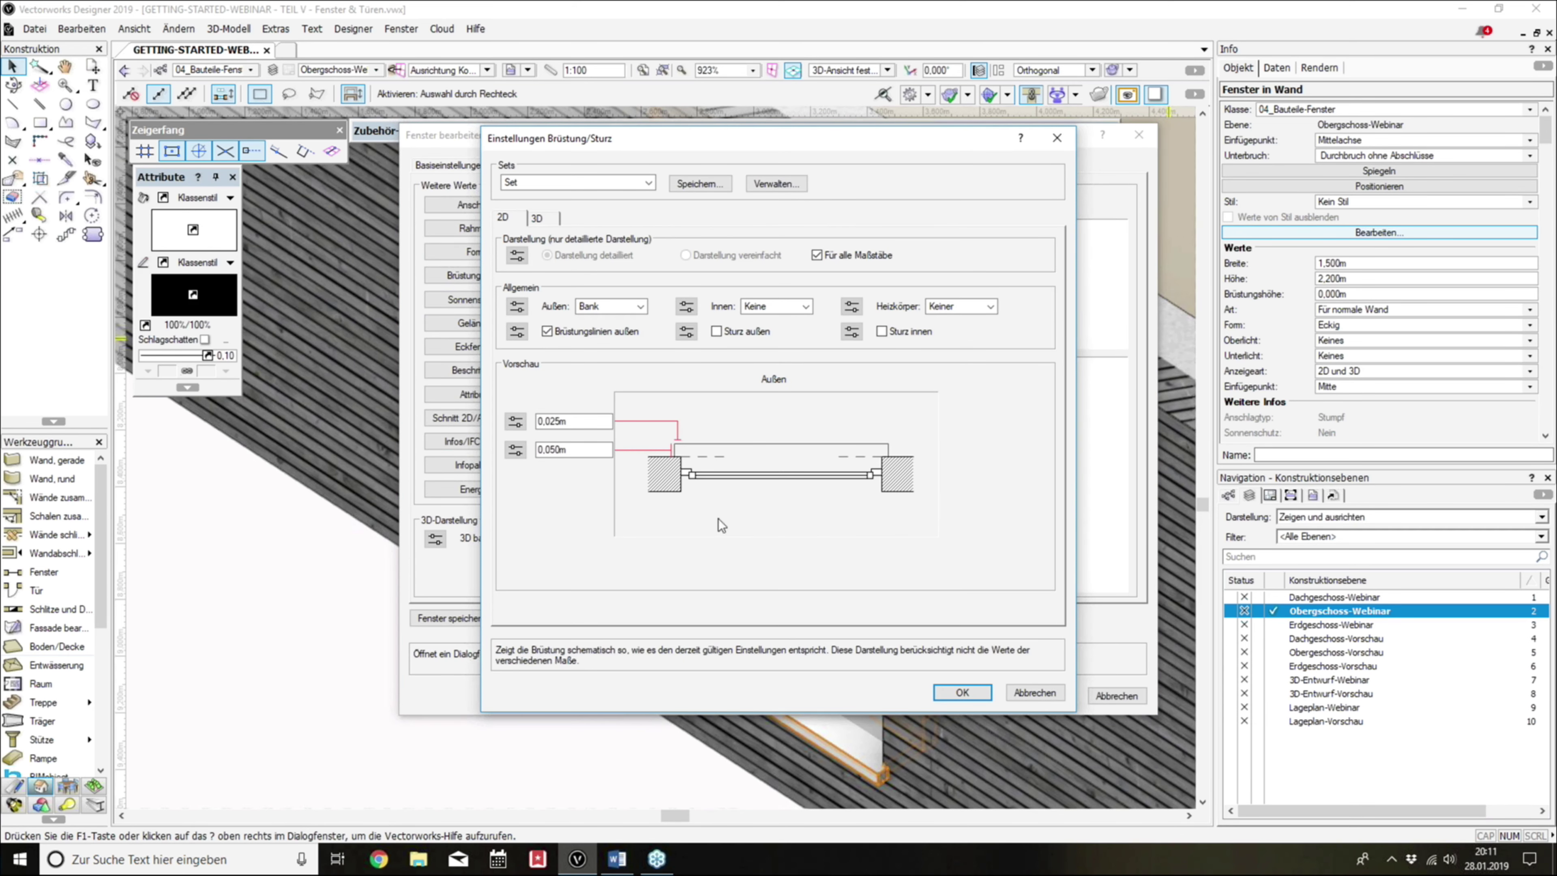
drag(586, 450, 538, 453)
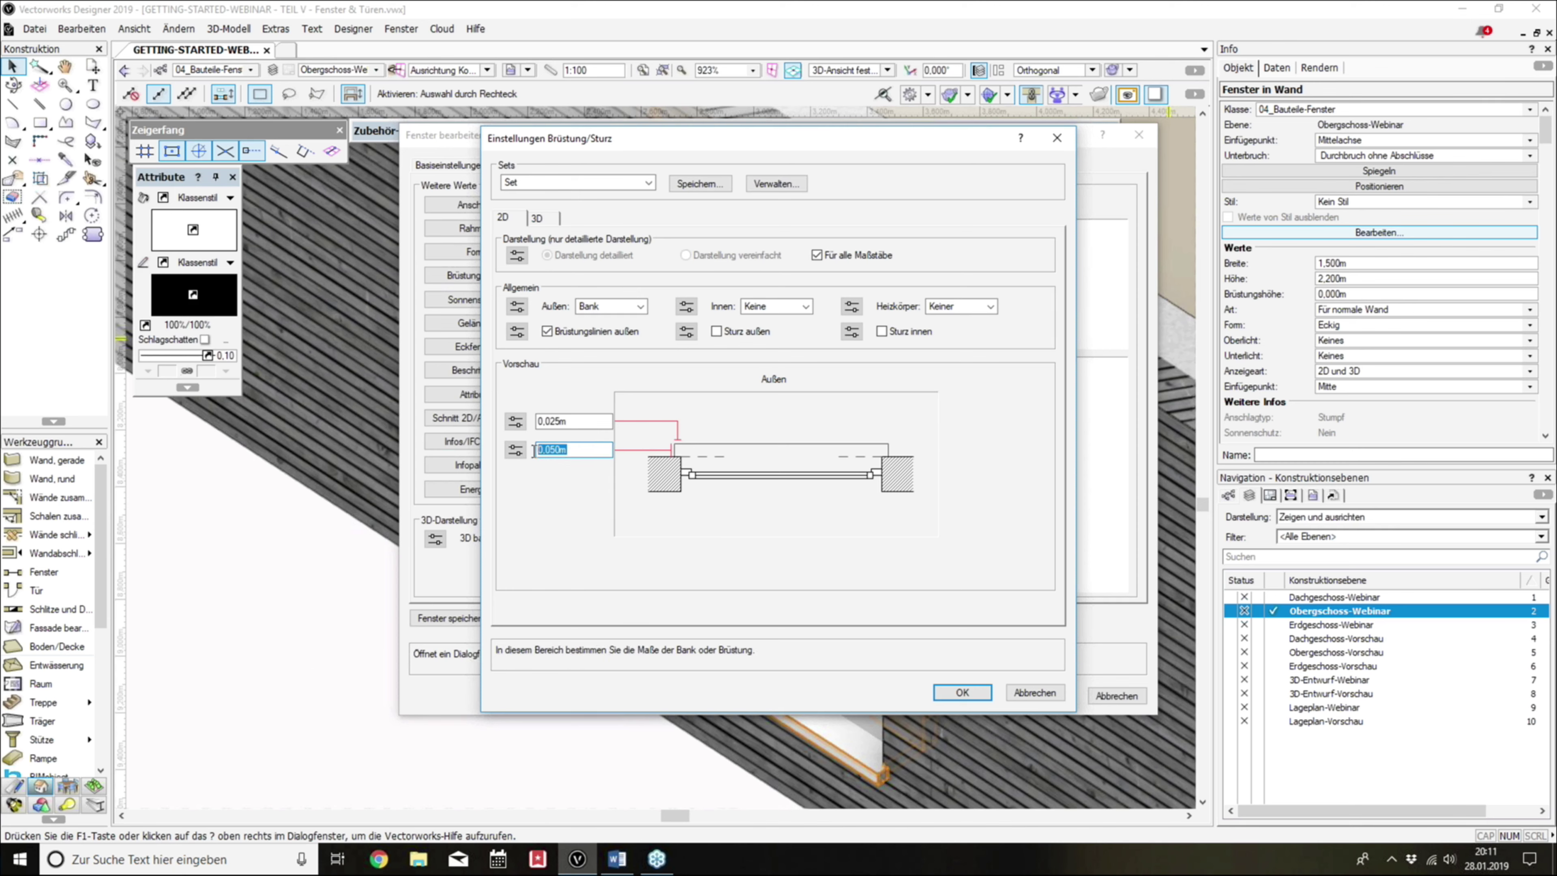
text(0.3)
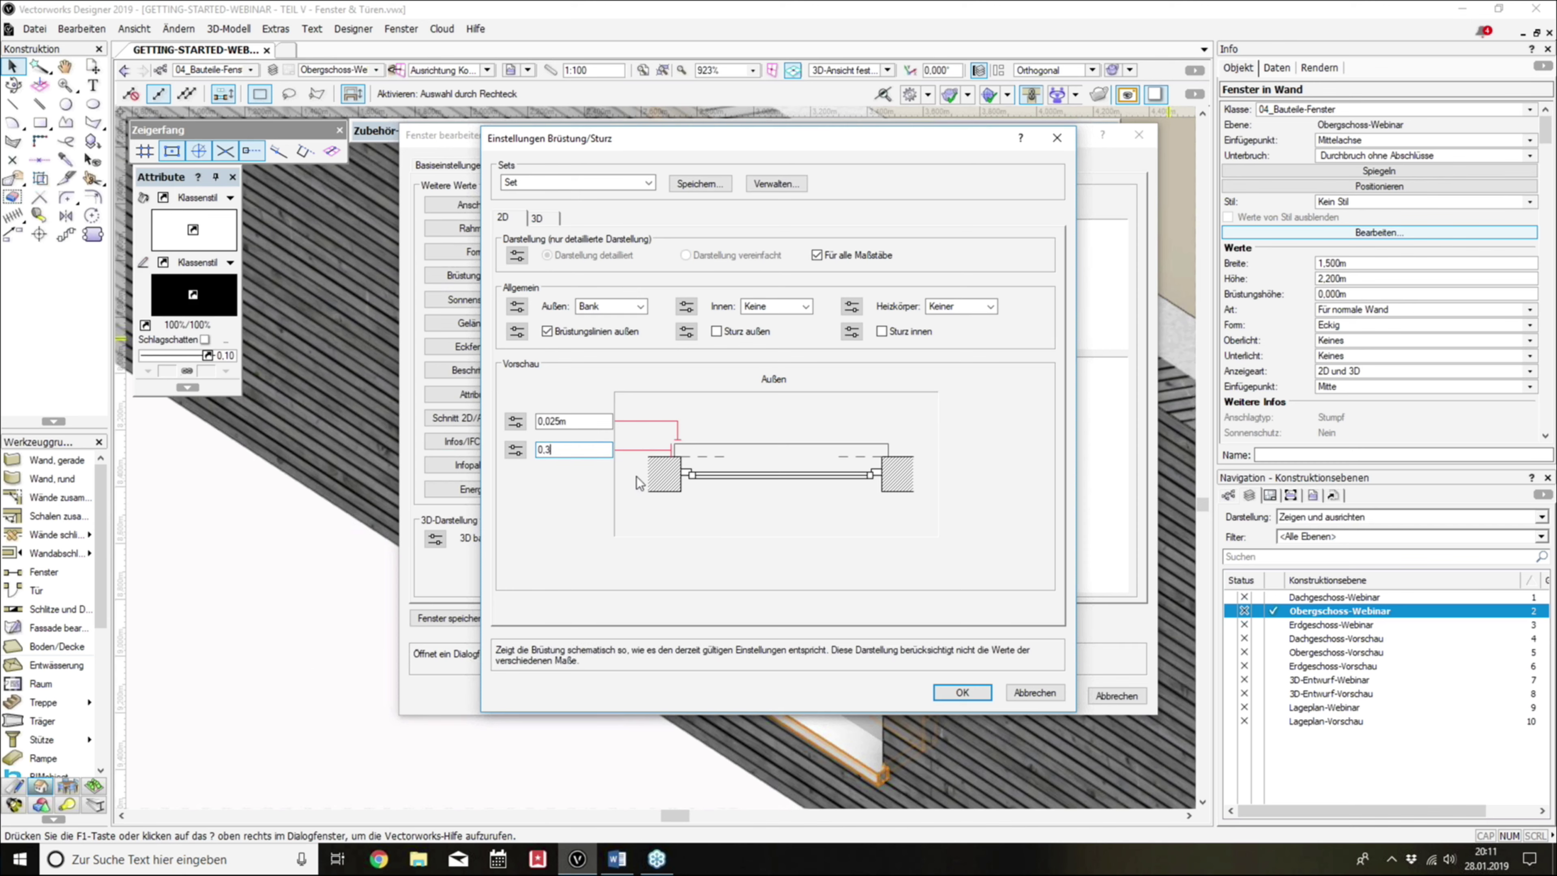
drag(588, 421, 539, 421)
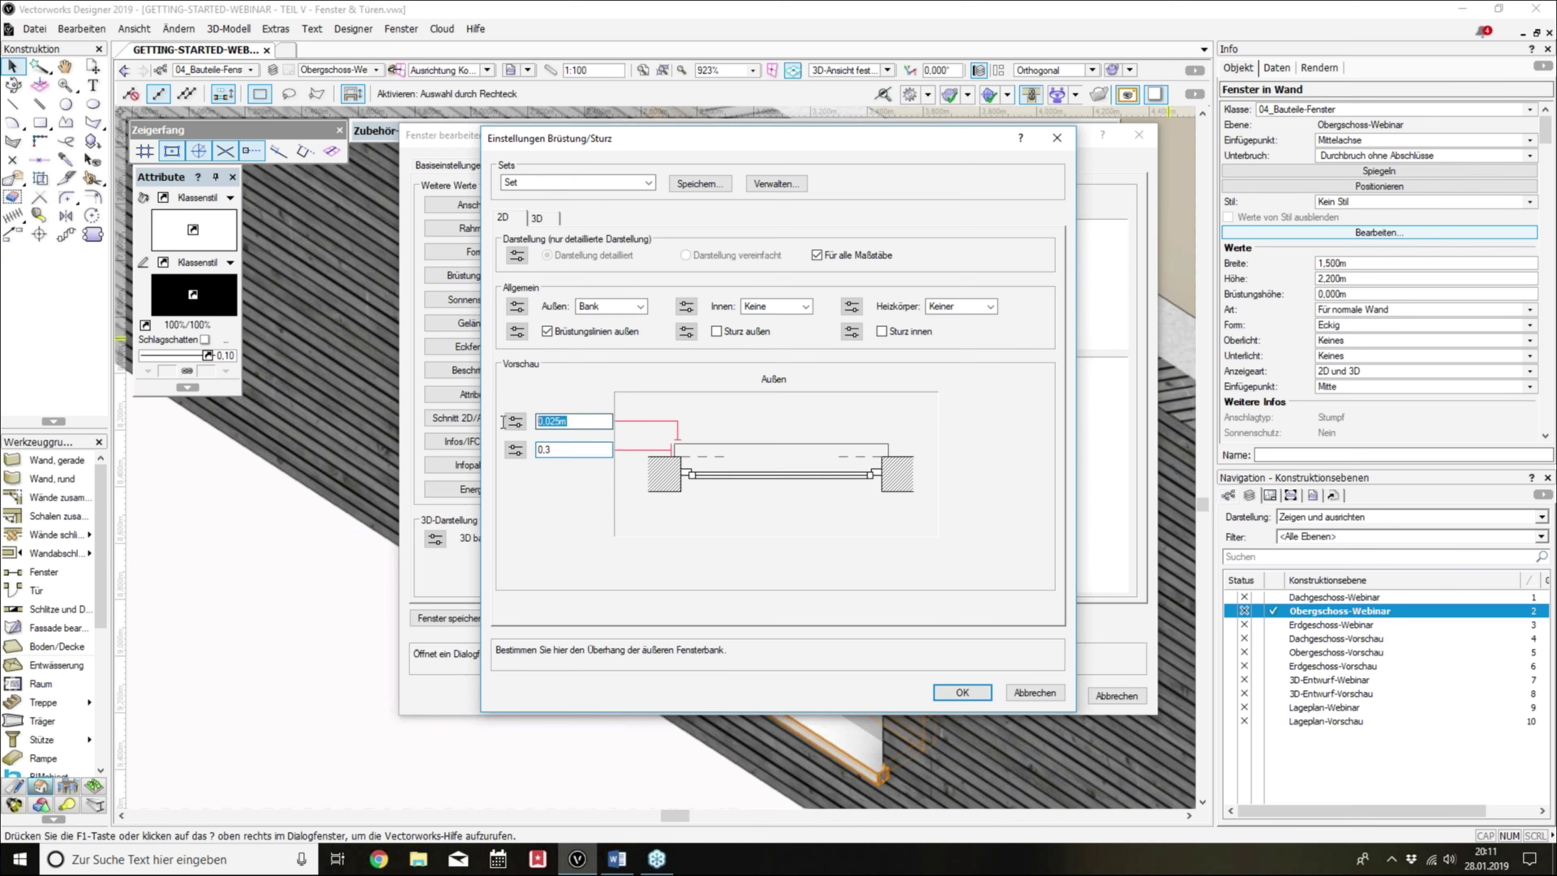
text(0.1)
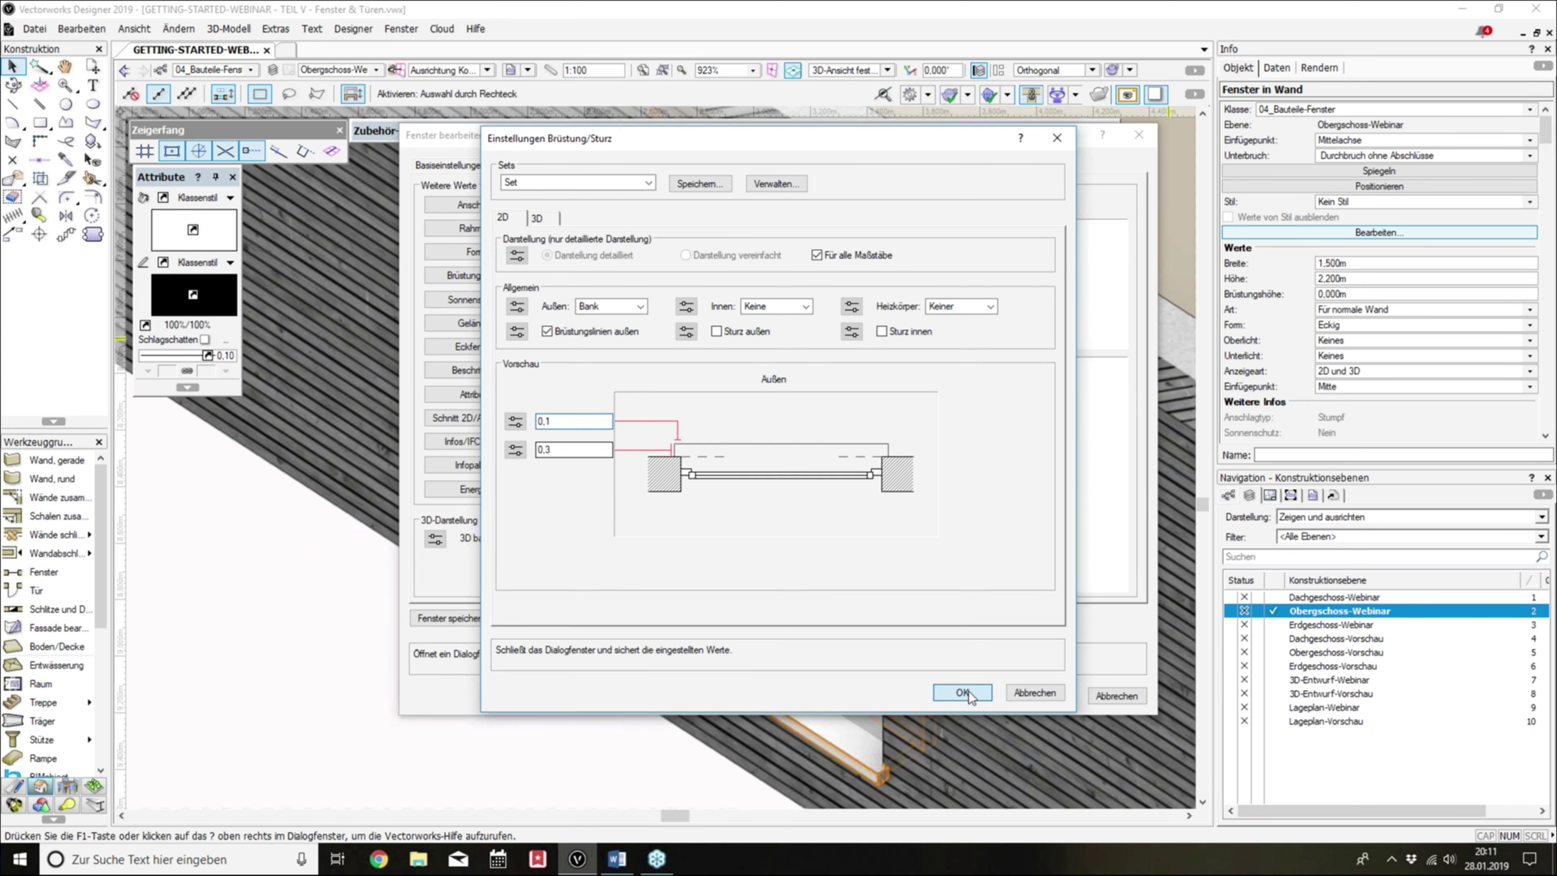
click(968, 691)
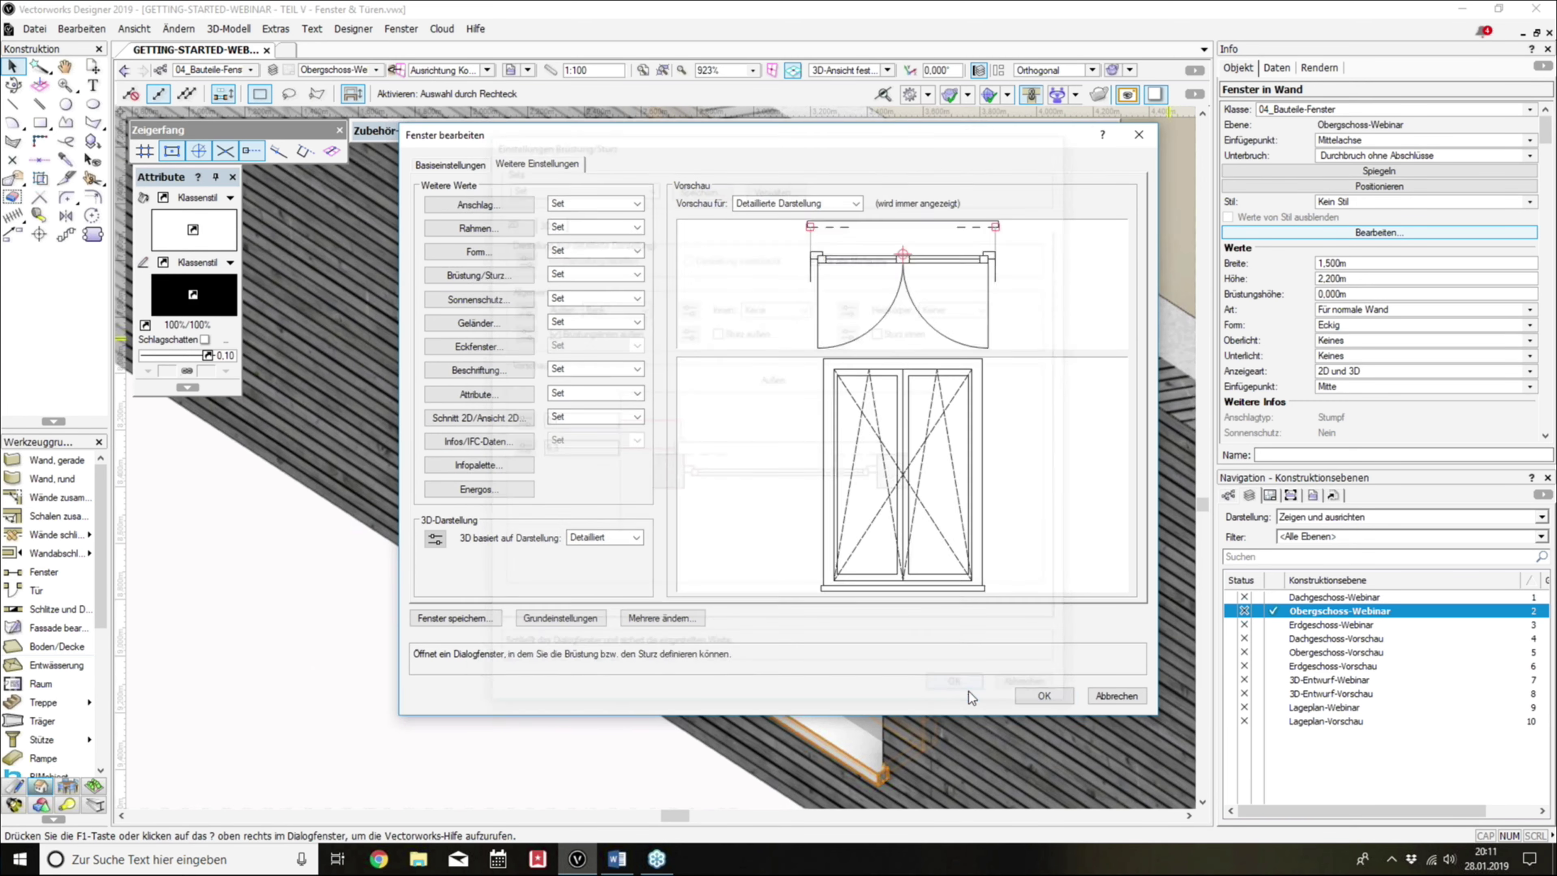
click(1051, 696)
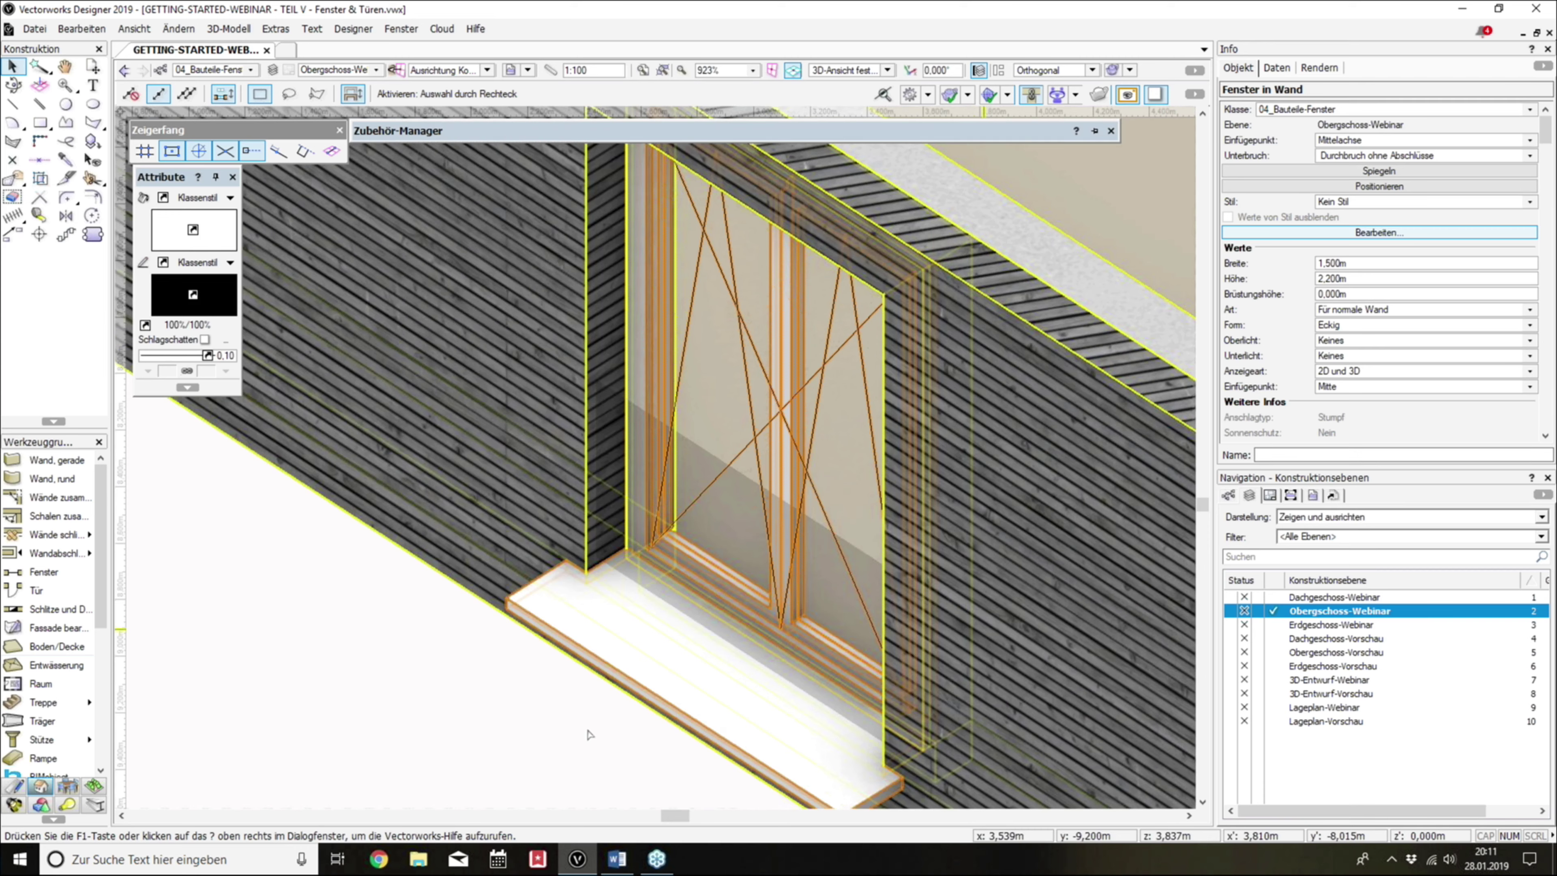
scroll(588, 733, down, 3)
mouse_move(568, 544)
shift+middle_down()
mouse_move(477, 552)
mouse_move(634, 667)
mouse_move(851, 711)
shift+middle_up()
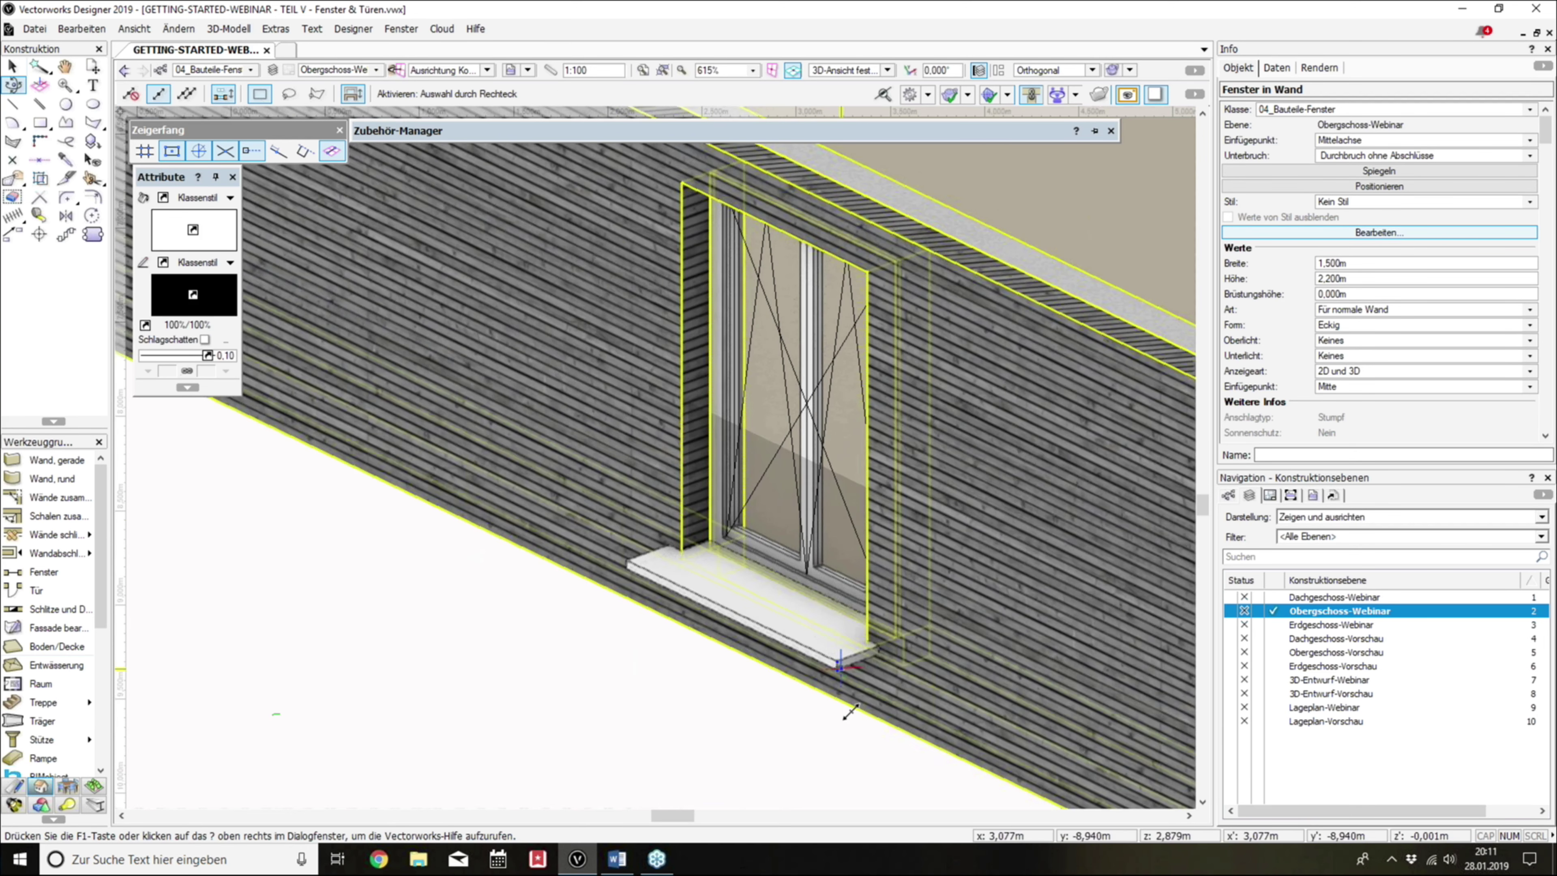
Step: Set the marked 3D sill dimension in Brüstung/Sturz to 0,2
double_click(963, 349)
click(490, 231)
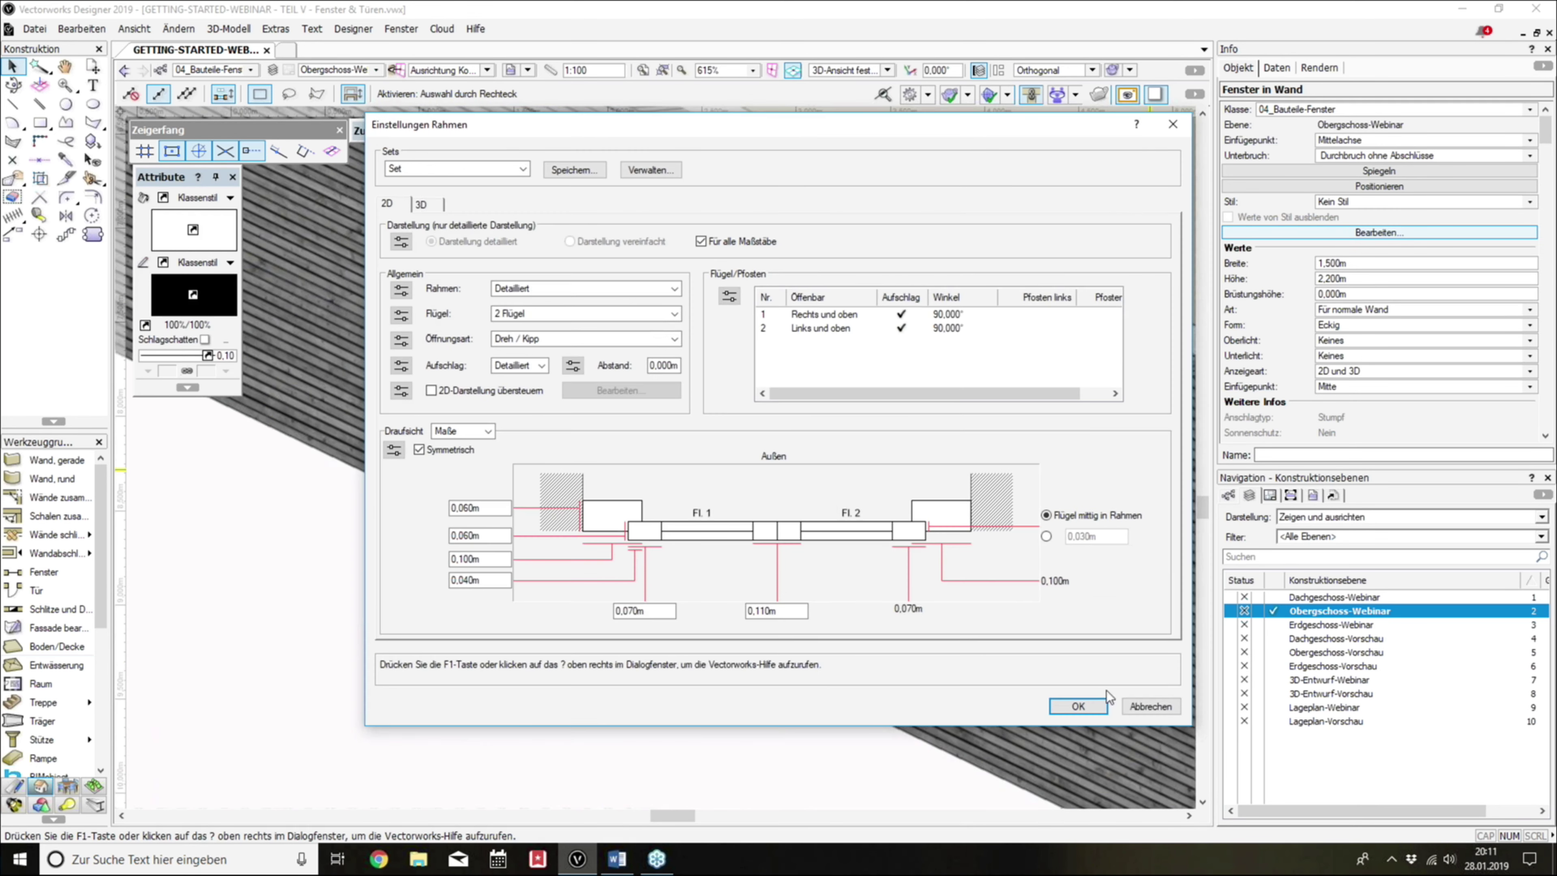
click(1138, 705)
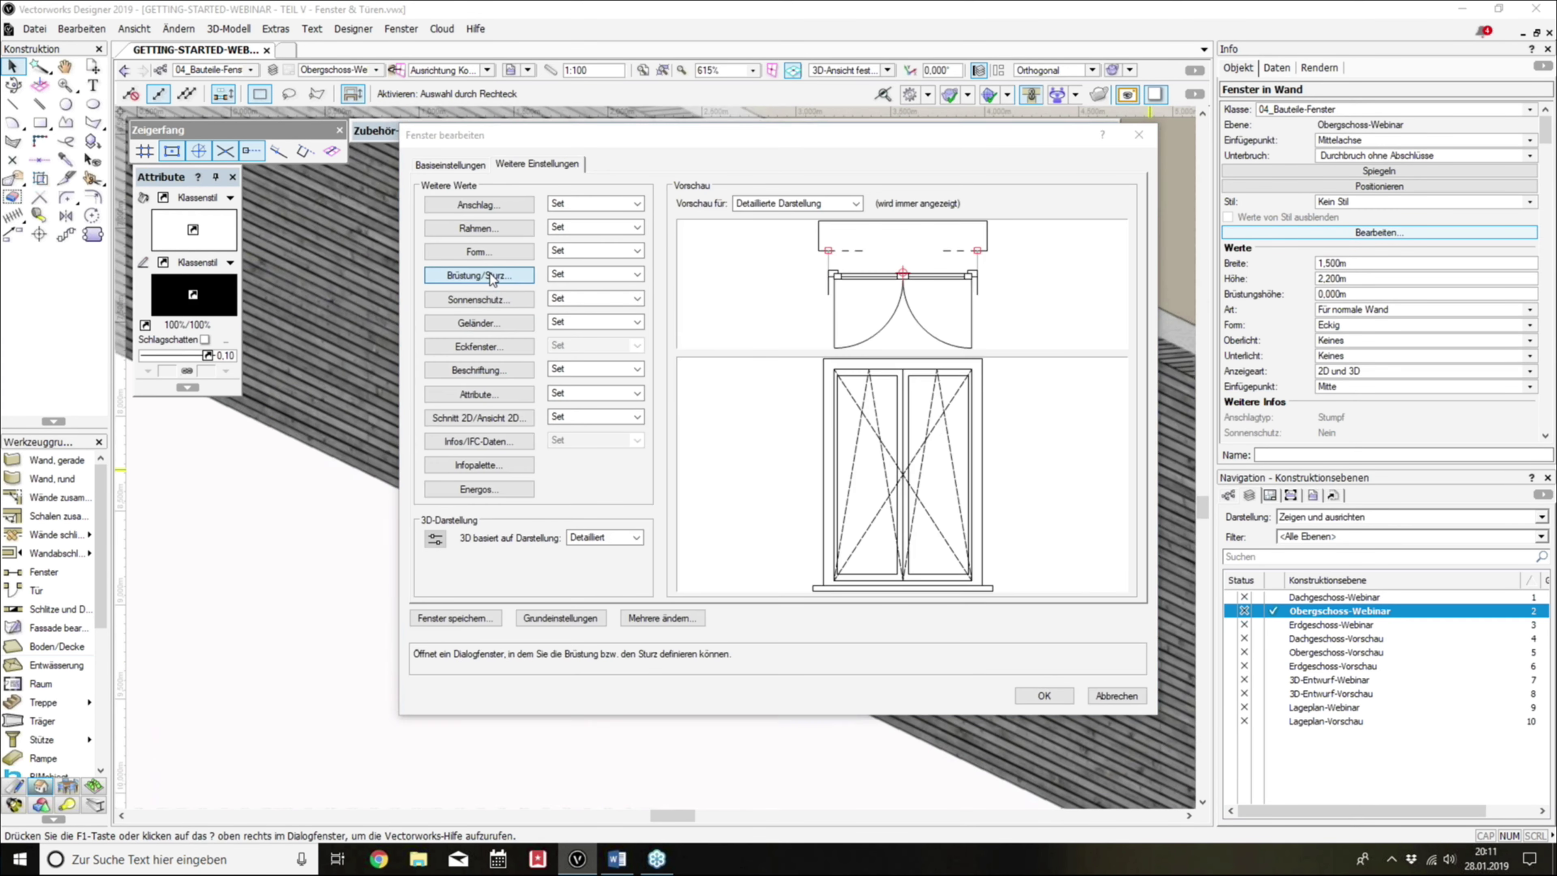
click(463, 274)
click(552, 221)
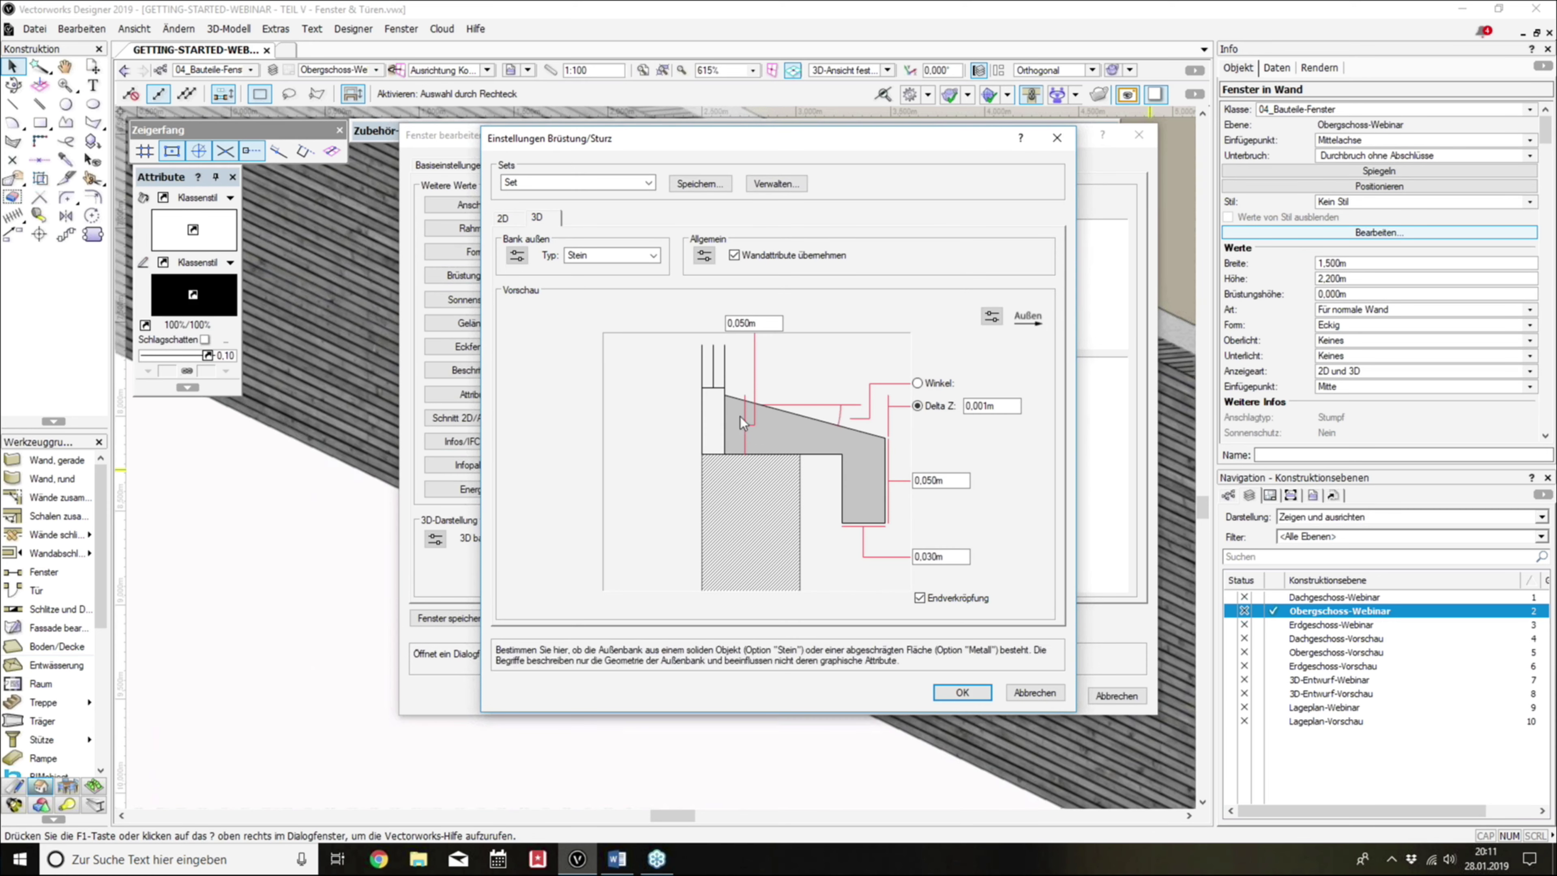
click(961, 480)
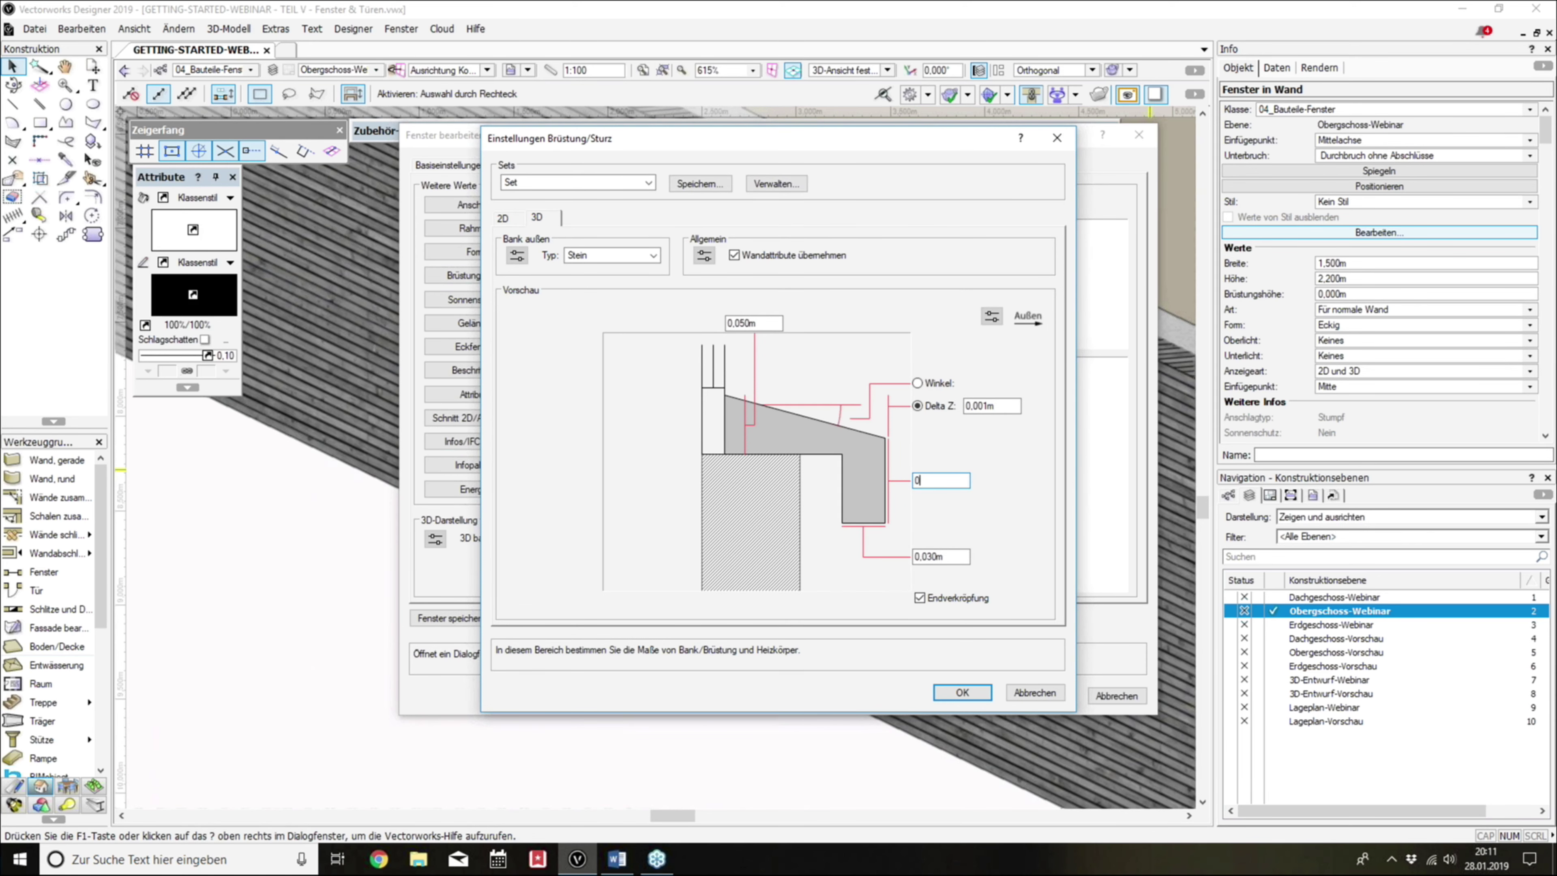
text(0,2)
click(968, 692)
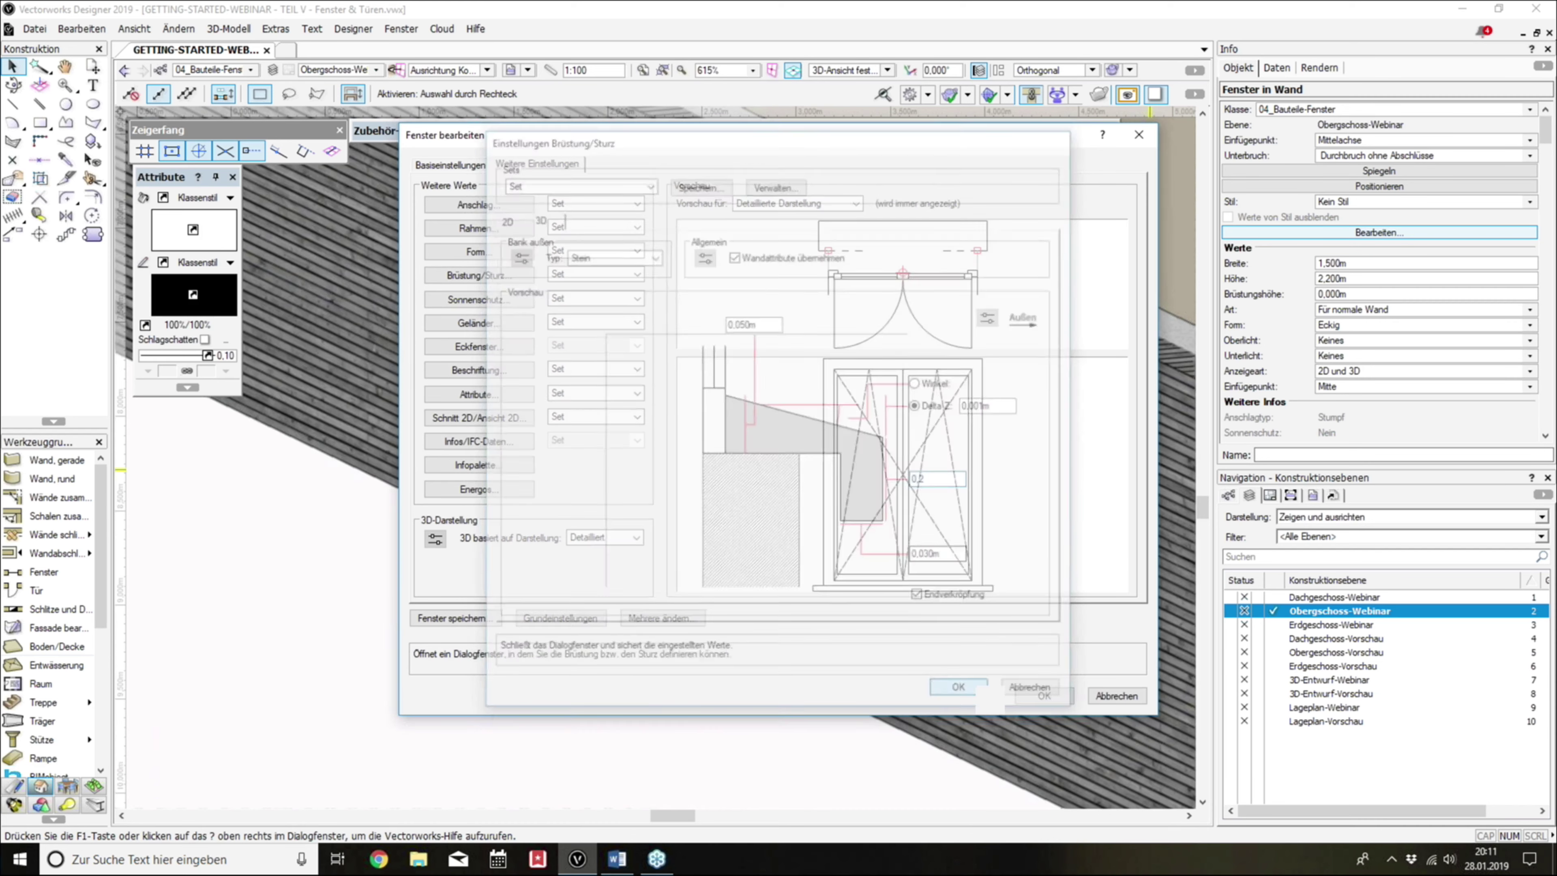
click(1034, 698)
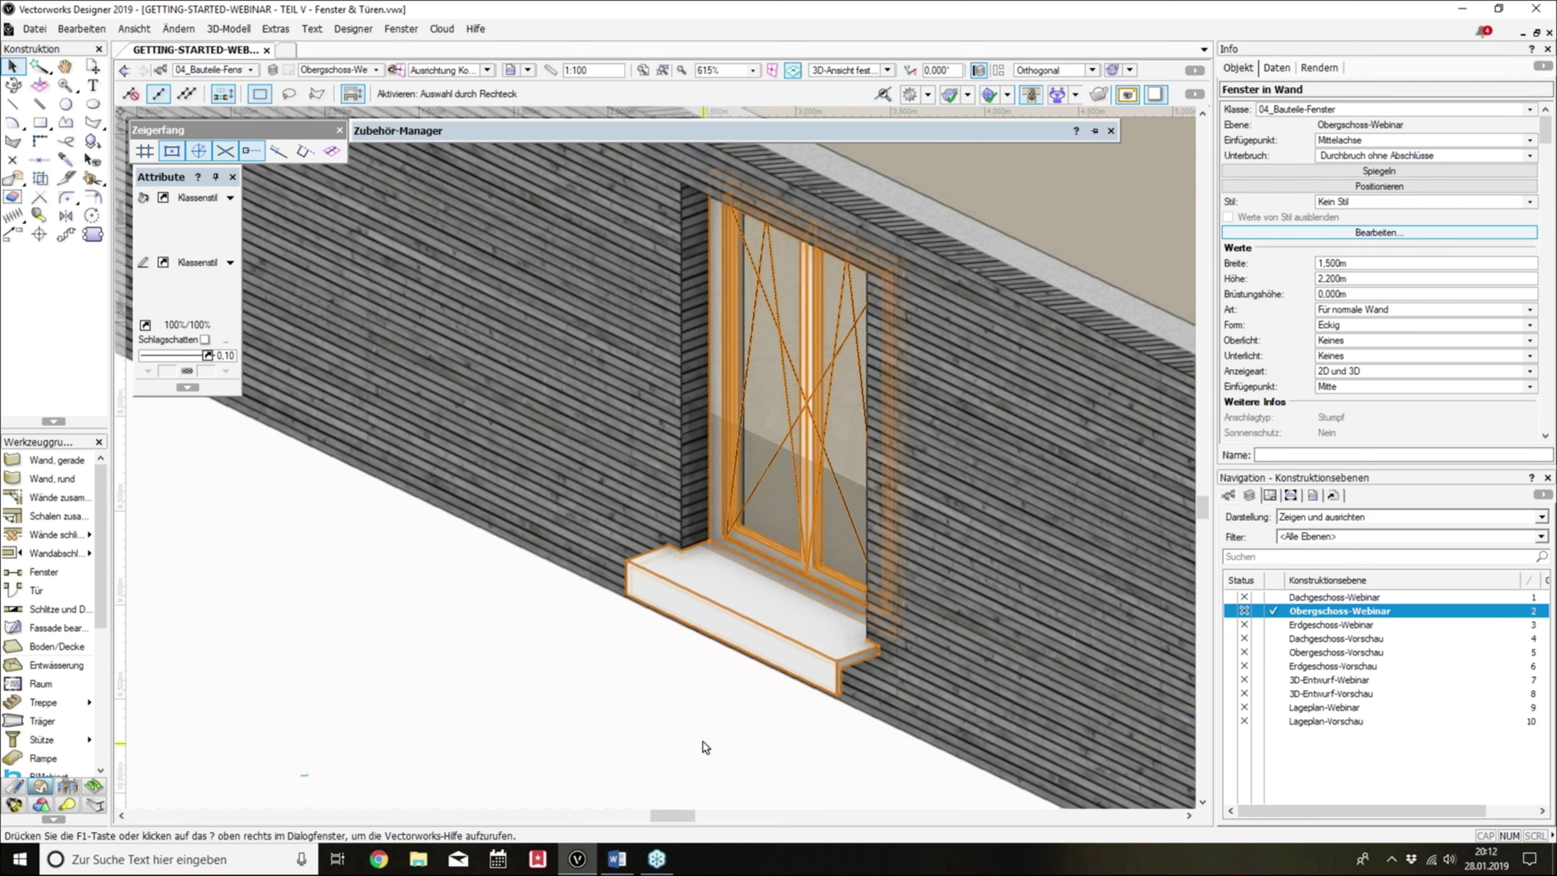
click(703, 742)
scroll(736, 711, down, 3)
scroll(762, 690, up, 6)
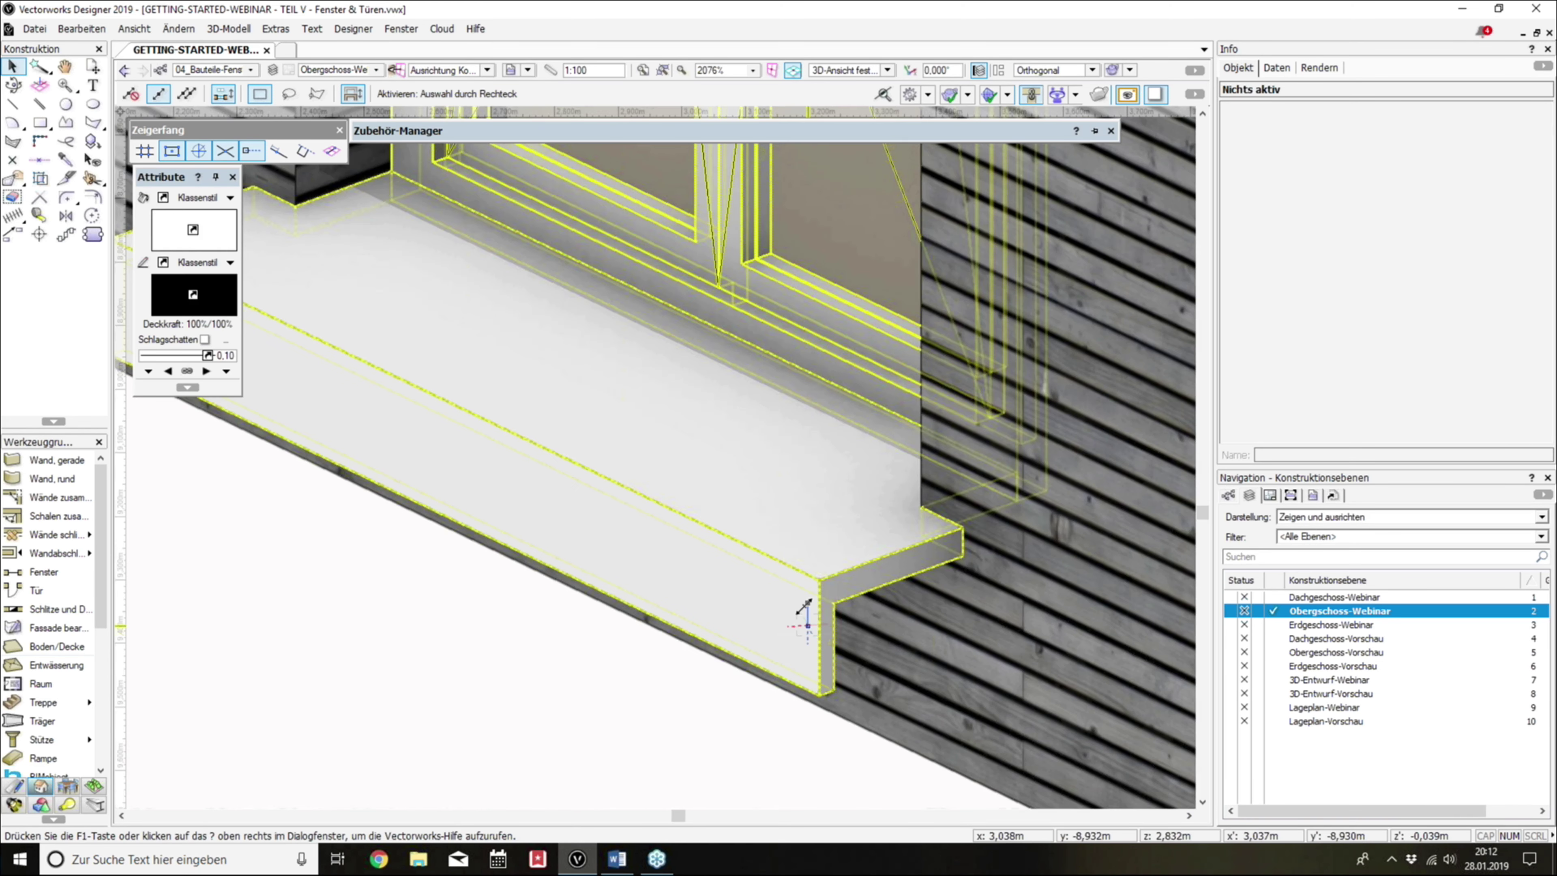
Step: Set the lowest 3D sill dimension to 0,3 for a thicker stone sill
double_click(956, 510)
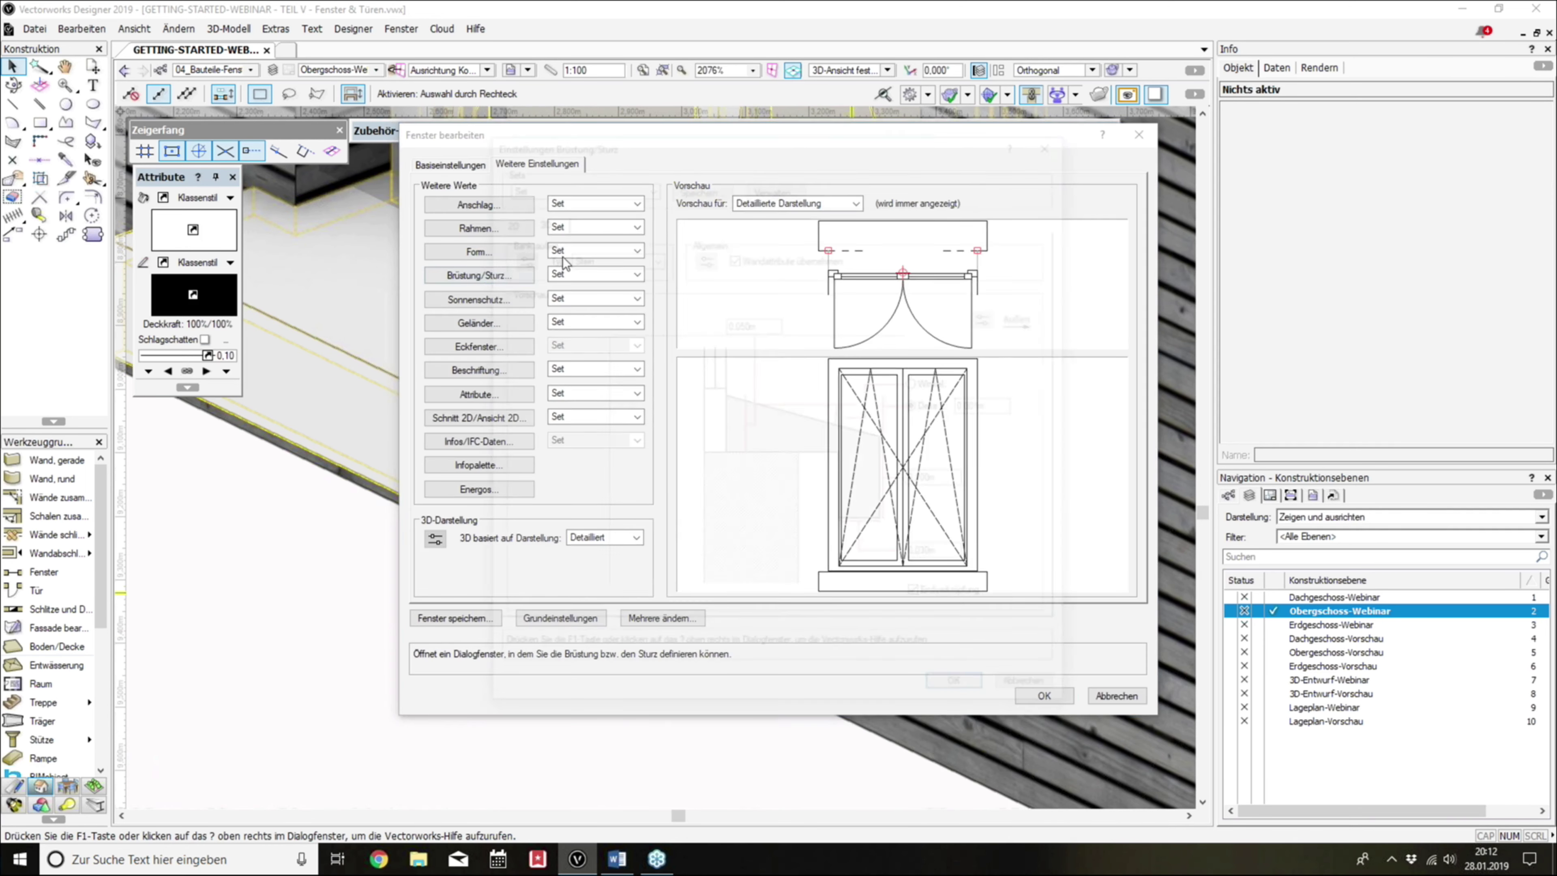
double_click(947, 555)
text(0.2)
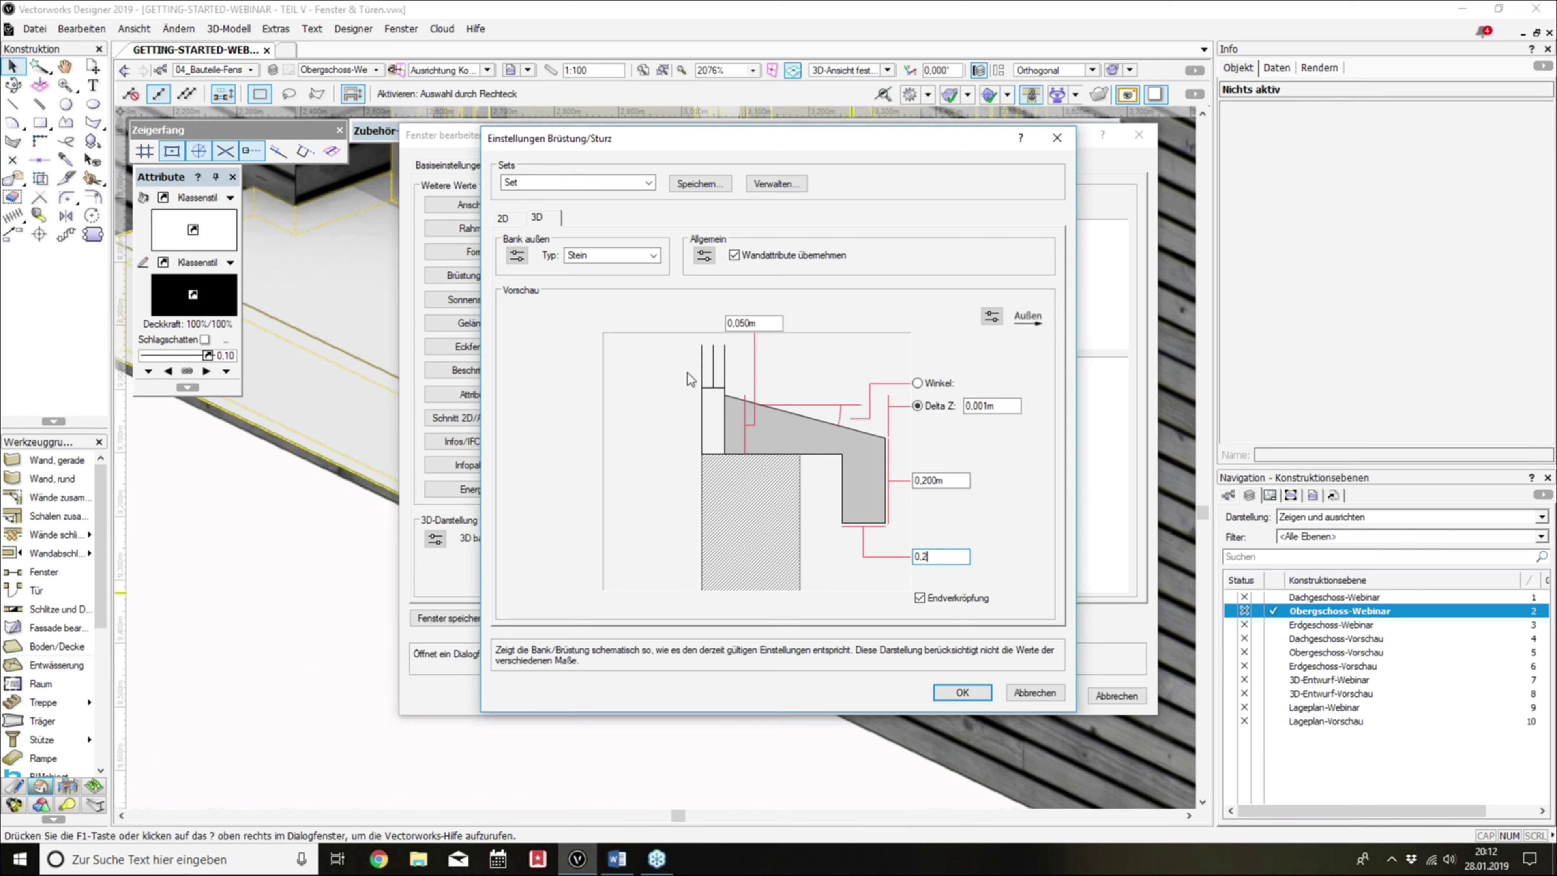
click(503, 218)
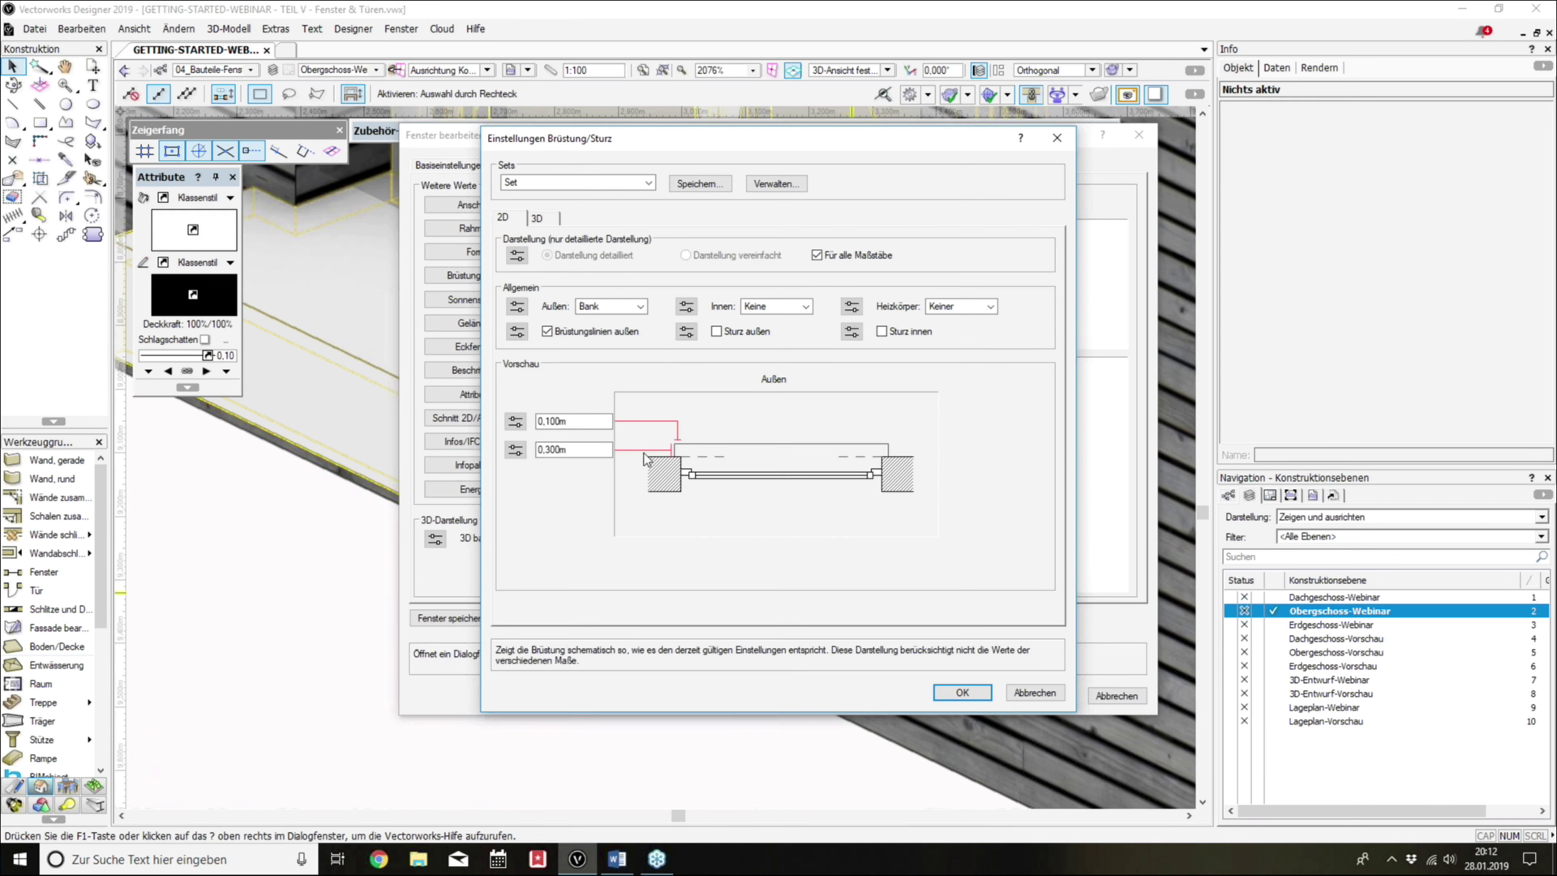
click(537, 218)
double_click(942, 555)
text(0,2)
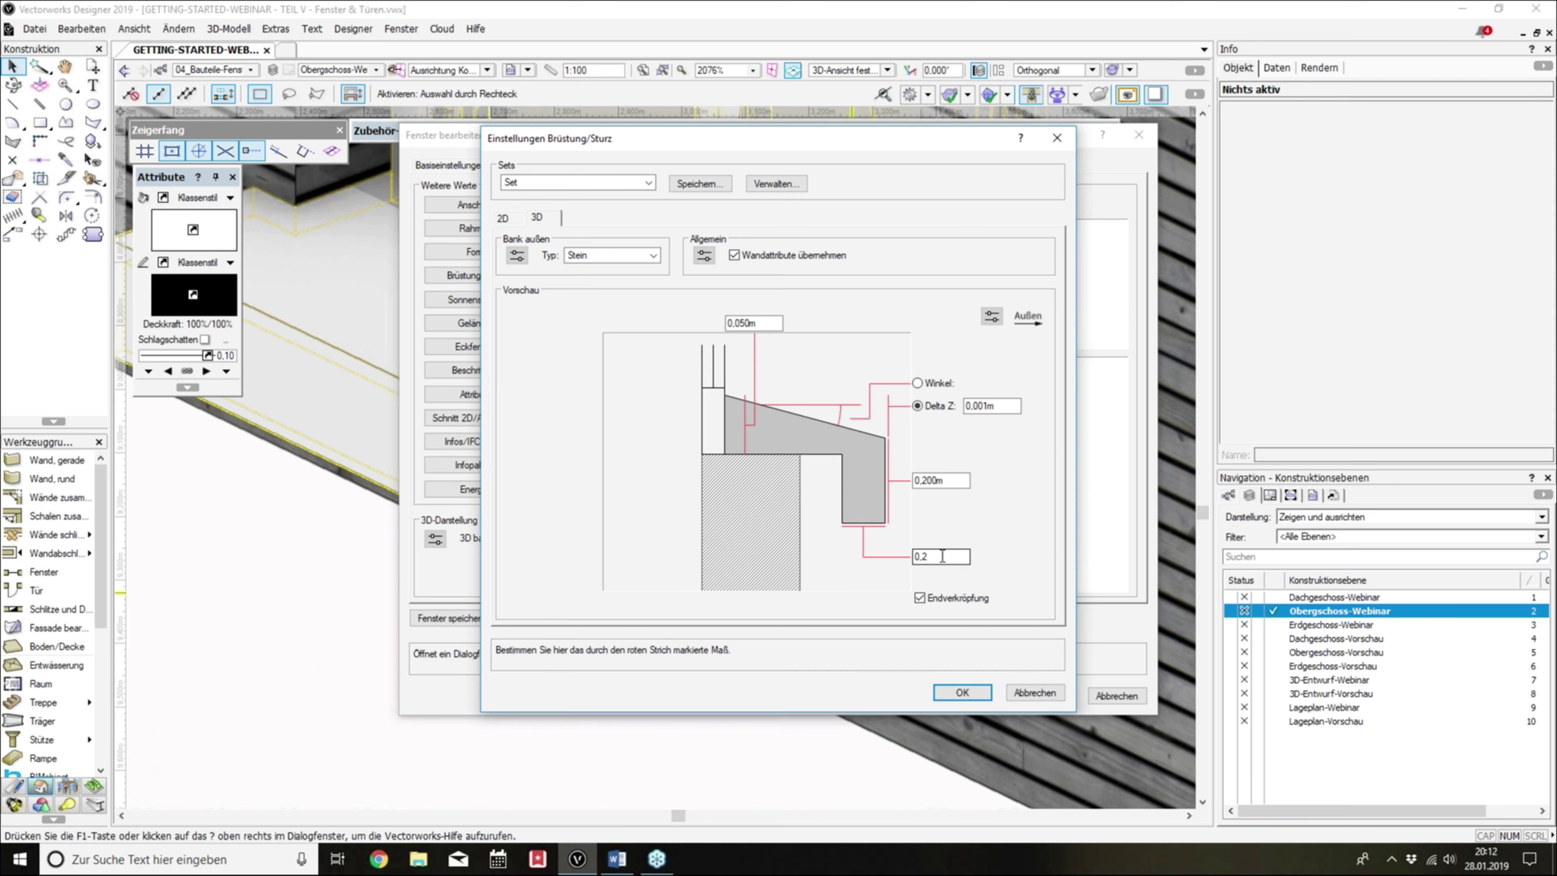
key(BackSpace)
text(3)
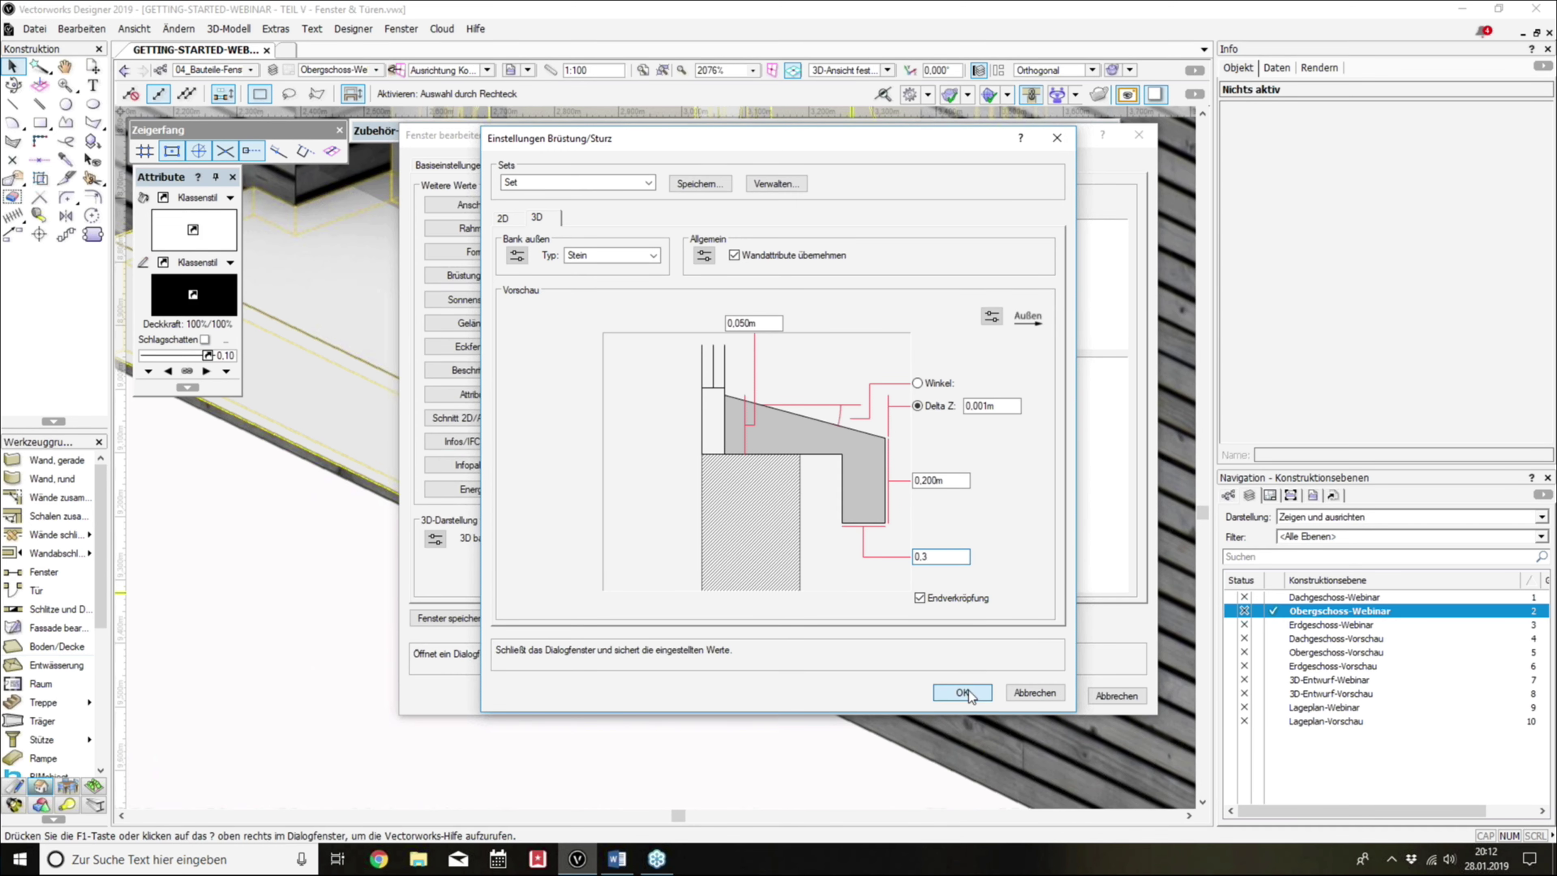
click(962, 691)
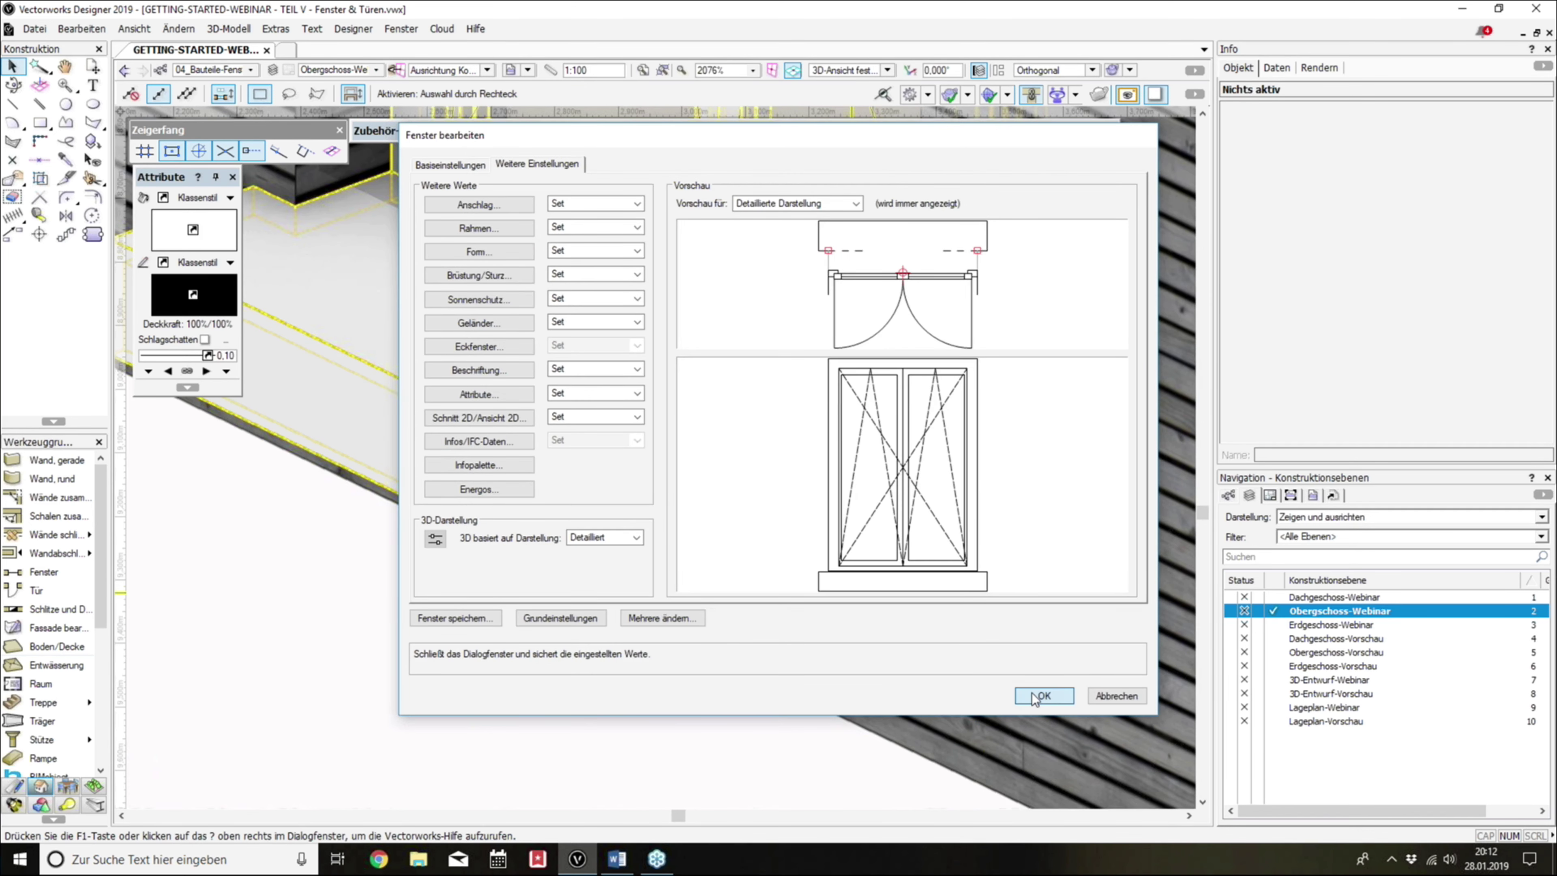
click(1042, 695)
scroll(830, 473, down, 2)
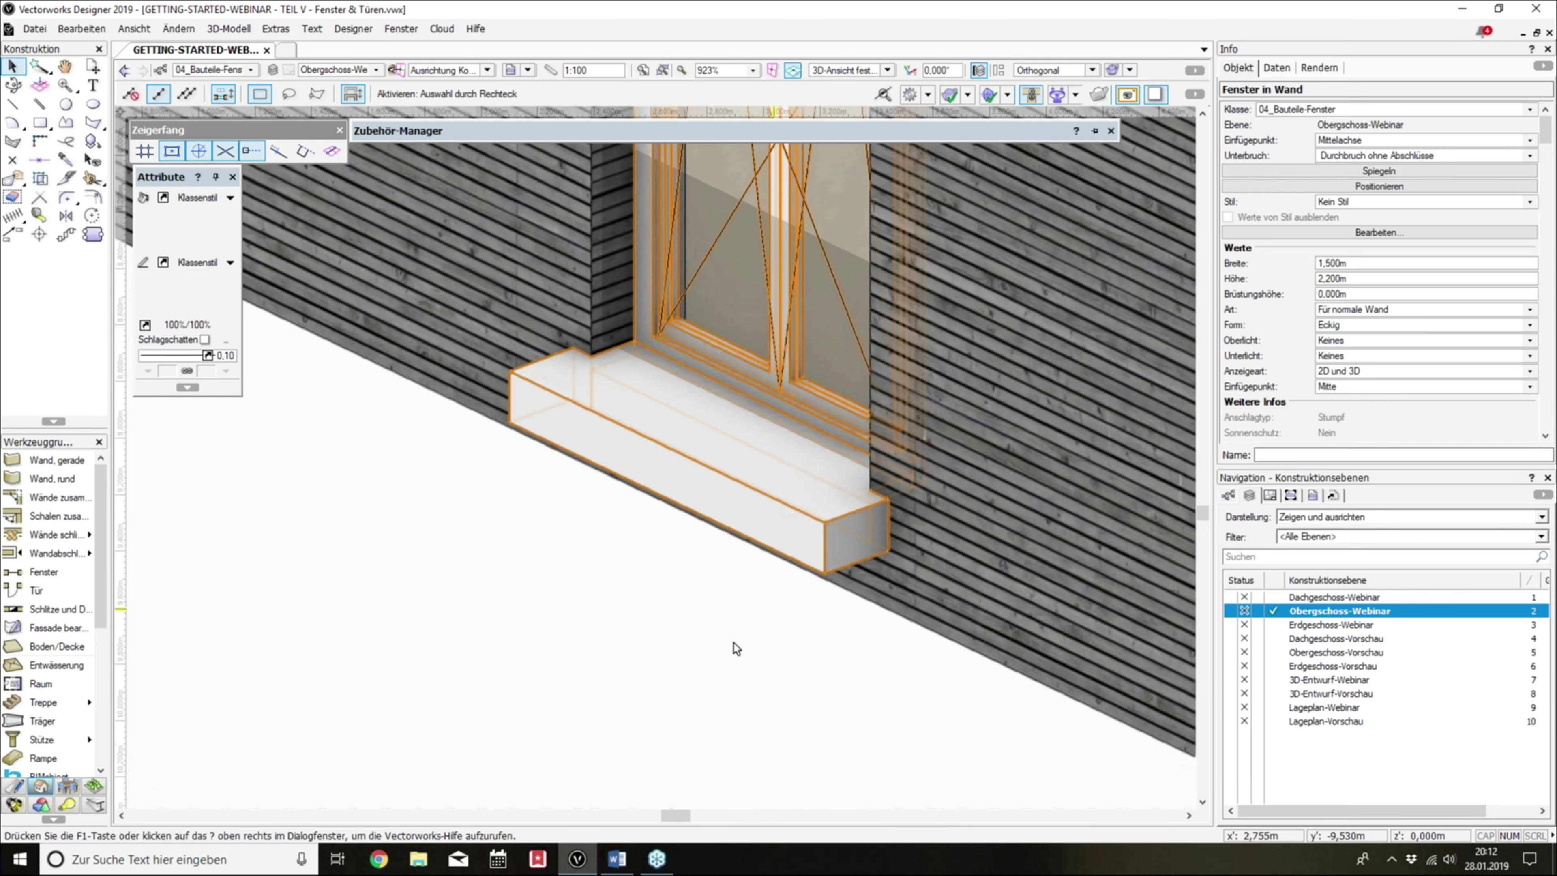
mouse_move(684, 643)
middle_down()
mouse_move(593, 537)
mouse_move(494, 549)
mouse_move(710, 700)
mouse_move(771, 629)
middle_up()
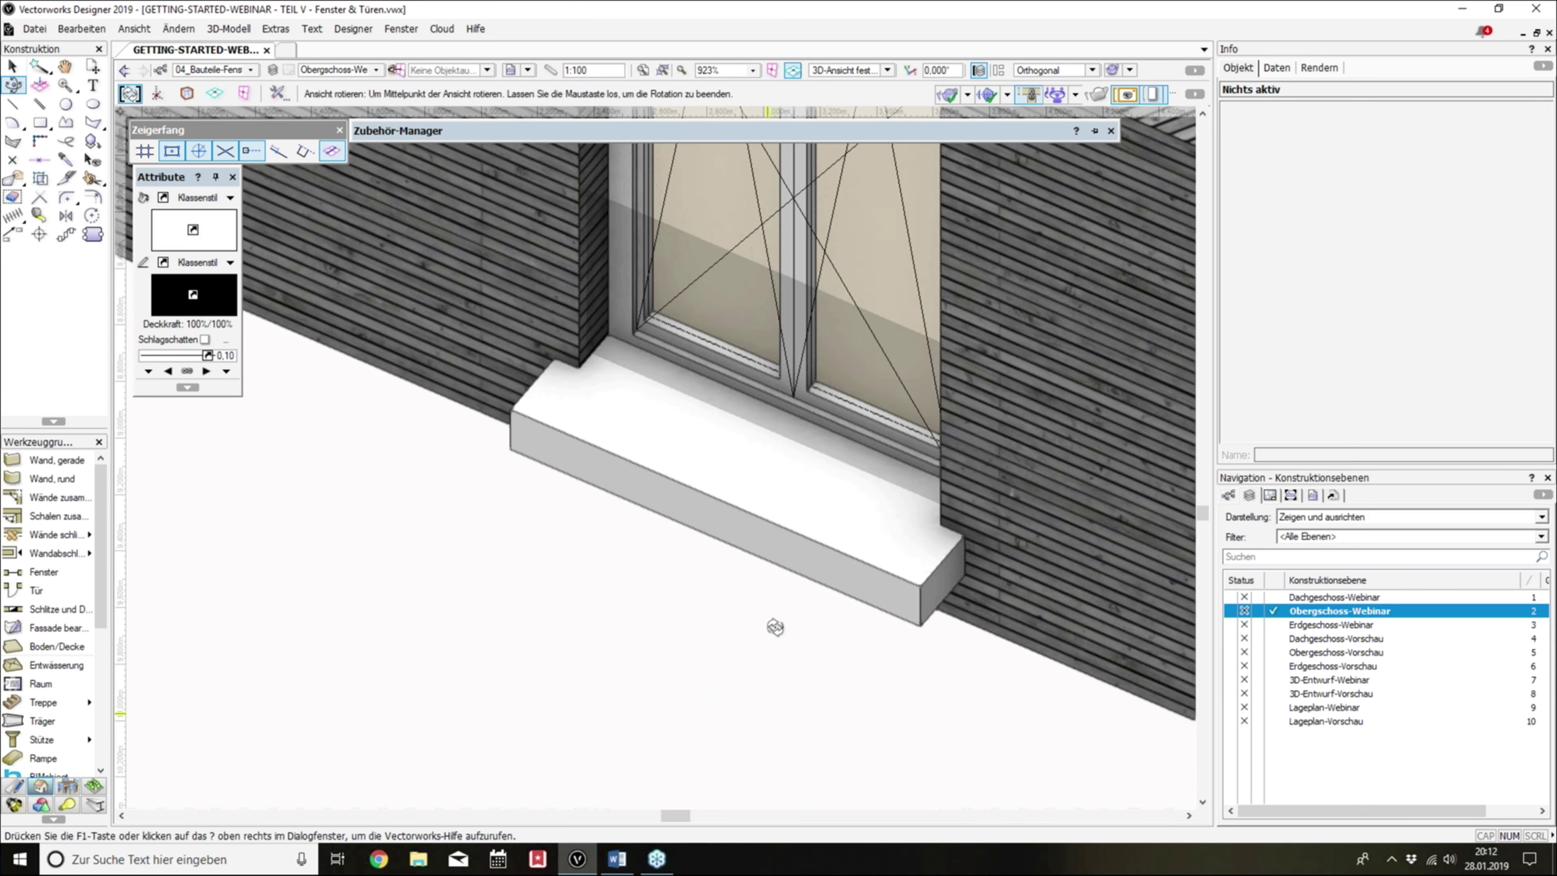
Step: Enter the glass extrusion's profile to show its 0.010 × 1.490 m rectangle in plan
double_click(769, 366)
click(812, 473)
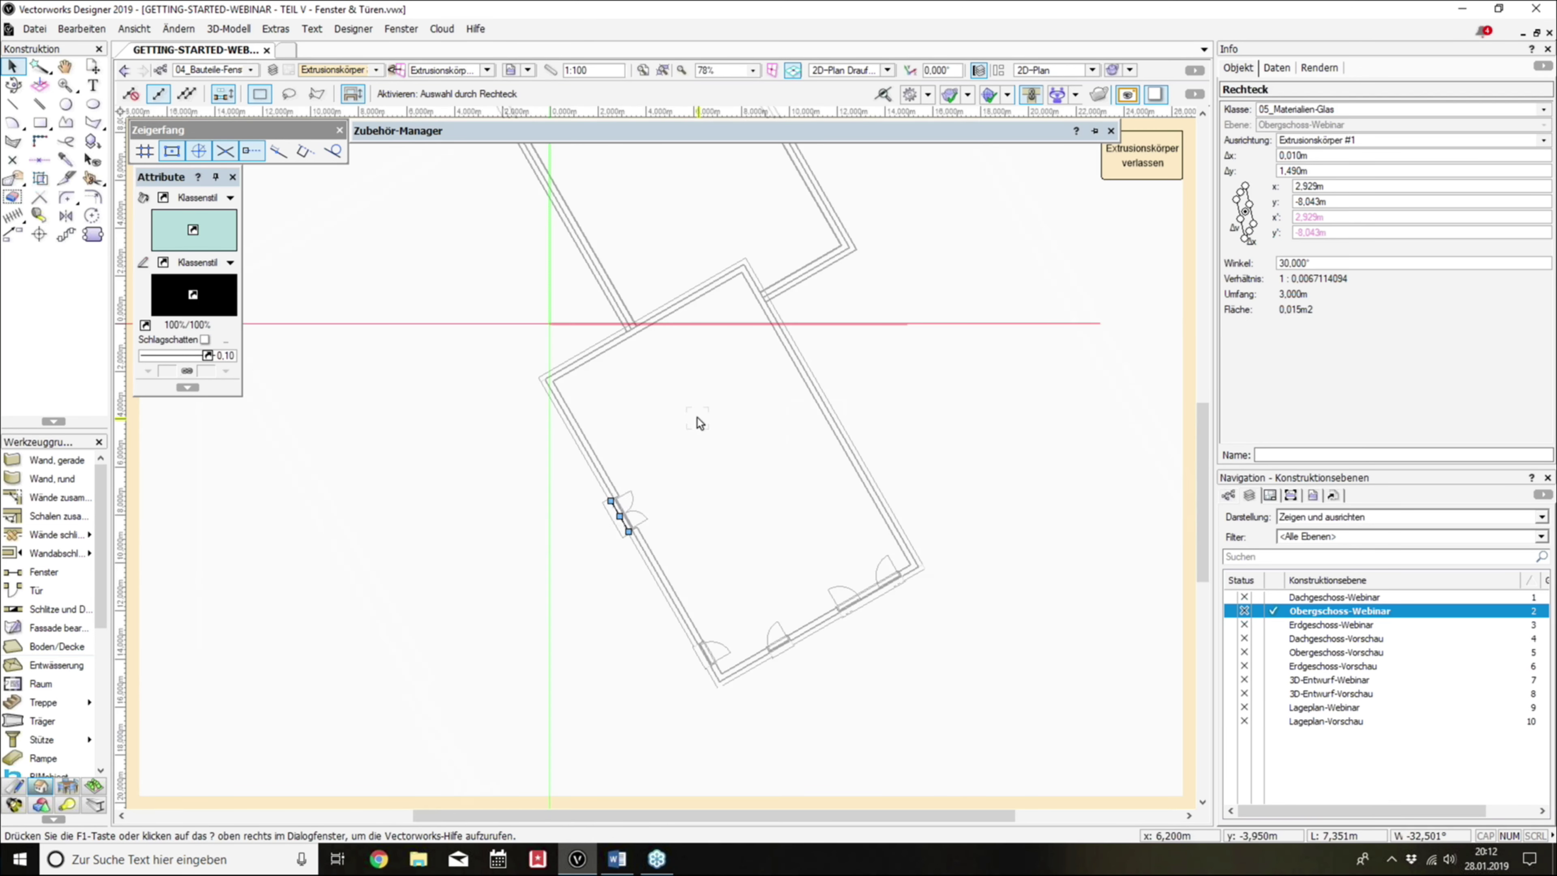
scroll(624, 503, up, 3)
scroll(717, 418, up, 3)
scroll(739, 354, up, 3)
scroll(719, 378, up, 2)
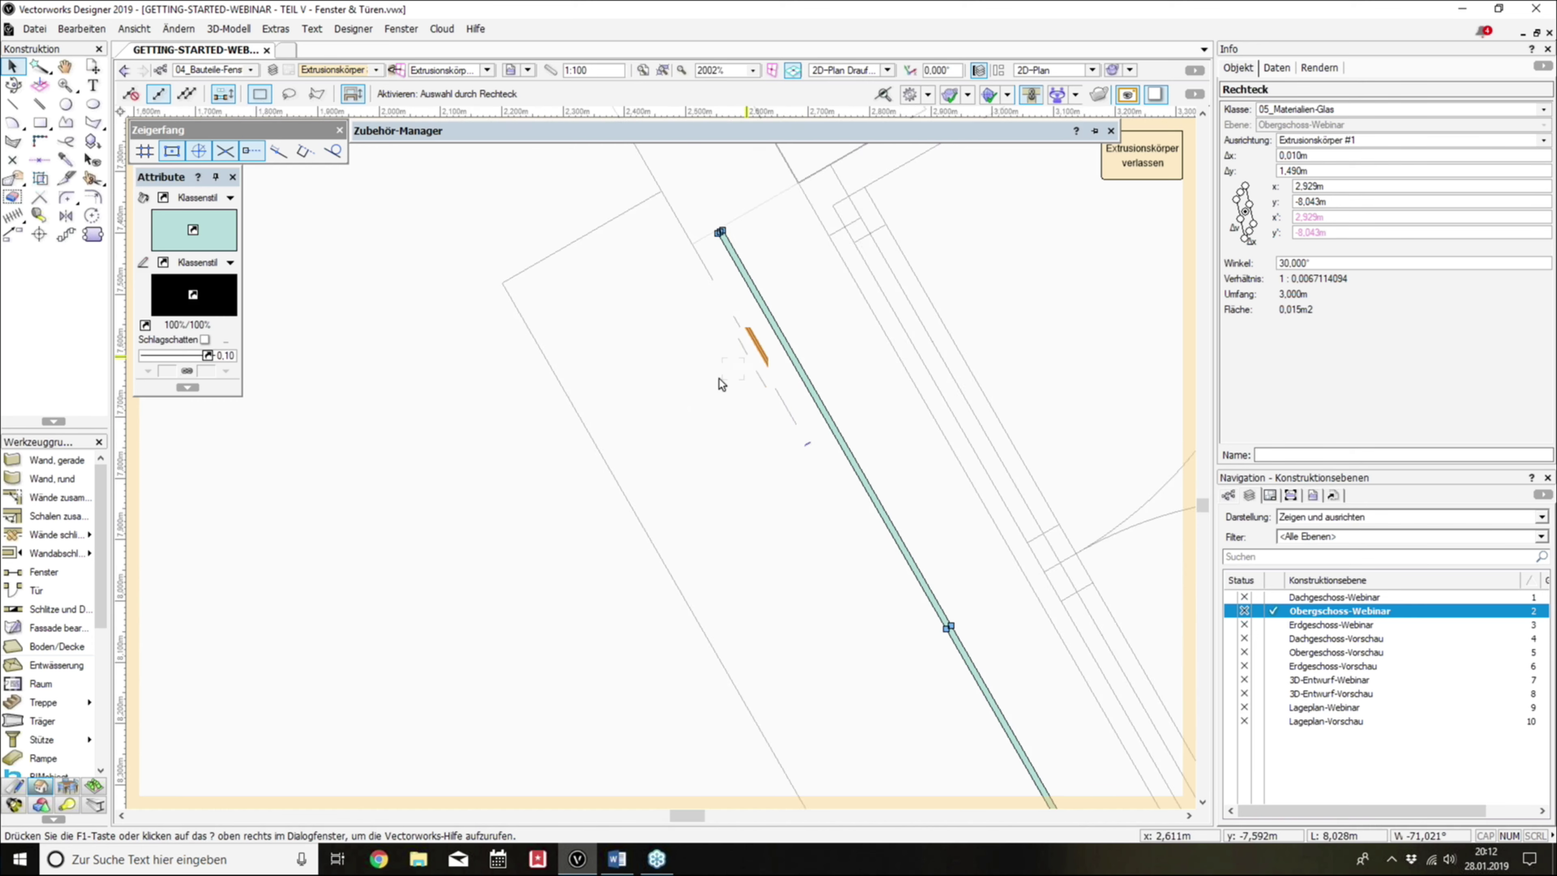
scroll(719, 378, down, 2)
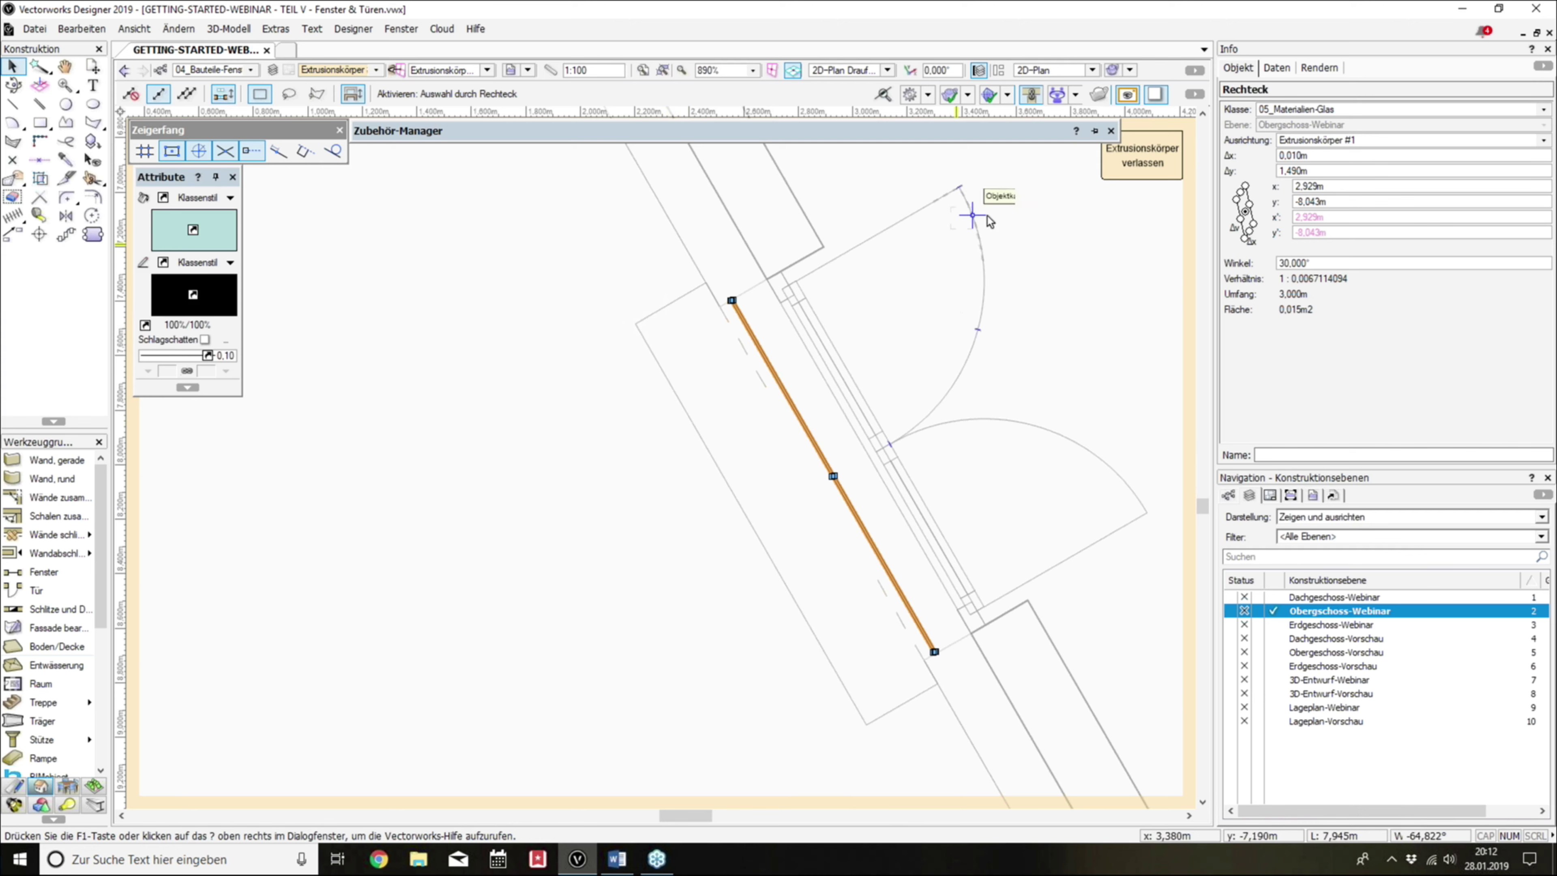
Step: Rotate the plan with Plan rotieren so the door lies horizontal
click(911, 70)
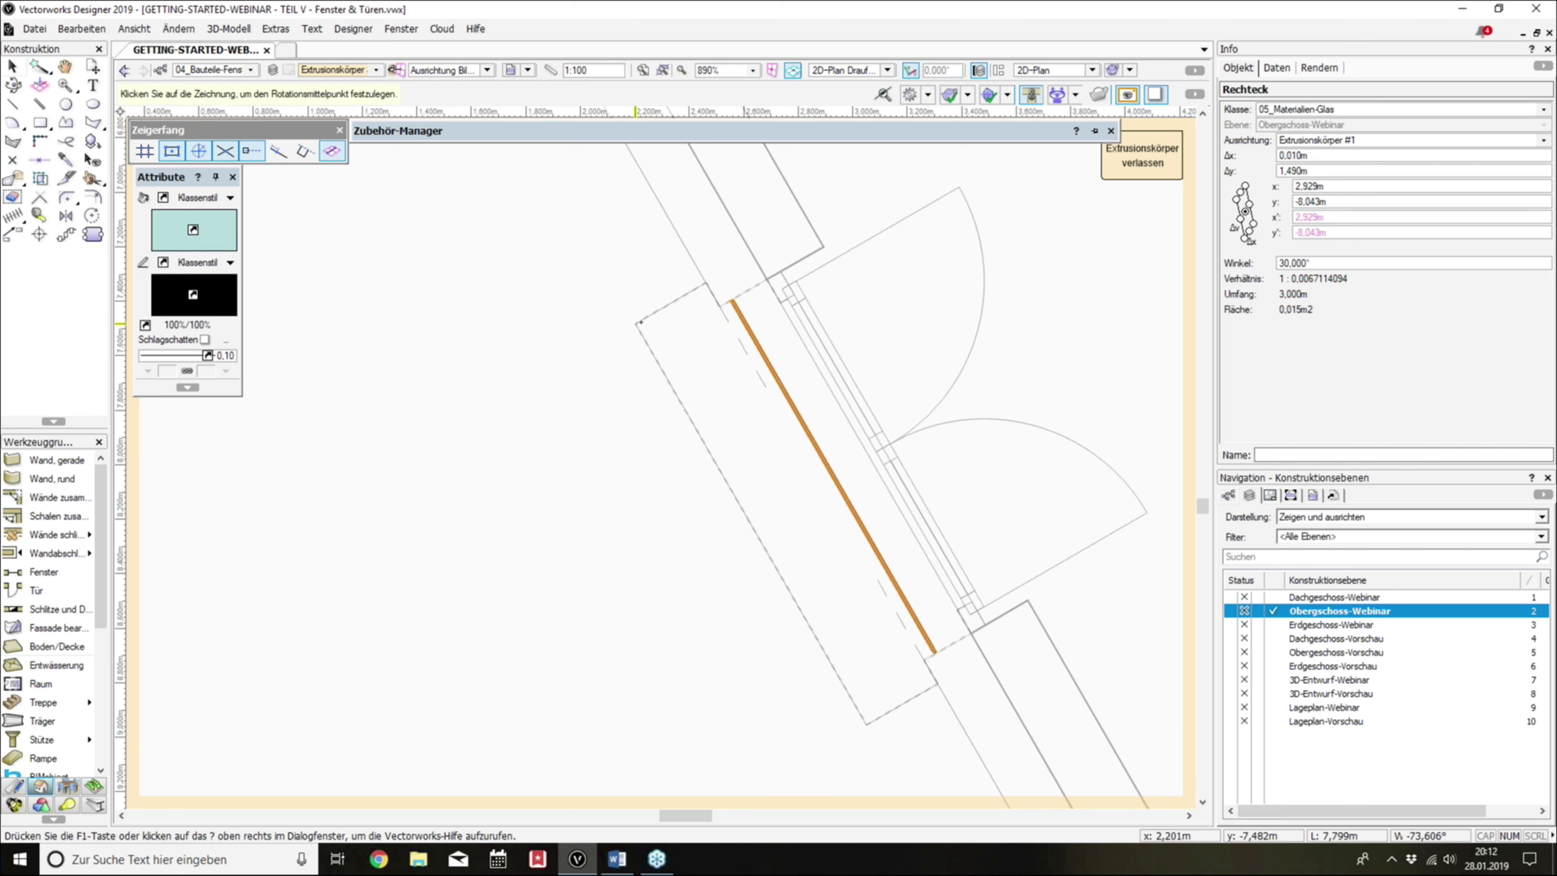
click(635, 323)
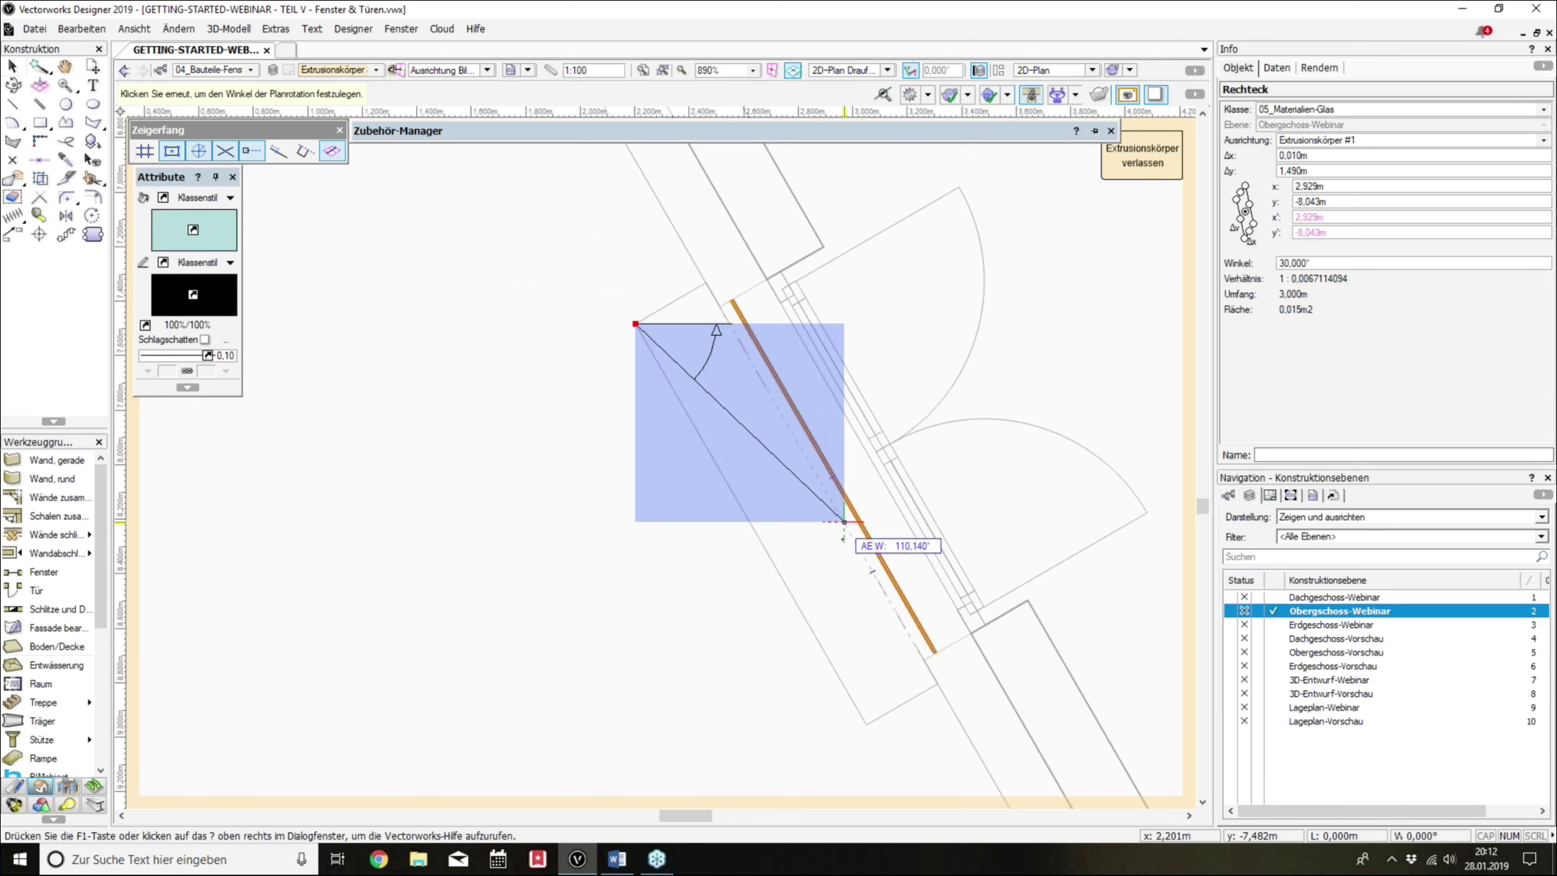
click(872, 727)
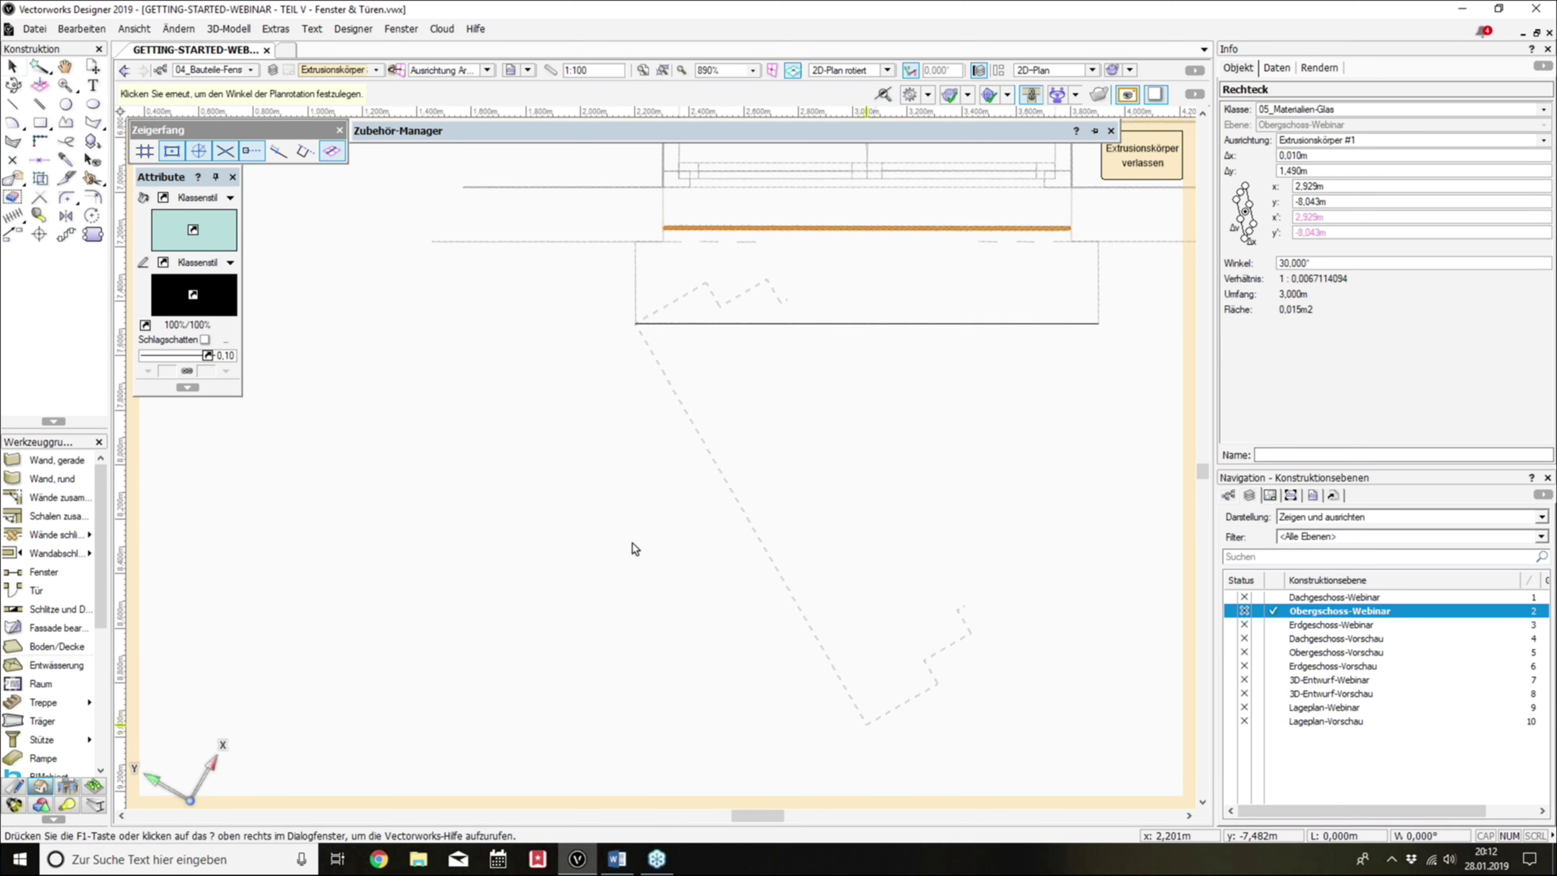
scroll(632, 544, down, 5)
scroll(697, 559, up, 3)
scroll(697, 559, up, 2)
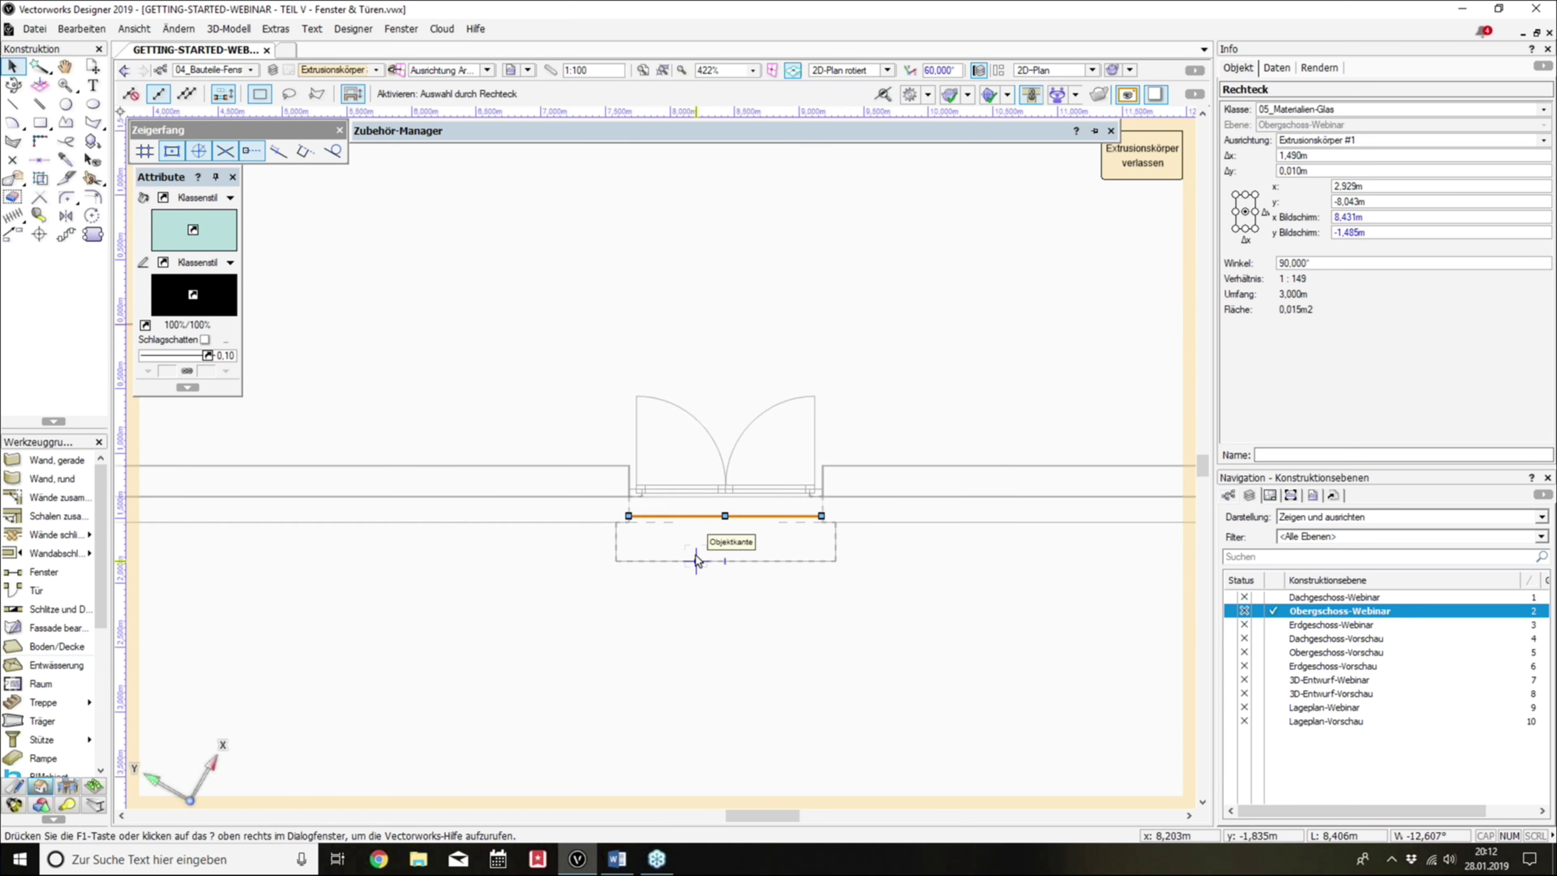
scroll(697, 559, up, 4)
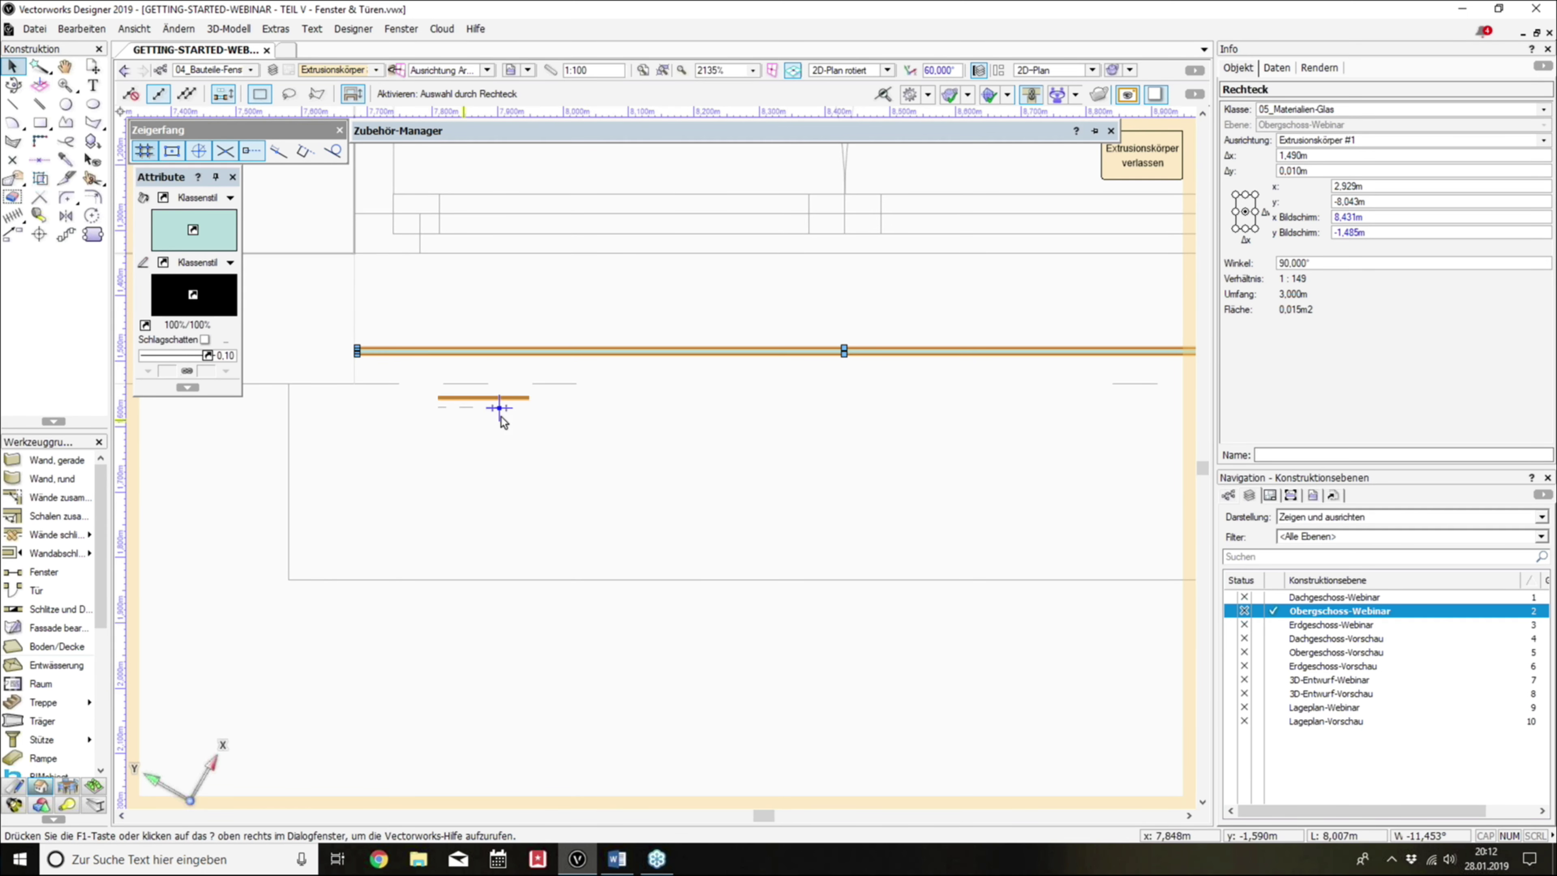
scroll(502, 418, down, 4)
scroll(462, 404, up, 4)
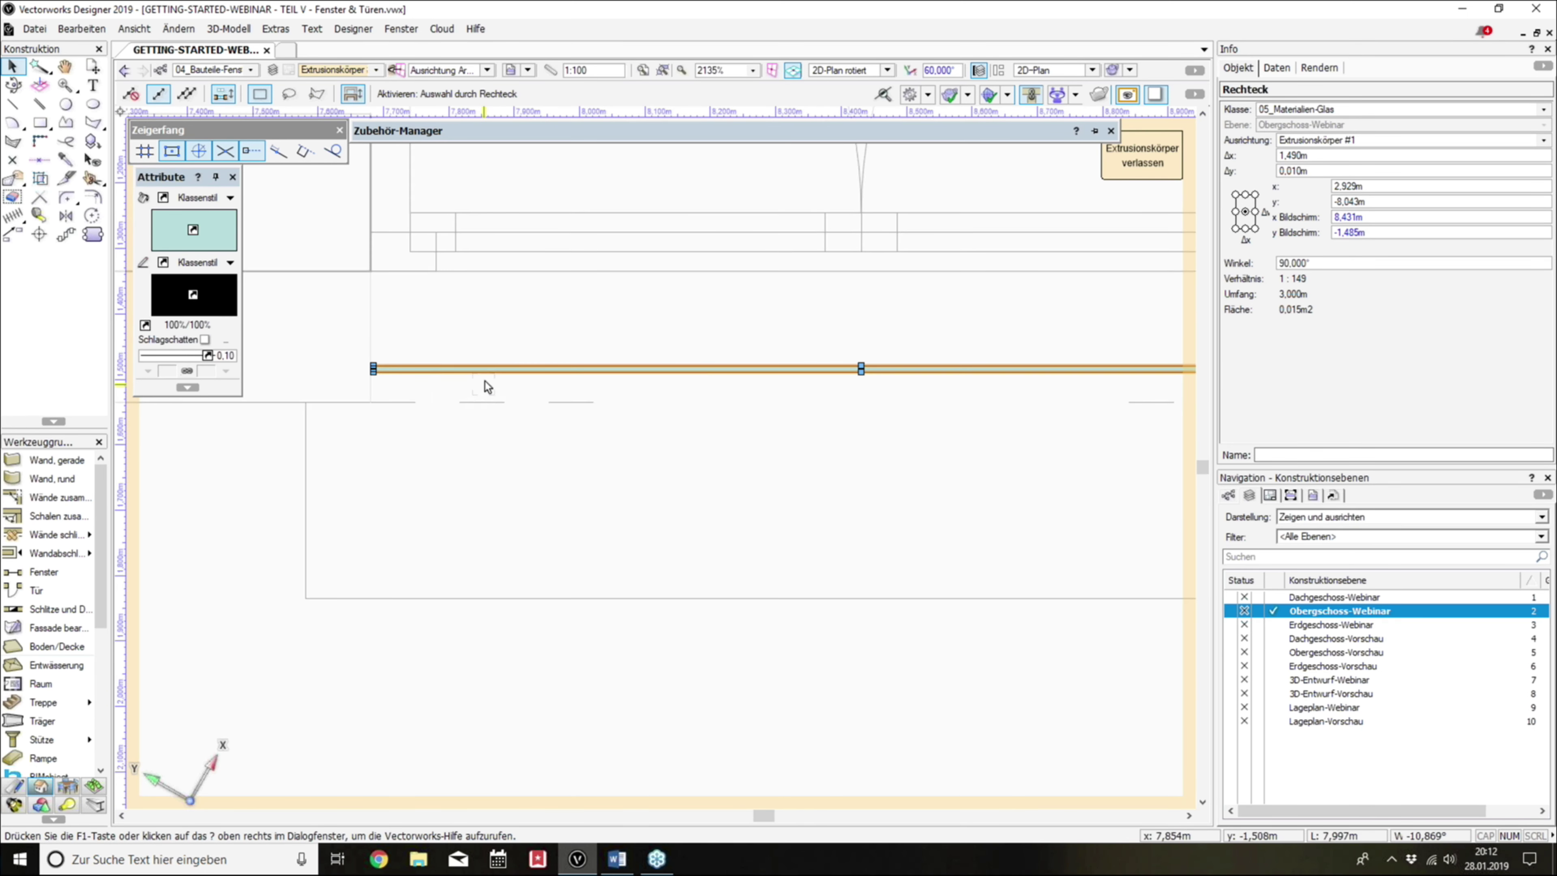
Step: Move the glass rectangle 0.1 m away from the door
mouse_move(486, 368)
mouse_down()
mouse_move(490, 593)
mouse_move(496, 554)
mouse_up()
scroll(490, 592, up, 3)
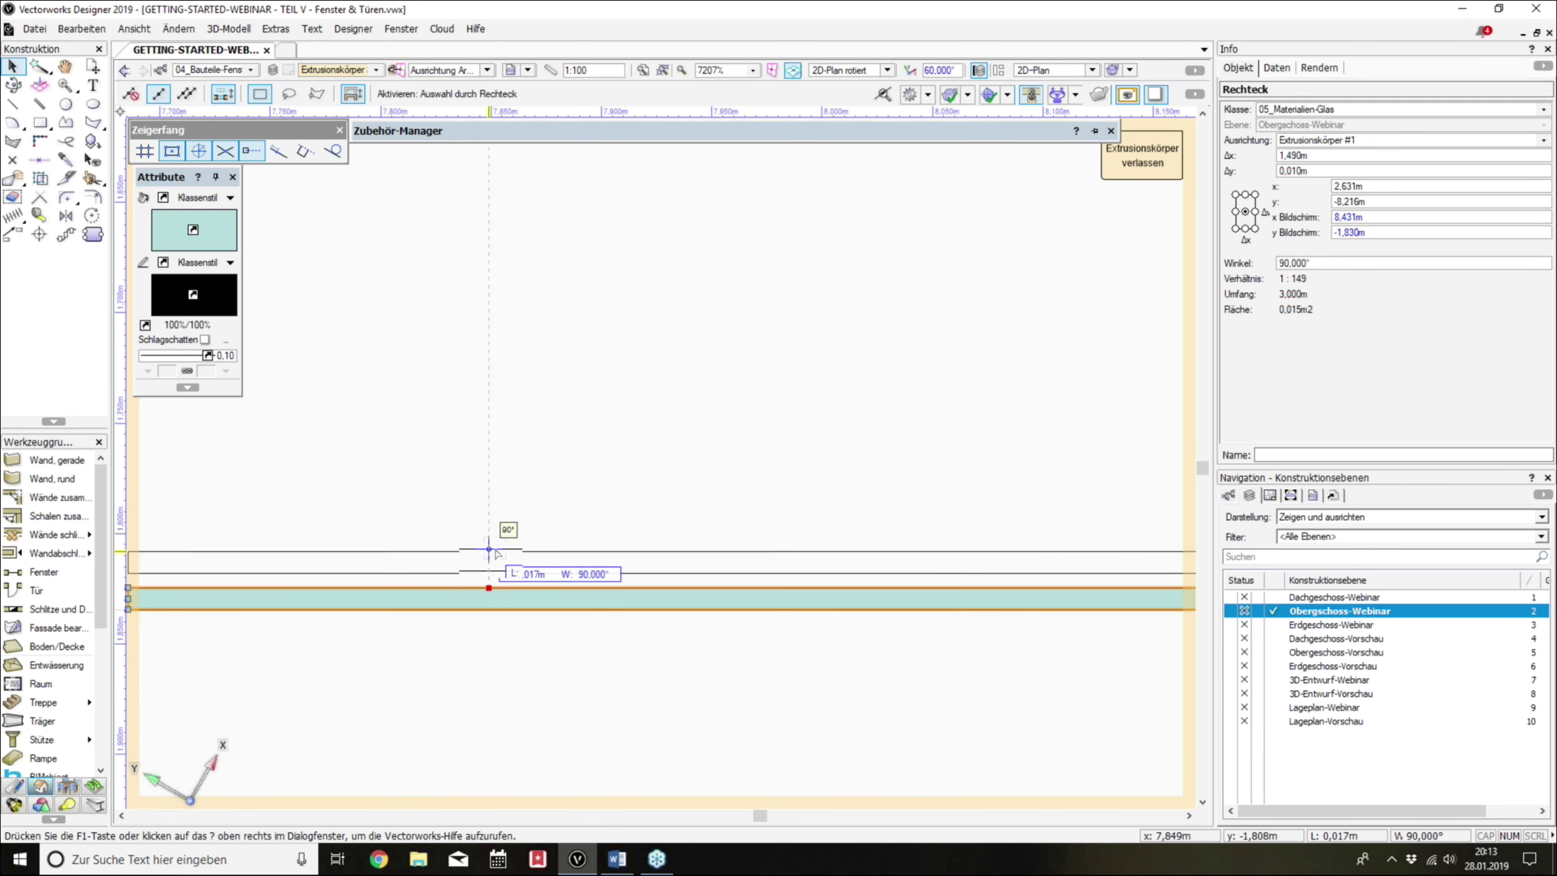
text(0,1)
key(Tab)
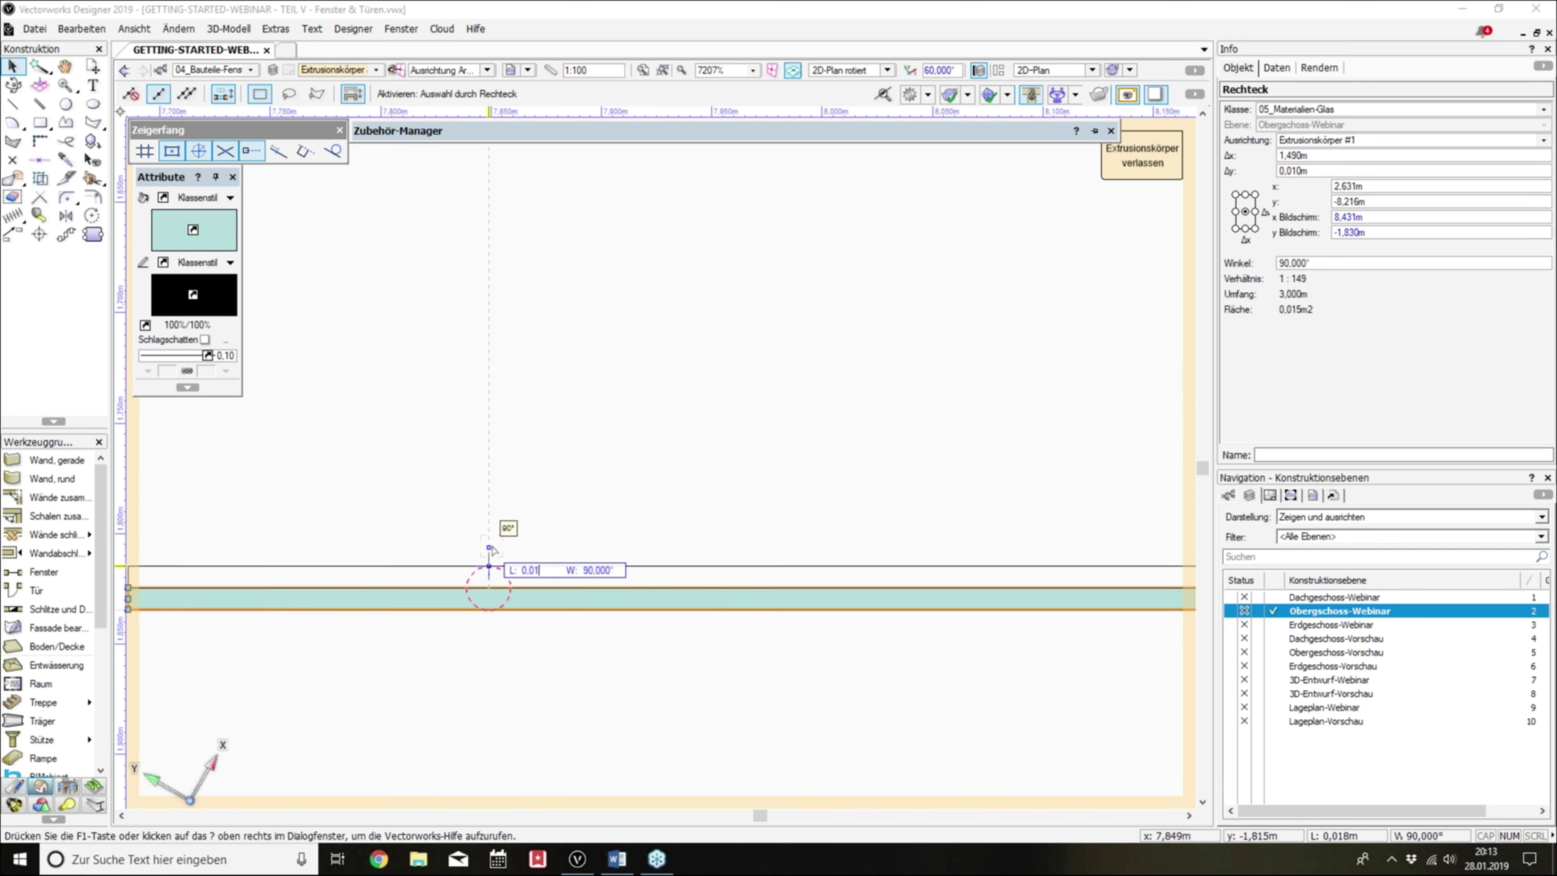
drag(490, 550, 504, 544)
scroll(511, 544, down, 2)
scroll(509, 565, down, 2)
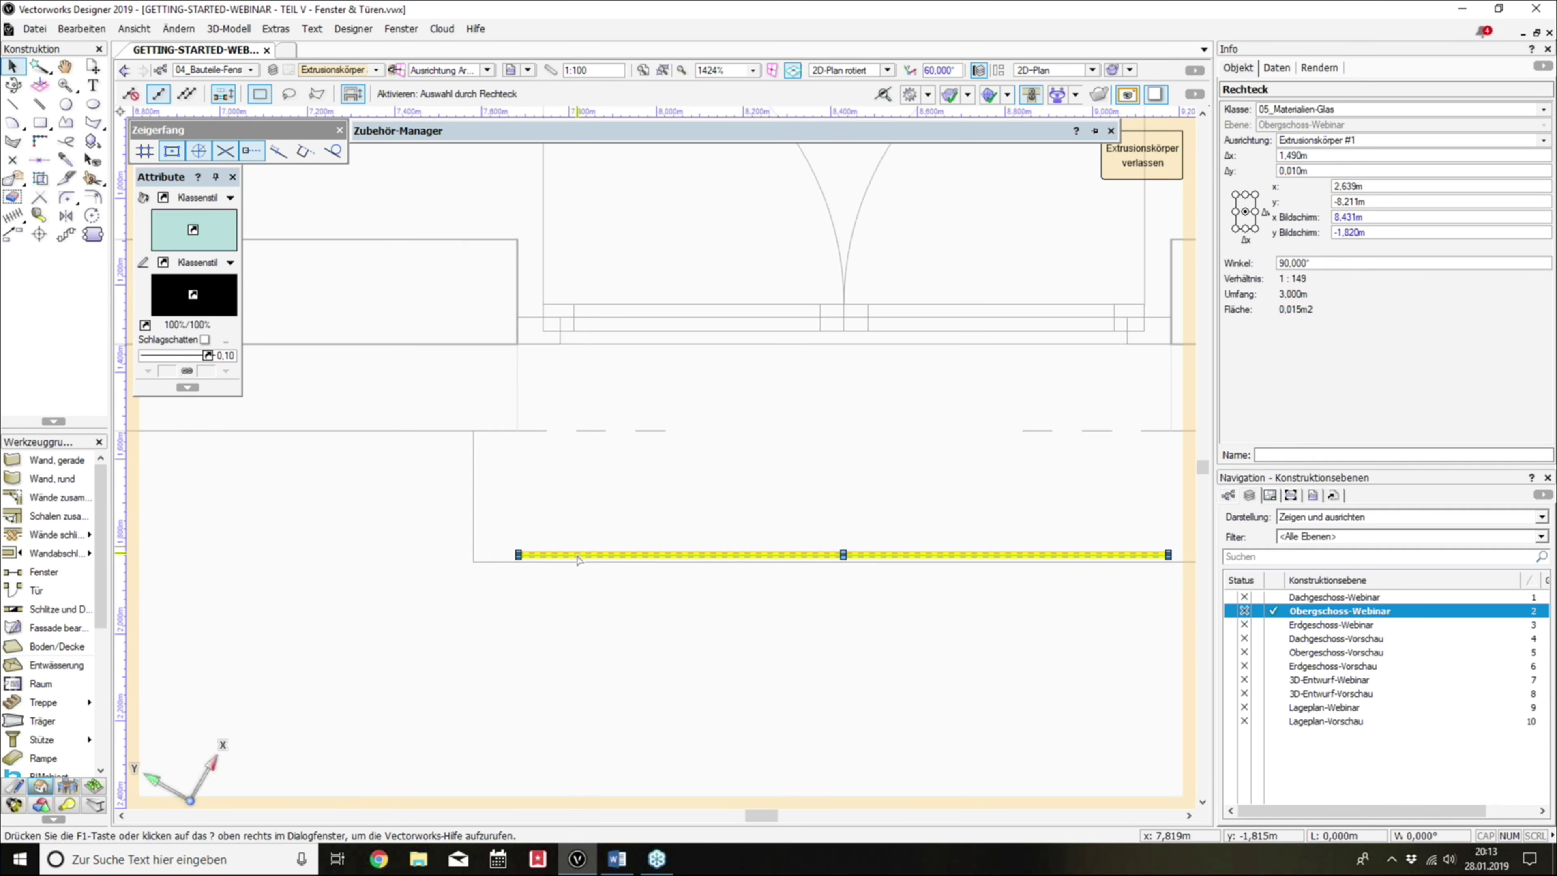
scroll(504, 595, down, 2)
Step: Rotate a glass piece 90° and fit it as a shortened side piece at the left corner
key(ctrl+l)
scroll(671, 455, up, 2)
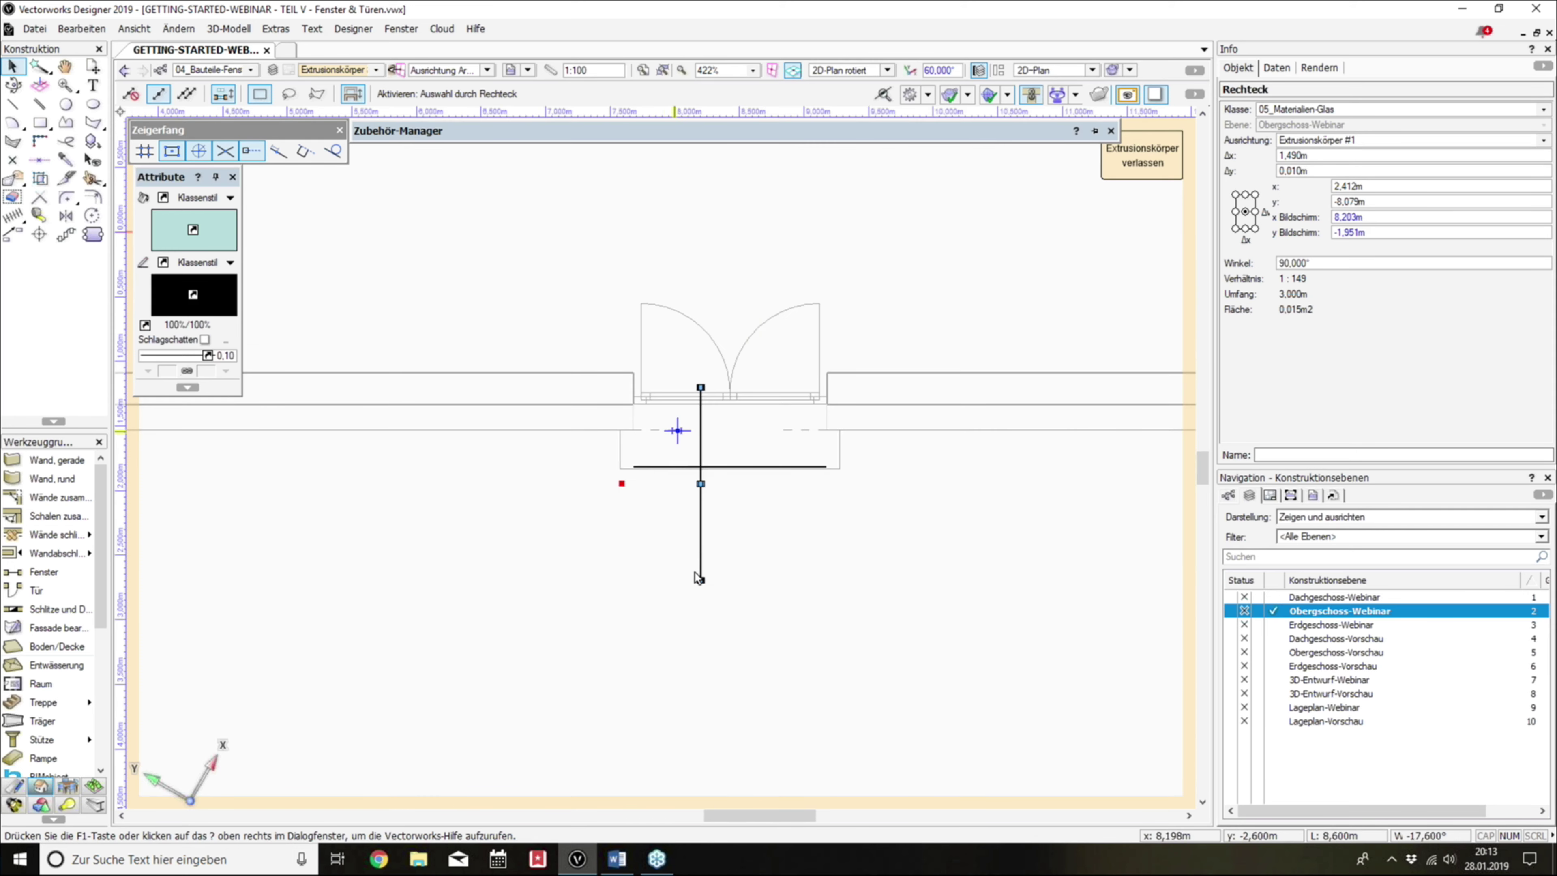
scroll(695, 577, up, 2)
mouse_move(747, 624)
mouse_down()
mouse_move(491, 342)
mouse_move(511, 343)
mouse_up()
scroll(663, 590, down, 5)
scroll(564, 365, up, 8)
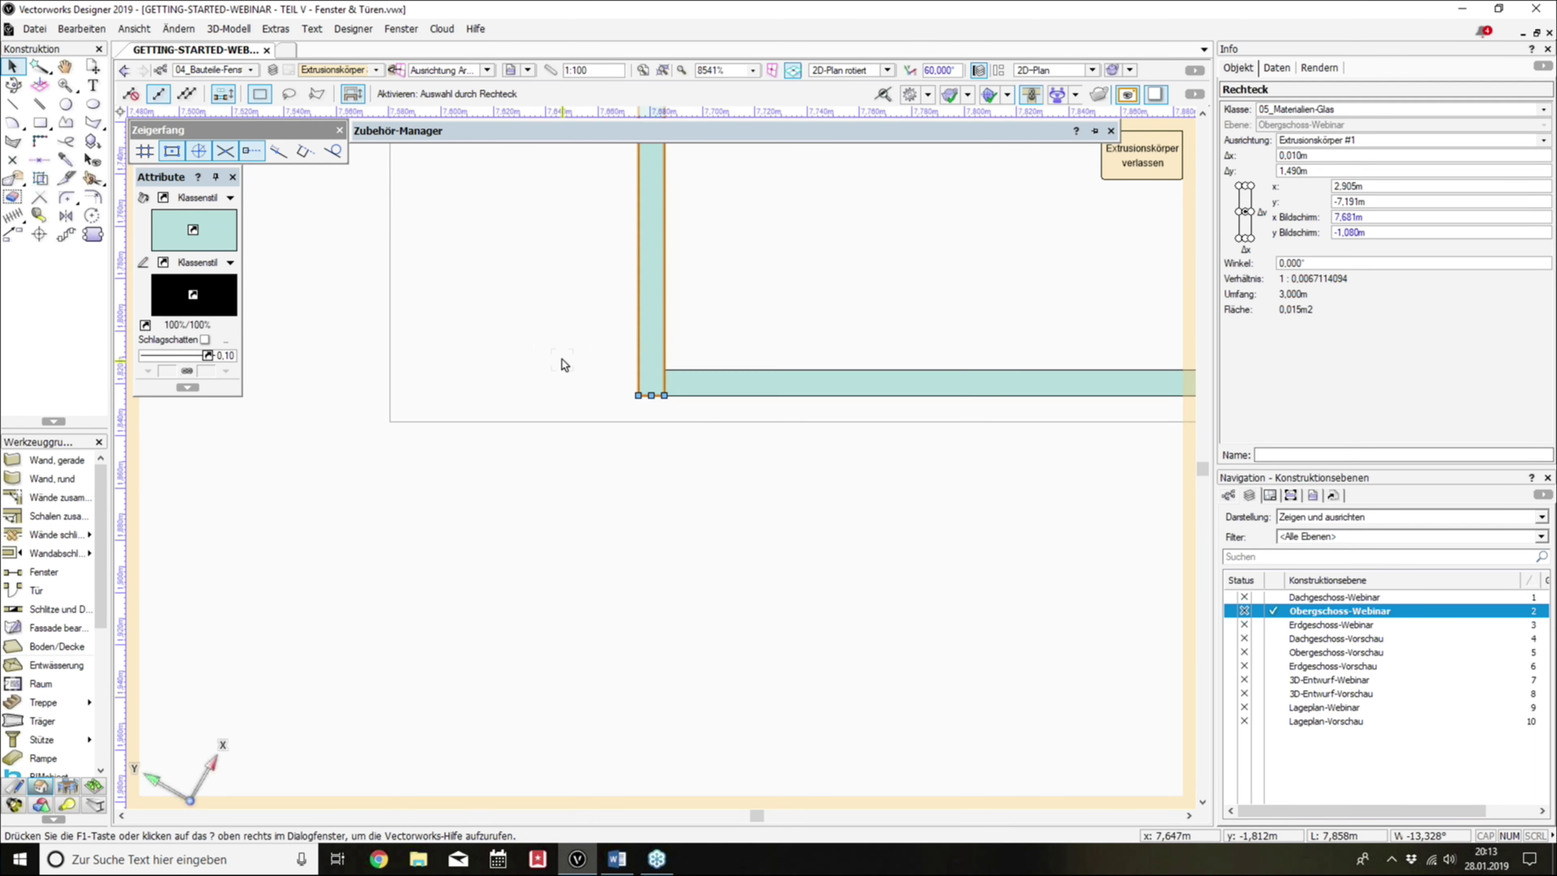
drag(637, 376, 408, 391)
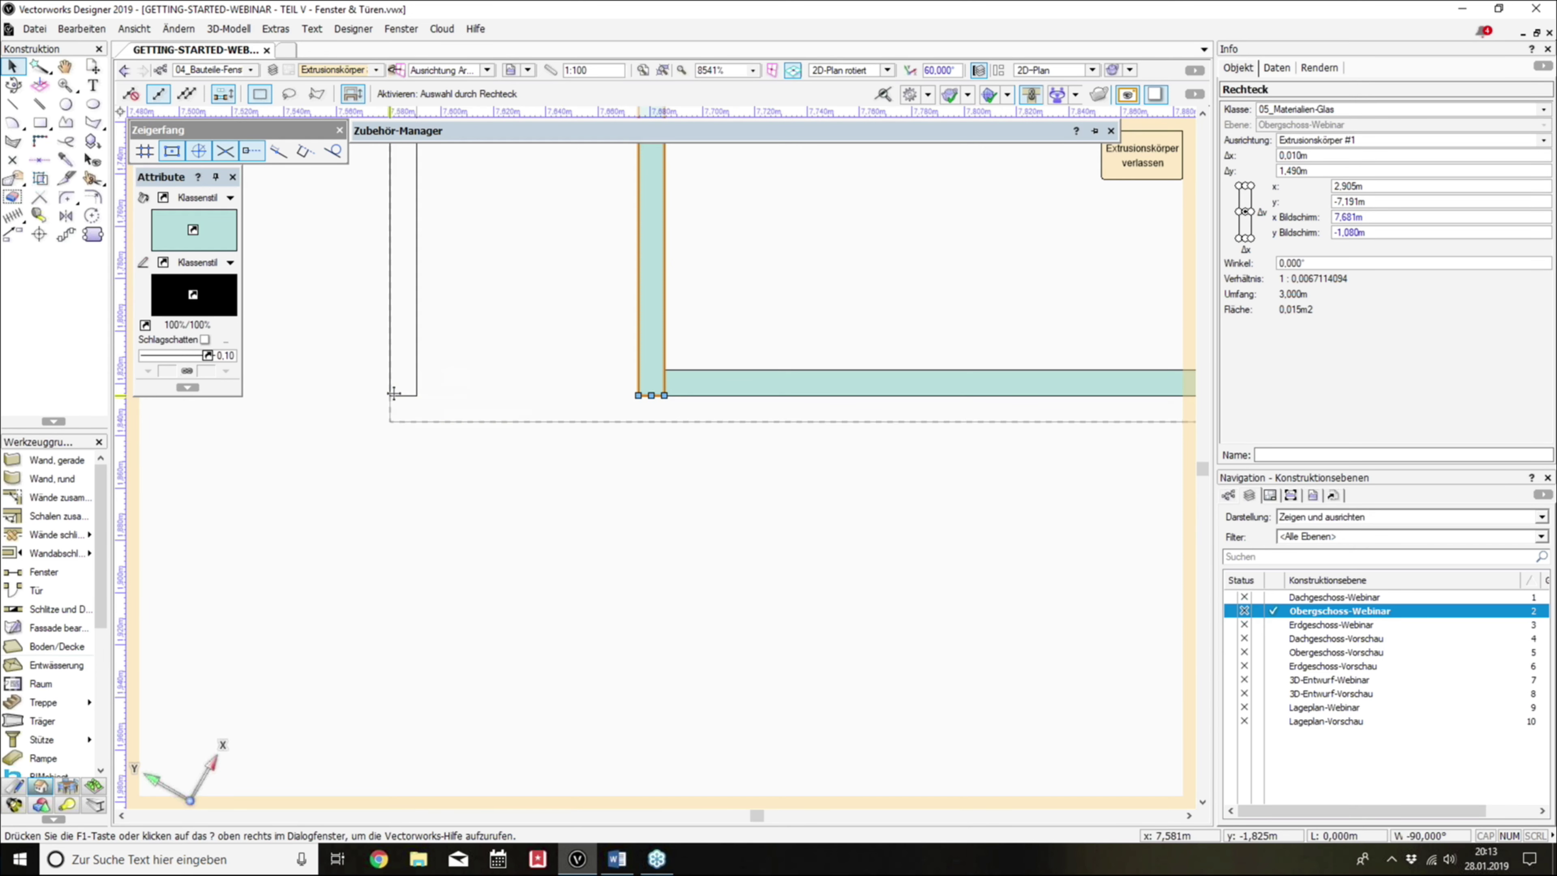
drag(407, 391, 420, 414)
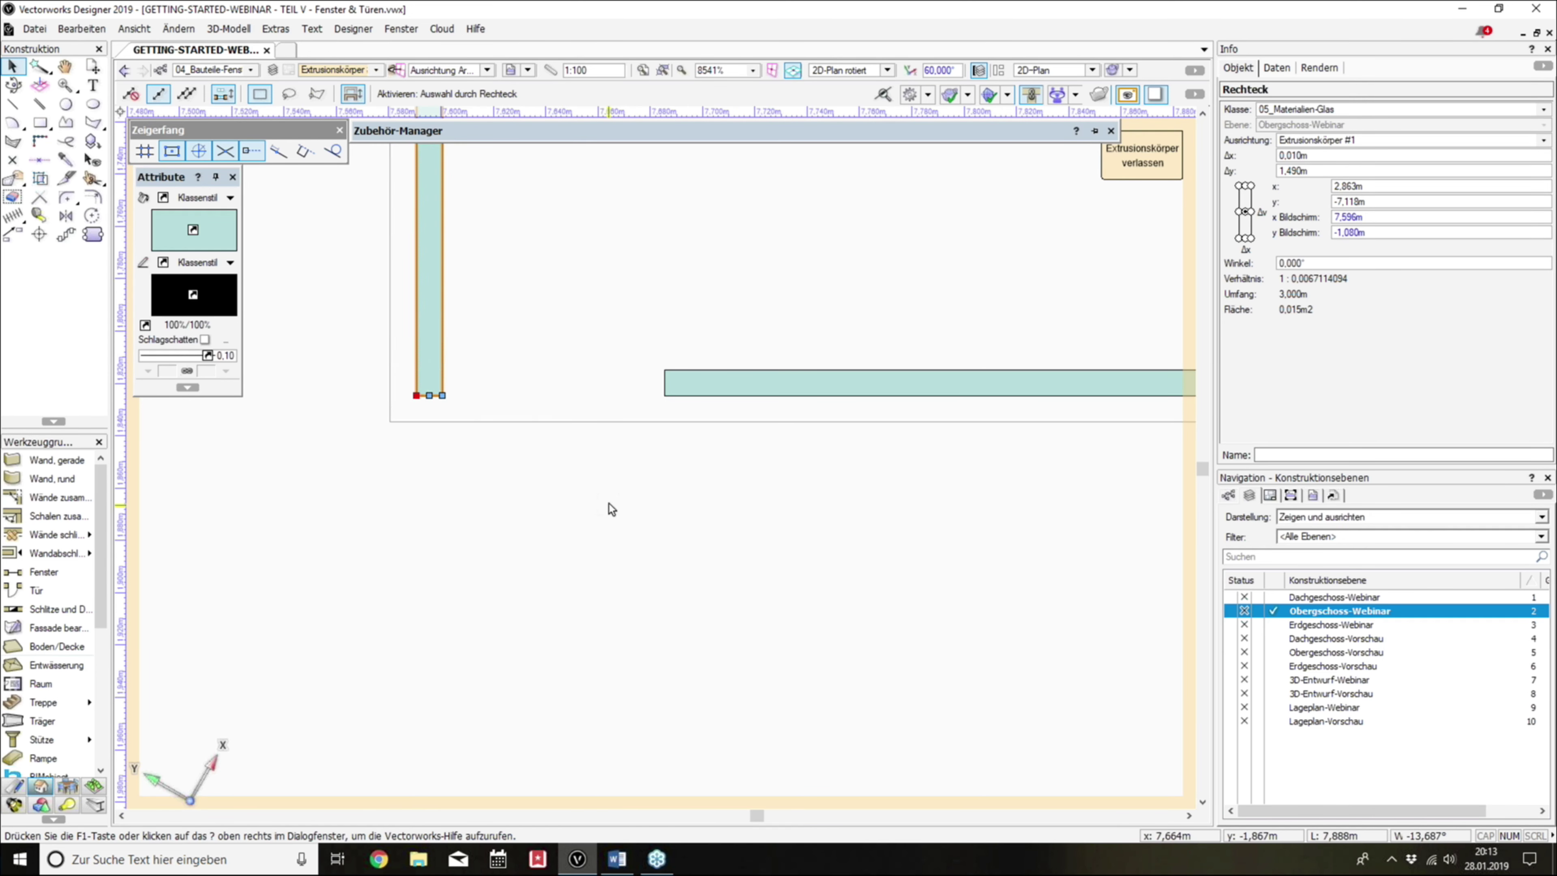
scroll(610, 412, down, 6)
scroll(610, 413, down, 3)
scroll(556, 184, up, 4)
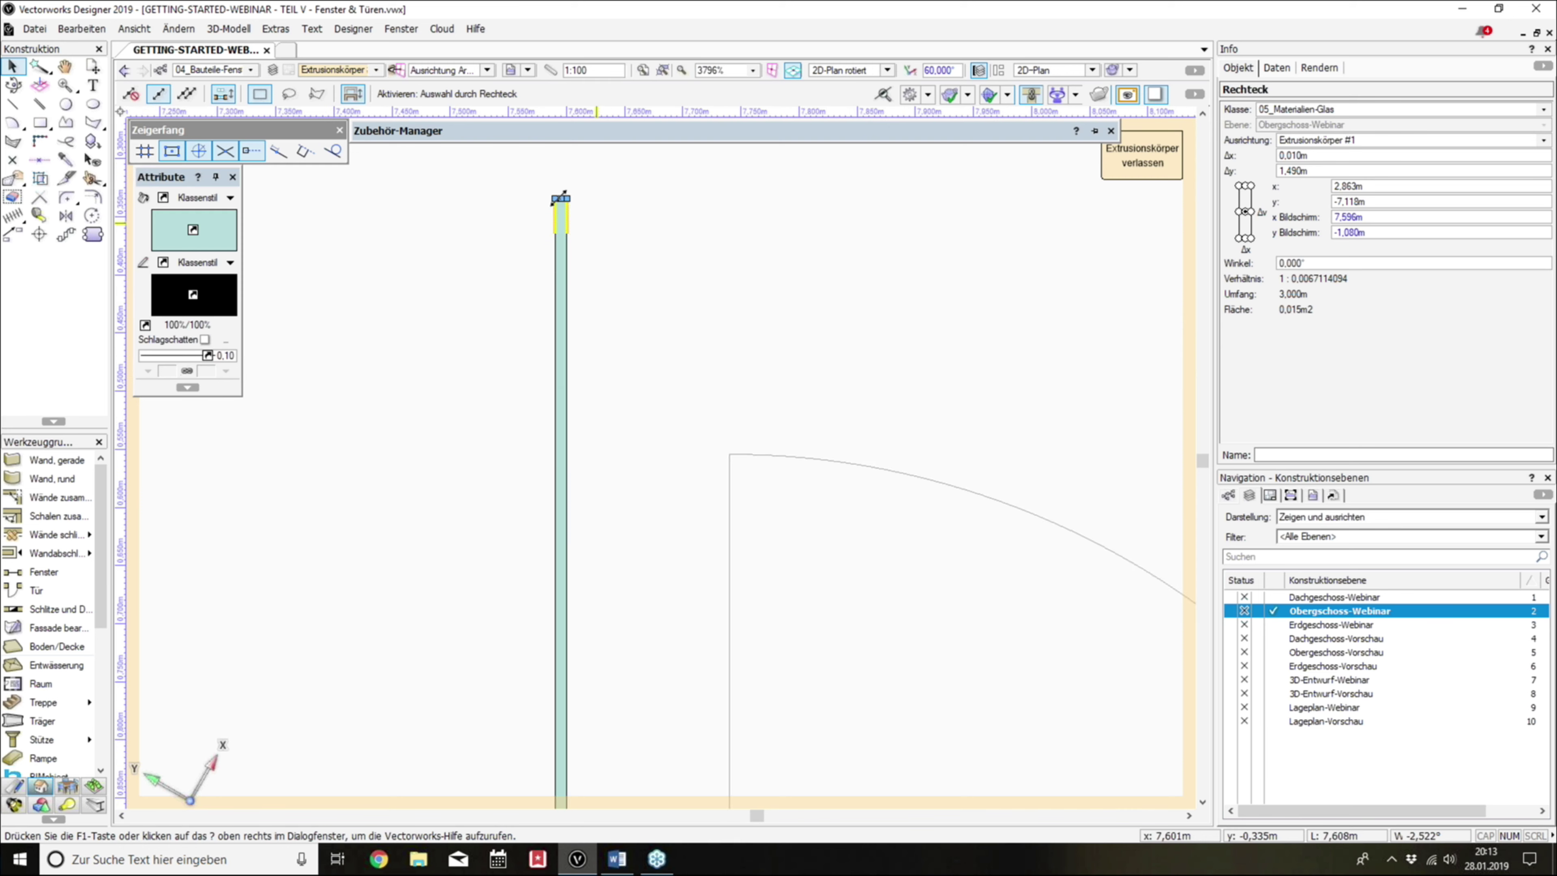
mouse_move(797, 797)
mouse_down()
mouse_move(561, 169)
mouse_move(620, 495)
mouse_up()
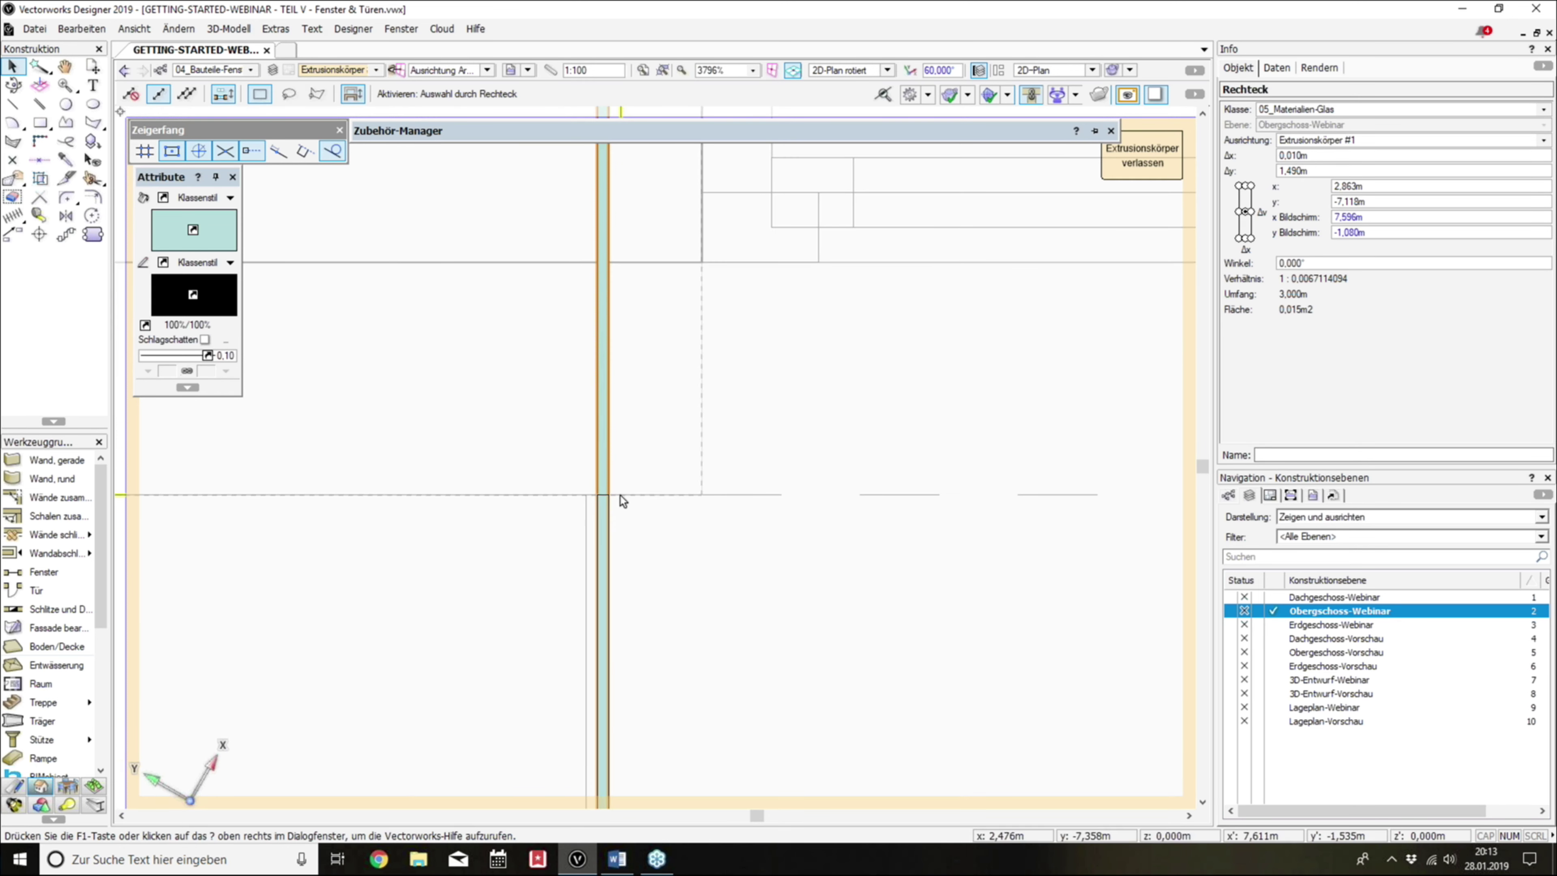
Step: Place a glass side piece at the right corner and stretch the front bar
scroll(531, 426, down, 3)
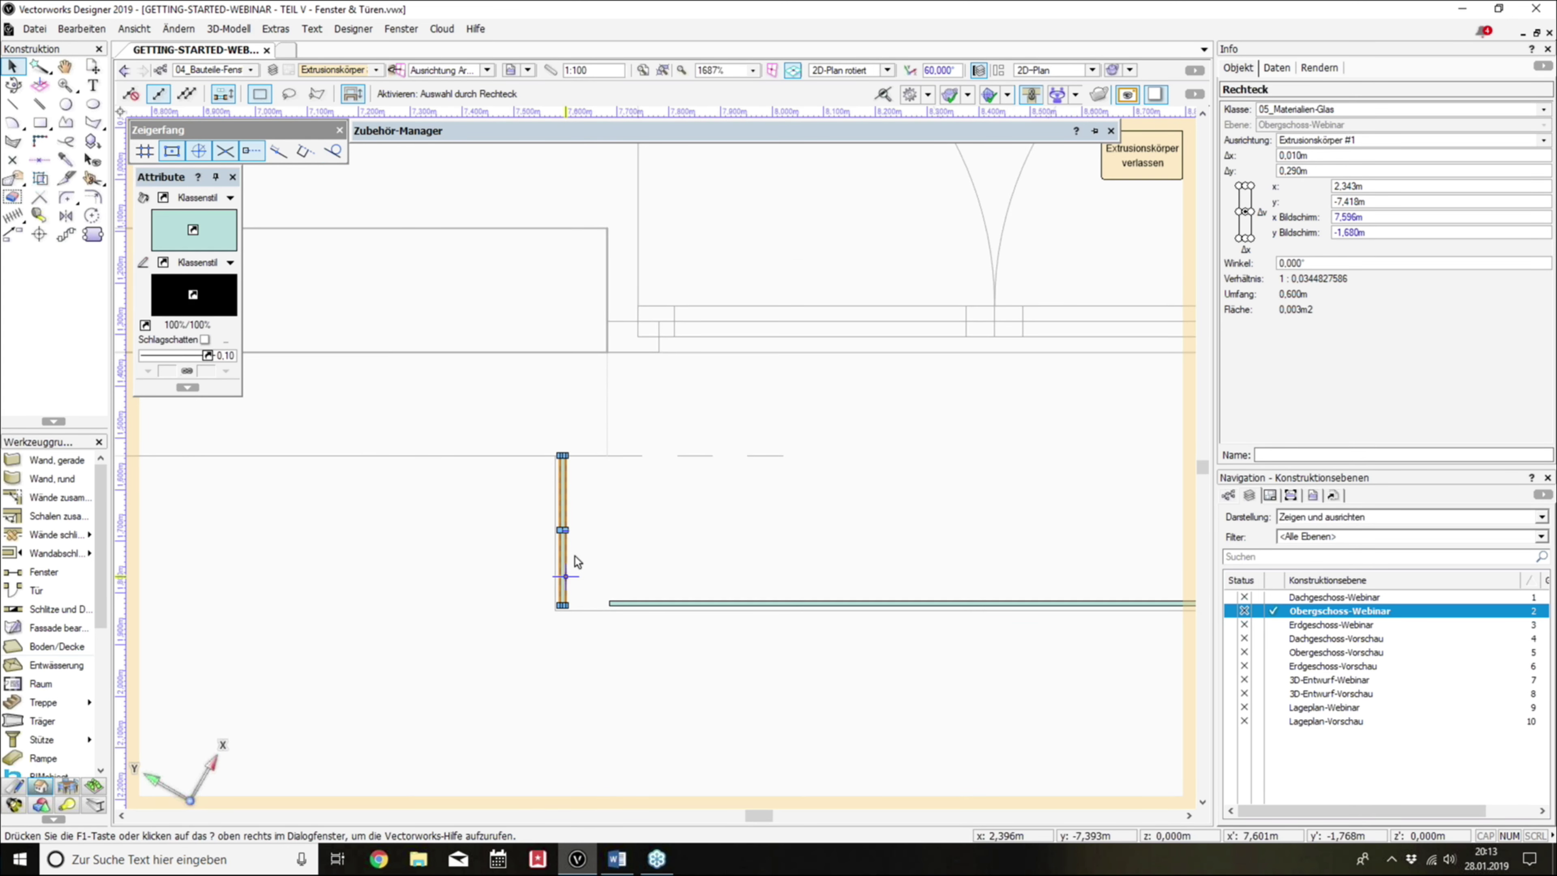
drag(567, 455, 866, 496)
scroll(435, 519, down, 3)
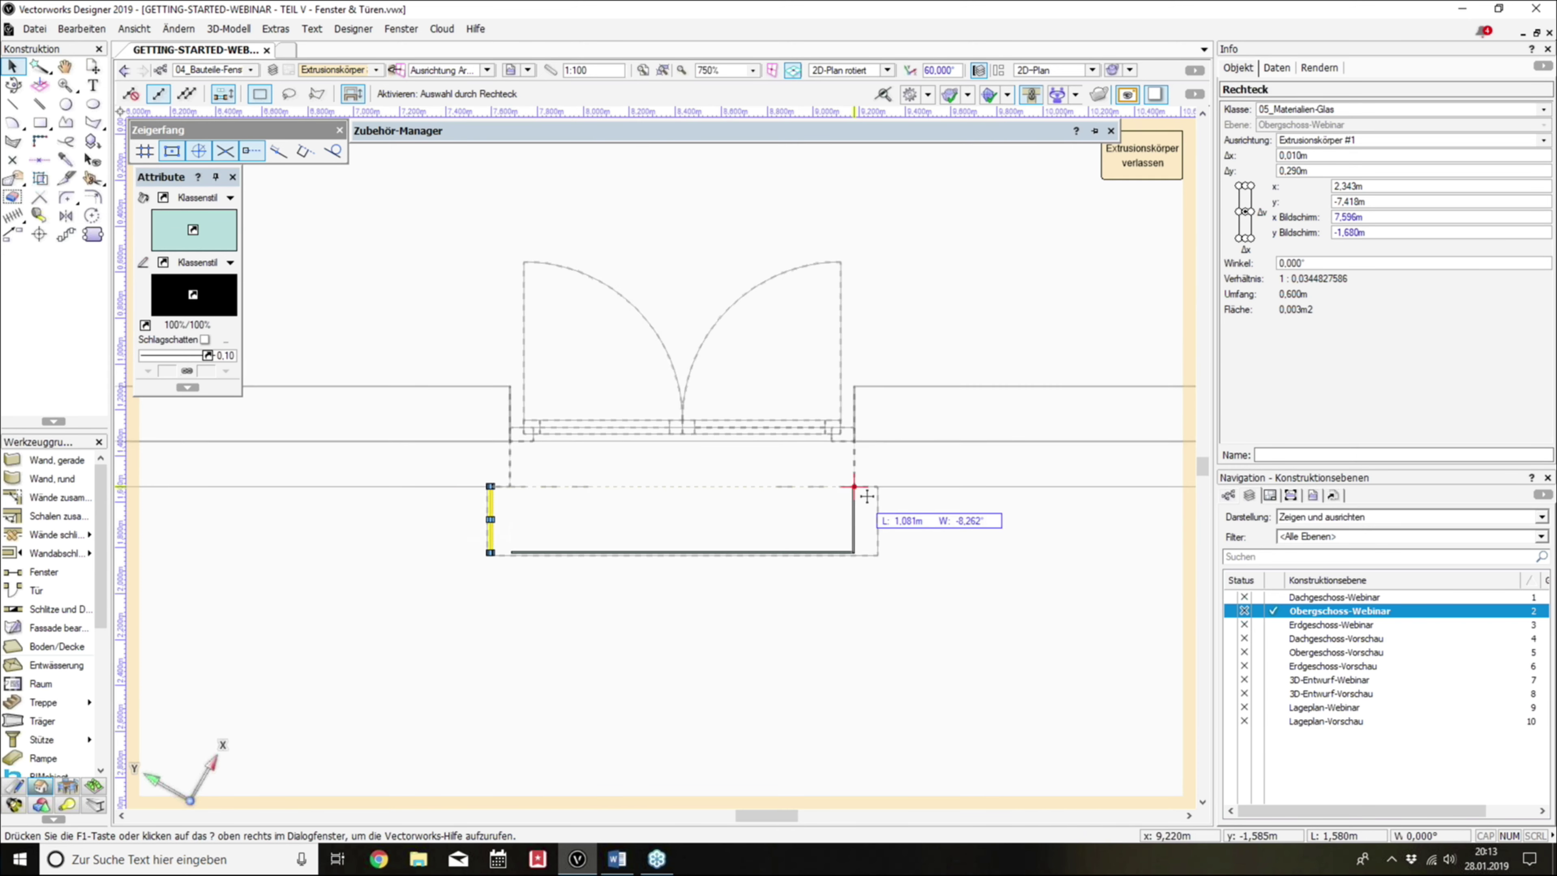
scroll(866, 495, up, 3)
scroll(879, 477, up, 2)
scroll(873, 469, up, 2)
mouse_move(866, 495)
mouse_down()
mouse_move(872, 465)
mouse_move(801, 507)
mouse_move(877, 497)
mouse_up()
scroll(878, 431, down, 3)
scroll(801, 507, up, 3)
scroll(868, 498, up, 2)
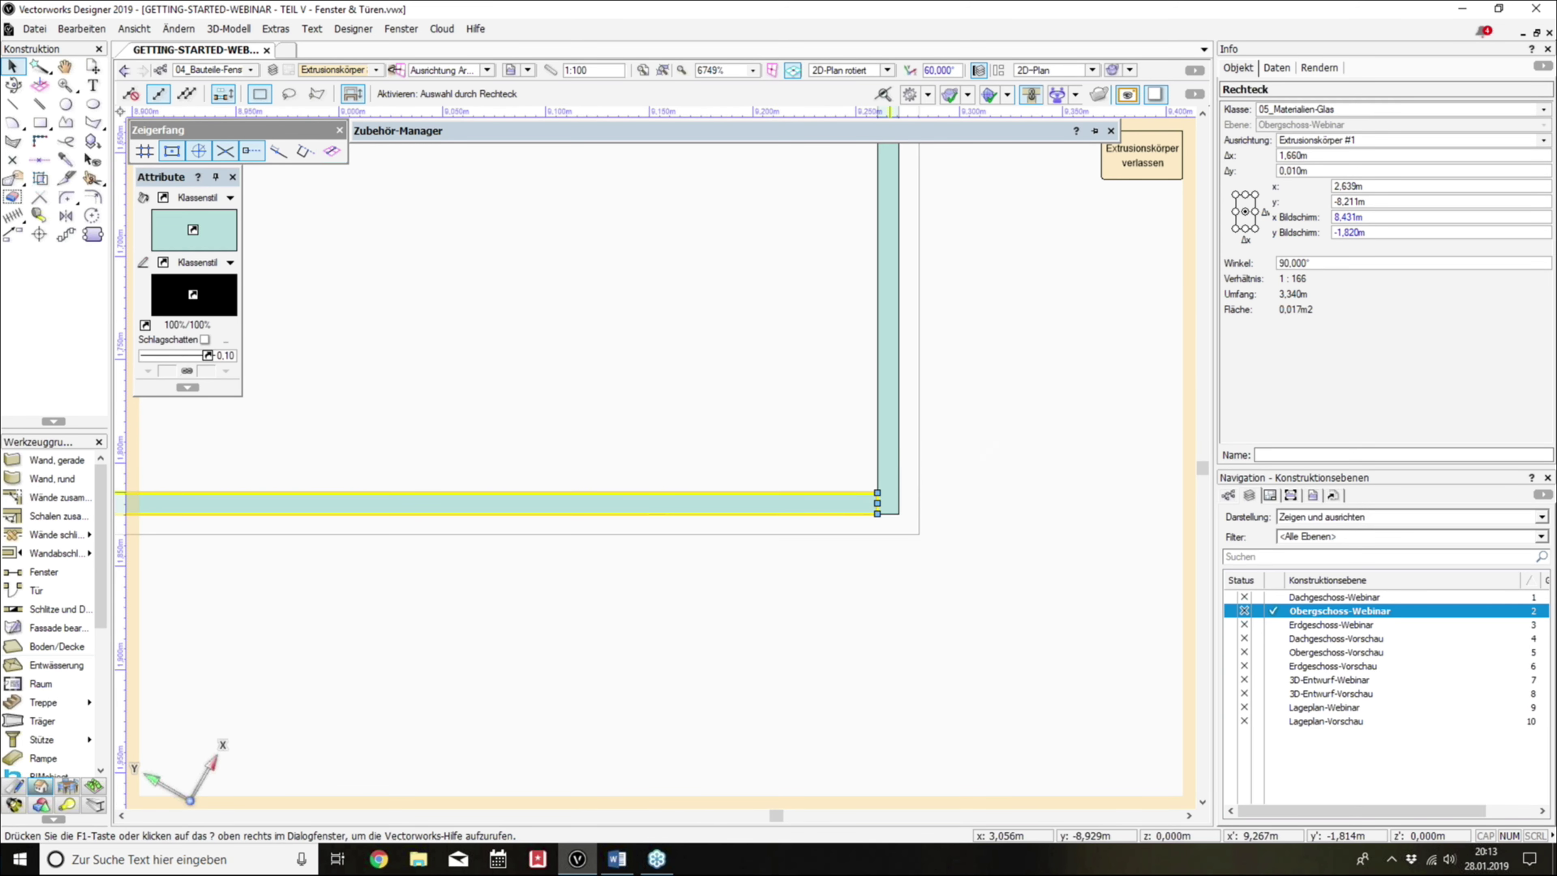
Step: Set the front bar Δx to 1,65 m and leave the extrusion edit
click(1295, 156)
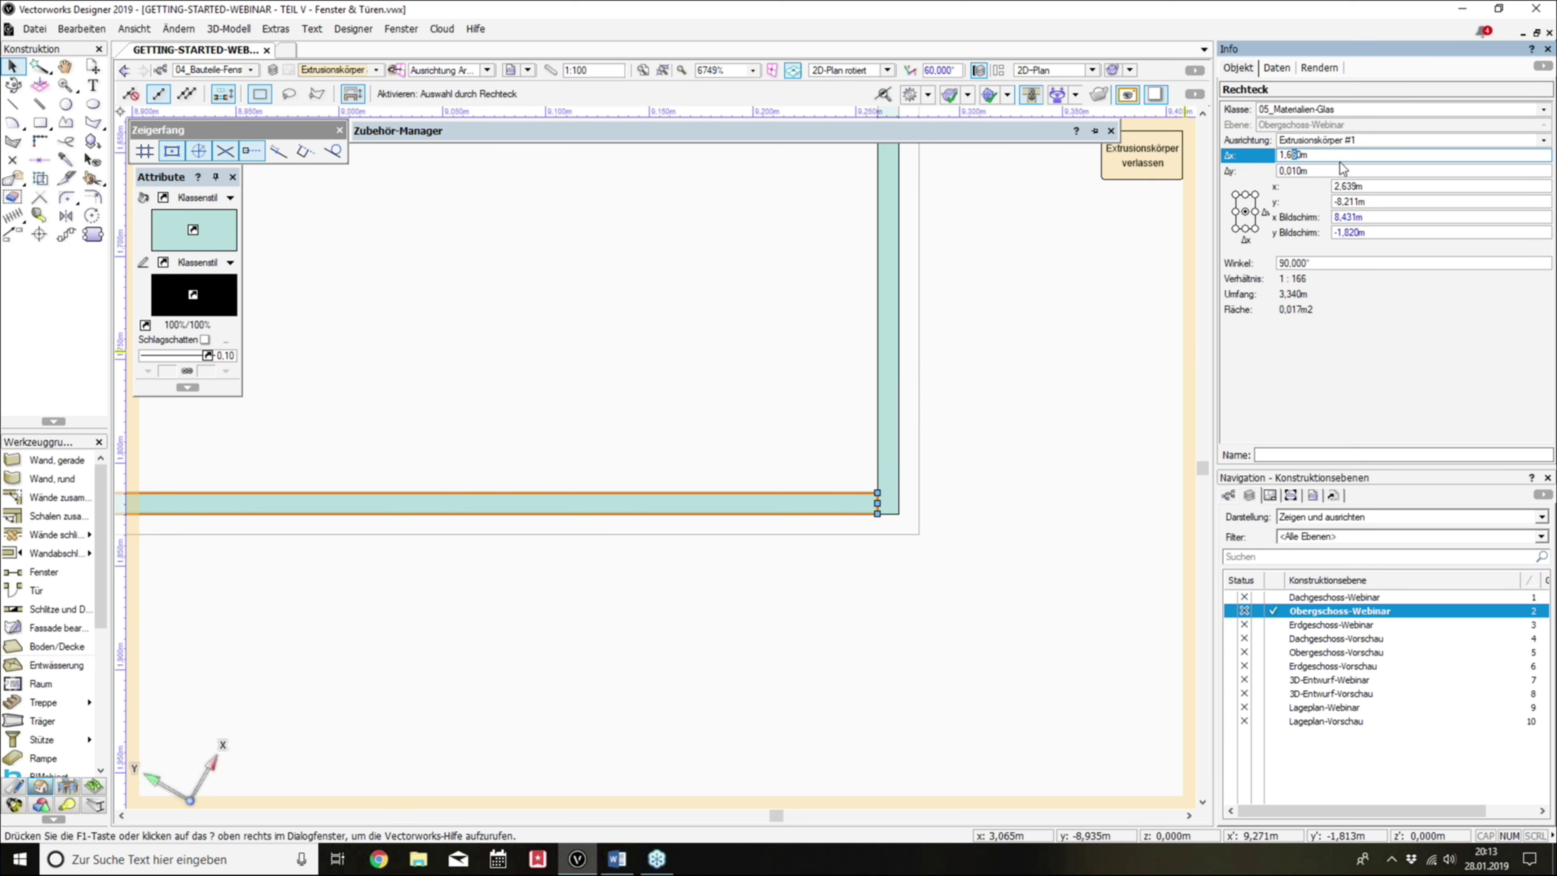
key(BackSpace)
text(5)
key(Return)
click(1144, 167)
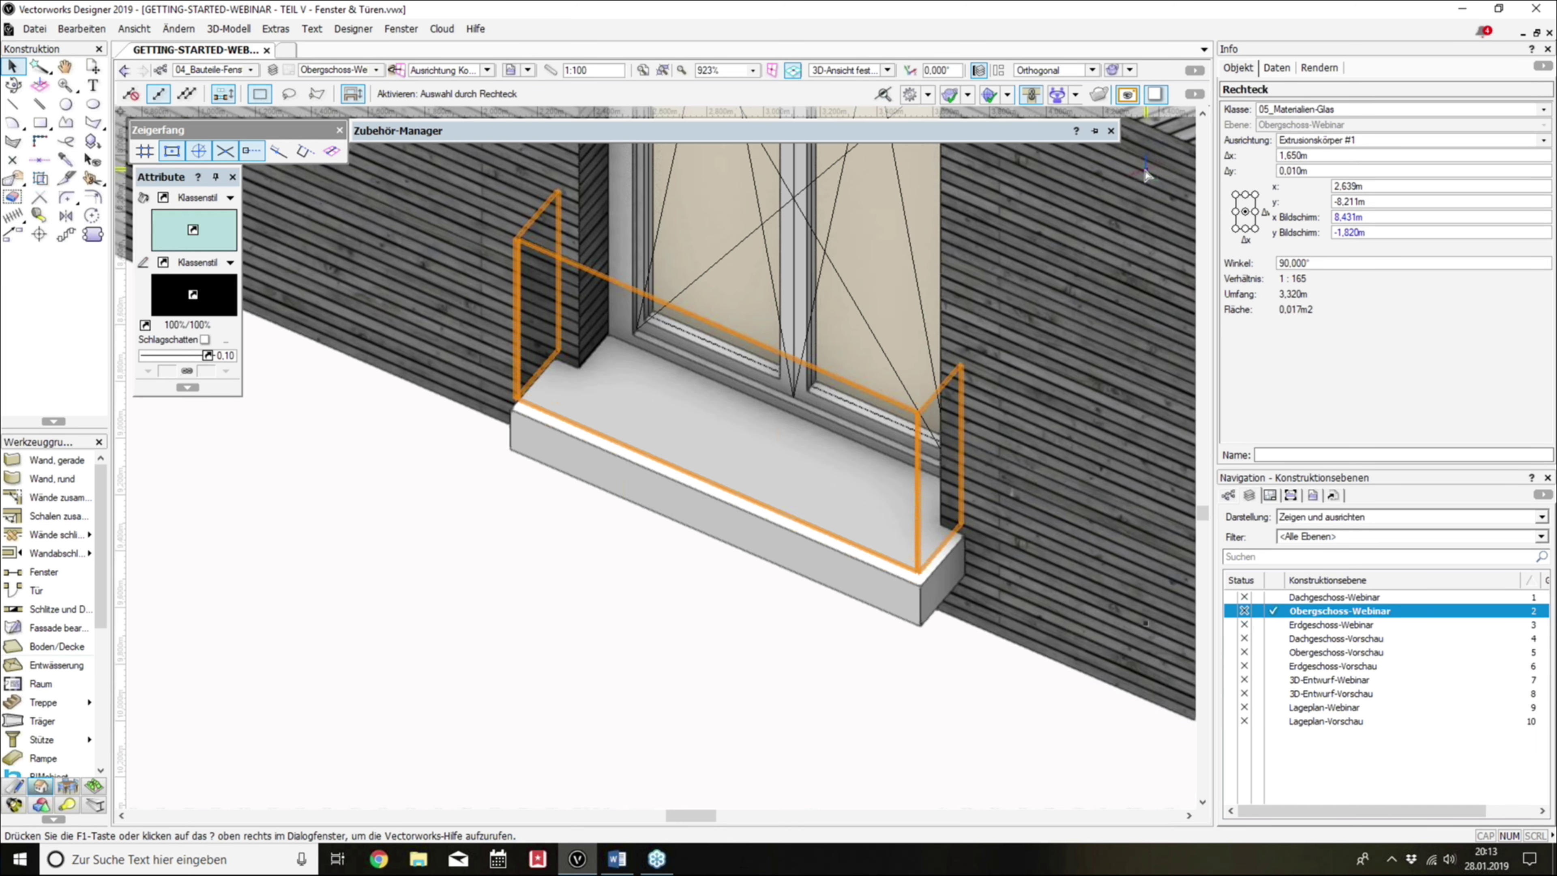
Step: Orbit around the window's sill and glass railing, then return to 2D top plan
click(657, 653)
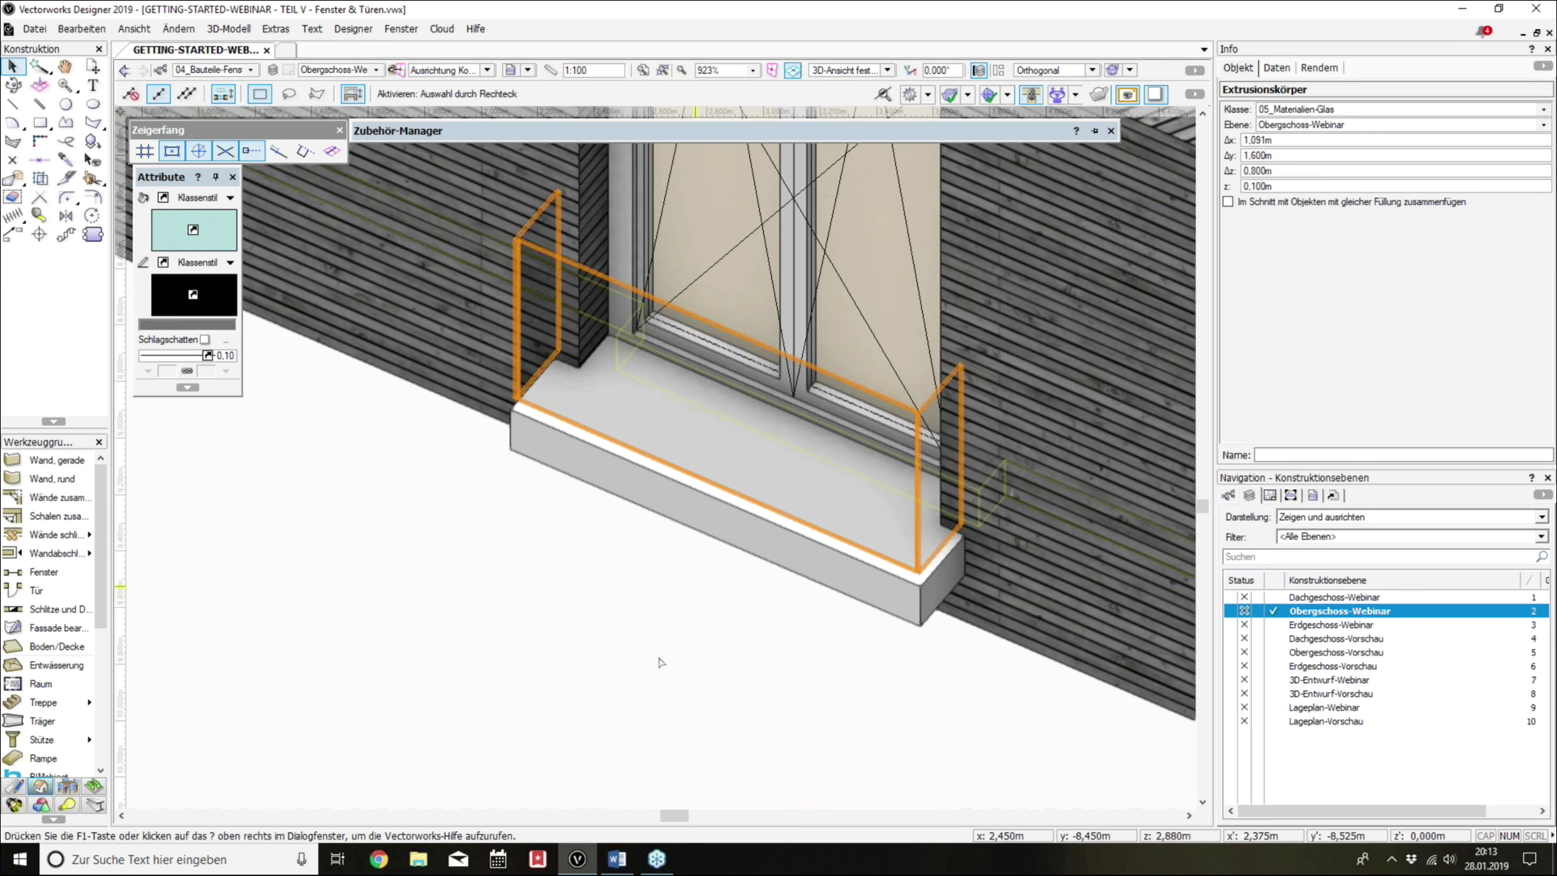
mouse_move(600, 570)
shift+middle_down()
mouse_move(399, 535)
mouse_move(529, 593)
shift+middle_up()
mouse_move(1001, 577)
mouse_down()
mouse_move(1005, 363)
mouse_move(624, 500)
mouse_move(602, 642)
mouse_up()
shift+middle_drag(602, 641, 577, 616)
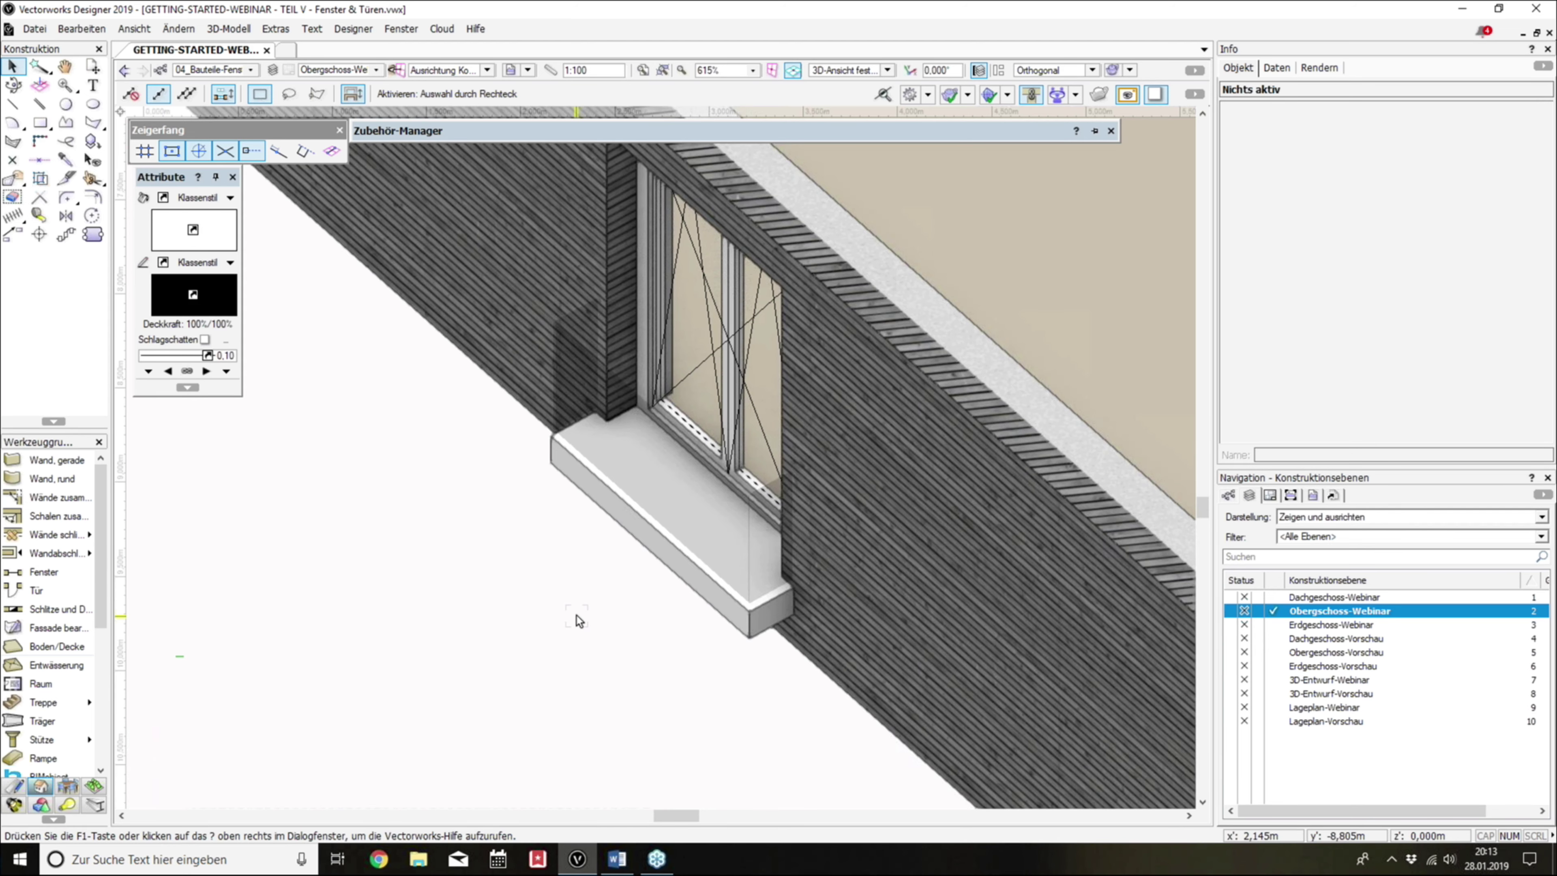
key(F5)
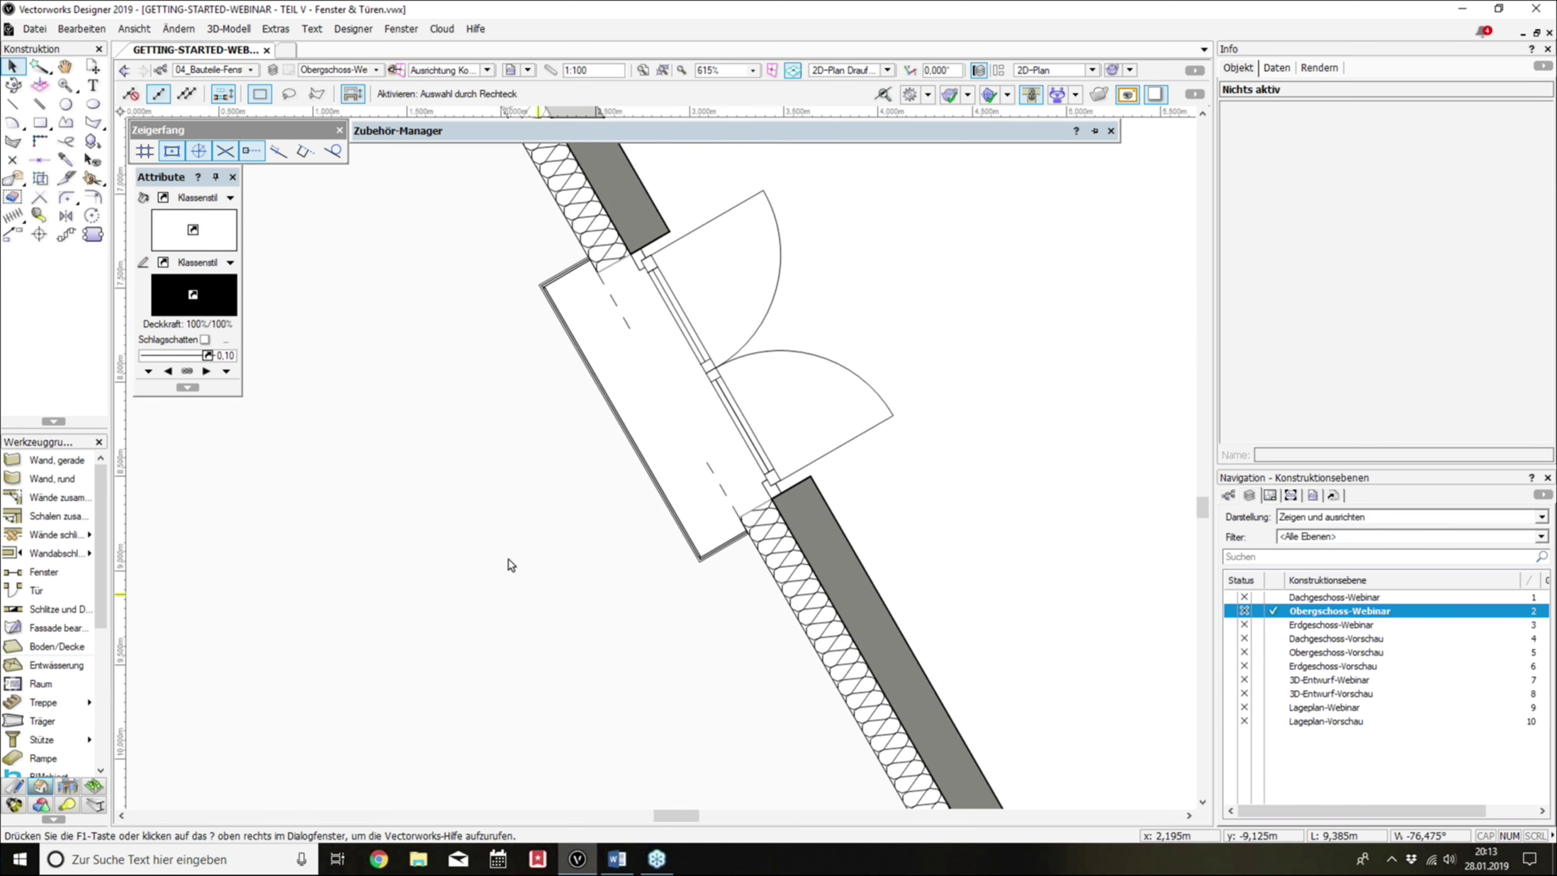
Step: Activate the Erdgeschoss-Webinar layer showing the full ground floor, then open the Extras menu
scroll(628, 416, down, 3)
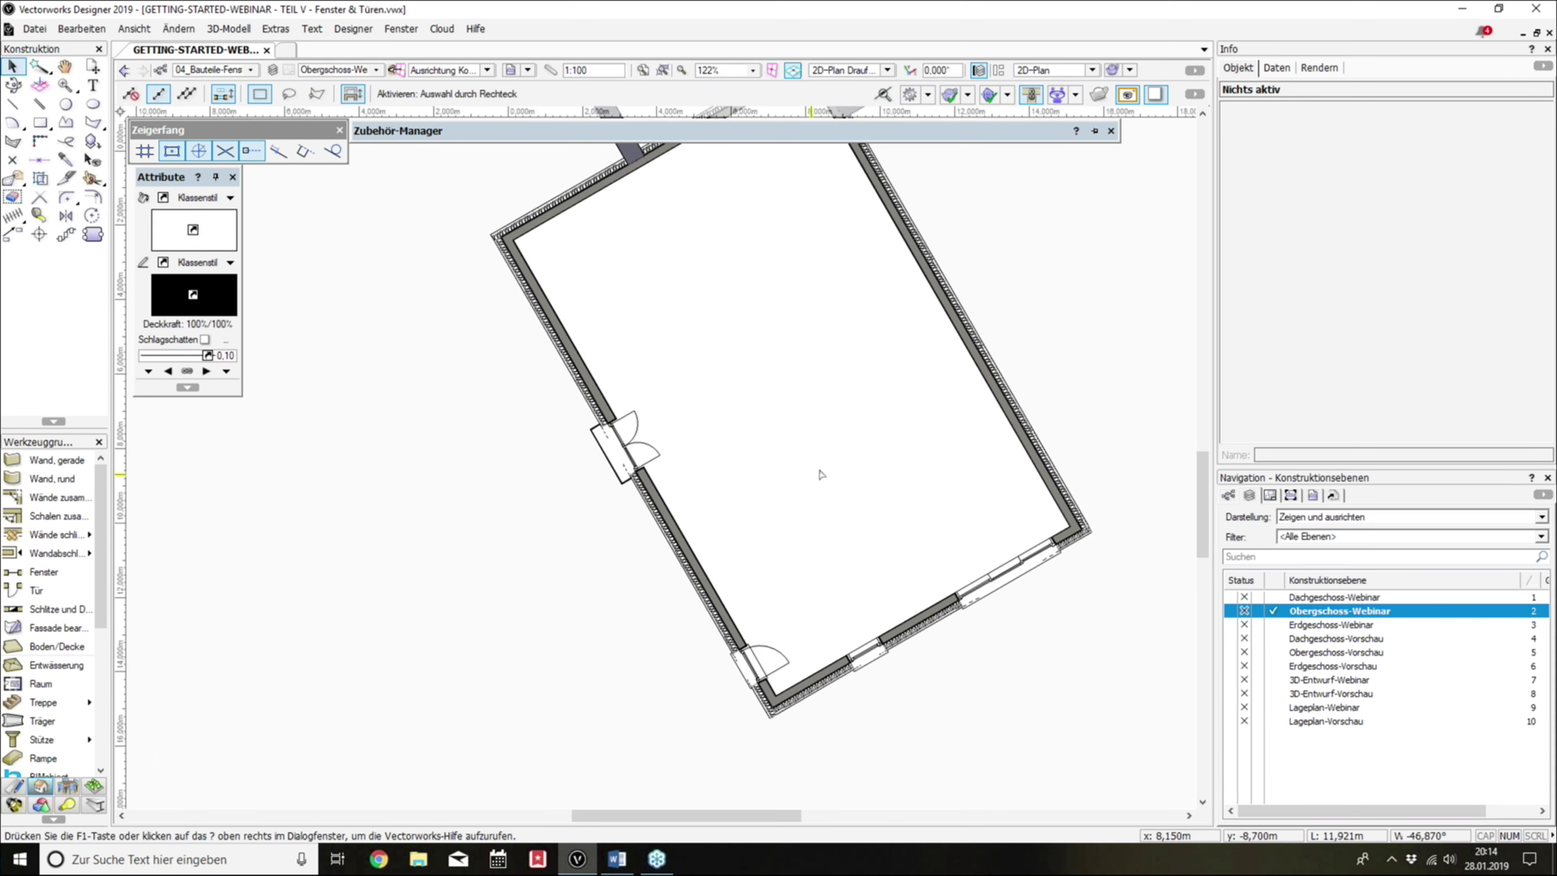
middle_drag(818, 465, 805, 588)
click(1275, 625)
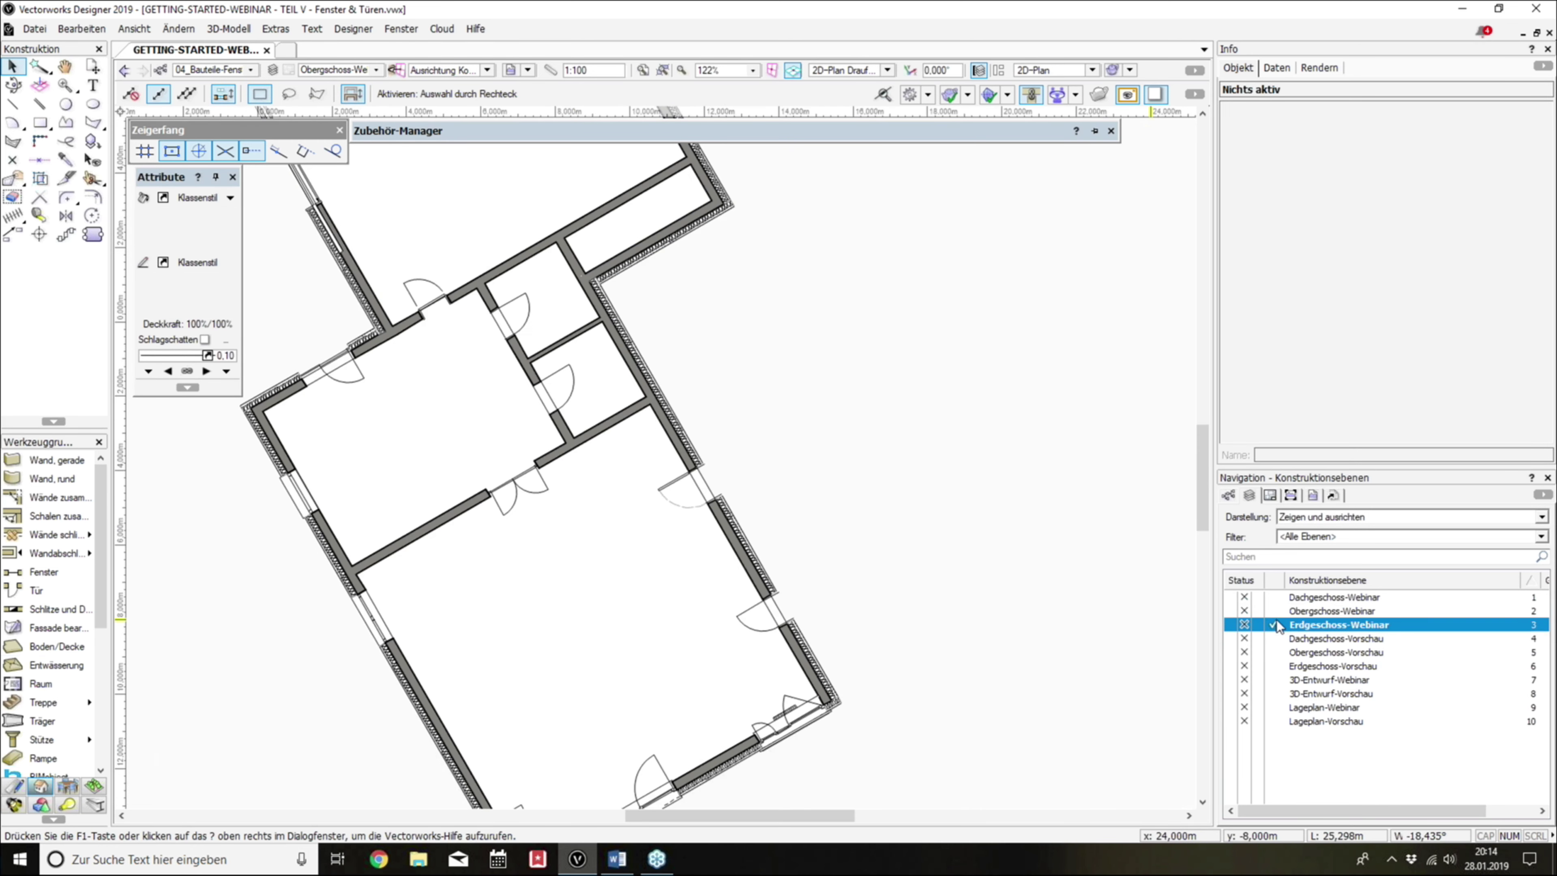
click(1249, 496)
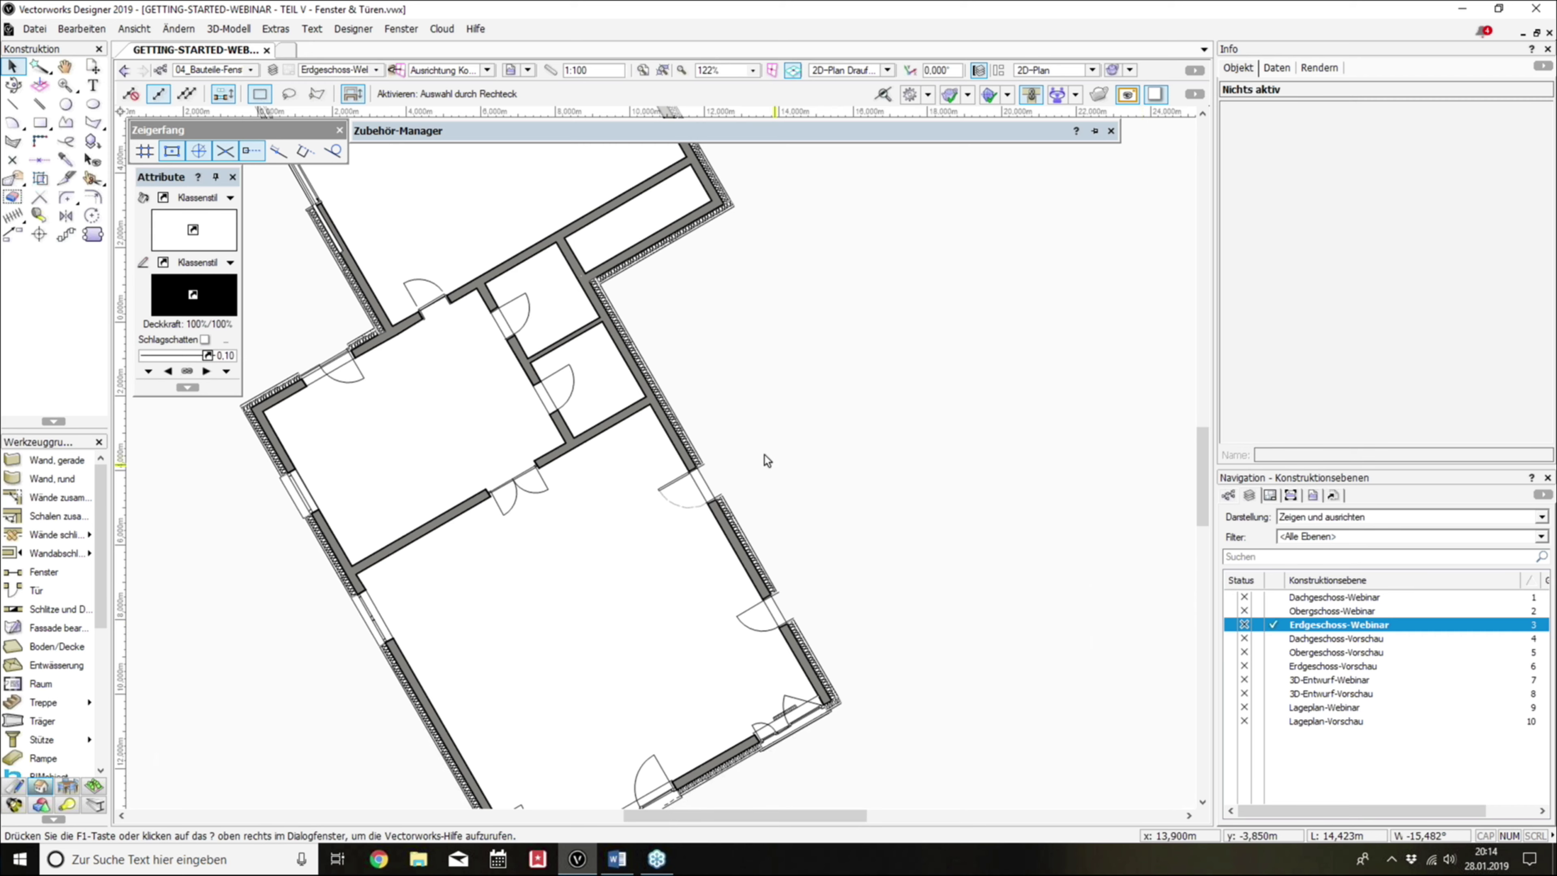
scroll(764, 455, down, 2)
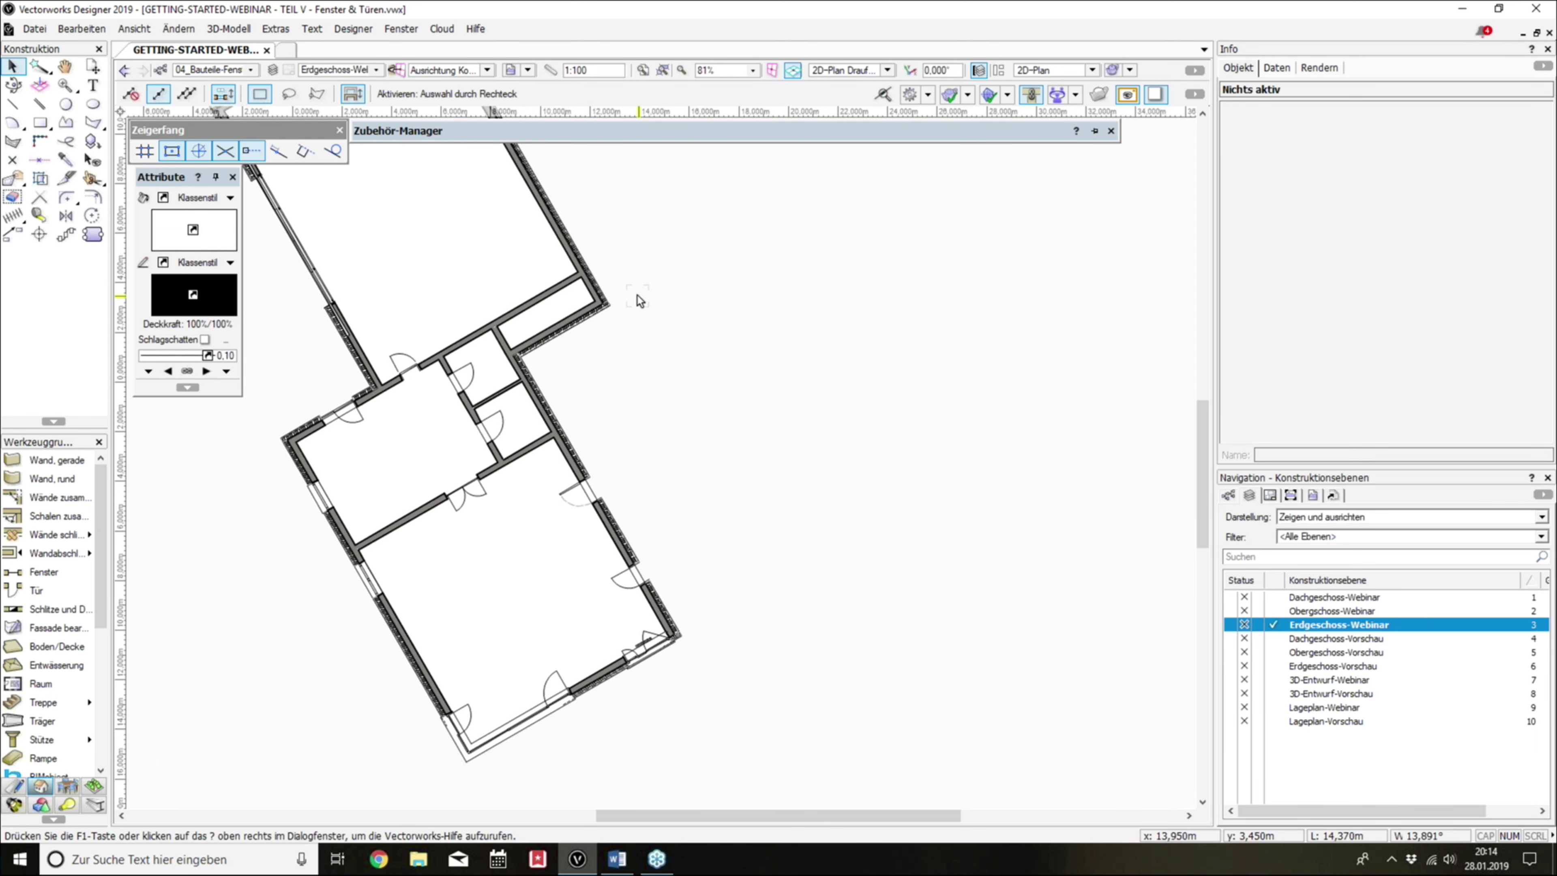
click(276, 29)
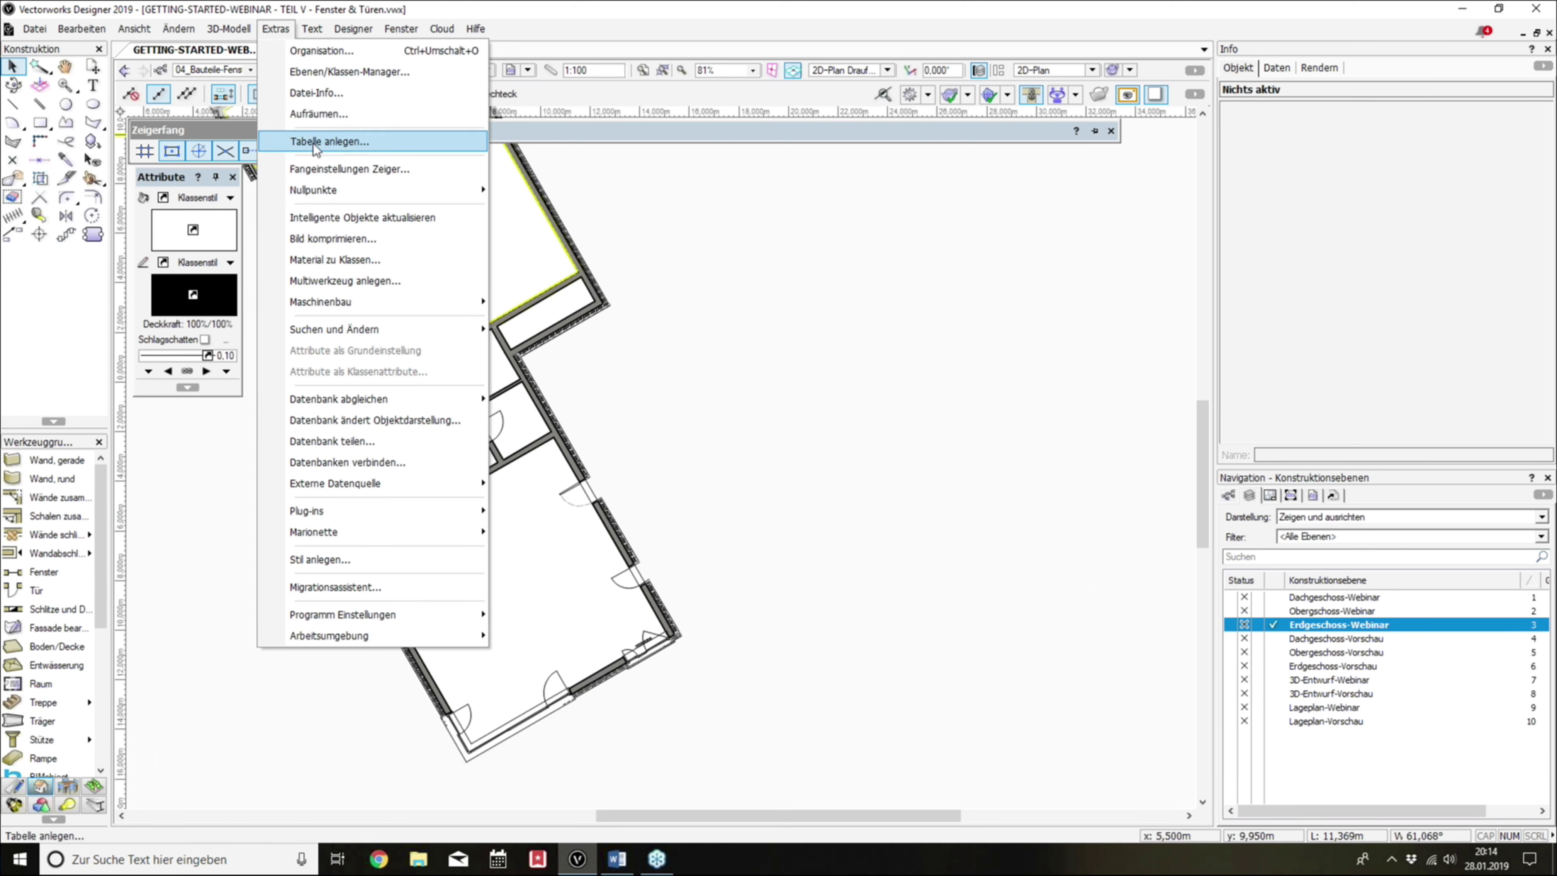
Step: Start a new table from the Vorgabetabellen presets and browse the predefined lists, including the room list
click(366, 146)
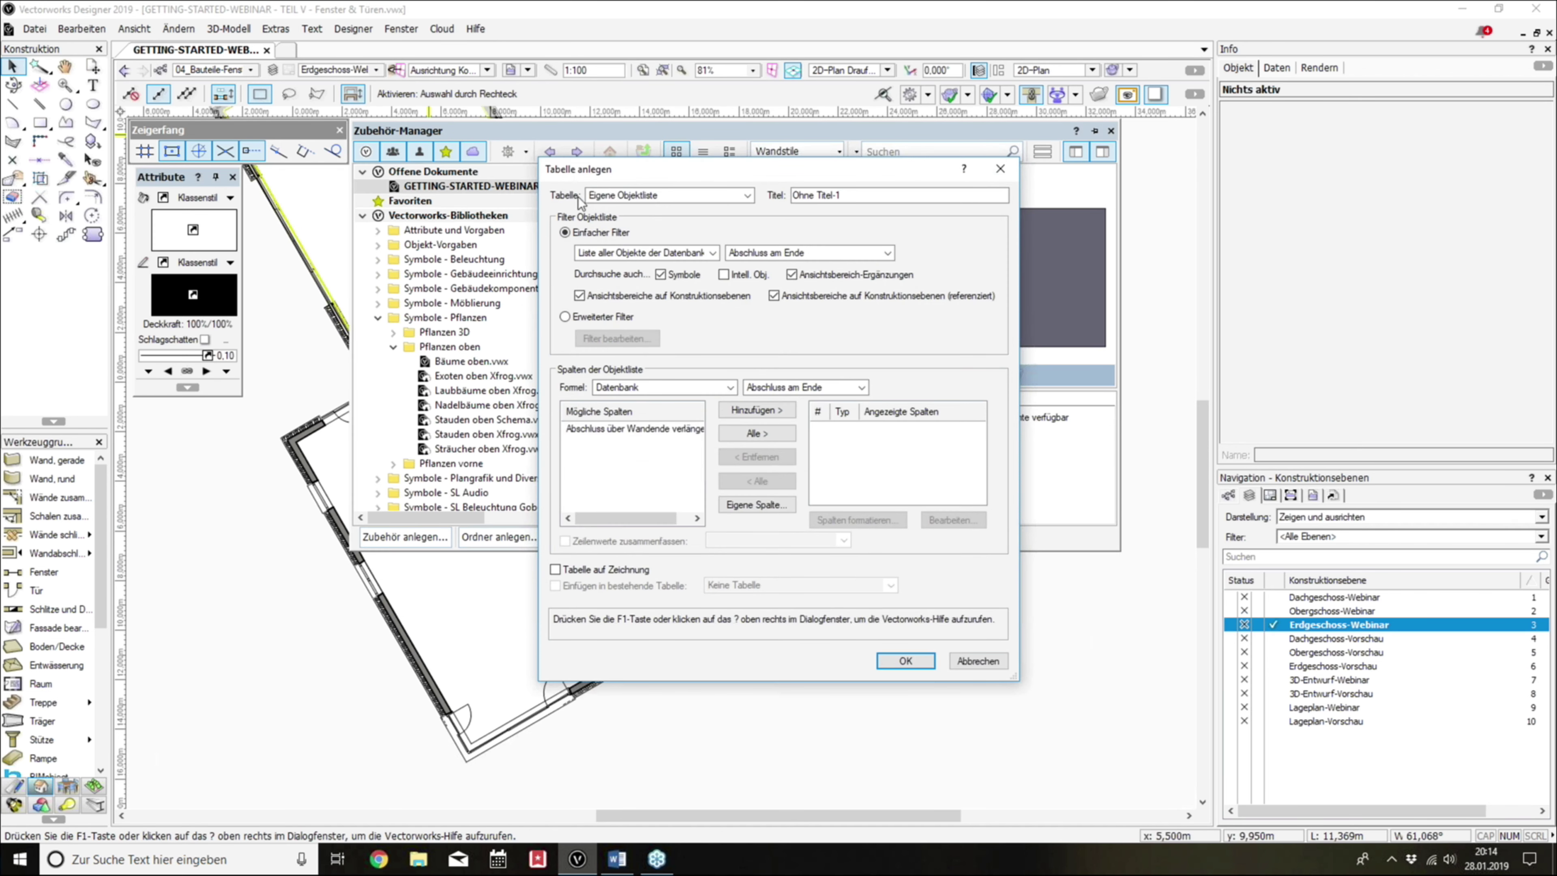
click(645, 195)
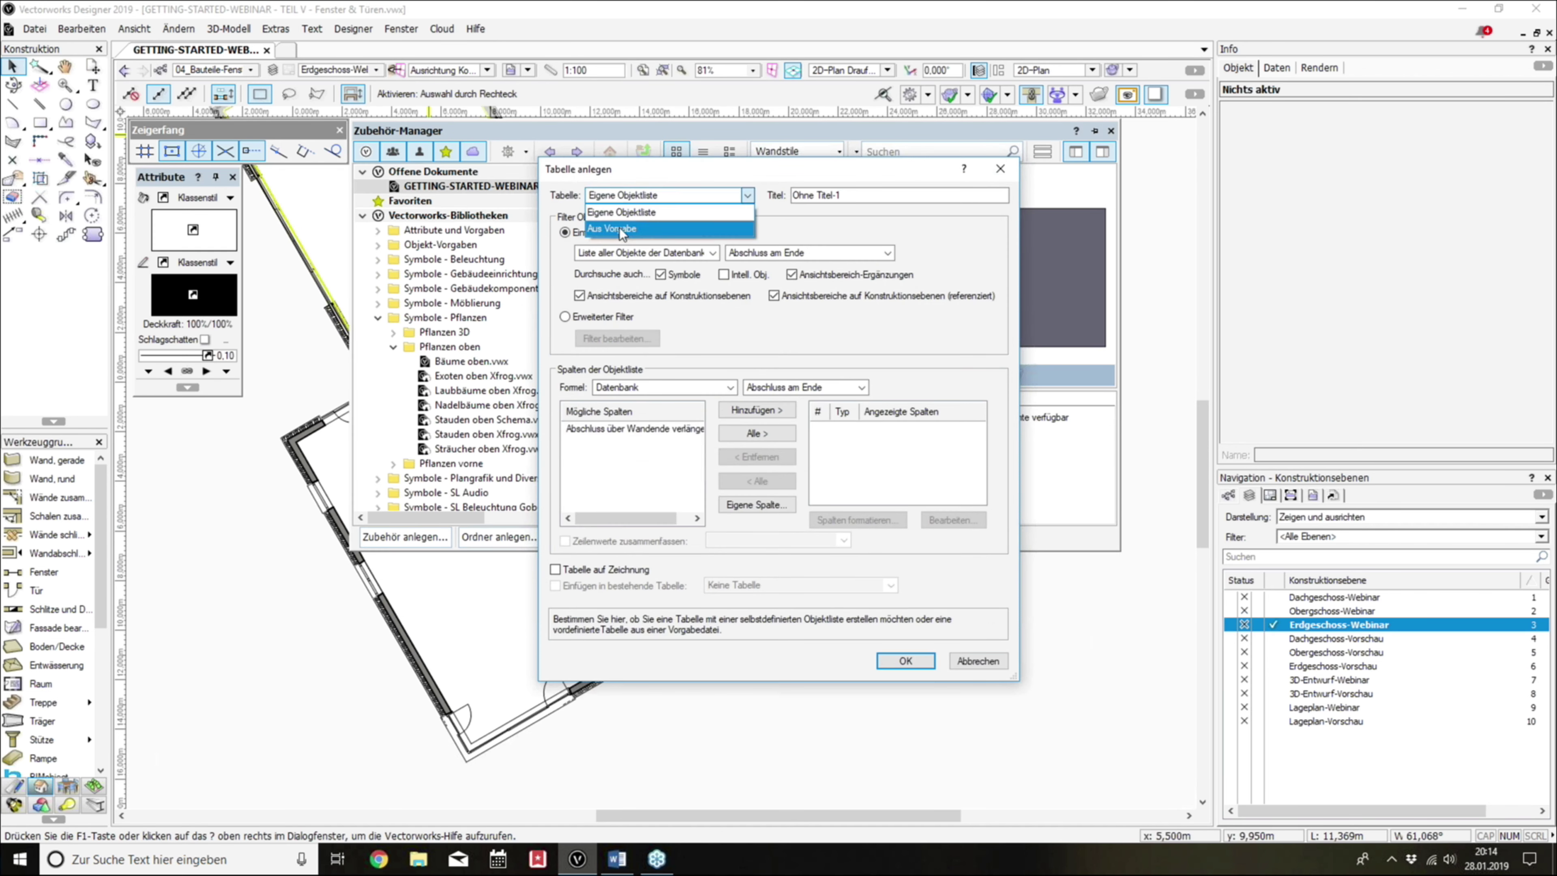
click(631, 228)
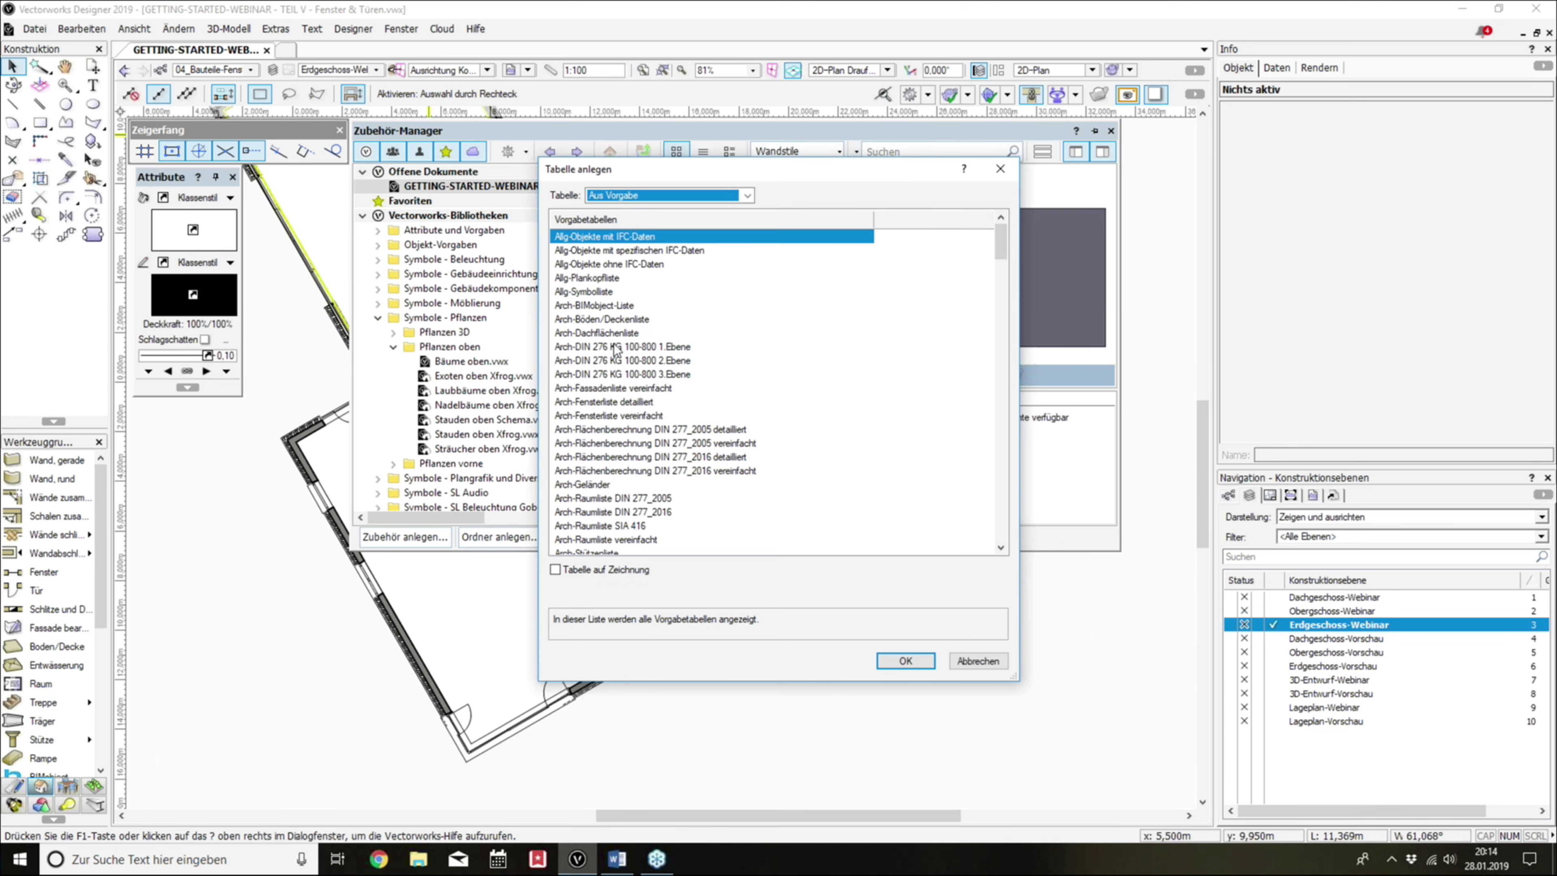
scroll(625, 383, down, 2)
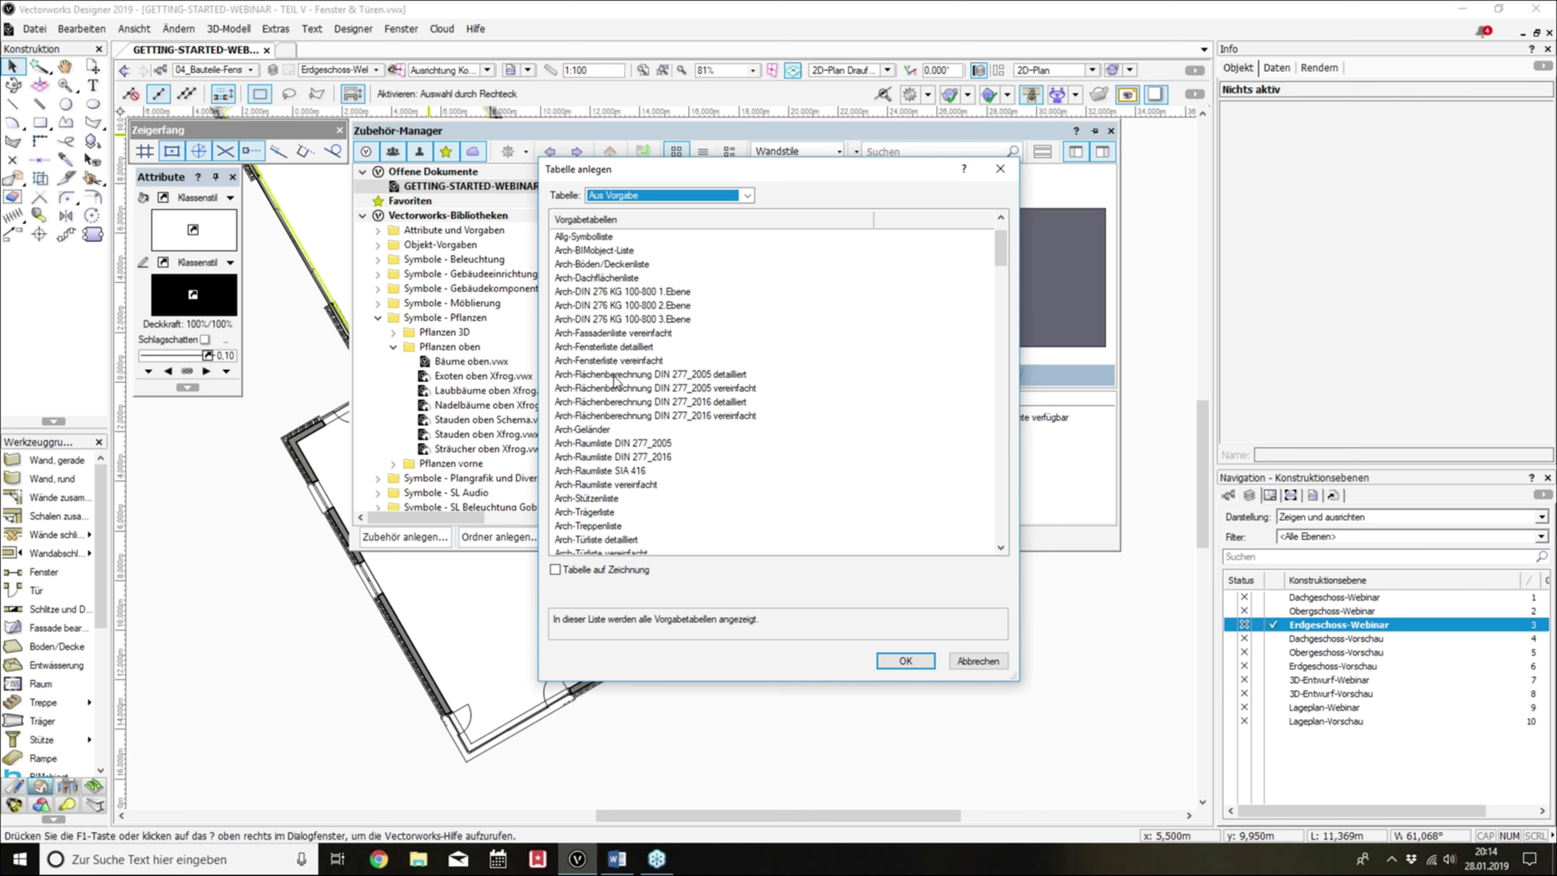
scroll(599, 451, down, 1)
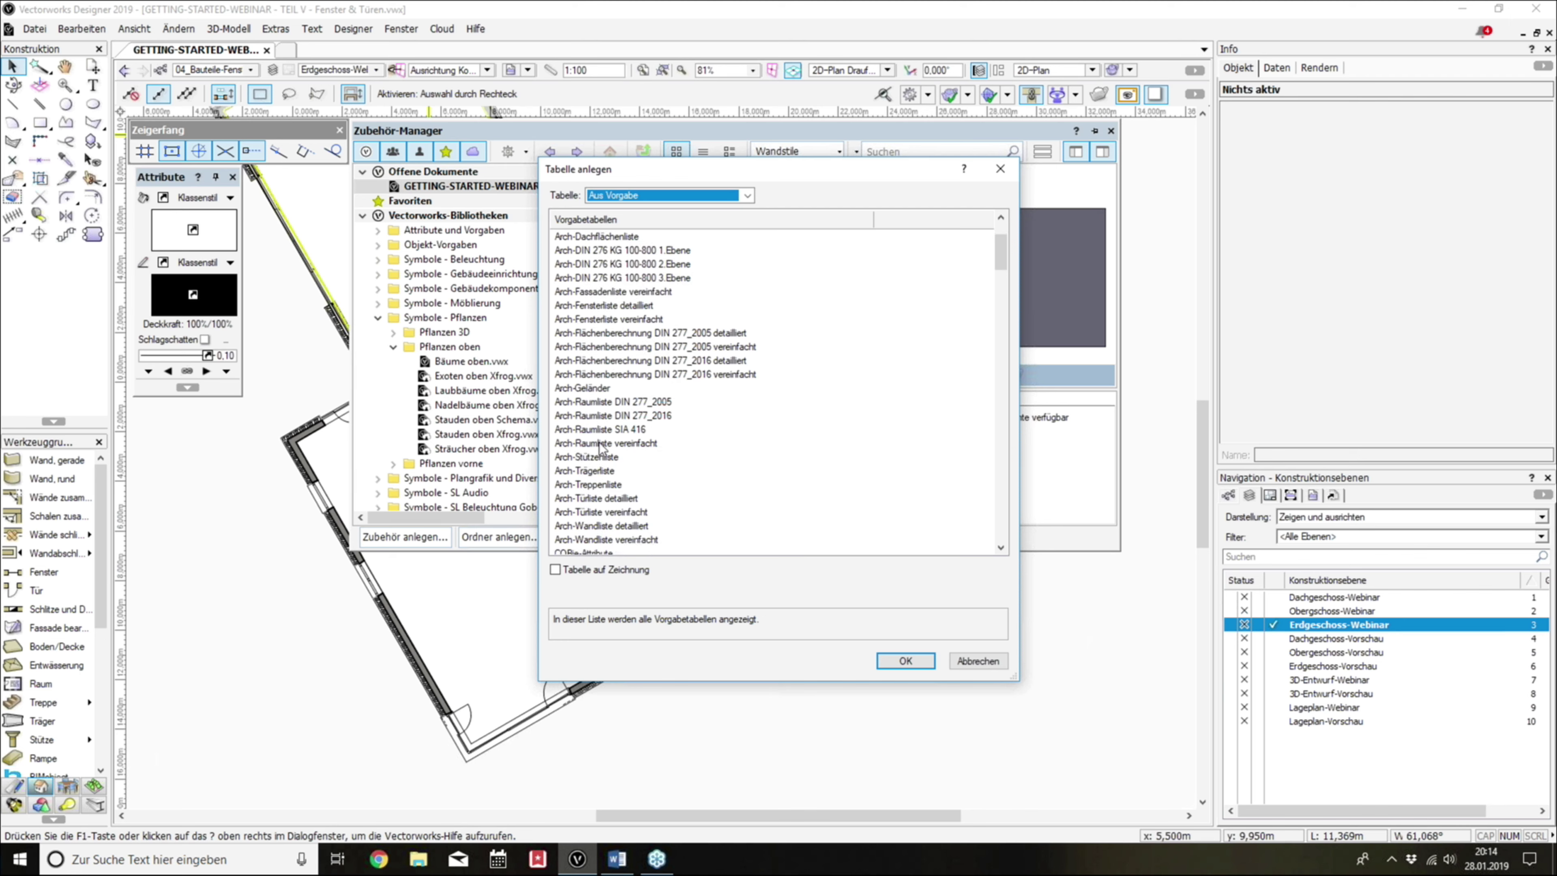
scroll(599, 451, down, 1)
click(617, 360)
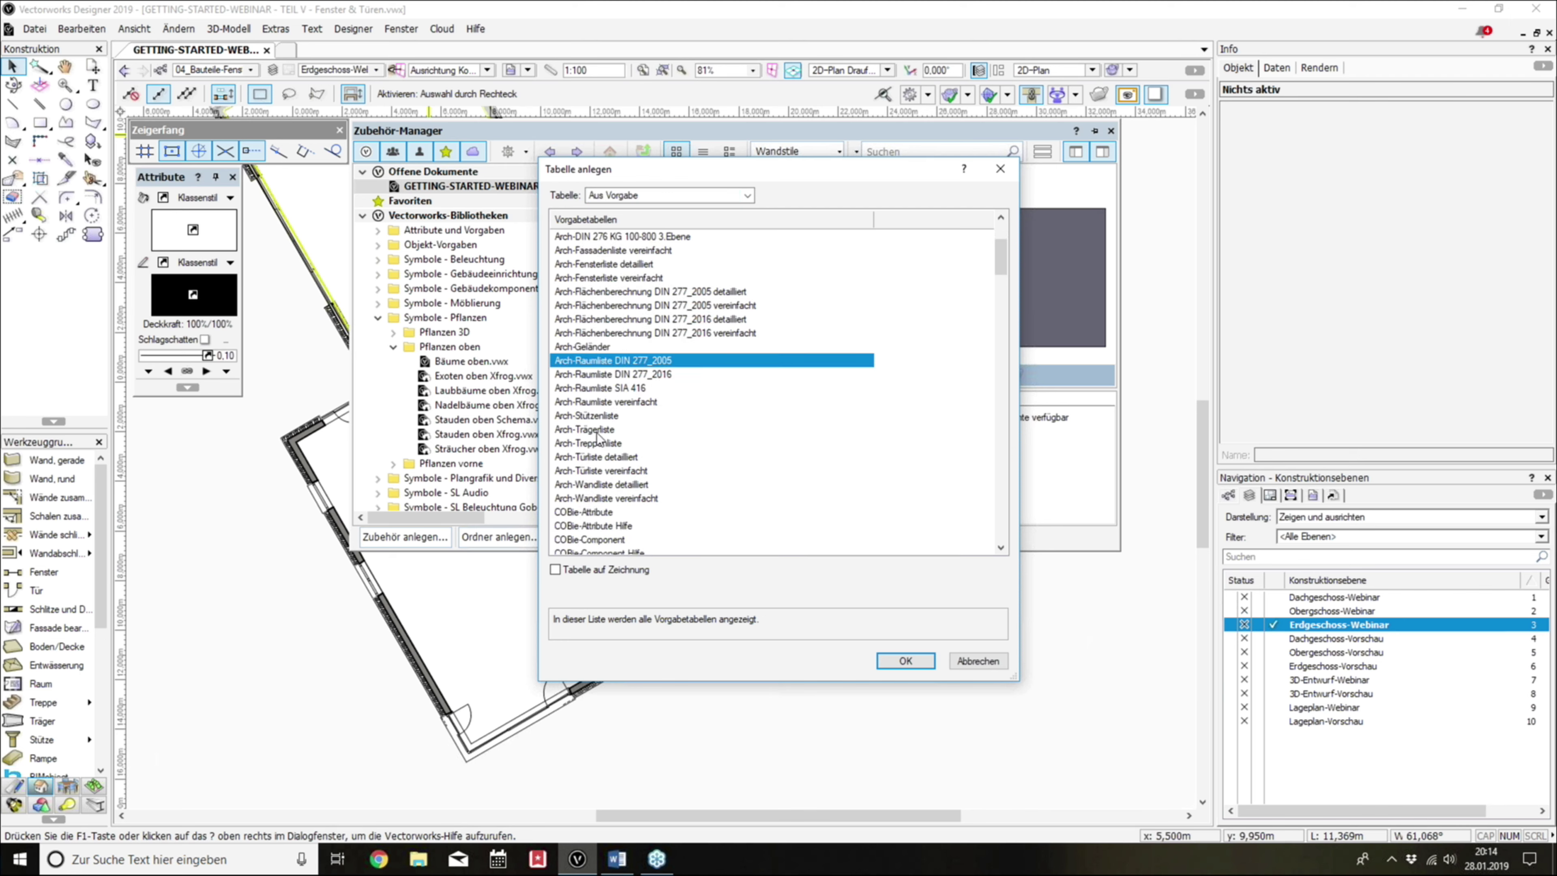
scroll(599, 437, down, 1)
scroll(599, 436, down, 1)
scroll(599, 437, down, 1)
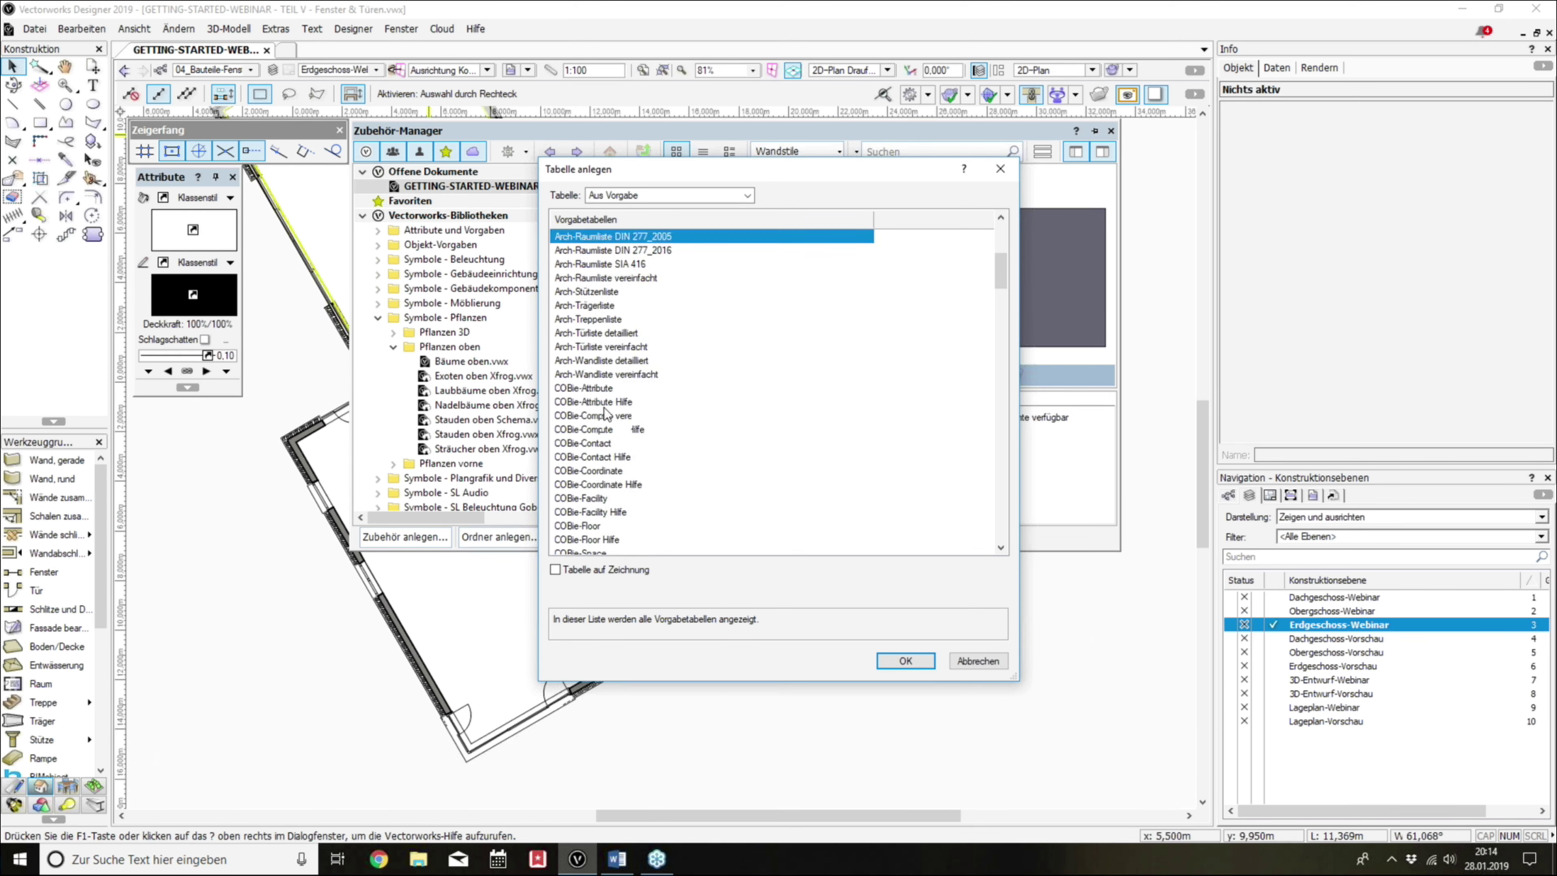
scroll(607, 415, up, 2)
Step: Compare the beam, door, wall and window presets, then create the table from Arch-Türliste vereinfacht
click(582, 375)
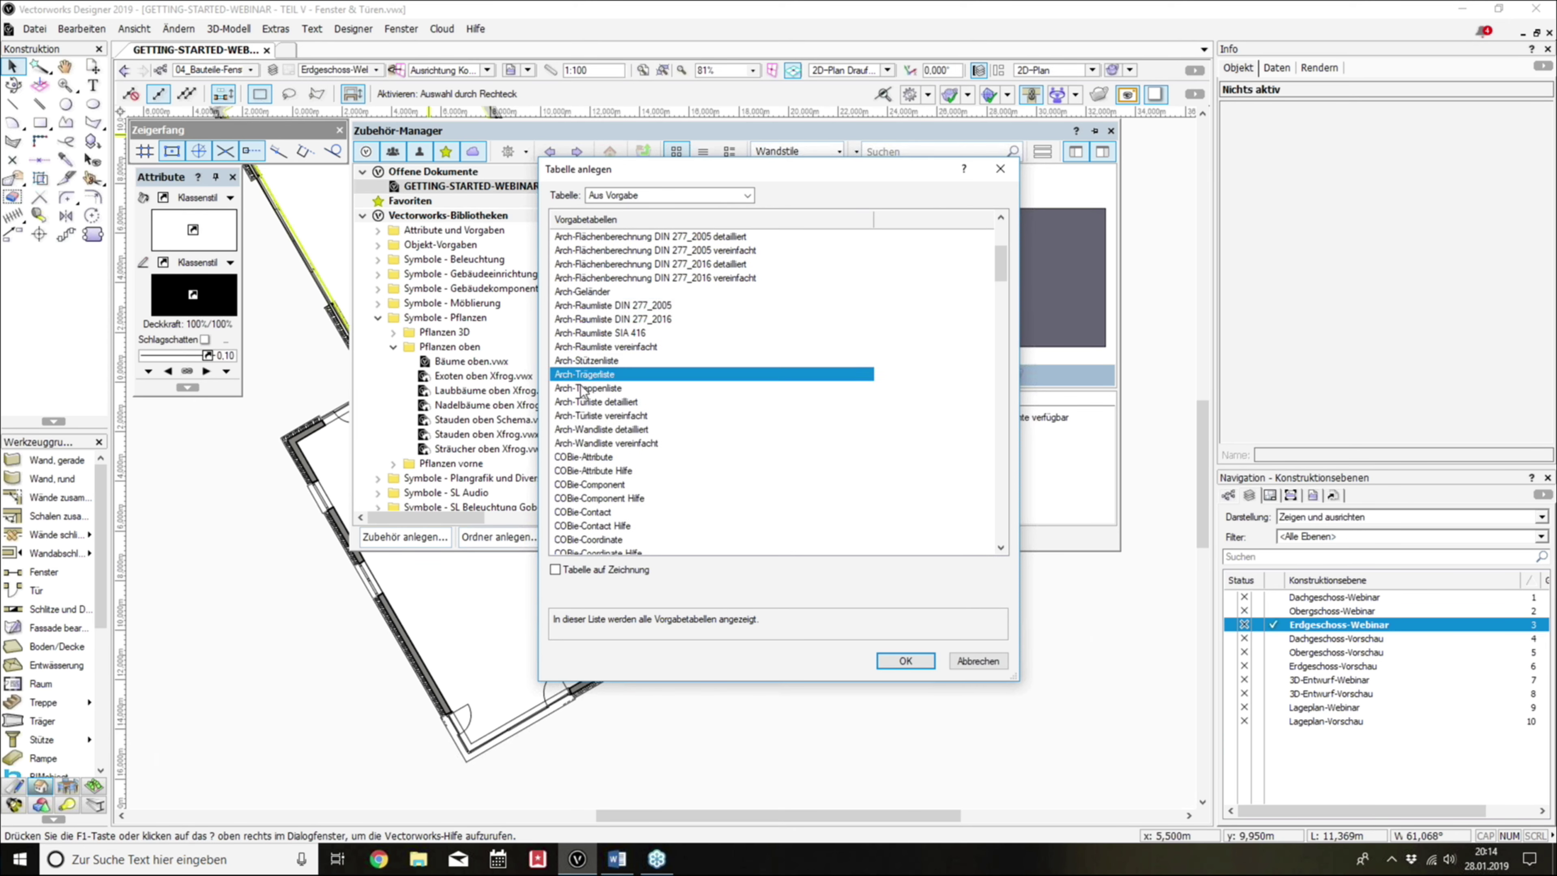
click(588, 403)
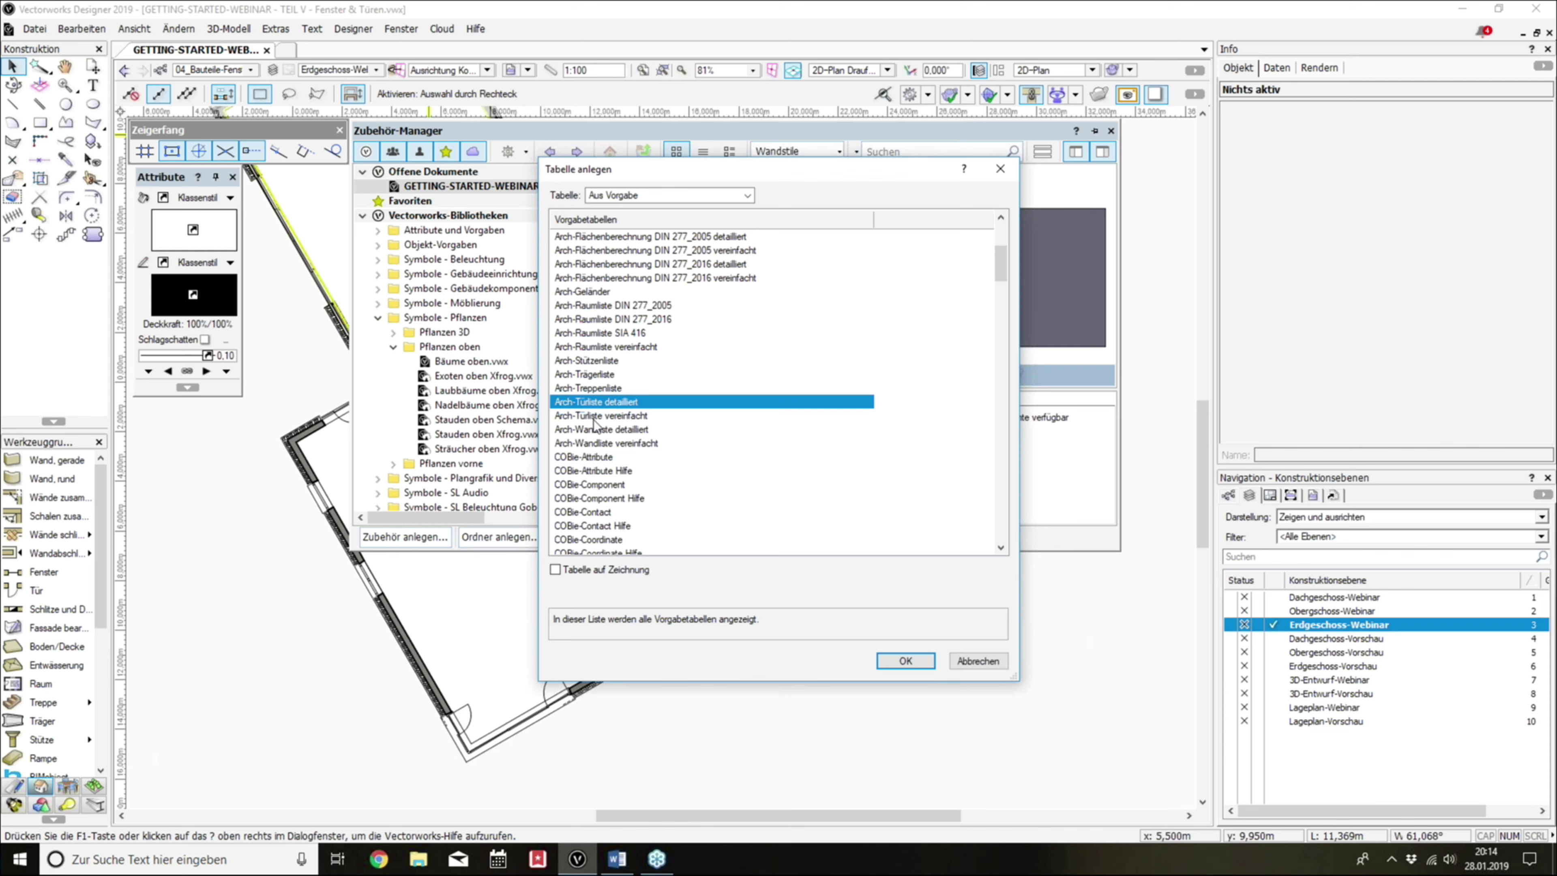
click(599, 431)
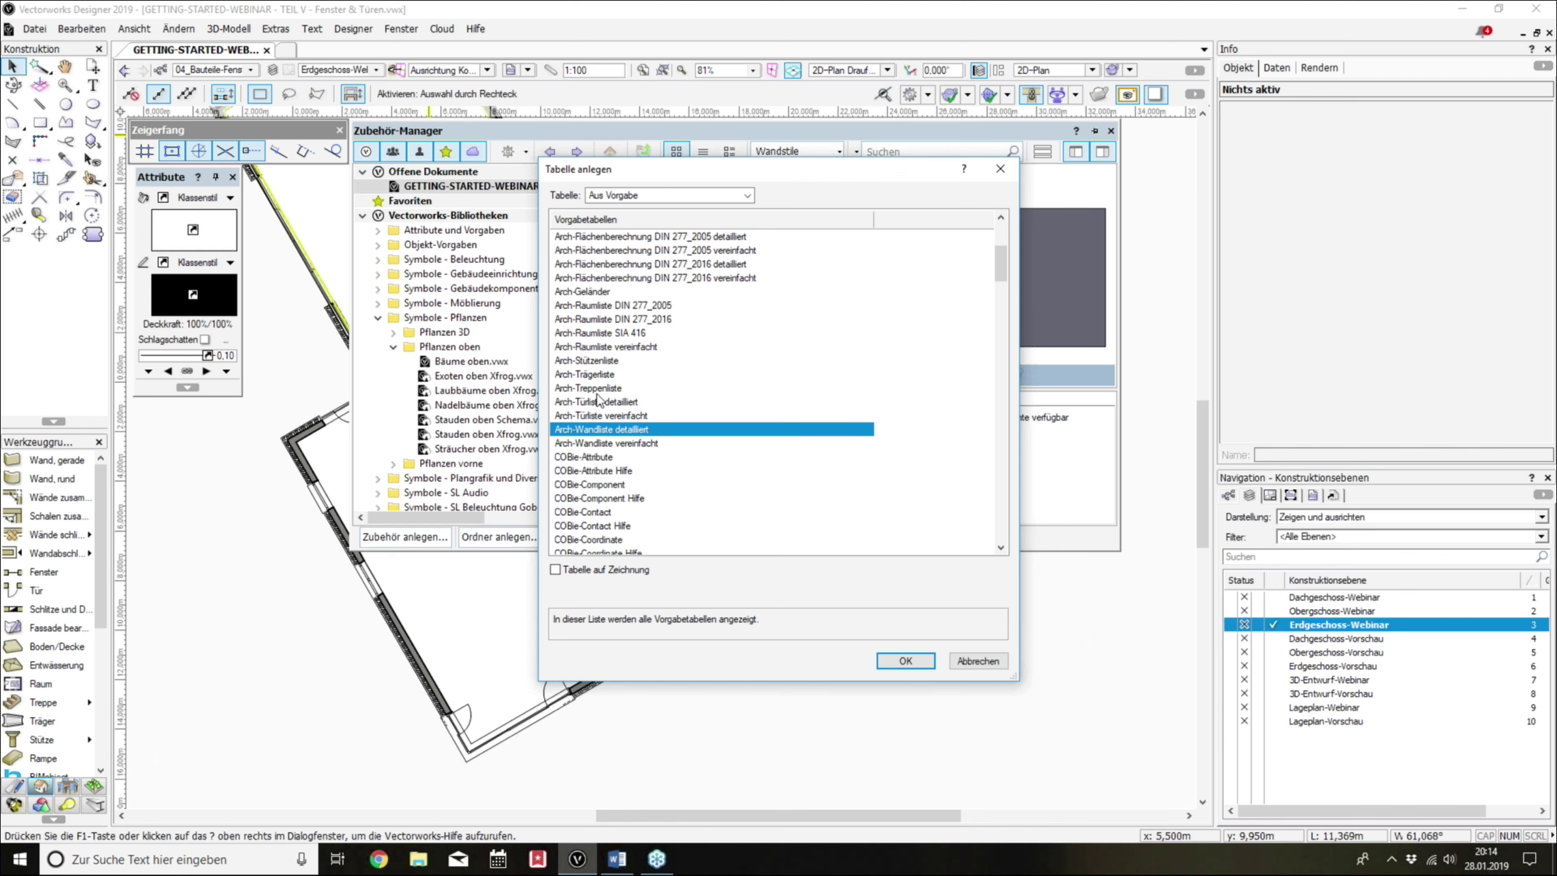
scroll(611, 396, up, 2)
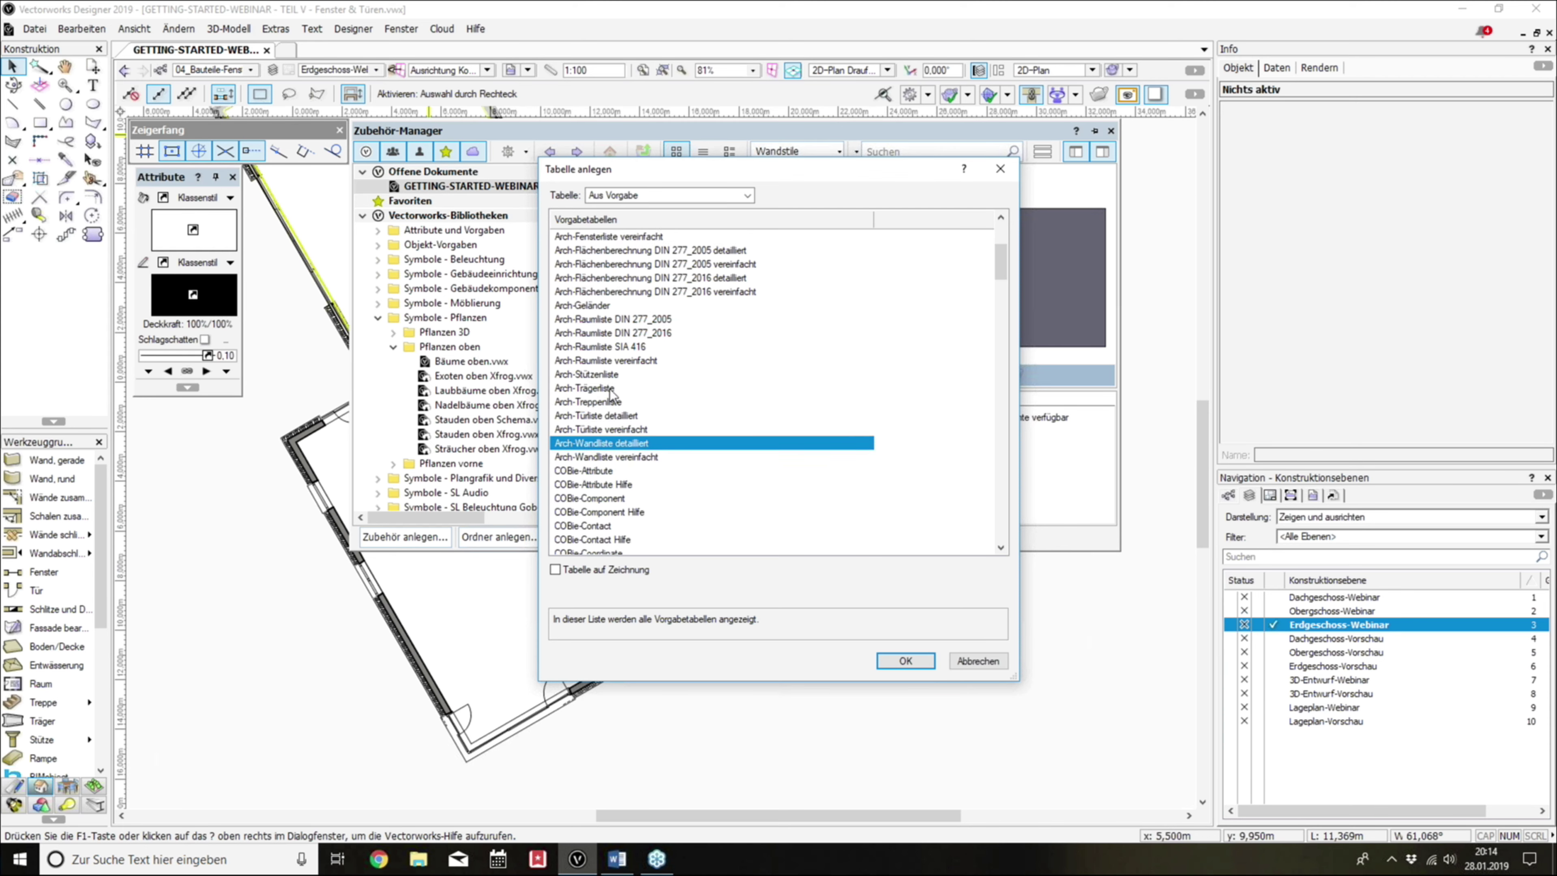
click(599, 279)
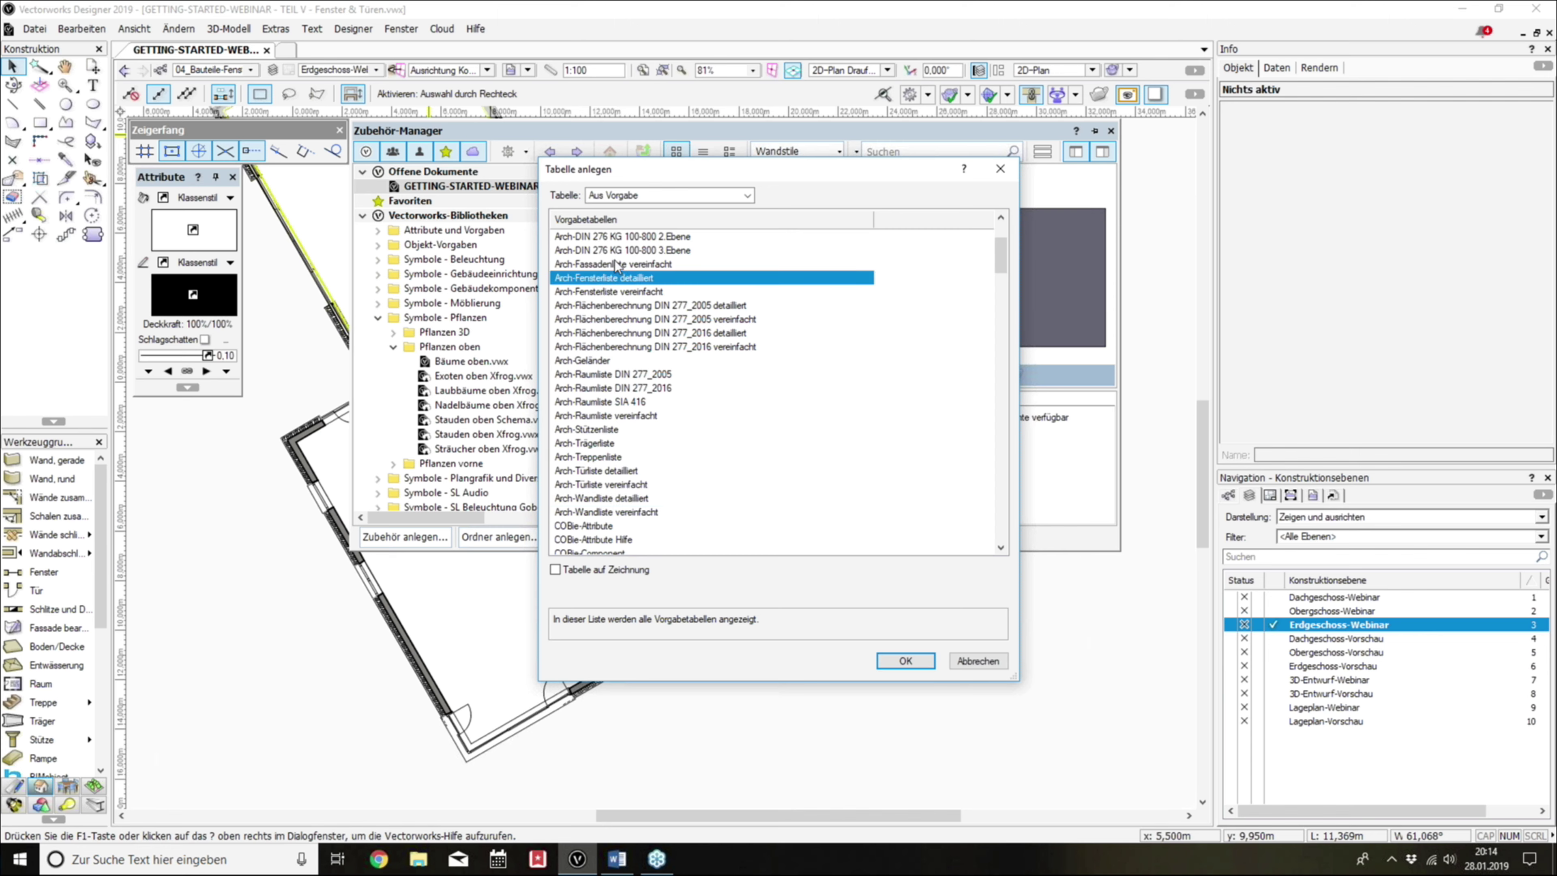
click(599, 474)
click(600, 485)
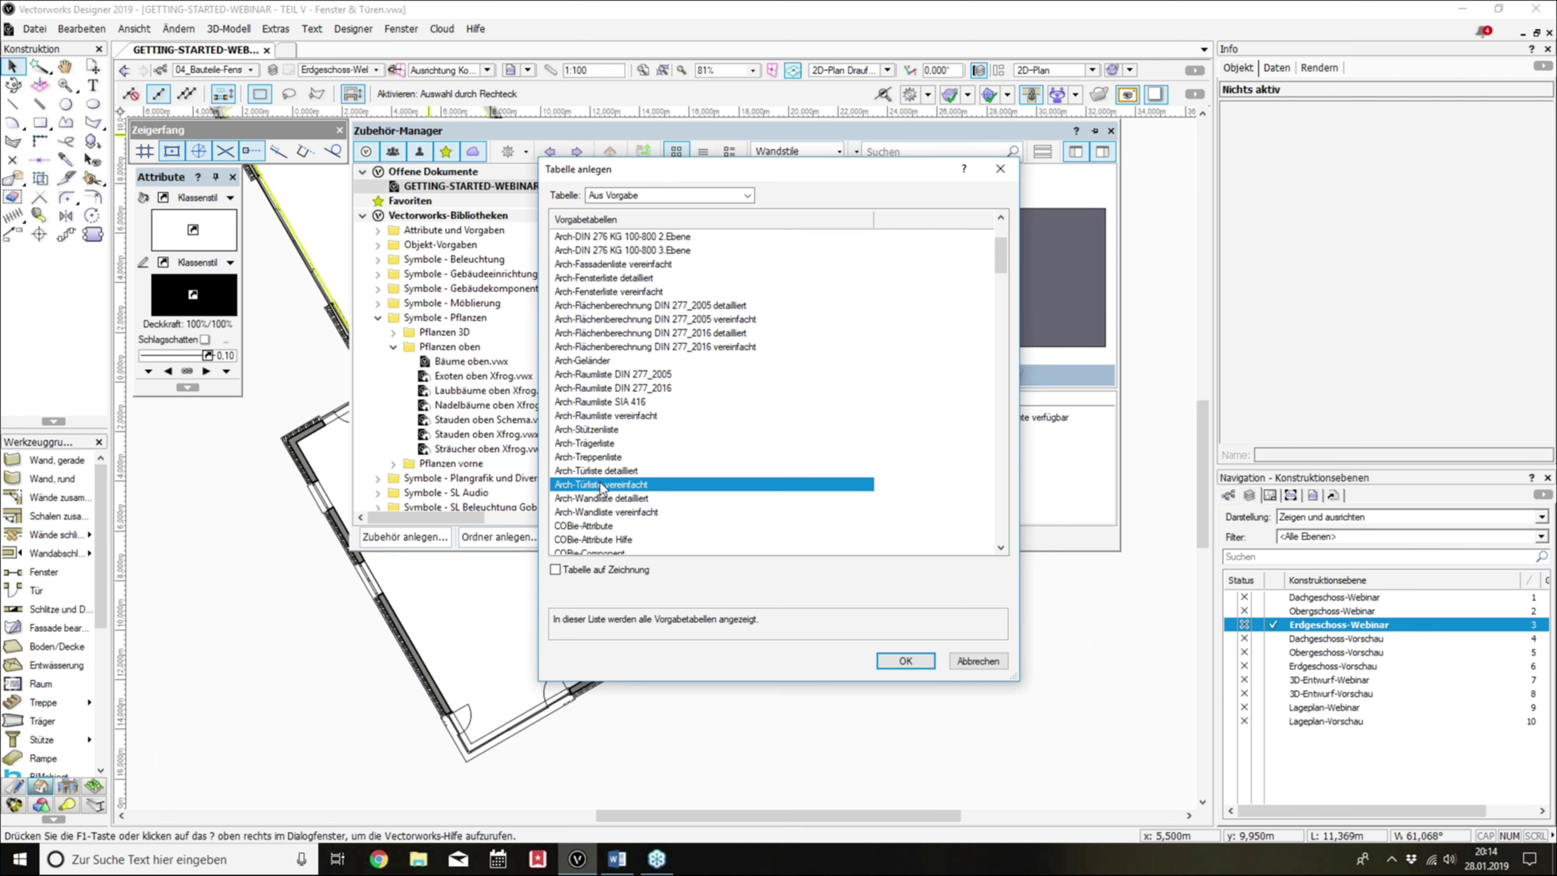
click(901, 661)
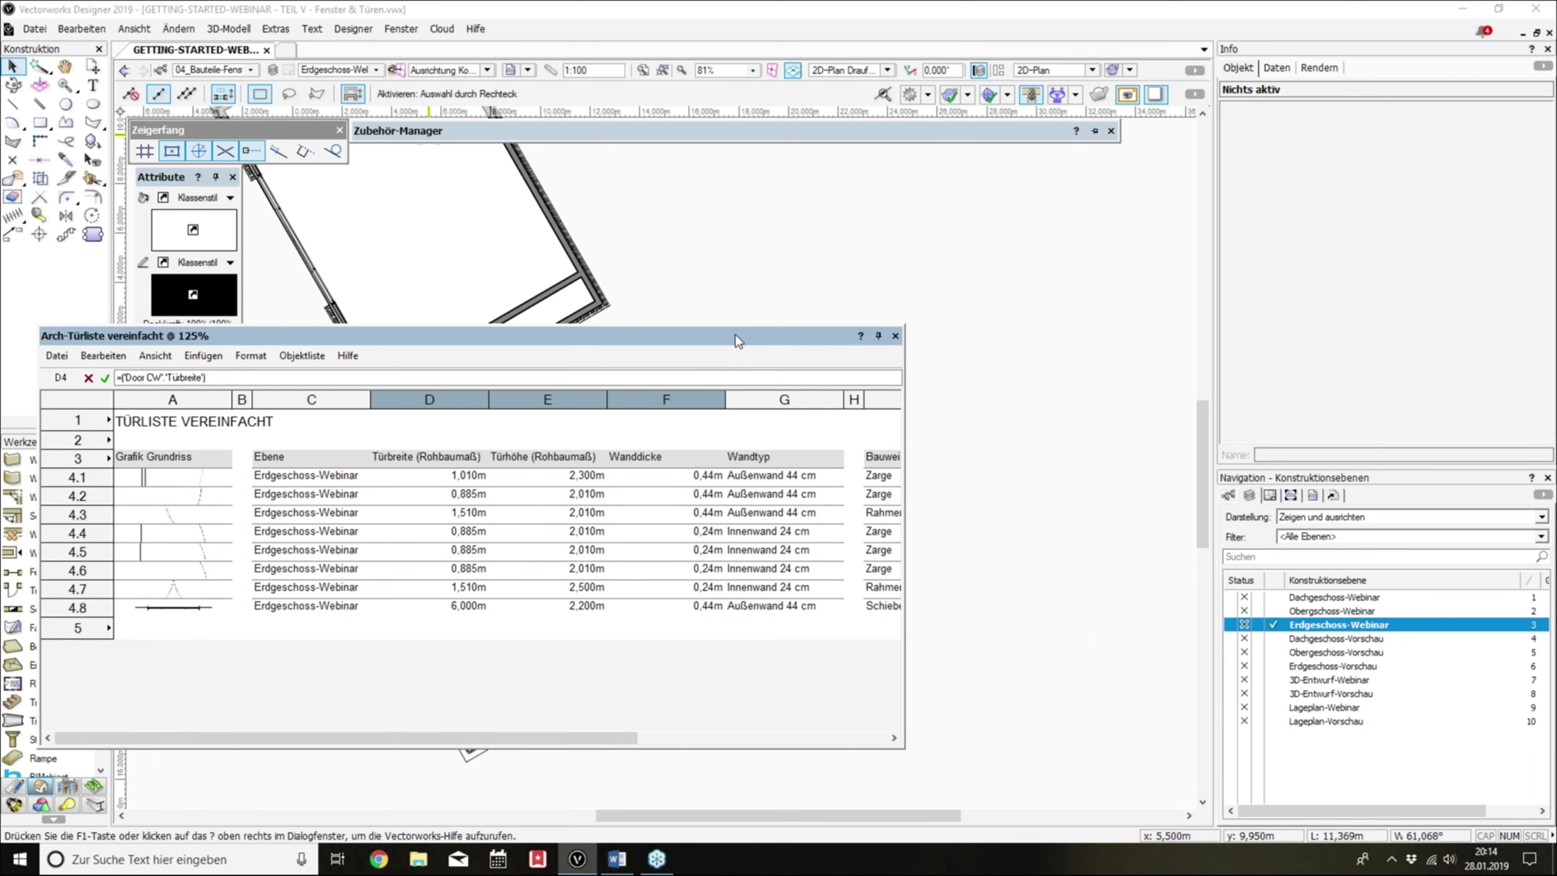
Step: Close the door-list worksheet, filter the Zubehör-Manager to Tabellen, and place Arch-Türliste vereinfacht in the drawing
mouse_move(735, 335)
mouse_down()
mouse_move(822, 344)
mouse_move(1013, 294)
mouse_up()
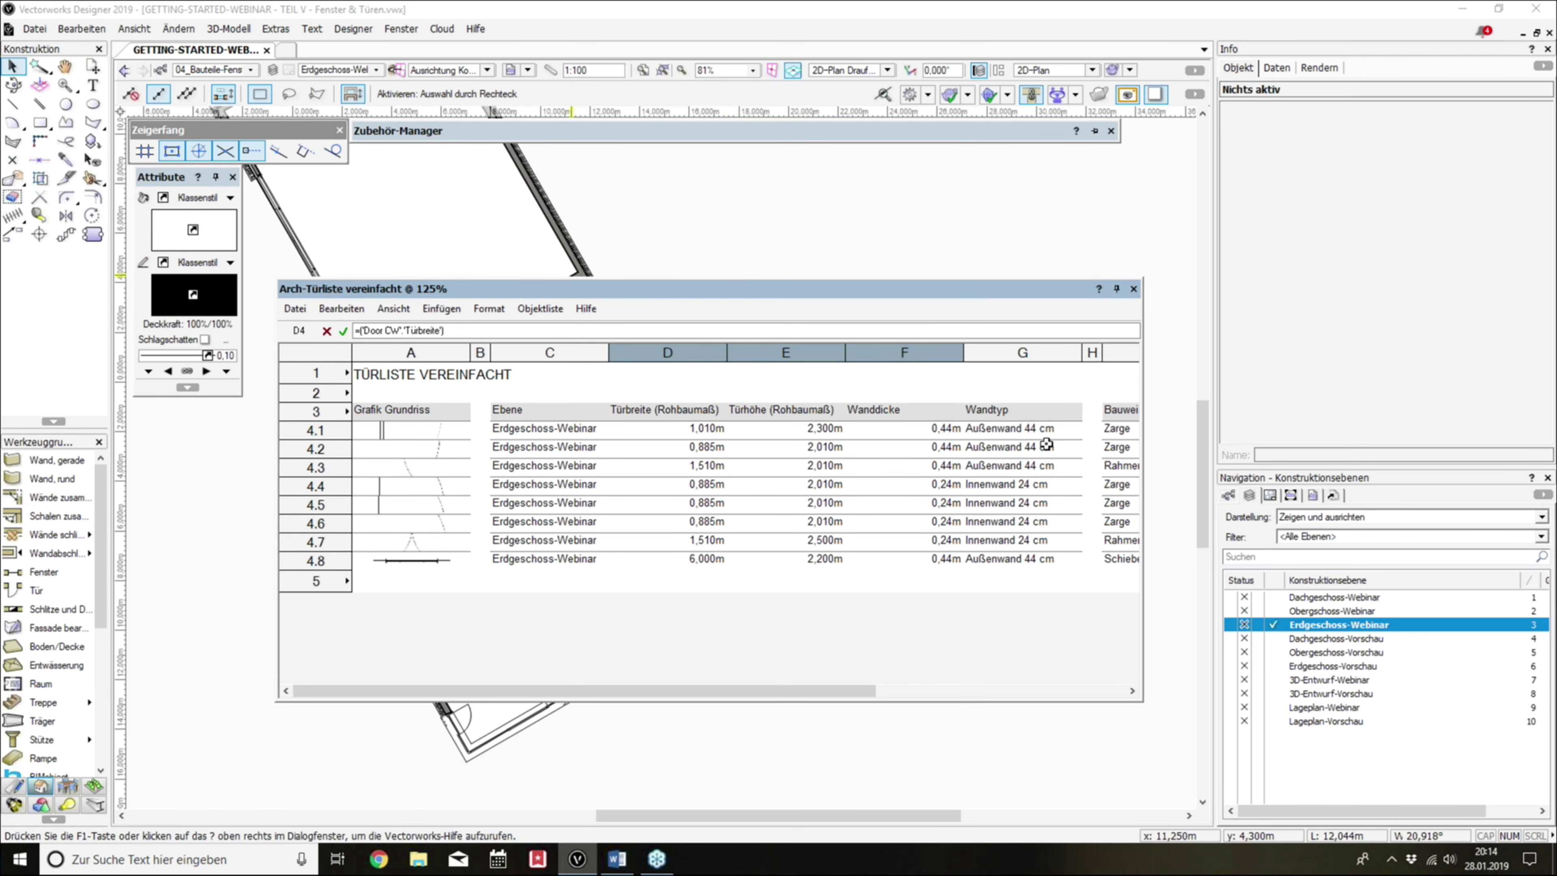
click(1133, 289)
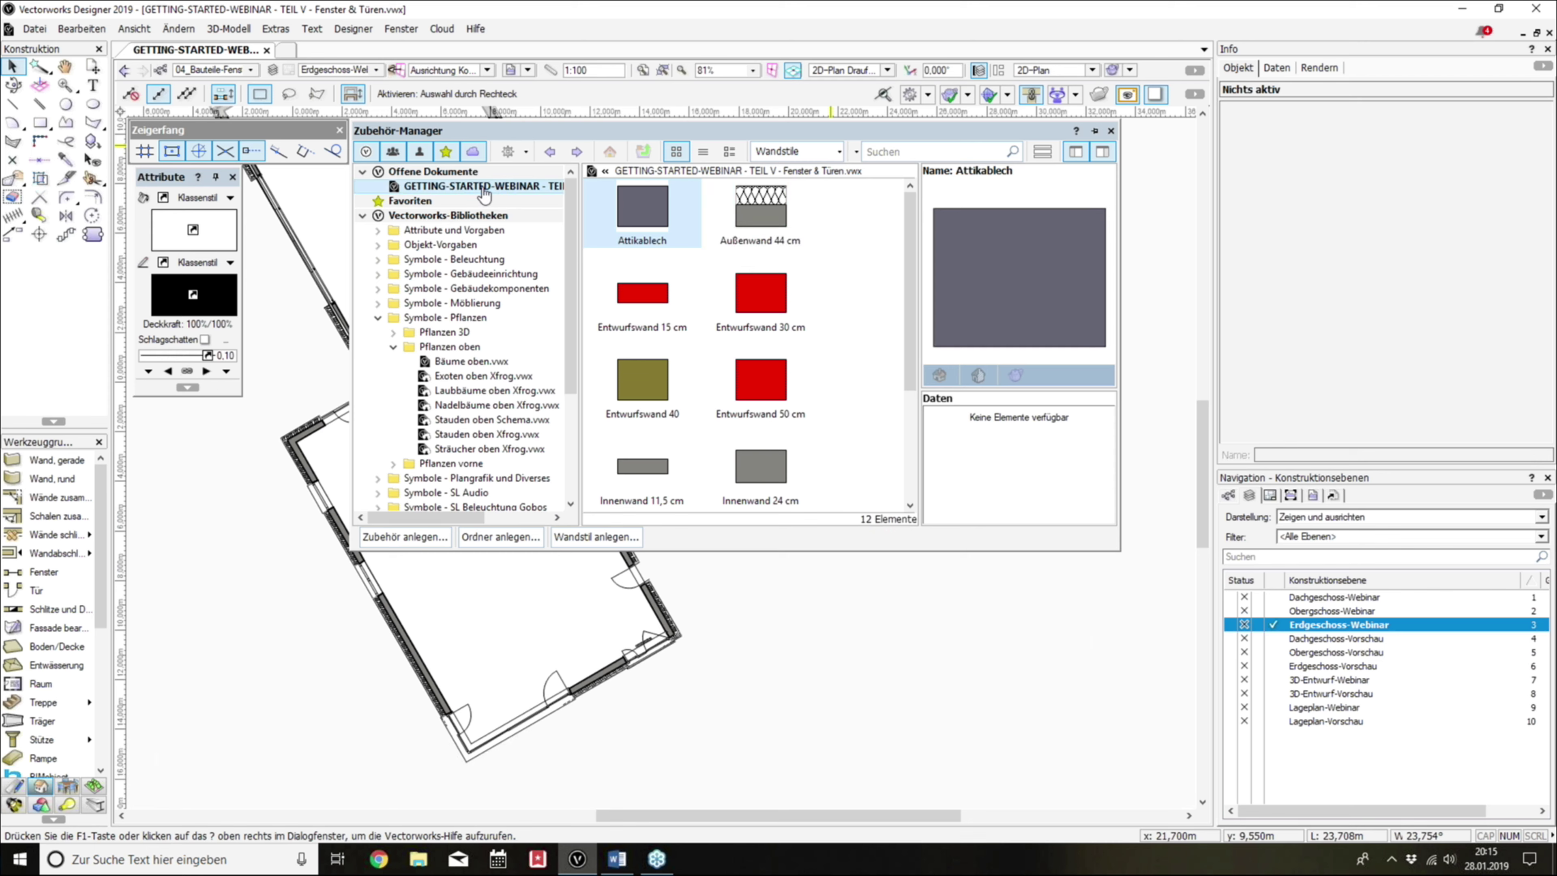
click(795, 152)
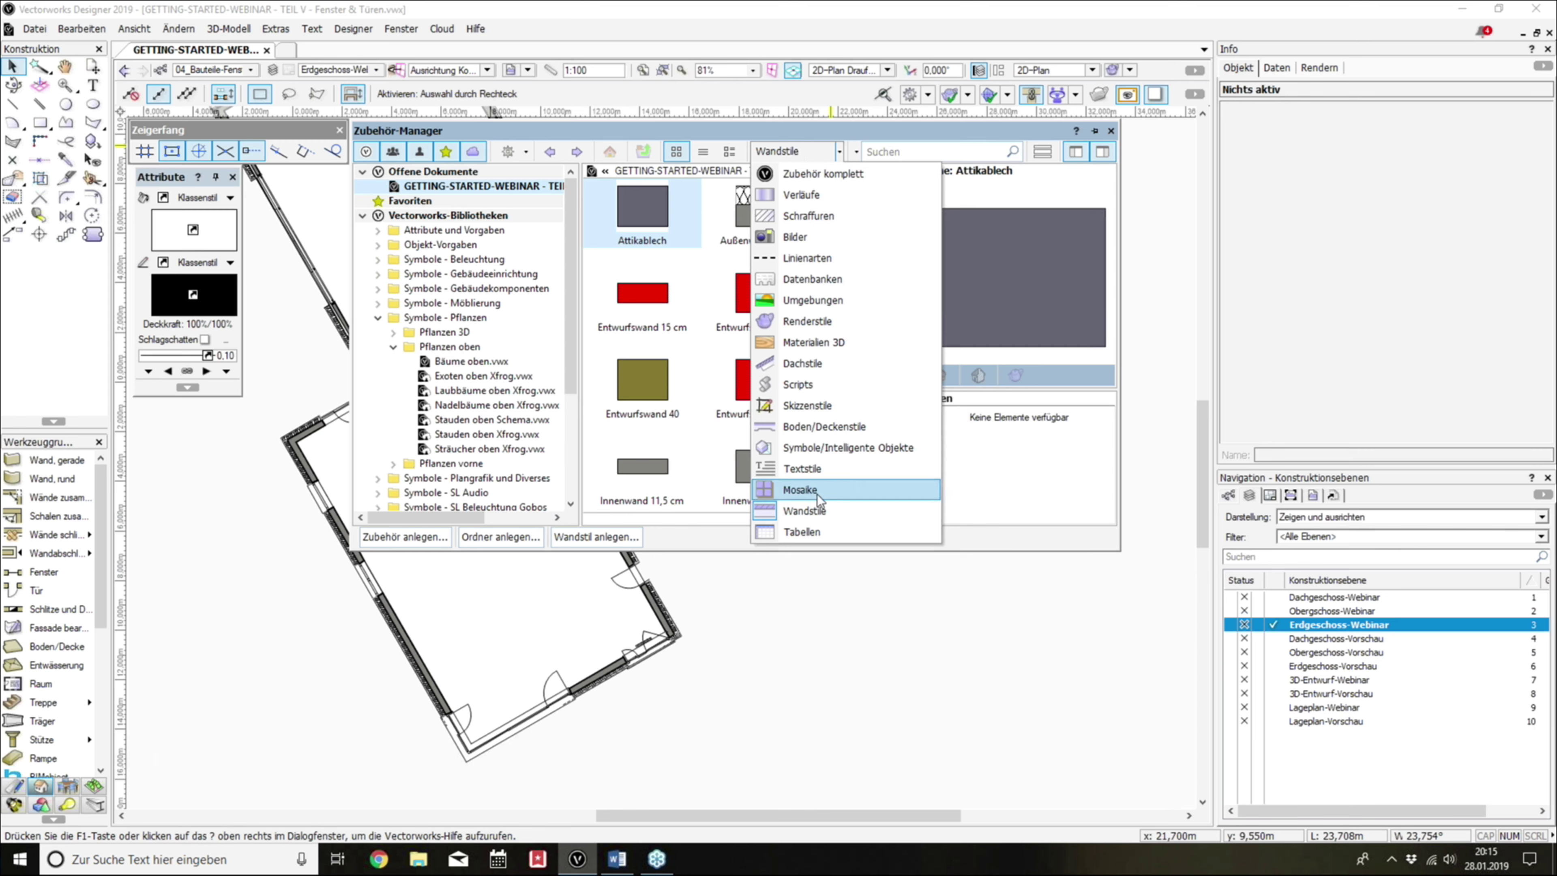
click(820, 531)
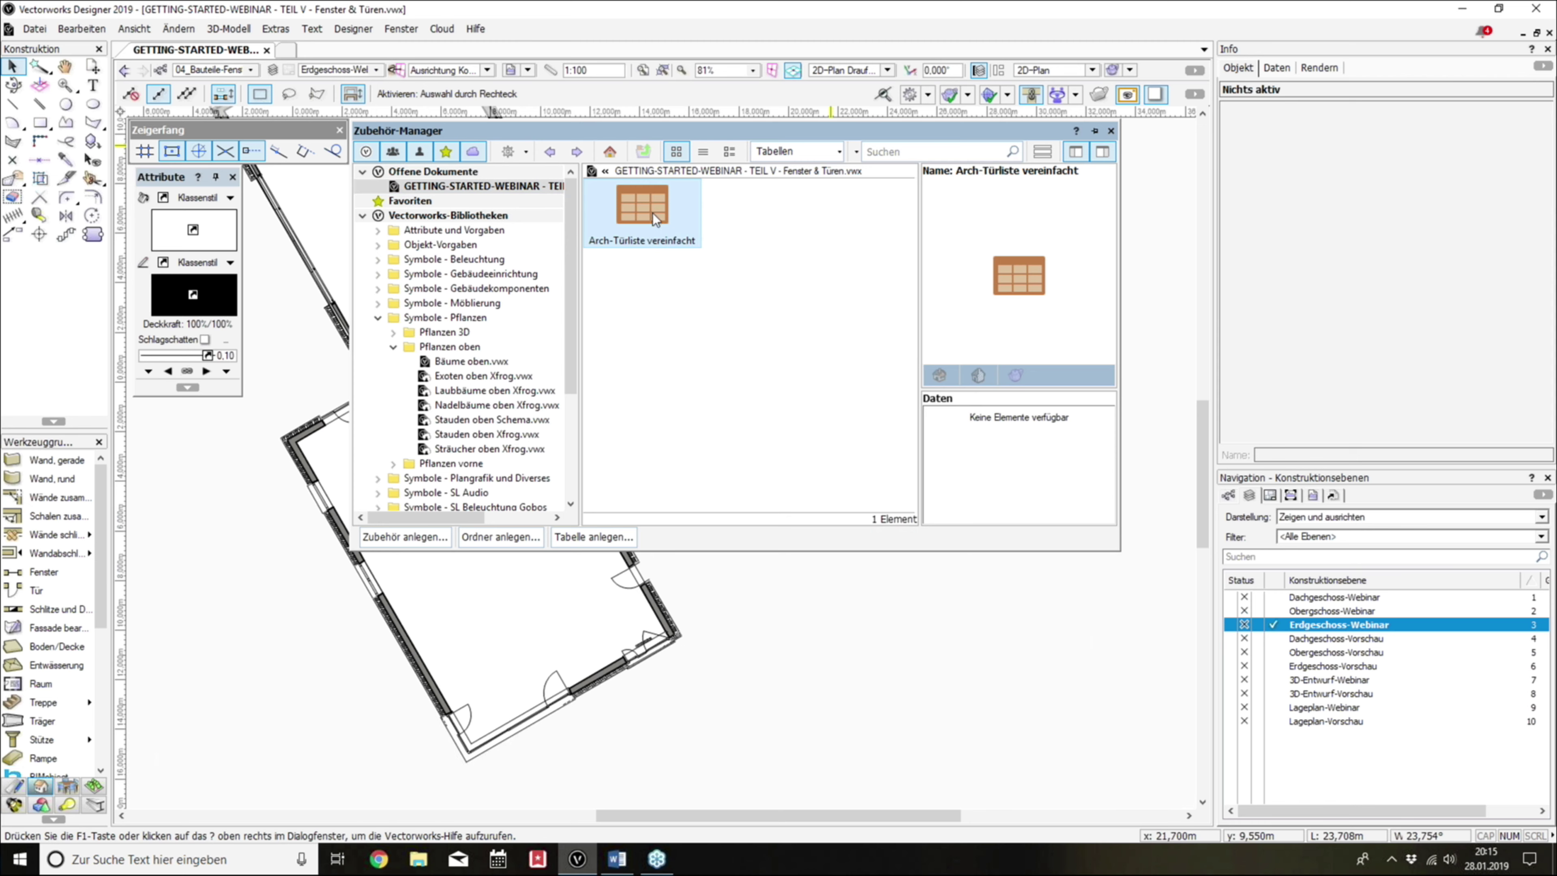
click(830, 642)
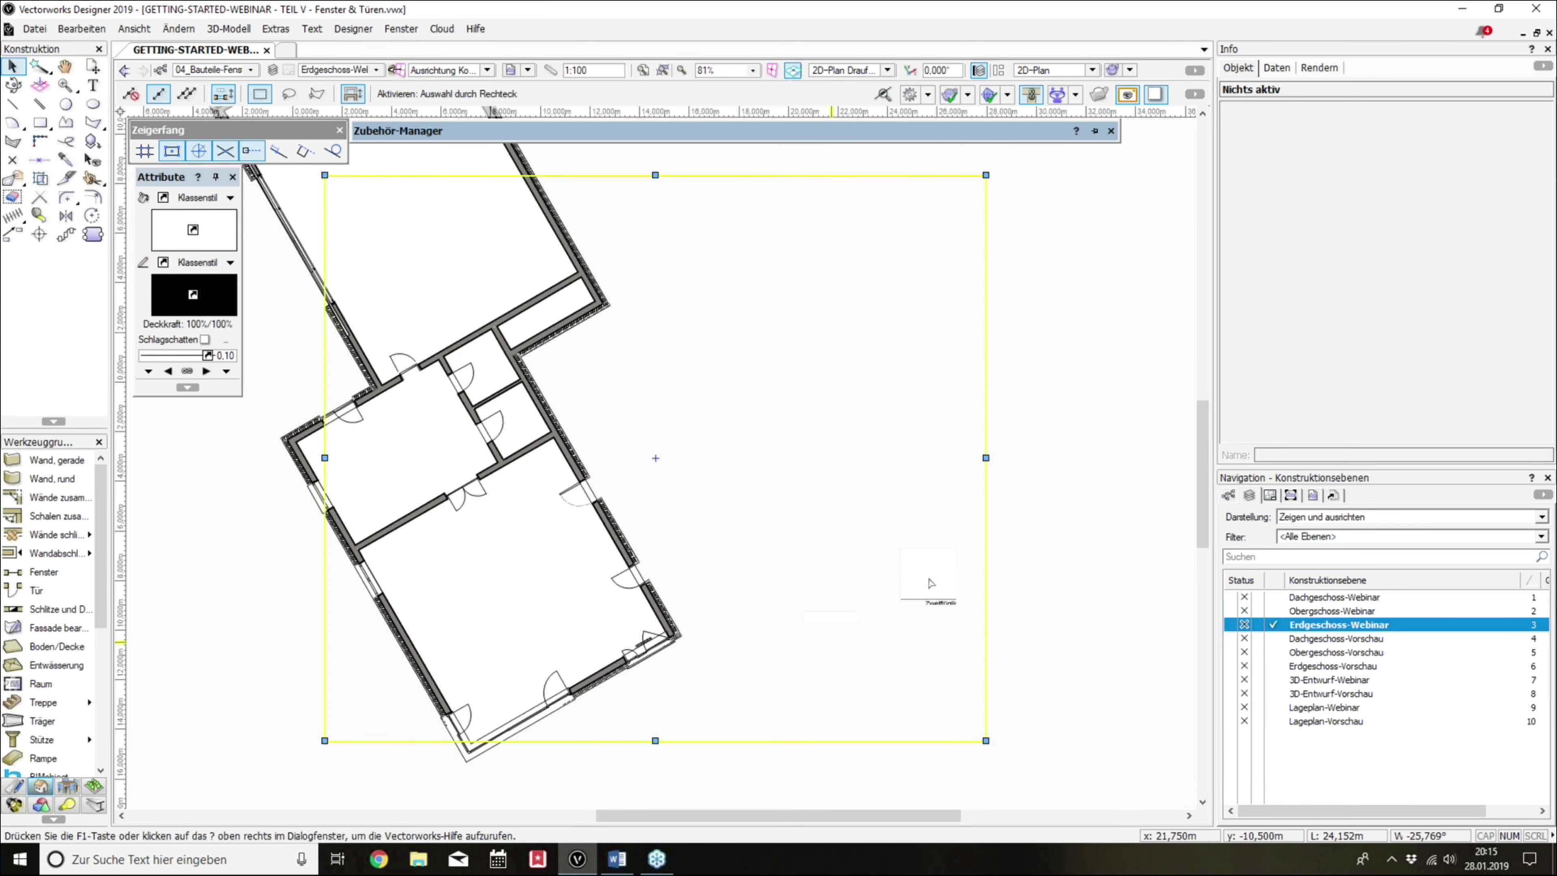
scroll(514, 356, down, 3)
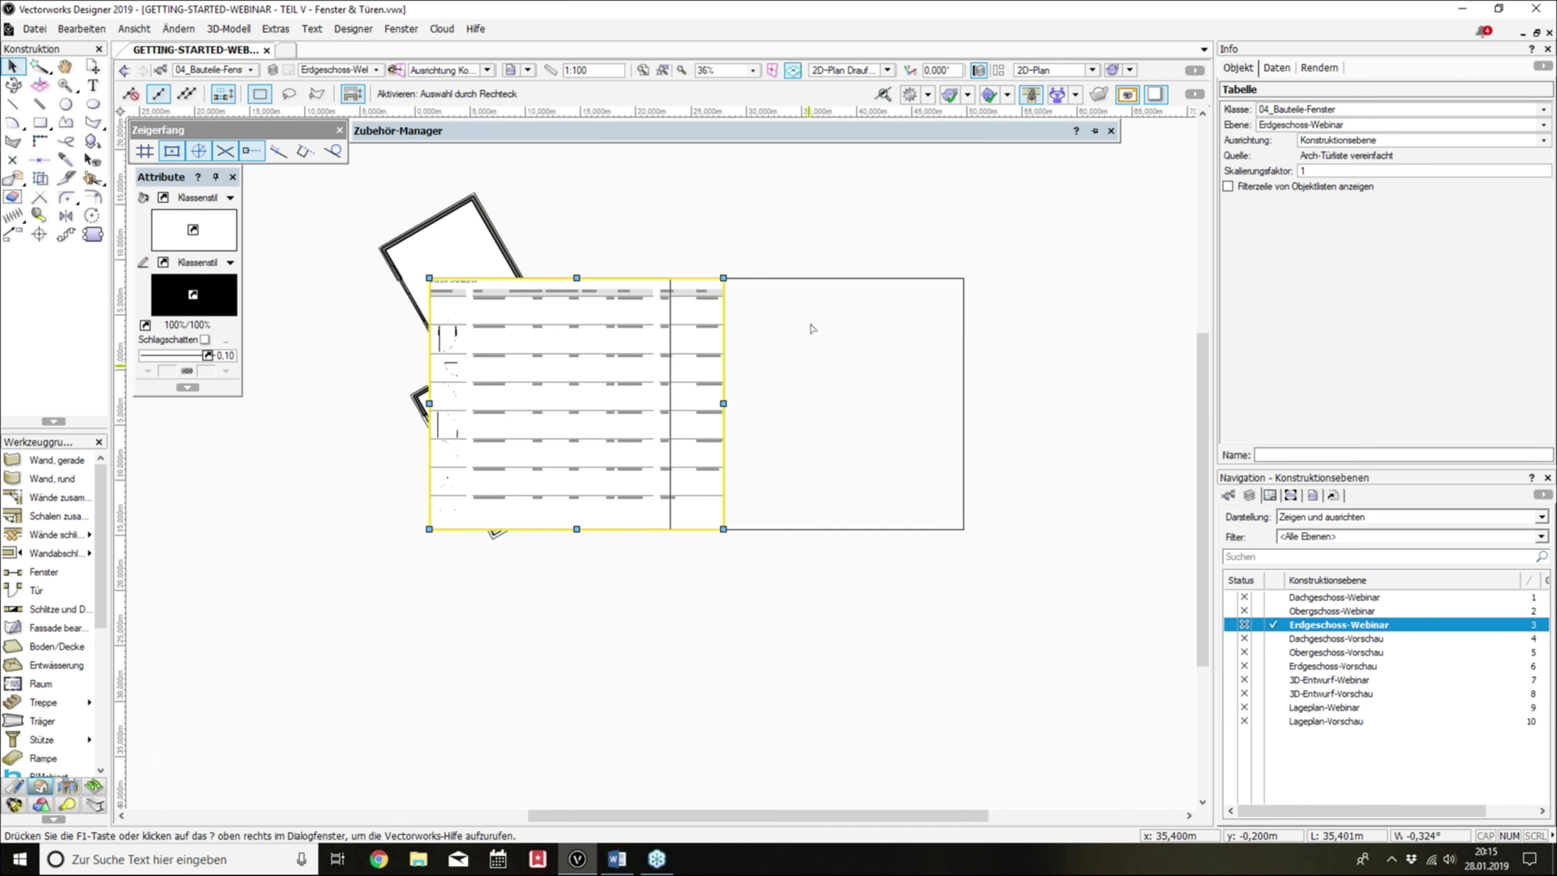
scroll(810, 326, up, 1)
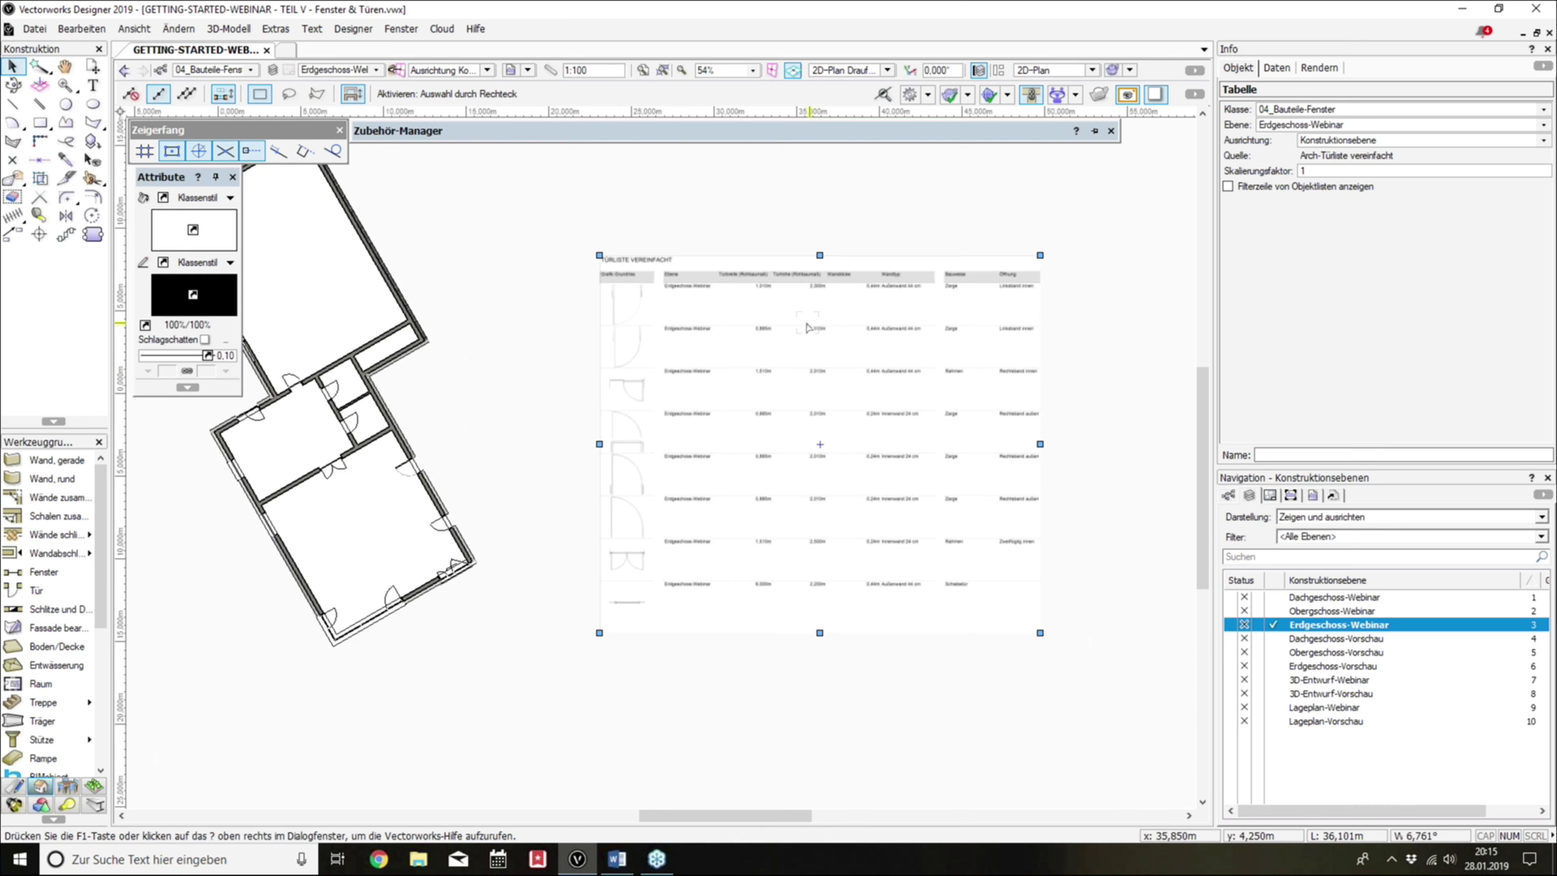
click(752, 245)
scroll(751, 245, up, 3)
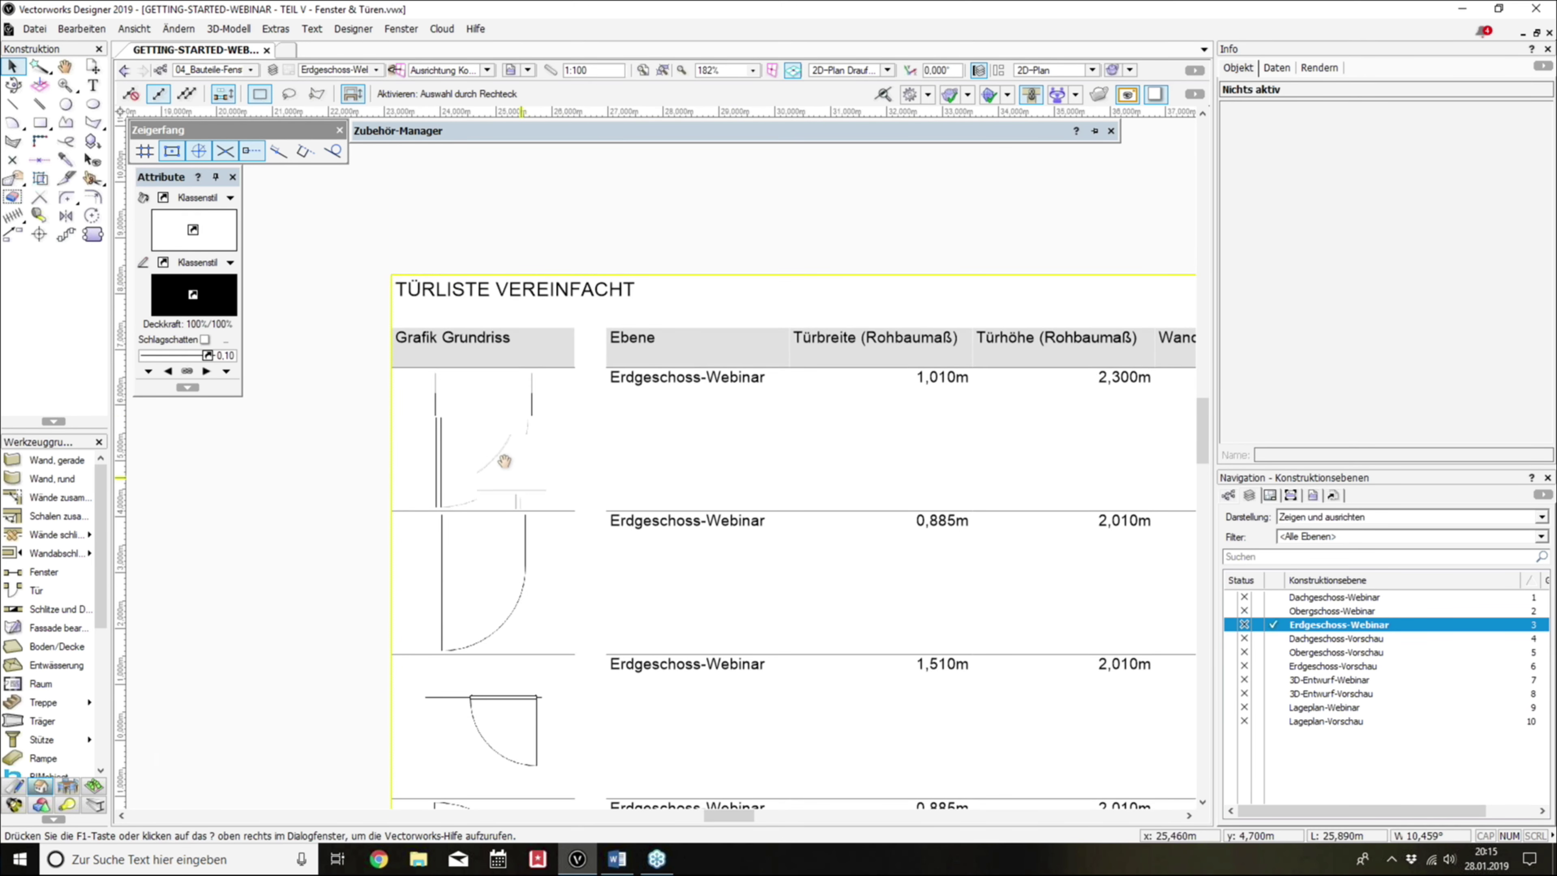
mouse_move(504, 461)
mouse_down()
mouse_move(471, 399)
mouse_move(570, 344)
mouse_up()
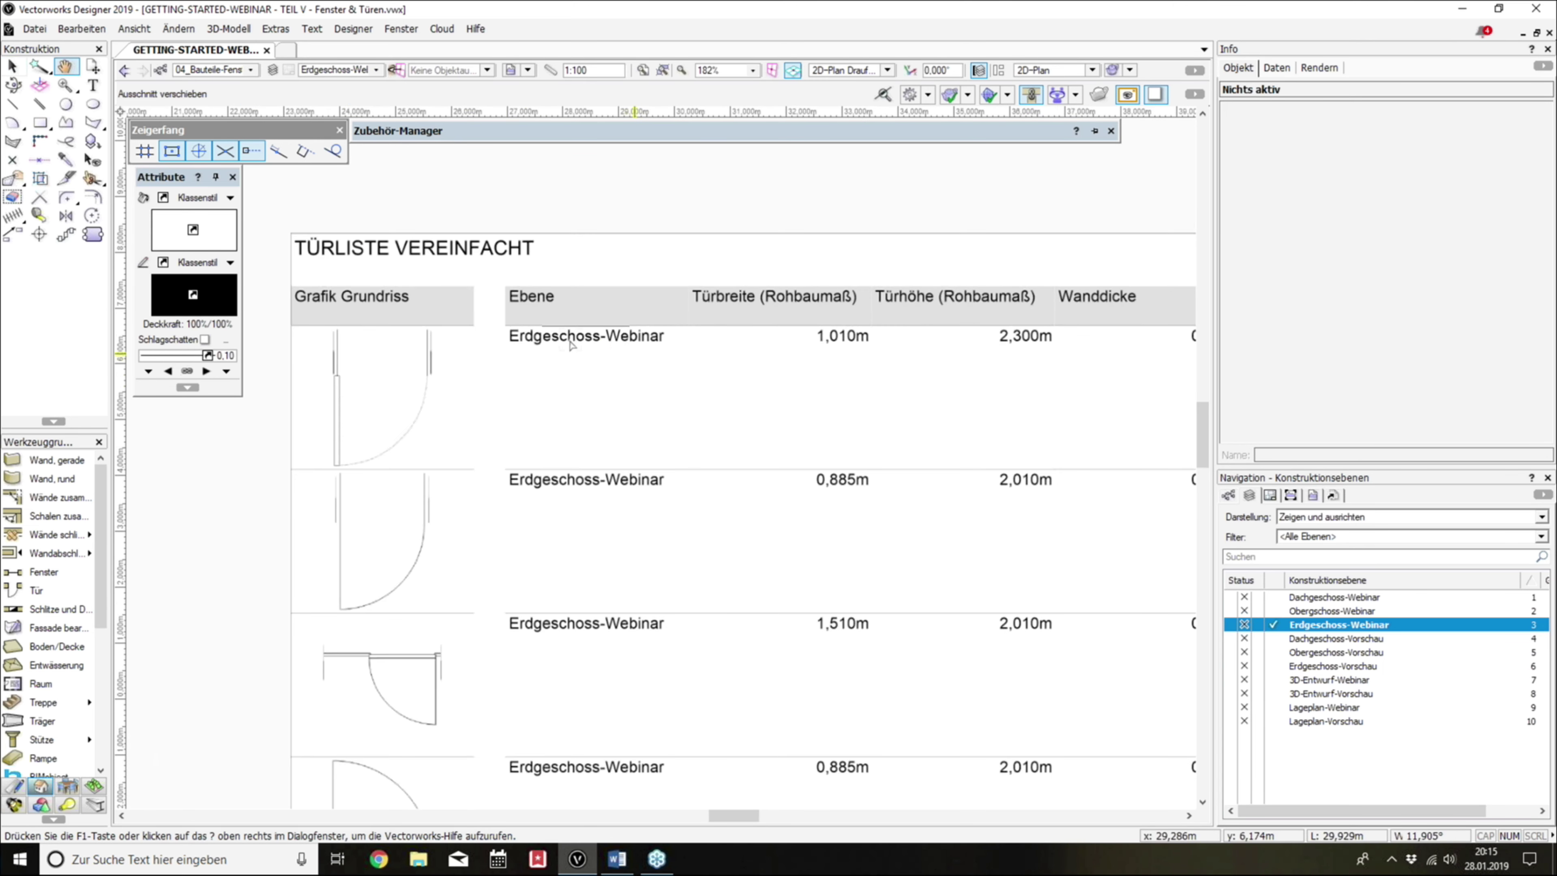
key(x)
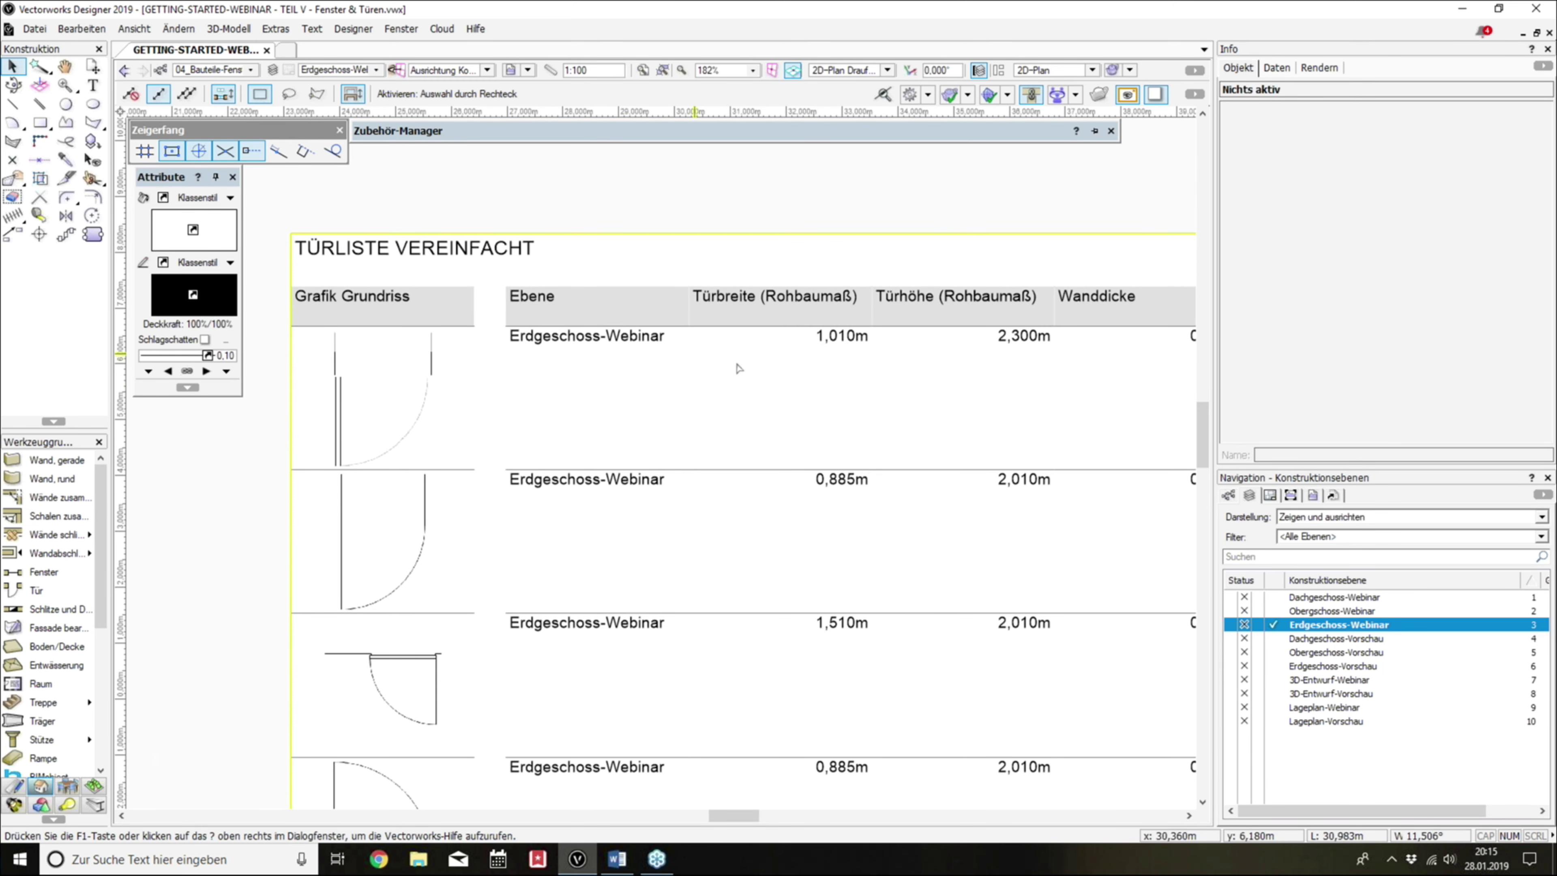
scroll(736, 363, right, 1)
scroll(644, 361, right, 5)
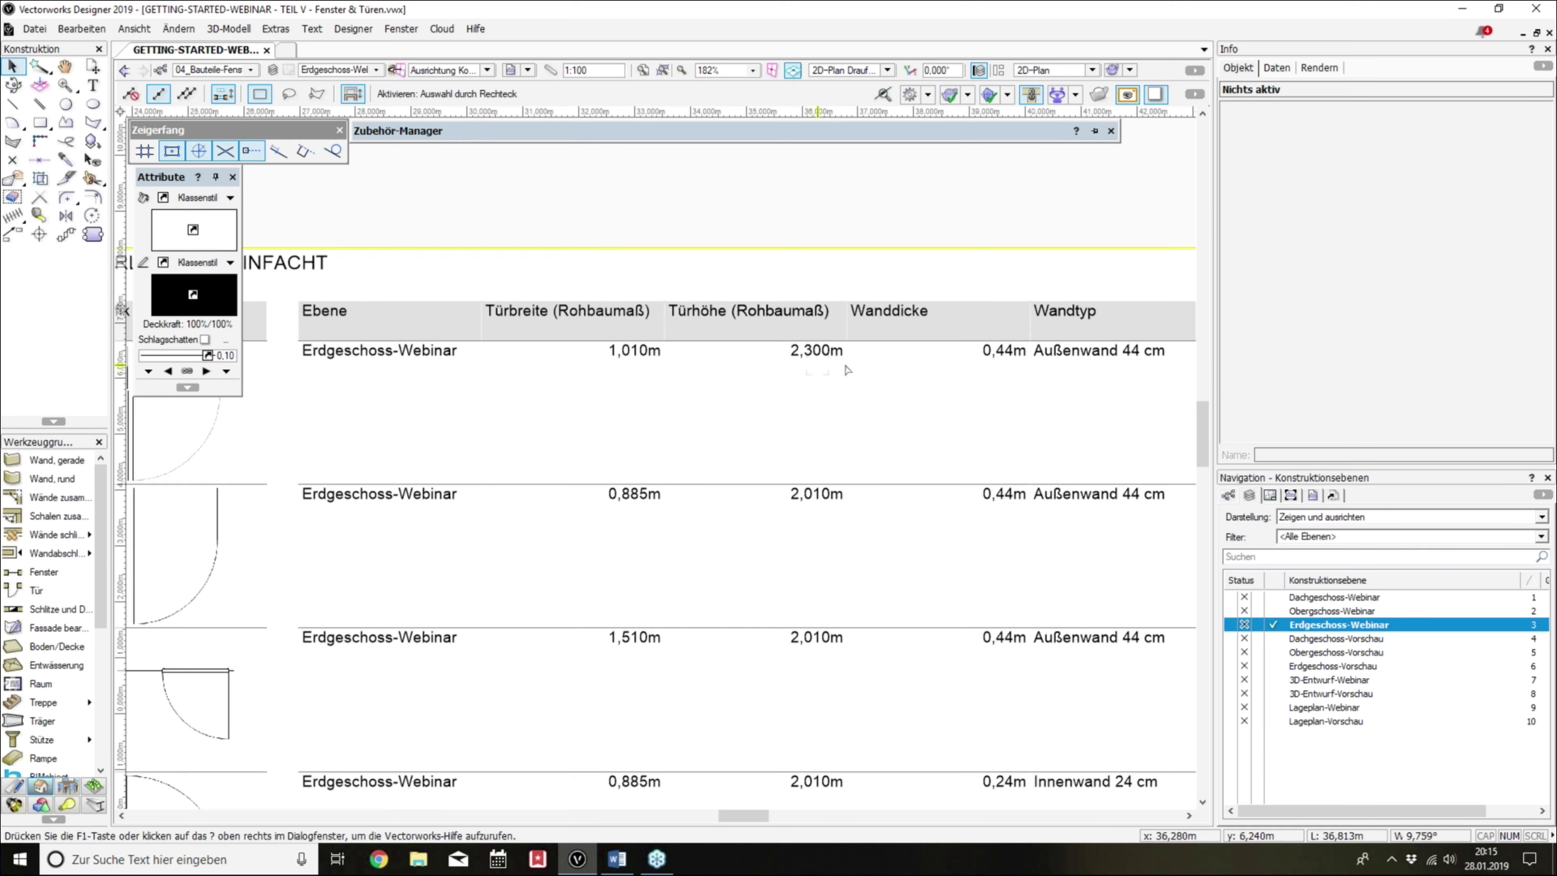
scroll(847, 369, right, 2)
scroll(632, 366, right, 3)
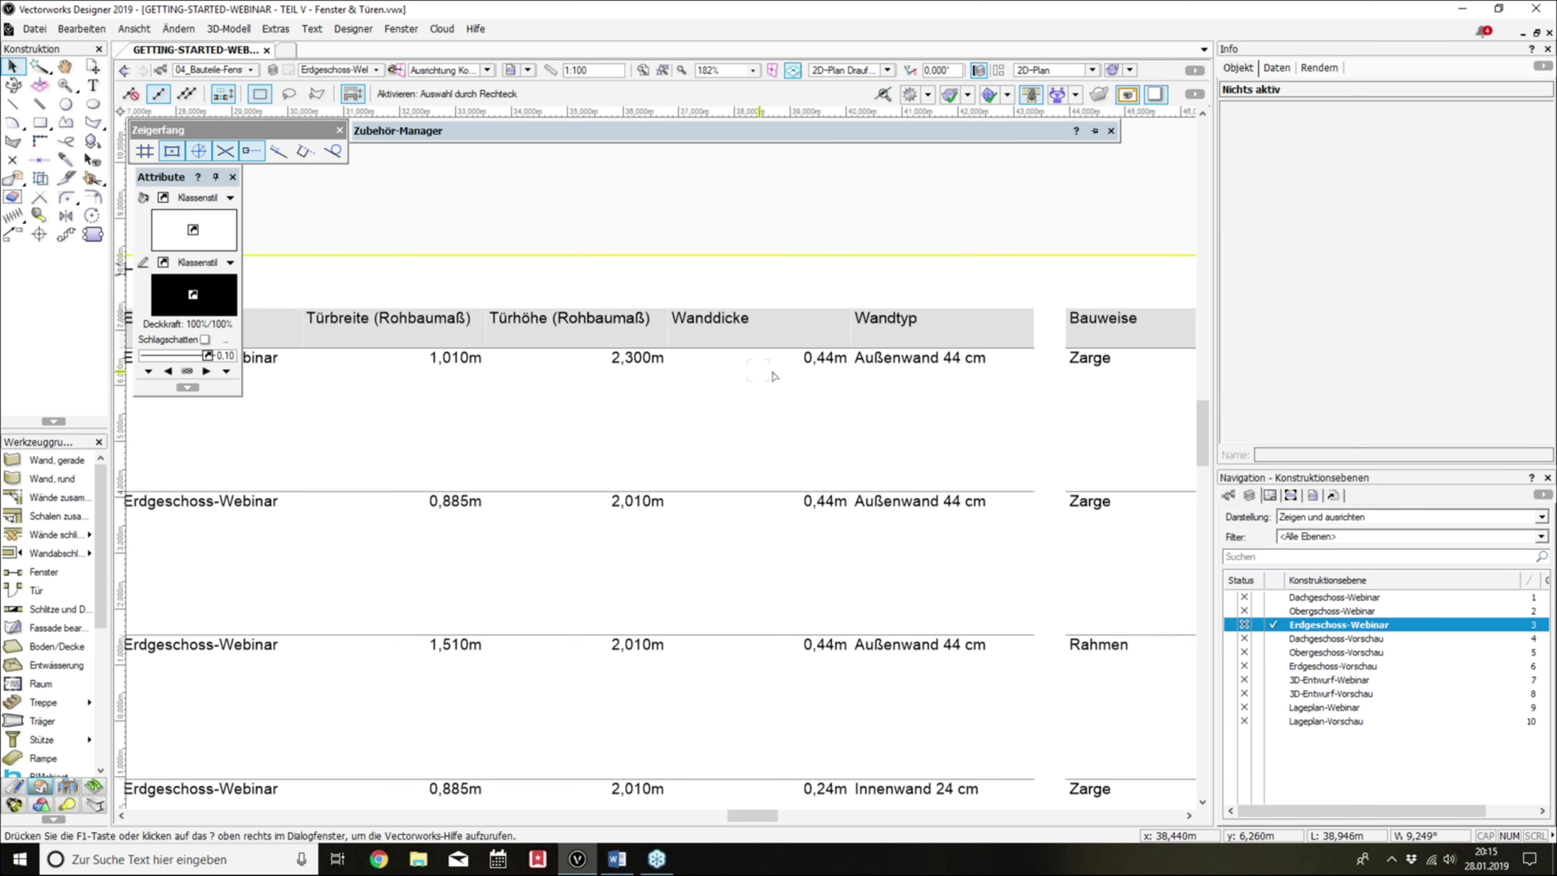
scroll(772, 376, right, 3)
scroll(708, 386, up, 1)
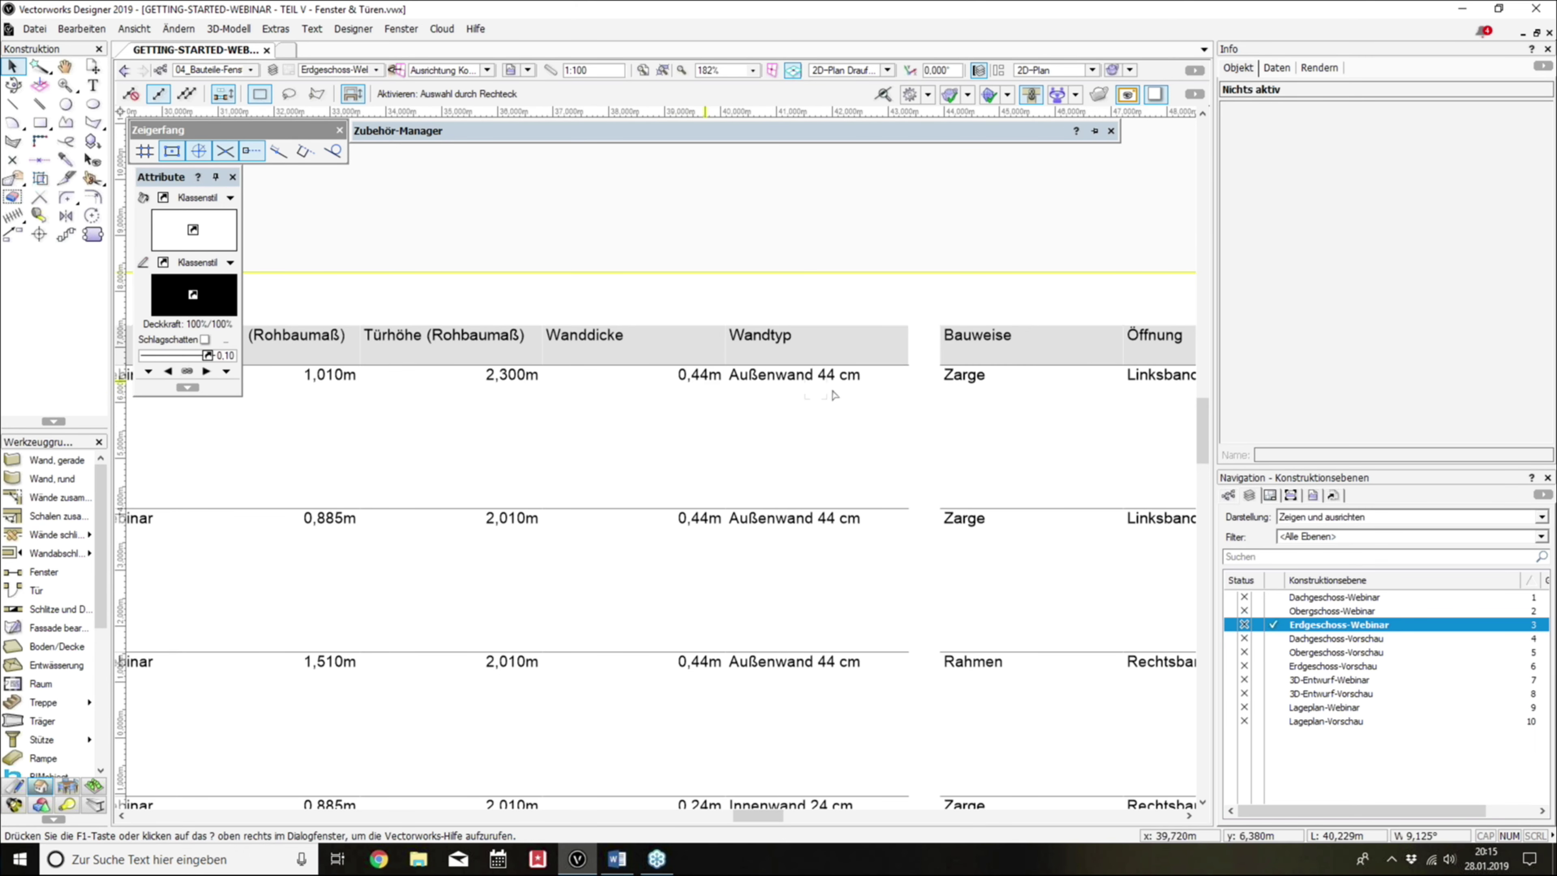
scroll(797, 390, right, 2)
scroll(741, 378, right, 1)
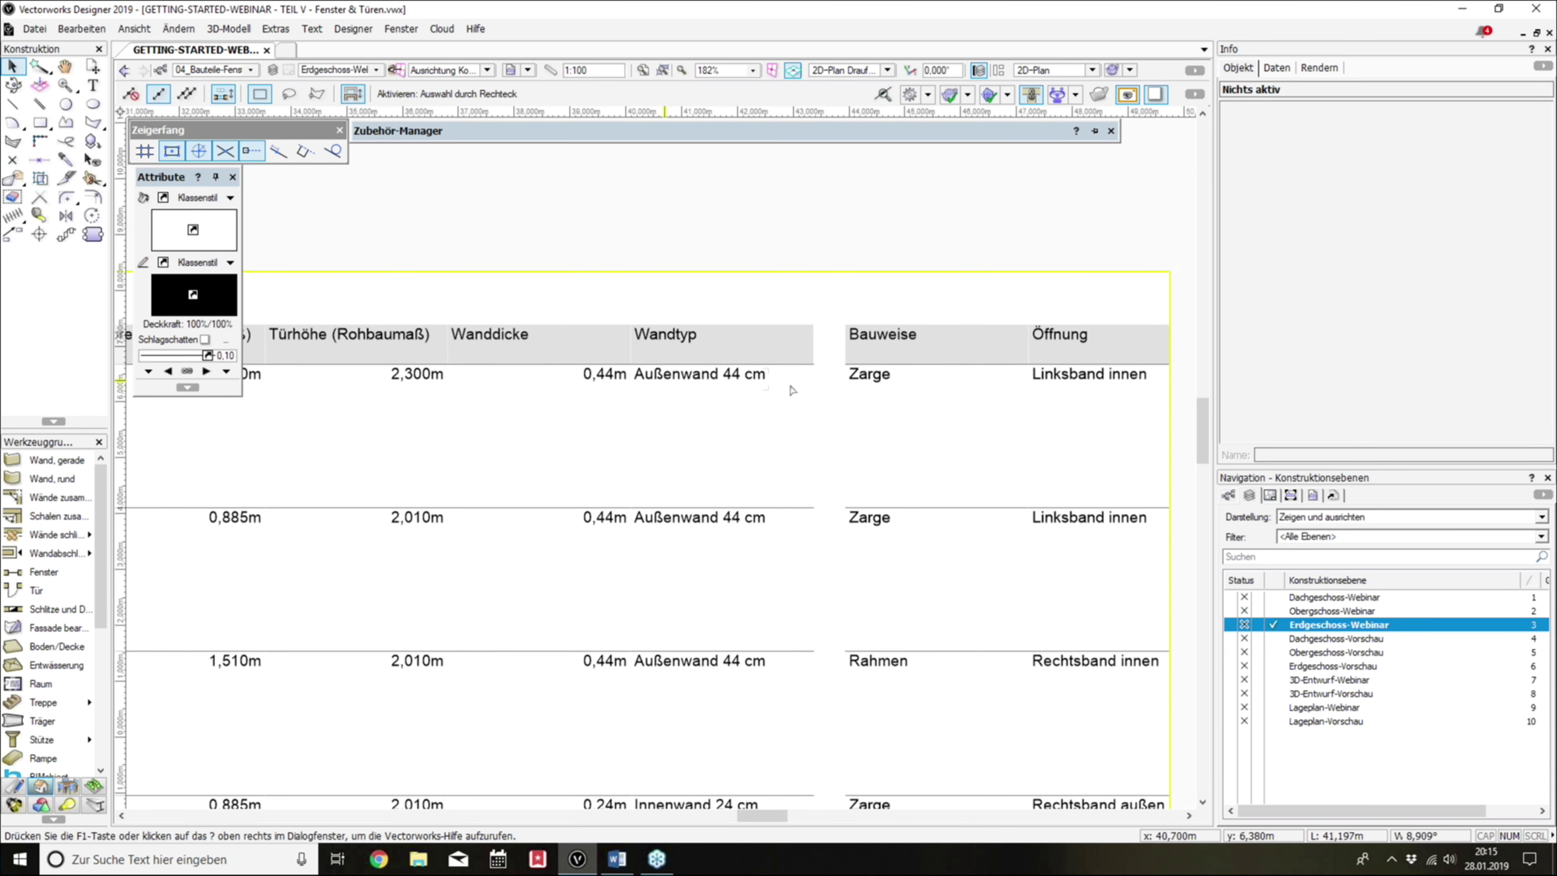
scroll(749, 388, right, 3)
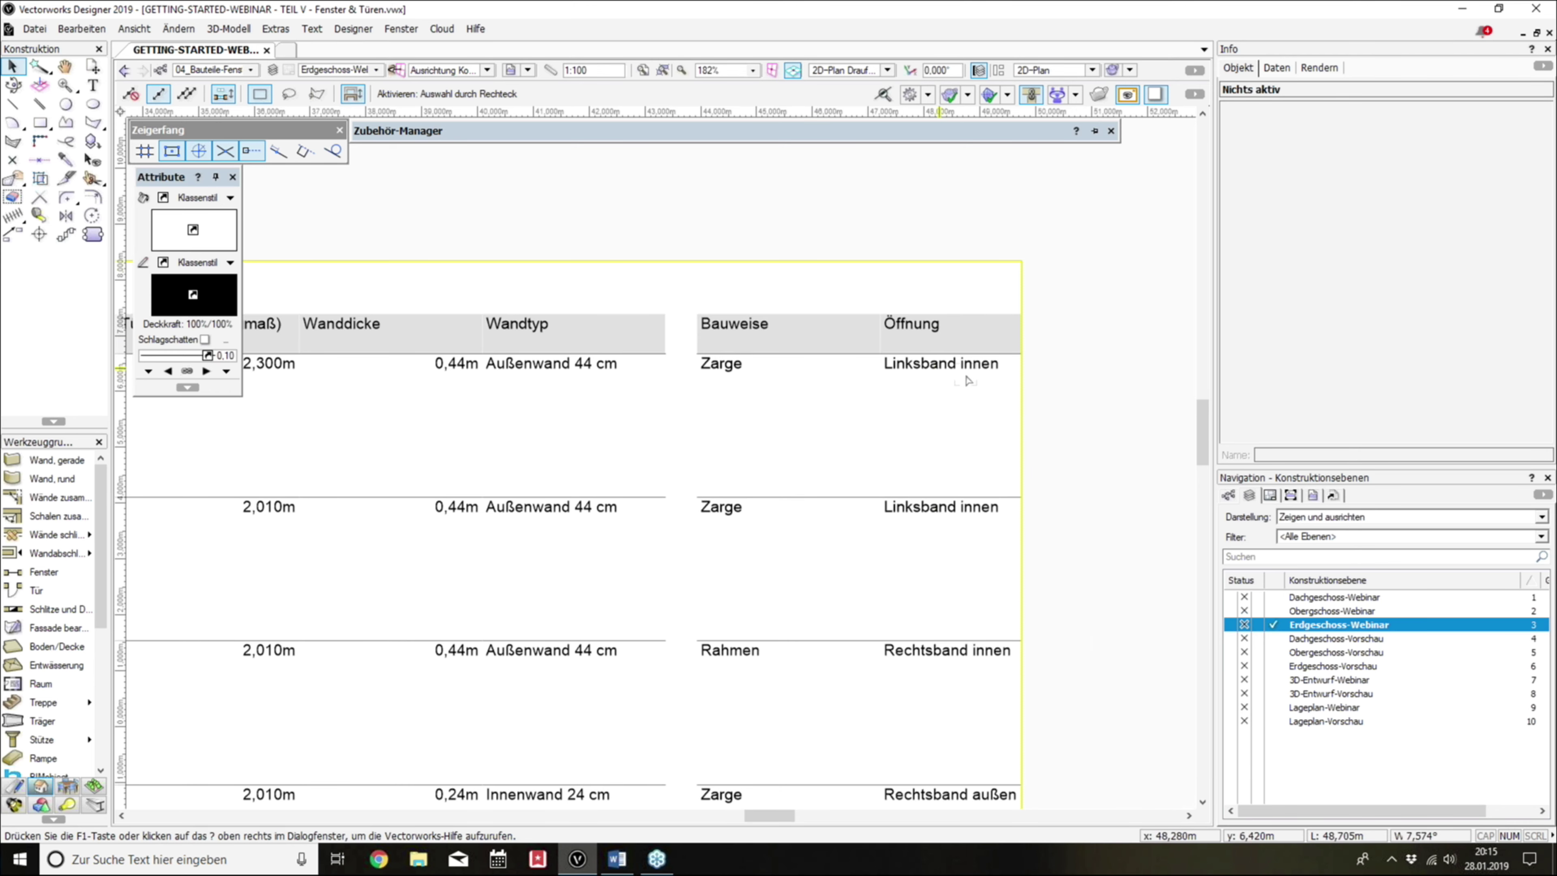
scroll(964, 371, down, 3)
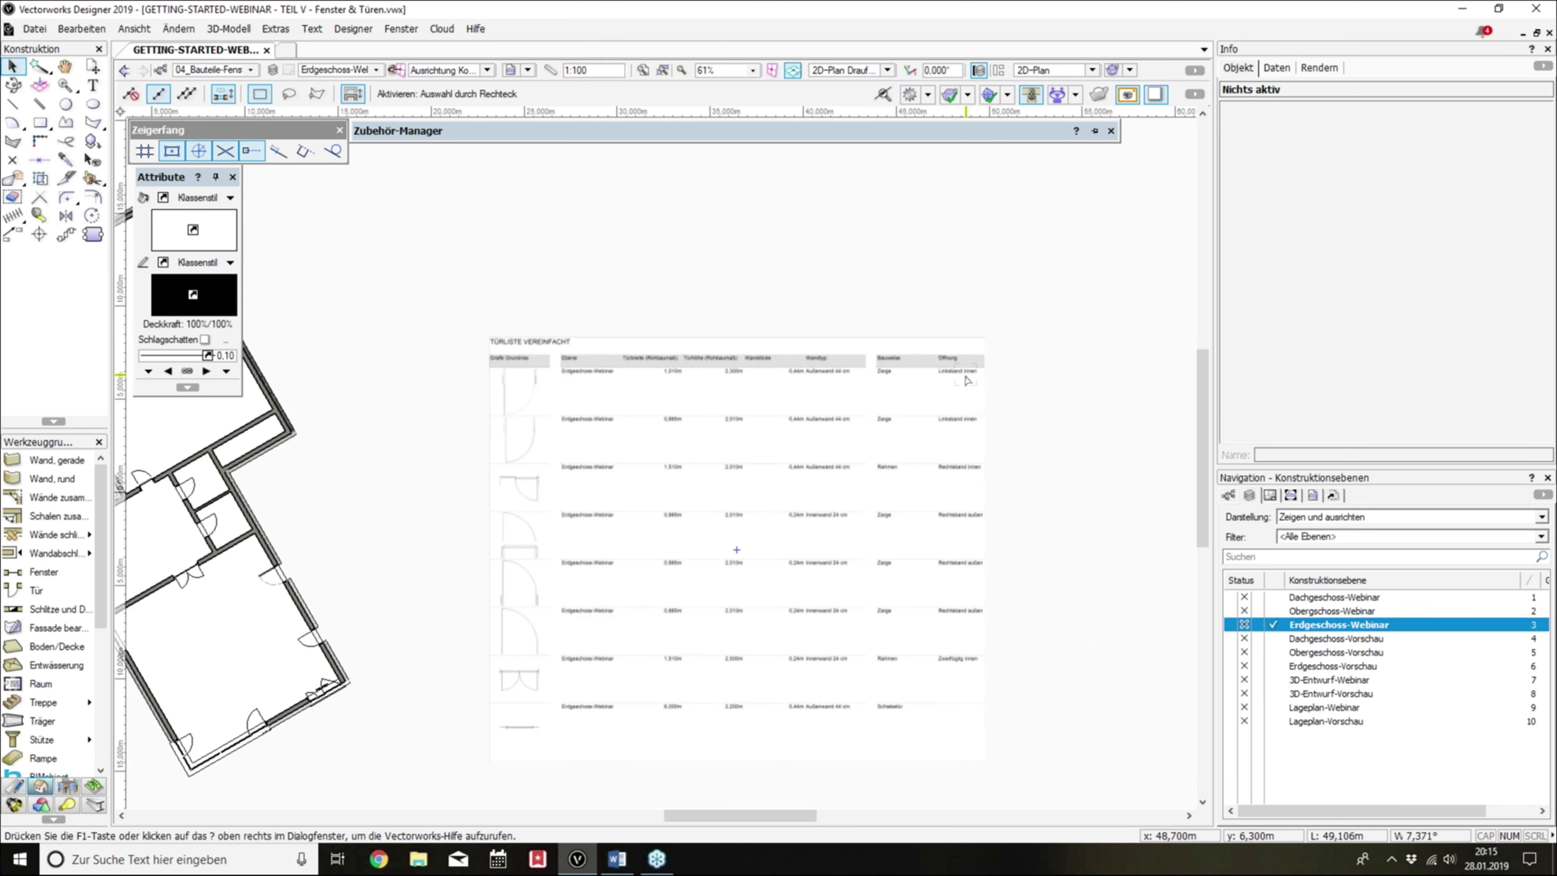
click(754, 431)
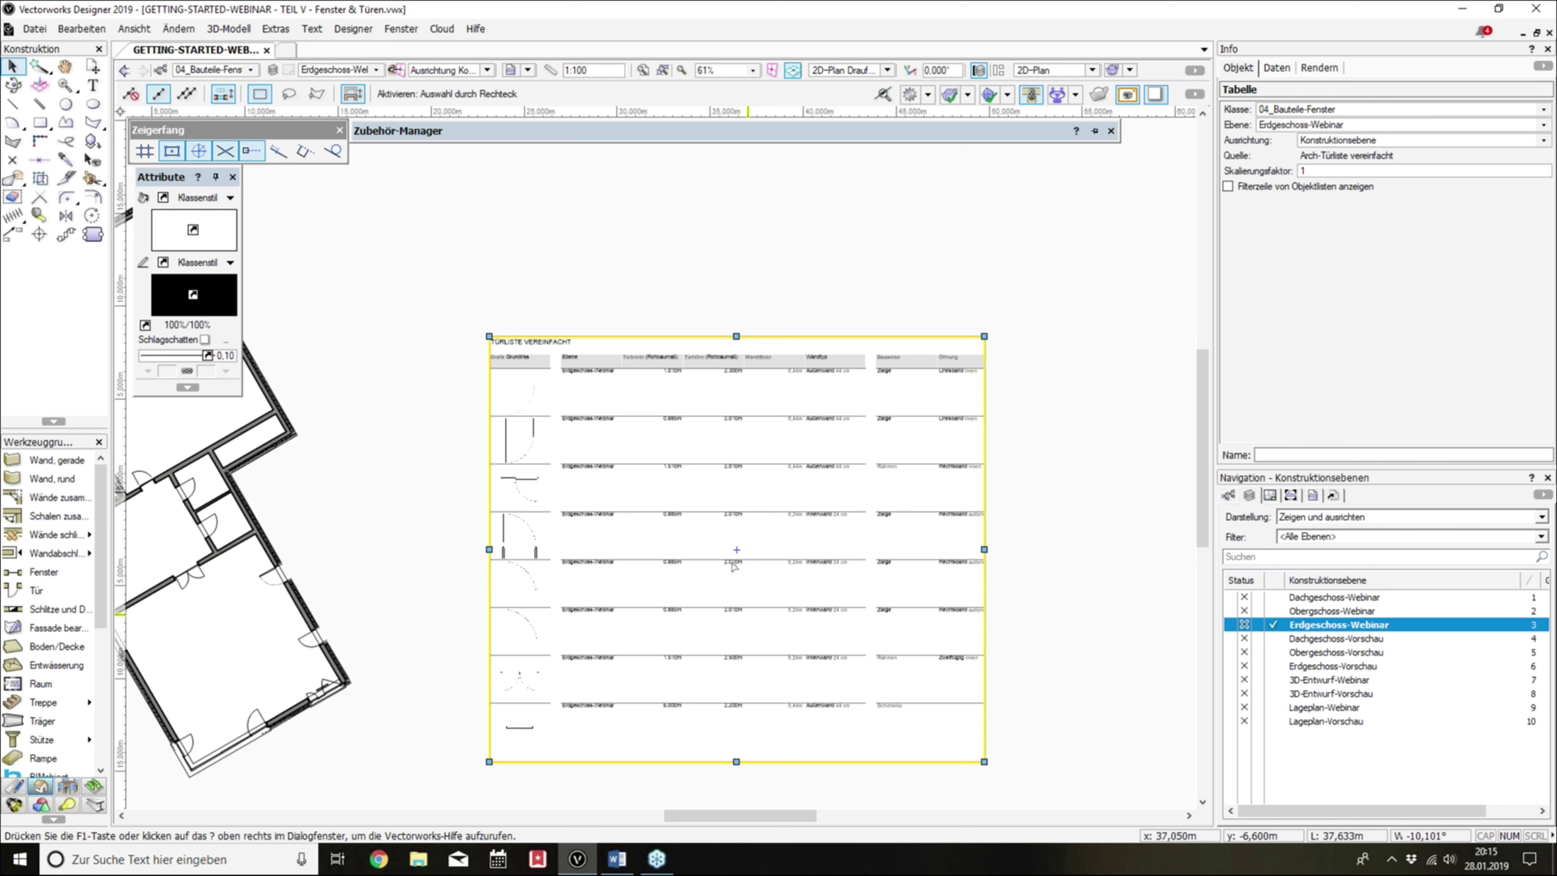
click(1017, 440)
scroll(980, 439, down, 3)
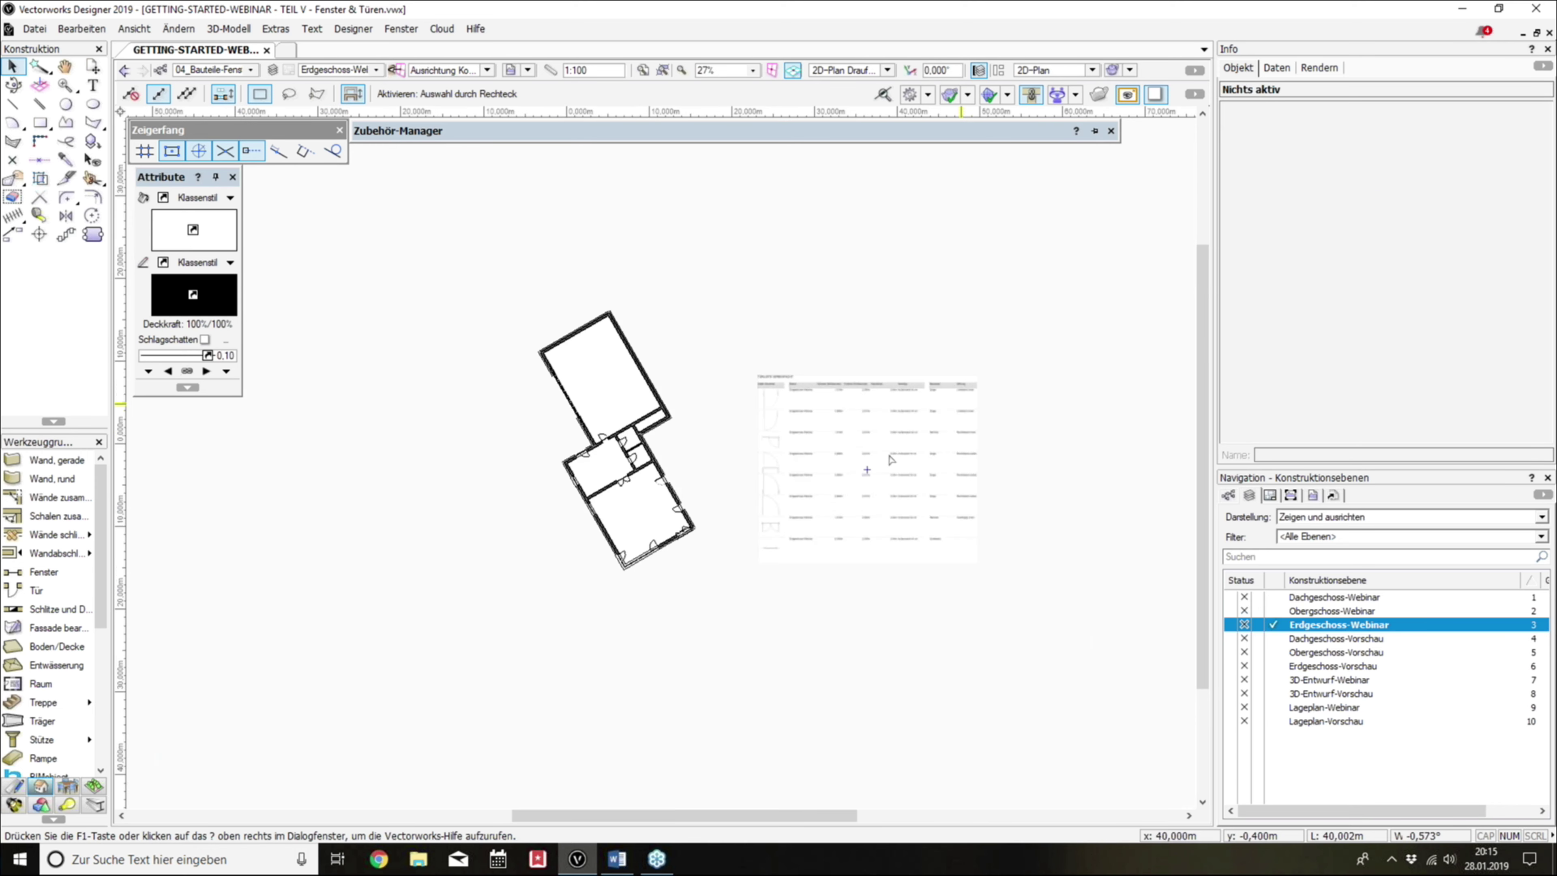
scroll(877, 460, up, 3)
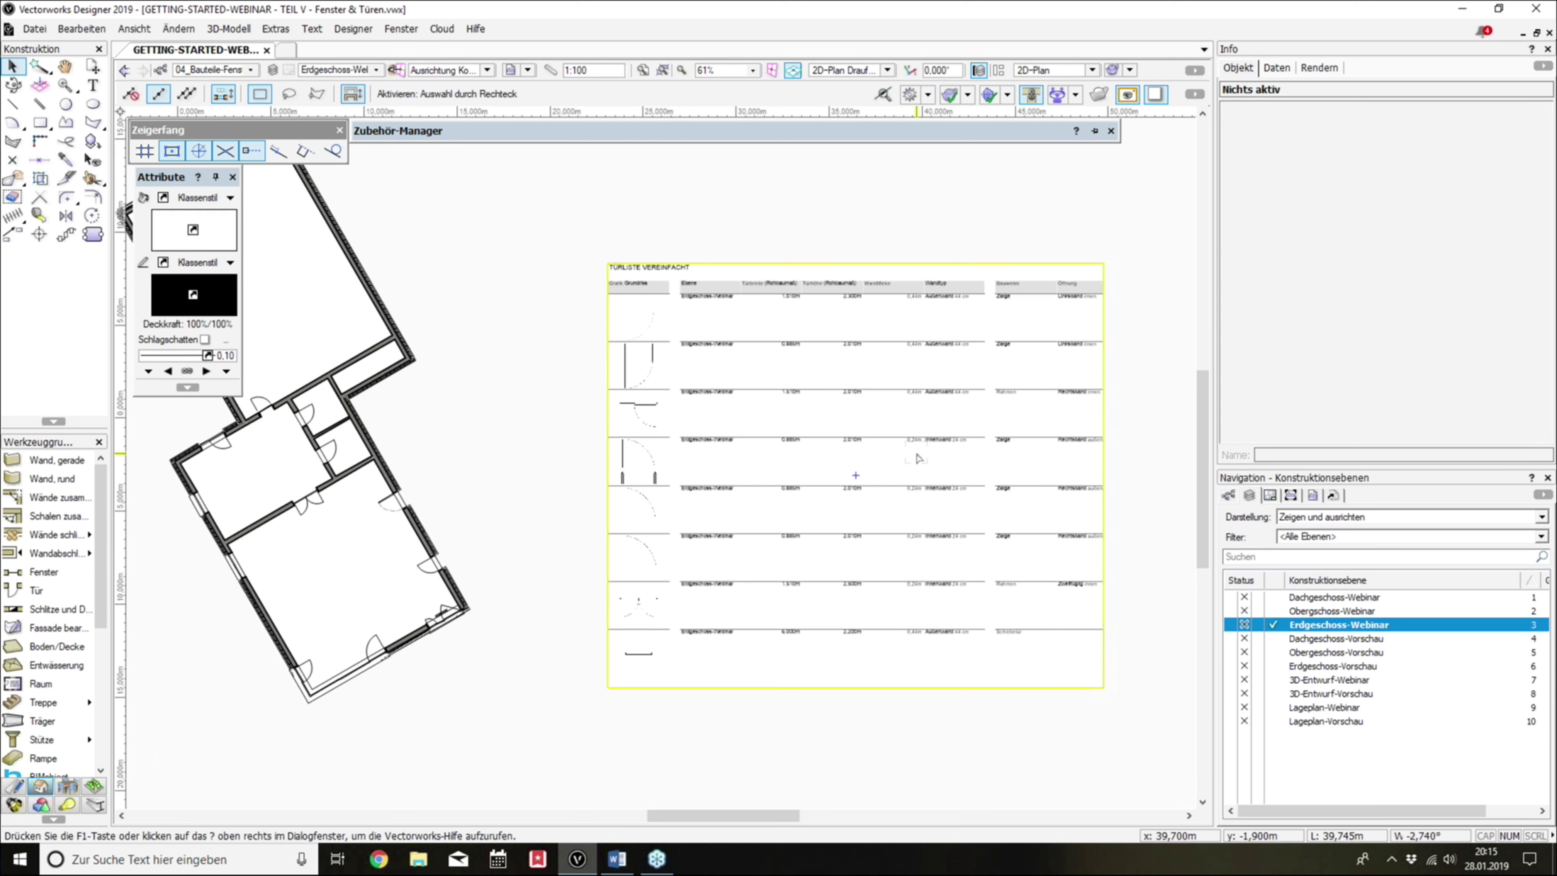
scroll(901, 439, up, 2)
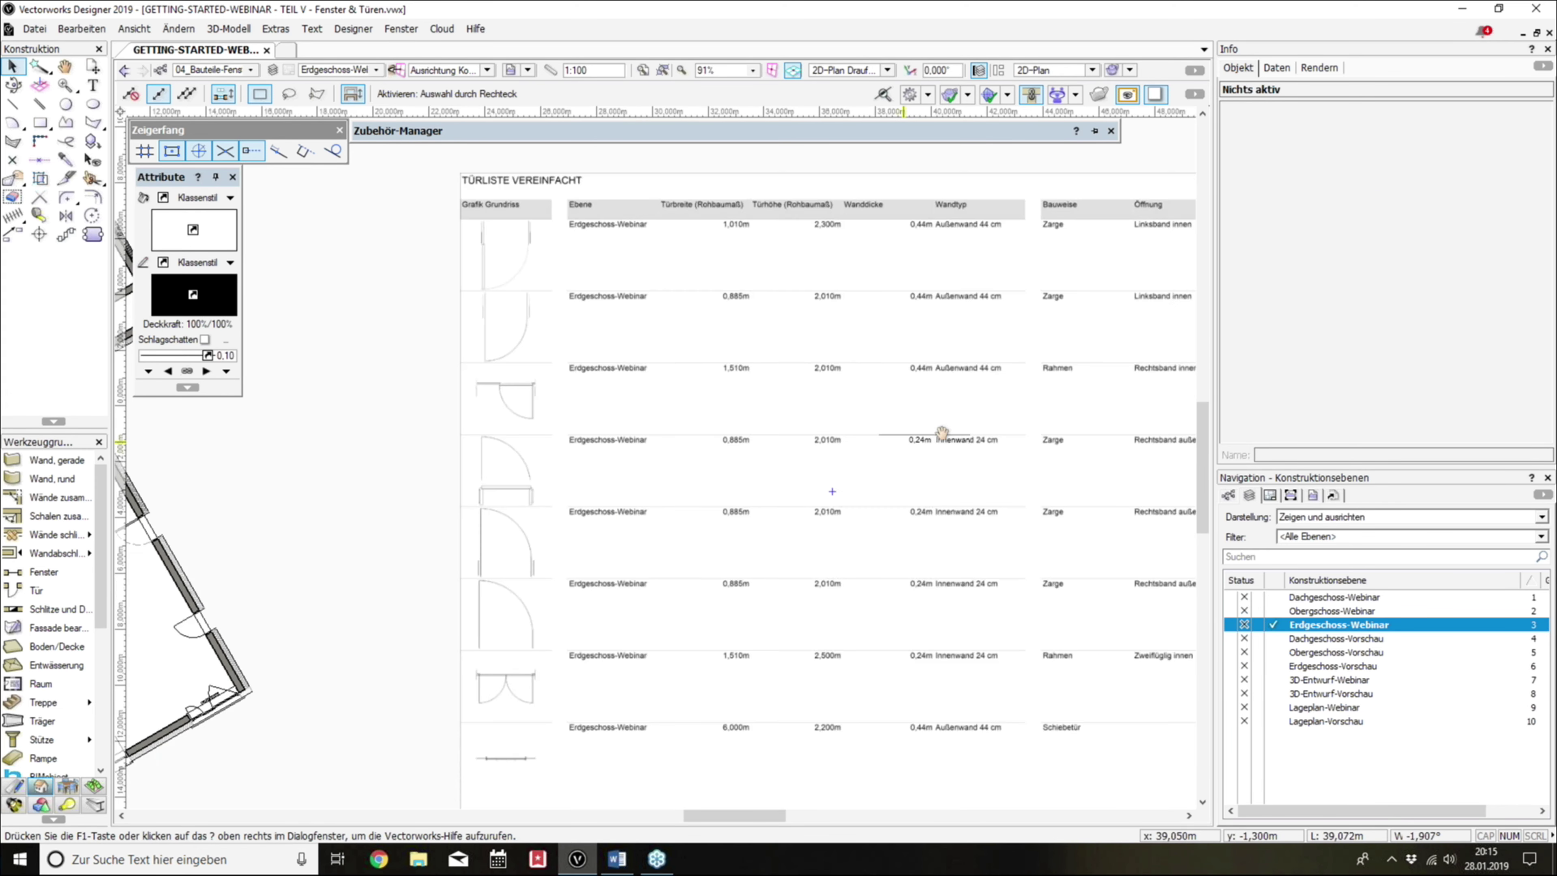
middle_drag(942, 432, 801, 431)
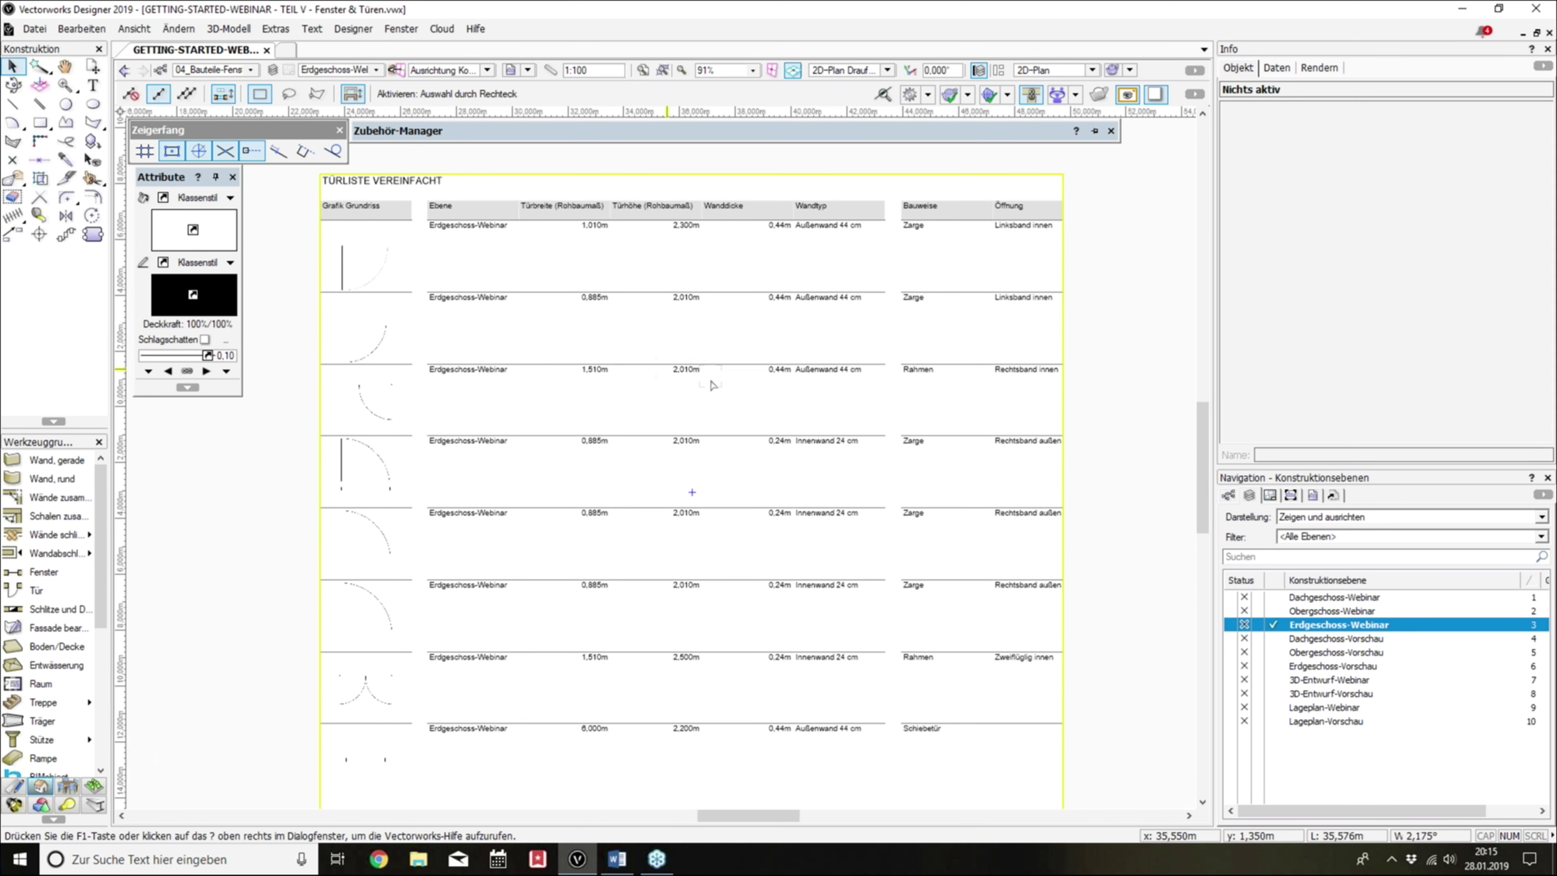
scroll(729, 373, down, 2)
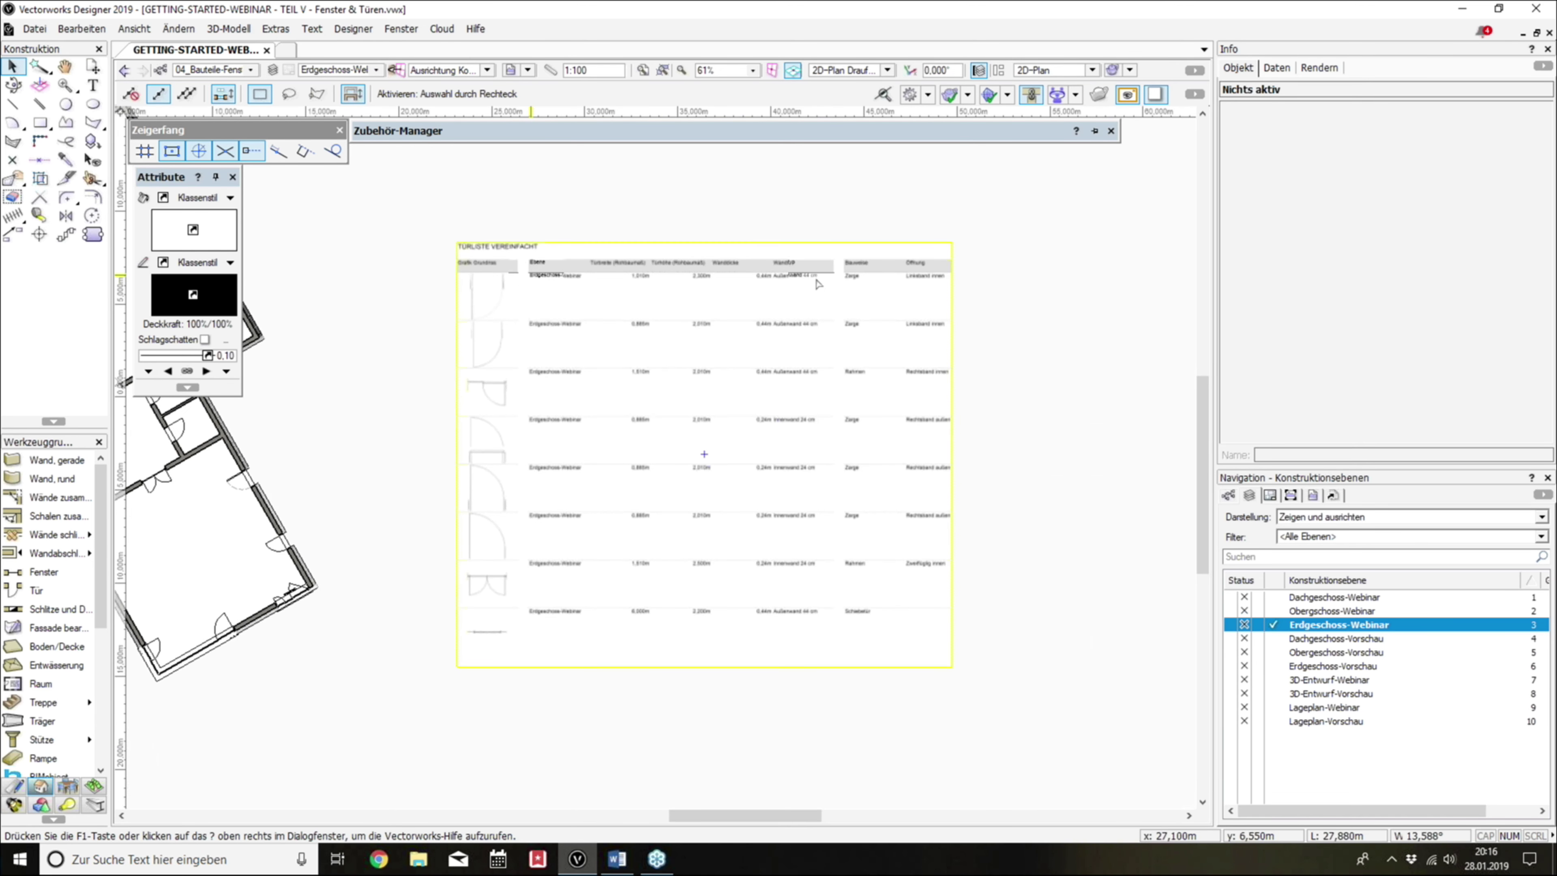
Step: Create a worksheet from the Arch-Türliste detailliert preset via Extras > Tabelle anlegen, then close its editor
click(311, 28)
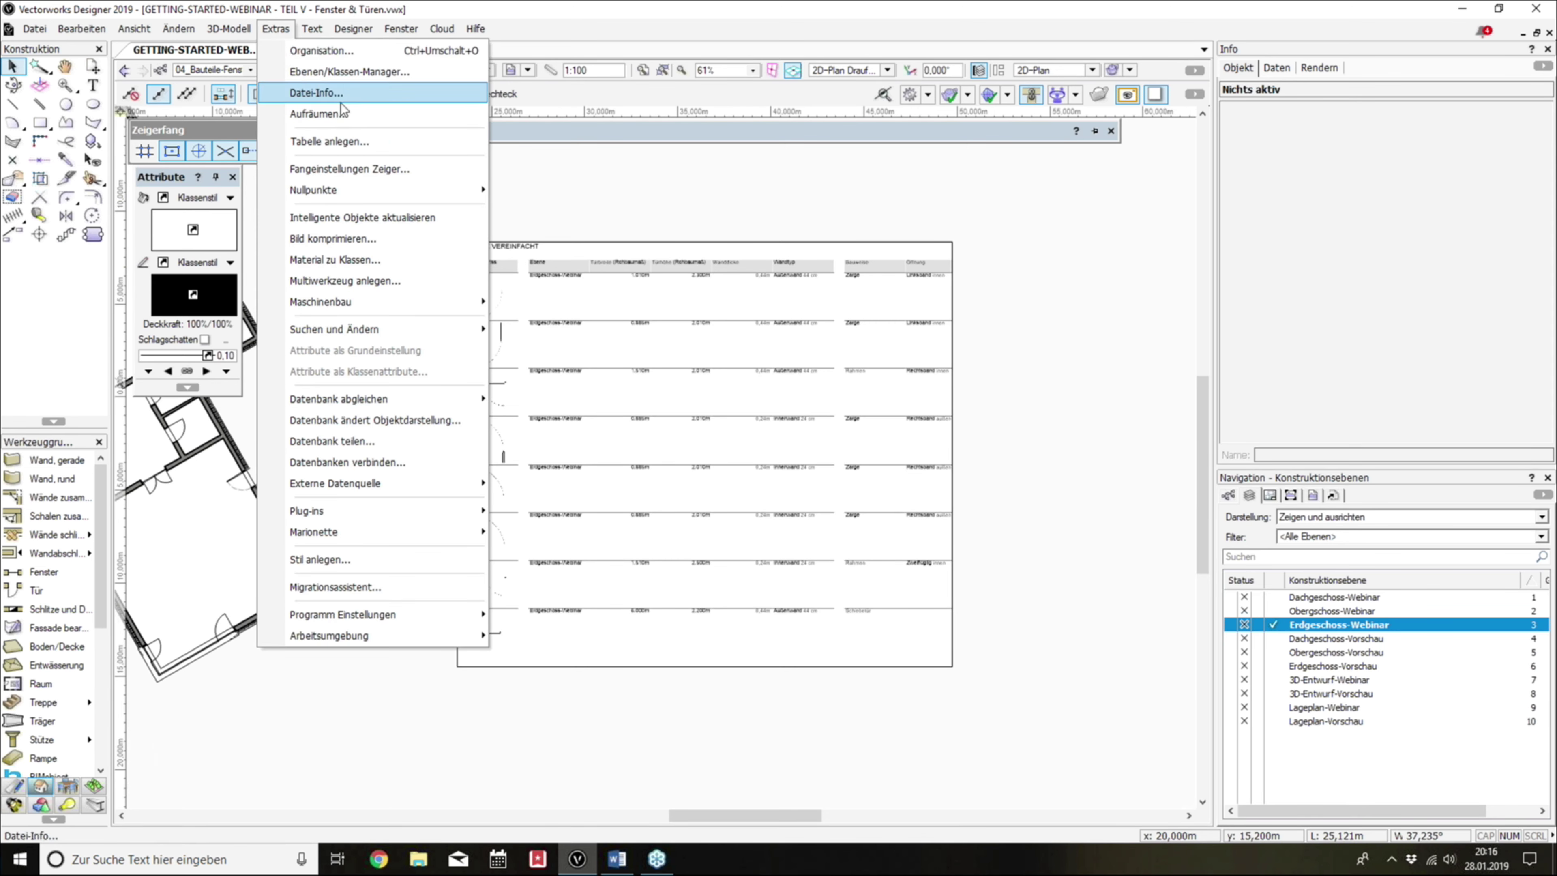
click(354, 141)
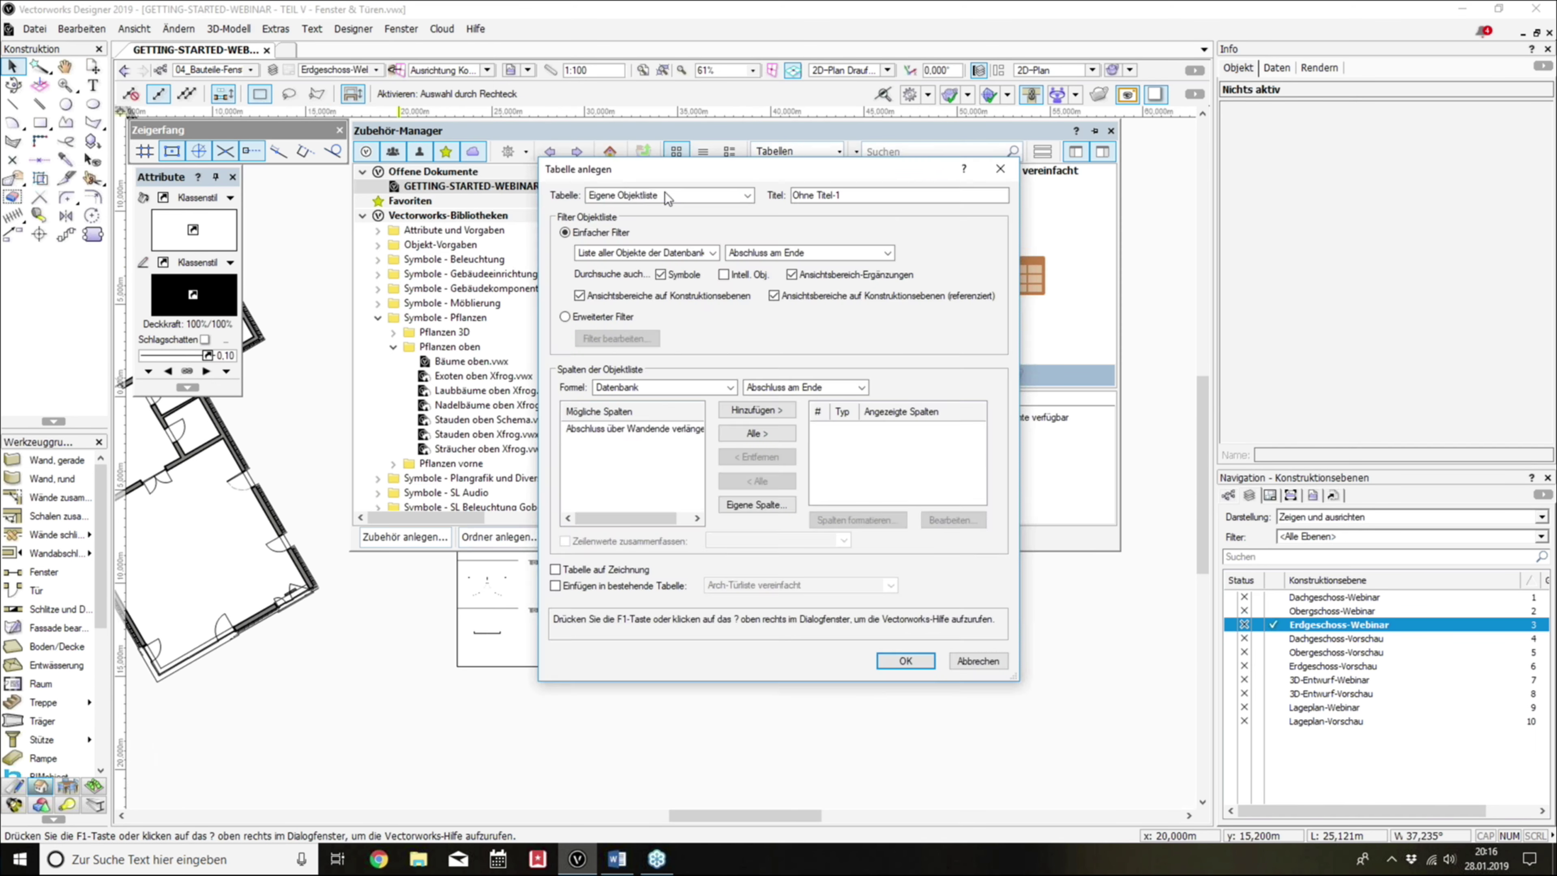
click(664, 192)
click(662, 196)
click(650, 227)
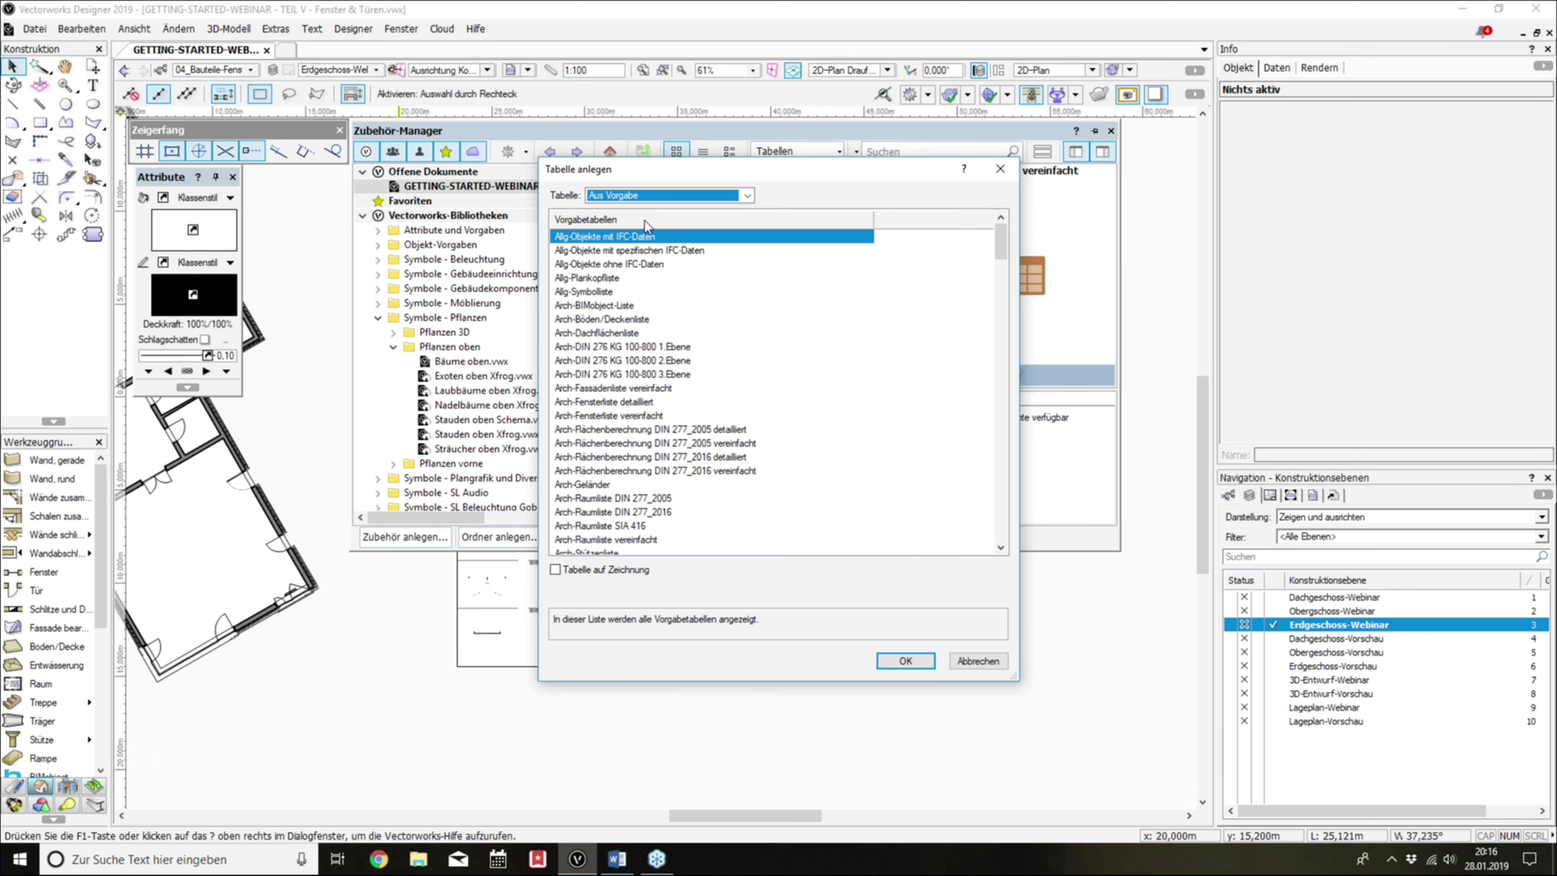
scroll(637, 452, down, 2)
scroll(619, 443, down, 1)
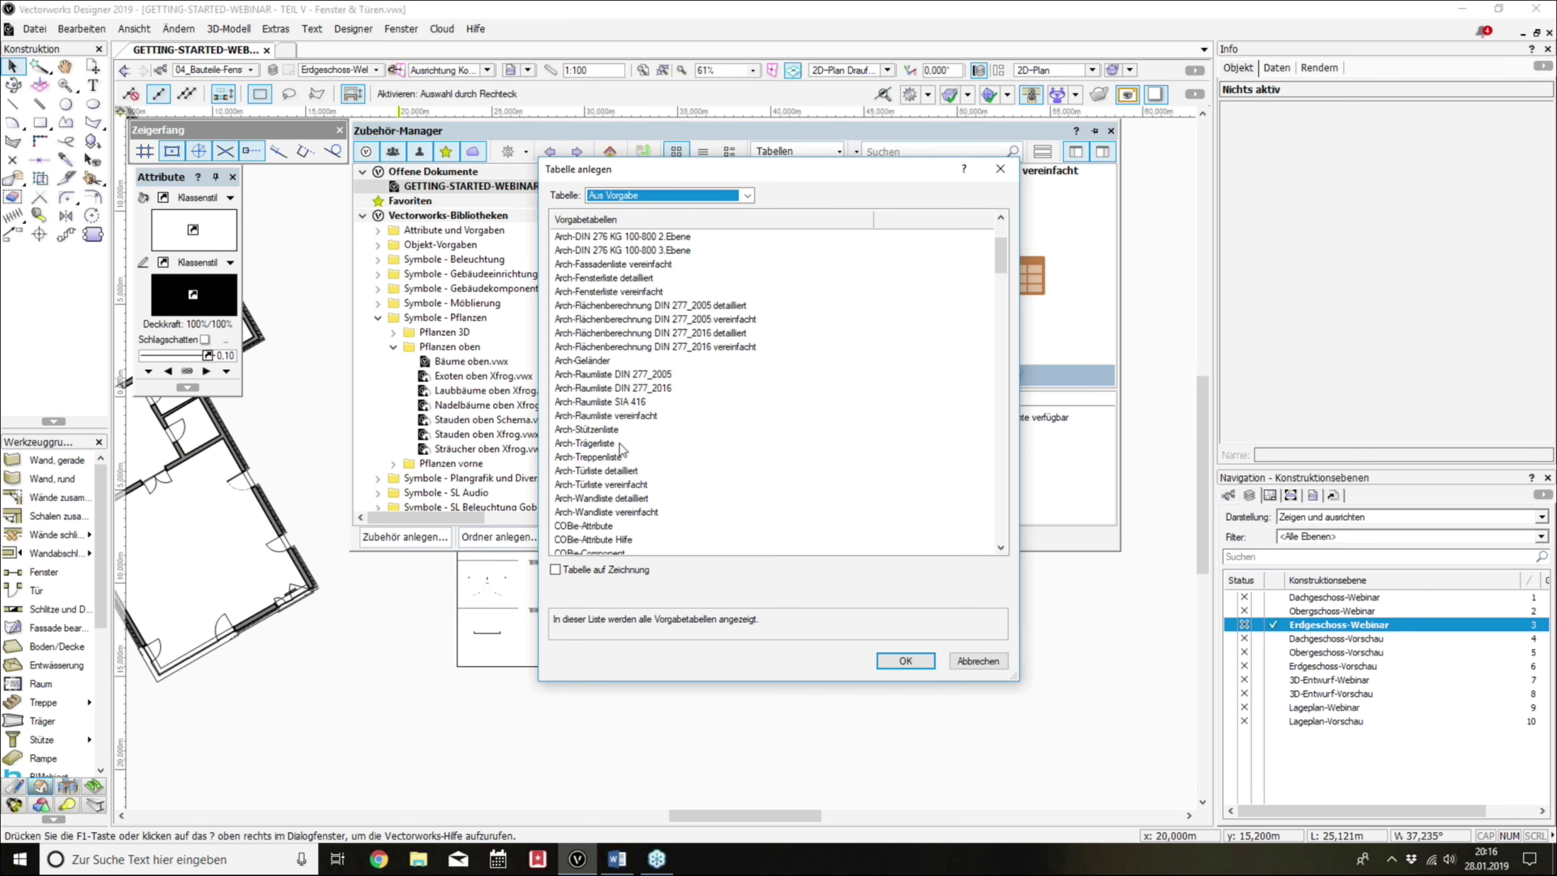
scroll(619, 454, down, 1)
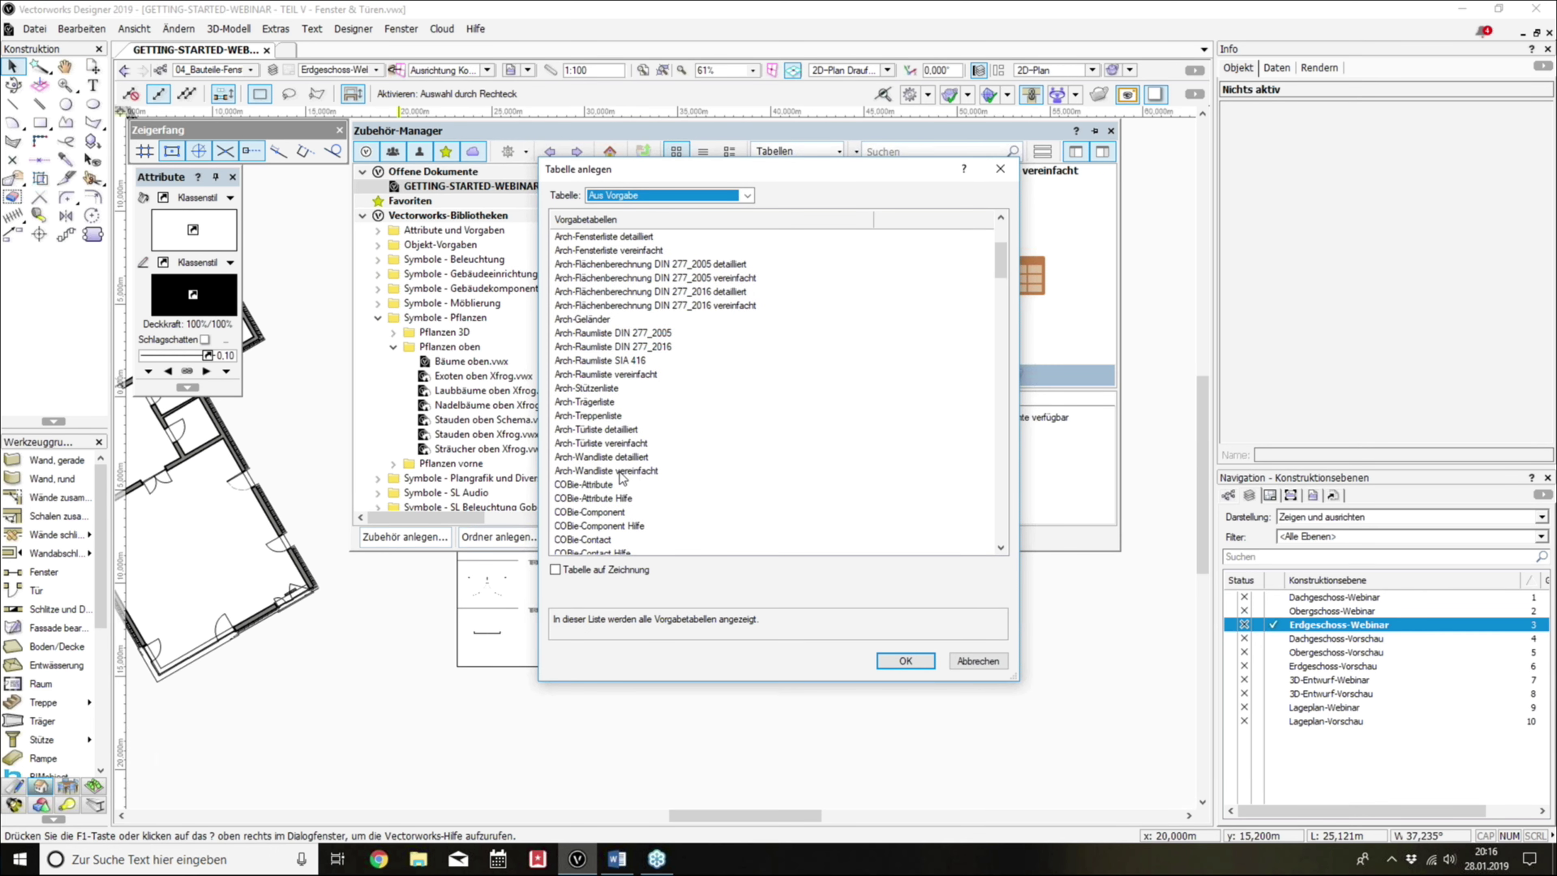
click(607, 432)
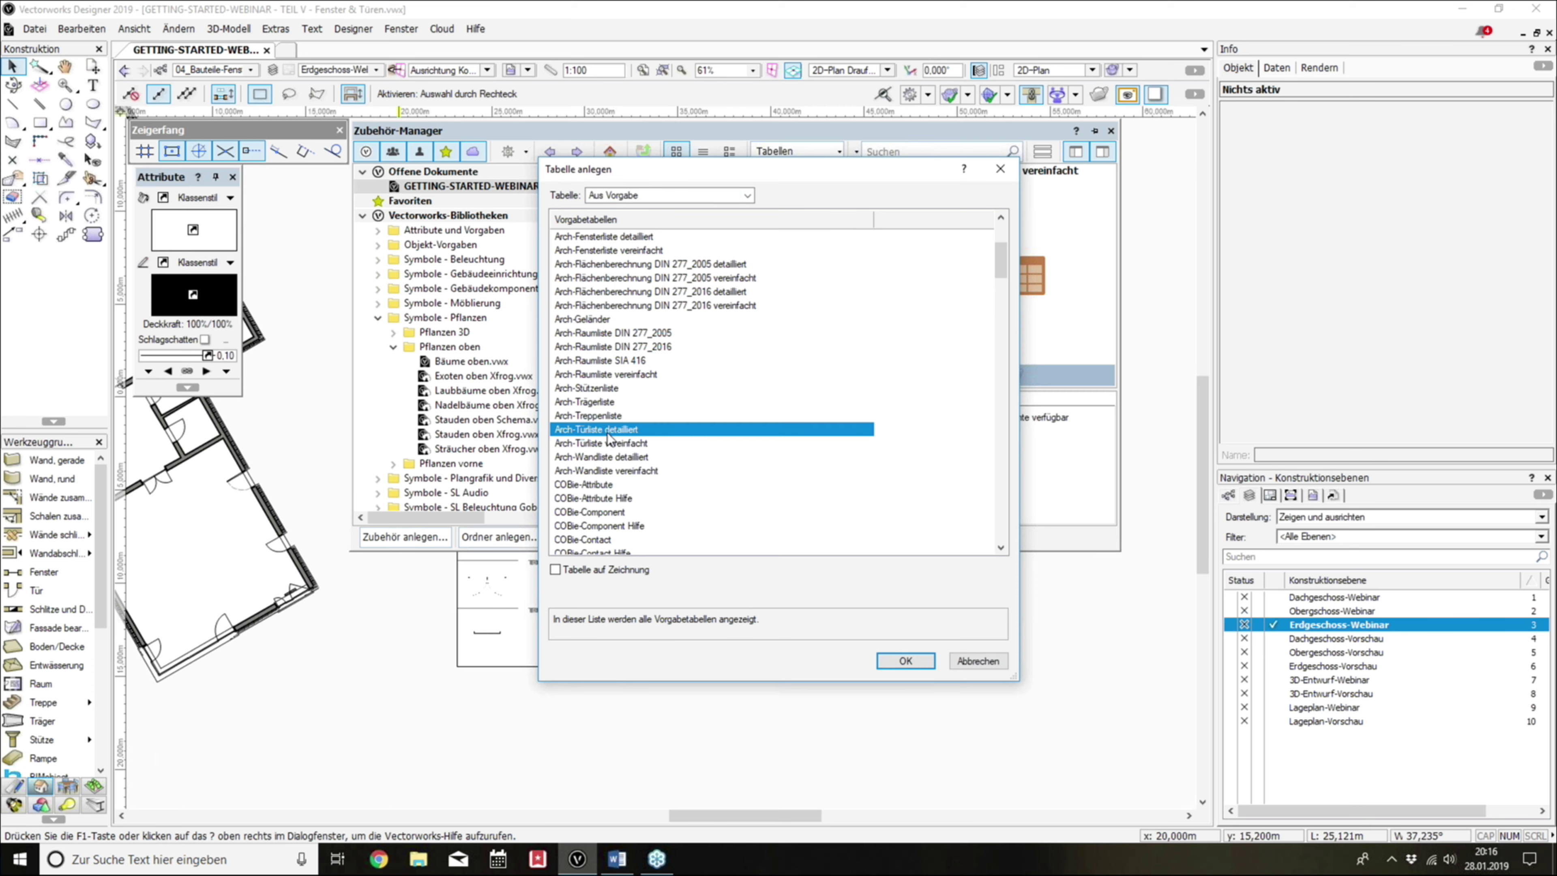
click(905, 661)
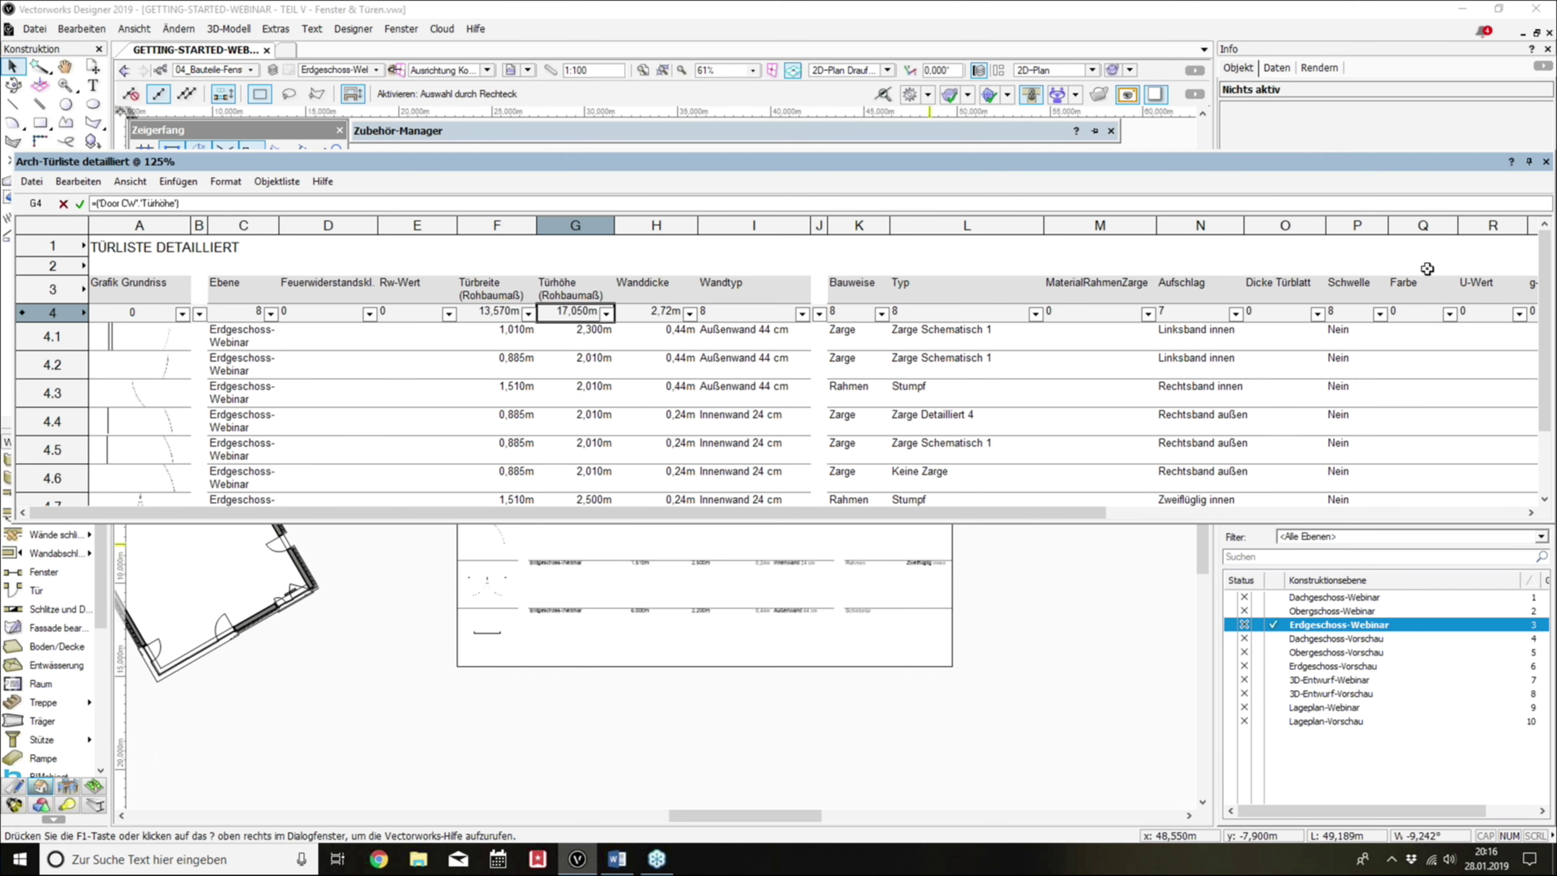
click(1546, 161)
mouse_move(637, 209)
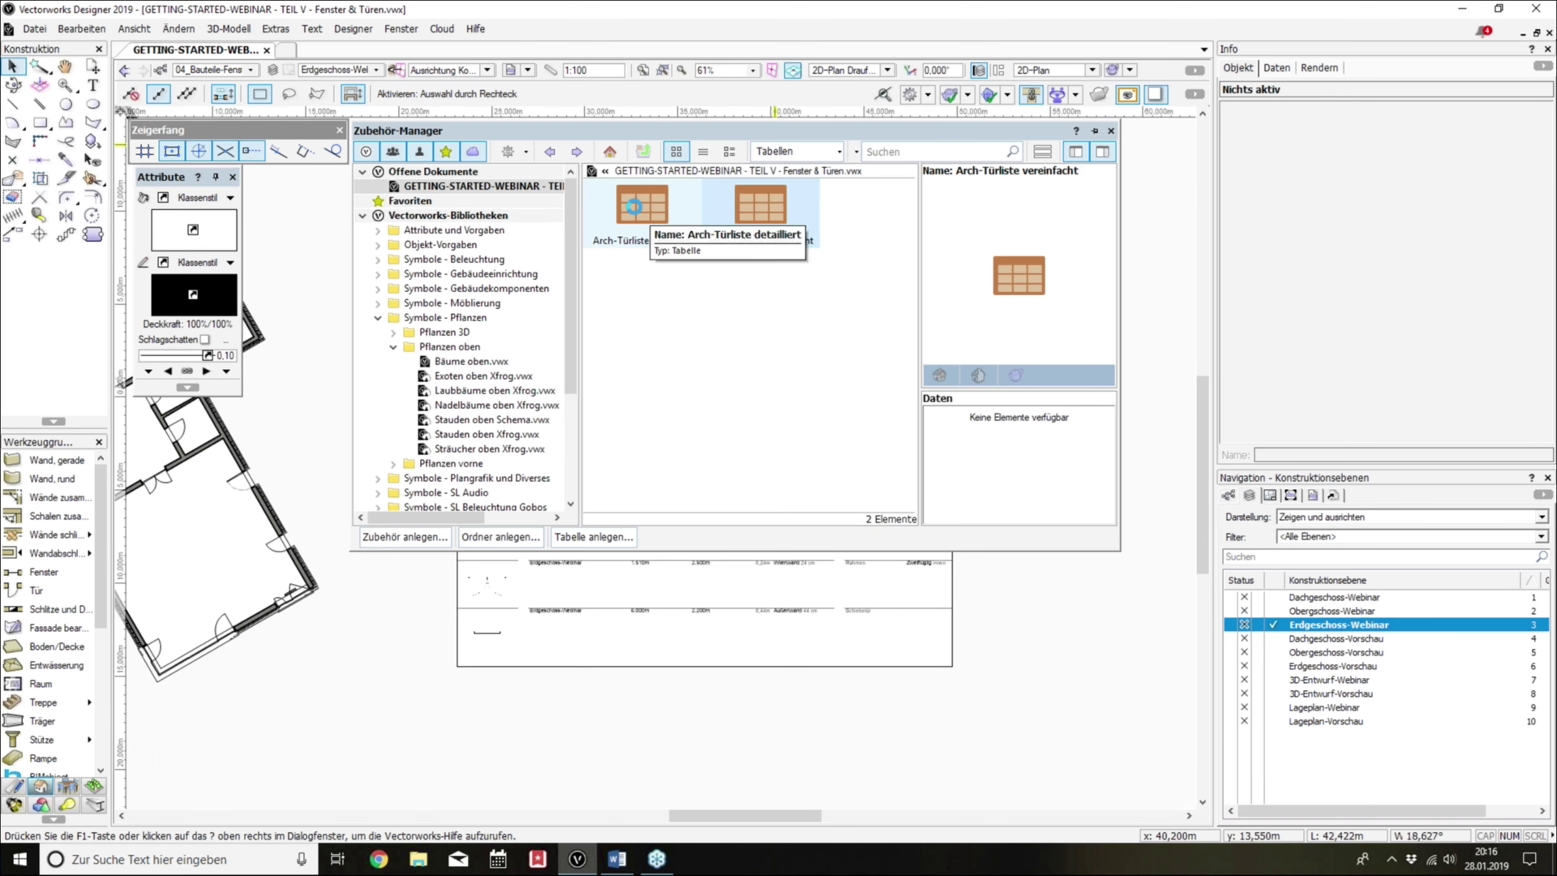
Step: Place the detailed door schedule on the plan, top edge aligned beside the simplified schedule
drag(633, 207, 1060, 616)
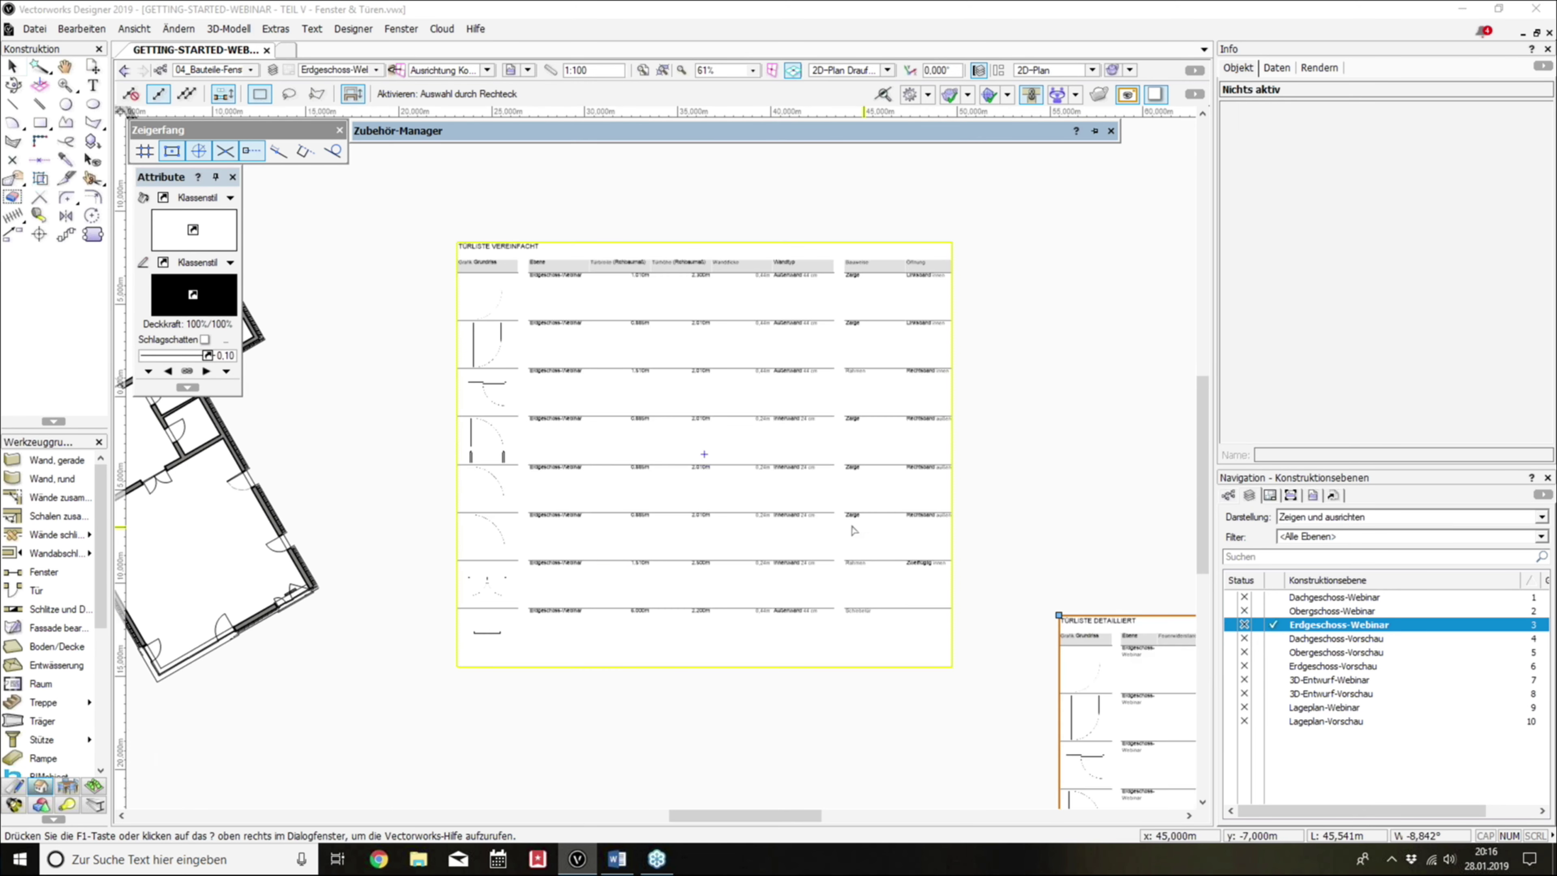
key(ctrl+6)
click(794, 491)
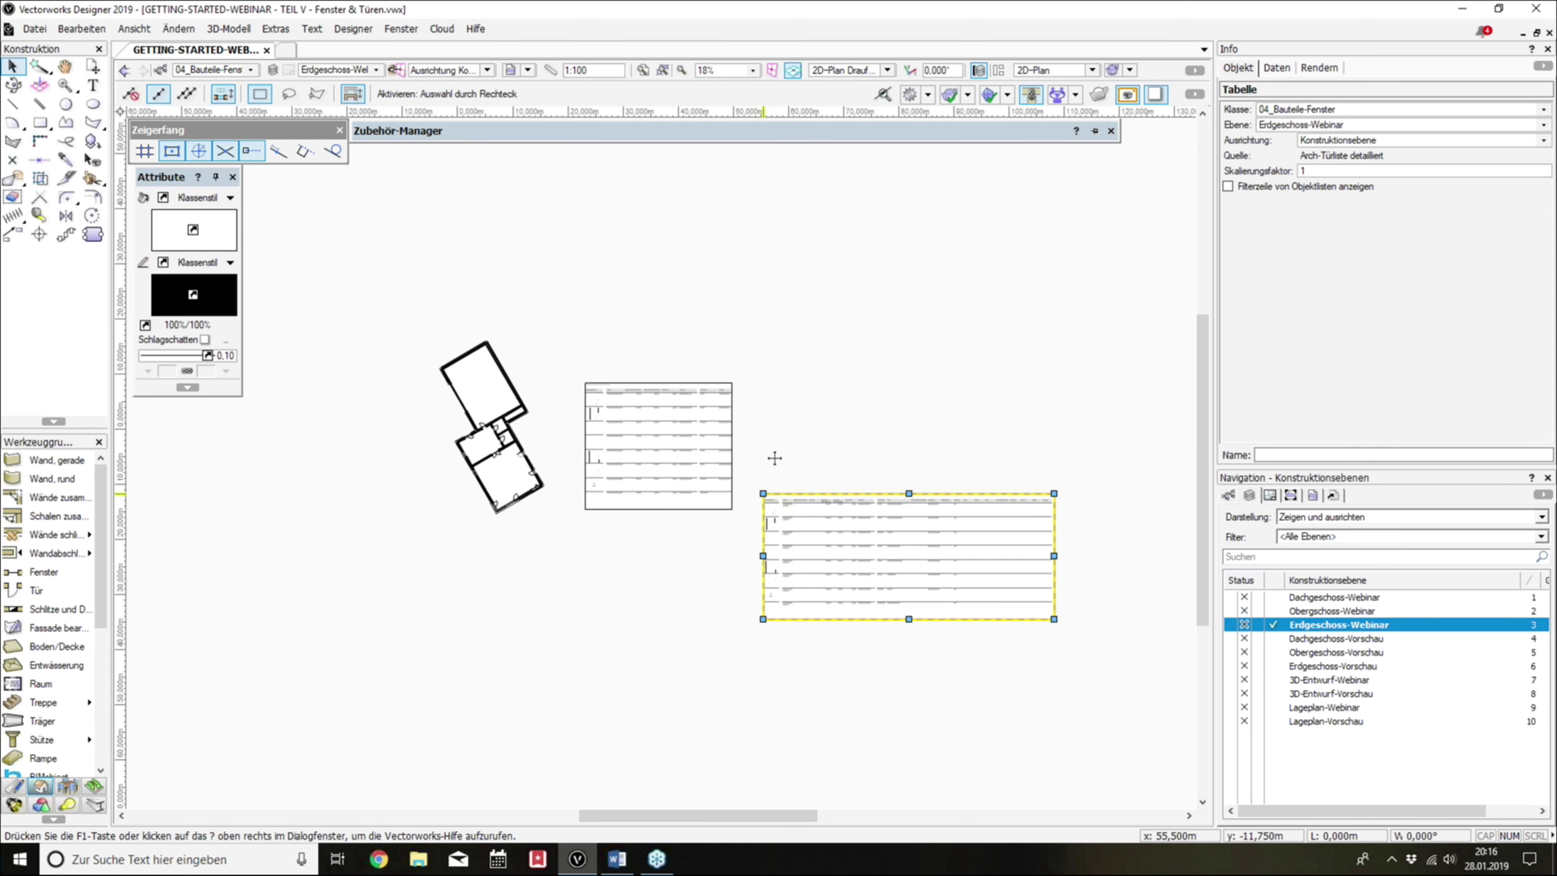
mouse_move(767, 497)
mouse_down()
mouse_move(733, 384)
mouse_move(779, 397)
mouse_up()
scroll(754, 392, up, 3)
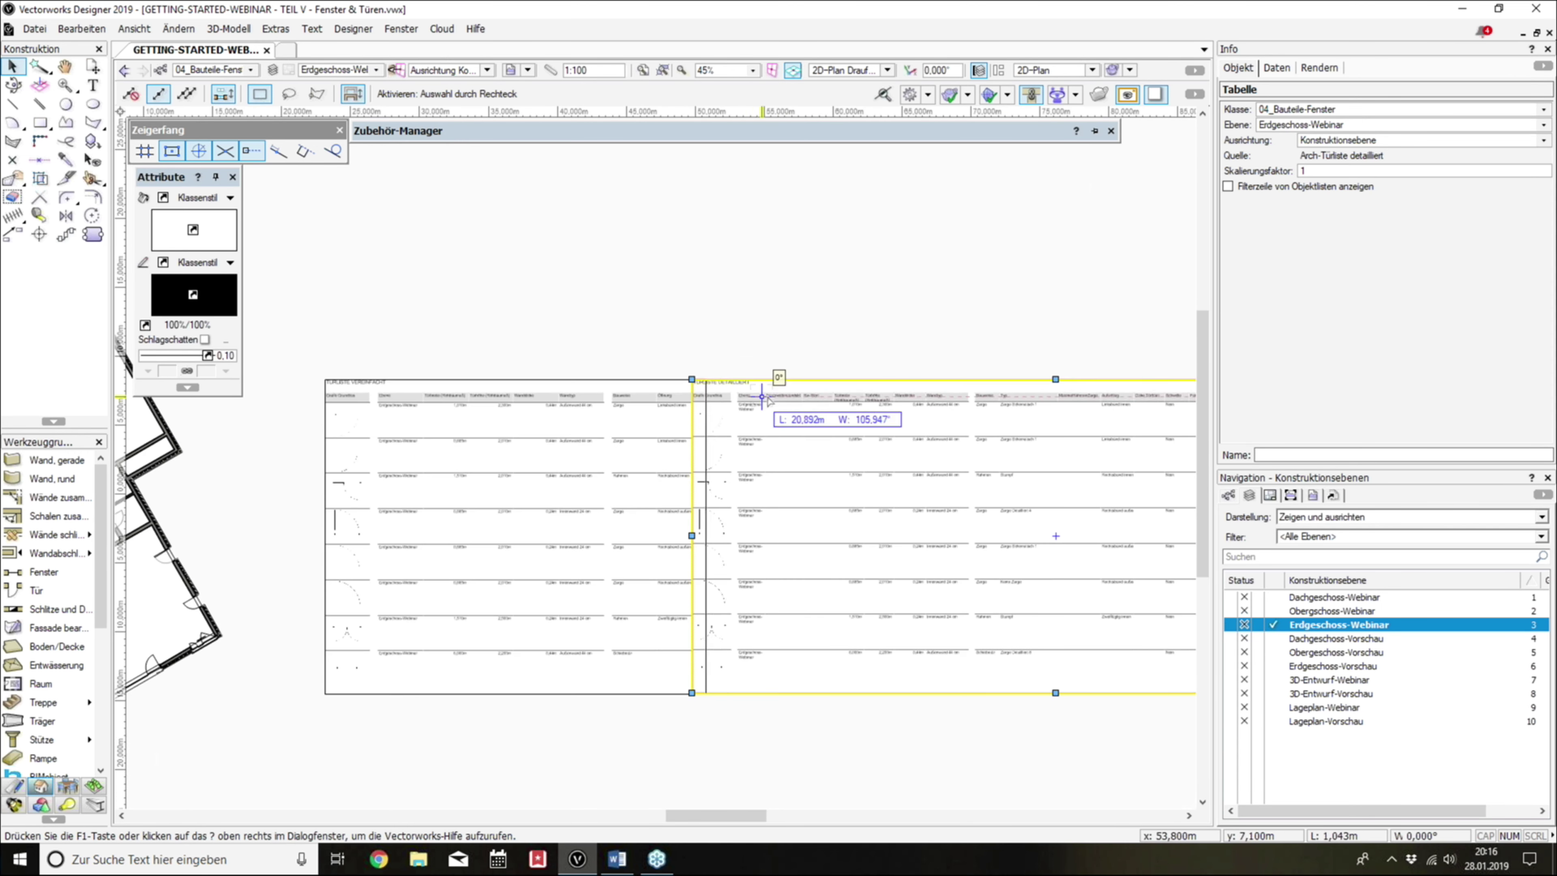
click(767, 334)
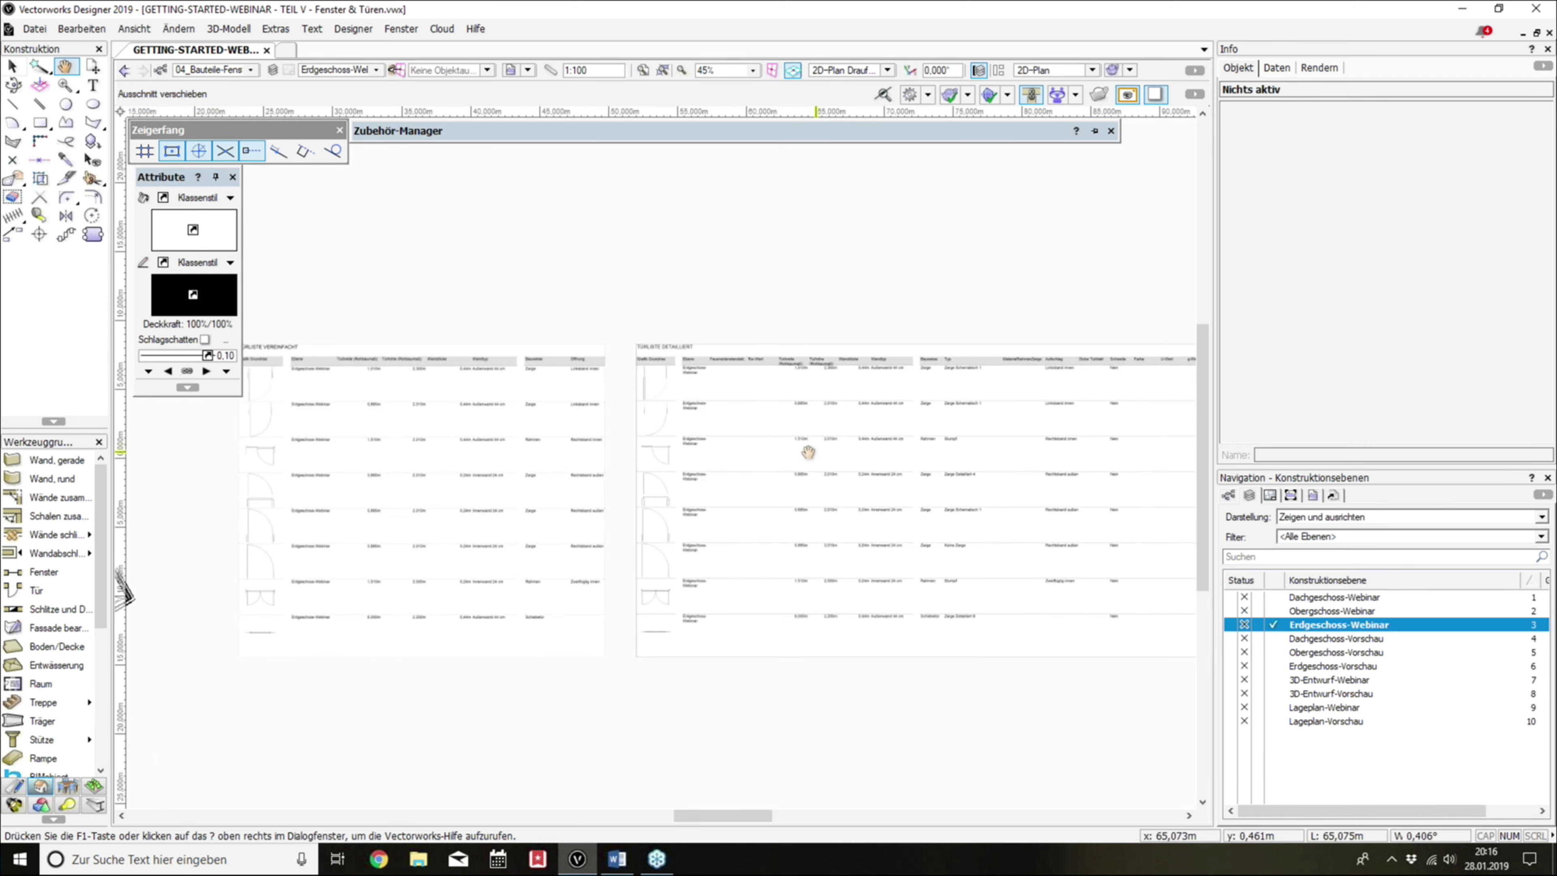
Step: Pan and zoom across the detailed door schedule to inspect all its columns
middle_drag(829, 454, 748, 422)
scroll(747, 563, up, 2)
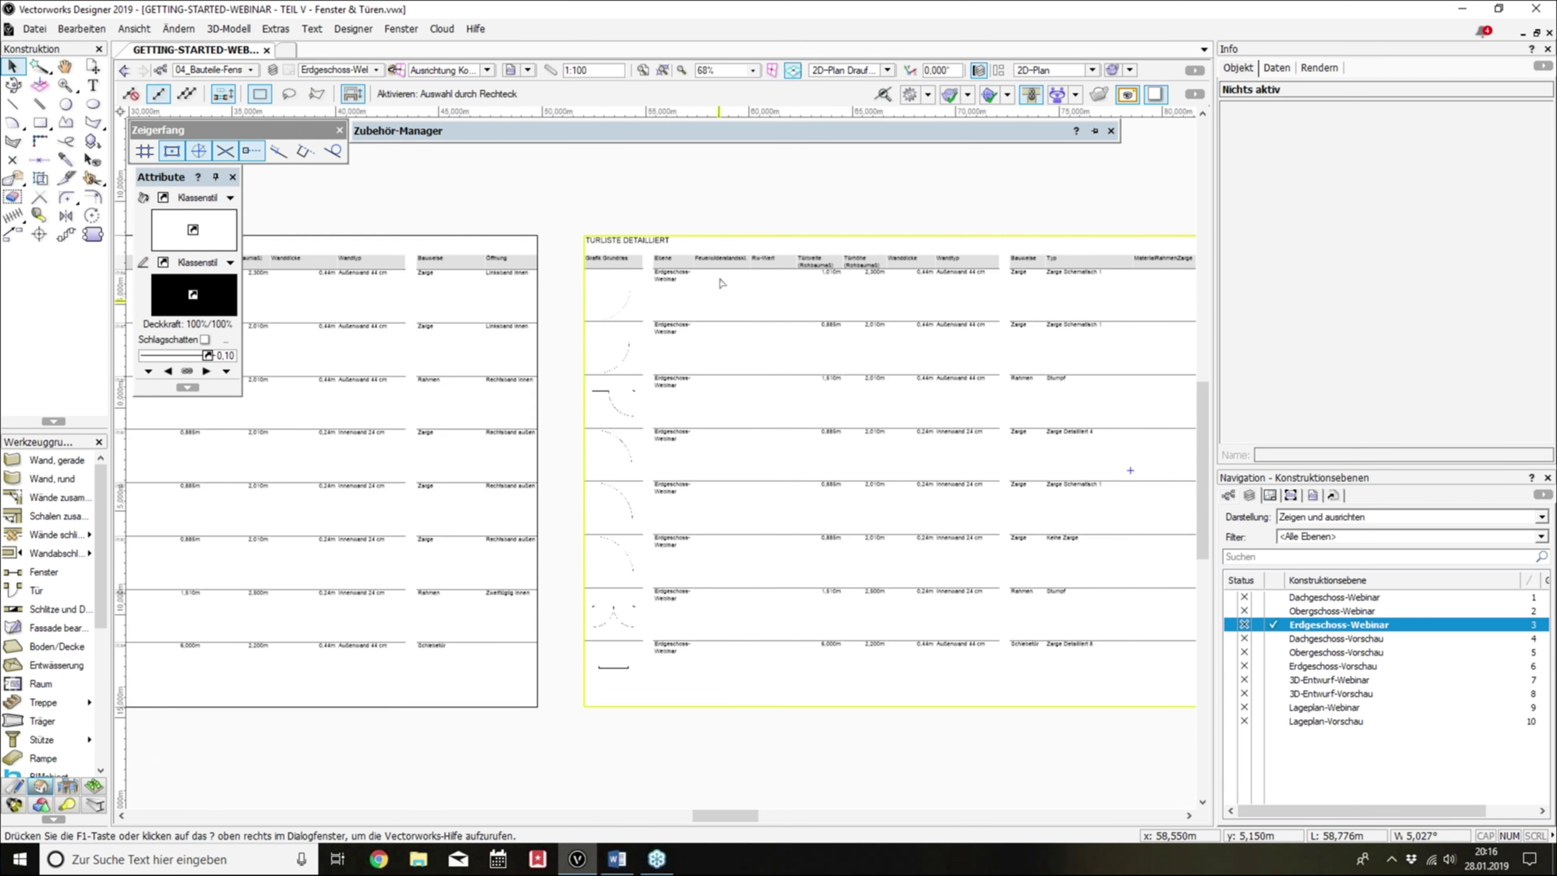
scroll(698, 258, up, 3)
scroll(705, 306, up, 4)
scroll(713, 373, down, 4)
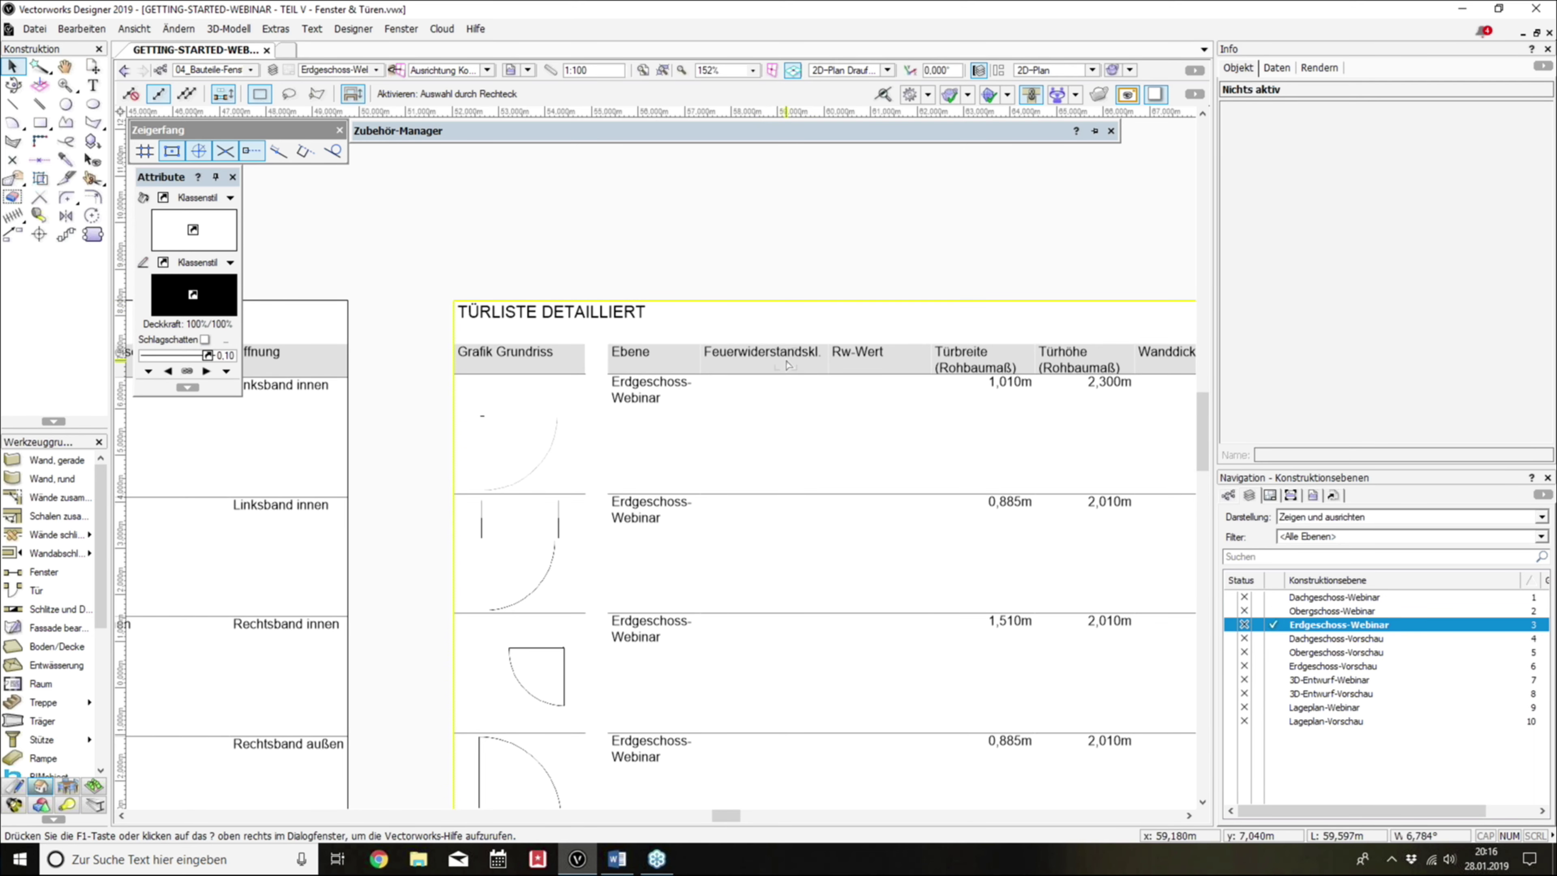
middle_drag(869, 369, 505, 375)
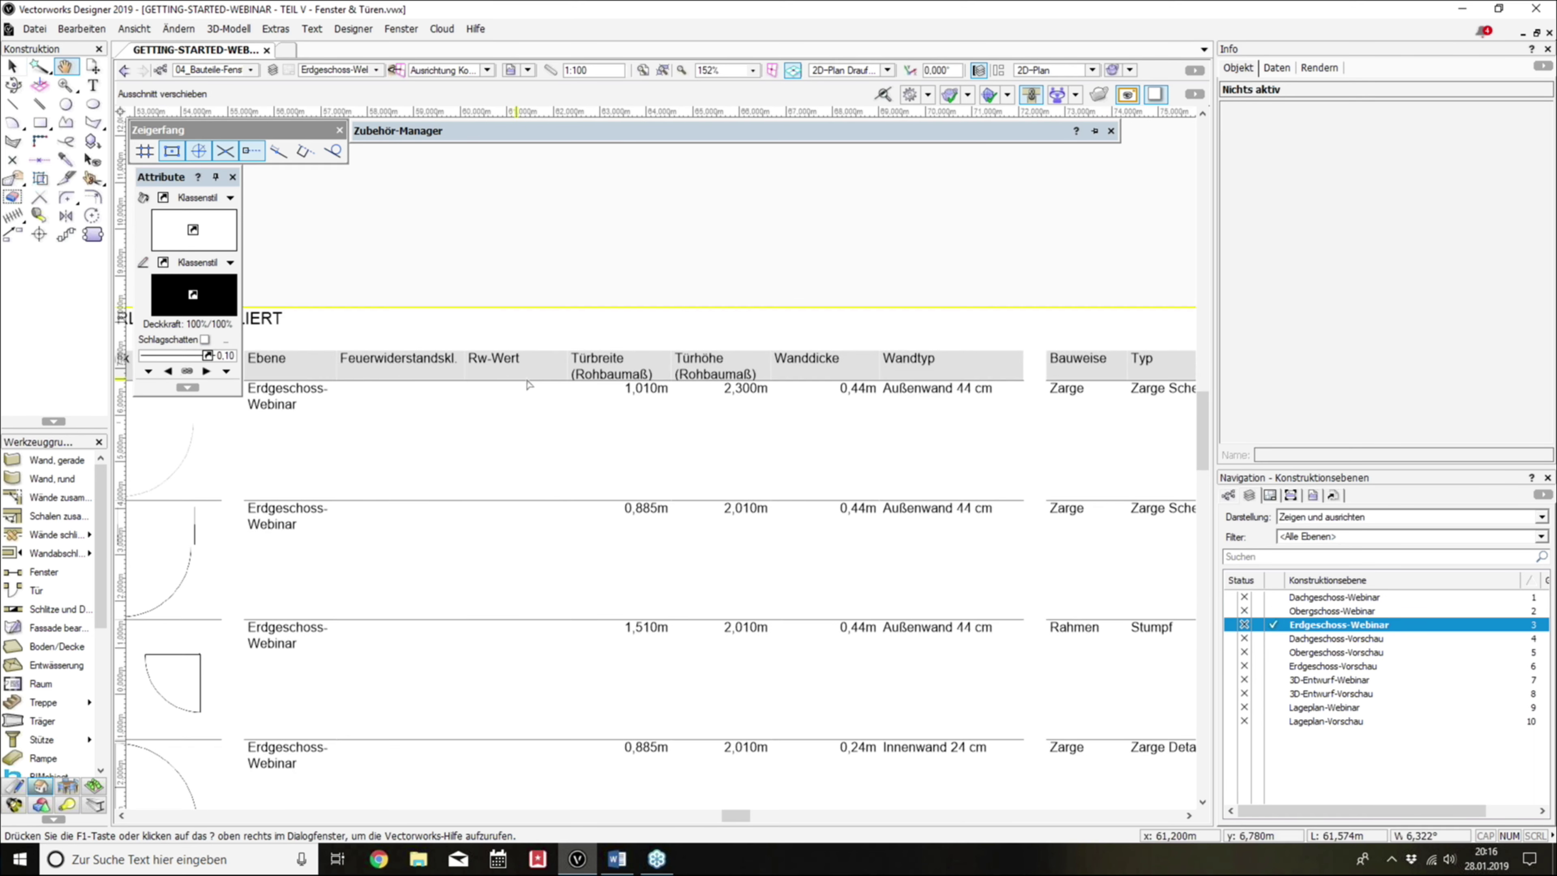
middle_drag(968, 403, 650, 400)
middle_drag(931, 421, 813, 418)
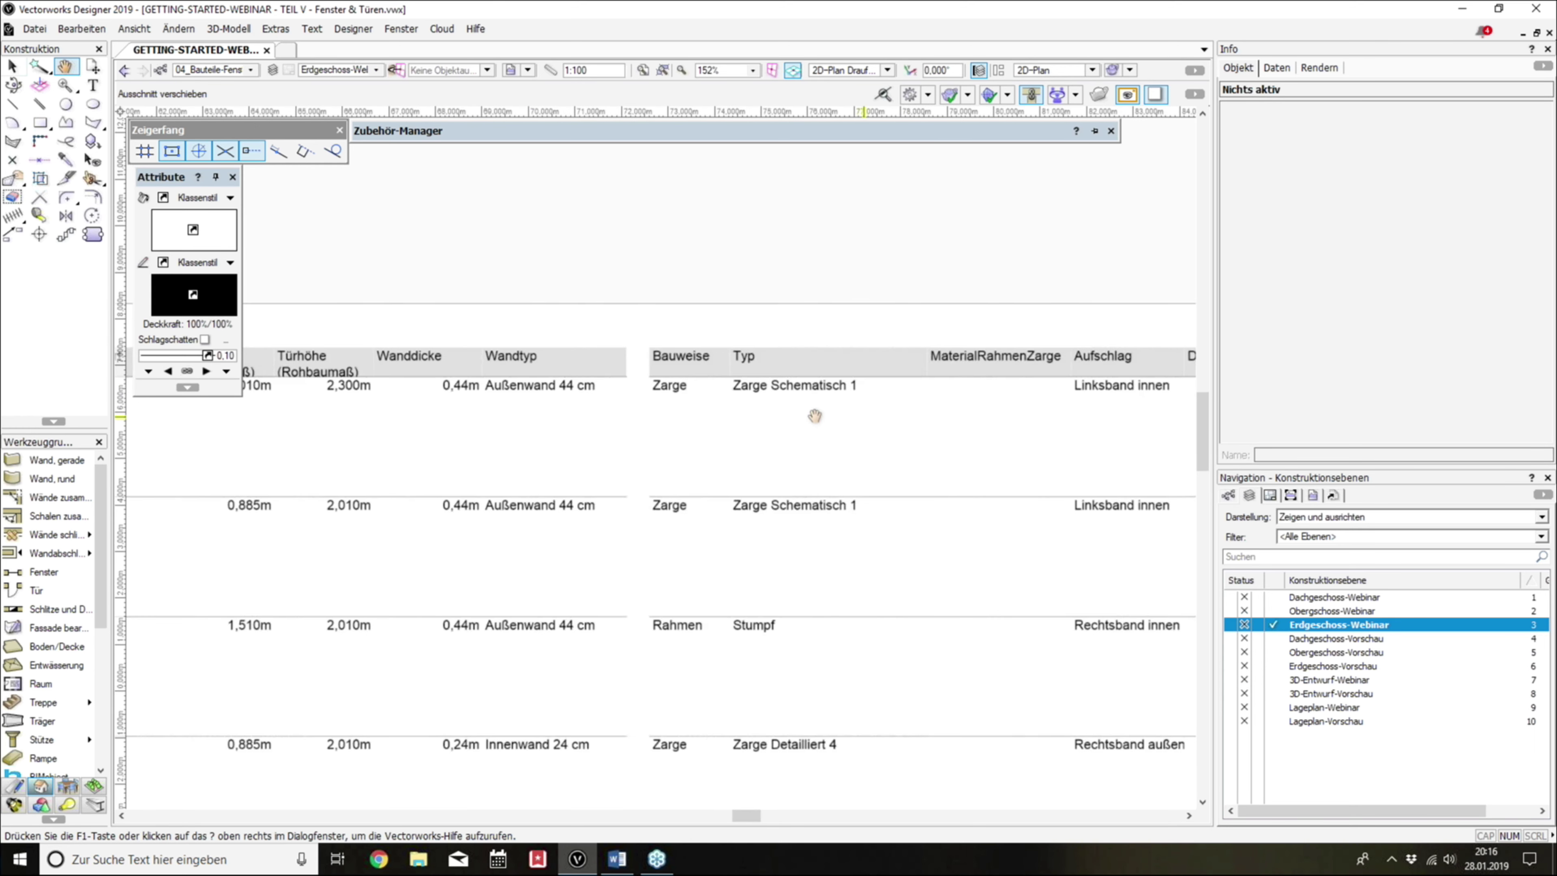
middle_drag(982, 422, 870, 422)
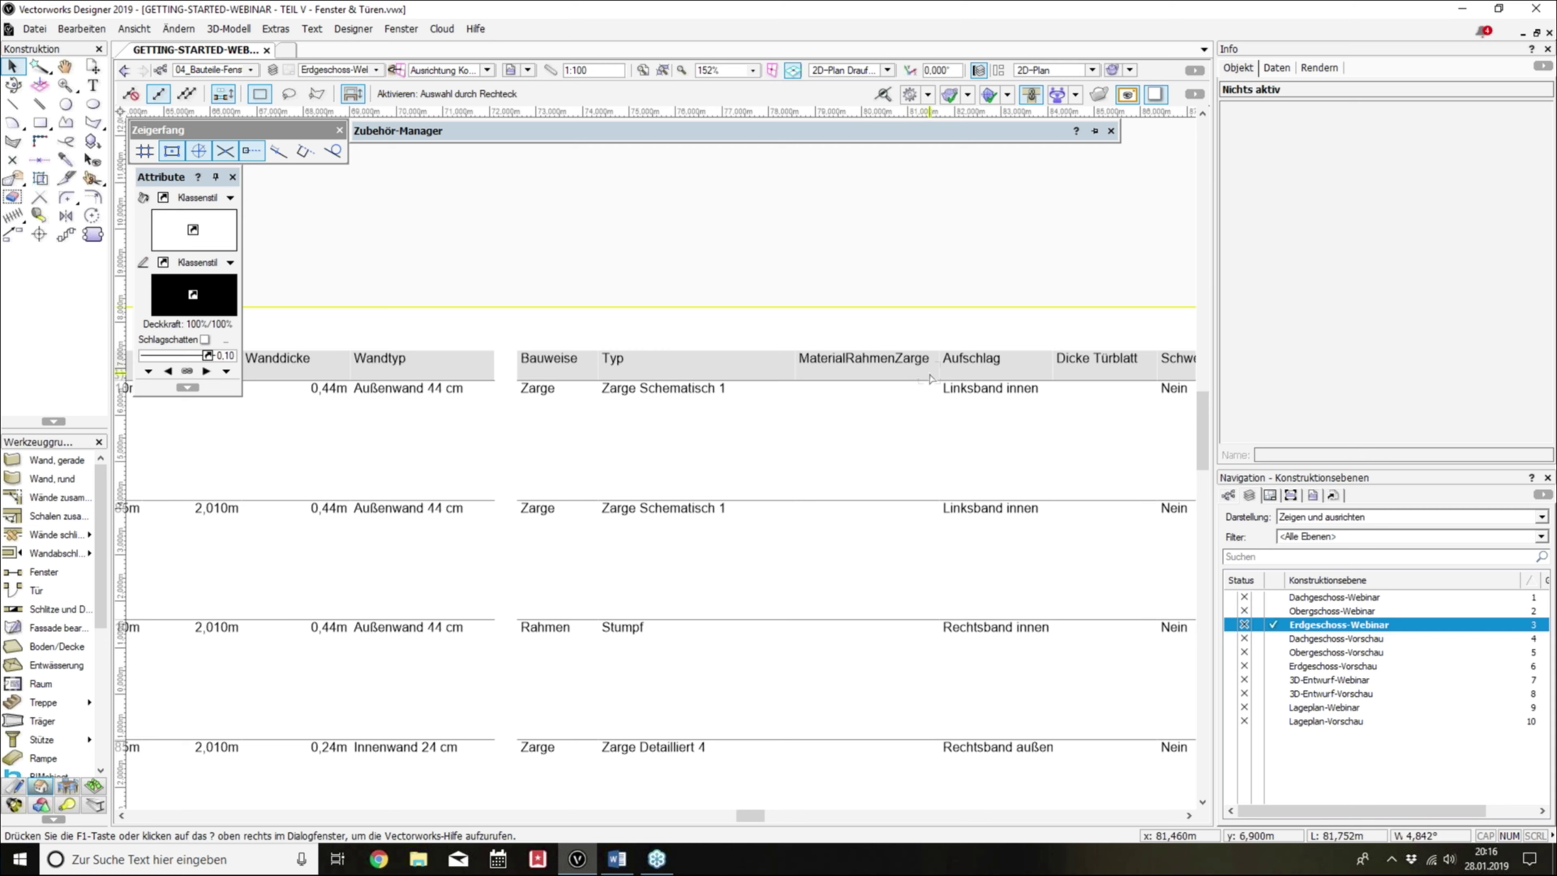
middle_drag(950, 386, 608, 381)
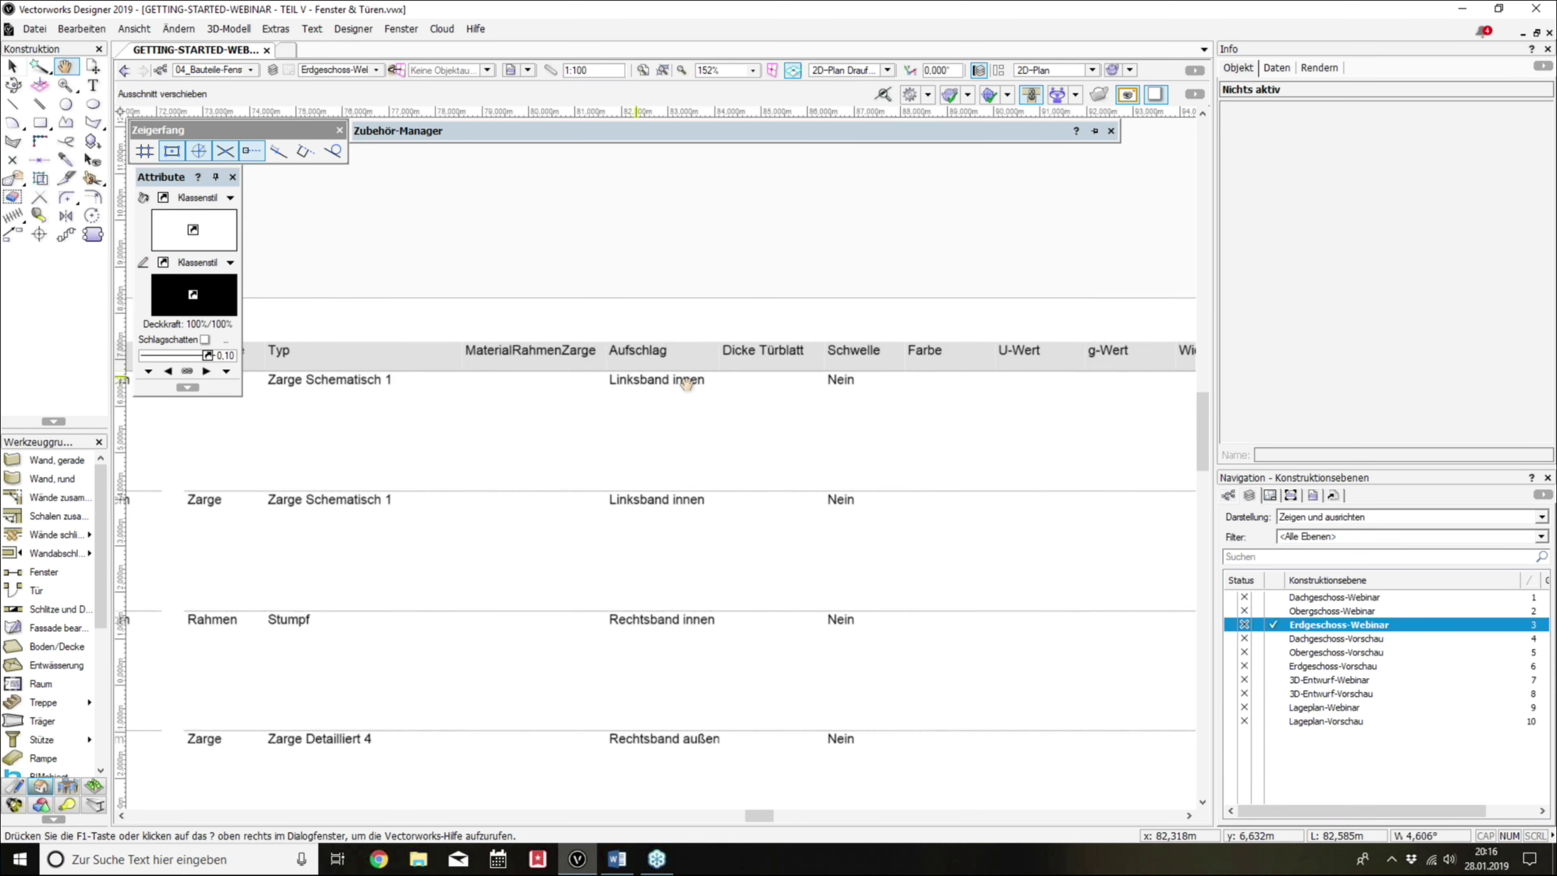
middle_drag(822, 382, 662, 382)
scroll(663, 381, down, 2)
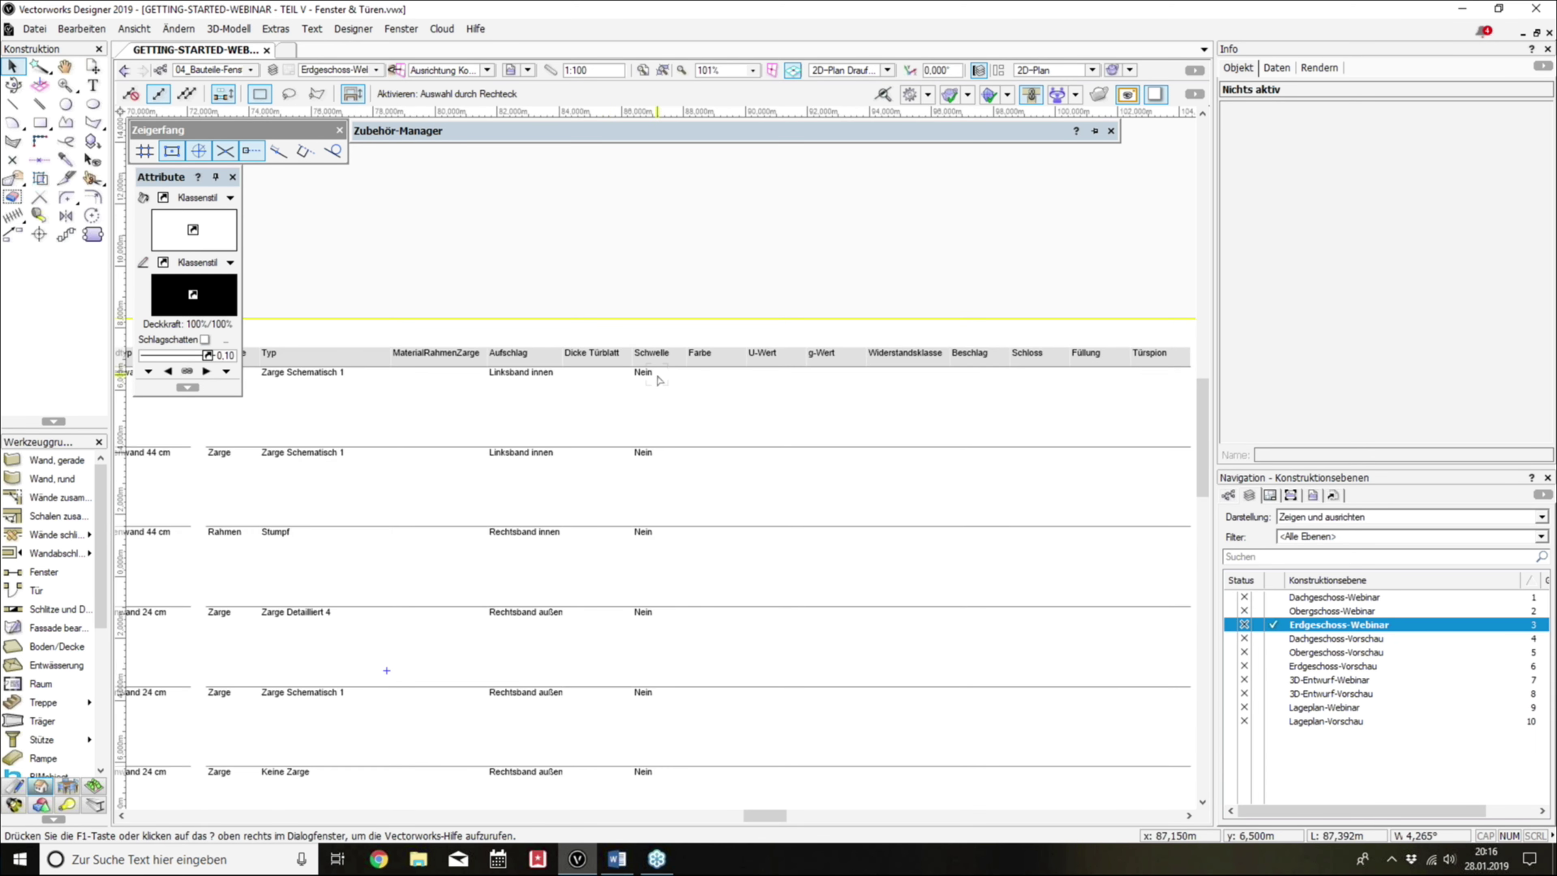
middle_drag(756, 371, 678, 374)
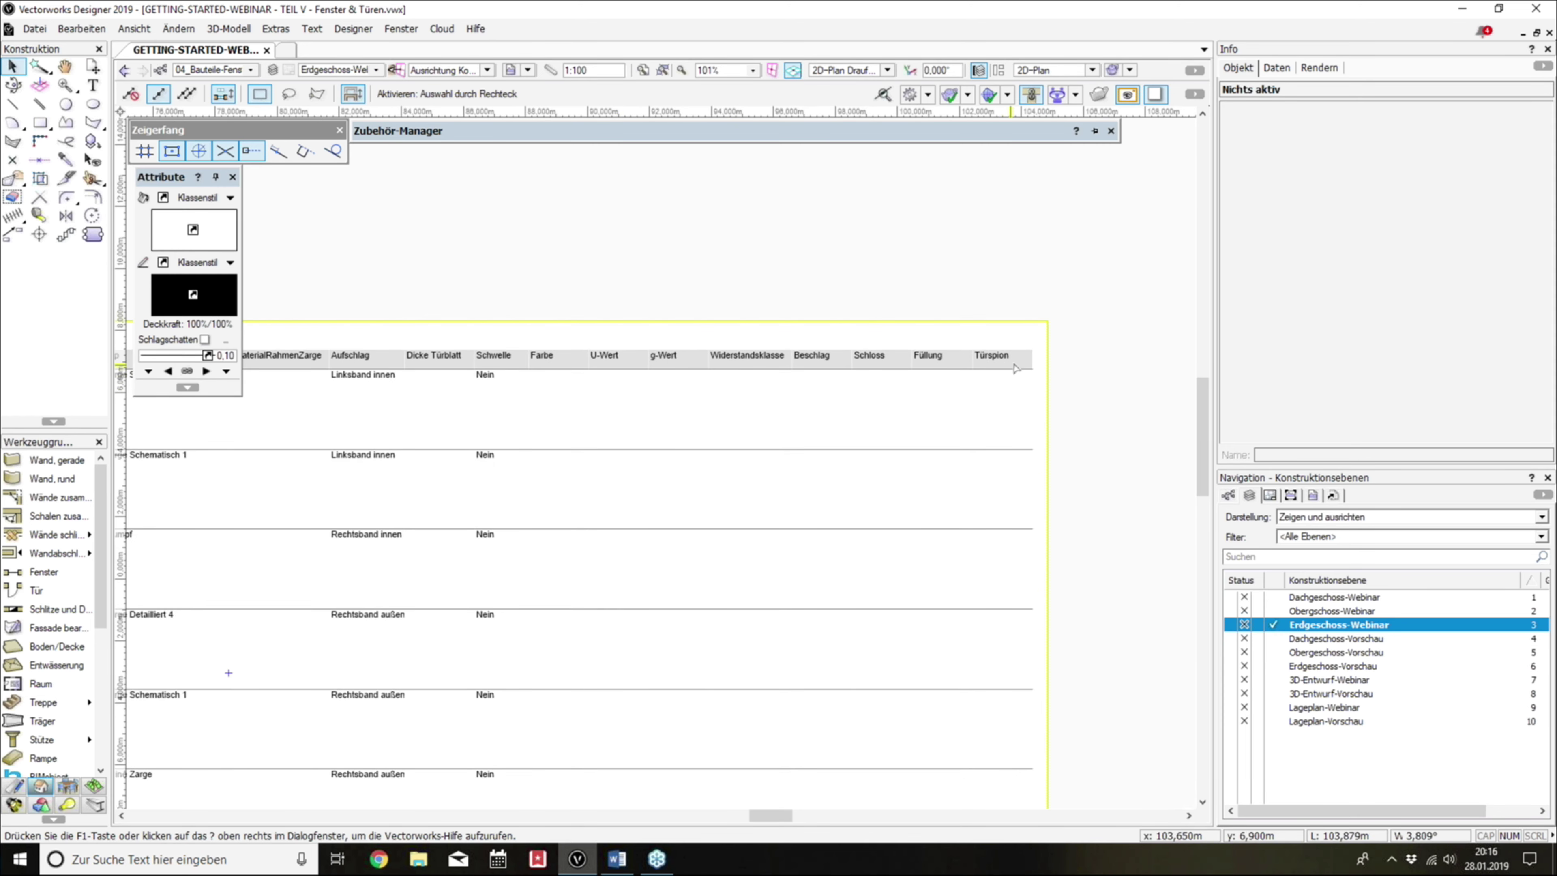
scroll(1015, 368, down, 2)
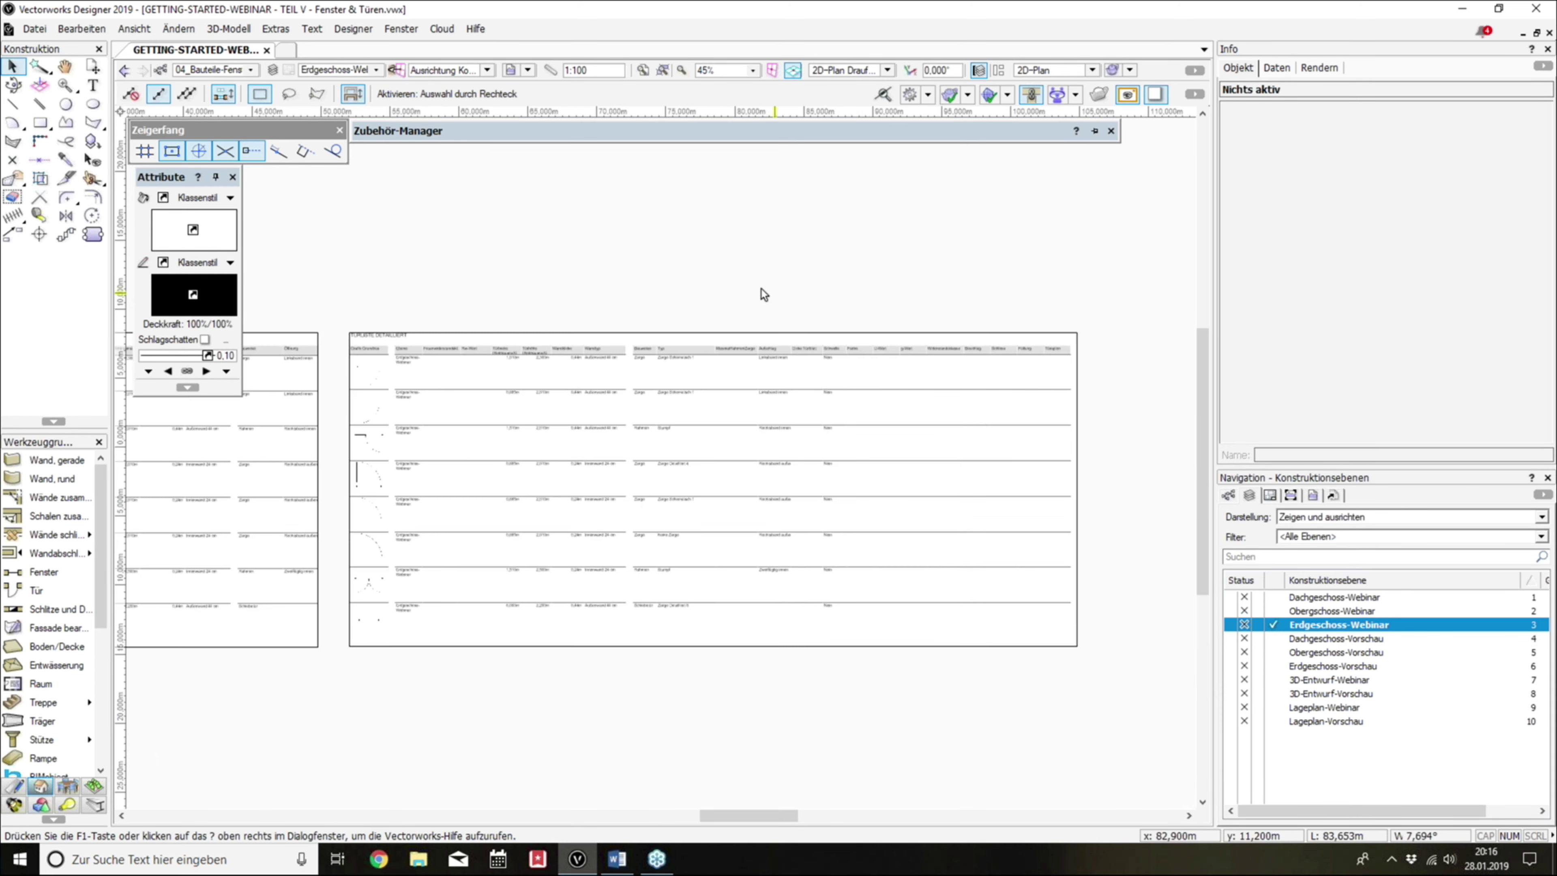
scroll(997, 306, down, 1)
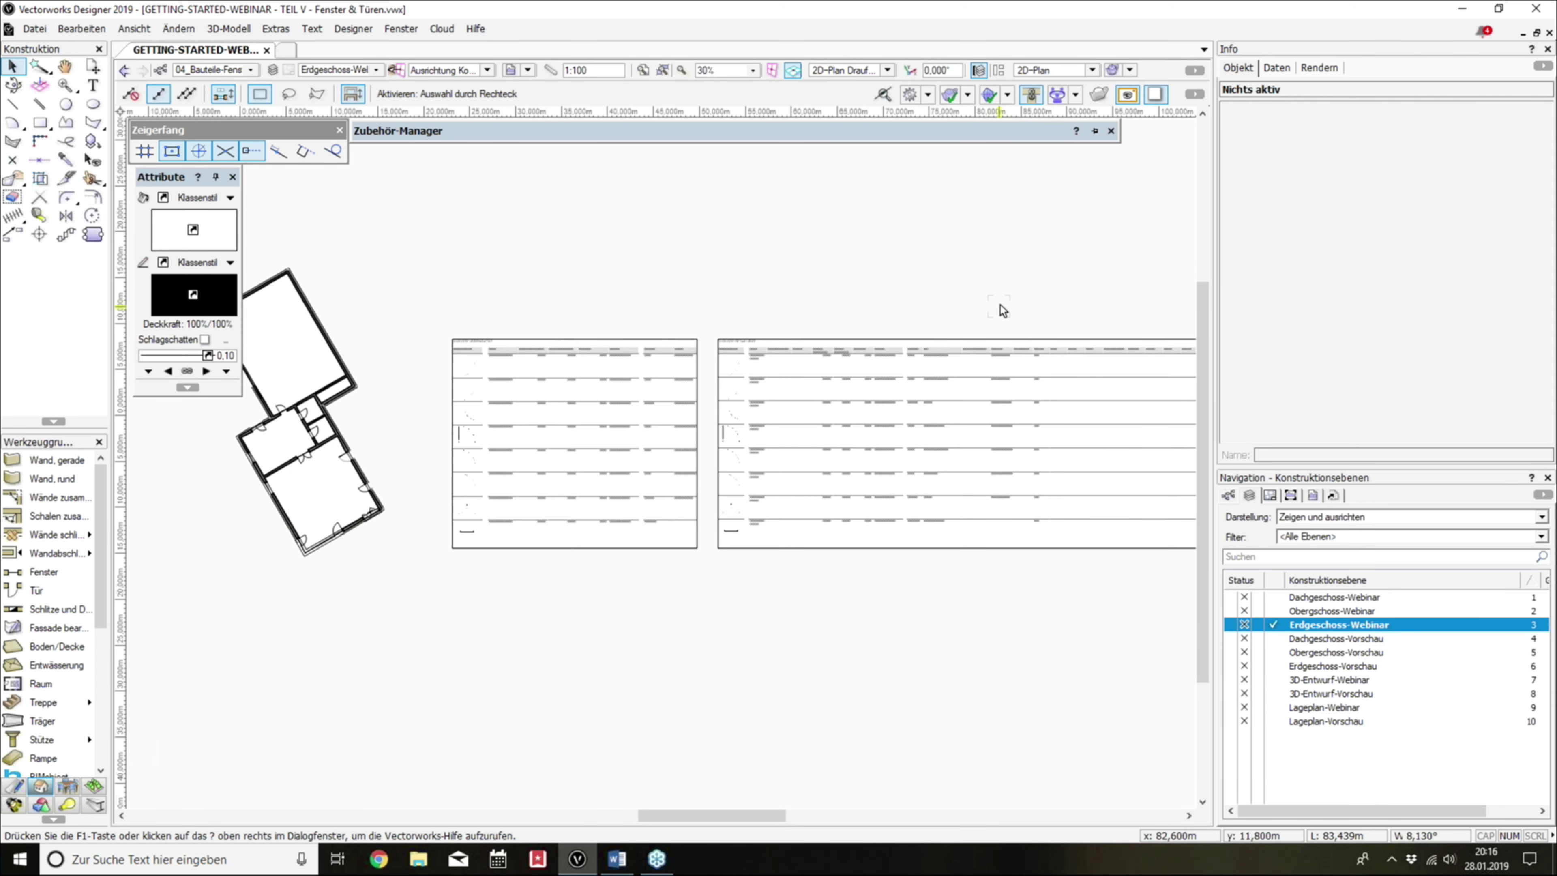
scroll(1039, 312, up, 1)
scroll(975, 349, up, 1)
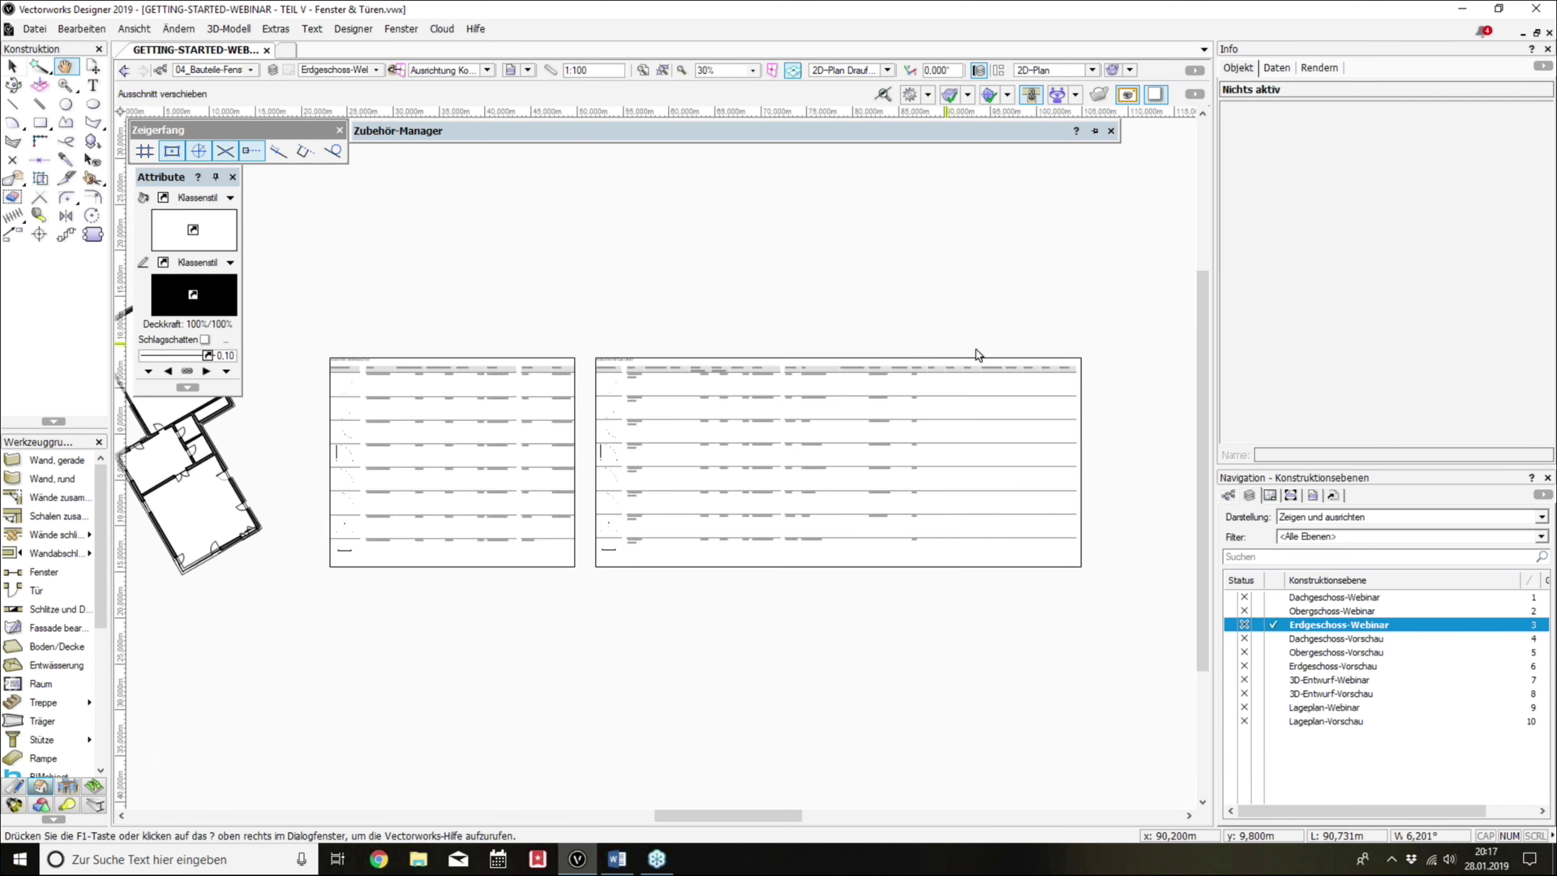
scroll(1030, 398, up, 1)
scroll(1060, 337, down, 2)
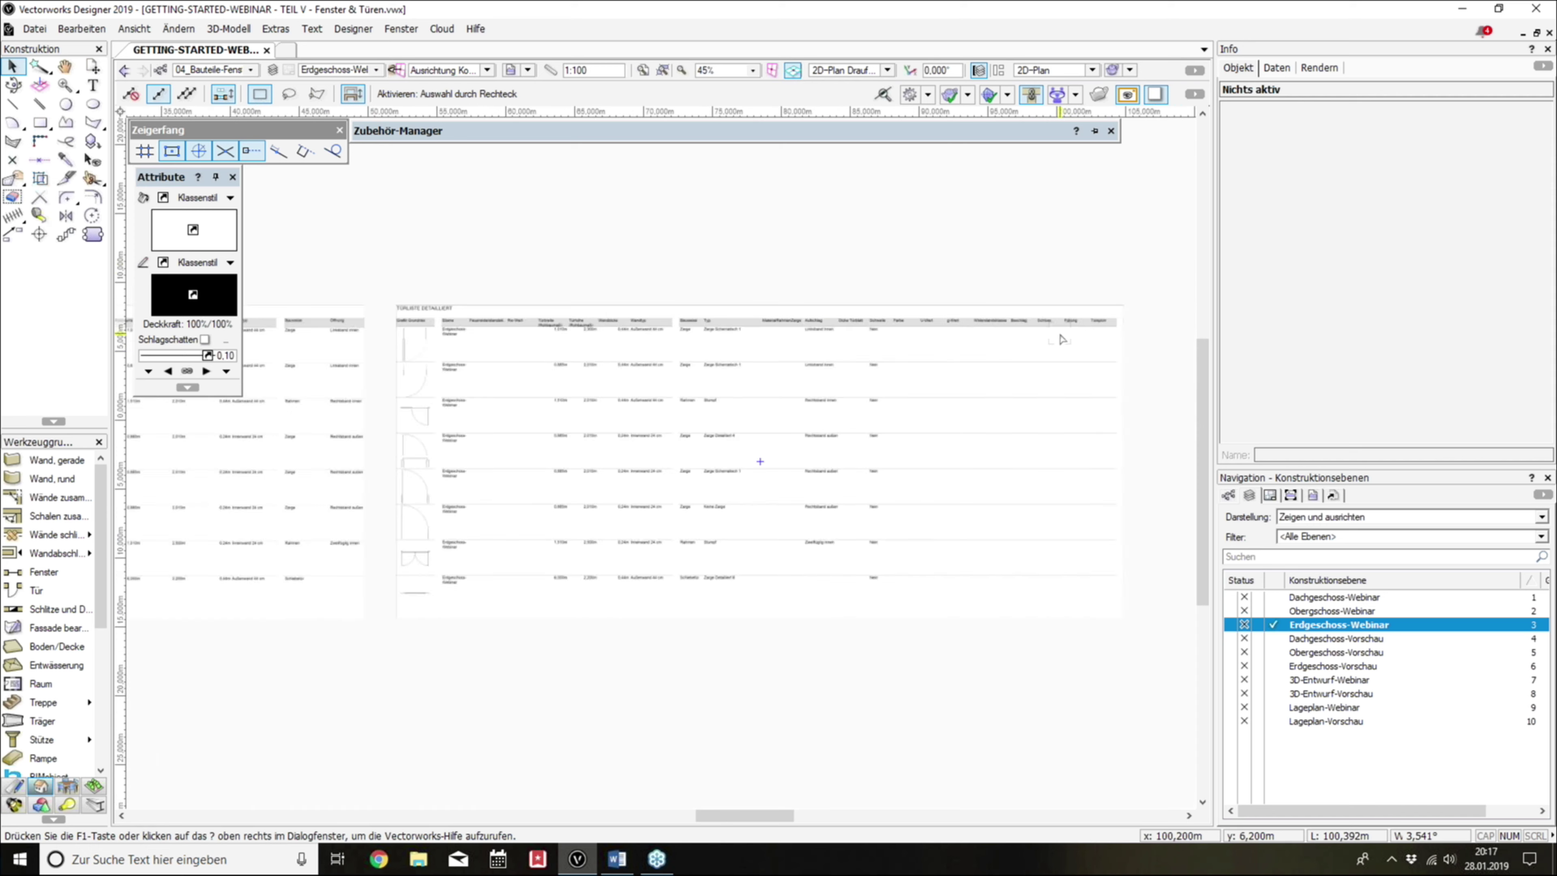
scroll(1041, 338, down, 1)
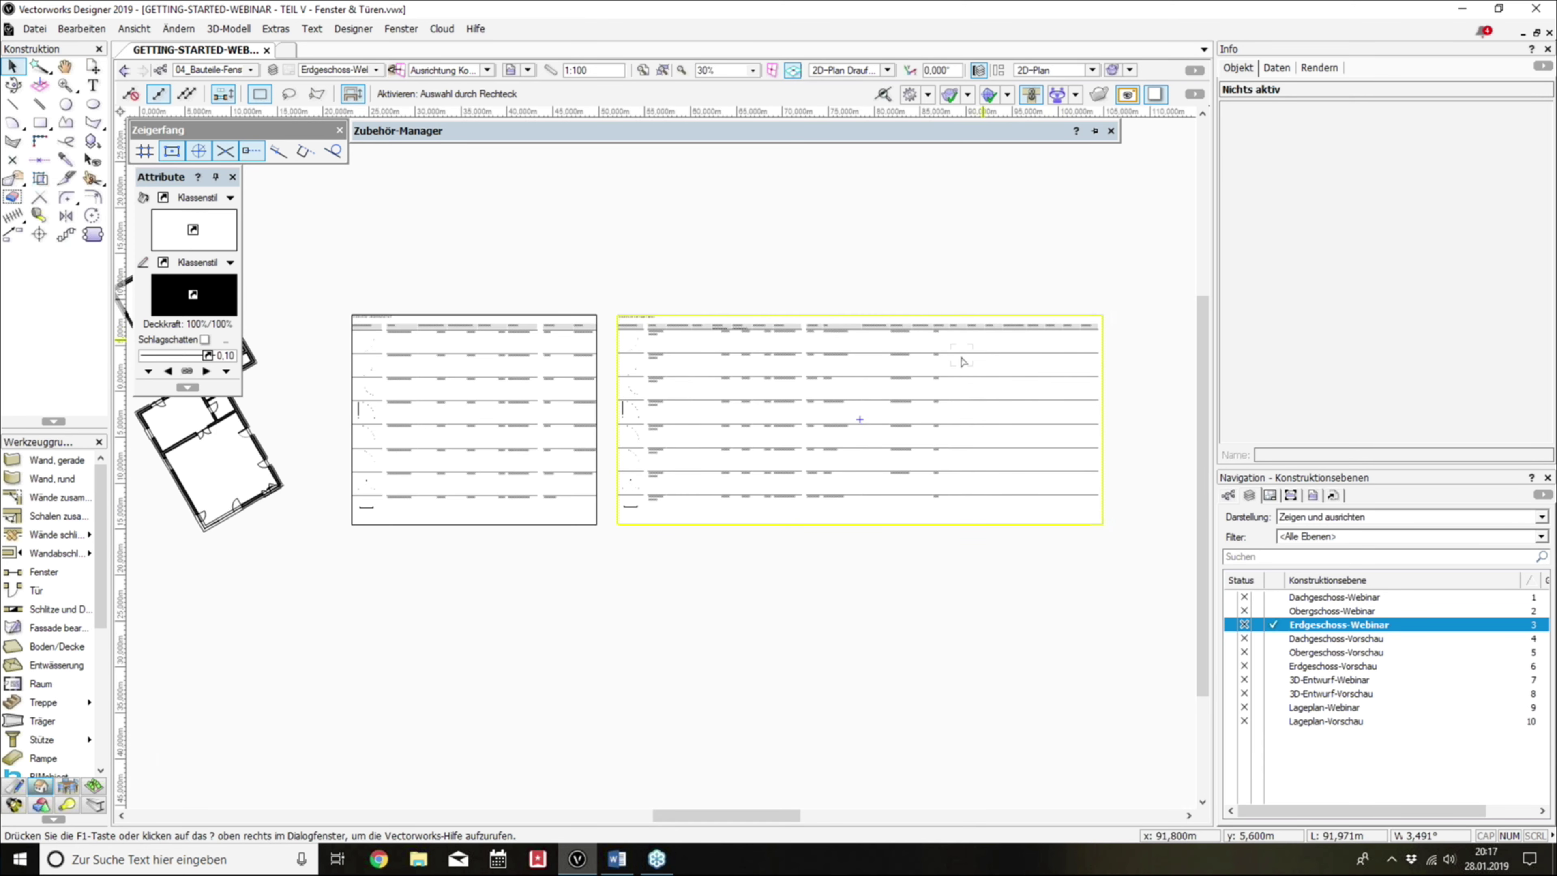
scroll(963, 362, up, 1)
Step: Delete the Arch-Türliste detailliert schedule and pan back to centre the ground-floor plan
click(945, 363)
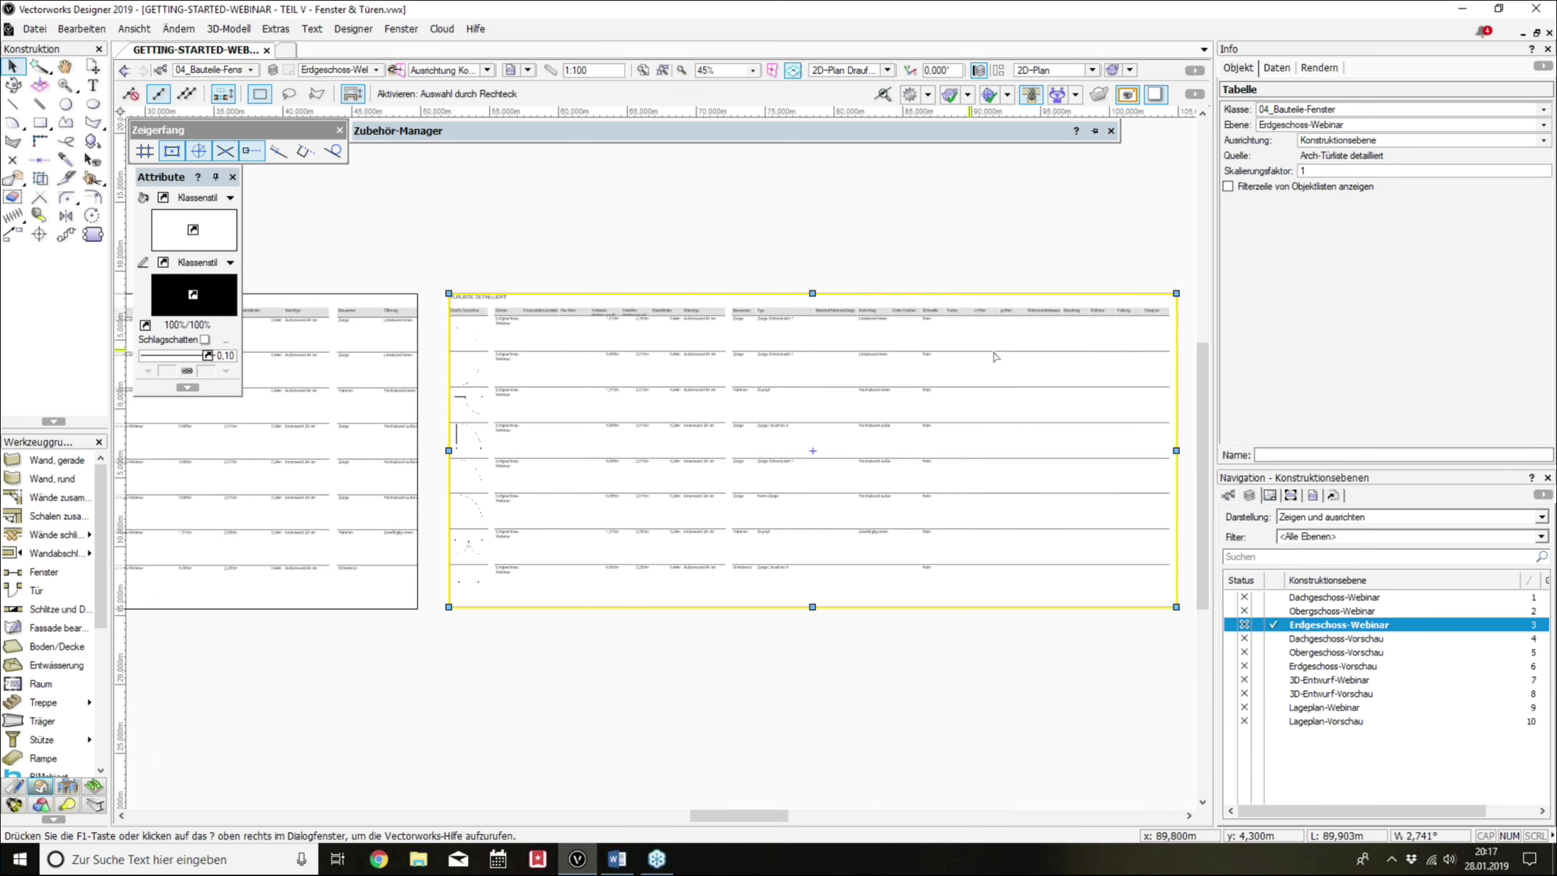
scroll(996, 357, down, 1)
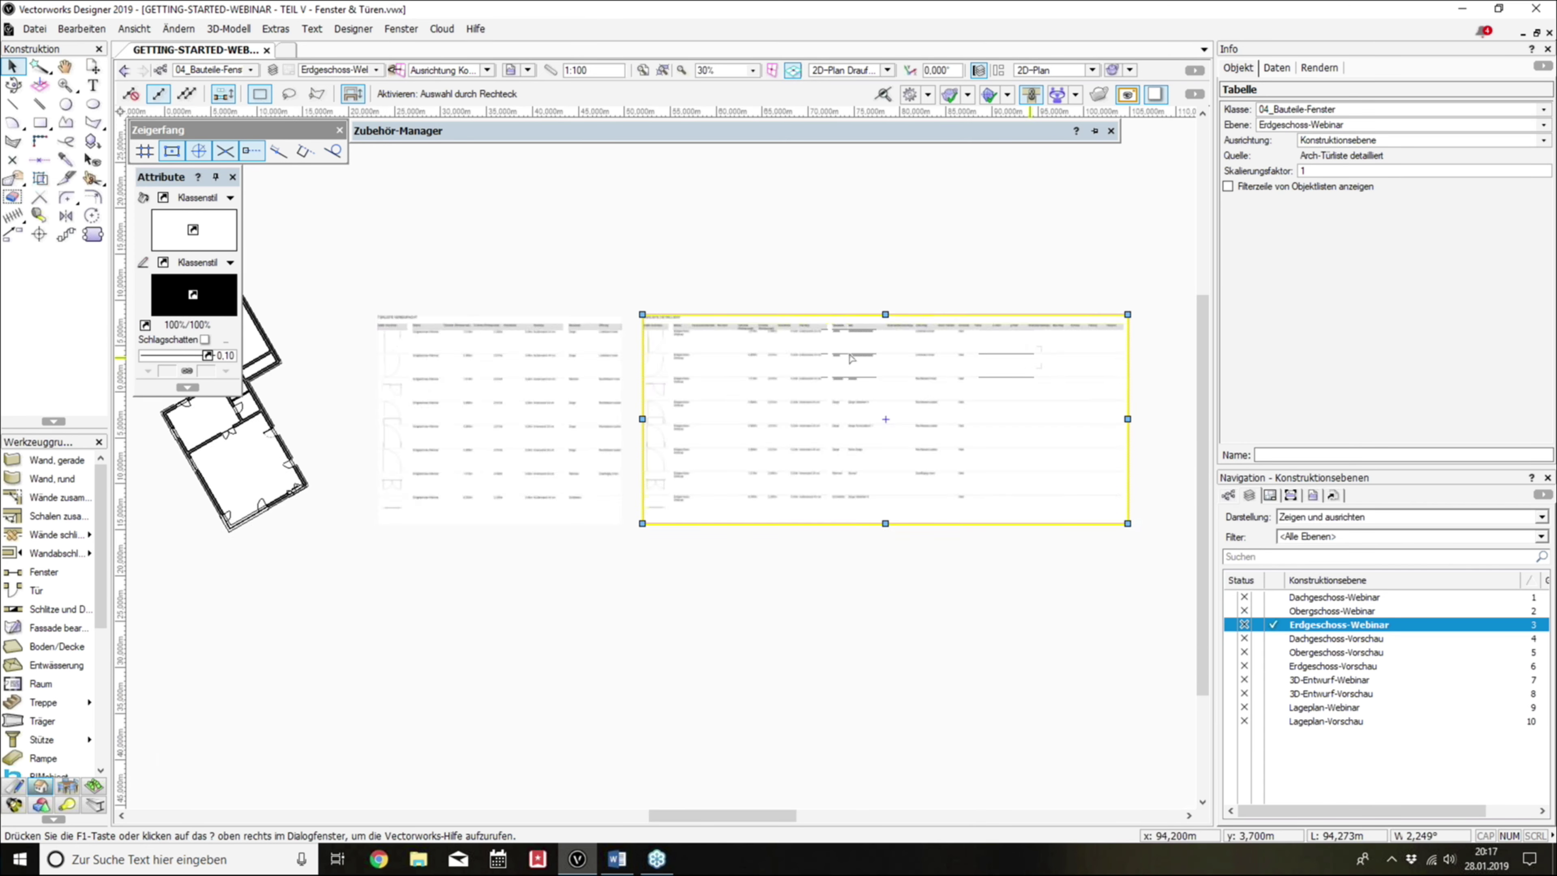
click(754, 268)
key(Delete)
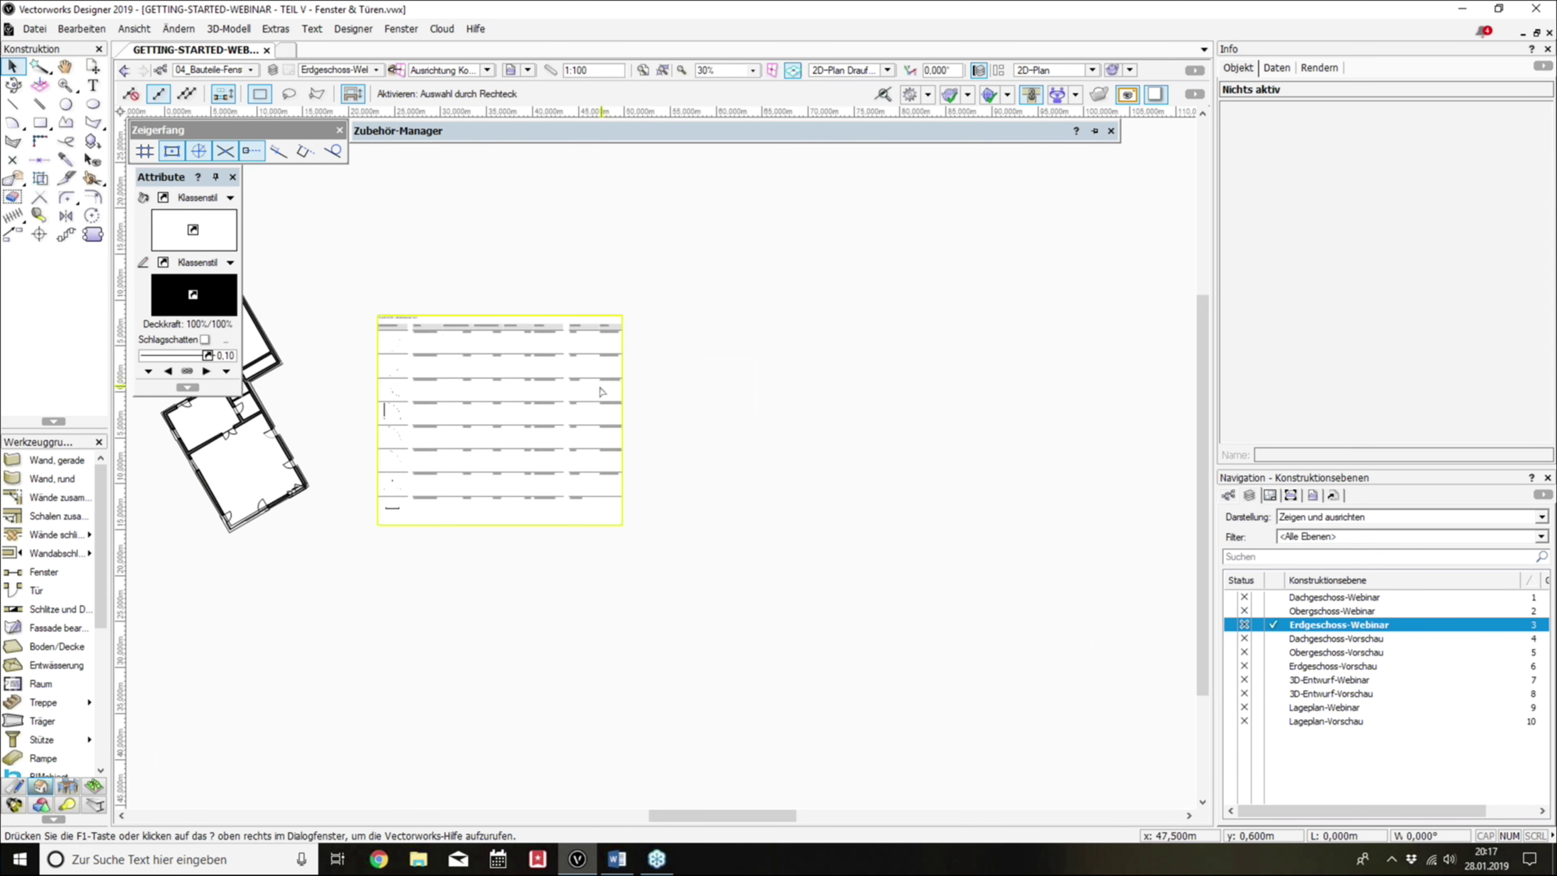
key(h)
drag(135, 405, 490, 412)
scroll(490, 408, up, 3)
key(x)
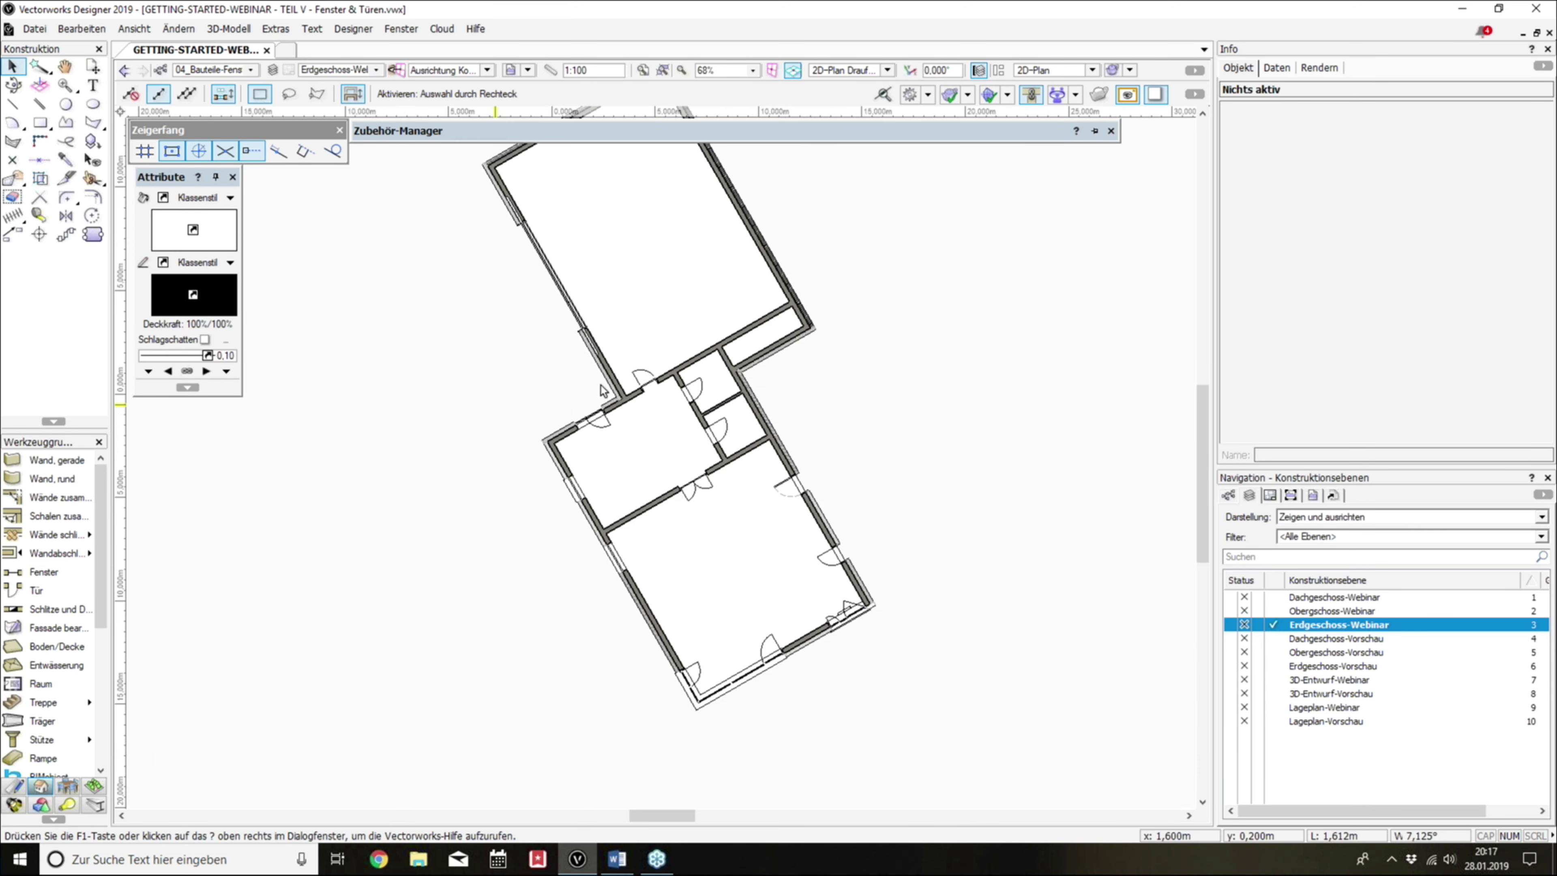
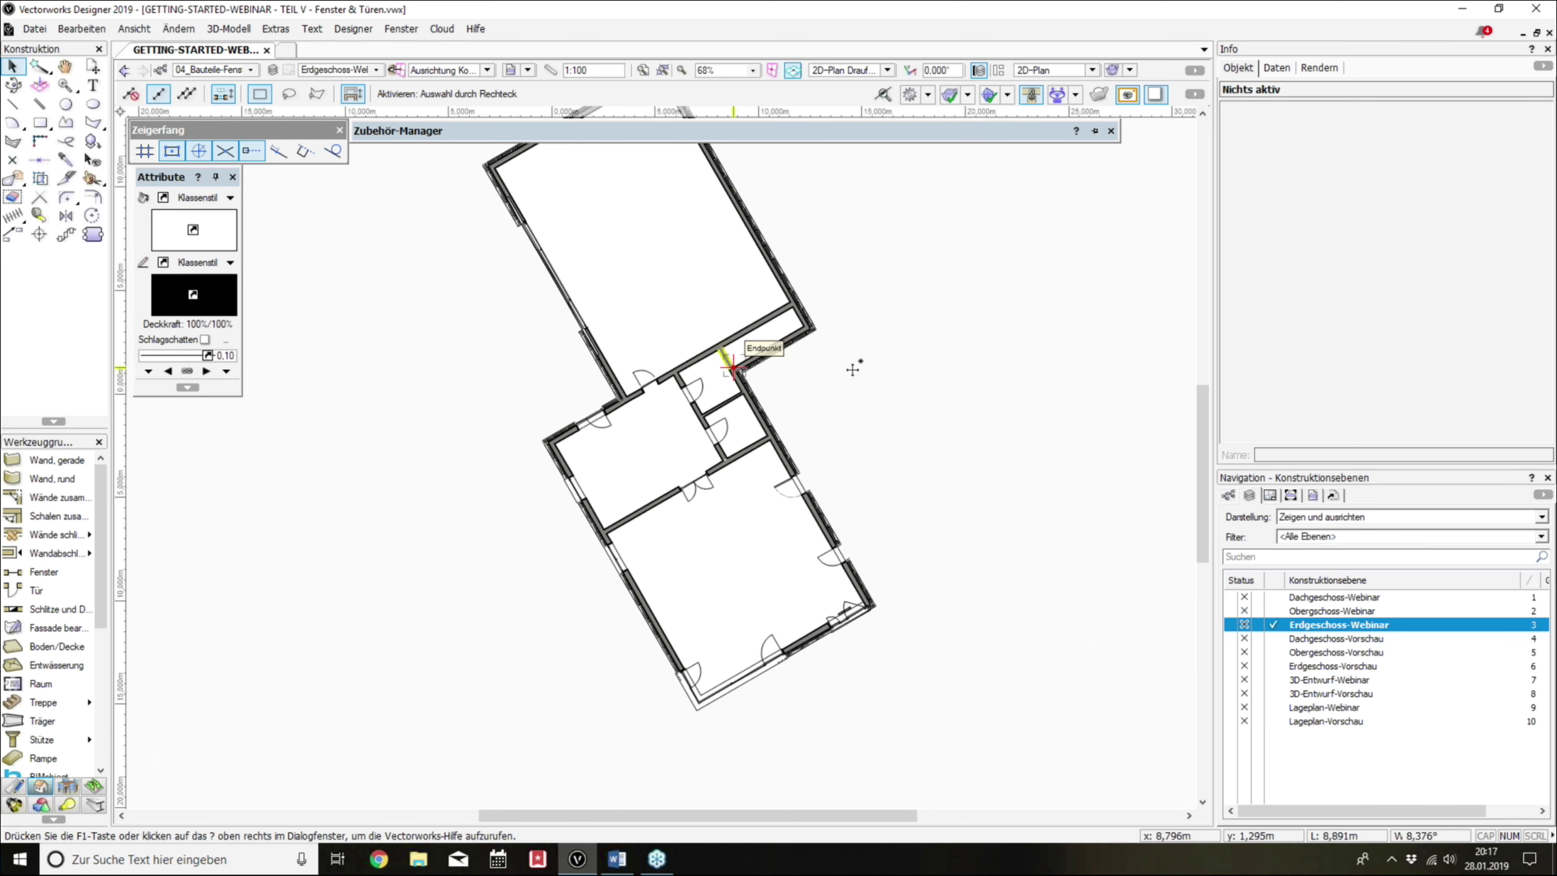
Step: Accept the five-minute backup reminder with Ja to save a backup of the floor-plan drawing
scroll(638, 503, up, 3)
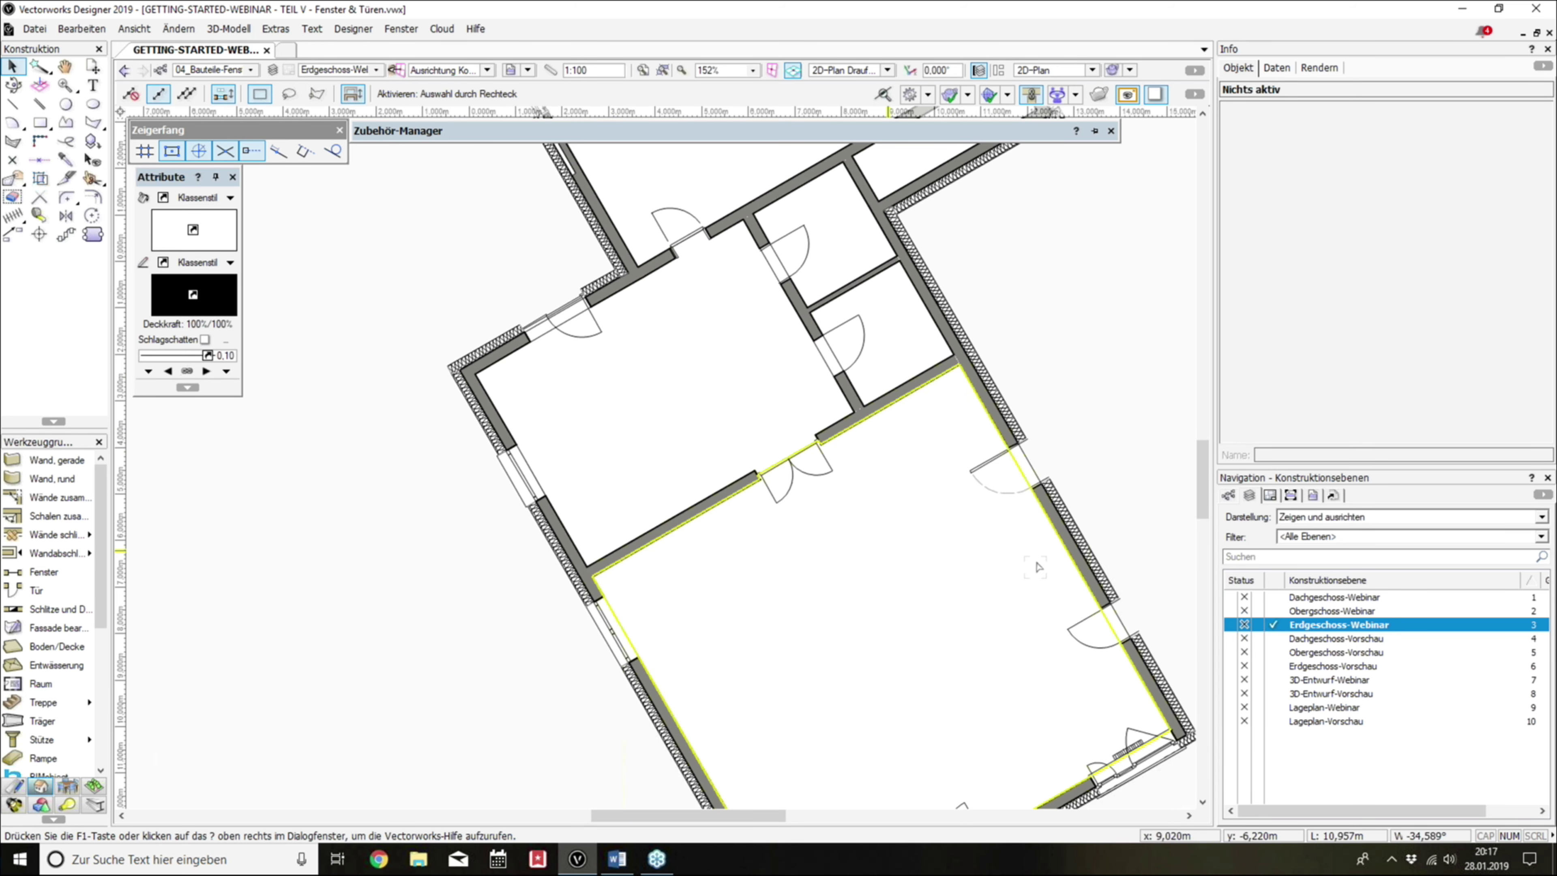
middle_drag(1042, 552, 927, 617)
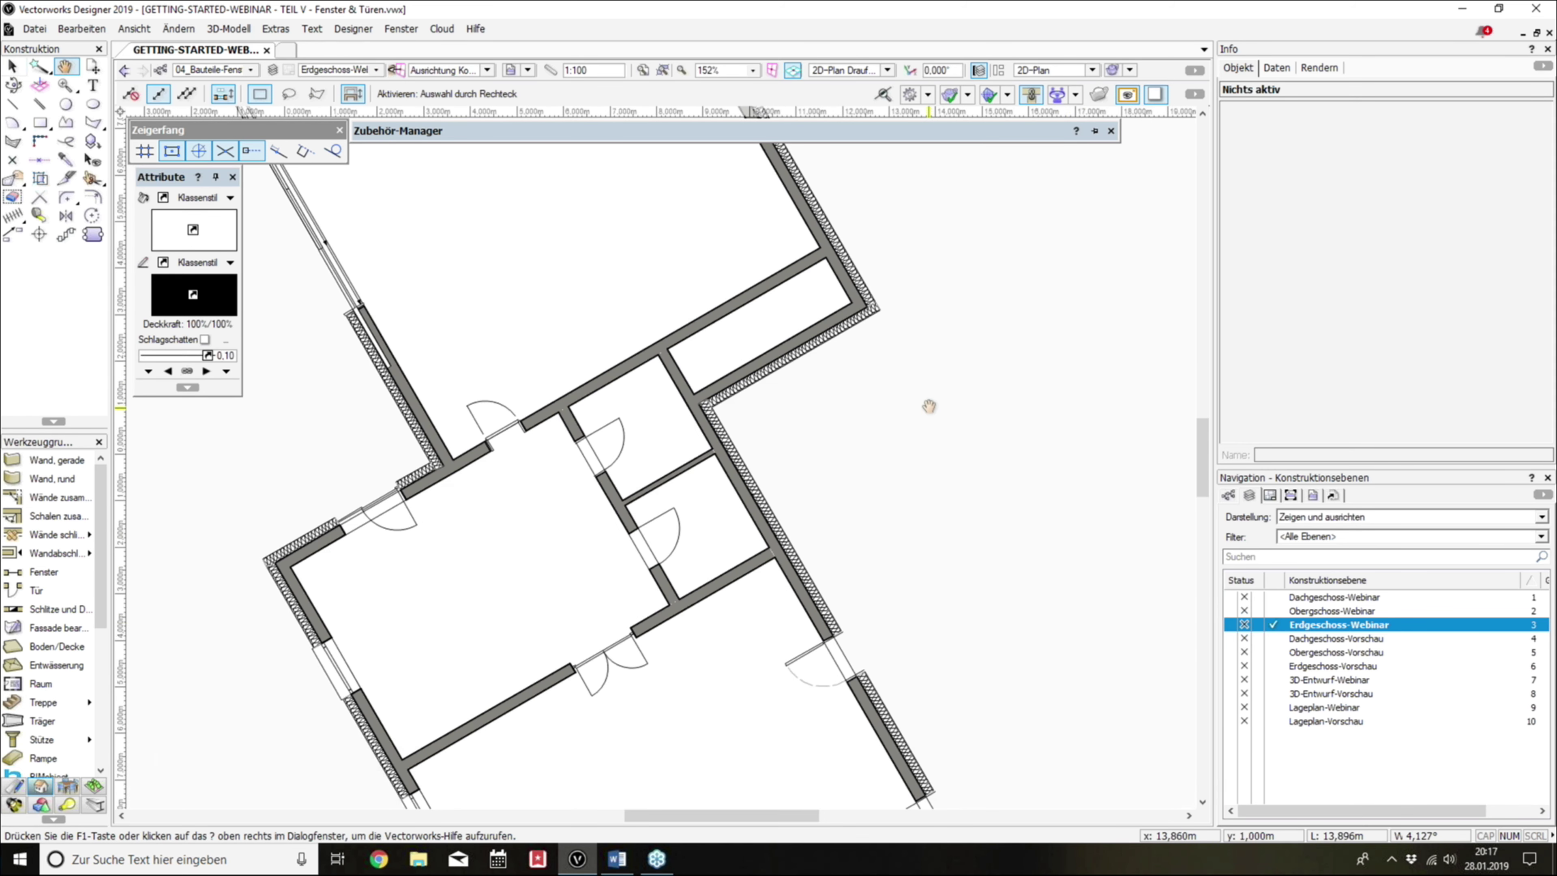
drag(930, 408, 968, 704)
drag(900, 399, 905, 583)
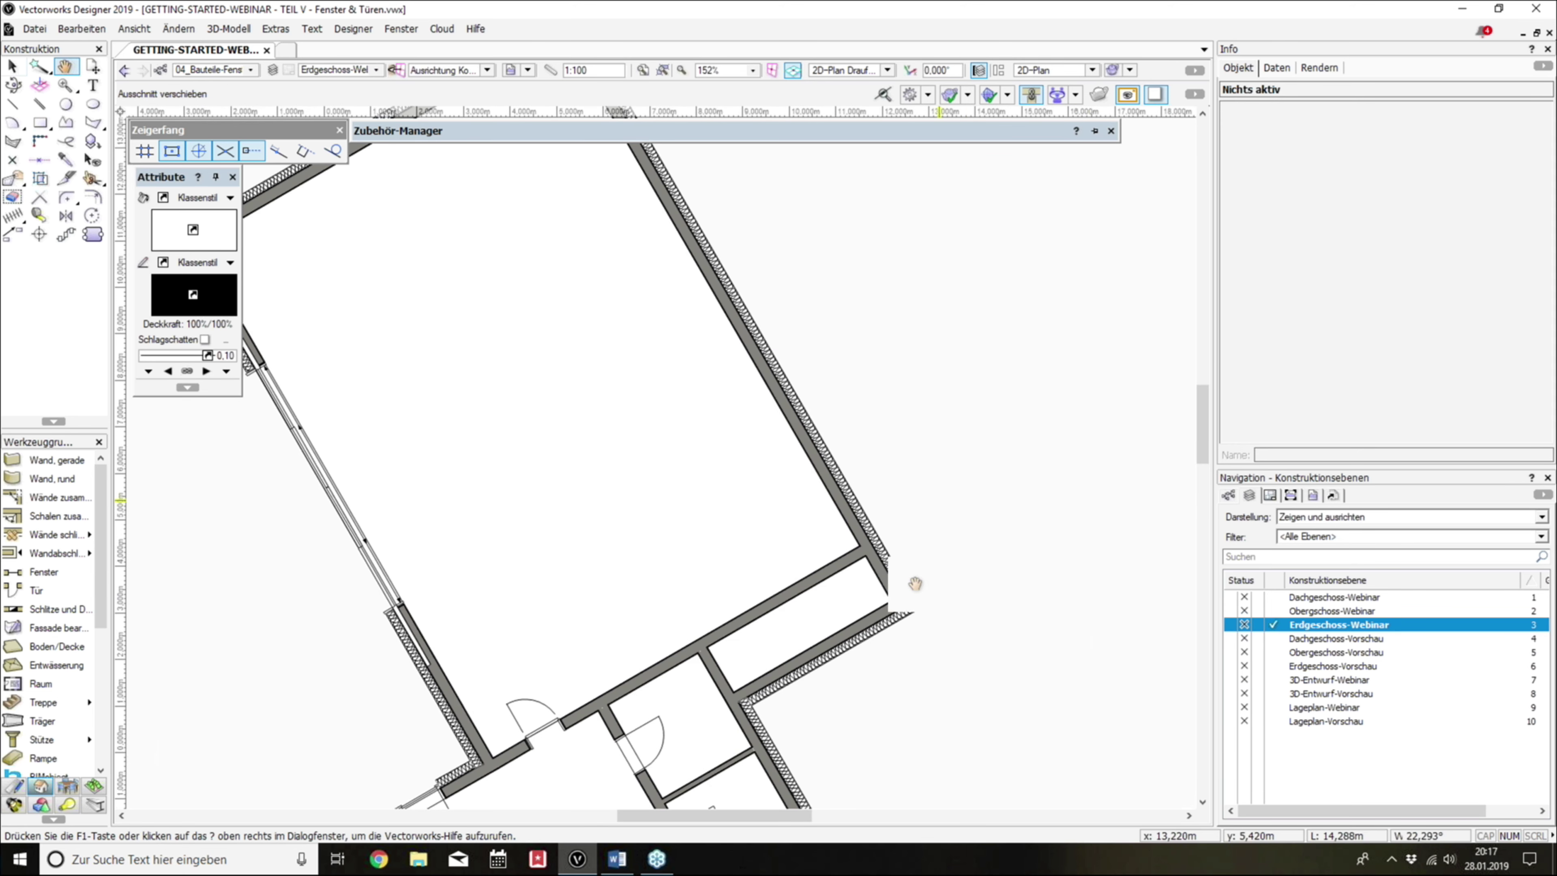
scroll(774, 347, down, 3)
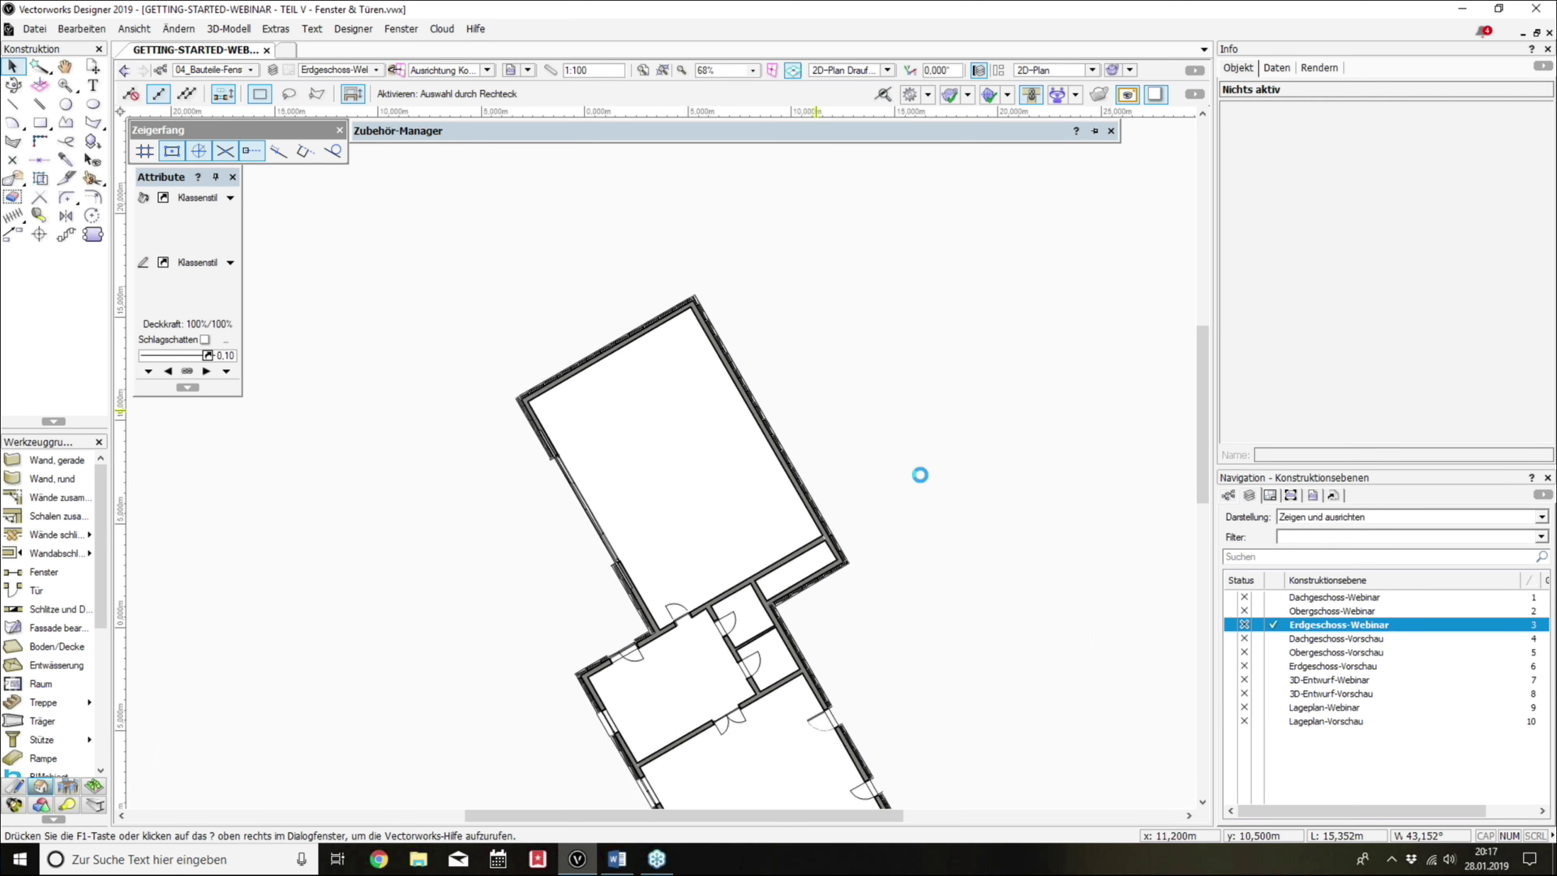
middle_drag(920, 472, 857, 449)
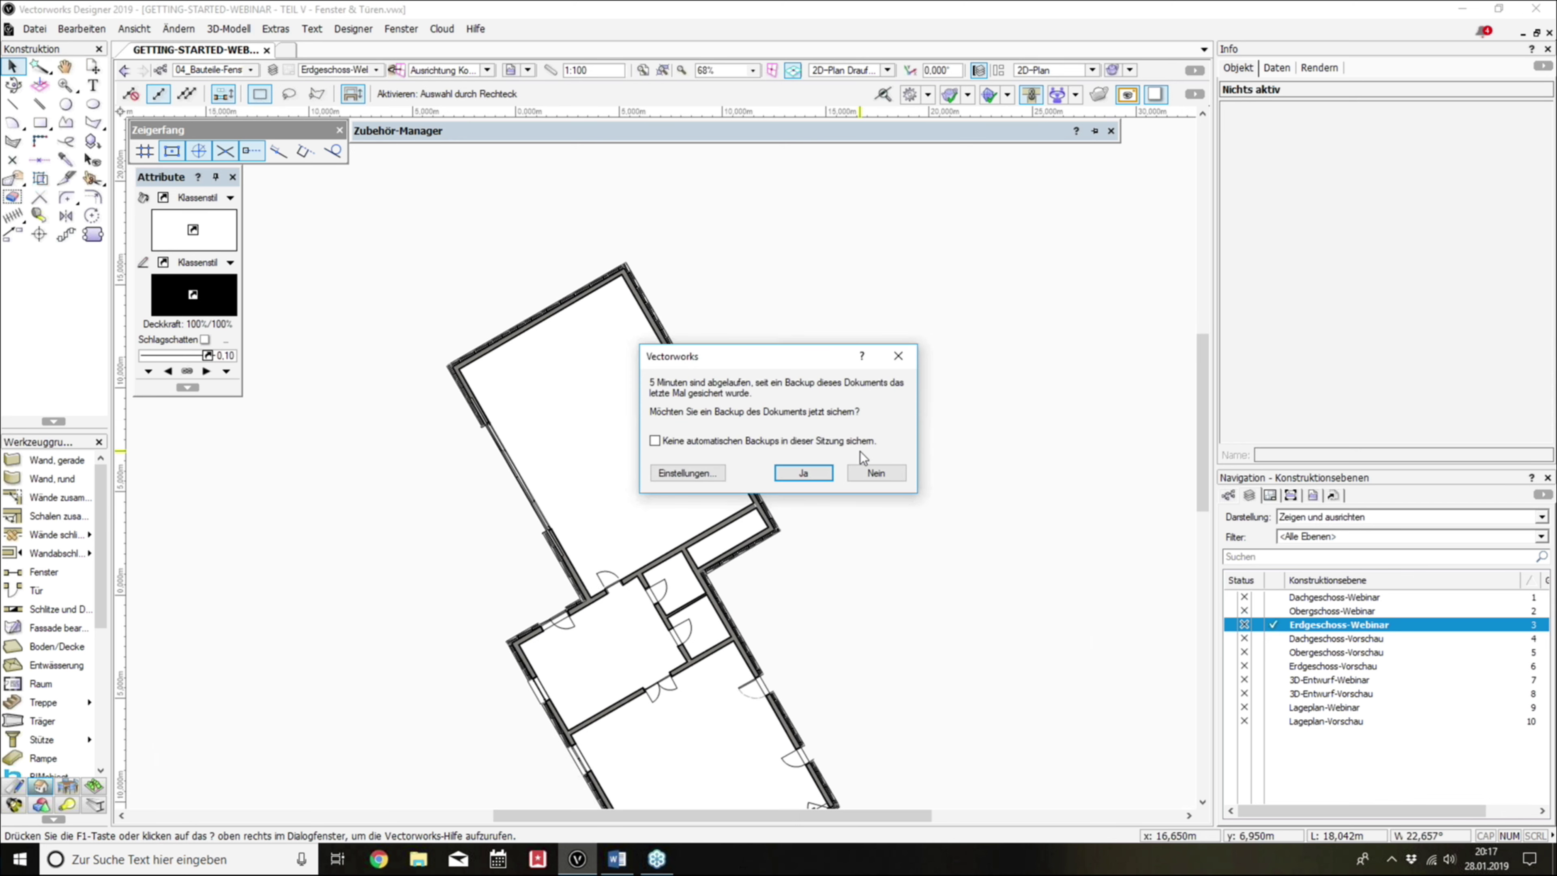
click(803, 473)
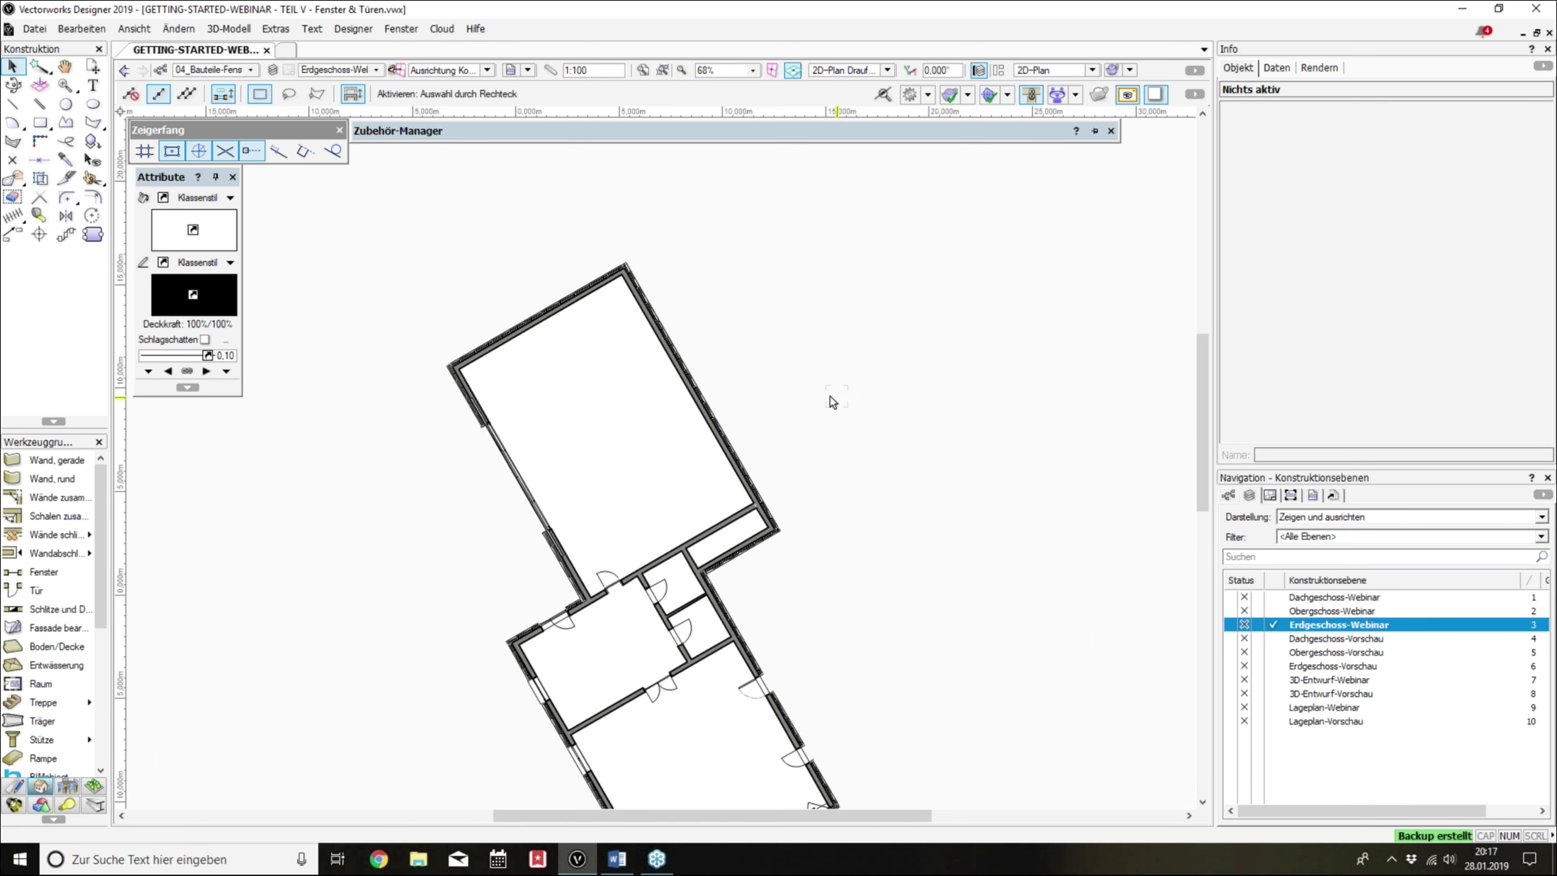
Step: Return to the 2D top plan view and activate class Keine in the Klassen list
scroll(686, 361, up, 3)
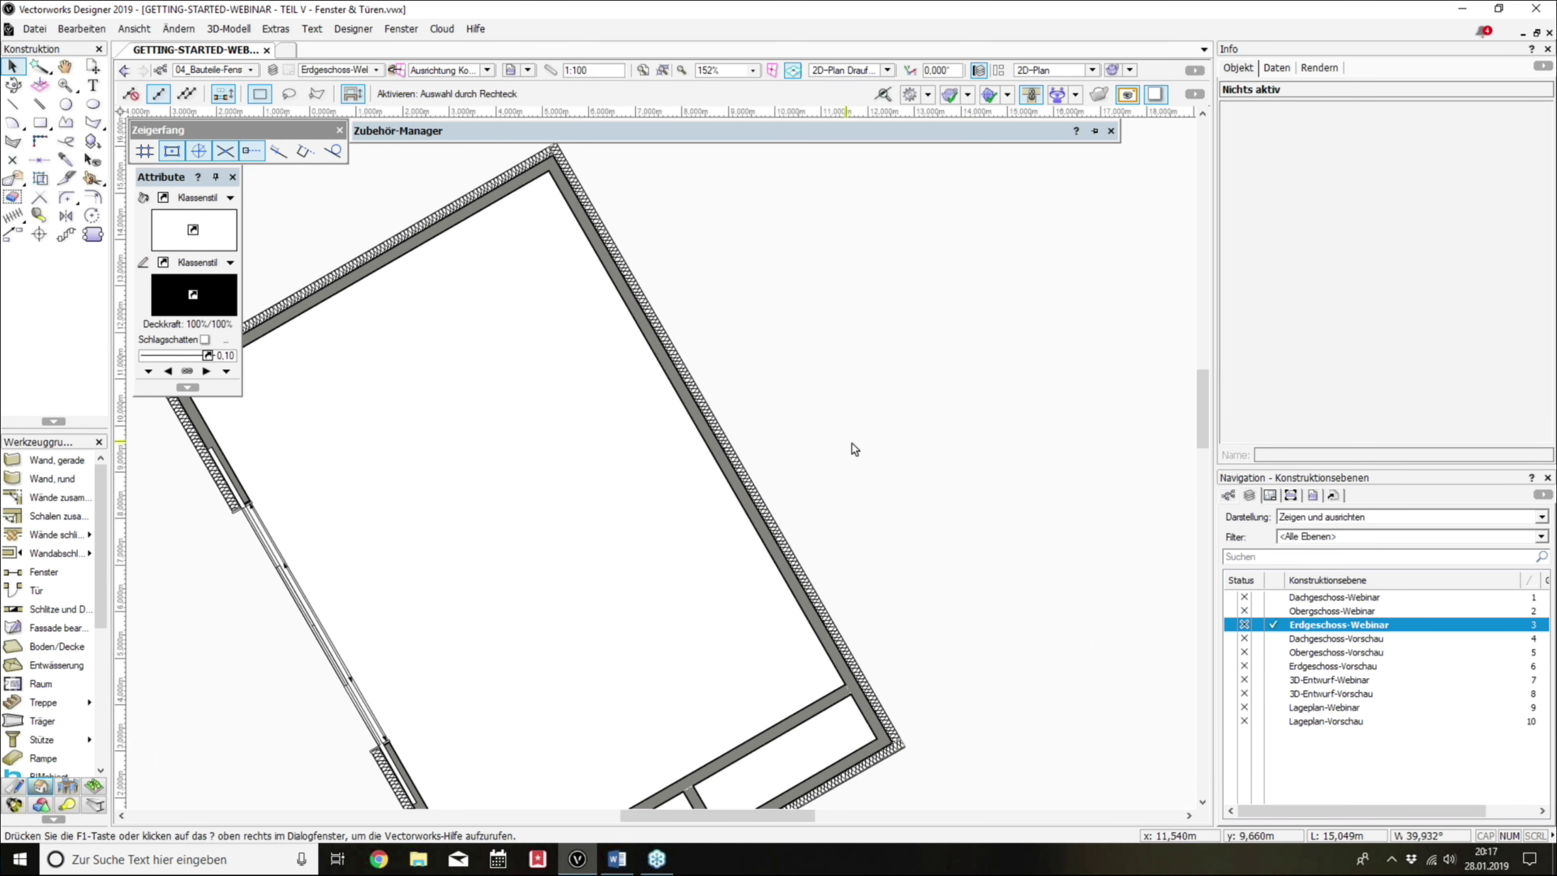
shift+middle_drag(720, 425, 646, 570)
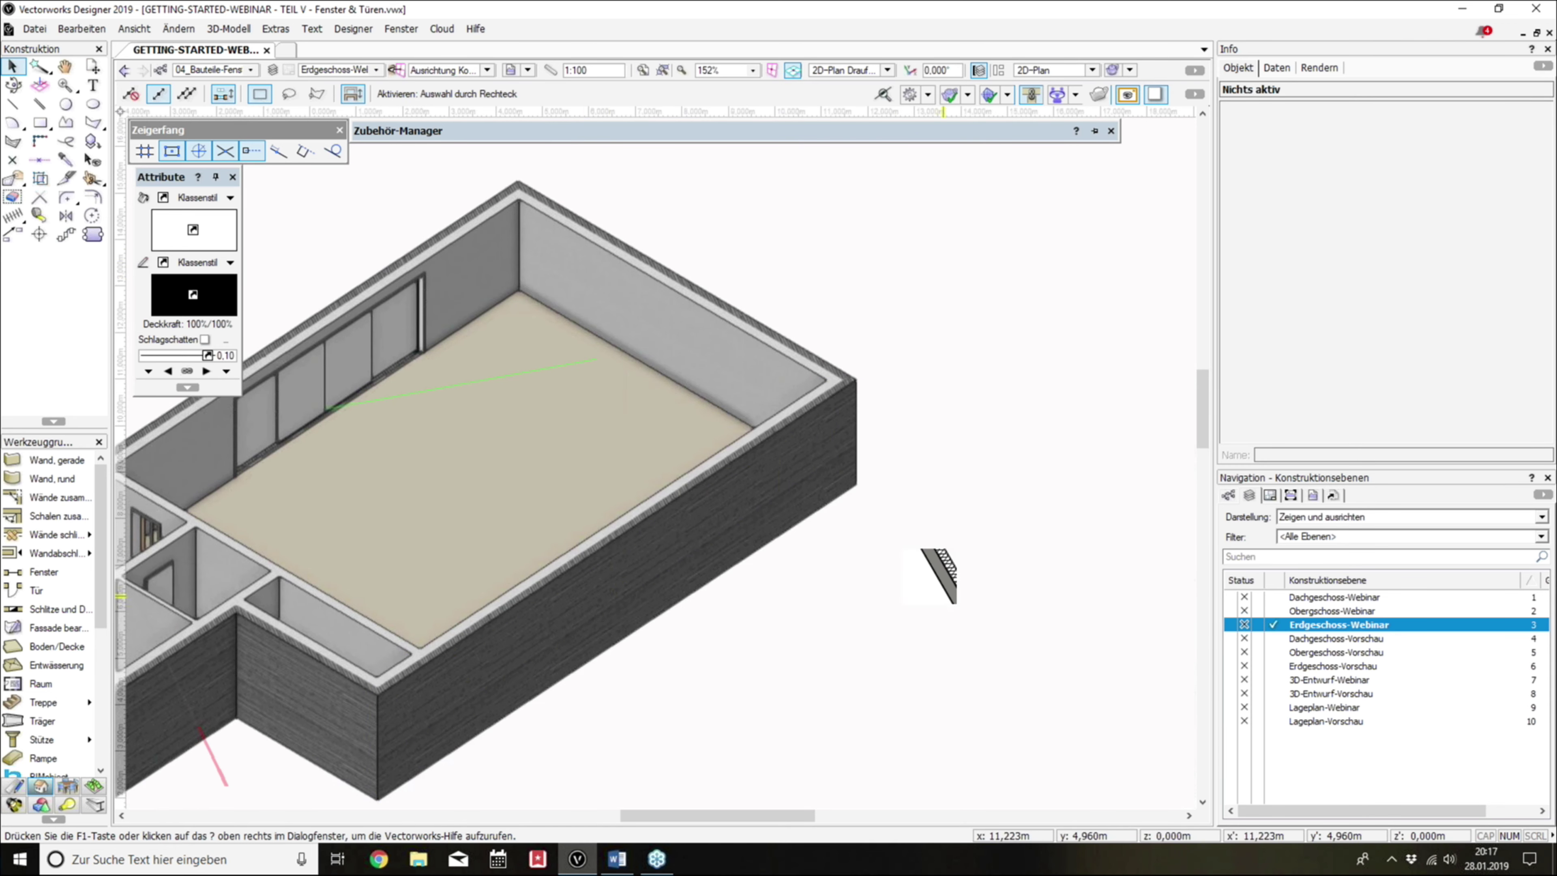
key(F5)
click(1229, 496)
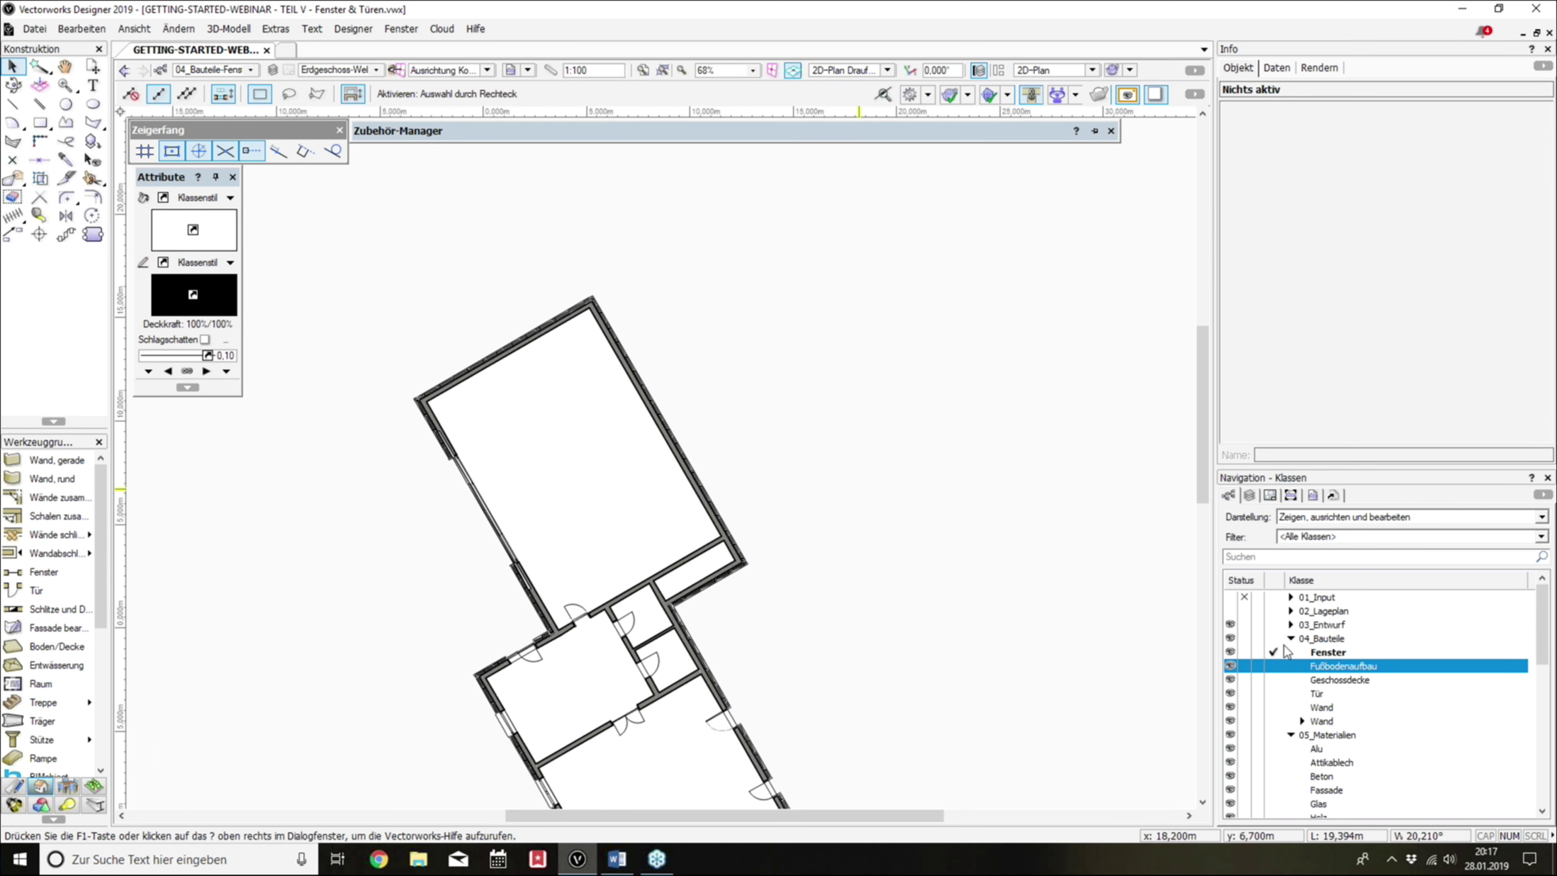
scroll(1287, 644, down, 2)
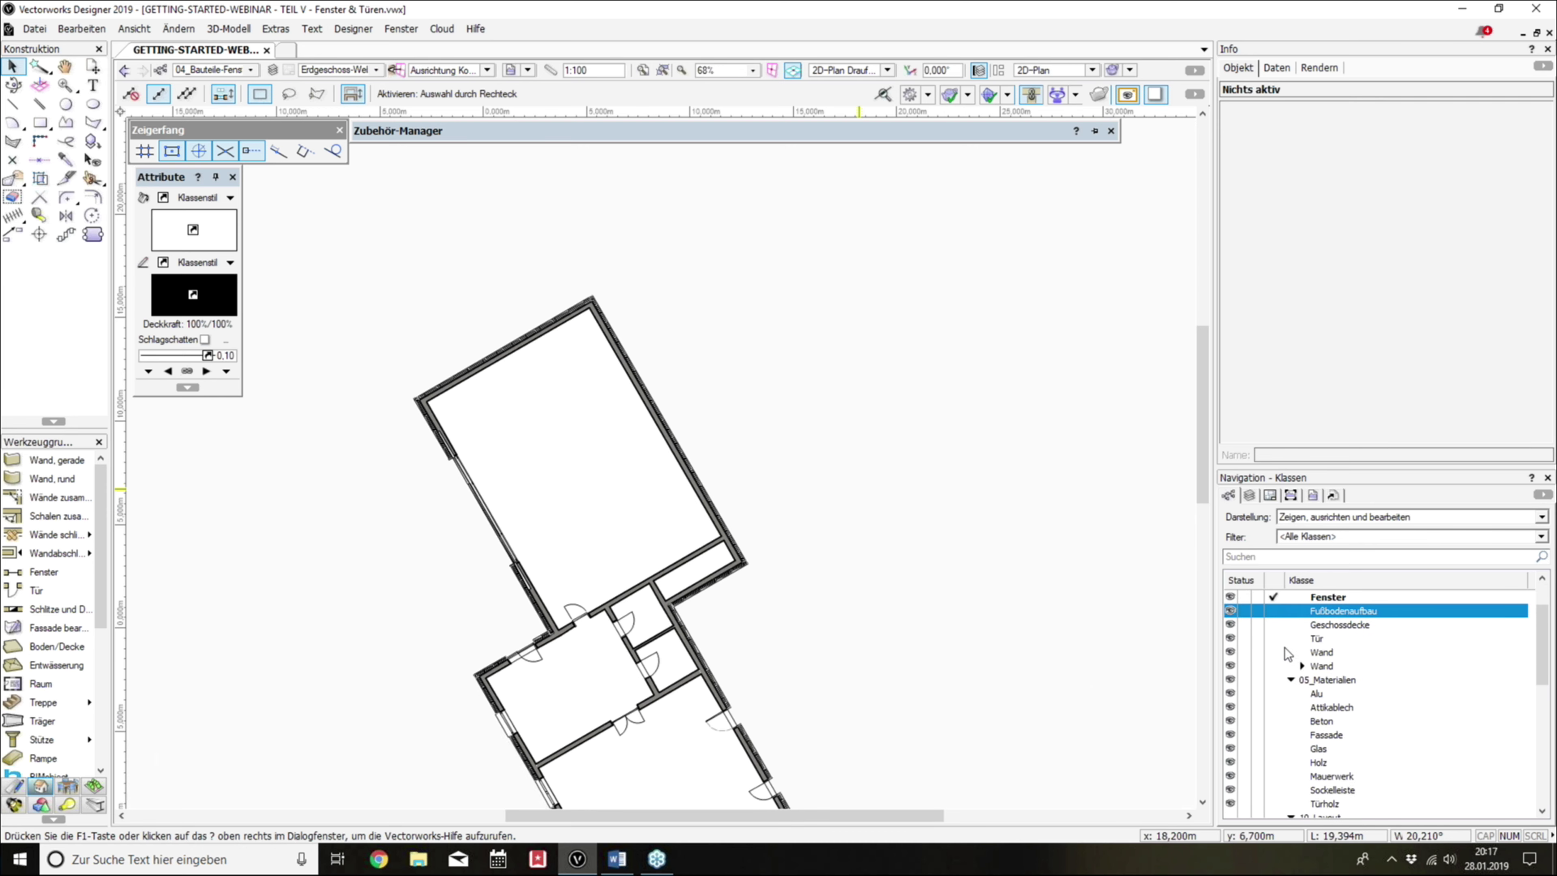
scroll(1285, 647, up, 2)
scroll(1285, 646, down, 5)
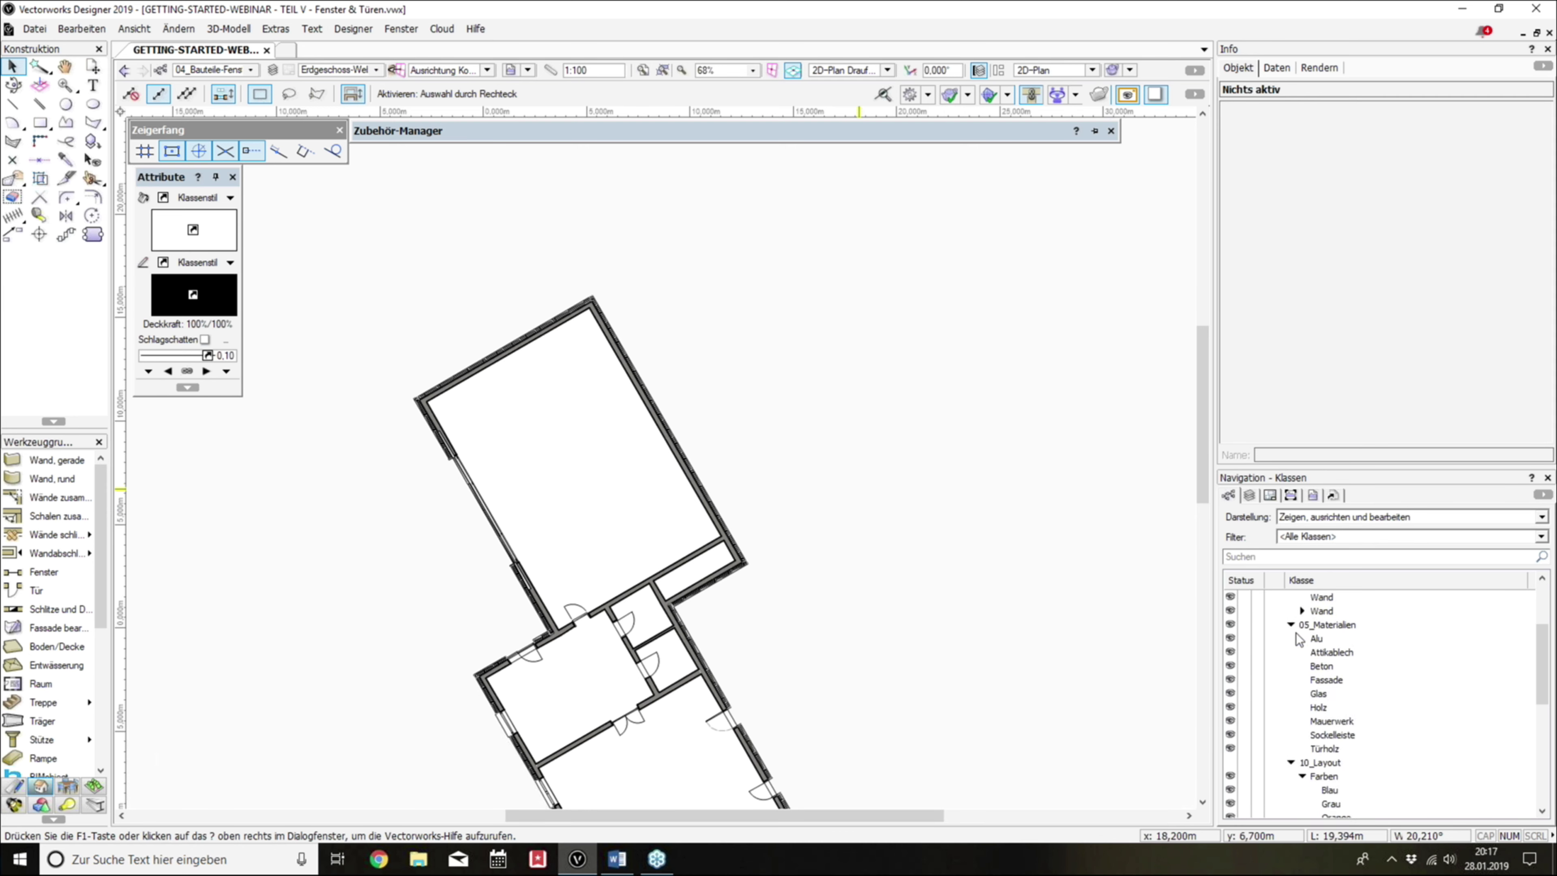
scroll(1287, 705, down, 4)
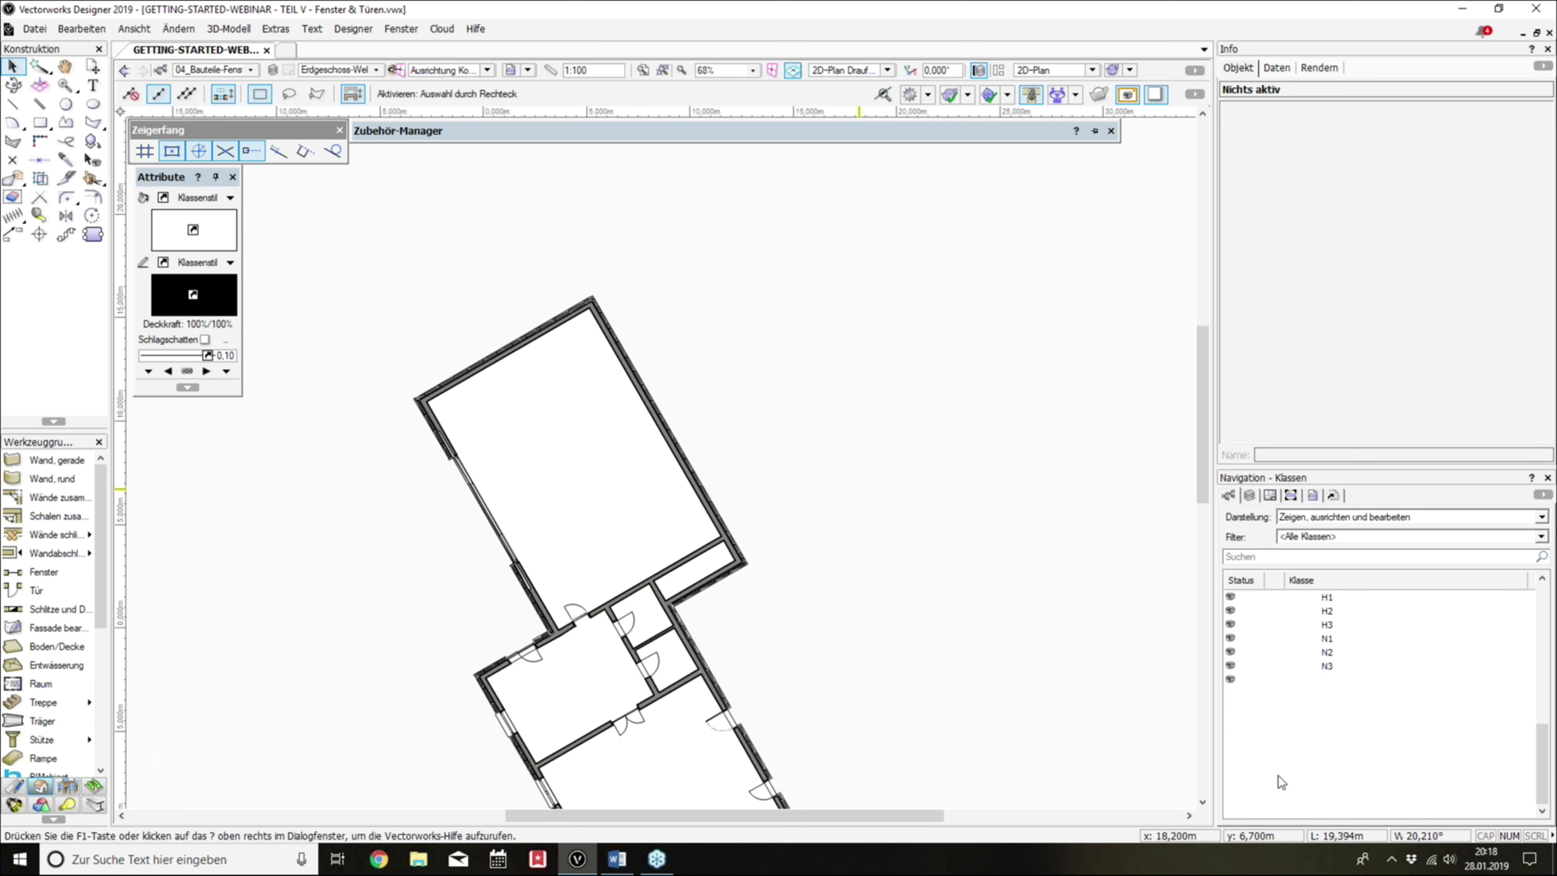
click(1277, 775)
Step: With the corner-point Polygon tool, outline a ten-vertex star and close it at its start point
click(93, 122)
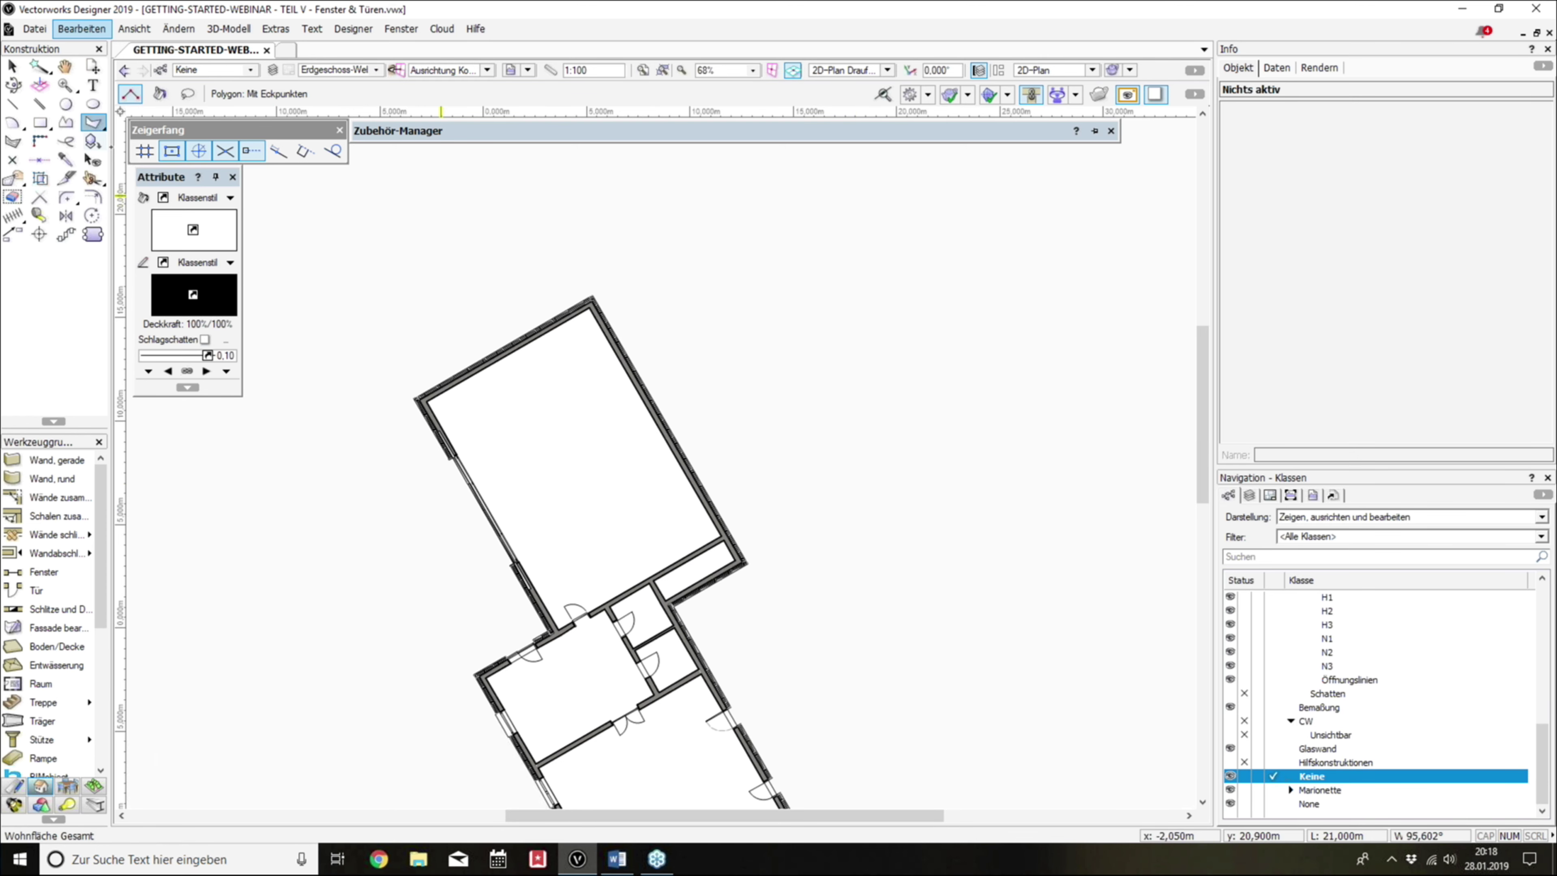
scroll(794, 472, up, 1)
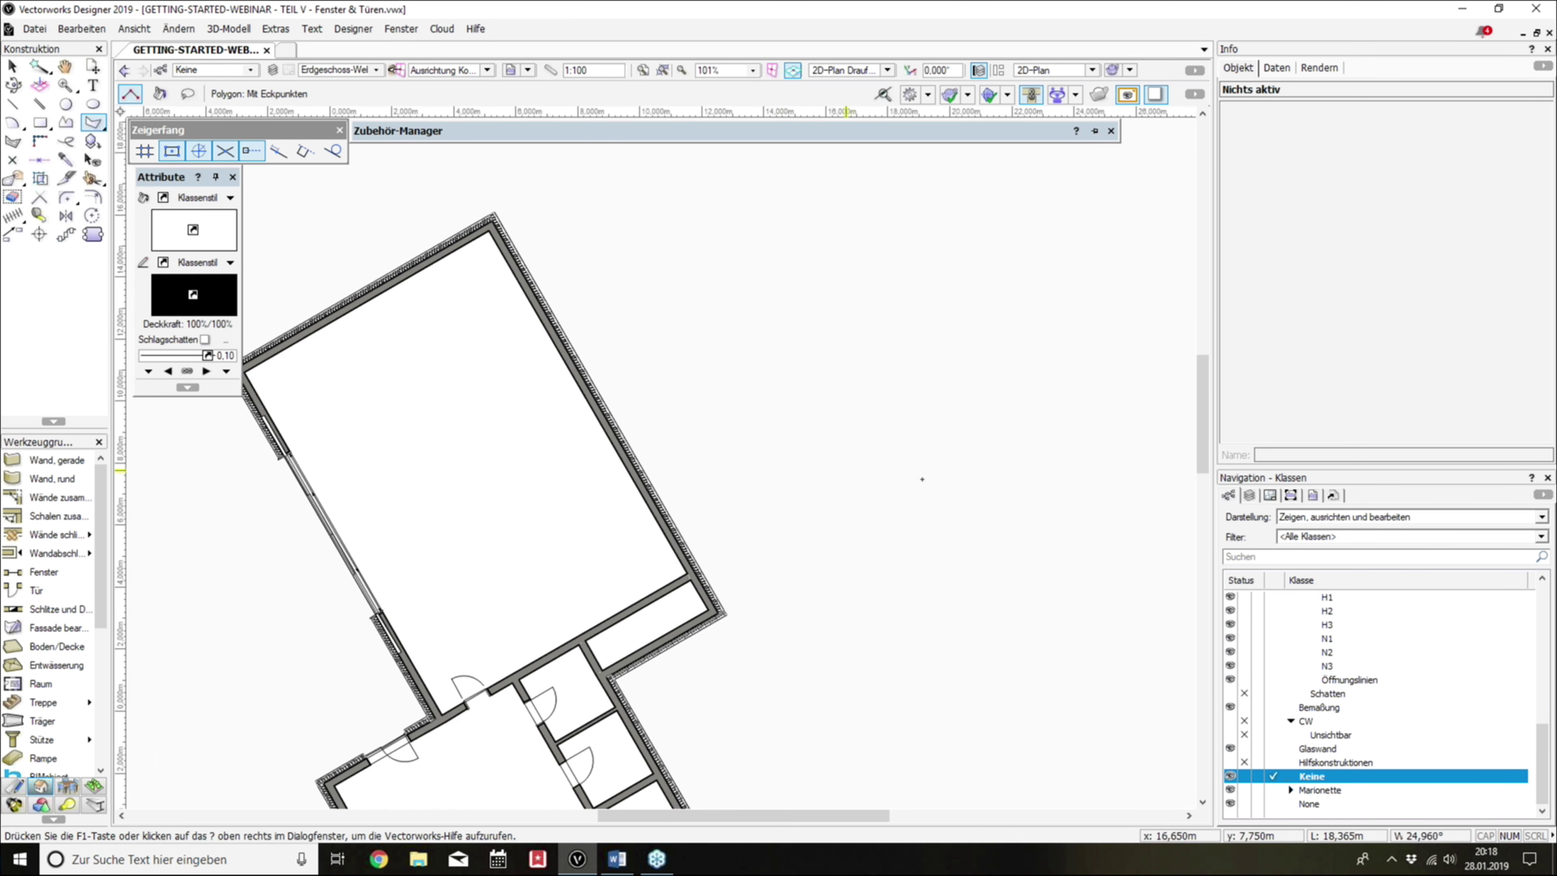
scroll(857, 471, up, 1)
click(773, 414)
click(826, 361)
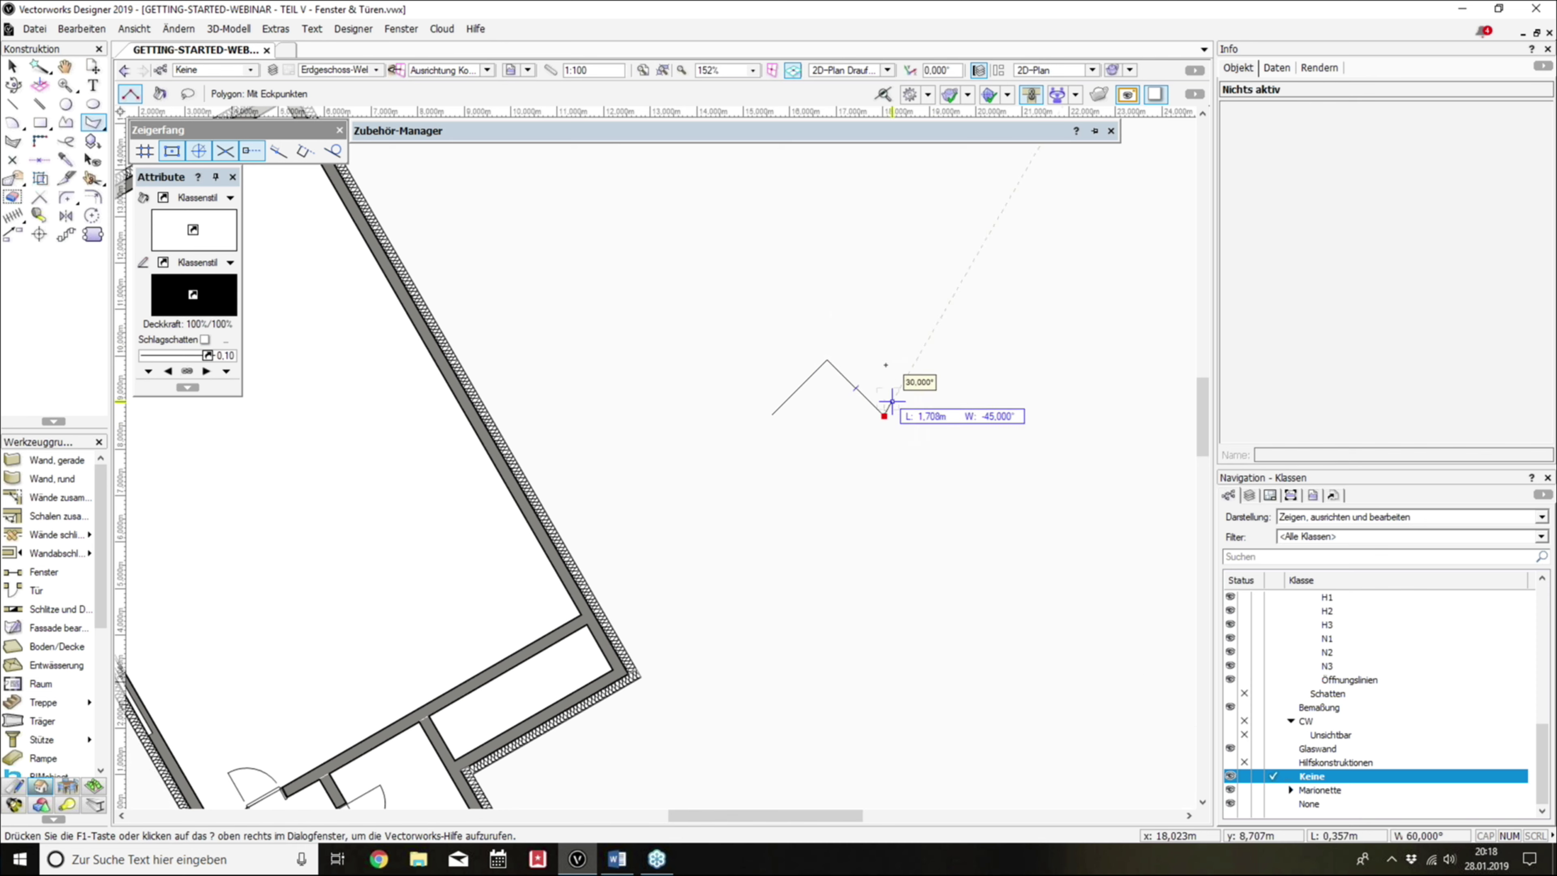
click(884, 415)
click(851, 317)
click(943, 295)
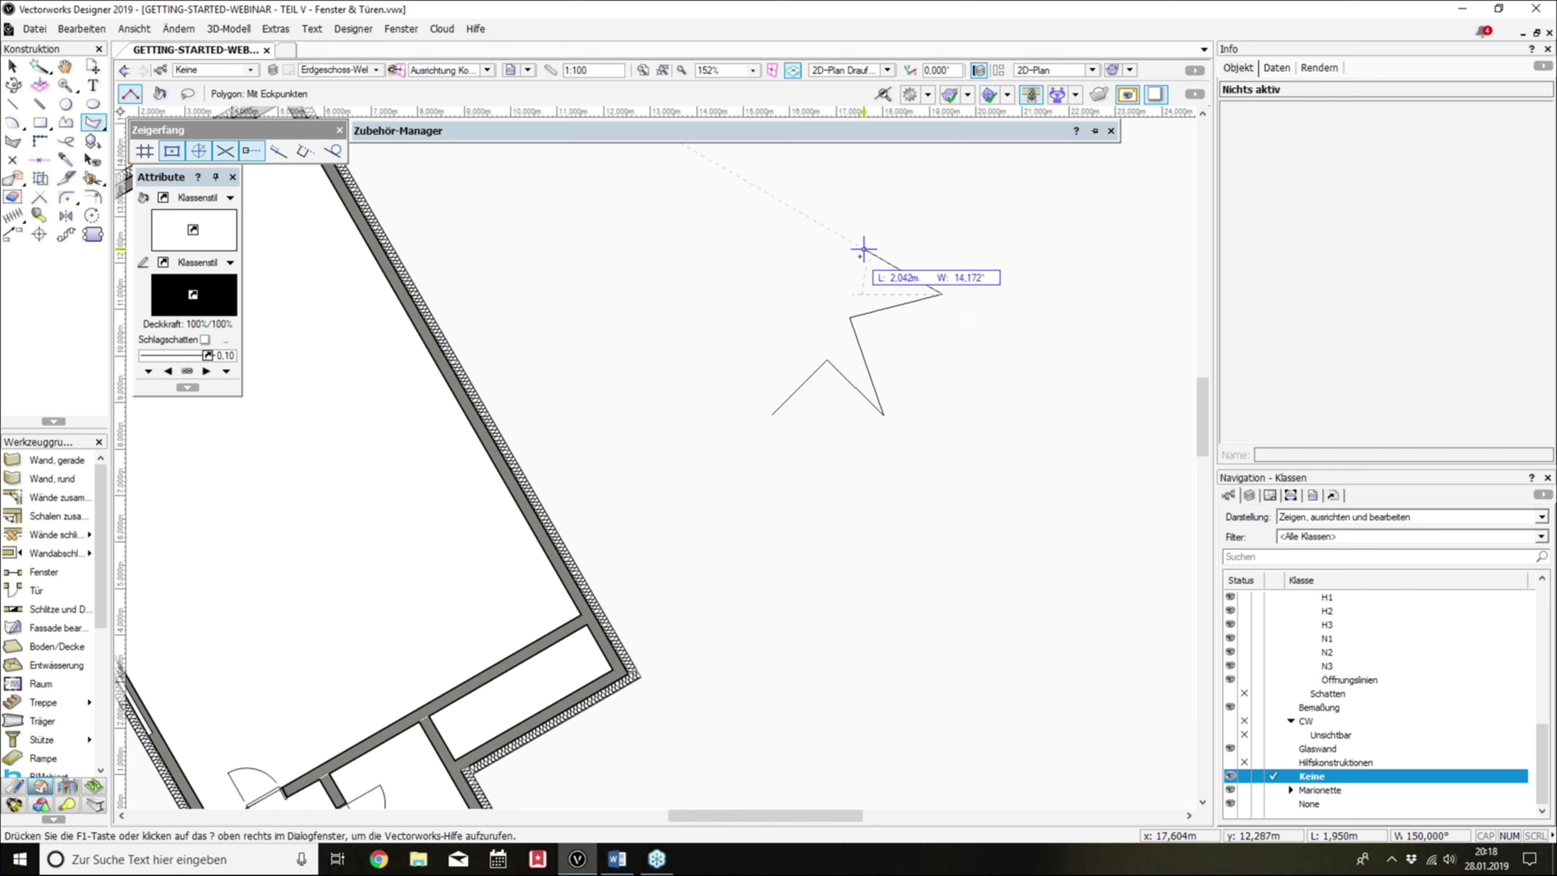
click(848, 282)
click(817, 230)
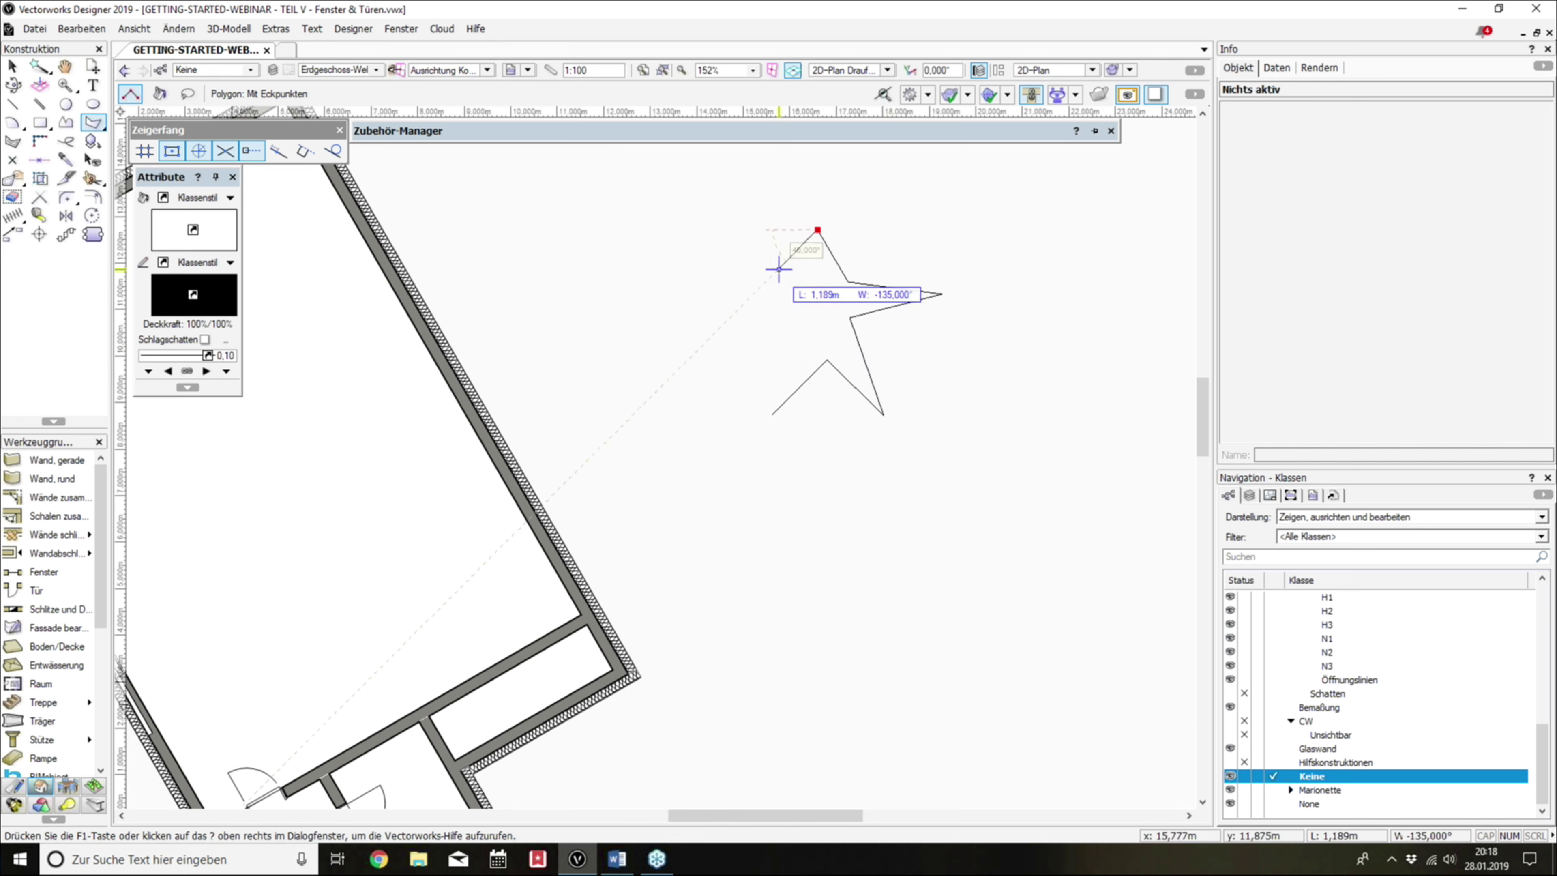
click(765, 283)
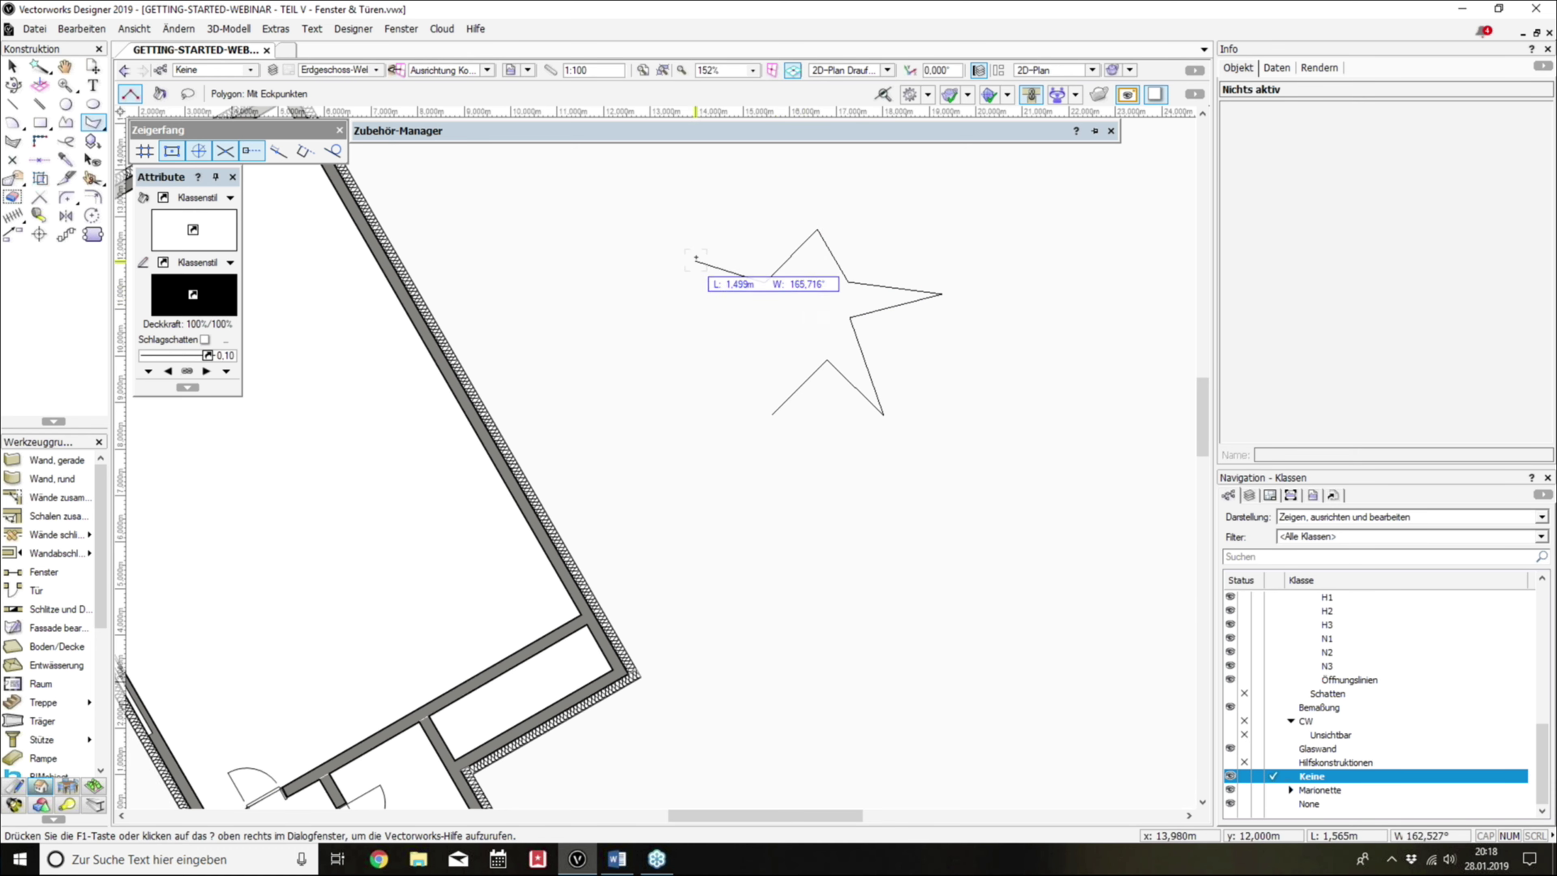
click(690, 284)
click(771, 329)
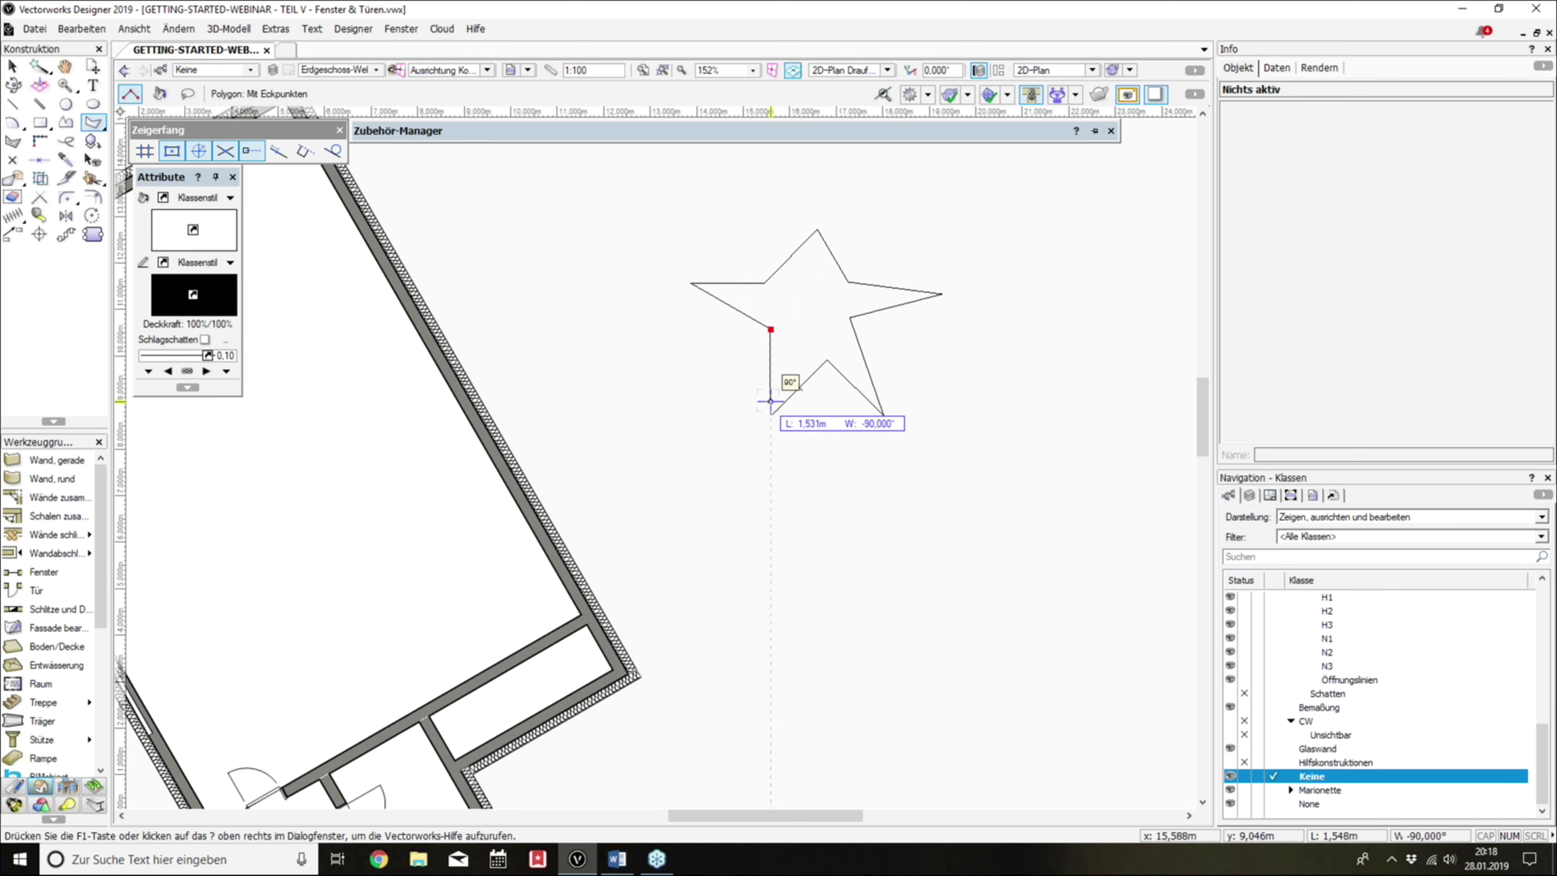
click(772, 415)
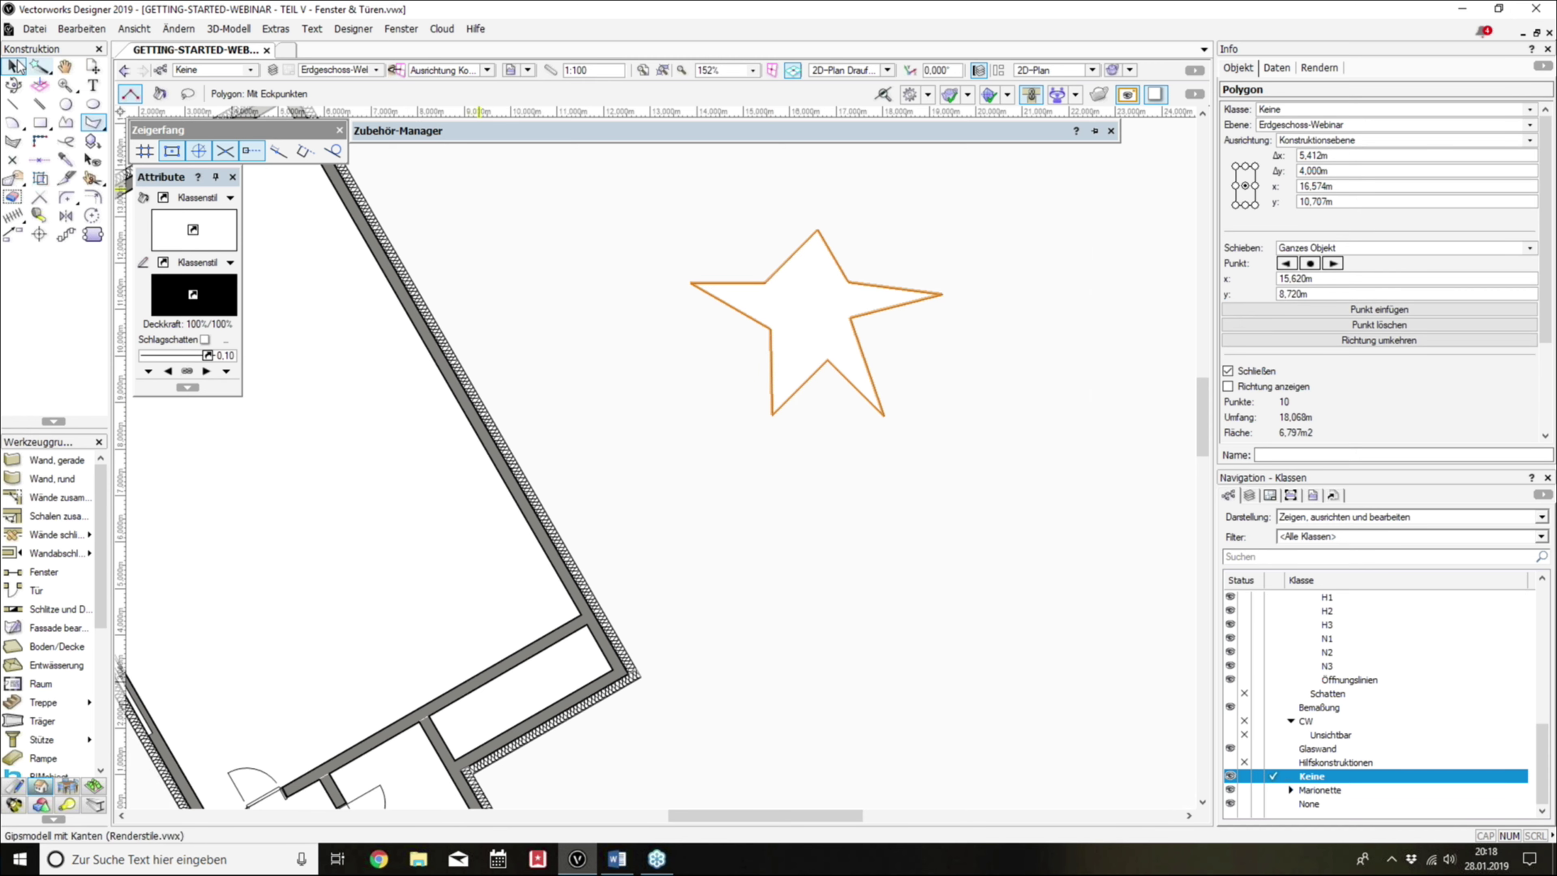
Step: Pan the view to centre the new star polygon
click(65, 65)
drag(850, 283, 842, 380)
key(x)
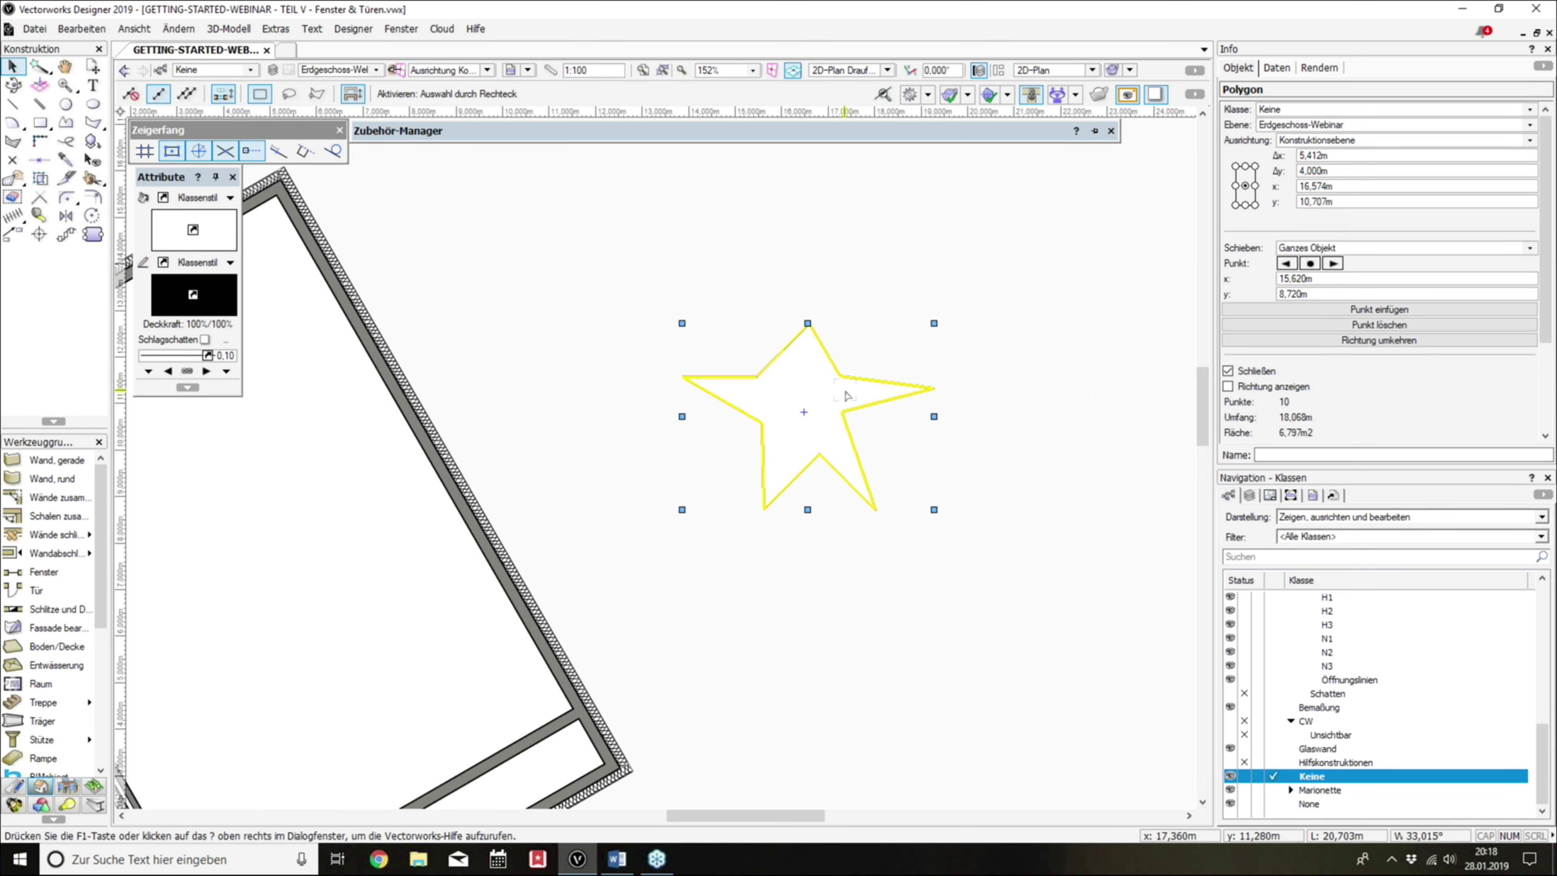
scroll(843, 380, up, 2)
key(minus)
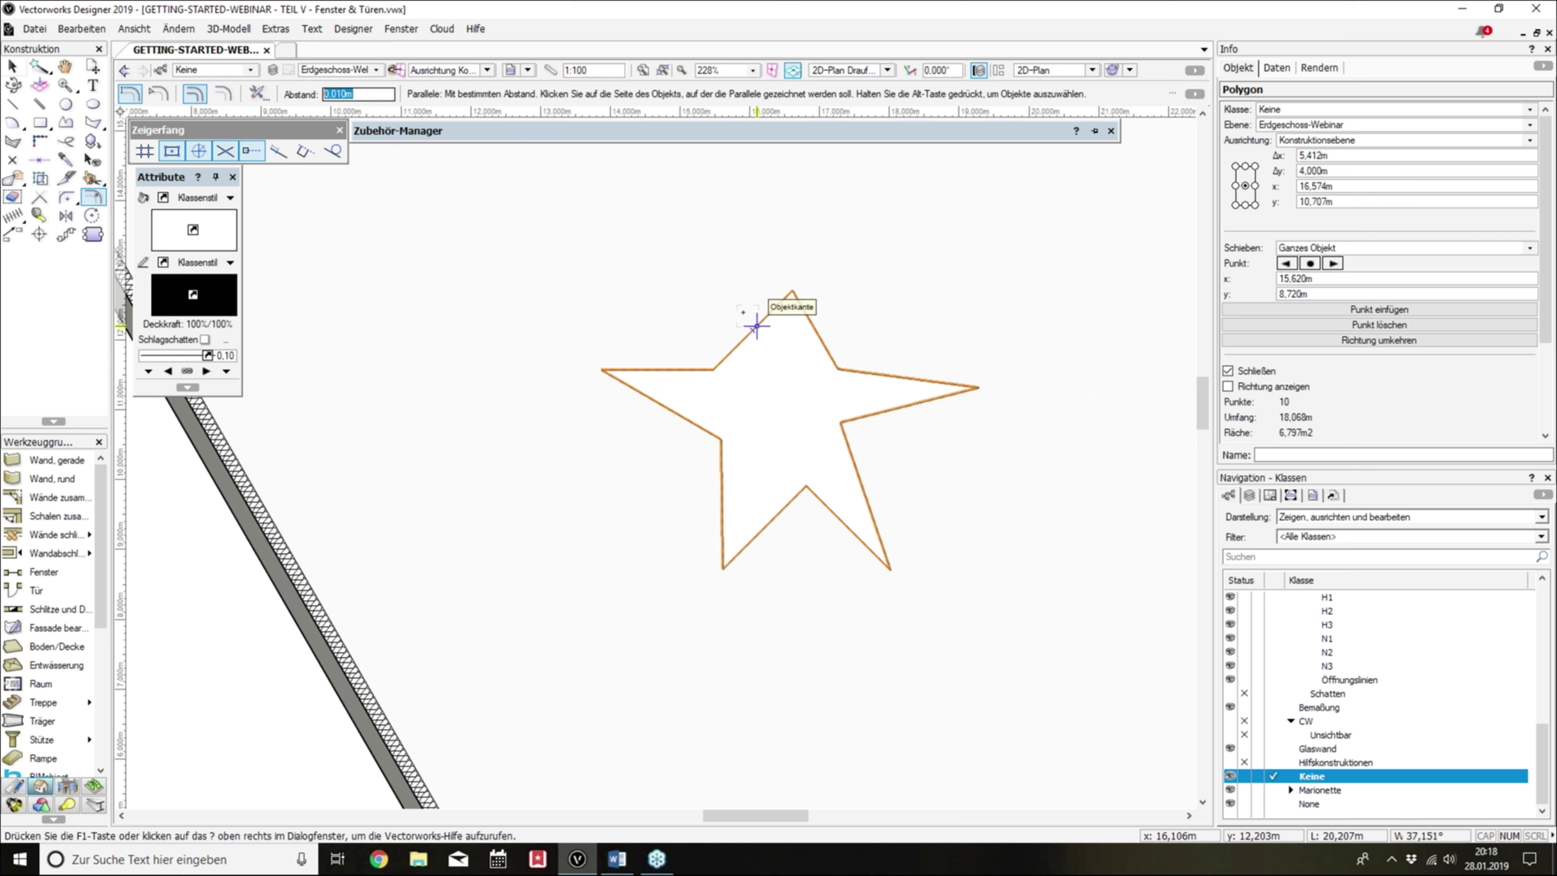
Step: Scale the star symmetrically by factor 0.5 using Skalieren
click(15, 66)
right_click(755, 402)
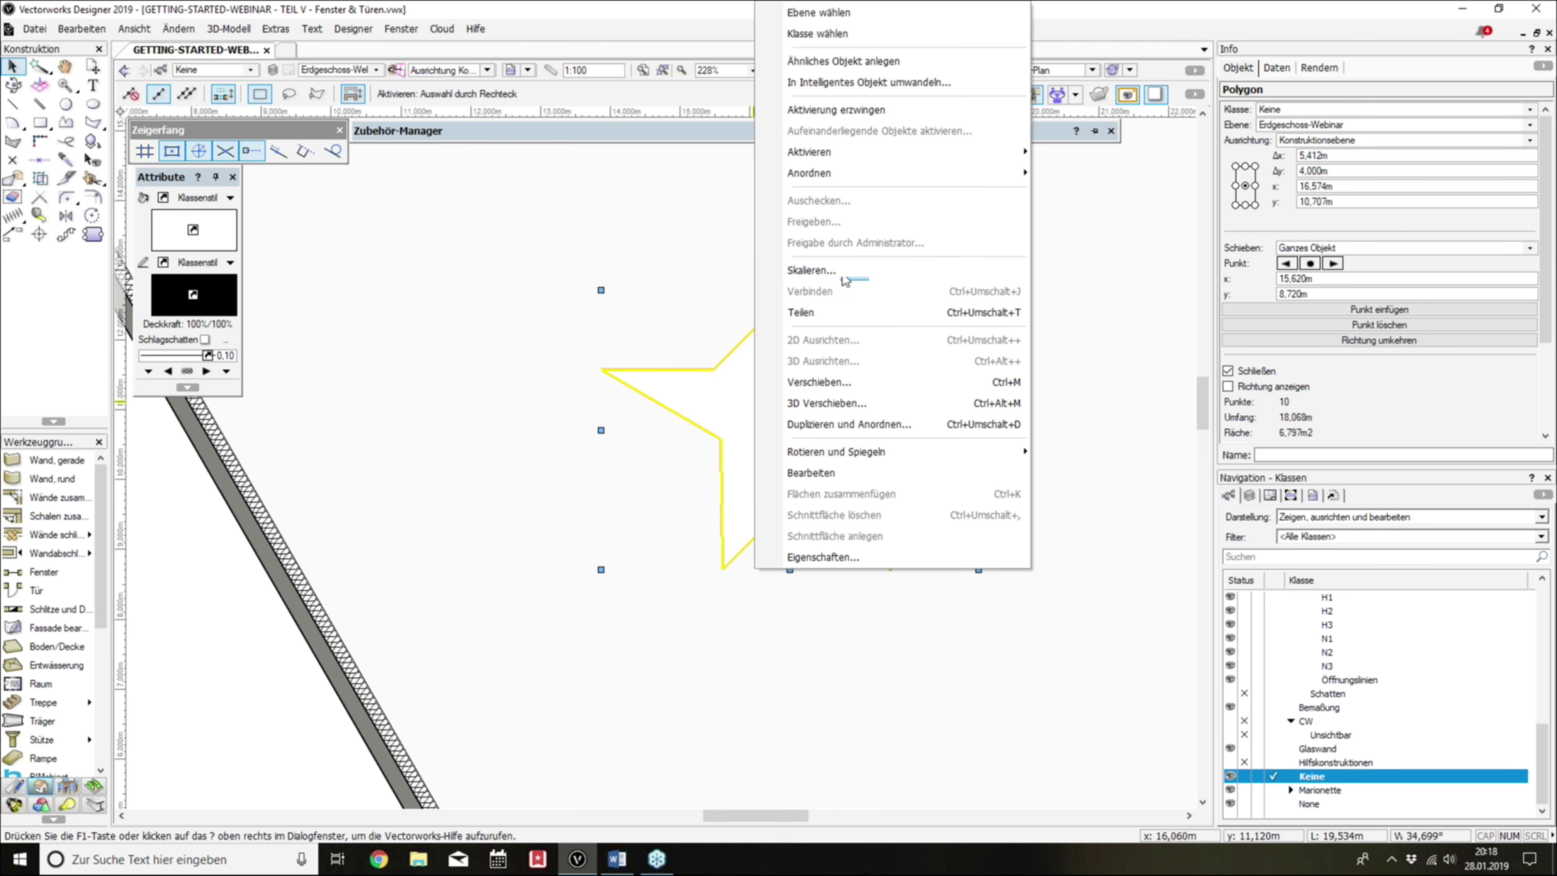
click(837, 283)
text(0,5)
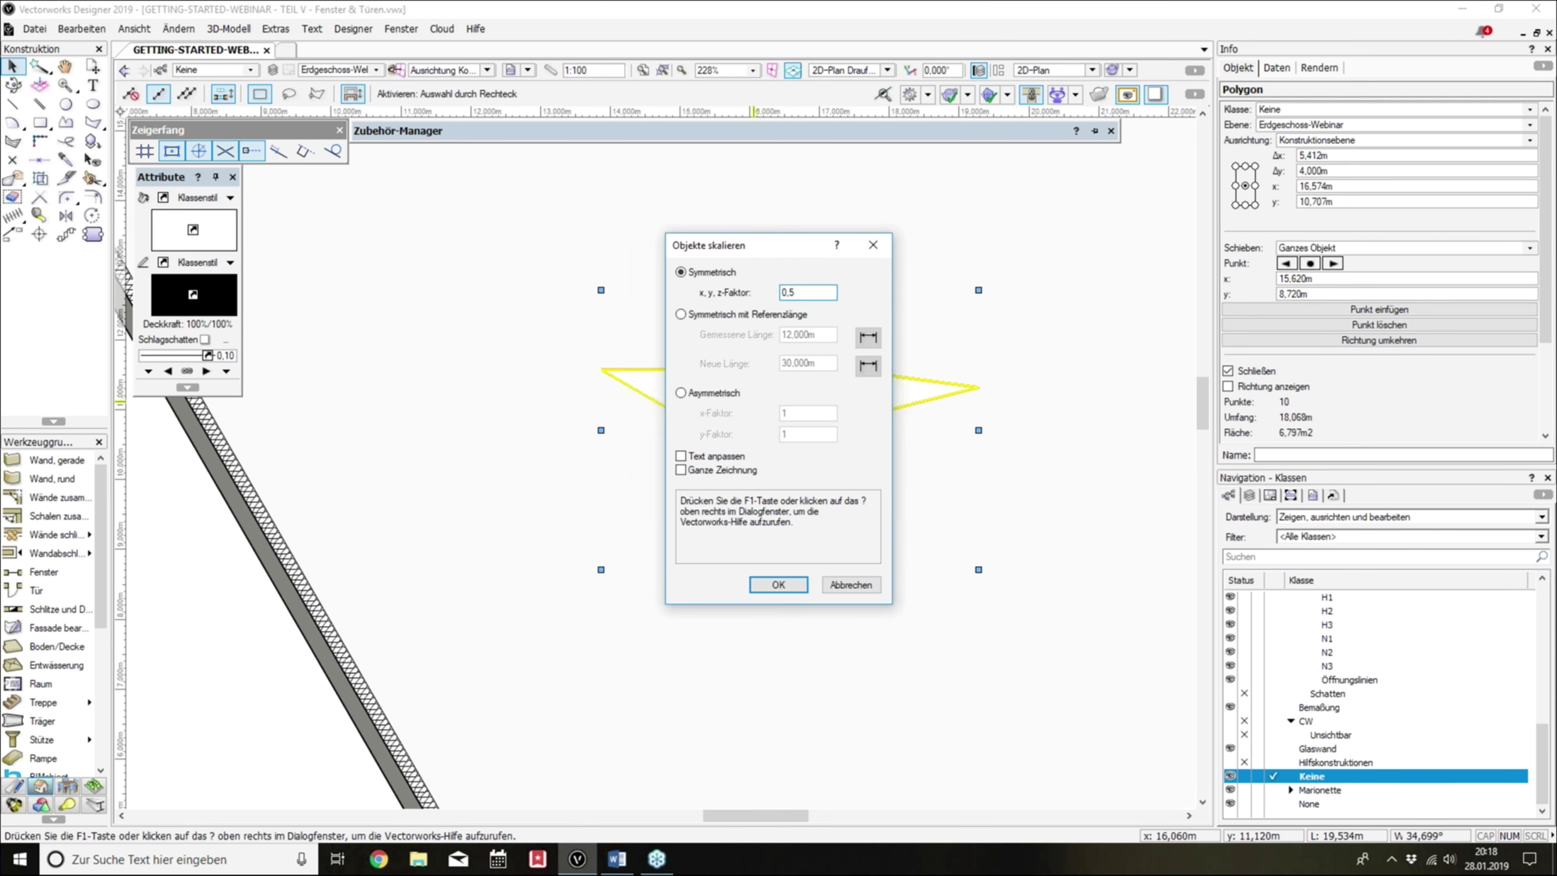
key(Return)
Step: Reselect the scaled star to check its new 1.699 m² area, then clear the selection
click(832, 293)
scroll(832, 293, down, 1)
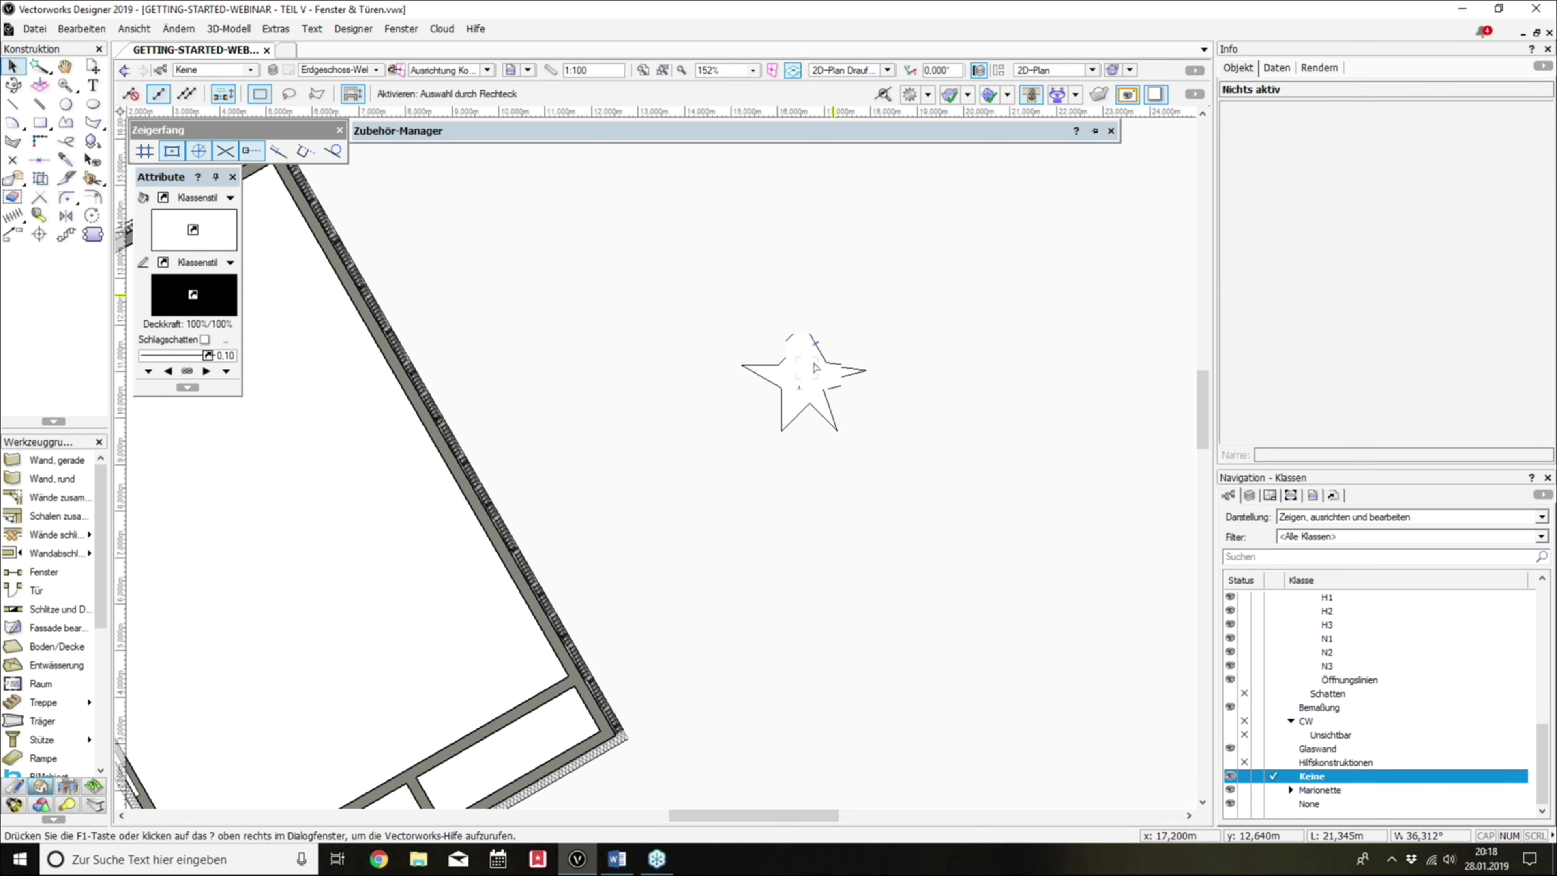
scroll(816, 367, up, 1)
click(818, 363)
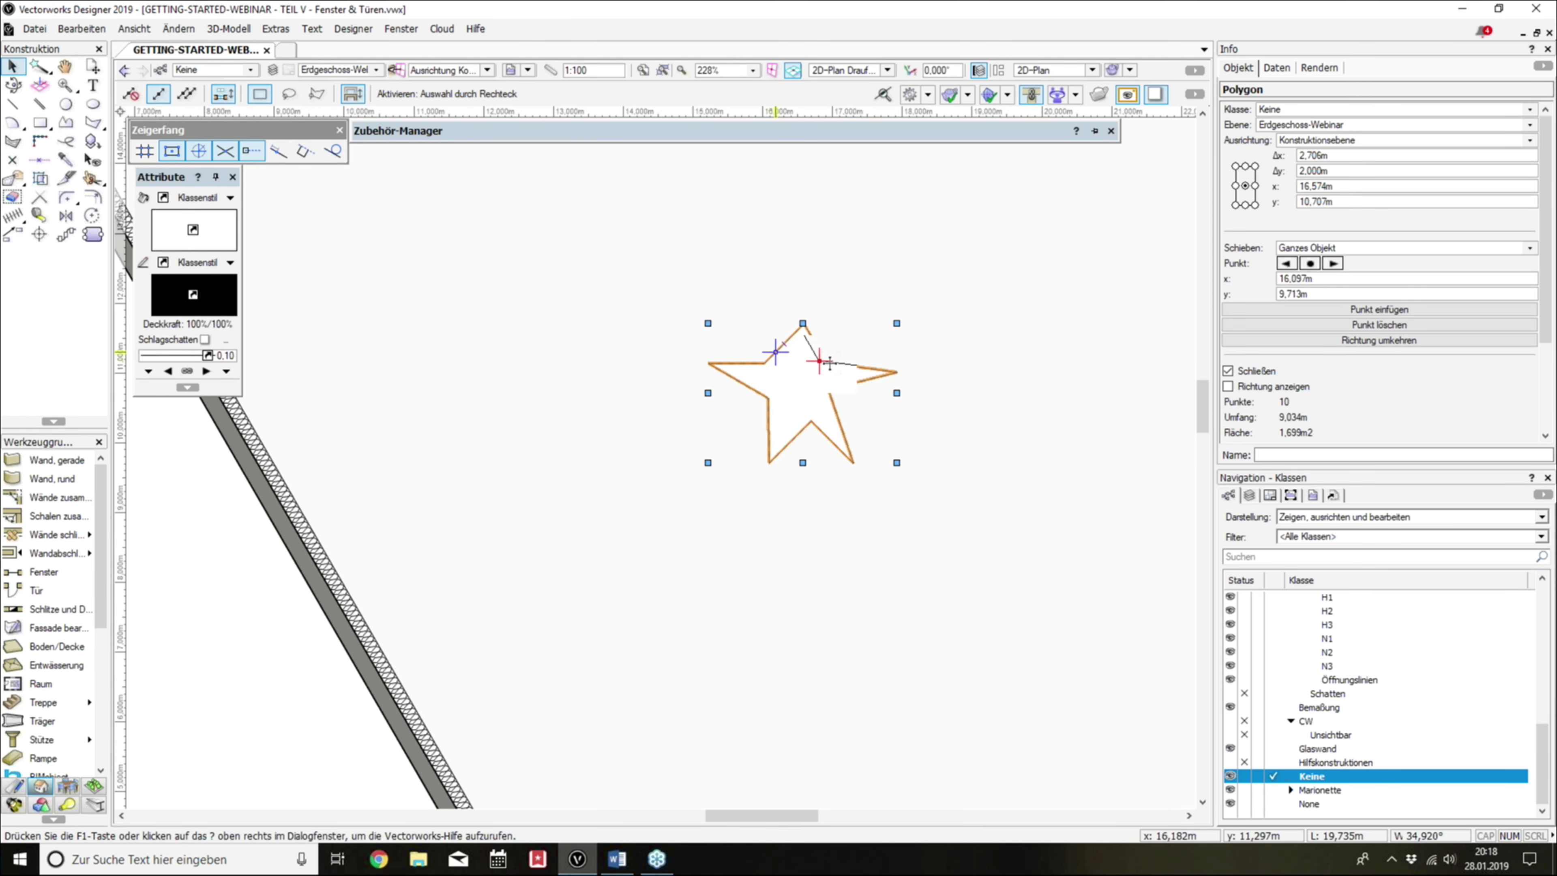
scroll(825, 364, up, 3)
scroll(842, 291, down, 1)
click(842, 291)
scroll(841, 291, down, 1)
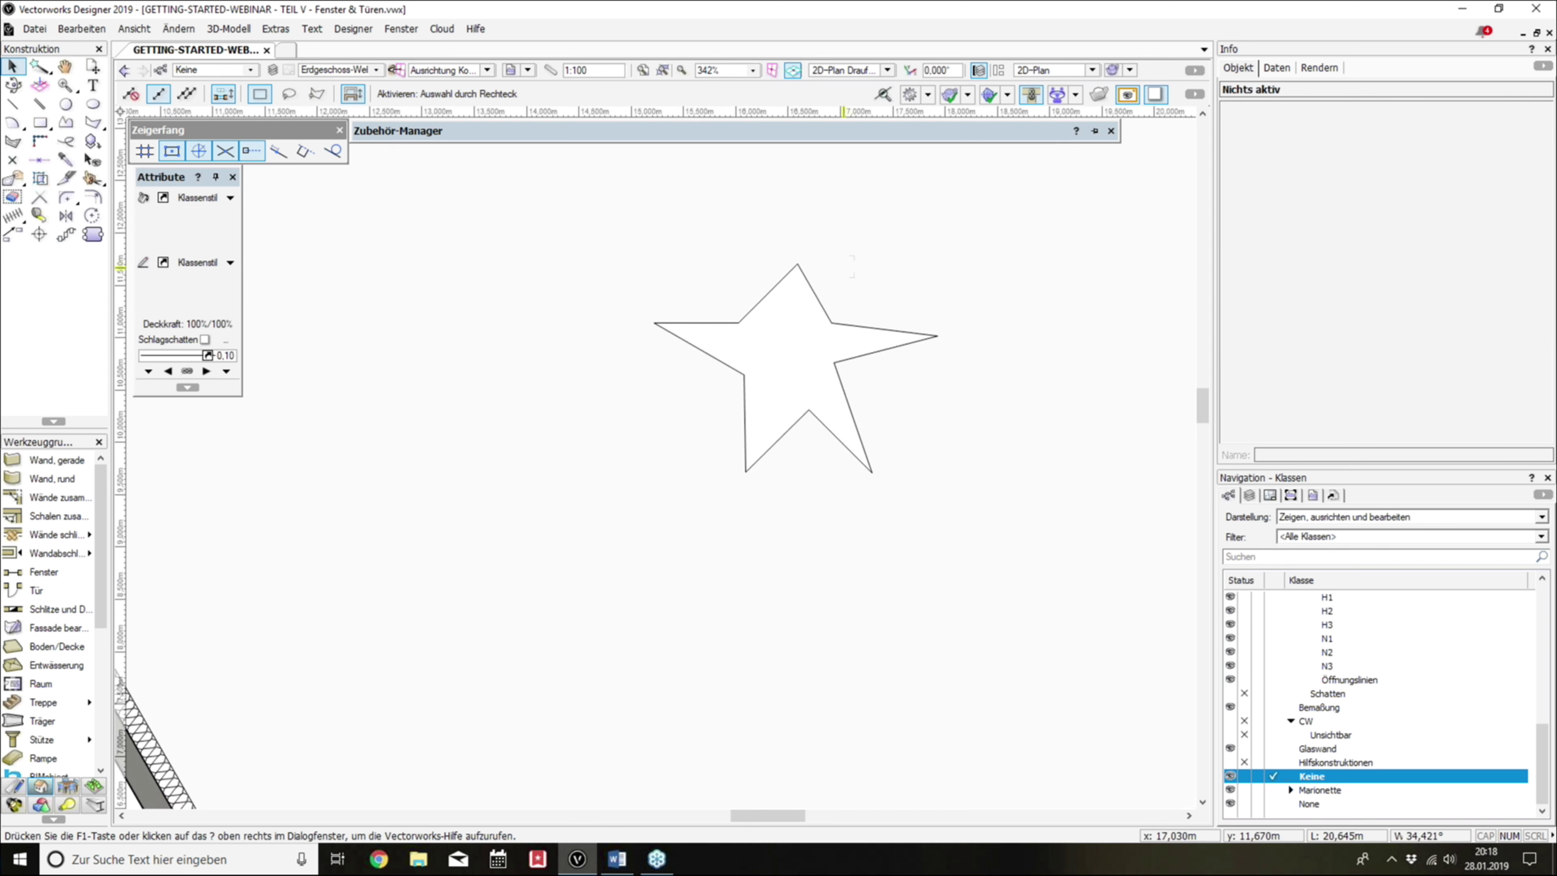
key(4)
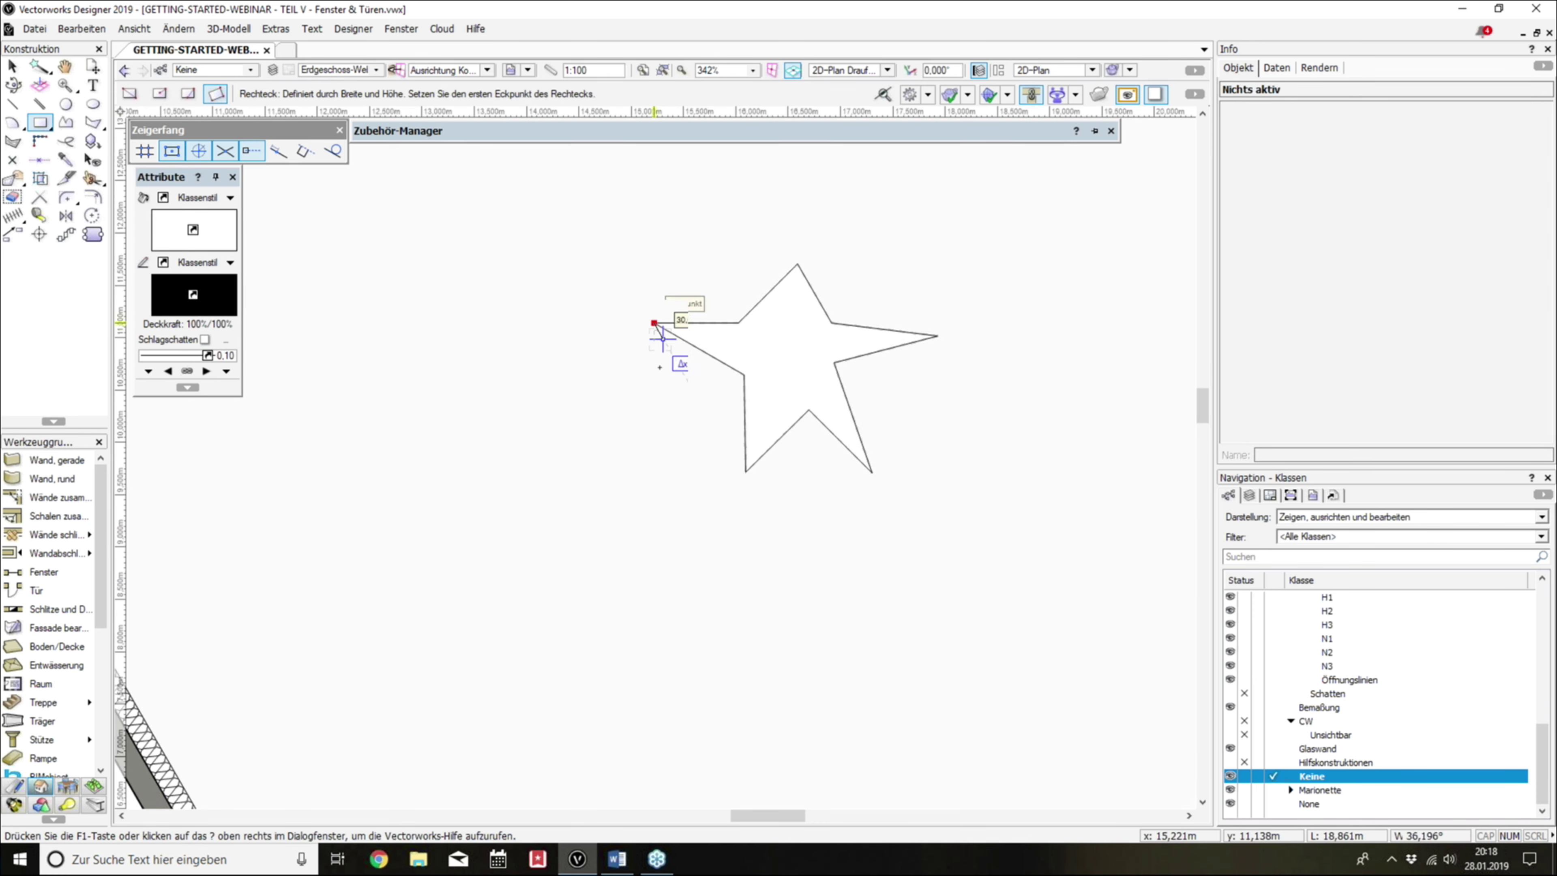
Step: Draw a rectangle spanning the star, move it below, and set its Δy to 0.44 m
click(654, 394)
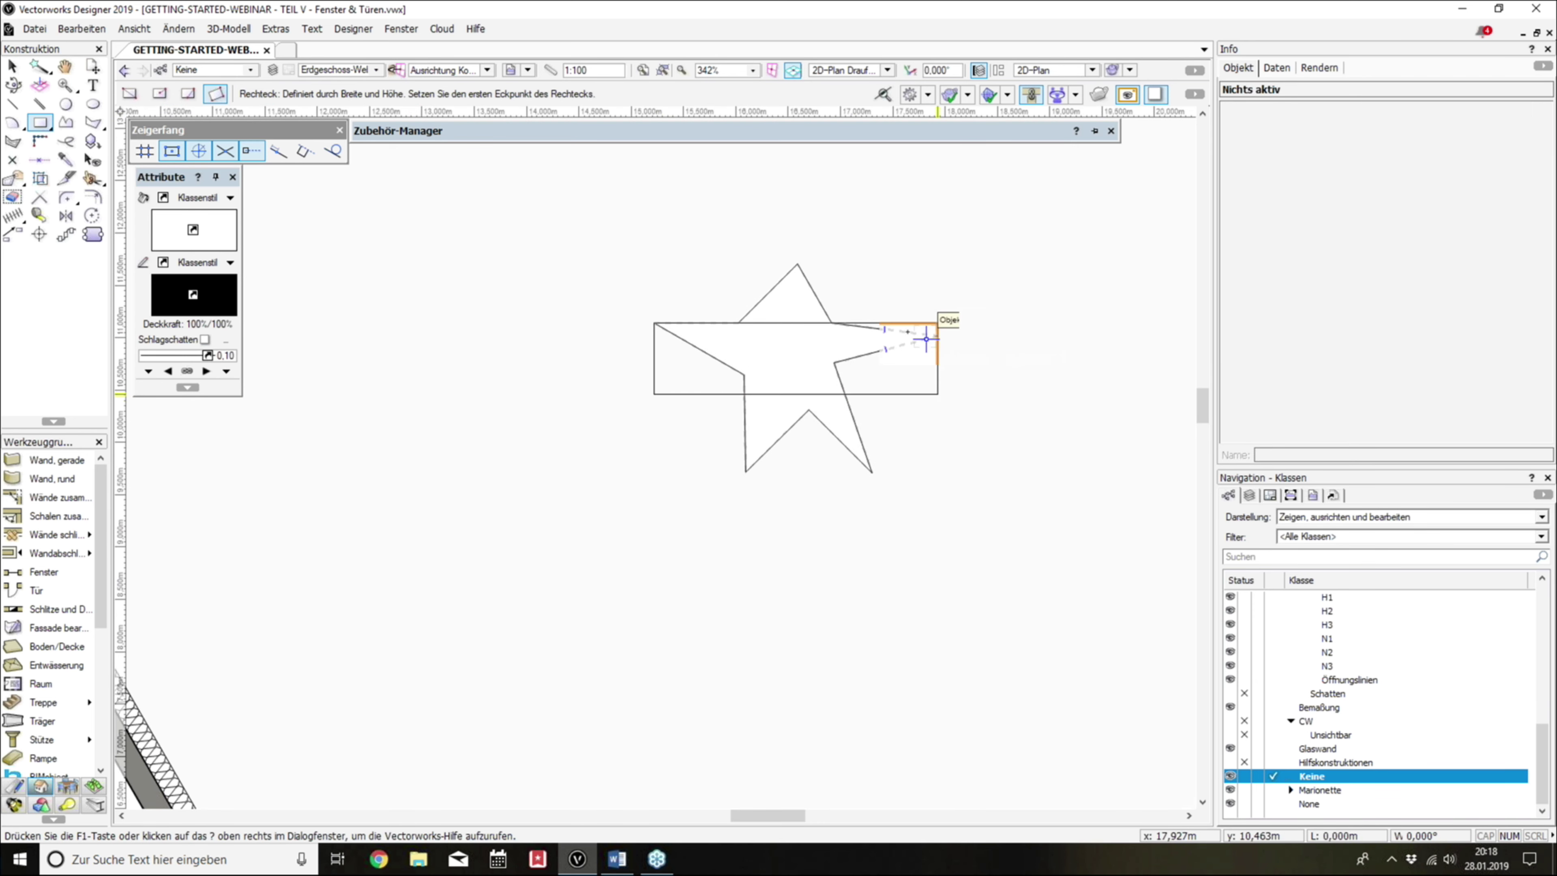
click(937, 322)
key(x)
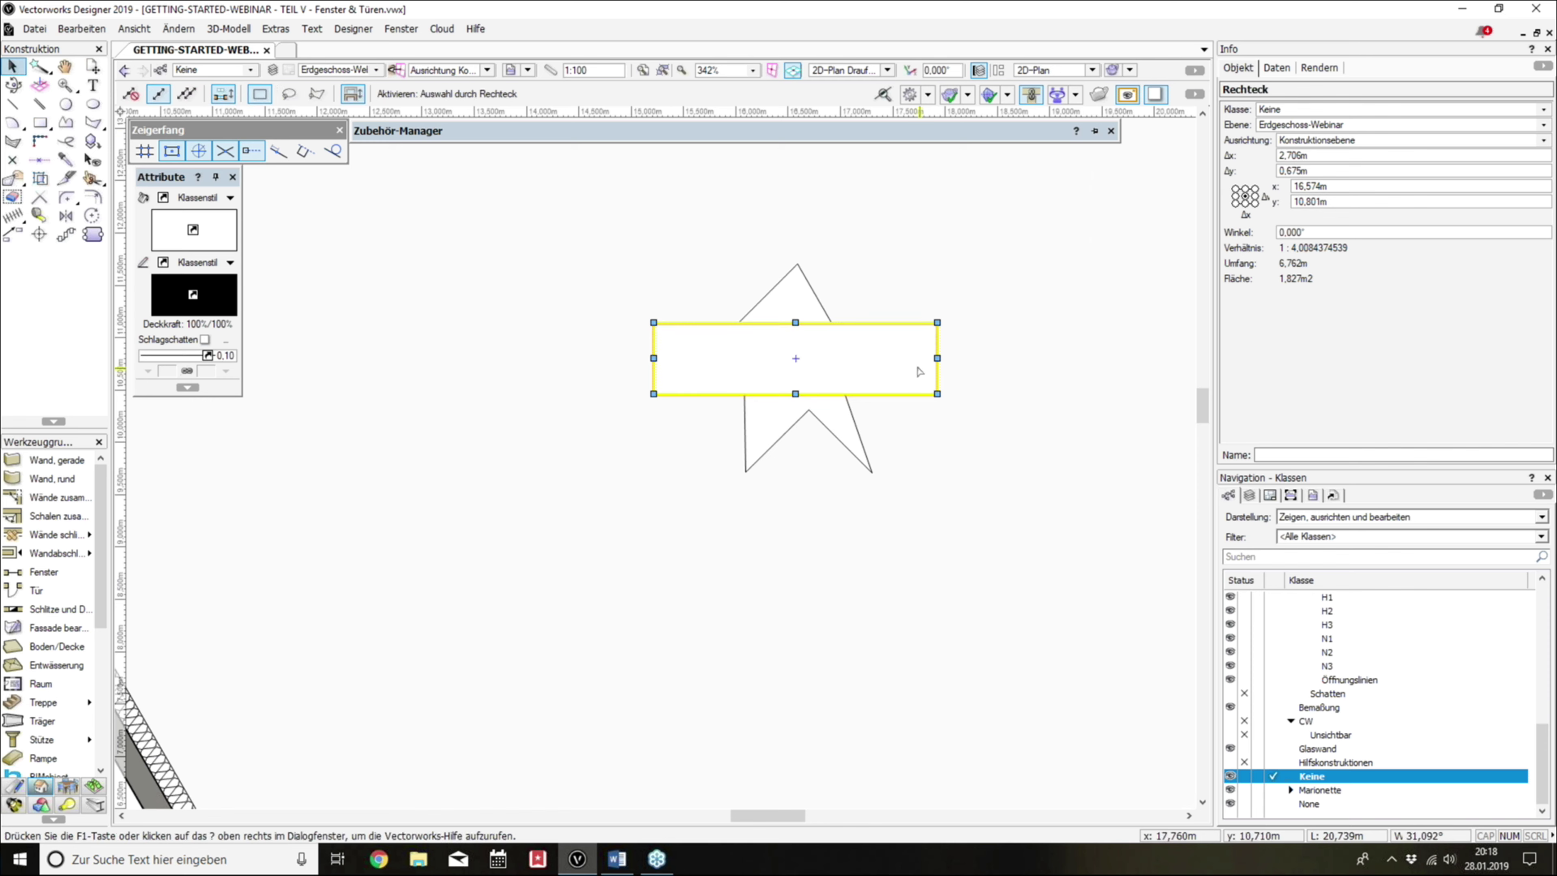
drag(914, 361, 914, 531)
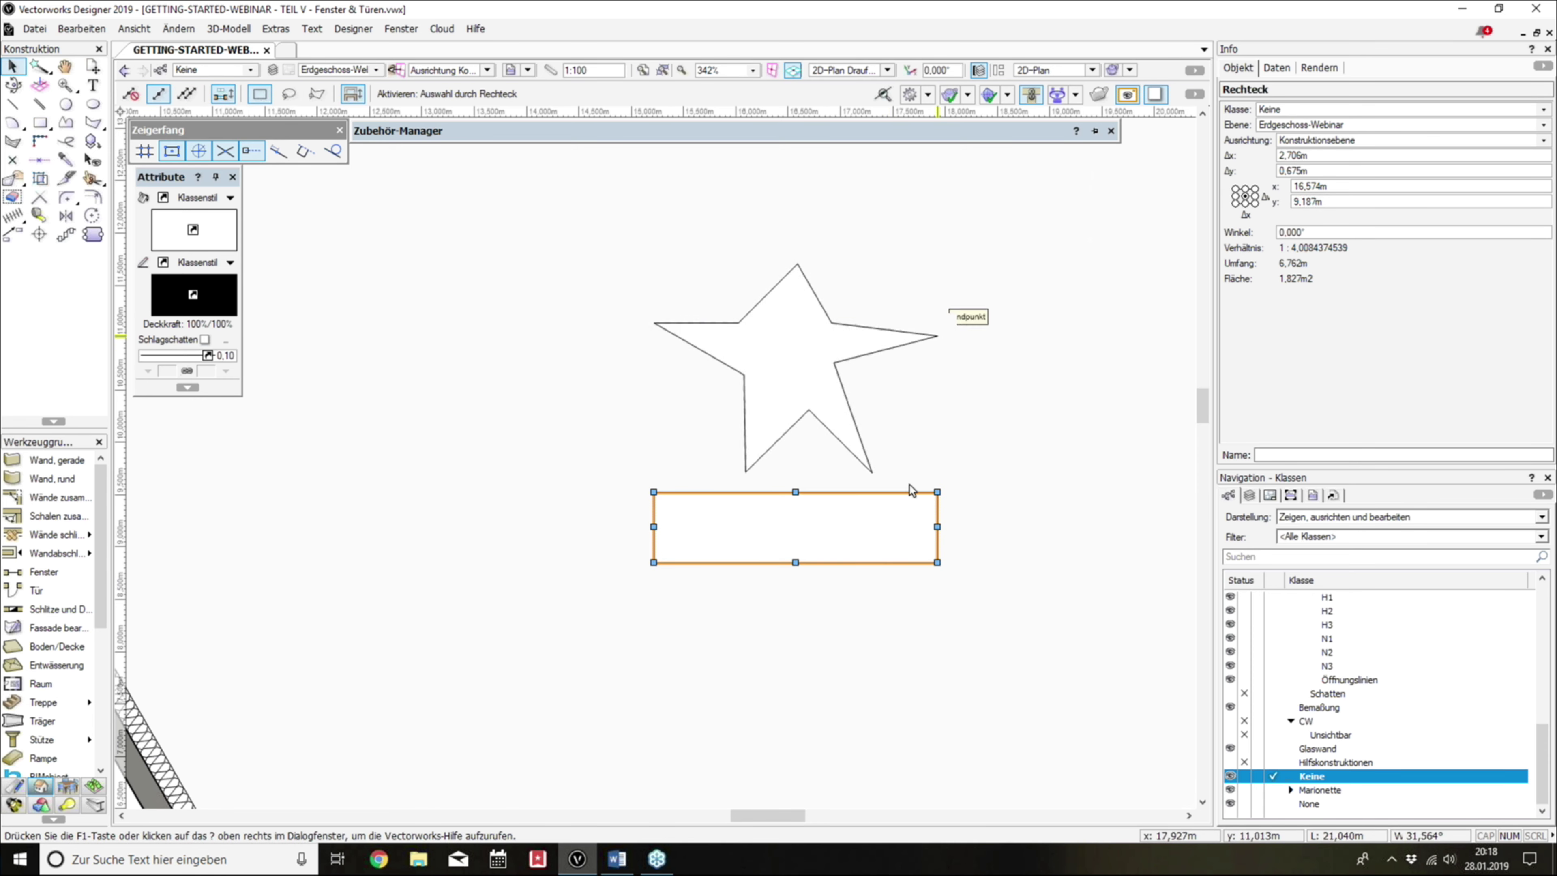
click(1267, 172)
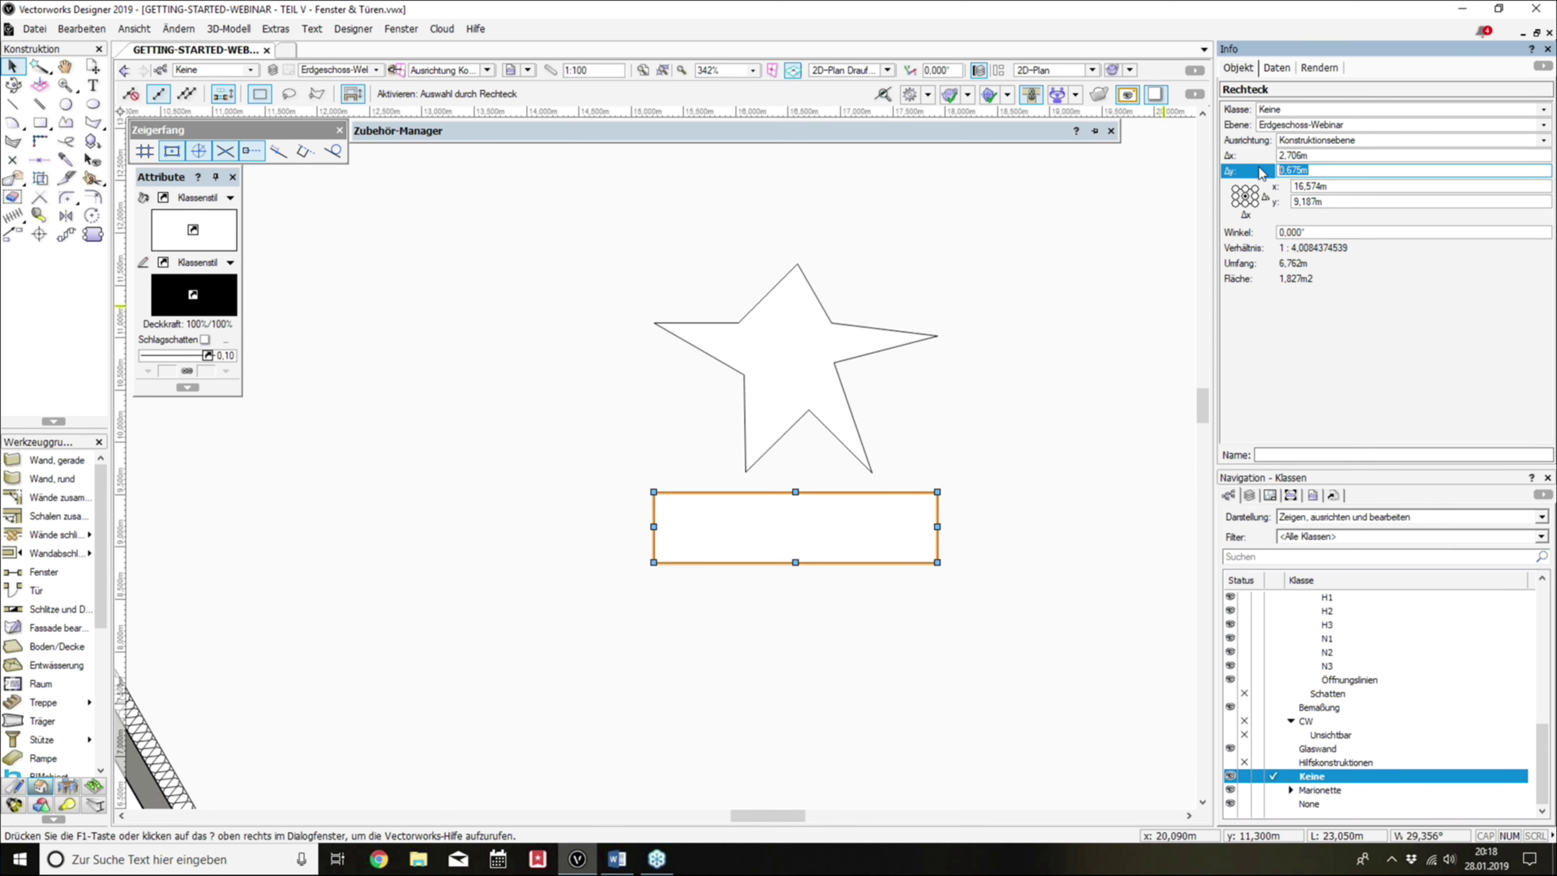
text(0,44)
key(Return)
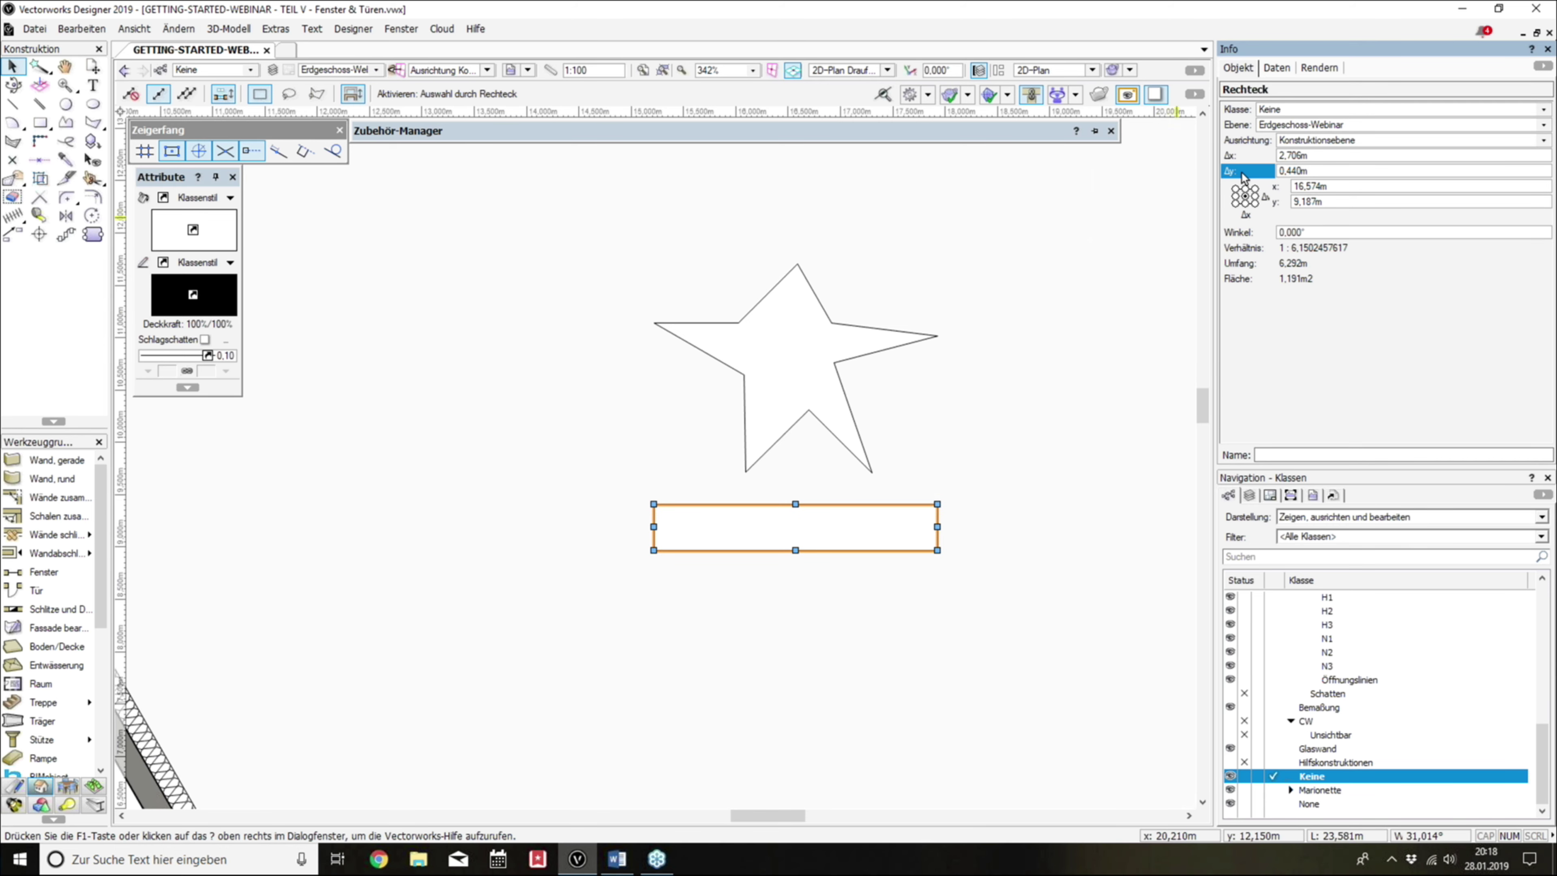
Step: Select the exterior wall to confirm its 0.44 m thickness, then reselect the rectangle
click(944, 399)
scroll(889, 349, down, 3)
click(515, 444)
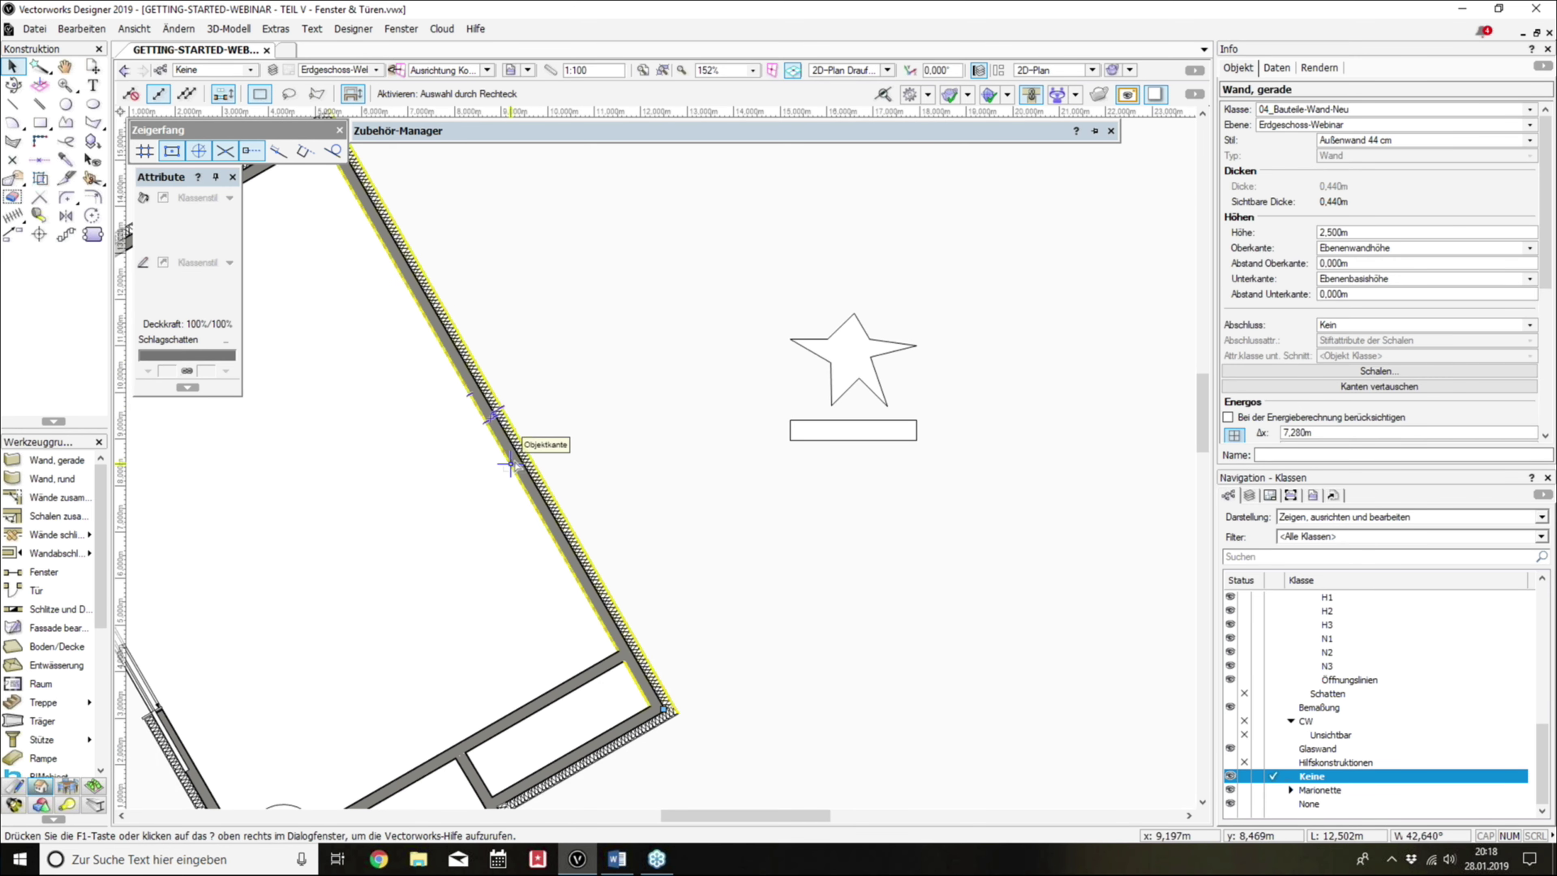
click(827, 436)
scroll(870, 420, up, 3)
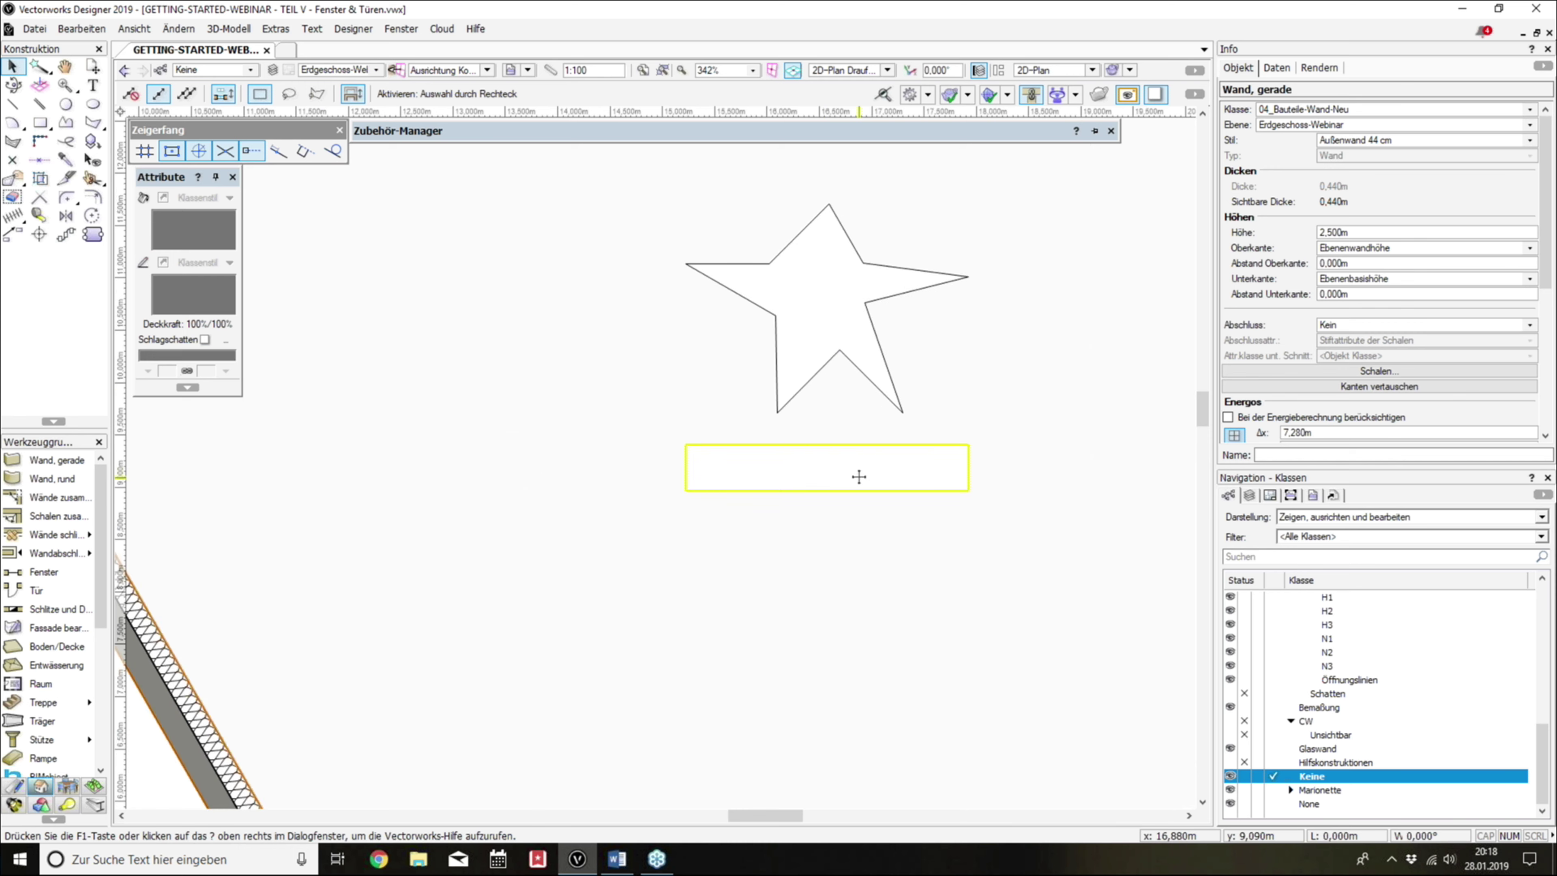
Step: Create symbol Sternenfenster with 'In Wände einsetzen' on, stored in the current file, then view the walls in 3D
click(178, 28)
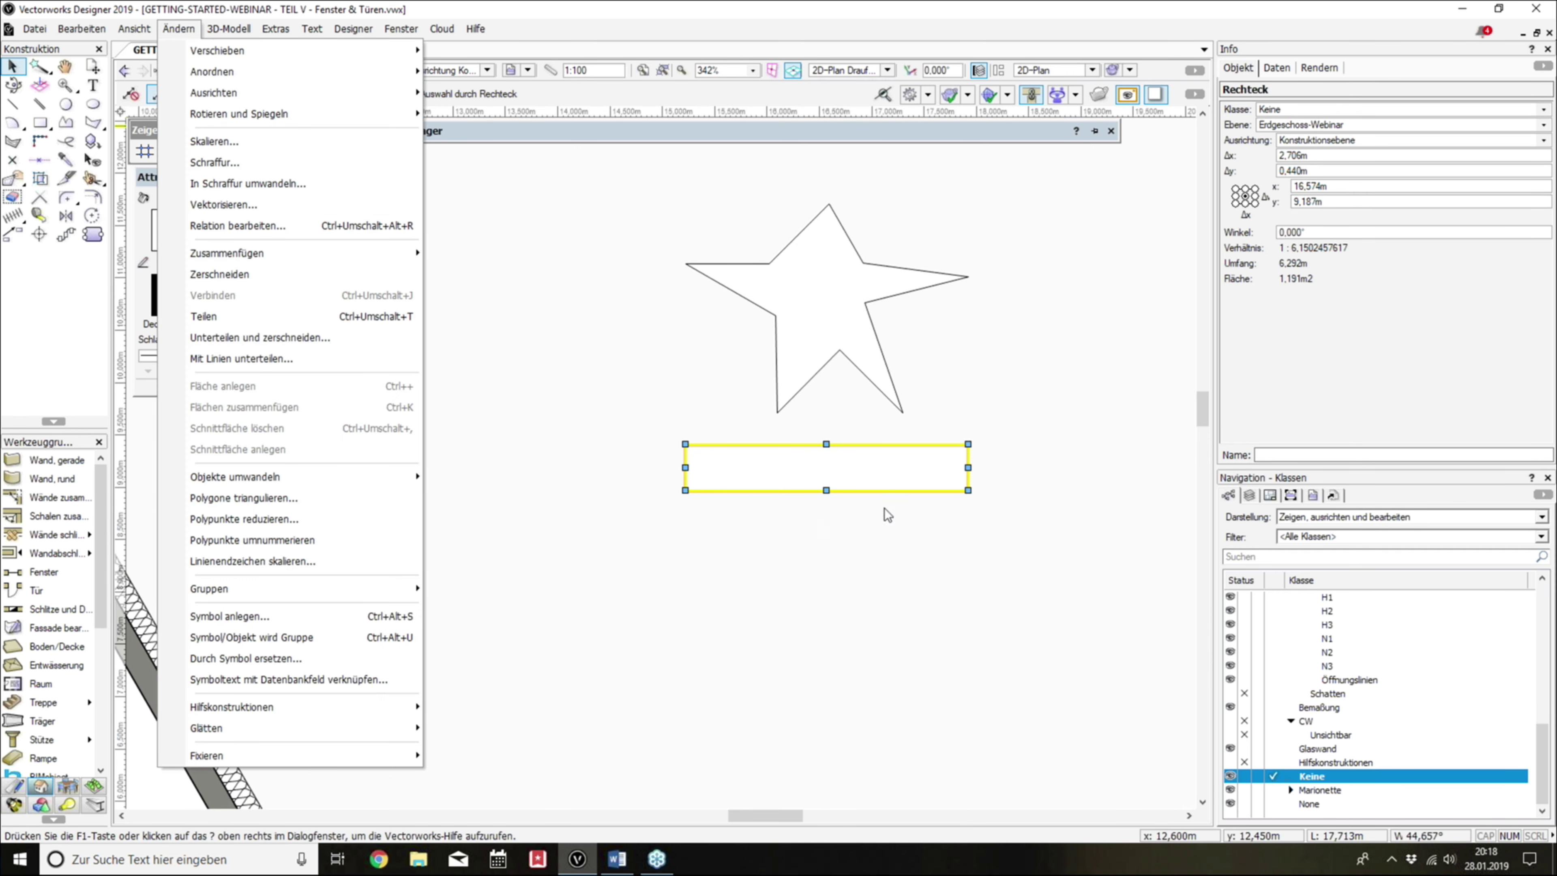
click(296, 617)
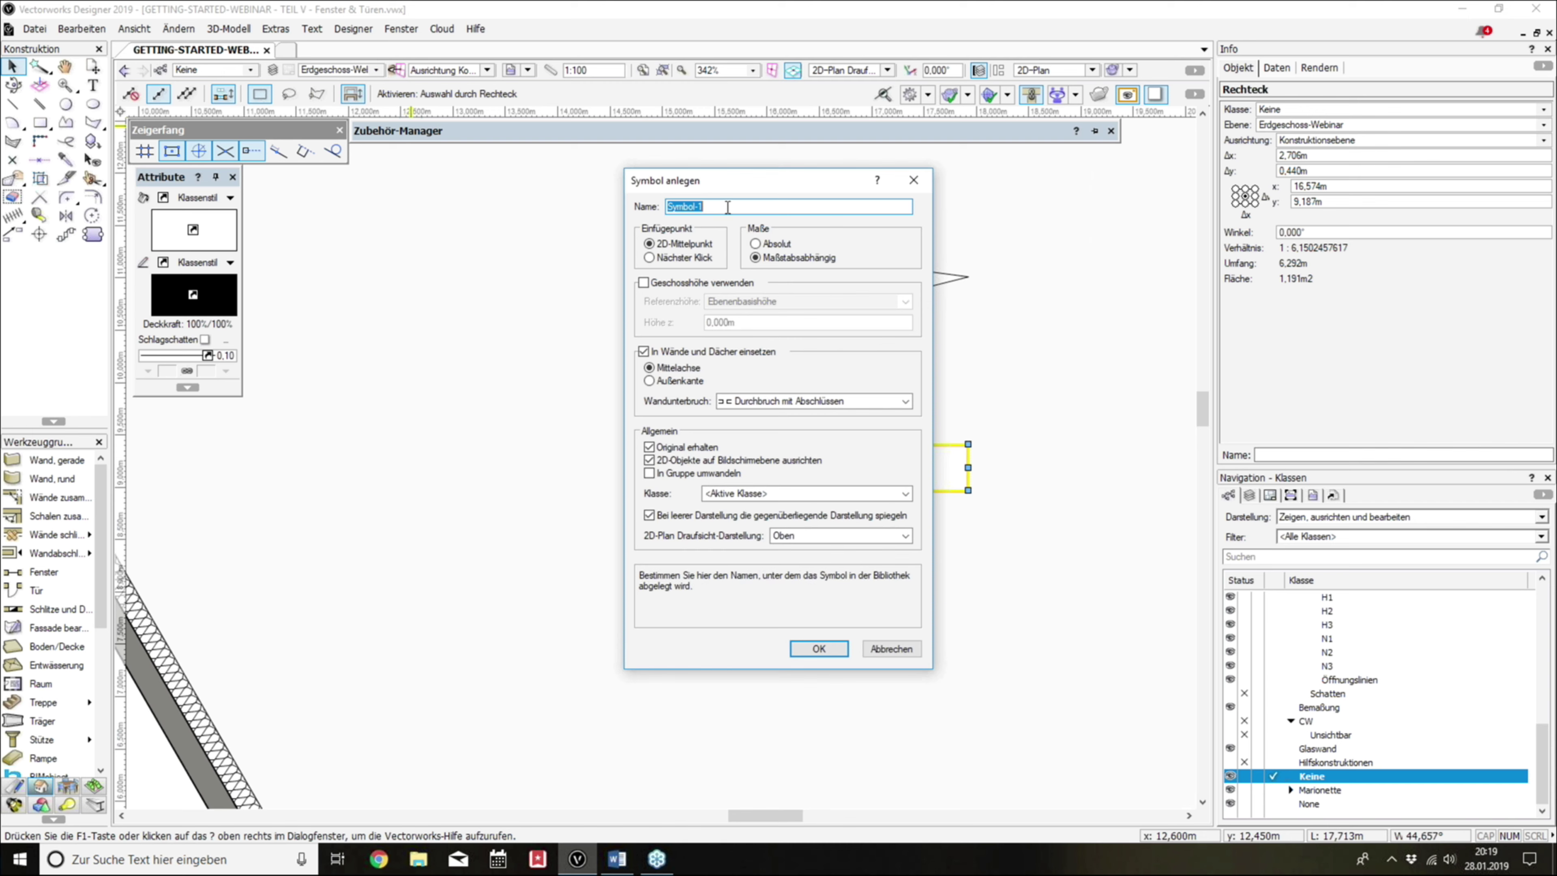
text(Sternenfenster)
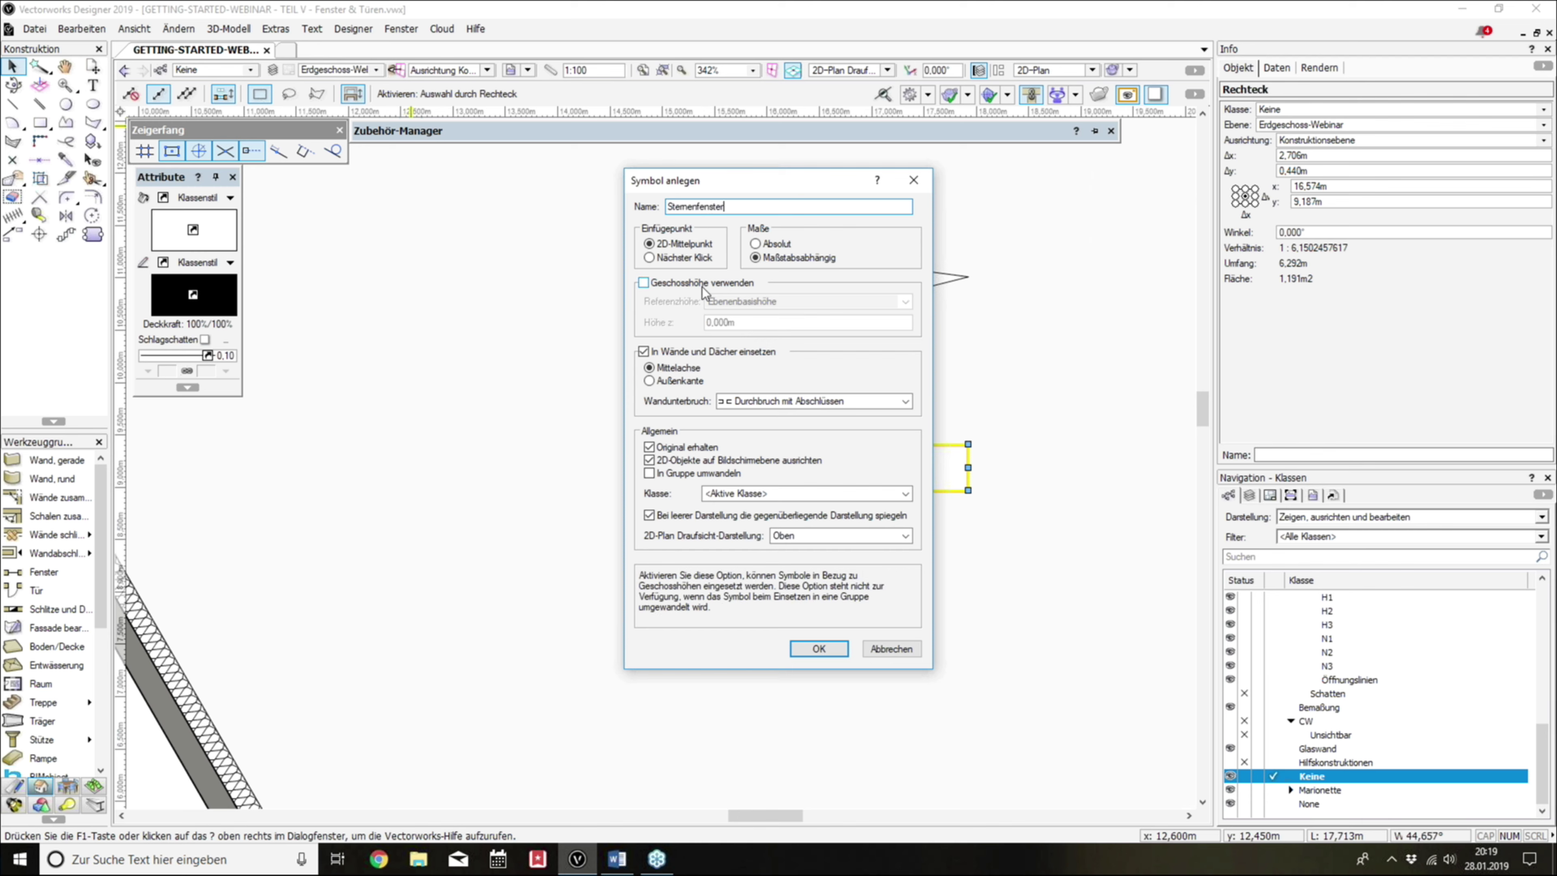
click(819, 649)
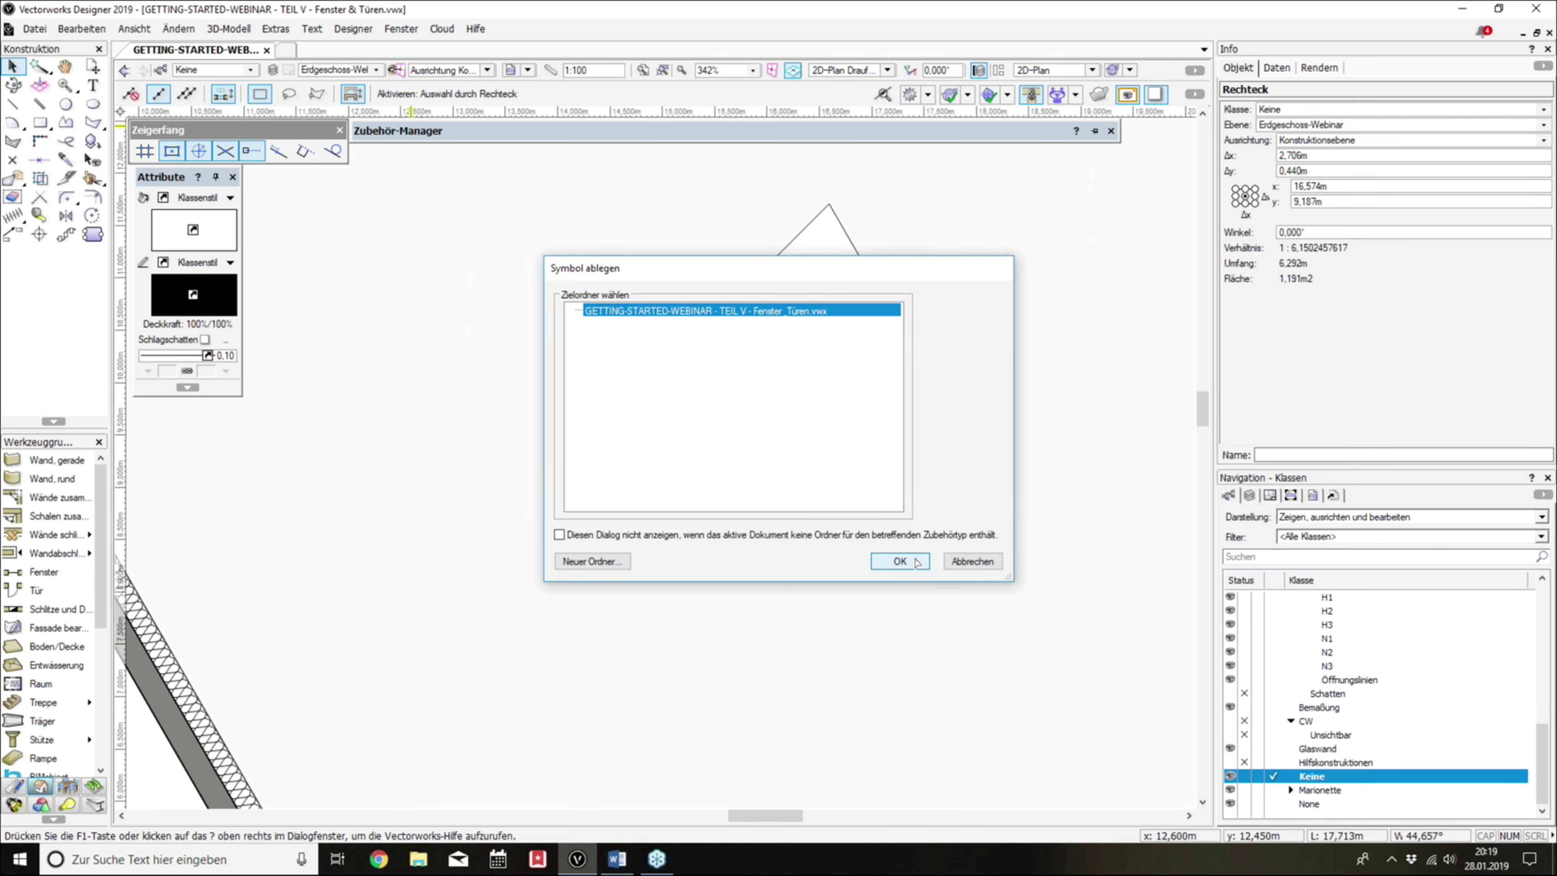
click(918, 562)
click(1027, 388)
scroll(1028, 391, down, 2)
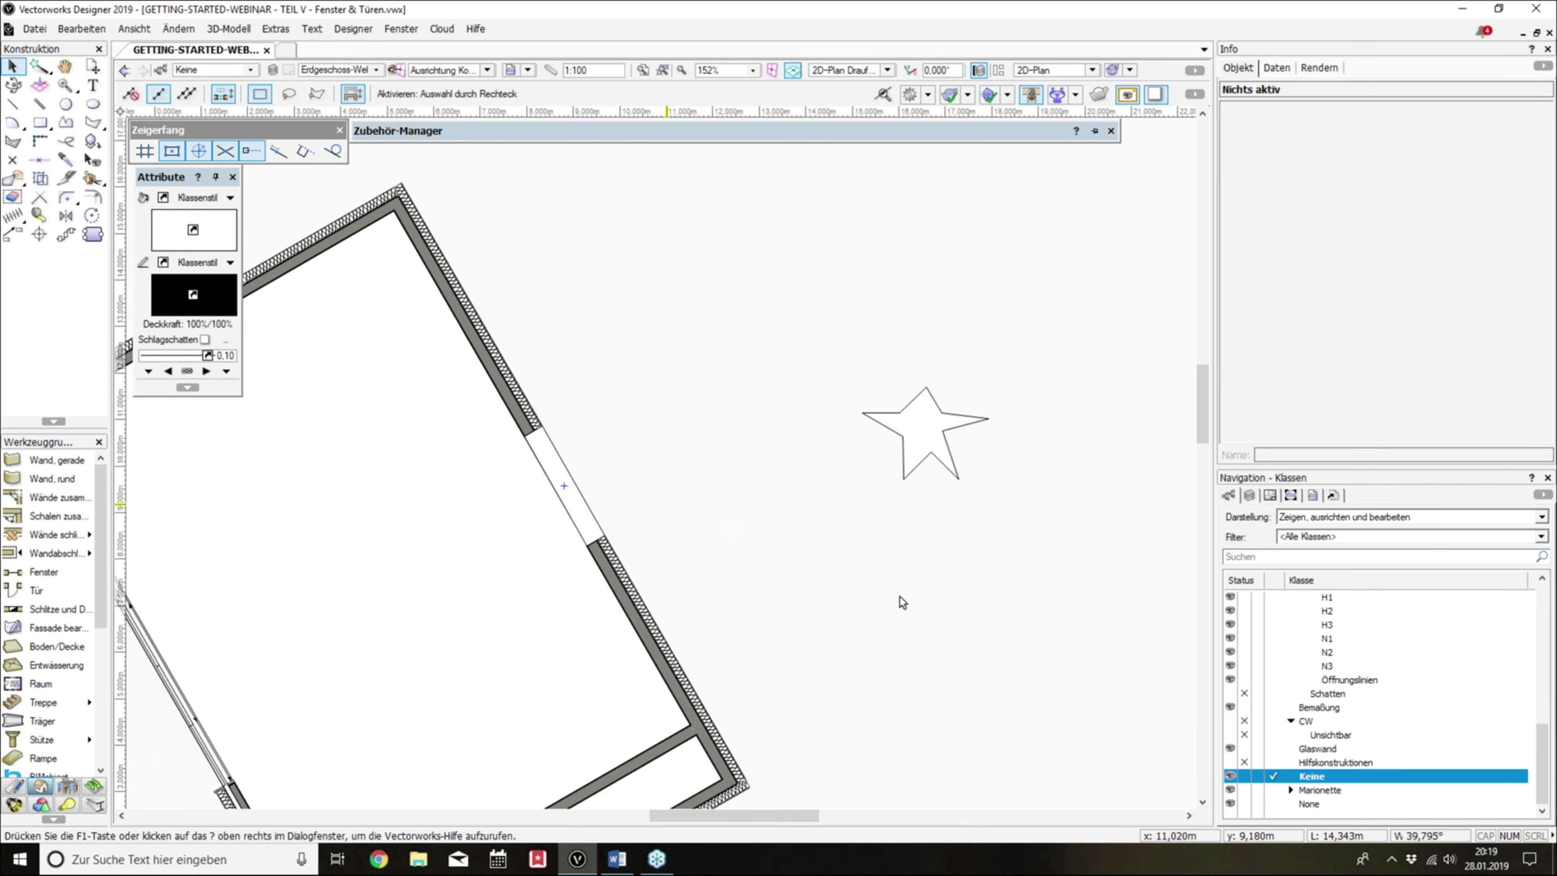
shift+middle_drag(898, 598, 1011, 390)
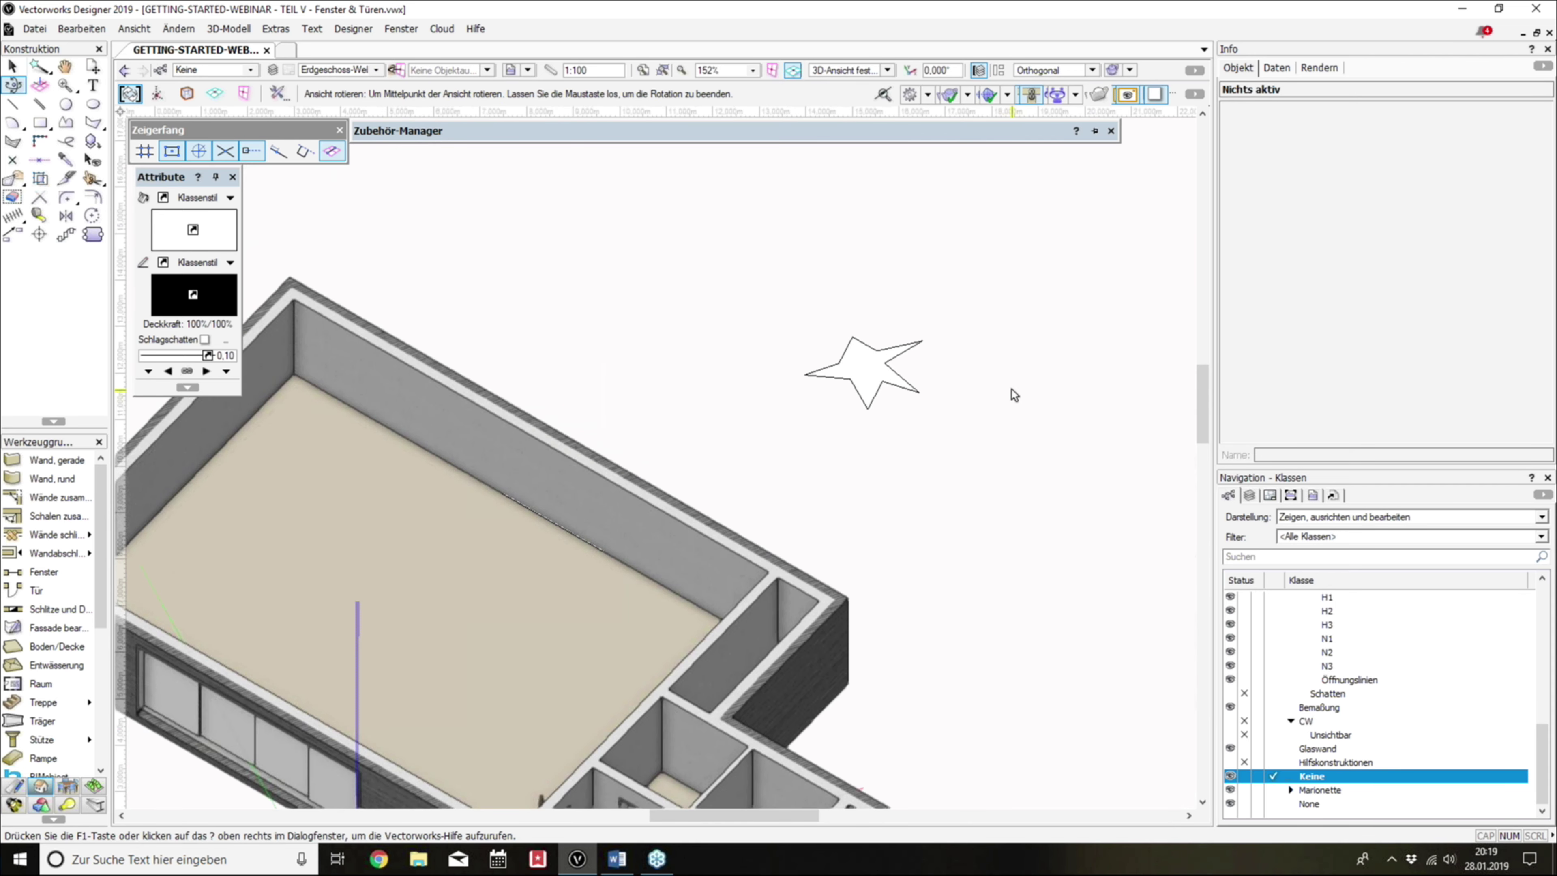
Step: Return to the flat top plan view and drag a copy of the star beside it
key(h)
key(KP_0)
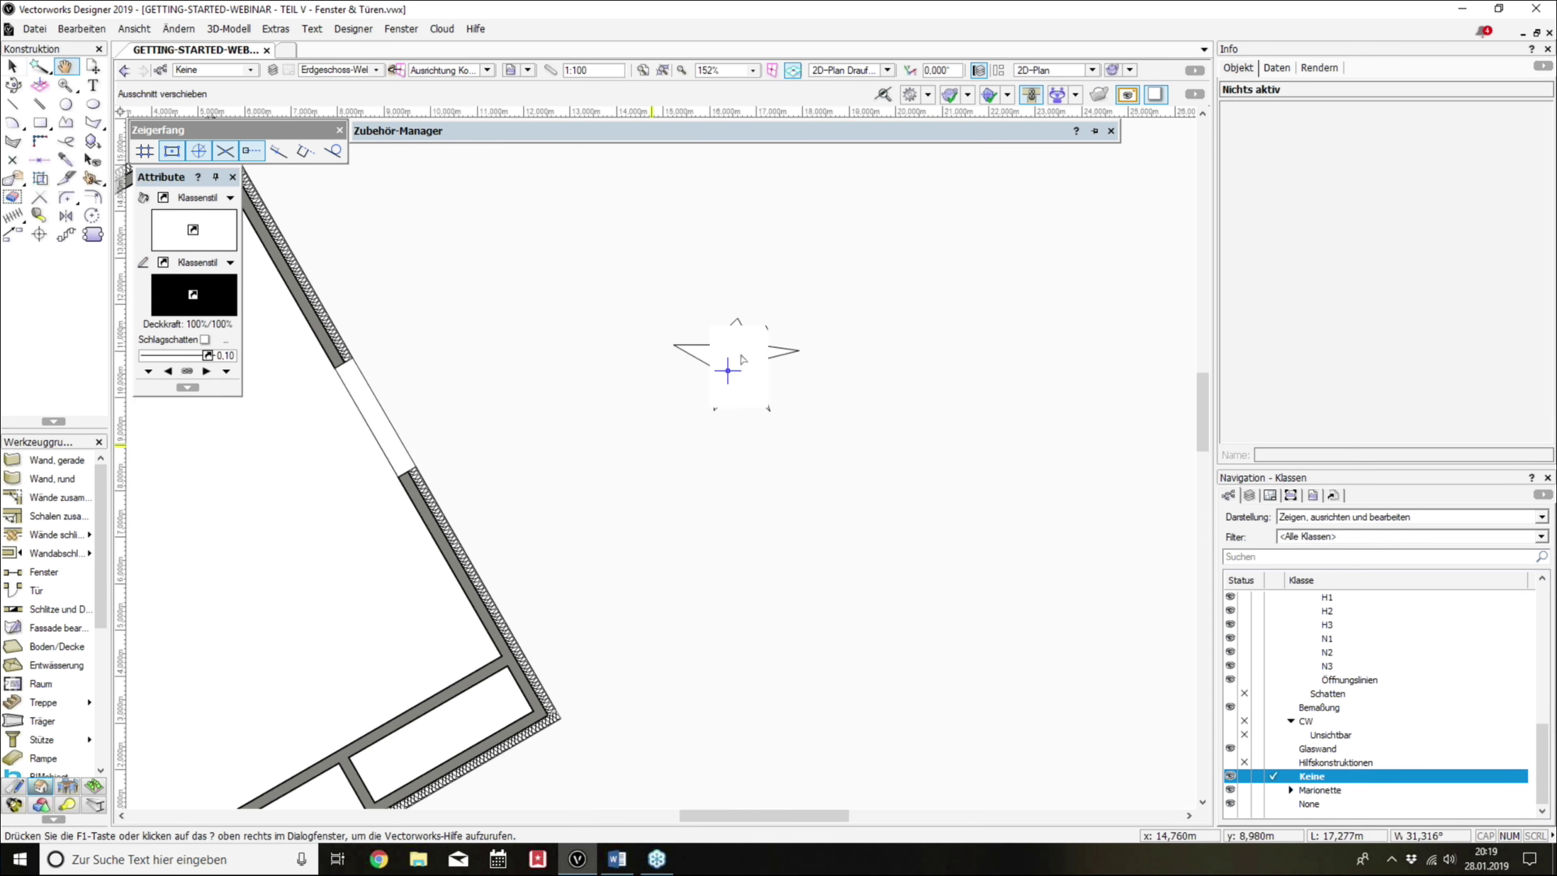
key(x)
scroll(730, 348, up, 3)
click(729, 355)
scroll(738, 338, up, 2)
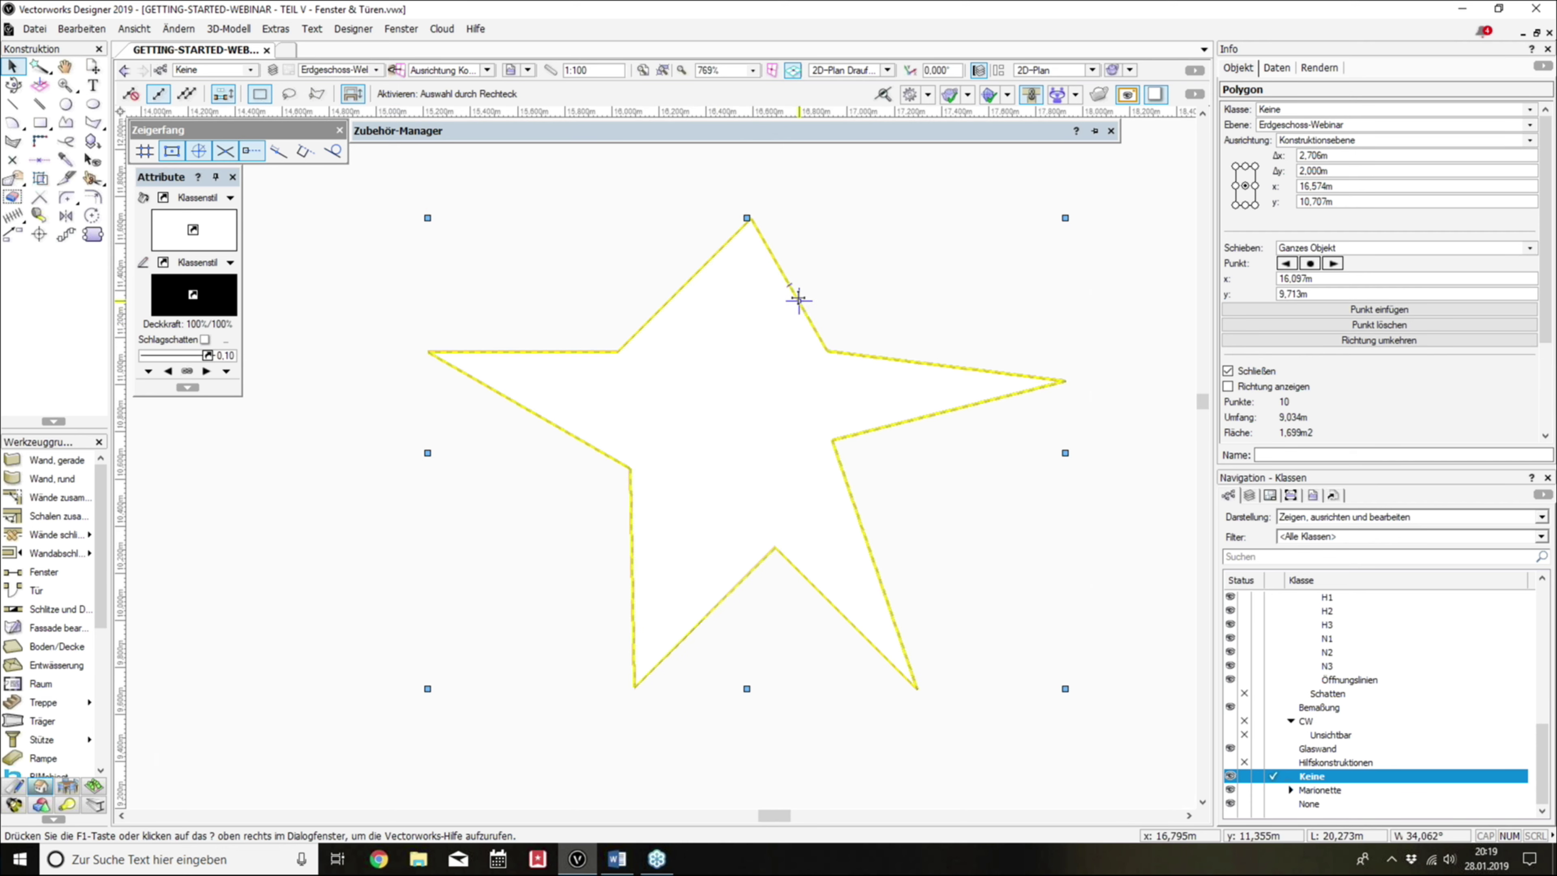
mouse_move(744, 429)
mouse_down()
mouse_move(873, 422)
mouse_move(439, 335)
mouse_up()
scroll(883, 417, down, 1)
middle_drag(439, 335, 766, 322)
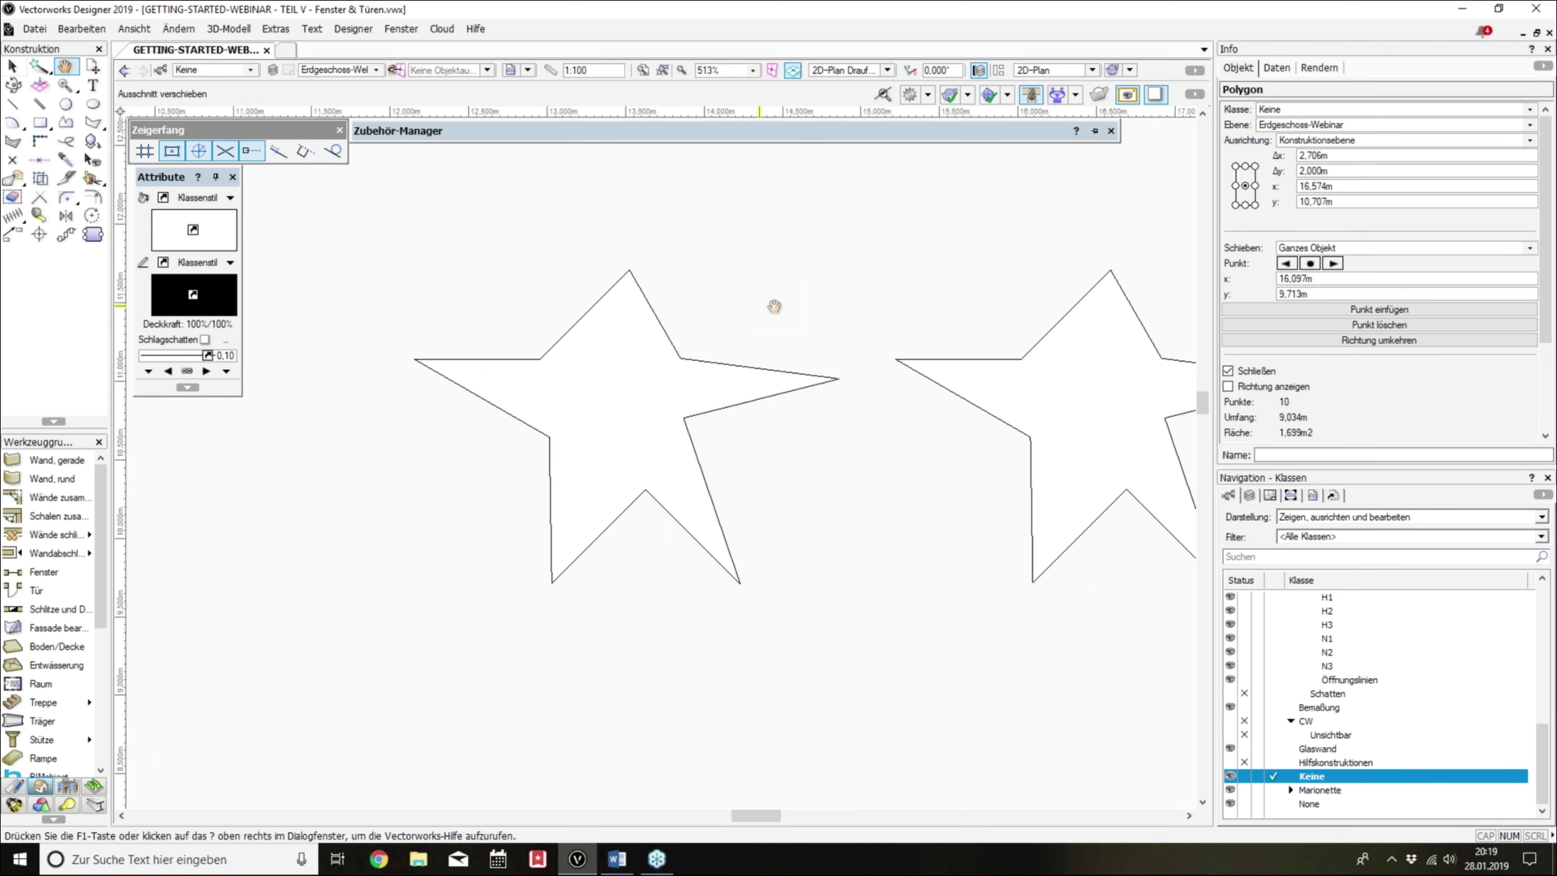
Step: Offset a parallel outline 0.06 m inside the star
key(minus)
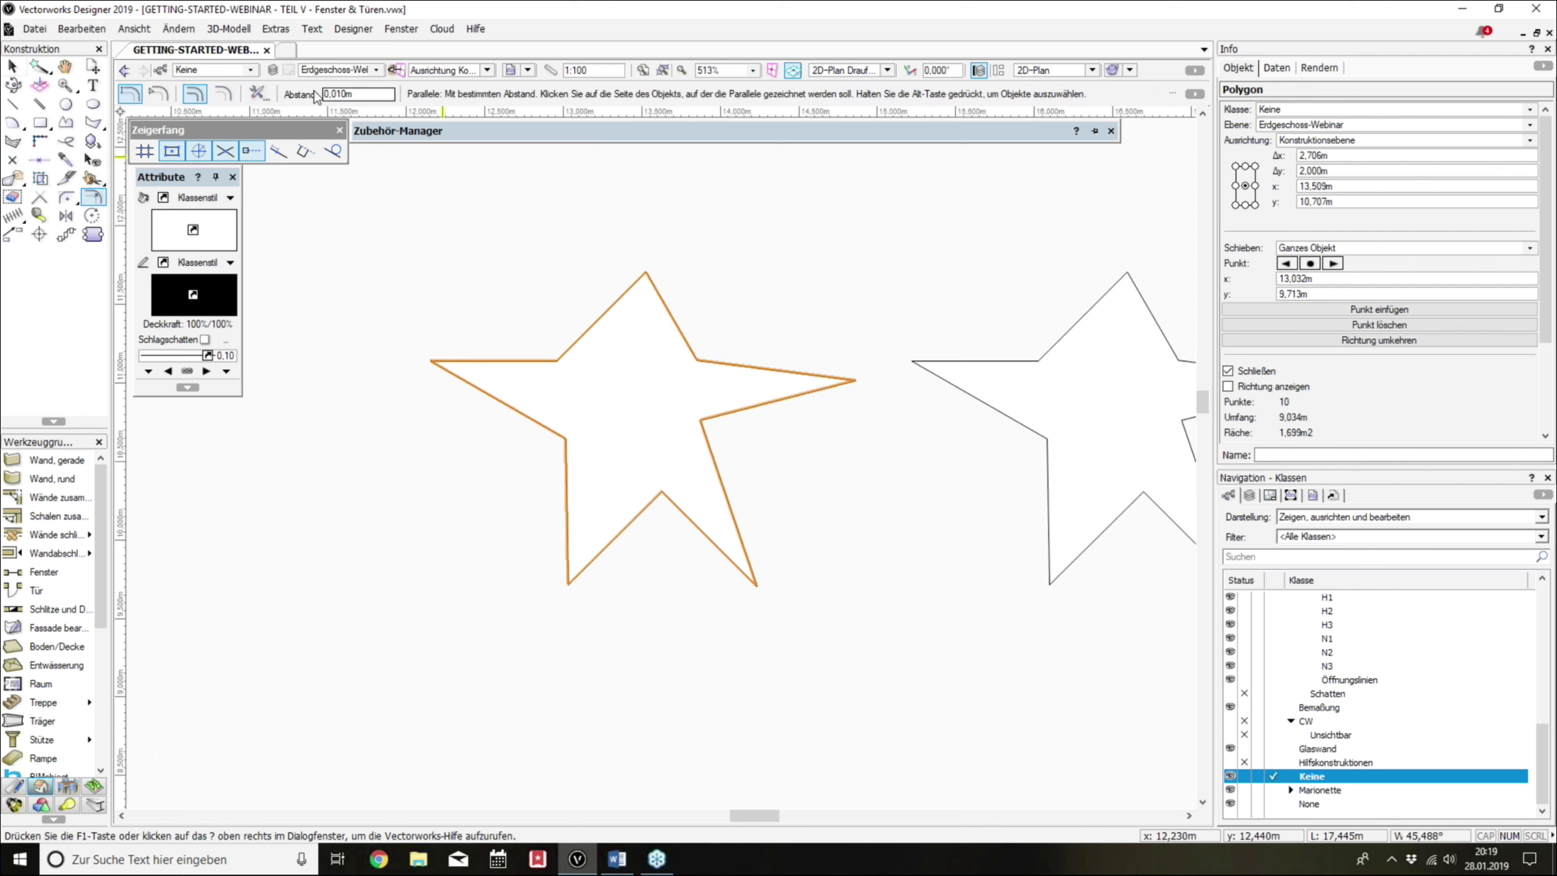
click(331, 93)
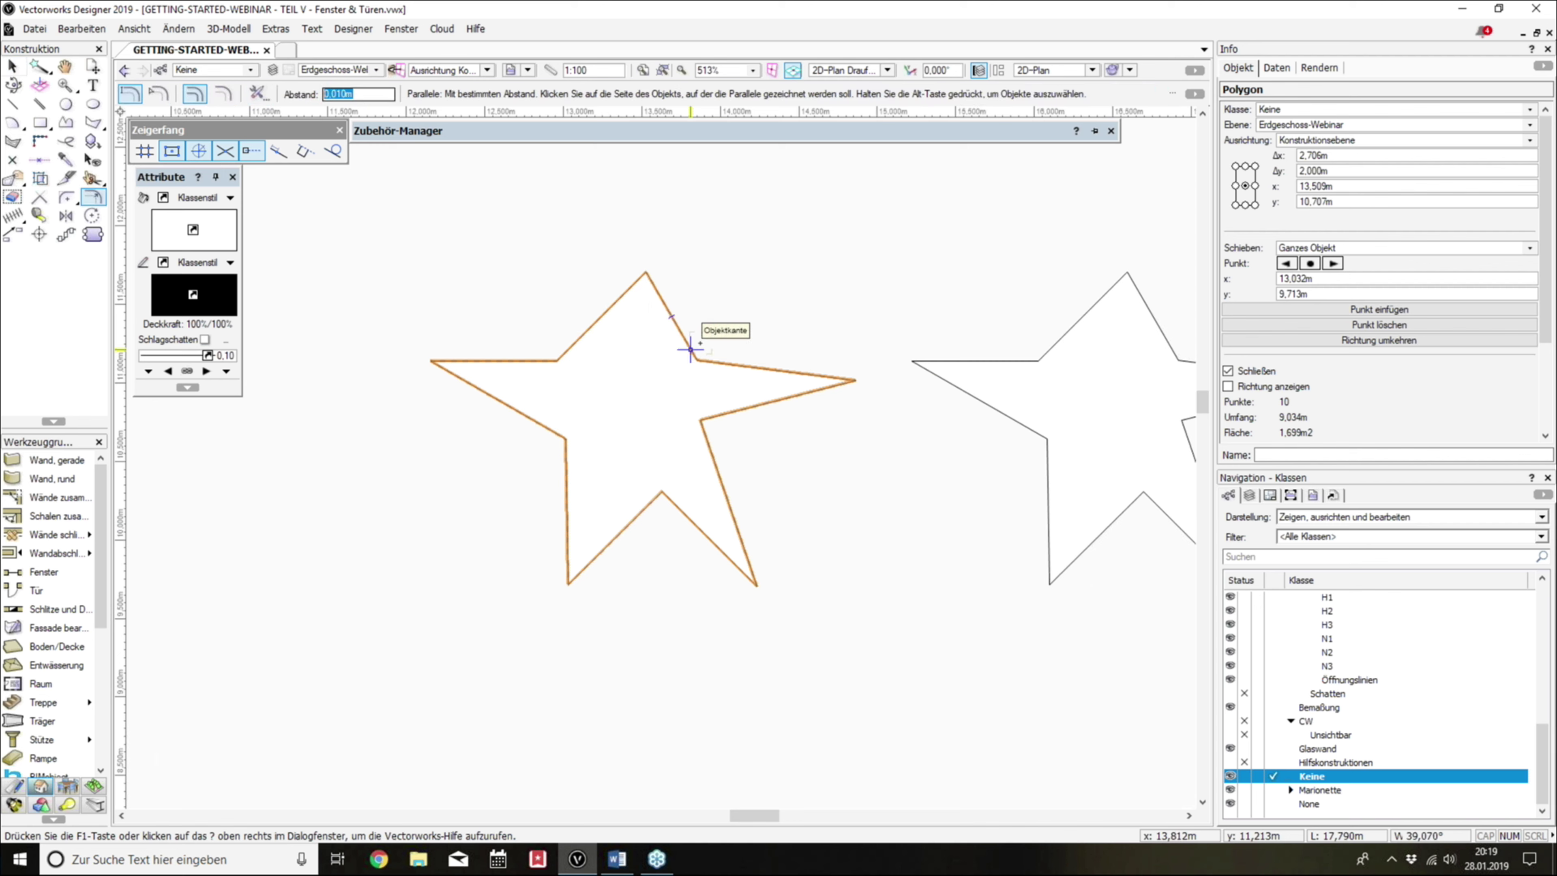
text(0,)
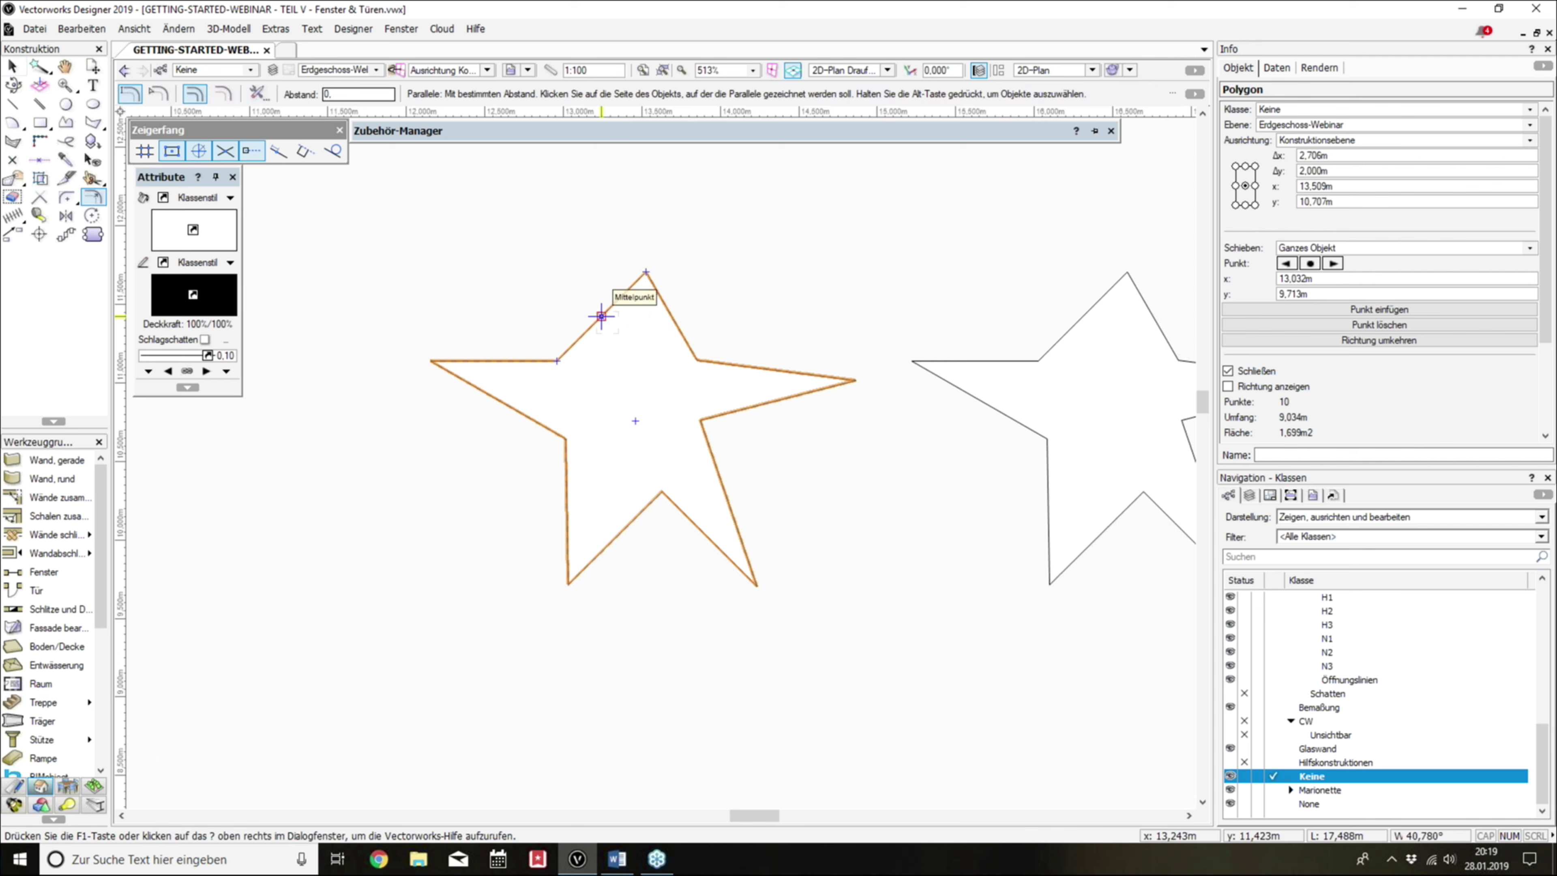
text(06)
click(635, 419)
click(12, 66)
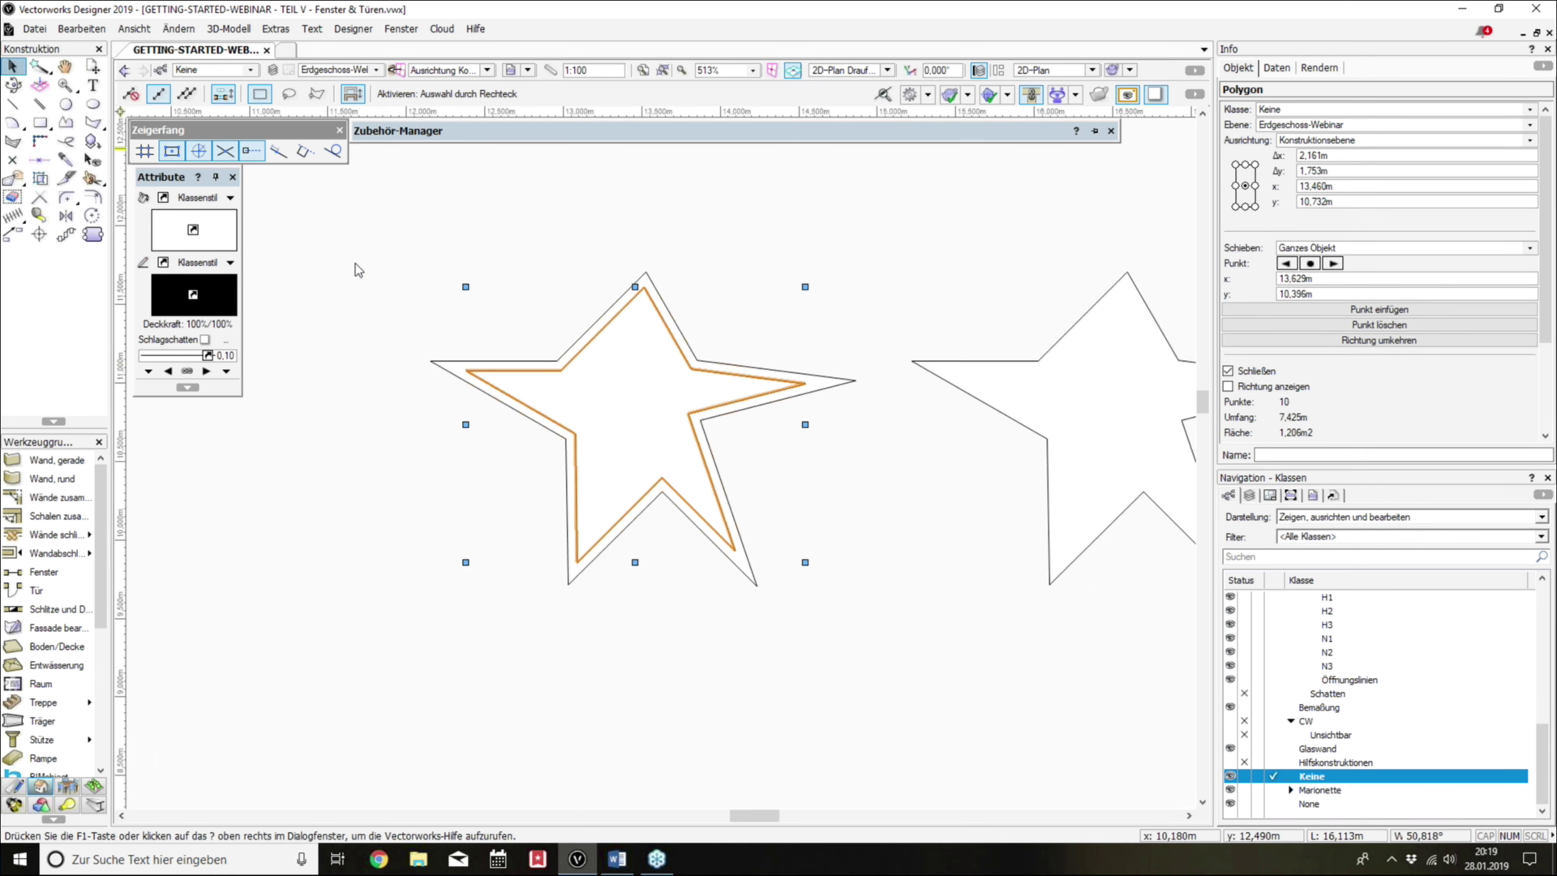
scroll(625, 347, up, 2)
Step: Clip the inner star from the outer one, then extrude the outer star 0.06 m and the inner 0.02 m
right_click(559, 278)
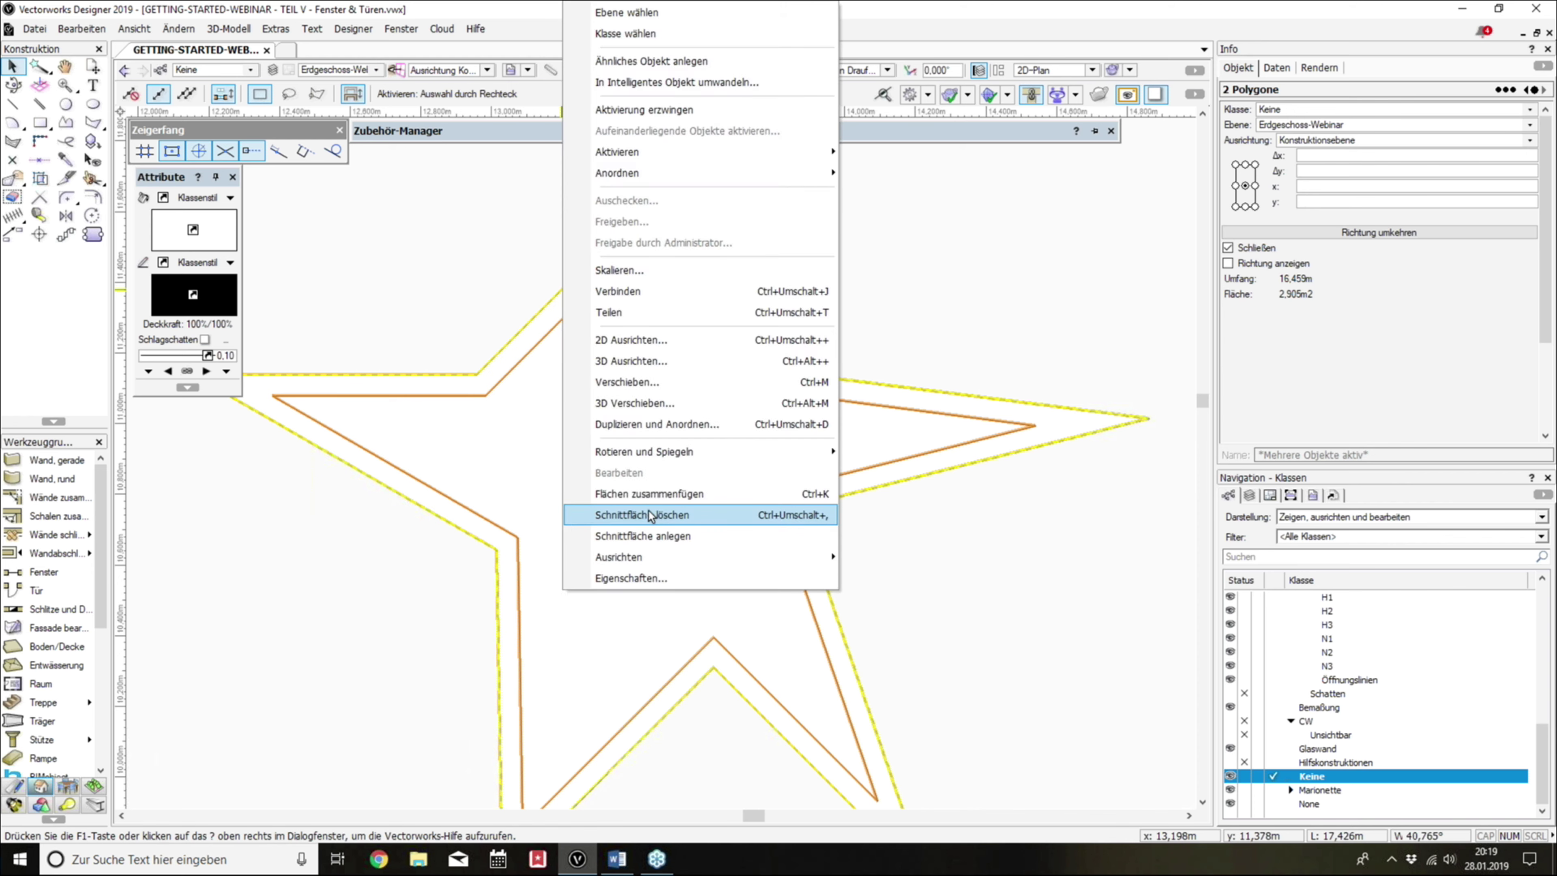
click(649, 509)
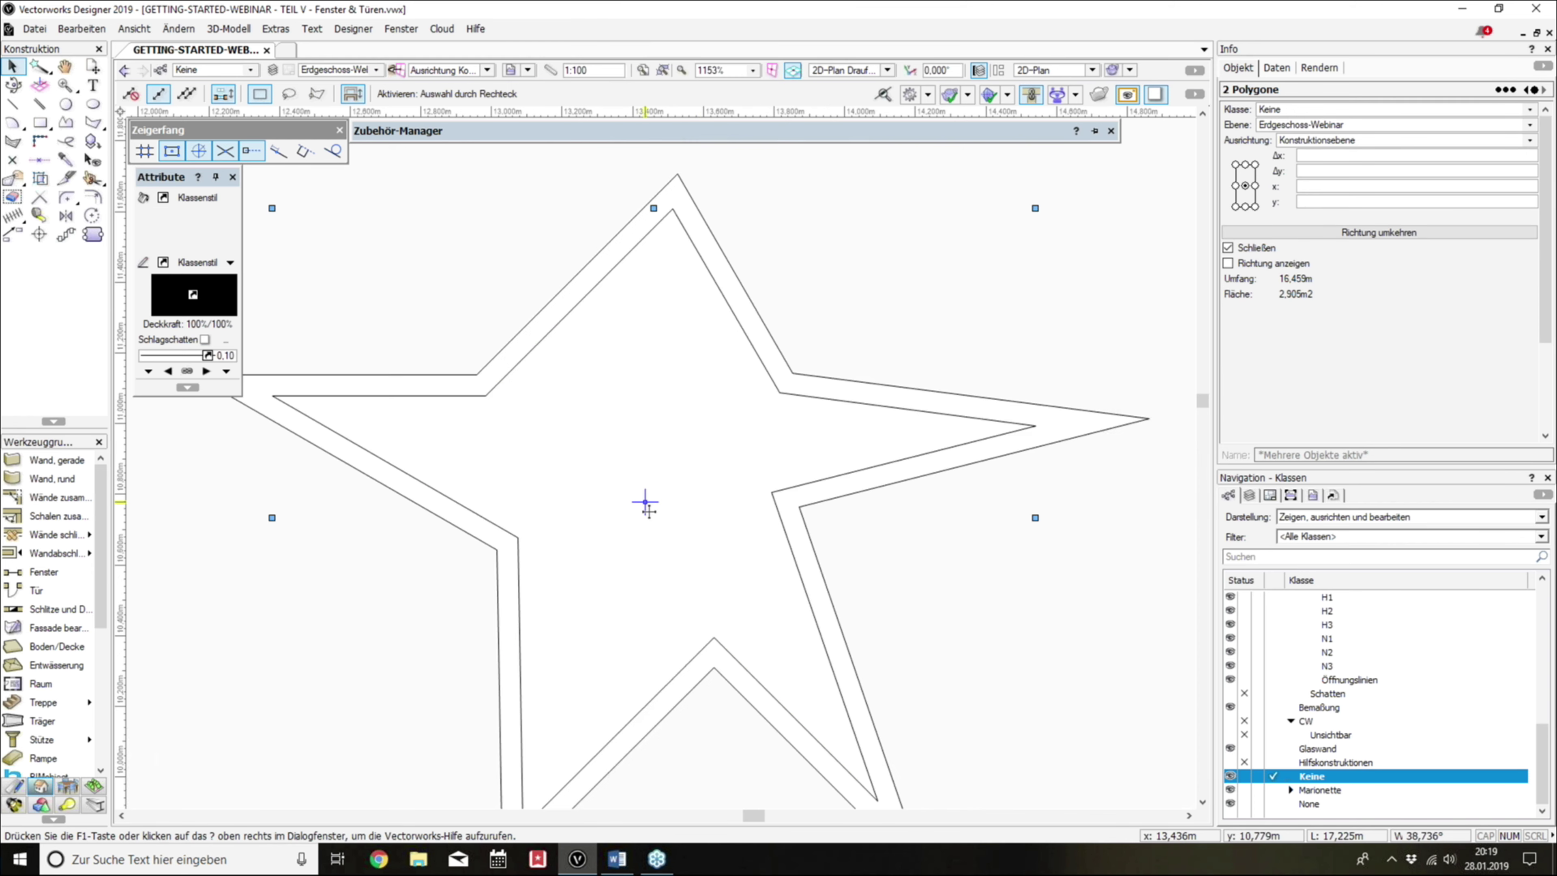
click(734, 274)
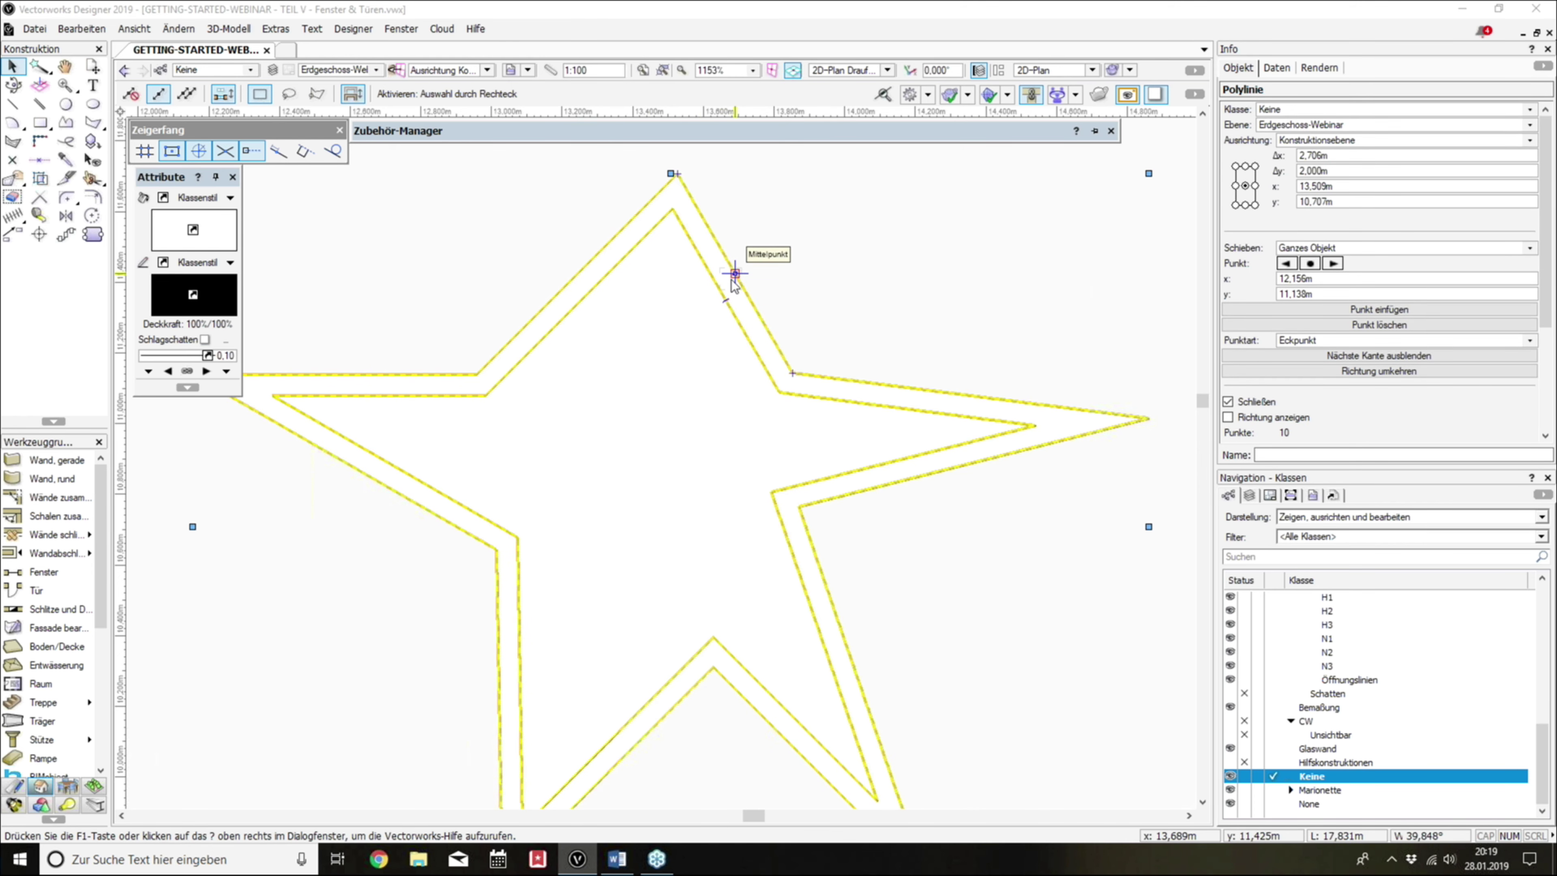
key(ctrl+e)
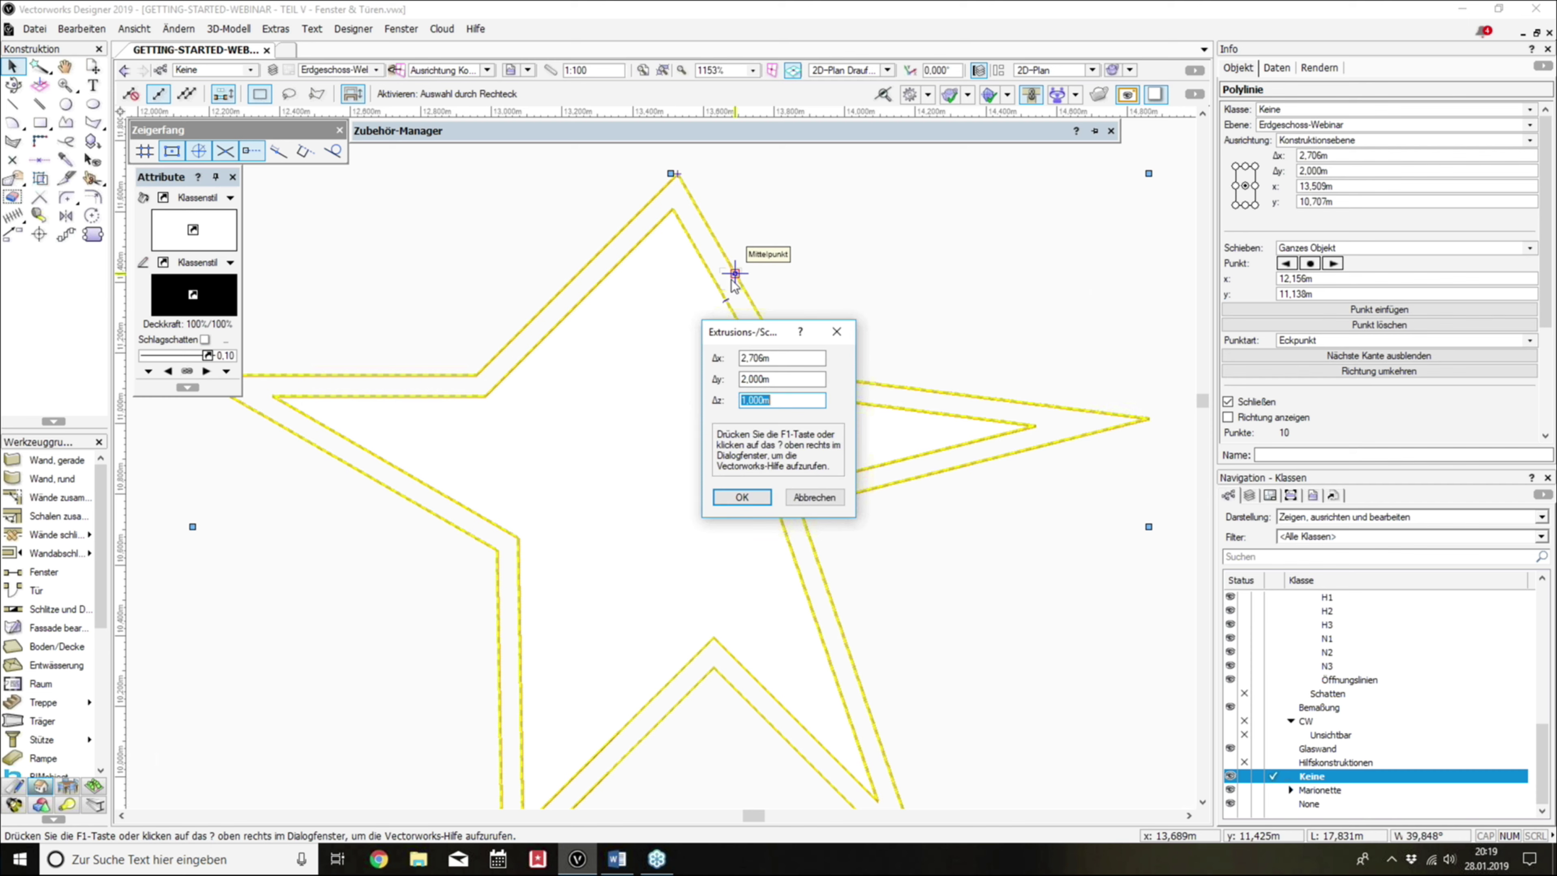
text(0,02)
key(Return)
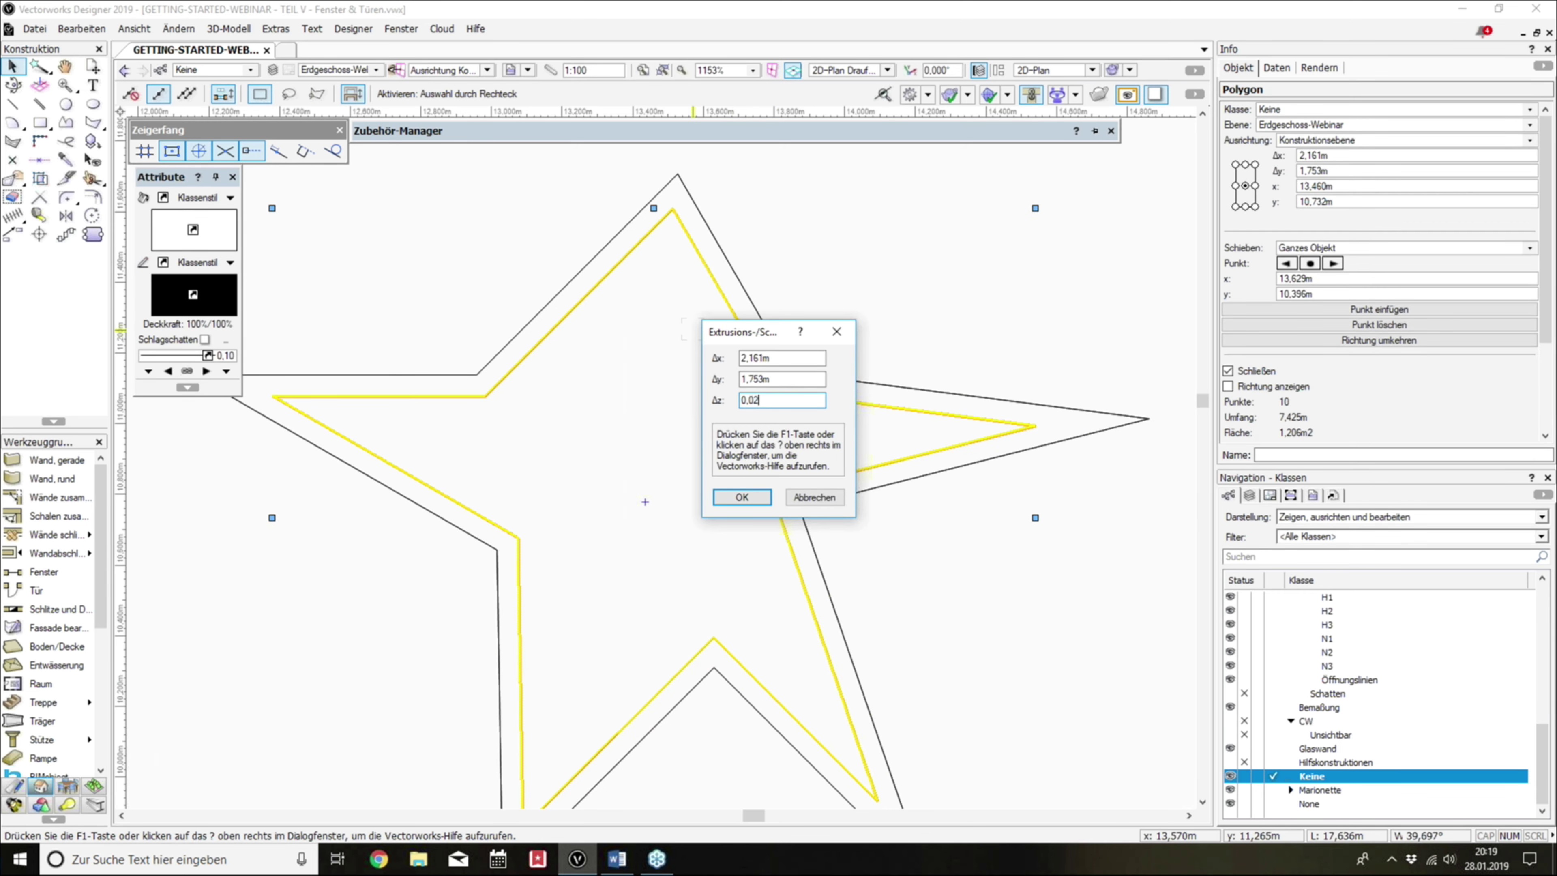
key(Return)
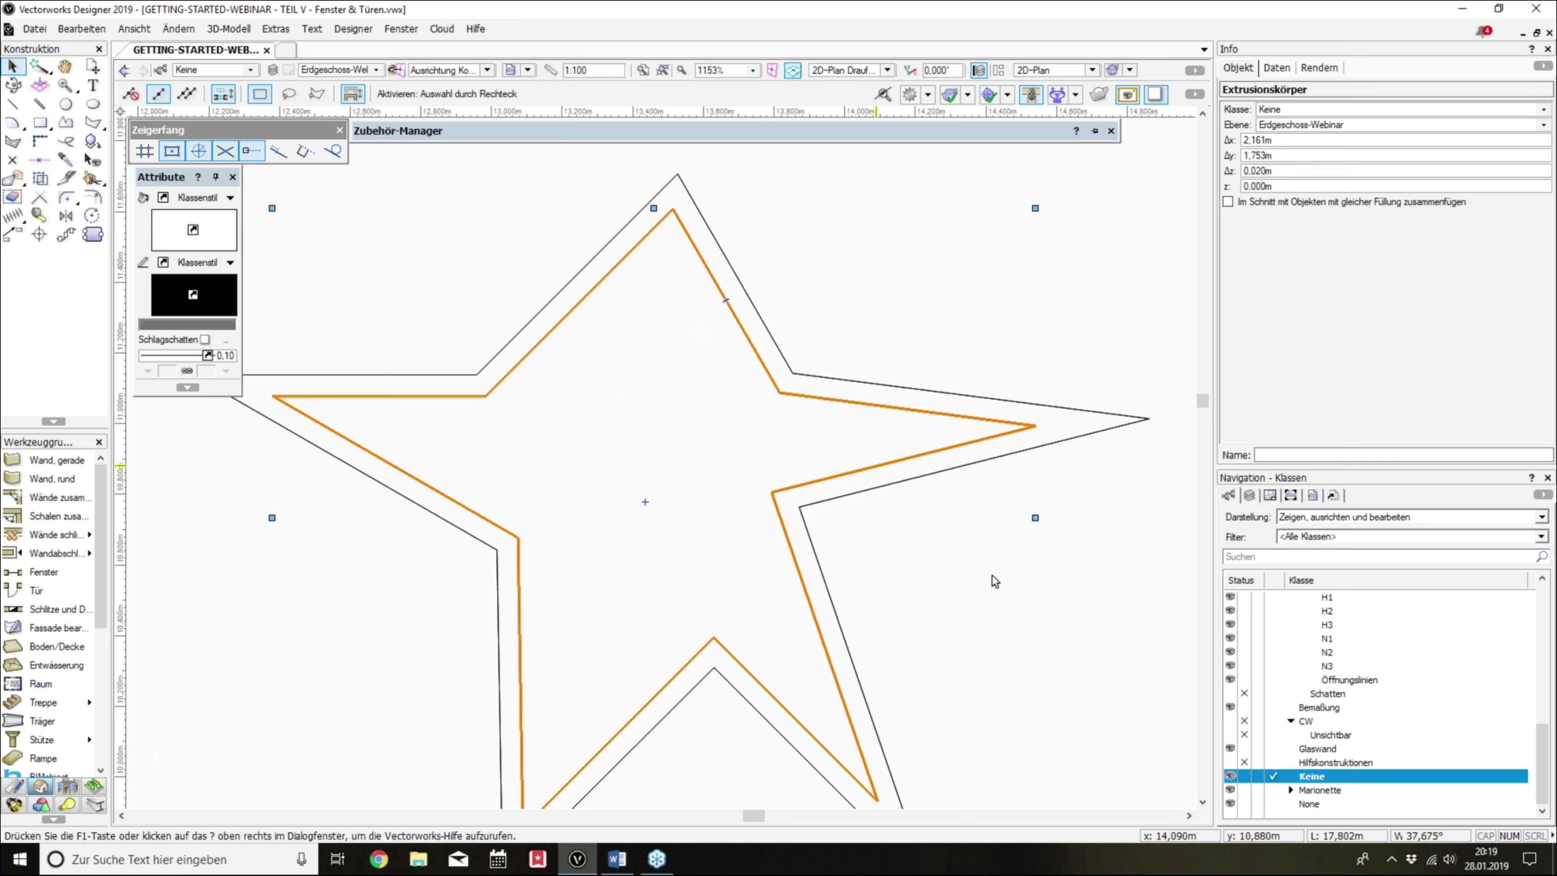
Step: In a 3D view, assign the star pane to class 05_Materialien-Glas
key(1)
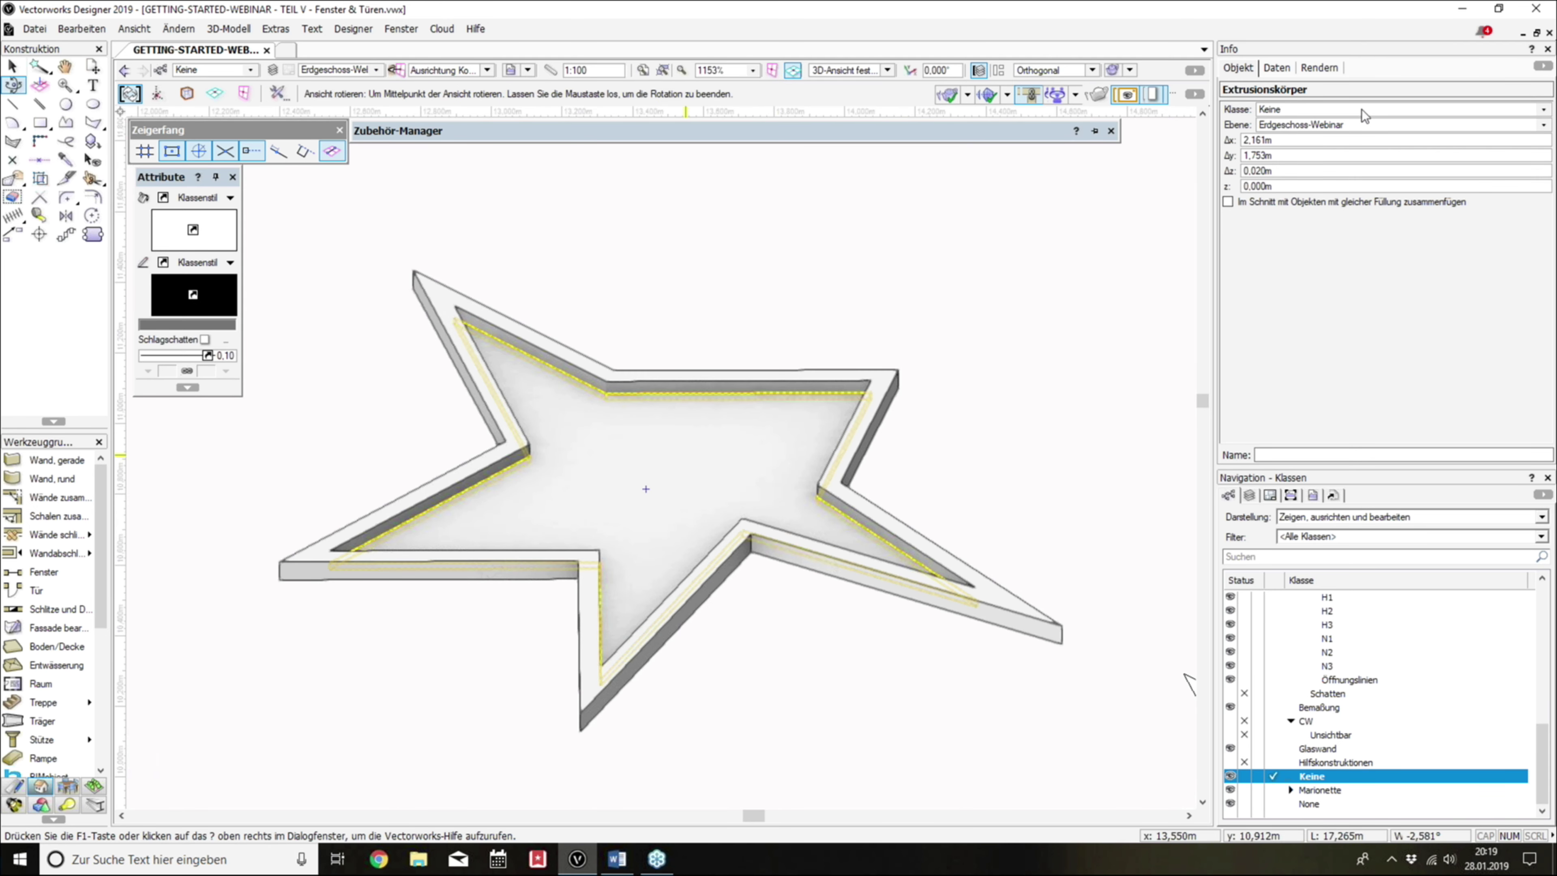
click(1361, 110)
click(1266, 172)
scroll(1303, 229, down, 2)
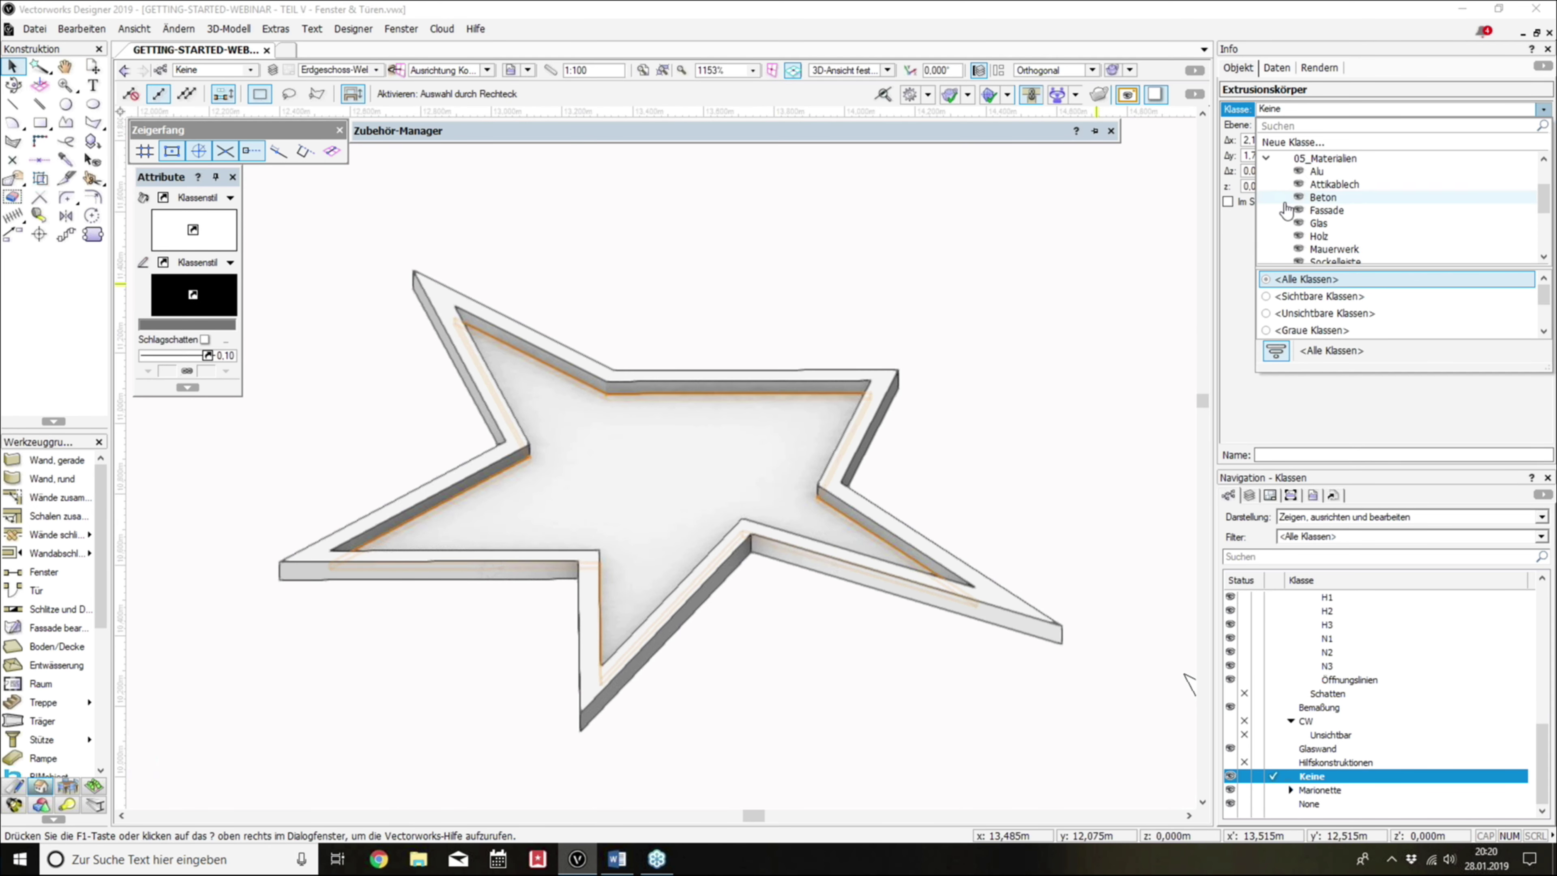
click(1302, 224)
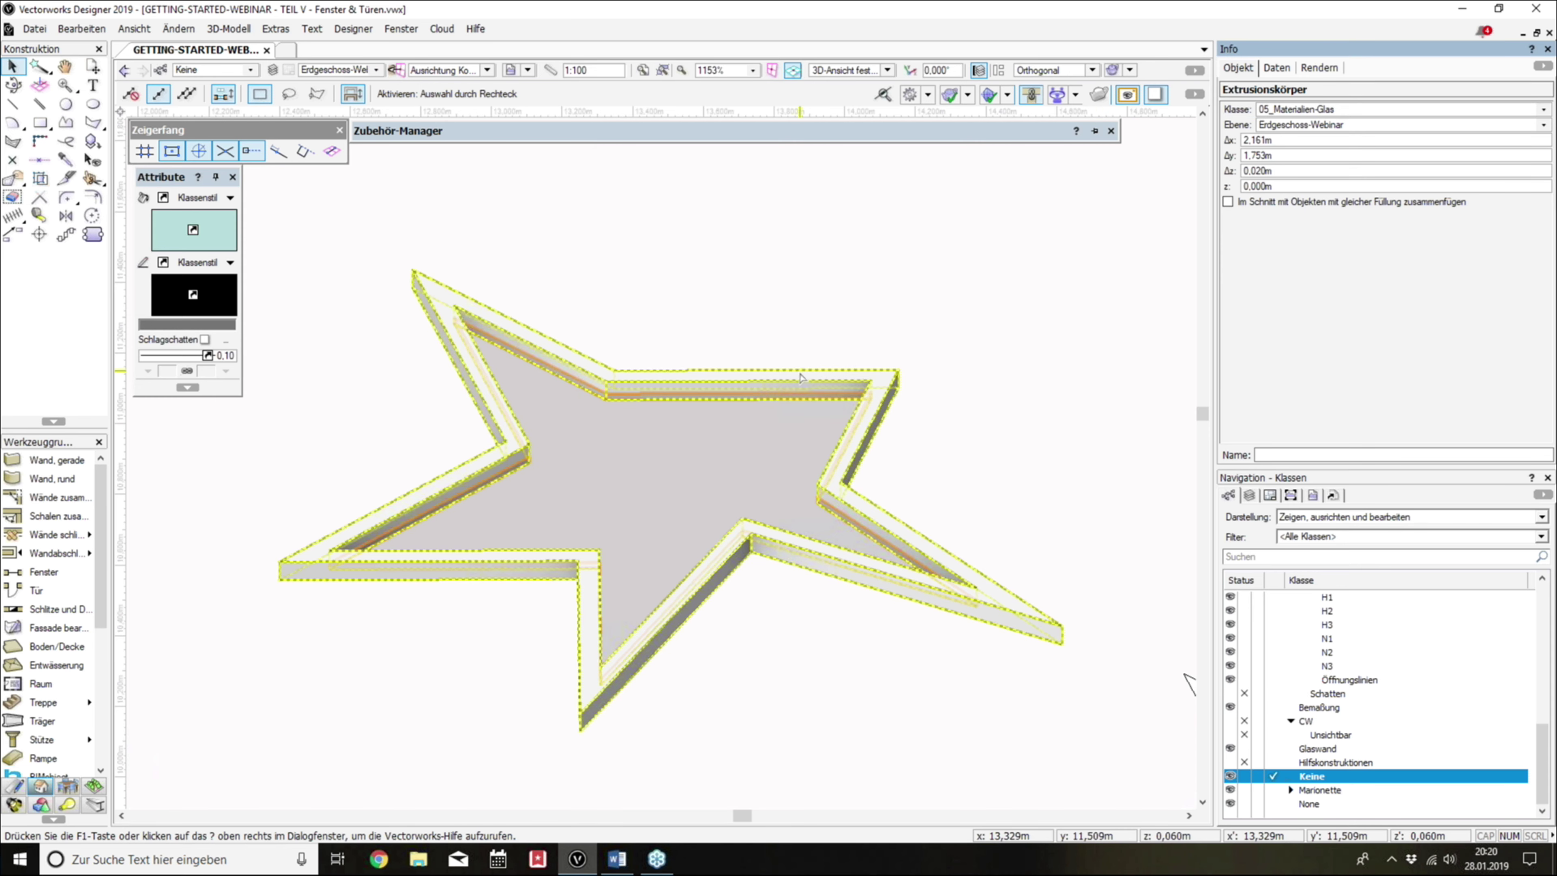
Step: Assign the star frame to class 05_Materialien-Holz
click(1306, 109)
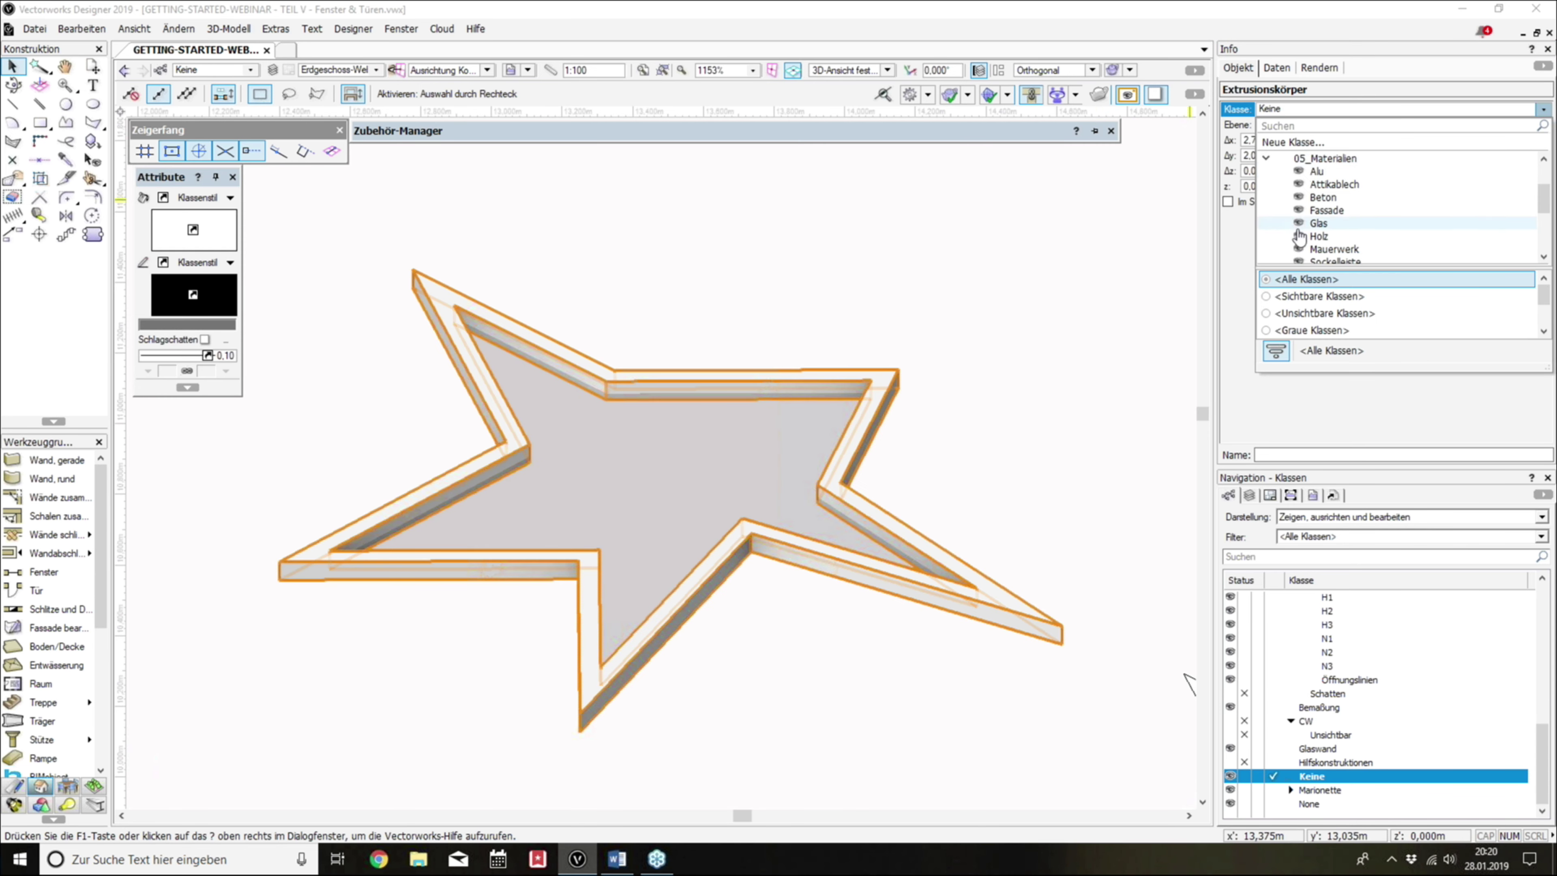
scroll(1314, 212, down, 3)
scroll(1316, 208, down, 3)
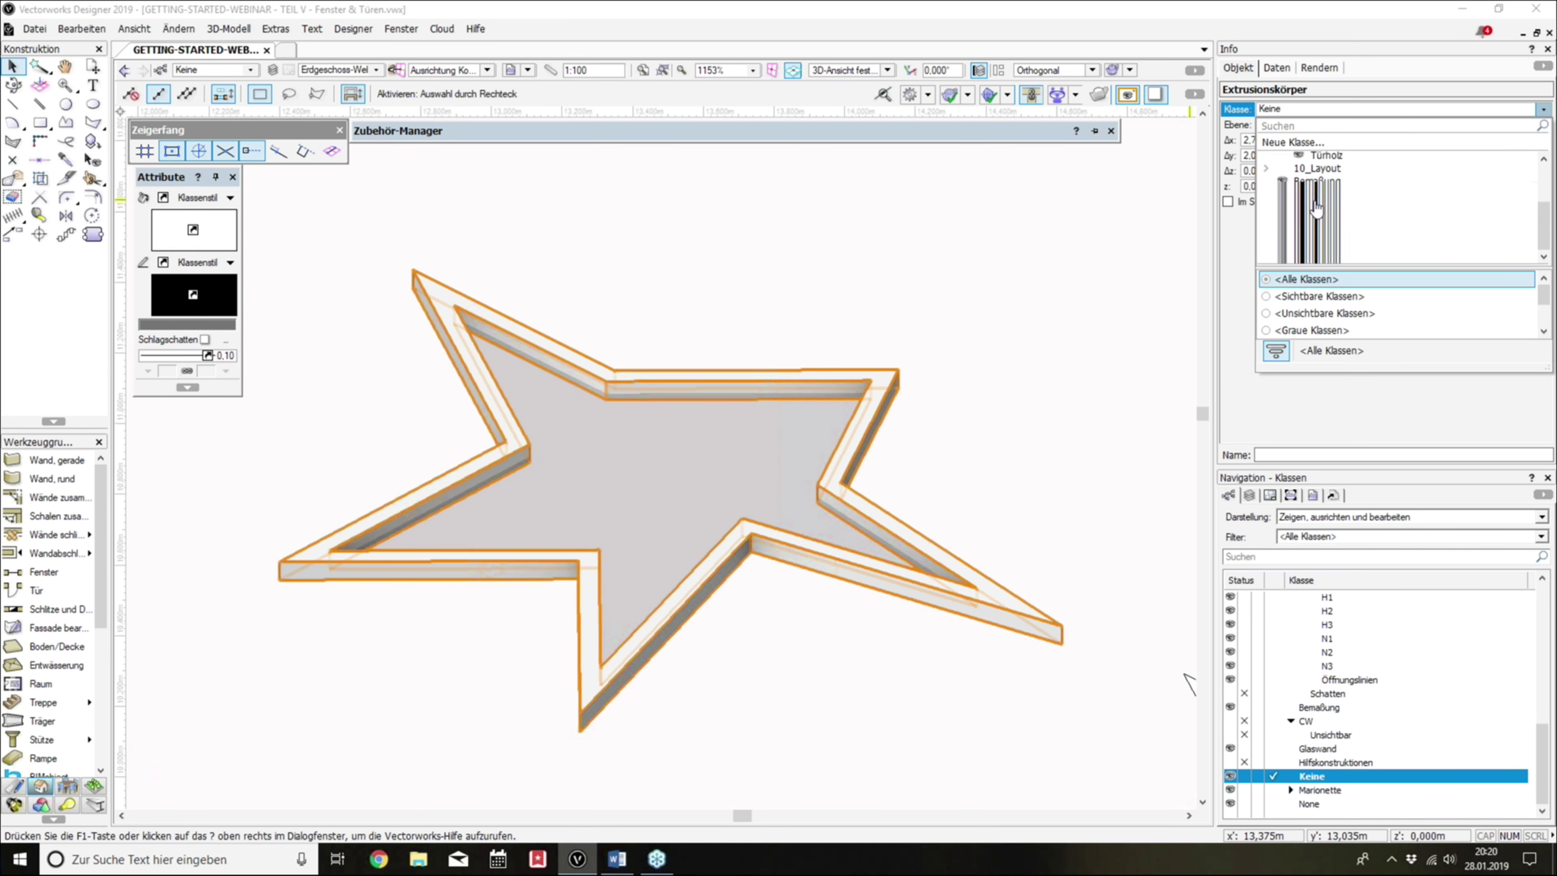
click(1316, 208)
click(661, 438)
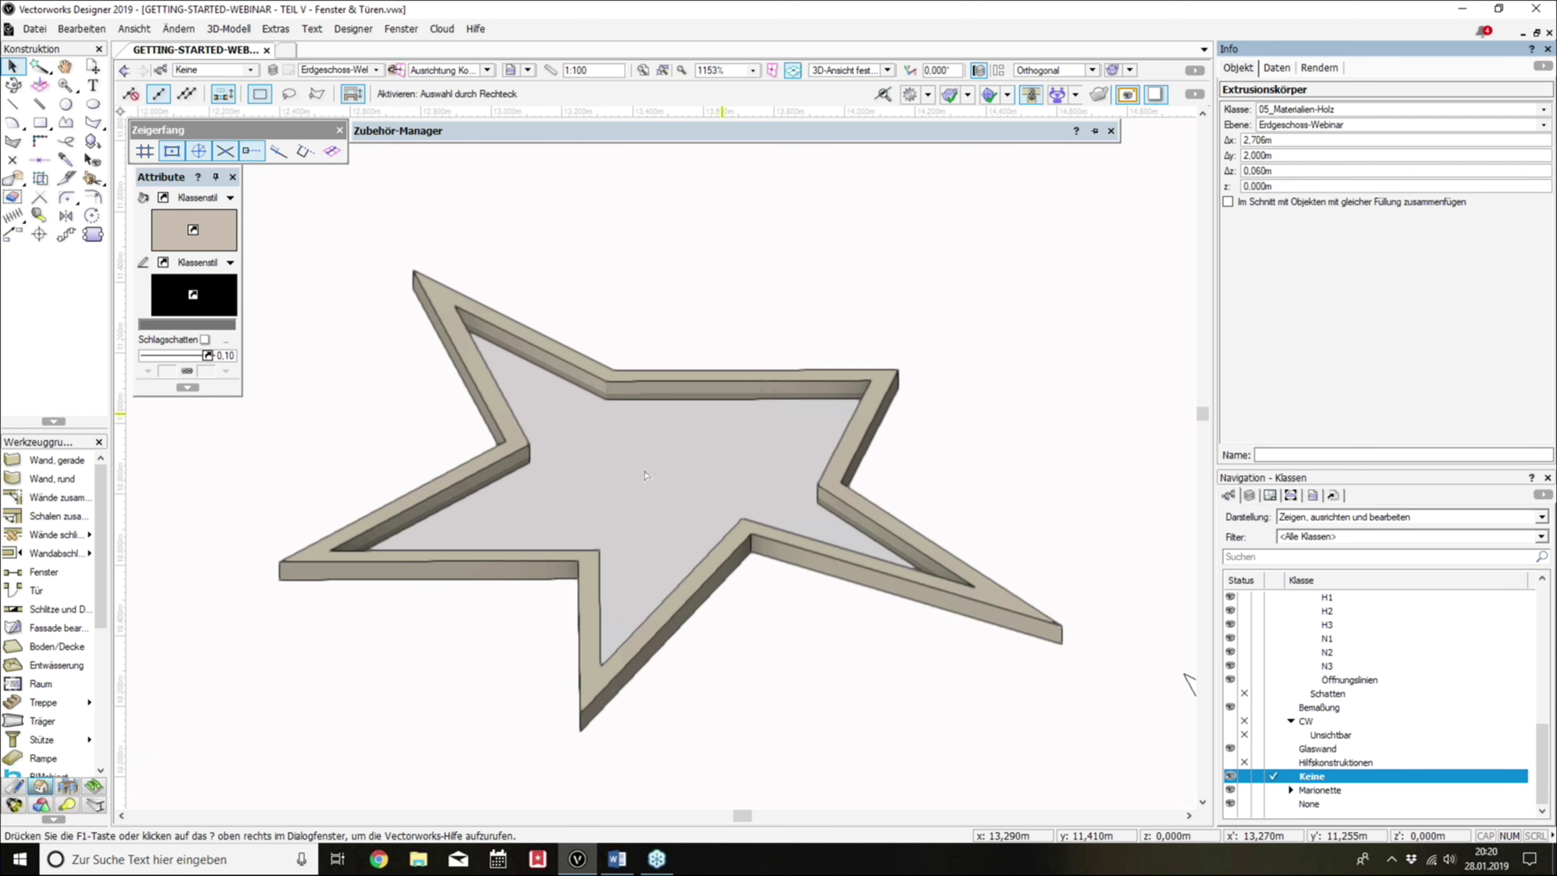
Step: Raise the glass pane to Z 0.02 m and orbit to inspect the star
key(ctrl+z)
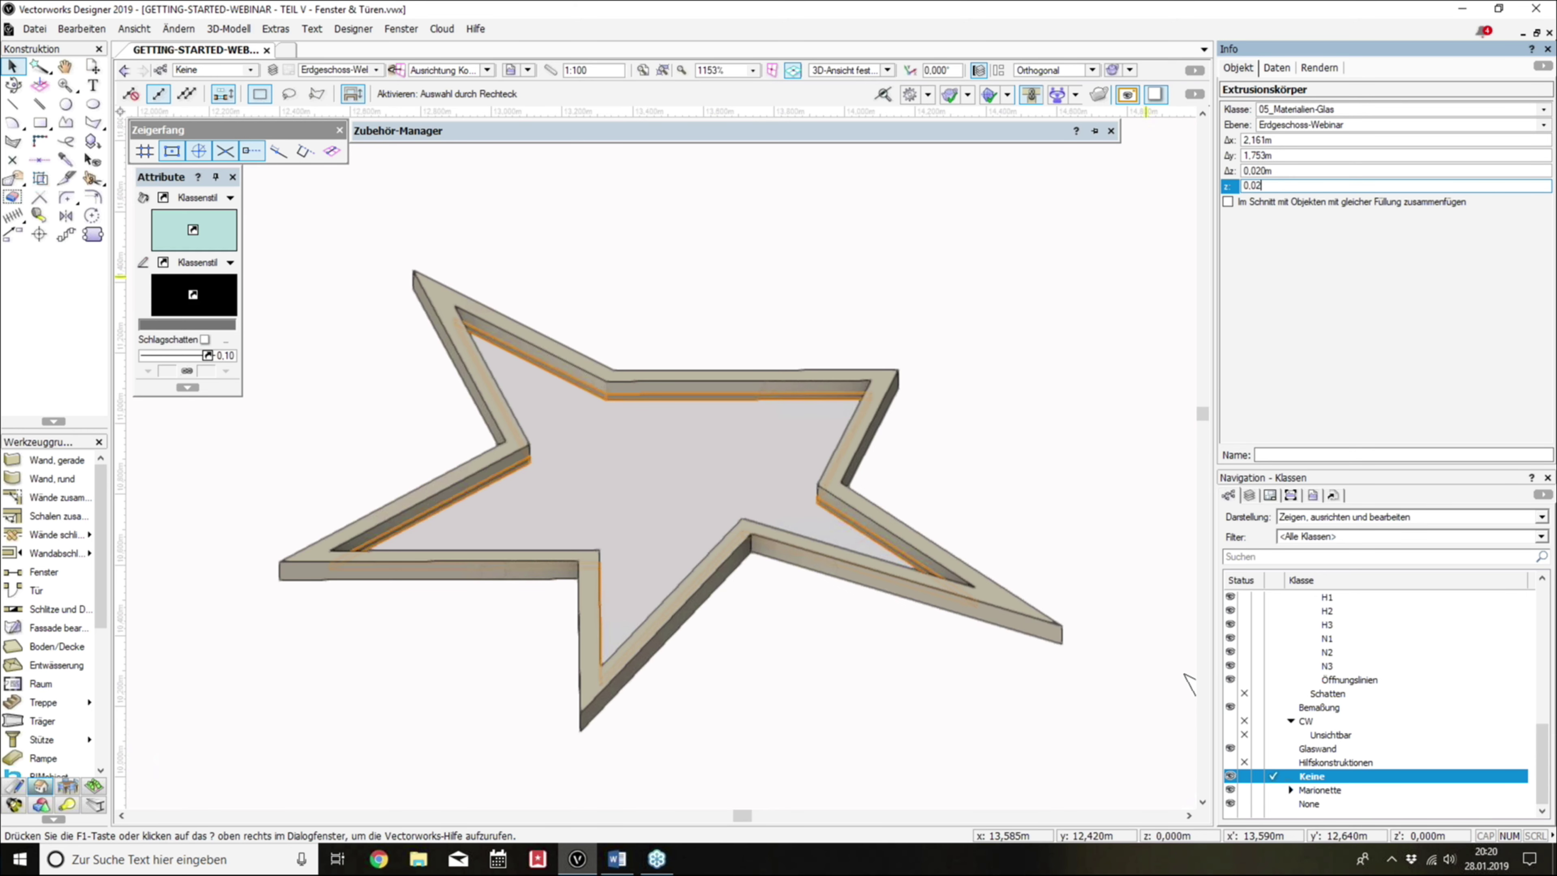
key(Return)
click(930, 244)
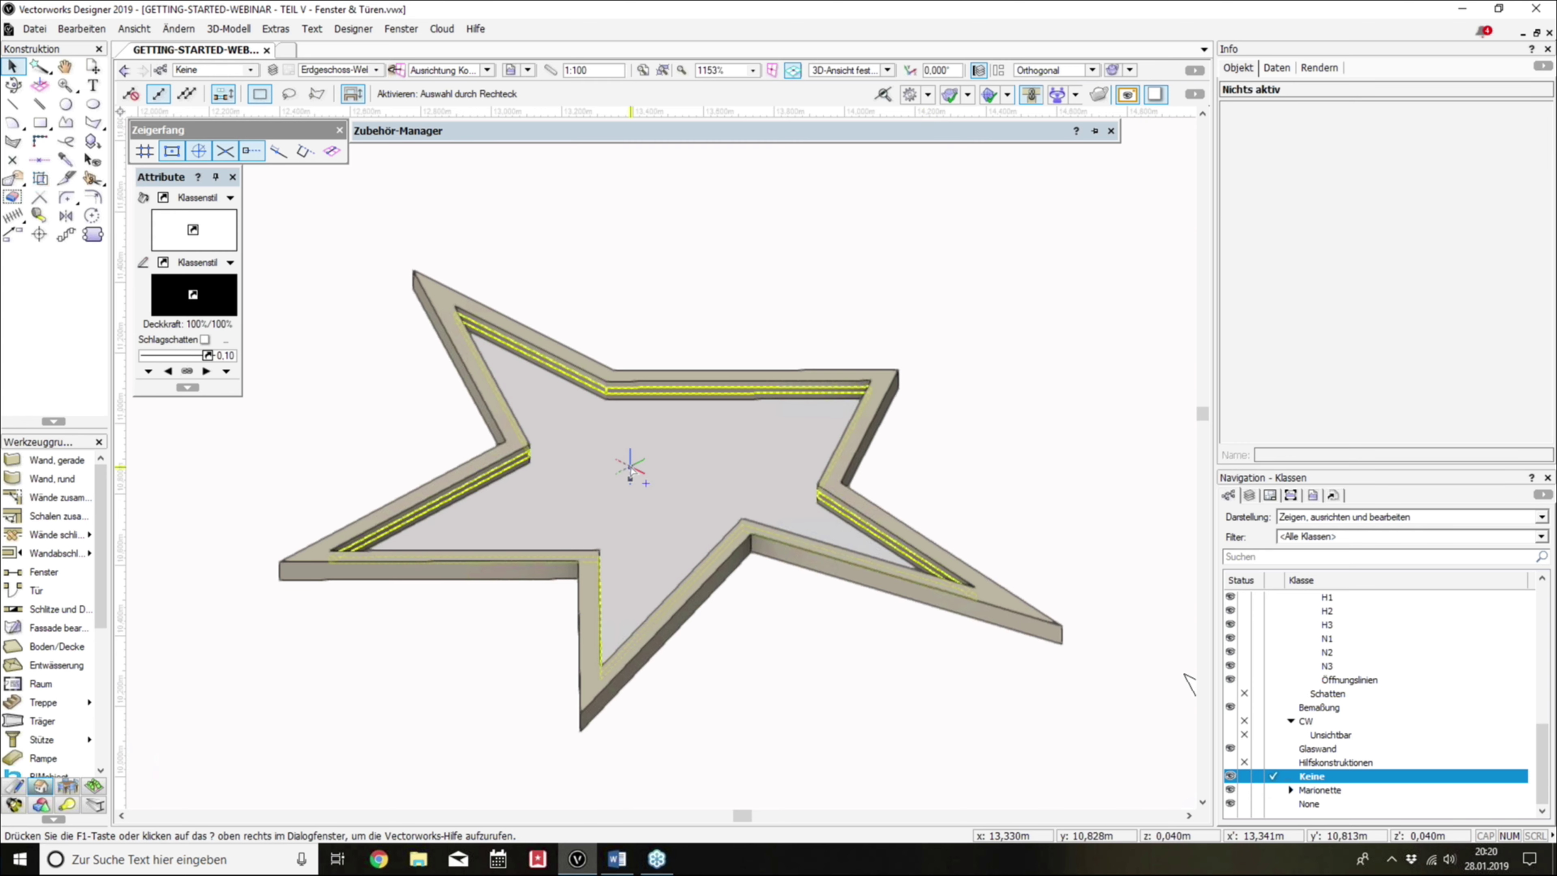
click(630, 469)
scroll(630, 470, up, 3)
scroll(635, 358, down, 3)
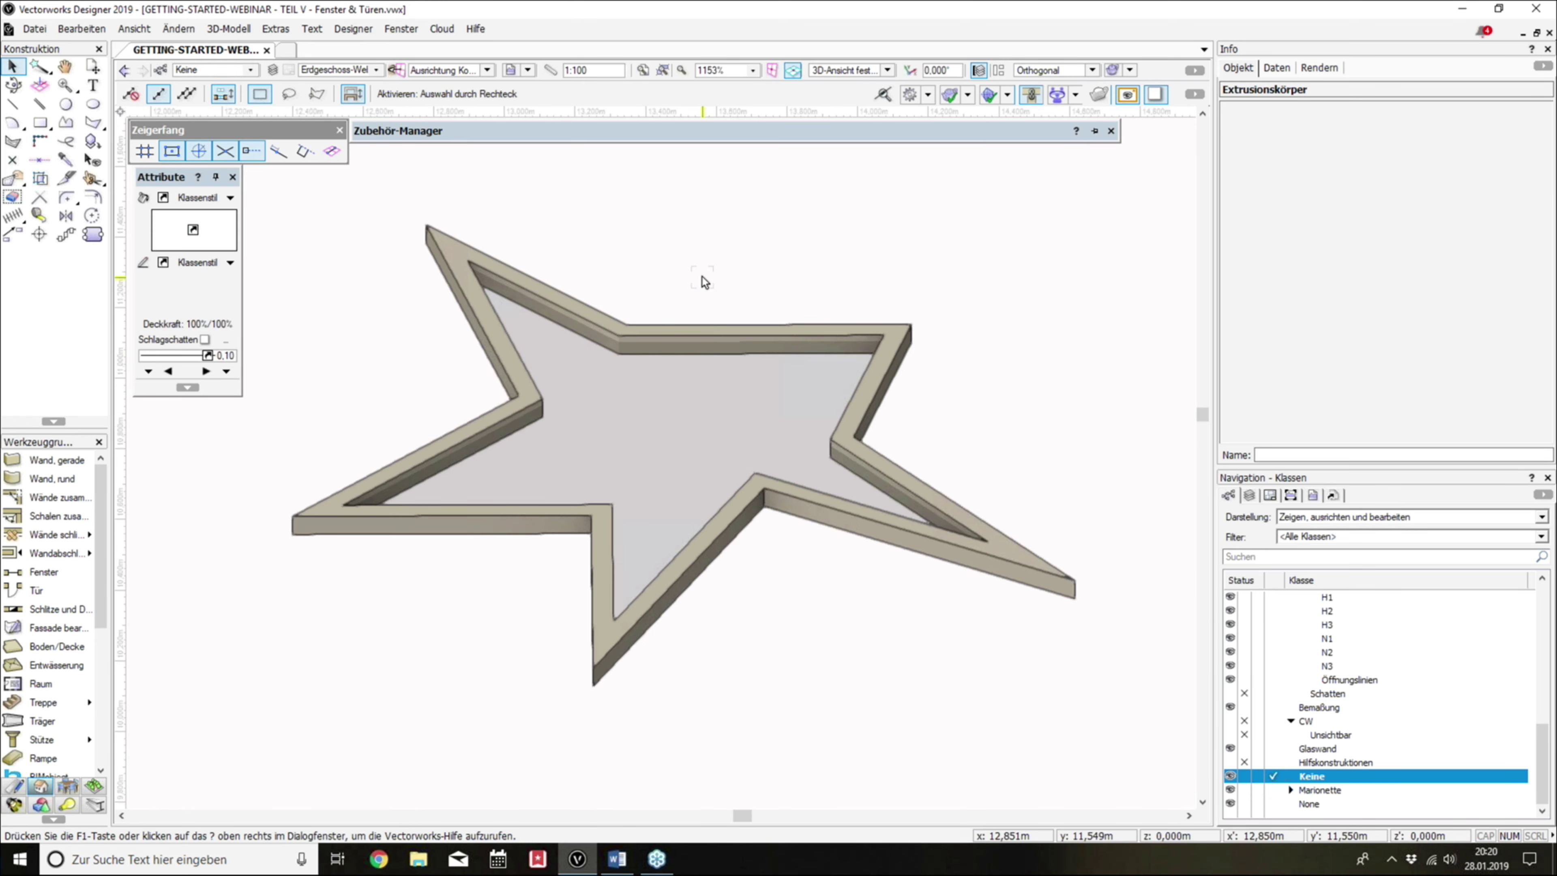
scroll(704, 282, down, 2)
mouse_move(605, 244)
shift+middle_down()
mouse_move(793, 525)
mouse_move(582, 251)
shift+middle_up()
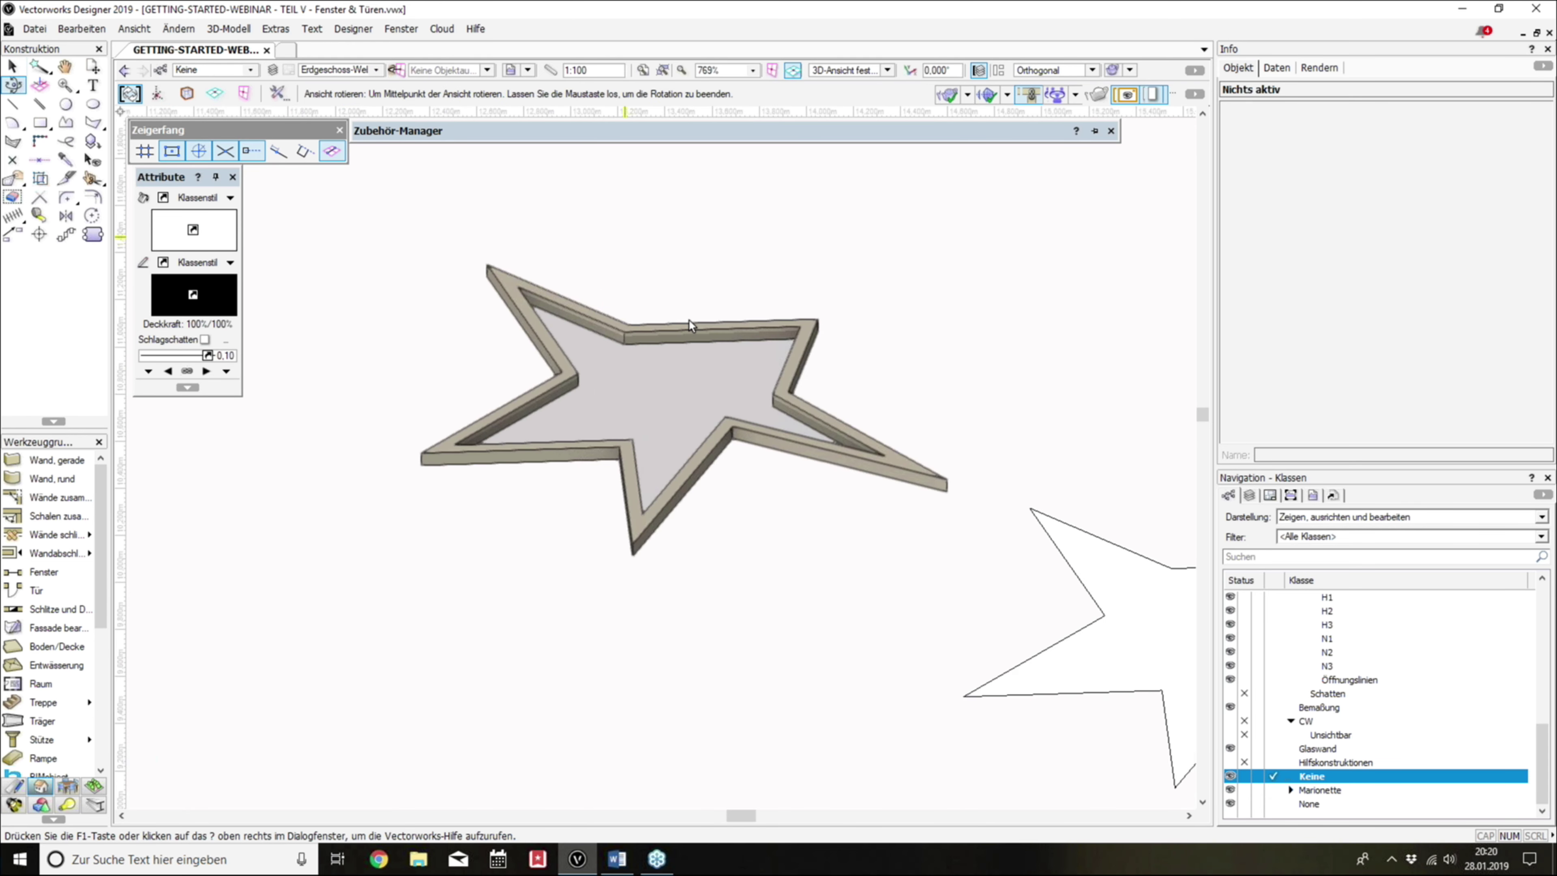
Step: In Top/Plan, select the left star's frame and glass and cut them from the plan
key(ctrl+5)
scroll(720, 312, down, 3)
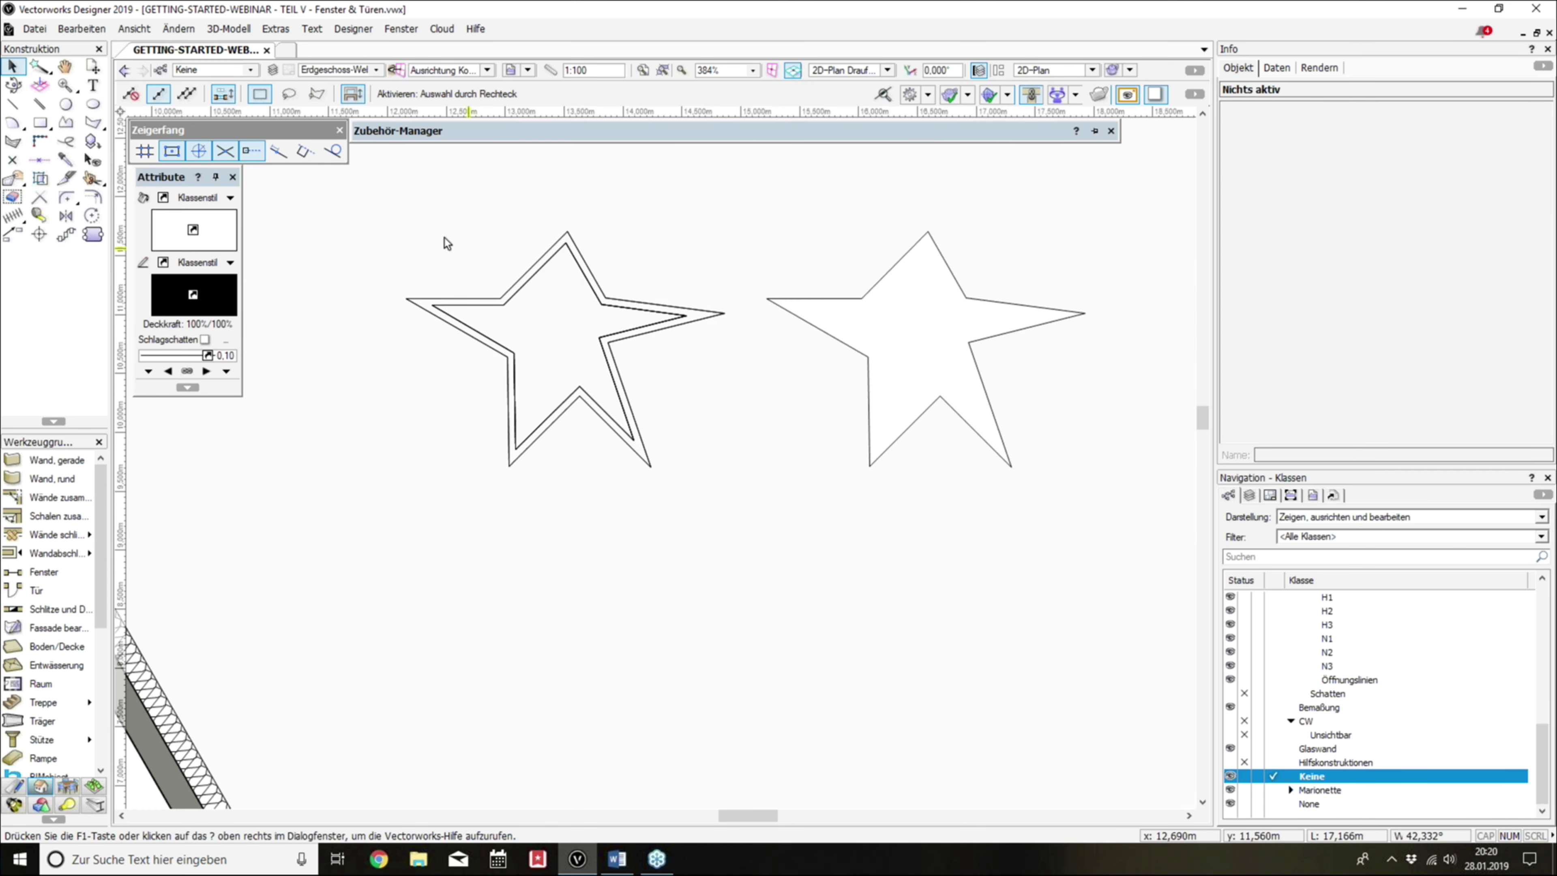
drag(367, 206, 775, 512)
drag(733, 426, 881, 448)
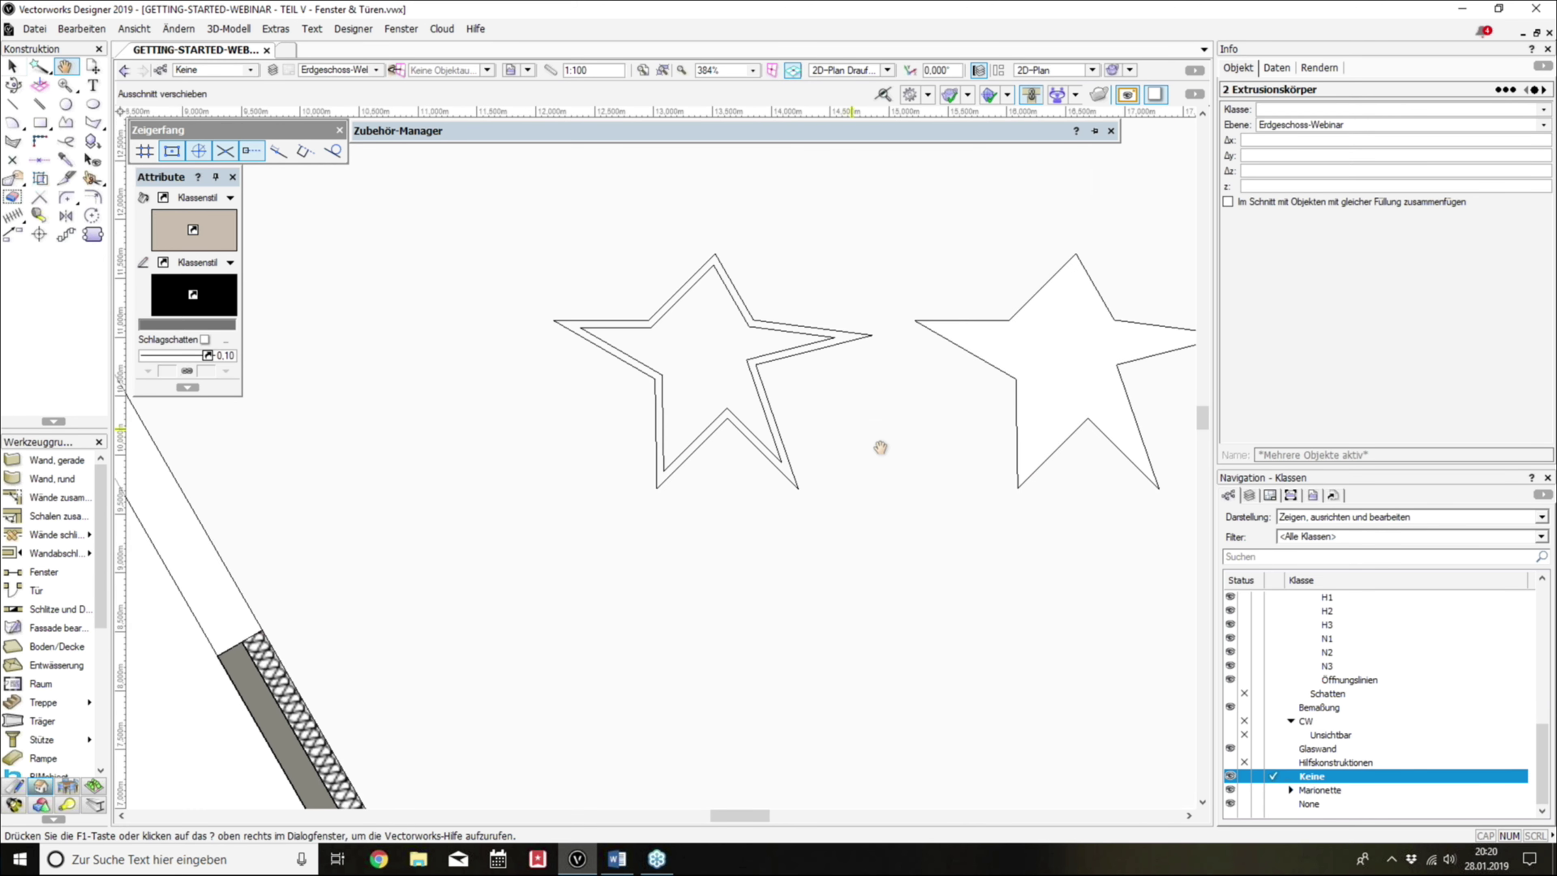
scroll(918, 427, down, 2)
key(Delete)
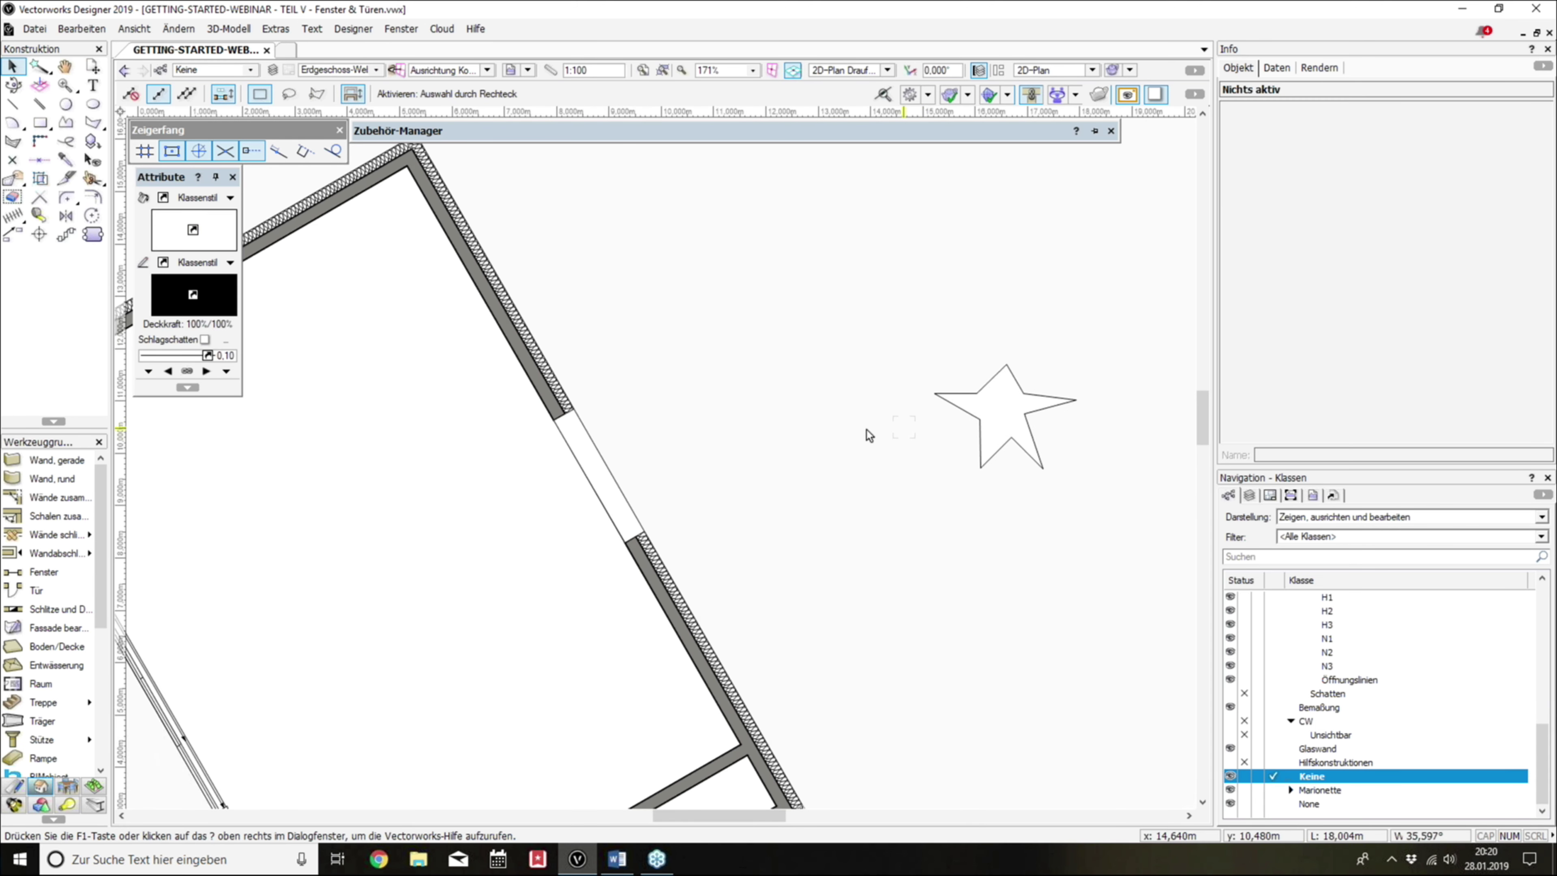
scroll(608, 446, up, 2)
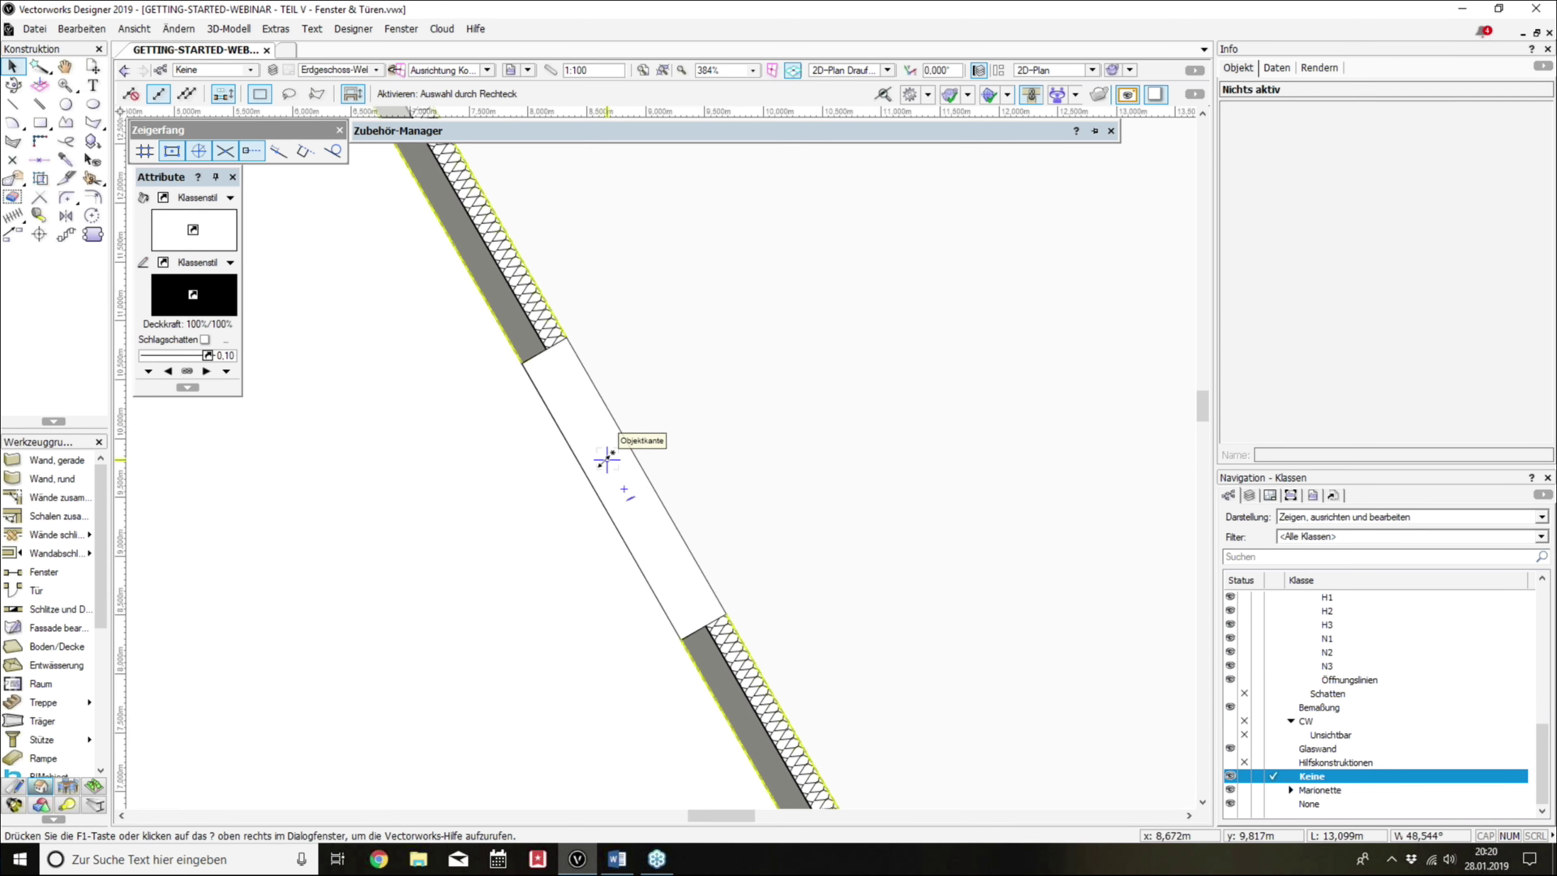
Step: Paste the star into the Sternenfenster symbol over the wall opening and exit, accepting the hybrid conversion
double_click(630, 448)
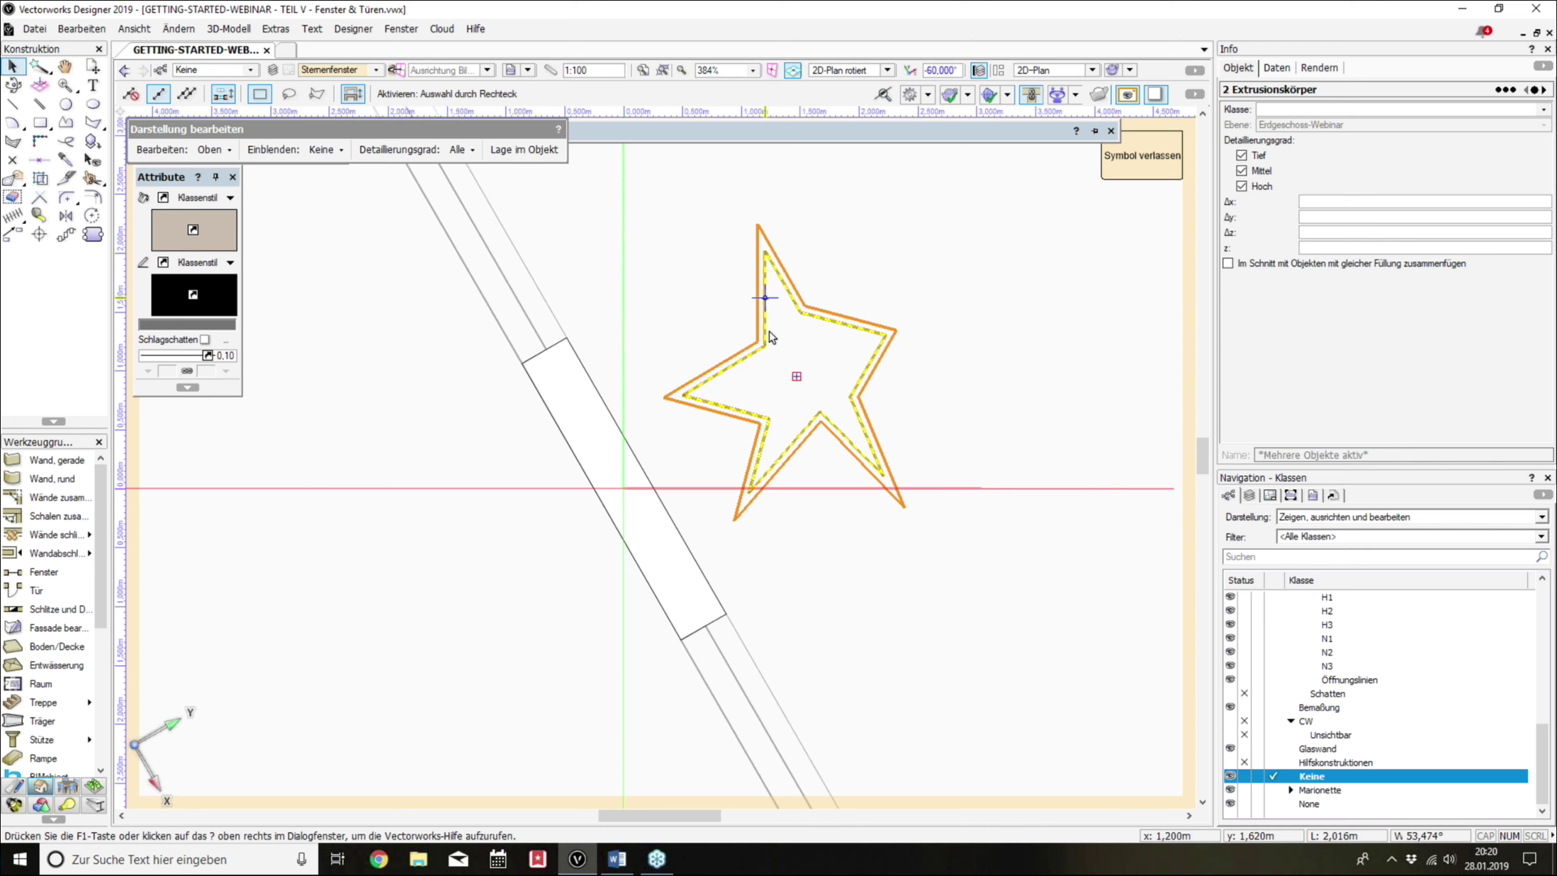
click(769, 332)
drag(758, 229, 544, 355)
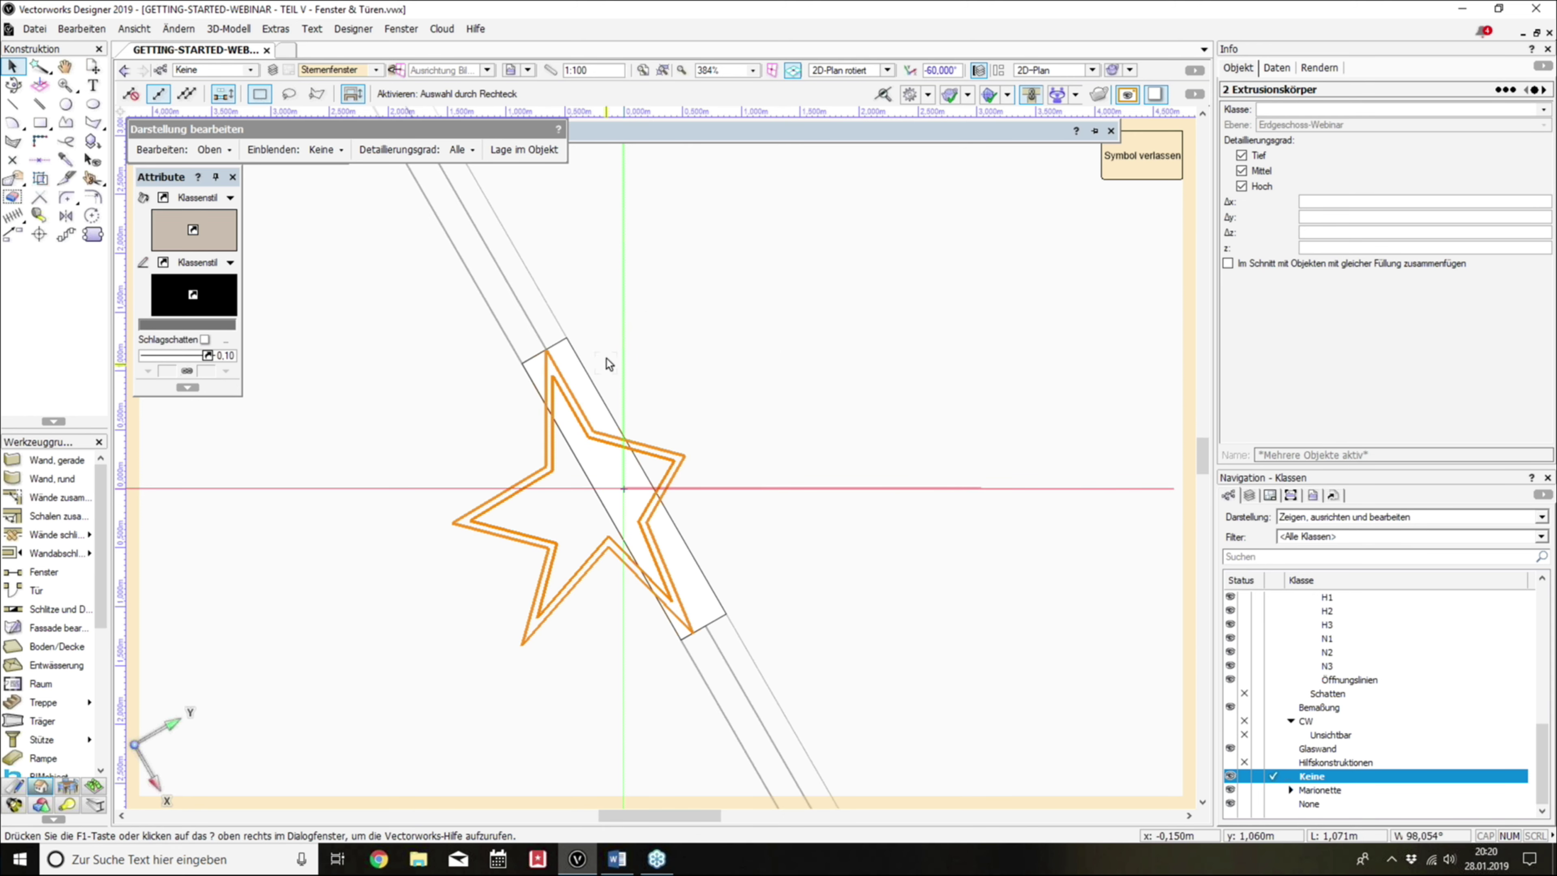
click(1131, 175)
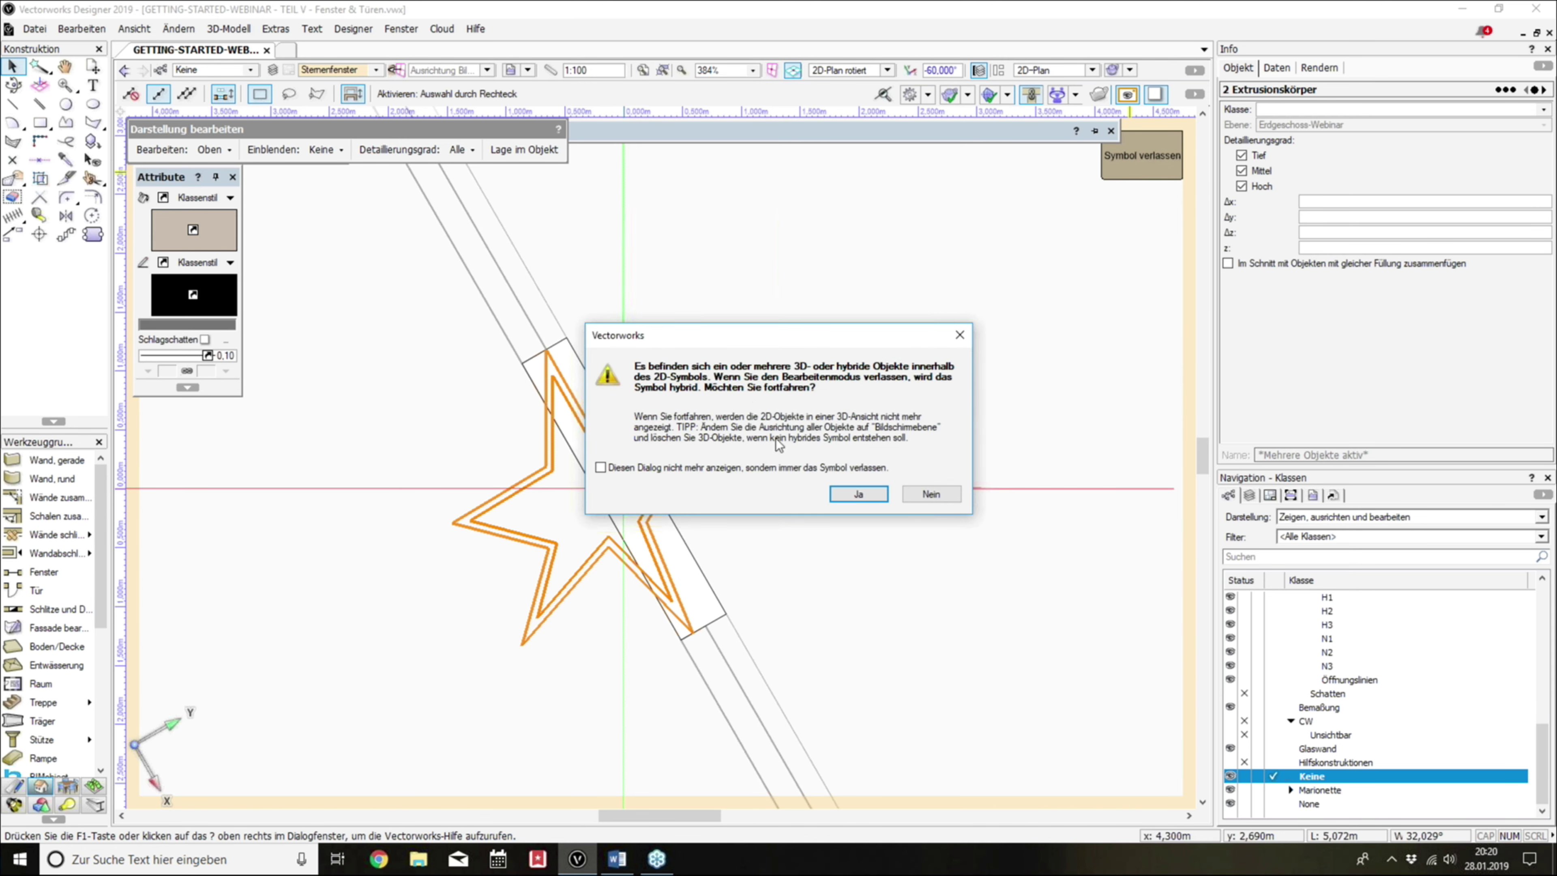
click(867, 493)
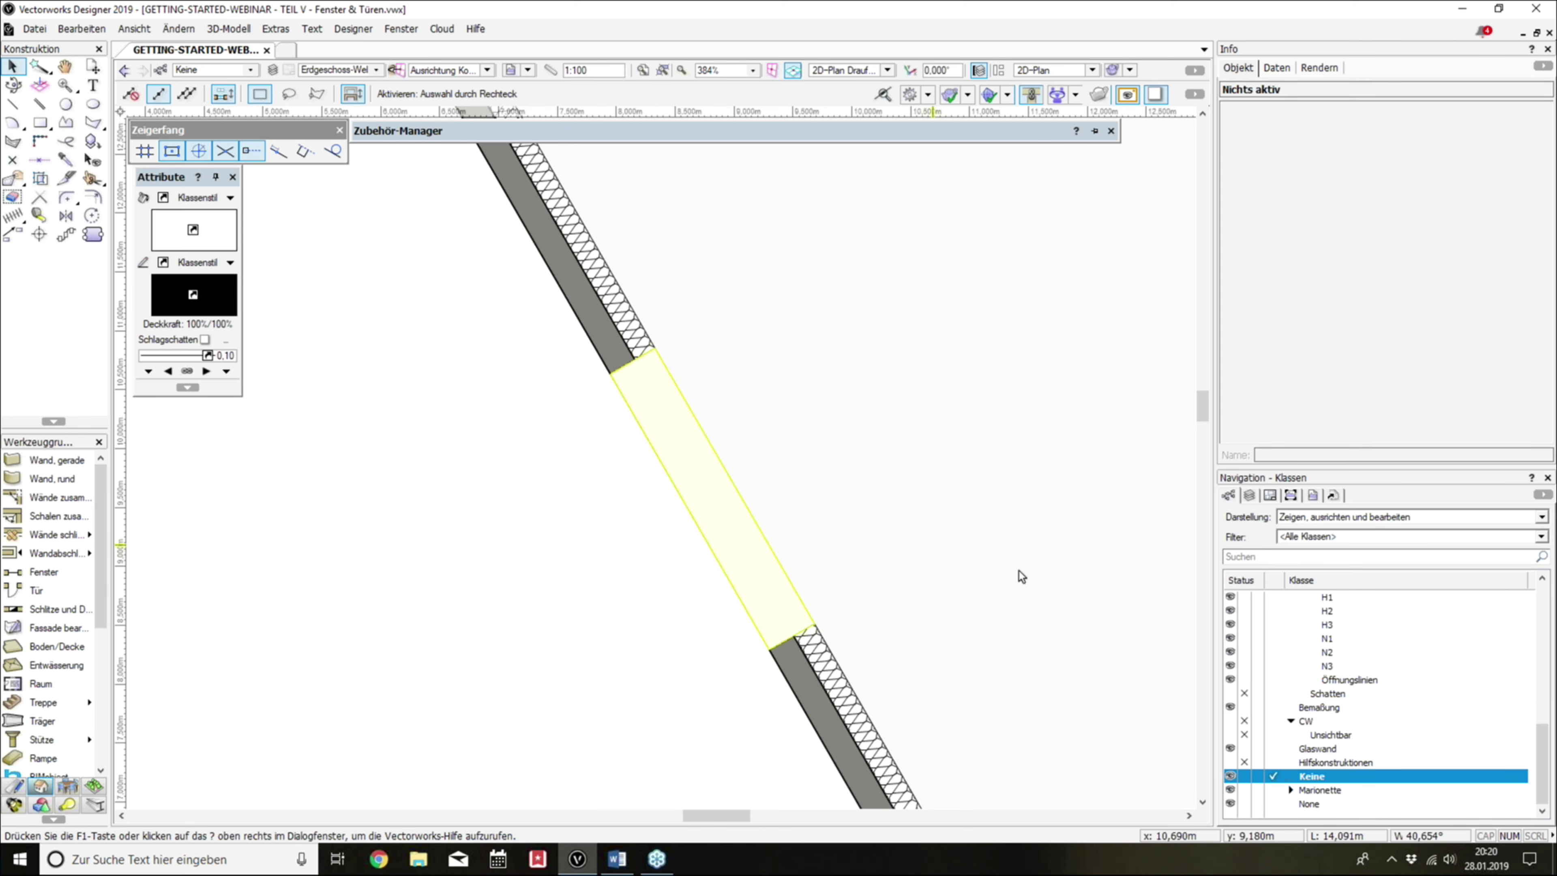
Step: Inside the window symbol, move the star in Left view so its base sits on the origin
mouse_move(910, 493)
shift+middle_down()
mouse_move(1095, 338)
mouse_move(855, 331)
mouse_move(889, 361)
mouse_move(1039, 372)
mouse_move(673, 547)
shift+middle_up()
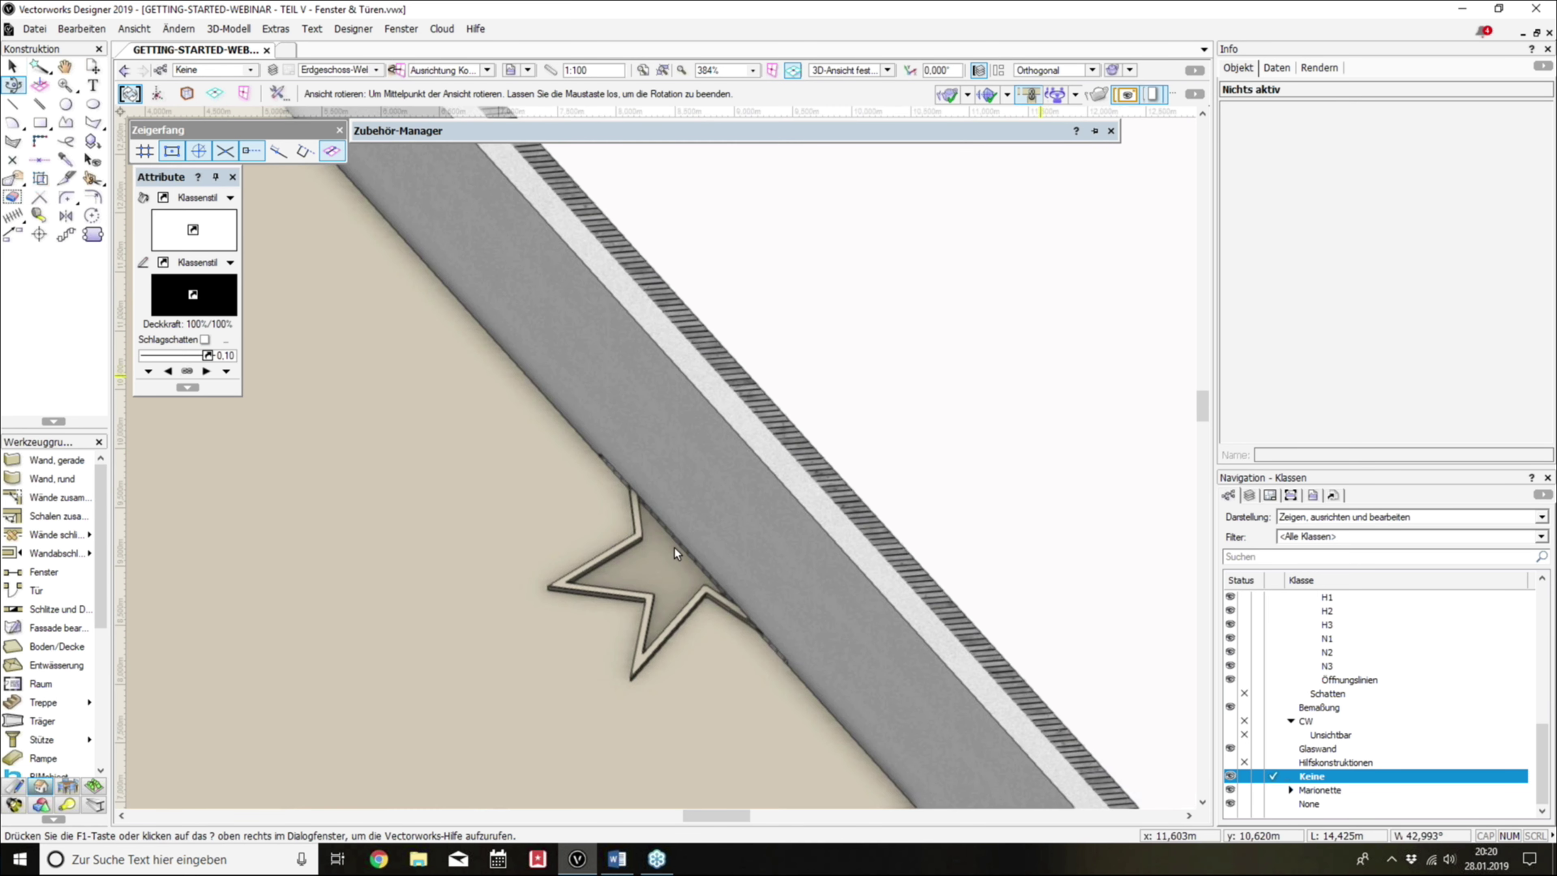
key(x)
double_click(673, 546)
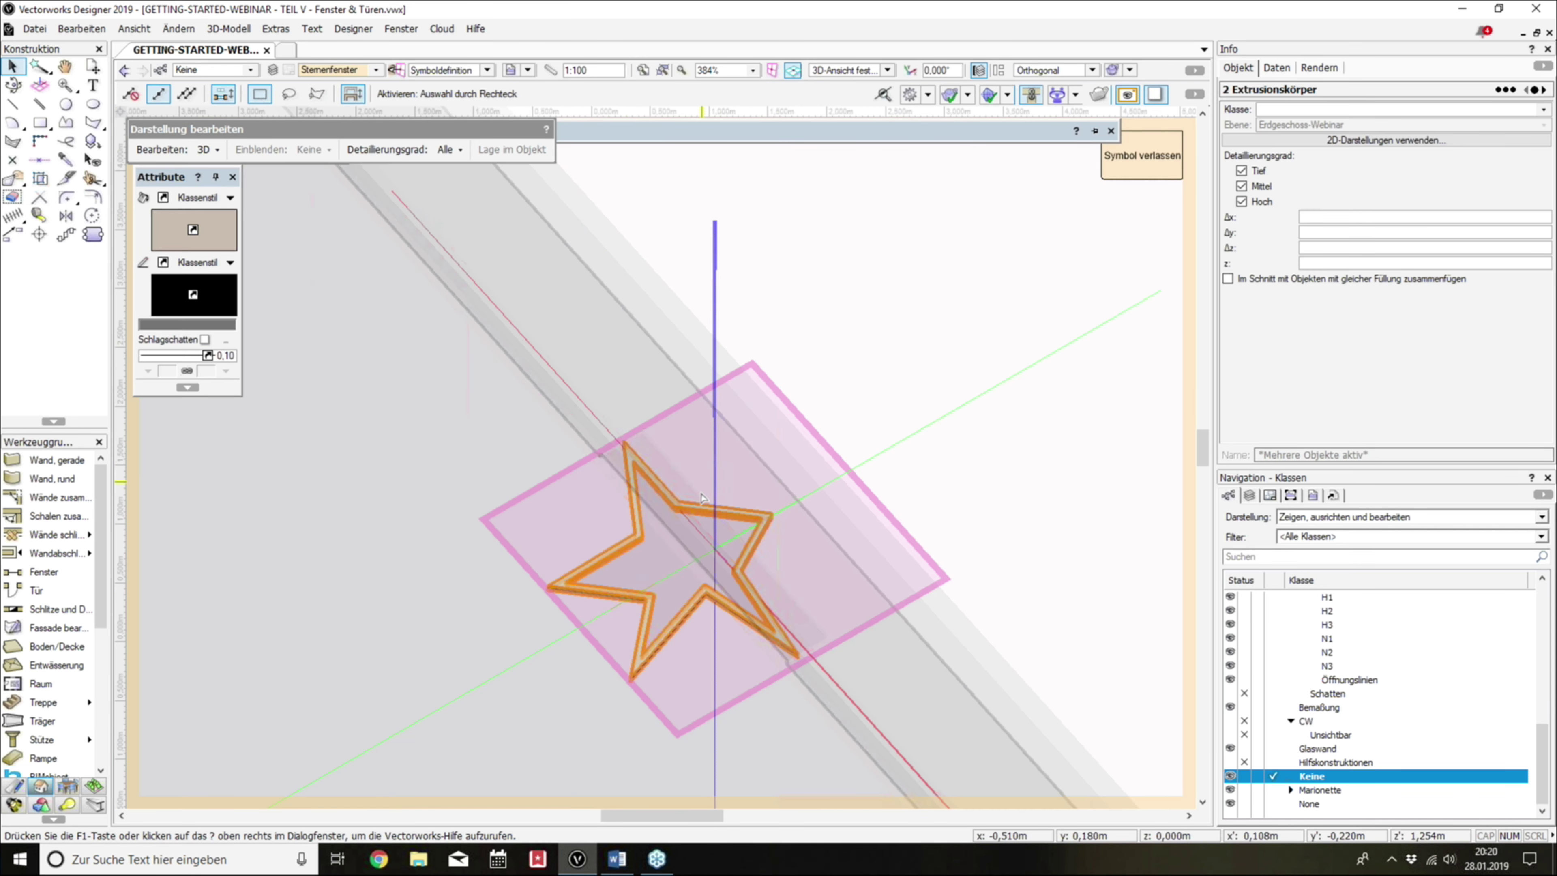
key(KP_4)
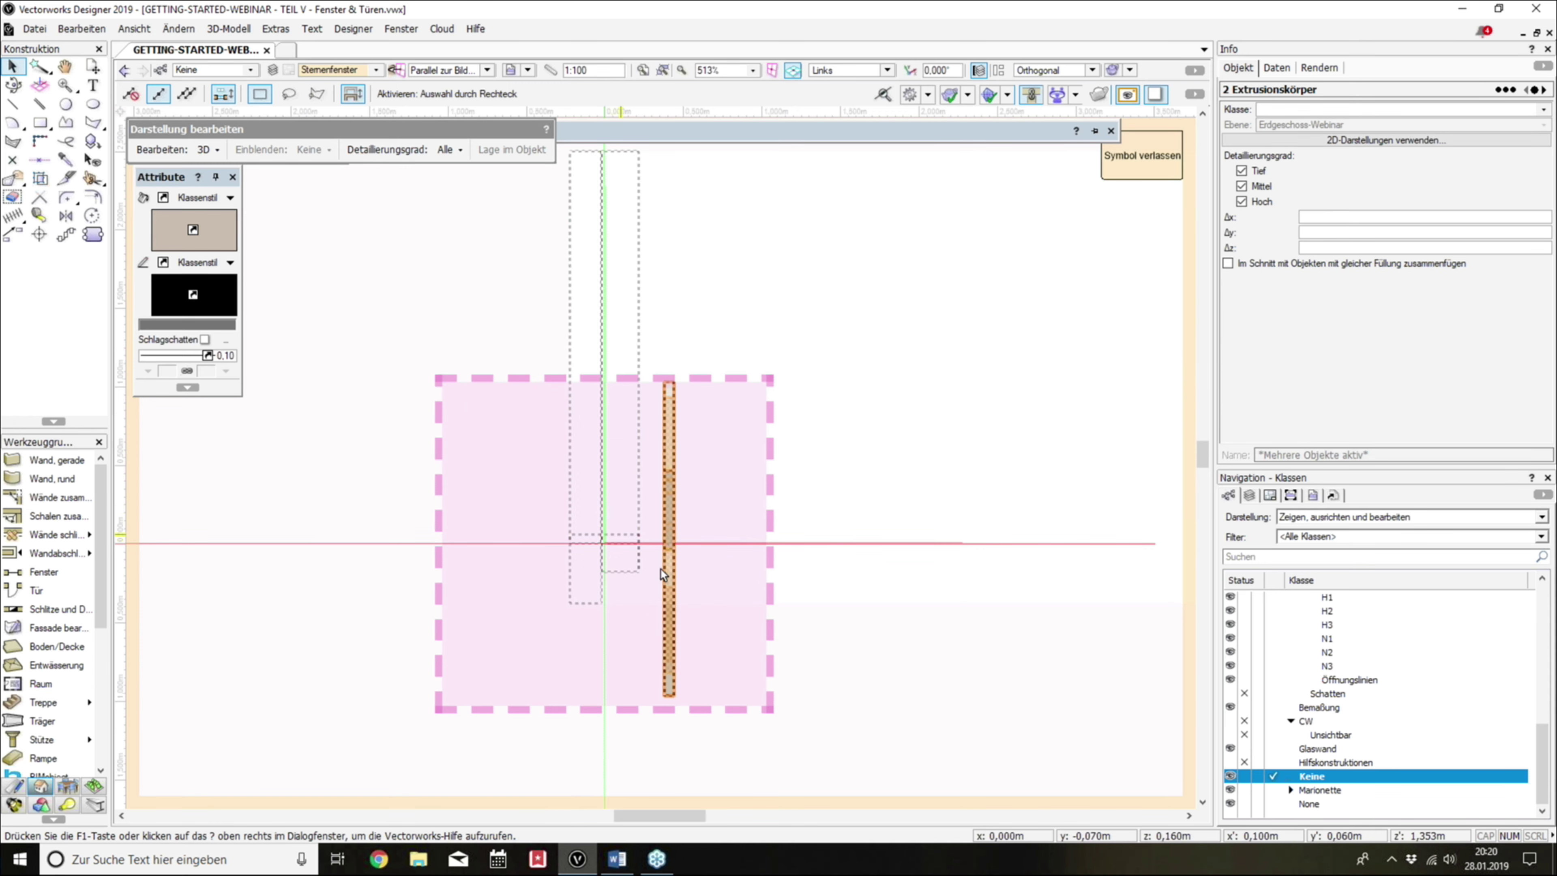
drag(671, 695, 602, 543)
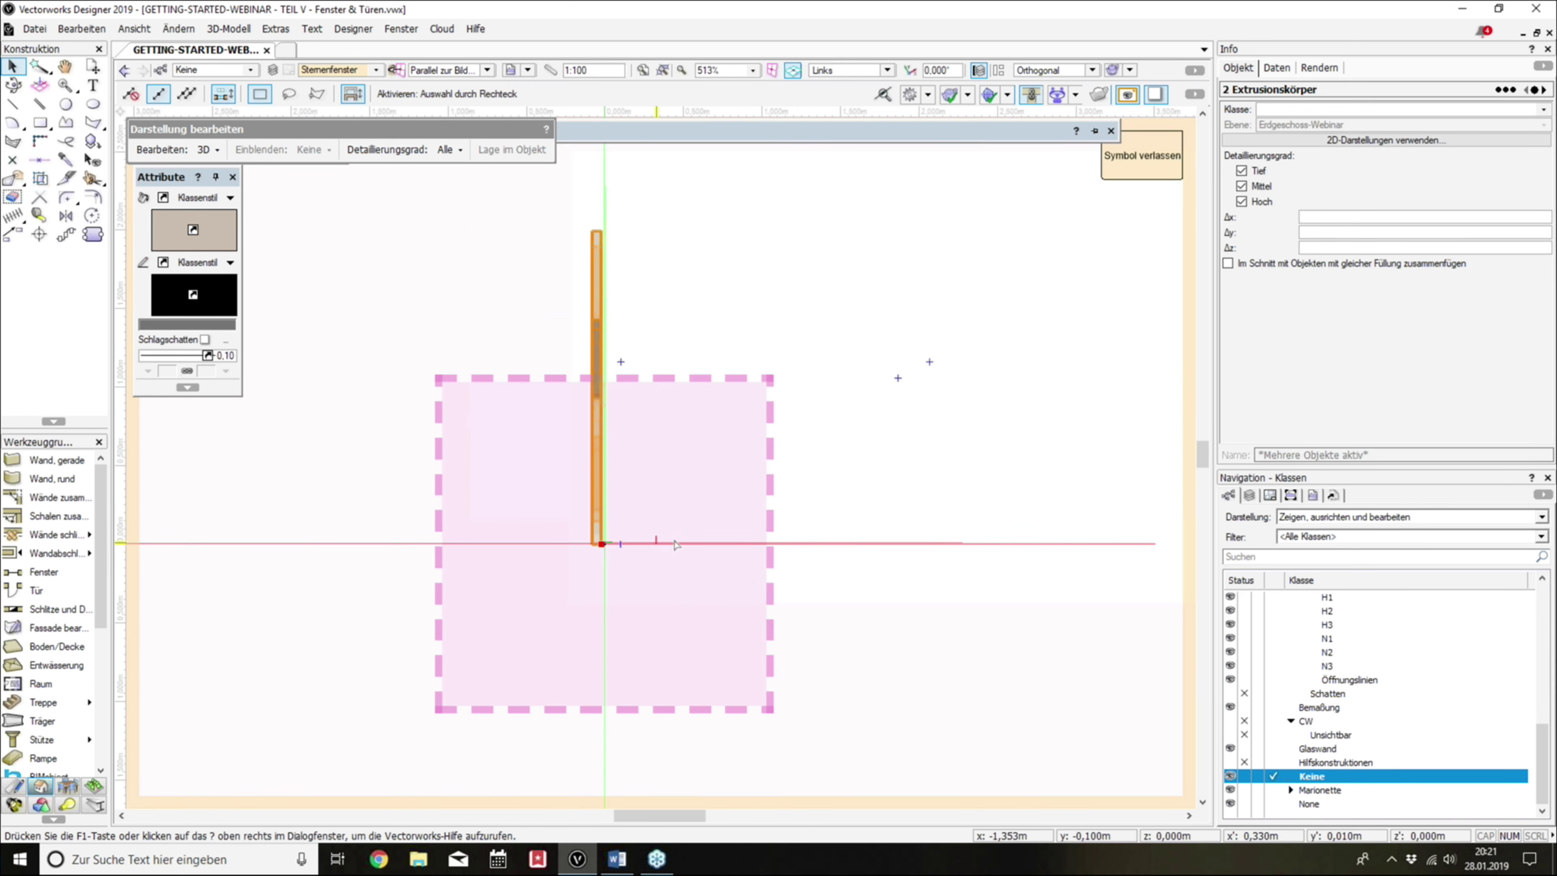
shift+middle_drag(717, 520, 721, 446)
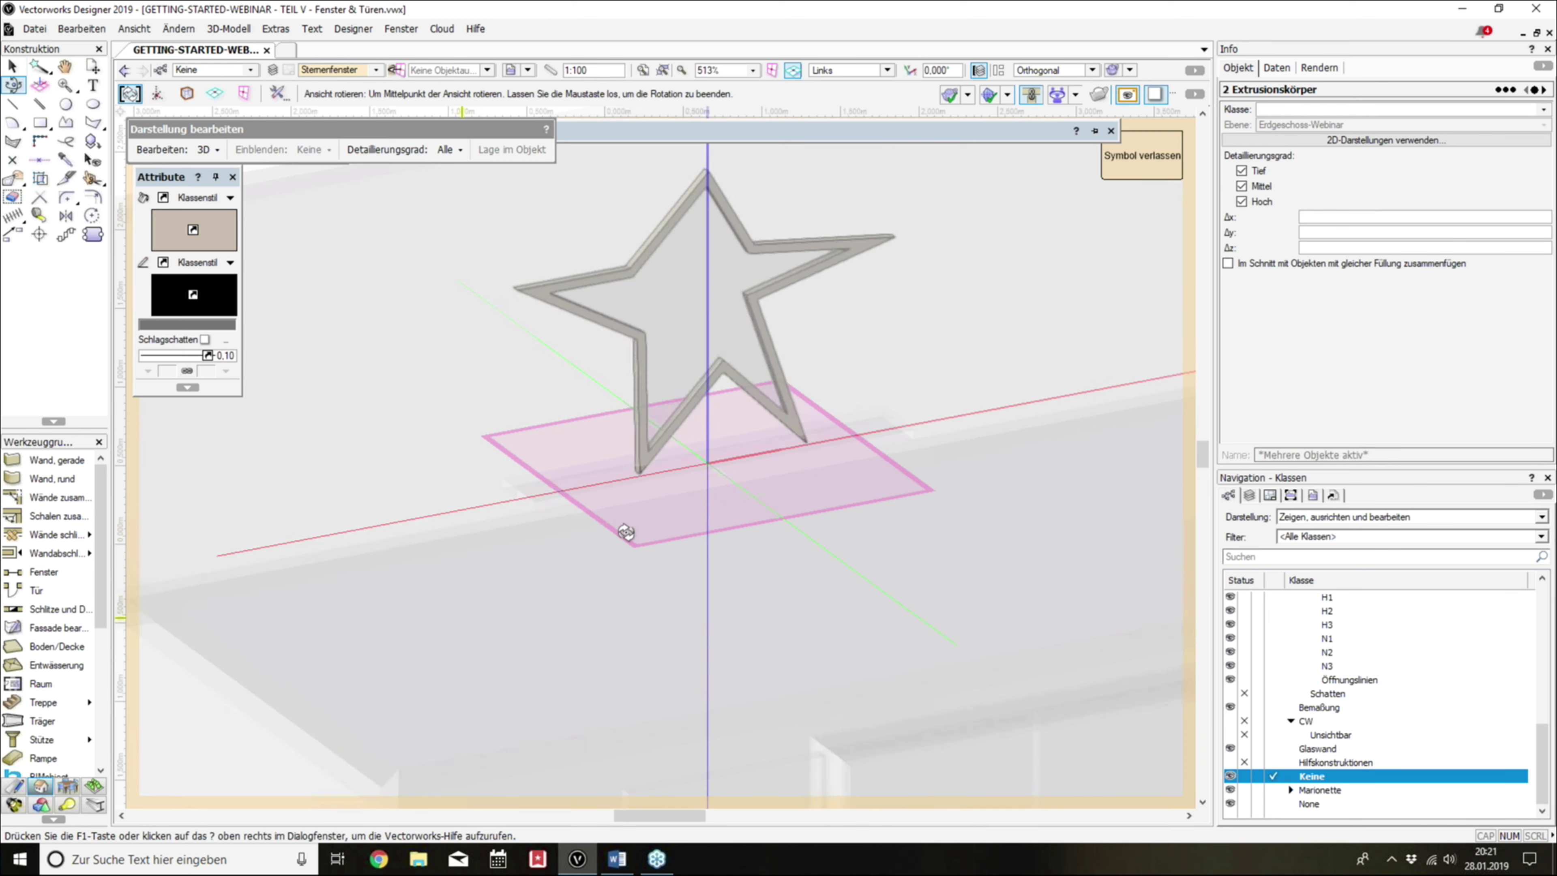
key(ctrl+5)
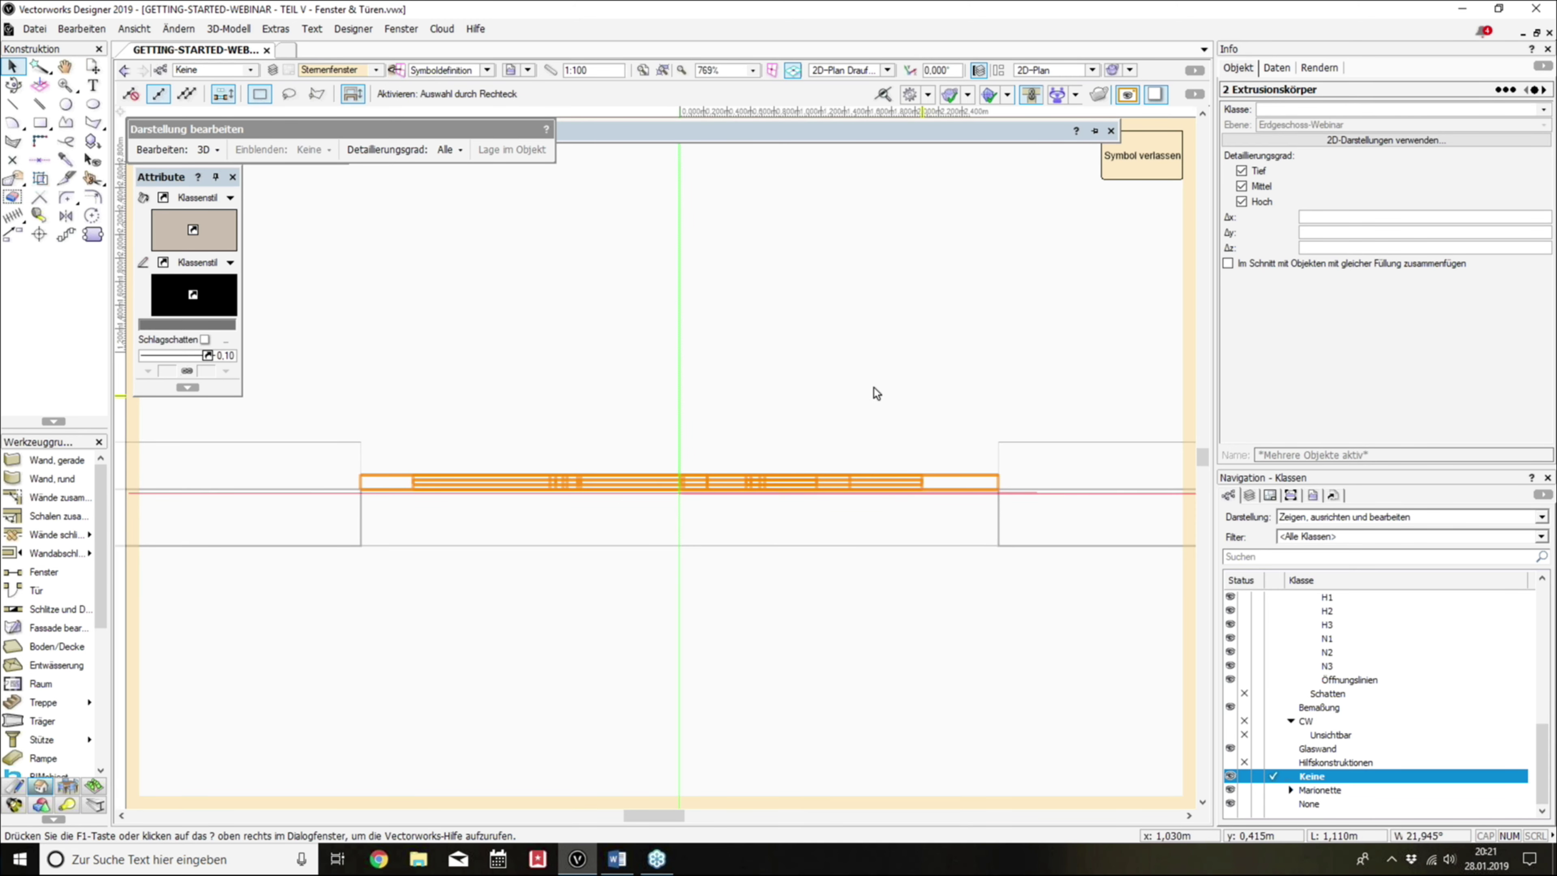
shift+middle_drag(873, 395, 911, 317)
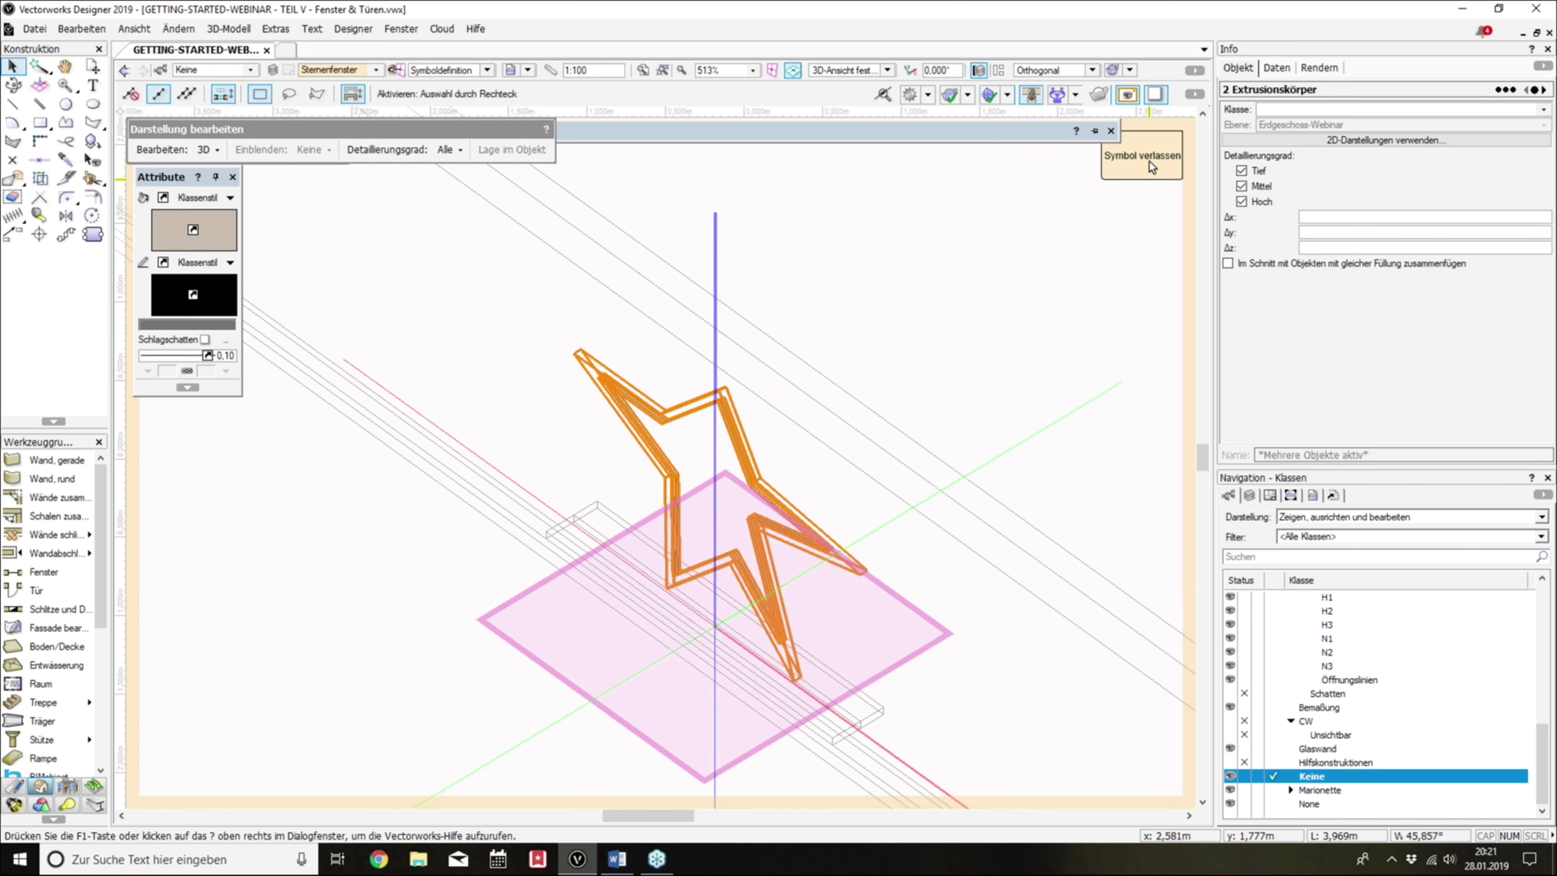
Step: Exit the symbol and set the star window's elevation to 1 m
click(1143, 157)
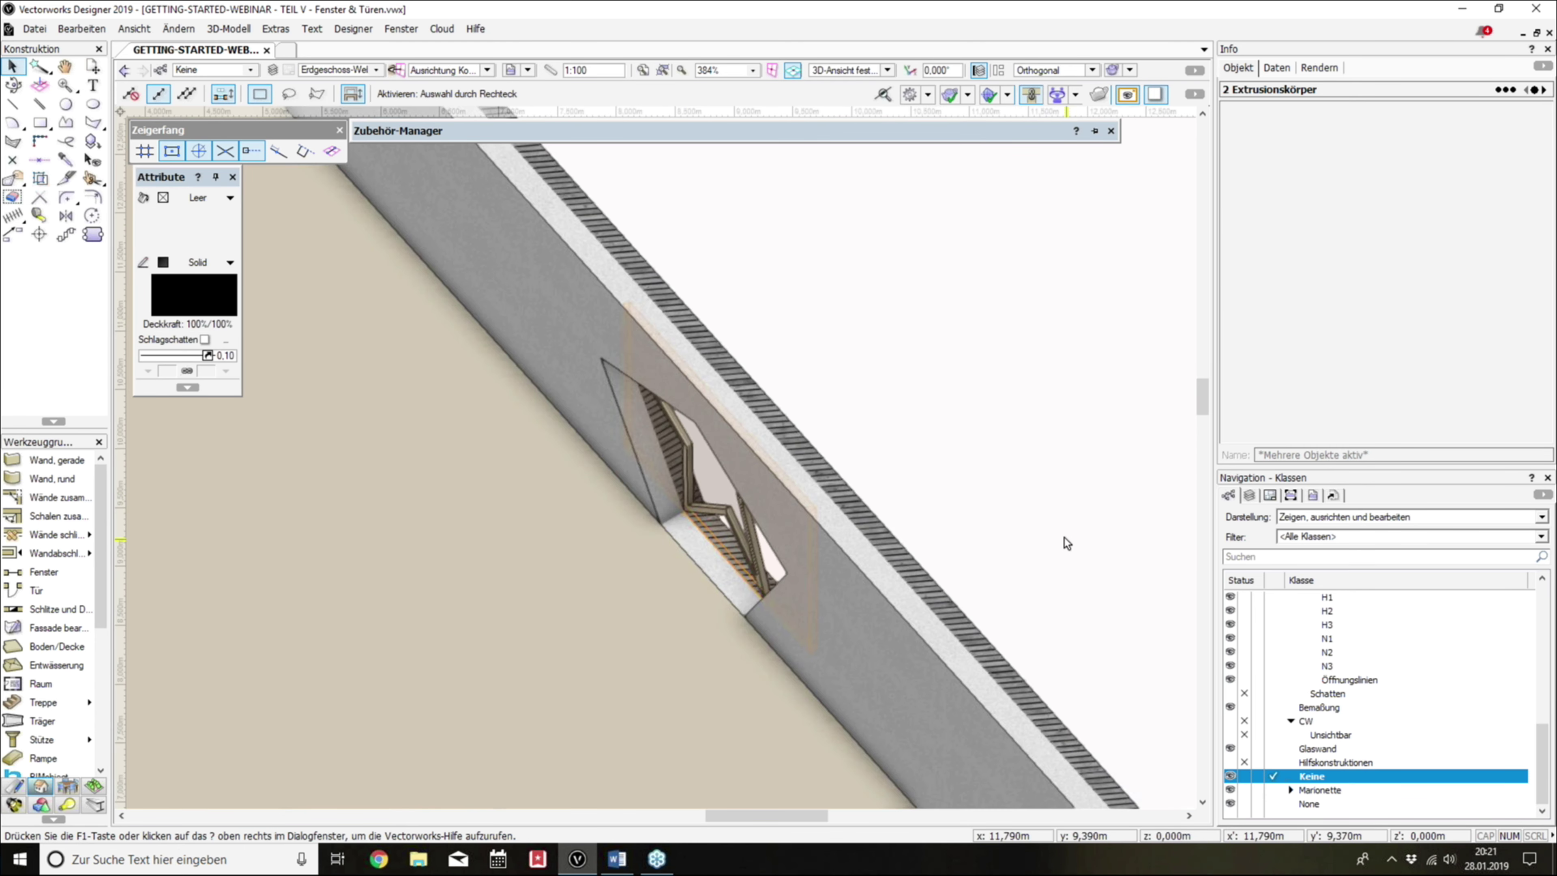
mouse_move(587, 299)
shift+middle_down()
mouse_move(532, 330)
mouse_move(636, 226)
mouse_move(614, 351)
mouse_move(521, 392)
mouse_move(534, 387)
shift+middle_up()
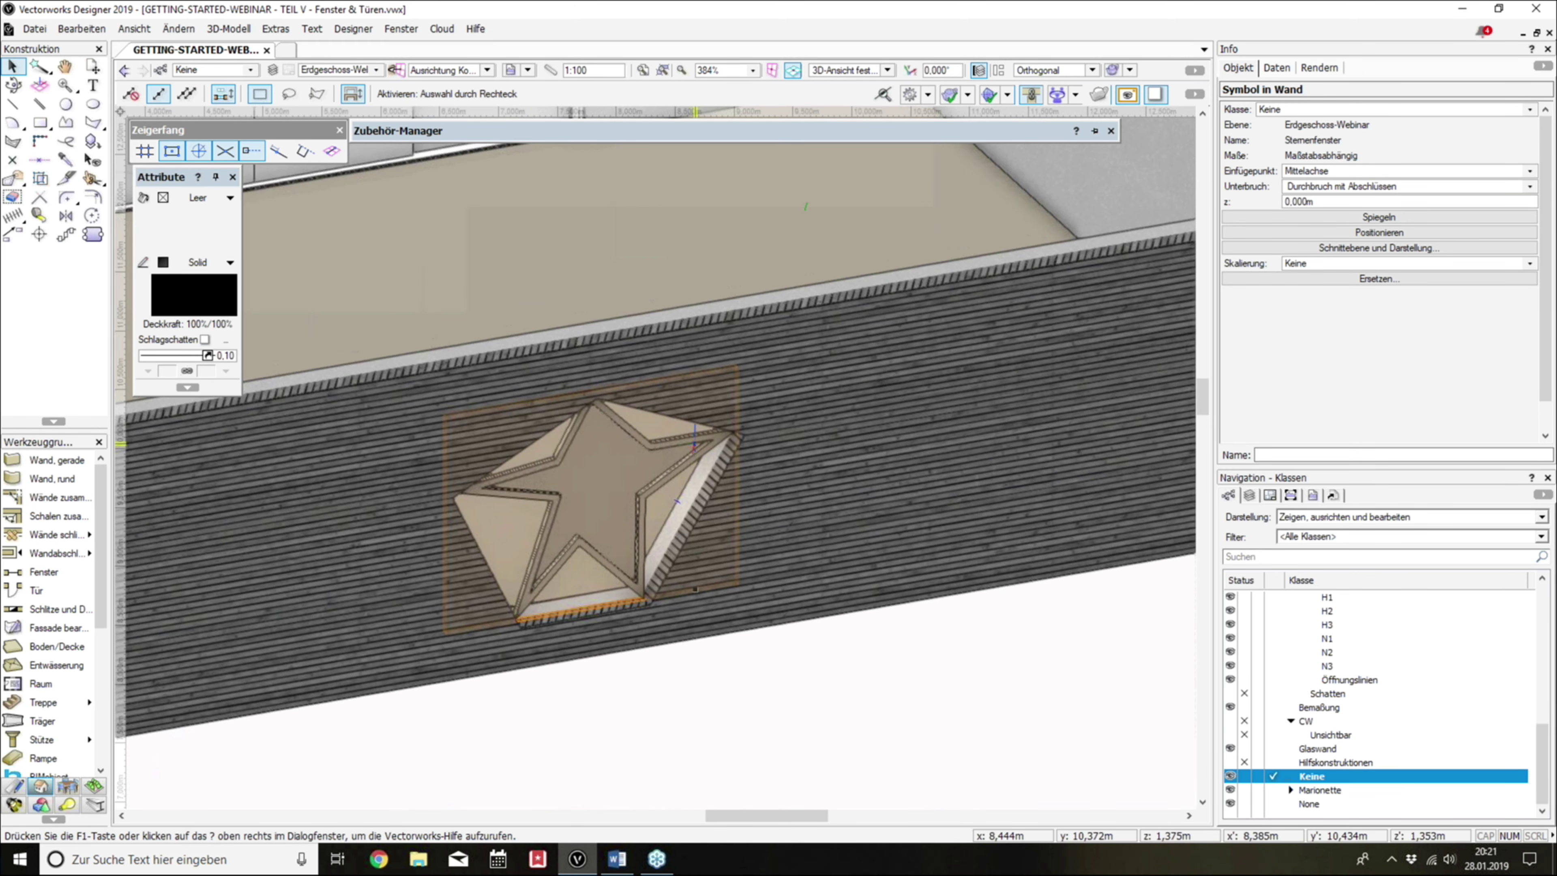
double_click(1299, 201)
text(1)
key(Return)
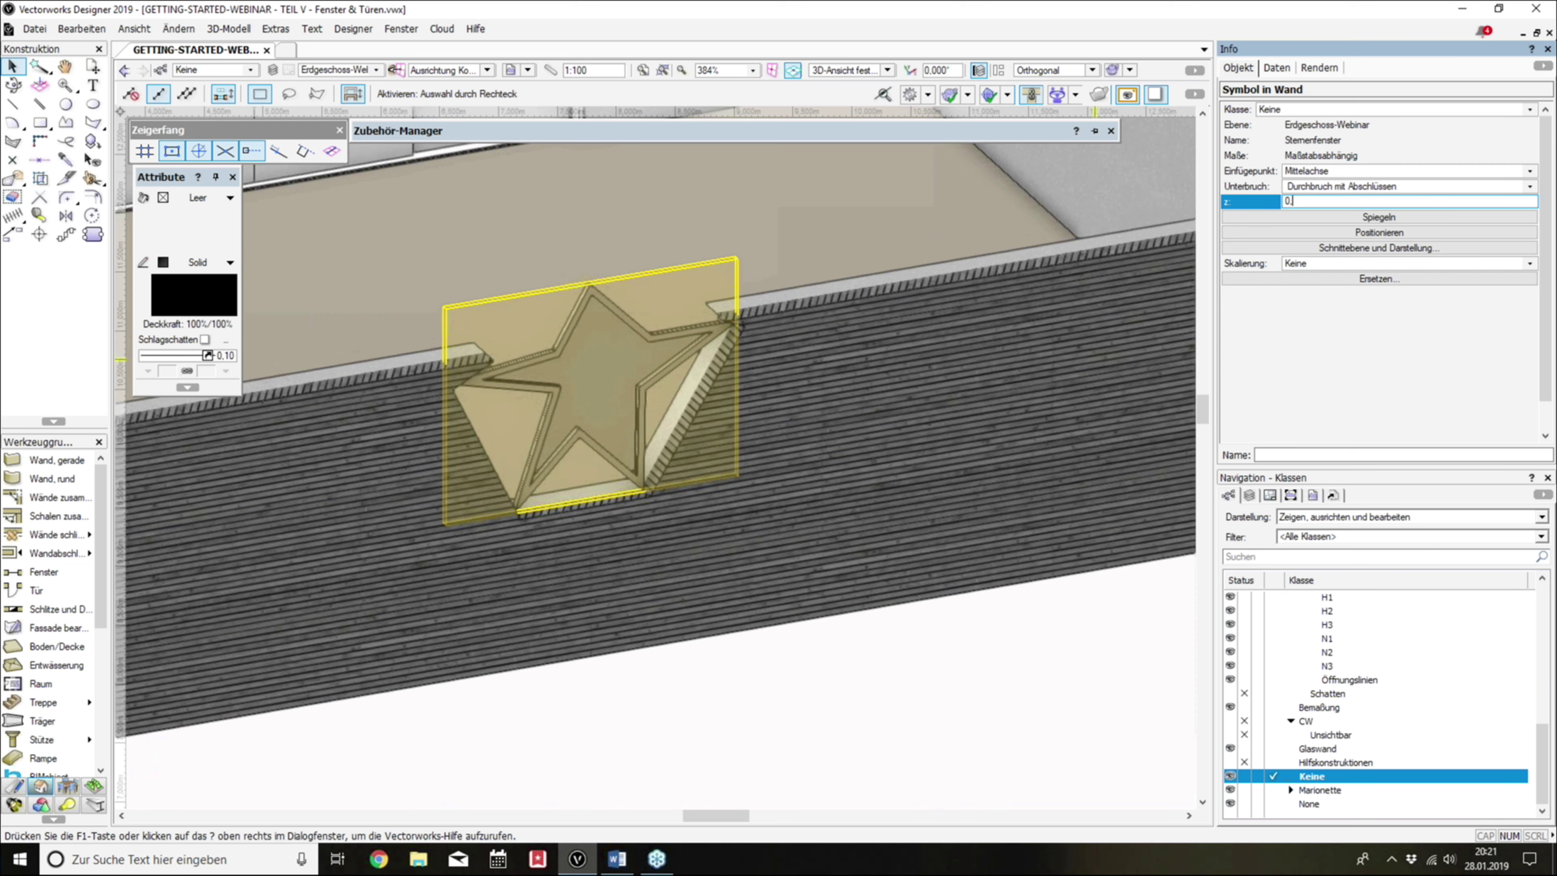
text(.2)
Step: Apply the 0.2 m window elevation, then select the separate 1.699 m² star polygon
key(Return)
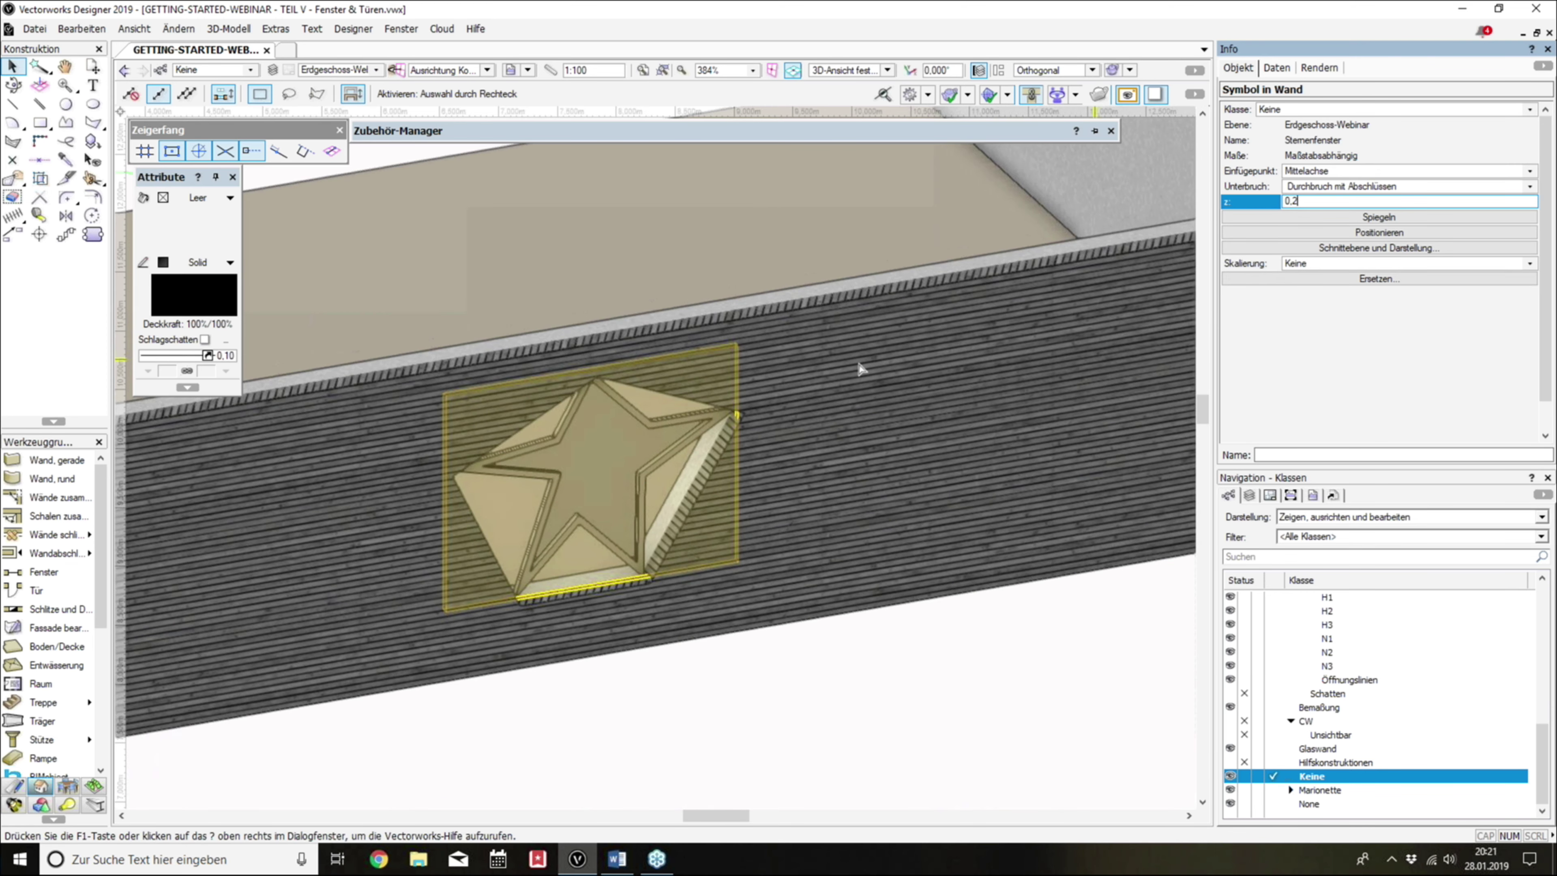
scroll(859, 368, down, 1)
scroll(859, 368, down, 1)
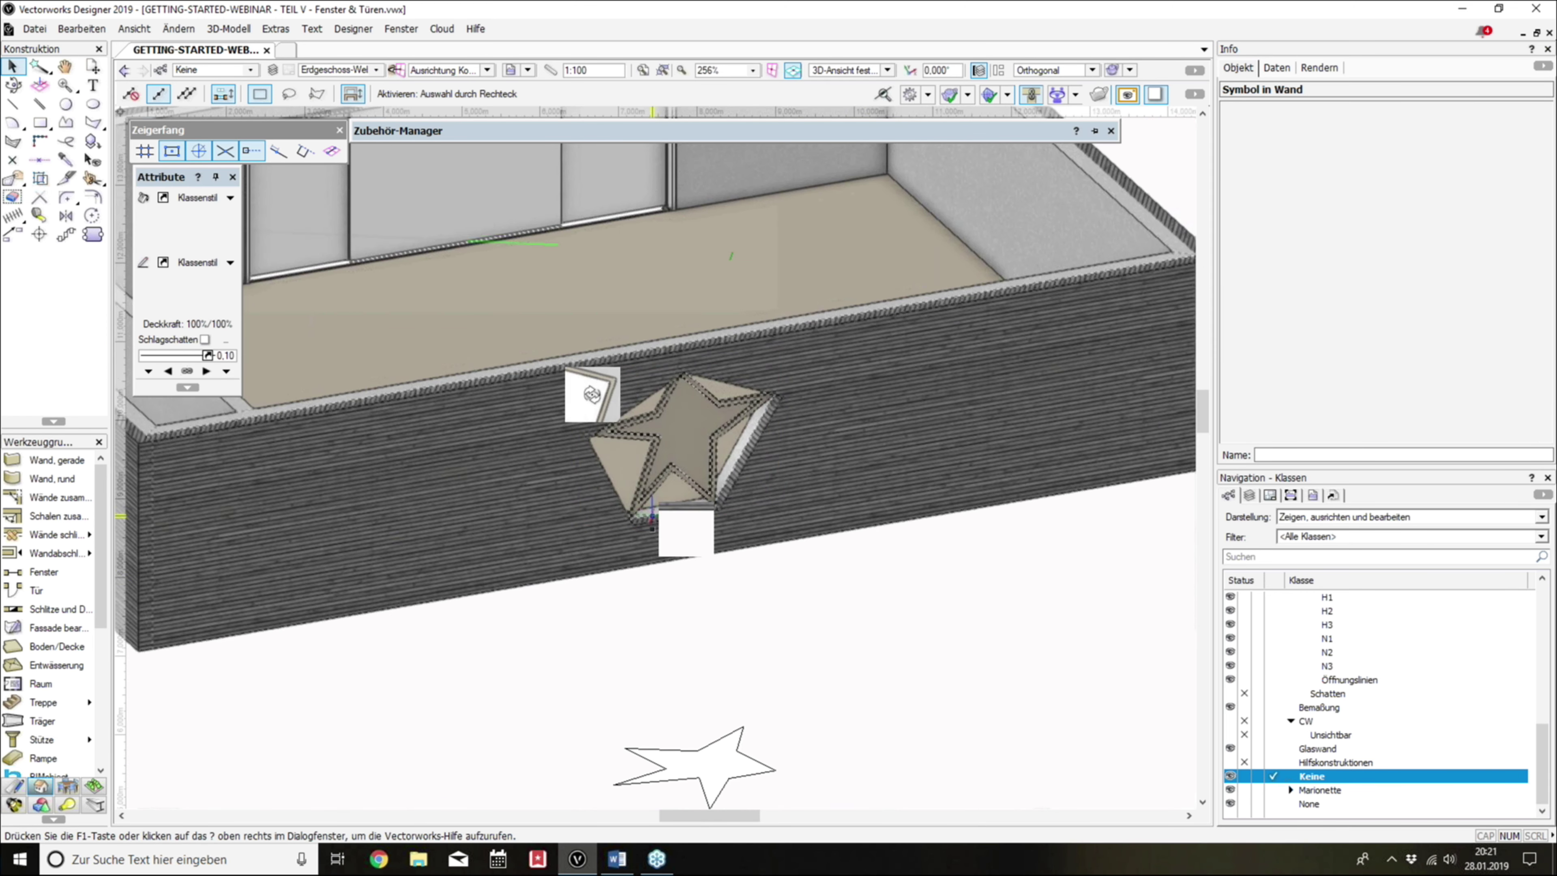
shift+middle_drag(592, 394, 734, 480)
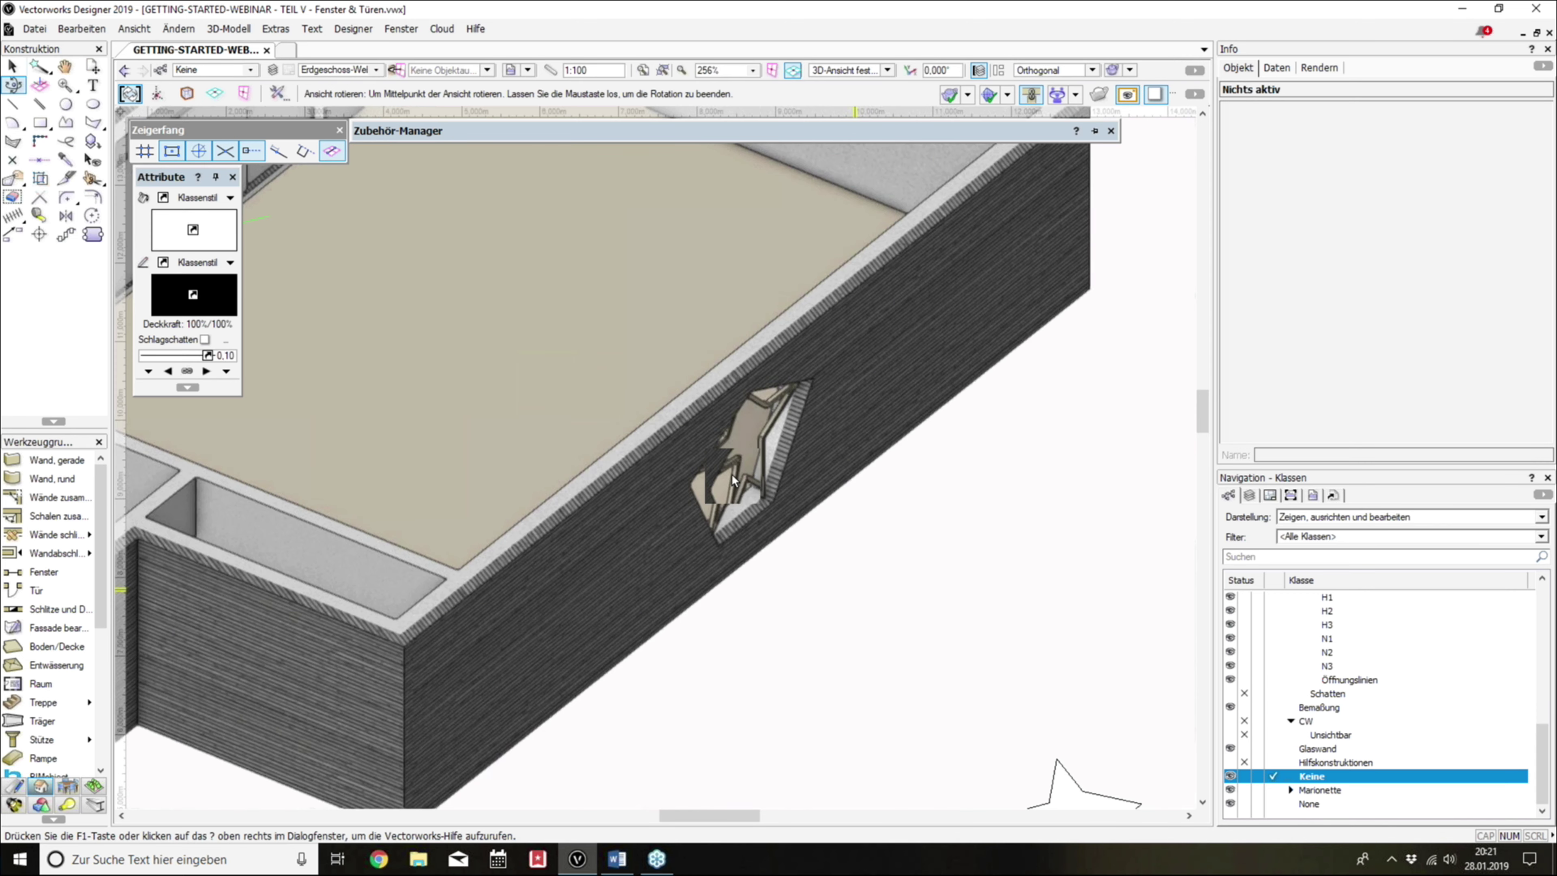
scroll(732, 474, down, 2)
key(x)
click(892, 604)
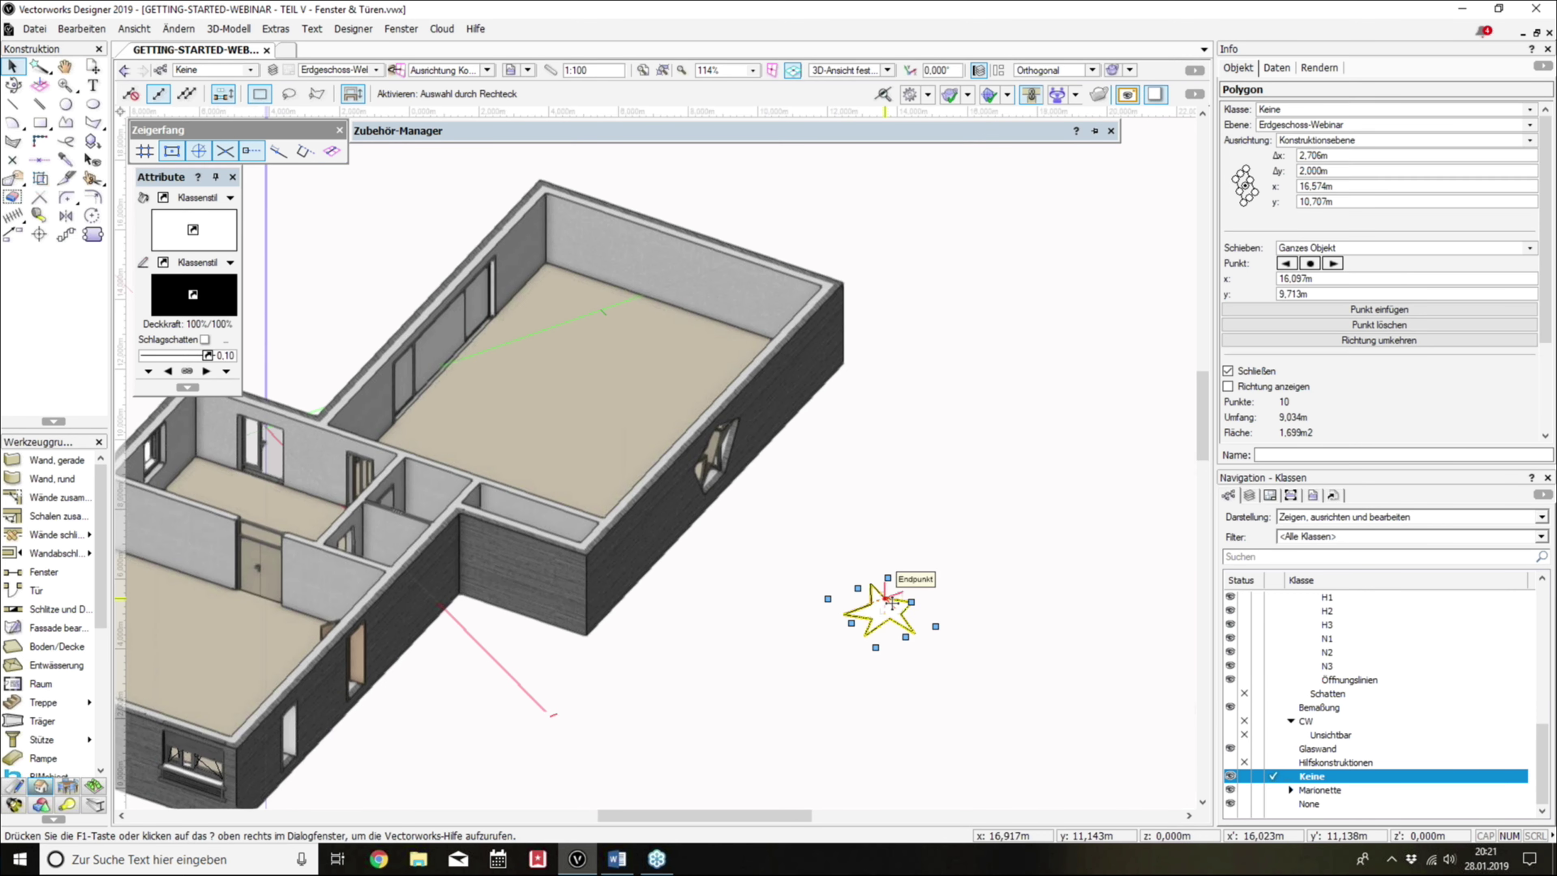
key(ctrl+5)
Step: Extrude the star outline into a solid 0.5 m deep
key(ctrl+4)
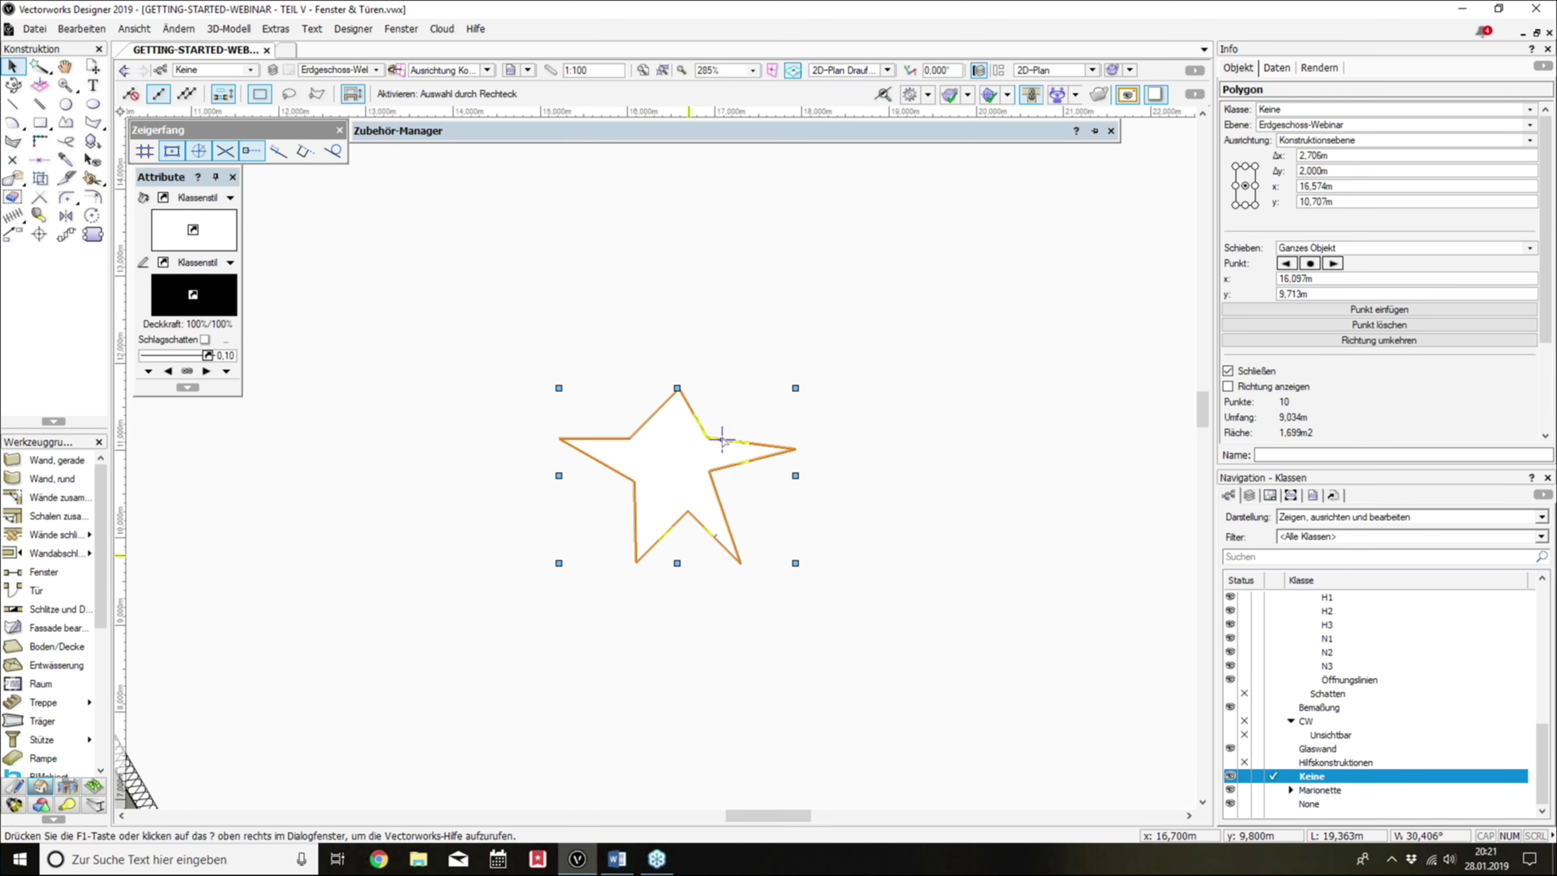
key(ctrl+e)
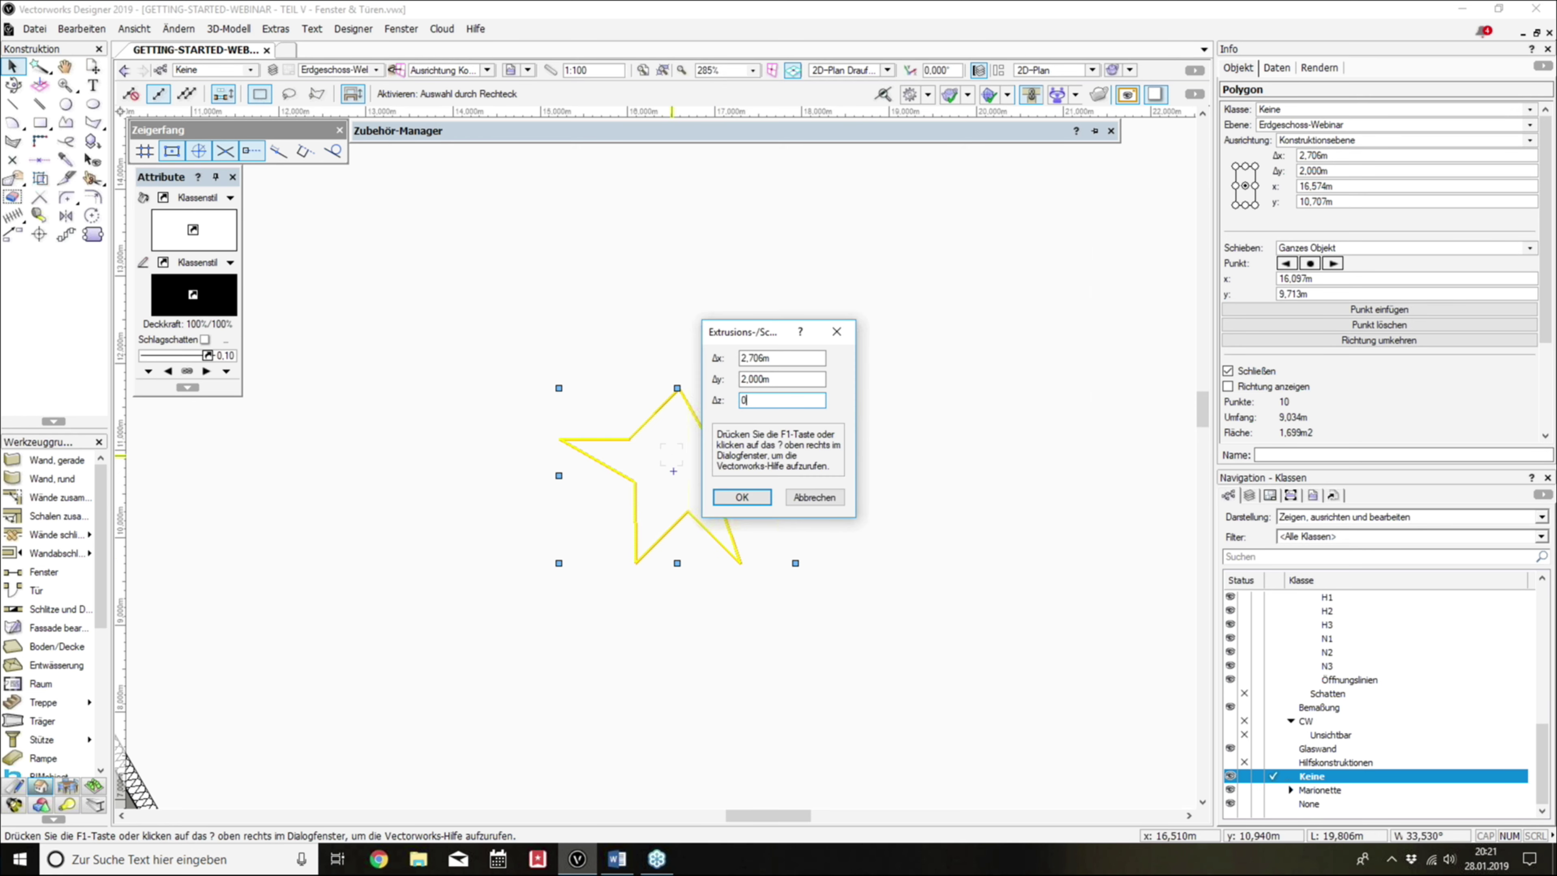
text(,5)
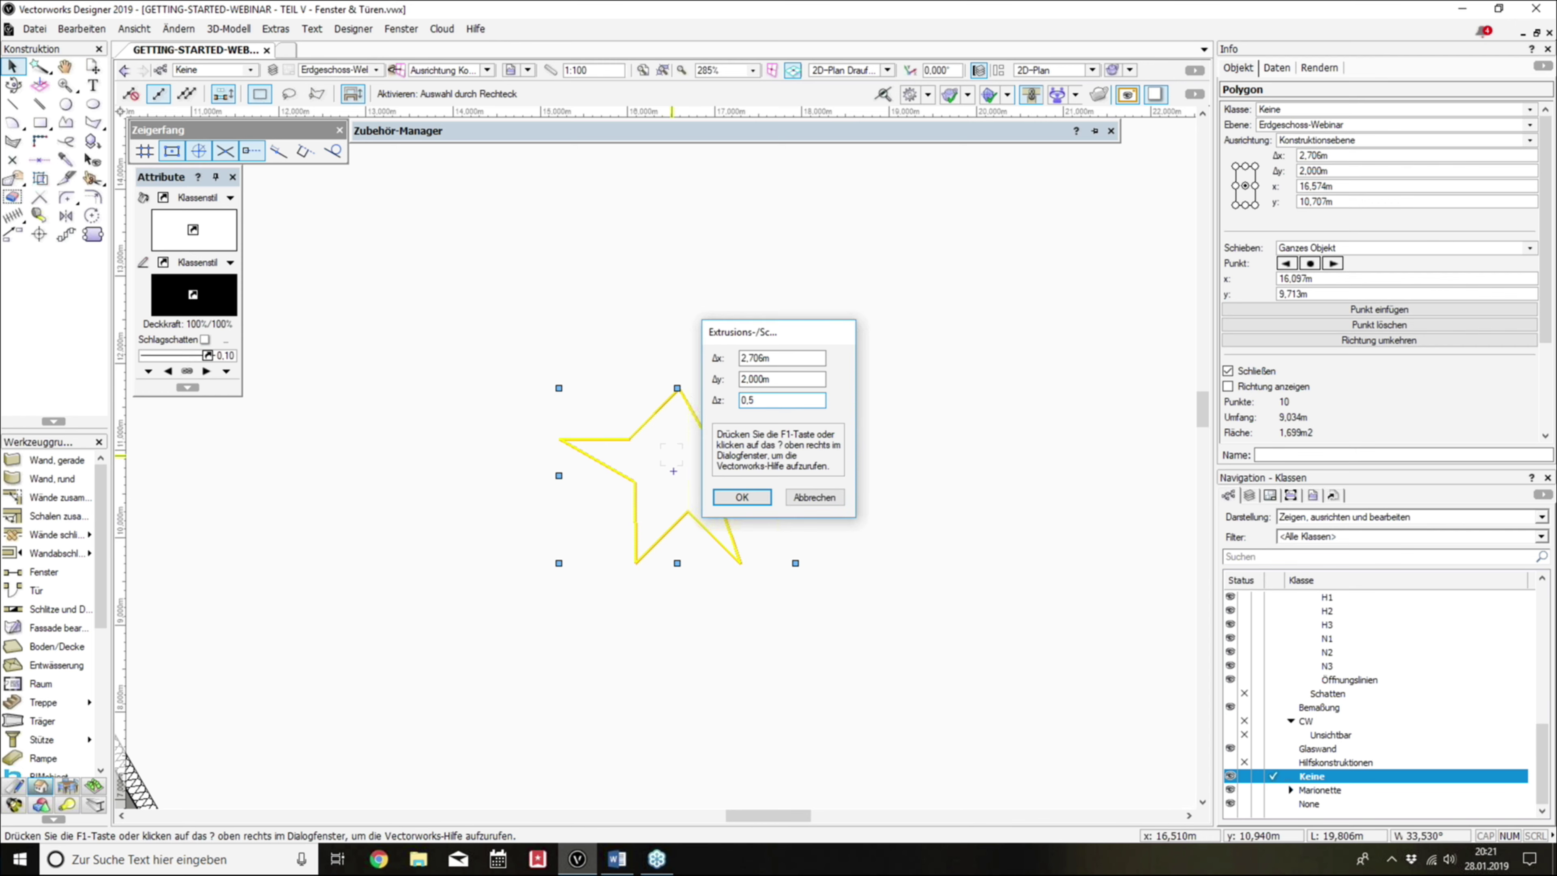
key(Return)
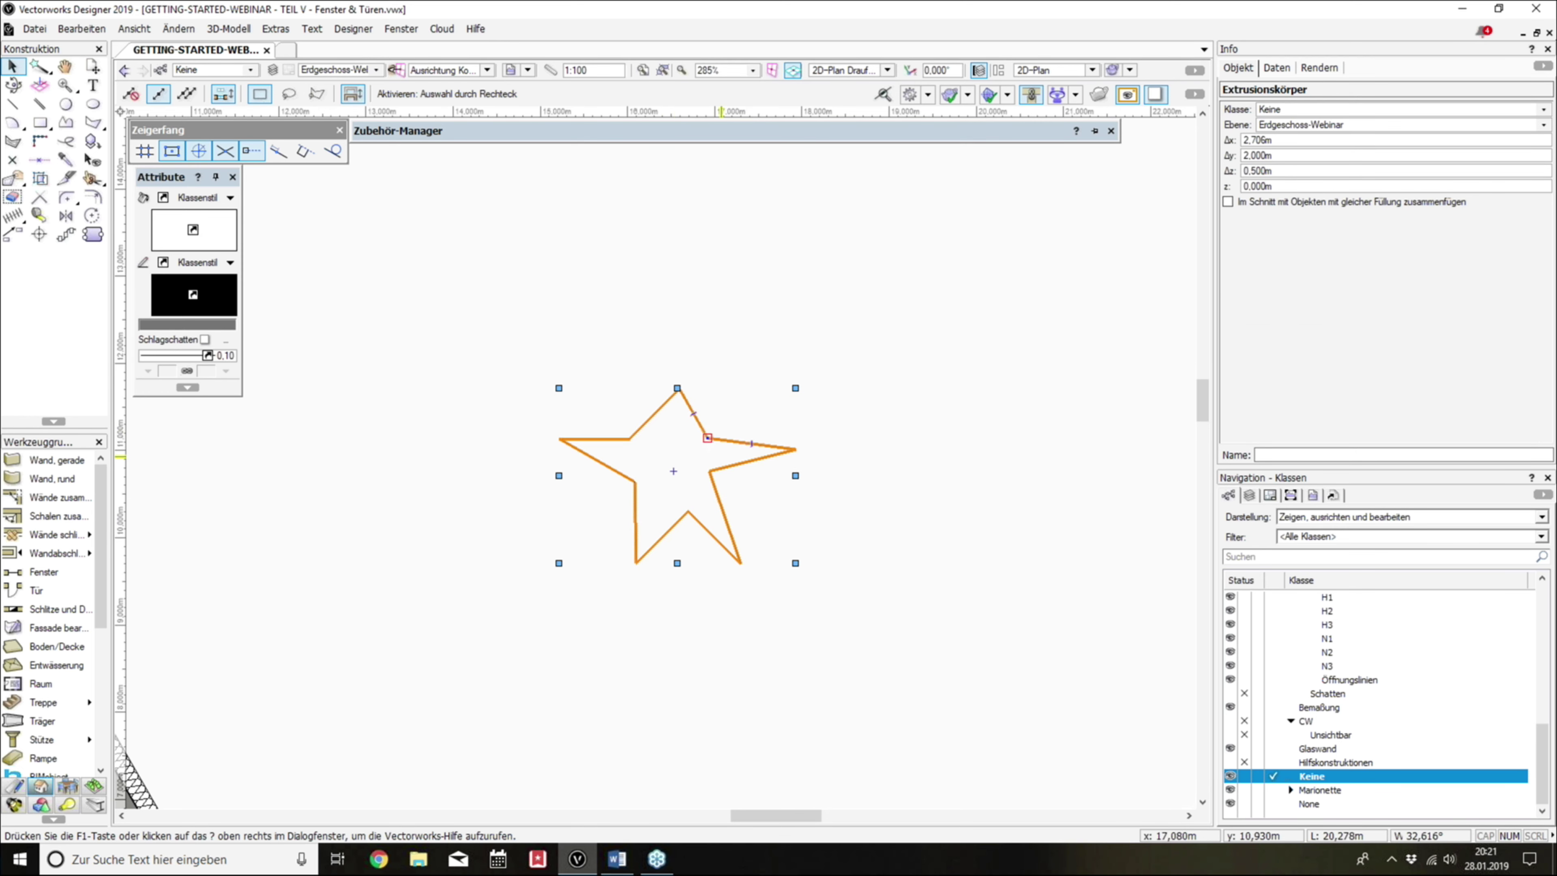
shift+middle_drag(752, 419, 667, 326)
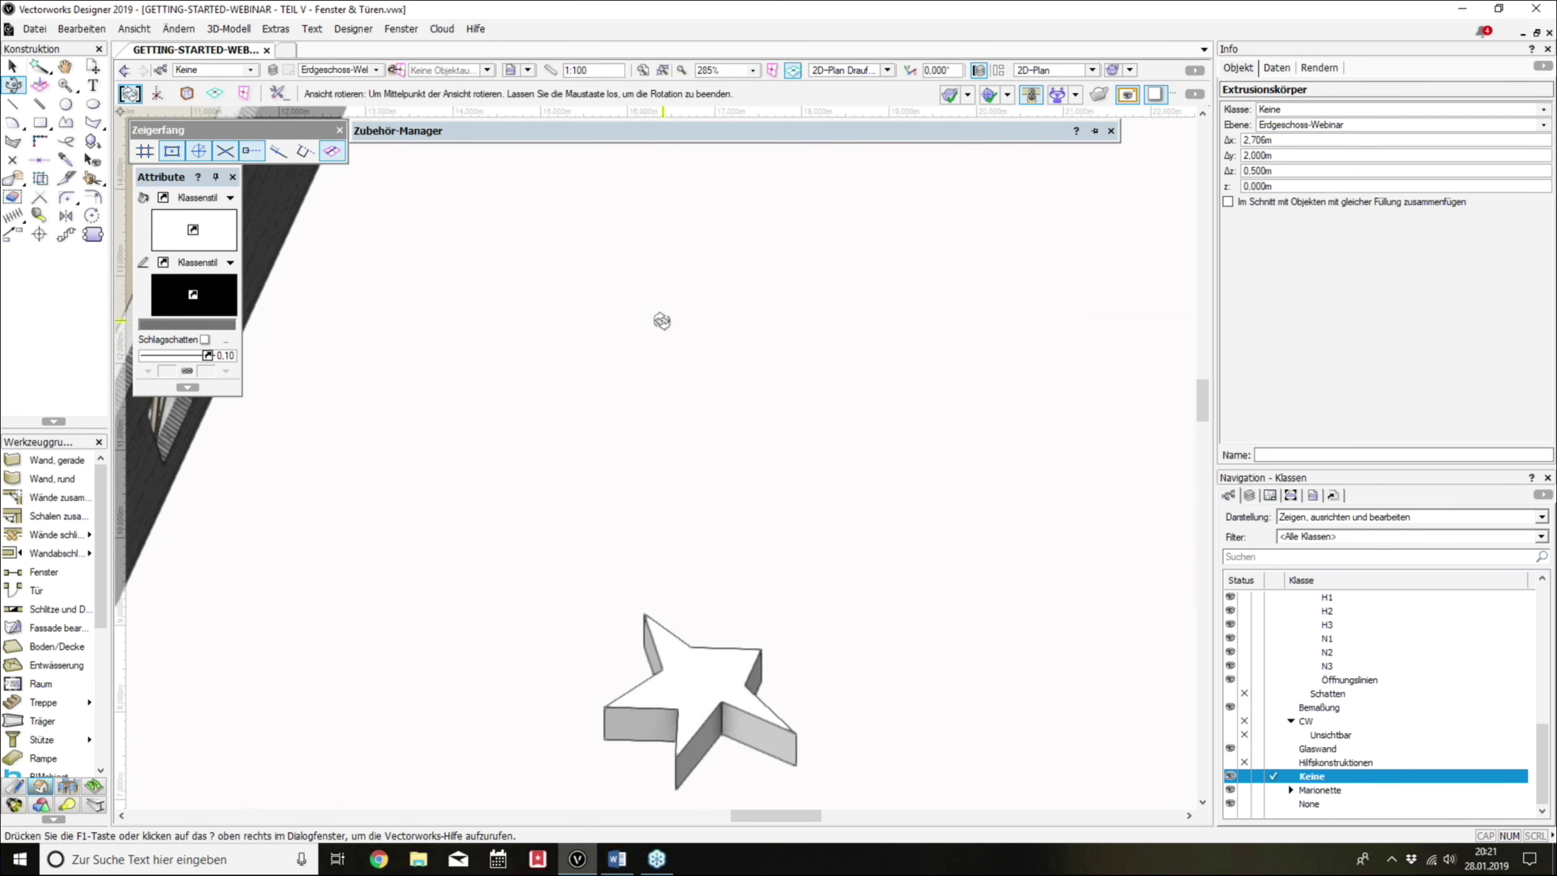
Step: Back in top plan view, cut the star extrusion out of the drawing
key(ctrl+5)
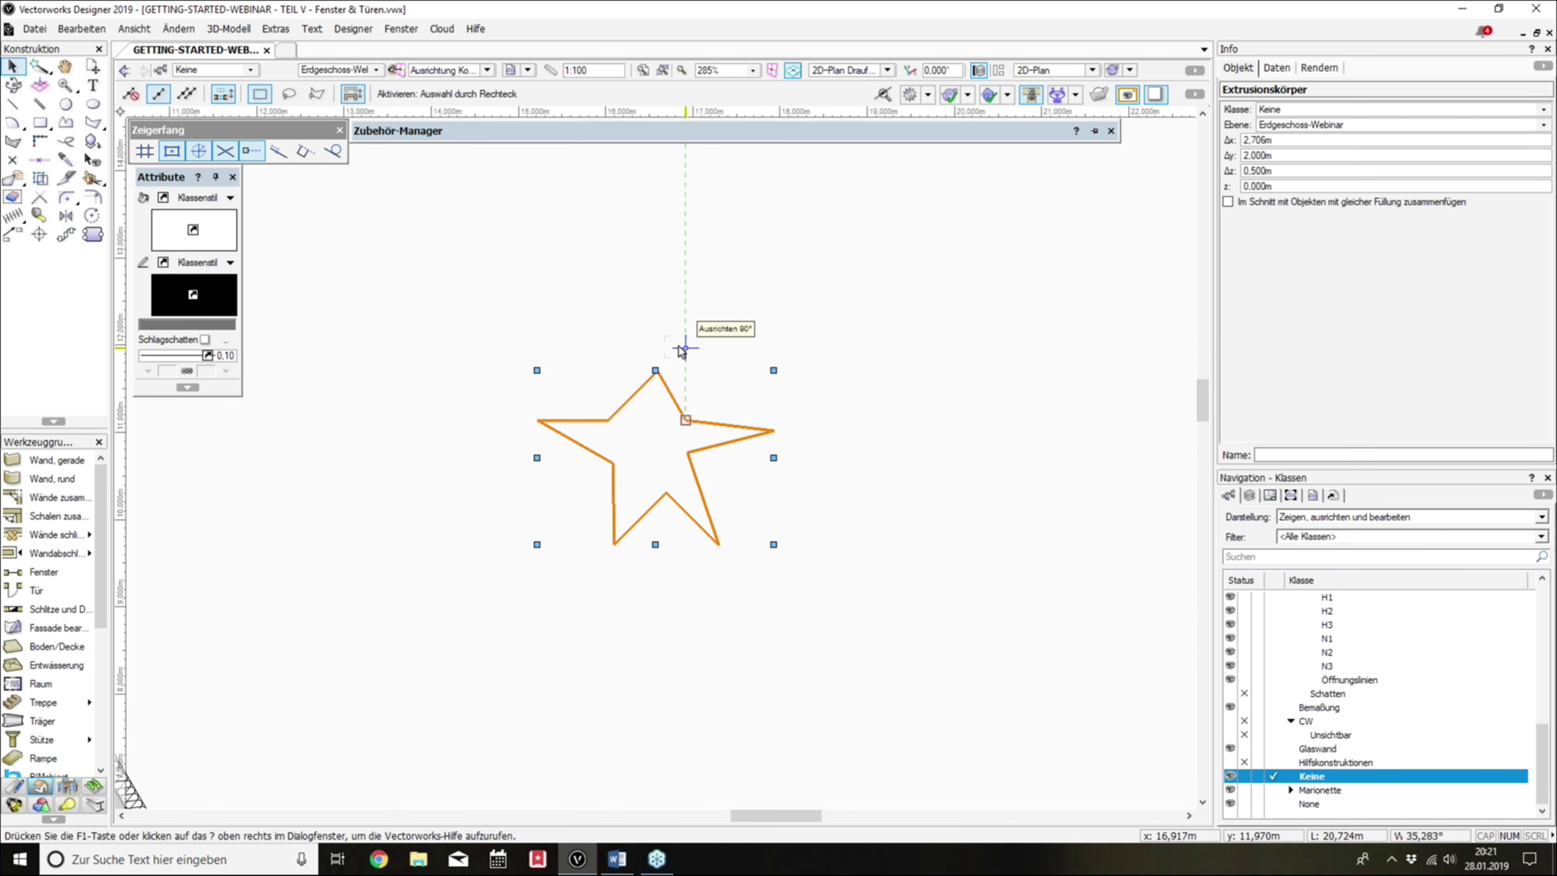
key(Delete)
scroll(861, 387, down, 2)
scroll(861, 387, down, 3)
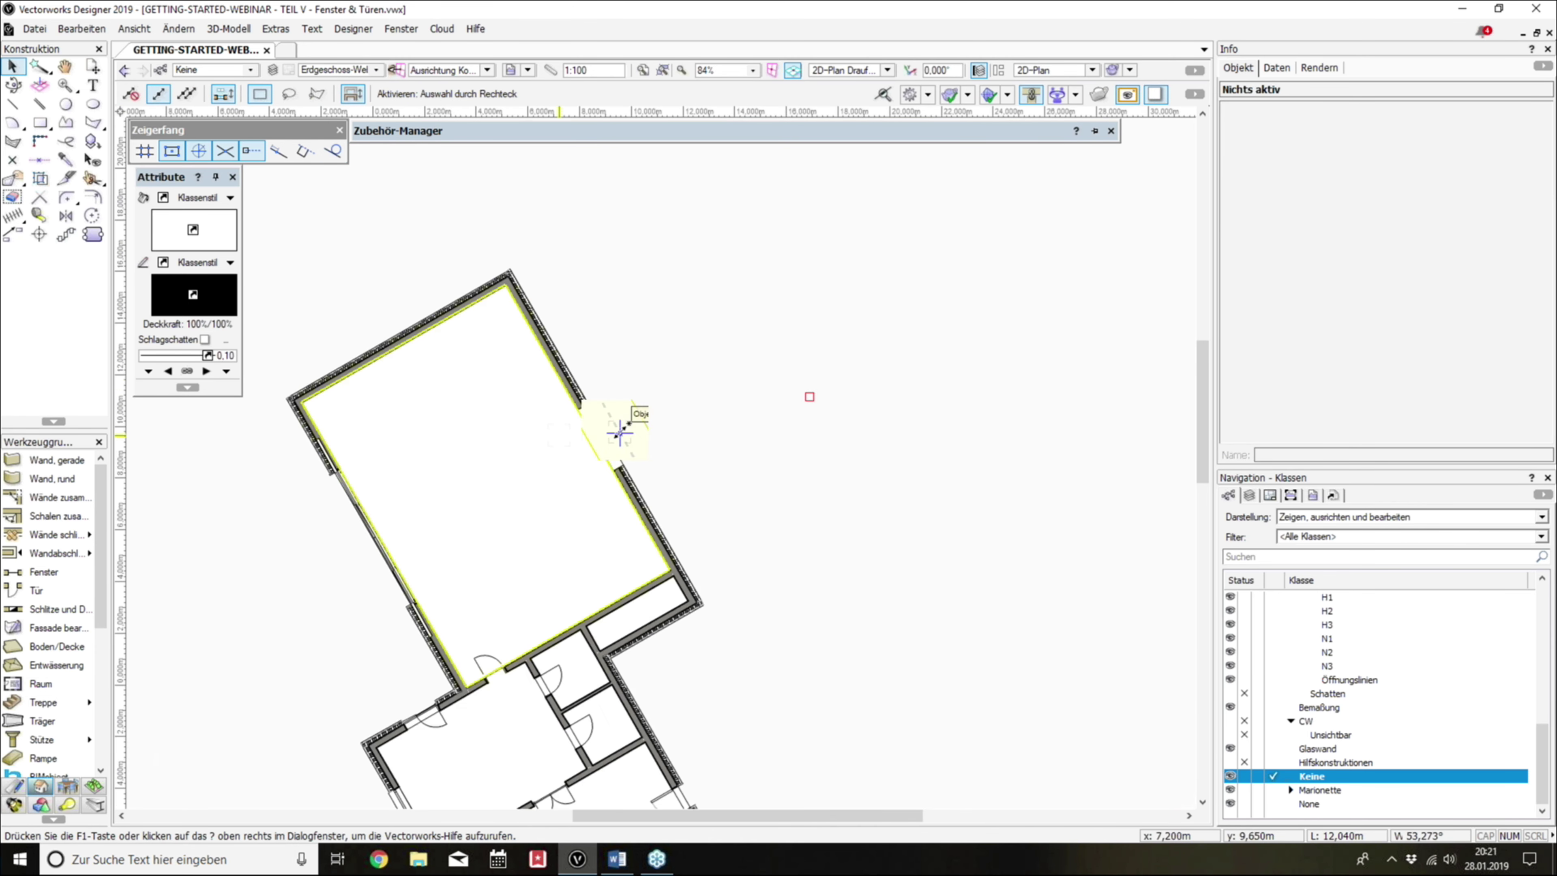
scroll(620, 433, up, 6)
Step: Paste the star extrusion into the window's 3D wall opening box
right_click(655, 473)
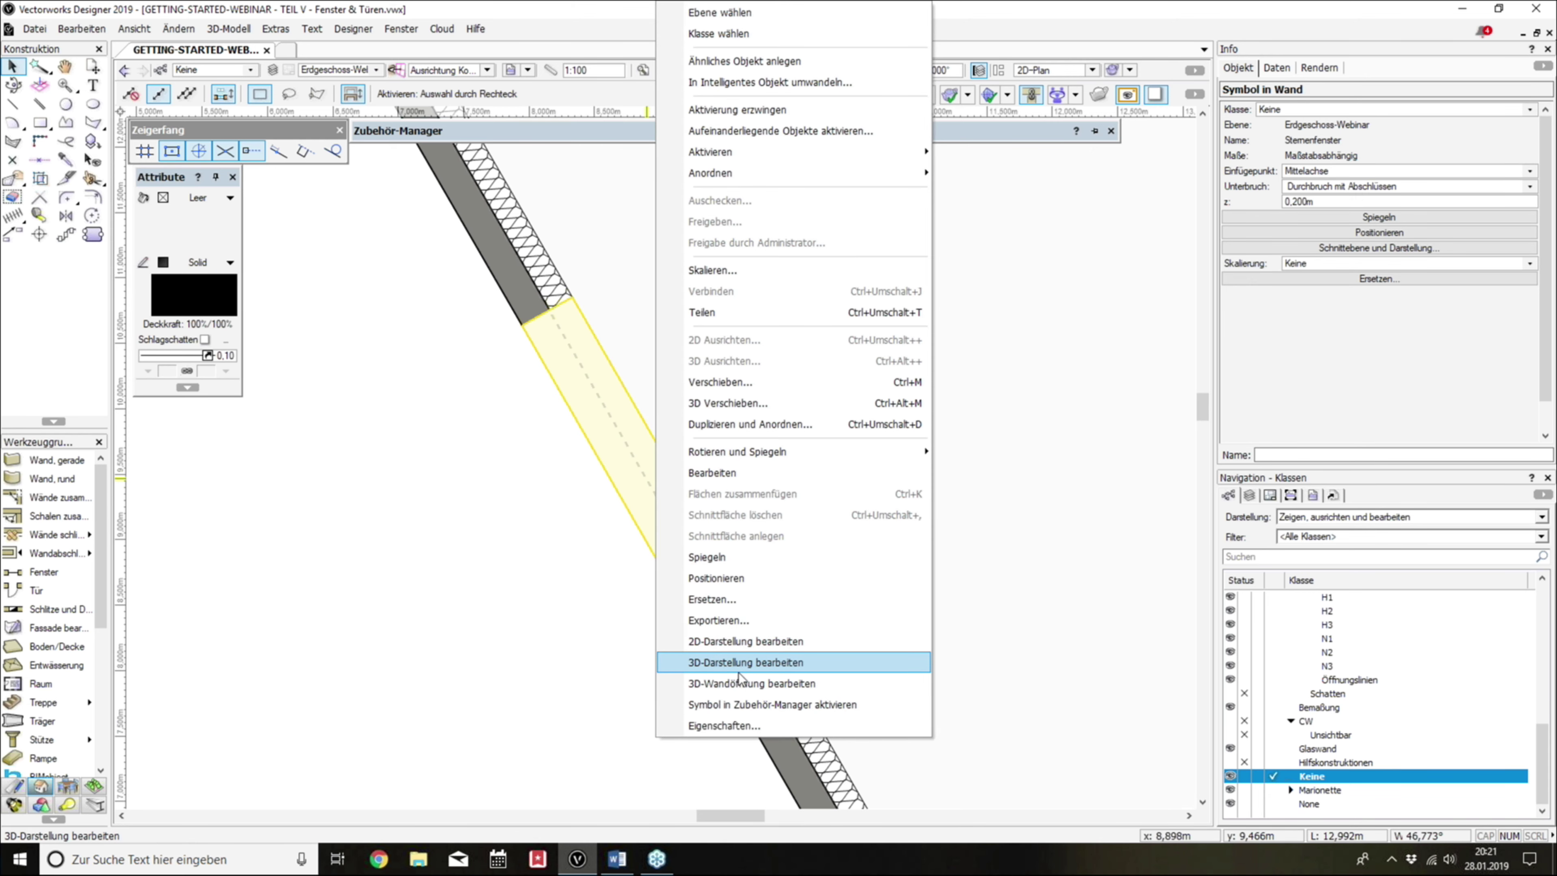
click(721, 683)
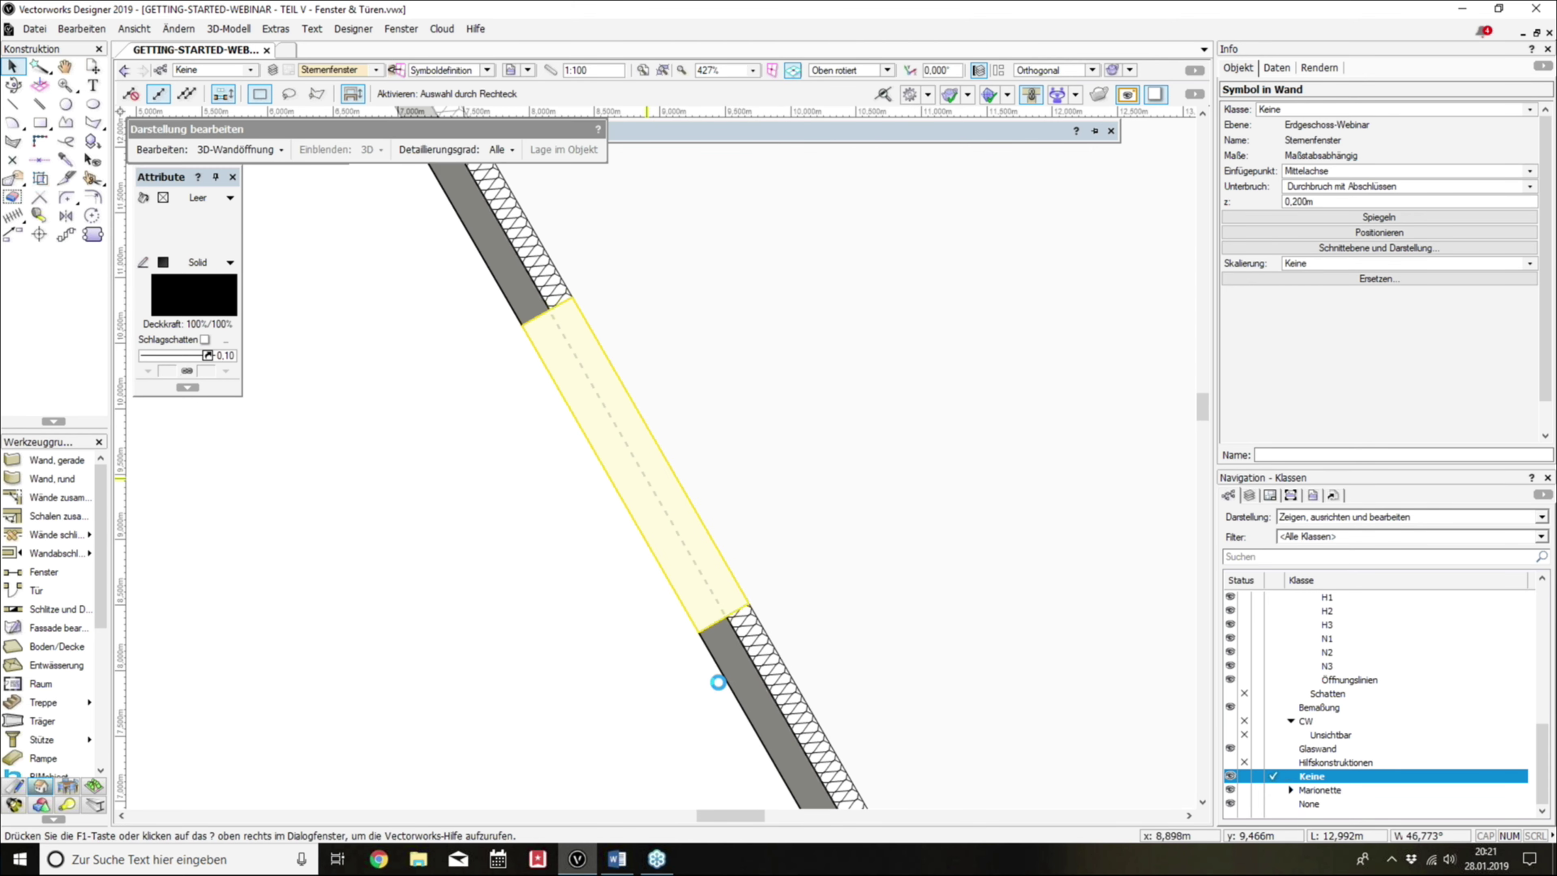
key(ctrl+v)
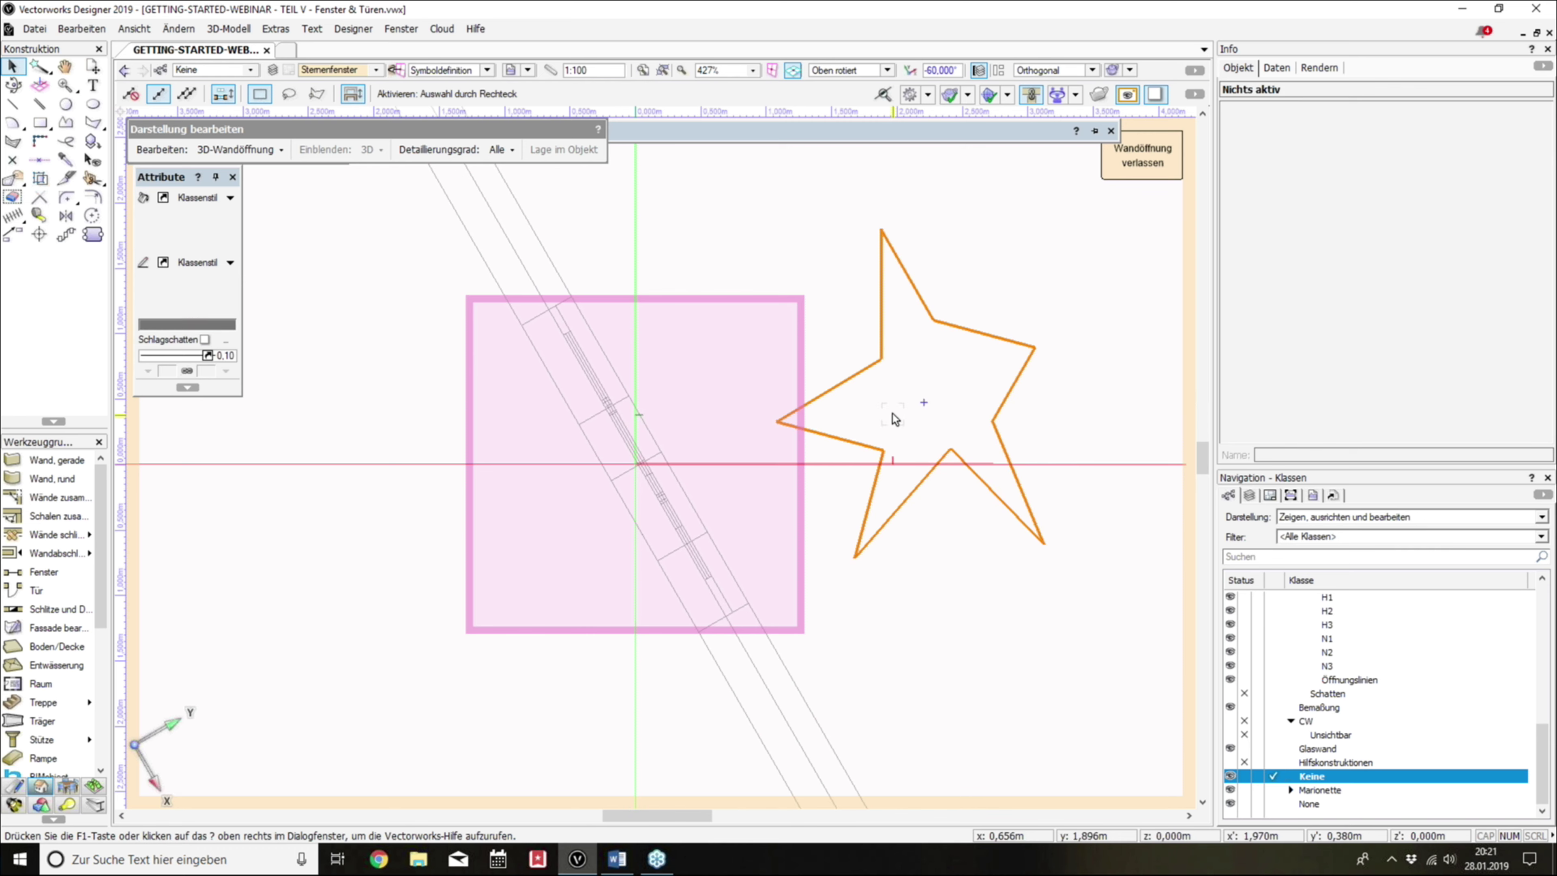
drag(875, 258, 582, 299)
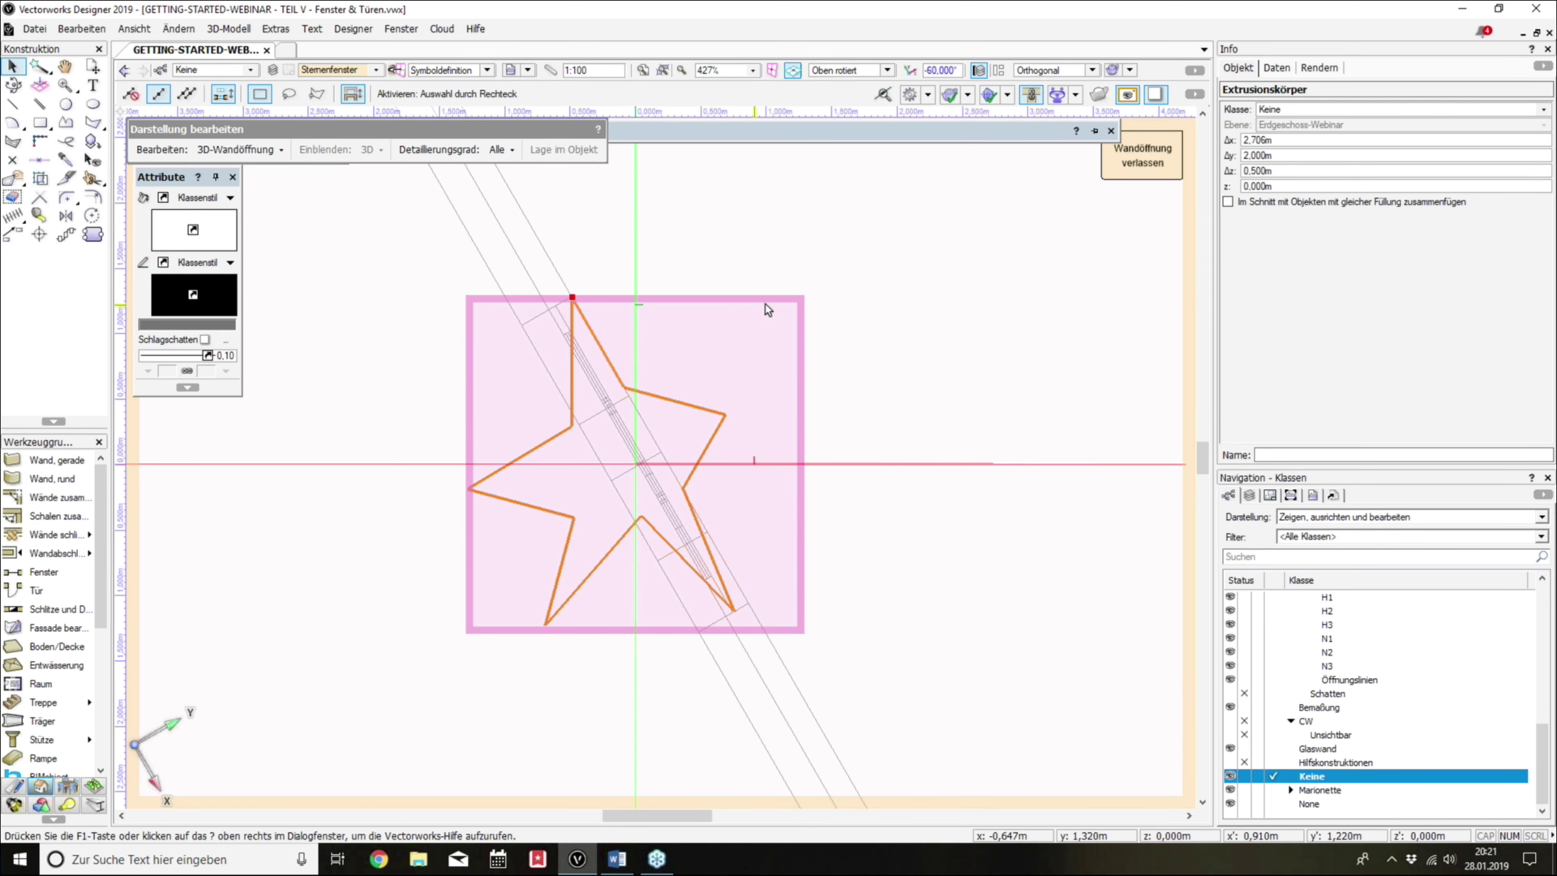
Step: Check the star in the opening from side and 3D views, then exit the wall-hole editor
key(KP_1)
click(829, 488)
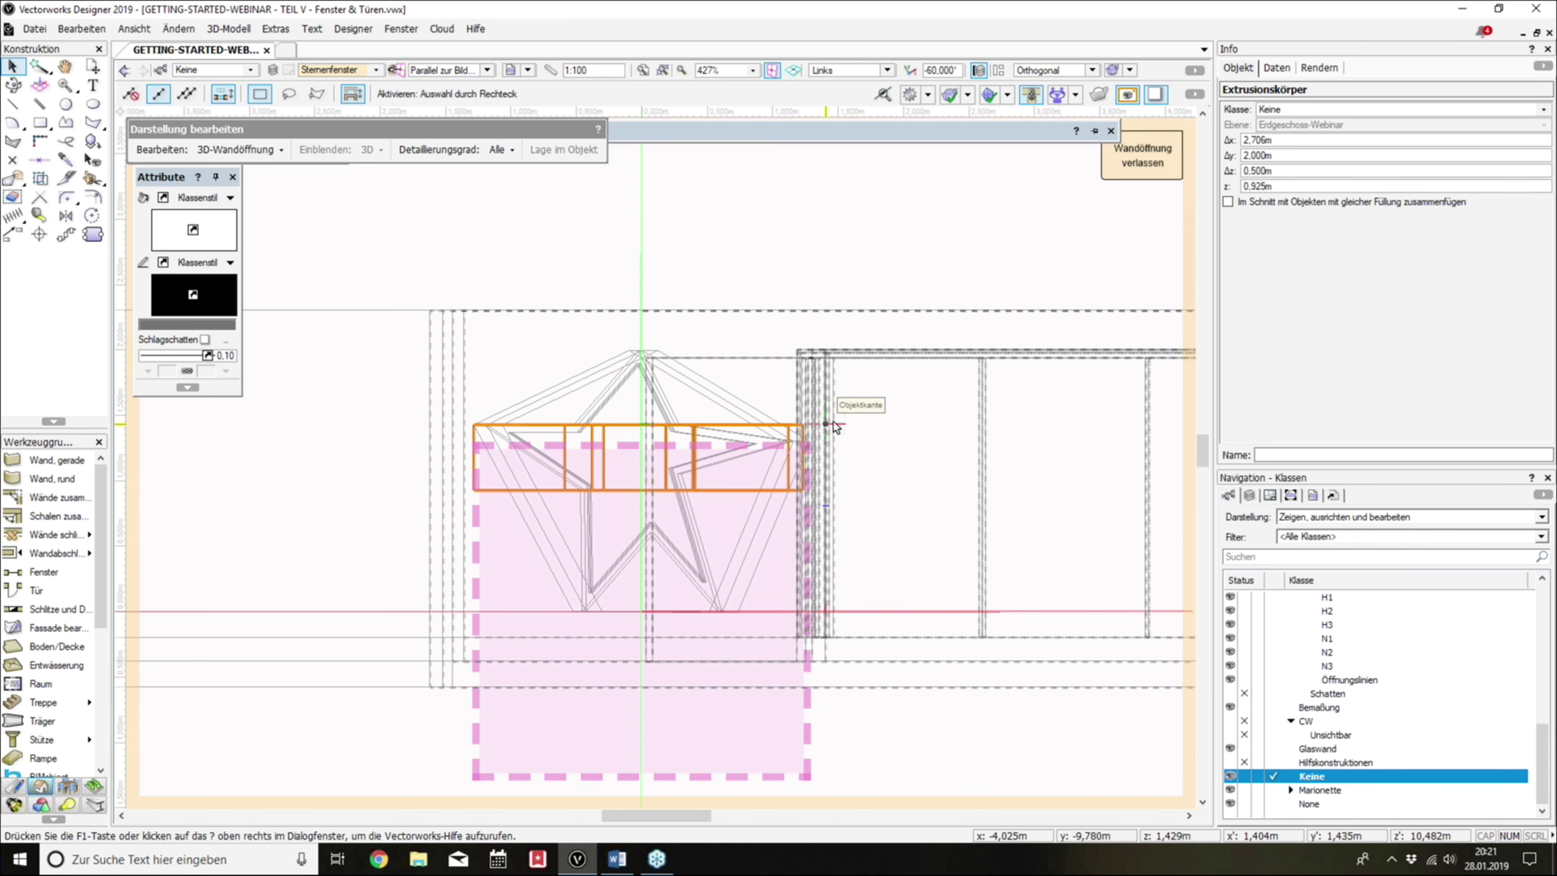
scroll(836, 430, down, 4)
click(763, 313)
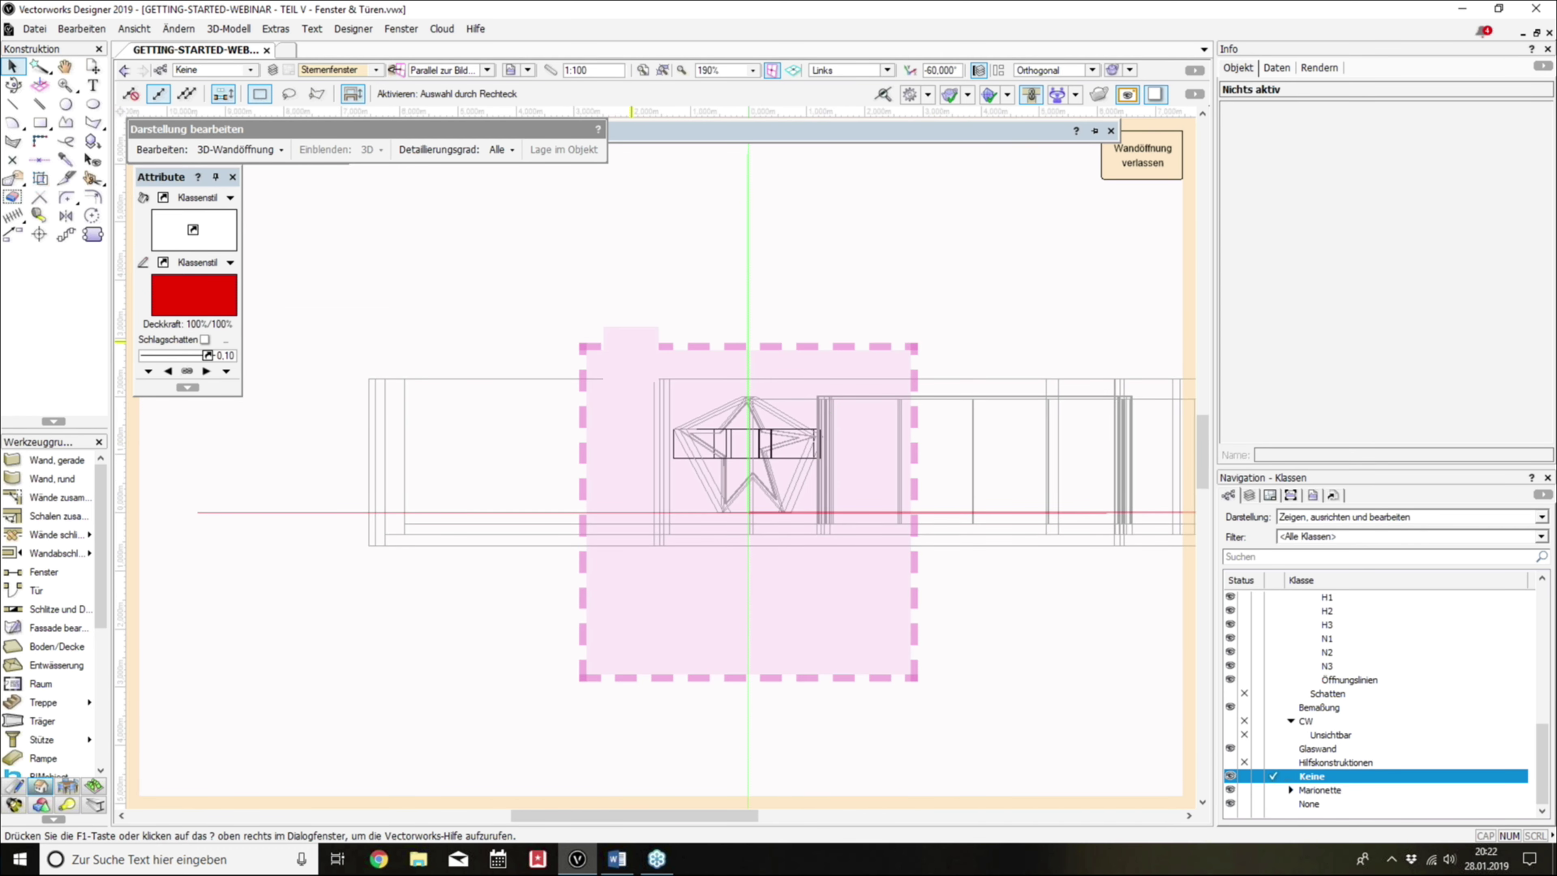
shift+middle_drag(629, 337, 950, 481)
mouse_move(949, 481)
mouse_down()
mouse_move(920, 518)
mouse_move(1143, 158)
mouse_up()
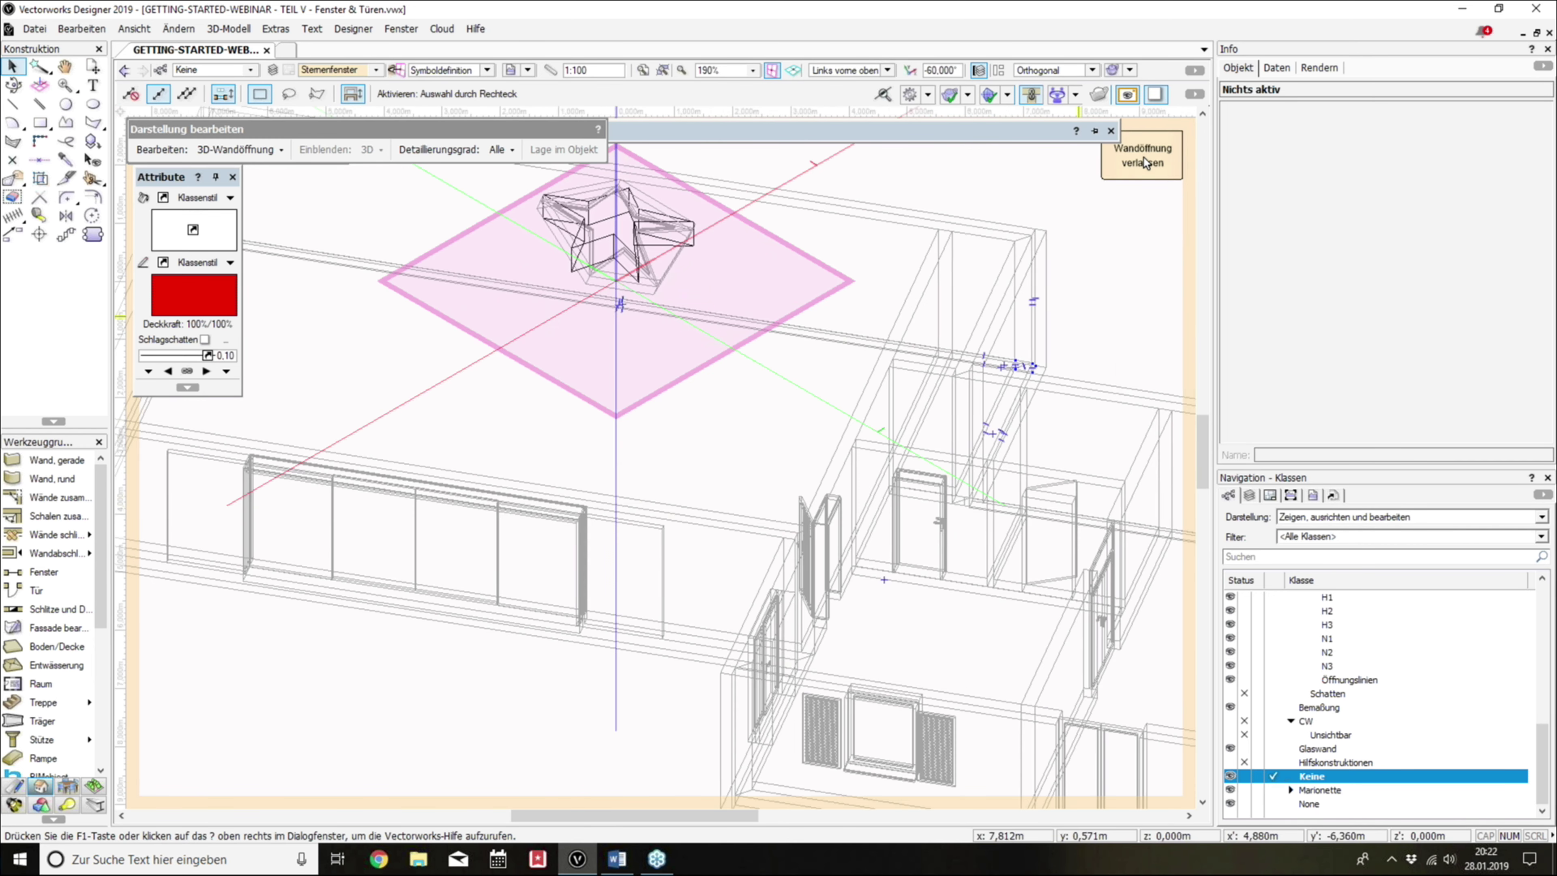
click(1143, 154)
scroll(729, 377, down, 5)
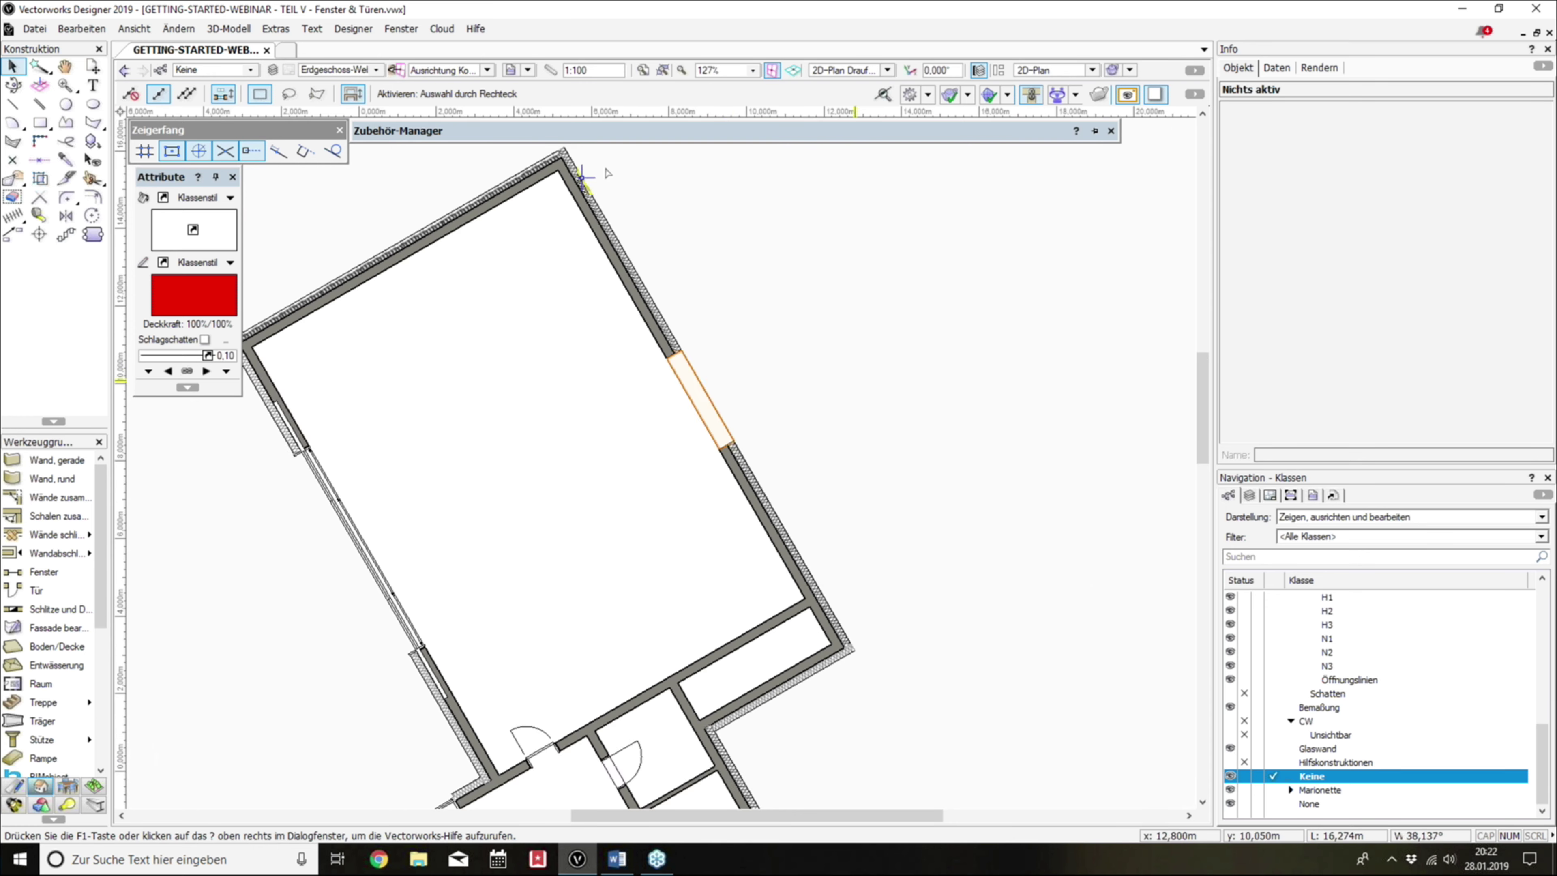
Step: Filter the Resource Manager to symbols and plug-in objects and place a Sternenfenster symbol
click(815, 150)
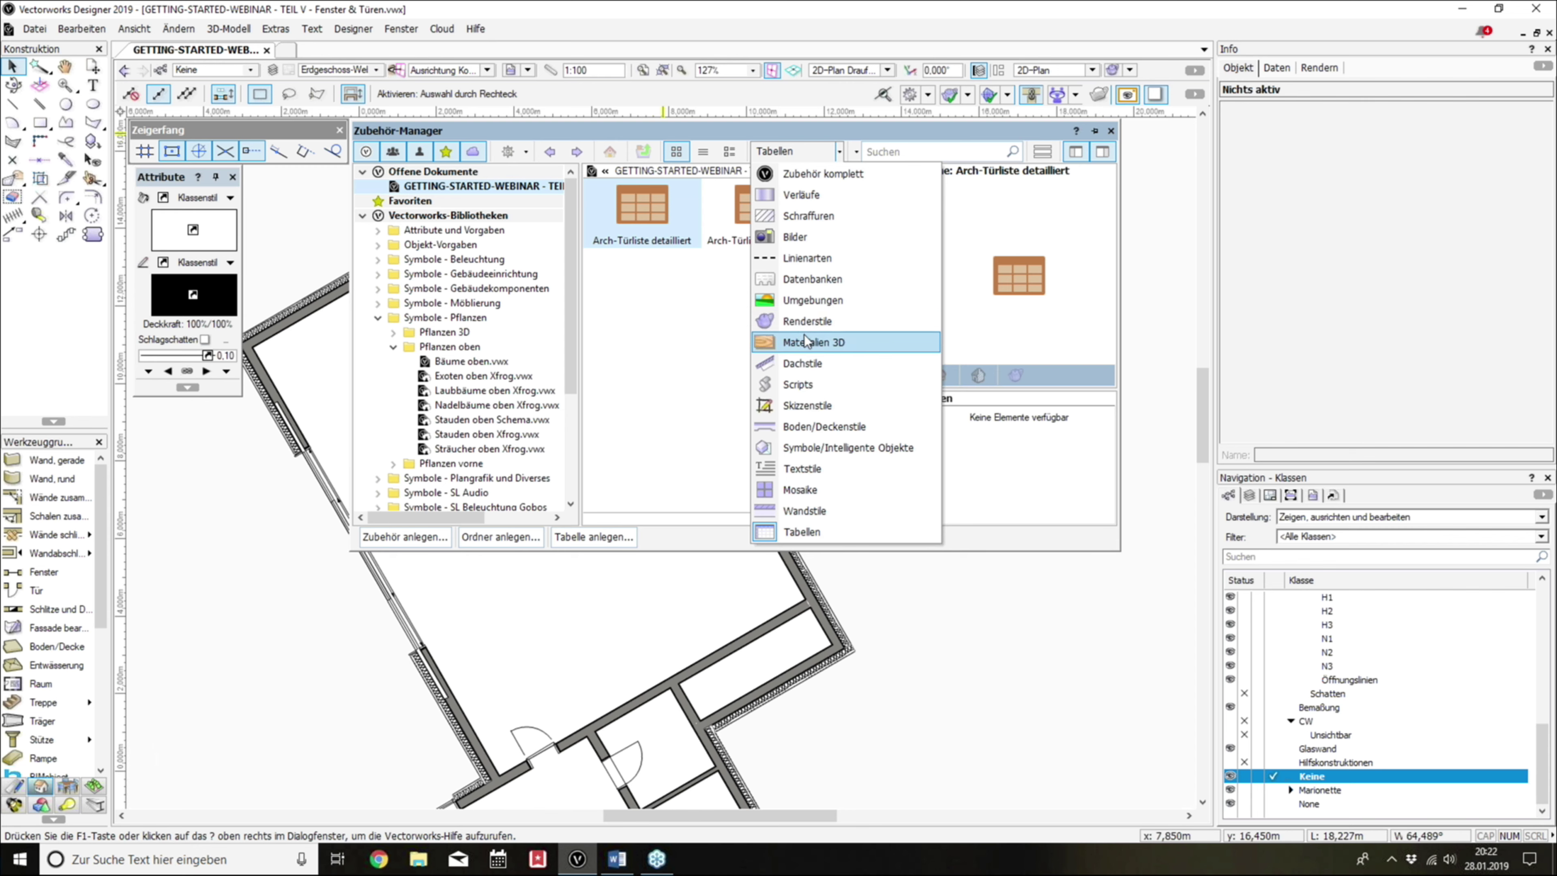
click(806, 448)
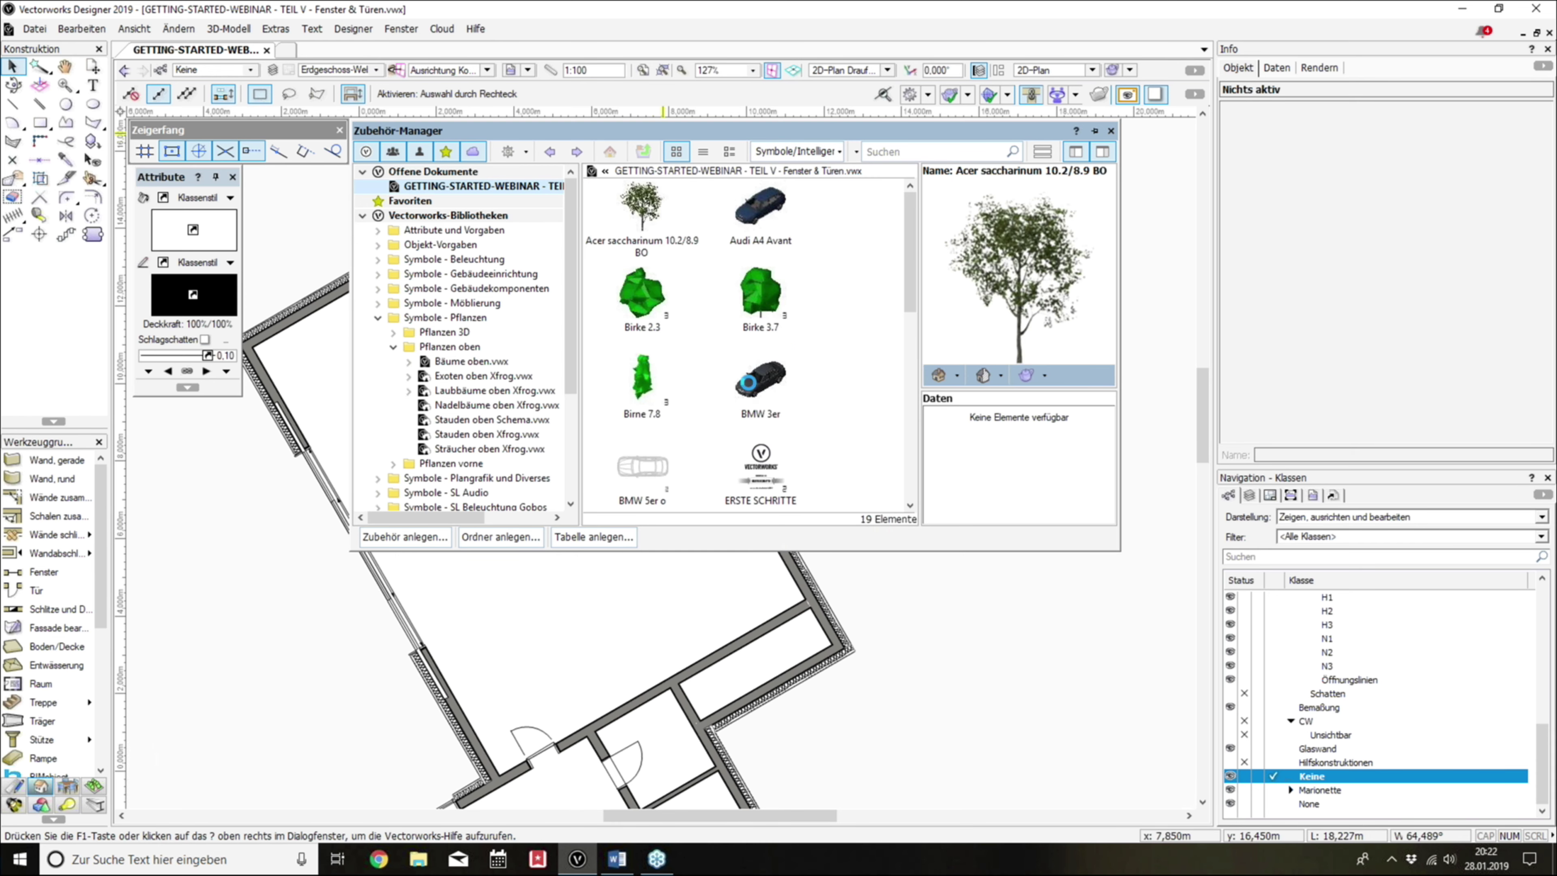
scroll(748, 399, down, 3)
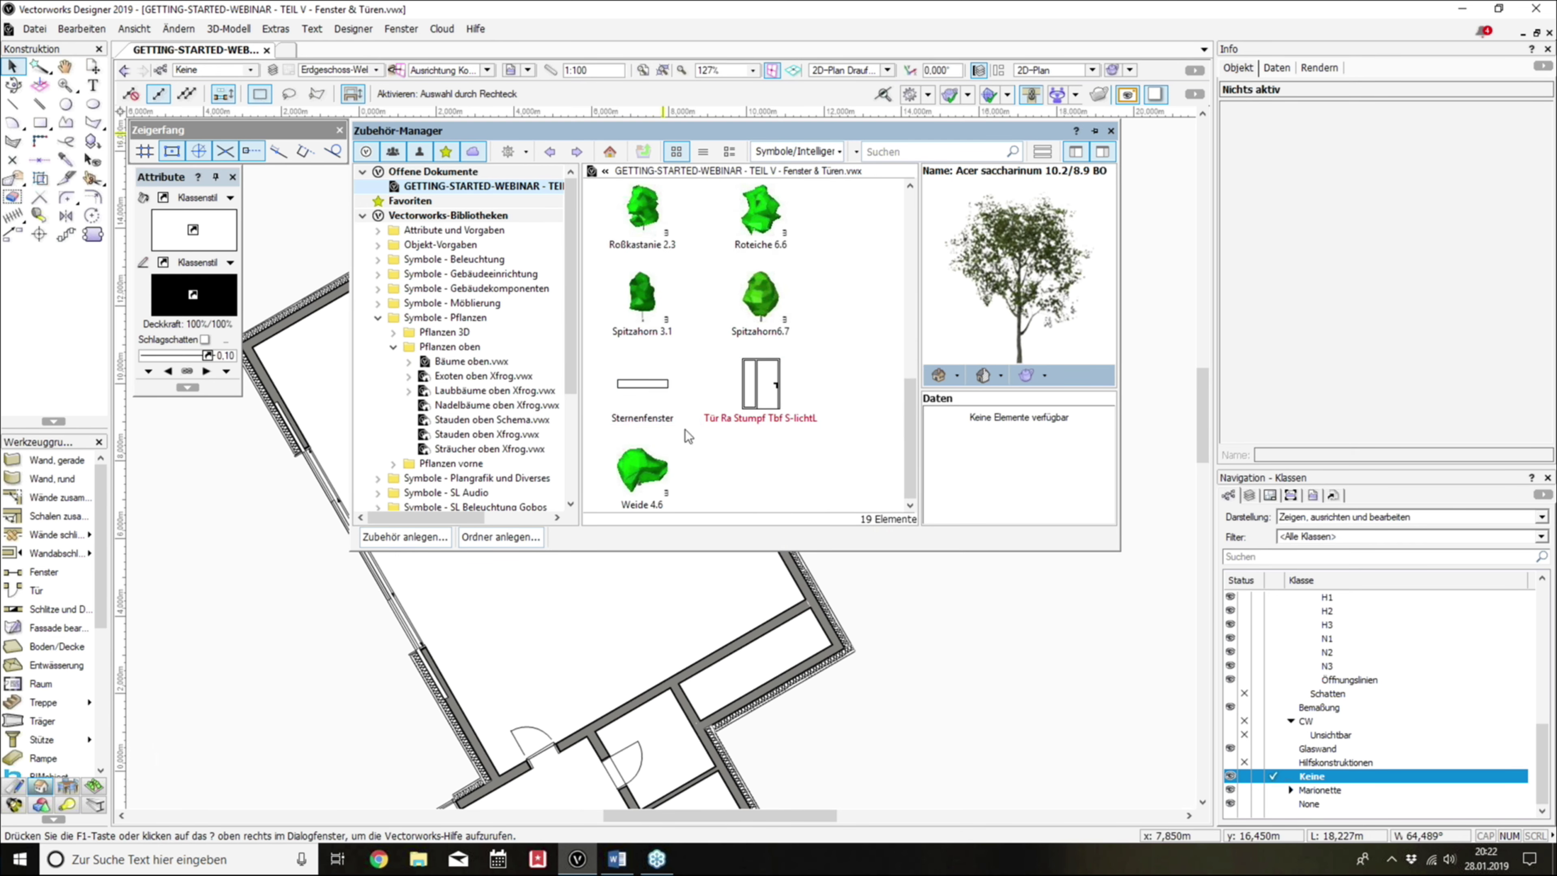
double_click(642, 386)
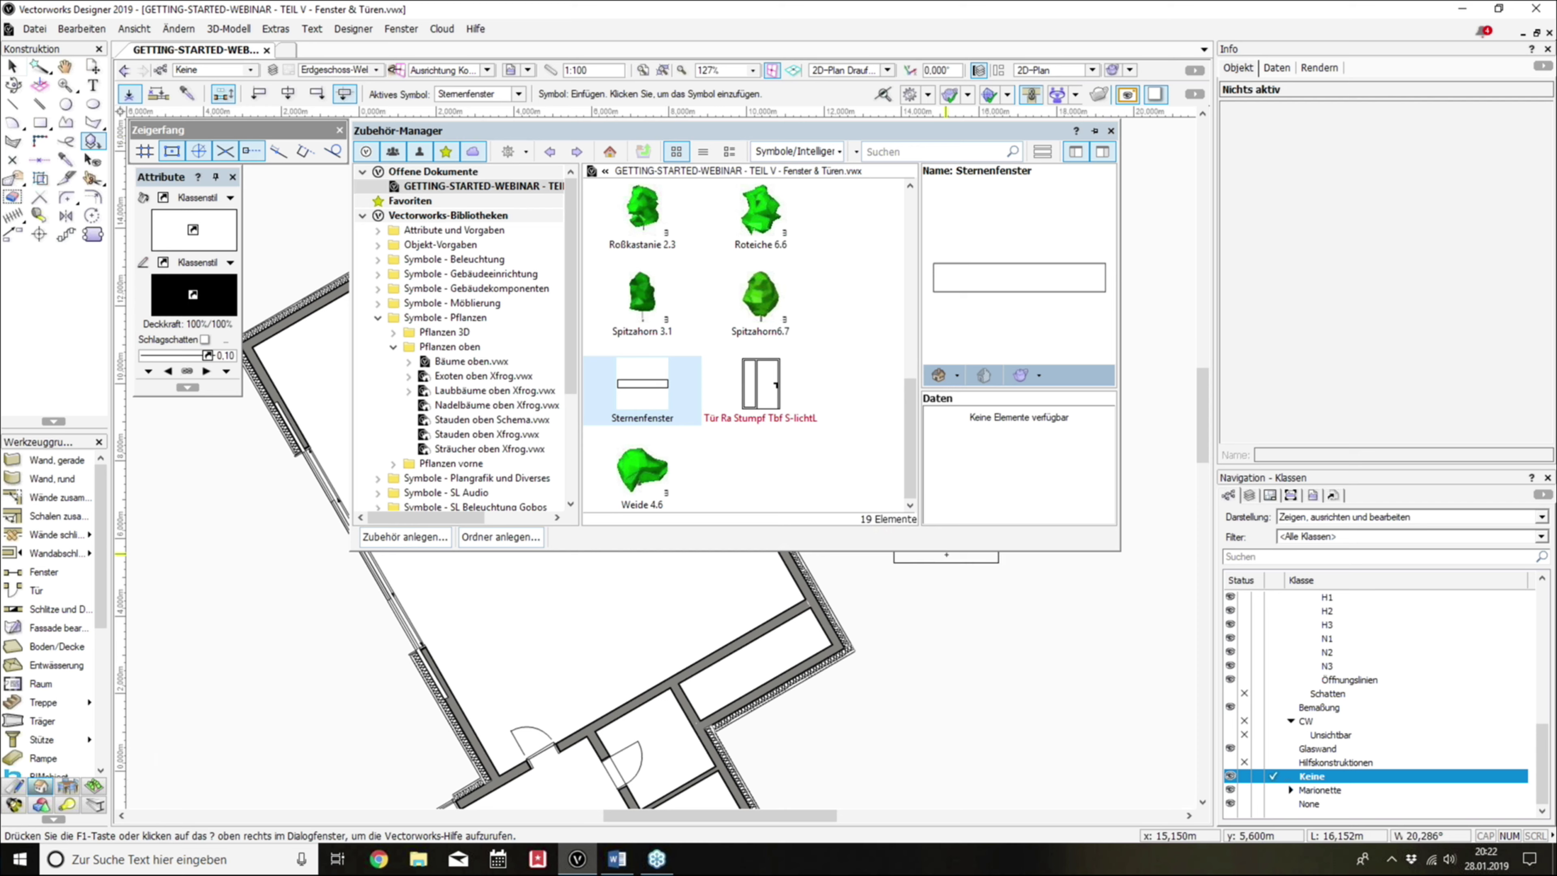
click(983, 585)
Step: Bring up the editing options for the placed Sternenfenster symbol
scroll(1038, 597, up, 4)
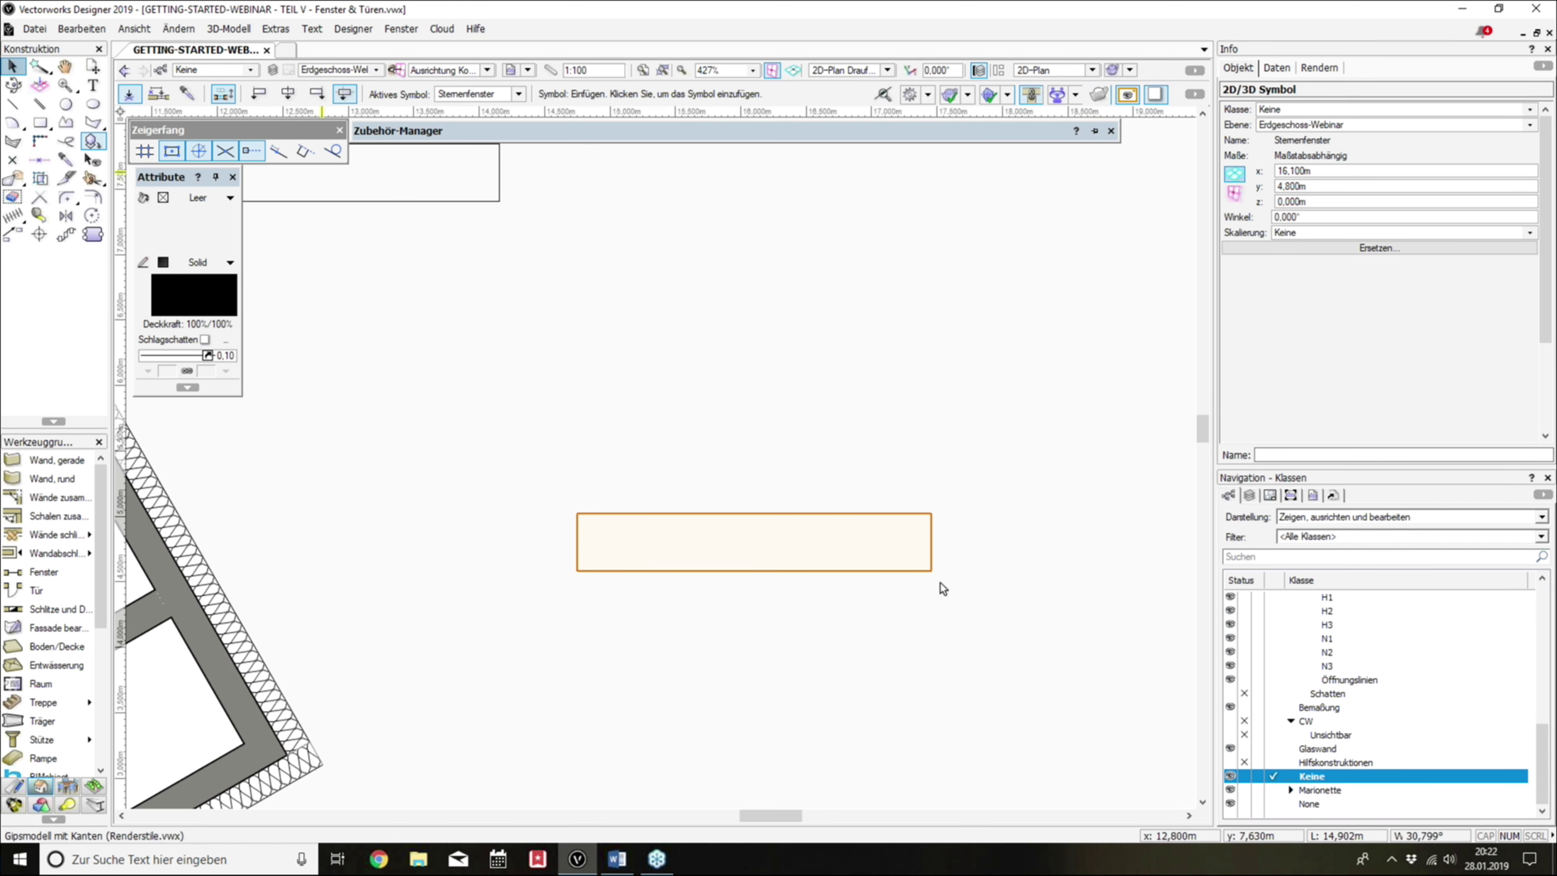
key(x)
scroll(910, 601, up, 1)
double_click(907, 539)
Step: In the symbol's 3D wall opening, rotate the star extrusion 90° to stand upright
click(711, 383)
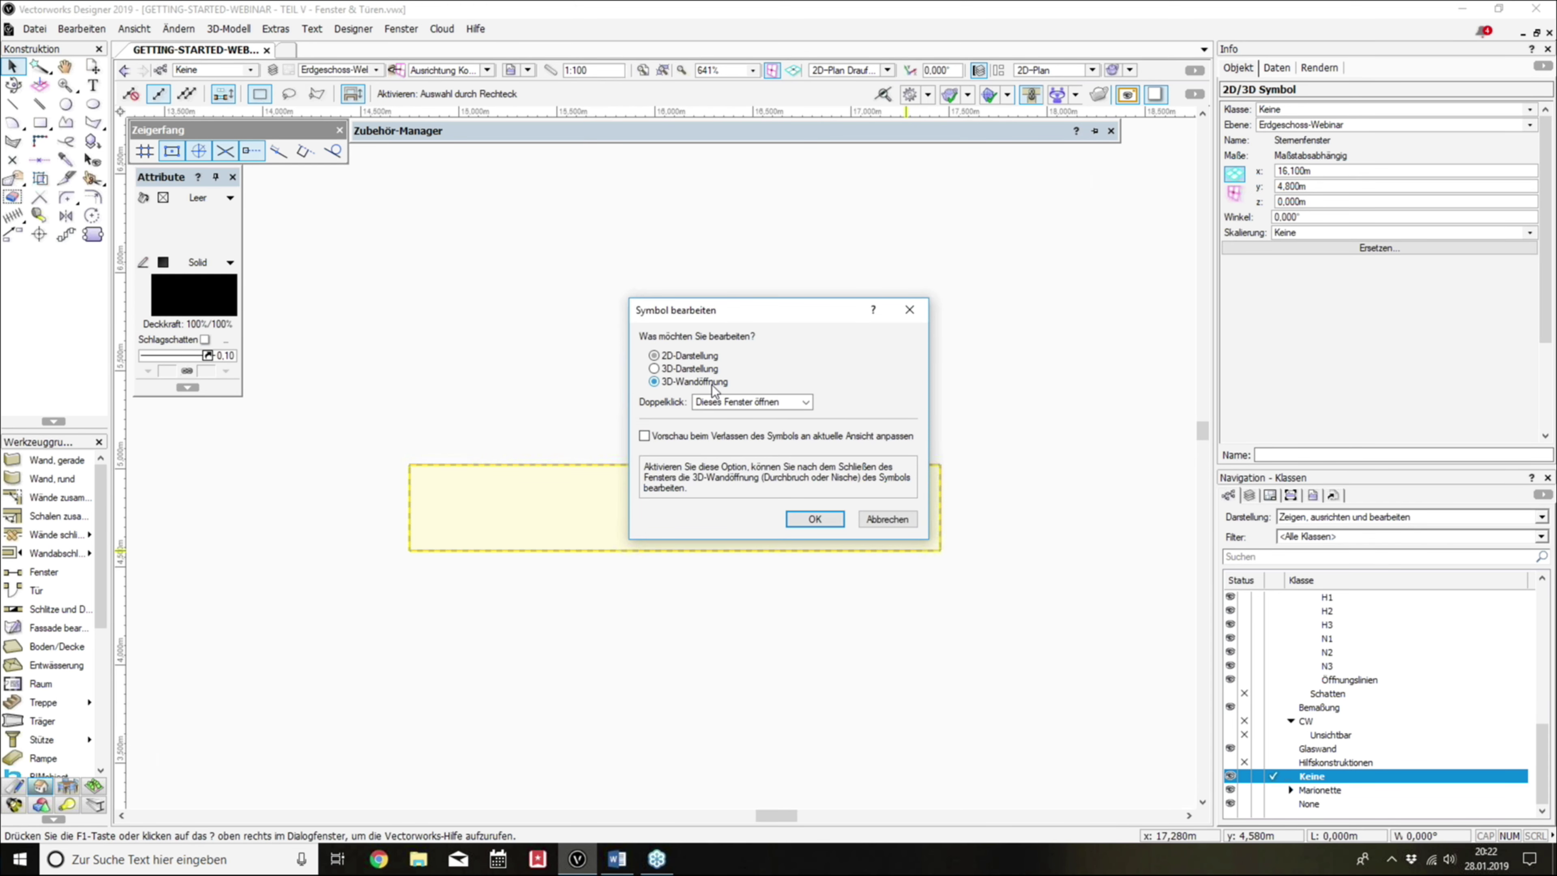
click(814, 519)
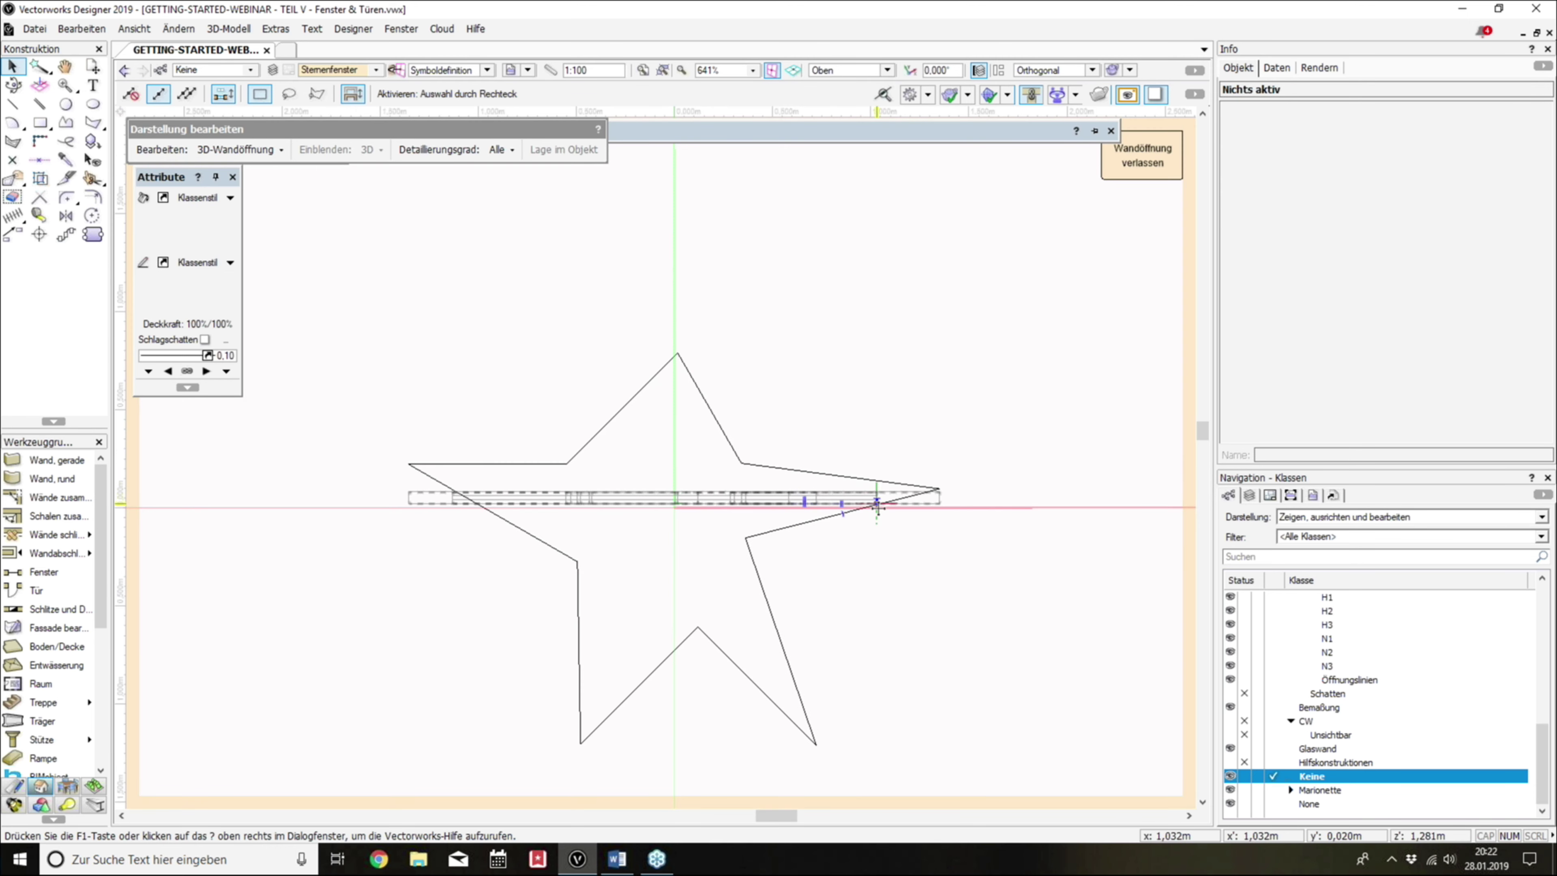
click(902, 492)
key(KP_4)
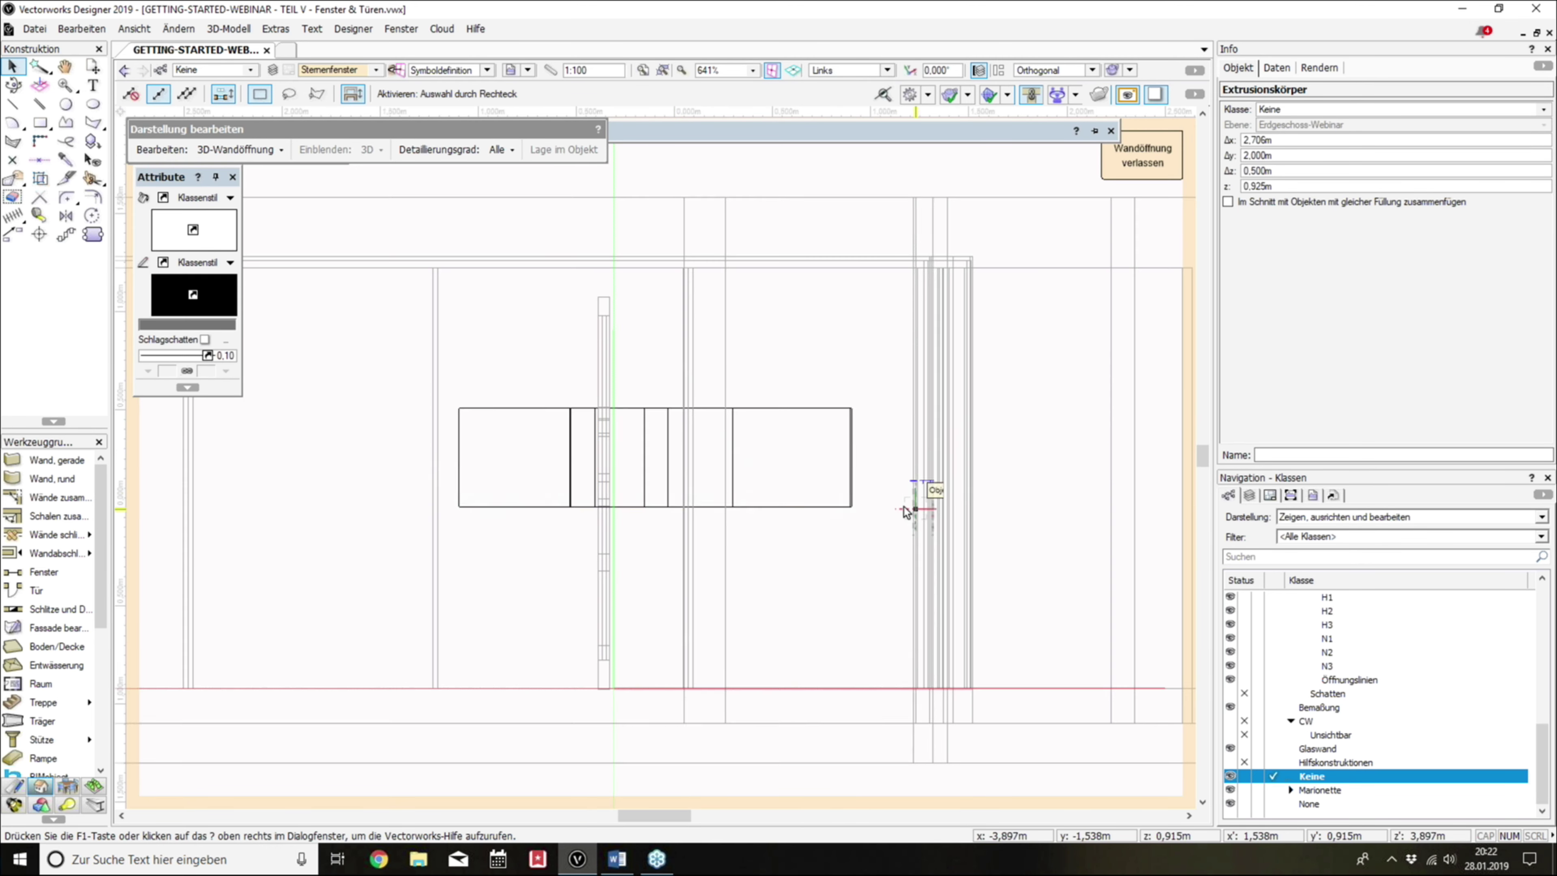
key(ctrl+l)
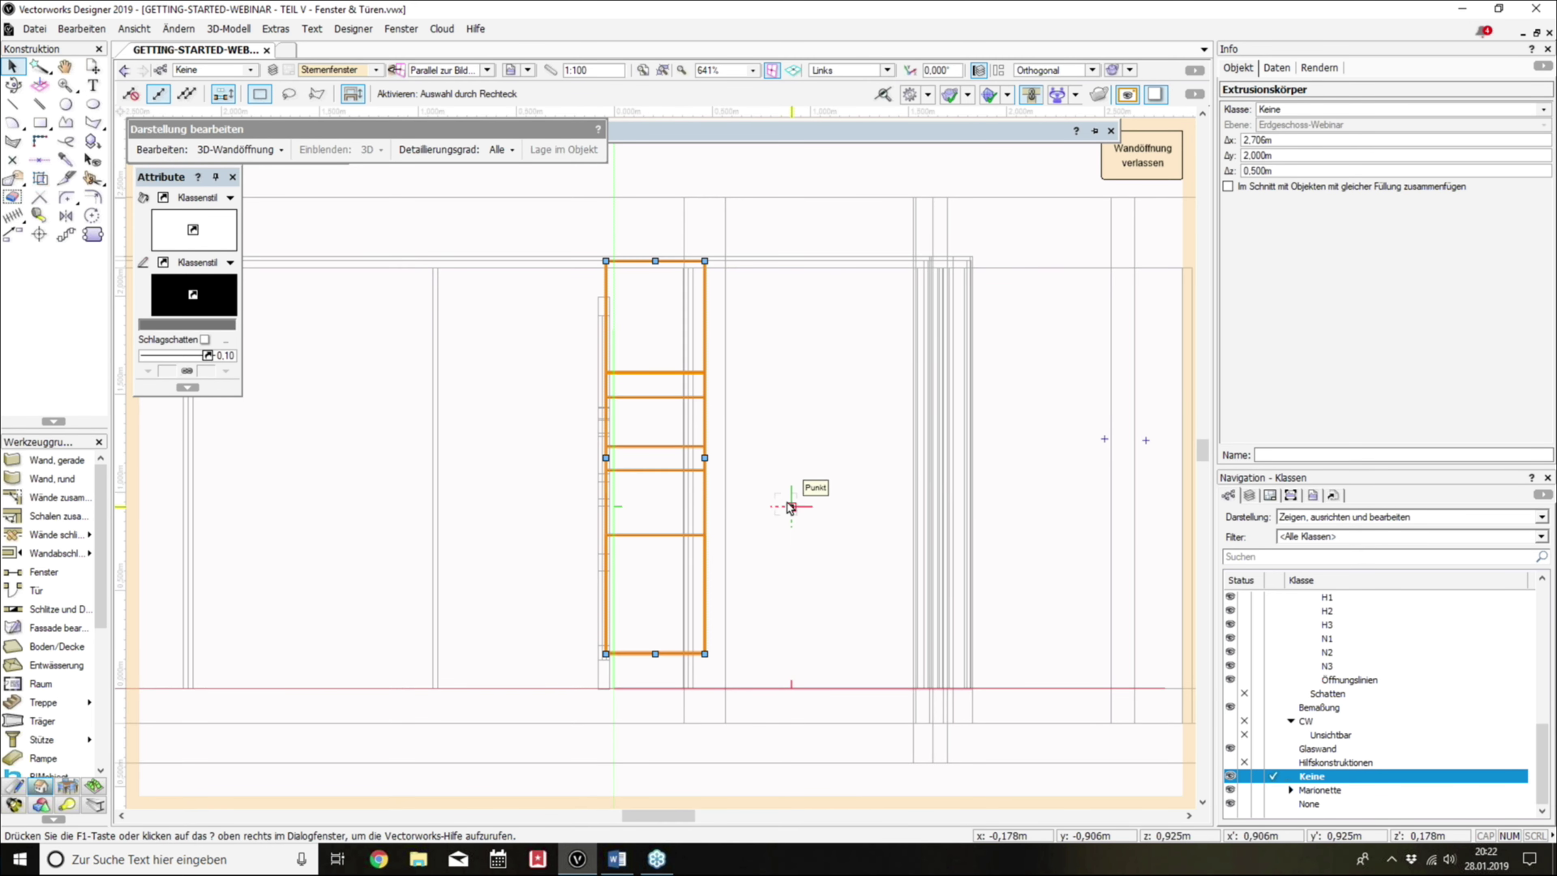
Step: Inspect the star, move it down within the opening, and exit wall-opening editing
ctrl+middle_drag(860, 455, 559, 556)
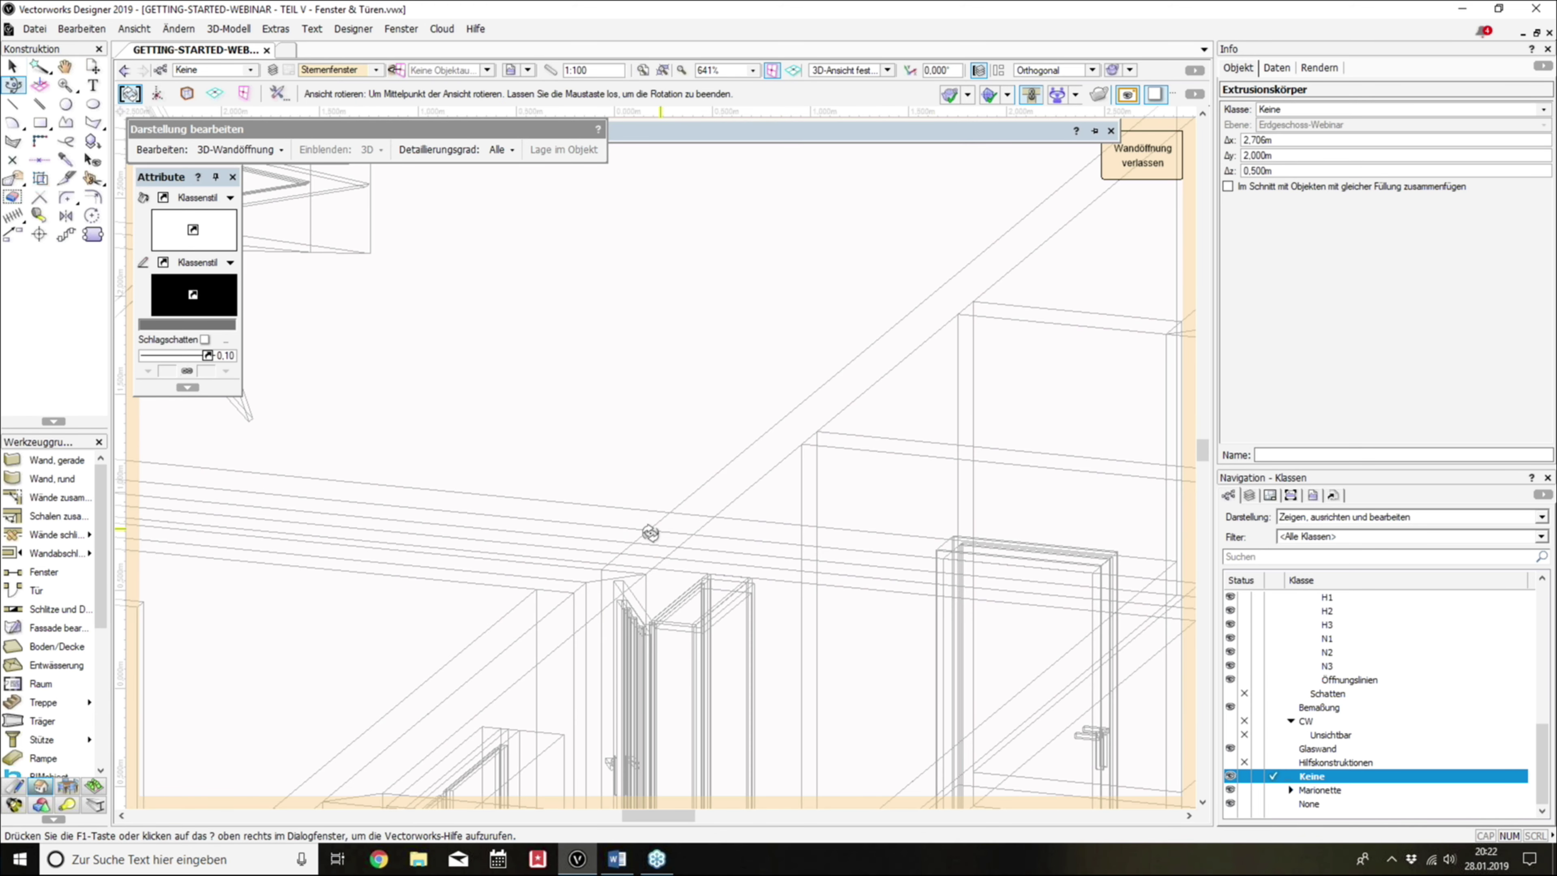
key(ctrl+6)
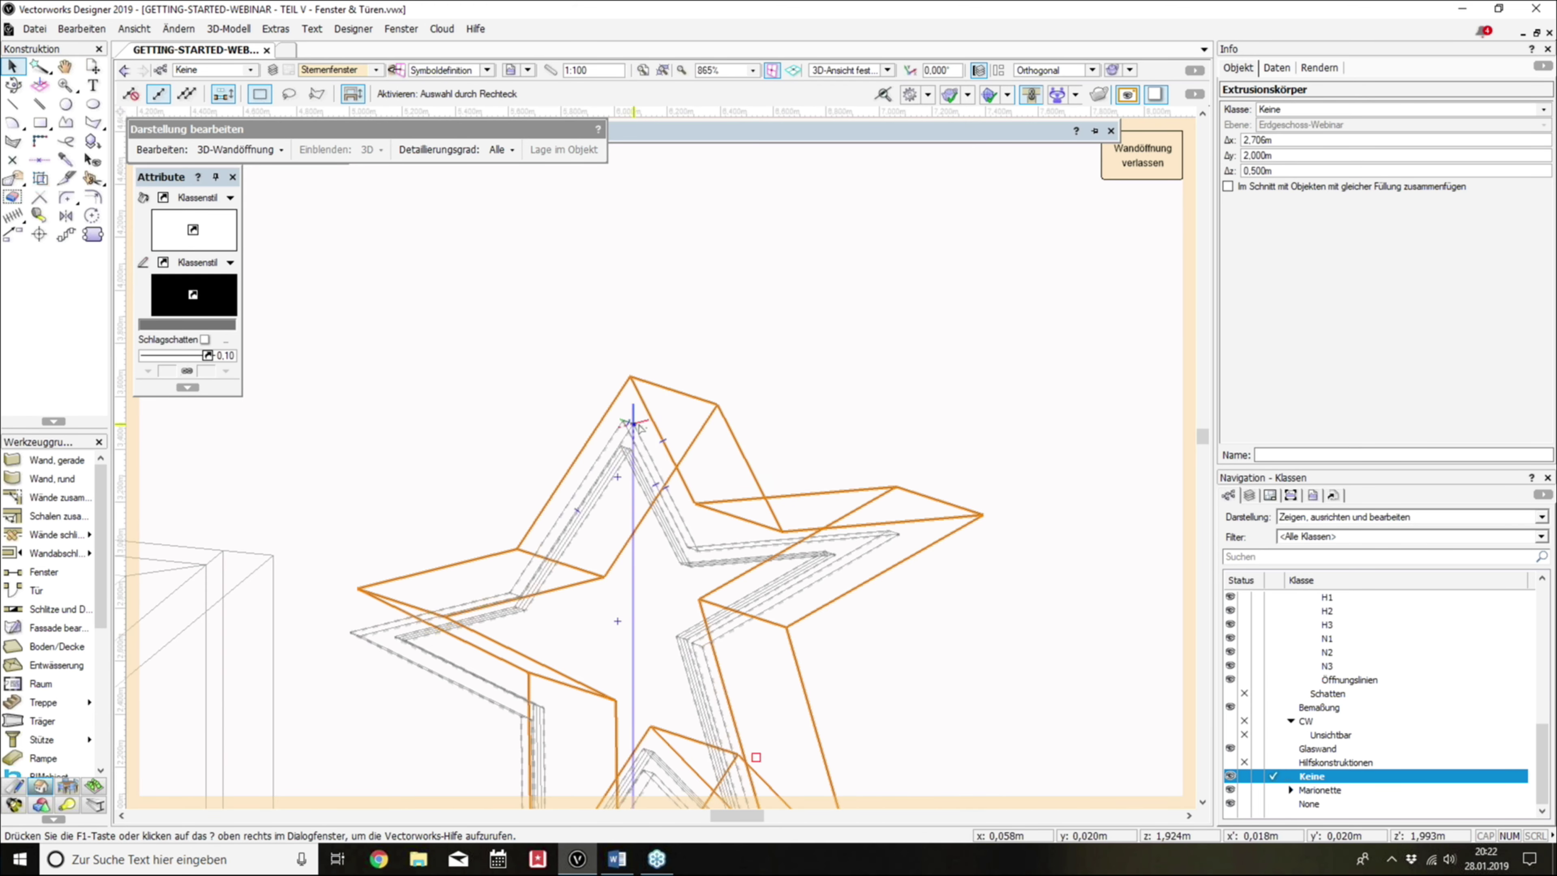
mouse_move(640, 420)
ctrl+middle_down()
mouse_move(826, 484)
mouse_move(907, 279)
ctrl+middle_up()
scroll(907, 278, up, 2)
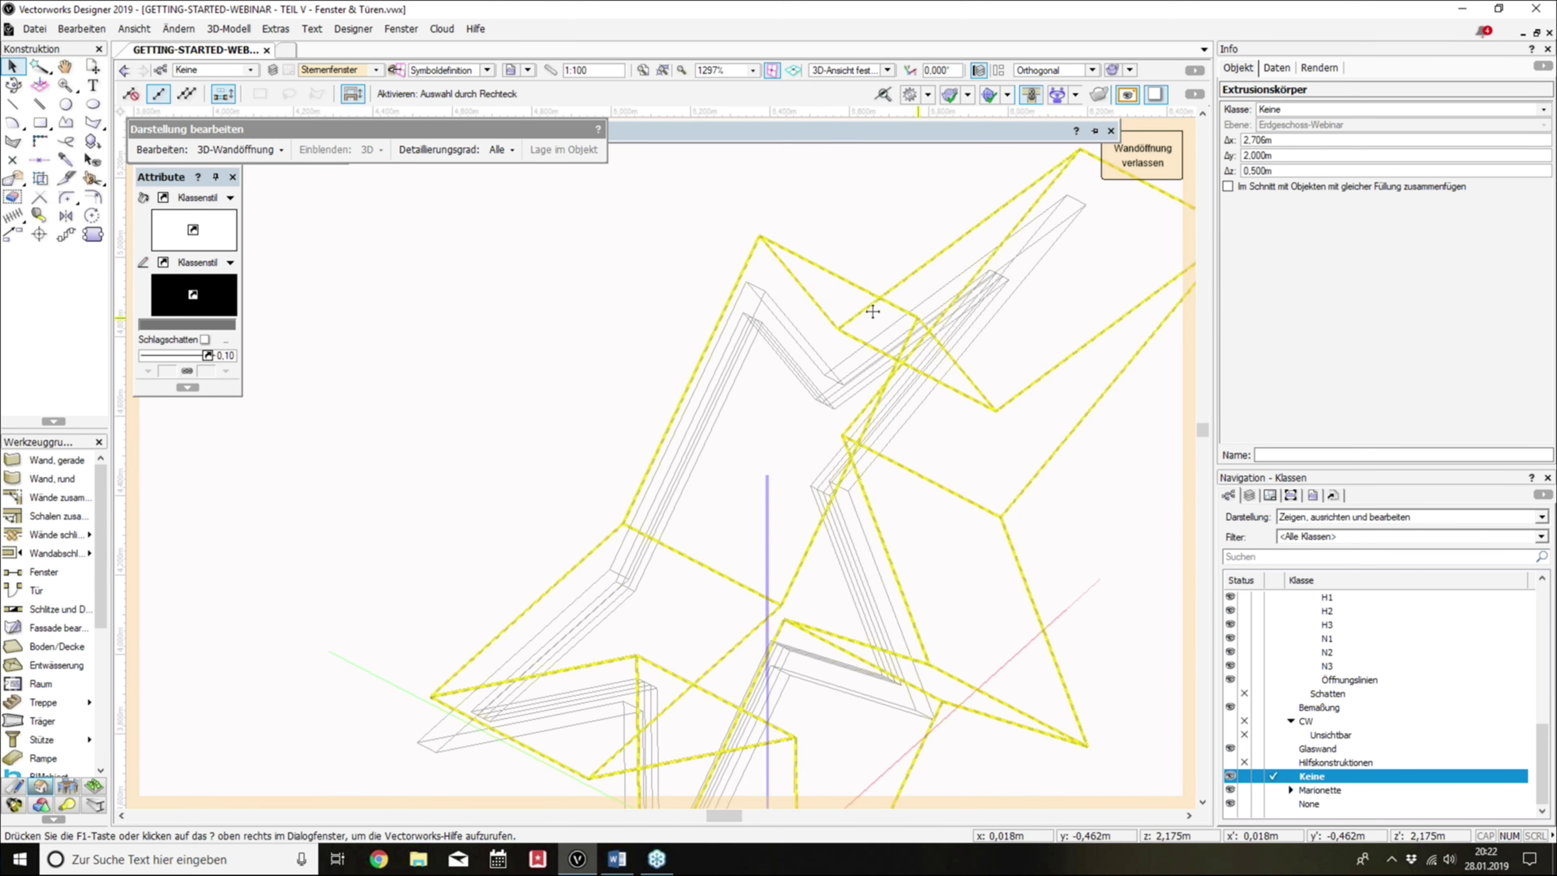
key(ctrl+5)
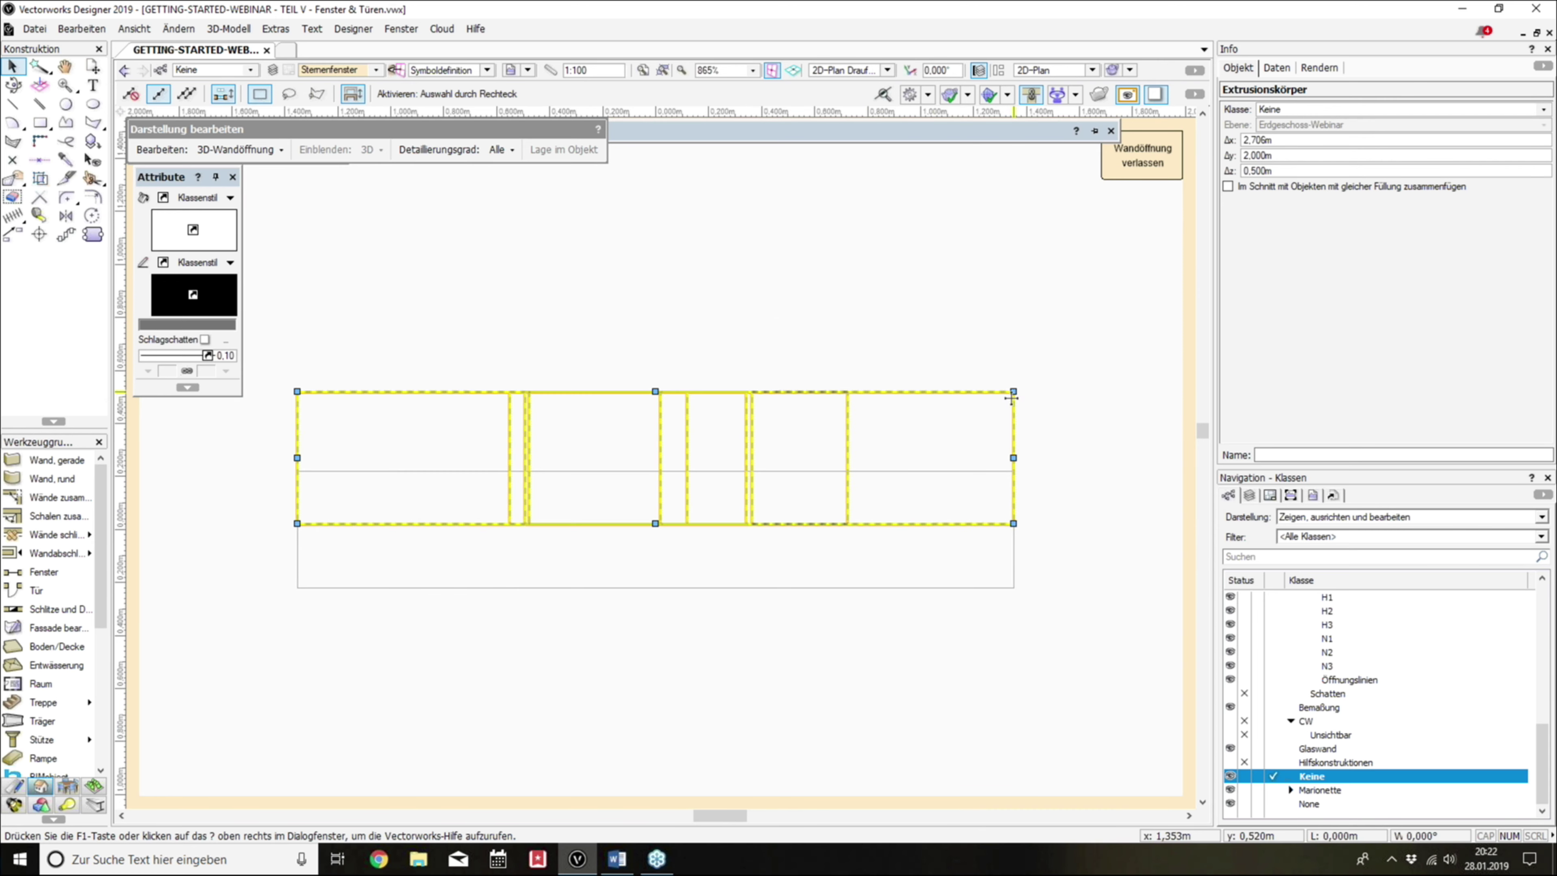
drag(1013, 392, 1013, 457)
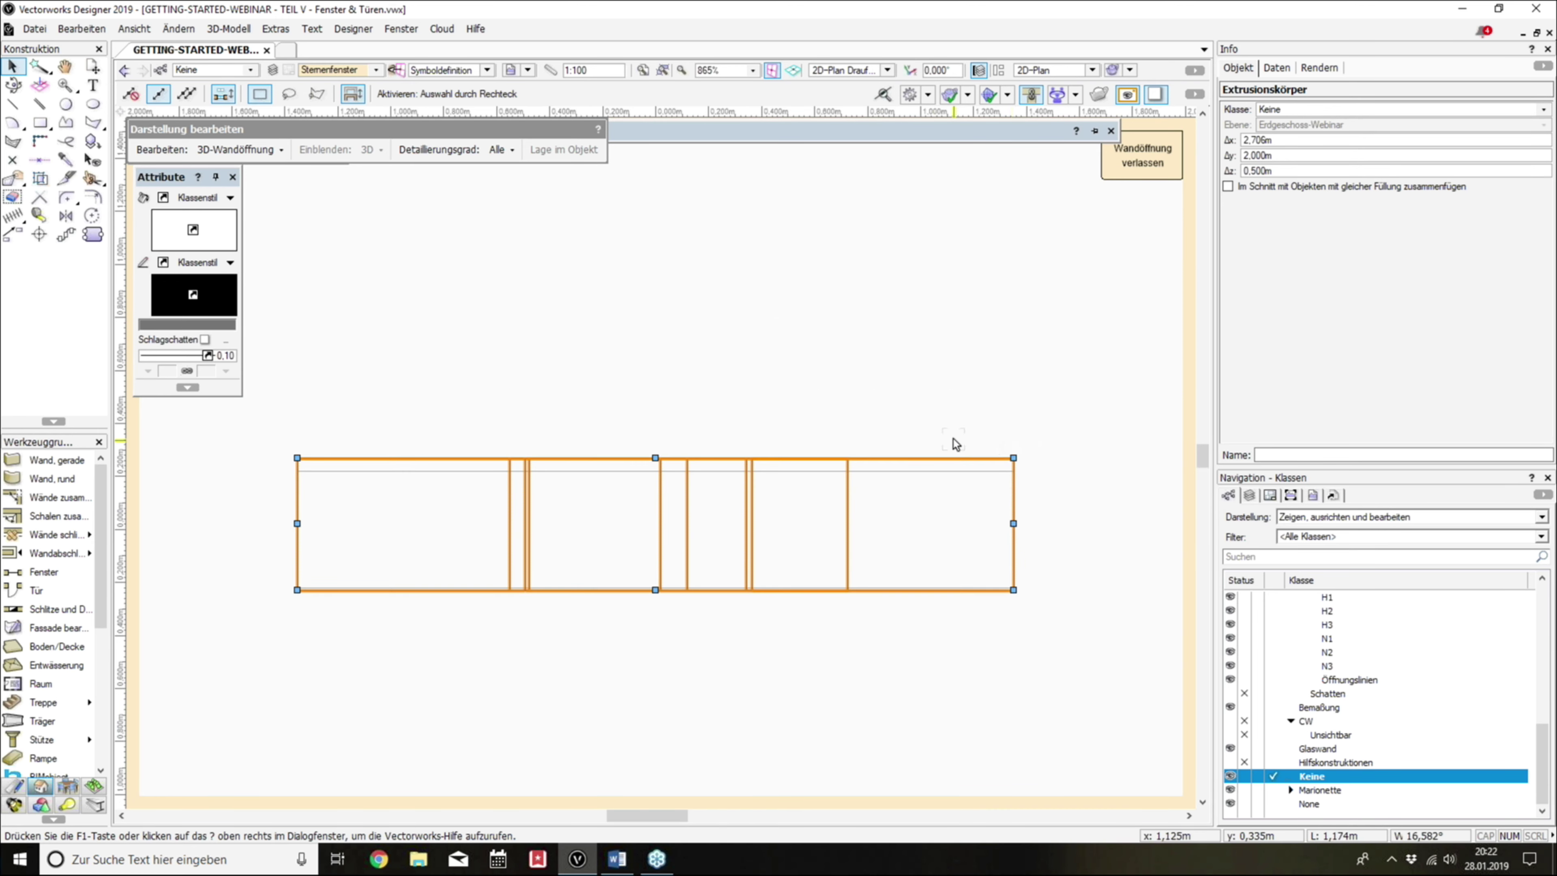
scroll(954, 439, down, 3)
scroll(992, 404, down, 3)
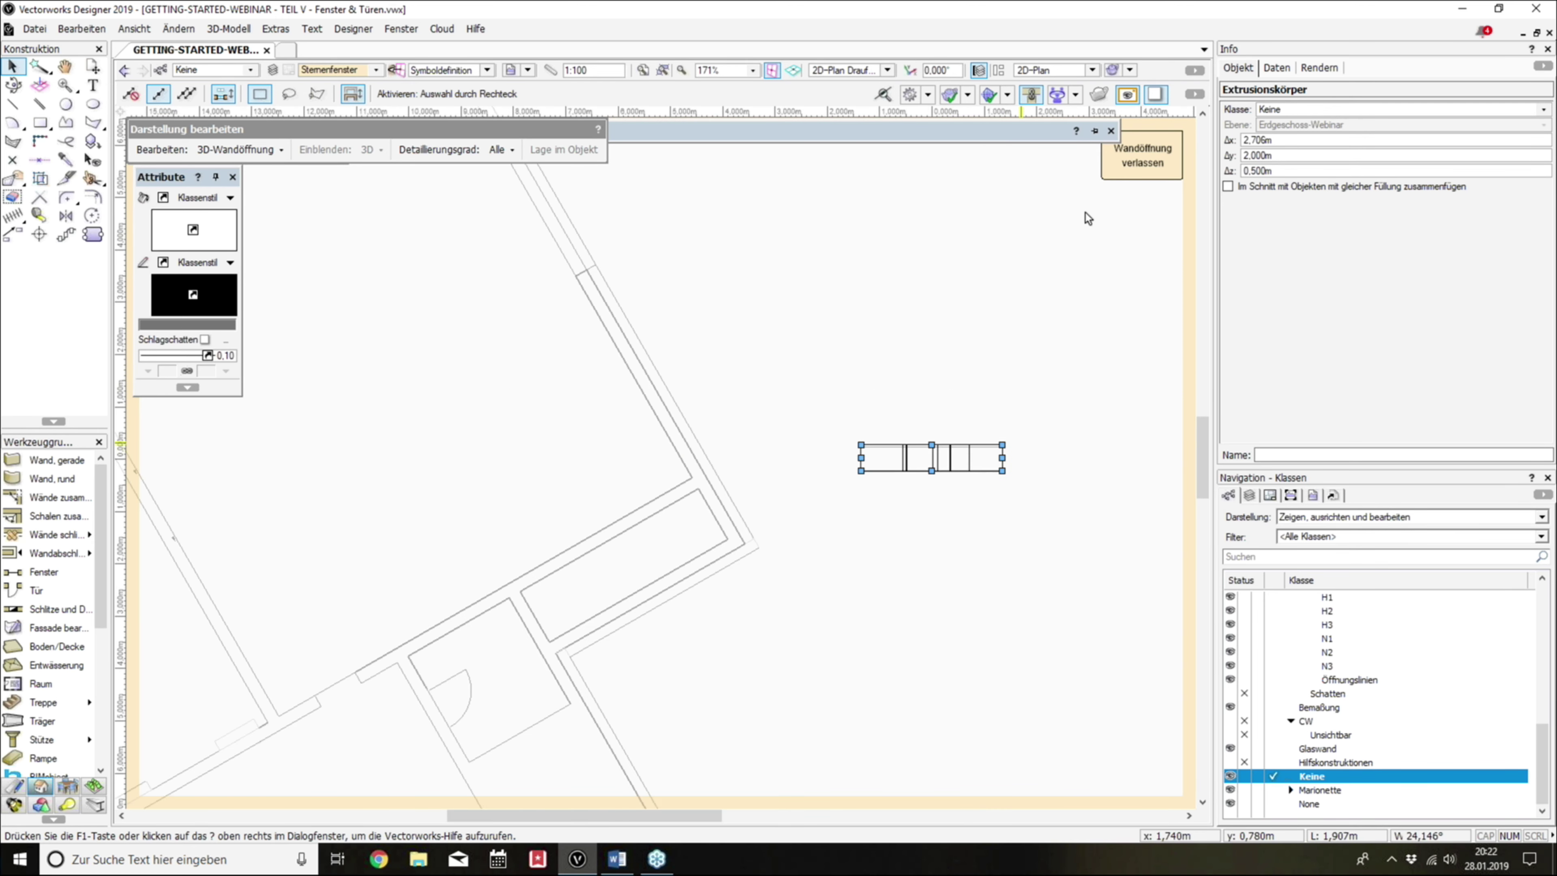
click(1134, 164)
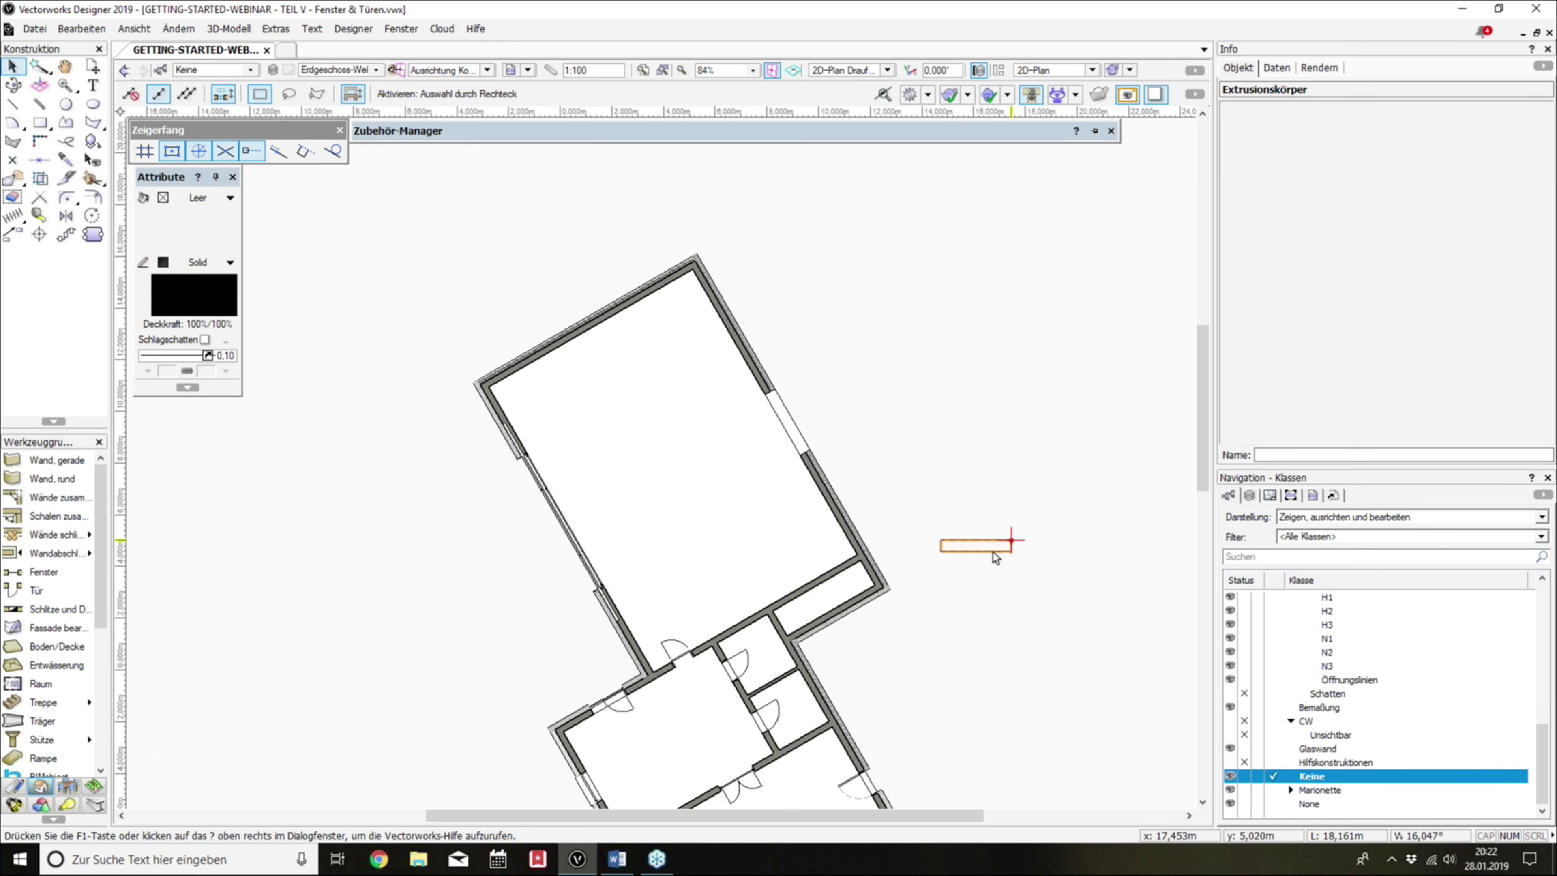
Step: Tilt the plan into 3D facing the star window in the wall and open its symbol
click(993, 543)
scroll(892, 457, up, 2)
click(998, 613)
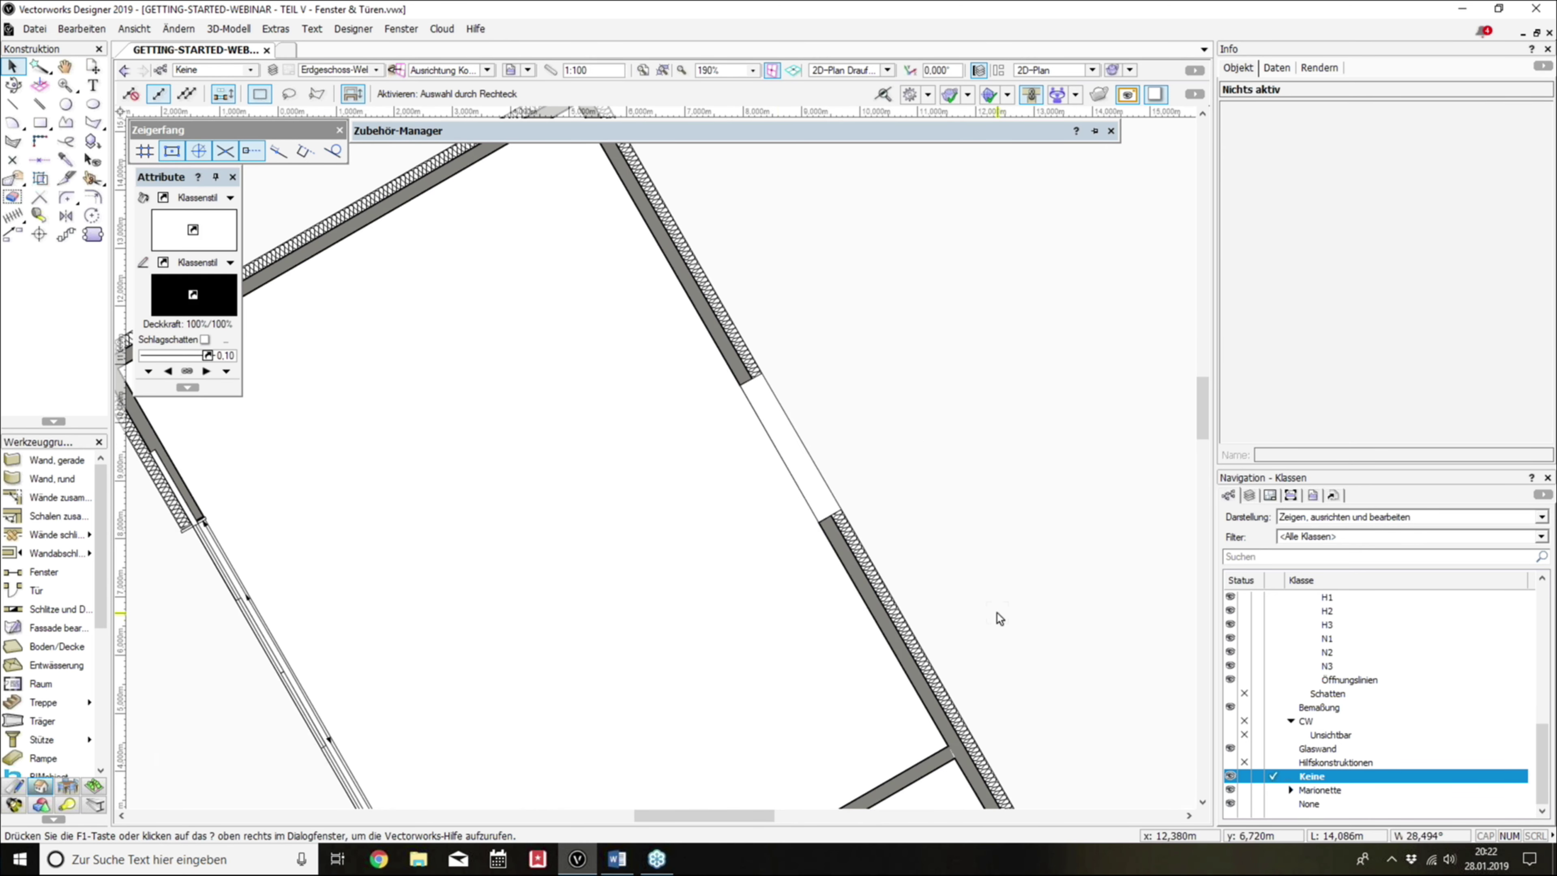
mouse_move(997, 613)
shift+middle_down()
mouse_move(772, 251)
mouse_move(527, 437)
shift+middle_up()
scroll(598, 582, up, 6)
scroll(746, 659, down, 2)
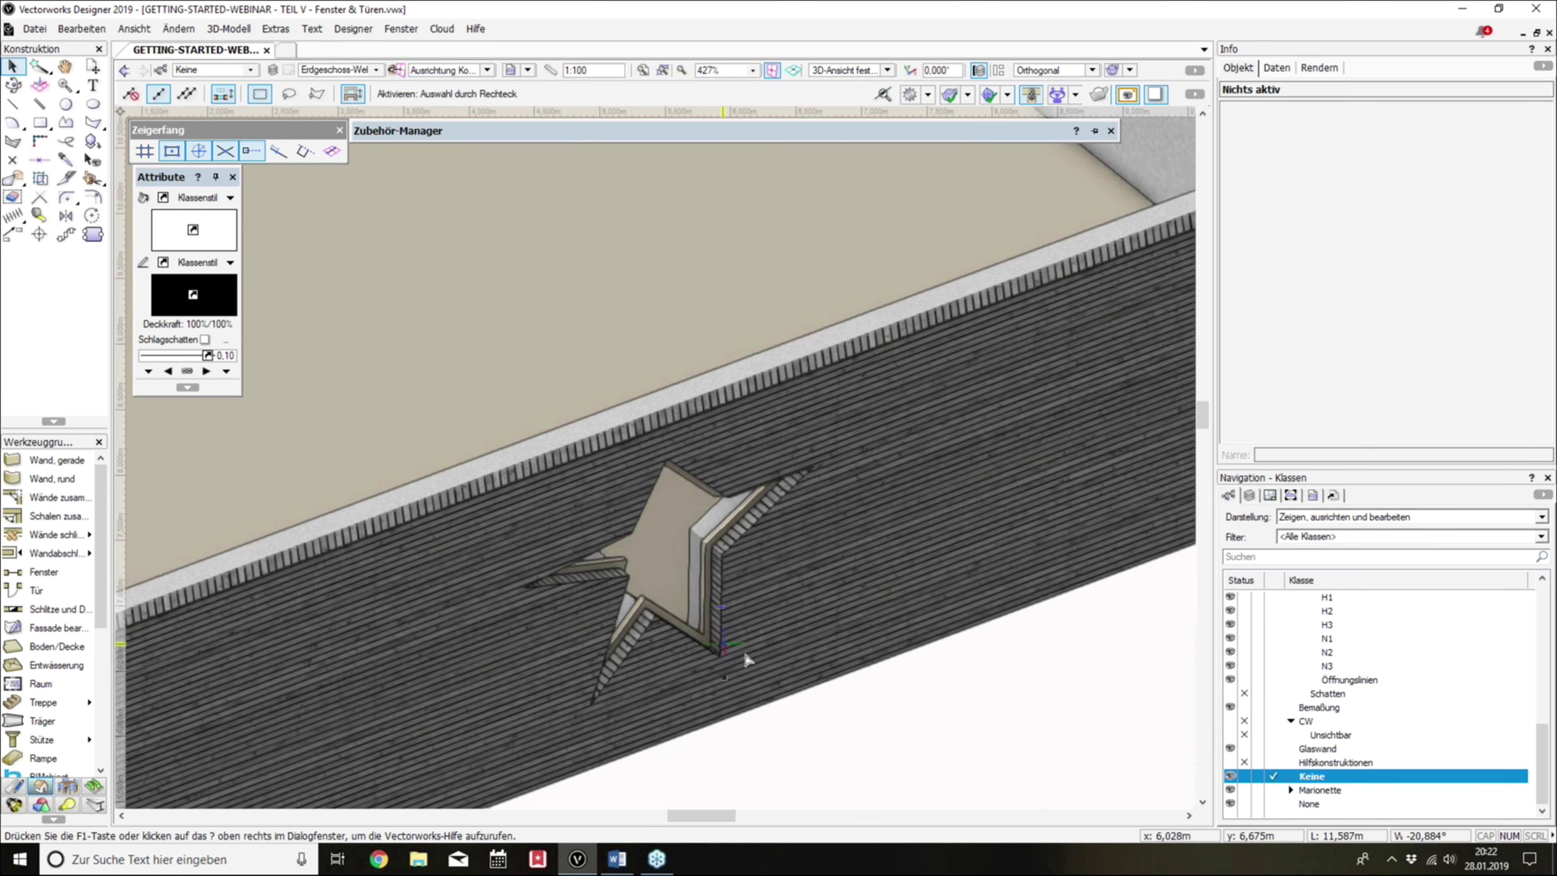
mouse_move(746, 659)
shift+middle_down()
mouse_move(635, 514)
mouse_move(799, 508)
mouse_move(608, 448)
shift+middle_up()
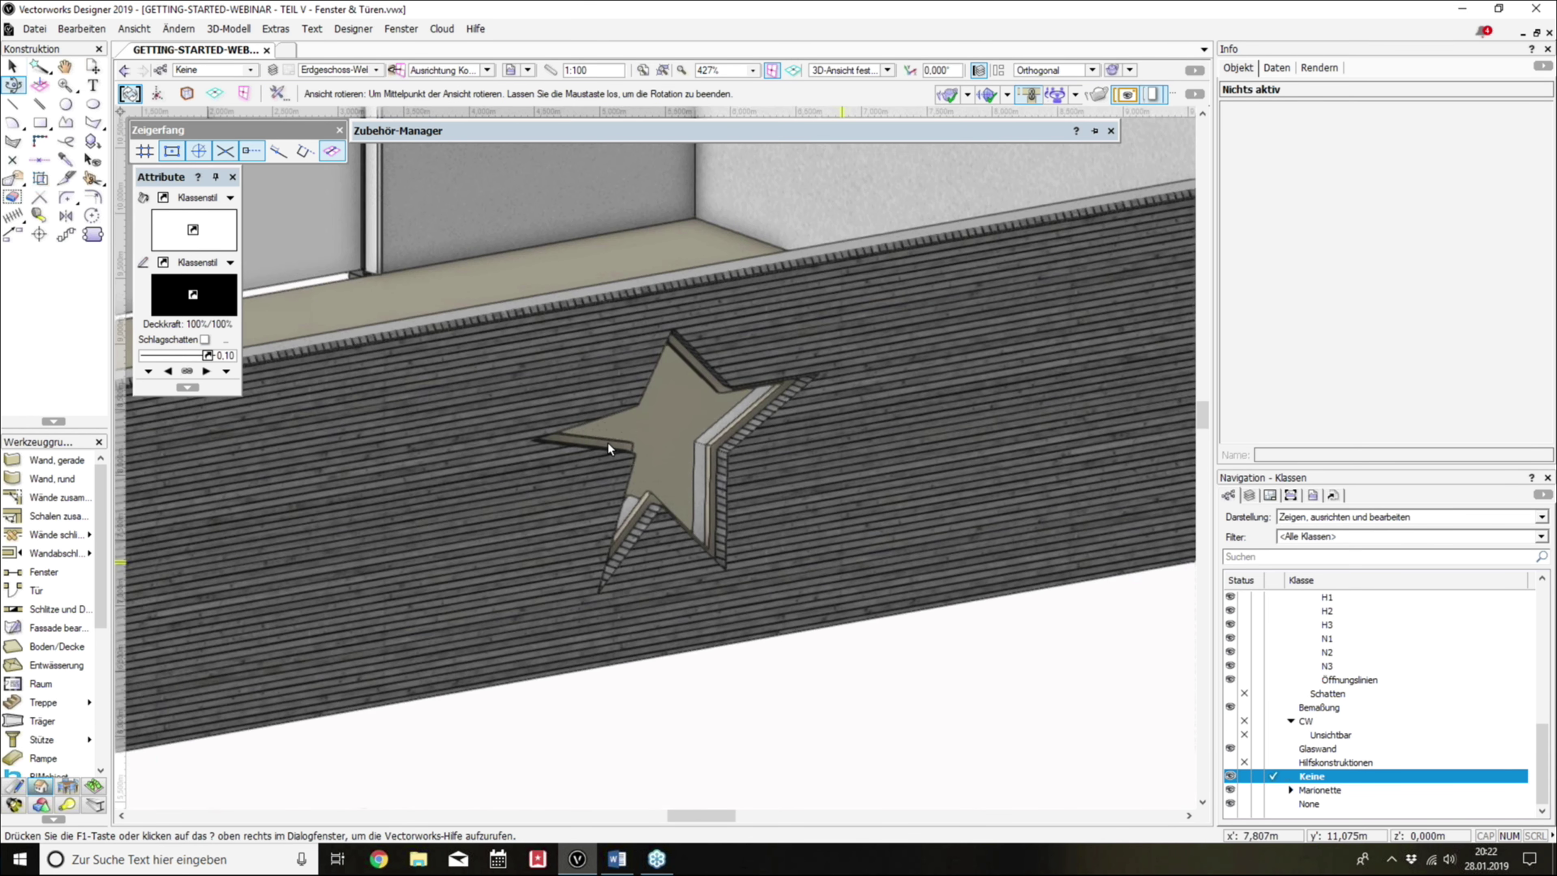
scroll(609, 448, up, 3)
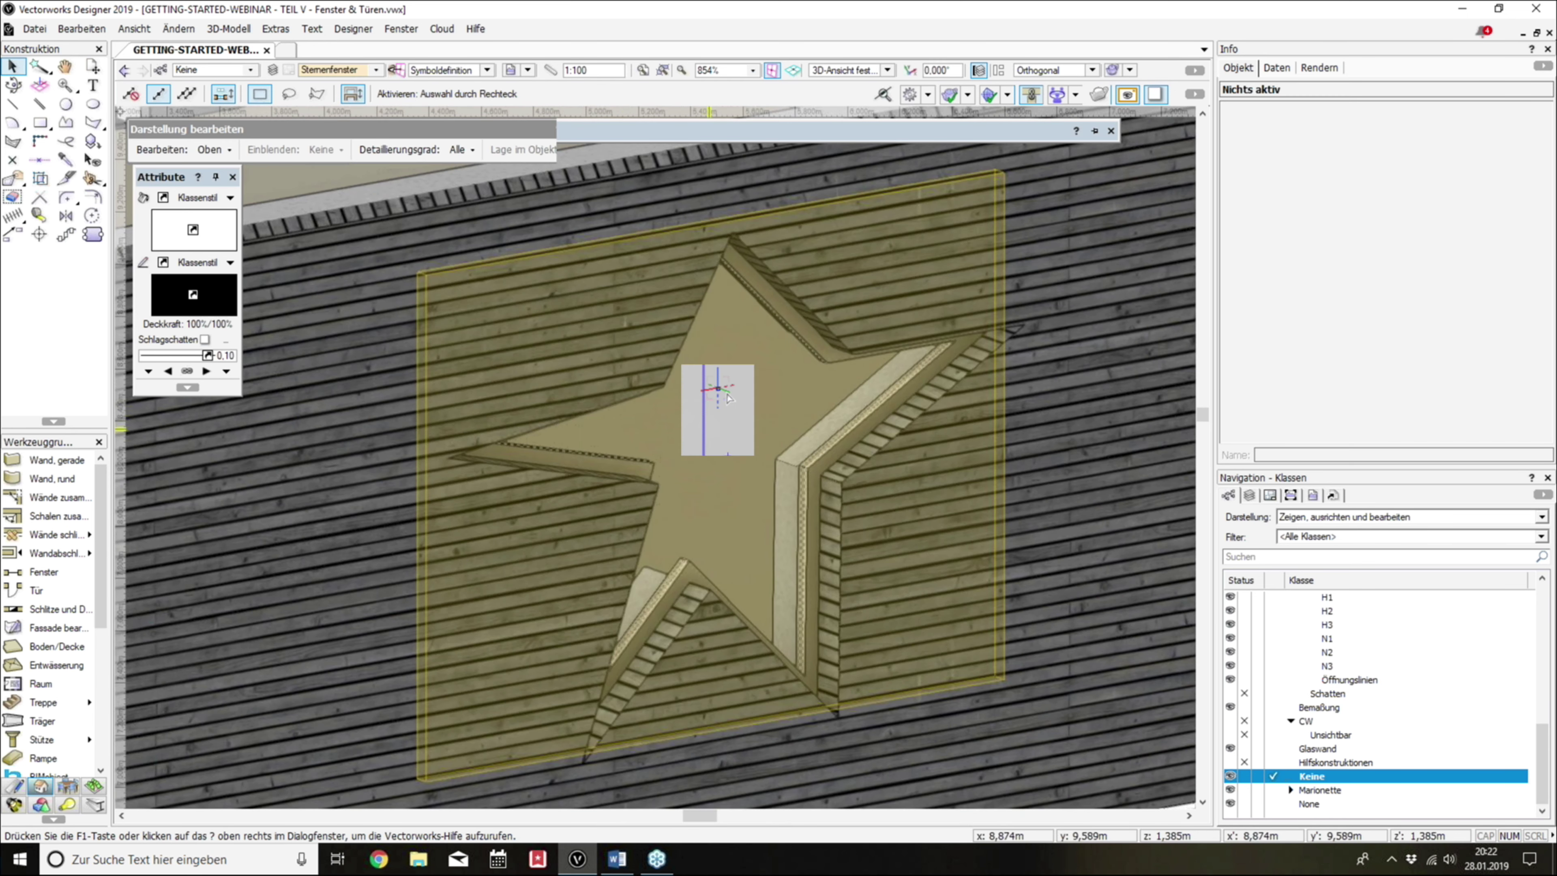
double_click(711, 429)
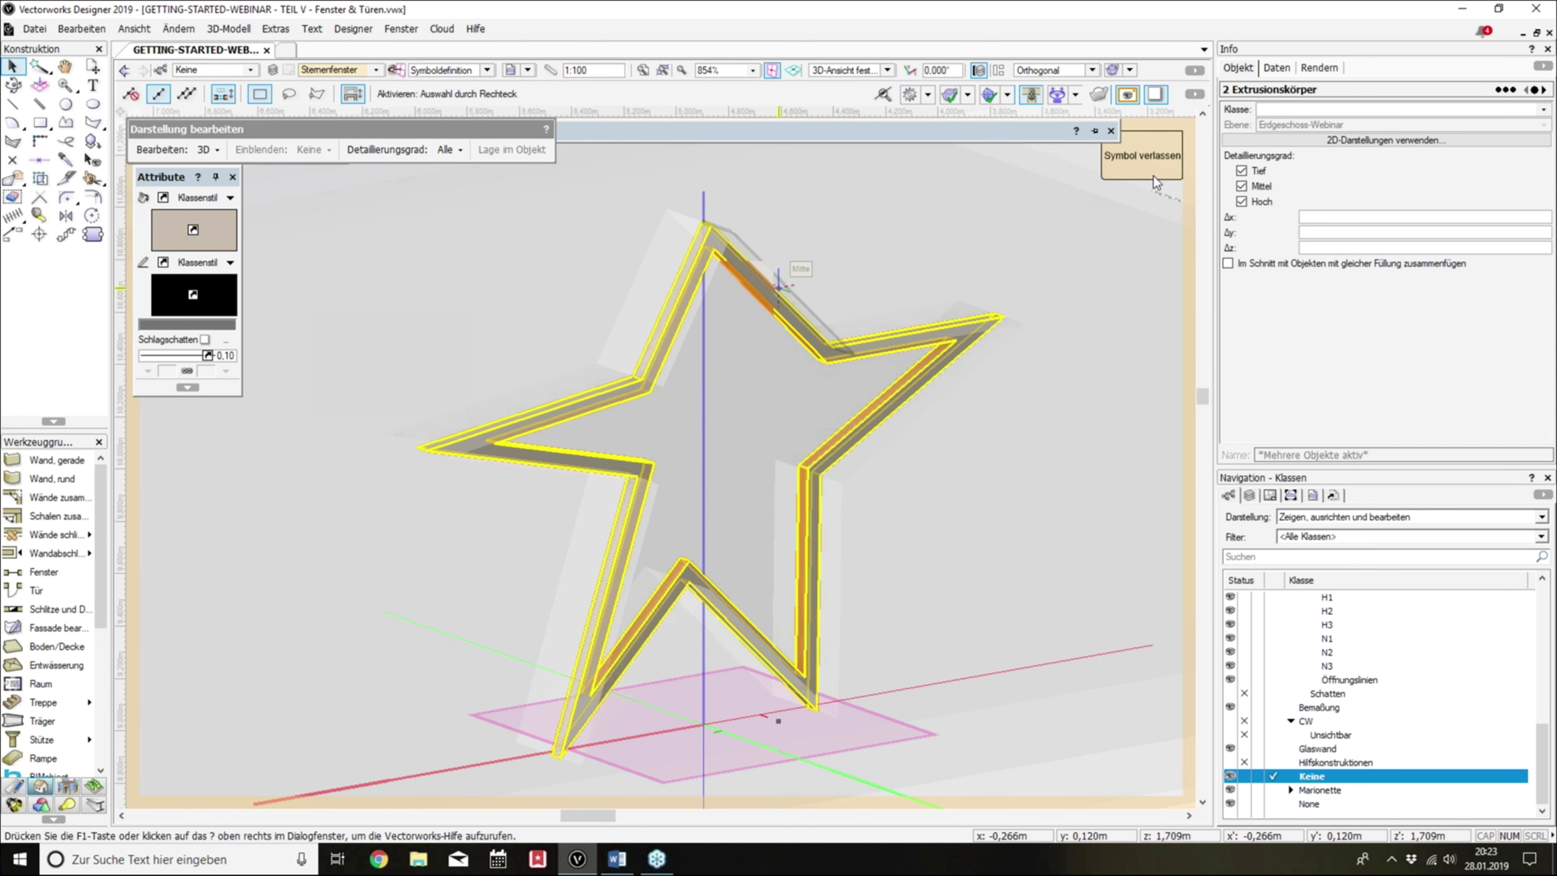
Step: Accept the auto-backup prompt and exit the star symbol edit back to the wall
click(797, 475)
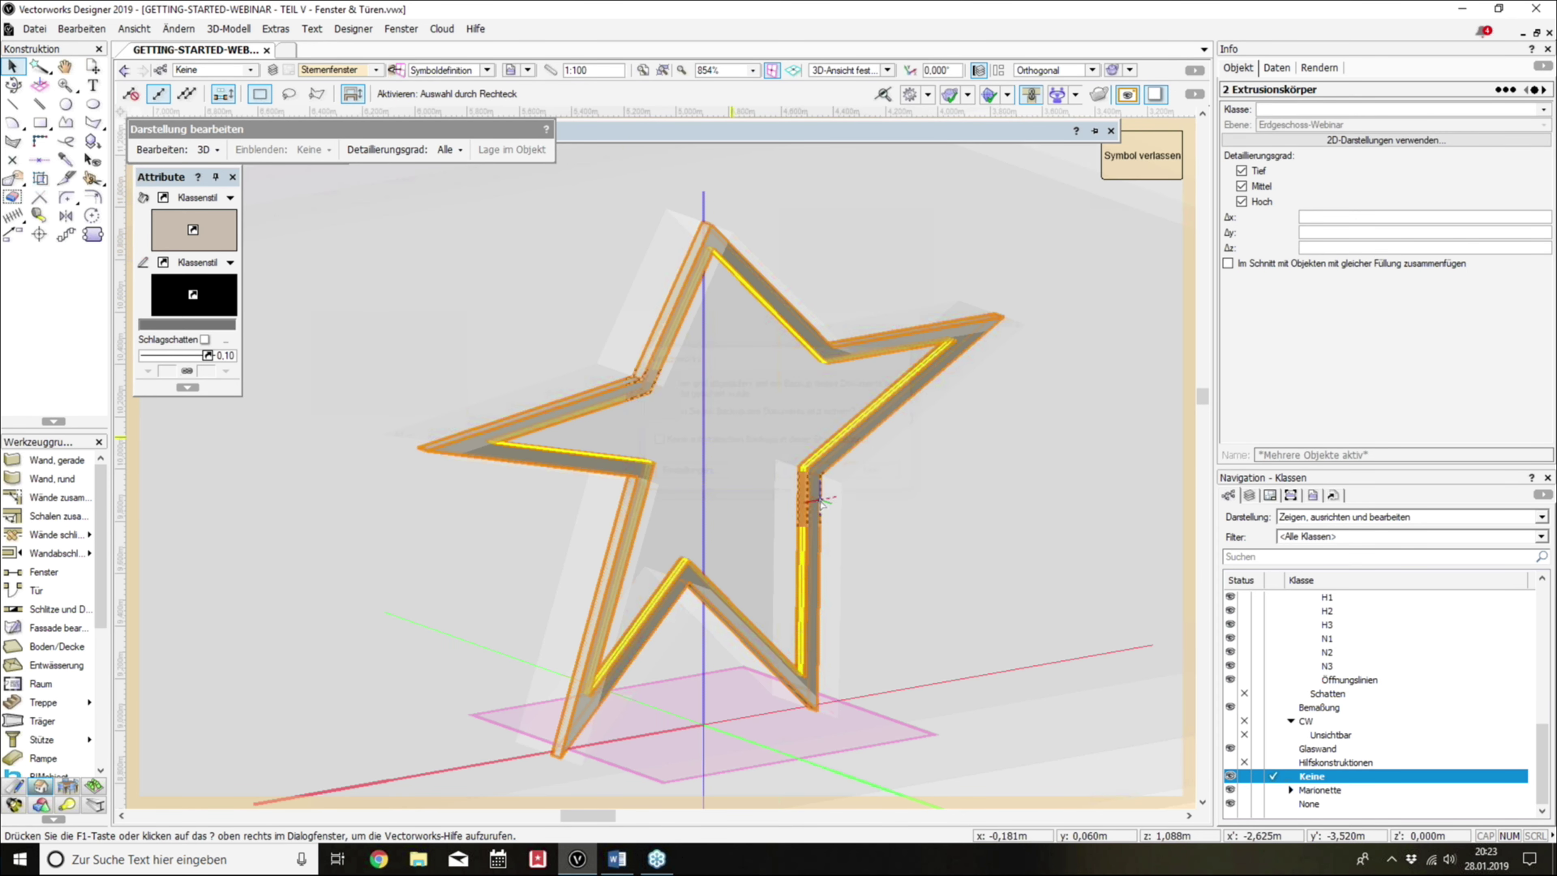
click(1129, 166)
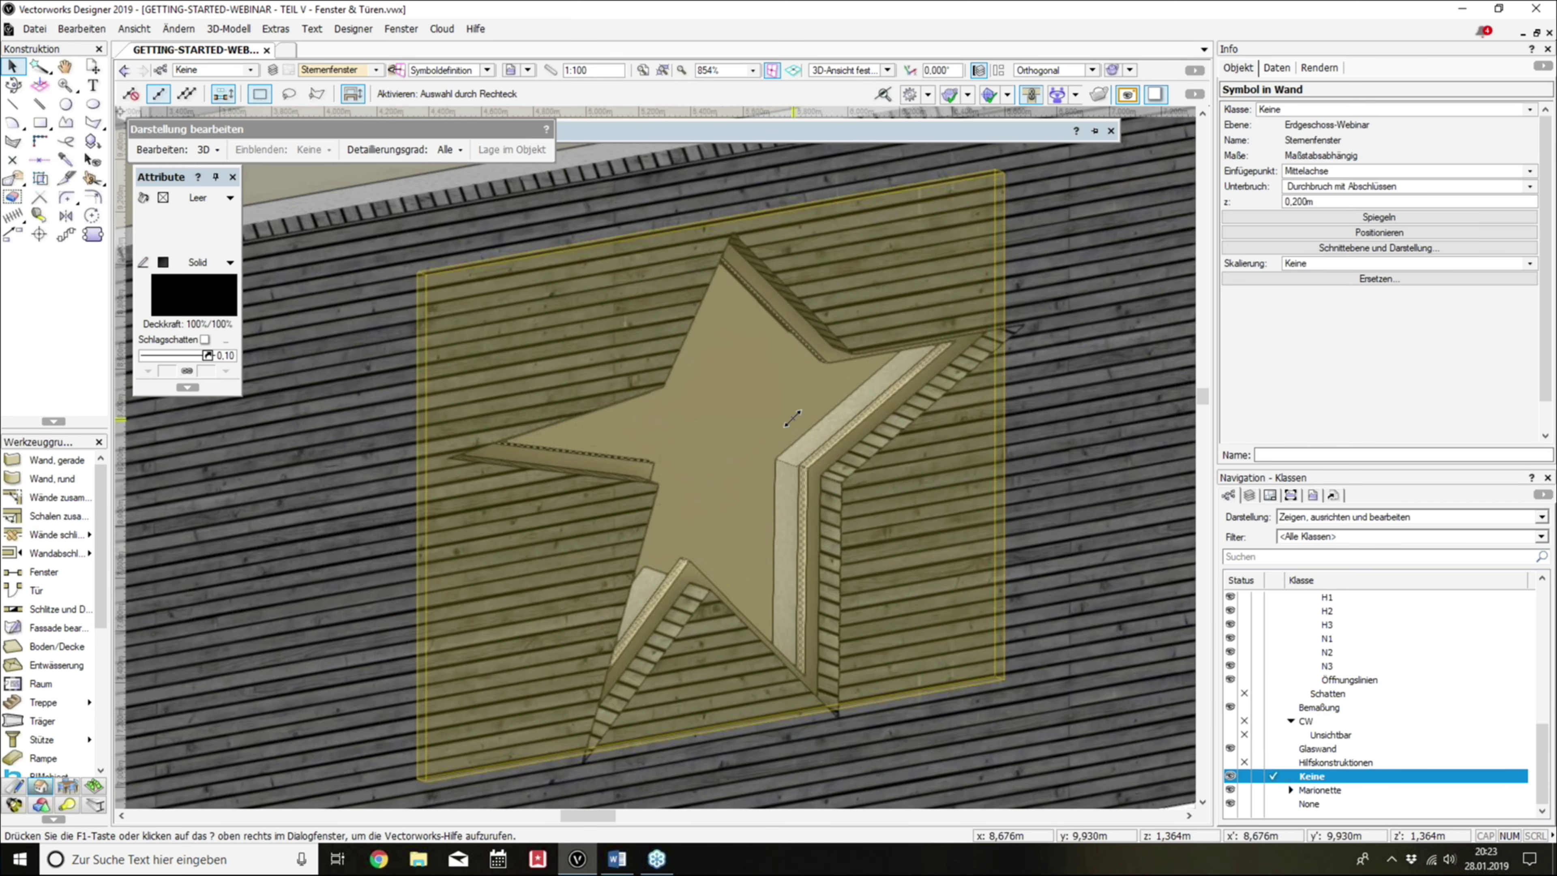
double_click(792, 418)
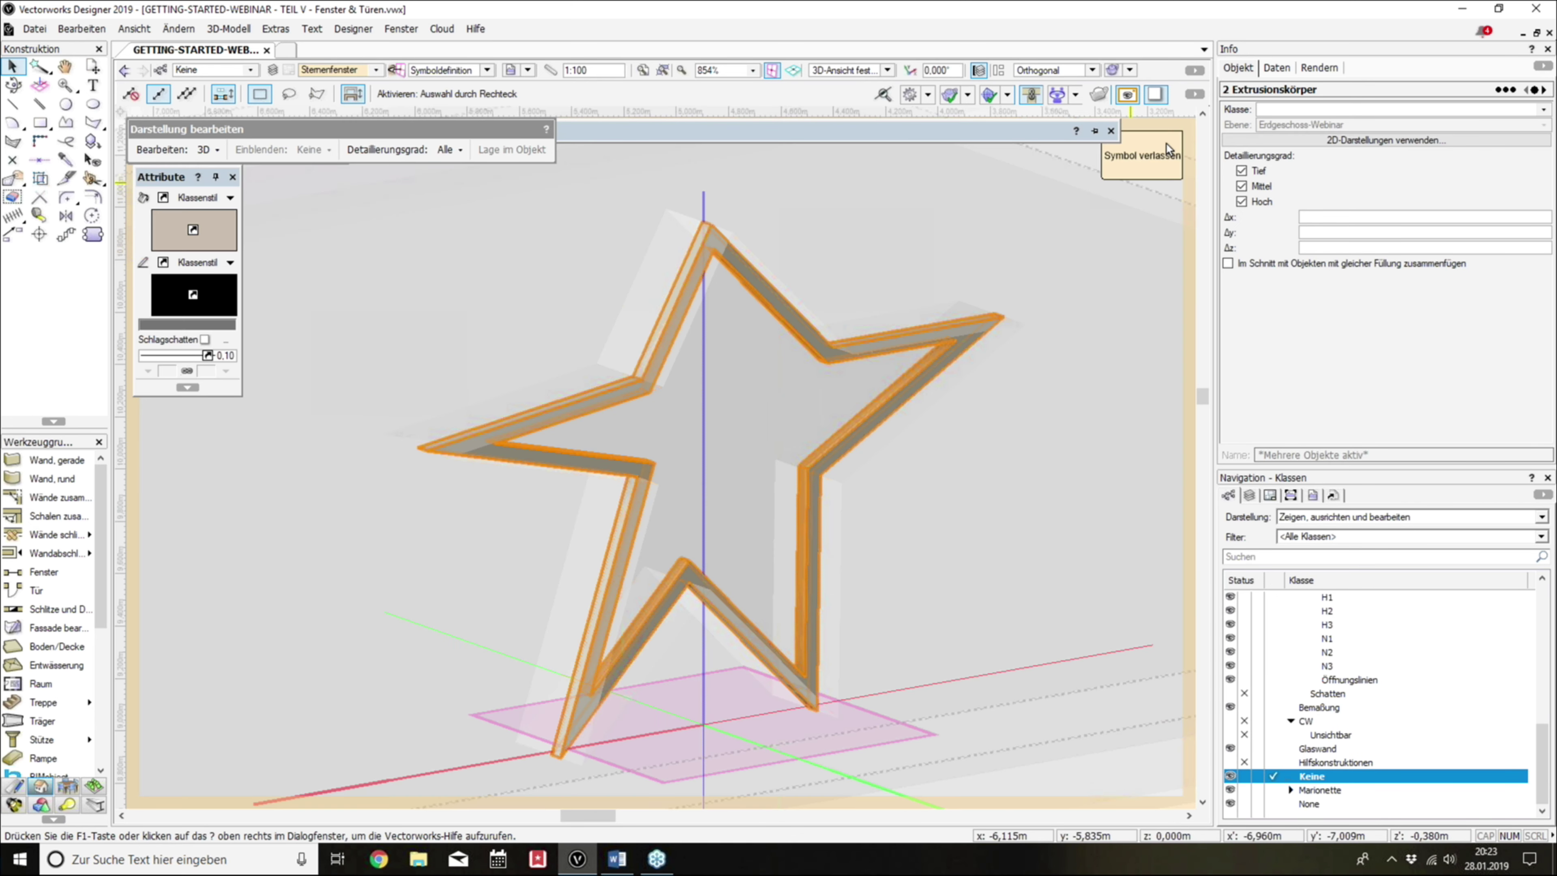
click(1166, 144)
Step: Make the star window's 3D wall-opening body shallower, to 0.341 m
right_click(759, 420)
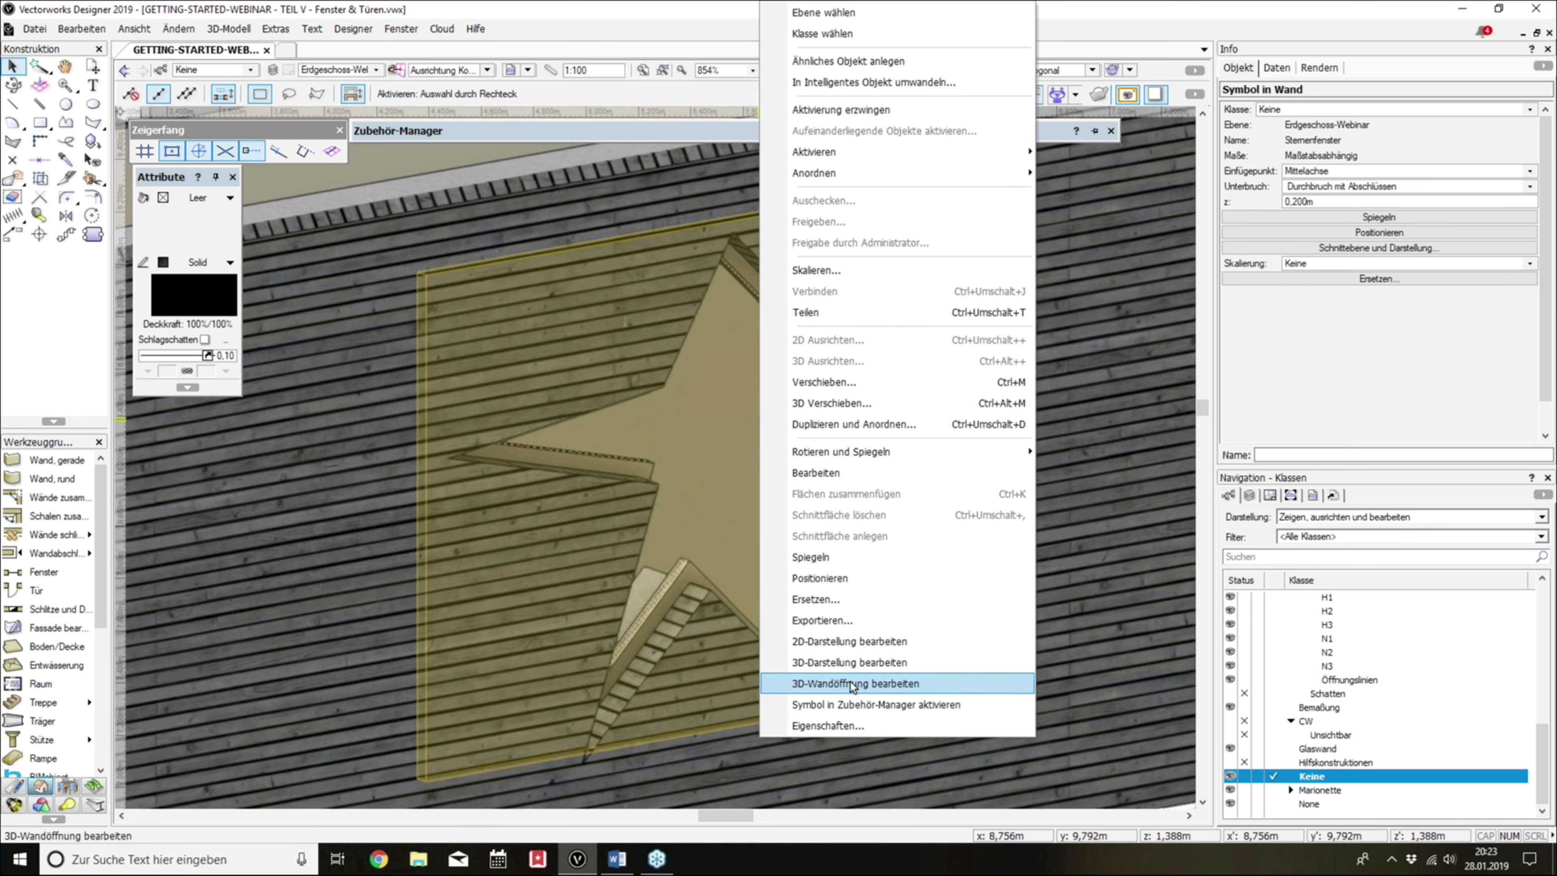
click(852, 684)
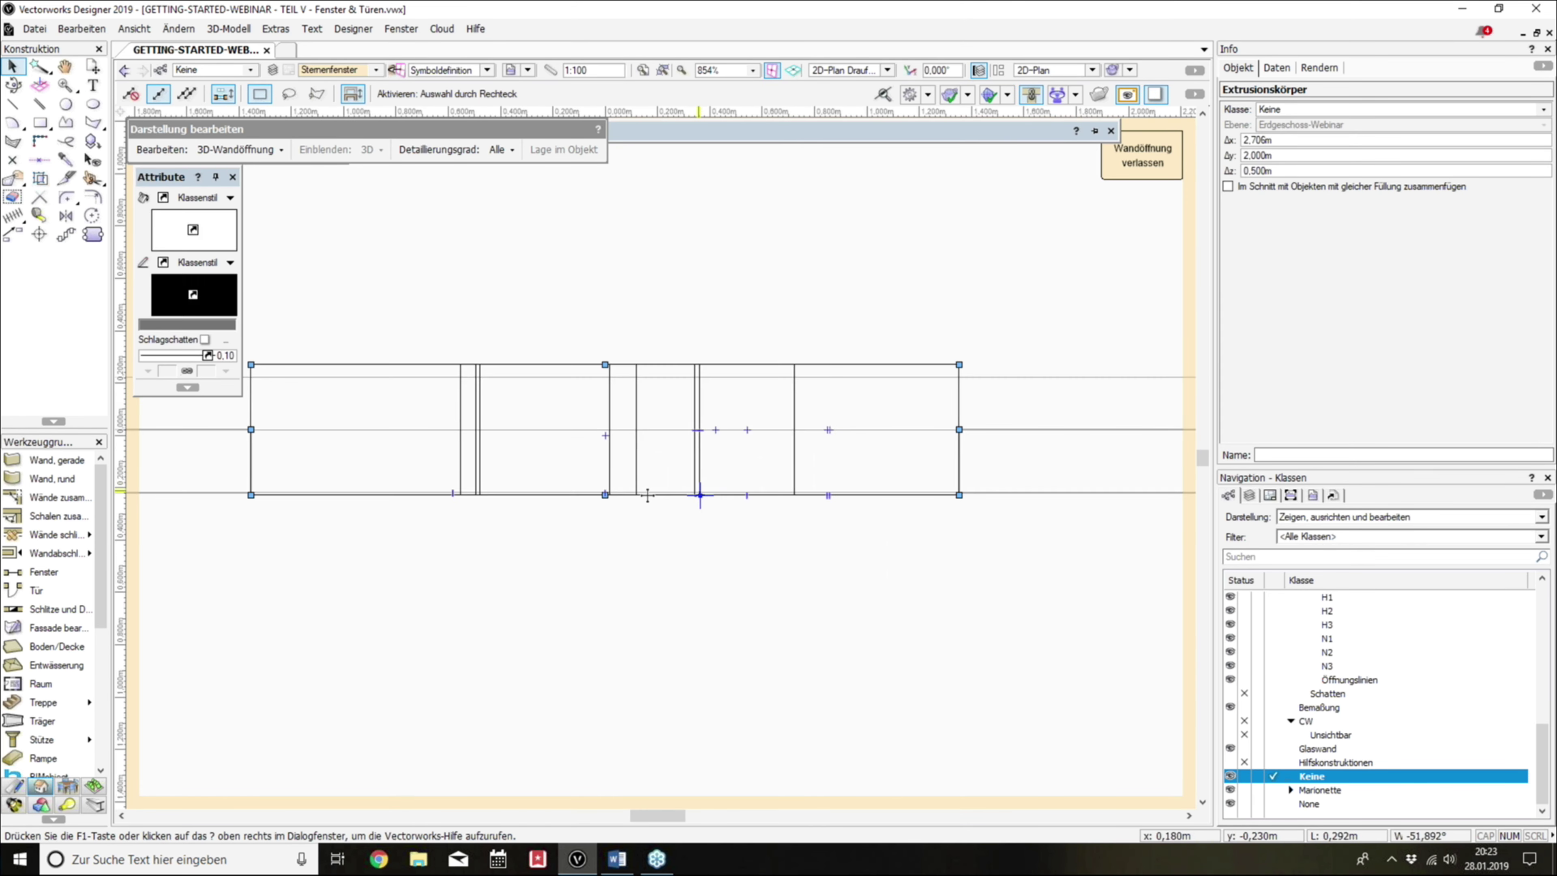
drag(605, 494, 604, 453)
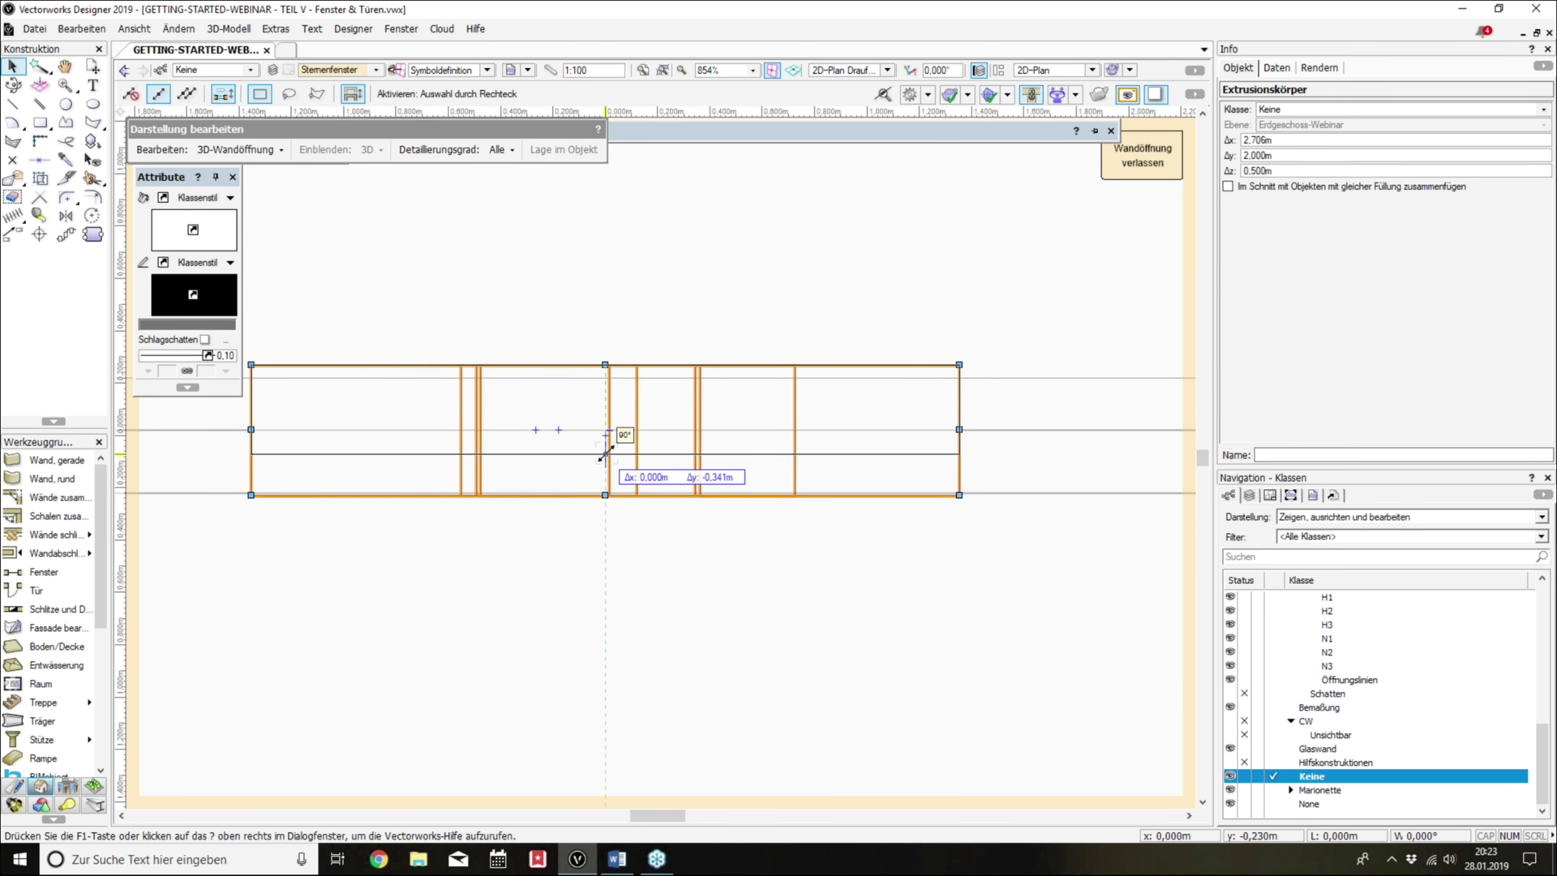
scroll(938, 490, down, 4)
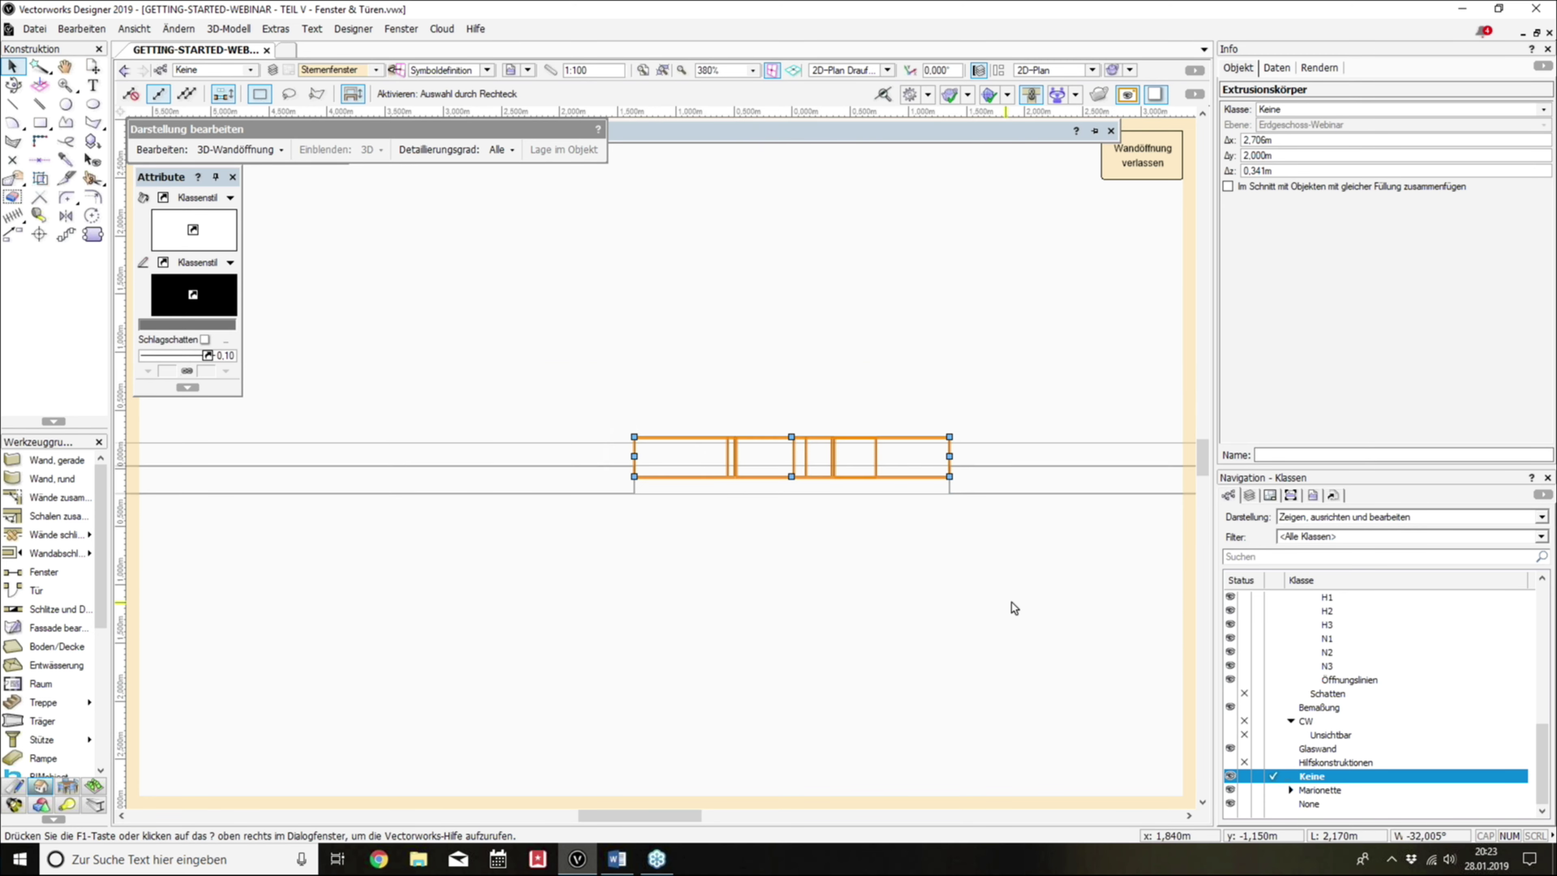
mouse_move(851, 372)
shift+middle_down()
mouse_move(789, 274)
mouse_move(820, 435)
shift+middle_up()
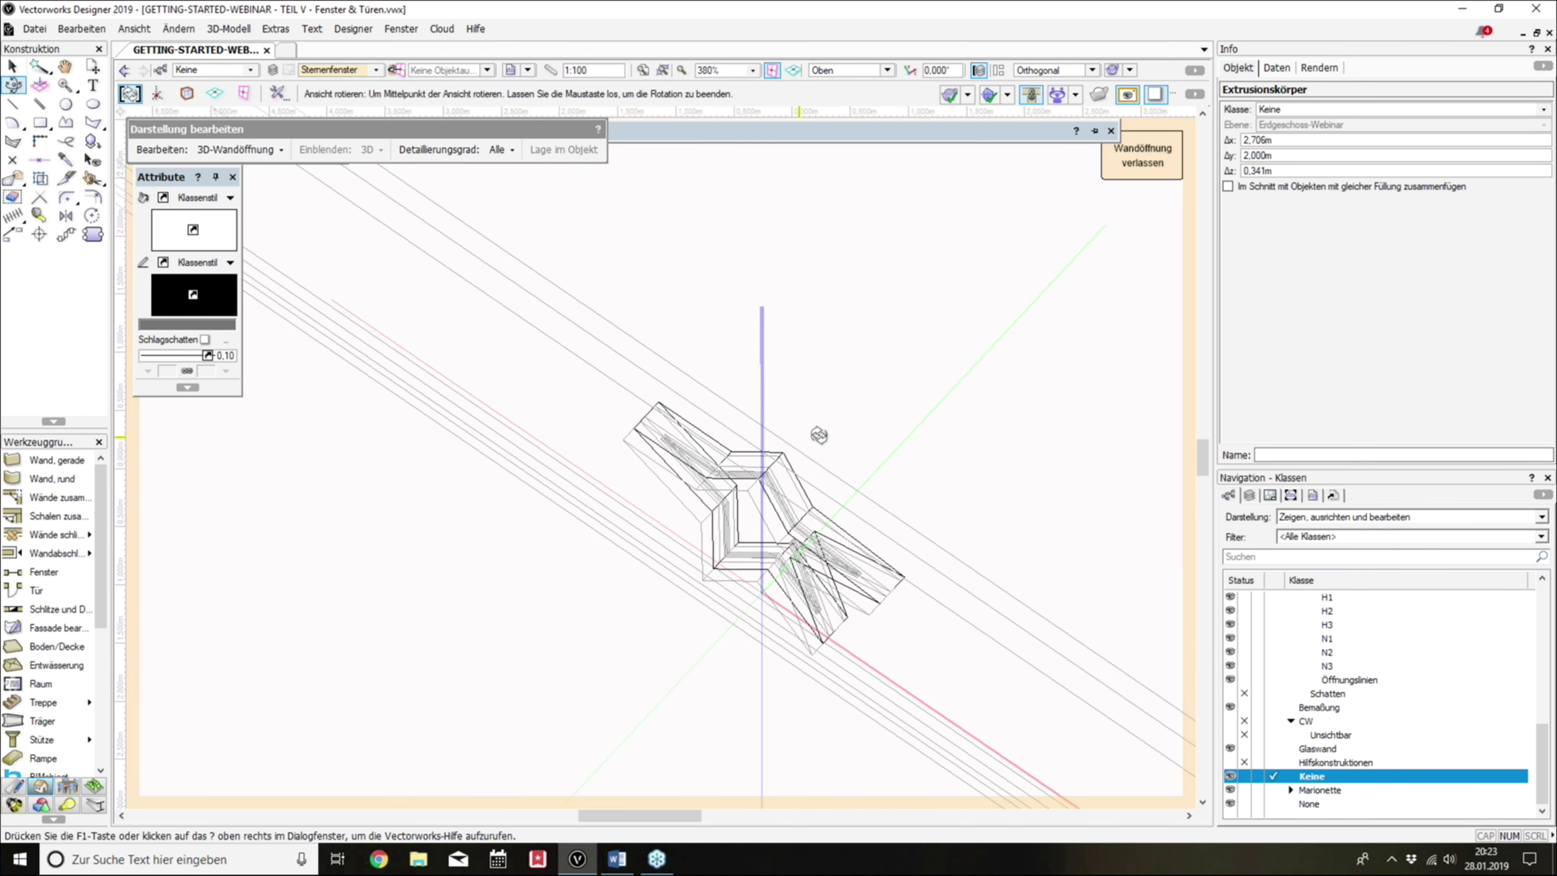
click(1142, 158)
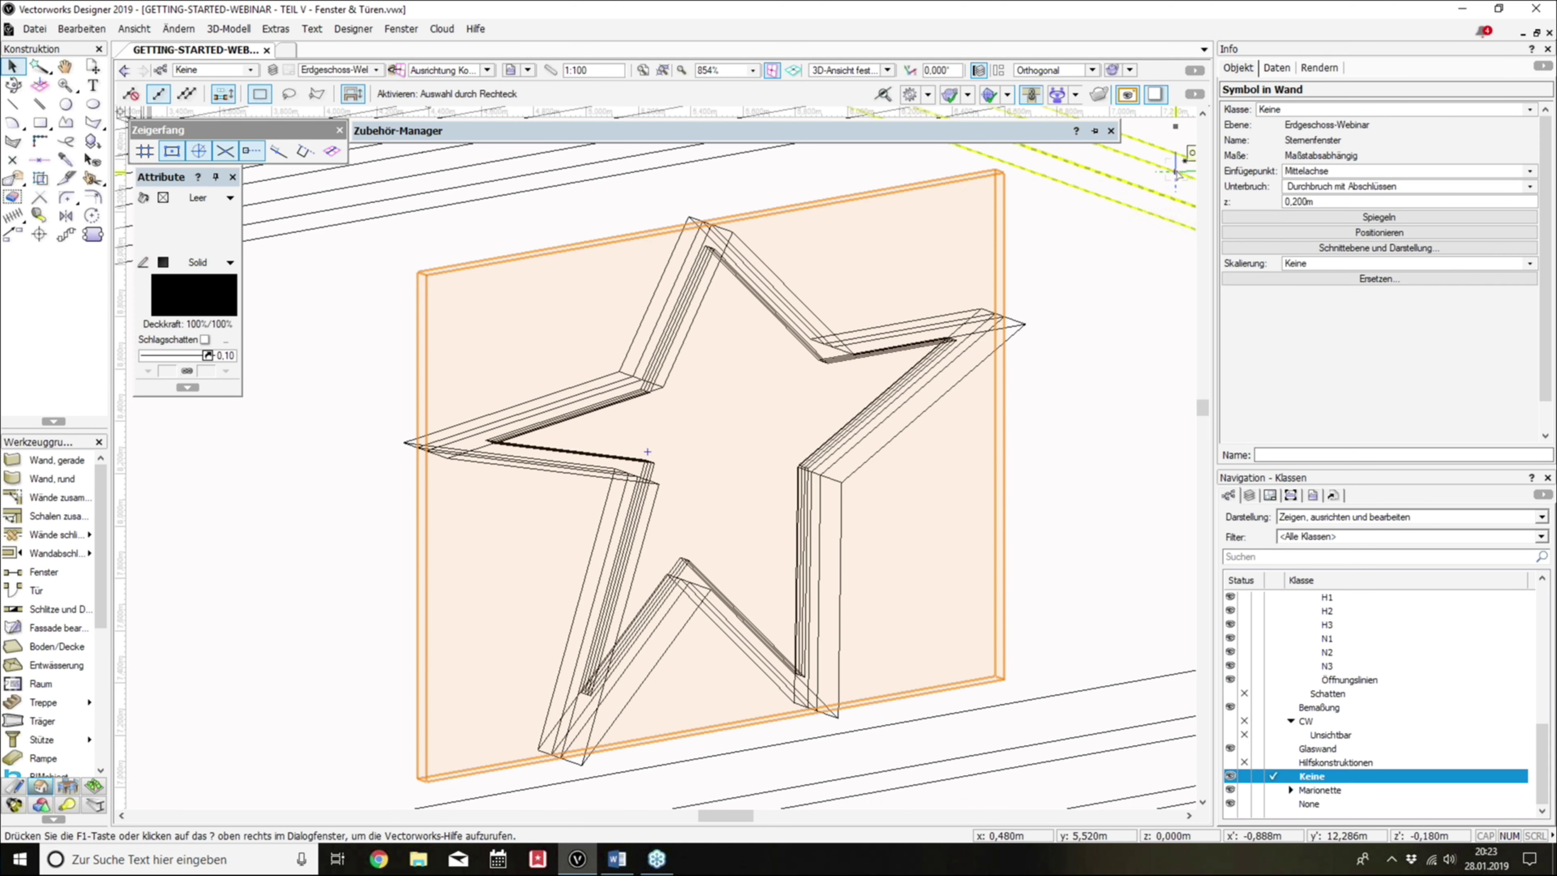
Step: Render the model in OpenGL and orbit to inspect the star opening in the wall
click(1129, 69)
click(1167, 256)
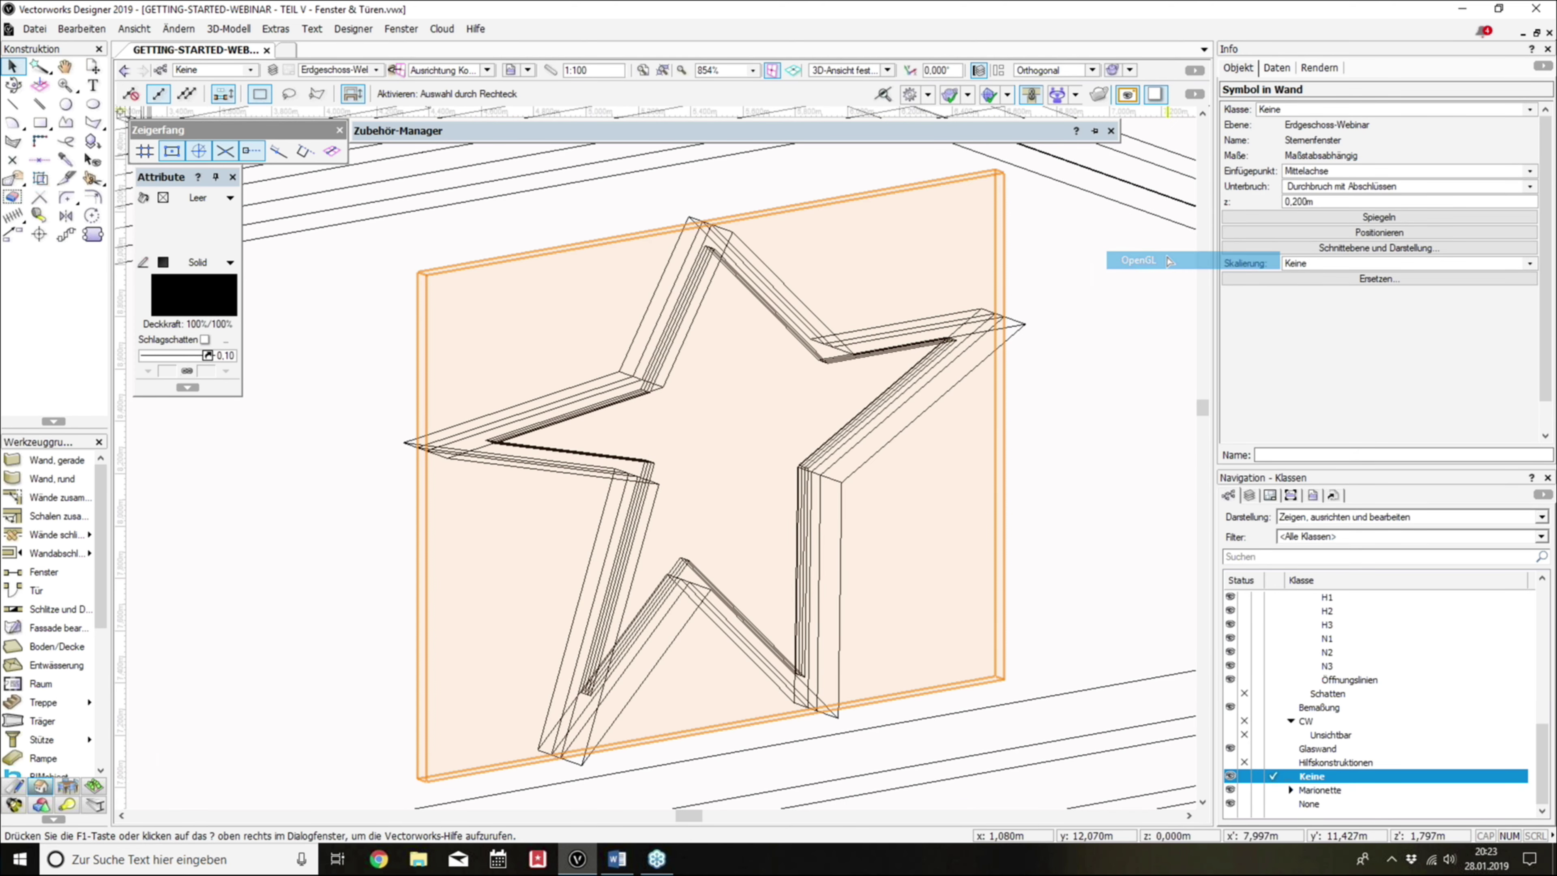
scroll(782, 426, down, 3)
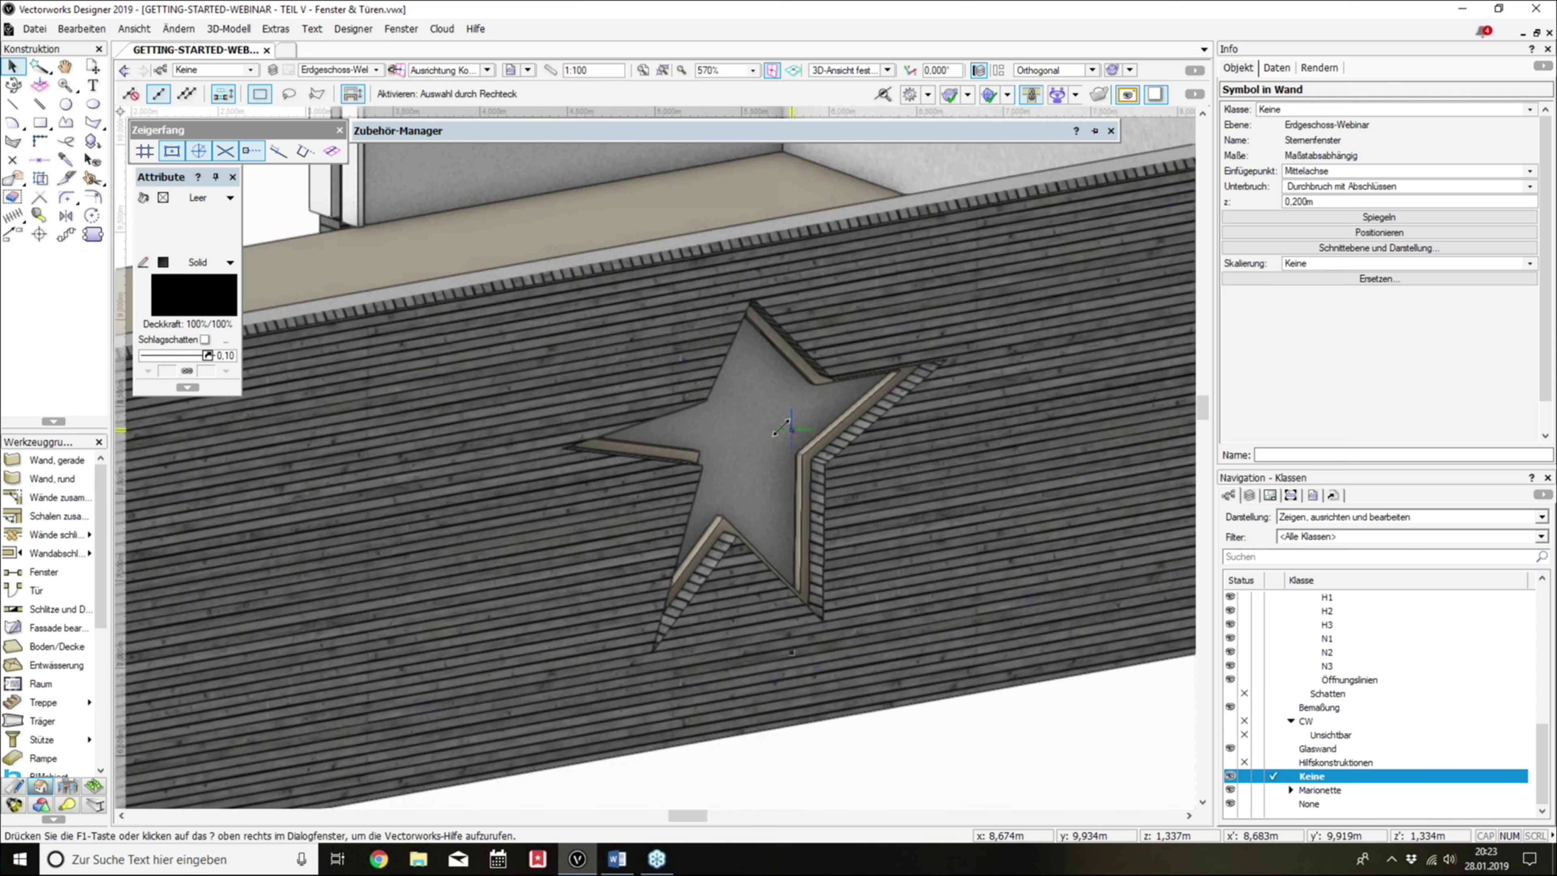
shift+middle_drag(781, 426, 943, 356)
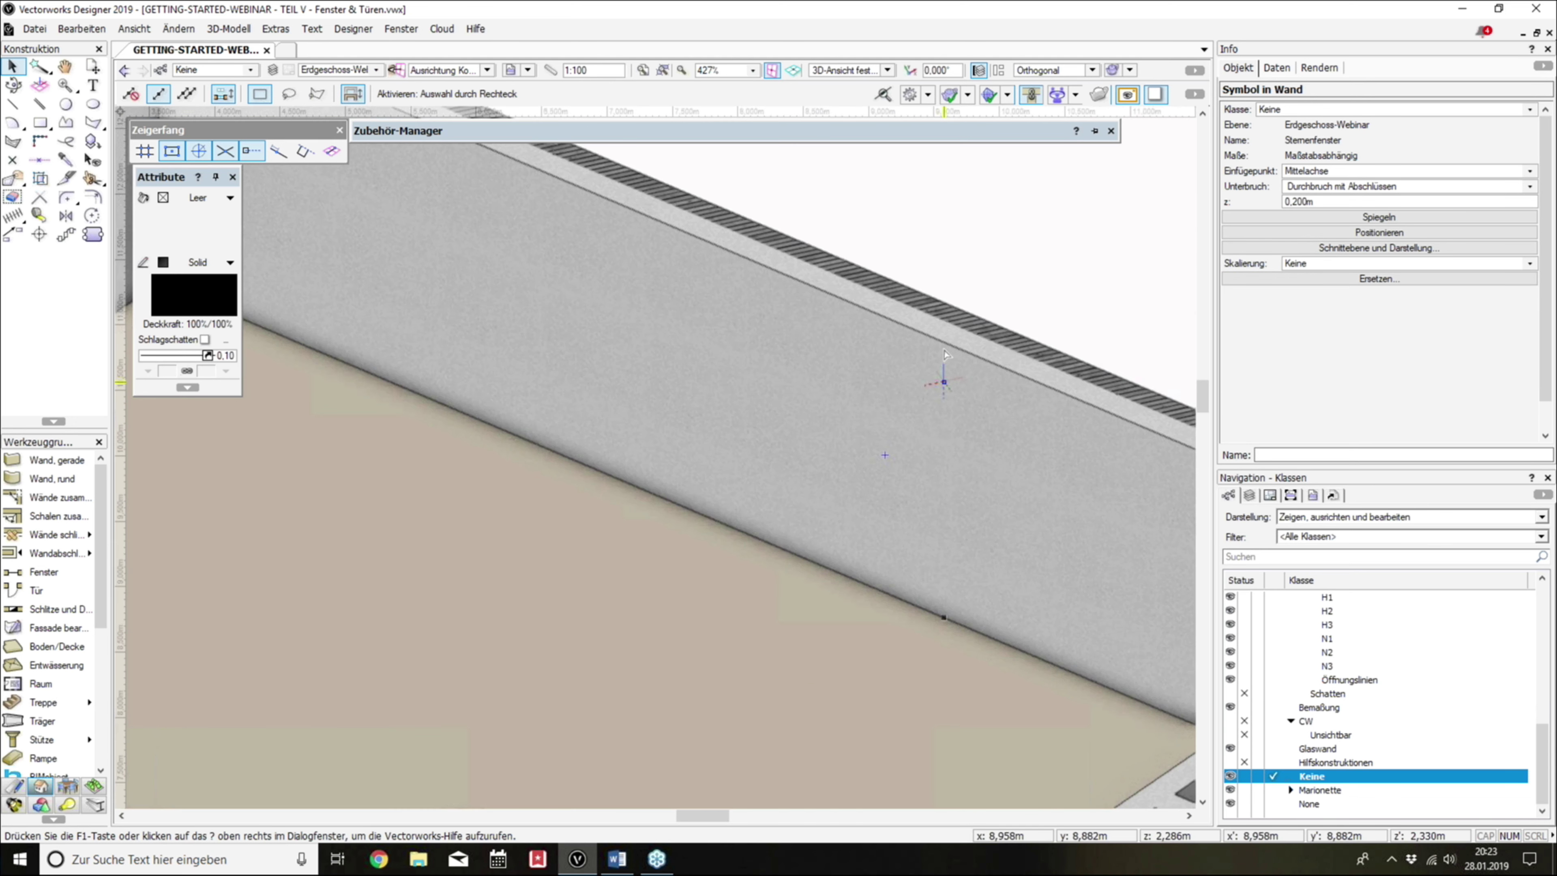
key(Escape)
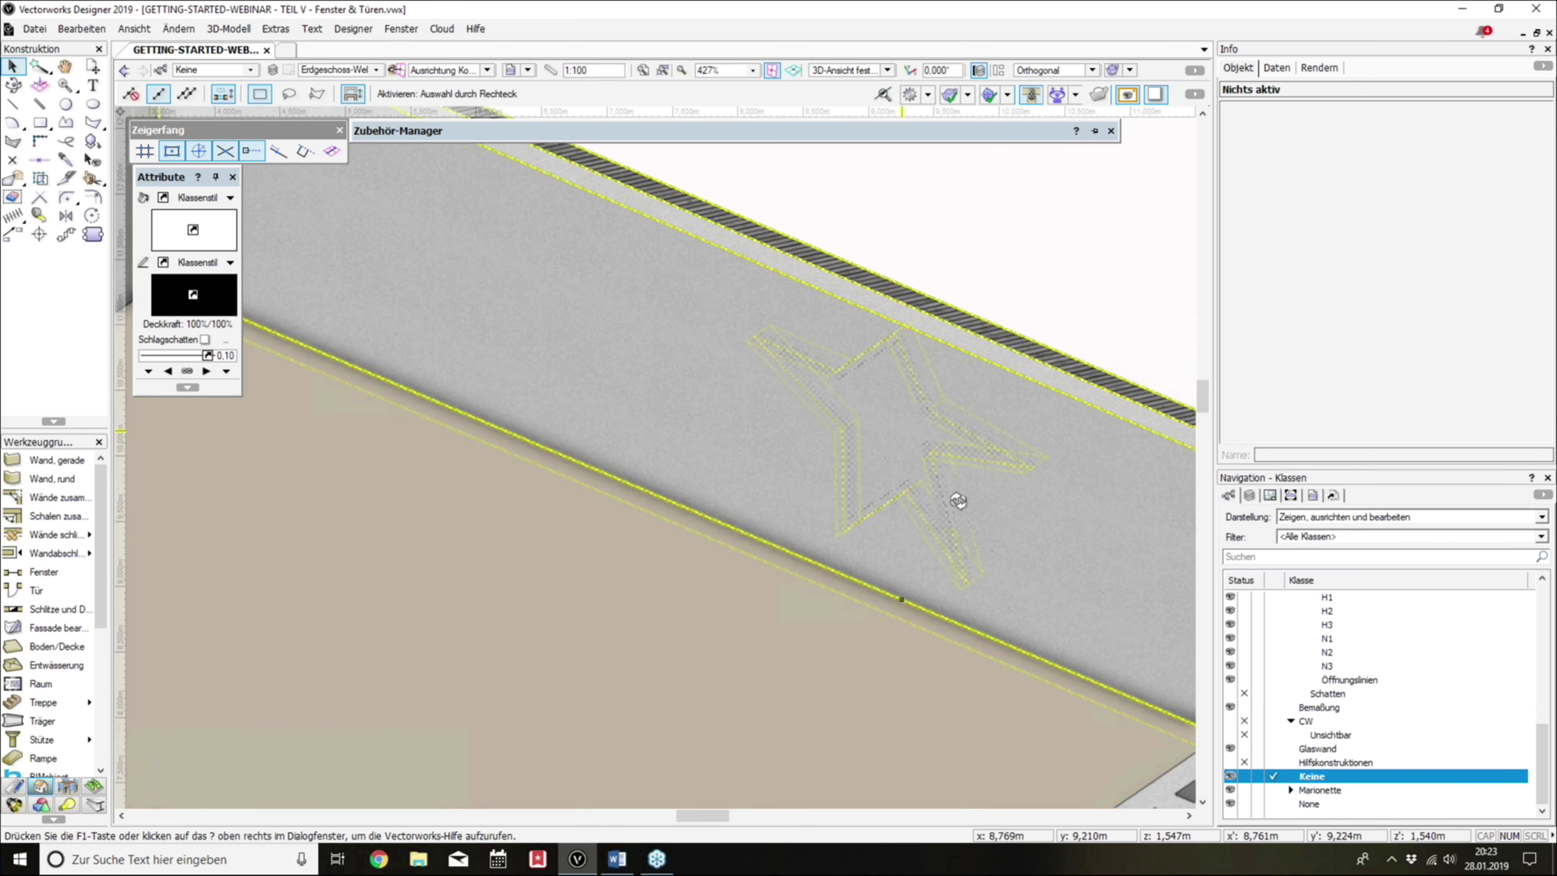
shift+middle_drag(958, 500, 396, 492)
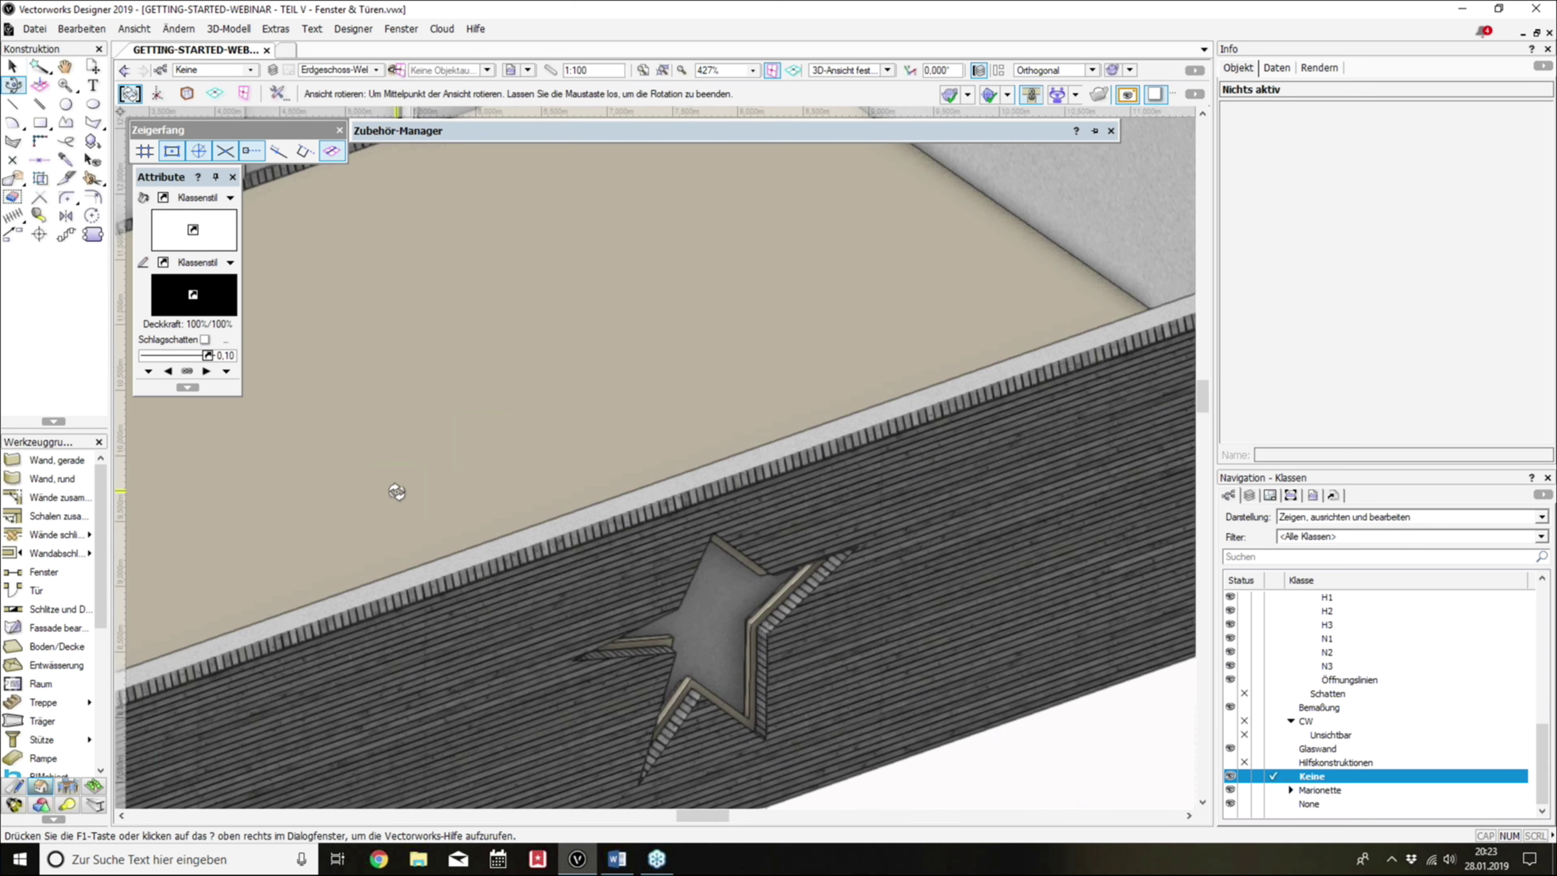
Step: Exit the symbol edit and open the star window's 3D wall opening
key(x)
double_click(701, 620)
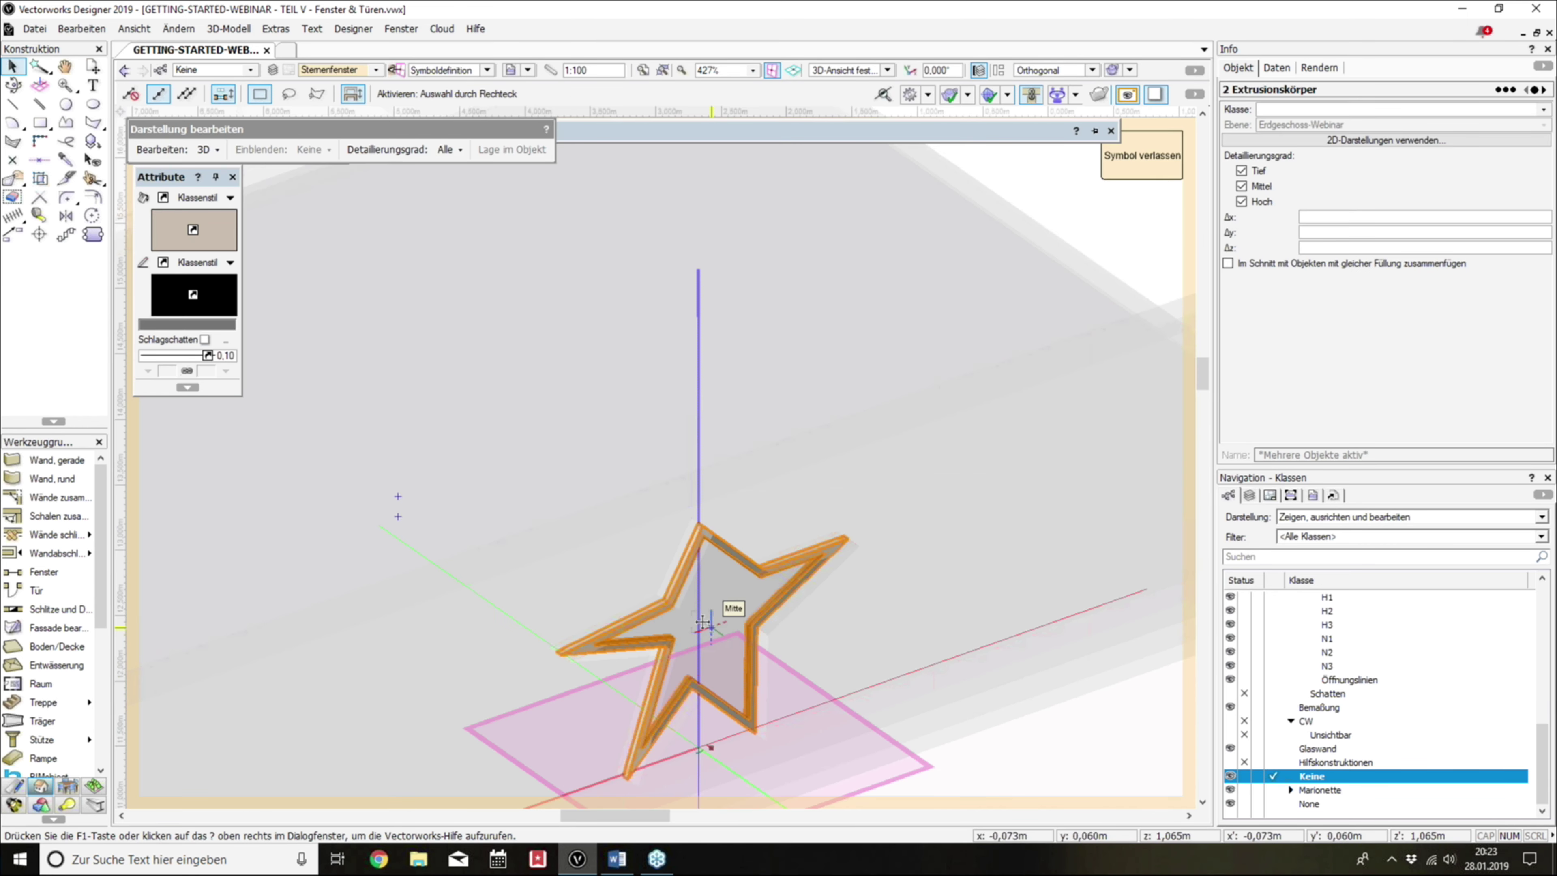
click(1119, 172)
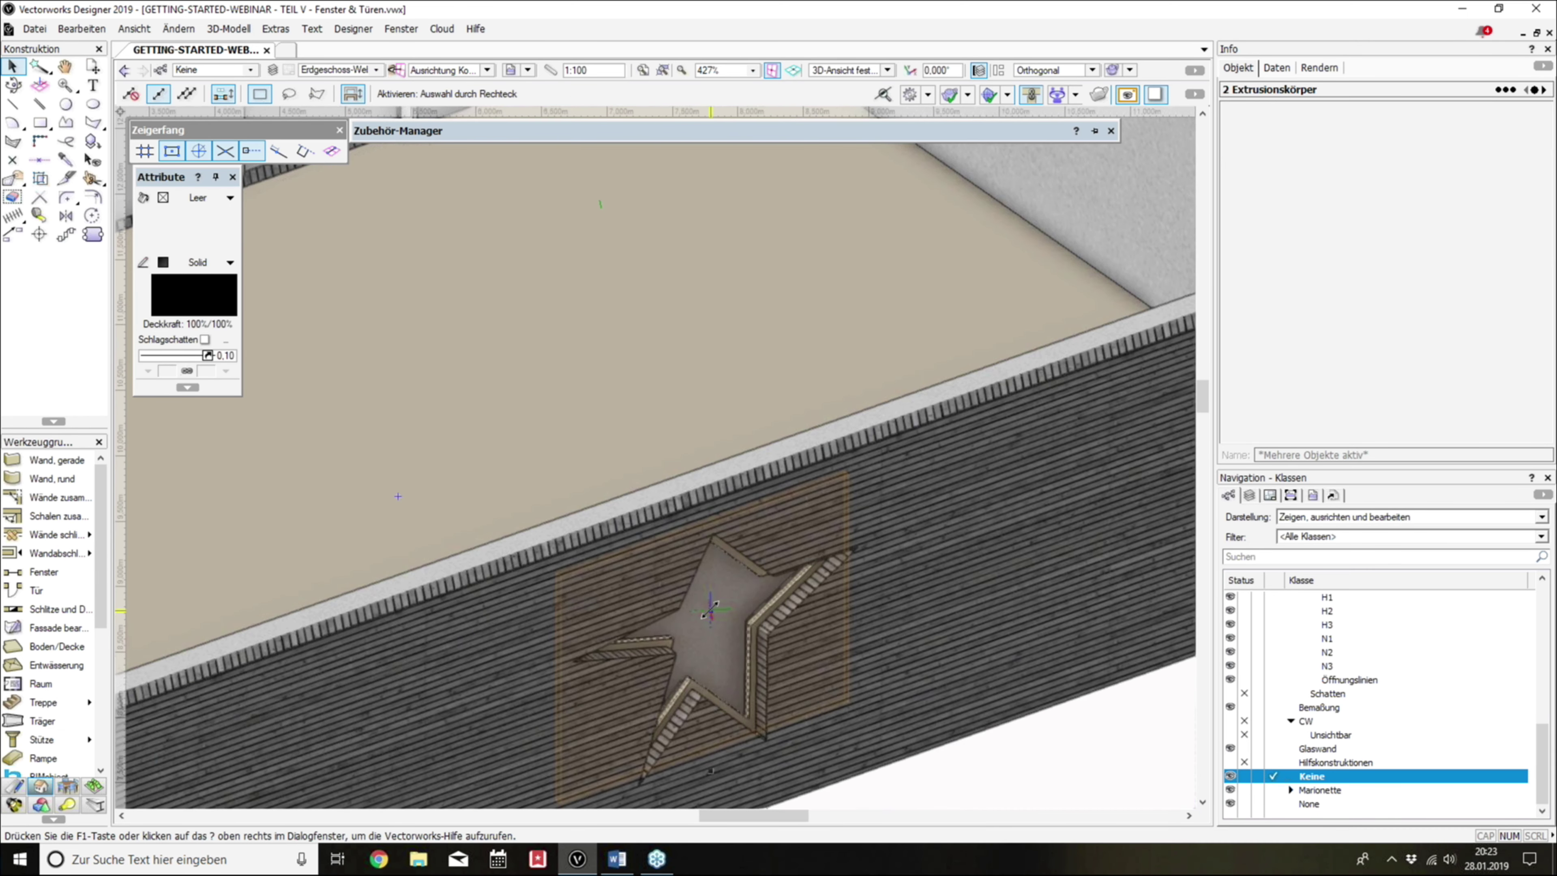
right_click(711, 662)
click(789, 679)
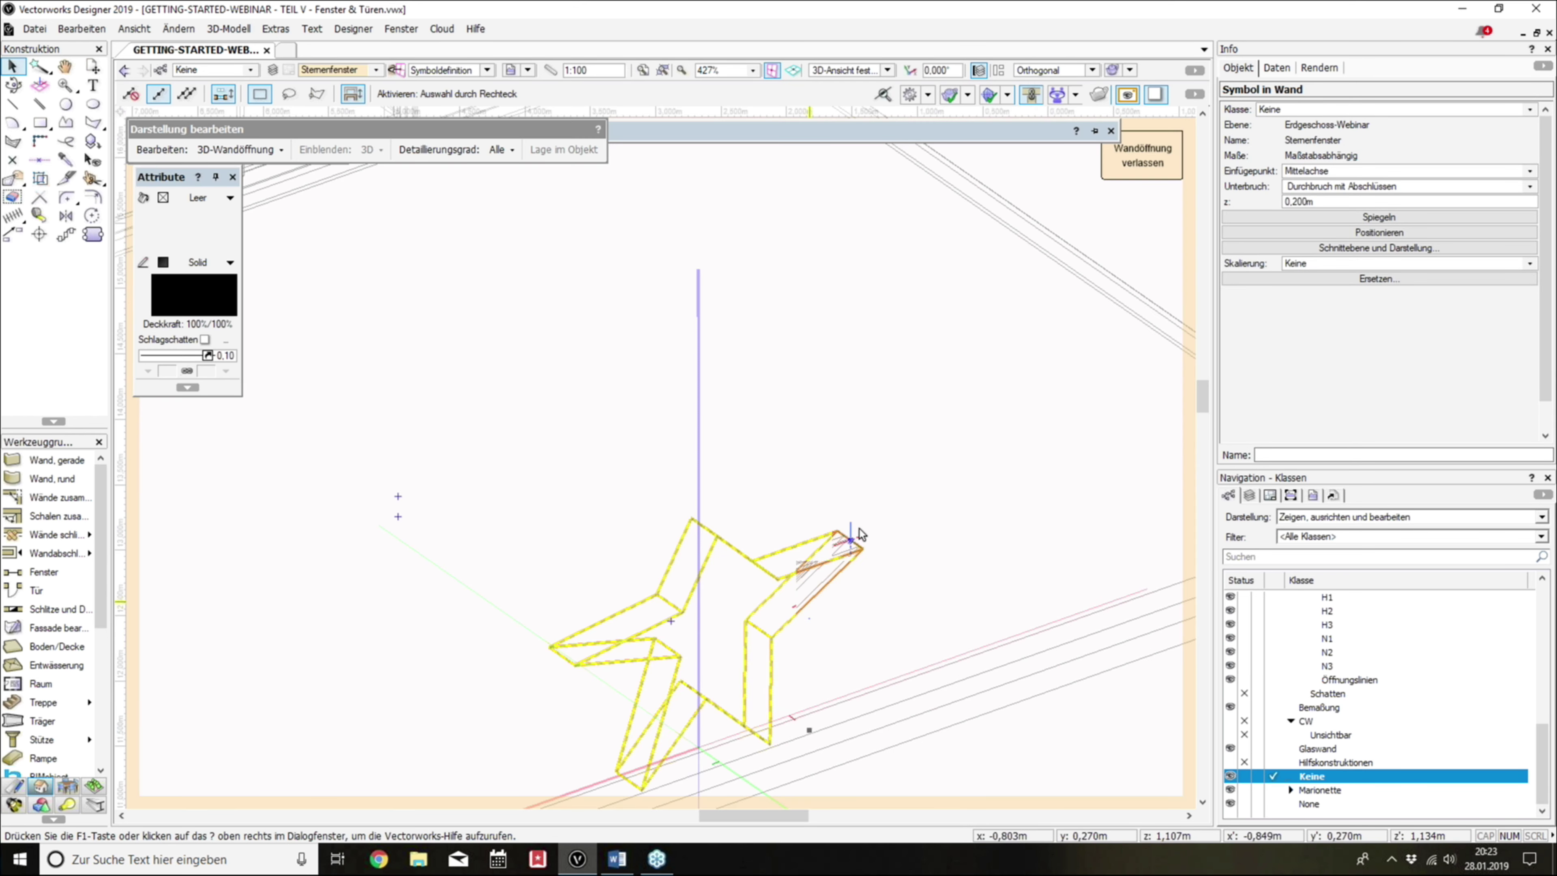
Step: In top view, extend the opening body's depth to 0.960 m, then 1.295 m
key(ctrl+5)
scroll(674, 478, up, 2)
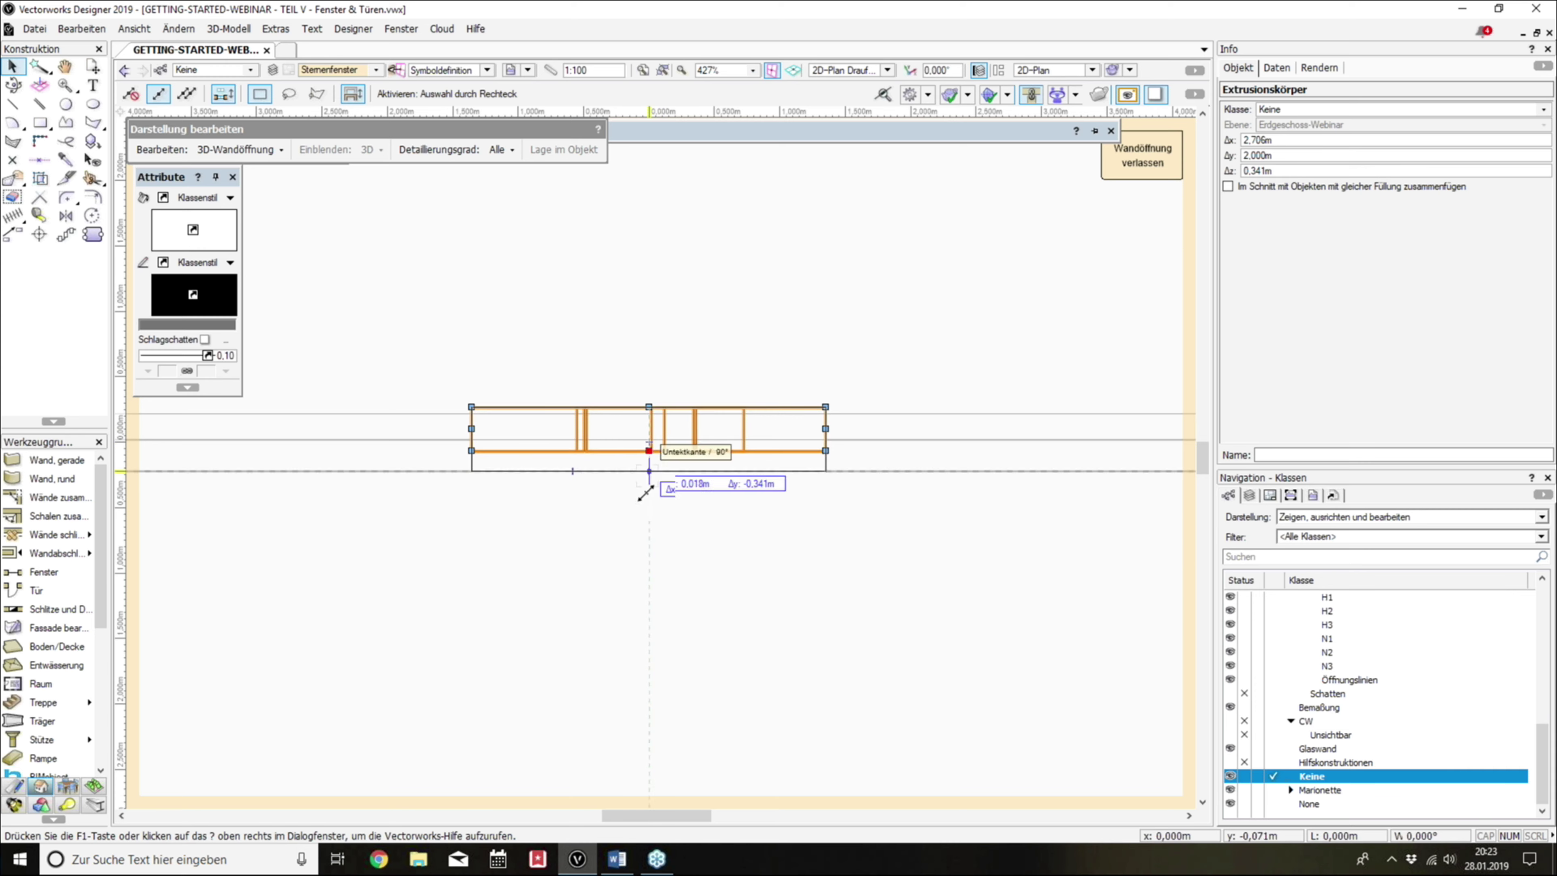
drag(649, 450, 649, 533)
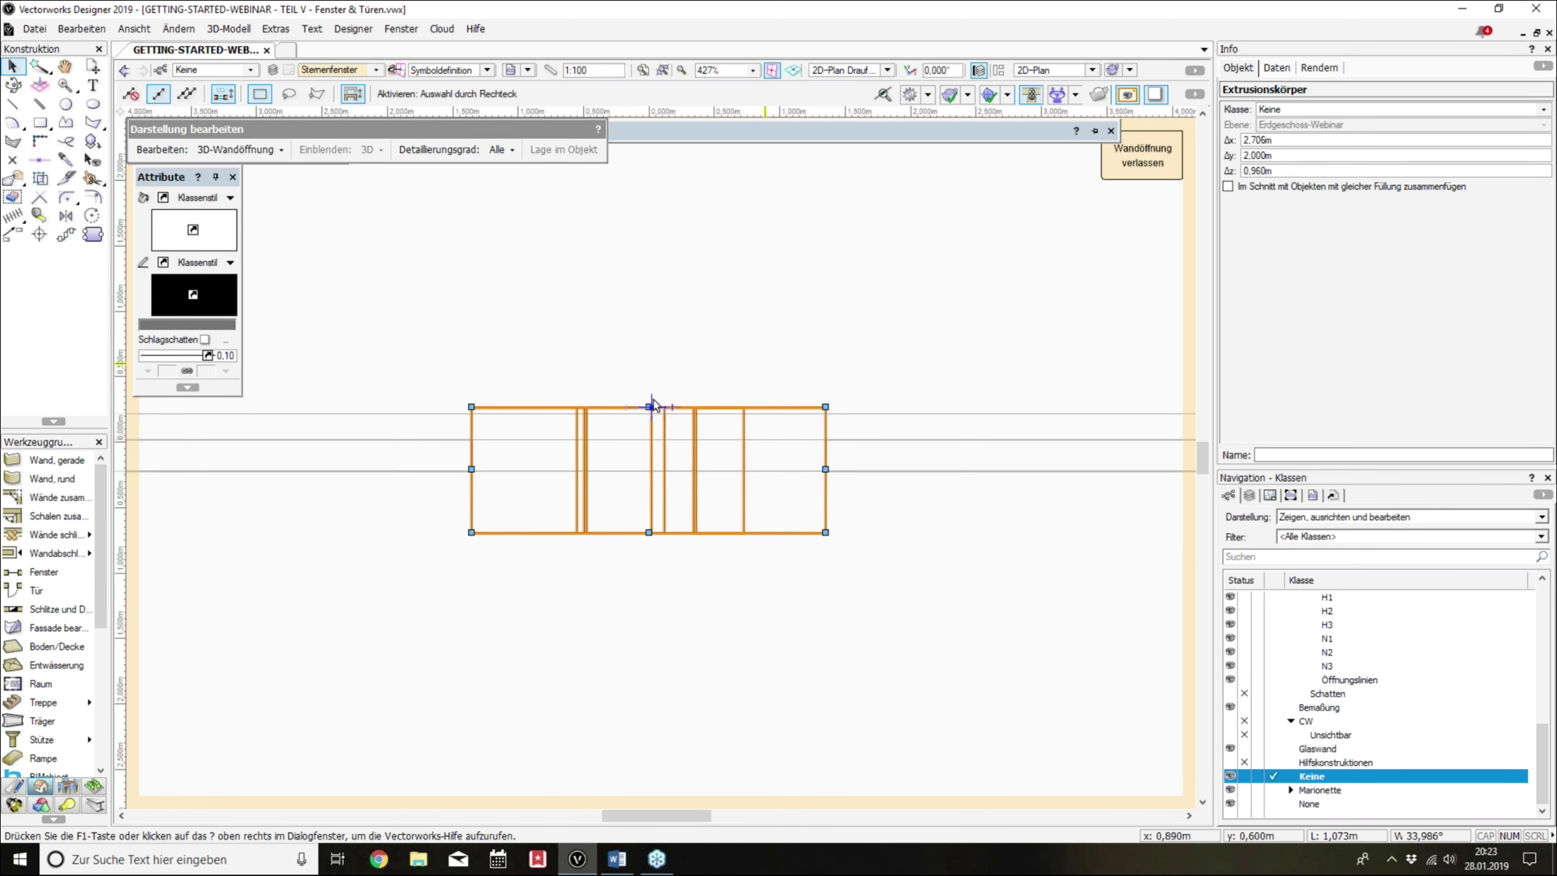
drag(649, 406, 650, 363)
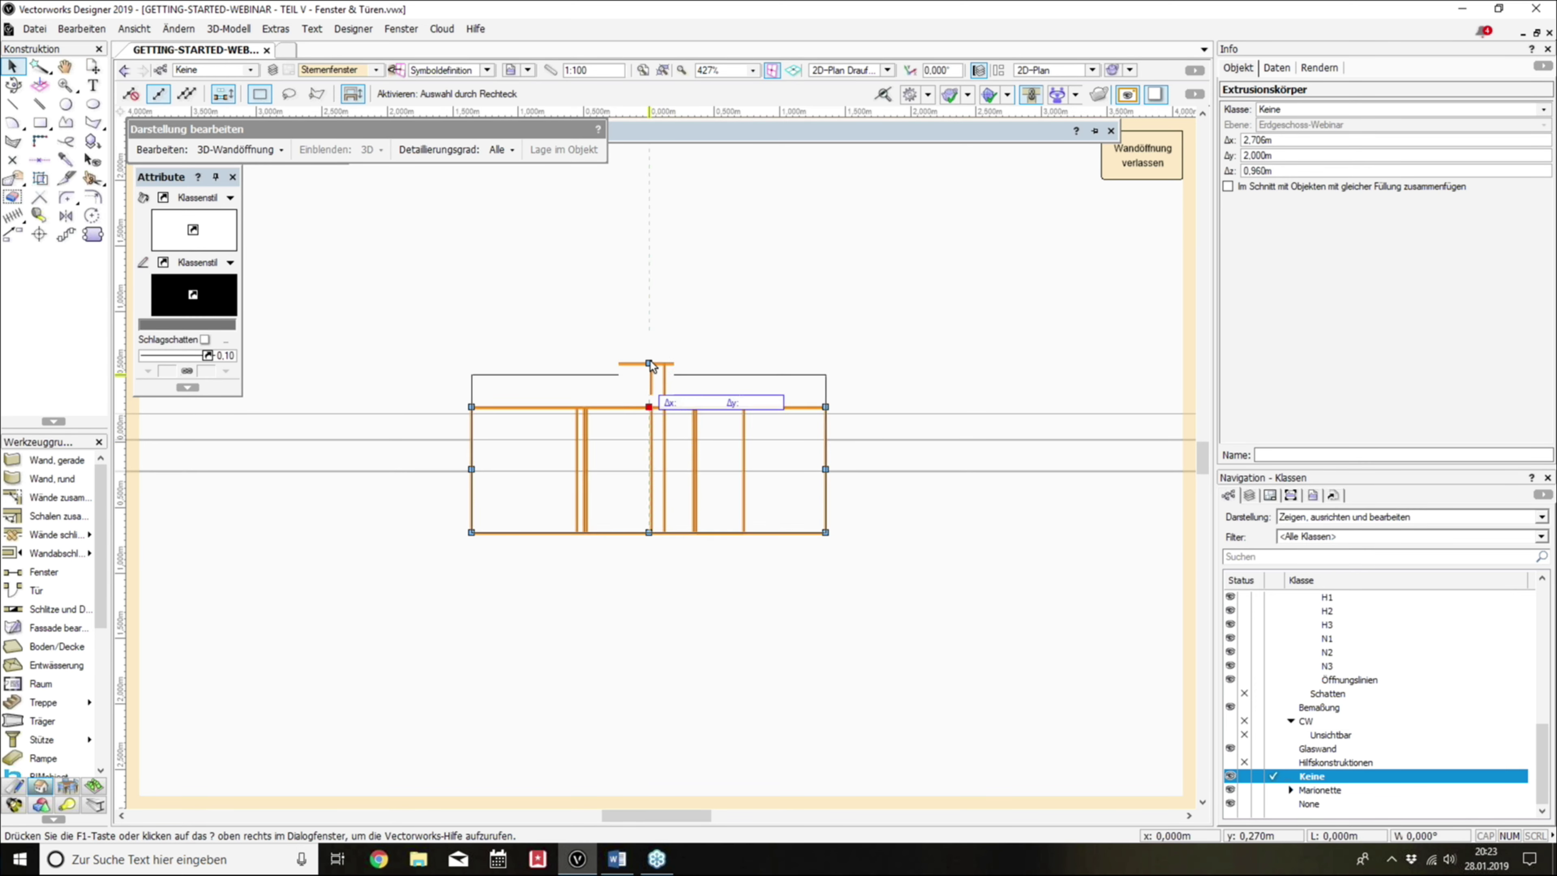
click(1128, 165)
Step: Deselect the window, render in OpenGL, and return to the isometric view of the house
click(995, 598)
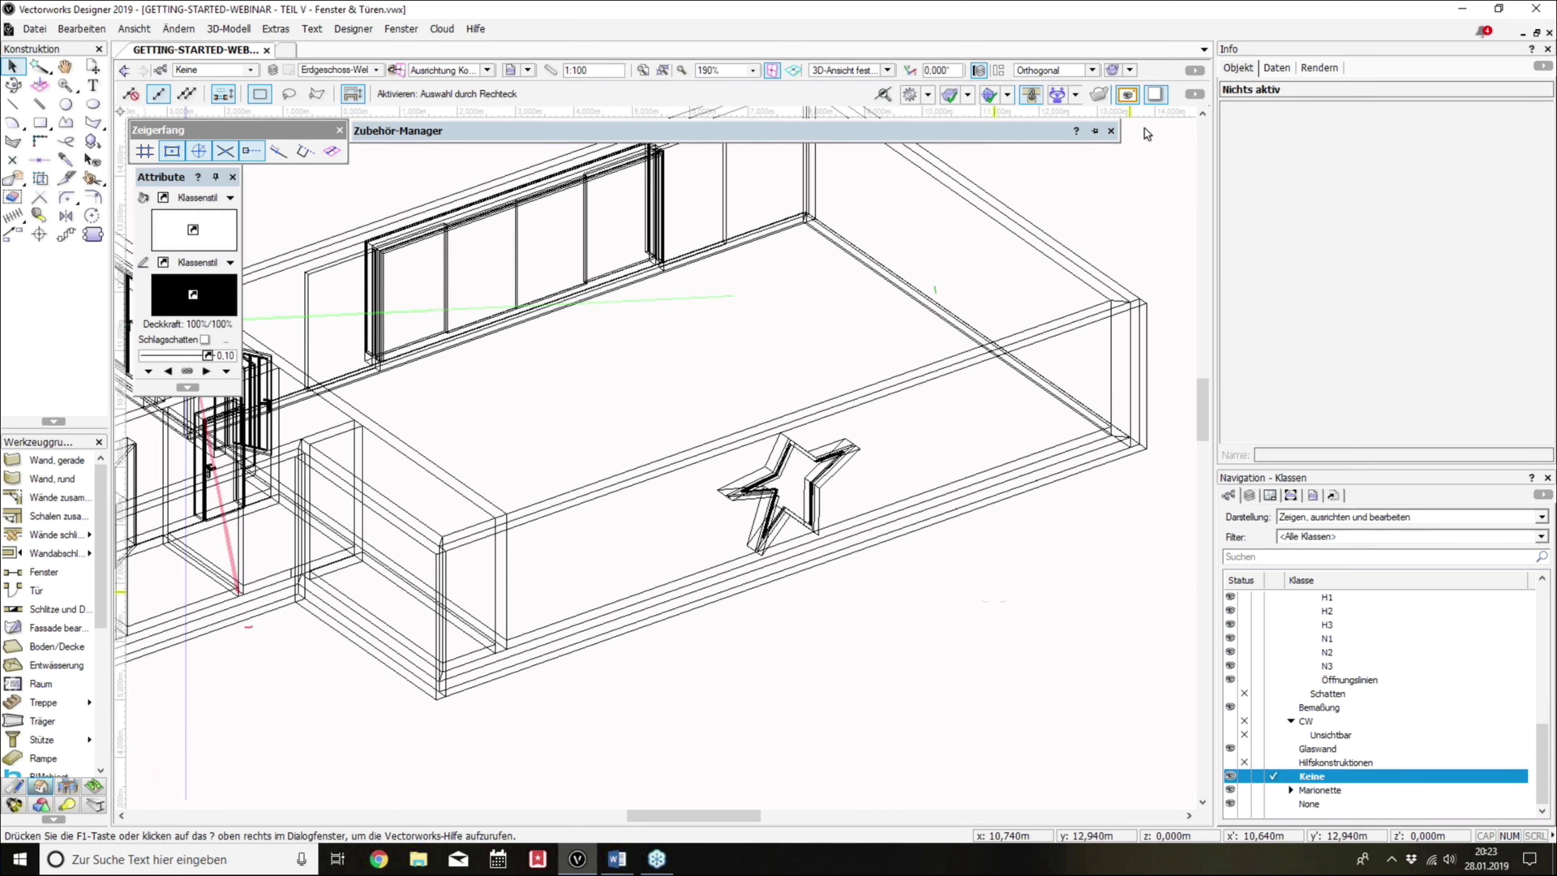
click(1129, 69)
click(1143, 253)
click(1143, 257)
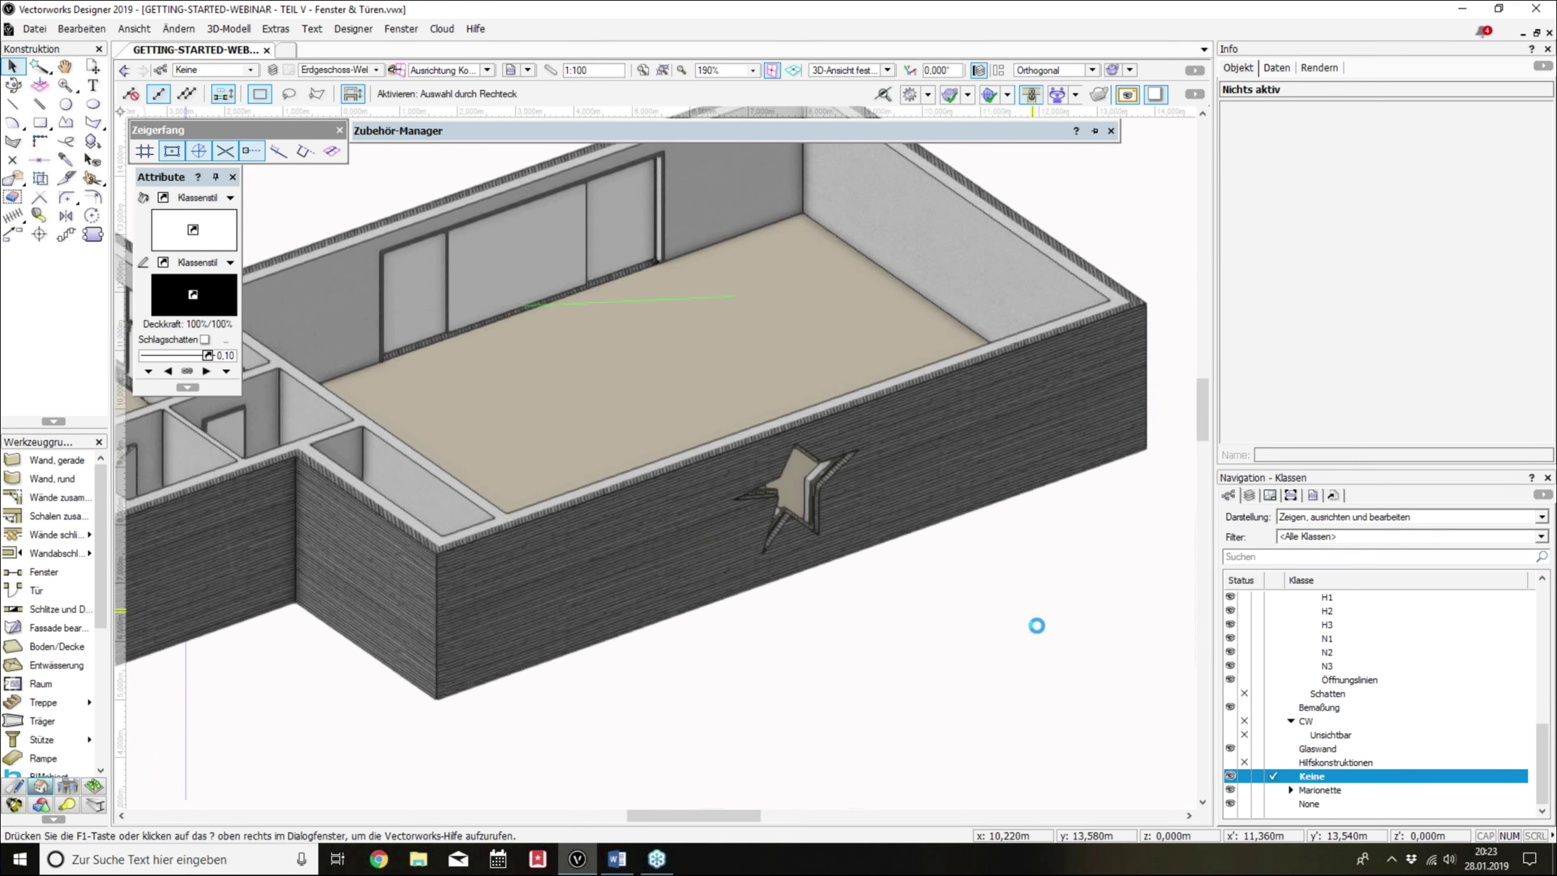
mouse_move(887, 494)
shift+middle_down()
mouse_move(831, 463)
mouse_move(887, 565)
shift+middle_up()
key(ctrl+z)
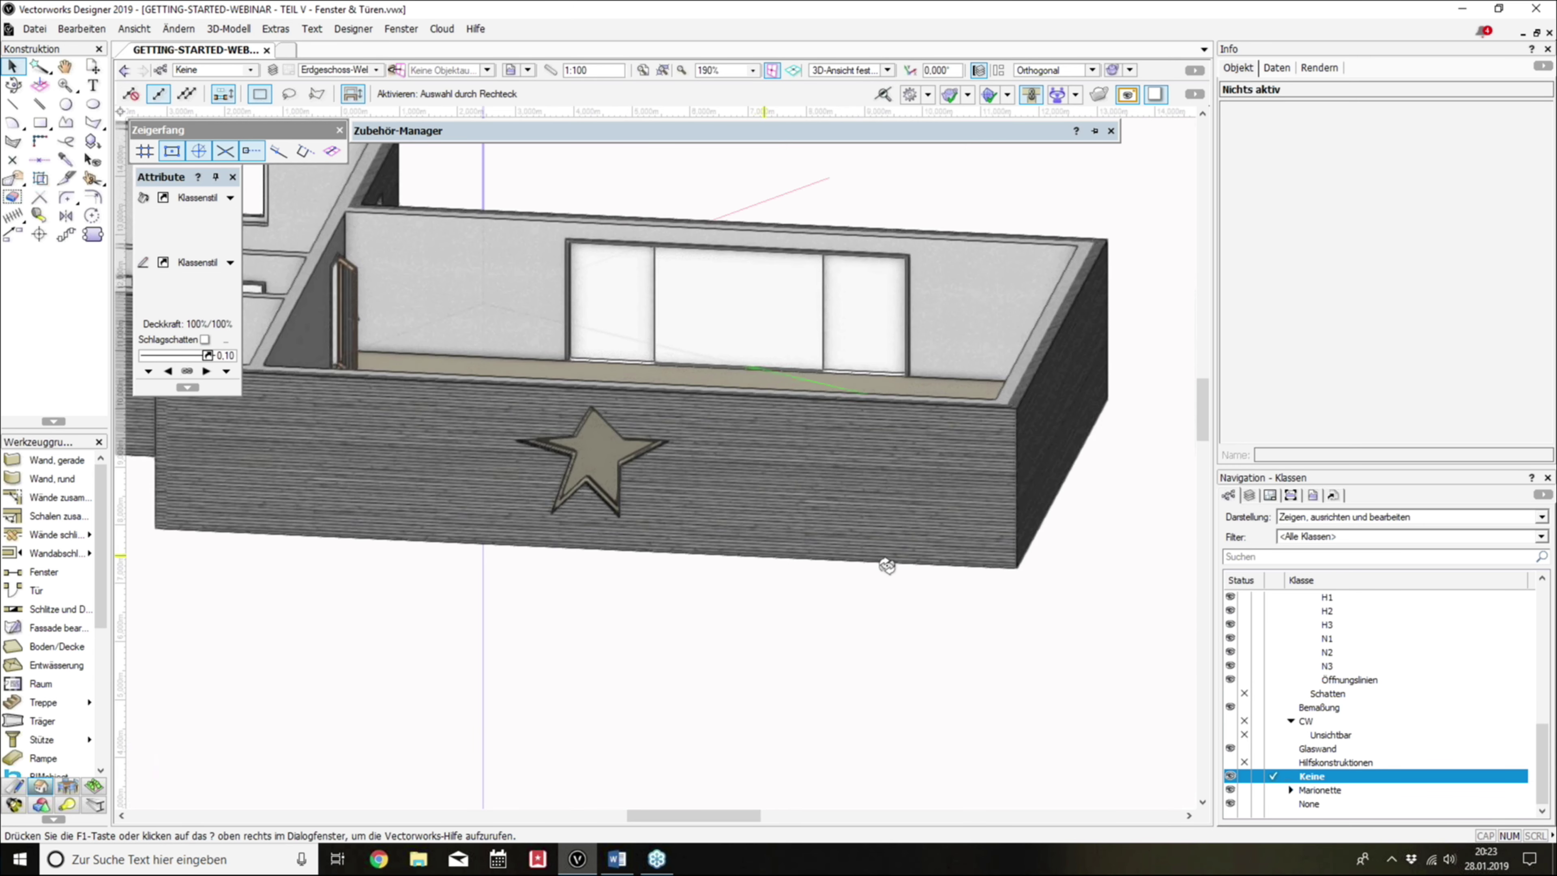
Step: Switch the Navigation palette from Klassen to the Konstruktionsebenen list
scroll(969, 518, up, 2)
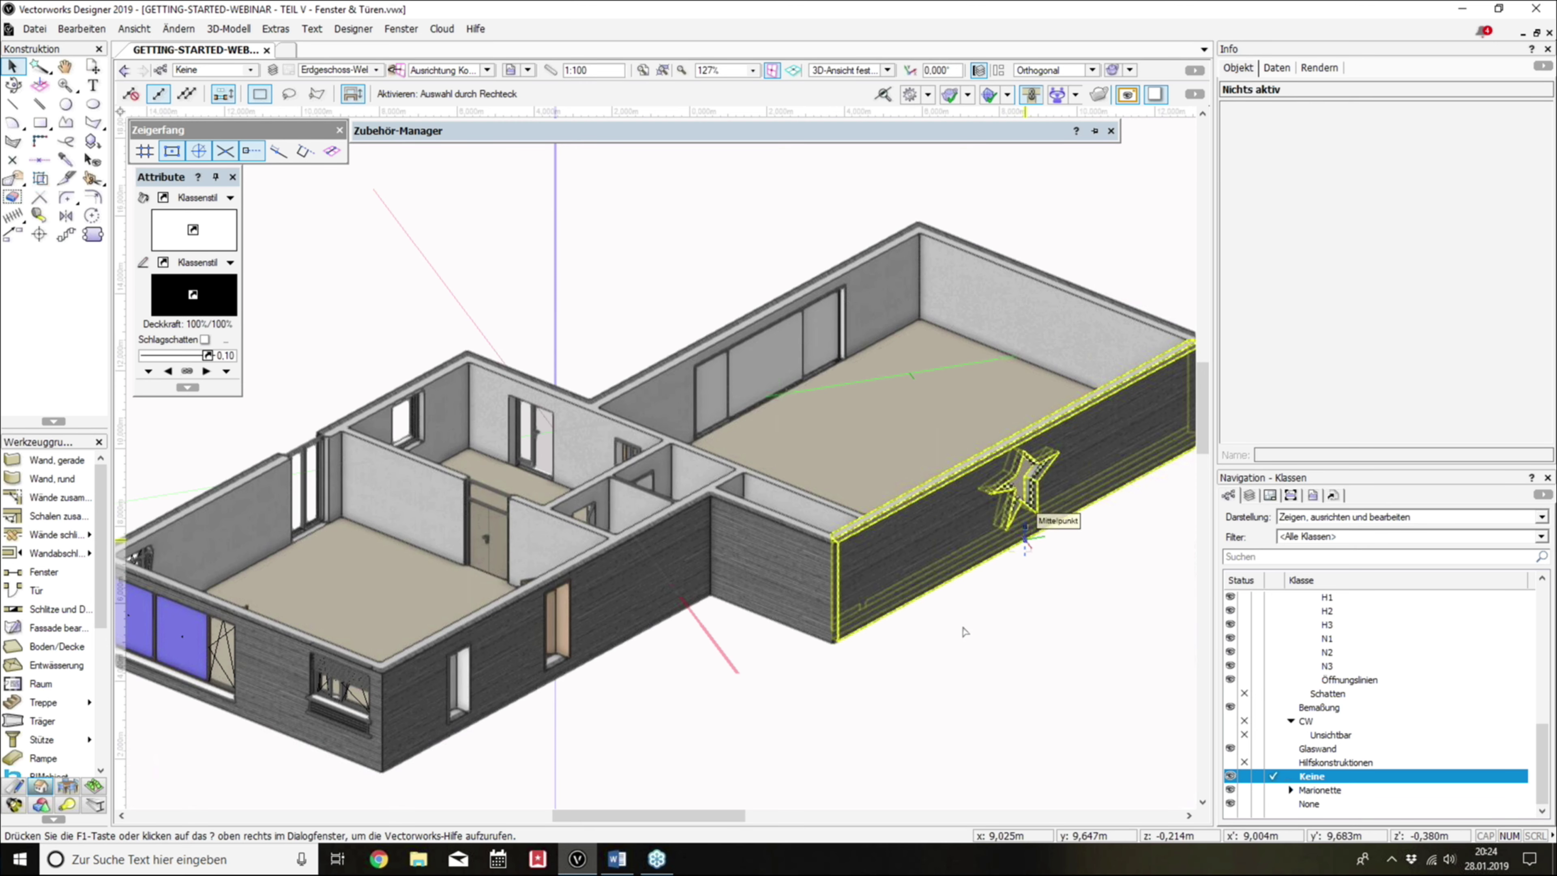
scroll(910, 716, down, 2)
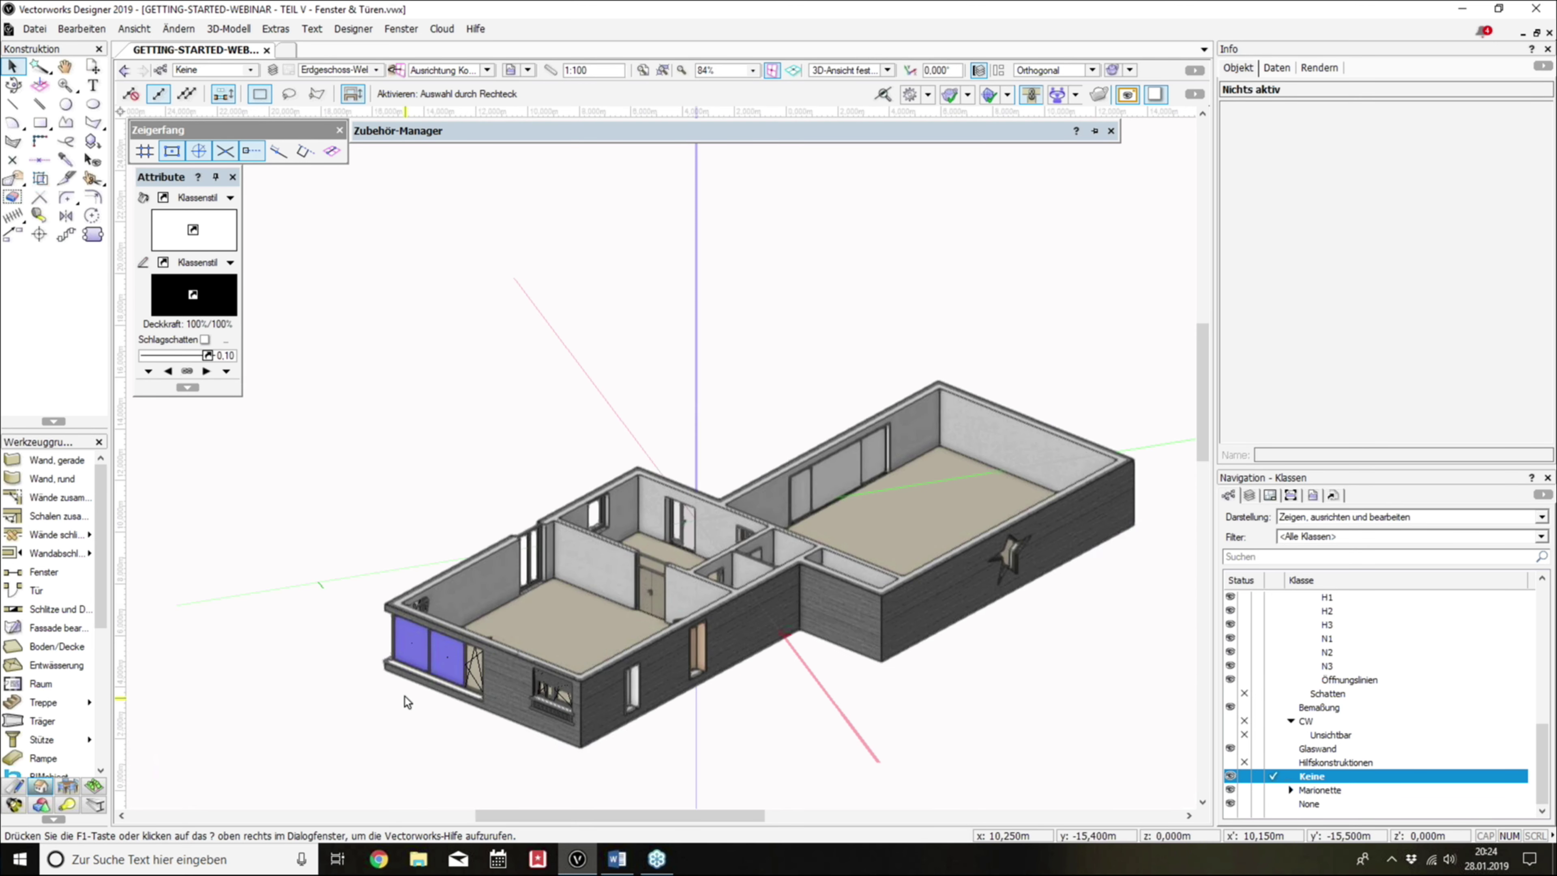
scroll(405, 698, up, 3)
click(1248, 495)
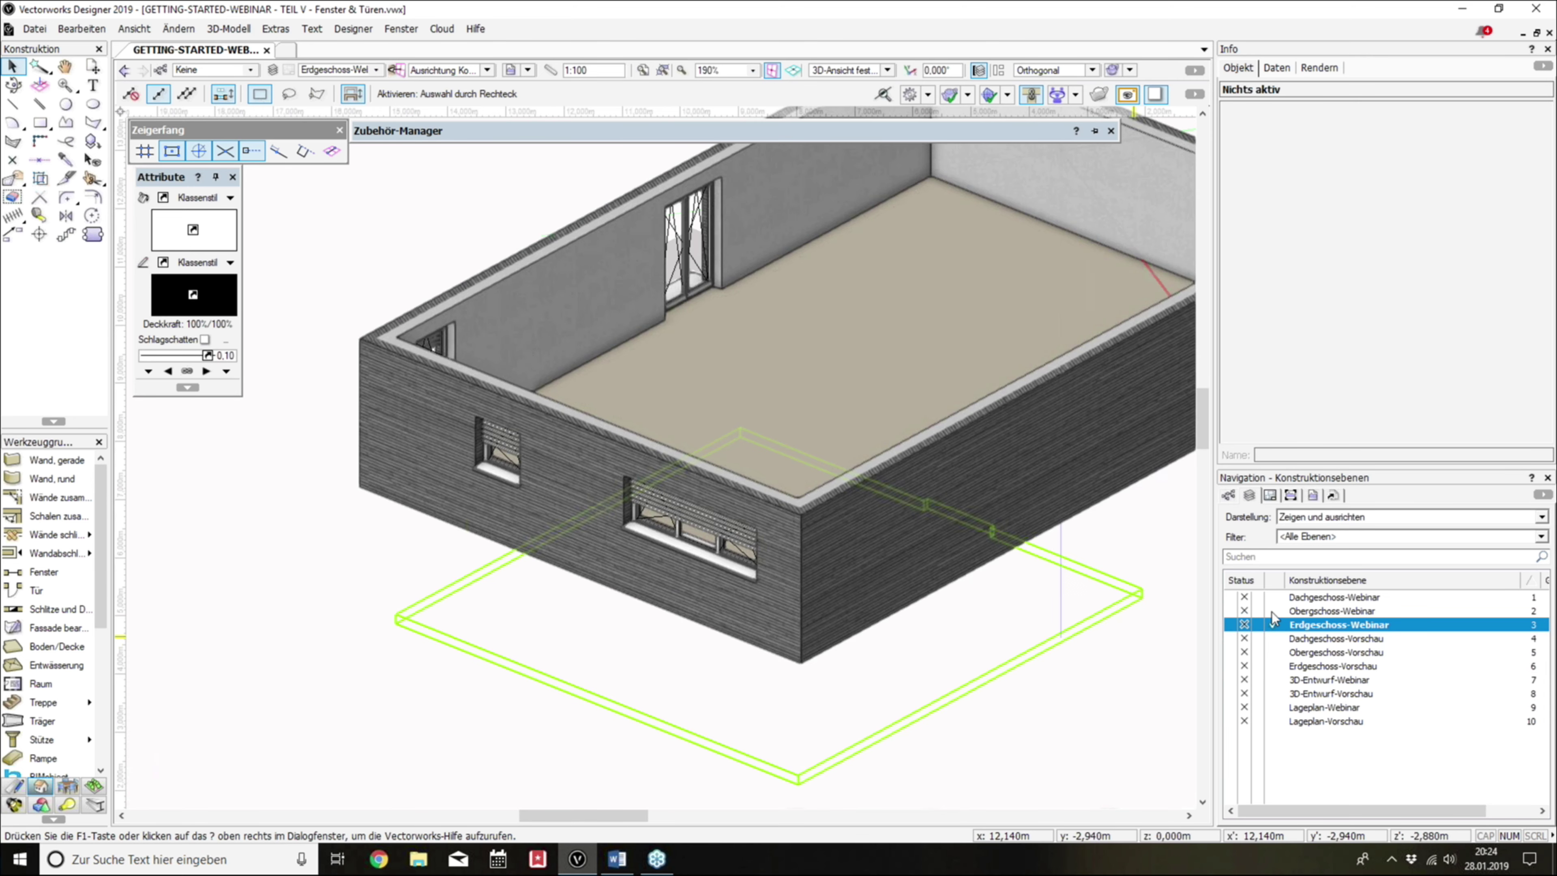
Step: Make Obergeschoss-Webinar the active design layer
click(1273, 611)
scroll(919, 521, down, 2)
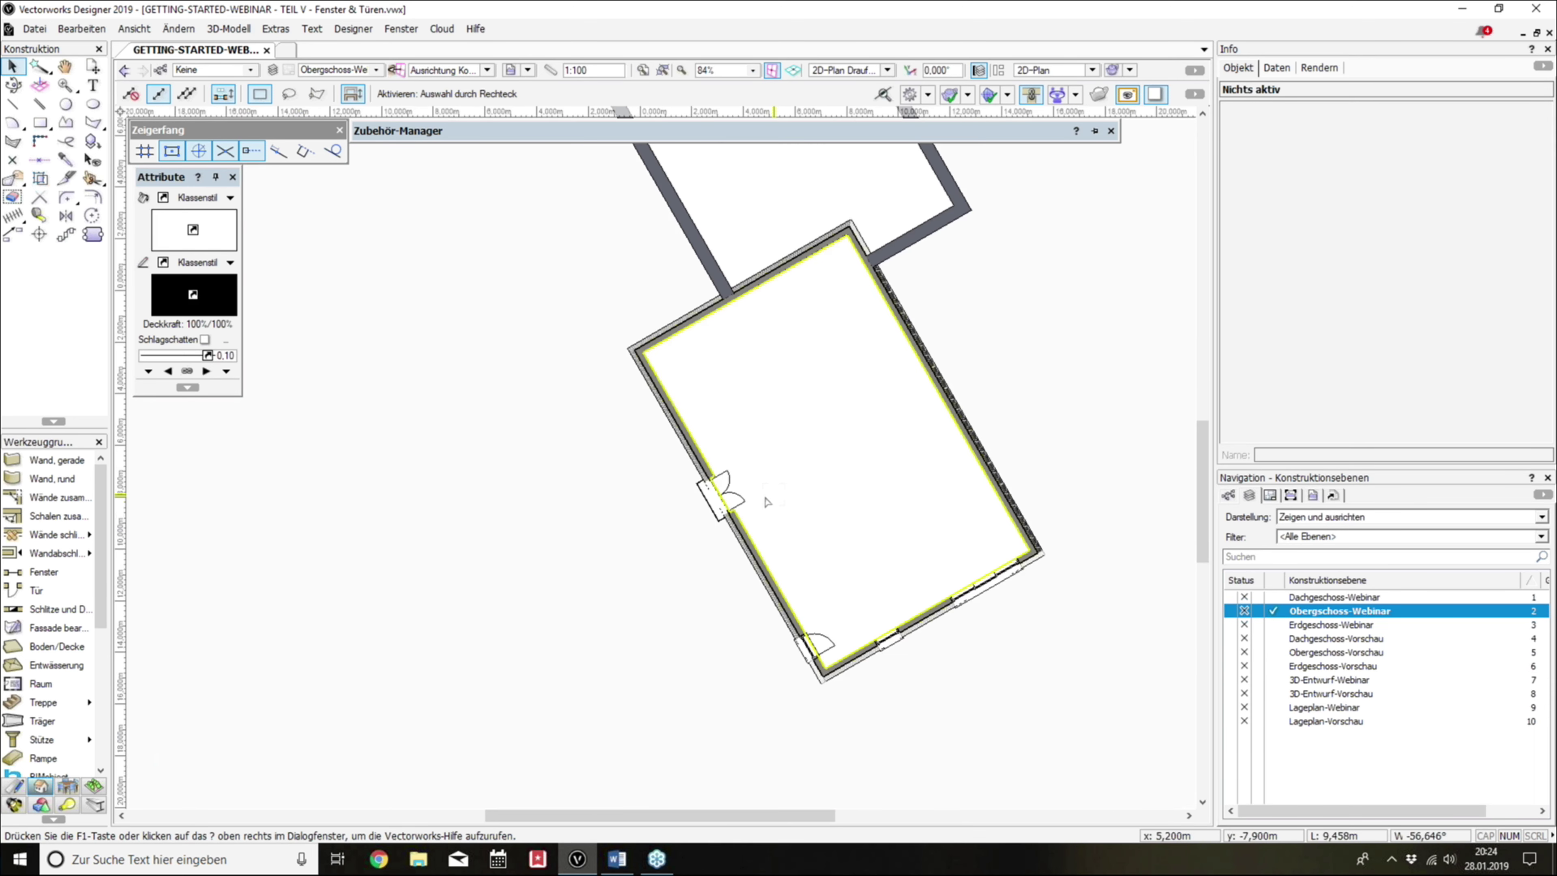
scroll(764, 504, up, 5)
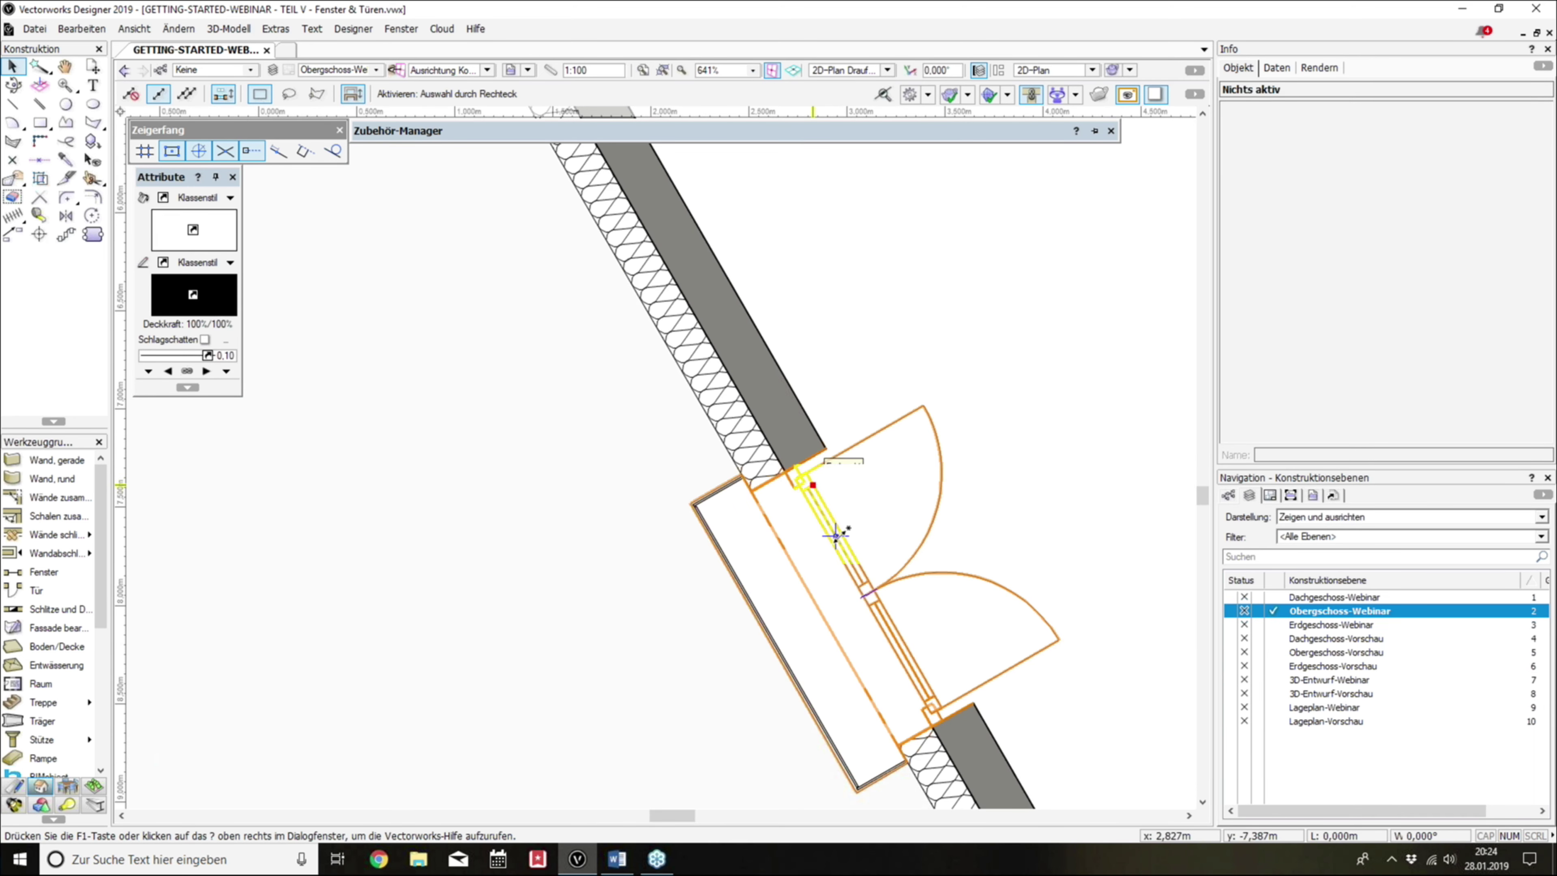
Step: Select the 1.5 m wall window and open its Anschlag reveal settings
click(830, 518)
scroll(784, 472, up, 2)
scroll(760, 432, up, 1)
scroll(760, 432, up, 1)
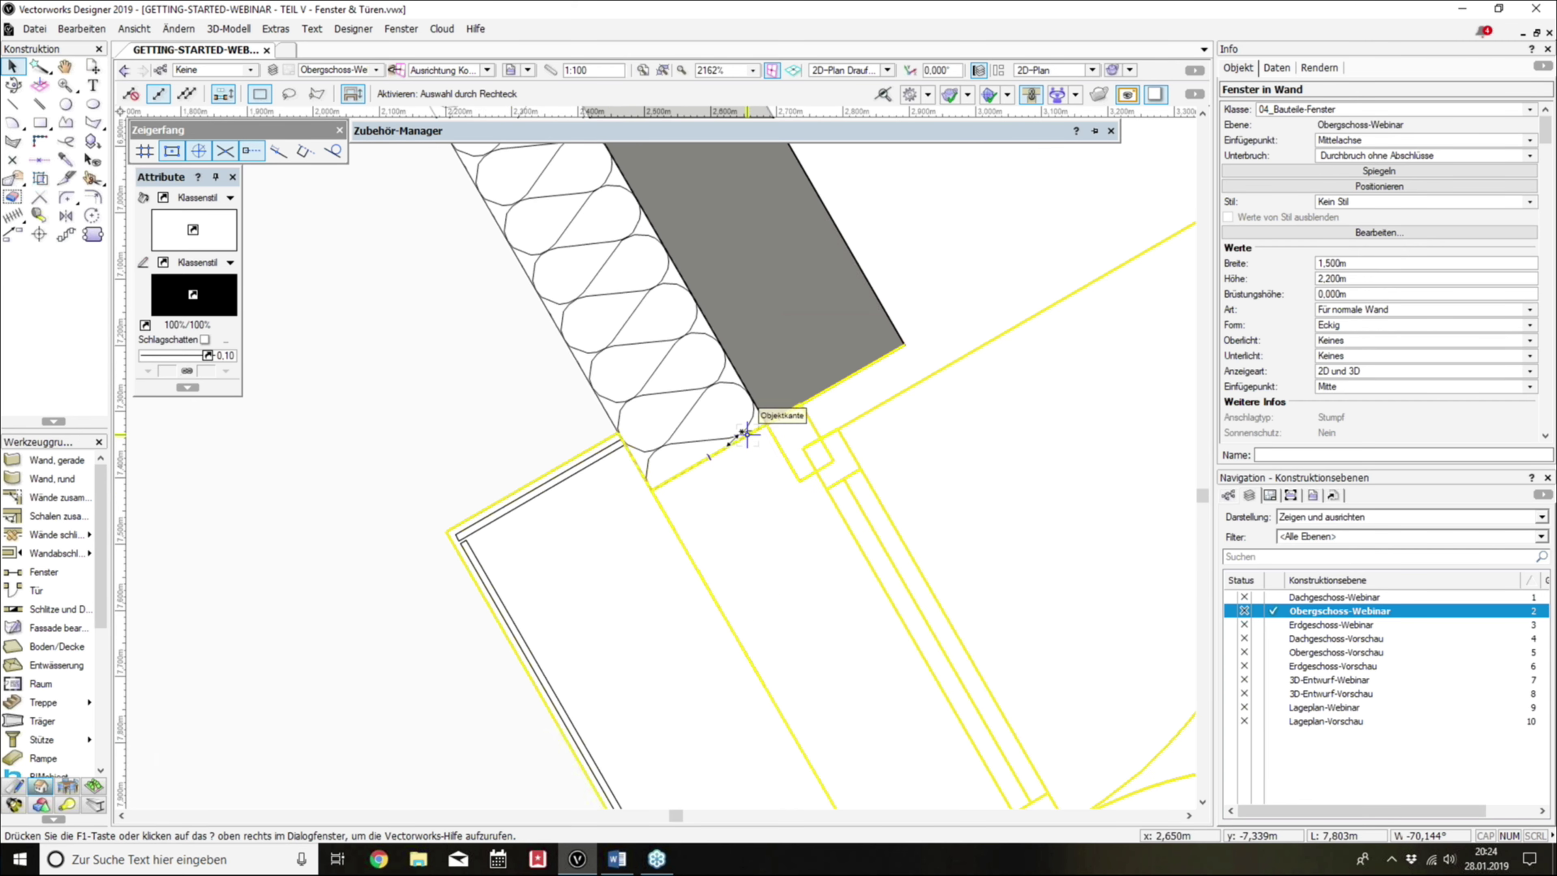
click(1385, 232)
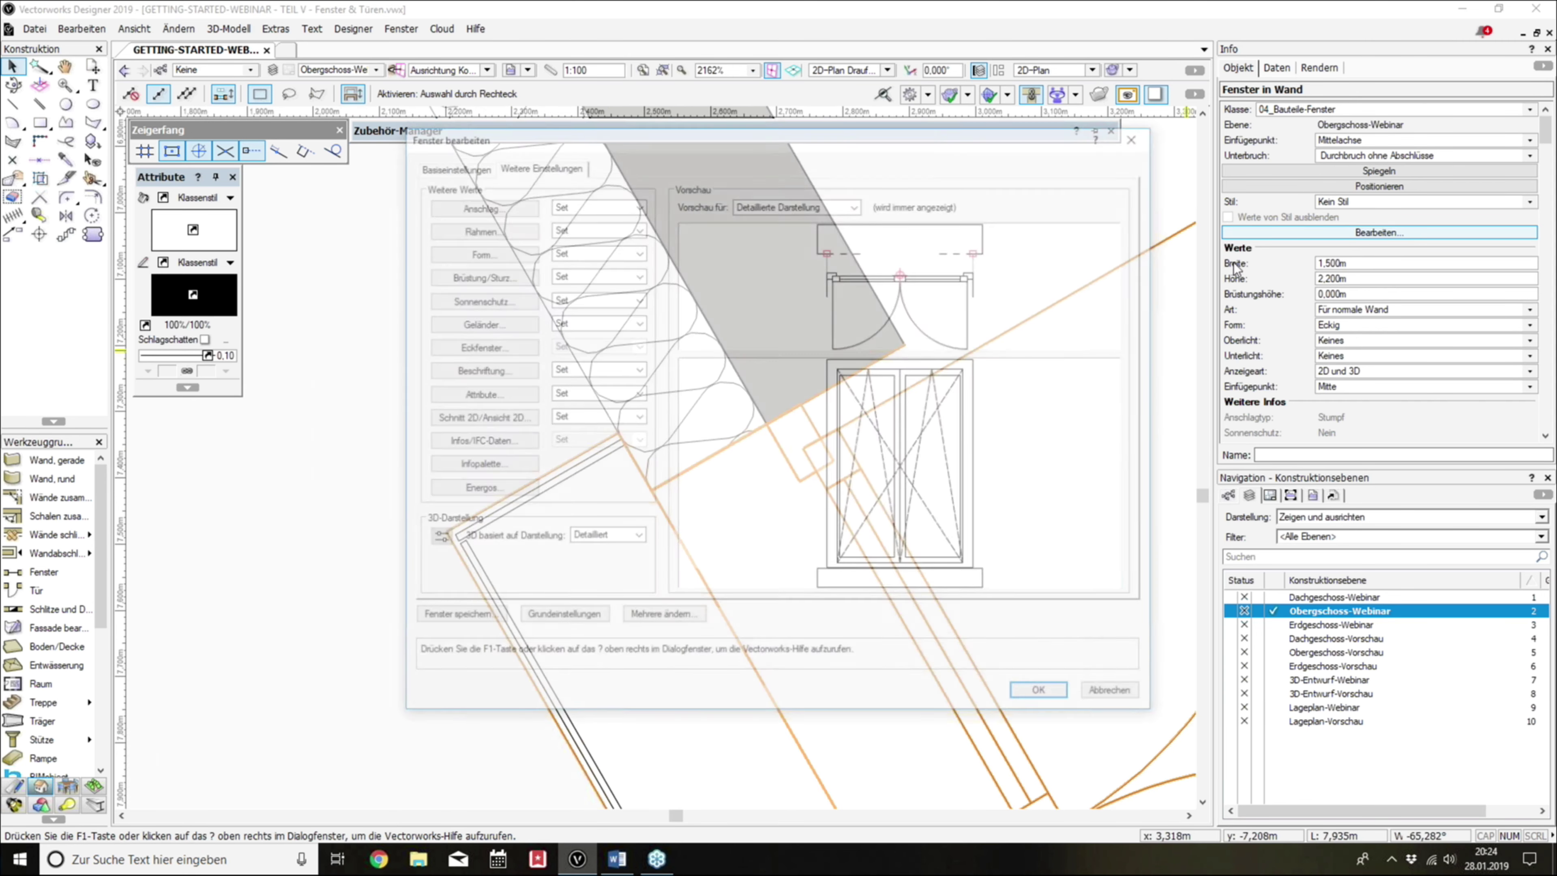
click(503, 205)
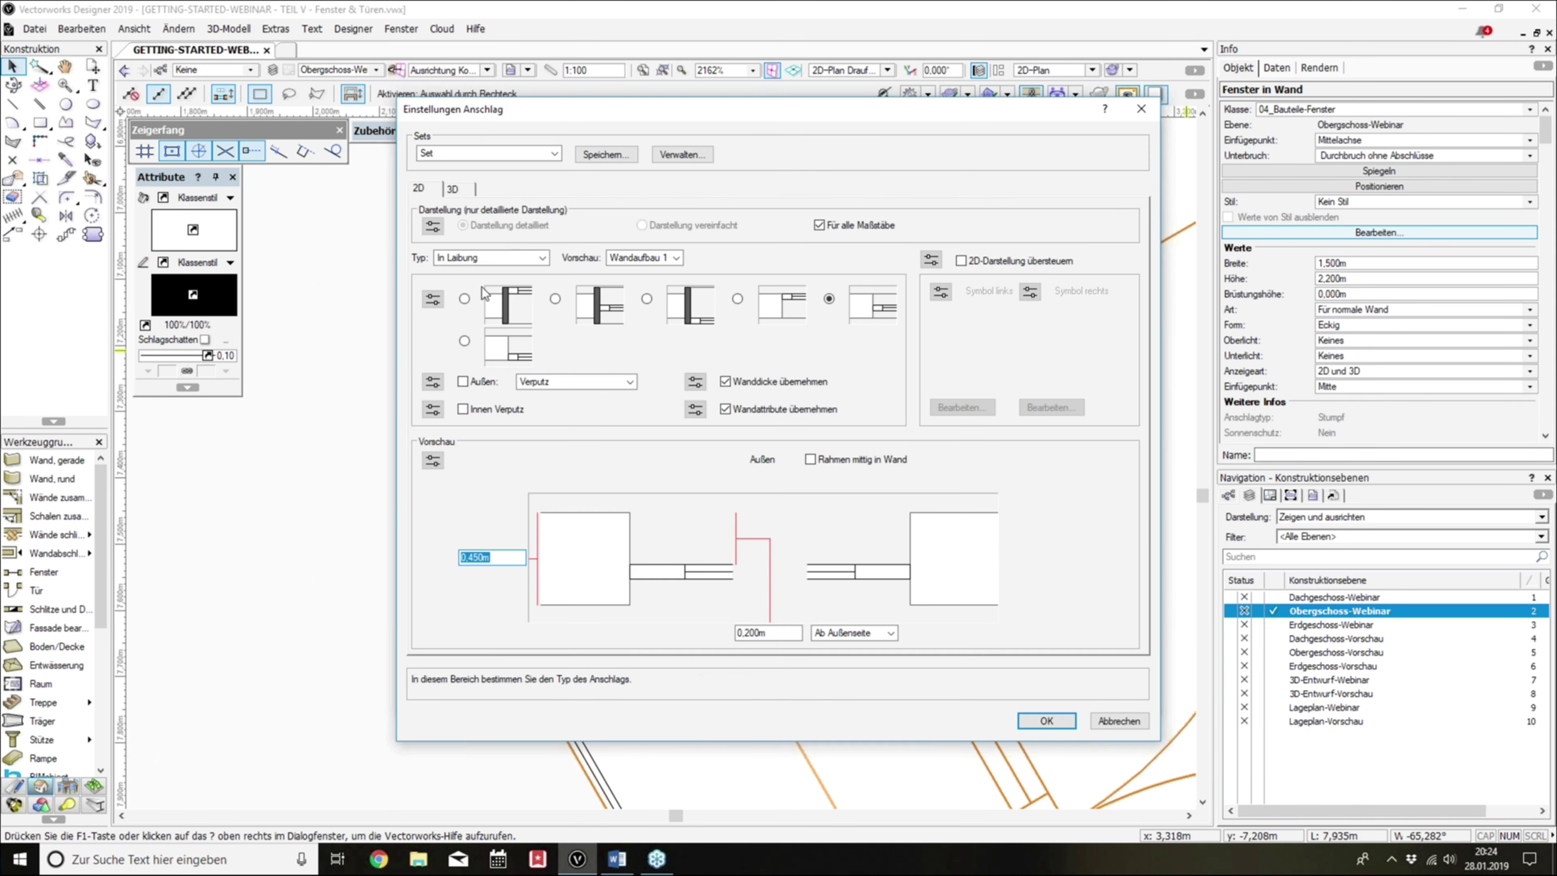
Step: Set the reveal type to Innen angeschlagen with the lower-left variant, previewing Wandaufbau 2
click(464, 261)
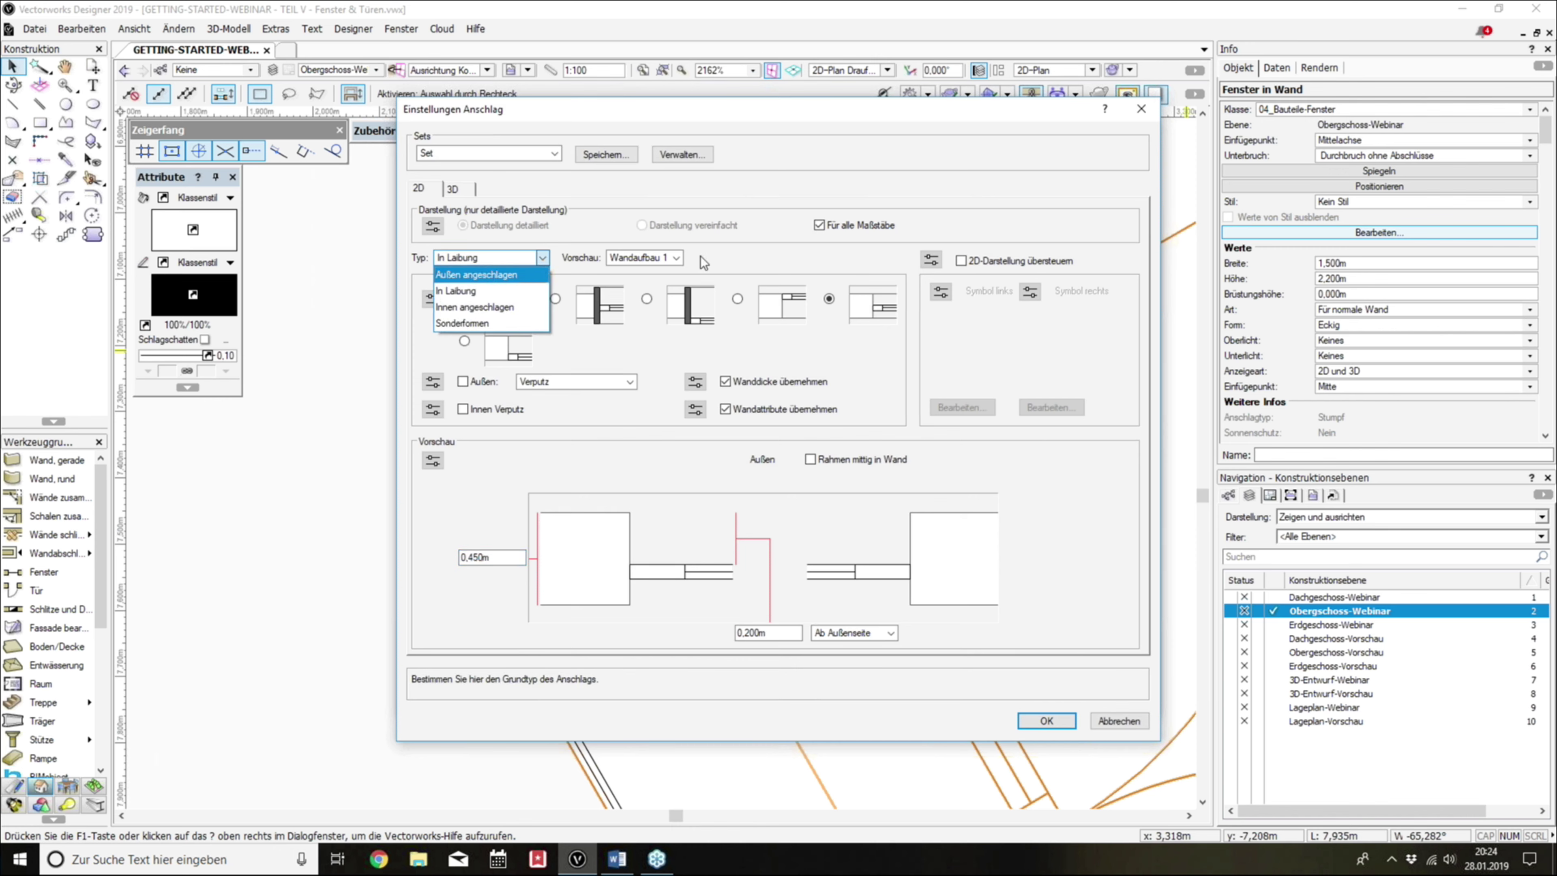
click(685, 274)
mouse_move(580, 258)
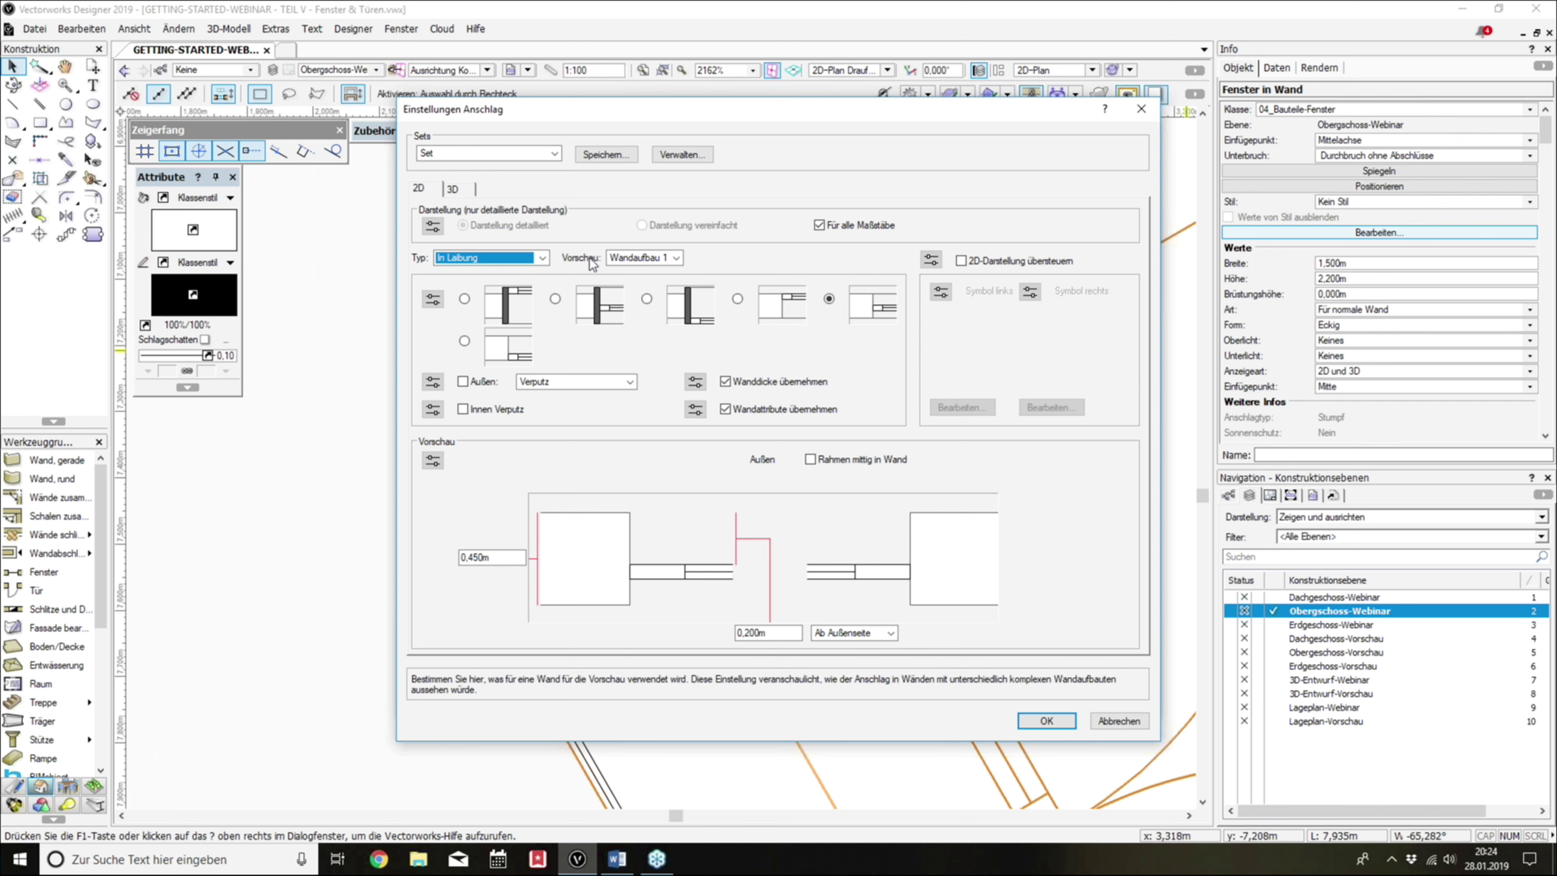
click(628, 257)
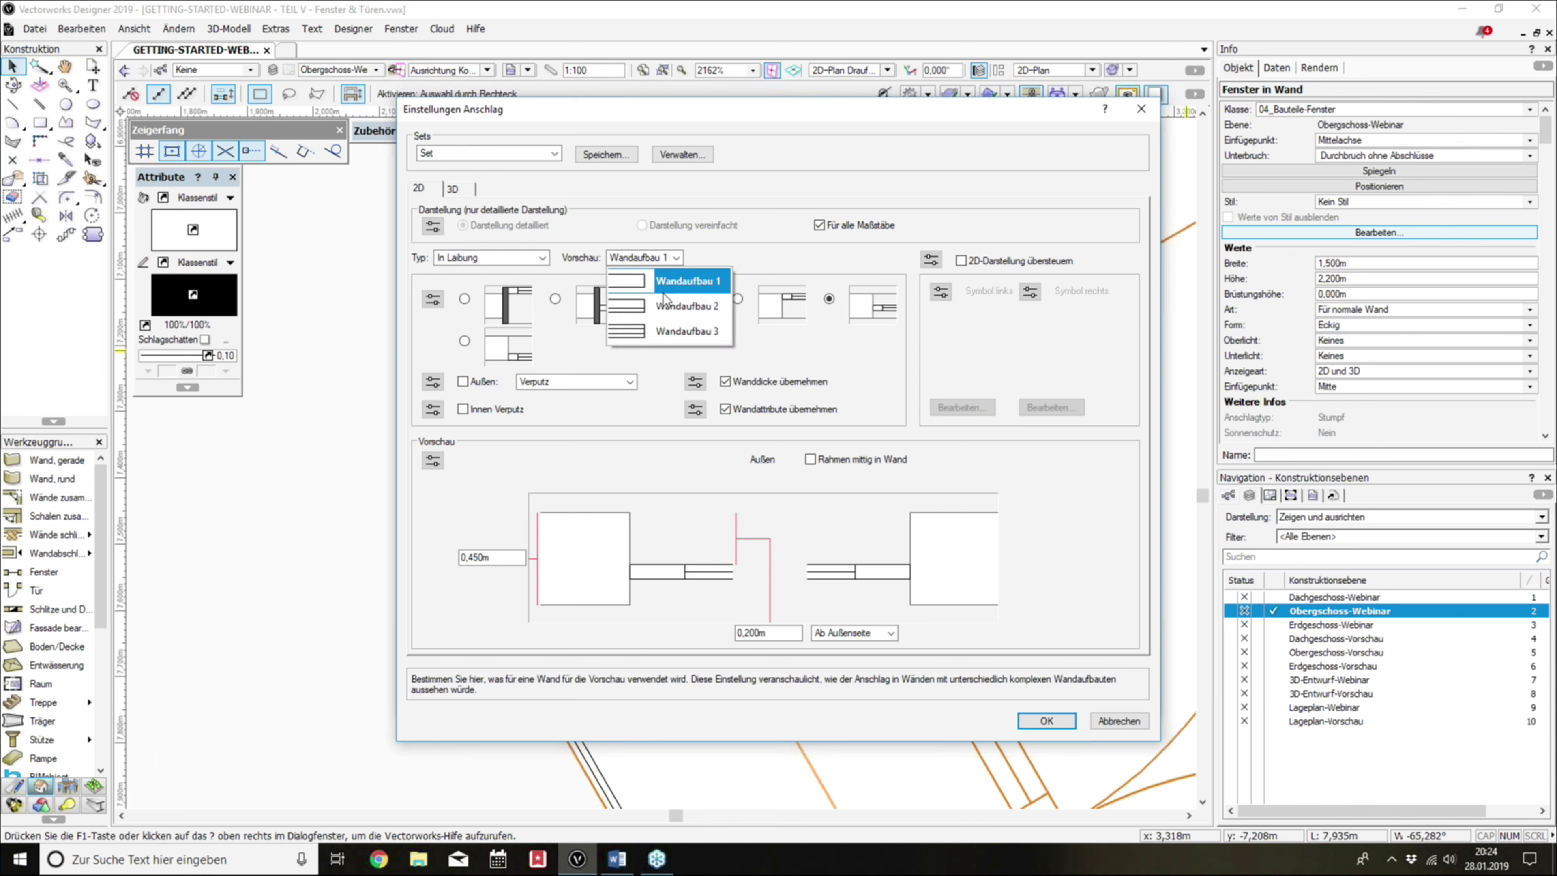
click(665, 304)
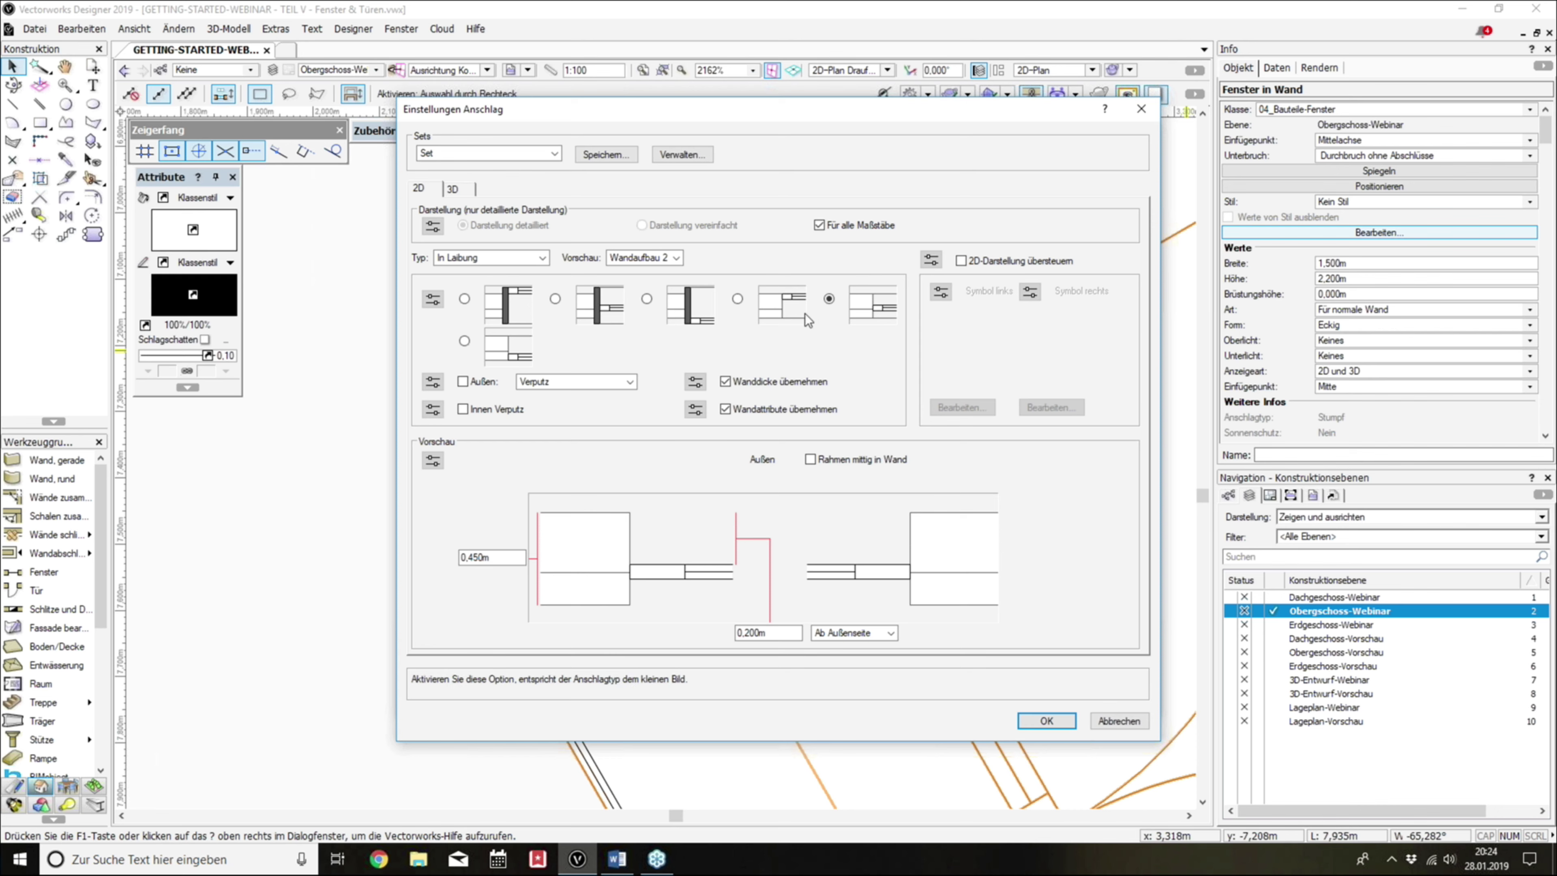
click(471, 253)
click(470, 253)
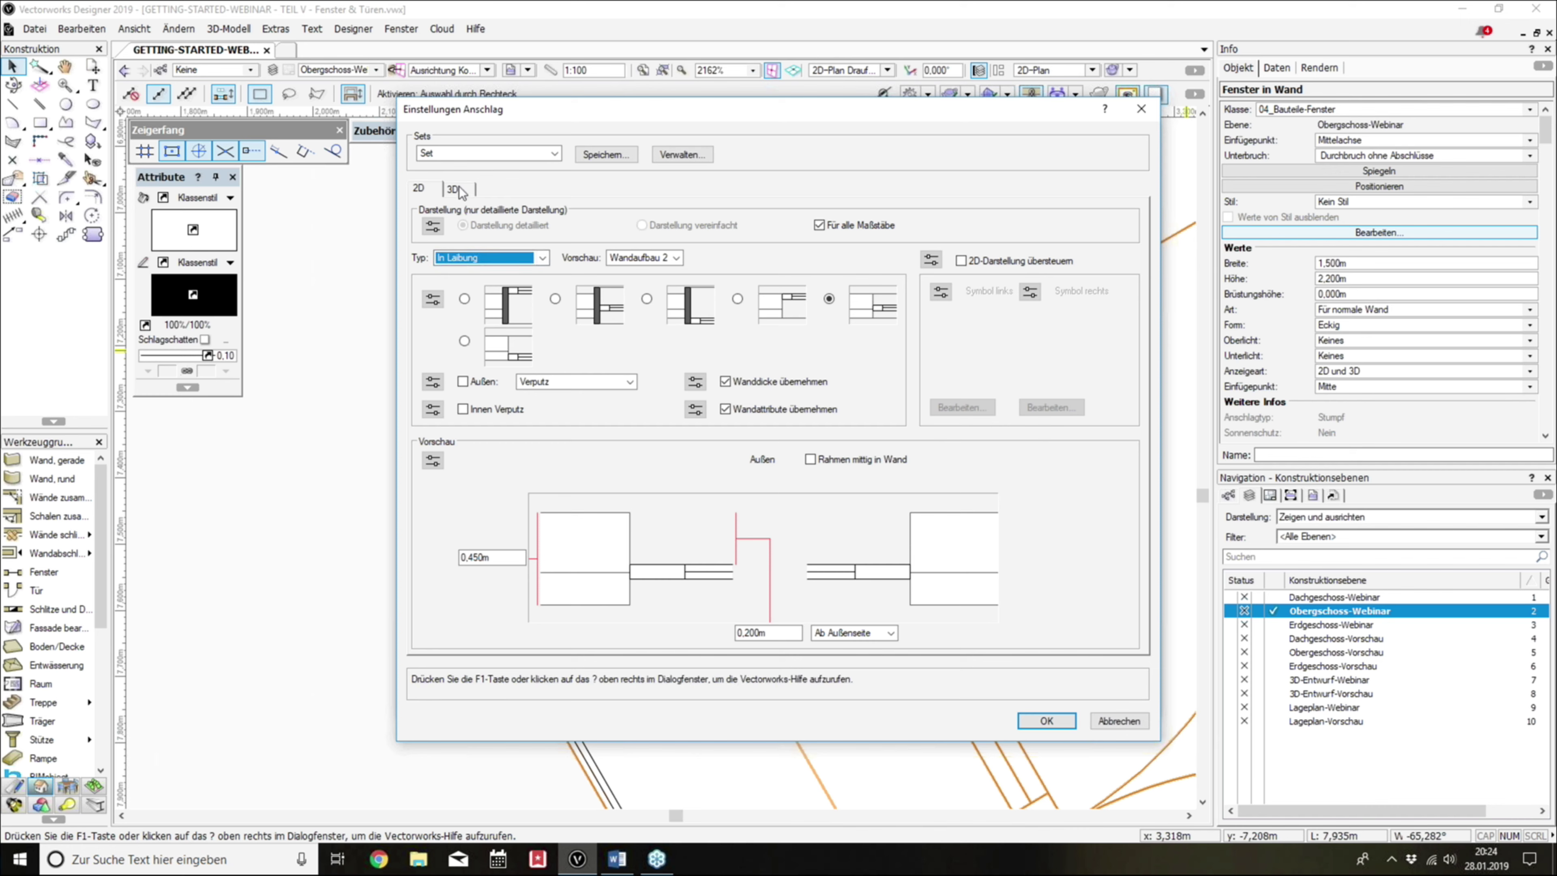
click(474, 258)
click(477, 306)
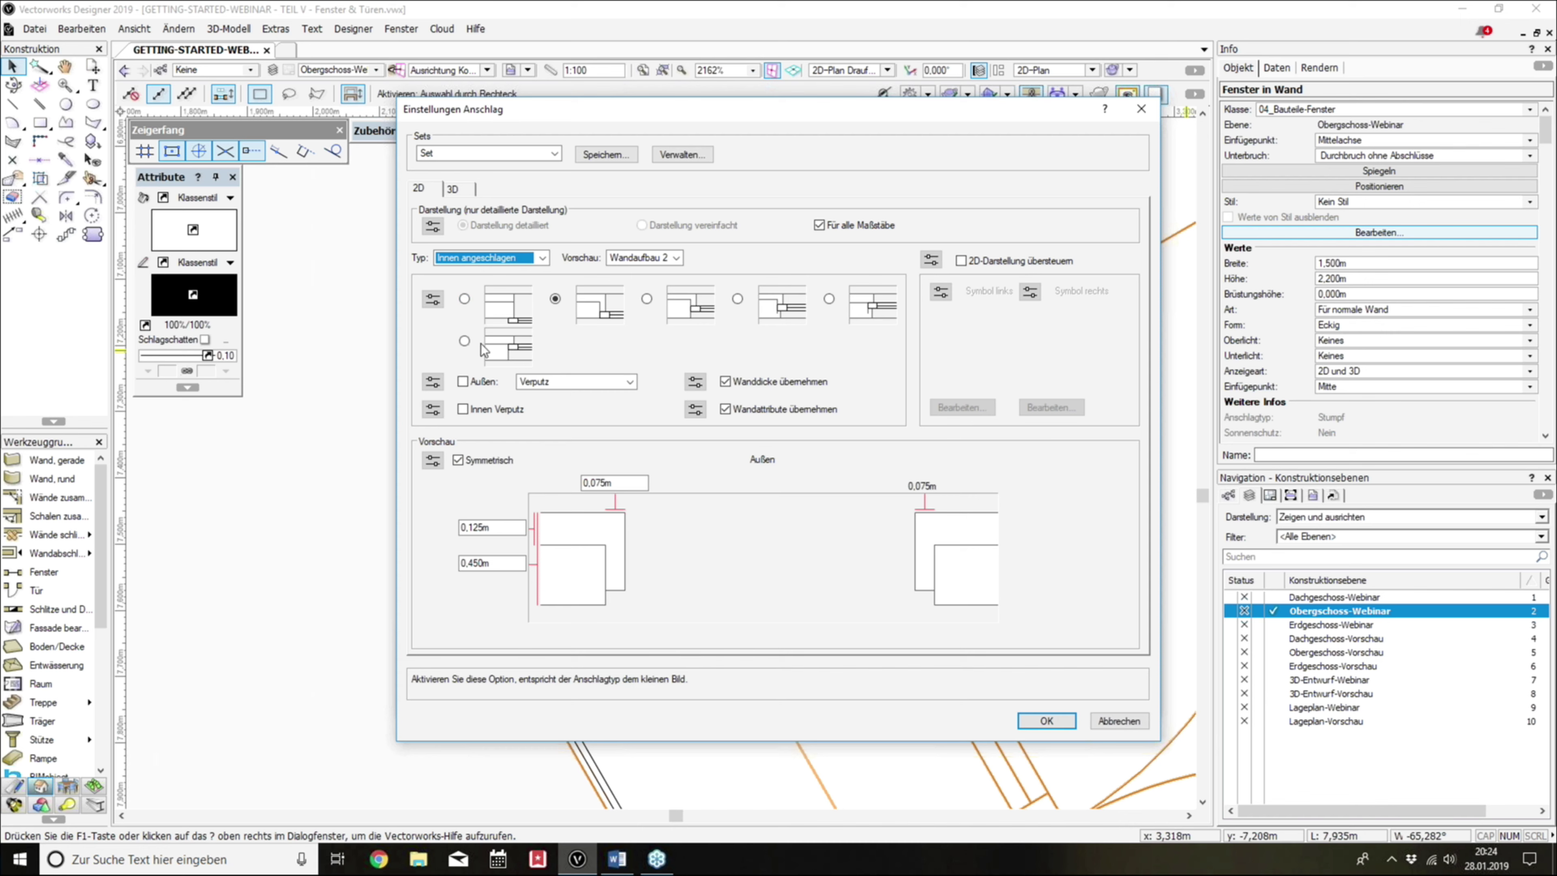
click(463, 341)
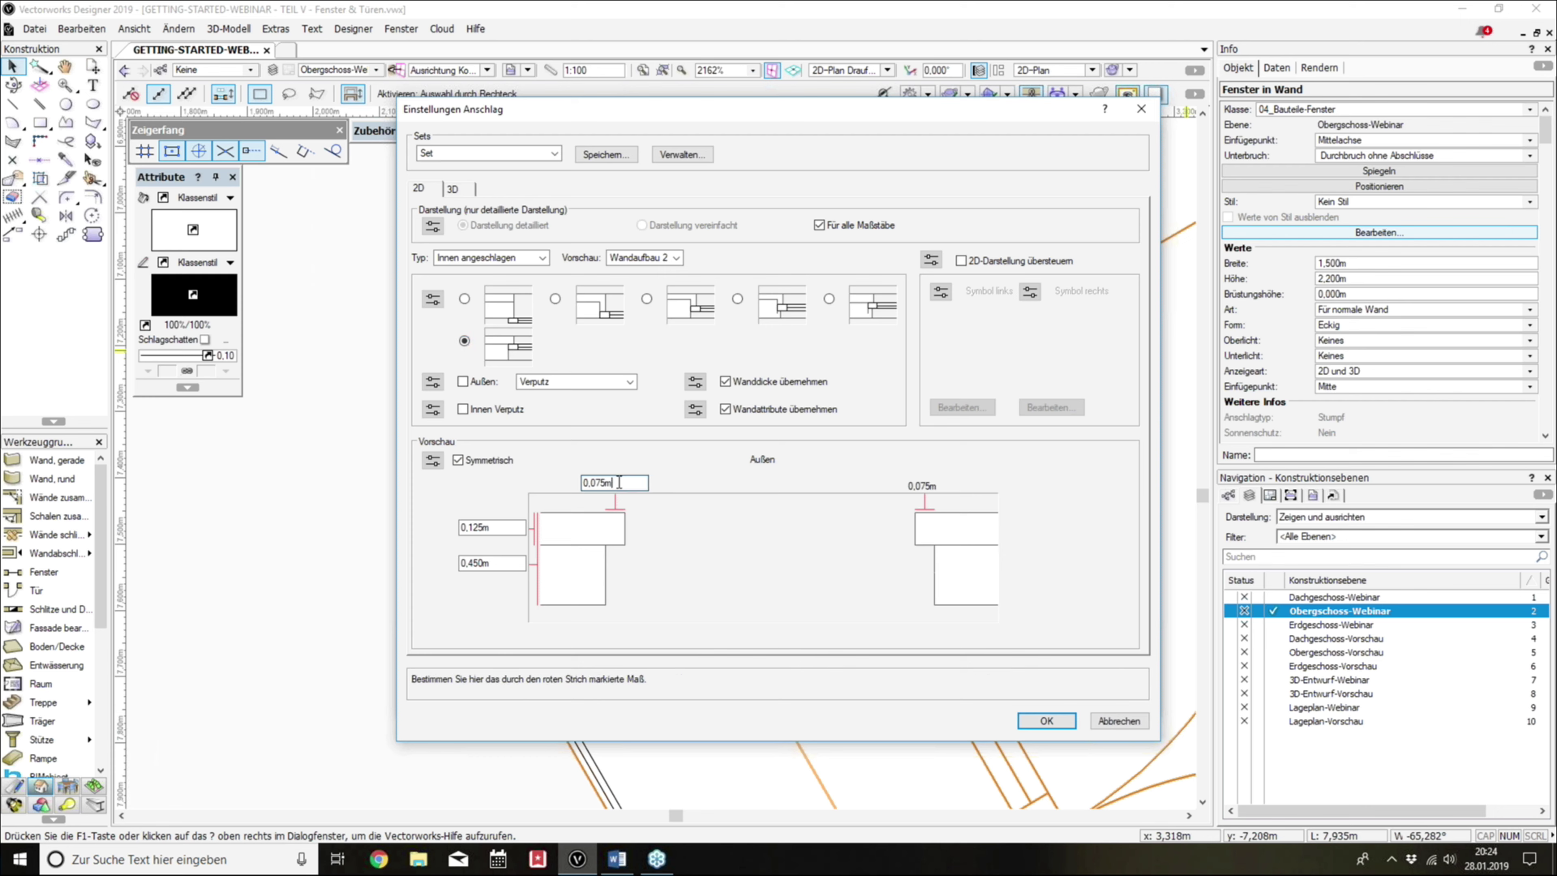
Step: Enter reveal dimensions 0,2, 0,24 and 0,04, accepting the frame correction and applying
click(503, 526)
text(0,2)
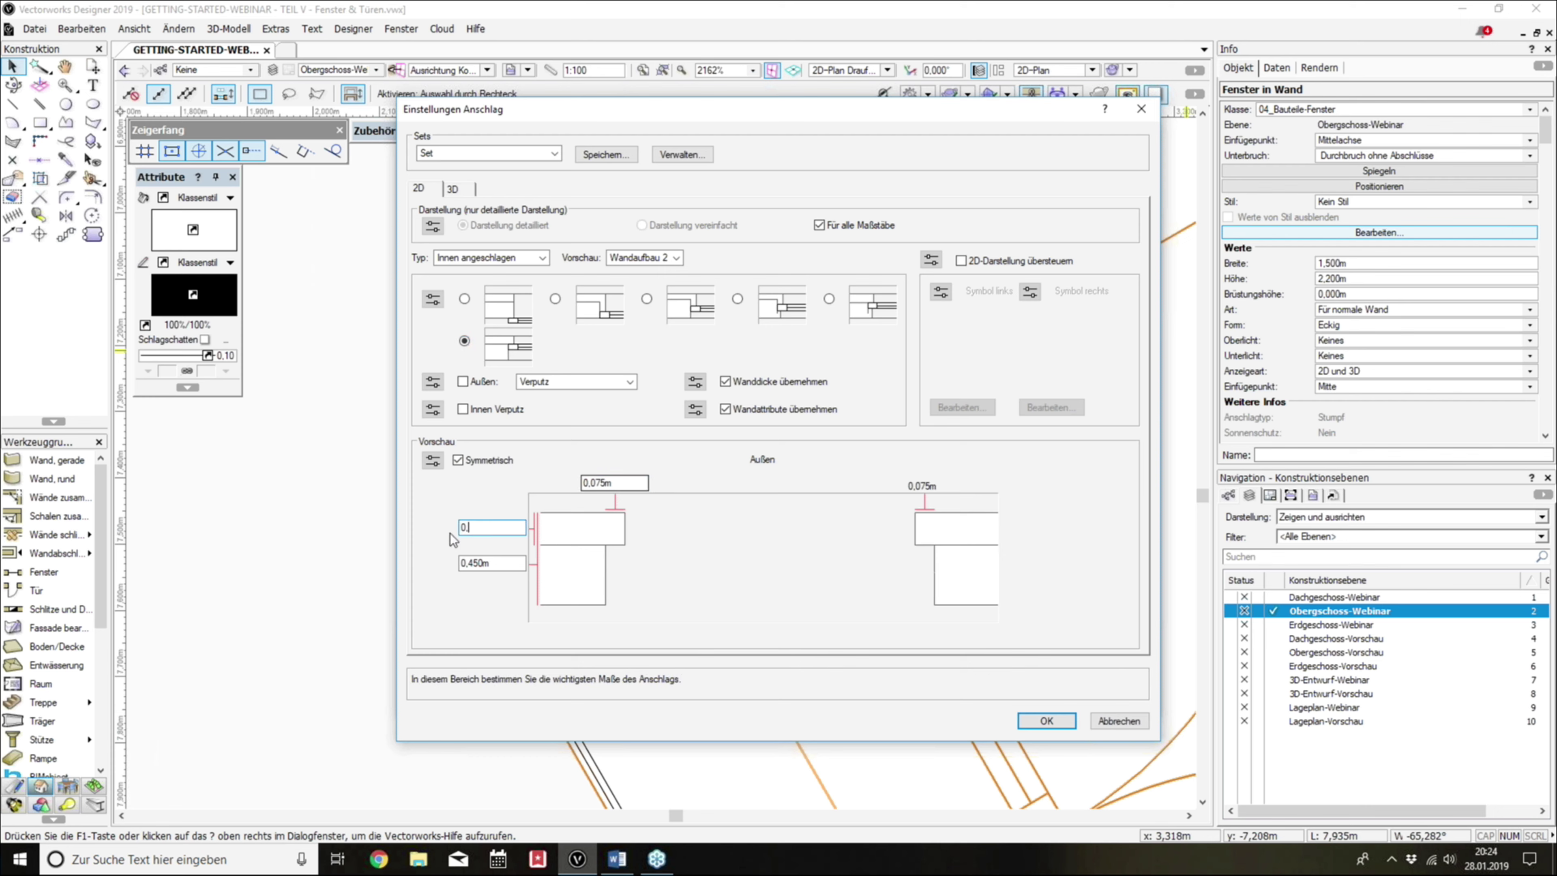
key(Tab)
text(0,)
text(24)
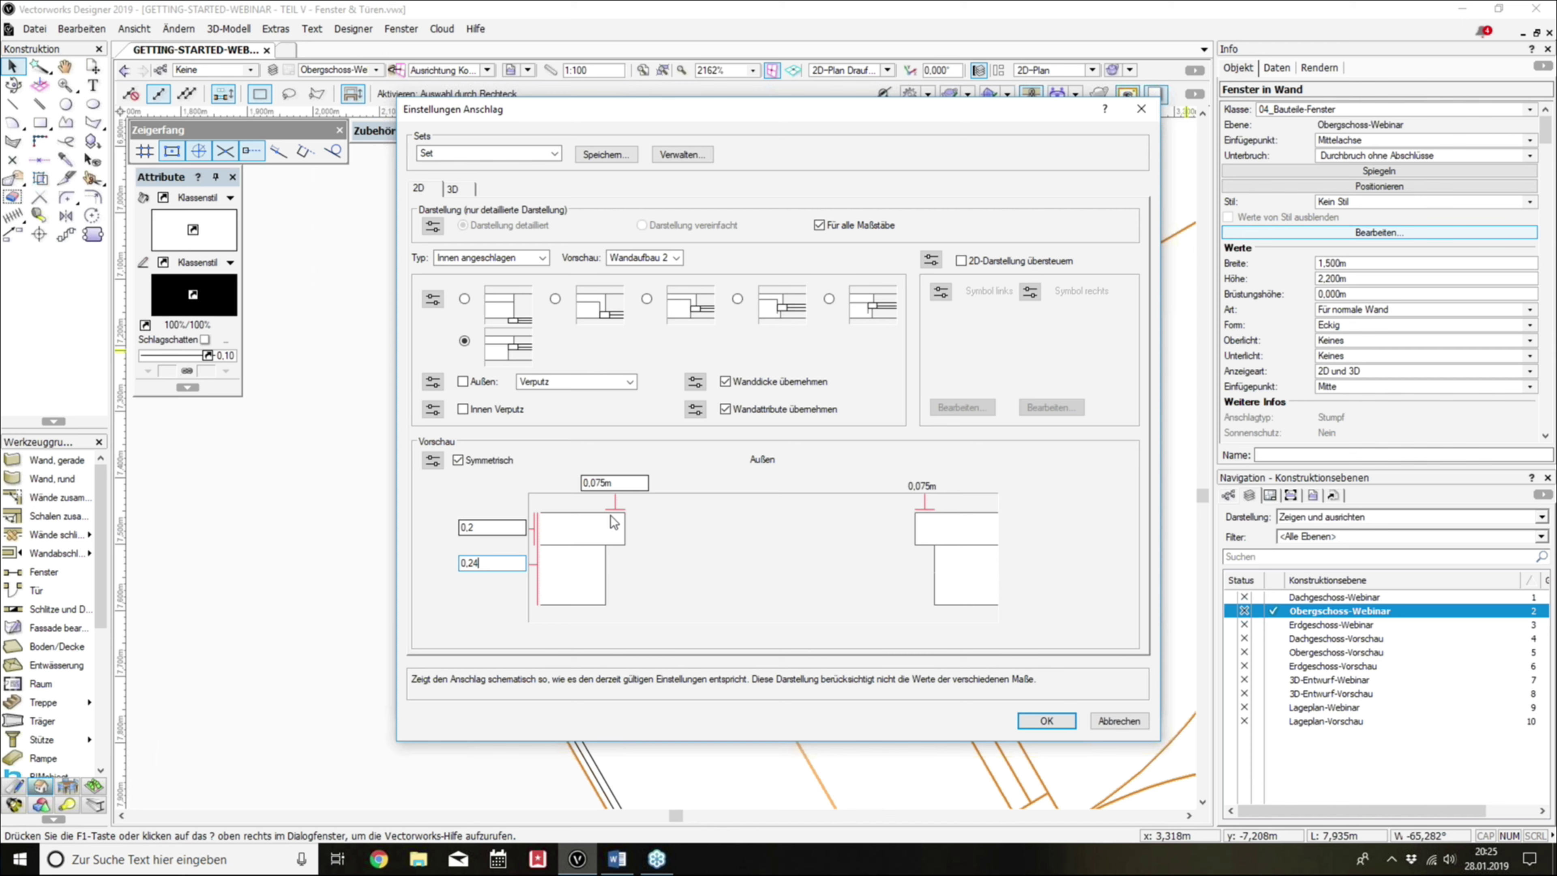
key(Tab)
text(0,04)
click(1050, 718)
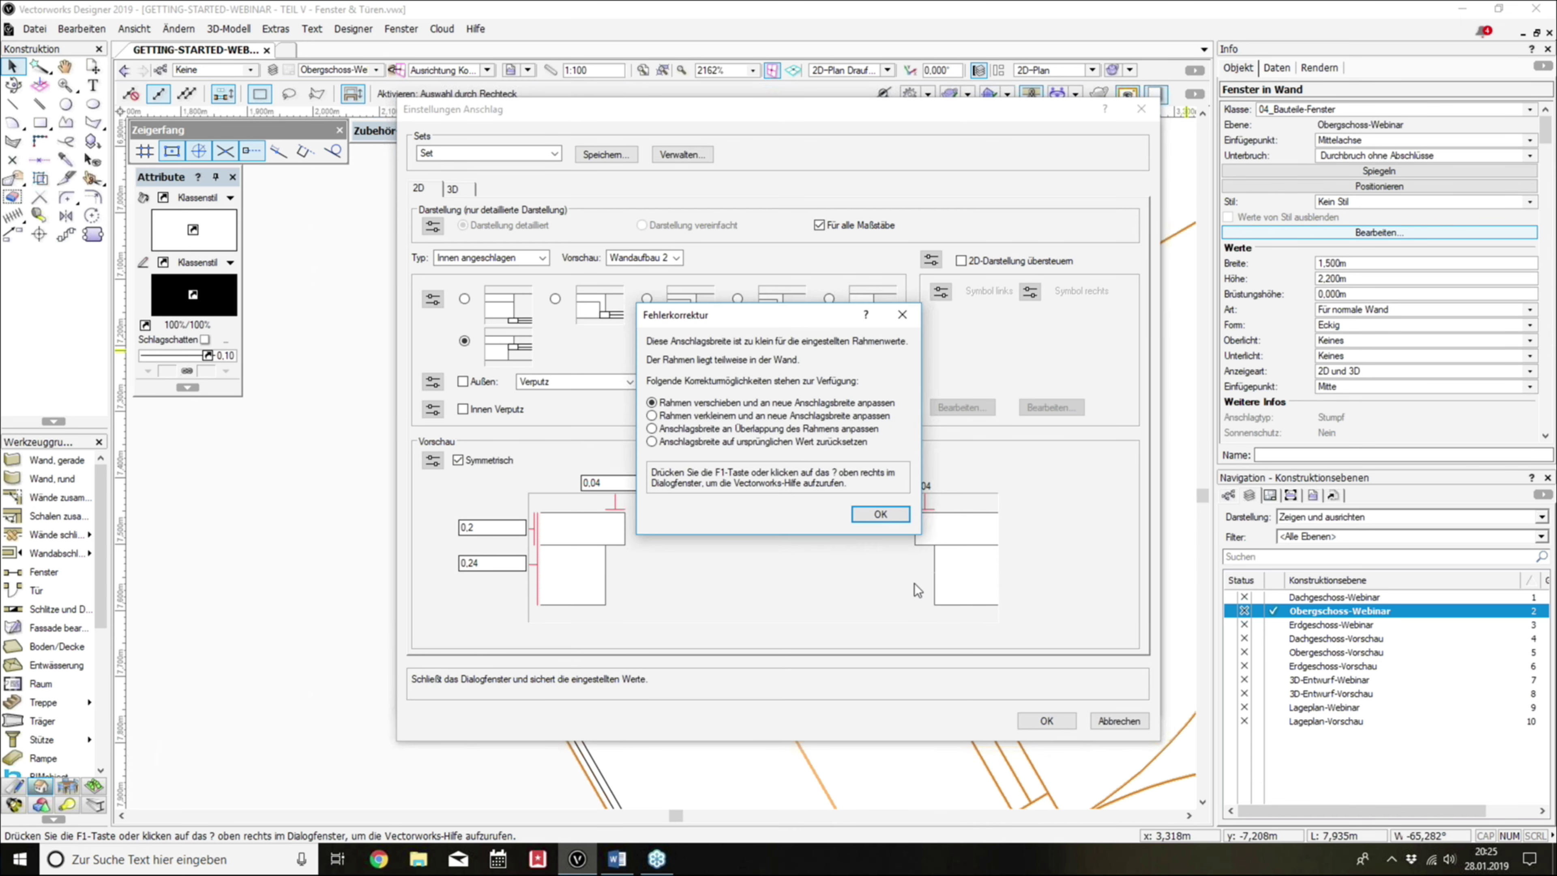
click(896, 521)
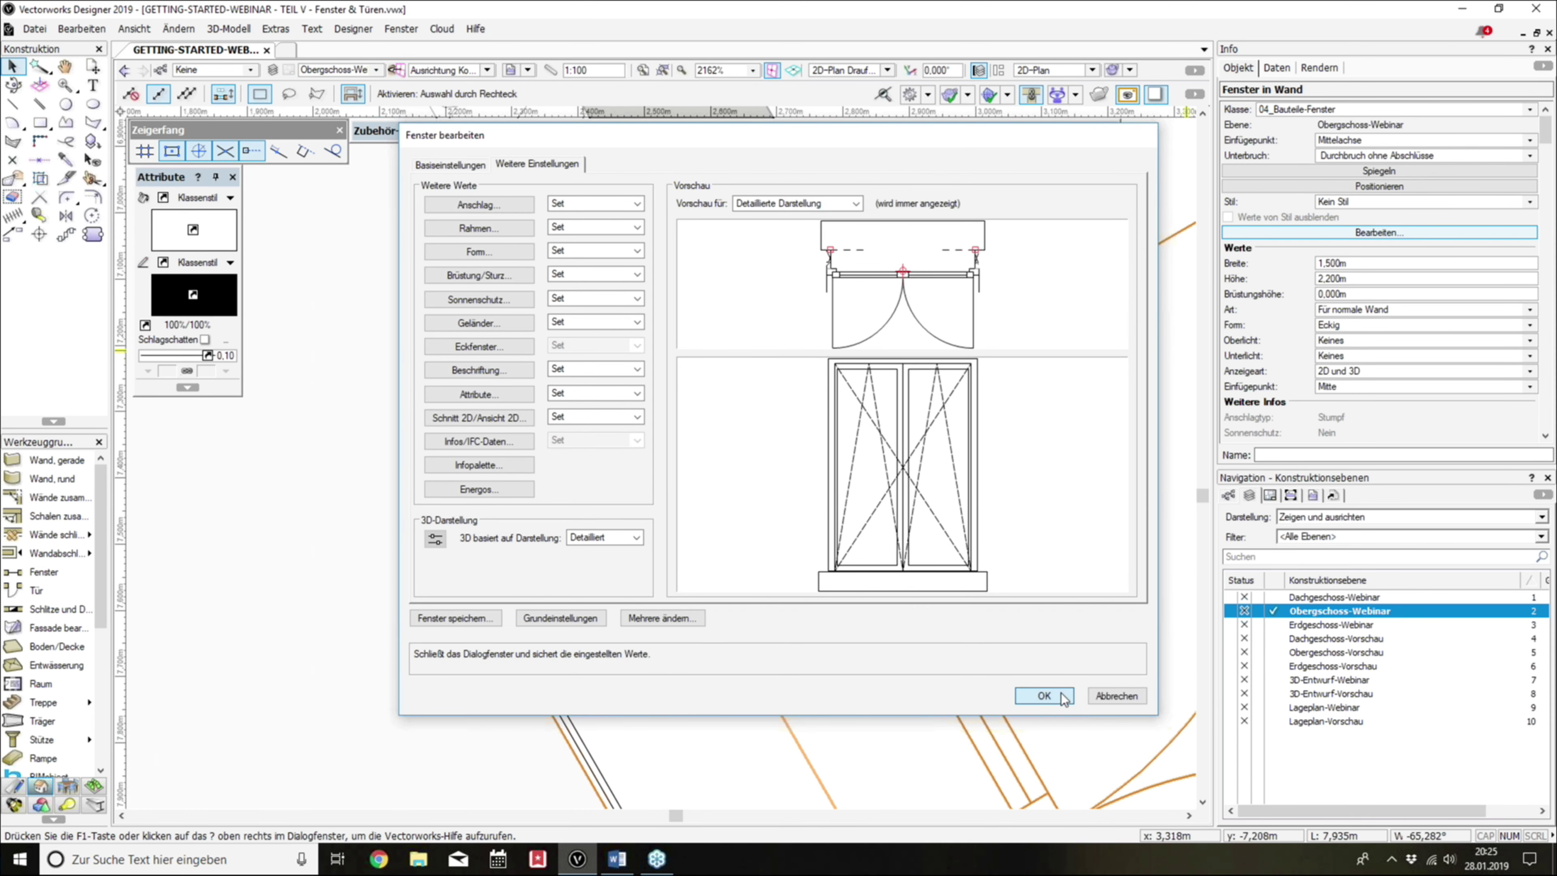
click(1062, 697)
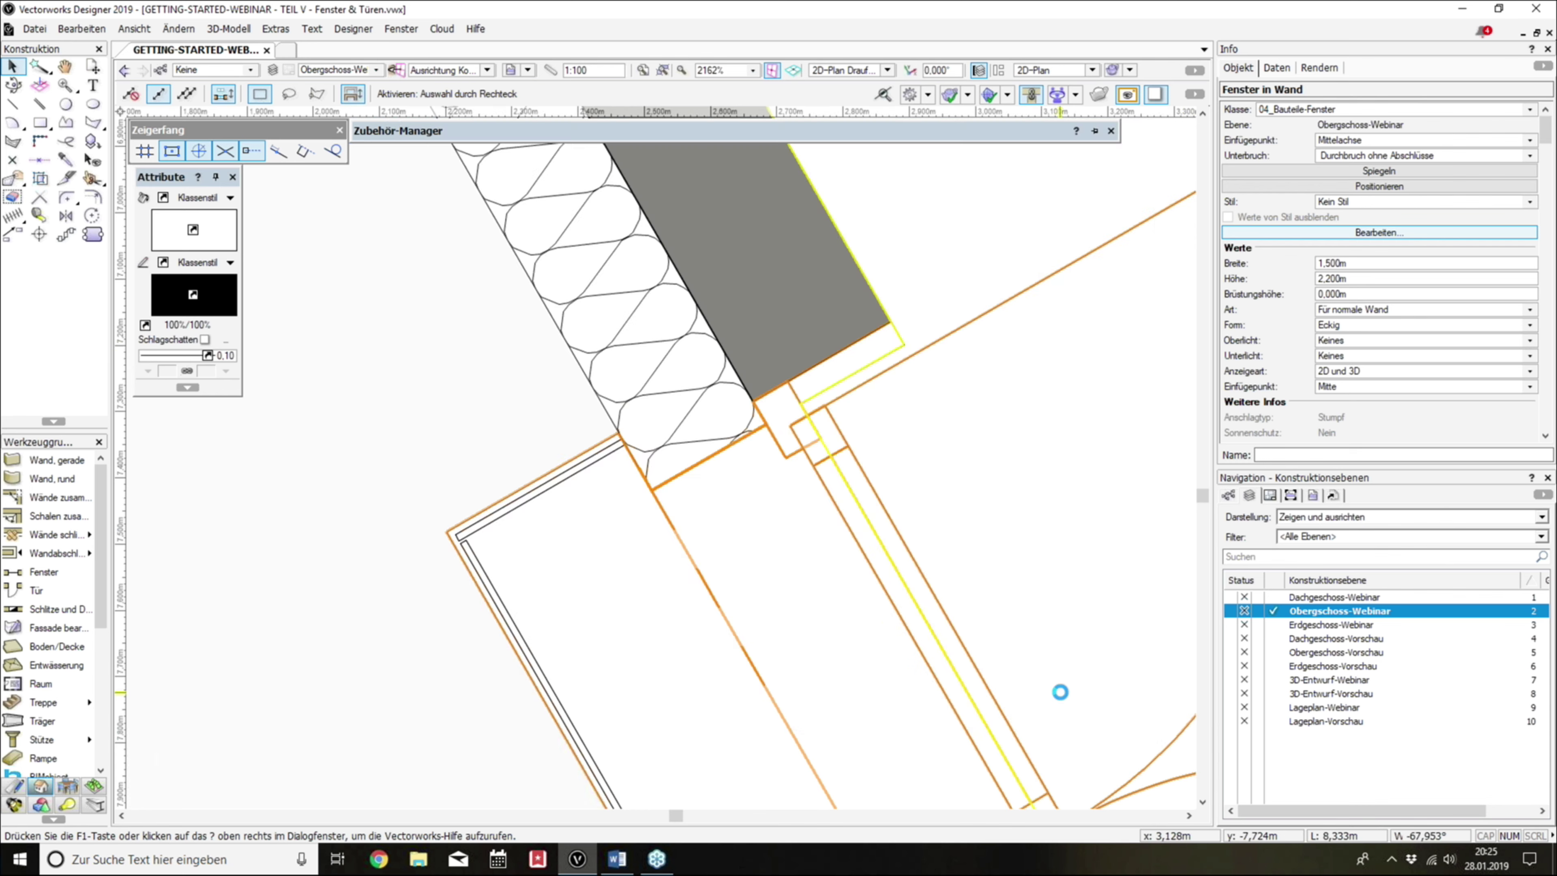
Step: Orbit into 3D to inspect the new reveal and sill, then return to top plan
click(482, 380)
scroll(835, 441, down, 4)
scroll(895, 483, down, 1)
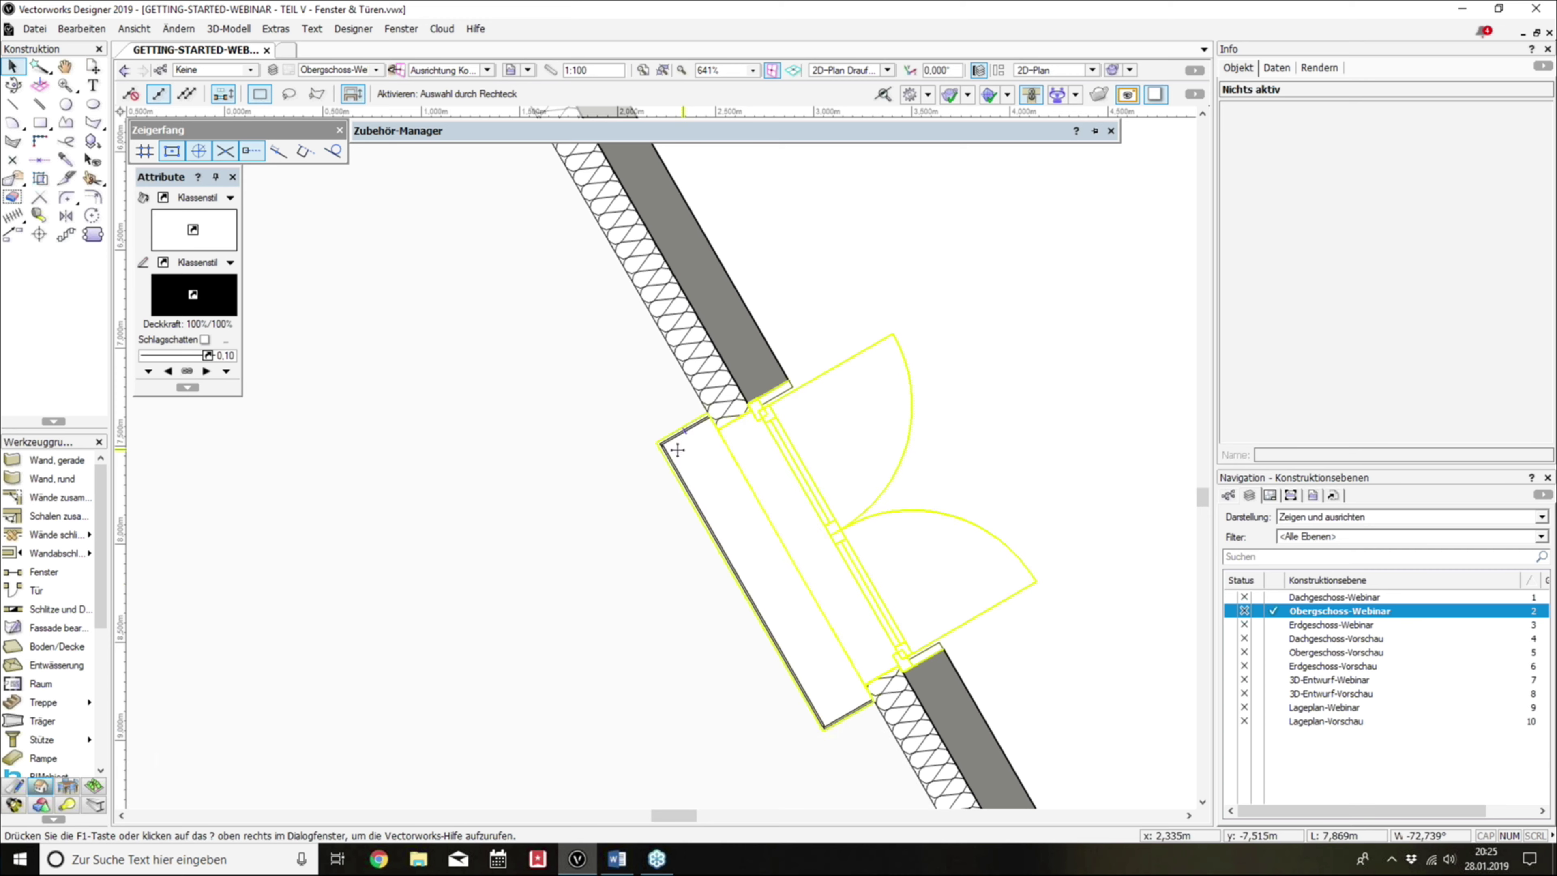
shift+middle_drag(688, 622, 978, 471)
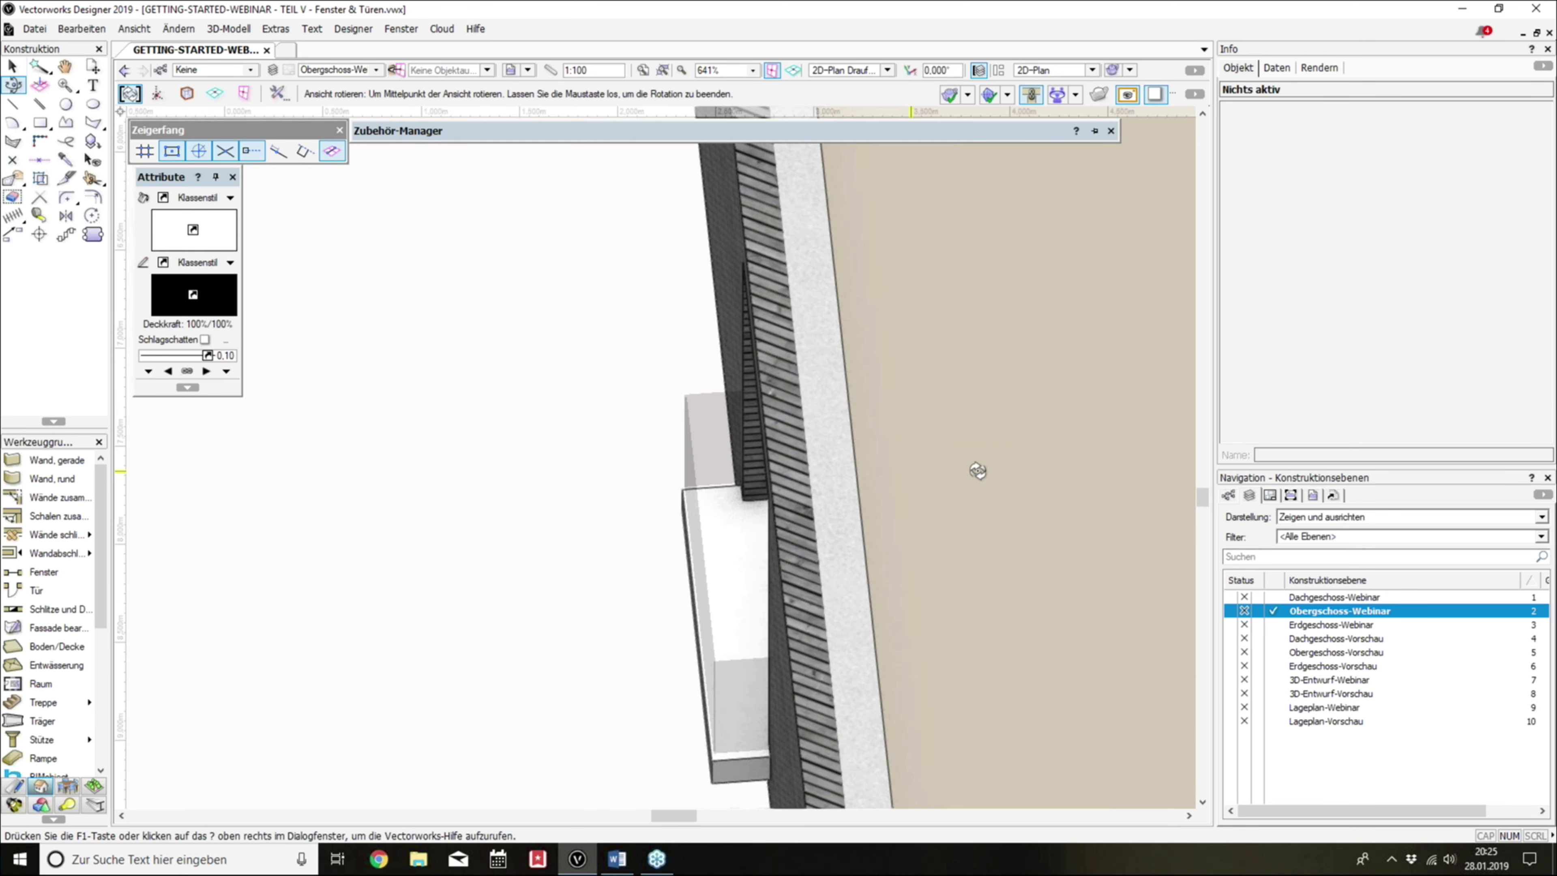
drag(977, 471, 1163, 464)
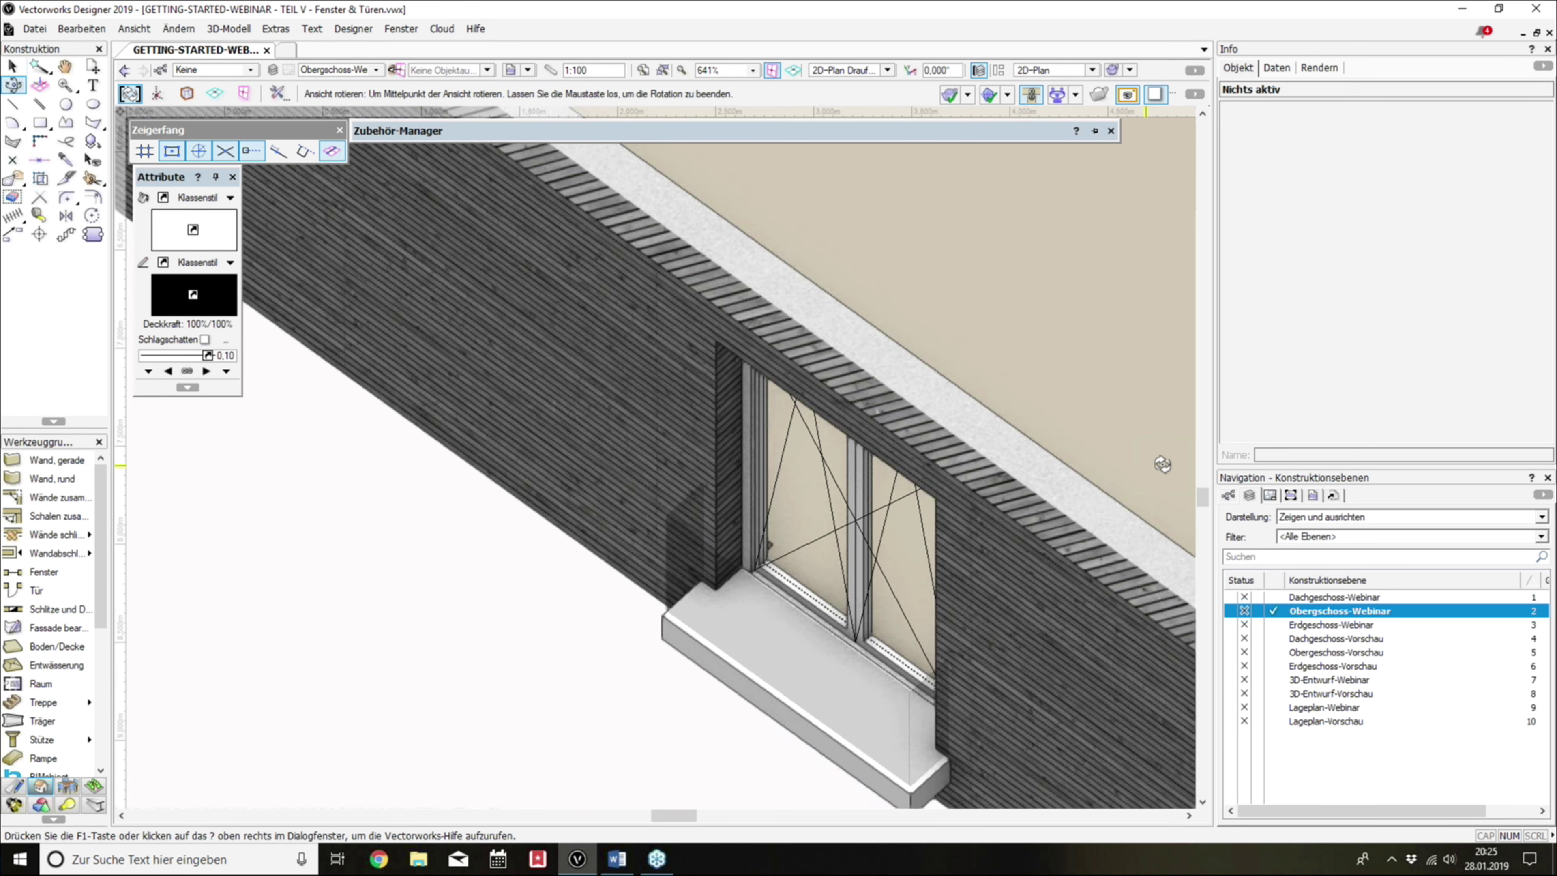
key(x)
key(0)
scroll(745, 467, up, 3)
Step: Select the floor slab after cancelling an initial edit attempt
scroll(744, 464, up, 3)
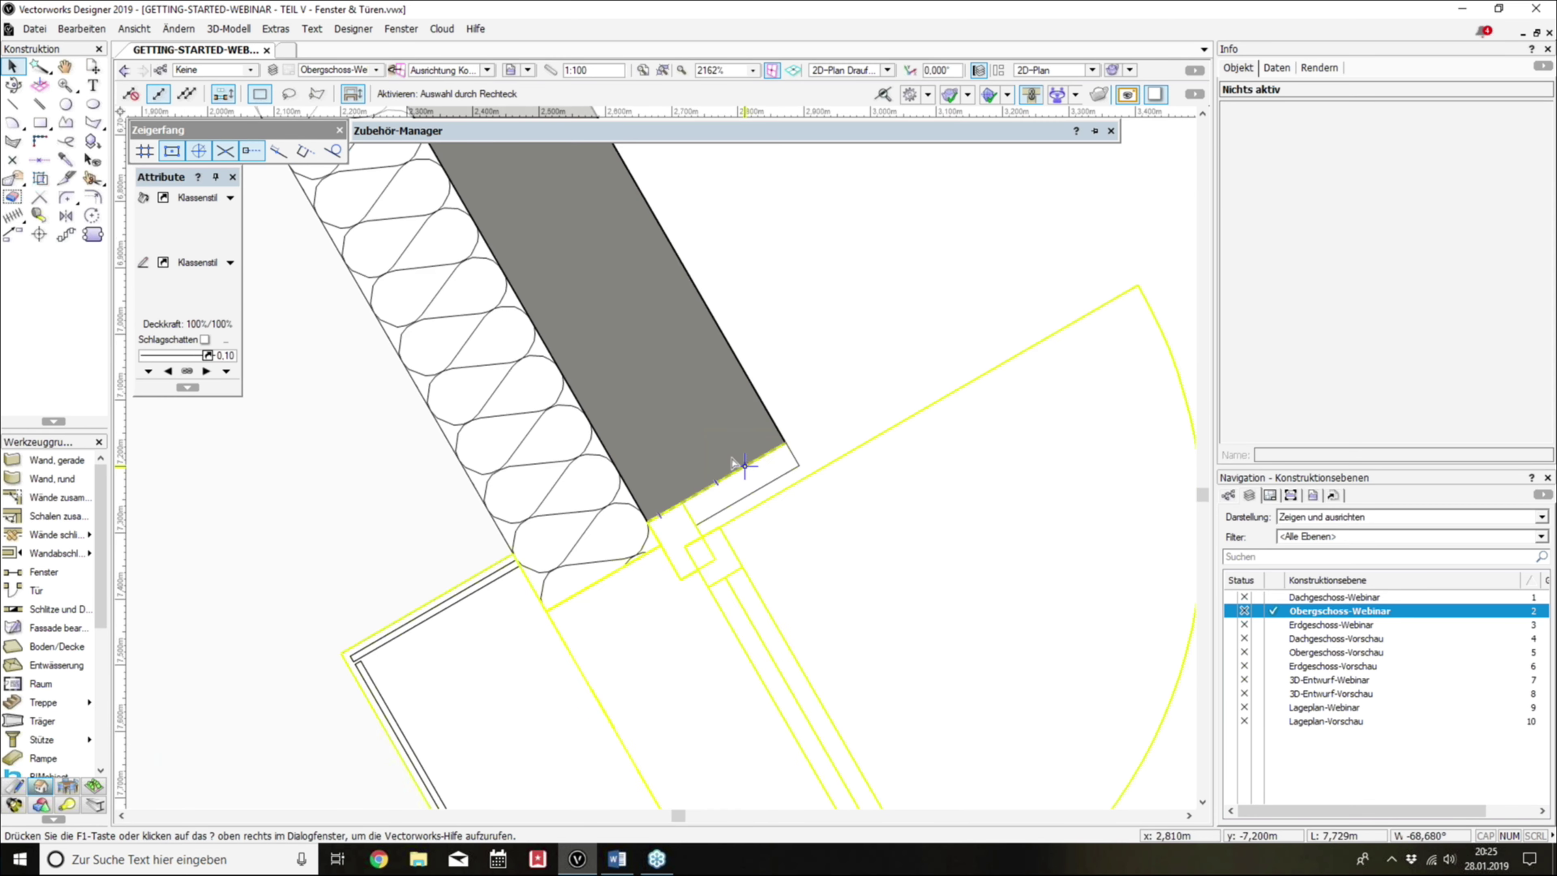
double_click(734, 460)
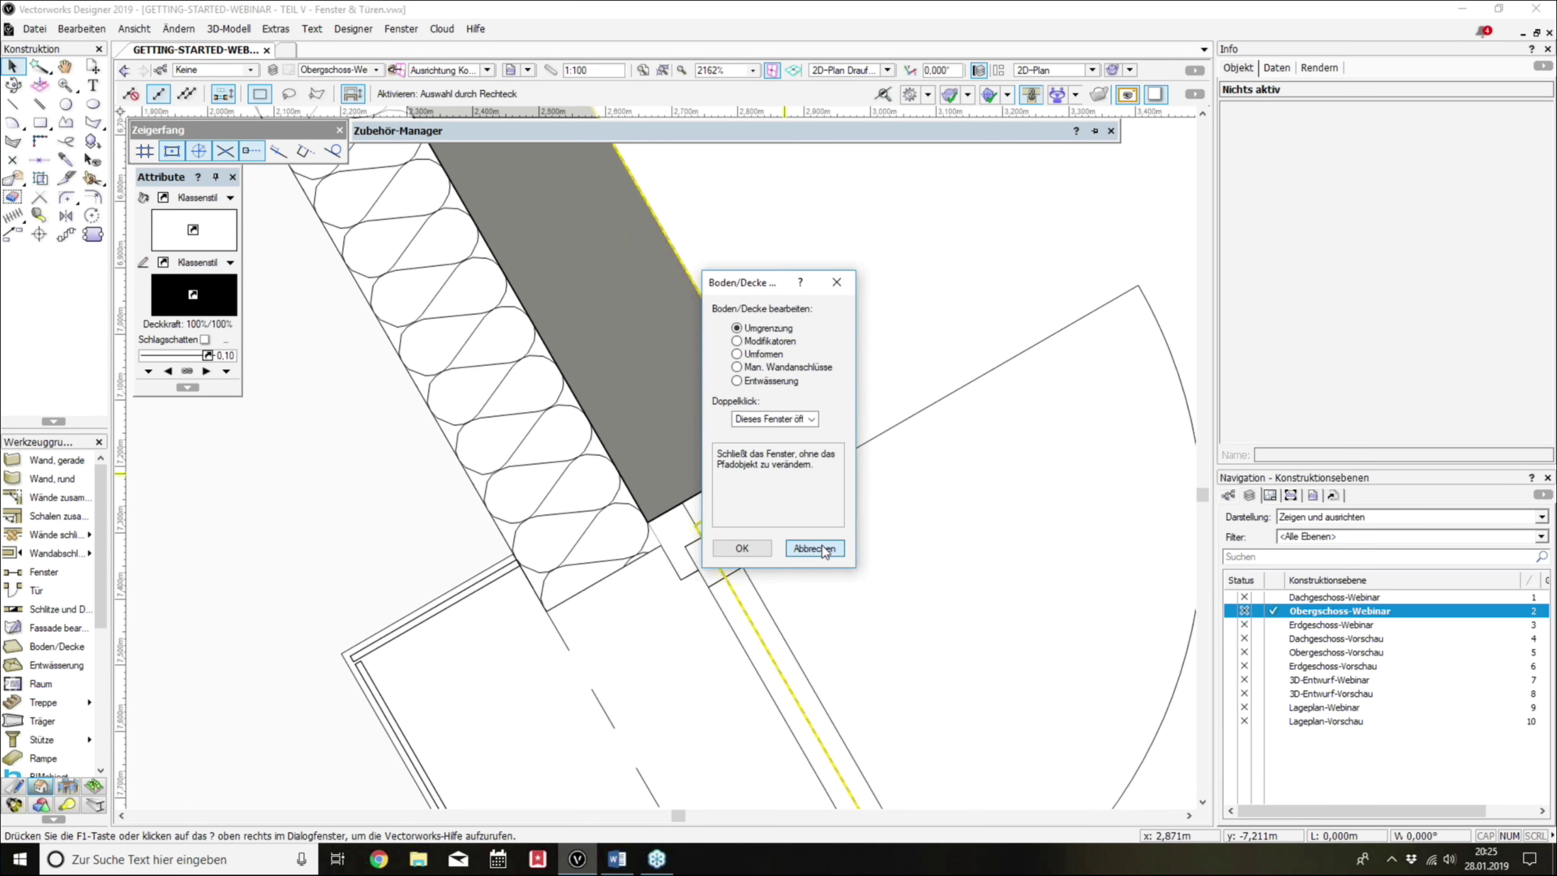
click(821, 548)
scroll(766, 451, down, 4)
click(767, 447)
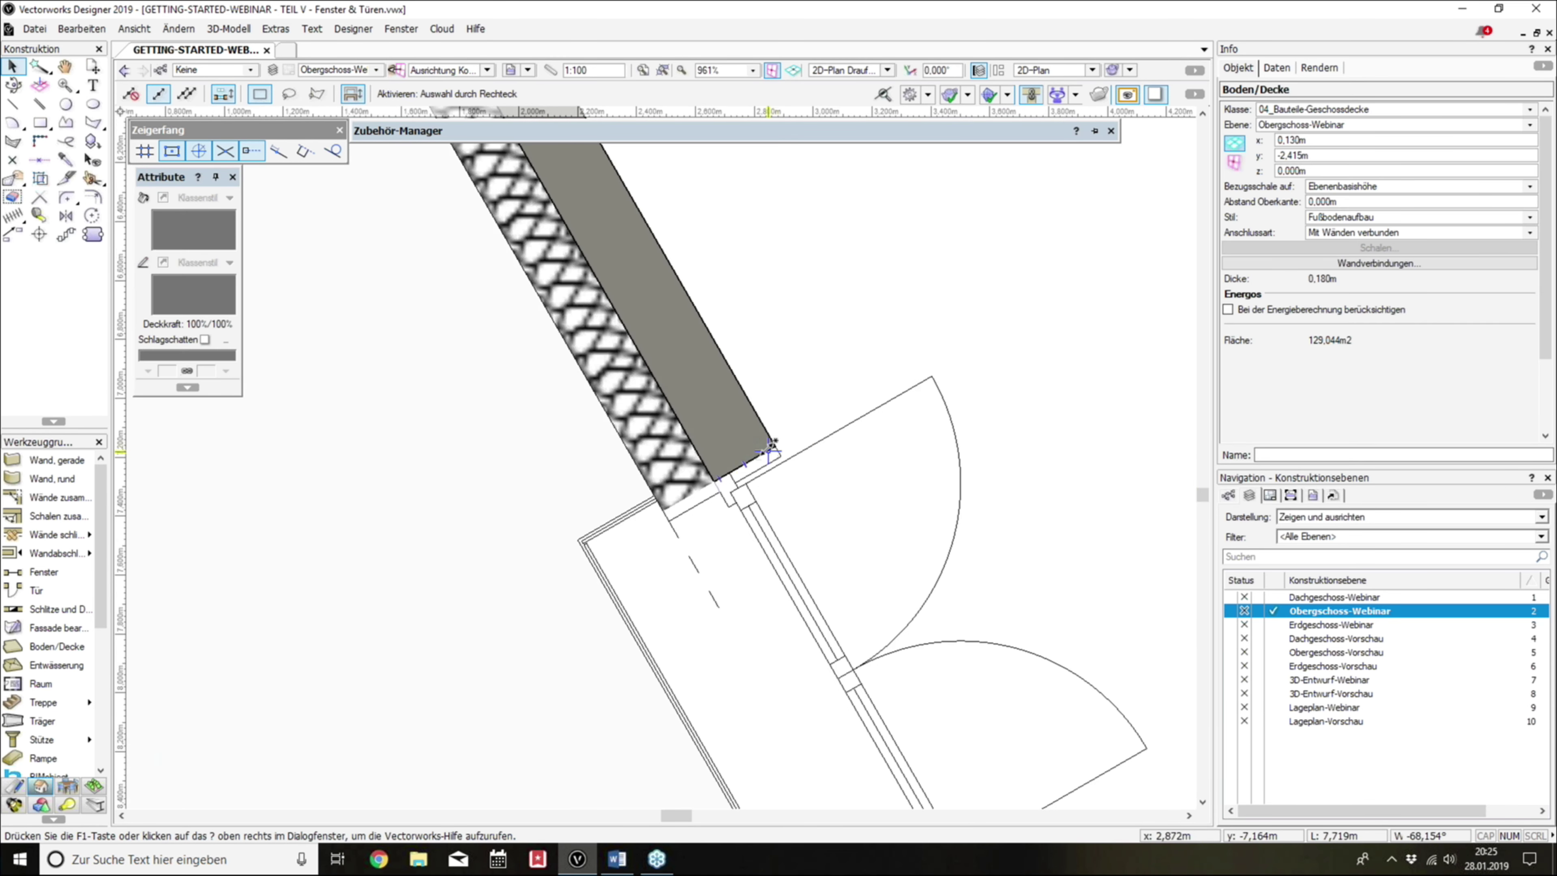
scroll(771, 450, down, 2)
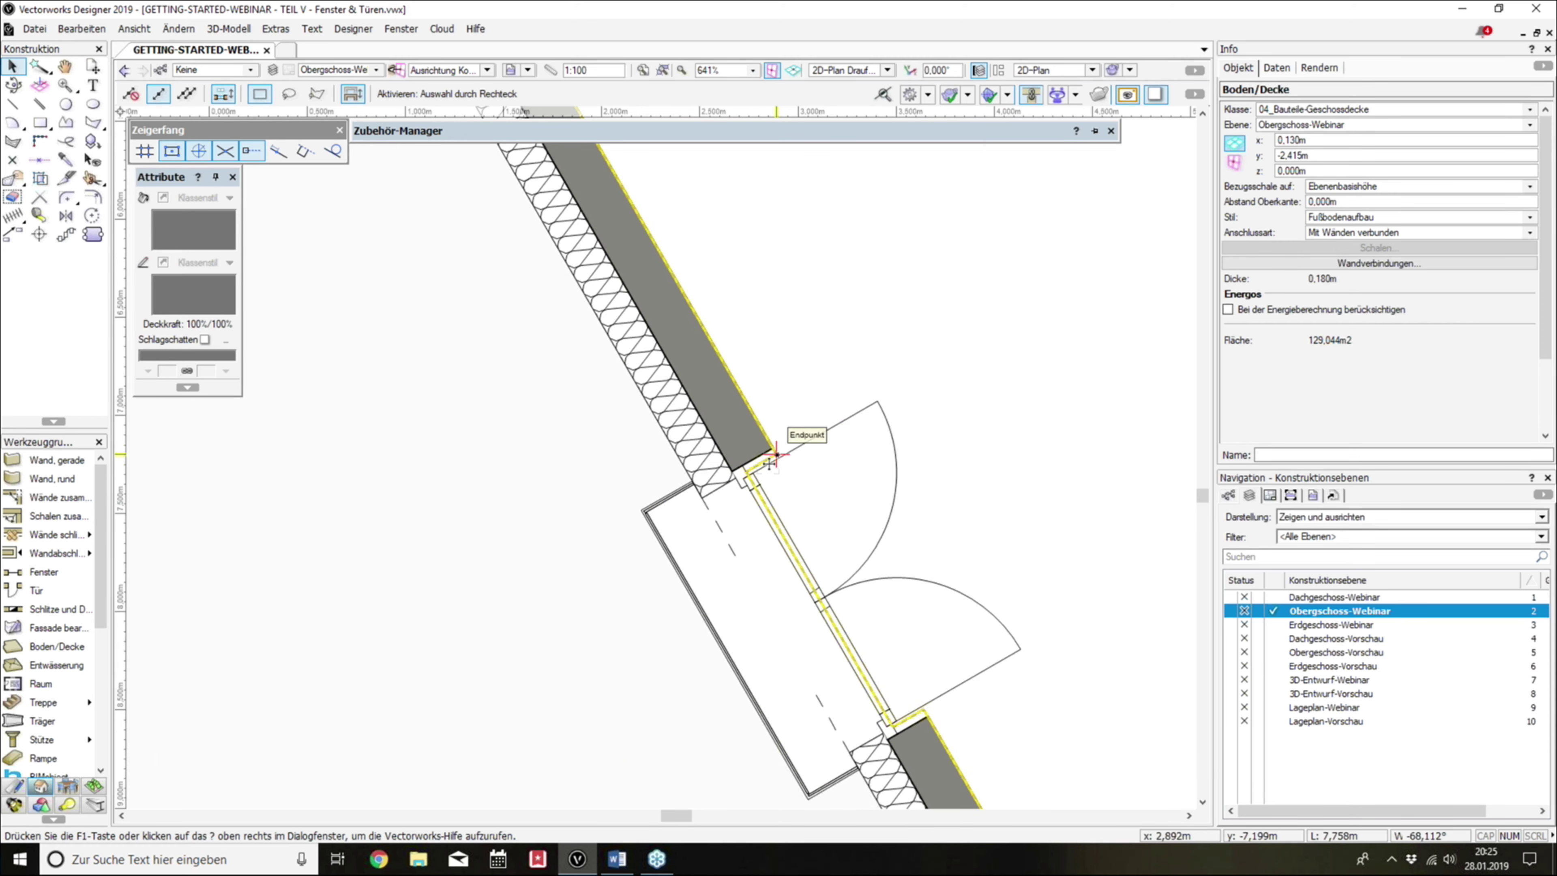
scroll(770, 461, up, 1)
scroll(772, 458, up, 1)
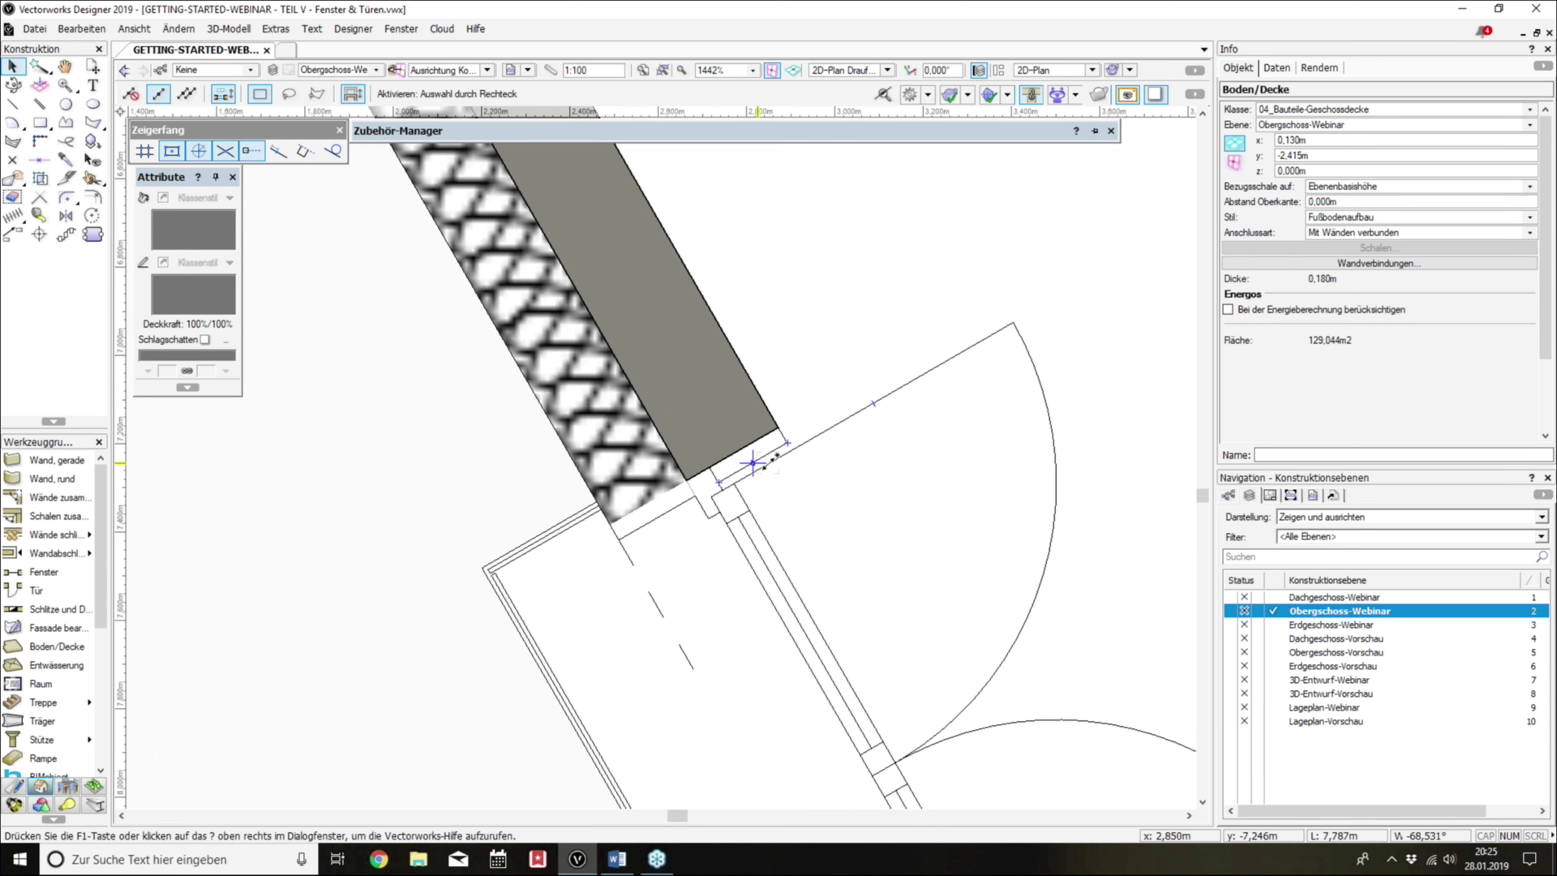
Step: Enter the floor slab's boundary reshaping mode and confirm the edit option
double_click(787, 454)
click(777, 358)
key(Return)
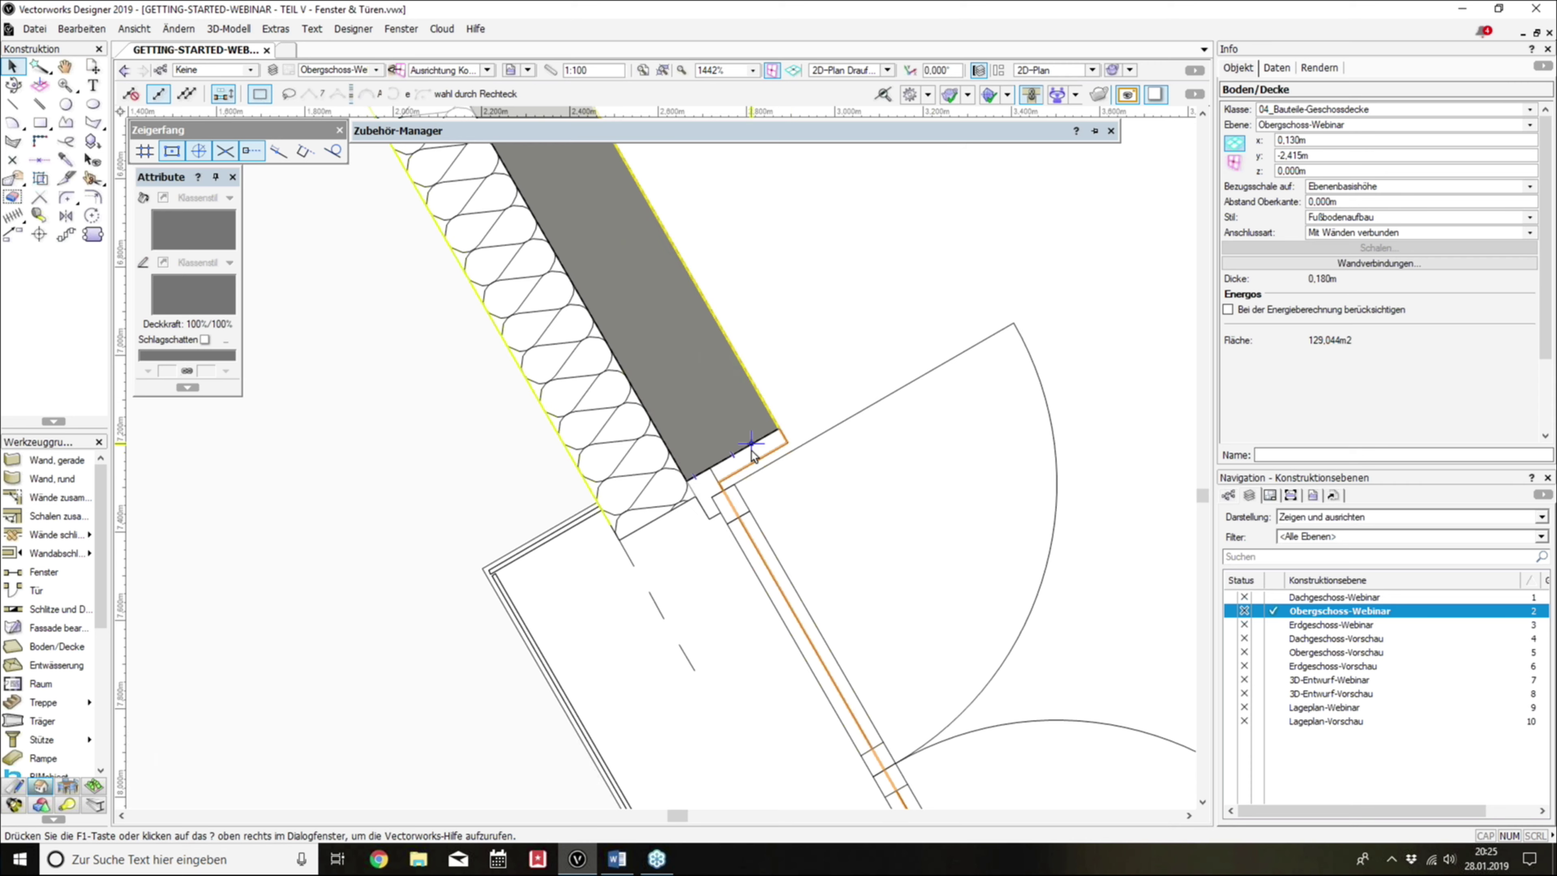
scroll(753, 451, up, 1)
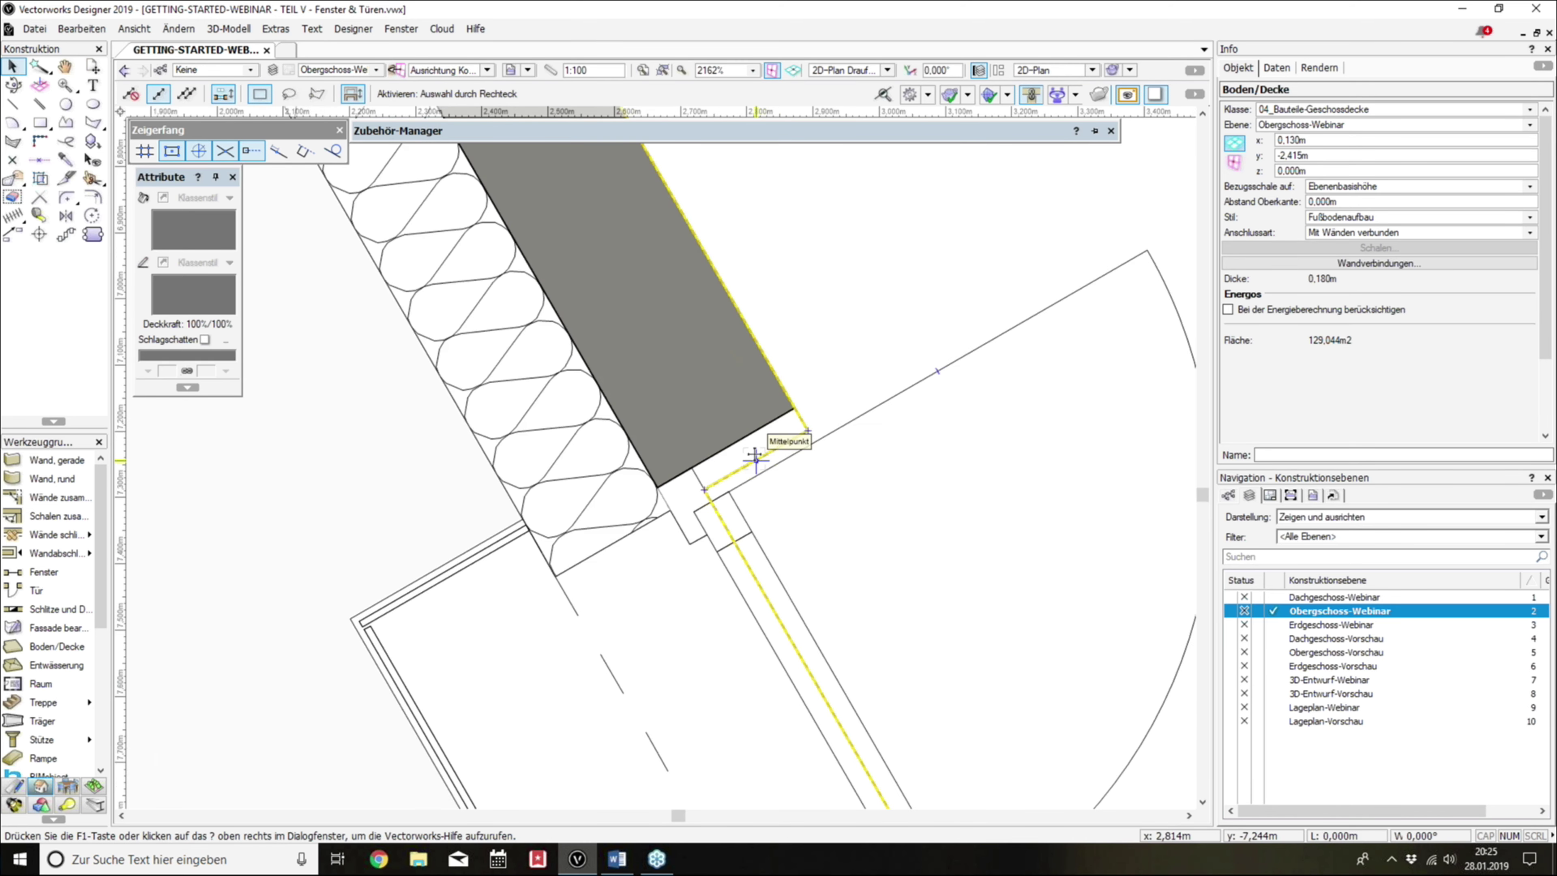
scroll(627, 472, down, 4)
Step: Clear the selection and rotate the plan into a 3D view of the window wall
click(632, 543)
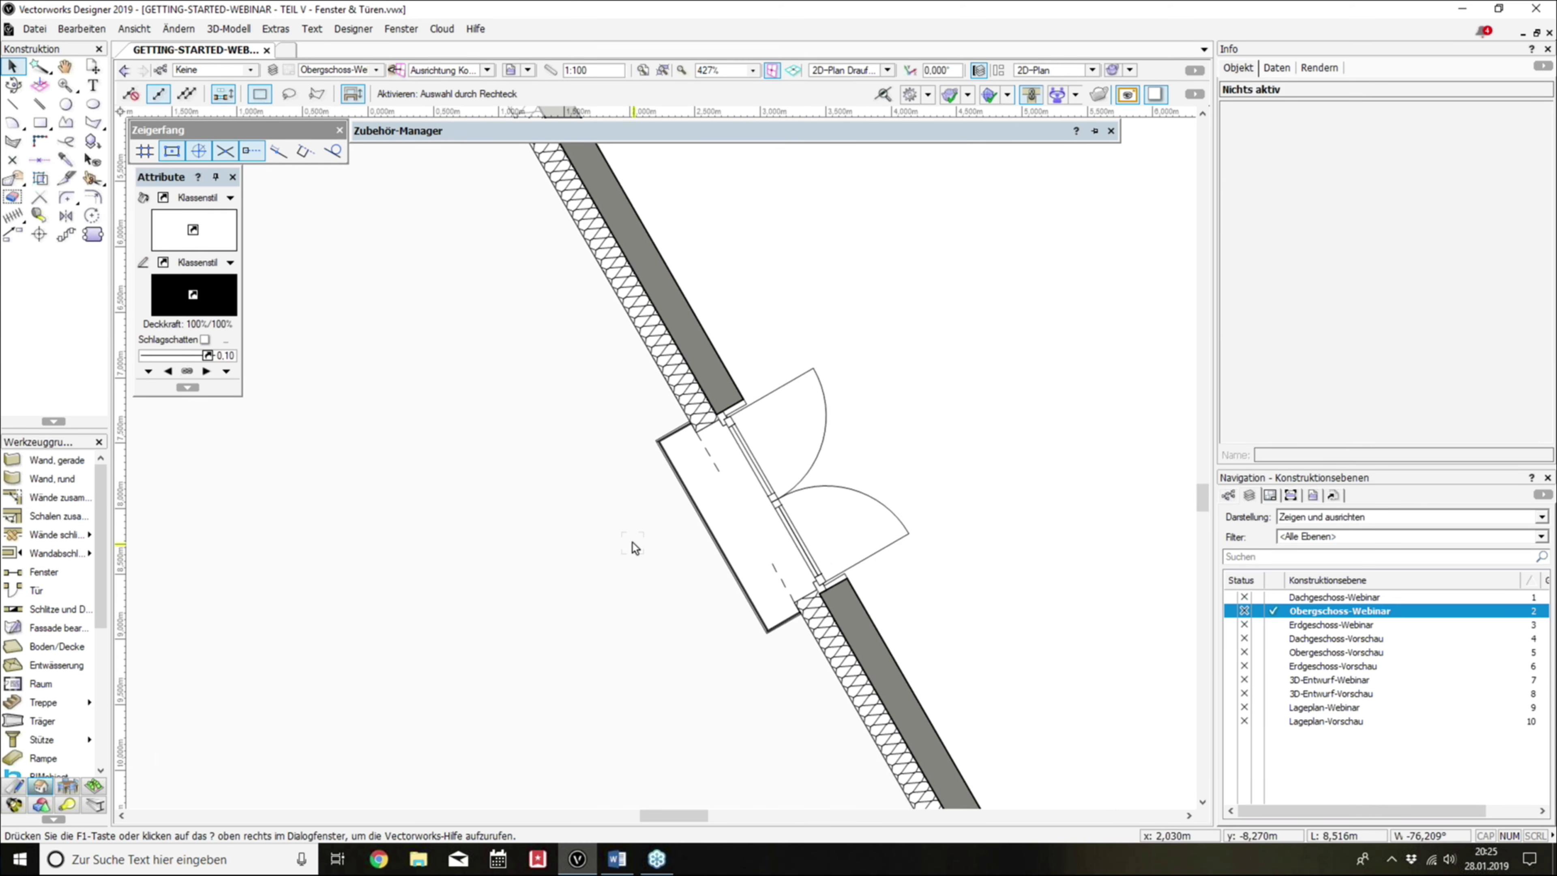
scroll(823, 521, up, 1)
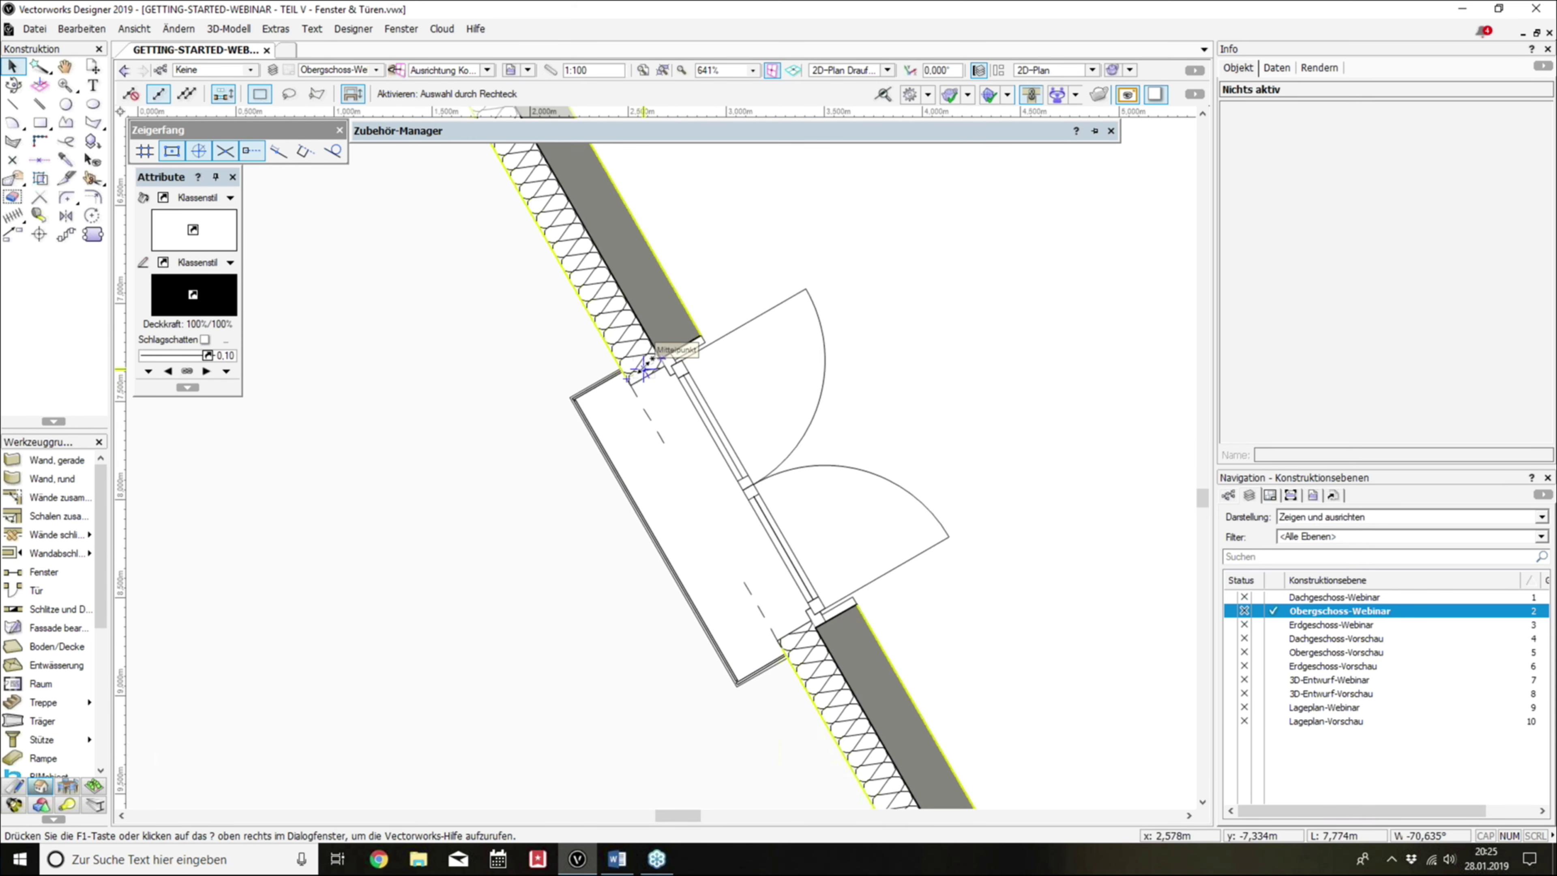
ctrl+middle_drag(643, 368, 664, 417)
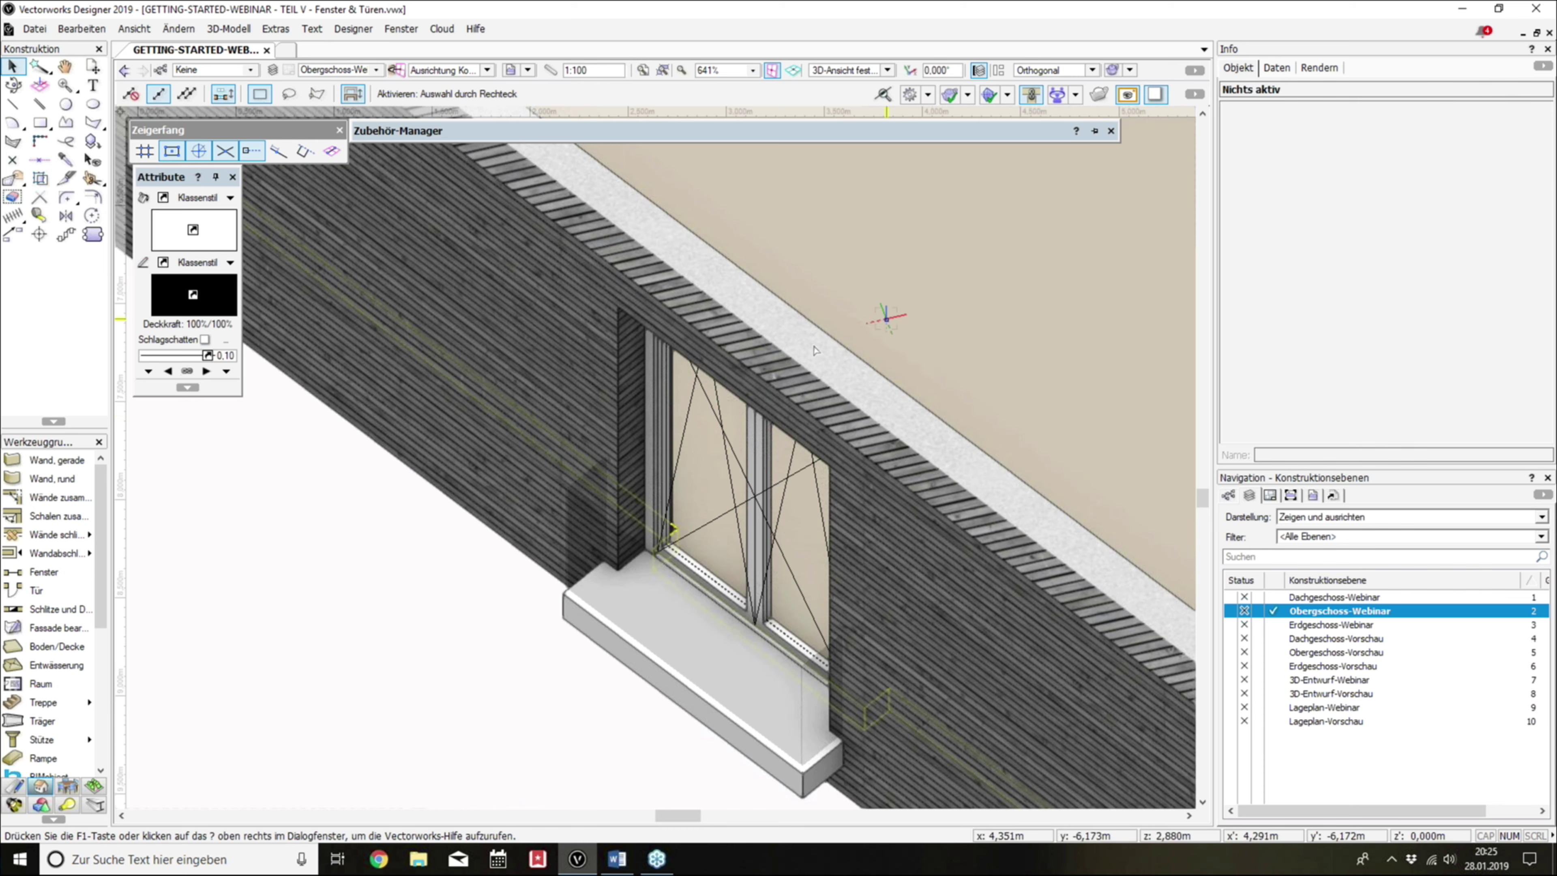
Step: Zoom in and out on the window reveal in 3D
scroll(616, 426, up, 2)
scroll(616, 426, down, 2)
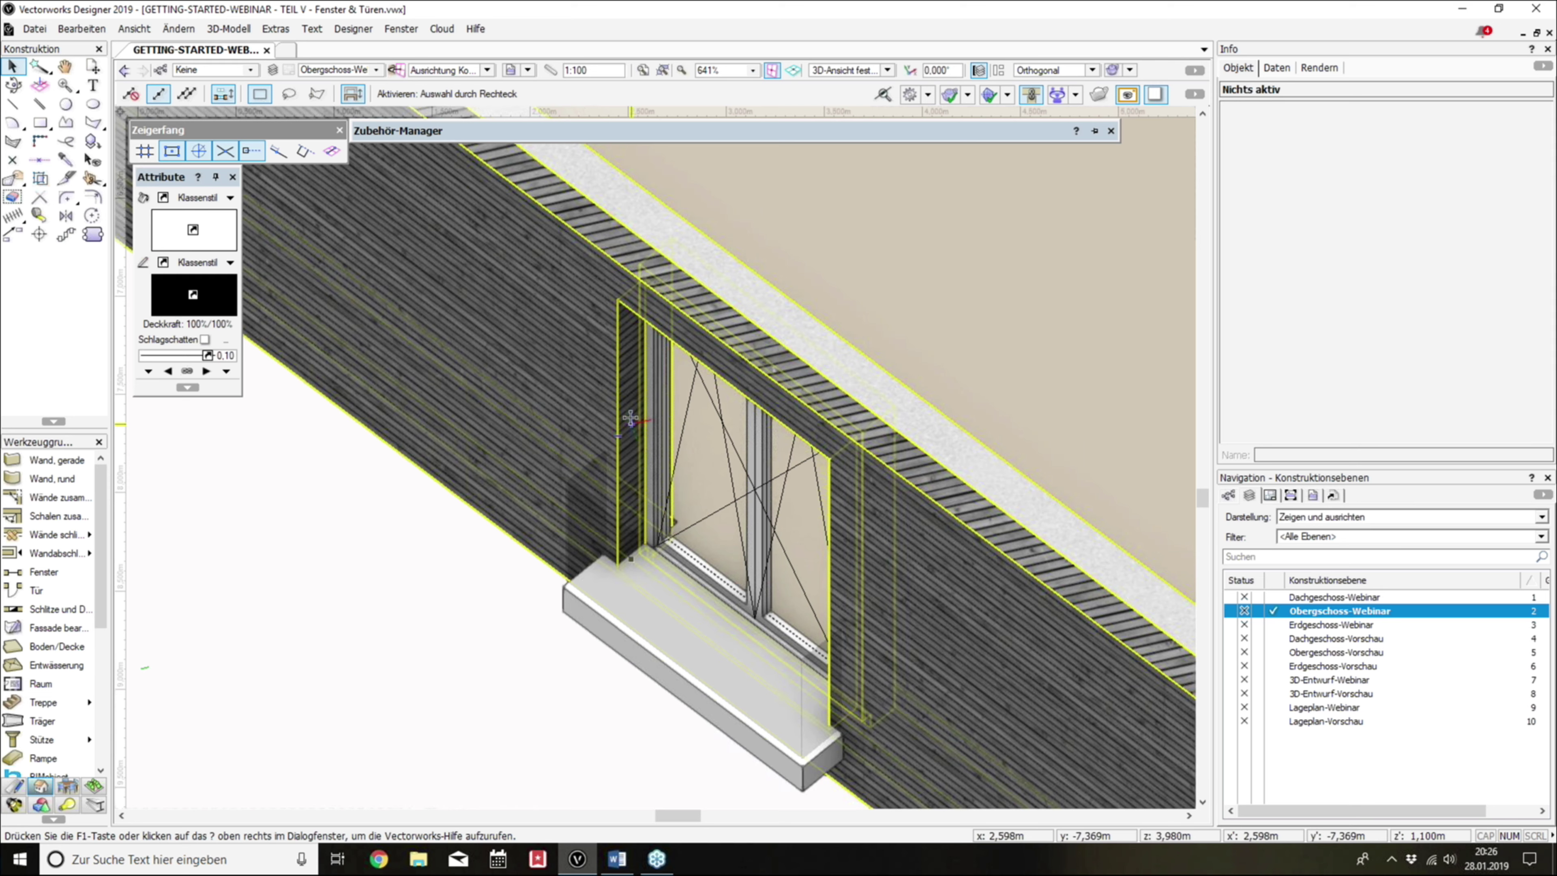
scroll(630, 419, up, 3)
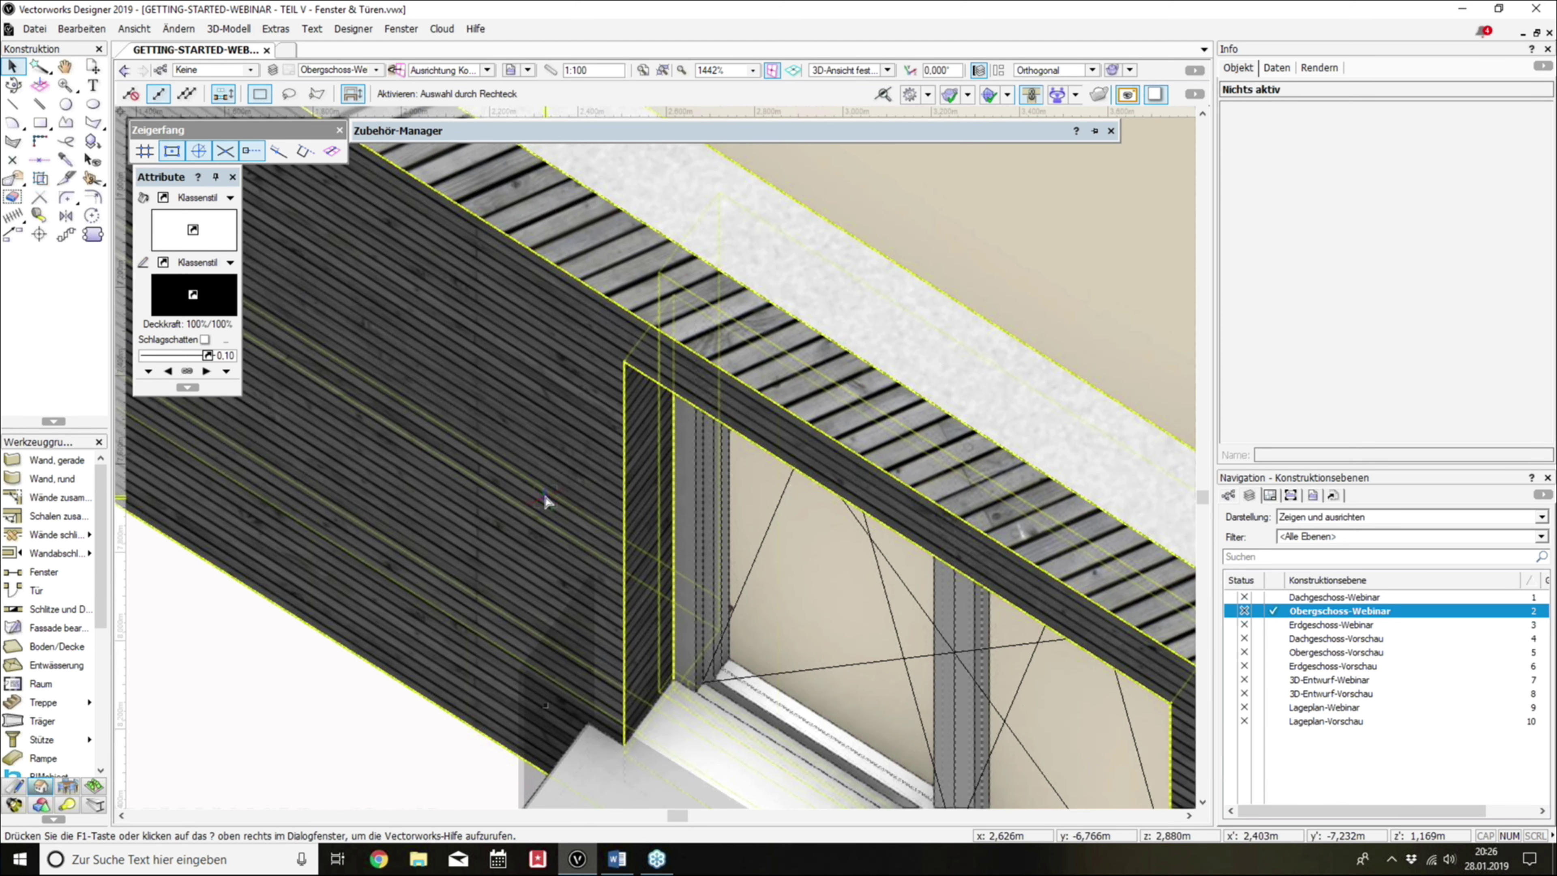
scroll(543, 493, down, 2)
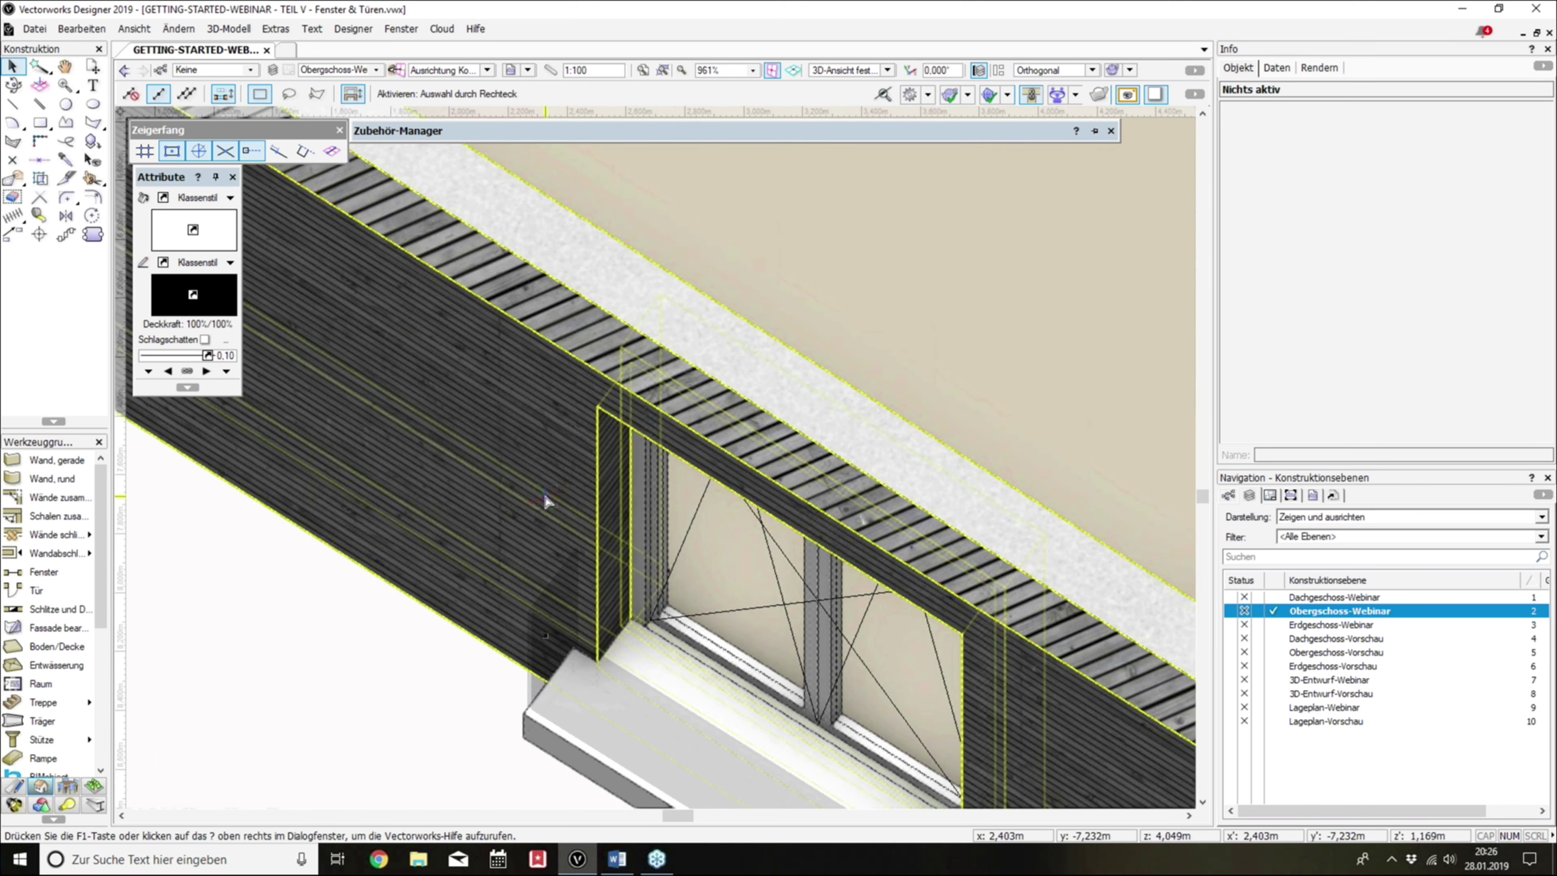
scroll(584, 525, up, 1)
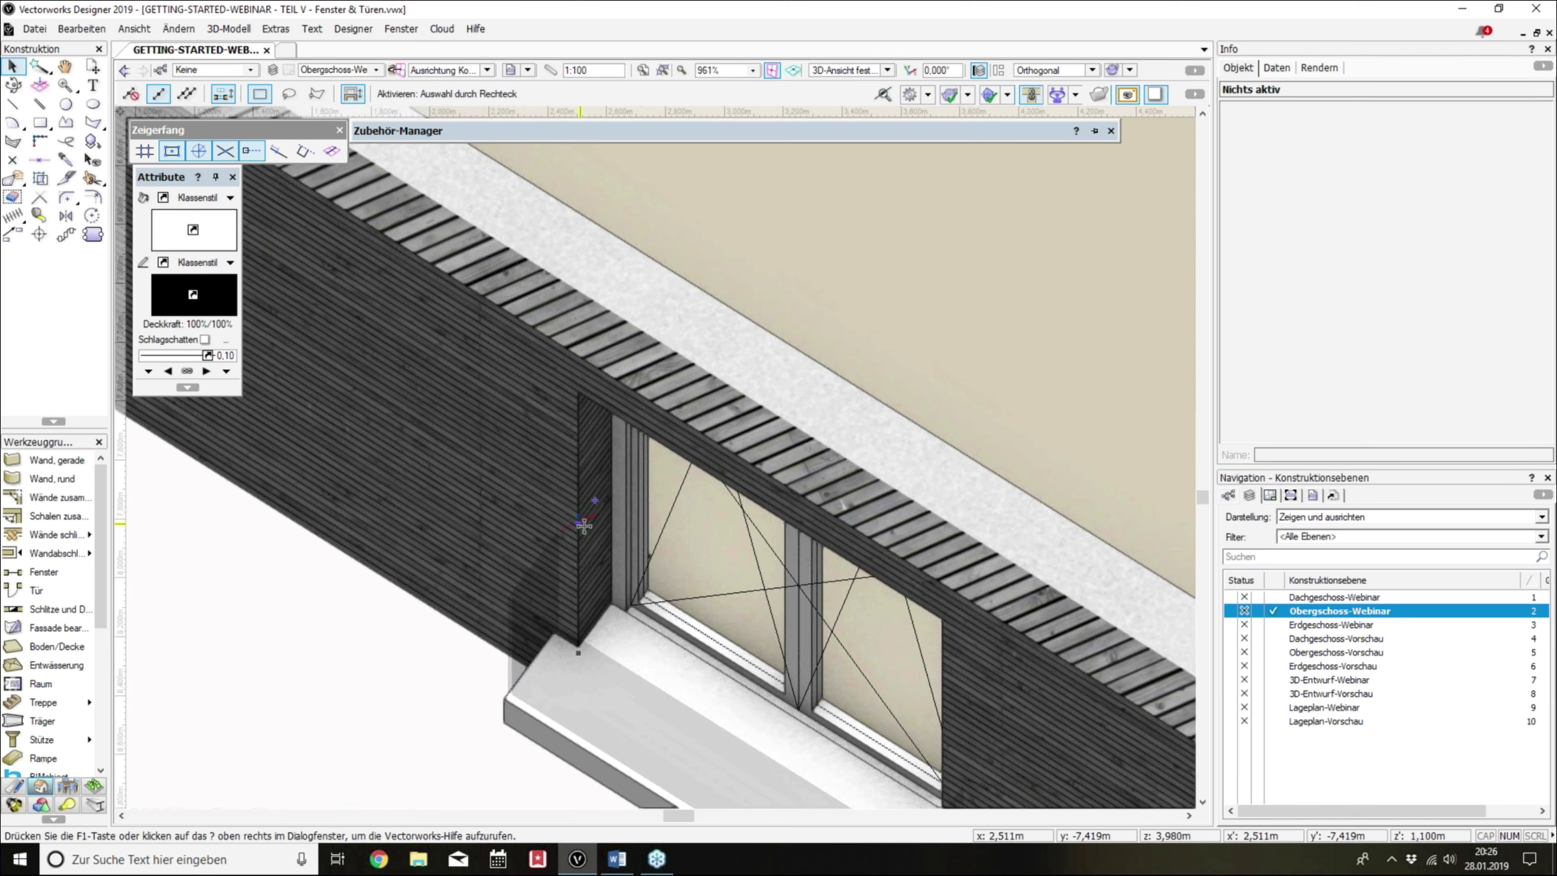
scroll(584, 525, up, 1)
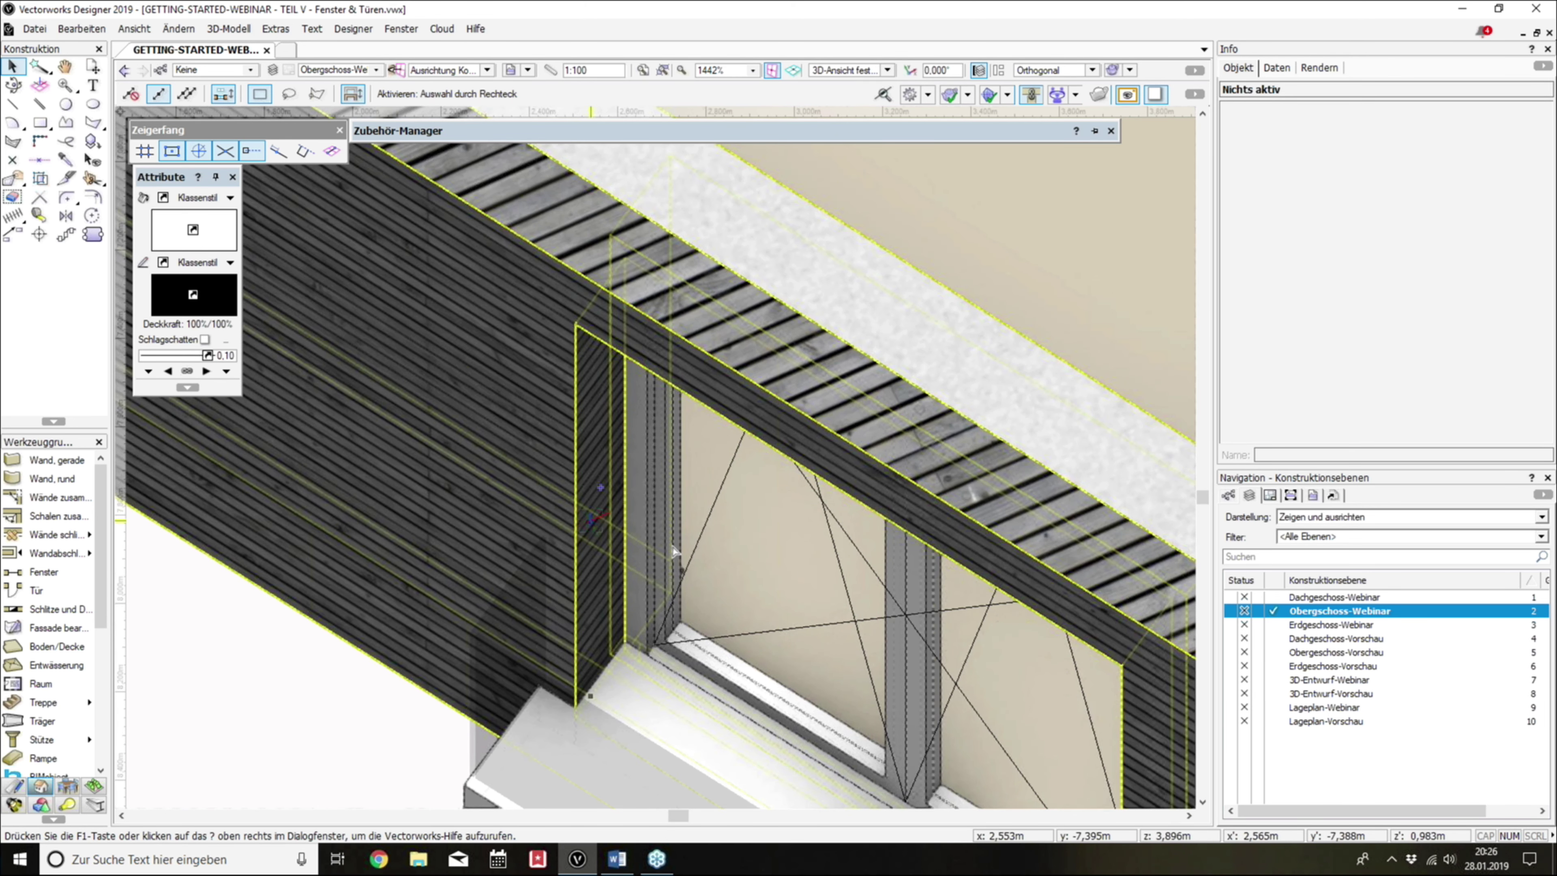
Step: Switch the Navigation palette to the Klassen list and scroll through the classes
click(1231, 495)
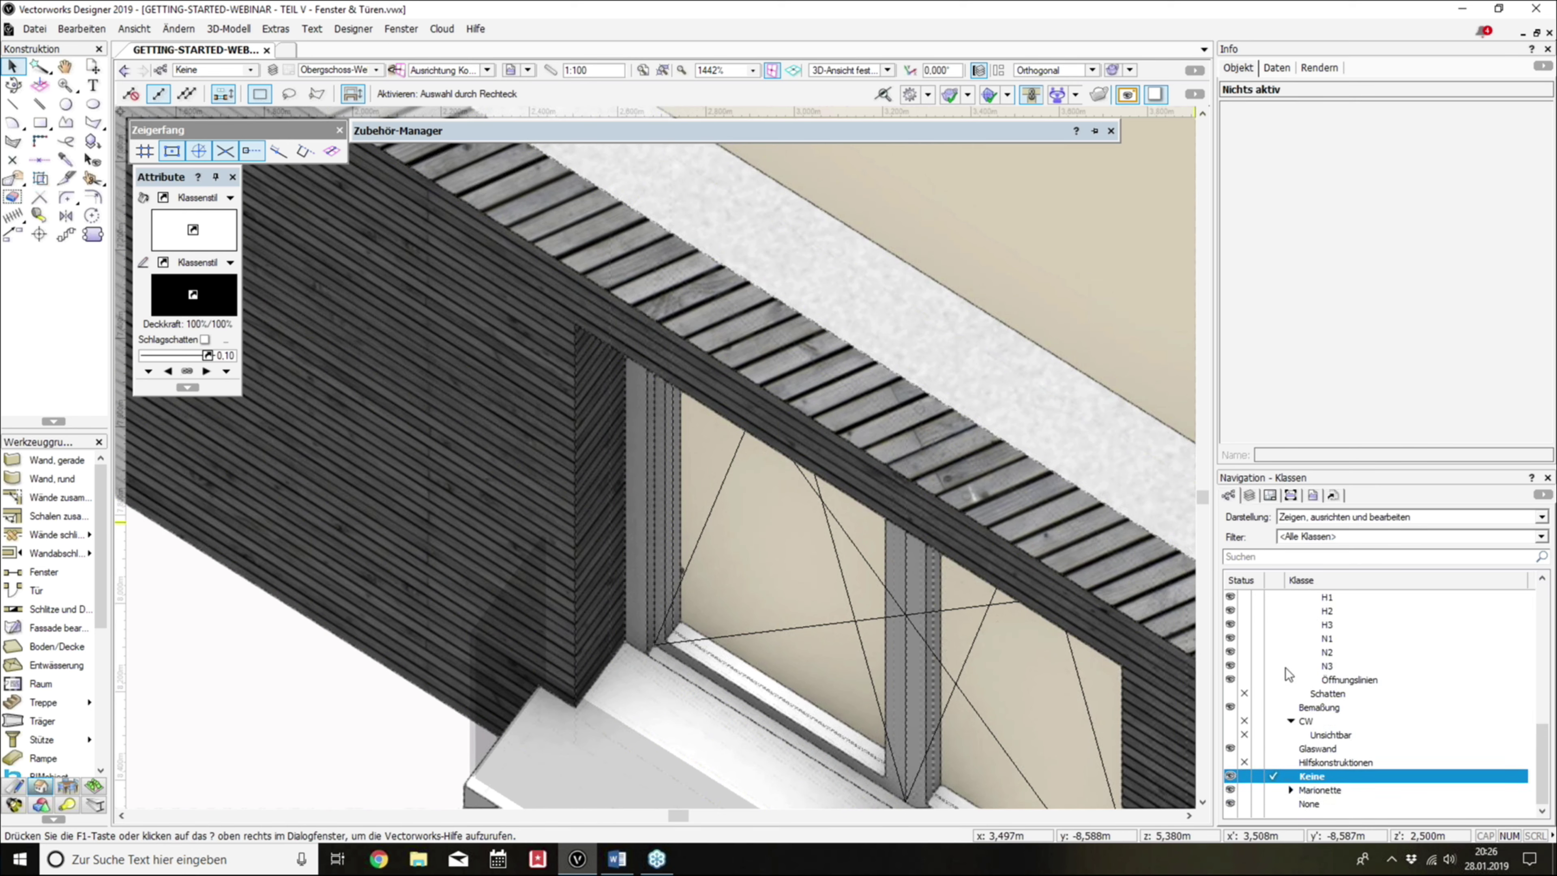
scroll(1317, 682, up, 2)
scroll(1316, 681, up, 2)
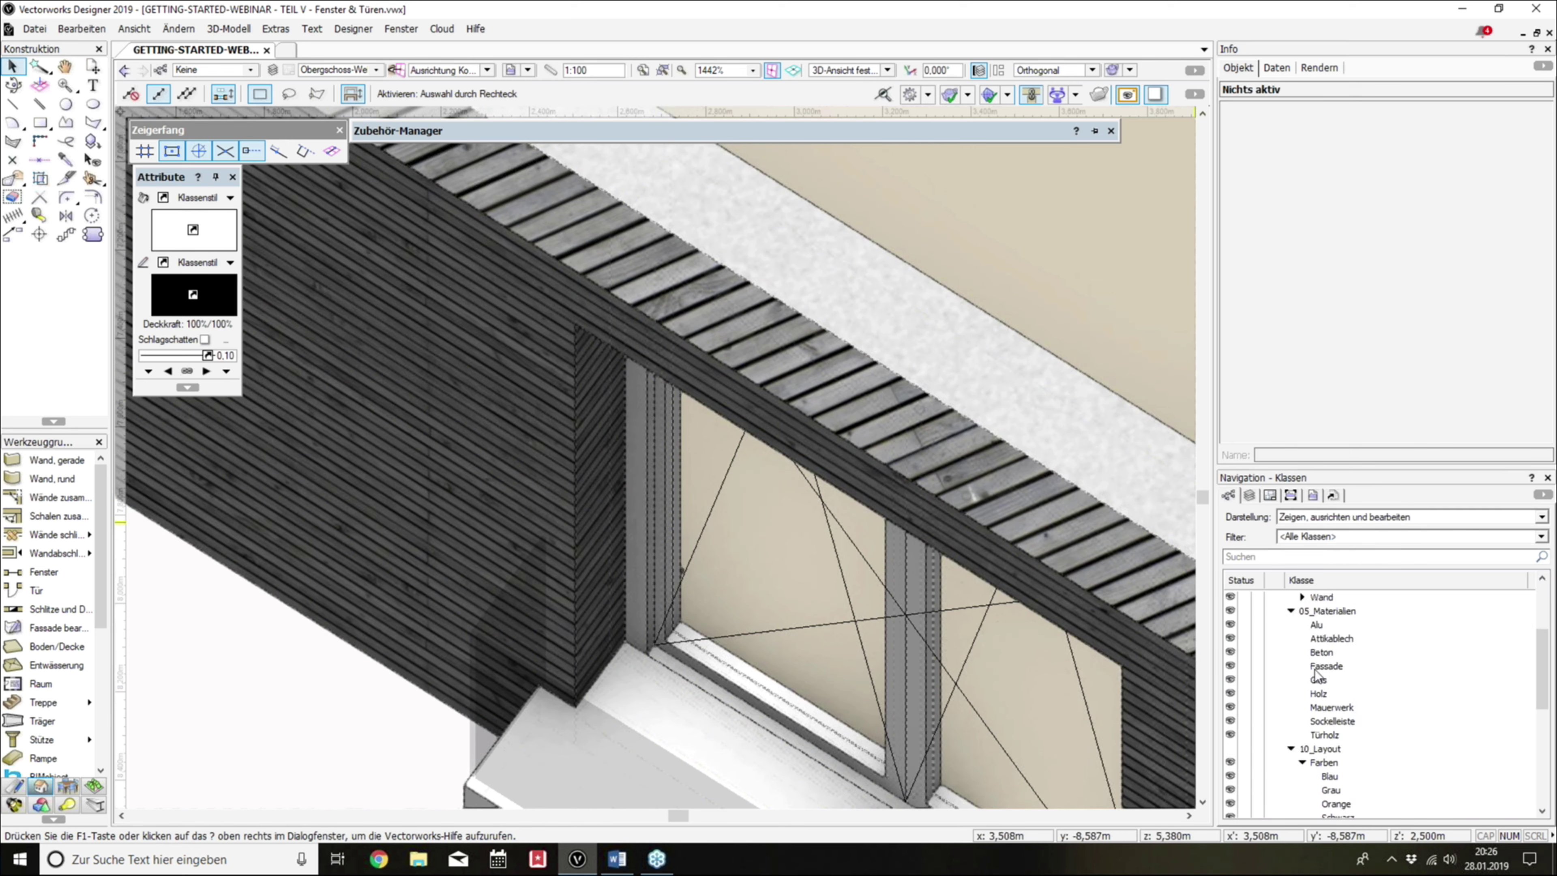
scroll(1315, 682, up, 1)
scroll(1312, 682, up, 1)
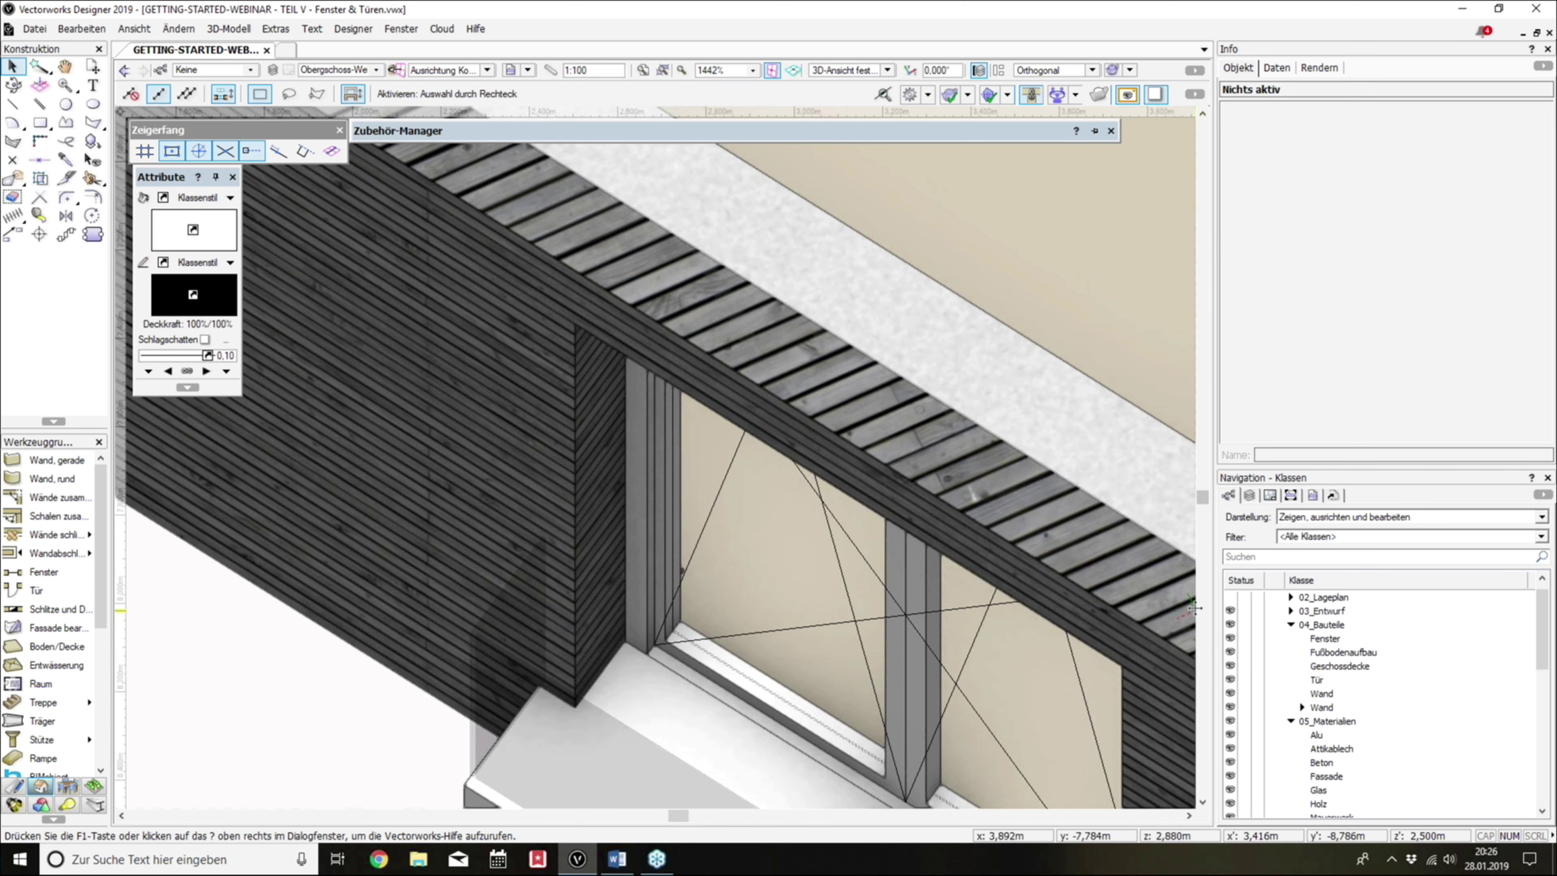
scroll(844, 501, down, 2)
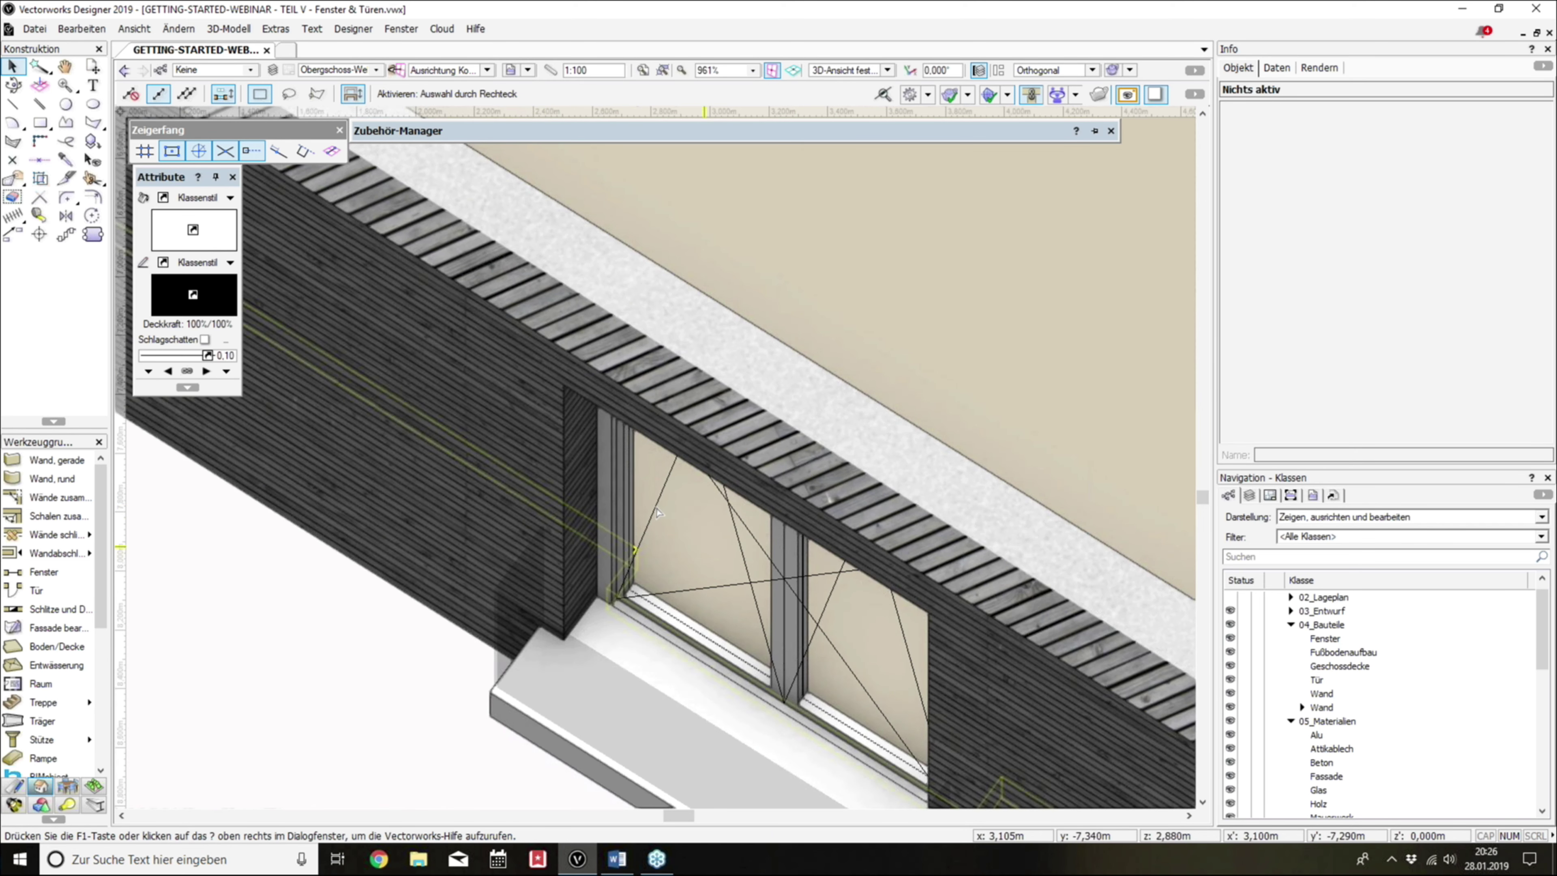
Step: Orbit and pan to view the window and wall from a new angle
middle_drag(658, 512, 681, 423)
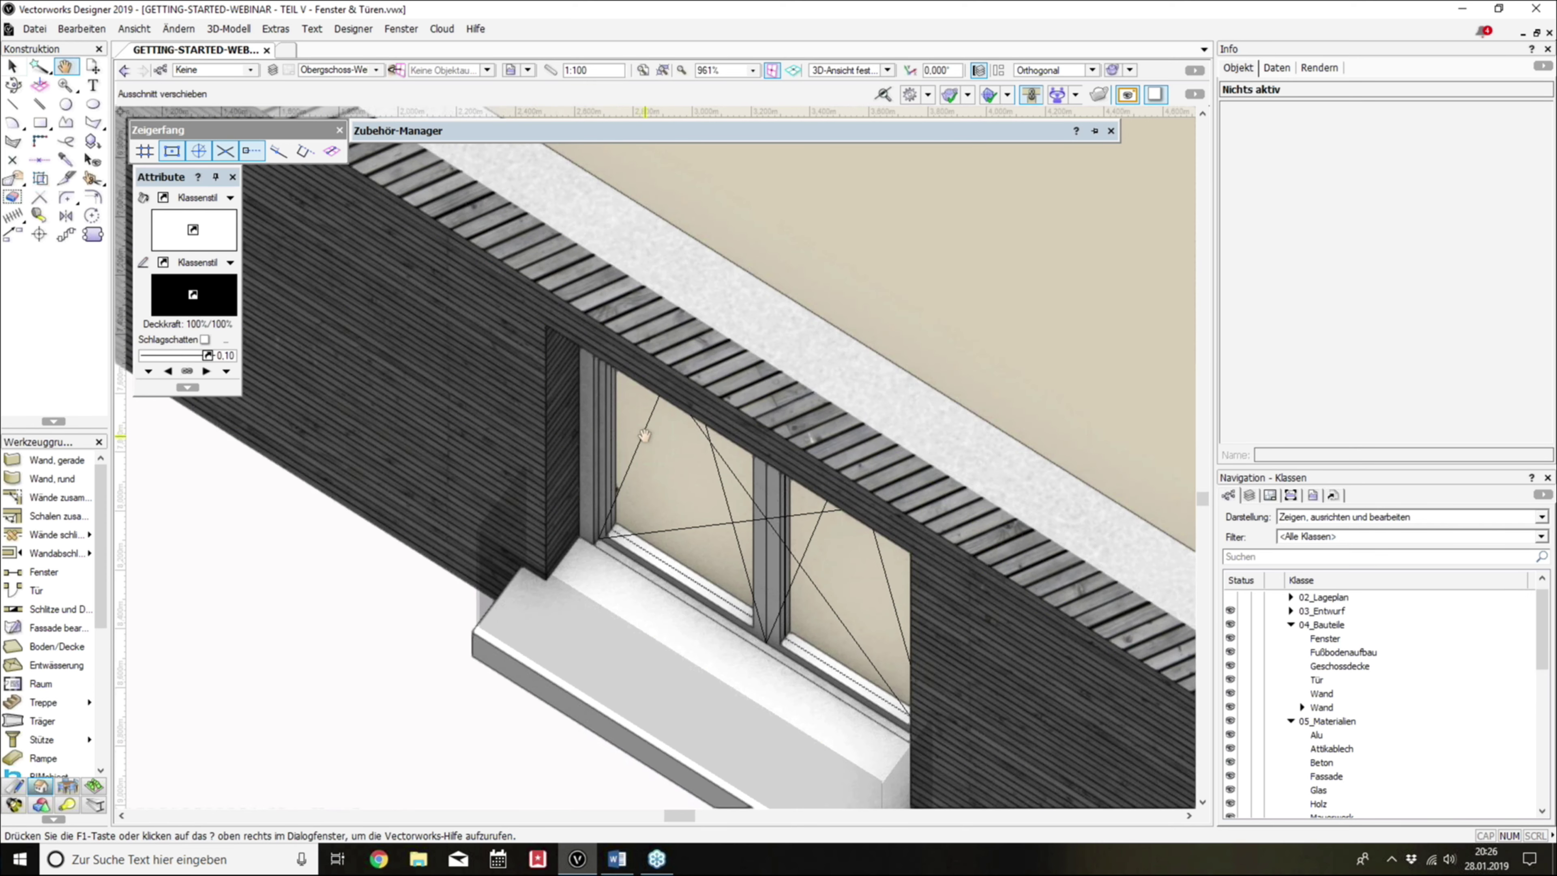
middle_drag(513, 374, 524, 372)
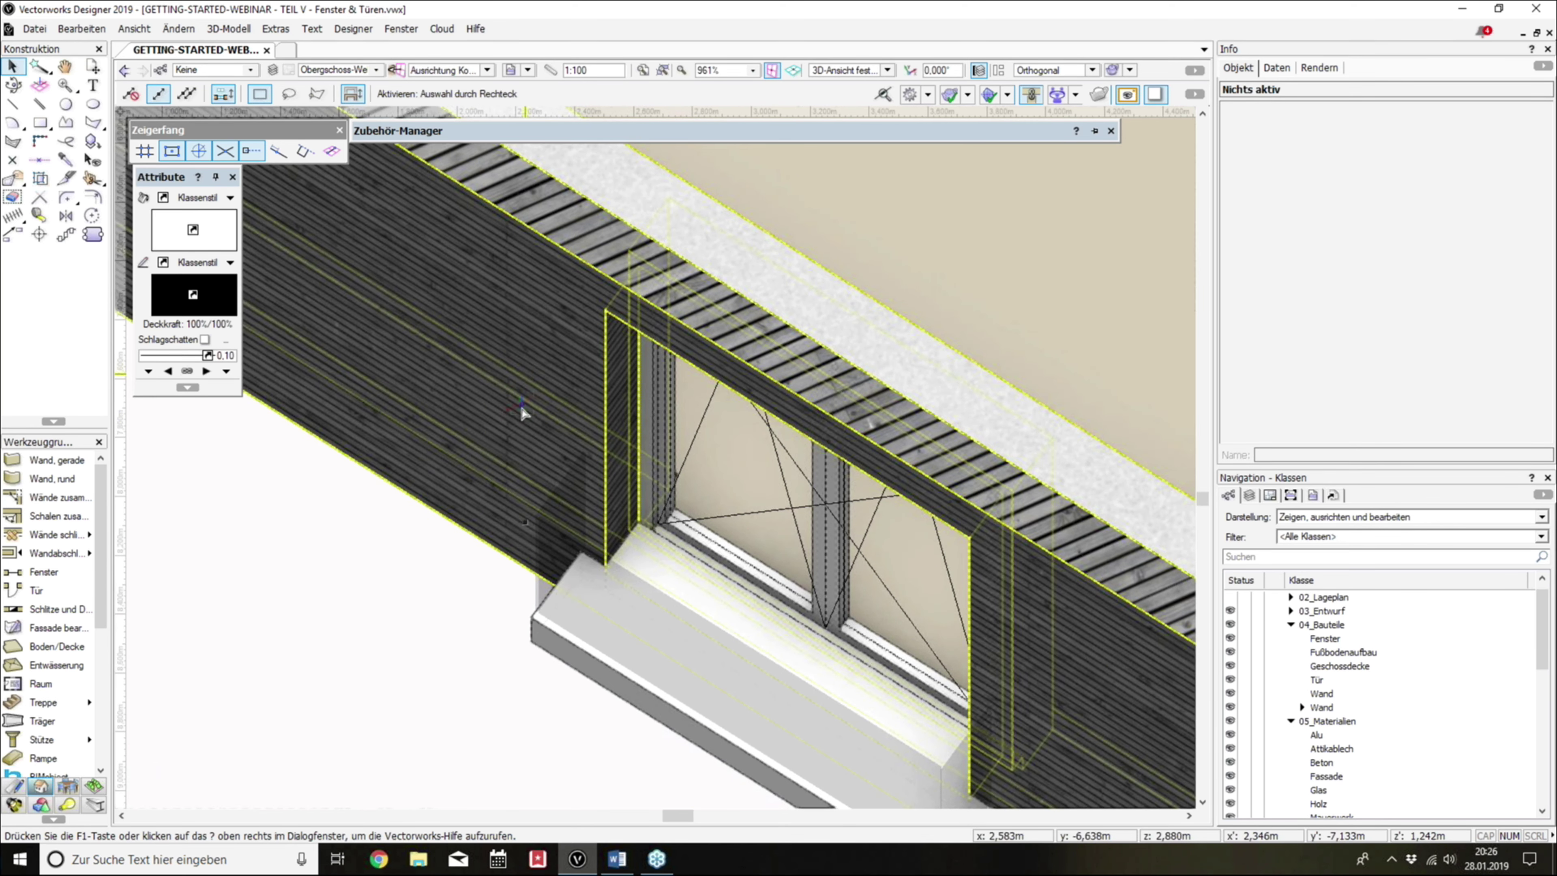
middle_drag(521, 404, 520, 389)
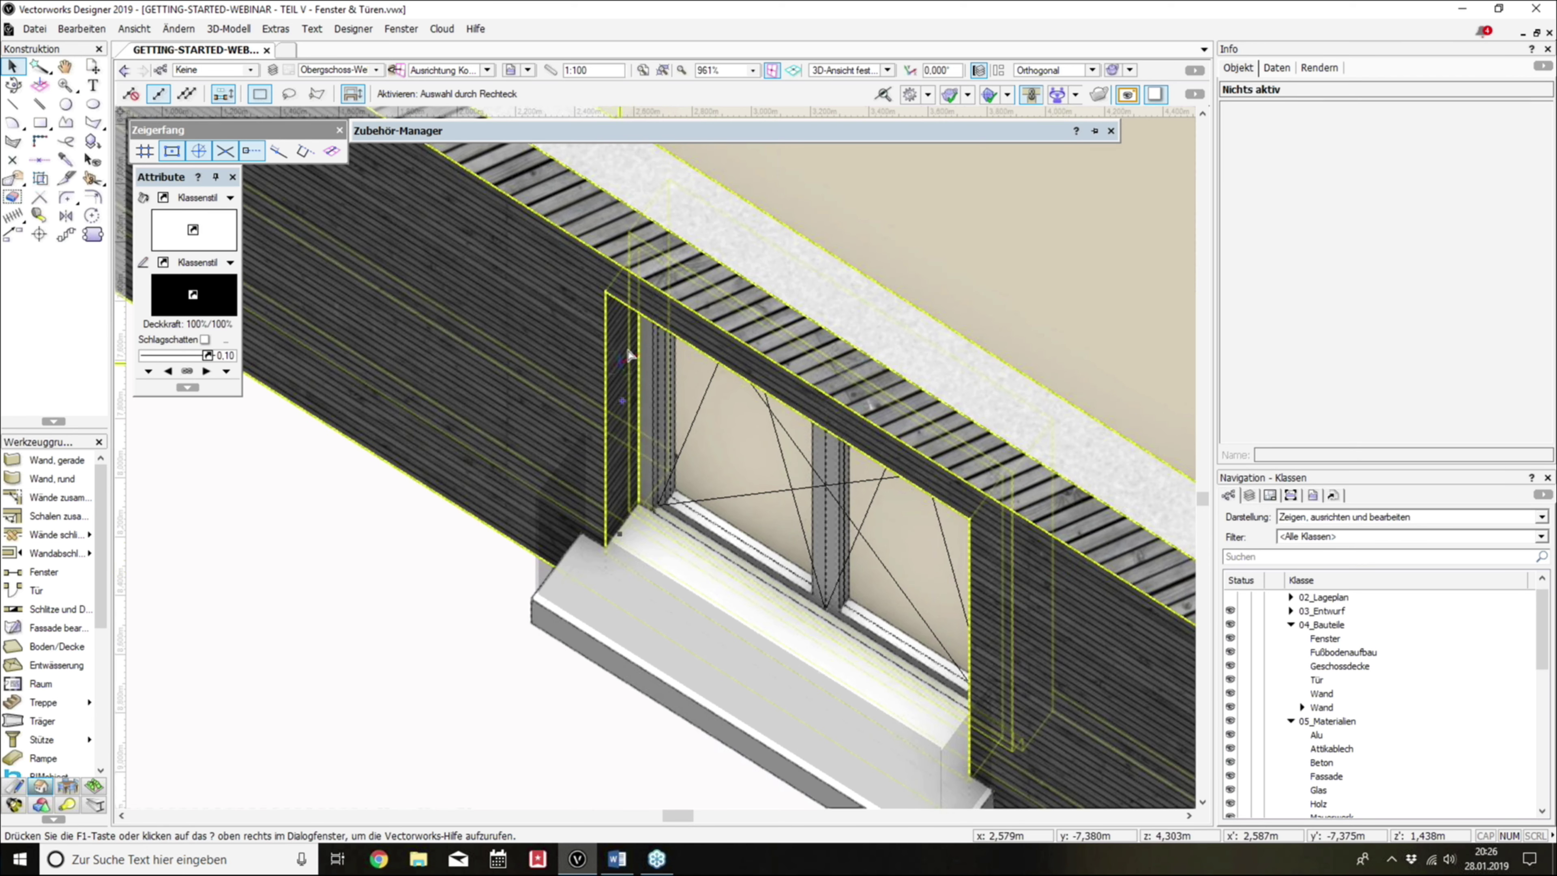
scroll(1320, 668, down, 1)
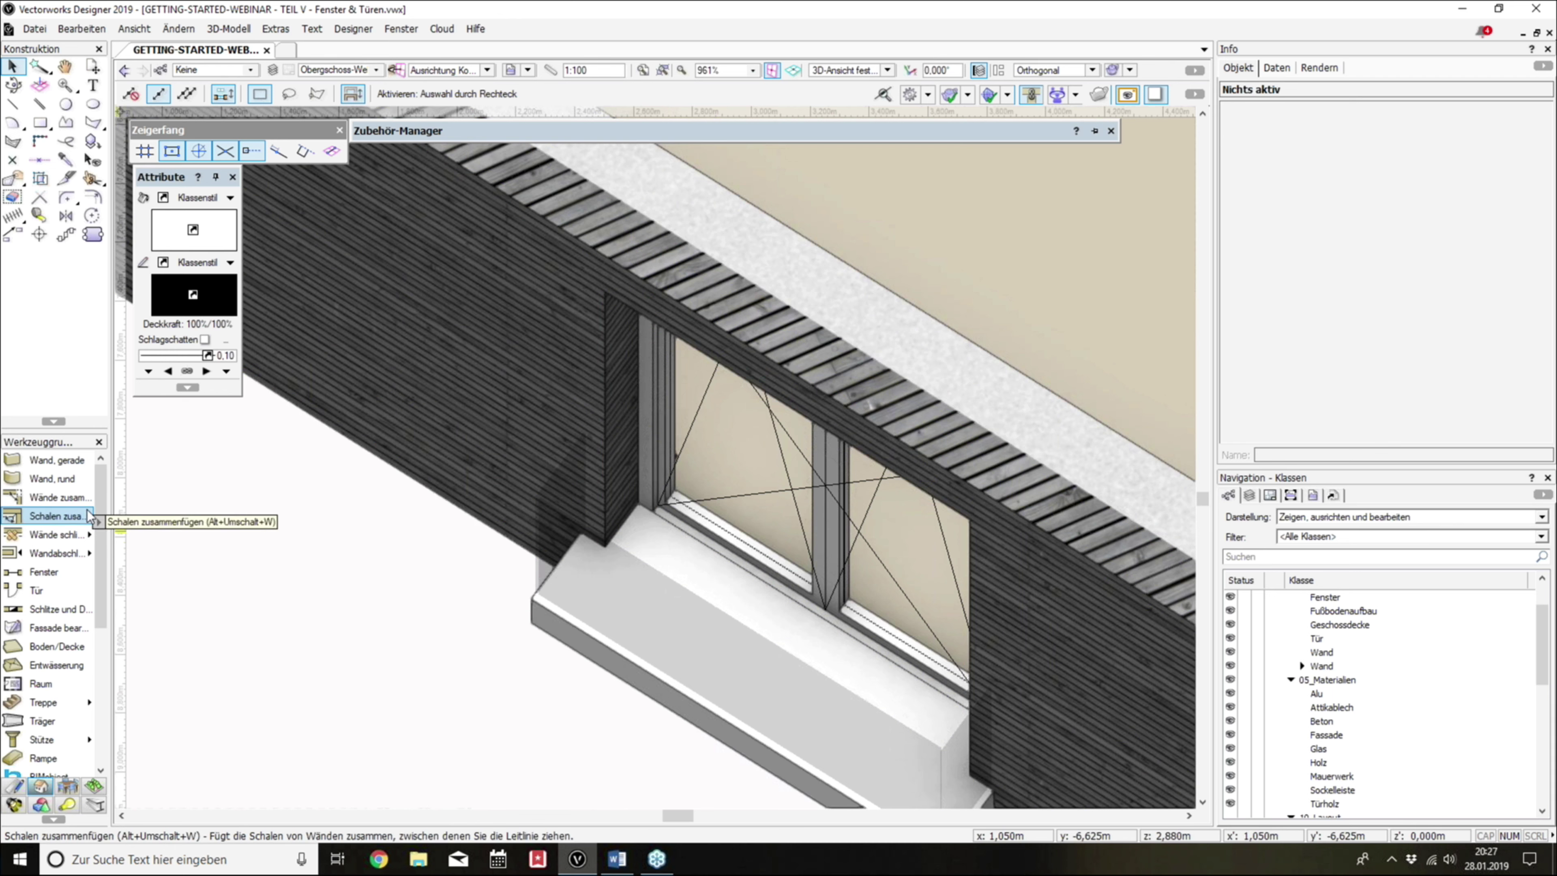
Step: Activate the straight wall tool and try the Pfosten-Riegel-Fassade type, discarding it
click(57, 459)
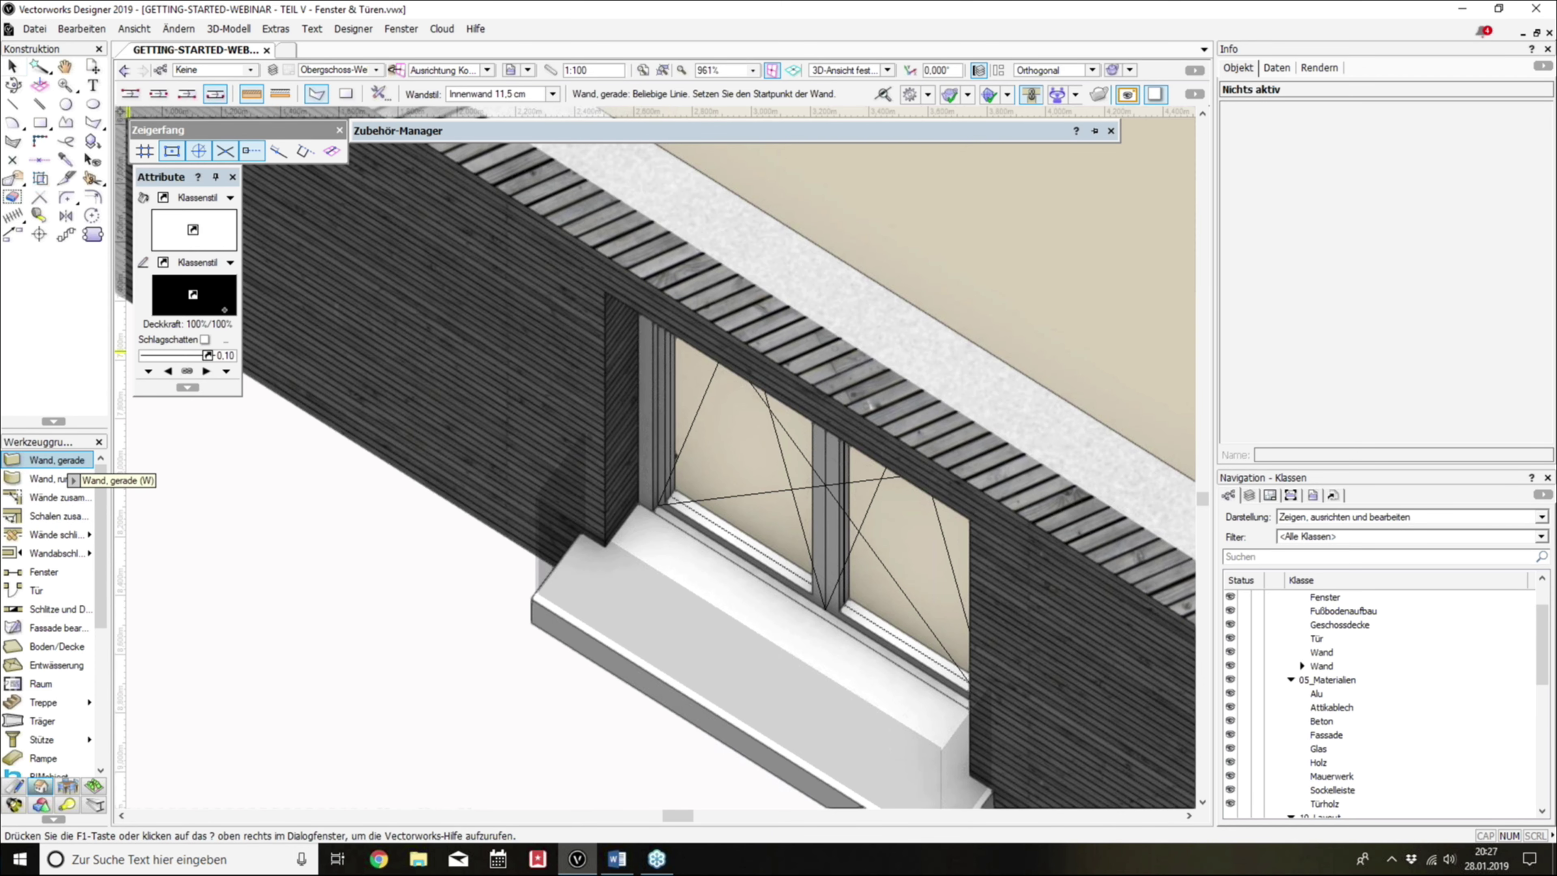
click(378, 92)
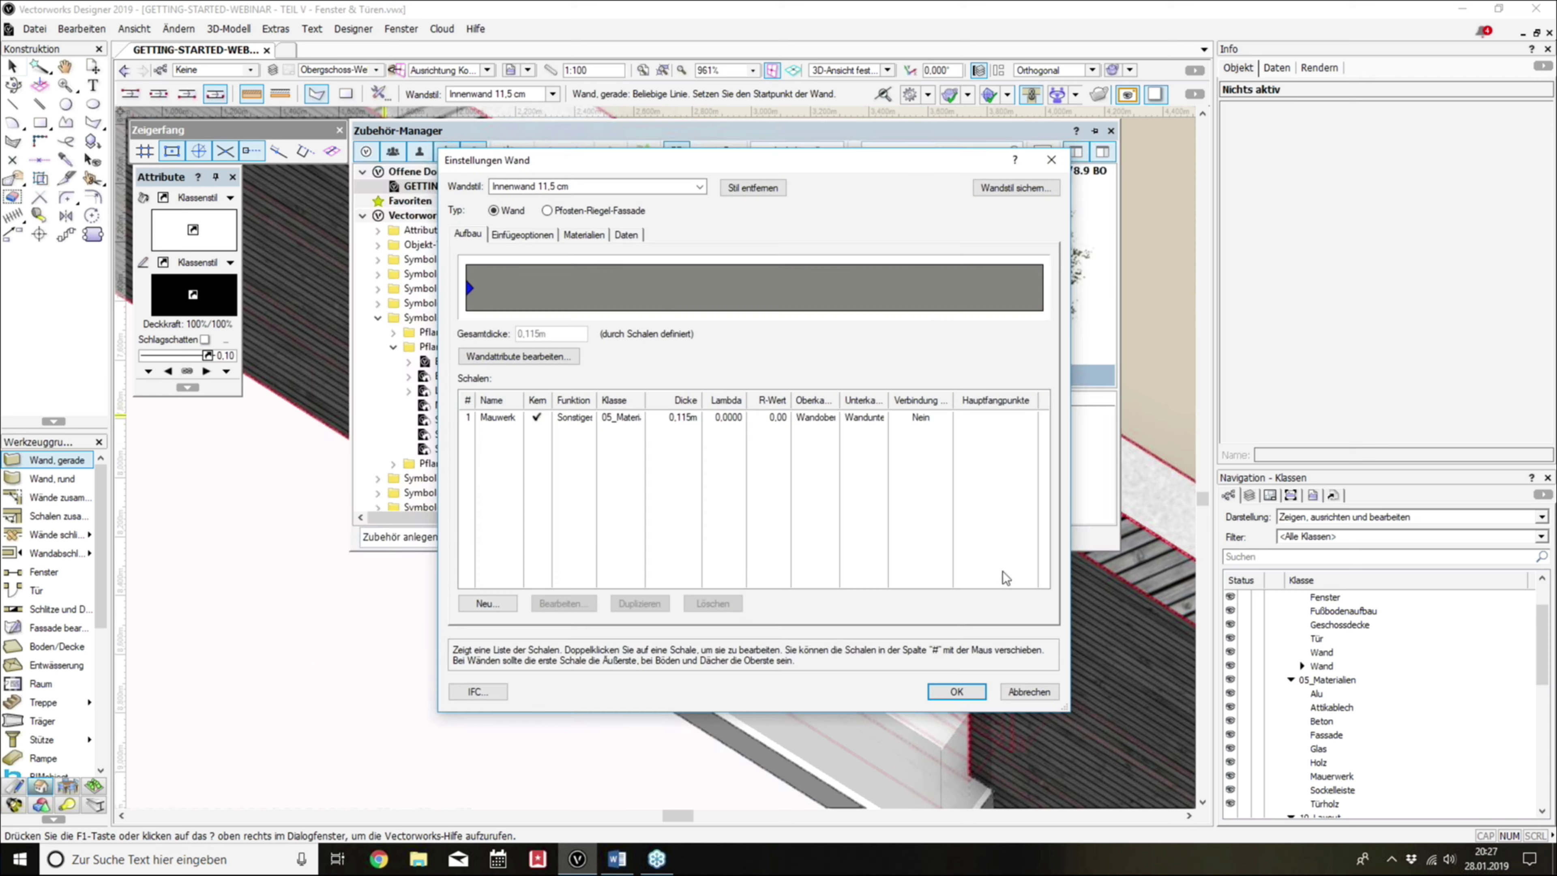
click(547, 211)
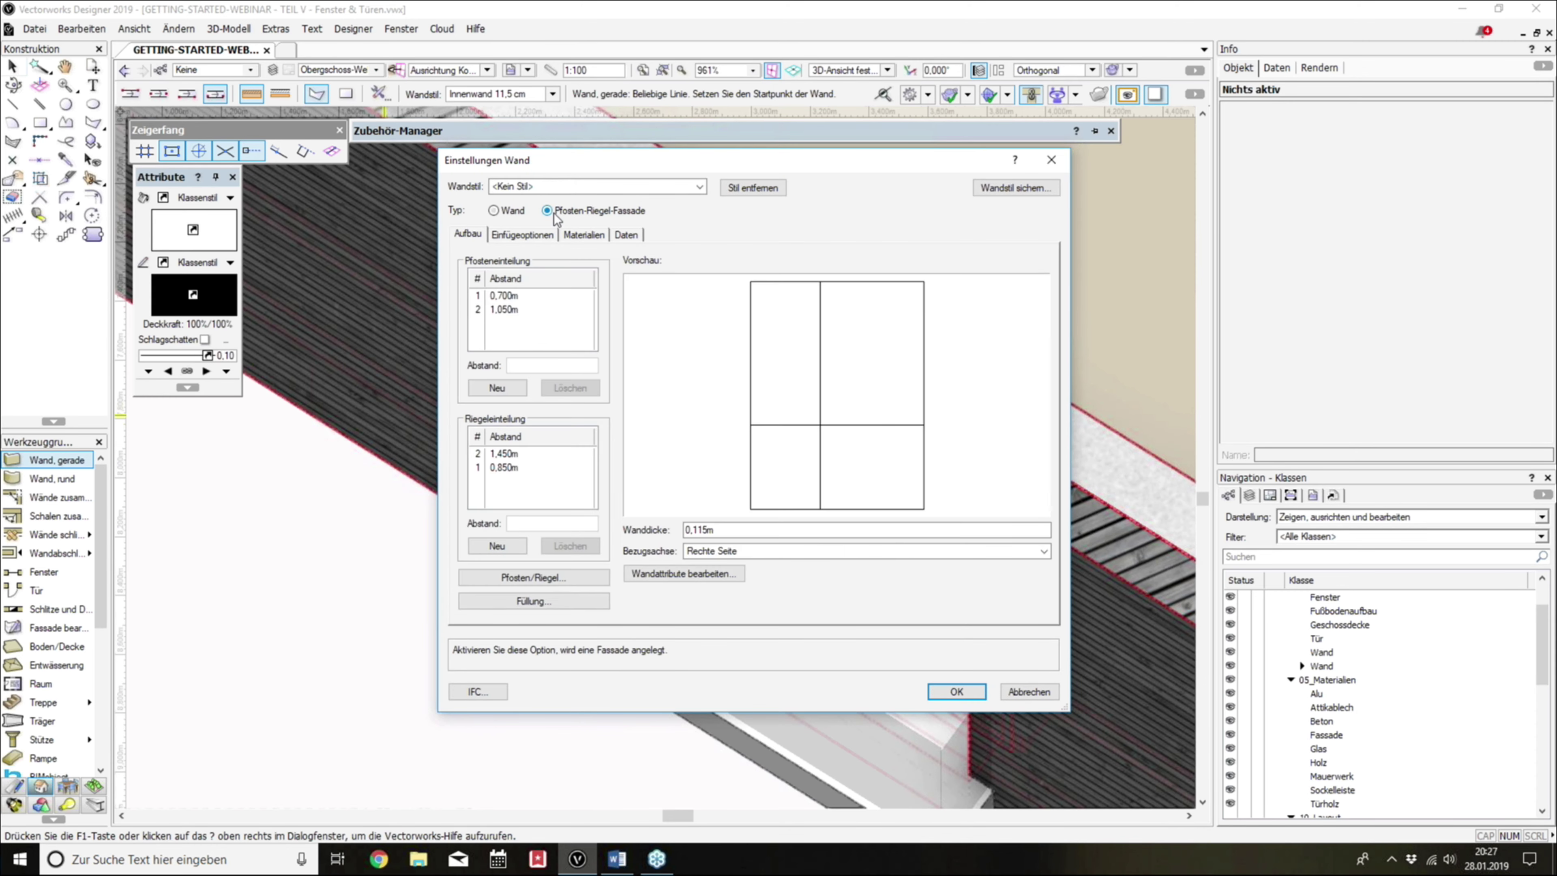
click(1023, 696)
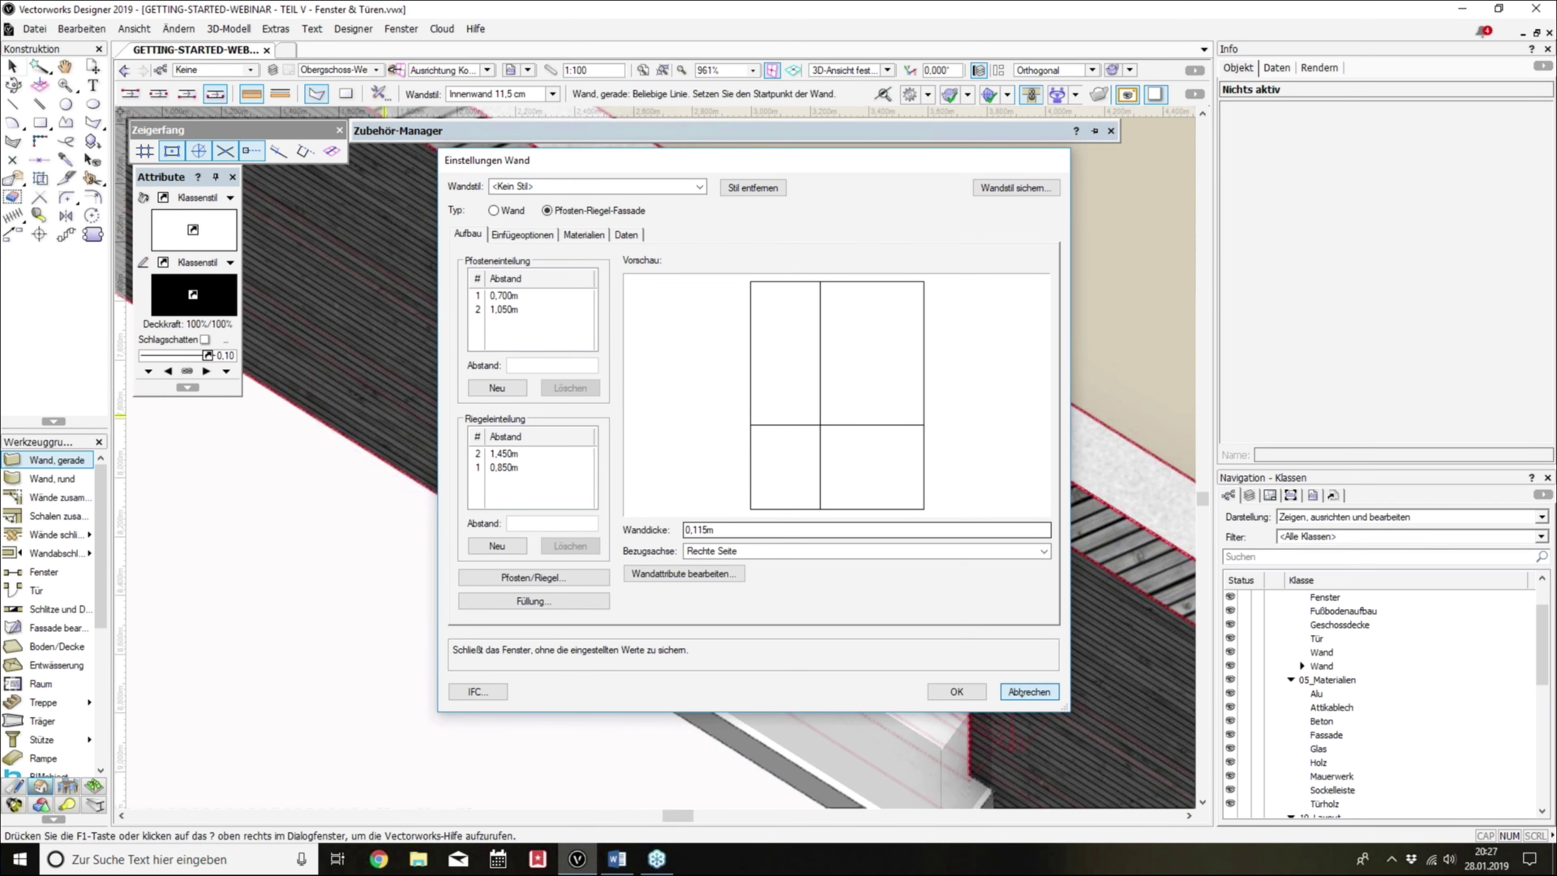
Step: Browse the Fassaden.vwx facade wall styles and close the settings without applying any
click(378, 92)
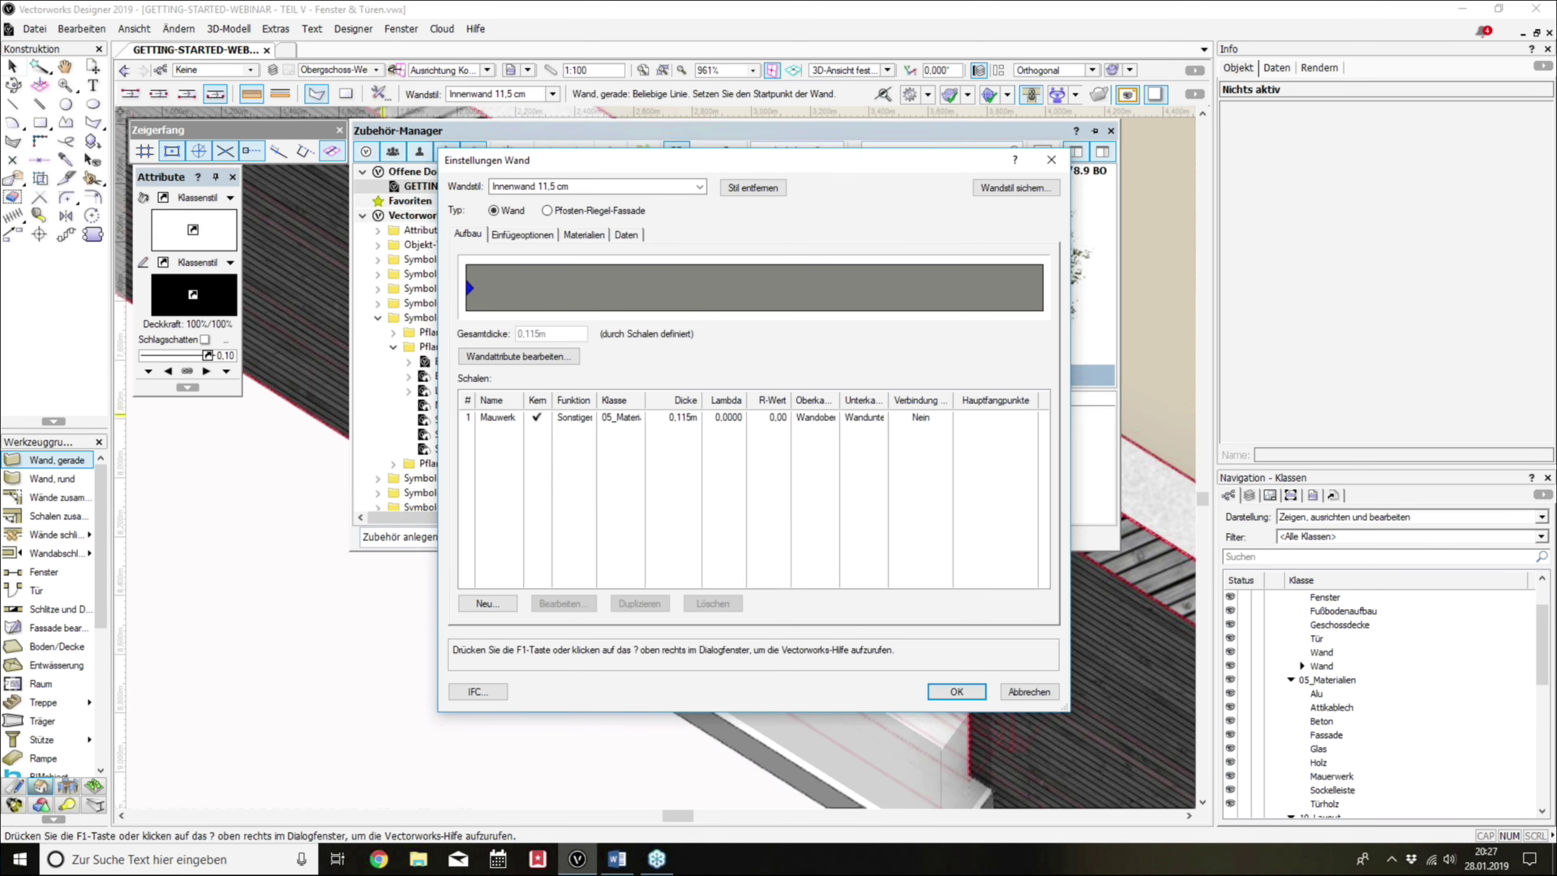
click(651, 191)
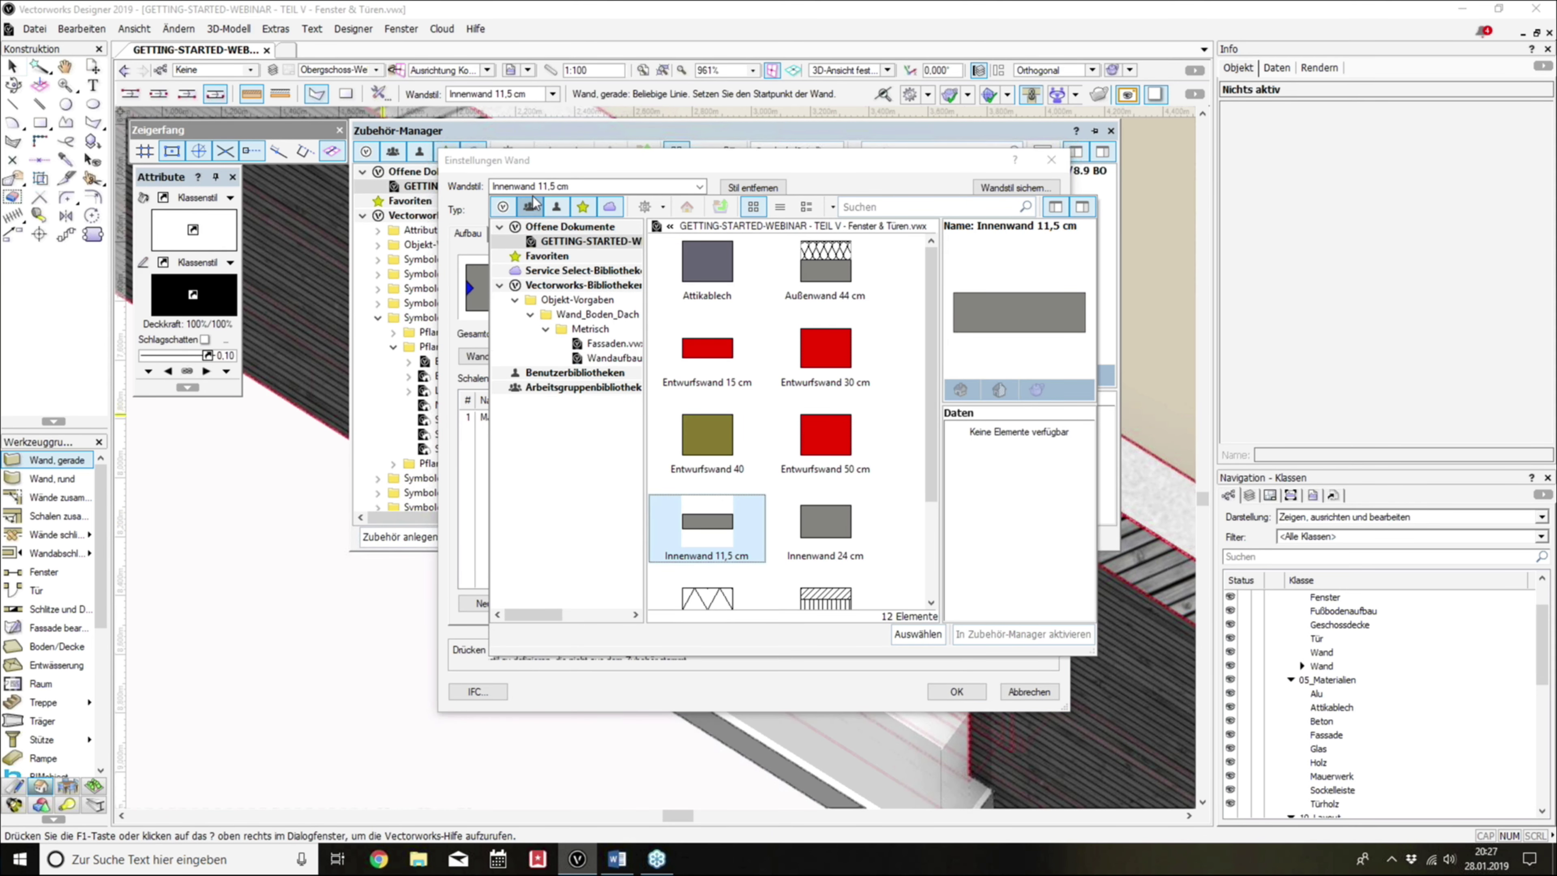
click(613, 343)
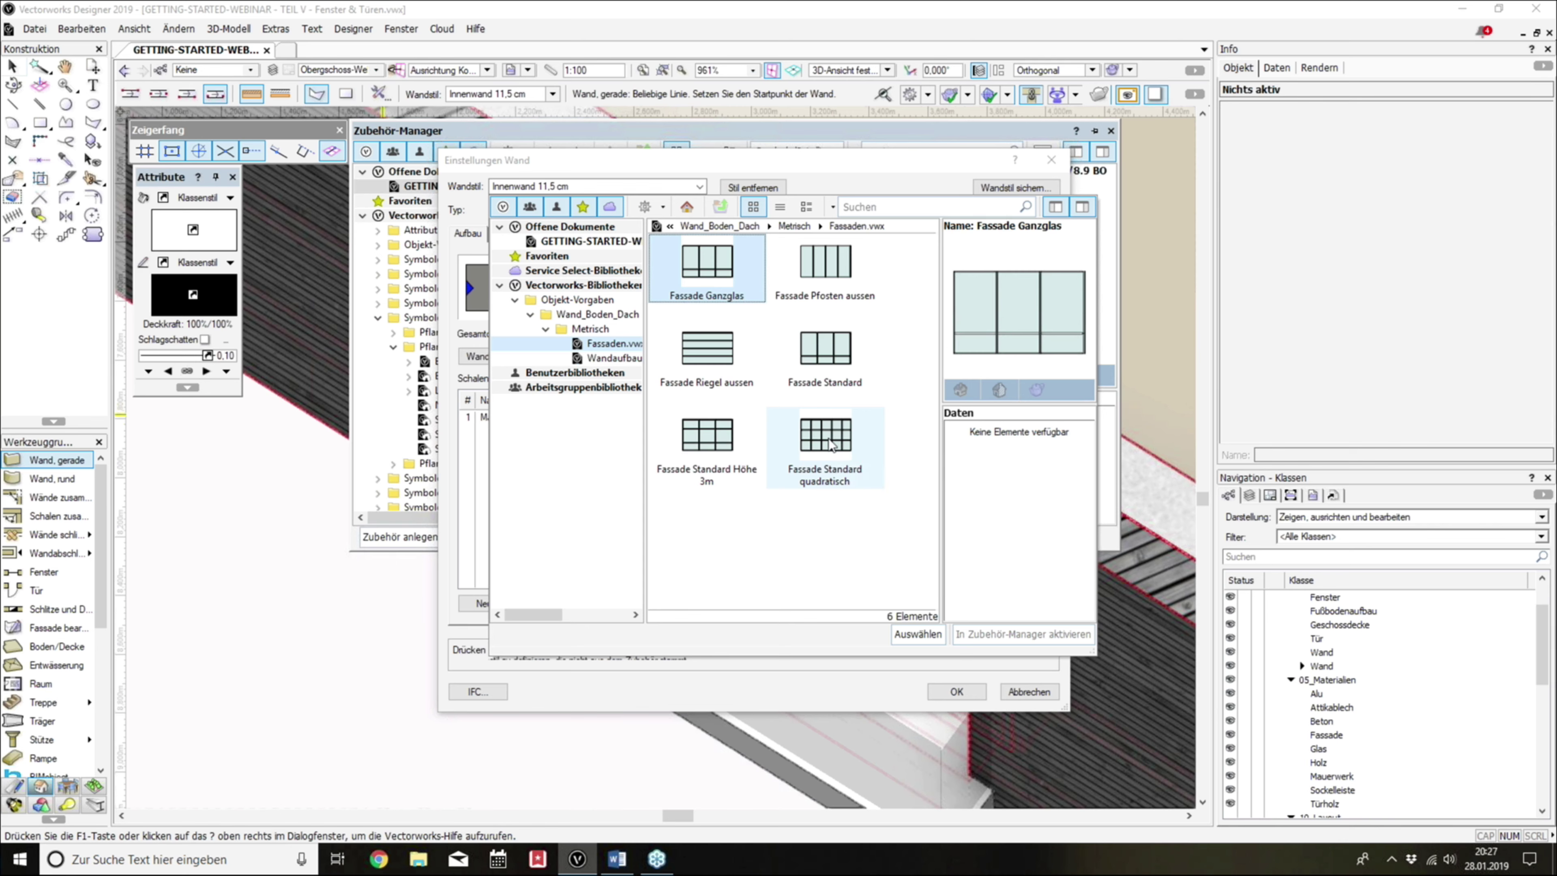
click(848, 686)
click(1042, 692)
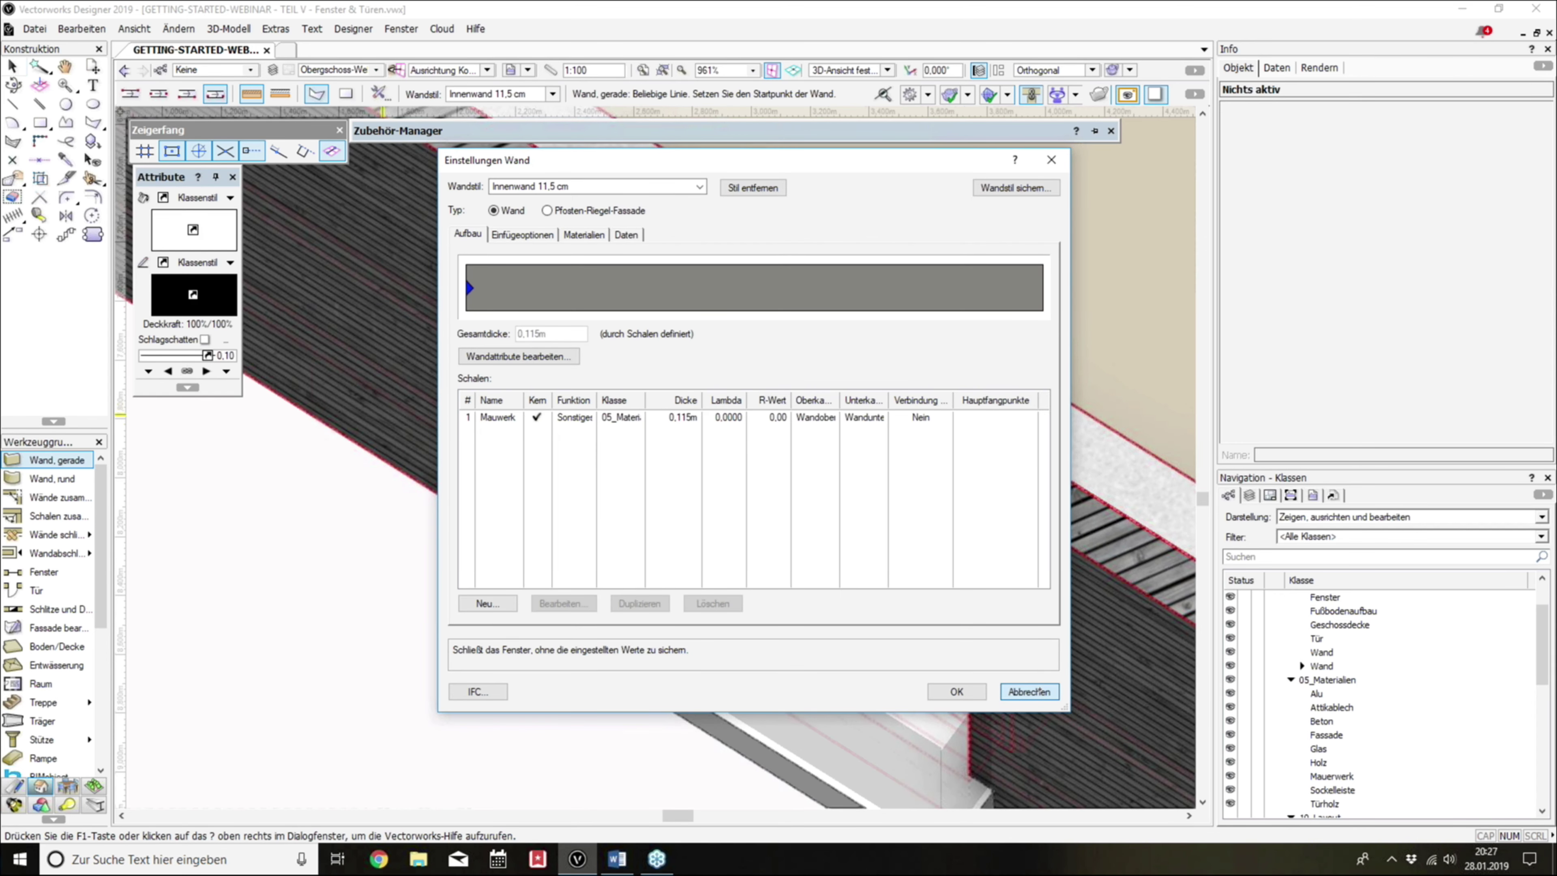
Step: Return to the Selection tool and answer Ja to save the automatic backup
click(10, 63)
scroll(530, 449, down, 2)
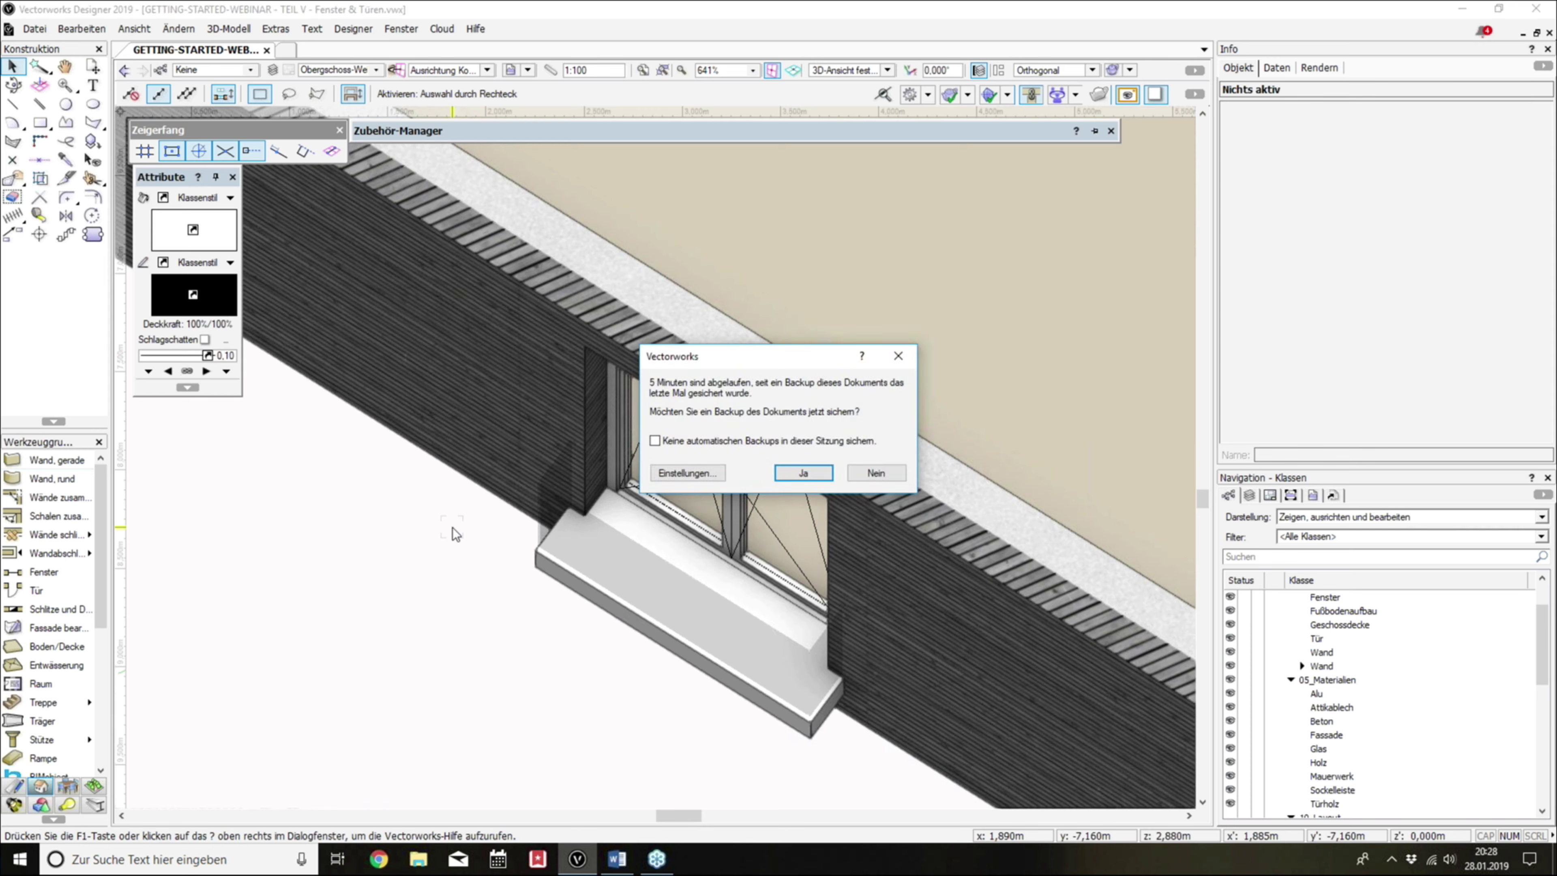
click(785, 477)
scroll(705, 488, down, 2)
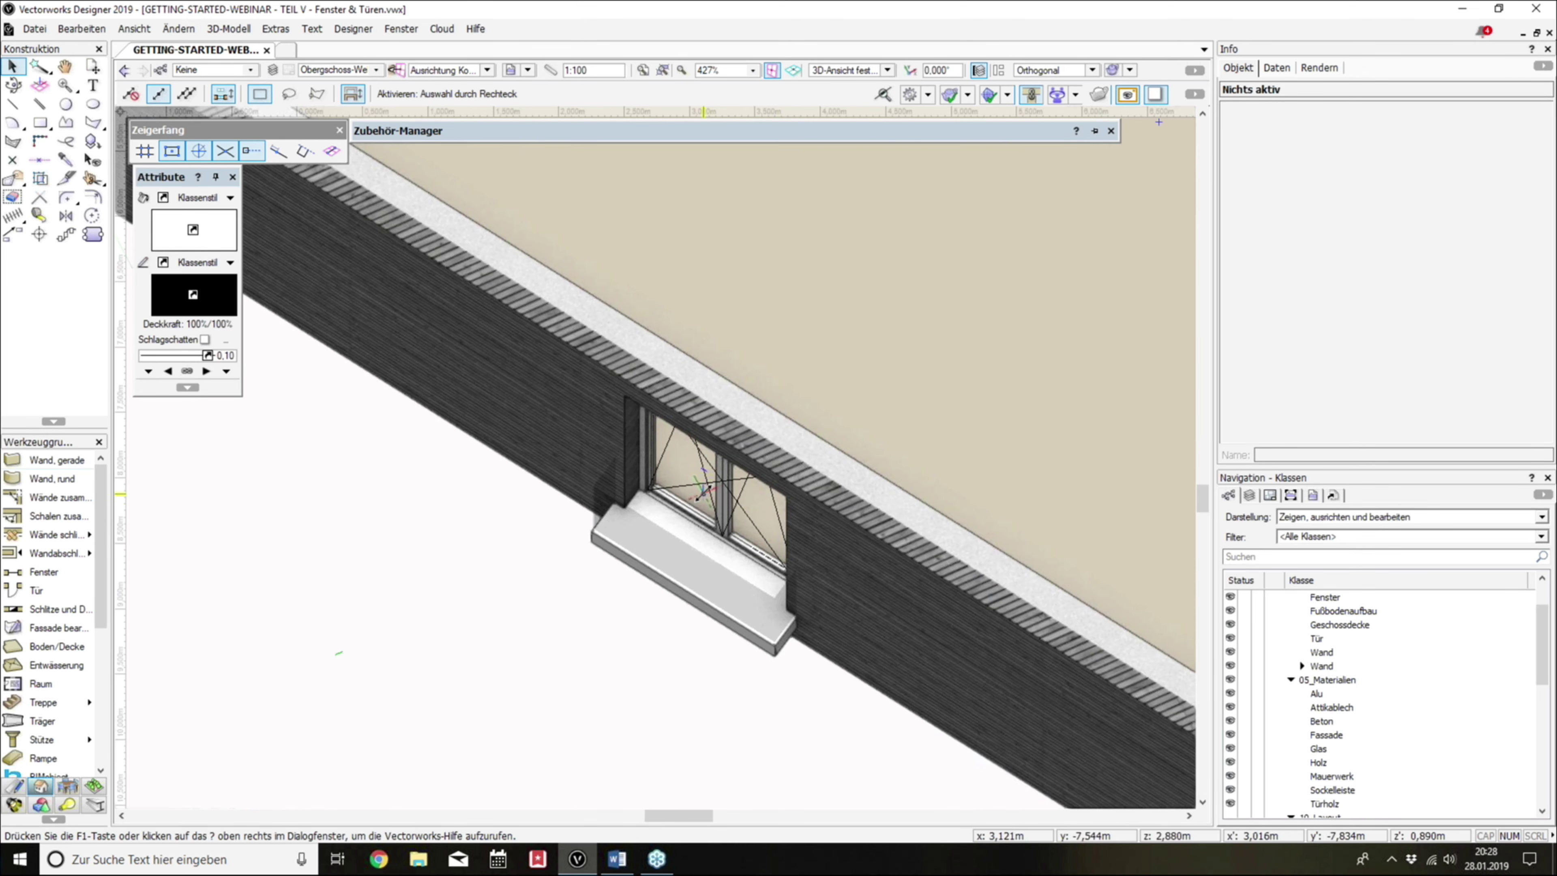